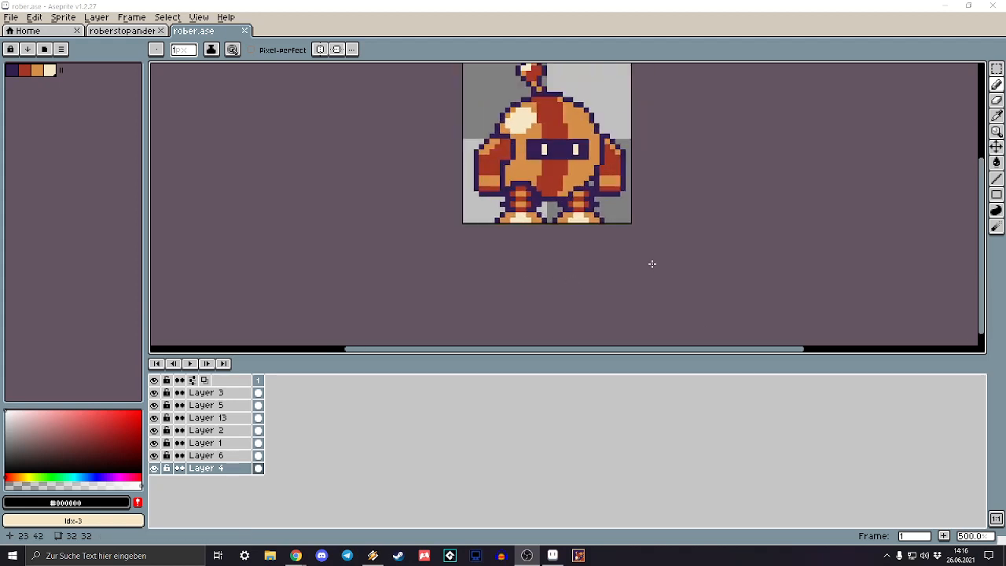
Step: Switch to Winamp, set the playback volume to 24%, and return to the robot sprite in Aseprite
{"action": "left_click_drag", "start_coordinate": [689, 244], "coordinate": [714, 347]}
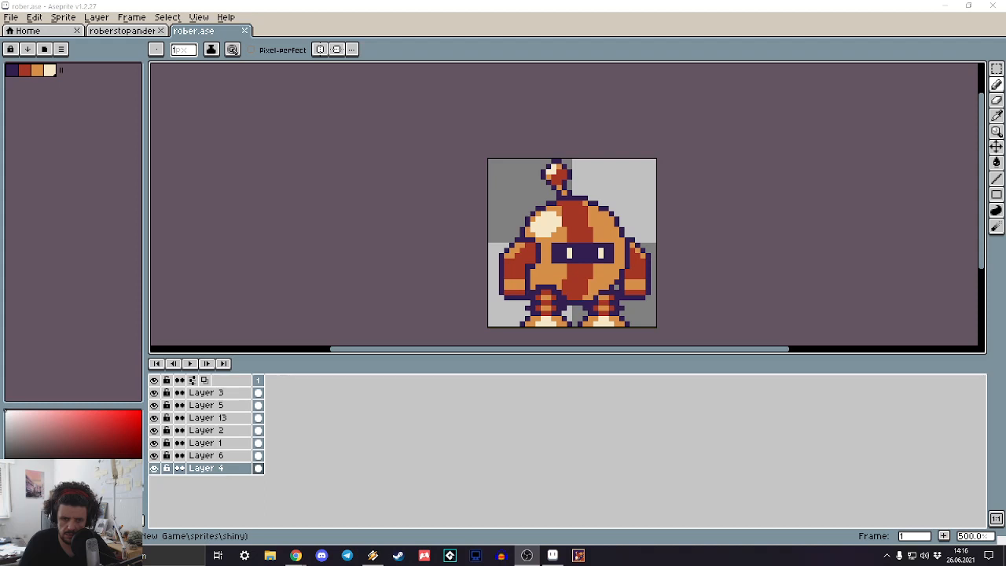
{"action": "left_click", "coordinate": [372, 555]}
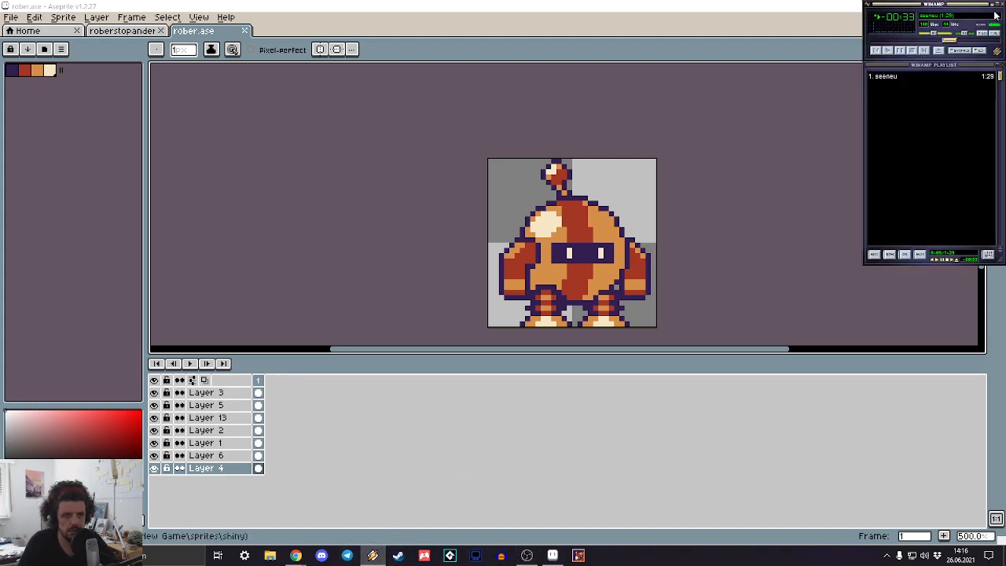
{"action": "left_click_drag", "start_coordinate": [947, 36], "coordinate": [944, 35]}
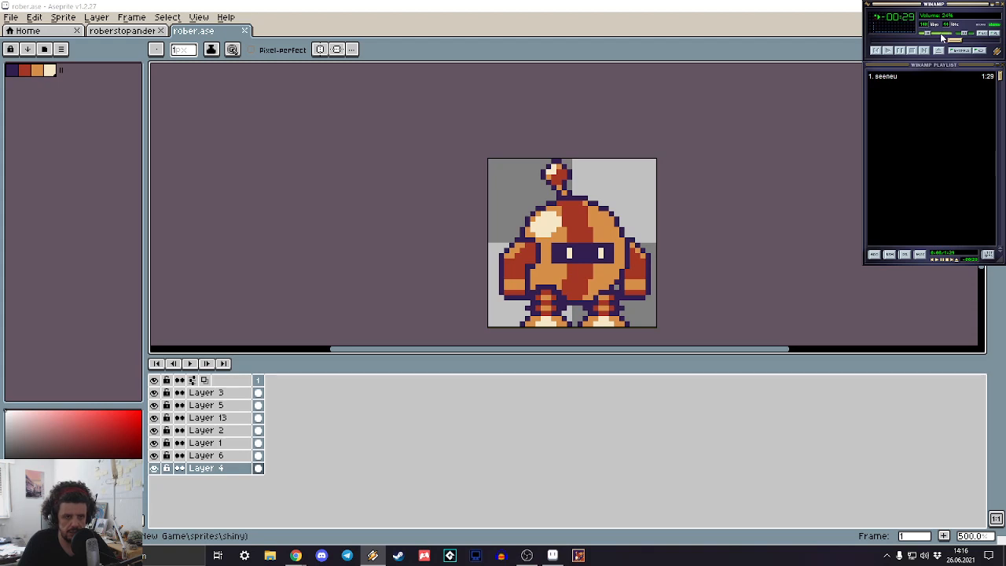
{"action": "left_click", "coordinate": [678, 4]}
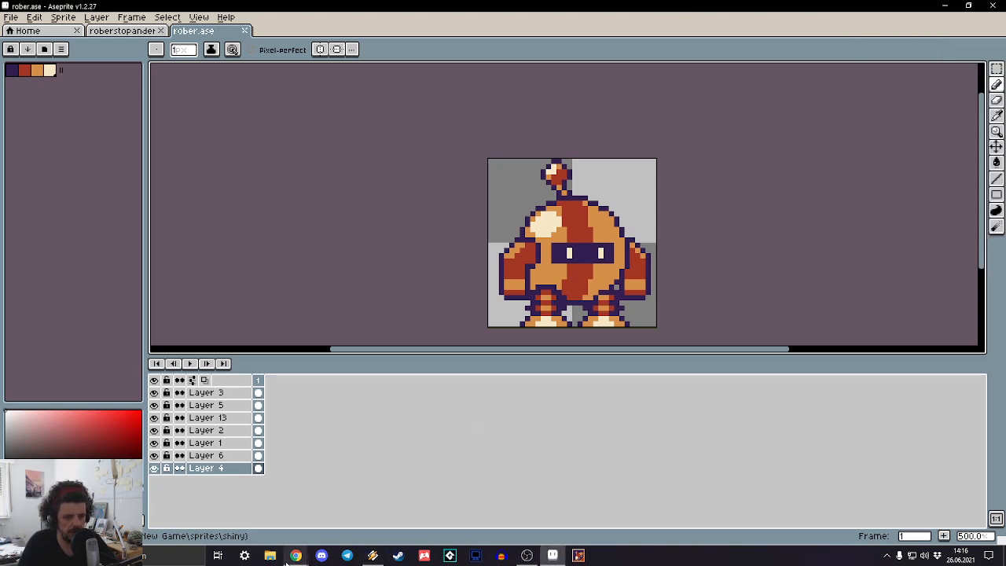
Step: Close the Twitch chat pop-up window in Google Chrome and return to the robot sprite
{"action": "mouse_move", "coordinate": [288, 557]}
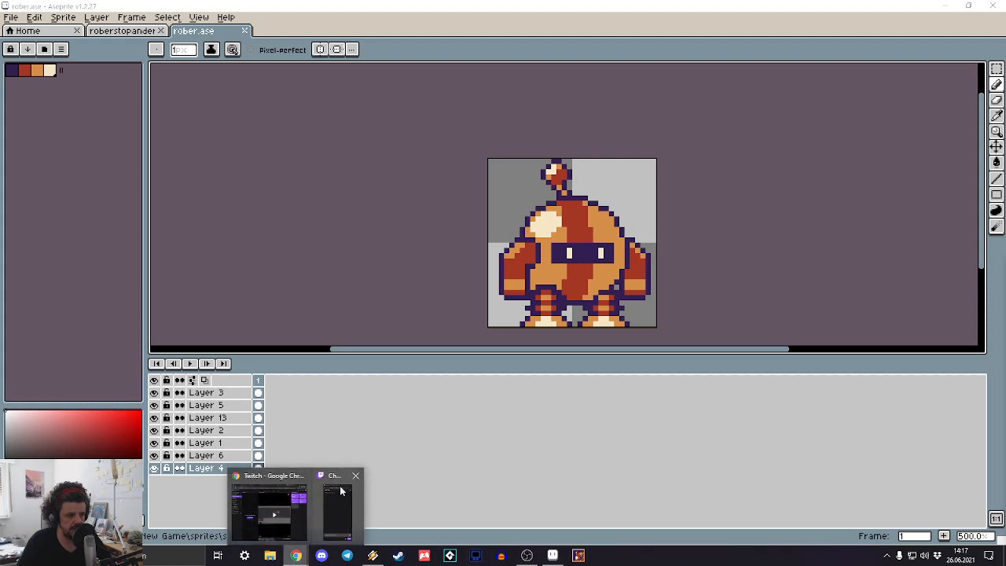
{"action": "left_click", "coordinate": [355, 475]}
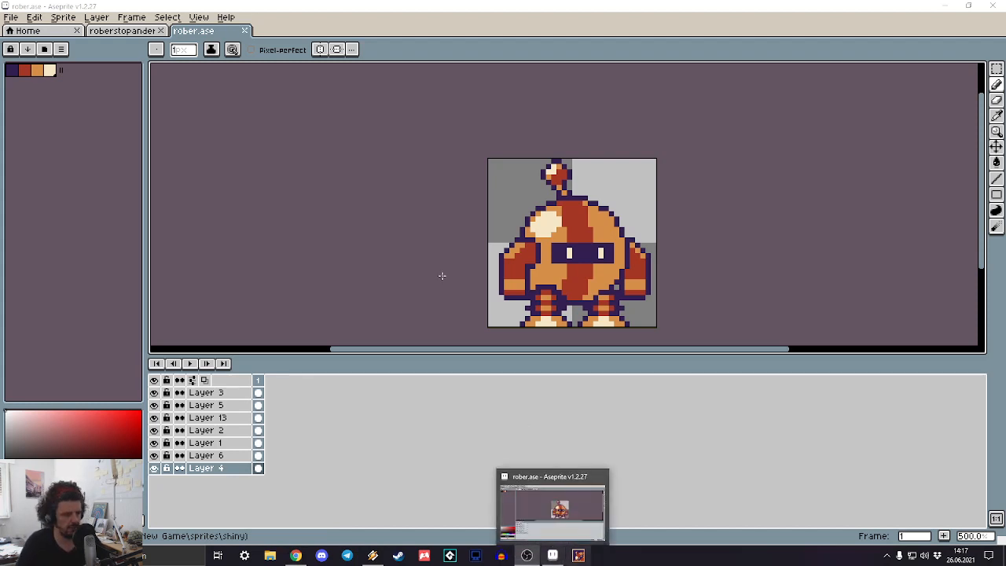
{"action": "left_click", "coordinate": [309, 239]}
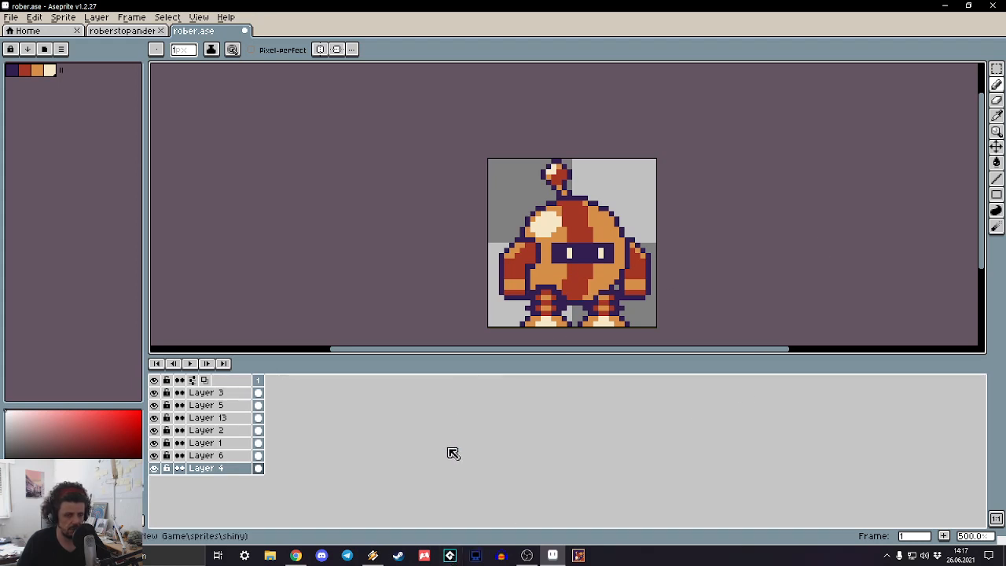
Step: Switch to GameMaker Studio 2 and open the recent project robobgb
{"action": "left_click", "coordinate": [448, 555]}
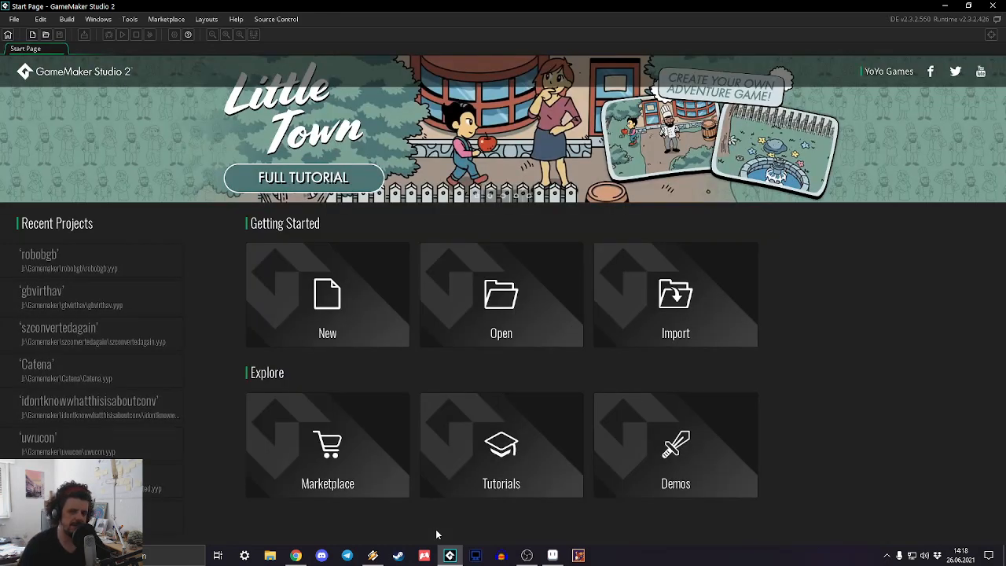
{"action": "left_click", "coordinate": [372, 556]}
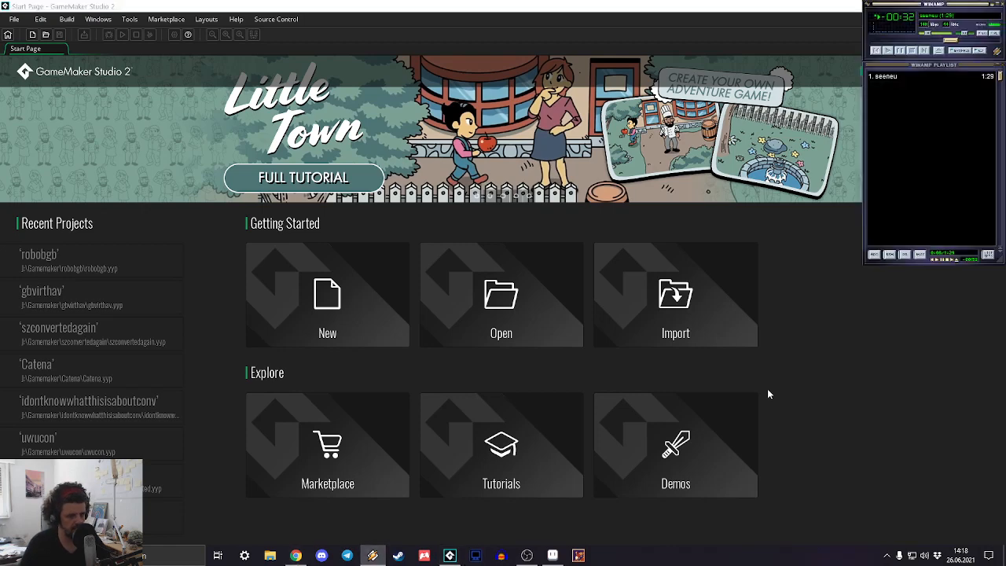
{"action": "left_click", "coordinate": [922, 303]}
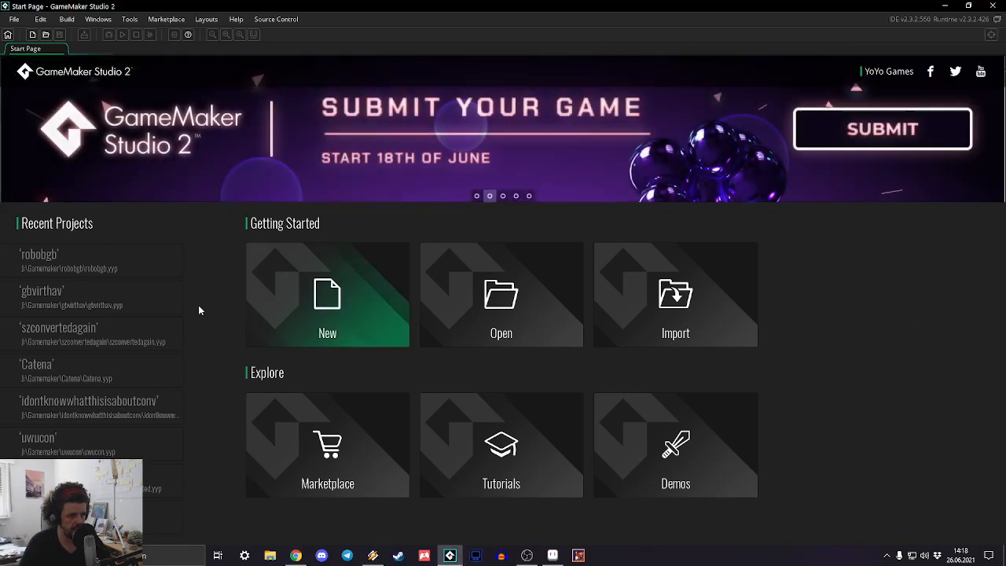
{"action": "left_click", "coordinate": [44, 262]}
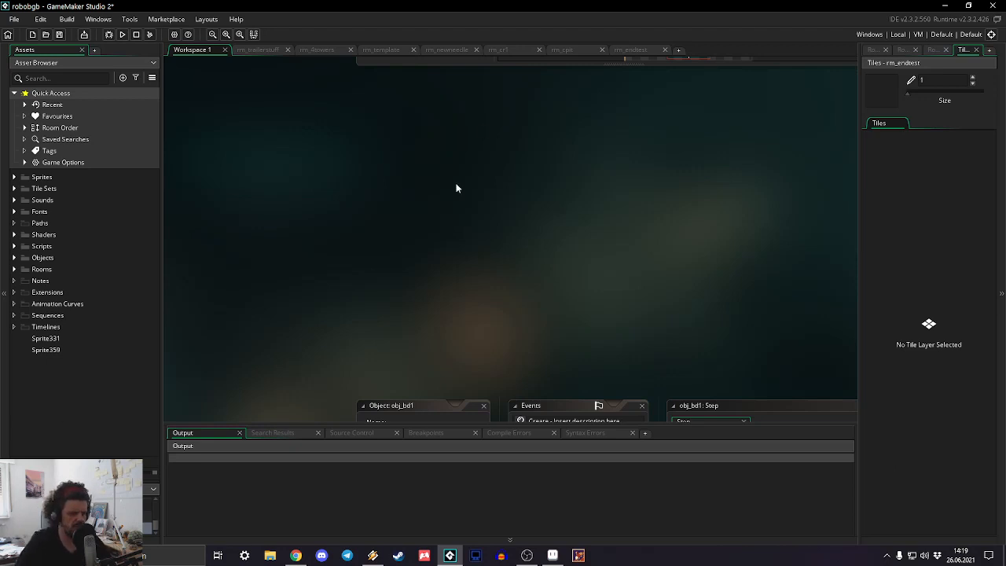
{"action": "scroll", "coordinate": [370, 219], "scroll_direction": "down", "scroll_amount": 5}
{"action": "scroll", "coordinate": [362, 204], "scroll_direction": "up", "scroll_amount": 5}
{"action": "scroll", "coordinate": [363, 205], "scroll_direction": "down", "scroll_amount": 6}
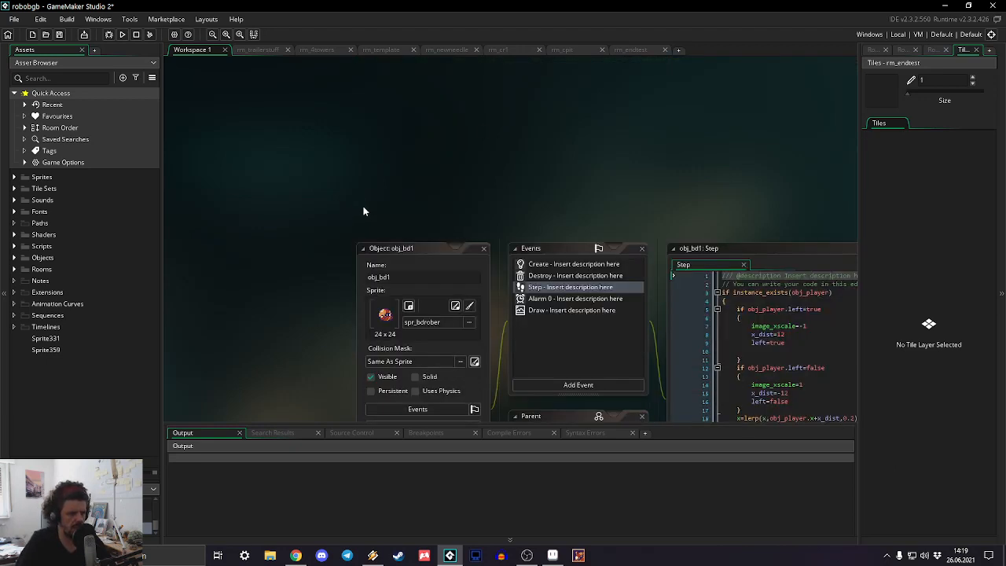
{"action": "scroll", "coordinate": [363, 206], "scroll_direction": "up", "scroll_amount": 5}
{"action": "scroll", "coordinate": [309, 240], "scroll_direction": "up", "scroll_amount": 5}
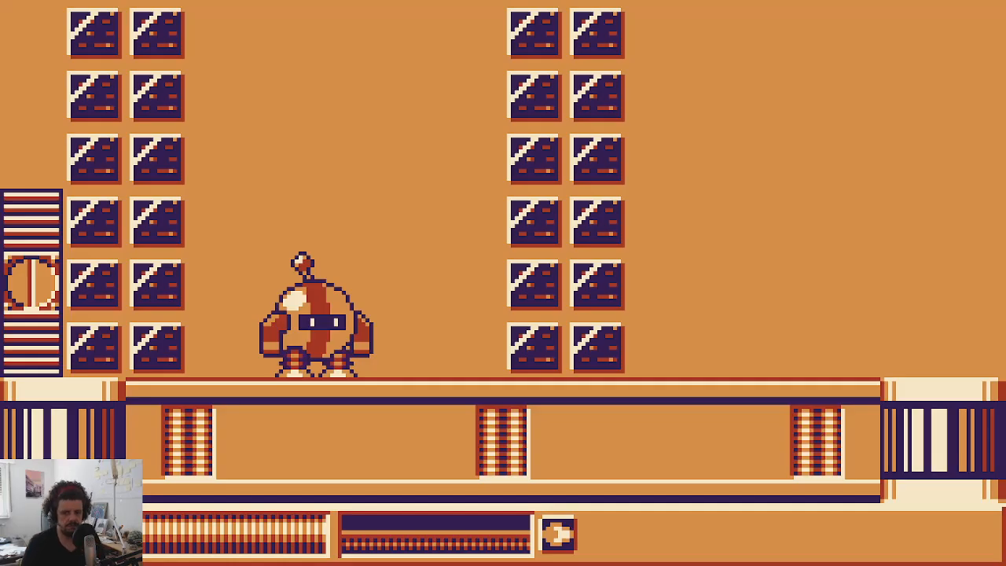
{"action": "key", "text": "Right"}
{"action": "key", "text": "Left"}
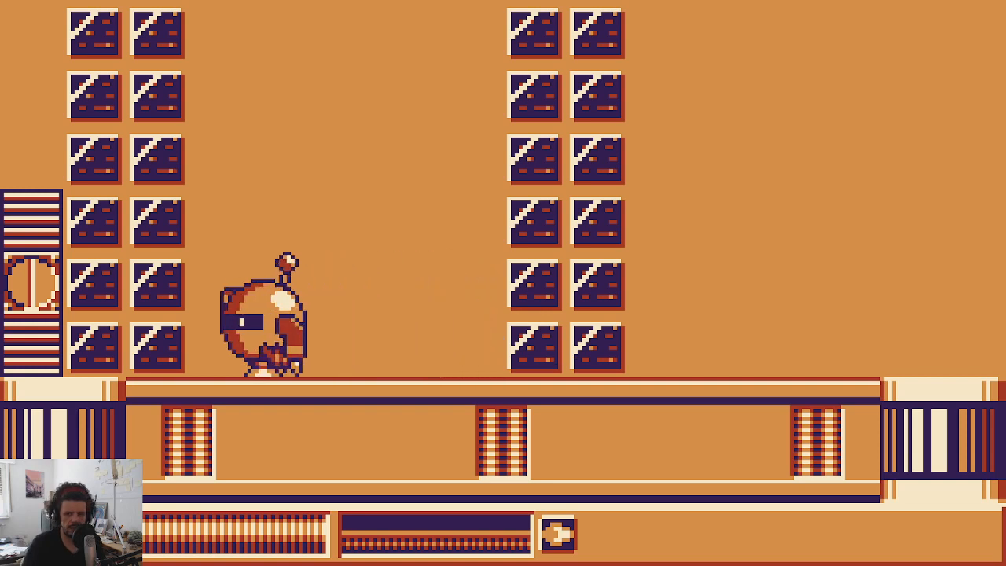
{"action": "key", "text": "Right"}
{"action": "key", "text": "Left"}
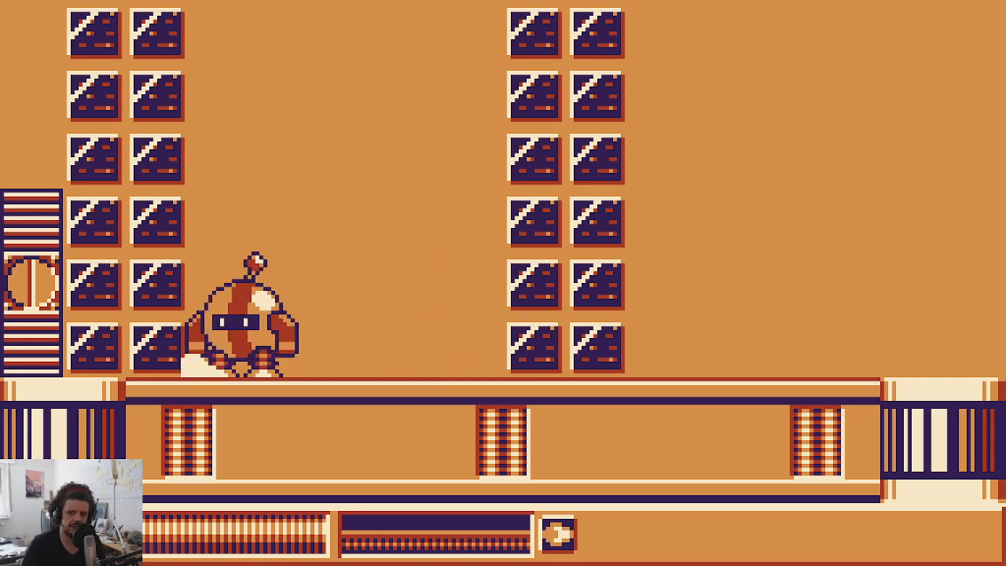
{"action": "key", "text": "Right"}
{"action": "key", "text": "Left"}
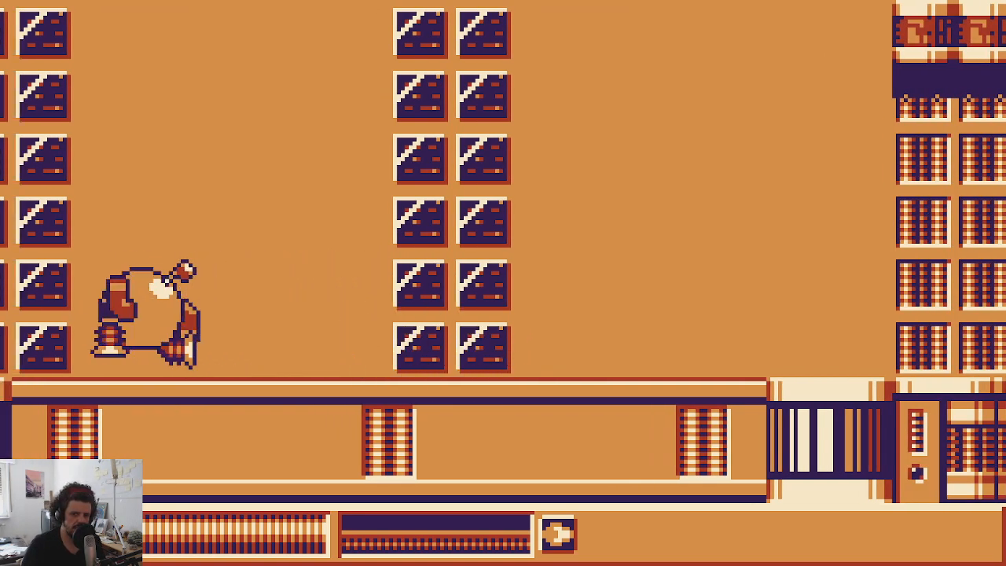
{"action": "key", "text": "Right"}
{"action": "key", "text": "Left"}
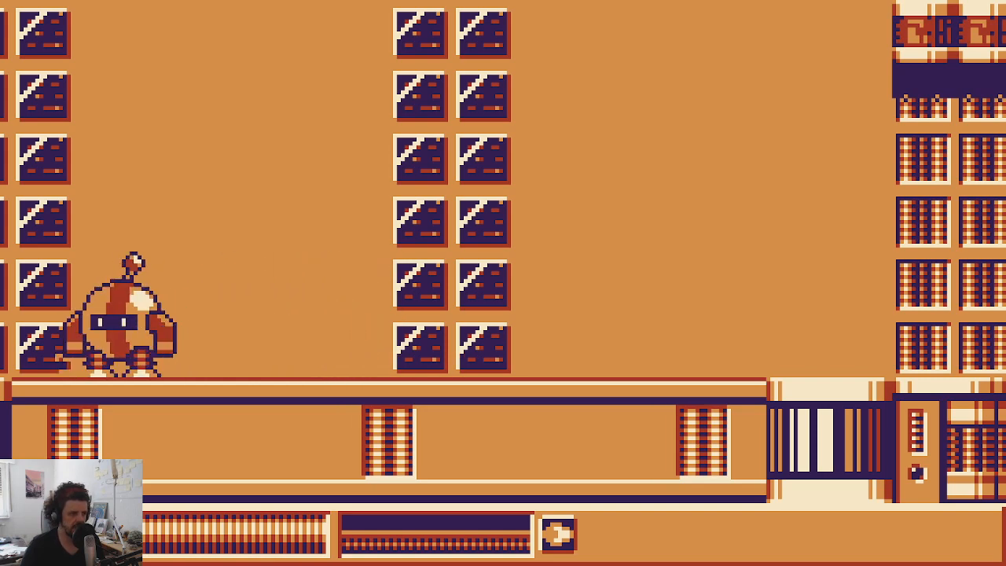
{"action": "key", "text": "Right"}
{"action": "key", "text": "Left"}
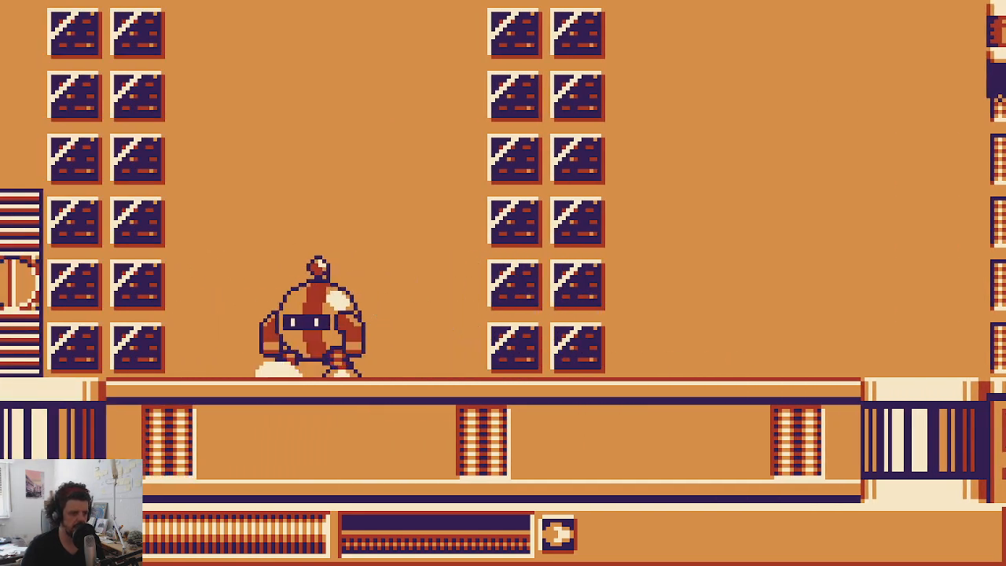
{"action": "key", "text": "Right"}
{"action": "key", "text": "Left"}
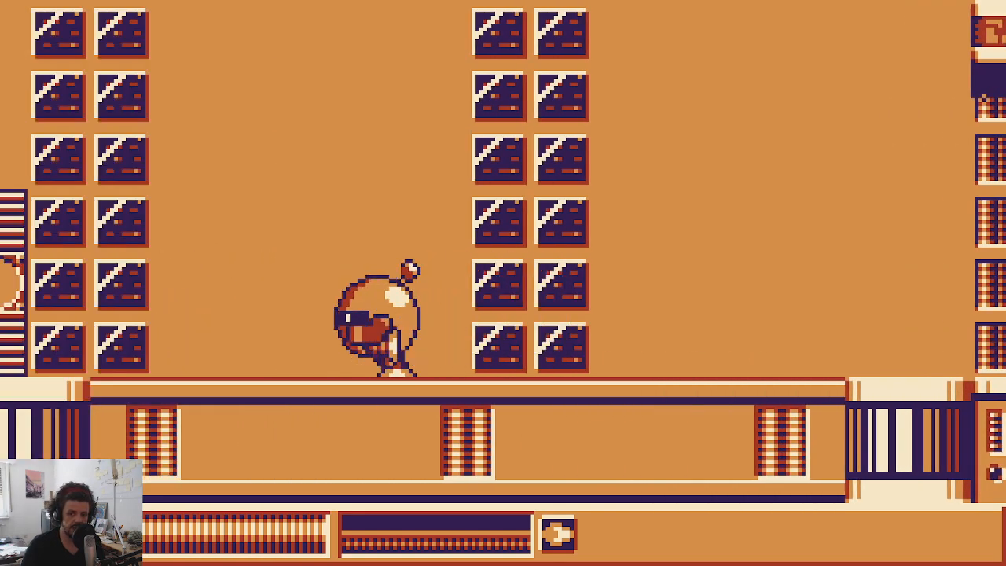
{"action": "key", "text": "Right"}
{"action": "key", "text": "Left"}
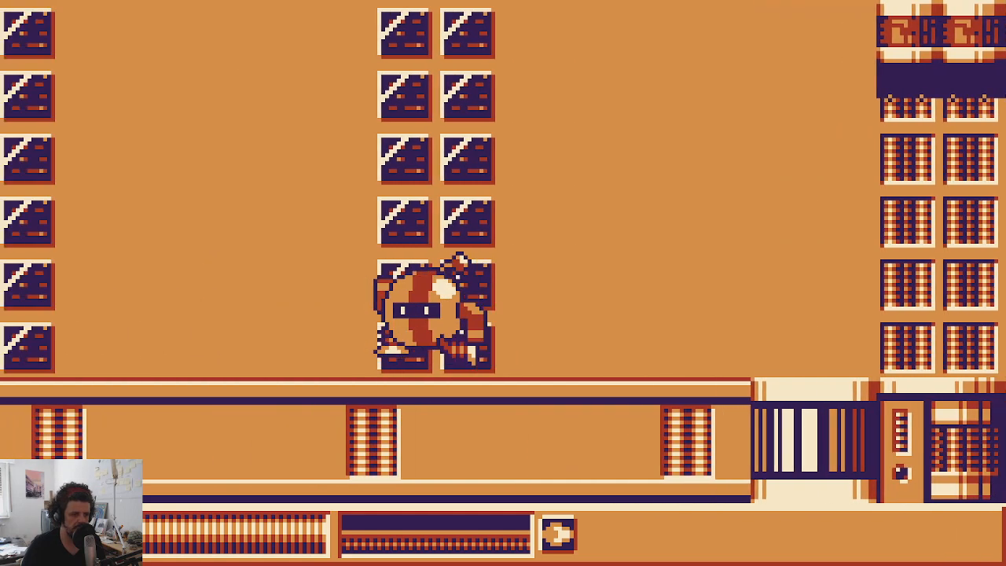
{"action": "key", "text": "Right"}
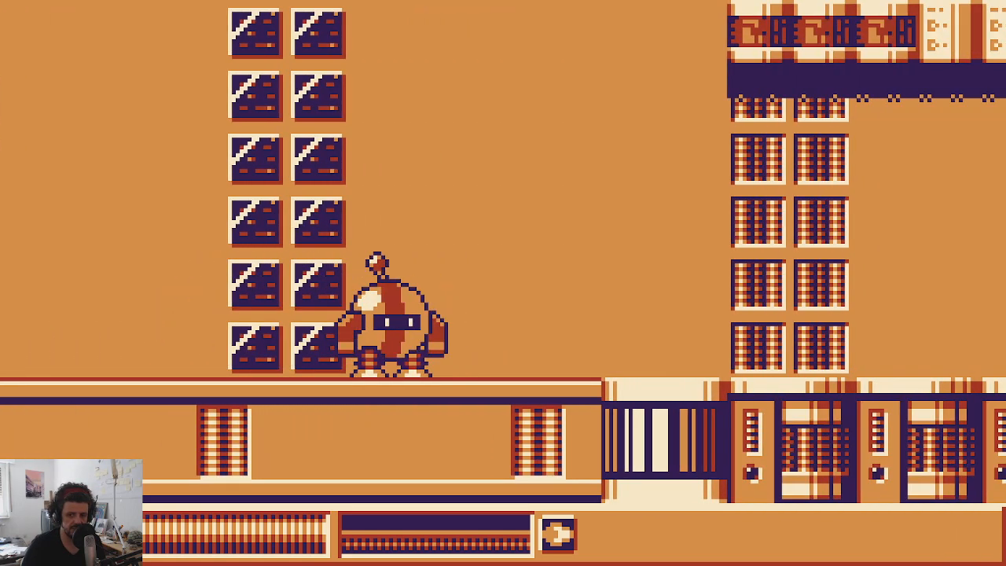
{"action": "key", "text": "Left"}
{"action": "key", "text": "Right"}
{"action": "key", "text": "Left"}
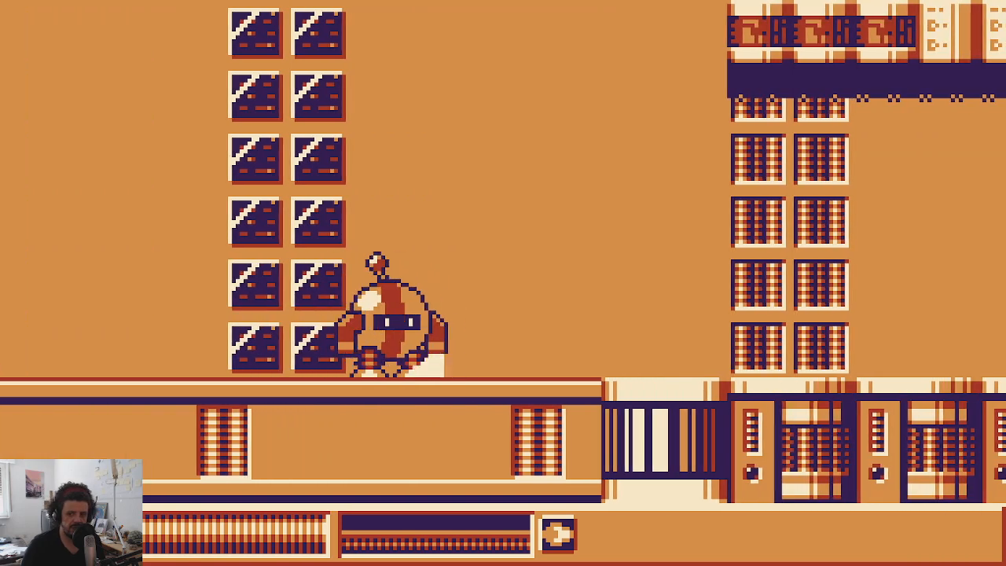
{"action": "key", "text": "Left"}
{"action": "key", "text": "Right"}
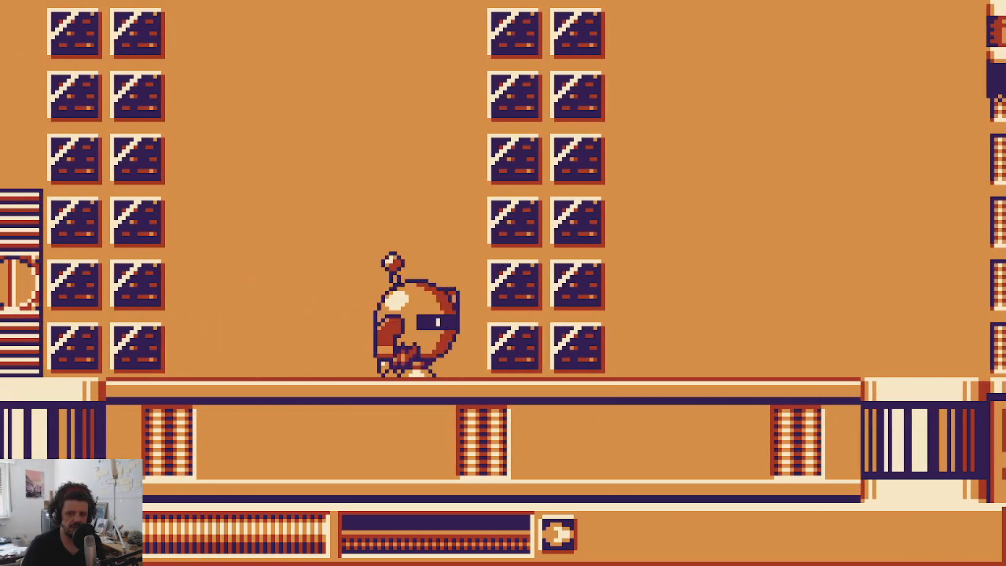
{"action": "key", "text": "Left"}
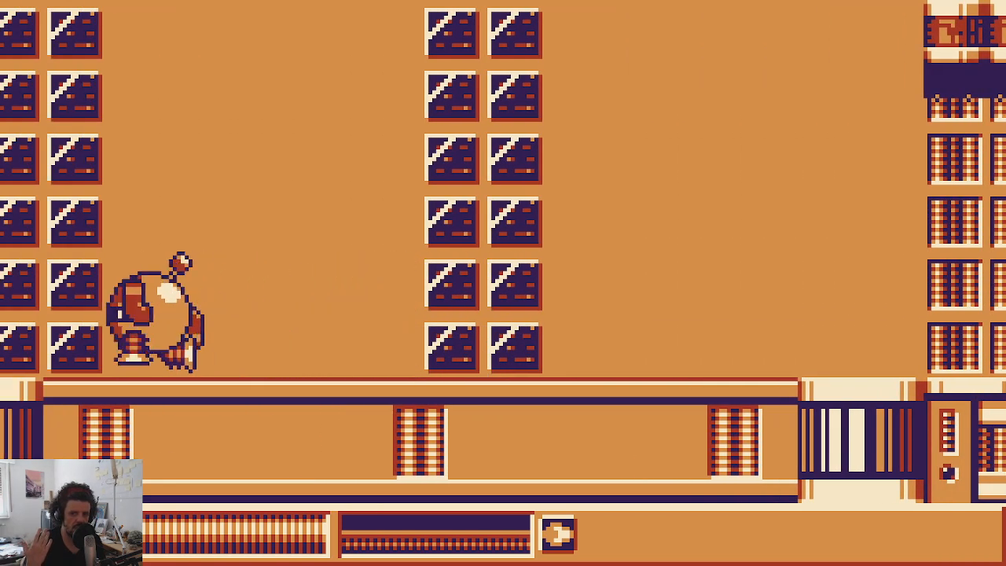
{"action": "key", "text": "Right"}
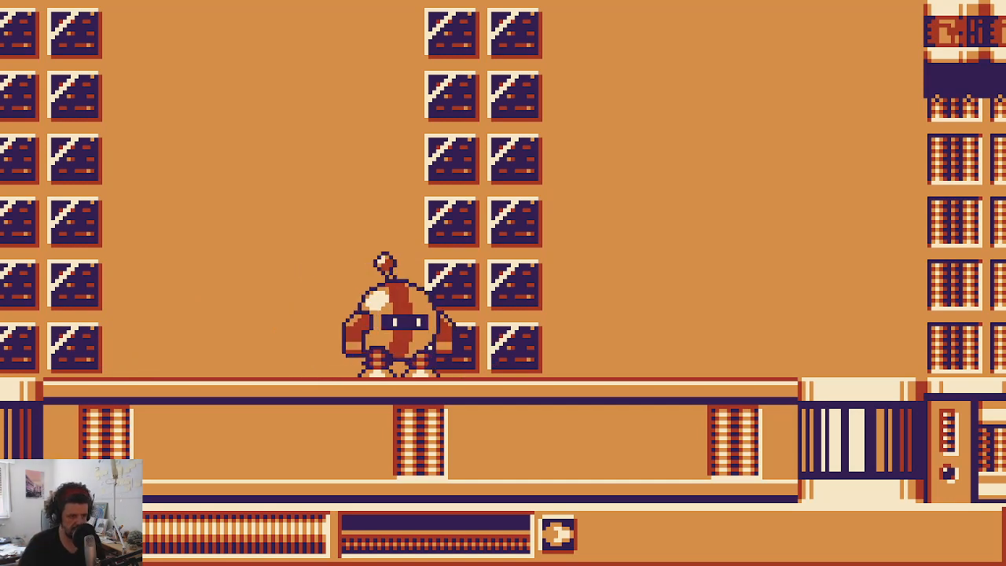
{"action": "key", "text": "Left"}
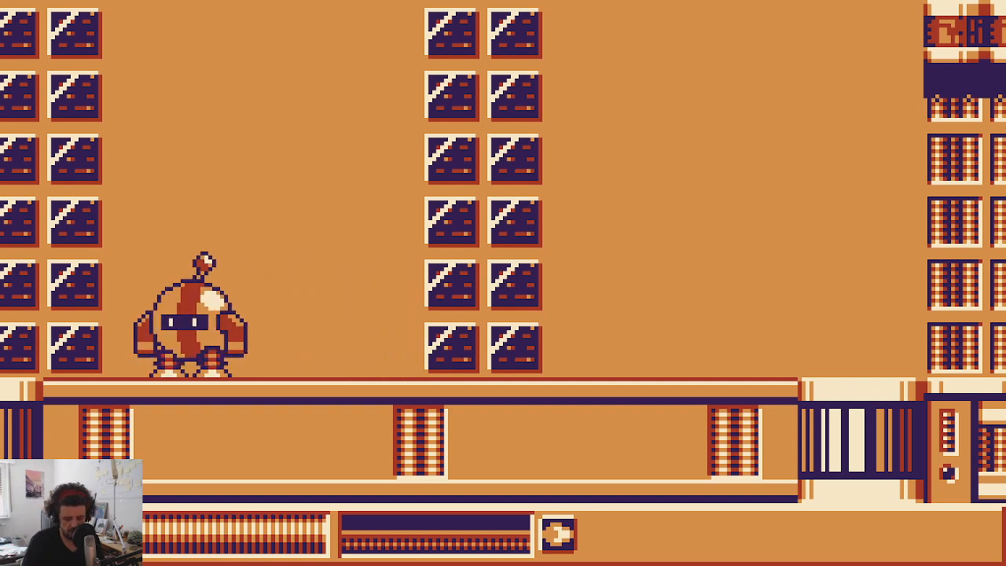
{"action": "key", "text": "Right"}
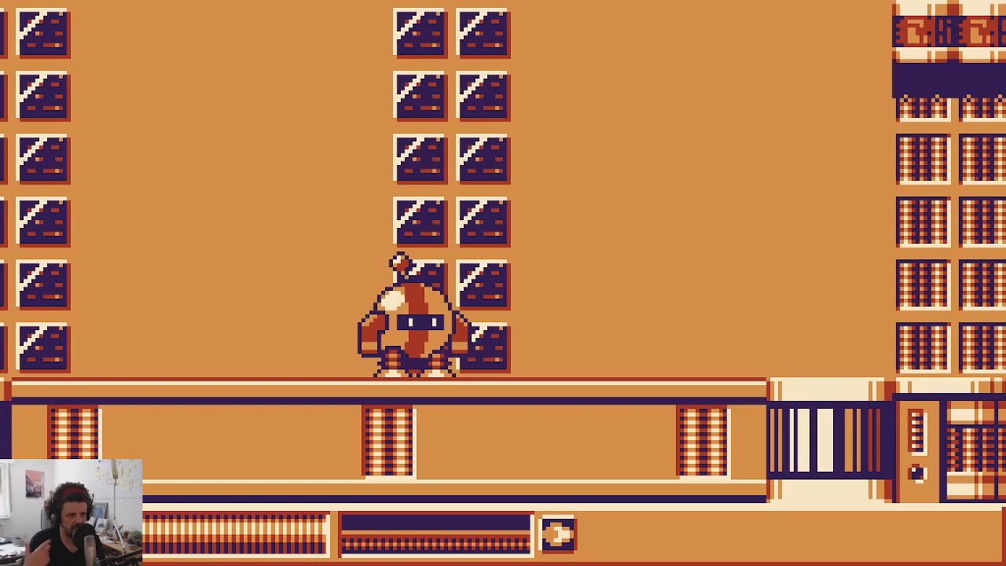
{"action": "key", "text": "Left"}
{"action": "key", "text": "Right"}
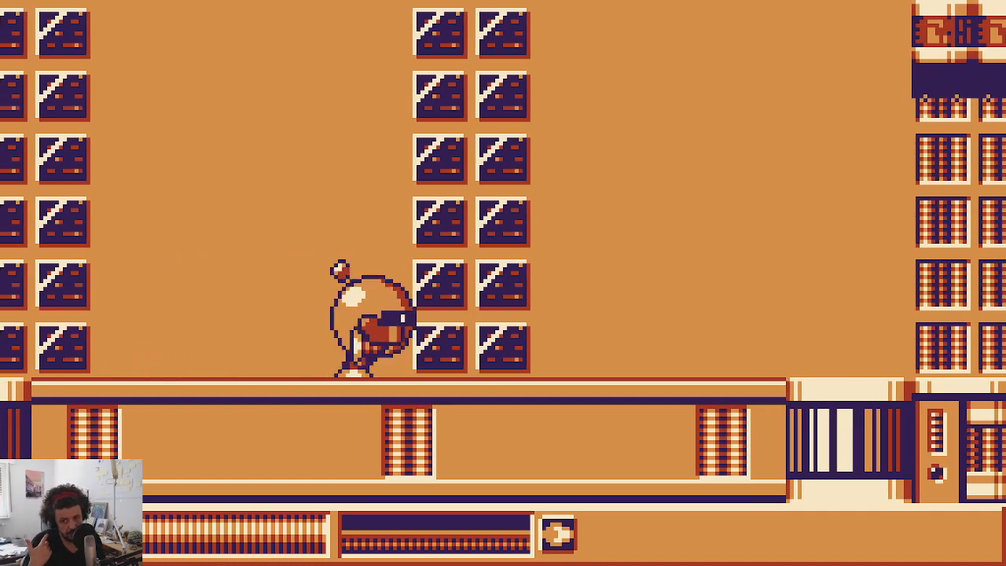
{"action": "key", "text": "Left"}
{"action": "key", "text": "space"}
{"action": "key", "text": "Right"}
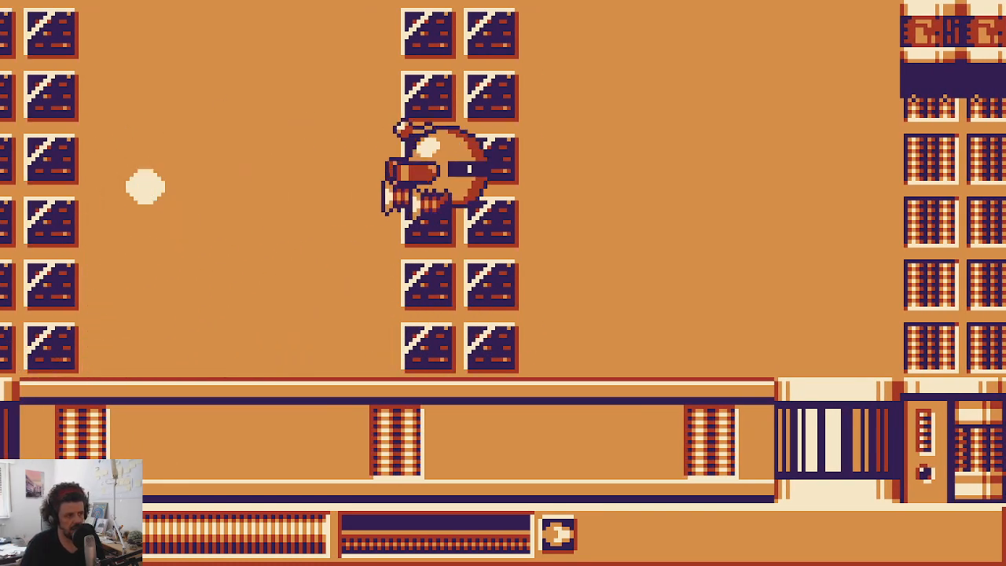
{"action": "key", "text": "Left"}
{"action": "key", "text": "Right"}
{"action": "key", "text": "space"}
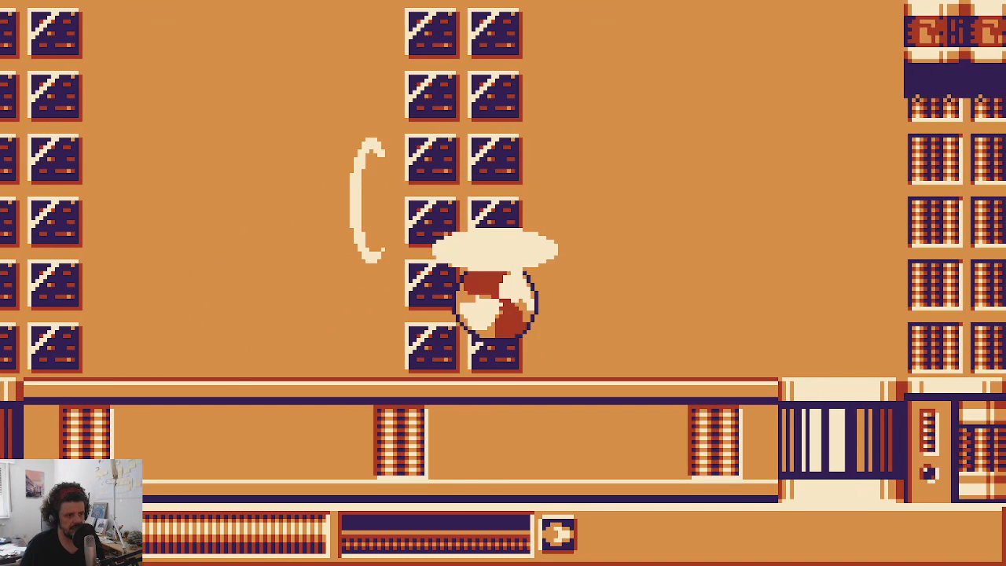
{"action": "key", "text": "Left"}
{"action": "key", "text": "Left"}
{"action": "key", "text": "Right"}
{"action": "key", "text": "space"}
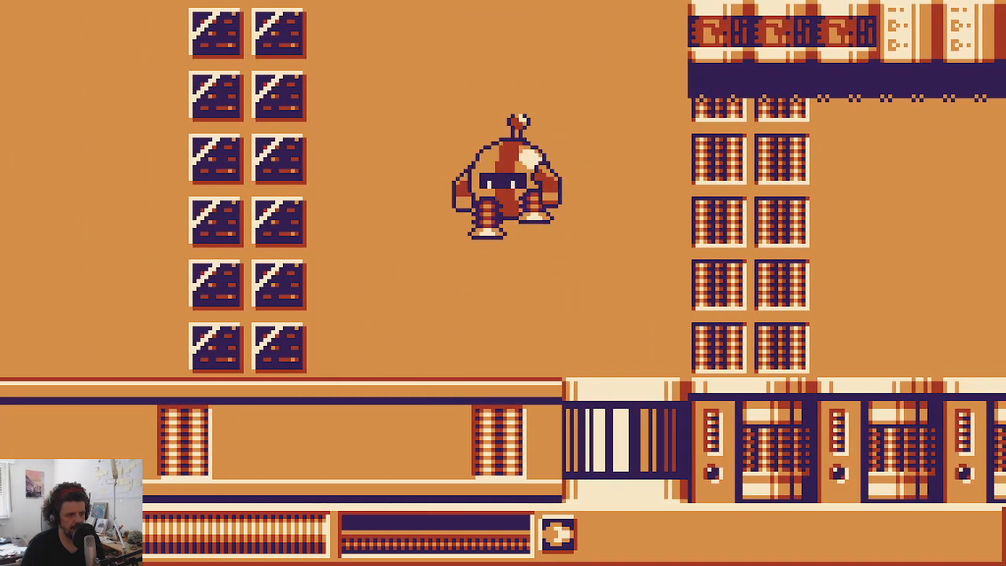
{"action": "key", "text": "Left"}
{"action": "key", "text": "Right"}
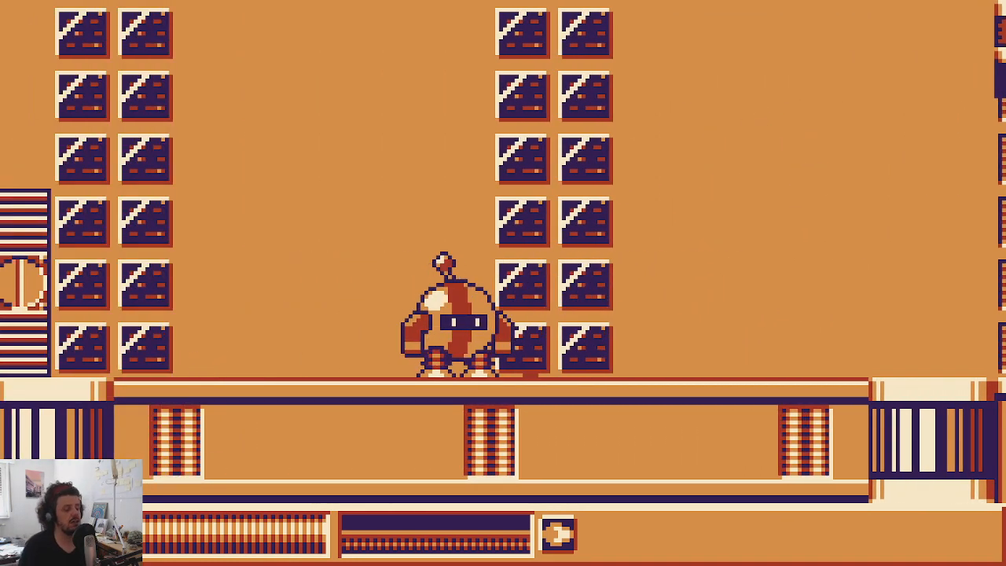
{"action": "key", "text": "Right"}
{"action": "key", "text": "Left"}
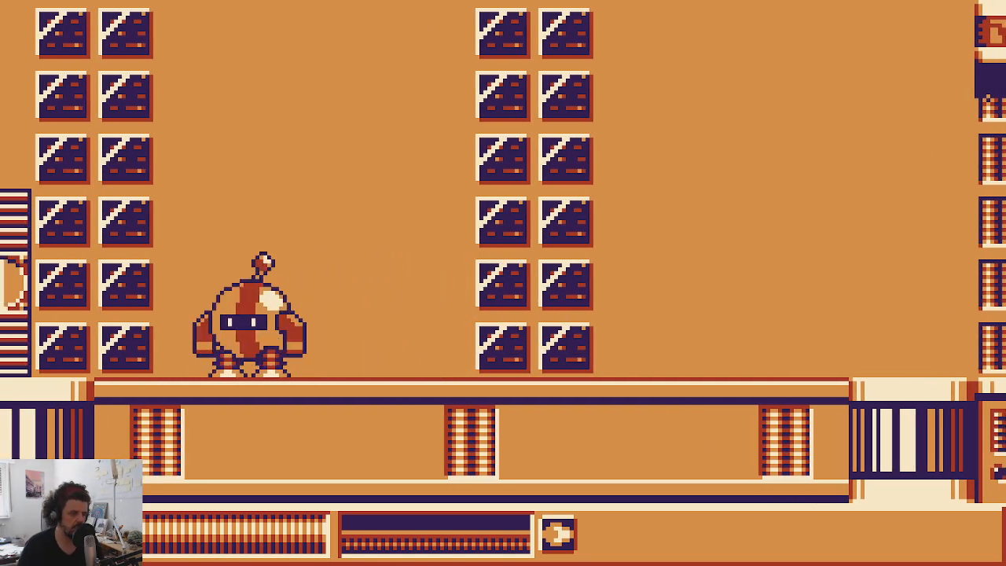
{"action": "key", "text": "Right"}
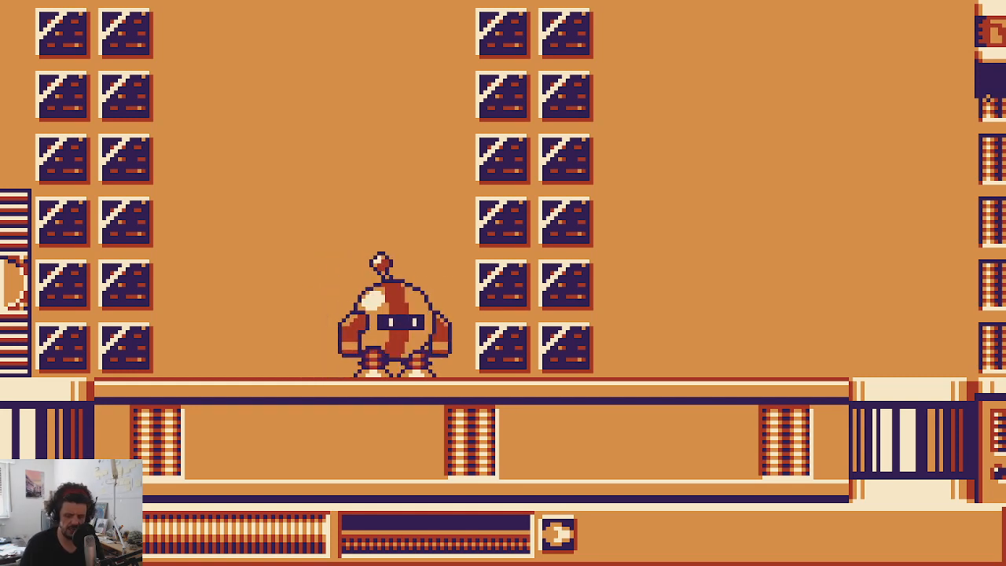
{"action": "key", "text": "Right"}
{"action": "key", "text": "Left"}
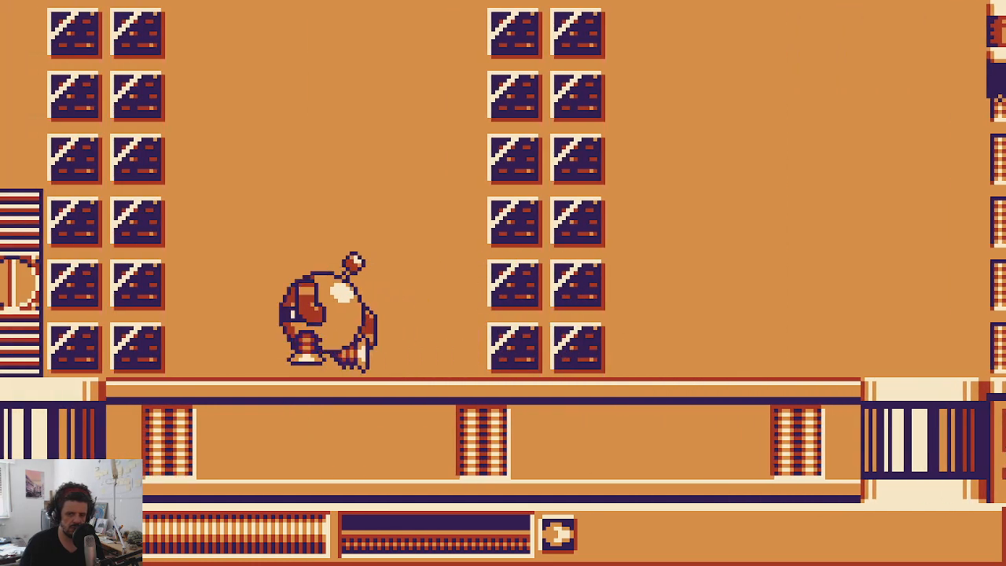
{"action": "key", "text": "Right"}
{"action": "key", "text": "Left"}
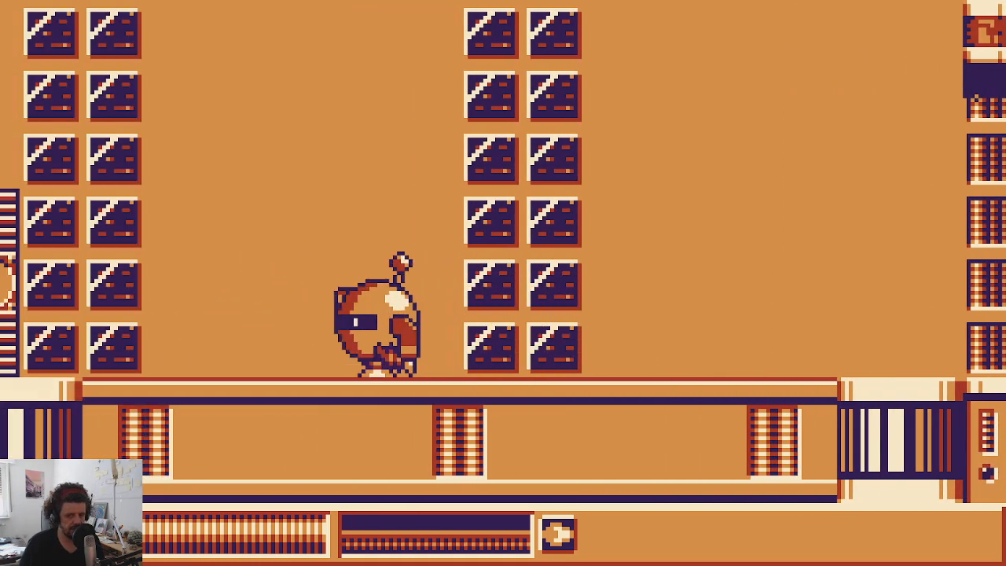
{"action": "key", "text": "Right"}
{"action": "key", "text": "Left"}
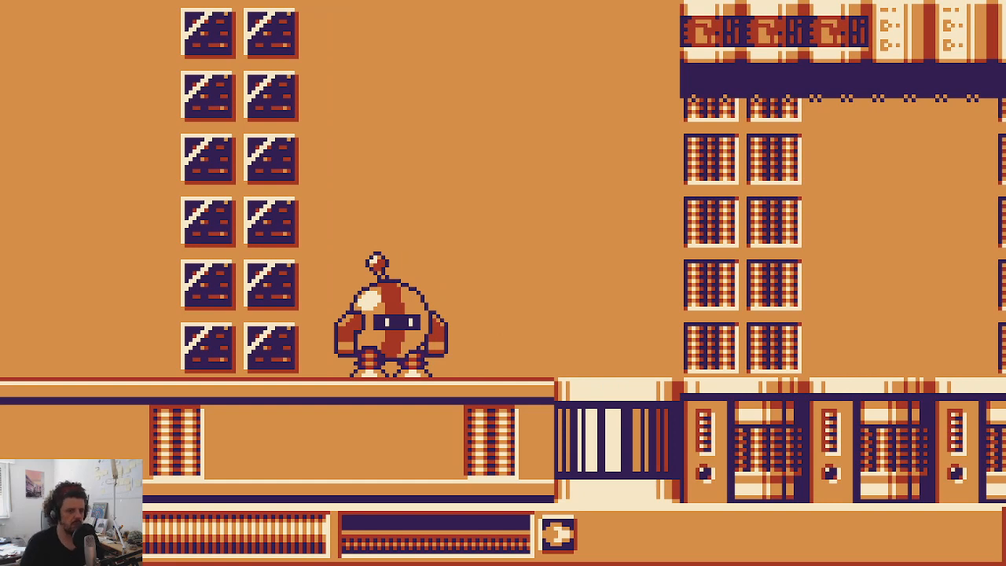
{"action": "key", "text": "x"}
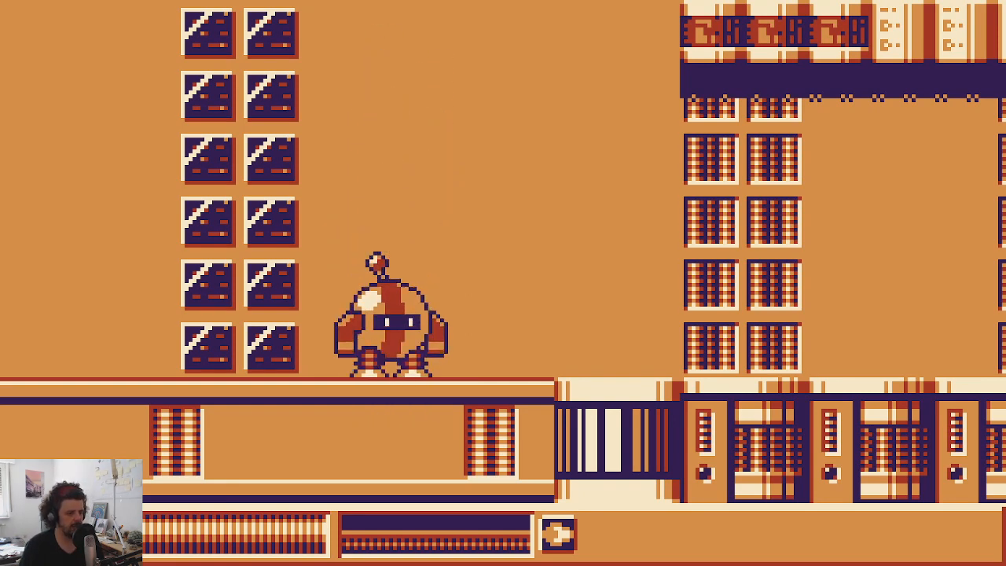
{"action": "key", "text": "Right"}
{"action": "key", "text": "z"}
{"action": "key", "text": "Left"}
{"action": "key", "text": "z"}
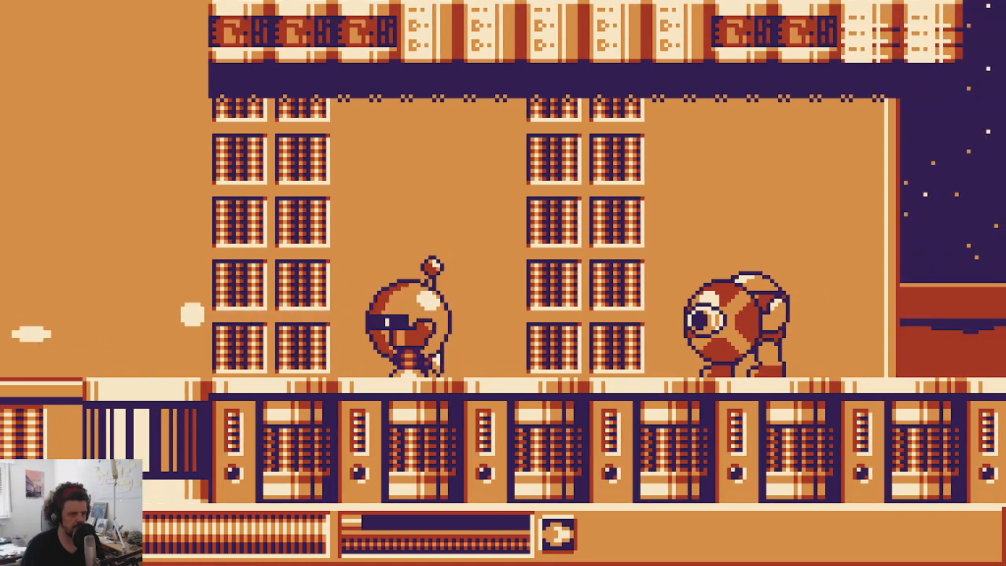
{"action": "key", "text": "Right"}
{"action": "key", "text": "Right"}
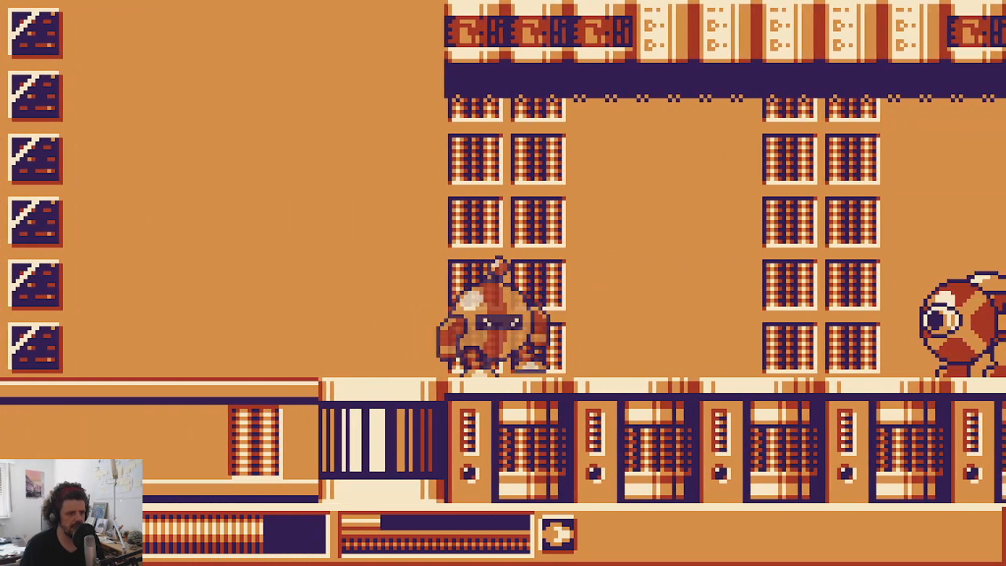
{"action": "key", "text": "Right"}
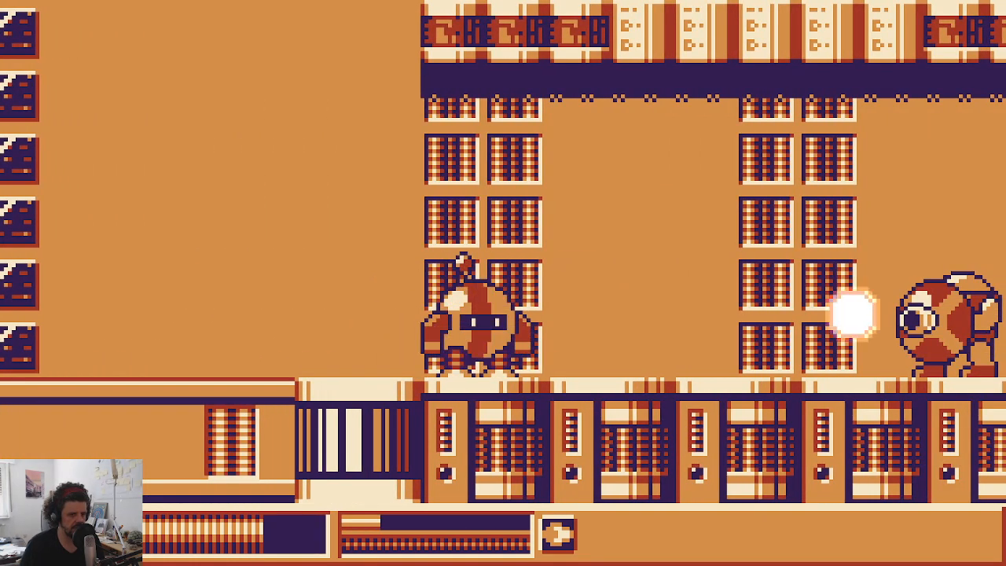
{"action": "key", "text": "Left"}
{"action": "key", "text": "Right"}
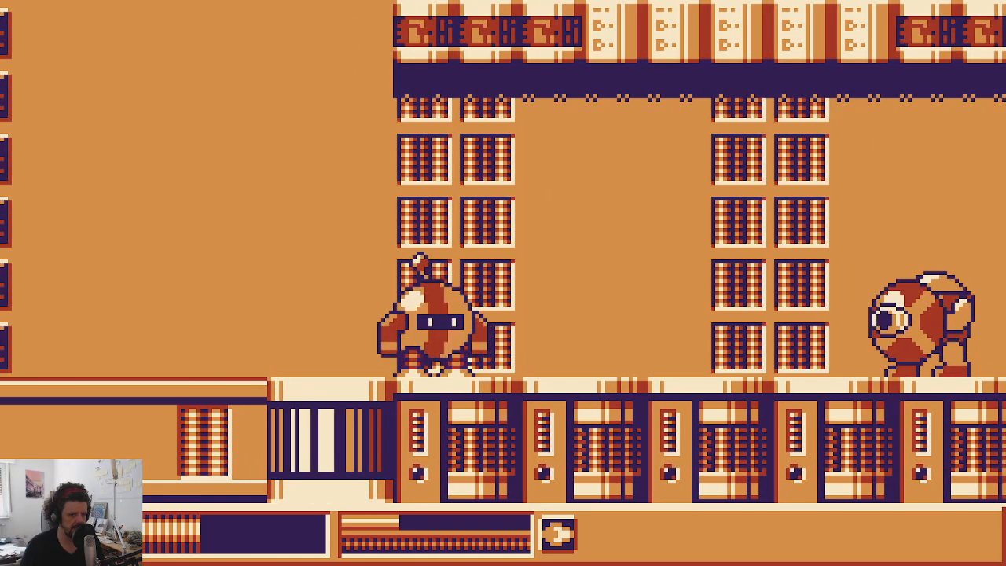
{"action": "key", "text": "Left"}
{"action": "key", "text": "Right"}
{"action": "key", "text": "space"}
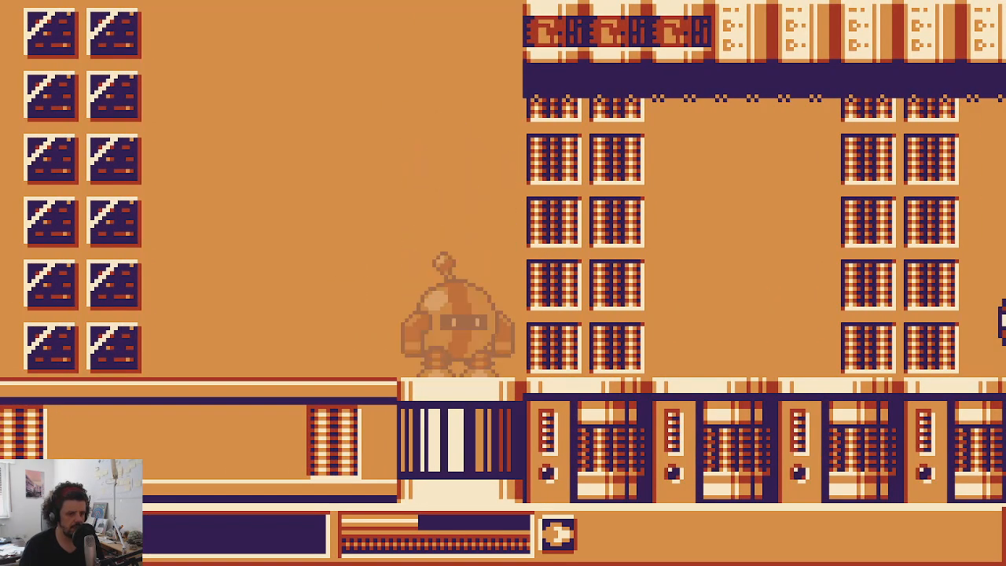
{"action": "key", "text": "space"}
{"action": "key", "text": "Left"}
{"action": "key", "text": "Right"}
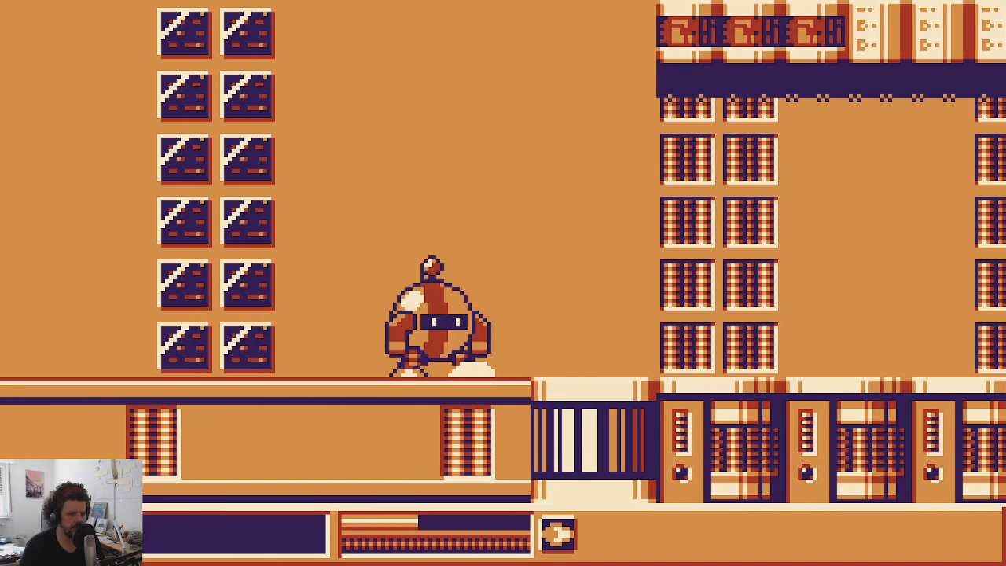
{"action": "key", "text": "Left"}
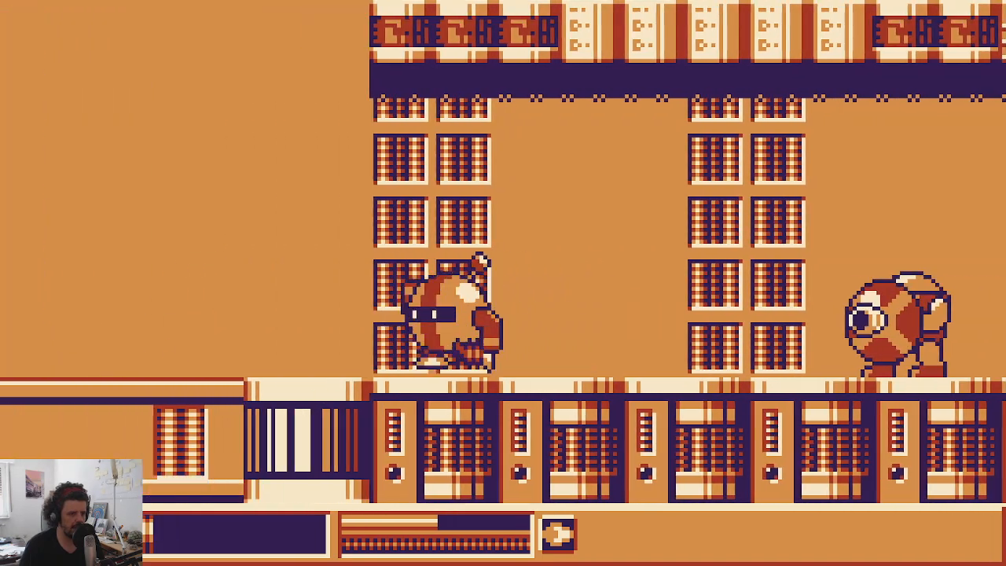
{"action": "key", "text": "Right"}
{"action": "key", "text": "Right"}
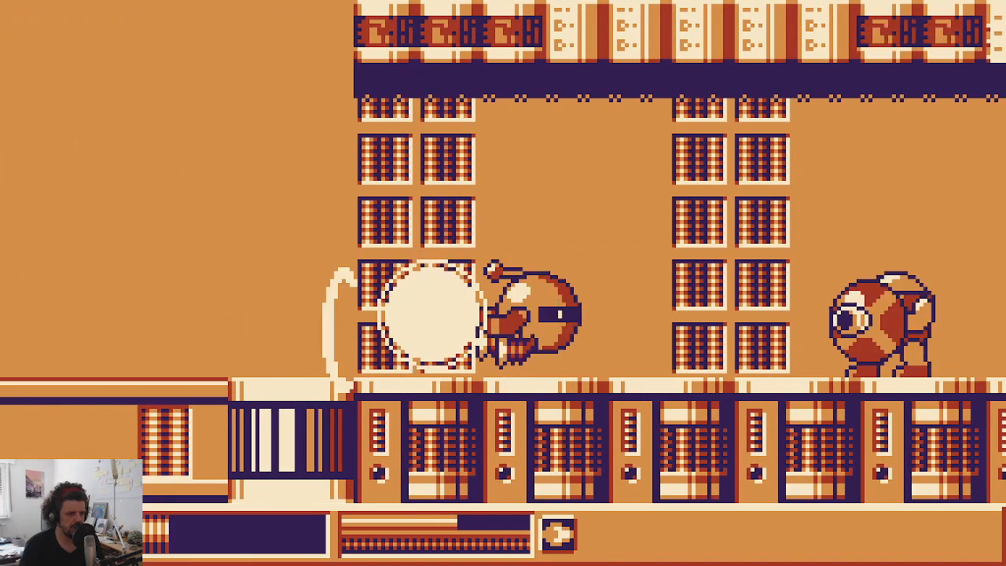
{"action": "key", "text": "Left"}
{"action": "key", "text": "Right"}
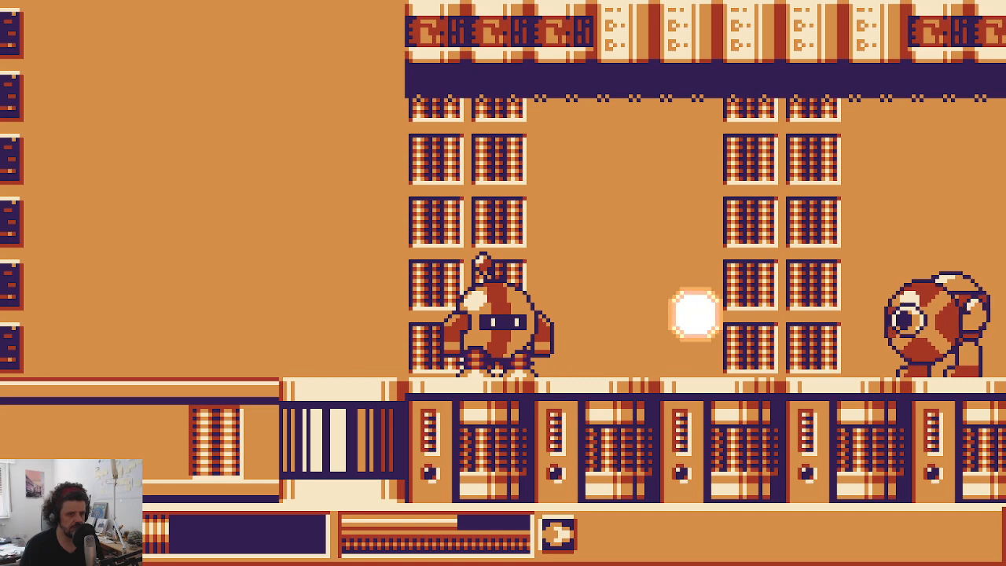
{"action": "key", "text": "Right"}
{"action": "key", "text": "Left"}
{"action": "key", "text": "Right"}
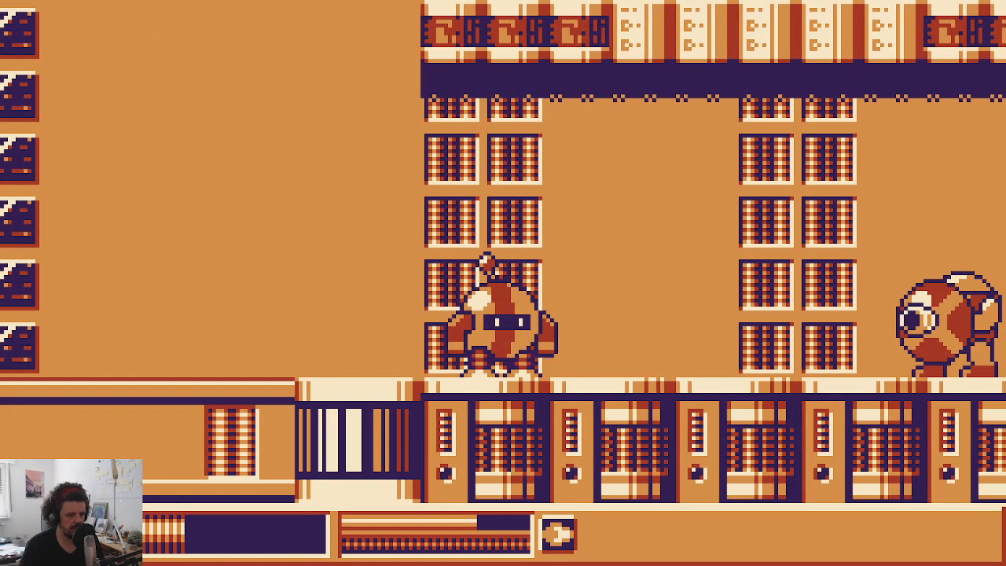
{"action": "key", "text": "Right"}
{"action": "key", "text": "Left"}
{"action": "key", "text": "Right"}
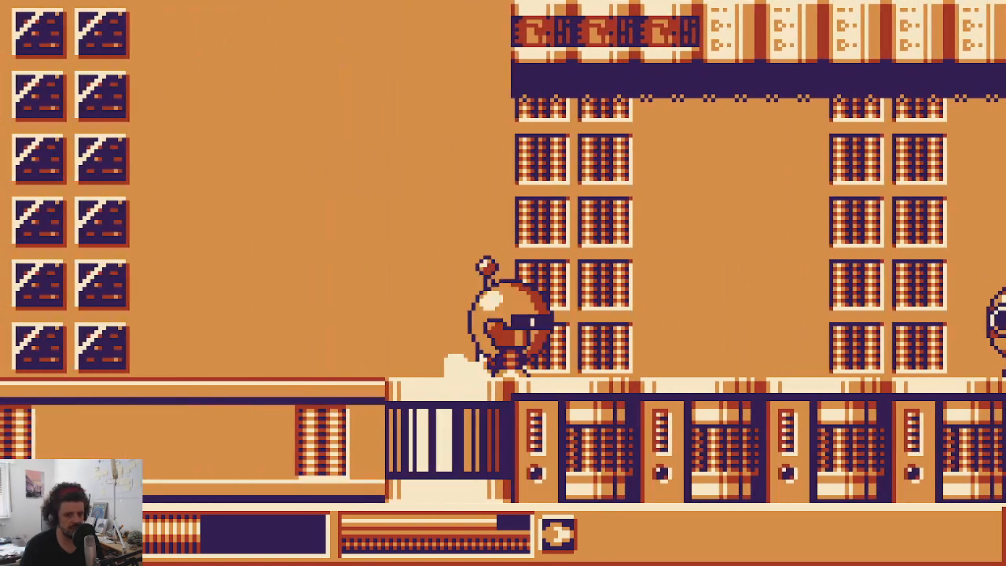
{"action": "key", "text": "Right"}
{"action": "key", "text": "Left"}
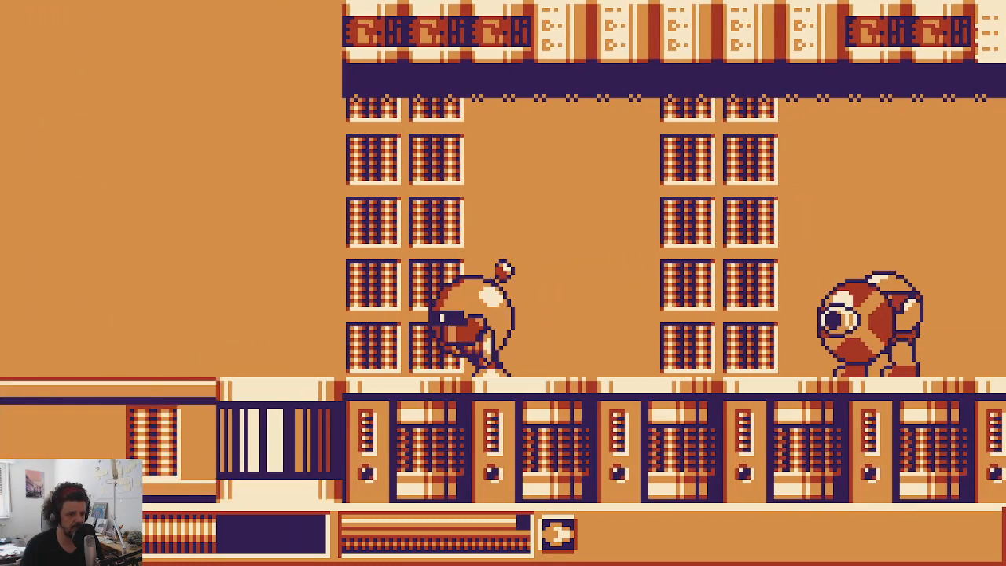
{"action": "key", "text": "Right"}
{"action": "key", "text": "Right"}
{"action": "key", "text": "Left"}
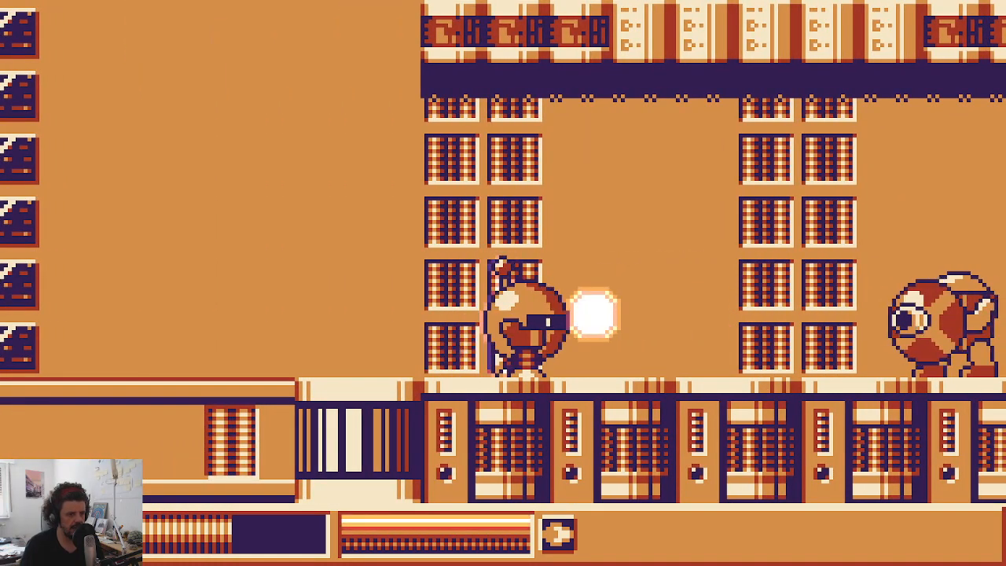
{"action": "key", "text": "Right"}
{"action": "key", "text": "Left"}
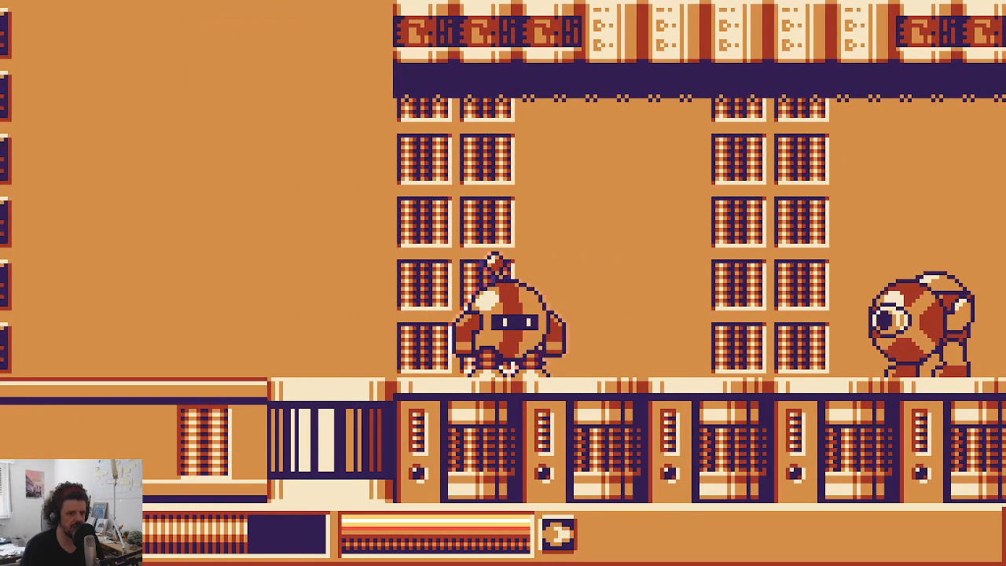
{"action": "key", "text": "Left"}
{"action": "key", "text": "Right"}
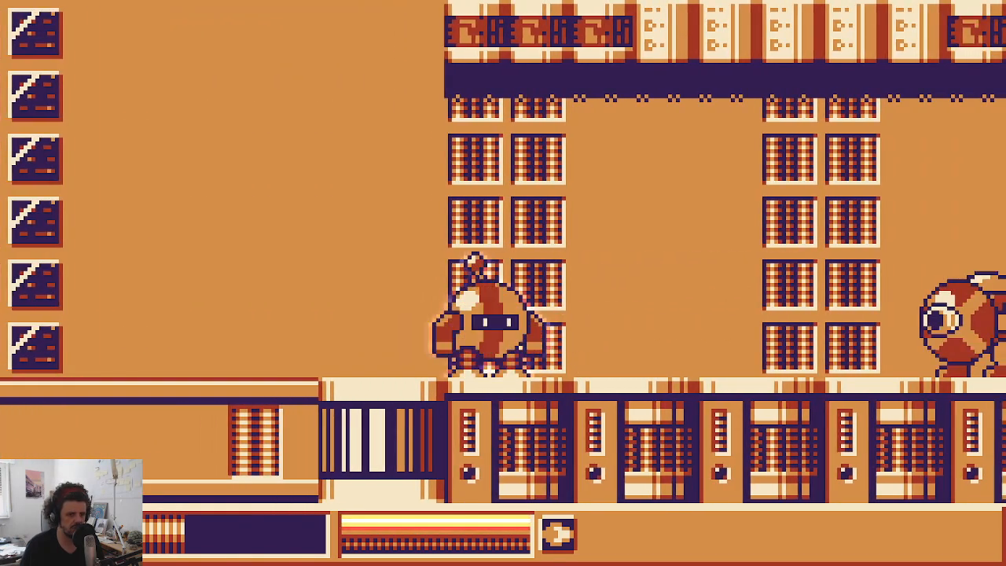
{"action": "key", "text": "Right"}
{"action": "key", "text": "Left"}
{"action": "key", "text": "Right"}
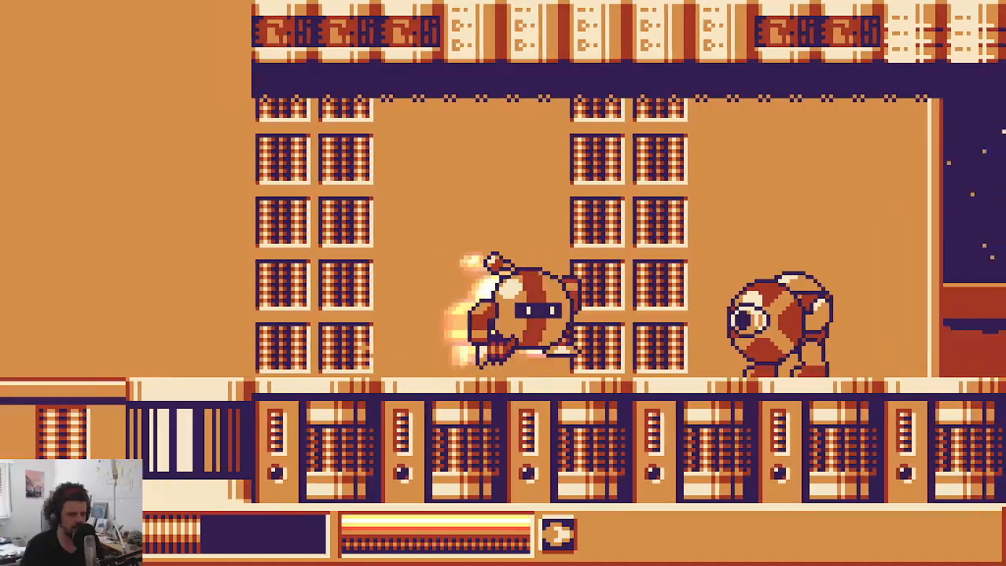
{"action": "key", "text": "space"}
{"action": "key", "text": "Left"}
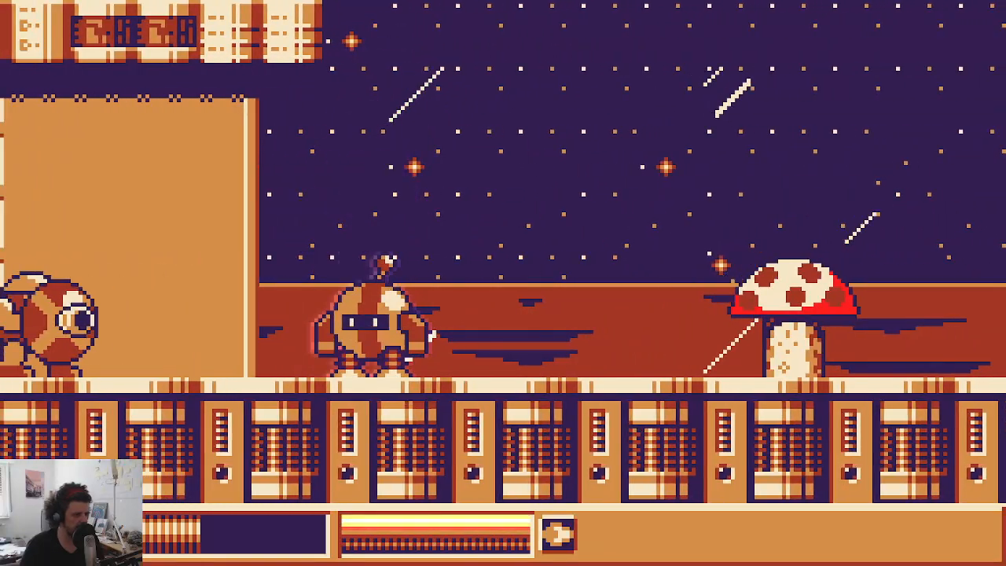
{"action": "key", "text": "Left"}
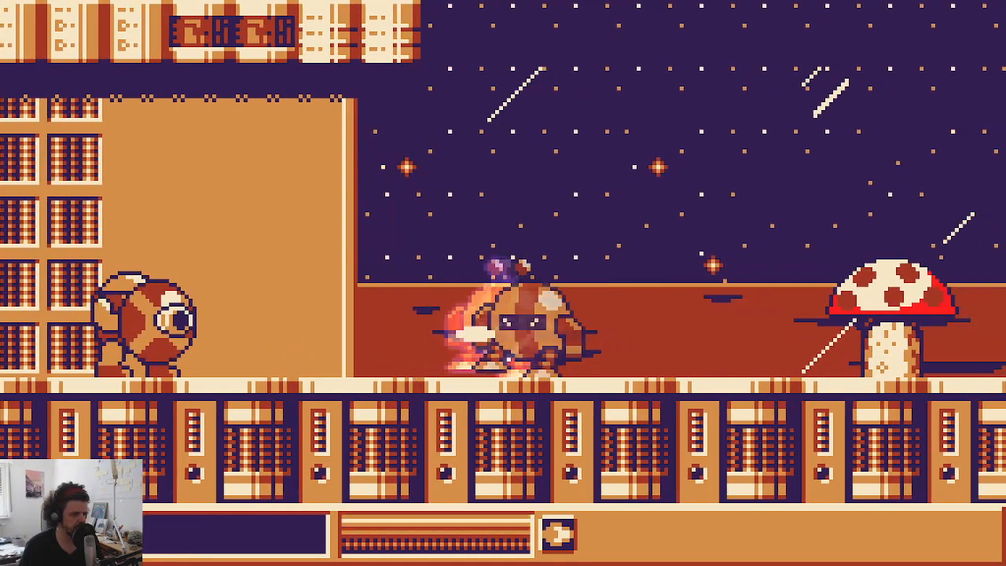
{"action": "key", "text": "Left"}
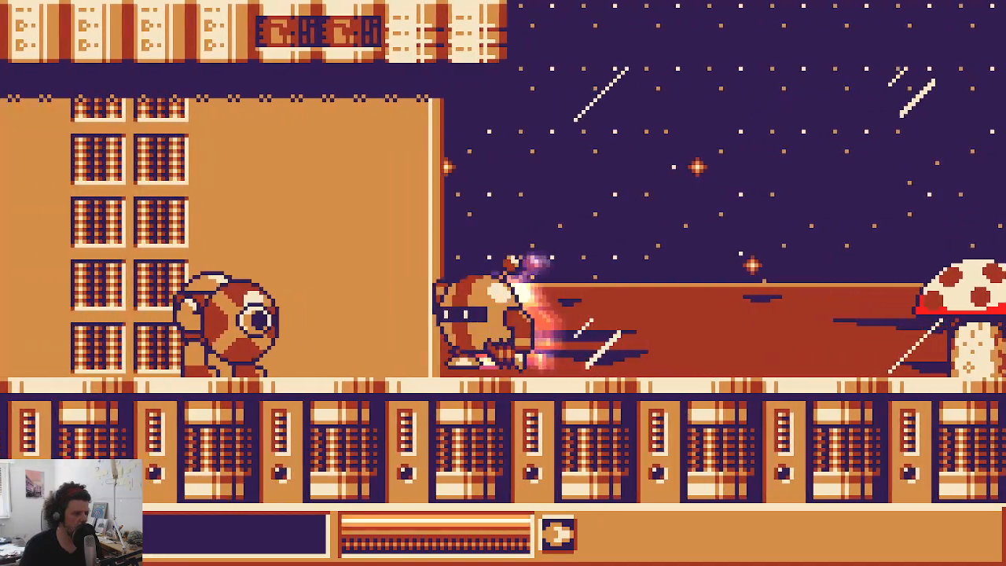
{"action": "key", "text": "Right"}
{"action": "key", "text": "Left"}
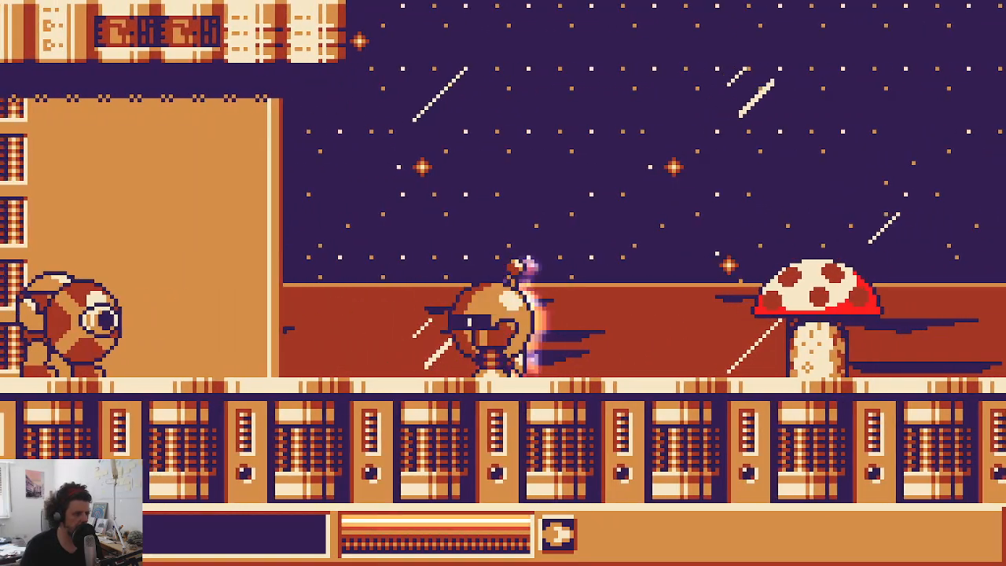
{"action": "key", "text": "Left"}
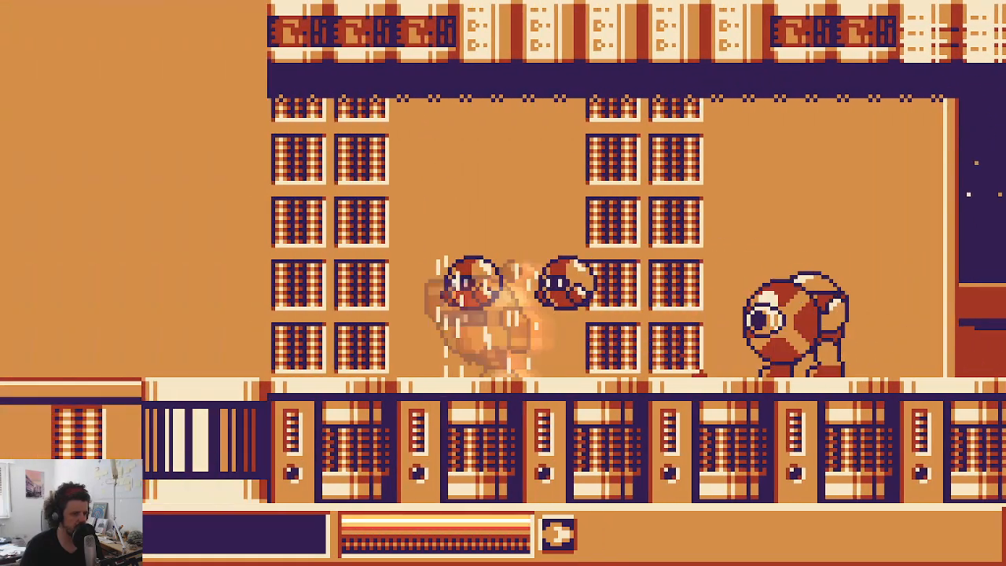
{"action": "key", "text": "space"}
{"action": "key", "text": "Right"}
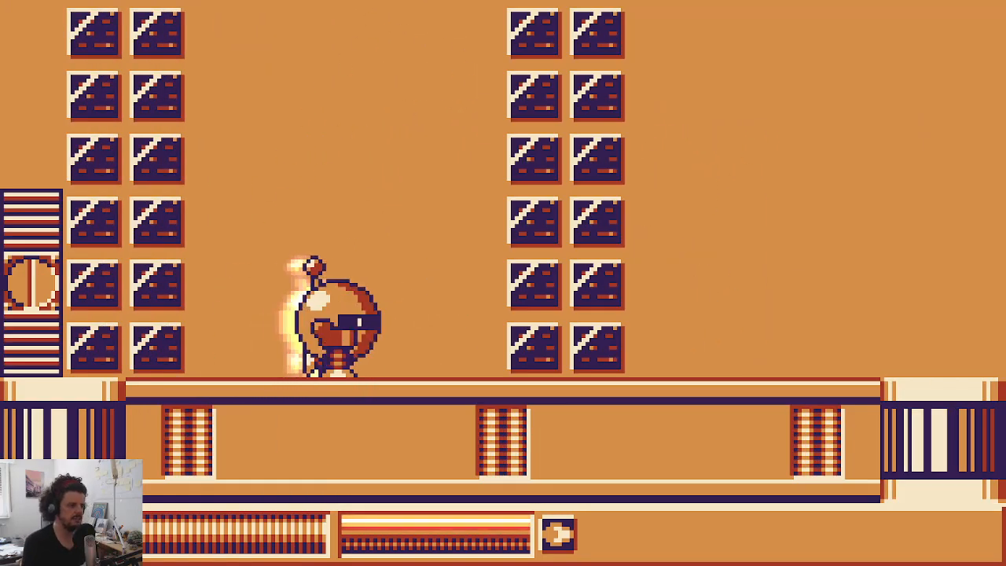
{"action": "key", "text": "Right"}
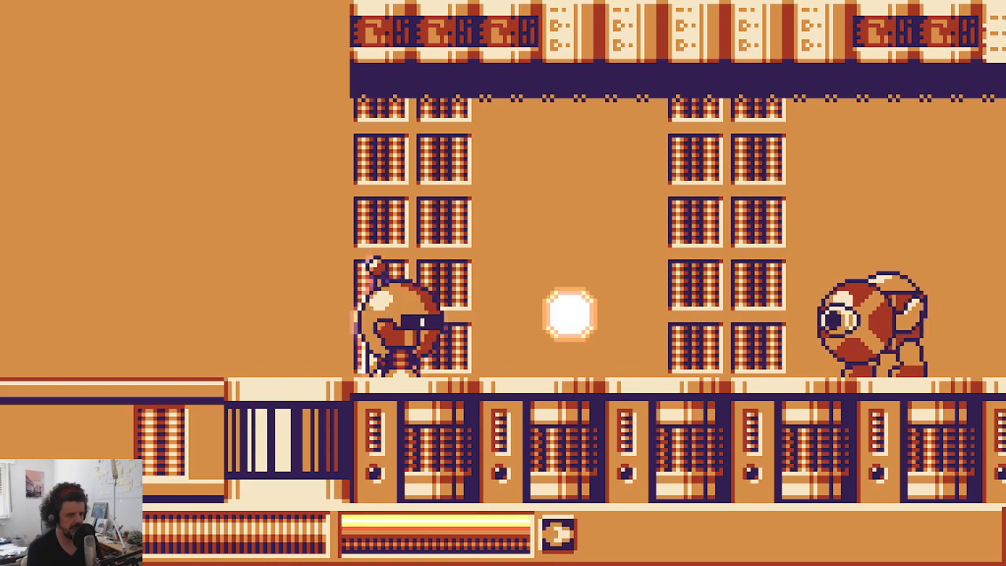
{"action": "key", "text": "Right"}
{"action": "key", "text": "x"}
{"action": "key", "text": "Right"}
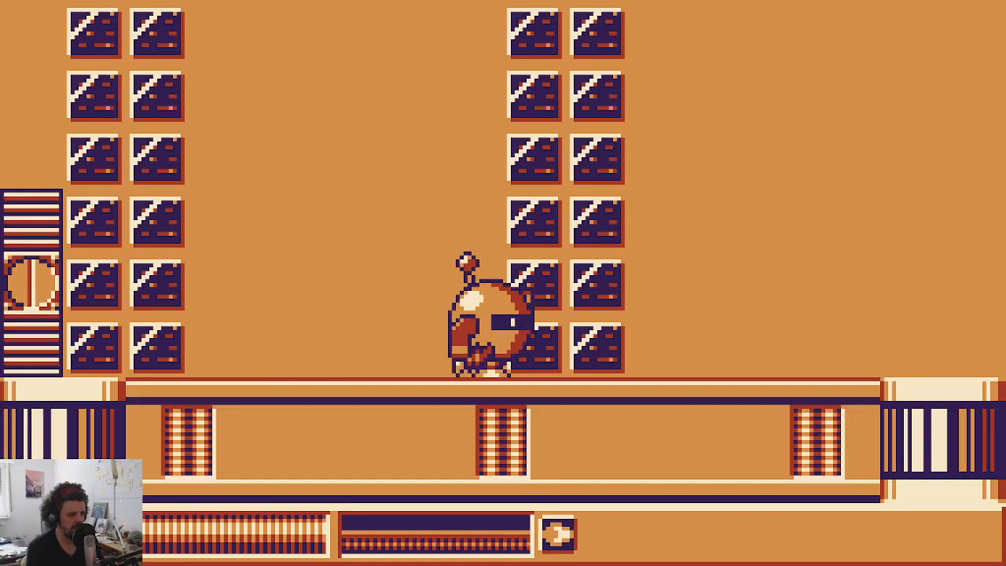
{"action": "key", "text": "Right"}
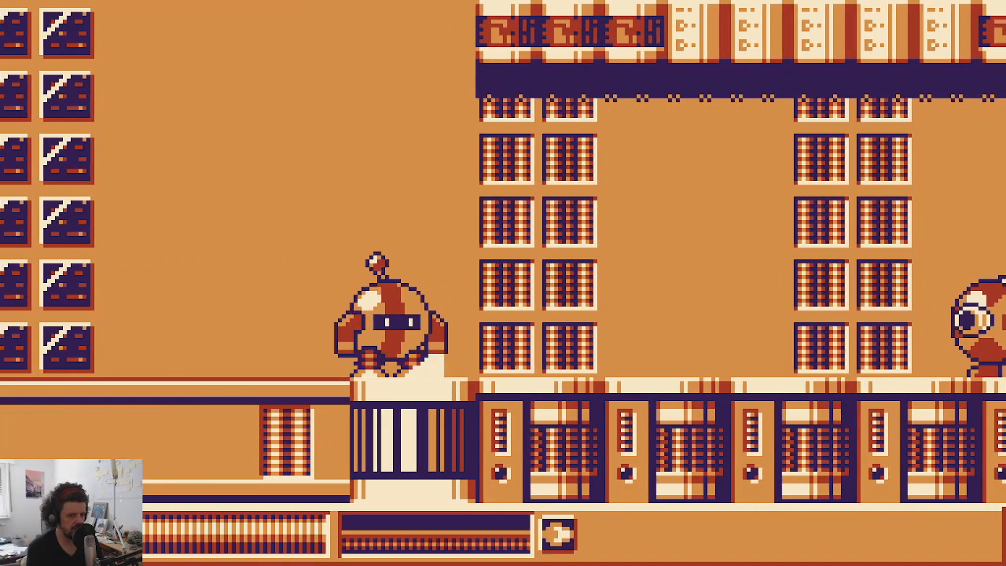
{"action": "key", "text": "Right"}
{"action": "key", "text": "Left"}
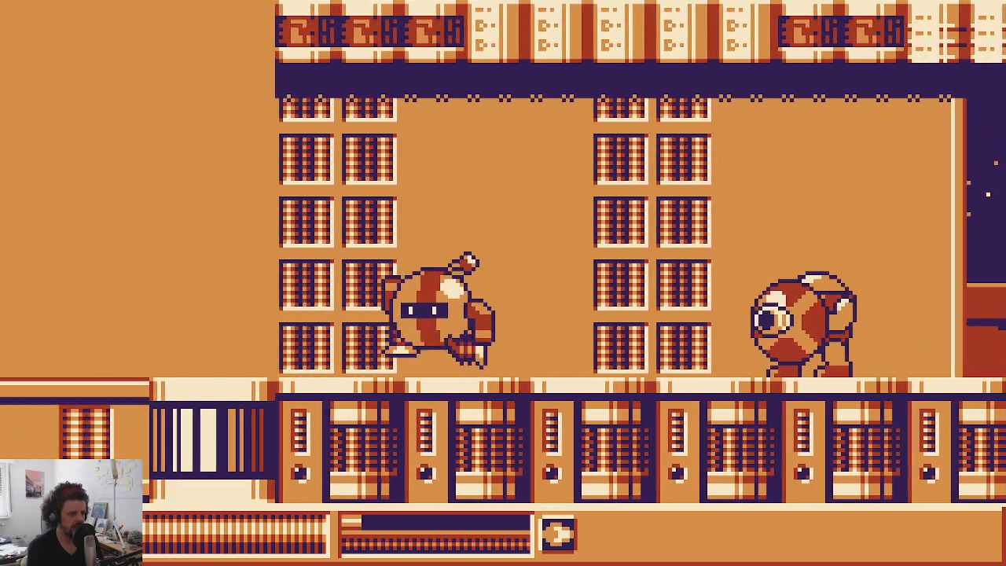
{"action": "key", "text": "Right"}
{"action": "key", "text": "Right"}
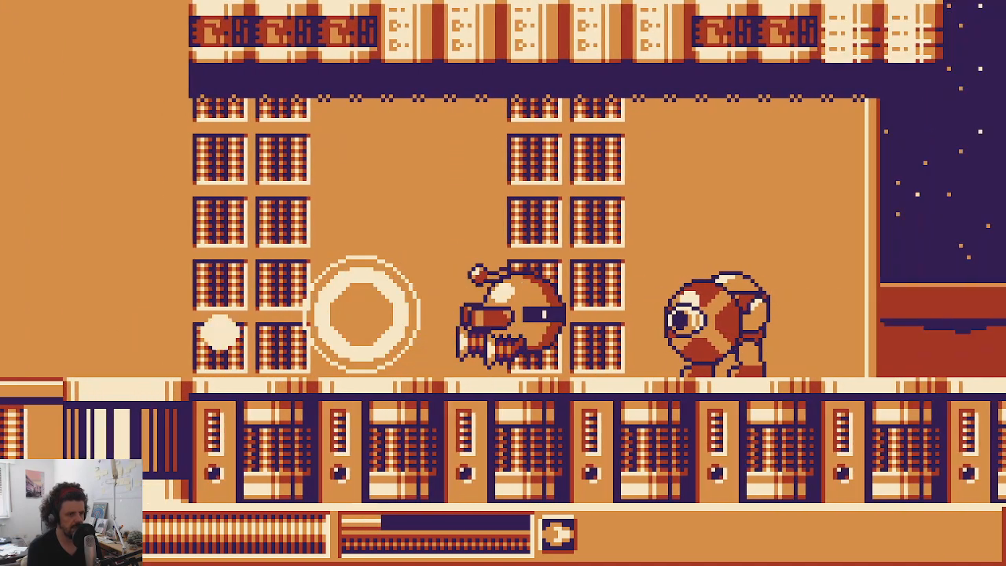
{"action": "key", "text": "Right"}
{"action": "key", "text": "Left"}
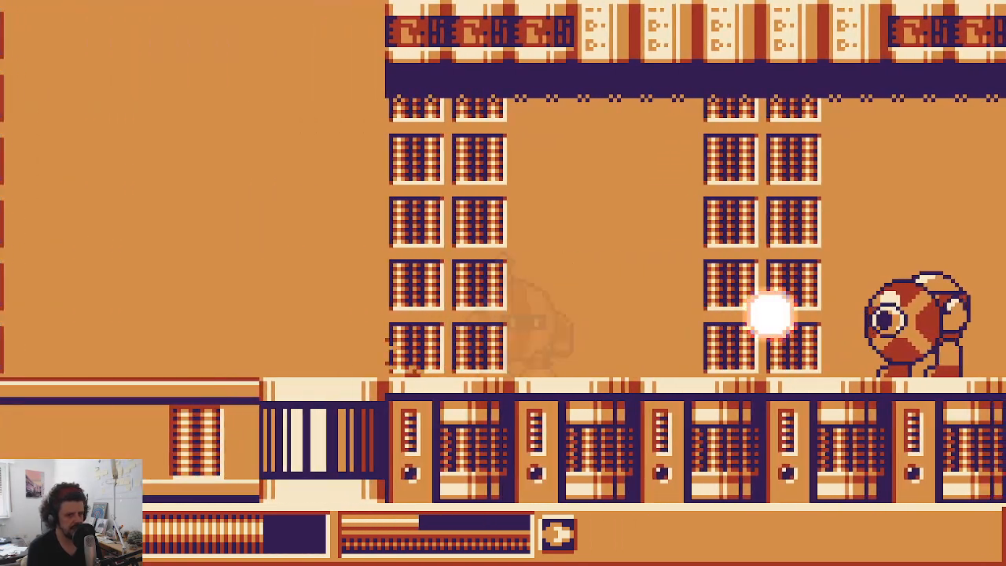
{"action": "key", "text": "Right"}
{"action": "key", "text": "Left"}
{"action": "key", "text": "Right"}
{"action": "key", "text": "Right"}
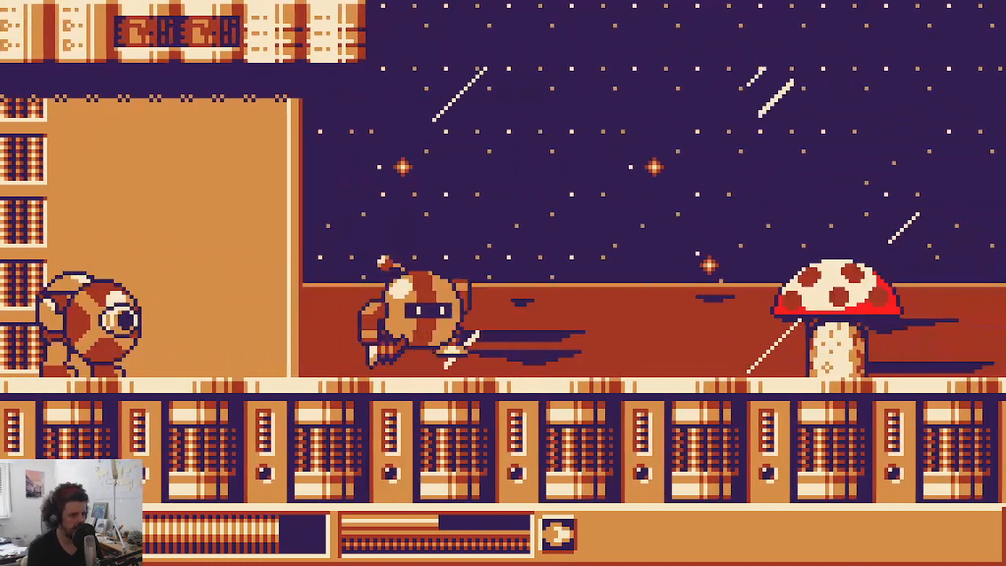
{"action": "key", "text": "space"}
{"action": "key", "text": "Left"}
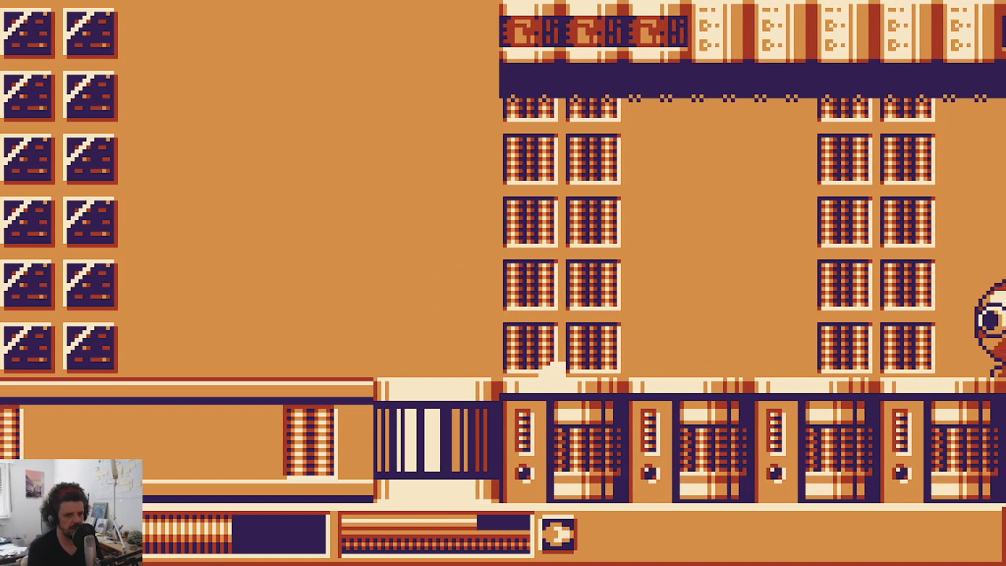
{"action": "key", "text": "Right"}
{"action": "key", "text": "Right"}
{"action": "key", "text": "Left"}
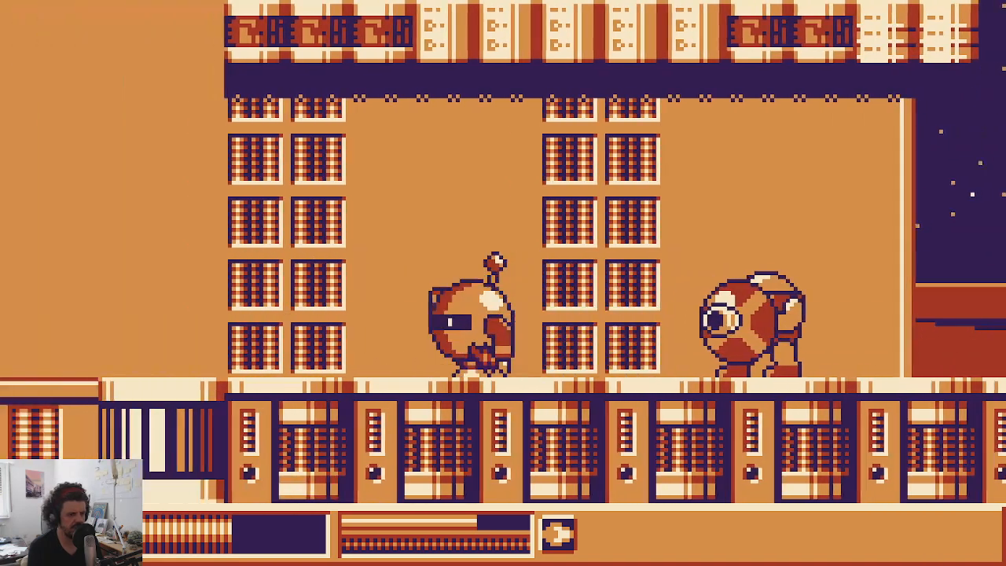
{"action": "key", "text": "Right"}
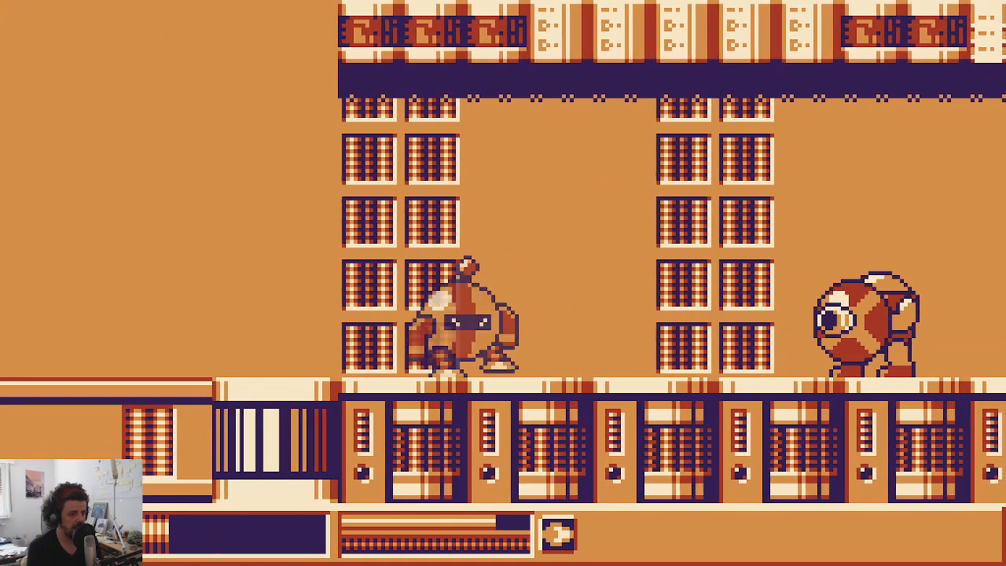
Step: Walk the robot back and forth in front of the eye enemy to examine its turning and standing poses
{"action": "key", "text": "Left"}
{"action": "key", "text": "Right"}
{"action": "key", "text": "Right"}
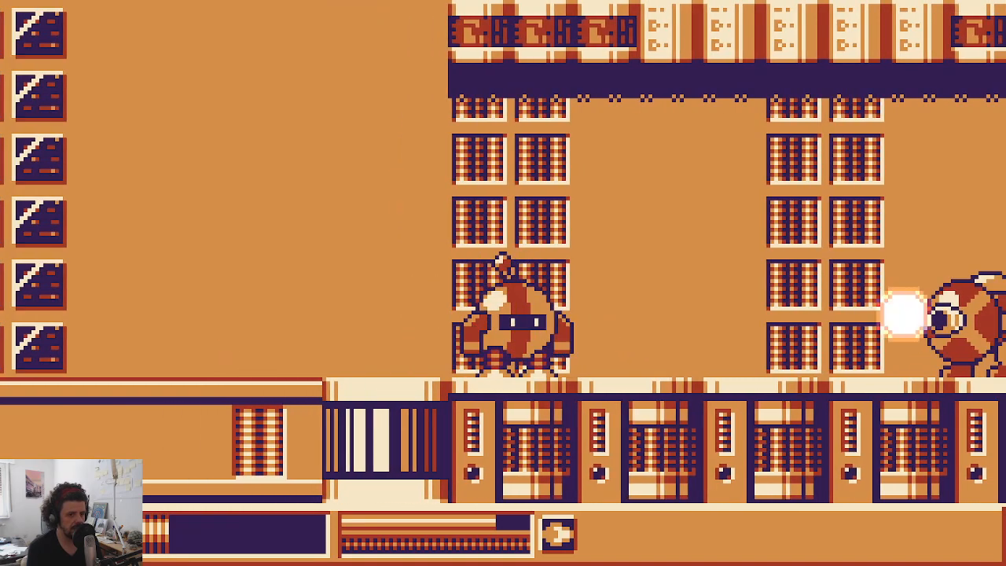
{"action": "key", "text": "Left"}
{"action": "key", "text": "Right"}
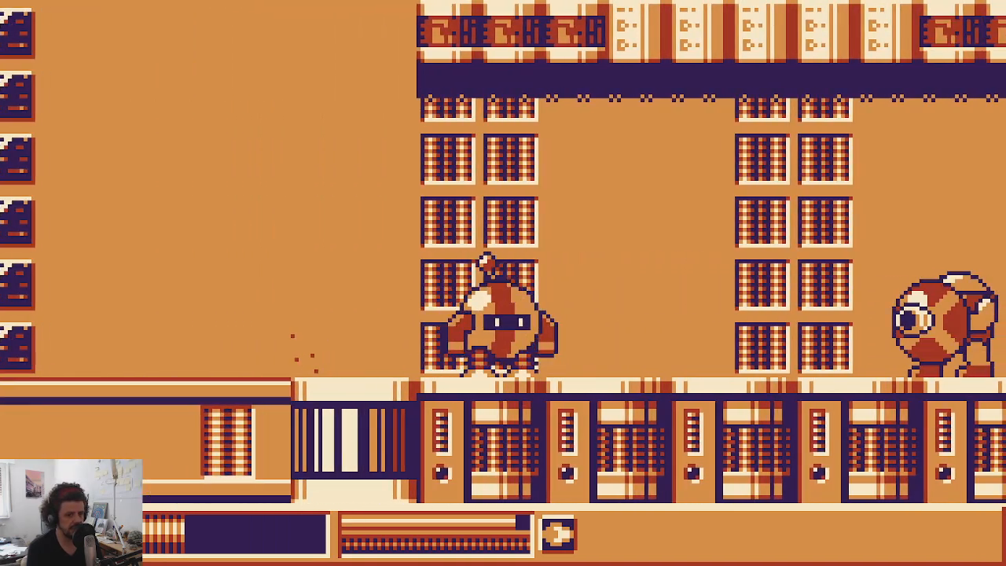
Step: Run the robot past the eye enemy to the outdoor area, testing its jump and shot while changing direction
{"action": "key", "text": "Right"}
{"action": "key", "text": "x"}
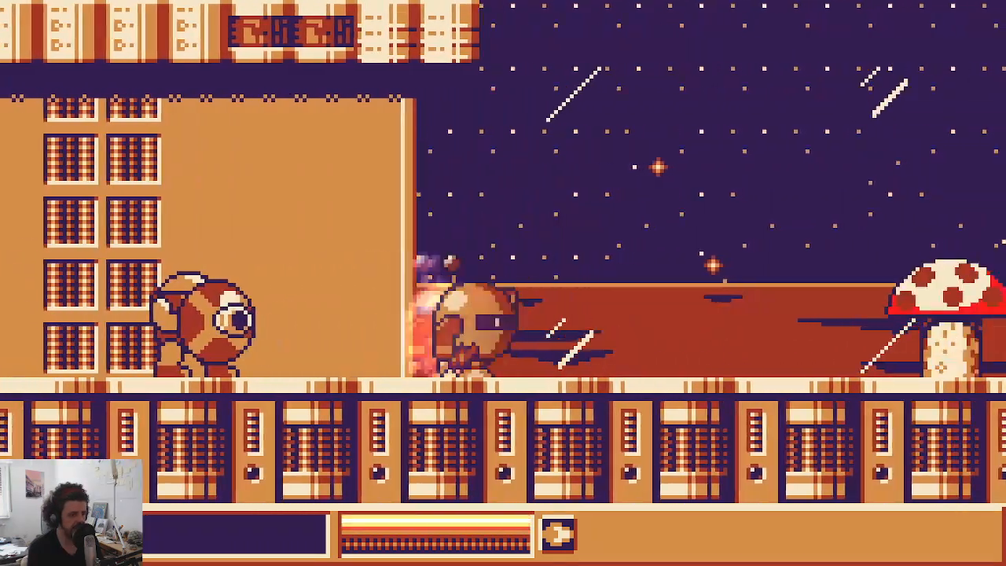
{"action": "key", "text": "z"}
{"action": "key", "text": "Left"}
{"action": "key", "text": "x"}
{"action": "key", "text": "Right"}
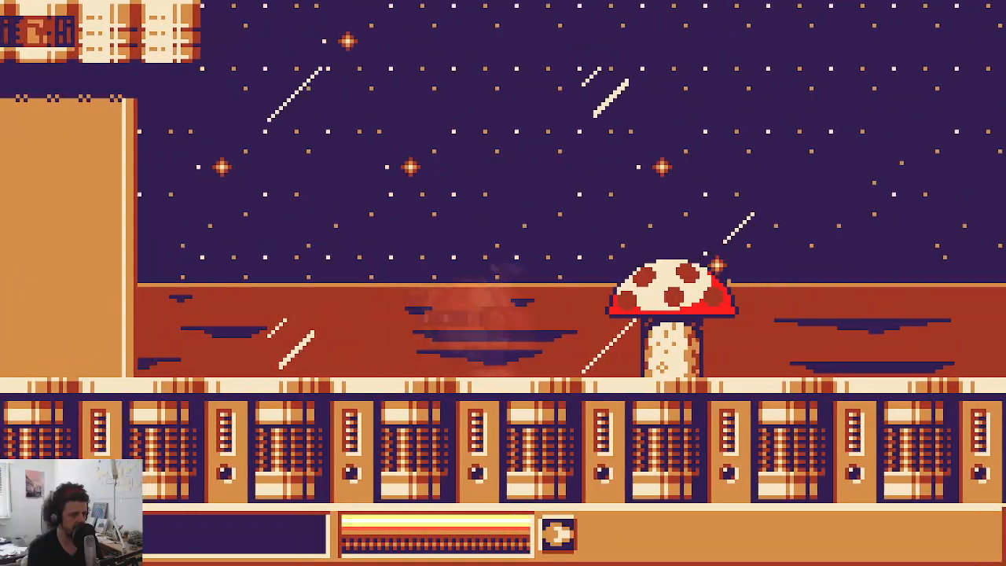
Step: Run the robot back into the building and test shooting and jumping there before heading outdoors again
{"action": "key", "text": "Left"}
{"action": "key", "text": "Left"}
{"action": "key", "text": "x"}
{"action": "key", "text": "z"}
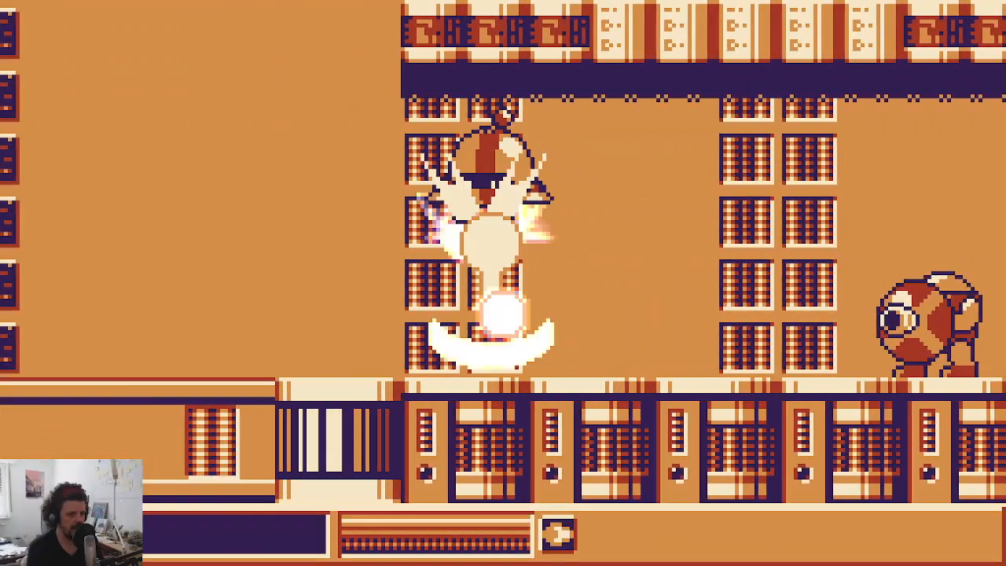
{"action": "key", "text": "Right"}
{"action": "key", "text": "x"}
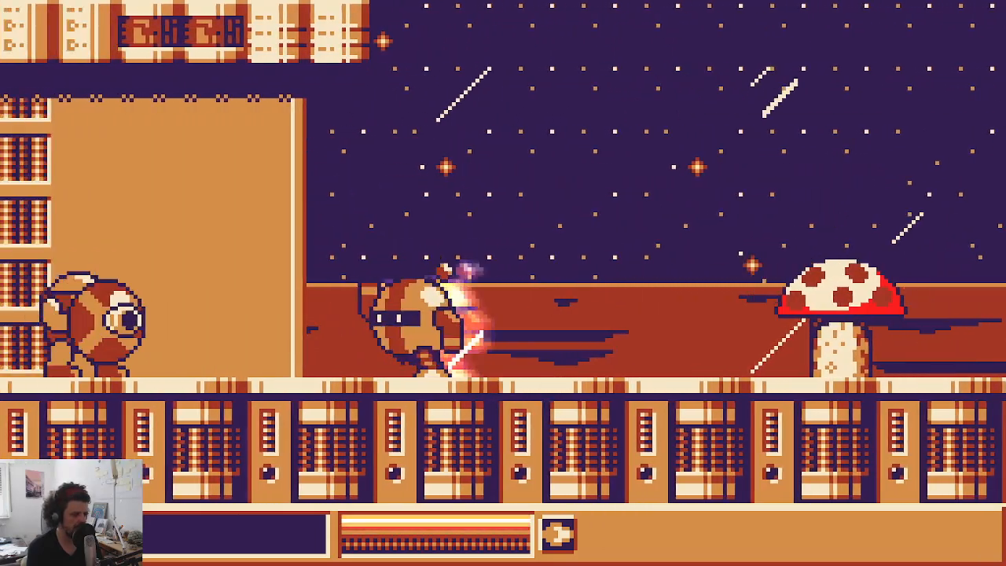
Step: Test the robot's jumps, direction changes and shots around the mushroom and the nearby walking enemy
{"action": "key", "text": "Right"}
{"action": "key", "text": "z"}
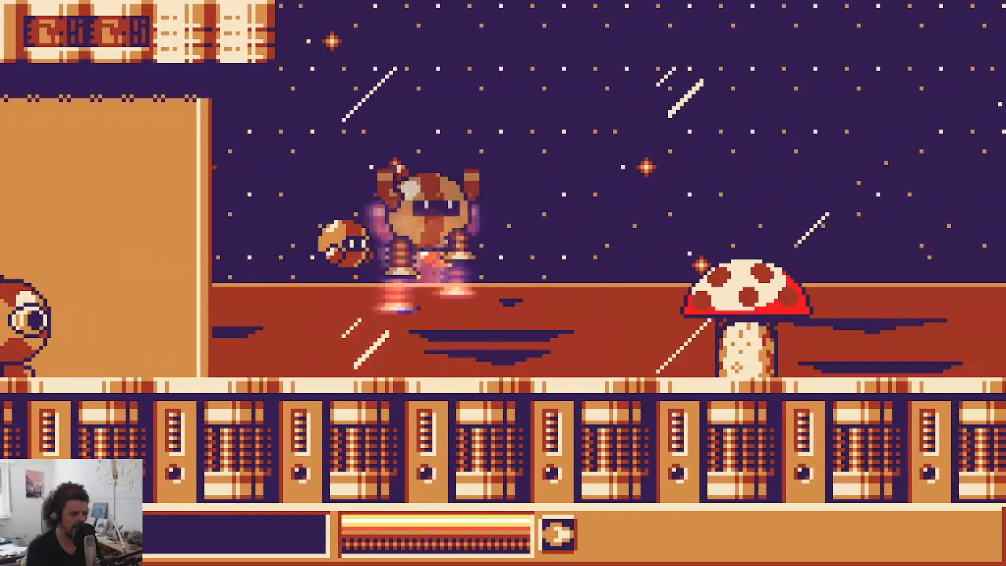
{"action": "key", "text": "Left"}
{"action": "key", "text": "x"}
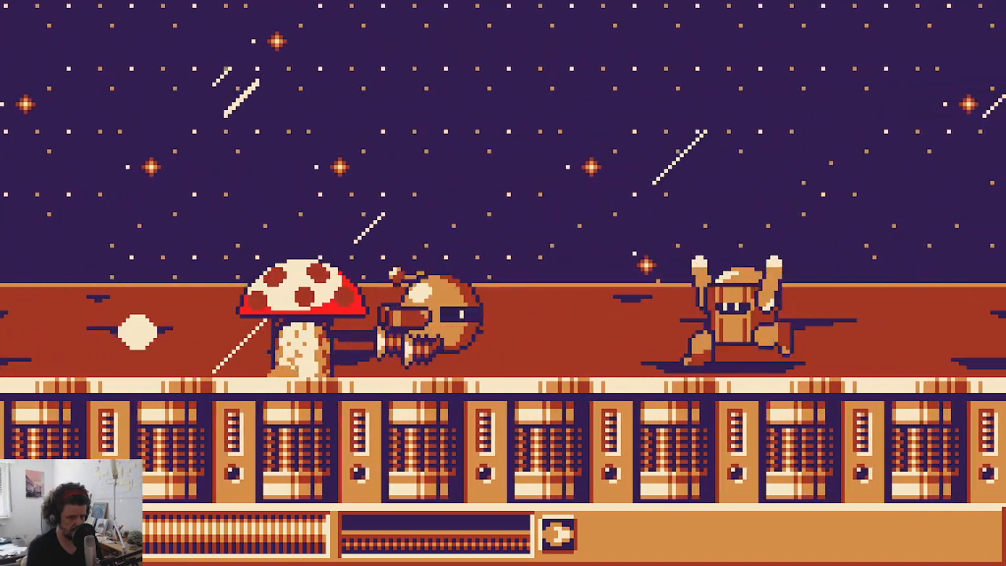
{"action": "key", "text": "Left"}
{"action": "key", "text": "Left"}
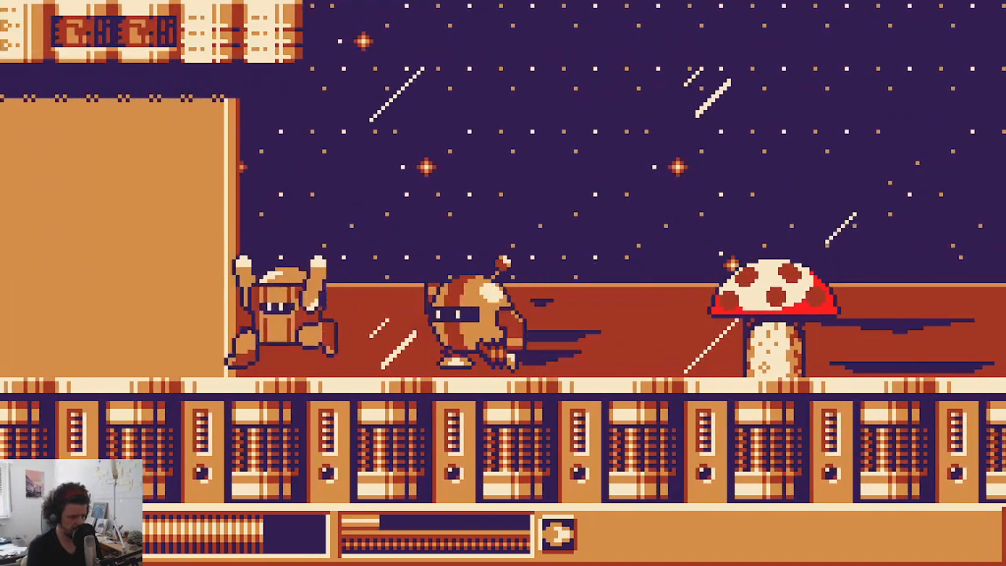
{"action": "key", "text": "x"}
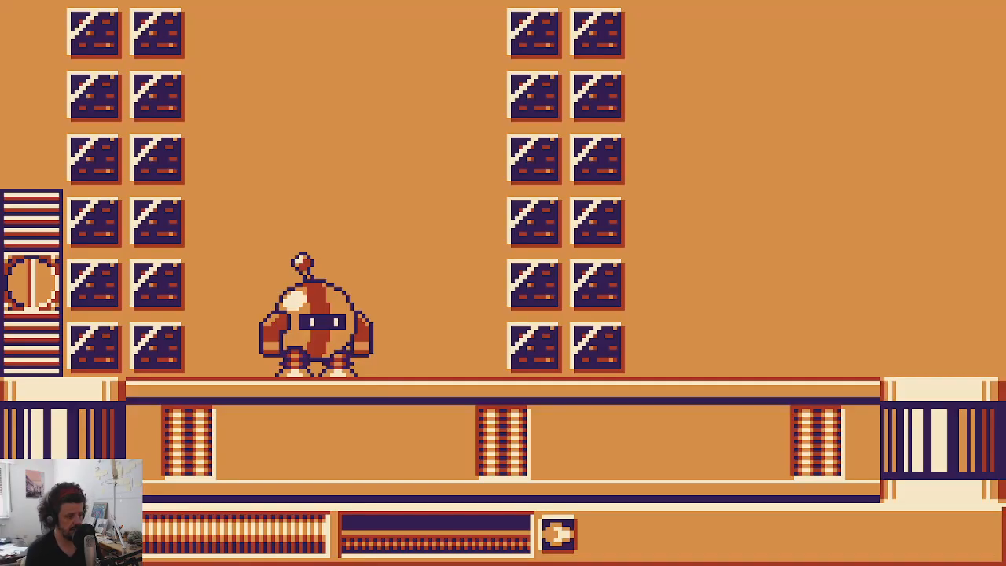
Step: Walk the robot from the level start to the eye enemy and destroy it with a shot
{"action": "key", "text": "Right"}
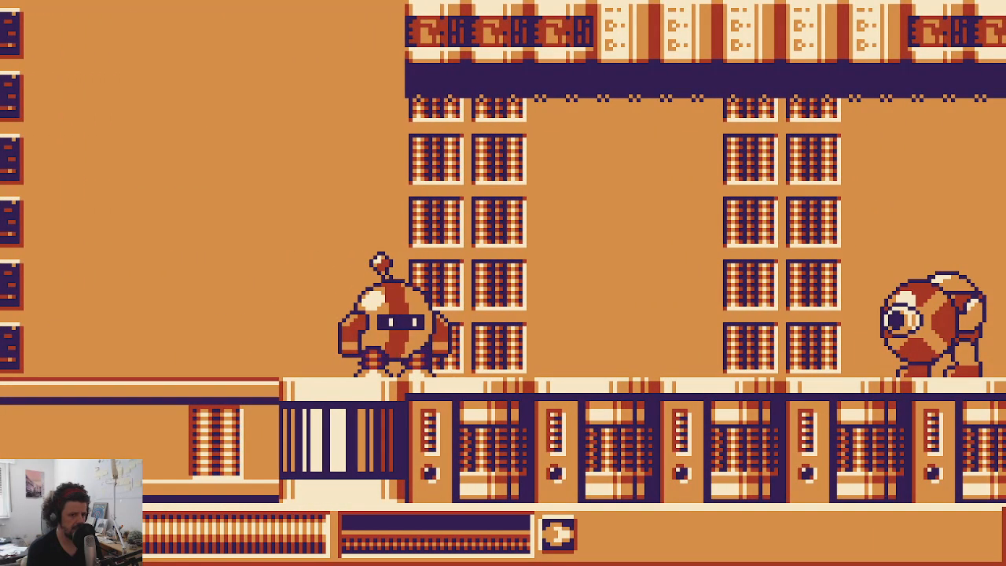
{"action": "key", "text": "Right"}
{"action": "key", "text": "Right"}
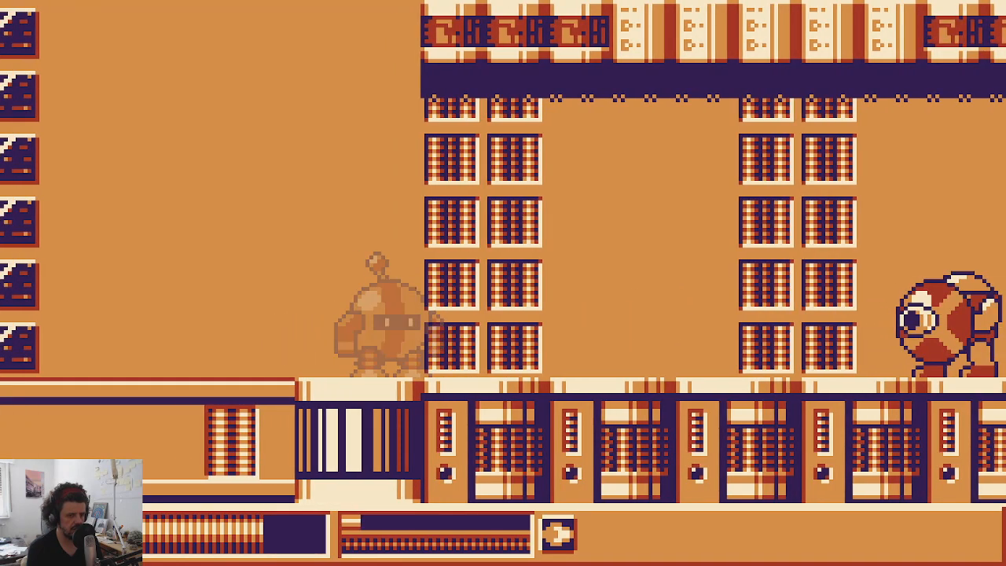
{"action": "key", "text": "Right"}
{"action": "key", "text": "x"}
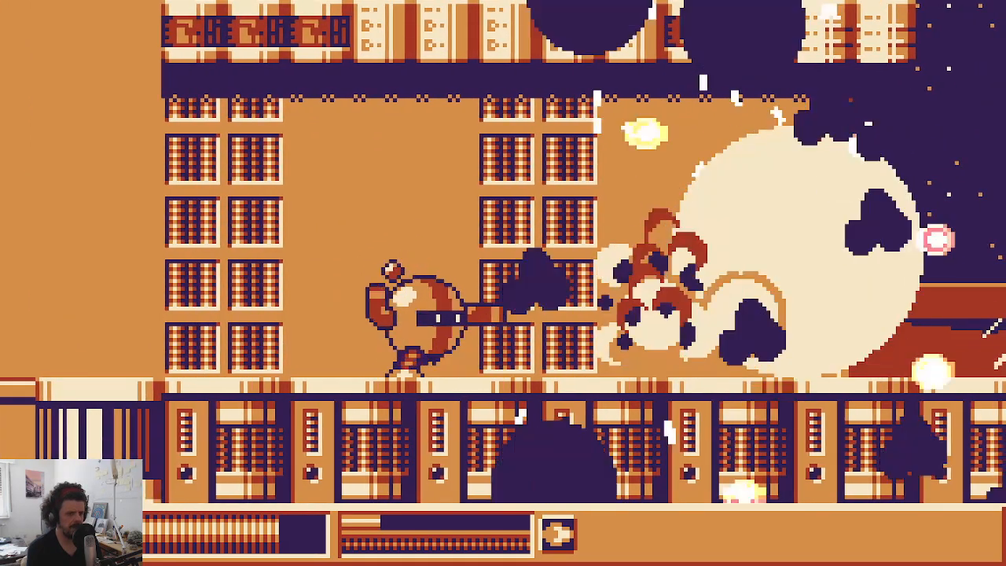
{"action": "key", "text": "Right"}
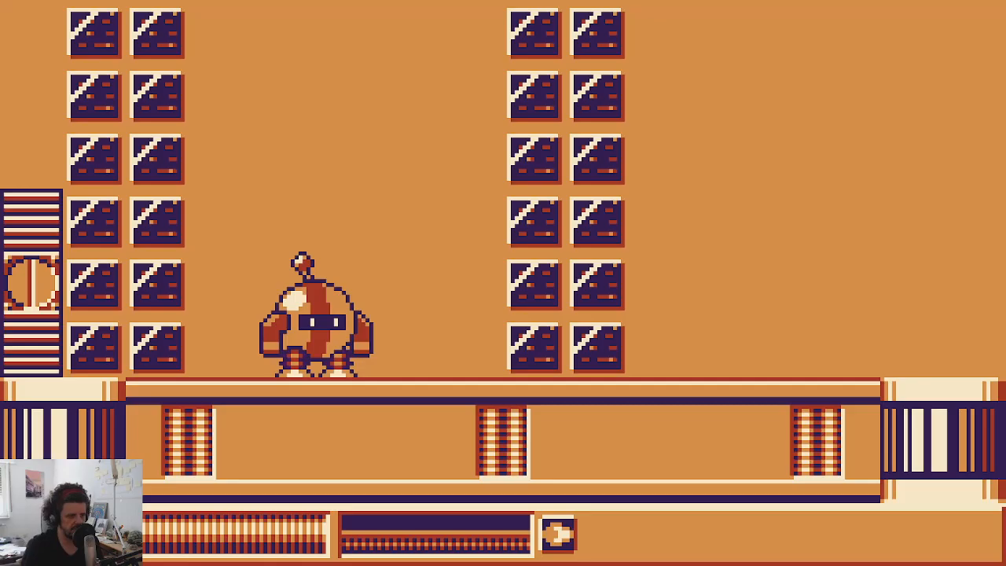
Step: Replay the level from the start, testing the robot's running, turning and shooting up to the enemy before the mushroom
{"action": "key", "text": "Right"}
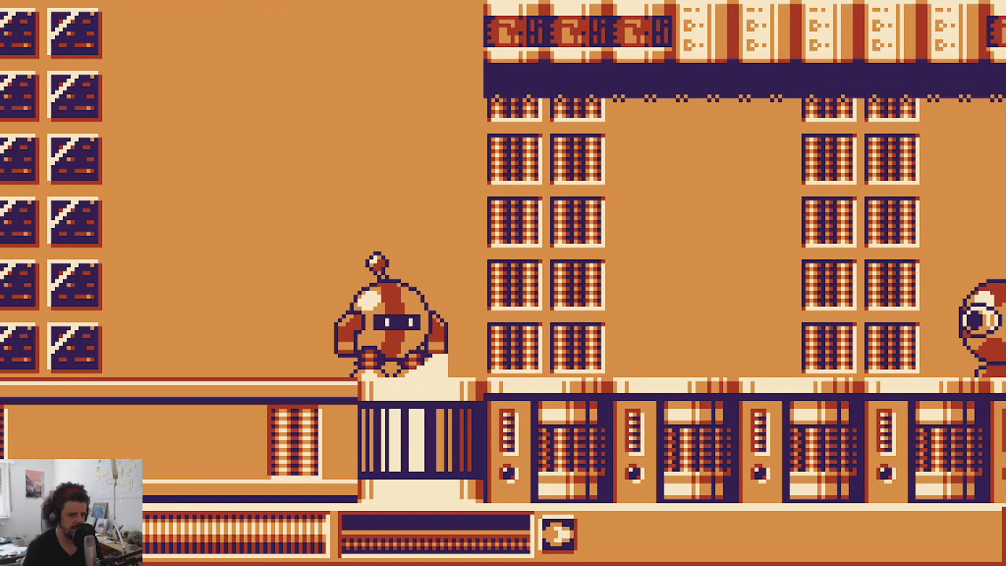
{"action": "key", "text": "z"}
{"action": "key", "text": "Right"}
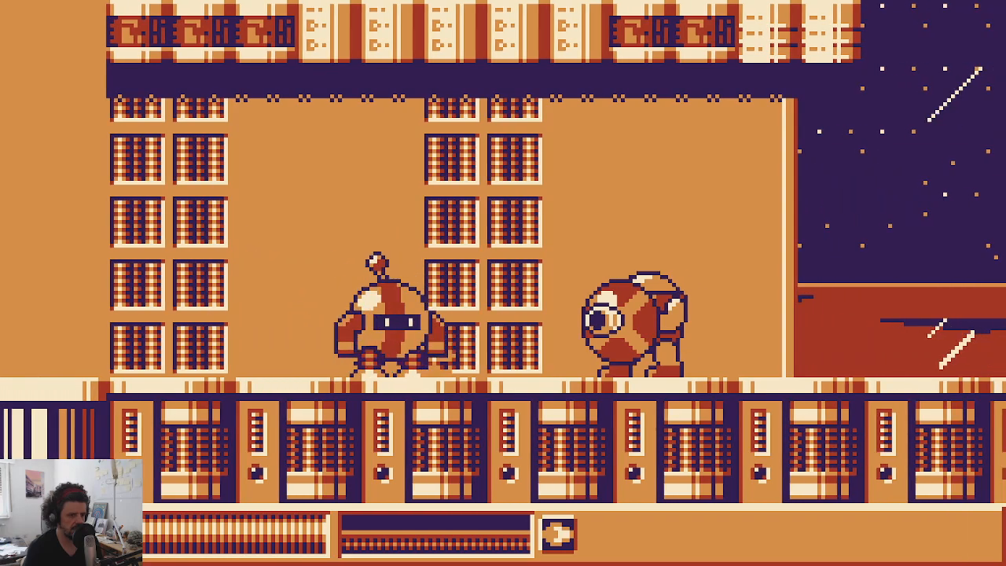
{"action": "key", "text": "Left"}
{"action": "key", "text": "x"}
{"action": "key", "text": "Right"}
{"action": "key", "text": "x"}
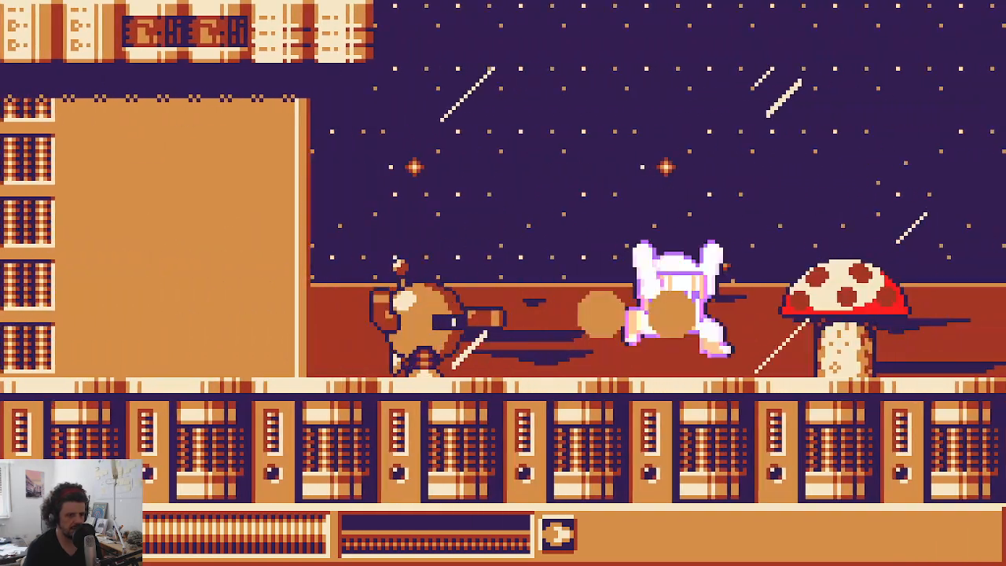
{"action": "key", "text": "Right"}
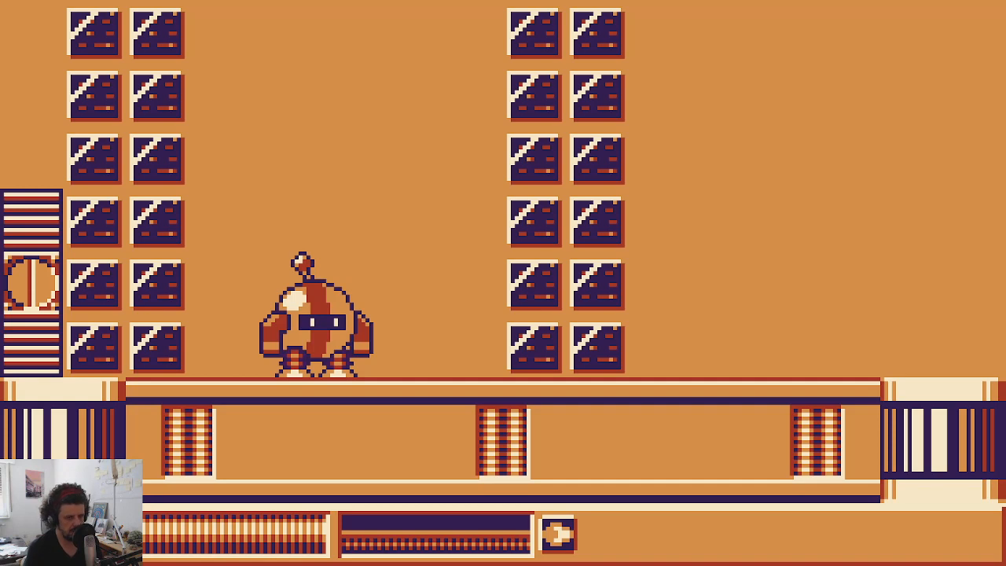
Step: Walk the robot from the level start to the first wall grilles and turn it repeatedly to examine the direction change
{"action": "key", "text": "Right"}
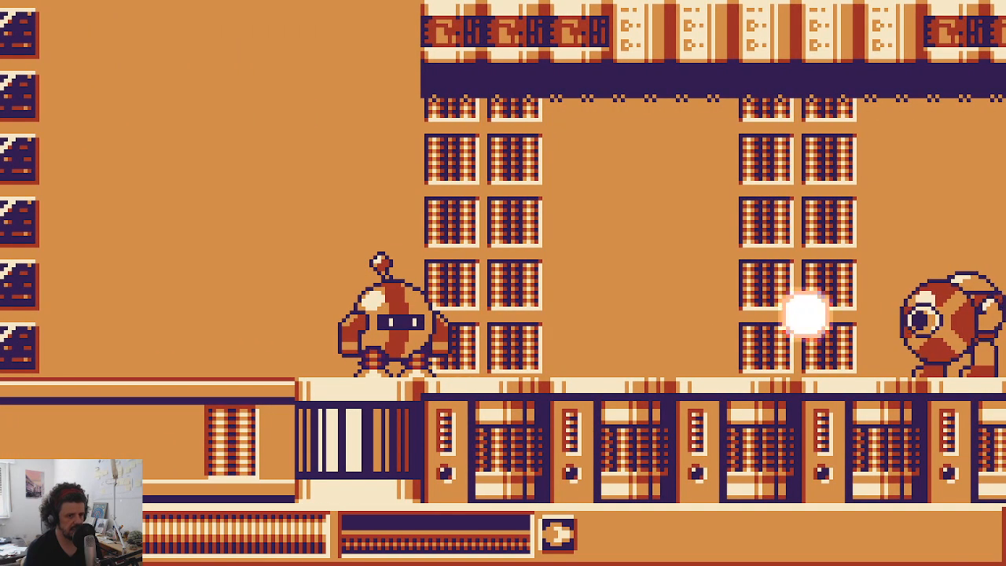
{"action": "key", "text": "Right"}
{"action": "key", "text": "Left"}
{"action": "key", "text": "Right"}
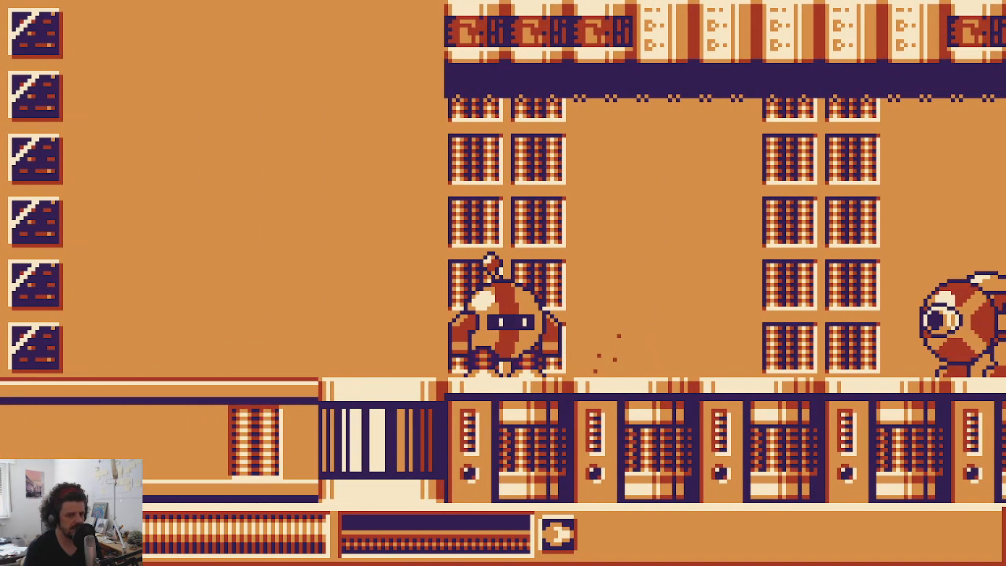
{"action": "key", "text": "Right"}
{"action": "key", "text": "Left"}
{"action": "key", "text": "Right"}
Step: Test the robot's jumps in both directions inside the building and switch its weapon
{"action": "key", "text": "space"}
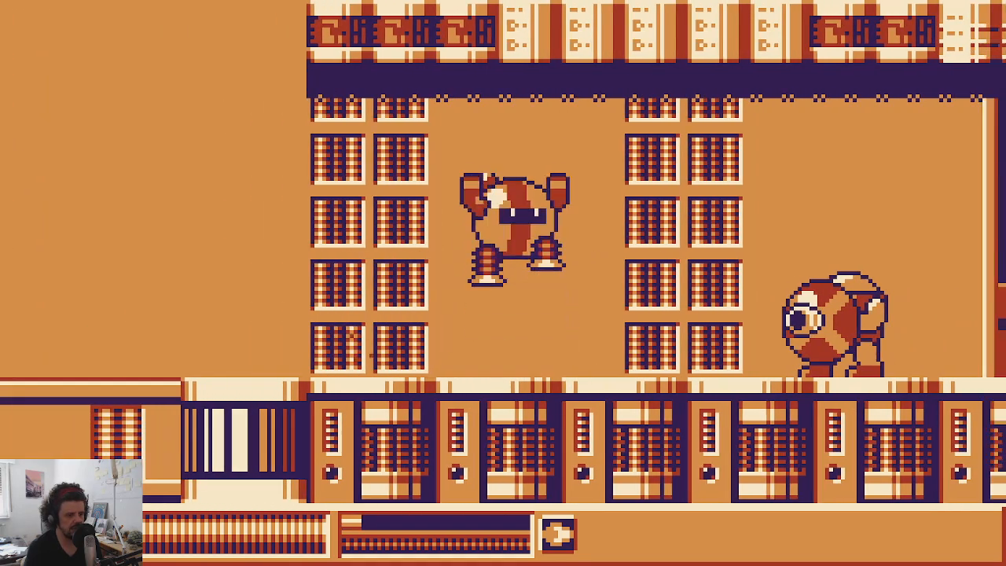
{"action": "key", "text": "Left"}
{"action": "key", "text": "space"}
{"action": "key", "text": "Right"}
{"action": "key", "text": "shift"}
{"action": "key", "text": "Left"}
{"action": "key", "text": "shift"}
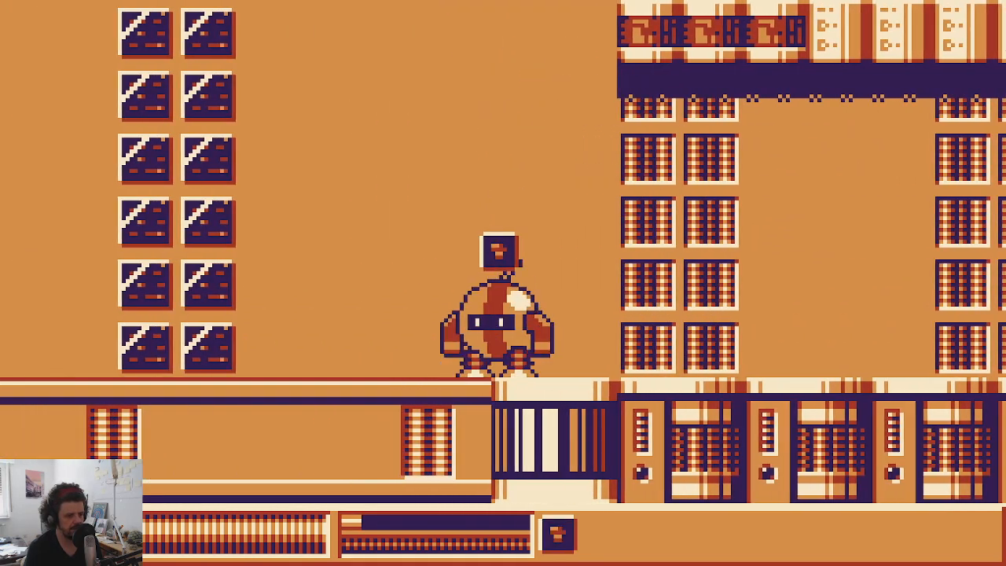
Step: Fire the newly selected weapon repeatedly toward the level start and head back to the eye enemy
{"action": "key", "text": "Left"}
{"action": "key", "text": "x"}
{"action": "key", "text": "x"}
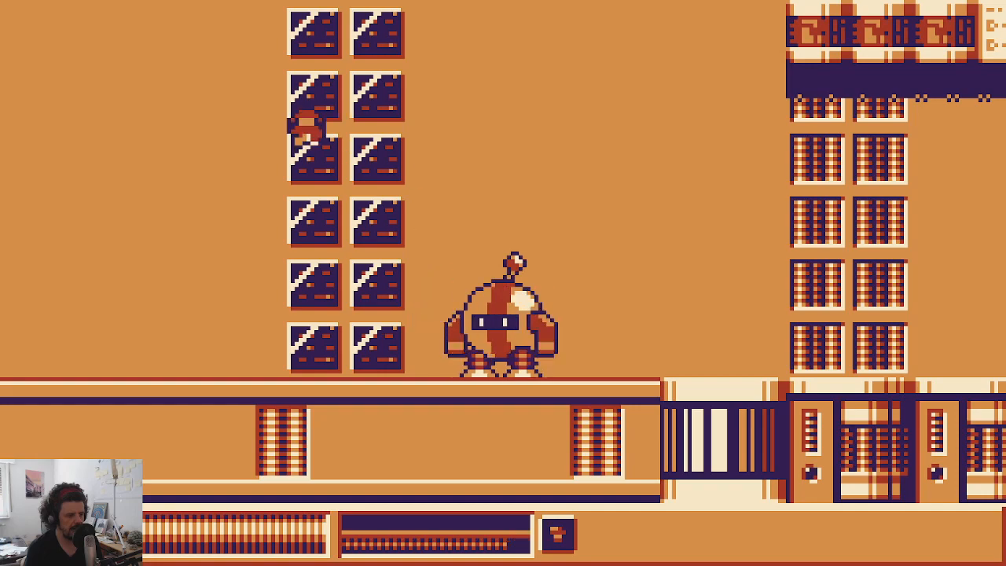
{"action": "key", "text": "x"}
{"action": "key", "text": "x"}
{"action": "key", "text": "x"}
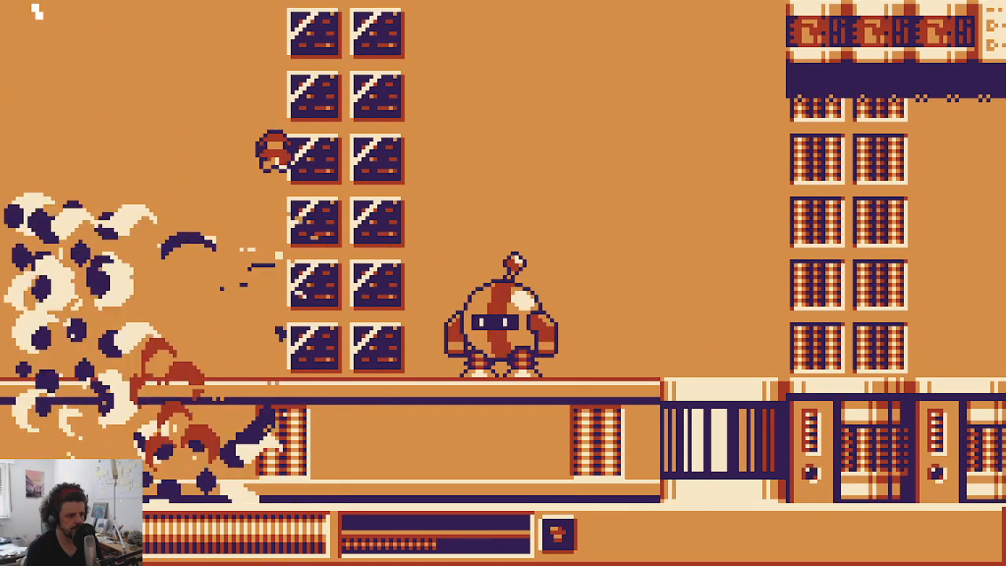
{"action": "key", "text": "x"}
{"action": "key", "text": "x"}
{"action": "key", "text": "Right"}
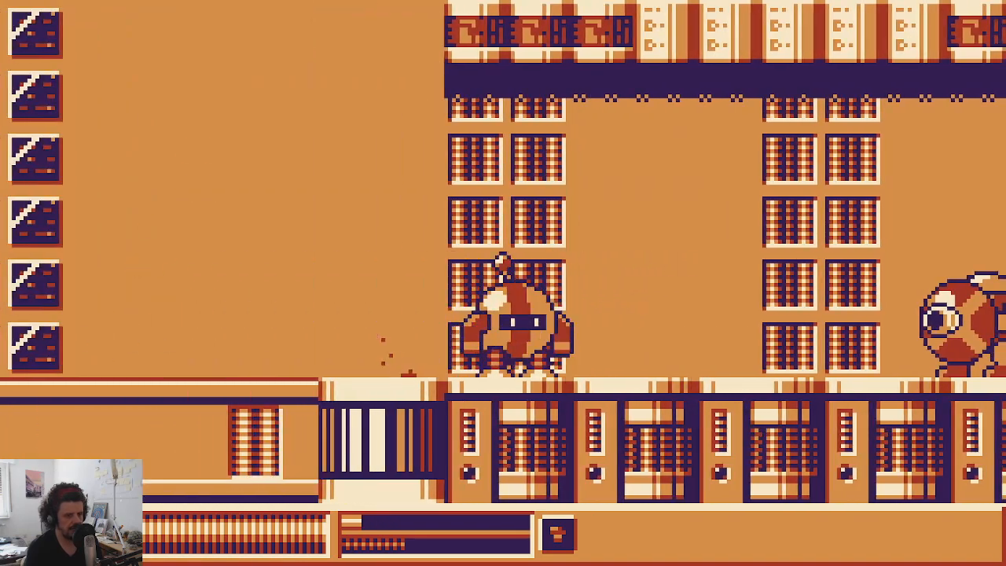
Step: Turn the robot in front of the eye enemy, destroy it with the lobbed weapon, and continue to the mushroom
{"action": "key", "text": "Right"}
{"action": "key", "text": "Left"}
{"action": "key", "text": "Right"}
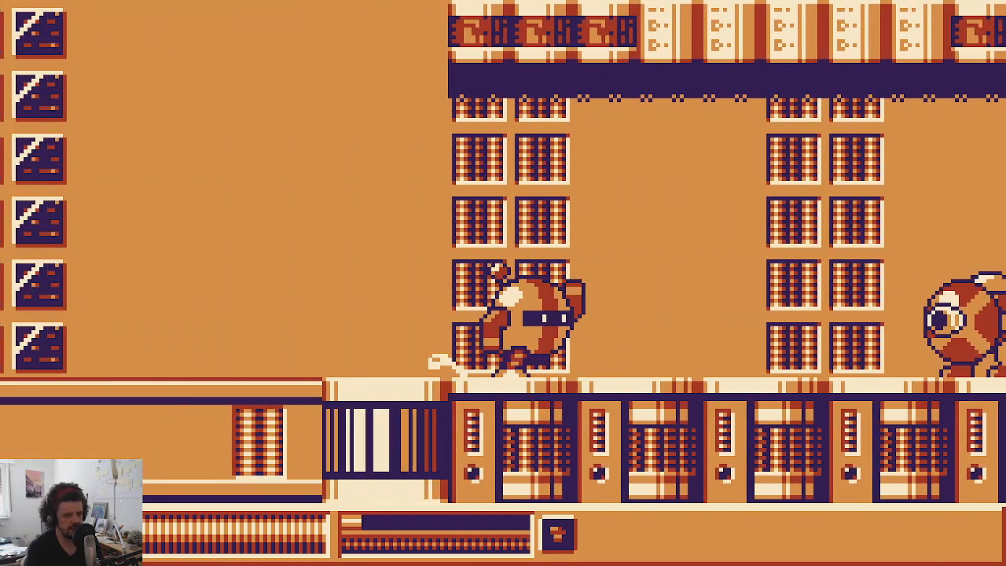
{"action": "key", "text": "x"}
{"action": "key", "text": "x"}
{"action": "key", "text": "z"}
{"action": "key", "text": "Right"}
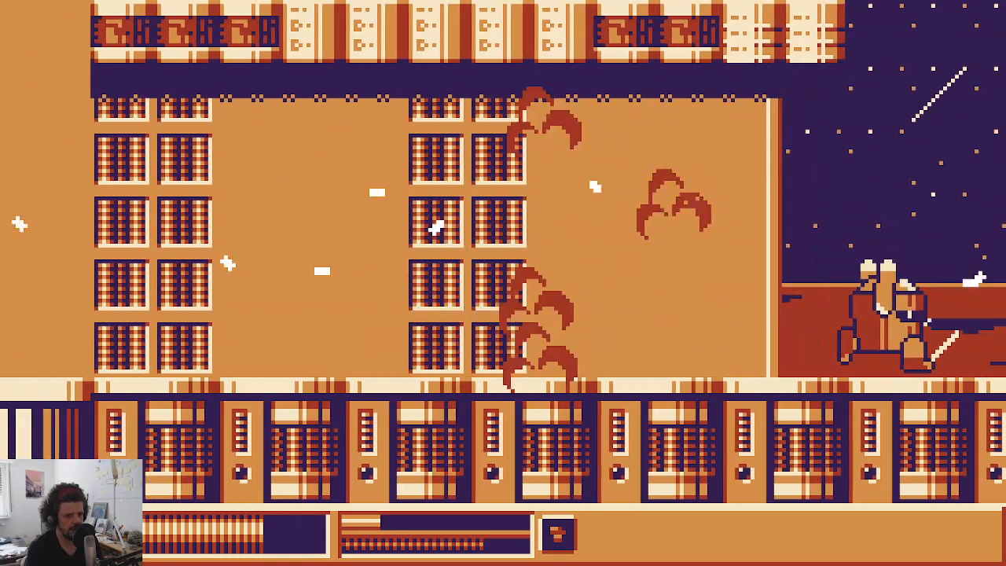
{"action": "key", "text": "Right"}
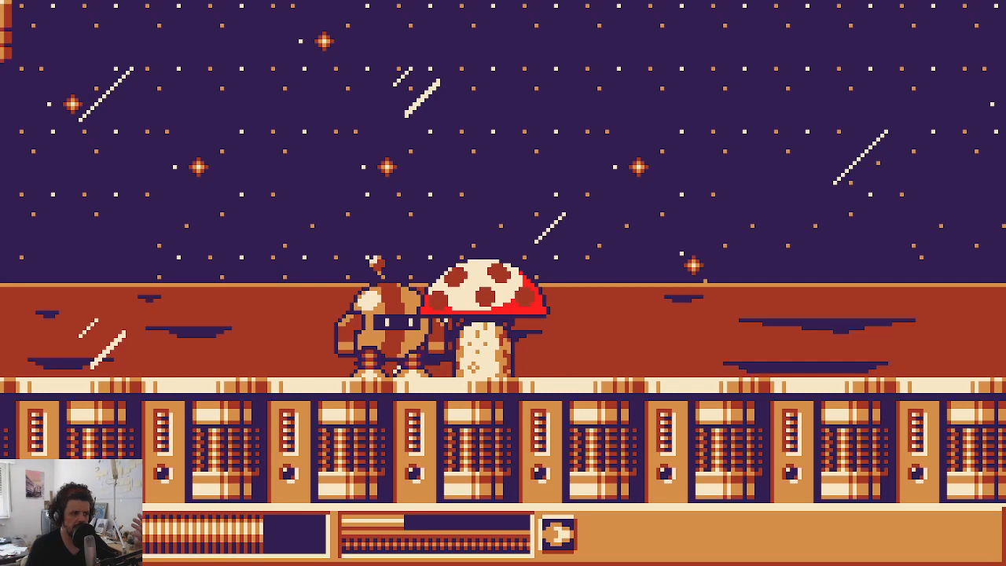
Step: Pause the game, choose Quit Game, and confirm with Yes! to return to GameMaker Studio 2
{"action": "key", "text": "Escape"}
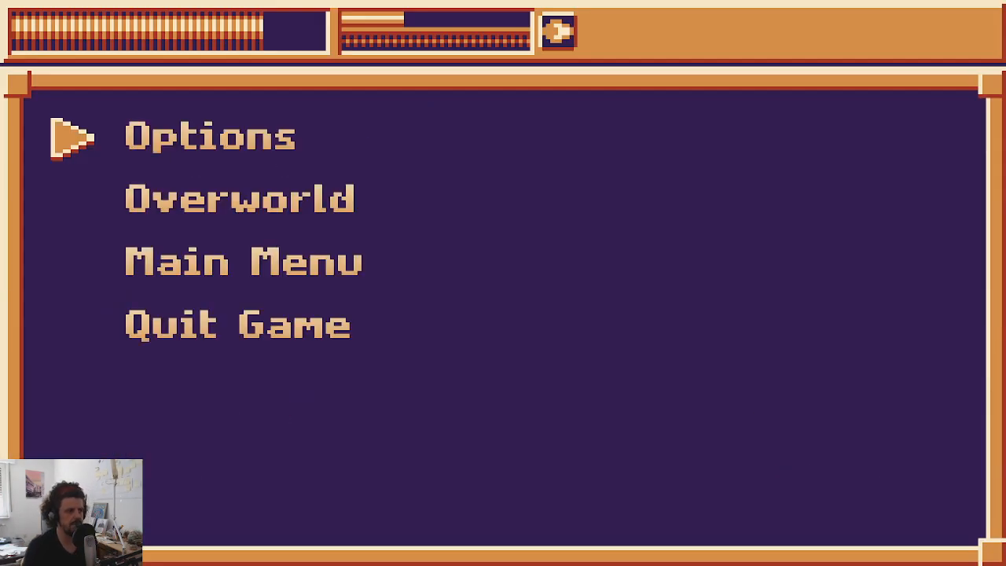
{"action": "key", "text": "Up"}
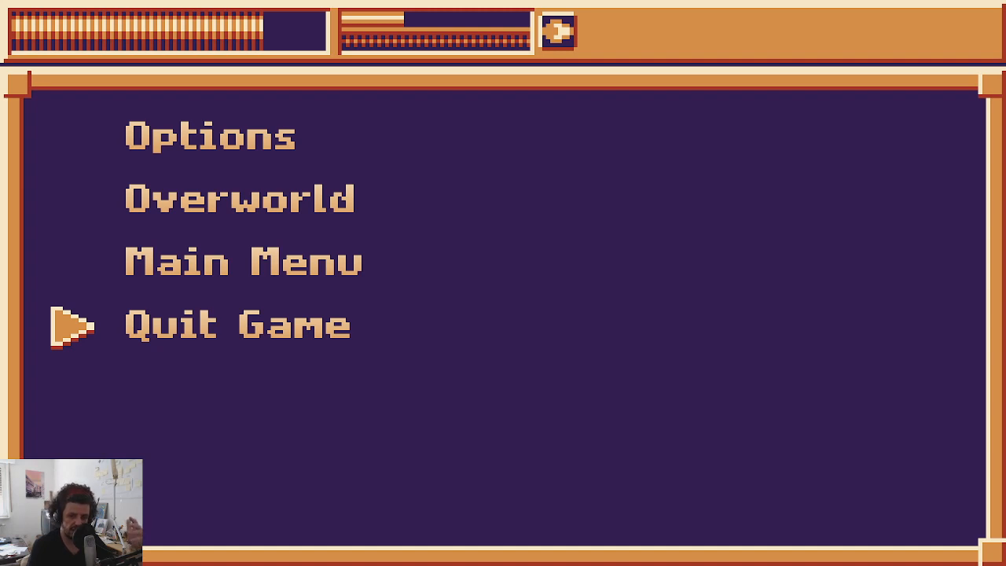
{"action": "key", "text": "Return"}
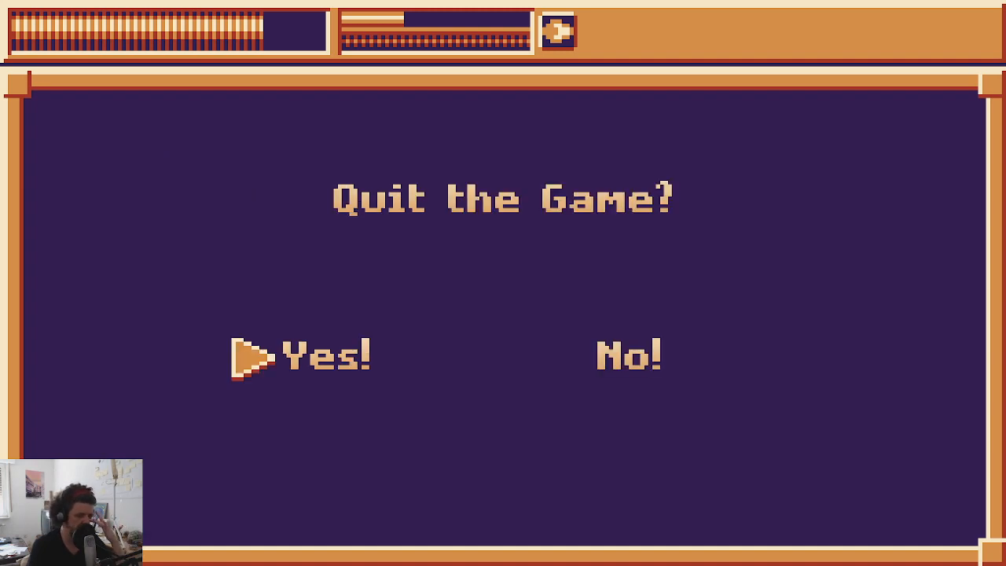
{"action": "key", "text": "Return"}
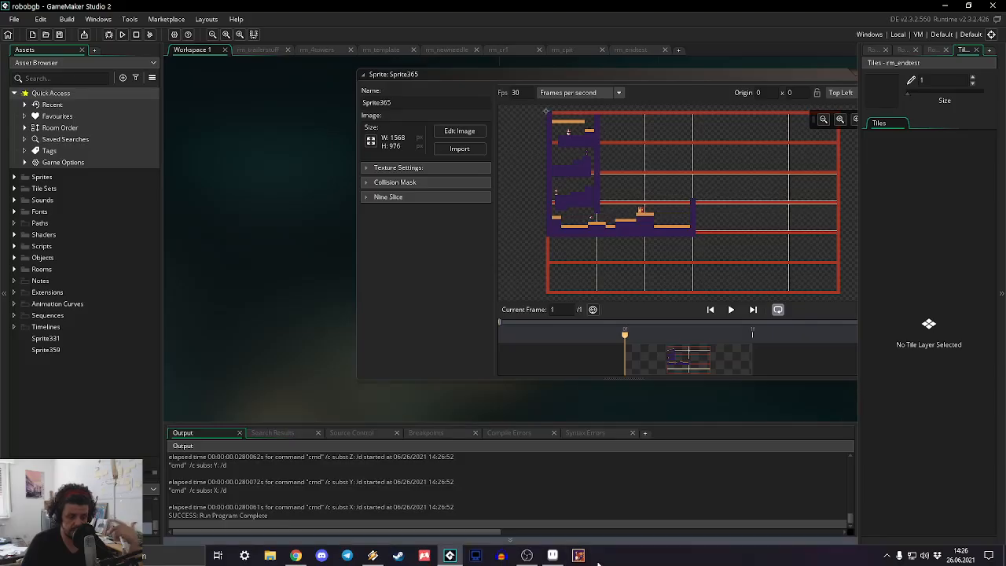
Step: Switch to Aseprite to view the robot sprite in rober.ase
{"action": "mouse_move", "coordinate": [553, 556]}
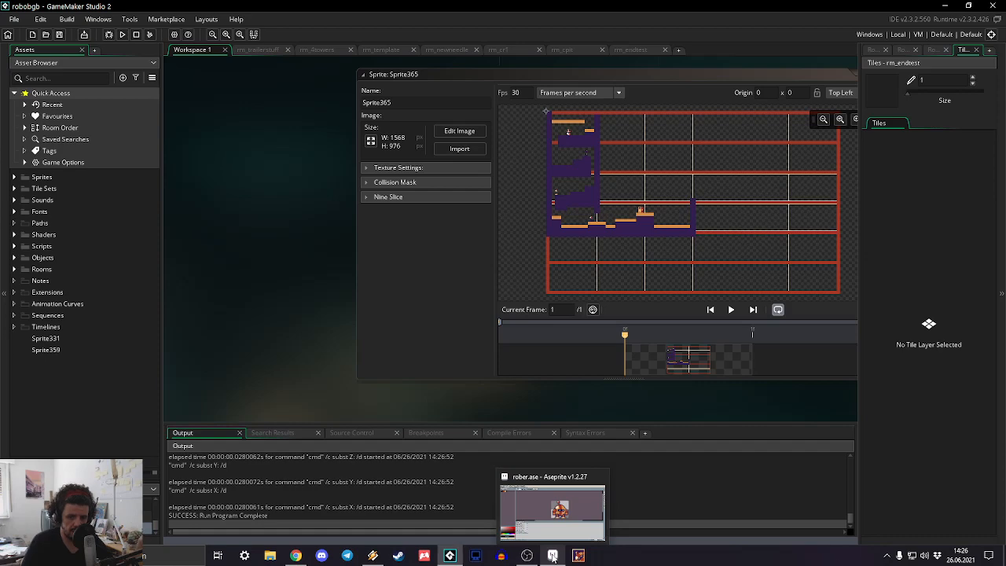
{"action": "left_click", "coordinate": [553, 556]}
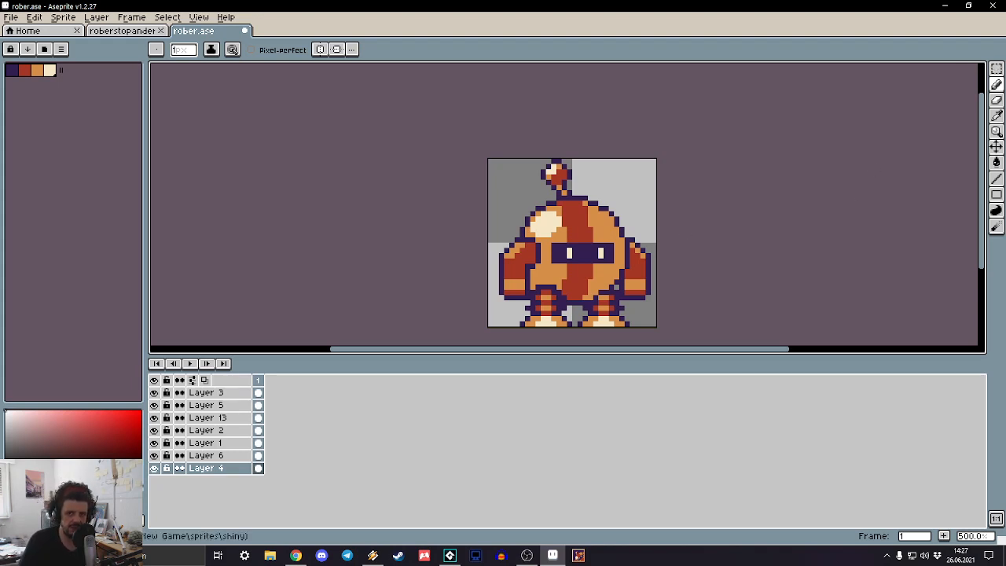
{"action": "key", "text": "alt+Tab"}
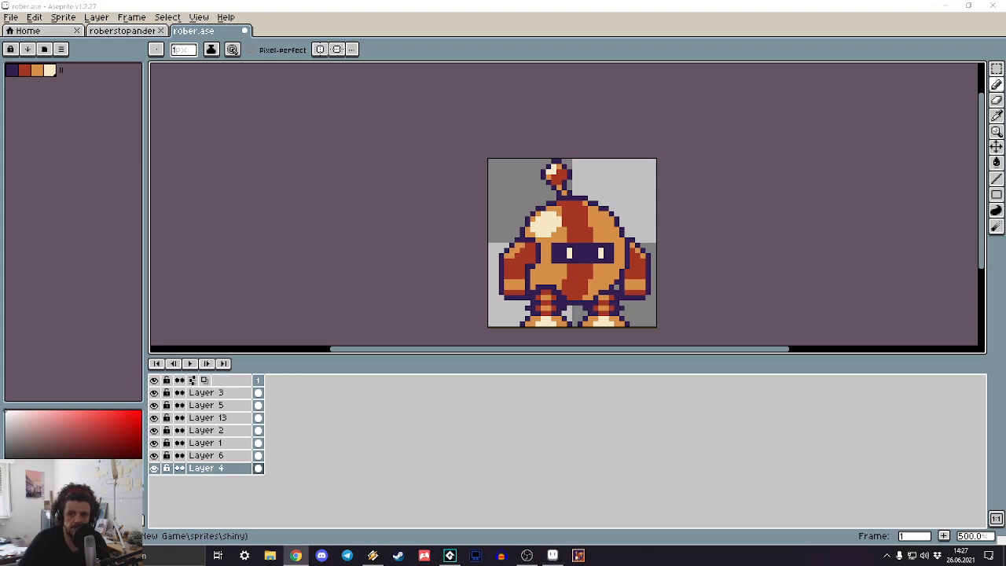
{"action": "left_click", "coordinate": [552, 556]}
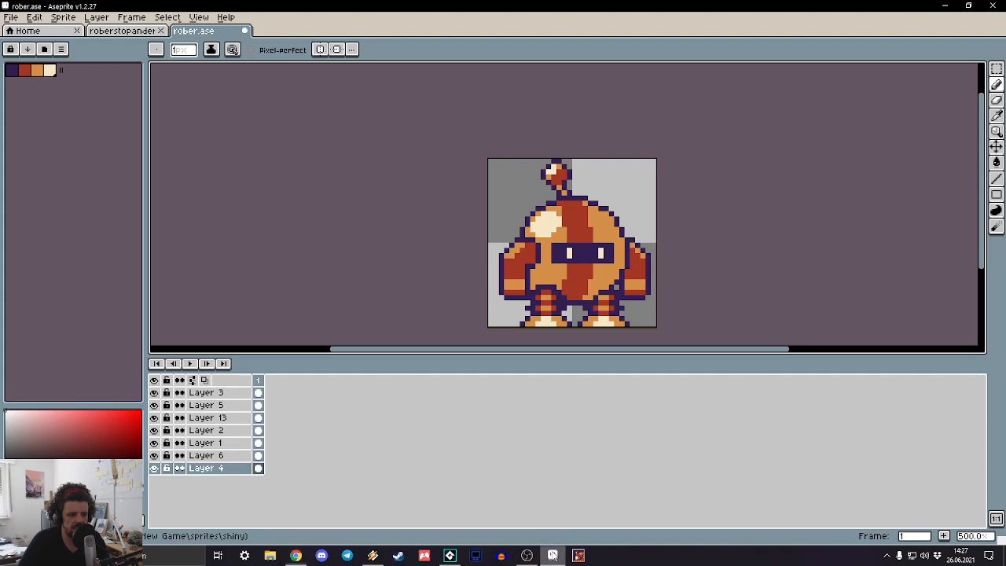
{"action": "left_click", "coordinate": [449, 556]}
{"action": "key", "text": "alt+Tab"}
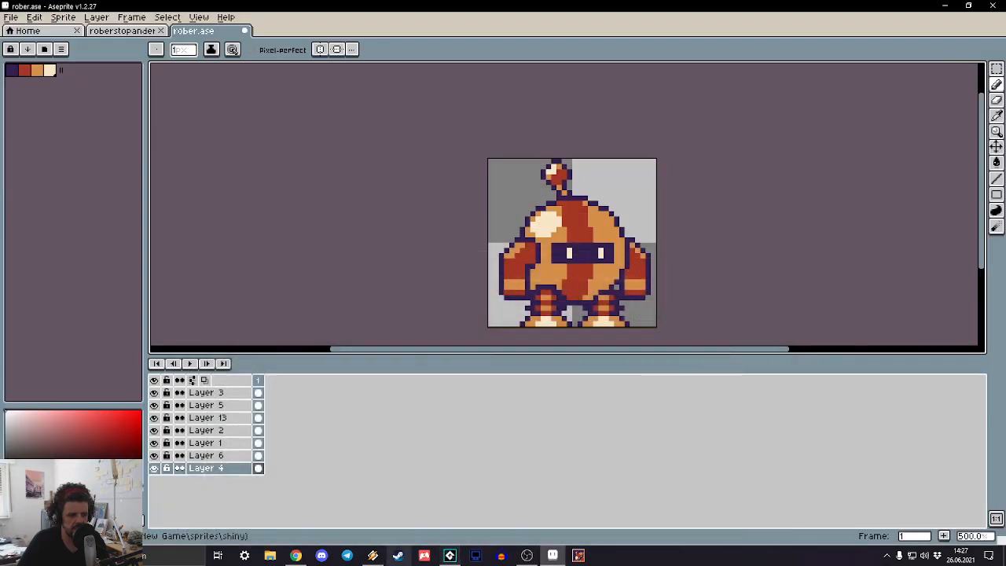
{"action": "left_click", "coordinate": [528, 555]}
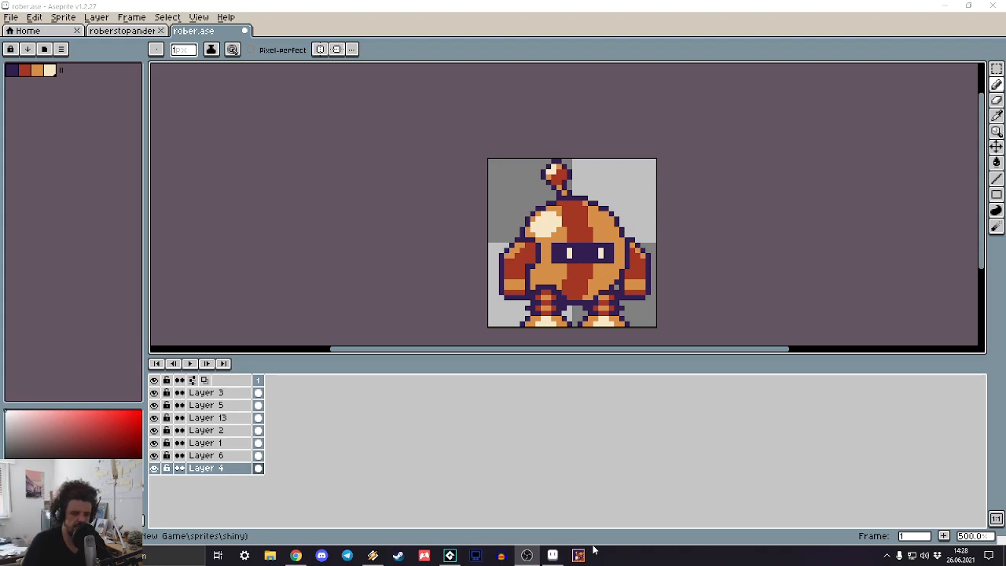
{"action": "left_click", "coordinate": [372, 556]}
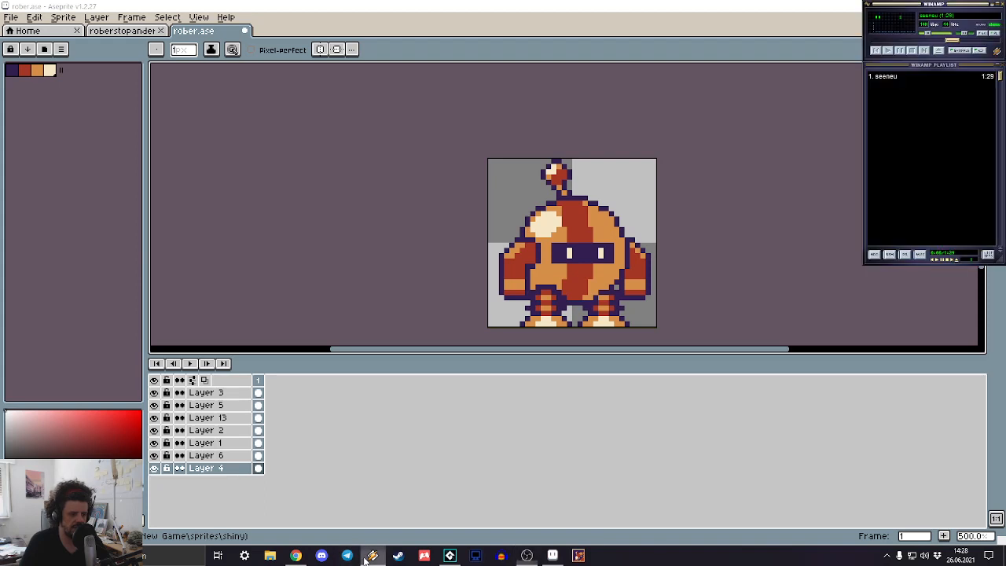
{"action": "left_click", "coordinate": [752, 9]}
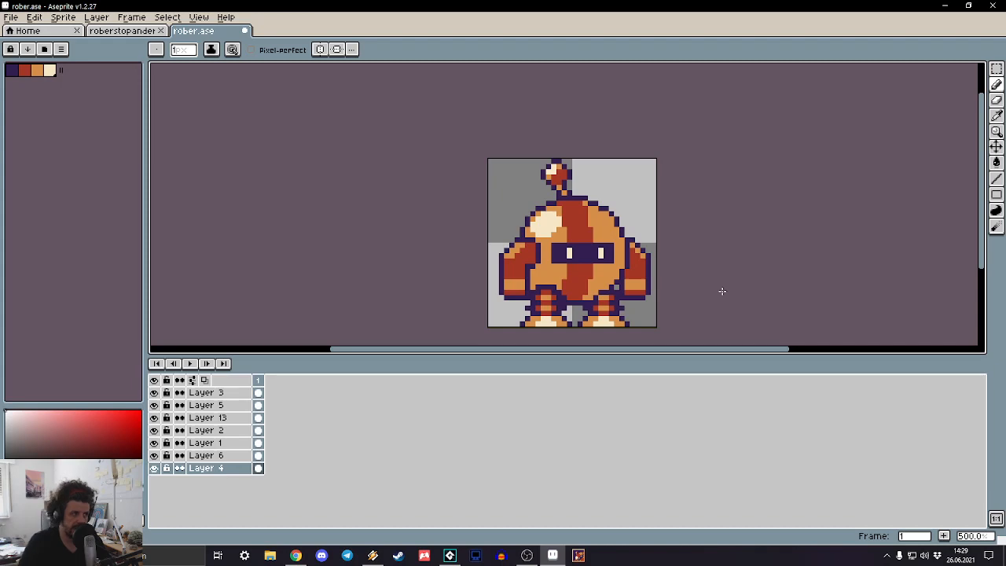
Step: Start opening a file from the Home page and browse up from the Desktop folder to Dieser PC
{"action": "left_click", "coordinate": [67, 31]}
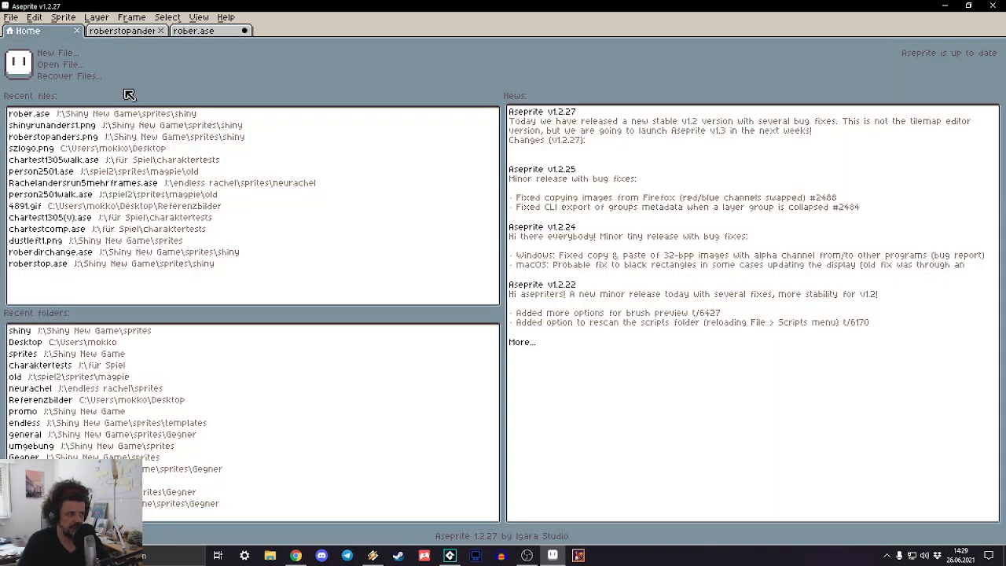
{"action": "left_click", "coordinate": [71, 66]}
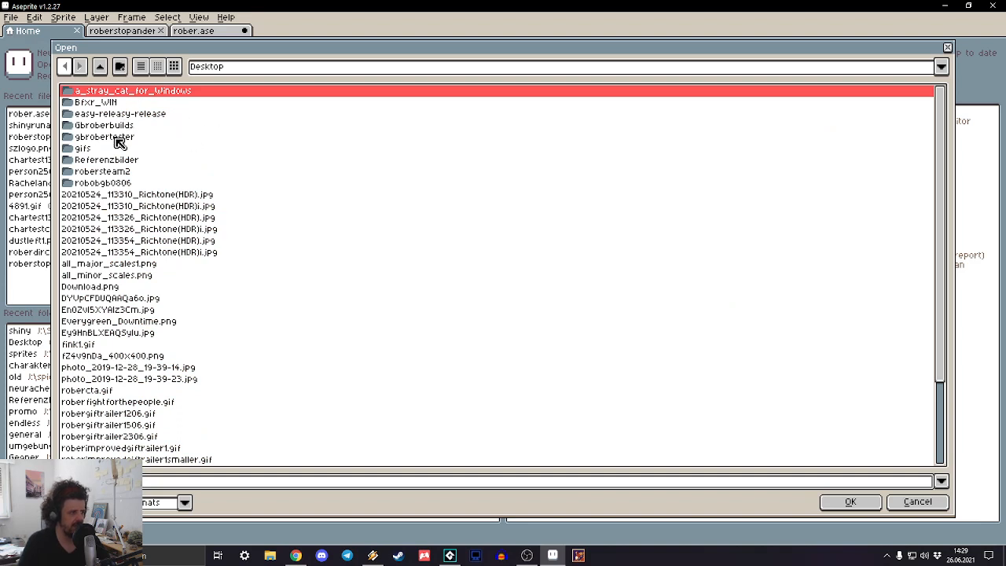
{"action": "left_click", "coordinate": [101, 67]}
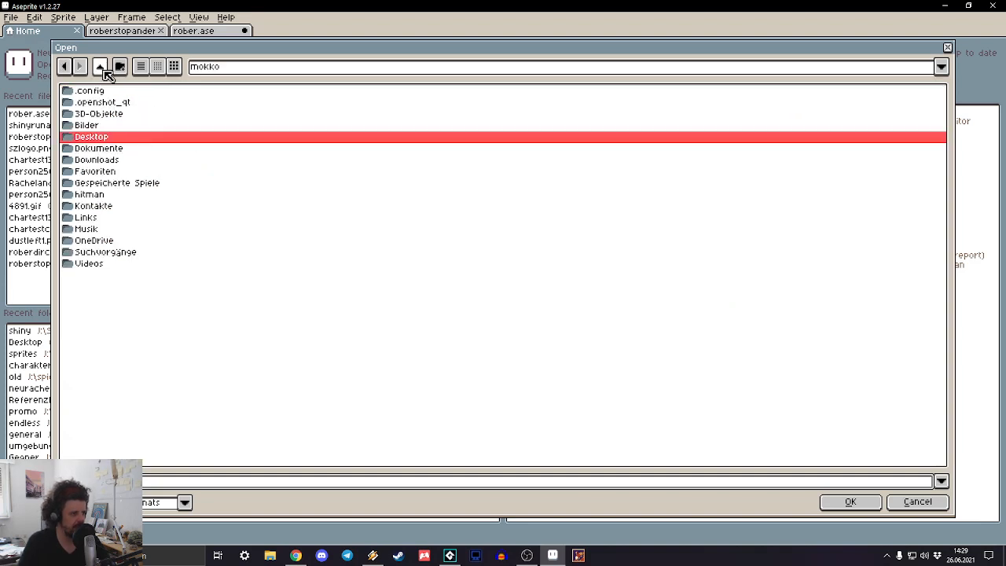
{"action": "left_click", "coordinate": [101, 140]}
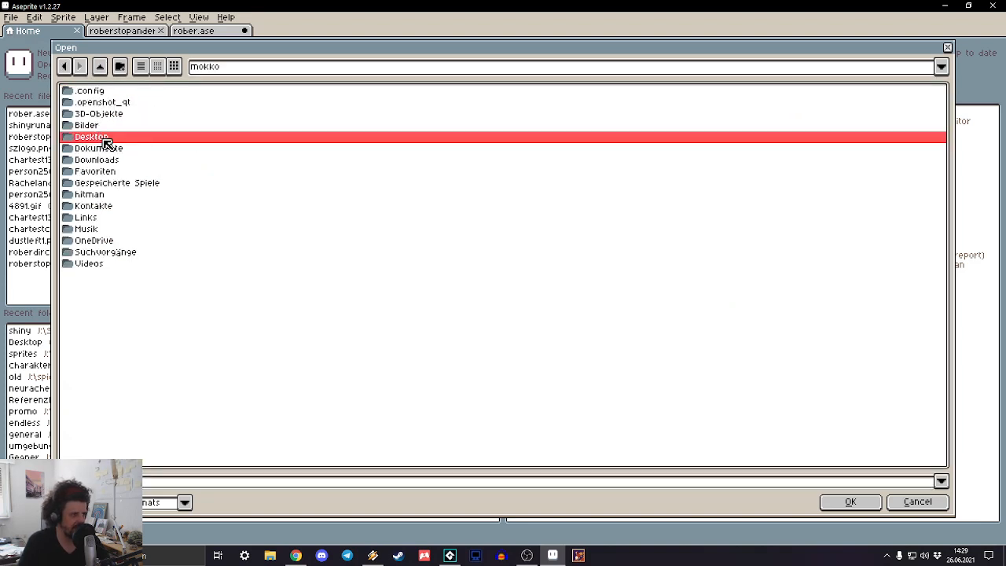
{"action": "double_click", "coordinate": [106, 144]}
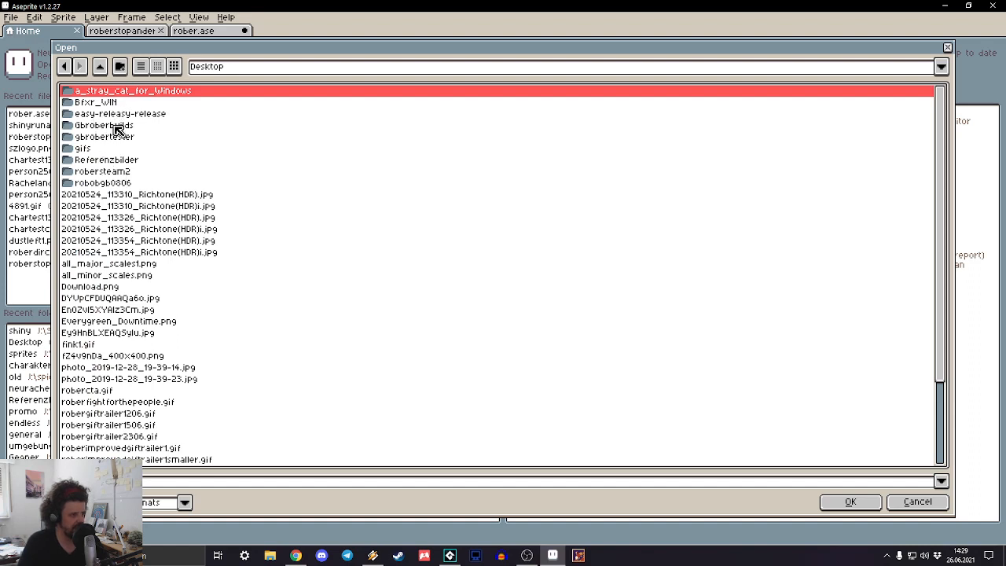
{"action": "left_click", "coordinate": [100, 65]}
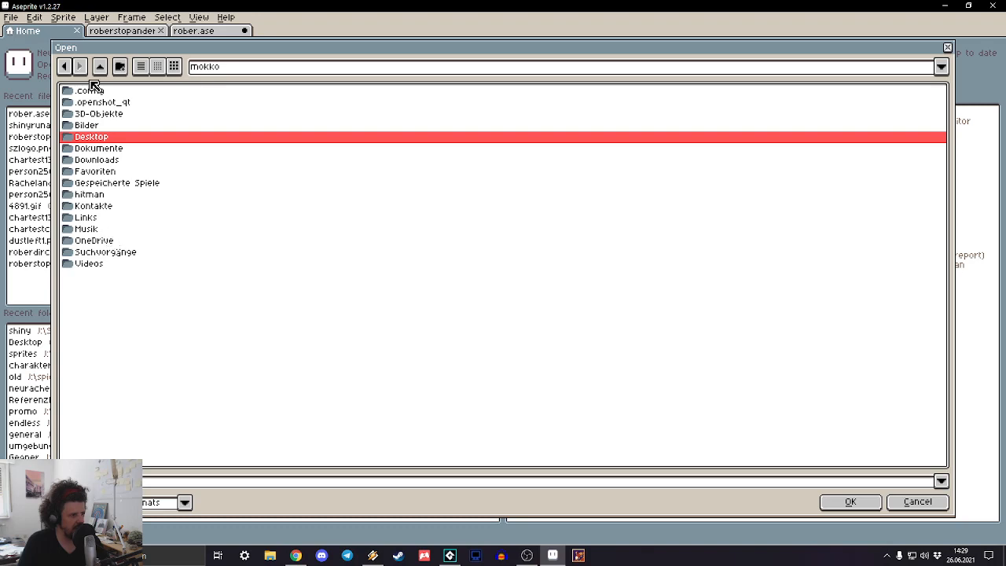
{"action": "left_click", "coordinate": [100, 66]}
{"action": "left_click", "coordinate": [100, 66]}
{"action": "left_click", "coordinate": [100, 66]}
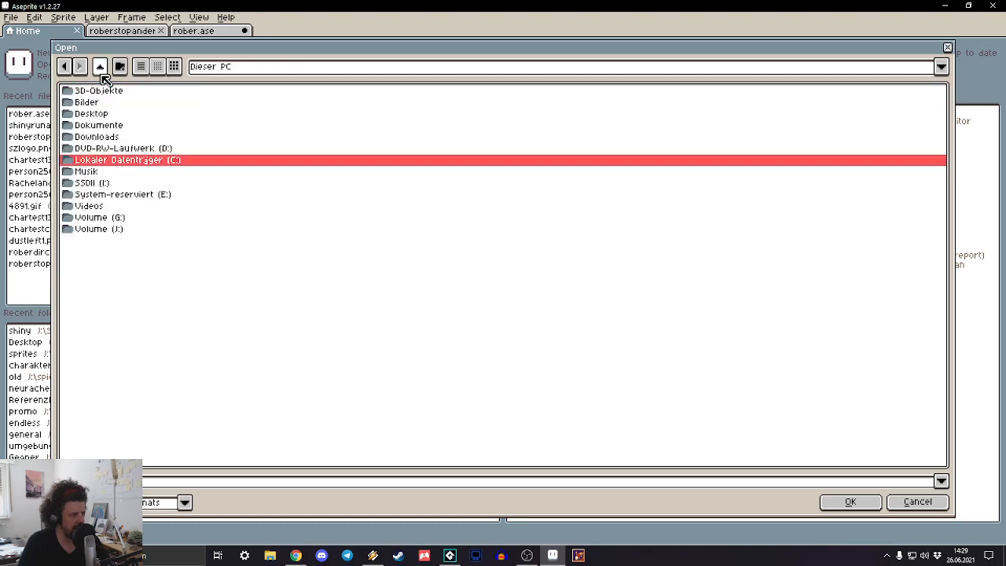
Step: Browse from Volume (J:) through Shiny New Game and sprites into the shiny folder
{"action": "double_click", "coordinate": [78, 229]}
{"action": "scroll", "coordinate": [132, 252], "scroll_direction": "down", "scroll_amount": 8}
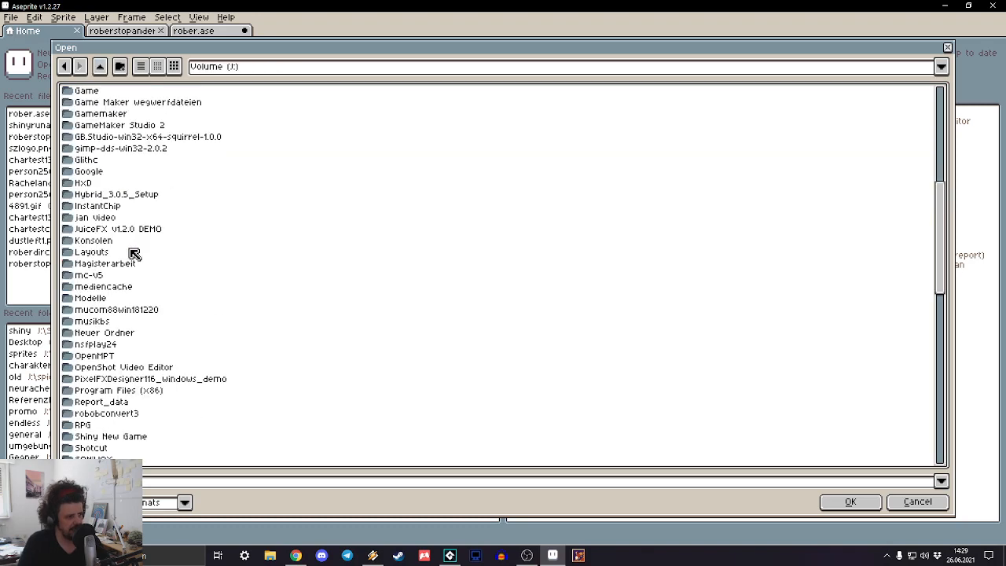
{"action": "scroll", "coordinate": [132, 253], "scroll_direction": "down", "scroll_amount": 9}
{"action": "scroll", "coordinate": [137, 259], "scroll_direction": "up", "scroll_amount": 4}
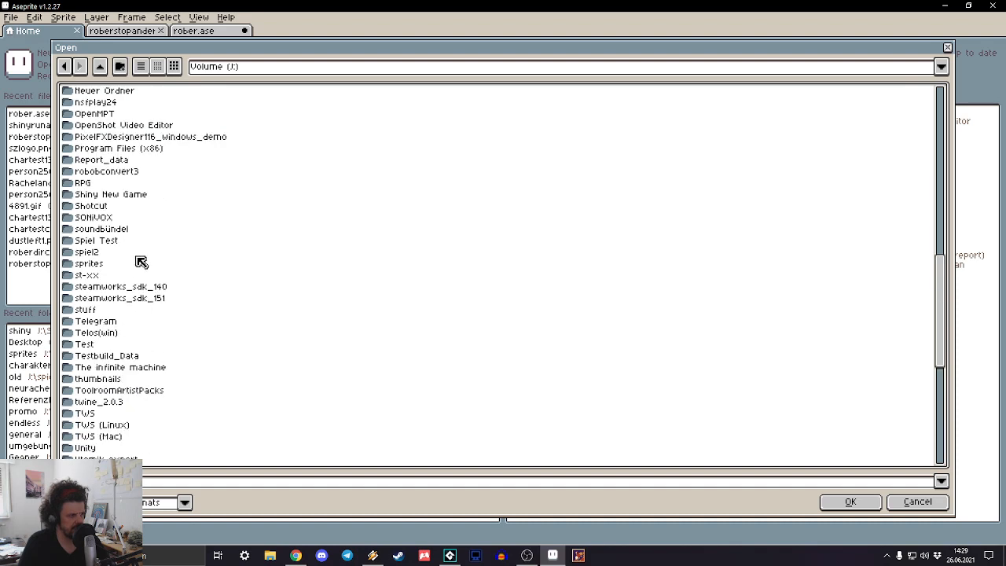
{"action": "double_click", "coordinate": [123, 195]}
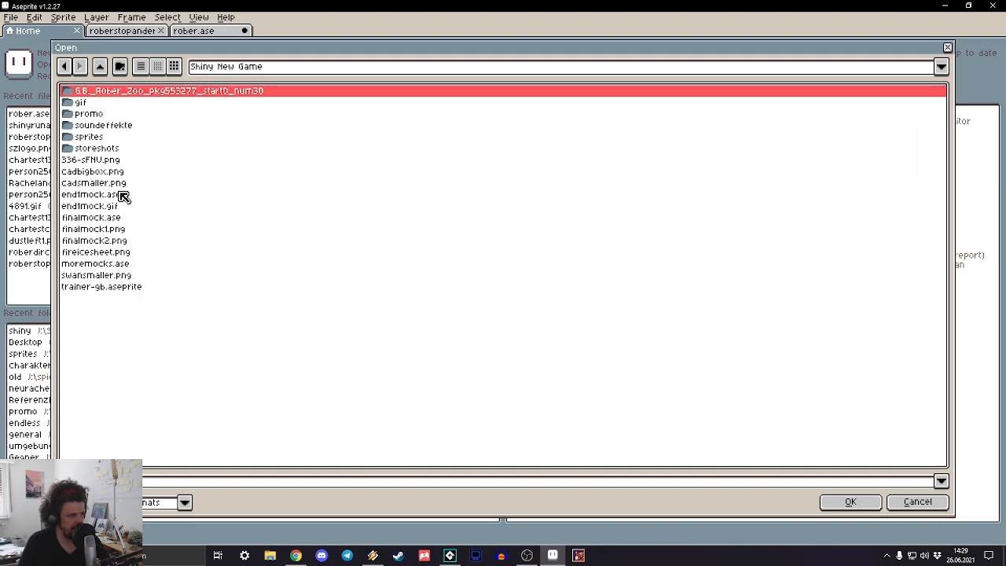
{"action": "left_click", "coordinate": [103, 138]}
{"action": "double_click", "coordinate": [102, 136]}
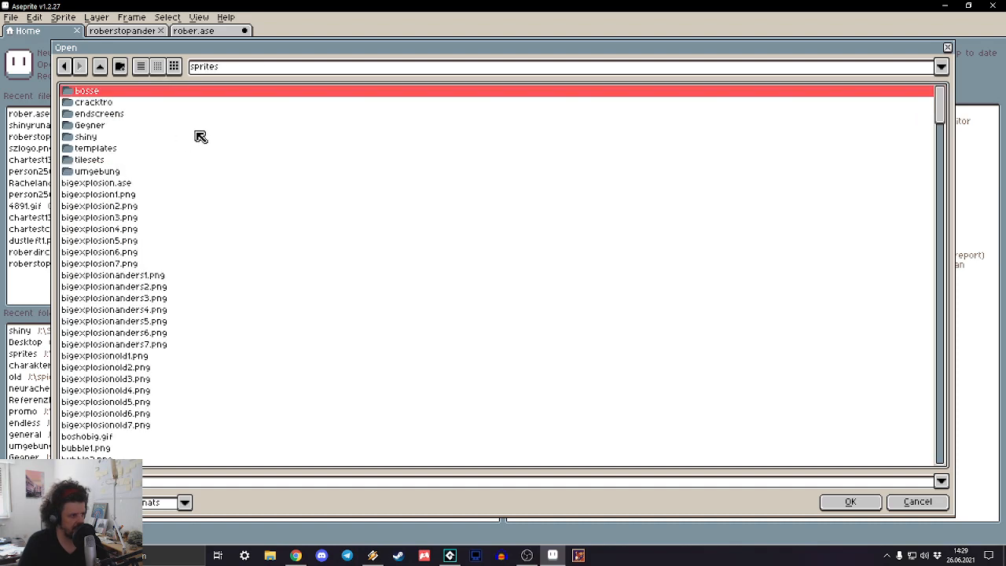
{"action": "left_click", "coordinate": [103, 139]}
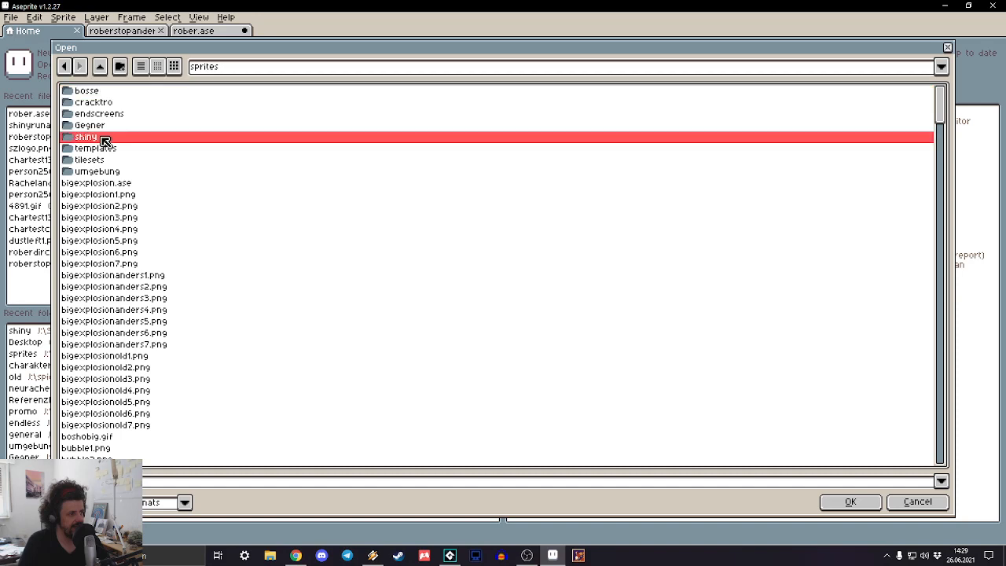
{"action": "double_click", "coordinate": [104, 139]}
Step: Look through the robot's sprite files in the shiny folder, from the rober files to the shinyrun and shinyjump files
{"action": "scroll", "coordinate": [153, 159], "scroll_direction": "down", "scroll_amount": 10}
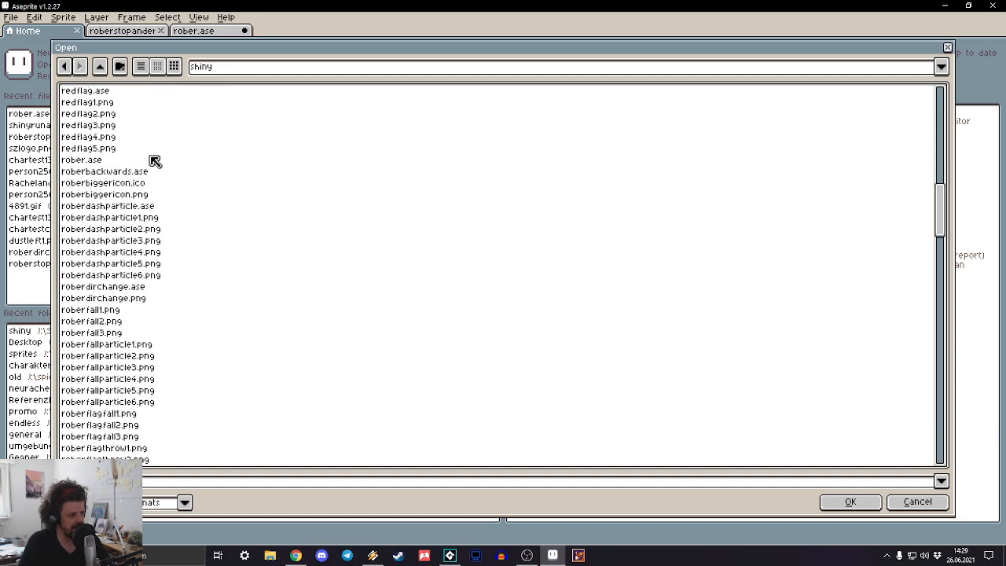
{"action": "scroll", "coordinate": [154, 161], "scroll_direction": "down", "scroll_amount": 5}
{"action": "scroll", "coordinate": [154, 161], "scroll_direction": "up", "scroll_amount": 7}
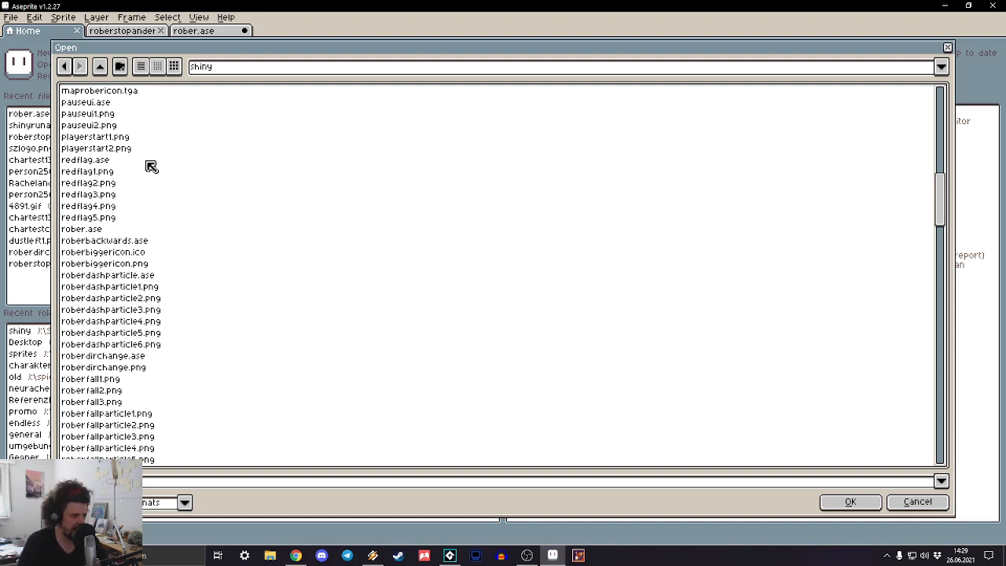
{"action": "scroll", "coordinate": [150, 167], "scroll_direction": "down", "scroll_amount": 3}
{"action": "scroll", "coordinate": [151, 167], "scroll_direction": "up", "scroll_amount": 4}
{"action": "scroll", "coordinate": [151, 167], "scroll_direction": "up", "scroll_amount": 1}
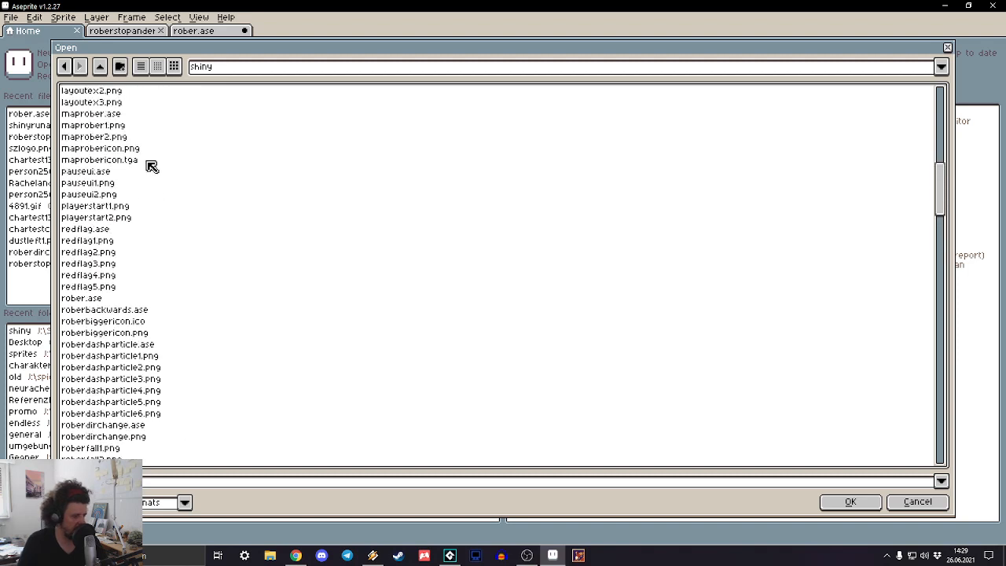
{"action": "scroll", "coordinate": [151, 166], "scroll_direction": "down", "scroll_amount": 3}
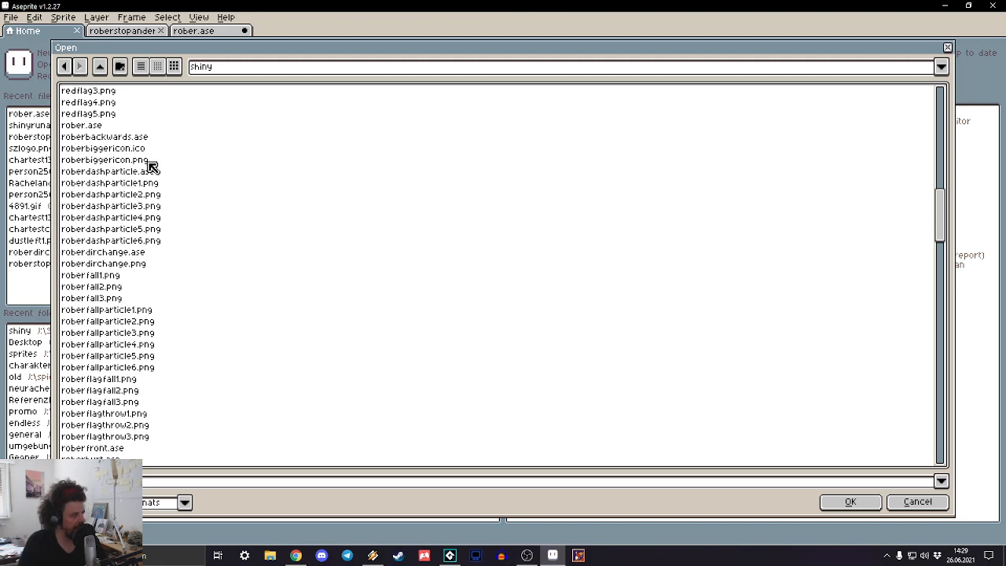
{"action": "scroll", "coordinate": [151, 167], "scroll_direction": "down", "scroll_amount": 10}
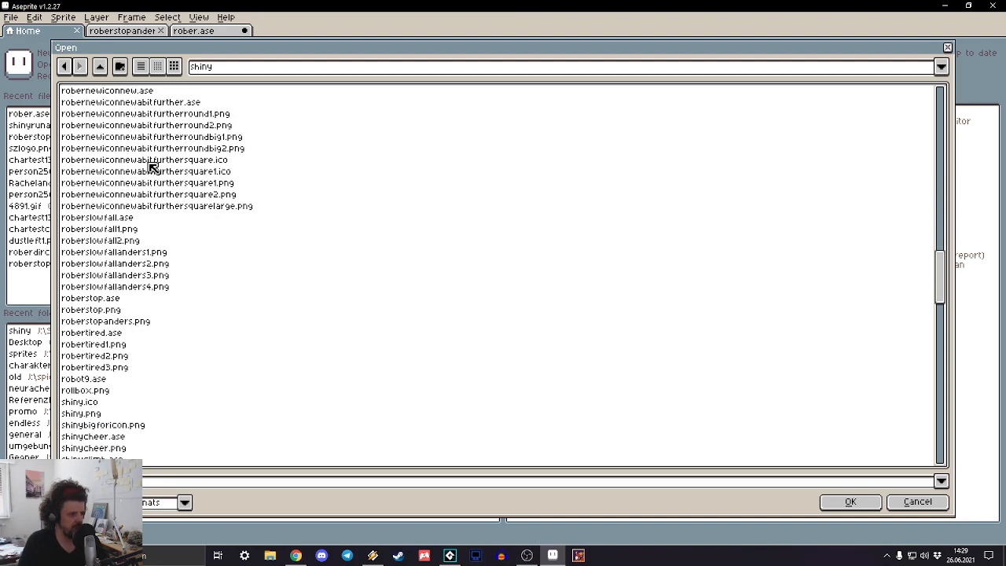
{"action": "scroll", "coordinate": [151, 167], "scroll_direction": "down", "scroll_amount": 2}
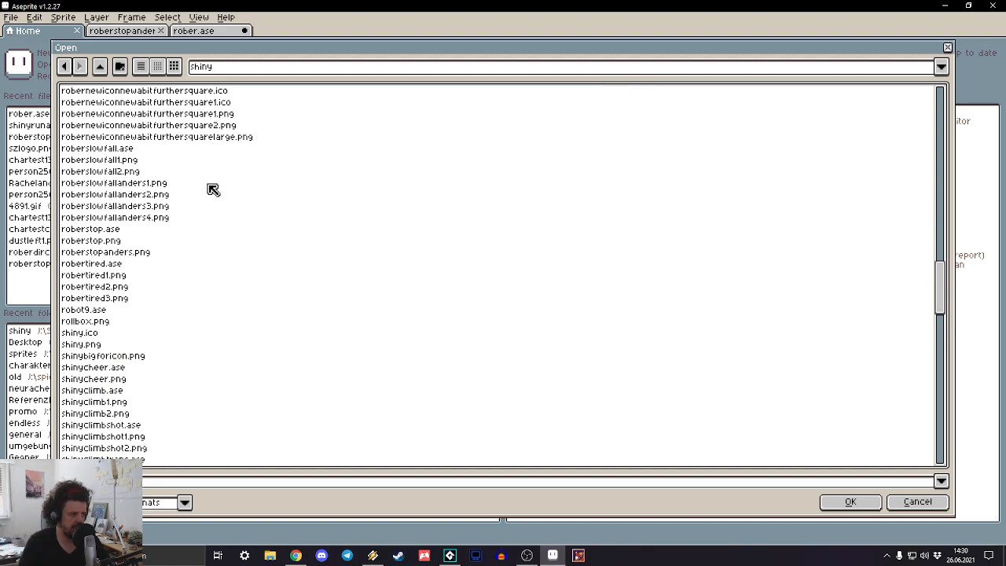
{"action": "scroll", "coordinate": [213, 190], "scroll_direction": "down", "scroll_amount": 12}
{"action": "scroll", "coordinate": [213, 195], "scroll_direction": "down", "scroll_amount": 8}
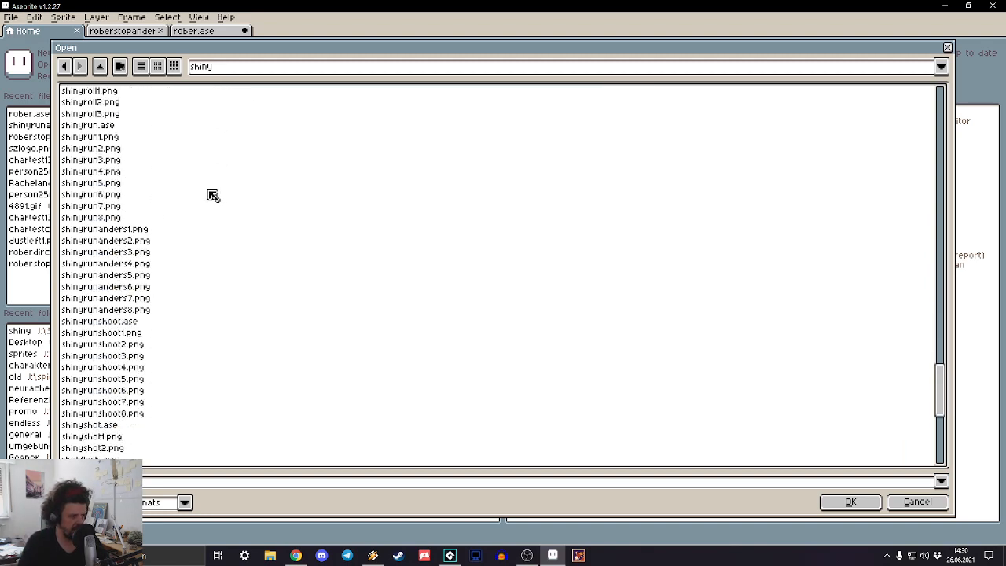
{"action": "scroll", "coordinate": [197, 279], "scroll_direction": "up", "scroll_amount": 7}
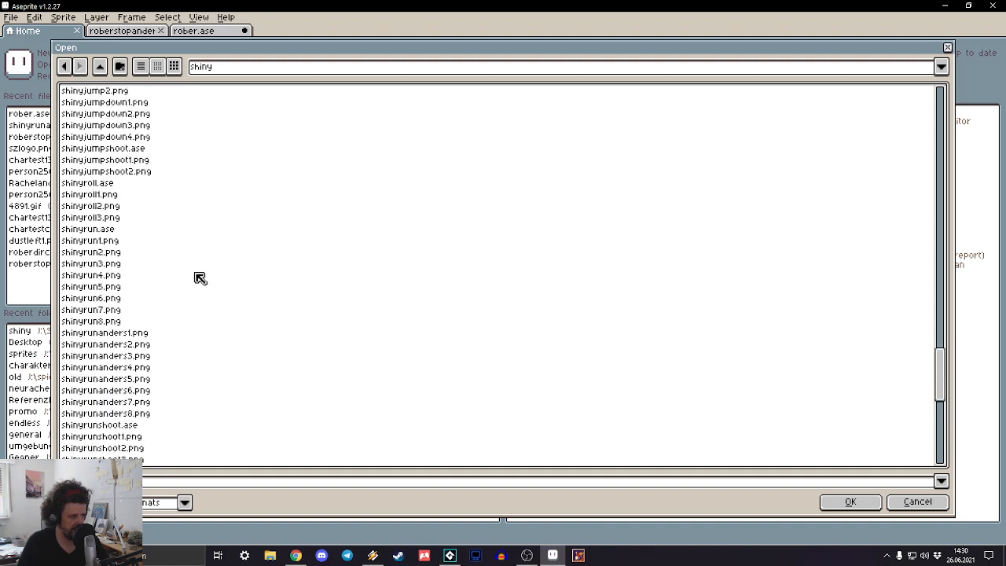
Step: Preview several shinyjump and shinyjumpdown sprite files and open shinyjump.ase
{"action": "left_click", "coordinate": [90, 242]}
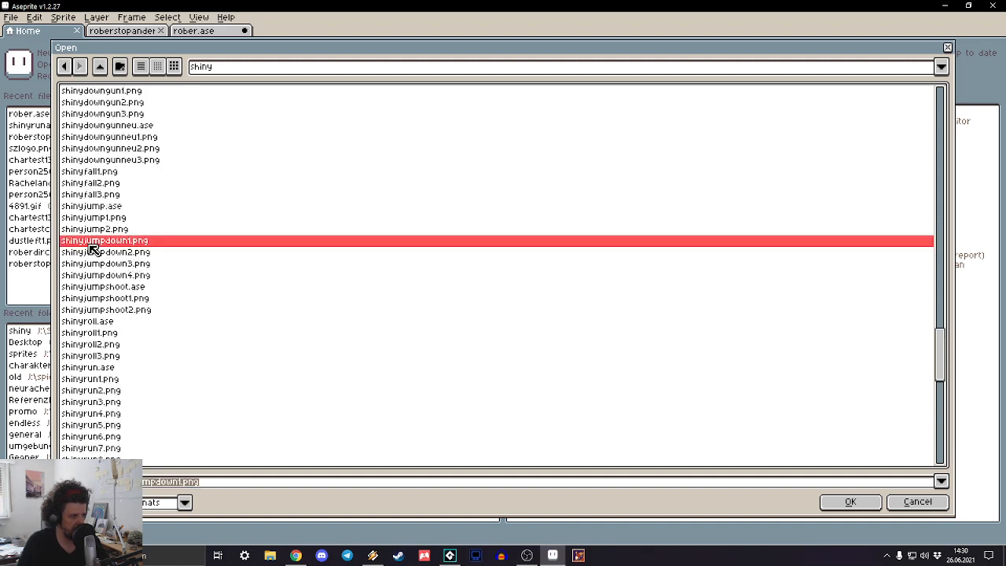
{"action": "left_click", "coordinate": [93, 251]}
{"action": "left_click", "coordinate": [99, 264]}
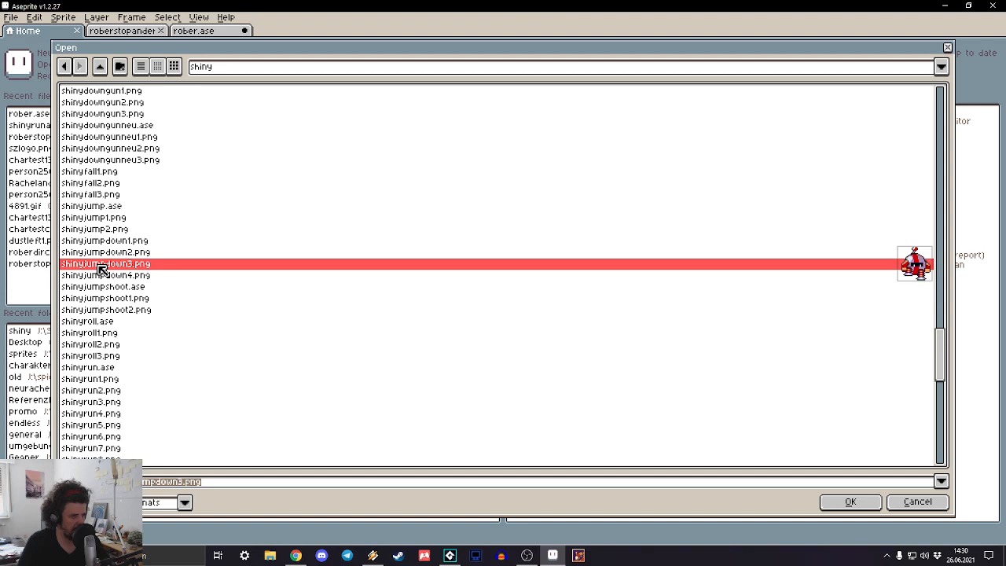
{"action": "left_click", "coordinate": [100, 208]}
{"action": "left_click", "coordinate": [101, 228]}
{"action": "left_click", "coordinate": [101, 216]}
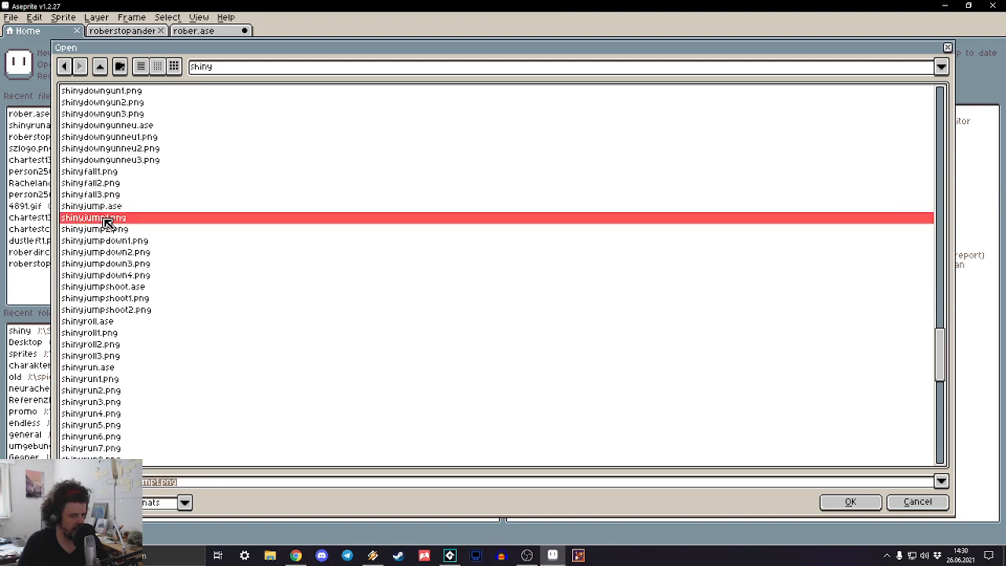
{"action": "key", "text": "Down"}
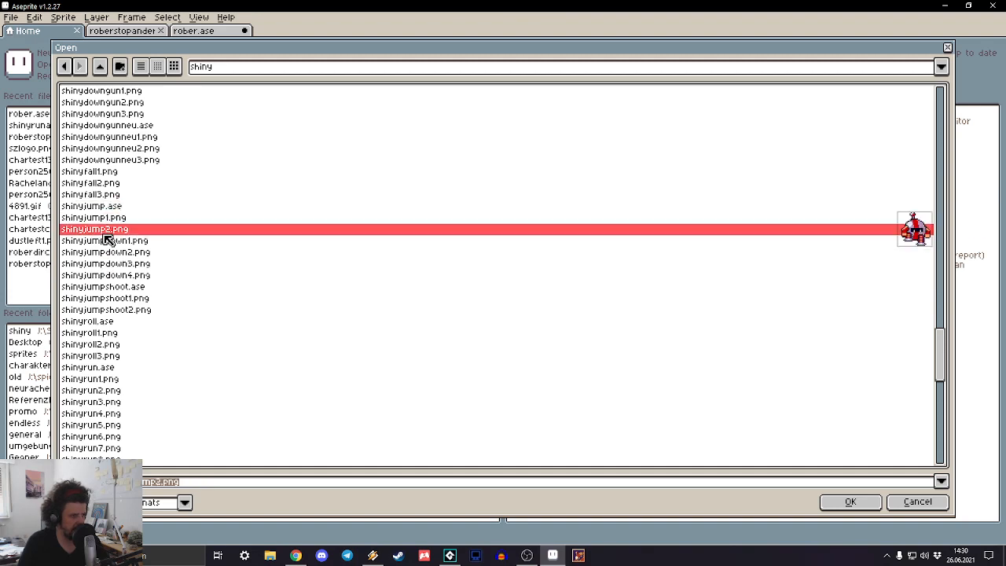
{"action": "left_click", "coordinate": [109, 208]}
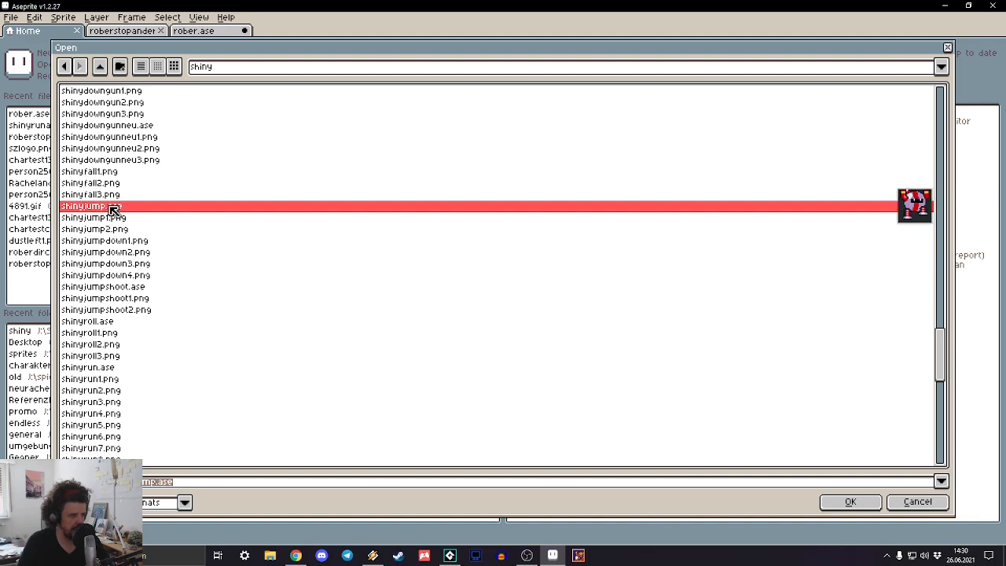
{"action": "double_click", "coordinate": [110, 208]}
Step: Examine frames 2 and 1 of the jump sprite, resizing the timeline so the whole robot shows at 500%
{"action": "left_click", "coordinate": [272, 382]}
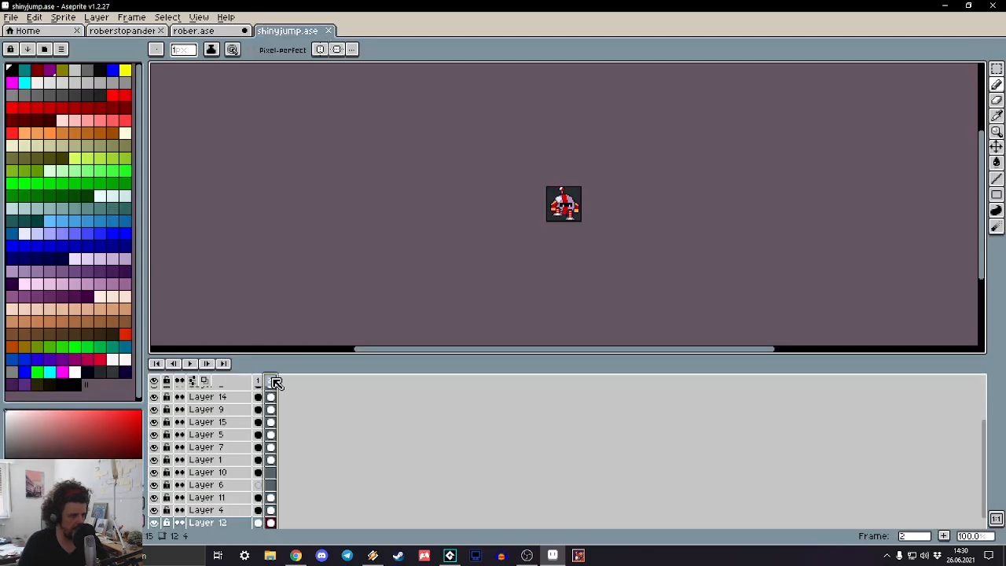
{"action": "left_click", "coordinate": [258, 380]}
{"action": "scroll", "coordinate": [253, 363], "scroll_direction": "down", "scroll_amount": 1}
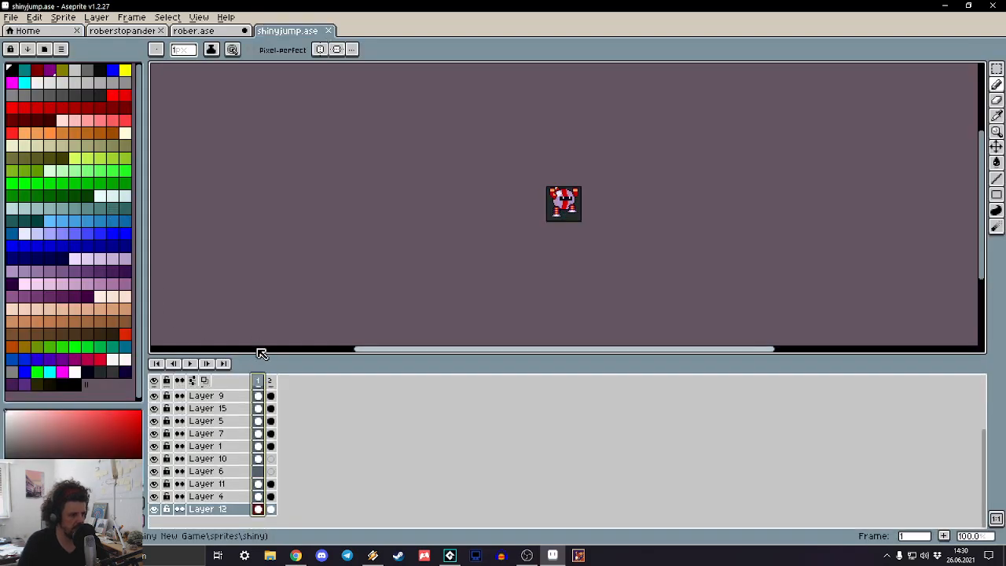
{"action": "left_click_drag", "start_coordinate": [255, 356], "coordinate": [254, 263]}
{"action": "scroll", "coordinate": [651, 191], "scroll_direction": "up", "scroll_amount": 4}
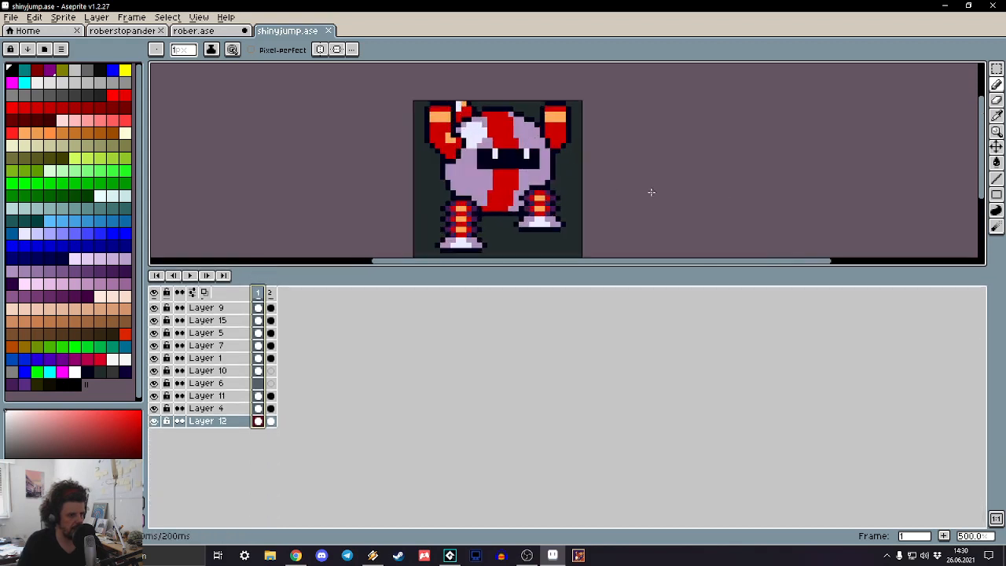
{"action": "left_click_drag", "start_coordinate": [321, 264], "coordinate": [323, 323]}
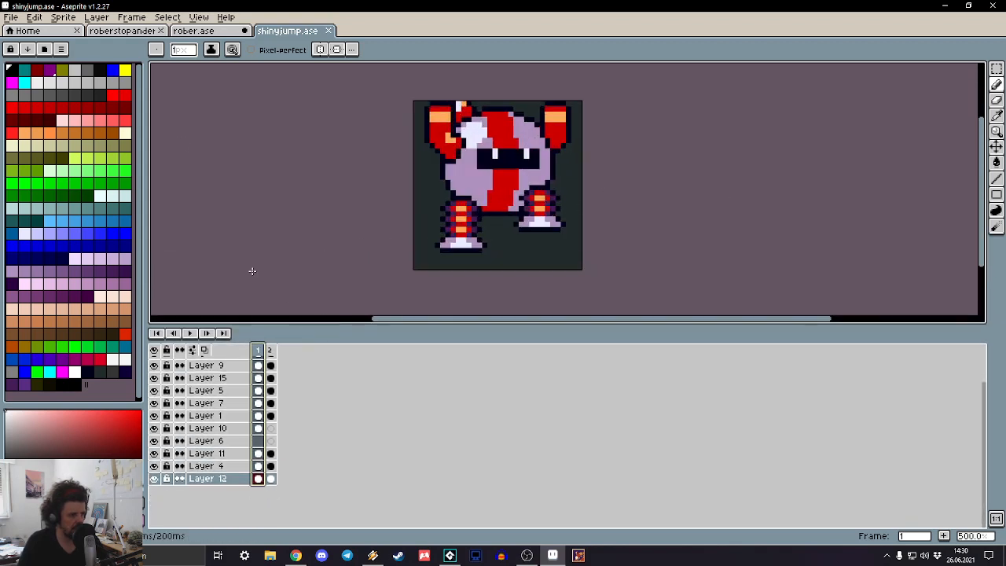
Step: Compare the robot's poses in frames 1 and 2 of the jump sprite
{"action": "left_click", "coordinate": [61, 49]}
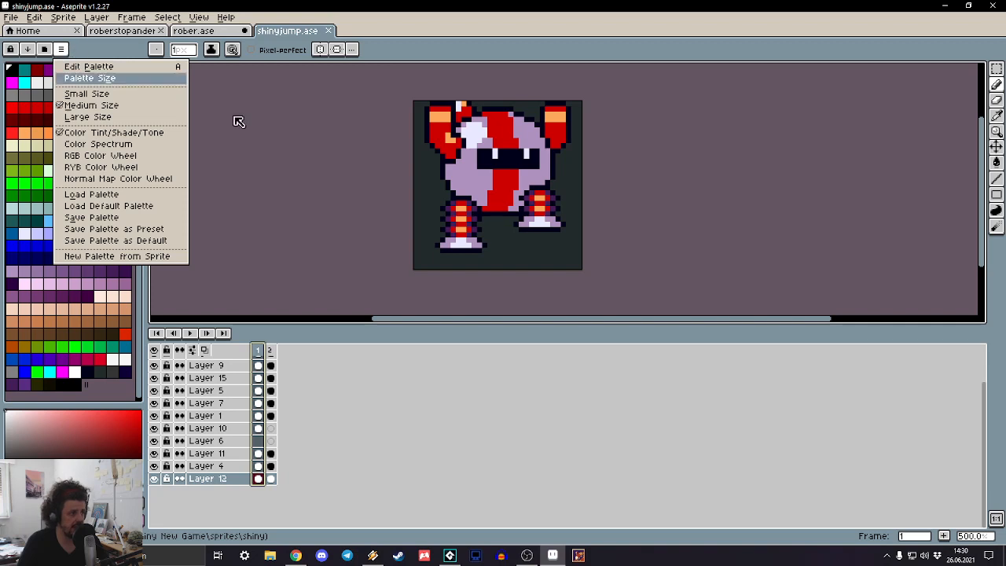
{"action": "left_click", "coordinate": [268, 159]}
{"action": "mouse_move", "coordinate": [275, 146]}
{"action": "left_mouse_down"}
{"action": "mouse_move", "coordinate": [272, 173]}
{"action": "mouse_move", "coordinate": [270, 154]}
{"action": "left_mouse_up"}
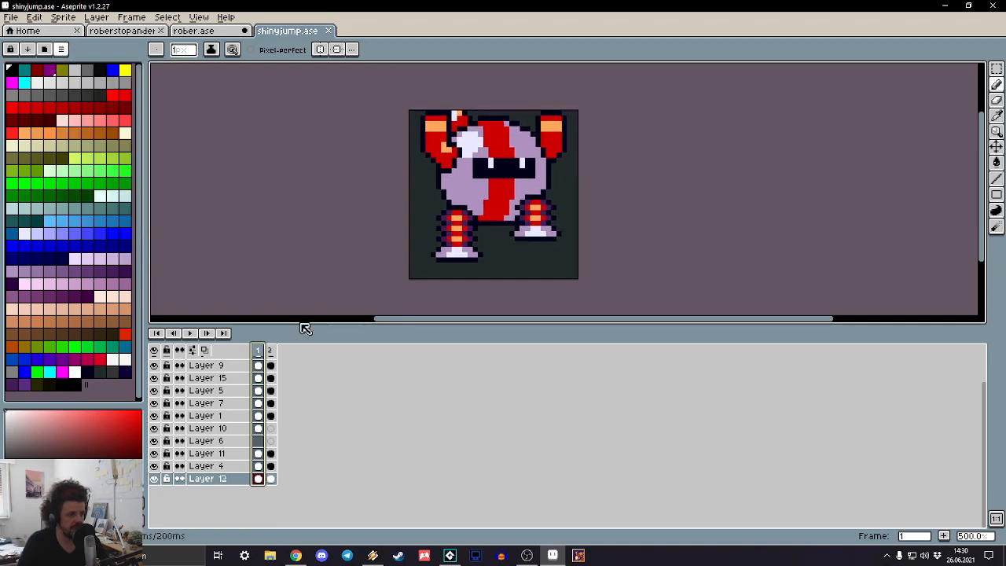
{"action": "left_click", "coordinate": [270, 351]}
{"action": "left_click", "coordinate": [259, 350]}
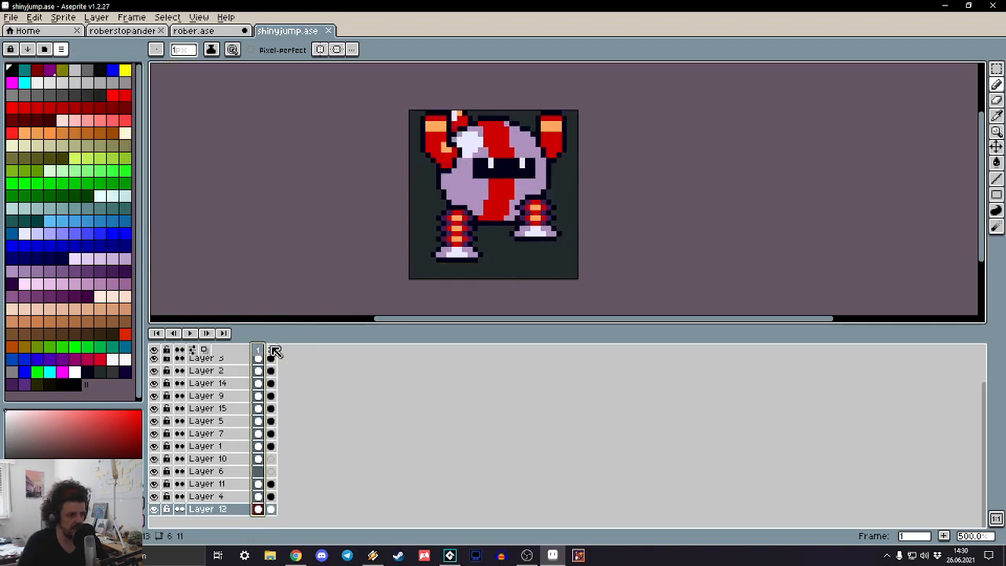
{"action": "left_click", "coordinate": [274, 350]}
{"action": "left_click", "coordinate": [259, 351]}
{"action": "left_click", "coordinate": [274, 351]}
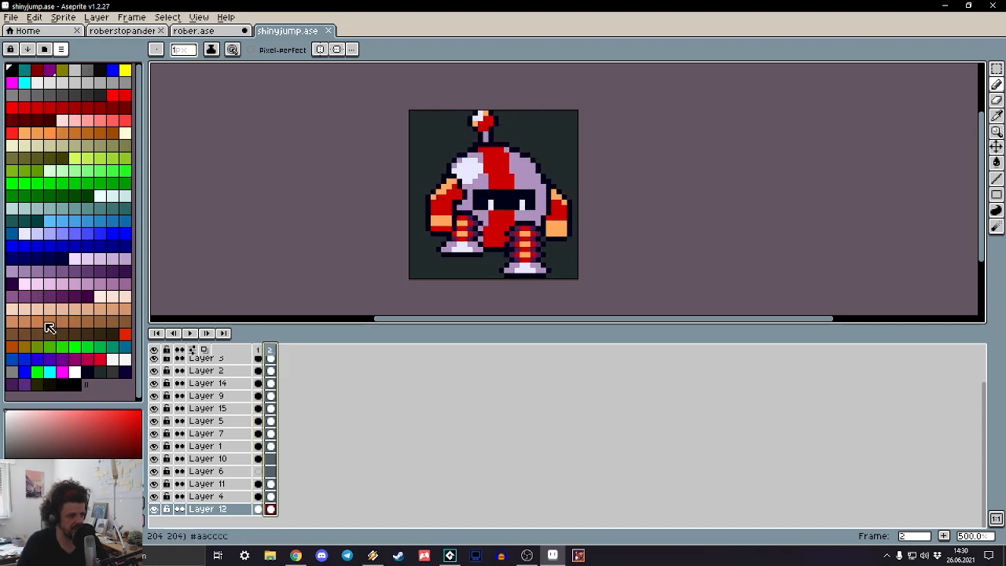
Step: Replace the sprite's large palette with the four-colour palette of dark purple, brick red, orange and cream
{"action": "left_click", "coordinate": [61, 48]}
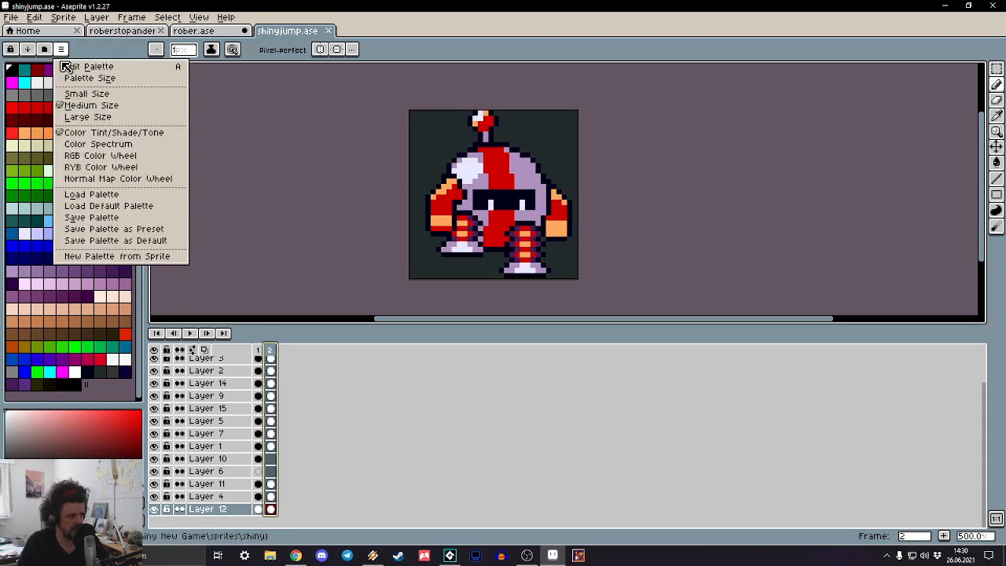
{"action": "left_click", "coordinate": [108, 219]}
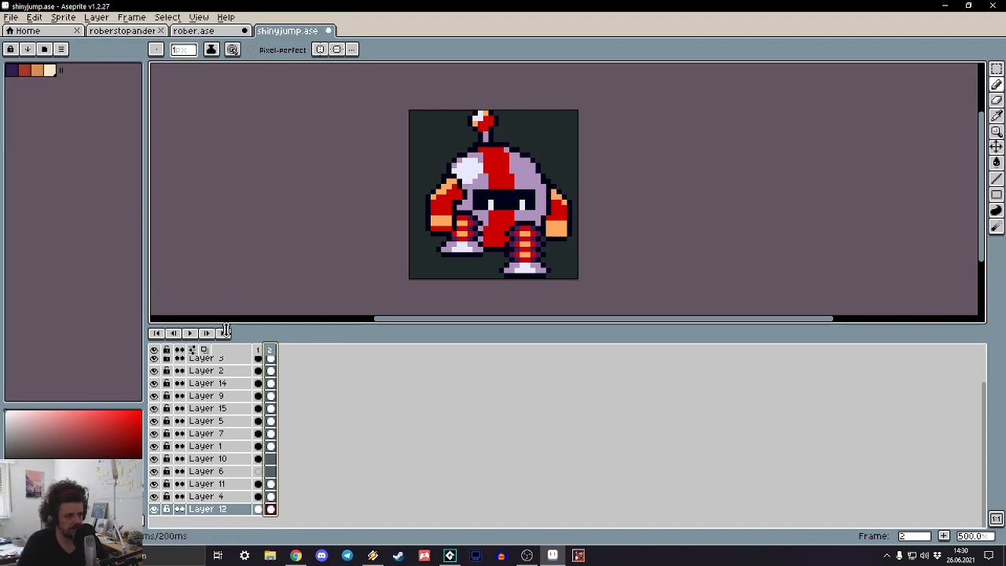
Step: Delete the dark background layer, Layer 12, from the jump sprite
{"action": "scroll", "coordinate": [212, 369], "scroll_direction": "up", "scroll_amount": 1}
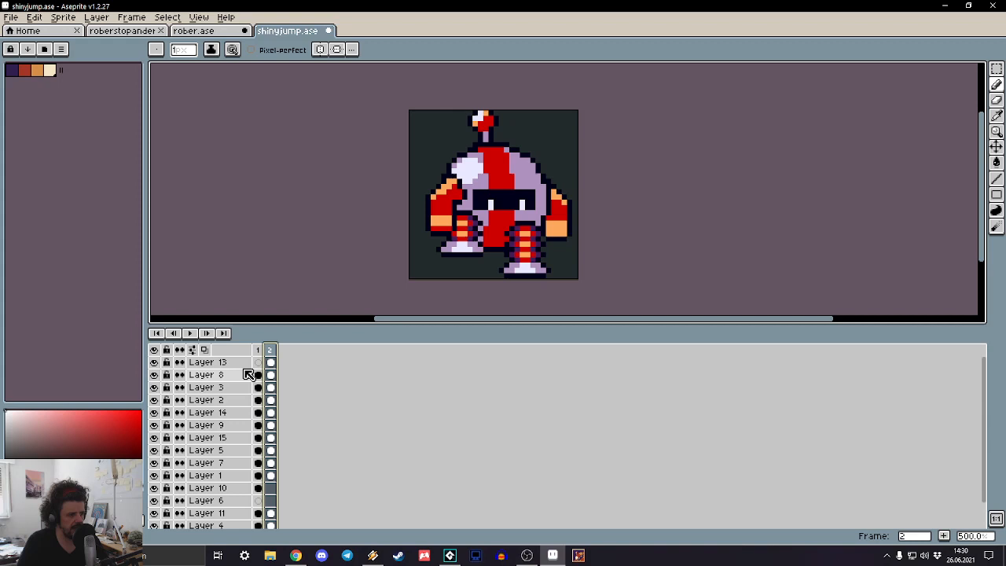
{"action": "left_click", "coordinate": [156, 362]}
{"action": "left_click", "coordinate": [156, 362]}
{"action": "left_click", "coordinate": [258, 353]}
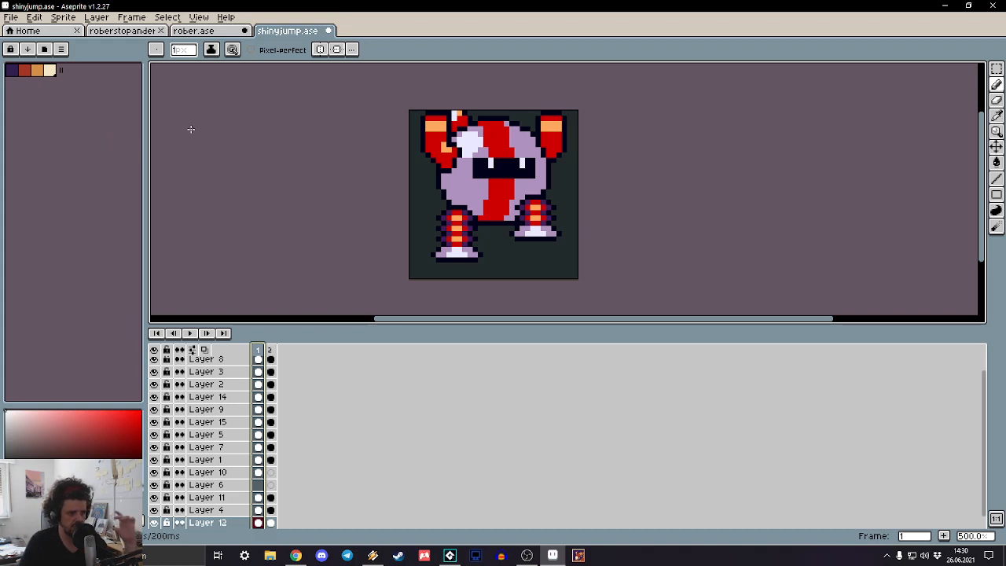
{"action": "scroll", "coordinate": [225, 375], "scroll_direction": "up", "scroll_amount": 1}
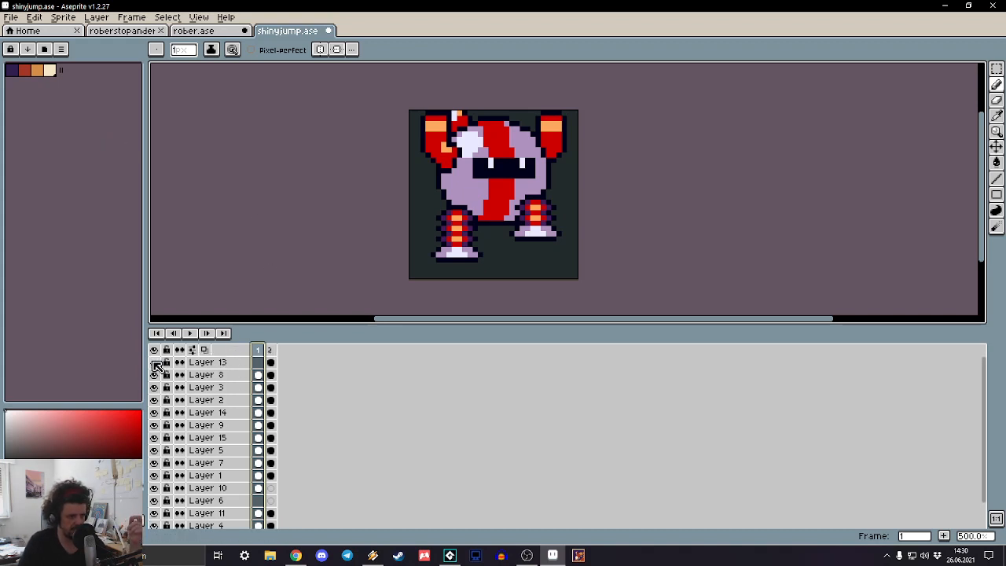
{"action": "left_click_drag", "start_coordinate": [238, 362], "coordinate": [232, 513]}
{"action": "key", "text": "Delete"}
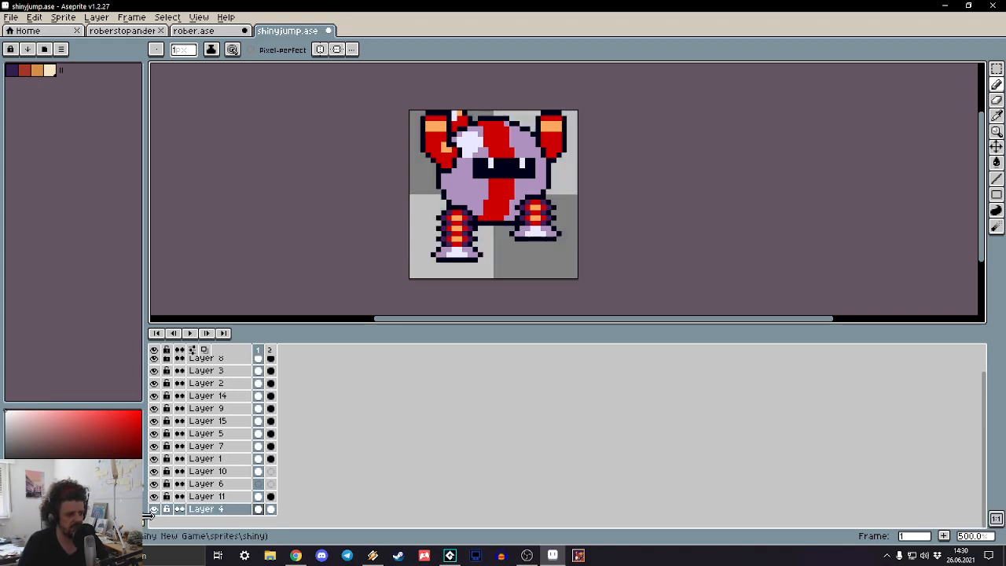
Step: Check what Layers 8 and 3 contain by toggling their visibility, and merge Layer 8 down into Layer 3
{"action": "scroll", "coordinate": [231, 420], "scroll_direction": "up", "scroll_amount": 1}
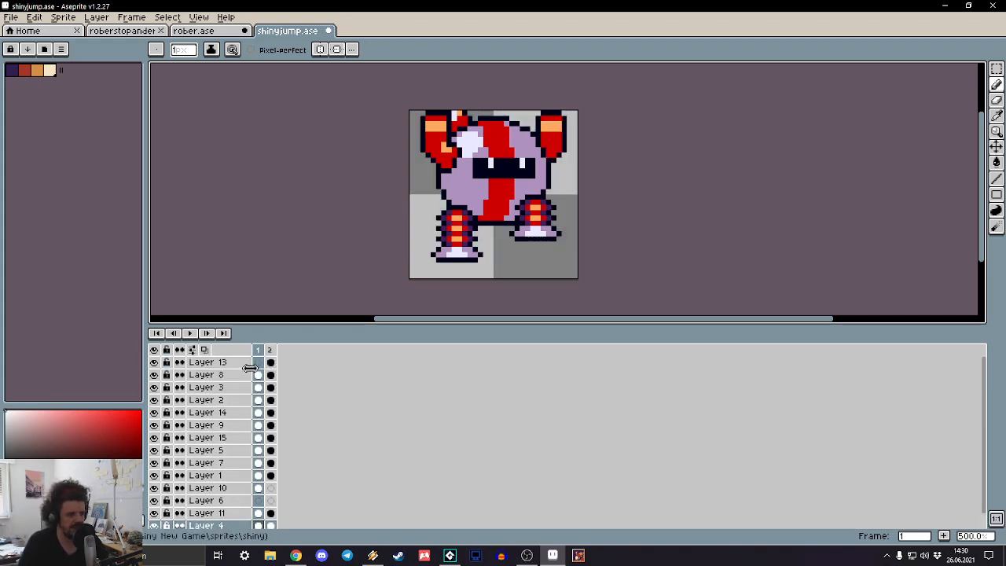
{"action": "left_click", "coordinate": [258, 364]}
{"action": "left_click", "coordinate": [259, 378]}
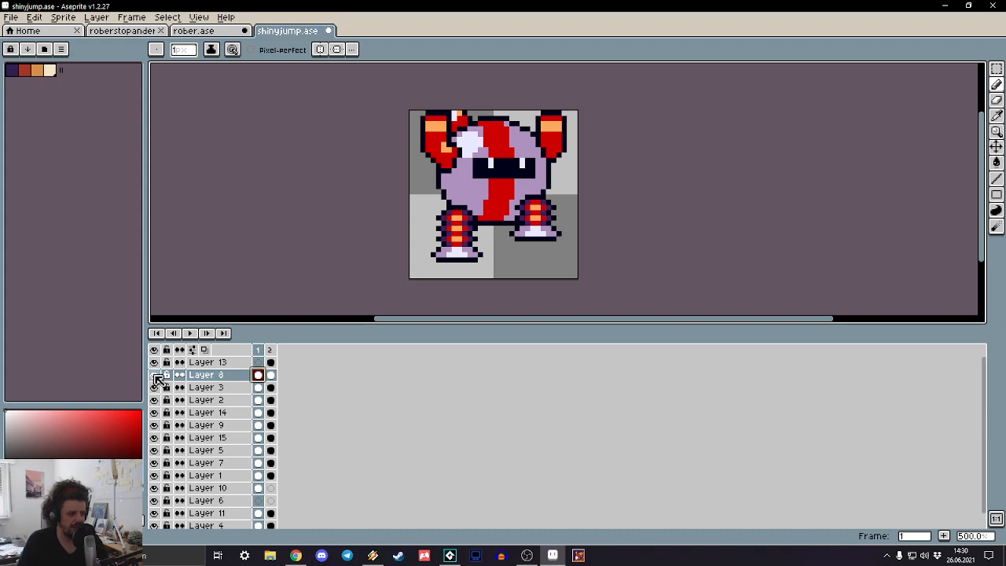
{"action": "left_click", "coordinate": [155, 375]}
{"action": "left_click", "coordinate": [155, 376]}
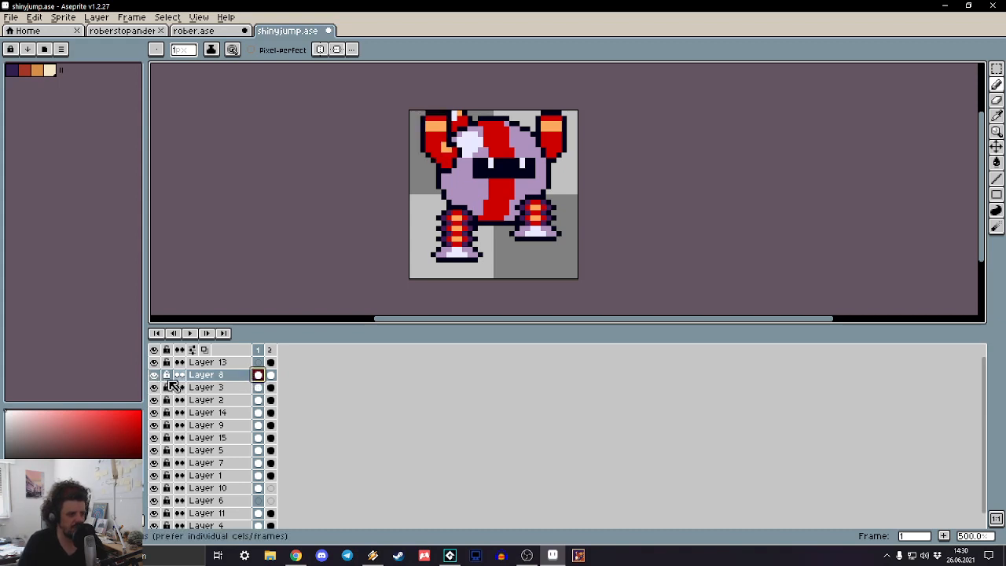
{"action": "left_click", "coordinate": [152, 376]}
{"action": "left_click", "coordinate": [153, 375]}
{"action": "left_click", "coordinate": [154, 385]}
{"action": "left_click", "coordinate": [154, 386]}
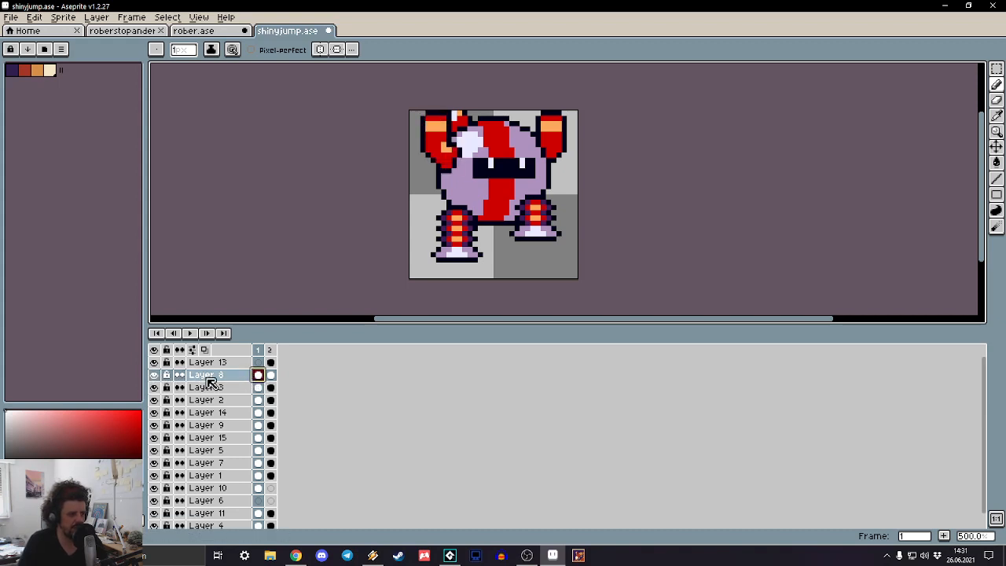
{"action": "left_click", "coordinate": [220, 376]}
{"action": "right_click", "coordinate": [222, 380]}
{"action": "left_click", "coordinate": [276, 473]}
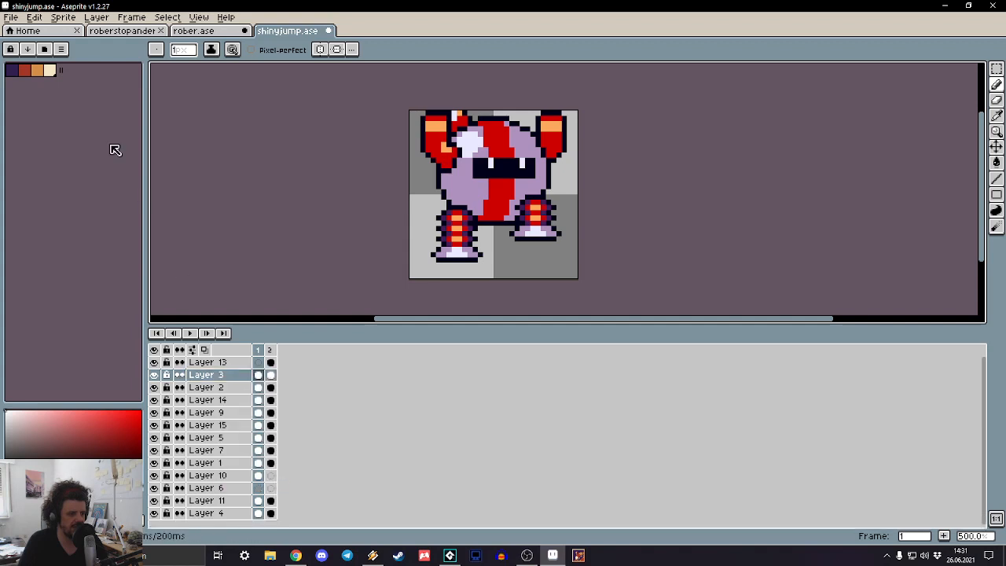
Step: Choose the palette's dark purple for the Paint Bucket and turn on the pixel grid
{"action": "key", "text": "5"}
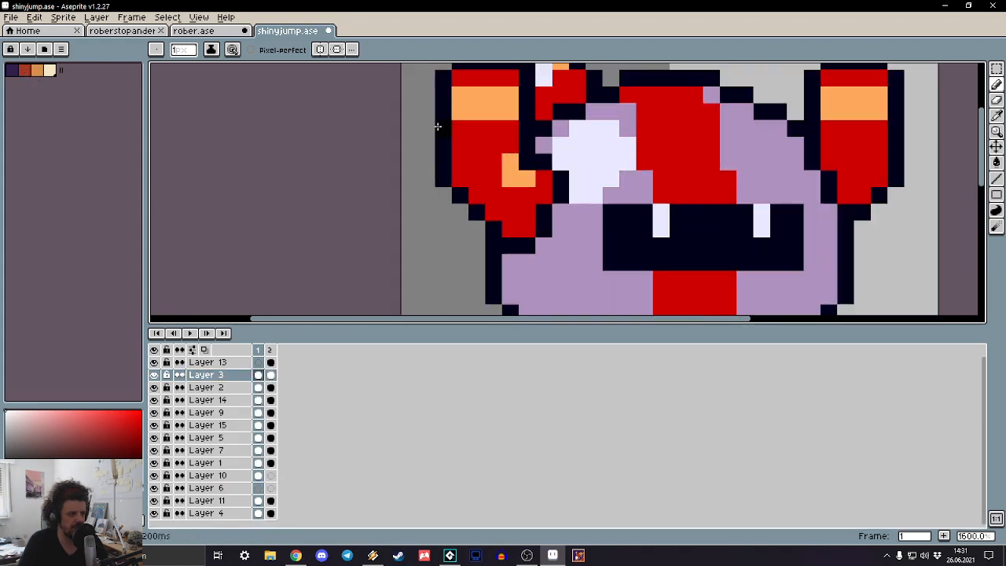
{"action": "left_click", "coordinate": [14, 70]}
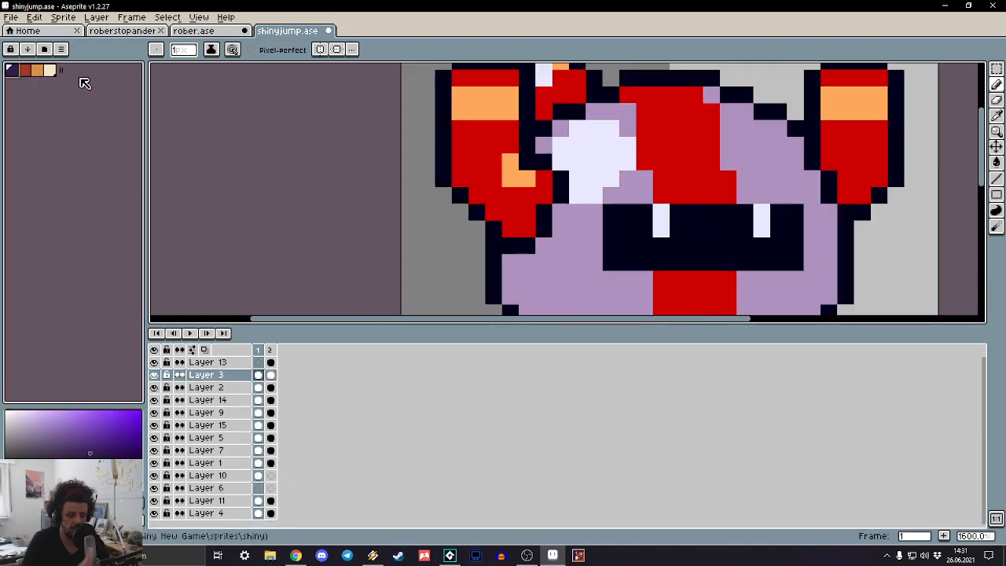
{"action": "key", "text": "g"}
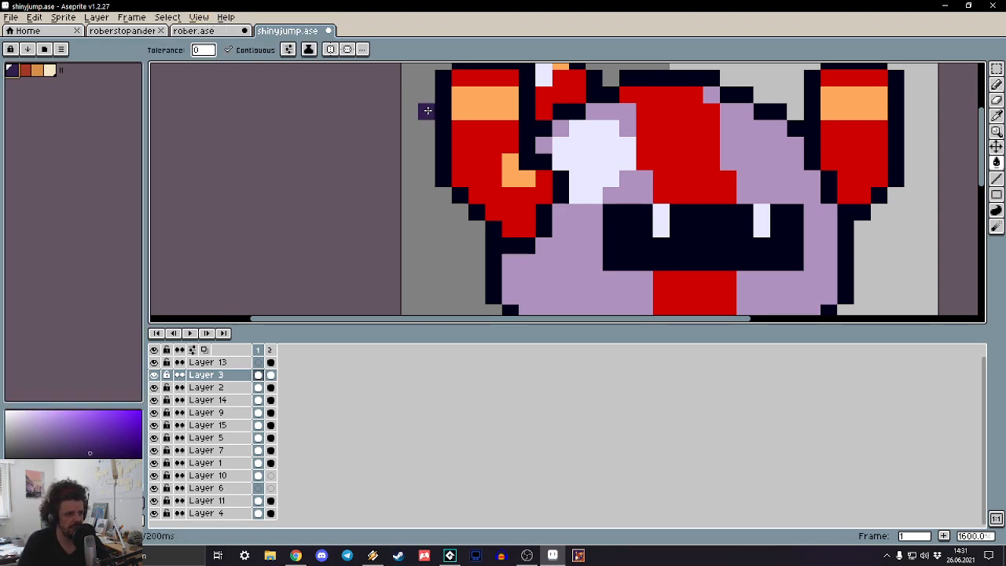
{"action": "left_click", "coordinate": [199, 17]}
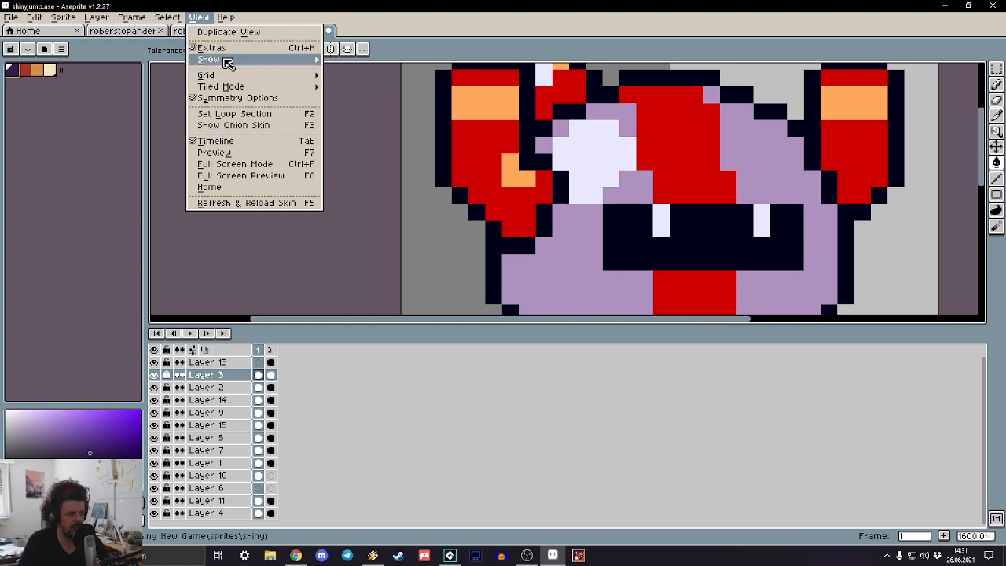
{"action": "mouse_move", "coordinate": [235, 65]}
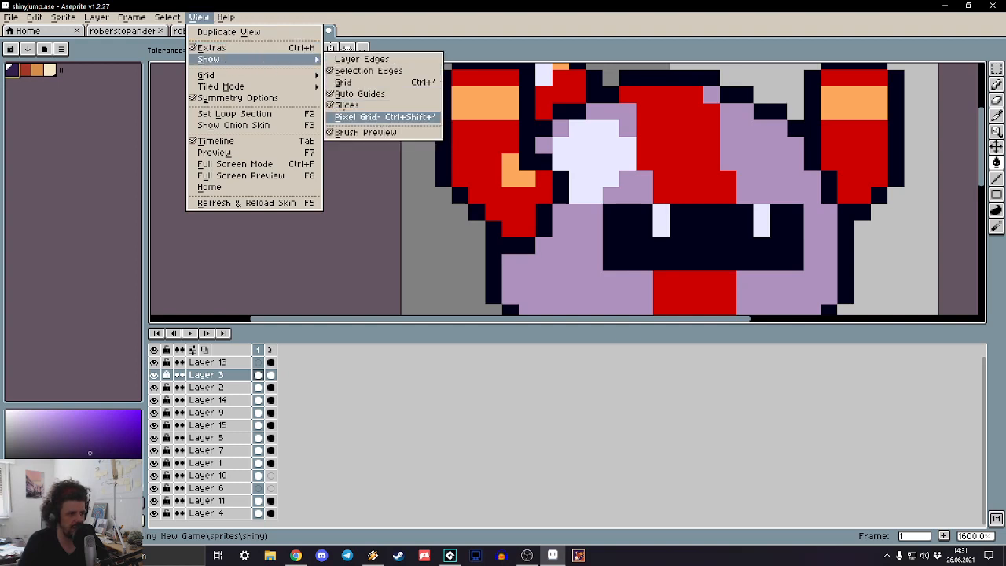
{"action": "left_click", "coordinate": [383, 117]}
Step: Fill the outer vertical edge of the arm outline on Layer 3 in frame 1 with dark purple
{"action": "scroll", "coordinate": [538, 147], "scroll_direction": "down", "scroll_amount": 1}
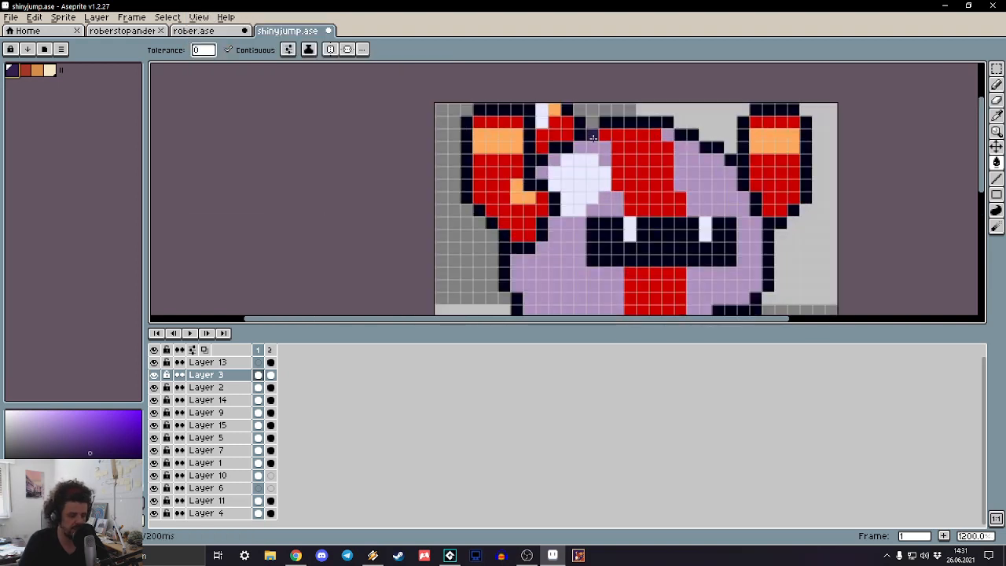
{"action": "left_click_drag", "start_coordinate": [485, 176], "coordinate": [432, 223]}
{"action": "scroll", "coordinate": [427, 215], "scroll_direction": "up", "scroll_amount": 2}
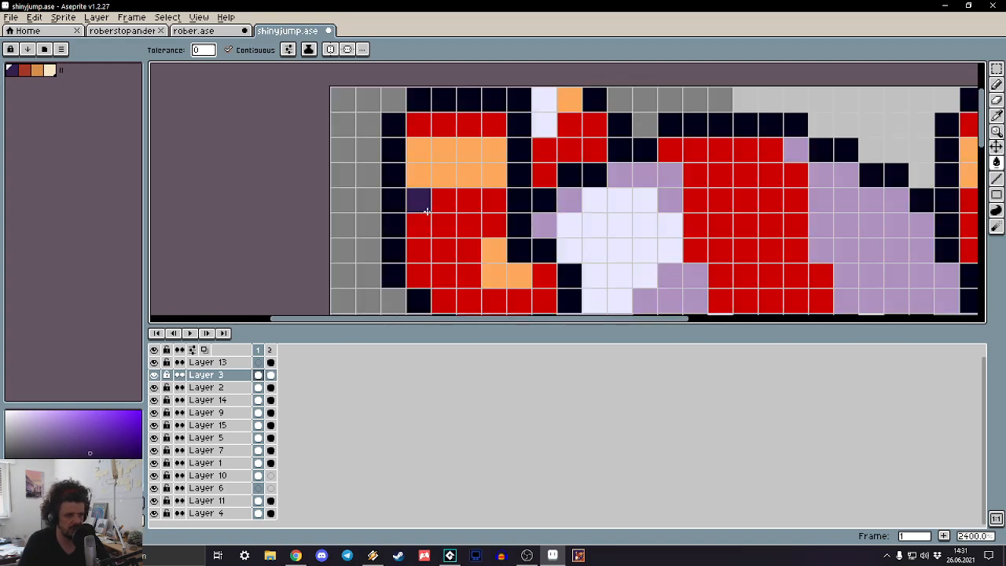
{"action": "left_click", "coordinate": [397, 170]}
{"action": "scroll", "coordinate": [397, 170], "scroll_direction": "down", "scroll_amount": 4}
{"action": "scroll", "coordinate": [397, 170], "scroll_direction": "up", "scroll_amount": 4}
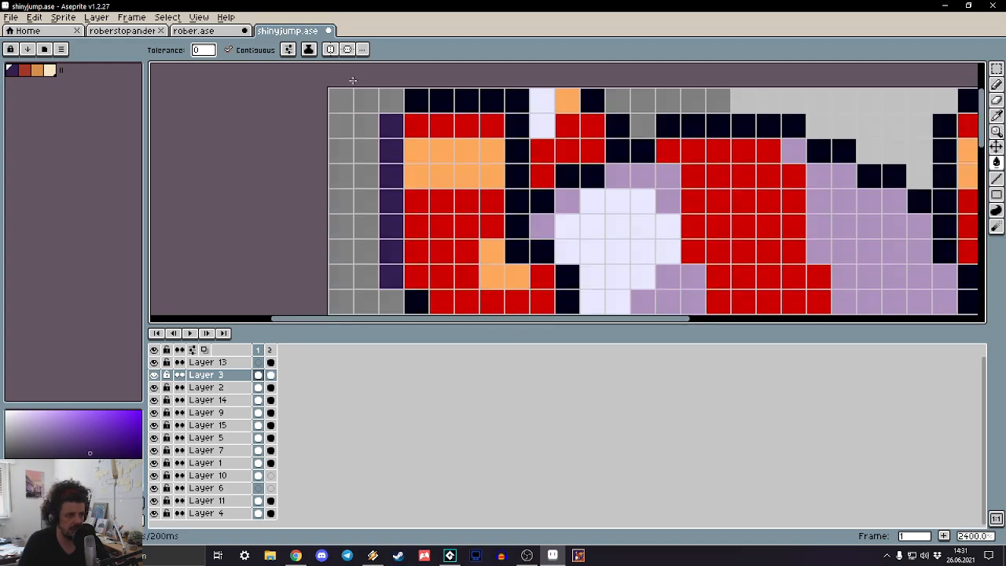
Step: Turn off contiguous filling and recolour the rest of that arm's black outline dark purple
{"action": "left_click", "coordinate": [271, 49]}
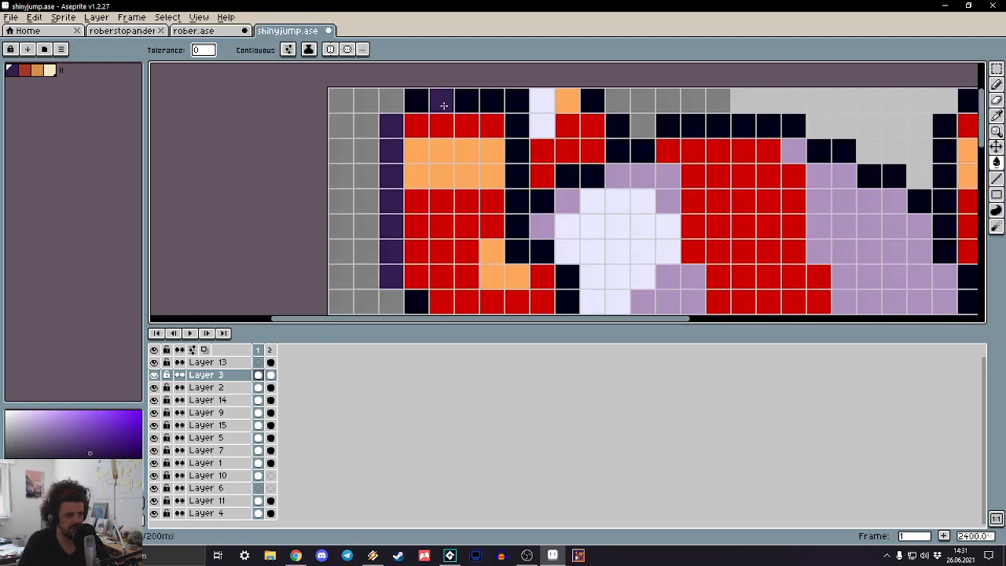
{"action": "left_click", "coordinate": [444, 104]}
{"action": "scroll", "coordinate": [444, 106], "scroll_direction": "down", "scroll_amount": 4}
{"action": "scroll", "coordinate": [471, 121], "scroll_direction": "up", "scroll_amount": 3}
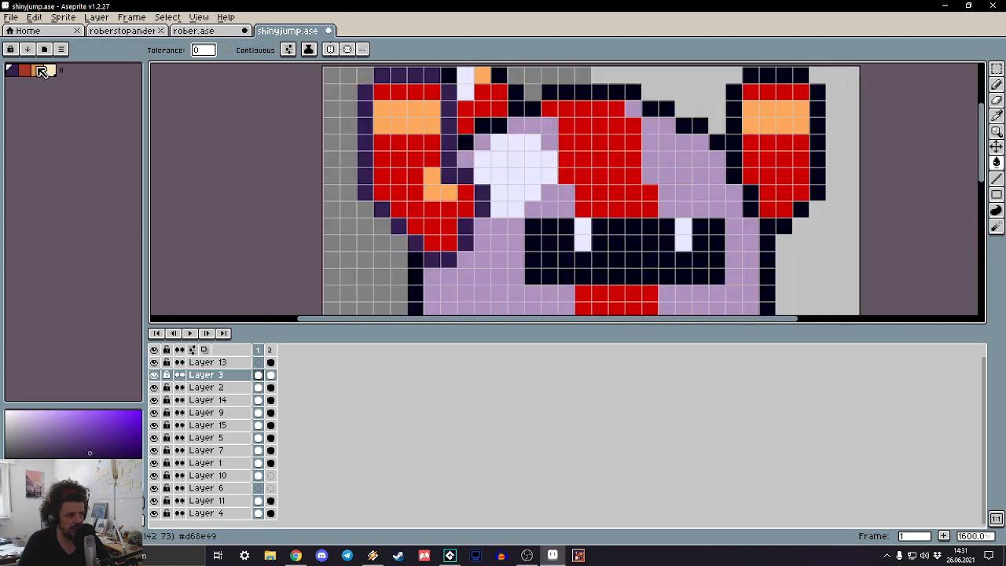
Step: Recolour the same arm's light orange areas with the palette orange #d68e49 and its red areas with brick red #a63725
{"action": "left_click", "coordinate": [42, 70]}
{"action": "left_click", "coordinate": [429, 107]}
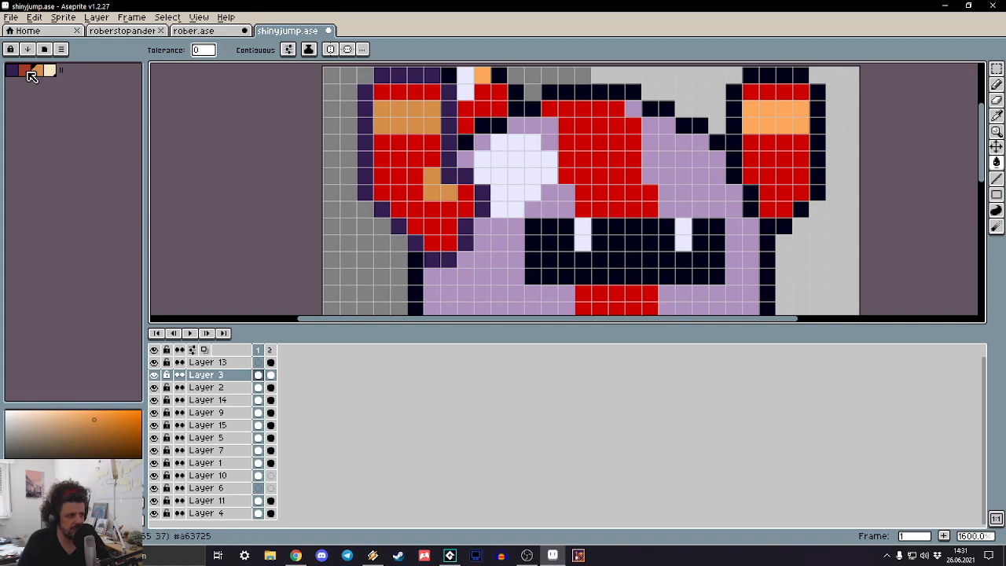
{"action": "left_click", "coordinate": [28, 71]}
{"action": "left_click", "coordinate": [376, 175]}
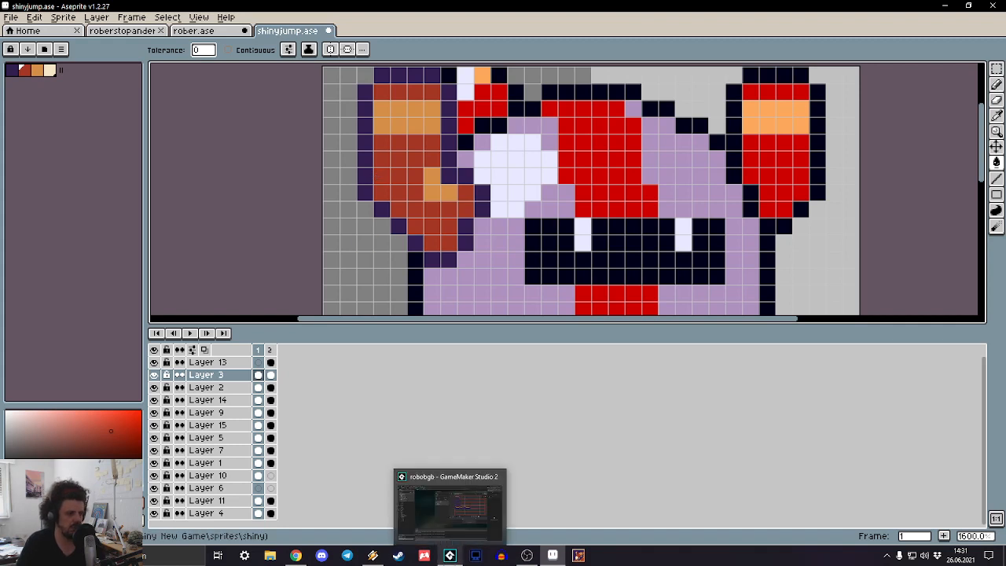
Step: Recolour the Layer 3 arm in frame 2 with brick red and orange areas and a dark purple #331e50 outline
{"action": "key", "text": "Right"}
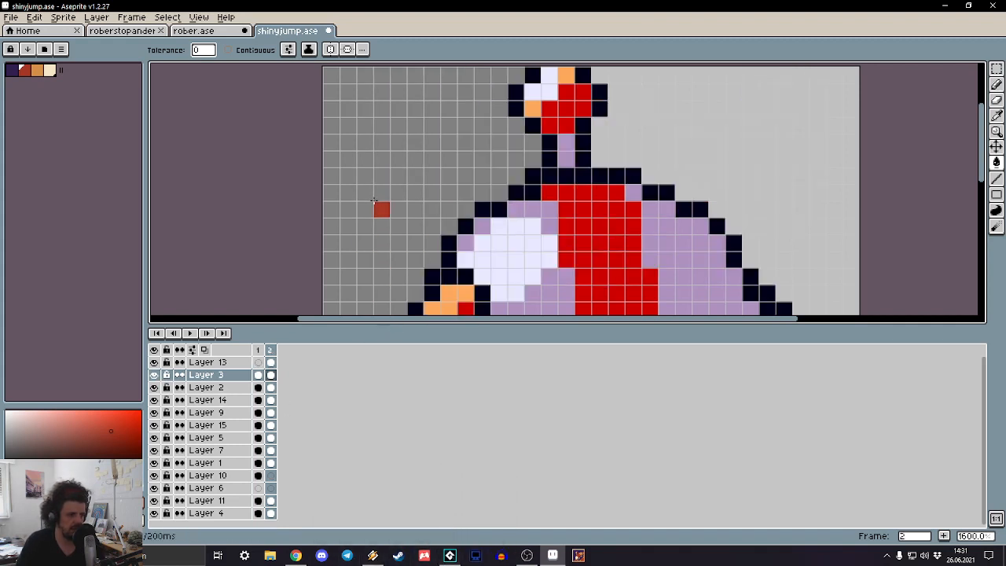
{"action": "scroll", "coordinate": [487, 213], "scroll_direction": "down", "scroll_amount": 4}
{"action": "left_click_drag", "start_coordinate": [488, 239], "coordinate": [468, 175]}
{"action": "scroll", "coordinate": [452, 218], "scroll_direction": "up", "scroll_amount": 4}
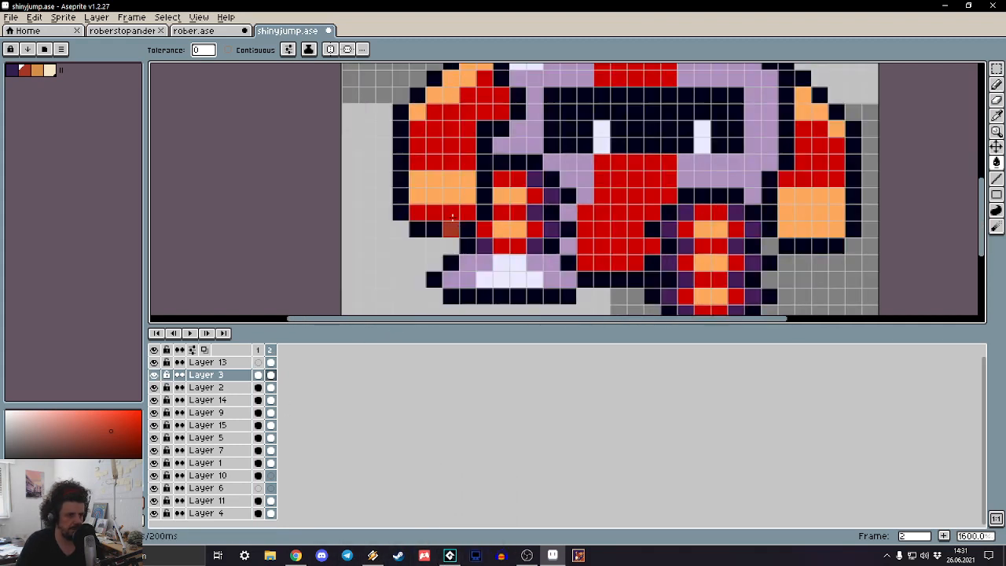
{"action": "left_click", "coordinate": [430, 155]}
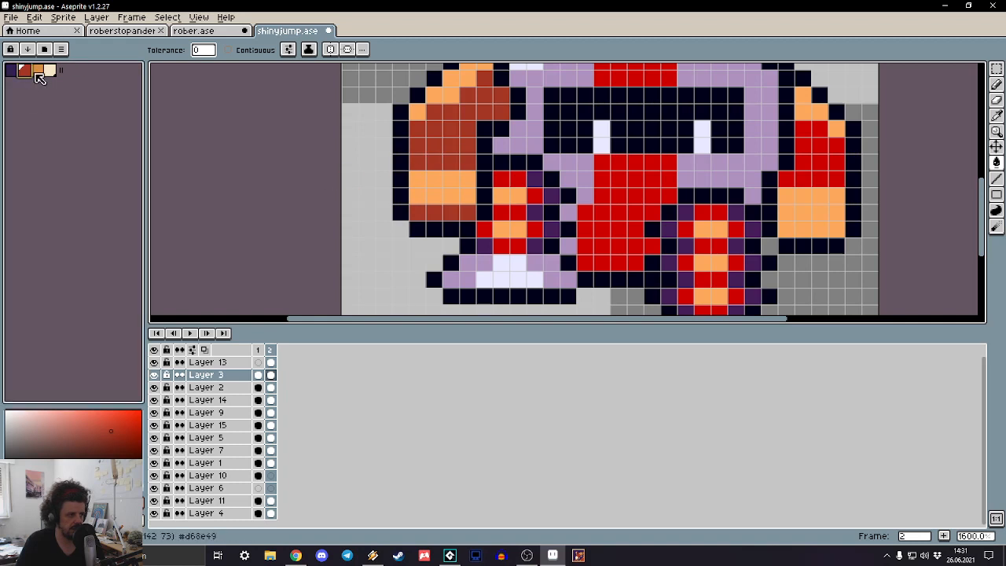
{"action": "left_click", "coordinate": [36, 72]}
{"action": "left_click", "coordinate": [451, 192]}
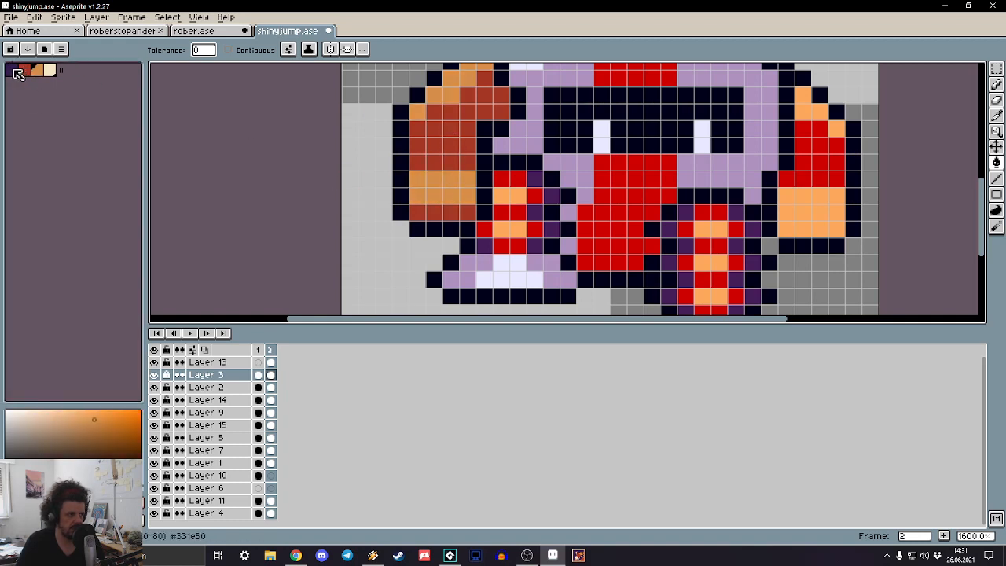
{"action": "left_click", "coordinate": [11, 70]}
{"action": "left_click", "coordinate": [479, 149]}
{"action": "left_click_drag", "start_coordinate": [491, 124], "coordinate": [478, 207]}
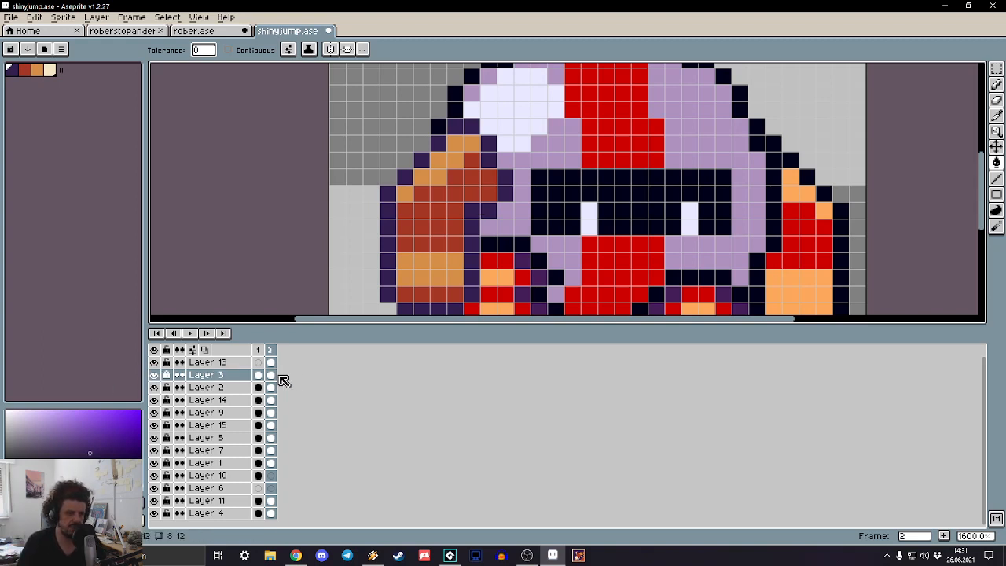
Step: Recolour the white highlight of the antenna ball on Layer 13 in frame 2 with the palette cream
{"action": "scroll", "coordinate": [494, 279], "scroll_direction": "down", "scroll_amount": 6}
{"action": "left_click_drag", "start_coordinate": [528, 235], "coordinate": [512, 218]}
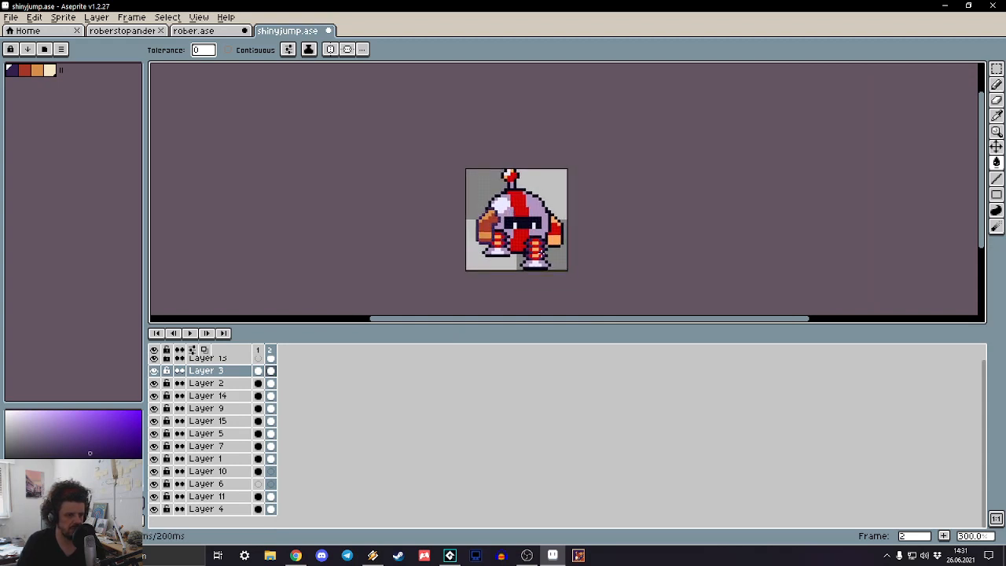
{"action": "scroll", "coordinate": [187, 362], "scroll_direction": "up", "scroll_amount": 1}
{"action": "left_click", "coordinate": [154, 363]}
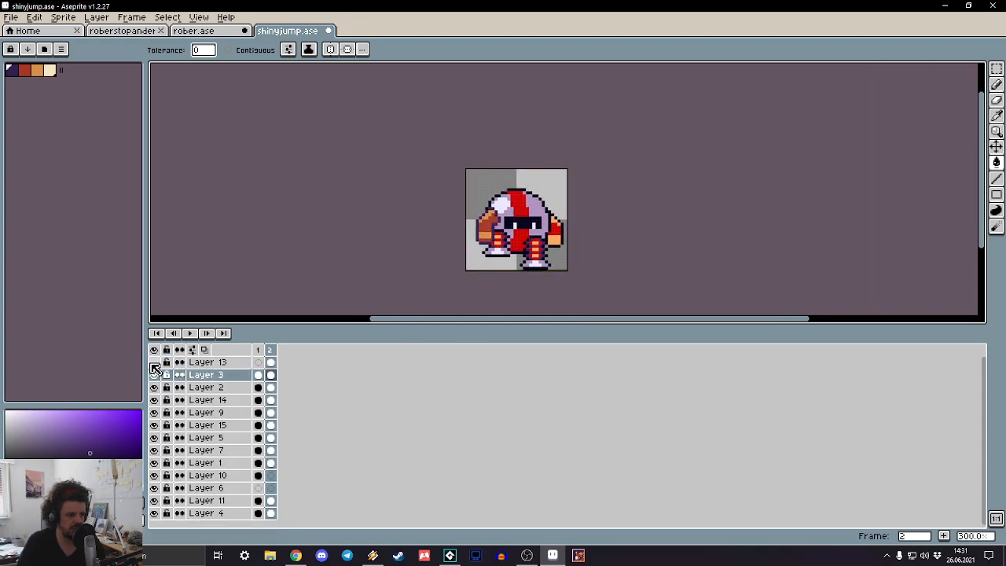
{"action": "left_click", "coordinate": [270, 362]}
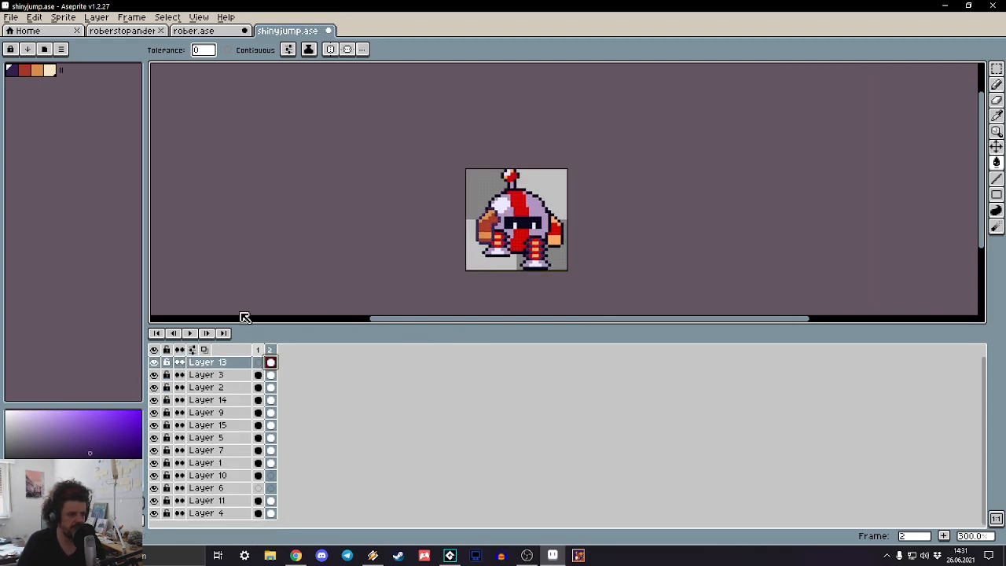
{"action": "scroll", "coordinate": [419, 168], "scroll_direction": "up", "scroll_amount": 6}
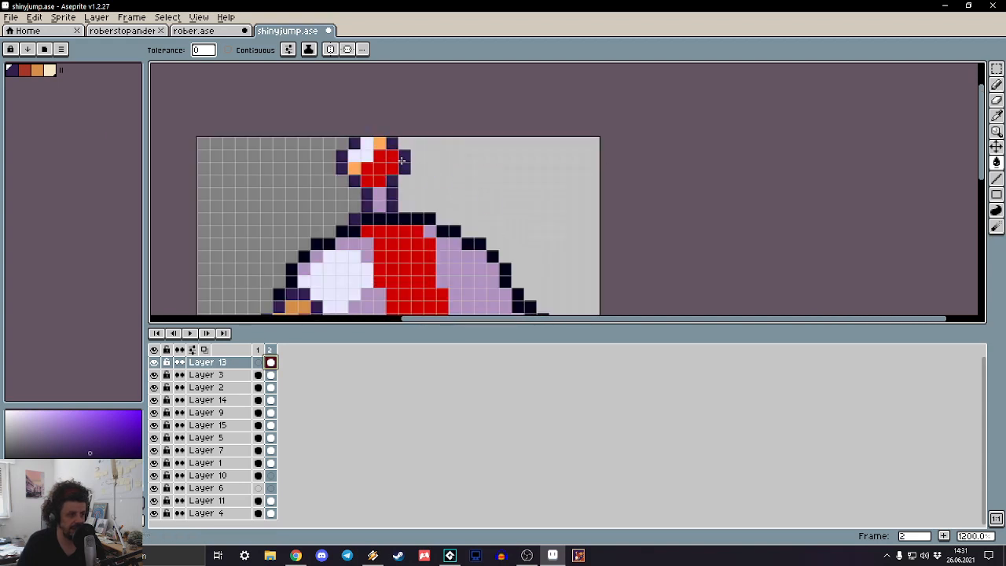
{"action": "left_click", "coordinate": [47, 70]}
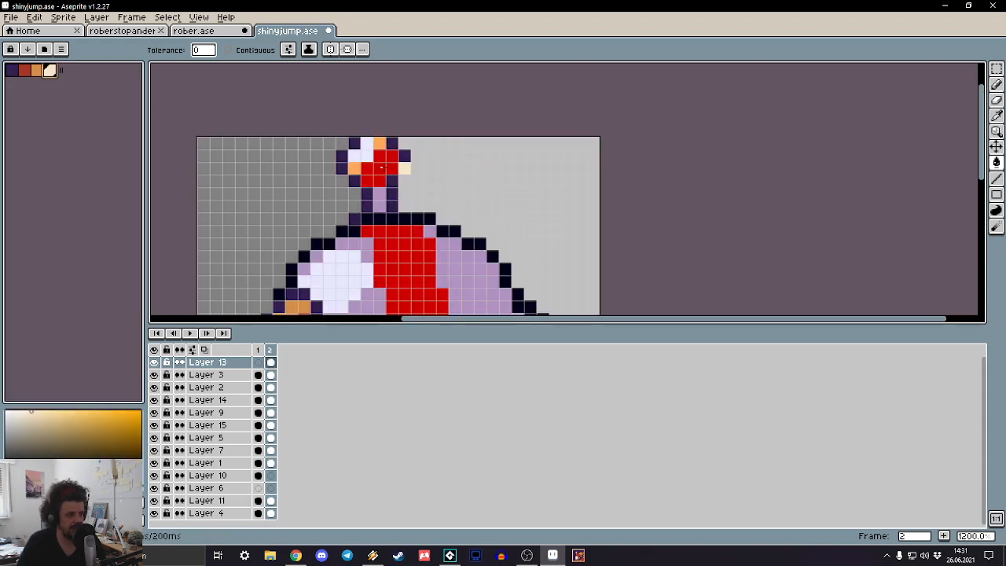
{"action": "left_click", "coordinate": [366, 157]}
Step: Recolour the antenna ball's light orange pixels with the palette orange #d68e49 and its red pixels with brick red
{"action": "left_click", "coordinate": [38, 73]}
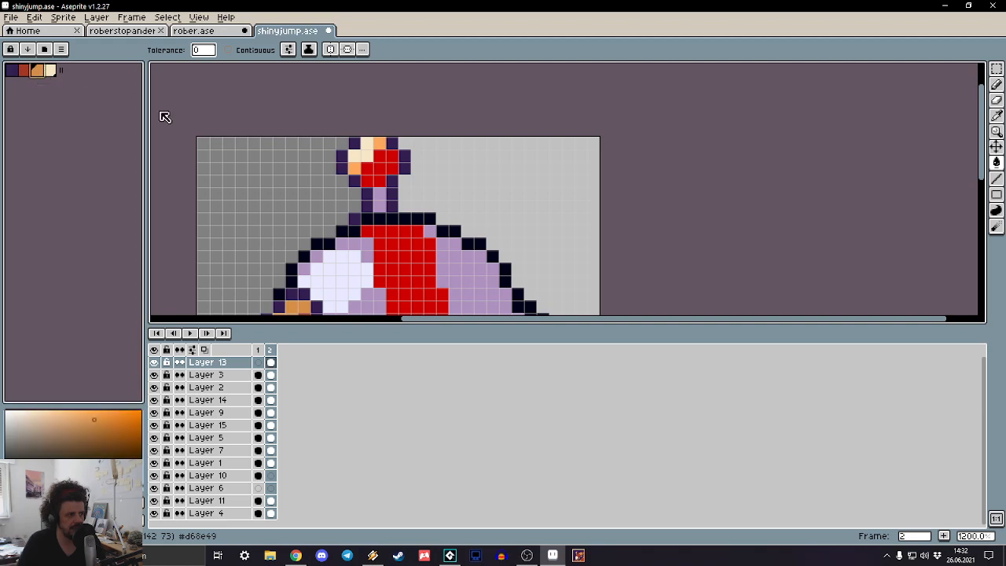
{"action": "scroll", "coordinate": [415, 149], "scroll_direction": "up", "scroll_amount": 3}
{"action": "left_click", "coordinate": [326, 129]}
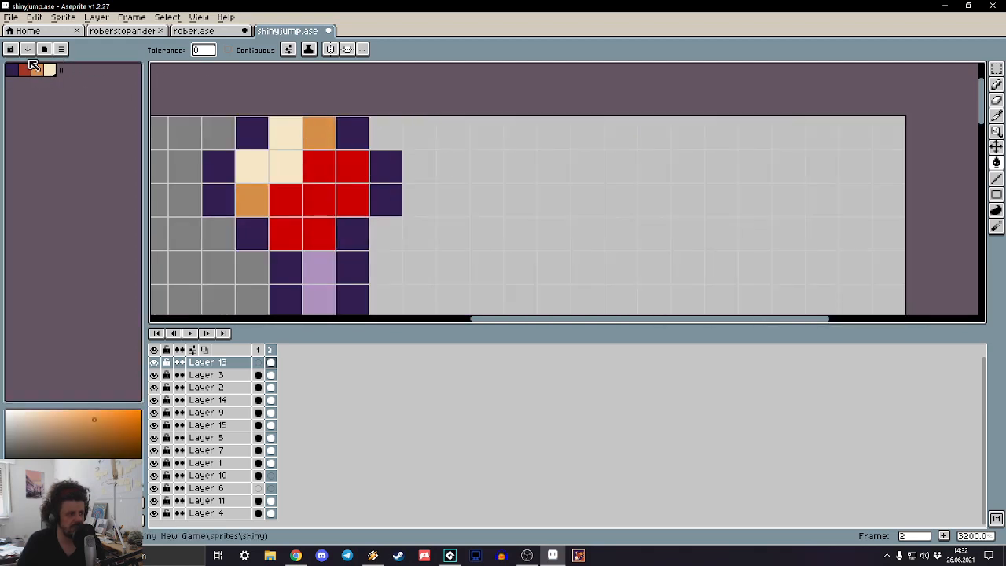
{"action": "left_click", "coordinate": [24, 69]}
{"action": "left_click", "coordinate": [290, 193]}
{"action": "scroll", "coordinate": [320, 191], "scroll_direction": "down", "scroll_amount": 4}
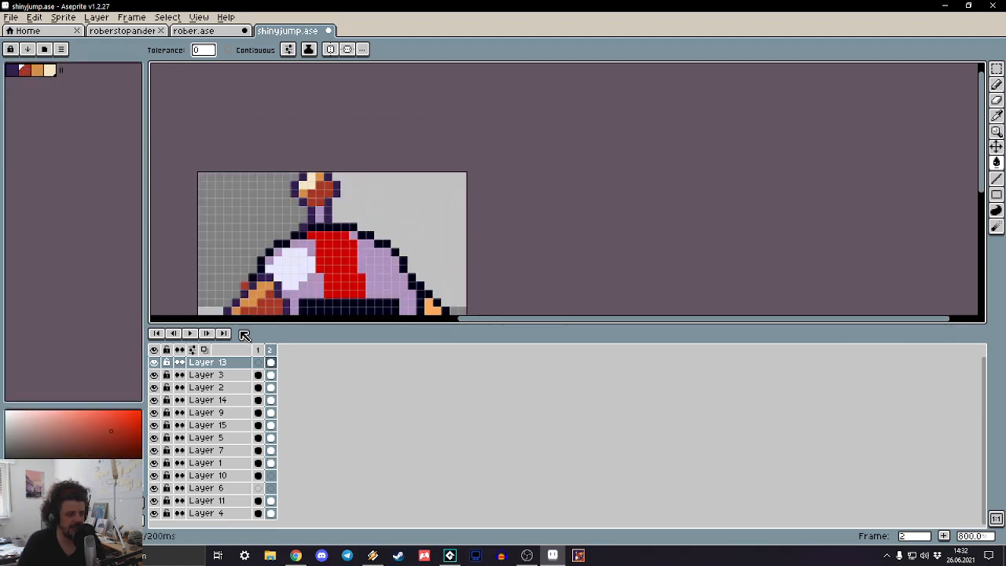
Step: Check which part Layer 3 holds in frame 1 and compare the two frames of the sprite
{"action": "left_click", "coordinate": [254, 358]}
{"action": "left_click", "coordinate": [156, 375]}
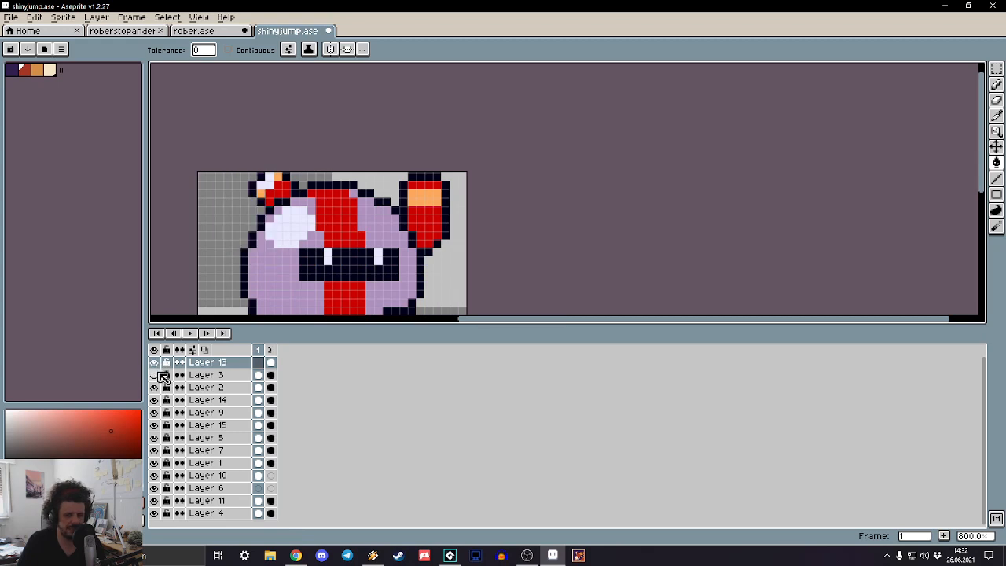
{"action": "left_click", "coordinate": [156, 375]}
{"action": "scroll", "coordinate": [330, 228], "scroll_direction": "down", "scroll_amount": 4}
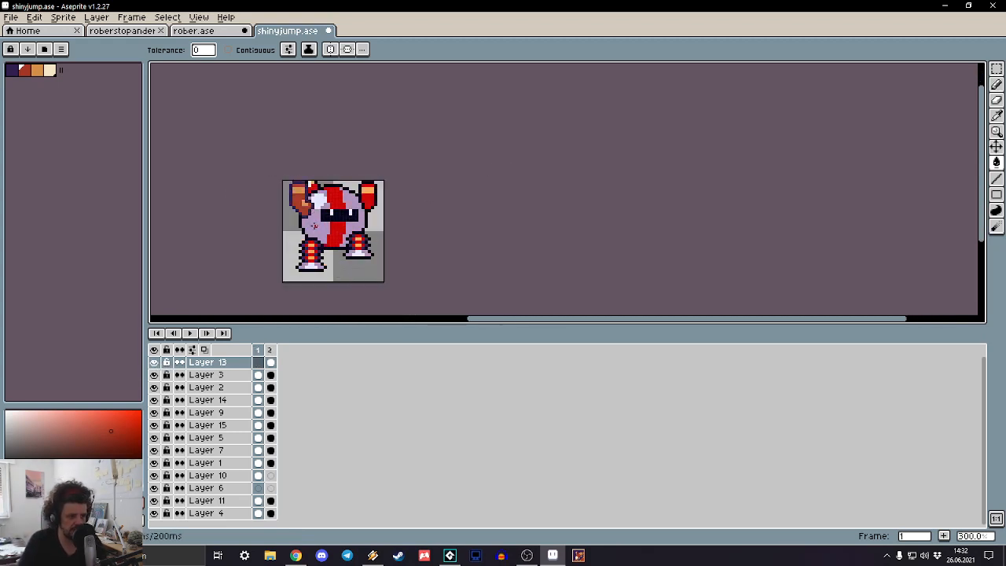
{"action": "key", "text": "Right"}
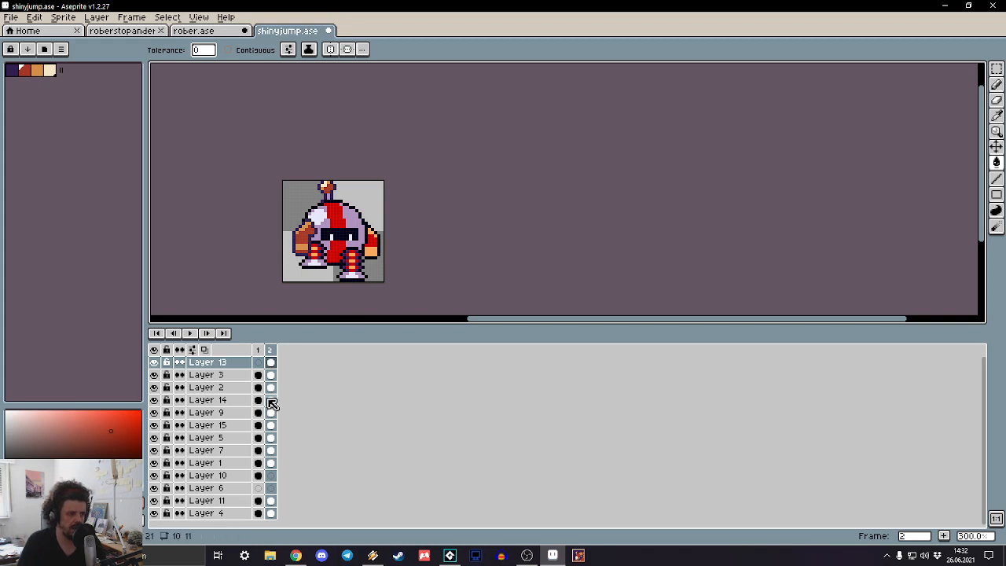
Step: Recolour the visor on Layer 2 in frame 1 dark purple and its two eyes with the palette cream
{"action": "left_click", "coordinate": [260, 375]}
{"action": "left_click", "coordinate": [213, 390]}
{"action": "left_click", "coordinate": [154, 388]}
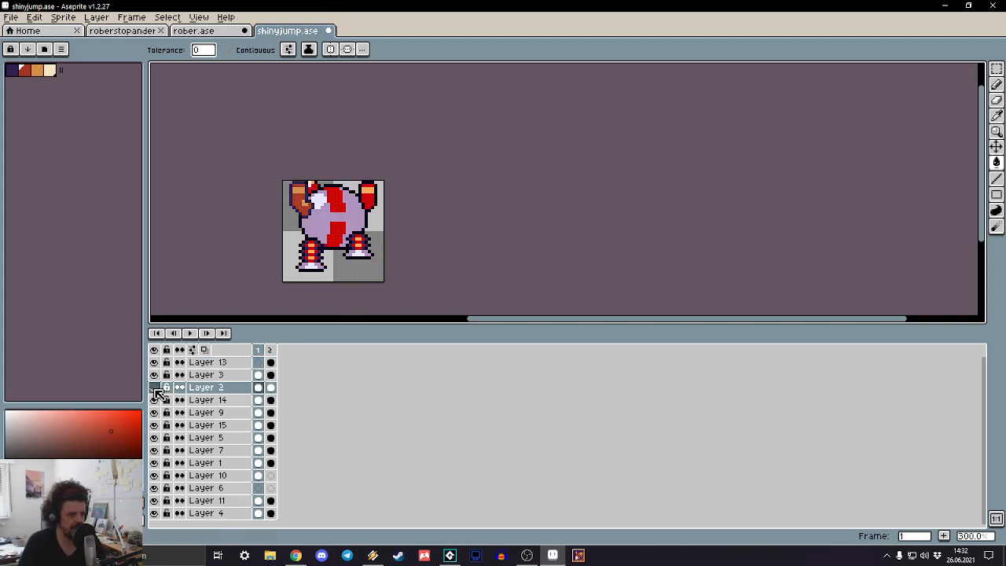
{"action": "left_click", "coordinate": [154, 387]}
{"action": "scroll", "coordinate": [361, 208], "scroll_direction": "up", "scroll_amount": 5}
{"action": "left_click_drag", "start_coordinate": [274, 220], "coordinate": [383, 139]}
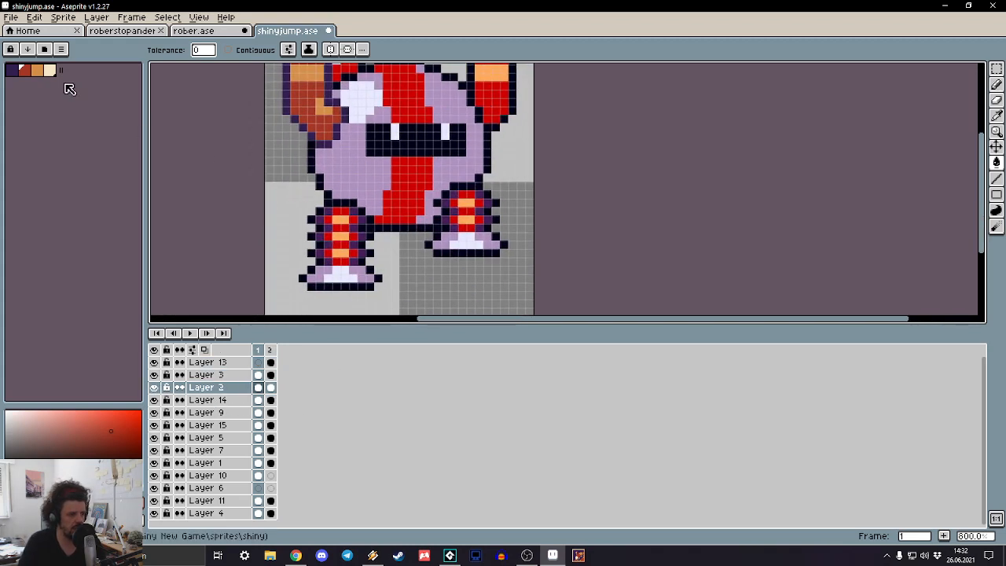
{"action": "left_click", "coordinate": [11, 69]}
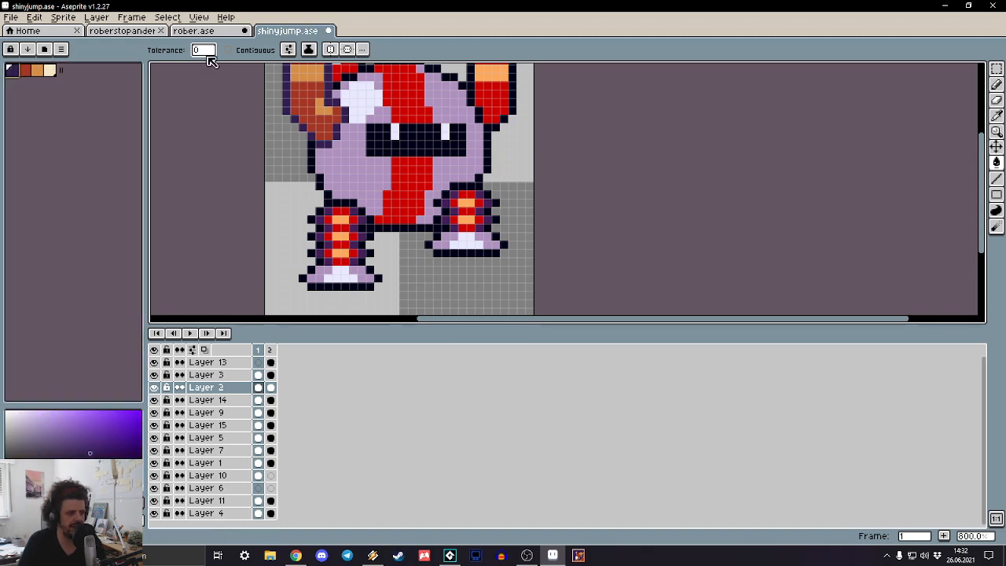
{"action": "scroll", "coordinate": [409, 134], "scroll_direction": "up", "scroll_amount": 1}
{"action": "left_click", "coordinate": [409, 135]}
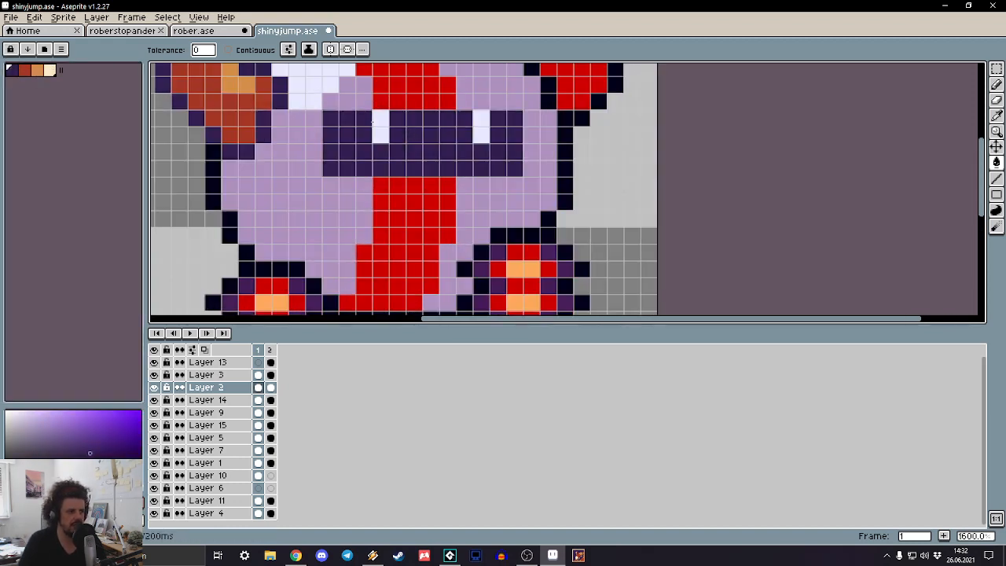
{"action": "left_click", "coordinate": [155, 387]}
{"action": "left_click", "coordinate": [154, 388]}
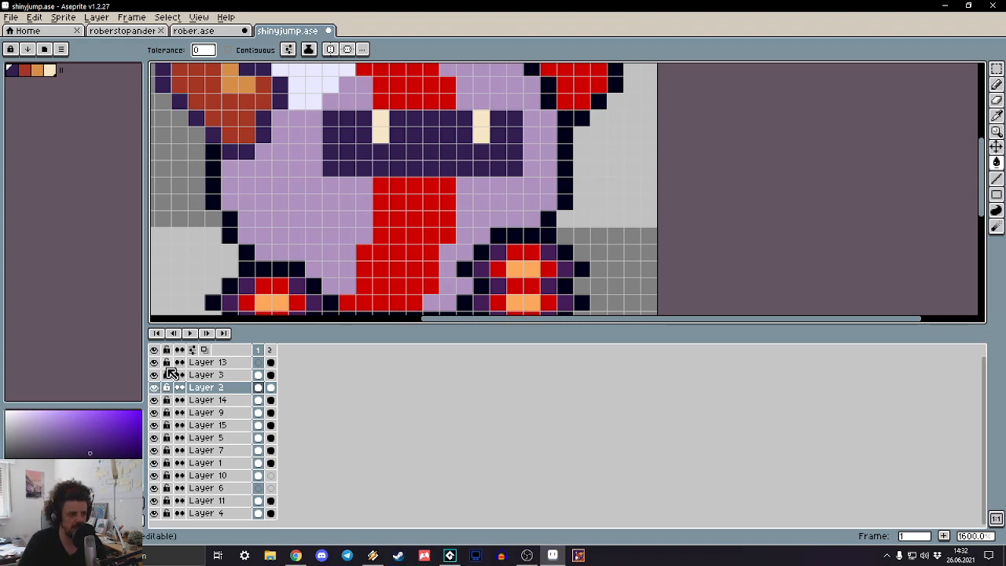
Step: Toggle the visibility of Layers 2, 14, 9 and 15 to identify which sprite parts they hold
{"action": "left_click", "coordinate": [154, 400]}
{"action": "left_click", "coordinate": [154, 399]}
{"action": "scroll", "coordinate": [330, 247], "scroll_direction": "down", "scroll_amount": 4}
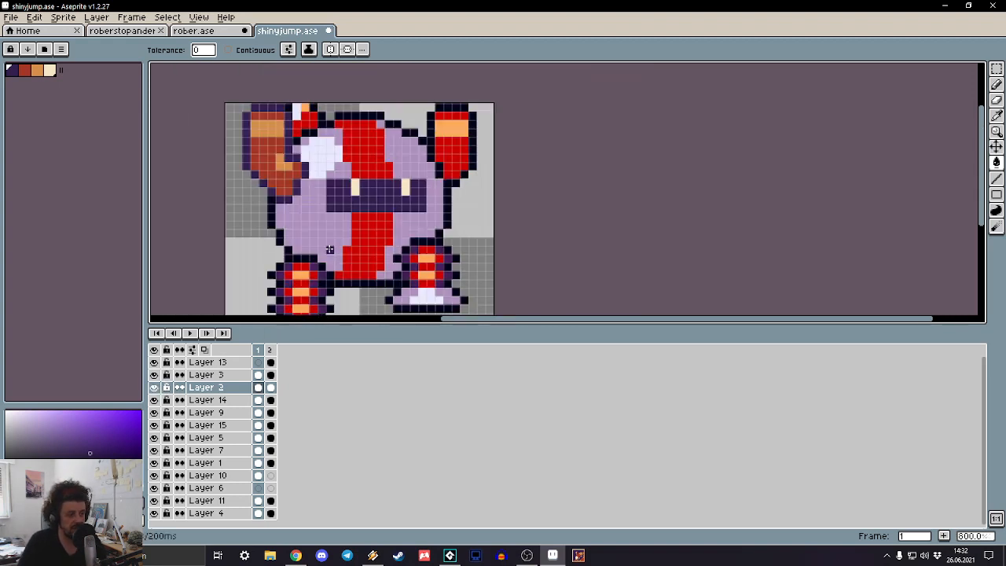
{"action": "left_click_drag", "start_coordinate": [329, 224], "coordinate": [335, 136]}
{"action": "left_click", "coordinate": [154, 387]}
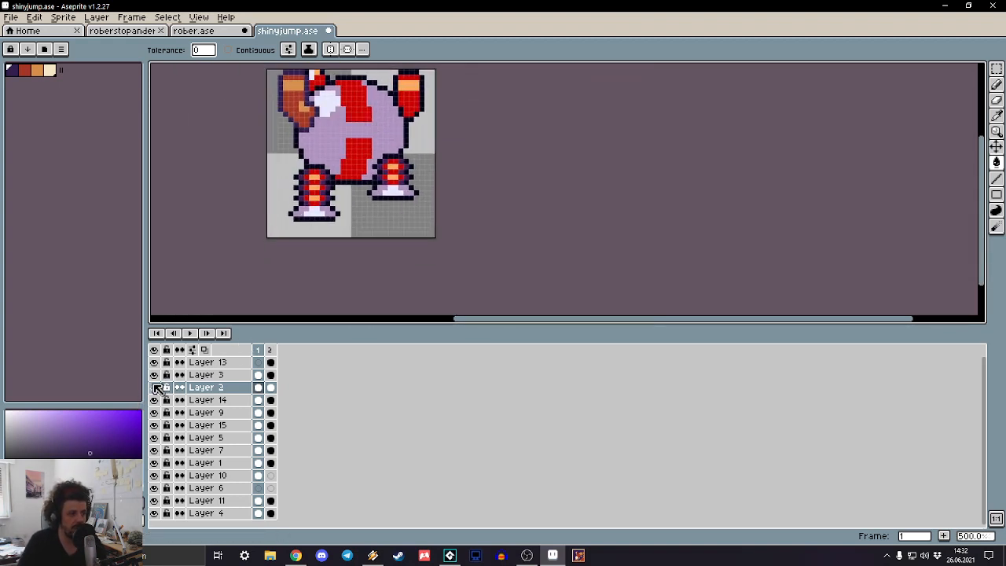
{"action": "left_click", "coordinate": [154, 387]}
{"action": "left_click", "coordinate": [154, 400]}
{"action": "left_click", "coordinate": [154, 399]}
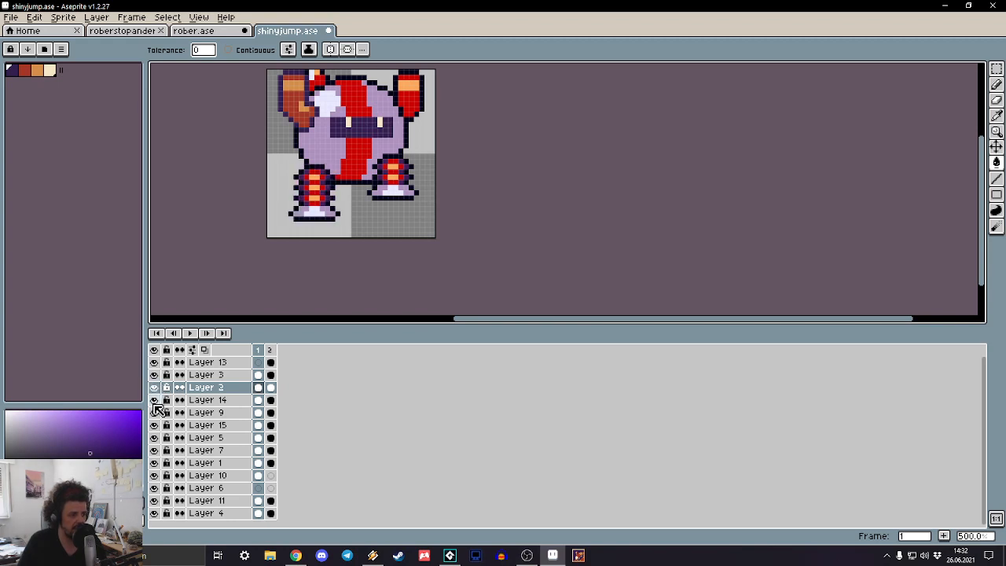
{"action": "left_click", "coordinate": [154, 412]}
{"action": "left_click", "coordinate": [154, 424]}
{"action": "left_click", "coordinate": [154, 424]}
Step: Merge Layer 14 down into Layer 9 and check the merged layer's content
{"action": "left_click", "coordinate": [206, 400]}
{"action": "right_click", "coordinate": [213, 401]}
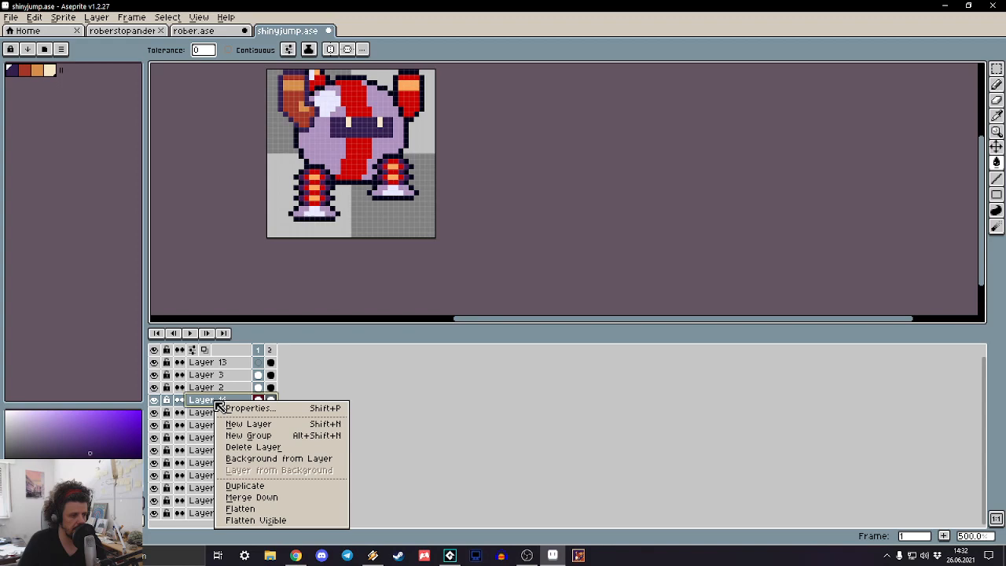
{"action": "left_click", "coordinate": [246, 498]}
{"action": "left_click", "coordinate": [154, 399]}
{"action": "left_click", "coordinate": [154, 399]}
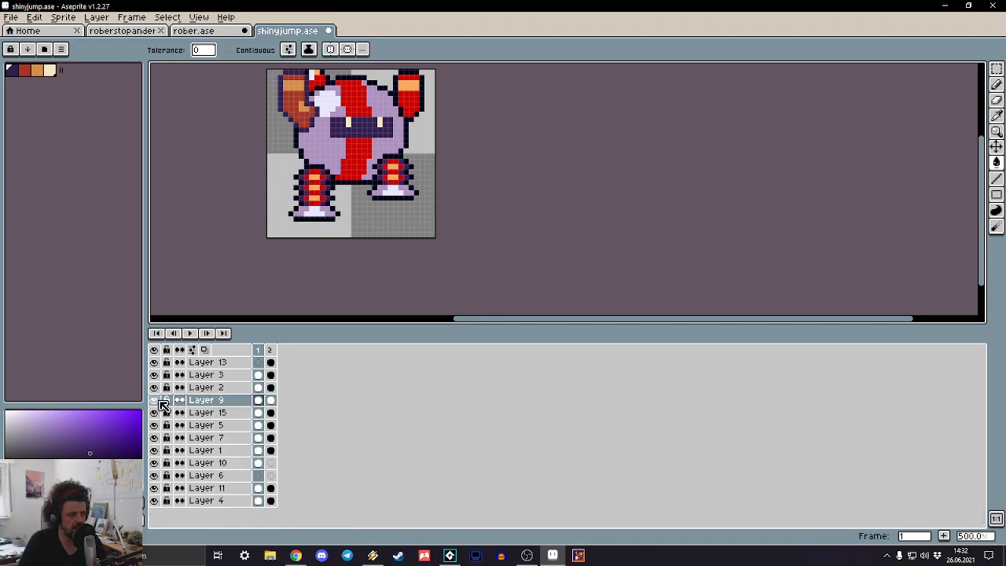
Step: Recolour the Layer 9 leg in frame 1 with dark purple outline and side shading, orange #d68e49 stripes and brick red areas
{"action": "scroll", "coordinate": [327, 191], "scroll_direction": "up", "scroll_amount": 5}
{"action": "left_click_drag", "start_coordinate": [325, 123], "coordinate": [372, 124]}
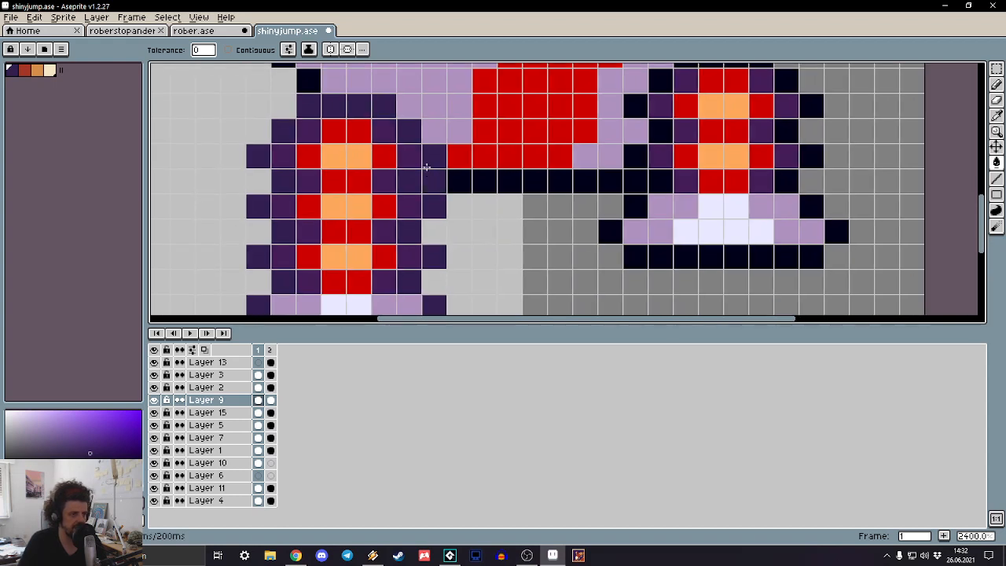
{"action": "left_click", "coordinate": [37, 70]}
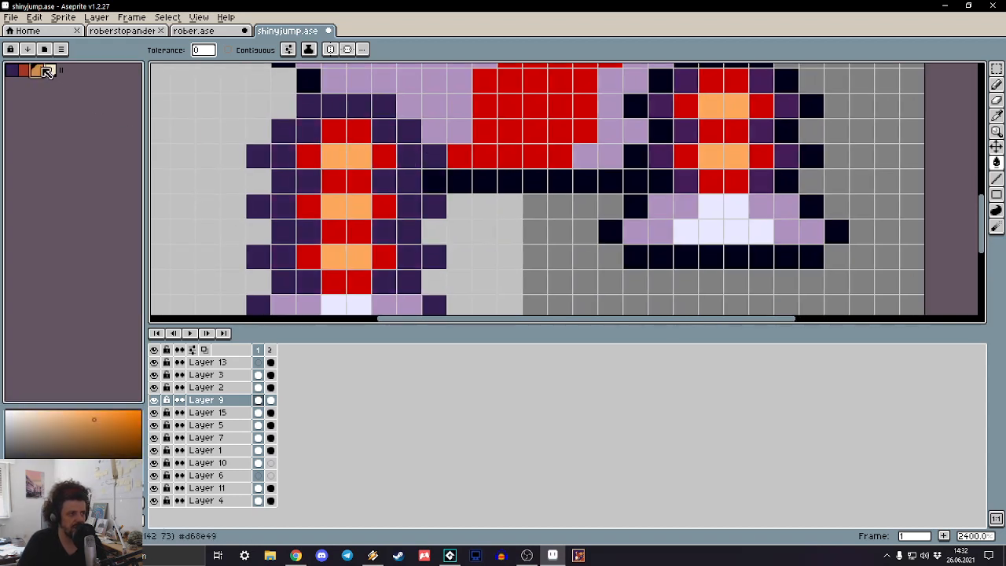
{"action": "left_click", "coordinate": [350, 159]}
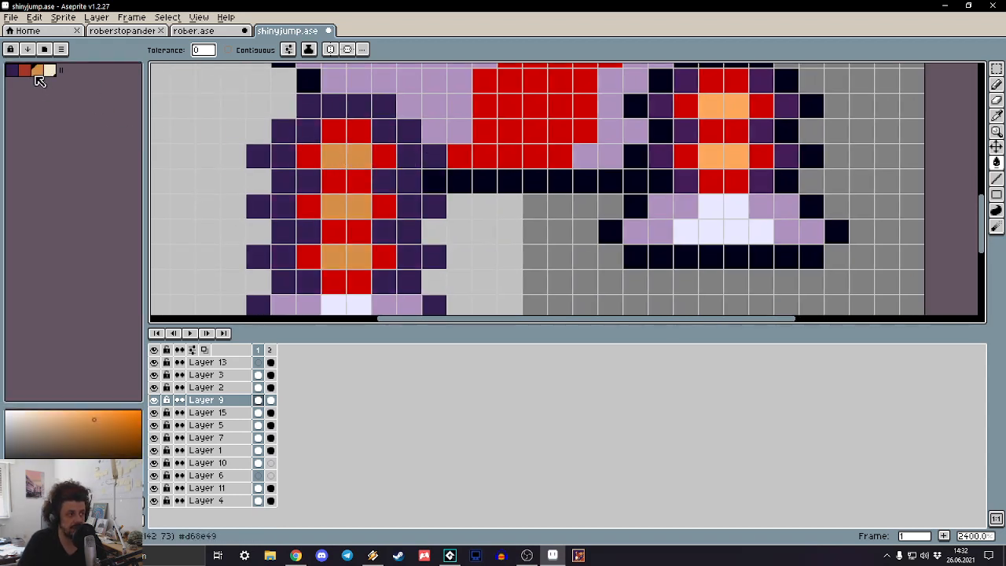
{"action": "left_click", "coordinate": [29, 74]}
{"action": "left_click", "coordinate": [364, 129]}
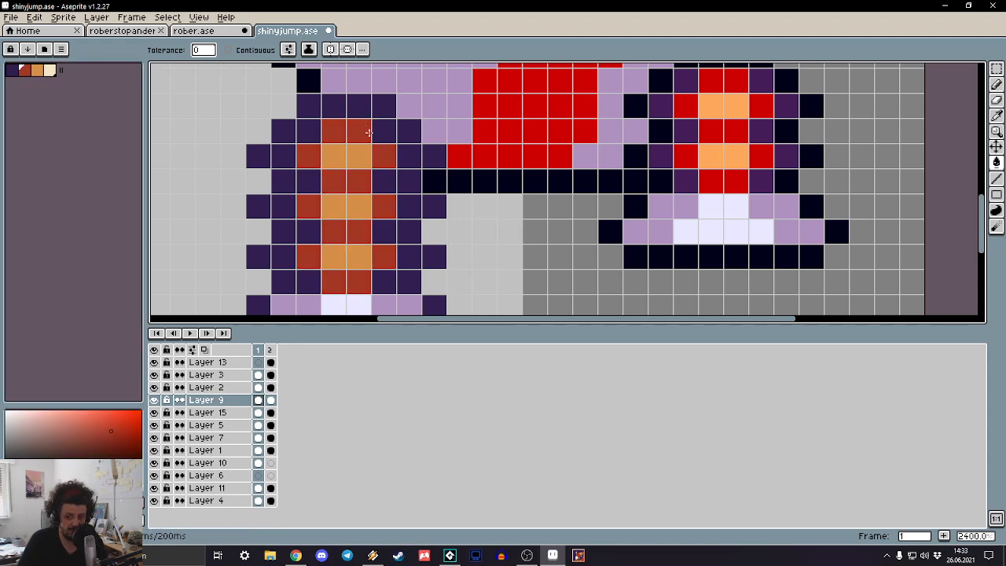
Step: Recolour the same leg's foot in frame 1, its lilac areas with the palette orange and its white centre with cream
{"action": "scroll", "coordinate": [460, 167], "scroll_direction": "down", "scroll_amount": 3}
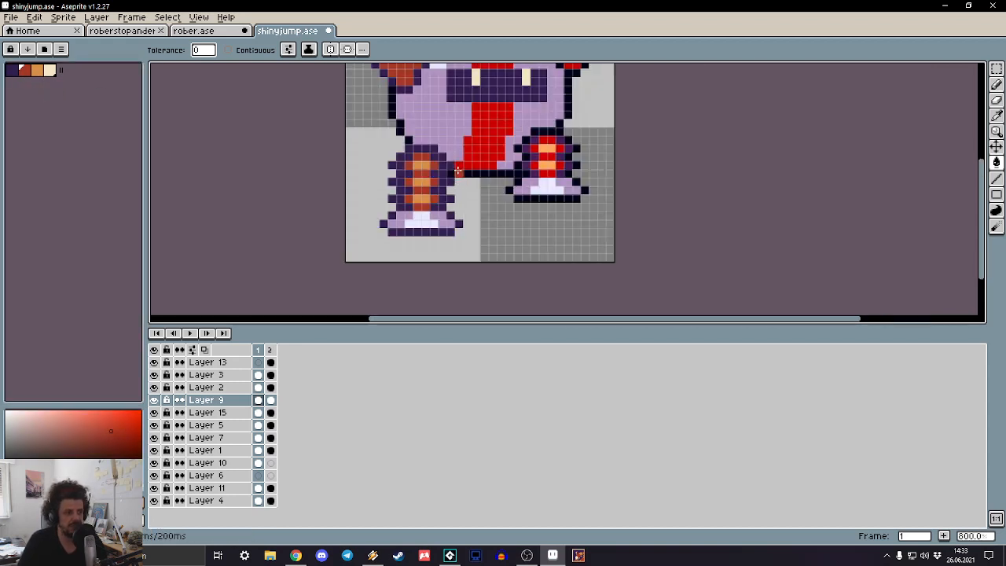
{"action": "left_click_drag", "start_coordinate": [450, 187], "coordinate": [447, 142]}
{"action": "scroll", "coordinate": [399, 179], "scroll_direction": "up", "scroll_amount": 2}
{"action": "scroll", "coordinate": [430, 175], "scroll_direction": "up", "scroll_amount": 3}
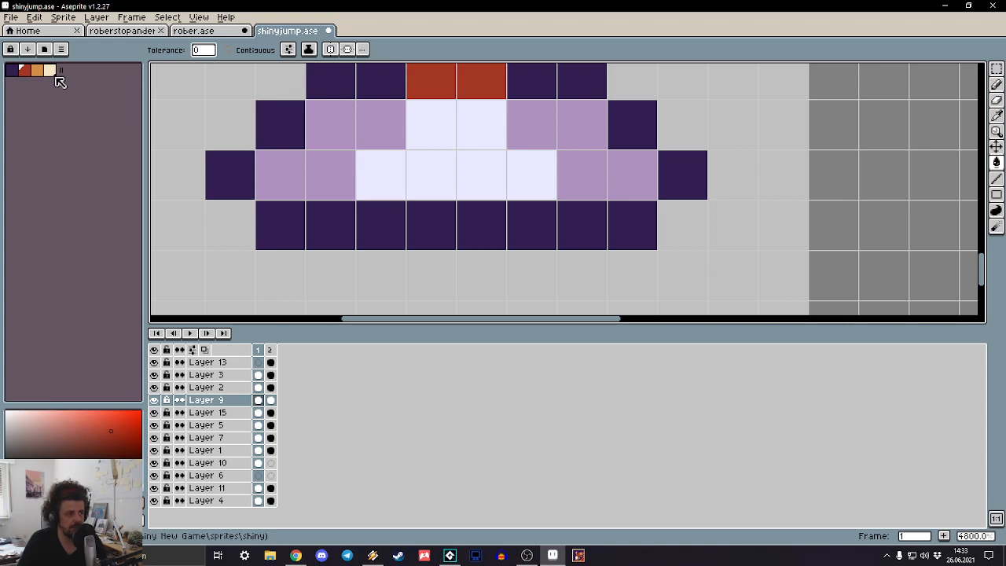
{"action": "left_click", "coordinate": [37, 69]}
{"action": "left_click", "coordinate": [344, 149]}
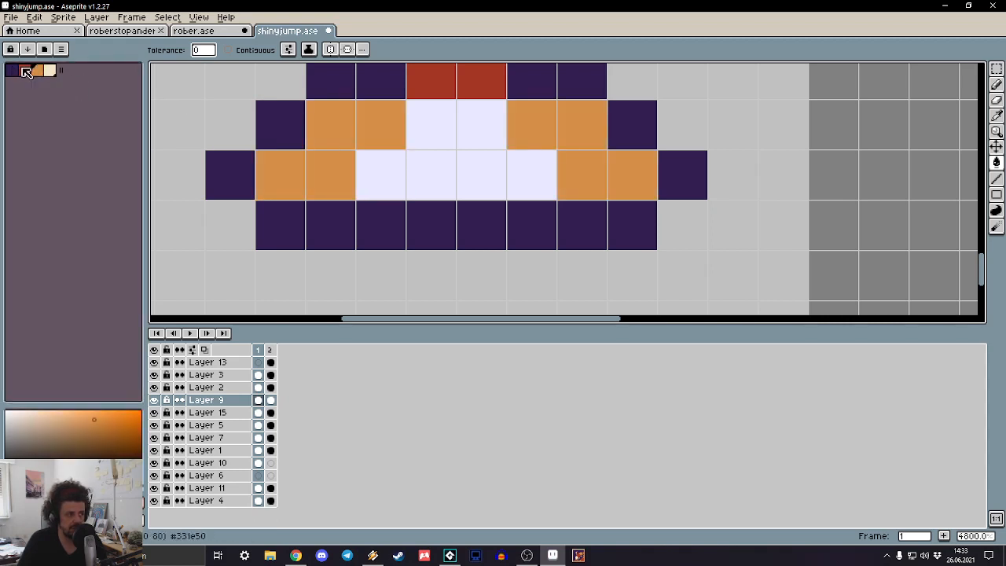
{"action": "right_click", "coordinate": [458, 152]}
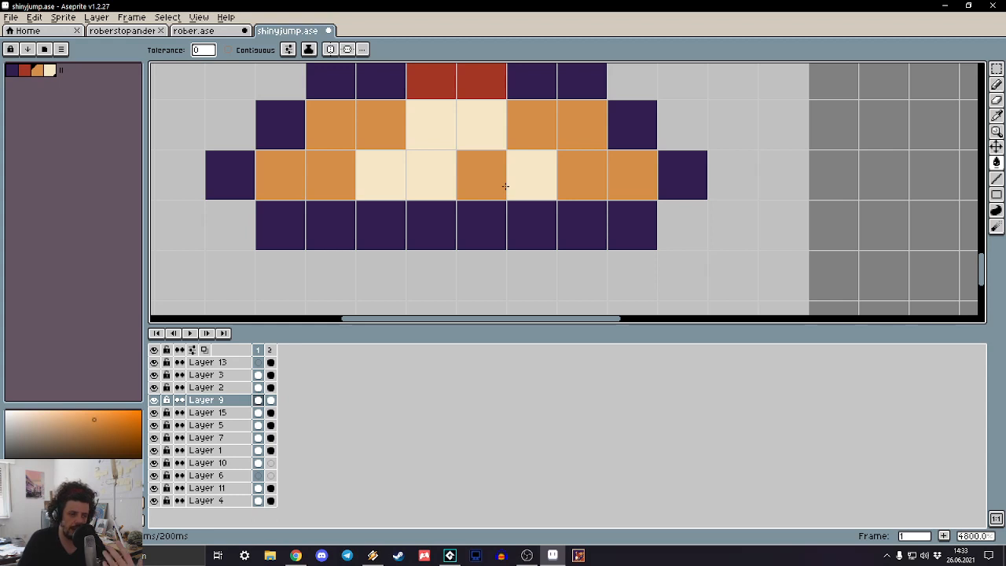
{"action": "scroll", "coordinate": [506, 186], "scroll_direction": "down", "scroll_amount": 3}
{"action": "left_click_drag", "start_coordinate": [505, 185], "coordinate": [507, 251]}
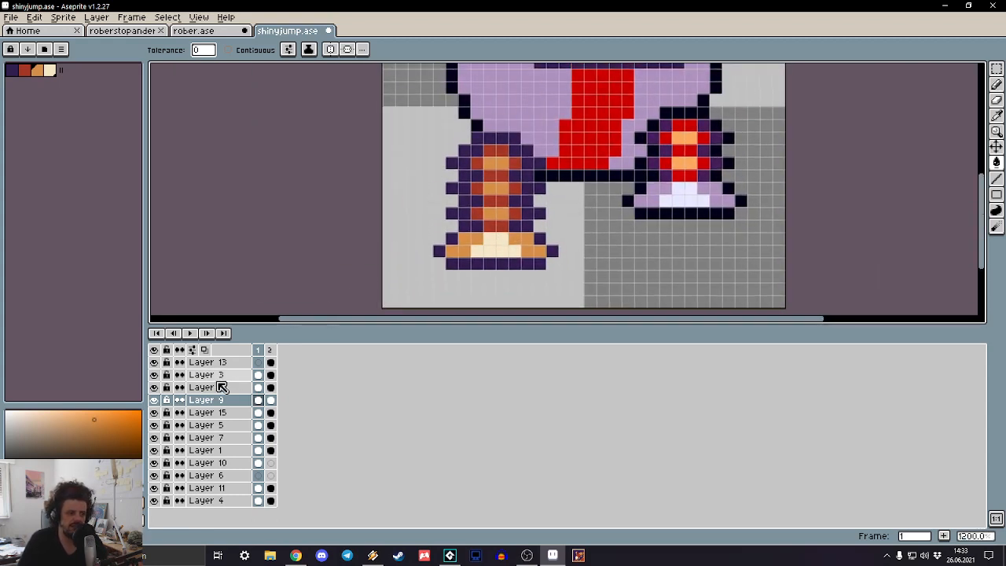
Step: Recolour the Layer 2 eyes in frame 2 with cream and the black visor with dark purple, then compare with frame 1
{"action": "key", "text": "Up"}
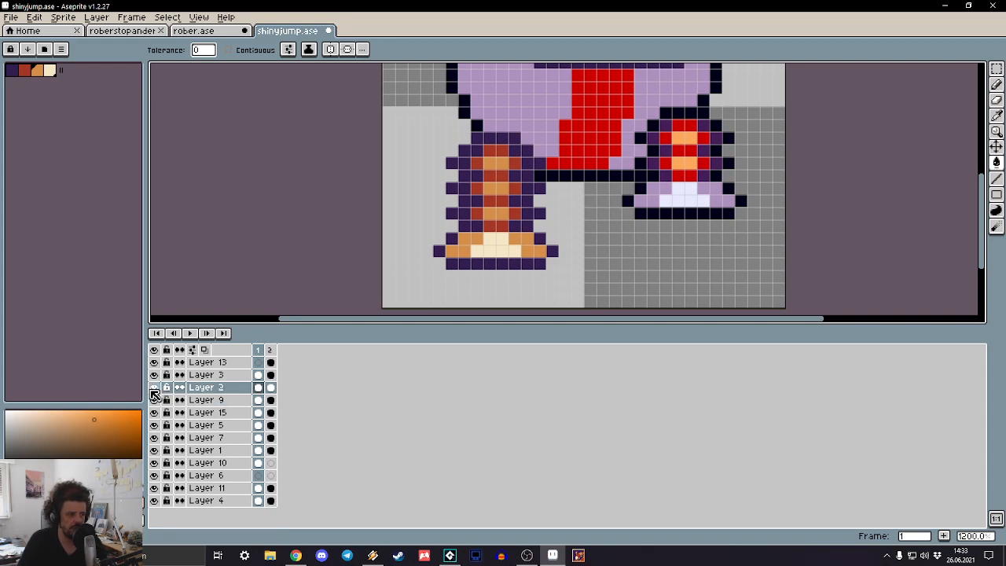
{"action": "key", "text": "Return"}
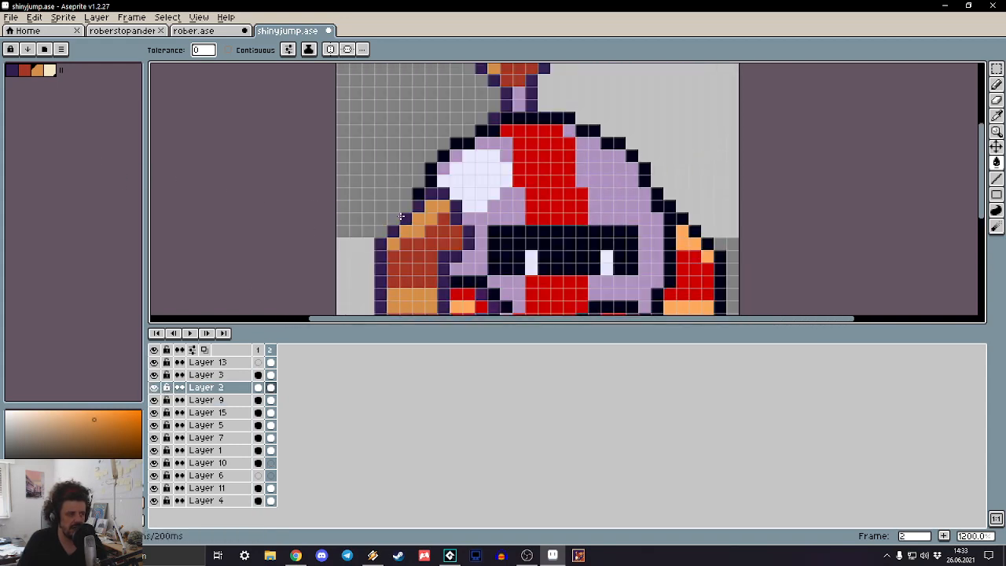
{"action": "scroll", "coordinate": [401, 216], "scroll_direction": "down", "scroll_amount": 3}
{"action": "scroll", "coordinate": [439, 214], "scroll_direction": "up", "scroll_amount": 3}
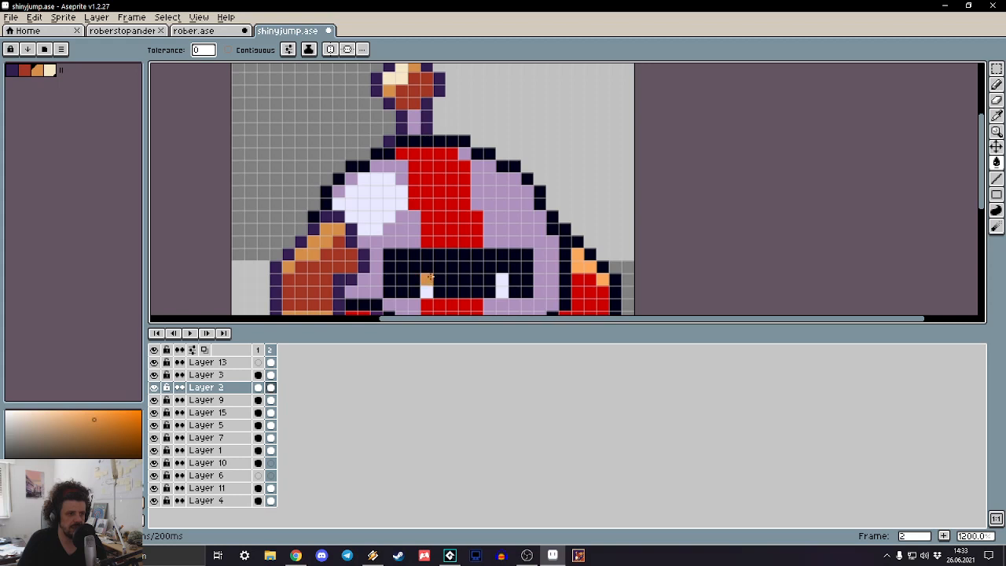
{"action": "left_click", "coordinate": [11, 70]}
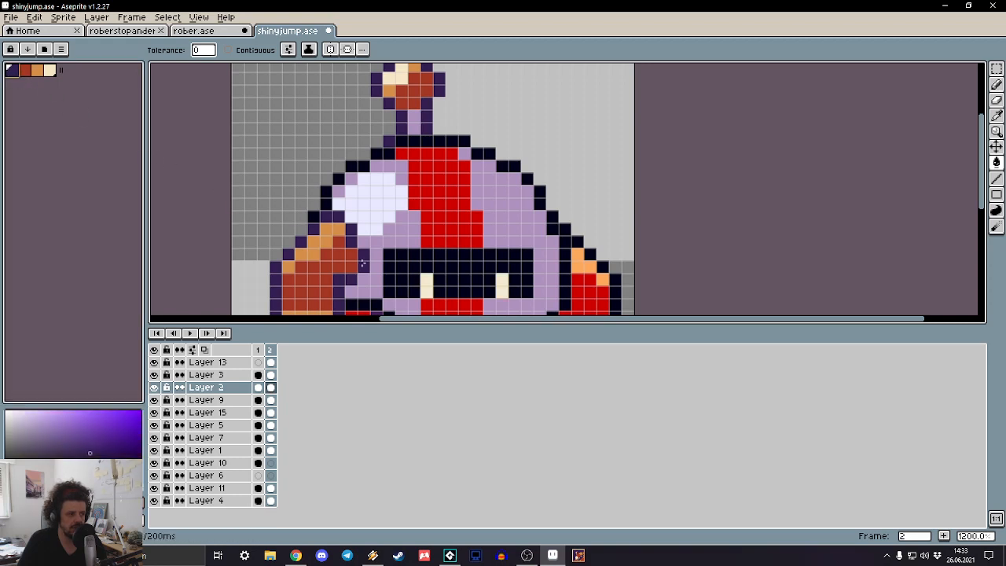
{"action": "left_click", "coordinate": [431, 267]}
{"action": "key", "text": "Left"}
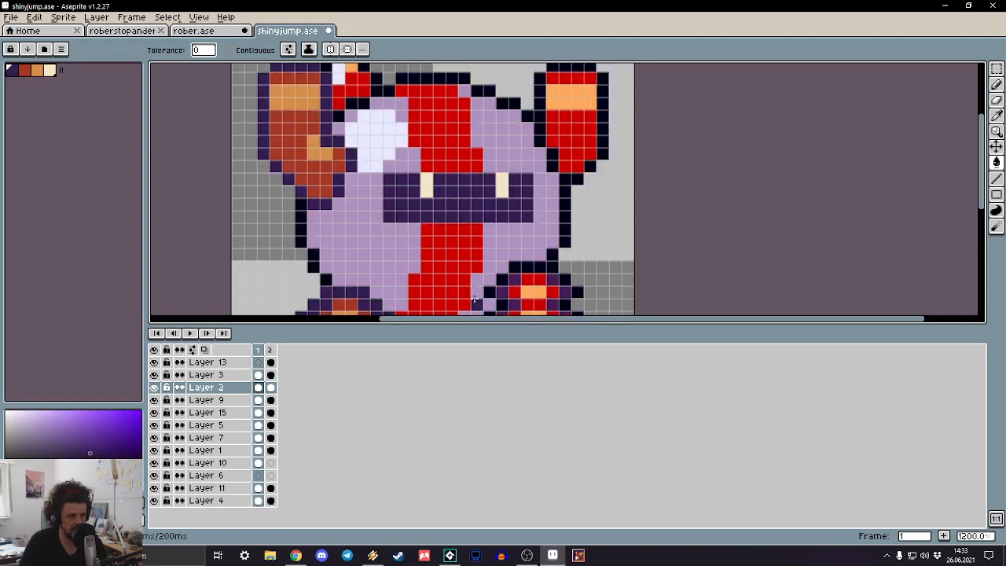
Step: Check which robot parts Layer 2, Layer 15 and Layer 9 contain by switching their visibility off and on in the two frames
{"action": "scroll", "coordinate": [299, 168], "scroll_direction": "down", "scroll_amount": 3}
{"action": "scroll", "coordinate": [300, 168], "scroll_direction": "up", "scroll_amount": 1}
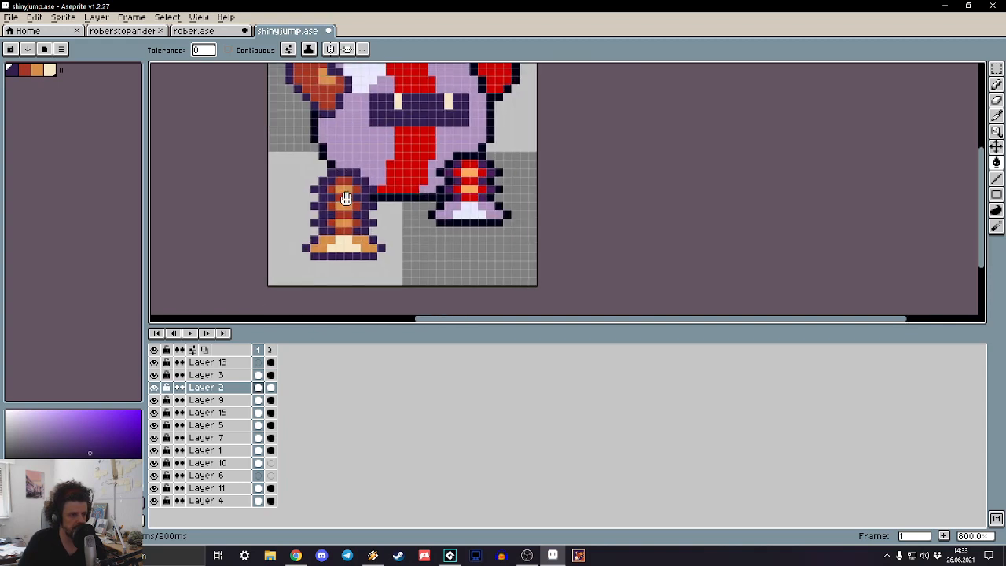
{"action": "left_click", "coordinate": [154, 387]}
{"action": "left_click", "coordinate": [154, 388]}
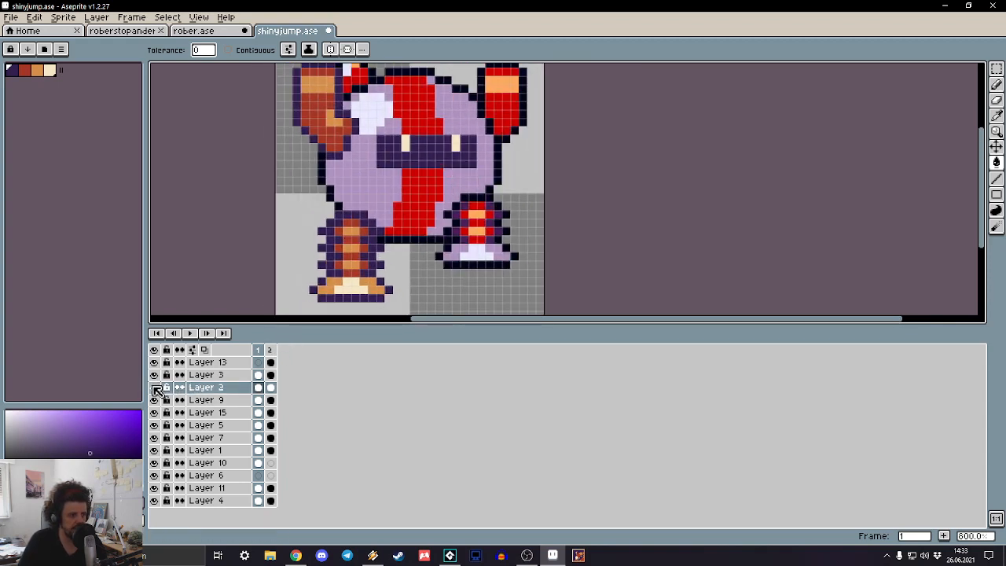
{"action": "key", "text": "Right"}
{"action": "left_click", "coordinate": [154, 388]}
{"action": "left_click", "coordinate": [154, 387]}
{"action": "left_click", "coordinate": [155, 413]}
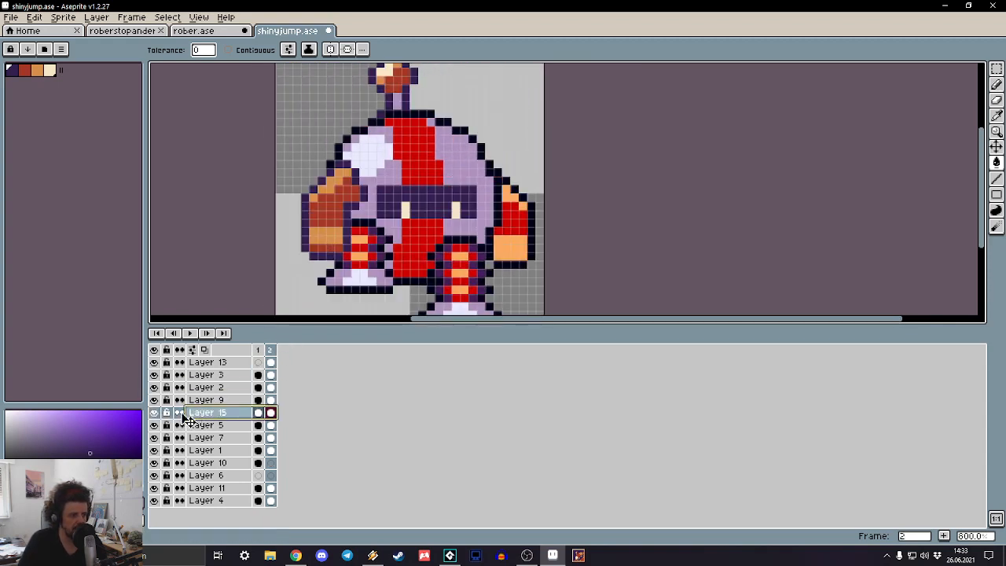
{"action": "left_click", "coordinate": [154, 413]}
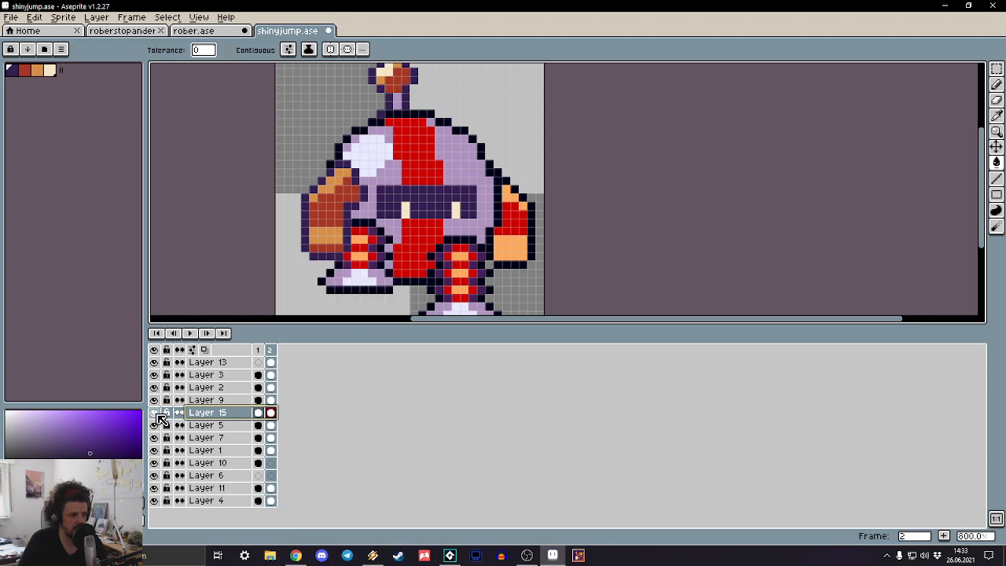
{"action": "left_click", "coordinate": [217, 403]}
{"action": "left_click", "coordinate": [154, 400]}
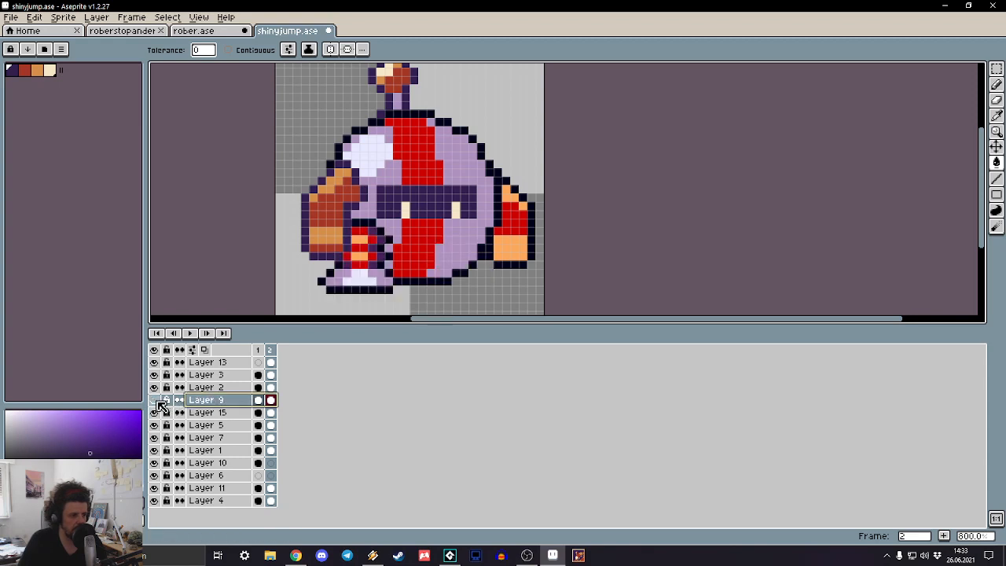
{"action": "left_click", "coordinate": [154, 400]}
{"action": "key", "text": "Left"}
{"action": "left_click", "coordinate": [156, 388]}
{"action": "left_click", "coordinate": [156, 389]}
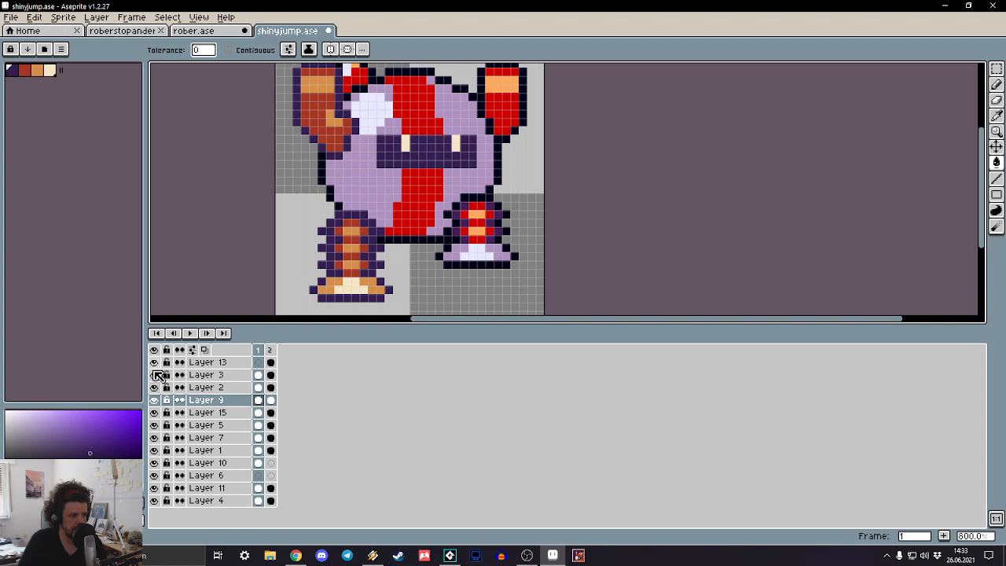
Step: Hide Layer 3 and Layer 2 so that only the layers still needing new colours remain in view
{"action": "left_click", "coordinate": [155, 374]}
{"action": "key", "text": "Right"}
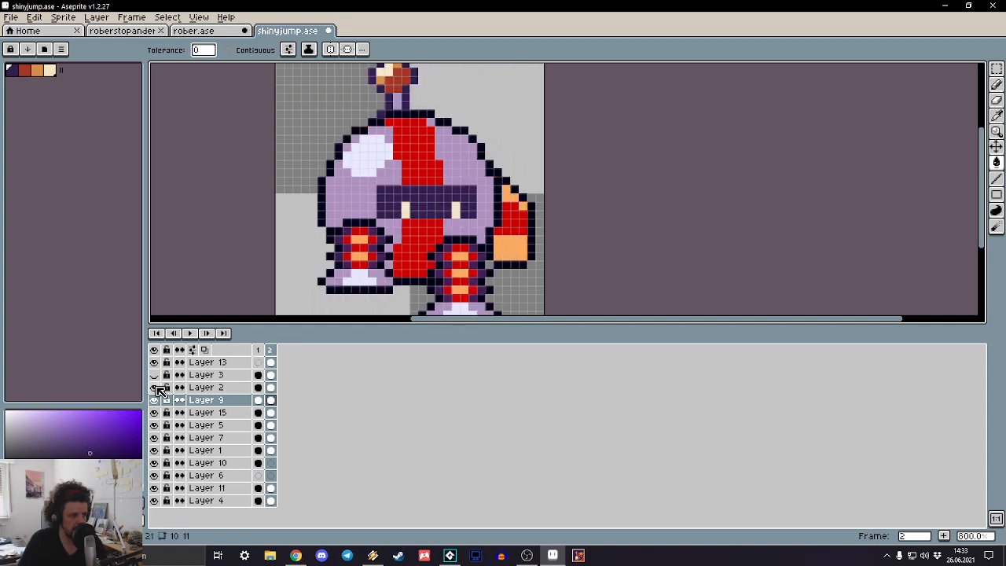
{"action": "left_click", "coordinate": [154, 387]}
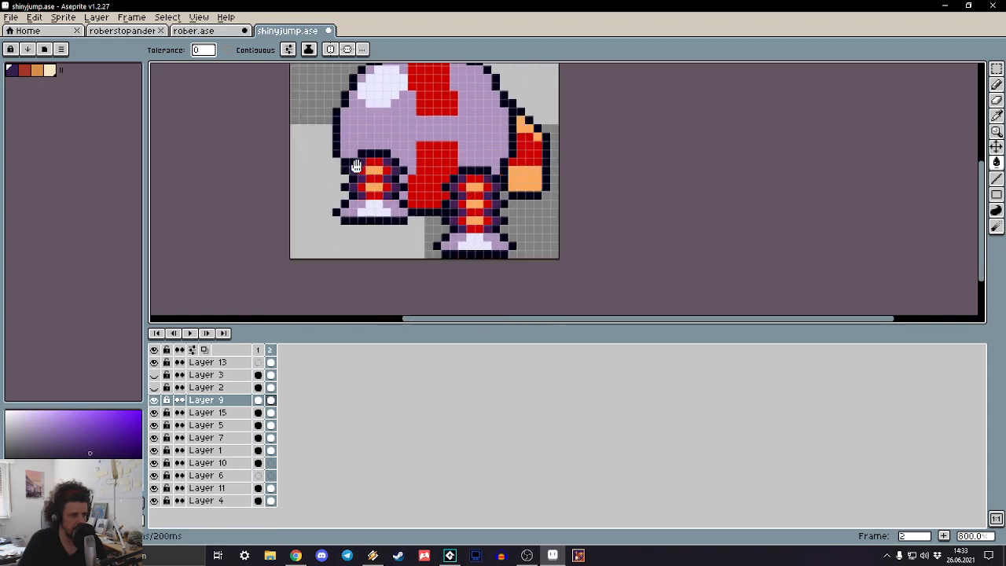
Step: Check the content of Layer 9 in both frames, then that of Layers 15 and 5 in frame 2
{"action": "left_click", "coordinate": [155, 400]}
{"action": "left_click", "coordinate": [155, 401]}
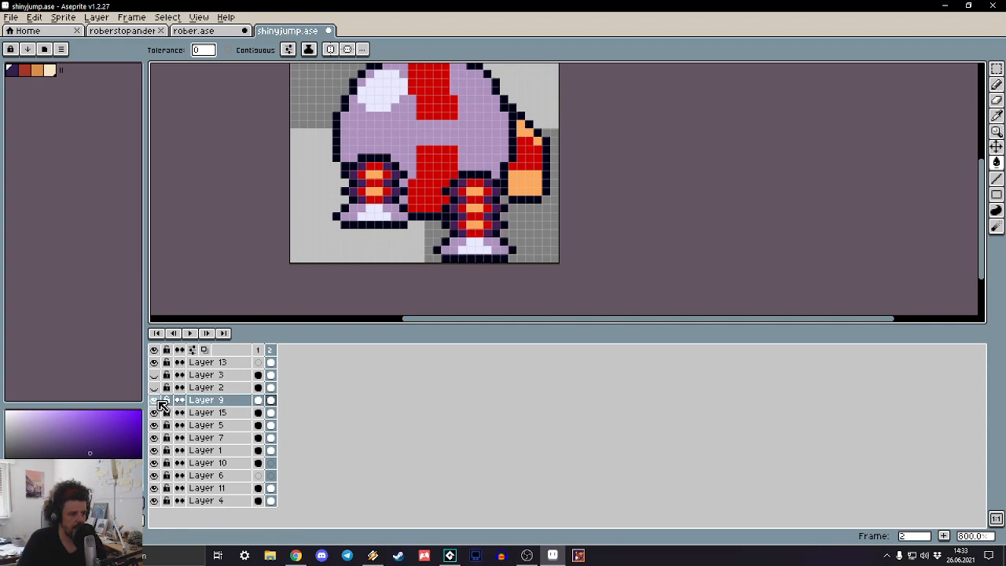
{"action": "key", "text": "Left"}
{"action": "left_click", "coordinate": [155, 401]}
{"action": "left_click", "coordinate": [156, 401]}
{"action": "key", "text": "Right"}
{"action": "left_click", "coordinate": [156, 401]}
{"action": "left_click", "coordinate": [156, 400]}
{"action": "left_click", "coordinate": [157, 401]}
{"action": "left_click", "coordinate": [157, 401]}
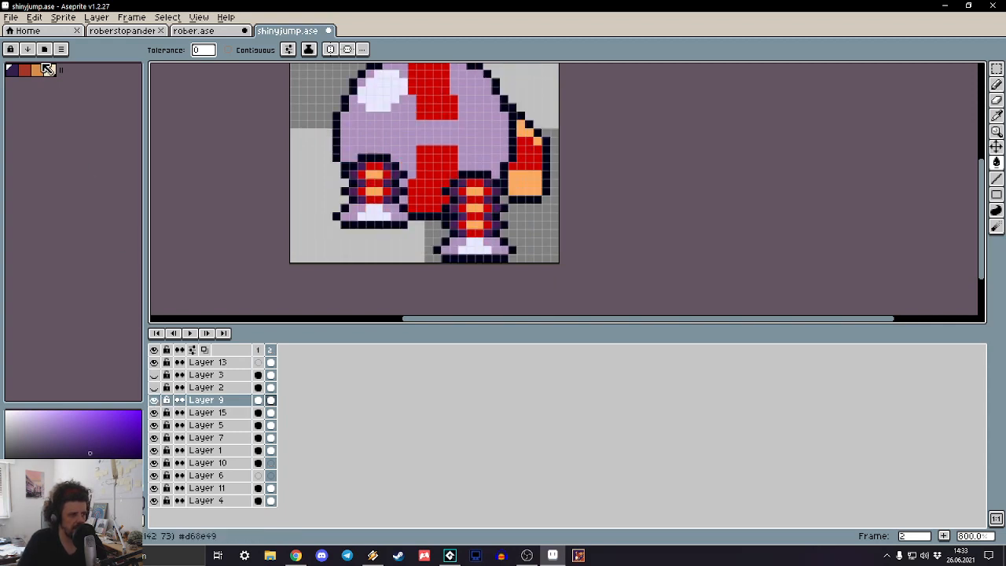
{"action": "scroll", "coordinate": [433, 186], "scroll_direction": "up", "scroll_amount": 3}
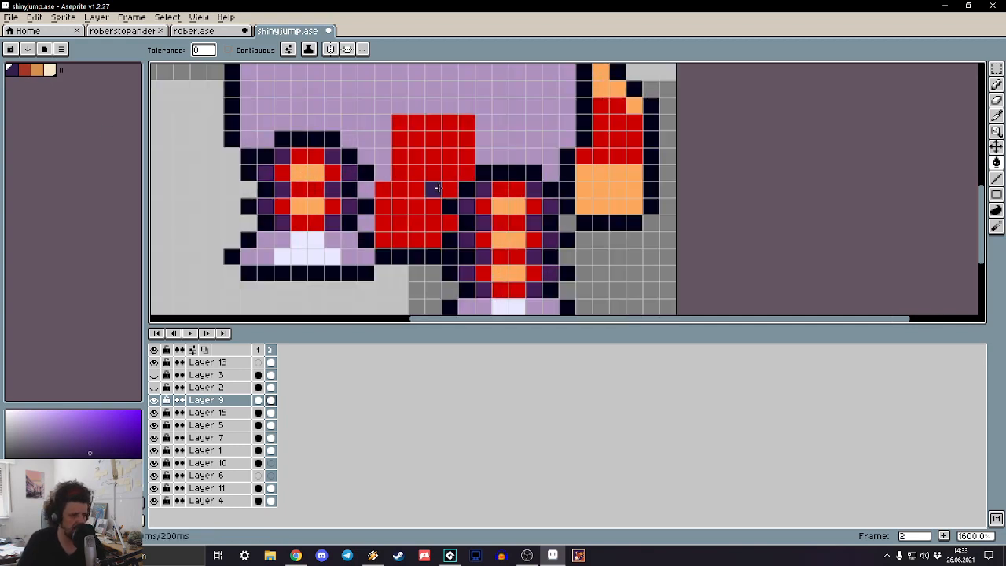
{"action": "left_click", "coordinate": [155, 414]}
{"action": "left_click", "coordinate": [156, 414]}
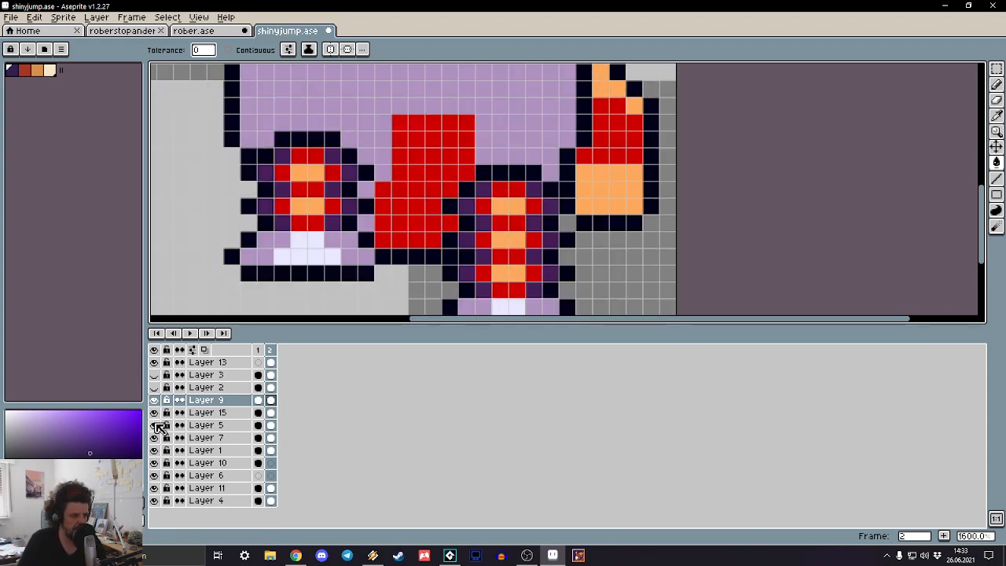
{"action": "left_click", "coordinate": [155, 425]}
{"action": "left_click", "coordinate": [156, 425]}
Step: Recolour the Layer 9 leg in frame 2 with dark purple outline and side shading and brick red #a63725 areas
{"action": "left_click_drag", "start_coordinate": [366, 239], "coordinate": [359, 226]}
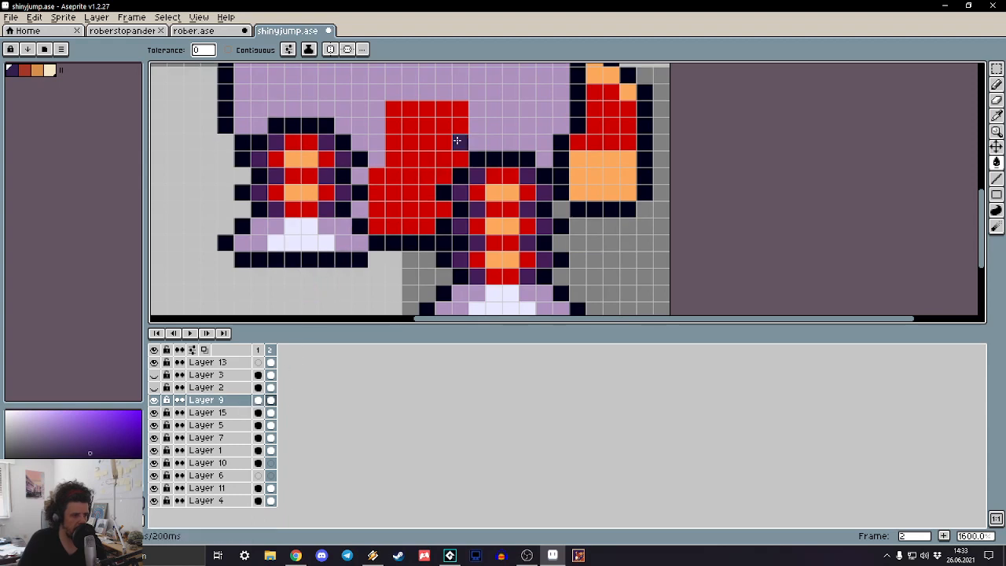
{"action": "left_click", "coordinate": [486, 158]}
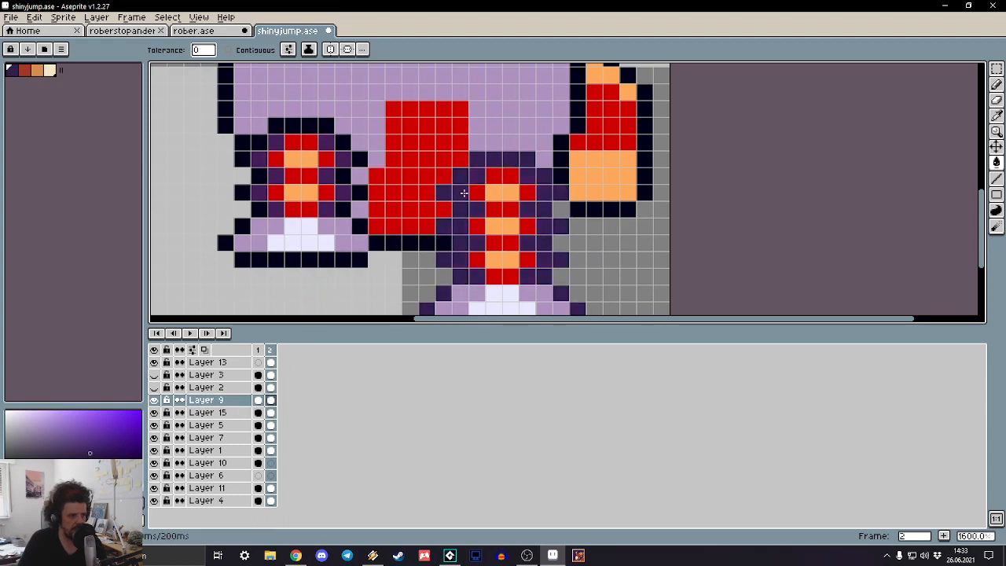
{"action": "left_click_drag", "start_coordinate": [463, 193], "coordinate": [460, 145]}
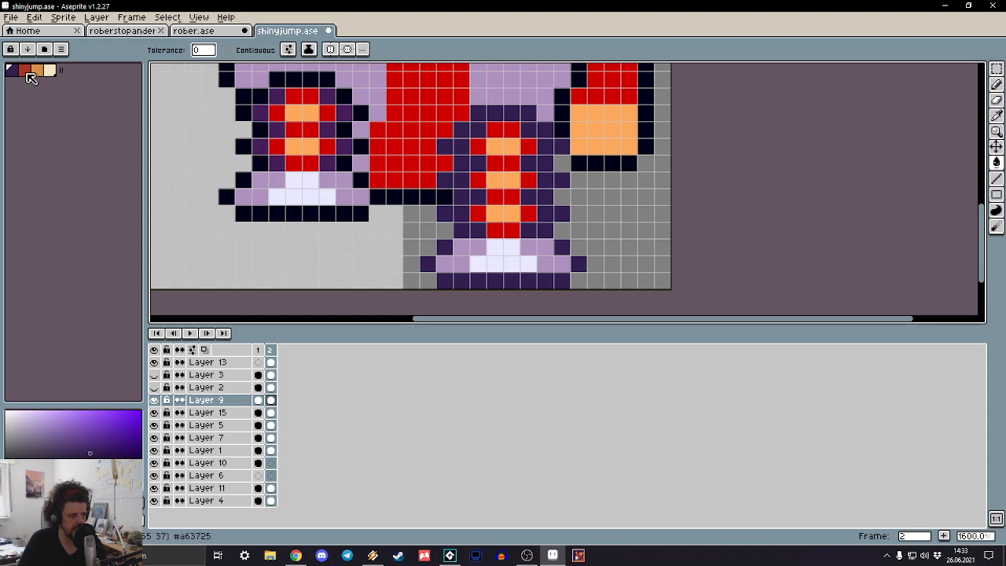
{"action": "left_click", "coordinate": [28, 74]}
{"action": "left_click", "coordinate": [497, 133]}
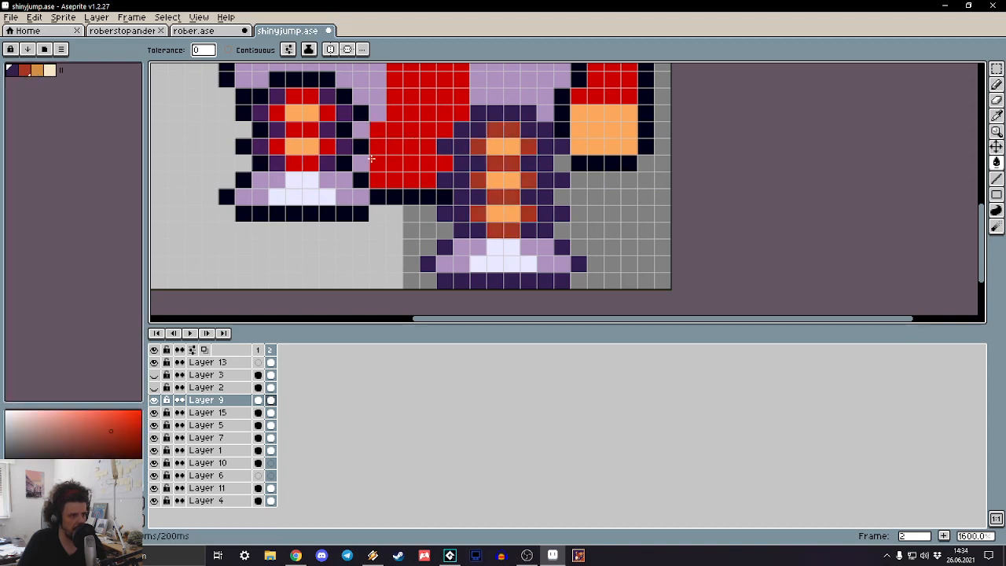
Step: Recolour the same leg's foot centre with cream and its stripes and lilac foot areas with orange #d68e49, then compare with frame 1
{"action": "left_click", "coordinate": [52, 71]}
{"action": "left_click", "coordinate": [293, 180]}
{"action": "left_click", "coordinate": [495, 248]}
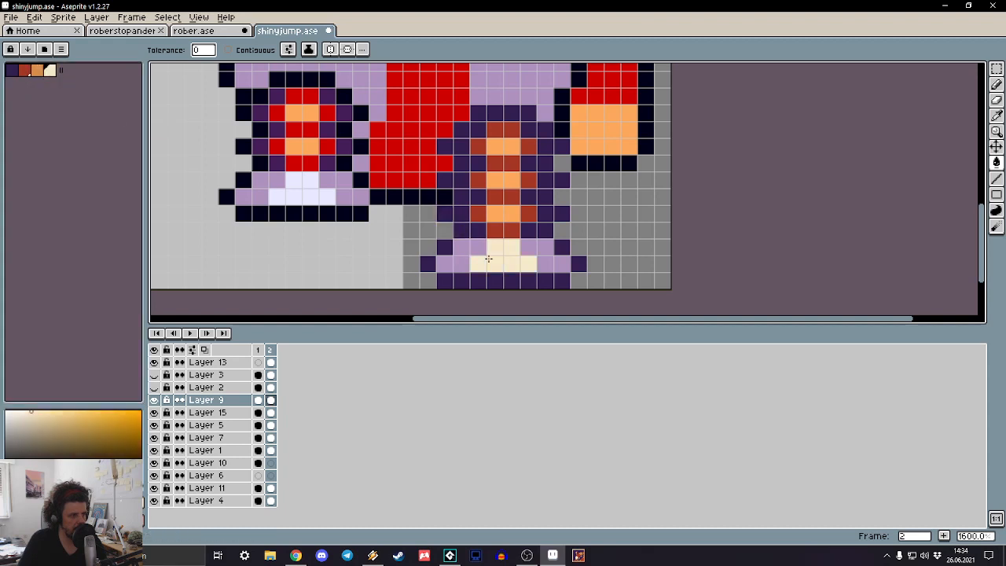
{"action": "left_click", "coordinate": [37, 71]}
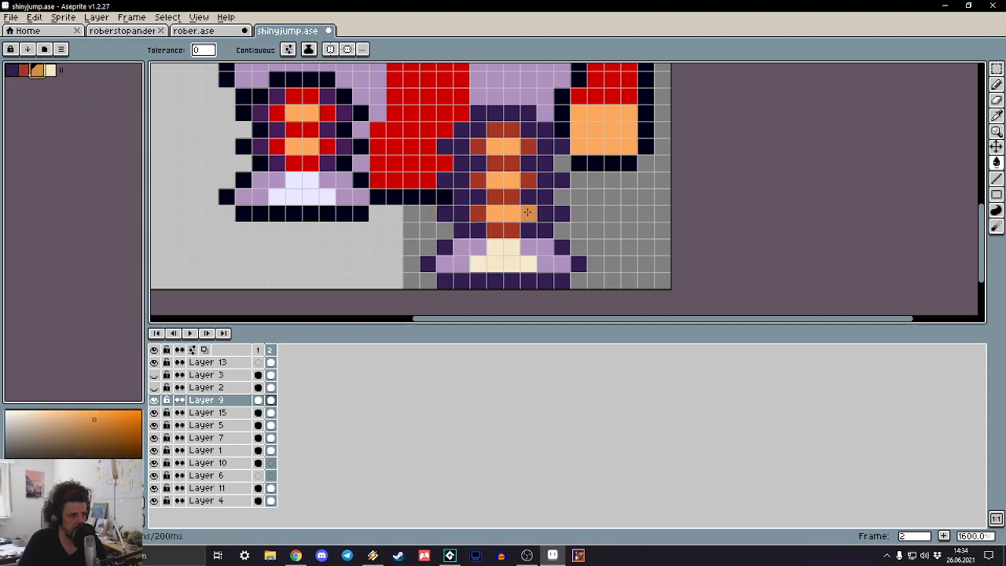
{"action": "left_click", "coordinate": [509, 212]}
{"action": "scroll", "coordinate": [468, 247], "scroll_direction": "down", "scroll_amount": 1}
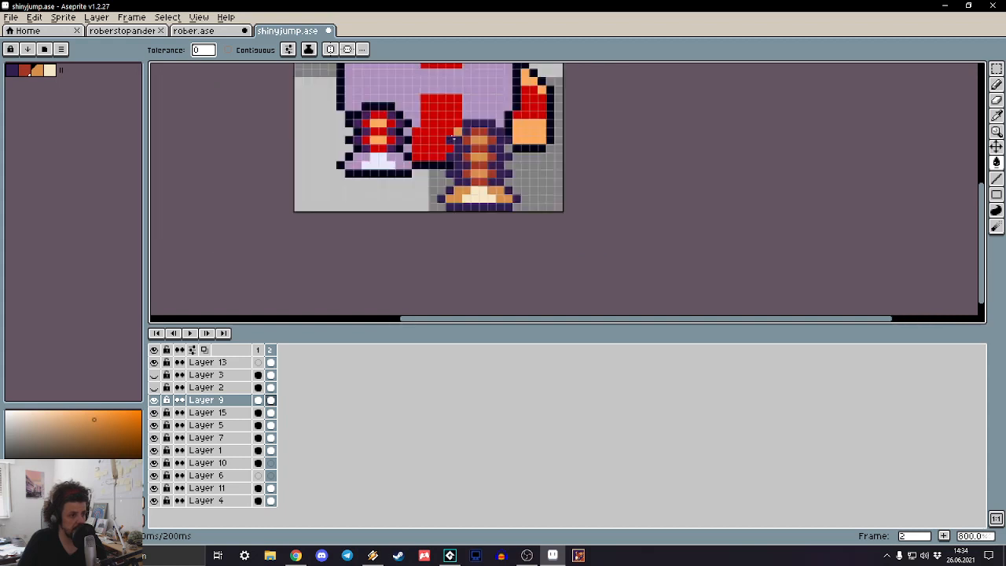
{"action": "key", "text": "Left"}
{"action": "left_click_drag", "start_coordinate": [468, 131], "coordinate": [493, 207]}
{"action": "key", "text": "Right"}
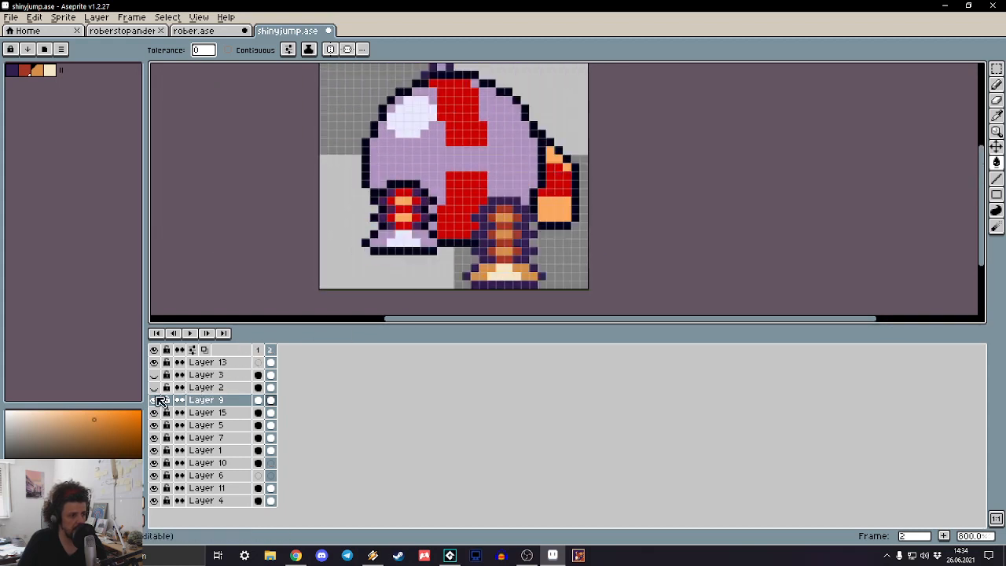
Step: Hide Layer 9, merge Layer 15 down into Layer 5 and check the merged layer's content
{"action": "left_click", "coordinate": [155, 400]}
{"action": "key", "text": "Left"}
{"action": "left_click", "coordinate": [154, 412]}
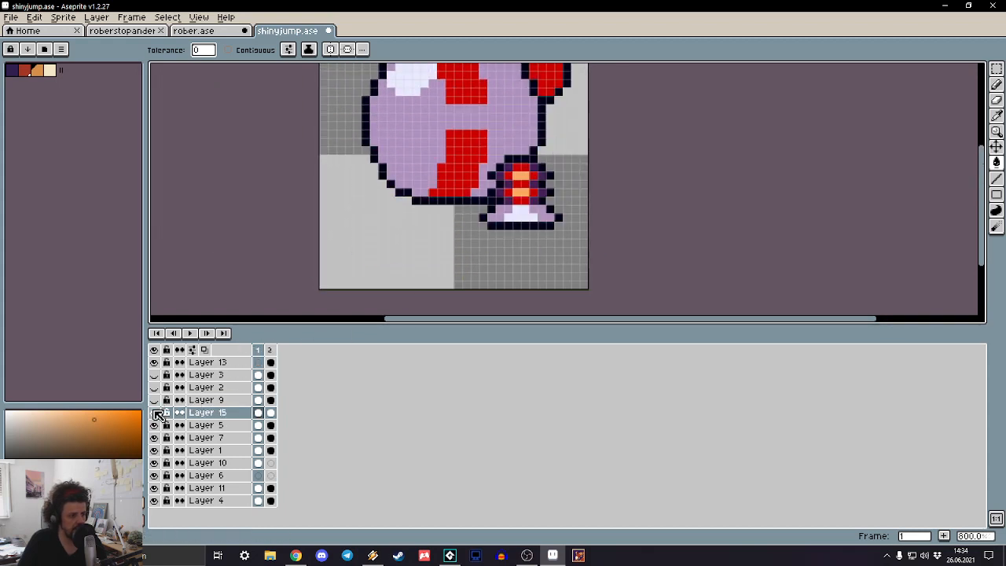
{"action": "left_click", "coordinate": [154, 412]}
{"action": "right_click", "coordinate": [198, 414]}
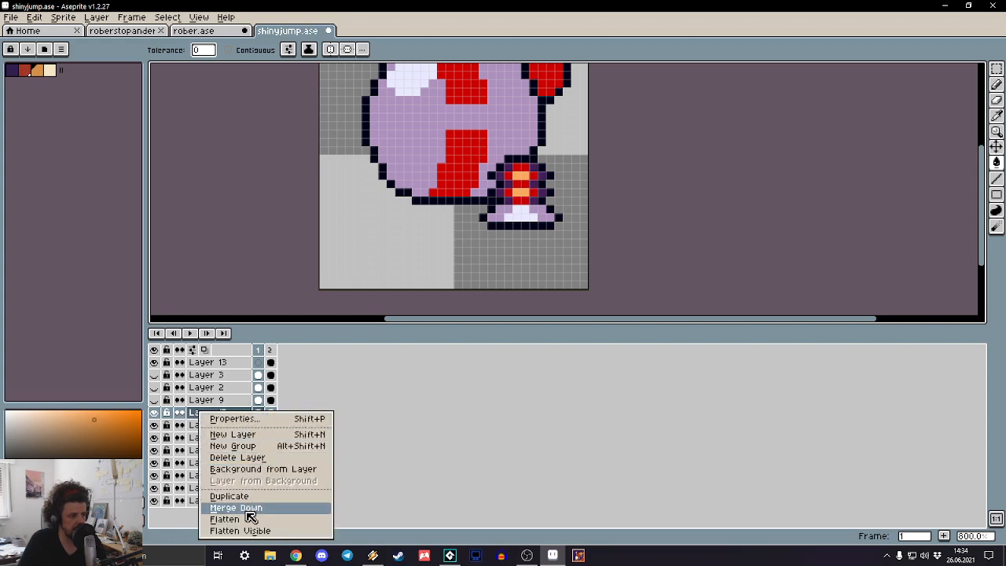
{"action": "left_click", "coordinate": [248, 508]}
{"action": "left_click", "coordinate": [154, 413]}
{"action": "left_click", "coordinate": [154, 413]}
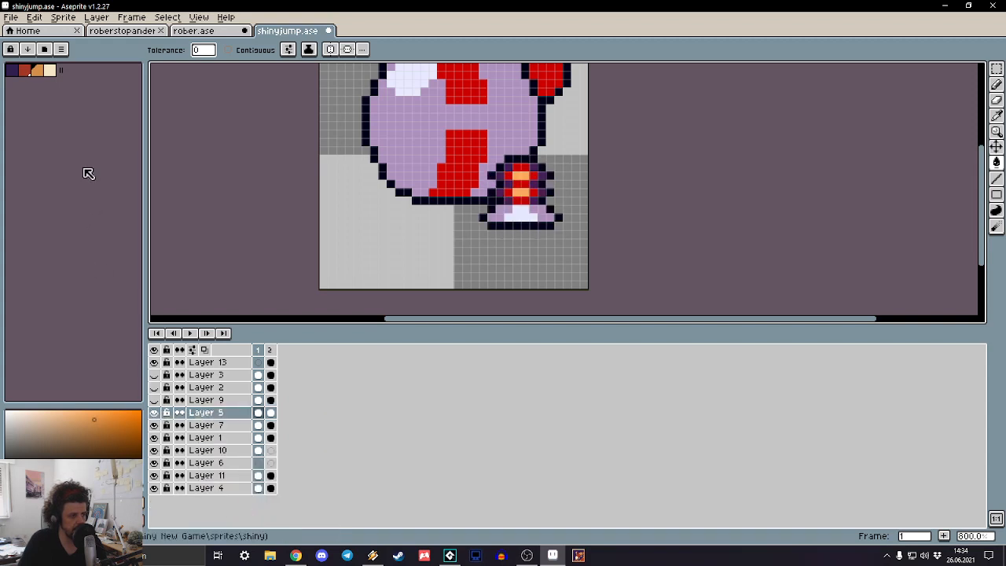
Step: Recolour the Layer 5 leg in frame 1 with dark purple outline and side shading, plus orange stripes and lilac foot areas
{"action": "left_click", "coordinate": [13, 71]}
{"action": "scroll", "coordinate": [574, 168], "scroll_direction": "up", "scroll_amount": 5}
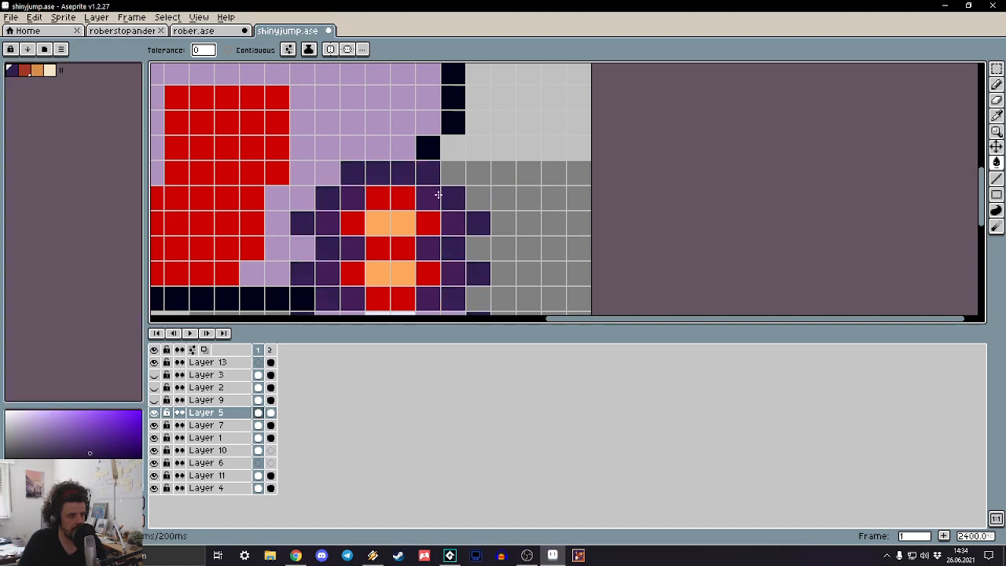
{"action": "left_click", "coordinate": [37, 70]}
{"action": "left_click_drag", "start_coordinate": [339, 202], "coordinate": [428, 63]}
{"action": "left_click_drag", "start_coordinate": [465, 132], "coordinate": [463, 196]}
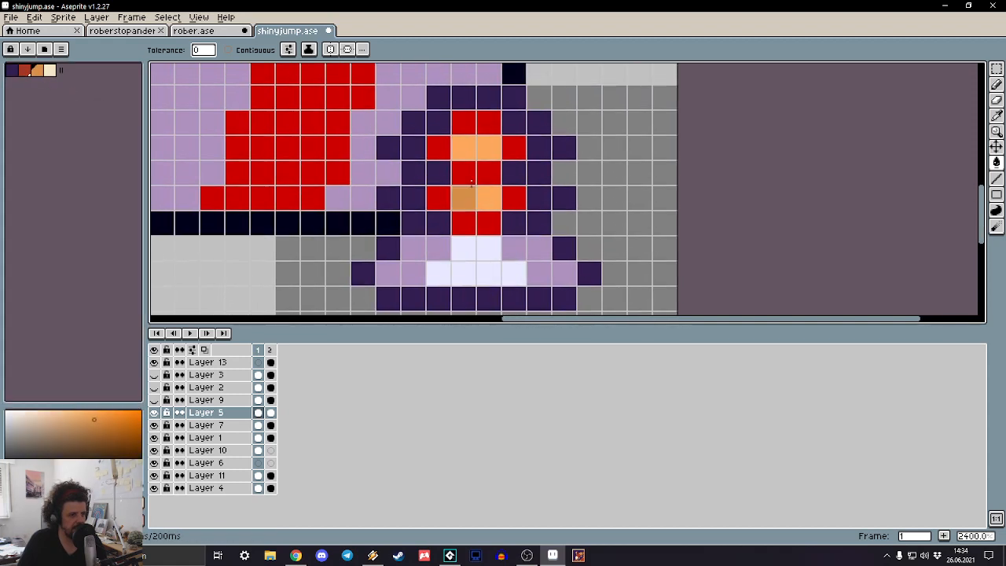
{"action": "left_click", "coordinate": [470, 148]}
{"action": "left_click", "coordinate": [489, 249]}
{"action": "left_click", "coordinate": [464, 267]}
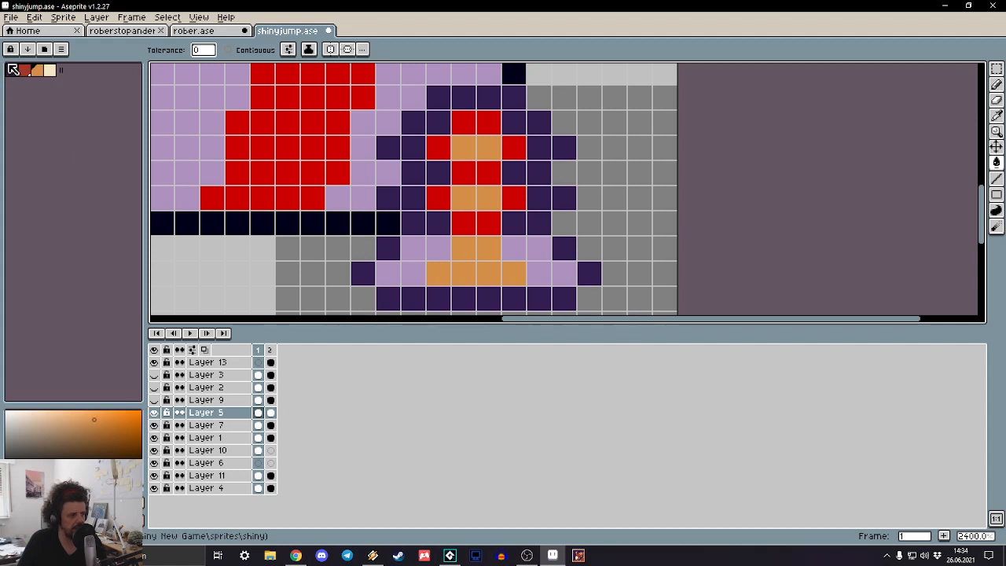
{"action": "key", "text": "ctrl+z"}
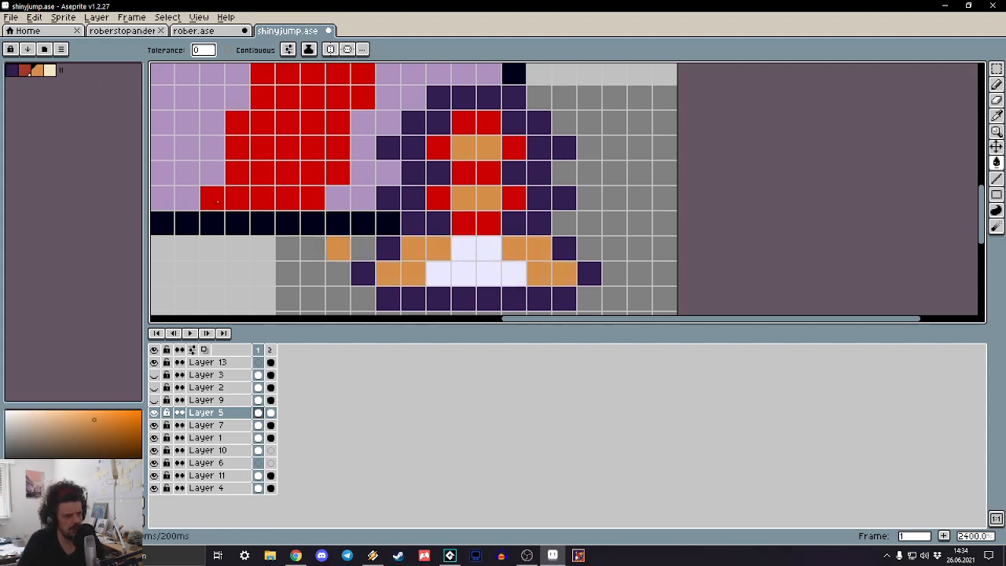
Step: Recolour the same leg's bright red areas in frame 1 with brick red and the foot's white centre with cream
{"action": "left_click", "coordinate": [24, 69]}
{"action": "left_click", "coordinate": [487, 223]}
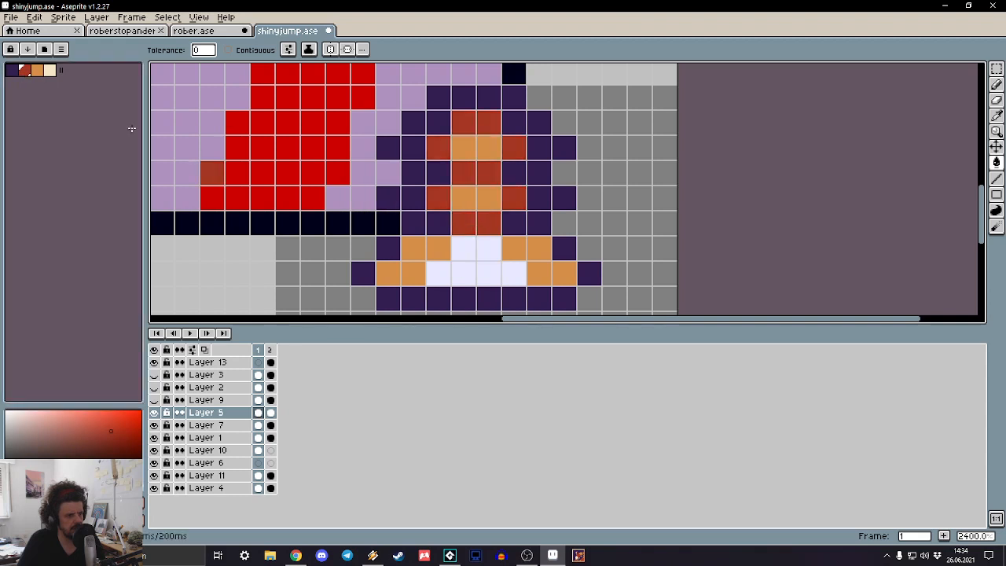
{"action": "left_click", "coordinate": [51, 70]}
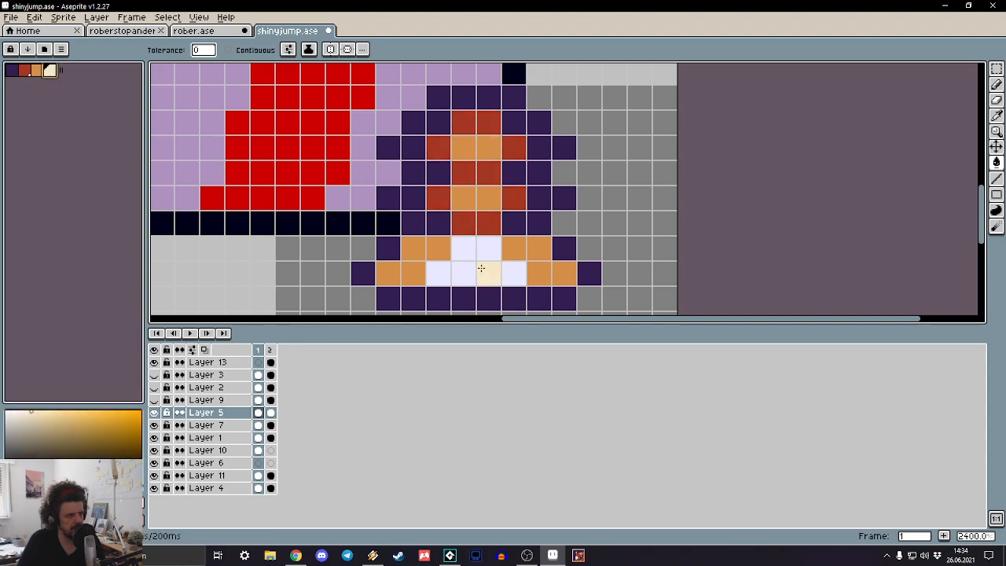
Step: Compare the leg colours with the finished robots in roberstopanders.png and rober.ase, then return to shinyjump.ase
{"action": "scroll", "coordinate": [483, 265], "scroll_direction": "down", "scroll_amount": 7}
{"action": "left_click", "coordinate": [126, 31]}
{"action": "scroll", "coordinate": [204, 64], "scroll_direction": "up", "scroll_amount": 7}
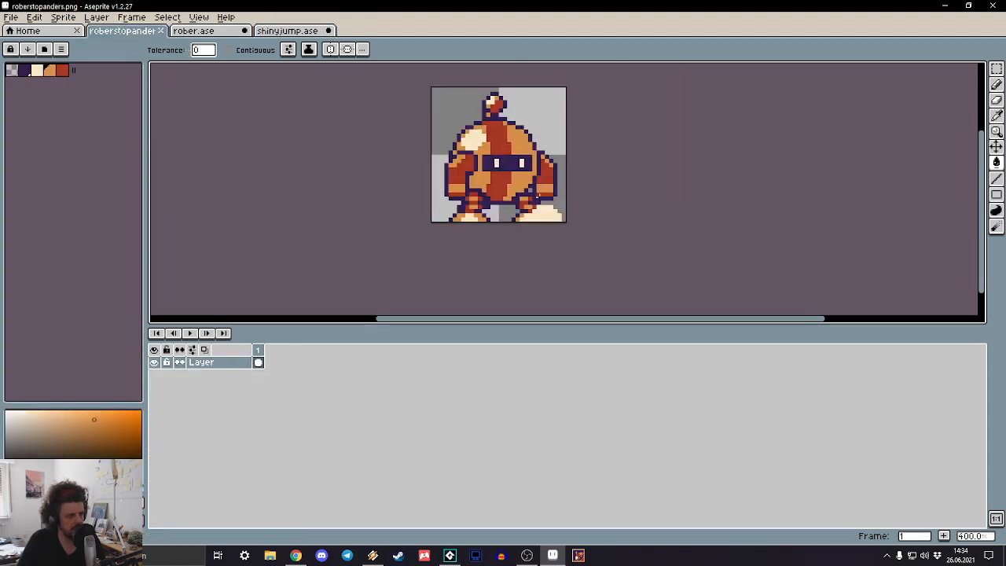
{"action": "left_click", "coordinate": [225, 31]}
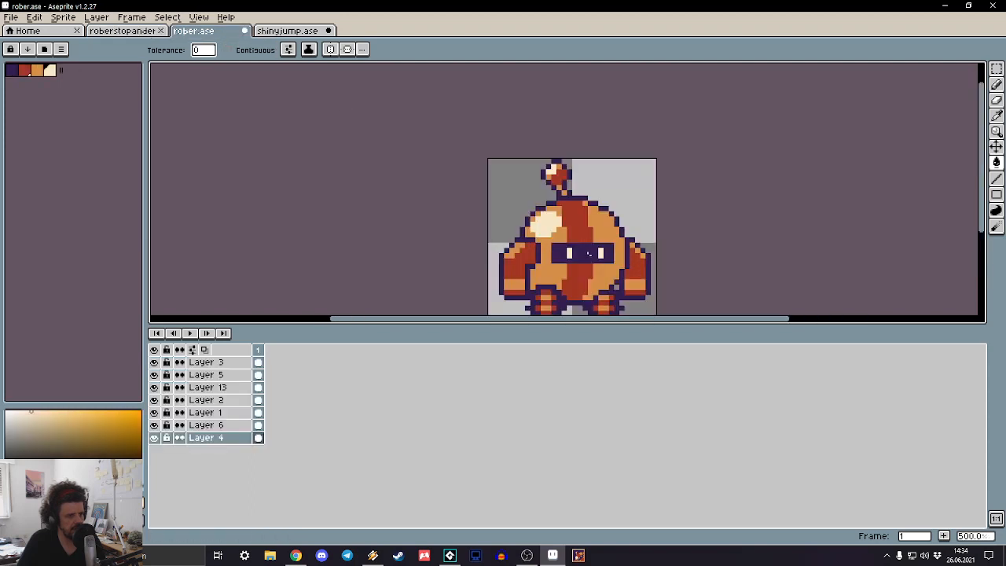
{"action": "scroll", "coordinate": [607, 223], "scroll_direction": "down", "scroll_amount": 4}
{"action": "scroll", "coordinate": [511, 102], "scroll_direction": "up", "scroll_amount": 3}
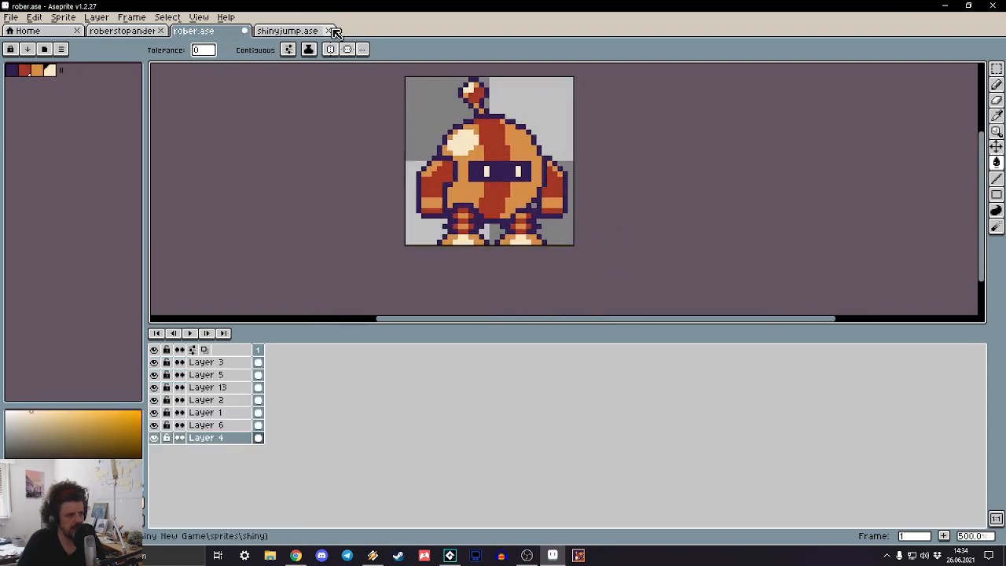
{"action": "left_click", "coordinate": [271, 31]}
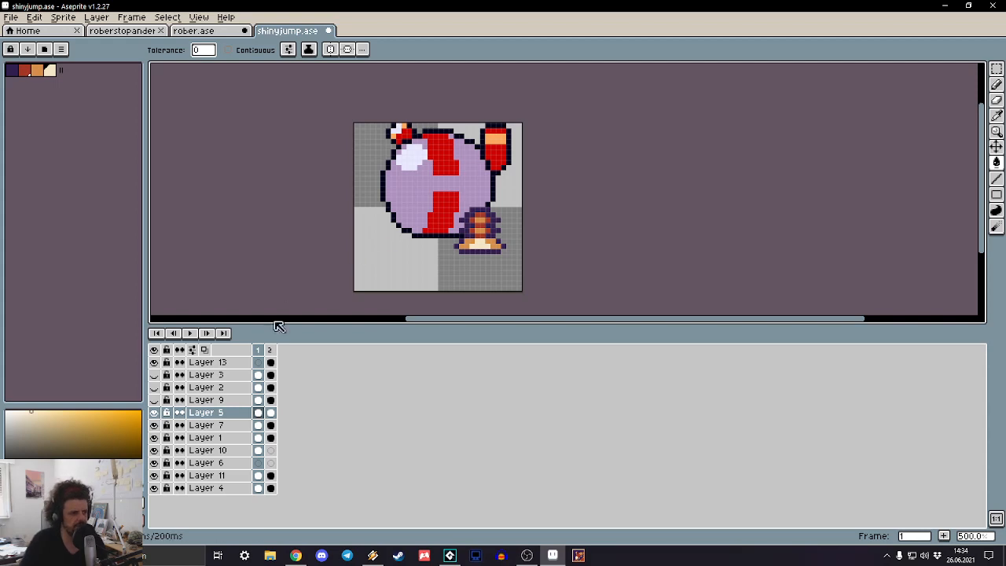
Step: Find the Layer 5 leg in frame 2 and recolour its outline and side shading with dark purple
{"action": "key", "text": "Right"}
{"action": "left_click", "coordinate": [152, 414]}
{"action": "left_click", "coordinate": [152, 414]}
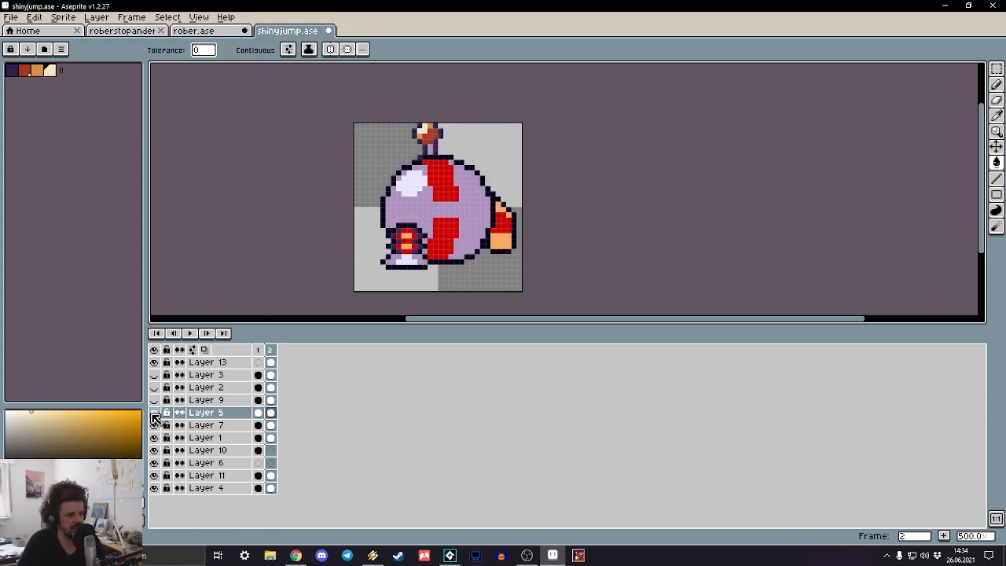
{"action": "left_click", "coordinate": [12, 69]}
{"action": "scroll", "coordinate": [440, 117], "scroll_direction": "up", "scroll_amount": 5}
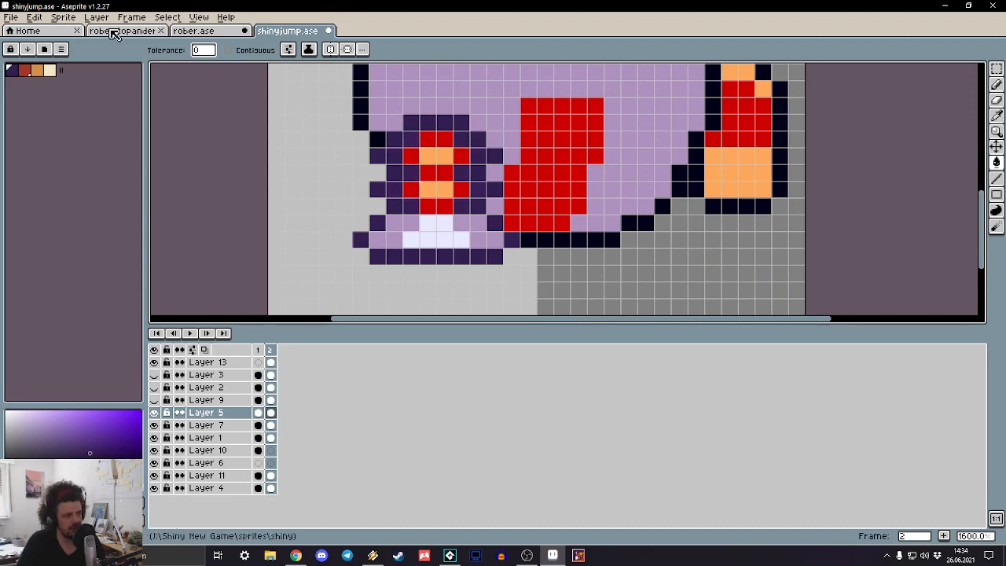
Step: Recolour the Layer 5 leg in frame 2 with orange stripes and foot areas, a cream foot centre and brick red for the bright red parts
{"action": "left_click", "coordinate": [37, 70]}
{"action": "left_click", "coordinate": [433, 151]}
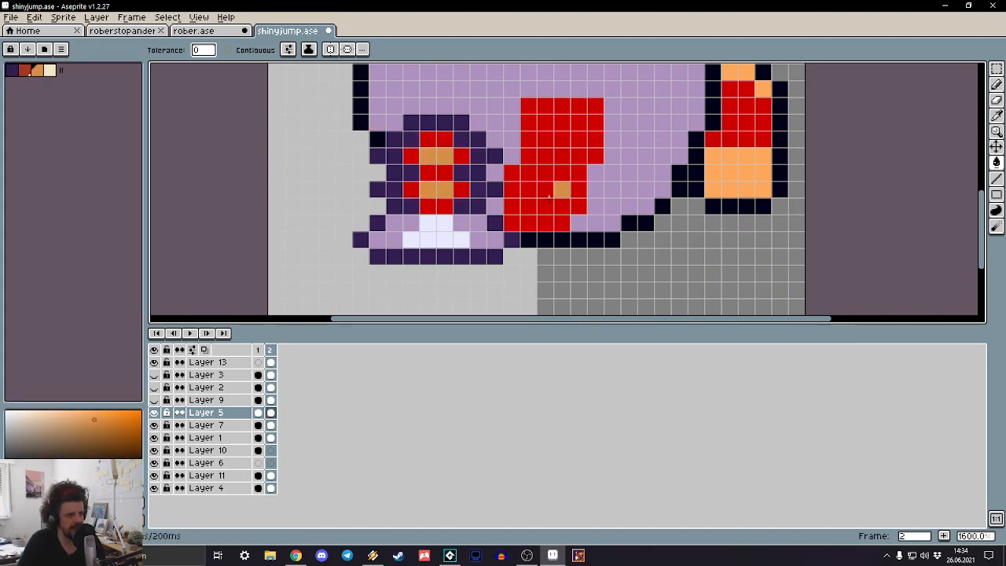
{"action": "left_click", "coordinate": [51, 70]}
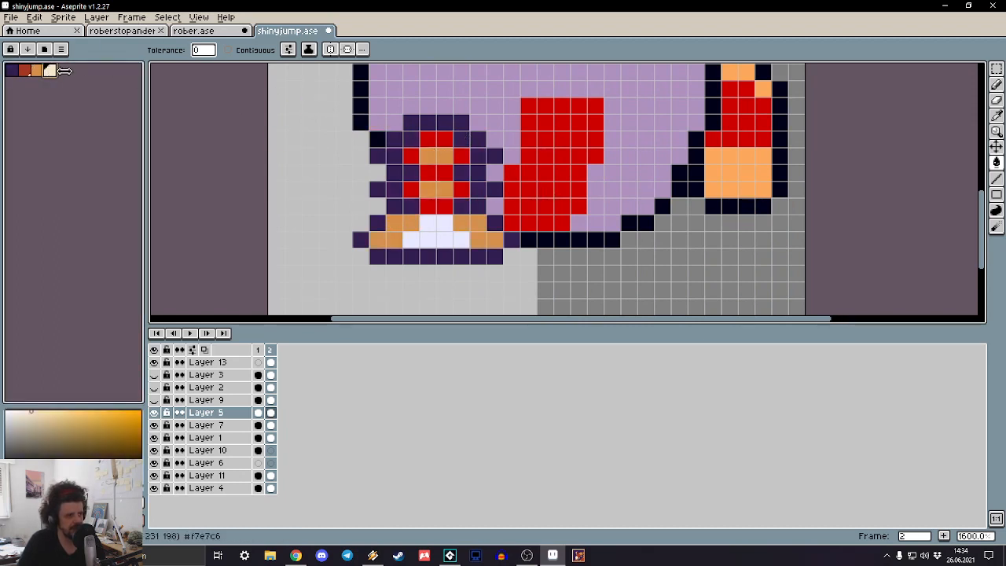
{"action": "left_click", "coordinate": [430, 230]}
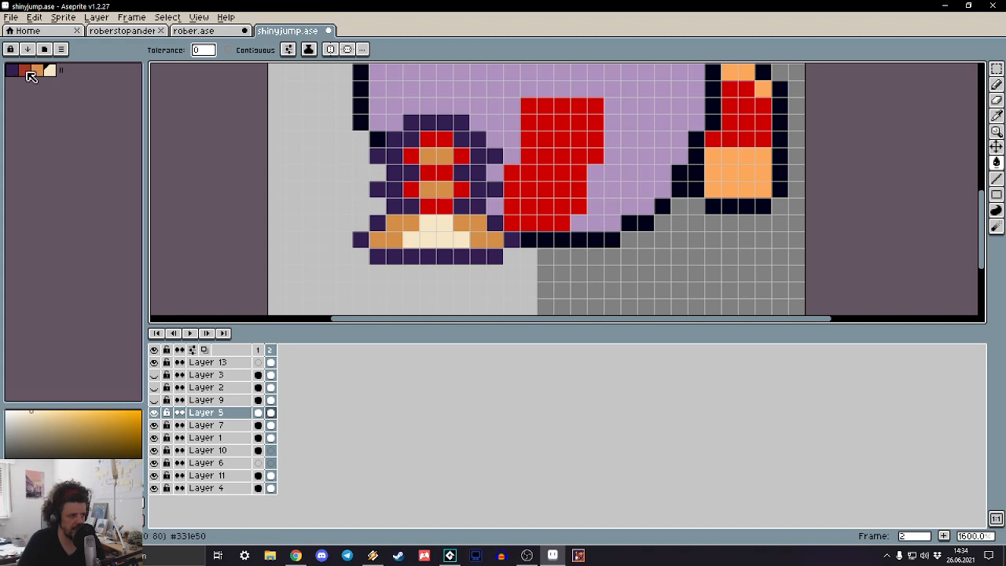
{"action": "right_click", "coordinate": [416, 192]}
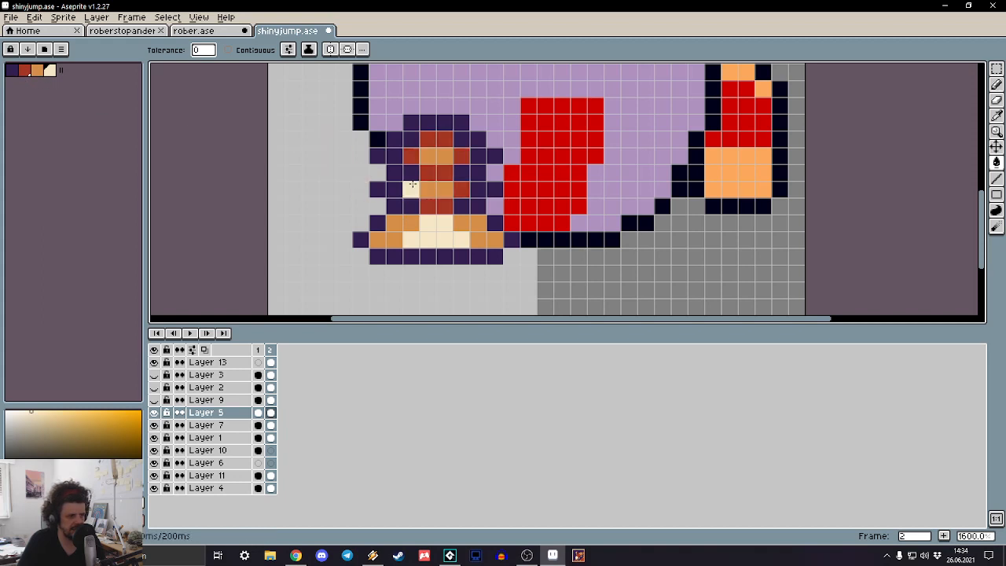
{"action": "scroll", "coordinate": [411, 185], "scroll_direction": "up", "scroll_amount": 5}
{"action": "scroll", "coordinate": [460, 168], "scroll_direction": "down", "scroll_amount": 6}
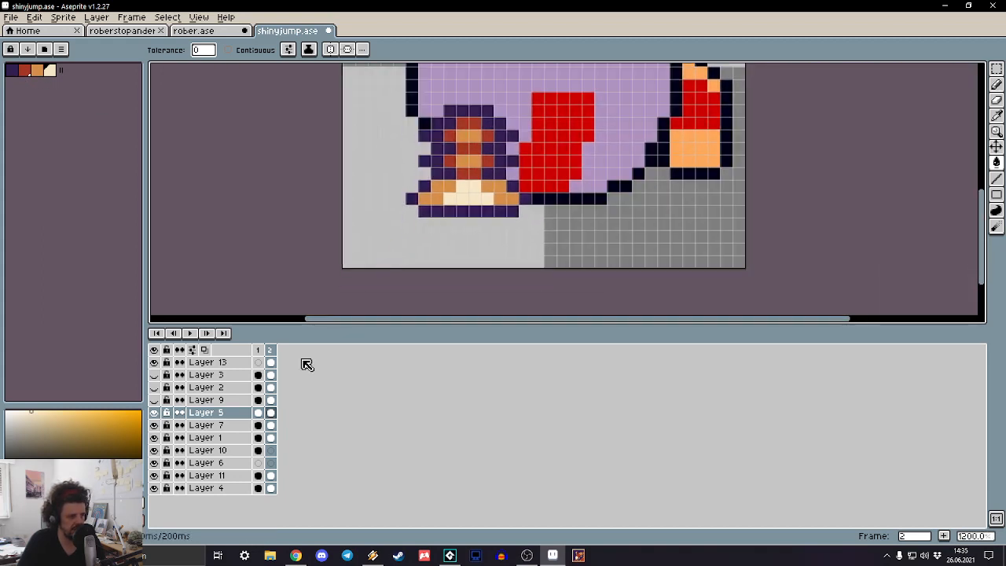
Step: Compare the recoloured leg across both frames, then hide Layer 5 in frame 1
{"action": "key", "text": "Left"}
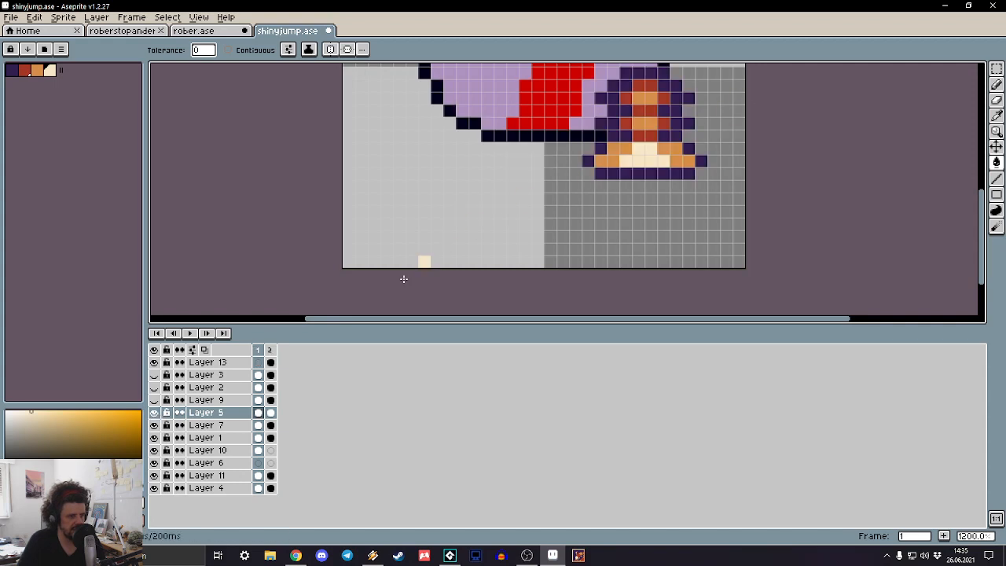
{"action": "key", "text": "Right"}
{"action": "key", "text": "Return"}
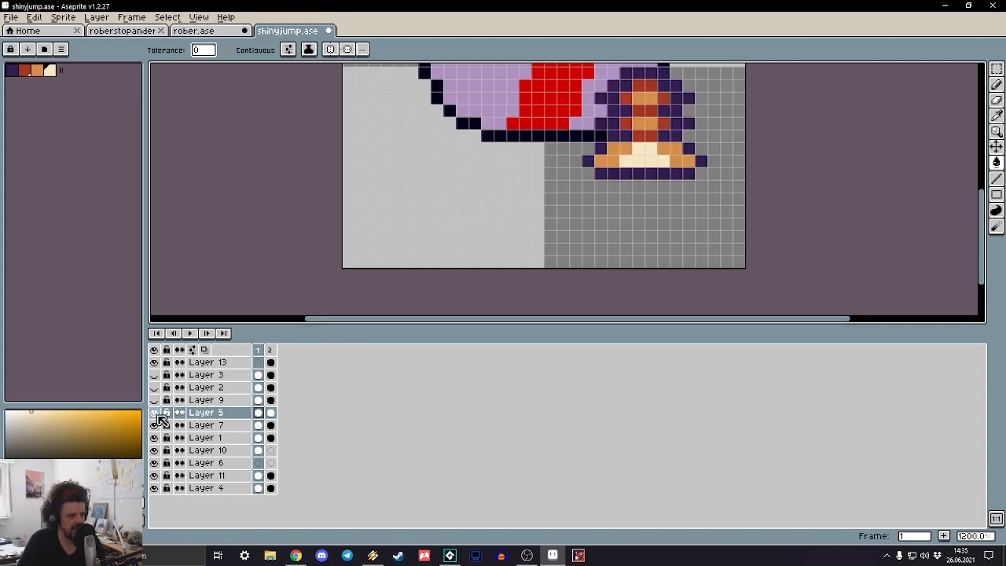
{"action": "left_click_drag", "start_coordinate": [508, 172], "coordinate": [504, 281]}
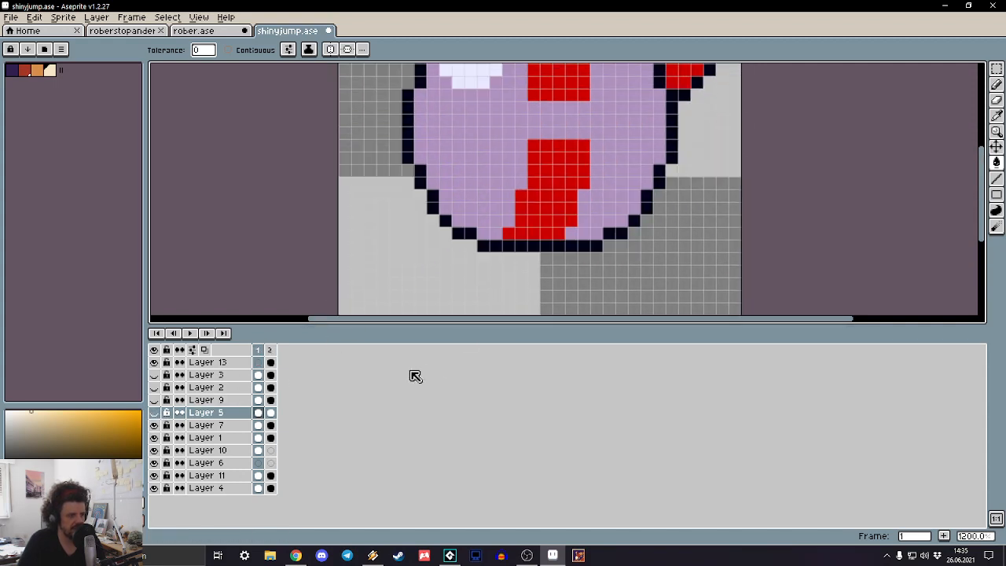
Step: Move Layer 2 between Layer 5 and Layer 7 and make it visible
{"action": "key", "text": "Down"}
{"action": "left_click", "coordinate": [213, 390]}
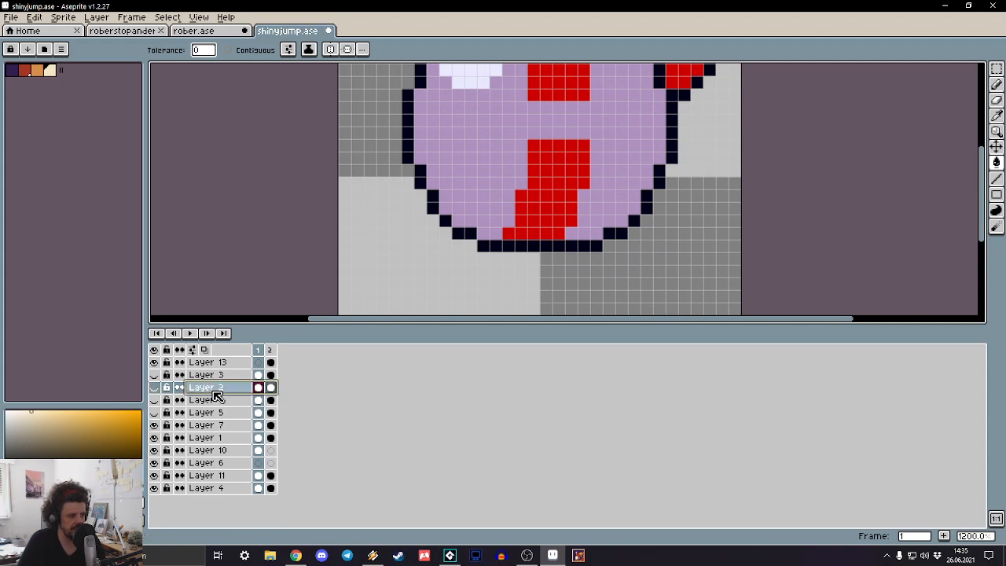
{"action": "left_click_drag", "start_coordinate": [214, 393], "coordinate": [220, 423]}
{"action": "left_click", "coordinate": [155, 412]}
{"action": "left_click", "coordinate": [154, 412]}
{"action": "left_click", "coordinate": [154, 412]}
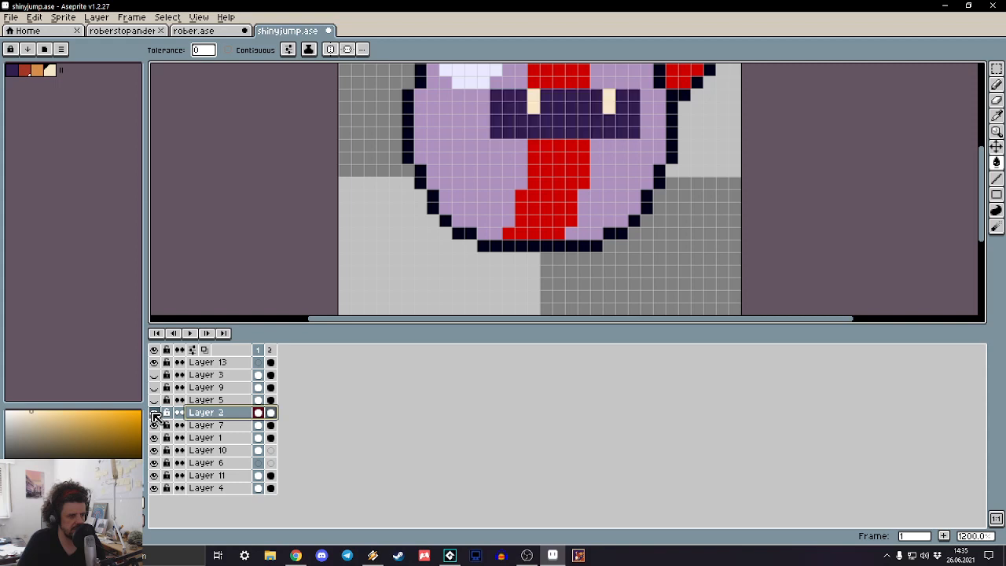
{"action": "left_click", "coordinate": [154, 412]}
{"action": "left_click", "coordinate": [154, 412]}
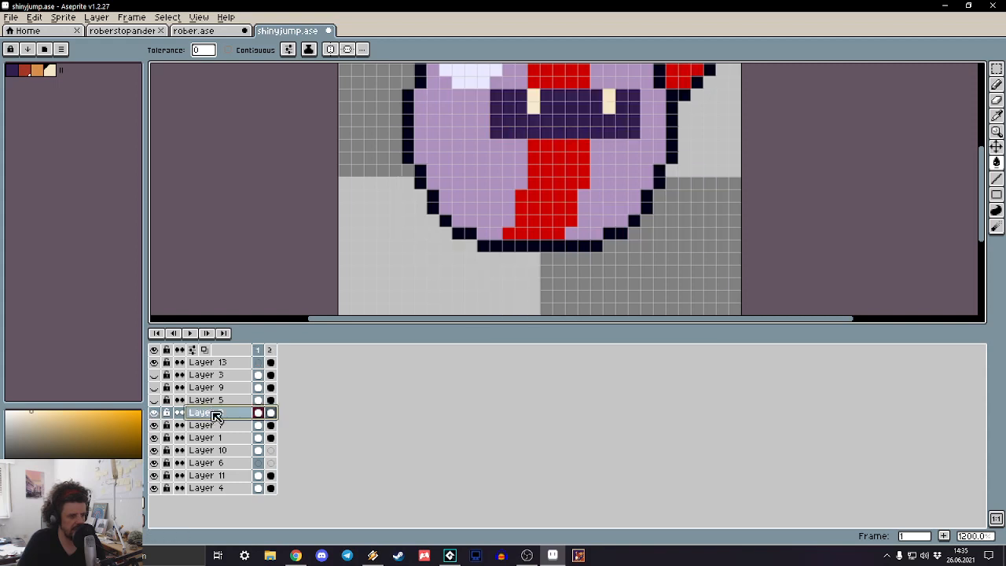
{"action": "left_click", "coordinate": [154, 412]}
{"action": "left_click", "coordinate": [154, 411]}
Step: Merge Layer 2 down into Layer 7 and check the merged content by toggling its visibility
{"action": "right_click", "coordinate": [208, 414]}
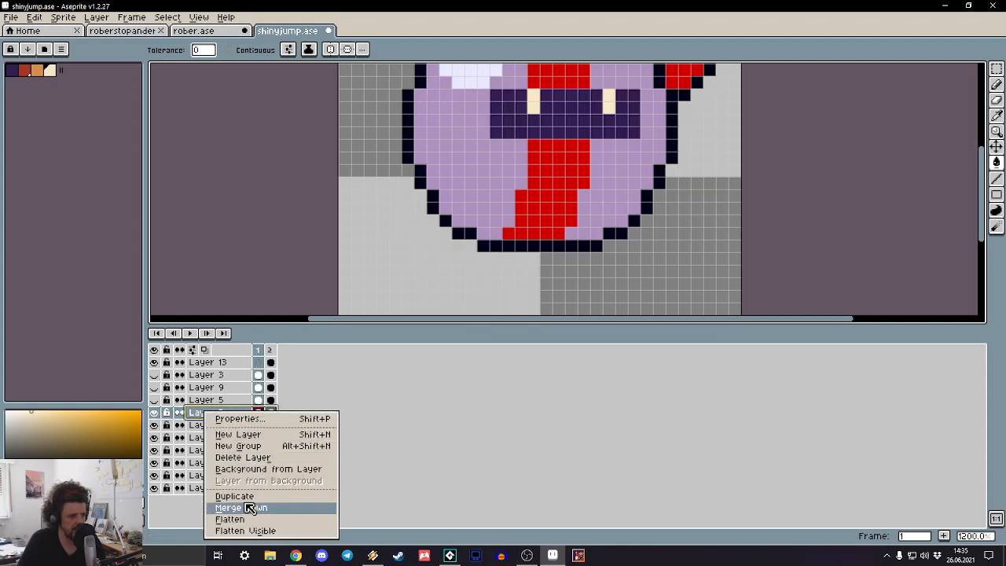
{"action": "left_click", "coordinate": [247, 507]}
{"action": "left_click", "coordinate": [160, 412]}
{"action": "left_click", "coordinate": [158, 411]}
{"action": "left_click", "coordinate": [158, 411]}
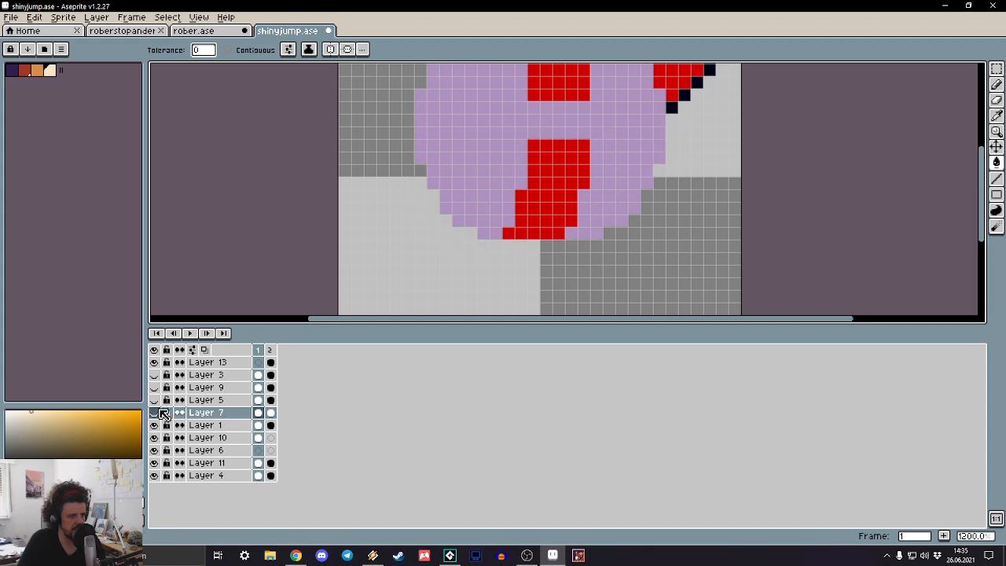
{"action": "left_click", "coordinate": [158, 411]}
Step: Merge Layer 7 down into Layer 1
{"action": "right_click", "coordinate": [211, 421]}
{"action": "left_click", "coordinate": [210, 419]}
{"action": "double_click", "coordinate": [216, 423]}
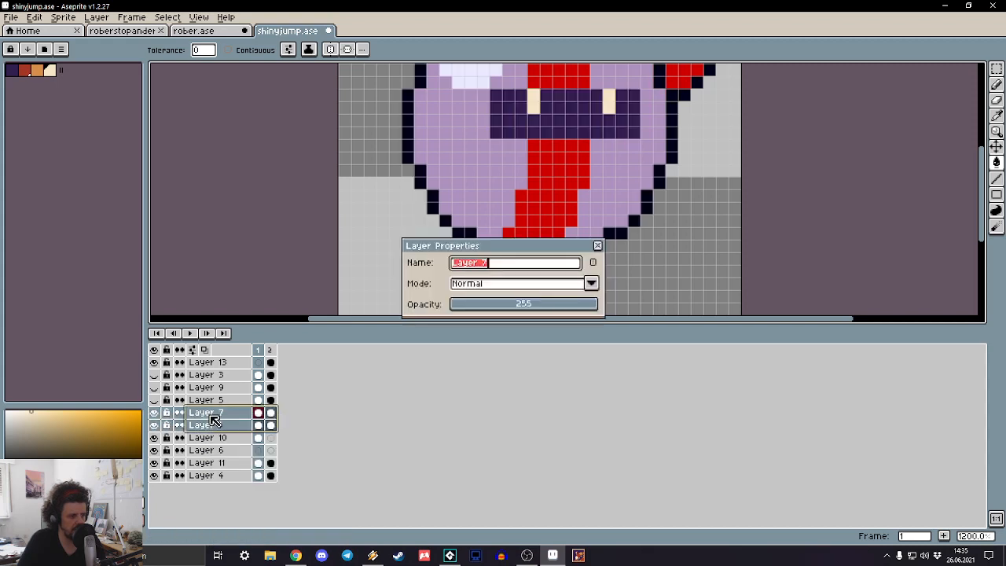
{"action": "key", "text": "Escape"}
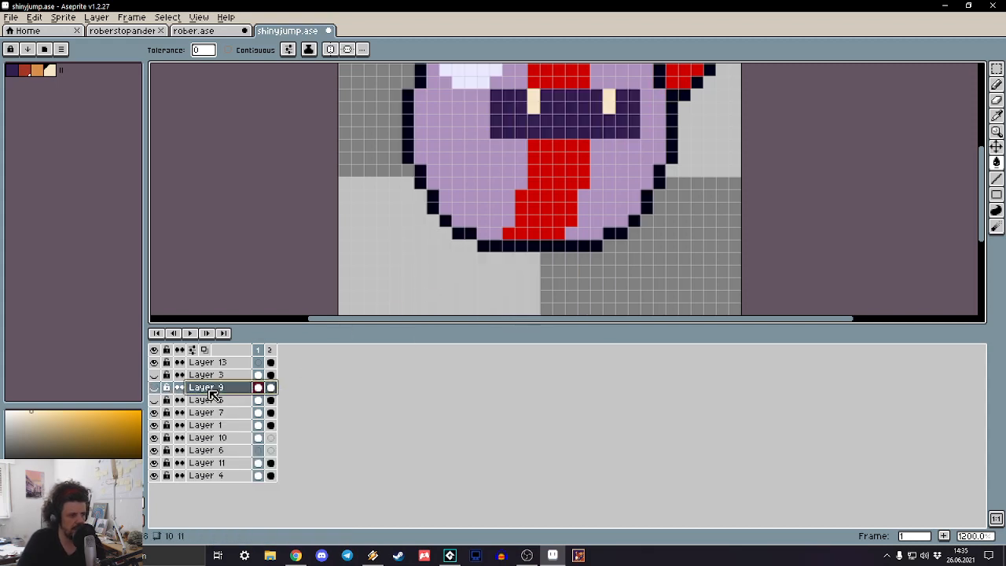
{"action": "left_click", "coordinate": [208, 411]}
{"action": "right_click", "coordinate": [208, 412]}
{"action": "left_click", "coordinate": [239, 508]}
Step: Recolour the Layer 1 body's outline in frame 1 with dark purple and its white highlight with cream
{"action": "left_click_drag", "start_coordinate": [676, 93], "coordinate": [594, 130]}
{"action": "left_click_drag", "start_coordinate": [444, 116], "coordinate": [457, 135]}
{"action": "left_click", "coordinate": [12, 70]}
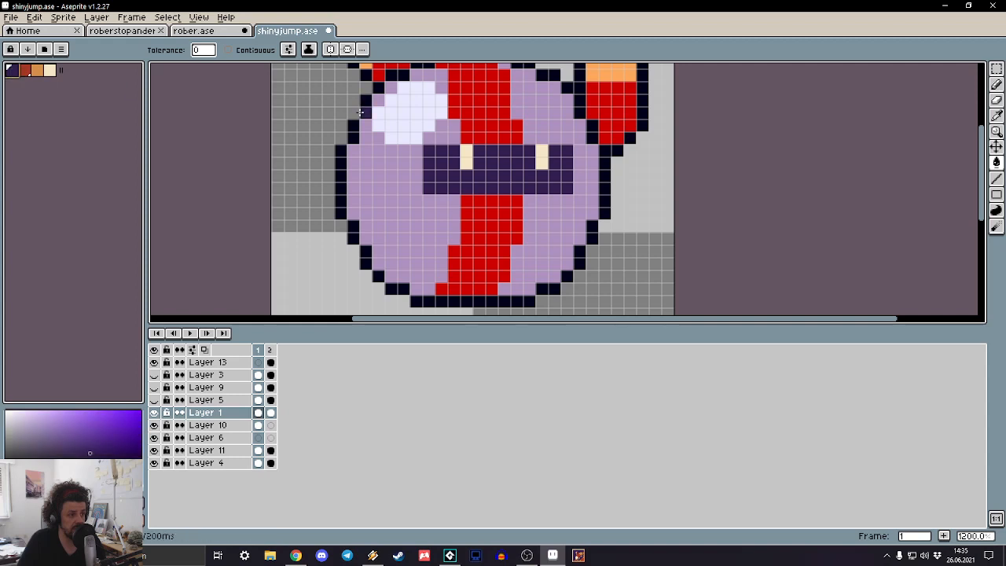
{"action": "left_click", "coordinate": [363, 116]}
{"action": "left_click", "coordinate": [49, 70]}
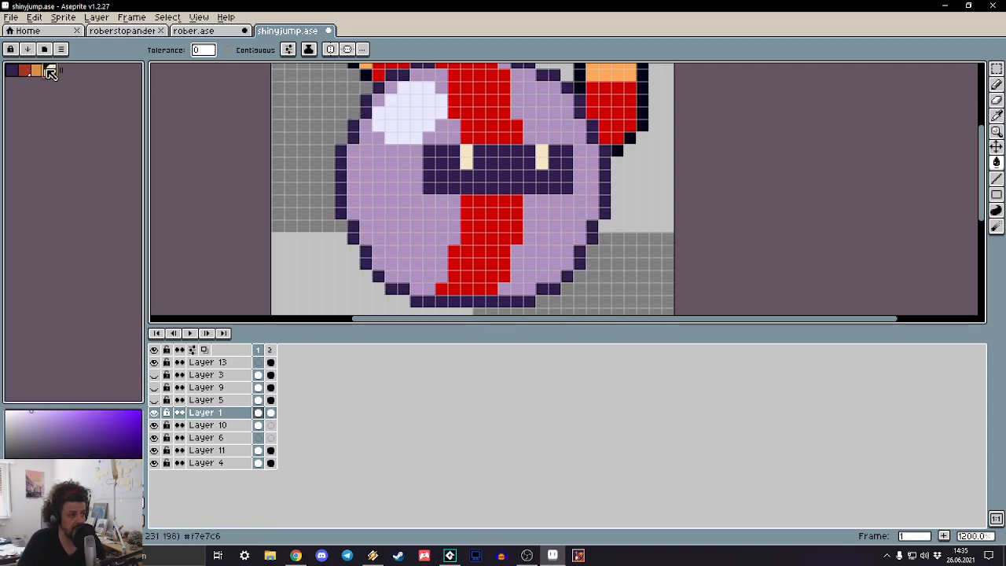
{"action": "left_click", "coordinate": [416, 108]}
Step: Fill the body's lilac areas in frame 1 with orange and its bright red centre stripe with brick red
{"action": "left_click", "coordinate": [37, 70]}
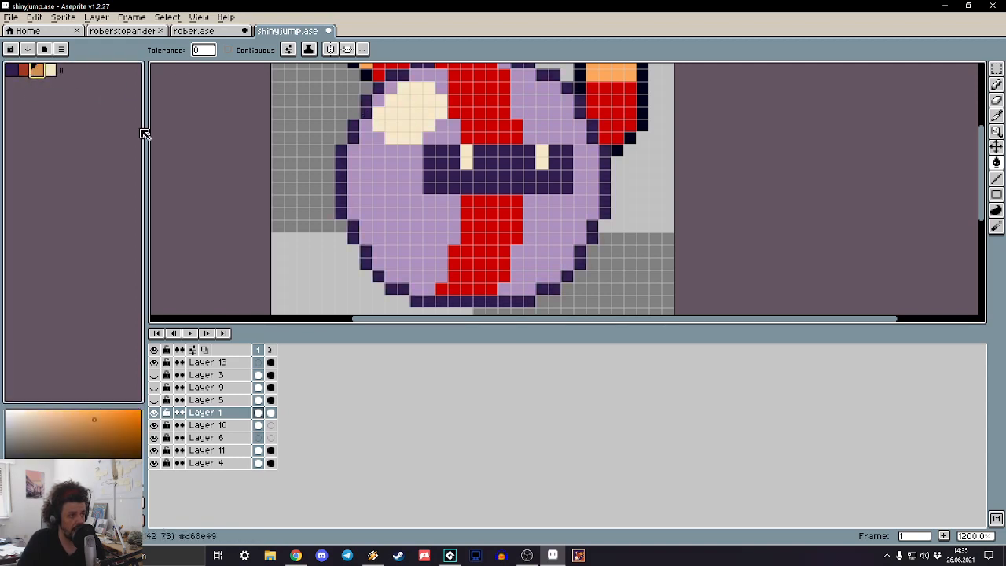
{"action": "left_click", "coordinate": [393, 212]}
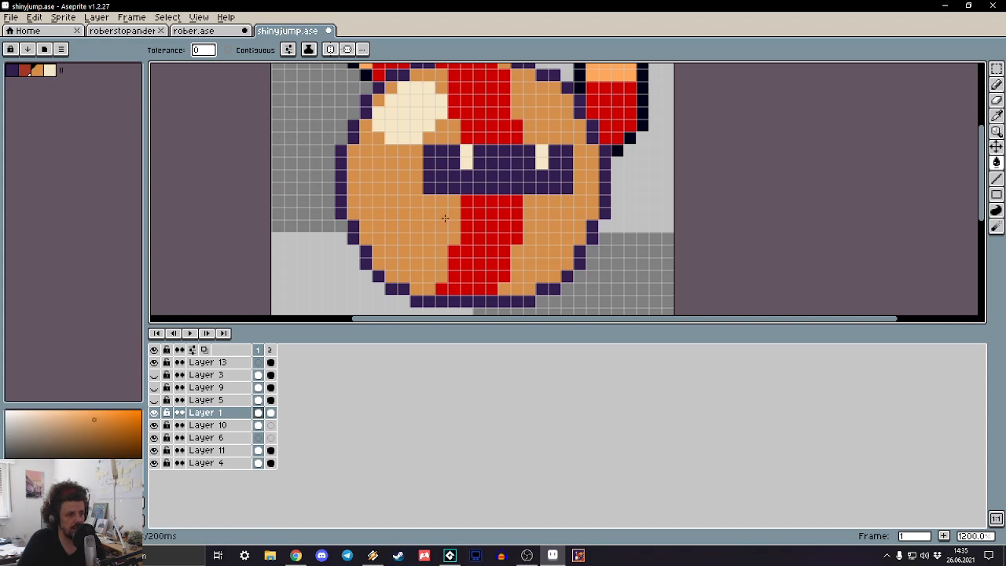
{"action": "left_click", "coordinate": [476, 215]}
{"action": "scroll", "coordinate": [476, 217], "scroll_direction": "down", "scroll_amount": 4}
{"action": "scroll", "coordinate": [474, 220], "scroll_direction": "up", "scroll_amount": 4}
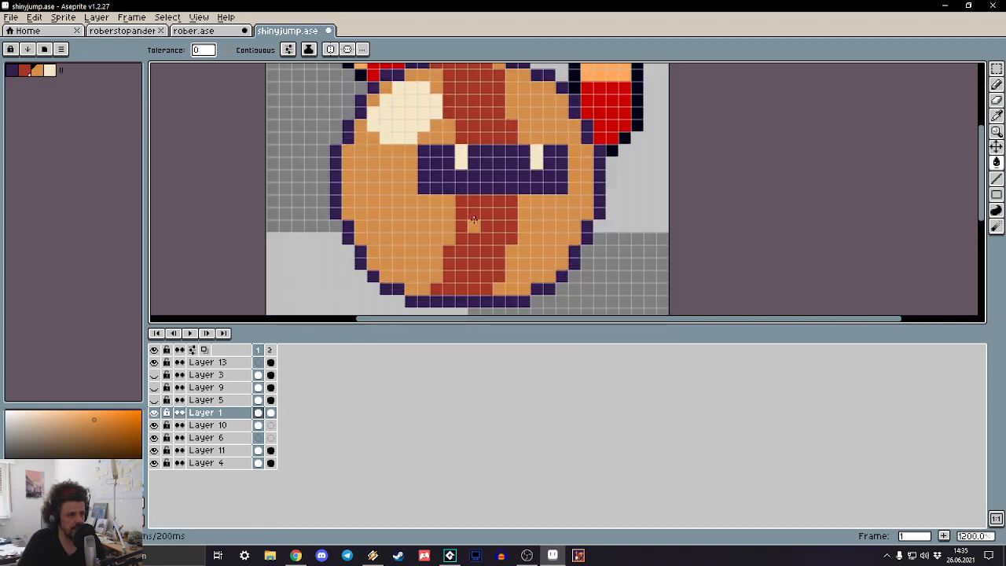
Step: Recolour the Layer 1 body in frame 2 with a brick red stripe, orange body areas and a cream highlight
{"action": "scroll", "coordinate": [474, 220], "scroll_direction": "down", "scroll_amount": 1}
{"action": "key", "text": "Right"}
{"action": "scroll", "coordinate": [474, 216], "scroll_direction": "up", "scroll_amount": 4}
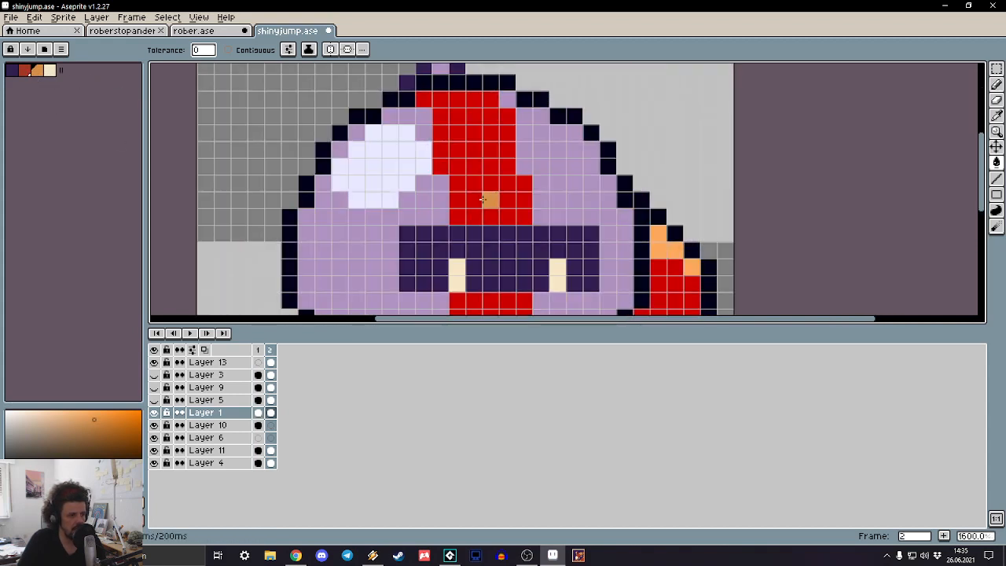
{"action": "left_click", "coordinate": [482, 200]}
{"action": "mouse_move", "coordinate": [478, 188]}
{"action": "left_mouse_down"}
{"action": "mouse_move", "coordinate": [457, 74]}
{"action": "mouse_move", "coordinate": [413, 236]}
{"action": "mouse_move", "coordinate": [389, 169]}
{"action": "left_mouse_up"}
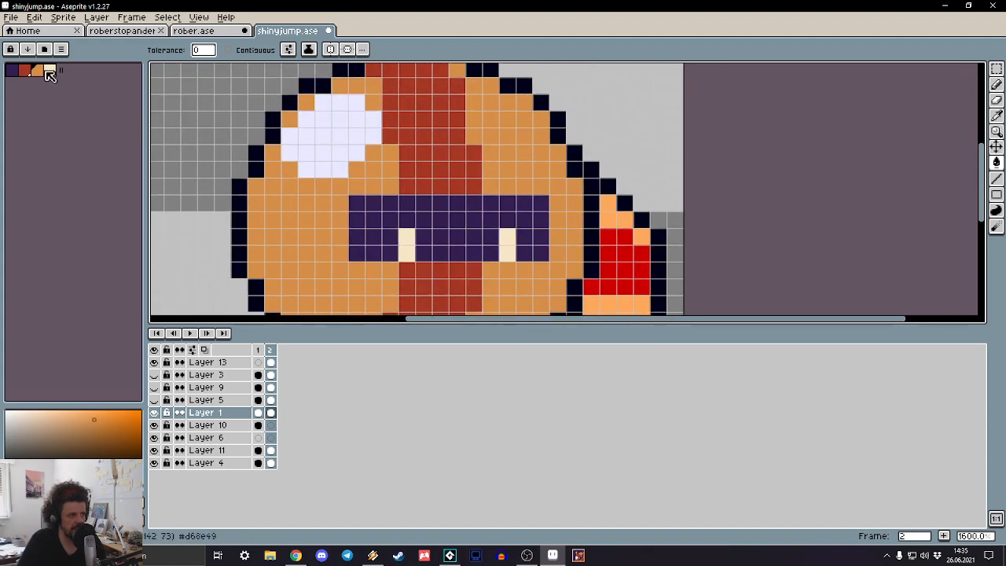
{"action": "left_click", "coordinate": [50, 72]}
{"action": "left_click", "coordinate": [348, 150]}
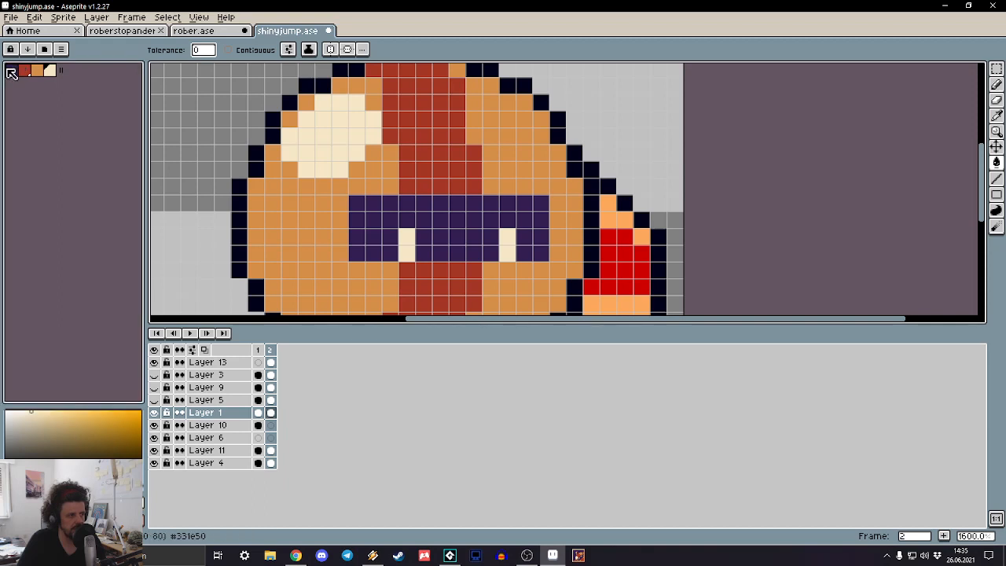
Step: Undo the cream fill on the body's outline in frame 2 and recolour the outline with dark purple
{"action": "left_click", "coordinate": [292, 101]}
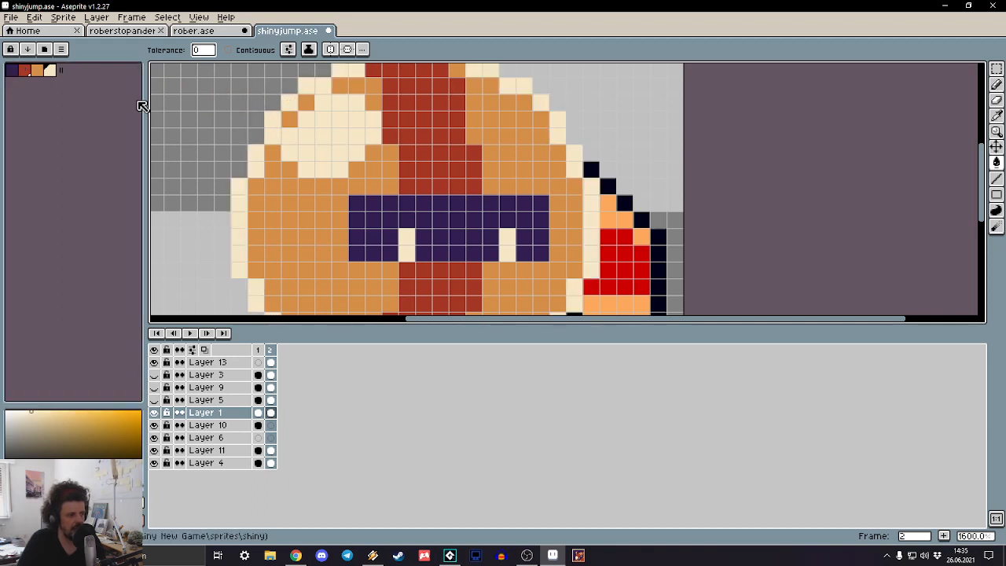
{"action": "key", "text": "ctrl+z"}
{"action": "left_click", "coordinate": [12, 71]}
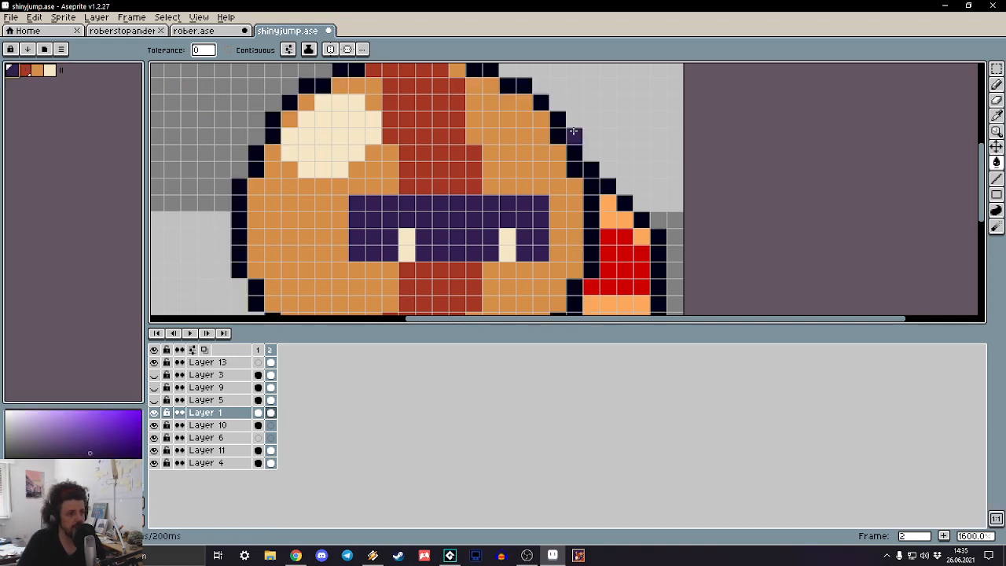
{"action": "scroll", "coordinate": [566, 122], "scroll_direction": "down", "scroll_amount": 6}
{"action": "scroll", "coordinate": [564, 118], "scroll_direction": "up", "scroll_amount": 3}
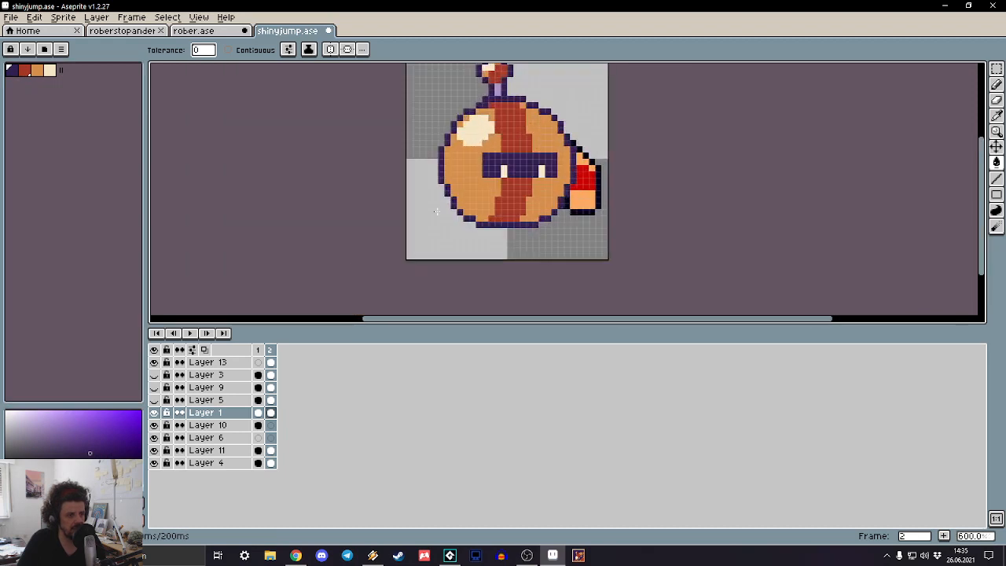
Step: Return to frame 1, hide Layer 1 and select Layer 10, keeping it visible
{"action": "key", "text": "Left"}
{"action": "left_click", "coordinate": [156, 413]}
{"action": "left_click", "coordinate": [156, 413]}
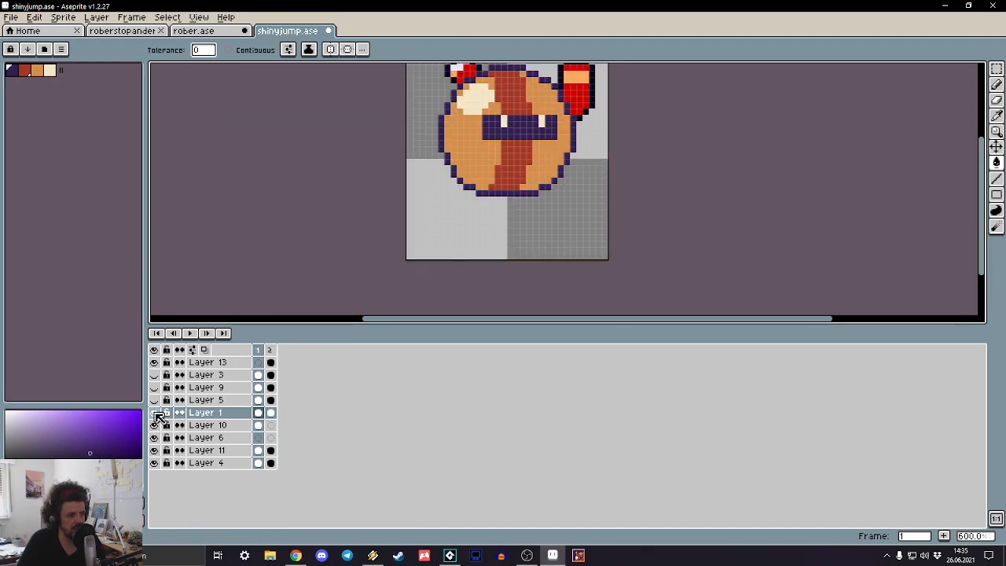
{"action": "left_click", "coordinate": [156, 413]}
{"action": "left_click", "coordinate": [165, 426]}
{"action": "left_click", "coordinate": [154, 427]}
{"action": "left_click", "coordinate": [154, 426]}
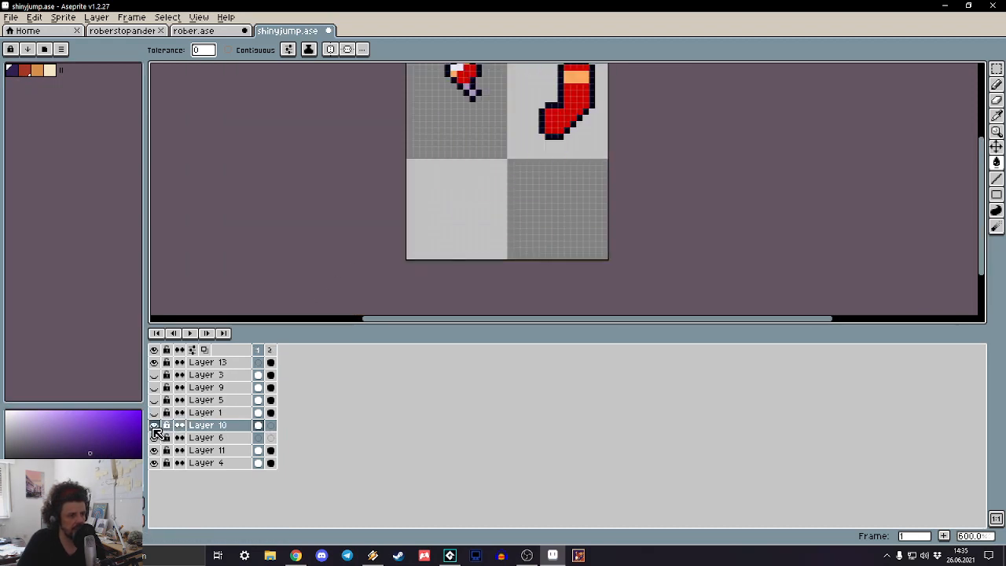
Step: Recolour the Layer 10 antenna in frame 1 with a dark purple outline and brick red for its bright red area
{"action": "left_click_drag", "start_coordinate": [376, 176], "coordinate": [377, 269]}
{"action": "scroll", "coordinate": [377, 270], "scroll_direction": "up", "scroll_amount": 1}
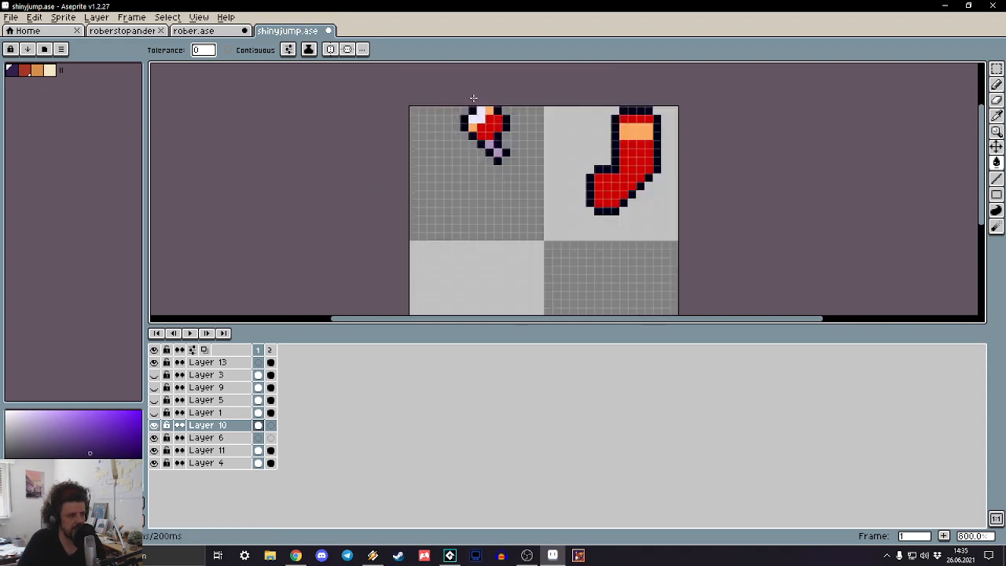
{"action": "scroll", "coordinate": [473, 98], "scroll_direction": "up", "scroll_amount": 4}
{"action": "scroll", "coordinate": [364, 128], "scroll_direction": "down", "scroll_amount": 5}
{"action": "scroll", "coordinate": [407, 131], "scroll_direction": "up", "scroll_amount": 1}
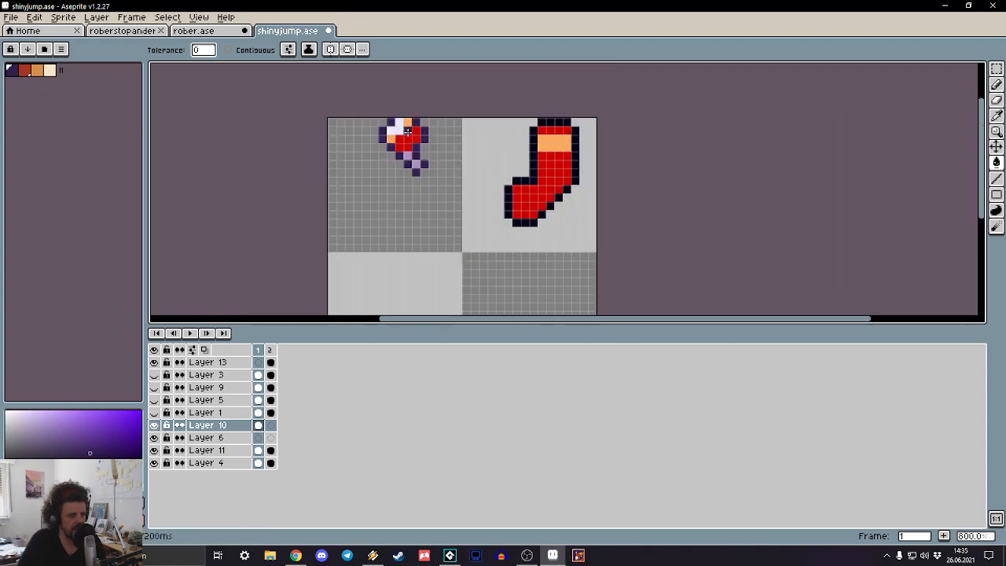
{"action": "scroll", "coordinate": [407, 132], "scroll_direction": "up", "scroll_amount": 4}
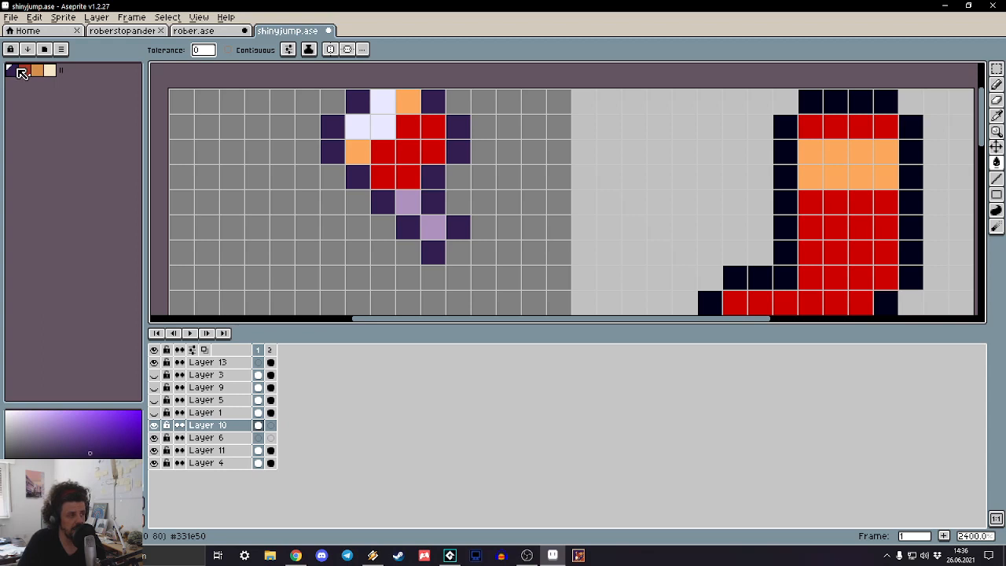
{"action": "left_click", "coordinate": [32, 75]}
{"action": "left_click", "coordinate": [434, 147]}
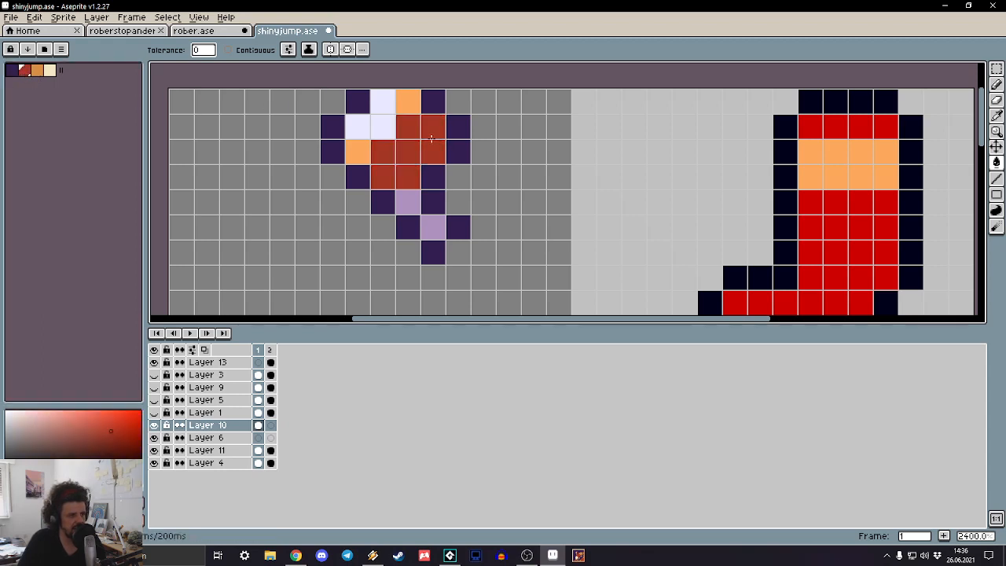
Step: Fill the antenna's light orange and lilac pixels in frame 1 with the palette's orange and its white highlight with cream
{"action": "left_click", "coordinate": [44, 78]}
{"action": "left_click", "coordinate": [409, 102]}
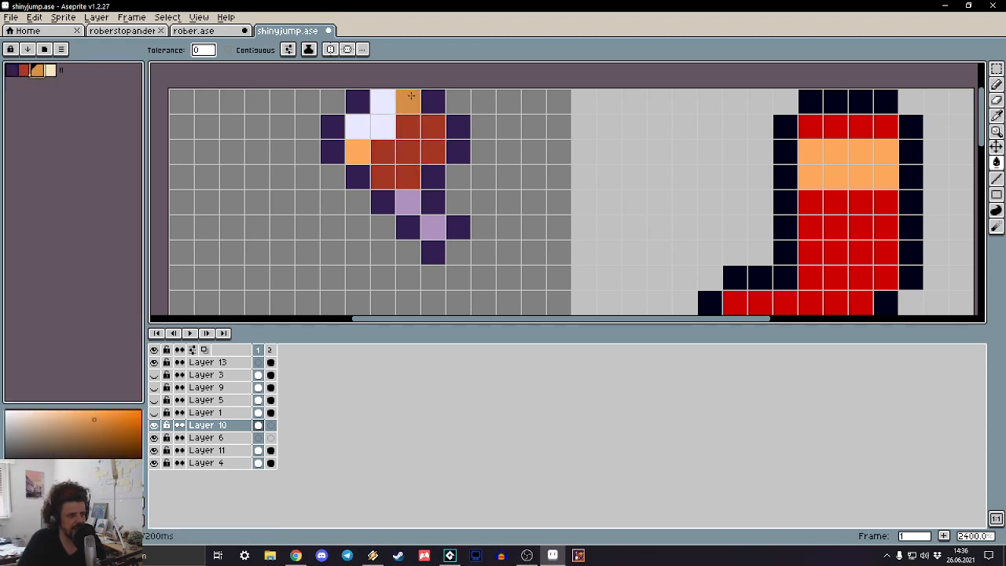
{"action": "left_click", "coordinate": [358, 152]}
{"action": "left_click", "coordinate": [410, 201]}
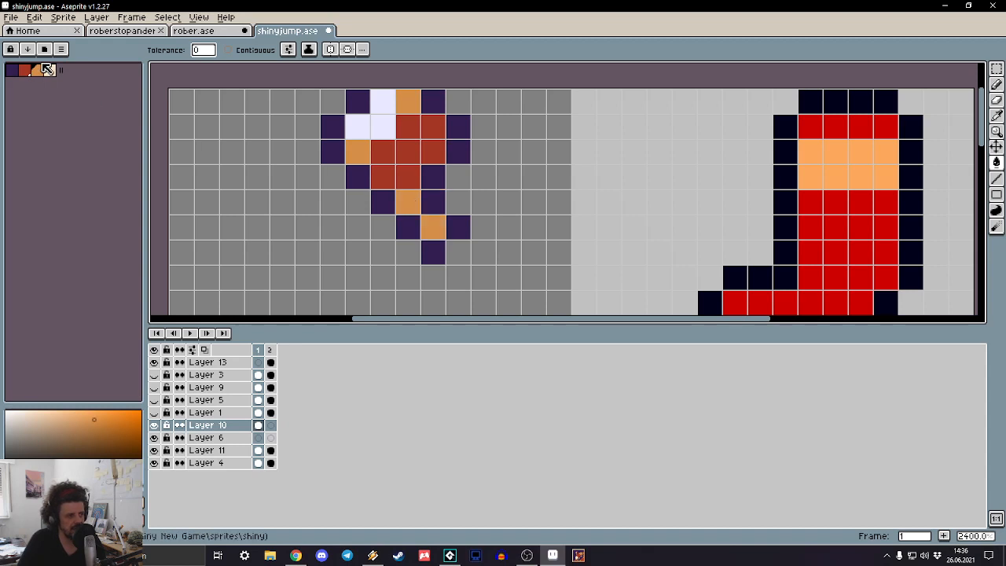
{"action": "left_click", "coordinate": [50, 70]}
{"action": "left_click", "coordinate": [371, 122]}
{"action": "left_click", "coordinate": [384, 152]}
{"action": "scroll", "coordinate": [384, 152], "scroll_direction": "down", "scroll_amount": 6}
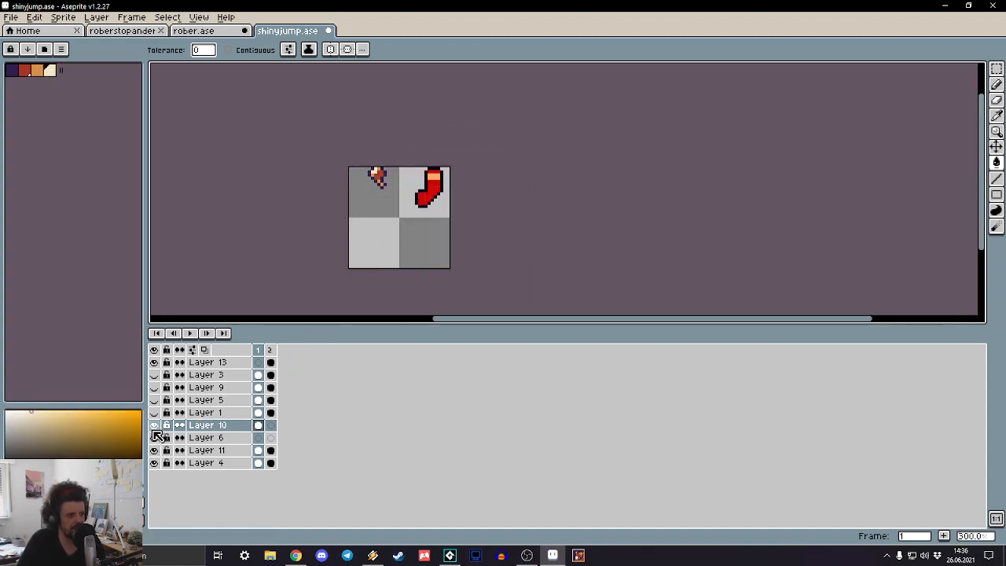
Step: Hide Layer 10, merge Layer 11 down into Layer 4, and hide Layer 13
{"action": "left_click", "coordinate": [154, 428]}
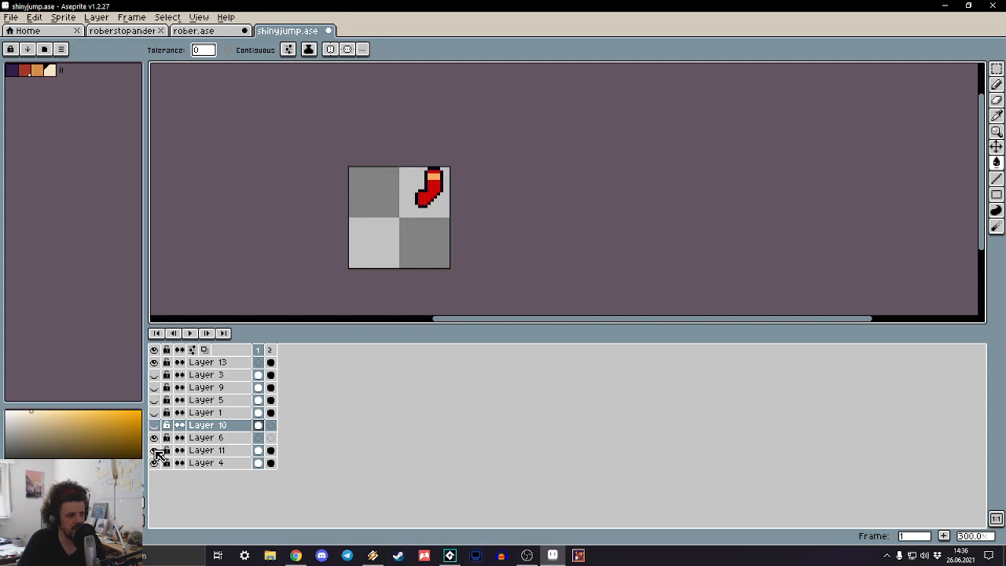
{"action": "left_click", "coordinate": [155, 451]}
{"action": "left_click", "coordinate": [227, 451]}
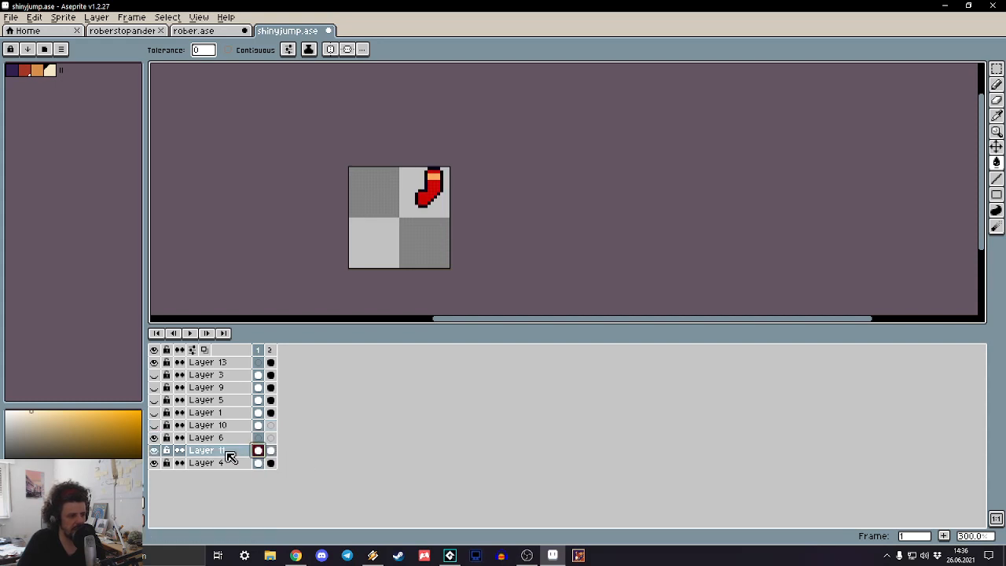
{"action": "right_click", "coordinate": [227, 452]}
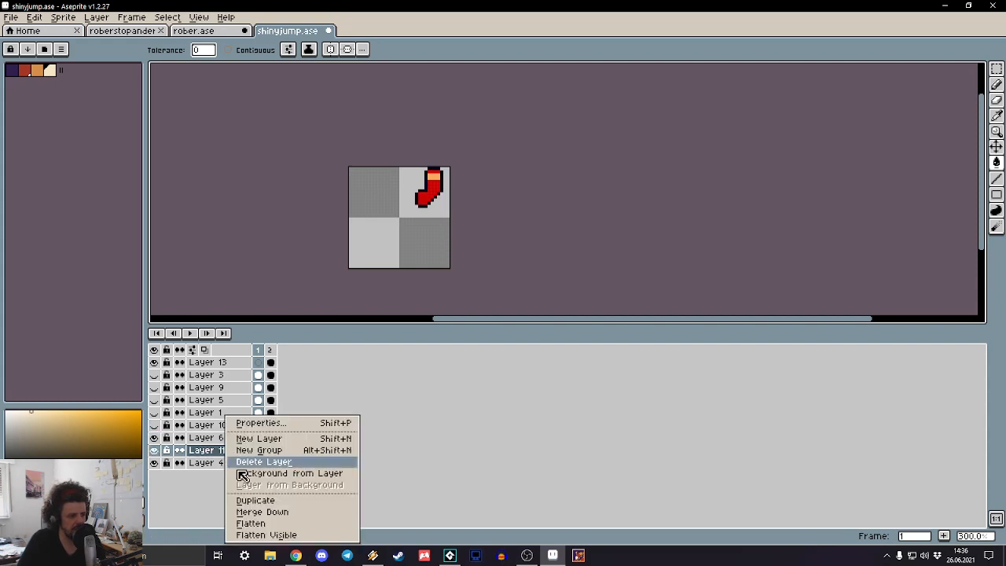
{"action": "left_click", "coordinate": [262, 512]}
{"action": "key", "text": "Right"}
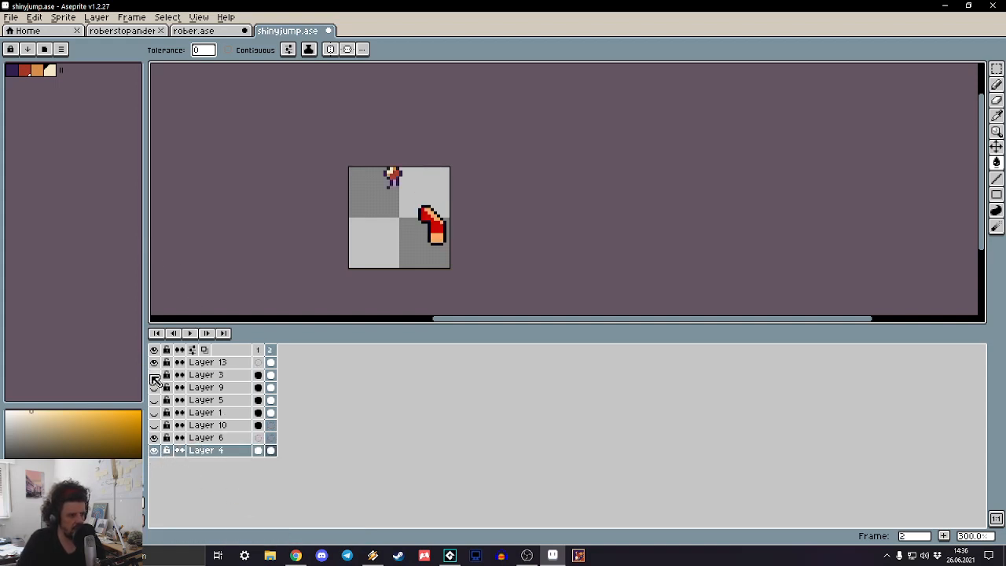
{"action": "key", "text": "Left"}
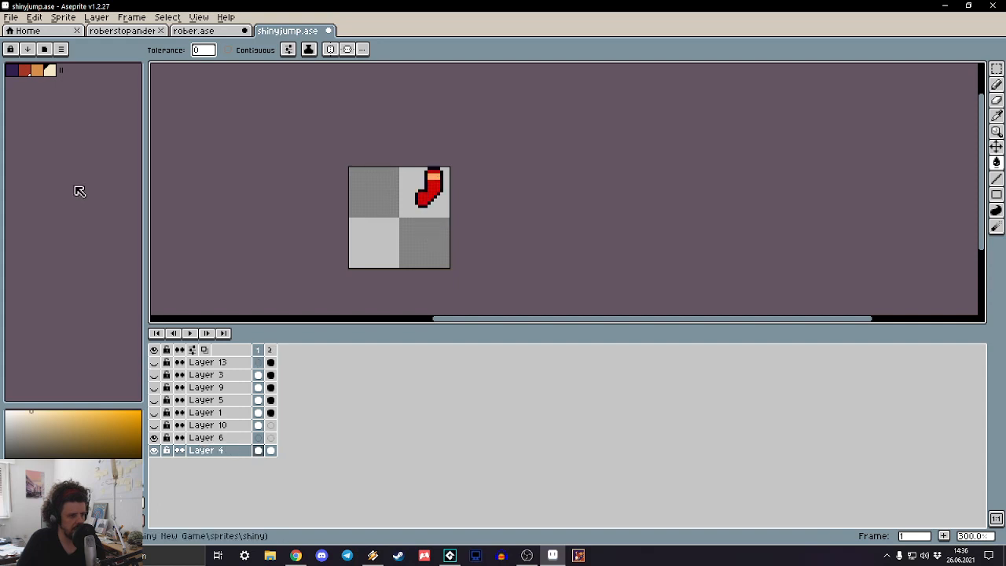
Step: Recolour the Layer 4 arm in both frames with a dark purple outline and brick red for its bright red area
{"action": "key", "text": "Right"}
{"action": "left_click", "coordinate": [11, 70]}
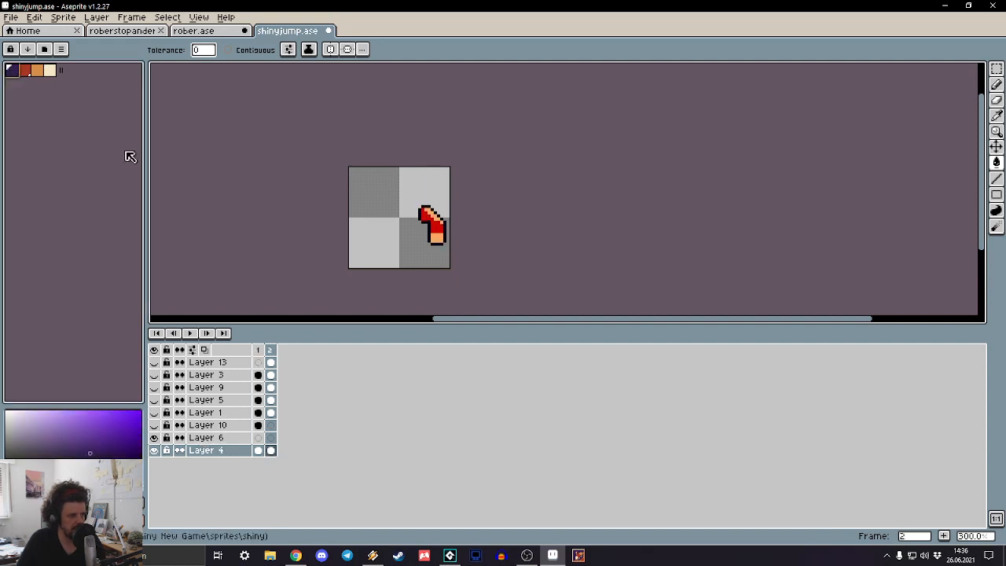
{"action": "scroll", "coordinate": [443, 159], "scroll_direction": "up", "scroll_amount": 4}
{"action": "scroll", "coordinate": [443, 159], "scroll_direction": "up", "scroll_amount": 3}
{"action": "key", "text": "Left"}
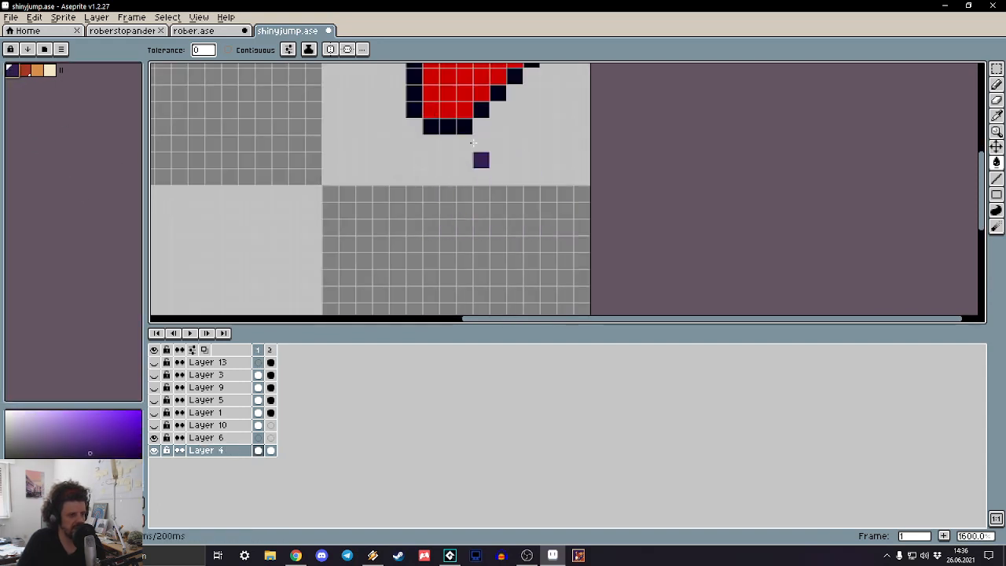
{"action": "scroll", "coordinate": [461, 126], "scroll_direction": "down", "scroll_amount": 3}
{"action": "scroll", "coordinate": [456, 169], "scroll_direction": "up", "scroll_amount": 3}
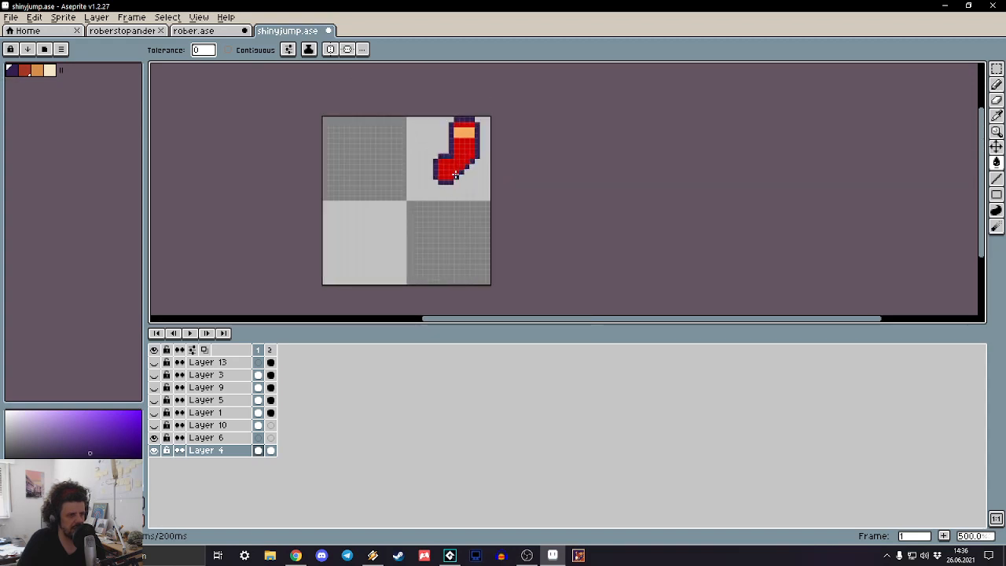
{"action": "left_click_drag", "start_coordinate": [457, 169], "coordinate": [456, 143]}
{"action": "right_click", "coordinate": [442, 225]}
{"action": "key", "text": "Right"}
{"action": "left_click", "coordinate": [452, 149]}
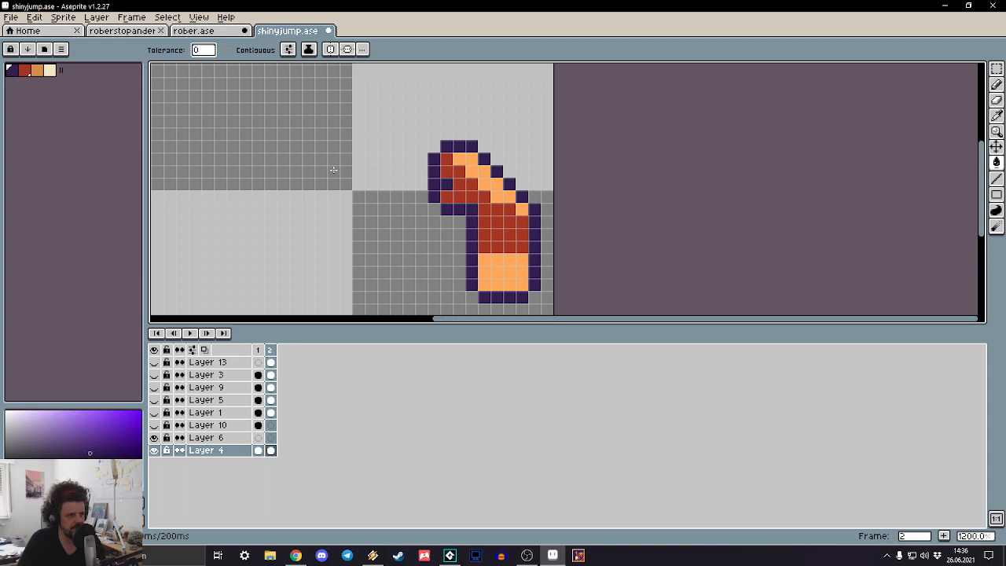
Step: Fill the light orange areas of the Layer 4 arm with the palette's orange in both frames
{"action": "left_click", "coordinate": [37, 70]}
{"action": "left_click", "coordinate": [509, 195]}
{"action": "key", "text": "Left"}
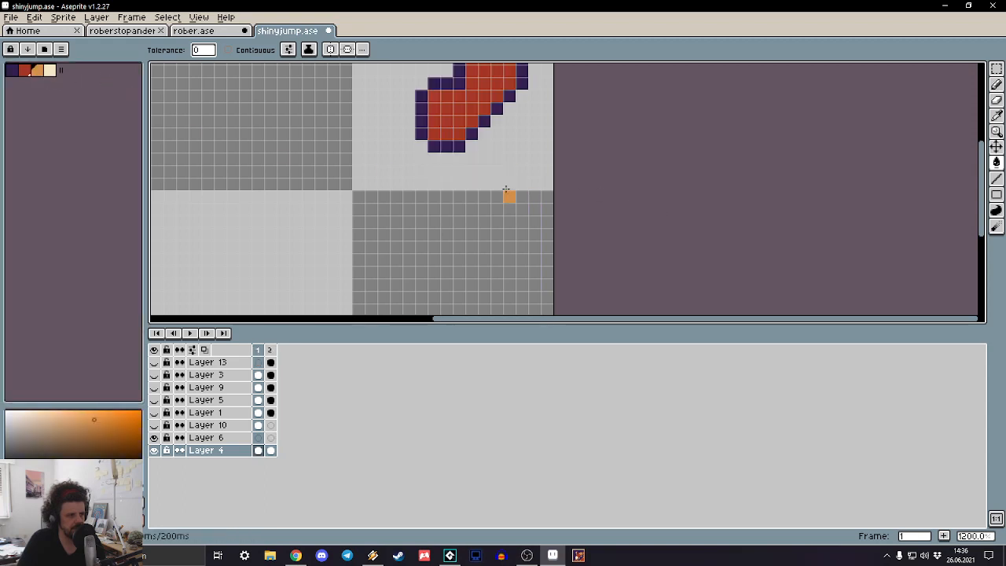
{"action": "left_click_drag", "start_coordinate": [483, 108], "coordinate": [505, 303]}
{"action": "left_click", "coordinate": [505, 227]}
{"action": "scroll", "coordinate": [504, 228], "scroll_direction": "down", "scroll_amount": 5}
{"action": "key", "text": "Right"}
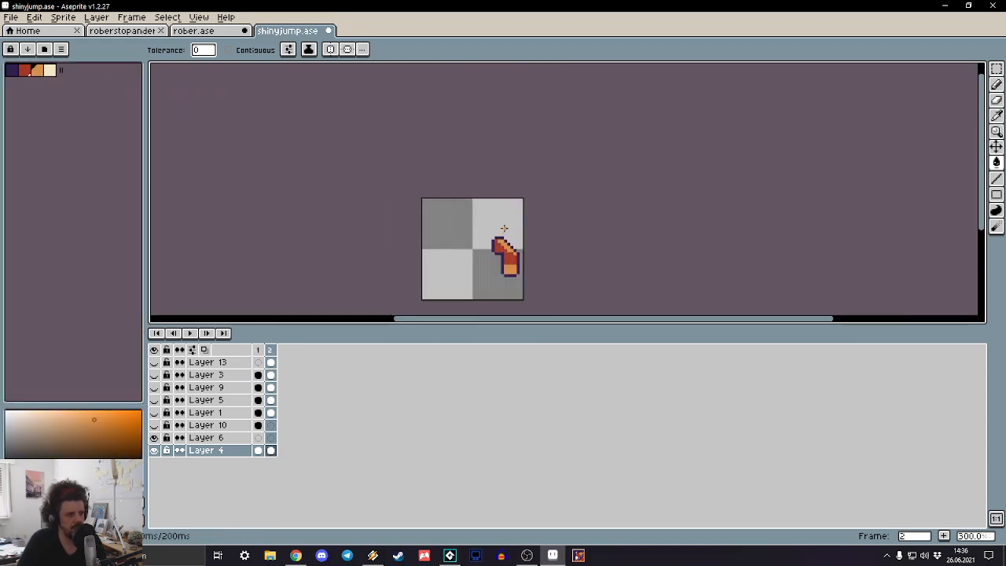
{"action": "key", "text": "Left"}
Step: Make all layers visible again and delete the empty Layer 6
{"action": "left_click", "coordinate": [155, 351]}
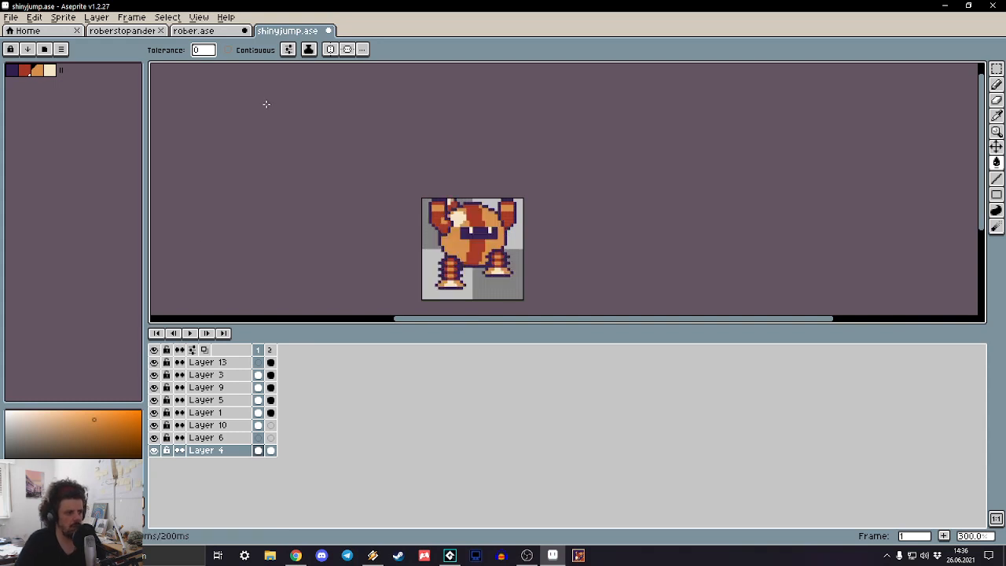
{"action": "key", "text": "alt+Up"}
{"action": "key", "text": "alt+Up"}
{"action": "key", "text": "alt+Up"}
{"action": "key", "text": "alt+Up"}
{"action": "key", "text": "alt+Up"}
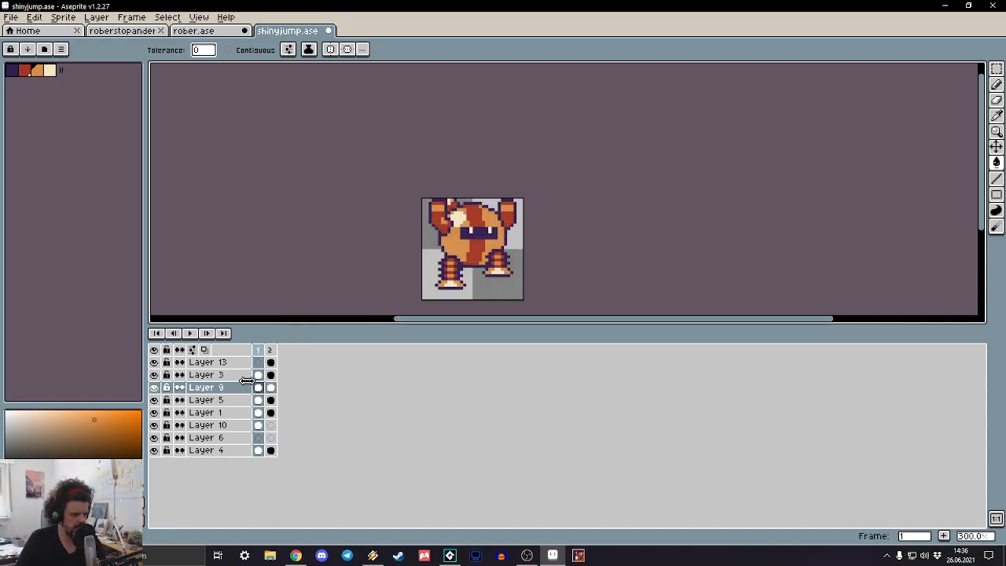
{"action": "left_click", "coordinate": [236, 437]}
{"action": "key", "text": "Delete"}
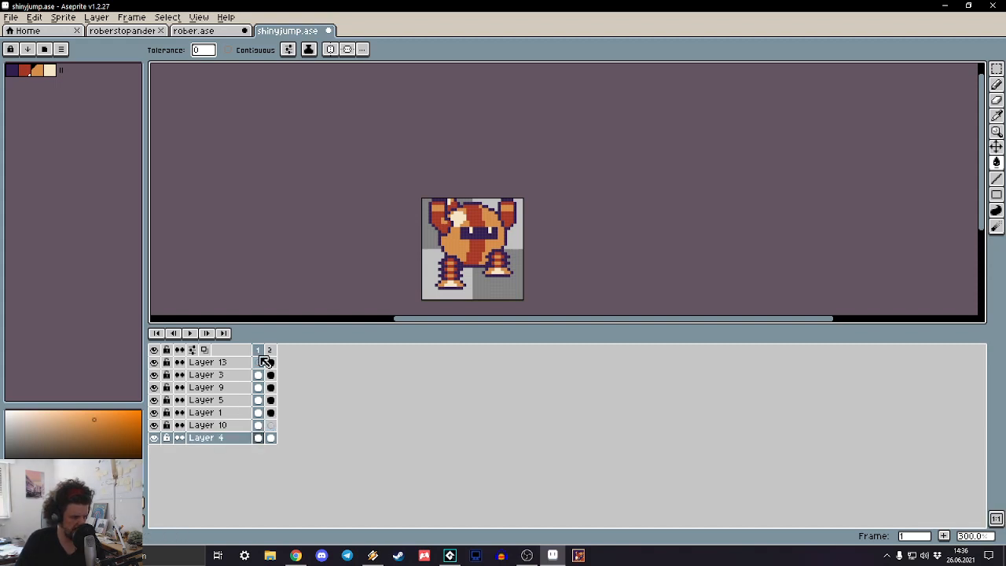
Step: Duplicate frame 1 right after itself, and duplicate the second pose's frame as frame 4
{"action": "right_click", "coordinate": [259, 350]}
{"action": "left_click", "coordinate": [545, 507]}
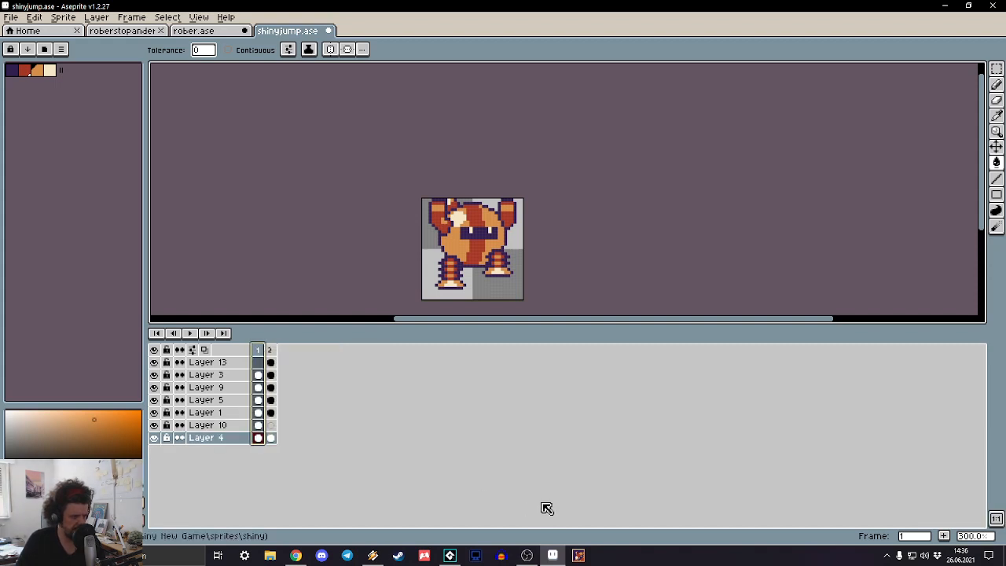
{"action": "right_click", "coordinate": [257, 352]}
{"action": "left_click", "coordinate": [297, 388]}
{"action": "right_click", "coordinate": [287, 352]}
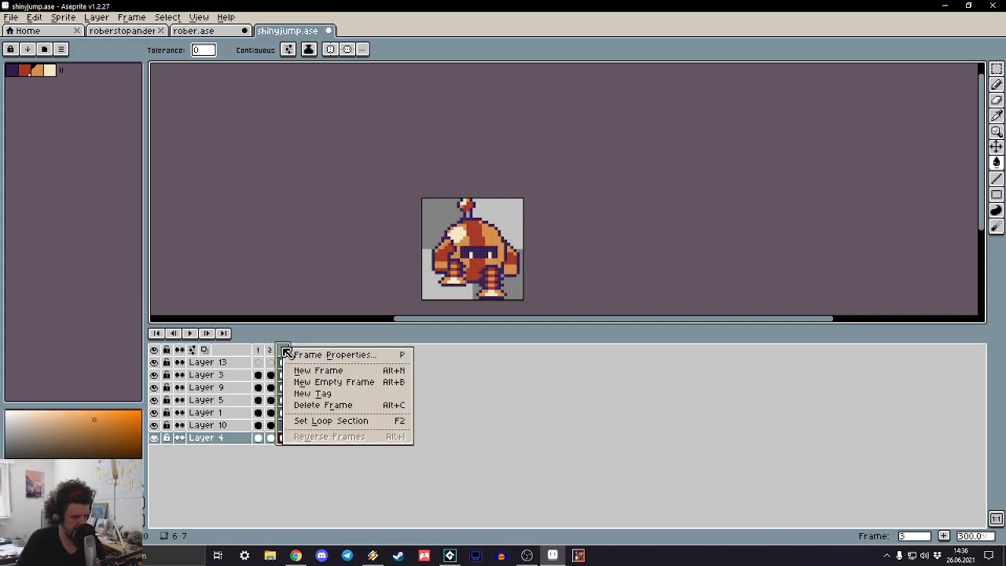
{"action": "left_click", "coordinate": [303, 371]}
Step: Flip through the four frames of the jump animation to compare the raised-arm and lowered-arm poses
{"action": "left_click", "coordinate": [272, 352]}
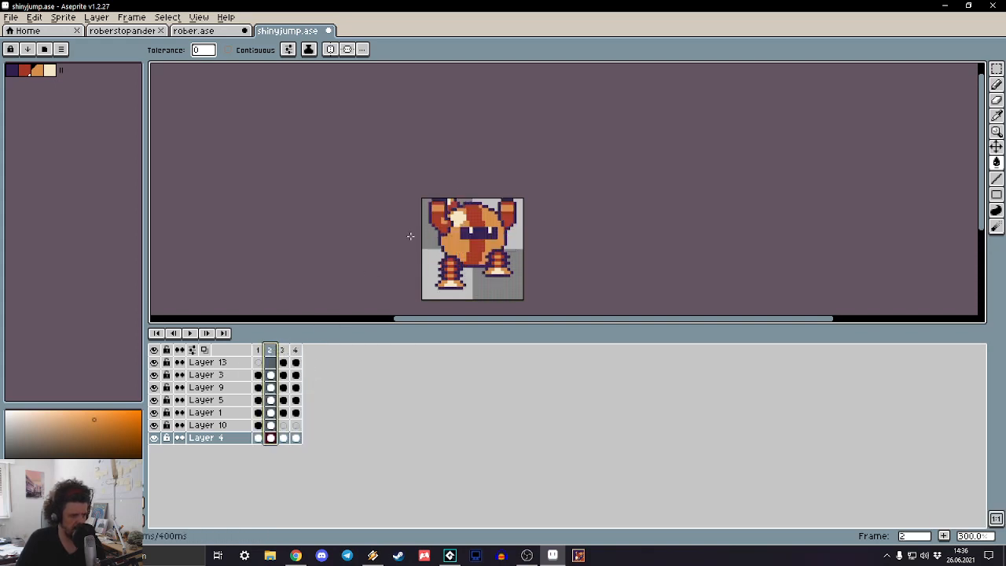
{"action": "left_click_drag", "start_coordinate": [458, 185], "coordinate": [447, 77]}
{"action": "key", "text": "Left"}
{"action": "key", "text": "Right"}
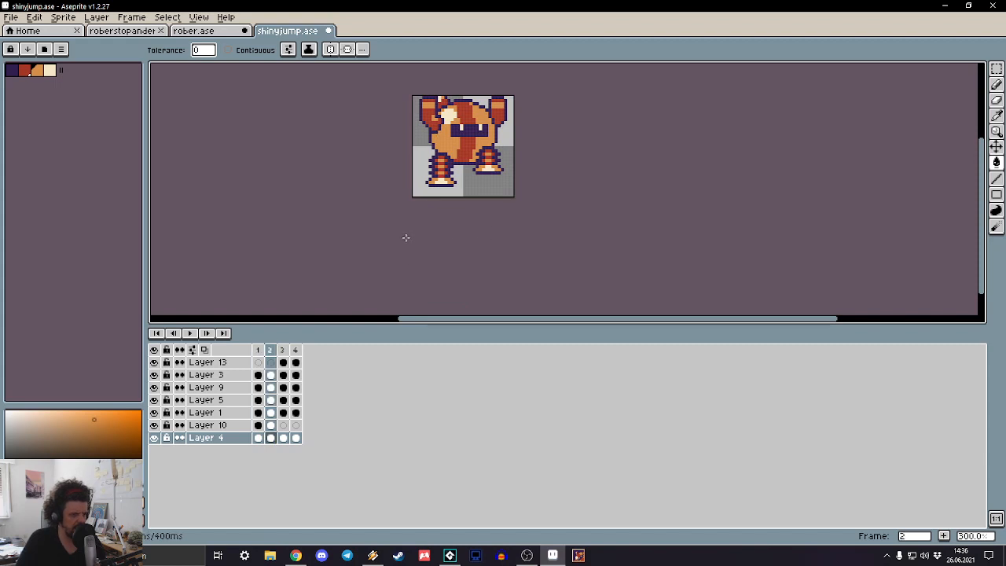
{"action": "key", "text": "Left"}
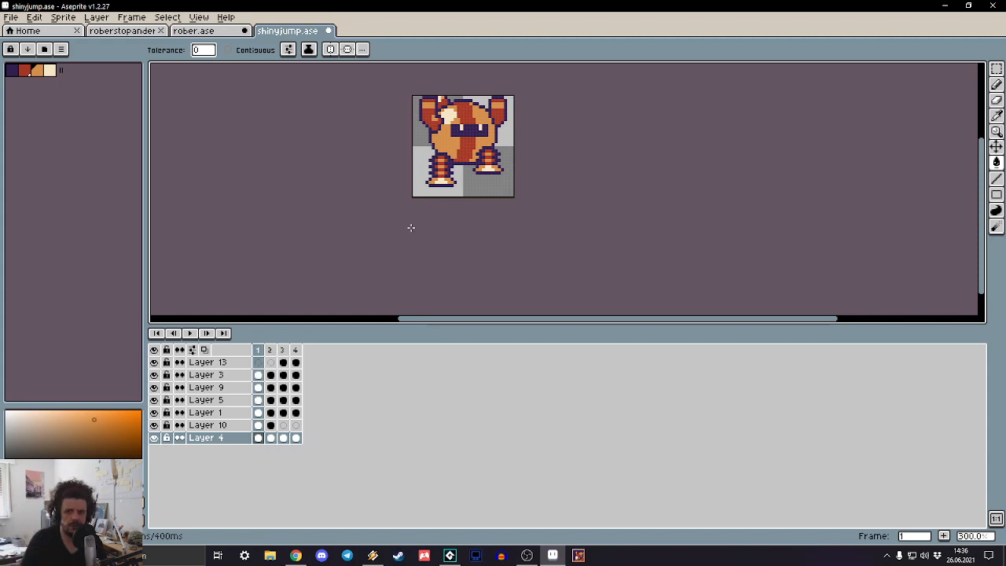
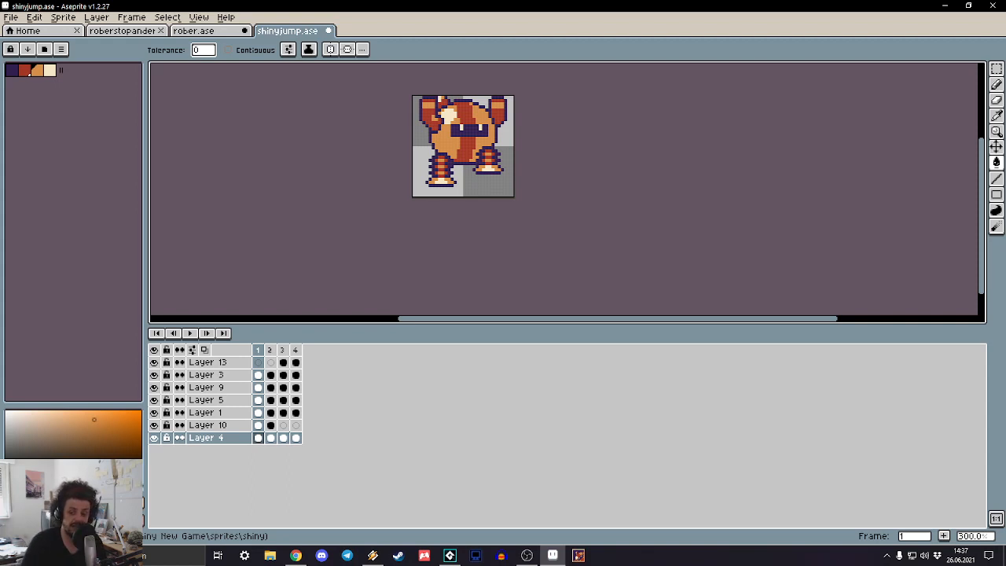
{"action": "scroll", "coordinate": [649, 218], "scroll_direction": "up", "scroll_amount": 3}
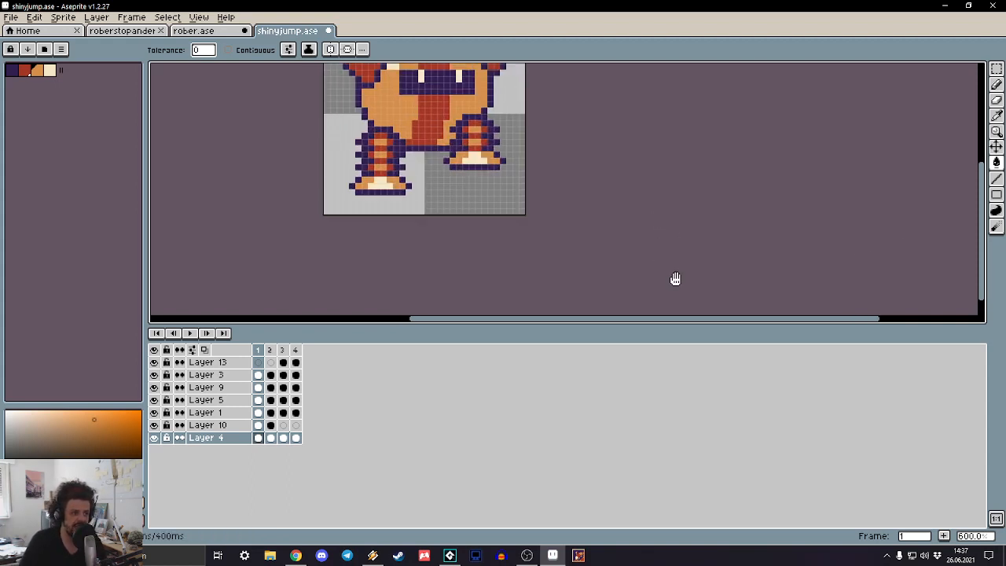
{"action": "scroll", "coordinate": [643, 234], "scroll_direction": "down", "scroll_amount": 1}
{"action": "key", "text": "Right"}
{"action": "key", "text": "Right"}
{"action": "key", "text": "Right"}
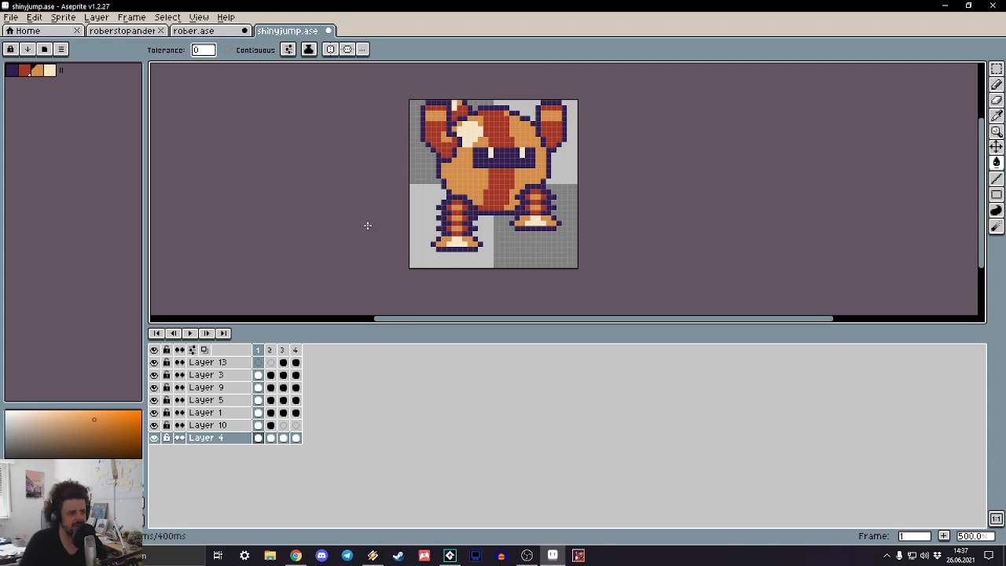
{"action": "key", "text": "Left"}
{"action": "key", "text": "Left"}
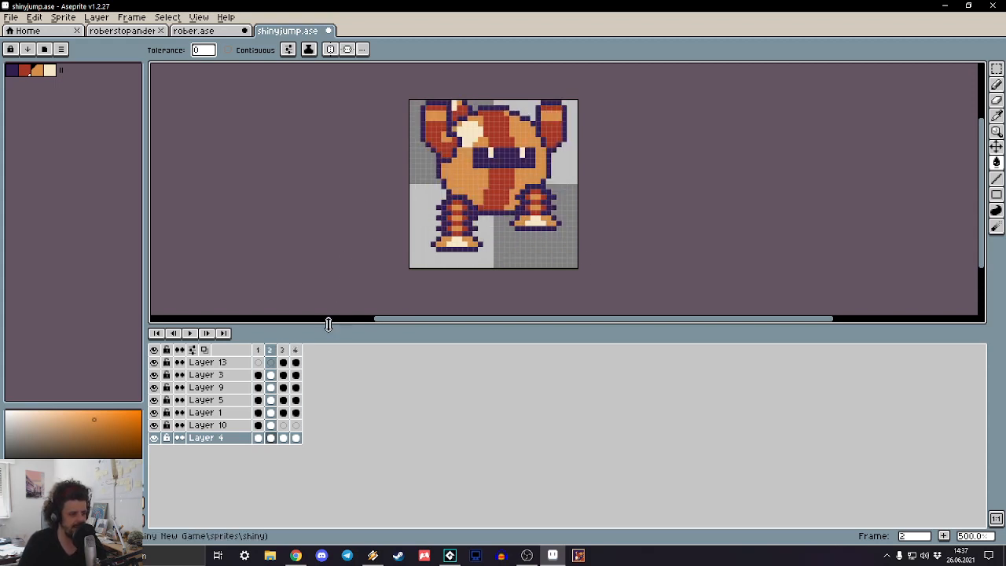
Step: Shrink the timeline area to enlarge the canvas and select Layer 10 in frame 2
{"action": "left_click_drag", "start_coordinate": [327, 323], "coordinate": [328, 403]}
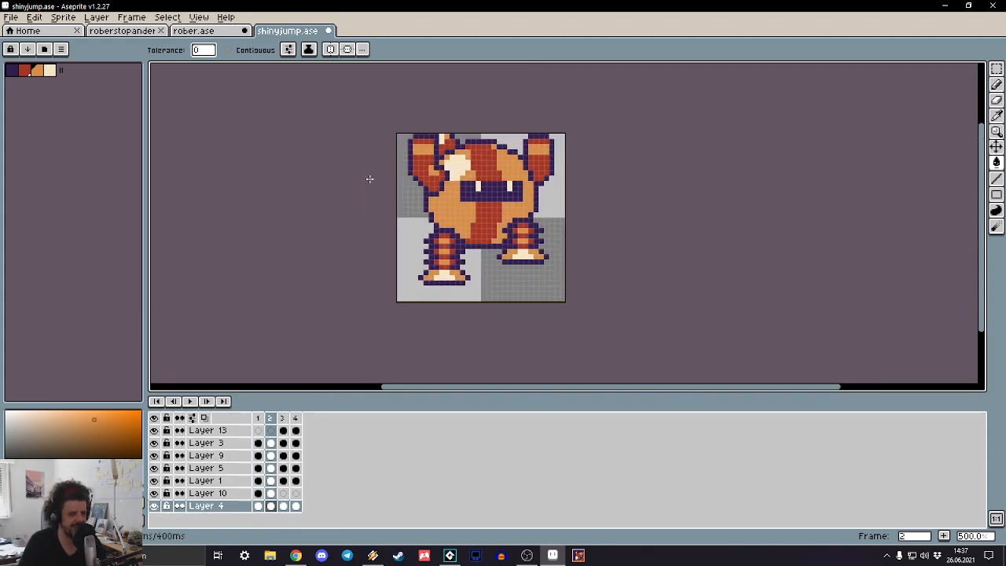
{"action": "scroll", "coordinate": [386, 170], "scroll_direction": "up", "scroll_amount": 4}
{"action": "scroll", "coordinate": [386, 170], "scroll_direction": "down", "scroll_amount": 1}
{"action": "left_click_drag", "start_coordinate": [369, 253], "coordinate": [318, 193]}
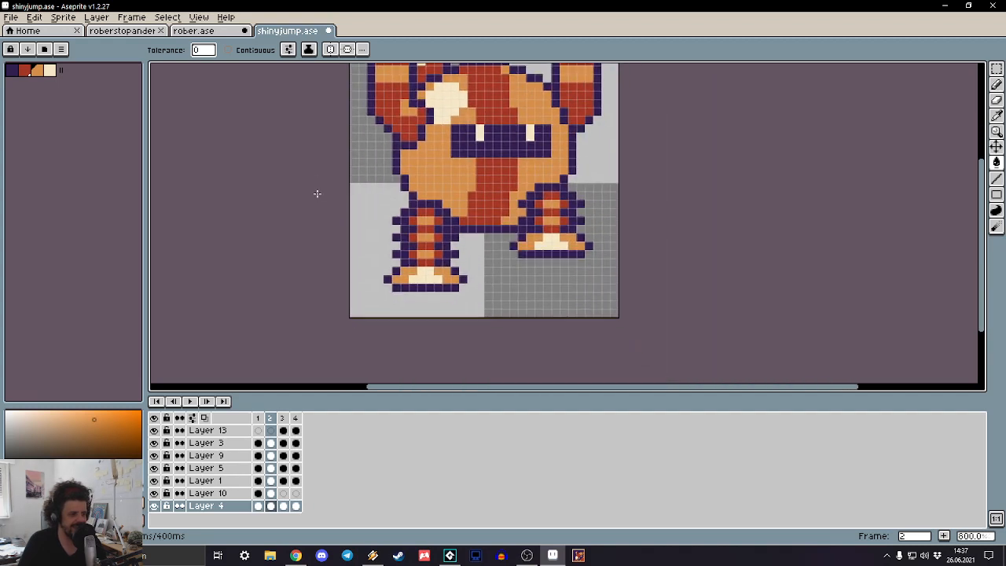
{"action": "key", "text": "Up"}
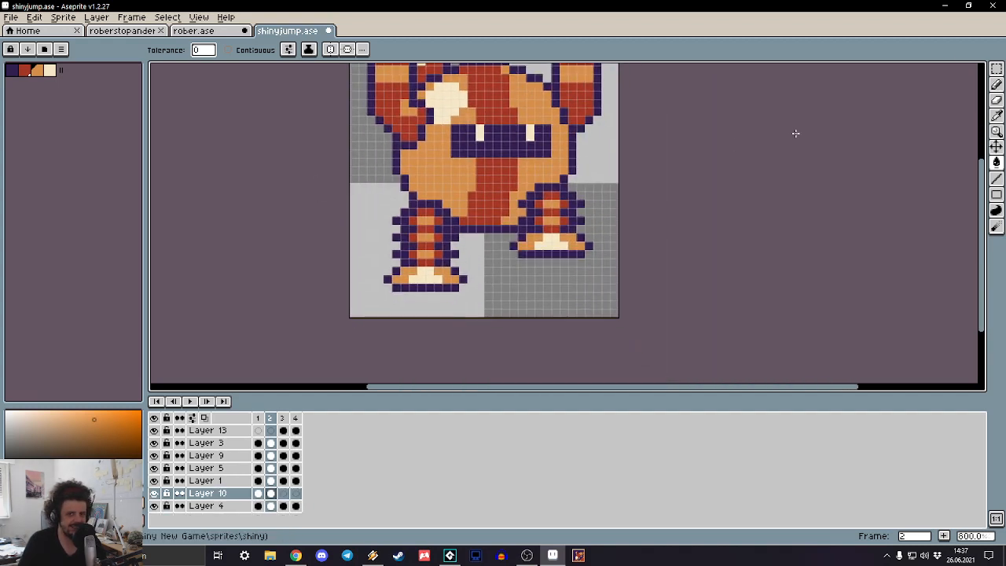
{"action": "left_click_drag", "start_coordinate": [650, 208], "coordinate": [657, 234]}
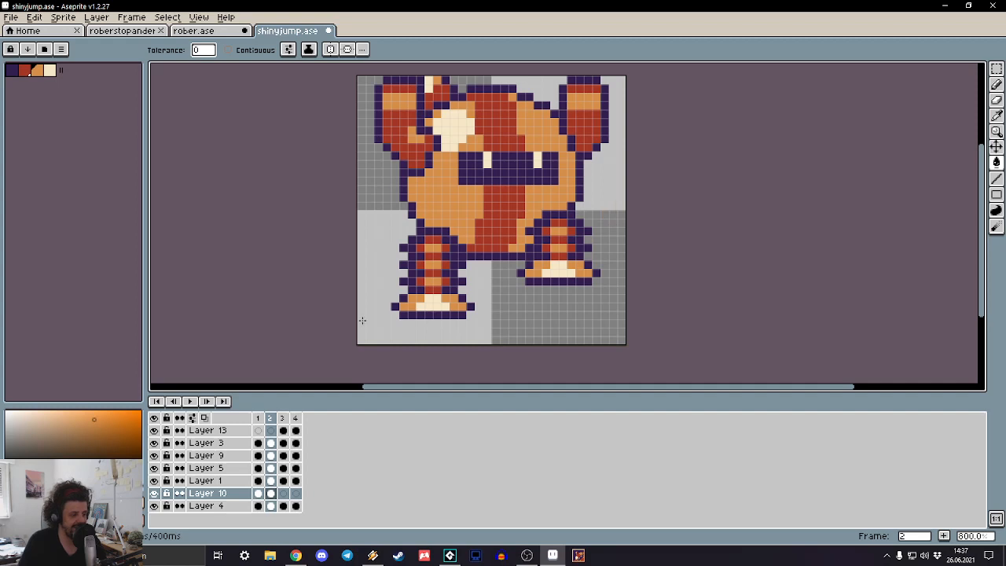
Step: Compare frames 1 to 3 and play the animation, with the Rectangular Marquee tool active, returning to frame 2
{"action": "key", "text": "Right"}
{"action": "left_click", "coordinate": [262, 431]}
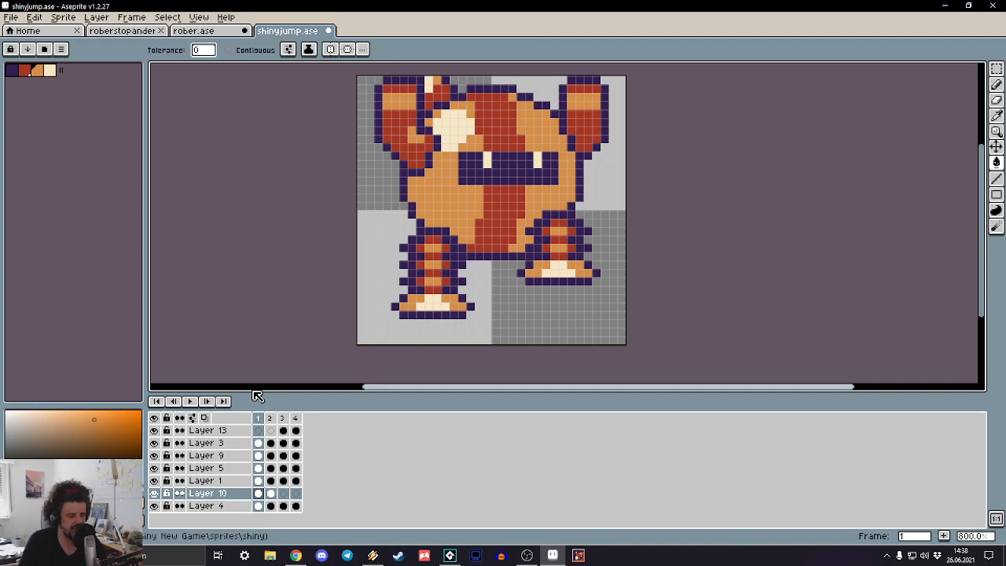
{"action": "key", "text": "Right"}
{"action": "key", "text": "Right"}
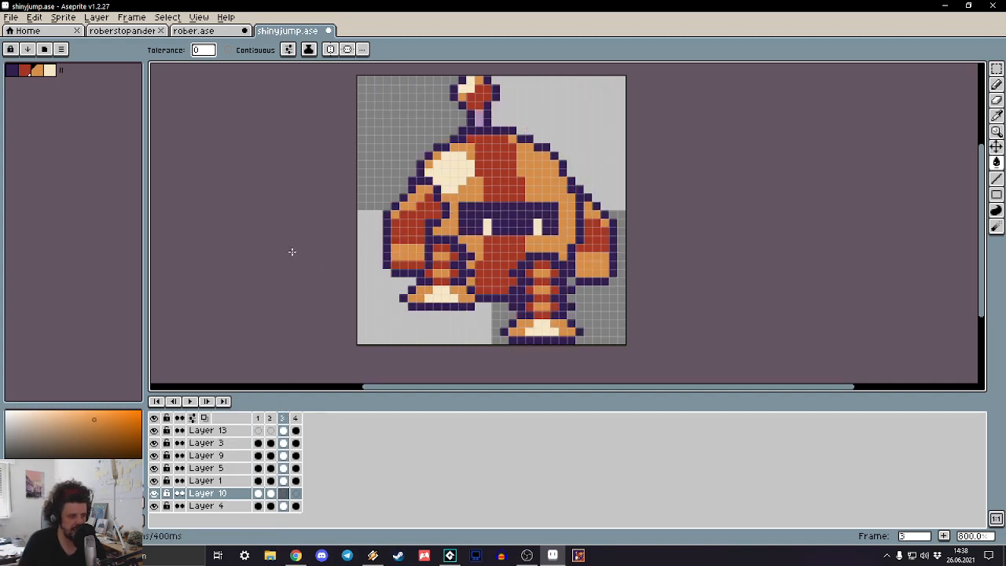
{"action": "key", "text": "Left"}
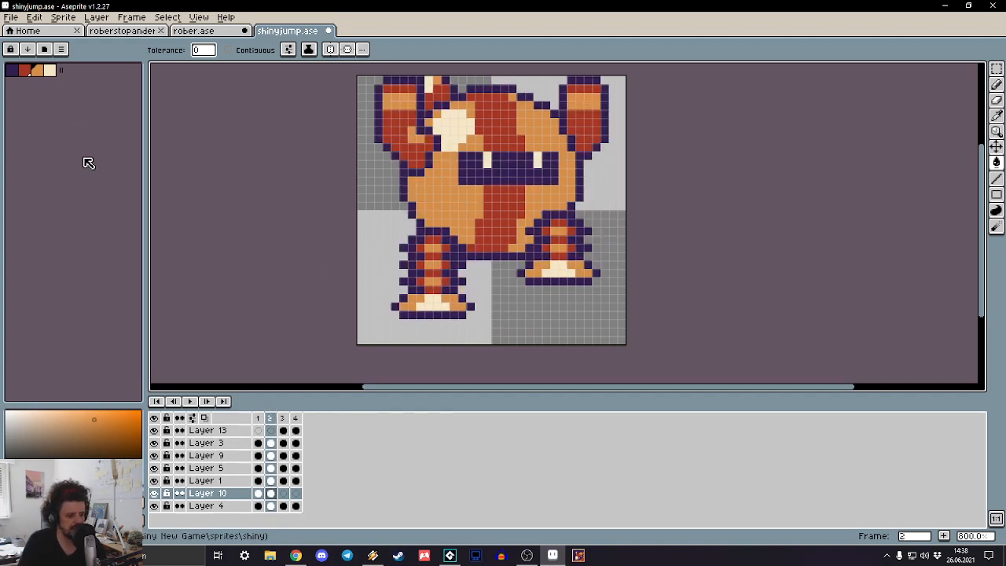
{"action": "key", "text": "m"}
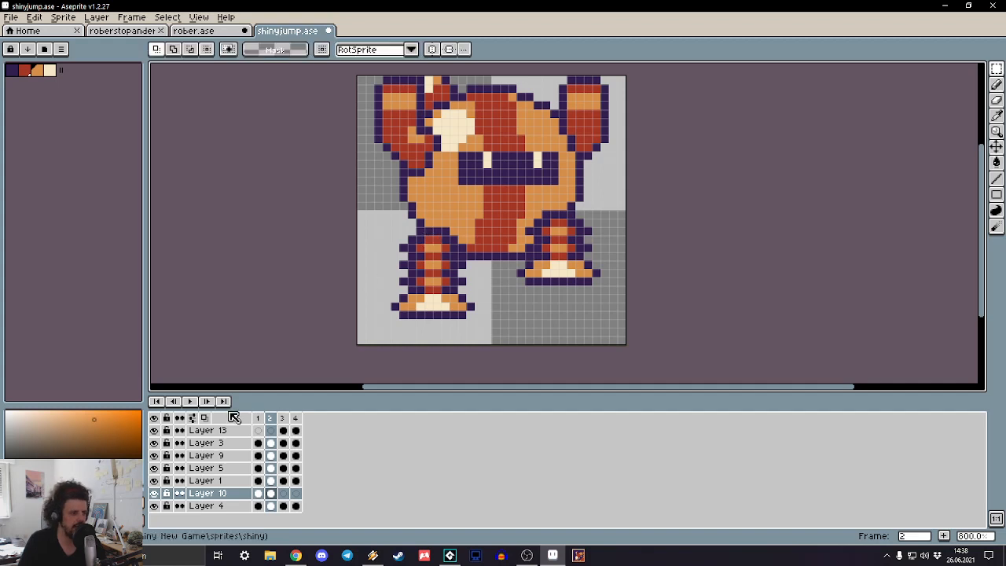
{"action": "scroll", "coordinate": [330, 287], "scroll_direction": "right", "scroll_amount": 5}
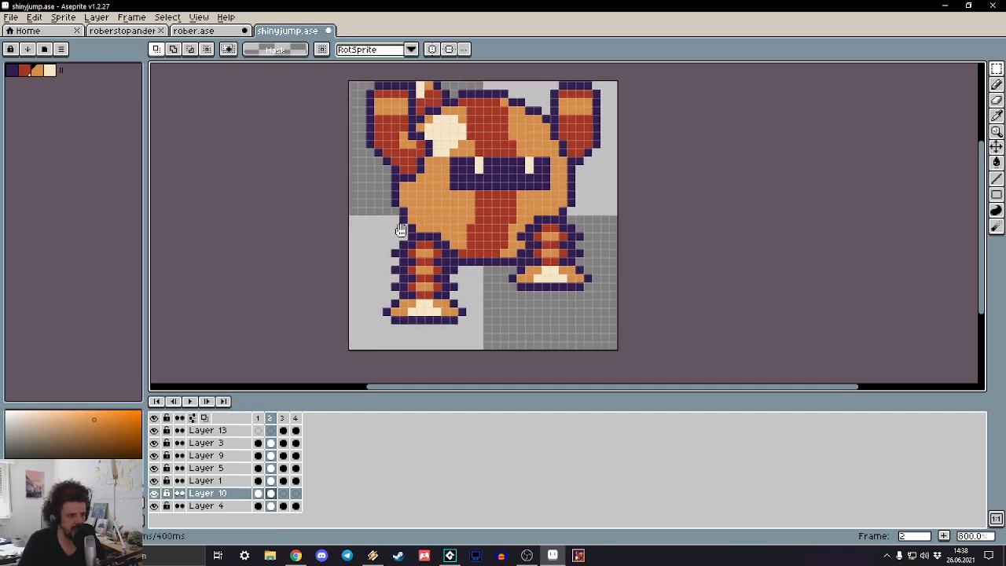
{"action": "key", "text": "Left"}
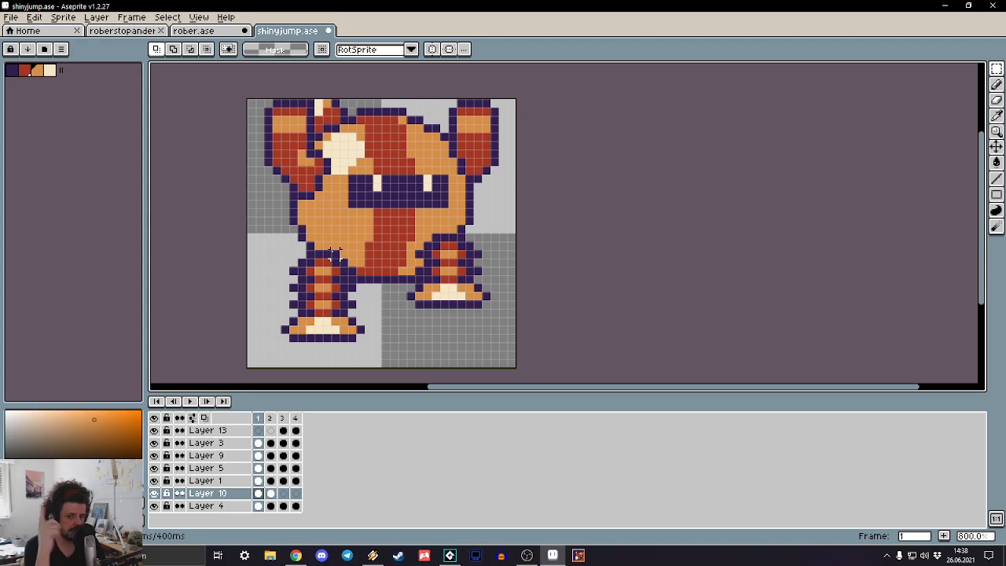
{"action": "key", "text": "Return"}
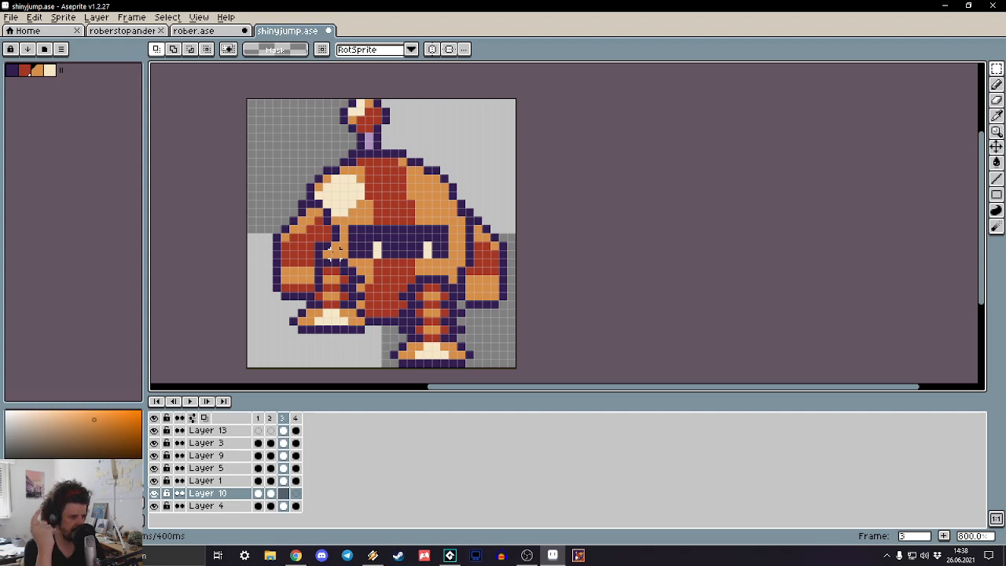
{"action": "key", "text": "comma"}
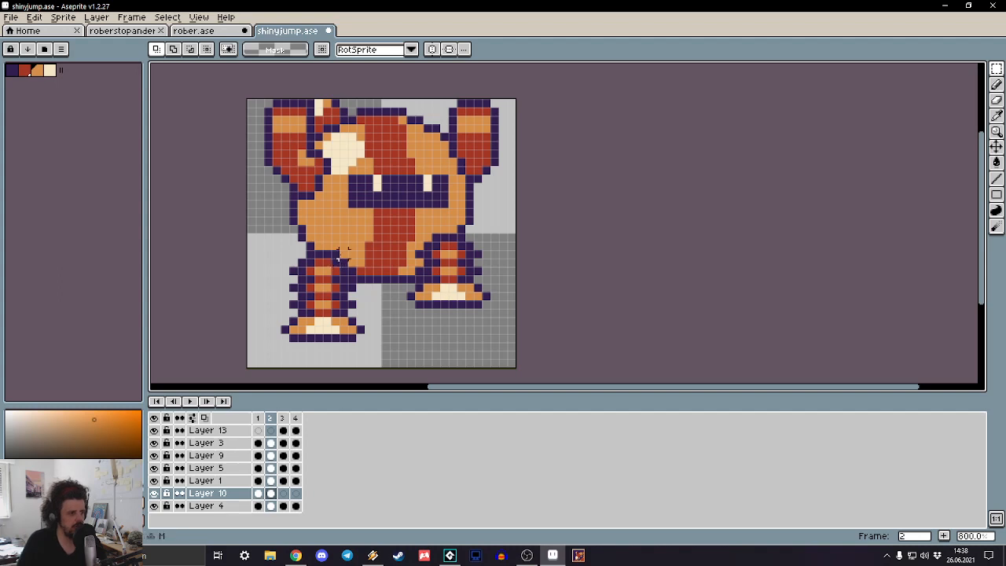
Step: Recolour the lilac antenna stem on Layer 13 in frame 4 with the palette's orange, using the Paint Bucket
{"action": "key", "text": "period"}
{"action": "key", "text": "period"}
{"action": "key", "text": "period"}
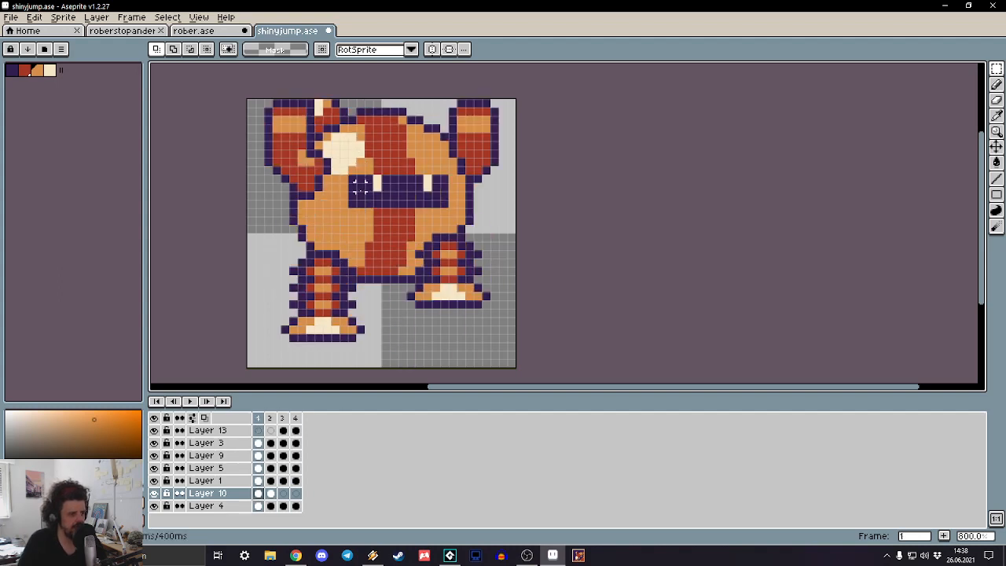
{"action": "key", "text": "comma"}
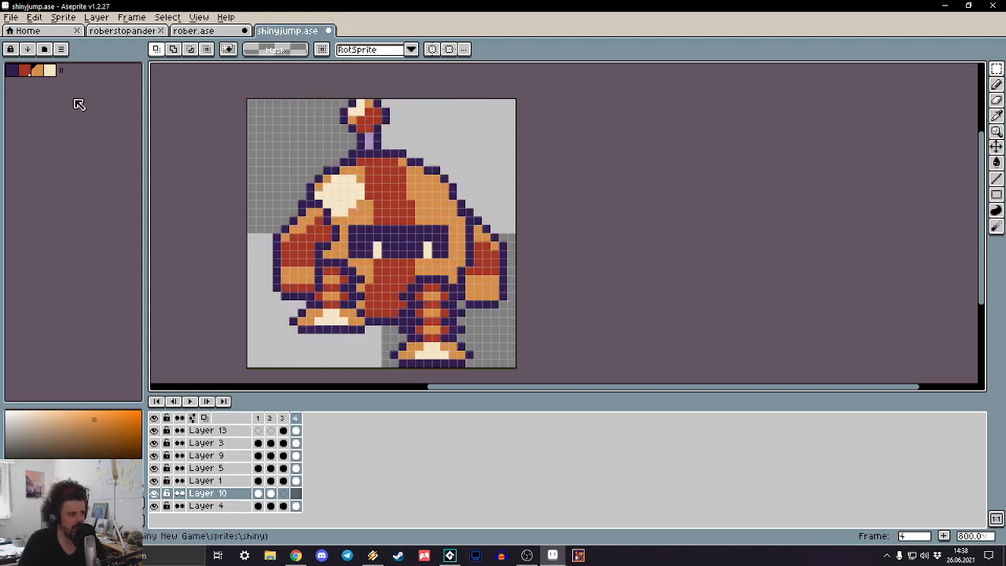
{"action": "left_click", "coordinate": [11, 70]}
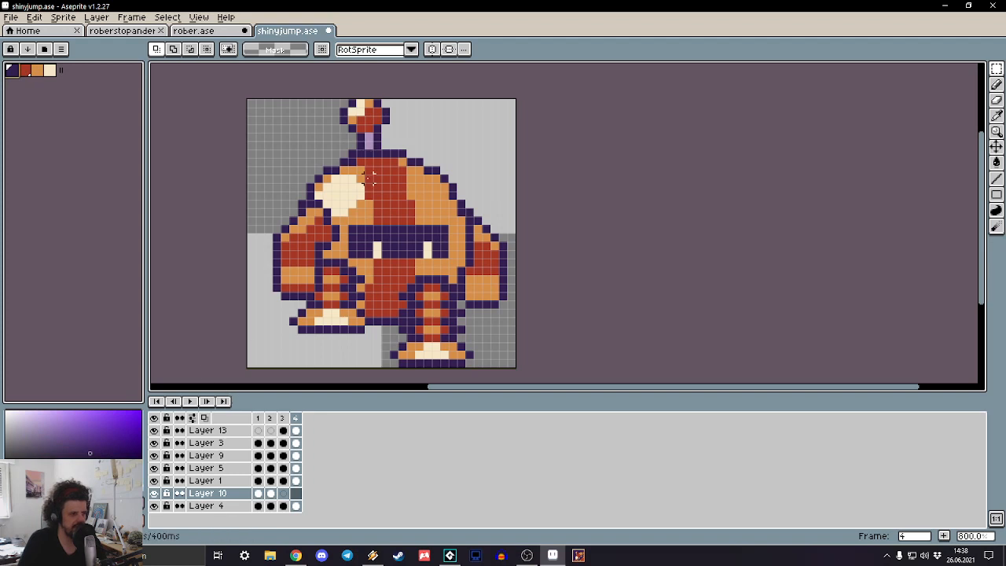
{"action": "scroll", "coordinate": [368, 141], "scroll_direction": "up", "scroll_amount": 3}
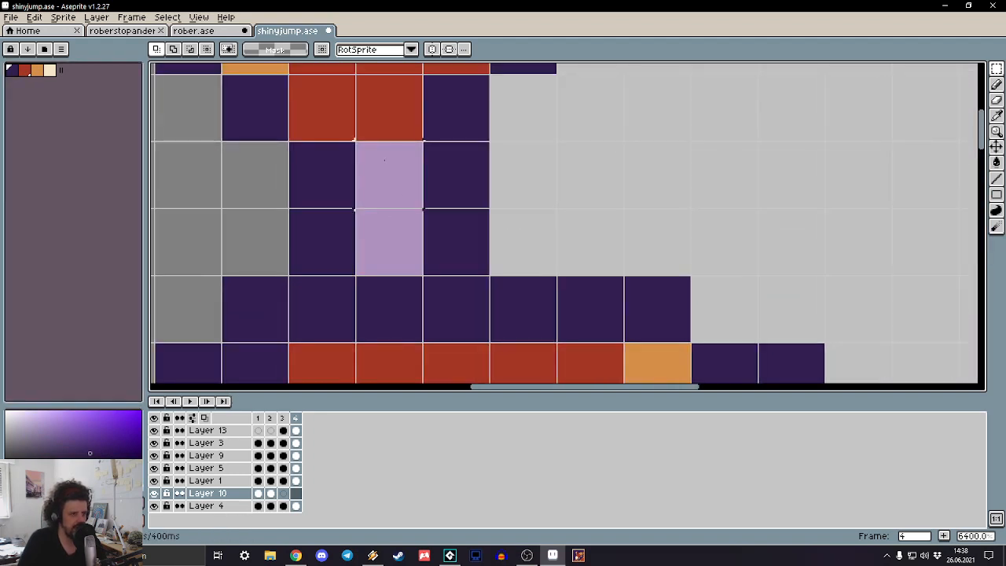
{"action": "left_click", "coordinate": [301, 435]}
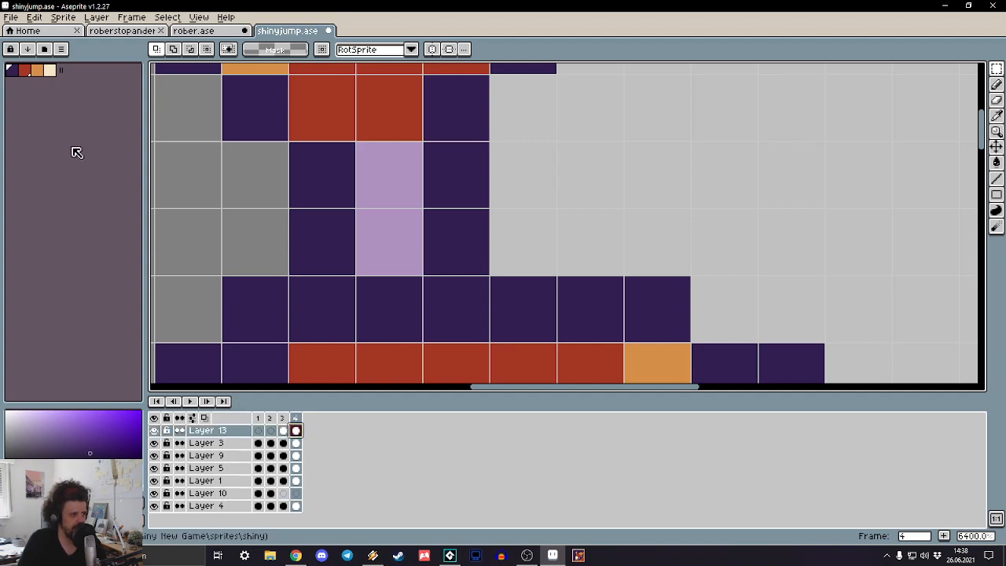
{"action": "left_click", "coordinate": [37, 70]}
{"action": "key", "text": "g"}
{"action": "left_click", "coordinate": [241, 149]}
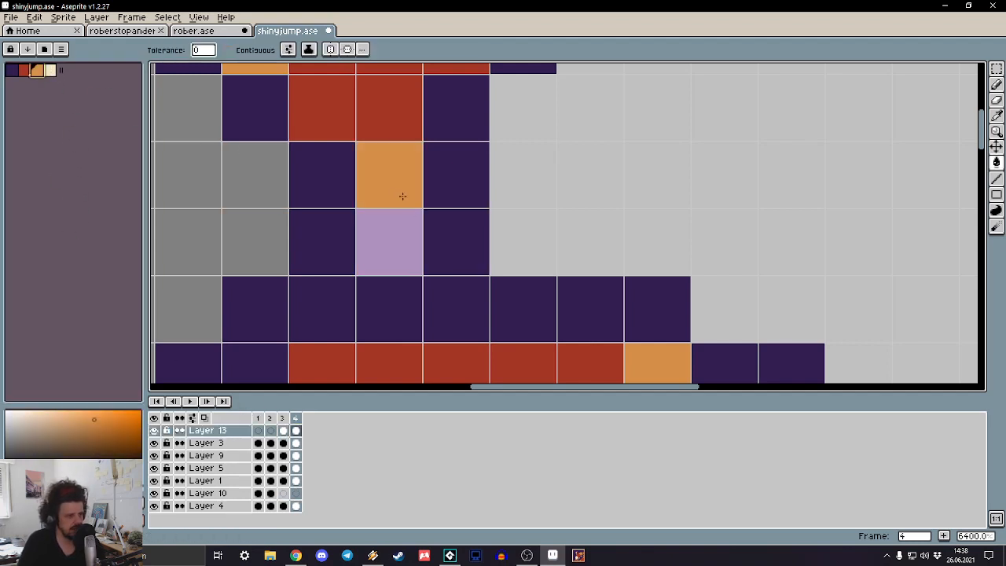
{"action": "left_click", "coordinate": [402, 196]}
Step: Fill the lilac antenna stem in frame 3 with the same orange
{"action": "scroll", "coordinate": [394, 189], "scroll_direction": "down", "scroll_amount": 7}
{"action": "key", "text": "Left"}
{"action": "scroll", "coordinate": [401, 189], "scroll_direction": "up", "scroll_amount": 6}
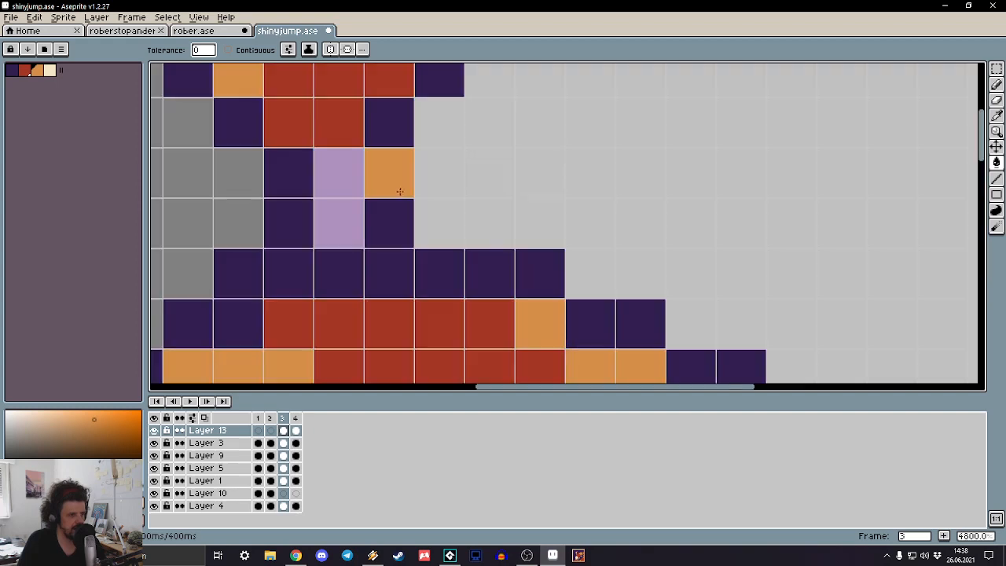
{"action": "left_click", "coordinate": [357, 188]}
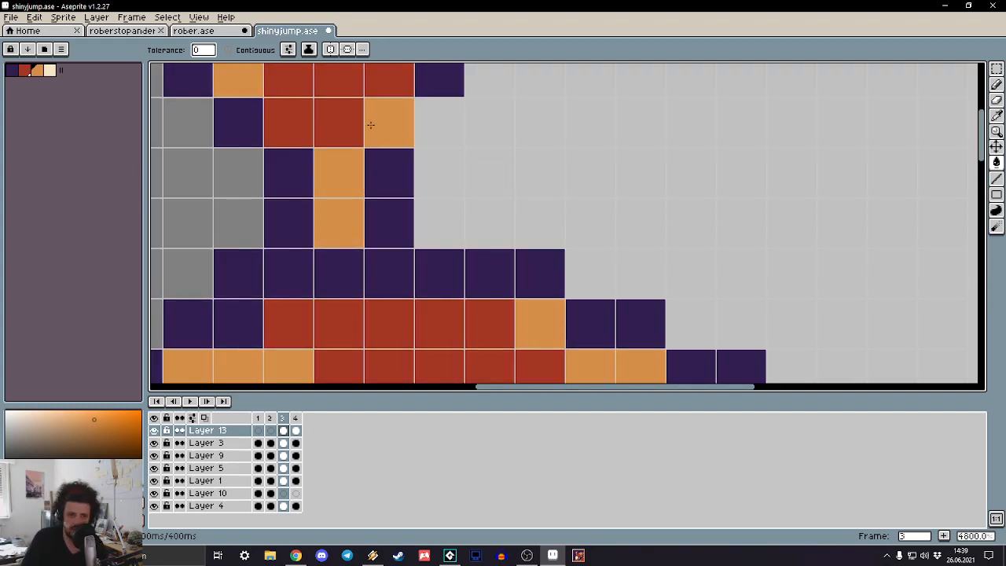
Step: Check frame 1 for the layer holding the antenna by hiding and reshowing Layer 10, with the Rectangular Marquee tool active at the end
{"action": "scroll", "coordinate": [370, 110], "scroll_direction": "down", "scroll_amount": 6}
{"action": "key", "text": "Left"}
{"action": "key", "text": "Left"}
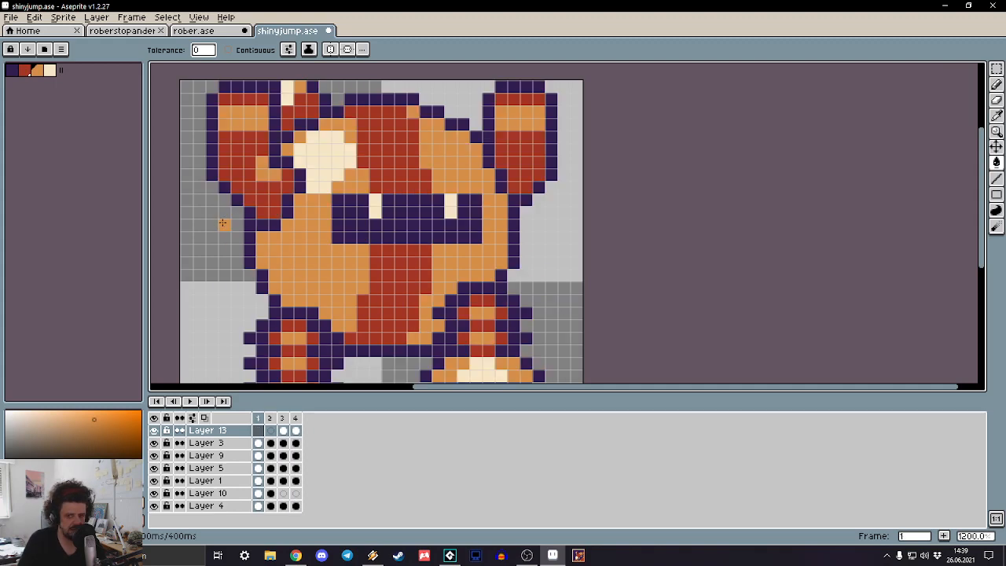
{"action": "scroll", "coordinate": [222, 214], "scroll_direction": "down", "scroll_amount": 2}
{"action": "scroll", "coordinate": [223, 214], "scroll_direction": "up", "scroll_amount": 2}
{"action": "scroll", "coordinate": [223, 214], "scroll_direction": "down", "scroll_amount": 2}
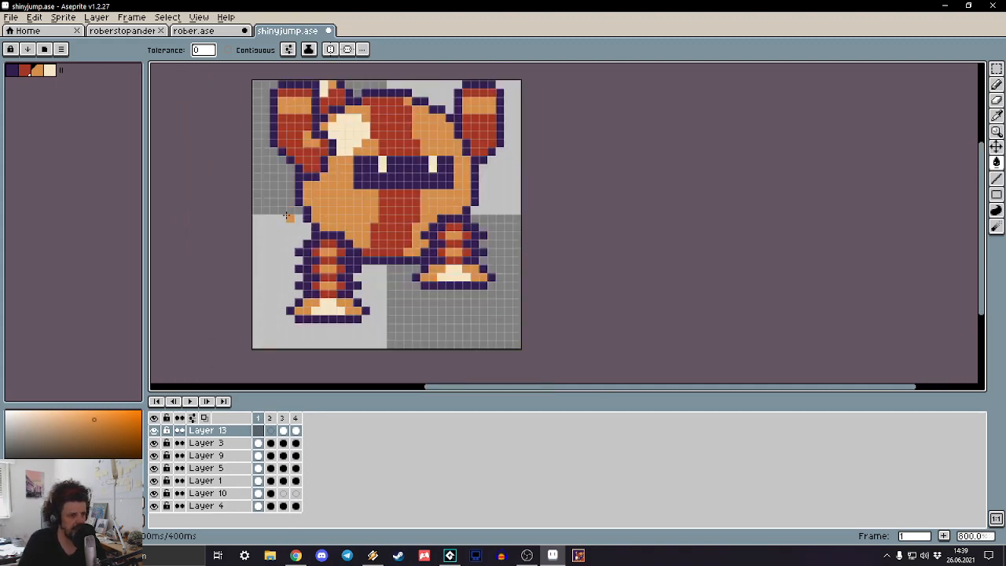
{"action": "left_click", "coordinate": [206, 442]}
{"action": "left_click", "coordinate": [206, 480]}
{"action": "left_click", "coordinate": [206, 493]}
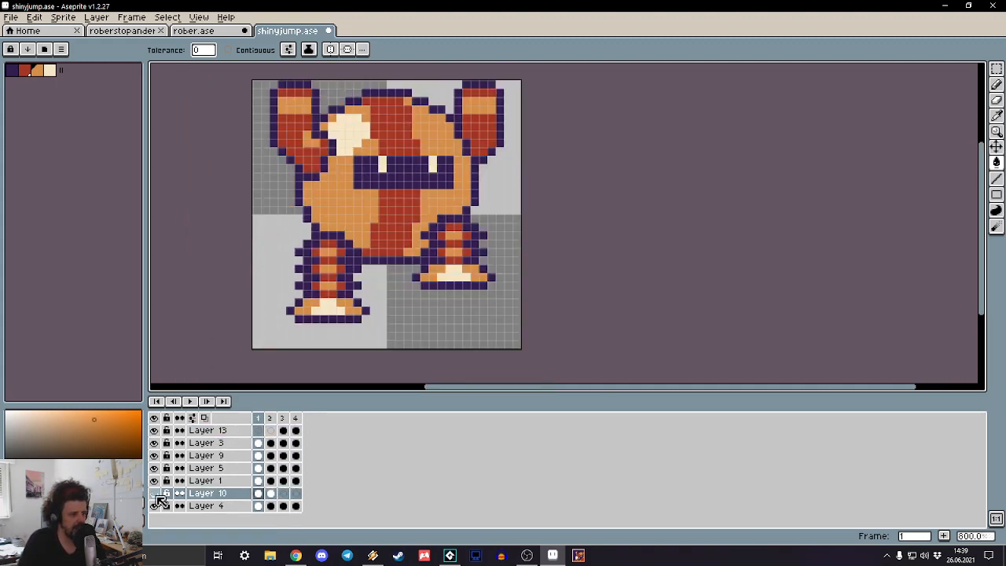
{"action": "key", "text": "m"}
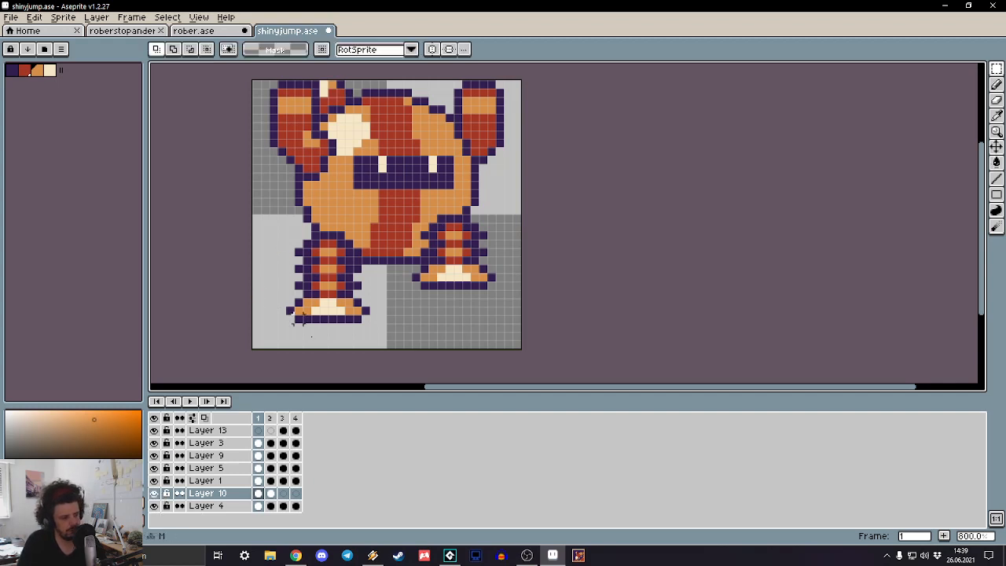
Step: Flip repeatedly between frames 1, 2 and 3 to compare the raised-arm and lowered-arm poses, ending on frame 2
{"action": "key", "text": "Right"}
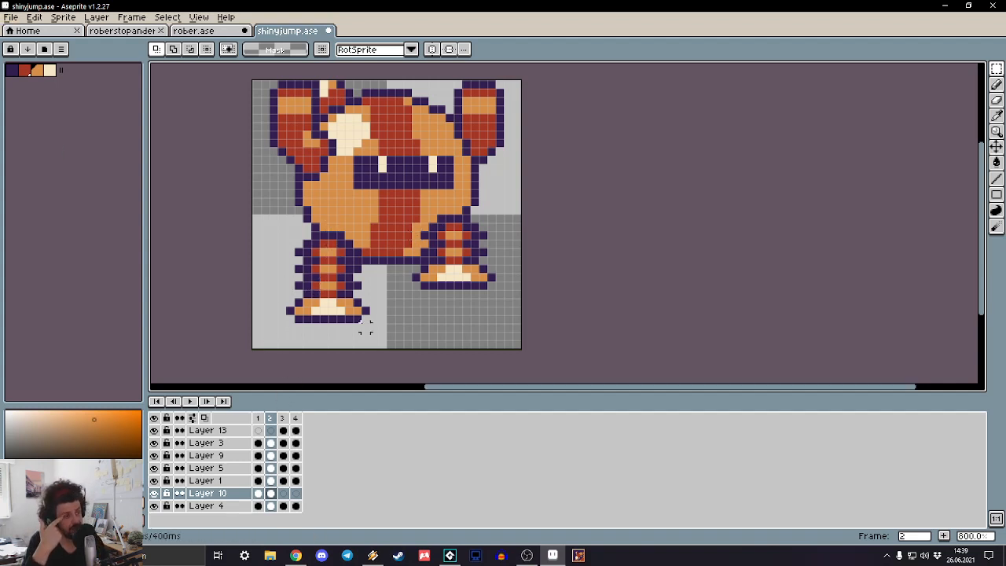
{"action": "left_click", "coordinate": [282, 417]}
{"action": "key", "text": "Left"}
{"action": "key", "text": "Left"}
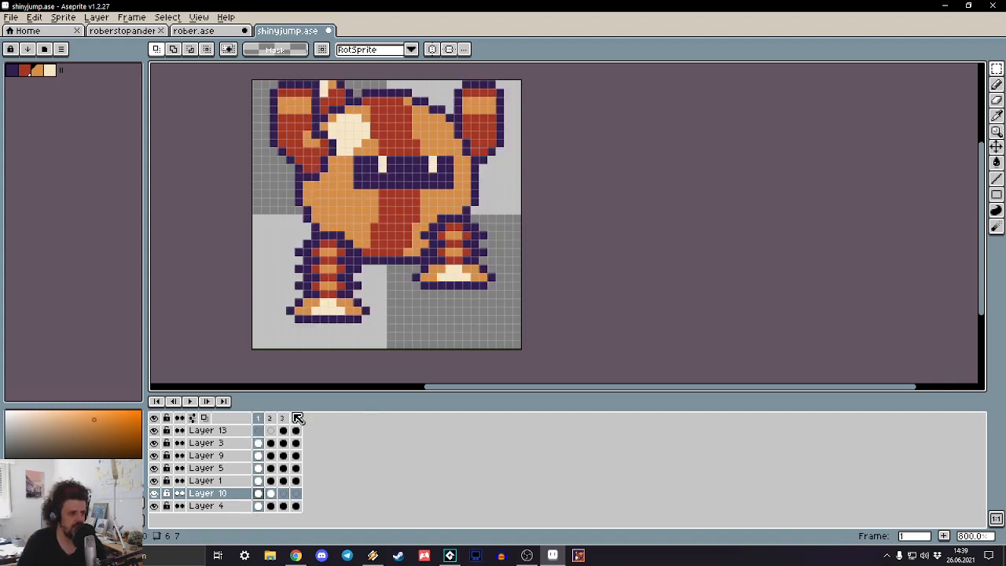
{"action": "key", "text": "Right"}
{"action": "key", "text": "Right"}
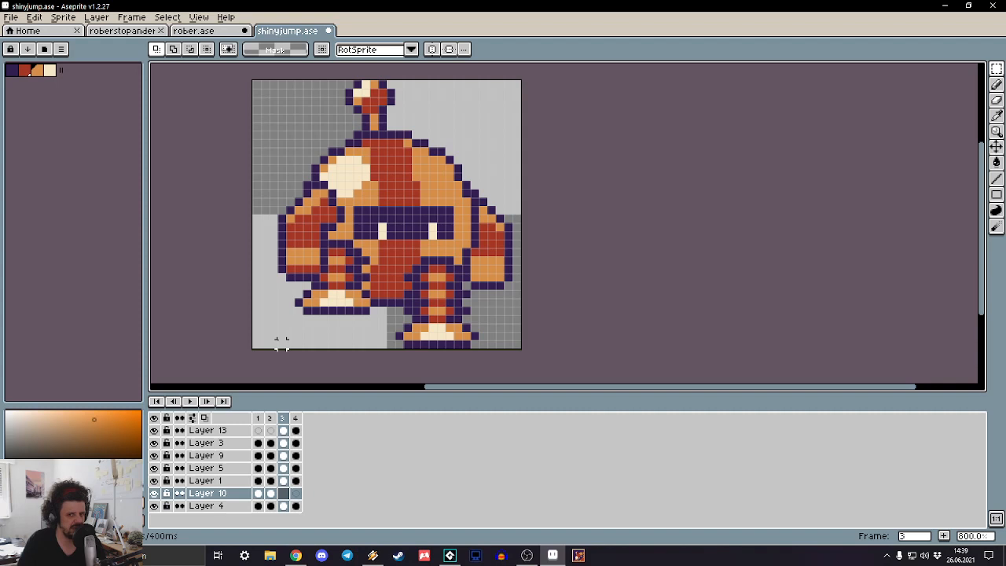
{"action": "key", "text": "Left"}
{"action": "key", "text": "Right"}
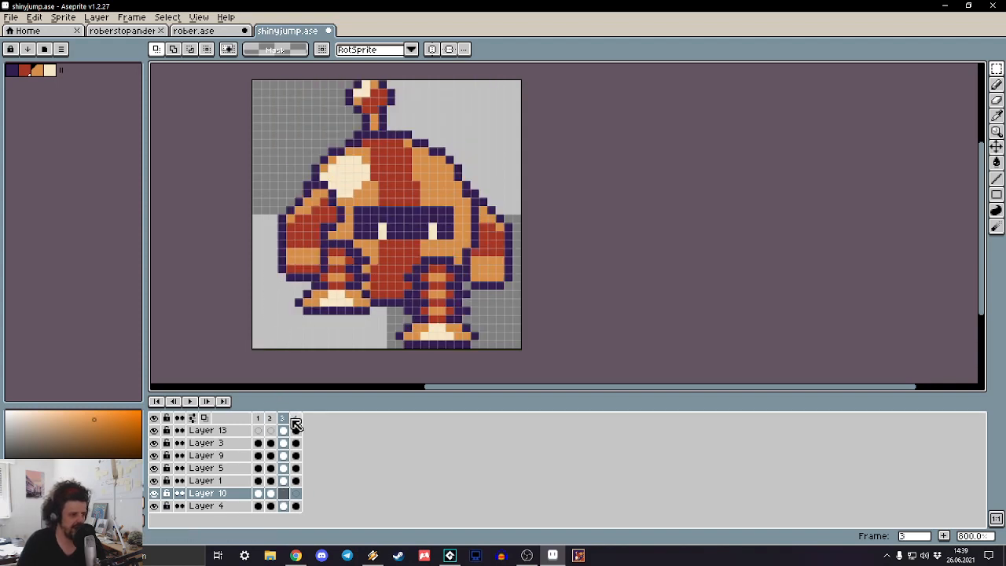
{"action": "key", "text": "Left"}
{"action": "key", "text": "Left"}
{"action": "key", "text": "Right"}
{"action": "key", "text": "Right"}
{"action": "key", "text": "Left"}
{"action": "key", "text": "Right"}
{"action": "key", "text": "Left"}
{"action": "key", "text": "Right"}
{"action": "key", "text": "Left"}
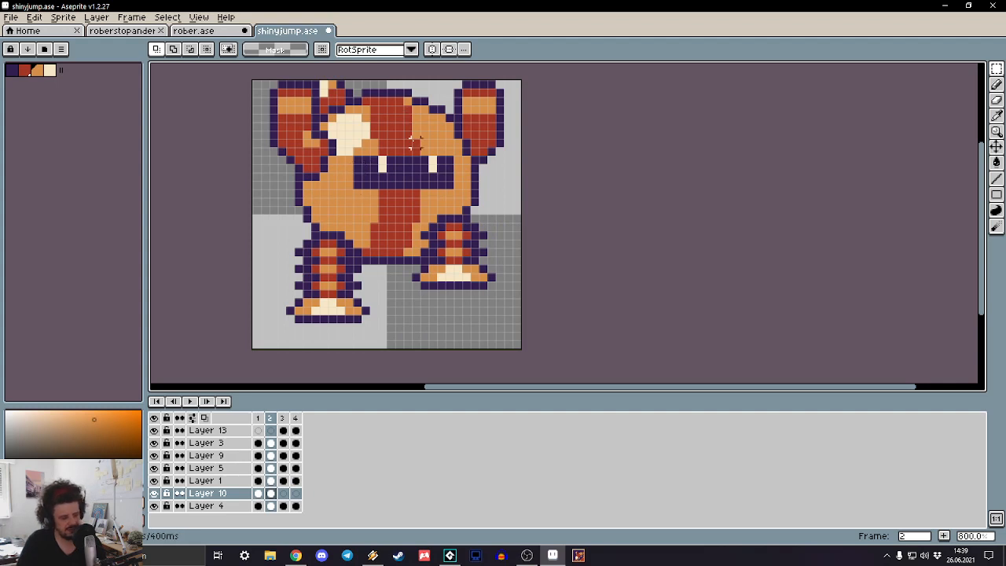
Step: Hide and reshow the layers below Layer 13 in frame 2 to identify each one's body part, and select Layer 9's cel
{"action": "left_click", "coordinate": [155, 492]}
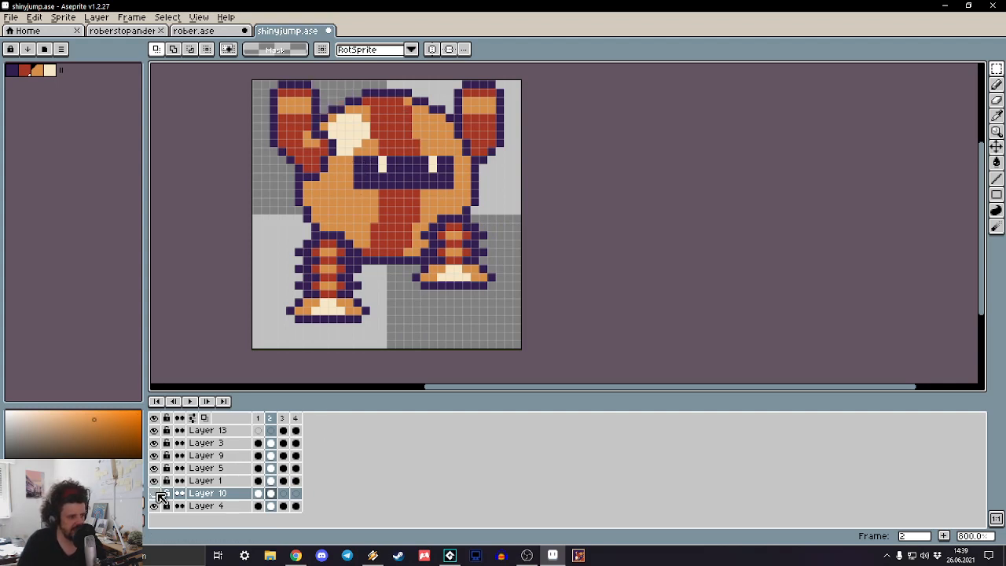
{"action": "left_click", "coordinate": [156, 493]}
{"action": "left_click", "coordinate": [155, 481]}
{"action": "left_click", "coordinate": [155, 481]}
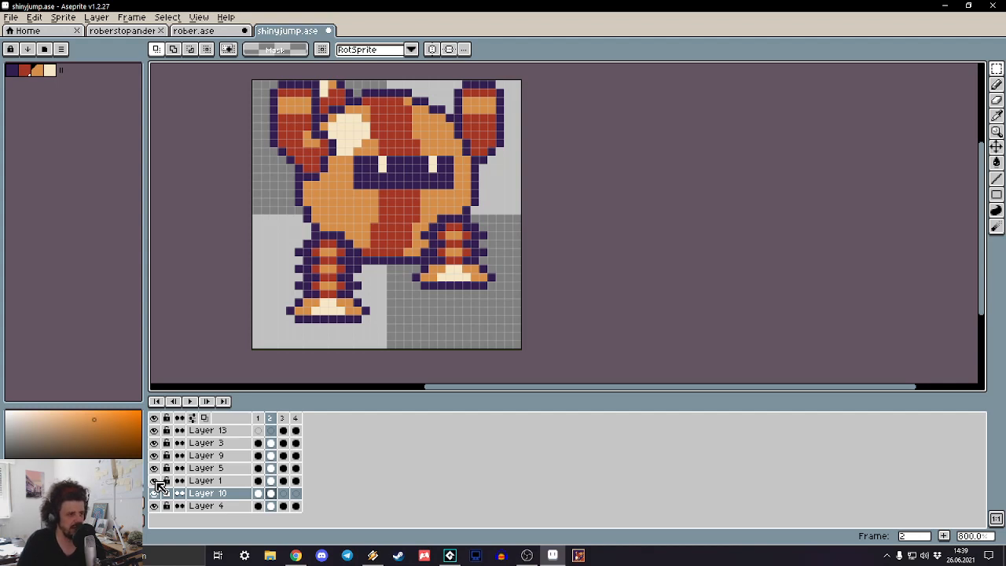
{"action": "left_click", "coordinate": [156, 505]}
{"action": "left_click", "coordinate": [157, 505]}
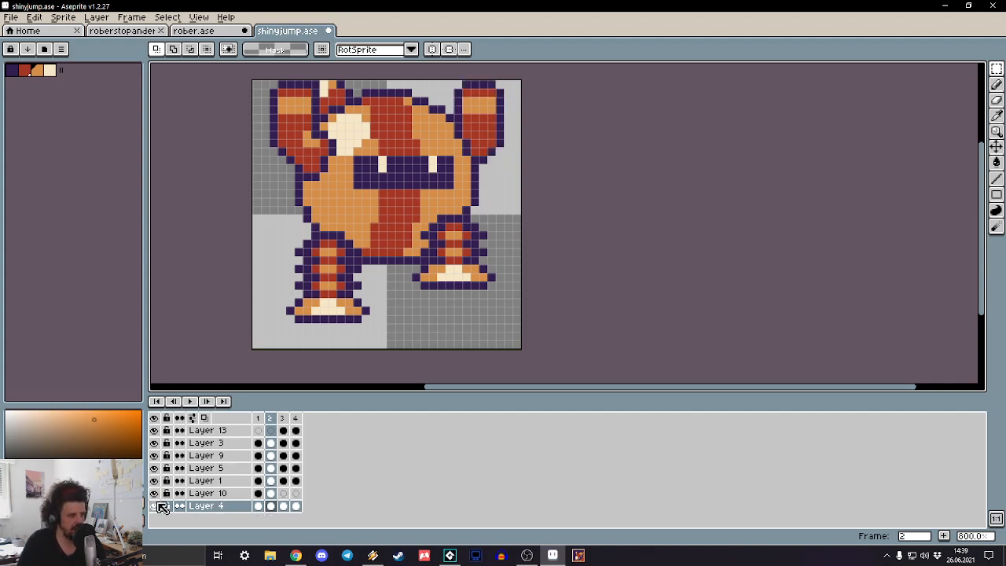
{"action": "left_click", "coordinate": [155, 481]}
{"action": "left_click", "coordinate": [155, 481]}
{"action": "left_click", "coordinate": [156, 458]}
{"action": "left_click", "coordinate": [157, 457]}
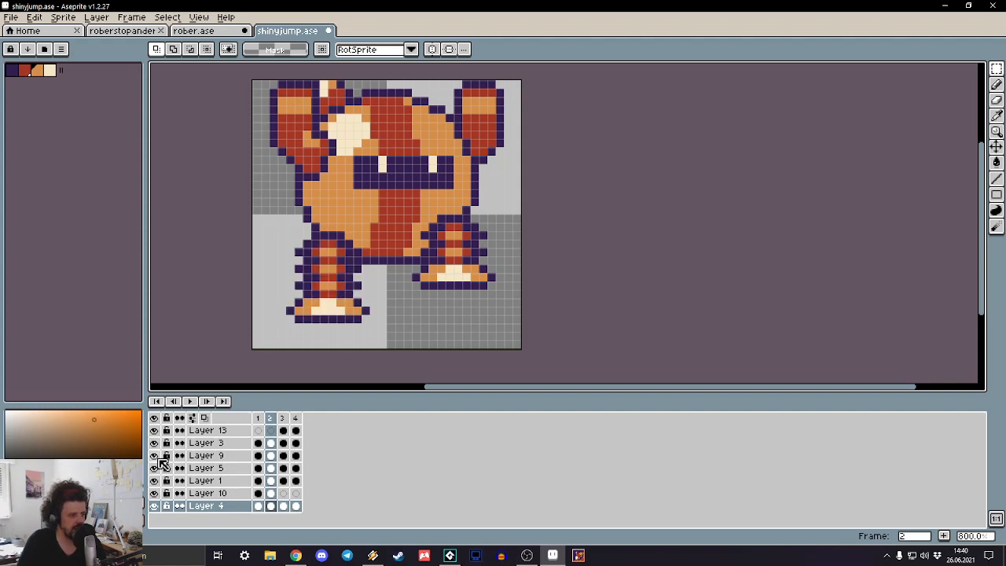
{"action": "left_click", "coordinate": [270, 442]}
{"action": "left_click", "coordinate": [155, 443]}
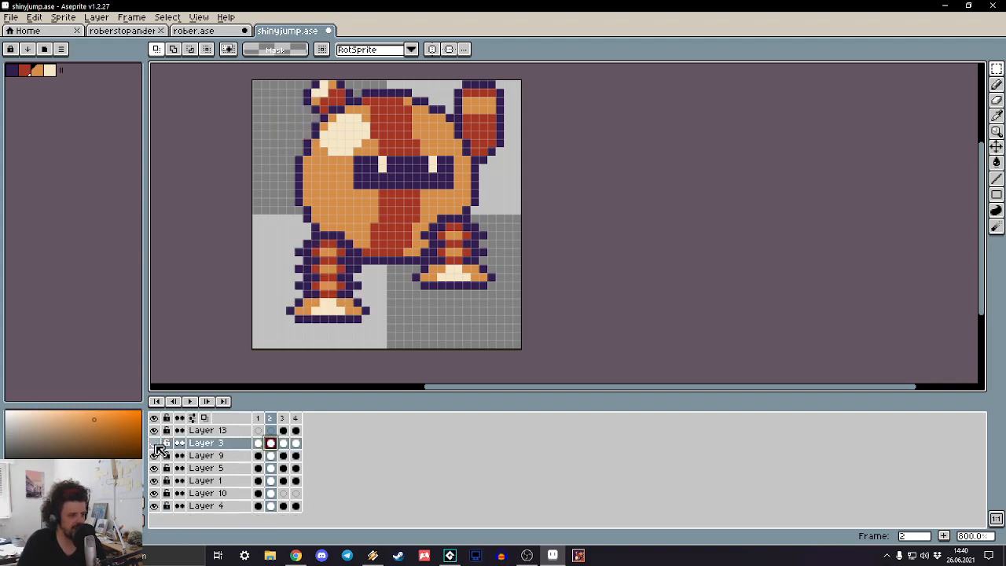
{"action": "left_click", "coordinate": [156, 443]}
{"action": "left_click", "coordinate": [155, 456]}
{"action": "left_click", "coordinate": [154, 455]}
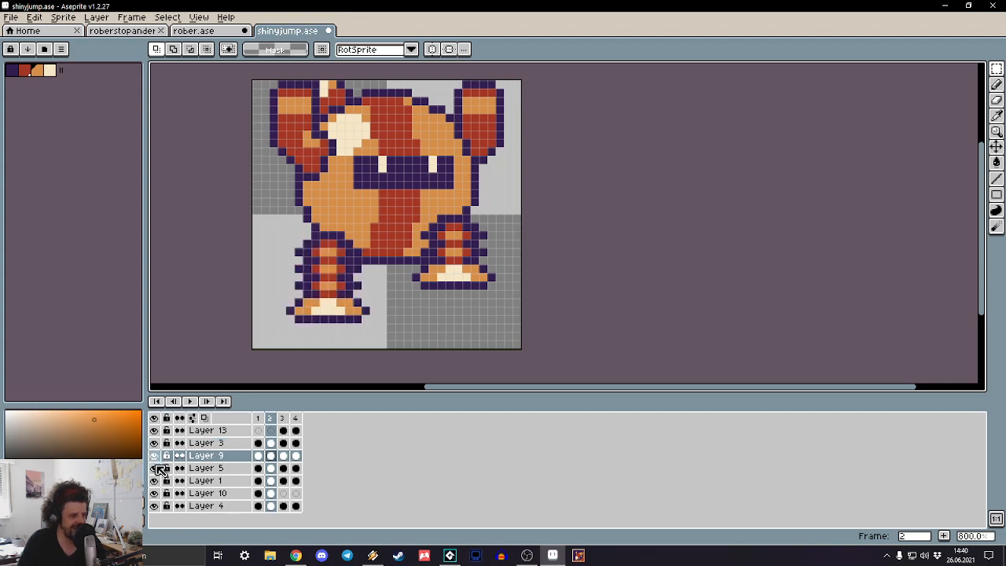
{"action": "left_click", "coordinate": [155, 468]}
{"action": "left_click", "coordinate": [154, 468]}
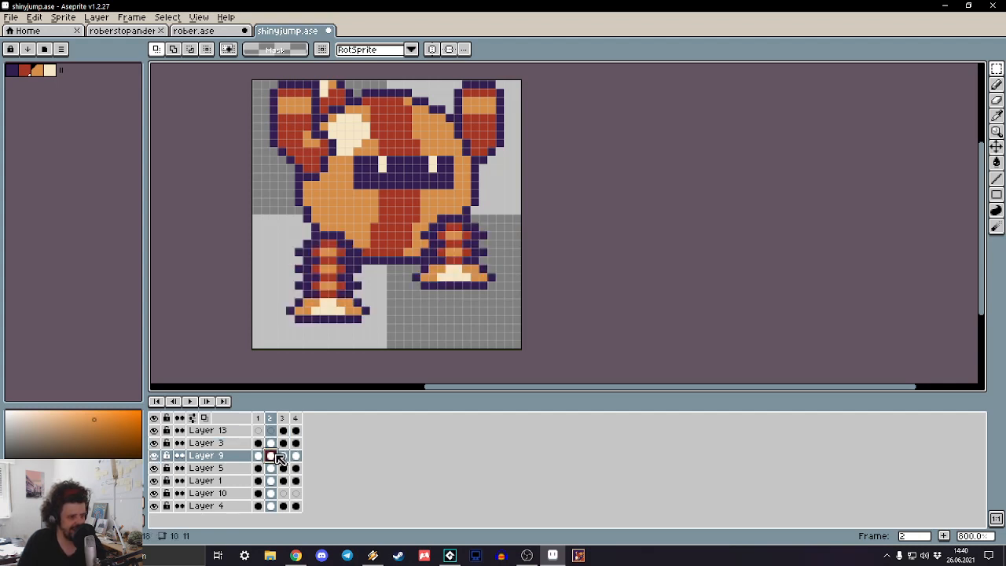
{"action": "left_click", "coordinate": [274, 455]}
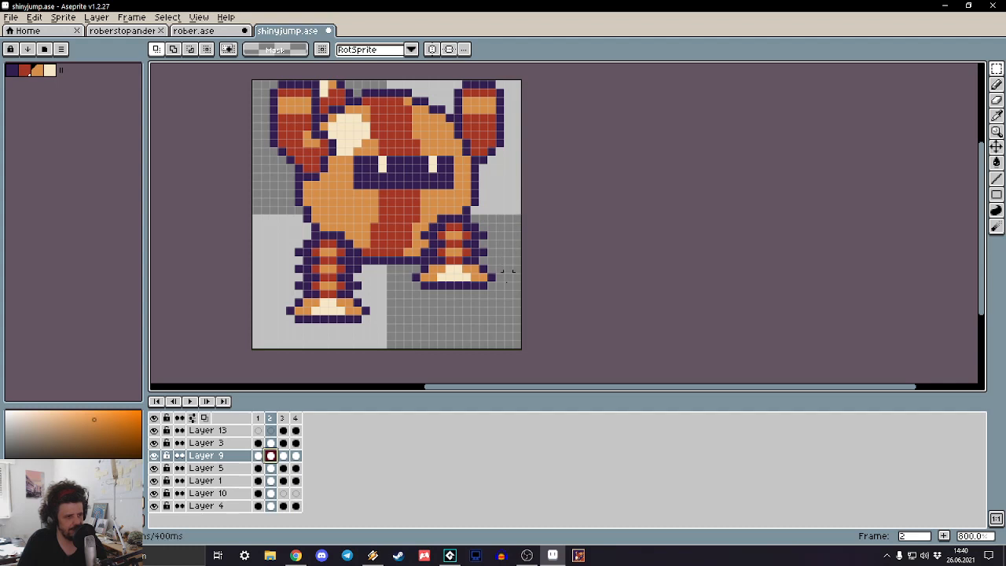
{"action": "left_click_drag", "start_coordinate": [504, 306], "coordinate": [400, 251]}
{"action": "left_click_drag", "start_coordinate": [555, 175], "coordinate": [420, 307]}
{"action": "left_click", "coordinate": [457, 319]}
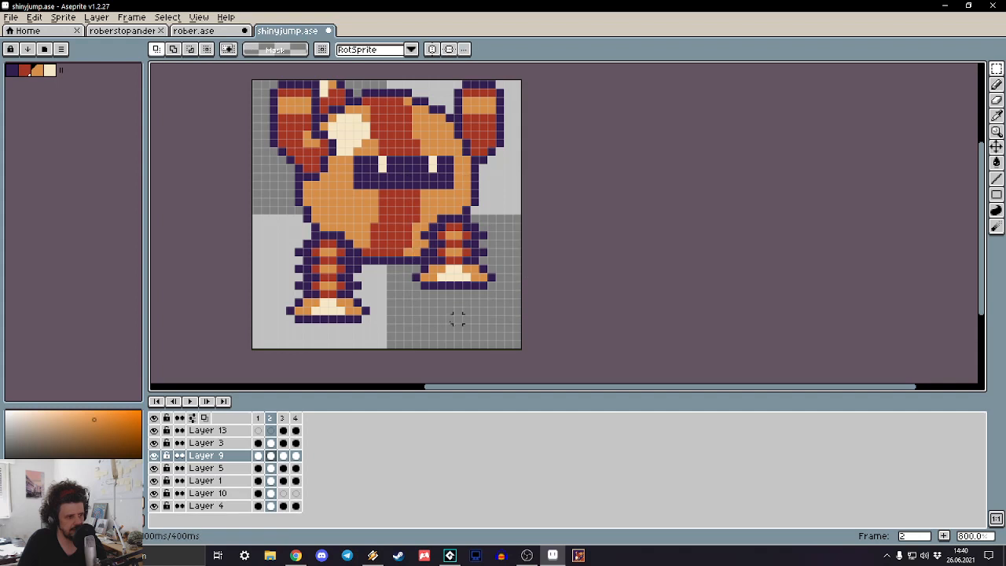
{"action": "left_click_drag", "start_coordinate": [541, 220], "coordinate": [417, 335]}
{"action": "left_click", "coordinate": [539, 260]}
Step: Try moving the robot's left-hand leg on Layer 9 up one pixel in frame 1, and undo the move
{"action": "key", "text": "Left"}
{"action": "left_click_drag", "start_coordinate": [241, 184], "coordinate": [376, 380]}
{"action": "key", "text": "Up"}
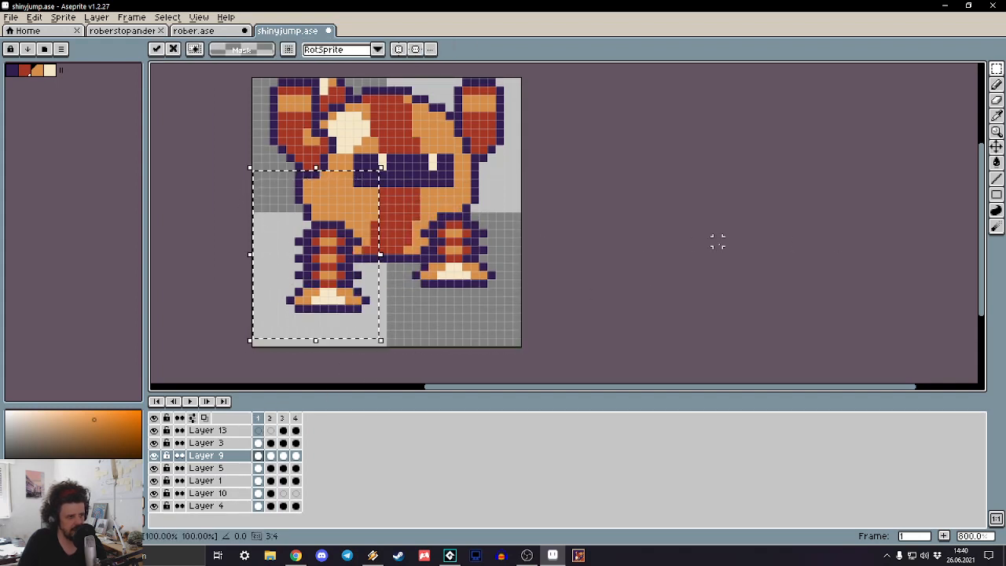
{"action": "key", "text": "Down"}
{"action": "key", "text": "Up"}
{"action": "left_click", "coordinate": [579, 215]}
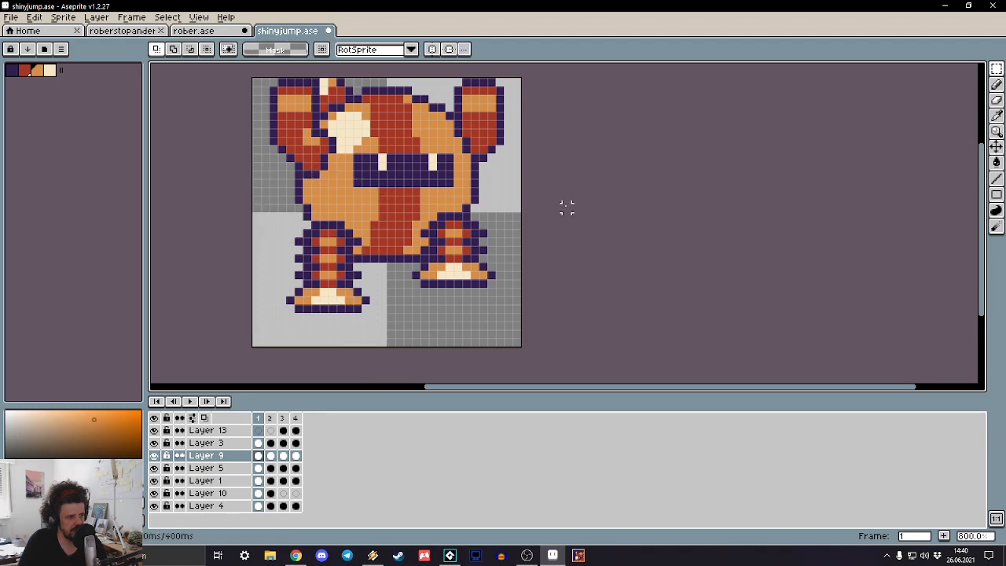
{"action": "key", "text": "ctrl+z"}
{"action": "key", "text": "ctrl+z"}
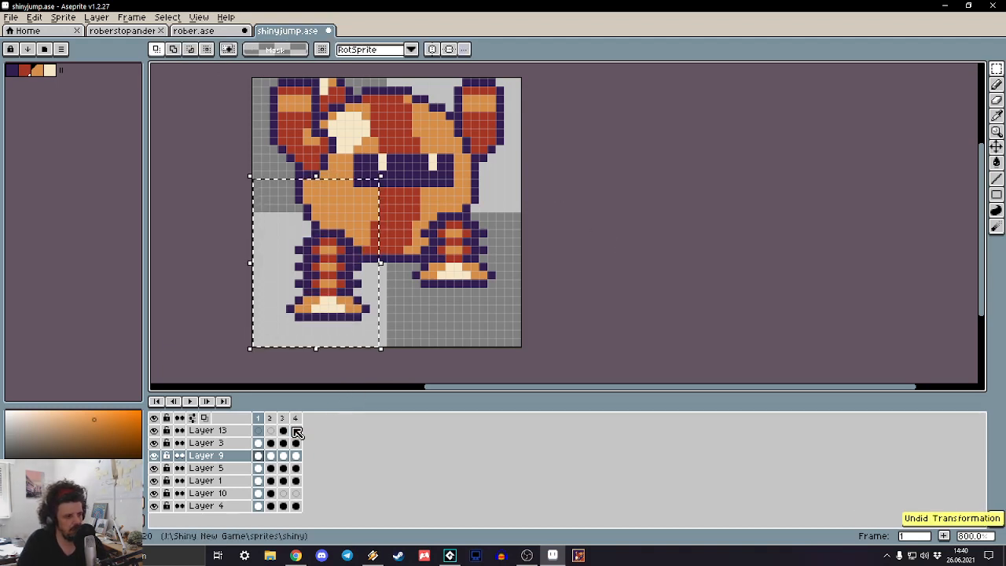
Step: Move the robot's left-hand leg on Layer 9 up one pixel in frame 2
{"action": "left_click", "coordinate": [269, 418]}
{"action": "left_click", "coordinate": [599, 242]}
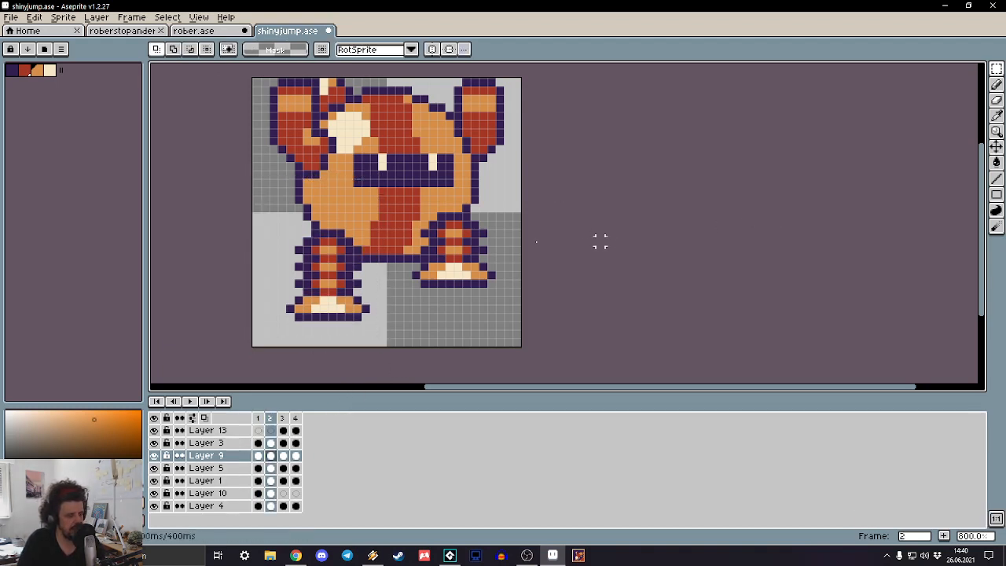
{"action": "left_click_drag", "start_coordinate": [374, 208], "coordinate": [236, 341]}
{"action": "key", "text": "Up"}
{"action": "left_click", "coordinate": [565, 258]}
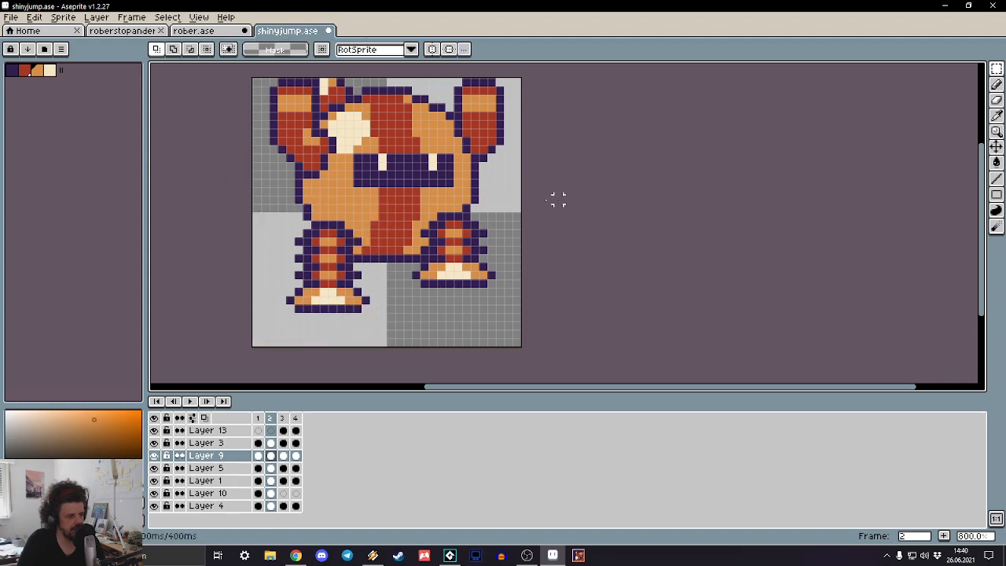
Step: Select the robot's right-hand leg on Layer 5 in frame 2 and move it down one pixel
{"action": "left_click_drag", "start_coordinate": [558, 199], "coordinate": [725, 197]}
{"action": "key", "text": "Down"}
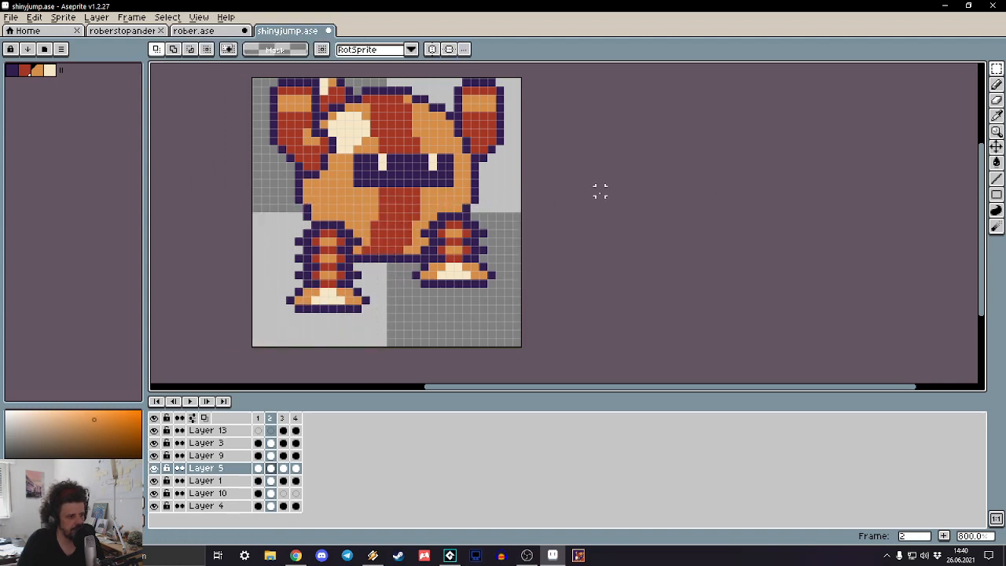
{"action": "left_click_drag", "start_coordinate": [599, 191], "coordinate": [391, 330]}
{"action": "key", "text": "Down"}
{"action": "left_click", "coordinate": [642, 242]}
Step: Flip between frames 1, 2 and 3 to examine the leg movement, ending on frame 2
{"action": "key", "text": "Left"}
{"action": "key", "text": "Right"}
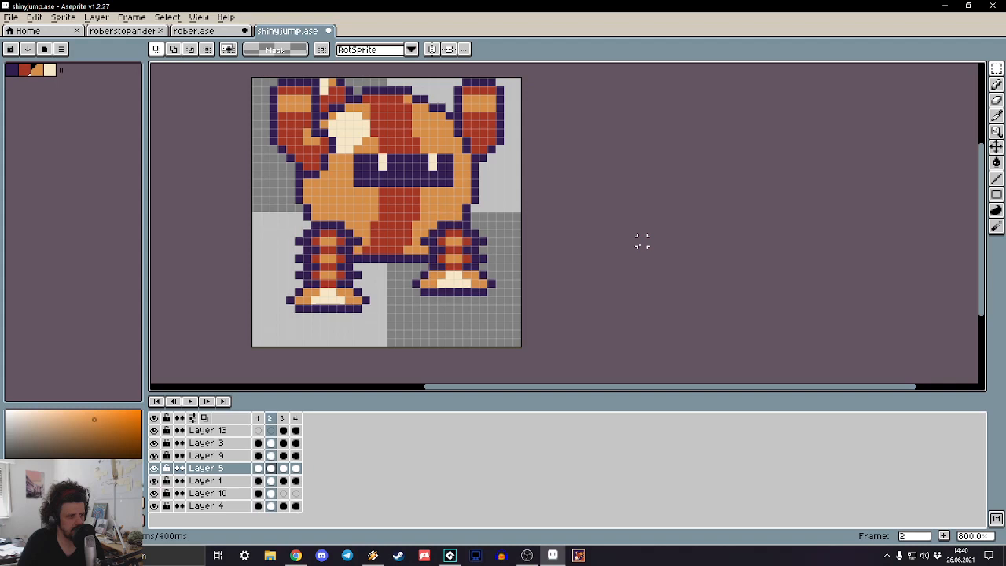
{"action": "key", "text": "Left"}
{"action": "key", "text": "Right"}
{"action": "left_click_drag", "start_coordinate": [558, 242], "coordinate": [658, 258]}
{"action": "key", "text": "Left"}
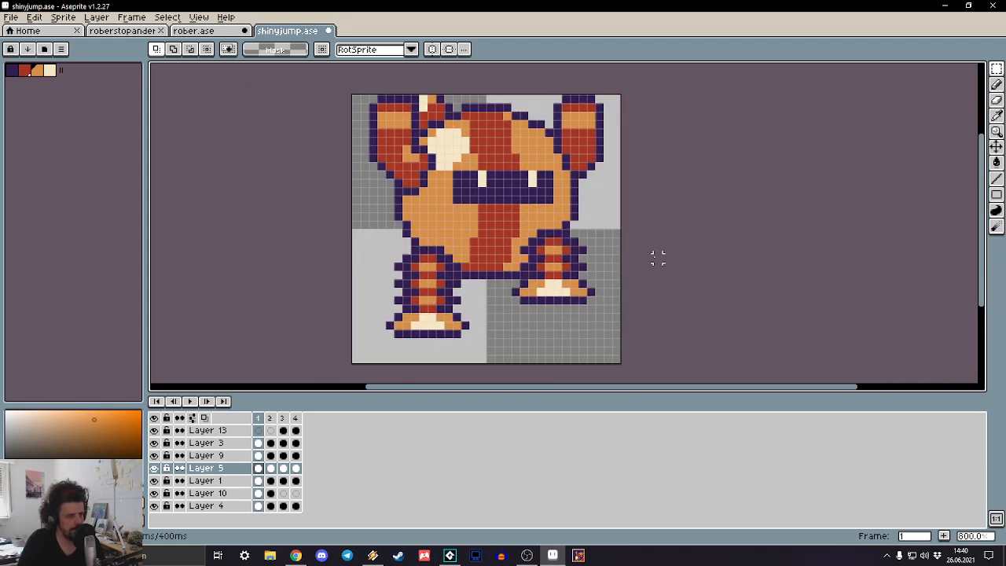
{"action": "key", "text": "Right"}
{"action": "key", "text": "Left"}
{"action": "key", "text": "Right"}
{"action": "key", "text": "Right"}
{"action": "key", "text": "Left"}
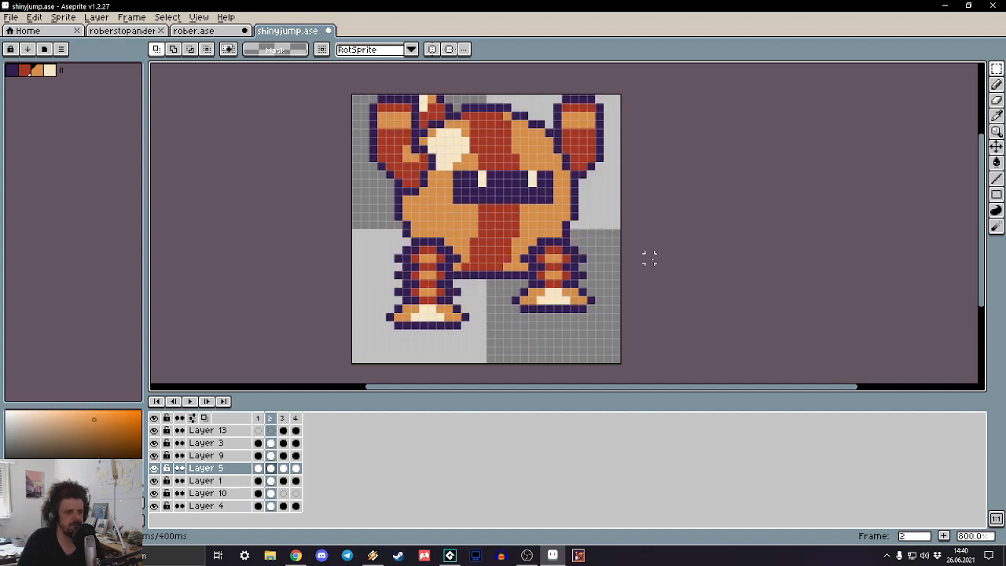
Step: Flip repeatedly between frames 1 and 2 and check frames 3 and 4 to examine the leg movement
{"action": "key", "text": "Left"}
{"action": "key", "text": "Right"}
{"action": "key", "text": "Left"}
{"action": "key", "text": "Right"}
{"action": "key", "text": "Left"}
{"action": "key", "text": "Right"}
{"action": "key", "text": "Left"}
{"action": "key", "text": "Right"}
{"action": "key", "text": "Left"}
{"action": "key", "text": "Right"}
{"action": "key", "text": "Left"}
{"action": "key", "text": "Right"}
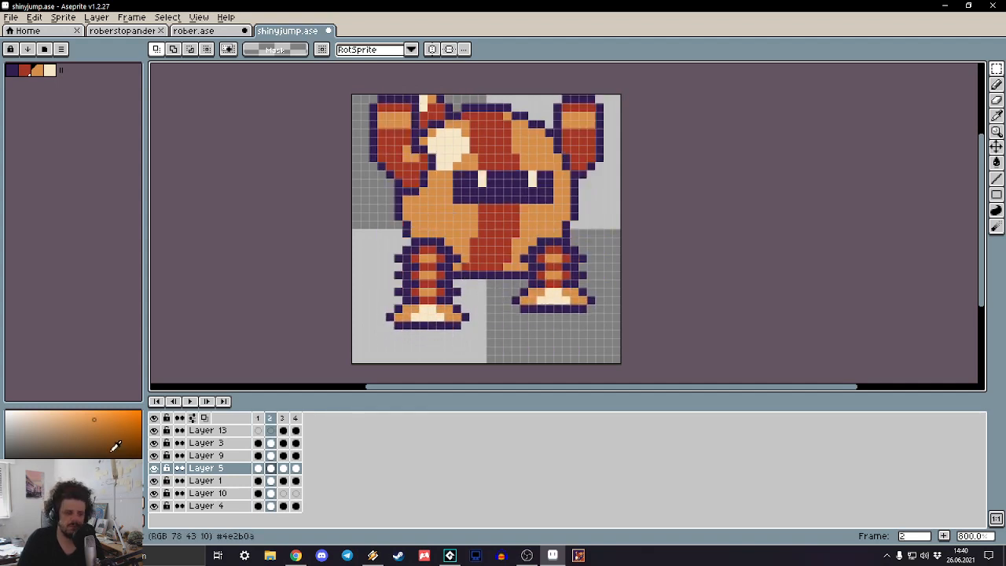
{"action": "left_click", "coordinate": [291, 419]}
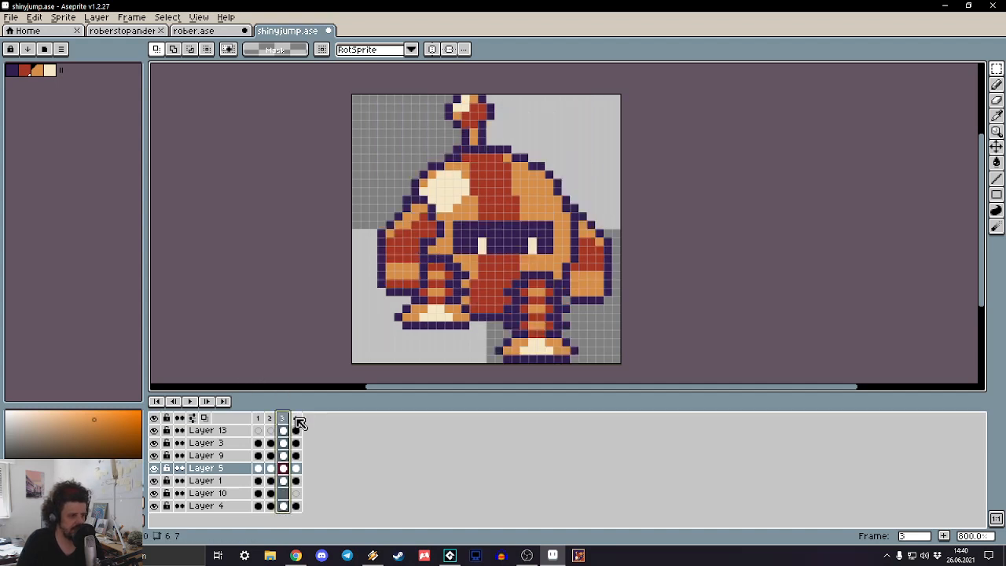
{"action": "key", "text": "Left"}
{"action": "key", "text": "Right"}
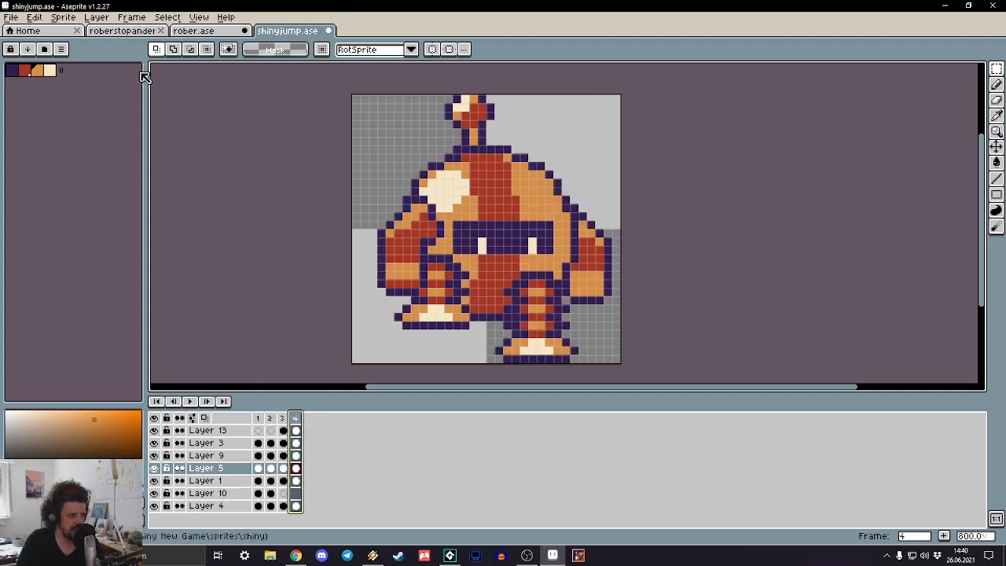
Step: Extend the canvas by one pixel along its upper edge, giving a size of 32 × 33 px
{"action": "left_click", "coordinate": [61, 16]}
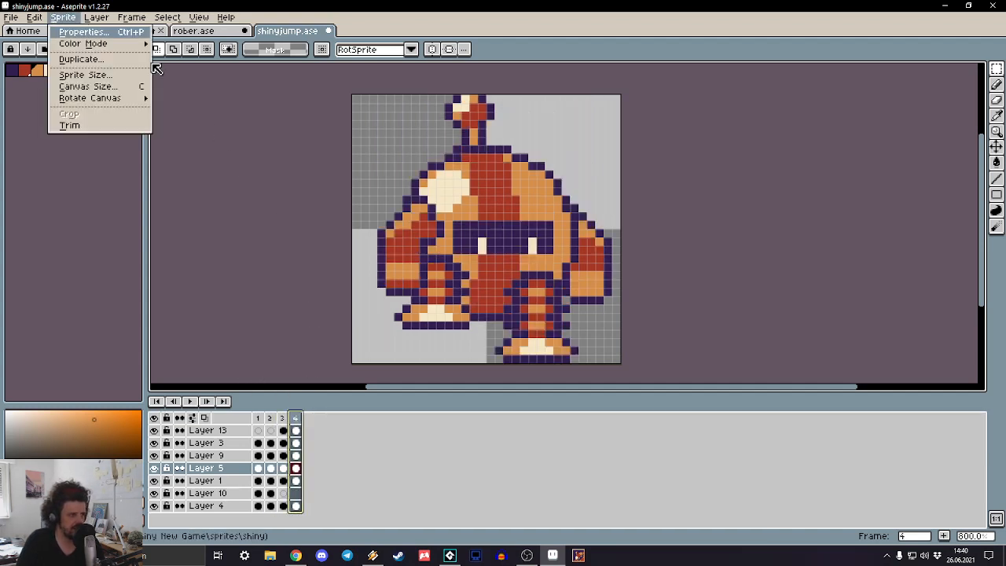
{"action": "left_click", "coordinate": [102, 87]}
{"action": "left_click_drag", "start_coordinate": [448, 92], "coordinate": [449, 84]}
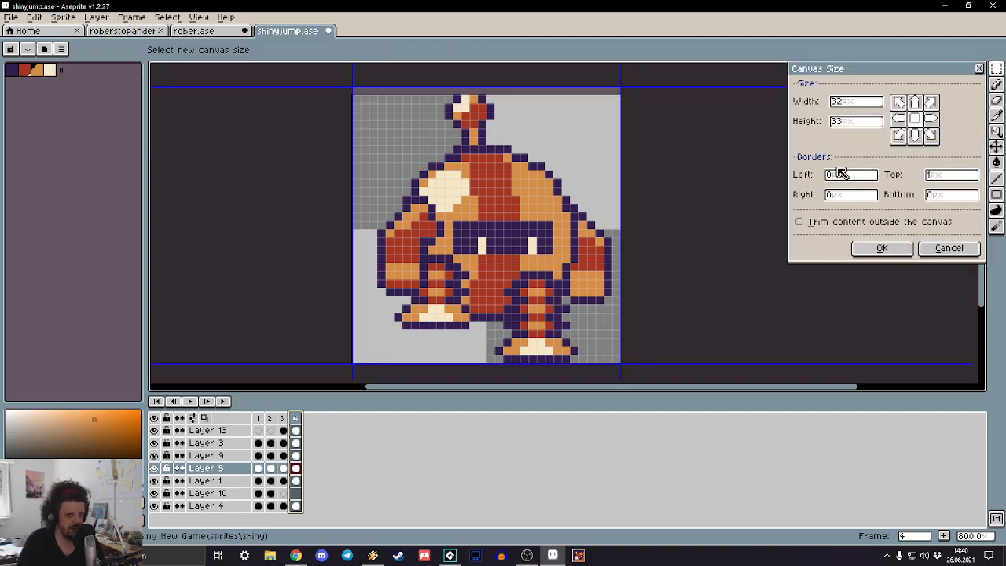
{"action": "left_click", "coordinate": [882, 248]}
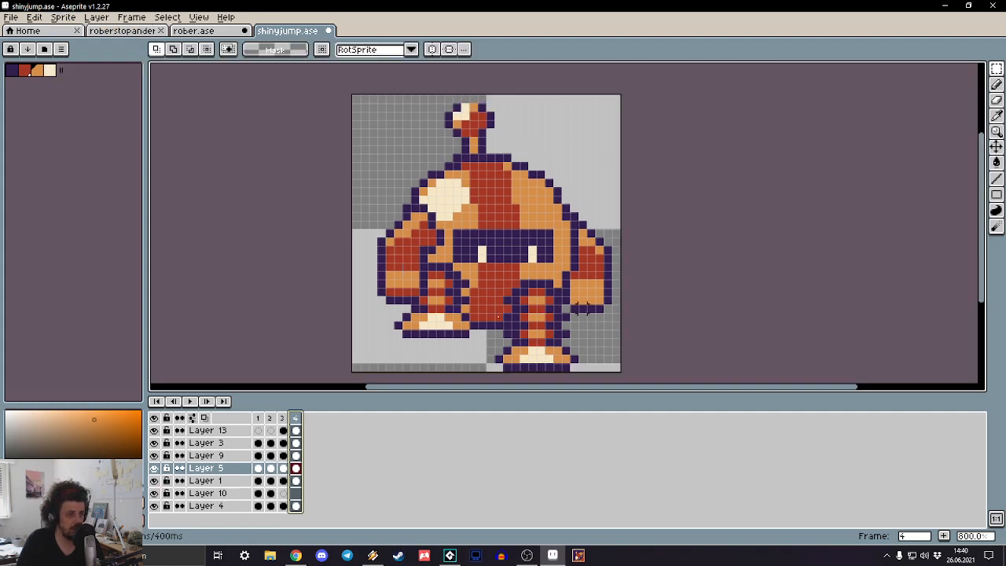
Step: Draw the missing two-pixel dark purple outline above the antenna on Layer 10 in frames 1 and 2
{"action": "left_click", "coordinate": [258, 430]}
{"action": "scroll", "coordinate": [347, 275], "scroll_direction": "down", "scroll_amount": 1}
{"action": "scroll", "coordinate": [365, 244], "scroll_direction": "up", "scroll_amount": 1}
{"action": "key", "text": "Right"}
{"action": "key", "text": "Left"}
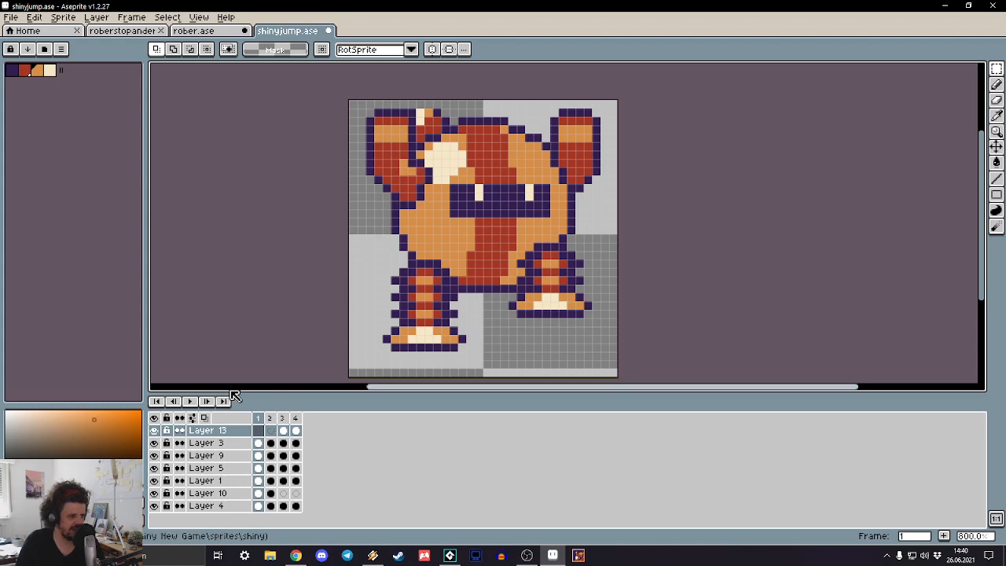
{"action": "left_click", "coordinate": [259, 493]}
{"action": "left_click", "coordinate": [11, 70]}
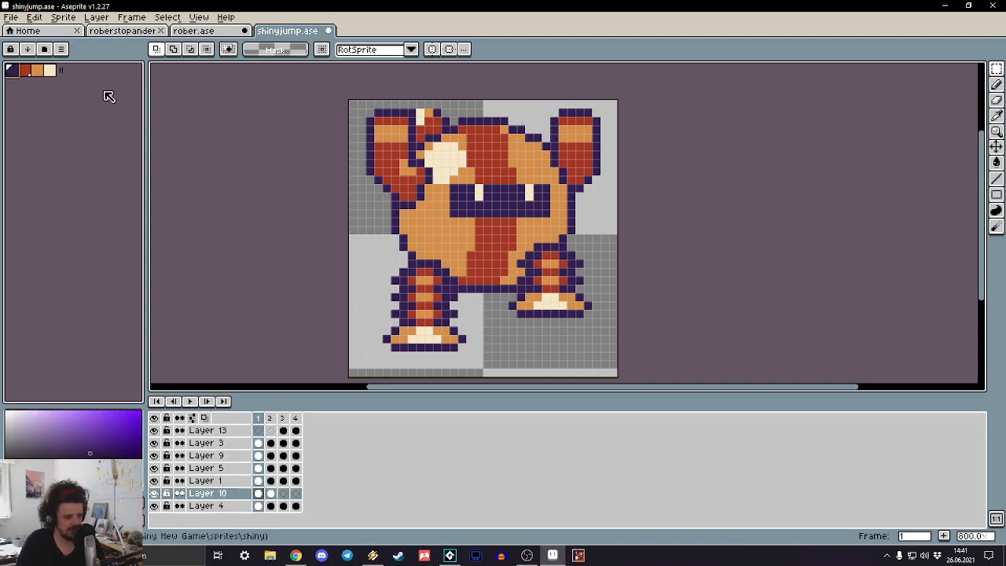
{"action": "key", "text": "b"}
{"action": "scroll", "coordinate": [399, 103], "scroll_direction": "up", "scroll_amount": 3}
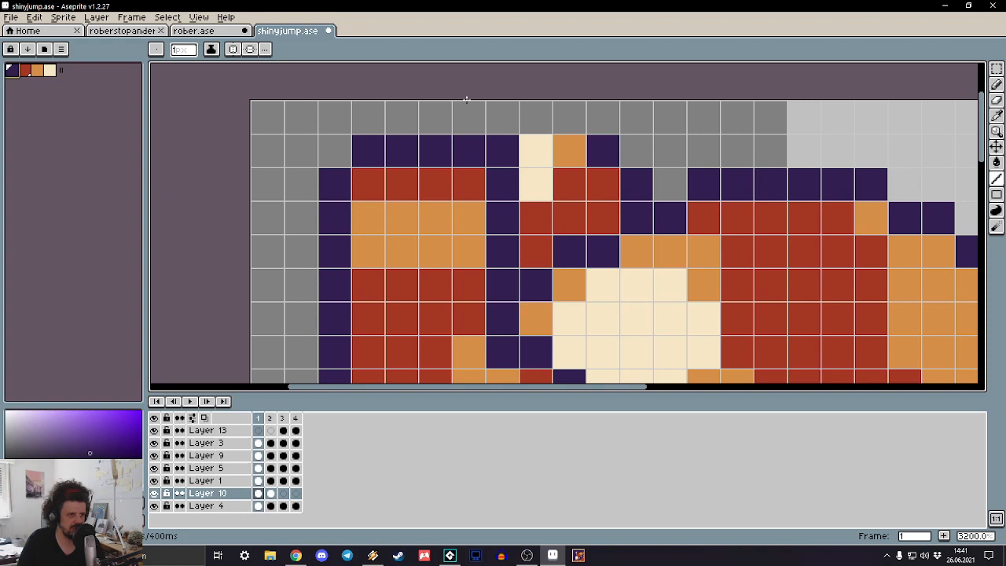
{"action": "left_click", "coordinate": [569, 117]}
{"action": "key", "text": "Right"}
{"action": "left_click_drag", "start_coordinate": [540, 126], "coordinate": [568, 124]}
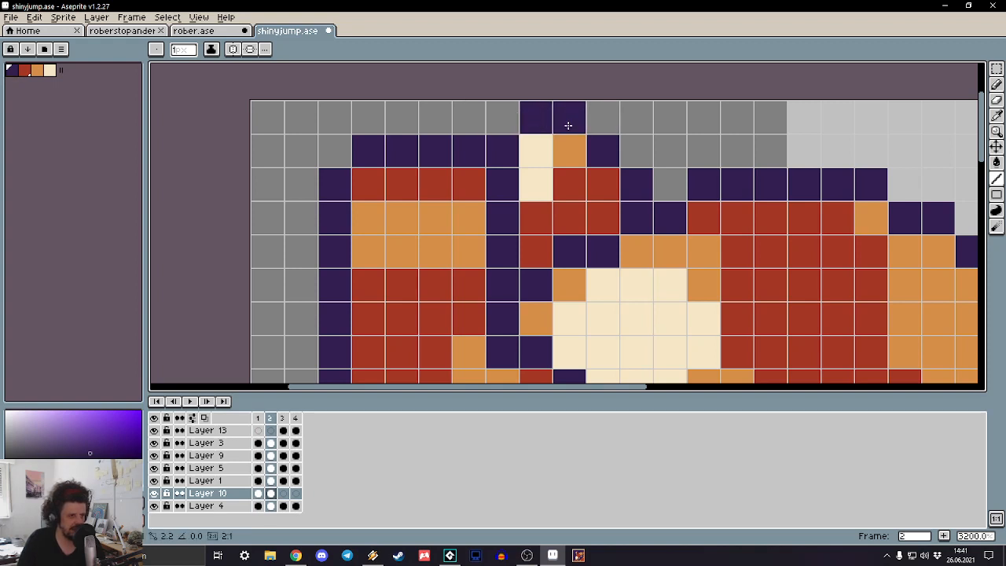
Step: Add the two dark purple outline pixels above the antenna on Layer 10 in frames 3 and 4
{"action": "key", "text": "Right"}
{"action": "mouse_move", "coordinate": [724, 124]}
{"action": "left_mouse_down"}
{"action": "mouse_move", "coordinate": [705, 121]}
{"action": "mouse_move", "coordinate": [730, 125]}
{"action": "left_mouse_up"}
{"action": "key", "text": "Right"}
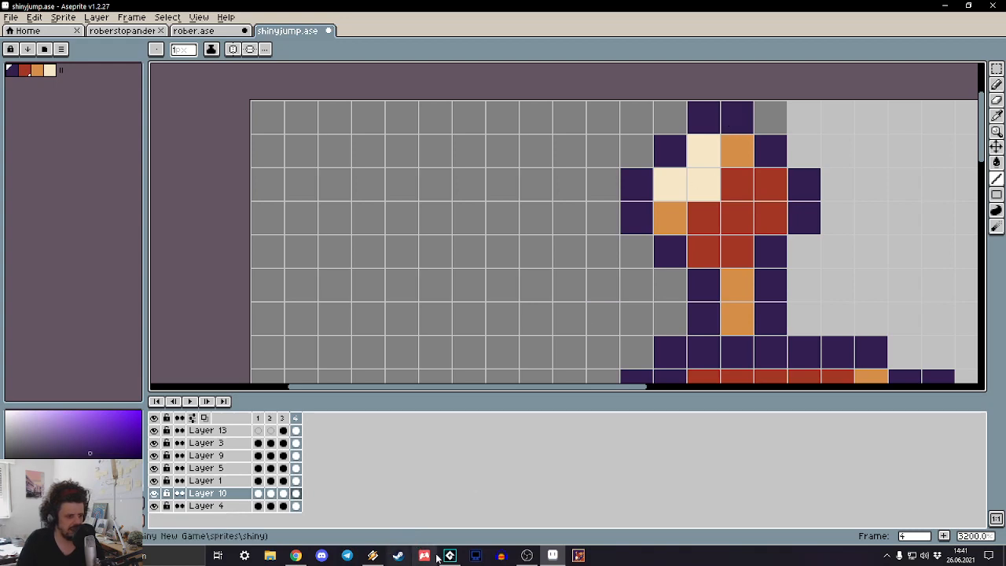
Step: Switch to GameMaker Studio 2, examine spr_player_jump_down in the player's mag sprites, close it and return to Aseprite
{"action": "left_click", "coordinate": [450, 556]}
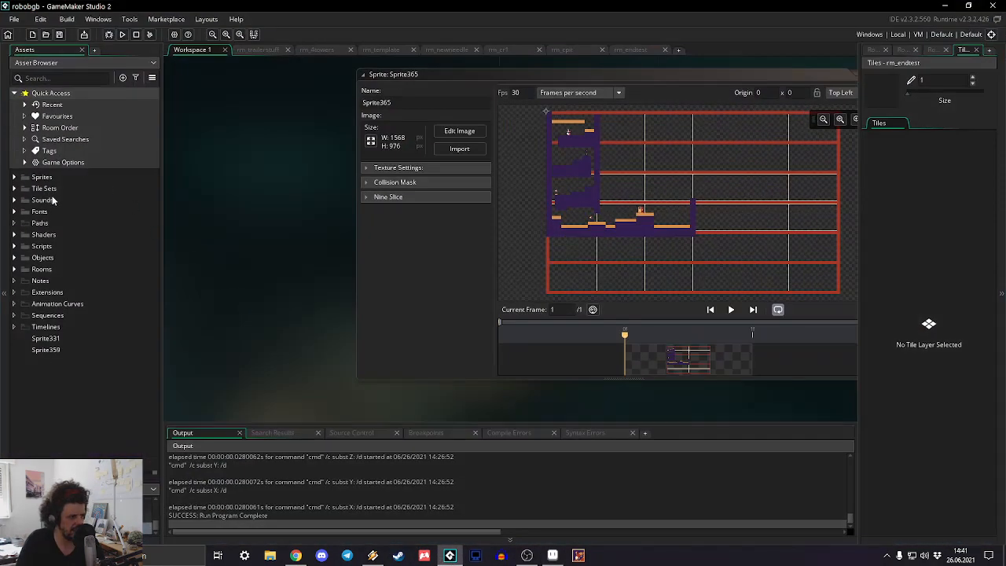
{"action": "left_click", "coordinate": [15, 178]}
{"action": "left_click", "coordinate": [25, 212]}
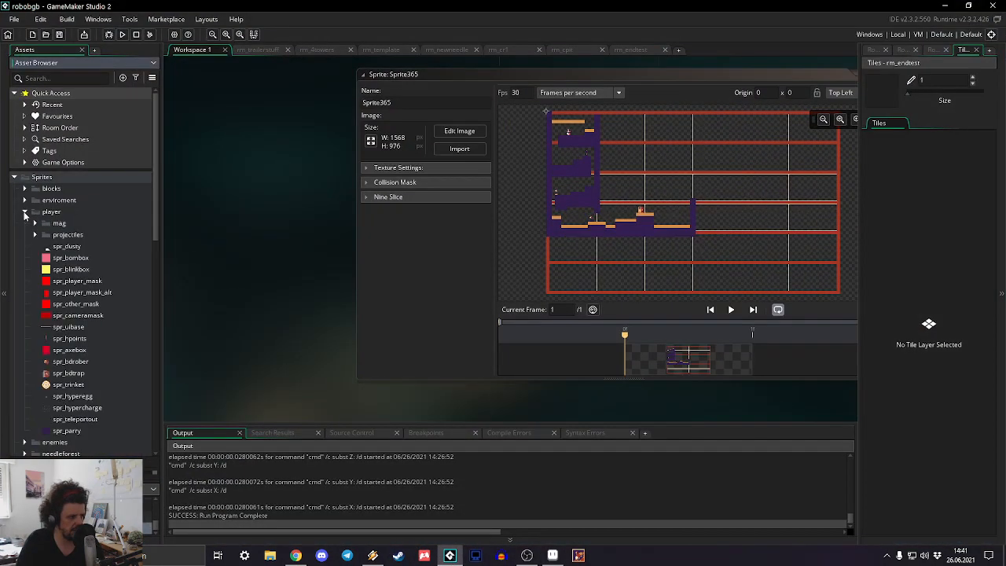
{"action": "left_click", "coordinate": [35, 224]}
{"action": "scroll", "coordinate": [50, 231], "scroll_direction": "down", "scroll_amount": 5}
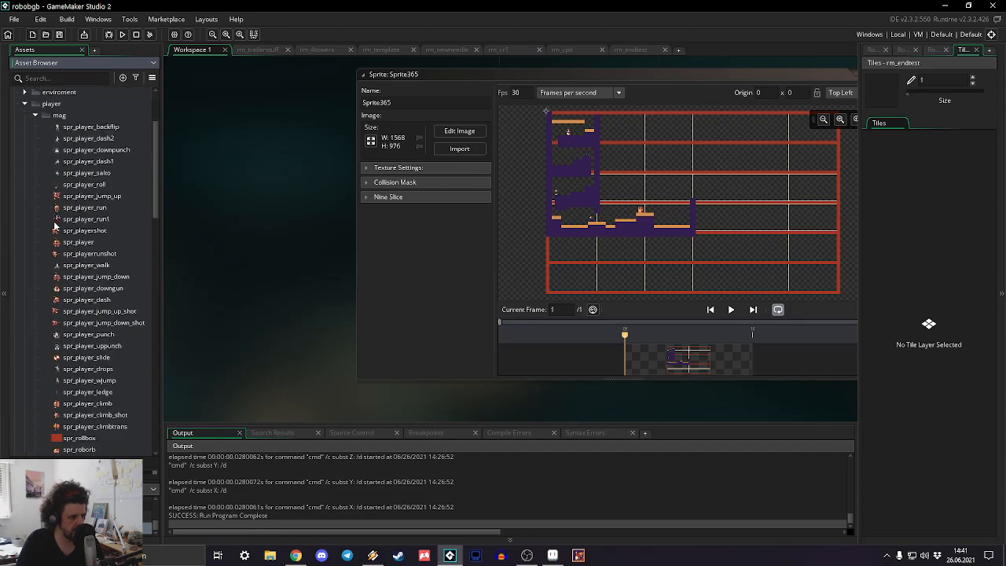
{"action": "double_click", "coordinate": [79, 214]}
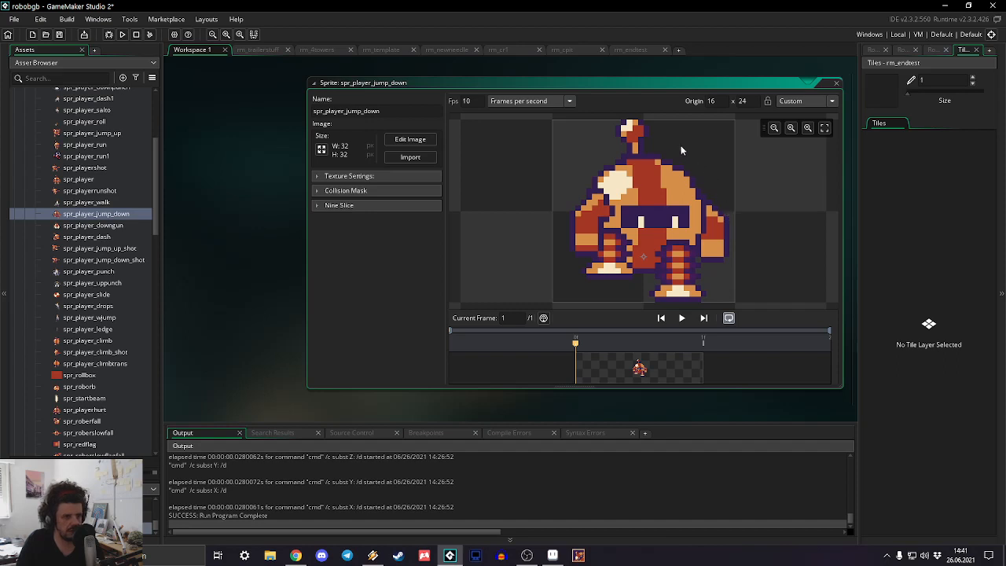
{"action": "left_click", "coordinate": [836, 84]}
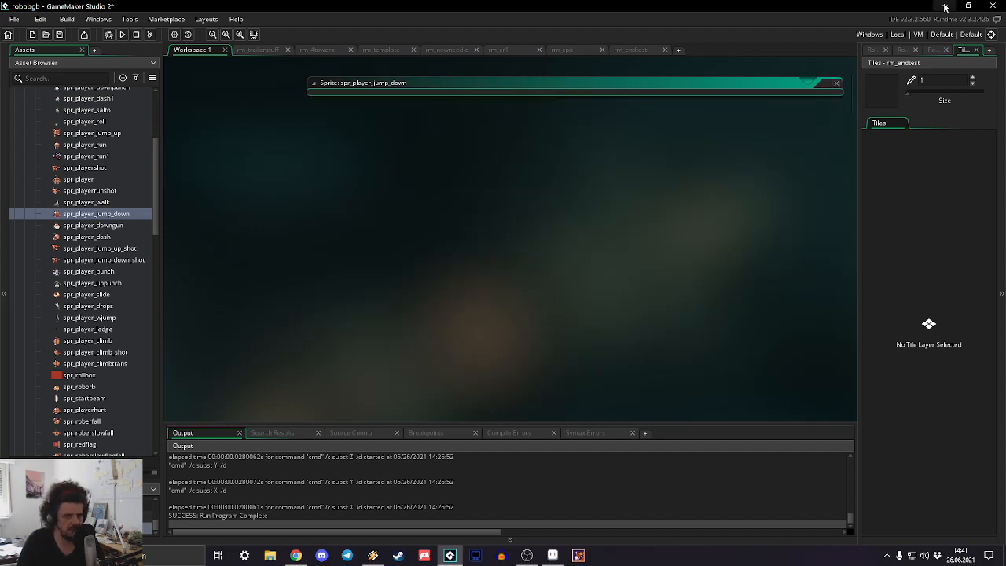
{"action": "left_click", "coordinate": [945, 6]}
Step: Flip through frames 1 to 4 to compare the positions of both legs
{"action": "scroll", "coordinate": [623, 183], "scroll_direction": "down", "scroll_amount": 5}
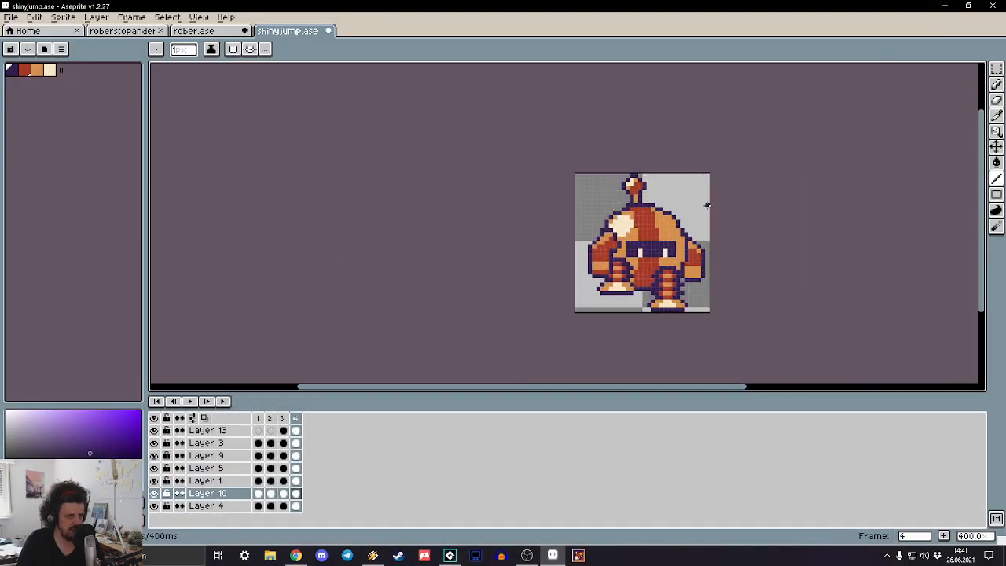
{"action": "scroll", "coordinate": [648, 194], "scroll_direction": "up", "scroll_amount": 2}
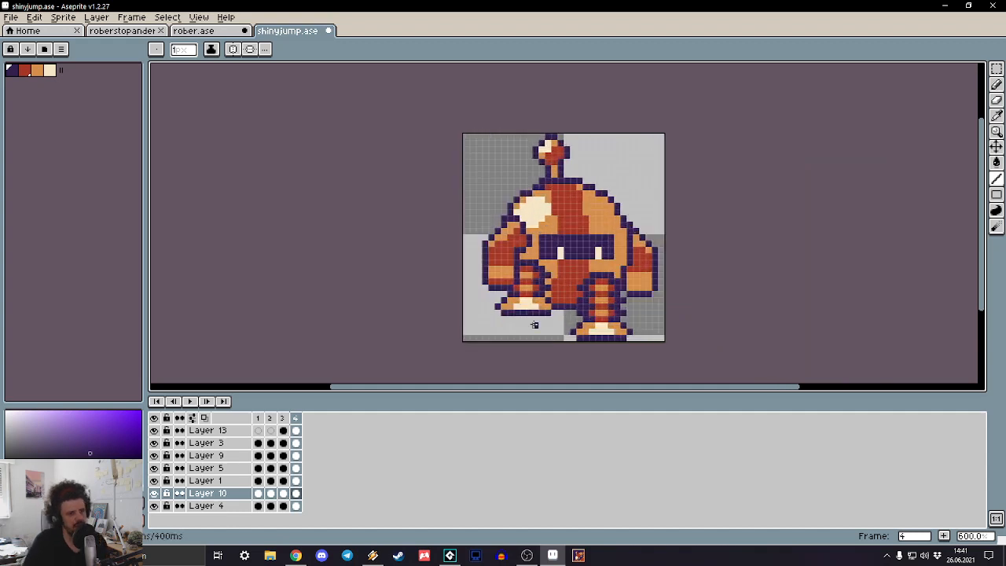
{"action": "key", "text": "Left"}
{"action": "key", "text": "Left"}
{"action": "key", "text": "Right"}
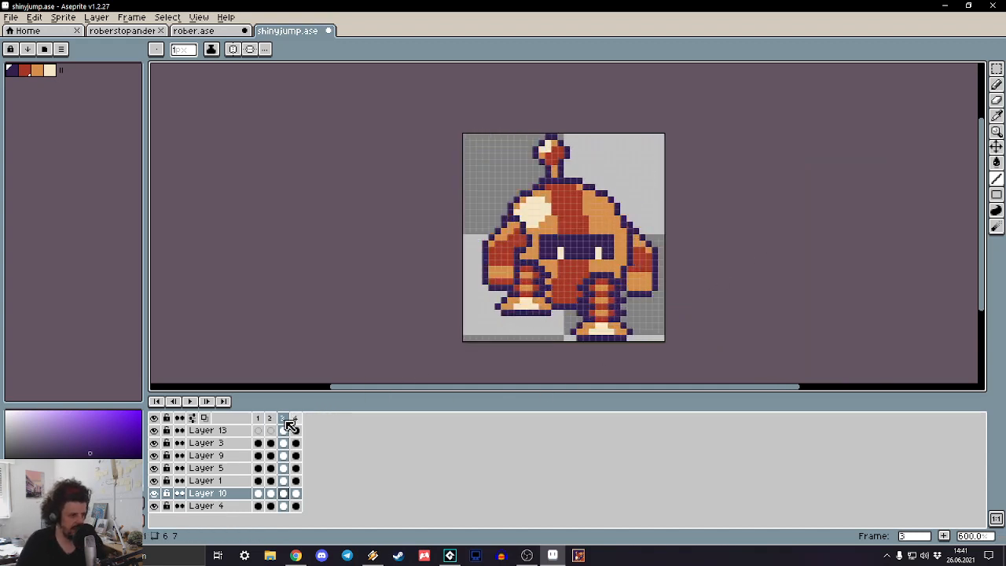
{"action": "scroll", "coordinate": [531, 297], "scroll_direction": "up", "scroll_amount": 2}
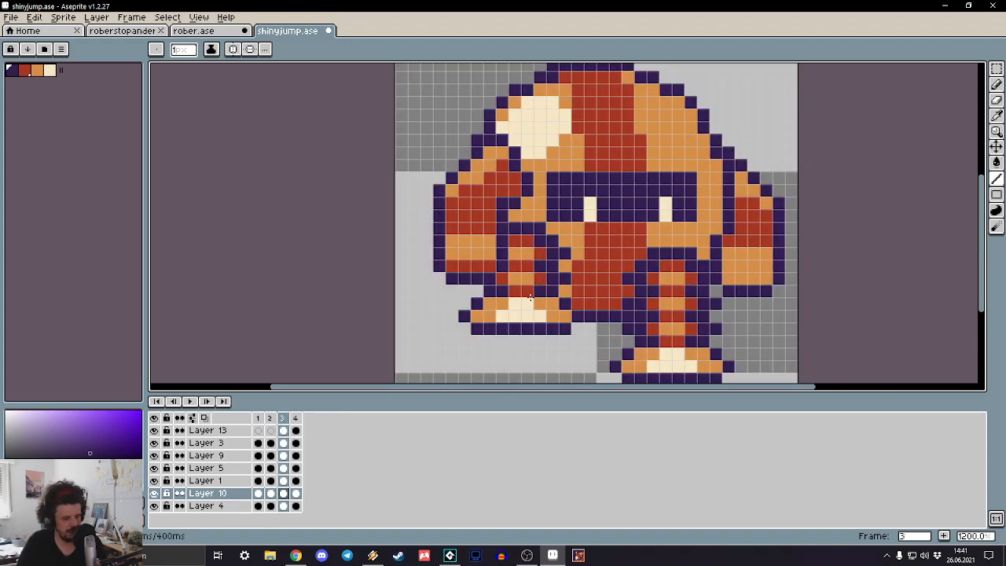
{"action": "key", "text": "m"}
{"action": "left_click_drag", "start_coordinate": [573, 215], "coordinate": [455, 146]}
{"action": "key", "text": "Left"}
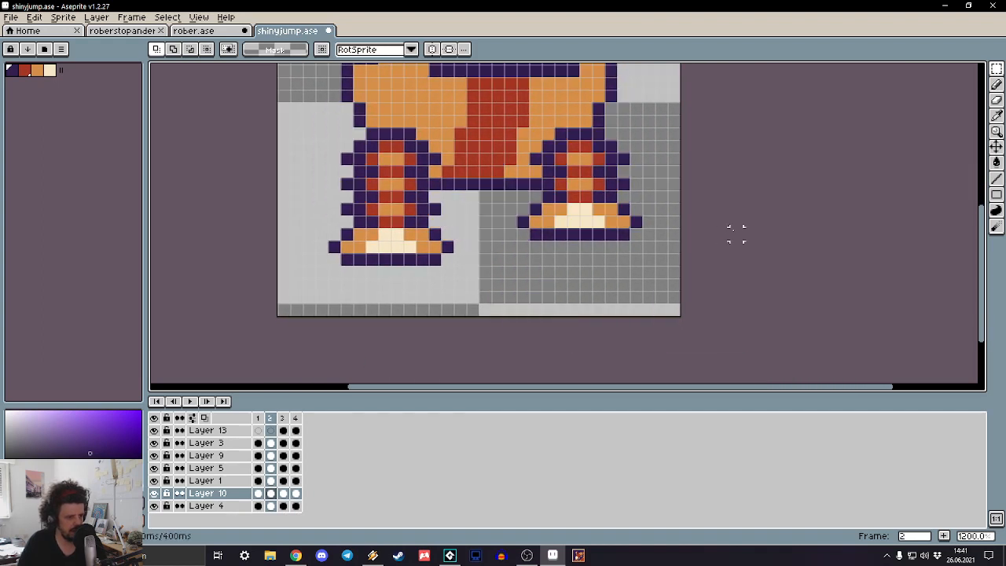
{"action": "key", "text": "Left"}
{"action": "key", "text": "Right"}
{"action": "key", "text": "Right"}
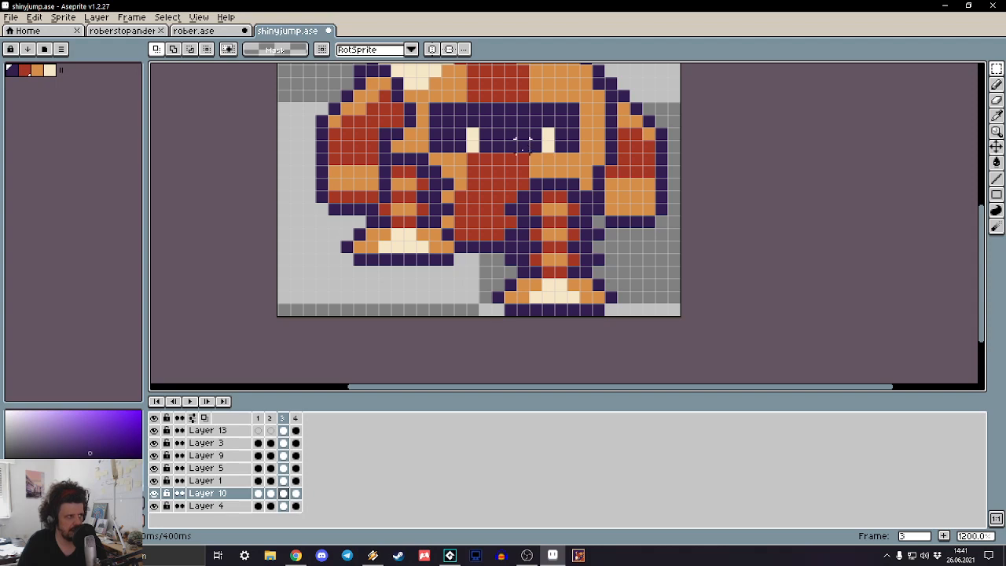
Step: Try moving the robot's longer leg on Layer 9 up two pixels in frame 3
{"action": "key", "text": "Up"}
{"action": "key", "text": "Up"}
{"action": "key", "text": "Up"}
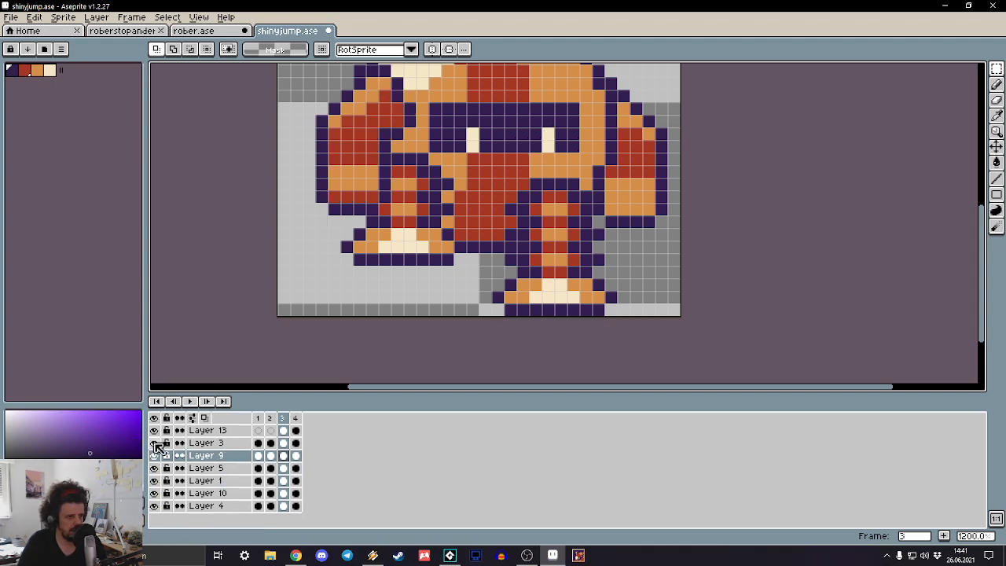
{"action": "left_click_drag", "start_coordinate": [687, 170], "coordinate": [452, 316]}
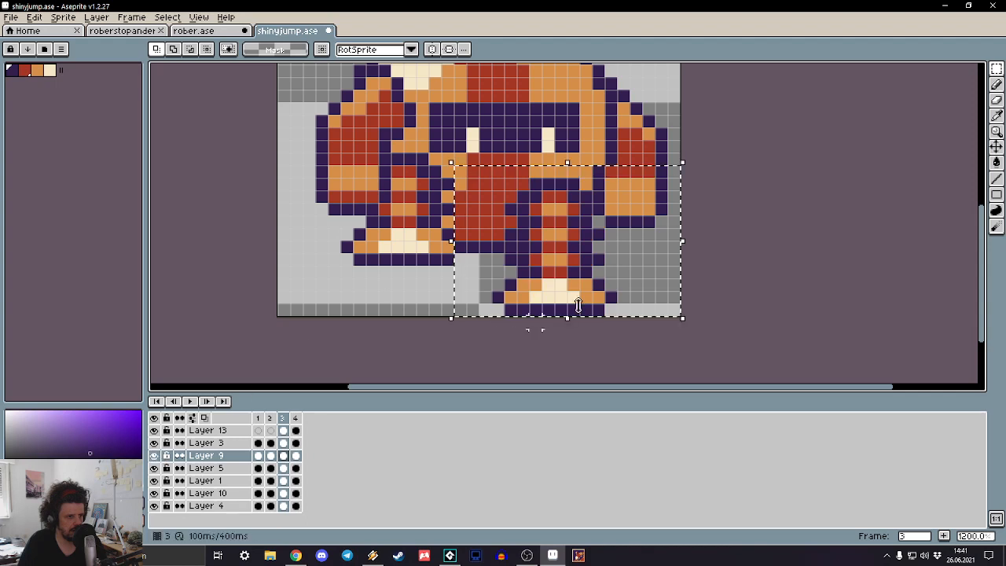
{"action": "key", "text": "Up"}
{"action": "key", "text": "Up"}
{"action": "key", "text": "ctrl+d"}
{"action": "scroll", "coordinate": [900, 195], "scroll_direction": "down", "scroll_amount": 3}
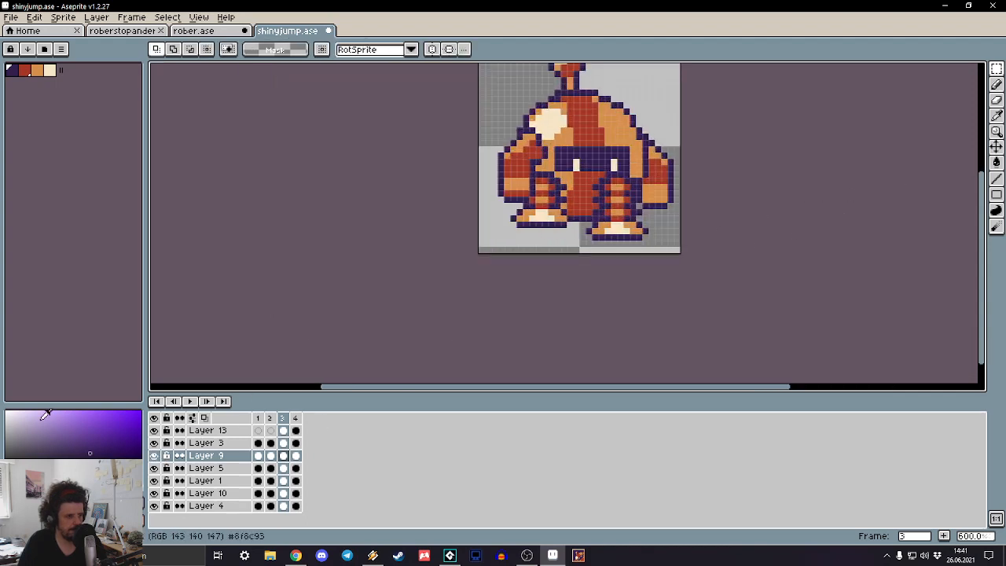
Step: Hide every layer except Layer 9 and Layer 5 so that only the two legs are shown
{"action": "left_click", "coordinate": [154, 430]}
{"action": "left_click", "coordinate": [154, 443]}
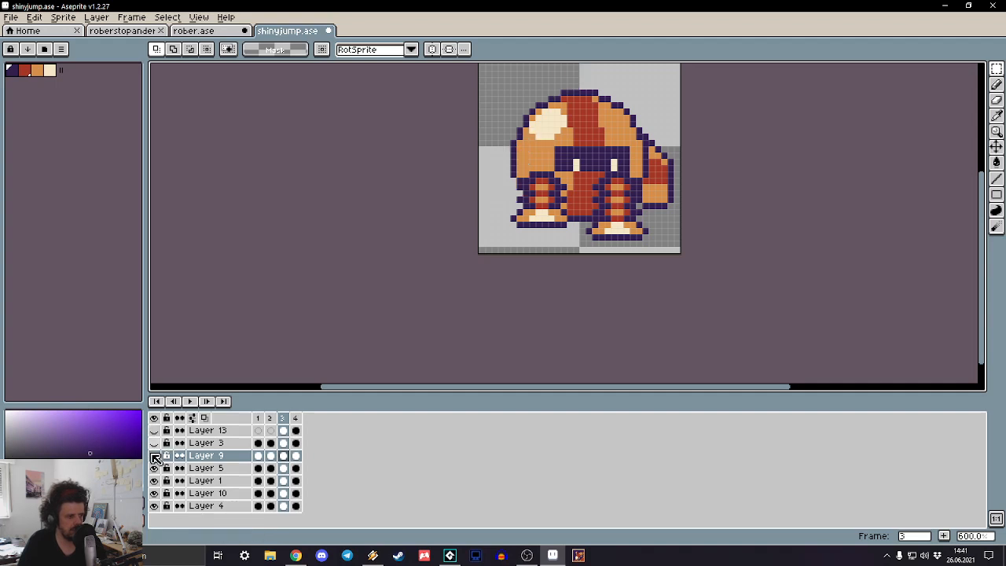
{"action": "left_click", "coordinate": [154, 468]}
{"action": "left_click", "coordinate": [154, 480]}
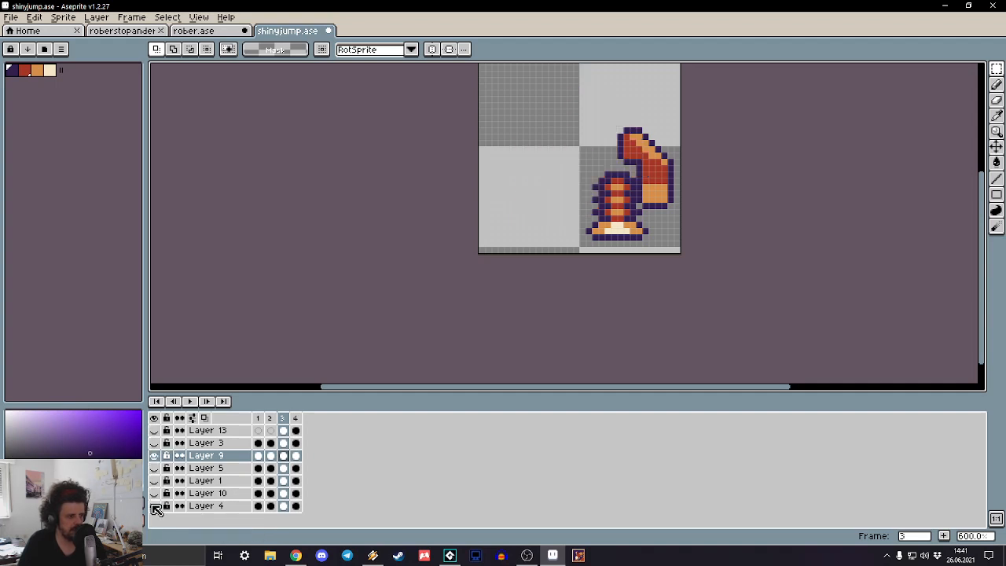
{"action": "left_click", "coordinate": [154, 505]}
{"action": "left_click", "coordinate": [154, 456]}
{"action": "left_click", "coordinate": [154, 455]}
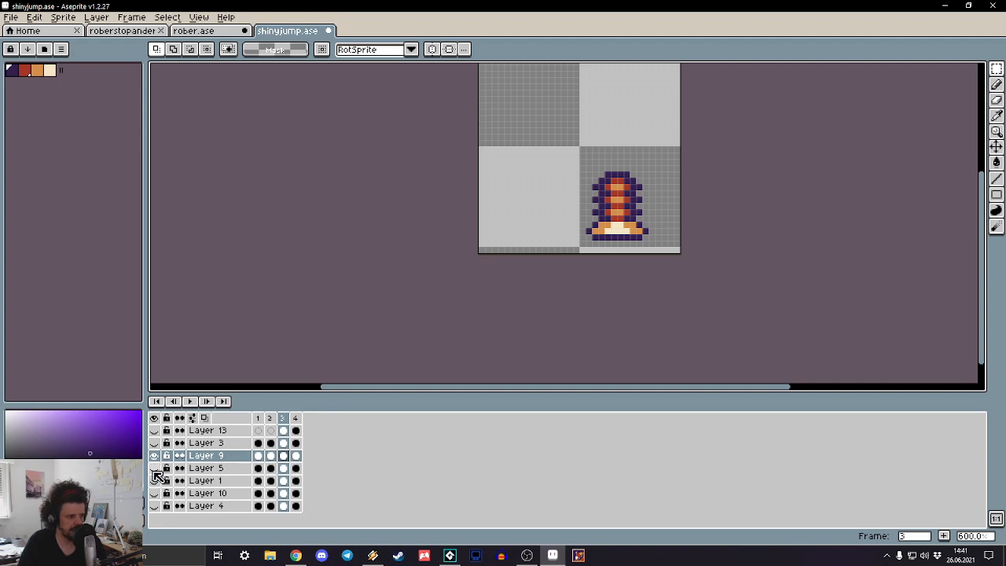
{"action": "left_click", "coordinate": [154, 468]}
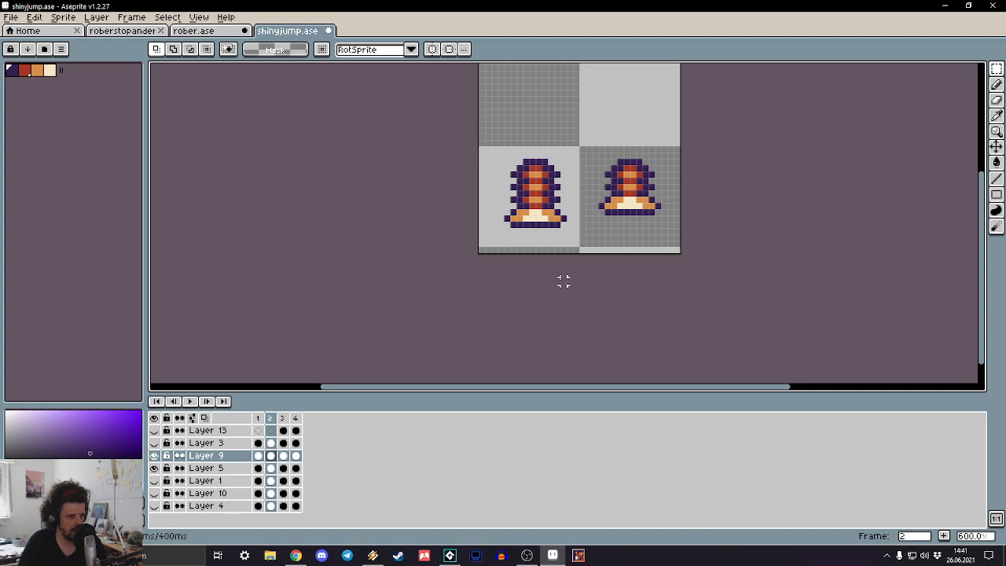
{"action": "right_click", "coordinate": [283, 417]}
{"action": "left_click", "coordinate": [355, 455]}
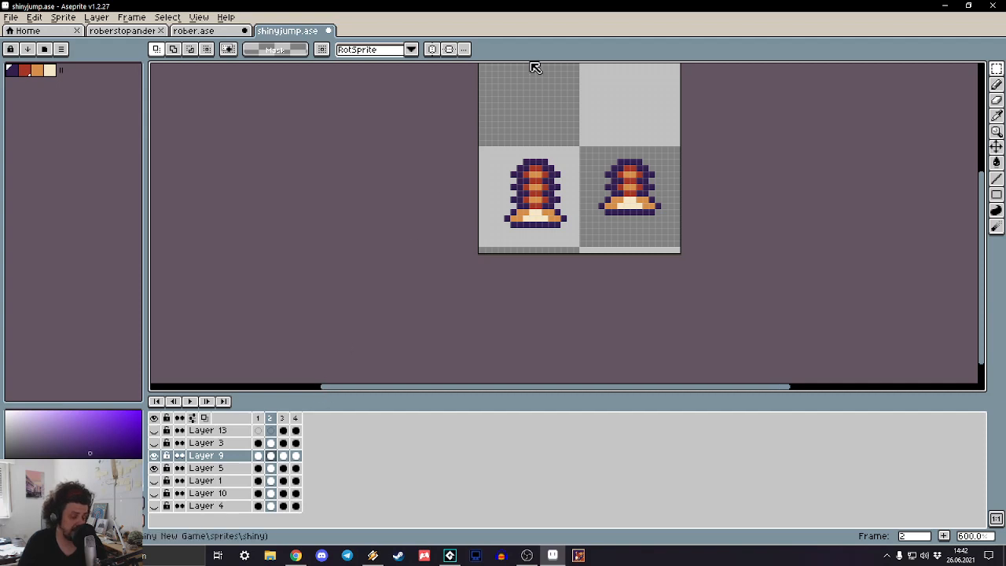
Step: Select the leg on Layer 9 in frame 3, move it up two pixels and apply the move
{"action": "scroll", "coordinate": [758, 236], "scroll_direction": "up", "scroll_amount": 1}
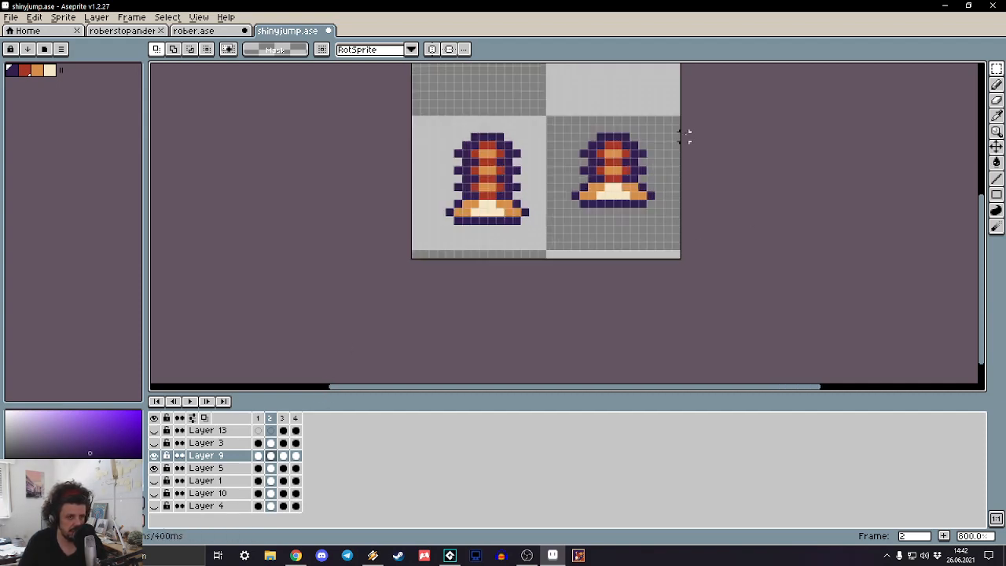
{"action": "left_click_drag", "start_coordinate": [685, 136], "coordinate": [684, 171]}
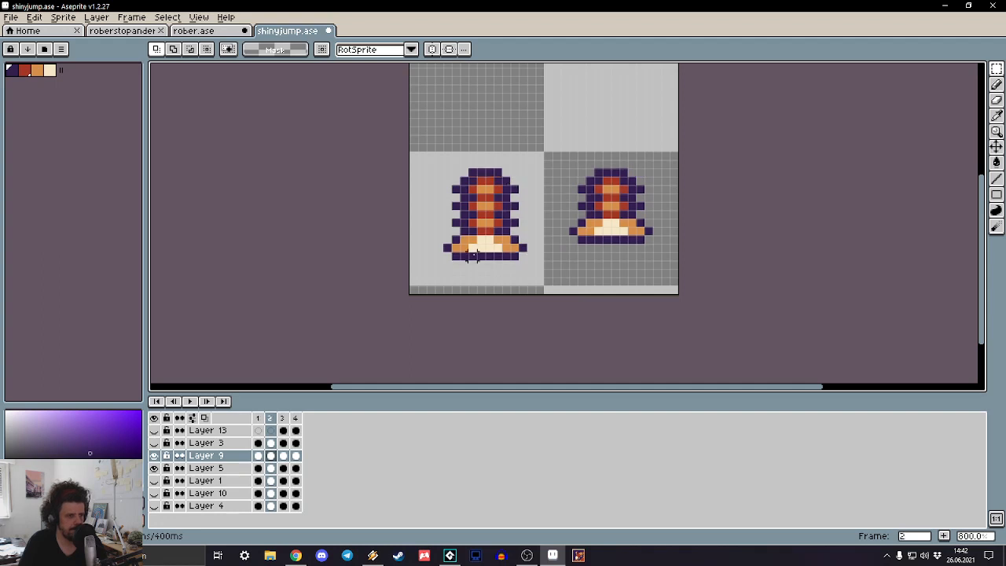
{"action": "key", "text": "Right"}
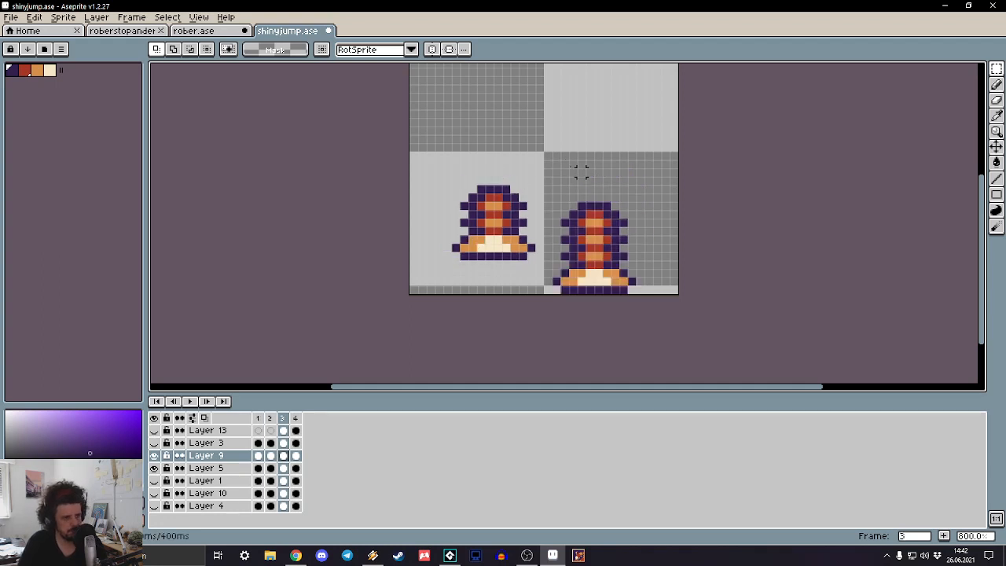
{"action": "left_click", "coordinate": [154, 455]}
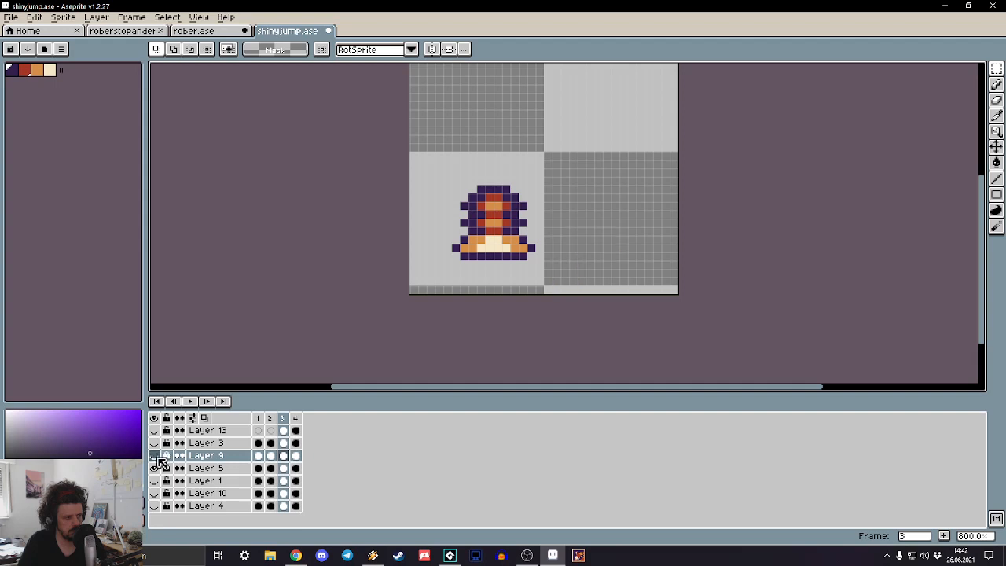
{"action": "left_click", "coordinate": [154, 455]}
{"action": "left_click_drag", "start_coordinate": [680, 152], "coordinate": [483, 304]}
{"action": "key", "text": "Up"}
{"action": "key", "text": "Up"}
{"action": "left_click", "coordinate": [873, 154]}
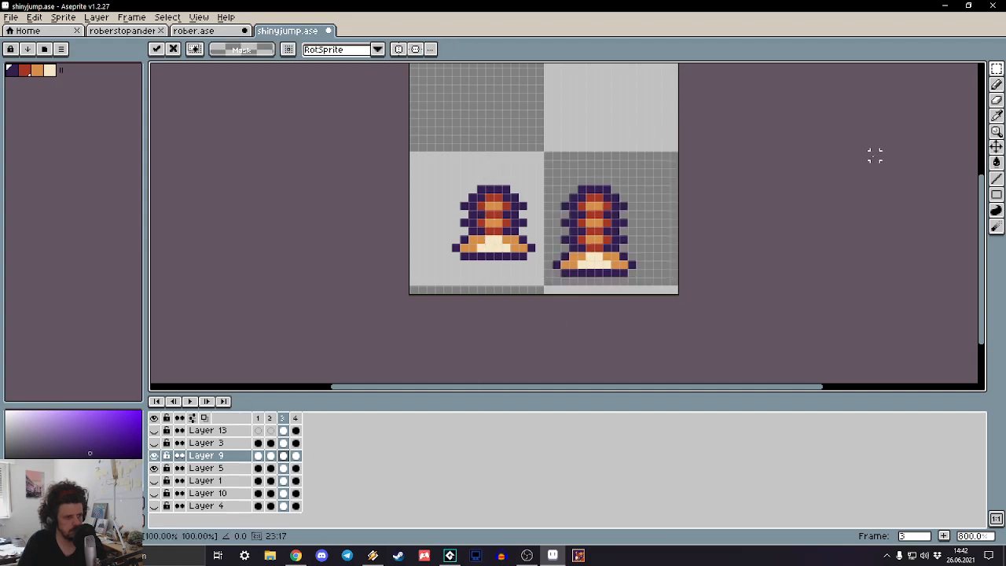
{"action": "key", "text": "Return"}
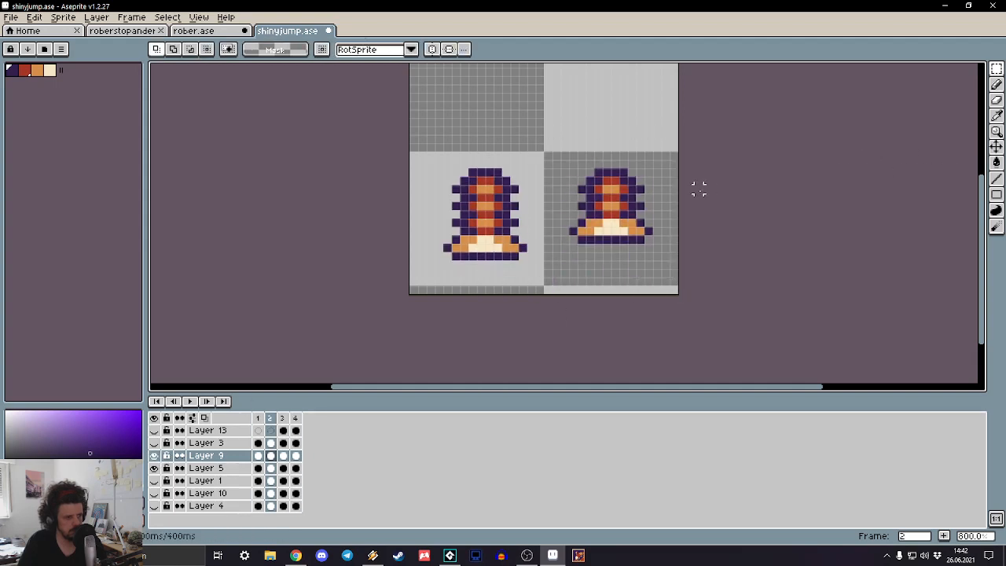
Step: Select the leg on Layer 5 in frame 4 and again in frame 3, clearing each selection
{"action": "key", "text": "Down"}
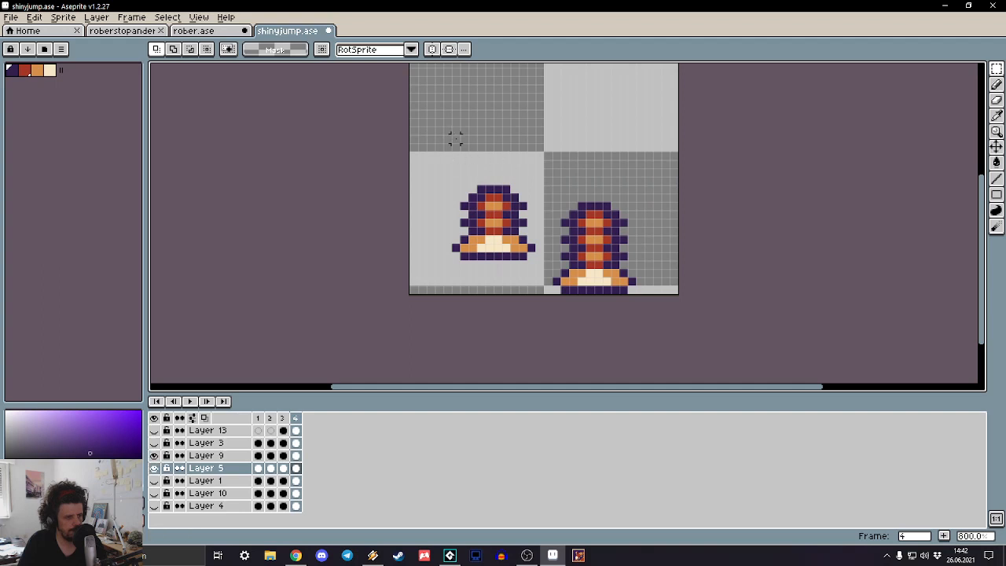
{"action": "left_click_drag", "start_coordinate": [456, 138], "coordinate": [521, 302]}
{"action": "left_click", "coordinate": [833, 180]}
{"action": "key", "text": "Left"}
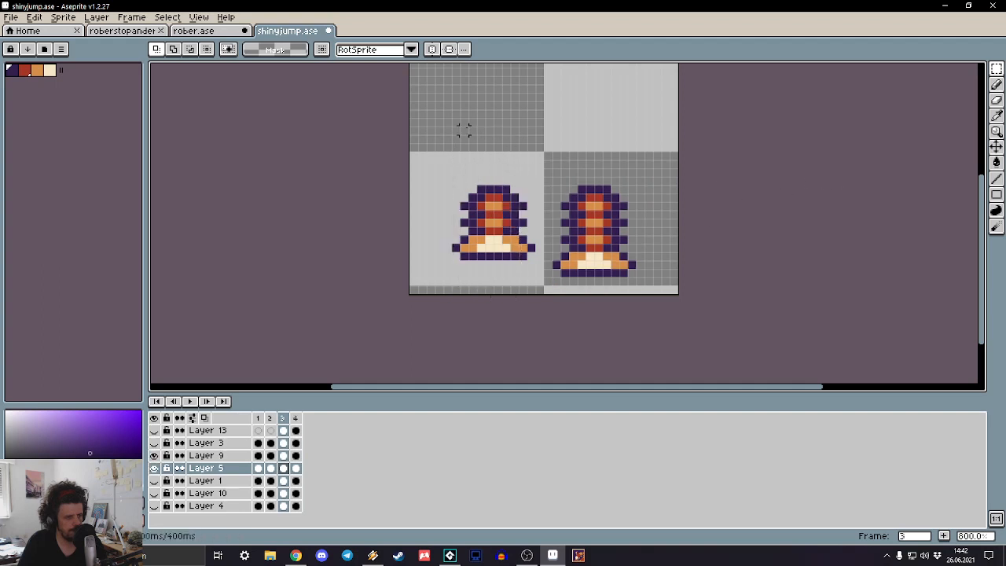
{"action": "left_click_drag", "start_coordinate": [461, 129], "coordinate": [532, 309]}
{"action": "left_click", "coordinate": [757, 174]}
{"action": "key", "text": "Left"}
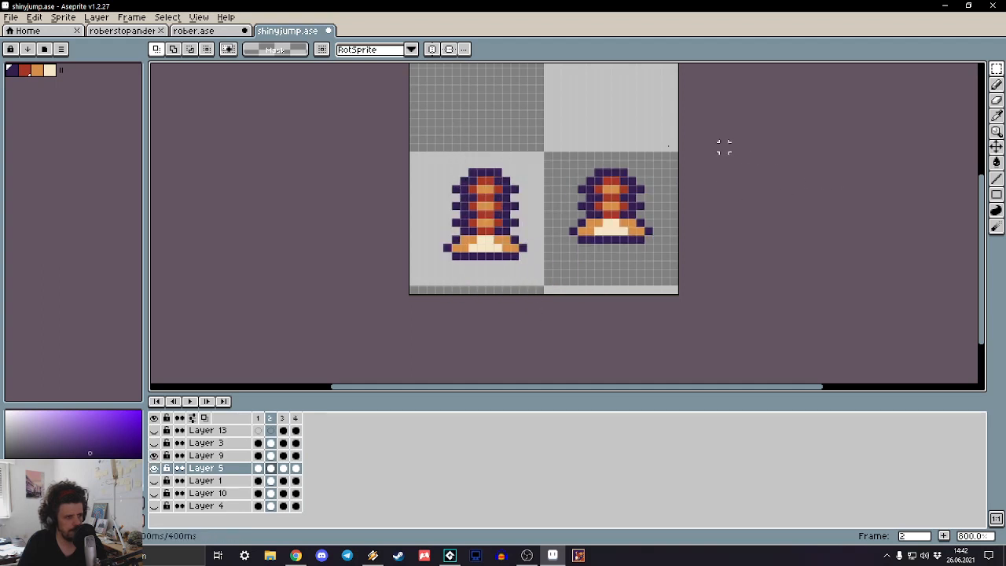
Step: Move the left leg on Layer 5 in frame 3 up one pixel
{"action": "key", "text": "Right"}
{"action": "key", "text": "Left"}
{"action": "key", "text": "Left"}
{"action": "key", "text": "Right"}
{"action": "key", "text": "Right"}
{"action": "left_click_drag", "start_coordinate": [407, 107], "coordinate": [546, 288]}
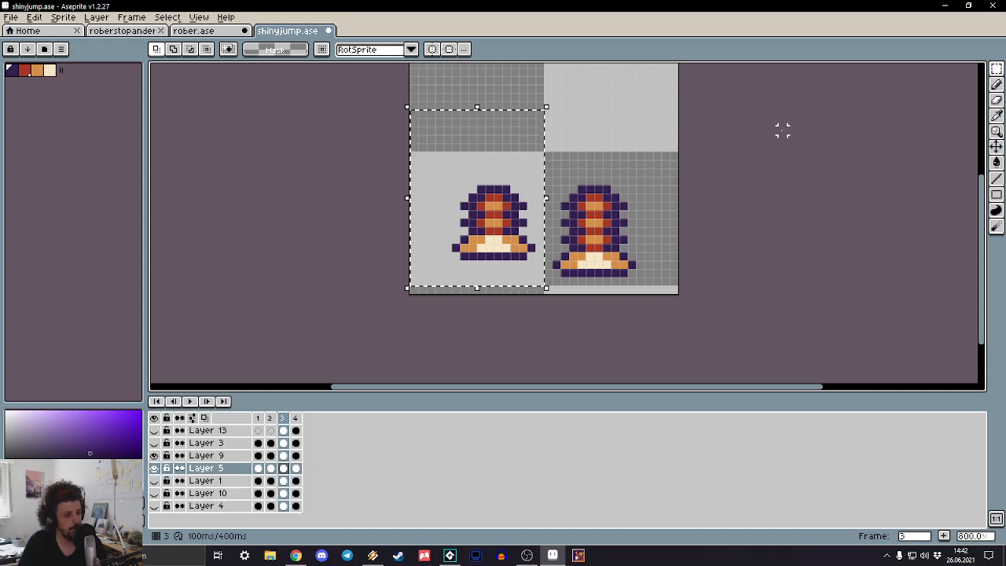
{"action": "key", "text": "Up"}
{"action": "key", "text": "ctrl+d"}
Step: Shift the left leg on Layer 5 in frame 3 down two pixels
{"action": "key", "text": "Right"}
{"action": "key", "text": "Left"}
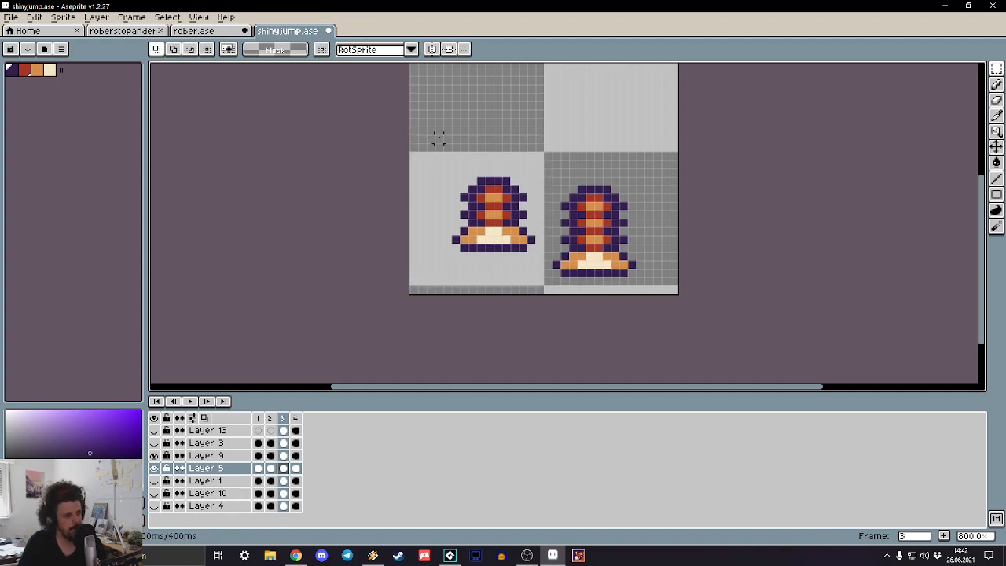
{"action": "left_click_drag", "start_coordinate": [407, 137], "coordinate": [540, 248]}
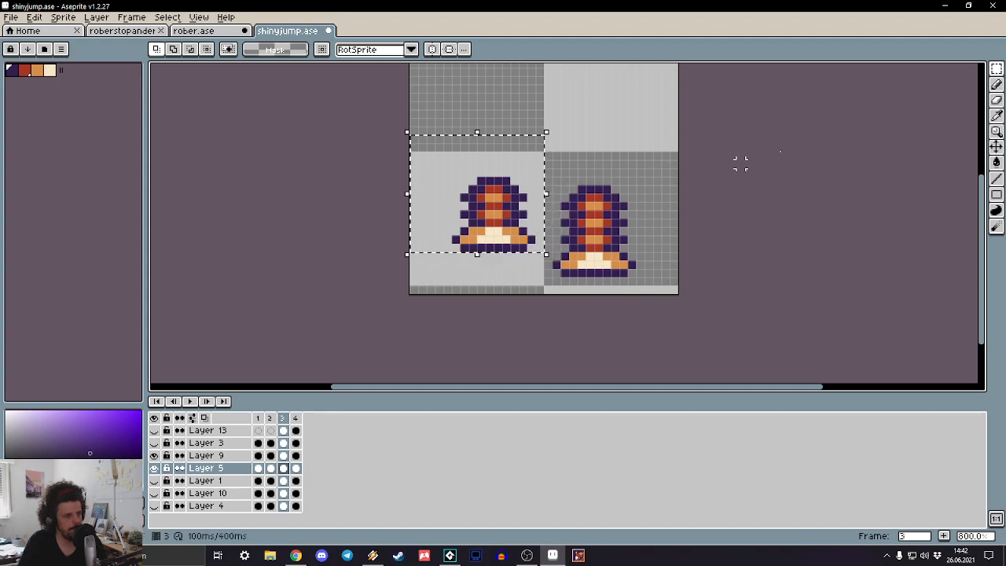
{"action": "key", "text": "Down"}
{"action": "key", "text": "Down"}
{"action": "key", "text": "ctrl+d"}
Step: Step through all four frames to check how the legs move from one frame to the next
{"action": "key", "text": "Right"}
{"action": "key", "text": "Right"}
{"action": "key", "text": "Right"}
{"action": "key", "text": "Right"}
{"action": "key", "text": "Right"}
{"action": "key", "text": "Right"}
{"action": "key", "text": "Right"}
{"action": "key", "text": "Right"}
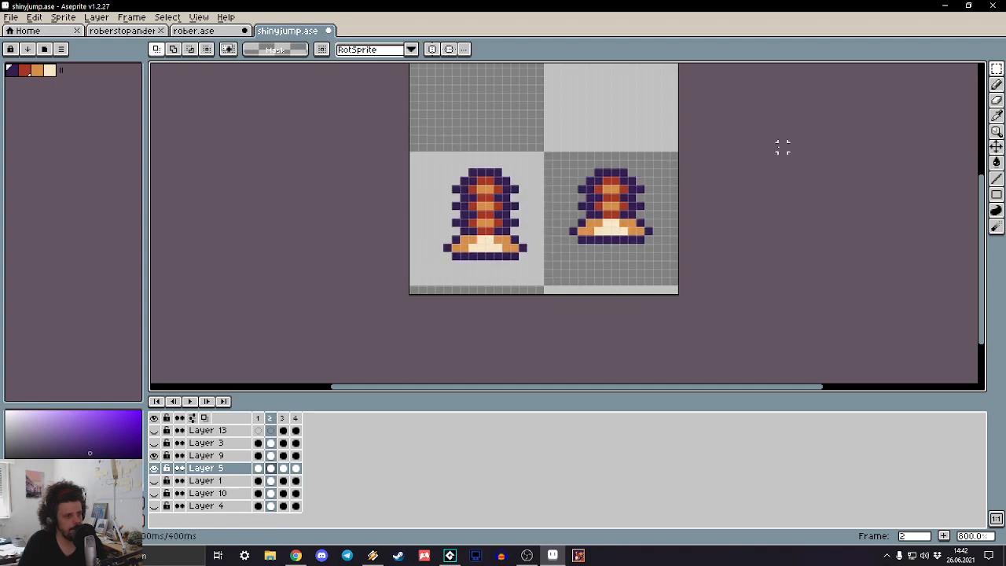
{"action": "key", "text": "Right"}
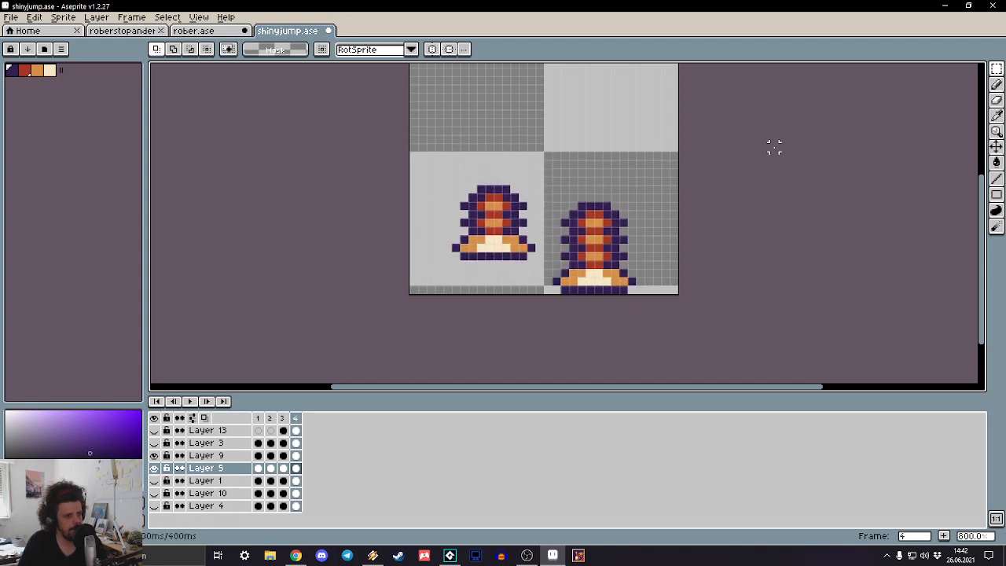
{"action": "key", "text": "Right"}
{"action": "key", "text": "Right"}
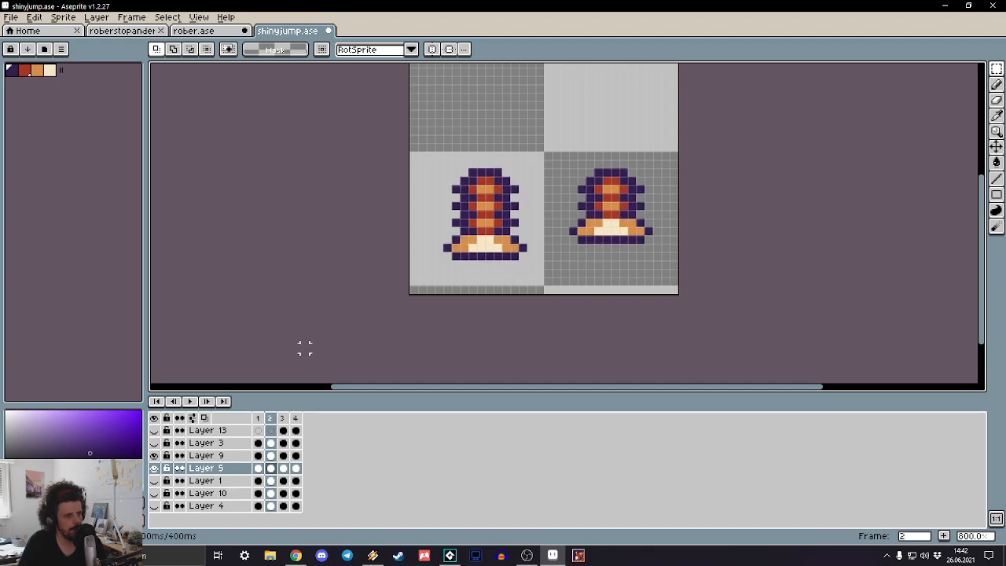
{"action": "key", "text": "Right"}
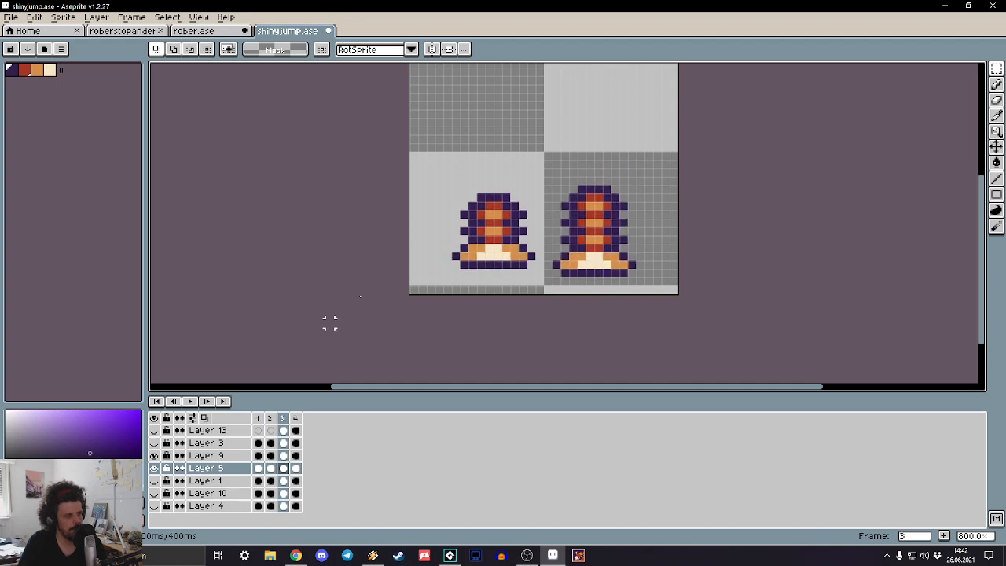
{"action": "left_click_drag", "start_coordinate": [650, 171], "coordinate": [548, 206]}
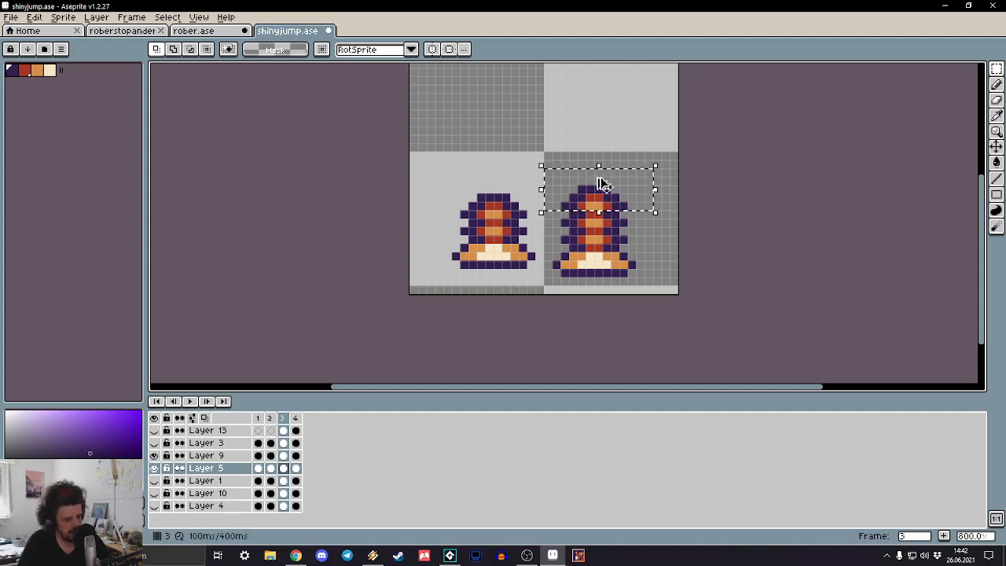
{"action": "left_click_drag", "start_coordinate": [605, 190], "coordinate": [541, 188]}
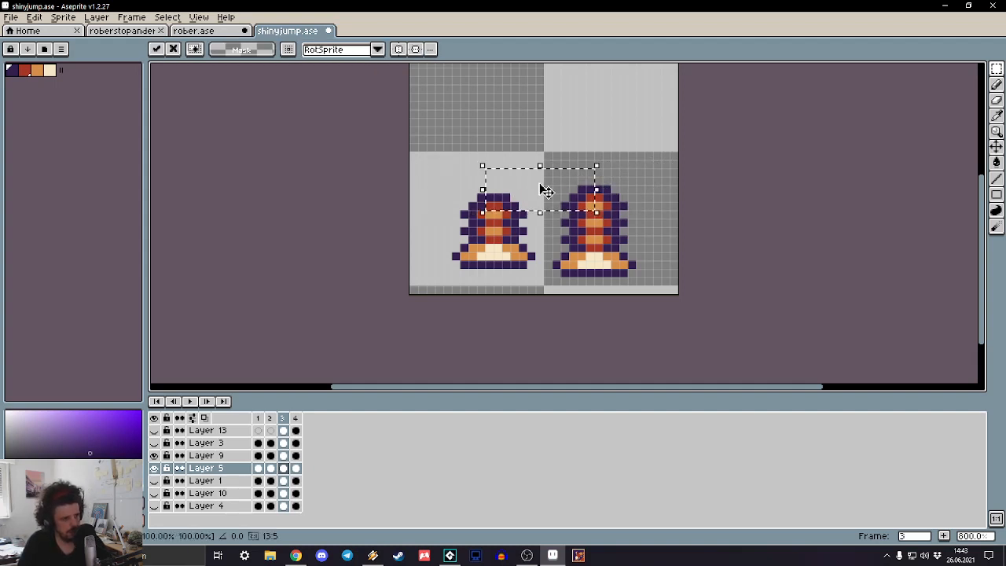
{"action": "key", "text": "ctrl+d"}
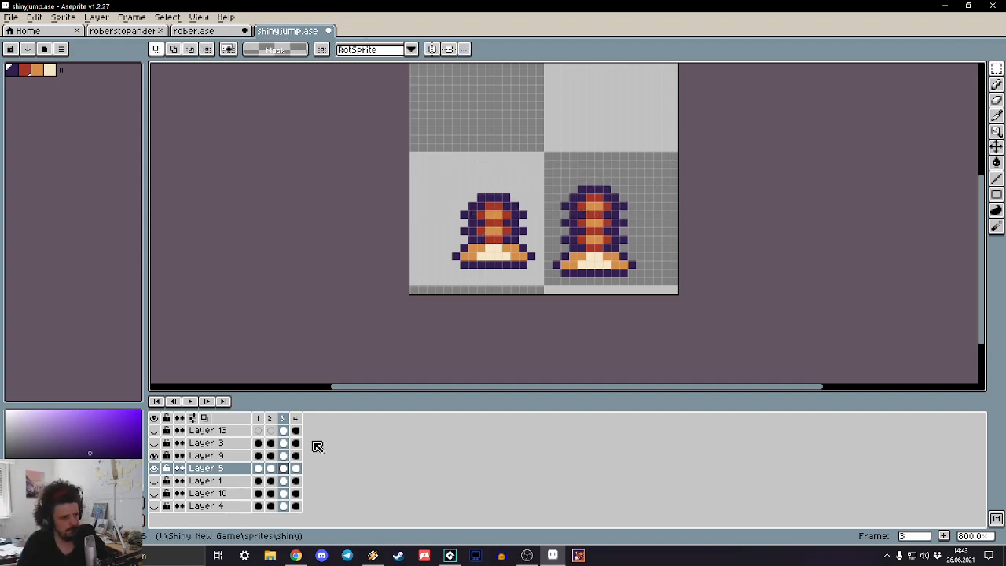
Step: Lengthen the left leg in frame 3 by placing a copy of its top section two pixels higher
{"action": "left_click_drag", "start_coordinate": [548, 172], "coordinate": [501, 190]}
{"action": "left_click", "coordinate": [503, 208]}
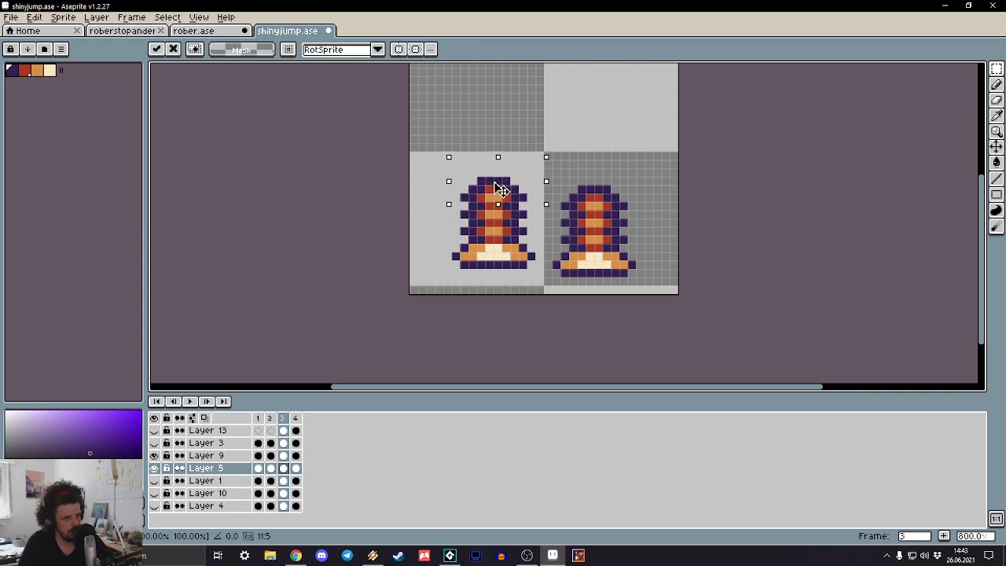
{"action": "left_click", "coordinate": [388, 222]}
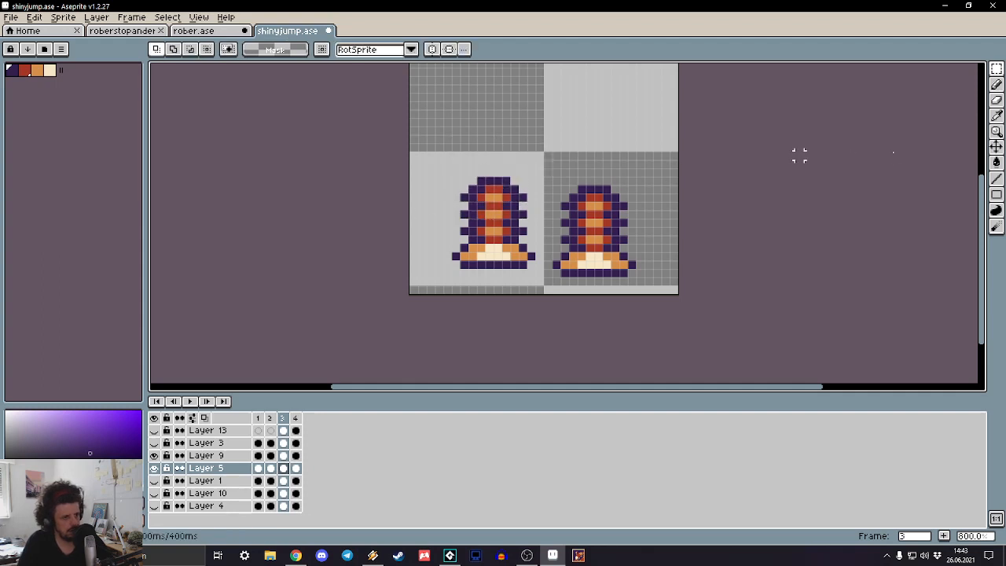
Step: Review the leg motion across the four frames and toggle Layers 9 and 5 to check which leg each holds
{"action": "key", "text": "Right"}
{"action": "key", "text": "Right"}
{"action": "key", "text": "Right"}
{"action": "key", "text": "Right"}
{"action": "key", "text": "Right"}
{"action": "key", "text": "Right"}
{"action": "key", "text": "Right"}
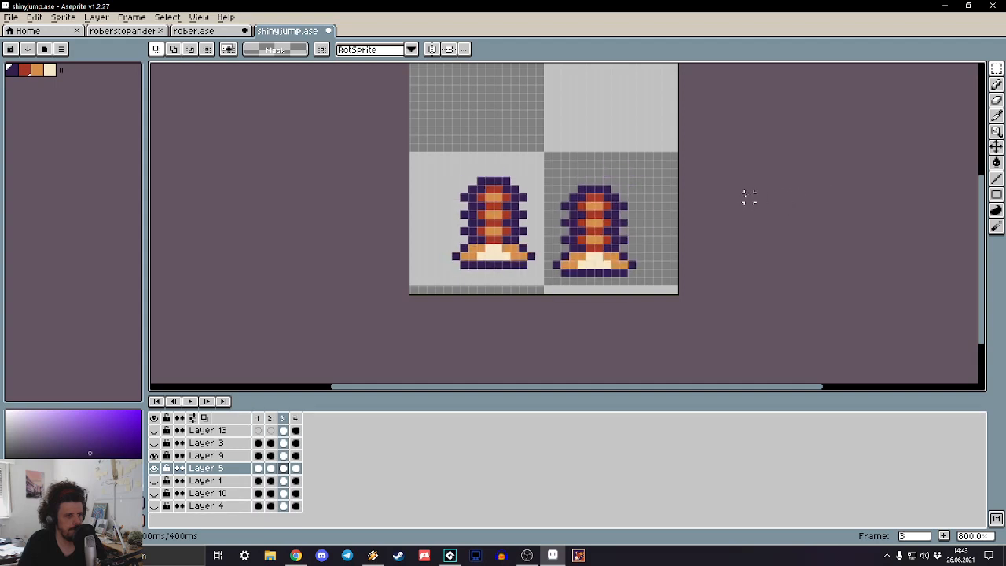
{"action": "key", "text": "Left"}
{"action": "key", "text": "Right"}
{"action": "key", "text": "Right"}
{"action": "key", "text": "Right"}
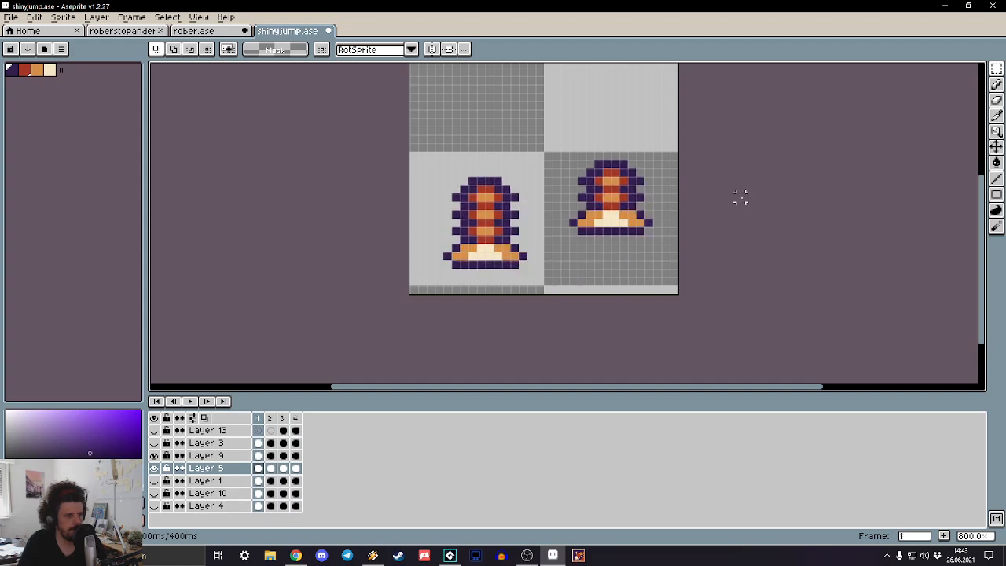
{"action": "key", "text": "Right"}
{"action": "left_click", "coordinate": [154, 456]}
{"action": "left_click", "coordinate": [154, 456]}
{"action": "left_click", "coordinate": [154, 468]}
{"action": "left_click", "coordinate": [155, 469]}
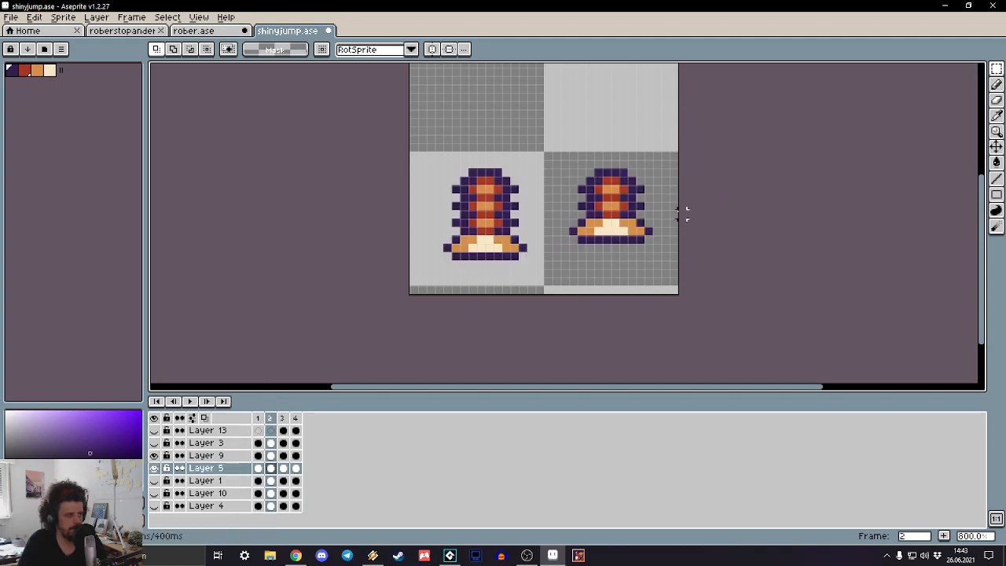
Step: Stretch the right leg on Layer 5 in frame 2 by shifting its lower part down two pixels, and preview the animation
{"action": "left_click_drag", "start_coordinate": [679, 270], "coordinate": [540, 208]}
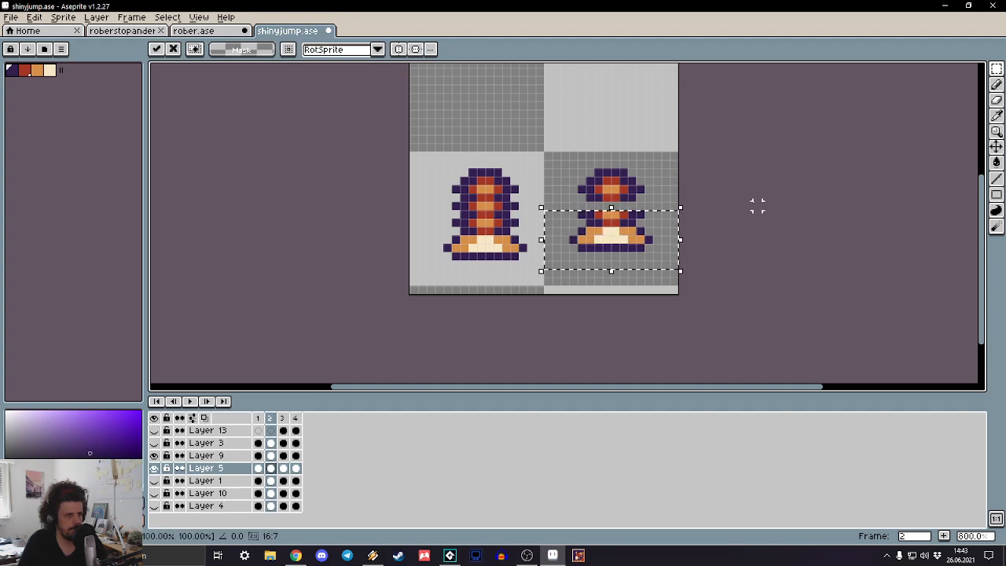
{"action": "left_click", "coordinate": [736, 205]}
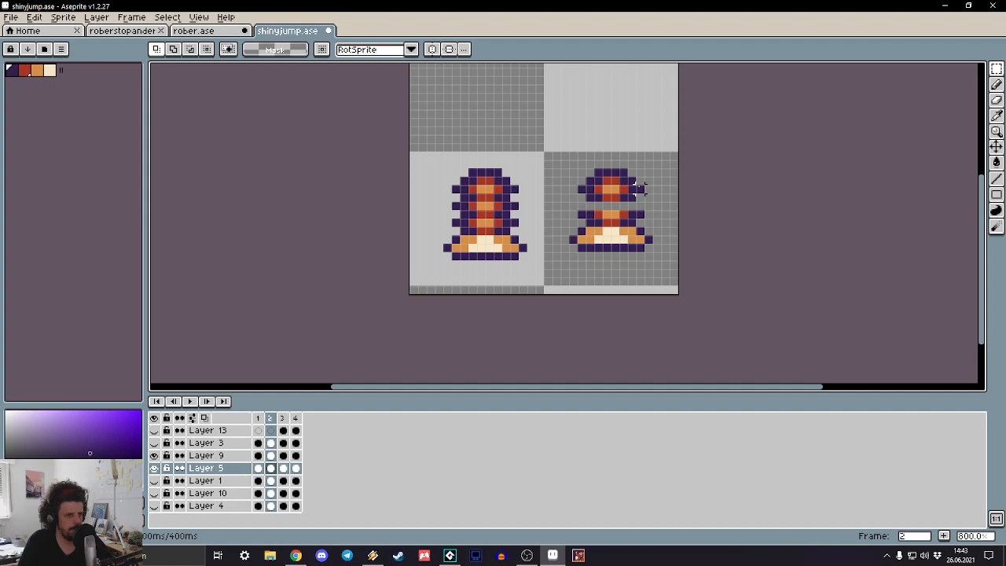
{"action": "left_click_drag", "start_coordinate": [664, 206], "coordinate": [569, 284]}
{"action": "key", "text": "Down"}
{"action": "left_click", "coordinate": [866, 198]}
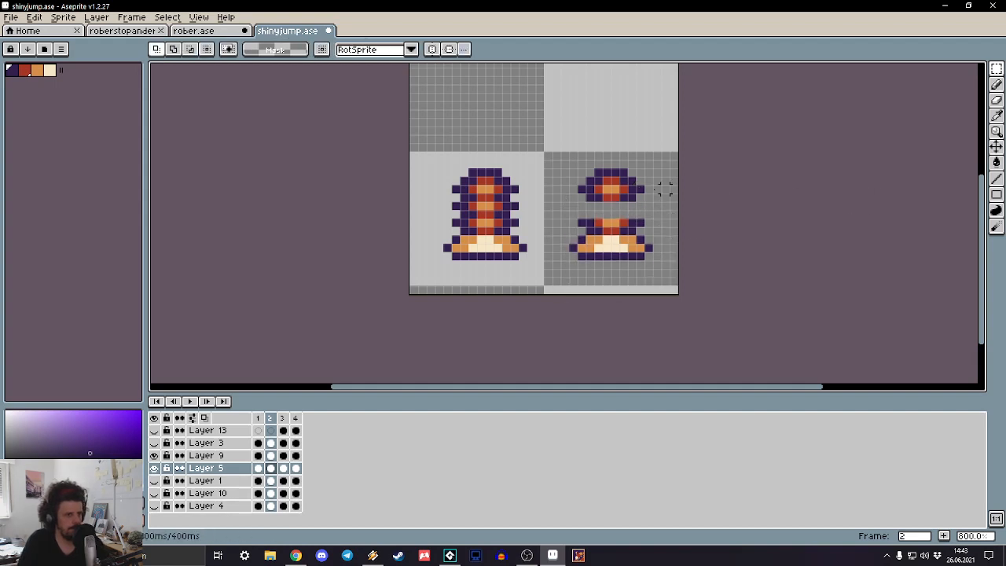
{"action": "left_click_drag", "start_coordinate": [646, 183], "coordinate": [619, 222]}
{"action": "key", "text": "Return"}
{"action": "key", "text": "Return"}
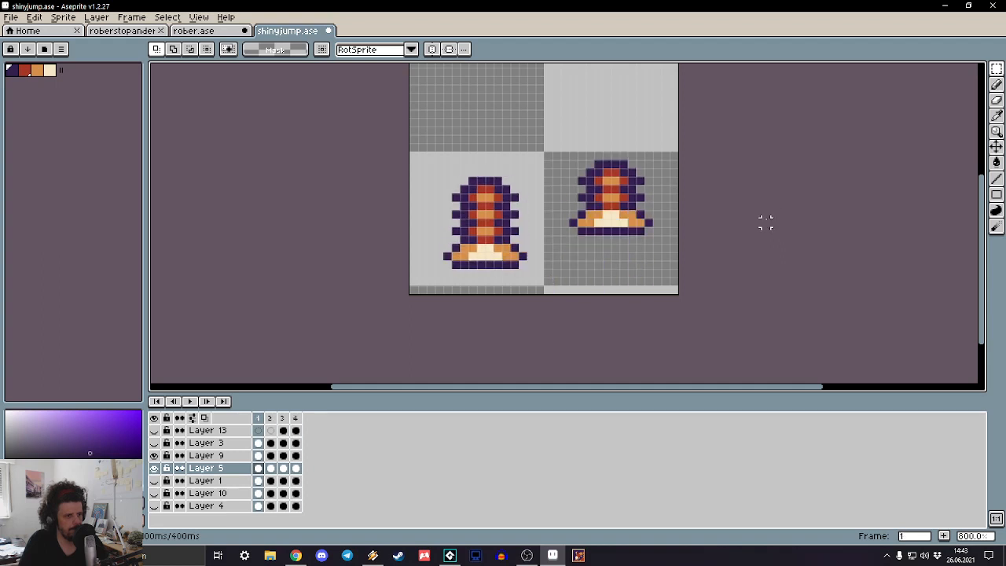
Step: Delete the two in-between frames so only the first and last frames of the animation are kept
{"action": "left_click", "coordinate": [270, 418]}
{"action": "key", "text": "alt+c"}
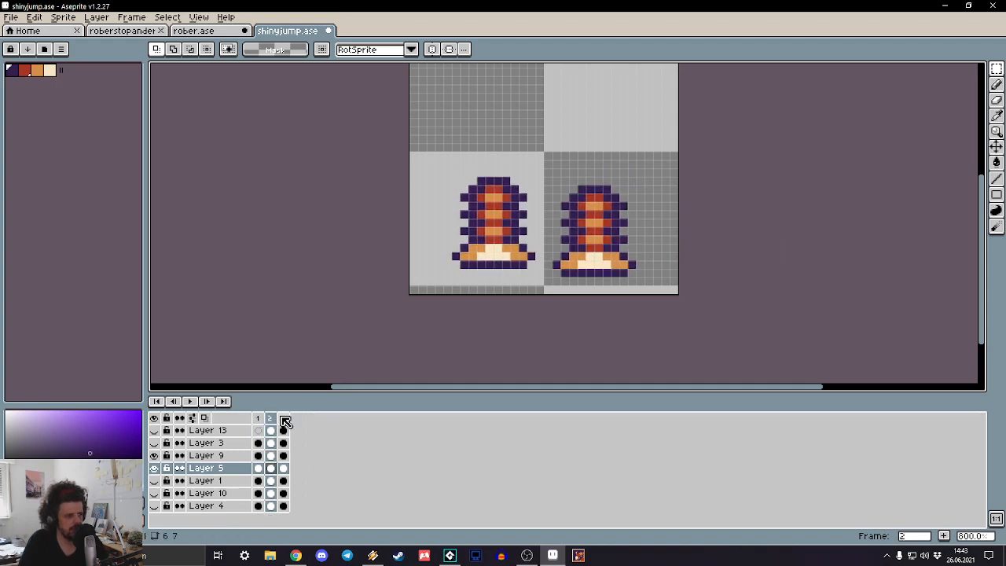
{"action": "left_click", "coordinate": [283, 419]}
{"action": "left_click", "coordinate": [271, 418]}
{"action": "key", "text": "alt+c"}
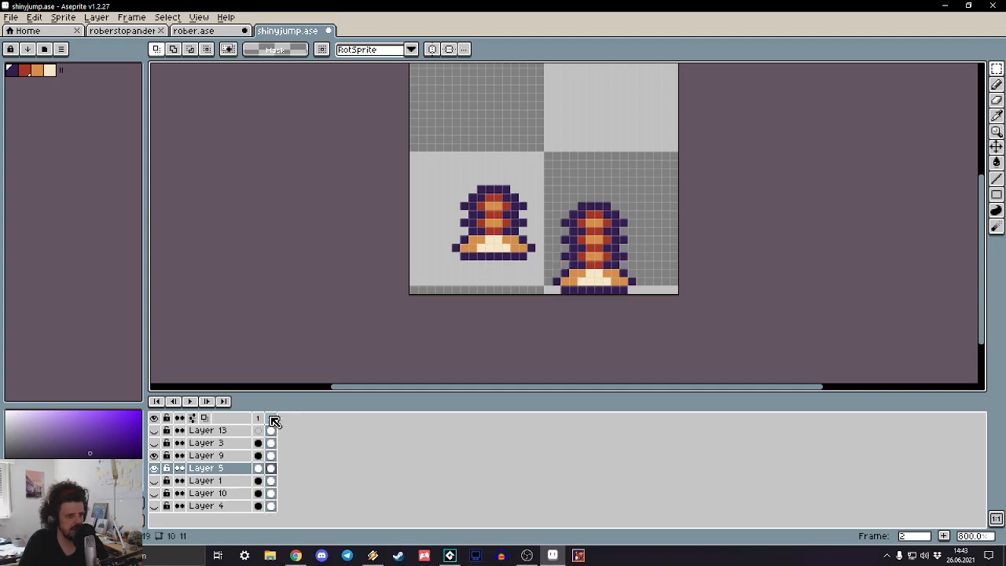
Step: Flip back and forth between the two remaining frames to compare the leg positions
{"action": "key", "text": "Left"}
{"action": "key", "text": "Right"}
{"action": "key", "text": "Left"}
{"action": "key", "text": "Right"}
{"action": "key", "text": "Left"}
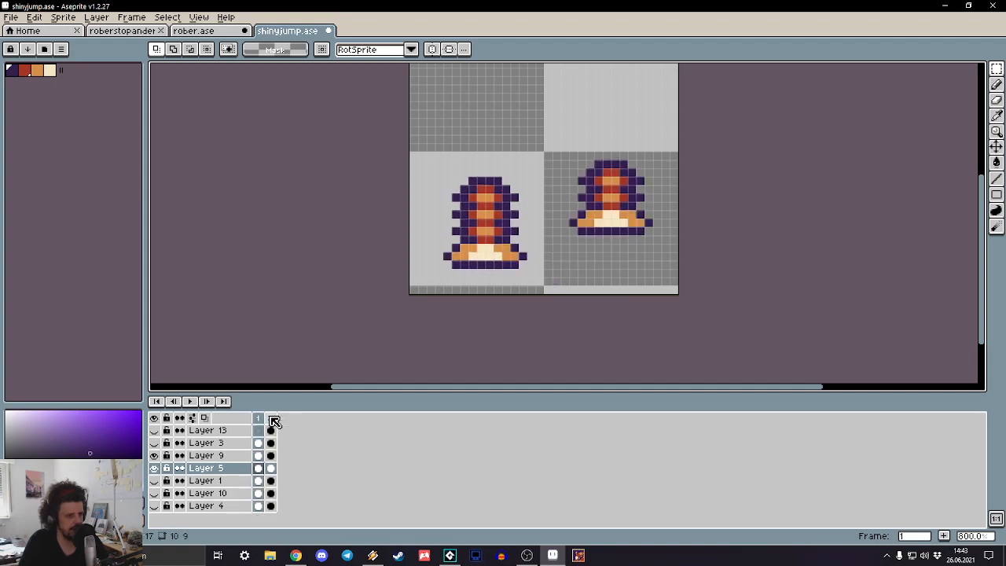
{"action": "key", "text": "Right"}
{"action": "key", "text": "Left"}
Step: Undo the edit history back to the two-frame animation, before the in-between frames were added
{"action": "key", "text": "ctrl+z"}
{"action": "key", "text": "ctrl+z"}
{"action": "key", "text": "ctrl+z"}
{"action": "key", "text": "ctrl+z"}
{"action": "key", "text": "ctrl+z"}
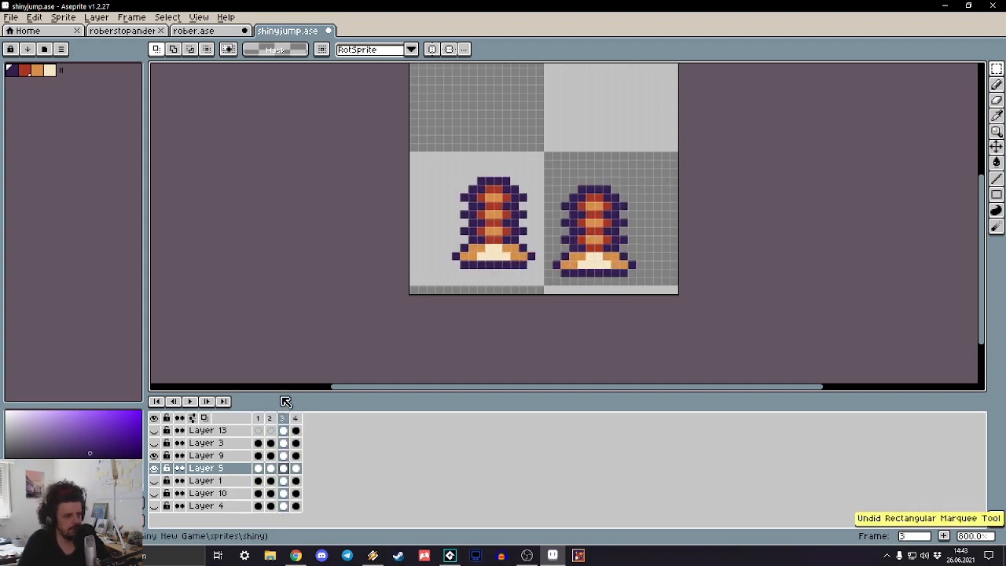
{"action": "key", "text": "ctrl+z"}
{"action": "key", "text": "ctrl+z"}
{"action": "key", "text": "ctrl+z"}
{"action": "key", "text": "ctrl+z"}
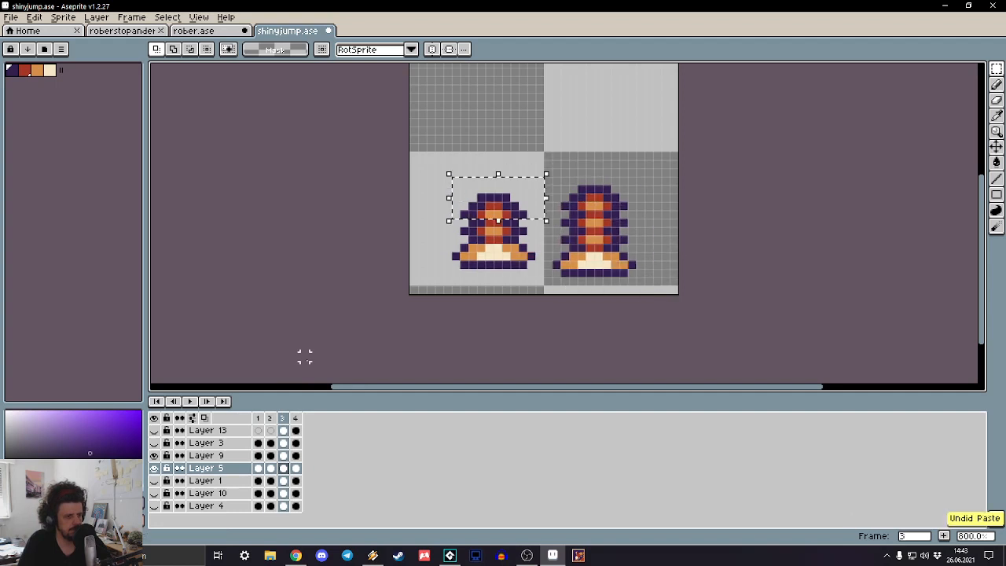
{"action": "key", "text": "ctrl+z"}
{"action": "key", "text": "ctrl+z"}
{"action": "key", "text": "ctrl+z"}
{"action": "key", "text": "ctrl+z"}
{"action": "key", "text": "ctrl+z"}
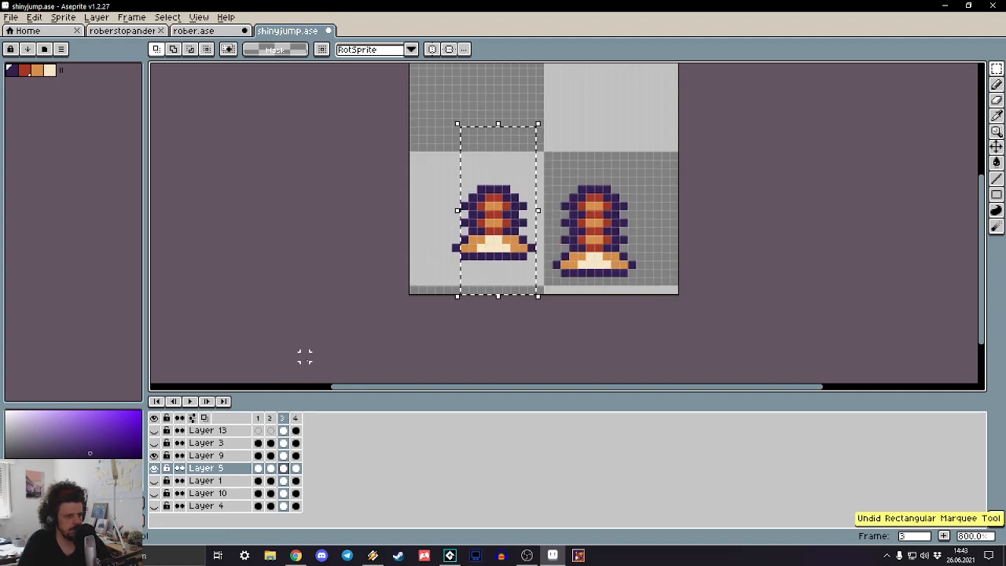
{"action": "key", "text": "ctrl+z"}
{"action": "key", "text": "ctrl+z"}
{"action": "key", "text": "ctrl+z"}
{"action": "key", "text": "ctrl+z"}
{"action": "key", "text": "ctrl+z"}
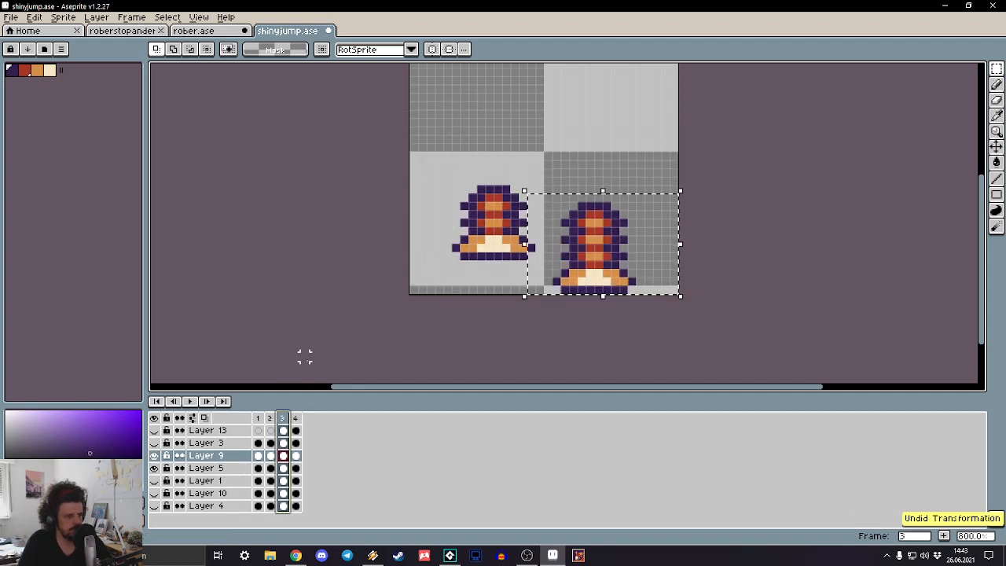
{"action": "key", "text": "ctrl+z"}
{"action": "key", "text": "ctrl+z"}
{"action": "key", "text": "ctrl+z"}
{"action": "key", "text": "ctrl+z"}
{"action": "key", "text": "ctrl+z"}
{"action": "key", "text": "ctrl+z"}
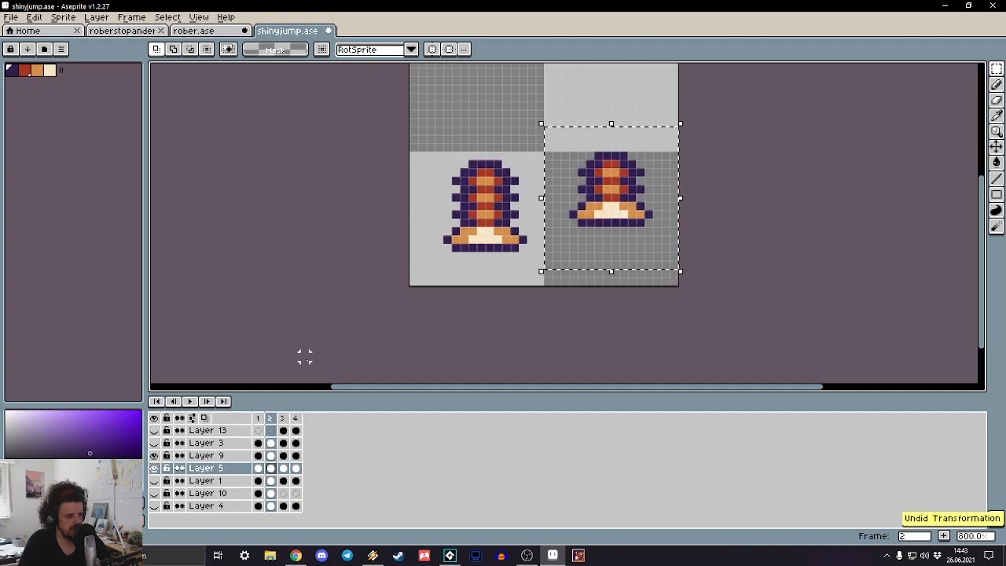
{"action": "key", "text": "ctrl+z"}
{"action": "key", "text": "ctrl+z"}
{"action": "key", "text": "ctrl+z"}
{"action": "key", "text": "ctrl+z"}
{"action": "key", "text": "ctrl+z"}
{"action": "key", "text": "ctrl+z"}
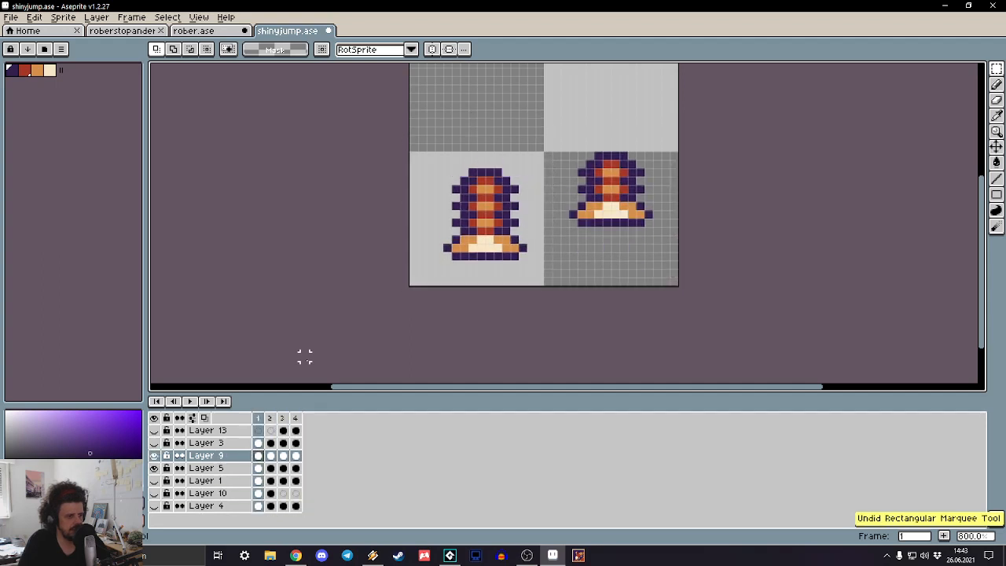
{"action": "key", "text": "ctrl+z"}
{"action": "key", "text": "ctrl+z"}
{"action": "key", "text": "ctrl+z"}
{"action": "key", "text": "ctrl+z"}
{"action": "key", "text": "ctrl+z"}
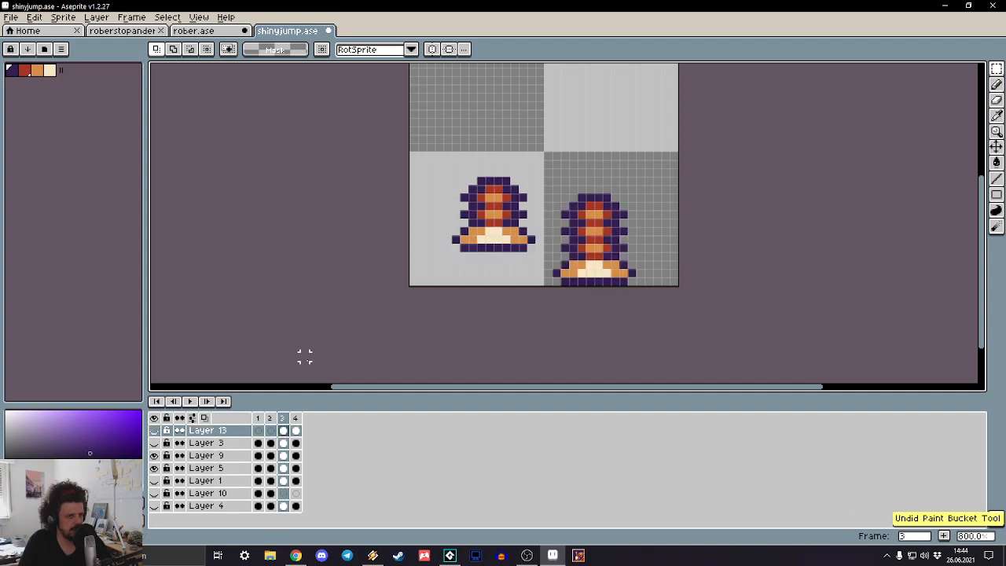
{"action": "key", "text": "ctrl+z"}
{"action": "key", "text": "ctrl+z"}
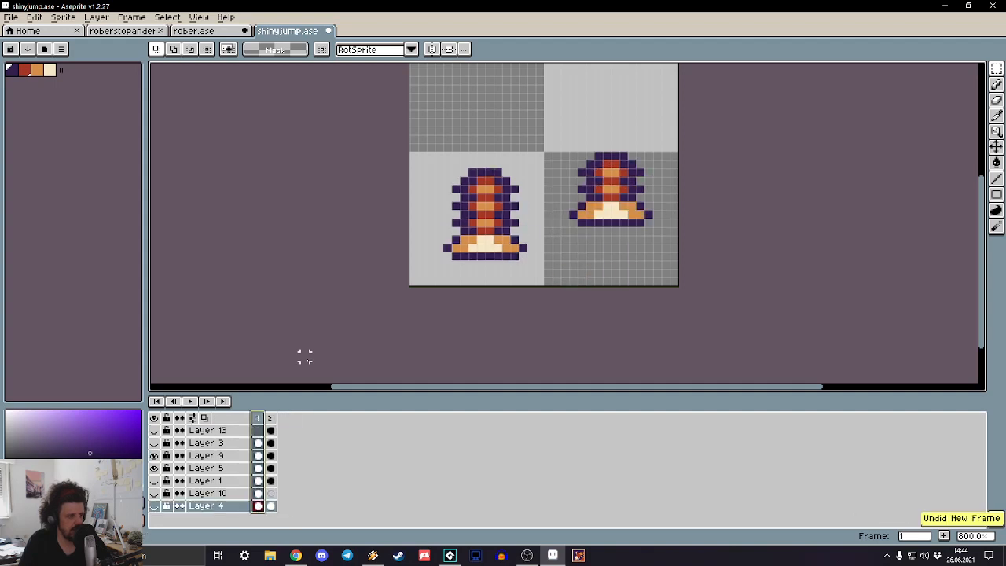
Step: Alternate between frames 1 and 2 to examine the original leg poses
{"action": "left_click", "coordinate": [273, 418]}
{"action": "key", "text": "Left"}
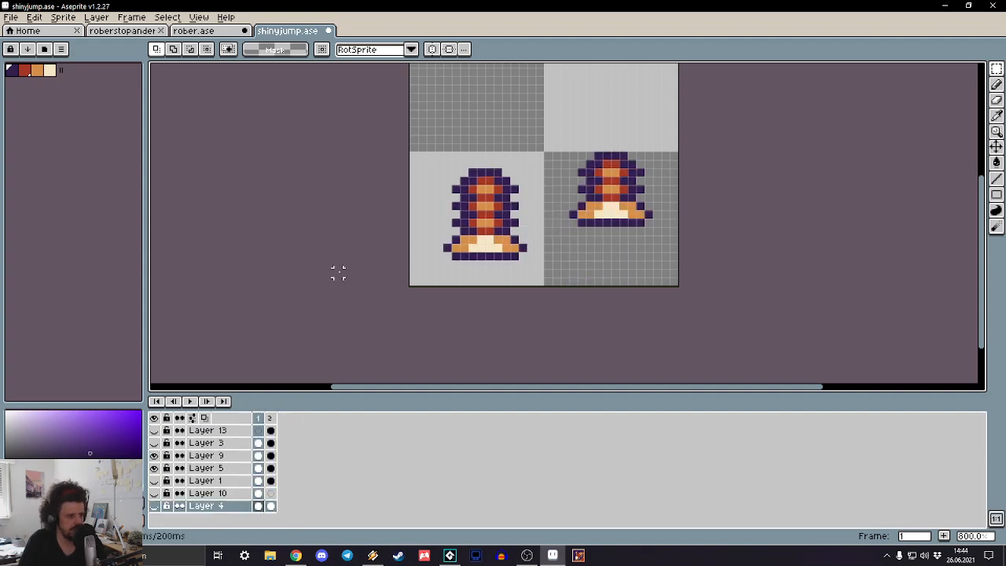
{"action": "key", "text": "Right"}
{"action": "key", "text": "Left"}
{"action": "key", "text": "Right"}
{"action": "key", "text": "Left"}
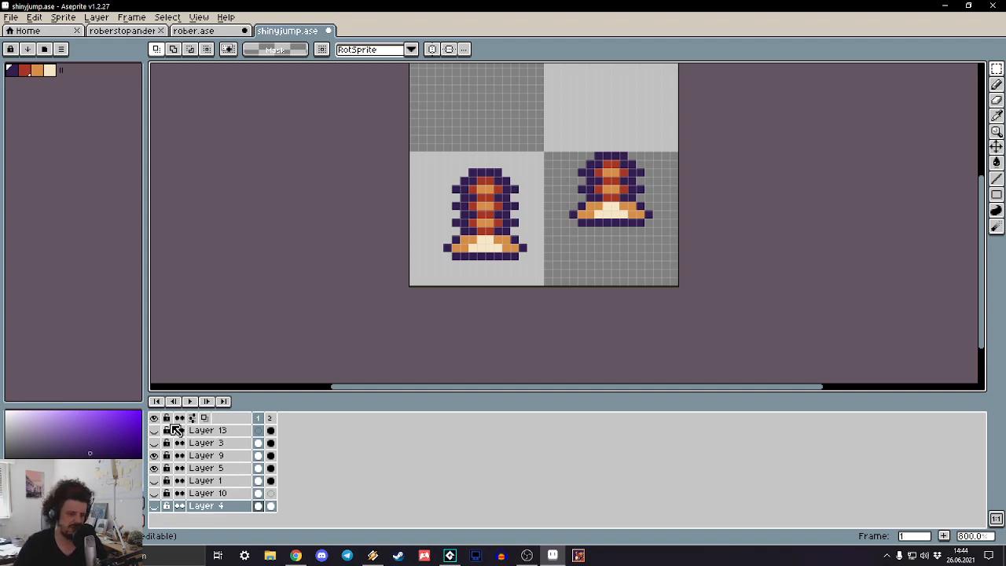
{"action": "key", "text": "Right"}
{"action": "key", "text": "Left"}
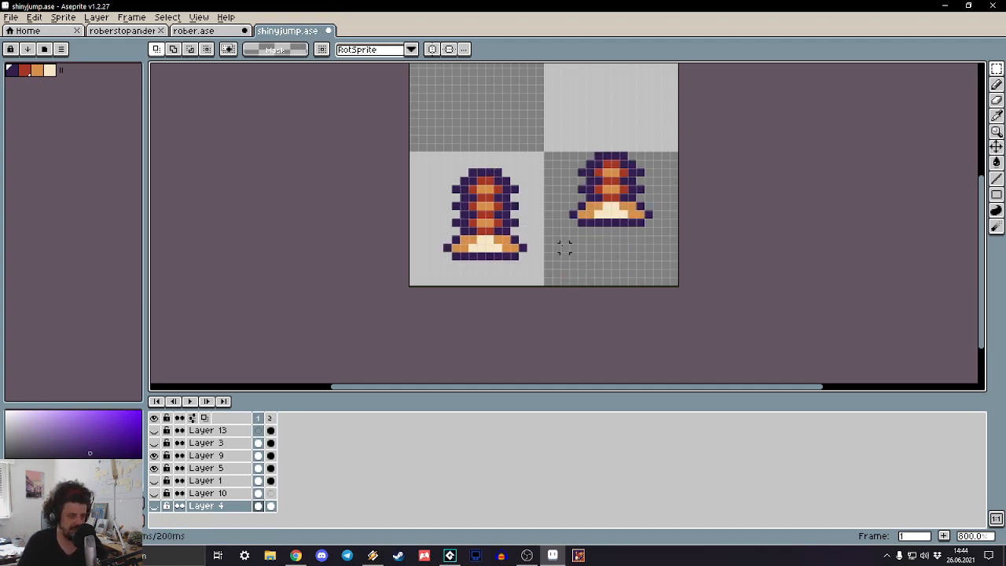
Step: Check which leg Layer 5 holds in frame 2 by toggling its visibility, and make that layer active
{"action": "key", "text": "Right"}
{"action": "left_click", "coordinate": [154, 468]}
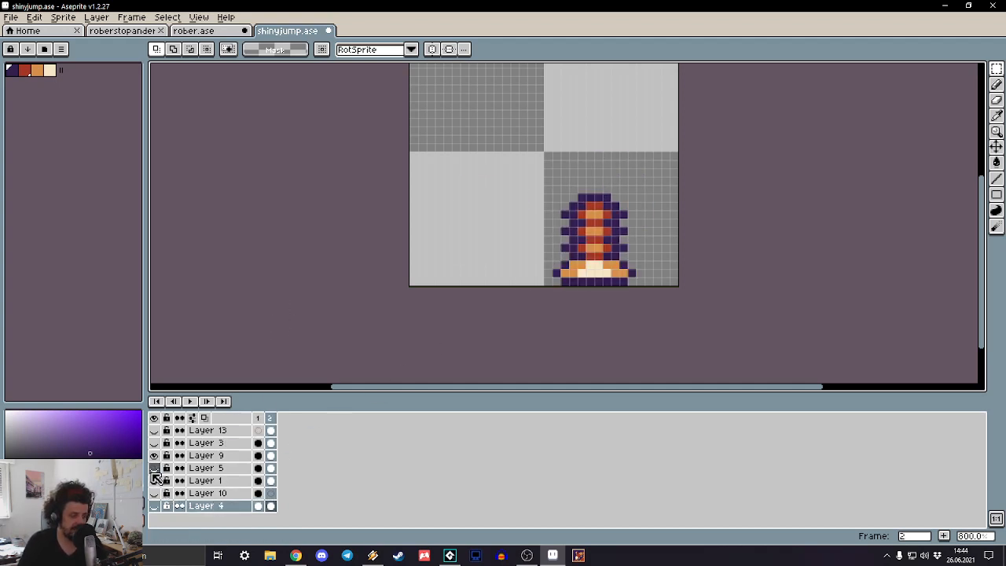
{"action": "left_click", "coordinate": [154, 467]}
{"action": "key", "text": "Up"}
{"action": "key", "text": "Up"}
{"action": "key", "text": "Up"}
{"action": "key", "text": "Up"}
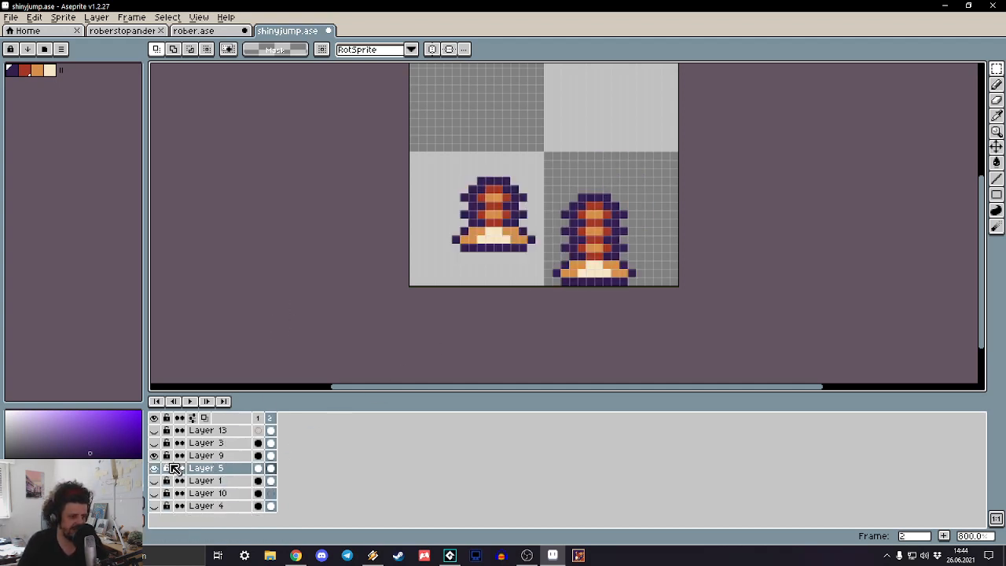
Step: Flip between frames 1 and 2 to compare the positions of the two legs
{"action": "key", "text": "Left"}
{"action": "key", "text": "Right"}
{"action": "scroll", "coordinate": [731, 229], "scroll_direction": "down", "scroll_amount": 3}
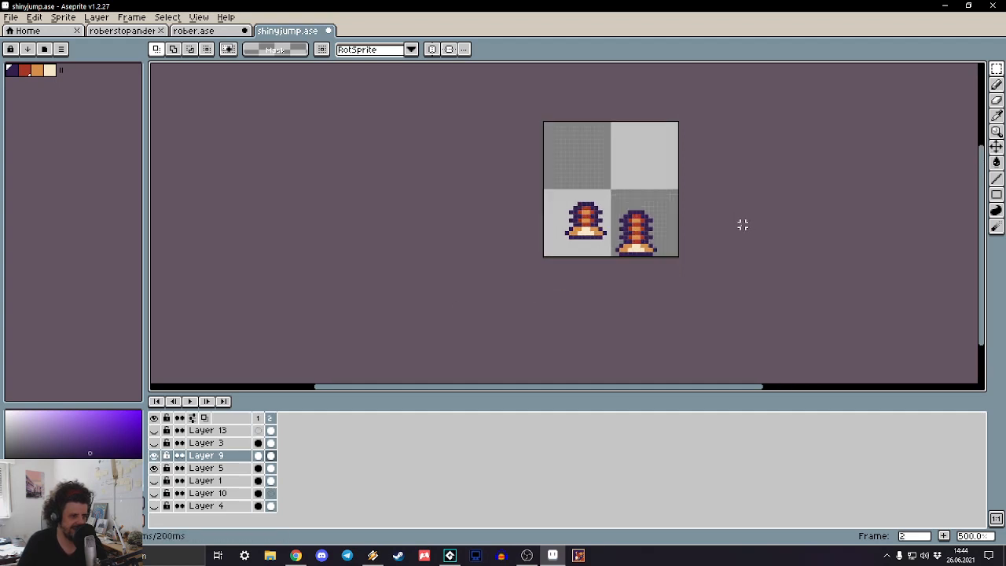
{"action": "key", "text": "Left"}
{"action": "key", "text": "Right"}
{"action": "key", "text": "Left"}
{"action": "key", "text": "Right"}
{"action": "key", "text": "Left"}
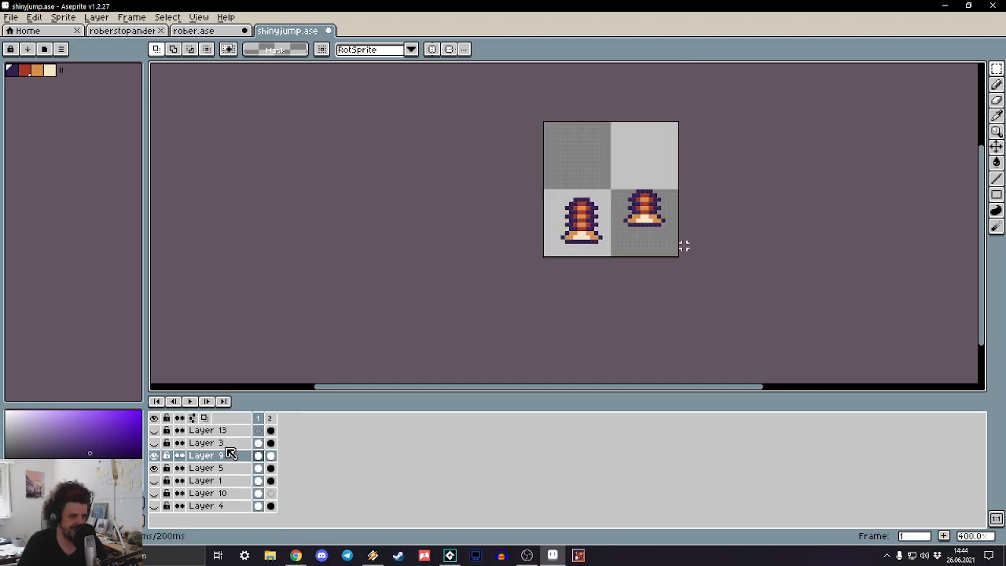
Step: Toggle the visibility of Layers 9 and 5 in frame 1, then inspect the legs in frame 2 up close
{"action": "left_click", "coordinate": [155, 455]}
{"action": "left_click", "coordinate": [155, 455]}
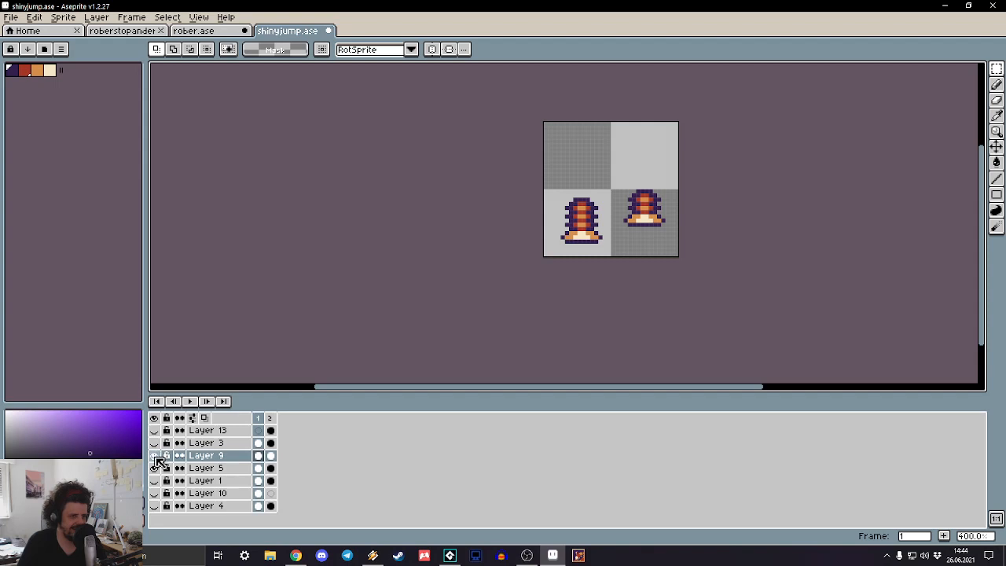
{"action": "left_click", "coordinate": [155, 468]}
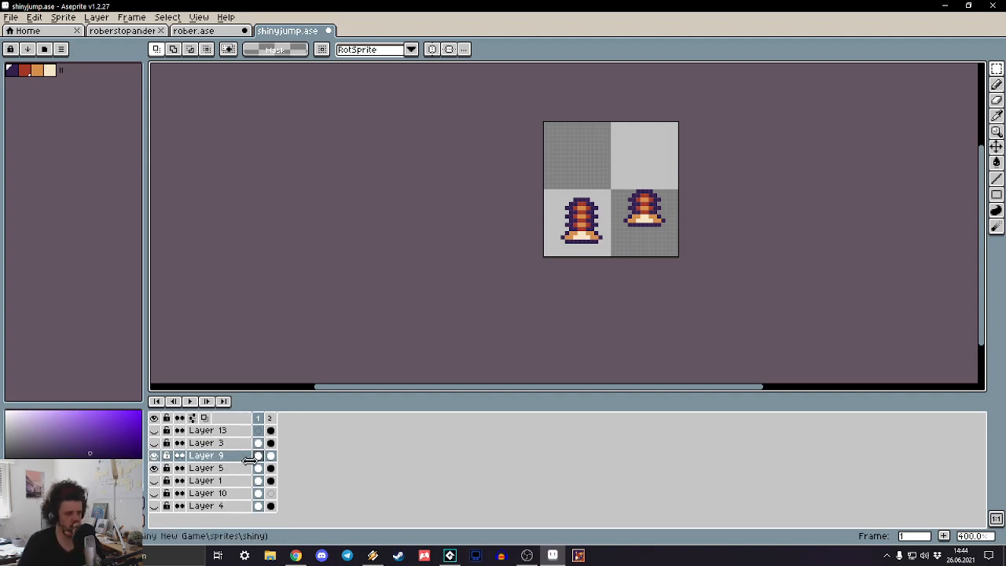
{"action": "left_click", "coordinate": [270, 456]}
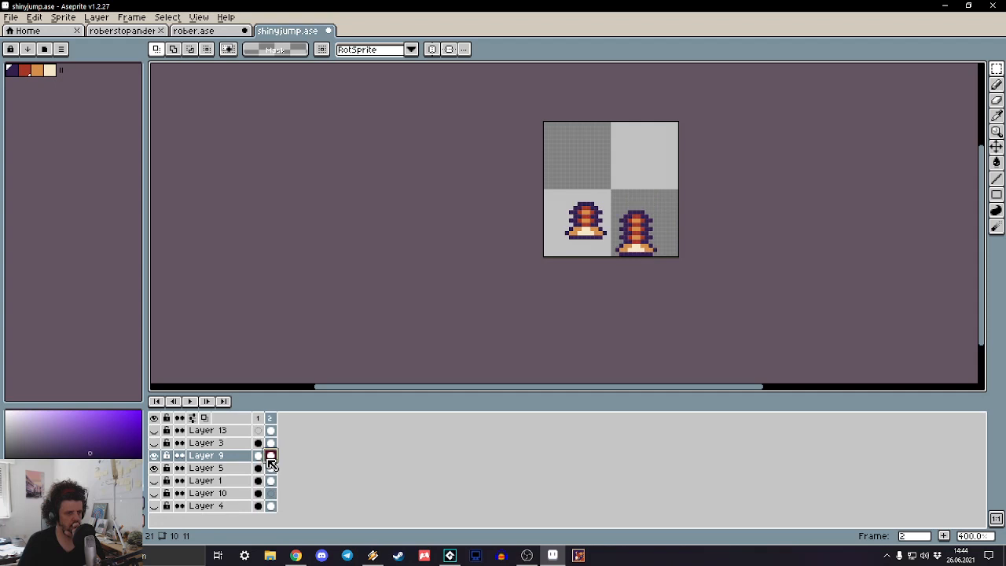
{"action": "scroll", "coordinate": [554, 291], "scroll_direction": "up", "scroll_amount": 2}
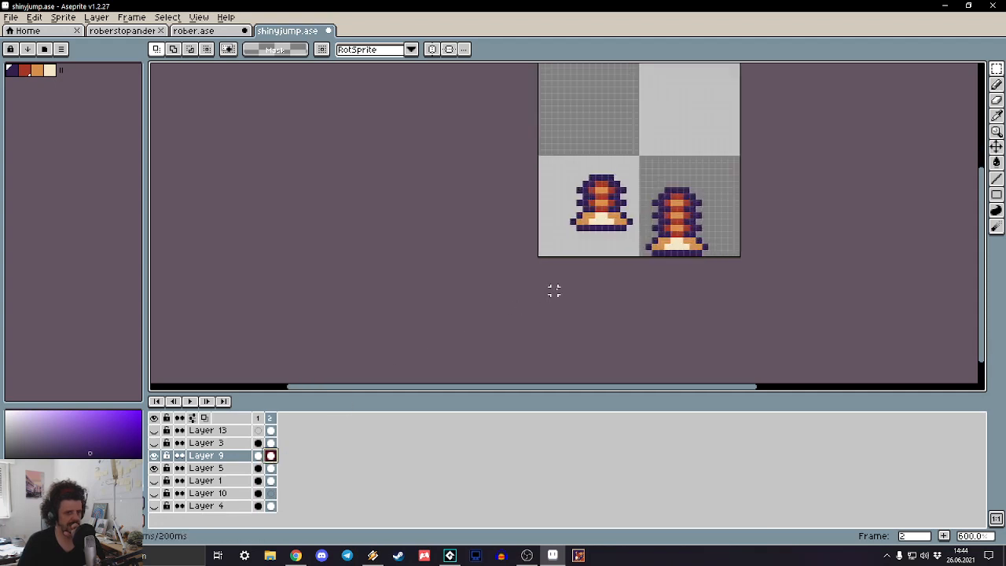
{"action": "scroll", "coordinate": [547, 322], "scroll_direction": "up", "scroll_amount": 3}
{"action": "key", "text": "Return"}
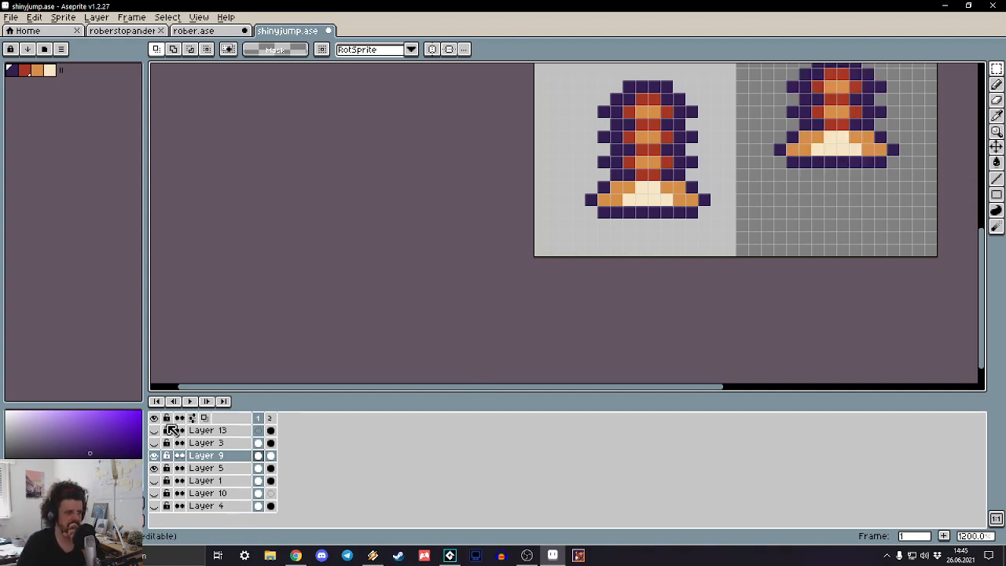
Step: Show all layers and compare the complete character across the two frames
{"action": "scroll", "coordinate": [477, 196], "scroll_direction": "down", "scroll_amount": 5}
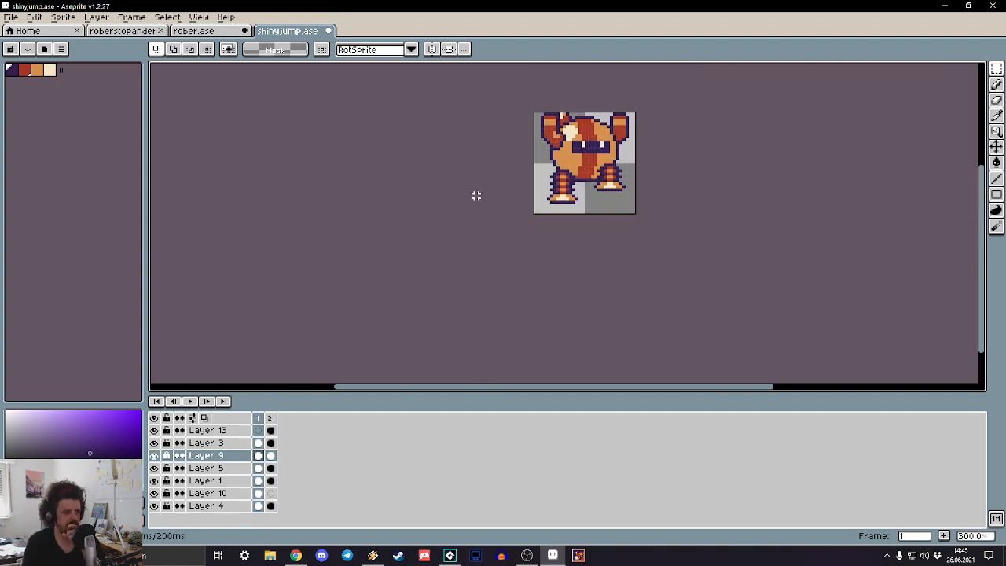
{"action": "key", "text": "Right"}
{"action": "key", "text": "Right"}
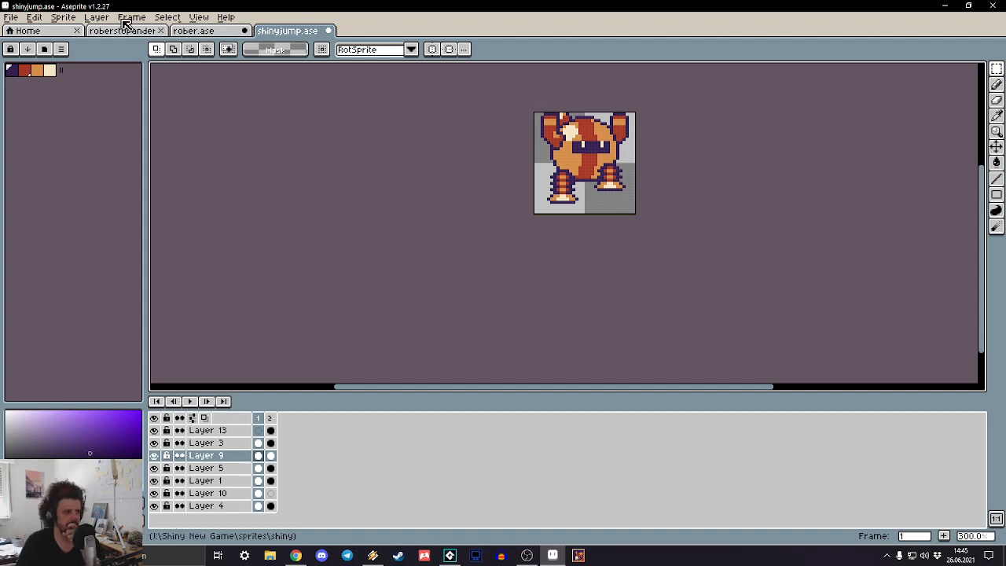
Step: Resize the sprite's canvas to a height of 33 px
{"action": "left_click", "coordinate": [45, 16]}
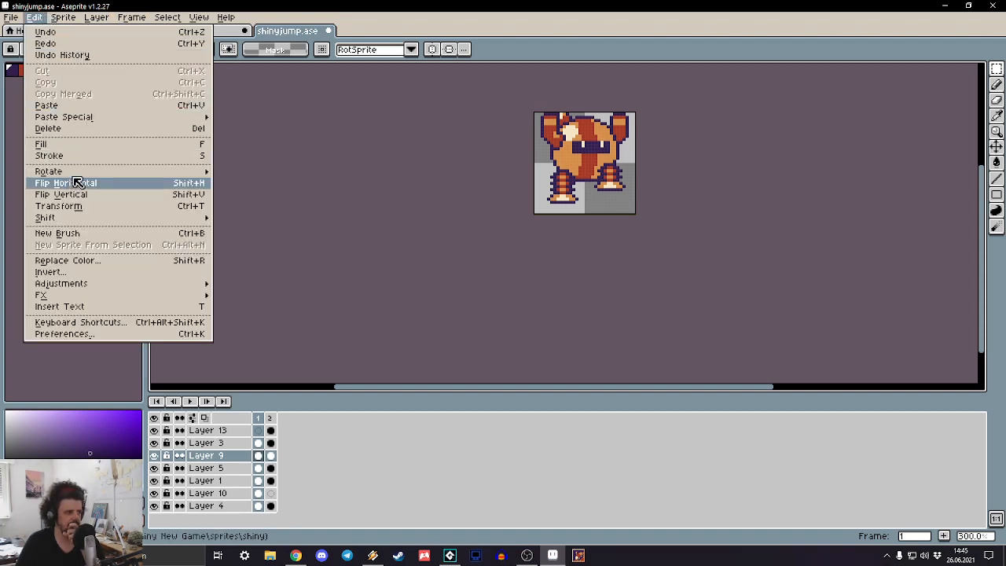
{"action": "mouse_move", "coordinate": [69, 17]}
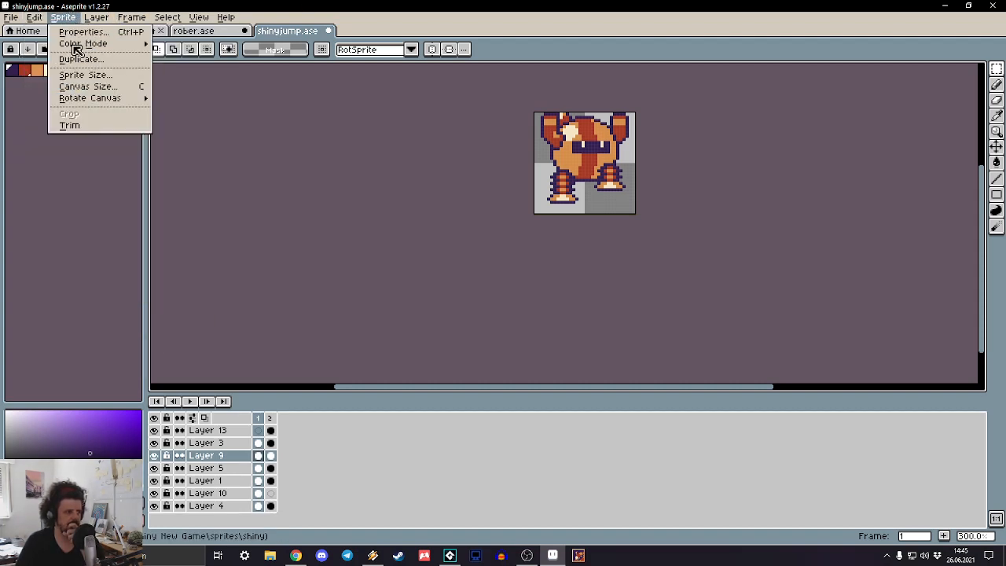
{"action": "left_click", "coordinate": [89, 87]}
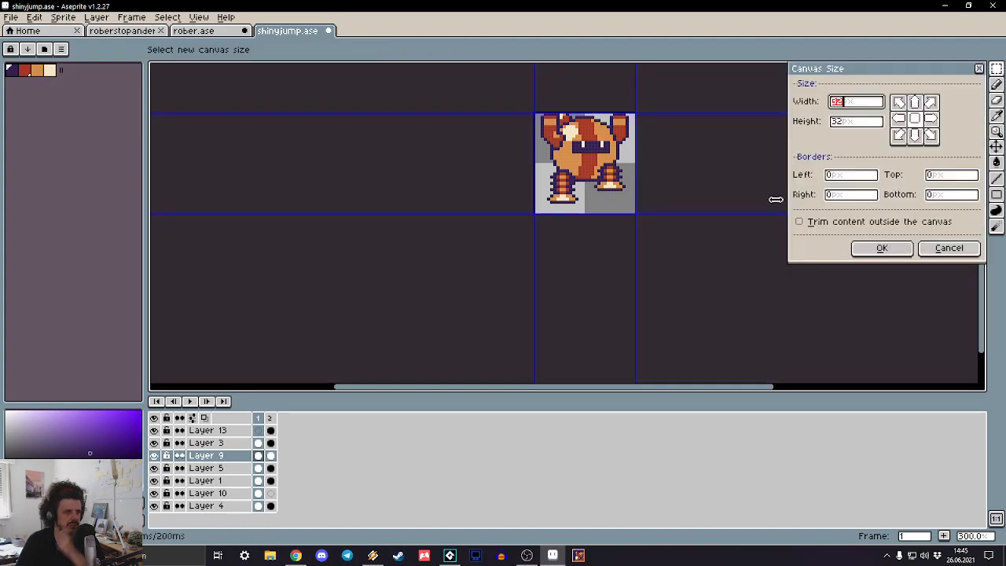
{"action": "left_click", "coordinate": [868, 122]}
{"action": "type", "text": "3"}
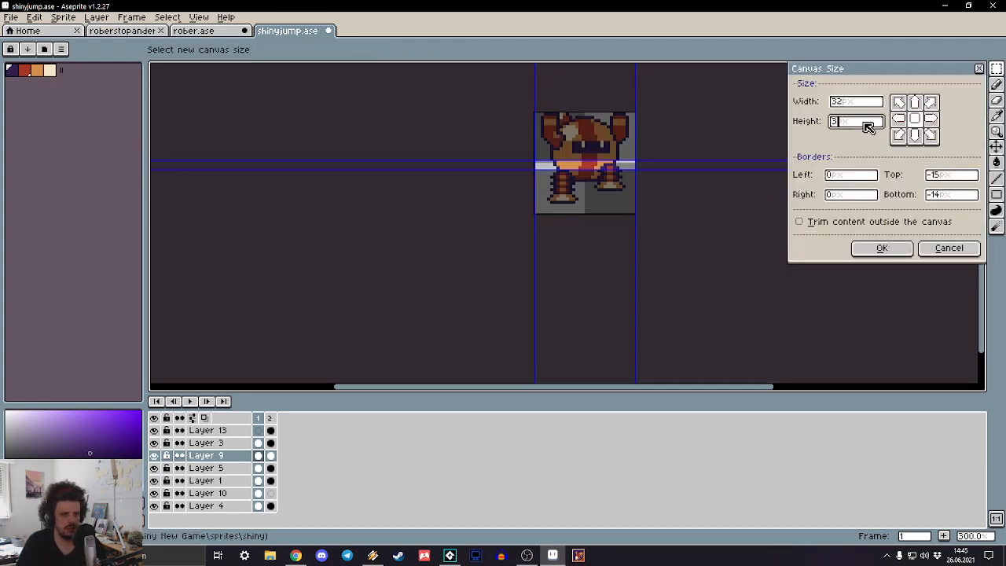
{"action": "type", "text": "3"}
{"action": "key", "text": "Return"}
Step: On Layer 10 in frame 1, close the top outline of the antenna with a short dark line in the added pixel row
{"action": "scroll", "coordinate": [595, 146], "scroll_direction": "up", "scroll_amount": 3}
{"action": "left_click_drag", "start_coordinate": [637, 69], "coordinate": [597, 156]}
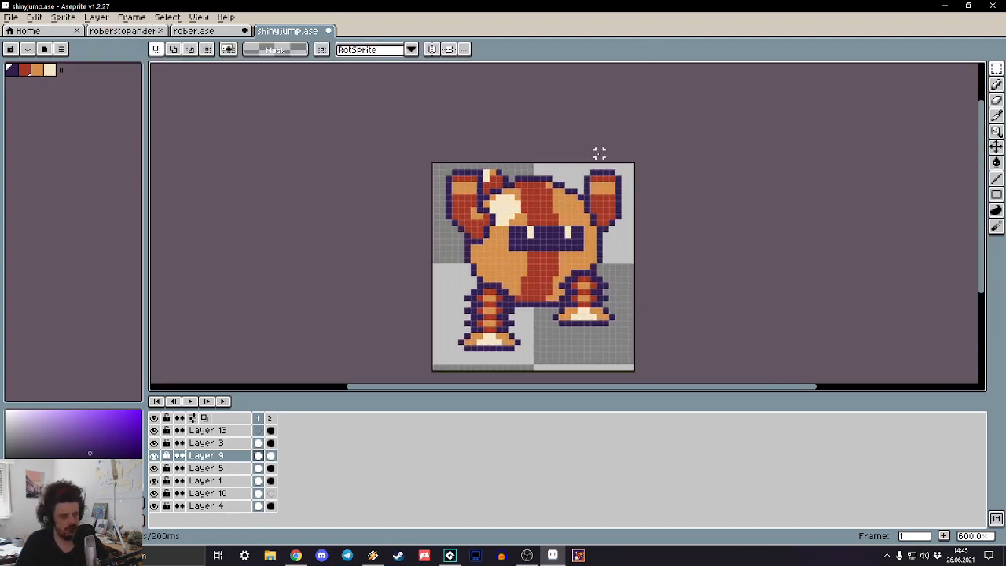
{"action": "key", "text": "l"}
{"action": "key", "text": "Down"}
{"action": "key", "text": "Down"}
{"action": "key", "text": "Down"}
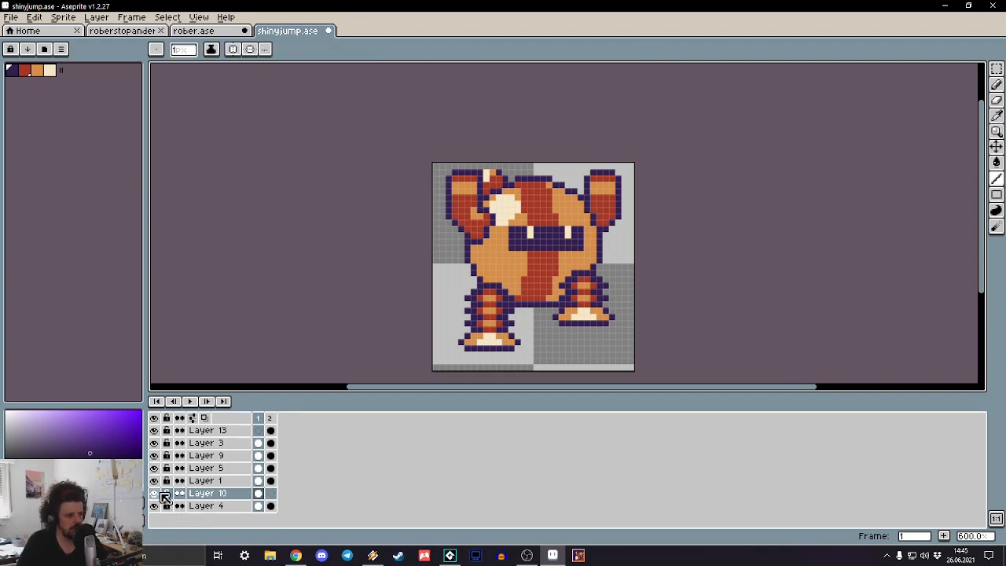
{"action": "left_click", "coordinate": [155, 493]}
{"action": "left_click", "coordinate": [153, 494]}
{"action": "scroll", "coordinate": [518, 169], "scroll_direction": "up", "scroll_amount": 4}
{"action": "left_click_drag", "start_coordinate": [403, 167], "coordinate": [378, 169]}
Step: On Layer 13 in frame 2, close the top outline of the antenna ball with a two-pixel dark line
{"action": "key", "text": "Right"}
{"action": "key", "text": "Up"}
{"action": "key", "text": "Up"}
{"action": "key", "text": "Up"}
{"action": "key", "text": "Up"}
{"action": "key", "text": "Up"}
{"action": "key", "text": "Up"}
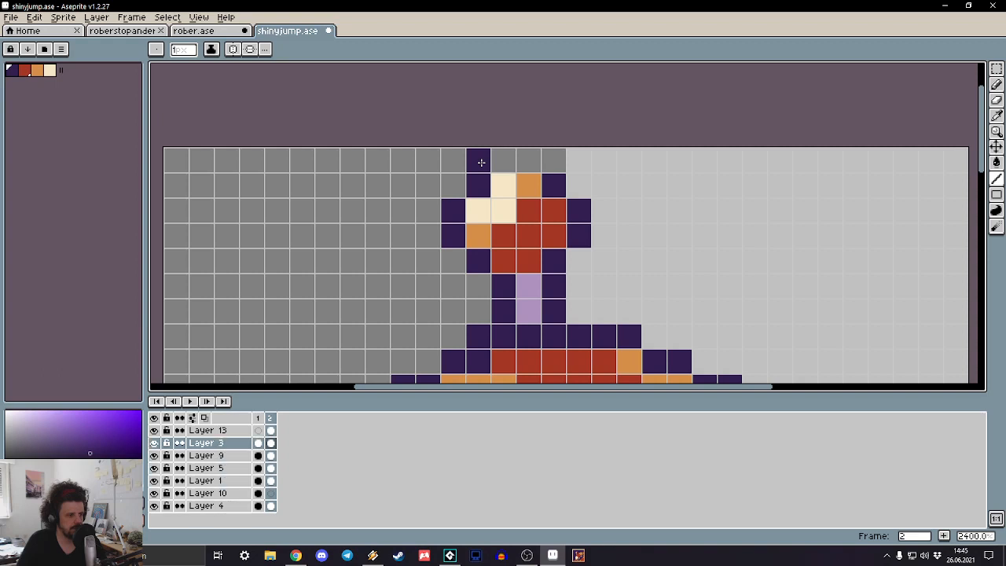
{"action": "left_click_drag", "start_coordinate": [503, 162], "coordinate": [528, 162]}
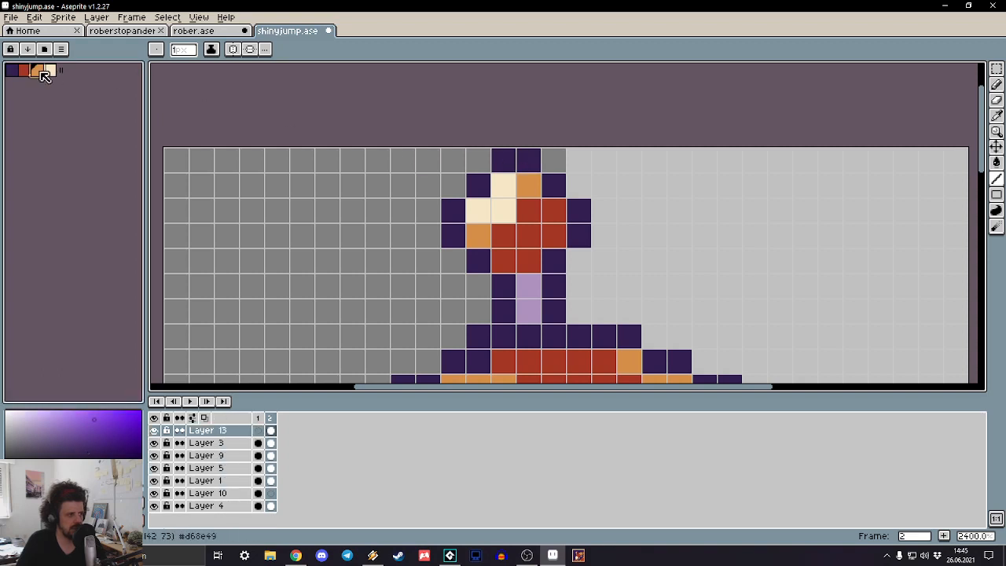
Step: Recolor the two light purple pixels of the antenna stem in frame 2 with the palette's orange
{"action": "left_click", "coordinate": [37, 70]}
{"action": "left_click", "coordinate": [603, 310]}
{"action": "left_click_drag", "start_coordinate": [528, 286], "coordinate": [530, 306]}
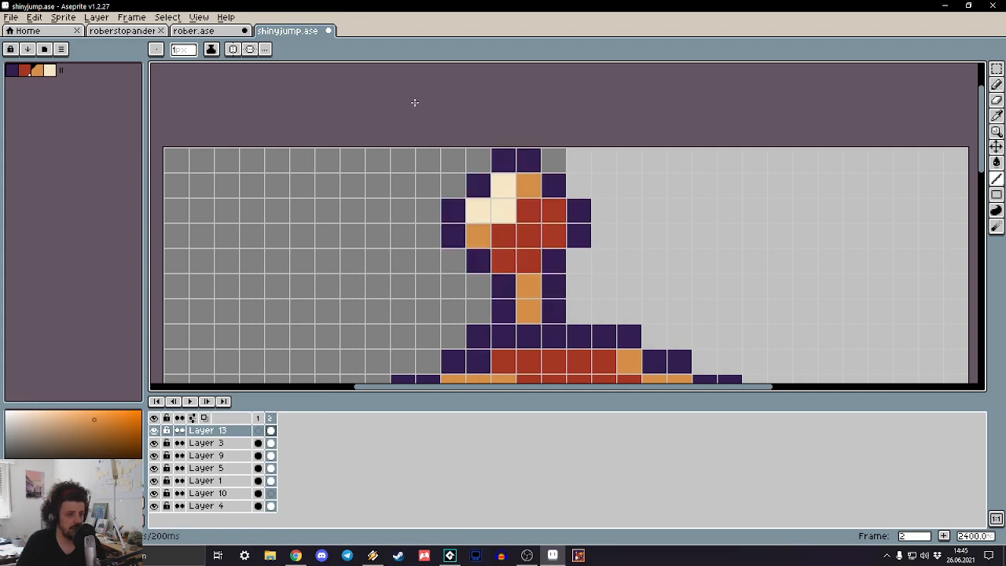
Step: Examine the corrected antenna and the whole character in both frames
{"action": "scroll", "coordinate": [420, 126], "scroll_direction": "down", "scroll_amount": 5}
{"action": "scroll", "coordinate": [431, 155], "scroll_direction": "up", "scroll_amount": 4}
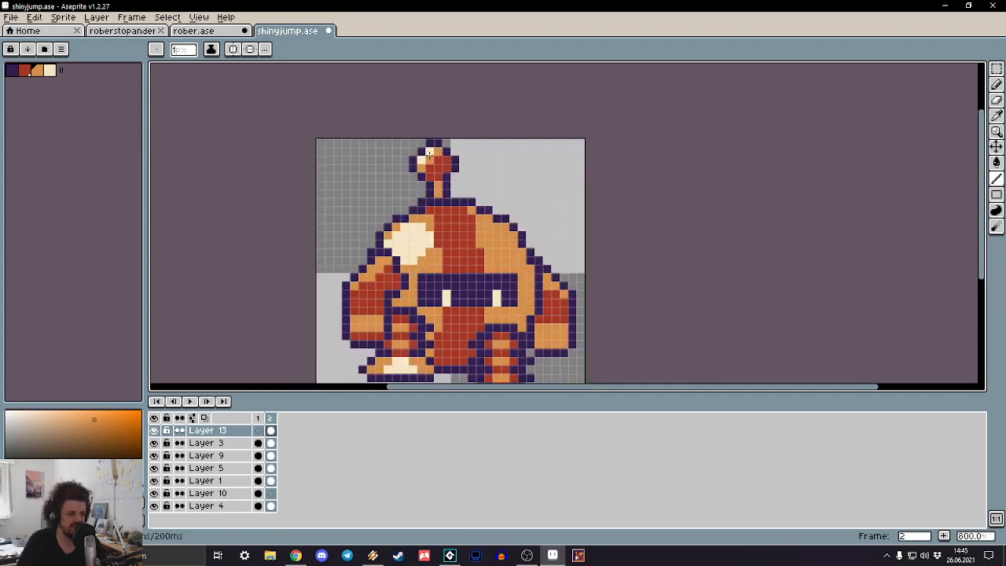
{"action": "key", "text": "Left"}
{"action": "scroll", "coordinate": [377, 244], "scroll_direction": "down", "scroll_amount": 4}
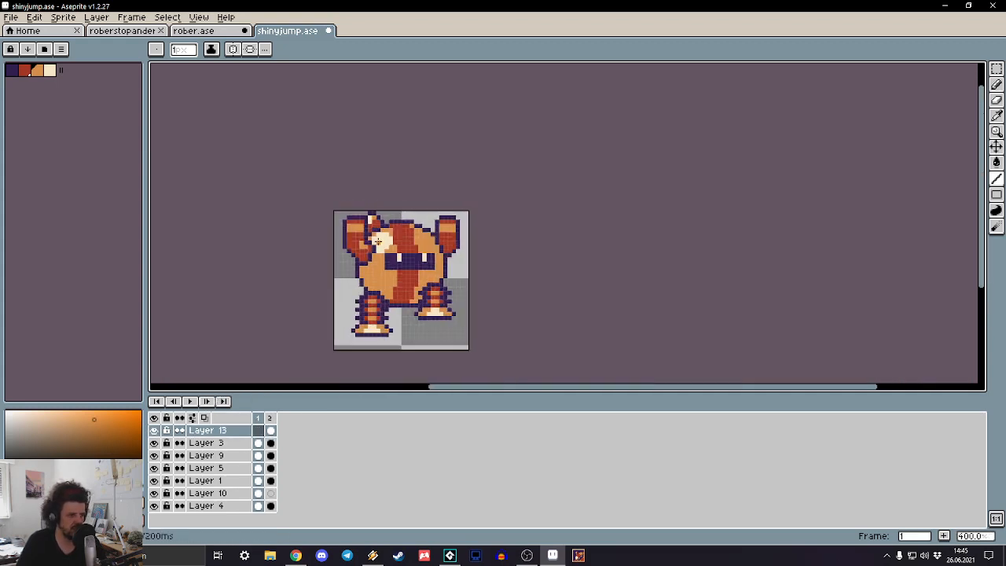
{"action": "scroll", "coordinate": [462, 318], "scroll_direction": "up", "scroll_amount": 1}
{"action": "scroll", "coordinate": [462, 317], "scroll_direction": "up", "scroll_amount": 2}
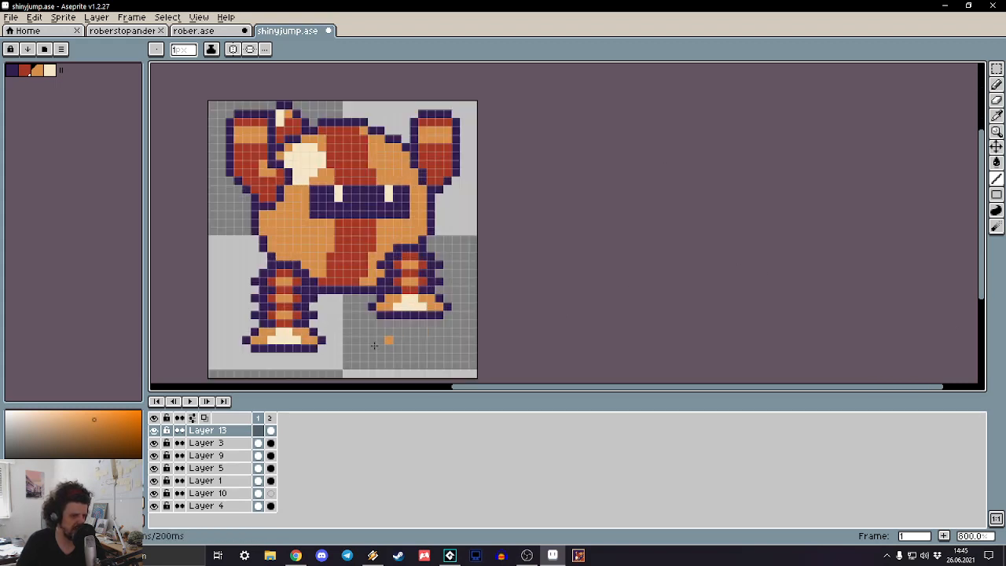
{"action": "left_click_drag", "start_coordinate": [322, 353], "coordinate": [543, 296]}
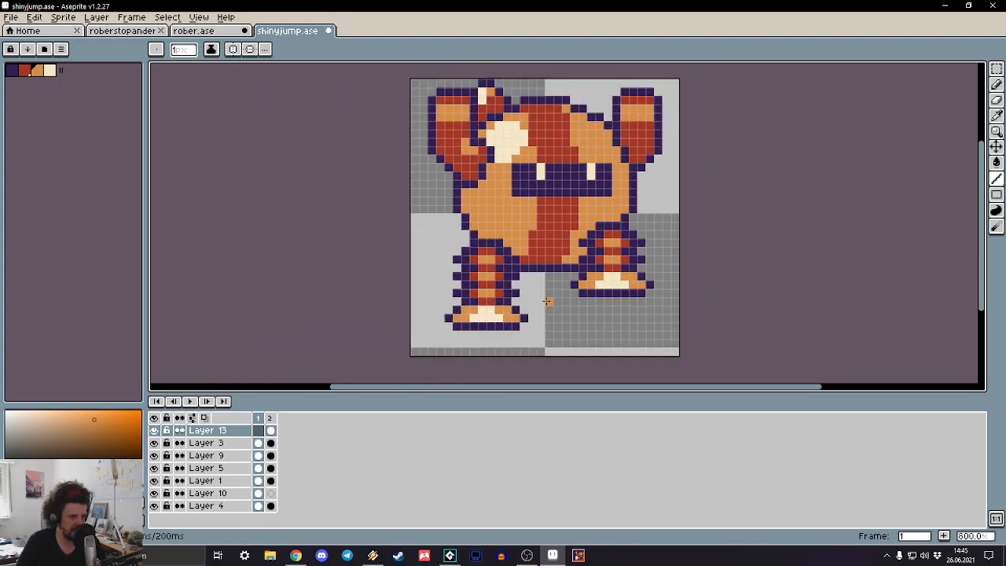
{"action": "scroll", "coordinate": [543, 296], "scroll_direction": "down", "scroll_amount": 2}
{"action": "key", "text": "Right"}
{"action": "key", "text": "Left"}
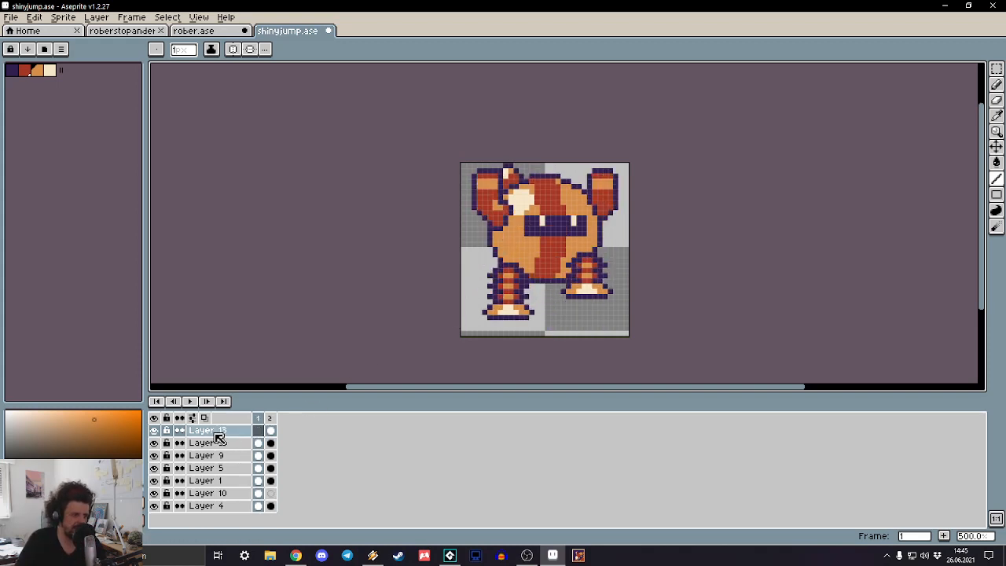
Step: Add a new frame after frame 1 as a copy of its pose, and play back the animation
{"action": "right_click", "coordinate": [258, 418]}
{"action": "left_click", "coordinate": [286, 435]}
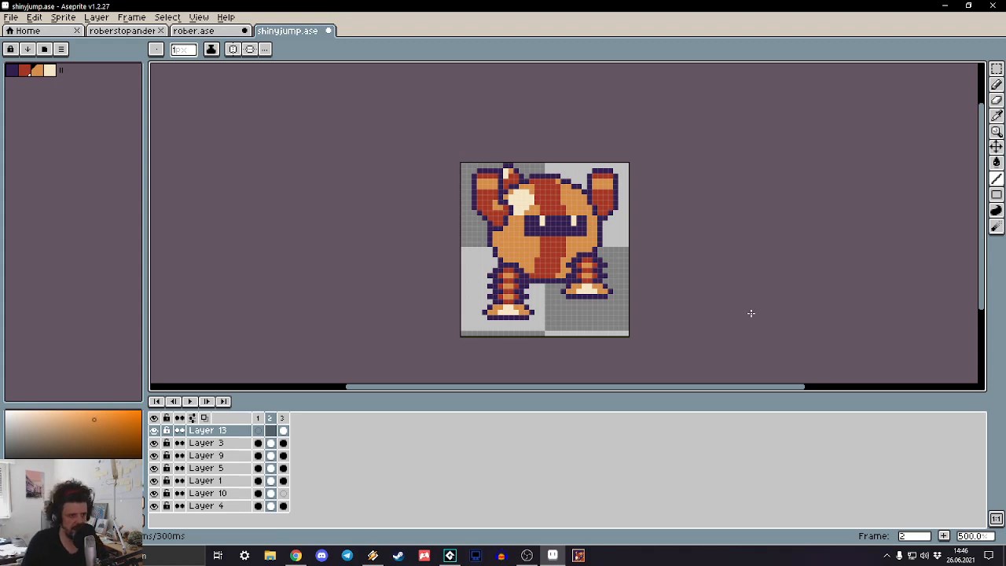
{"action": "key", "text": "Return"}
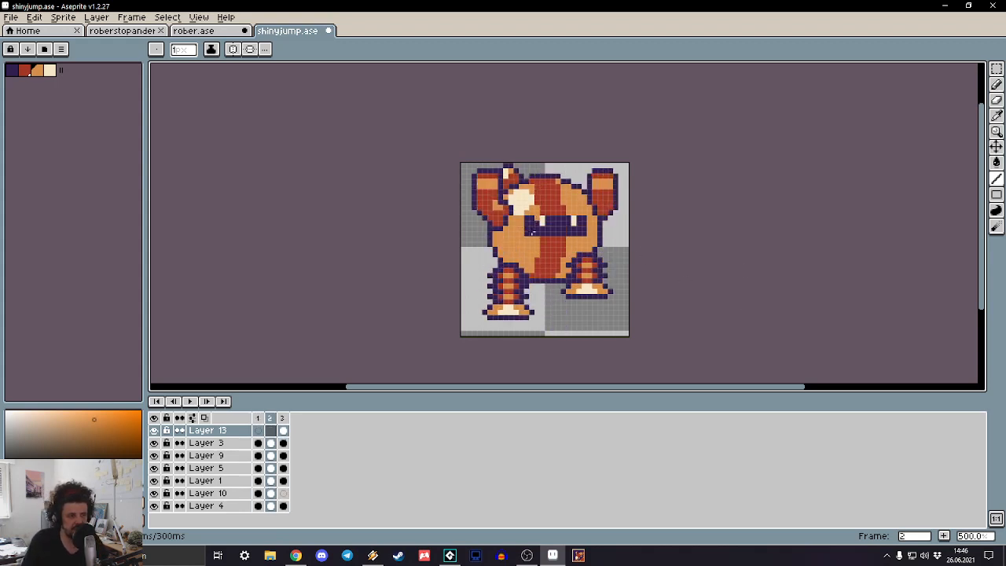
Step: Switch to GameMaker Studio 2 and run the robobgb project
{"action": "left_click", "coordinate": [450, 555]}
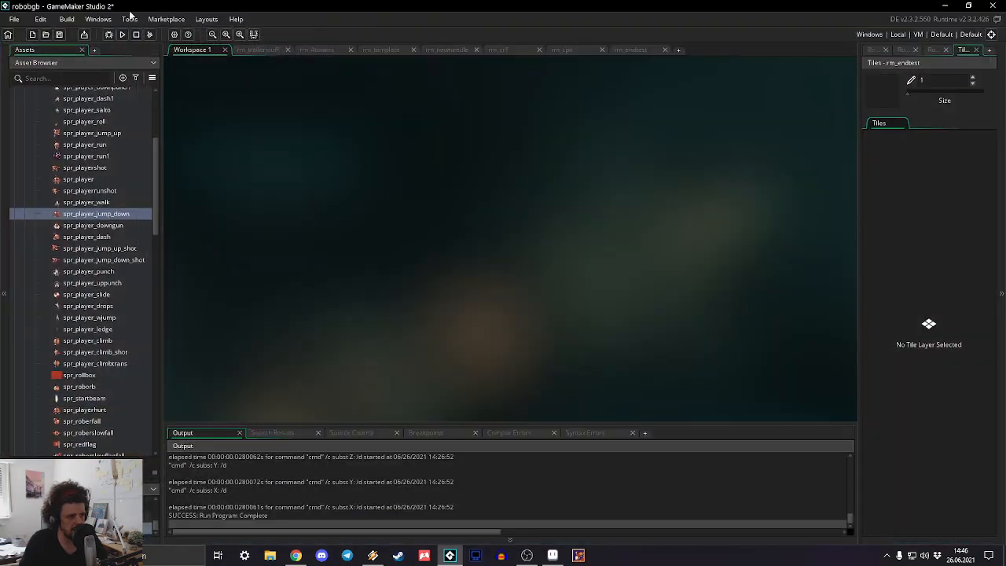
{"action": "left_click", "coordinate": [123, 35]}
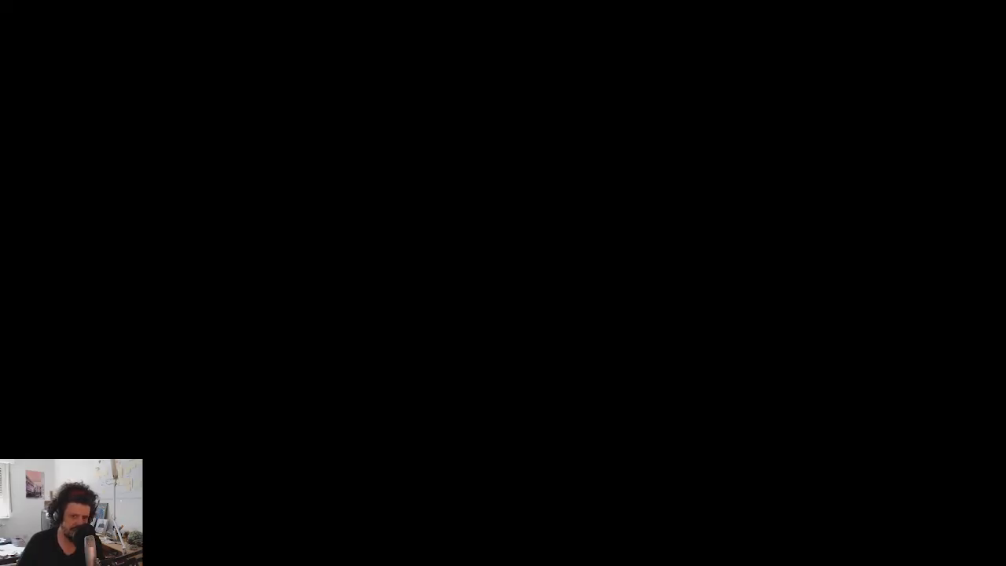
{"action": "key", "text": "space"}
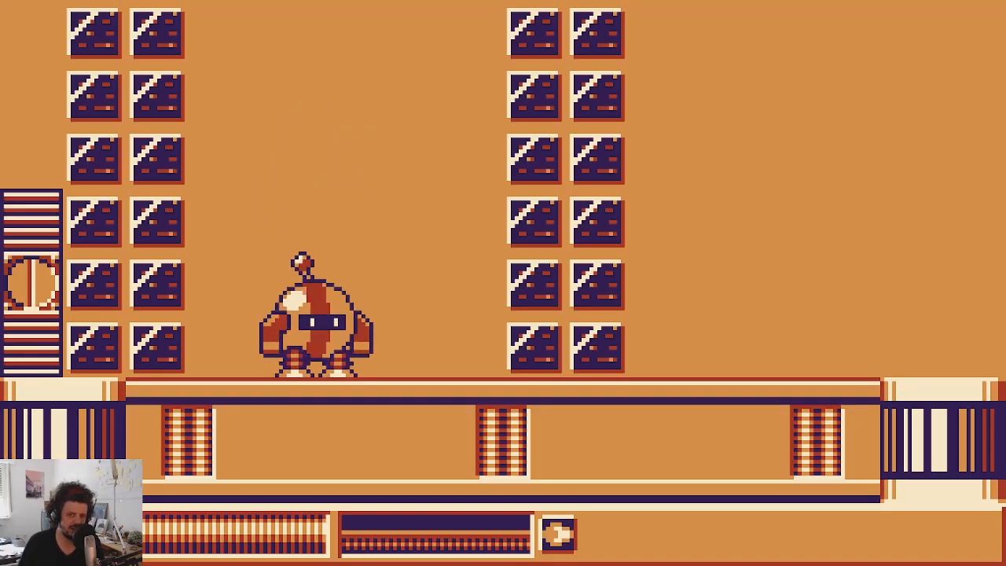
Step: Test the round robot's jump repeatedly in the running game to examine its airborne poses
{"action": "key", "text": "space"}
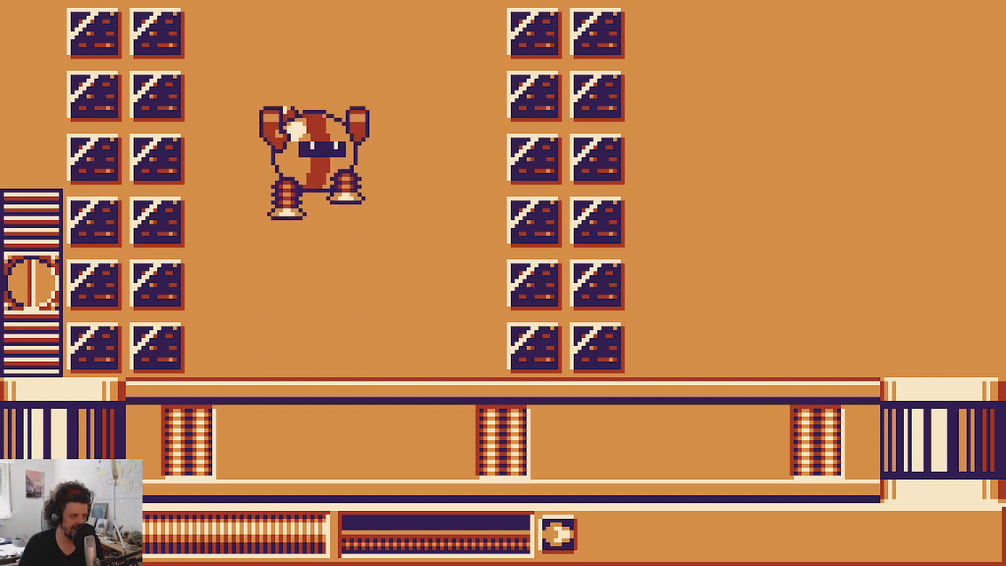
{"action": "key", "text": "space"}
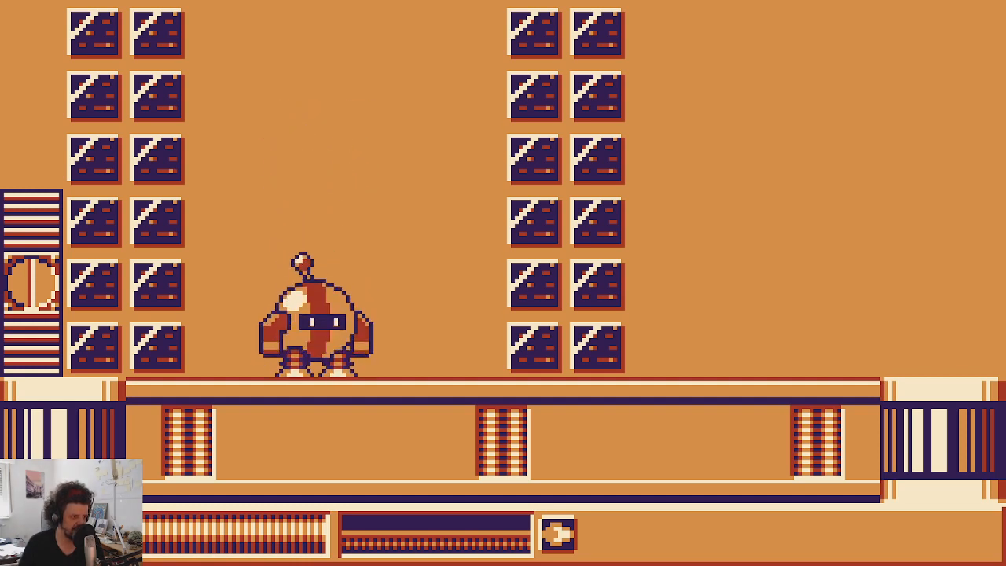
{"action": "key", "text": "space"}
{"action": "key", "text": "space"}
{"action": "key", "text": "space"}
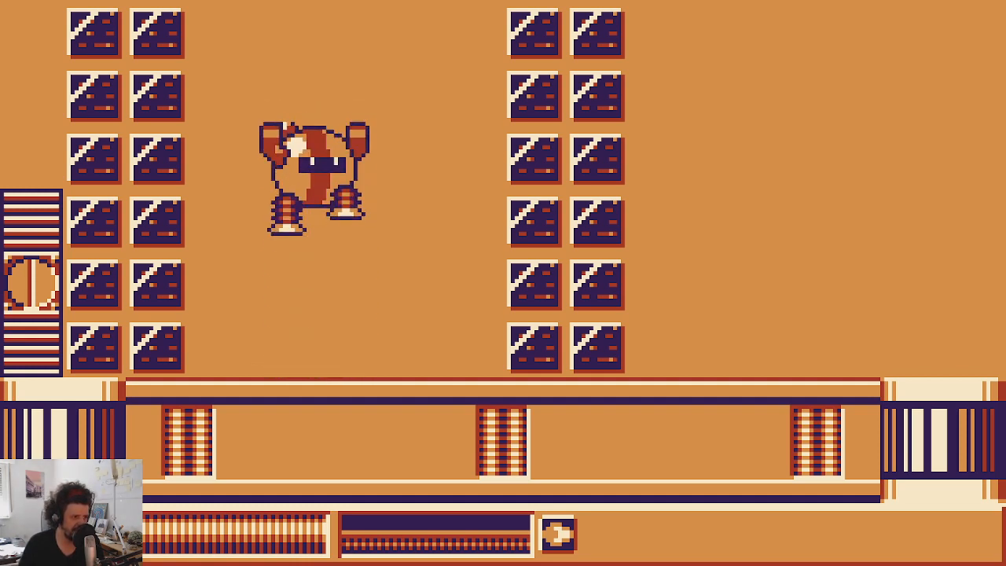
{"action": "key", "text": "space"}
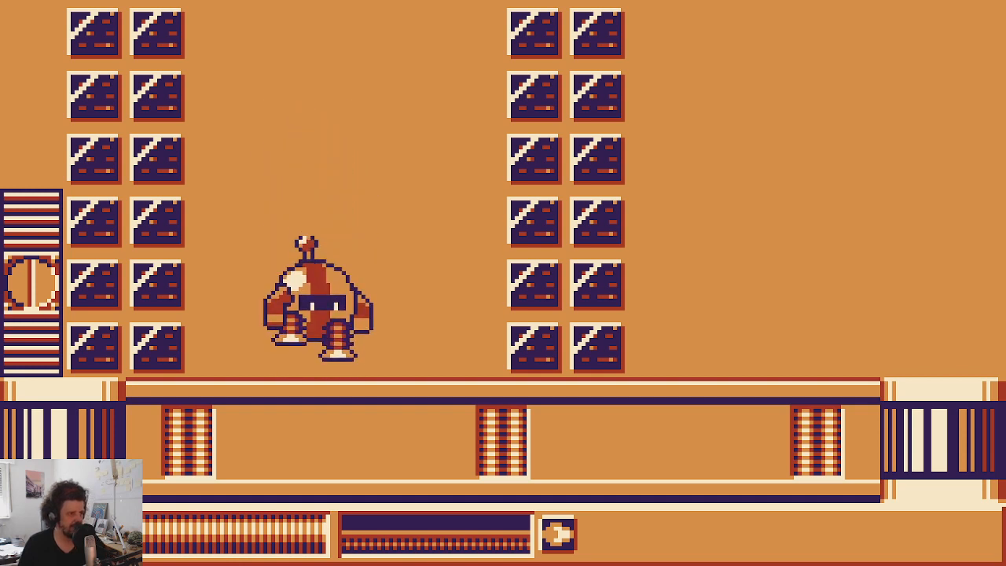
{"action": "key", "text": "space"}
{"action": "key", "text": "space"}
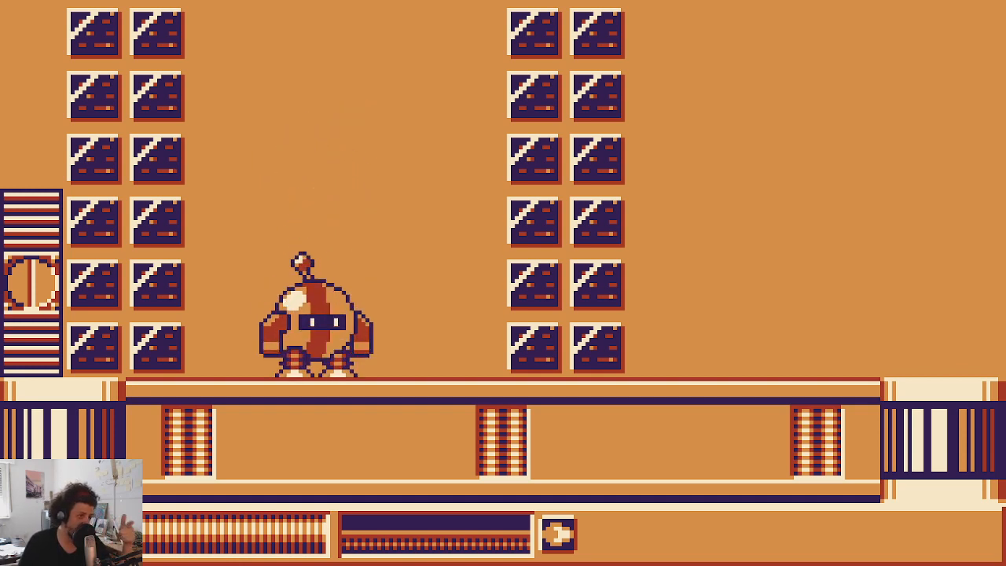
{"action": "key", "text": "space"}
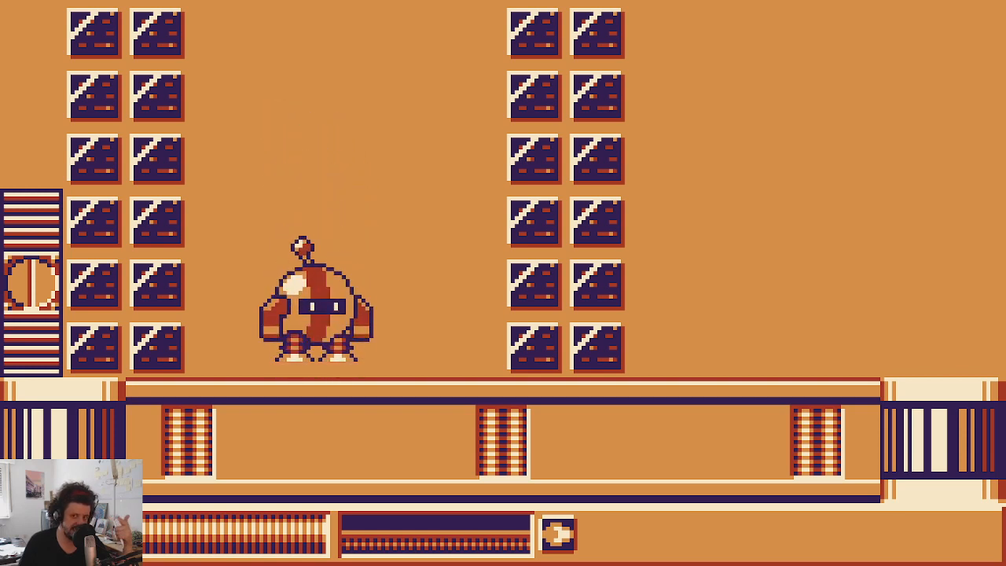
{"action": "key", "text": "space"}
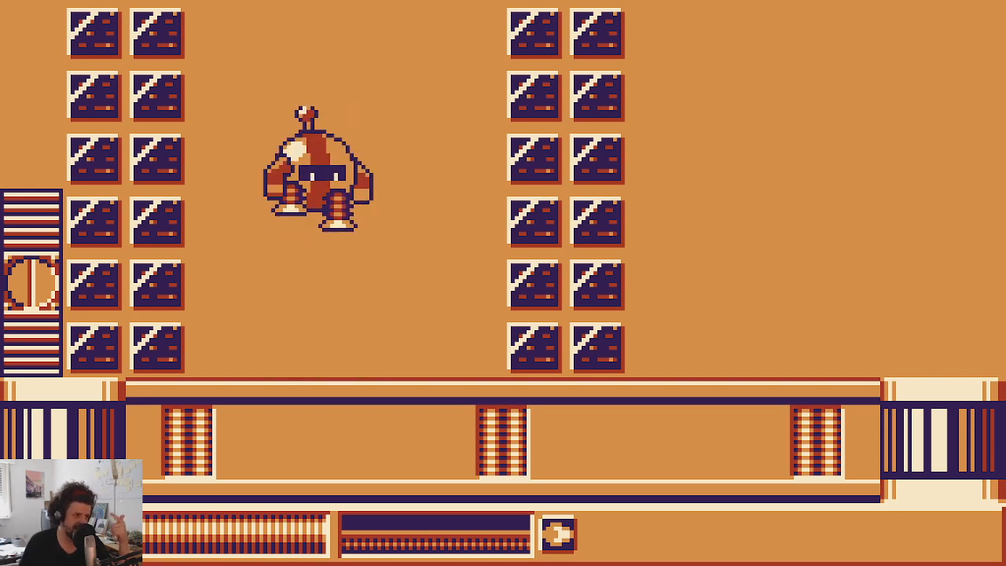
Step: Jump with the robot at different spots to compare its rising and falling poses
{"action": "key", "text": "space"}
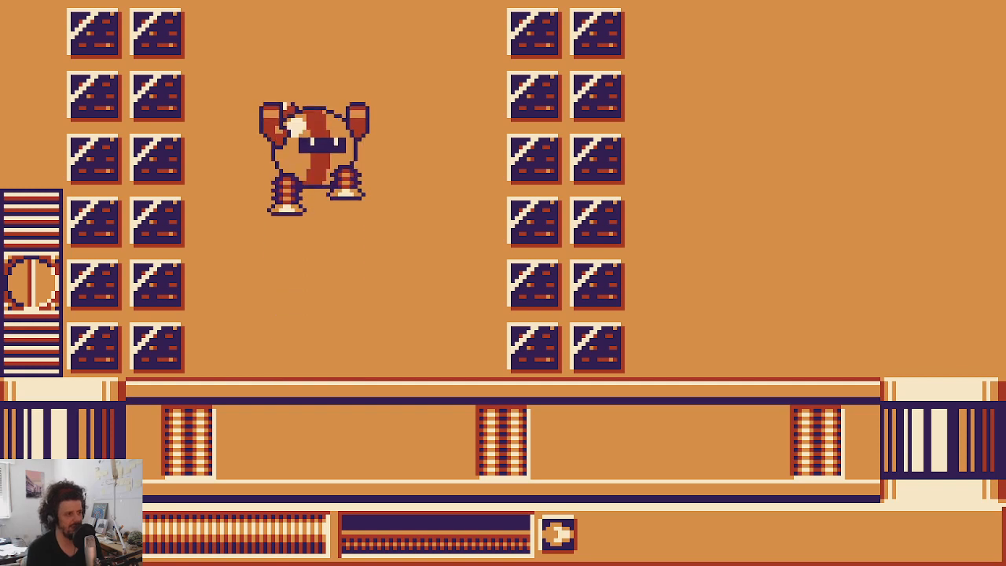
{"action": "key", "text": "space"}
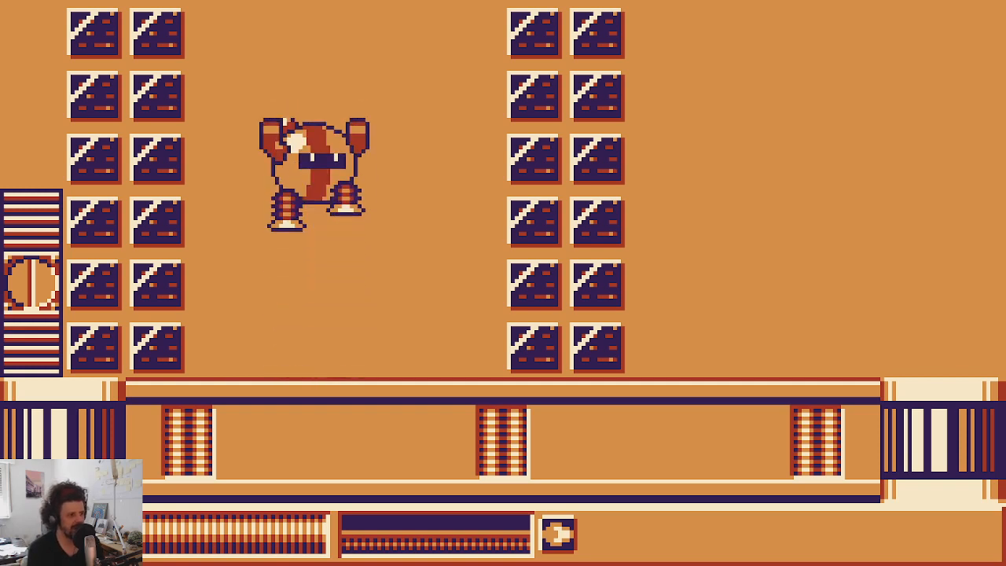
{"action": "key", "text": "Right"}
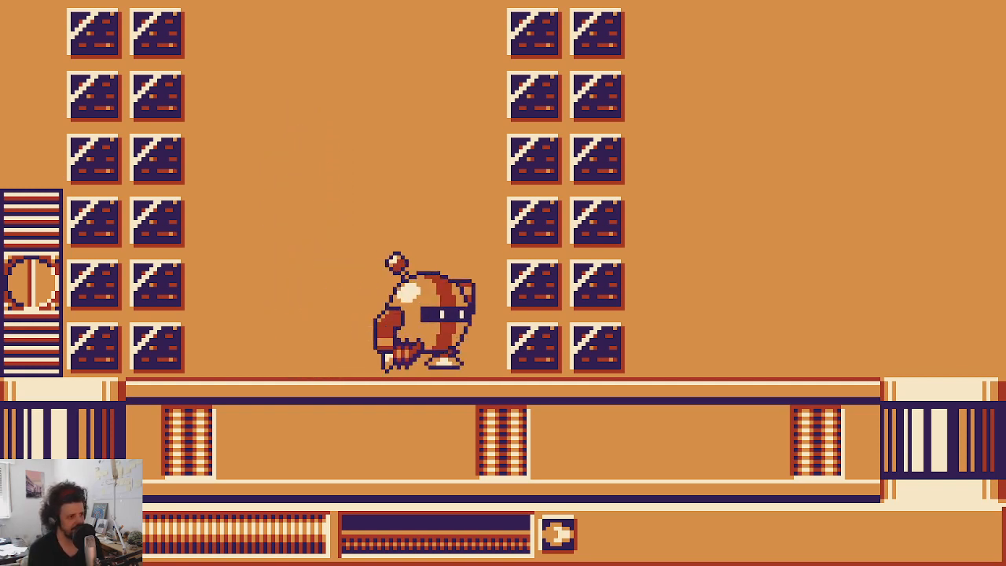
{"action": "key", "text": "Left"}
{"action": "key", "text": "Right"}
{"action": "key", "text": "Left"}
{"action": "key", "text": "space"}
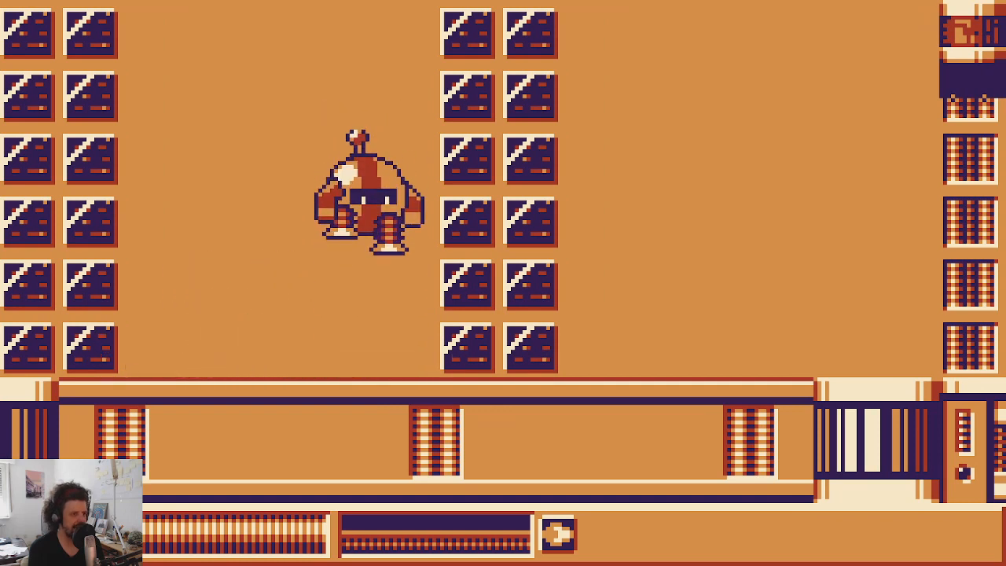
{"action": "key", "text": "space"}
{"action": "key", "text": "space"}
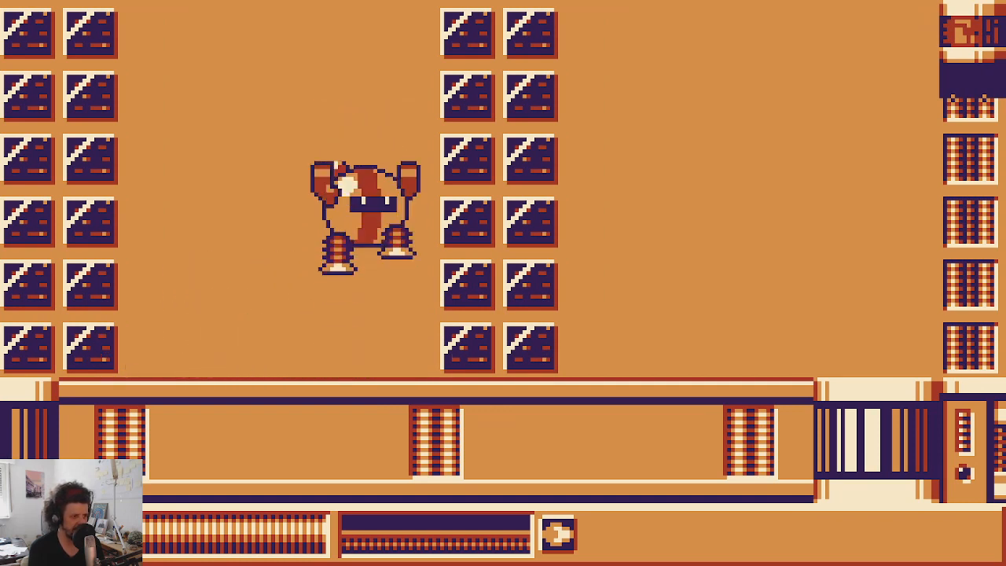
Step: Run the robot back and forth along the floor to examine its running and turning animation
{"action": "key", "text": "Left"}
{"action": "key", "text": "Right"}
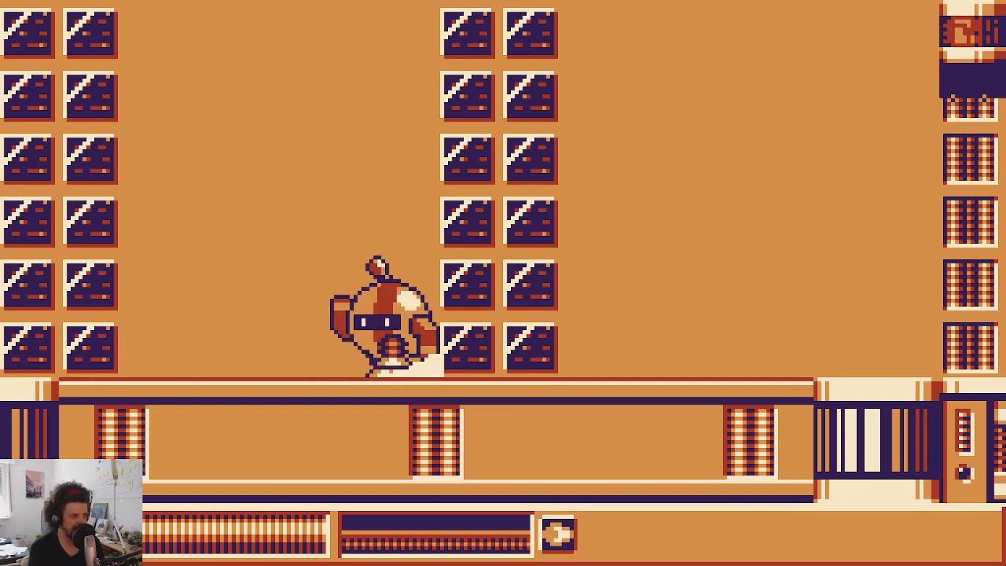
{"action": "key", "text": "Left"}
{"action": "key", "text": "Right"}
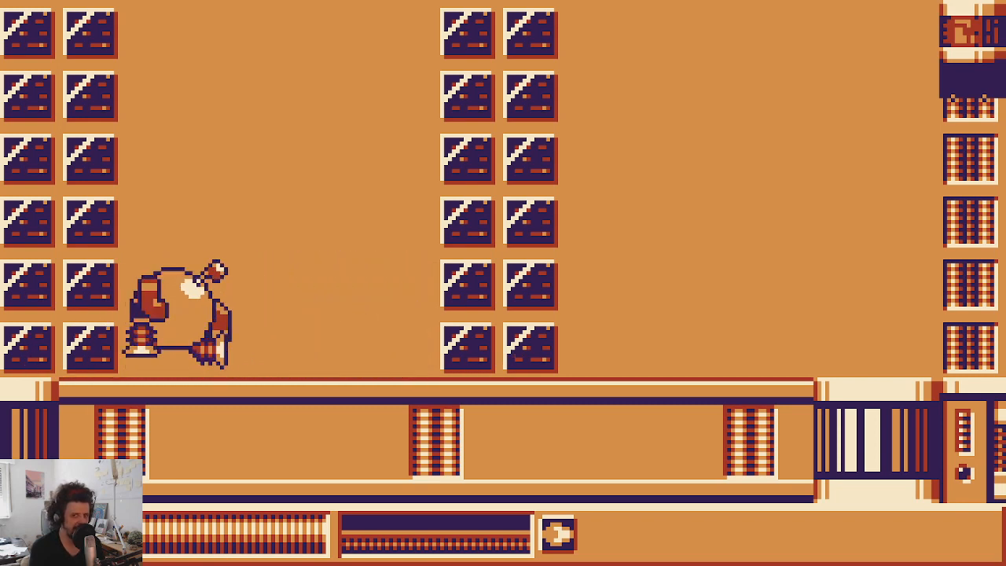
{"action": "key", "text": "Right"}
{"action": "key", "text": "Left"}
{"action": "key", "text": "Right"}
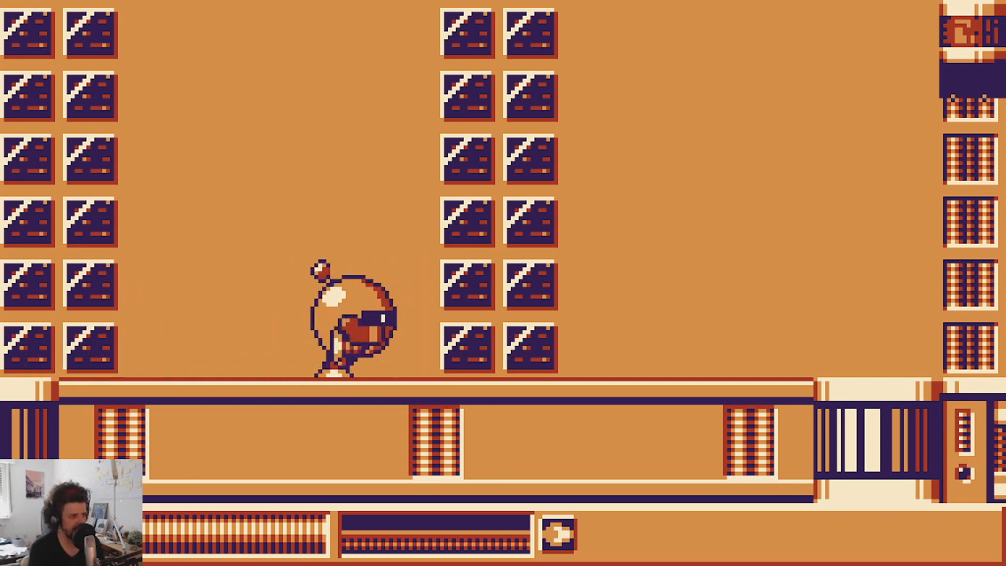
{"action": "key", "text": "Left"}
{"action": "key", "text": "Right"}
{"action": "key", "text": "Left"}
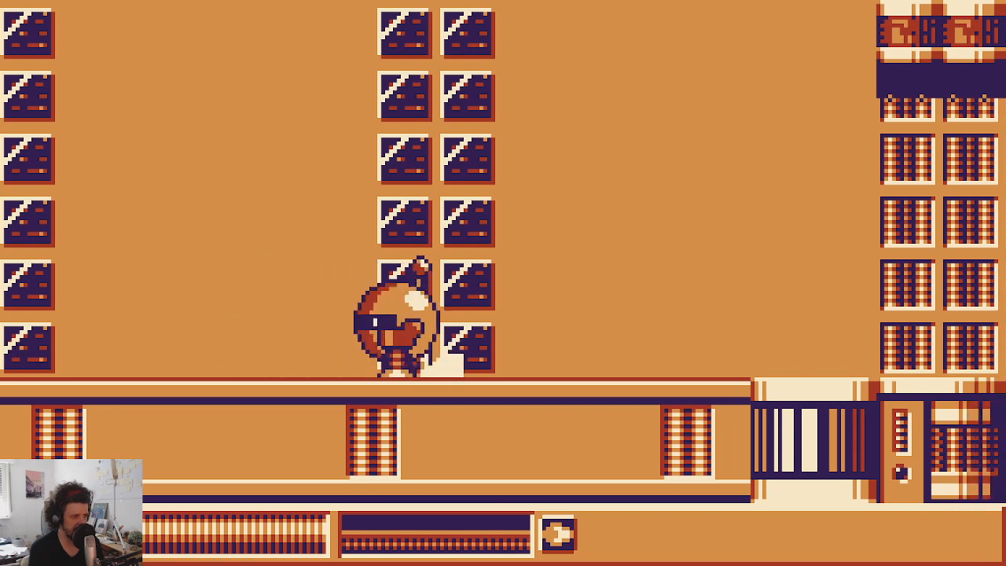
{"action": "key", "text": "Right"}
Step: Combine jumps with direction changes to examine how the airborne poses look while the robot moves sideways
{"action": "key", "text": "space"}
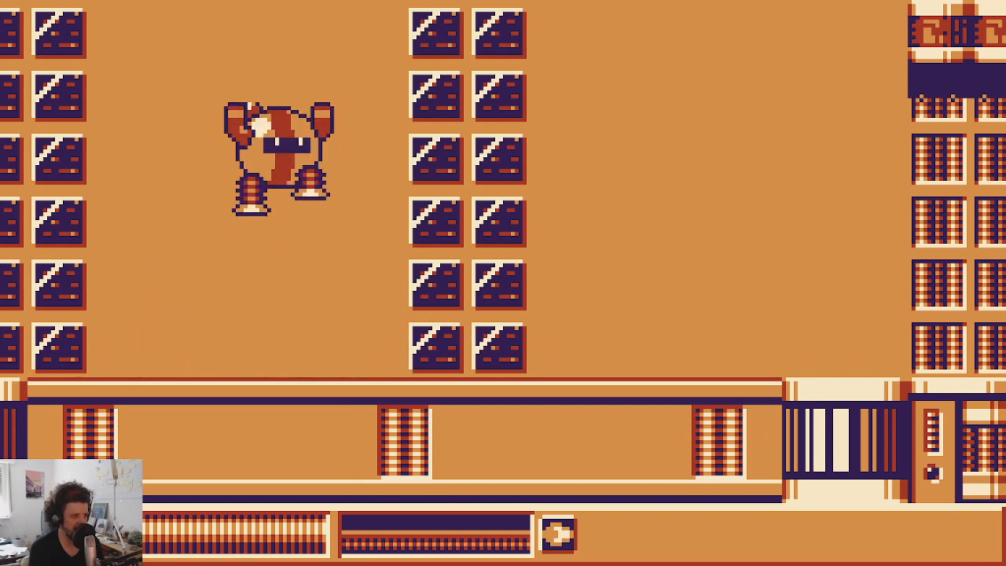
{"action": "key", "text": "space"}
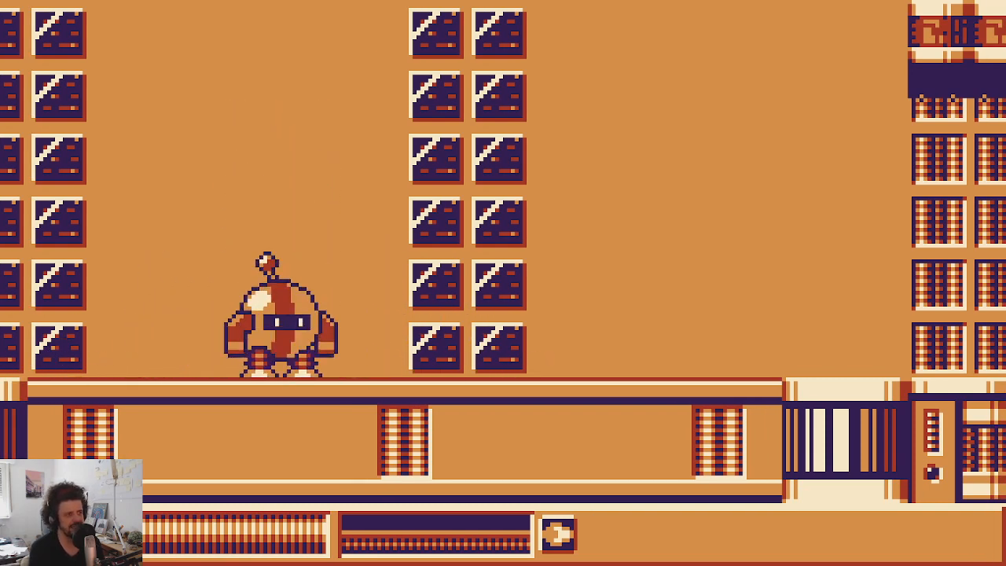
{"action": "key", "text": "space"}
{"action": "key", "text": "space"}
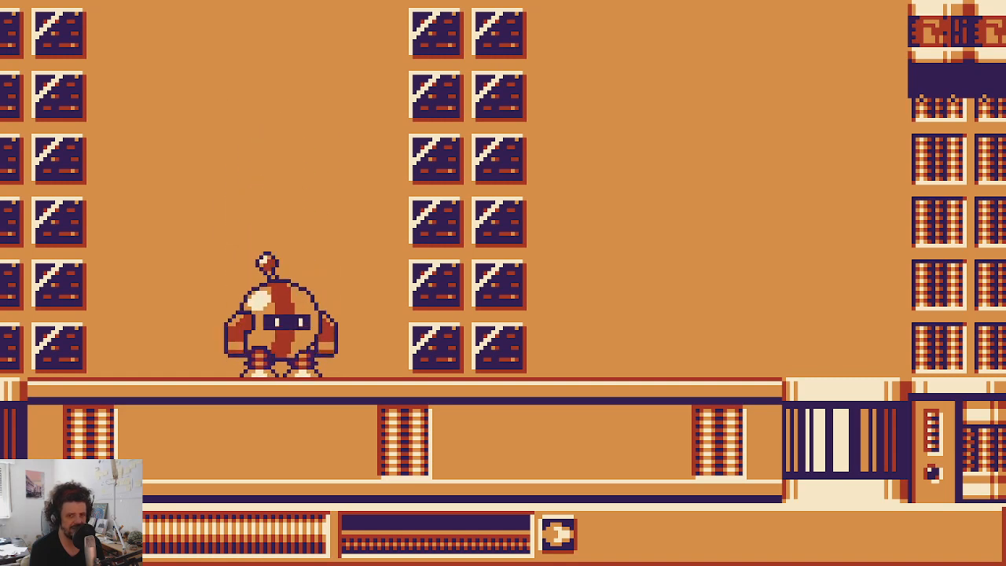
{"action": "key", "text": "Left"}
{"action": "key", "text": "space"}
{"action": "key", "text": "Right"}
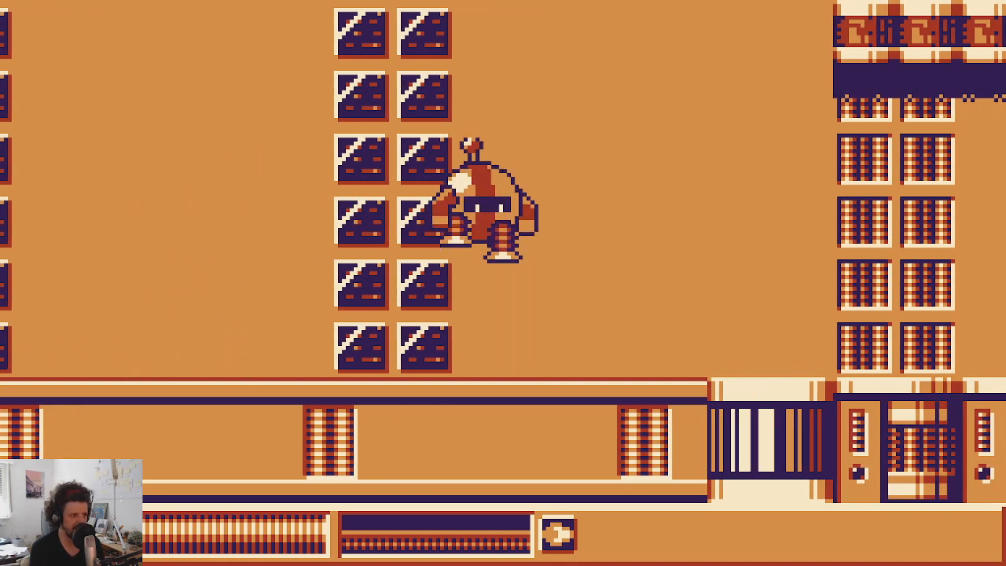
{"action": "key", "text": "Left"}
{"action": "key", "text": "space"}
{"action": "key", "text": "Right"}
{"action": "key", "text": "space"}
{"action": "key", "text": "x"}
{"action": "key", "text": "Left"}
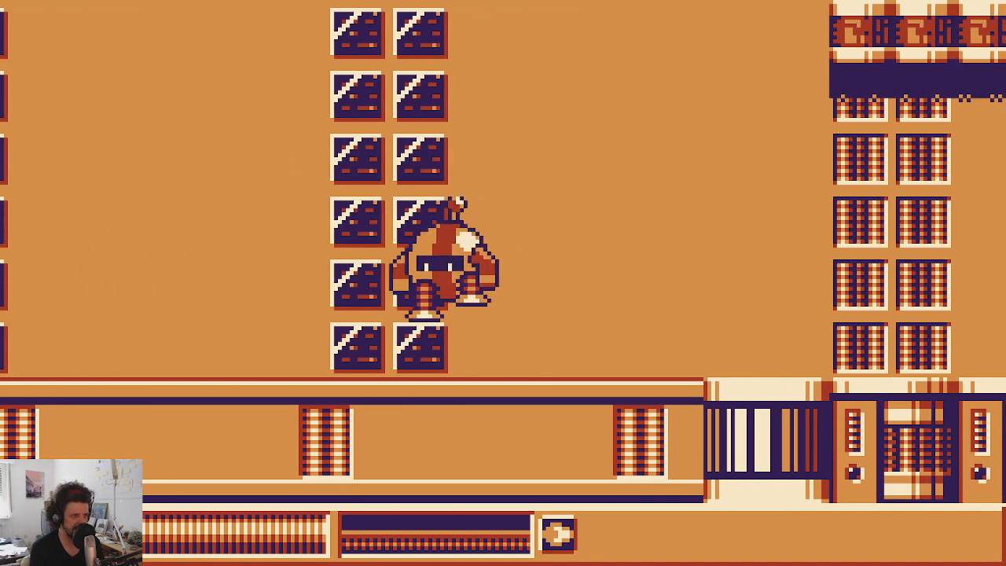
{"action": "key", "text": "space"}
{"action": "key", "text": "x"}
{"action": "key", "text": "Right"}
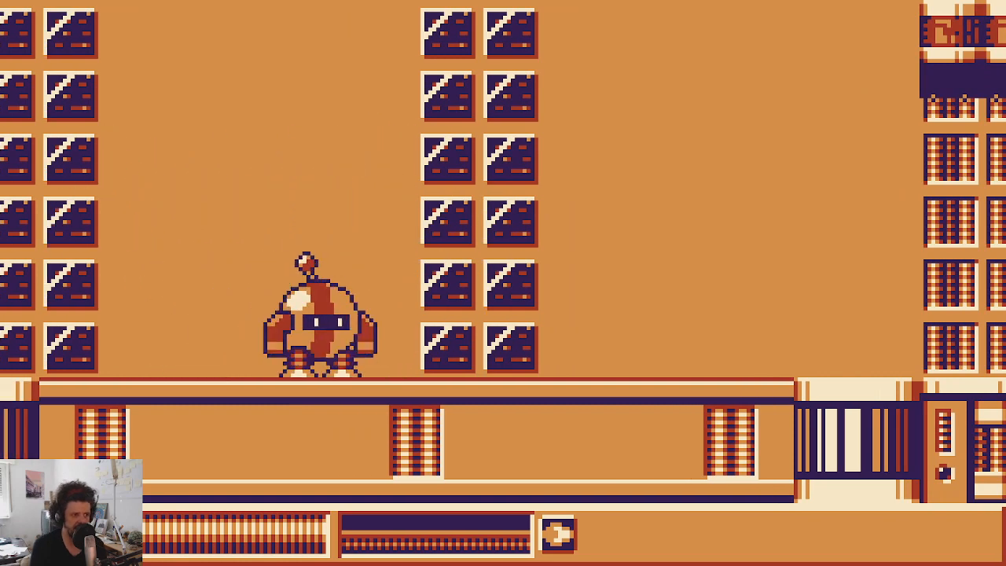
Step: Run the robot briefly in both directions and jump in place to check the takeoff and landing once more
{"action": "key", "text": "x"}
{"action": "key", "text": "Left"}
{"action": "key", "text": "Right"}
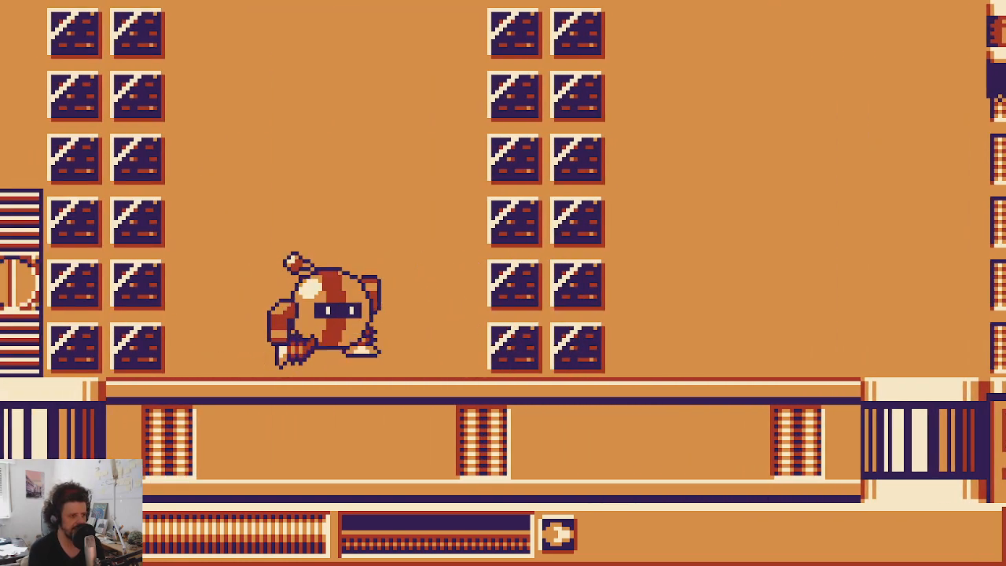
{"action": "key", "text": "Right"}
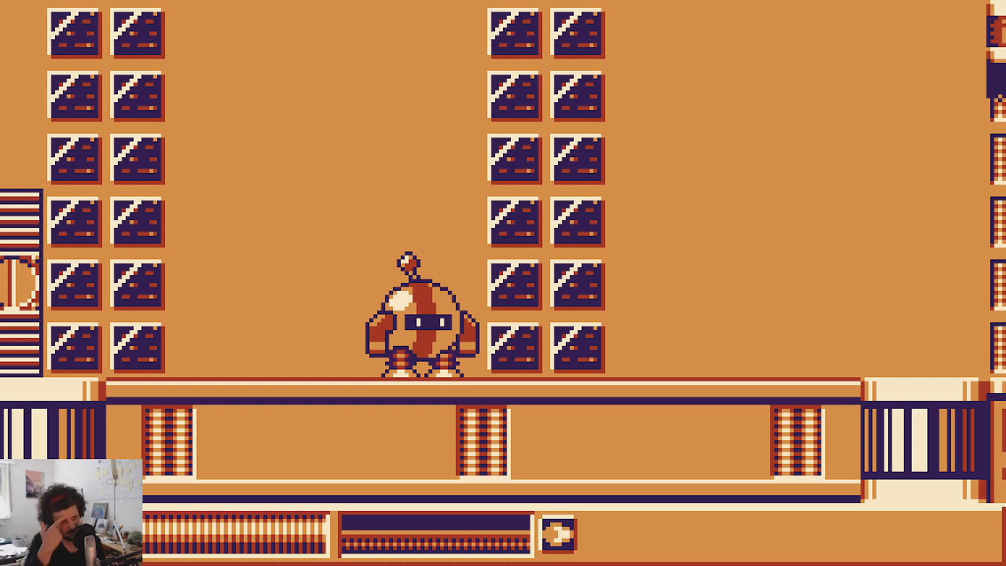
{"action": "key", "text": "Left"}
{"action": "key", "text": "space"}
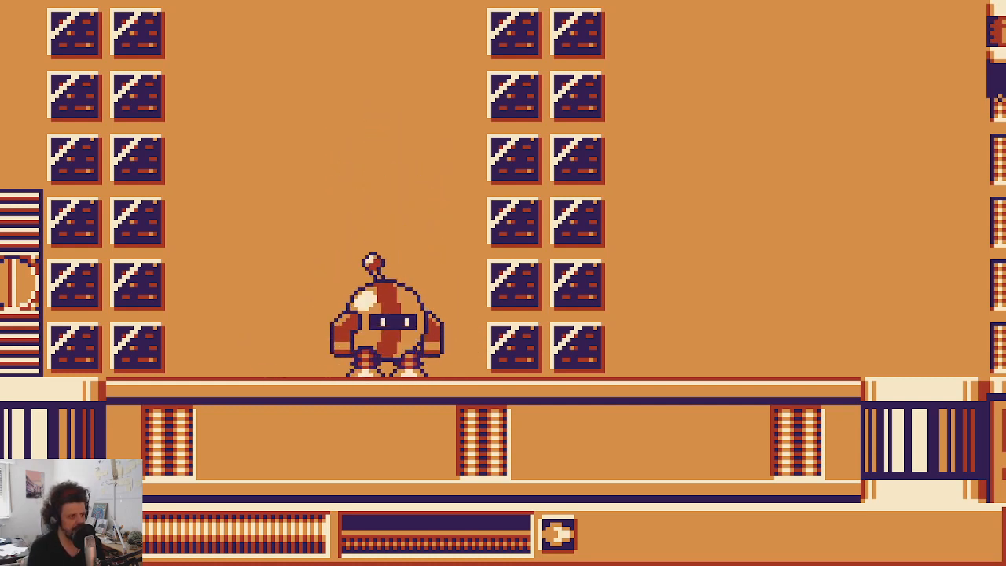
{"action": "key", "text": "space"}
{"action": "key", "text": "space"}
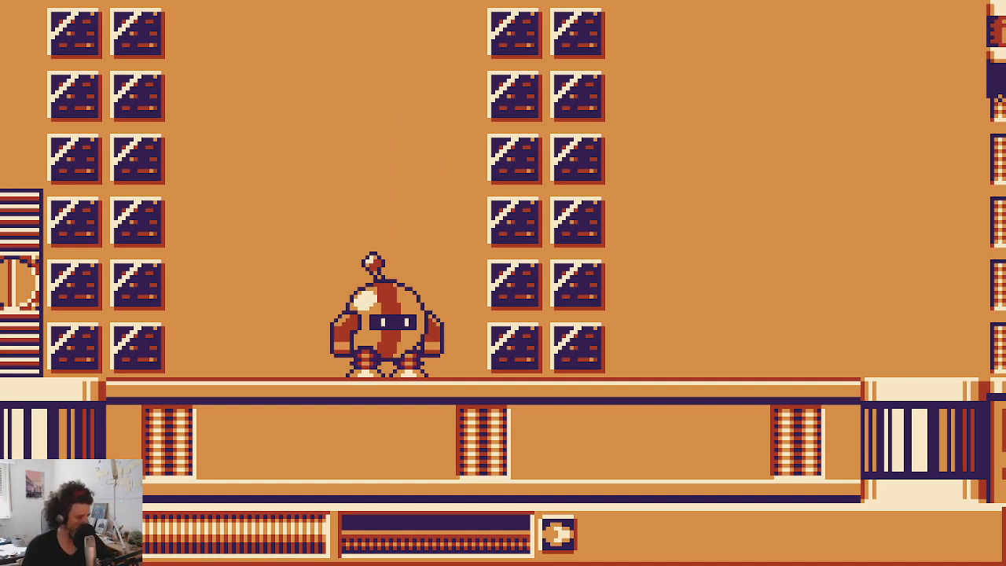
Step: Quit the game from its pause menu and return to shinyjump.ase in Aseprite
{"action": "key", "text": "Escape"}
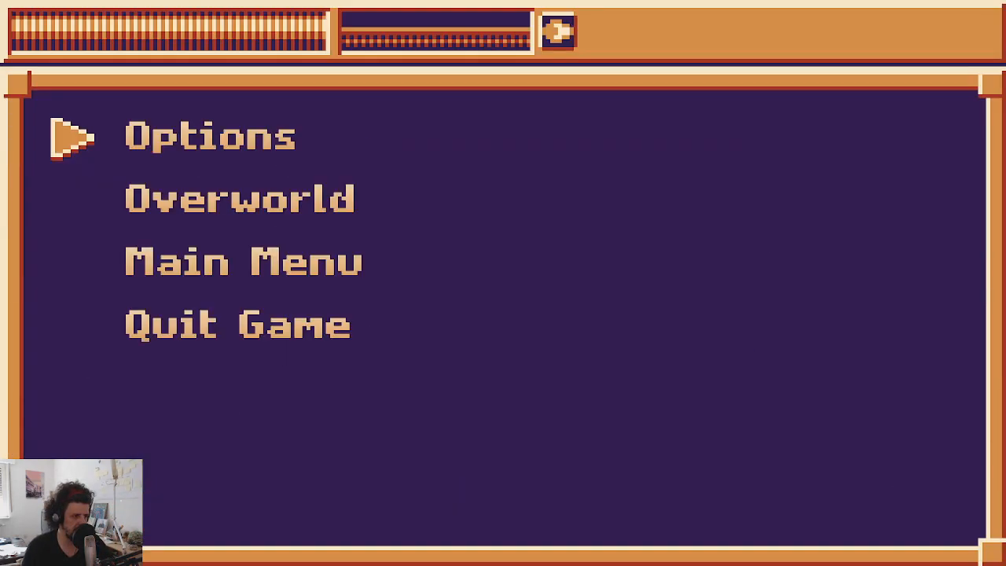
{"action": "key", "text": "Down"}
{"action": "key", "text": "Down"}
{"action": "key", "text": "Down"}
{"action": "key", "text": "Return"}
{"action": "key", "text": "Return"}
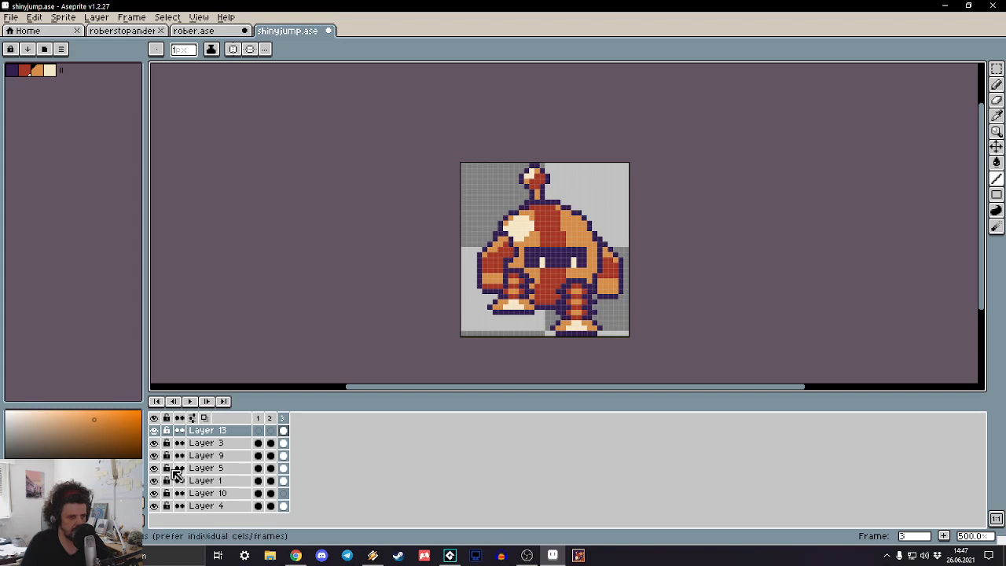
Step: Hide Layers 13, 3, 9, 5 and 4 so that only the round body and Layer 10 stay visible
{"action": "left_click", "coordinate": [154, 455]}
{"action": "left_click", "coordinate": [154, 456]}
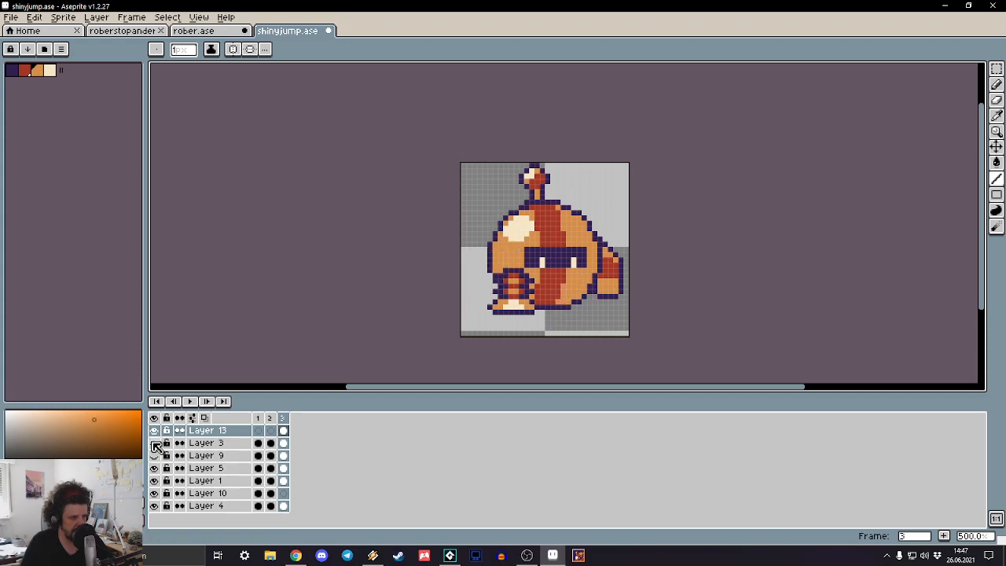
{"action": "left_click", "coordinate": [155, 456]}
{"action": "left_click", "coordinate": [154, 431]}
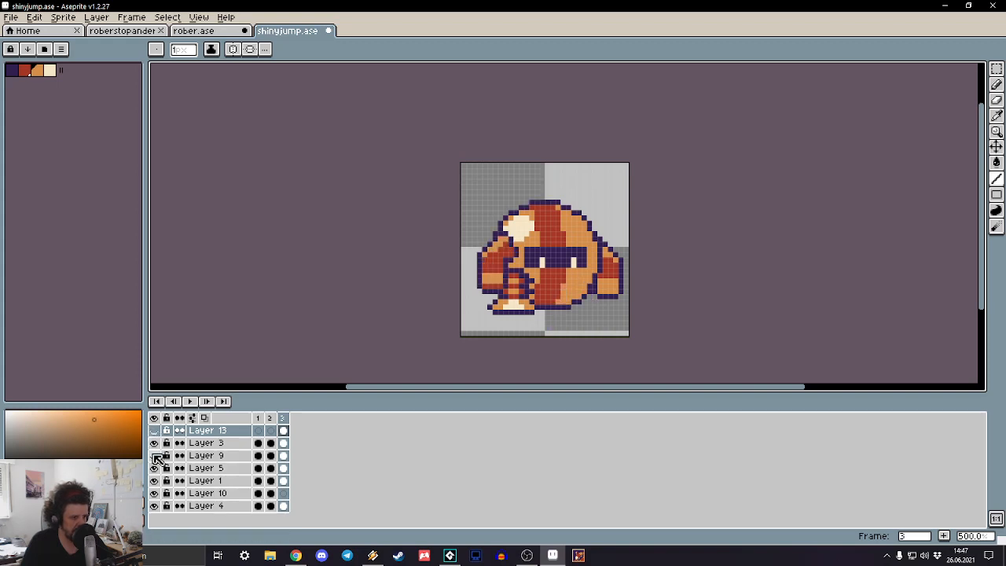
{"action": "left_click", "coordinate": [154, 468]}
{"action": "left_click", "coordinate": [154, 443]}
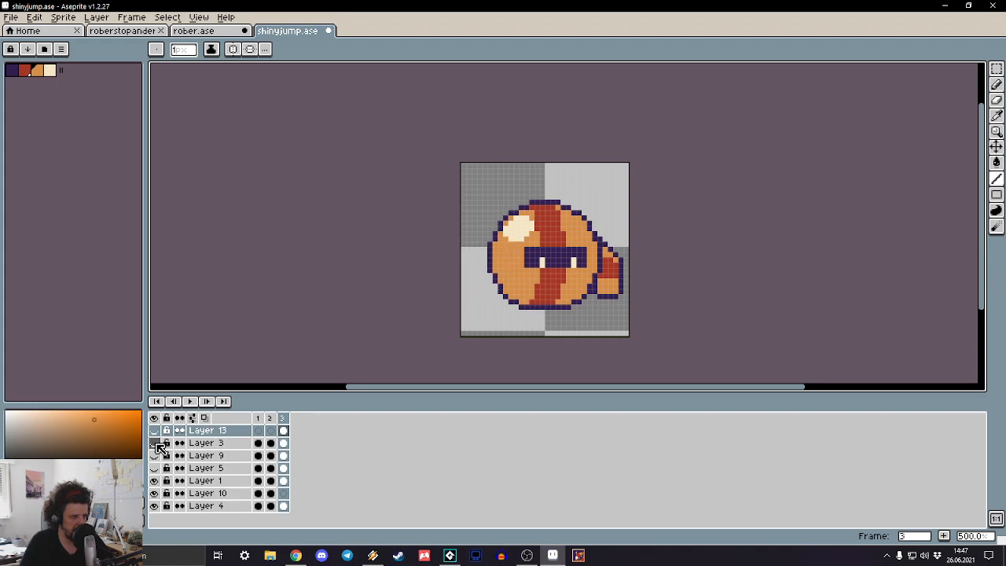
{"action": "left_click", "coordinate": [156, 481]}
{"action": "left_click", "coordinate": [156, 481]}
{"action": "left_click", "coordinate": [155, 506]}
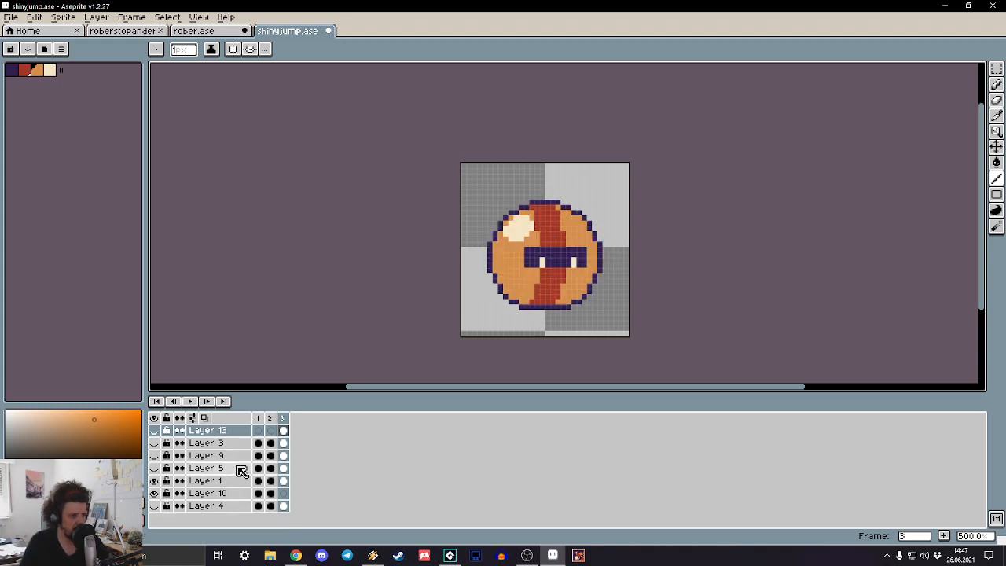
Step: Add a new frame after frame 3 as a copy of its pose
{"action": "key", "text": "Left"}
{"action": "key", "text": "Left"}
{"action": "left_click", "coordinate": [283, 430]}
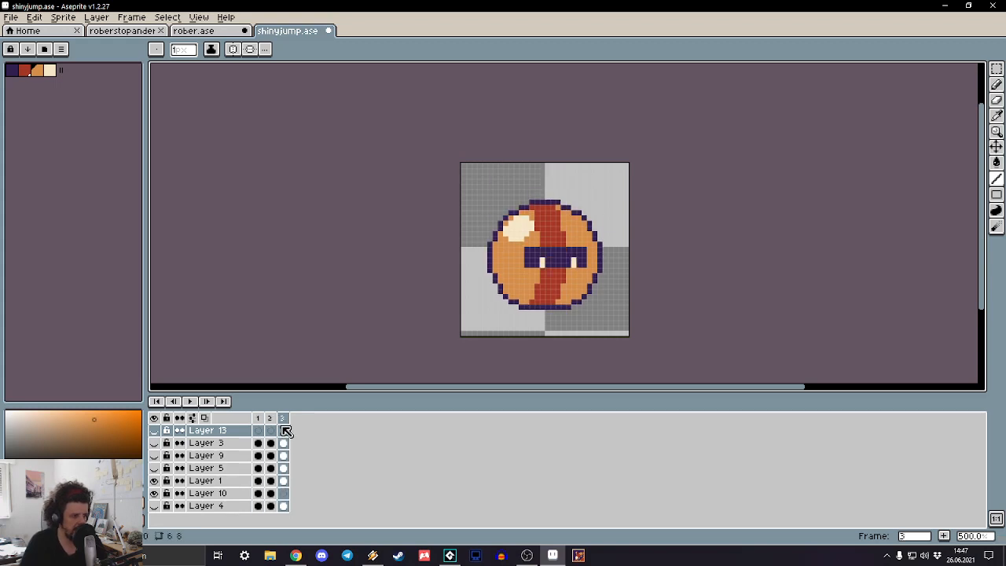
{"action": "right_click", "coordinate": [282, 418]}
{"action": "left_click", "coordinate": [314, 447]}
{"action": "scroll", "coordinate": [664, 306], "scroll_direction": "up", "scroll_amount": 2}
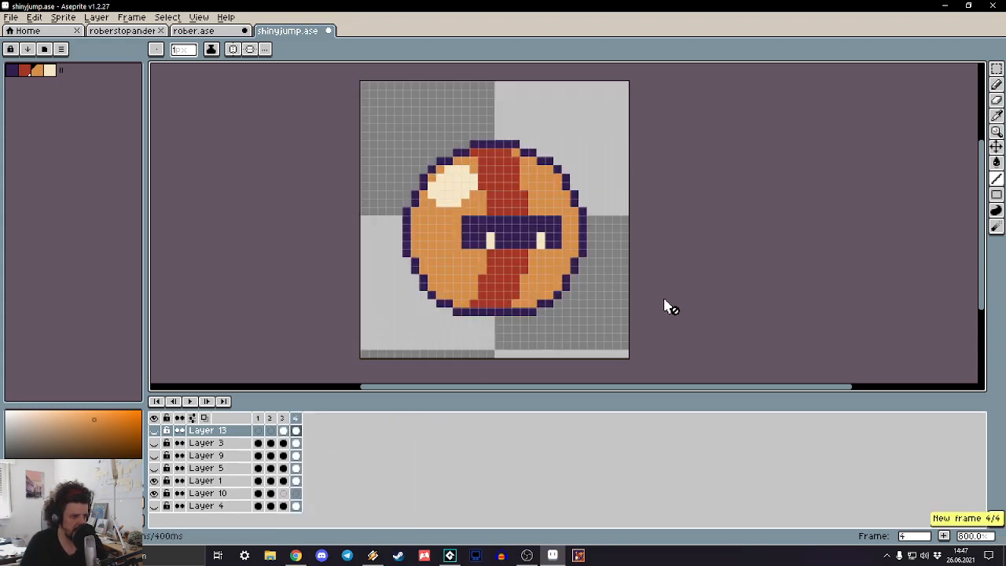
{"action": "left_click_drag", "start_coordinate": [664, 306], "coordinate": [715, 253]}
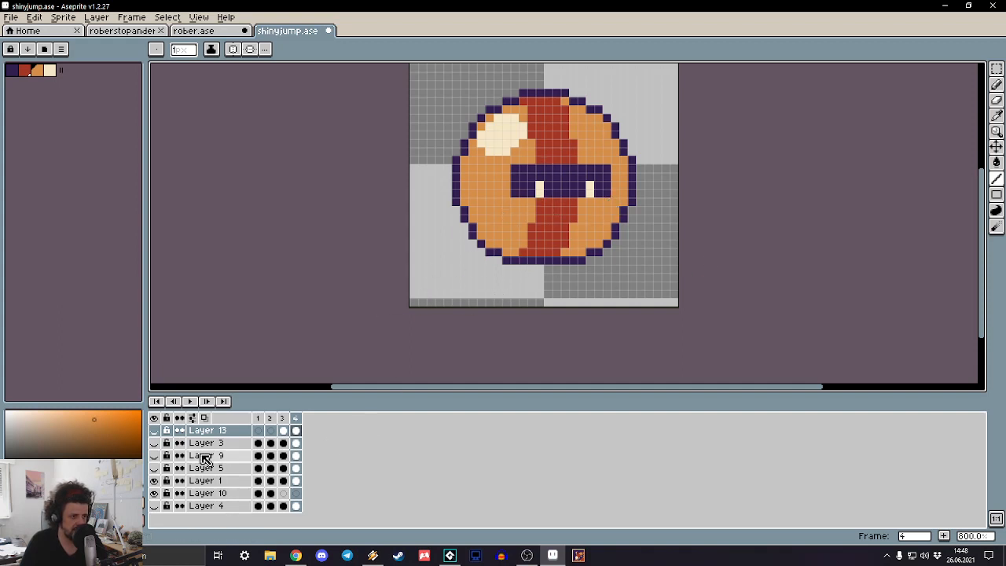
Step: Select the body cel of Layer 1 in frame 1 and hide Layer 10 to isolate the body
{"action": "key", "text": "Left"}
{"action": "key", "text": "Left"}
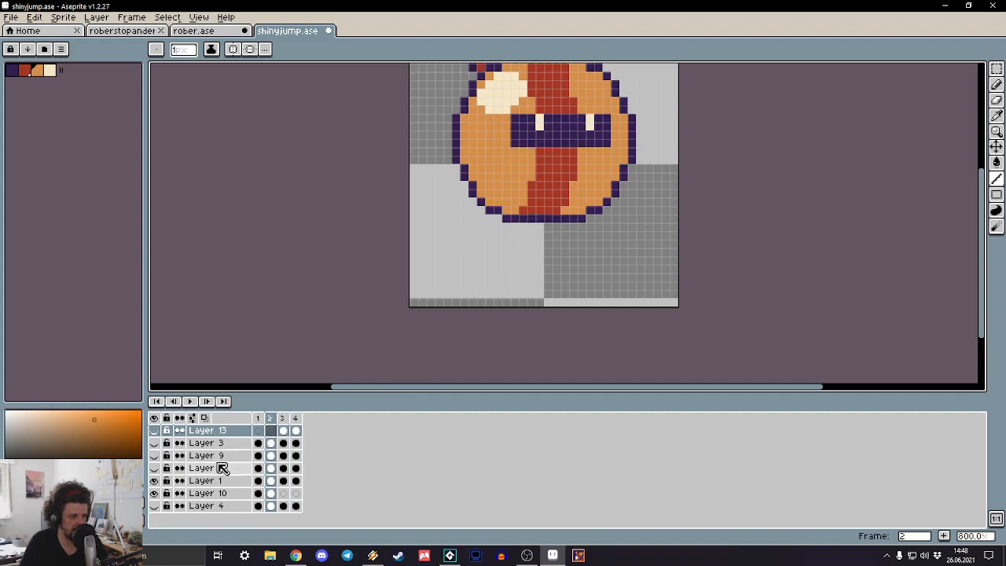
{"action": "left_click", "coordinate": [257, 480]}
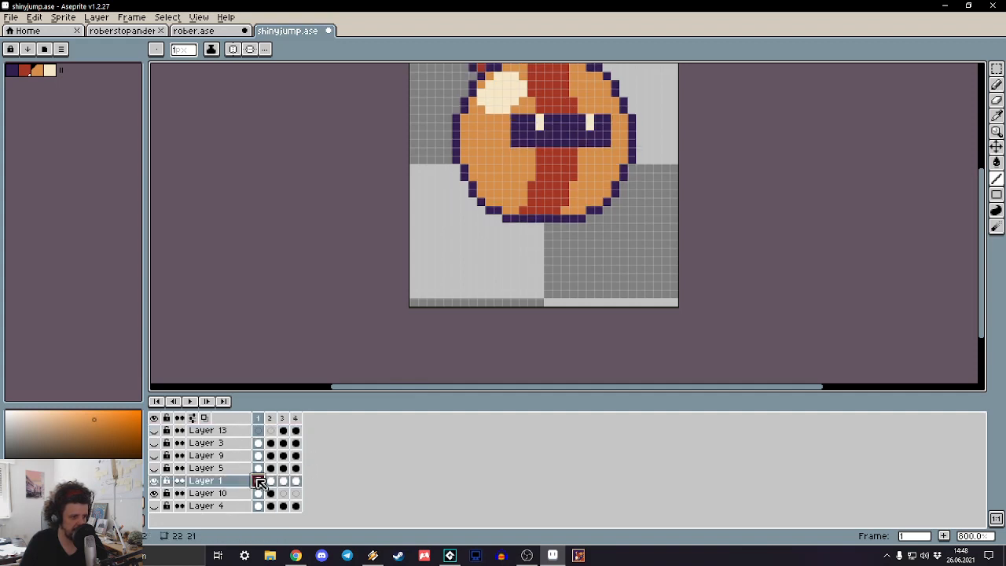
{"action": "left_click_drag", "start_coordinate": [402, 251], "coordinate": [327, 314]}
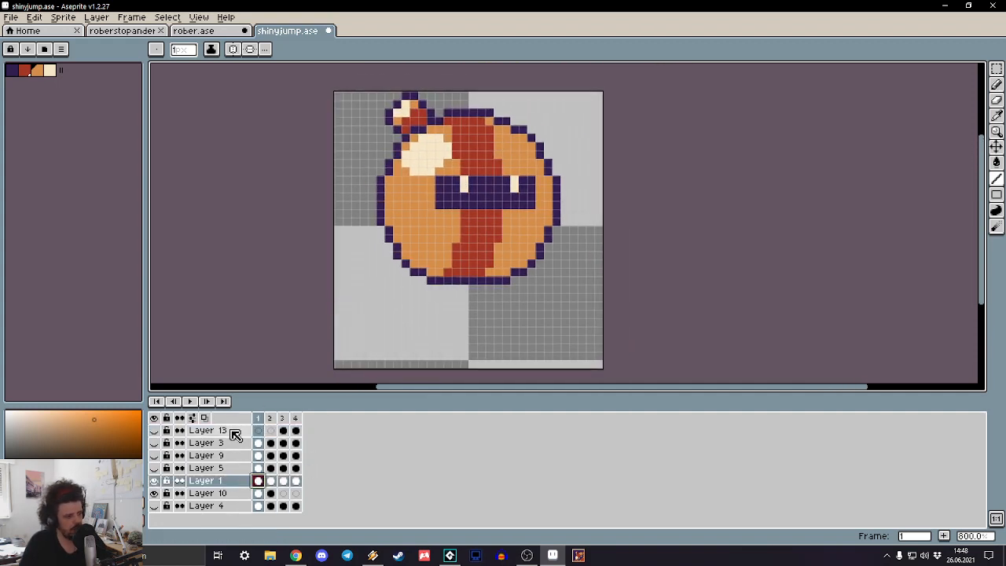
{"action": "left_click", "coordinate": [154, 493]}
Step: In frame 2, select the whole body on Layer 1, move it one pixel down and clear the selection
{"action": "key", "text": "m"}
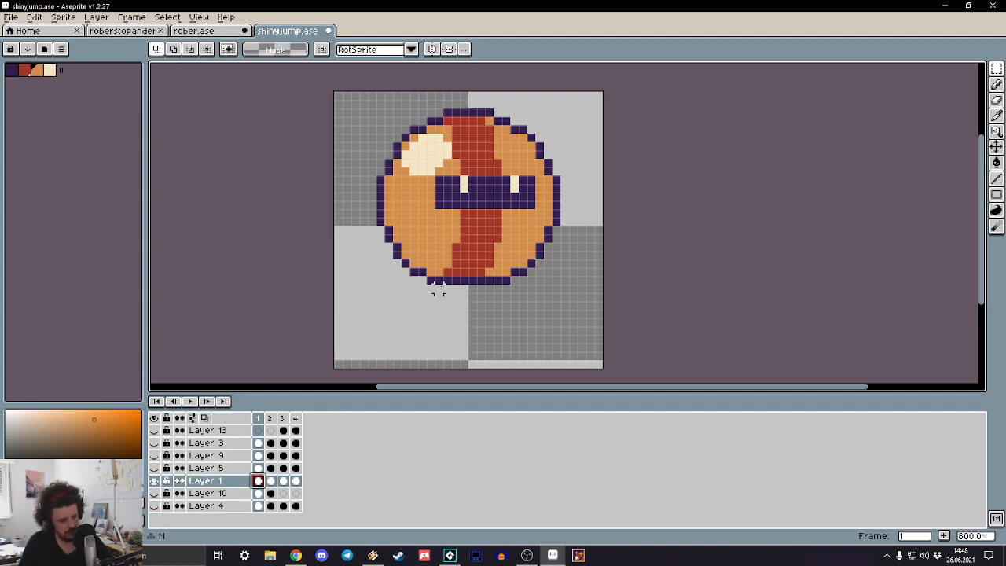
{"action": "key", "text": "Right"}
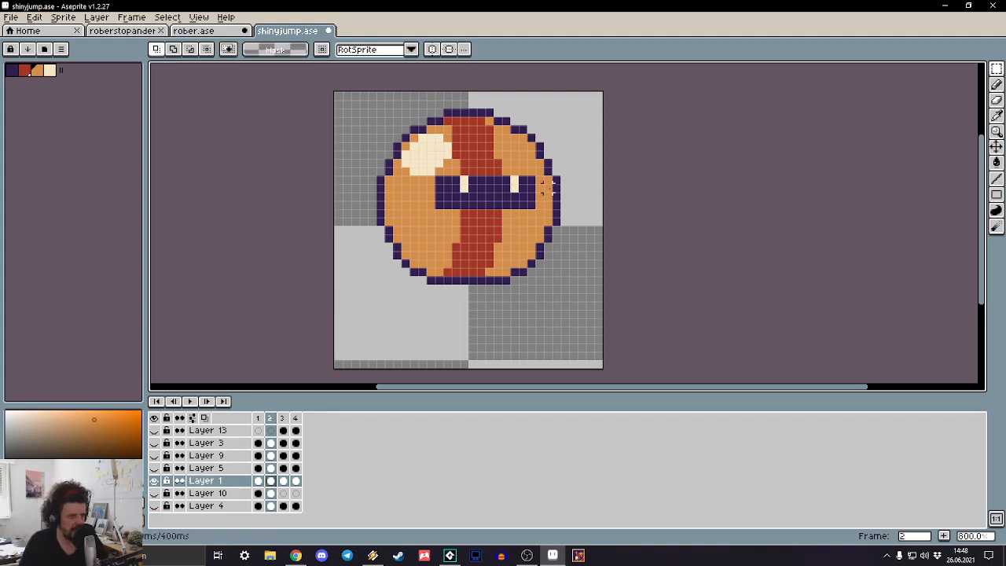
{"action": "left_click_drag", "start_coordinate": [602, 96], "coordinate": [333, 319]}
{"action": "key", "text": "Down"}
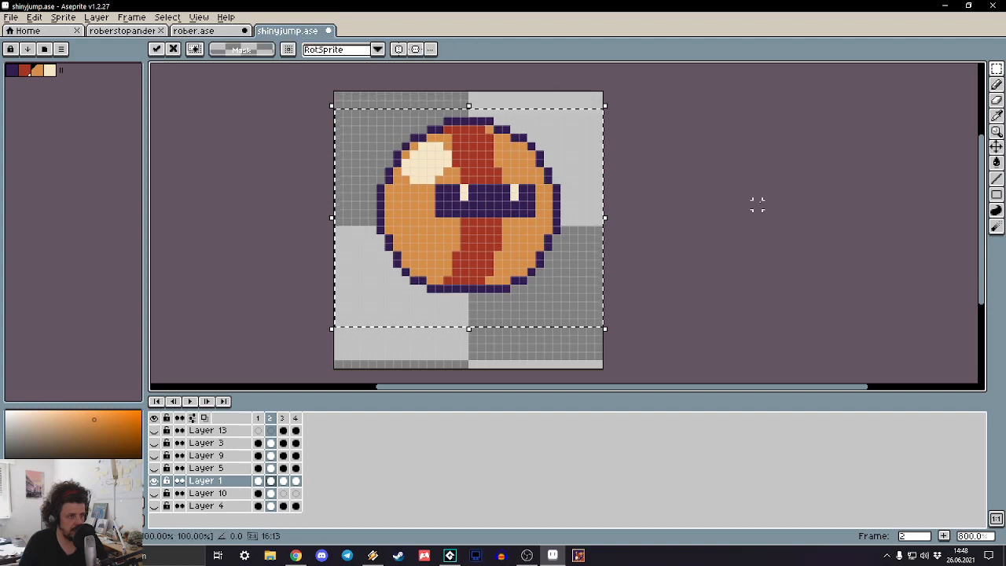
{"action": "key", "text": "ctrl+d"}
{"action": "scroll", "coordinate": [756, 204], "scroll_direction": "up", "scroll_amount": 1}
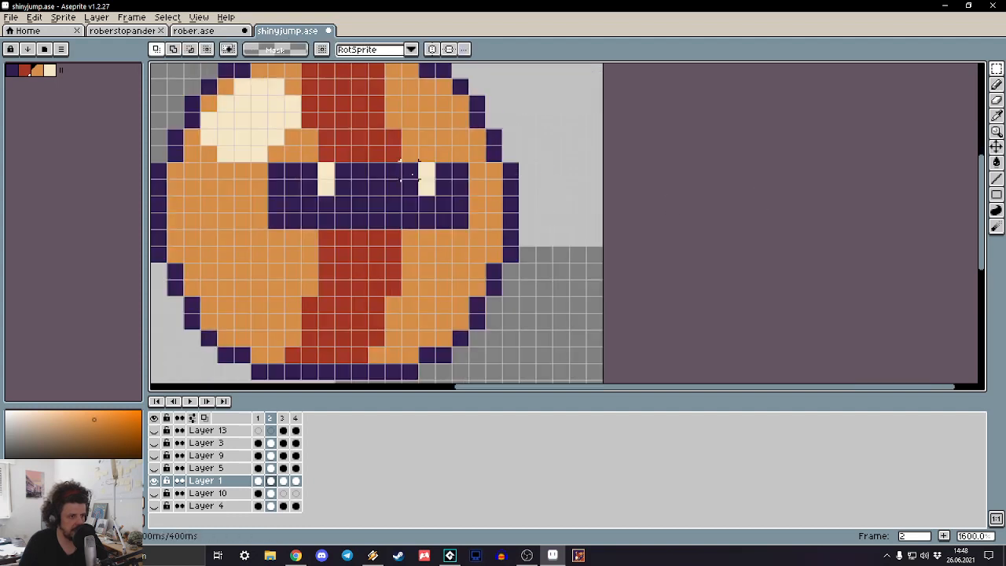
Step: In frame 2, move the eyes inside the visor one pixel down and fill the gap above with dark visor pixels
{"action": "left_click_drag", "start_coordinate": [437, 162], "coordinate": [319, 212]}
{"action": "key", "text": "Down"}
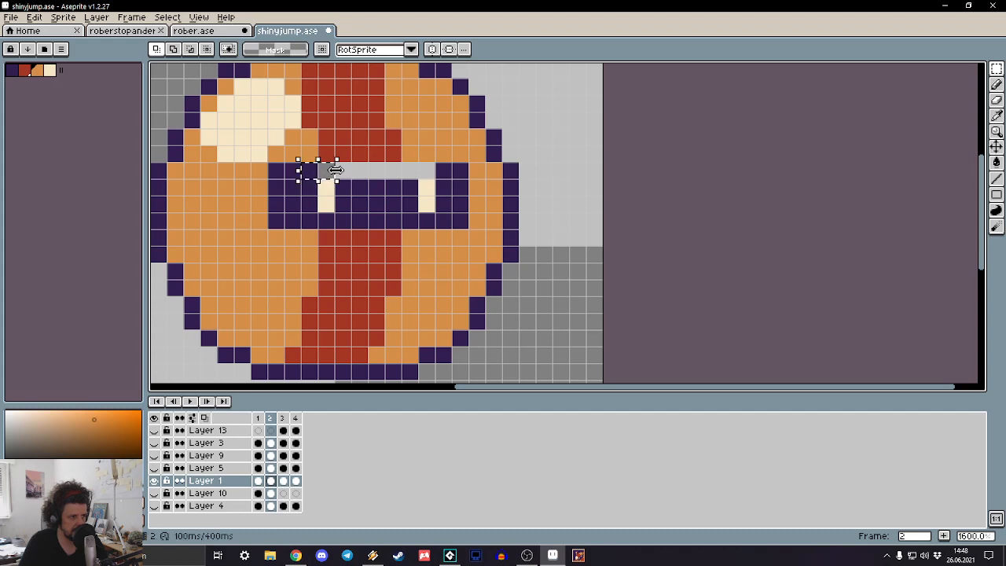
{"action": "left_click_drag", "start_coordinate": [326, 168], "coordinate": [573, 170]}
{"action": "left_click", "coordinate": [752, 184]}
Step: In frame 3, move the whole body on Layer 1 two pixels up and clear the selection
{"action": "key", "text": "Right"}
{"action": "scroll", "coordinate": [760, 186], "scroll_direction": "down", "scroll_amount": 5}
{"action": "key", "text": "Return"}
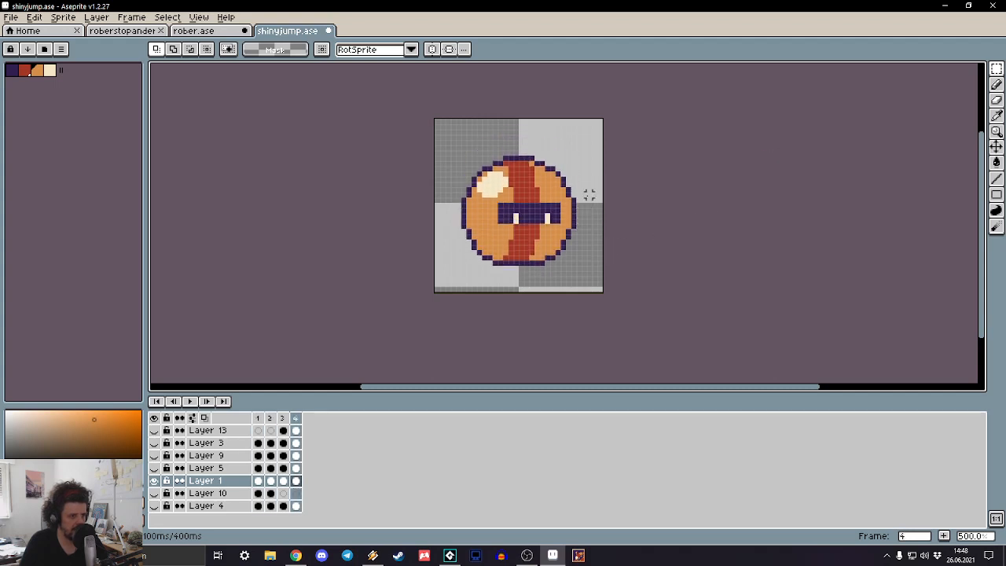
{"action": "mouse_move", "coordinate": [634, 118]}
{"action": "left_mouse_down"}
{"action": "mouse_move", "coordinate": [395, 278]}
{"action": "mouse_move", "coordinate": [399, 295]}
{"action": "left_mouse_up"}
{"action": "key", "text": "Up"}
{"action": "left_click", "coordinate": [751, 205]}
{"action": "key", "text": "Left"}
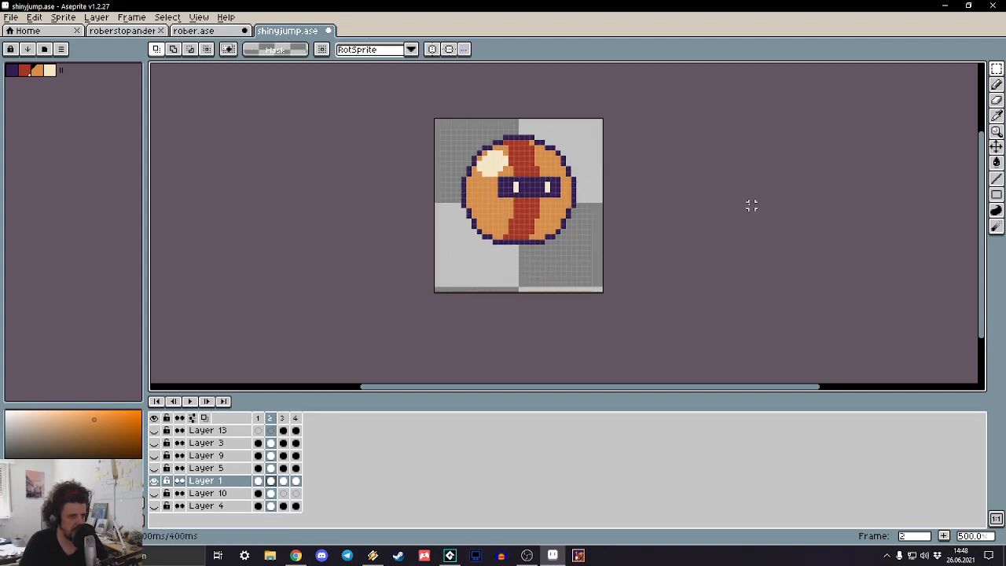
{"action": "key", "text": "Right"}
{"action": "left_click_drag", "start_coordinate": [629, 110], "coordinate": [393, 314]}
{"action": "key", "text": "Up"}
{"action": "left_click", "coordinate": [815, 215]}
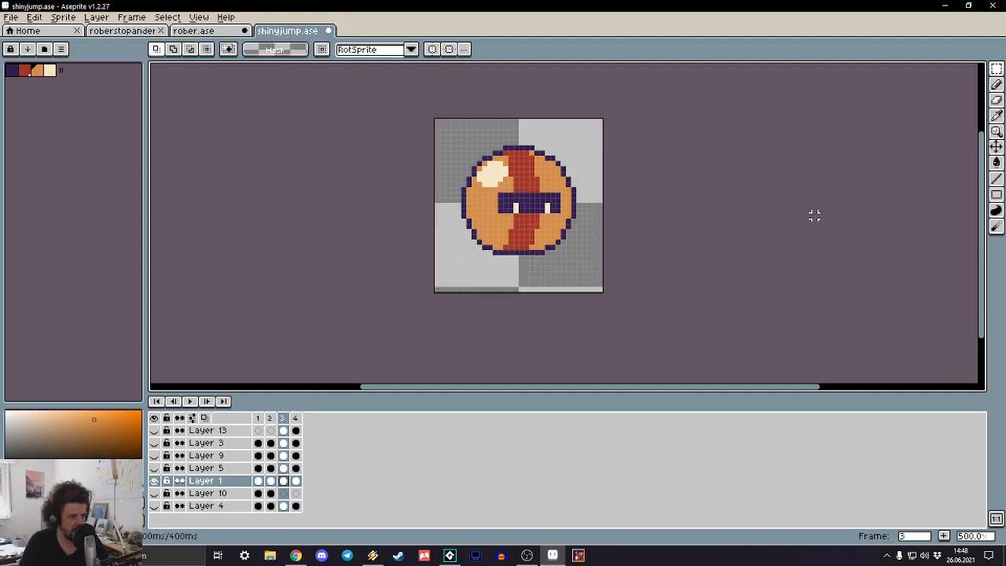
Step: Cycle repeatedly through the four frames to check how the body and eyes descend
{"action": "key", "text": "Right"}
{"action": "key", "text": "Right"}
{"action": "key", "text": "Right"}
{"action": "key", "text": "Right"}
{"action": "key", "text": "Right"}
{"action": "key", "text": "Right"}
{"action": "key", "text": "Right"}
{"action": "key", "text": "Right"}
{"action": "key", "text": "Right"}
{"action": "key", "text": "Right"}
{"action": "key", "text": "Right"}
{"action": "key", "text": "Right"}
{"action": "key", "text": "Right"}
{"action": "key", "text": "Right"}
{"action": "key", "text": "Right"}
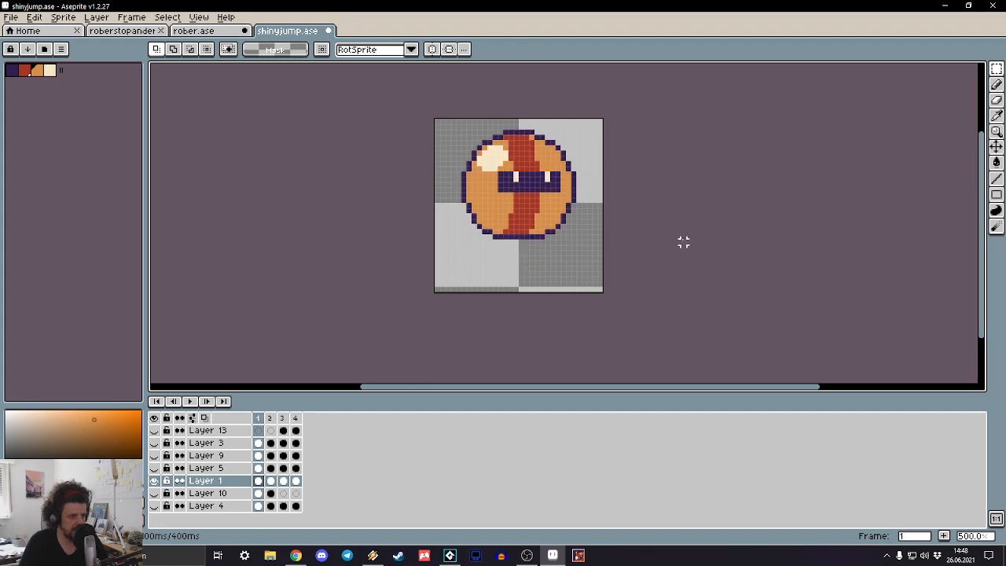
{"action": "key", "text": "Right"}
{"action": "key", "text": "Right"}
{"action": "key", "text": "Right"}
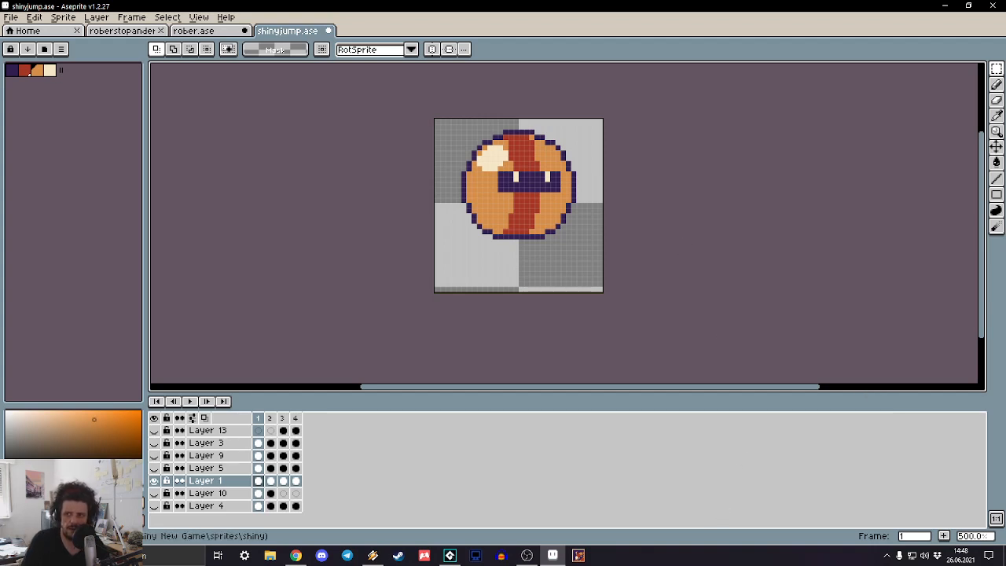
Step: Open the palette presets, browse the whole list and examine the credits and notes attached to individual palettes
{"action": "left_click", "coordinate": [62, 50]}
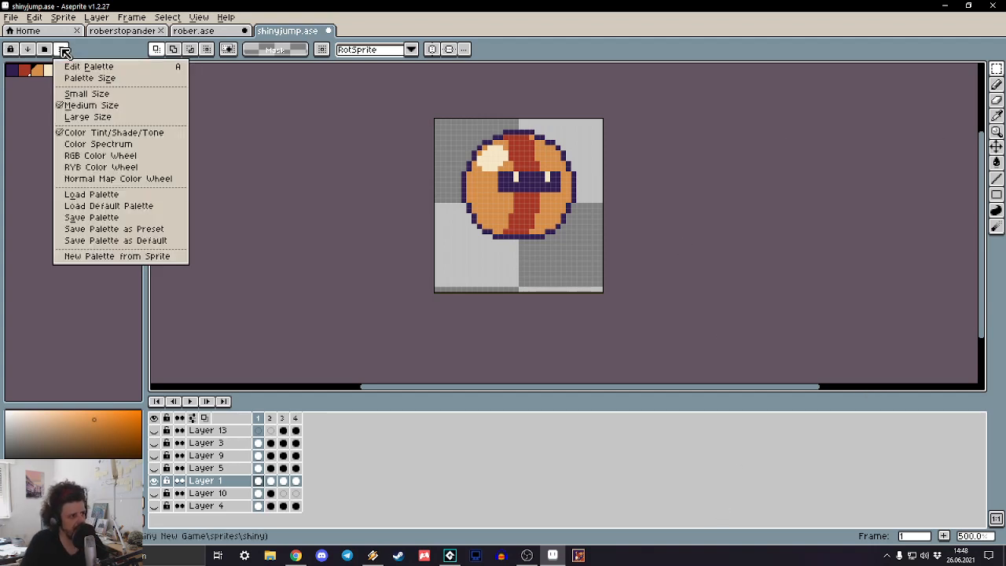
{"action": "left_click", "coordinate": [55, 51]}
{"action": "left_click", "coordinate": [46, 50]}
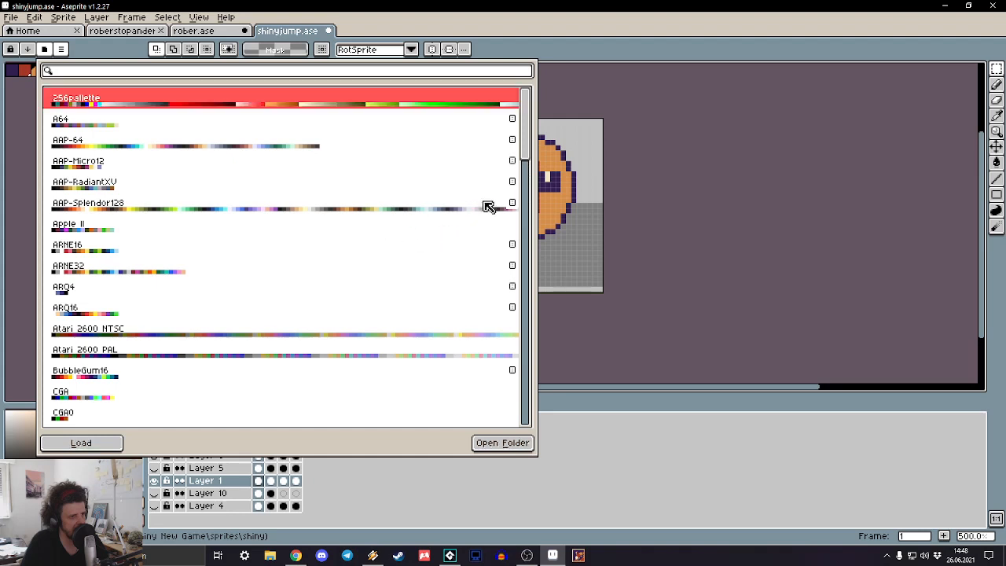
{"action": "mouse_move", "coordinate": [516, 203]}
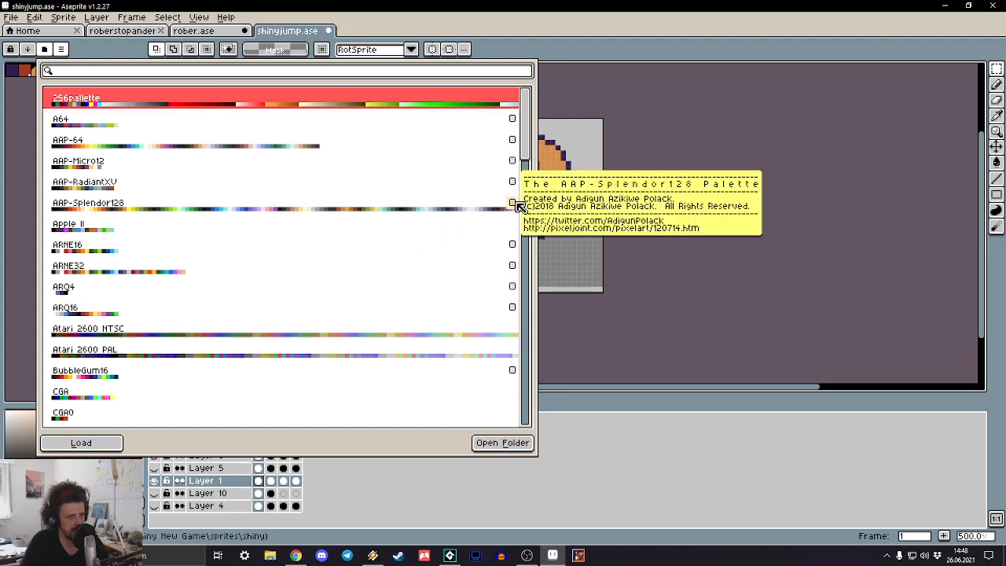
{"action": "left_click", "coordinate": [512, 244]}
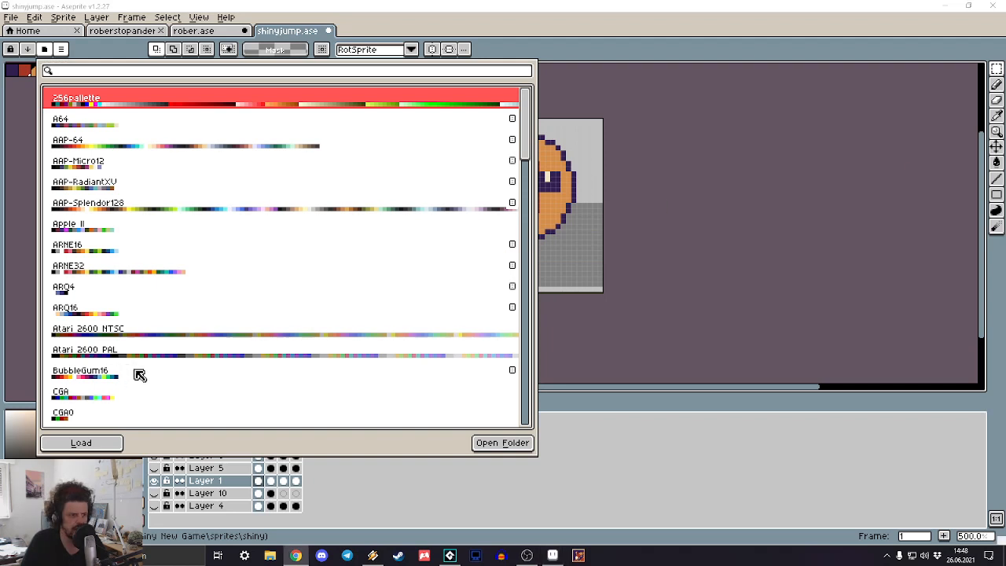
{"action": "mouse_move", "coordinate": [516, 305]}
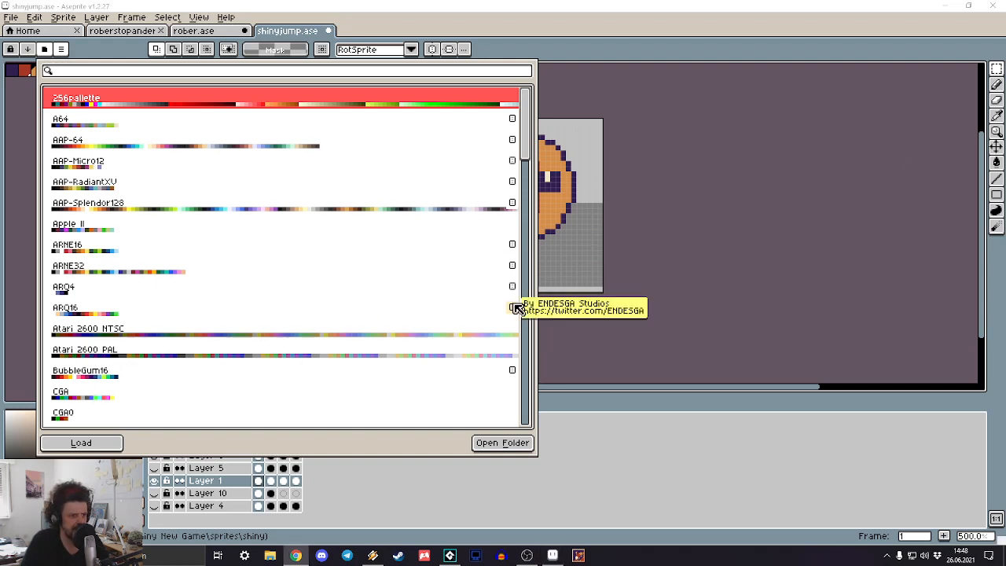
{"action": "mouse_move", "coordinate": [515, 288]}
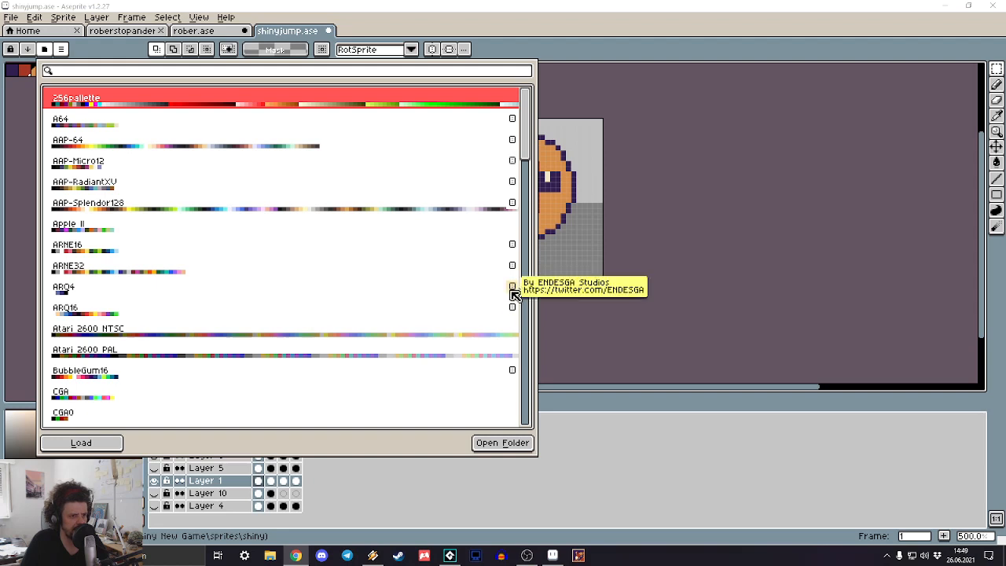
{"action": "scroll", "coordinate": [513, 298], "scroll_direction": "down", "scroll_amount": 1}
{"action": "scroll", "coordinate": [514, 308], "scroll_direction": "down", "scroll_amount": 2}
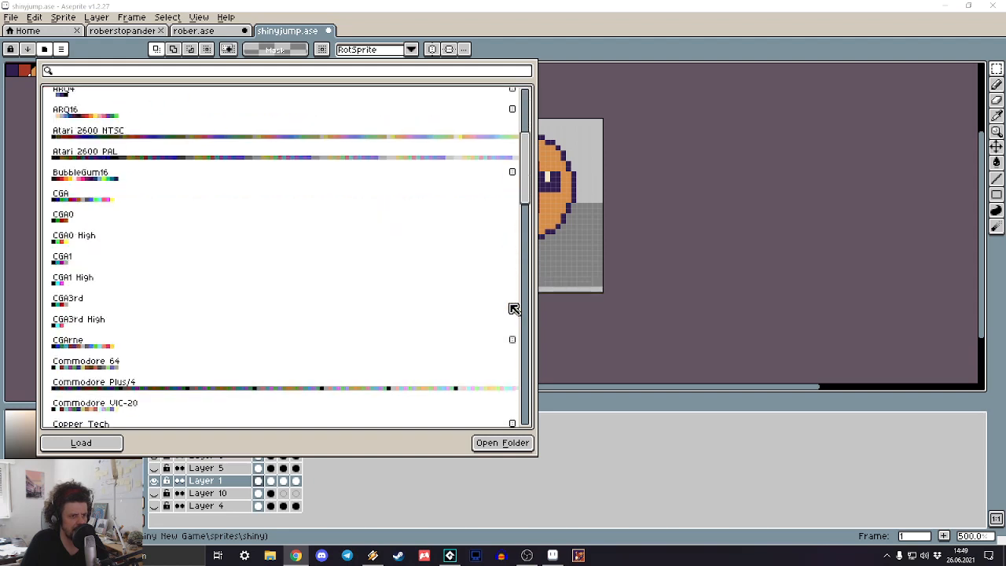
{"action": "mouse_move", "coordinate": [515, 345]}
{"action": "scroll", "coordinate": [515, 341], "scroll_direction": "down", "scroll_amount": 2}
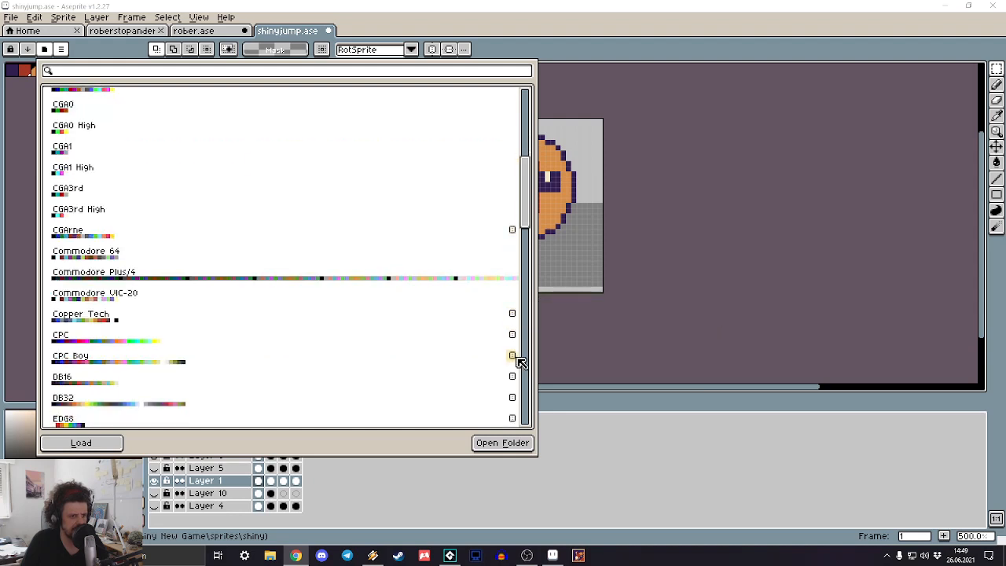
{"action": "mouse_move", "coordinate": [520, 375]}
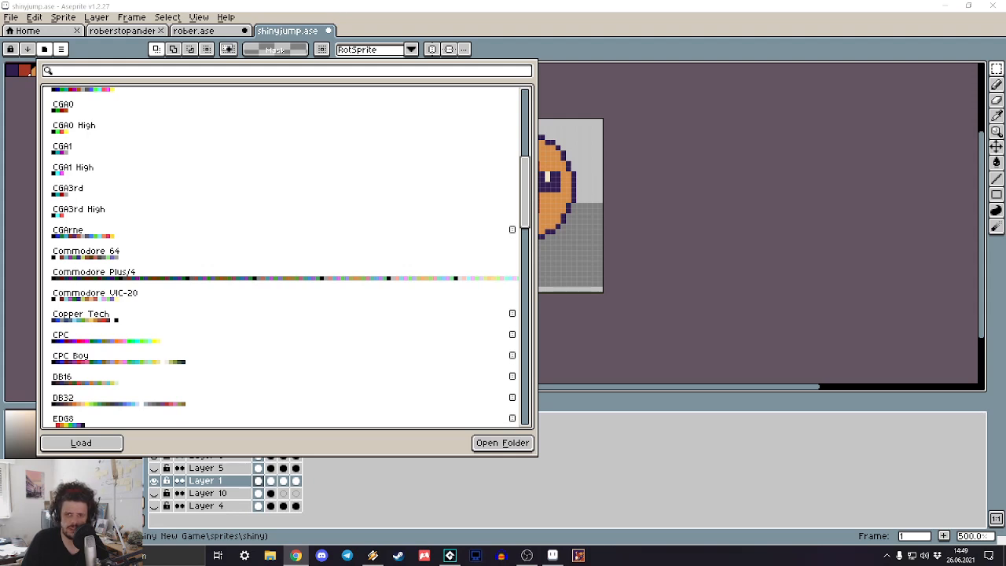
{"action": "scroll", "coordinate": [480, 325], "scroll_direction": "down", "scroll_amount": 5}
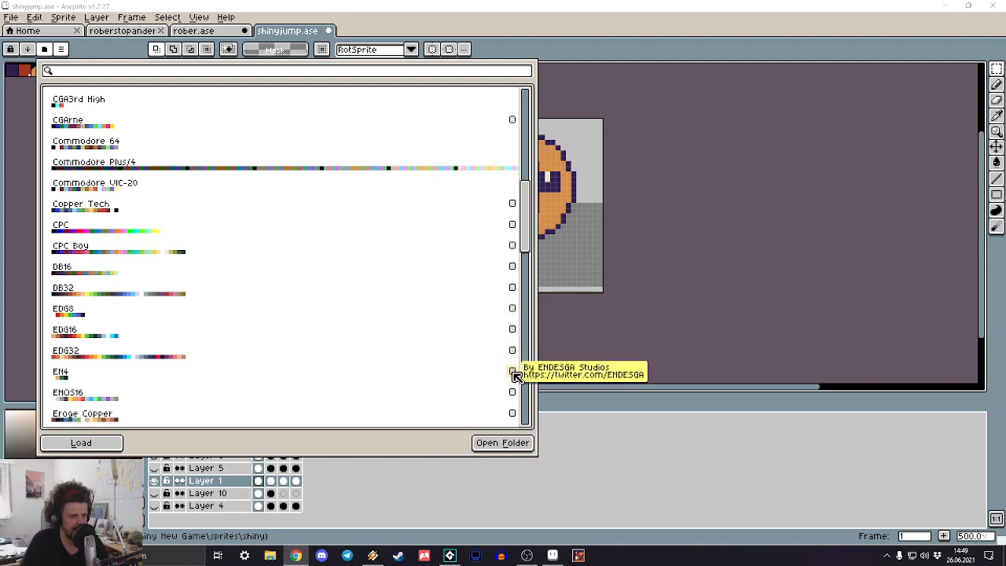
{"action": "scroll", "coordinate": [516, 375], "scroll_direction": "down", "scroll_amount": 5}
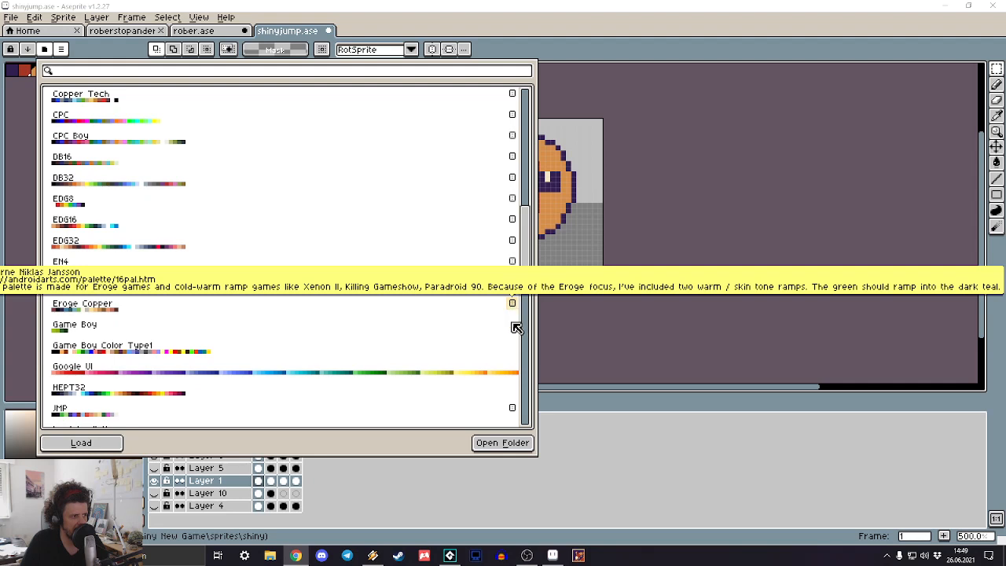
{"action": "mouse_move", "coordinate": [515, 412]}
{"action": "scroll", "coordinate": [515, 415], "scroll_direction": "down", "scroll_amount": 6}
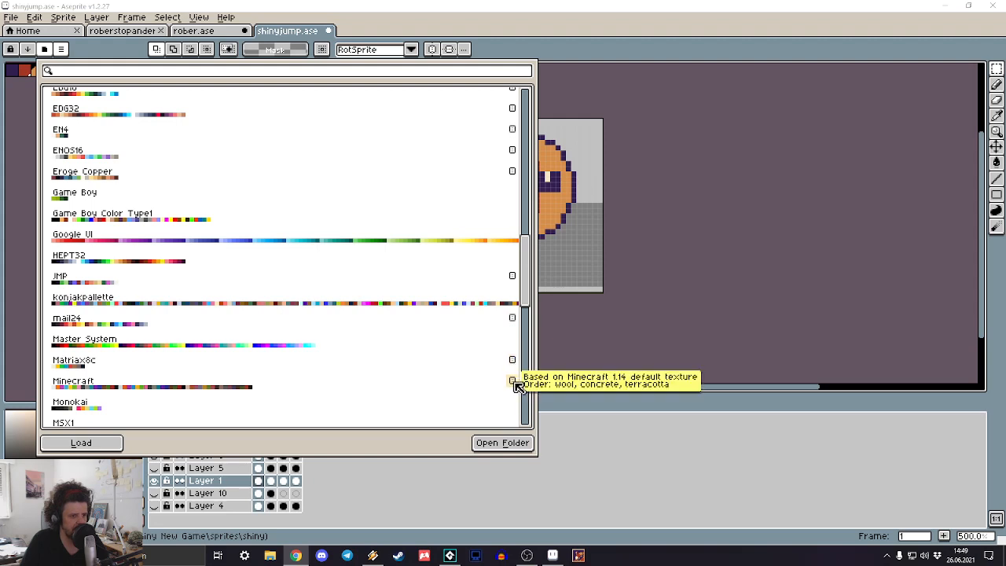
{"action": "scroll", "coordinate": [518, 385], "scroll_direction": "down", "scroll_amount": 5}
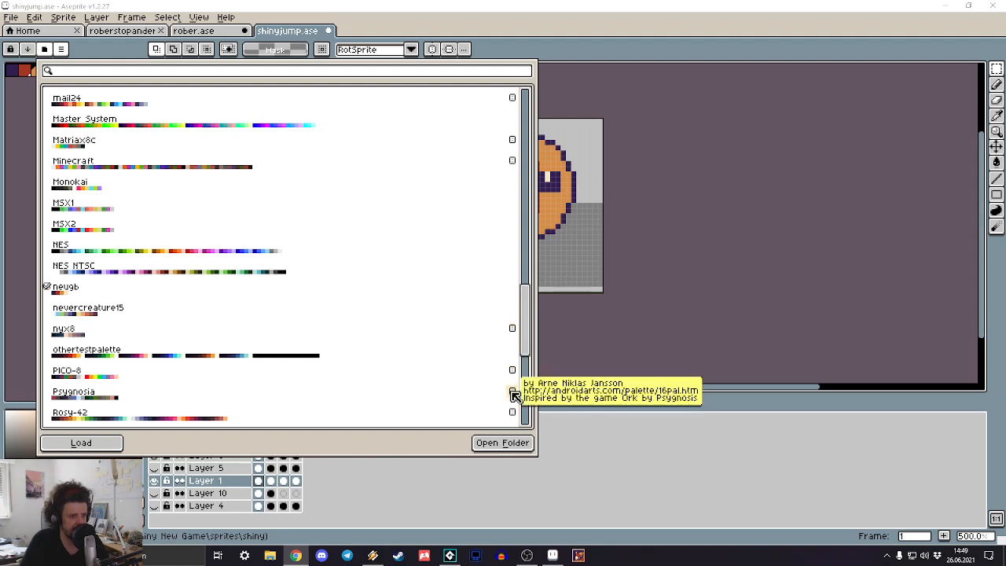
{"action": "scroll", "coordinate": [515, 394], "scroll_direction": "down", "scroll_amount": 1}
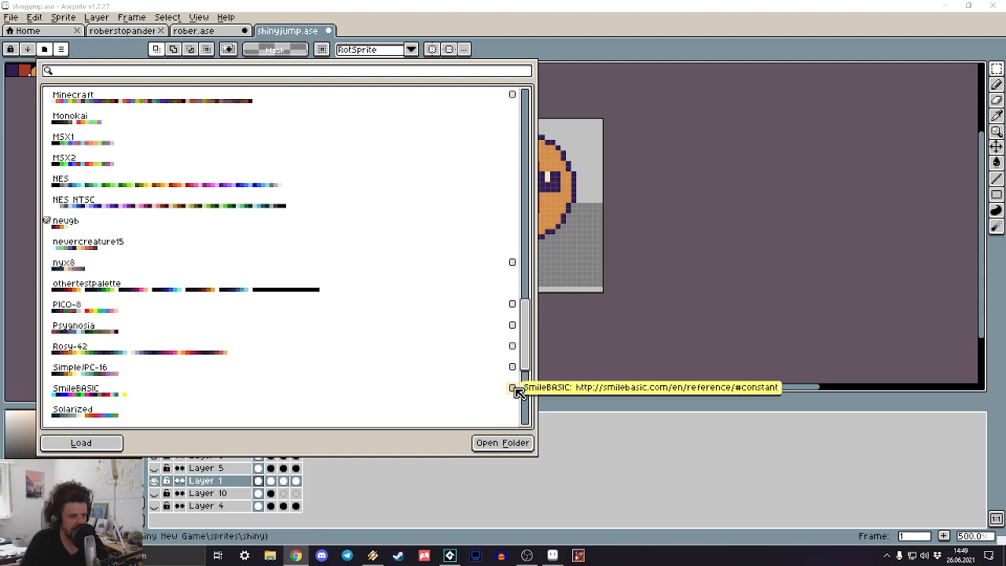
{"action": "scroll", "coordinate": [517, 389], "scroll_direction": "down", "scroll_amount": 3}
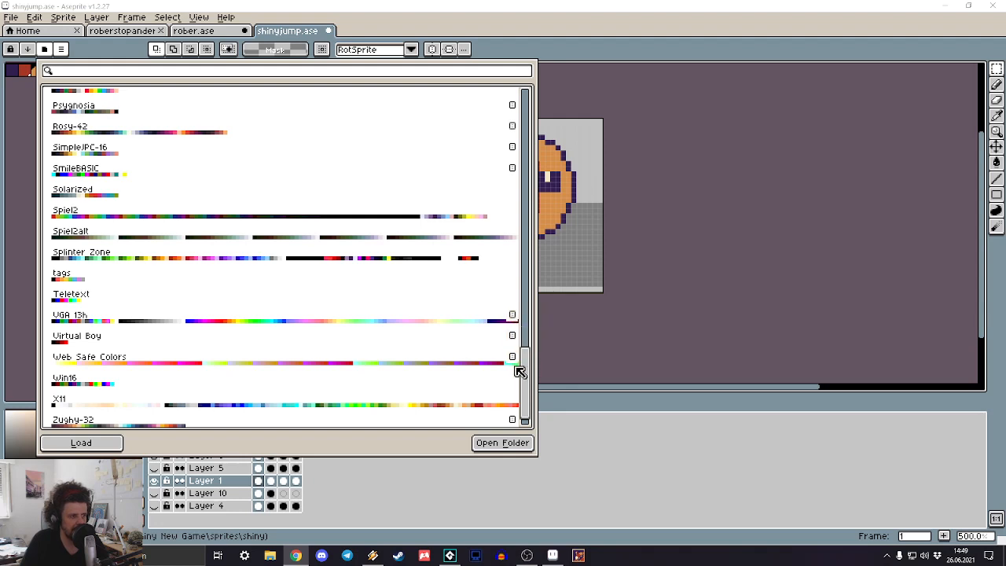
{"action": "scroll", "coordinate": [519, 360], "scroll_direction": "down", "scroll_amount": 1}
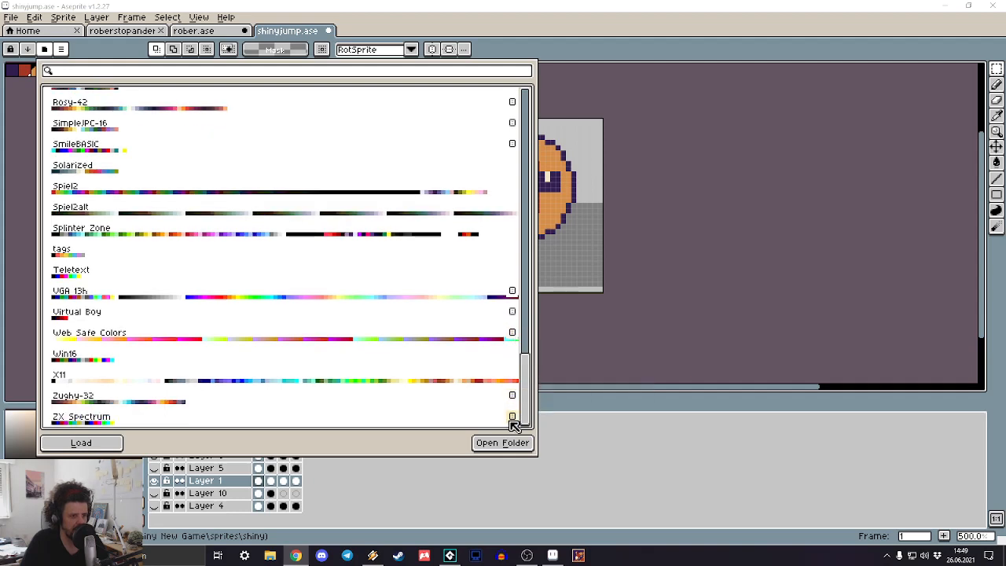
{"action": "scroll", "coordinate": [460, 181], "scroll_direction": "up", "scroll_amount": 20}
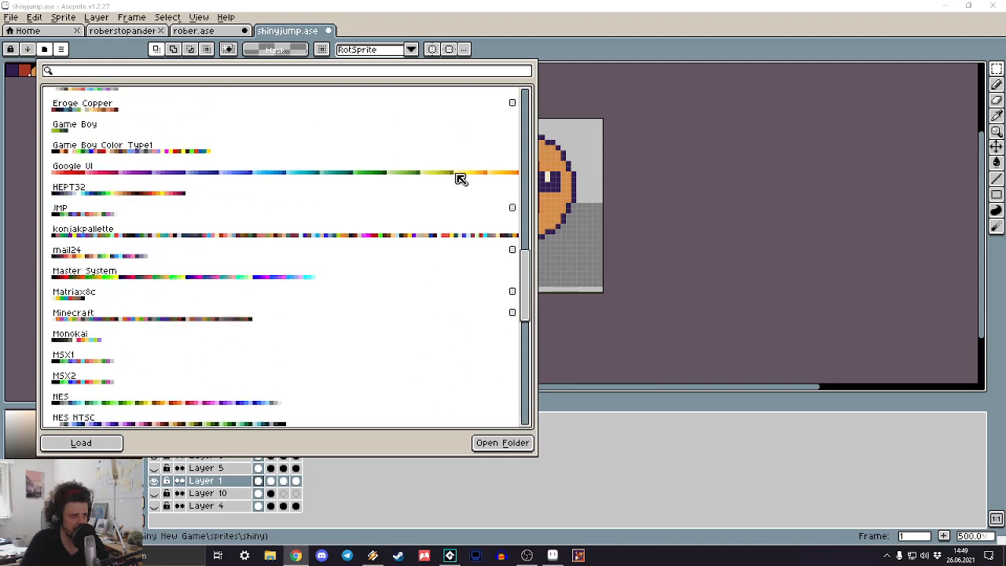
{"action": "scroll", "coordinate": [466, 177], "scroll_direction": "up", "scroll_amount": 5}
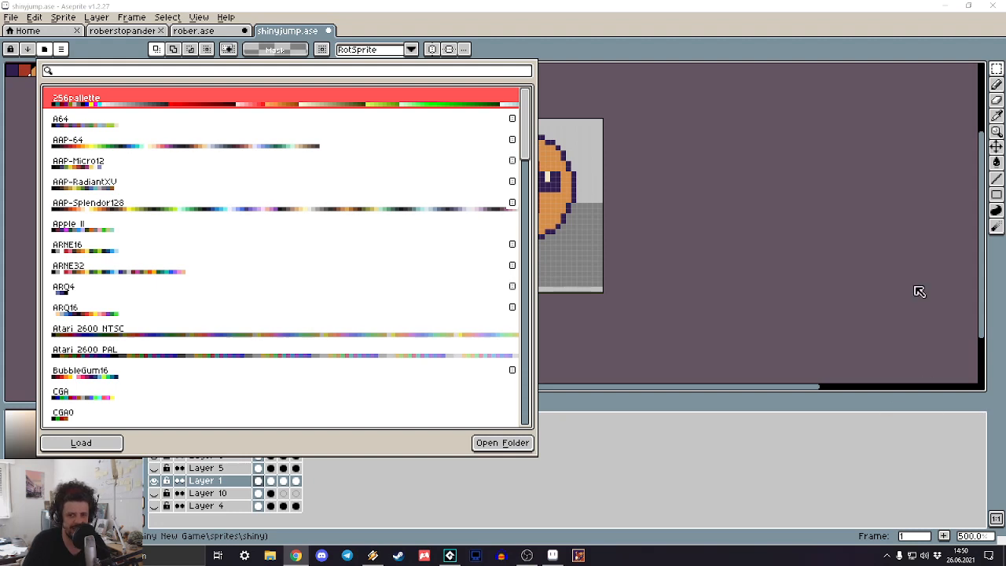
Step: Browse the palette presets again, highlight nevercreature15 and close the list without loading it
{"action": "scroll", "coordinate": [240, 235], "scroll_direction": "down", "scroll_amount": 4}
{"action": "scroll", "coordinate": [239, 235], "scroll_direction": "down", "scroll_amount": 5}
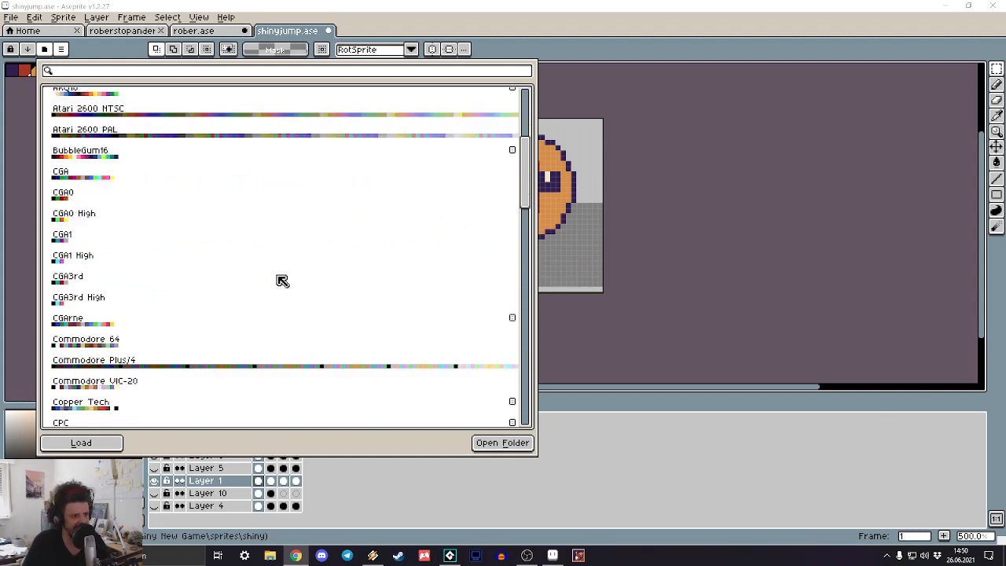
{"action": "mouse_move", "coordinate": [516, 272]}
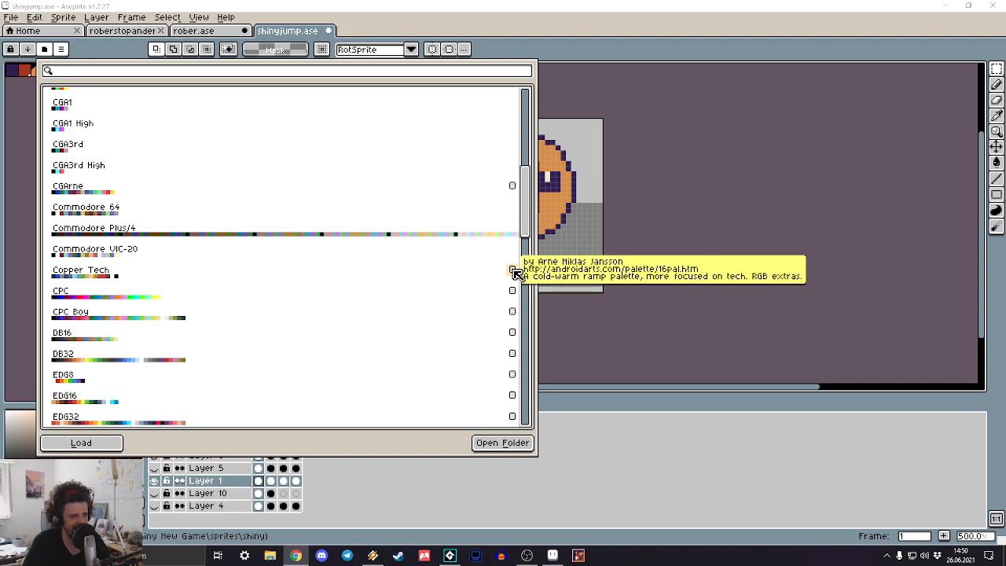
{"action": "scroll", "coordinate": [265, 229], "scroll_direction": "down", "scroll_amount": 8}
{"action": "scroll", "coordinate": [265, 229], "scroll_direction": "down", "scroll_amount": 3}
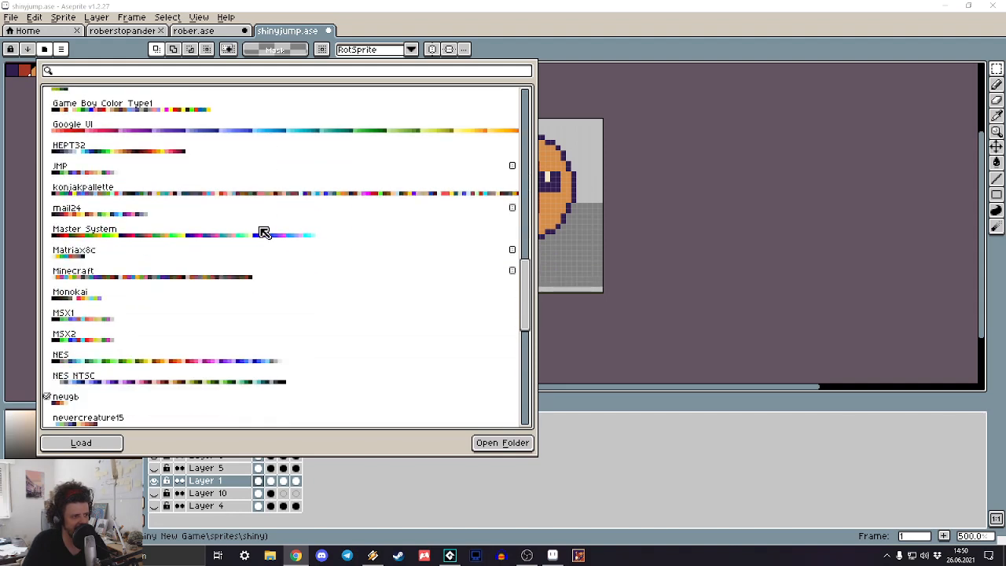
{"action": "scroll", "coordinate": [228, 285], "scroll_direction": "down", "scroll_amount": 2}
{"action": "left_click", "coordinate": [82, 353]}
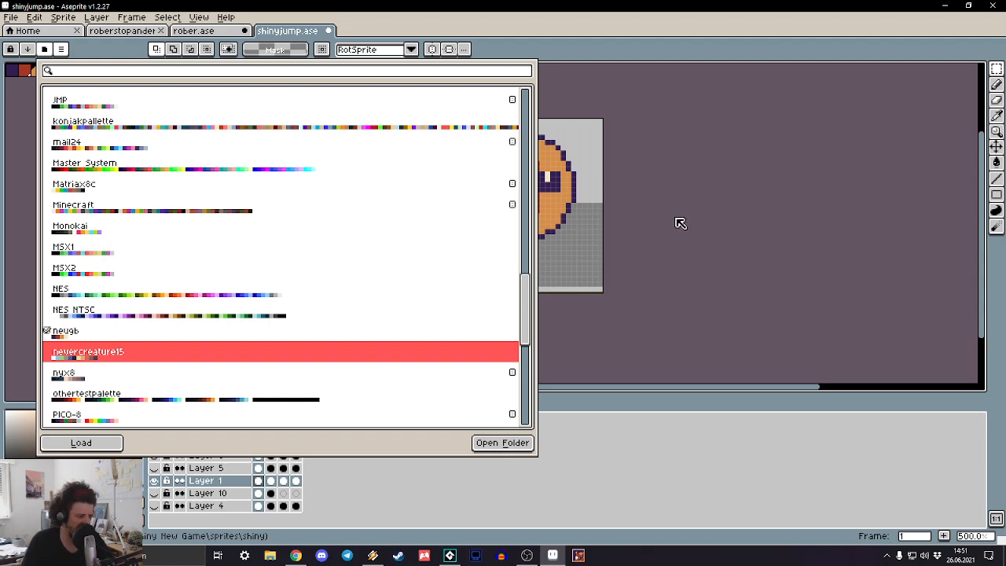
{"action": "left_click", "coordinate": [720, 303]}
Step: Review the body's jump motion by looping through frames 1 to 4 at several zoom levels
{"action": "scroll", "coordinate": [415, 227], "scroll_direction": "up", "scroll_amount": 3}
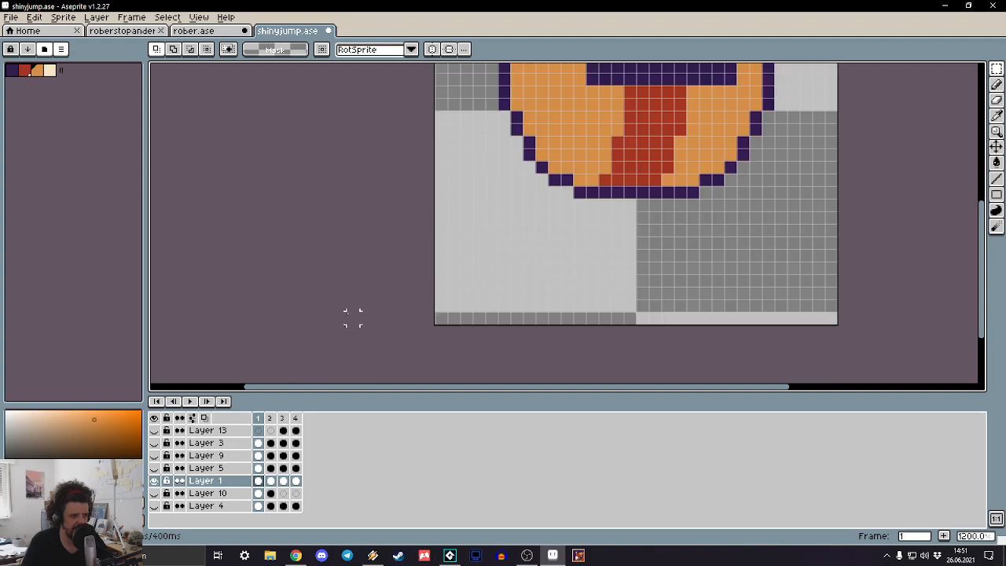
{"action": "left_click_drag", "start_coordinate": [445, 282], "coordinate": [362, 384]}
{"action": "scroll", "coordinate": [362, 384], "scroll_direction": "down", "scroll_amount": 3}
{"action": "key", "text": "Right"}
{"action": "key", "text": "Right"}
{"action": "key", "text": "Right"}
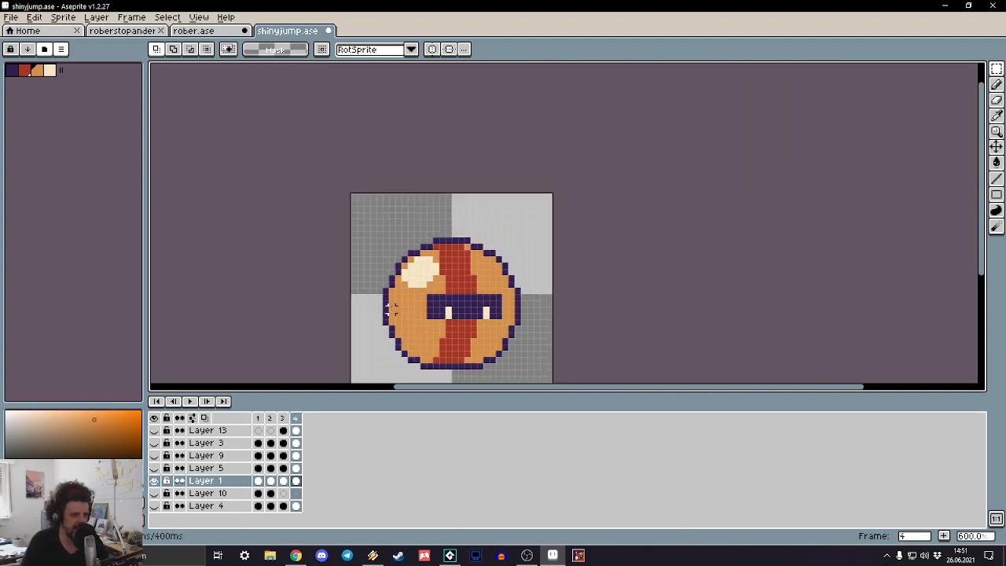
{"action": "scroll", "coordinate": [392, 304], "scroll_direction": "down", "scroll_amount": 5}
{"action": "key", "text": "Right"}
{"action": "scroll", "coordinate": [392, 304], "scroll_direction": "up", "scroll_amount": 6}
{"action": "key", "text": "Right"}
{"action": "key", "text": "Right"}
{"action": "key", "text": "Right"}
{"action": "scroll", "coordinate": [392, 304], "scroll_direction": "down", "scroll_amount": 4}
{"action": "key", "text": "Right"}
{"action": "key", "text": "Right"}
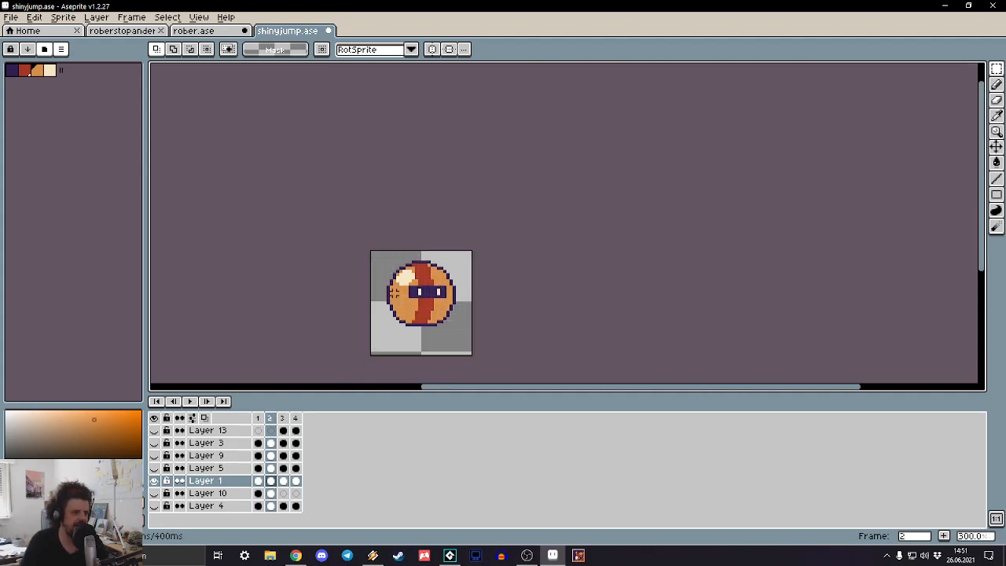
{"action": "scroll", "coordinate": [392, 305], "scroll_direction": "up", "scroll_amount": 5}
{"action": "key", "text": "Right"}
{"action": "left_click_drag", "start_coordinate": [390, 289], "coordinate": [415, 86]}
{"action": "scroll", "coordinate": [449, 194], "scroll_direction": "down", "scroll_amount": 4}
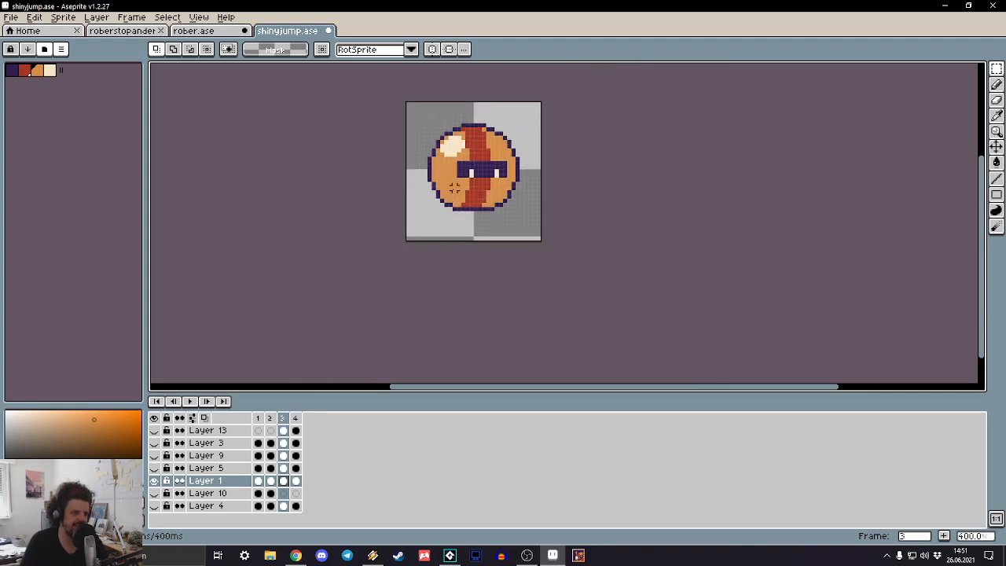
{"action": "key", "text": "Right"}
{"action": "key", "text": "Right"}
{"action": "key", "text": "Right"}
{"action": "key", "text": "Right"}
{"action": "key", "text": "Right"}
{"action": "key", "text": "Right"}
{"action": "key", "text": "Right"}
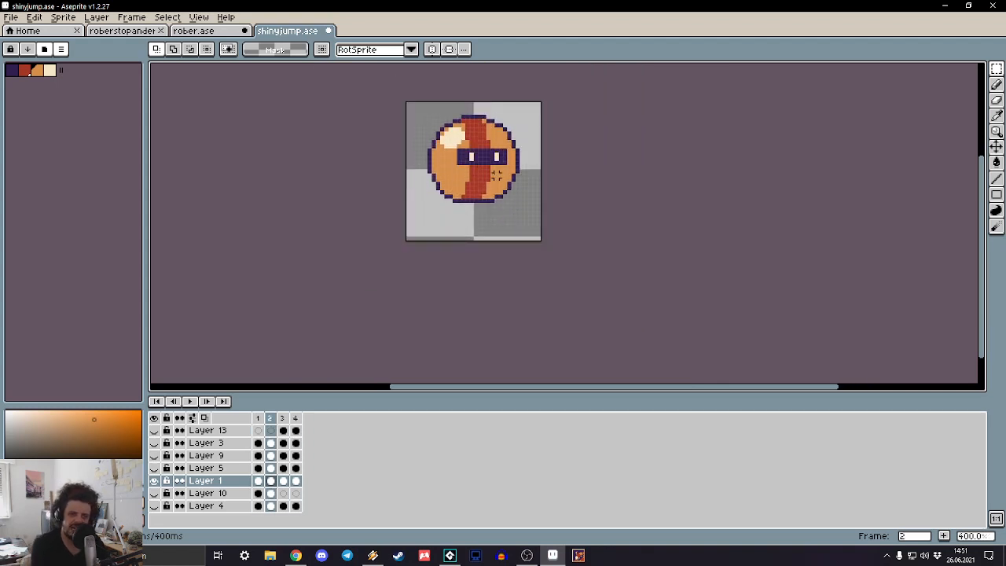
{"action": "key", "text": "Right"}
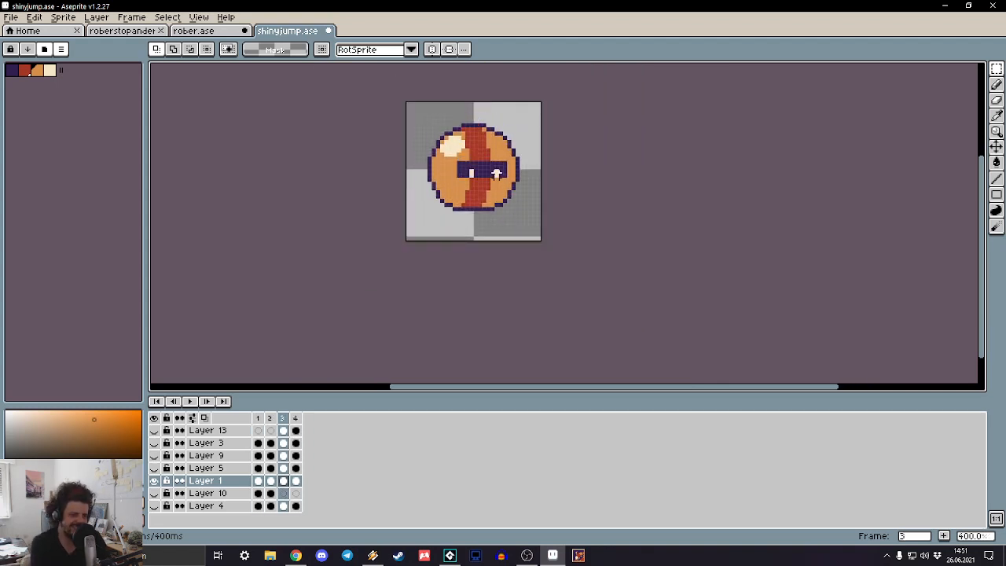
{"action": "key", "text": "Right"}
{"action": "key", "text": "Right"}
{"action": "key", "text": "Right"}
{"action": "key", "text": "Right"}
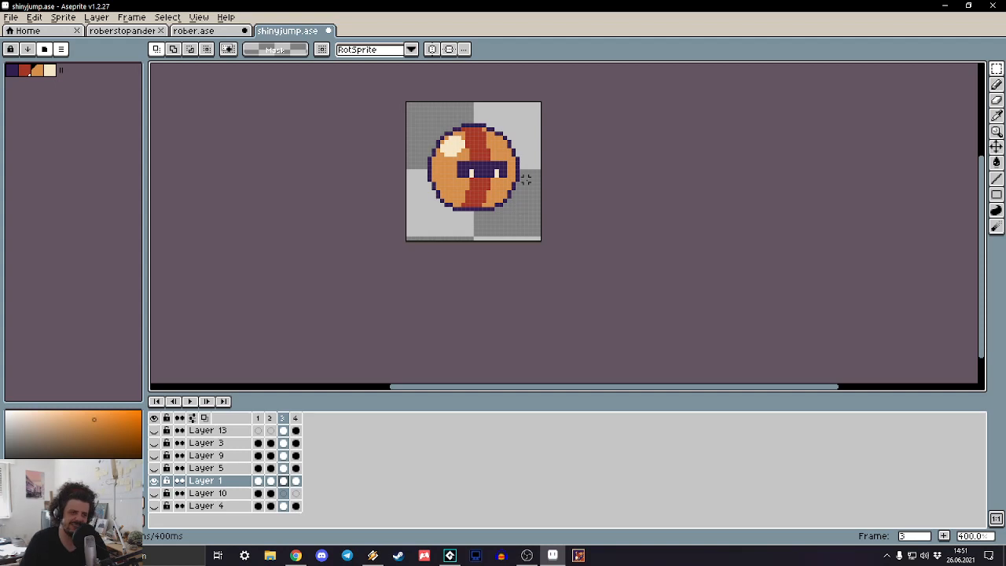
Step: Step repeatedly through the four jump frames with only the body displayed to examine its vertical travel and eye positions
{"action": "left_click_drag", "start_coordinate": [525, 181], "coordinate": [530, 212]}
{"action": "scroll", "coordinate": [412, 131], "scroll_direction": "up", "scroll_amount": 5}
{"action": "scroll", "coordinate": [494, 212], "scroll_direction": "down", "scroll_amount": 3}
{"action": "key", "text": "Right"}
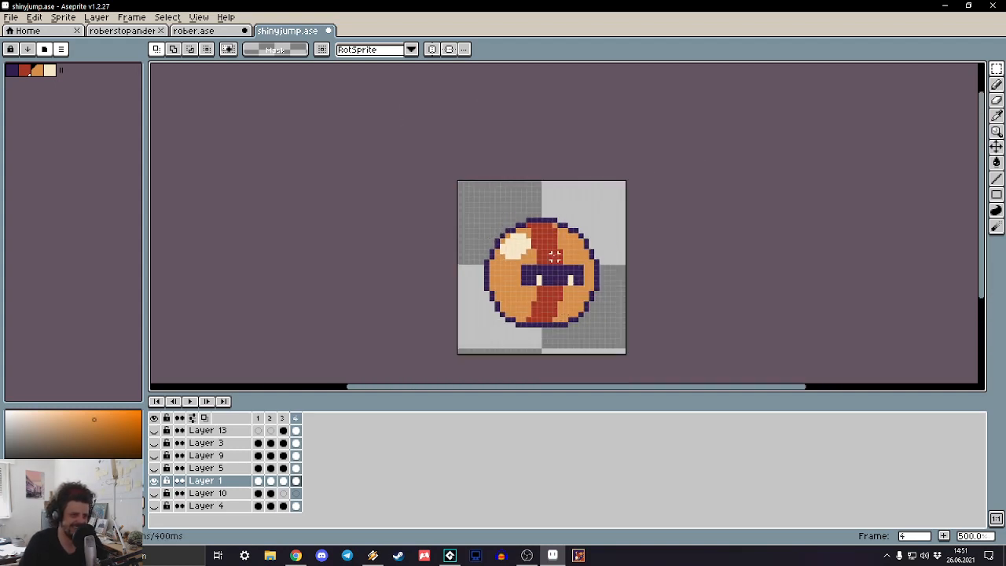
{"action": "scroll", "coordinate": [551, 252], "scroll_direction": "up", "scroll_amount": 3}
{"action": "scroll", "coordinate": [551, 258], "scroll_direction": "down", "scroll_amount": 4}
{"action": "key", "text": "Right"}
{"action": "scroll", "coordinate": [552, 260], "scroll_direction": "down", "scroll_amount": 2}
{"action": "key", "text": "Right"}
{"action": "scroll", "coordinate": [467, 249], "scroll_direction": "up", "scroll_amount": 3}
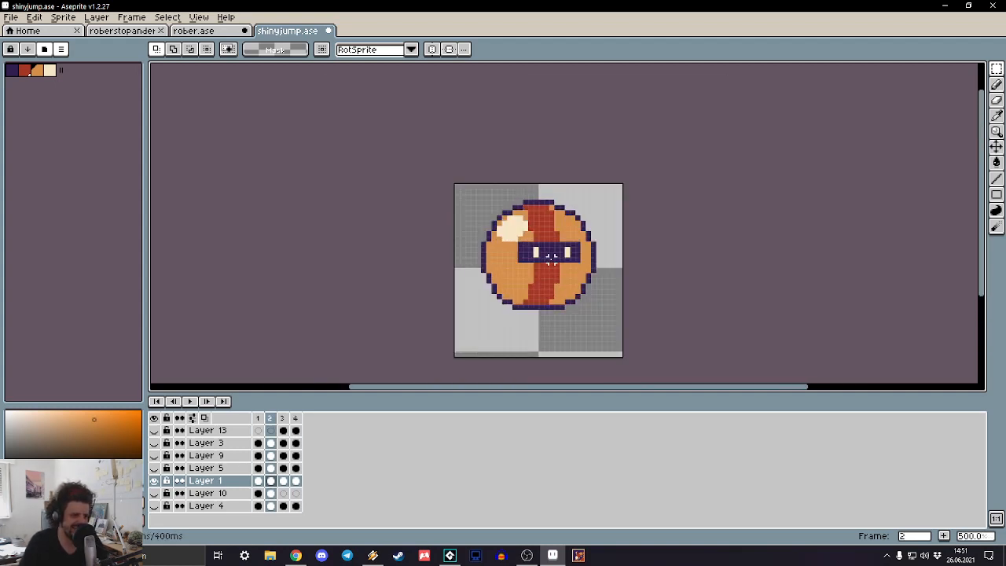
{"action": "key", "text": "Right"}
{"action": "key", "text": "Right"}
{"action": "key", "text": "Right"}
{"action": "left_click_drag", "start_coordinate": [452, 259], "coordinate": [381, 203]}
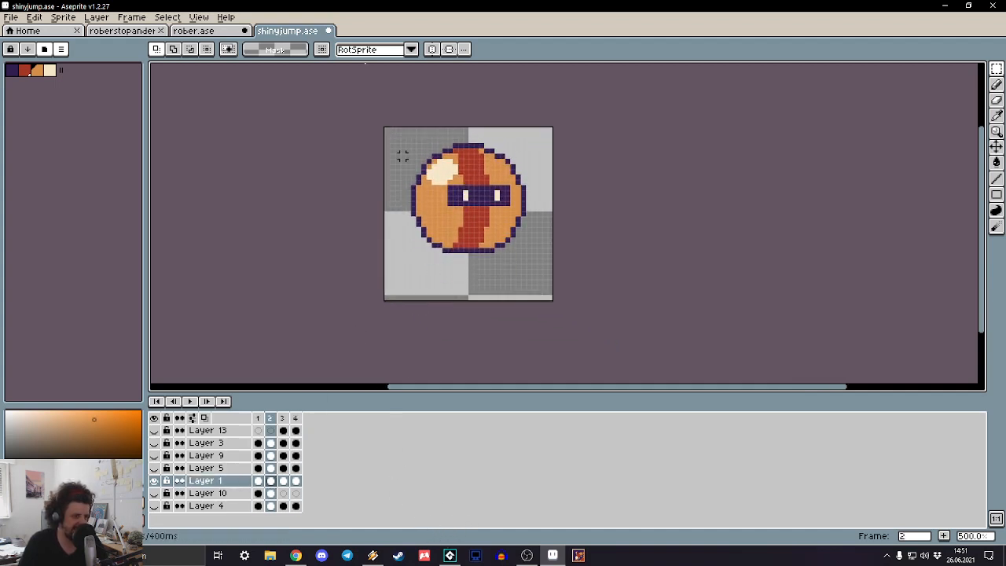
Step: Open the recent file shinyrunanders1.png with its numbered files as an animation and inspect the run cycle's frames
{"action": "left_click", "coordinate": [206, 33]}
{"action": "left_click", "coordinate": [140, 32]}
{"action": "left_click", "coordinate": [28, 31]}
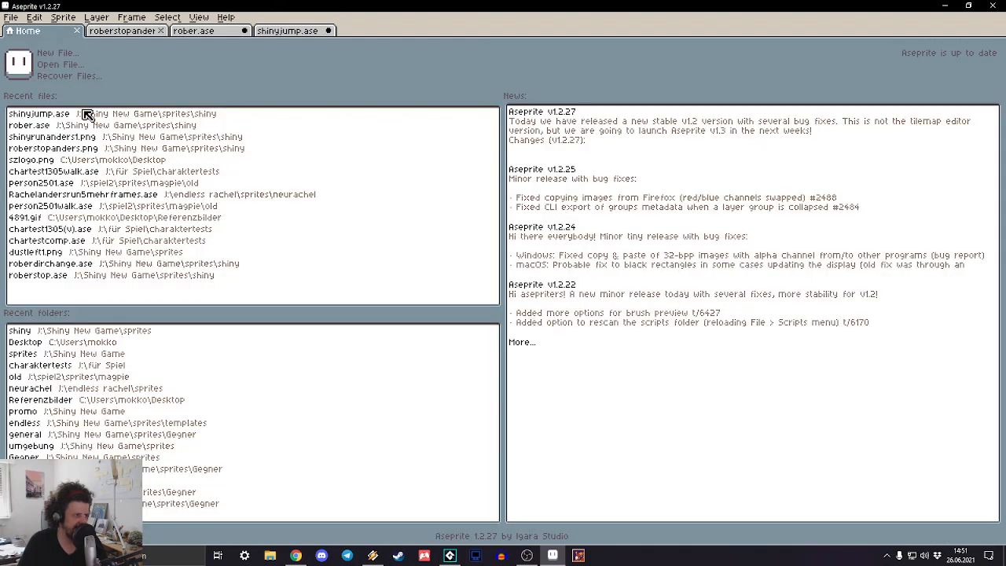
{"action": "left_click", "coordinate": [55, 137]}
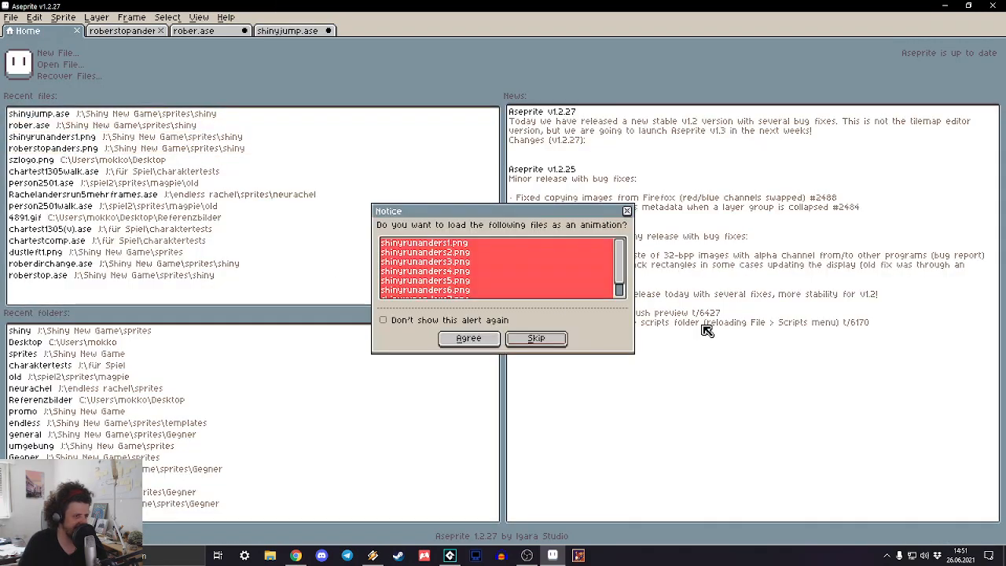
{"action": "left_click", "coordinate": [470, 340]}
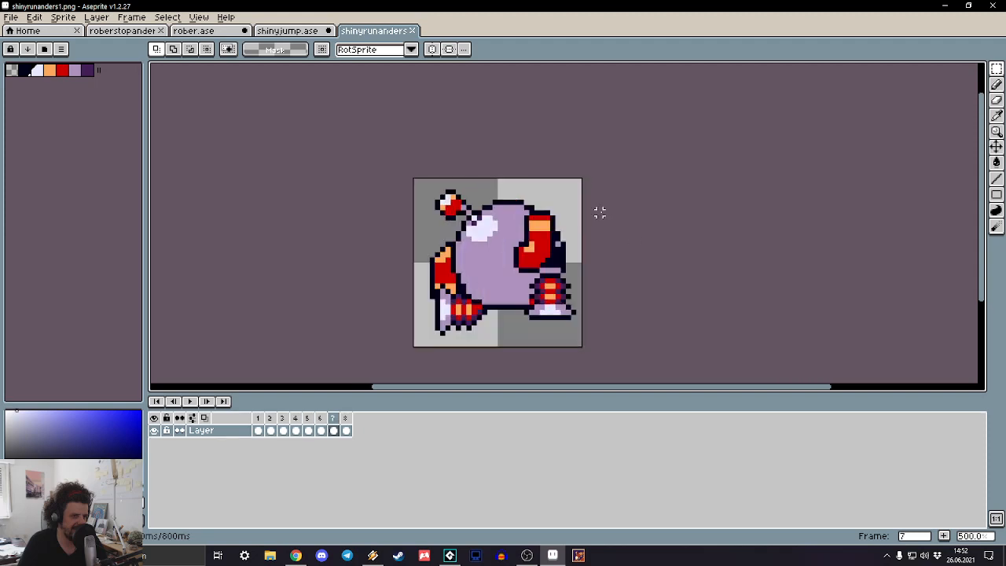
{"action": "scroll", "coordinate": [599, 213], "scroll_direction": "up", "scroll_amount": 6}
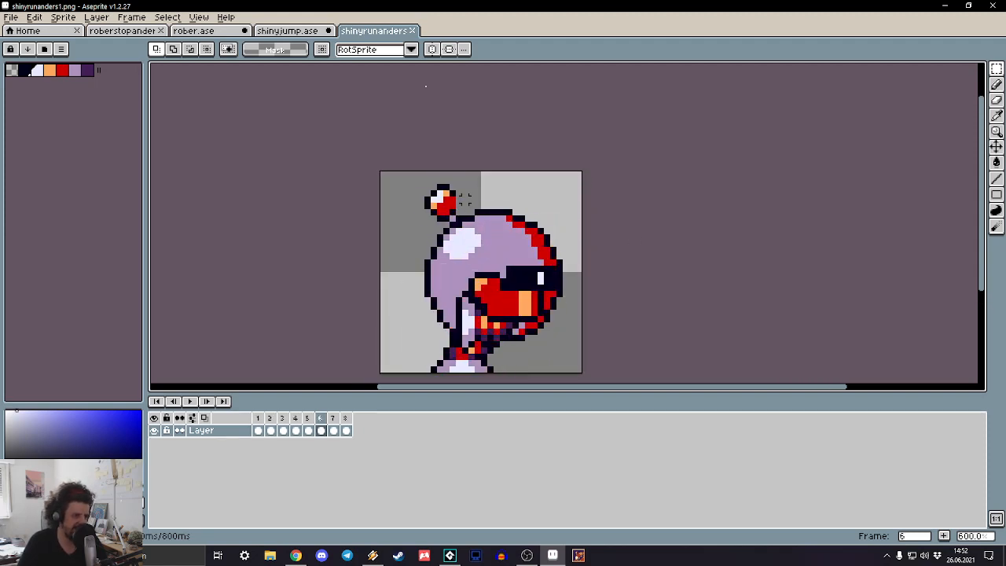
Step: Return to shinyjump.ase and cycle through its four frames, near and far, to check the body's motion
{"action": "left_click", "coordinate": [292, 31]}
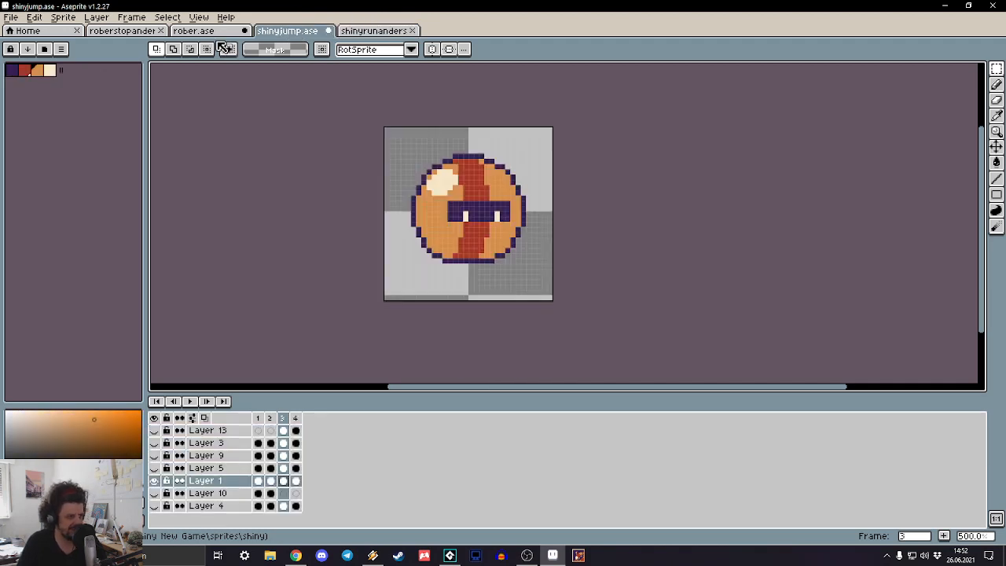
{"action": "key", "text": "Right"}
{"action": "key", "text": "Right"}
{"action": "scroll", "coordinate": [469, 182], "scroll_direction": "up", "scroll_amount": 4}
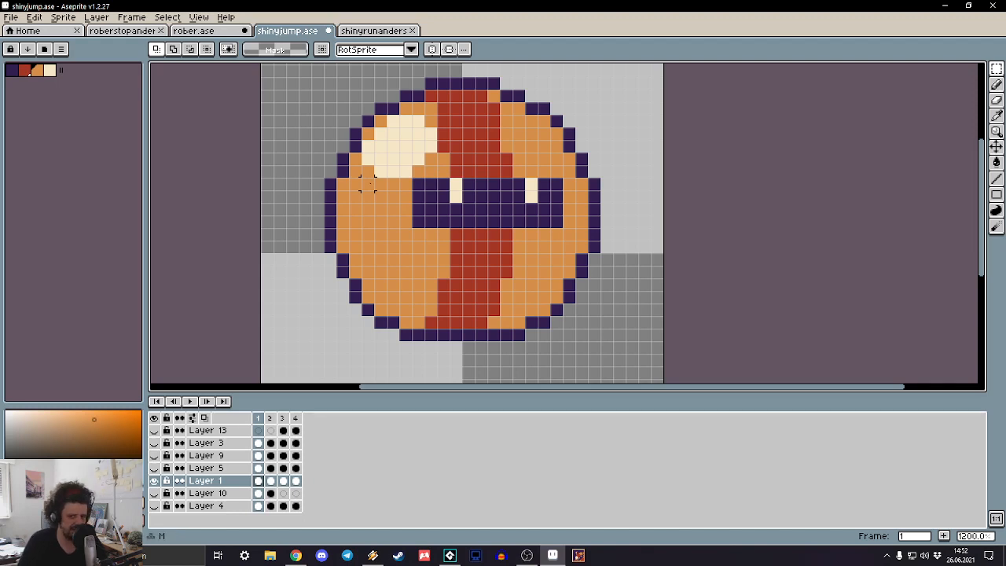
{"action": "scroll", "coordinate": [554, 196], "scroll_direction": "down", "scroll_amount": 3}
{"action": "key", "text": "Right"}
{"action": "scroll", "coordinate": [556, 197], "scroll_direction": "up", "scroll_amount": 3}
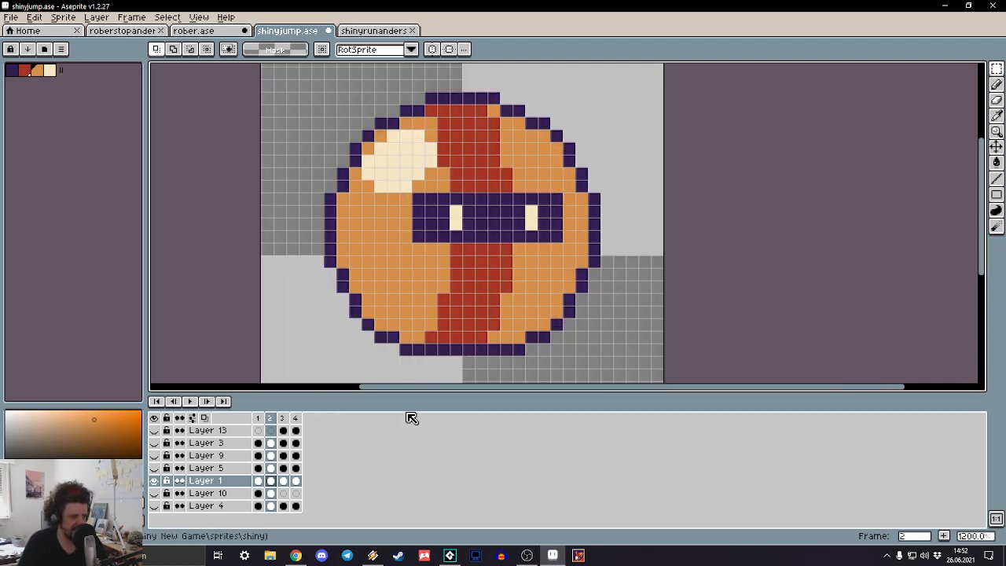
{"action": "key", "text": "Right"}
{"action": "scroll", "coordinate": [413, 228], "scroll_direction": "down", "scroll_amount": 4}
{"action": "key", "text": "Right"}
{"action": "key", "text": "Right"}
{"action": "key", "text": "Right"}
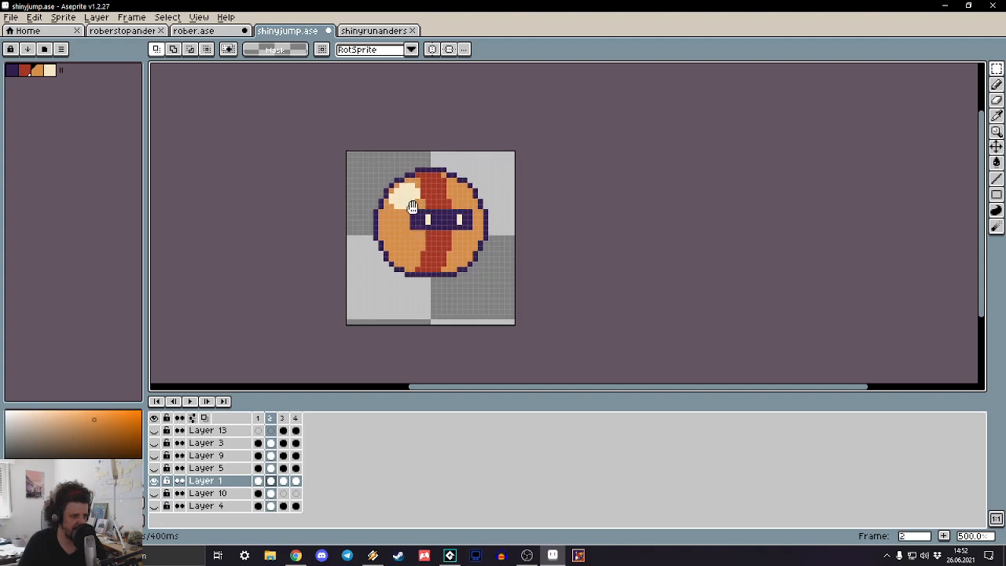
{"action": "left_click_drag", "start_coordinate": [416, 227], "coordinate": [408, 163]}
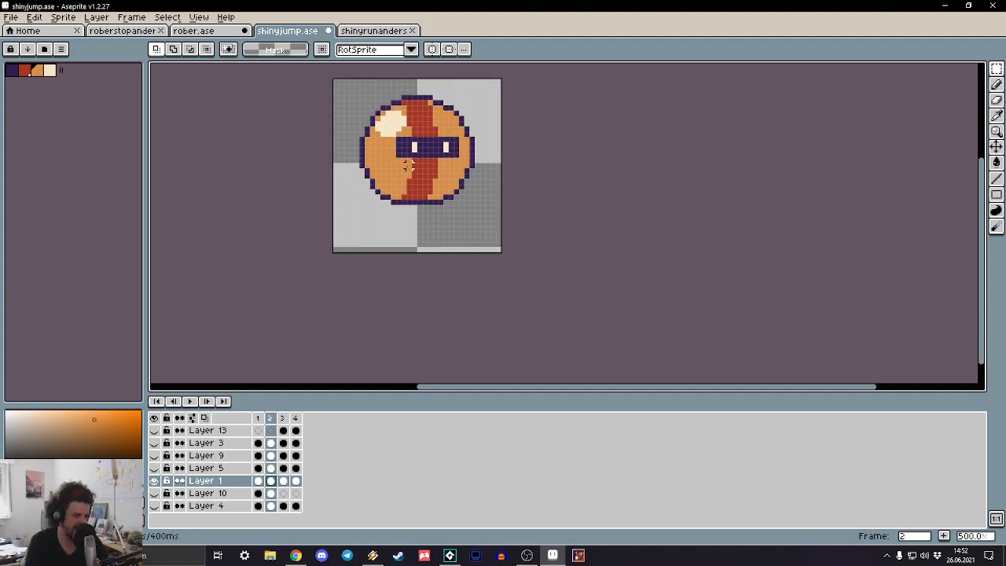
{"action": "key", "text": "Right"}
{"action": "key", "text": "Right"}
{"action": "key", "text": "Right"}
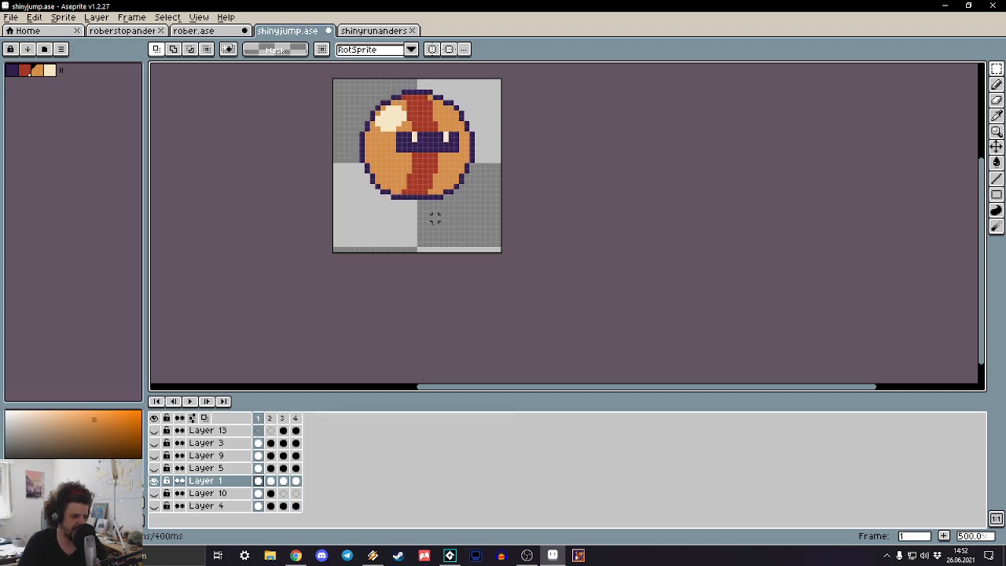
{"action": "left_click_drag", "start_coordinate": [357, 187], "coordinate": [388, 214]}
{"action": "key", "text": "Right"}
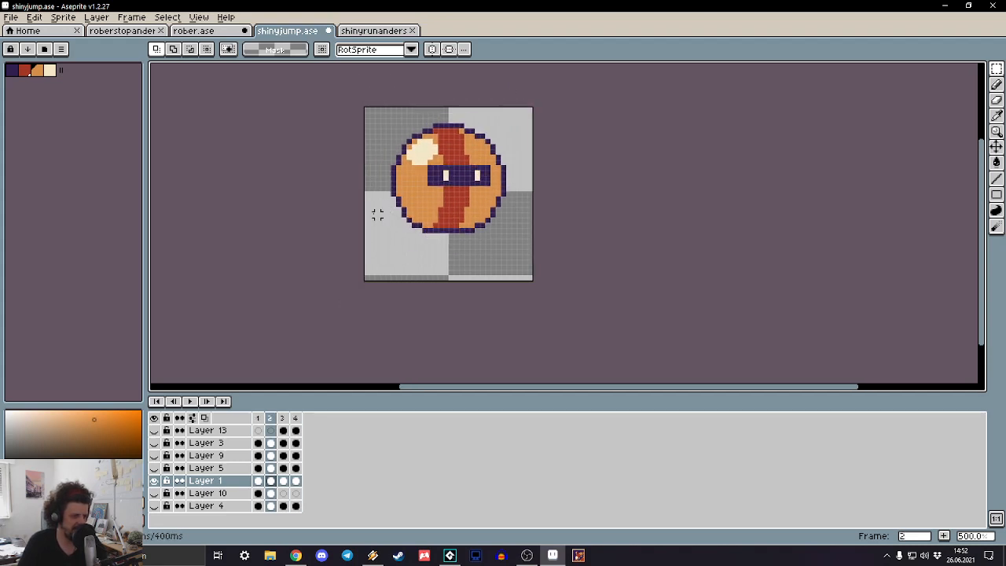
{"action": "key", "text": "Right"}
{"action": "key", "text": "Right"}
{"action": "key", "text": "Right"}
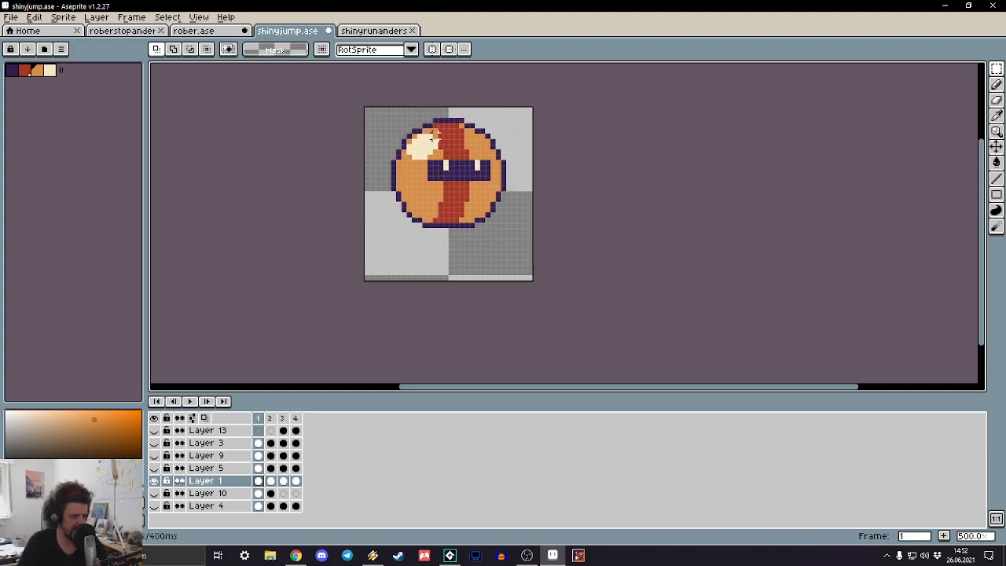
Step: Show the Layer 5 leg with the body and compare its position between frames 1 and 4
{"action": "scroll", "coordinate": [416, 143], "scroll_direction": "up", "scroll_amount": 4}
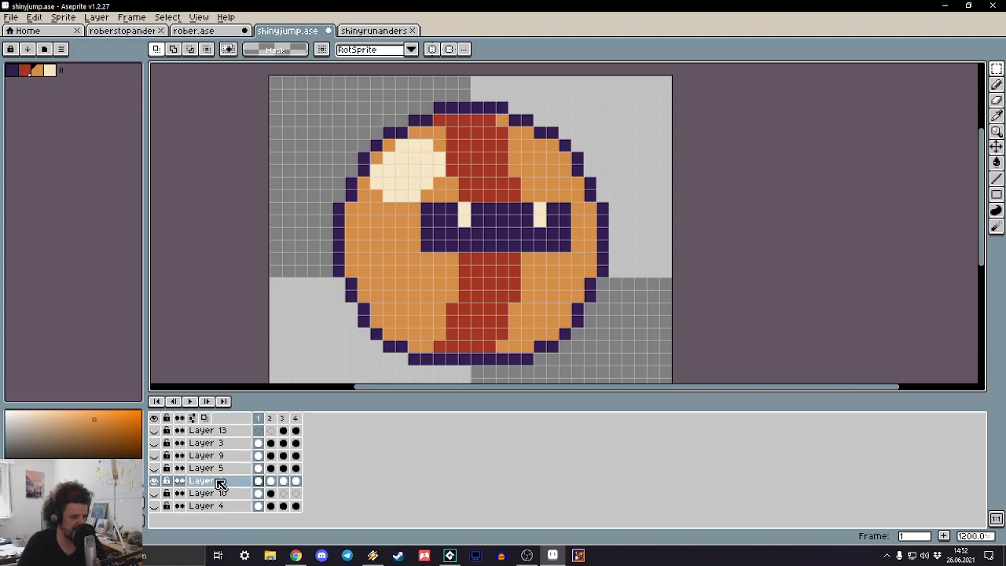
{"action": "left_click", "coordinate": [155, 468]}
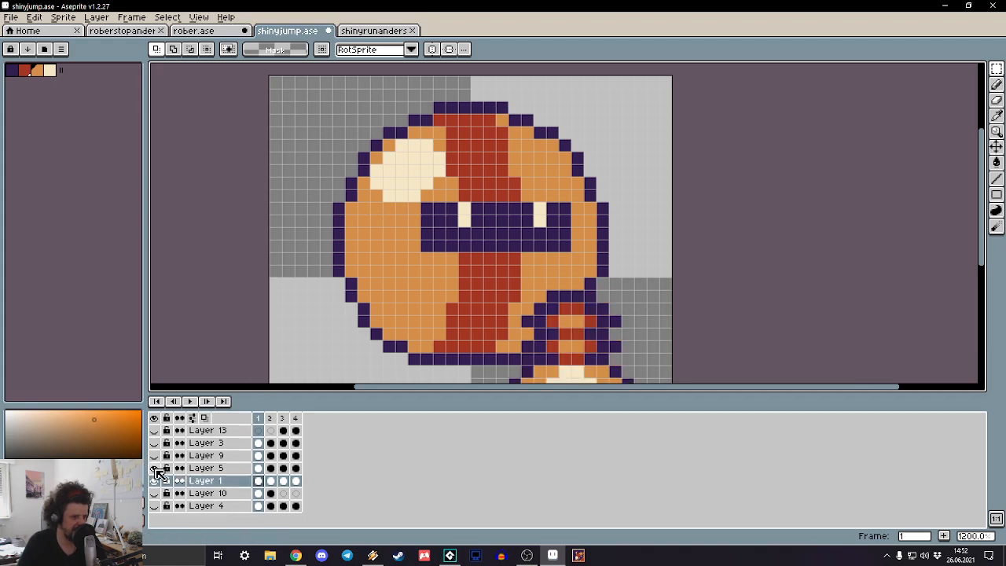
{"action": "key", "text": "4"}
{"action": "key", "text": "Left"}
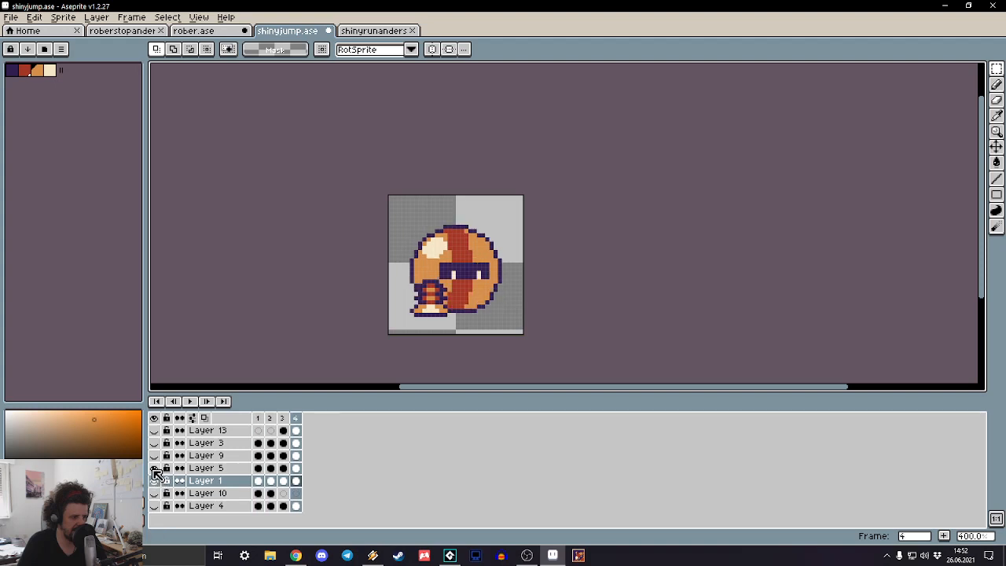
{"action": "left_click", "coordinate": [155, 468]}
{"action": "left_click", "coordinate": [155, 467]}
{"action": "left_click", "coordinate": [155, 480]}
{"action": "left_click", "coordinate": [155, 480]}
{"action": "left_click_drag", "start_coordinate": [450, 240], "coordinate": [507, 166]}
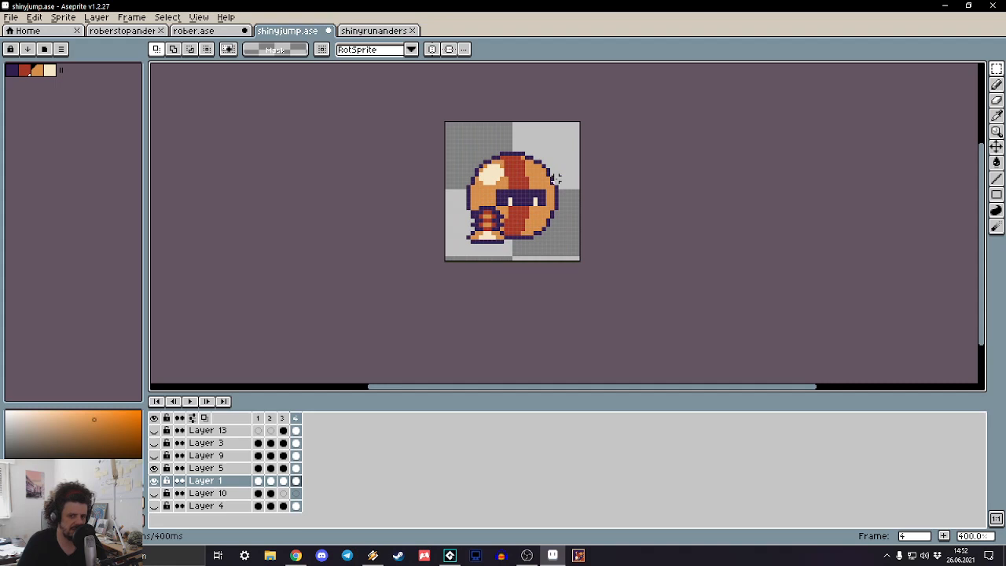
Step: Show the Layer 9 leg as well, so both legs are displayed with the body in frame 4
{"action": "scroll", "coordinate": [555, 178], "scroll_direction": "up", "scroll_amount": 2}
{"action": "scroll", "coordinate": [561, 168], "scroll_direction": "up", "scroll_amount": 1}
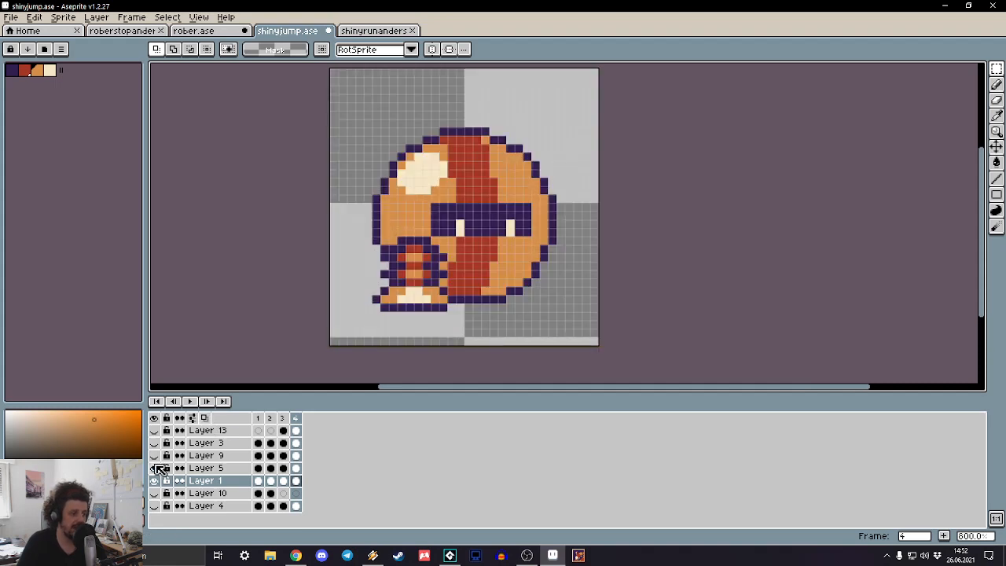
{"action": "left_click", "coordinate": [154, 467]}
{"action": "left_click", "coordinate": [154, 455]}
{"action": "left_click", "coordinate": [154, 468]}
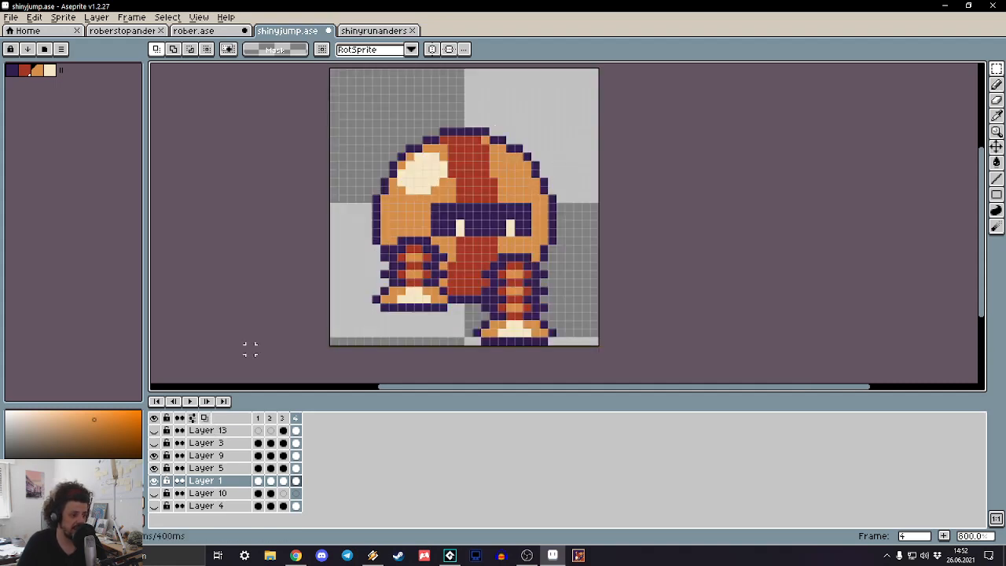
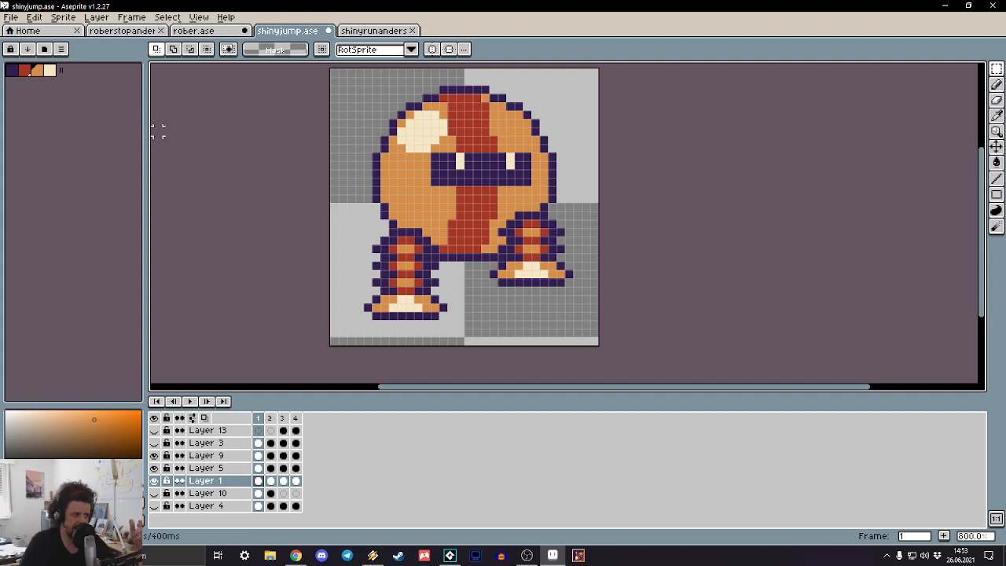
Step: Set the palette's dark purple as the foreground colour and its cream as the background colour
{"action": "left_click", "coordinate": [11, 72]}
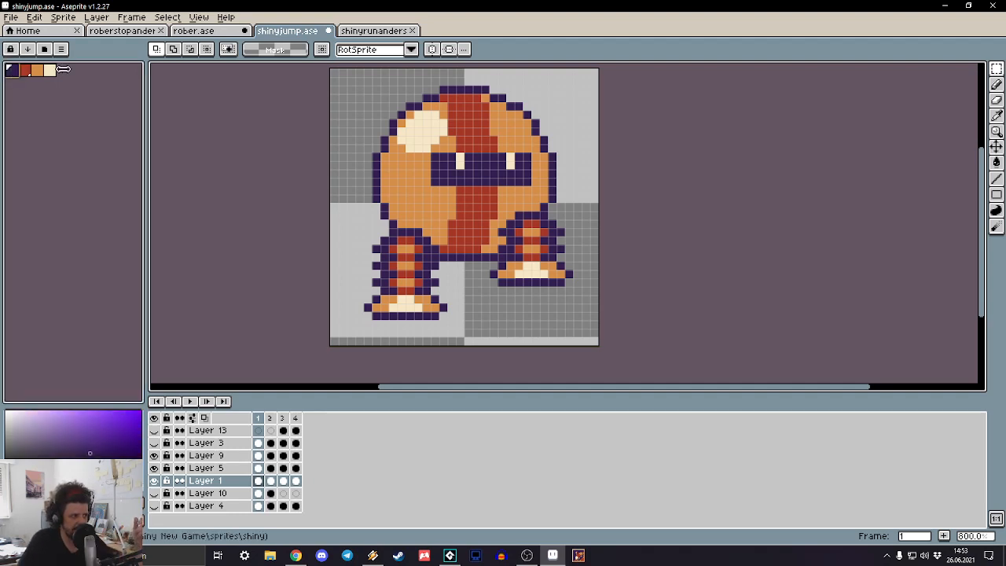
{"action": "left_click", "coordinate": [49, 71]}
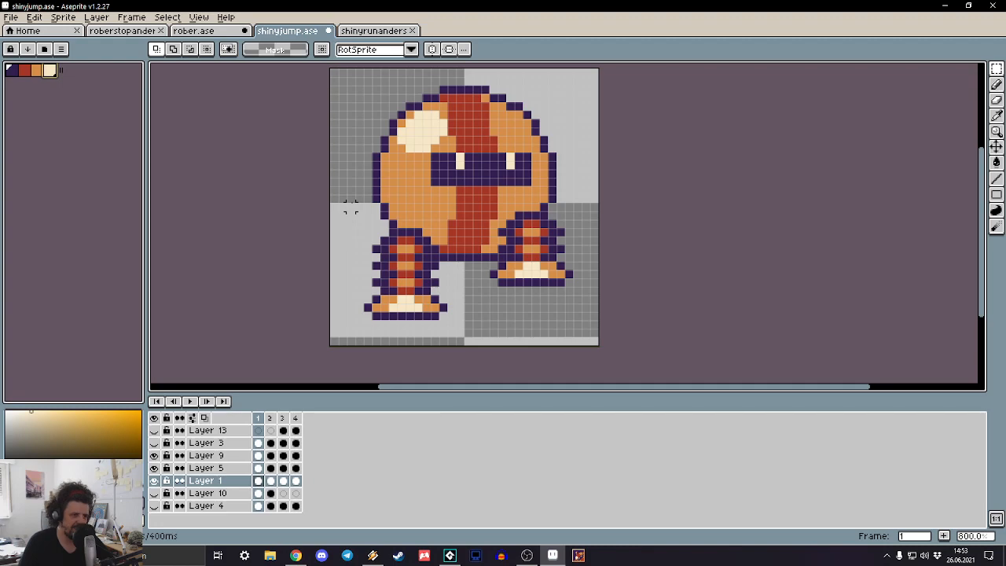
Step: Examine the robot's outline, highlight and both legs in frame 1 at close and distant zoom levels
{"action": "scroll", "coordinate": [303, 194], "scroll_direction": "up", "scroll_amount": 5}
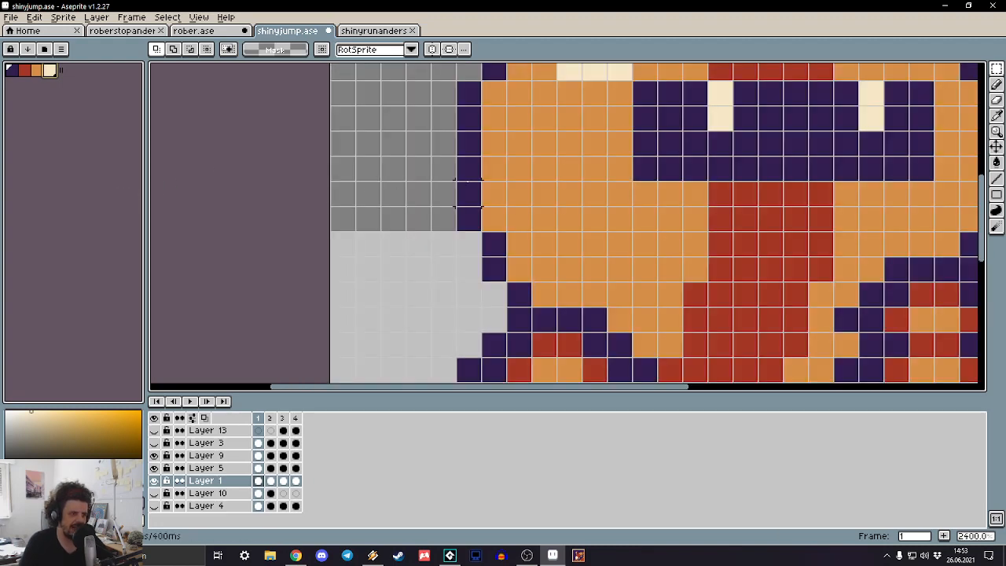
{"action": "scroll", "coordinate": [449, 175], "scroll_direction": "up", "scroll_amount": 6}
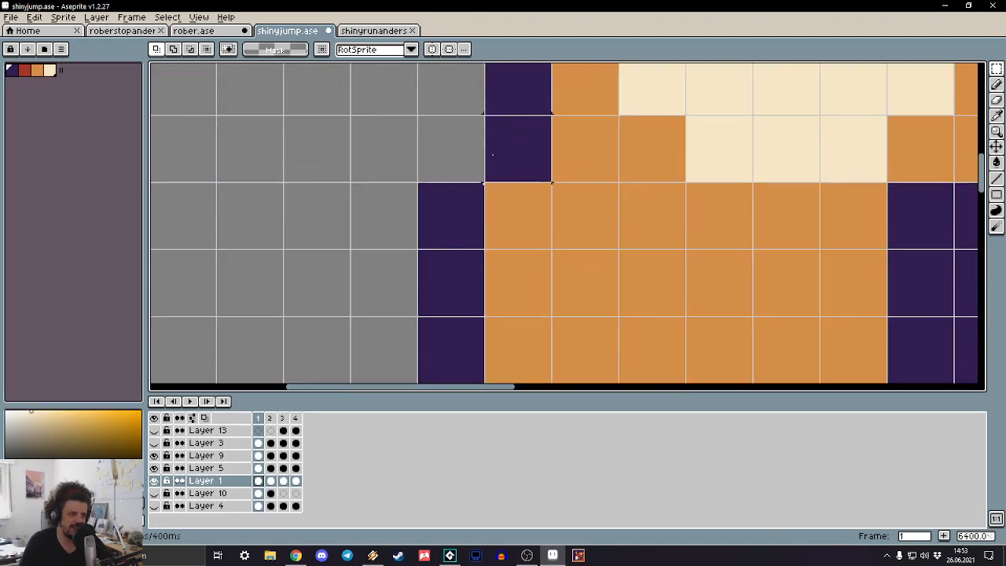
{"action": "scroll", "coordinate": [431, 307], "scroll_direction": "down", "scroll_amount": 4}
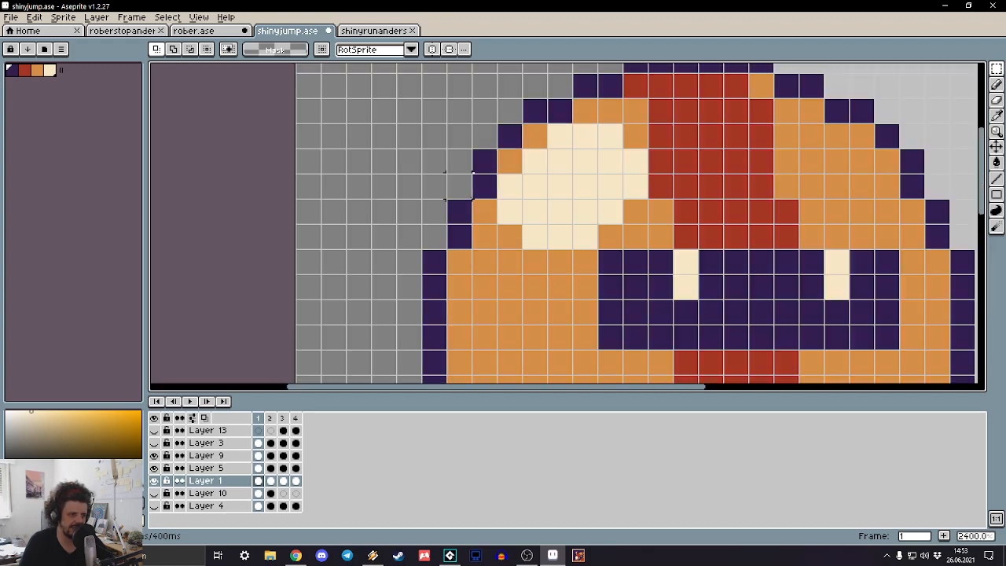
{"action": "scroll", "coordinate": [488, 215], "scroll_direction": "up", "scroll_amount": 2}
{"action": "scroll", "coordinate": [488, 215], "scroll_direction": "down", "scroll_amount": 7}
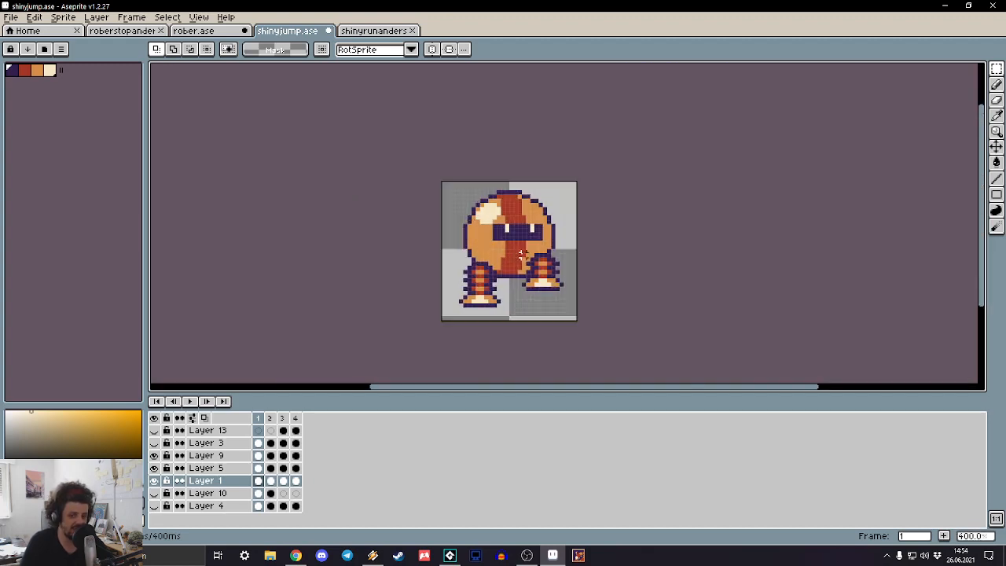
{"action": "scroll", "coordinate": [520, 250], "scroll_direction": "up", "scroll_amount": 3}
{"action": "scroll", "coordinate": [520, 250], "scroll_direction": "up", "scroll_amount": 3}
{"action": "scroll", "coordinate": [521, 250], "scroll_direction": "down", "scroll_amount": 4}
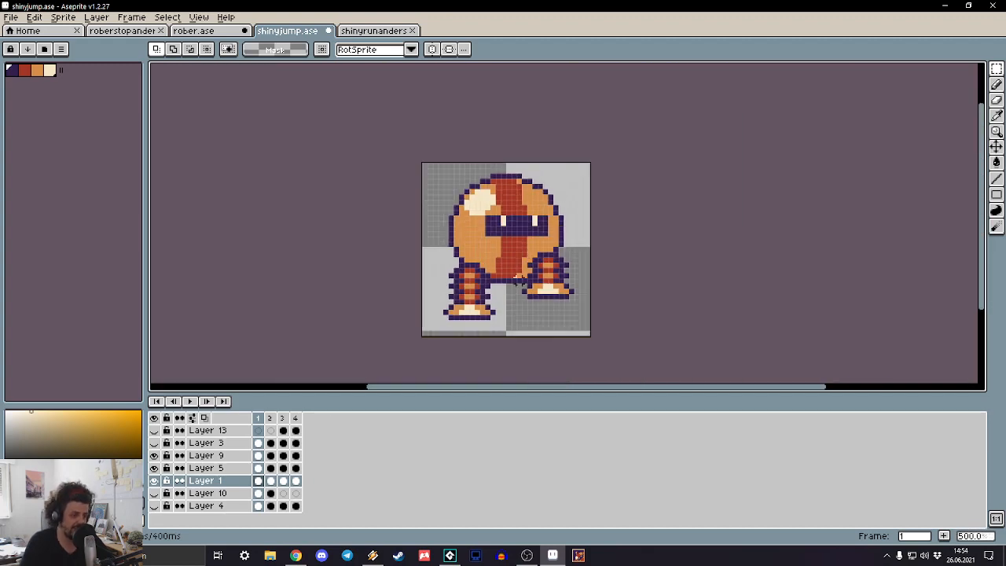
{"action": "scroll", "coordinate": [514, 289], "scroll_direction": "up", "scroll_amount": 2}
{"action": "scroll", "coordinate": [515, 290], "scroll_direction": "down", "scroll_amount": 4}
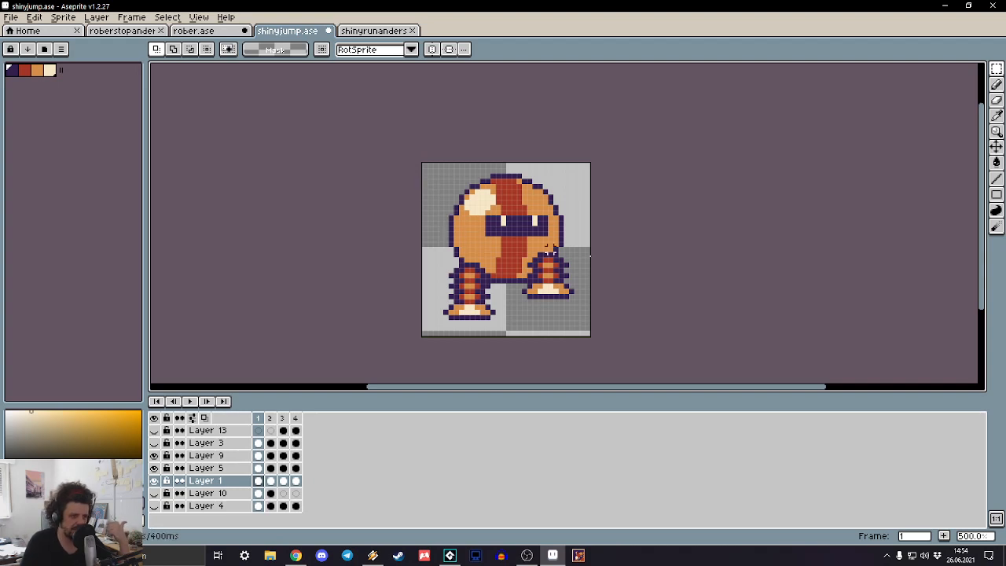
{"action": "scroll", "coordinate": [588, 274], "scroll_direction": "up", "scroll_amount": 4}
{"action": "scroll", "coordinate": [463, 230], "scroll_direction": "down", "scroll_amount": 3}
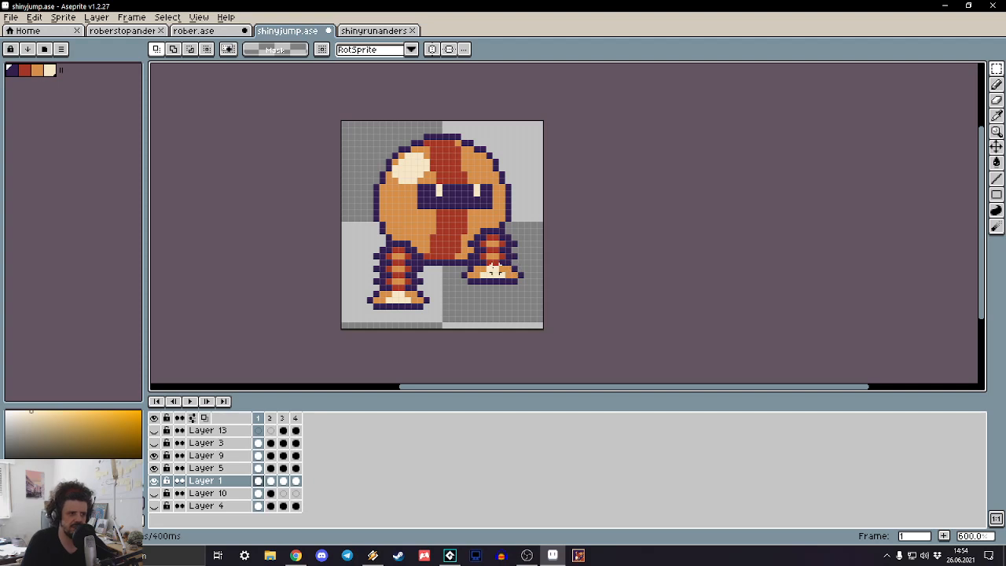
{"action": "scroll", "coordinate": [510, 264], "scroll_direction": "down", "scroll_amount": 1}
{"action": "scroll", "coordinate": [496, 267], "scroll_direction": "up", "scroll_amount": 2}
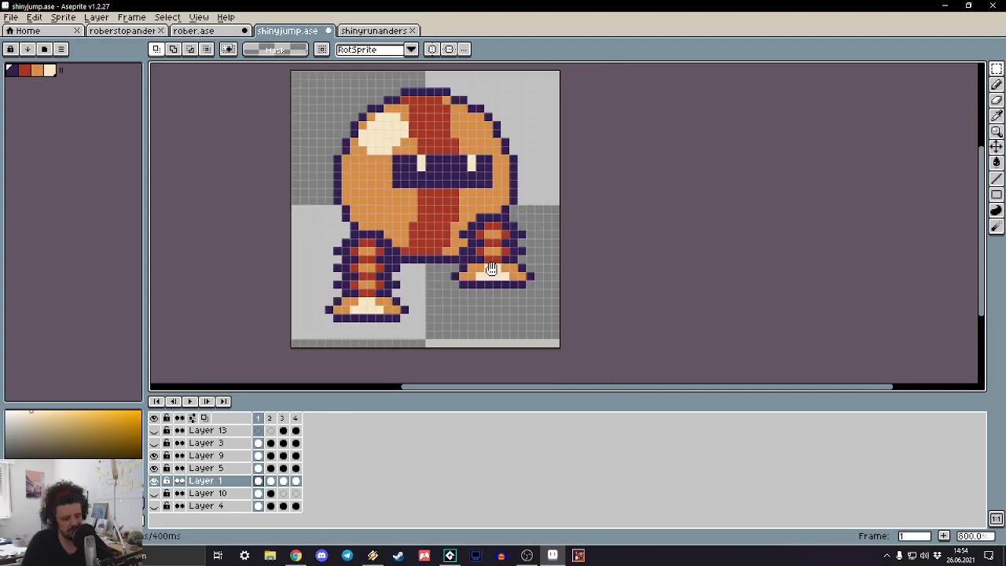
{"action": "left_click_drag", "start_coordinate": [496, 267], "coordinate": [458, 254]}
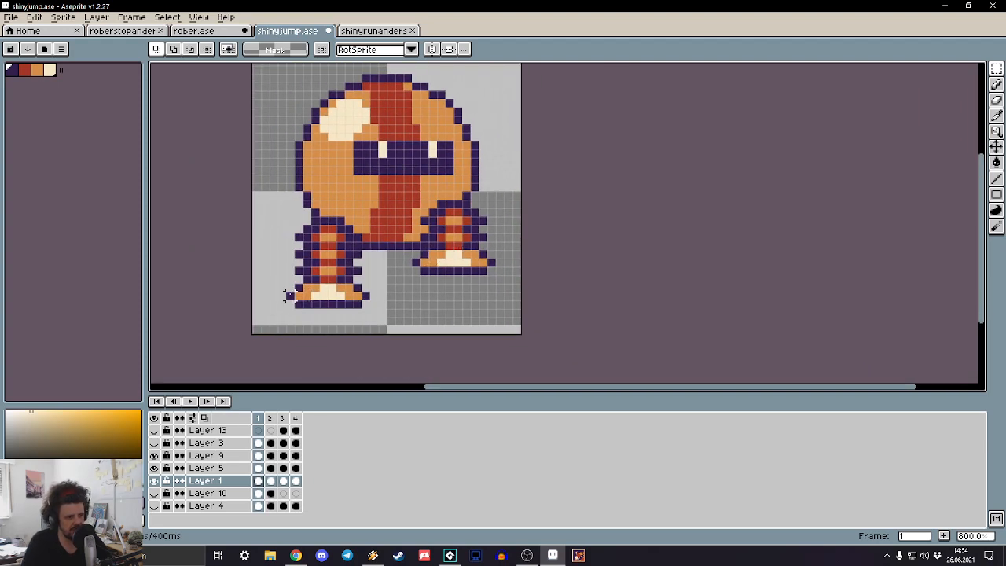
Step: Toggle Layer 5 to identify its leg and hide Layer 9, leaving only the Layer 5 leg displayed with the body
{"action": "left_click", "coordinate": [155, 467]}
{"action": "left_click", "coordinate": [155, 467]}
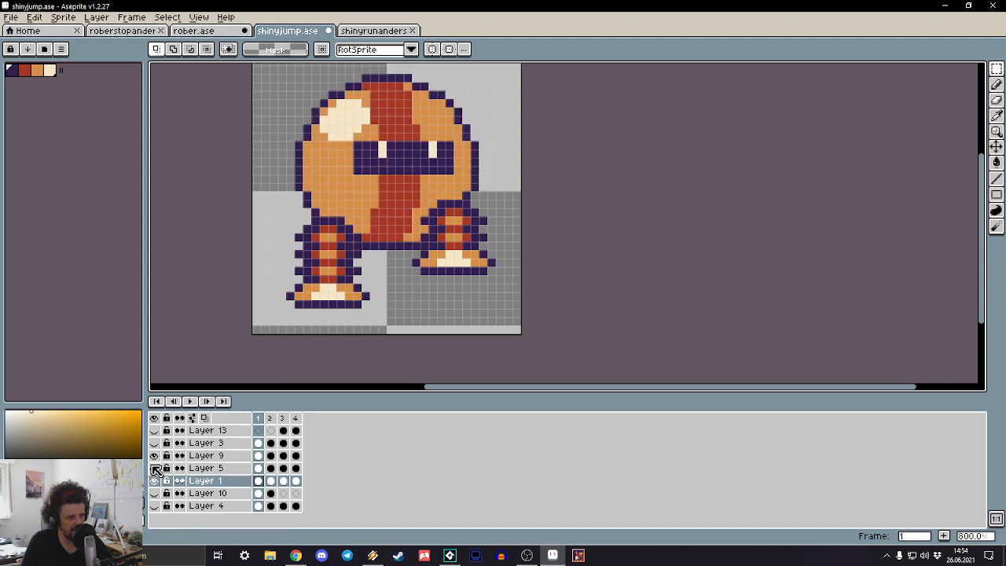
{"action": "left_click", "coordinate": [155, 455]}
{"action": "left_click", "coordinate": [155, 468]}
{"action": "left_click", "coordinate": [155, 467]}
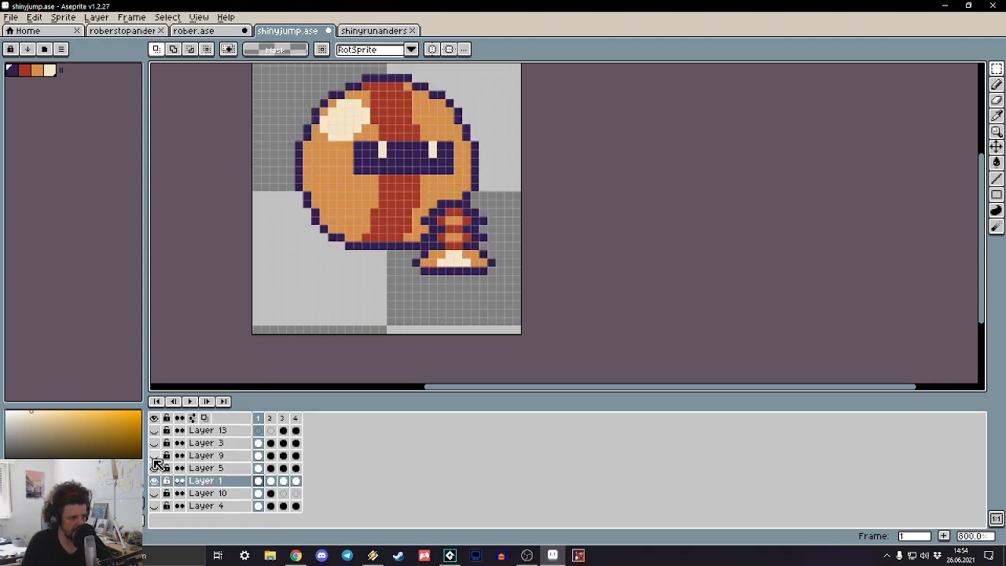
Step: Show the Layer 9 leg together with the Layer 5 leg, and preview the animation with both legs displayed
{"action": "left_click", "coordinate": [154, 455]}
{"action": "left_click", "coordinate": [155, 468]}
{"action": "left_click", "coordinate": [155, 467]}
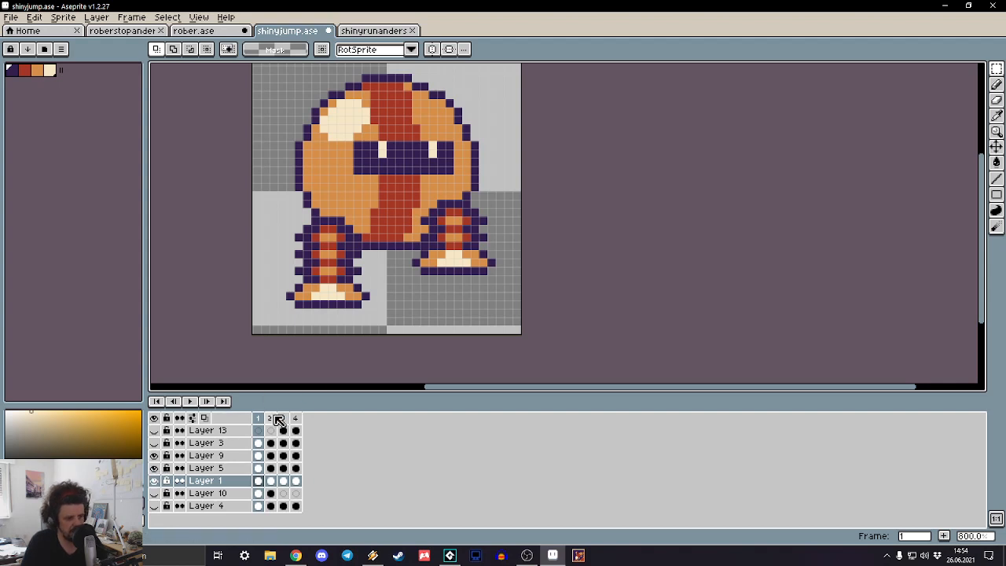
{"action": "key", "text": "Up"}
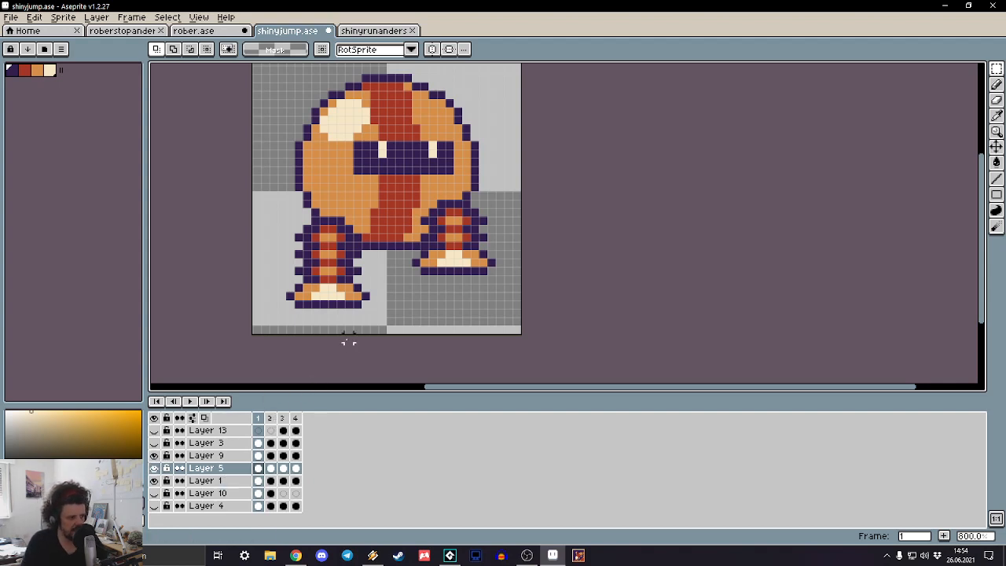
{"action": "key", "text": "Return"}
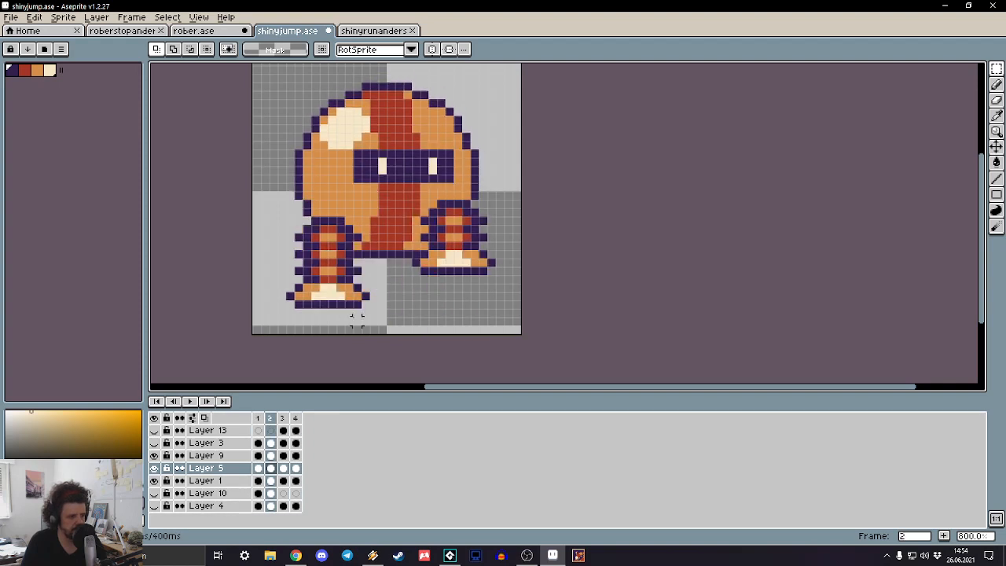
{"action": "key", "text": "Return"}
Step: Raise both legs in frame 3 by two pixels, the left one on Layer 5 and the right one on Layer 9
{"action": "left_click_drag", "start_coordinate": [512, 202], "coordinate": [362, 369]}
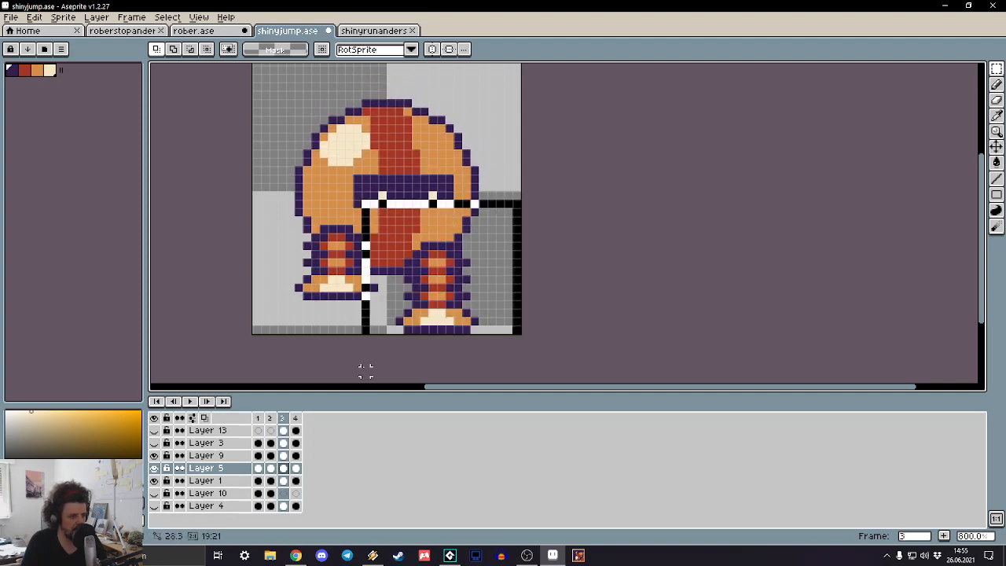
{"action": "key", "text": "Return"}
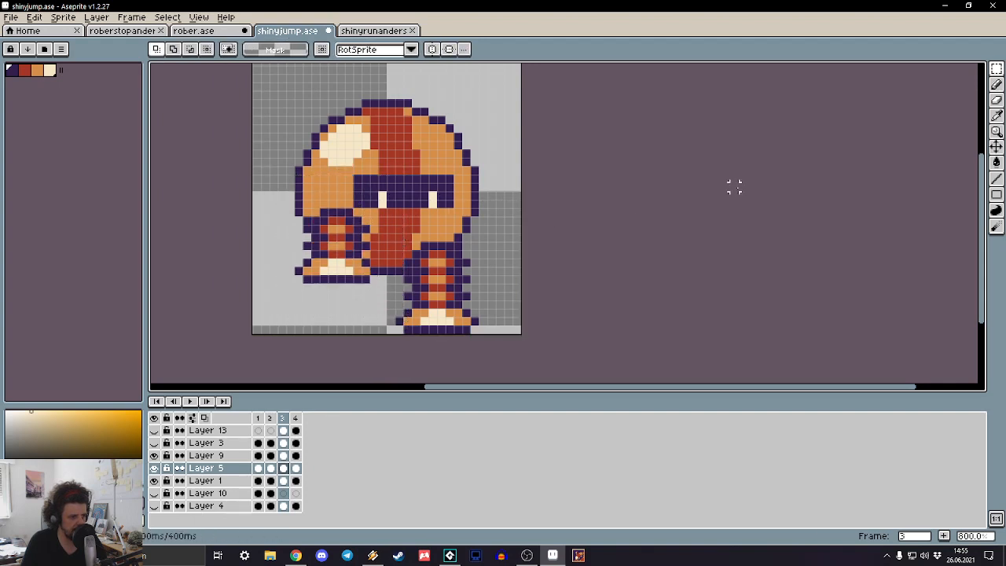
{"action": "key", "text": "Up"}
{"action": "left_click_drag", "start_coordinate": [520, 132], "coordinate": [403, 385]}
{"action": "key", "text": "Up"}
{"action": "key", "text": "ctrl+d"}
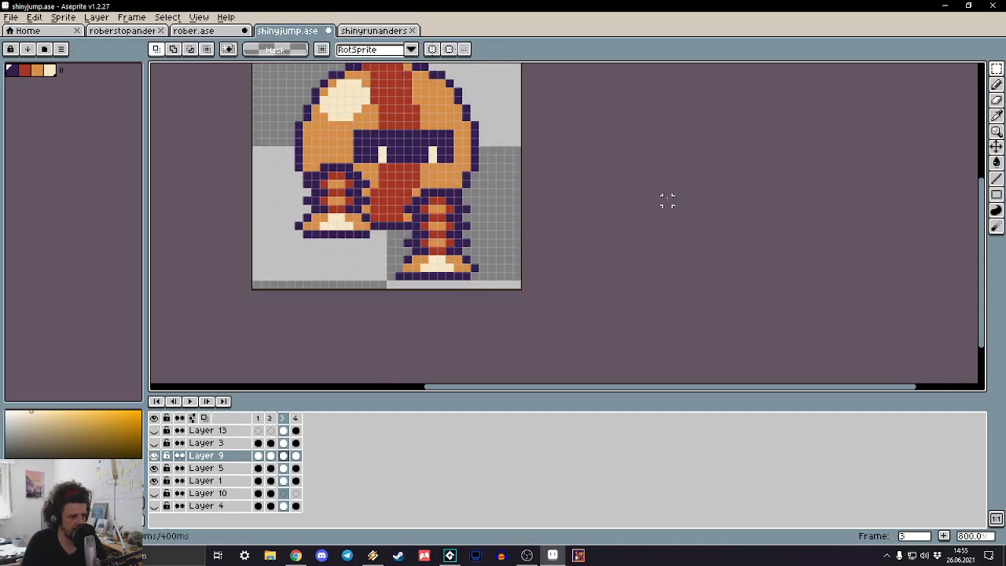
{"action": "left_click_drag", "start_coordinate": [521, 151], "coordinate": [405, 301]}
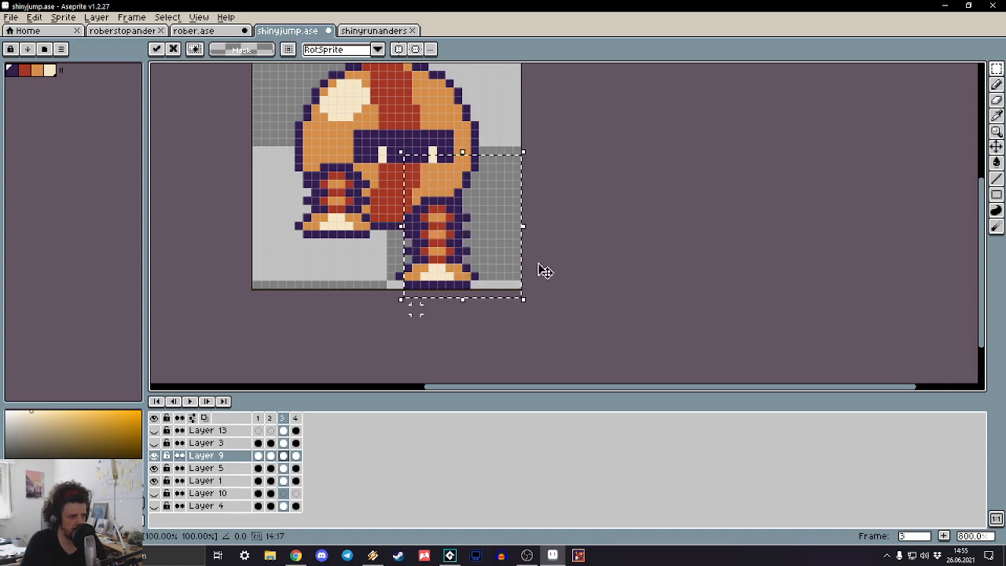
{"action": "key", "text": "ctrl+d"}
{"action": "mouse_move", "coordinate": [571, 153]}
{"action": "left_mouse_down"}
{"action": "mouse_move", "coordinate": [416, 314]}
{"action": "mouse_move", "coordinate": [398, 317]}
{"action": "left_mouse_up"}
{"action": "key", "text": "Up"}
{"action": "key", "text": "Up"}
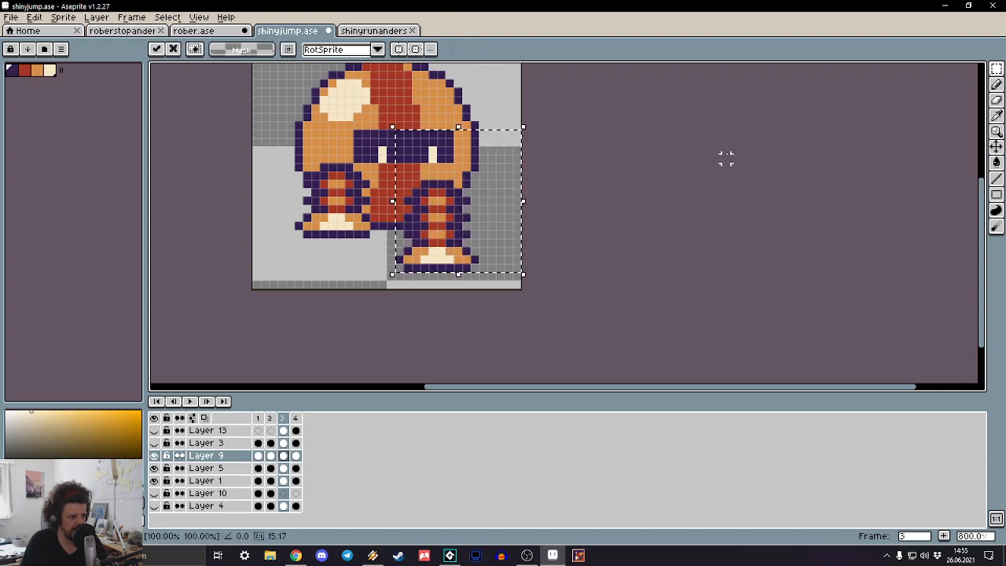
{"action": "key", "text": "ctrl+d"}
Step: Try lowering the left leg on Layer 9 in frame 2 by one pixel
{"action": "key", "text": "comma"}
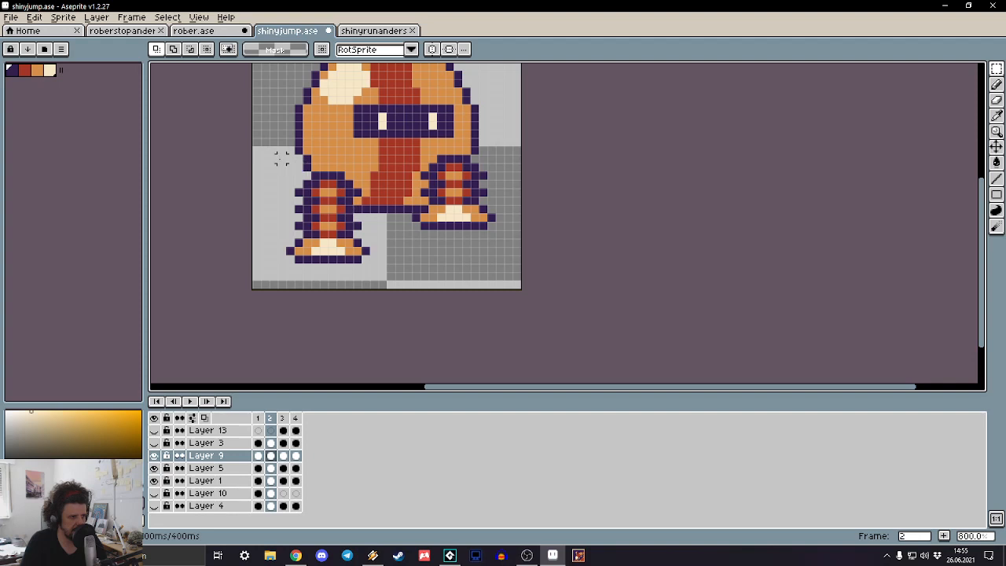
{"action": "key", "text": "comma"}
{"action": "key", "text": "period"}
{"action": "left_click_drag", "start_coordinate": [522, 130], "coordinate": [399, 287]}
{"action": "key", "text": "ctrl+d"}
{"action": "left_click_drag", "start_coordinate": [245, 163], "coordinate": [382, 307]}
{"action": "key", "text": "Down"}
{"action": "key", "text": "ctrl+d"}
Step: Lower the right leg on Layer 5 in frame 2 by one pixel
{"action": "key", "text": "Up"}
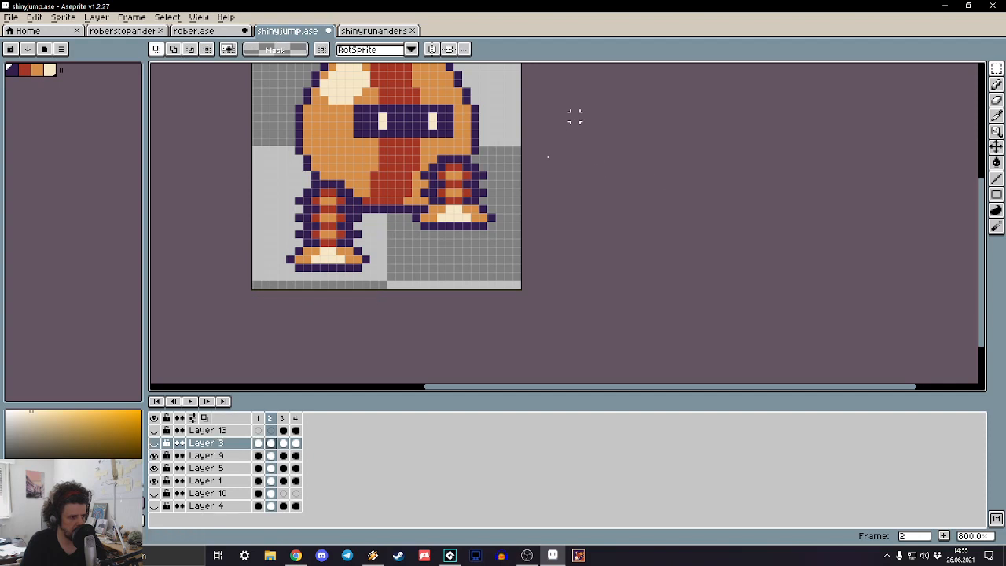
{"action": "left_click_drag", "start_coordinate": [522, 111], "coordinate": [402, 290]}
{"action": "key", "text": "ctrl+d"}
{"action": "key", "text": "Down"}
{"action": "left_click_drag", "start_coordinate": [522, 117], "coordinate": [367, 299]}
{"action": "key", "text": "ctrl+d"}
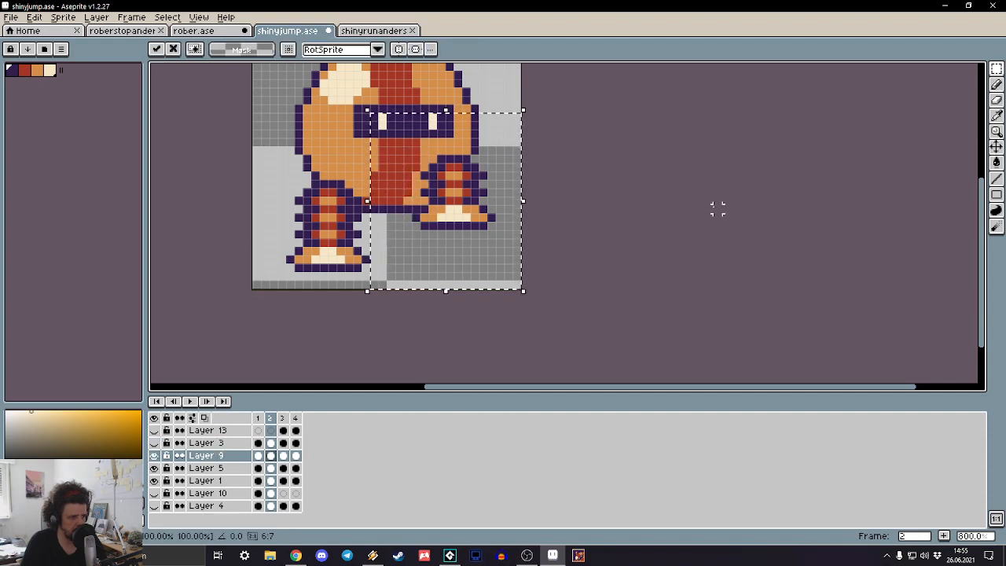
{"action": "key", "text": "Down"}
{"action": "left_click_drag", "start_coordinate": [506, 117], "coordinate": [383, 291]}
{"action": "key", "text": "Down"}
{"action": "key", "text": "ctrl+d"}
Step: Play the animation from frame 1 and examine how the legs move against the body, close up and from a distance
{"action": "key", "text": "Left"}
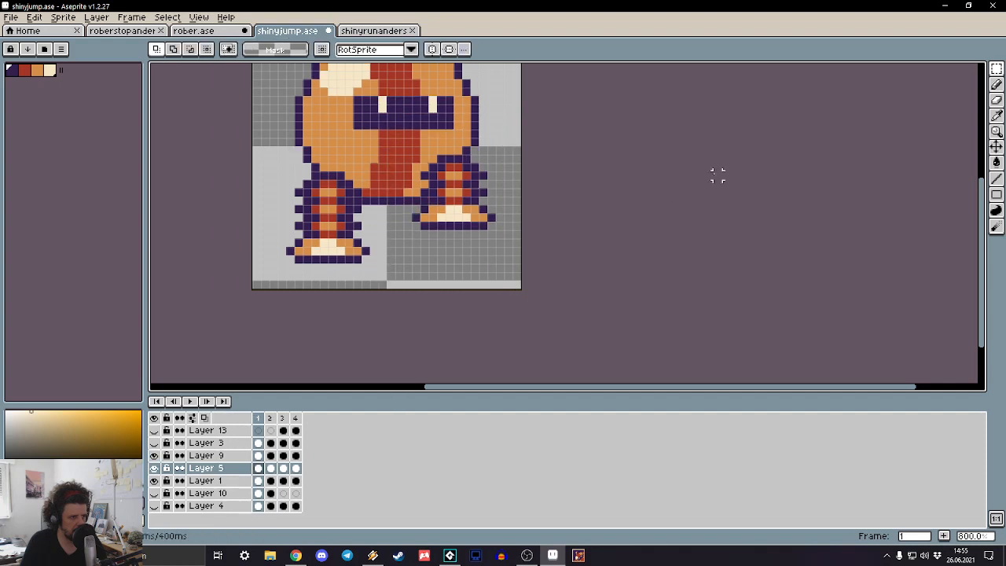
{"action": "key", "text": "Return"}
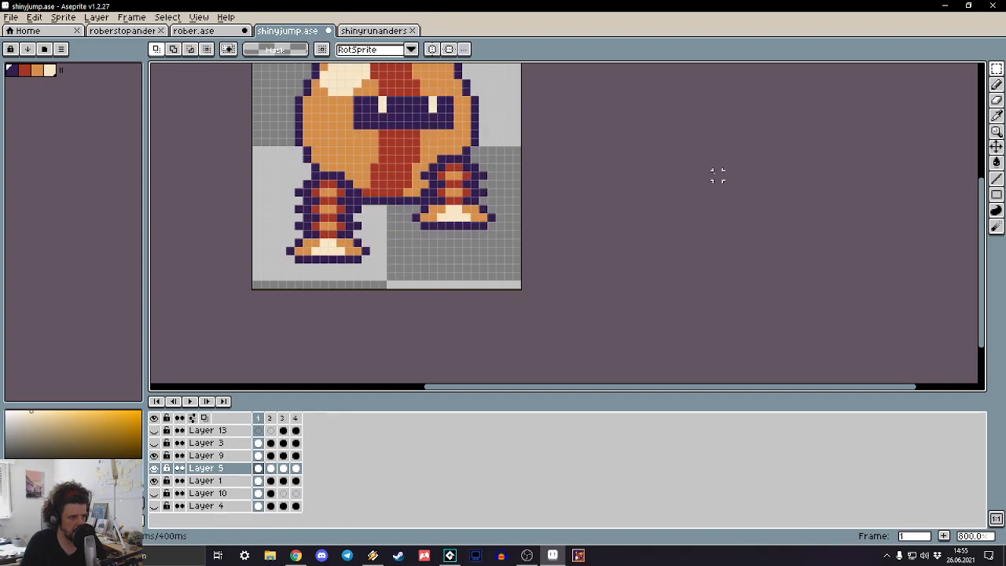
{"action": "scroll", "coordinate": [718, 176], "scroll_direction": "down", "scroll_amount": 2}
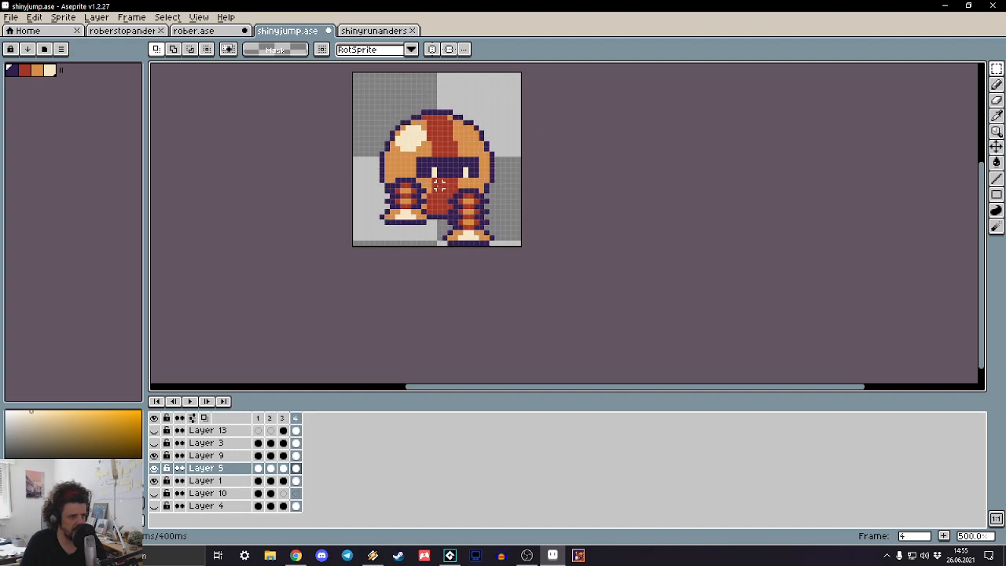
{"action": "scroll", "coordinate": [466, 169], "scroll_direction": "up", "scroll_amount": 4}
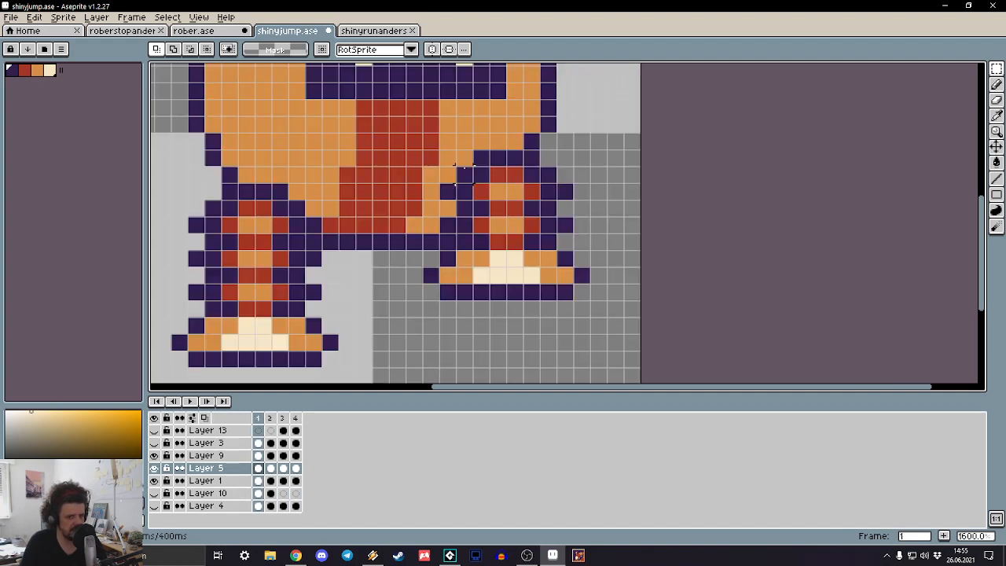
{"action": "scroll", "coordinate": [464, 171], "scroll_direction": "down", "scroll_amount": 3}
{"action": "scroll", "coordinate": [464, 171], "scroll_direction": "up", "scroll_amount": 4}
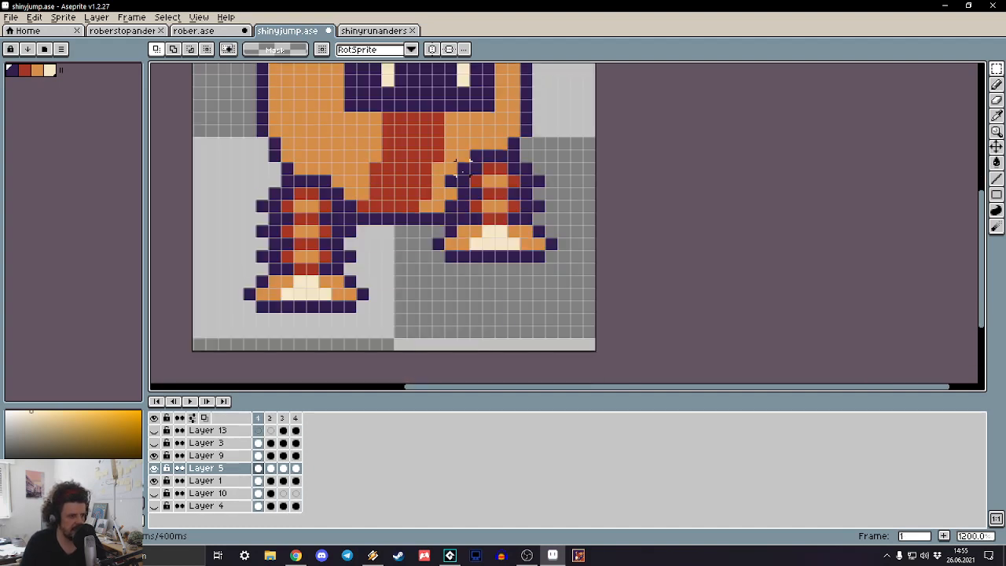
{"action": "scroll", "coordinate": [465, 172], "scroll_direction": "down", "scroll_amount": 5}
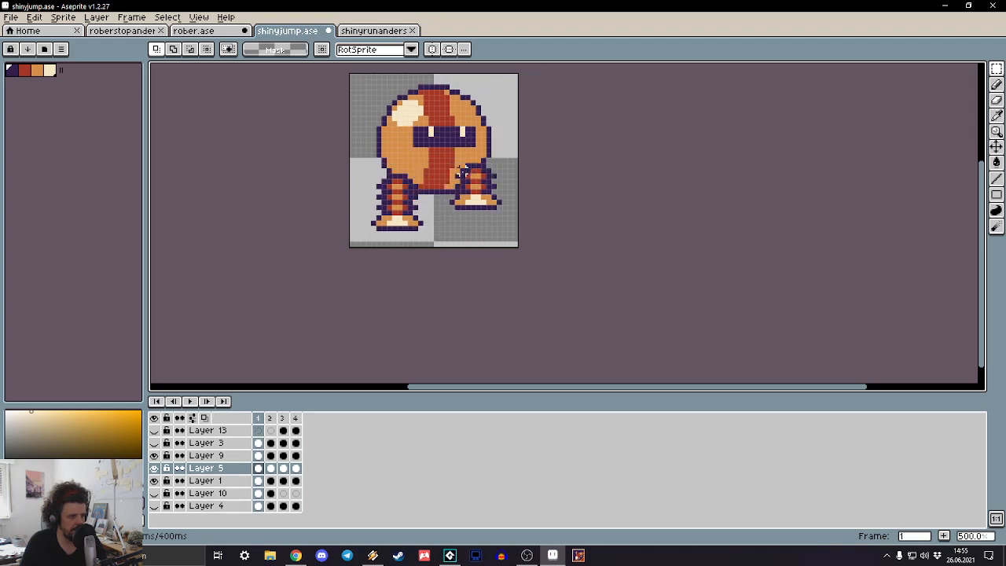
Step: Move the left leg on Layer 9 in frame 2 back up one pixel and replay the animation
{"action": "left_click_drag", "start_coordinate": [349, 147], "coordinate": [430, 243]}
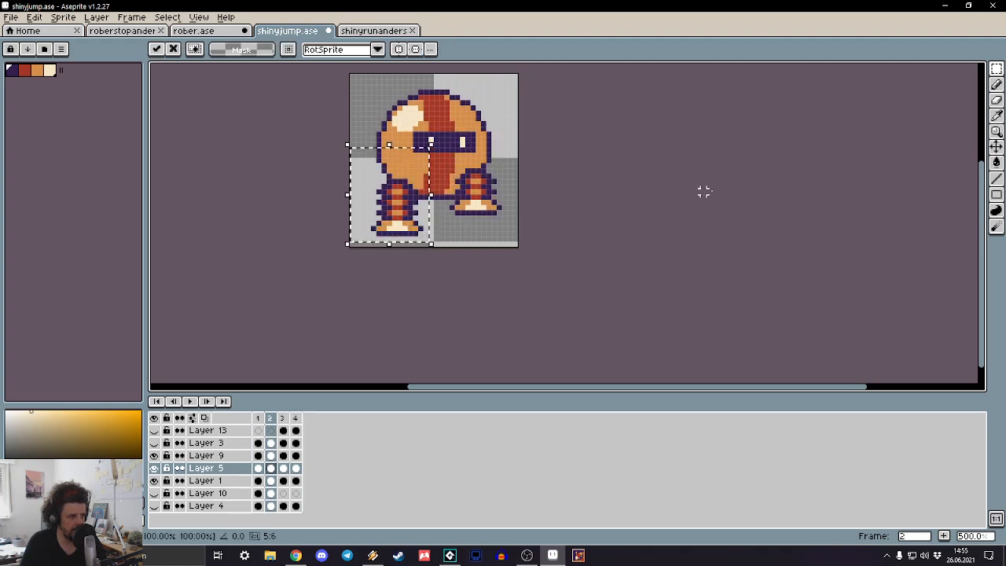
{"action": "key", "text": "Down"}
{"action": "key", "text": "ctrl+d"}
{"action": "key", "text": "Up"}
{"action": "left_click_drag", "start_coordinate": [346, 137], "coordinate": [443, 301]}
{"action": "key", "text": "Up"}
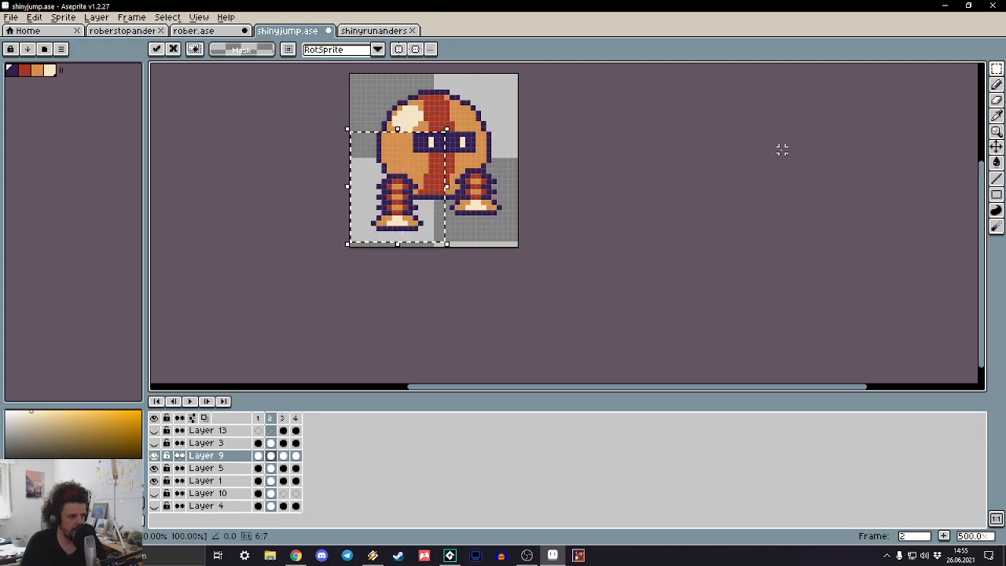
{"action": "key", "text": "ctrl+d"}
{"action": "key", "text": "Return"}
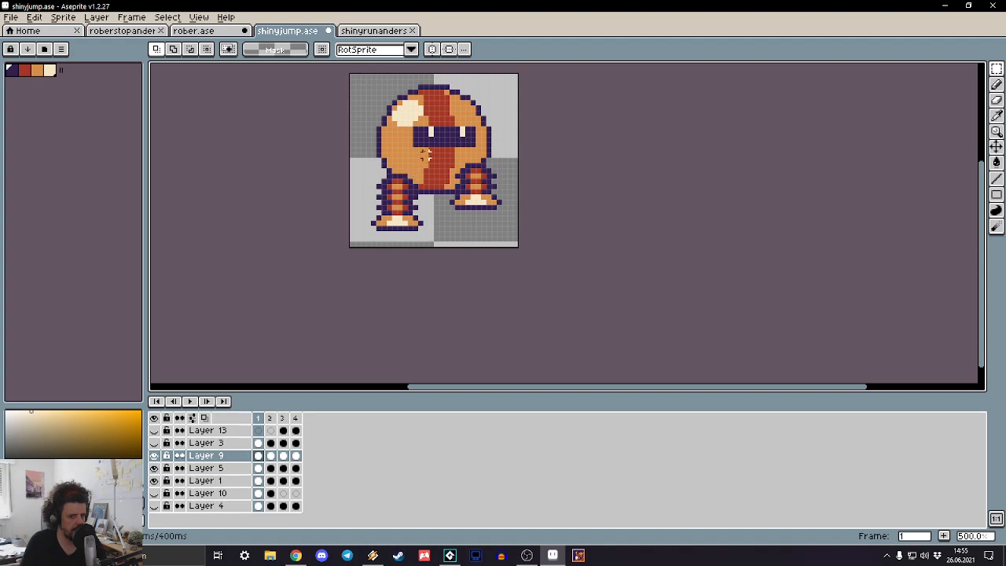
Step: Try lowering the right leg on Layer 5 in frame 2 by one more pixel
{"action": "scroll", "coordinate": [422, 145], "scroll_direction": "up", "scroll_amount": 2}
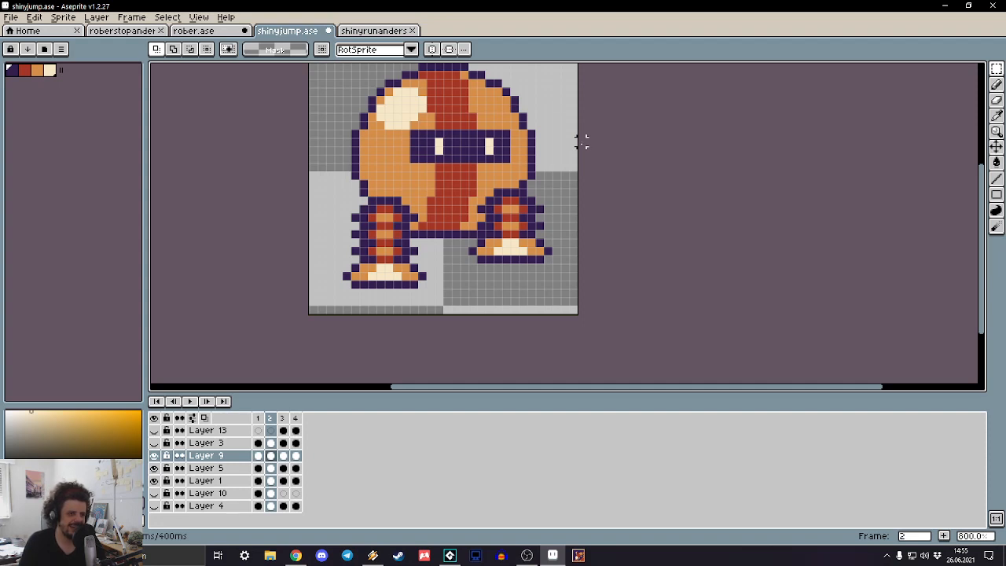
{"action": "left_click_drag", "start_coordinate": [582, 142], "coordinate": [457, 320]}
{"action": "key", "text": "Down"}
{"action": "key", "text": "Up"}
{"action": "key", "text": "ctrl+d"}
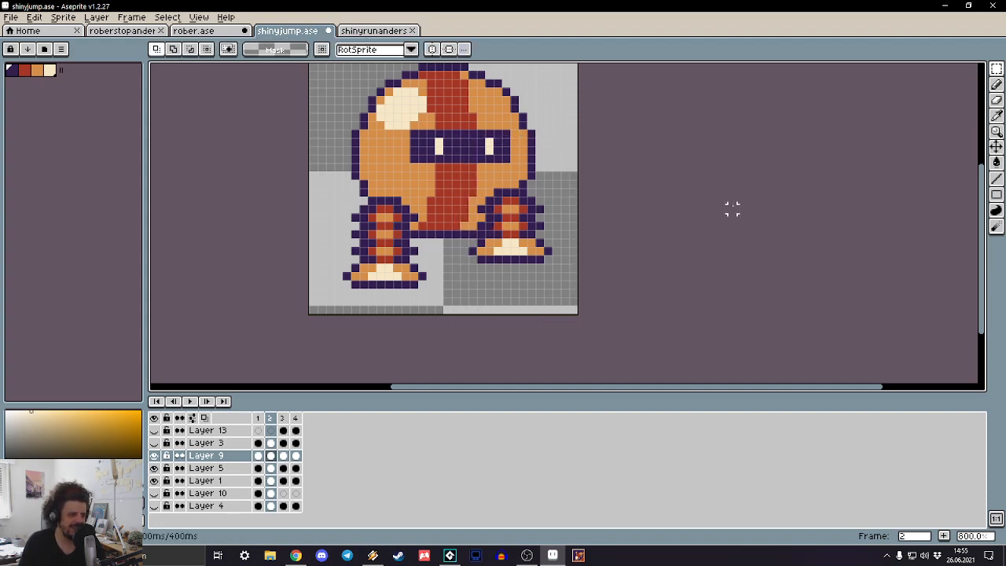
{"action": "key", "text": "alt+Down"}
{"action": "left_click_drag", "start_coordinate": [606, 142], "coordinate": [463, 310]}
{"action": "key", "text": "Down"}
{"action": "key", "text": "ctrl+d"}
Step: Compare the right leg in frames 1 and 2, and move it back up one pixel in frame 2 on Layer 5
{"action": "key", "text": "Left"}
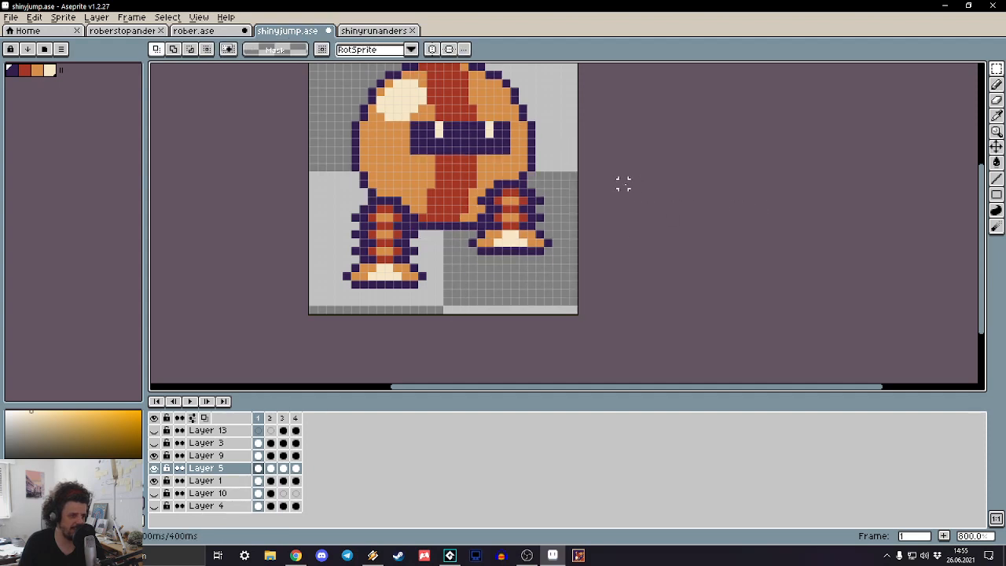
{"action": "key", "text": "Right"}
{"action": "key", "text": "Left"}
{"action": "left_click_drag", "start_coordinate": [606, 134], "coordinate": [442, 319]}
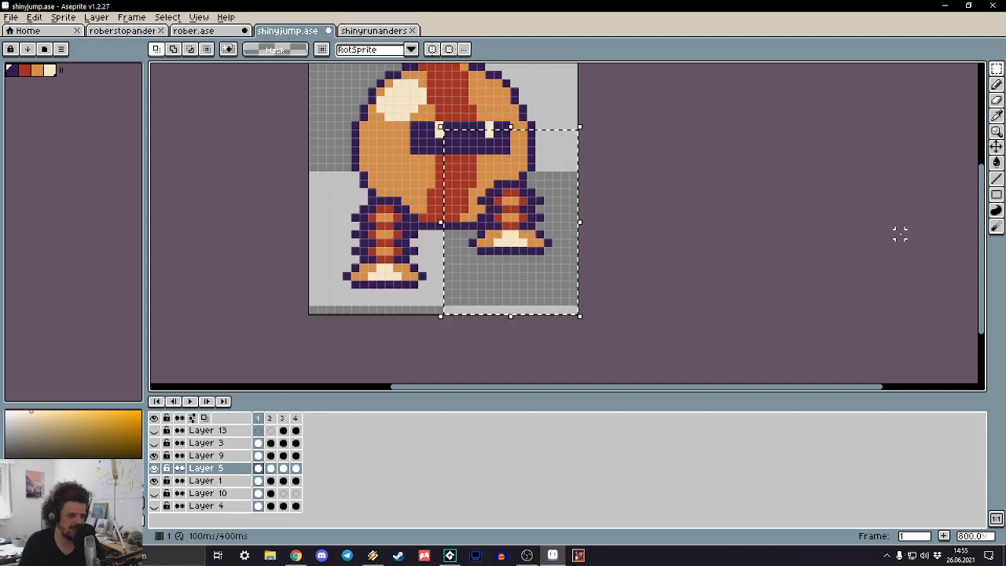
{"action": "key", "text": "ctrl+d"}
{"action": "key", "text": "Right"}
{"action": "left_click_drag", "start_coordinate": [602, 147], "coordinate": [429, 321]}
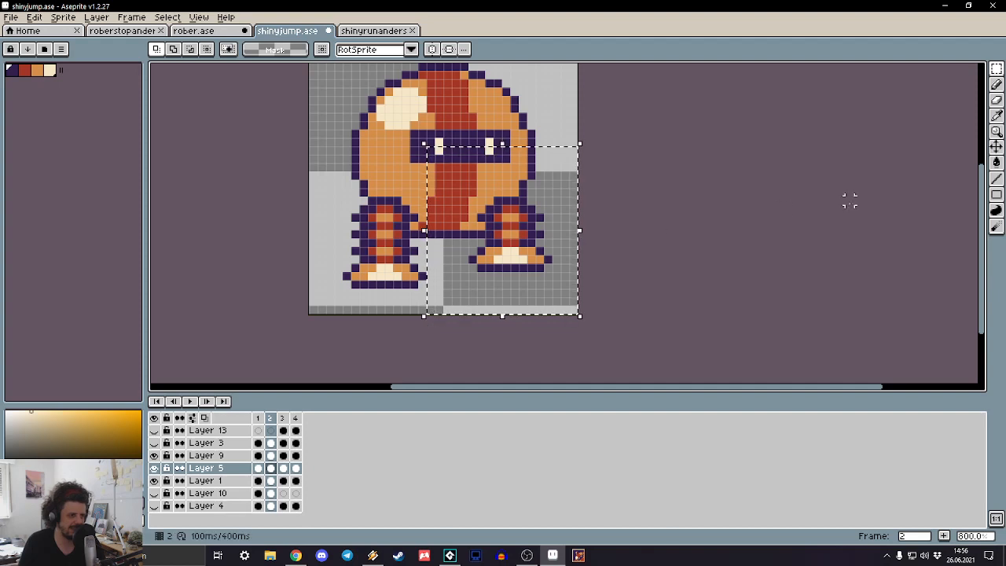
{"action": "key", "text": "Up"}
{"action": "key", "text": "ctrl+d"}
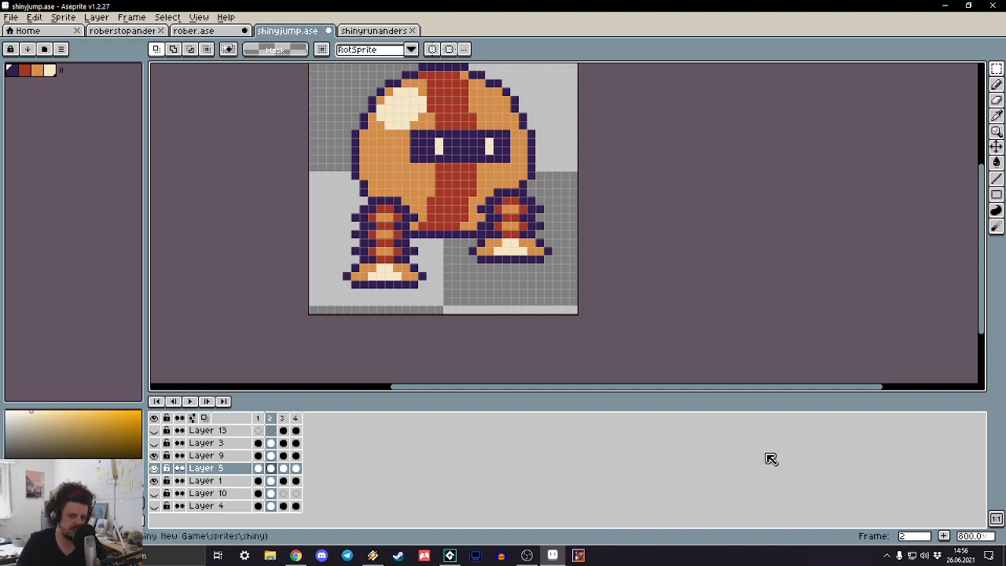
Step: Look at the robobgb project in GameMaker Studio 2 and return to the shinyjump sprite in Aseprite
{"action": "left_click", "coordinate": [446, 557]}
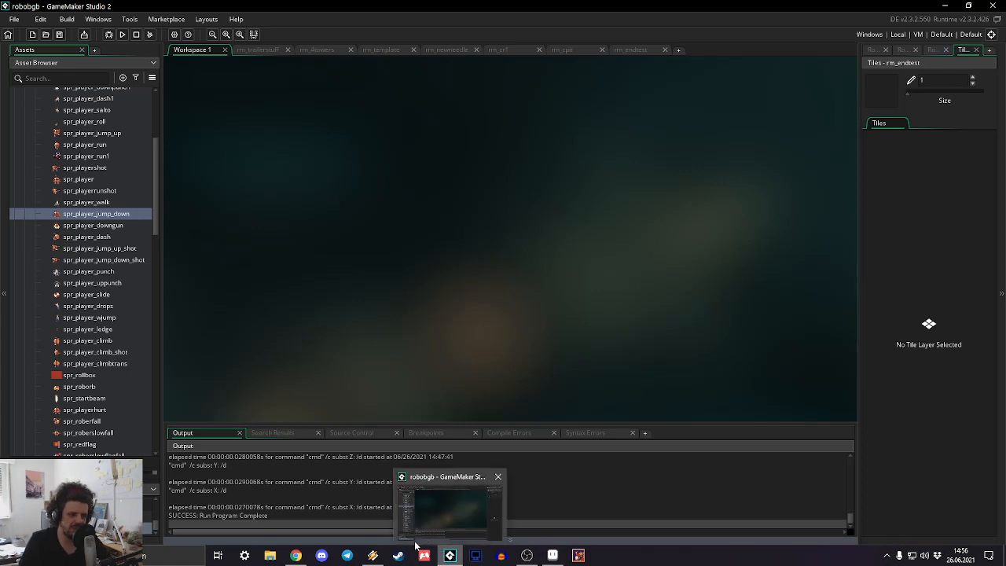
{"action": "left_click", "coordinate": [553, 555]}
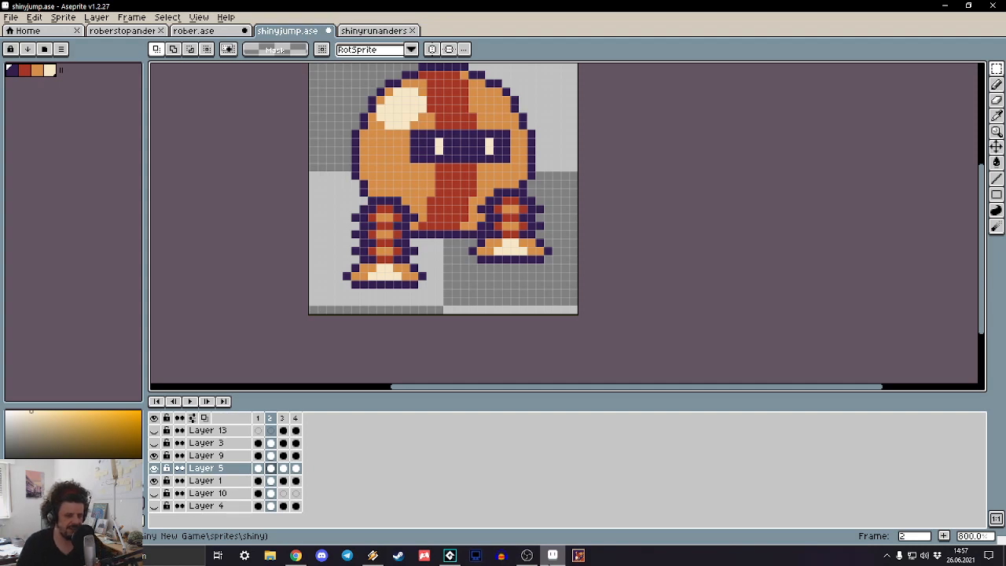
Step: Examine the robot at several zoom levels and step through the frames from frame 1 to check the leg positions
{"action": "scroll", "coordinate": [447, 353], "scroll_direction": "down", "scroll_amount": 2}
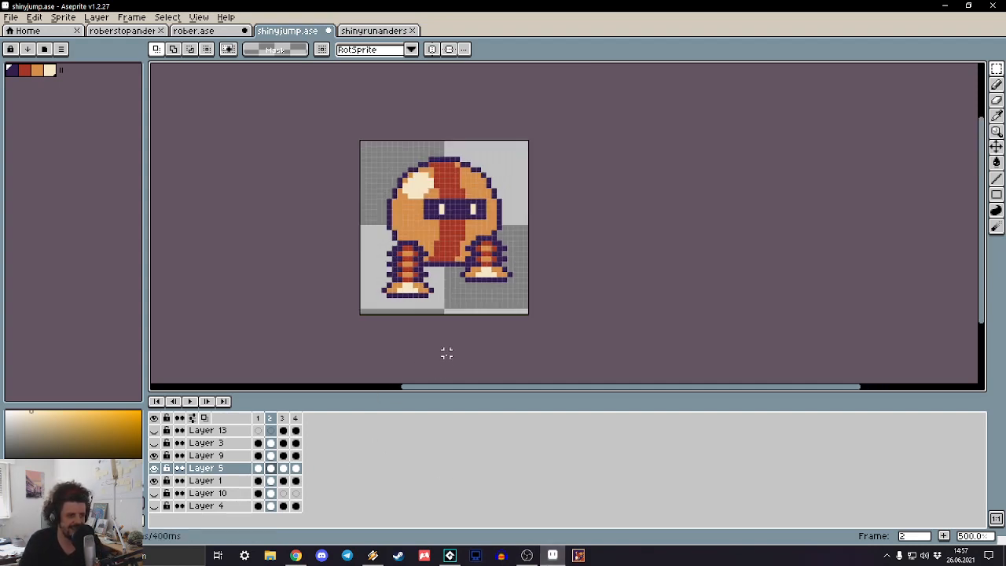
{"action": "scroll", "coordinate": [446, 354], "scroll_direction": "up", "scroll_amount": 2}
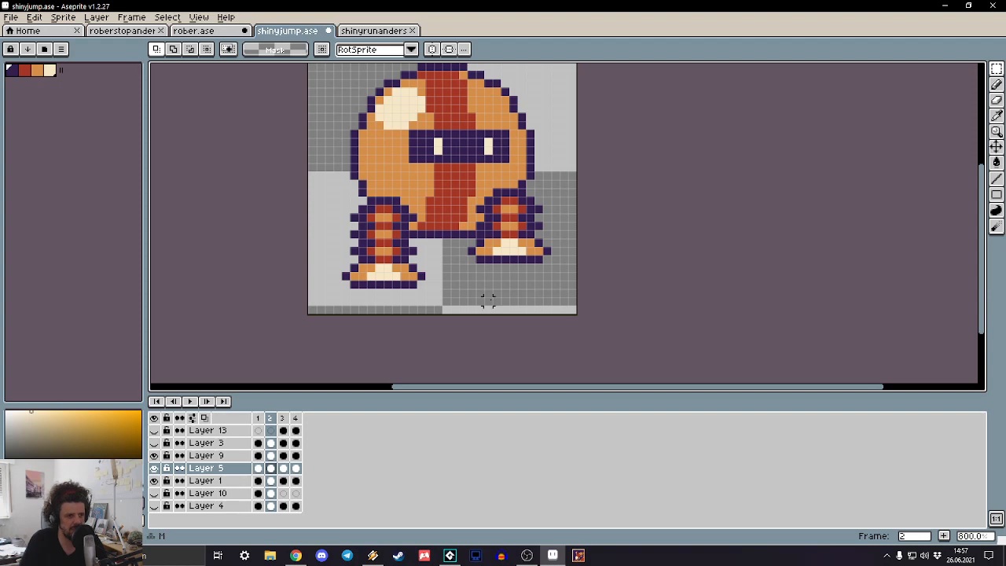
{"action": "scroll", "coordinate": [487, 301], "scroll_direction": "down", "scroll_amount": 1}
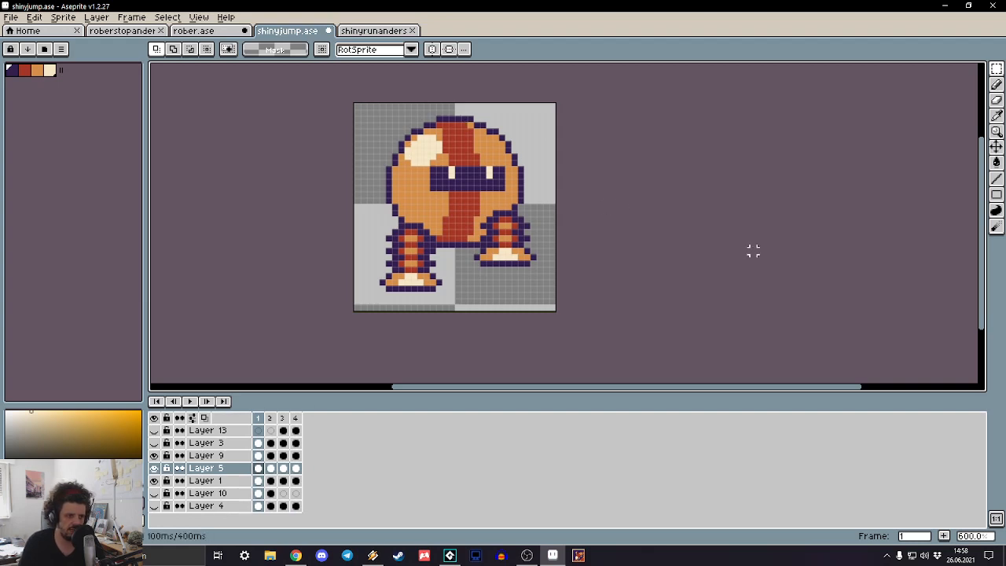
{"action": "scroll", "coordinate": [605, 254], "scroll_direction": "up", "scroll_amount": 3}
{"action": "scroll", "coordinate": [604, 257], "scroll_direction": "down", "scroll_amount": 4}
{"action": "scroll", "coordinate": [605, 258], "scroll_direction": "up", "scroll_amount": 1}
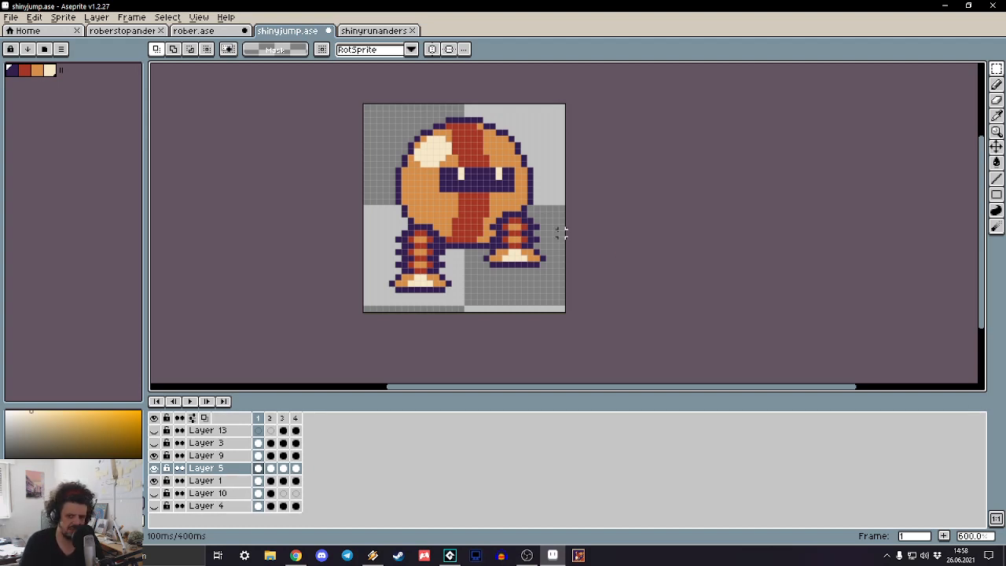
{"action": "left_click_drag", "start_coordinate": [563, 227], "coordinate": [655, 259]}
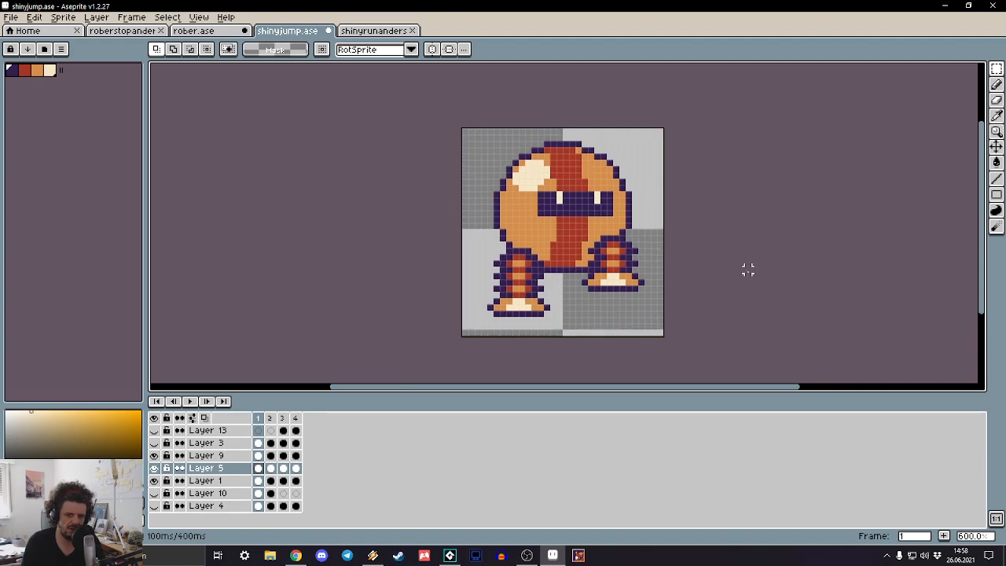
{"action": "key", "text": "Right"}
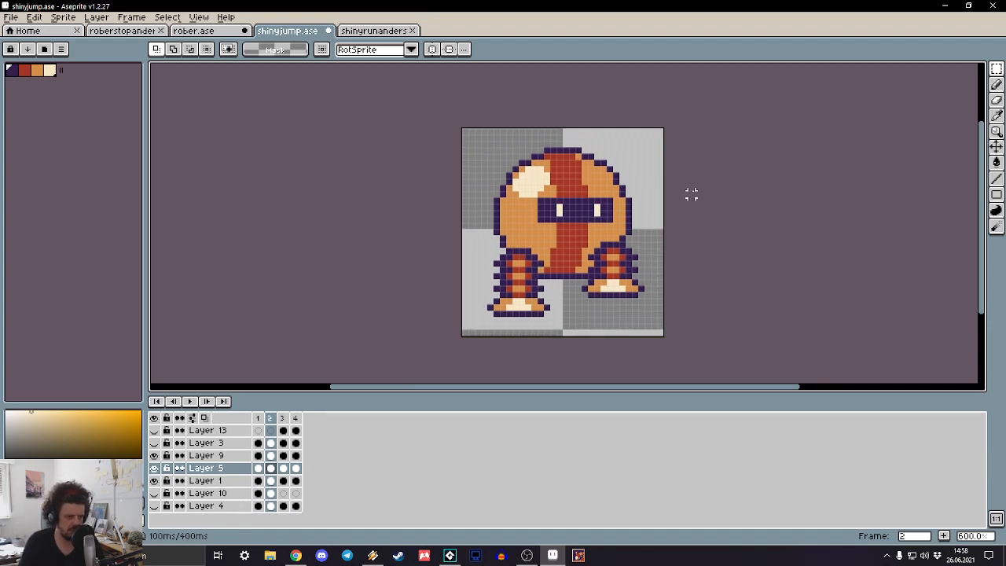
{"action": "key", "text": "Right"}
{"action": "key", "text": "Right"}
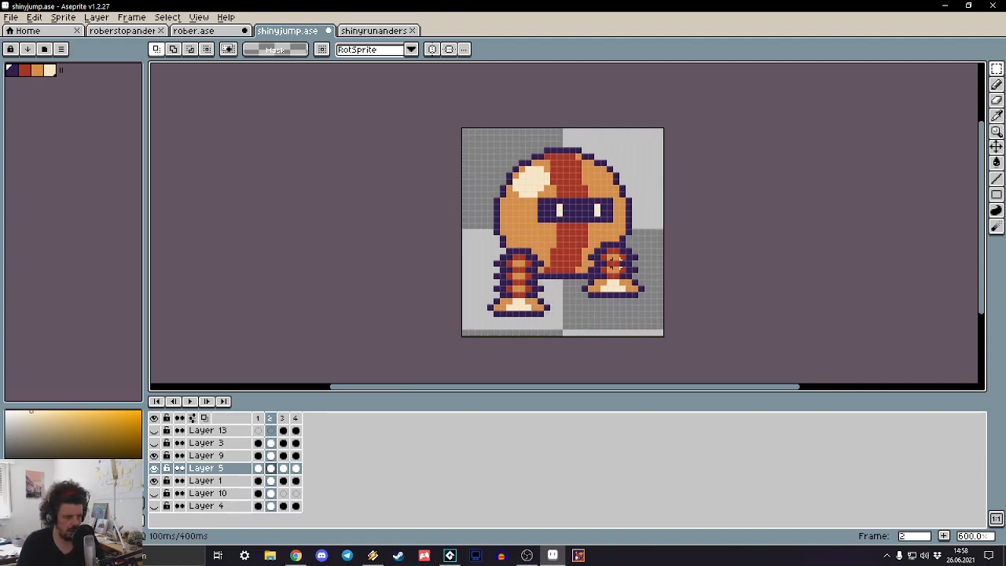
Step: Check the visibility of Layers 9 and 1 in frame 2 and compare the leg positions in frames 1 and 2
{"action": "key", "text": "Right"}
{"action": "left_click_drag", "start_coordinate": [503, 262], "coordinate": [446, 210]}
{"action": "key", "text": "Right"}
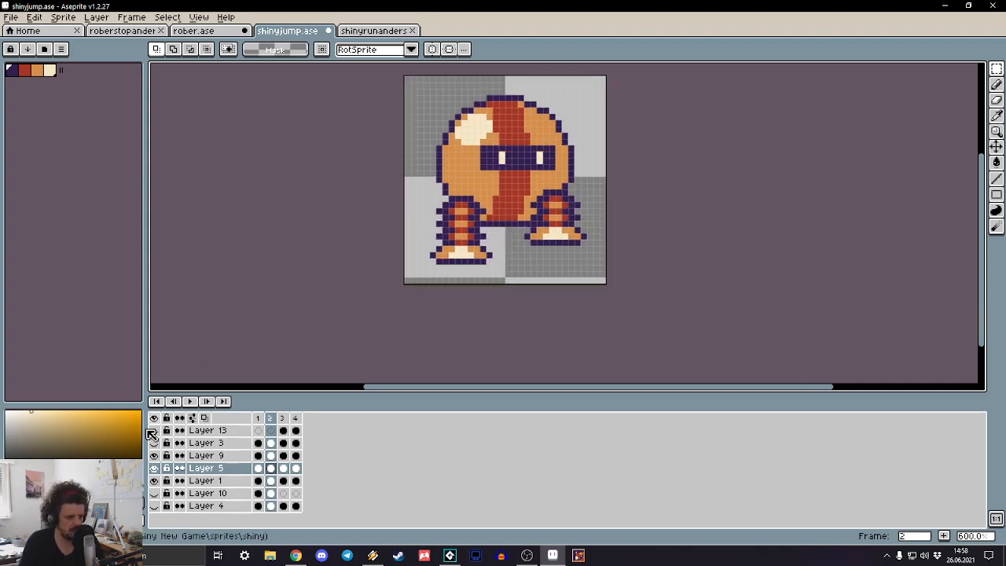
{"action": "left_click", "coordinate": [154, 456]}
{"action": "left_click", "coordinate": [154, 456]}
{"action": "left_click", "coordinate": [155, 481]}
{"action": "left_click", "coordinate": [155, 481]}
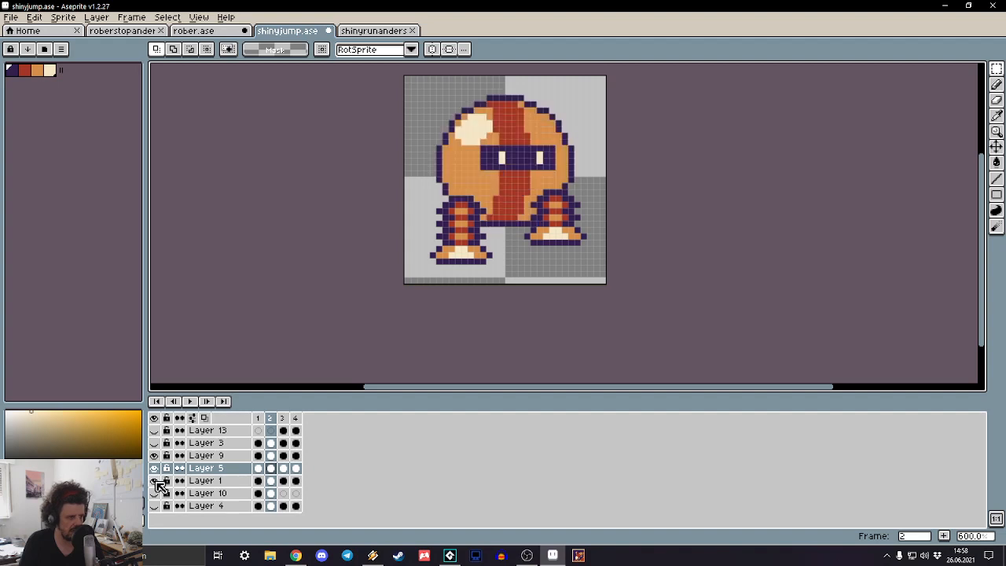
{"action": "left_click", "coordinate": [155, 480]}
{"action": "left_click", "coordinate": [155, 480]}
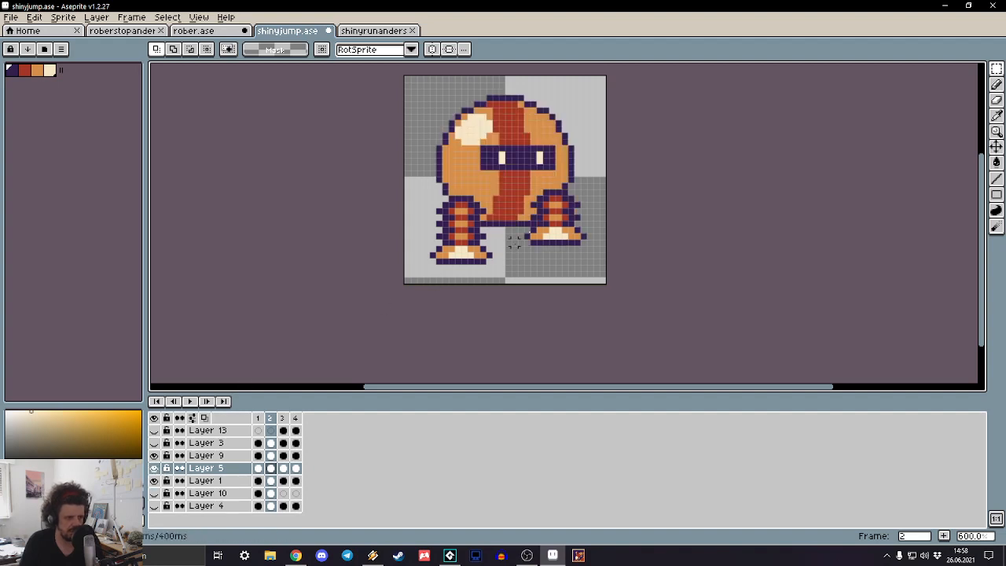
{"action": "key", "text": "Left"}
{"action": "key", "text": "Right"}
{"action": "key", "text": "Left"}
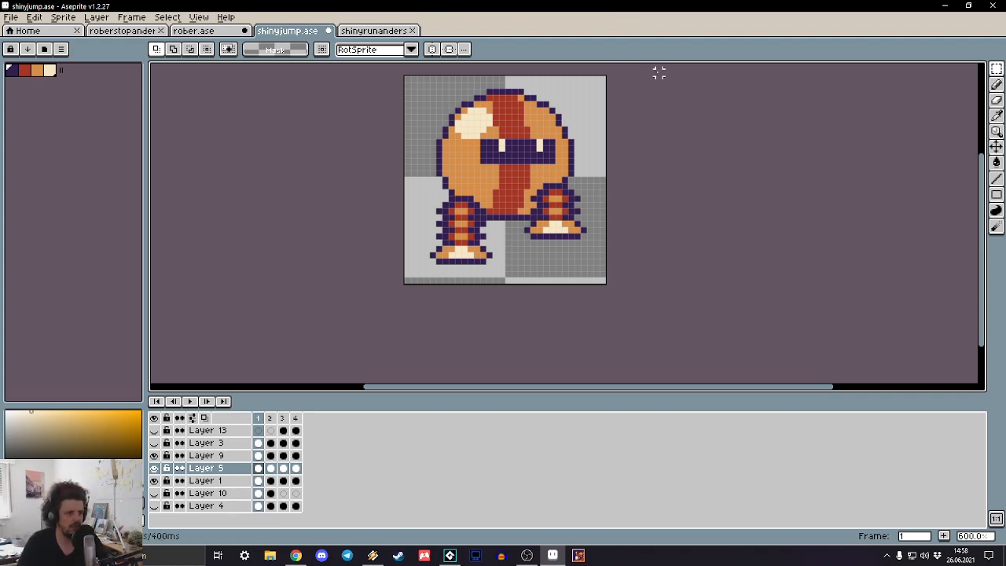
{"action": "key", "text": "Return"}
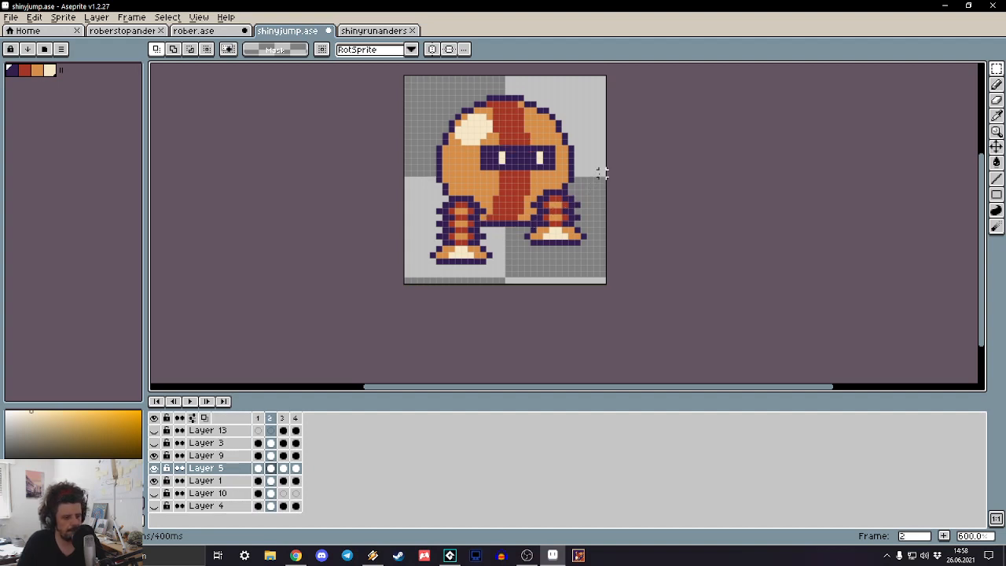
Step: Lower the right leg on Layer 5 in frame 2 by one pixel and play the animation
{"action": "mouse_move", "coordinate": [602, 172]}
{"action": "left_mouse_down"}
{"action": "mouse_move", "coordinate": [557, 249]}
{"action": "mouse_move", "coordinate": [507, 280]}
{"action": "left_mouse_up"}
{"action": "key", "text": "Down"}
{"action": "left_click", "coordinate": [677, 192]}
{"action": "key", "text": "Left"}
{"action": "key", "text": "Return"}
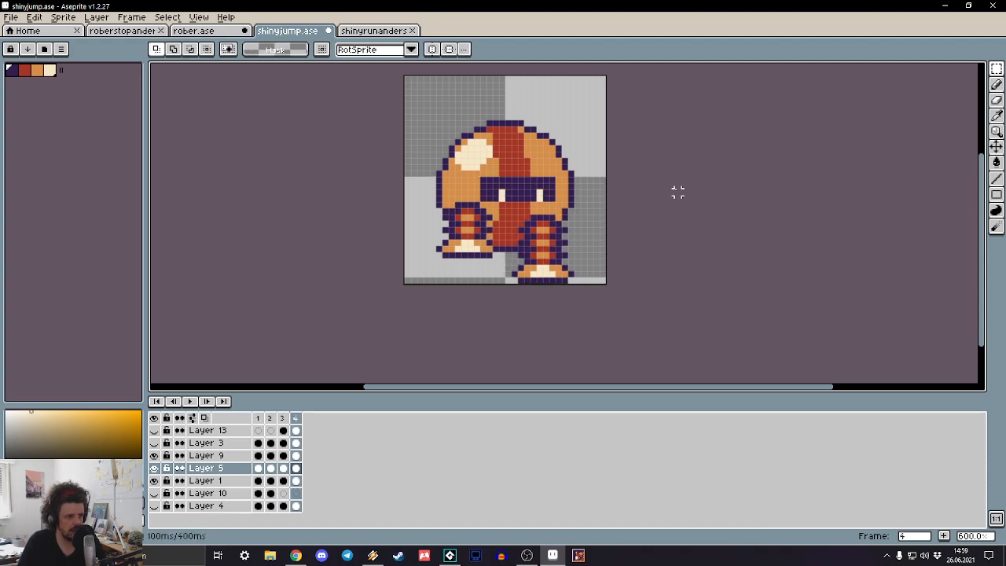
{"action": "key", "text": "Return"}
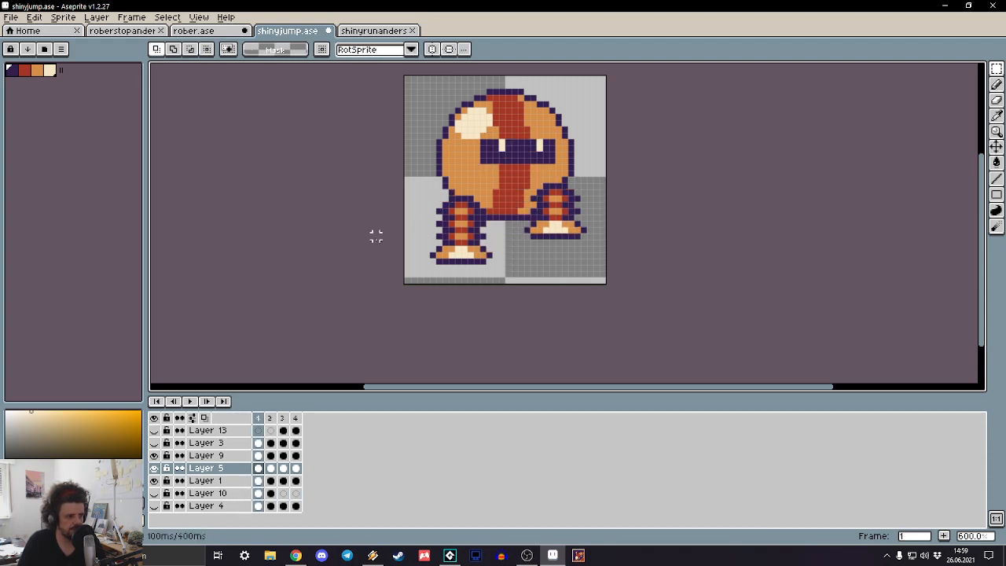
Step: Shift the left leg on Layer 9 in frame 2 one pixel to the right
{"action": "key", "text": "Up"}
{"action": "key", "text": "Right"}
{"action": "left_click_drag", "start_coordinate": [383, 166], "coordinate": [519, 283]}
{"action": "key", "text": "Right"}
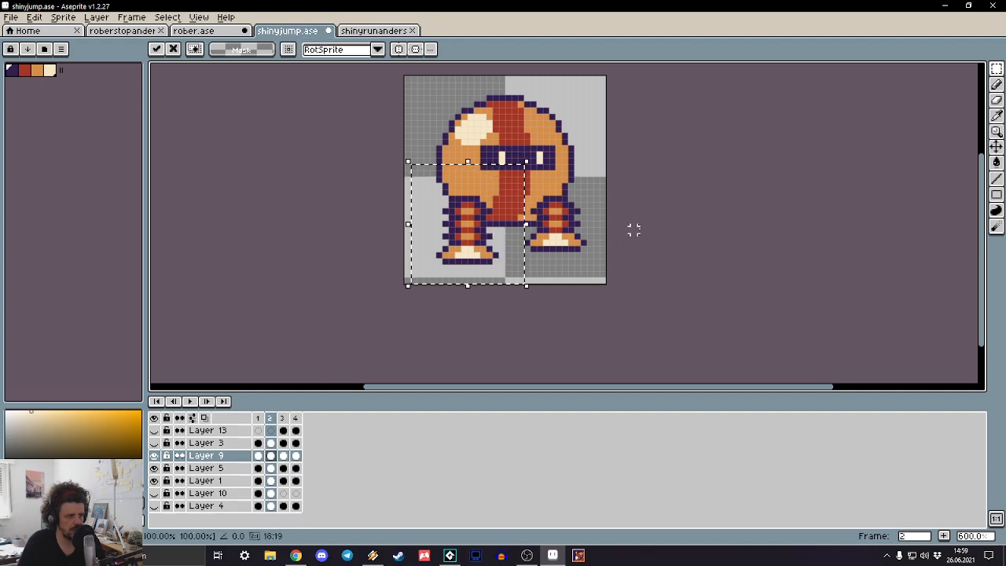
Step: Try raising the left leg on Layer 9 in frame 2 by one pixel, and move it back down
{"action": "key", "text": "Up"}
{"action": "key", "text": "ctrl+d"}
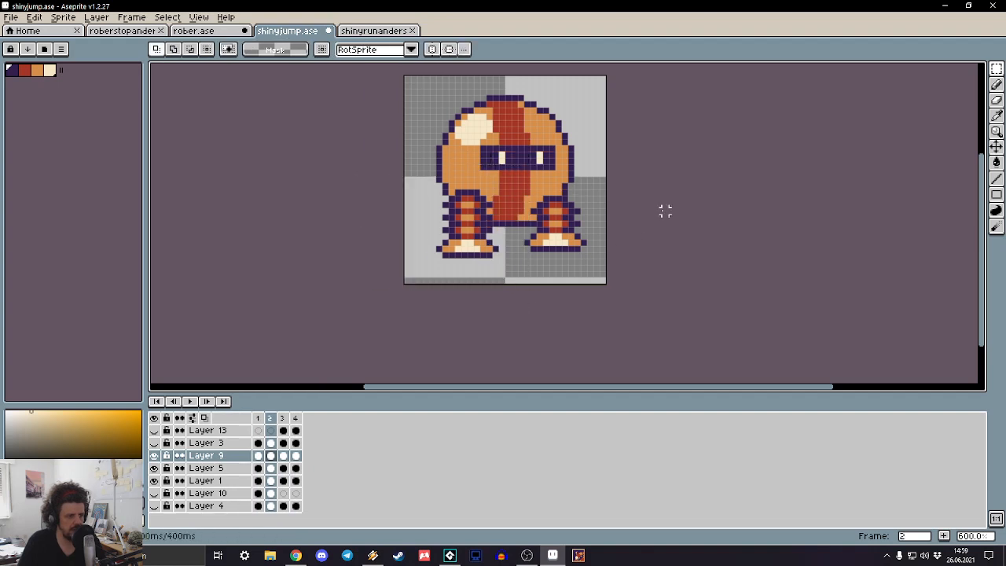
{"action": "key", "text": "Right"}
{"action": "key", "text": "Right"}
{"action": "key", "text": "Right"}
{"action": "key", "text": "Right"}
{"action": "left_click_drag", "start_coordinate": [495, 173], "coordinate": [401, 285]}
{"action": "key", "text": "Down"}
{"action": "key", "text": "ctrl+d"}
Step: Step repeatedly through all four frames at several zoom levels to check how the legs follow the body
{"action": "key", "text": "Right"}
{"action": "key", "text": "Right"}
{"action": "key", "text": "Right"}
{"action": "key", "text": "Right"}
{"action": "key", "text": "Right"}
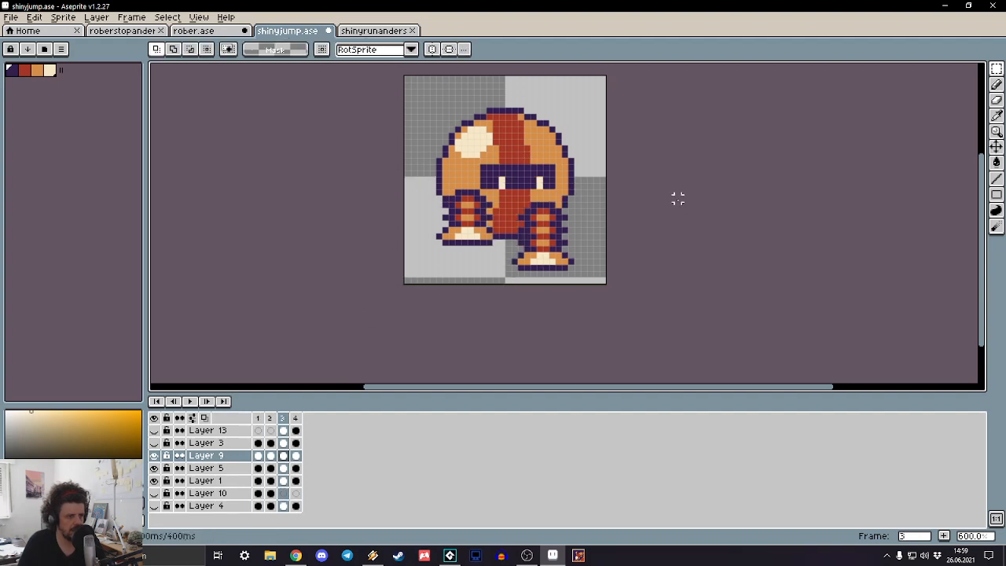
{"action": "key", "text": "Right"}
{"action": "key", "text": "Right"}
{"action": "key", "text": "Right"}
{"action": "key", "text": "Right"}
{"action": "key", "text": "Right"}
{"action": "key", "text": "Right"}
{"action": "key", "text": "Right"}
{"action": "key", "text": "Right"}
{"action": "key", "text": "Right"}
{"action": "key", "text": "Right"}
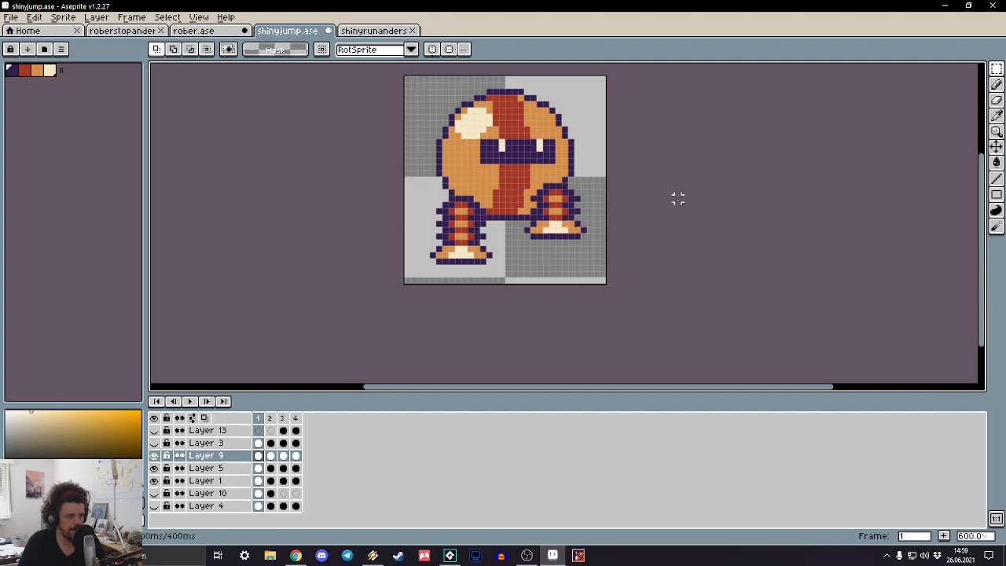
{"action": "key", "text": "Right"}
{"action": "key", "text": "Right"}
{"action": "key", "text": "Right"}
{"action": "key", "text": "Right"}
{"action": "key", "text": "Right"}
{"action": "key", "text": "Right"}
{"action": "key", "text": "Right"}
{"action": "scroll", "coordinate": [679, 193], "scroll_direction": "down", "scroll_amount": 5}
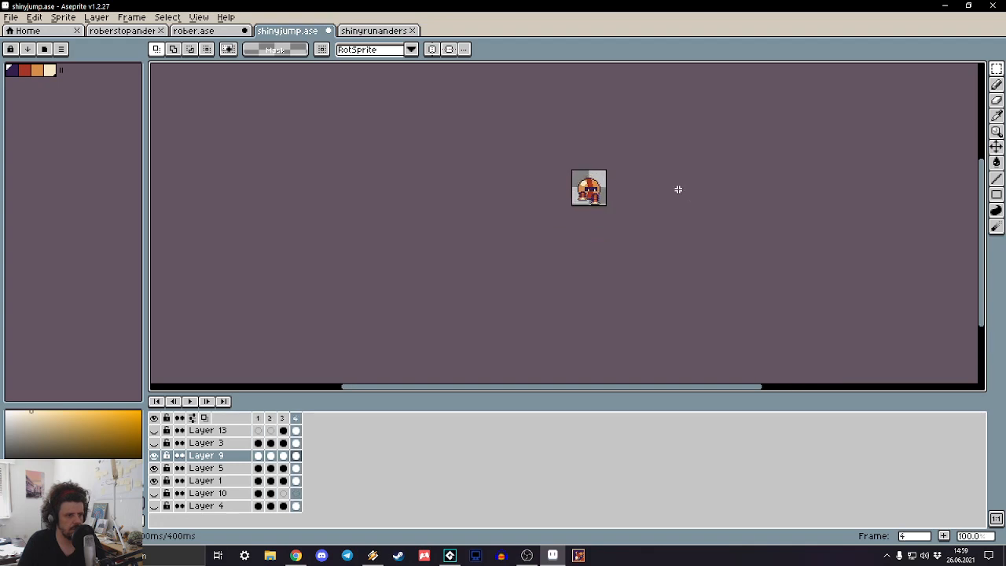
{"action": "key", "text": "Right"}
{"action": "key", "text": "Right"}
{"action": "key", "text": "Right"}
{"action": "key", "text": "Right"}
{"action": "key", "text": "Right"}
{"action": "key", "text": "Right"}
{"action": "key", "text": "Right"}
{"action": "key", "text": "Right"}
{"action": "key", "text": "Right"}
{"action": "key", "text": "Right"}
{"action": "key", "text": "Right"}
{"action": "key", "text": "Right"}
{"action": "key", "text": "Right"}
{"action": "key", "text": "Right"}
{"action": "key", "text": "Right"}
{"action": "key", "text": "Right"}
{"action": "key", "text": "Right"}
{"action": "key", "text": "Right"}
{"action": "key", "text": "Right"}
{"action": "key", "text": "Right"}
{"action": "key", "text": "Right"}
{"action": "key", "text": "Right"}
{"action": "scroll", "coordinate": [672, 186], "scroll_direction": "up", "scroll_amount": 3}
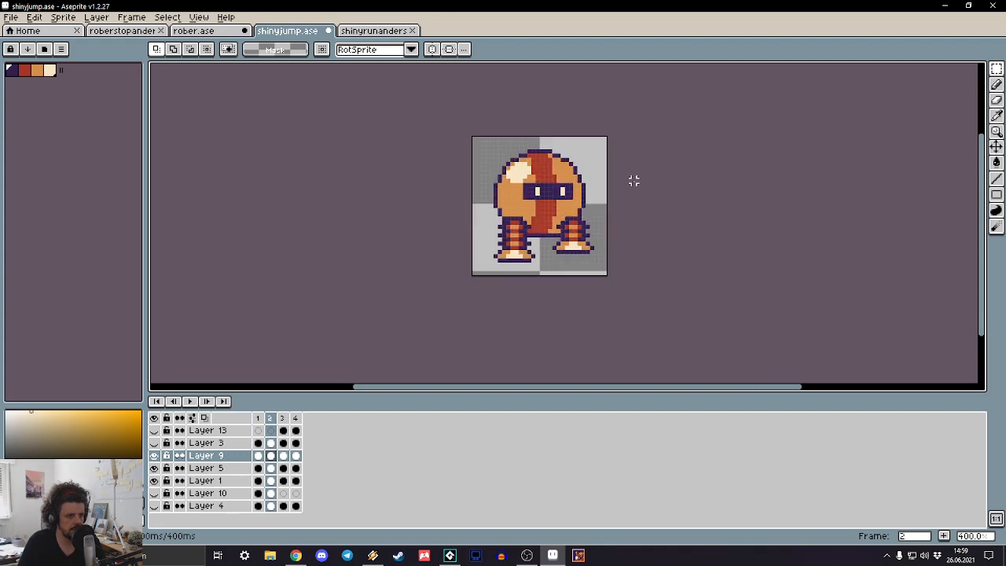
{"action": "key", "text": "Right"}
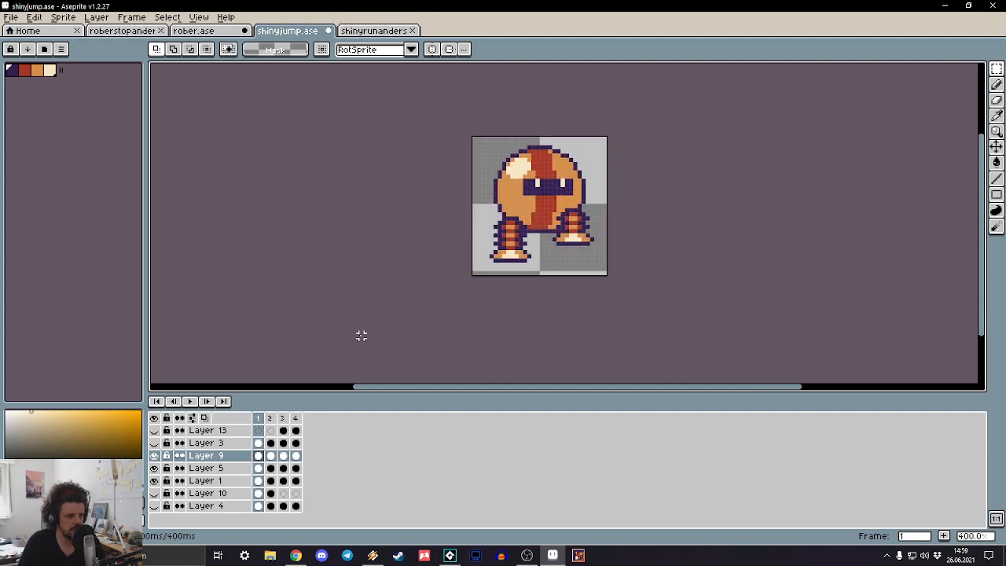
Step: Compare frames 1 and 2, and shift the right leg on Layer 5 in frame 2 one pixel to the left
{"action": "key", "text": "Right"}
{"action": "key", "text": "Left"}
{"action": "key", "text": "Right"}
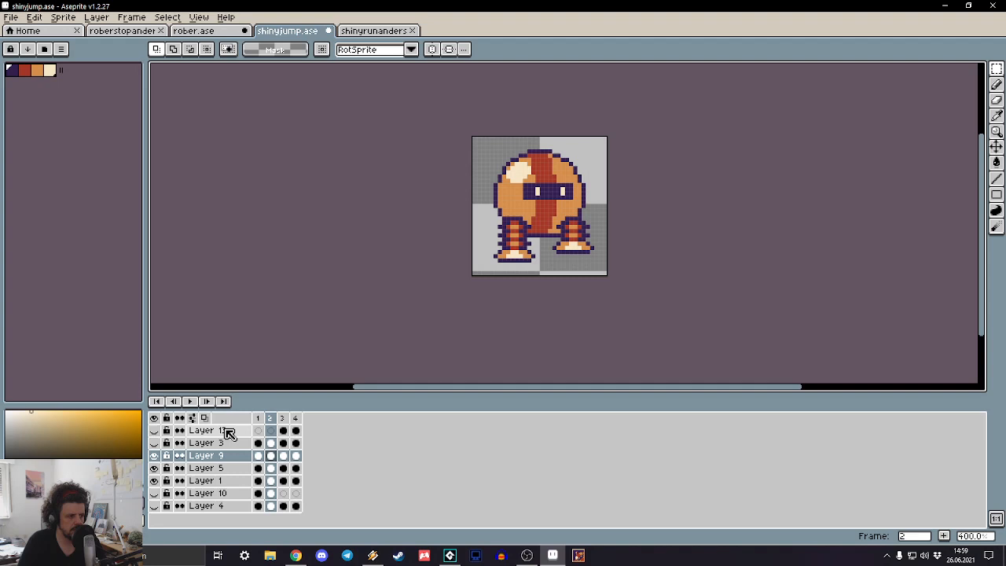
{"action": "left_click", "coordinate": [155, 467]}
{"action": "left_click", "coordinate": [155, 467]}
{"action": "left_click", "coordinate": [206, 468]}
{"action": "left_click_drag", "start_coordinate": [684, 193], "coordinate": [547, 309]}
{"action": "key", "text": "ctrl+d"}
{"action": "key", "text": "Right"}
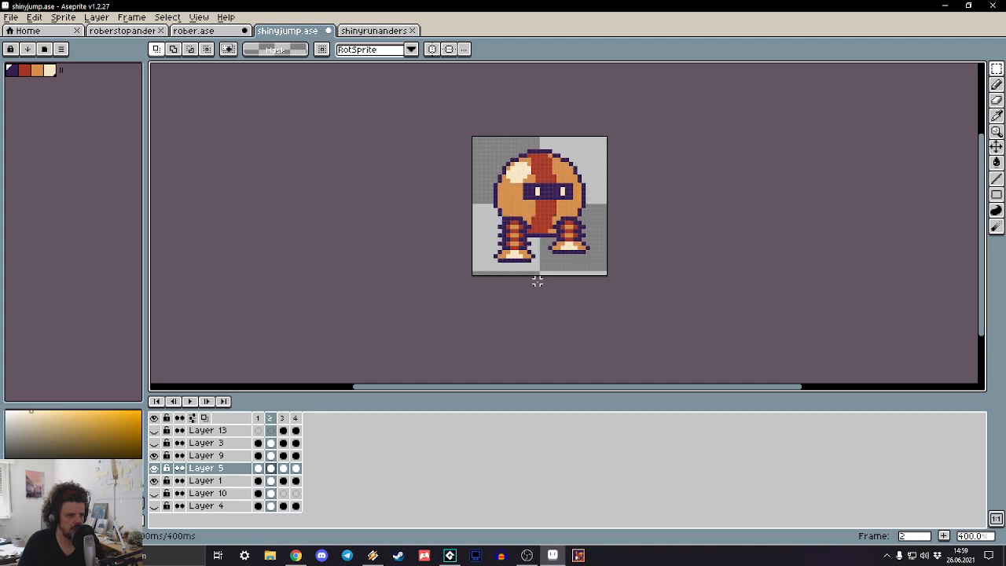
Step: Compare the leg positions in frames 2 and 3 by switching between them
{"action": "scroll", "coordinate": [536, 280], "scroll_direction": "up", "scroll_amount": 2}
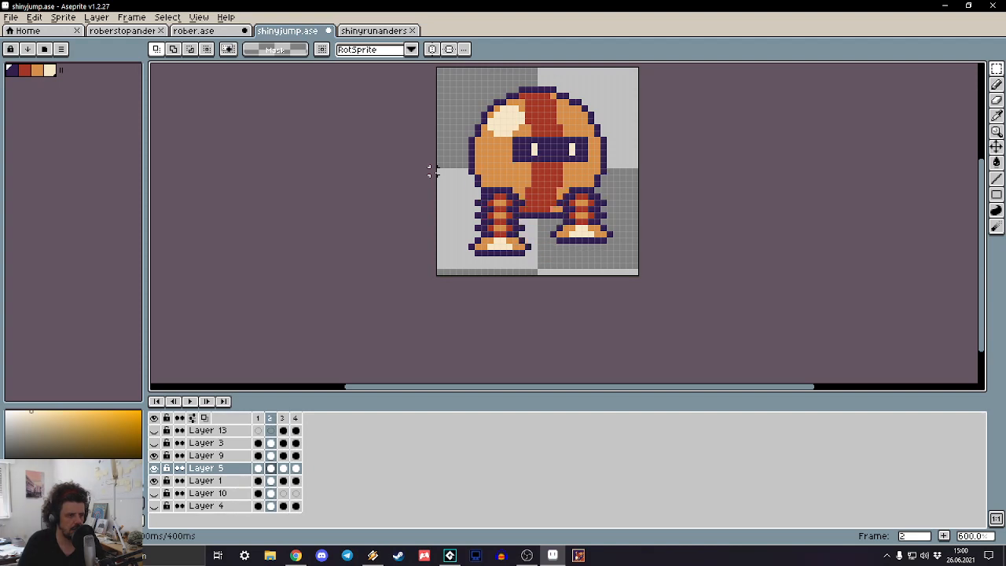
{"action": "left_click_drag", "start_coordinate": [438, 170], "coordinate": [539, 271]}
{"action": "left_click", "coordinate": [736, 234]}
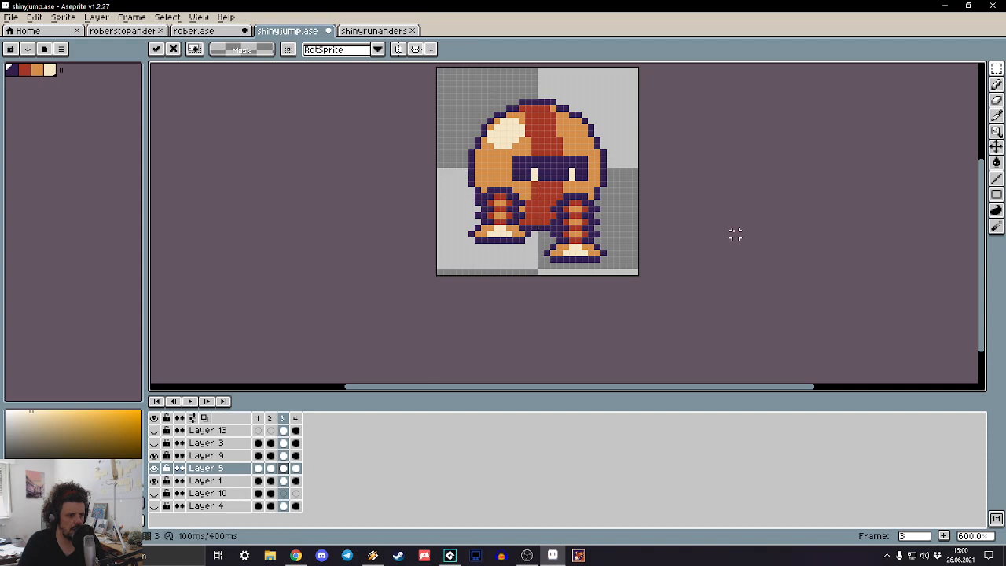
{"action": "key", "text": "Left"}
{"action": "key", "text": "Right"}
{"action": "key", "text": "Left"}
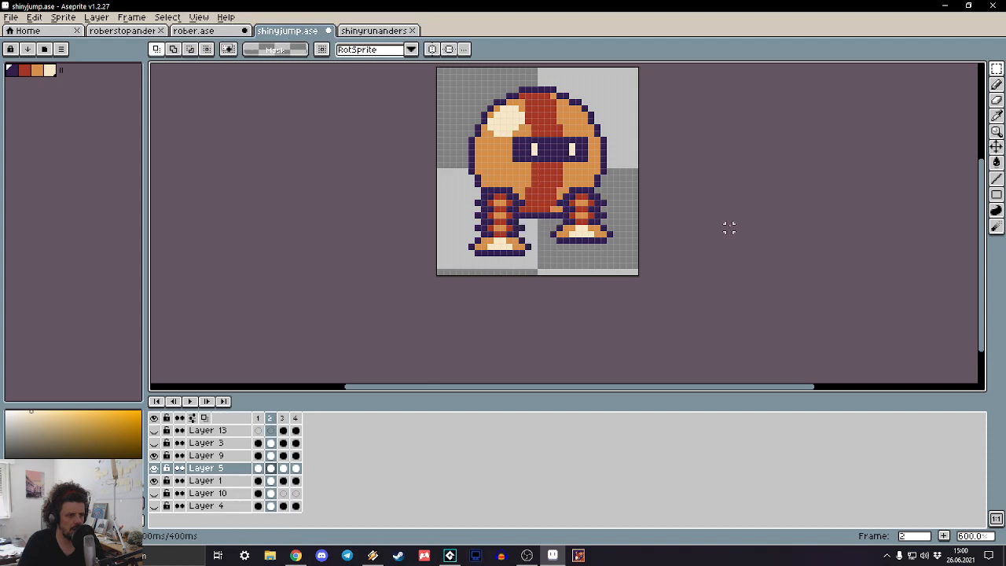
{"action": "key", "text": "Up"}
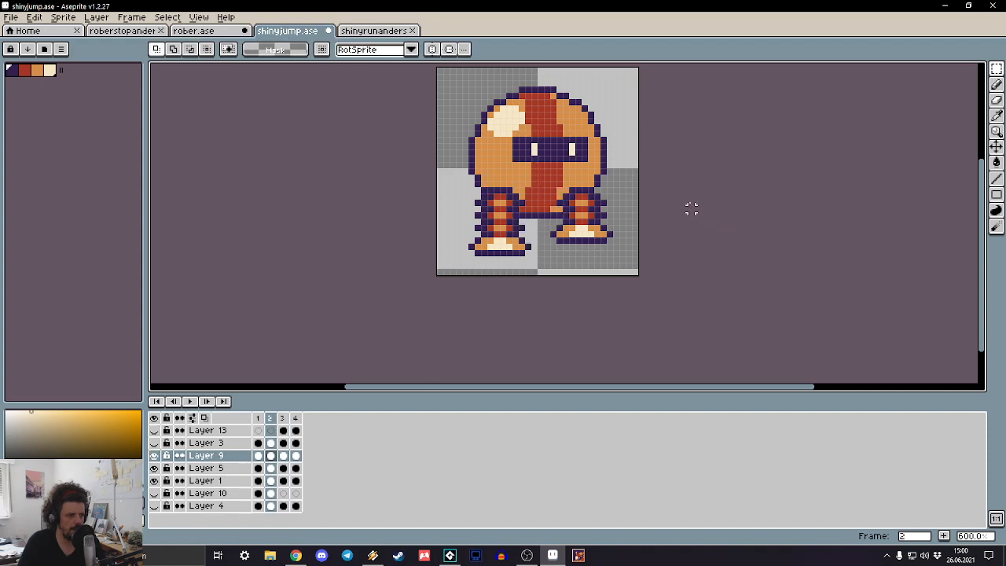
{"action": "key", "text": "Right"}
{"action": "key", "text": "Left"}
{"action": "key", "text": "Right"}
Step: Raise the right leg on Layer 9 in frame 3 by one pixel
{"action": "left_click_drag", "start_coordinate": [641, 167], "coordinate": [548, 276]}
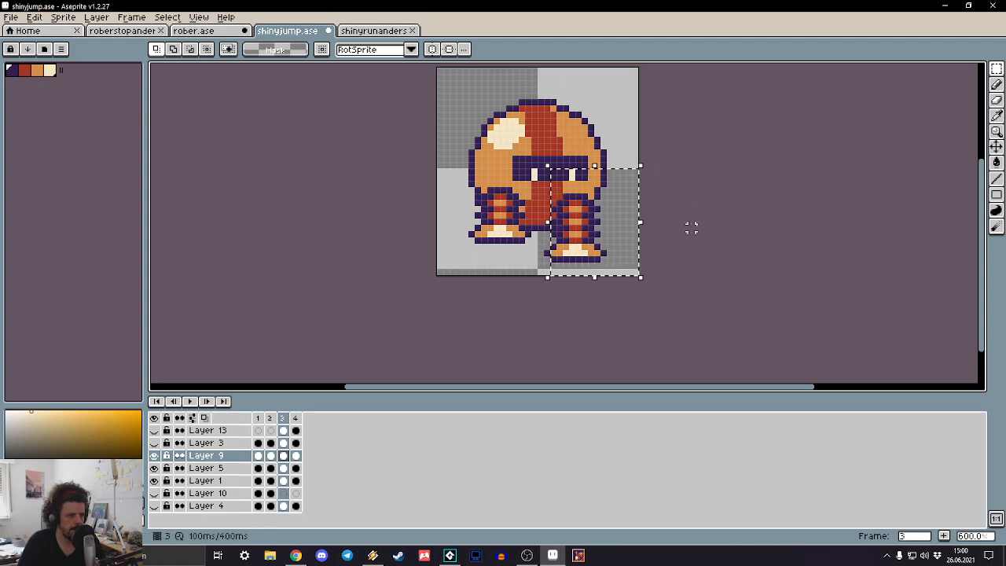
{"action": "key", "text": "ctrl+d"}
{"action": "left_click_drag", "start_coordinate": [639, 165], "coordinate": [547, 284]}
{"action": "key", "text": "Down"}
{"action": "key", "text": "ctrl+d"}
{"action": "key", "text": "Up"}
{"action": "key", "text": "ctrl+d"}
Step: Step through the four frames to check the right leg's motion around frame 3
{"action": "key", "text": "Right"}
{"action": "key", "text": "Right"}
{"action": "key", "text": "Right"}
{"action": "key", "text": "Right"}
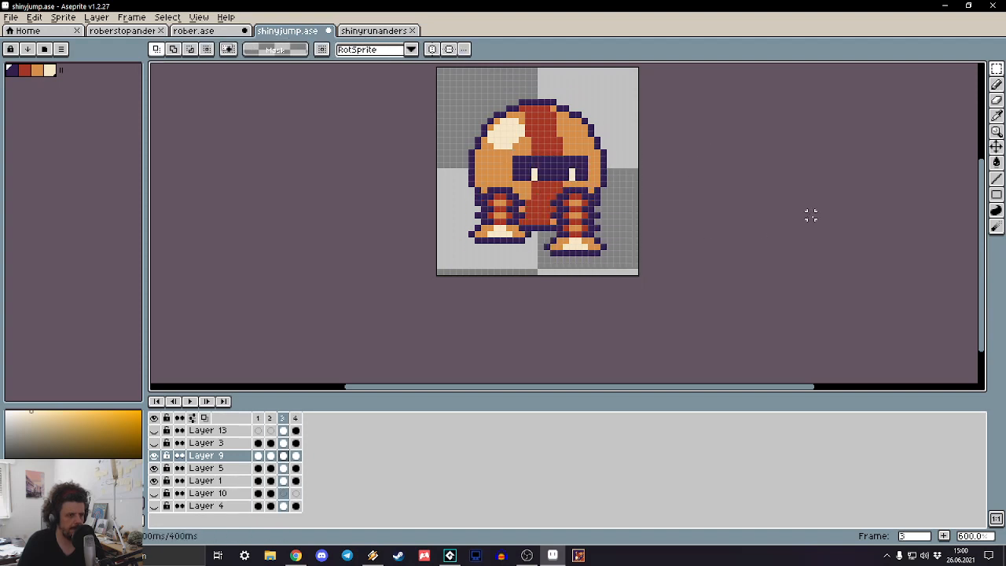
{"action": "key", "text": "Right"}
{"action": "key", "text": "Right"}
{"action": "key", "text": "Right"}
{"action": "key", "text": "Right"}
{"action": "key", "text": "Right"}
{"action": "key", "text": "Right"}
{"action": "key", "text": "Right"}
{"action": "key", "text": "Right"}
Step: Shorten the right leg on Layer 9 in frame 3 by deleting its top rows, and close its top edge with the dark outline colour
{"action": "scroll", "coordinate": [621, 161], "scroll_direction": "up", "scroll_amount": 3}
{"action": "left_click_drag", "start_coordinate": [613, 171], "coordinate": [440, 243]}
{"action": "key", "text": "Delete"}
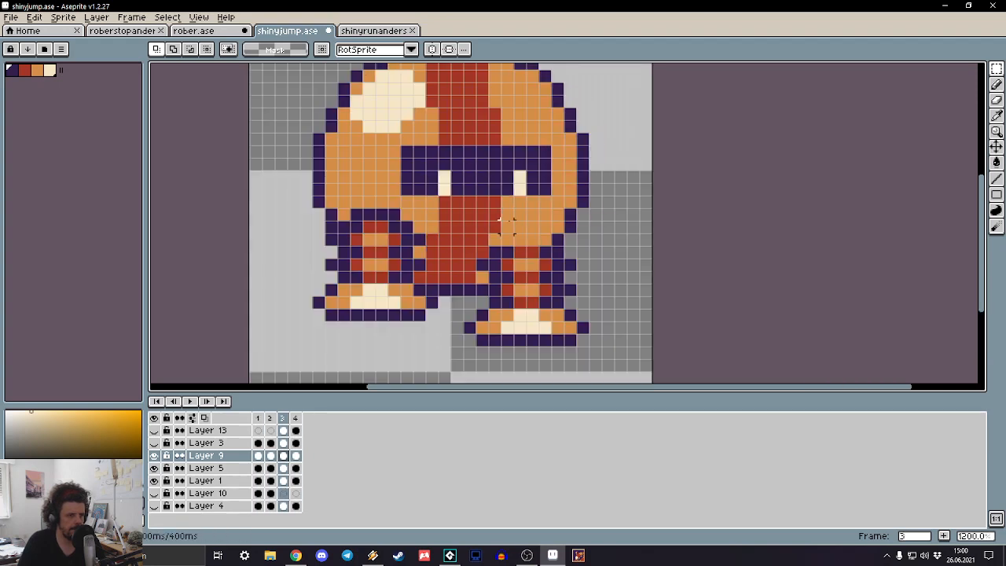
{"action": "key", "text": "b"}
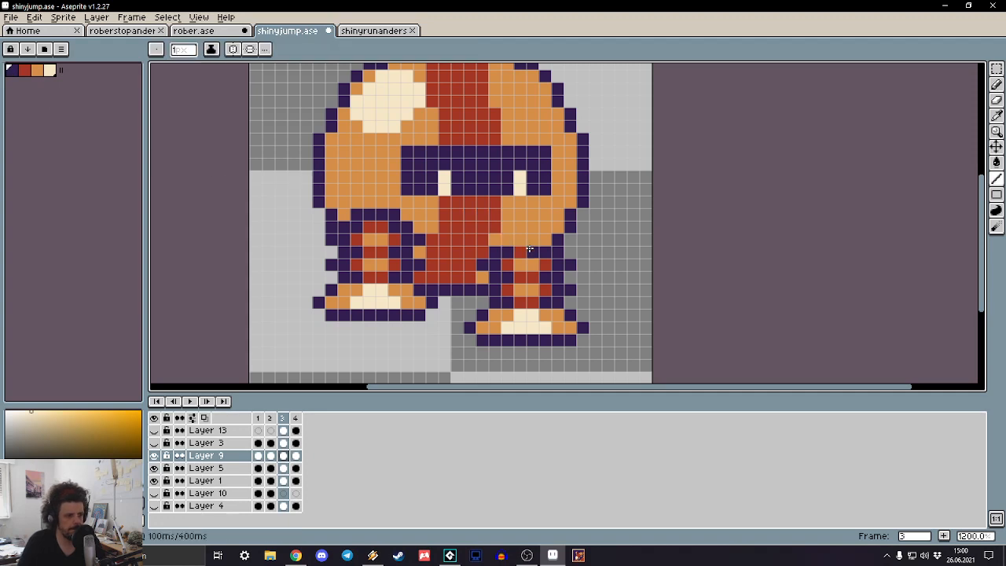
{"action": "scroll", "coordinate": [659, 179], "scroll_direction": "down", "scroll_amount": 4}
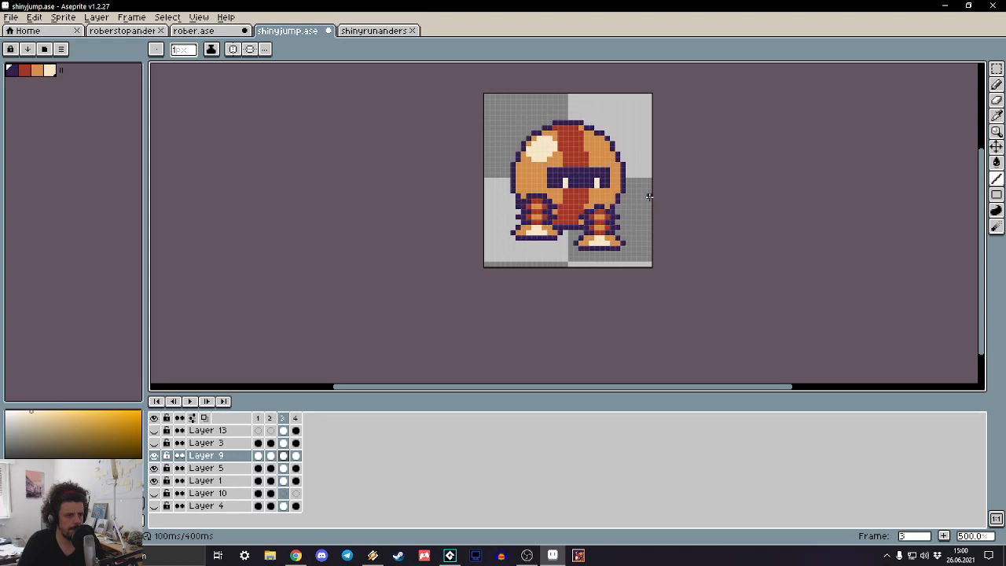
Step: Move the shortened right leg on Layer 9 in frame 3 up one pixel and play the animation
{"action": "scroll", "coordinate": [646, 202], "scroll_direction": "up", "scroll_amount": 5}
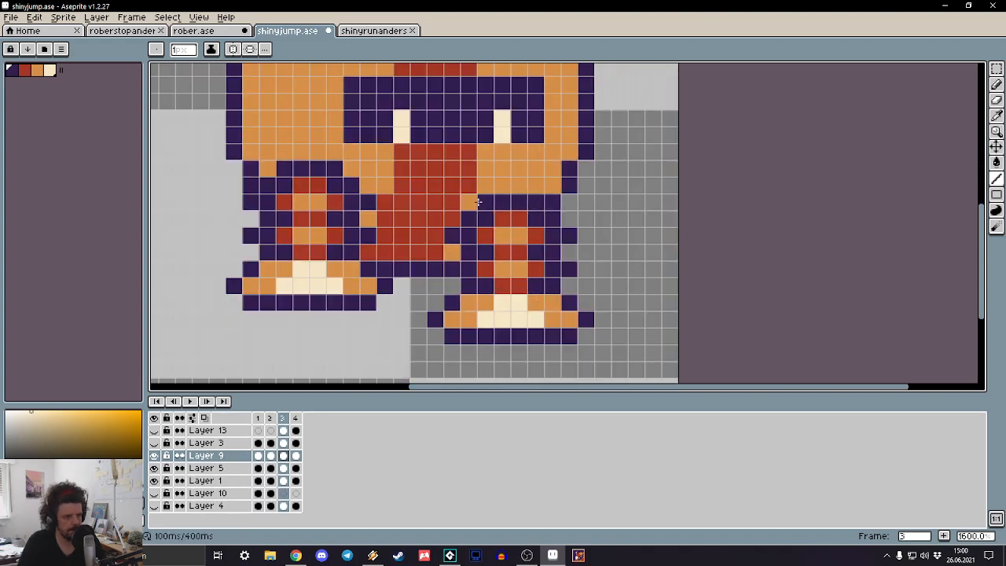
{"action": "key", "text": "m"}
{"action": "mouse_move", "coordinate": [645, 174]}
{"action": "left_mouse_down"}
{"action": "mouse_move", "coordinate": [591, 247]}
{"action": "mouse_move", "coordinate": [405, 346]}
{"action": "left_mouse_up"}
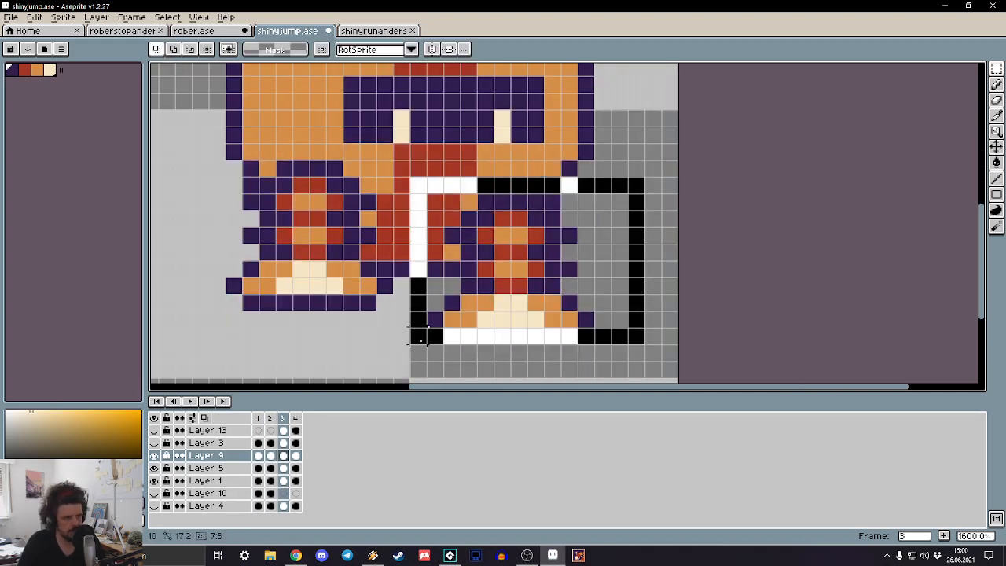
{"action": "key", "text": "Up"}
{"action": "key", "text": "Return"}
{"action": "scroll", "coordinate": [805, 195], "scroll_direction": "down", "scroll_amount": 6}
{"action": "key", "text": "Return"}
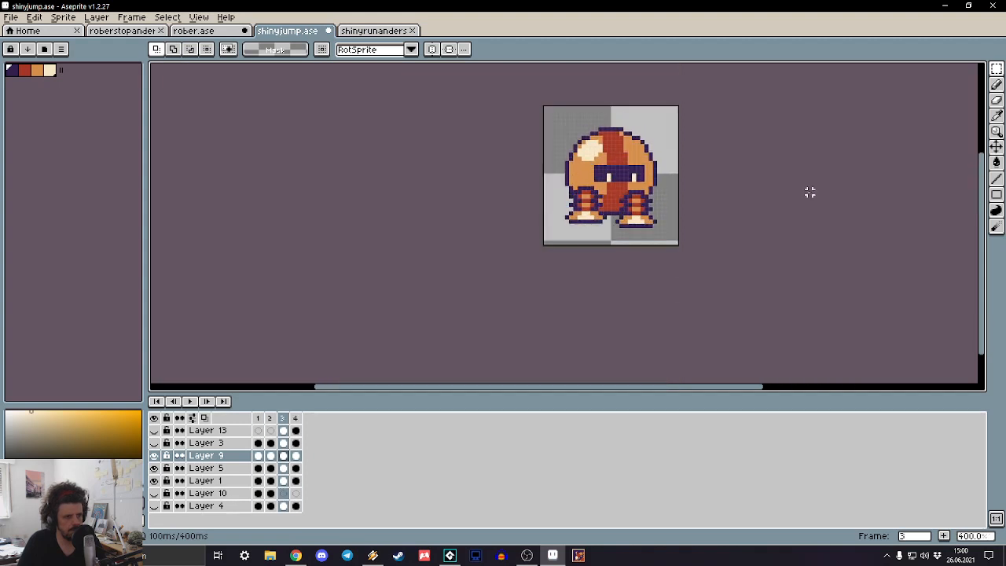
{"action": "scroll", "coordinate": [751, 226], "scroll_direction": "down", "scroll_amount": 2}
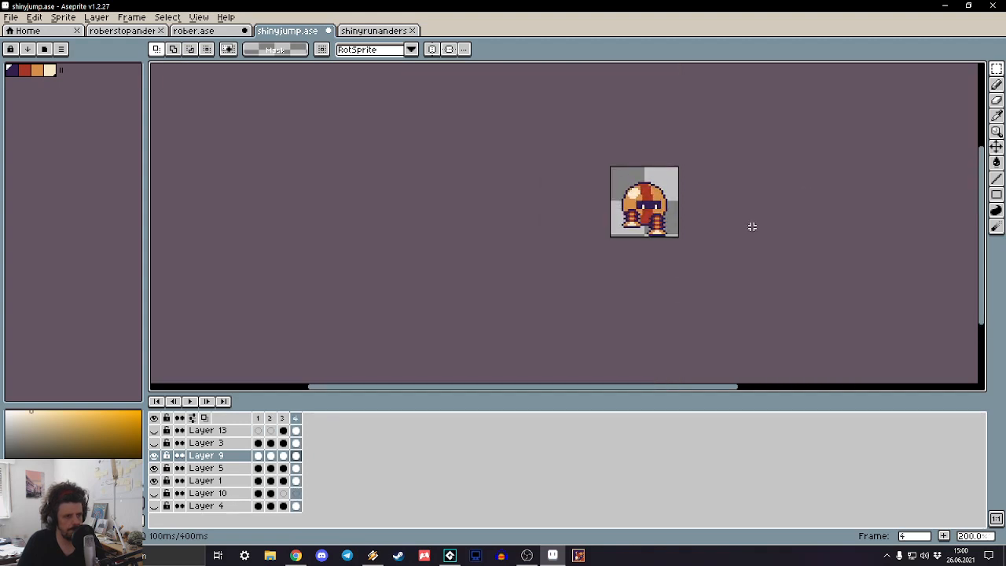
{"action": "scroll", "coordinate": [653, 209], "scroll_direction": "up", "scroll_amount": 4}
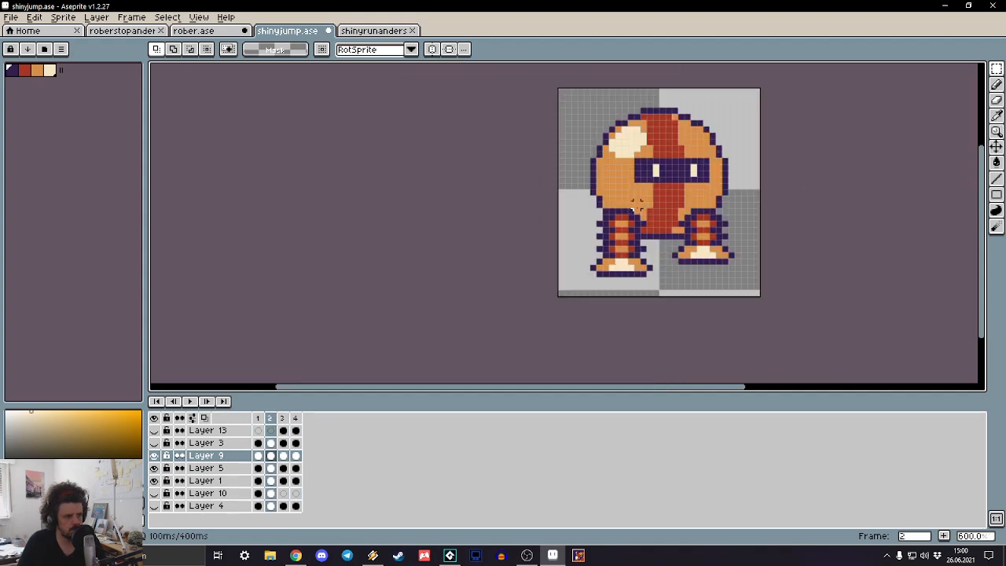
Step: Shift the left leg on Layer 9 in frame 2 one pixel to the left
{"action": "key", "text": "alt+Down"}
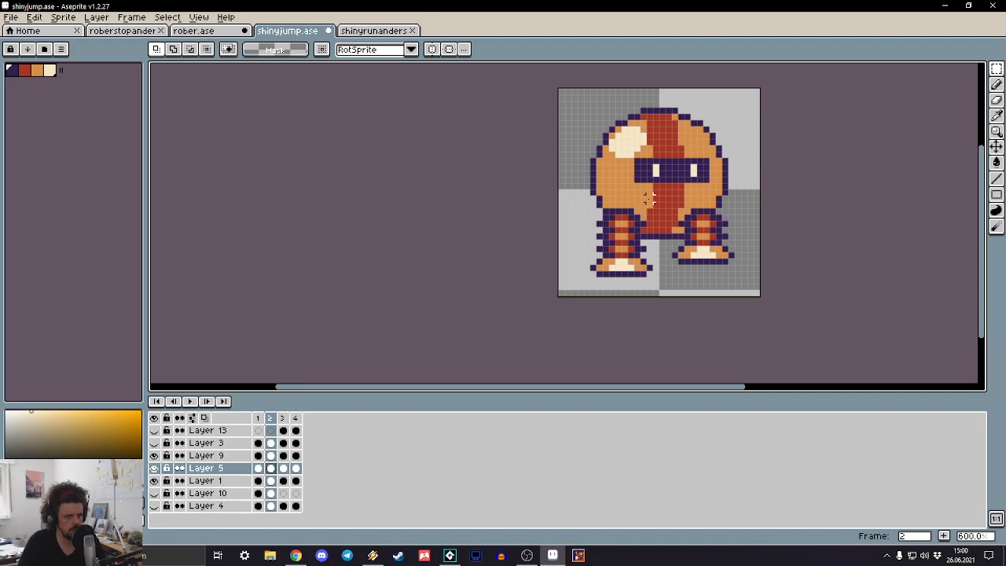
{"action": "left_click_drag", "start_coordinate": [649, 197], "coordinate": [562, 292]}
{"action": "key", "text": "alt+Up"}
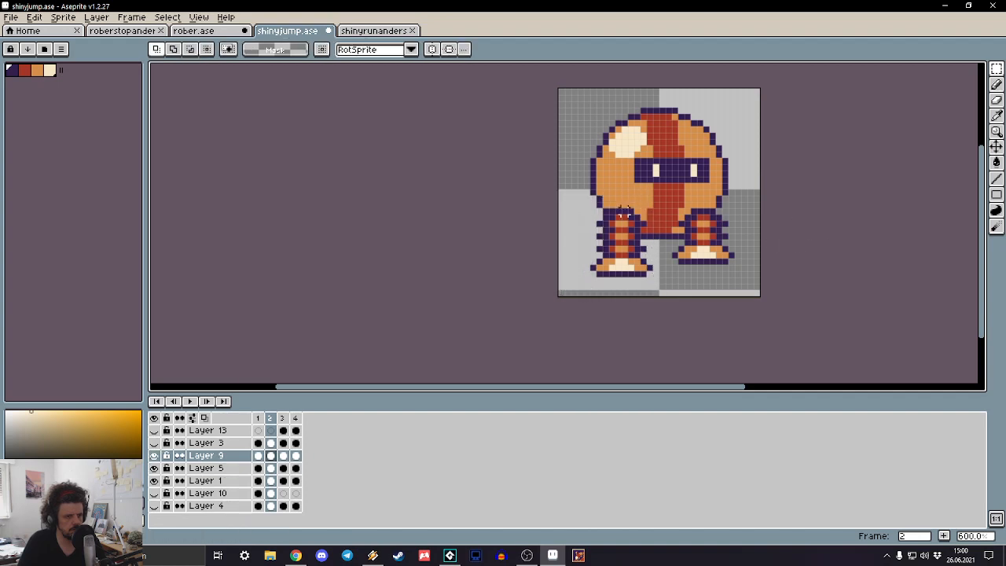
{"action": "left_click_drag", "start_coordinate": [643, 204], "coordinate": [566, 294]}
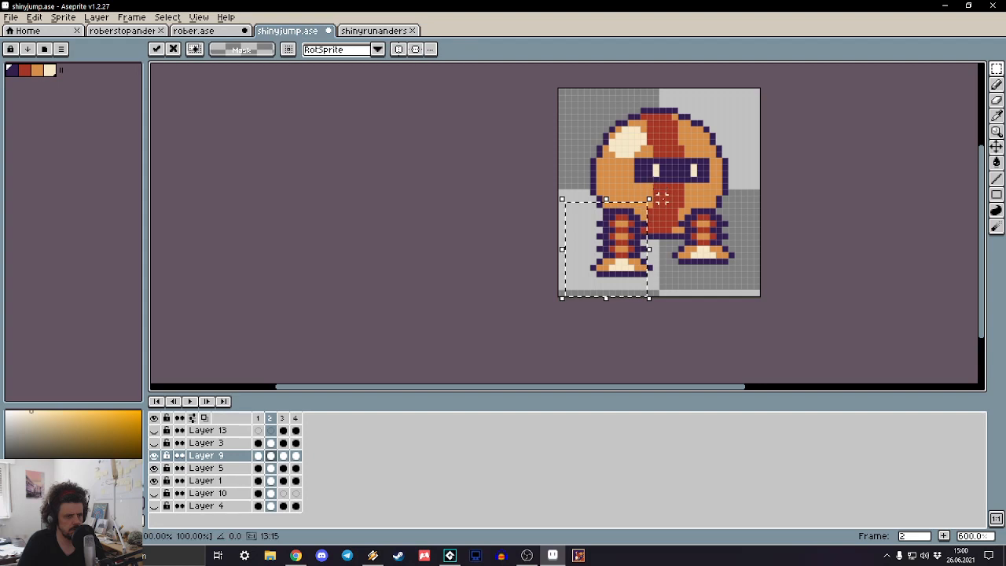
{"action": "key", "text": "ctrl+d"}
{"action": "scroll", "coordinate": [667, 202], "scroll_direction": "up", "scroll_amount": 4}
{"action": "left_click_drag", "start_coordinate": [657, 201], "coordinate": [389, 373]}
{"action": "key", "text": "Left"}
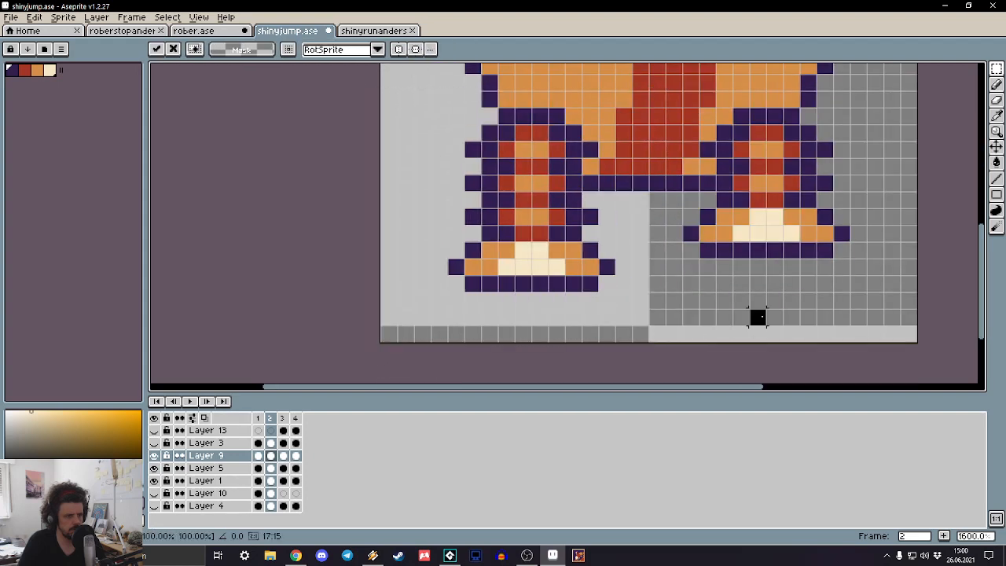
{"action": "key", "text": "ctrl+d"}
Step: Step through the frames of the jump cycle to check the left leg's motion around frame 2
{"action": "key", "text": "Right"}
{"action": "key", "text": "Right"}
{"action": "scroll", "coordinate": [682, 268], "scroll_direction": "down", "scroll_amount": 5}
{"action": "key", "text": "Right"}
{"action": "key", "text": "Right"}
{"action": "key", "text": "Right"}
{"action": "key", "text": "Right"}
{"action": "key", "text": "Right"}
{"action": "key", "text": "Right"}
{"action": "key", "text": "Right"}
{"action": "key", "text": "Right"}
{"action": "key", "text": "Right"}
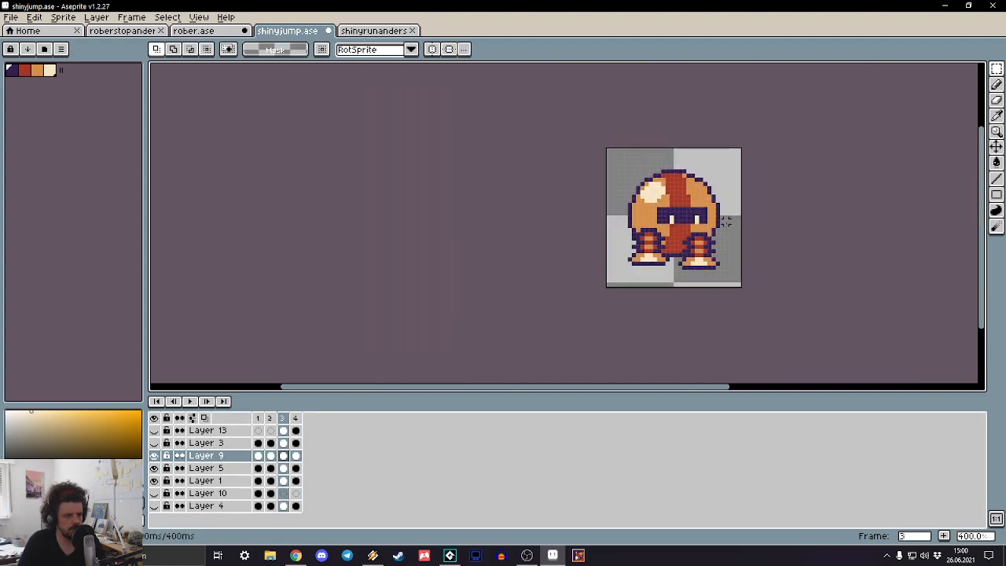
Step: Delete the top three rows of the left leg on Layer 9 in frame 2 and move the remainder one pixel right
{"action": "scroll", "coordinate": [676, 259], "scroll_direction": "up", "scroll_amount": 3}
{"action": "key", "text": "Right"}
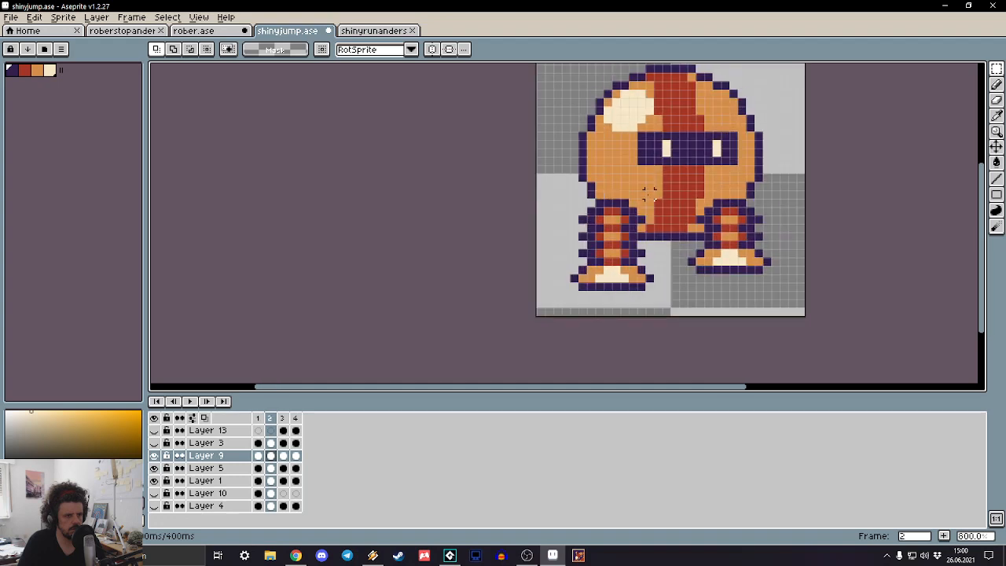
{"action": "left_click_drag", "start_coordinate": [633, 203], "coordinate": [577, 220]}
{"action": "key", "text": "Delete"}
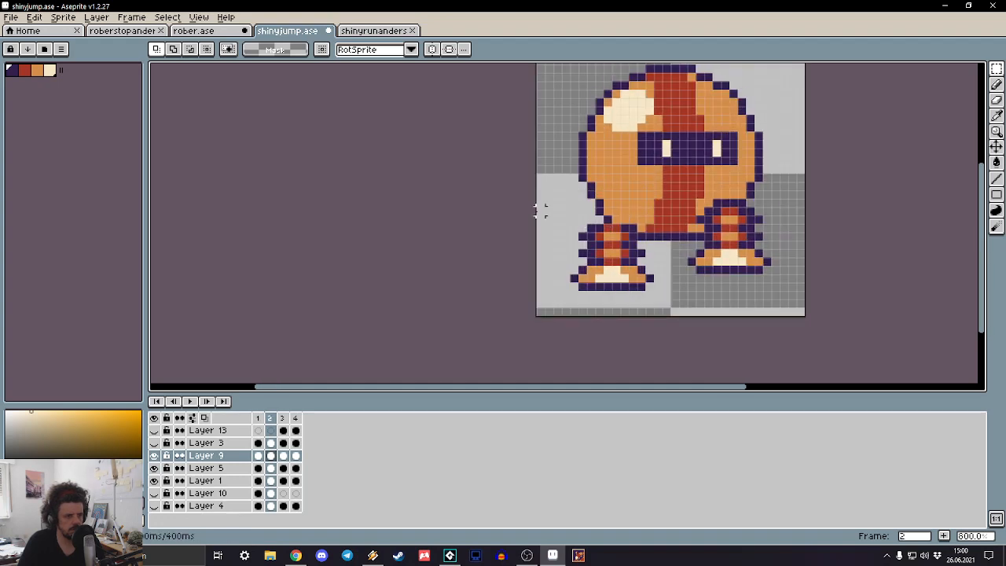
{"action": "left_click_drag", "start_coordinate": [657, 211], "coordinate": [531, 319]}
{"action": "key", "text": "Right"}
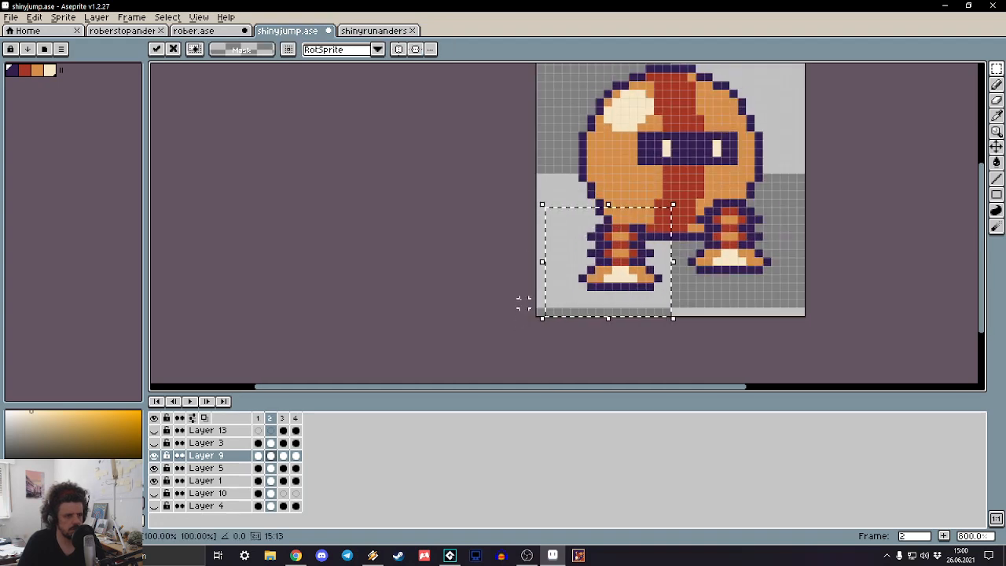
{"action": "key", "text": "ctrl+d"}
Step: Close the top edge of the shortened left leg in frame 2 with a row of dark outline pixels
{"action": "scroll", "coordinate": [640, 235], "scroll_direction": "up", "scroll_amount": 2}
{"action": "key", "text": "b"}
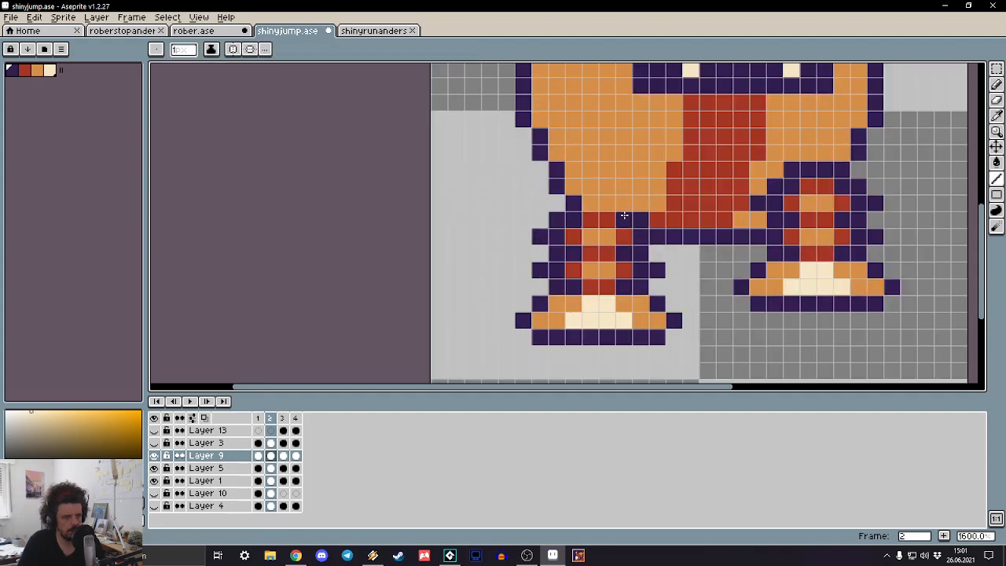
{"action": "scroll", "coordinate": [587, 188], "scroll_direction": "up", "scroll_amount": 3}
{"action": "left_click", "coordinate": [586, 189]}
{"action": "left_click", "coordinate": [519, 180]}
{"action": "left_click", "coordinate": [602, 180]}
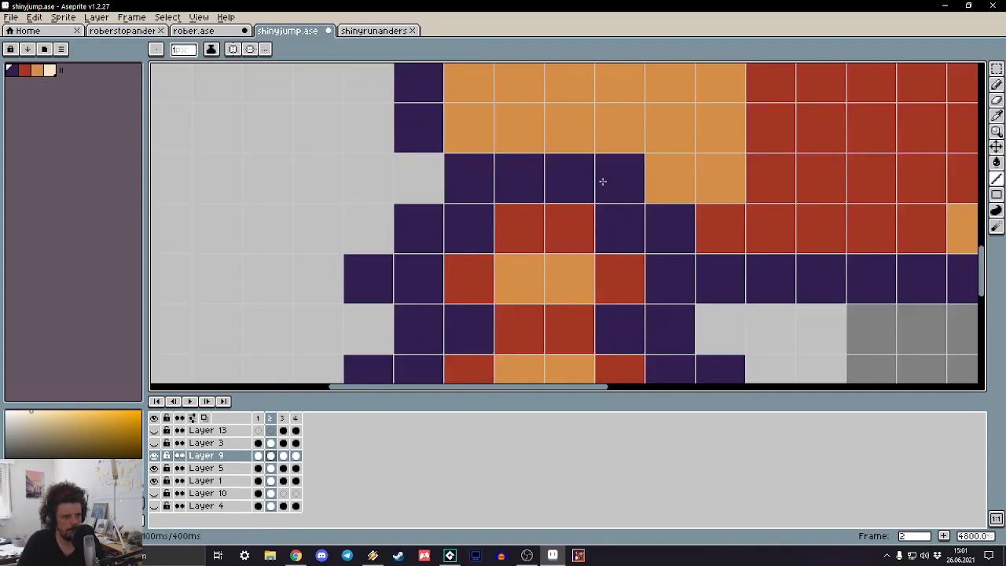
Step: Play the jump animation to review the shortened left leg, and stop playback
{"action": "key", "text": "Return"}
{"action": "scroll", "coordinate": [733, 117], "scroll_direction": "down", "scroll_amount": 7}
{"action": "scroll", "coordinate": [732, 116], "scroll_direction": "down", "scroll_amount": 3}
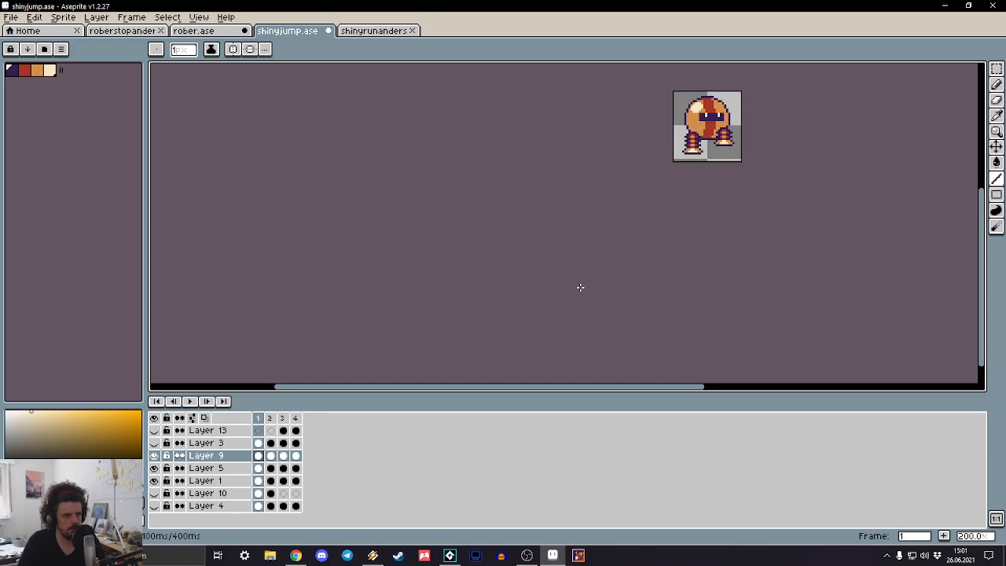
{"action": "scroll", "coordinate": [698, 225], "scroll_direction": "down", "scroll_amount": 1}
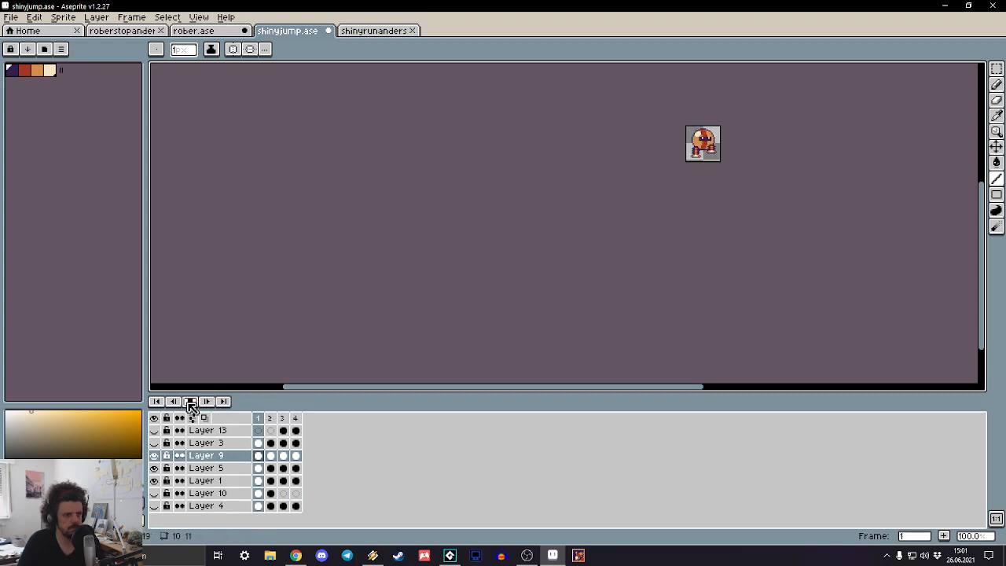
{"action": "left_click", "coordinate": [190, 402]}
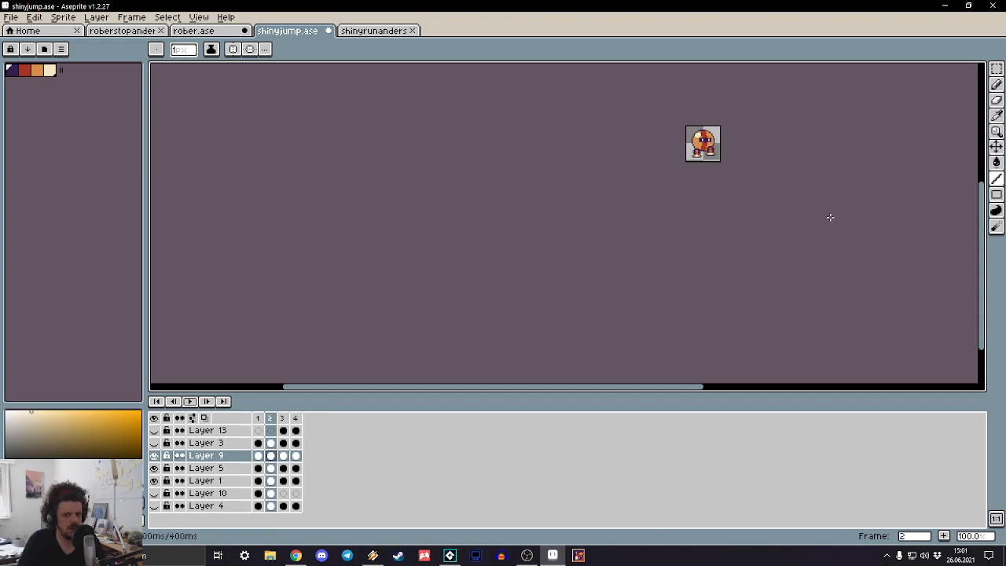
Step: Step through the jump frames and flip between frames 1 and 2 to compare the left leg's position
{"action": "scroll", "coordinate": [831, 218], "scroll_direction": "up", "scroll_amount": 4}
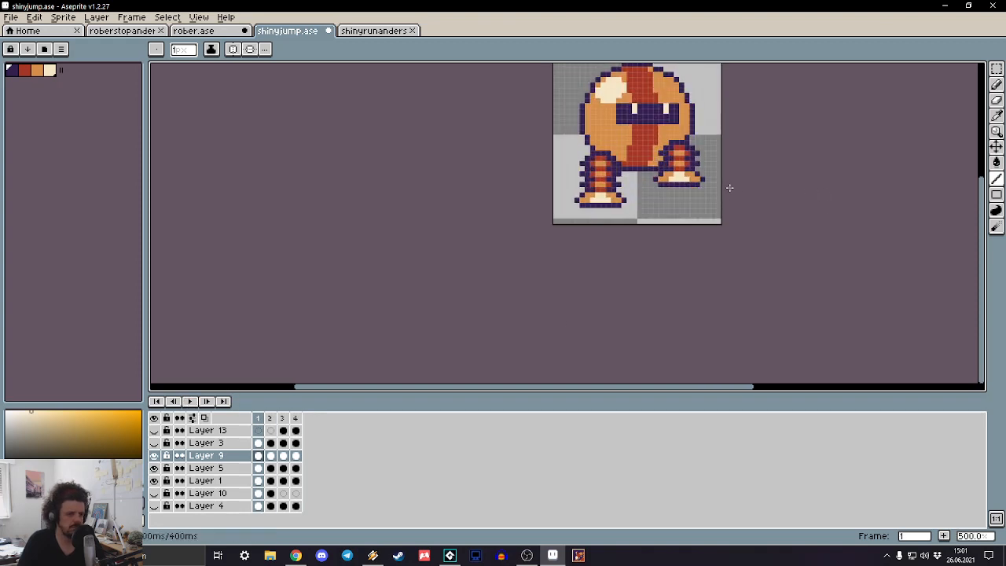
{"action": "scroll", "coordinate": [581, 183], "scroll_direction": "up", "scroll_amount": 2}
{"action": "key", "text": "Right"}
{"action": "scroll", "coordinate": [581, 183], "scroll_direction": "down", "scroll_amount": 4}
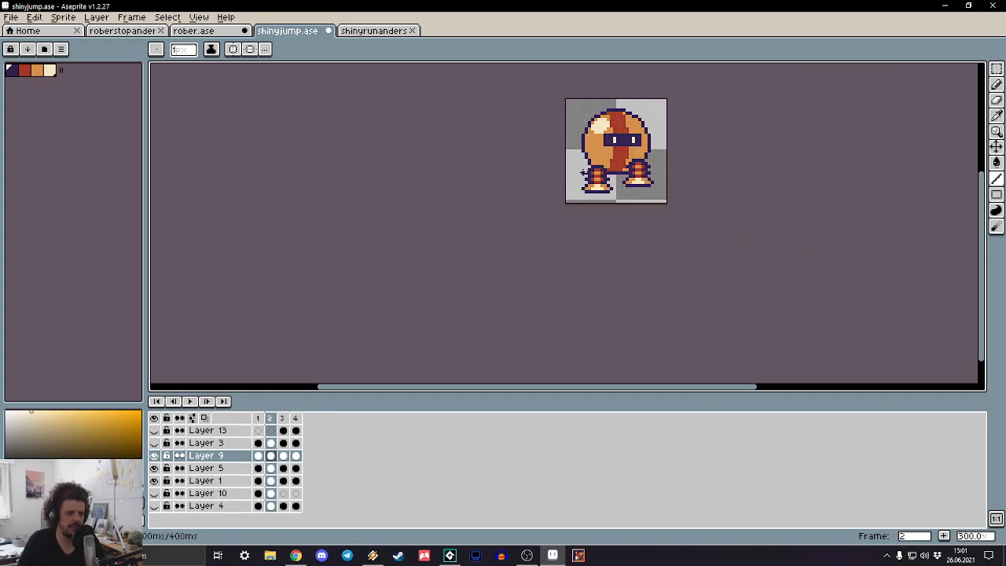
{"action": "scroll", "coordinate": [580, 183], "scroll_direction": "up", "scroll_amount": 3}
{"action": "key", "text": "Right"}
{"action": "key", "text": "Right"}
{"action": "key", "text": "Right"}
{"action": "key", "text": "Right"}
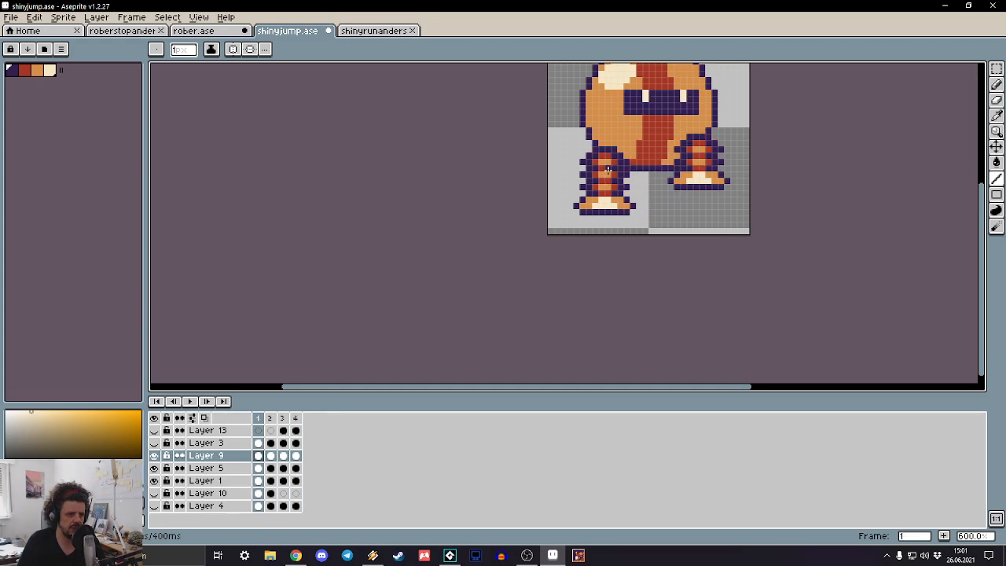
{"action": "key", "text": "Left"}
{"action": "key", "text": "Right"}
{"action": "key", "text": "Left"}
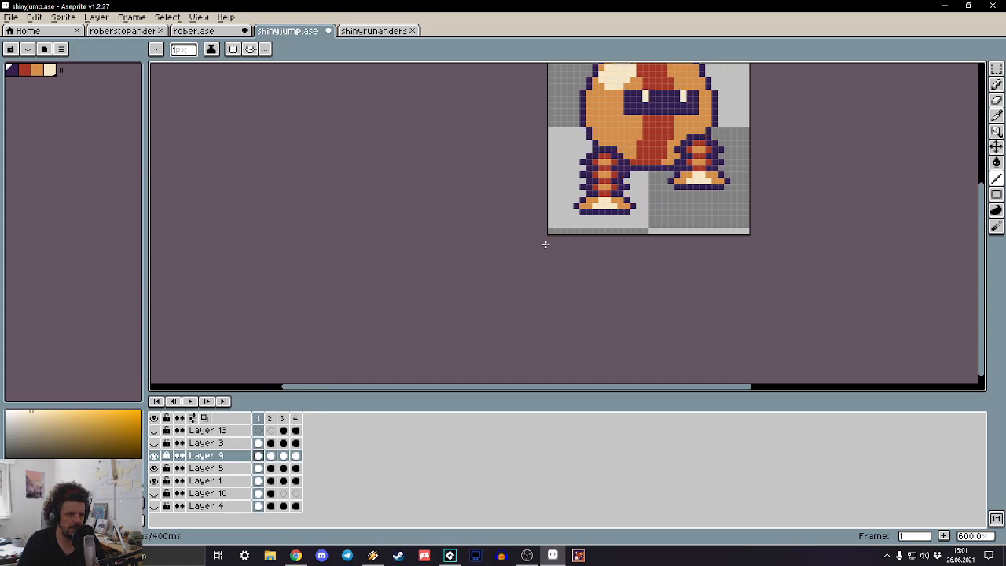
{"action": "key", "text": "Right"}
{"action": "key", "text": "Left"}
{"action": "key", "text": "Right"}
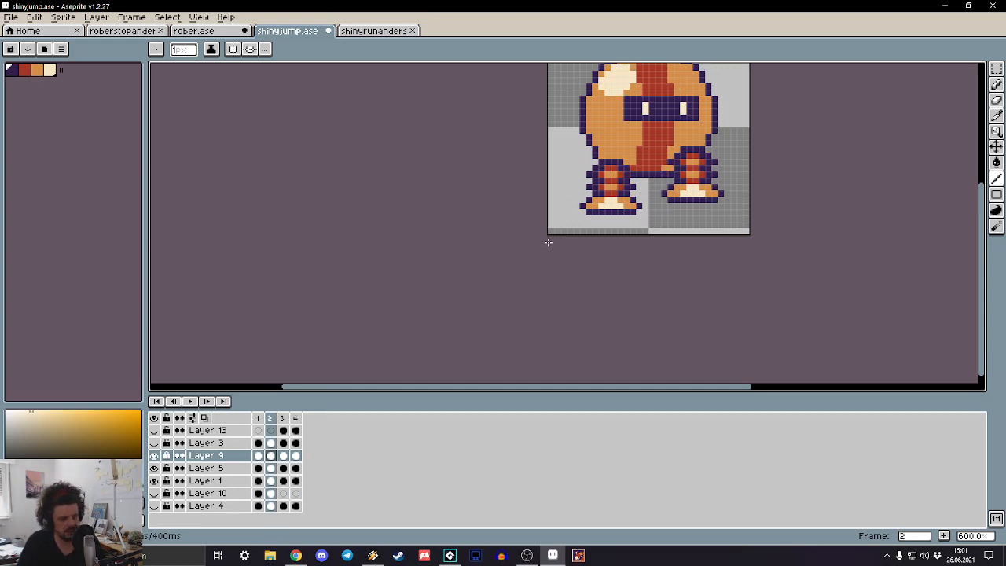
Step: Move the left leg on Layer 9 in frame 2 up one pixel
{"action": "key", "text": "m"}
{"action": "left_click", "coordinate": [154, 456]}
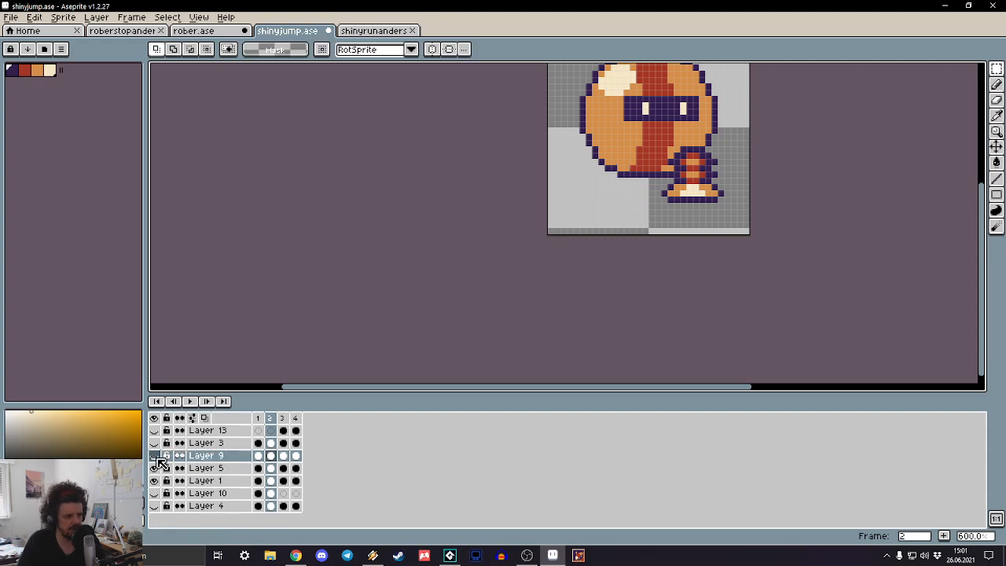
{"action": "left_click", "coordinate": [154, 456]}
{"action": "left_click_drag", "start_coordinate": [633, 153], "coordinate": [545, 234]}
{"action": "key", "text": "Up"}
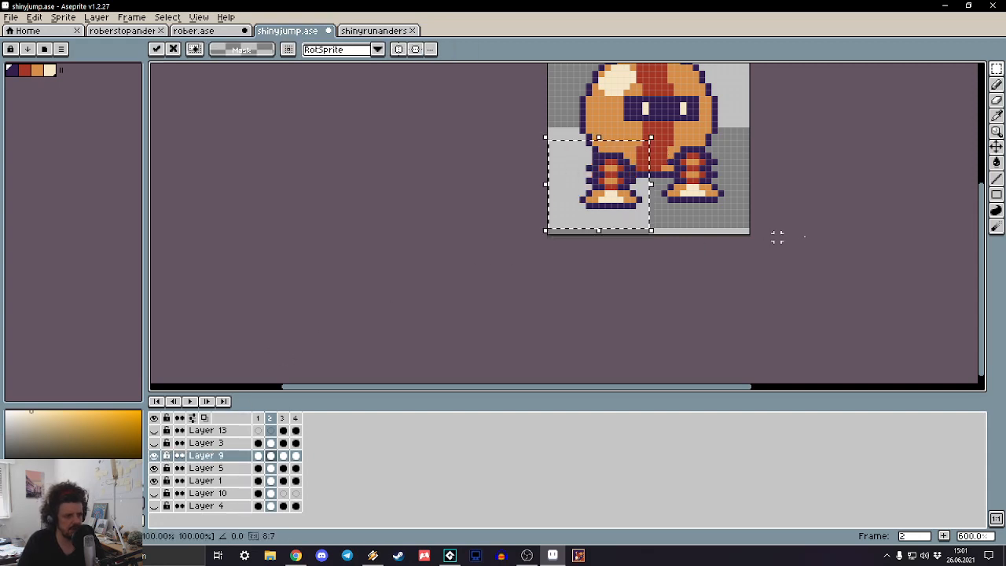
{"action": "key", "text": "ctrl+d"}
Step: Step through the four frames to check how the raised left leg in frame 2 fits the motion
{"action": "key", "text": "Right"}
{"action": "key", "text": "Right"}
{"action": "key", "text": "Right"}
{"action": "key", "text": "Right"}
{"action": "key", "text": "Right"}
{"action": "key", "text": "Right"}
{"action": "key", "text": "Right"}
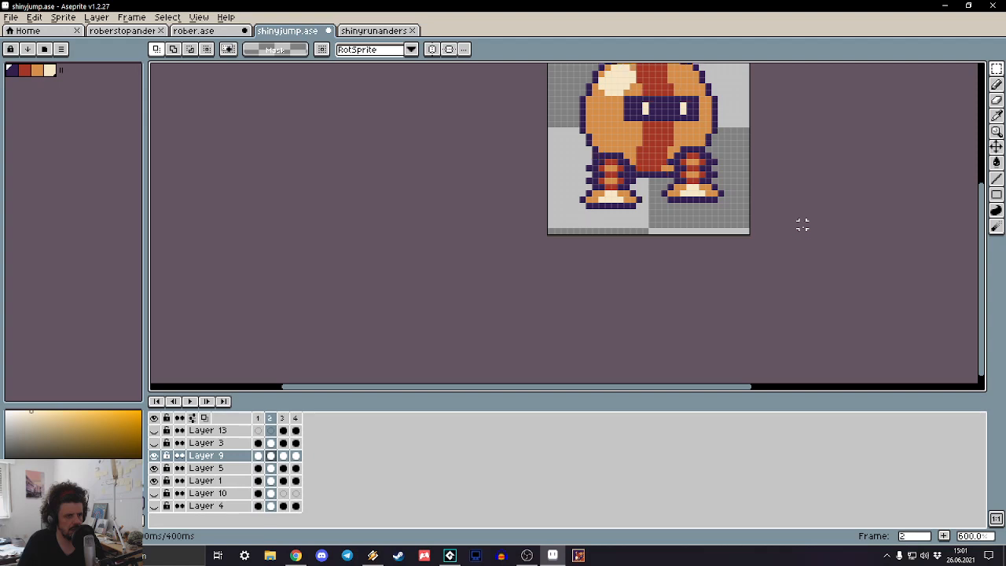
{"action": "key", "text": "Right"}
Step: Shift the left leg on Layer 9 in frame 2 one pixel to the left
{"action": "left_click_drag", "start_coordinate": [640, 132], "coordinate": [545, 234]}
{"action": "key", "text": "Left"}
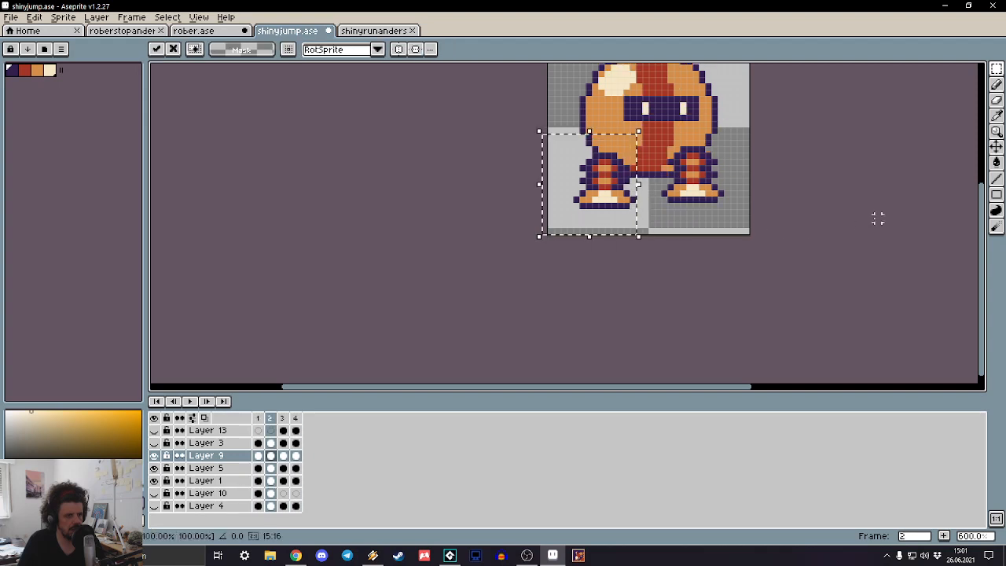
{"action": "key", "text": "ctrl+d"}
Step: Cycle repeatedly through all four jump frames to examine the overall movement of both legs and the body
{"action": "key", "text": "Right"}
{"action": "key", "text": "Right"}
{"action": "key", "text": "Right"}
{"action": "key", "text": "Right"}
{"action": "scroll", "coordinate": [873, 214], "scroll_direction": "down", "scroll_amount": 3}
{"action": "key", "text": "Right"}
{"action": "key", "text": "Right"}
{"action": "key", "text": "Right"}
{"action": "key", "text": "Right"}
{"action": "key", "text": "Right"}
{"action": "key", "text": "Right"}
{"action": "key", "text": "Right"}
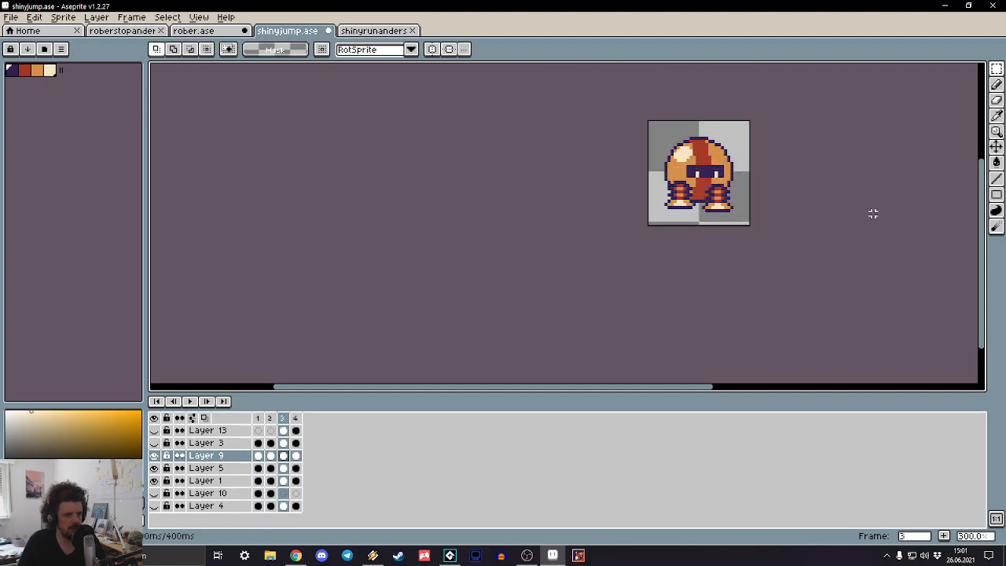
{"action": "key", "text": "Right"}
{"action": "key", "text": "Right"}
{"action": "key", "text": "Right"}
{"action": "key", "text": "Right"}
{"action": "key", "text": "Right"}
{"action": "key", "text": "Right"}
{"action": "key", "text": "Right"}
{"action": "key", "text": "Right"}
{"action": "key", "text": "Right"}
{"action": "key", "text": "Right"}
{"action": "key", "text": "Right"}
{"action": "key", "text": "Right"}
{"action": "key", "text": "Right"}
{"action": "key", "text": "Right"}
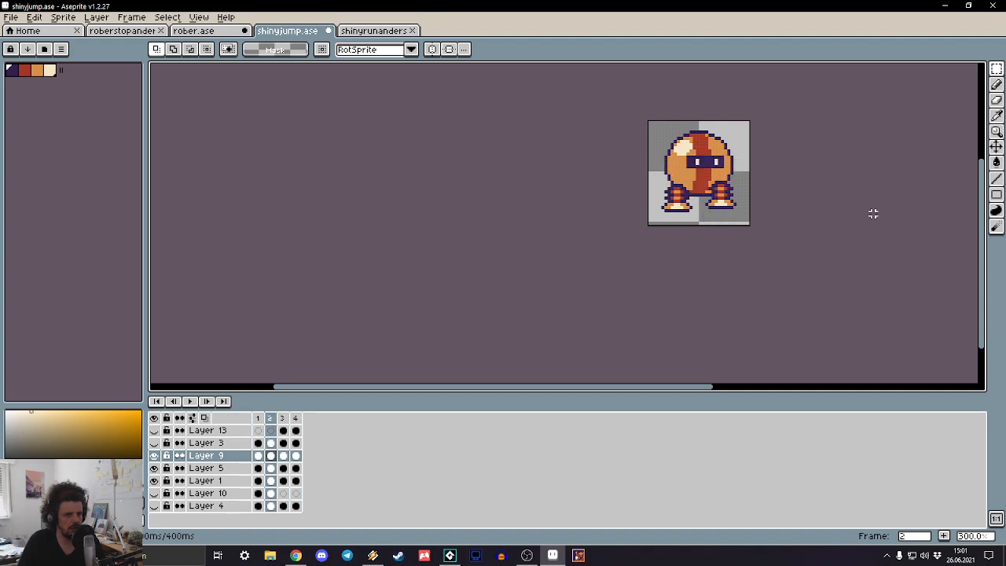
{"action": "key", "text": "Right"}
{"action": "key", "text": "Right"}
{"action": "key", "text": "Right"}
{"action": "key", "text": "Right"}
{"action": "key", "text": "Right"}
{"action": "key", "text": "Right"}
{"action": "key", "text": "Right"}
{"action": "key", "text": "Right"}
{"action": "key", "text": "Right"}
{"action": "key", "text": "Right"}
{"action": "key", "text": "Right"}
{"action": "key", "text": "Right"}
{"action": "key", "text": "Right"}
{"action": "key", "text": "Right"}
{"action": "key", "text": "Right"}
{"action": "key", "text": "Right"}
{"action": "key", "text": "Right"}
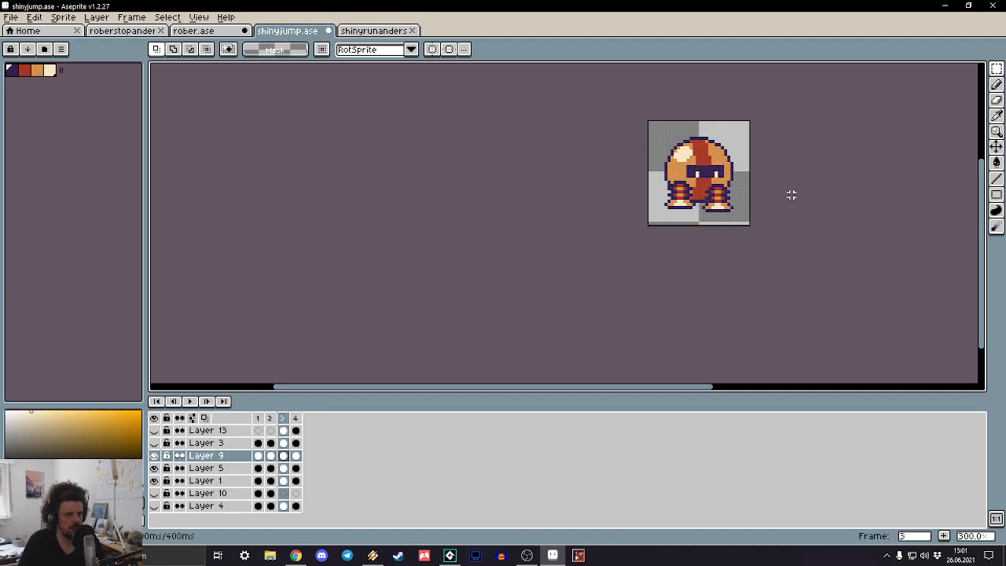
{"action": "key", "text": "Right"}
{"action": "key", "text": "Right"}
{"action": "key", "text": "Right"}
{"action": "scroll", "coordinate": [792, 193], "scroll_direction": "up", "scroll_amount": 2}
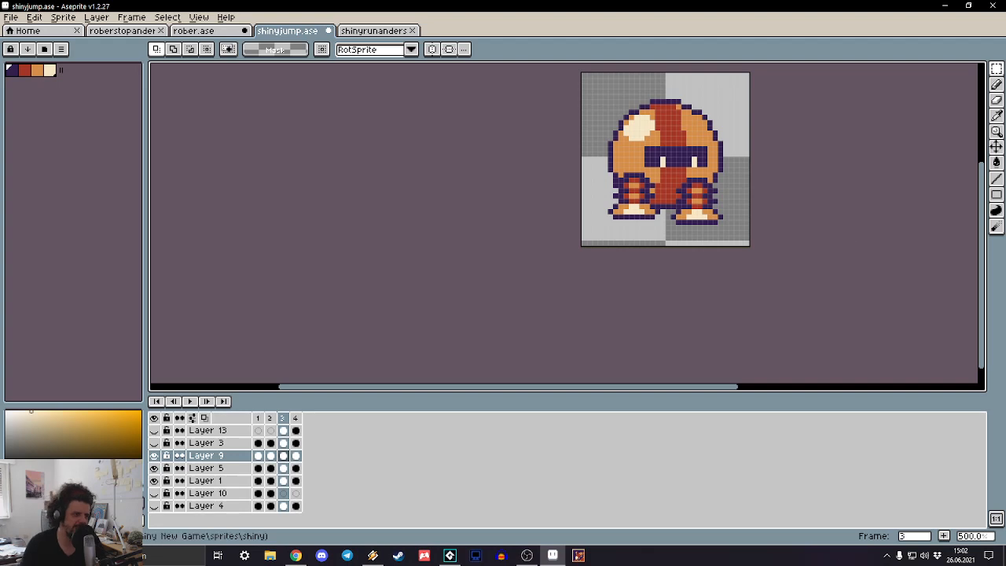
Step: Play the run animation in shinyrunanders1.png to examine its leg movement
{"action": "left_click", "coordinate": [380, 35]}
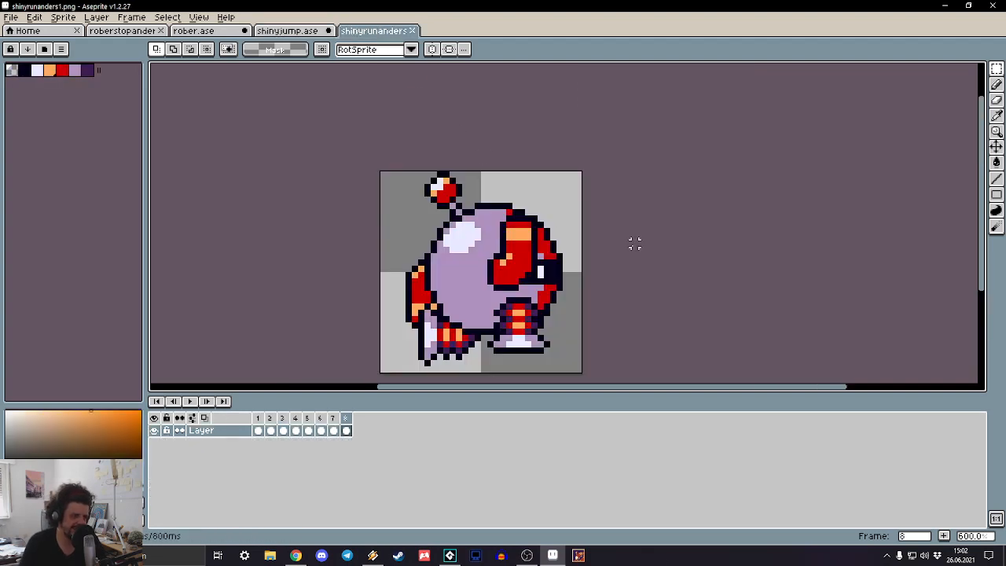
{"action": "key", "text": "Return"}
{"action": "scroll", "coordinate": [676, 251], "scroll_direction": "down", "scroll_amount": 3}
{"action": "scroll", "coordinate": [566, 294], "scroll_direction": "up", "scroll_amount": 2}
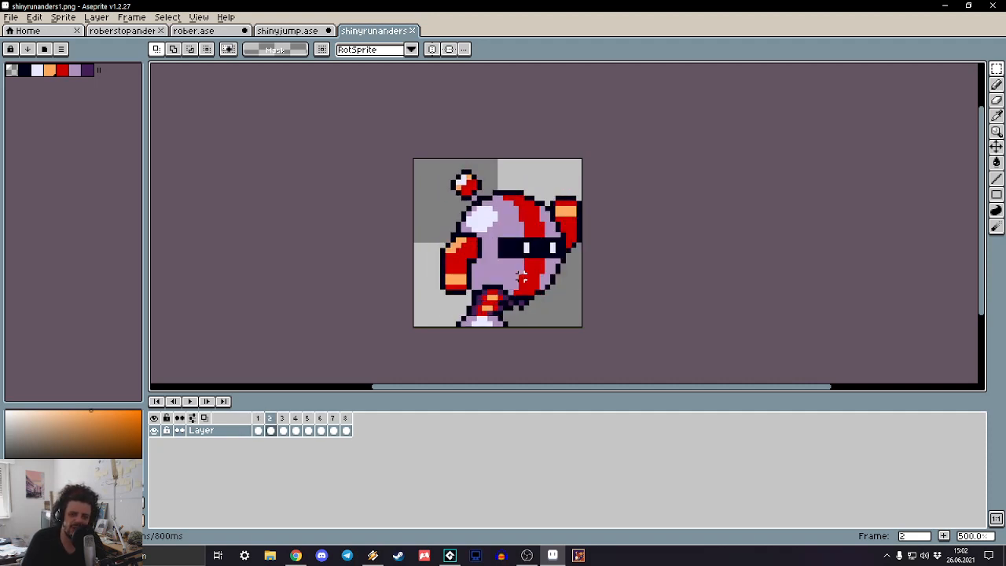
Step: Look at the robot sprites in rober.ase and roberstopanders.png, and return to shinyjump.ase
{"action": "left_click", "coordinate": [287, 30]}
{"action": "left_click", "coordinate": [193, 31]}
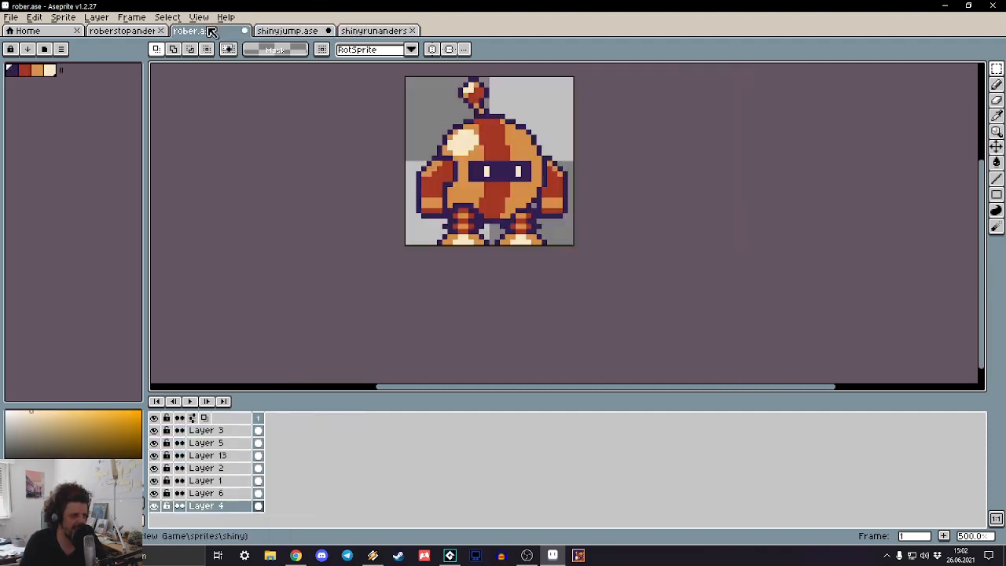
{"action": "left_click", "coordinate": [122, 30]}
{"action": "scroll", "coordinate": [384, 108], "scroll_direction": "down", "scroll_amount": 6}
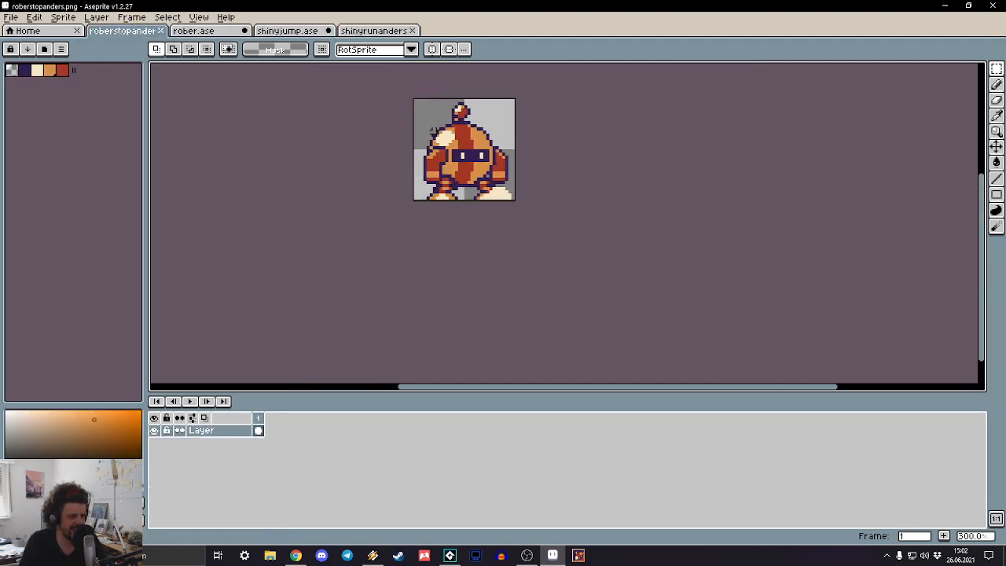
{"action": "left_click", "coordinate": [276, 32]}
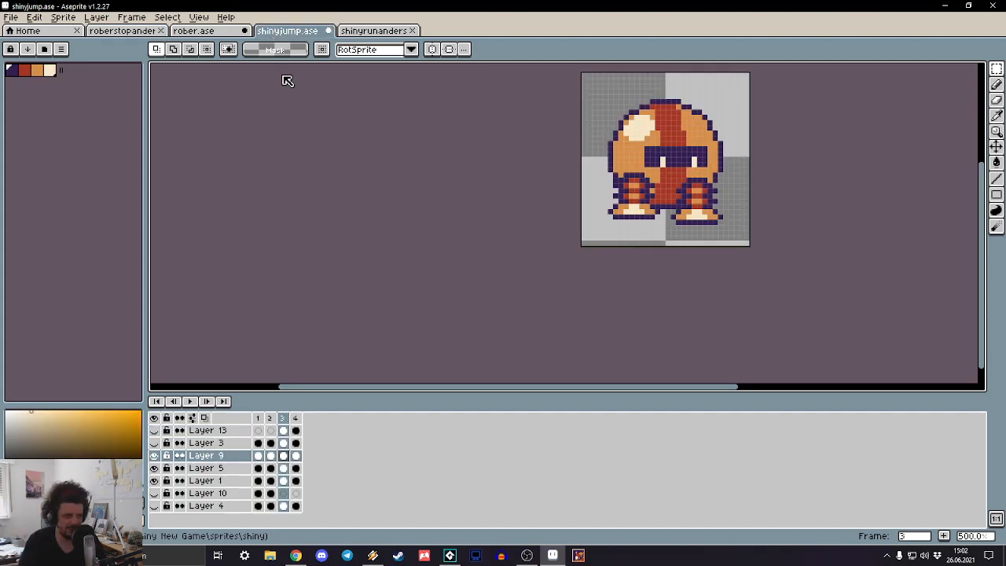
Step: Browse the weapon screen files in the sprites folder and open weaponscreen6.ase
{"action": "left_click", "coordinate": [16, 32]}
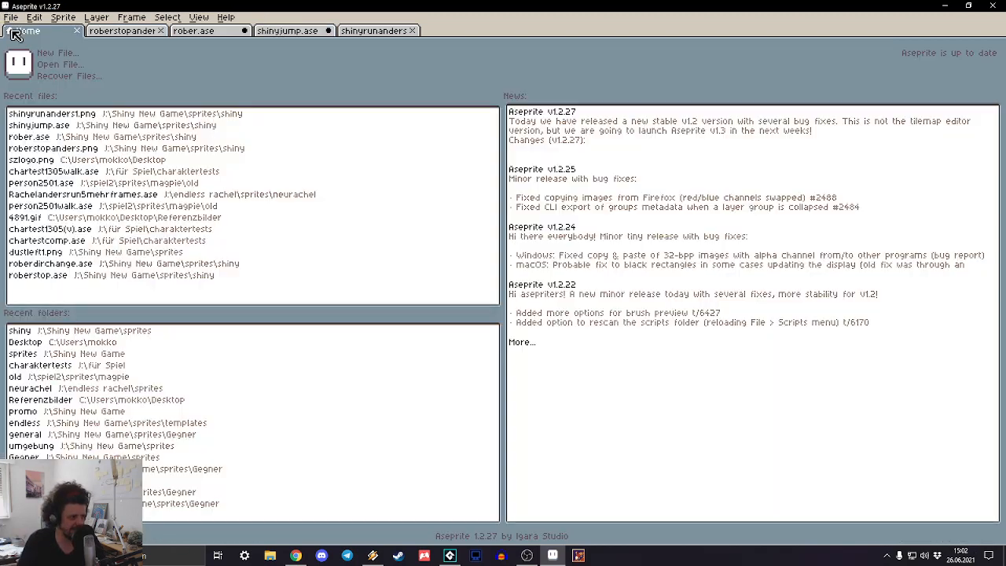
{"action": "left_click", "coordinate": [55, 66]}
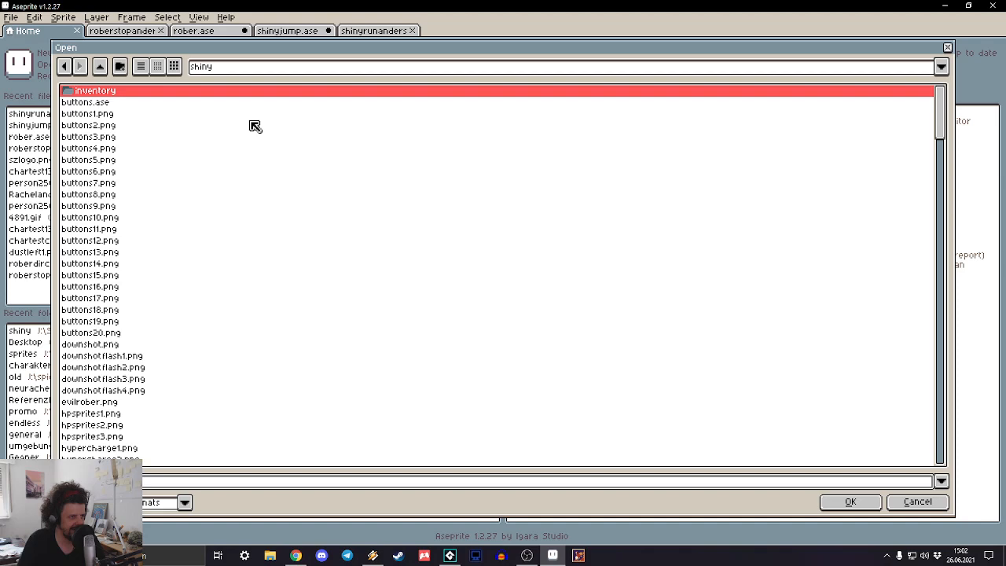
{"action": "left_click", "coordinate": [100, 66]}
{"action": "scroll", "coordinate": [184, 243], "scroll_direction": "down", "scroll_amount": 20}
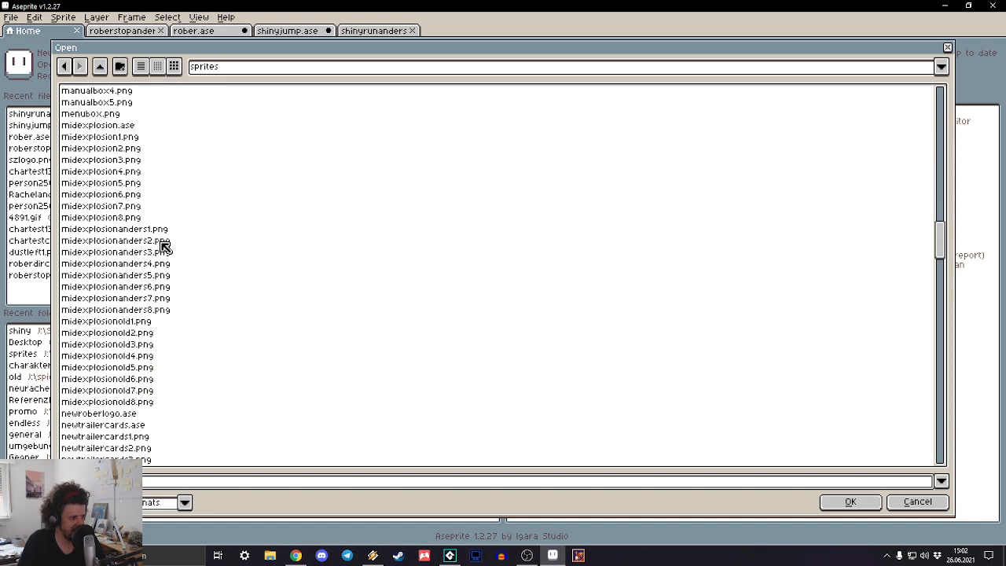
{"action": "scroll", "coordinate": [171, 243], "scroll_direction": "down", "scroll_amount": 20}
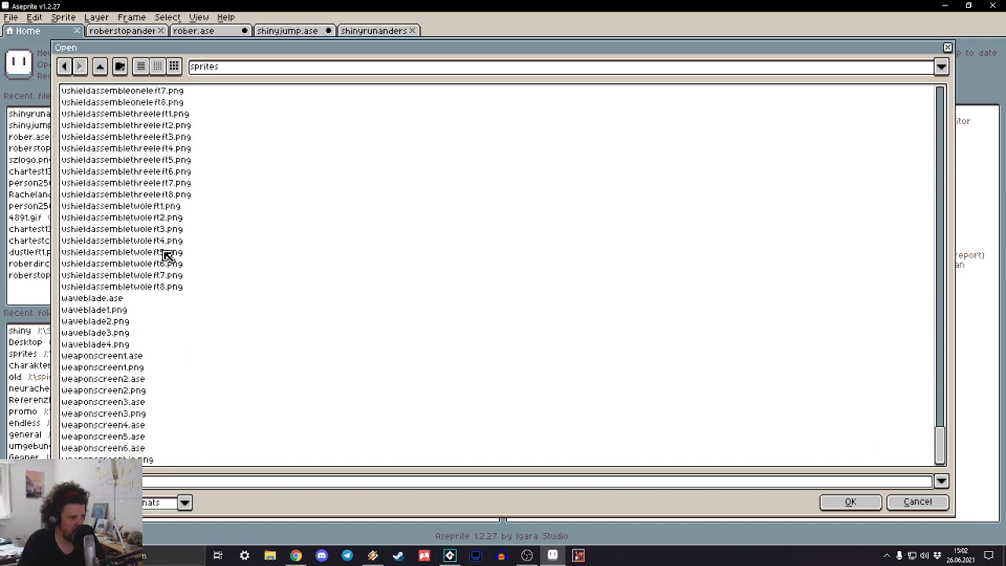
{"action": "left_click", "coordinate": [125, 357]}
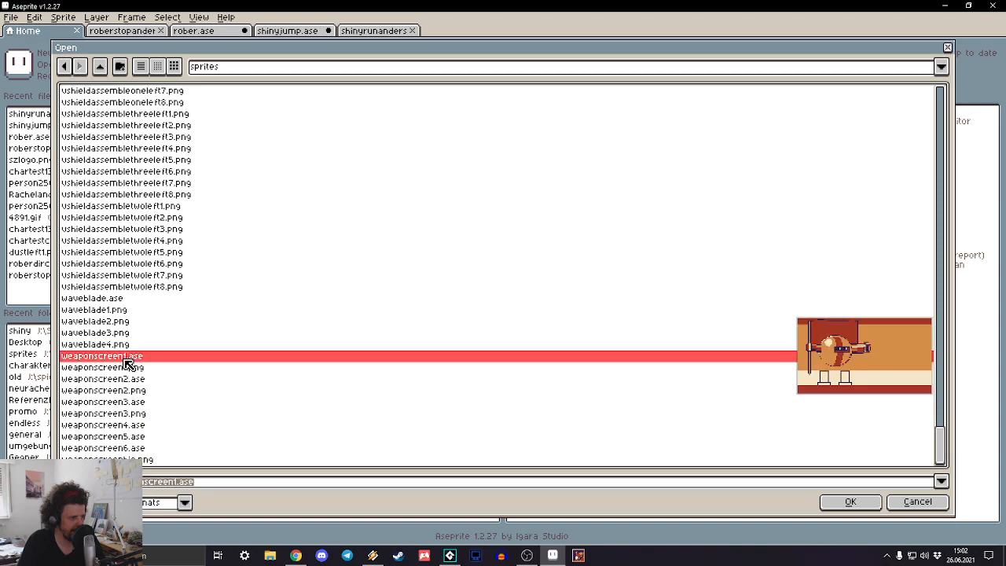
{"action": "left_click", "coordinate": [126, 367]}
{"action": "left_click", "coordinate": [126, 391]}
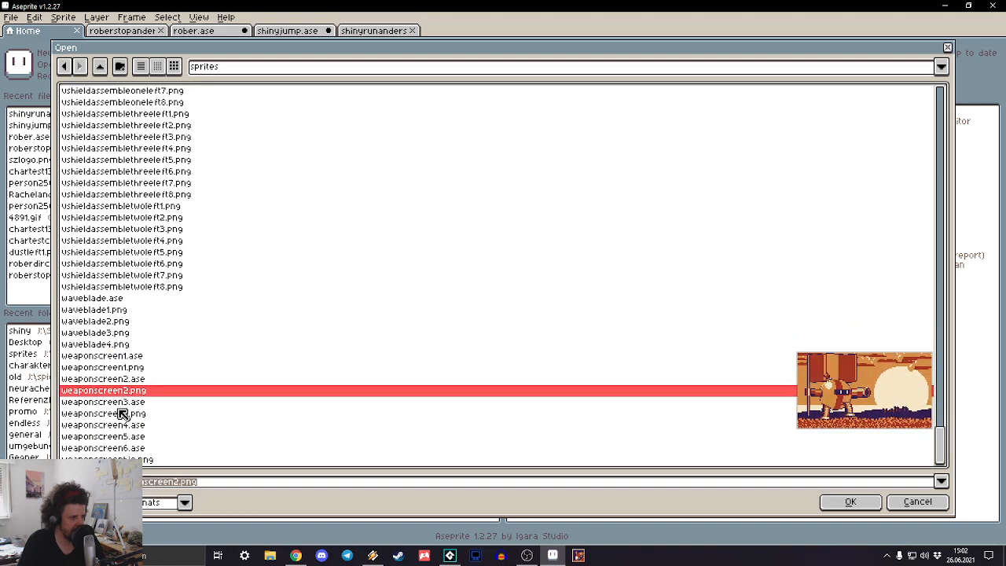
{"action": "double_click", "coordinate": [122, 448]}
Step: Examine where the robot's right leg joins the body in weaponscreen6.ase, marking that area with a rectangular selection
{"action": "scroll", "coordinate": [557, 251], "scroll_direction": "down", "scroll_amount": 2}
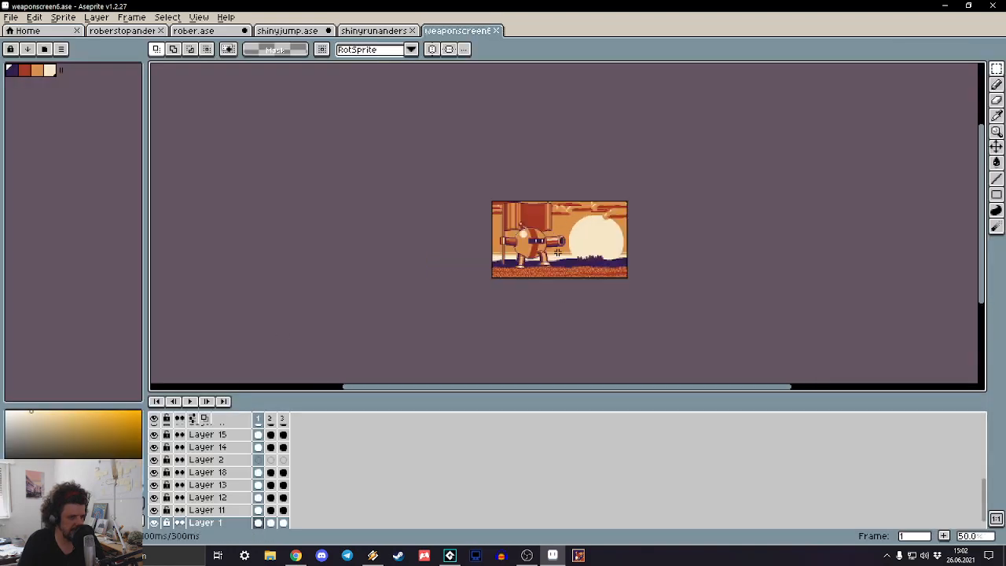
{"action": "scroll", "coordinate": [557, 251], "scroll_direction": "up", "scroll_amount": 4}
{"action": "scroll", "coordinate": [556, 251], "scroll_direction": "up", "scroll_amount": 4}
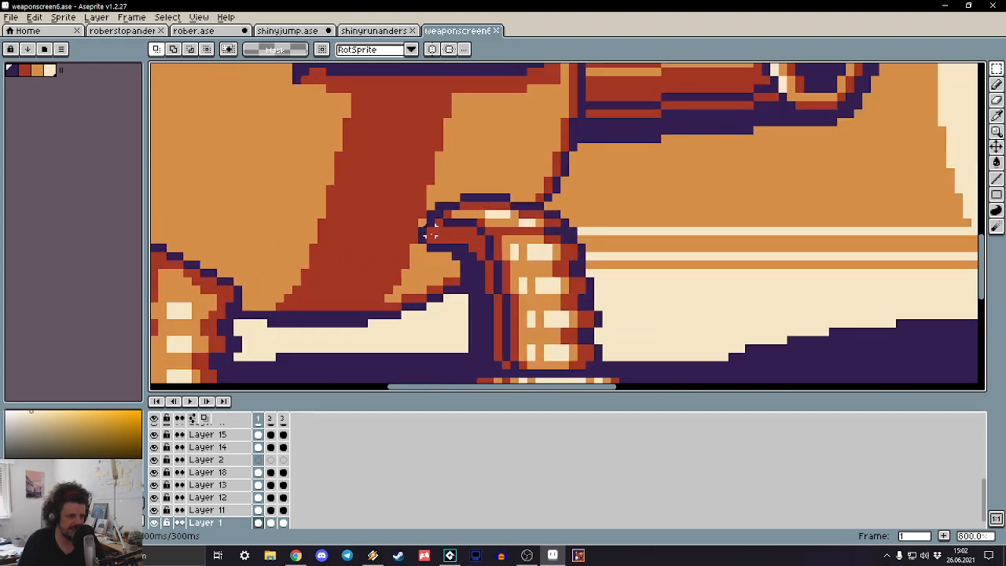
{"action": "left_click_drag", "start_coordinate": [545, 149], "coordinate": [340, 330]}
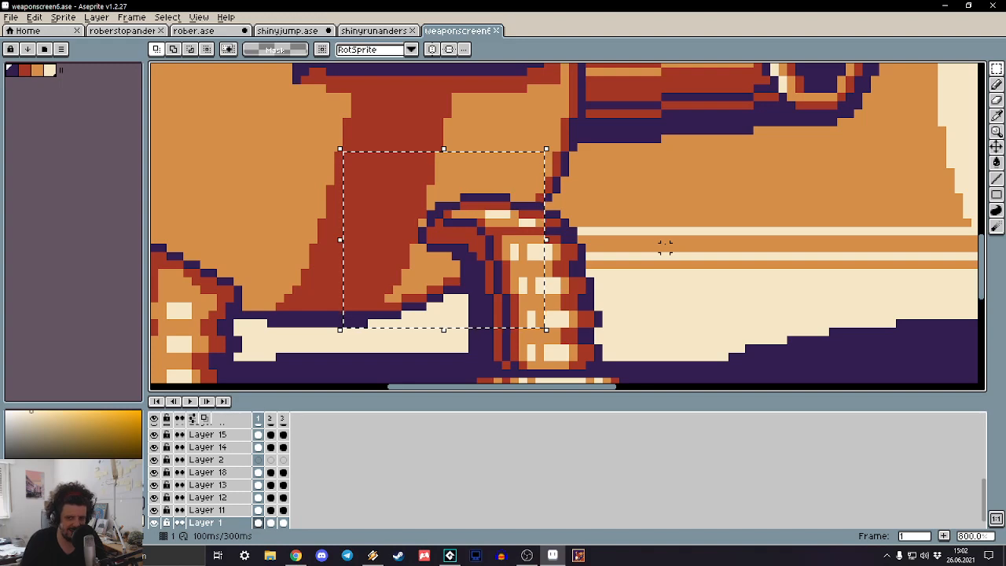
Step: Examine the full robot scene in weaponscreen6.ase and clear the rectangular selection around its leg joint
{"action": "scroll", "coordinate": [662, 252], "scroll_direction": "down", "scroll_amount": 1}
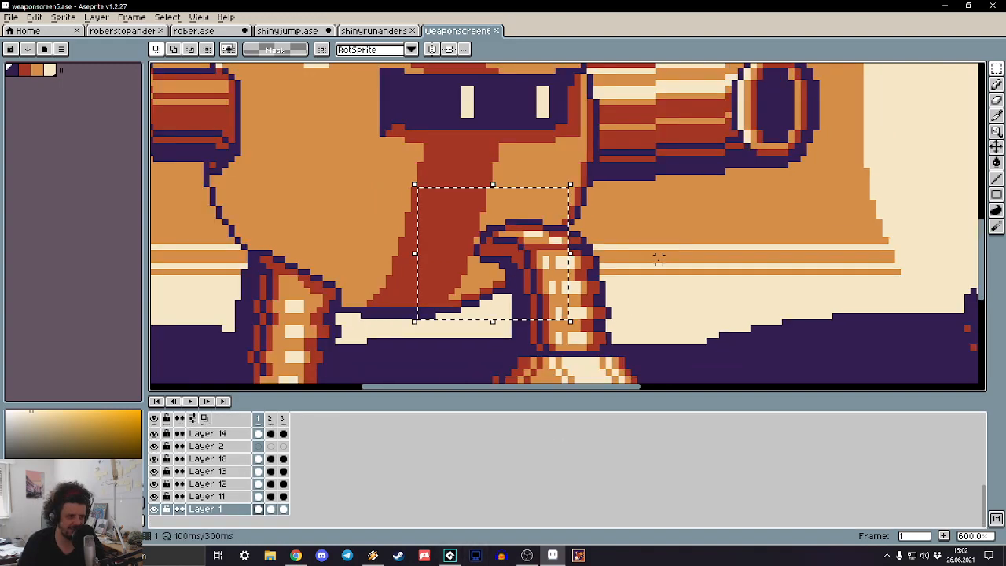
{"action": "scroll", "coordinate": [685, 311], "scroll_direction": "down", "scroll_amount": 6}
{"action": "scroll", "coordinate": [695, 297], "scroll_direction": "up", "scroll_amount": 4}
{"action": "scroll", "coordinate": [695, 295], "scroll_direction": "down", "scroll_amount": 2}
{"action": "left_click_drag", "start_coordinate": [695, 296], "coordinate": [700, 206]}
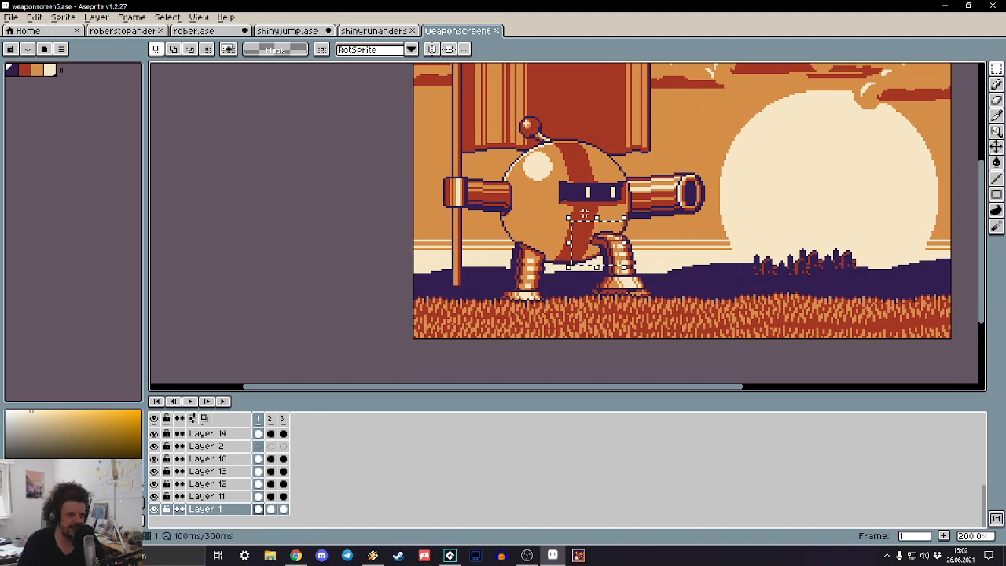
{"action": "left_click", "coordinate": [334, 248]}
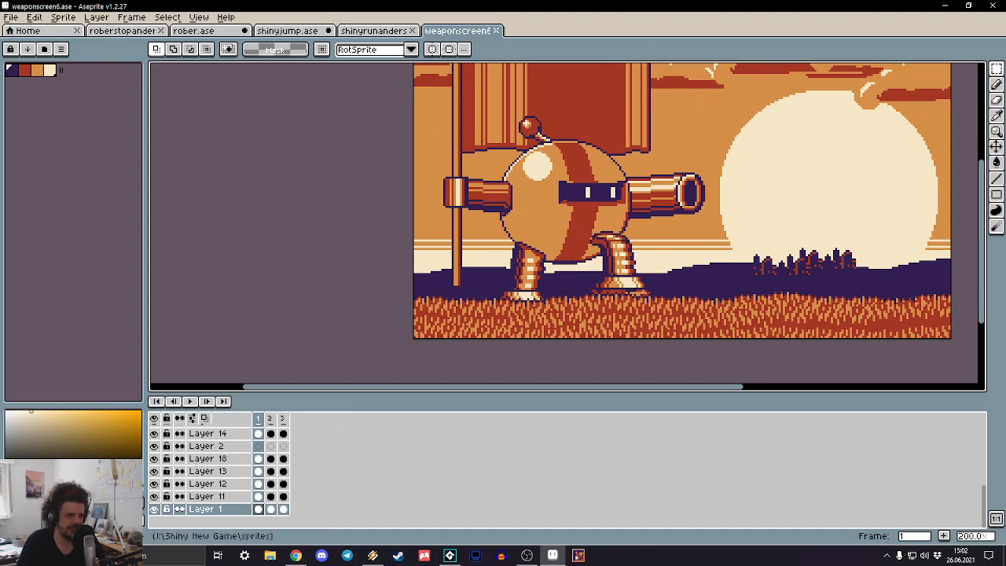
Step: Open Gb rober.png from the promo folder of Shiny New Game
{"action": "left_click", "coordinate": [55, 32]}
{"action": "left_click", "coordinate": [55, 65]}
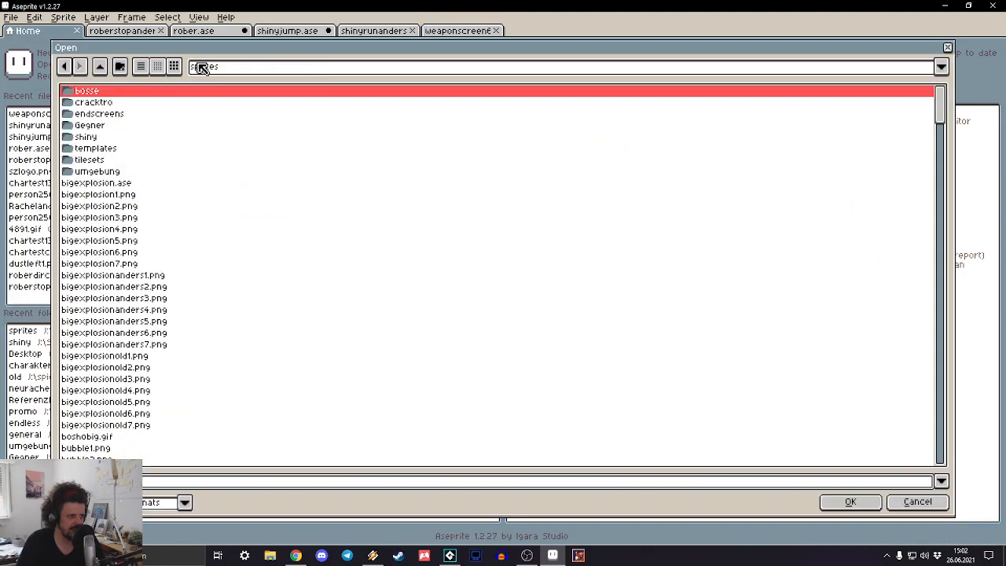
{"action": "left_click", "coordinate": [101, 67]}
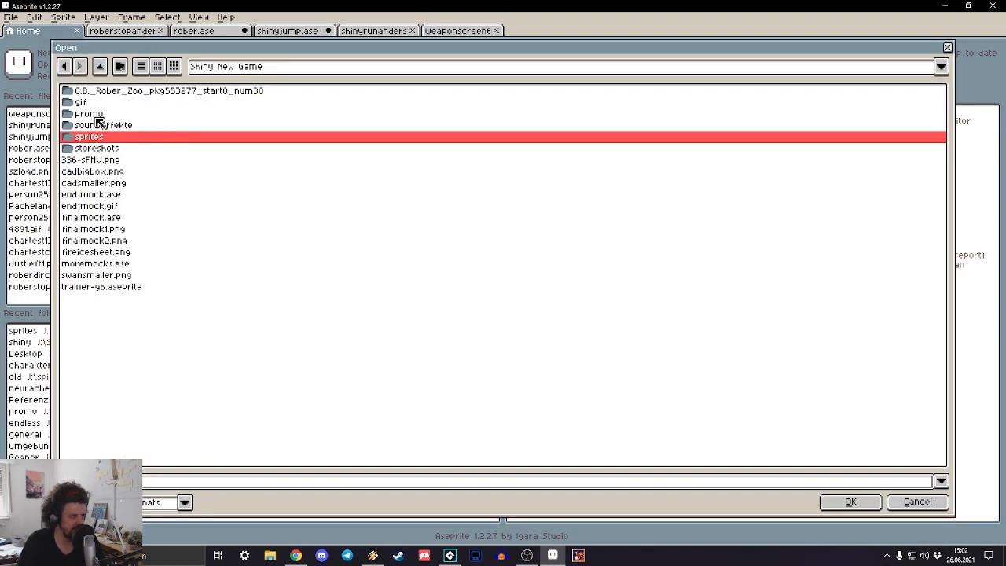
{"action": "double_click", "coordinate": [98, 117]}
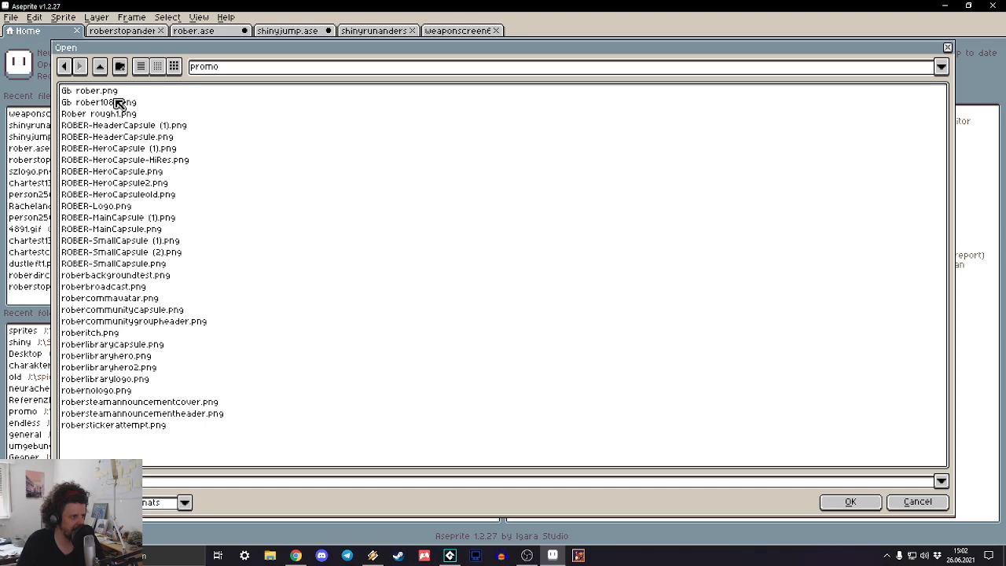
{"action": "left_click", "coordinate": [114, 93]}
{"action": "double_click", "coordinate": [112, 93]}
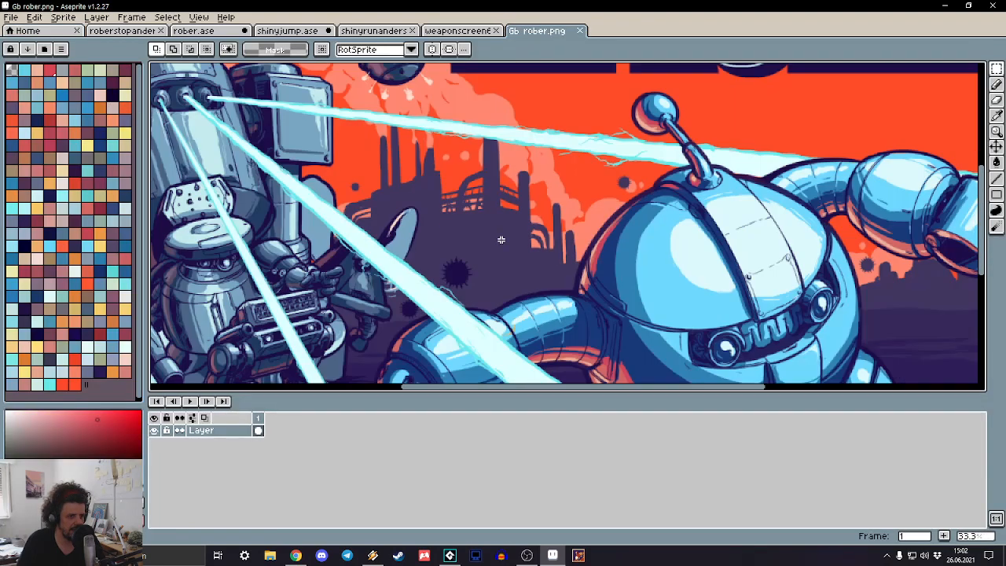
Step: Examine how the robot's limbs attach to its body in Gb rober.png, and close that image
{"action": "scroll", "coordinate": [501, 240], "scroll_direction": "down", "scroll_amount": 2}
{"action": "left_click_drag", "start_coordinate": [751, 290], "coordinate": [688, 208]}
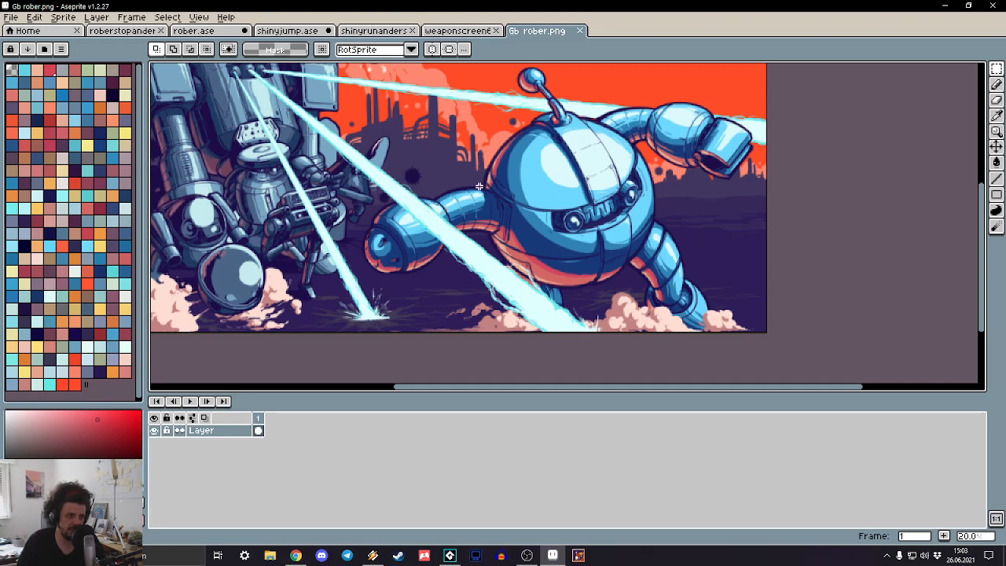
{"action": "scroll", "coordinate": [478, 185], "scroll_direction": "up", "scroll_amount": 2}
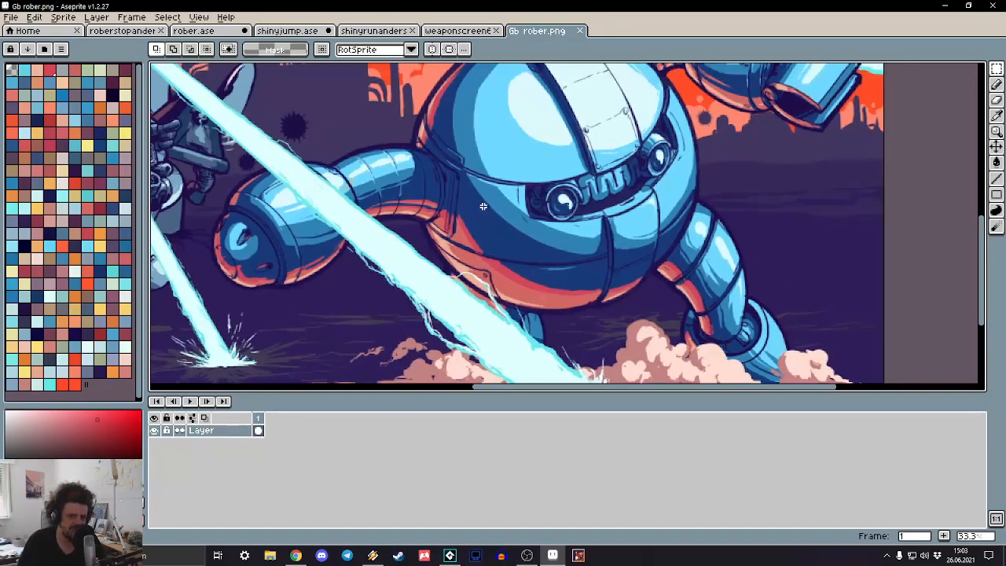
{"action": "scroll", "coordinate": [488, 261], "scroll_direction": "down", "scroll_amount": 1}
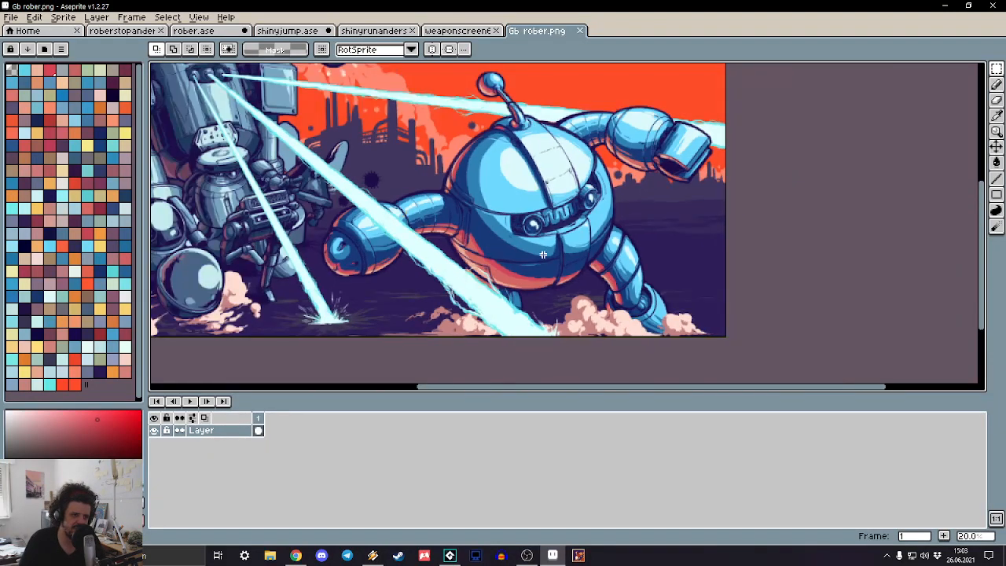
{"action": "scroll", "coordinate": [586, 233], "scroll_direction": "up", "scroll_amount": 2}
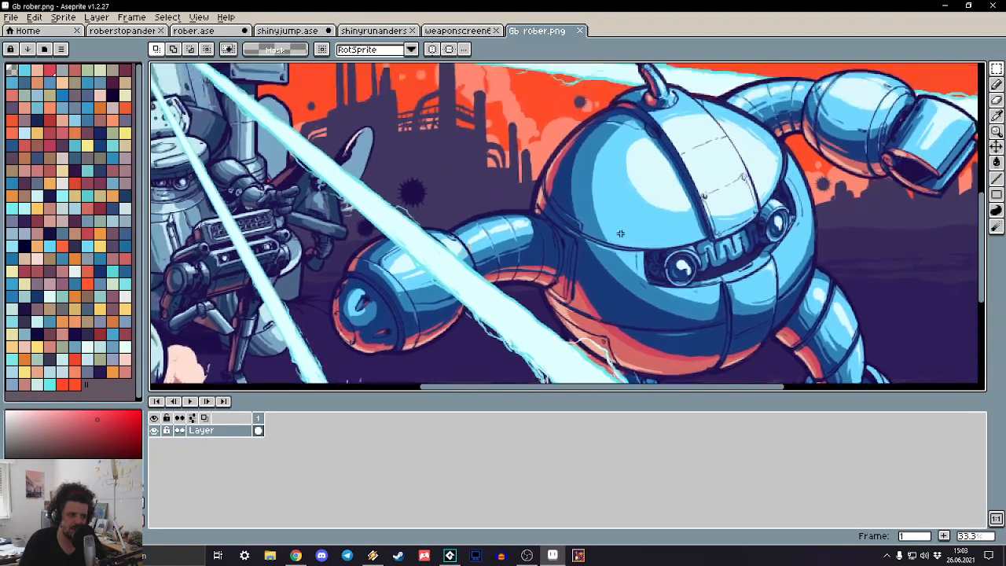
{"action": "scroll", "coordinate": [575, 212], "scroll_direction": "down", "scroll_amount": 1}
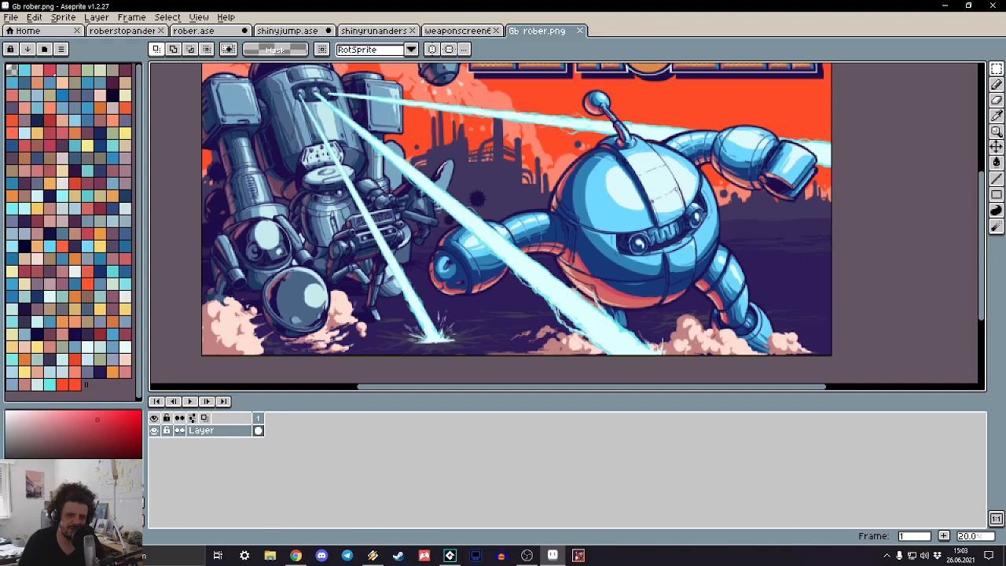
{"action": "left_click_drag", "start_coordinate": [660, 339], "coordinate": [560, 280]}
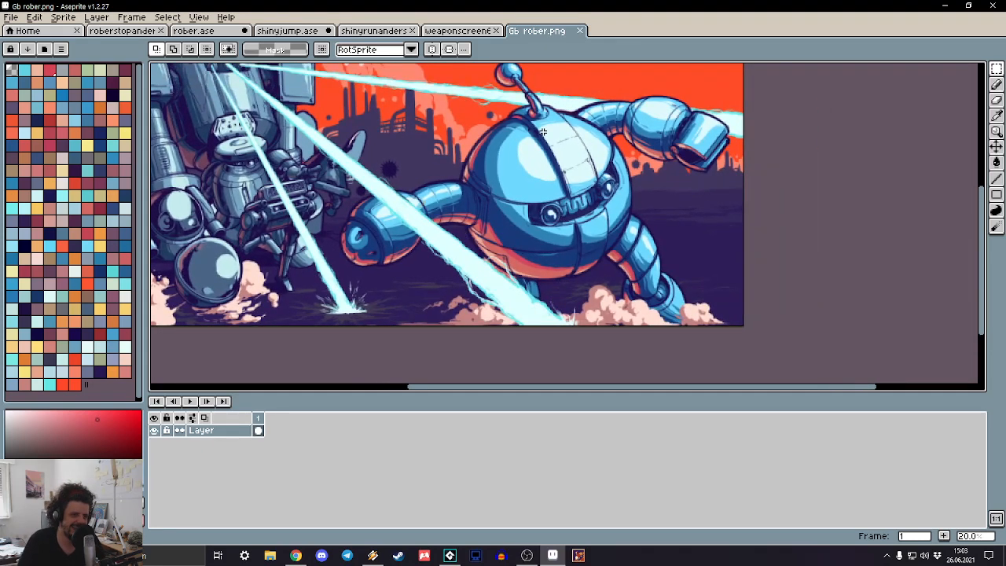
{"action": "left_click", "coordinate": [580, 30]}
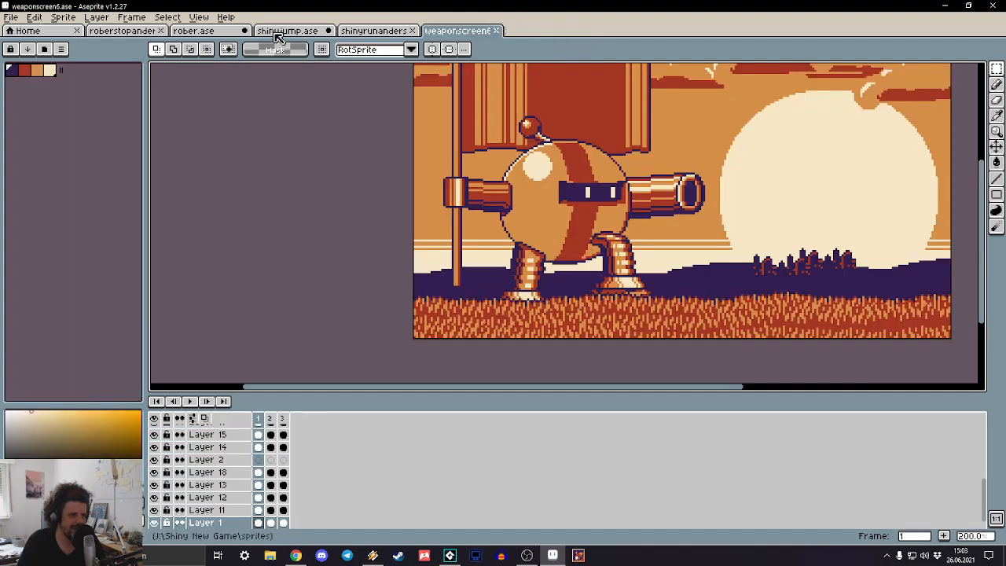
Step: Compare the robot poses in roberstopanders.png, weaponscreen6.ase, rober.ase and shinyrunanders1.png, and return to shinyjump.ase
{"action": "left_click", "coordinate": [358, 31]}
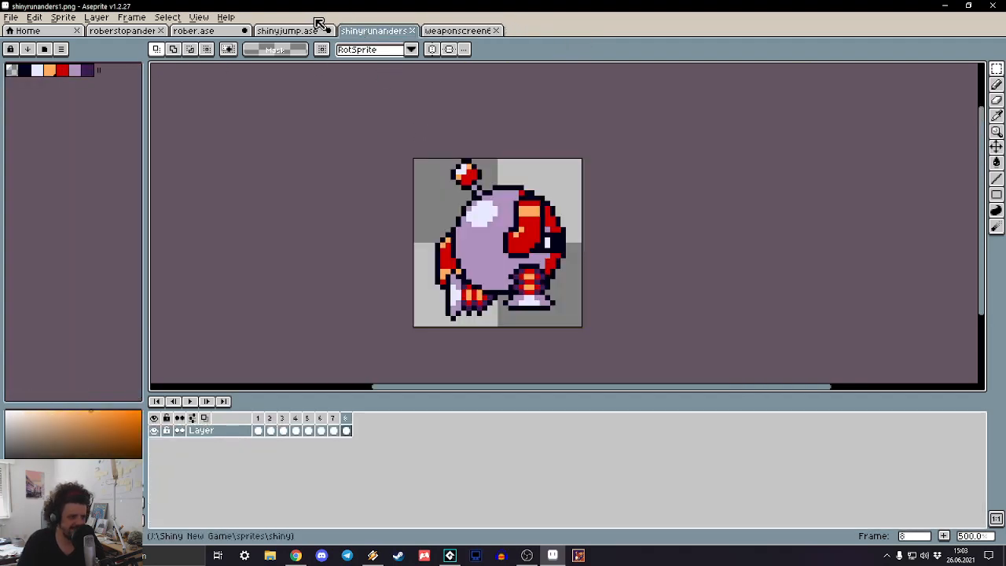
{"action": "left_click", "coordinate": [302, 30]}
{"action": "left_click_drag", "start_coordinate": [456, 168], "coordinate": [247, 189]}
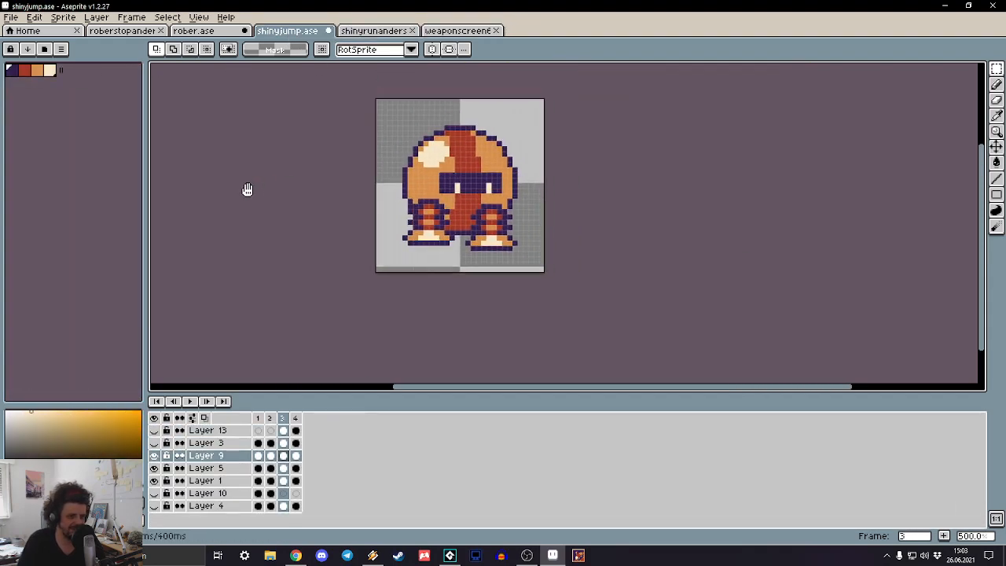
{"action": "left_click", "coordinate": [124, 30]}
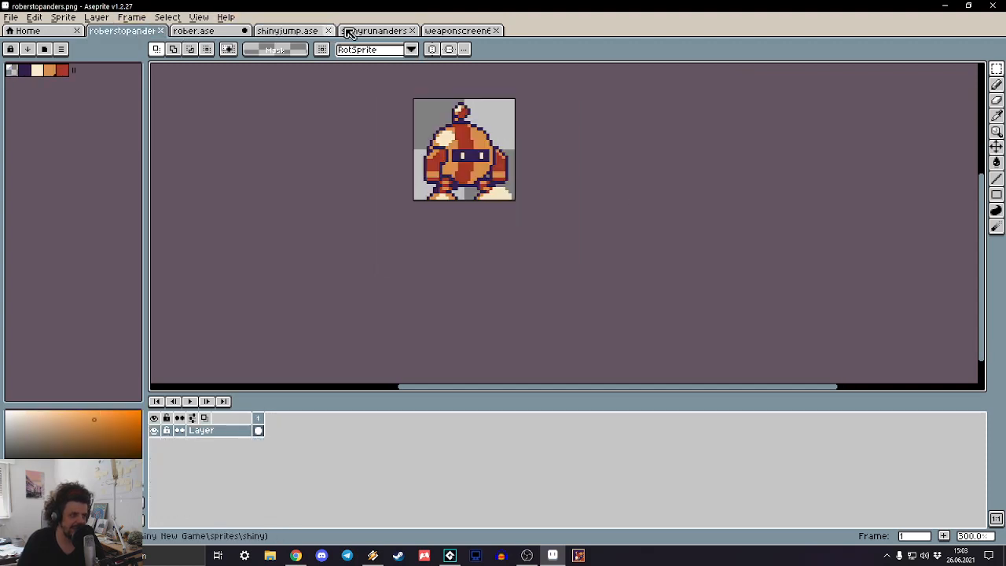
{"action": "left_click", "coordinate": [445, 32]}
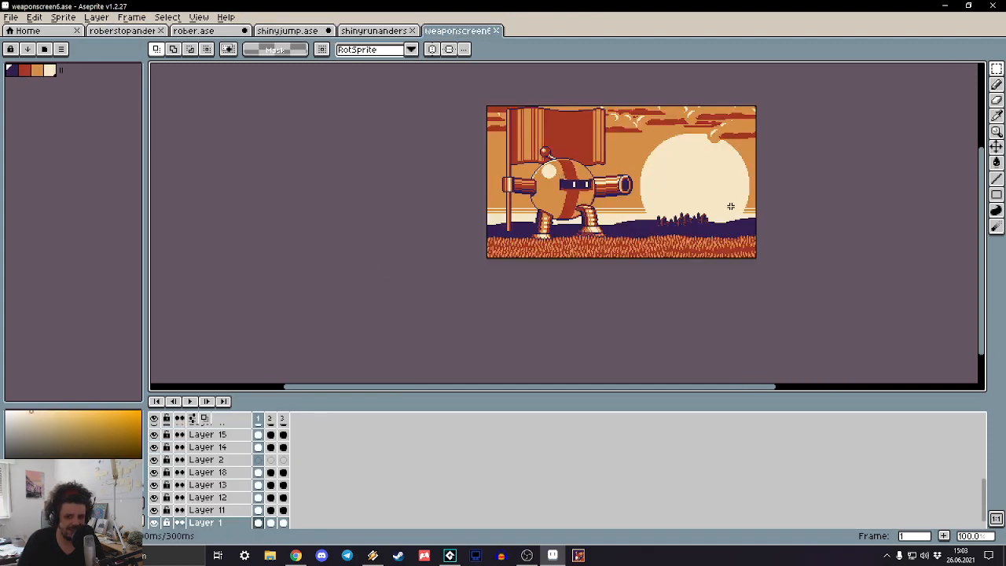
{"action": "scroll", "coordinate": [730, 206], "scroll_direction": "up", "scroll_amount": 1}
{"action": "left_click_drag", "start_coordinate": [635, 170], "coordinate": [683, 235]}
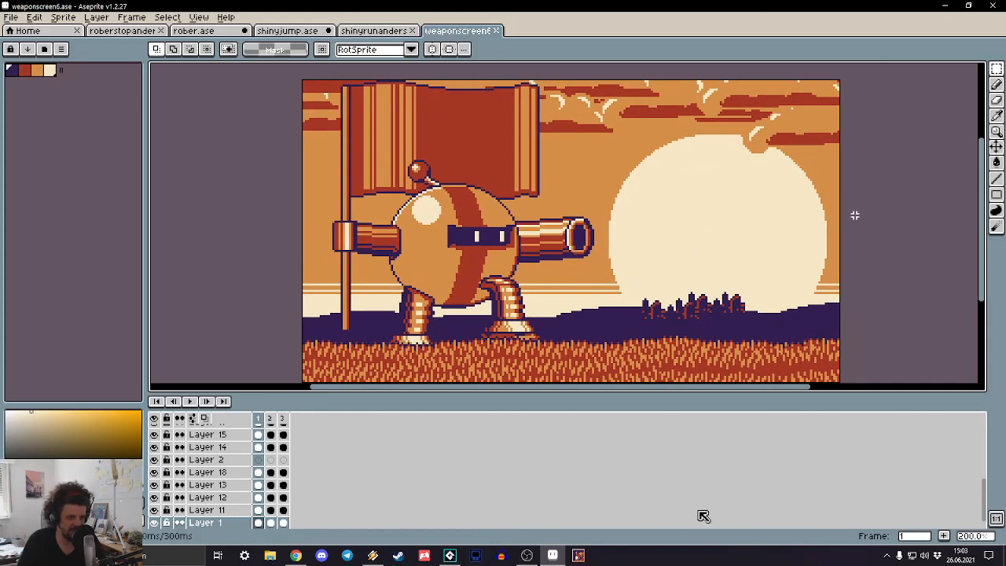
{"action": "left_click", "coordinate": [210, 32]}
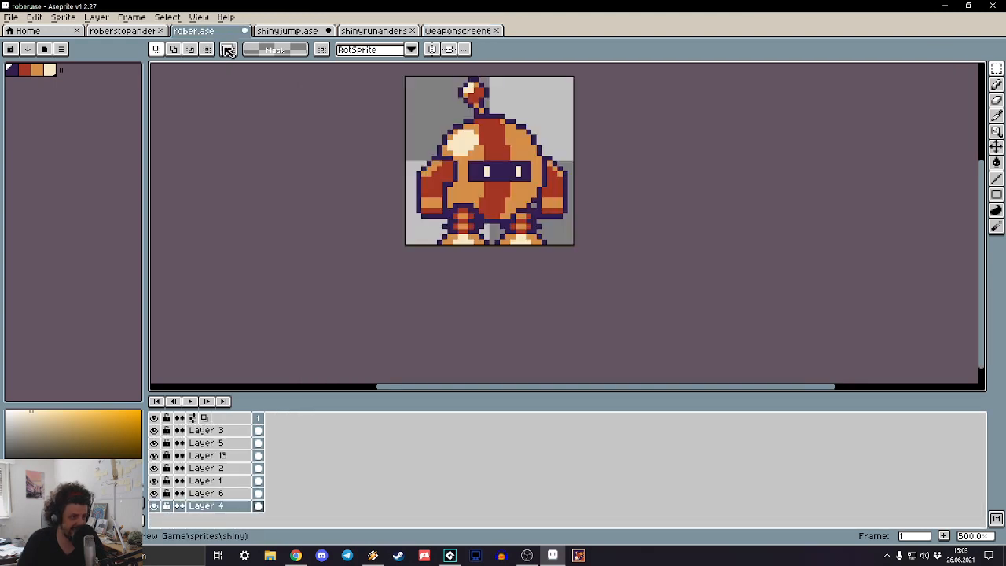
{"action": "left_click", "coordinate": [270, 31]}
{"action": "left_click", "coordinate": [378, 30]}
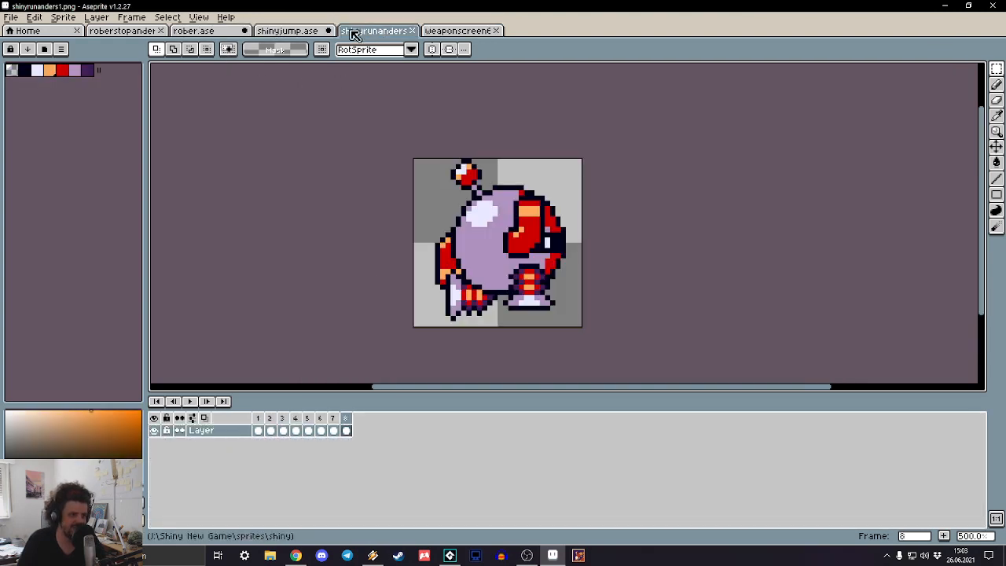
{"action": "left_click", "coordinate": [288, 30]}
Step: Cycle repeatedly through the four frames of shinyjump.ase to examine the leg movement
{"action": "key", "text": "Left"}
{"action": "key", "text": "Left"}
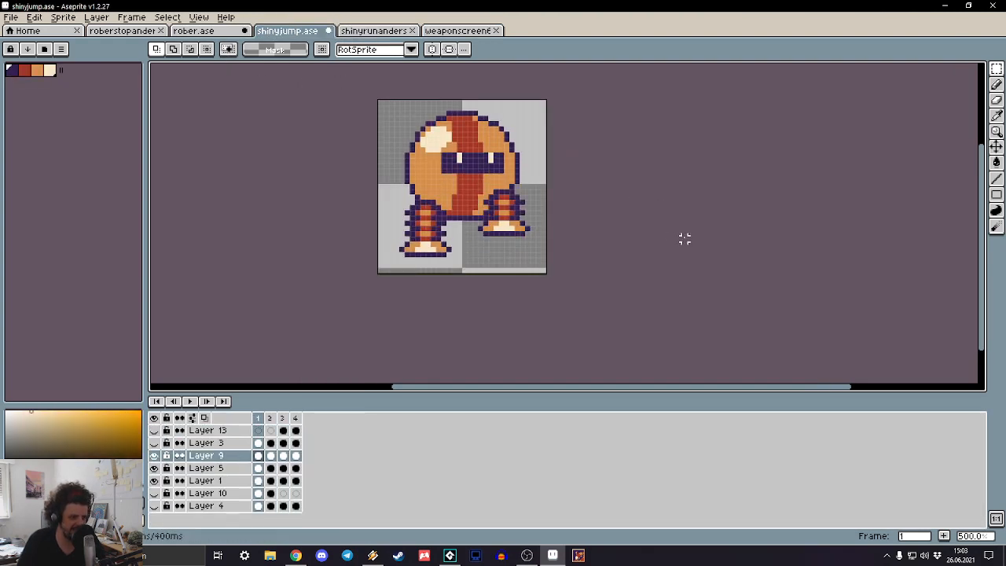
{"action": "key", "text": "Right"}
{"action": "key", "text": "Right"}
{"action": "key", "text": "Right"}
{"action": "key", "text": "Left"}
{"action": "key", "text": "Left"}
{"action": "key", "text": "Right"}
{"action": "key", "text": "Right"}
{"action": "key", "text": "Right"}
{"action": "key", "text": "Right"}
{"action": "key", "text": "Right"}
{"action": "key", "text": "Right"}
{"action": "key", "text": "Right"}
{"action": "key", "text": "Right"}
{"action": "key", "text": "Right"}
{"action": "key", "text": "Right"}
{"action": "key", "text": "Right"}
{"action": "key", "text": "Right"}
{"action": "key", "text": "Right"}
{"action": "key", "text": "Right"}
{"action": "key", "text": "Right"}
{"action": "key", "text": "Right"}
{"action": "key", "text": "Right"}
{"action": "key", "text": "Right"}
{"action": "key", "text": "Right"}
{"action": "key", "text": "Right"}
{"action": "key", "text": "Right"}
{"action": "key", "text": "Right"}
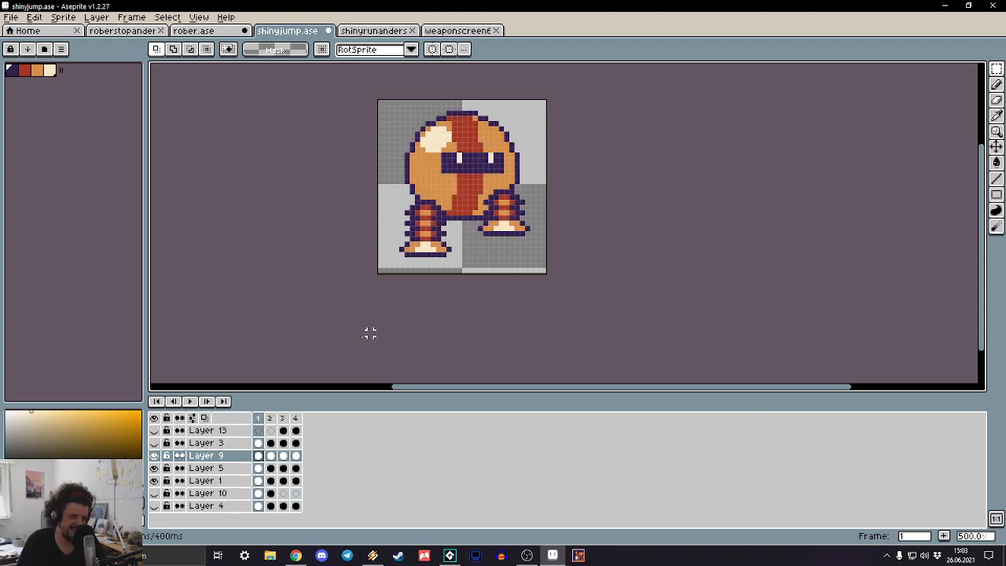
{"action": "left_click", "coordinate": [214, 401]}
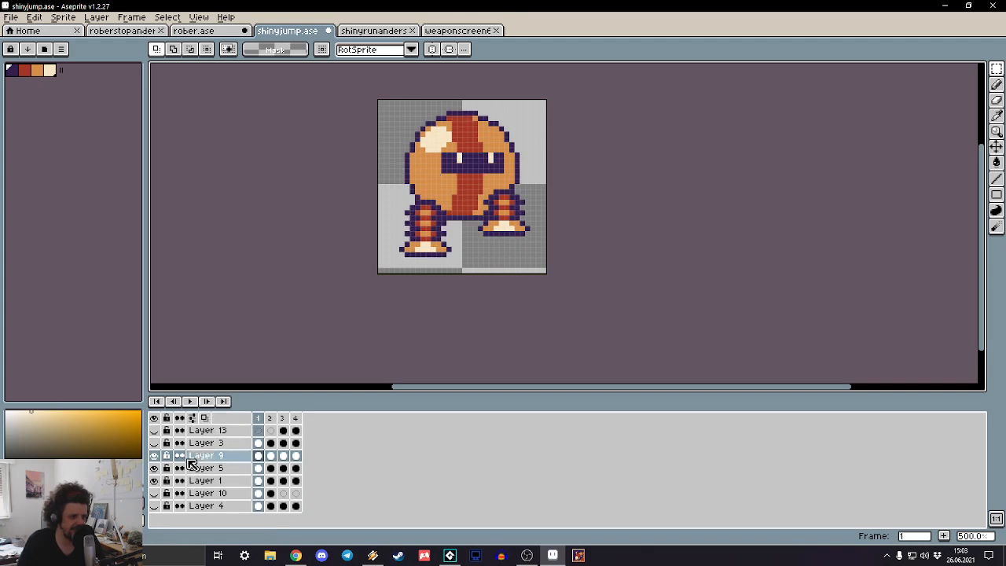
Step: Identify the left leg by toggling Layer 9's visibility, and shift that leg one pixel right in frame 1
{"action": "left_click", "coordinate": [155, 459]}
{"action": "left_click", "coordinate": [155, 458]}
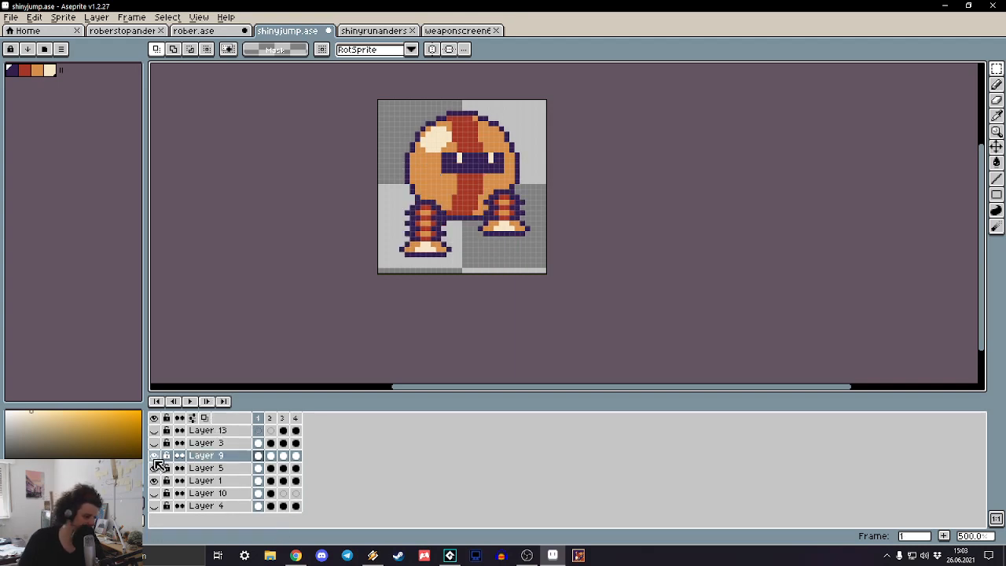
{"action": "left_click_drag", "start_coordinate": [348, 140], "coordinate": [502, 313]}
{"action": "key", "text": "Right"}
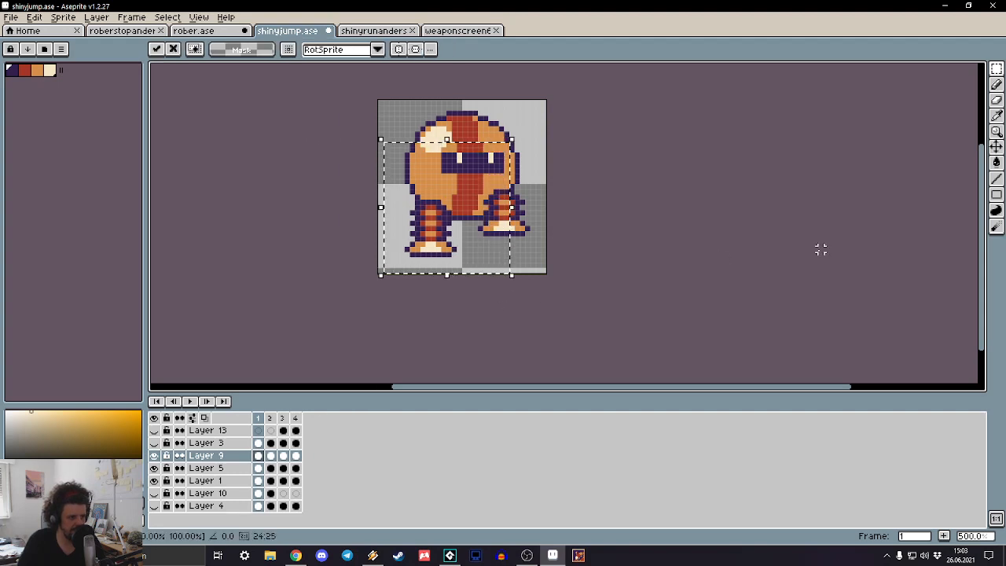
{"action": "left_click", "coordinate": [819, 249]}
Step: Shift the left leg on Layer 9 one pixel right in frame 2
{"action": "key", "text": "Right"}
{"action": "key", "text": "Right"}
{"action": "key", "text": "Left"}
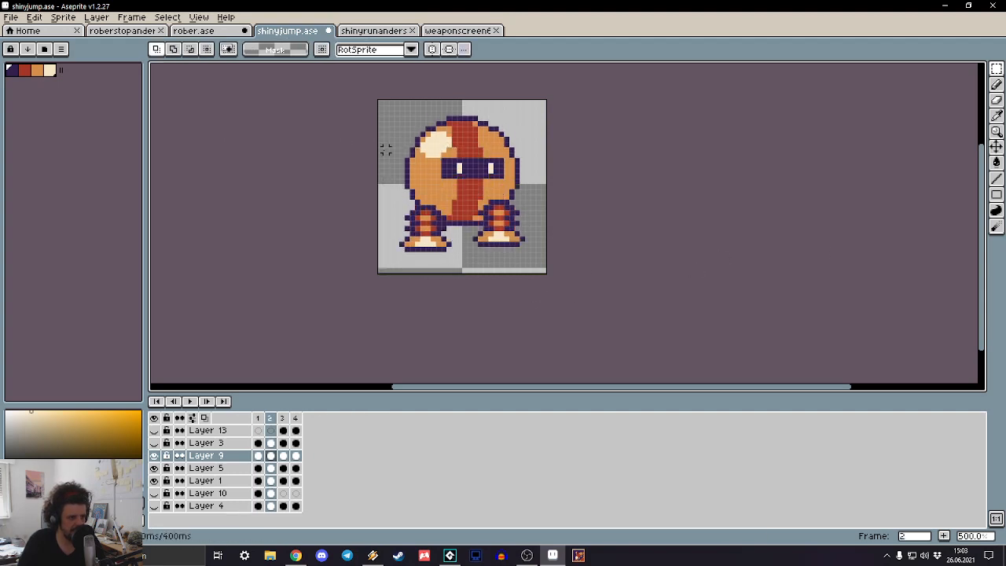
{"action": "left_click_drag", "start_coordinate": [382, 153], "coordinate": [450, 278]}
{"action": "left_click", "coordinate": [815, 236]}
{"action": "key", "text": "Right"}
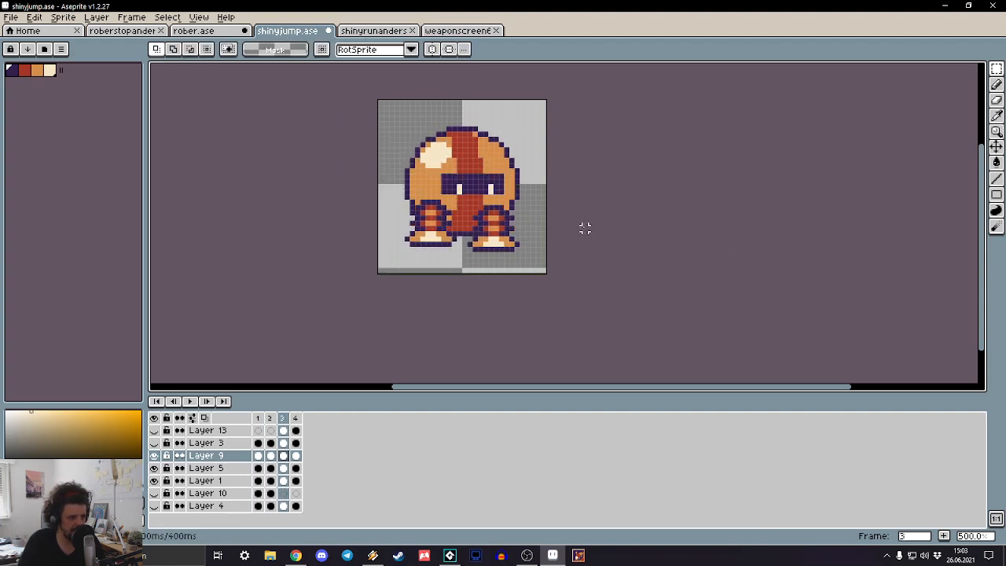
Step: Play the jump animation and examine the leg motion both at small size and close up
{"action": "key", "text": "Return"}
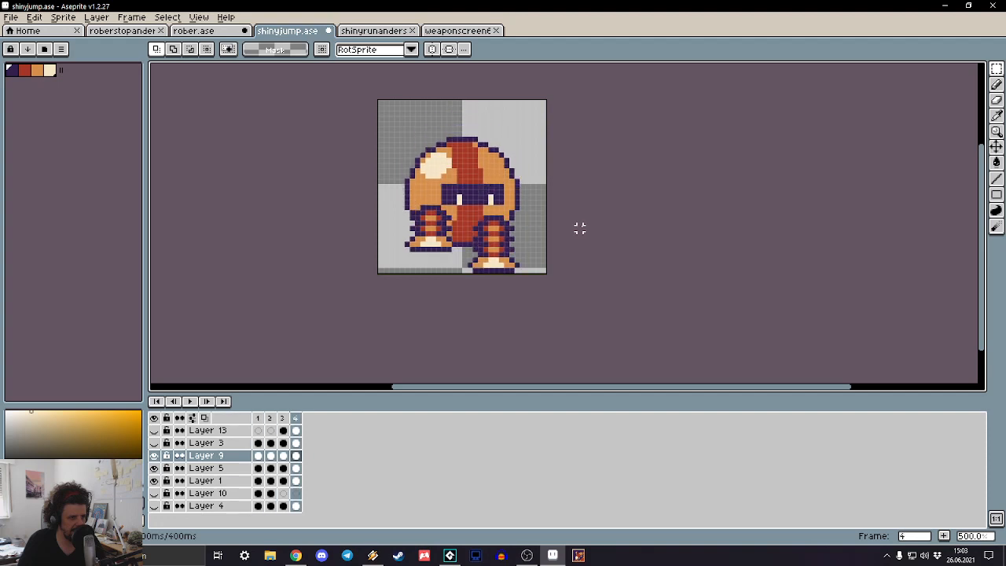
{"action": "scroll", "coordinate": [581, 202], "scroll_direction": "down", "scroll_amount": 1}
{"action": "scroll", "coordinate": [581, 202], "scroll_direction": "down", "scroll_amount": 2}
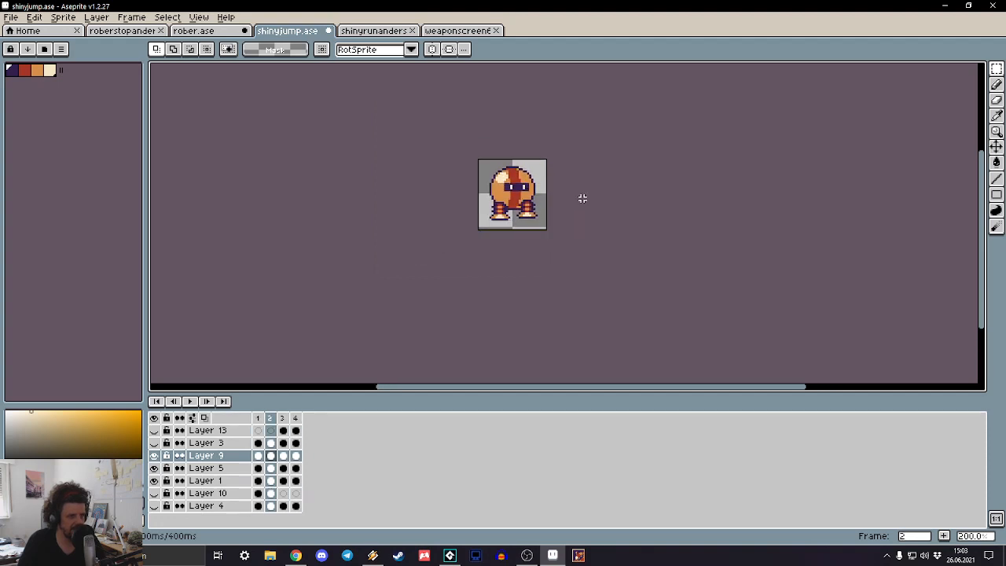
{"action": "scroll", "coordinate": [512, 202], "scroll_direction": "up", "scroll_amount": 6}
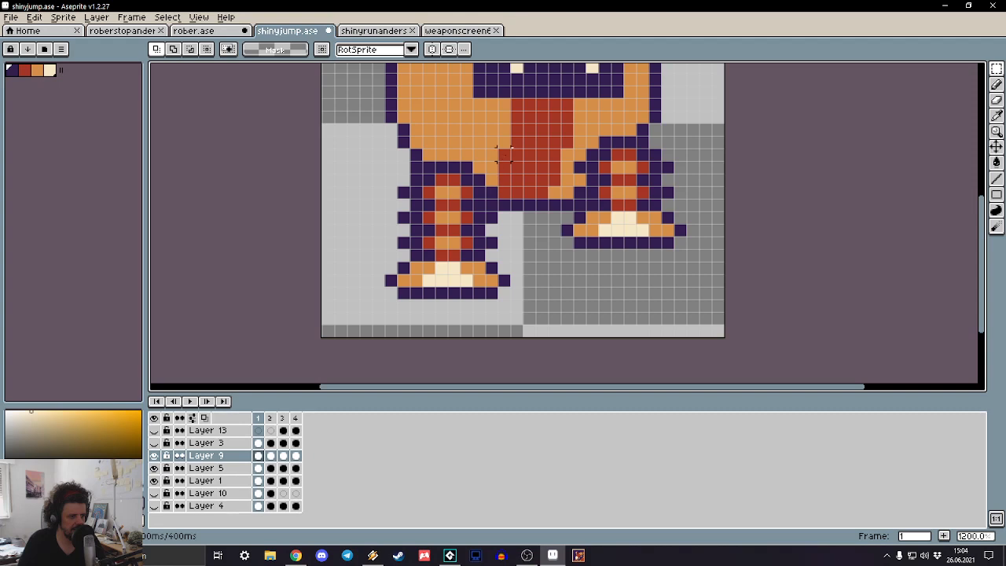
{"action": "scroll", "coordinate": [314, 204], "scroll_direction": "down", "scroll_amount": 6}
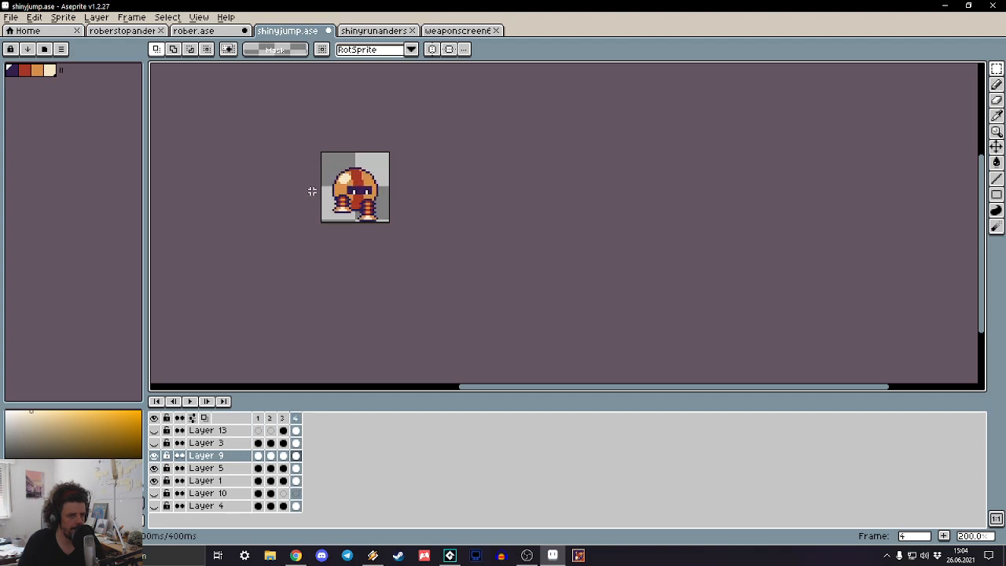
Step: Move the left leg on Layer 9 down by one pixel in frame 2
{"action": "scroll", "coordinate": [312, 191], "scroll_direction": "up", "scroll_amount": 2}
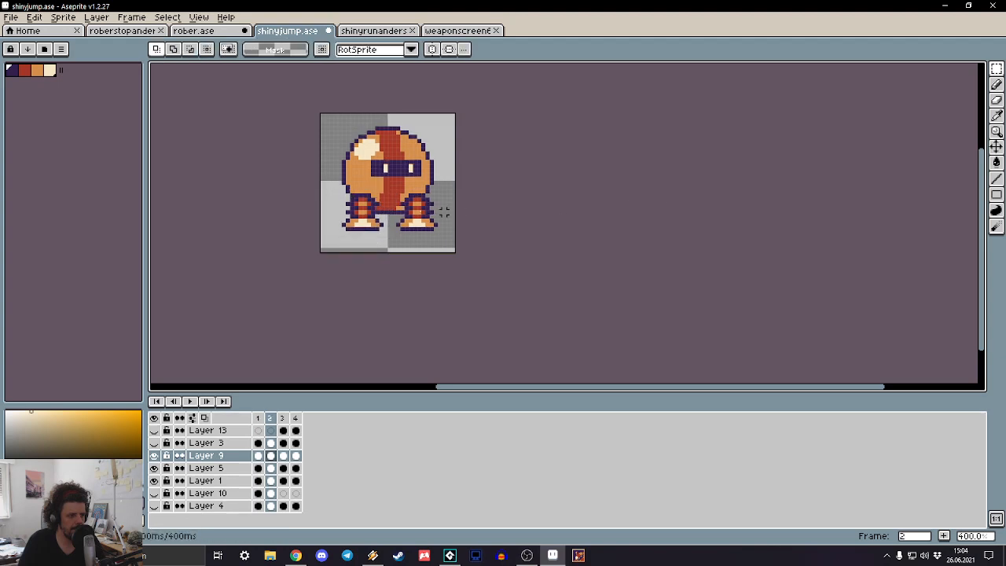
{"action": "scroll", "coordinate": [389, 206], "scroll_direction": "up", "scroll_amount": 1}
{"action": "scroll", "coordinate": [385, 191], "scroll_direction": "up", "scroll_amount": 2}
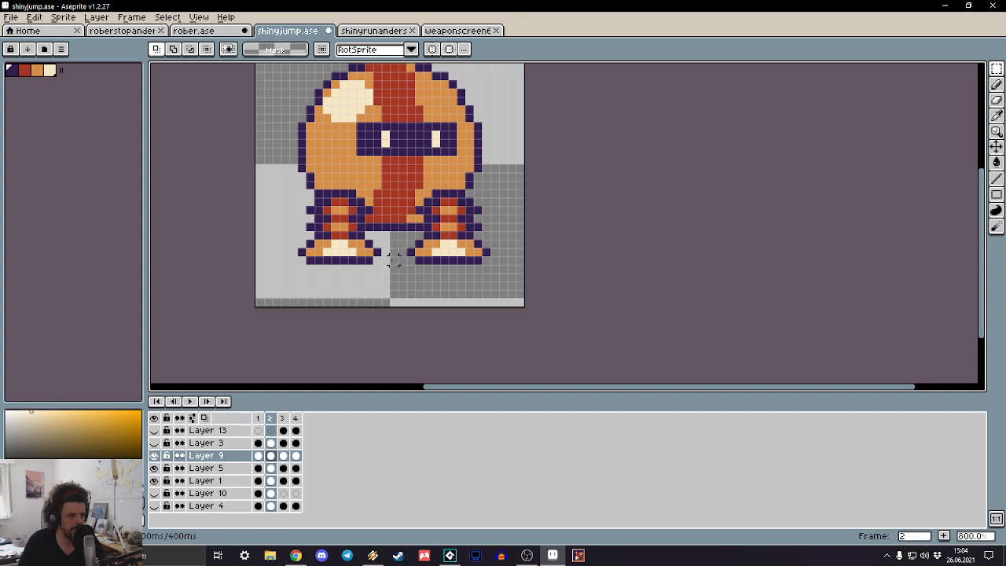
{"action": "left_click_drag", "start_coordinate": [408, 172], "coordinate": [297, 305]}
{"action": "key", "text": "Down"}
{"action": "left_click", "coordinate": [796, 185]}
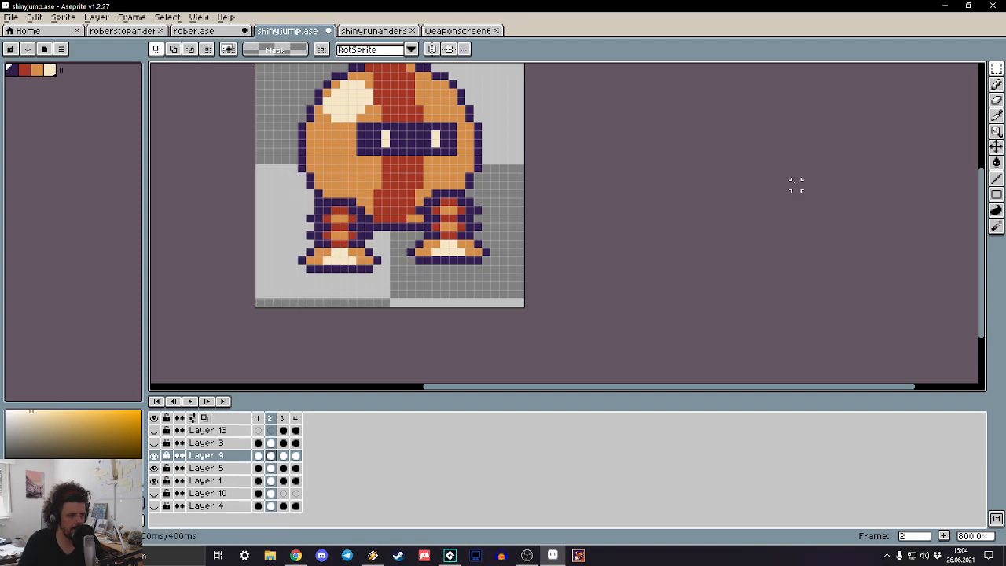
Step: Cycle through the four jump frames at small size and examine how the legs move
{"action": "key", "text": "Right"}
{"action": "key", "text": "Right"}
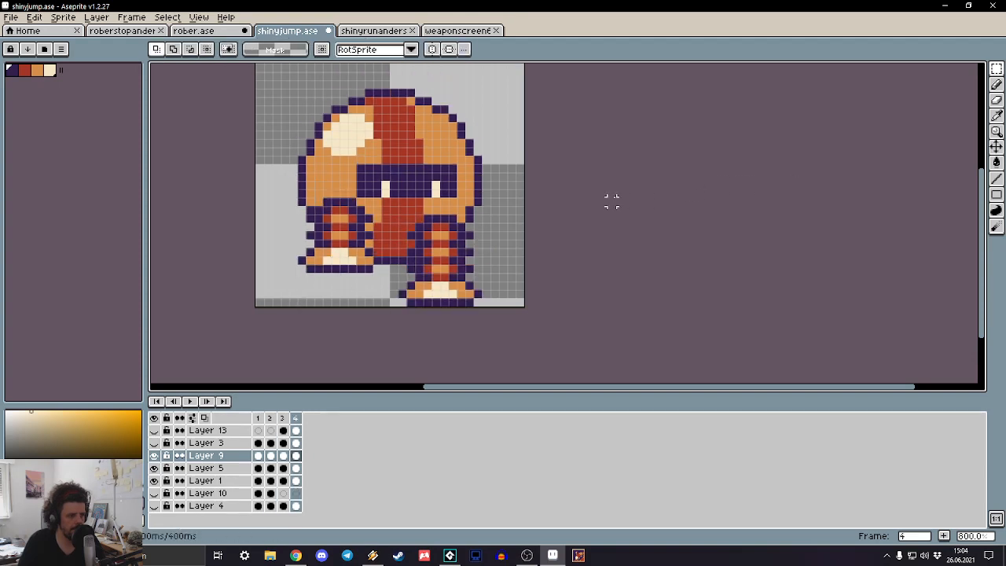
{"action": "scroll", "coordinate": [611, 202], "scroll_direction": "down", "scroll_amount": 7}
{"action": "key", "text": "Right"}
{"action": "scroll", "coordinate": [627, 175], "scroll_direction": "up", "scroll_amount": 2}
{"action": "key", "text": "Right"}
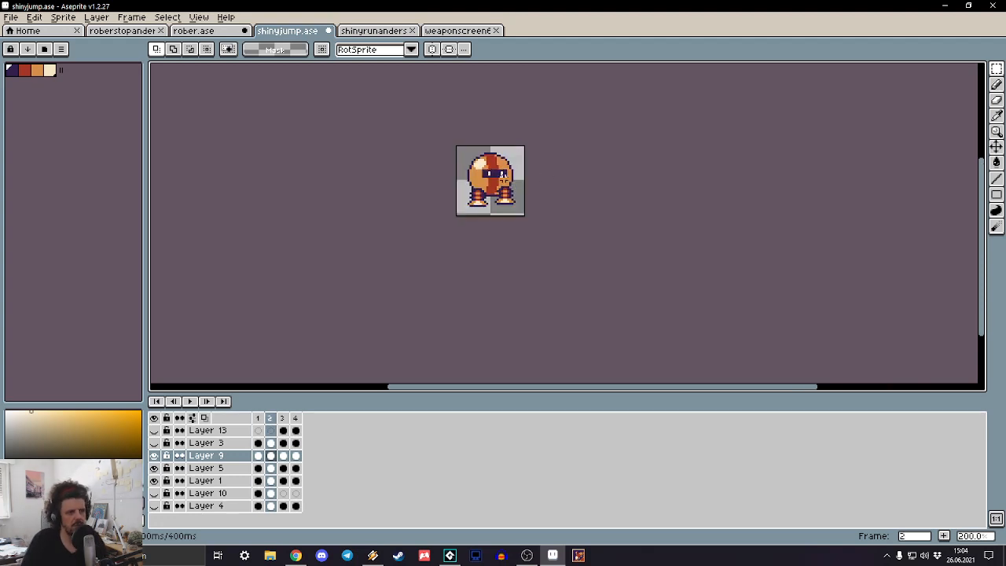
{"action": "scroll", "coordinate": [487, 189], "scroll_direction": "up", "scroll_amount": 1}
{"action": "key", "text": "Right"}
{"action": "key", "text": "Right"}
{"action": "key", "text": "Right"}
{"action": "key", "text": "Right"}
{"action": "key", "text": "Right"}
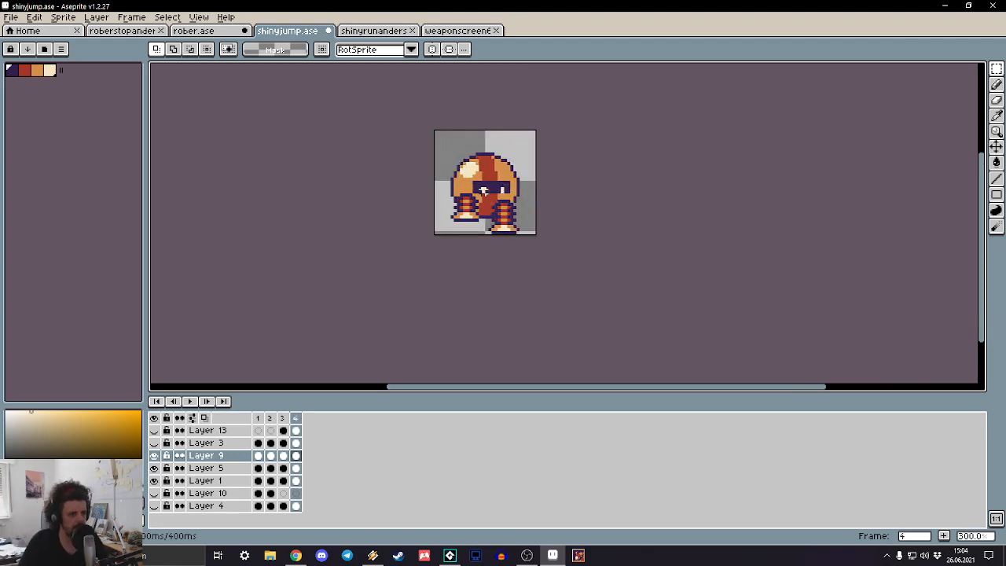
{"action": "scroll", "coordinate": [475, 189], "scroll_direction": "up", "scroll_amount": 2}
{"action": "key", "text": "Right"}
{"action": "scroll", "coordinate": [476, 189], "scroll_direction": "up", "scroll_amount": 5}
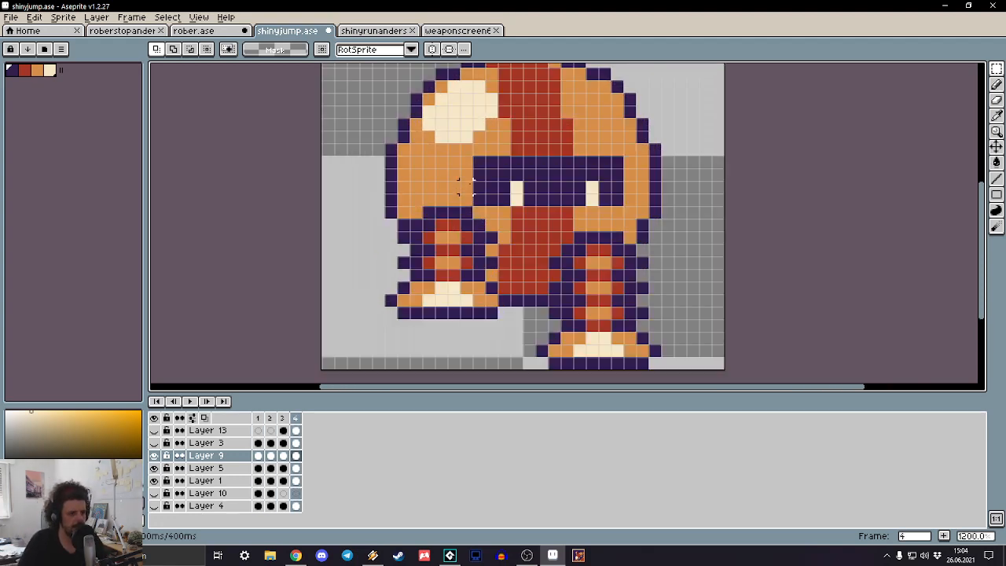
Step: Flip between neighbouring frames close up and compare the positions of both legs
{"action": "key", "text": "Left"}
{"action": "key", "text": "Right"}
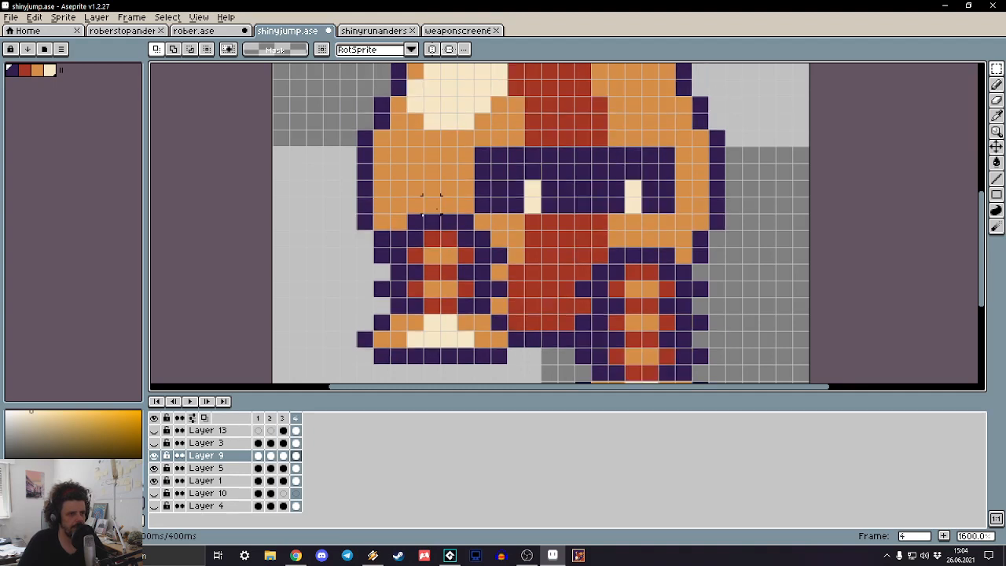
{"action": "key", "text": "Left"}
{"action": "key", "text": "Right"}
{"action": "key", "text": "Left"}
{"action": "key", "text": "Right"}
{"action": "key", "text": "Left"}
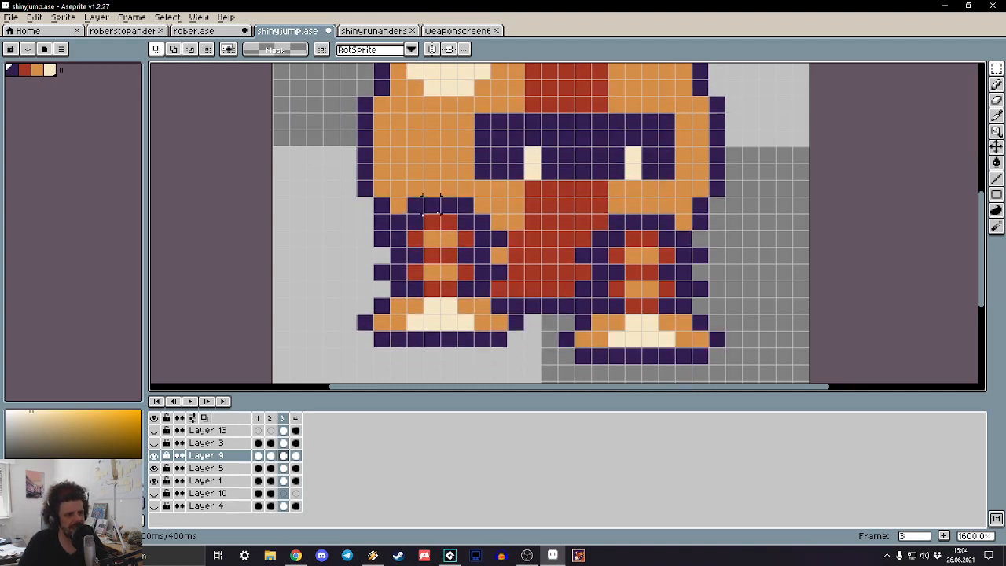
{"action": "key", "text": "Left"}
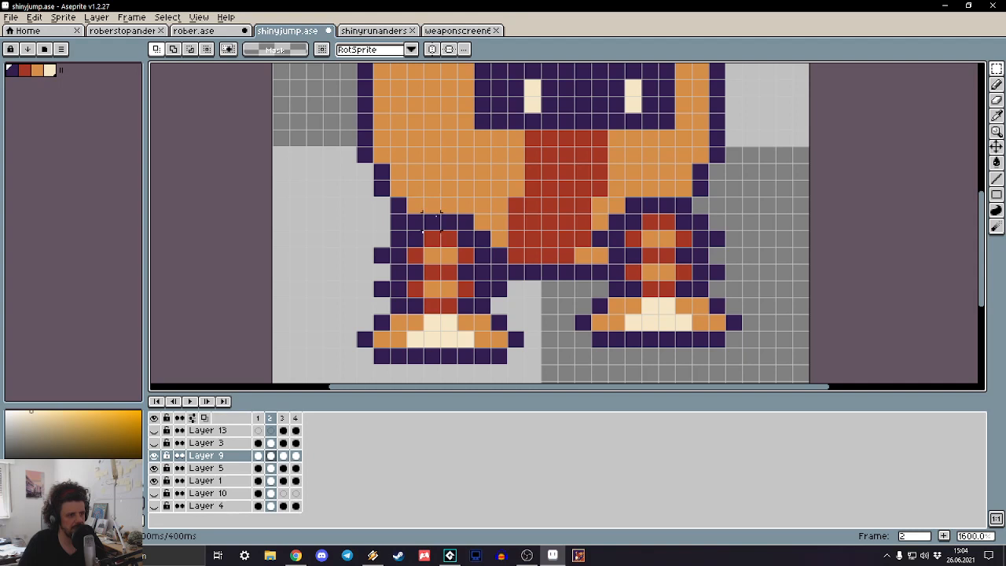
{"action": "key", "text": "Right"}
{"action": "key", "text": "Left"}
{"action": "key", "text": "Left"}
Step: Compare frames 1 and 2 with the whole robot in view, and check the leg motion across the full cycle
{"action": "scroll", "coordinate": [444, 202], "scroll_direction": "down", "scroll_amount": 4}
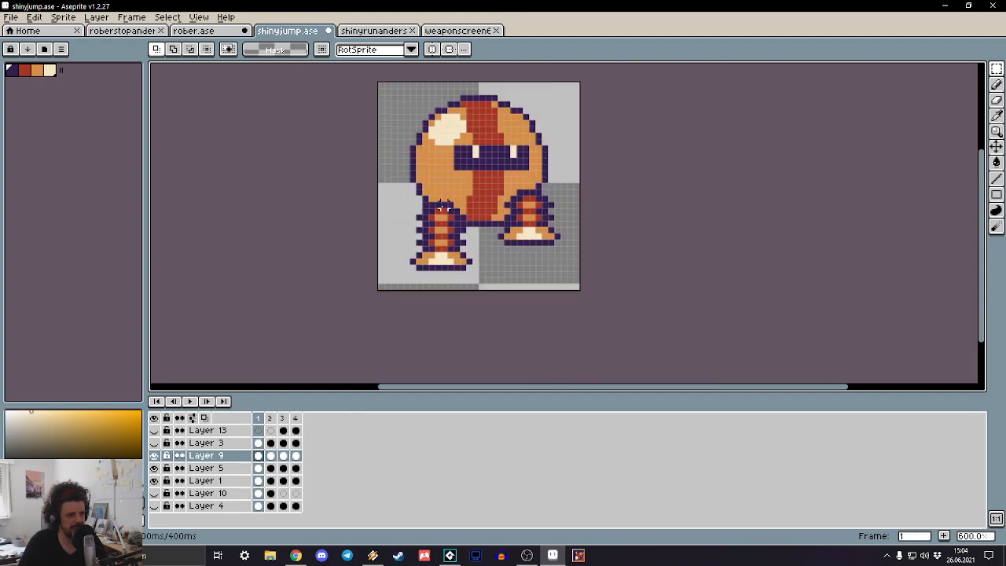
{"action": "key", "text": "Right"}
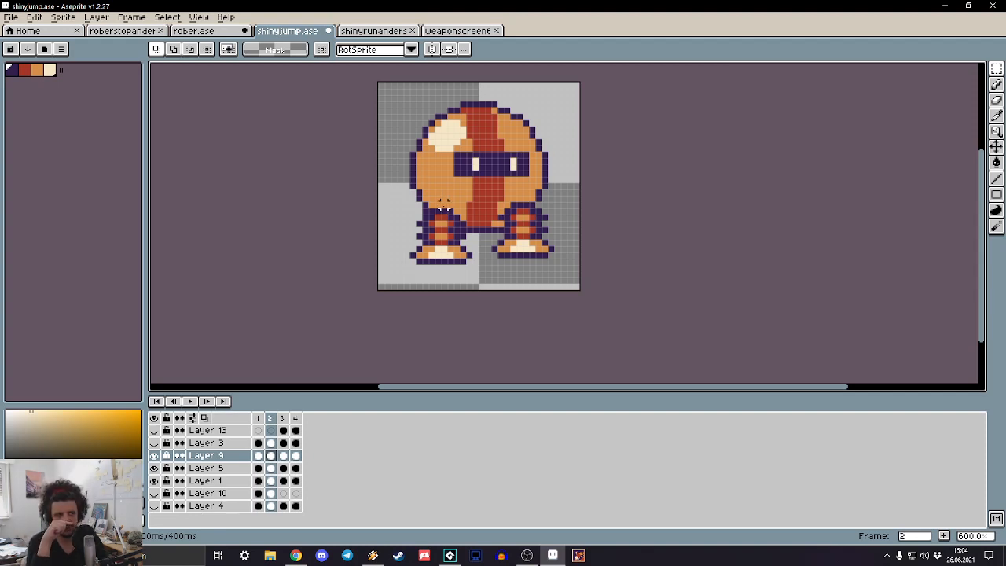
{"action": "key", "text": "Left"}
{"action": "key", "text": "Right"}
{"action": "key", "text": "Left"}
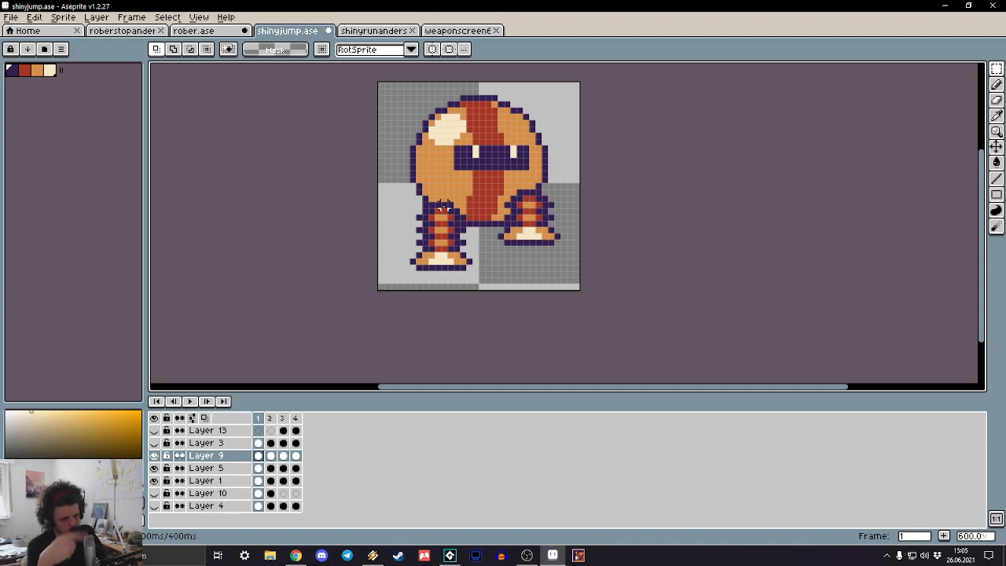
{"action": "key", "text": "Right"}
{"action": "key", "text": "Right"}
{"action": "key", "text": "Right"}
{"action": "key", "text": "Right"}
{"action": "key", "text": "Right"}
{"action": "key", "text": "Right"}
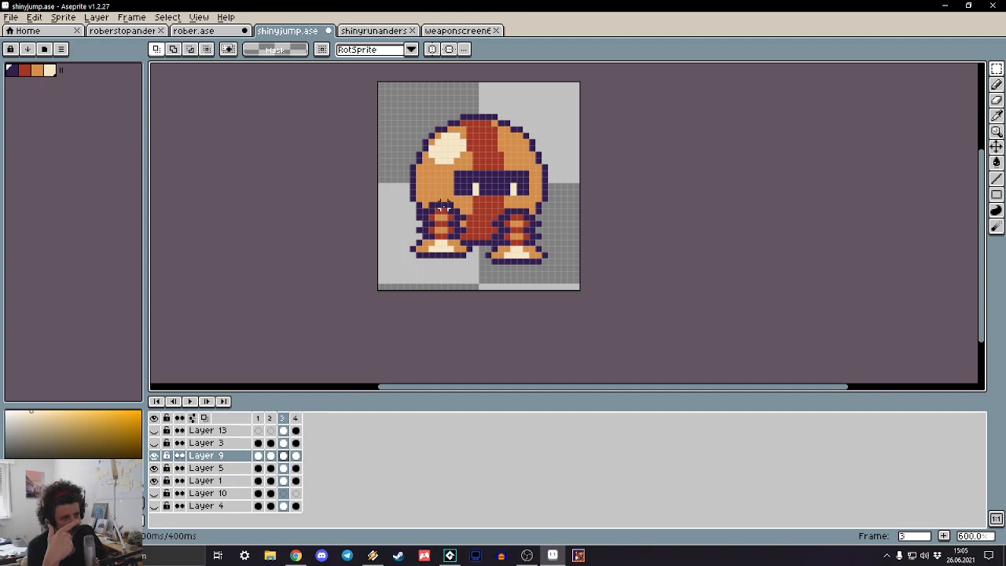
{"action": "key", "text": "Right"}
{"action": "key", "text": "Right"}
{"action": "key", "text": "Right"}
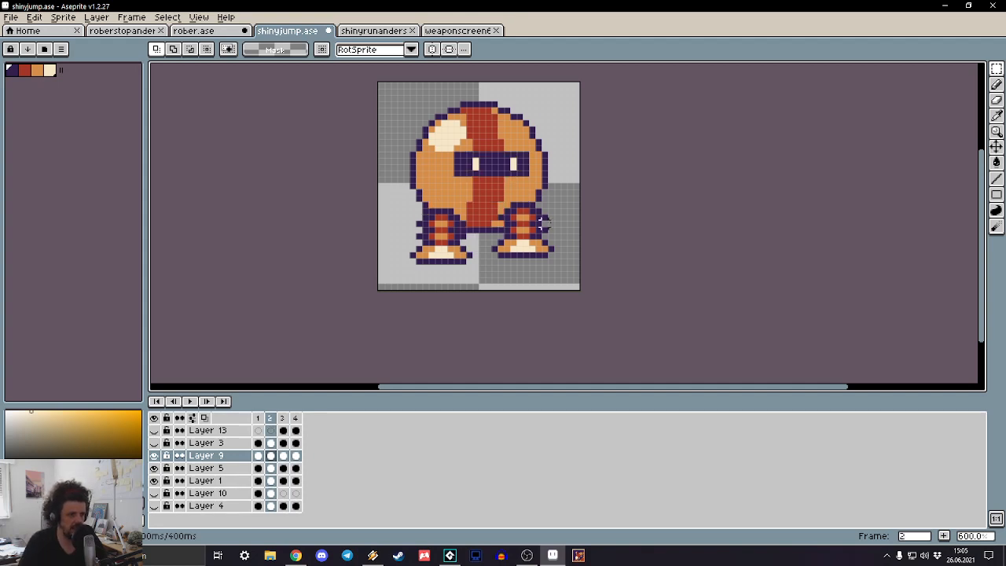
{"action": "key", "text": "Left"}
{"action": "key", "text": "Right"}
{"action": "key", "text": "Right"}
{"action": "key", "text": "Right"}
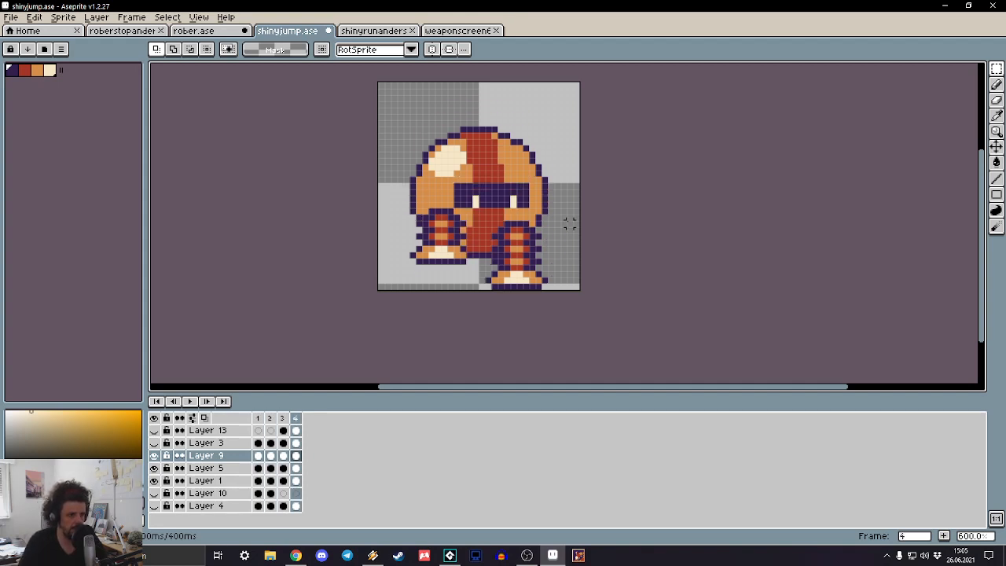
Step: Move the right leg on Layer 5 up by one pixel in frame 2 and compare it with frame 1
{"action": "key", "text": "Right"}
{"action": "key", "text": "Right"}
{"action": "scroll", "coordinate": [558, 225], "scroll_direction": "up", "scroll_amount": 4}
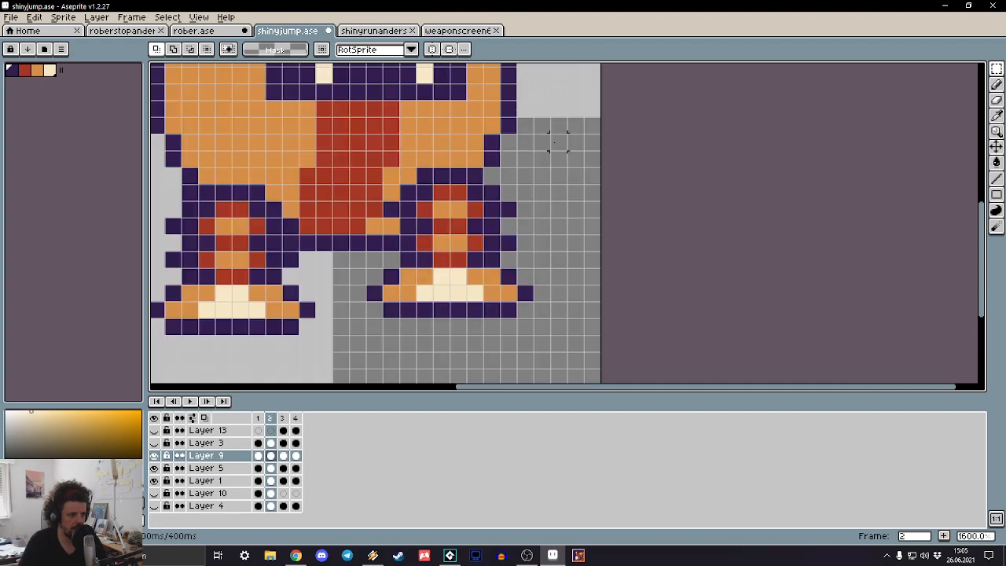
{"action": "left_click_drag", "start_coordinate": [558, 141], "coordinate": [373, 361]}
{"action": "key", "text": "Up"}
{"action": "key", "text": "ctrl+d"}
{"action": "key", "text": "Down"}
{"action": "left_click_drag", "start_coordinate": [593, 158], "coordinate": [356, 343]}
{"action": "key", "text": "Up"}
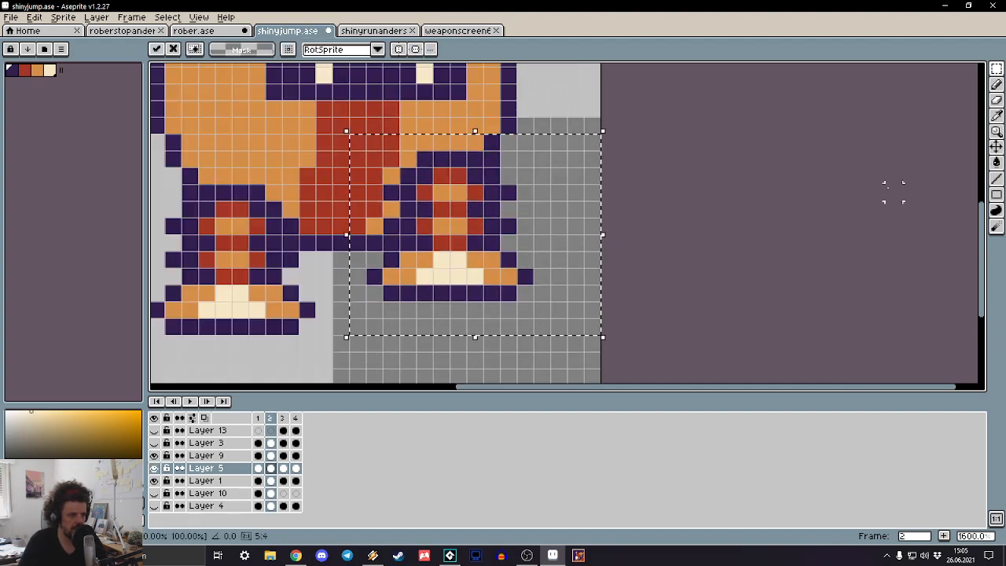
{"action": "key", "text": "ctrl+d"}
{"action": "key", "text": "Left"}
{"action": "key", "text": "Right"}
{"action": "scroll", "coordinate": [618, 158], "scroll_direction": "down", "scroll_amount": 4}
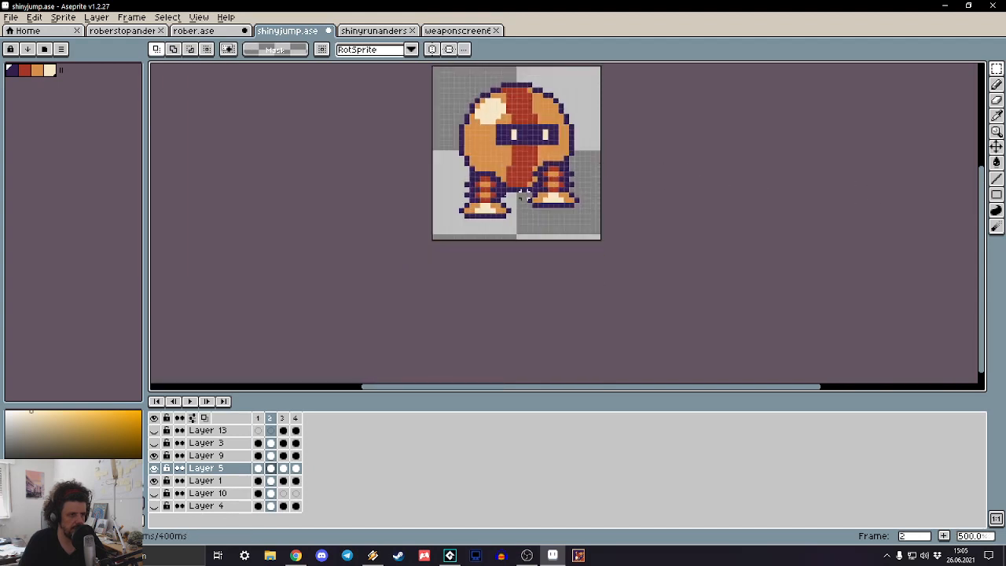
Step: Try to move the left leg on Layer 9 up by one pixel in frame 2
{"action": "scroll", "coordinate": [503, 192], "scroll_direction": "up", "scroll_amount": 2}
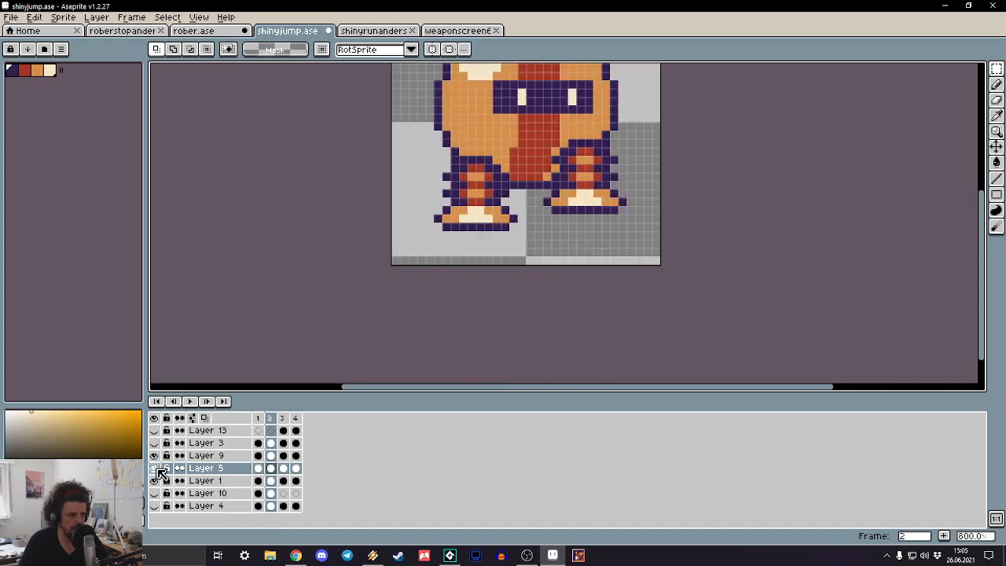
{"action": "key", "text": "Up"}
{"action": "left_click_drag", "start_coordinate": [534, 130], "coordinate": [392, 265]}
{"action": "key", "text": "Up"}
{"action": "key", "text": "ctrl+d"}
{"action": "key", "text": "Right"}
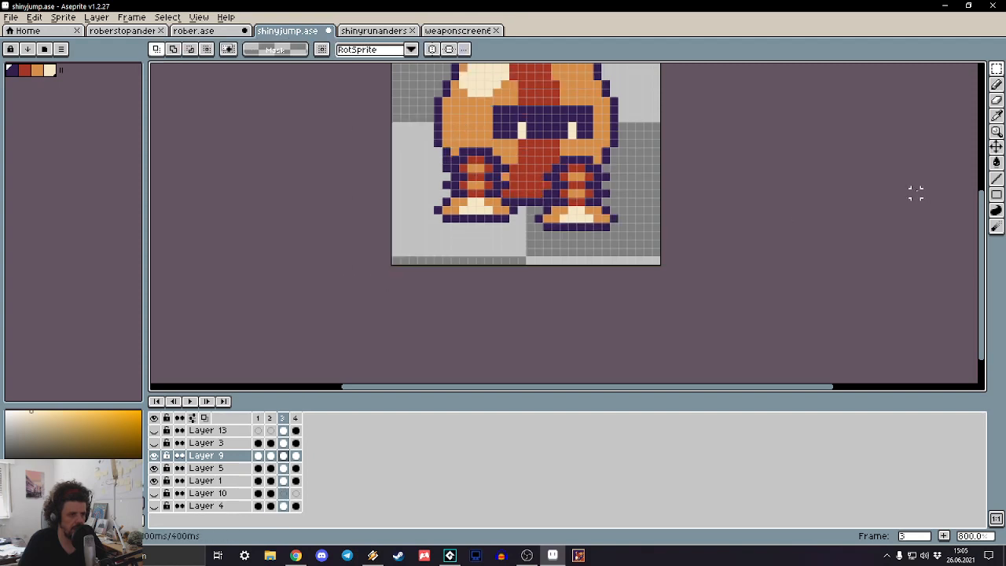
Step: Examine the adjusted leg motion between frames at several magnifications
{"action": "scroll", "coordinate": [694, 154], "scroll_direction": "down", "scroll_amount": 4}
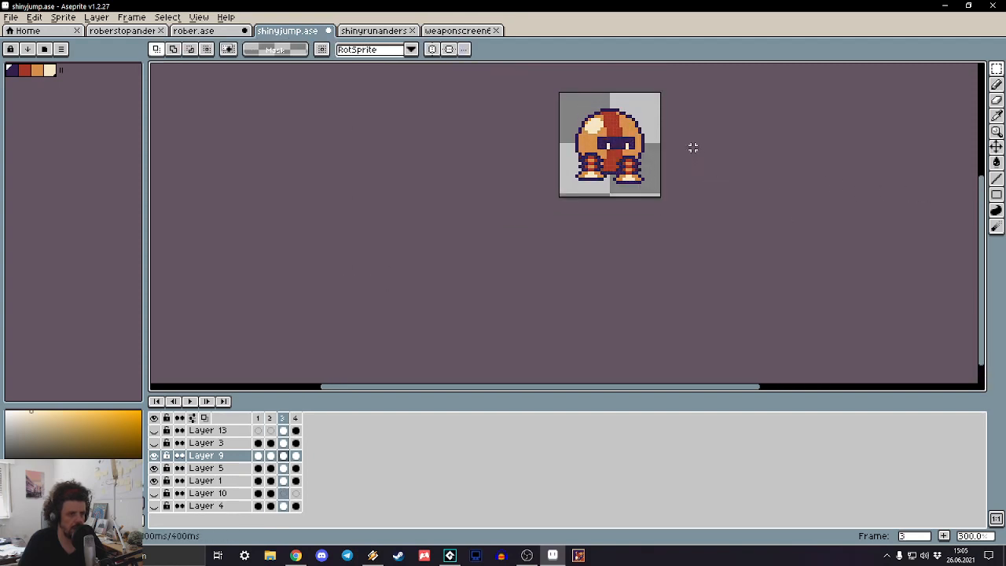
{"action": "scroll", "coordinate": [693, 148], "scroll_direction": "up", "scroll_amount": 2}
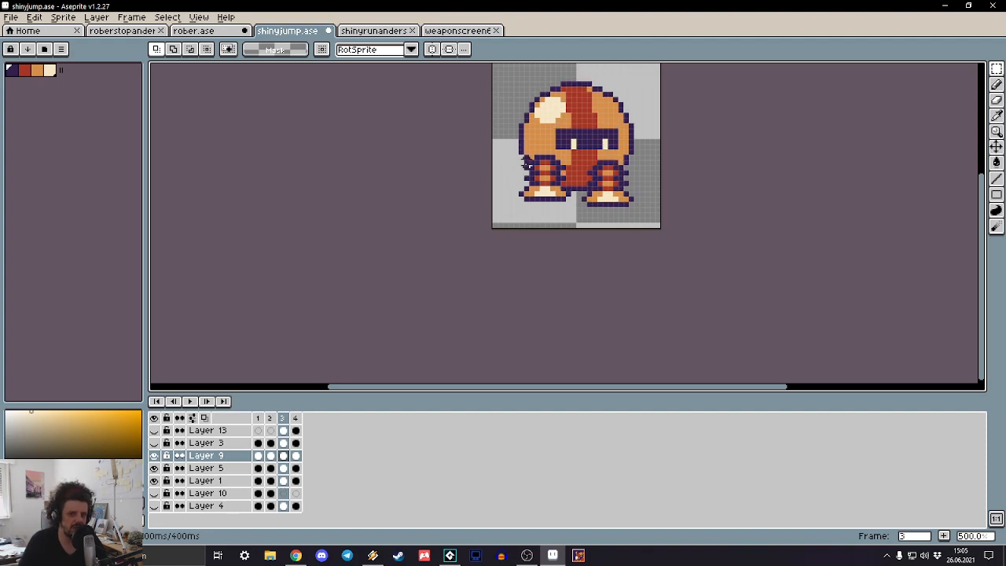
{"action": "scroll", "coordinate": [561, 189], "scroll_direction": "up", "scroll_amount": 4}
{"action": "key", "text": "Left"}
{"action": "scroll", "coordinate": [548, 160], "scroll_direction": "down", "scroll_amount": 7}
{"action": "key", "text": "Right"}
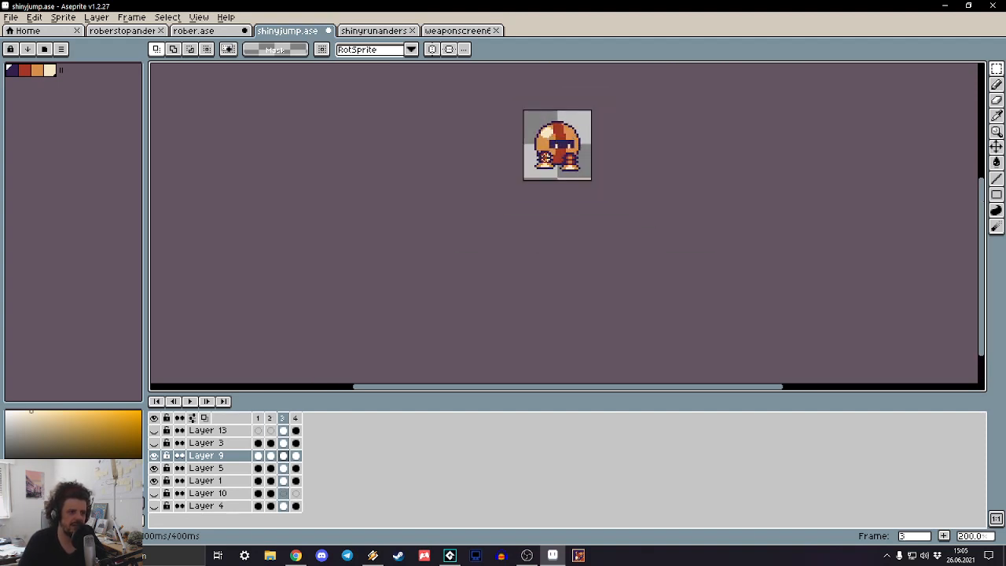
{"action": "key", "text": "Left"}
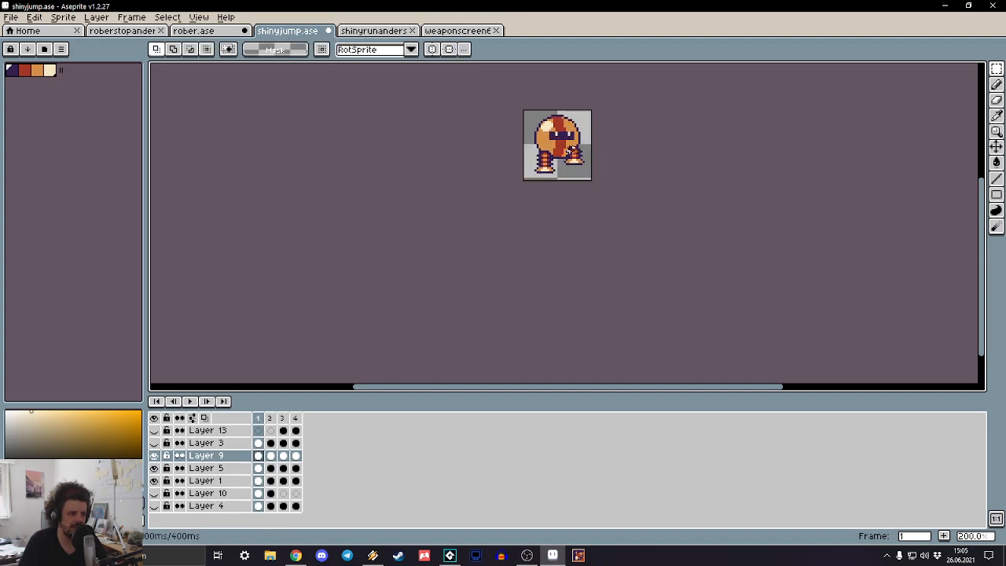
{"action": "scroll", "coordinate": [566, 149], "scroll_direction": "up", "scroll_amount": 3}
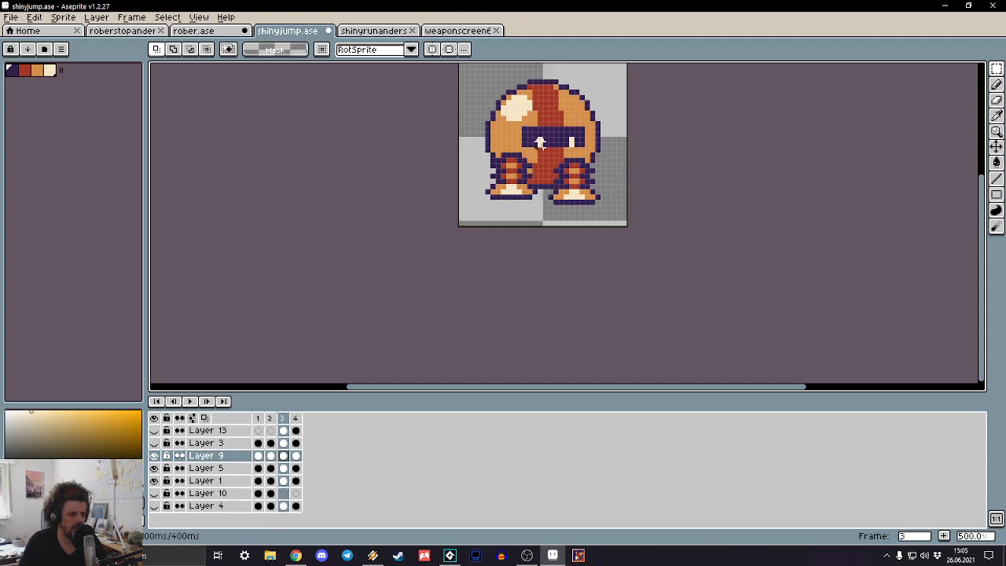
{"action": "left_click_drag", "start_coordinate": [541, 143], "coordinate": [525, 162]}
{"action": "key", "text": "Down"}
{"action": "key", "text": "Down"}
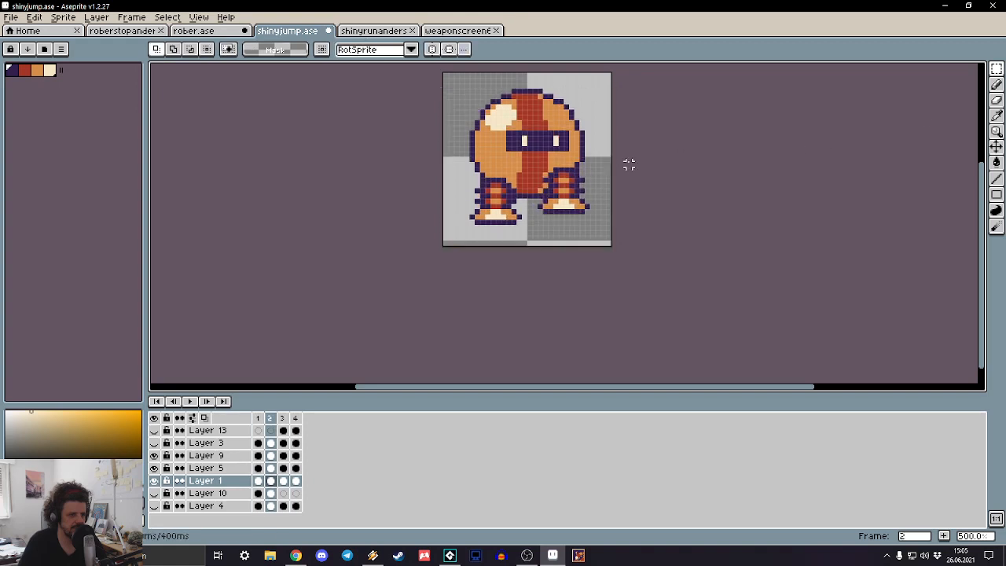
{"action": "key", "text": "Up"}
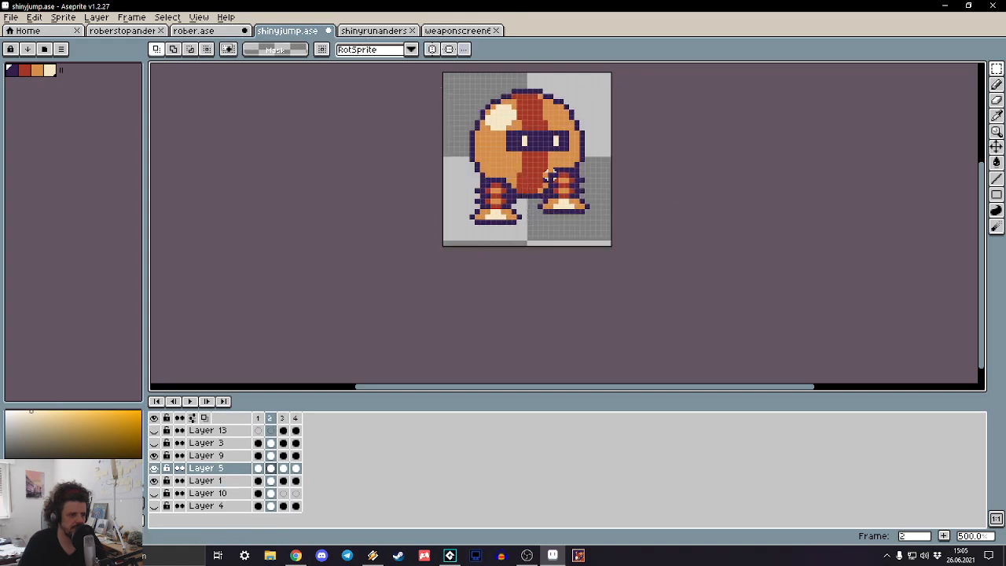
{"action": "left_click_drag", "start_coordinate": [518, 159], "coordinate": [435, 254]}
{"action": "left_click_drag", "start_coordinate": [487, 222], "coordinate": [702, 160]}
{"action": "key", "text": "ctrl+z"}
Step: Select the left leg on Layer 9 in frame 2 and move it up by one pixel
{"action": "key", "text": "Up"}
{"action": "left_click_drag", "start_coordinate": [515, 182], "coordinate": [444, 246]}
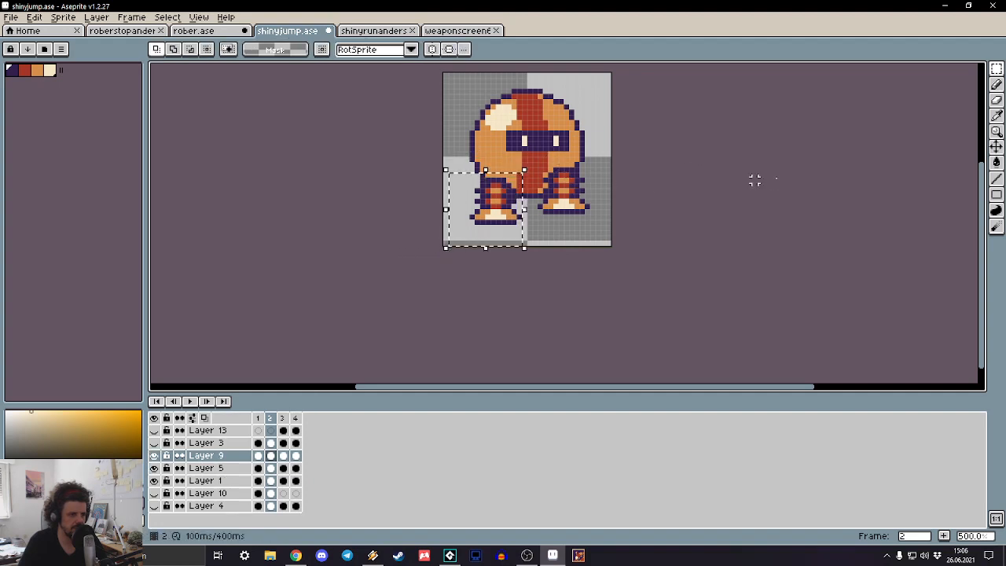
{"action": "key", "text": "Up"}
{"action": "key", "text": "ctrl+d"}
Step: Play the jump animation at small size to check the legs together with the arms, and stop playback
{"action": "key", "text": "Right"}
{"action": "key", "text": "Right"}
{"action": "scroll", "coordinate": [776, 174], "scroll_direction": "down", "scroll_amount": 3}
{"action": "key", "text": "Return"}
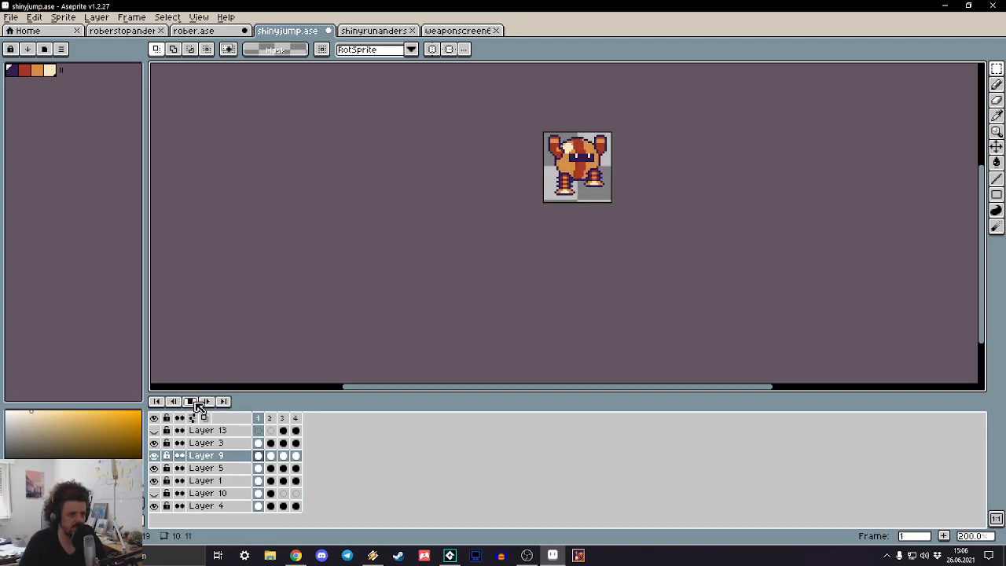
{"action": "left_click", "coordinate": [193, 402]}
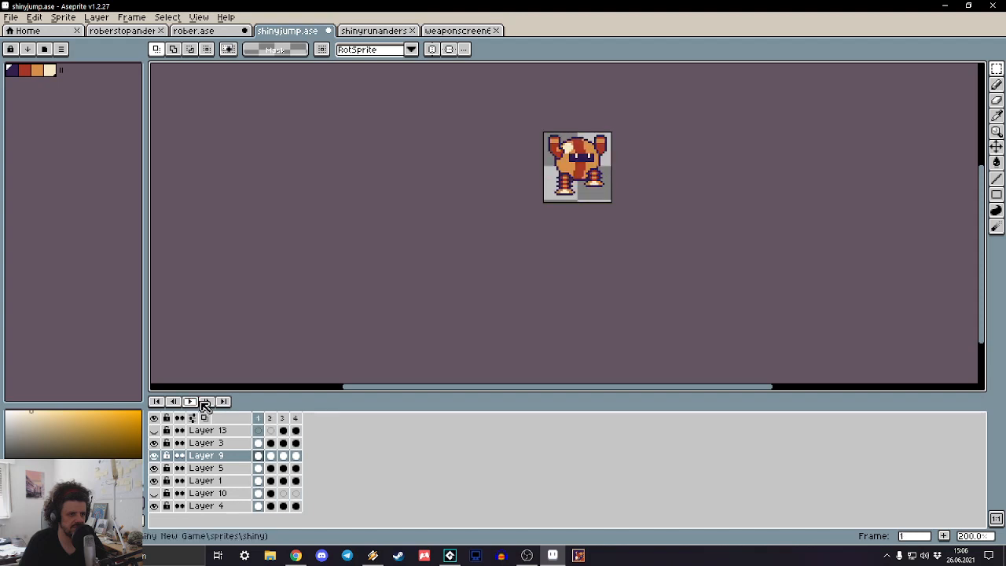
{"action": "scroll", "coordinate": [684, 172], "scroll_direction": "up", "scroll_amount": 2}
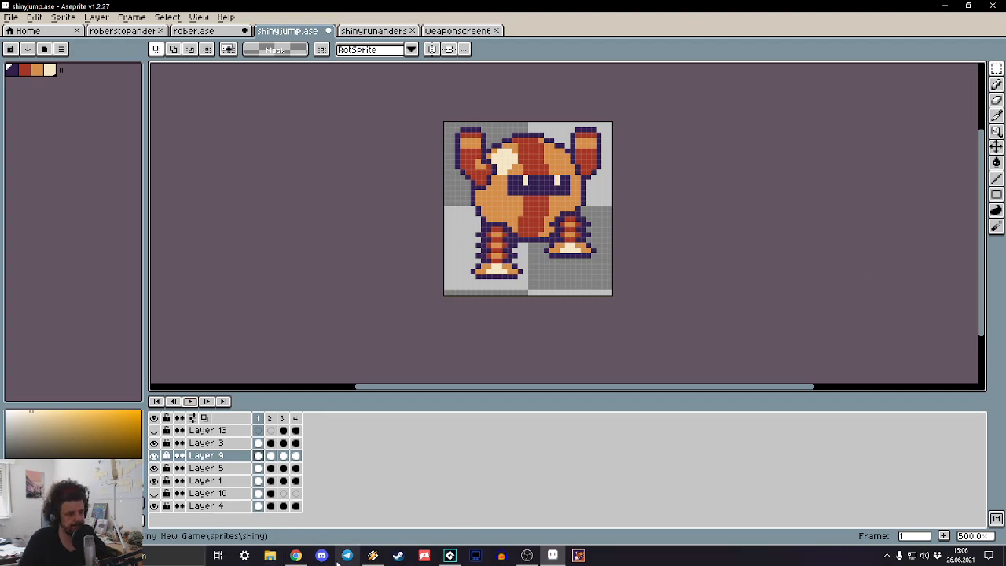
Step: Open a File Explorer window, move it clear of the artwork, and return to the shinyjump sprite
{"action": "left_click", "coordinate": [269, 556]}
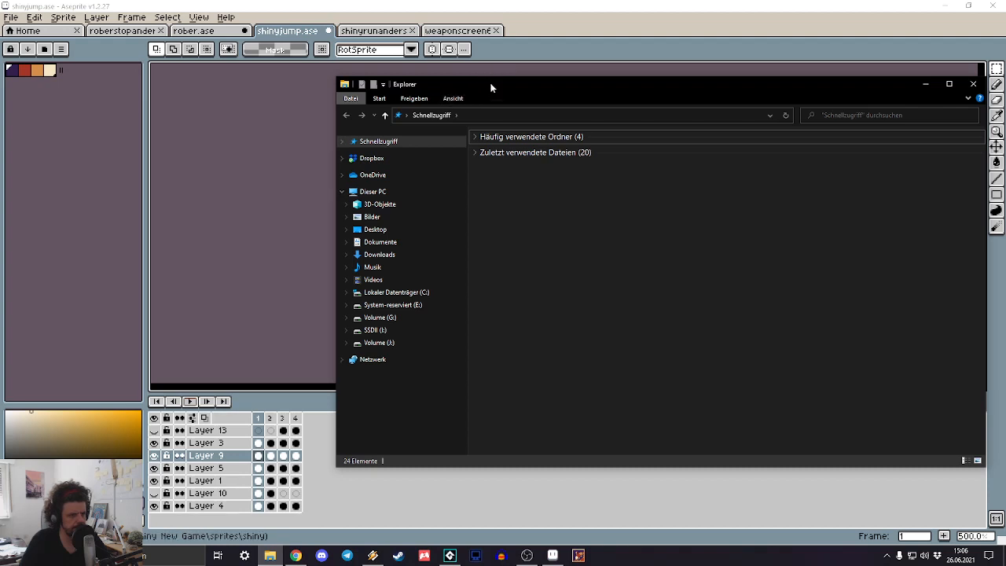
{"action": "left_click_drag", "start_coordinate": [490, 88], "coordinate": [1005, 88]}
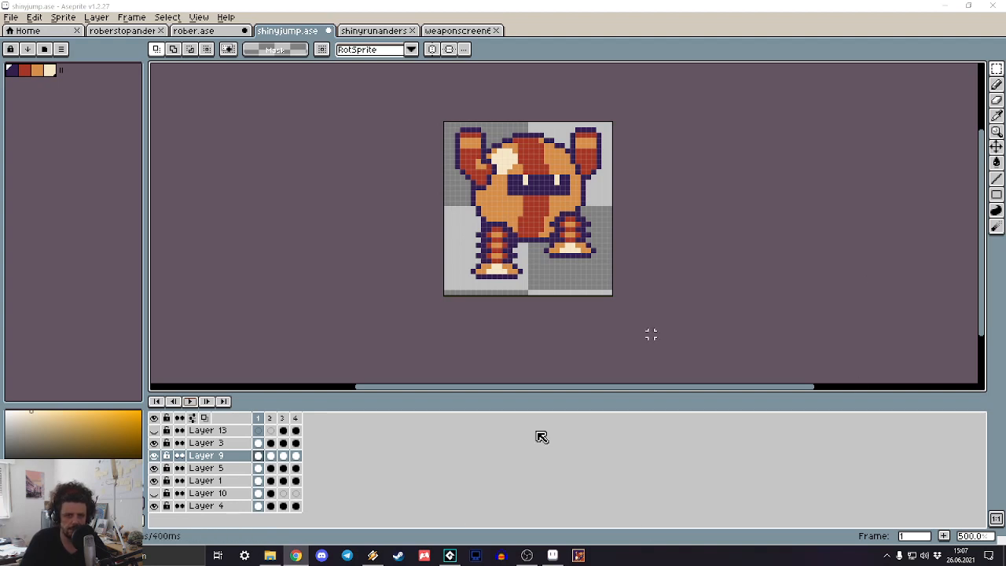
{"action": "left_click", "coordinate": [687, 276]}
Step: Step through the frames with the arms shown, hide both arms on Layer 3 and Layer 4, and play the leg animation
{"action": "key", "text": "Right"}
{"action": "key", "text": "Right"}
{"action": "key", "text": "Right"}
{"action": "key", "text": "Right"}
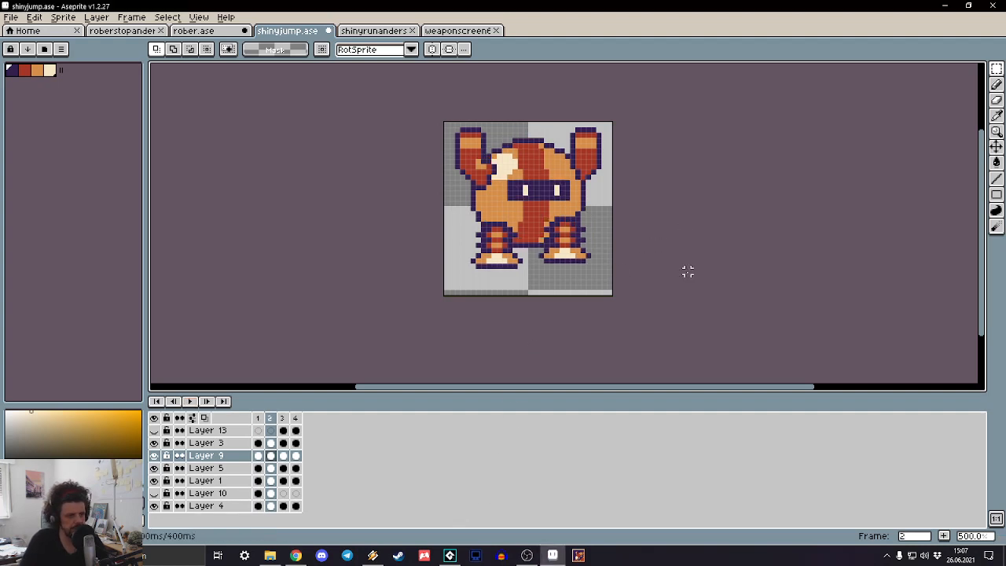
{"action": "left_click", "coordinate": [154, 442]}
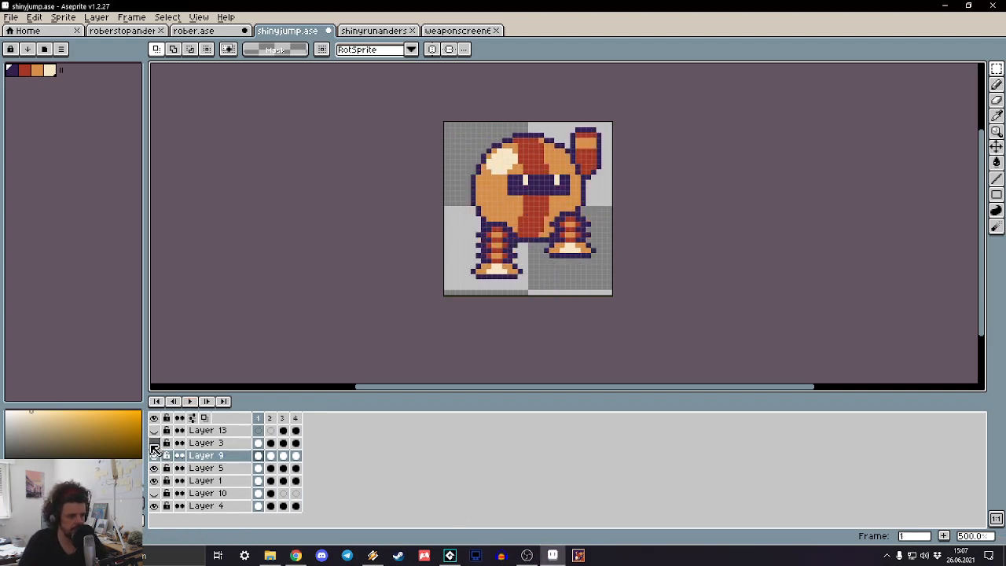
{"action": "left_click", "coordinate": [156, 506]}
{"action": "key", "text": "Return"}
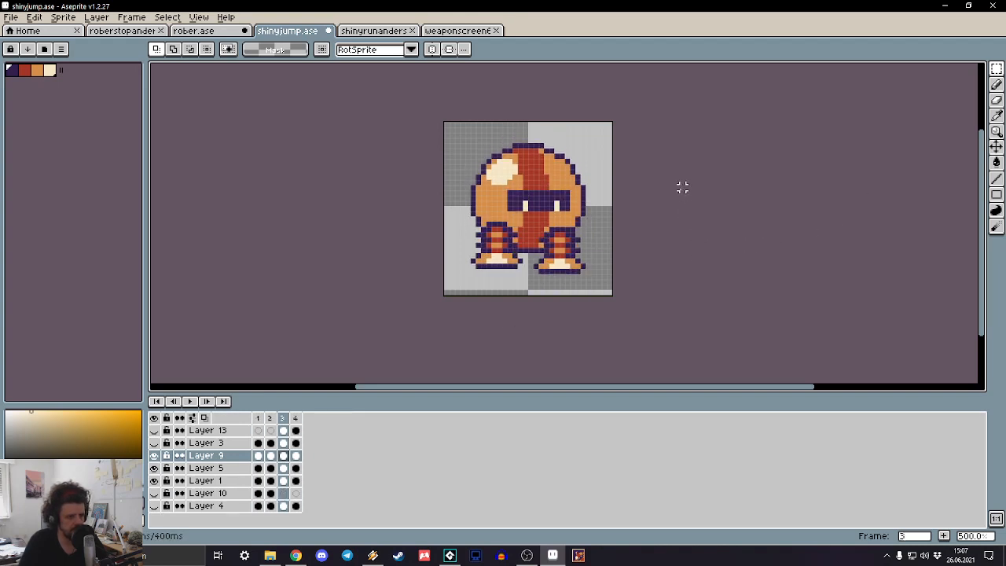
{"action": "key", "text": "Return"}
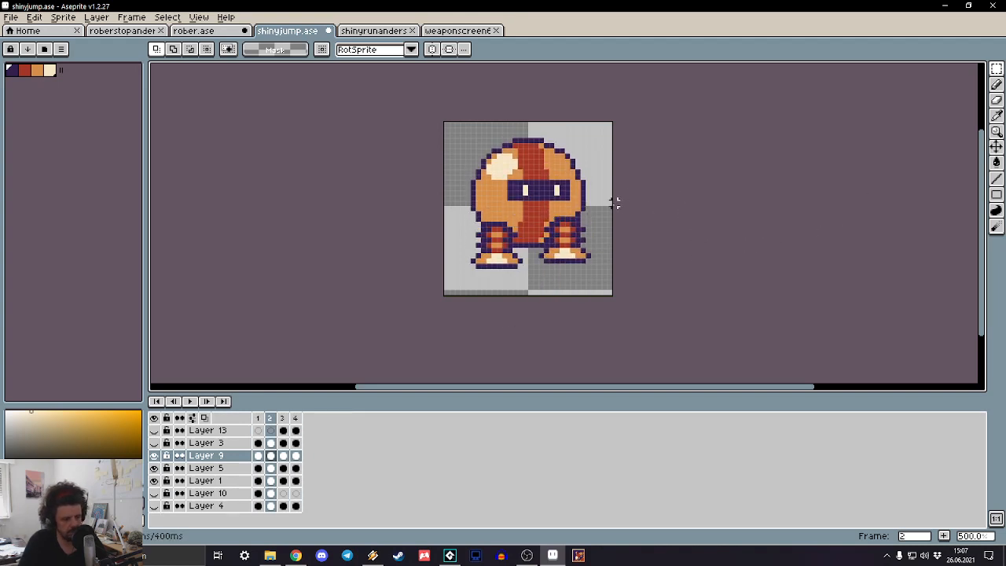
Step: Compare frames 2 and 3 of the armless robot and play back the leg movement
{"action": "key", "text": "Right"}
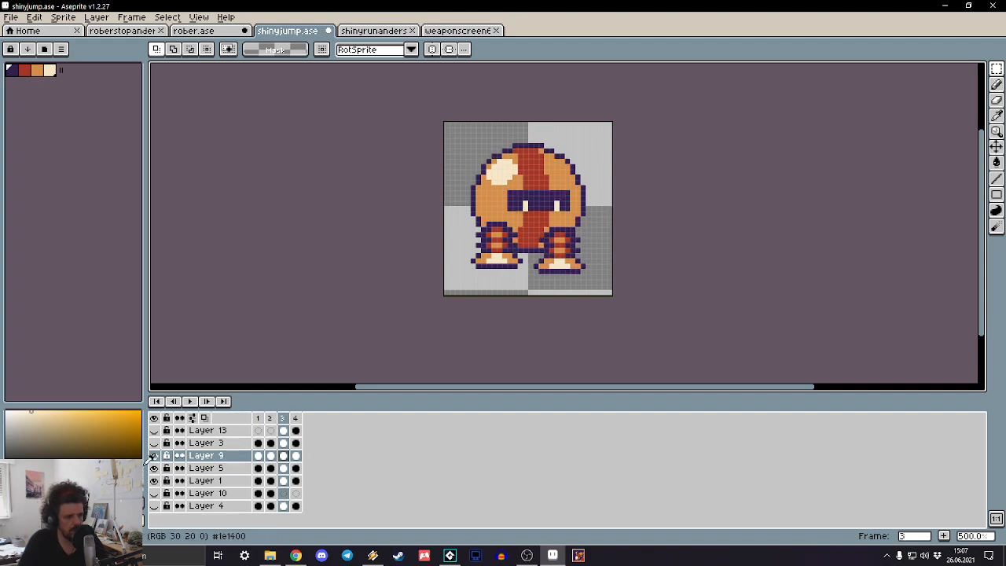
{"action": "key", "text": "Left"}
{"action": "key", "text": "Return"}
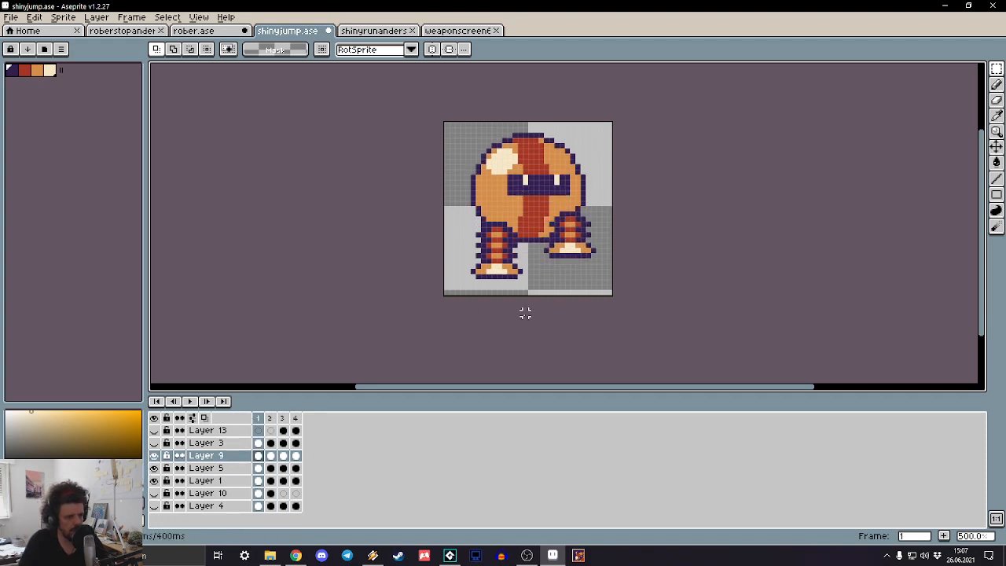
Step: Identify the leg on Layer 5 by toggling its visibility, and try shifting the right leg one pixel right in frames 1 and 2
{"action": "left_click", "coordinate": [154, 467]}
{"action": "left_click", "coordinate": [154, 467]}
{"action": "left_click", "coordinate": [258, 467]}
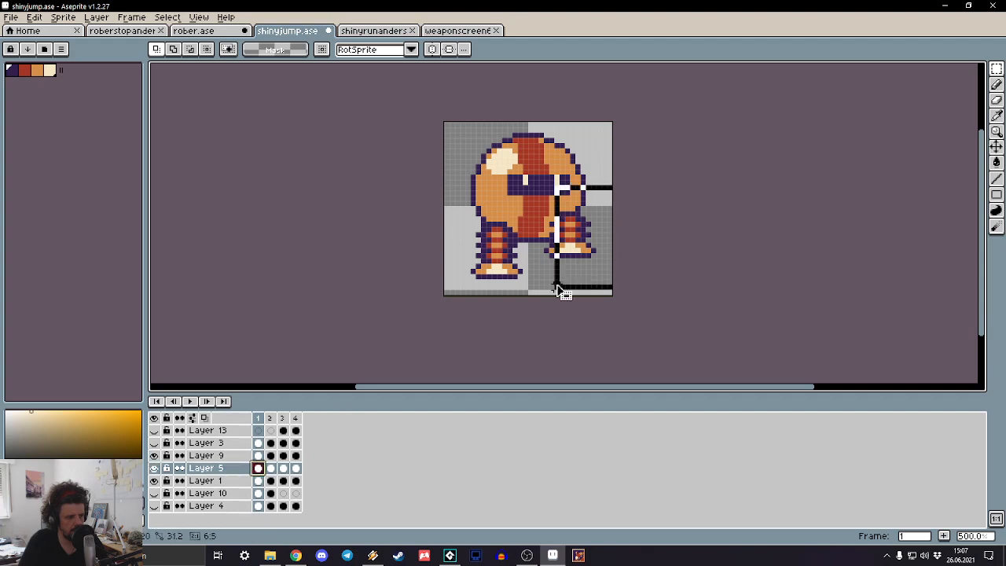
{"action": "left_click_drag", "start_coordinate": [536, 304], "coordinate": [536, 304]}
{"action": "key", "text": "Down"}
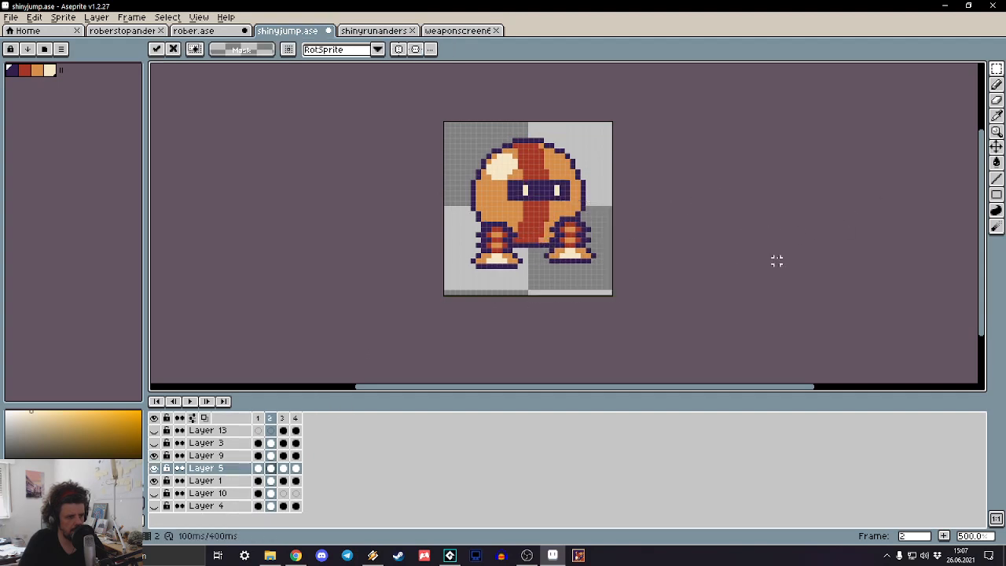
{"action": "key", "text": "ctrl+d"}
{"action": "key", "text": "Right"}
{"action": "mouse_move", "coordinate": [617, 185]}
{"action": "left_mouse_down"}
{"action": "mouse_move", "coordinate": [546, 292]}
{"action": "mouse_move", "coordinate": [524, 298]}
{"action": "left_mouse_up"}
{"action": "key", "text": "Right"}
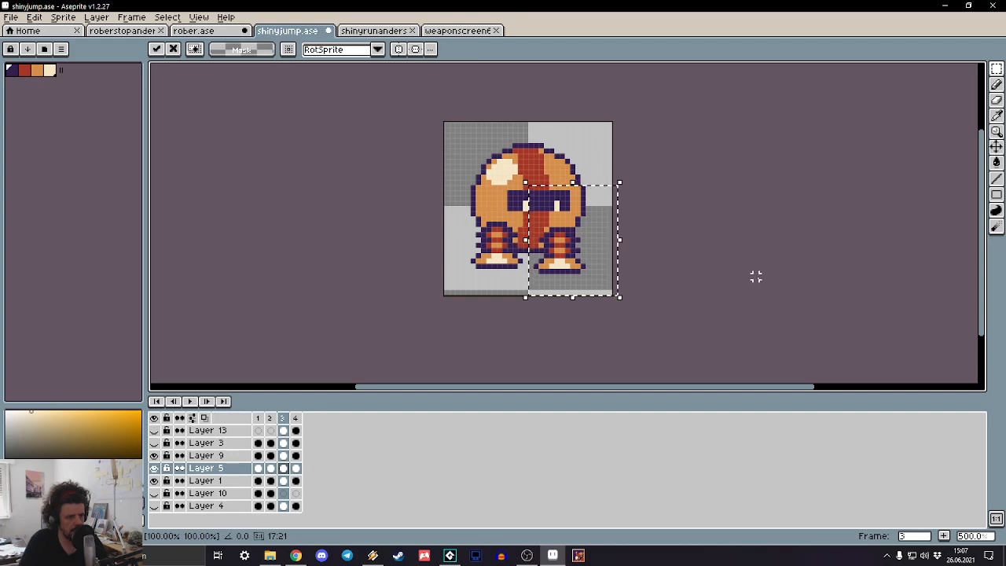
{"action": "key", "text": "ctrl+d"}
Step: Try shifting the right leg on Layer 9 one pixel right in frames 3 and 4
{"action": "key", "text": "Up"}
{"action": "left_click_drag", "start_coordinate": [698, 177], "coordinate": [536, 323]}
{"action": "key", "text": "Right"}
{"action": "key", "text": "ctrl+d"}
{"action": "key", "text": "Right"}
{"action": "left_click_drag", "start_coordinate": [671, 161], "coordinate": [530, 323]}
{"action": "key", "text": "Right"}
{"action": "key", "text": "ctrl+d"}
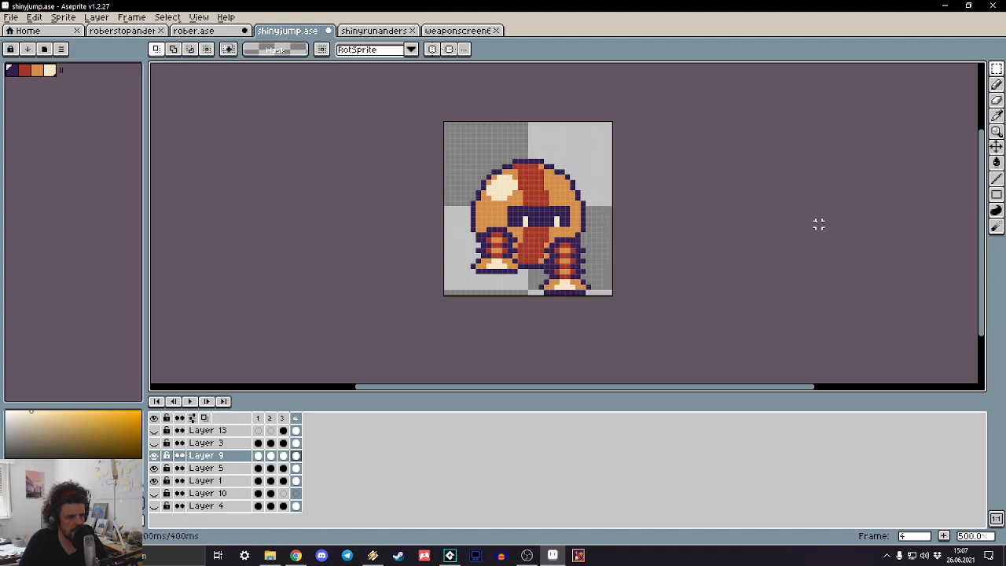
Step: Play the animation at reduced zoom to check the shifted right leg, and stop playback
{"action": "scroll", "coordinate": [818, 220], "scroll_direction": "down", "scroll_amount": 2}
{"action": "key", "text": "Return"}
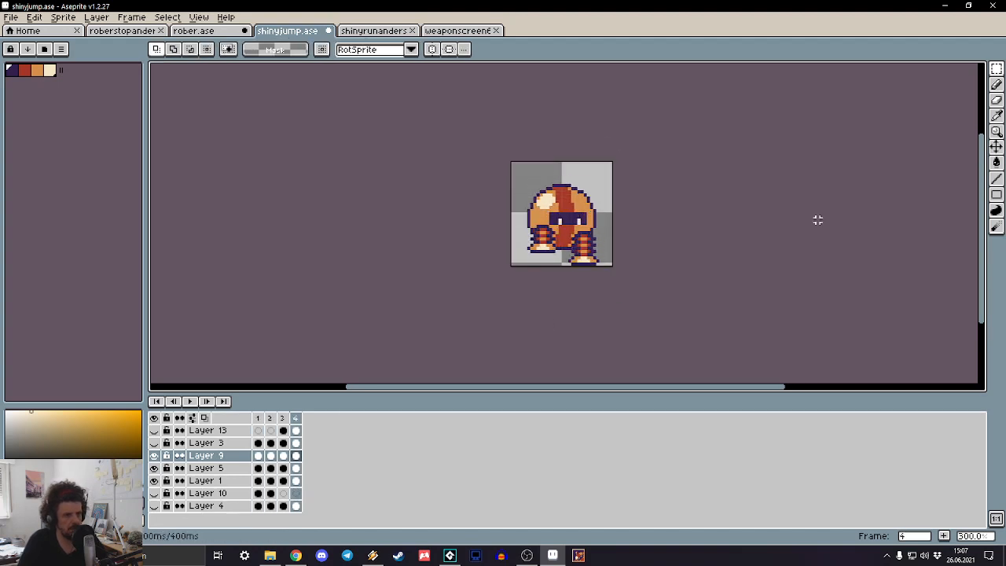
{"action": "scroll", "coordinate": [779, 210], "scroll_direction": "down", "scroll_amount": 2}
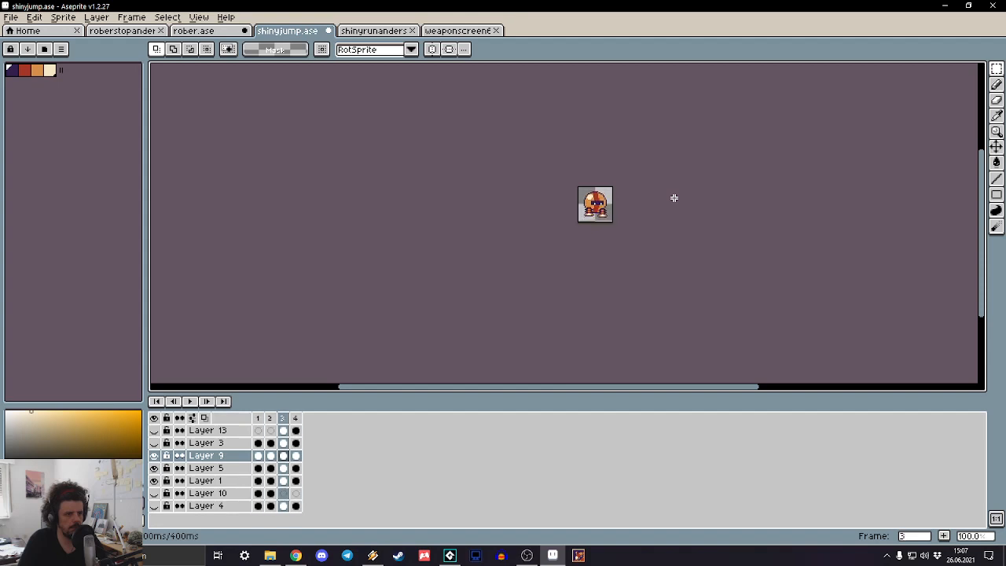
{"action": "scroll", "coordinate": [623, 207], "scroll_direction": "up", "scroll_amount": 4}
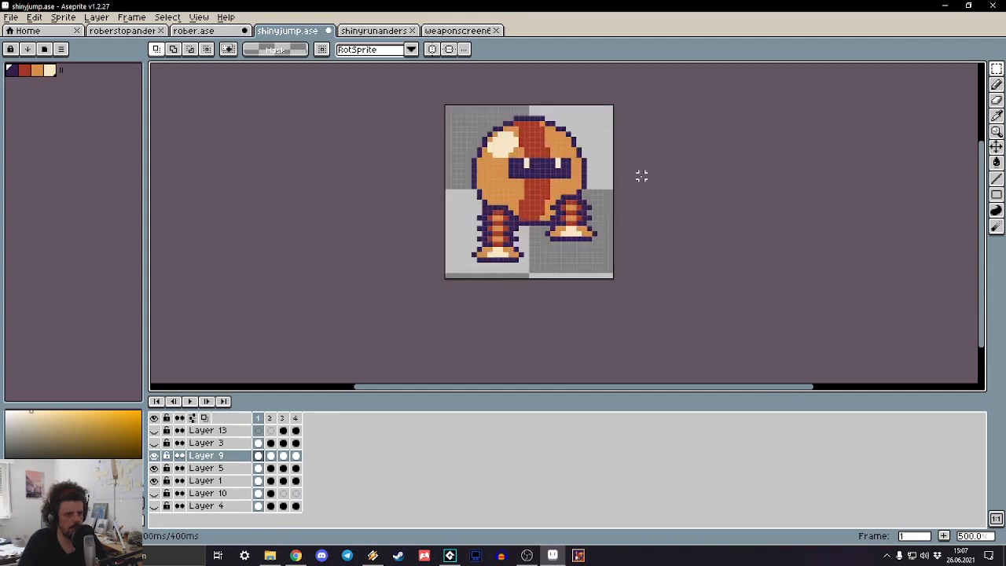
Step: Move the right leg on Layer 5 one pixel left in frames 1 and 2
{"action": "key", "text": "Down"}
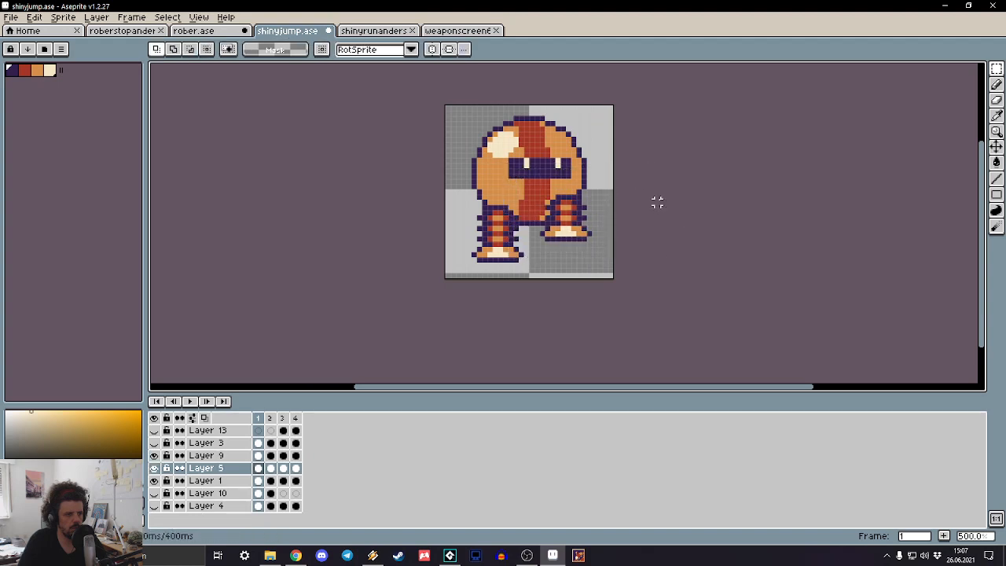
{"action": "key", "text": "Right"}
{"action": "left_click_drag", "start_coordinate": [634, 159], "coordinate": [543, 283]}
{"action": "key", "text": "Left"}
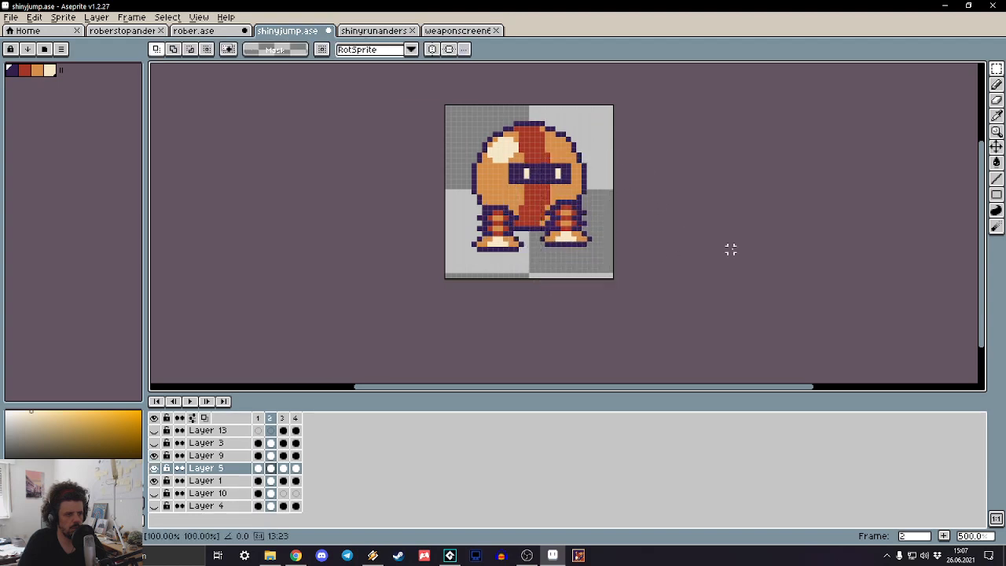
{"action": "key", "text": "Right"}
{"action": "left_click_drag", "start_coordinate": [677, 165], "coordinate": [532, 296]}
{"action": "key", "text": "Left"}
{"action": "key", "text": "Right"}
{"action": "key", "text": "ctrl+d"}
Step: Move the right leg on Layer 9 back one pixel left in frames 3 and 4
{"action": "key", "text": "Up"}
{"action": "left_click_drag", "start_coordinate": [687, 161], "coordinate": [532, 323]}
{"action": "key", "text": "Left"}
{"action": "key", "text": "ctrl+d"}
{"action": "key", "text": "Right"}
{"action": "left_click_drag", "start_coordinate": [696, 174], "coordinate": [532, 323]}
{"action": "key", "text": "Left"}
{"action": "key", "text": "ctrl+d"}
Step: Play the leg animation at a smaller zoom from frame 2 to review the right leg's position
{"action": "key", "text": "Left"}
{"action": "key", "text": "Left"}
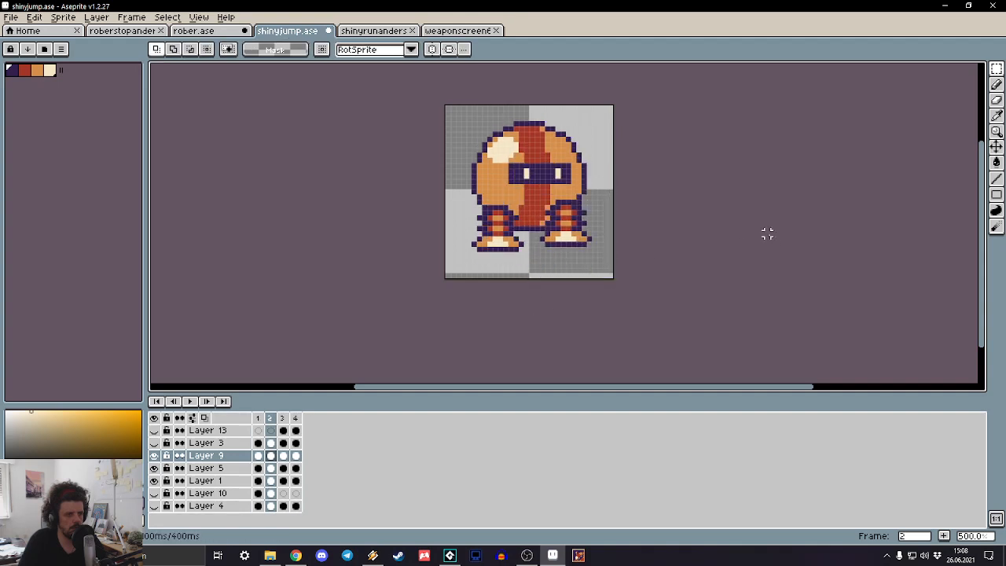
{"action": "scroll", "coordinate": [767, 234], "scroll_direction": "down", "scroll_amount": 2}
{"action": "key", "text": "Return"}
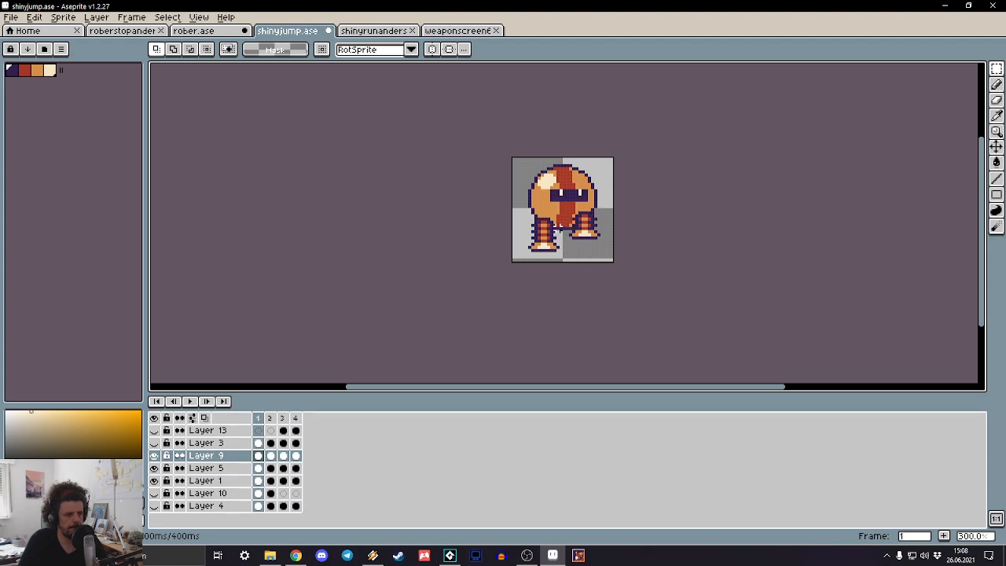
Step: Try shifting the left leg on Layer 5 one pixel left in frames 3 and 4
{"action": "scroll", "coordinate": [561, 226], "scroll_direction": "up", "scroll_amount": 2}
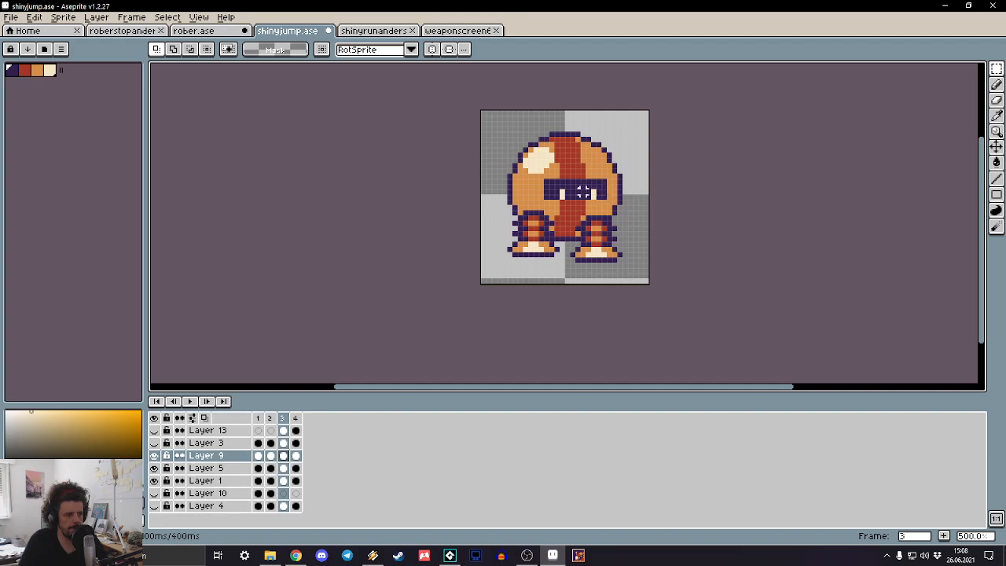
{"action": "left_click_drag", "start_coordinate": [561, 185], "coordinate": [478, 284]}
{"action": "key", "text": "Left"}
{"action": "key", "text": "ctrl+z"}
{"action": "key", "text": "ctrl+d"}
{"action": "key", "text": "Down"}
{"action": "left_click_drag", "start_coordinate": [552, 193], "coordinate": [479, 284]}
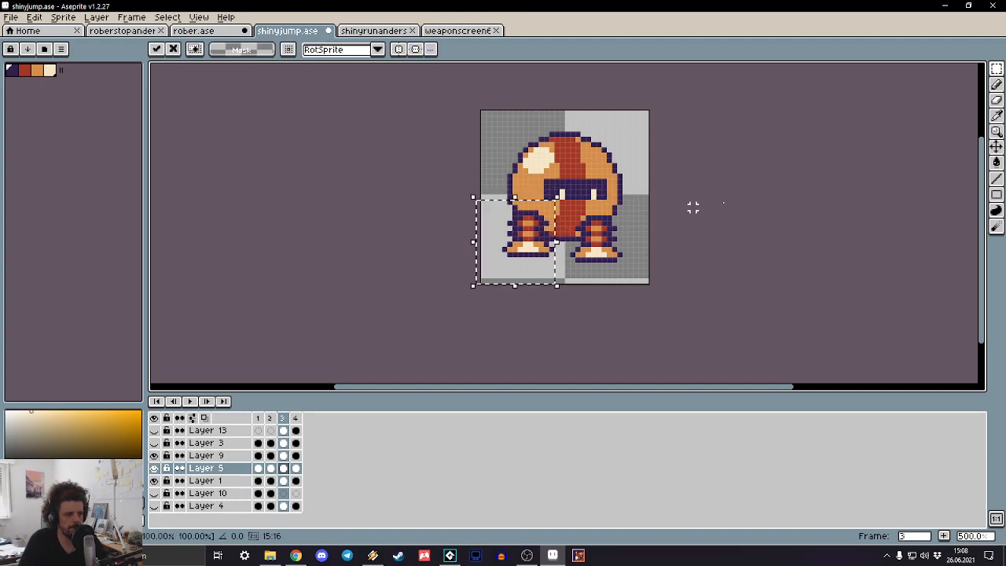
{"action": "key", "text": "ctrl+d"}
{"action": "key", "text": "Right"}
{"action": "left_click_drag", "start_coordinate": [554, 200], "coordinate": [447, 316]}
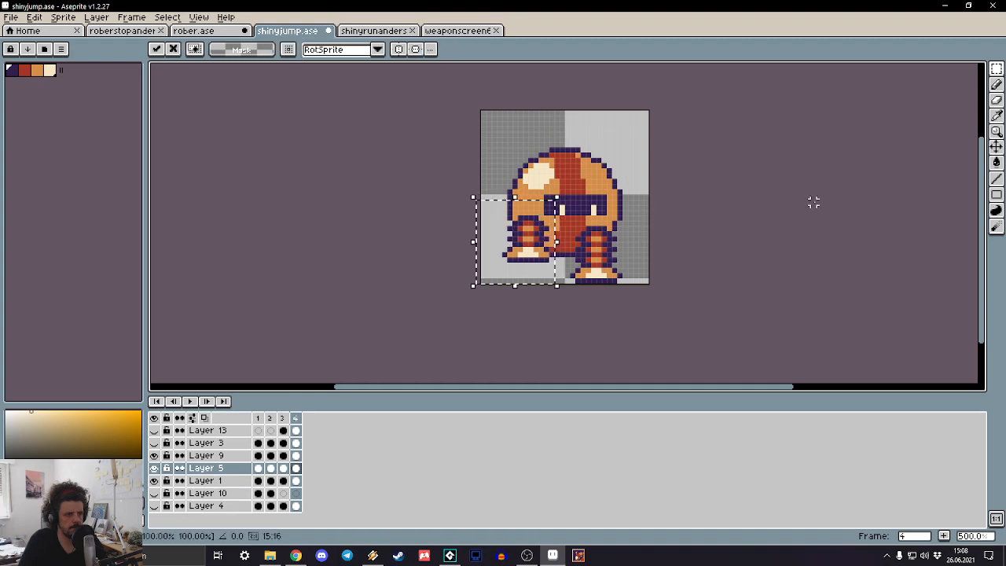
{"action": "key", "text": "ctrl+d"}
Step: Play the animation at 100% zoom to check the left leg's shift in frames 3 and 4
{"action": "scroll", "coordinate": [809, 193], "scroll_direction": "down", "scroll_amount": 4}
{"action": "key", "text": "Return"}
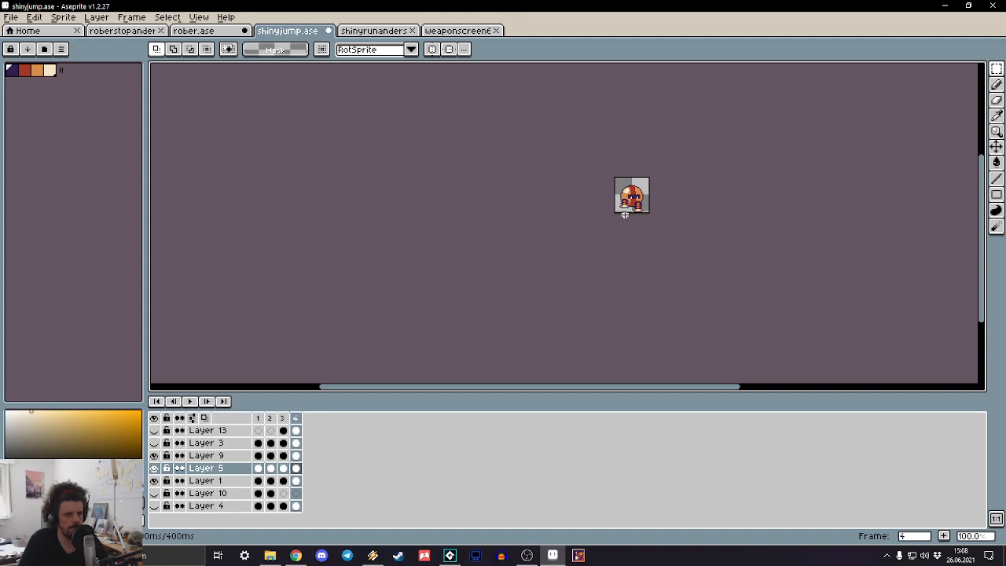
{"action": "scroll", "coordinate": [625, 208], "scroll_direction": "up", "scroll_amount": 4}
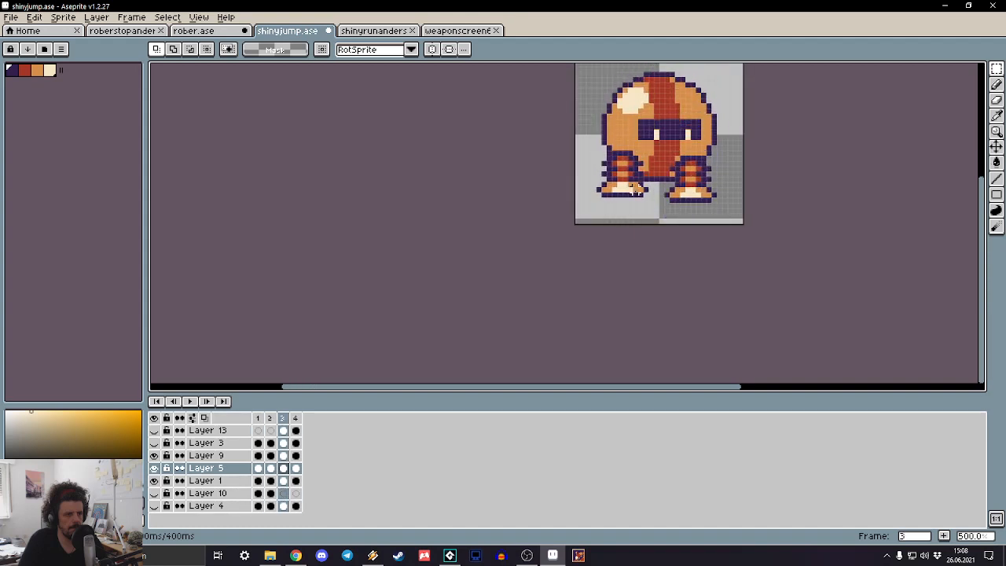
Step: Try shifting the left leg on Layer 9 one pixel left in frame 2
{"action": "key", "text": "Left"}
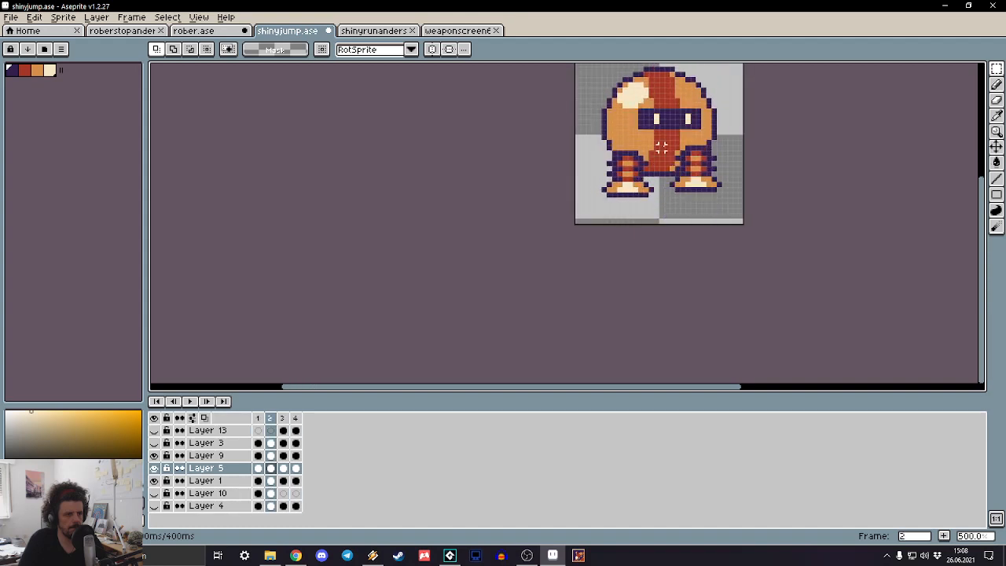
{"action": "left_click_drag", "start_coordinate": [661, 145], "coordinate": [575, 225]}
{"action": "key", "text": "Right"}
{"action": "key", "text": "Right"}
{"action": "left_click", "coordinate": [819, 195]}
{"action": "key", "text": "Up"}
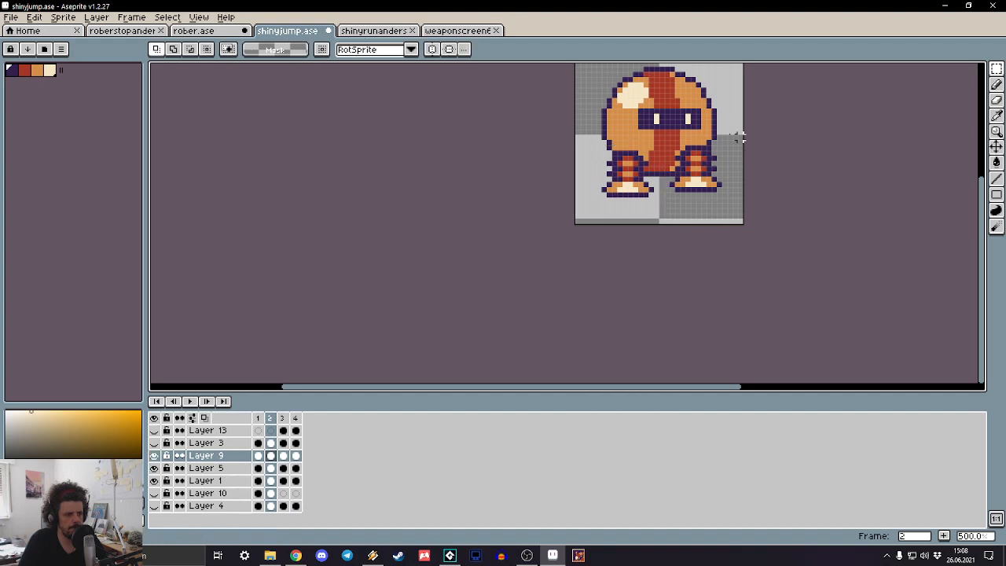
{"action": "left_click_drag", "start_coordinate": [661, 142], "coordinate": [572, 223]}
{"action": "key", "text": "Right"}
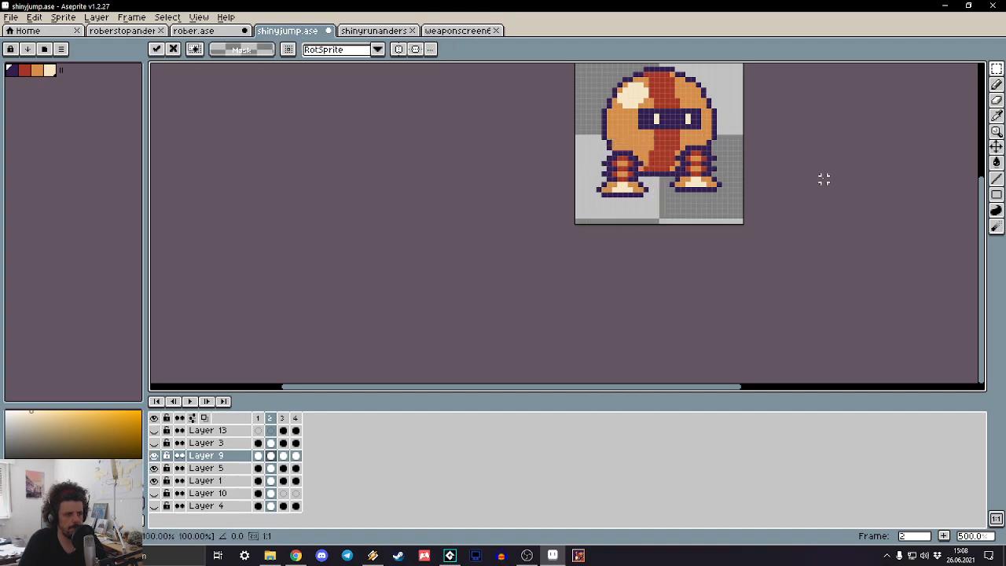
{"action": "left_click", "coordinate": [823, 180]}
Step: View the sprite at 100% zoom and step repeatedly through all frames to judge the left leg's motion
{"action": "key", "text": "Right"}
{"action": "key", "text": "Right"}
{"action": "key", "text": "1"}
{"action": "key", "text": "Return"}
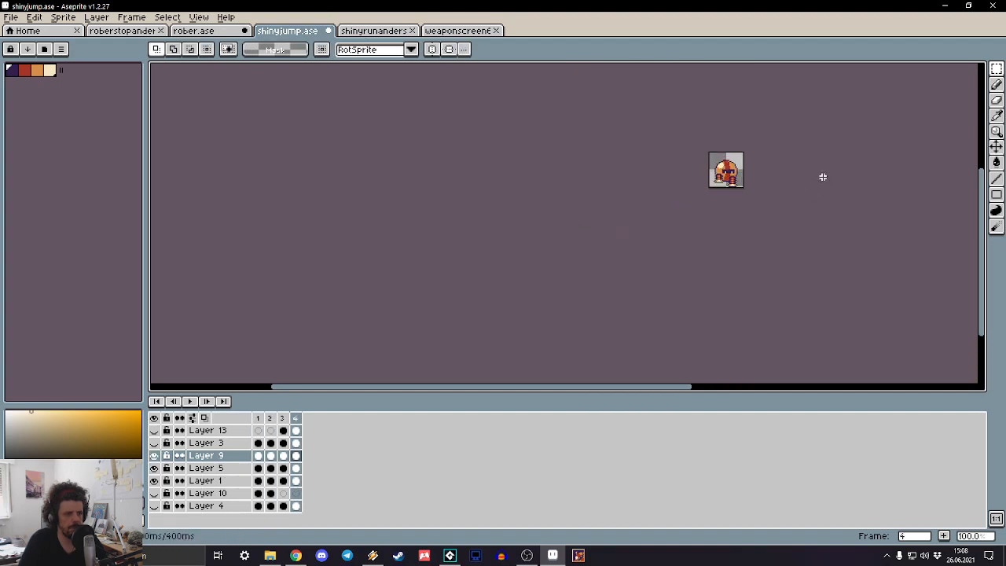
{"action": "key", "text": "Right"}
{"action": "key", "text": "Right"}
{"action": "key", "text": "Right"}
{"action": "key", "text": "Right"}
{"action": "key", "text": "Right"}
{"action": "key", "text": "Right"}
{"action": "key", "text": "Right"}
{"action": "key", "text": "Right"}
{"action": "key", "text": "Right"}
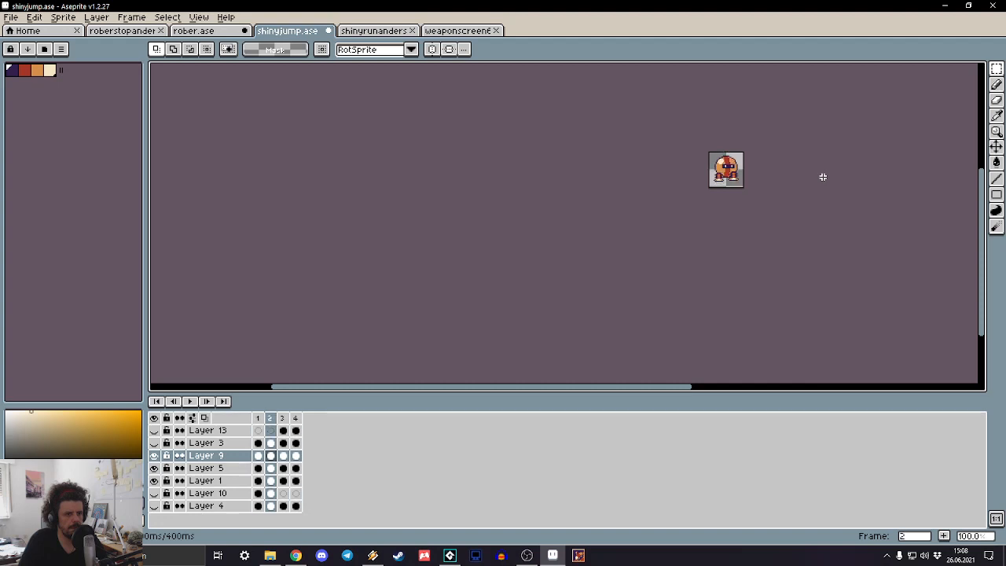
Step: Undo the left leg's one-pixel shifts in frames 2, 3 and 4
{"action": "scroll", "coordinate": [780, 179], "scroll_direction": "up", "scroll_amount": 4}
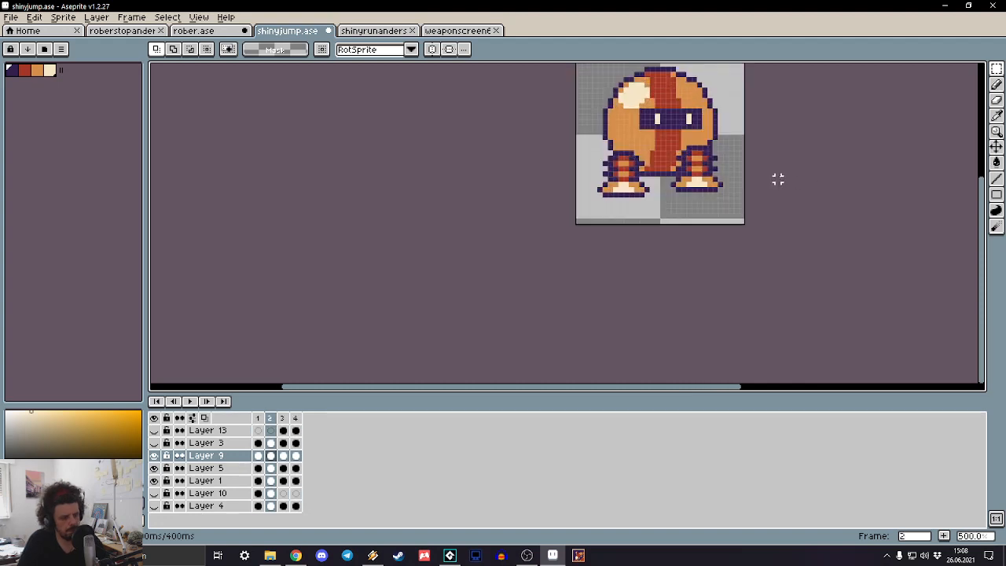
{"action": "key", "text": "ctrl+z"}
{"action": "key", "text": "ctrl+z"}
{"action": "key", "text": "ctrl+z"}
{"action": "key", "text": "ctrl+z"}
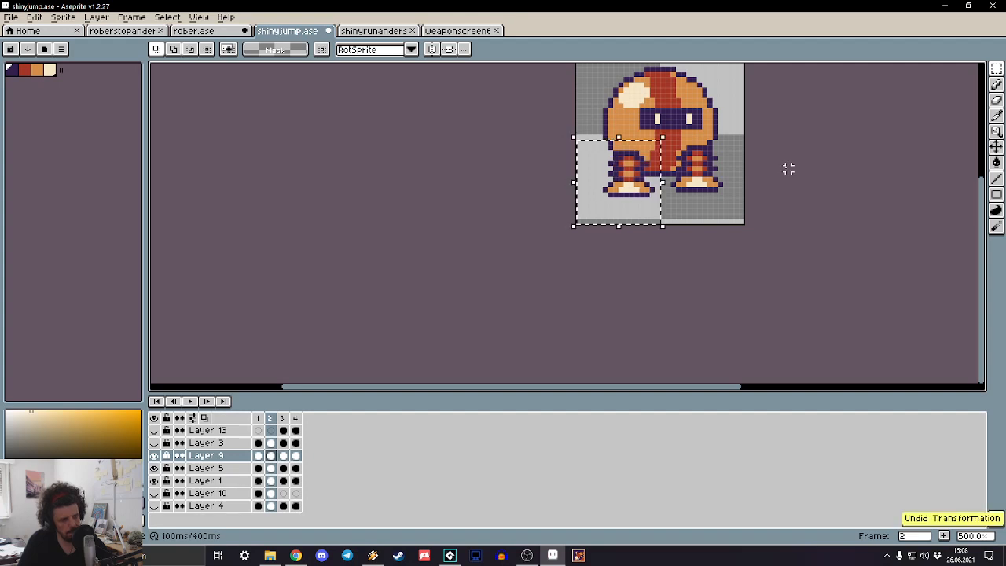
{"action": "key", "text": "ctrl+z"}
{"action": "key", "text": "ctrl+z"}
{"action": "key", "text": "ctrl+z"}
{"action": "key", "text": "ctrl+z"}
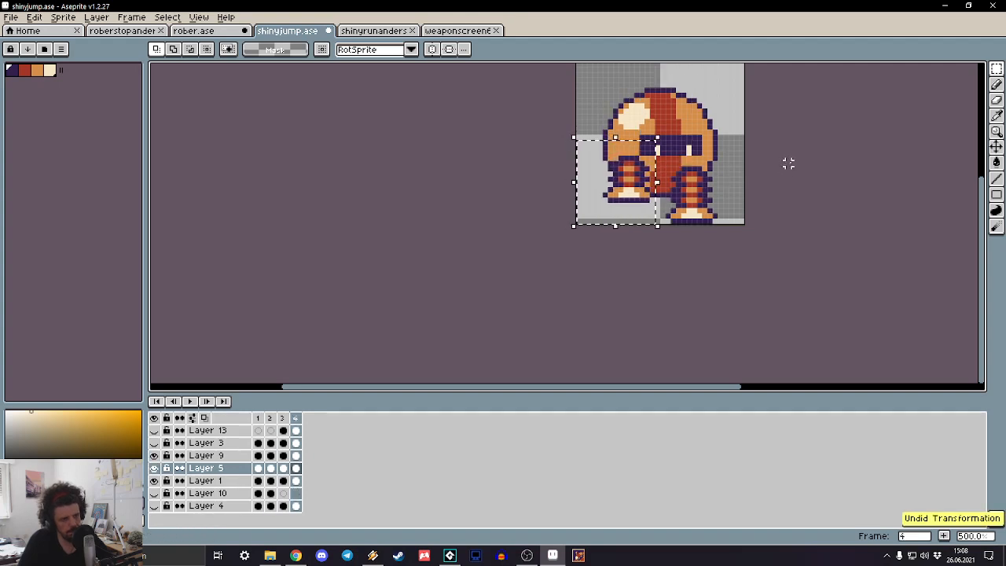
{"action": "key", "text": "ctrl+z"}
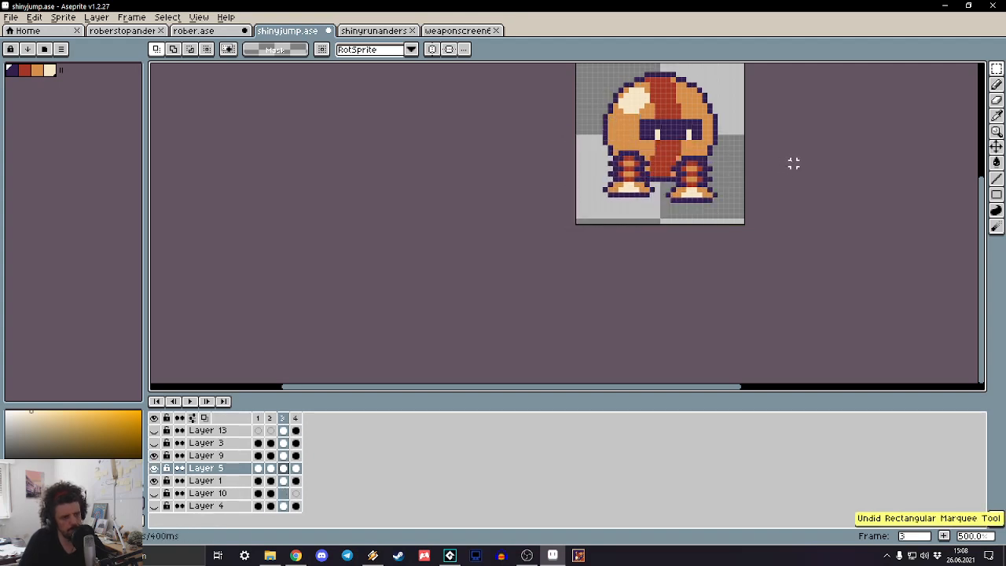
{"action": "key", "text": "ctrl+z"}
{"action": "key", "text": "ctrl+z"}
Step: Step repeatedly through the four frames to examine the leg motion with the left leg restored
{"action": "key", "text": "Right"}
{"action": "key", "text": "Right"}
{"action": "key", "text": "Right"}
{"action": "key", "text": "Right"}
{"action": "key", "text": "Right"}
{"action": "key", "text": "Right"}
{"action": "key", "text": "Right"}
{"action": "key", "text": "Right"}
{"action": "key", "text": "Right"}
{"action": "scroll", "coordinate": [793, 163], "scroll_direction": "down", "scroll_amount": 2}
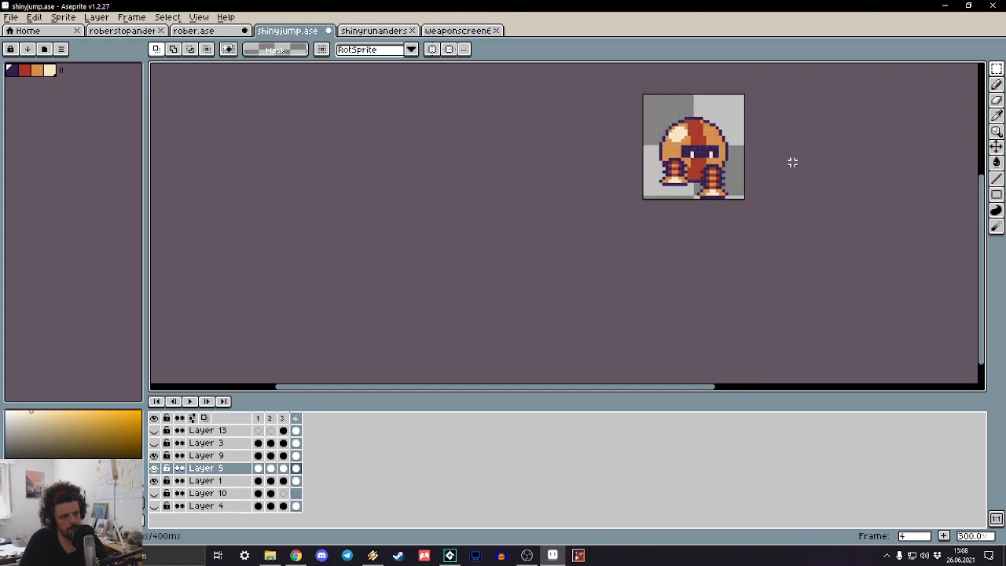
{"action": "key", "text": "Right"}
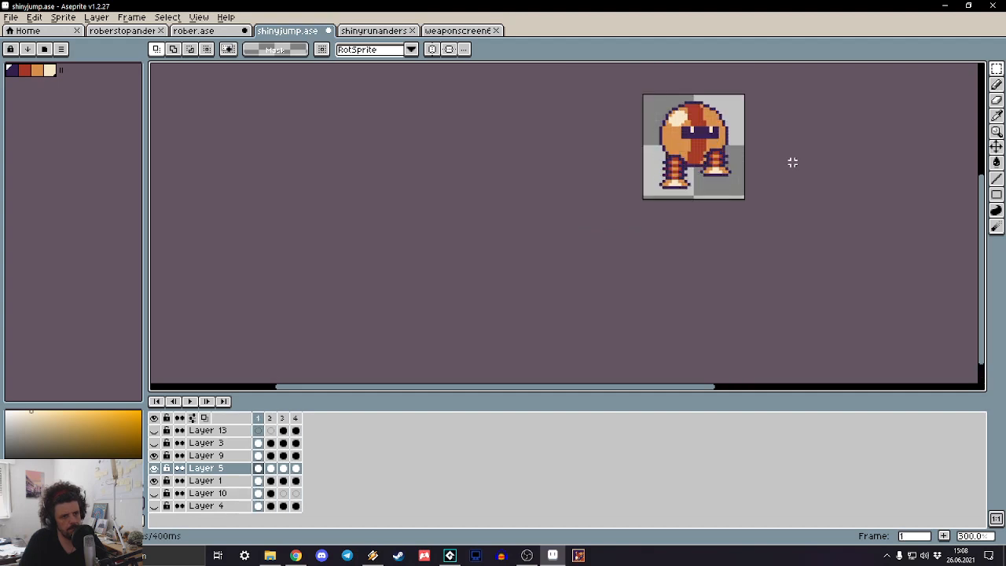
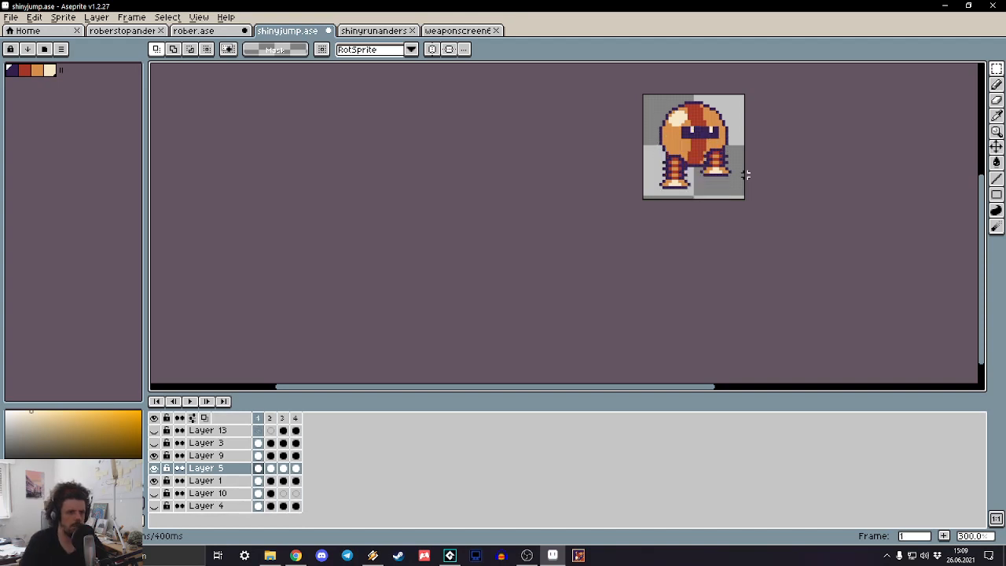
Step: Identify the leg on Layer 9 by toggling its visibility, and move the right leg on Layer 5 in frame 2 one pixel left
{"action": "scroll", "coordinate": [750, 166], "scroll_direction": "up", "scroll_amount": 3}
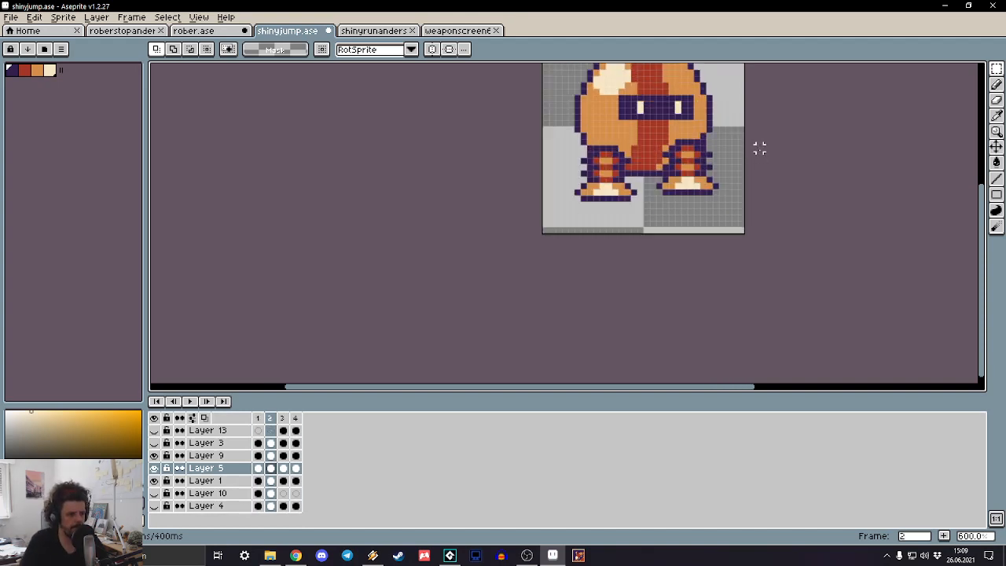
{"action": "key", "text": "Up"}
{"action": "left_click", "coordinate": [154, 455]}
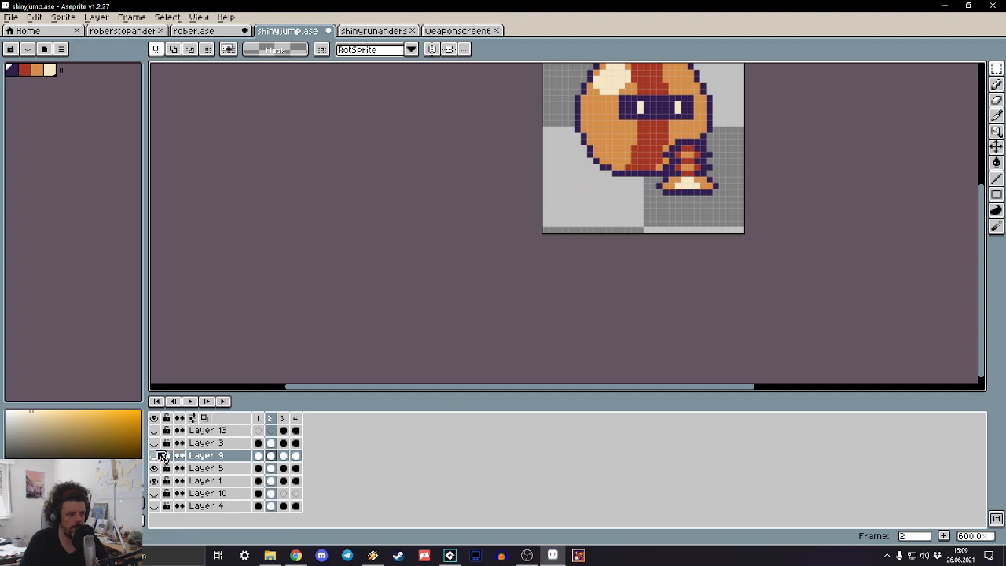
{"action": "left_click", "coordinate": [155, 455]}
{"action": "key", "text": "Down"}
{"action": "left_click_drag", "start_coordinate": [803, 85], "coordinate": [661, 265]}
{"action": "key", "text": "Left"}
{"action": "left_click", "coordinate": [810, 199]}
Step: Try to move the right leg in frame 3 one pixel left on Layer 5, clear the selection and switch layers
{"action": "key", "text": "Right"}
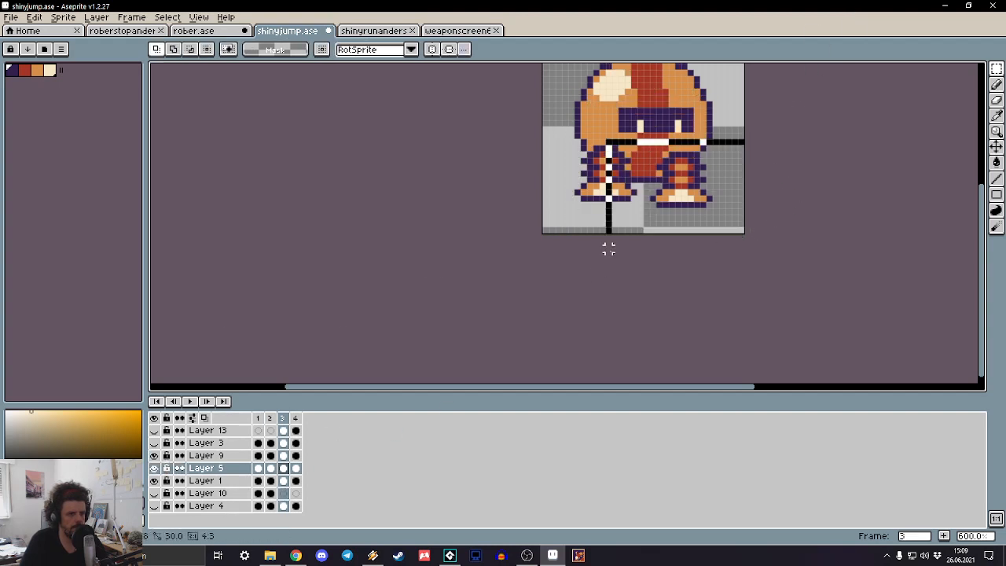
{"action": "left_click_drag", "start_coordinate": [659, 261], "coordinate": [657, 261]}
{"action": "key", "text": "Left"}
{"action": "key", "text": "Right"}
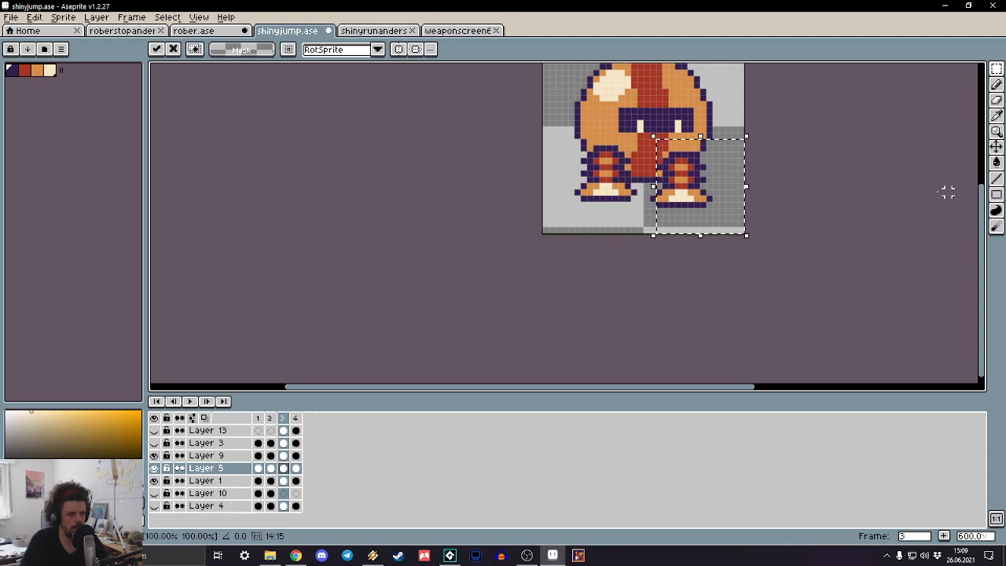
{"action": "left_click", "coordinate": [801, 135]}
{"action": "key", "text": "Down"}
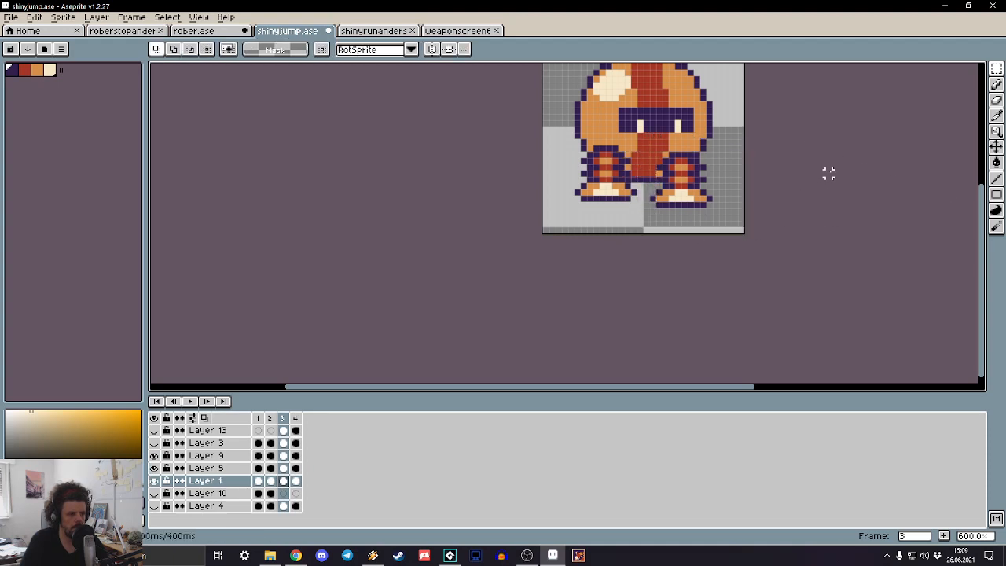
Step: On Layer 9 in frame 3, select the robot's right-hand leg and shift it one pixel to the left
{"action": "key", "text": "Up"}
{"action": "key", "text": "Up"}
{"action": "left_click_drag", "start_coordinate": [621, 267], "coordinate": [643, 265]}
{"action": "left_click", "coordinate": [871, 137]}
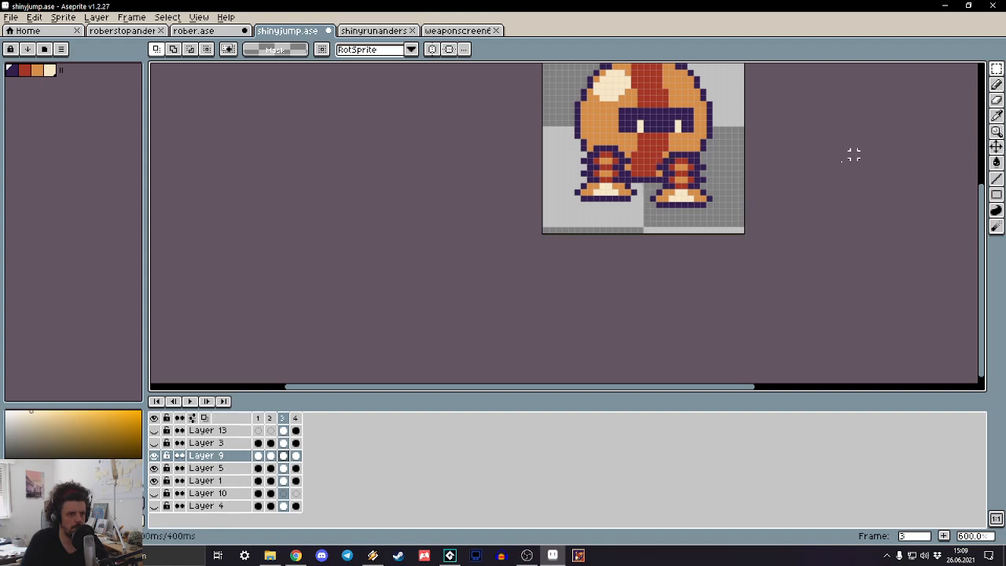
{"action": "left_click_drag", "start_coordinate": [853, 155], "coordinate": [656, 234]}
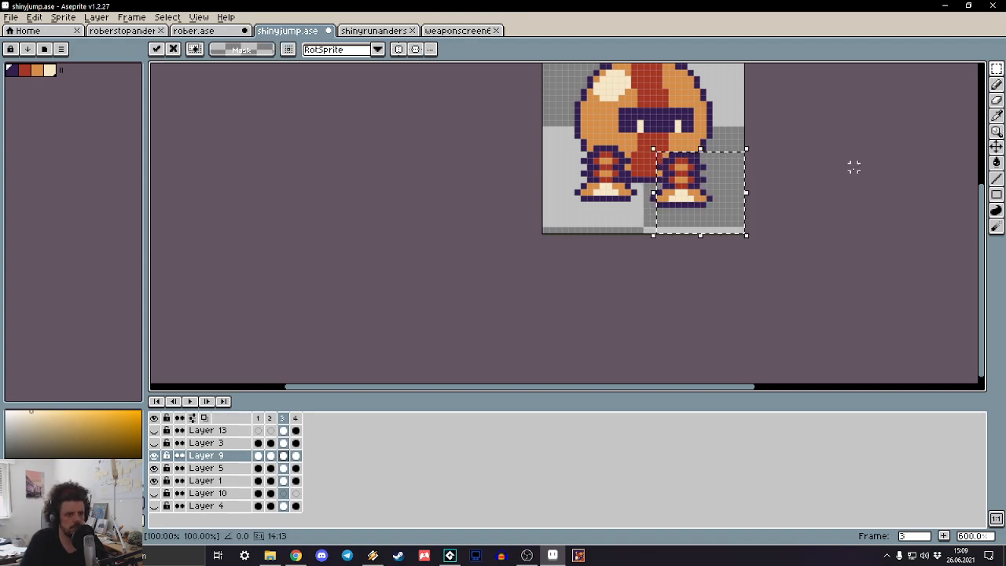
{"action": "left_click", "coordinate": [835, 135]}
{"action": "left_click_drag", "start_coordinate": [836, 138], "coordinate": [745, 149]}
{"action": "left_click", "coordinate": [633, 274]}
{"action": "left_click_drag", "start_coordinate": [808, 118], "coordinate": [650, 248]}
{"action": "key", "text": "ctrl+d"}
Step: Select the right-hand leg on Layer 9 in frame 4 to adjust its position and play the animation to check it
{"action": "key", "text": "Right"}
{"action": "left_click_drag", "start_coordinate": [816, 166], "coordinate": [651, 240]}
{"action": "left_click", "coordinate": [900, 160]}
{"action": "key", "text": "1"}
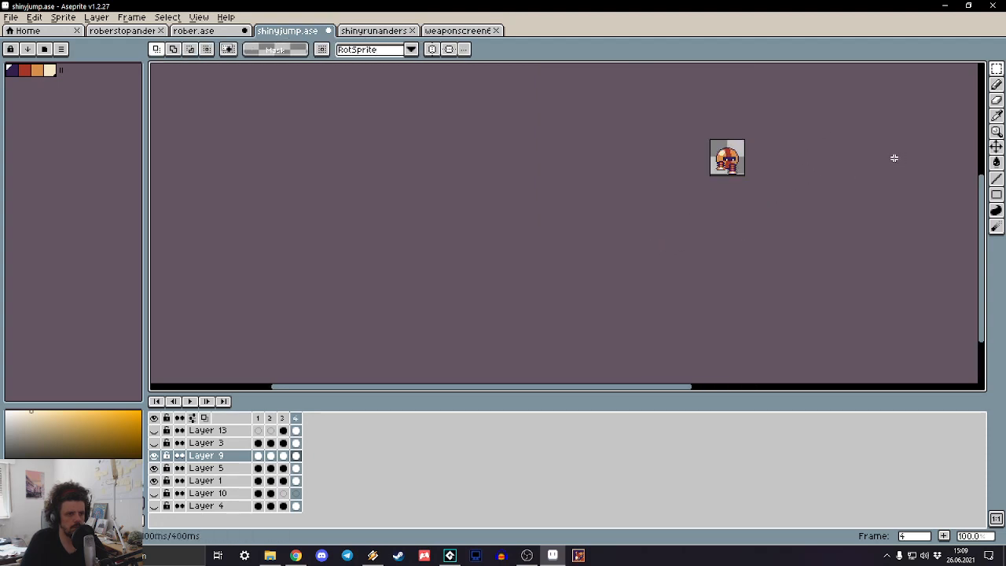
{"action": "key", "text": "Return"}
{"action": "key", "text": "4"}
{"action": "left_click_drag", "start_coordinate": [701, 244], "coordinate": [678, 260]}
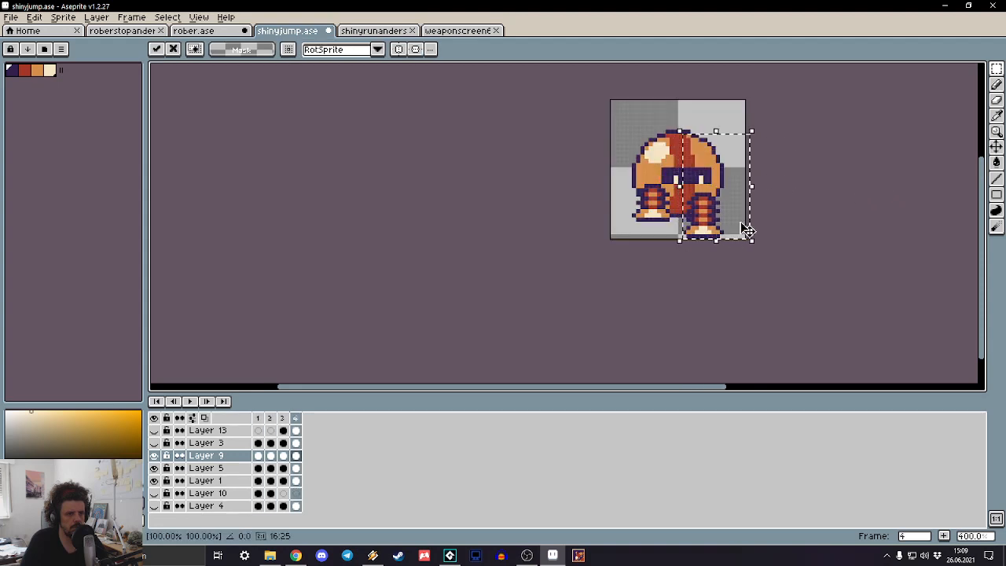
{"action": "left_click", "coordinate": [810, 182]}
Step: On Layer 9 in frame 3, select the right half of the sprite and shift the leg one pixel to the right
{"action": "key", "text": "Right"}
{"action": "key", "text": "Right"}
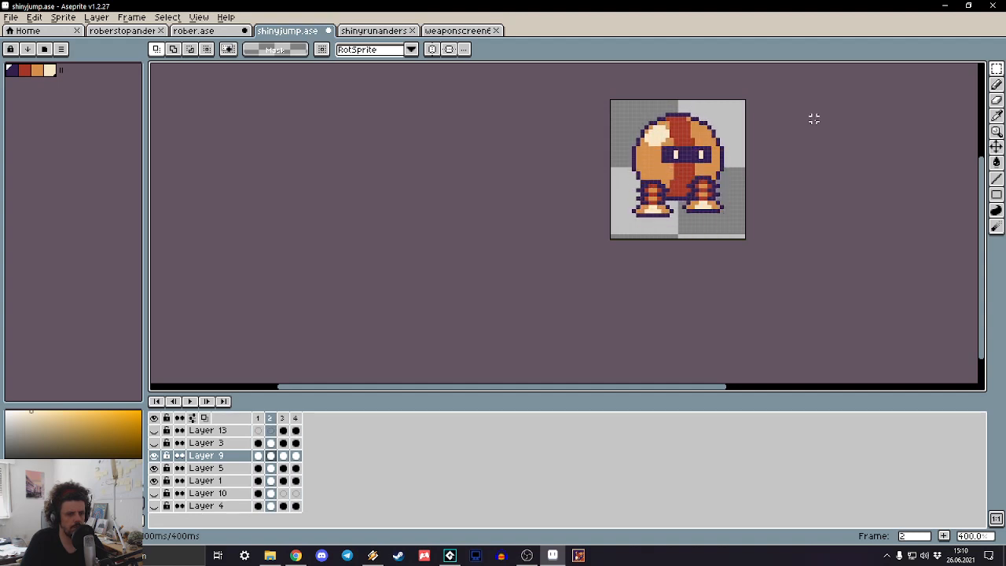
{"action": "key", "text": "Up"}
{"action": "key", "text": "Down"}
{"action": "key", "text": "Down"}
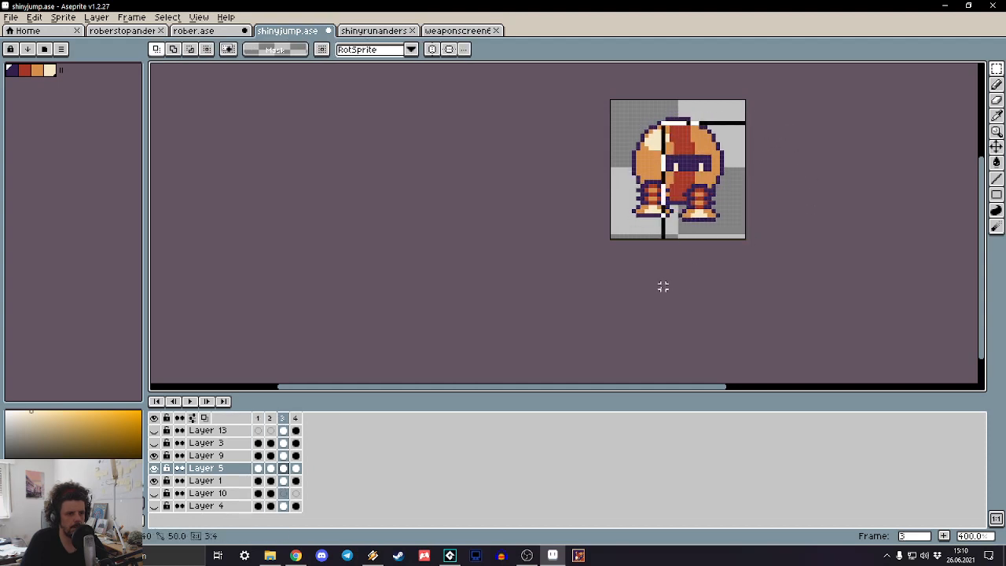
{"action": "key", "text": "Up"}
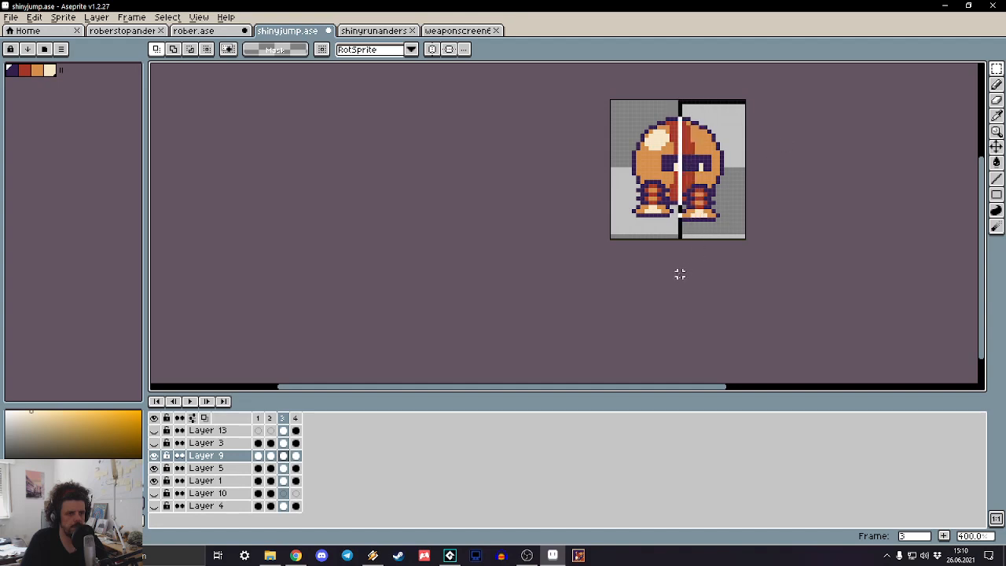
{"action": "left_click_drag", "start_coordinate": [679, 274], "coordinate": [679, 278]}
{"action": "key", "text": "ctrl+d"}
Step: Shift the right-hand leg on Layer 9 in frame 4 one pixel to the right and clear the selection
{"action": "key", "text": "Right"}
{"action": "left_click_drag", "start_coordinate": [799, 137], "coordinate": [810, 123]}
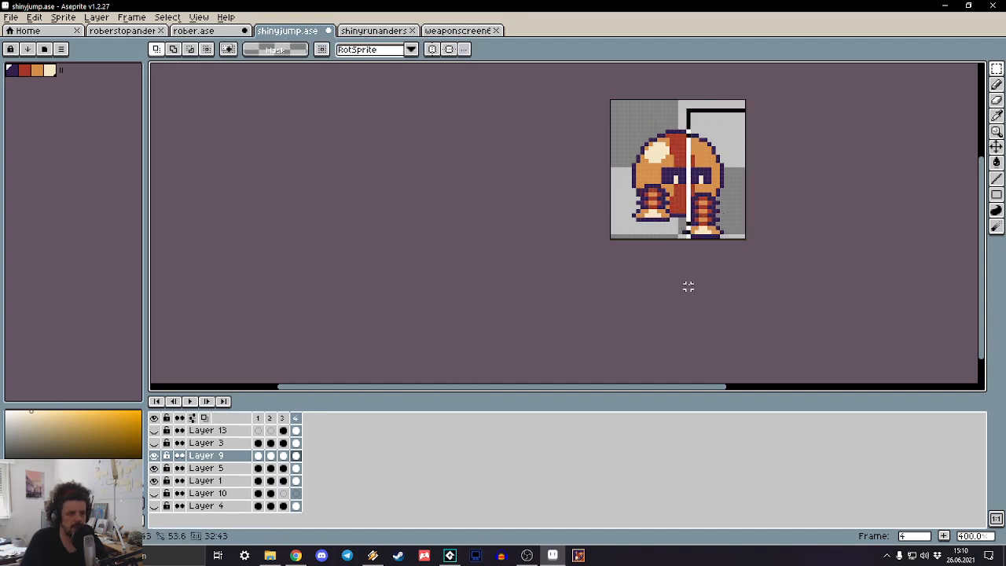
{"action": "left_click_drag", "start_coordinate": [684, 286], "coordinate": [682, 286]}
{"action": "key", "text": "Right"}
{"action": "key", "text": "ctrl+d"}
Step: Step through the animation frames to compare the right-hand leg's position
{"action": "key", "text": "Right"}
{"action": "key", "text": "Right"}
{"action": "key", "text": "Right"}
{"action": "key", "text": "Right"}
{"action": "key", "text": "Right"}
{"action": "key", "text": "Right"}
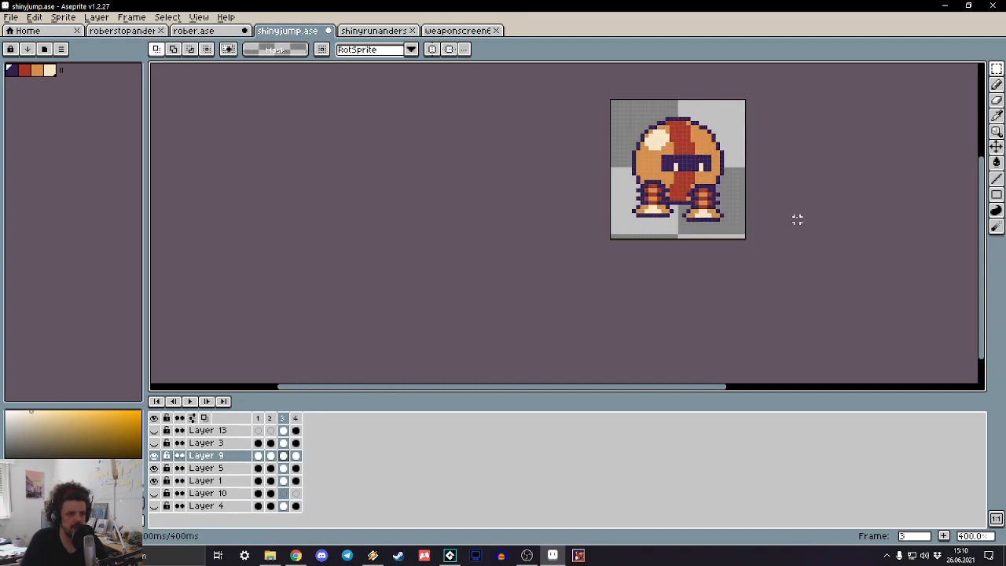
{"action": "key", "text": "Right"}
{"action": "key", "text": "Down"}
{"action": "left_click_drag", "start_coordinate": [822, 106], "coordinate": [683, 283]}
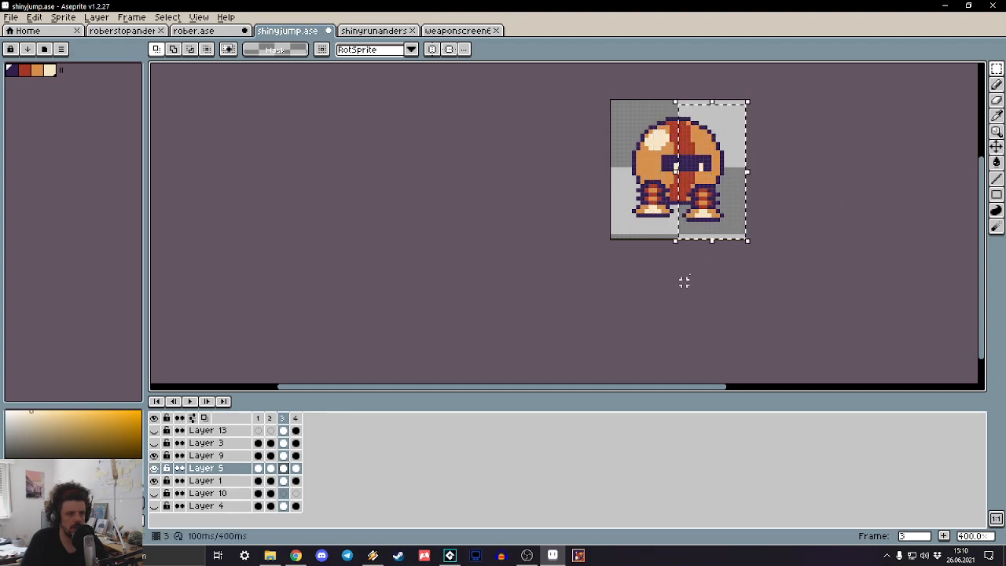
{"action": "key", "text": "ctrl+d"}
{"action": "key", "text": "Up"}
{"action": "key", "text": "Up"}
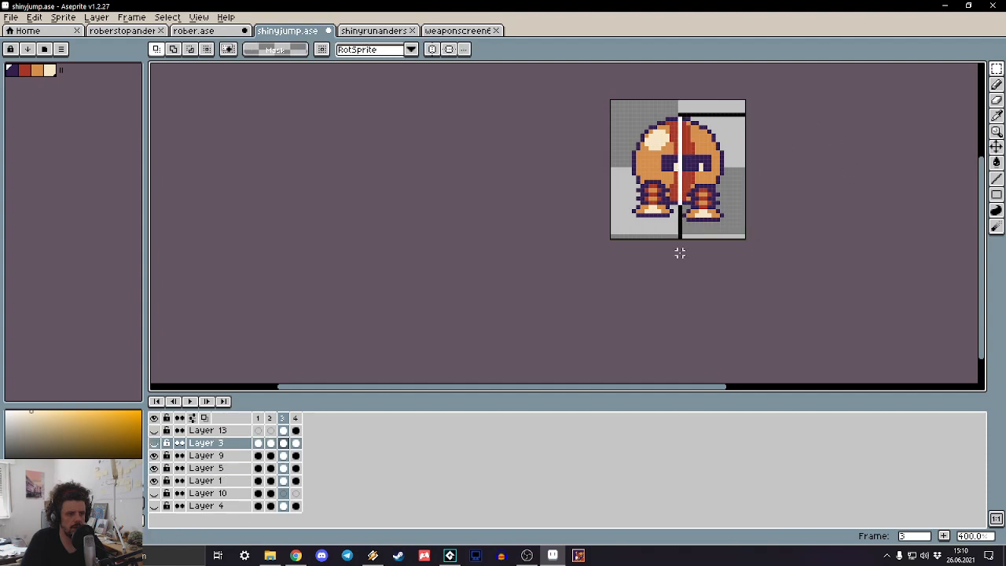
{"action": "key", "text": "ctrl+z"}
{"action": "key", "text": "ctrl+z"}
{"action": "key", "text": "ctrl+z"}
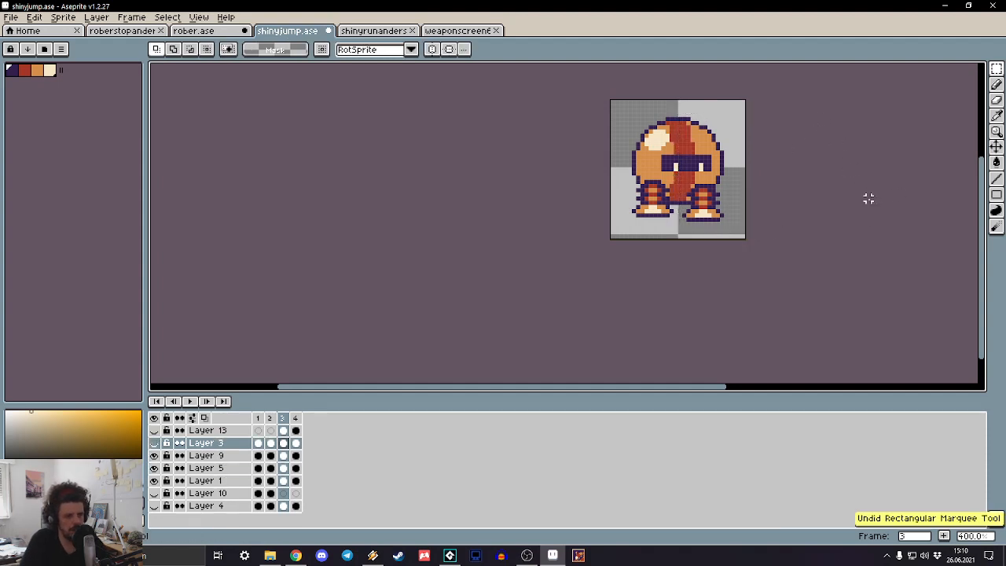
{"action": "key", "text": "ctrl+z"}
{"action": "key", "text": "ctrl+z"}
{"action": "key", "text": "ctrl+z"}
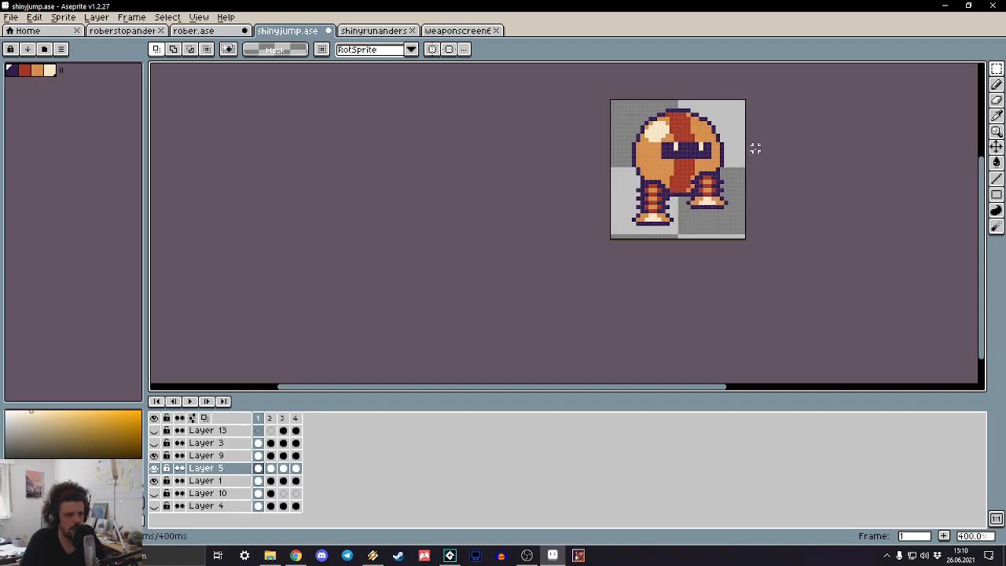
Step: Shift the right-hand leg on Layer 9 in frame 3 one pixel to the left and deselect it
{"action": "key", "text": "Up"}
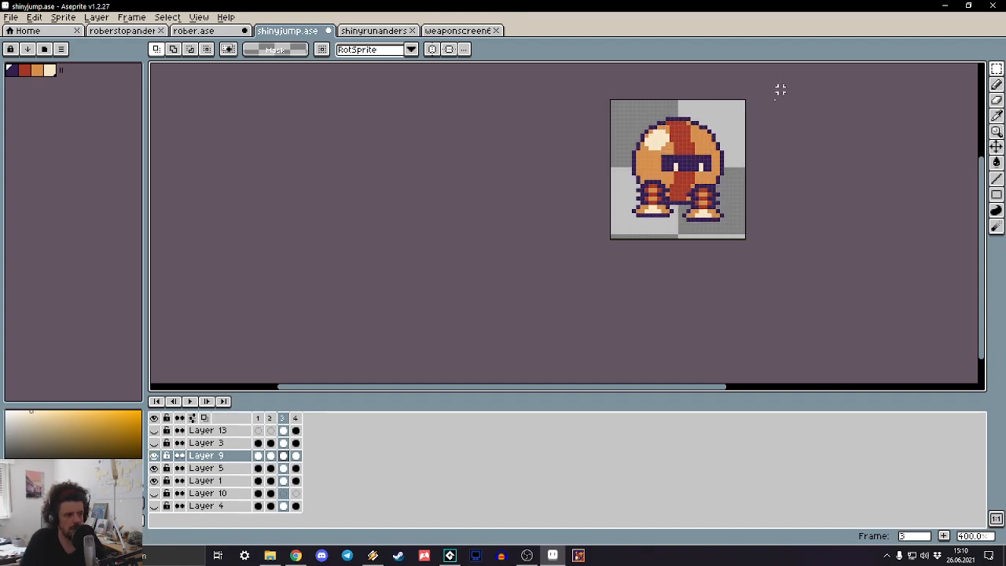
{"action": "left_click_drag", "start_coordinate": [779, 90], "coordinate": [679, 257]}
{"action": "key", "text": "Left"}
{"action": "key", "text": "ctrl+d"}
{"action": "key", "text": "Right"}
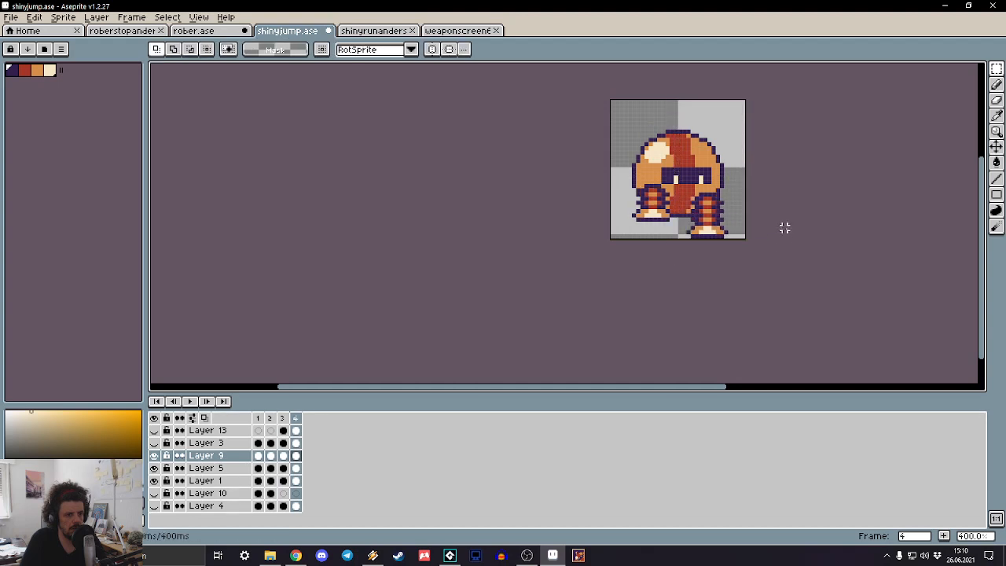
Step: Compare the neighbouring frames, then shift the right-hand leg on Layer 9 in frame 3 two pixels to the right
{"action": "key", "text": "Left"}
{"action": "key", "text": "Left"}
{"action": "key", "text": "Left"}
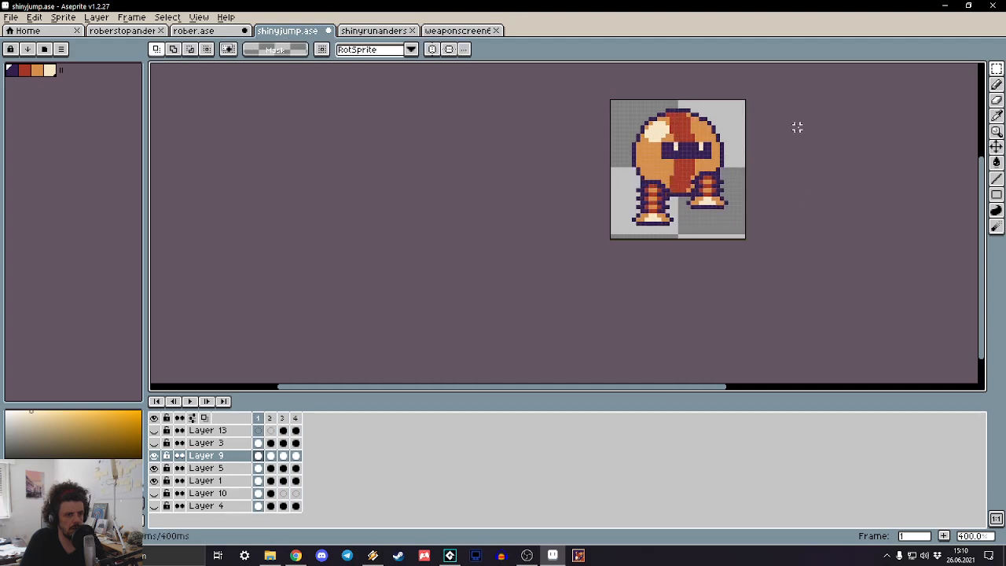
{"action": "key", "text": "Right"}
{"action": "key", "text": "Right"}
{"action": "left_click_drag", "start_coordinate": [788, 127], "coordinate": [678, 276]}
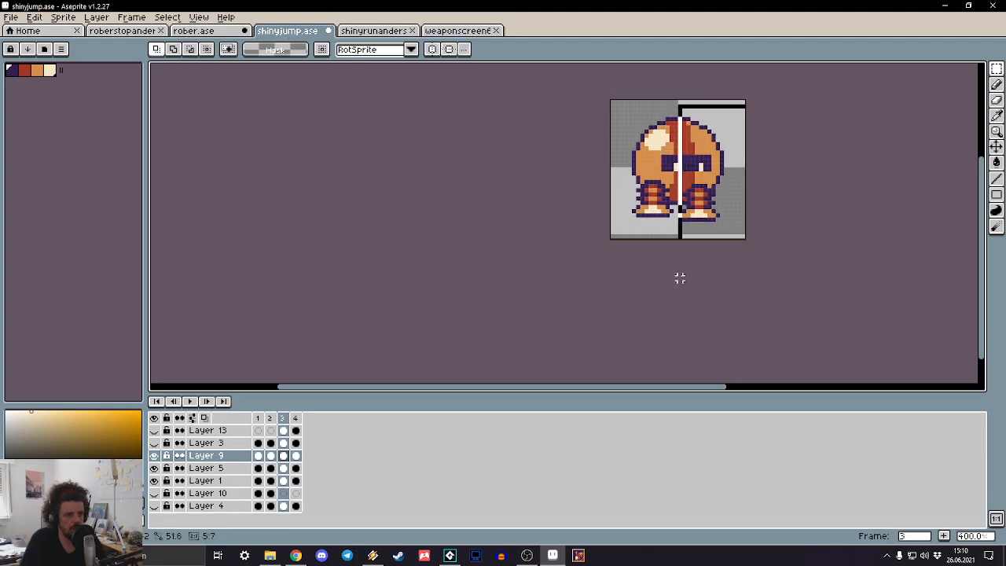
{"action": "key", "text": "Right"}
{"action": "key", "text": "Right"}
{"action": "key", "text": "Right"}
{"action": "left_click", "coordinate": [810, 219]}
Step: Cycle through all four frames repeatedly at a smaller zoom to examine the leg movement in the walk cycle
{"action": "key", "text": "Right"}
{"action": "key", "text": "Right"}
{"action": "key", "text": "Right"}
{"action": "key", "text": "Right"}
{"action": "key", "text": "Right"}
{"action": "key", "text": "Right"}
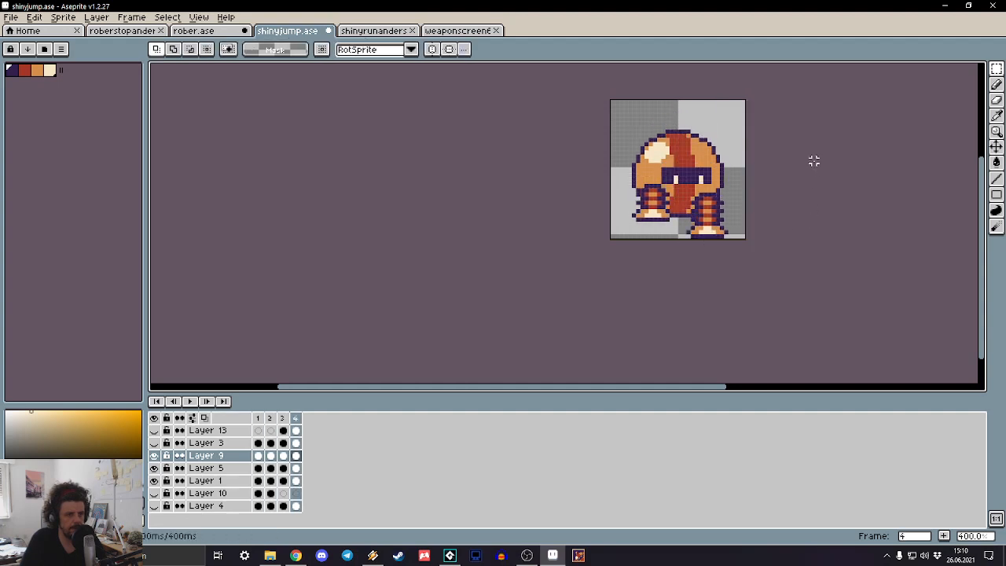
{"action": "scroll", "coordinate": [815, 160], "scroll_direction": "down", "scroll_amount": 2}
{"action": "key", "text": "Right"}
{"action": "key", "text": "Right"}
{"action": "key", "text": "Right"}
{"action": "key", "text": "Right"}
{"action": "key", "text": "Right"}
{"action": "key", "text": "Right"}
{"action": "key", "text": "Right"}
{"action": "key", "text": "Right"}
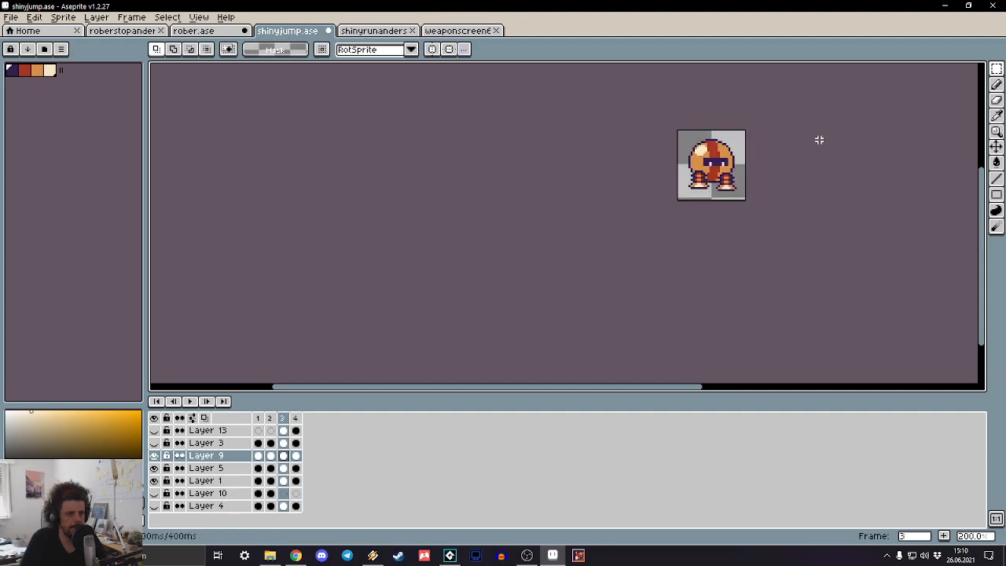
{"action": "key", "text": "Right"}
{"action": "key", "text": "Right"}
{"action": "key", "text": "Right"}
{"action": "key", "text": "Right"}
{"action": "key", "text": "Right"}
{"action": "key", "text": "Right"}
{"action": "key", "text": "Right"}
{"action": "key", "text": "Right"}
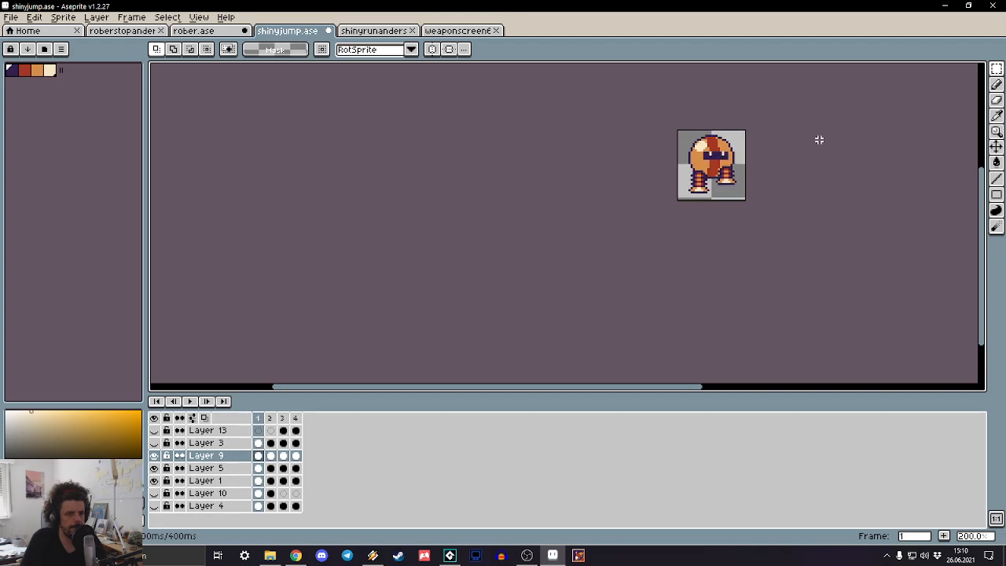
{"action": "key", "text": "Right"}
{"action": "key", "text": "Right"}
{"action": "key", "text": "Right"}
{"action": "key", "text": "Right"}
{"action": "key", "text": "Right"}
{"action": "key", "text": "Right"}
{"action": "key", "text": "Right"}
{"action": "key", "text": "Right"}
{"action": "key", "text": "Right"}
{"action": "key", "text": "Right"}
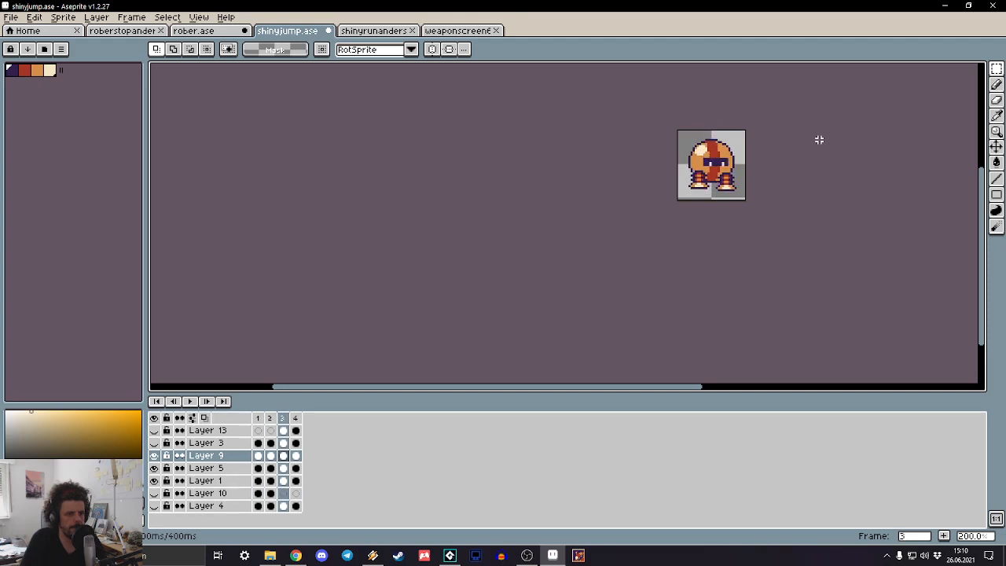
{"action": "key", "text": "Right"}
{"action": "key", "text": "Right"}
{"action": "key", "text": "Right"}
{"action": "key", "text": "Right"}
{"action": "key", "text": "Right"}
{"action": "key", "text": "Right"}
{"action": "key", "text": "Right"}
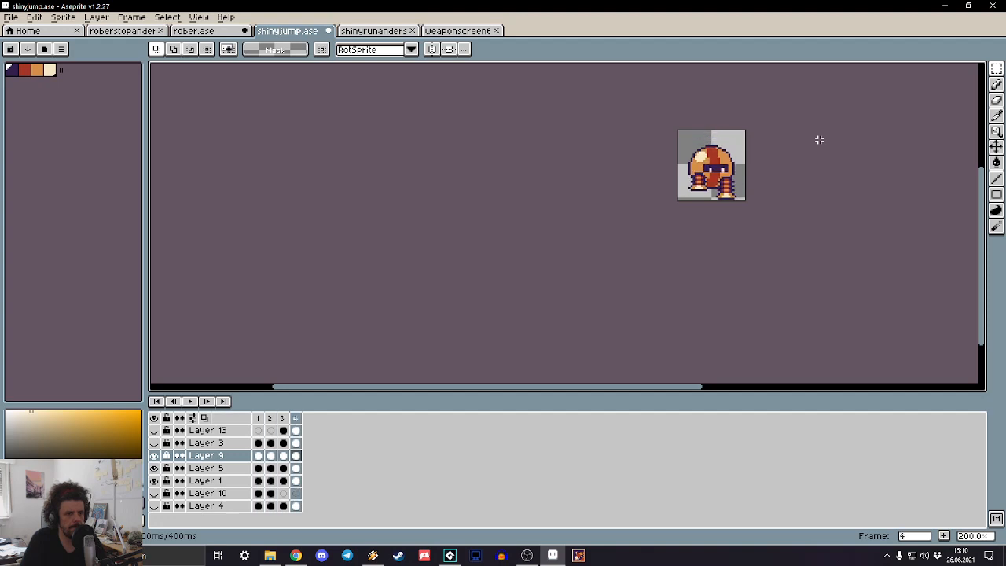
{"action": "key", "text": "Right"}
{"action": "key", "text": "Right"}
{"action": "key", "text": "Right"}
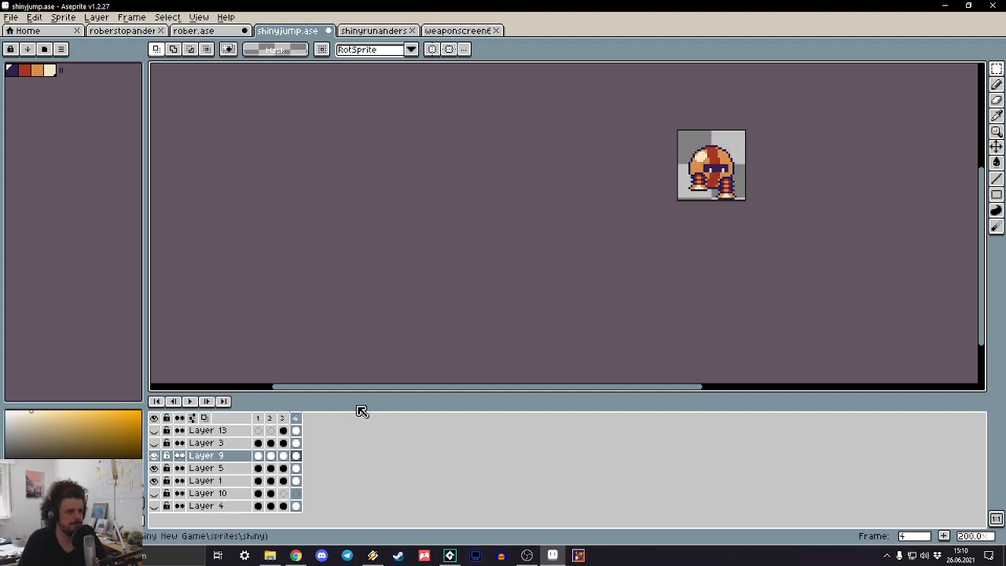
Step: Make Layer 1 active and step through the frames to examine the robot's body and its cream highlight
{"action": "left_click", "coordinate": [154, 467]}
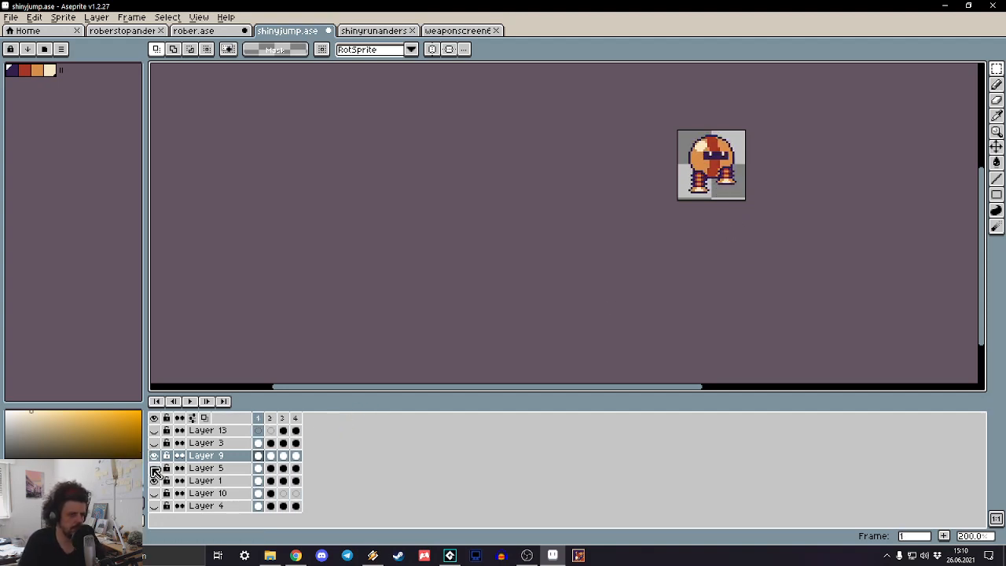
{"action": "left_click", "coordinate": [201, 480]}
{"action": "scroll", "coordinate": [748, 131], "scroll_direction": "up", "scroll_amount": 5}
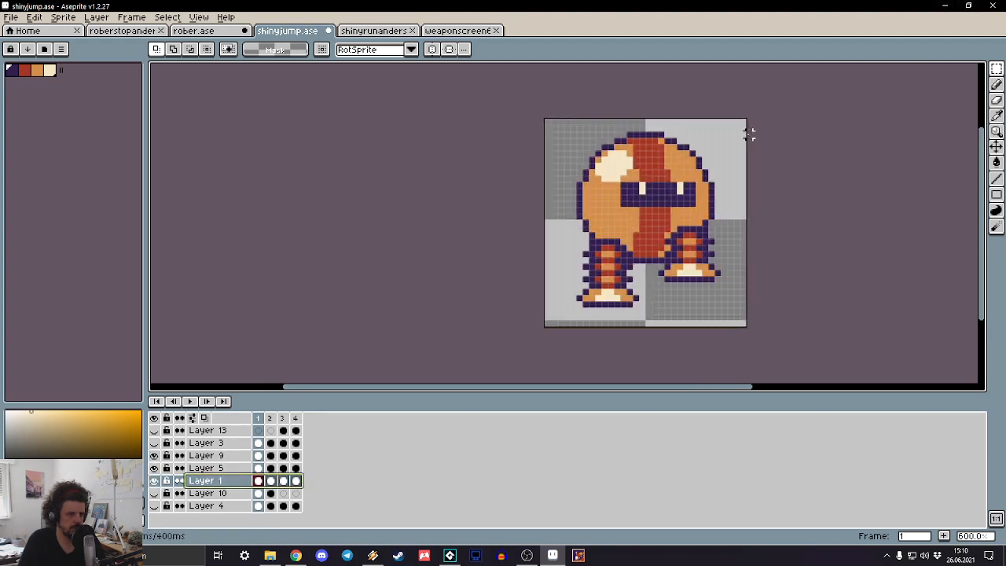
{"action": "scroll", "coordinate": [615, 160], "scroll_direction": "up", "scroll_amount": 3}
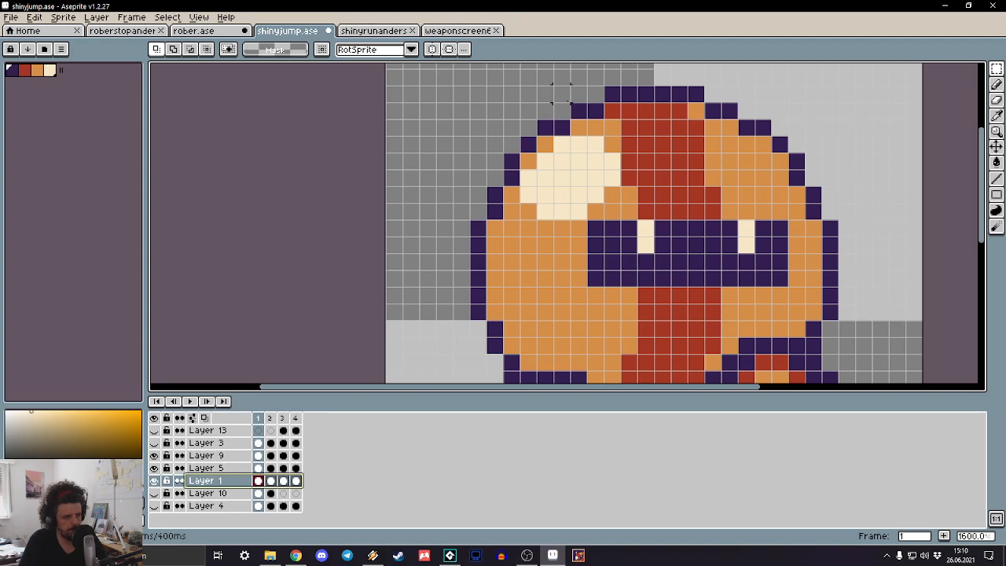
{"action": "scroll", "coordinate": [561, 95], "scroll_direction": "down", "scroll_amount": 3}
{"action": "key", "text": "Right"}
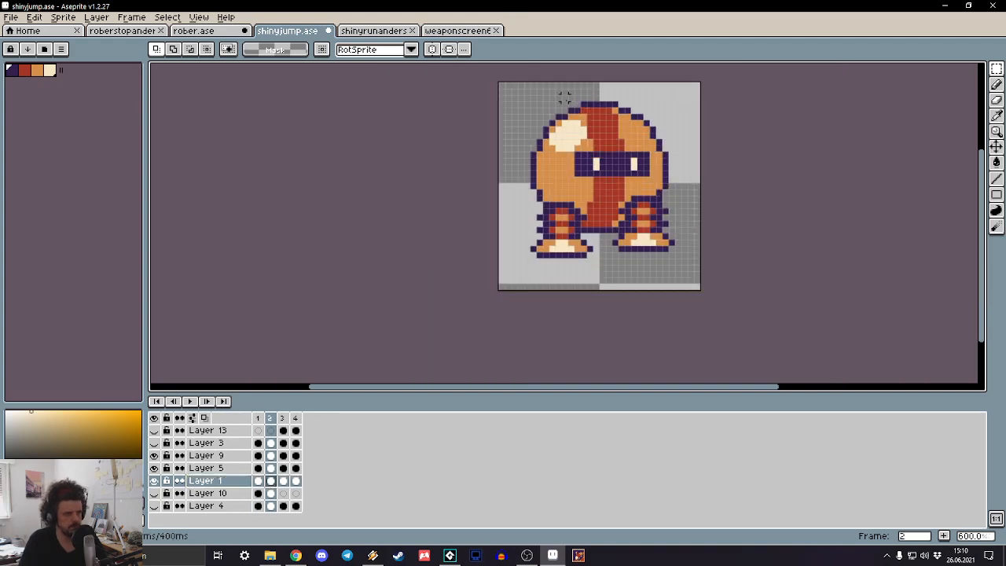
{"action": "key", "text": "Right"}
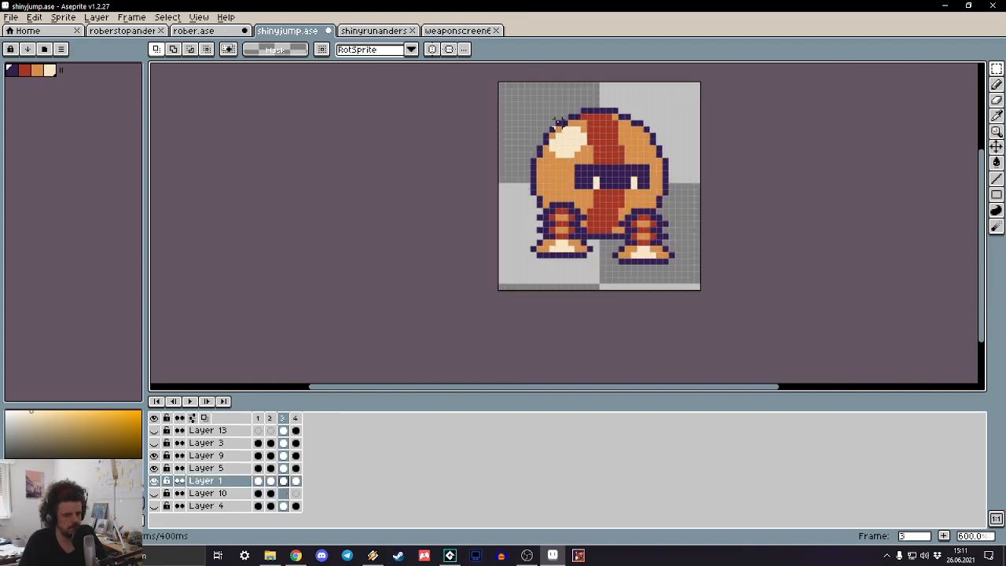
{"action": "key", "text": "Right"}
{"action": "key", "text": "Right"}
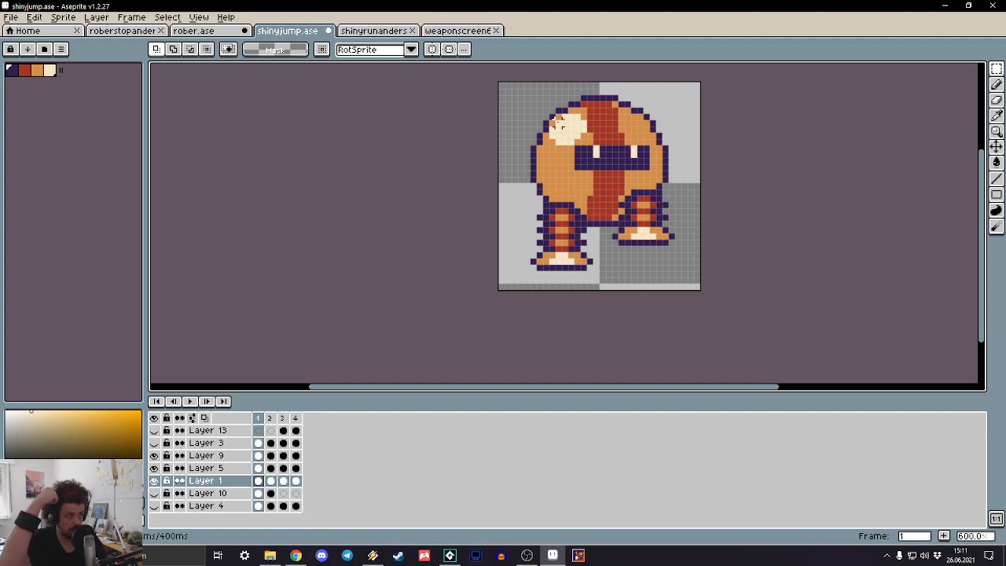
{"action": "key", "text": "Right"}
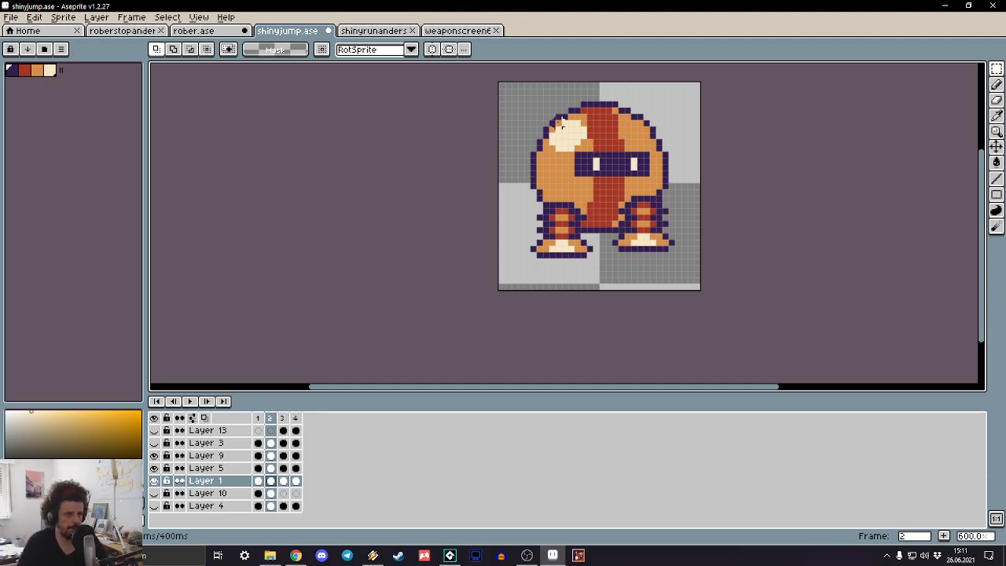
{"action": "key", "text": "Left"}
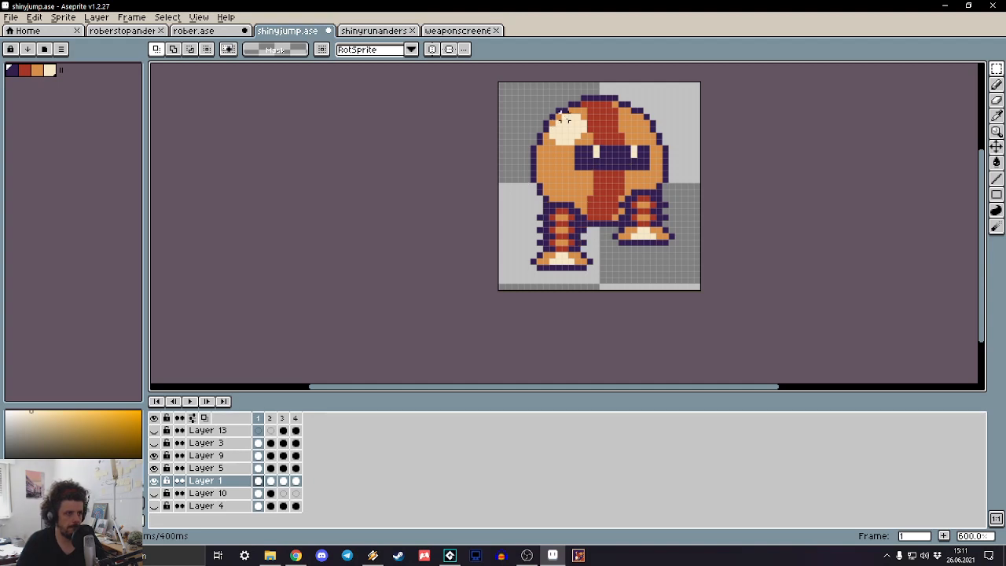
{"action": "key", "text": "Right"}
{"action": "key", "text": "Right"}
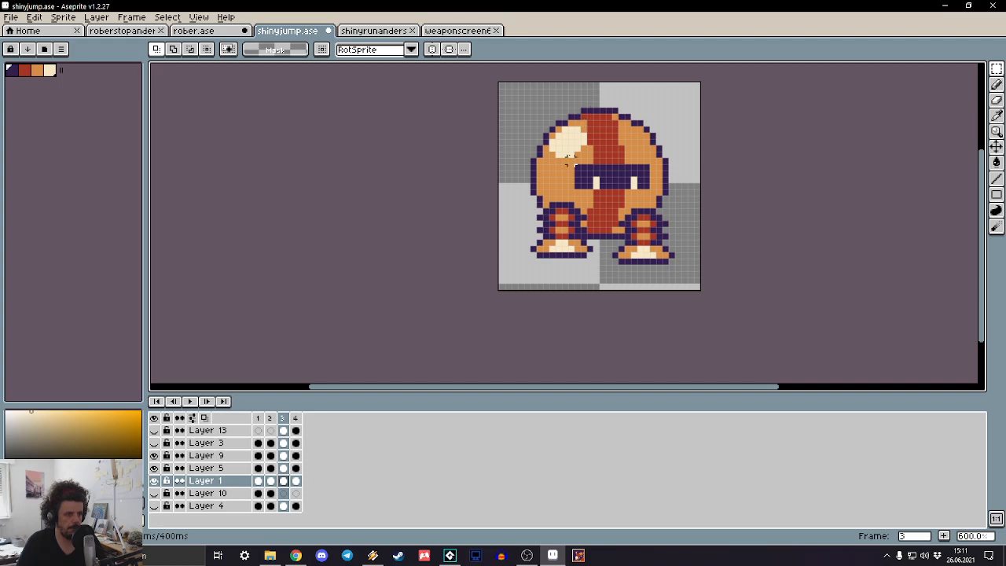
Step: Select the cream highlight on Layer 1 in frame 1, excluding the orange corner pixels on its upper-left and lower-right sides
{"action": "scroll", "coordinate": [561, 151], "scroll_direction": "up", "scroll_amount": 6}
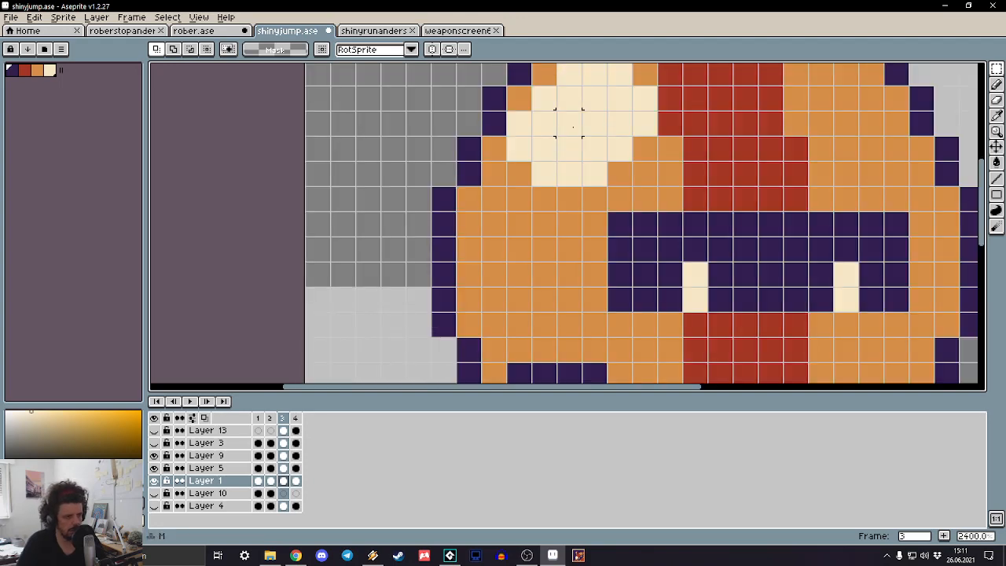
{"action": "scroll", "coordinate": [573, 127], "scroll_direction": "down", "scroll_amount": 1}
{"action": "key", "text": "Left"}
{"action": "key", "text": "Left"}
{"action": "left_click_drag", "start_coordinate": [580, 115], "coordinate": [603, 138]}
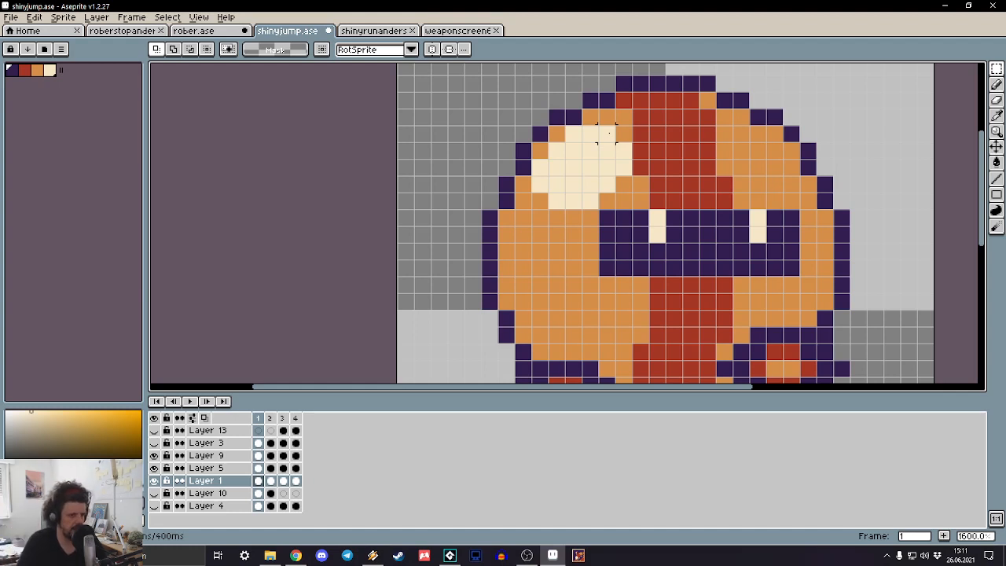
{"action": "left_click_drag", "start_coordinate": [616, 130], "coordinate": [531, 211]}
{"action": "left_click_drag", "start_coordinate": [555, 137], "coordinate": [539, 134]}
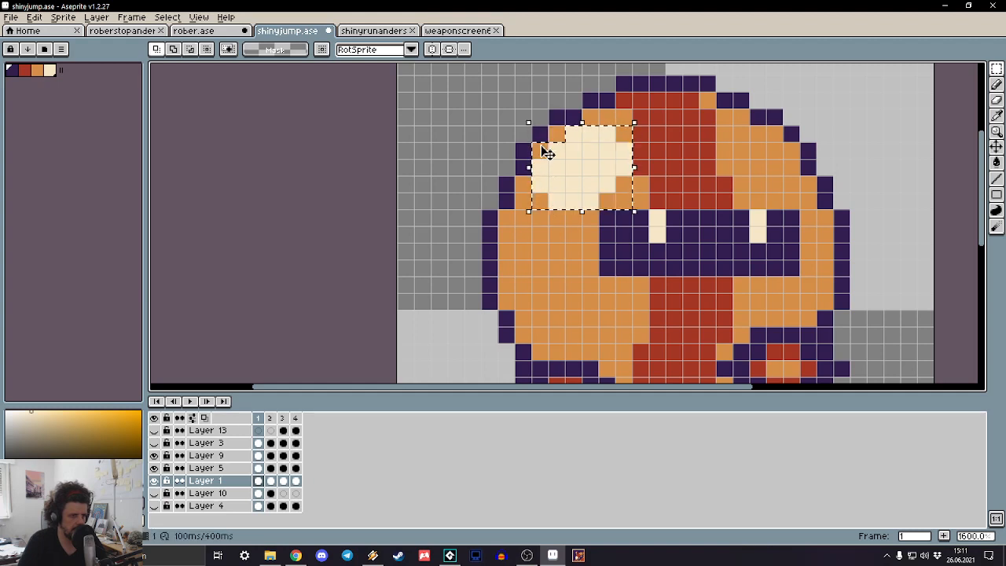
{"action": "right_click", "coordinate": [540, 150]}
{"action": "right_click", "coordinate": [625, 185]}
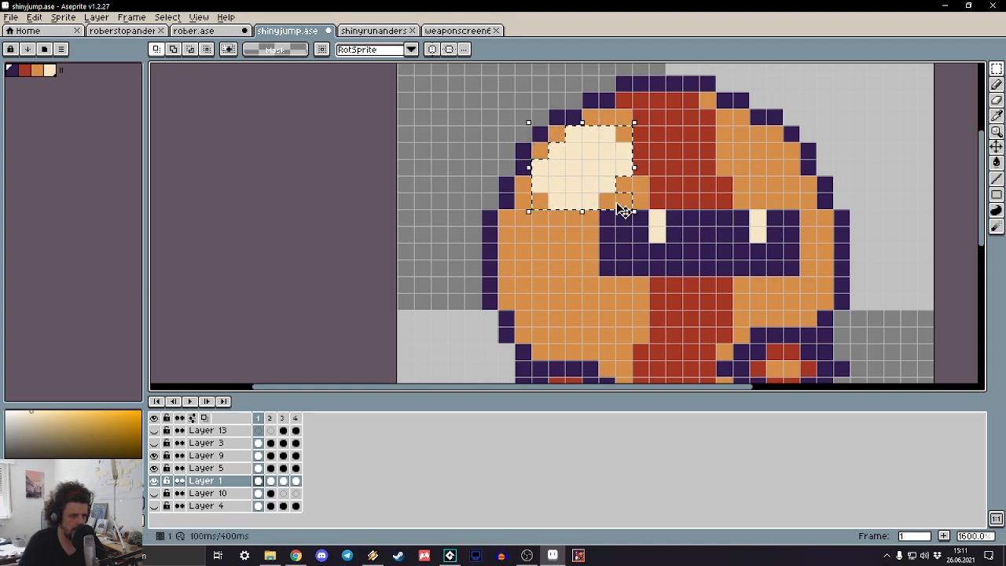
{"action": "right_click", "coordinate": [620, 202]}
{"action": "right_click", "coordinate": [608, 203]}
Step: Shift the selected highlight in frame 1 one pixel left and one pixel down, and deselect it
{"action": "key", "text": "Left"}
{"action": "key", "text": "Down"}
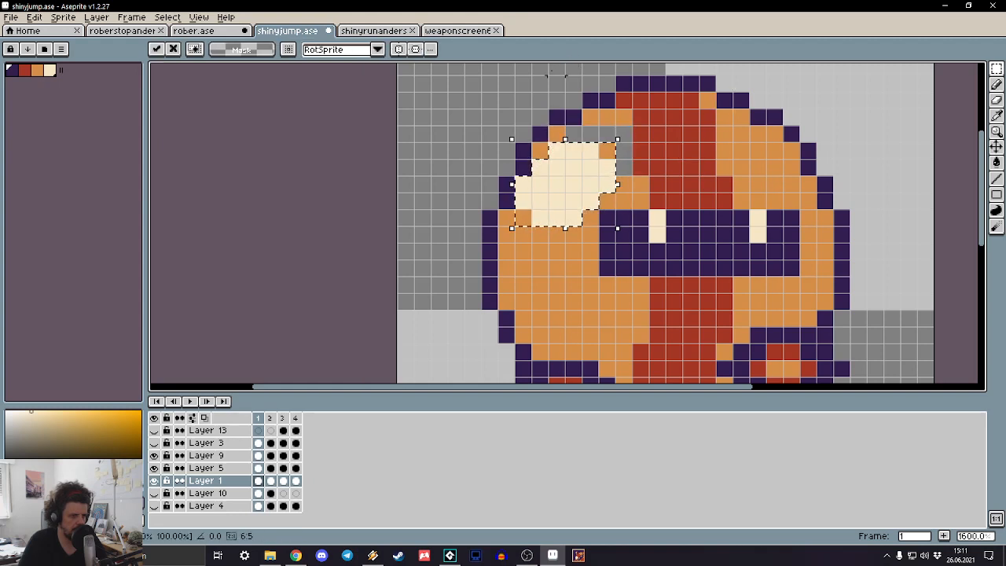
{"action": "key", "text": "Right"}
{"action": "key", "text": "Left"}
{"action": "key", "text": "ctrl+d"}
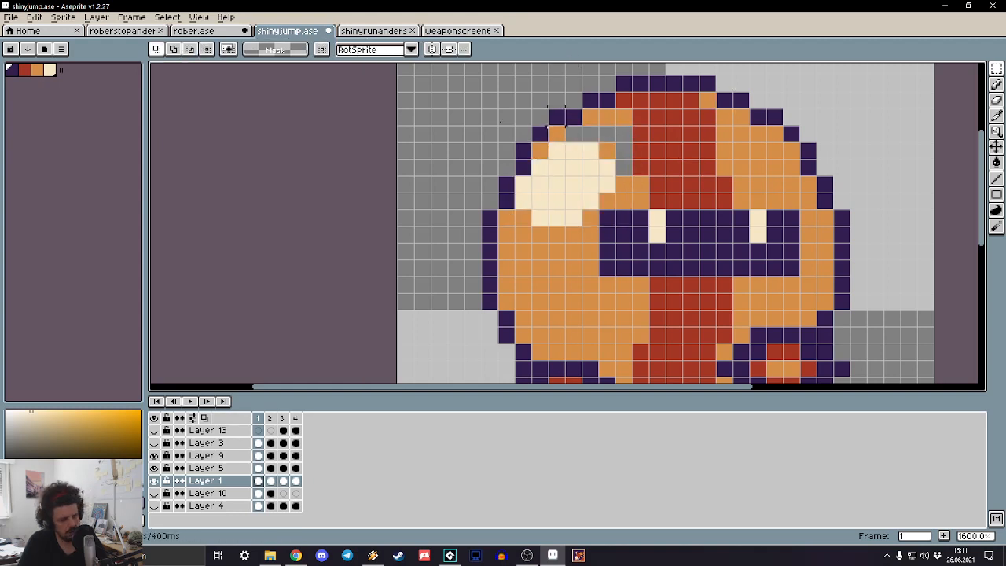
Step: Fill the transparent gap beside the moved highlight in frame 1 with orange pixels and preview the animation
{"action": "key", "text": "b"}
{"action": "left_click", "coordinate": [41, 71]}
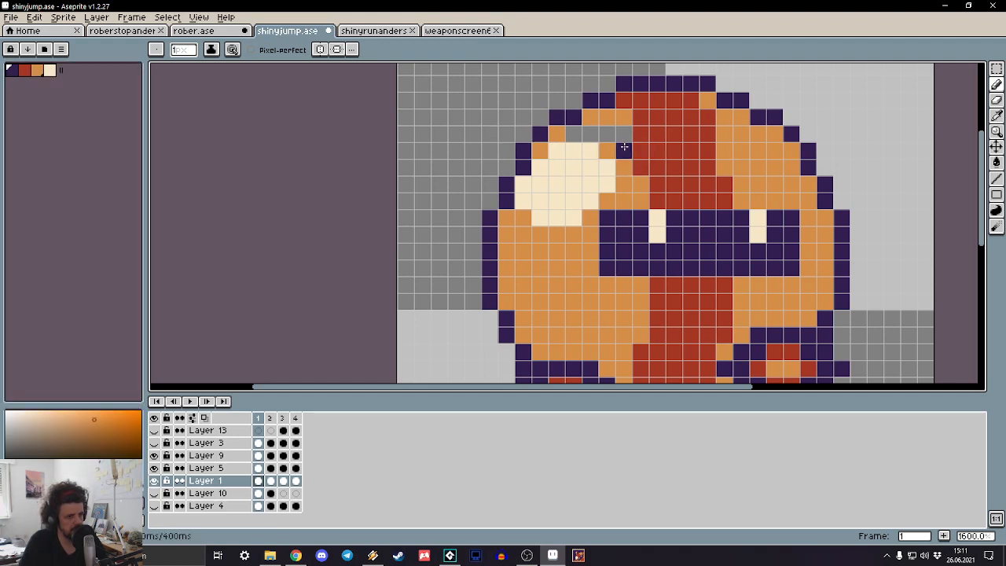
{"action": "left_click_drag", "start_coordinate": [621, 142], "coordinate": [600, 132]}
{"action": "scroll", "coordinate": [571, 132], "scroll_direction": "down", "scroll_amount": 6}
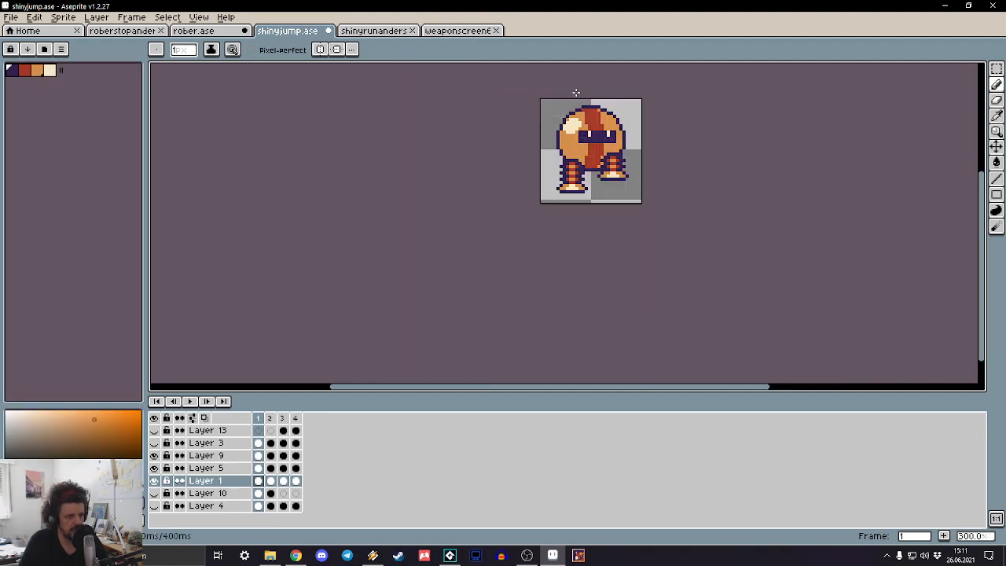
{"action": "key", "text": "Return"}
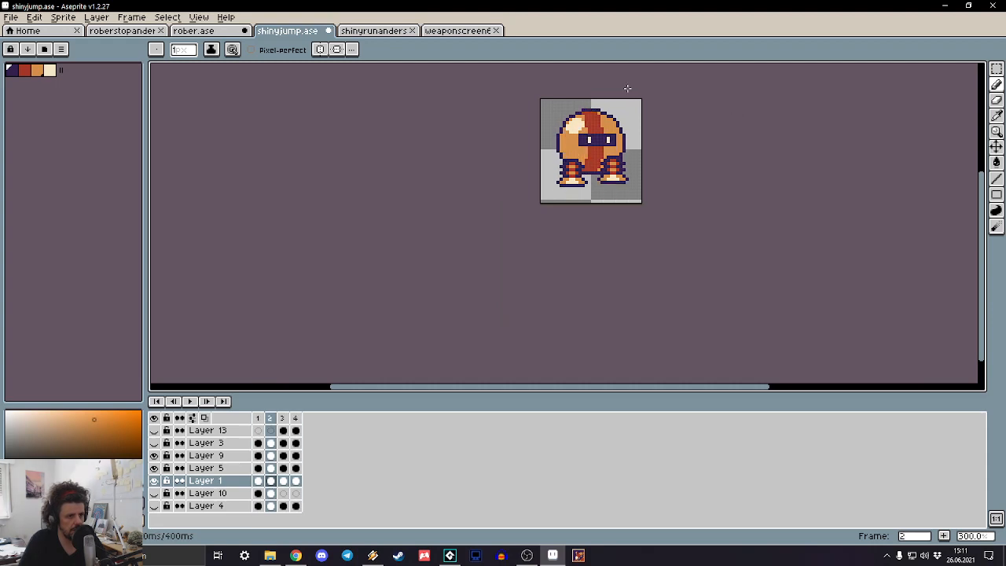
Step: Select the cream highlight on Layer 1 in frame 3, excluding the orange pixels at its upper-left, lower-left and lower-right corners
{"action": "scroll", "coordinate": [599, 96], "scroll_direction": "up", "scroll_amount": 7}
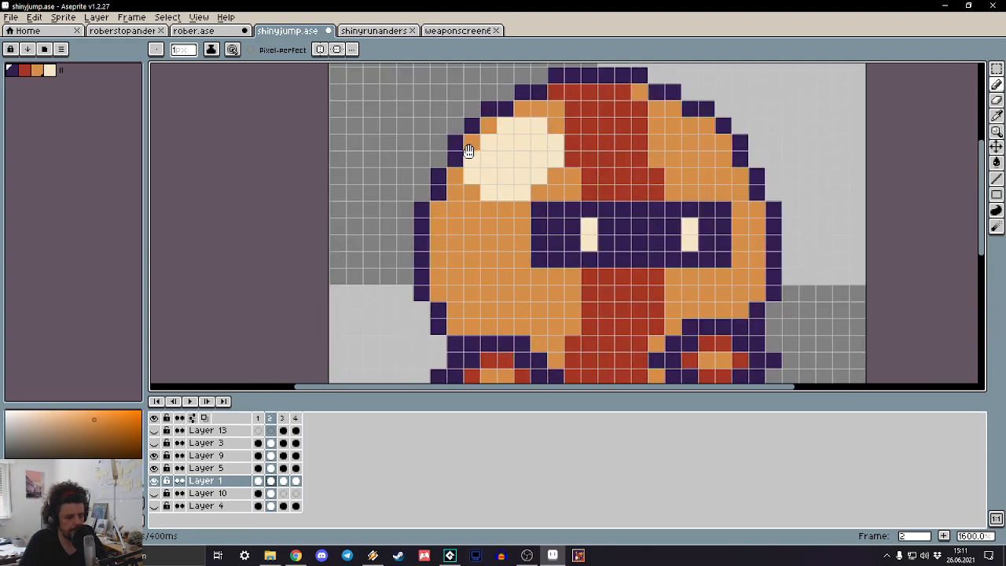
{"action": "key", "text": "m"}
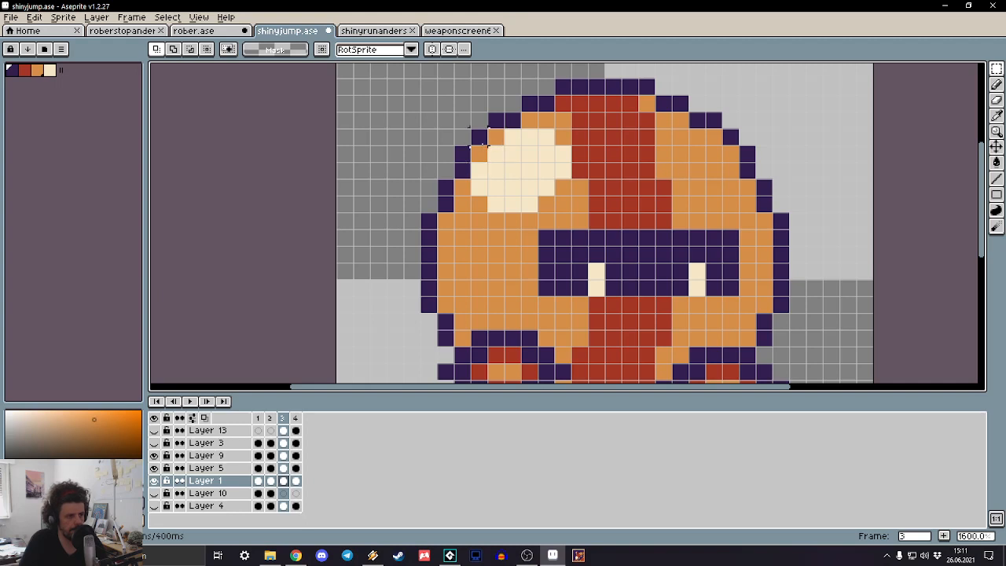
{"action": "left_click_drag", "start_coordinate": [469, 127], "coordinate": [573, 214]}
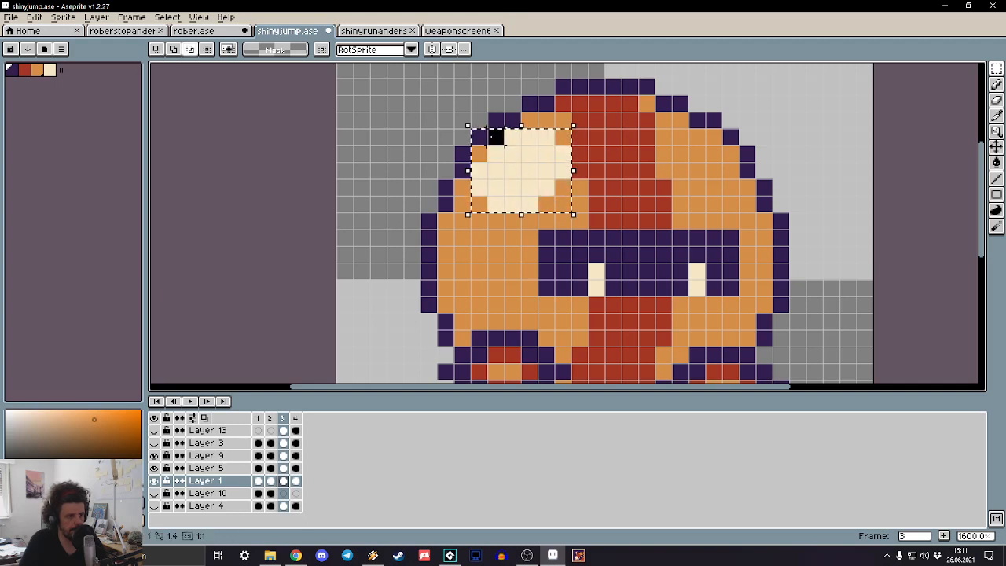
{"action": "left_click_drag", "start_coordinate": [496, 137], "coordinate": [479, 138]}
{"action": "right_click", "coordinate": [477, 155]}
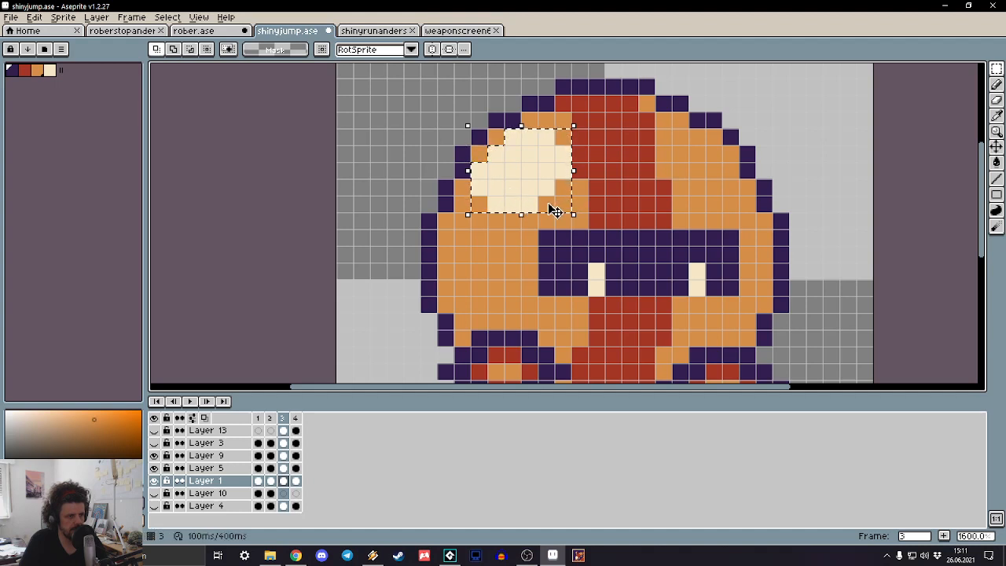
{"action": "left_click_drag", "start_coordinate": [549, 203], "coordinate": [564, 203]}
{"action": "right_click", "coordinate": [565, 188]}
{"action": "right_click", "coordinate": [478, 203]}
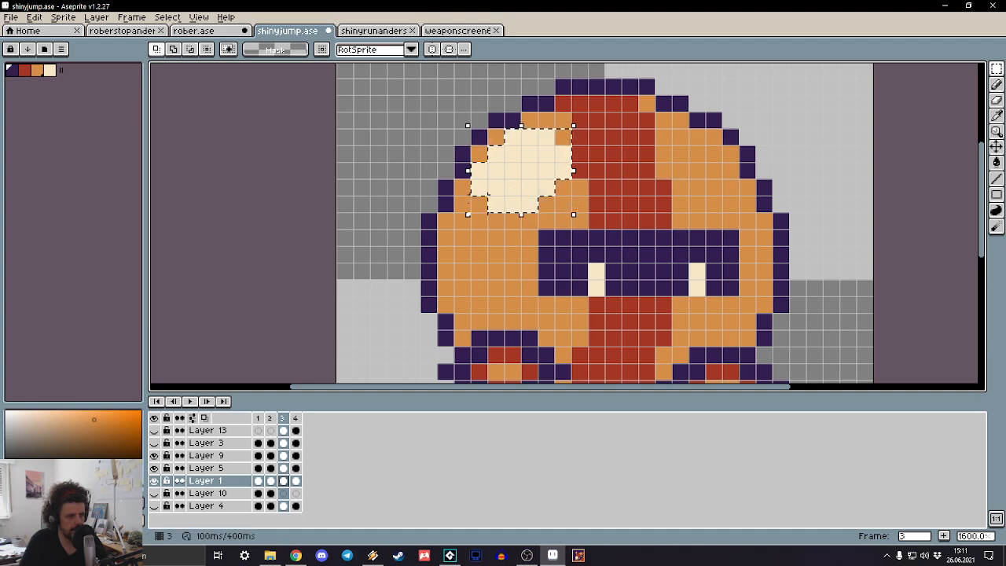
Step: Shift the highlight in frame 3 one pixel right and one pixel up, and fill the gap it leaves with orange
{"action": "key", "text": "Right"}
{"action": "key", "text": "Up"}
{"action": "key", "text": "ctrl+d"}
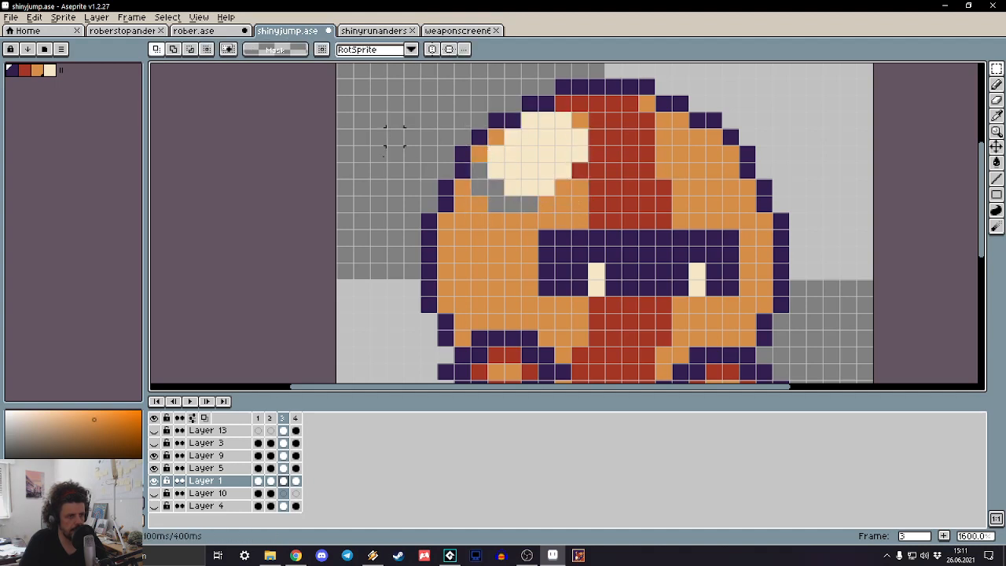
{"action": "key", "text": "b"}
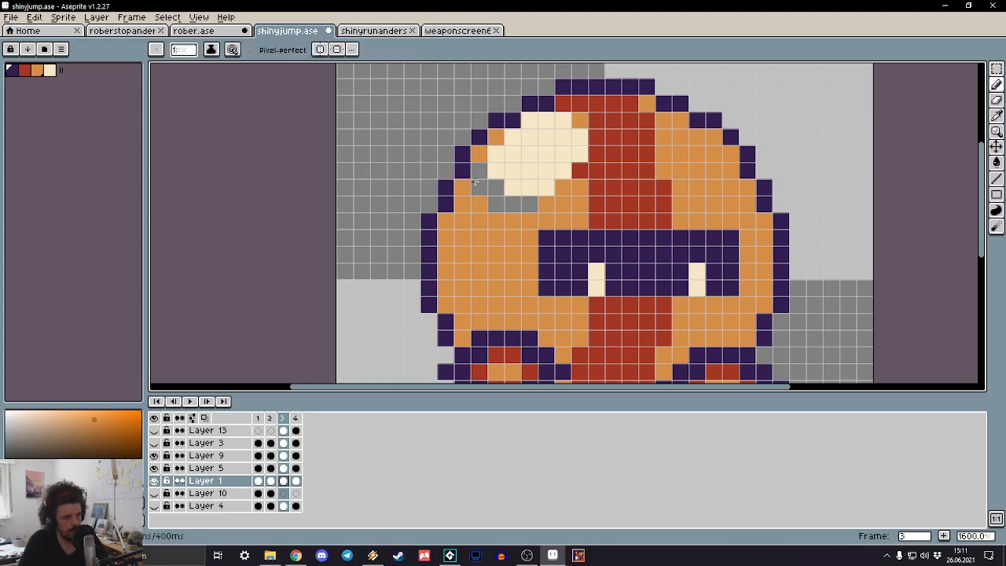
{"action": "left_click_drag", "start_coordinate": [529, 204], "coordinate": [488, 205]}
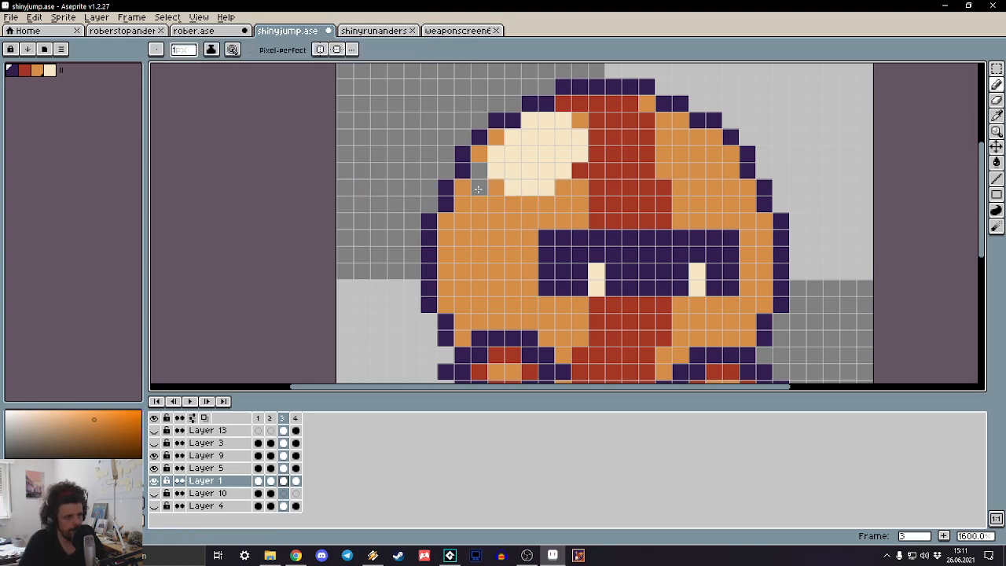
Step: Repaint the orange pixel at the highlight's upper-right corner in frame 3 red, and move on to frame 4
{"action": "scroll", "coordinate": [432, 150], "scroll_direction": "down", "scroll_amount": 4}
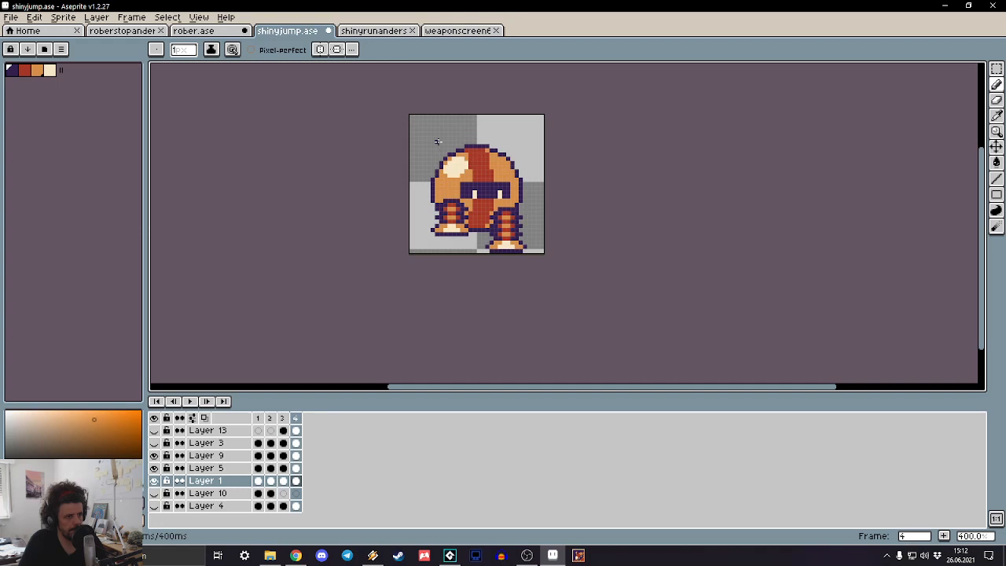
{"action": "scroll", "coordinate": [447, 150], "scroll_direction": "up", "scroll_amount": 3}
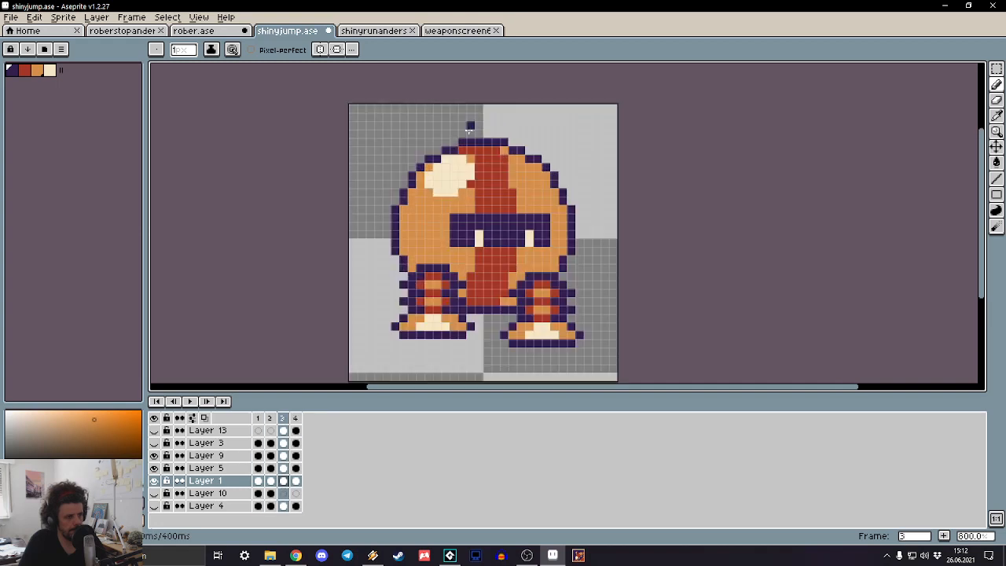
{"action": "scroll", "coordinate": [464, 165], "scroll_direction": "up", "scroll_amount": 6}
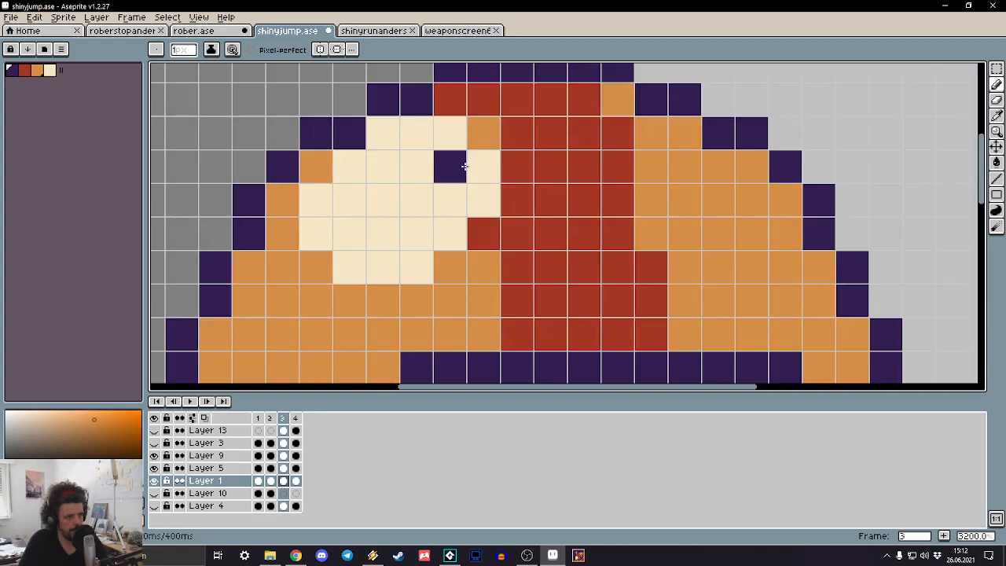
{"action": "scroll", "coordinate": [465, 166], "scroll_direction": "down", "scroll_amount": 7}
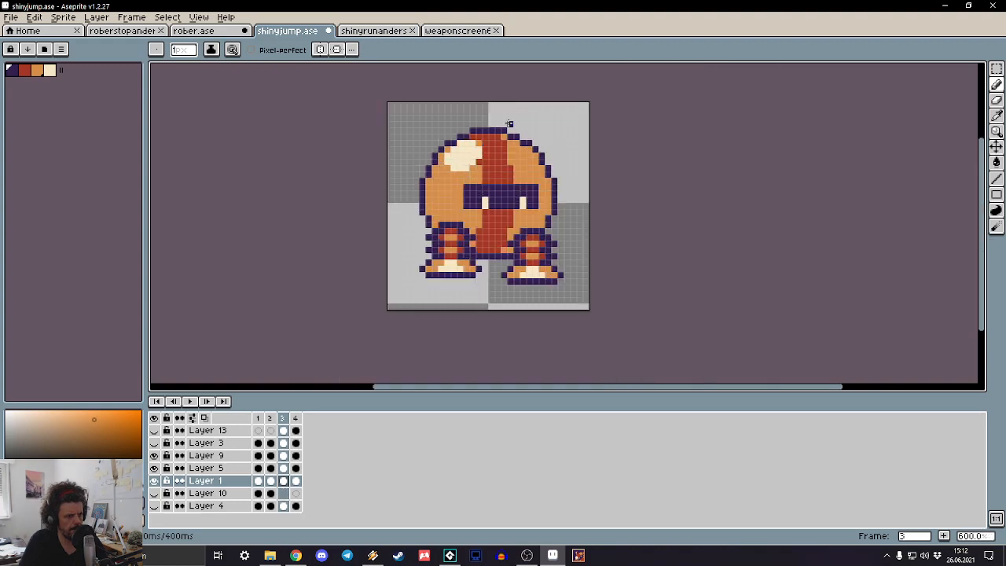
{"action": "scroll", "coordinate": [507, 124], "scroll_direction": "up", "scroll_amount": 7}
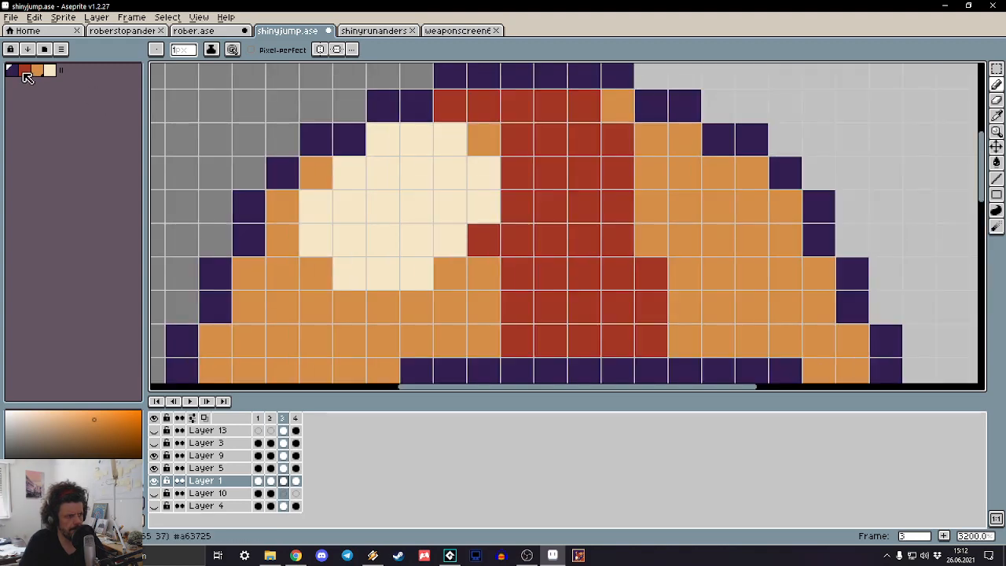
{"action": "left_click", "coordinate": [507, 108], "text": "alt"}
{"action": "scroll", "coordinate": [507, 107], "scroll_direction": "down", "scroll_amount": 8}
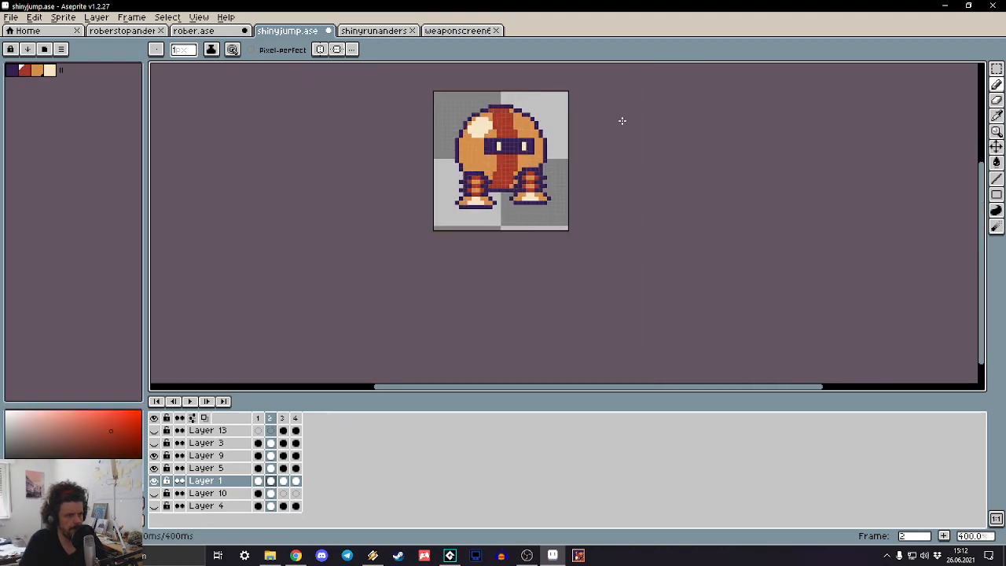
{"action": "scroll", "coordinate": [503, 124], "scroll_direction": "up", "scroll_amount": 6}
{"action": "key", "text": "m"}
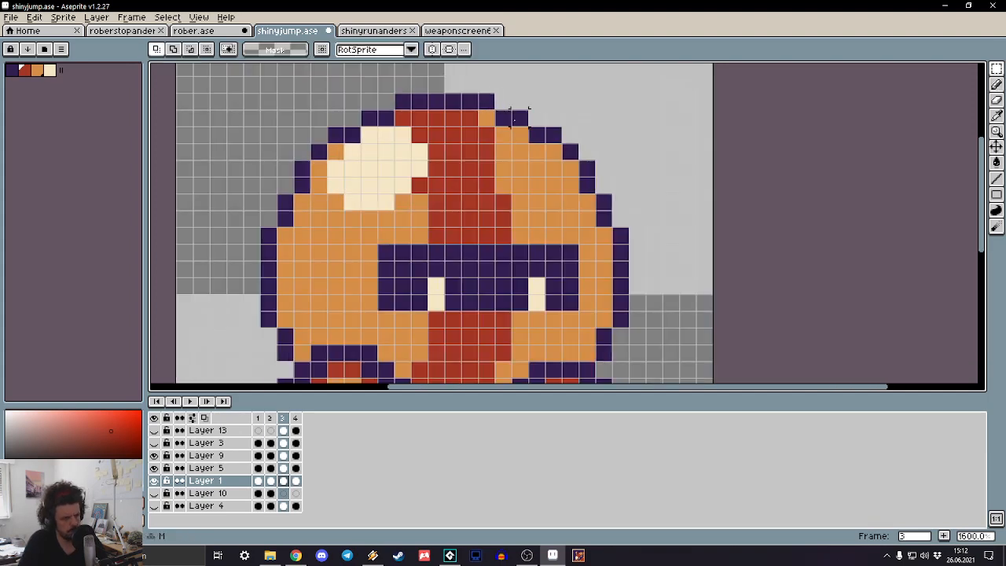
{"action": "key", "text": "period"}
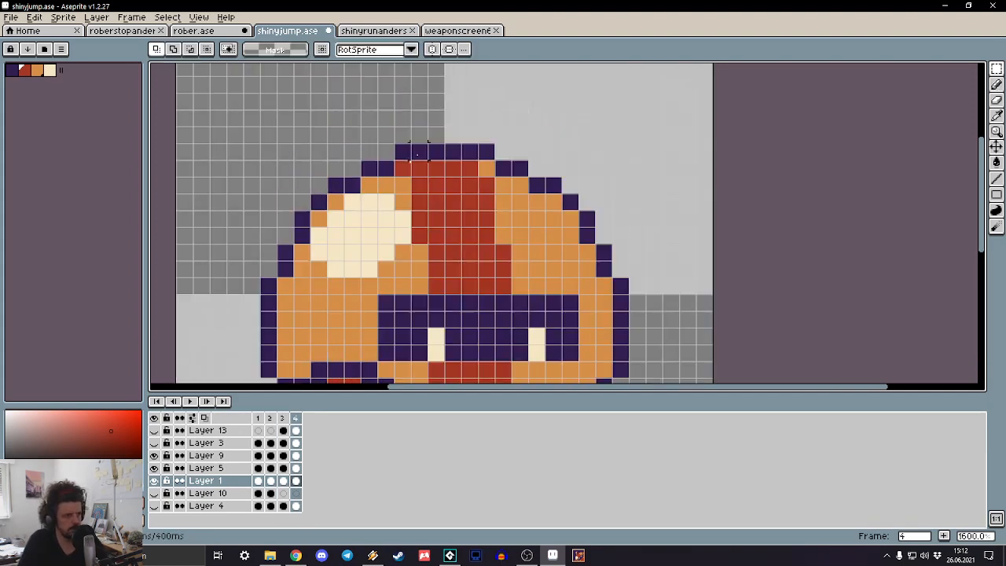
{"action": "left_click_drag", "start_coordinate": [403, 202], "coordinate": [319, 285]}
{"action": "key", "text": "Up"}
{"action": "key", "text": "Right"}
{"action": "key", "text": "Down"}
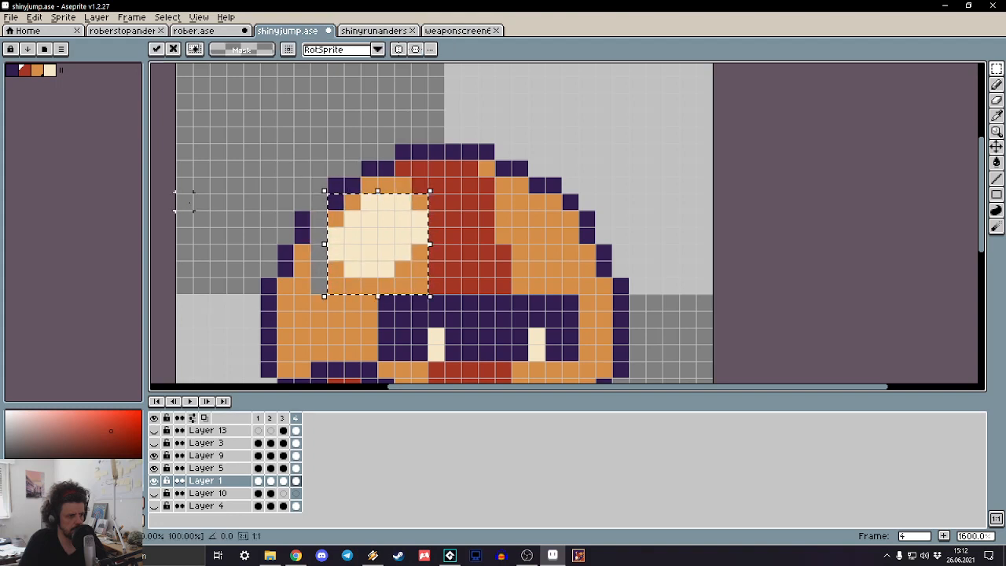
{"action": "key", "text": "Up"}
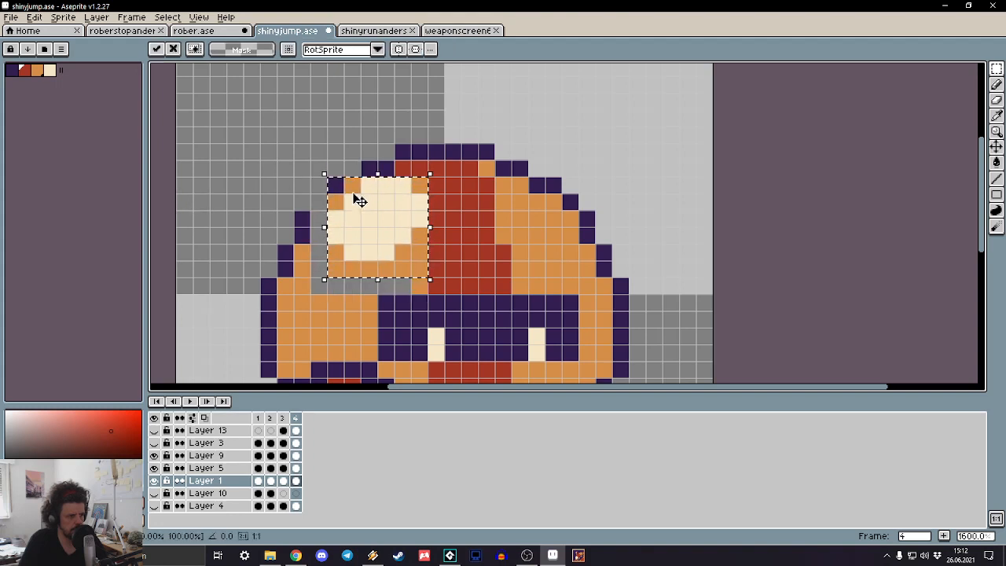
{"action": "left_click_drag", "start_coordinate": [354, 197], "coordinate": [343, 207]}
{"action": "key", "text": "Return"}
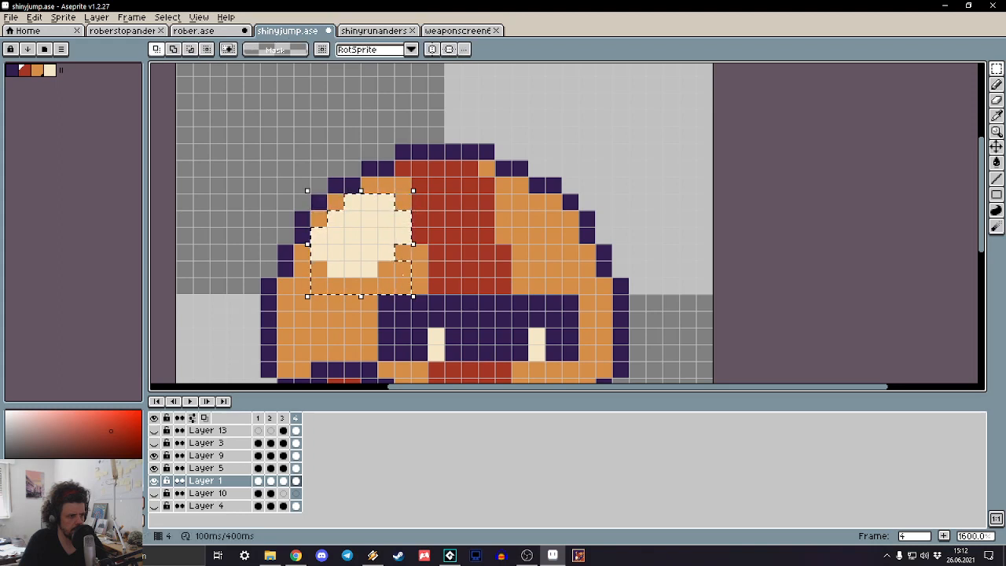
{"action": "left_click_drag", "start_coordinate": [386, 301], "coordinate": [388, 285]}
{"action": "left_click", "coordinate": [653, 201]}
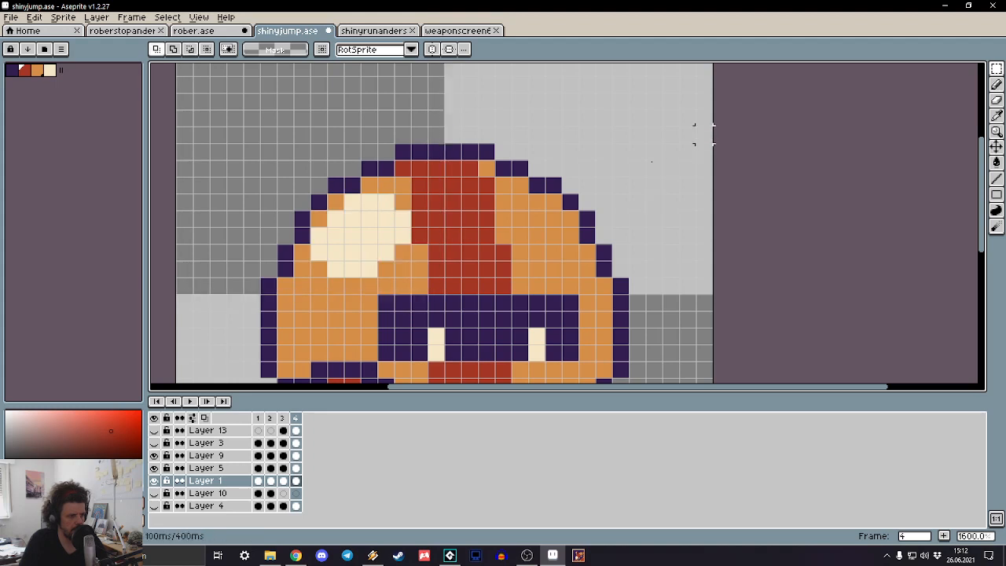
Step: Select only the cream highlight on Layer 1 in frame 4, excluding the surrounding outline and orange corner pixels
{"action": "left_click_drag", "start_coordinate": [401, 201], "coordinate": [318, 271]}
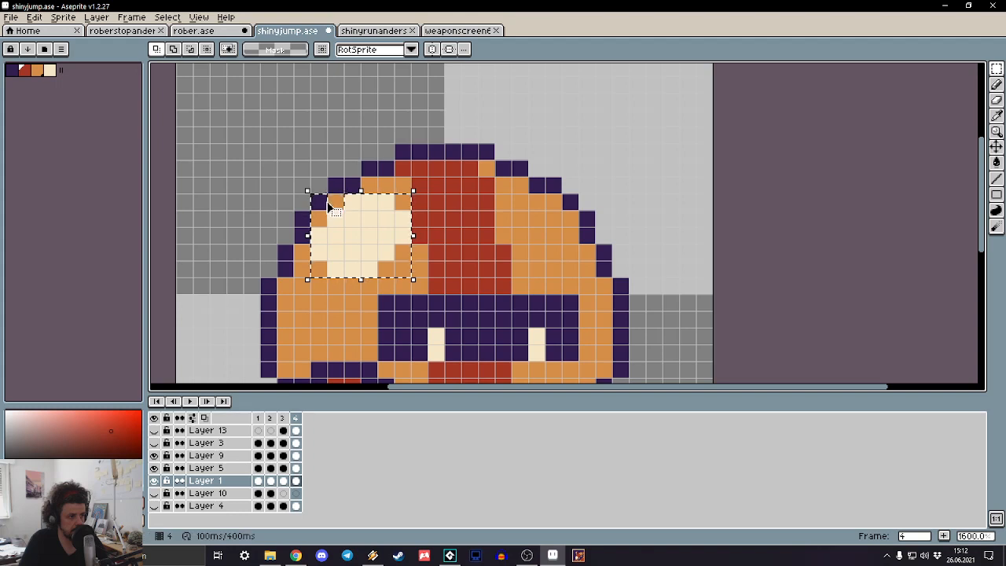
{"action": "left_click", "coordinate": [335, 202]}
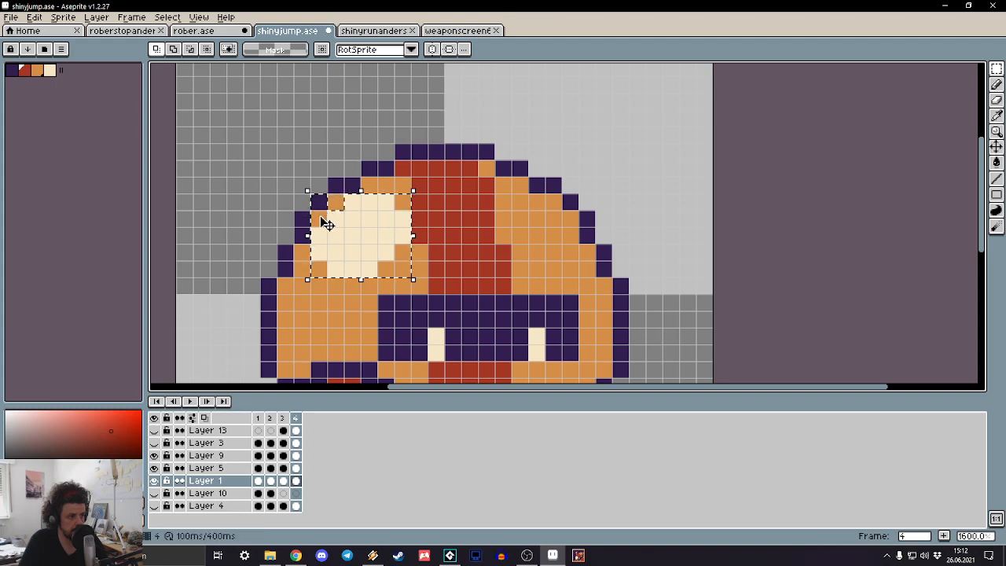
{"action": "right_click", "coordinate": [323, 270]}
{"action": "right_click", "coordinate": [387, 270]}
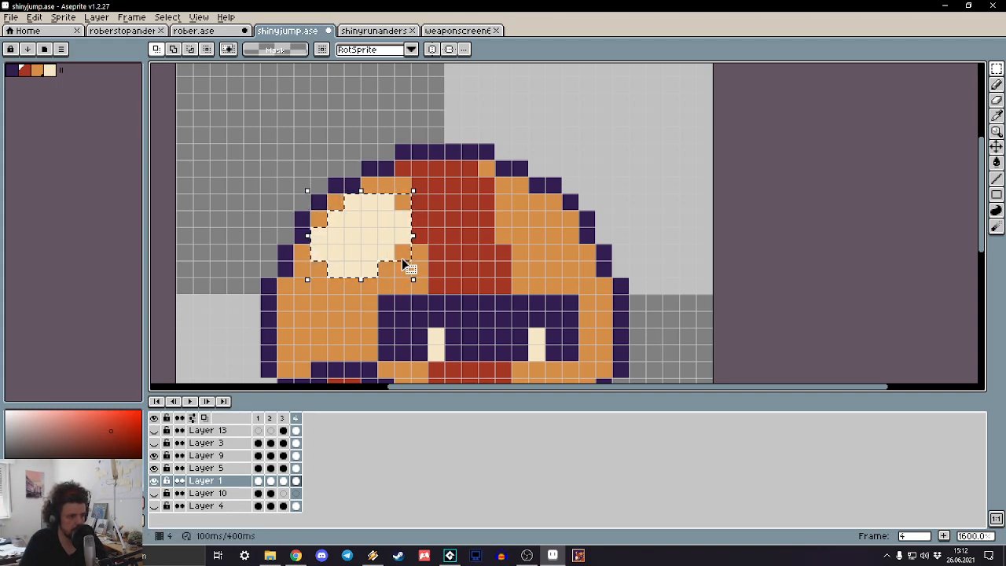
{"action": "right_click", "coordinate": [402, 200]}
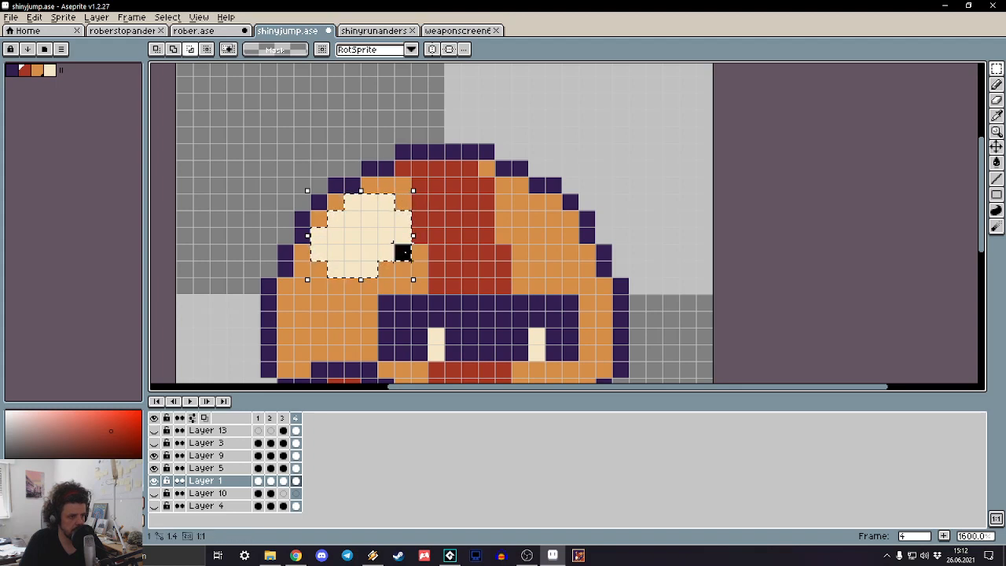
Step: Shift the highlight in frame 4 one pixel right and one pixel up, deselect it, and return to frame 3 for comparison
{"action": "key", "text": "Up"}
{"action": "key", "text": "Right"}
{"action": "key", "text": "Down"}
{"action": "key", "text": "Up"}
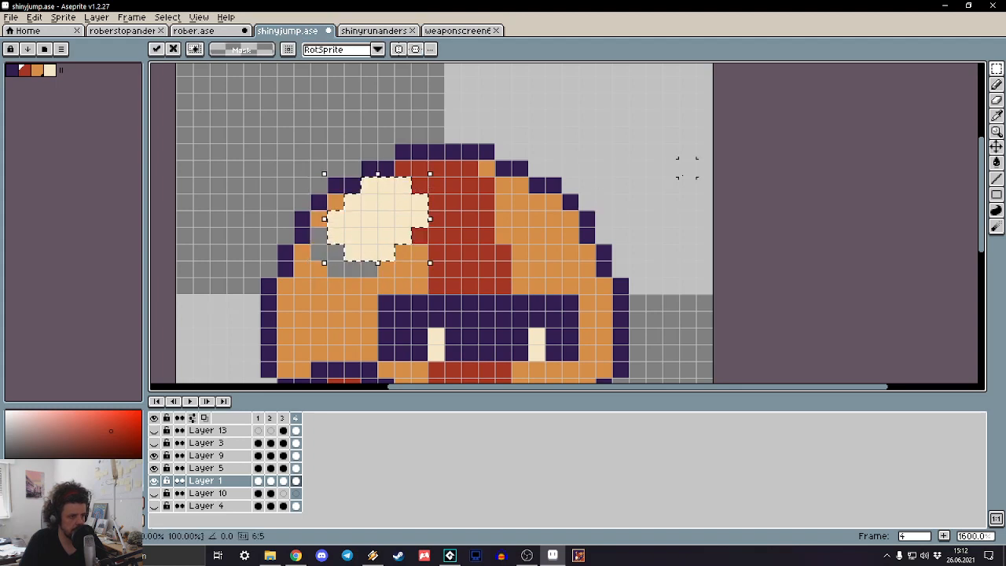
{"action": "left_click", "coordinate": [770, 134]}
{"action": "key", "text": "Left"}
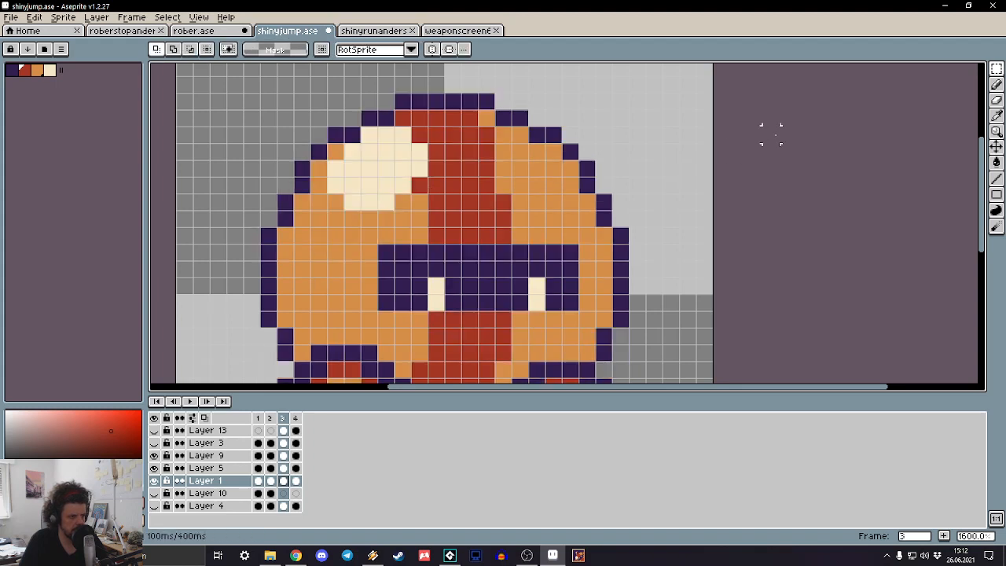
Step: Step through the four frames at a smaller scale to compare the highlight's position from frame to frame
{"action": "key", "text": "Right"}
{"action": "key", "text": "Left"}
{"action": "key", "text": "Left"}
{"action": "scroll", "coordinate": [772, 126], "scroll_direction": "down", "scroll_amount": 5}
{"action": "key", "text": "Right"}
{"action": "key", "text": "Right"}
{"action": "key", "text": "Right"}
{"action": "key", "text": "Right"}
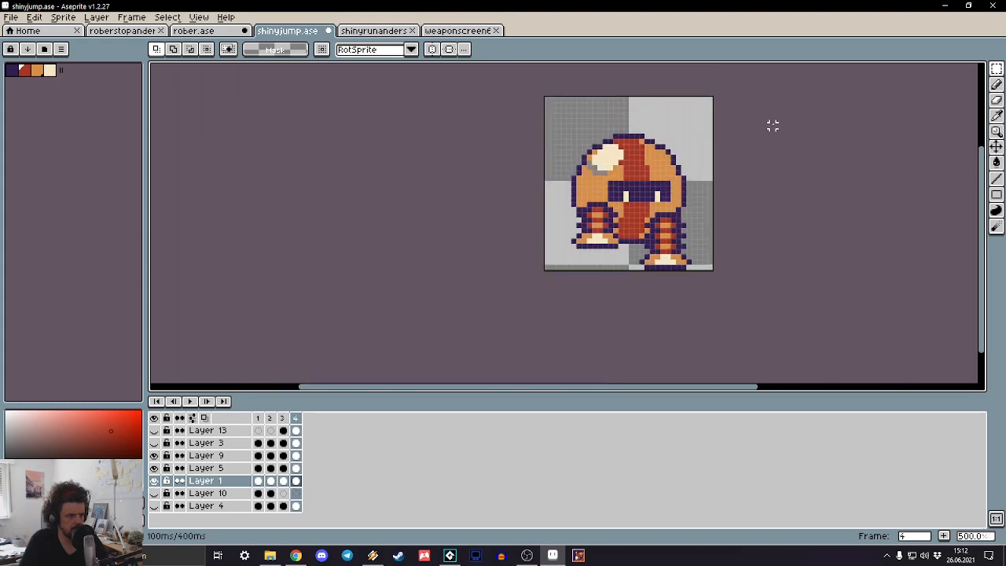
{"action": "key", "text": "Right"}
{"action": "key", "text": "Right"}
{"action": "key", "text": "Right"}
{"action": "key", "text": "Right"}
{"action": "key", "text": "Right"}
{"action": "key", "text": "Right"}
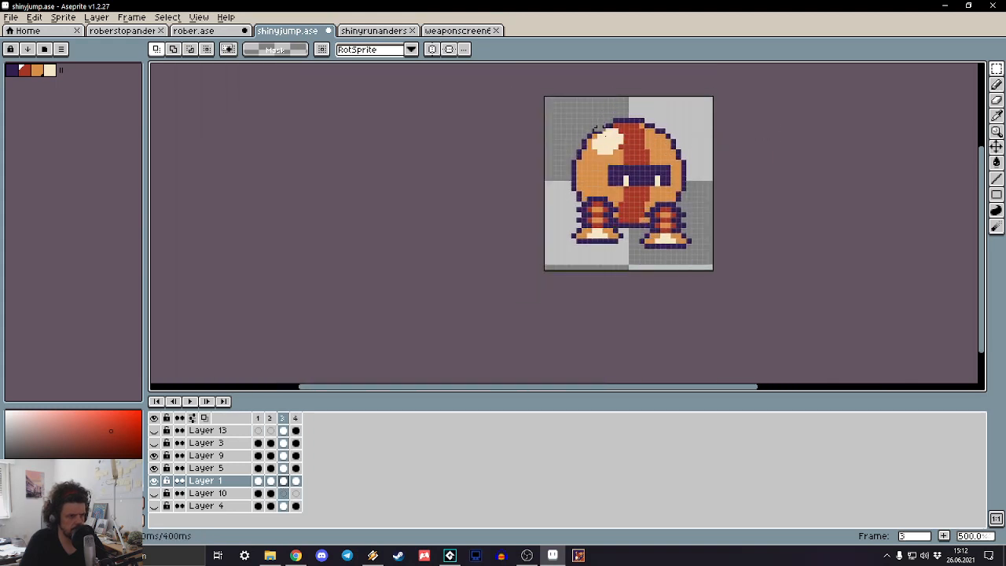
Step: Fill the transparent gap below and beside the highlight in frame 4 with orange pixels, and play the animation
{"action": "scroll", "coordinate": [605, 140], "scroll_direction": "up", "scroll_amount": 3}
{"action": "scroll", "coordinate": [607, 139], "scroll_direction": "up", "scroll_amount": 2}
{"action": "key", "text": "b"}
{"action": "scroll", "coordinate": [593, 249], "scroll_direction": "up", "scroll_amount": 3}
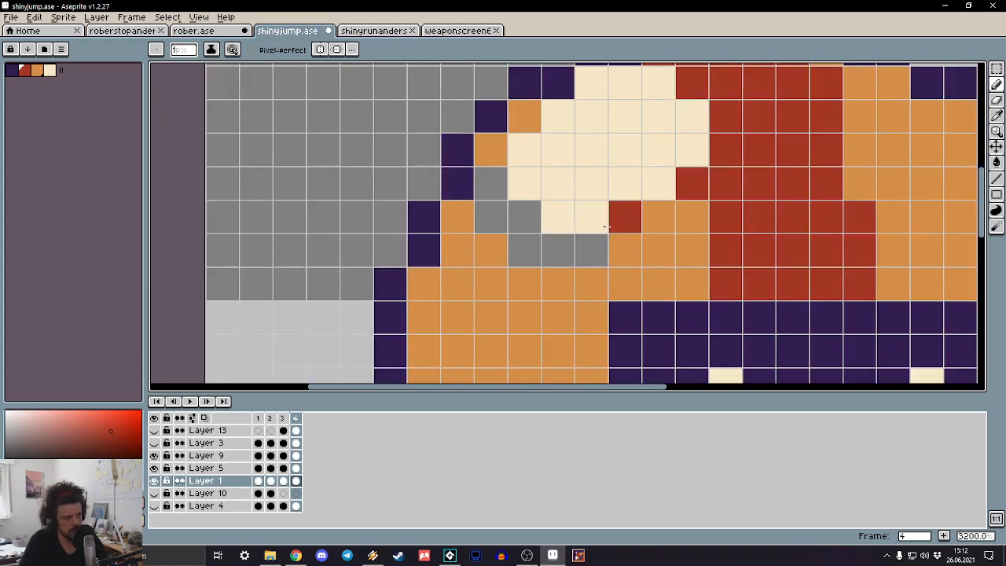
{"action": "left_click", "coordinate": [593, 248]}
{"action": "mouse_move", "coordinate": [593, 248]}
{"action": "left_mouse_down"}
{"action": "mouse_move", "coordinate": [488, 249]}
{"action": "mouse_move", "coordinate": [521, 221]}
{"action": "mouse_move", "coordinate": [498, 217]}
{"action": "mouse_move", "coordinate": [508, 179]}
{"action": "left_mouse_up"}
{"action": "scroll", "coordinate": [509, 179], "scroll_direction": "down", "scroll_amount": 8}
{"action": "key", "text": "Return"}
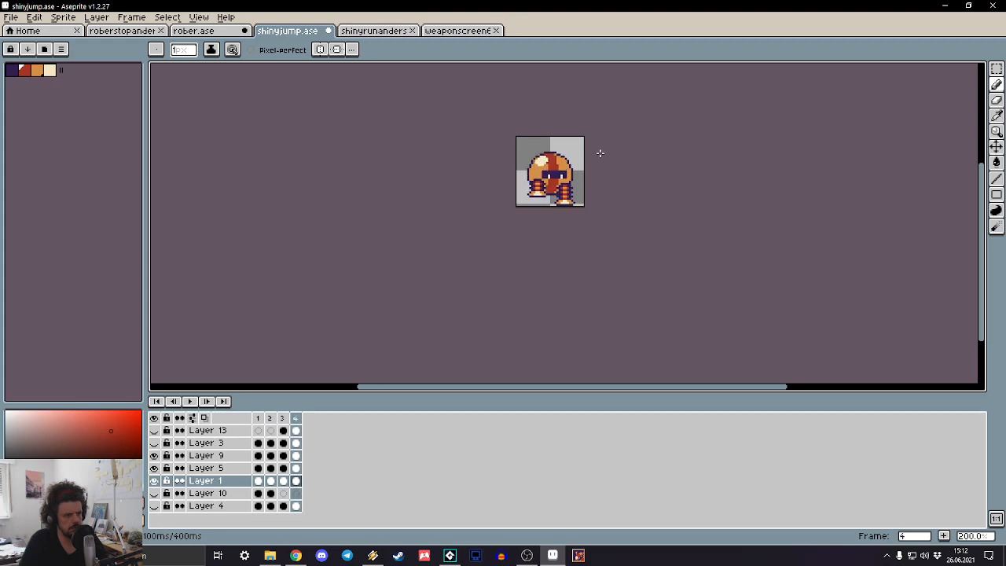
Step: Reshape the highlight in frame 1, adding cream pixels along its top edge and painting its bottom row orange
{"action": "scroll", "coordinate": [549, 153], "scroll_direction": "up", "scroll_amount": 4}
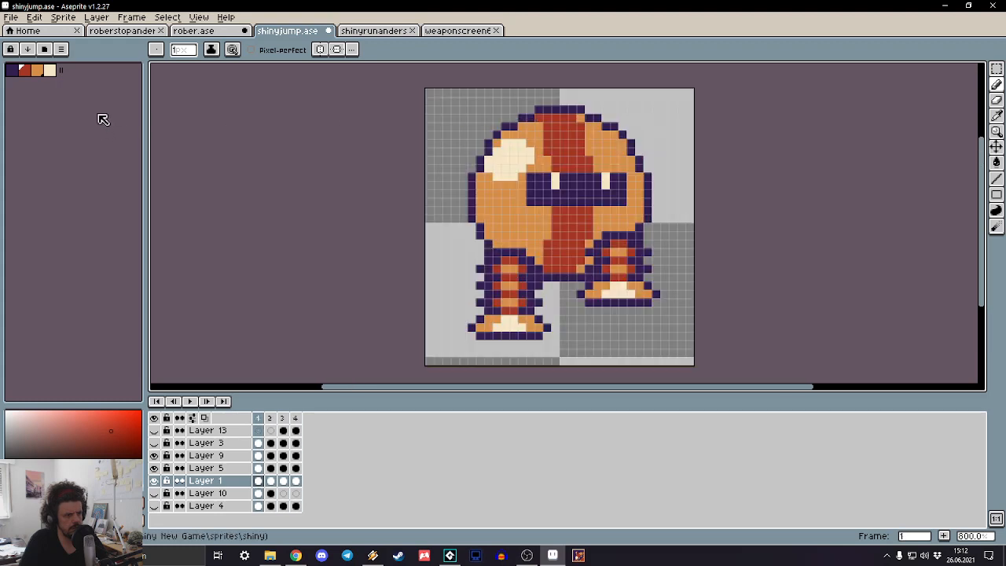
{"action": "left_click", "coordinate": [54, 76]}
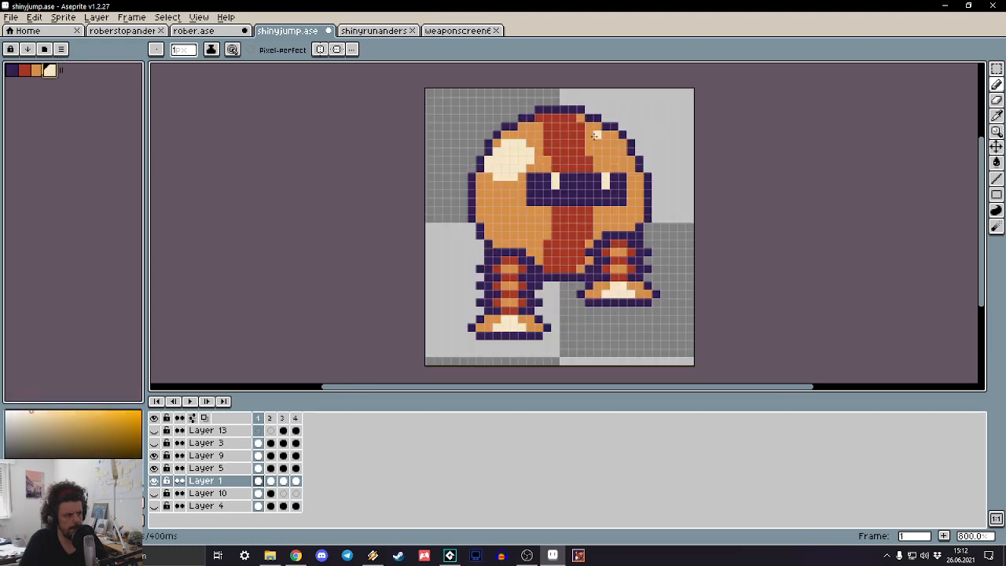
{"action": "scroll", "coordinate": [337, 129], "scroll_direction": "up", "scroll_amount": 5}
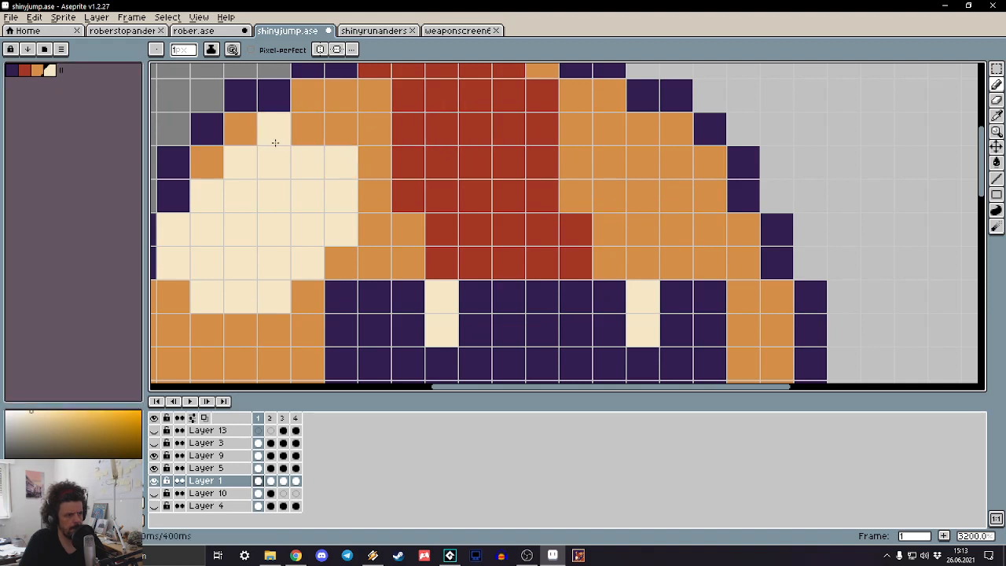
{"action": "scroll", "coordinate": [297, 135], "scroll_direction": "down", "scroll_amount": 6}
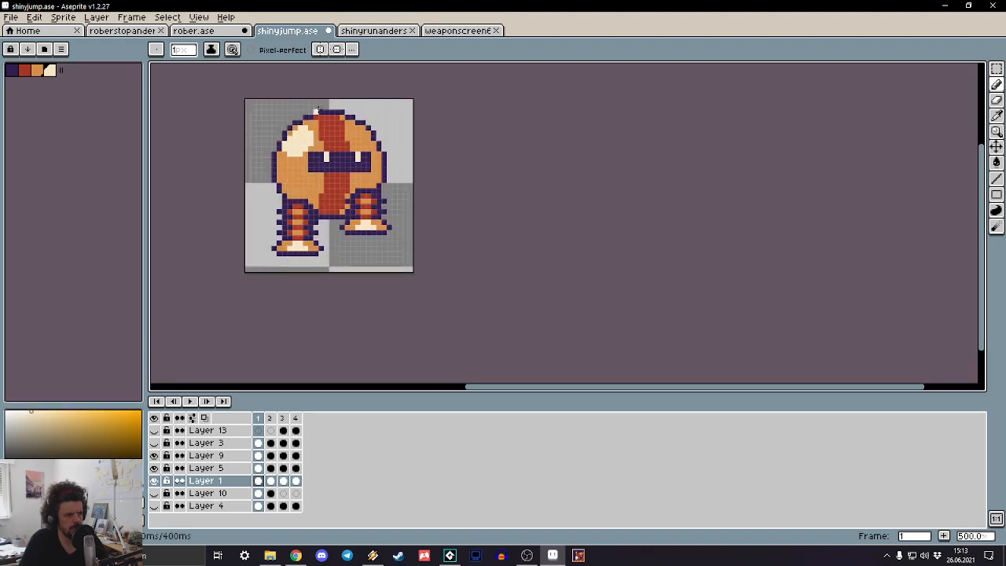
{"action": "scroll", "coordinate": [316, 110], "scroll_direction": "down", "scroll_amount": 2}
{"action": "key", "text": "Return"}
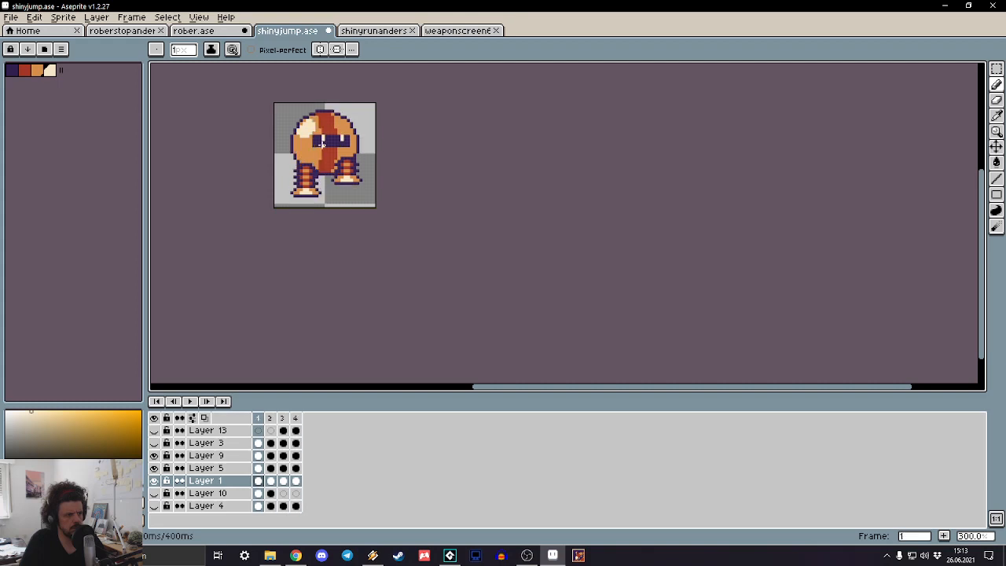
{"action": "scroll", "coordinate": [296, 135], "scroll_direction": "up", "scroll_amount": 4}
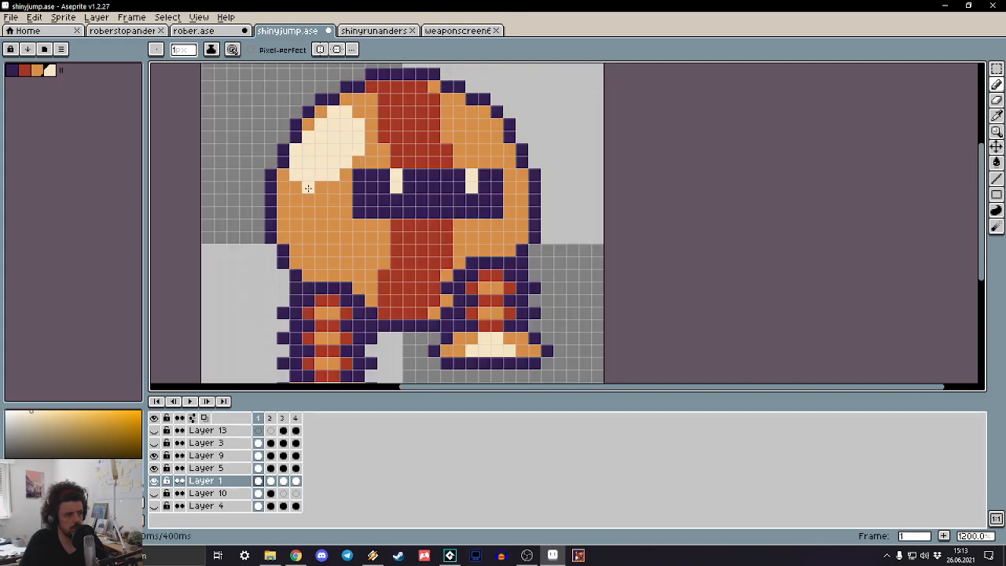
{"action": "scroll", "coordinate": [306, 187], "scroll_direction": "down", "scroll_amount": 4}
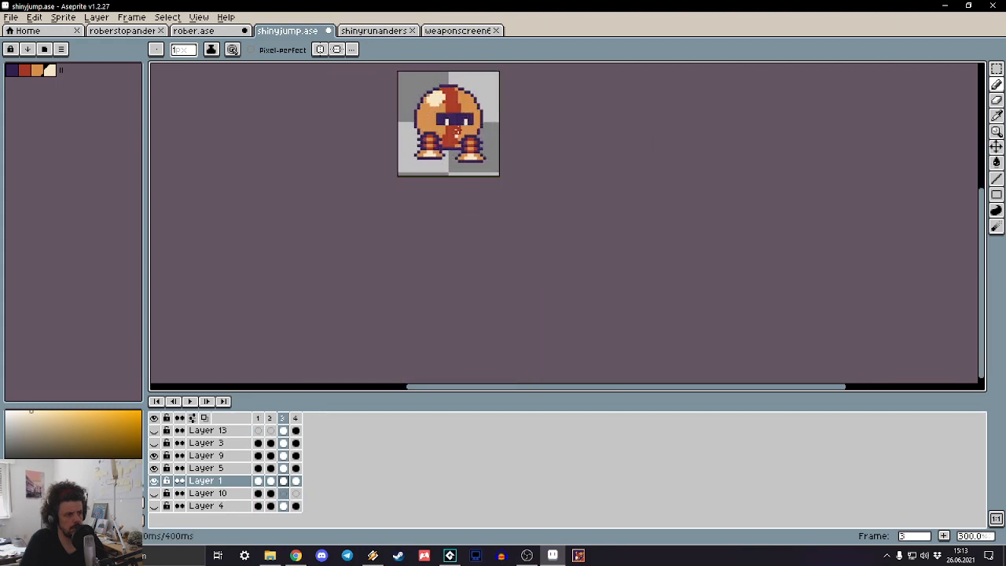
Step: Paint the bottom row of the highlight in frame 4 orange
{"action": "scroll", "coordinate": [459, 95], "scroll_direction": "up", "scroll_amount": 5}
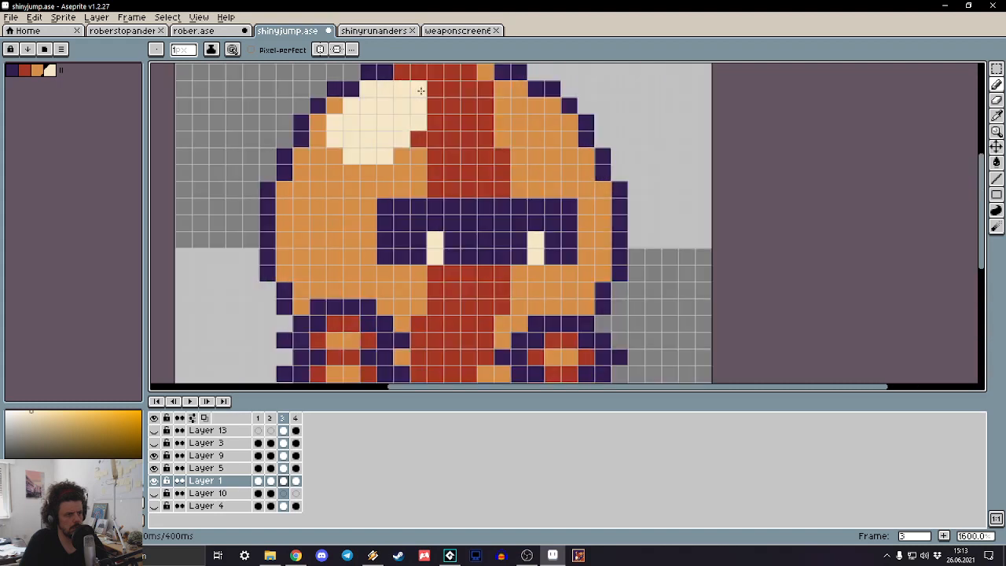
{"action": "scroll", "coordinate": [431, 117], "scroll_direction": "down", "scroll_amount": 8}
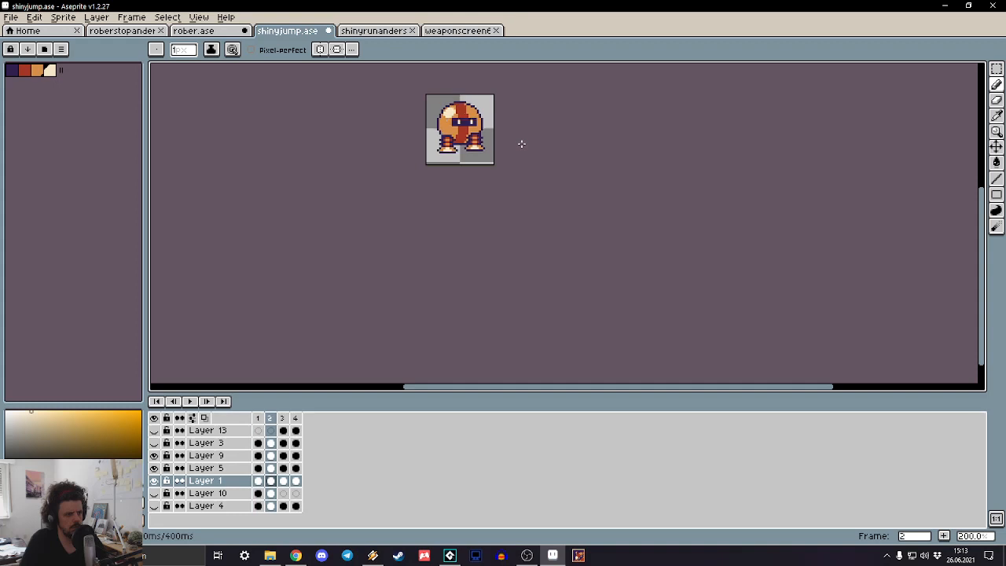
{"action": "scroll", "coordinate": [459, 118], "scroll_direction": "up", "scroll_amount": 10}
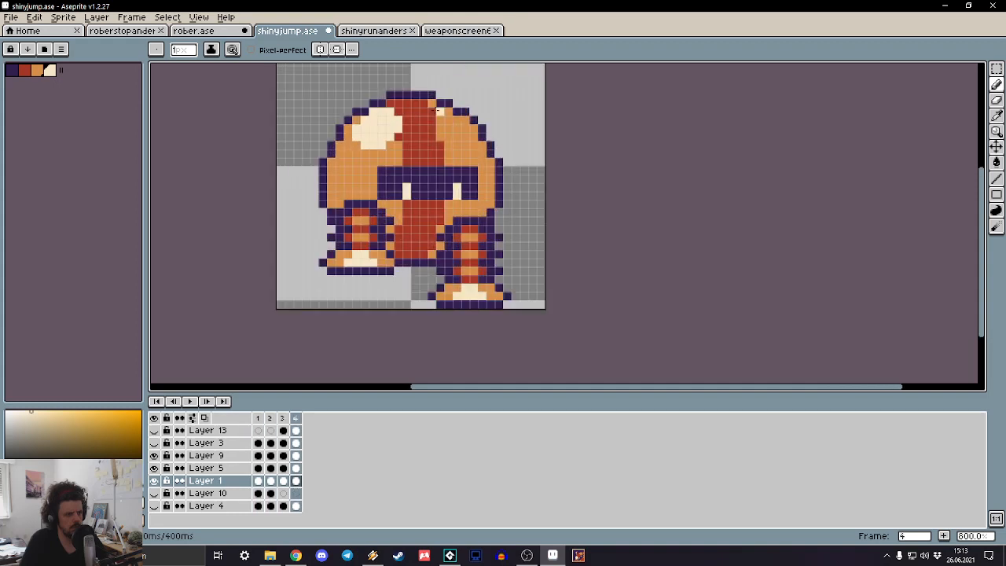
{"action": "left_click_drag", "start_coordinate": [254, 221], "coordinate": [253, 216]}
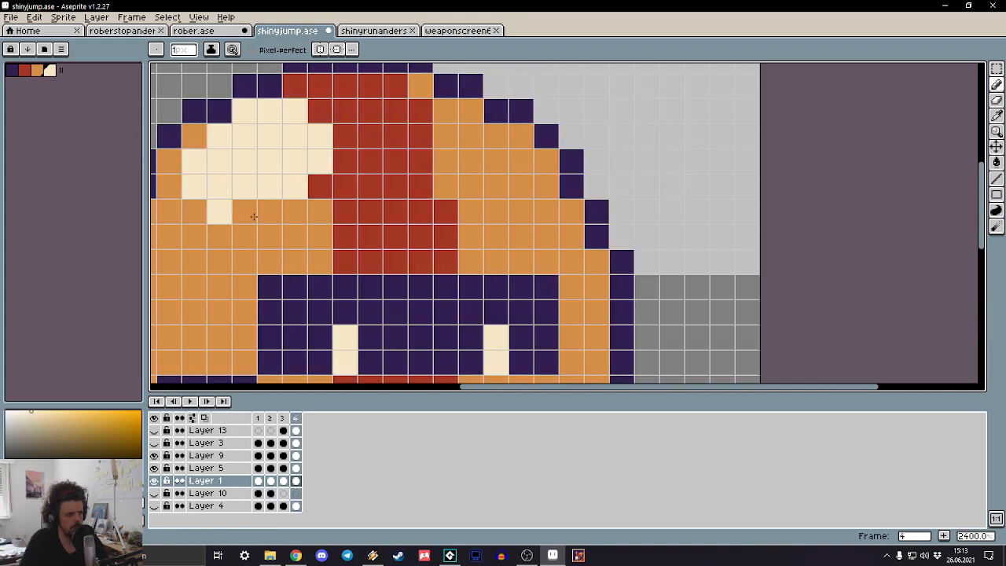
{"action": "left_click", "coordinate": [220, 212]}
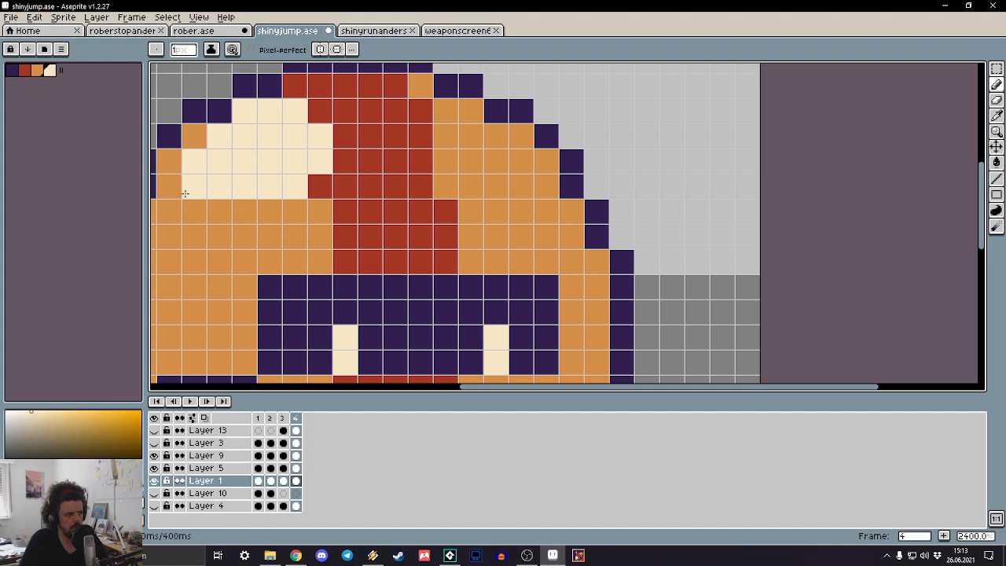
Step: Extend the highlight in frame 4 up and to the right with cream pixels, and repaint its lower-left corner pixel orange
{"action": "left_click", "coordinate": [316, 119]}
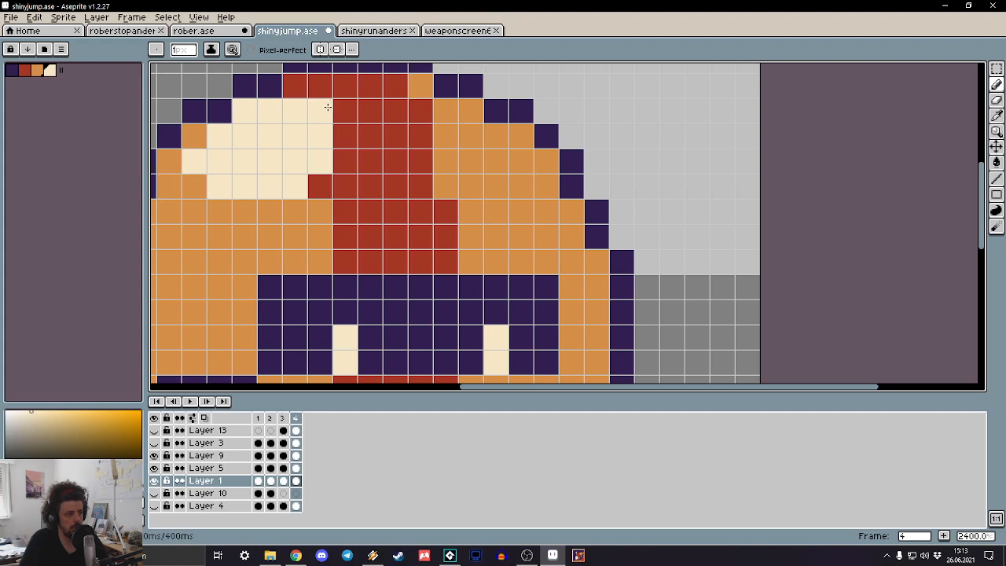
{"action": "left_click", "coordinate": [346, 111]}
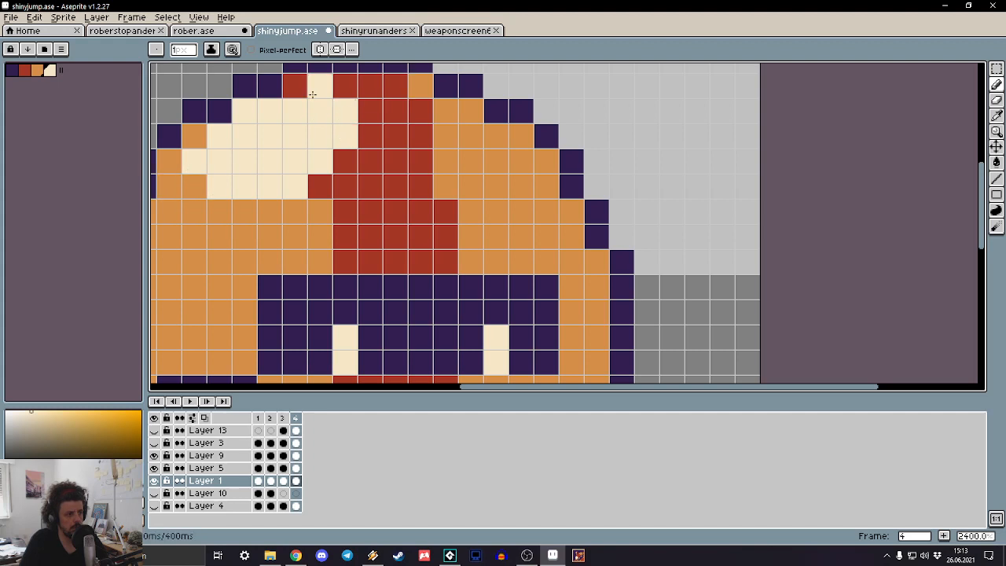
{"action": "left_click_drag", "start_coordinate": [312, 93], "coordinate": [371, 87]}
{"action": "scroll", "coordinate": [409, 118], "scroll_direction": "down", "scroll_amount": 10}
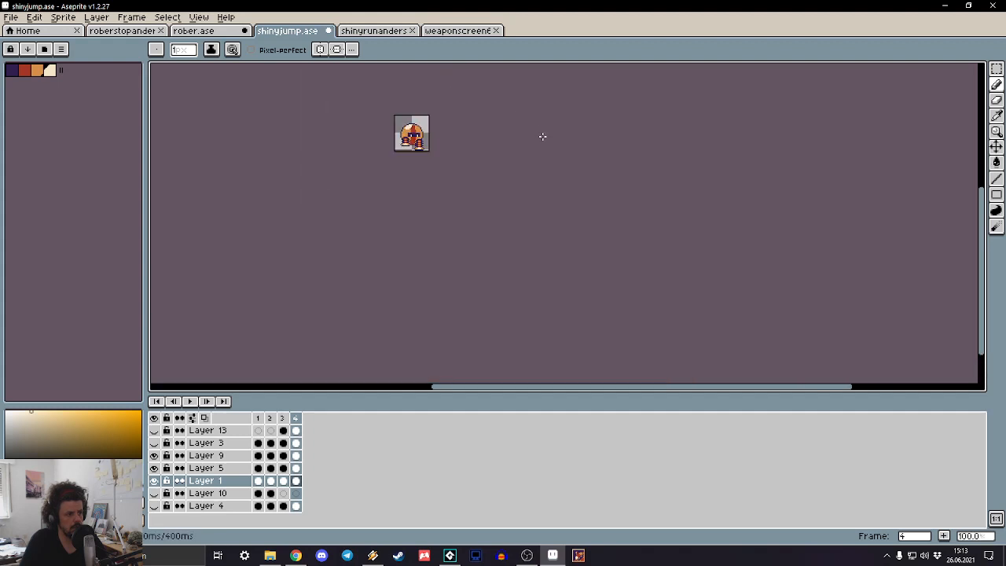
Step: Repaint the highlight's cream top row in frame 4, making its left end orange and the remaining pixels red
{"action": "scroll", "coordinate": [406, 118], "scroll_direction": "up", "scroll_amount": 4}
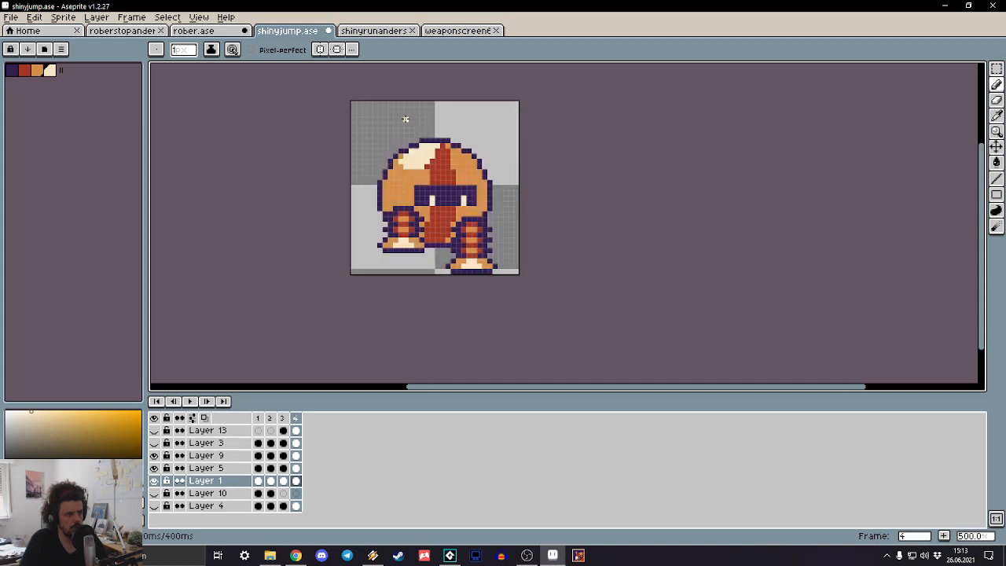
{"action": "scroll", "coordinate": [406, 118], "scroll_direction": "up", "scroll_amount": 7}
{"action": "left_click", "coordinate": [450, 213]}
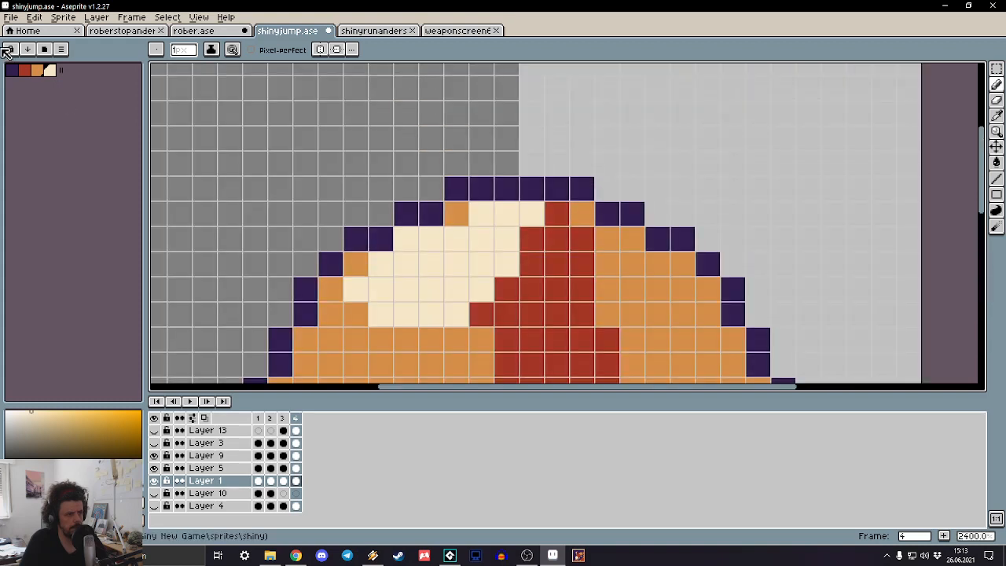
{"action": "left_click", "coordinate": [25, 69]}
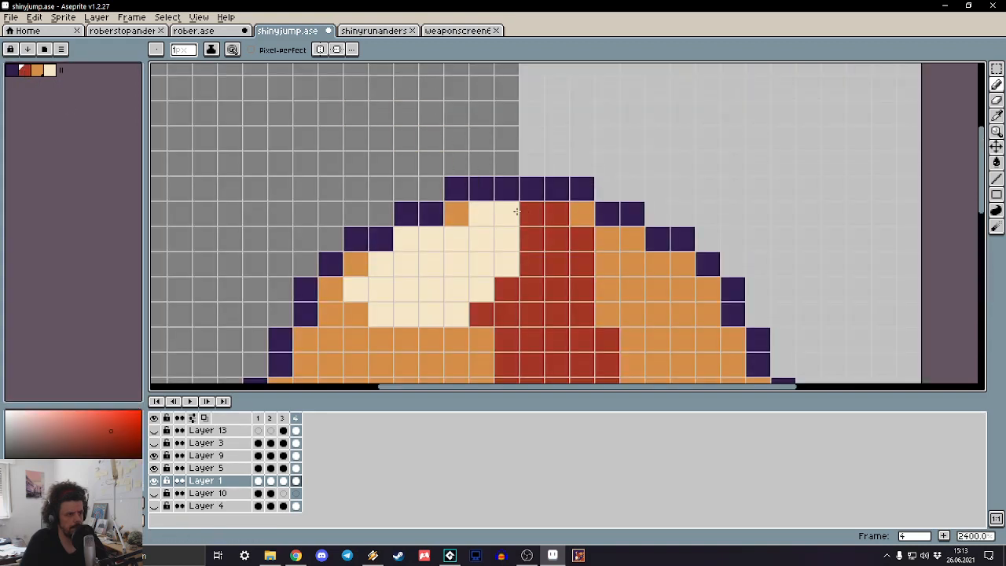
{"action": "left_click_drag", "start_coordinate": [531, 213], "coordinate": [486, 210]}
{"action": "scroll", "coordinate": [514, 230], "scroll_direction": "down", "scroll_amount": 8}
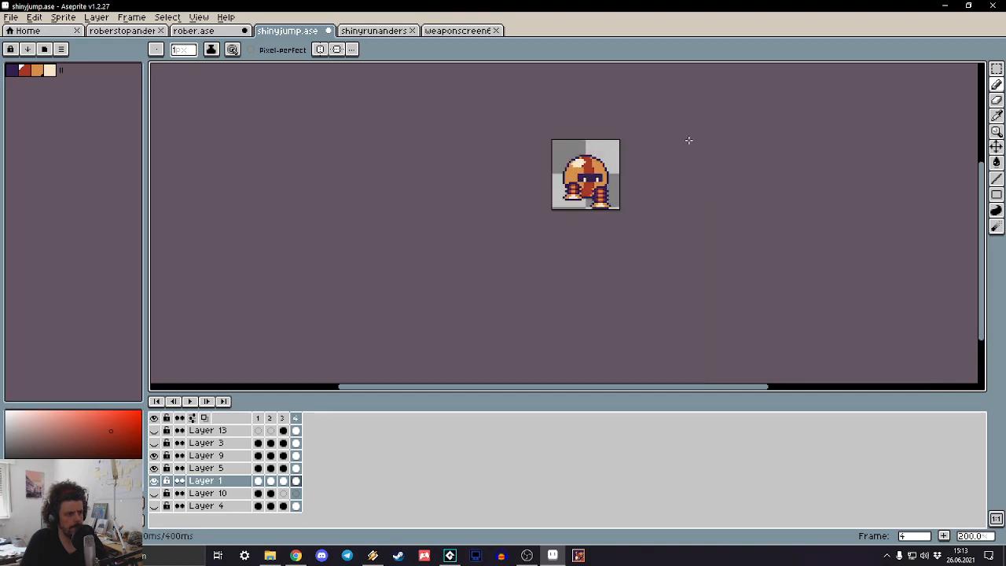
Step: Play the animation and step repeatedly through the four frames to examine how the highlight and face move
{"action": "key", "text": "Return"}
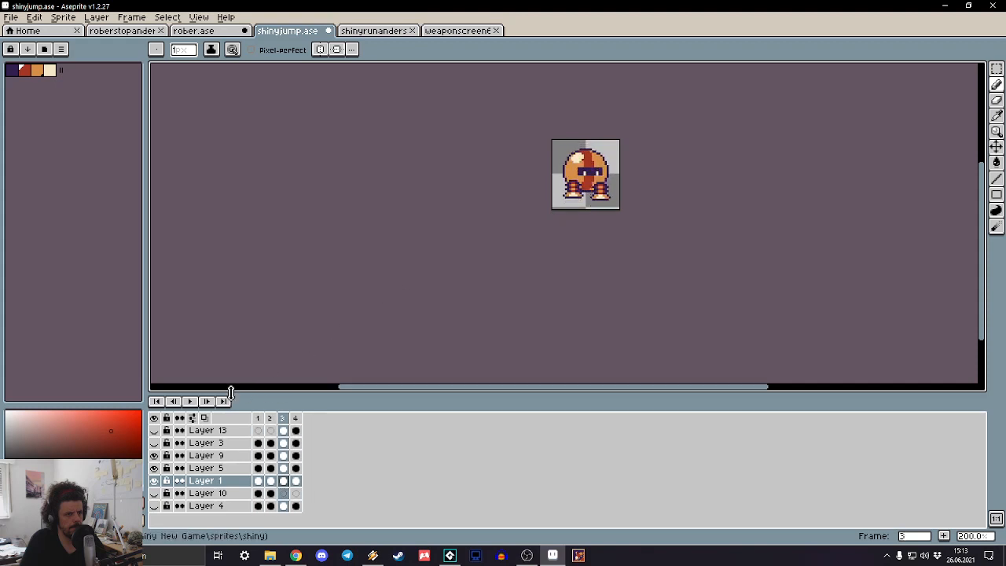
{"action": "left_click", "coordinate": [204, 405]}
{"action": "left_click", "coordinate": [190, 404]}
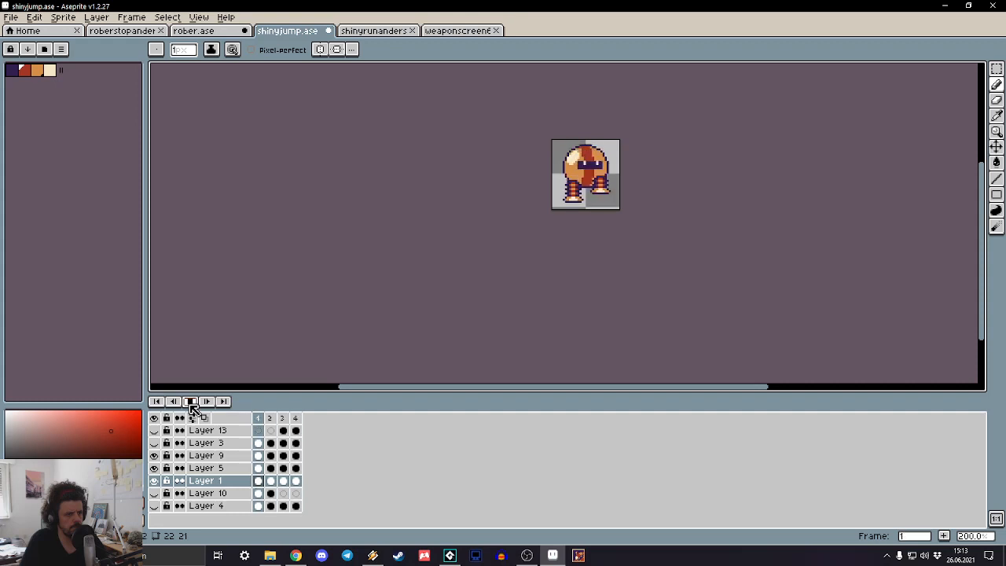
{"action": "left_click", "coordinate": [191, 404]}
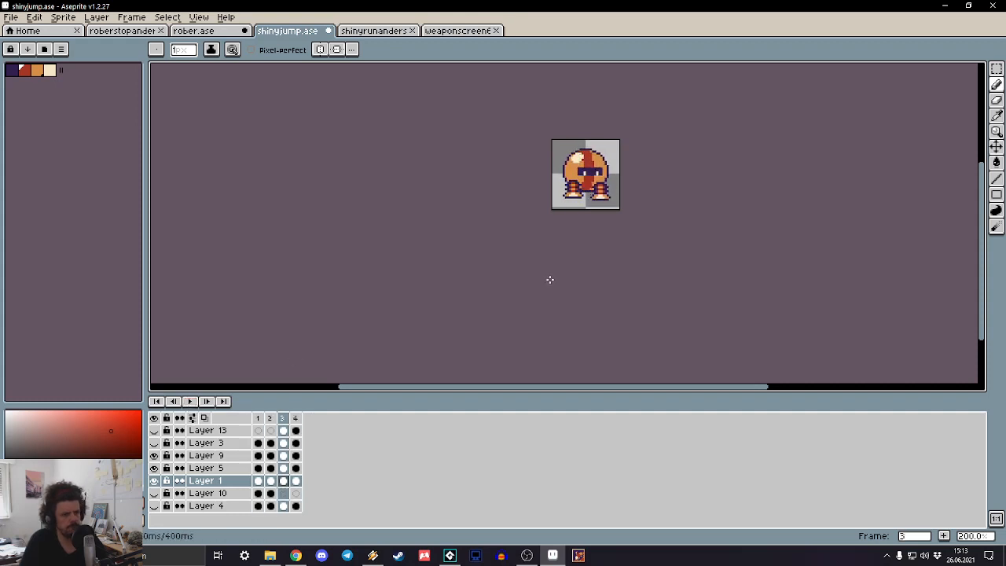
{"action": "key", "text": "Right"}
{"action": "key", "text": "Right"}
{"action": "key", "text": "Right"}
{"action": "key", "text": "Right"}
{"action": "key", "text": "Right"}
{"action": "key", "text": "Right"}
{"action": "key", "text": "Right"}
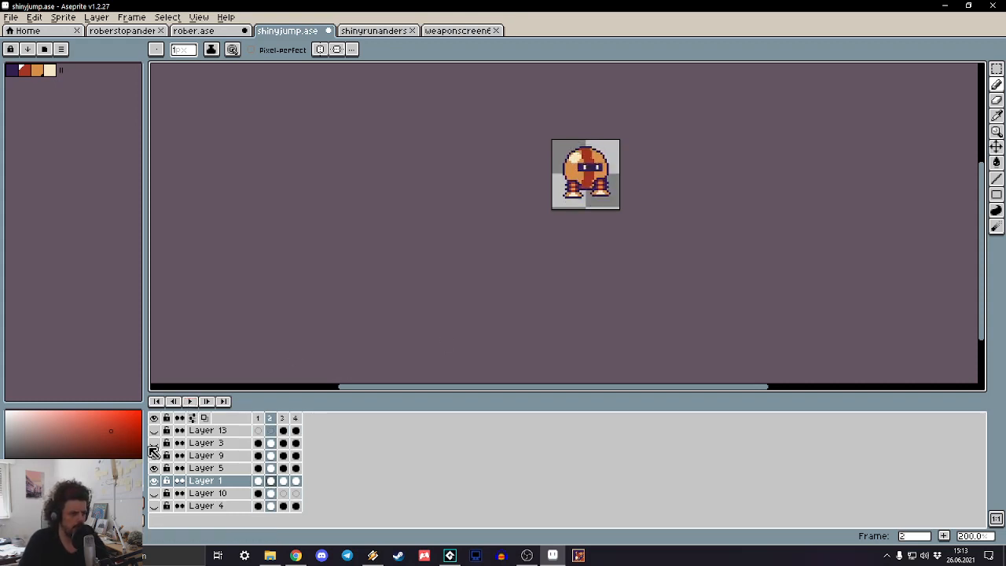
{"action": "key", "text": "Right"}
{"action": "key", "text": "Right"}
{"action": "key", "text": "Right"}
{"action": "key", "text": "Right"}
{"action": "key", "text": "Right"}
{"action": "key", "text": "Right"}
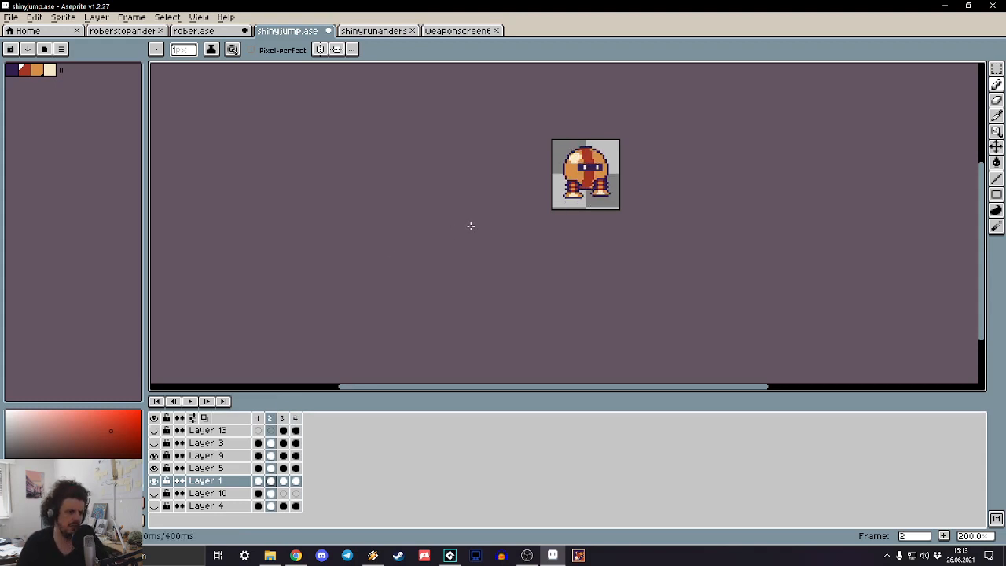
{"action": "key", "text": "Right"}
{"action": "key", "text": "Right"}
{"action": "key", "text": "Right"}
{"action": "key", "text": "Right"}
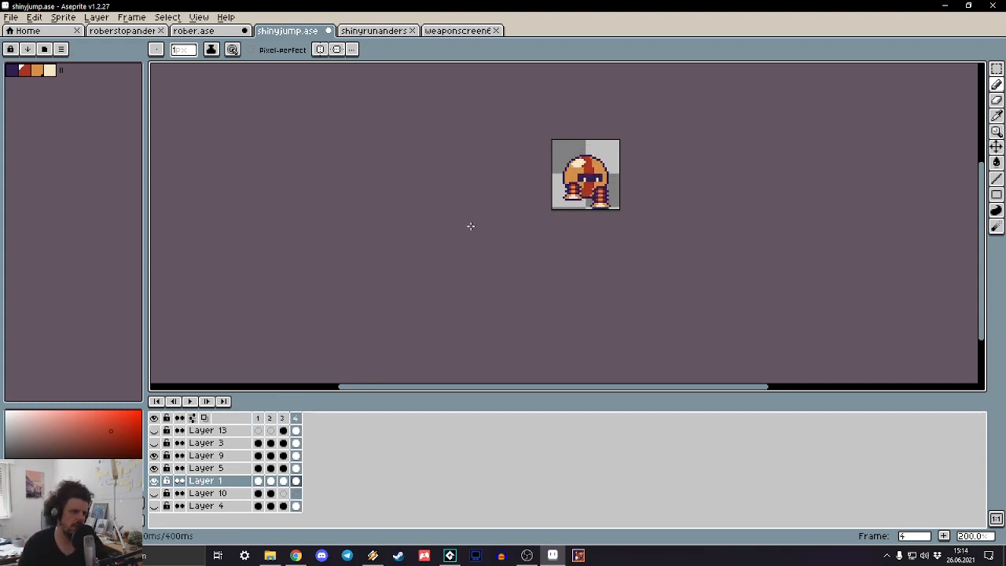
{"action": "key", "text": "Right"}
{"action": "key", "text": "Right"}
{"action": "key", "text": "Right"}
{"action": "key", "text": "Right"}
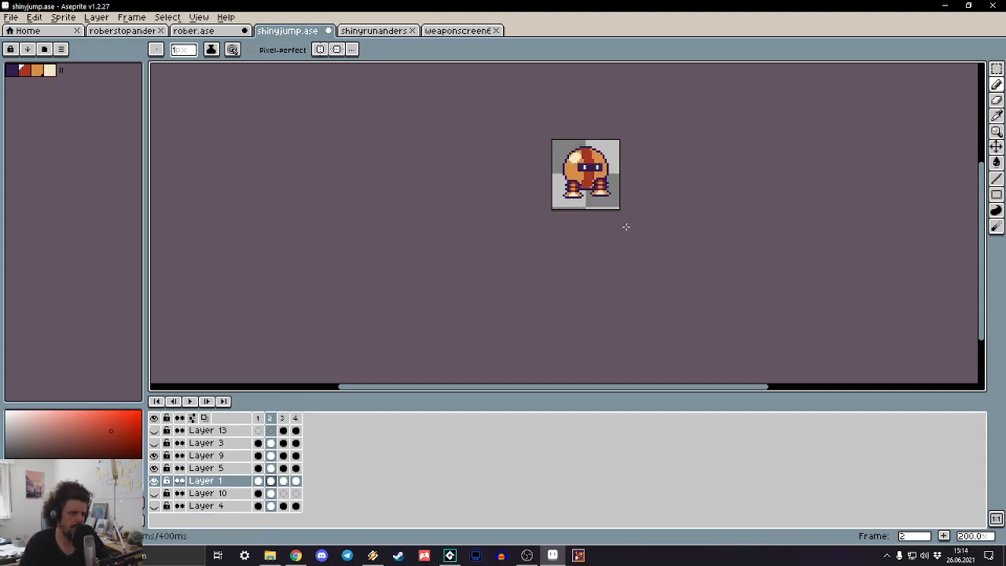
{"action": "key", "text": "Right"}
{"action": "key", "text": "Right"}
{"action": "key", "text": "Right"}
{"action": "key", "text": "Right"}
{"action": "key", "text": "Right"}
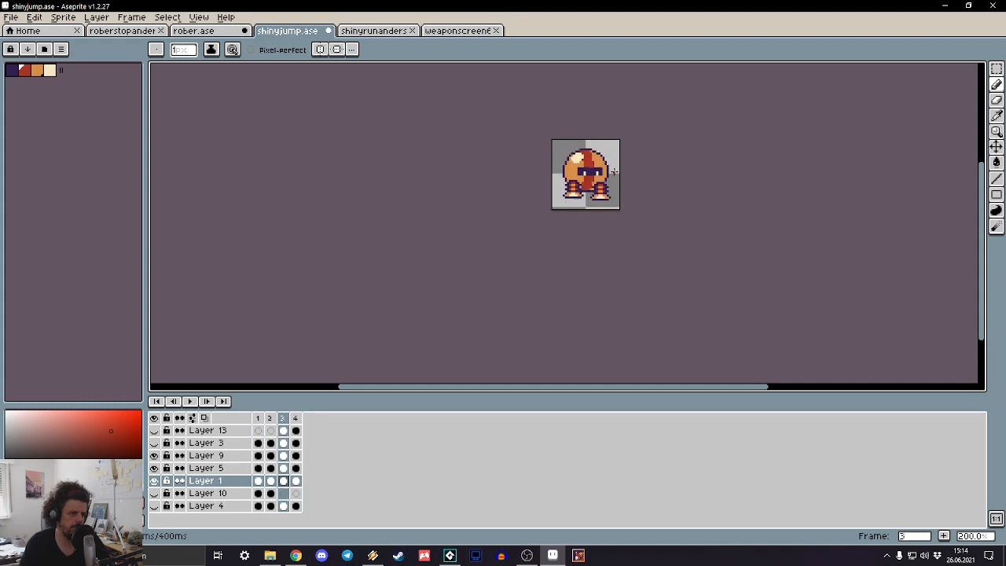
Step: Try shifting both cream eyes in frame 2 one pixel to the left on Layer 1 and filling the gap left behind
{"action": "scroll", "coordinate": [614, 171], "scroll_direction": "up", "scroll_amount": 1}
{"action": "scroll", "coordinate": [614, 171], "scroll_direction": "up", "scroll_amount": 4}
{"action": "key", "text": "Right"}
{"action": "left_click_drag", "start_coordinate": [588, 140], "coordinate": [595, 179]}
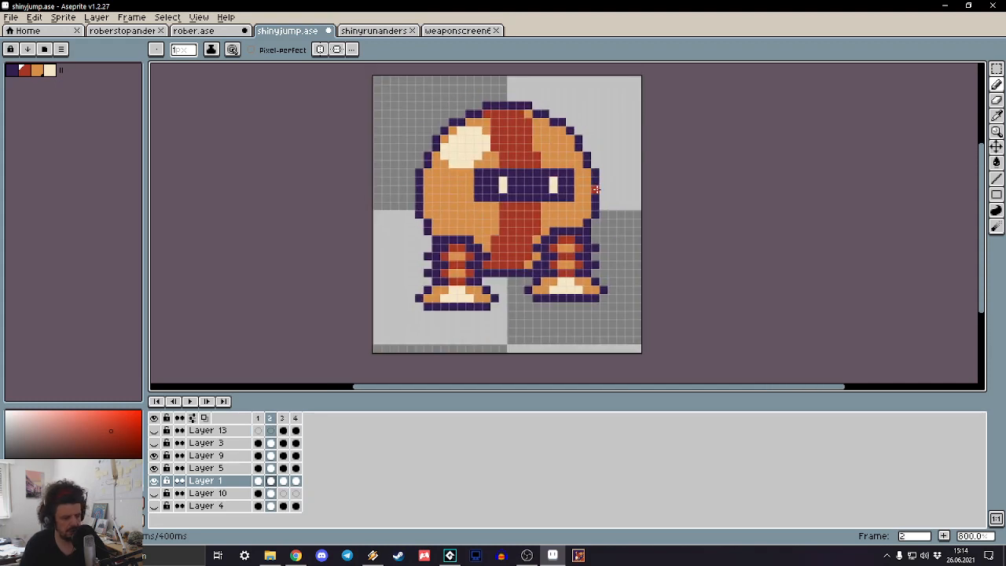
{"action": "key", "text": "m"}
{"action": "left_click", "coordinate": [154, 482]}
{"action": "left_click", "coordinate": [154, 482]}
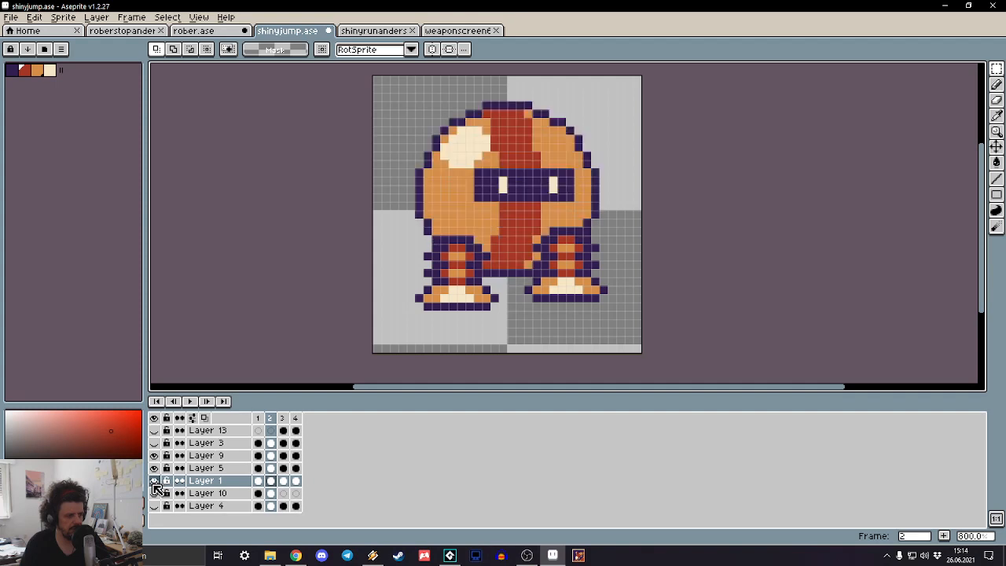
{"action": "scroll", "coordinate": [535, 173], "scroll_direction": "up", "scroll_amount": 1}
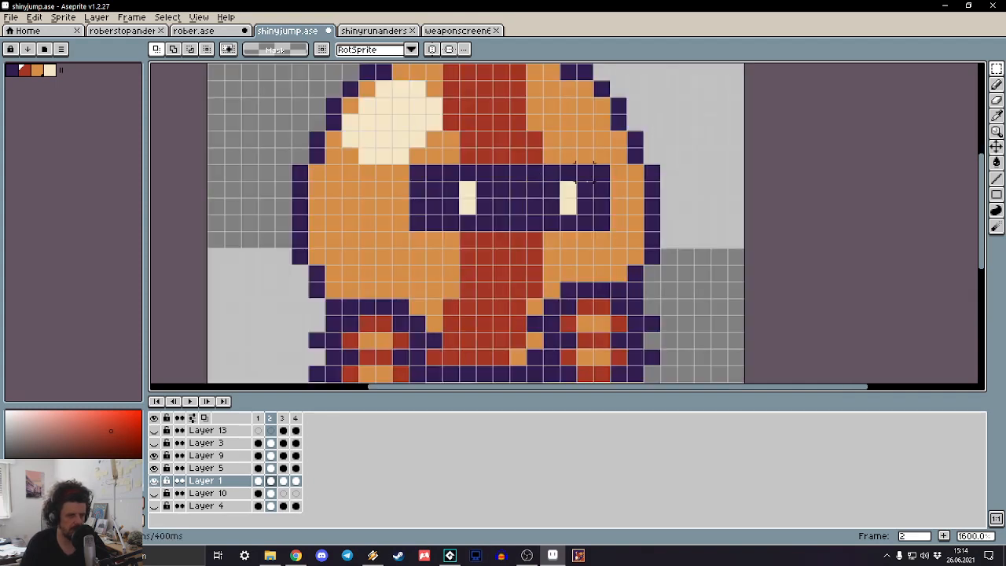
{"action": "left_click_drag", "start_coordinate": [567, 188], "coordinate": [477, 198]}
{"action": "key", "text": "Left"}
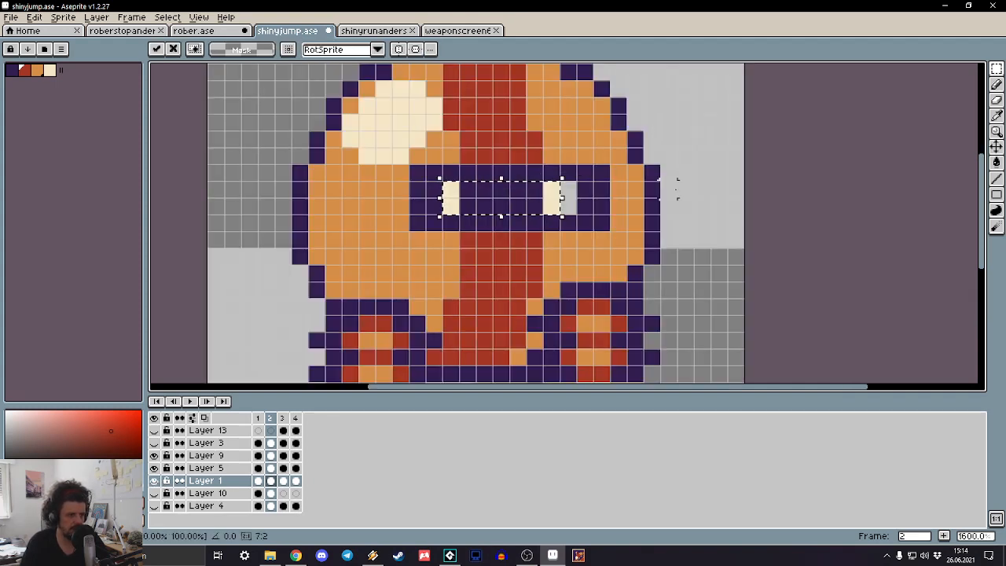
{"action": "left_click", "coordinate": [677, 186]}
{"action": "left_click_drag", "start_coordinate": [589, 187], "coordinate": [568, 205]}
{"action": "left_click", "coordinate": [886, 122]}
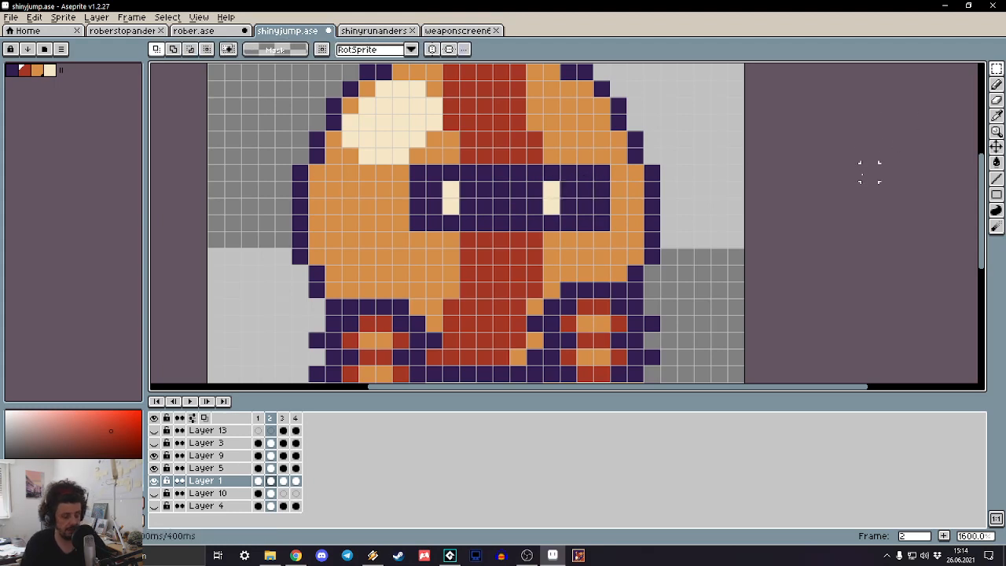
Step: Undo the eye shift and the gap repair in frame 2
{"action": "key", "text": "ctrl+z"}
{"action": "key", "text": "ctrl+z"}
{"action": "key", "text": "ctrl+z"}
{"action": "key", "text": "ctrl+z"}
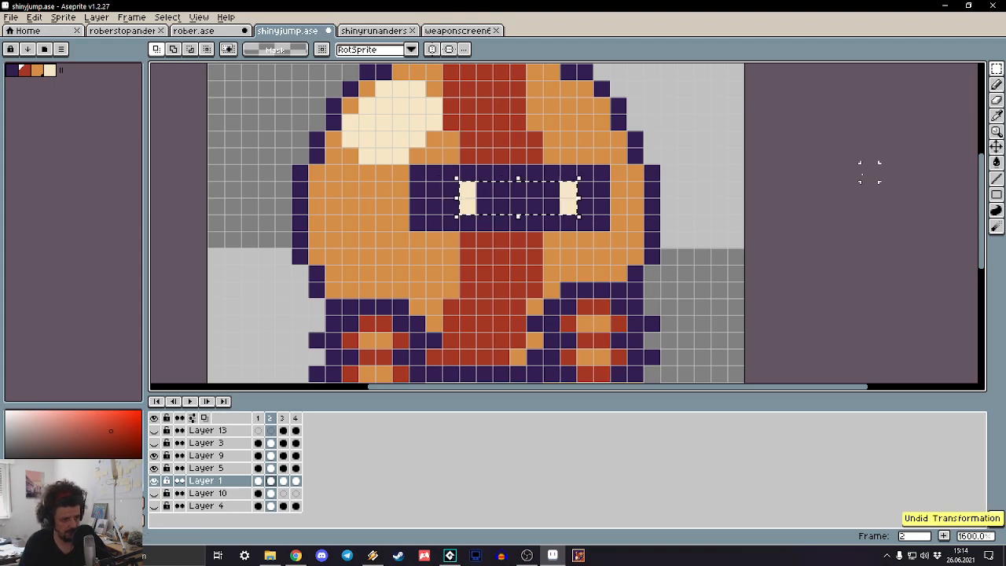
Step: Make Layer 3 visible and play the animation from frame 1 to check the arm together with the body
{"action": "scroll", "coordinate": [861, 168], "scroll_direction": "down", "scroll_amount": 4}
{"action": "scroll", "coordinate": [862, 172], "scroll_direction": "up", "scroll_amount": 3}
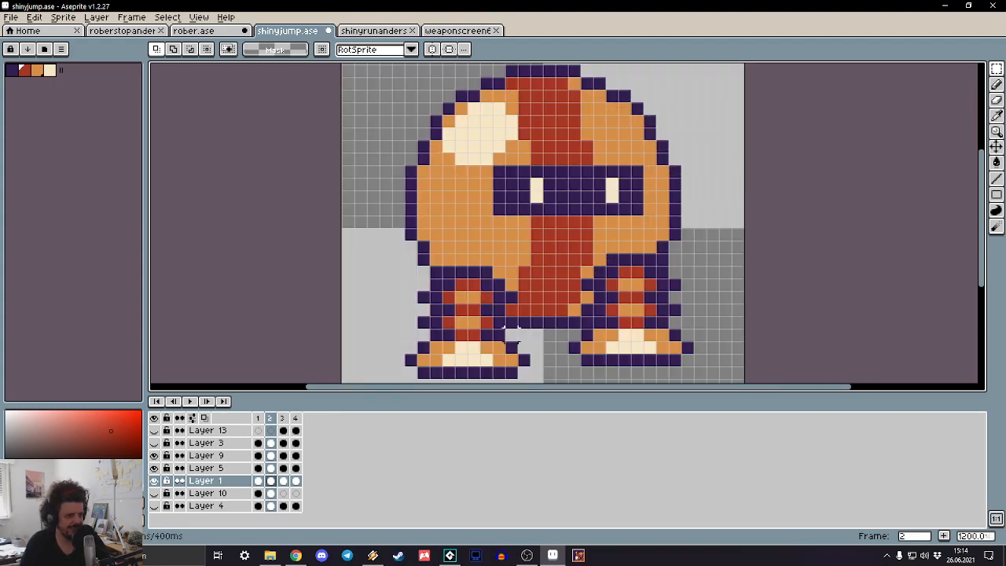
{"action": "left_click", "coordinate": [154, 443]}
{"action": "scroll", "coordinate": [464, 229], "scroll_direction": "down", "scroll_amount": 4}
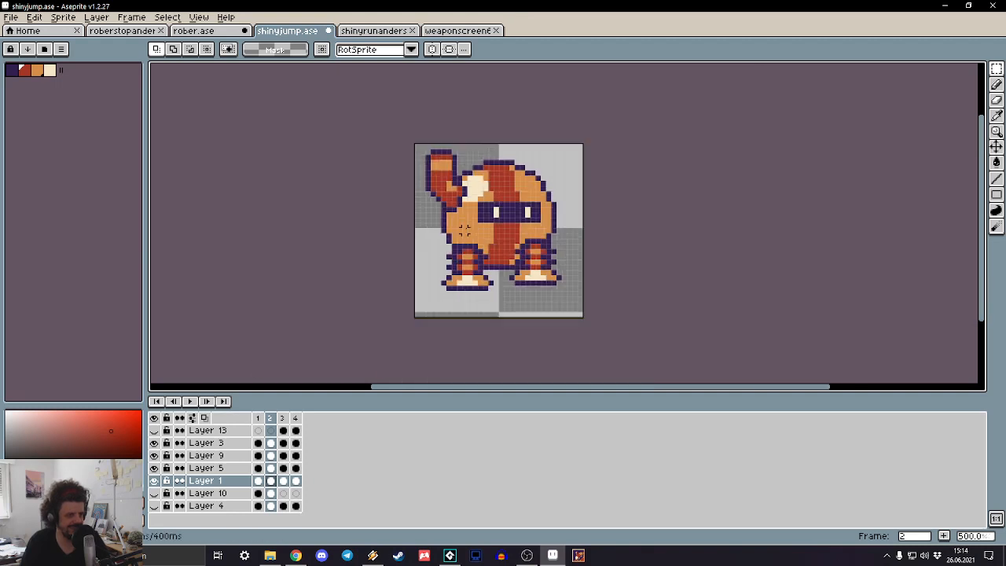
{"action": "left_click", "coordinate": [258, 442]}
{"action": "key", "text": "Return"}
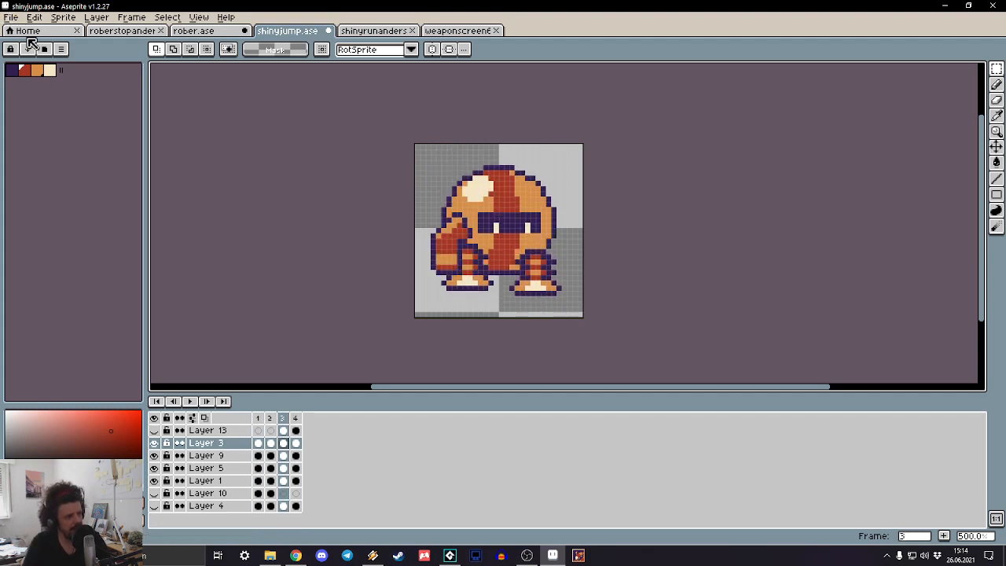
Step: Start opening a file and browse from the promo folder to the shiny folder inside sprites
{"action": "left_click", "coordinate": [30, 32]}
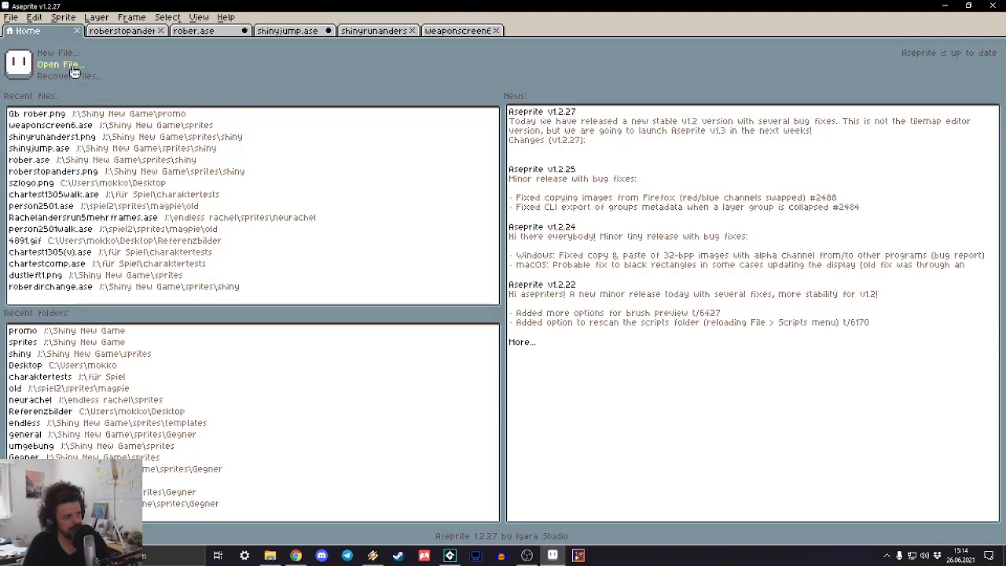
{"action": "left_click", "coordinate": [71, 69]}
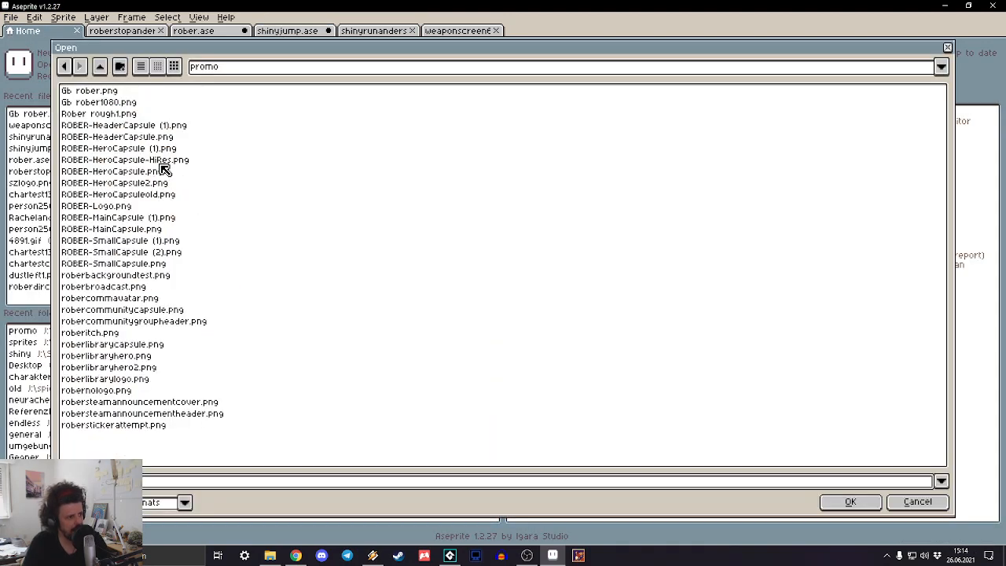
{"action": "left_click", "coordinate": [100, 68]}
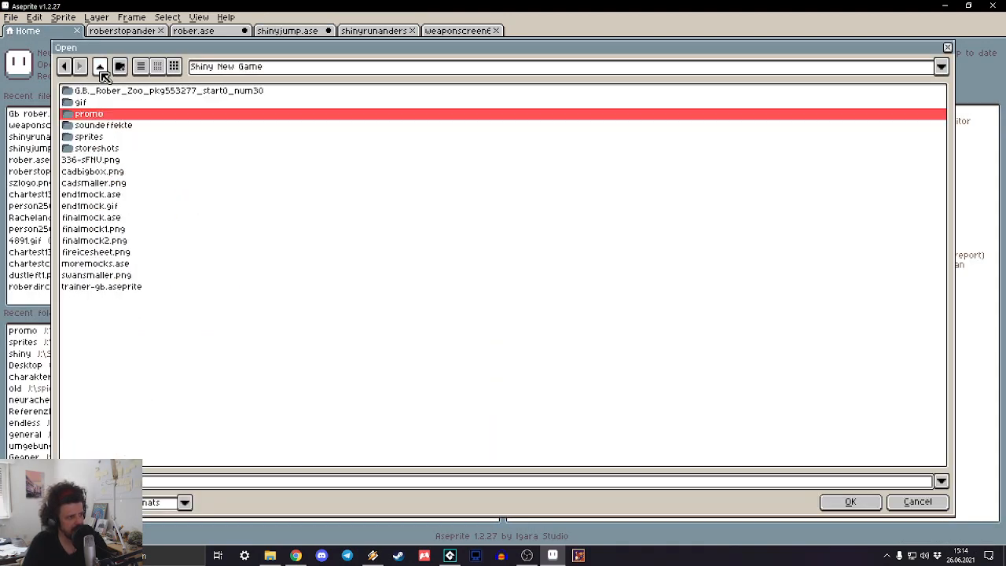
{"action": "double_click", "coordinate": [93, 136]}
{"action": "double_click", "coordinate": [92, 138]}
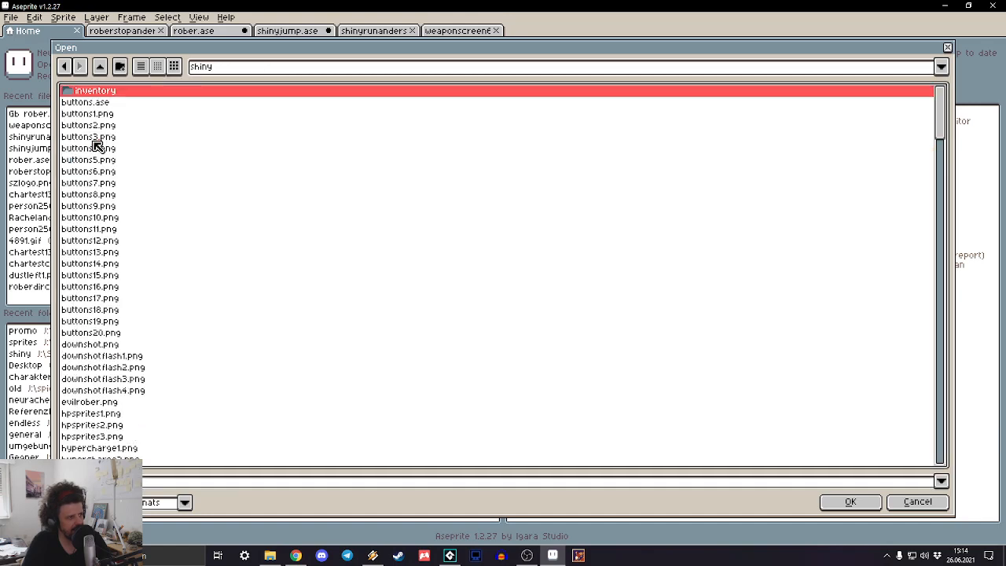
Step: Preview the robot sprites in the shiny folder from roberbackwards.ase down to the roberfallparticle images
{"action": "scroll", "coordinate": [106, 255], "scroll_direction": "down", "scroll_amount": 15}
{"action": "left_click", "coordinate": [102, 310]}
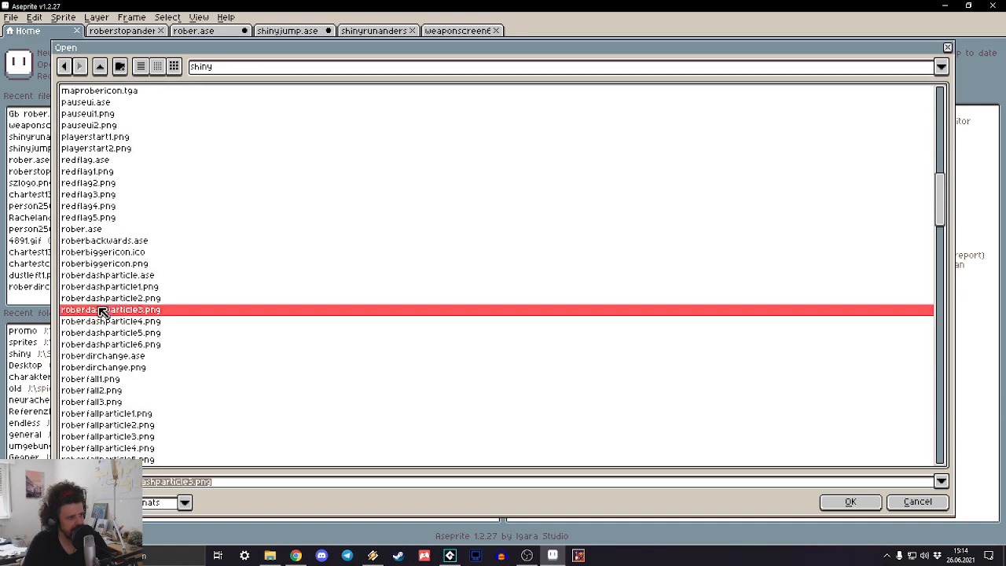
{"action": "key", "text": "Up"}
{"action": "key", "text": "Up"}
{"action": "key", "text": "Up"}
{"action": "key", "text": "Up"}
{"action": "key", "text": "Up"}
{"action": "key", "text": "Up"}
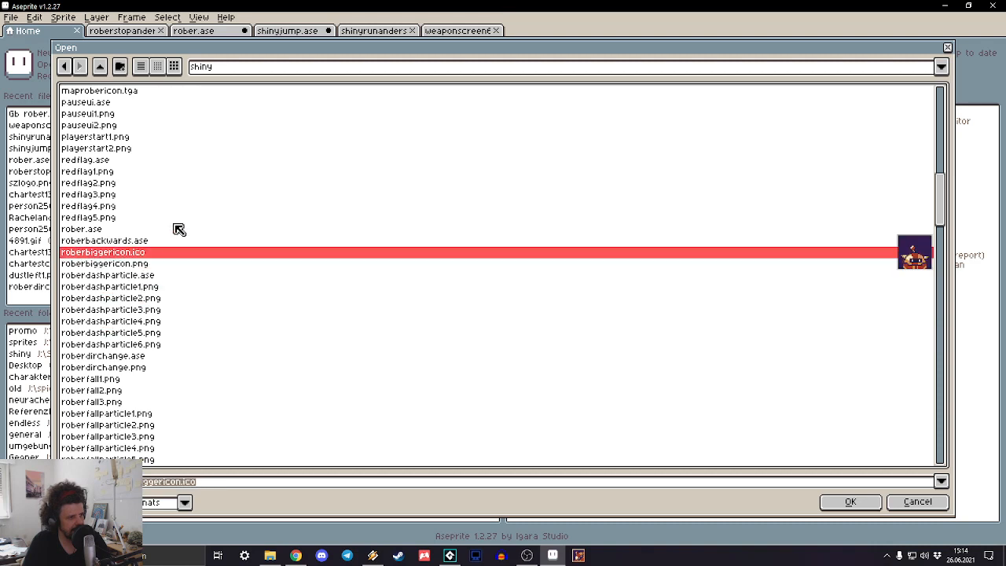
{"action": "key", "text": "Up"}
{"action": "key", "text": "Down"}
{"action": "key", "text": "Down"}
{"action": "key", "text": "Down"}
{"action": "key", "text": "Down"}
{"action": "key", "text": "Down"}
{"action": "key", "text": "Down"}
{"action": "key", "text": "Down"}
{"action": "key", "text": "Down"}
{"action": "key", "text": "Down"}
{"action": "key", "text": "Down"}
{"action": "key", "text": "Down"}
{"action": "key", "text": "Down"}
{"action": "key", "text": "Down"}
{"action": "key", "text": "Down"}
{"action": "key", "text": "Down"}
{"action": "key", "text": "Down"}
{"action": "key", "text": "Down"}
{"action": "key", "text": "Down"}
{"action": "key", "text": "Down"}
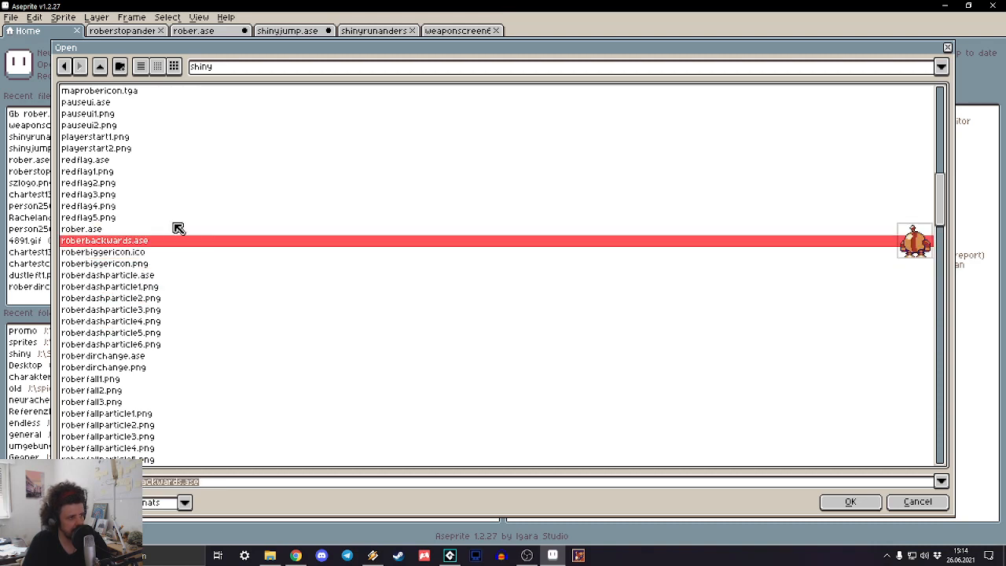
Step: Preview and compare the poses in roberfront.ase, roberhurt.ase and the roberflagthrow images
{"action": "scroll", "coordinate": [179, 227], "scroll_direction": "down", "scroll_amount": 4}
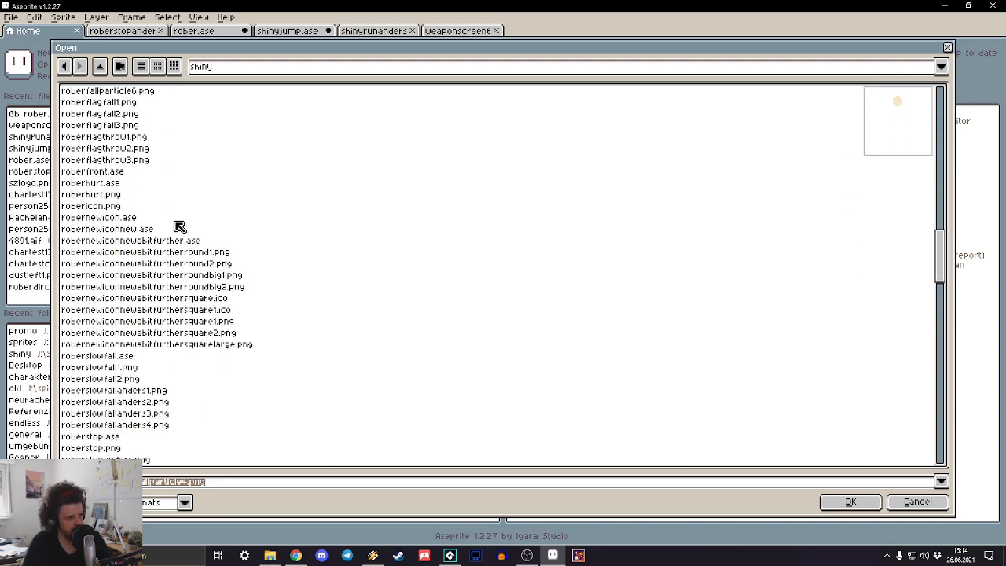
{"action": "key", "text": "Down"}
{"action": "key", "text": "Down"}
{"action": "key", "text": "Down"}
{"action": "key", "text": "Down"}
{"action": "key", "text": "Down"}
{"action": "key", "text": "Down"}
{"action": "key", "text": "Down"}
{"action": "key", "text": "Down"}
{"action": "key", "text": "Down"}
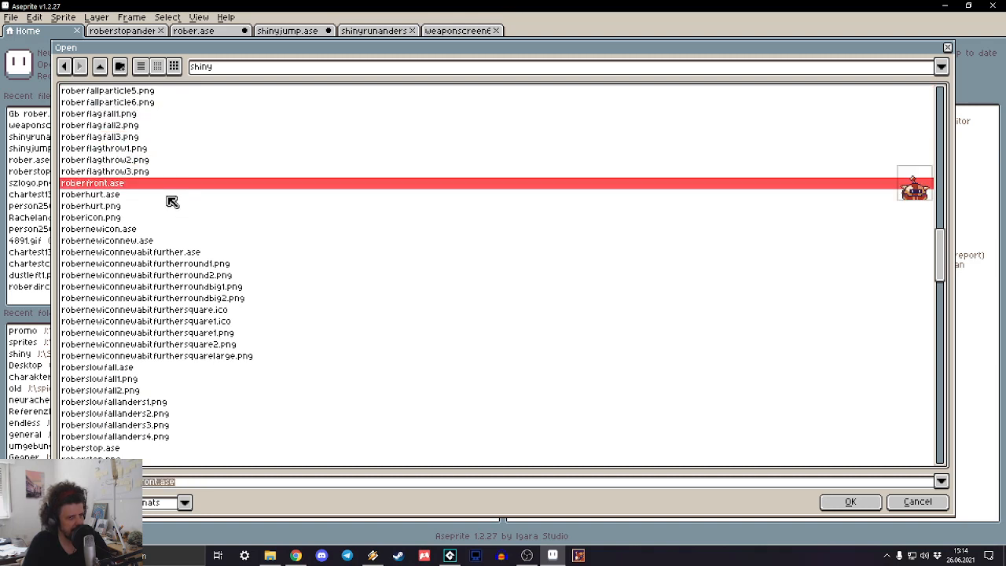
{"action": "key", "text": "Down"}
{"action": "key", "text": "Up"}
{"action": "key", "text": "Up"}
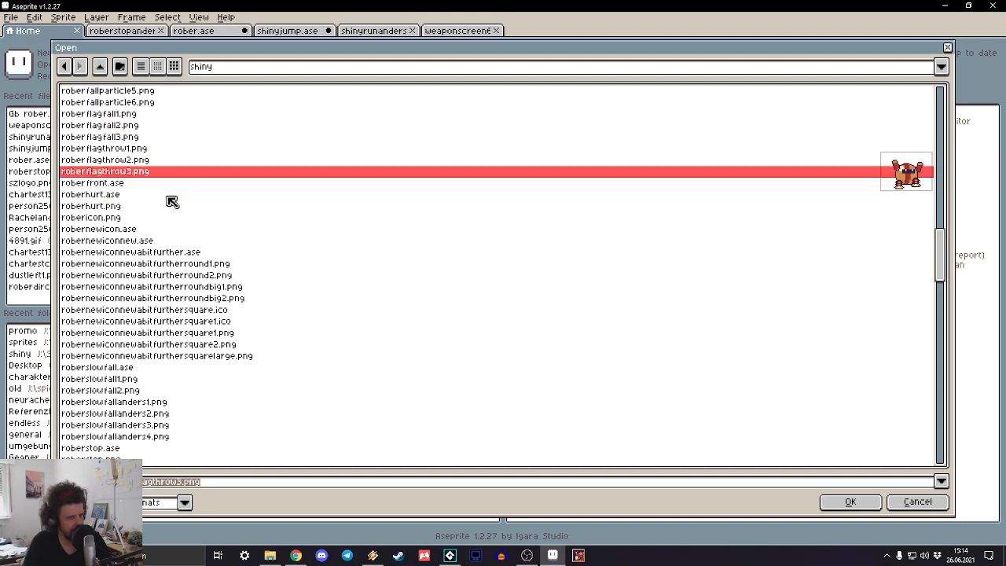
{"action": "key", "text": "Down"}
{"action": "key", "text": "Down"}
{"action": "key", "text": "Up"}
{"action": "key", "text": "Up"}
{"action": "key", "text": "Up"}
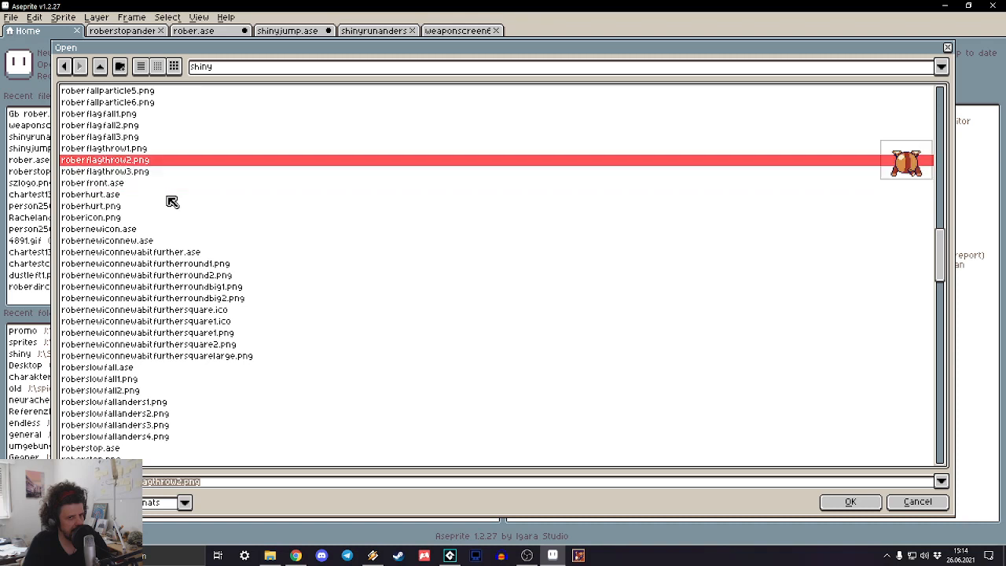
{"action": "key", "text": "Down"}
{"action": "key", "text": "Up"}
{"action": "key", "text": "Up"}
{"action": "key", "text": "Down"}
{"action": "key", "text": "Down"}
{"action": "key", "text": "Down"}
{"action": "key", "text": "Up"}
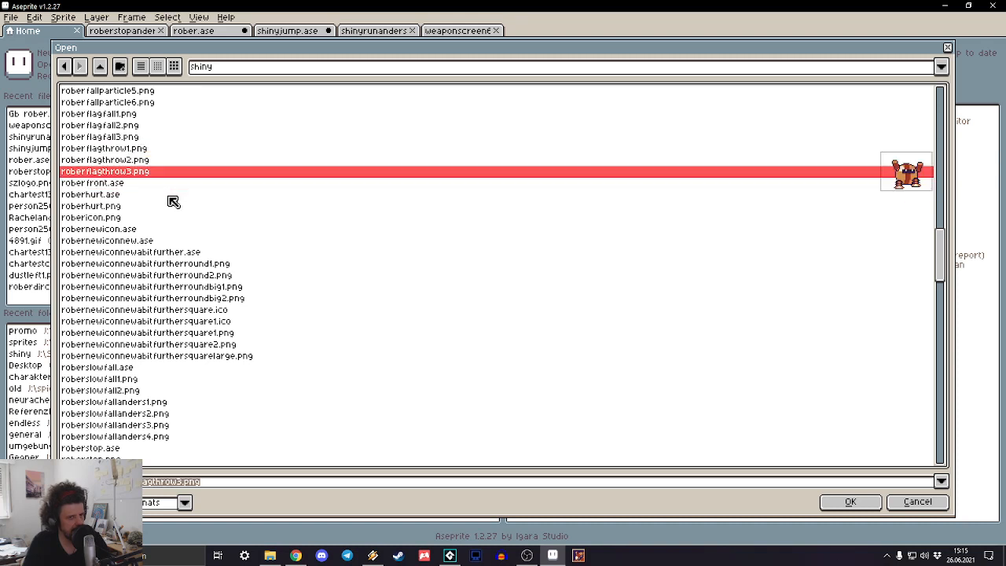
Step: Search the list again for a source sprite file, previewing roberdashparticle.ase, roberbiggericon.ico and roberbackwards.ase
{"action": "scroll", "coordinate": [169, 157], "scroll_direction": "up", "scroll_amount": 3}
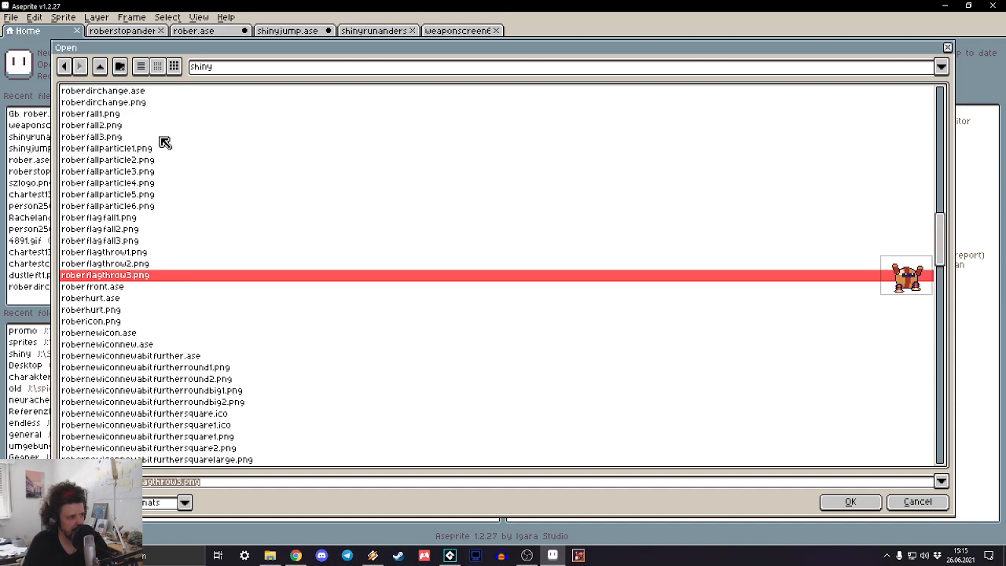
{"action": "scroll", "coordinate": [162, 139], "scroll_direction": "down", "scroll_amount": 10}
{"action": "scroll", "coordinate": [163, 297], "scroll_direction": "up", "scroll_amount": 8}
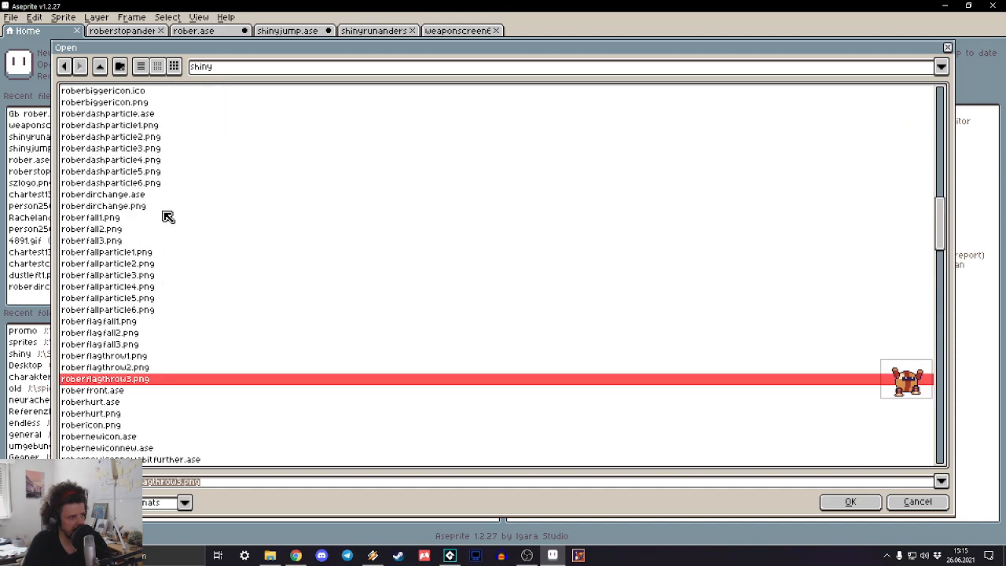
{"action": "scroll", "coordinate": [159, 244], "scroll_direction": "up", "scroll_amount": 4}
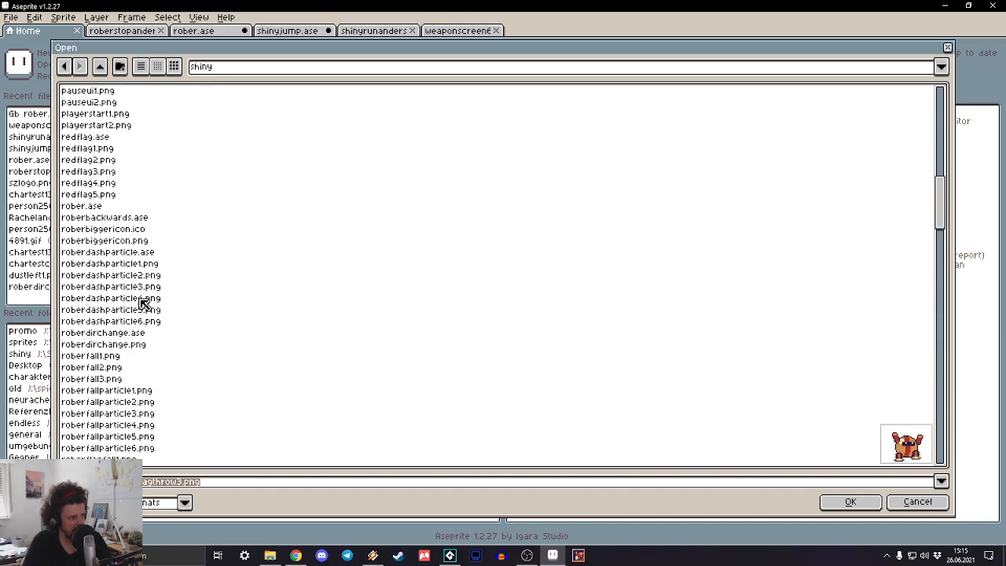
{"action": "scroll", "coordinate": [144, 305], "scroll_direction": "down", "scroll_amount": 5}
{"action": "scroll", "coordinate": [143, 304], "scroll_direction": "up", "scroll_amount": 4}
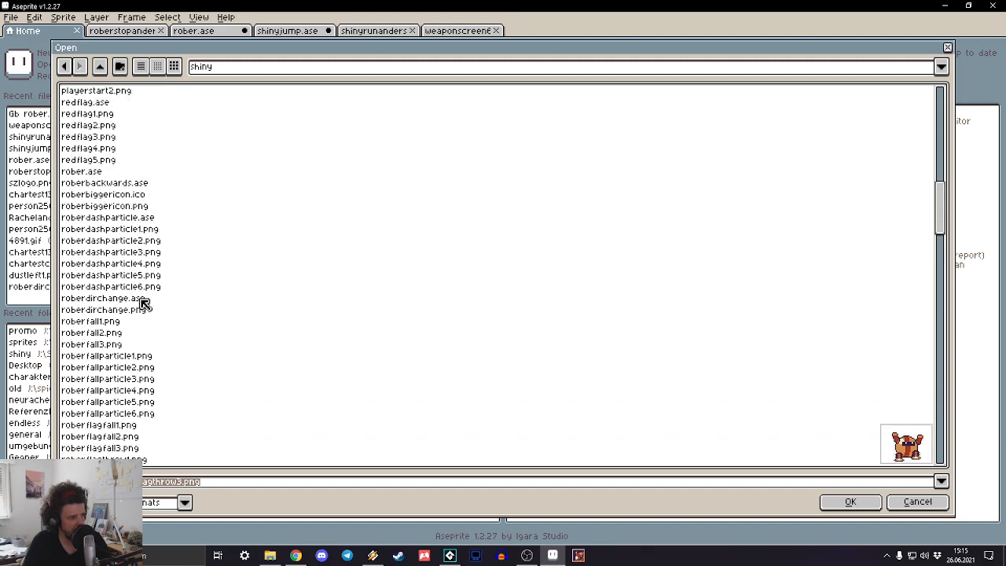
{"action": "left_click", "coordinate": [90, 220]}
{"action": "left_click", "coordinate": [98, 195]}
{"action": "left_click", "coordinate": [99, 183]}
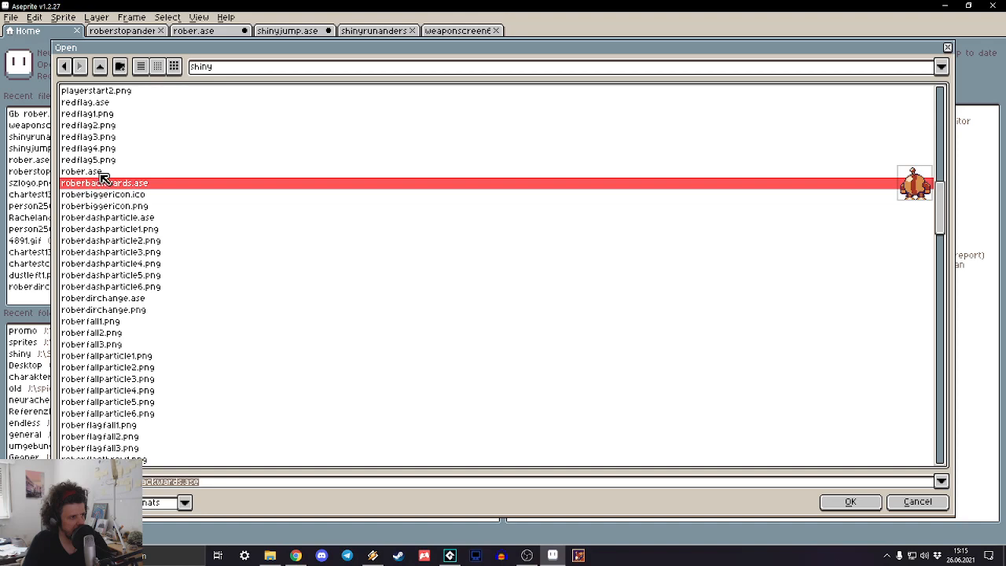
Step: Open shinydowngun.ase from the shiny folder
{"action": "scroll", "coordinate": [101, 179], "scroll_direction": "up", "scroll_amount": 4}
{"action": "scroll", "coordinate": [118, 181], "scroll_direction": "down", "scroll_amount": 15}
{"action": "scroll", "coordinate": [110, 279], "scroll_direction": "down", "scroll_amount": 6}
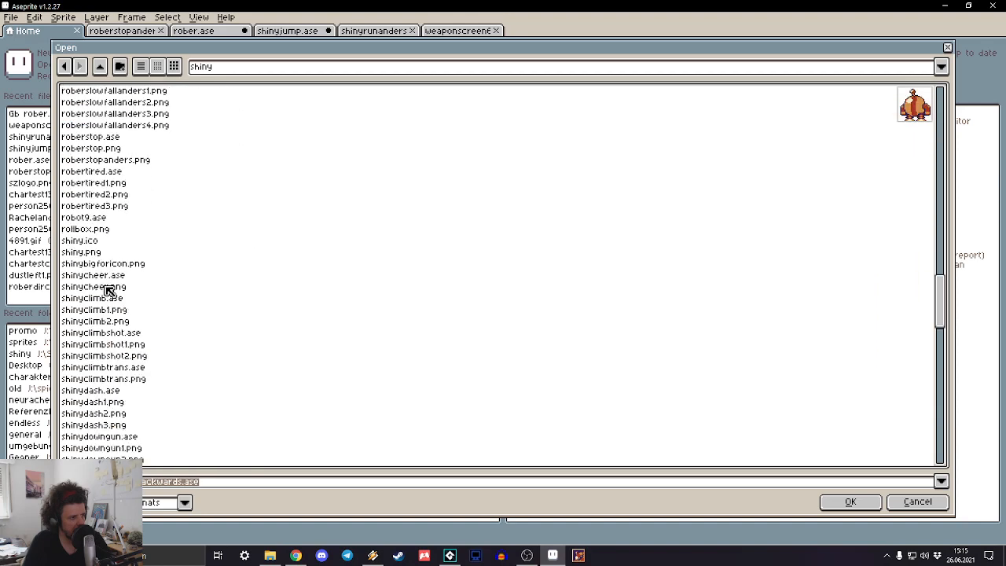
{"action": "left_click", "coordinate": [114, 402]}
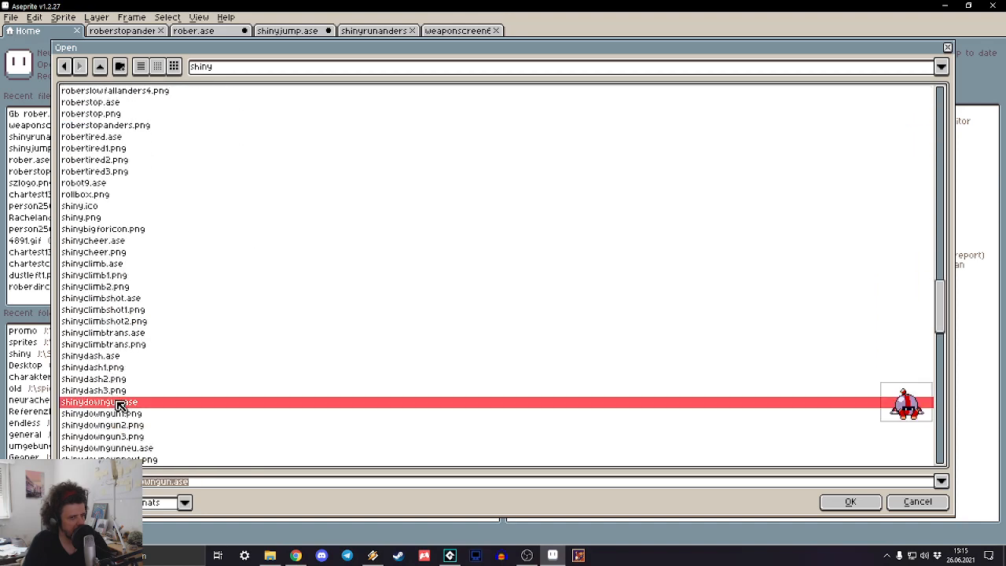
{"action": "double_click", "coordinate": [118, 402]}
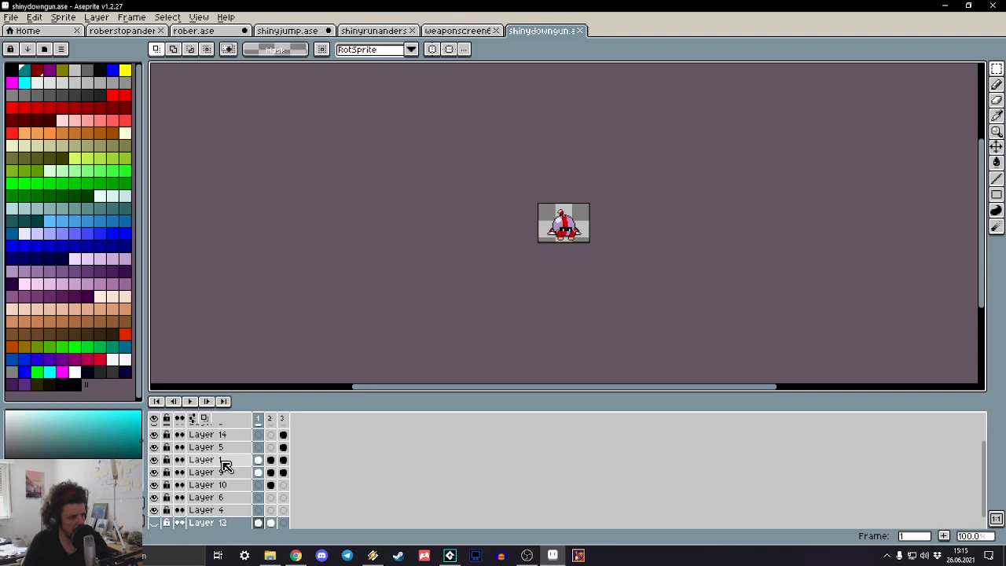
Step: Look through the layers and frames of shinydowngun.ase and examine the raised-arm robot pose in frame 3 up close
{"action": "right_click", "coordinate": [234, 511]}
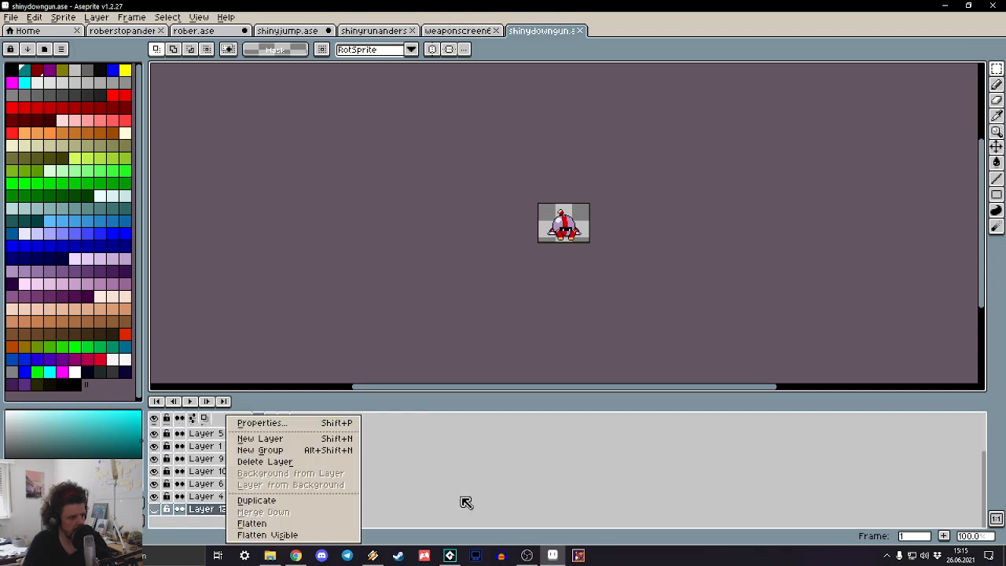
{"action": "left_click", "coordinate": [556, 478]}
{"action": "scroll", "coordinate": [294, 490], "scroll_direction": "up", "scroll_amount": 2}
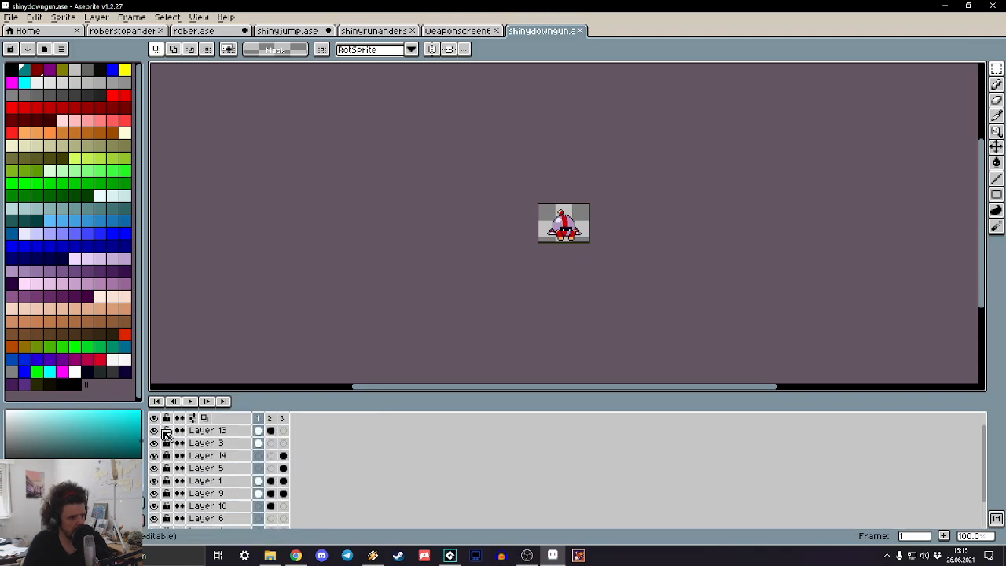
{"action": "key", "text": "Right"}
{"action": "key", "text": "Right"}
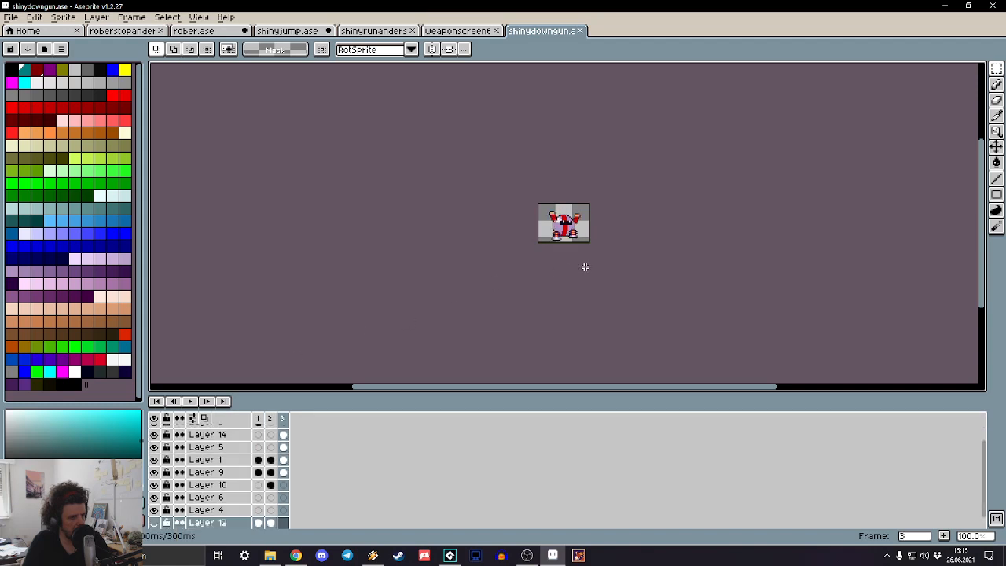
{"action": "scroll", "coordinate": [606, 233], "scroll_direction": "up", "scroll_amount": 5}
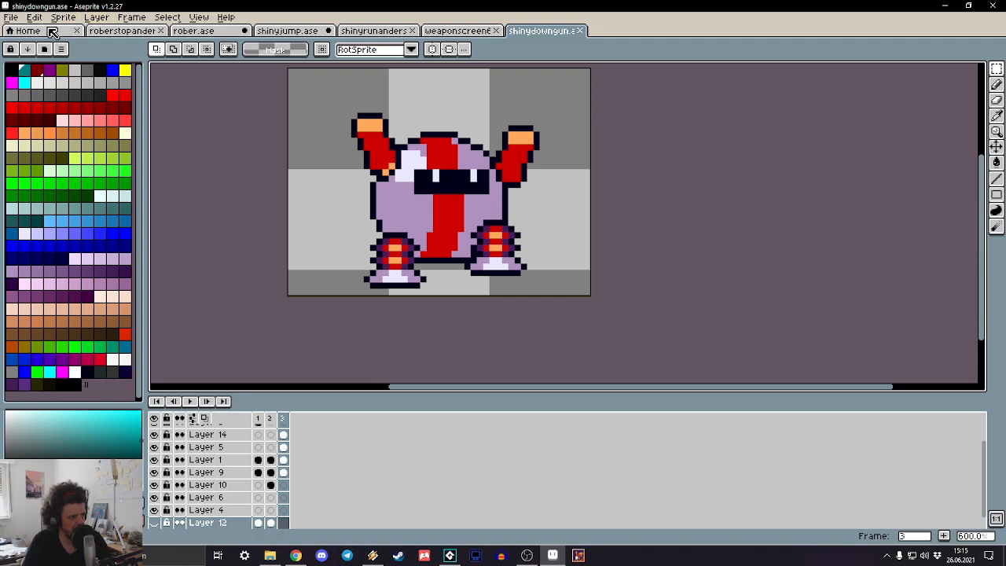
Step: Browse the shiny folder for another sprite file, previewing the playerstart images and pauseui2.png
{"action": "left_click", "coordinate": [52, 31]}
{"action": "left_click", "coordinate": [62, 66]}
{"action": "scroll", "coordinate": [150, 189], "scroll_direction": "down", "scroll_amount": 8}
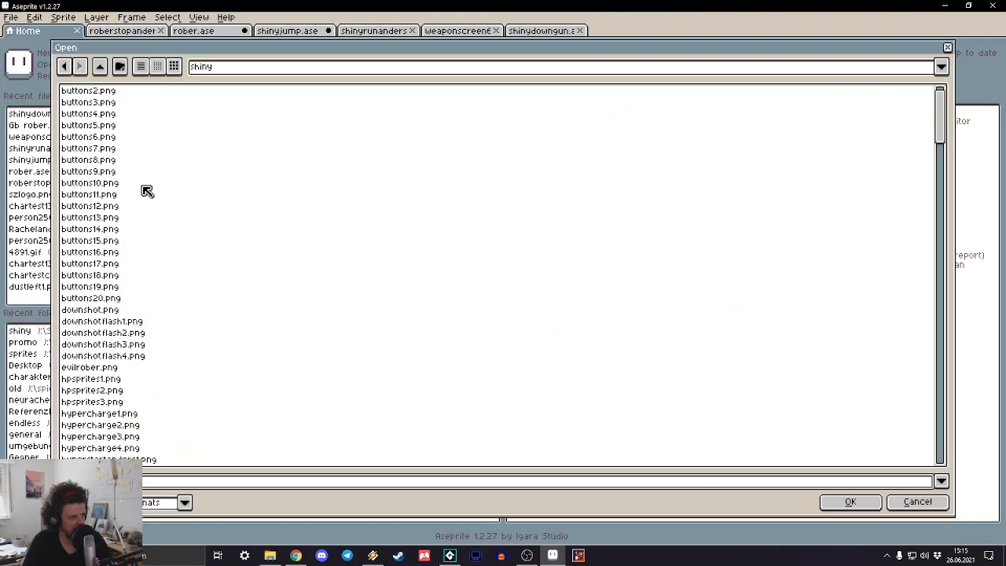
{"action": "scroll", "coordinate": [150, 186], "scroll_direction": "down", "scroll_amount": 4}
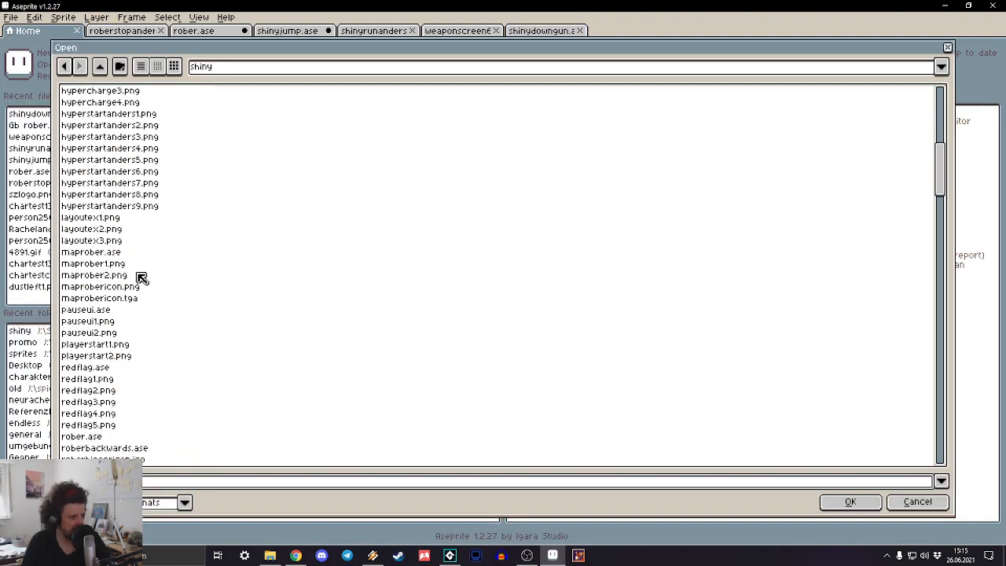
{"action": "left_click", "coordinate": [100, 355]}
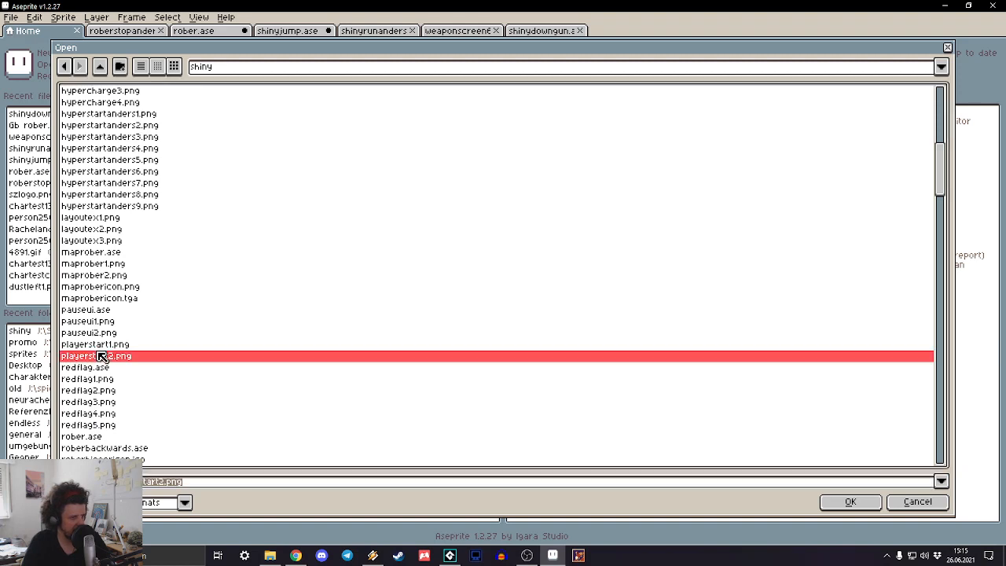
{"action": "left_click", "coordinate": [99, 344]}
{"action": "left_click", "coordinate": [94, 333]}
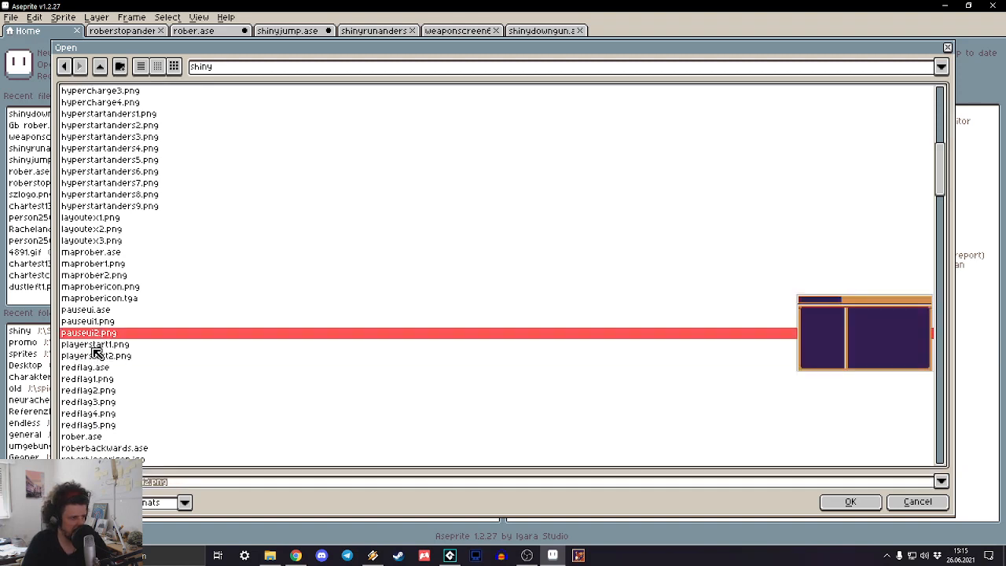
Step: Preview roberdirchange.png and the roberfall images, comparing the robot's falling poses
{"action": "scroll", "coordinate": [96, 353], "scroll_direction": "down", "scroll_amount": 5}
{"action": "left_click", "coordinate": [103, 401]}
{"action": "key", "text": "Down"}
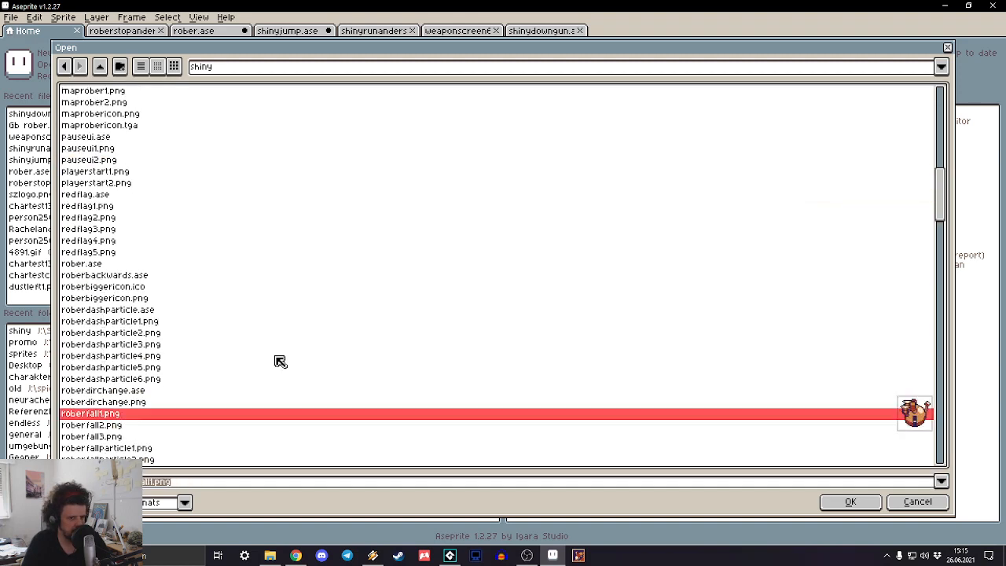
{"action": "key", "text": "Down"}
{"action": "key", "text": "Down"}
{"action": "key", "text": "Down"}
{"action": "key", "text": "Down"}
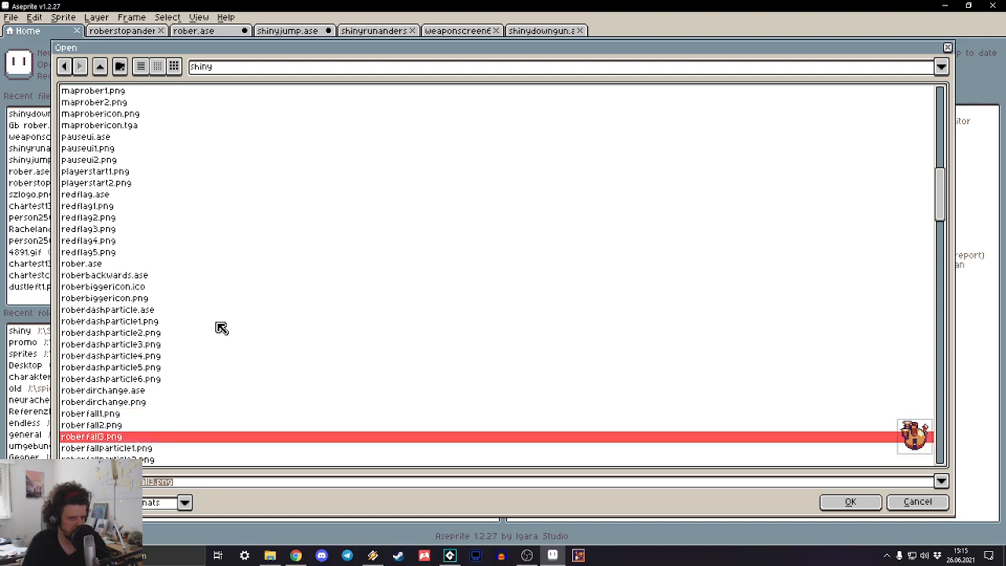
Step: Preview the roberfallparticle images and compare the poses in the roberflagfall images
{"action": "scroll", "coordinate": [222, 328], "scroll_direction": "down", "scroll_amount": 4}
{"action": "key", "text": "Down"}
{"action": "key", "text": "Down"}
{"action": "key", "text": "Down"}
{"action": "key", "text": "Down"}
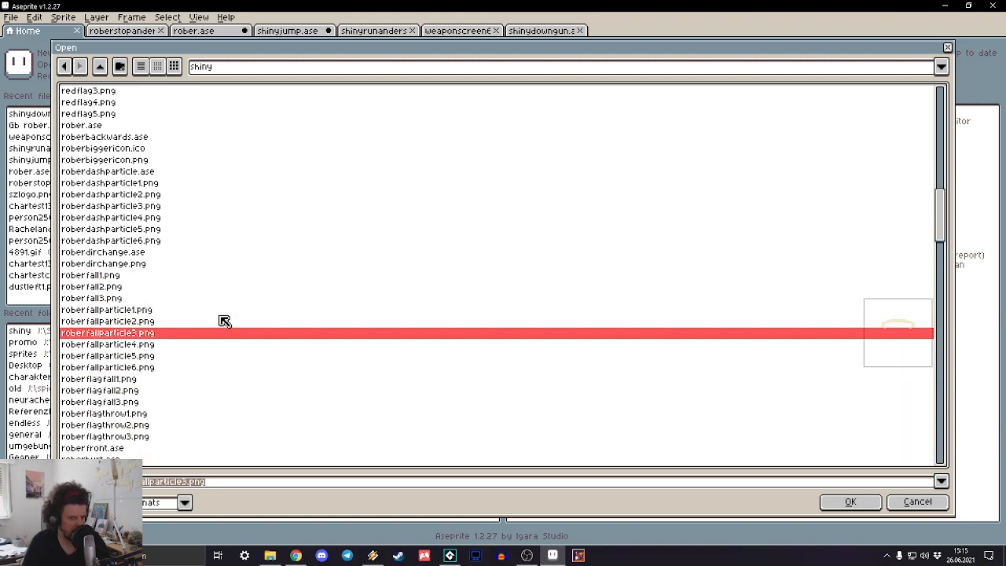
{"action": "key", "text": "Down"}
{"action": "key", "text": "Down"}
{"action": "key", "text": "Down"}
{"action": "key", "text": "Down"}
{"action": "key", "text": "Down"}
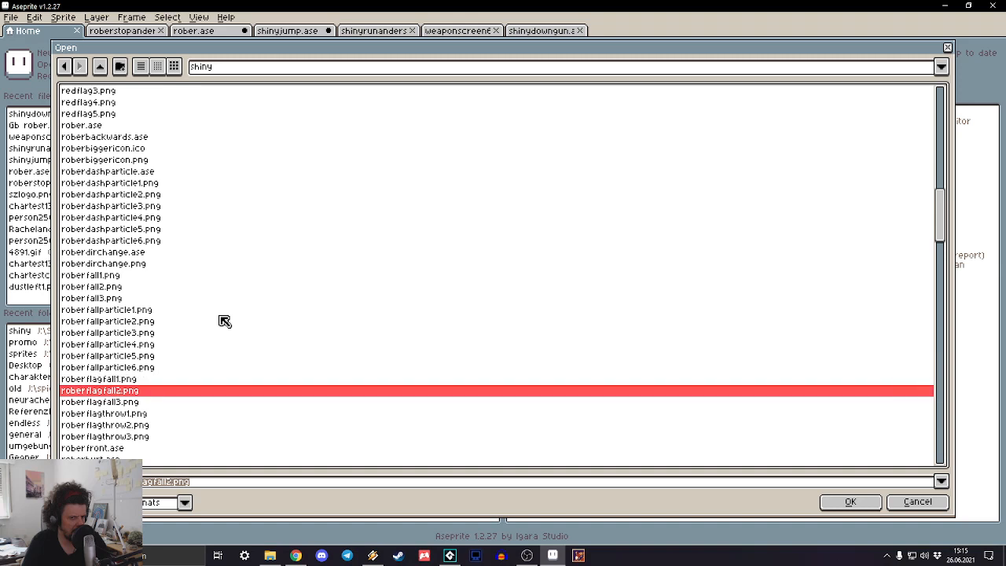
{"action": "key", "text": "Up"}
{"action": "key", "text": "Up"}
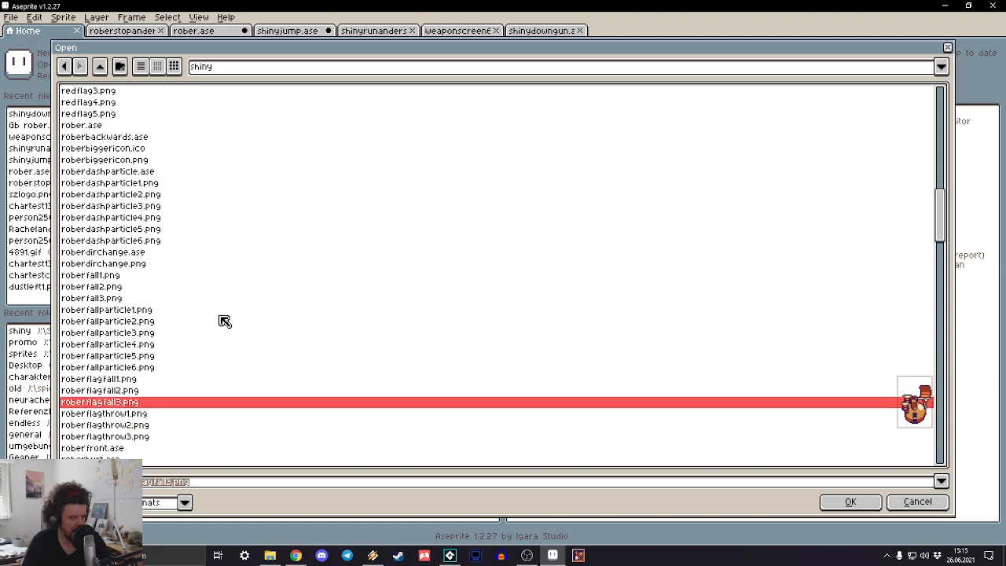
{"action": "key", "text": "Down"}
{"action": "key", "text": "Down"}
Step: Preview roberhurt.ase, robericon.png, robernewicon.ase and the other files listed between the flag-throw images and robernewiconnew.ase
{"action": "scroll", "coordinate": [224, 321], "scroll_direction": "down", "scroll_amount": 3}
{"action": "key", "text": "Down"}
{"action": "key", "text": "Down"}
{"action": "key", "text": "Down"}
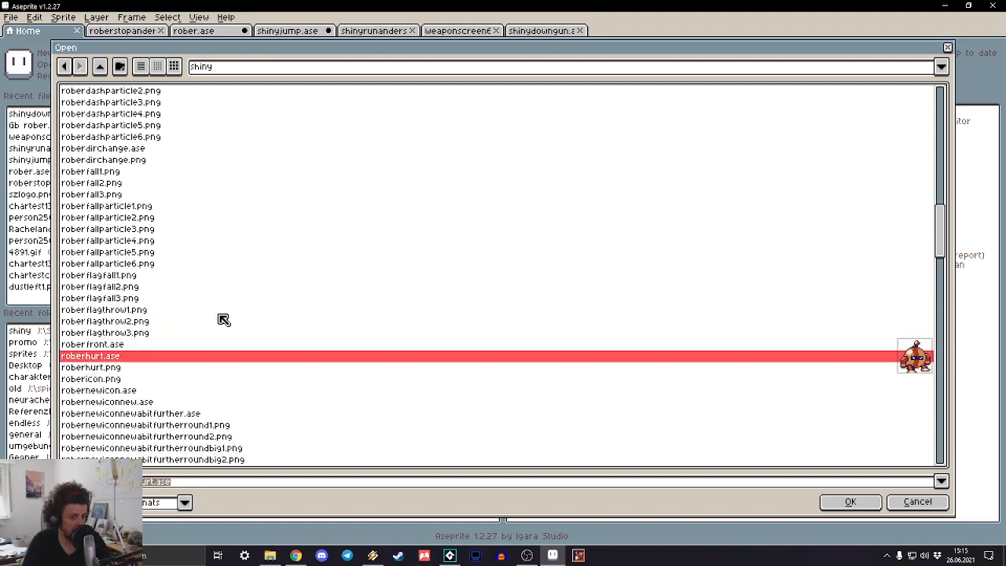
{"action": "key", "text": "Down"}
{"action": "key", "text": "Down"}
{"action": "key", "text": "Down"}
{"action": "key", "text": "Down"}
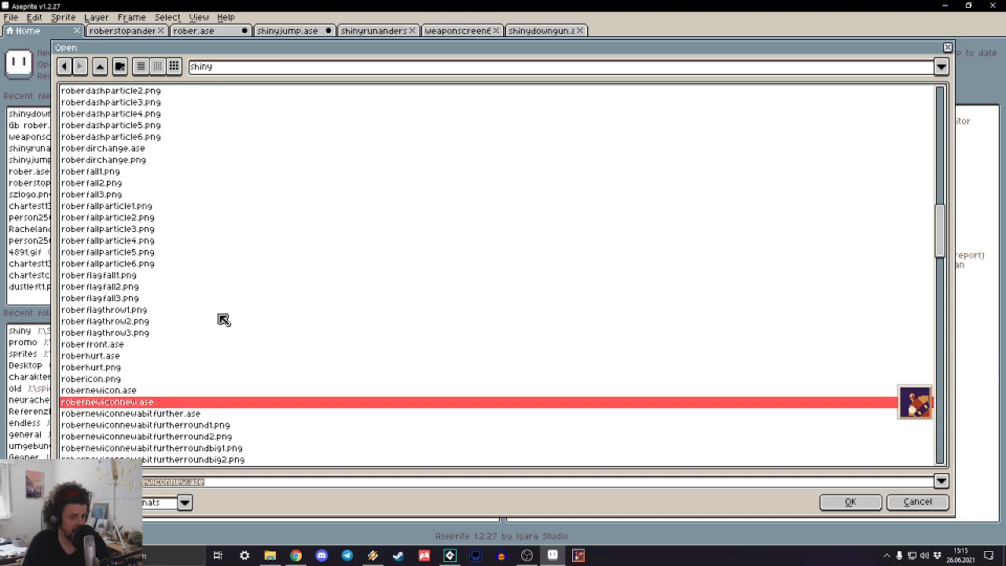
{"action": "key", "text": "Up"}
Step: Preview the robernewiconnewabitfurther icon variants, comparing the two large round versions
{"action": "scroll", "coordinate": [224, 318], "scroll_direction": "down", "scroll_amount": 2}
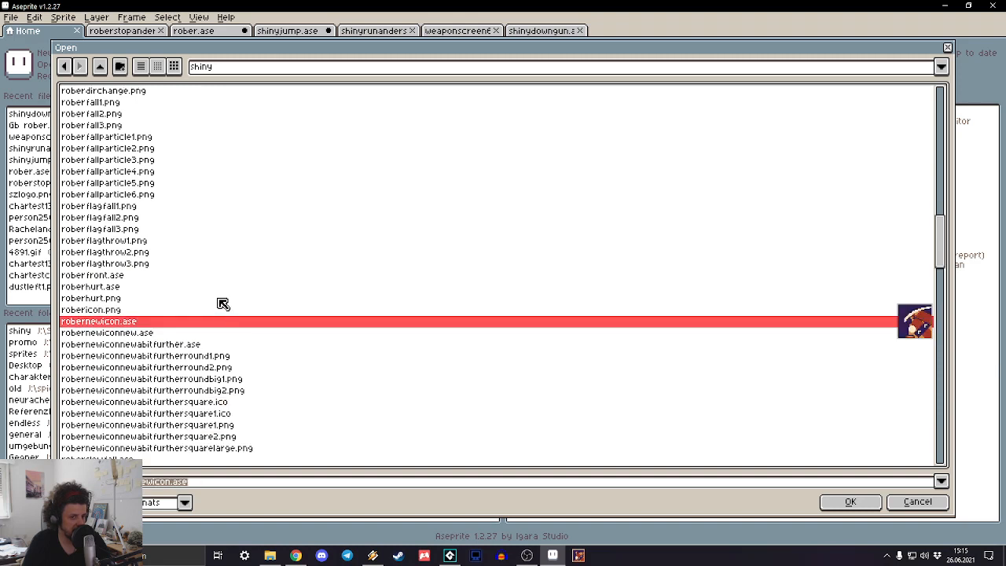
{"action": "key", "text": "Down"}
{"action": "key", "text": "Down"}
{"action": "key", "text": "Down"}
{"action": "key", "text": "Down"}
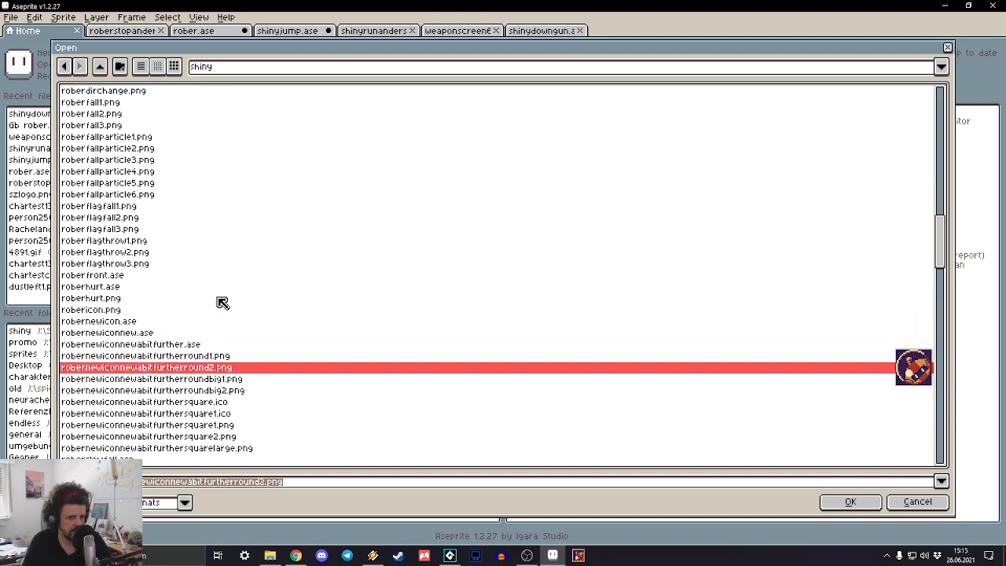
{"action": "key", "text": "Down"}
{"action": "key", "text": "Down"}
{"action": "key", "text": "Up"}
{"action": "key", "text": "Down"}
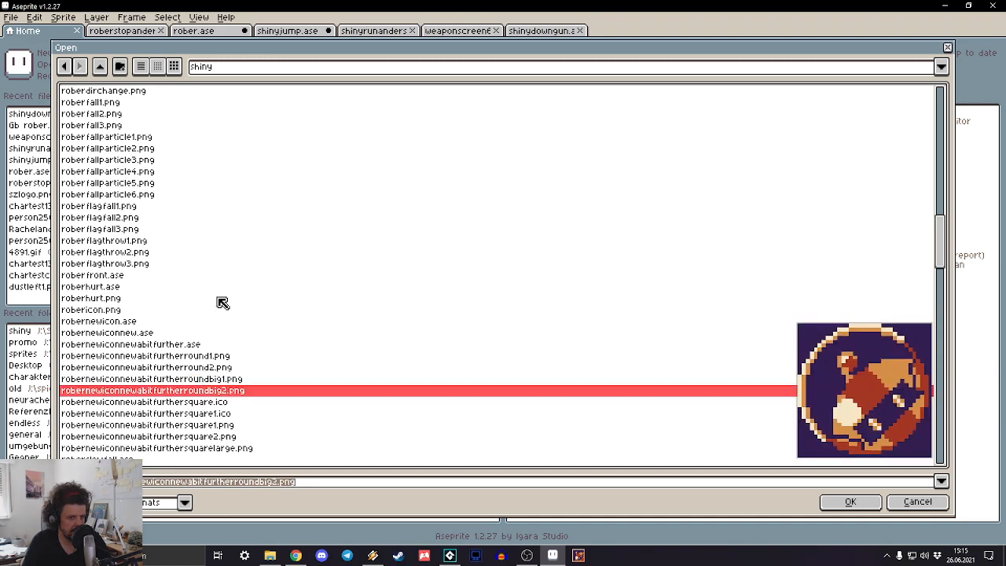
{"action": "key", "text": "Up"}
{"action": "key", "text": "Down"}
{"action": "key", "text": "Up"}
{"action": "key", "text": "Down"}
{"action": "key", "text": "Up"}
{"action": "key", "text": "Down"}
{"action": "key", "text": "Down"}
{"action": "key", "text": "Down"}
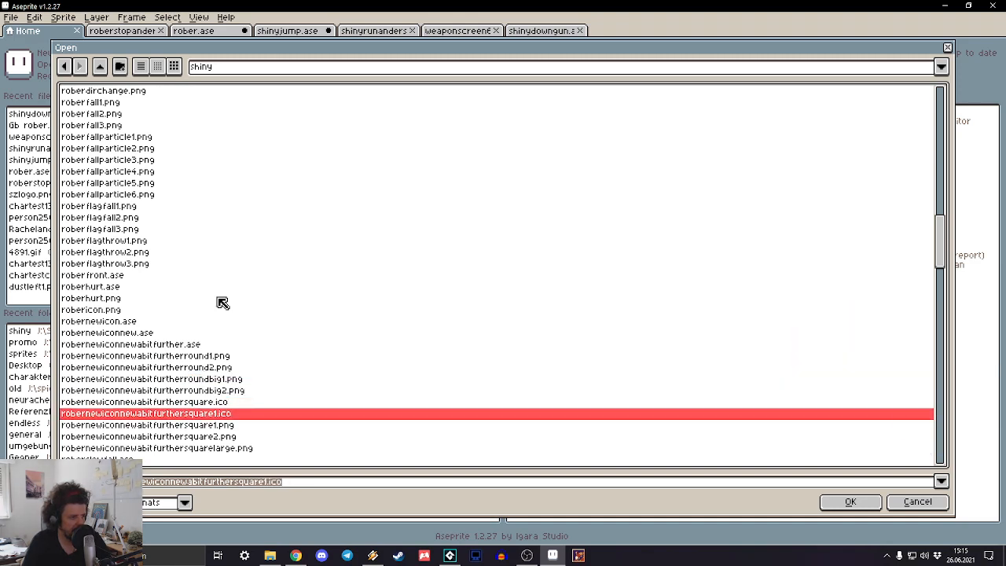
Step: Preview roberslowfall.ase and compare the poses in the roberslowfall and roberslowfallanders images
{"action": "scroll", "coordinate": [223, 302], "scroll_direction": "down", "scroll_amount": 2}
{"action": "key", "text": "Down"}
{"action": "key", "text": "Down"}
{"action": "key", "text": "Down"}
{"action": "key", "text": "Down"}
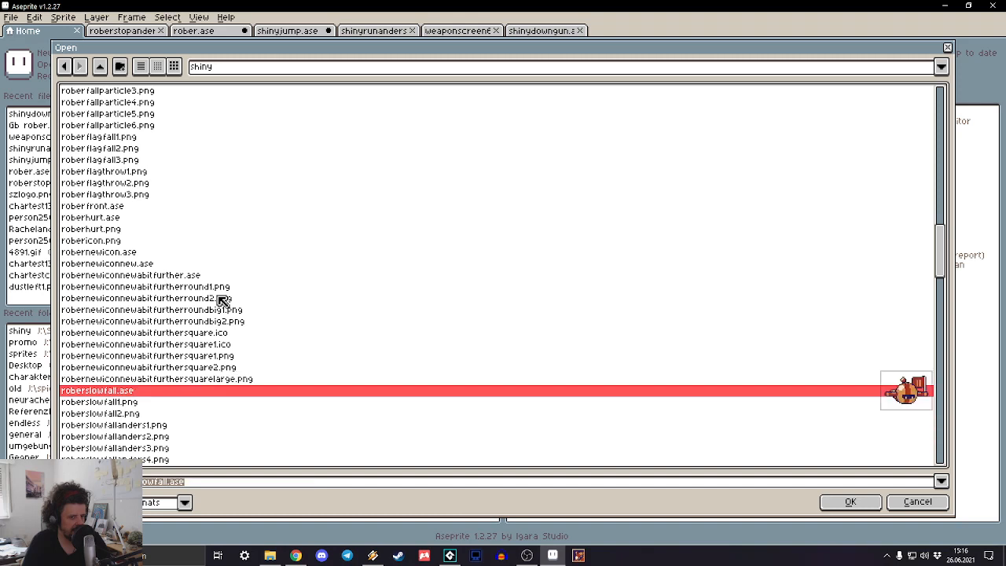
{"action": "key", "text": "Up"}
{"action": "key", "text": "Down"}
{"action": "key", "text": "Down"}
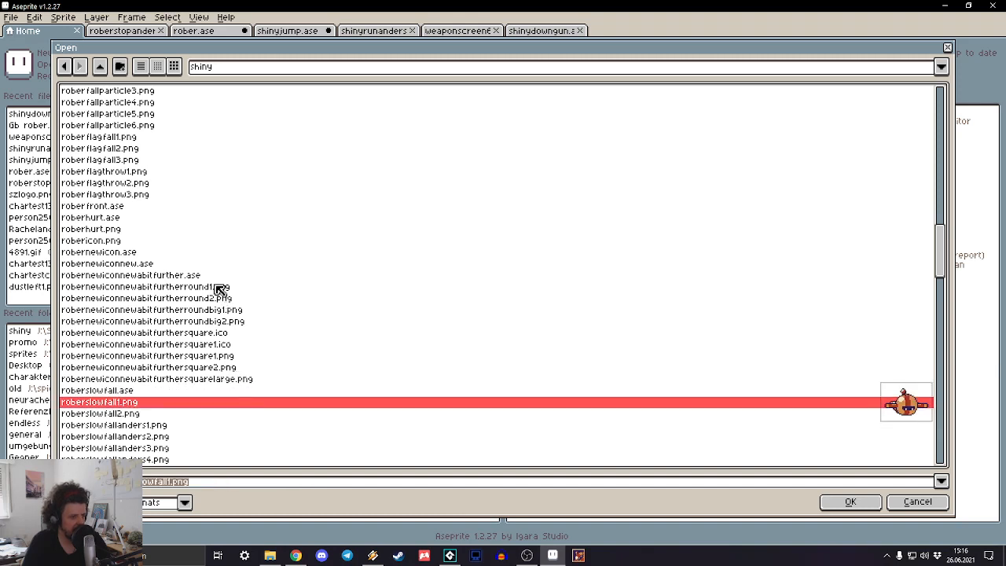
{"action": "key", "text": "Down"}
{"action": "key", "text": "Down"}
{"action": "key", "text": "Up"}
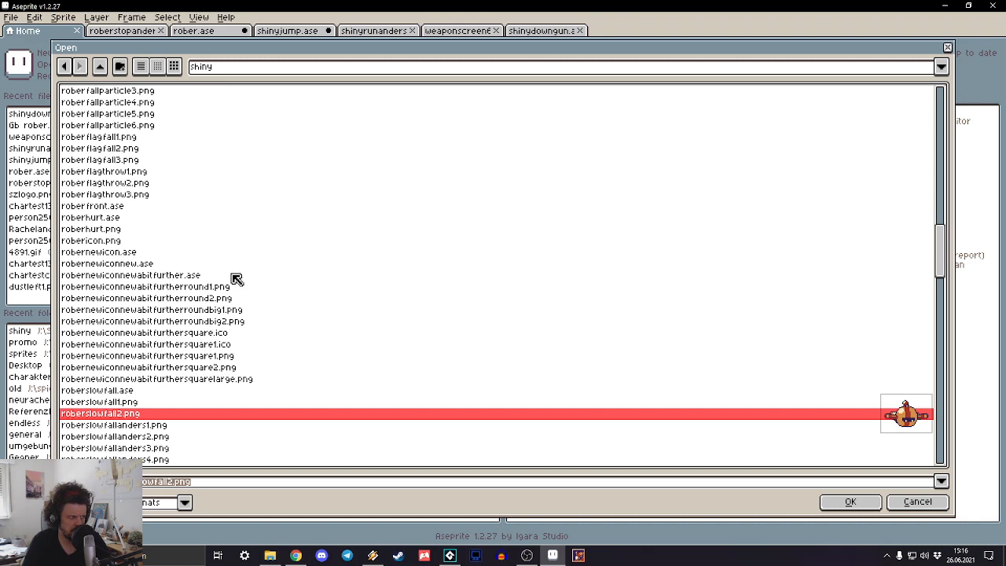
{"action": "key", "text": "Down"}
{"action": "key", "text": "Down"}
{"action": "key", "text": "Down"}
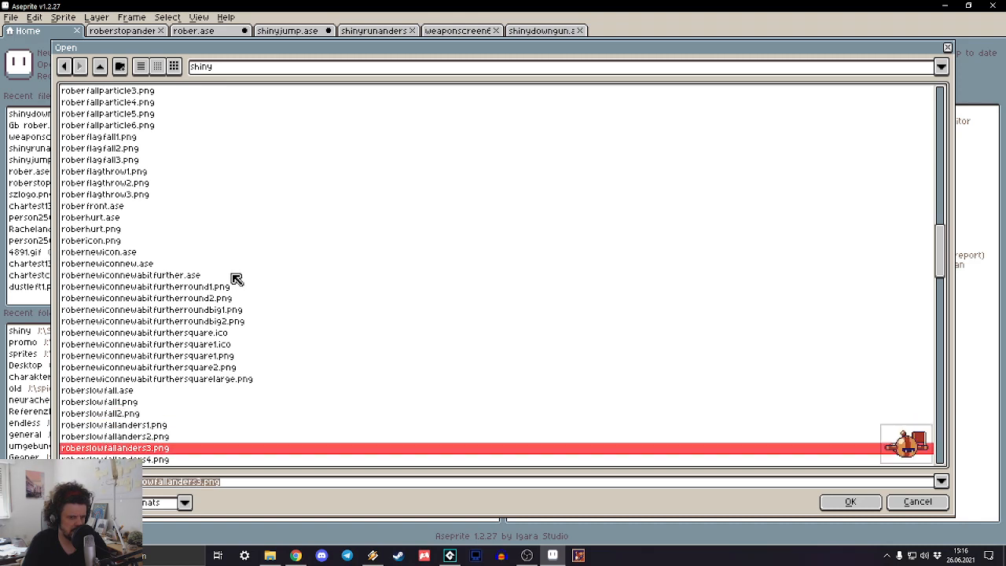
Step: Preview the roberstop files, roberstopanders.png and the robertired poses
{"action": "key", "text": "Down"}
{"action": "key", "text": "Down"}
{"action": "key", "text": "Down"}
{"action": "key", "text": "Down"}
{"action": "key", "text": "Down"}
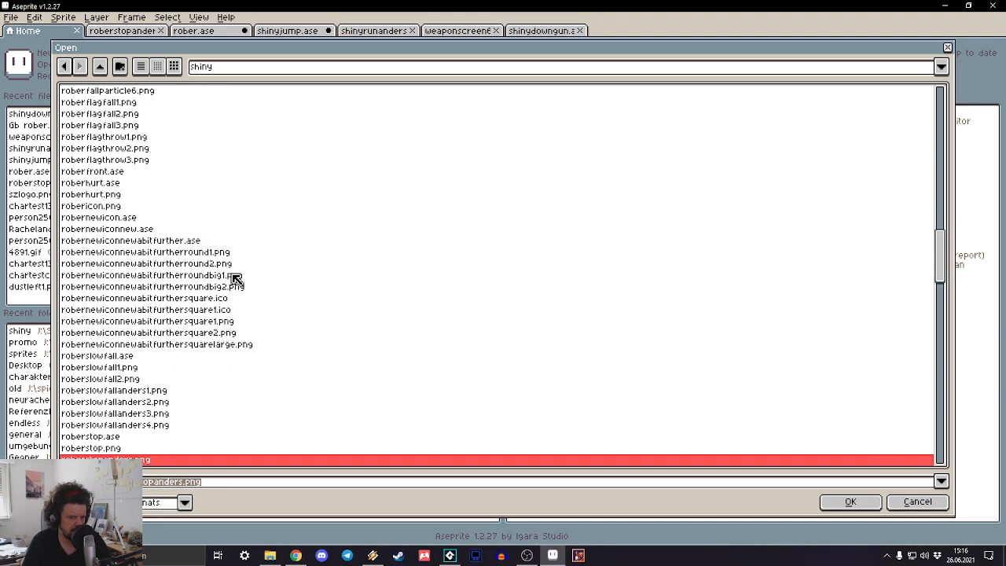
{"action": "key", "text": "Down"}
{"action": "key", "text": "Down"}
{"action": "key", "text": "Down"}
{"action": "key", "text": "Down"}
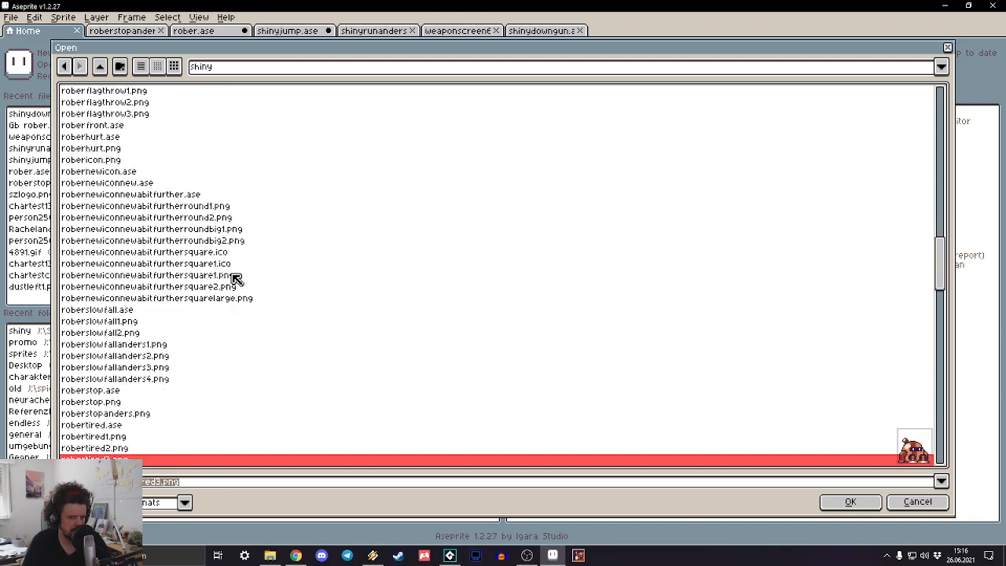
Step: Preview the files from robot9.ase through the shinycheer and shinyclimb sprites to shinyclimbshot1.png, and leave the file browser without opening anything
{"action": "key", "text": "Down"}
{"action": "key", "text": "Down"}
{"action": "key", "text": "Down"}
{"action": "key", "text": "Down"}
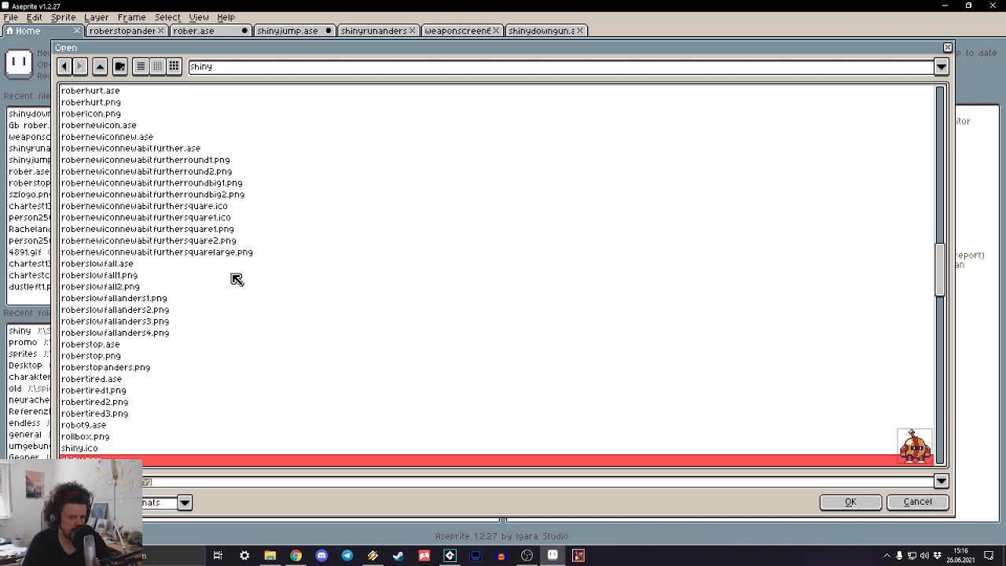
{"action": "key", "text": "Down"}
{"action": "key", "text": "Down"}
{"action": "key", "text": "Down"}
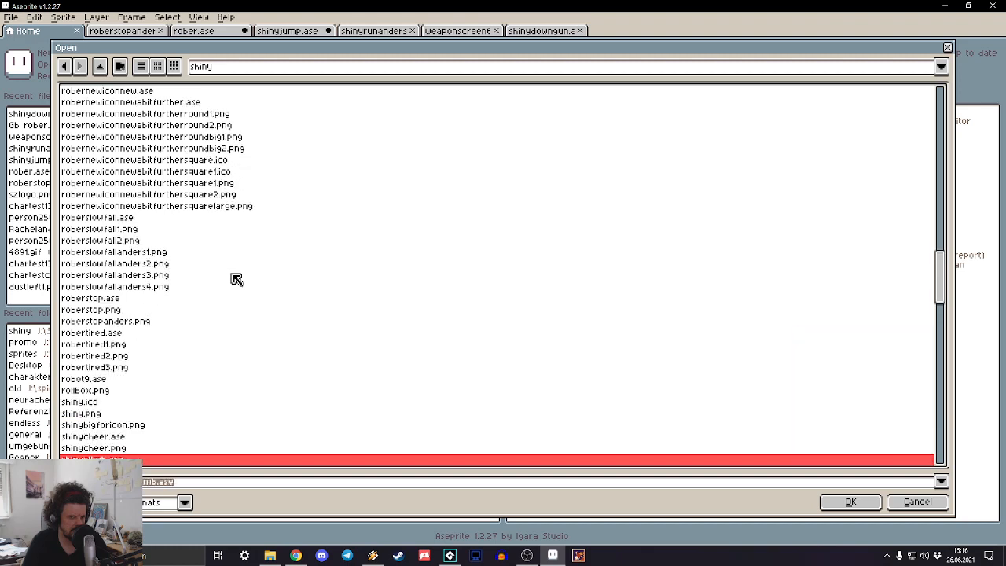
{"action": "key", "text": "Down"}
{"action": "key", "text": "Down"}
{"action": "key", "text": "Down"}
{"action": "key", "text": "Down"}
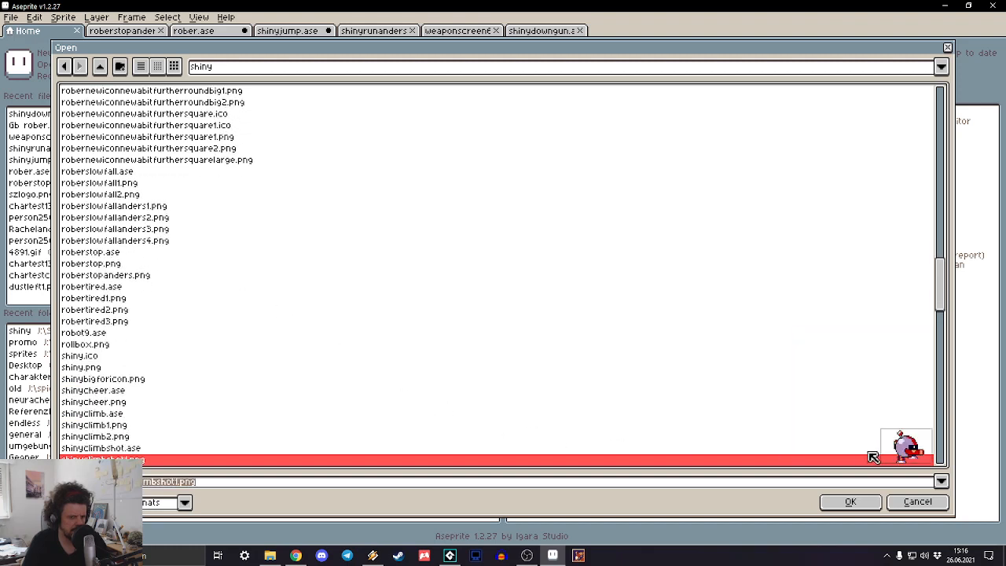
{"action": "left_click", "coordinate": [935, 507]}
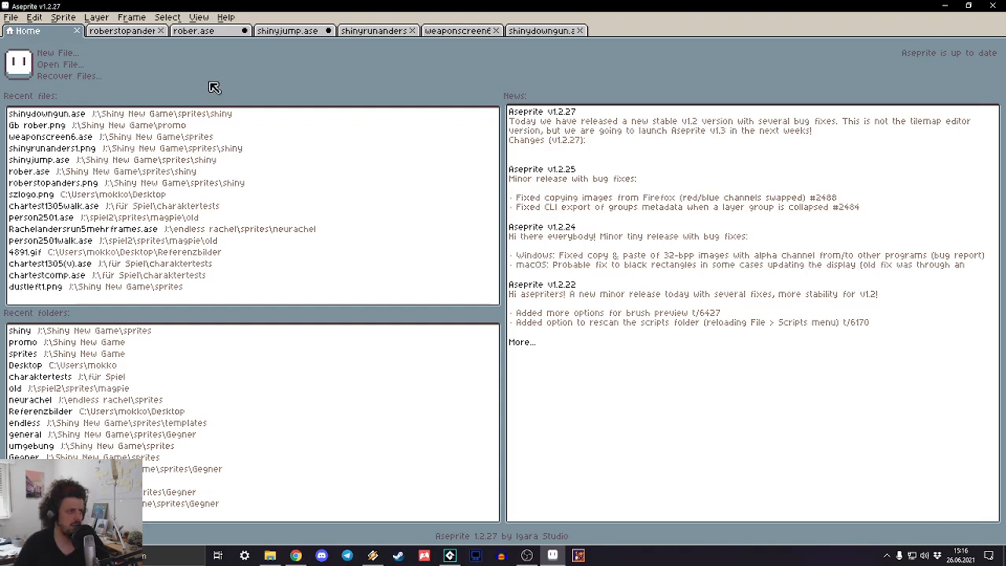
Step: Compare the robot in the open sprites roberstopanders.png, rober.ase, shinyjump.ase and shinyrunanders1.png
{"action": "left_click", "coordinate": [123, 30]}
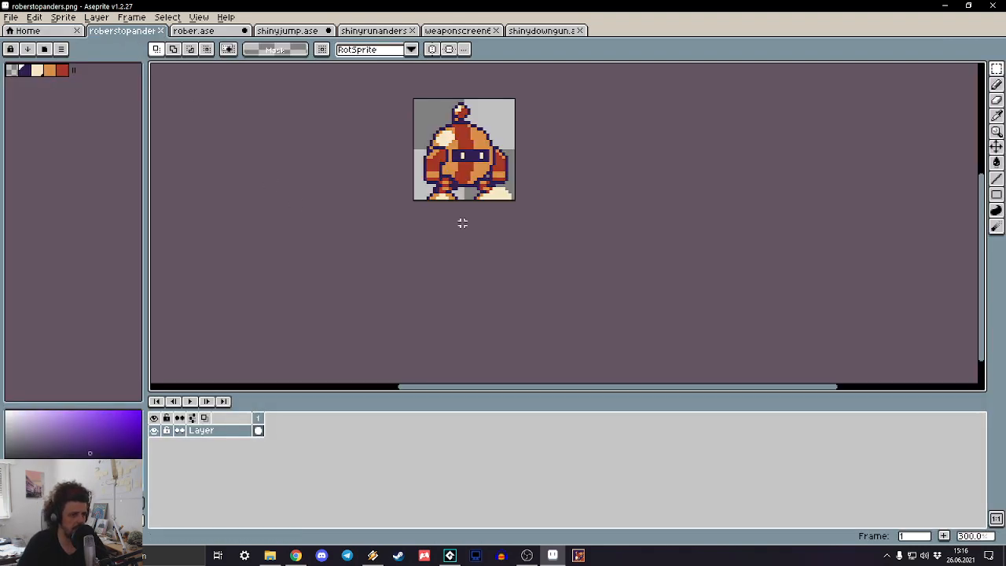
{"action": "scroll", "coordinate": [462, 223], "scroll_direction": "up", "scroll_amount": 2}
{"action": "left_click", "coordinate": [186, 30]}
{"action": "left_click", "coordinate": [281, 31]}
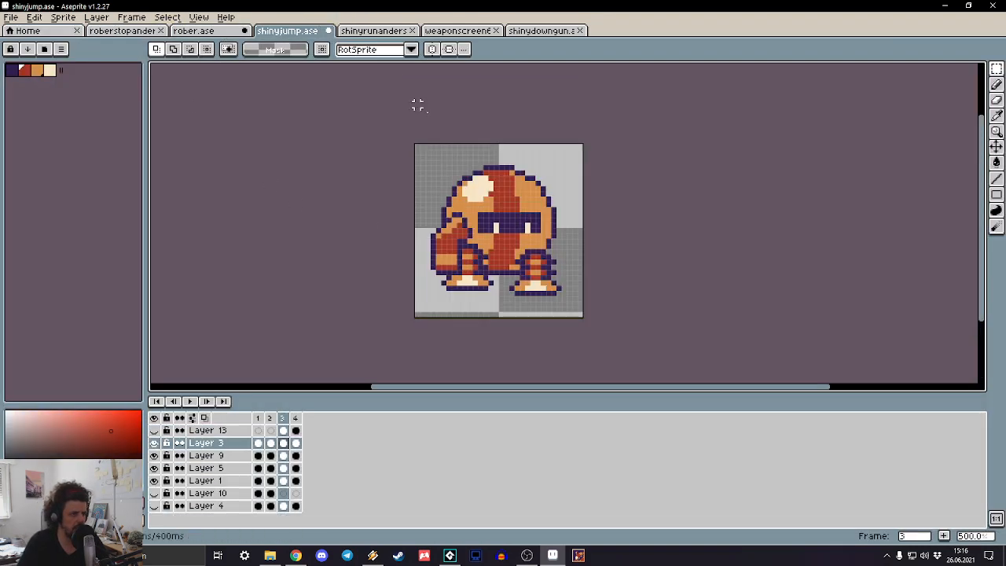
{"action": "left_click", "coordinate": [374, 31]}
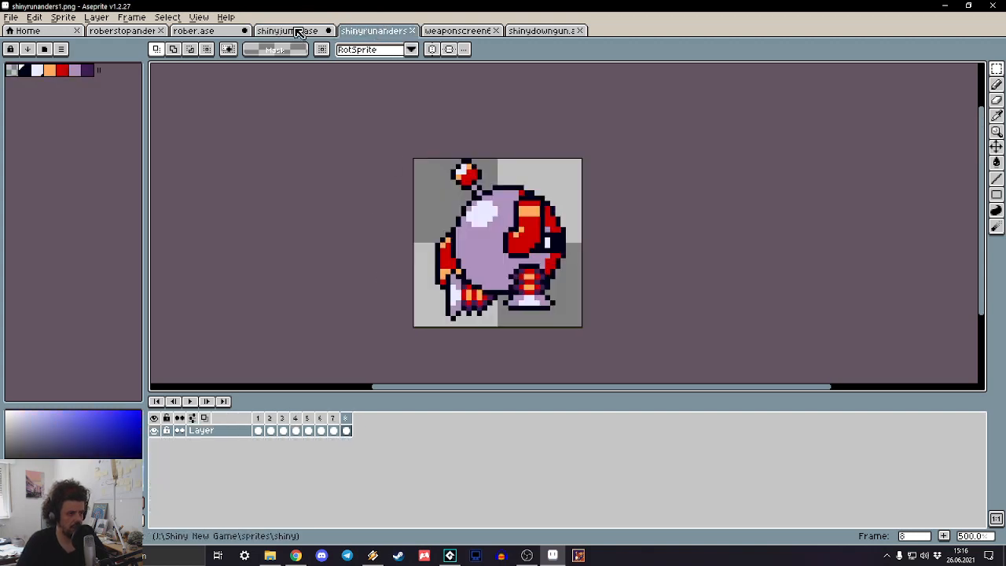
Step: In shinyjump.ase, briefly check Layer 13's antenna, leave that layer hidden, and show Layer 4 with the second arm
{"action": "left_click", "coordinate": [293, 31]}
{"action": "left_click", "coordinate": [154, 431]}
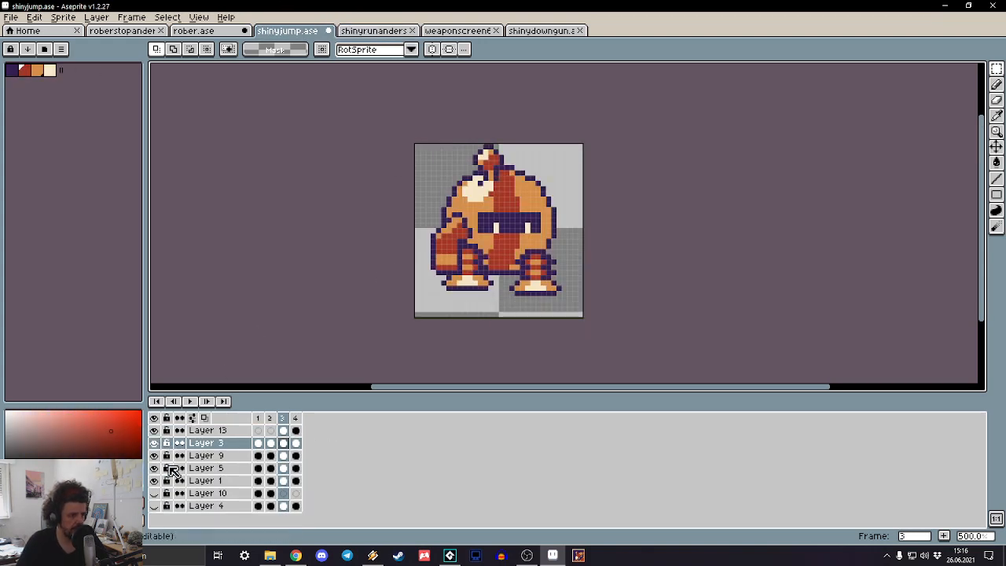
{"action": "left_click", "coordinate": [155, 431]}
{"action": "left_click", "coordinate": [155, 506]}
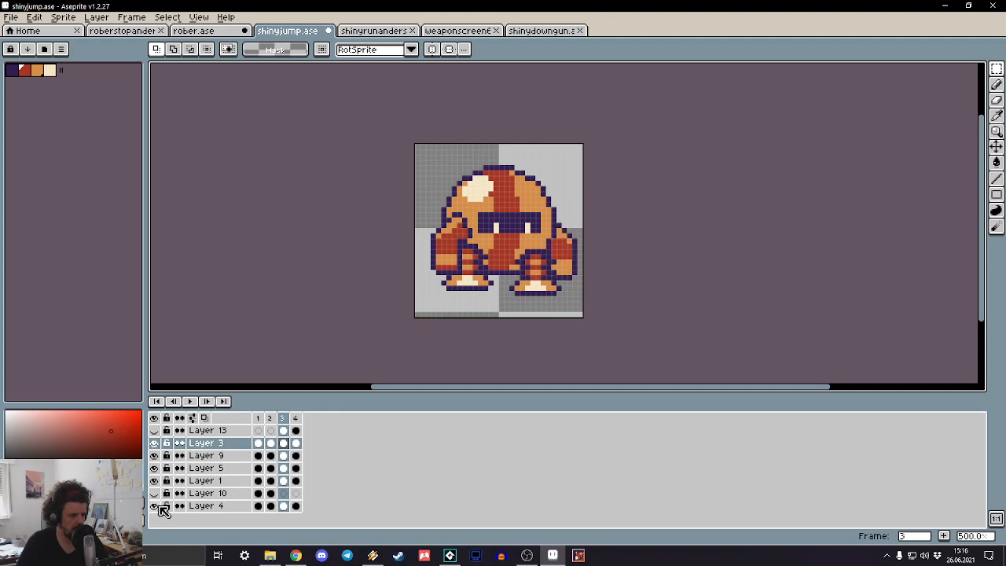
Step: Compare the arm and body poses across the frames of shinyjump.ase, switching between frames 1 and 4
{"action": "left_click", "coordinate": [270, 417]}
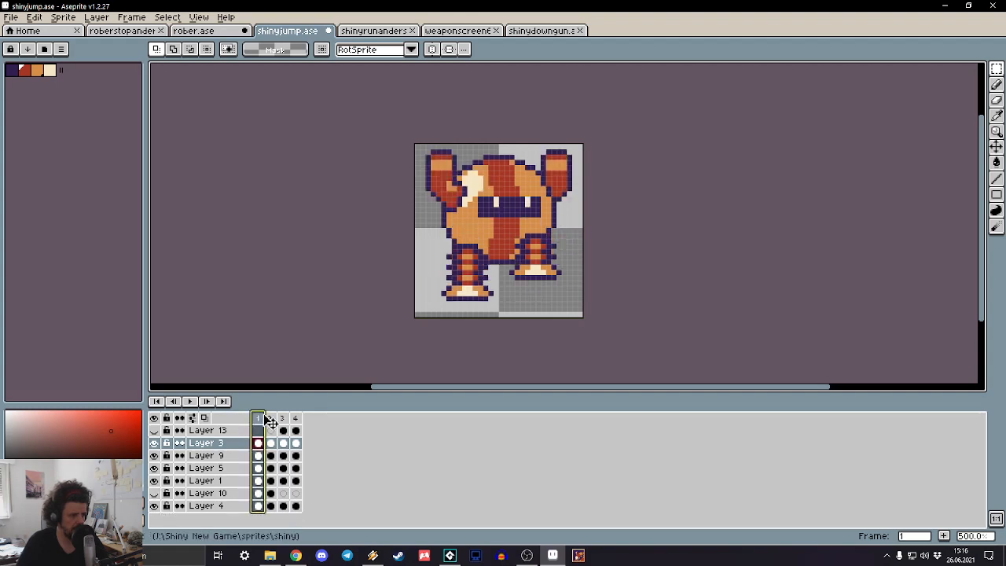
{"action": "left_click", "coordinate": [284, 419]}
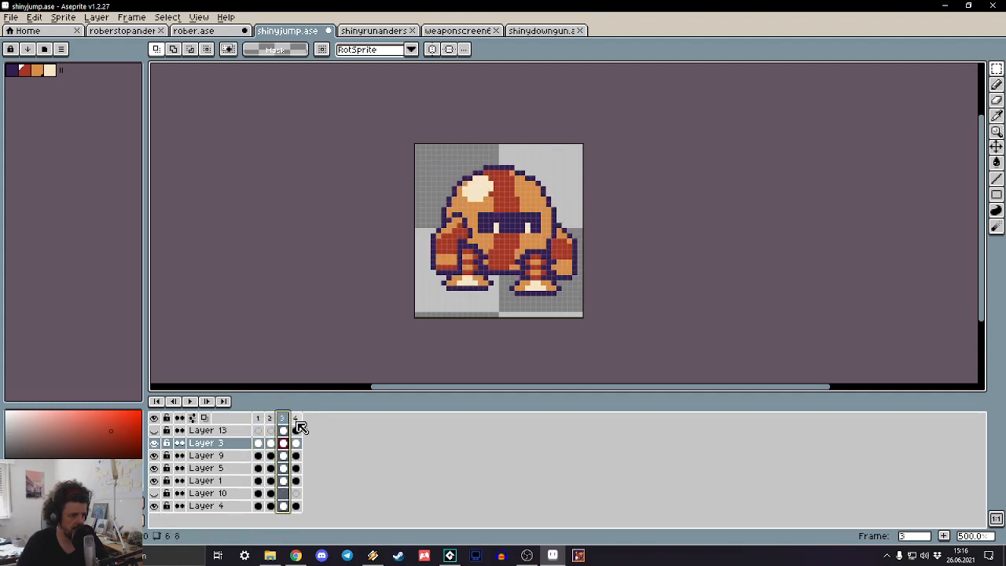
{"action": "left_click", "coordinate": [297, 417]}
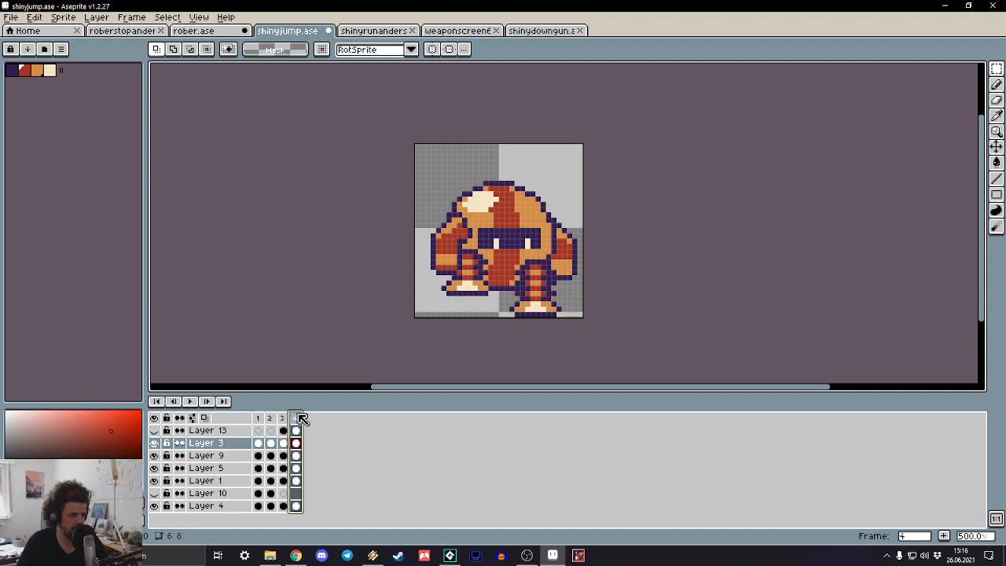
{"action": "left_click", "coordinate": [258, 417]}
{"action": "left_click", "coordinate": [296, 418]}
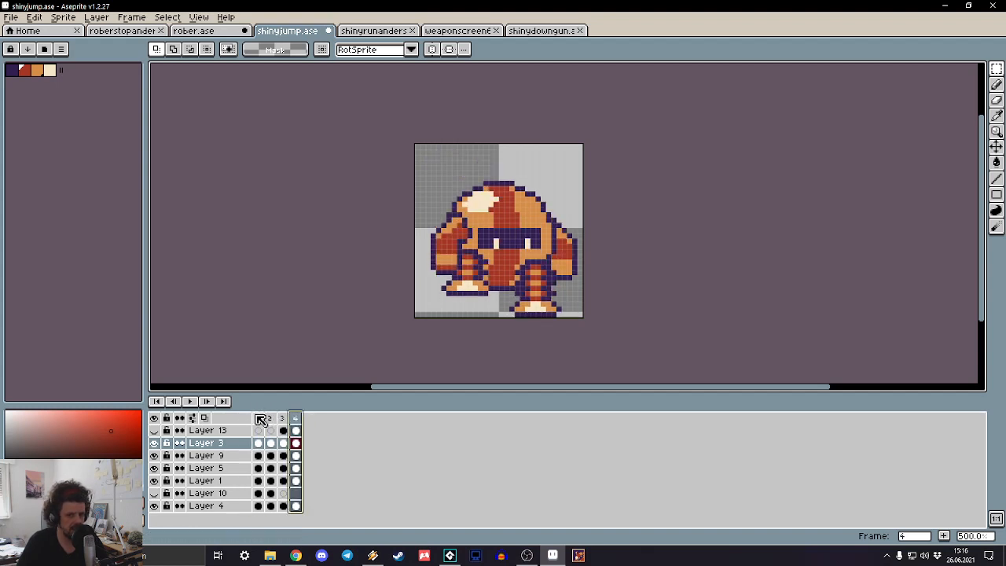
{"action": "left_click", "coordinate": [260, 418]}
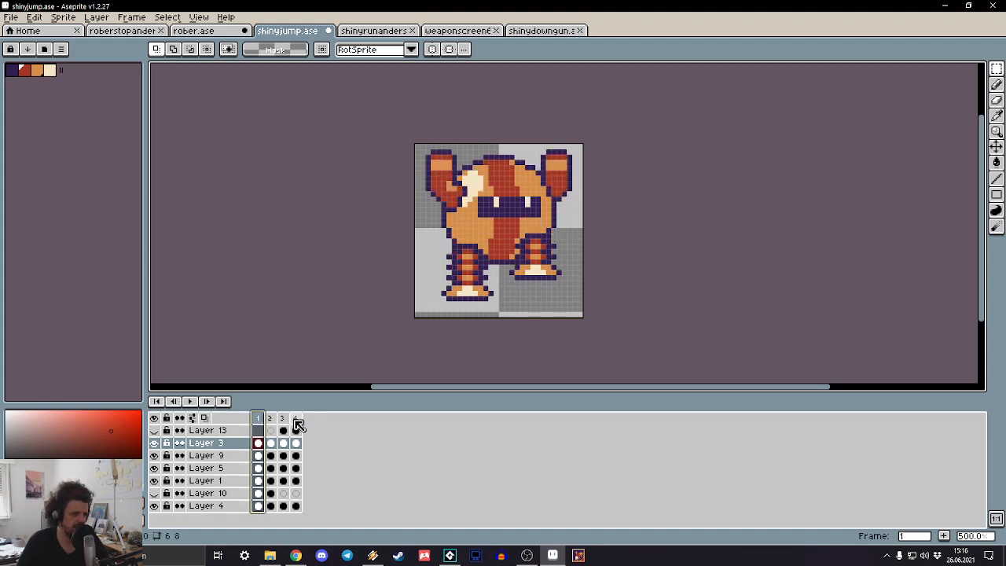
Step: Compare the robot's arm and body pose in frames 1 and 2 of shinyjump.ase
{"action": "left_click", "coordinate": [297, 426]}
{"action": "left_click", "coordinate": [258, 418]}
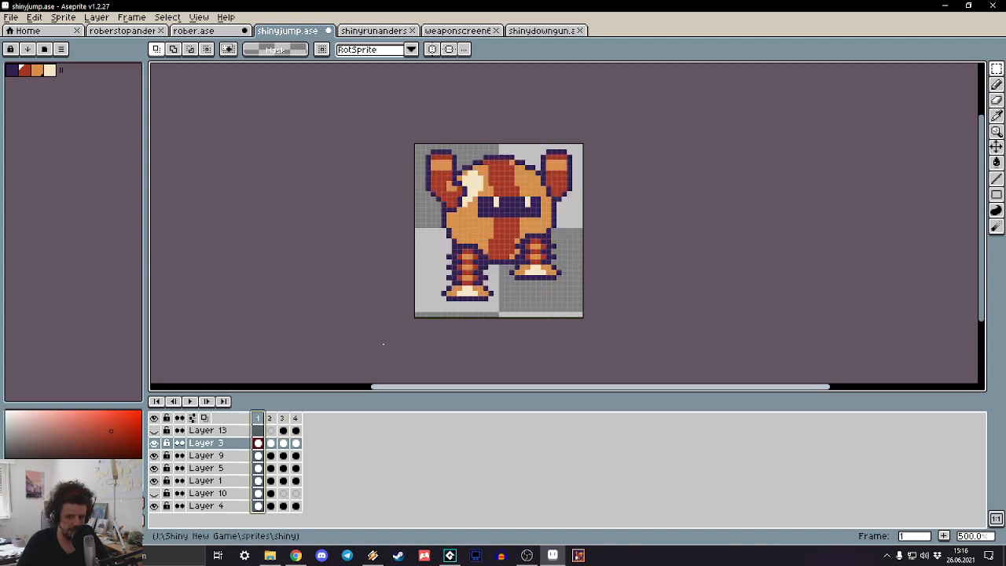
{"action": "scroll", "coordinate": [496, 173], "scroll_direction": "up", "scroll_amount": 2}
{"action": "left_click", "coordinate": [270, 418]}
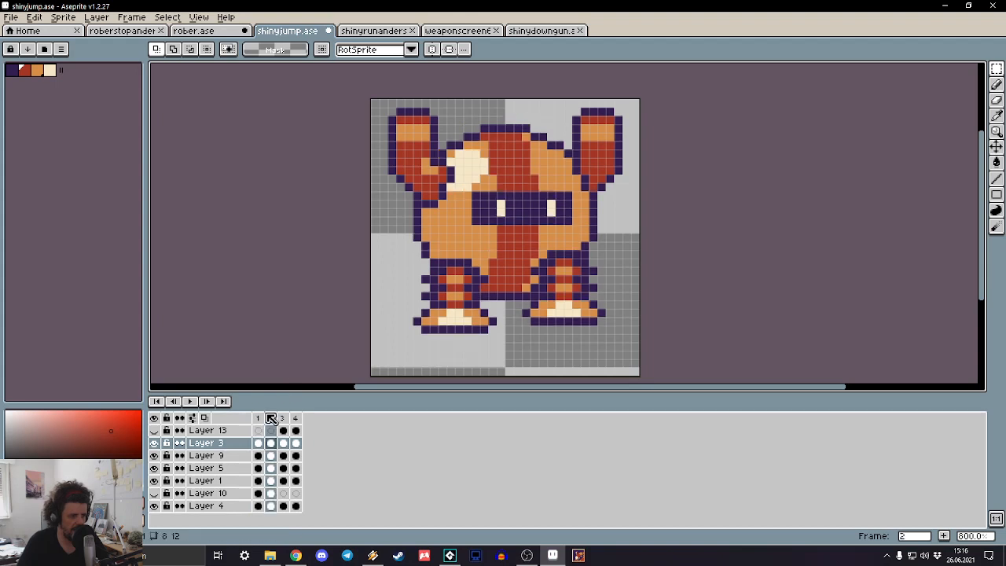
{"action": "scroll", "coordinate": [595, 196], "scroll_direction": "down", "scroll_amount": 6}
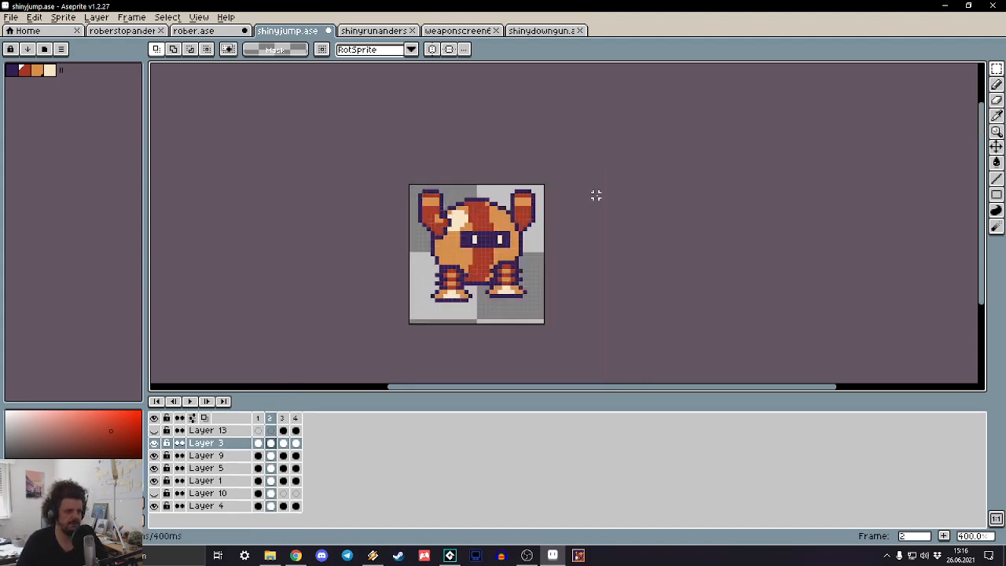
{"action": "scroll", "coordinate": [596, 198], "scroll_direction": "up", "scroll_amount": 4}
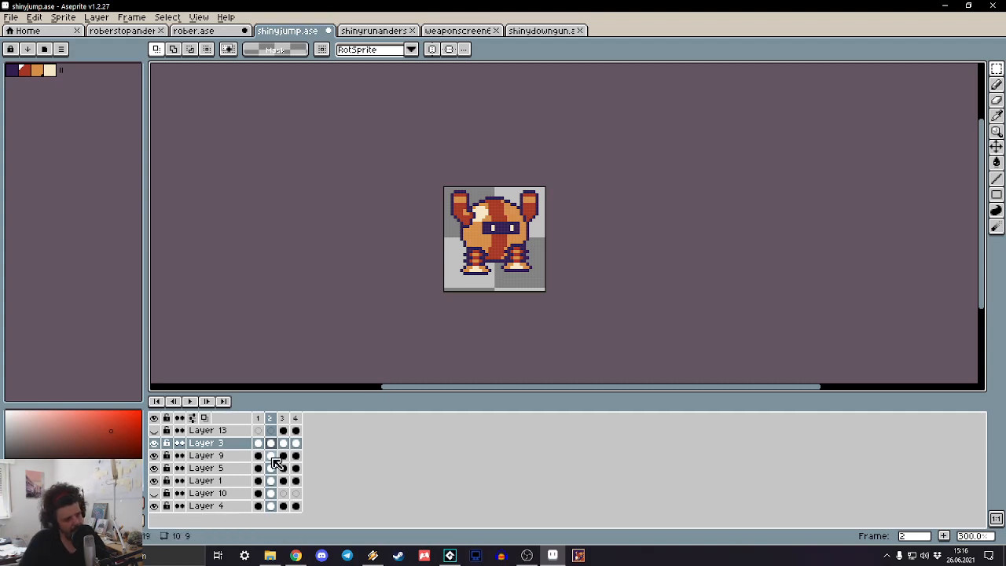
Step: Add a new layer directly beneath Layer 3 and make cream the drawing colour
{"action": "right_click", "coordinate": [233, 445]}
{"action": "left_click", "coordinate": [250, 437]}
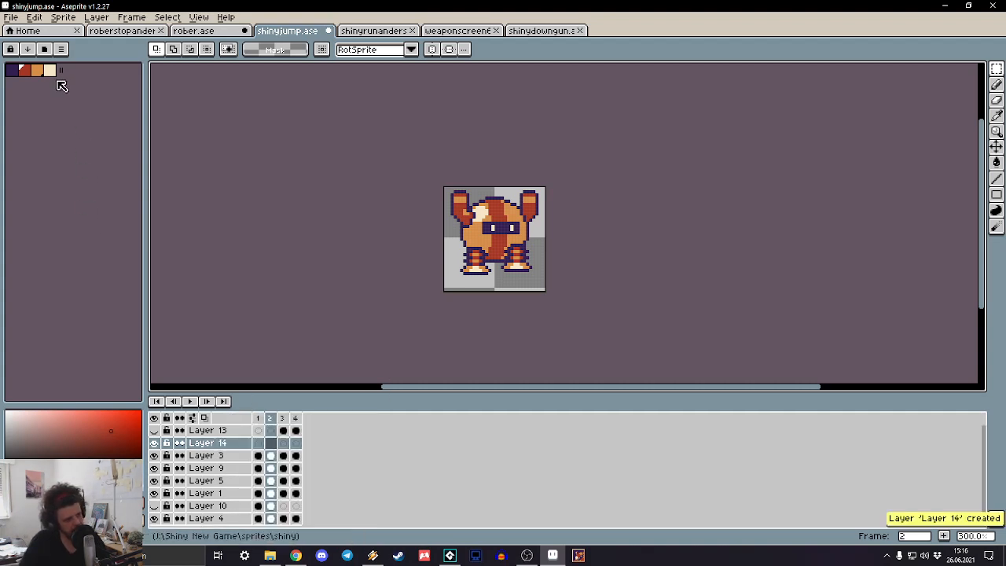
{"action": "left_click", "coordinate": [49, 71]}
{"action": "left_click", "coordinate": [237, 448]}
{"action": "left_click_drag", "start_coordinate": [242, 455], "coordinate": [240, 460]}
{"action": "key", "text": "b"}
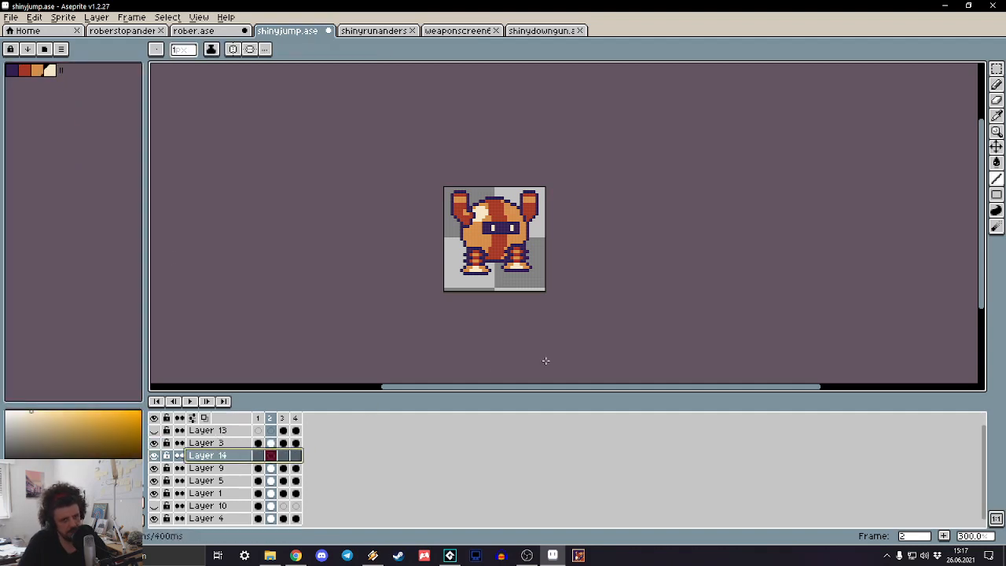
Step: Draw a filled cream bar about 2 pixels high across the raised arms in frame 2, and move Layer 14 below Layer 4
{"action": "scroll", "coordinate": [521, 184], "scroll_direction": "up", "scroll_amount": 3}
{"action": "key", "text": "u"}
{"action": "key", "text": "u"}
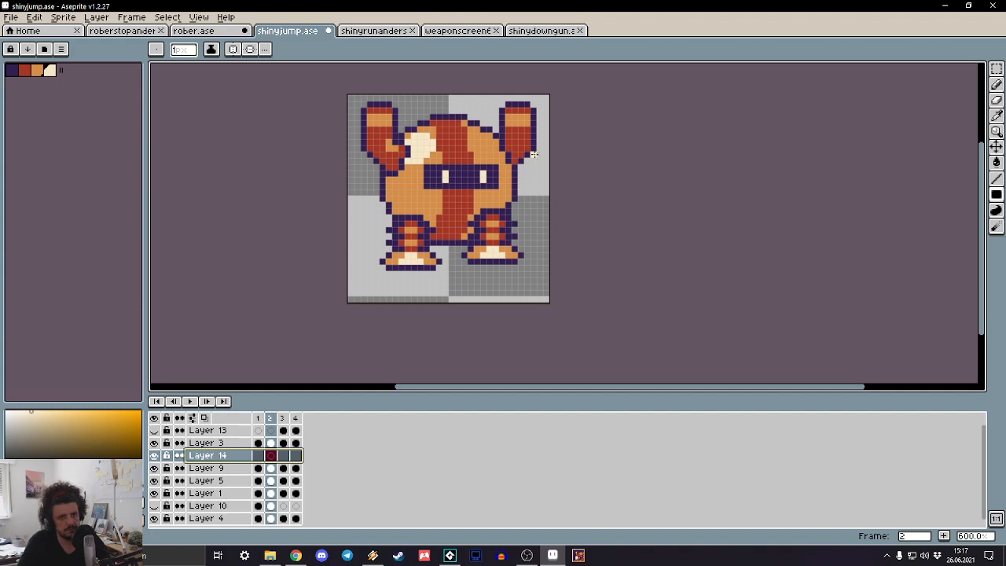
{"action": "left_click_drag", "start_coordinate": [550, 117], "coordinate": [327, 125]}
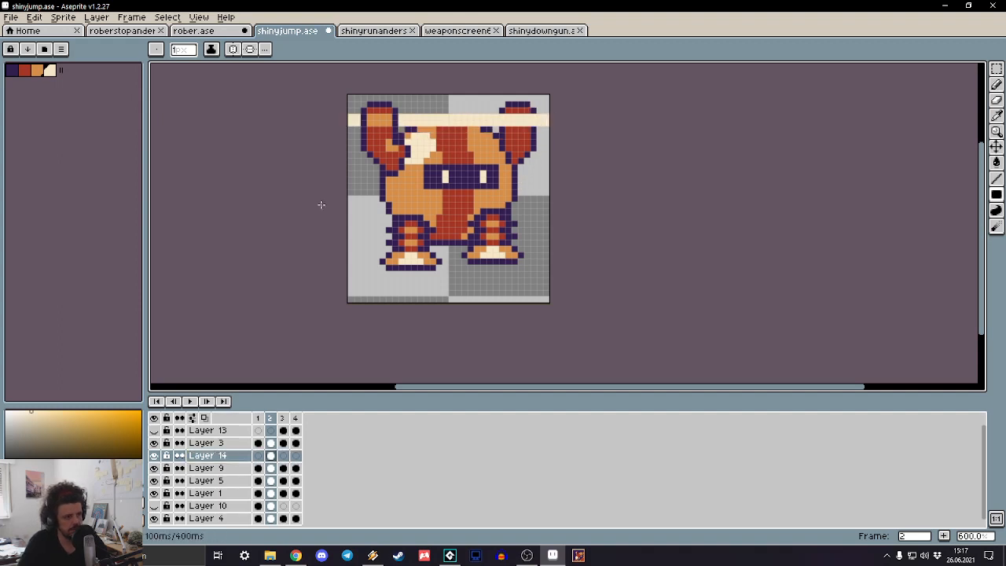
{"action": "left_click_drag", "start_coordinate": [216, 469], "coordinate": [213, 522]}
{"action": "scroll", "coordinate": [589, 258], "scroll_direction": "down", "scroll_amount": 1}
{"action": "scroll", "coordinate": [589, 259], "scroll_direction": "down", "scroll_amount": 3}
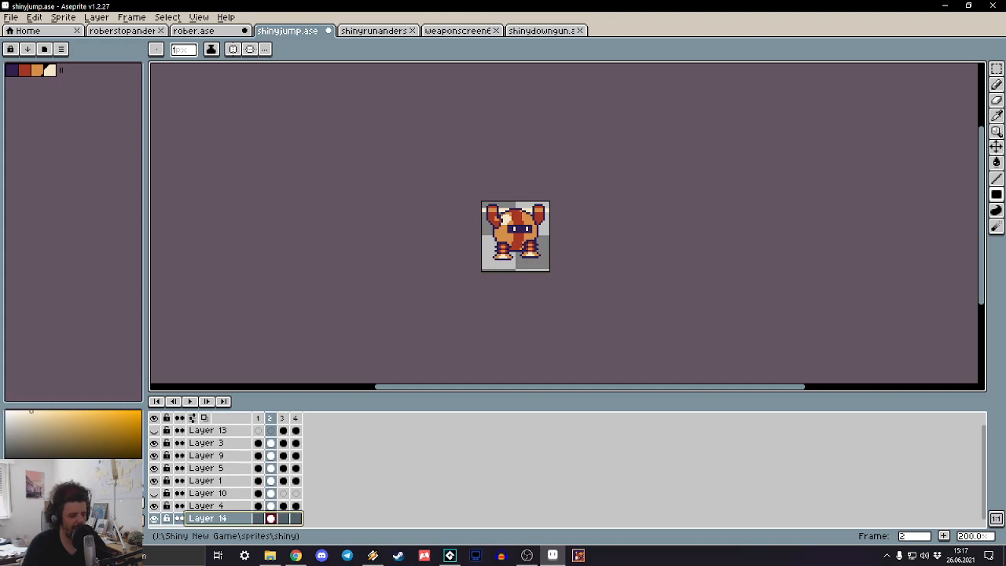
Step: Try to reposition the cream bar on Layer 14, and delete that layer
{"action": "left_click_drag", "start_coordinate": [849, 230], "coordinate": [905, 189]}
{"action": "key", "text": "m"}
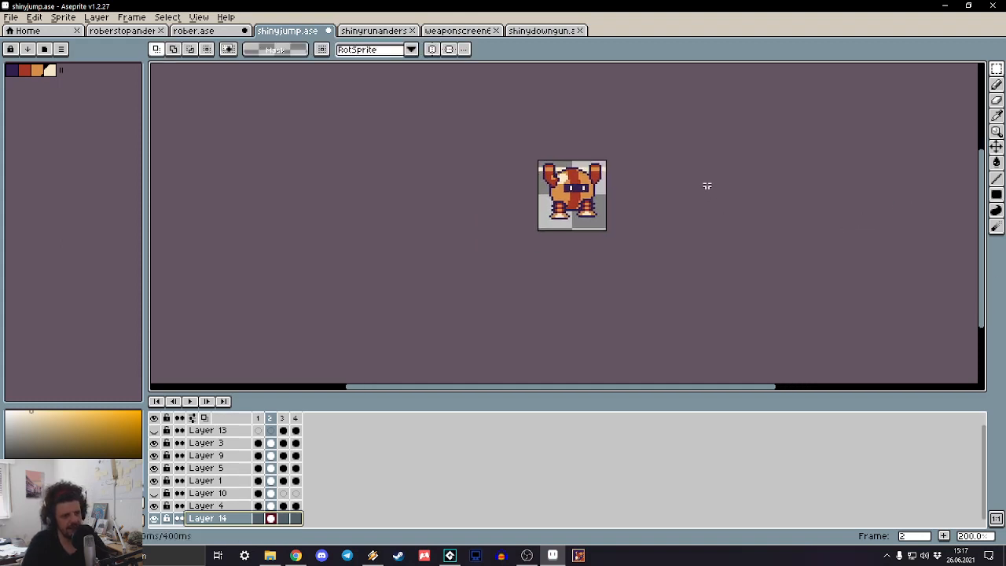
{"action": "key", "text": "ctrl+a"}
{"action": "key", "text": "ctrl+d"}
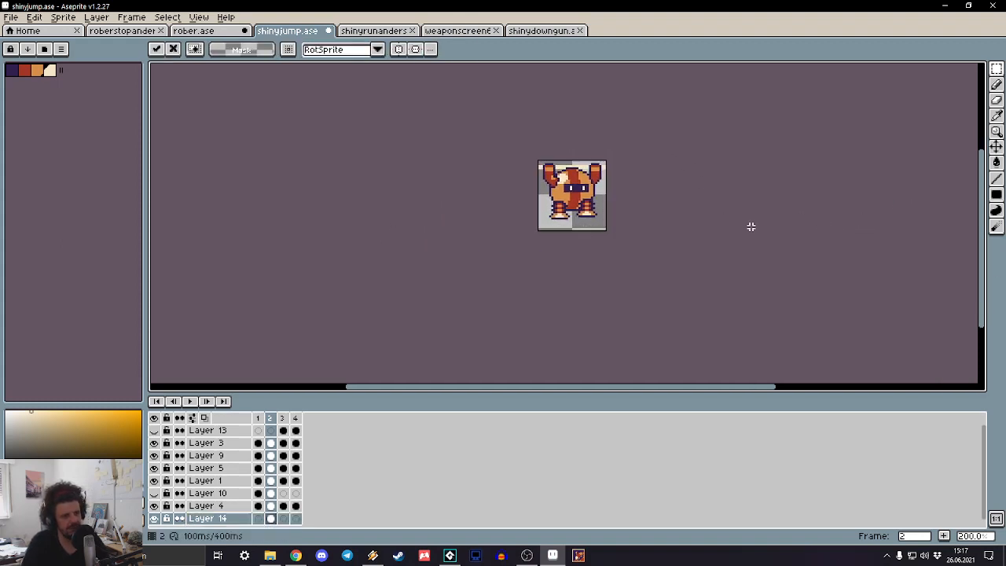
{"action": "key", "text": "ctrl+v"}
{"action": "key", "text": "ctrl+d"}
{"action": "scroll", "coordinate": [737, 214], "scroll_direction": "down", "scroll_amount": 2}
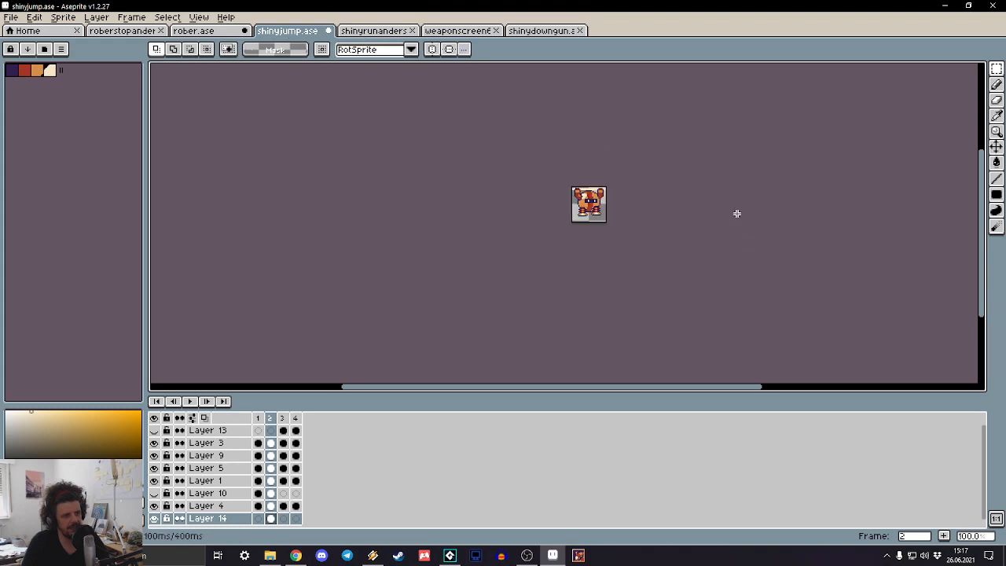
{"action": "scroll", "coordinate": [737, 214], "scroll_direction": "up", "scroll_amount": 1}
{"action": "scroll", "coordinate": [728, 211], "scroll_direction": "up", "scroll_amount": 2}
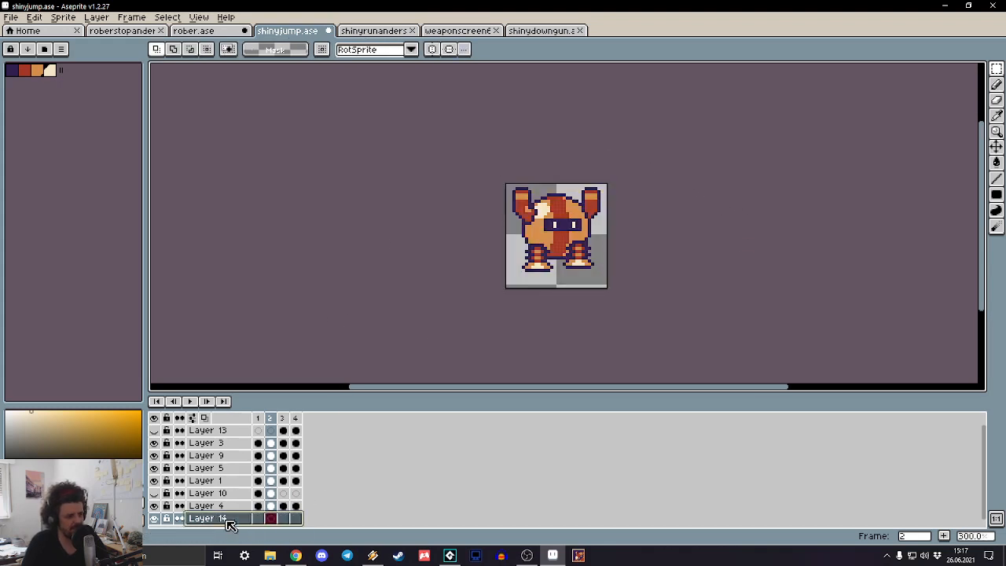
{"action": "key", "text": "Delete"}
Step: Check the arm on Layer 3 in frames 1 and 2 by briefly hiding and showing the layer, and preview the animation
{"action": "left_click", "coordinate": [270, 442]}
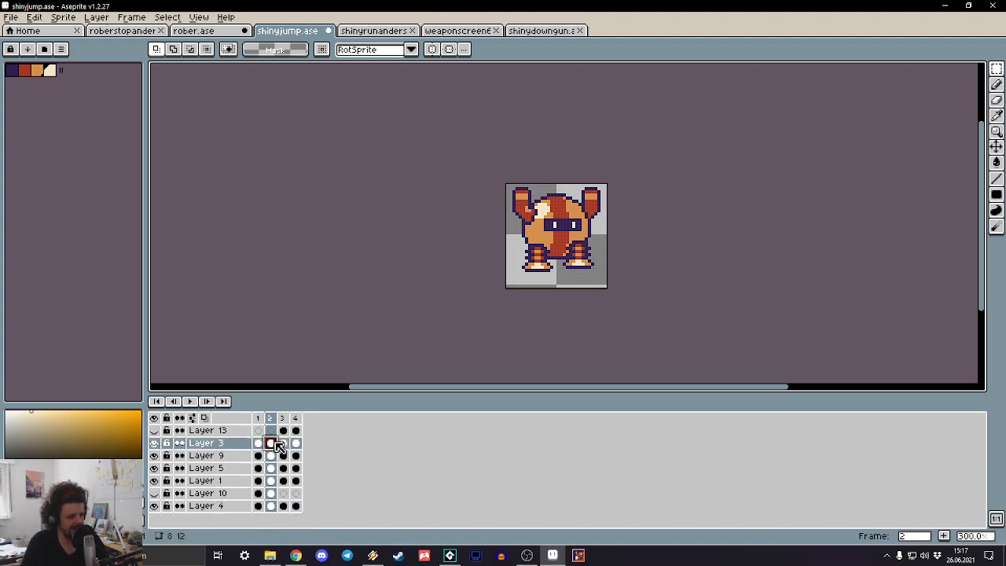
{"action": "left_click", "coordinate": [156, 443]}
{"action": "left_click", "coordinate": [155, 443]}
{"action": "key", "text": "Left"}
{"action": "key", "text": "Right"}
{"action": "key", "text": "Left"}
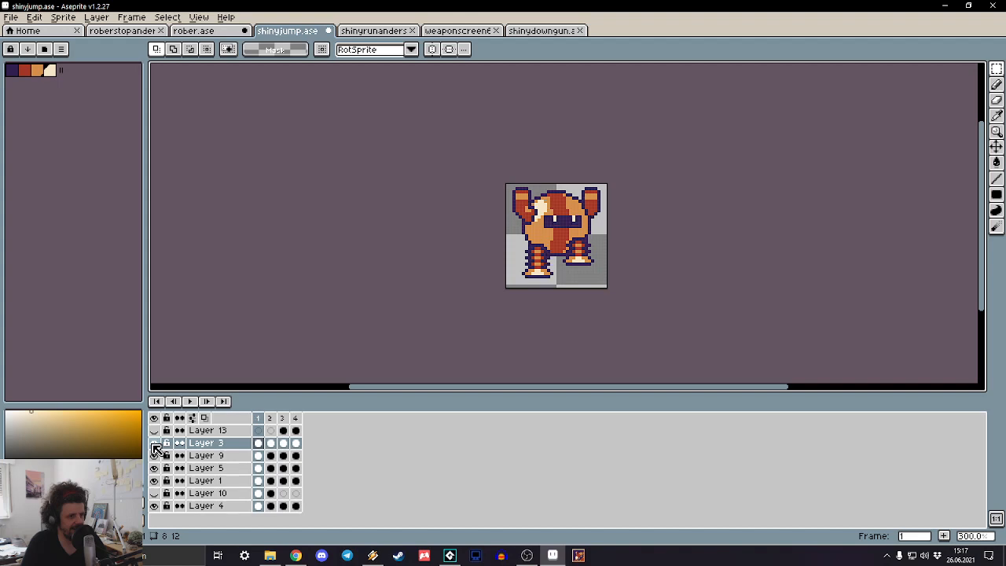
{"action": "left_click", "coordinate": [154, 445]}
{"action": "left_click", "coordinate": [154, 445]}
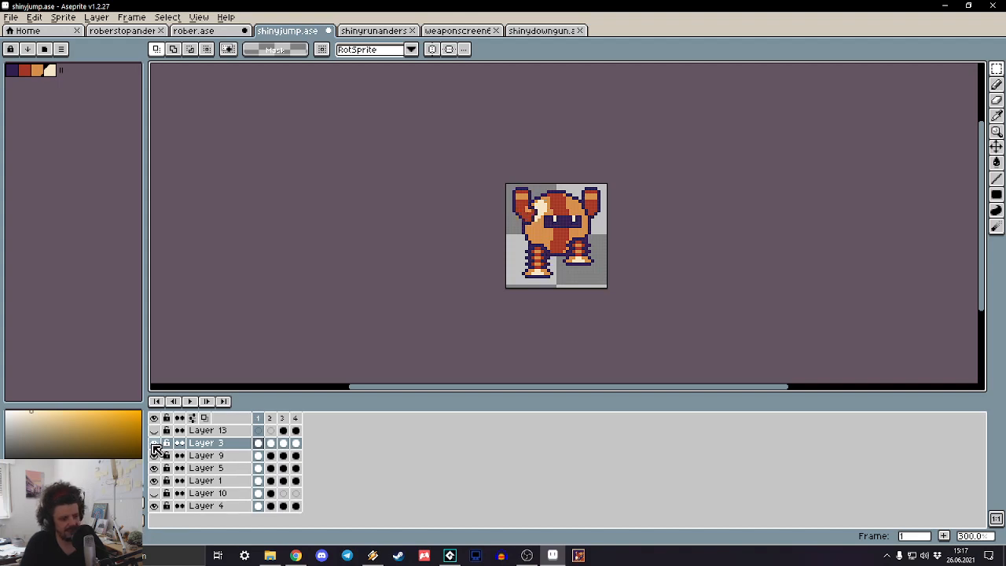
{"action": "key", "text": "Return"}
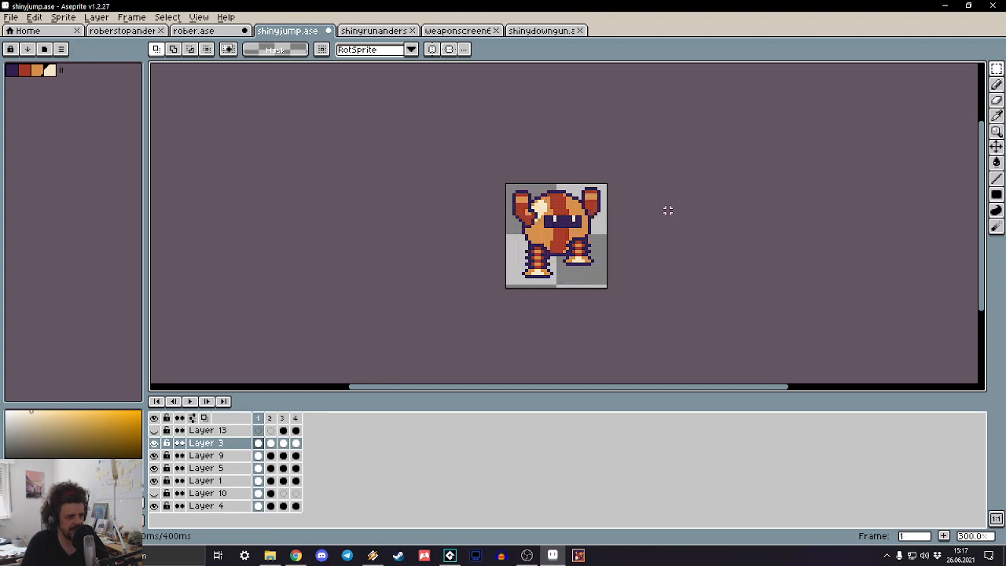
Step: Undo the last arm edit in frame 1 and clear the selection
{"action": "key", "text": "ctrl+z"}
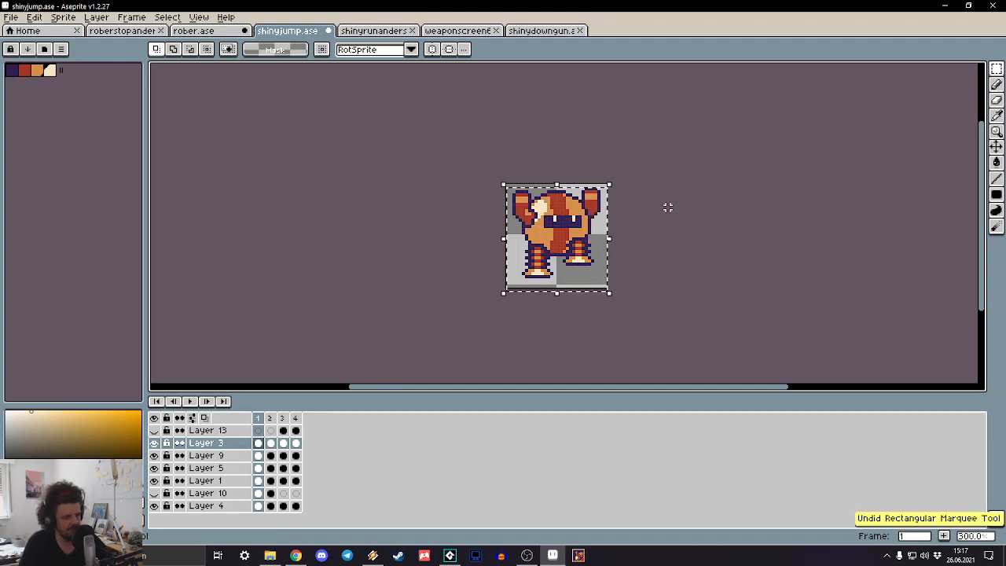
{"action": "key", "text": "ctrl+z"}
{"action": "left_click", "coordinate": [667, 206]}
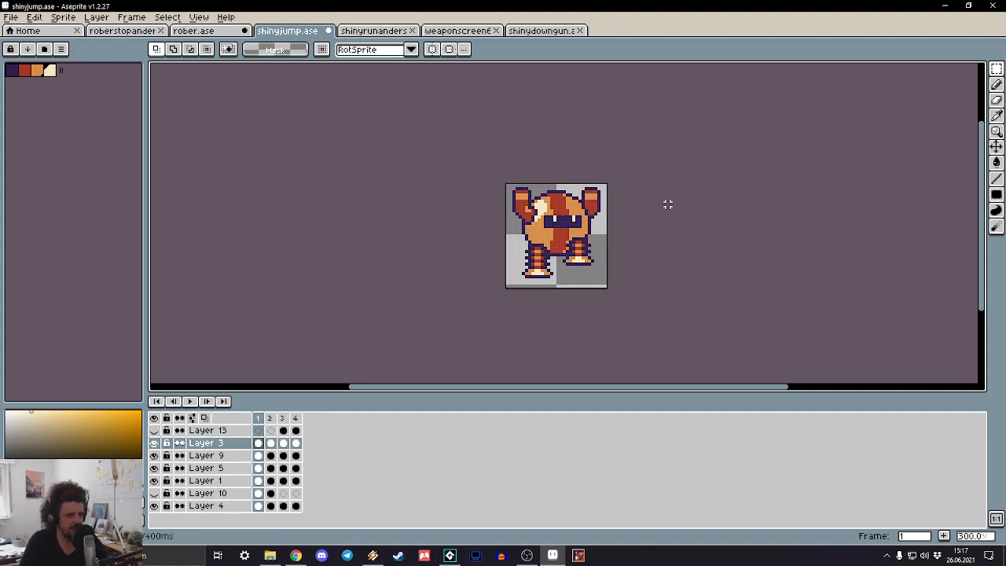
Step: In frame 2, move the raised arm on Layer 3 down by two pixels
{"action": "key", "text": "Right"}
{"action": "left_click_drag", "start_coordinate": [651, 132], "coordinate": [501, 294]}
{"action": "key", "text": "Down"}
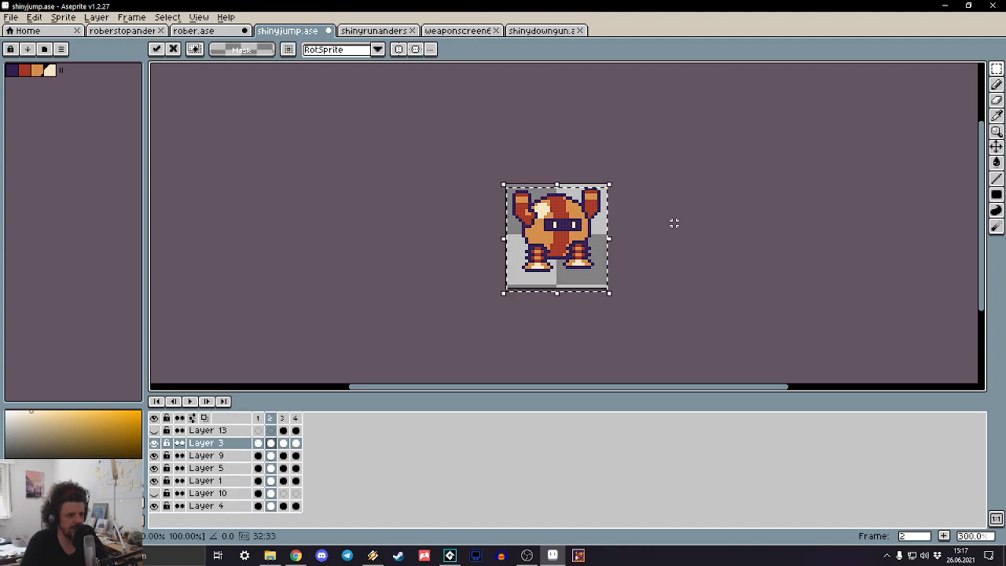
{"action": "key", "text": "Down"}
{"action": "left_click", "coordinate": [680, 217]}
{"action": "key", "text": "Left"}
{"action": "key", "text": "Right"}
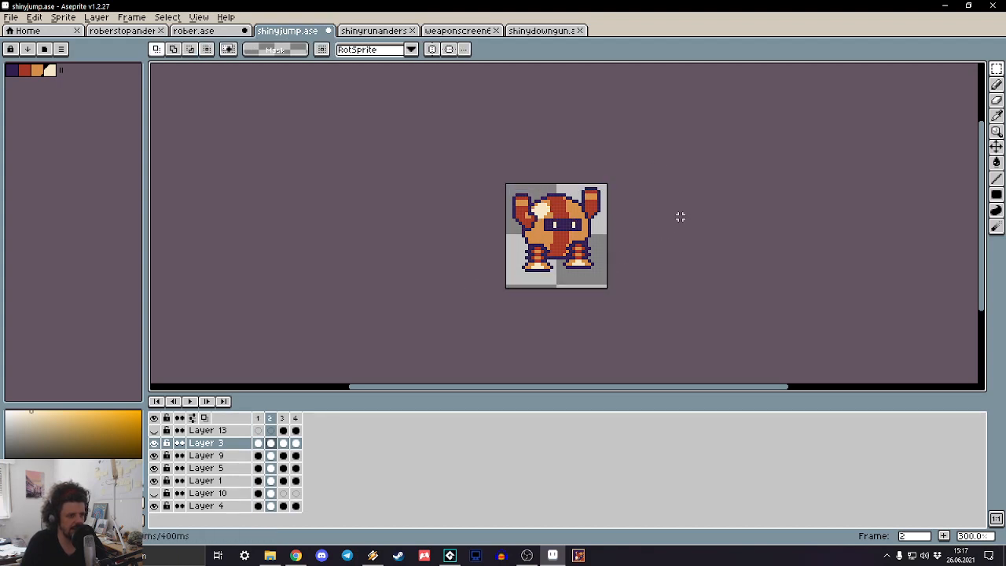
Step: Compare the lowered arm in frame 2 with frame 1, and step through the remaining frames
{"action": "key", "text": "Left"}
{"action": "key", "text": "Right"}
{"action": "key", "text": "Left"}
{"action": "key", "text": "Right"}
{"action": "key", "text": "Left"}
{"action": "key", "text": "Right"}
{"action": "key", "text": "Right"}
{"action": "key", "text": "Right"}
{"action": "key", "text": "Right"}
{"action": "key", "text": "Right"}
Step: Identify the second arm's layer and move that arm on Layer 4 down by three pixels in frame 2
{"action": "key", "text": "Down"}
{"action": "key", "text": "Down"}
{"action": "key", "text": "Down"}
{"action": "left_click", "coordinate": [154, 480]}
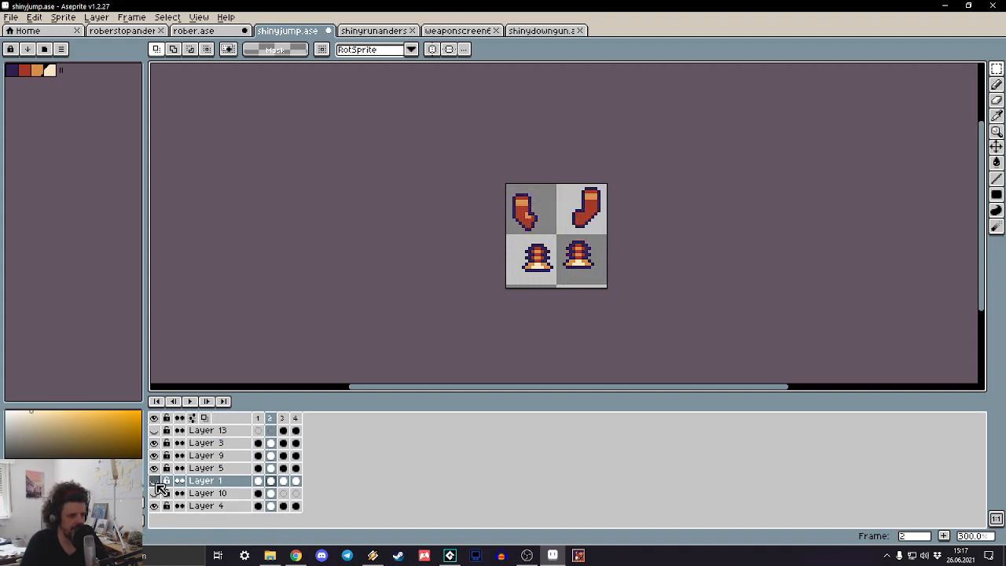
{"action": "left_click", "coordinate": [154, 480]}
{"action": "left_click", "coordinate": [154, 506]}
{"action": "left_click", "coordinate": [154, 505]}
{"action": "key", "text": "Down"}
{"action": "key", "text": "Down"}
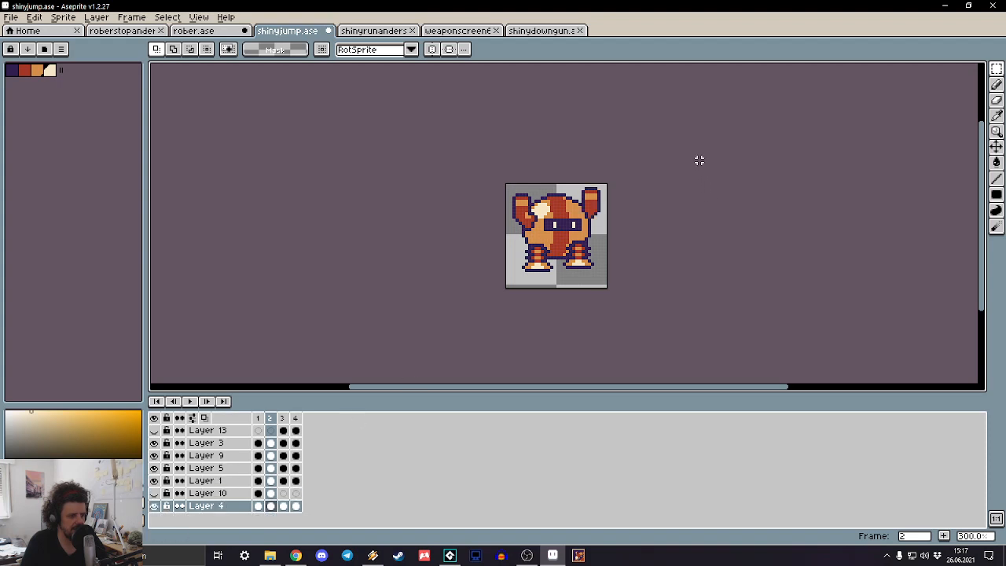
{"action": "key", "text": "ctrl+a"}
{"action": "key", "text": "Down"}
{"action": "key", "text": "Down"}
{"action": "key", "text": "Down"}
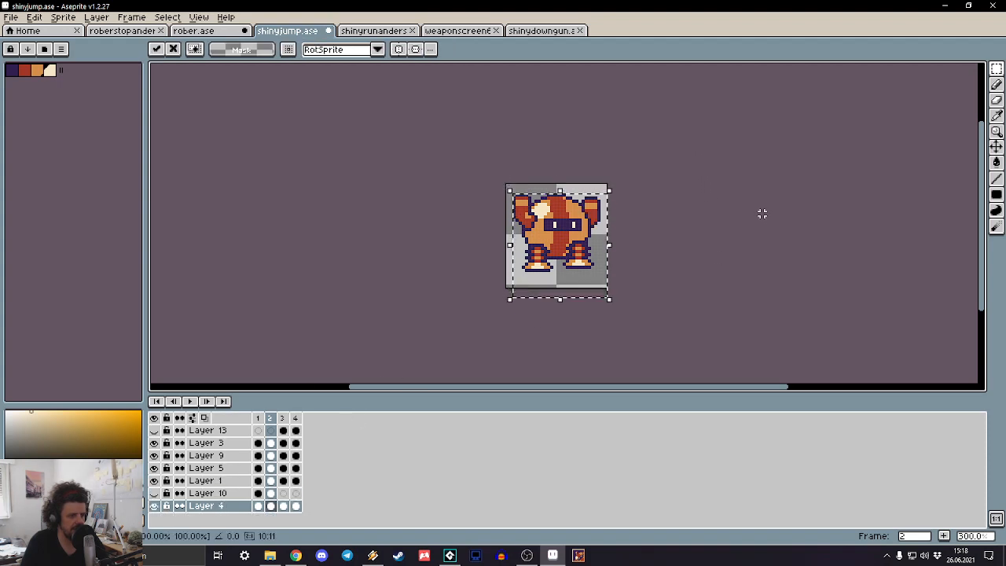
{"action": "left_click", "coordinate": [709, 194]}
Step: In frame 3, move the second arm on Layer 4 up by one pixel
{"action": "key", "text": "Right"}
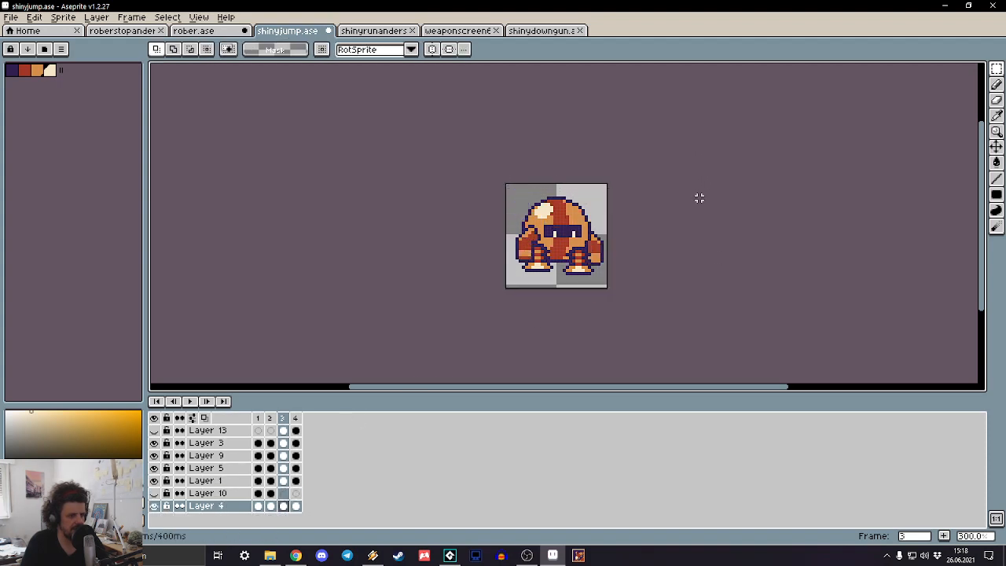
{"action": "key", "text": "Right"}
{"action": "key", "text": "Left"}
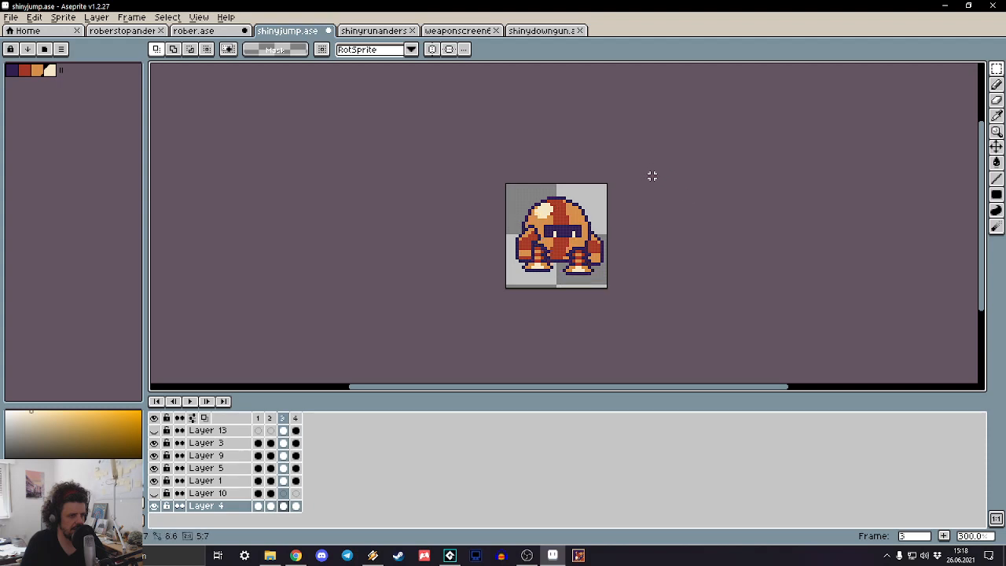
{"action": "left_click_drag", "start_coordinate": [652, 176], "coordinate": [563, 288]}
{"action": "key", "text": "Up"}
{"action": "key", "text": "ctrl+d"}
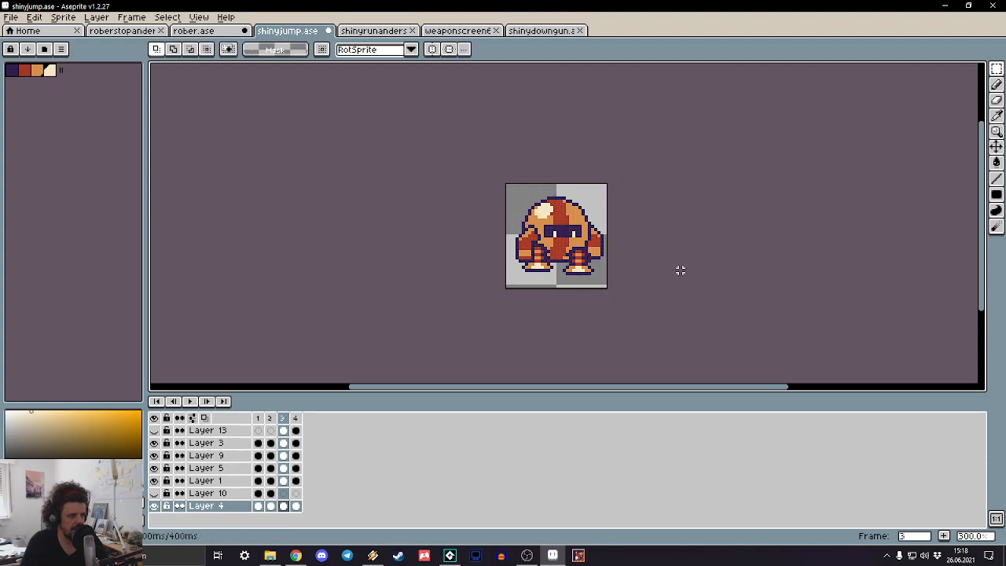
Step: Shift the front arm on Layer 3 upward in frame 3
{"action": "key", "text": "Up"}
{"action": "key", "text": "Up"}
{"action": "key", "text": "Up"}
{"action": "key", "text": "Up"}
{"action": "key", "text": "Up"}
{"action": "key", "text": "ctrl+a"}
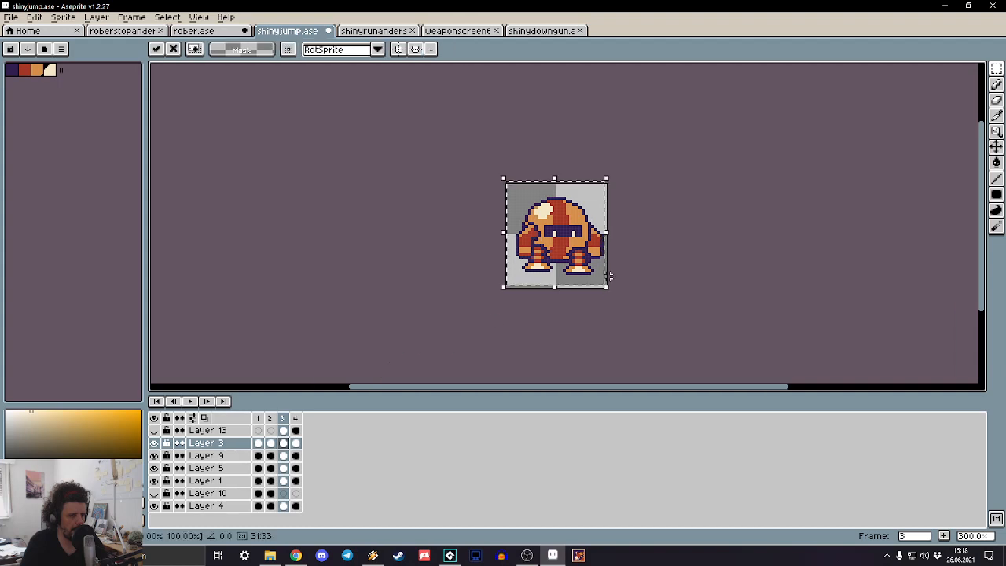
{"action": "key", "text": "ctrl+d"}
Step: Compare the neighbouring frames and move the Layer 3 arm in frame 3 down by one pixel
{"action": "key", "text": "Right"}
{"action": "key", "text": "Right"}
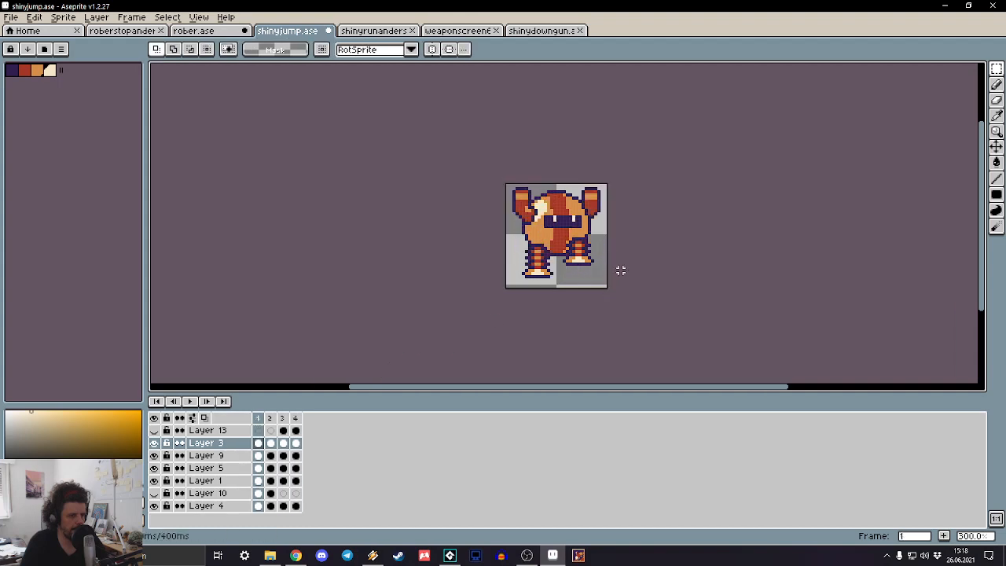
{"action": "key", "text": "Left"}
{"action": "key", "text": "Left"}
{"action": "left_click_drag", "start_coordinate": [614, 153], "coordinate": [495, 299]}
{"action": "key", "text": "Down"}
{"action": "key", "text": "ctrl+d"}
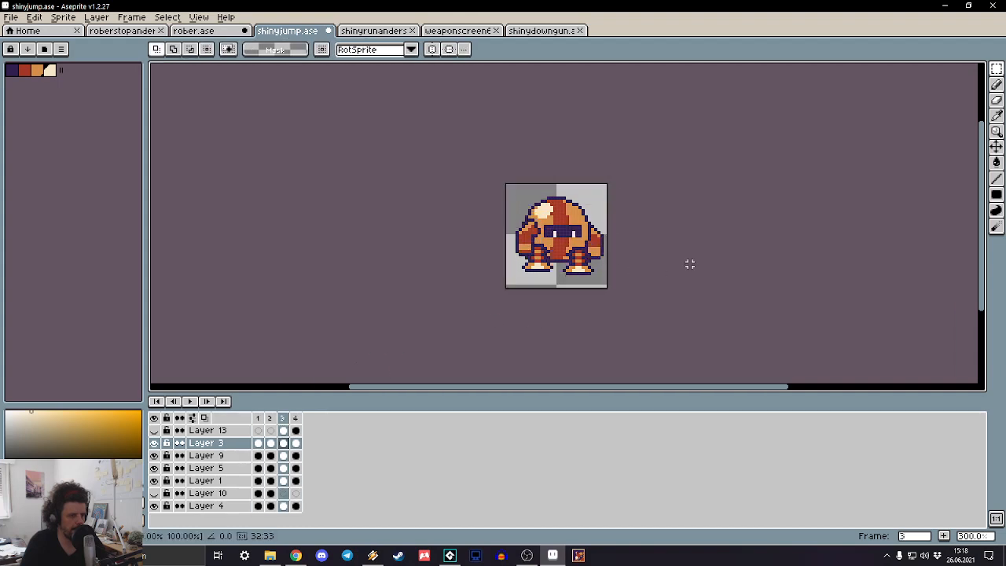
Step: Play the jump animation to review the adjusted arms, and compare frames 1 and 2
{"action": "key", "text": "Right"}
{"action": "key", "text": "Right"}
{"action": "key", "text": "Right"}
{"action": "key", "text": "Return"}
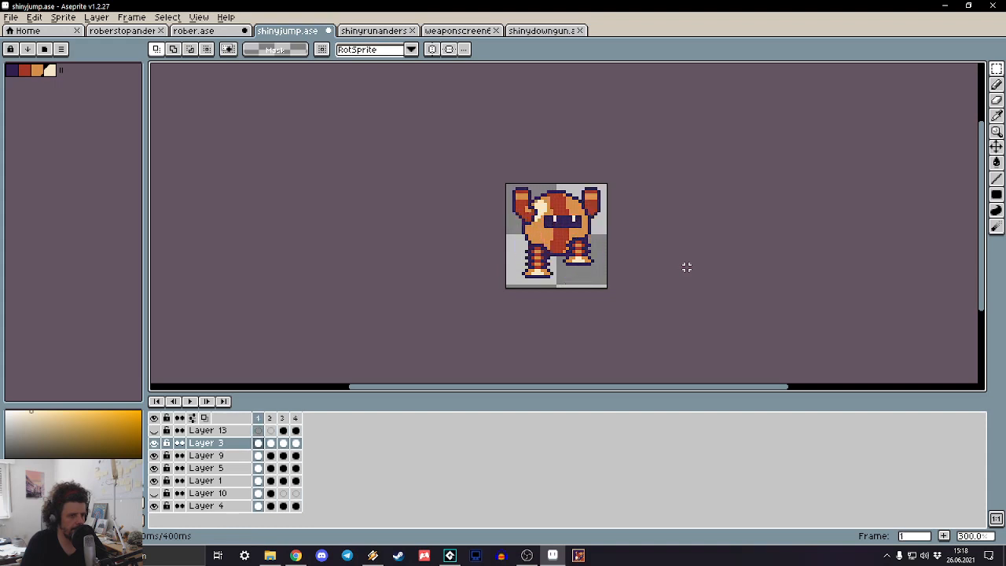
{"action": "scroll", "coordinate": [687, 267], "scroll_direction": "down", "scroll_amount": 2}
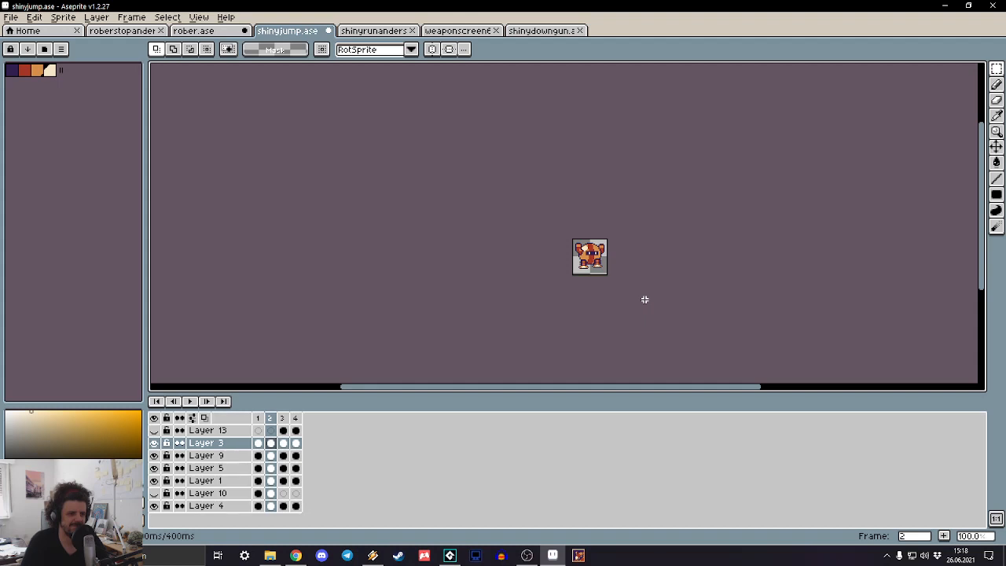
{"action": "scroll", "coordinate": [643, 299], "scroll_direction": "up", "scroll_amount": 2}
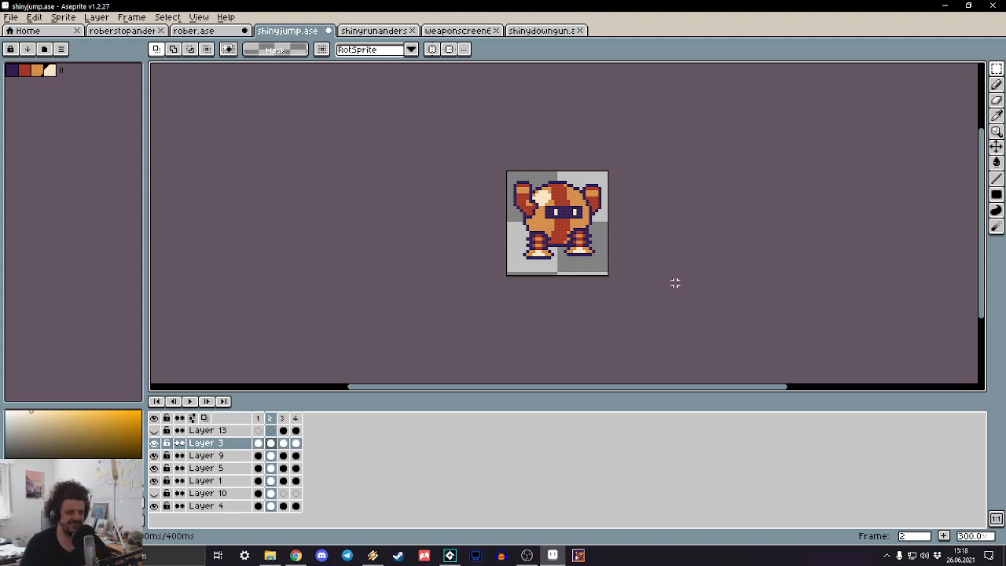
{"action": "scroll", "coordinate": [710, 229], "scroll_direction": "up", "scroll_amount": 2}
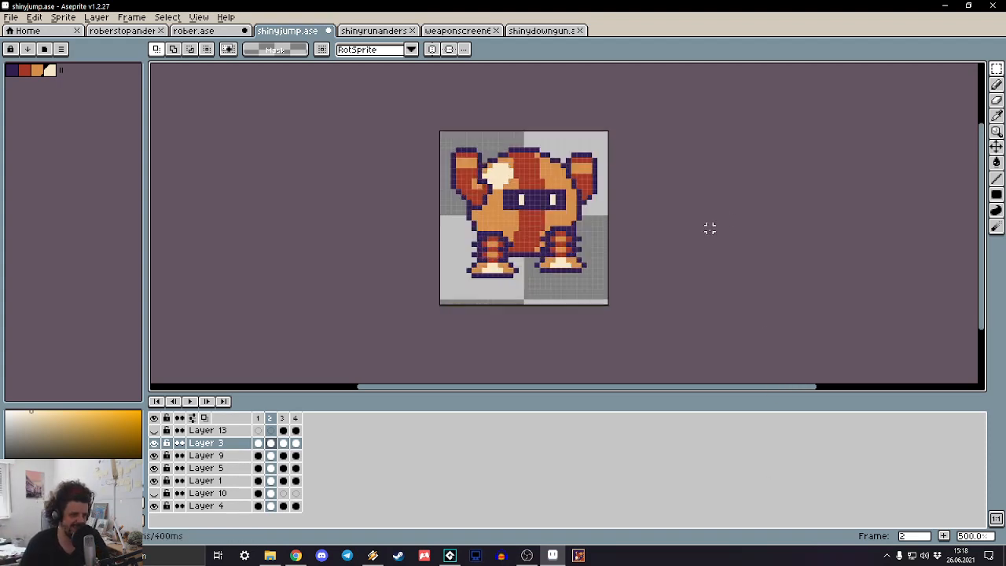
{"action": "key", "text": "Left"}
{"action": "key", "text": "Left"}
{"action": "key", "text": "Right"}
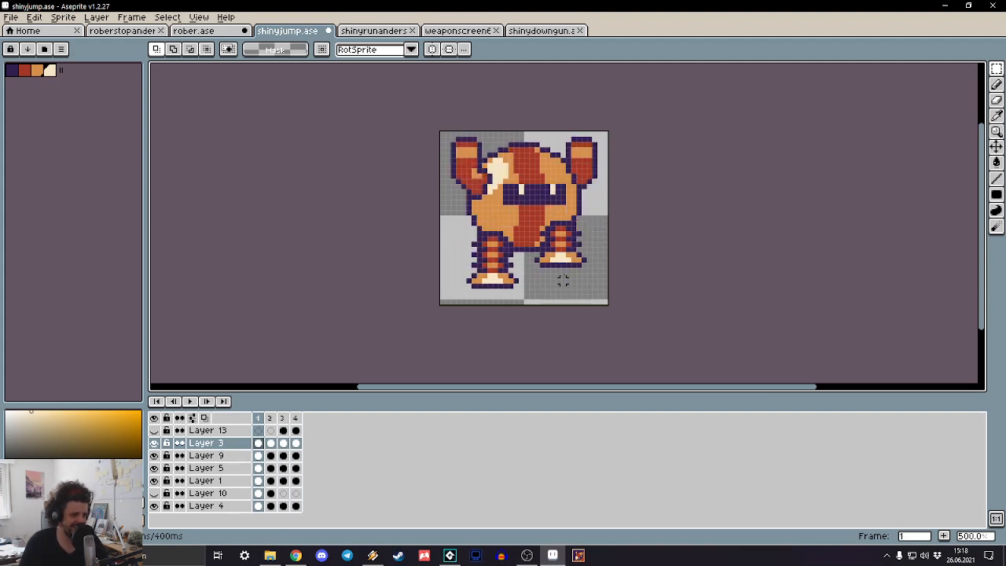
Step: Show the antenna on Layer 10 and compare its position between frames 1 and 2
{"action": "left_click", "coordinate": [155, 492]}
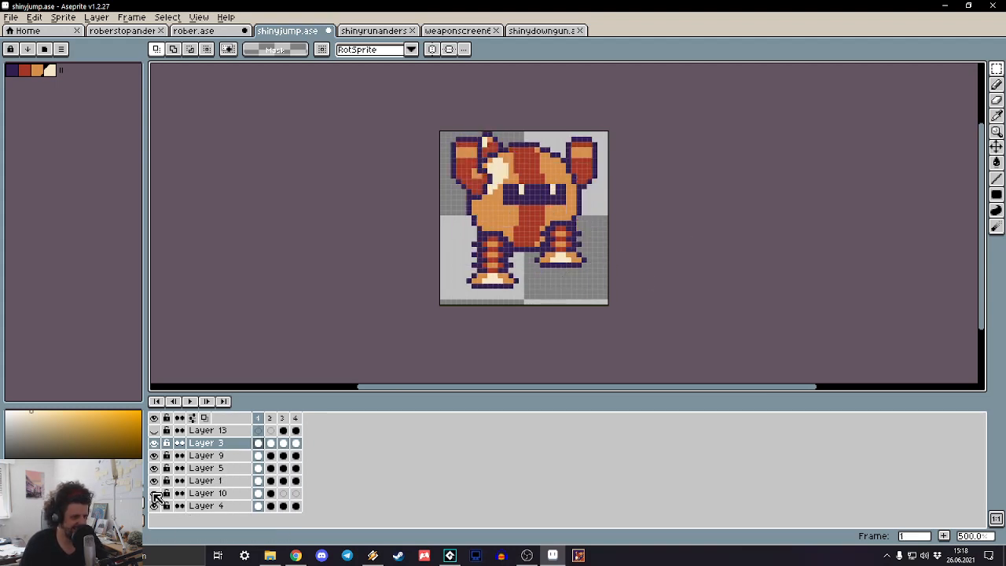
{"action": "key", "text": "Left"}
{"action": "key", "text": "Right"}
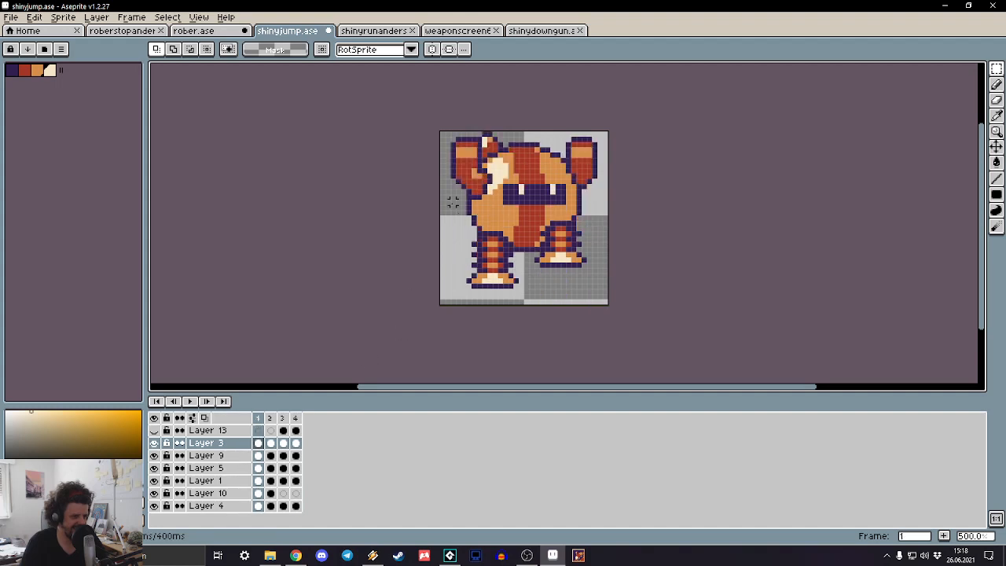
{"action": "key", "text": "Right"}
{"action": "key", "text": "Left"}
{"action": "key", "text": "Right"}
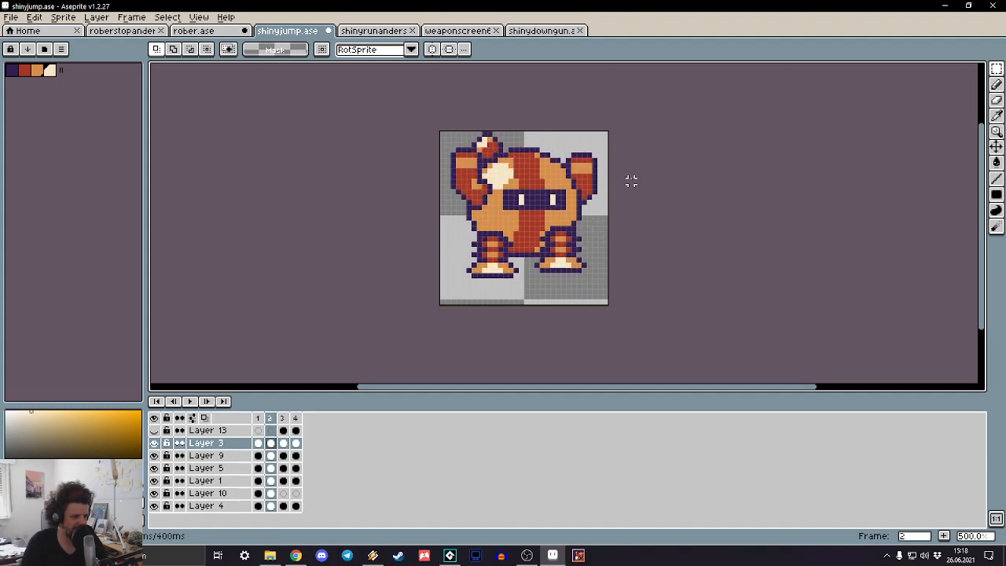
{"action": "key", "text": "Left"}
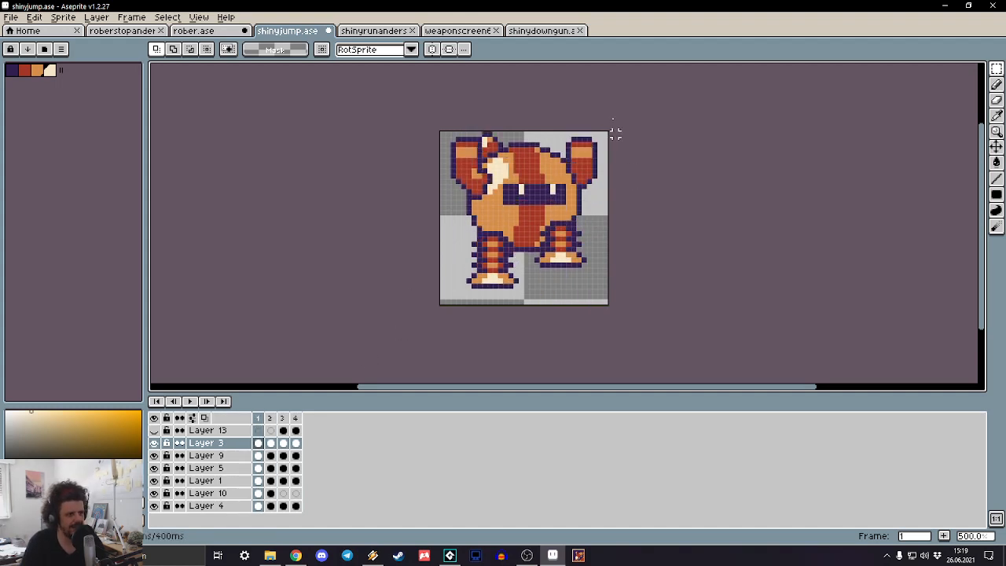
{"action": "key", "text": "ctrl+a"}
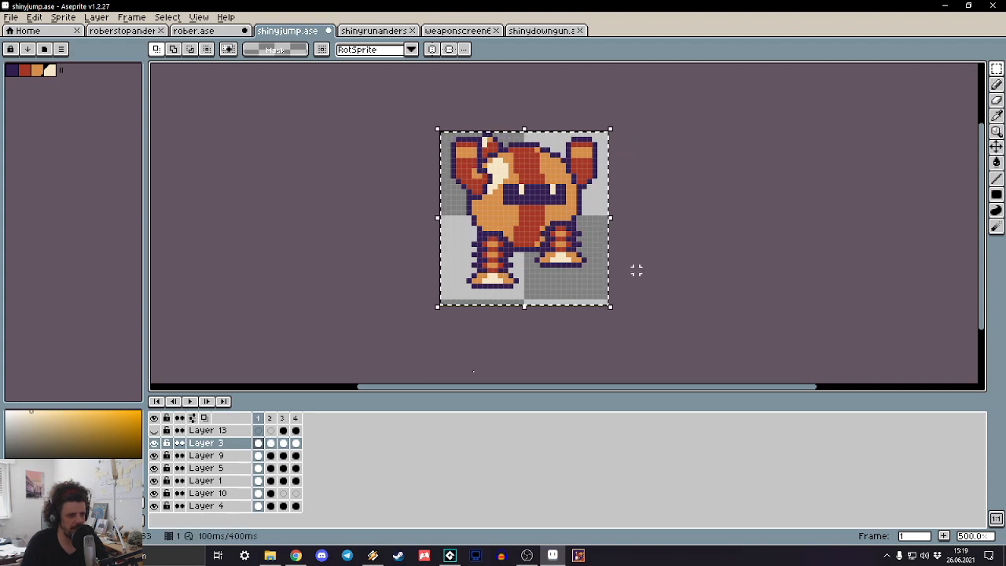
{"action": "key", "text": "ctrl+d"}
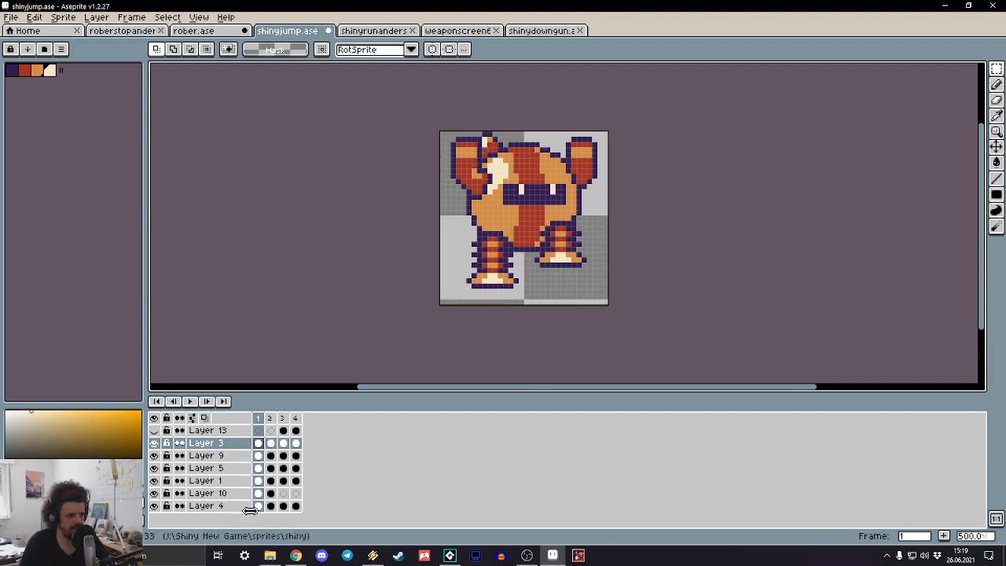
{"action": "left_click", "coordinate": [250, 507]}
{"action": "key", "text": "ctrl+a"}
{"action": "key", "text": "Up"}
{"action": "key", "text": "Up"}
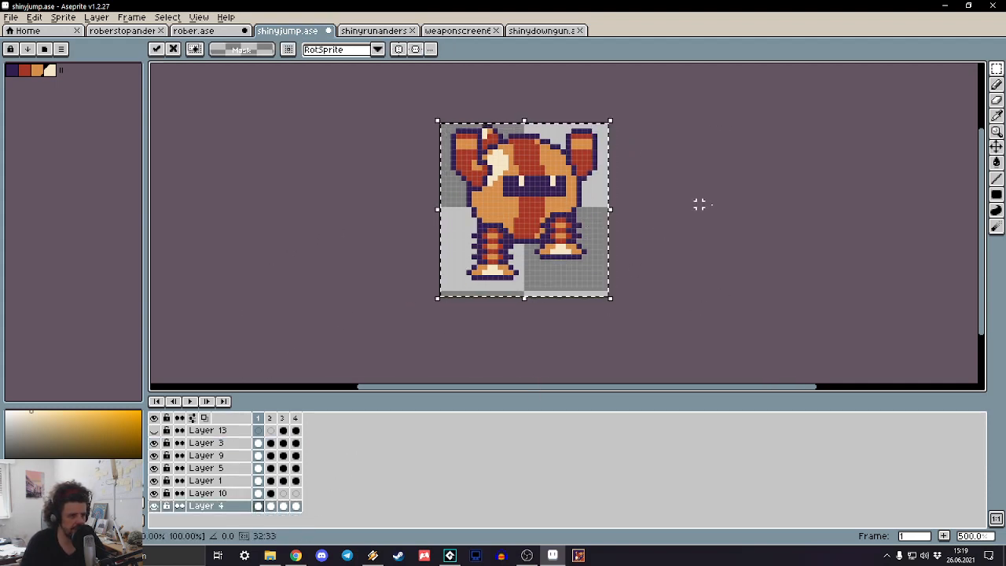
{"action": "key", "text": "ctrl+d"}
Step: In frame 1, move the antenna on Layer 10 one pixel right and one pixel down
{"action": "left_click", "coordinate": [250, 493]}
{"action": "key", "text": "ctrl+a"}
{"action": "key", "text": "Right"}
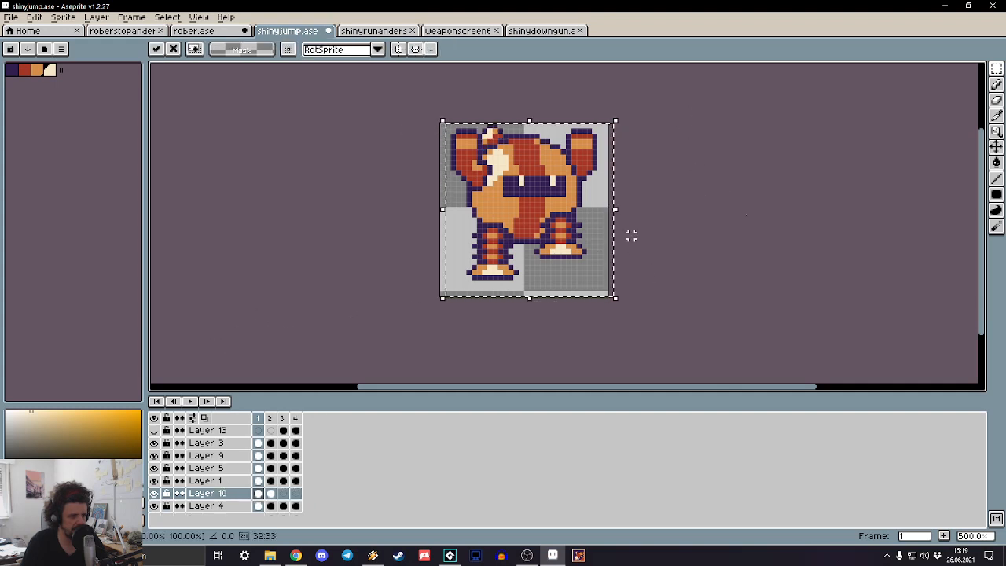
{"action": "key", "text": "Down"}
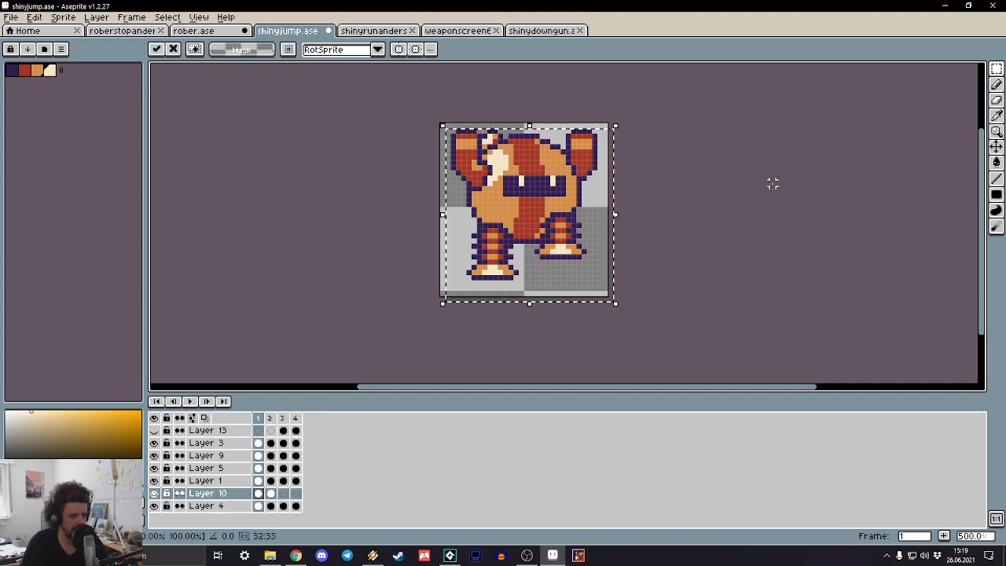
{"action": "key", "text": "ctrl+d"}
Step: Shift the Layer 10 antenna in frame 2 by one pixel right and one down, and compare it with frame 1
{"action": "key", "text": "Right"}
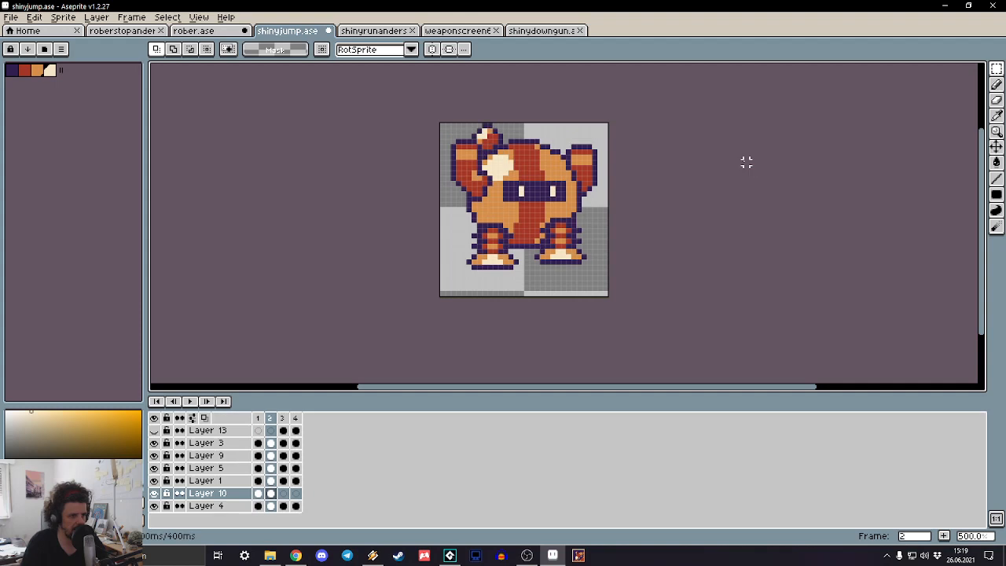
{"action": "key", "text": "ctrl+a"}
{"action": "key", "text": "Right"}
{"action": "key", "text": "Down"}
{"action": "key", "text": "ctrl+d"}
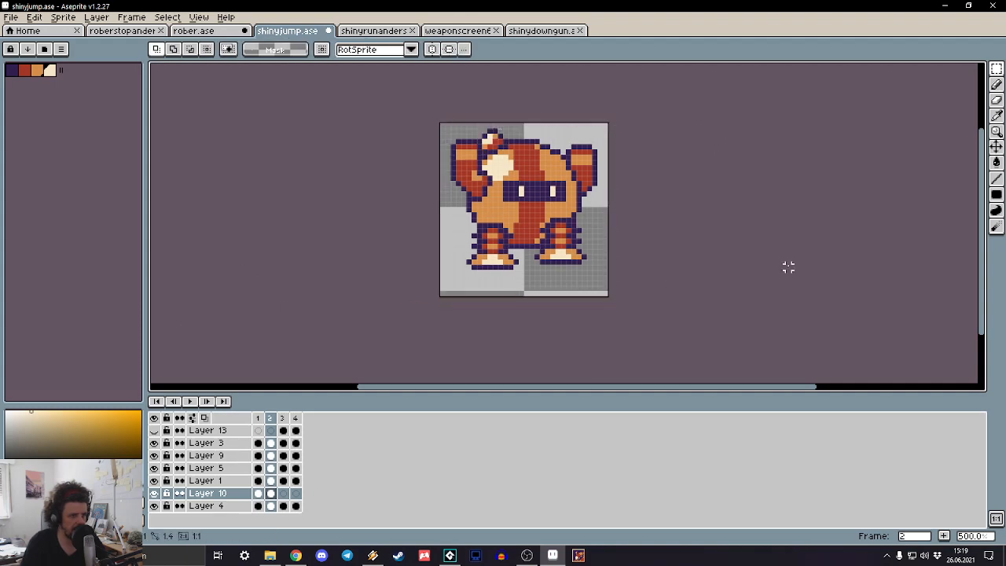
{"action": "key", "text": "Left"}
{"action": "key", "text": "Right"}
Step: Show Layer 13 and move its frame 3 antenna cel onto Layer 10, behind the body
{"action": "key", "text": "Right"}
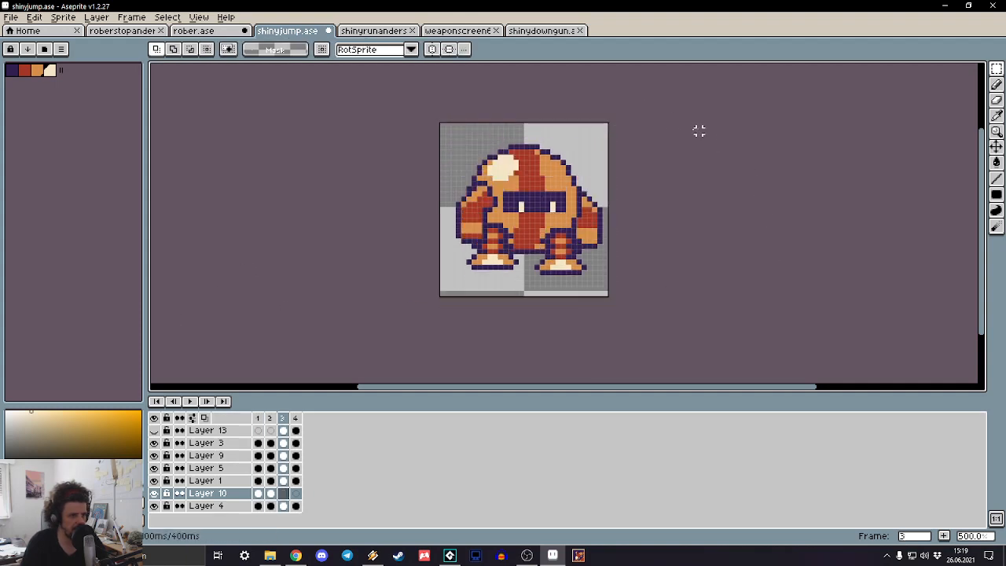
{"action": "key", "text": "Up"}
{"action": "key", "text": "Up"}
{"action": "key", "text": "Up"}
{"action": "key", "text": "Up"}
{"action": "key", "text": "Up"}
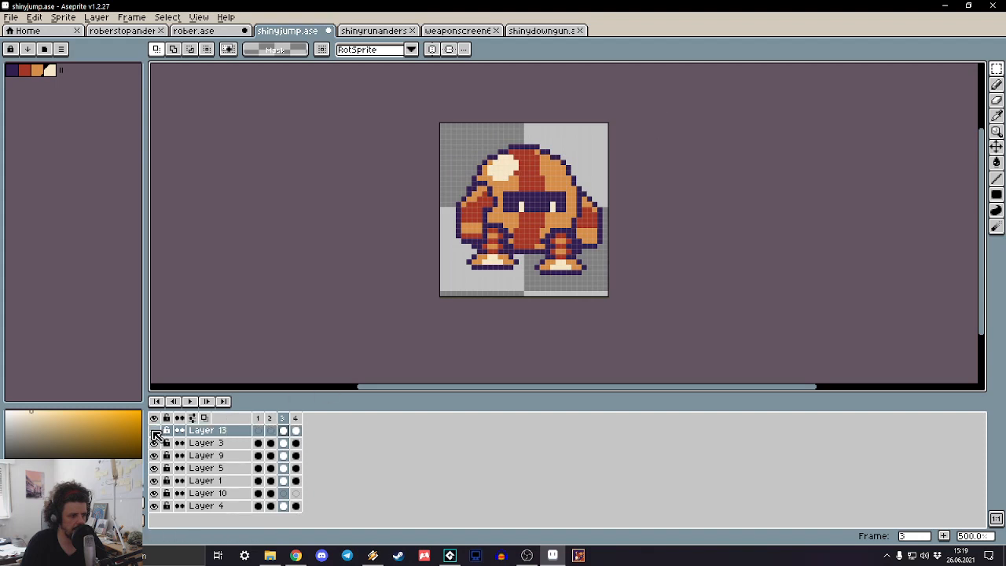
{"action": "left_click", "coordinate": [154, 431]}
{"action": "key", "text": "ctrl+a"}
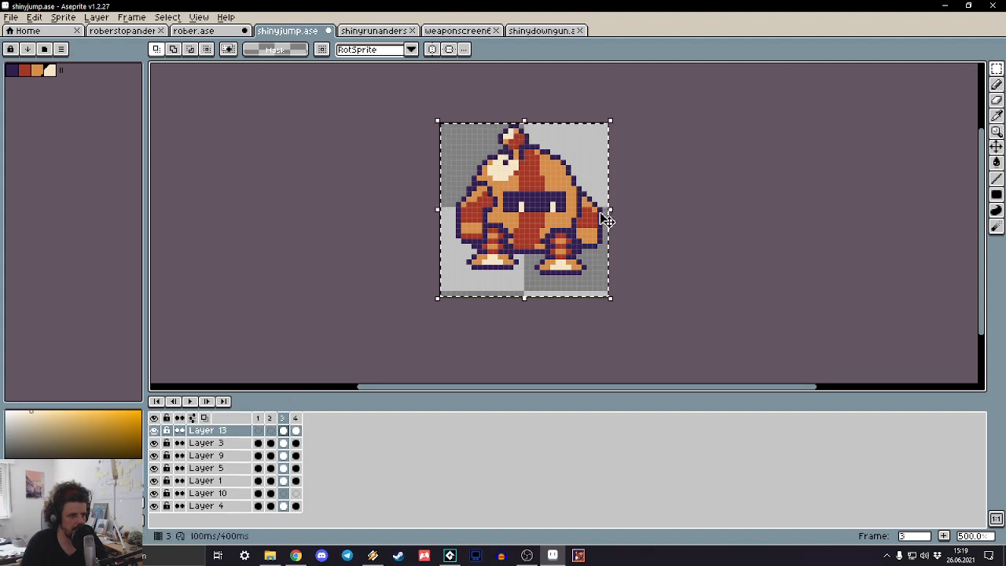
{"action": "key", "text": "ctrl+d"}
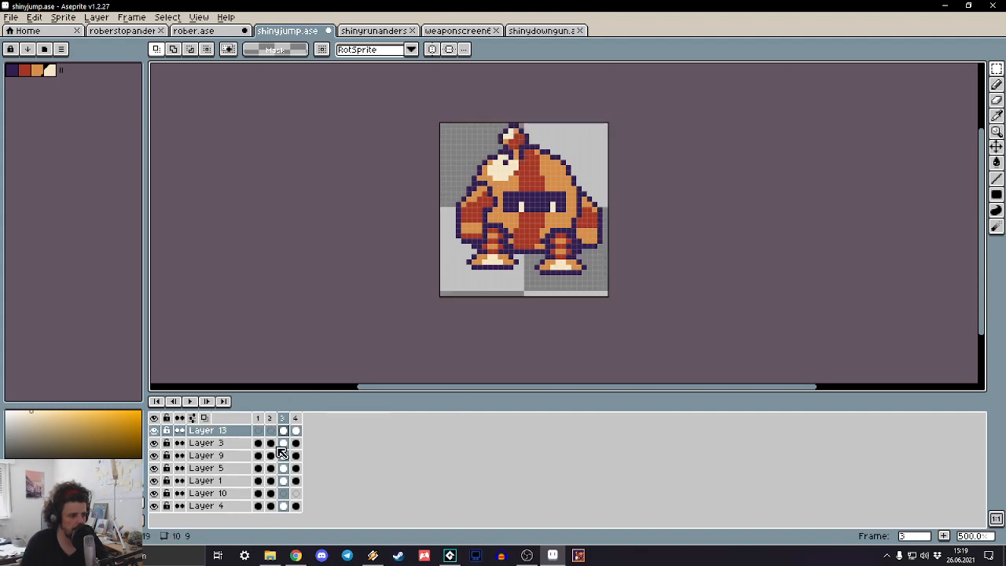
{"action": "left_click_drag", "start_coordinate": [284, 437], "coordinate": [284, 493]}
Step: Compare frames 2 and 3, and shift the frame 3 antenna on Layer 10 to the left
{"action": "key", "text": "Left"}
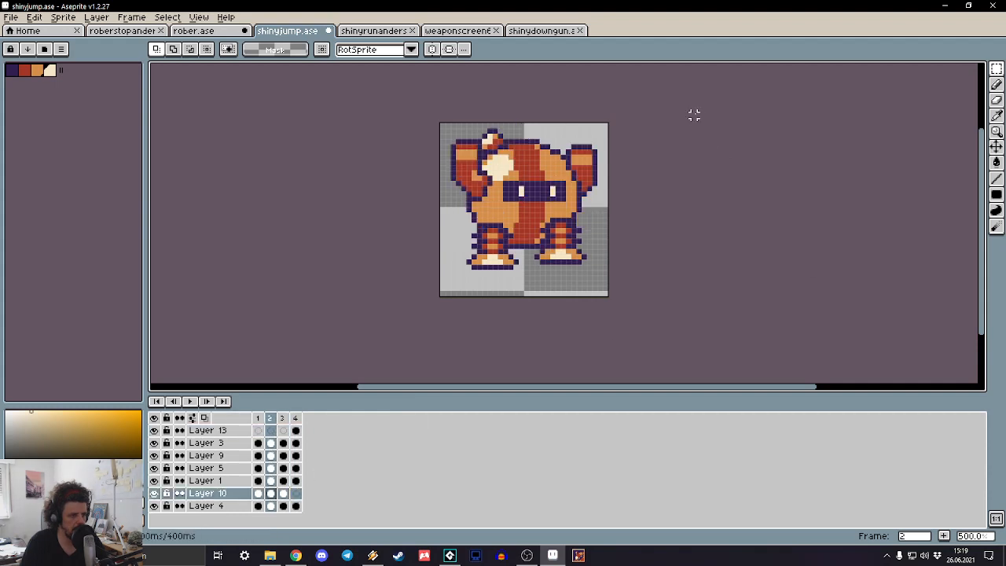
{"action": "key", "text": "Right"}
{"action": "left_click_drag", "start_coordinate": [678, 104], "coordinate": [296, 337]}
{"action": "key", "text": "Left"}
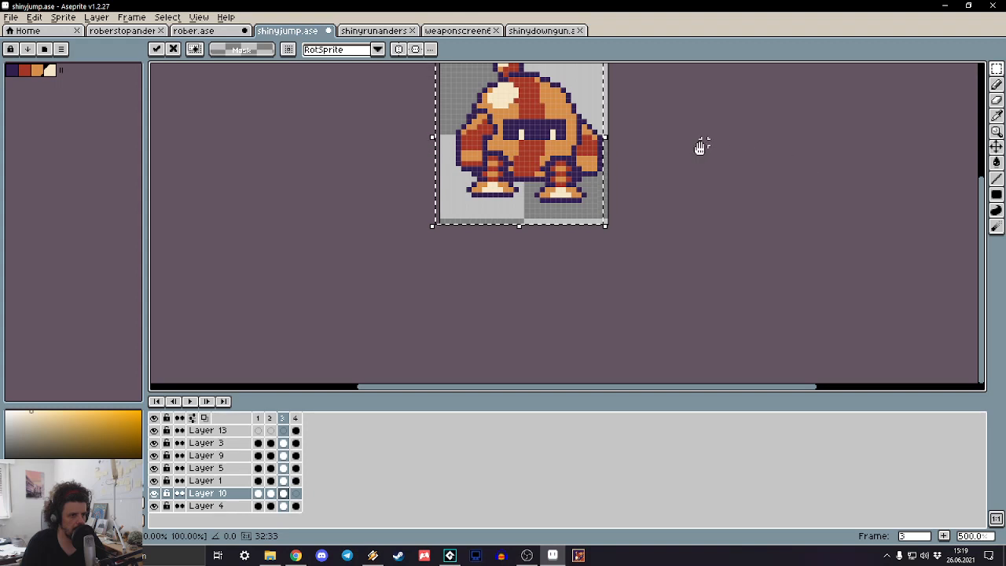
{"action": "left_click_drag", "start_coordinate": [701, 147], "coordinate": [681, 265]}
{"action": "key", "text": "ctrl+d"}
Step: Step through the four frames repeatedly to review how the antenna moves across the jump
{"action": "key", "text": "Right"}
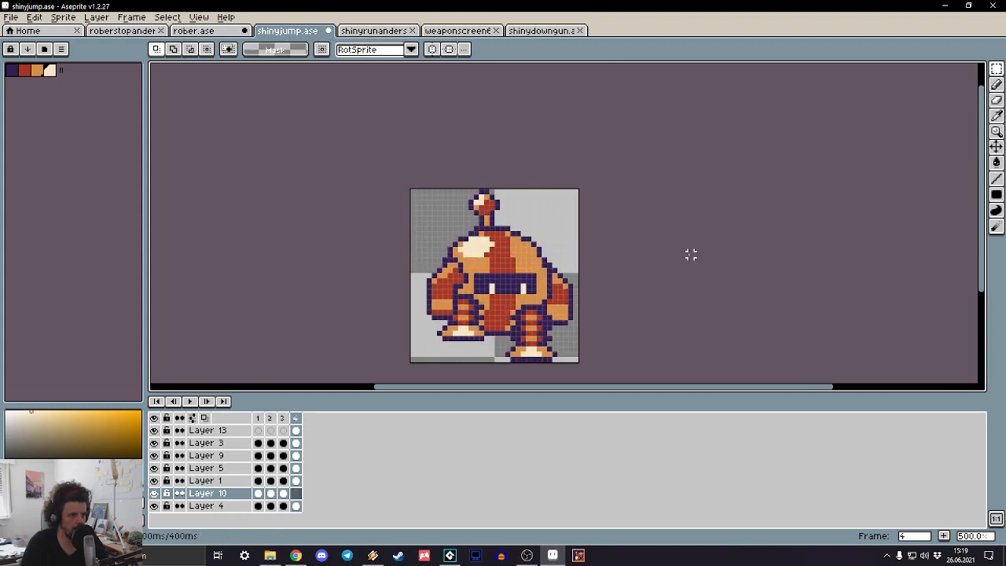
{"action": "key", "text": "Left"}
{"action": "key", "text": "Left"}
{"action": "key", "text": "Right"}
{"action": "key", "text": "Right"}
{"action": "key", "text": "Right"}
{"action": "key", "text": "Right"}
{"action": "key", "text": "Right"}
{"action": "key", "text": "Right"}
{"action": "key", "text": "Right"}
{"action": "key", "text": "Right"}
{"action": "key", "text": "Right"}
{"action": "key", "text": "Right"}
{"action": "left_click", "coordinate": [296, 430]}
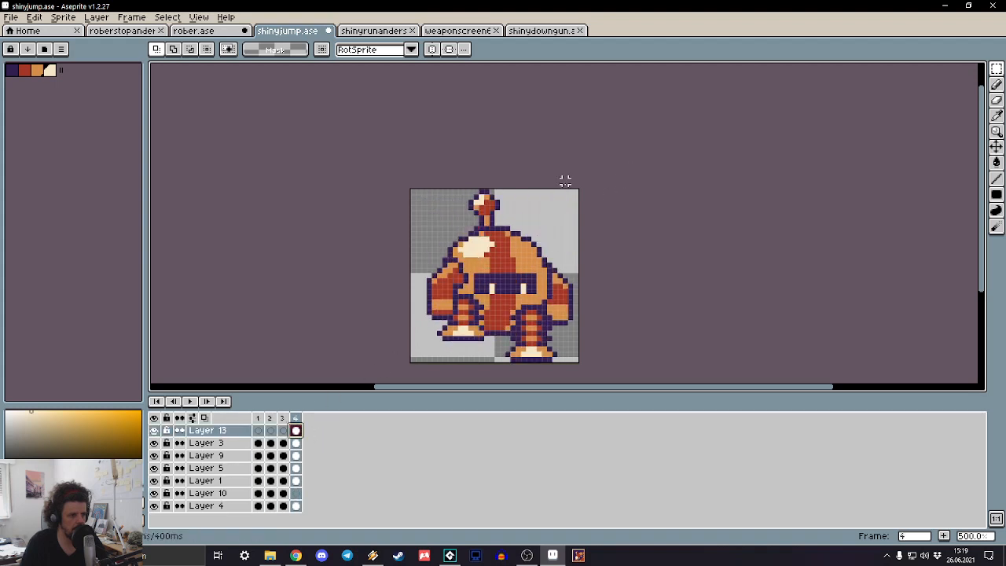
{"action": "left_click_drag", "start_coordinate": [539, 253], "coordinate": [417, 378]}
{"action": "key", "text": "Down"}
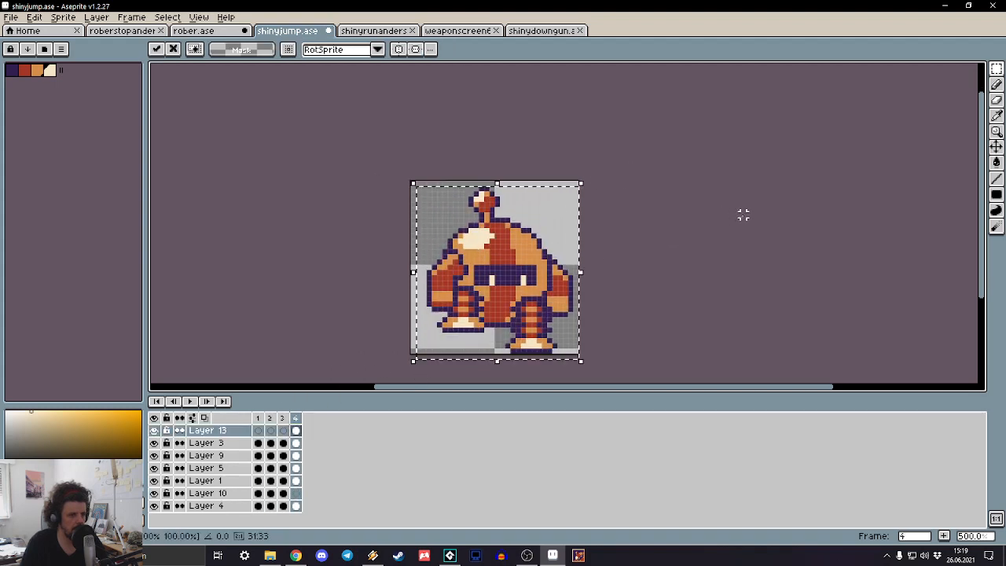
{"action": "key", "text": "Left"}
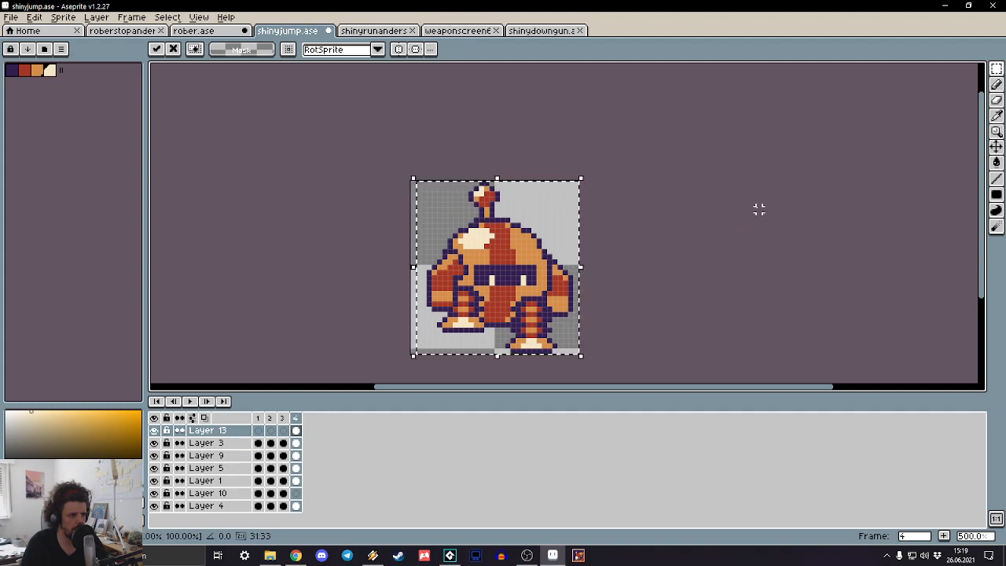
{"action": "key", "text": "ctrl+d"}
Step: In frame 4, select the upper part of the Layer 13 antenna and move it one pixel left
{"action": "left_click_drag", "start_coordinate": [601, 137], "coordinate": [422, 217]}
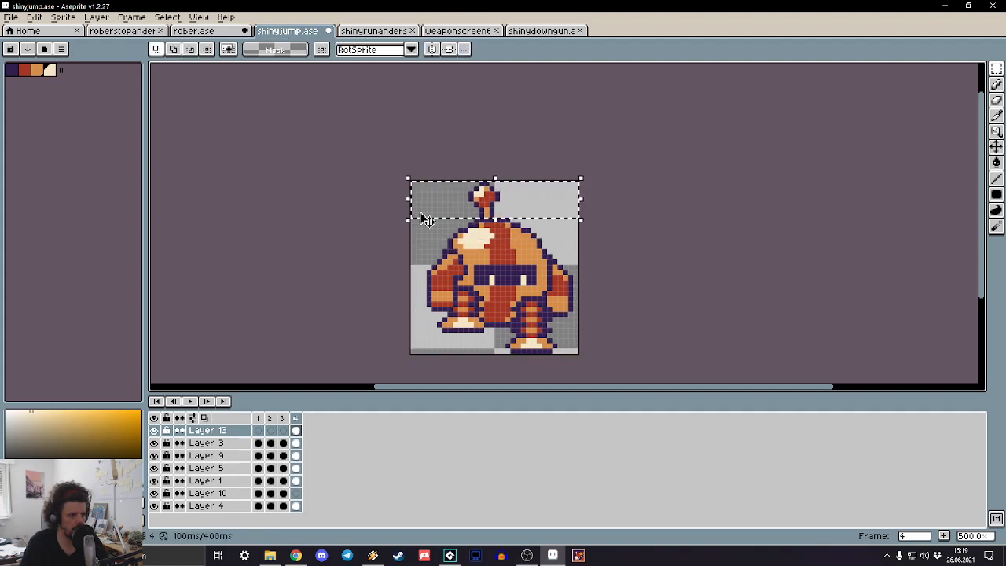
{"action": "left_click_drag", "start_coordinate": [578, 173], "coordinate": [511, 193]}
{"action": "left_click_drag", "start_coordinate": [454, 208], "coordinate": [445, 213]}
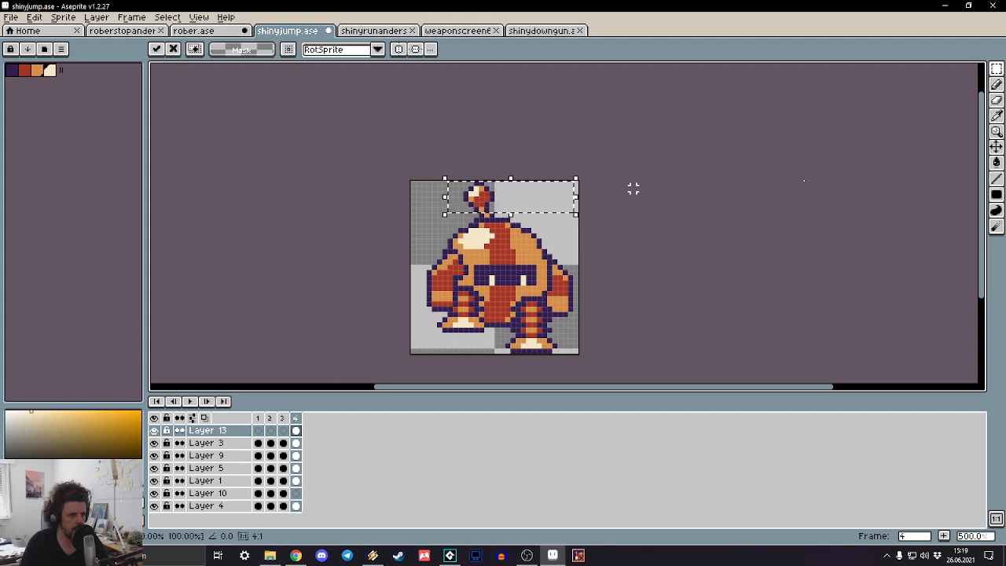
{"action": "left_click", "coordinate": [811, 183]}
Step: Cycle through the jump frames at 400% zoom to check the antenna's motion in the loop
{"action": "key", "text": "Right"}
{"action": "key", "text": "Right"}
{"action": "key", "text": "Right"}
{"action": "key", "text": "Right"}
{"action": "key", "text": "Right"}
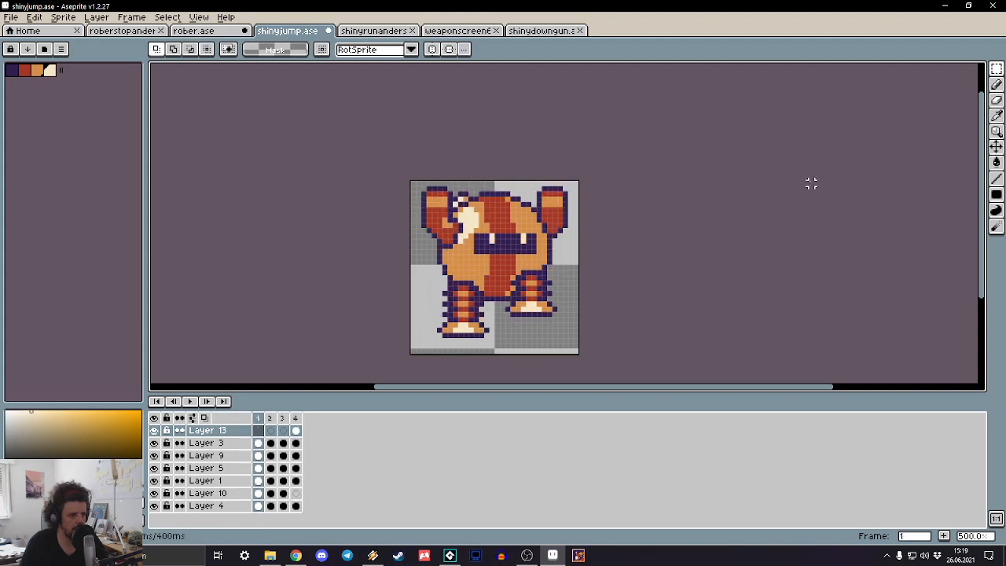
{"action": "key", "text": "Right"}
{"action": "key", "text": "minus"}
{"action": "key", "text": "Right"}
{"action": "key", "text": "Right"}
{"action": "key", "text": "Right"}
{"action": "key", "text": "Right"}
{"action": "key", "text": "Right"}
{"action": "key", "text": "Right"}
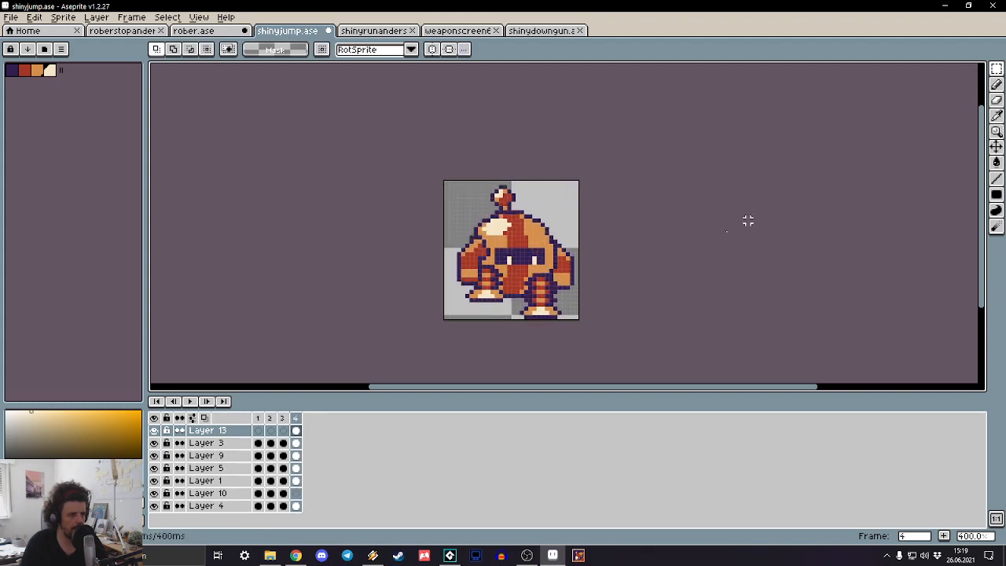
{"action": "left_click_drag", "start_coordinate": [722, 233], "coordinate": [715, 159]}
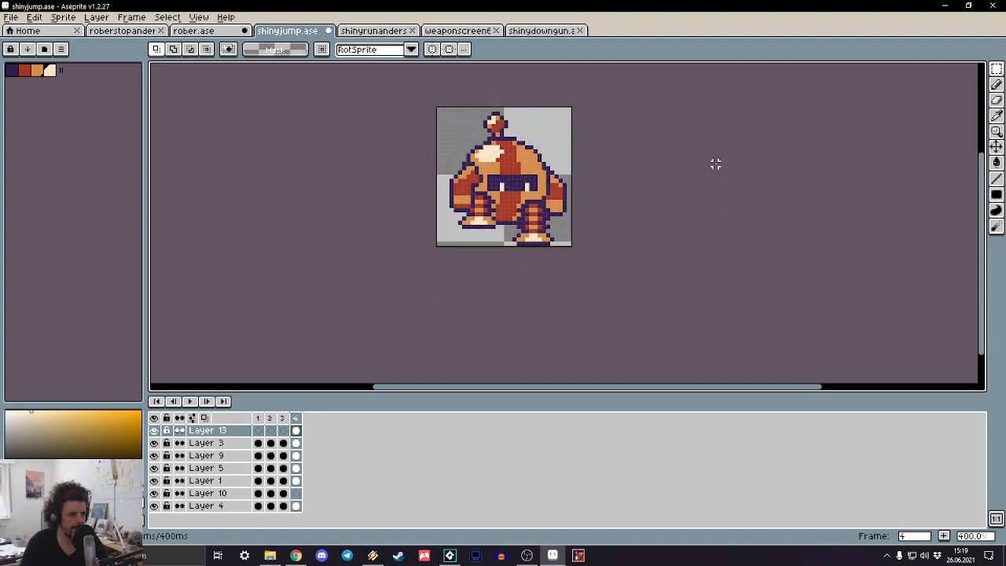
{"action": "key", "text": "Right"}
{"action": "key", "text": "Right"}
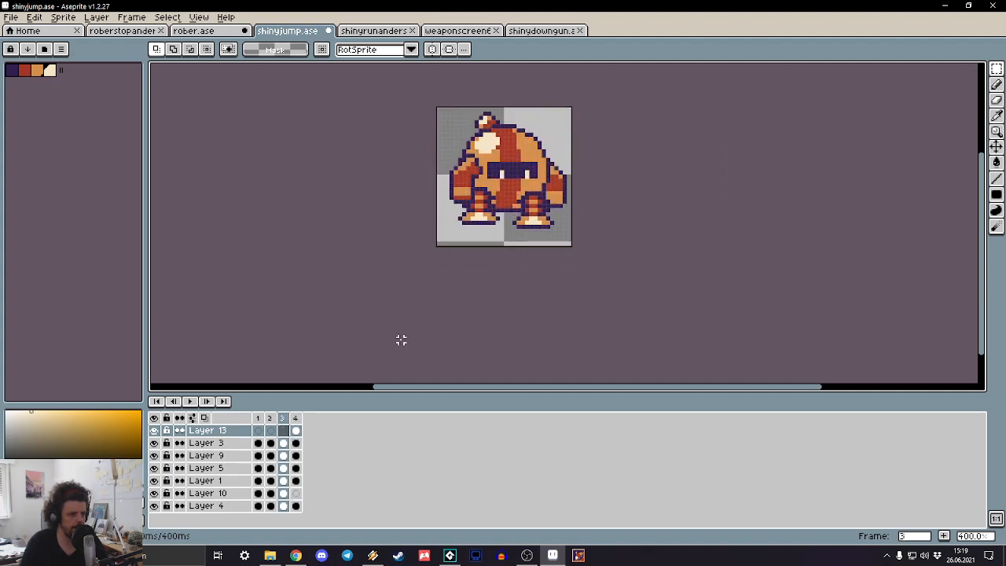
{"action": "key", "text": "Left"}
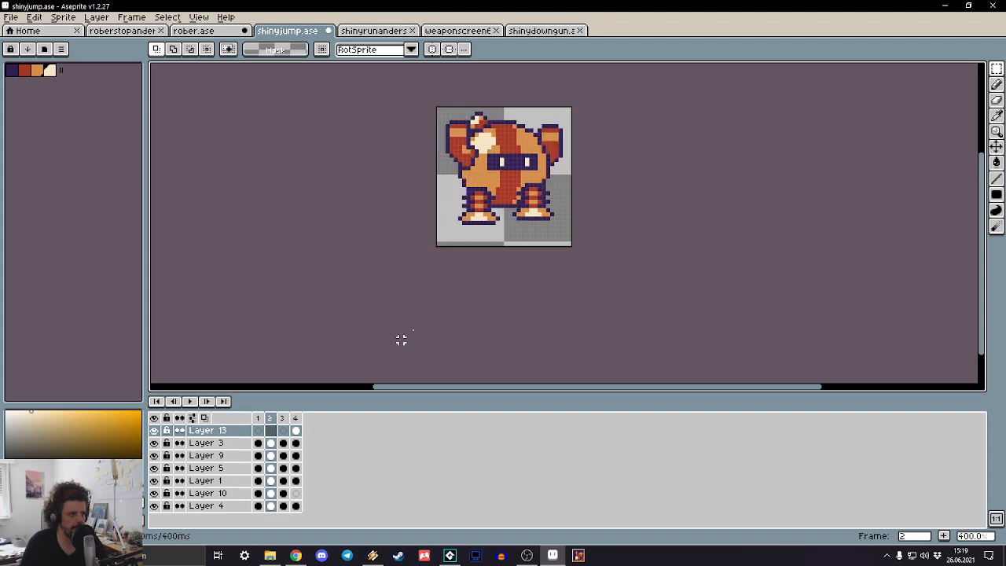
{"action": "key", "text": "Up"}
{"action": "key", "text": "ctrl+a"}
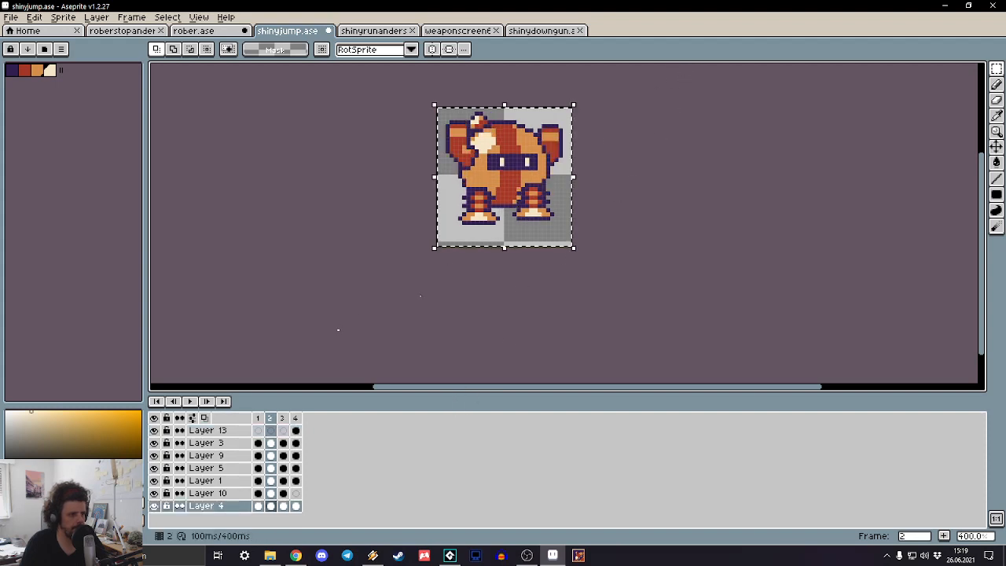
{"action": "key", "text": "Up"}
{"action": "key", "text": "ctrl+z"}
{"action": "key", "text": "ctrl+z"}
Step: In frame 2, move the antenna on Layer 10 up by one pixel
{"action": "key", "text": "Down"}
{"action": "key", "text": "Up"}
{"action": "key", "text": "Up"}
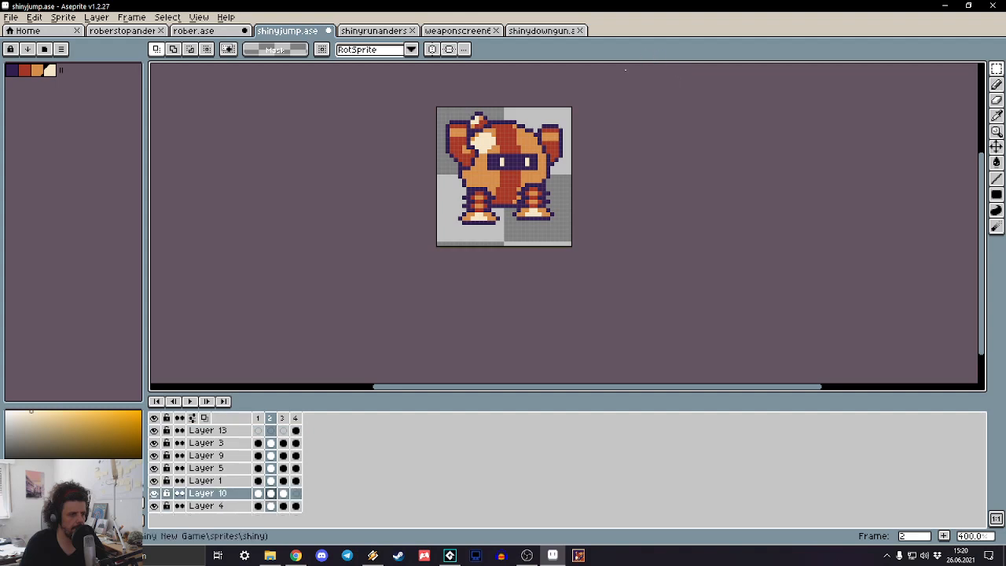
{"action": "key", "text": "ctrl+a"}
{"action": "key", "text": "Up"}
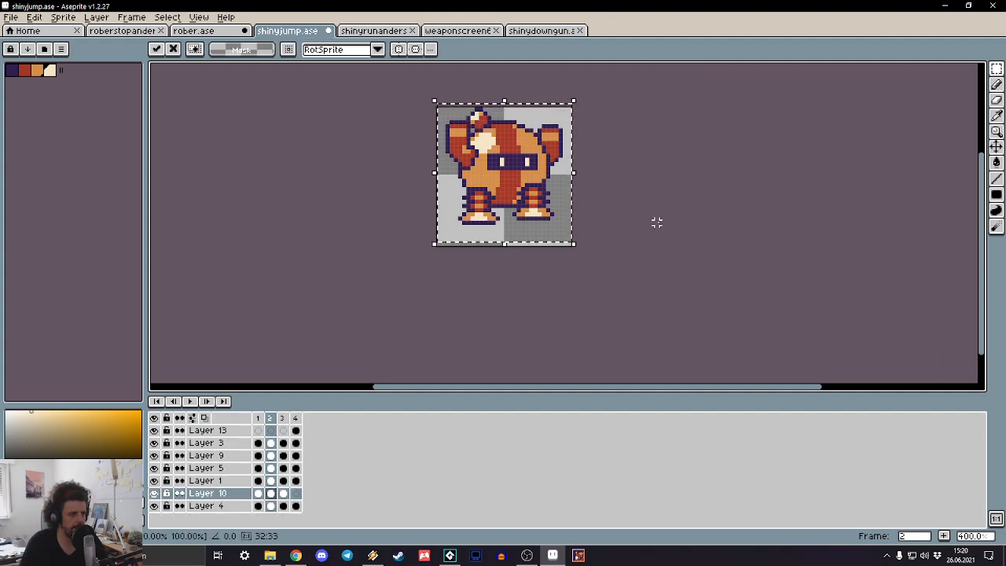
{"action": "key", "text": "ctrl+d"}
Step: Compare the frame 2 antenna position with frames 1 and 3
{"action": "key", "text": "Right"}
{"action": "key", "text": "Left"}
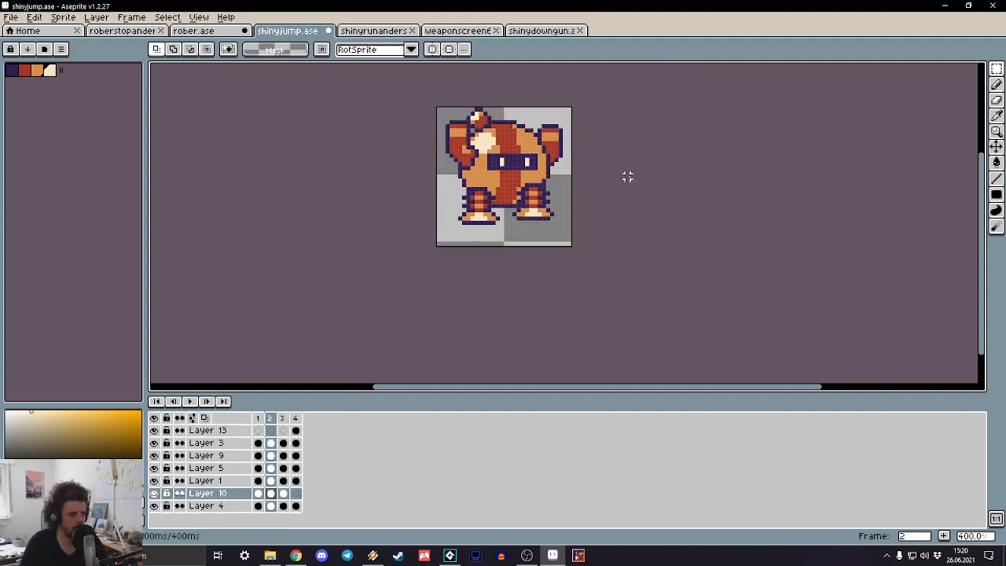
{"action": "key", "text": "Left"}
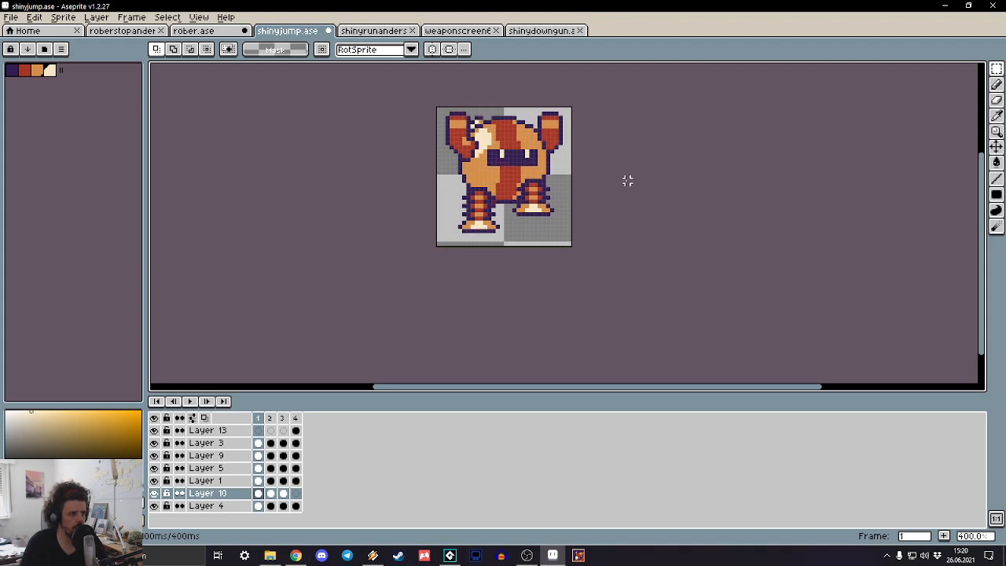
{"action": "key", "text": "Right"}
{"action": "key", "text": "Right"}
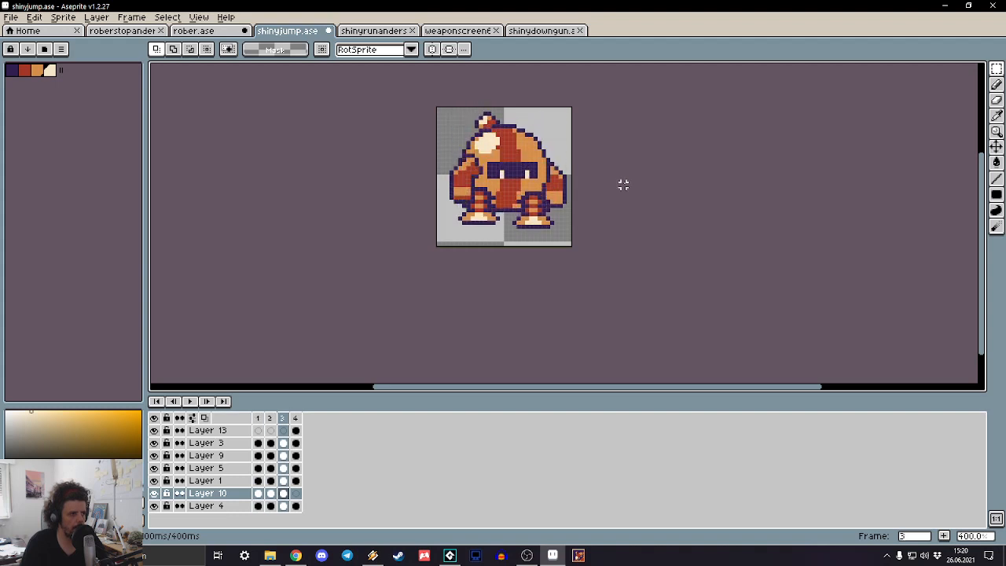
{"action": "key", "text": "Left"}
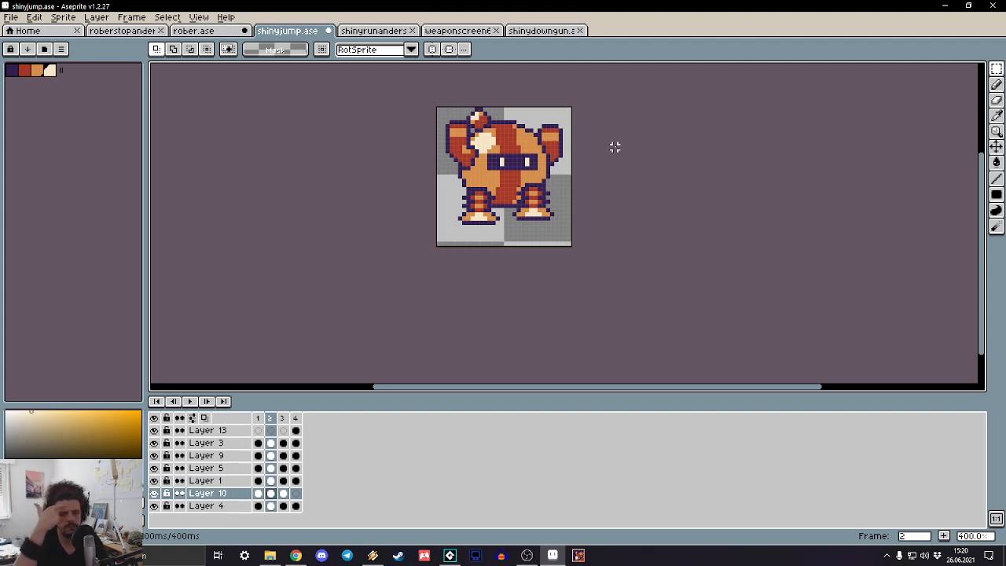
Step: Compare the antenna's position between frames 1 and 2
{"action": "left_click_drag", "start_coordinate": [615, 147], "coordinate": [646, 177]}
{"action": "key", "text": "Left"}
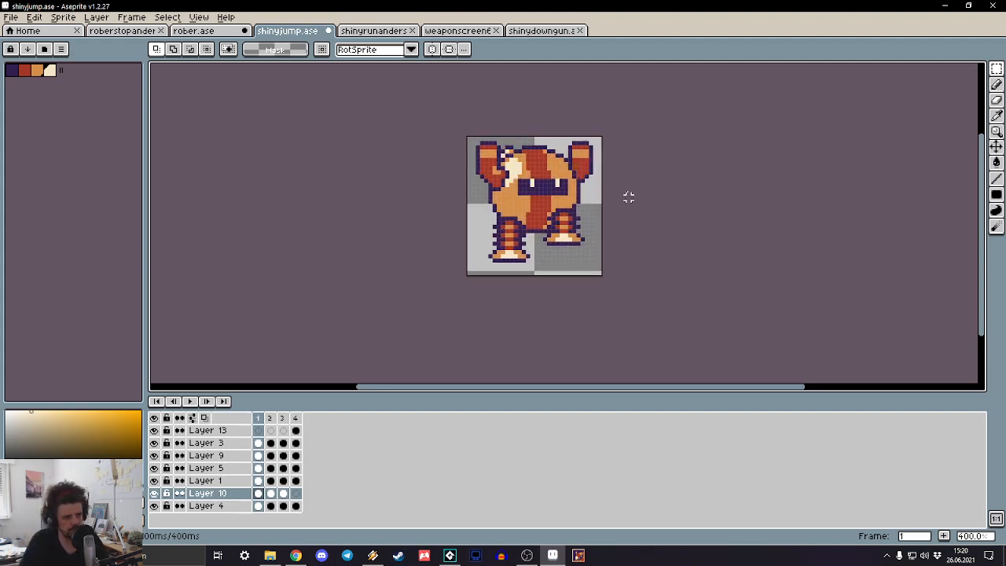
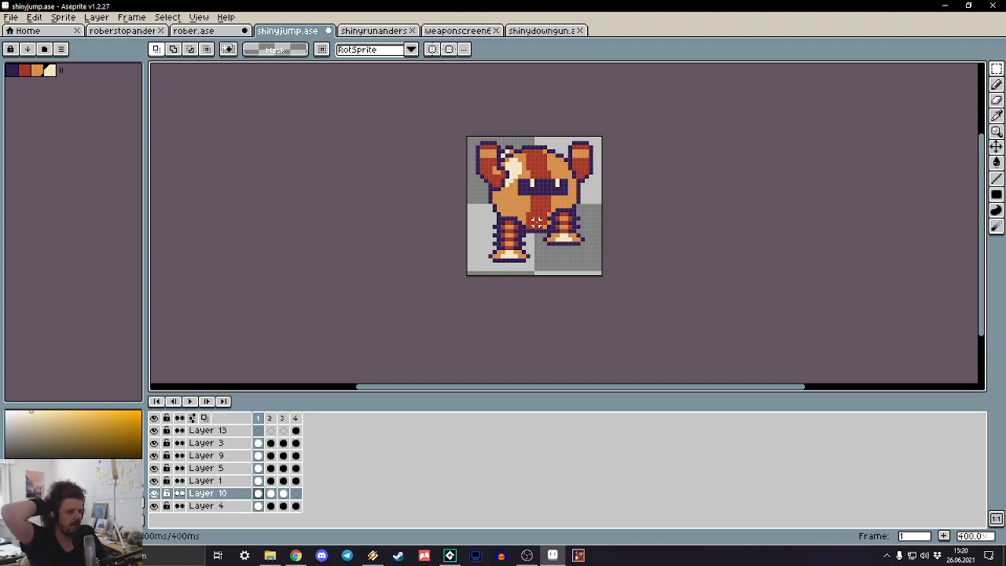
{"action": "key", "text": "Right"}
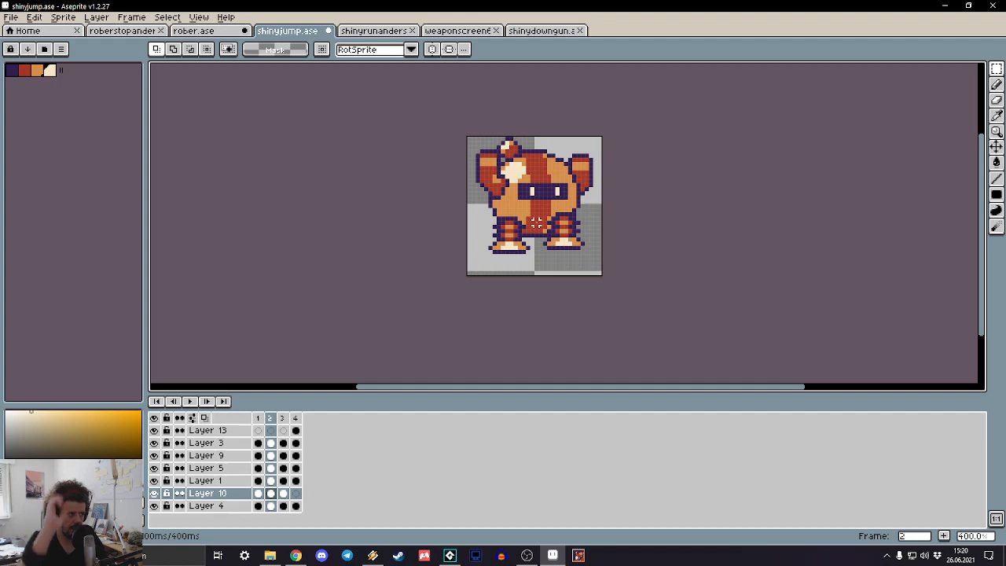
{"action": "key", "text": "Left"}
{"action": "key", "text": "Right"}
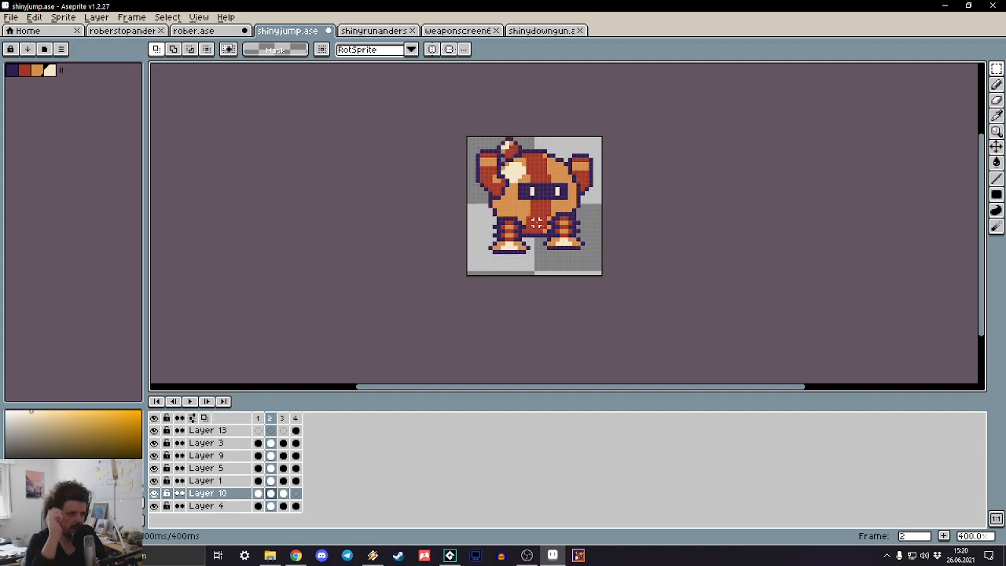
Step: In frame 3, move the antenna on Layer 10 up by one pixel
{"action": "key", "text": "Right"}
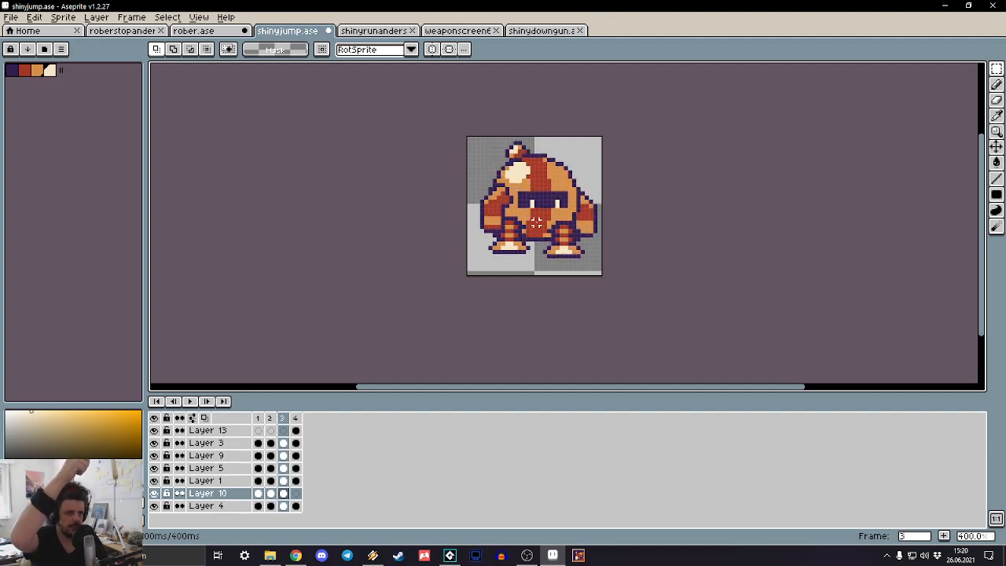
{"action": "key", "text": "Left"}
{"action": "key", "text": "Right"}
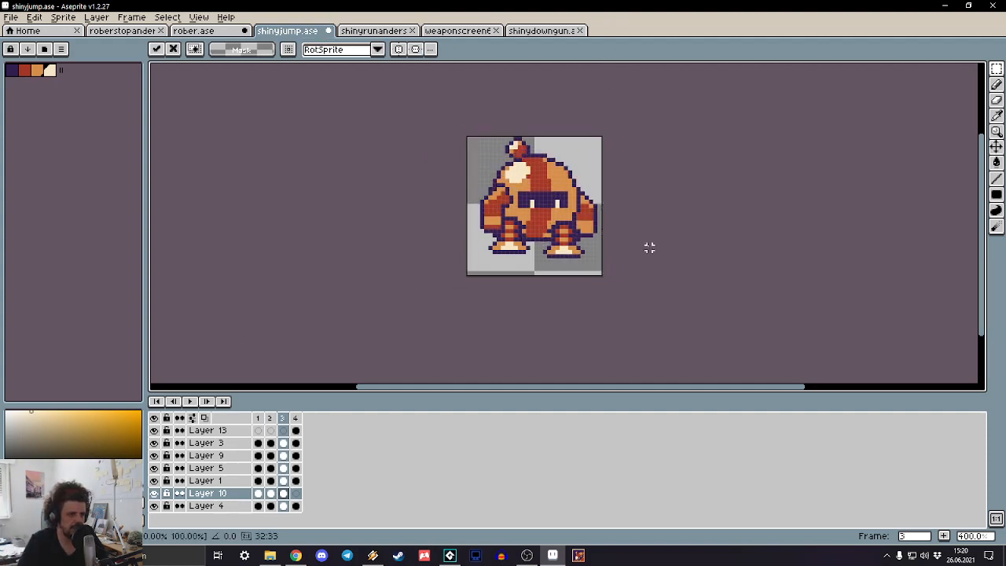
Step: Compare the antenna in frames 2 and 3 repeatedly, and play the jump animation
{"action": "key", "text": "Left"}
{"action": "key", "text": "Right"}
{"action": "key", "text": "Left"}
{"action": "key", "text": "Right"}
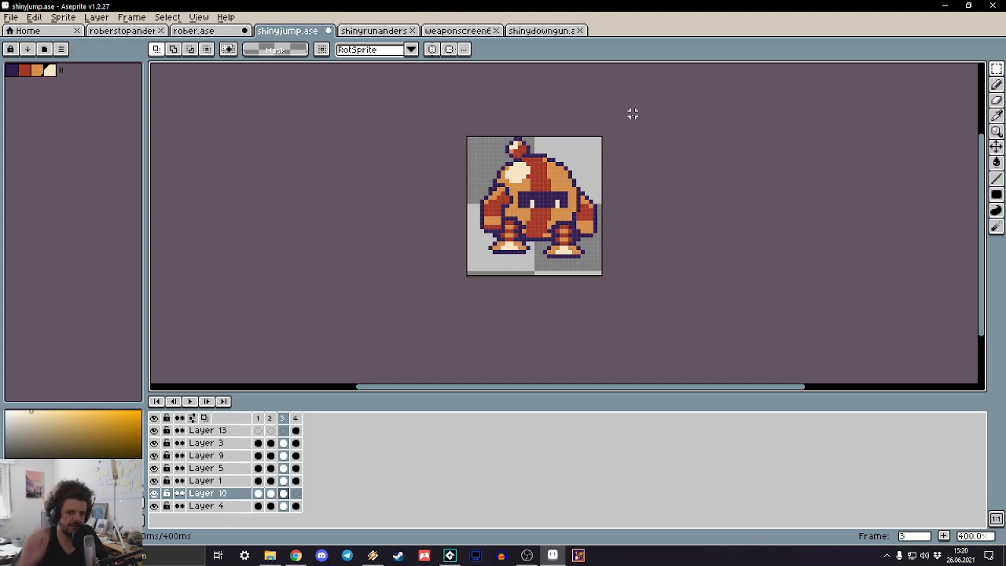
{"action": "key", "text": "Left"}
{"action": "key", "text": "Left"}
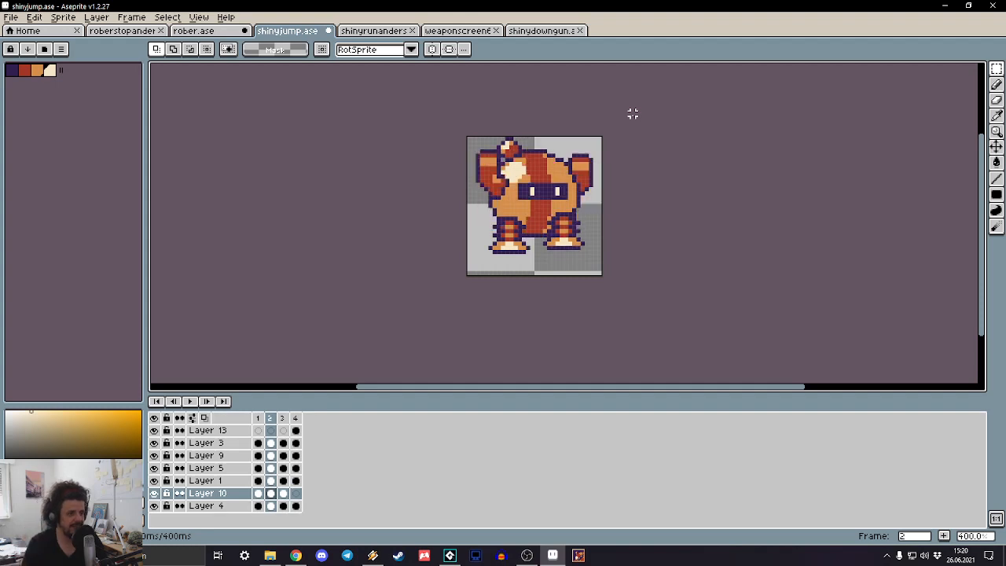
{"action": "key", "text": "Right"}
{"action": "key", "text": "Right"}
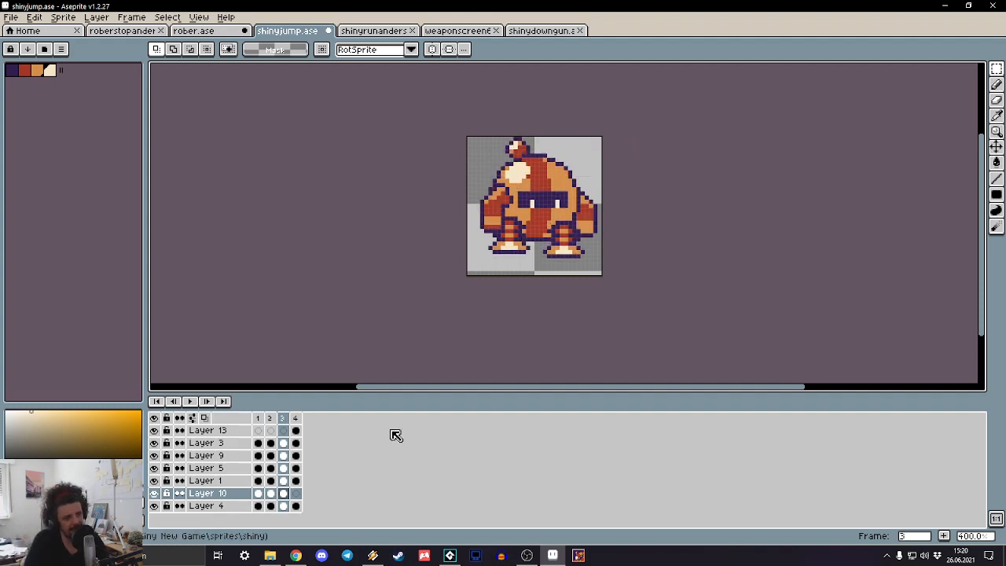
{"action": "key", "text": "Return"}
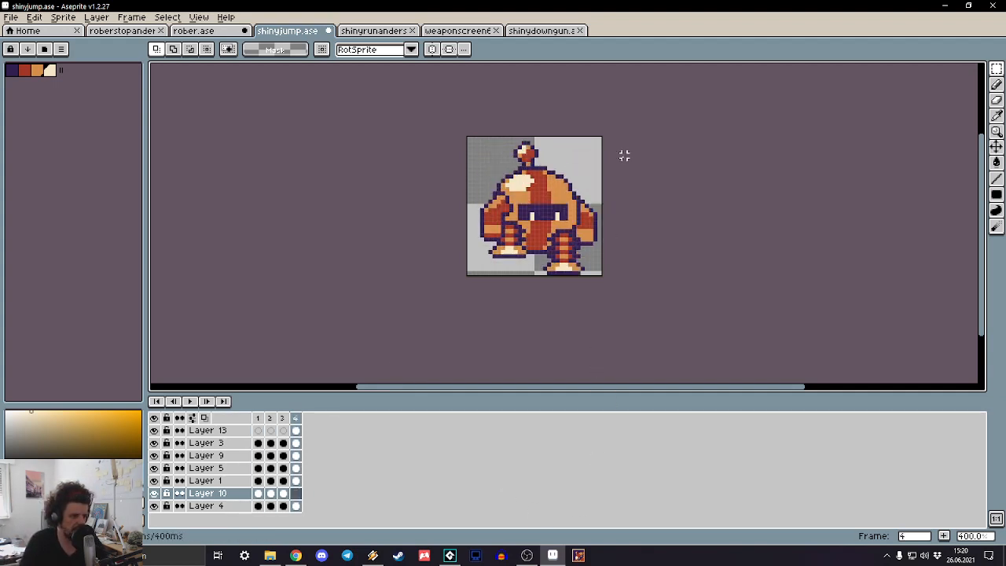
Step: Move the frame 4 antenna cel from Layer 13 to Layer 10 and shift it up by one pixel
{"action": "key", "text": "Down"}
{"action": "key", "text": "Down"}
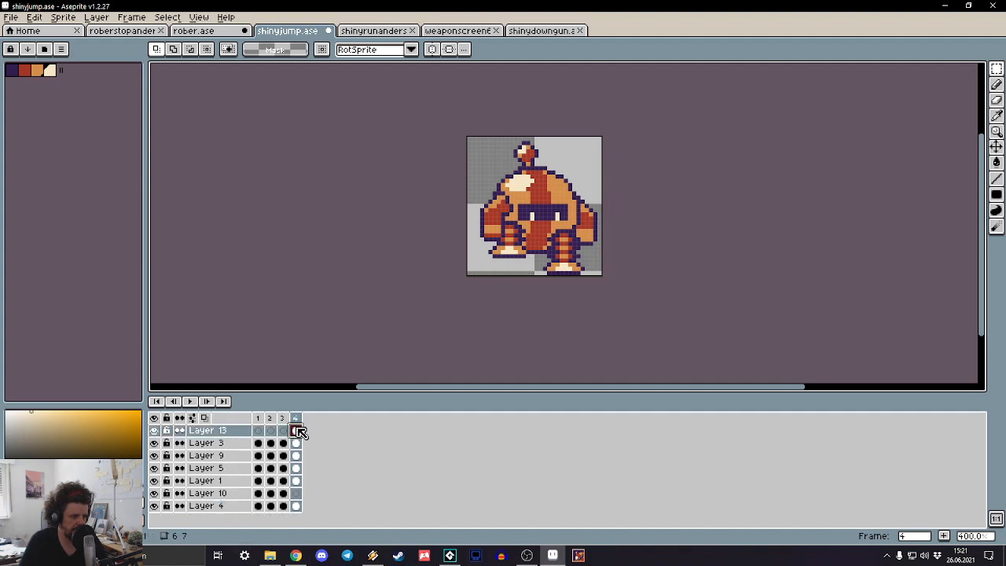
{"action": "left_click", "coordinate": [297, 494]}
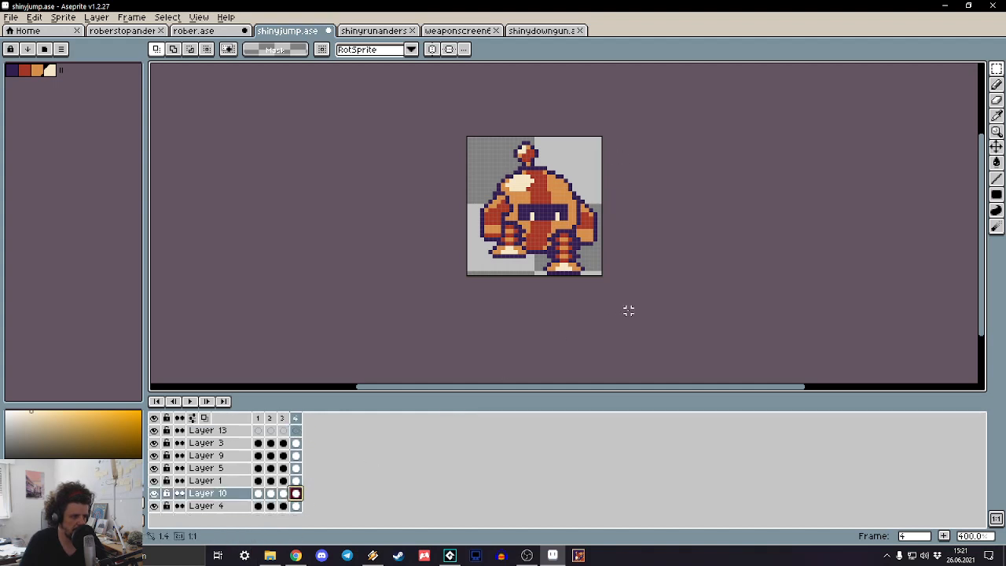
{"action": "key", "text": "ctrl+a"}
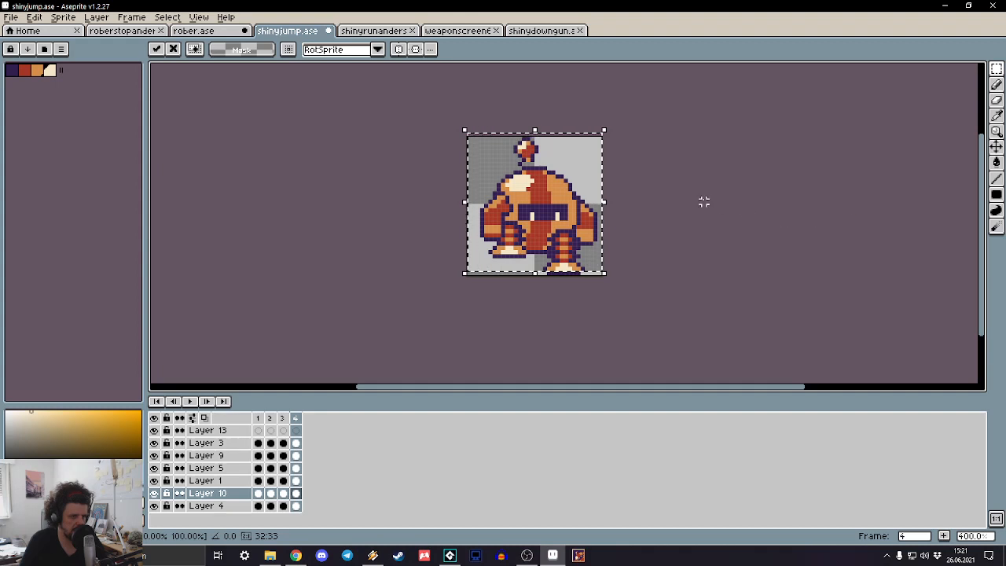
Step: In frame 4, select the bottom row of the antenna stem and stretch it to two pixels high so it reaches the head
{"action": "scroll", "coordinate": [579, 168], "scroll_direction": "up", "scroll_amount": 4}
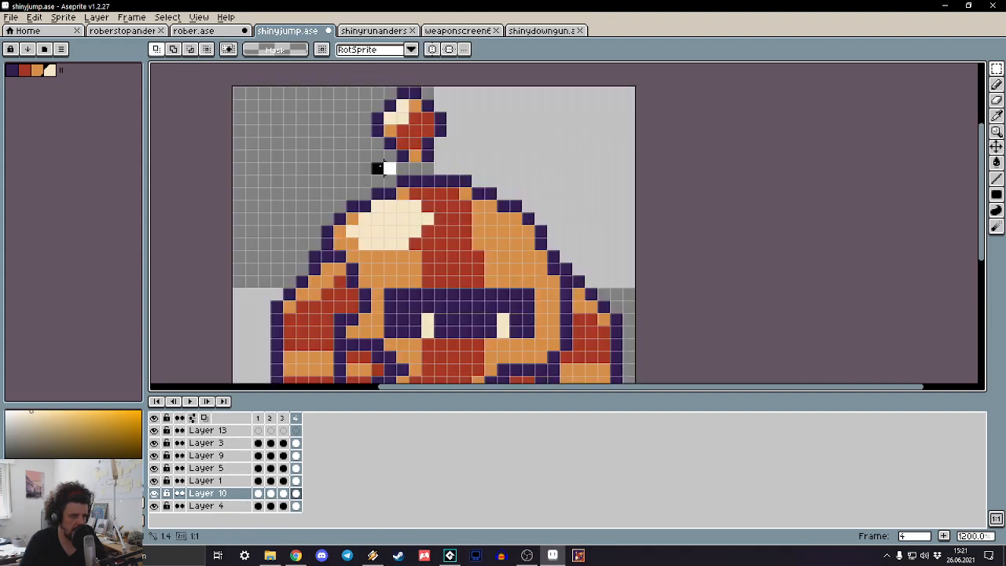
{"action": "left_click_drag", "start_coordinate": [397, 158], "coordinate": [417, 173]}
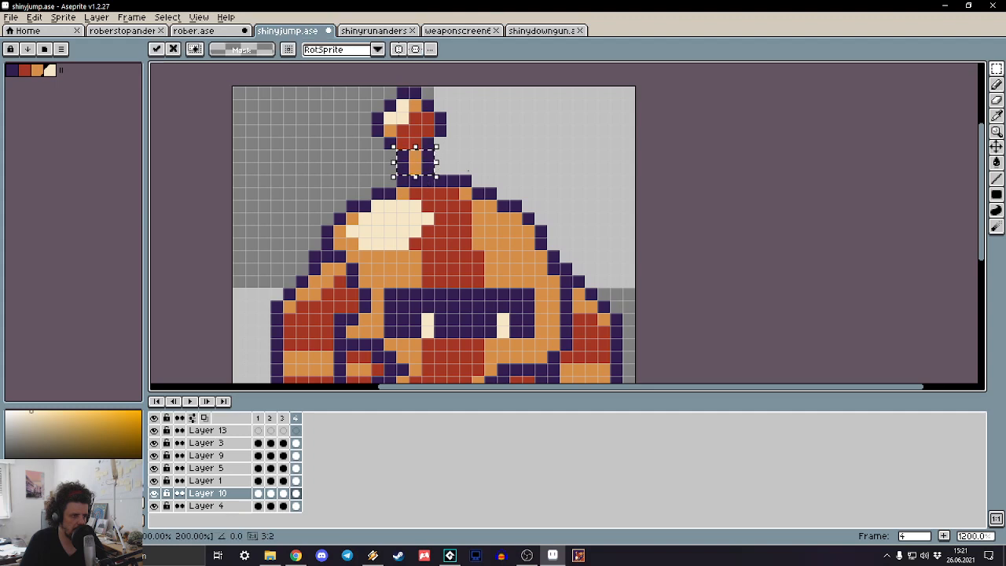
{"action": "left_click", "coordinate": [667, 155]}
Step: In frame 4, move the antenna's ball on Layer 10 one pixel to the right and play the animation
{"action": "scroll", "coordinate": [528, 106], "scroll_direction": "down", "scroll_amount": 5}
{"action": "left_click_drag", "start_coordinate": [550, 89], "coordinate": [457, 134]}
{"action": "scroll", "coordinate": [491, 108], "scroll_direction": "up", "scroll_amount": 4}
{"action": "left_click_drag", "start_coordinate": [591, 127], "coordinate": [599, 134]}
{"action": "left_click", "coordinate": [738, 139]}
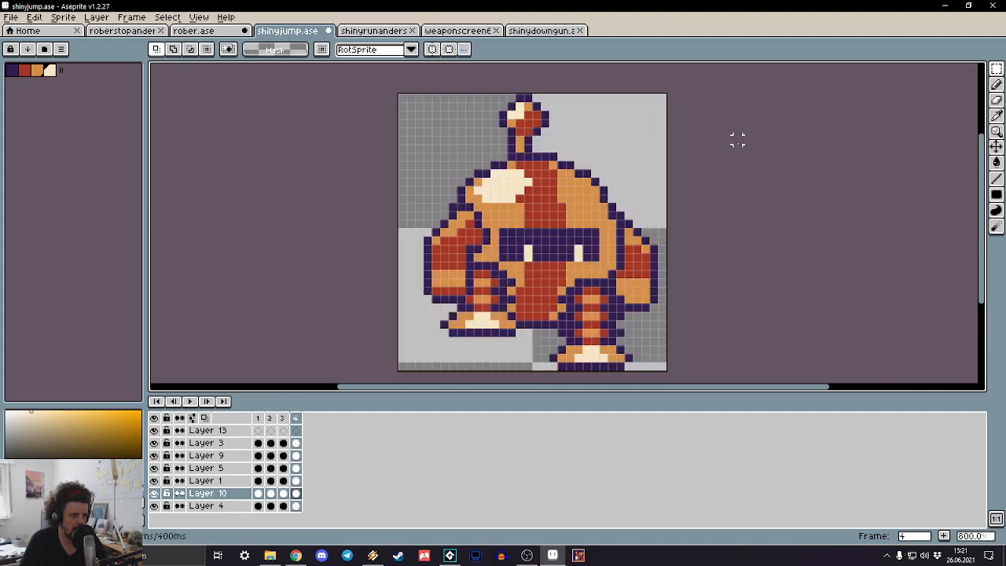
{"action": "scroll", "coordinate": [742, 134], "scroll_direction": "down", "scroll_amount": 6}
{"action": "key", "text": "Return"}
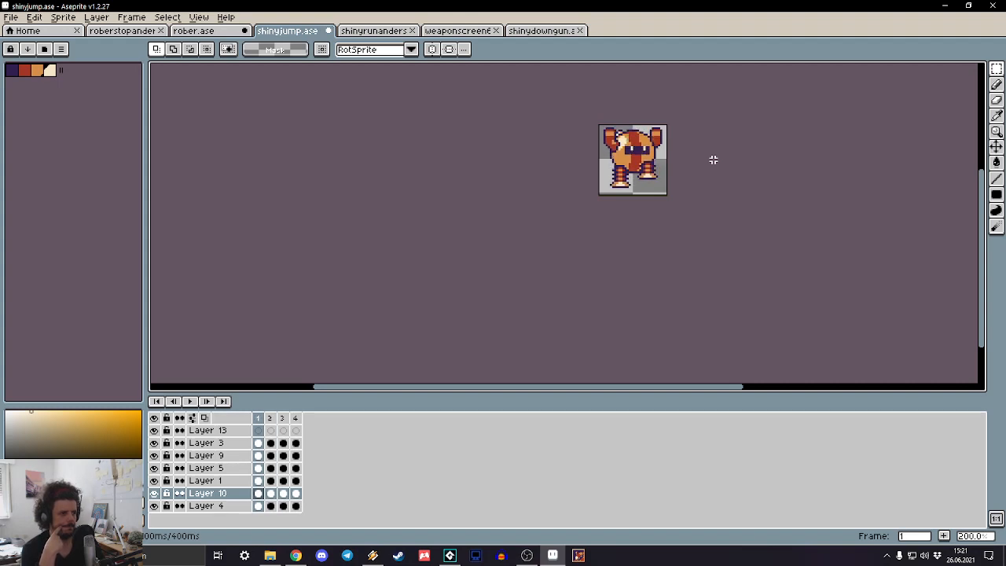
Step: In frame 1, draw two orange antenna stem pixels on Layer 13 beside the ball, with a dark purple outline above them
{"action": "scroll", "coordinate": [712, 157], "scroll_direction": "up", "scroll_amount": 4}
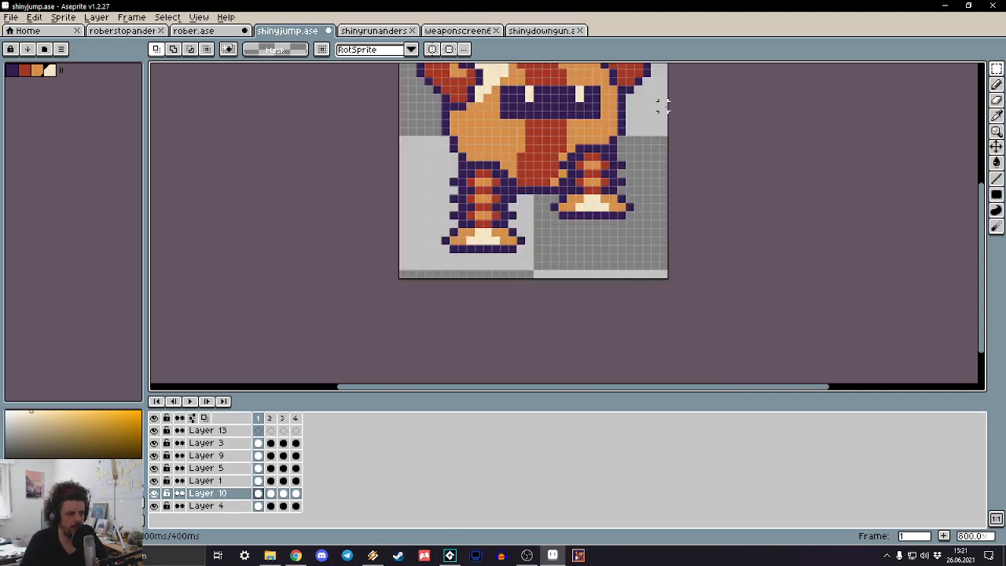
{"action": "left_click_drag", "start_coordinate": [662, 106], "coordinate": [662, 189]}
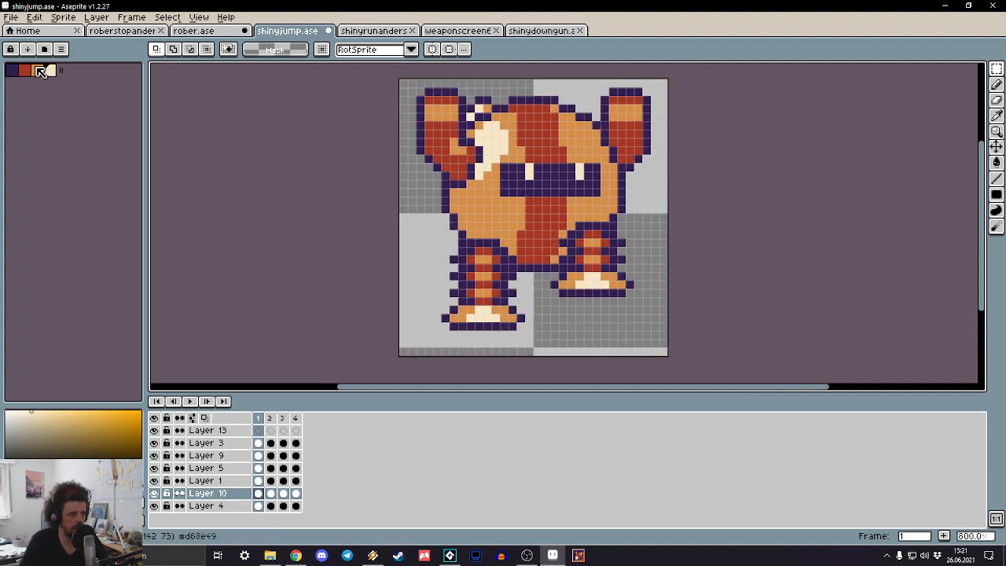
{"action": "left_click", "coordinate": [37, 69]}
{"action": "key", "text": "b"}
{"action": "scroll", "coordinate": [484, 82], "scroll_direction": "up", "scroll_amount": 3}
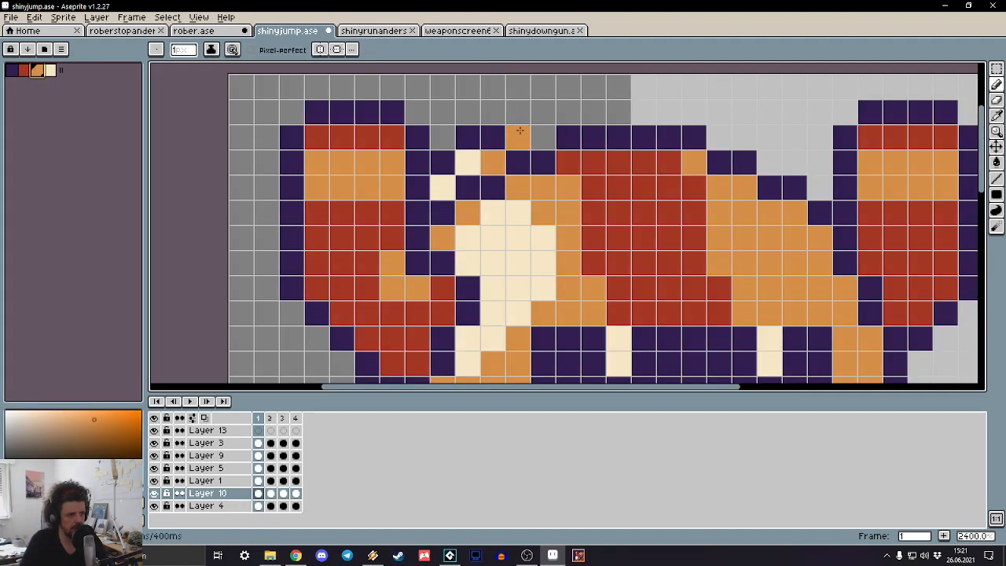
{"action": "key", "text": "alt+Up"}
{"action": "key", "text": "alt+Up"}
{"action": "key", "text": "alt+Up"}
{"action": "key", "text": "alt+Up"}
{"action": "key", "text": "alt+Up"}
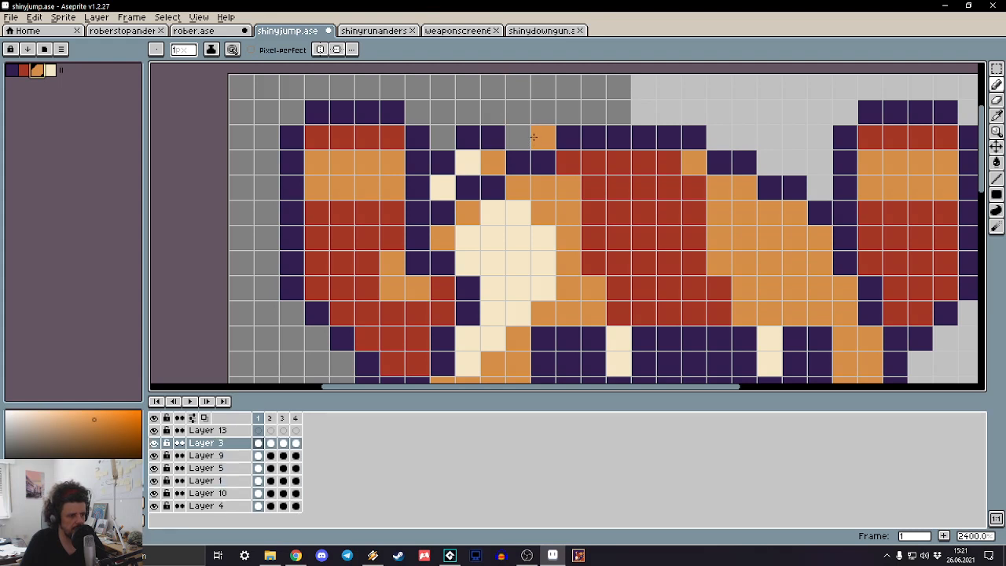
{"action": "right_click", "coordinate": [12, 73]}
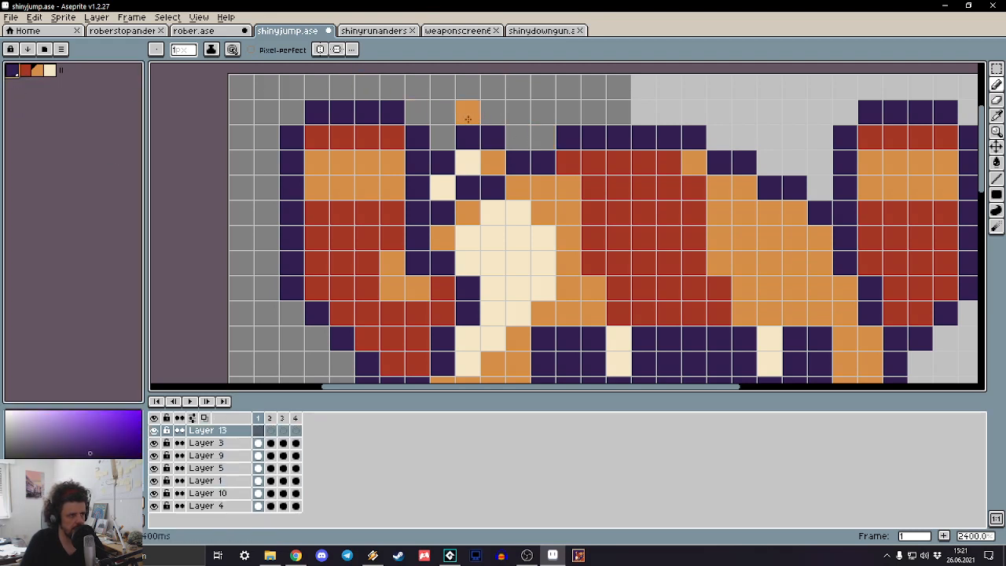
{"action": "left_click_drag", "start_coordinate": [527, 128], "coordinate": [542, 135]}
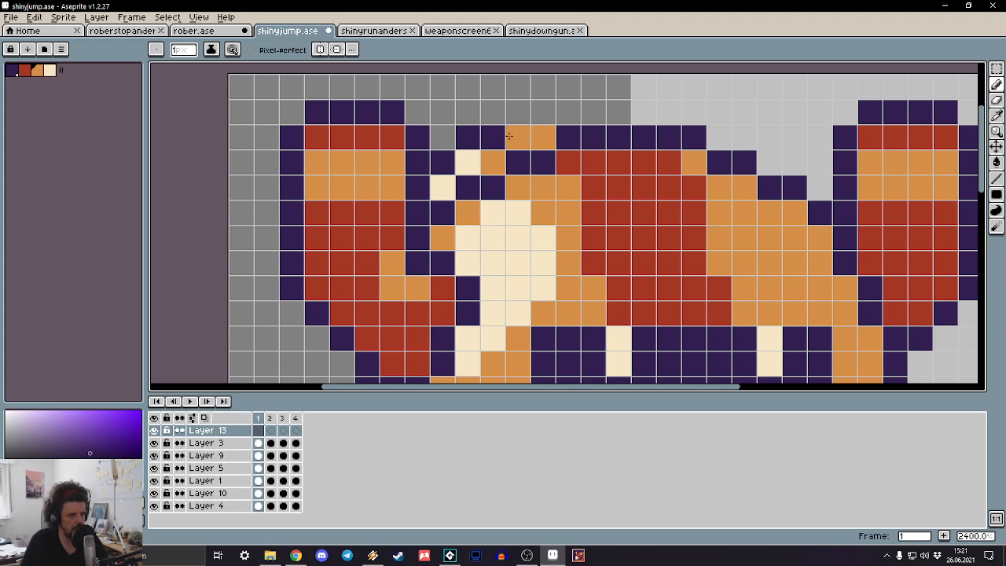
{"action": "right_click", "coordinate": [519, 112]}
Step: Step through the jump frames at 200% zoom to check the redrawn antenna stem
{"action": "scroll", "coordinate": [794, 217], "scroll_direction": "down", "scroll_amount": 7}
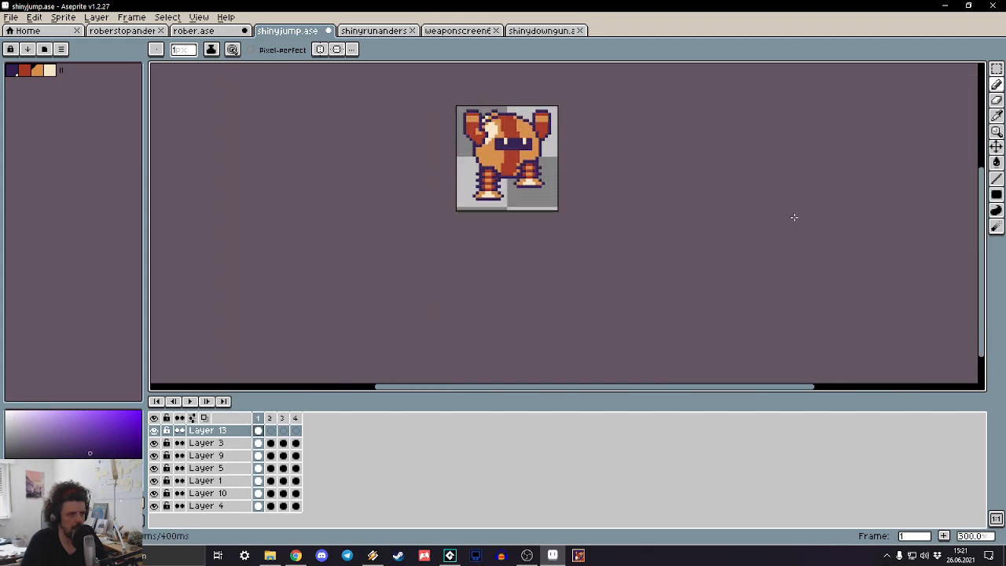
{"action": "scroll", "coordinate": [514, 108], "scroll_direction": "up", "scroll_amount": 7}
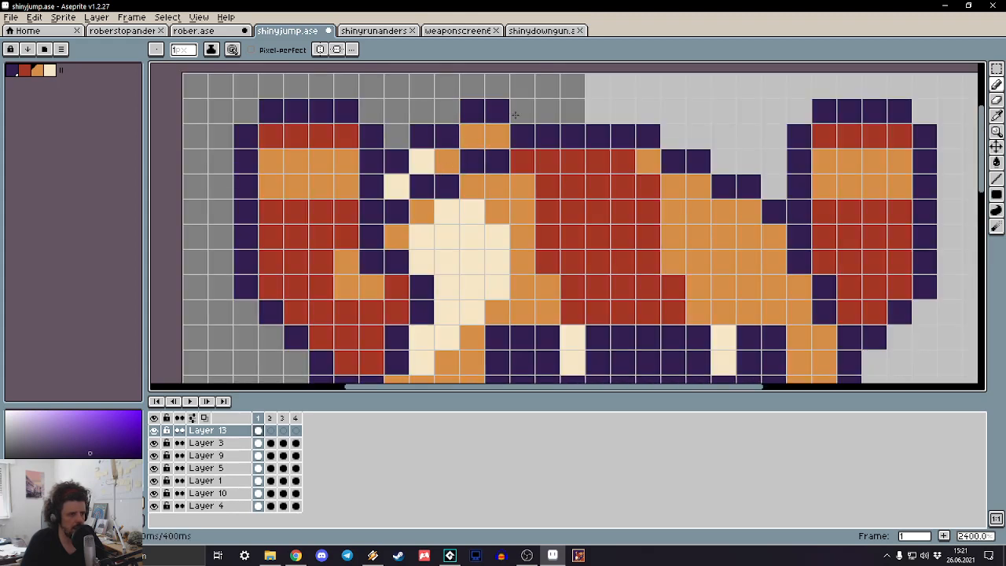
{"action": "scroll", "coordinate": [778, 107], "scroll_direction": "down", "scroll_amount": 8}
{"action": "scroll", "coordinate": [672, 147], "scroll_direction": "down", "scroll_amount": 2}
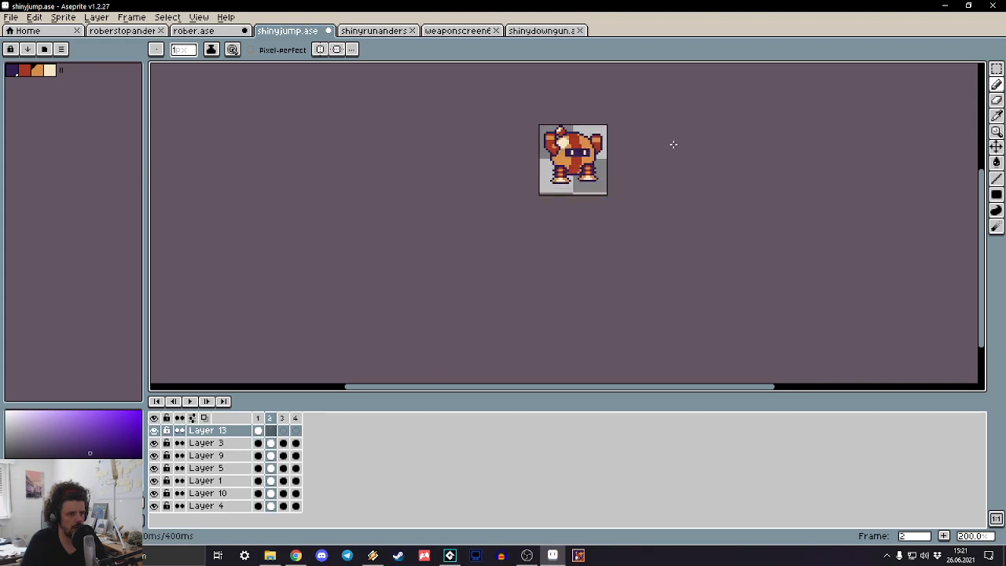
{"action": "key", "text": "."}
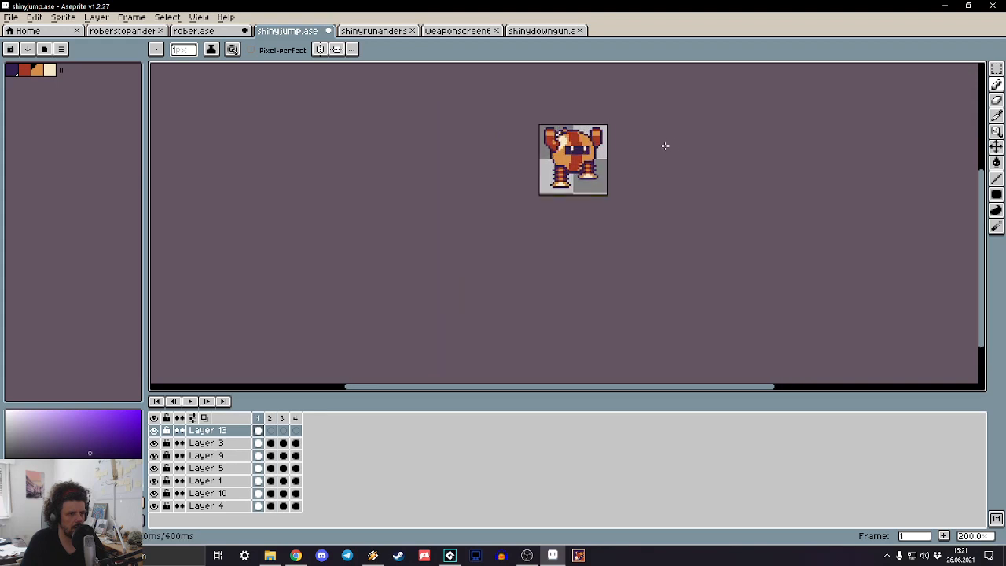
{"action": "key", "text": "."}
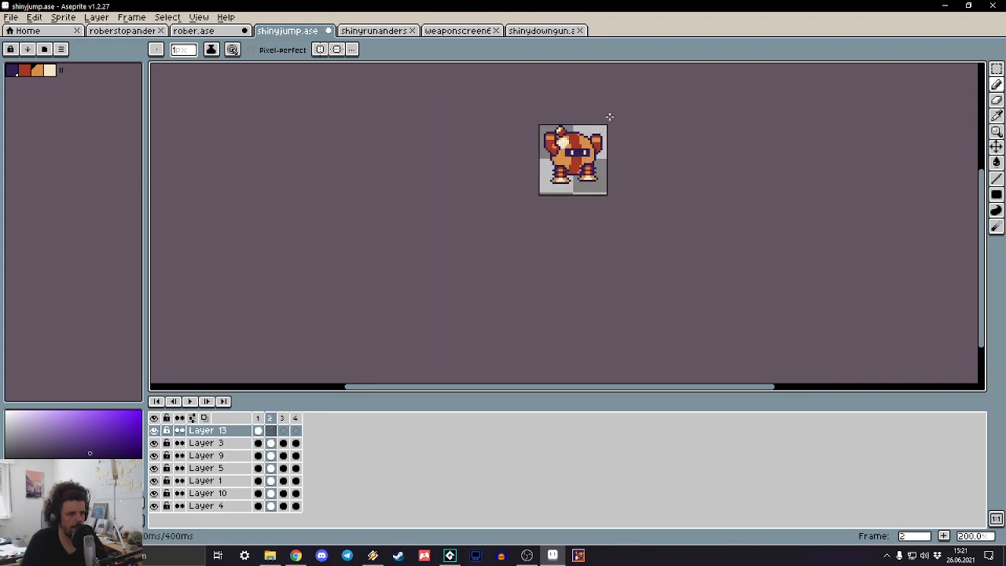
{"action": "key", "text": "."}
Step: In frame 2, select the antenna on Layer 10 and nudge its position
{"action": "key", "text": "Up"}
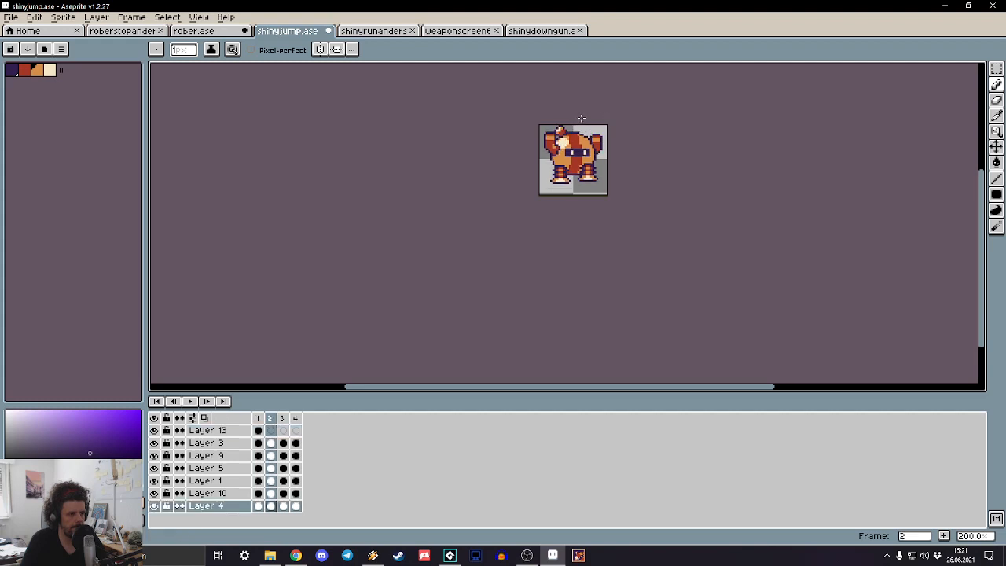
{"action": "key", "text": "Up"}
{"action": "left_click_drag", "start_coordinate": [581, 118], "coordinate": [592, 143]}
{"action": "key", "text": "m"}
{"action": "key", "text": "ctrl+a"}
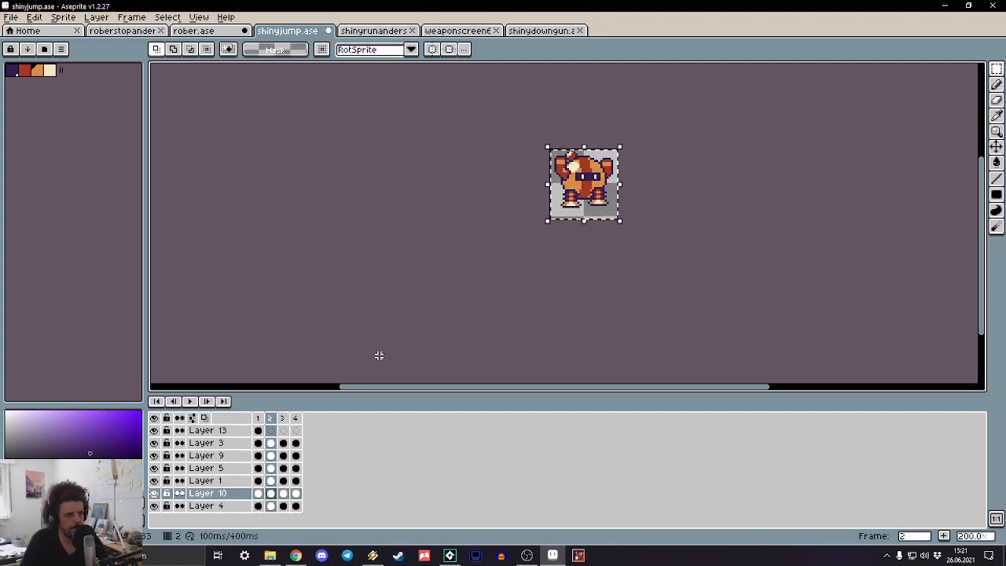
{"action": "key", "text": "ctrl+d"}
{"action": "key", "text": "."}
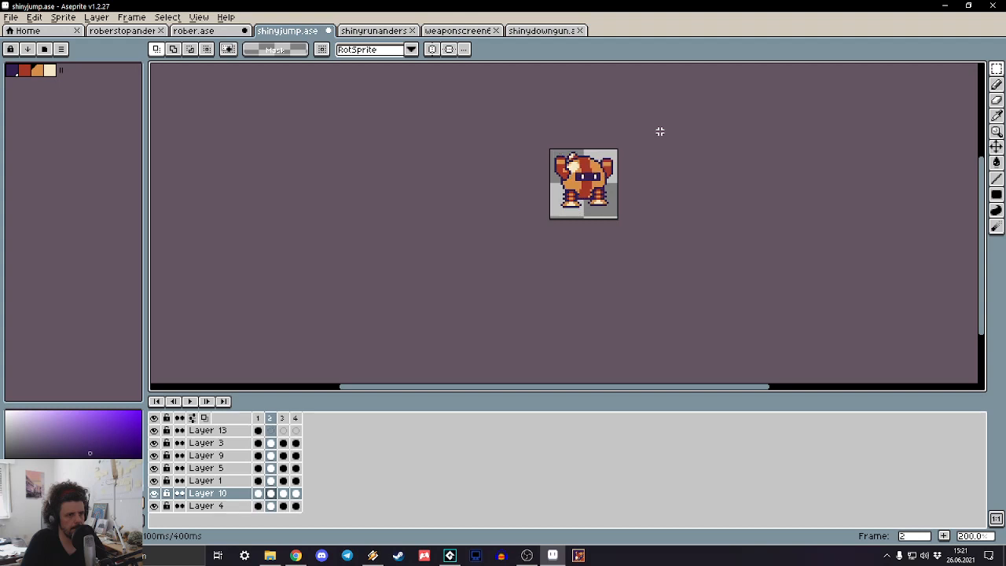
{"action": "key", "text": "ctrl+a"}
{"action": "key", "text": "ctrl+d"}
Step: Cycle through all four frames and readjust the Layer 10 antenna in frame 2
{"action": "key", "text": "."}
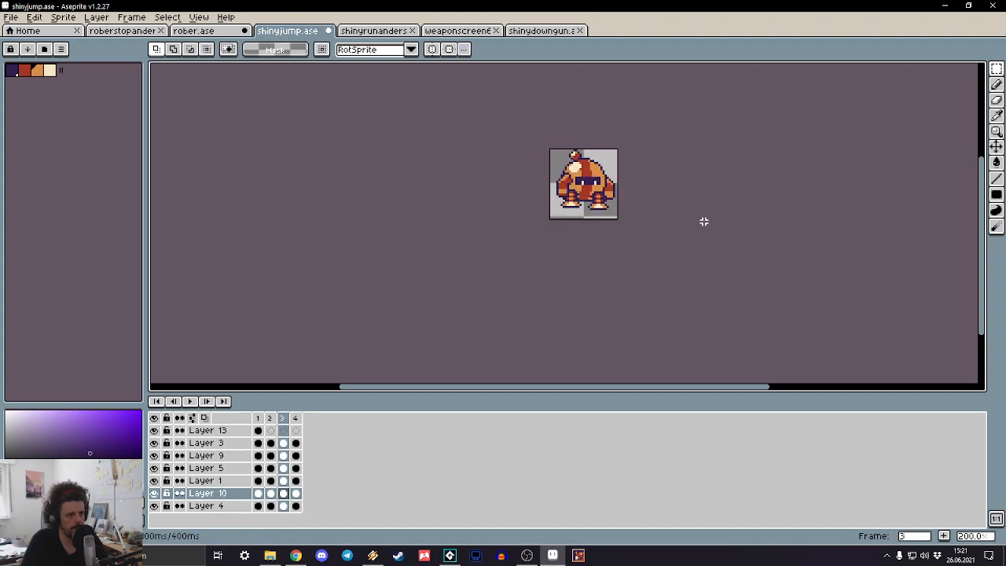
{"action": "key", "text": "."}
{"action": "key", "text": "."}
{"action": "key", "text": "."}
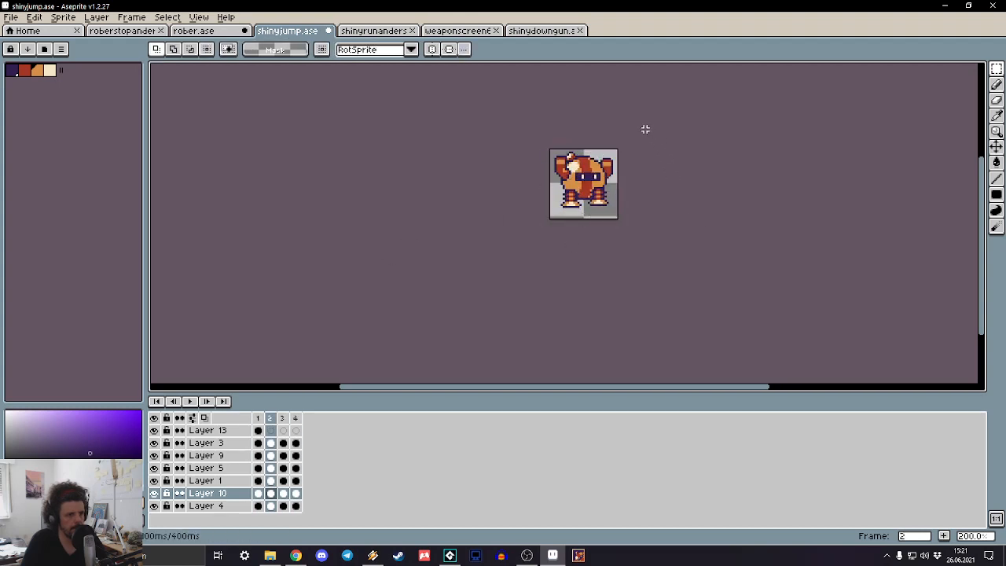
{"action": "key", "text": "ctrl+a"}
{"action": "key", "text": "ctrl+d"}
Step: In frame 3, nudge the Layer 10 antenna one pixel to the right
{"action": "key", "text": "."}
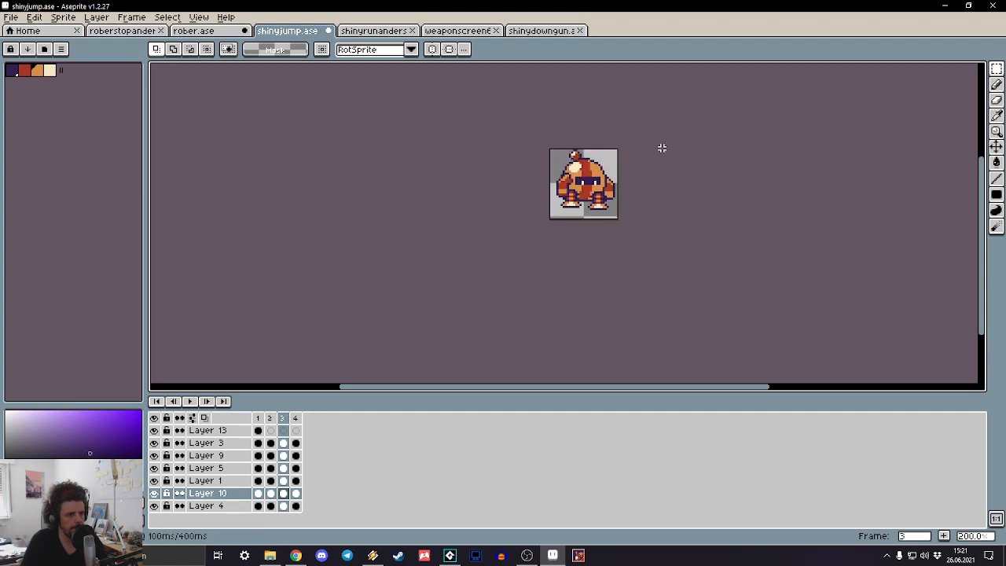
{"action": "key", "text": "ctrl+a"}
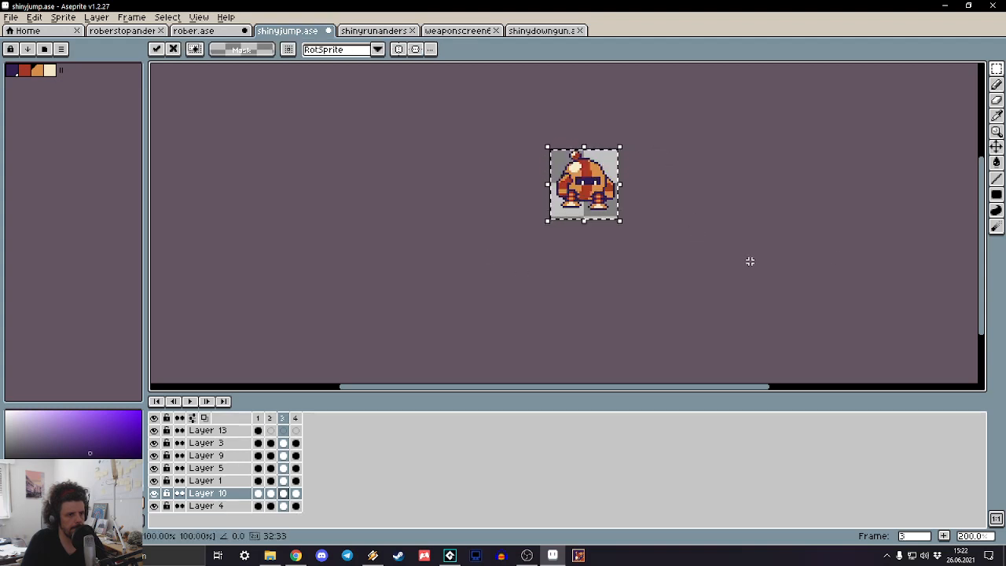
{"action": "key", "text": "Right"}
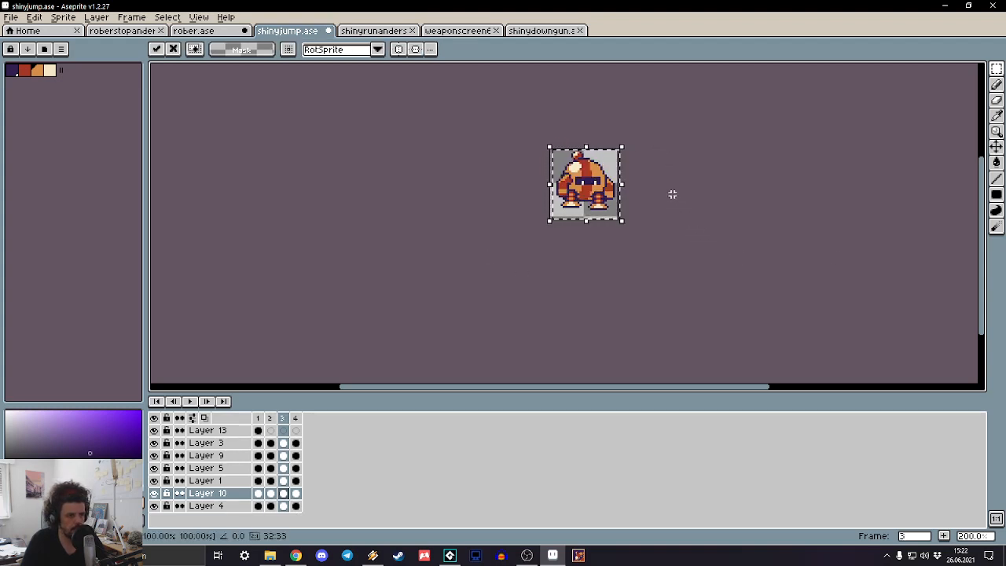
{"action": "key", "text": "ctrl+d"}
Step: Step through the frames to frame 4 and shift its Layer 10 antenna one pixel left and one pixel down
{"action": "key", "text": "Right"}
{"action": "key", "text": "Right"}
{"action": "key", "text": "Right"}
{"action": "key", "text": "Right"}
{"action": "key", "text": "Right"}
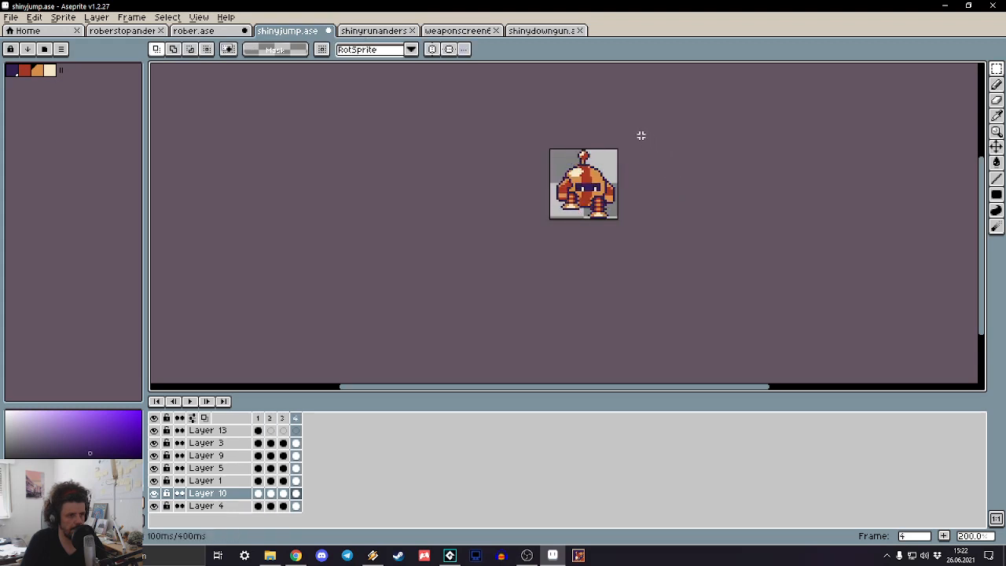
{"action": "key", "text": "ctrl+a"}
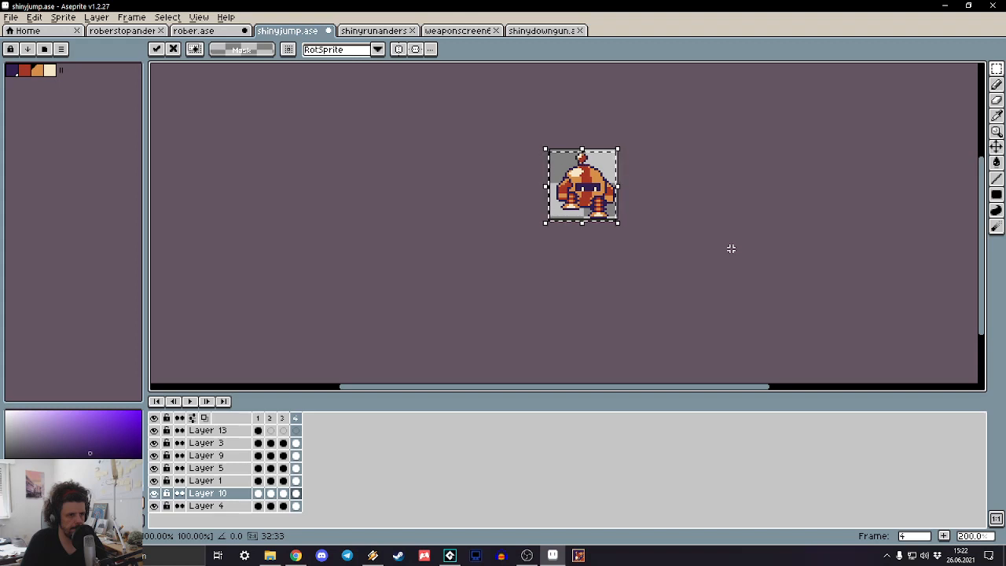
{"action": "key", "text": "ctrl+d"}
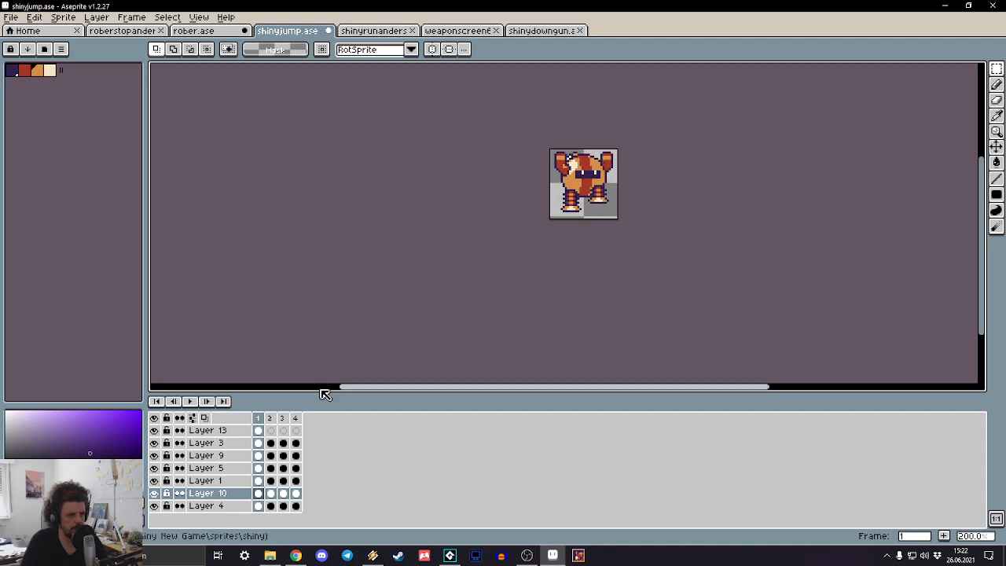
Step: In frame 2, raise the antenna on Layer 10 by one pixel
{"action": "left_click", "coordinate": [260, 493]}
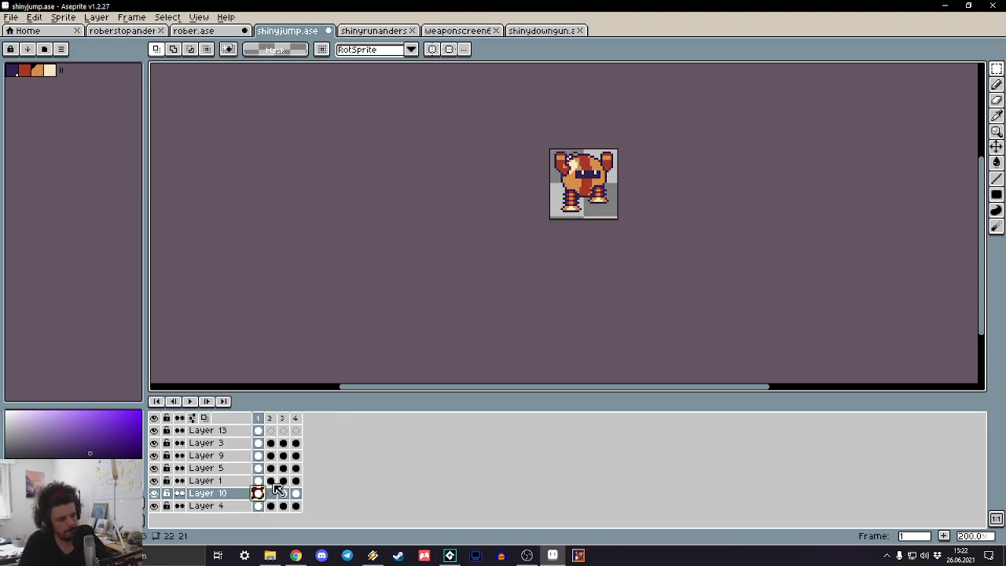
{"action": "left_click", "coordinate": [272, 493]}
{"action": "key", "text": "Escape"}
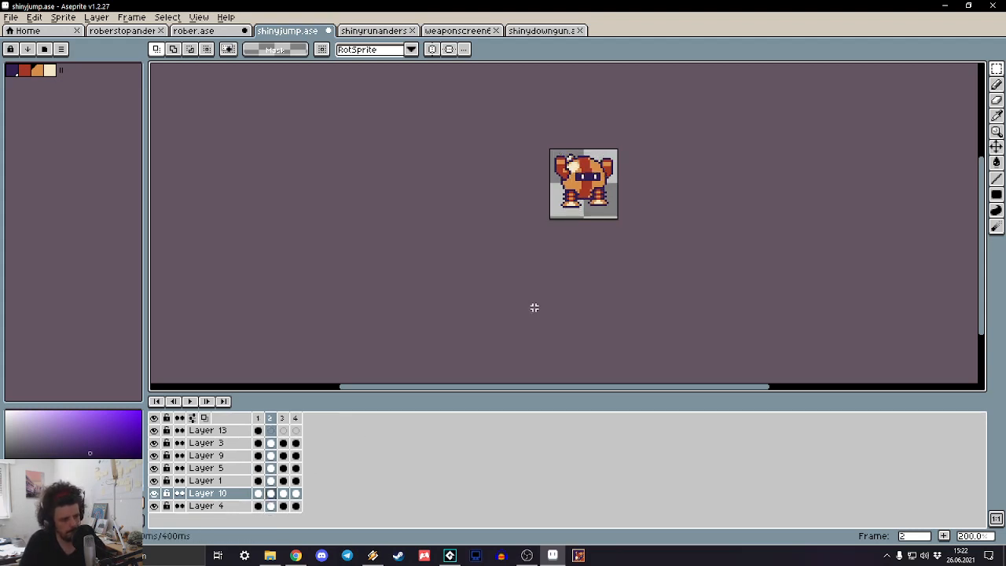
{"action": "key", "text": "m"}
{"action": "key", "text": "ctrl+a"}
{"action": "key", "text": "Up"}
{"action": "key", "text": "Up"}
{"action": "key", "text": "Up"}
{"action": "key", "text": "Up"}
{"action": "key", "text": "Up"}
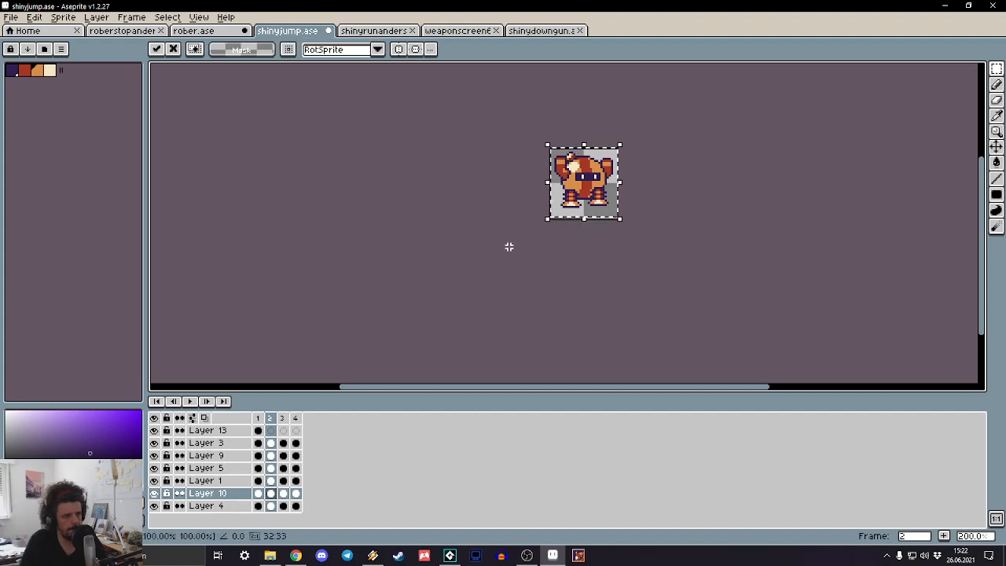
{"action": "key", "text": "Down"}
{"action": "key", "text": "Down"}
{"action": "key", "text": "Down"}
{"action": "key", "text": "Down"}
{"action": "key", "text": "Down"}
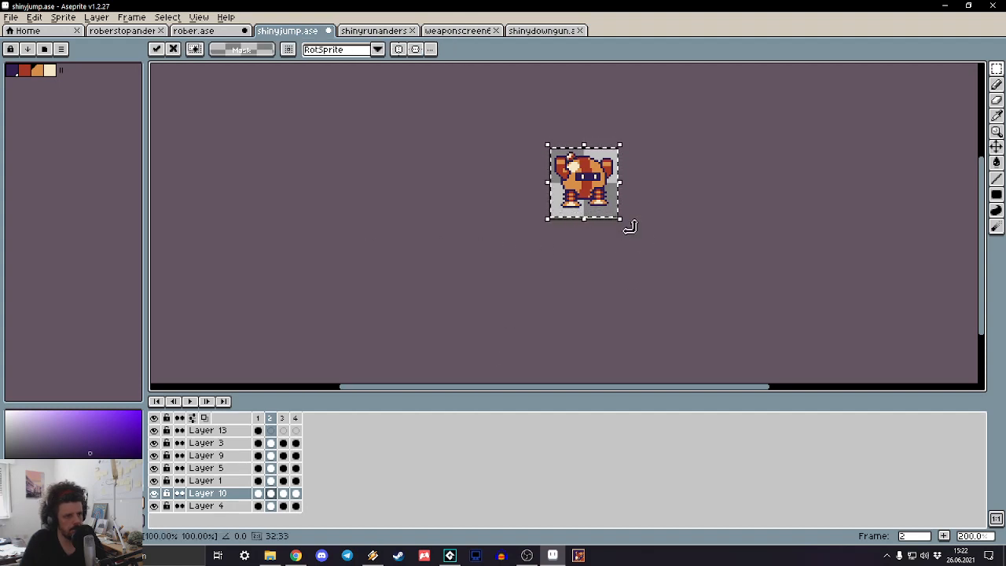
{"action": "key", "text": "ctrl+d"}
Step: Copy the Layer 13 antenna stem from frame 1 into frame 2 and try fitting it beside the ball
{"action": "left_click", "coordinate": [258, 431]}
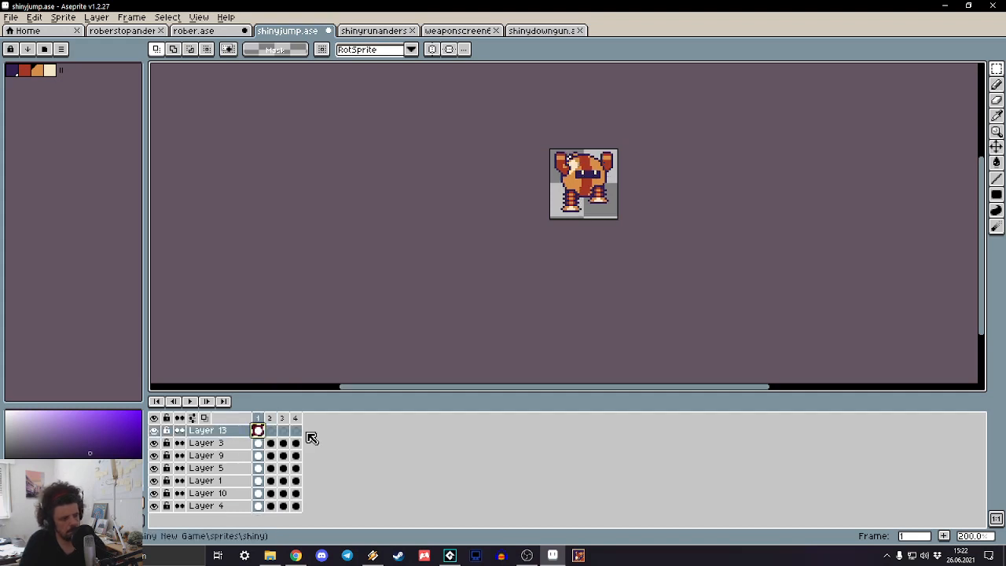
{"action": "left_click", "coordinate": [274, 432]}
{"action": "left_click_drag", "start_coordinate": [503, 301], "coordinate": [485, 329]}
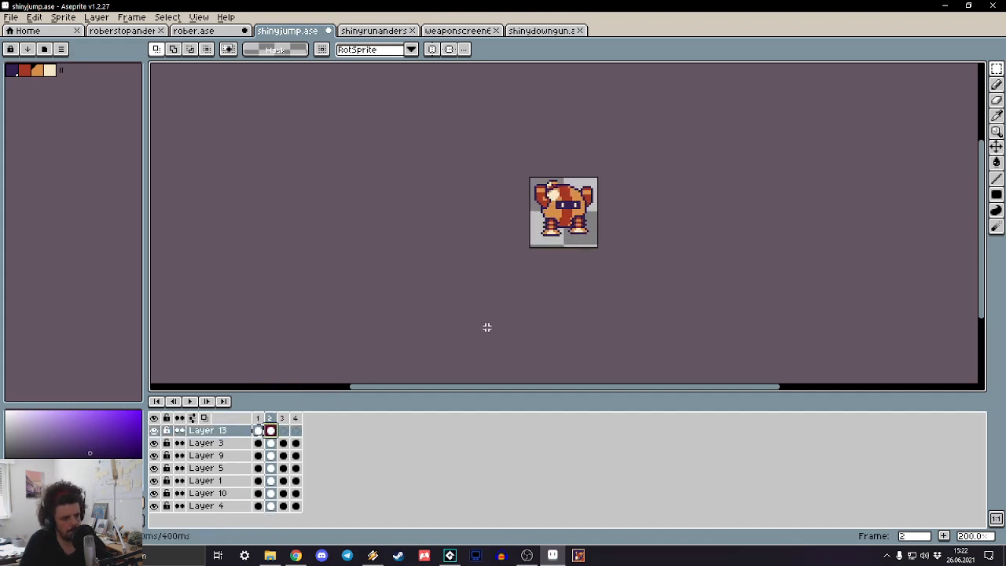
{"action": "left_click_drag", "start_coordinate": [649, 125], "coordinate": [456, 283]}
{"action": "left_click_drag", "start_coordinate": [596, 212], "coordinate": [599, 215]}
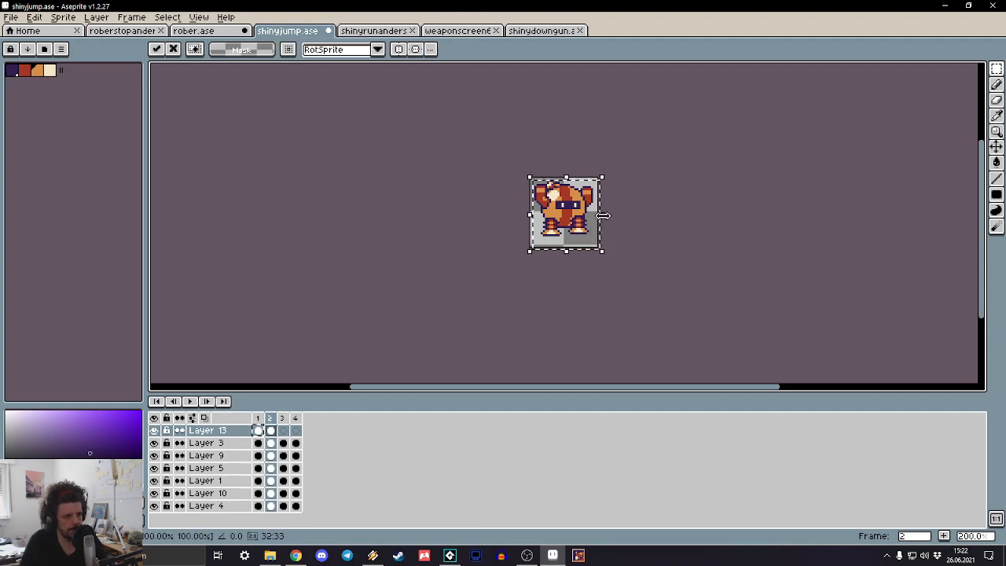
{"action": "scroll", "coordinate": [605, 220], "scroll_direction": "up", "scroll_amount": 4}
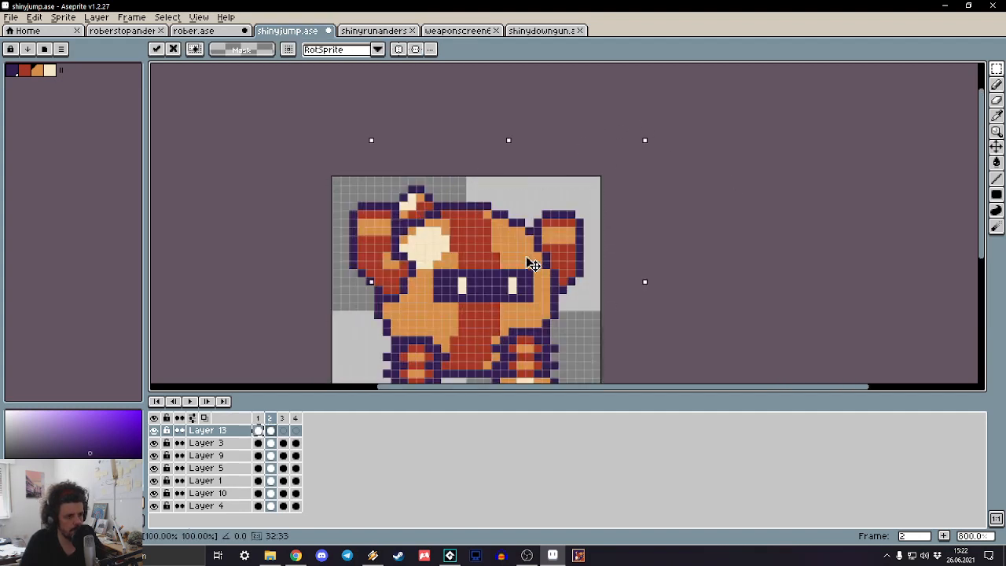
{"action": "mouse_move", "coordinate": [512, 293]}
{"action": "left_mouse_down"}
{"action": "mouse_move", "coordinate": [490, 310]}
{"action": "mouse_move", "coordinate": [490, 294]}
{"action": "mouse_move", "coordinate": [498, 307]}
{"action": "left_mouse_up"}
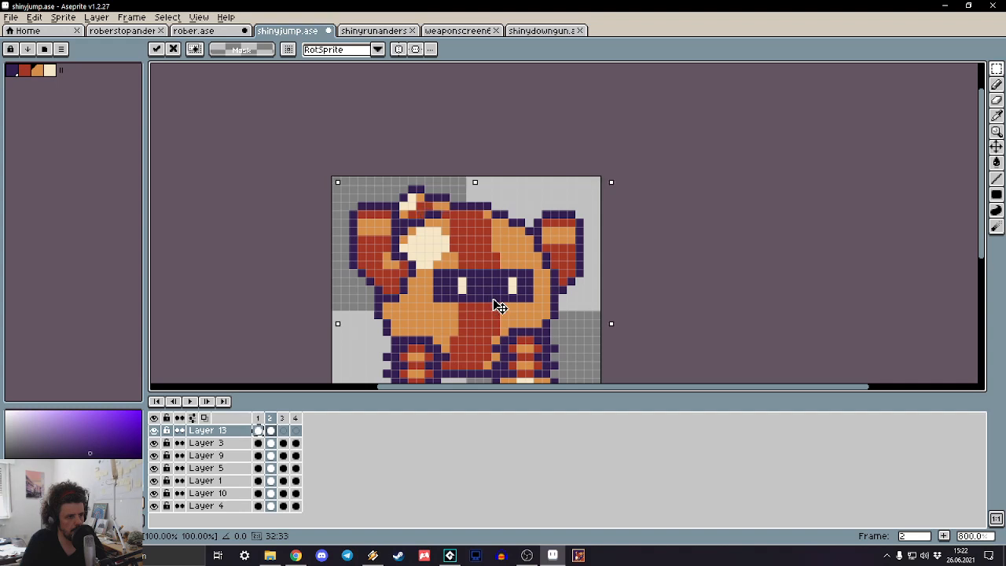
{"action": "left_click", "coordinate": [660, 231]}
{"action": "key", "text": "Left"}
{"action": "scroll", "coordinate": [663, 229], "scroll_direction": "down", "scroll_amount": 4}
{"action": "key", "text": "Right"}
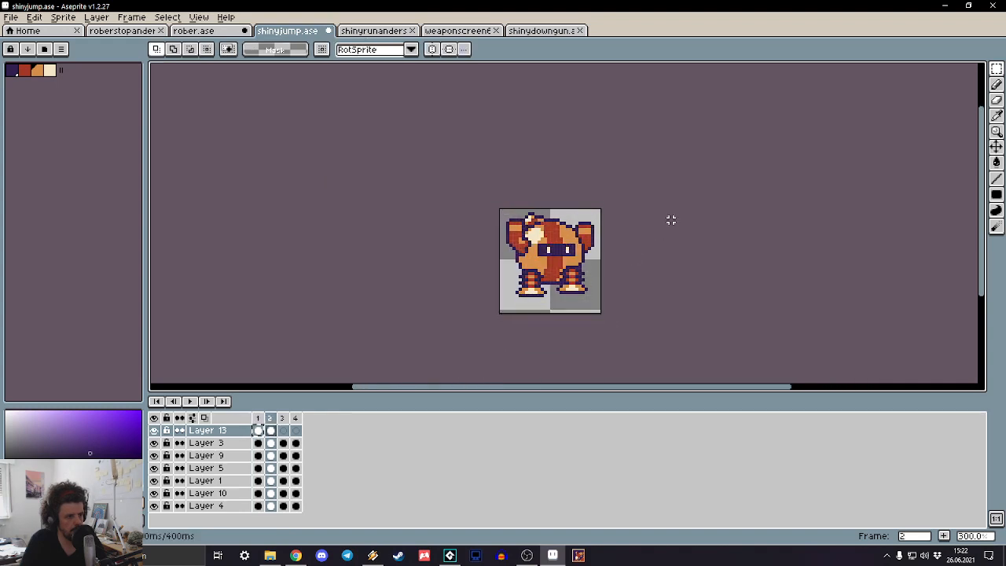
{"action": "key", "text": "Return"}
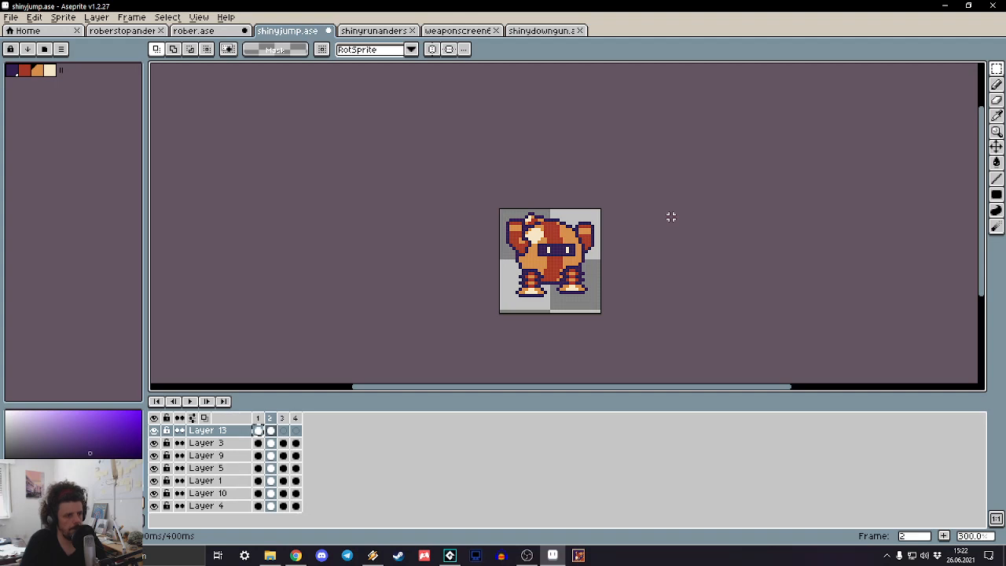
Step: In frame 2, move the antenna on Layer 10 up one more pixel
{"action": "scroll", "coordinate": [670, 217], "scroll_direction": "up", "scroll_amount": 2}
{"action": "key", "text": "Up"}
{"action": "key", "text": "Up"}
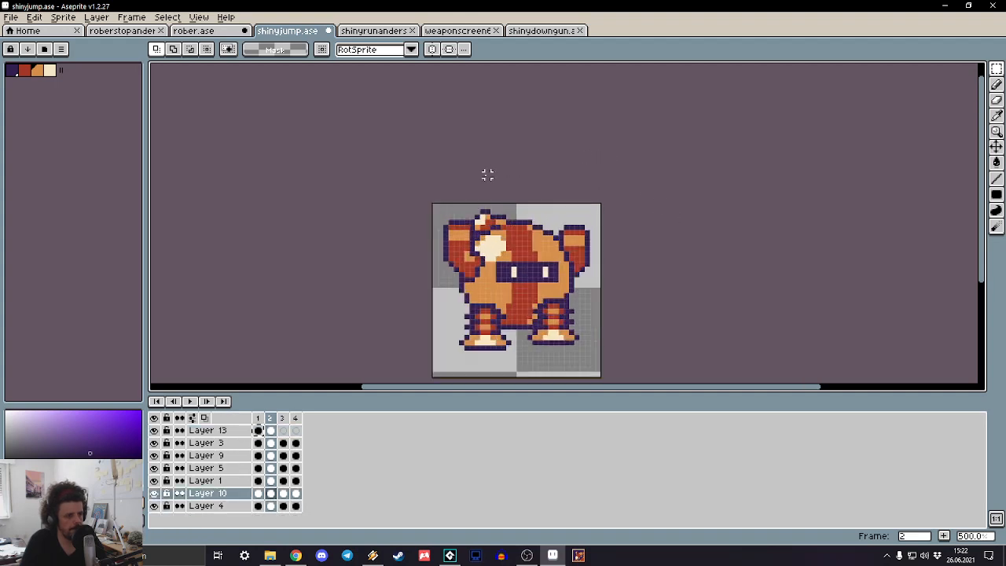
{"action": "key", "text": "ctrl+v"}
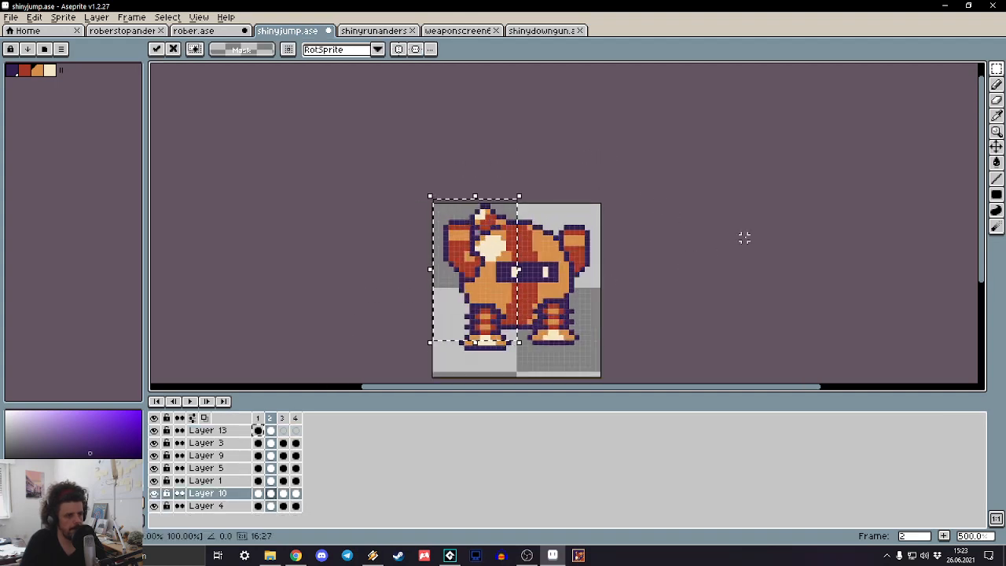
{"action": "key", "text": "Left"}
{"action": "key", "text": "Right"}
{"action": "key", "text": "ctrl+d"}
{"action": "key", "text": "Right"}
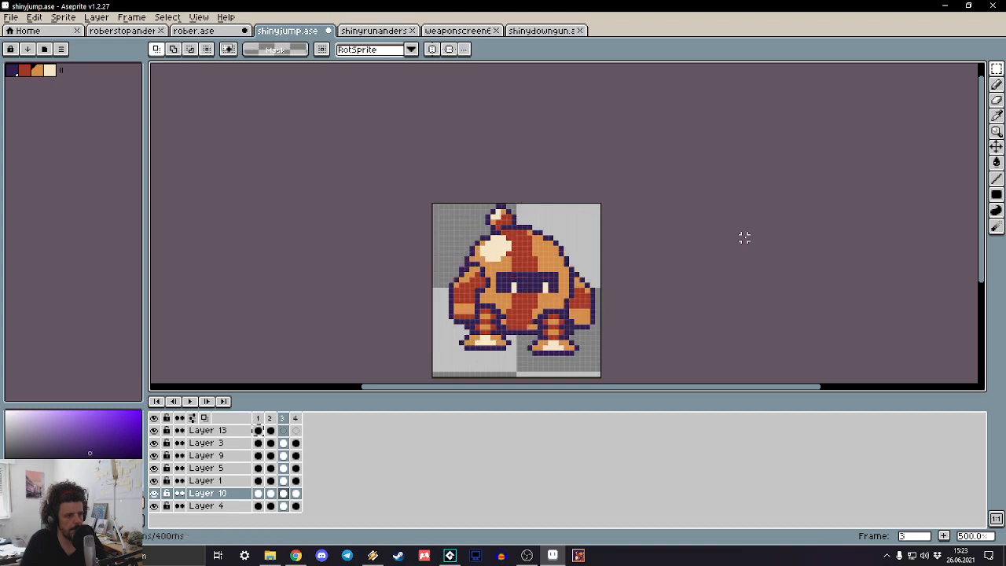
Step: Step through the jump frames and delete the copied Layer 13 cel from frame 2
{"action": "key", "text": "Right"}
{"action": "scroll", "coordinate": [745, 236], "scroll_direction": "down", "scroll_amount": 3}
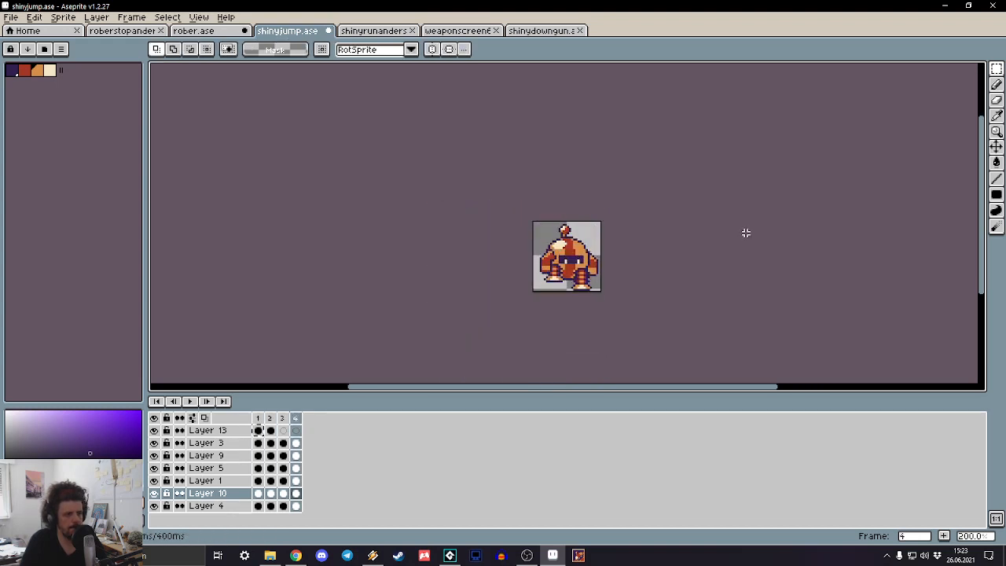
{"action": "key", "text": "Right"}
{"action": "key", "text": "Right"}
{"action": "key", "text": "Right"}
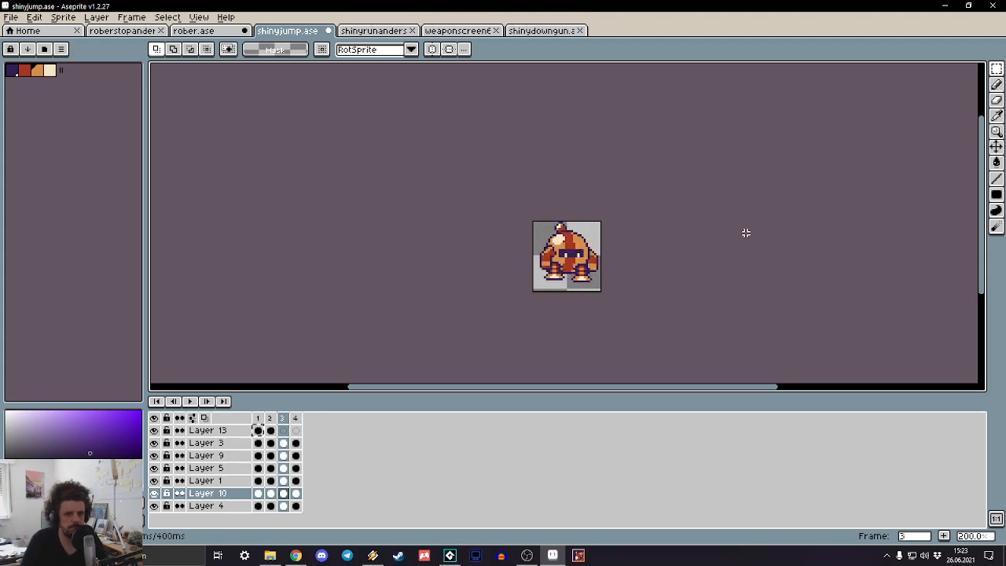
{"action": "left_click", "coordinate": [272, 431]}
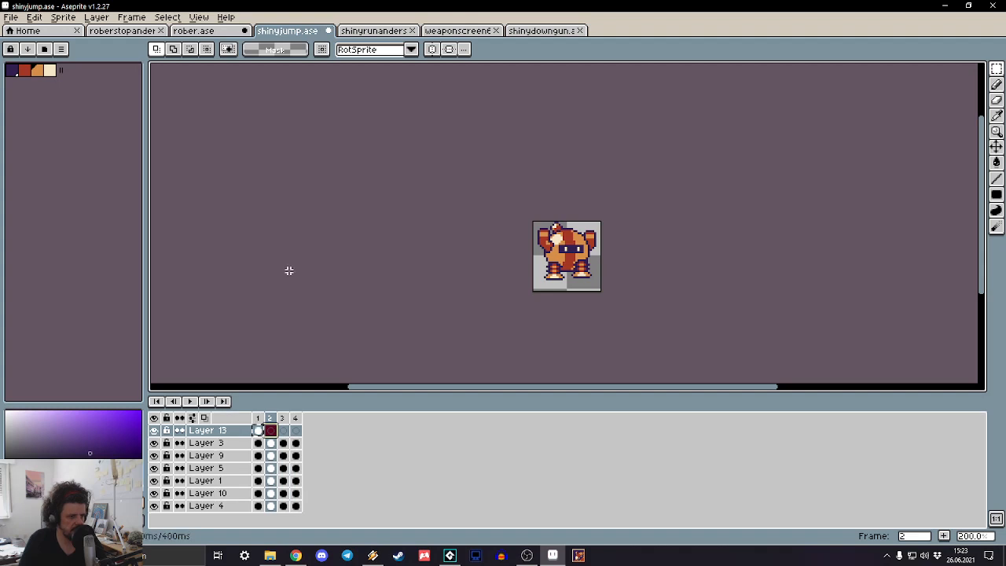
Step: Increase the canvas height to 36 px, adding the 3 extra pixel rows above the robot
{"action": "left_click", "coordinate": [69, 18]}
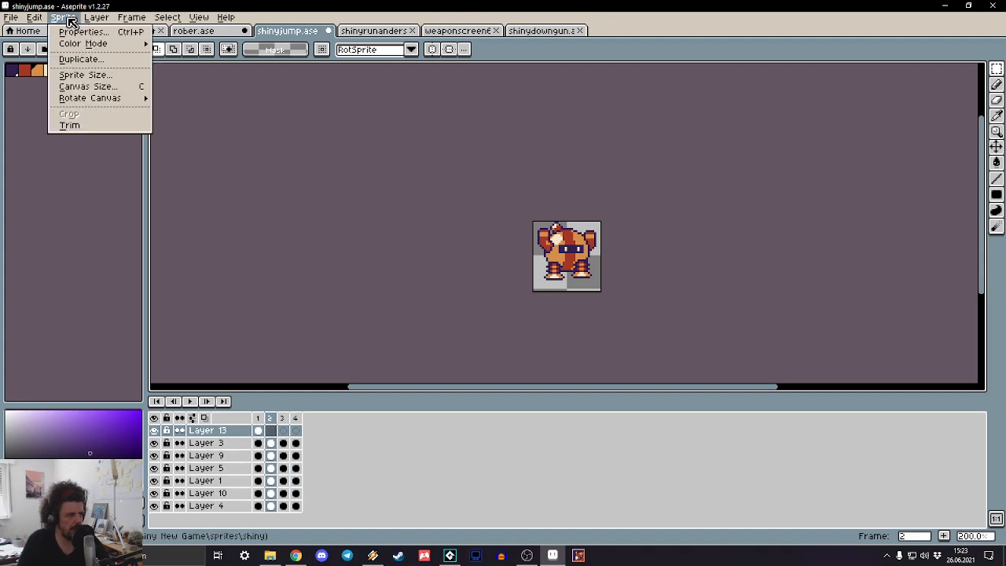
{"action": "left_click", "coordinate": [78, 86]}
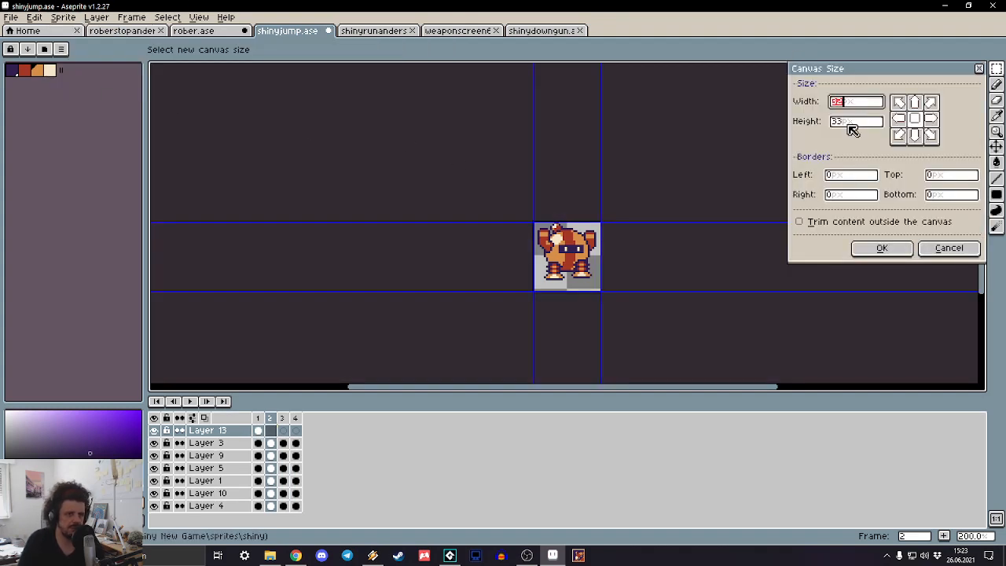
{"action": "key", "text": "Tab"}
{"action": "type", "text": "36"}
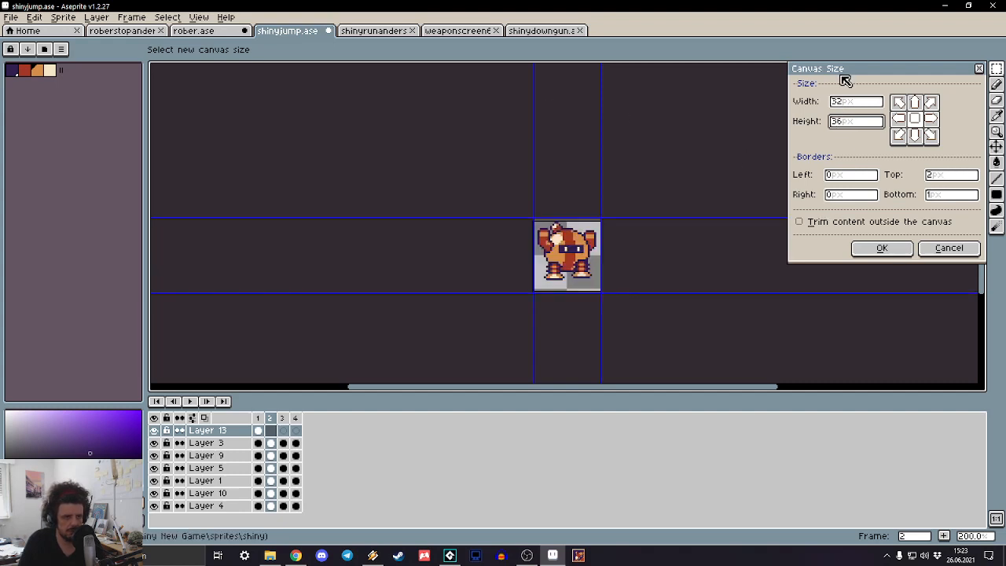
{"action": "left_click", "coordinate": [914, 102]}
{"action": "left_click", "coordinate": [917, 136]}
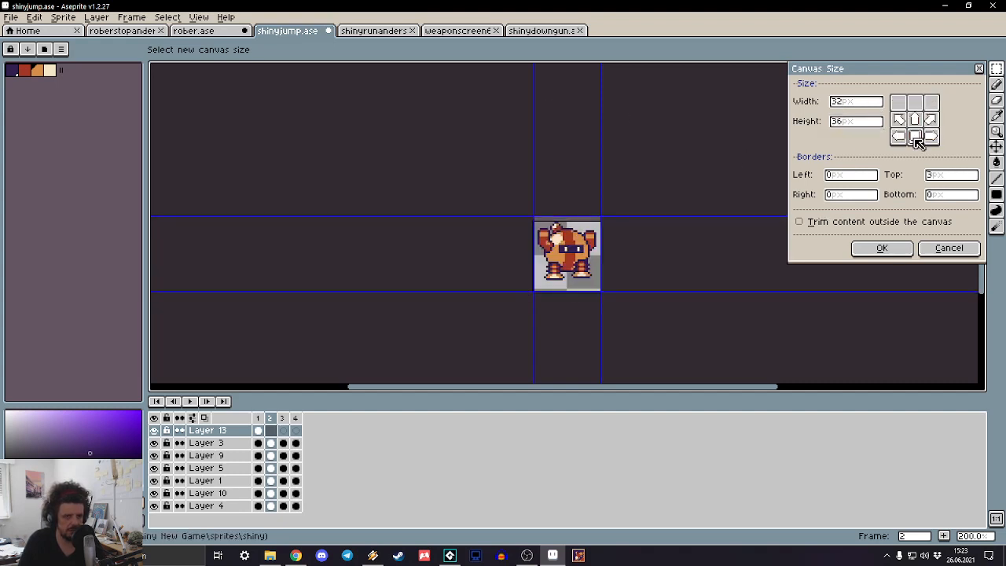
{"action": "left_click", "coordinate": [881, 248]}
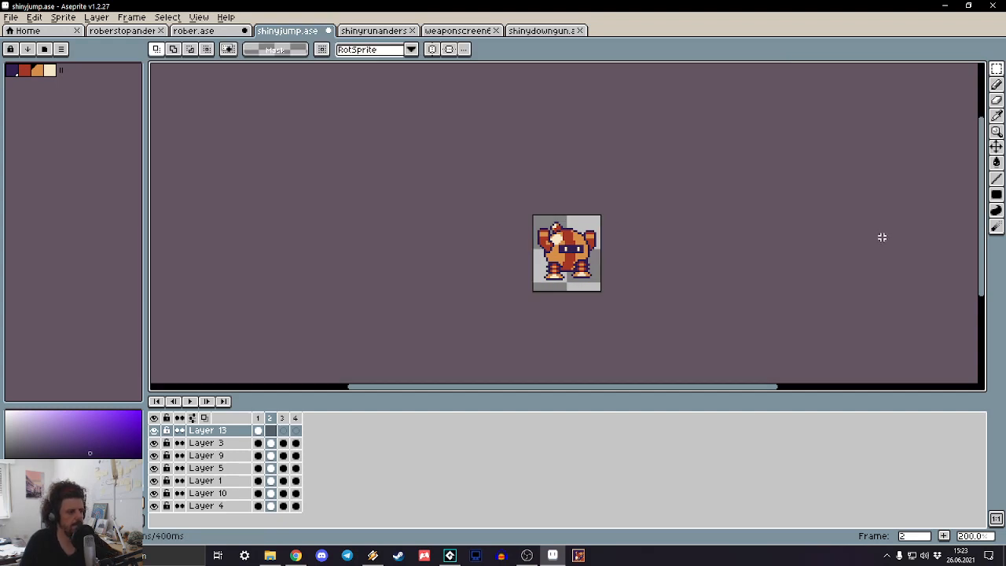
Step: Cycle through all four frames to check the antenna on the taller canvas
{"action": "scroll", "coordinate": [600, 290], "scroll_direction": "up", "scroll_amount": 4}
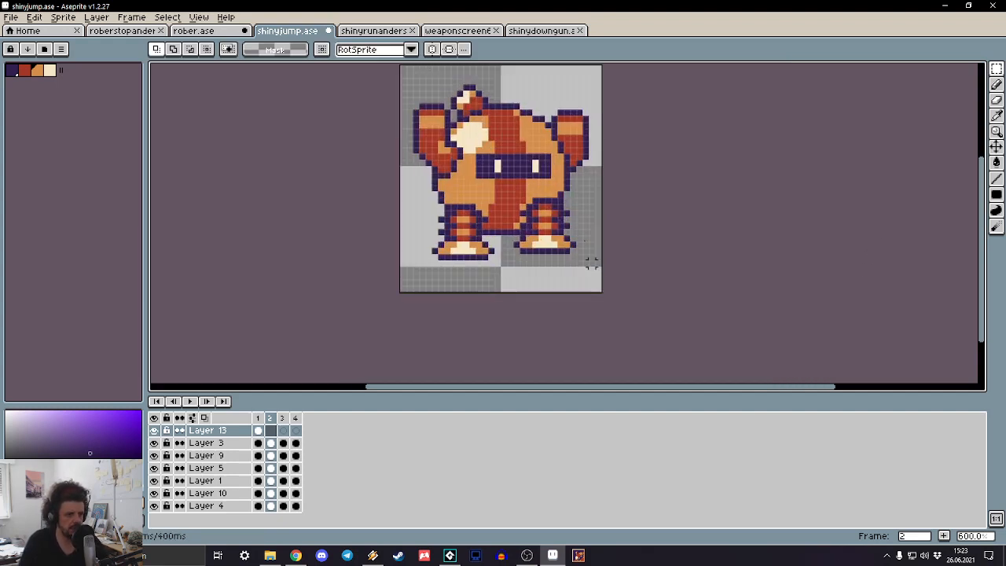
{"action": "left_click_drag", "start_coordinate": [578, 217], "coordinate": [597, 242]}
{"action": "key", "text": "Left"}
{"action": "key", "text": "Right"}
{"action": "key", "text": "Right"}
{"action": "key", "text": "Right"}
{"action": "key", "text": "Right"}
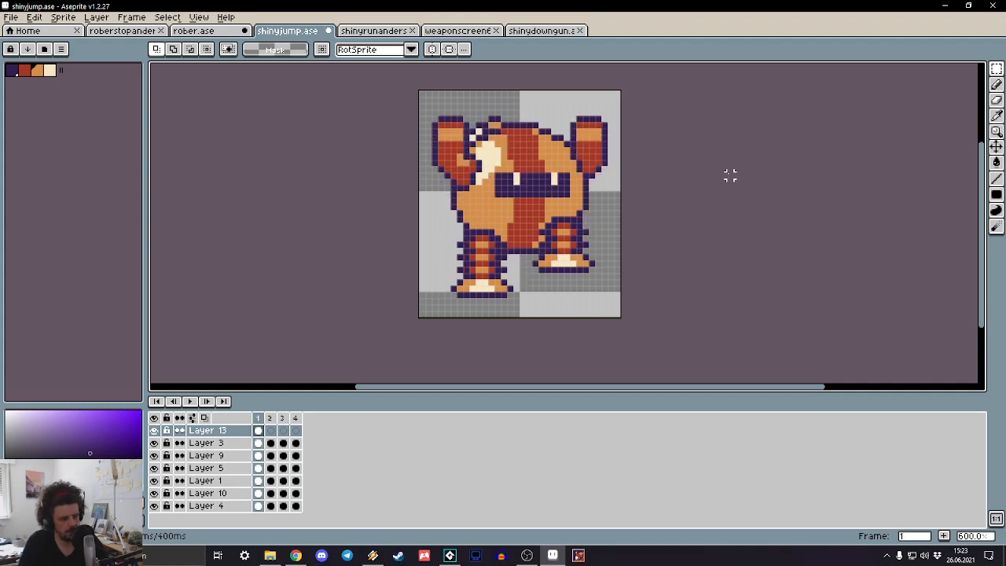
Step: In frame 2, raise the Layer 10 antenna two pixels into the new headroom and compare it with frame 1
{"action": "scroll", "coordinate": [730, 176], "scroll_direction": "down", "scroll_amount": 2}
{"action": "key", "text": "Up"}
{"action": "key", "text": "Up"}
{"action": "key", "text": "Right"}
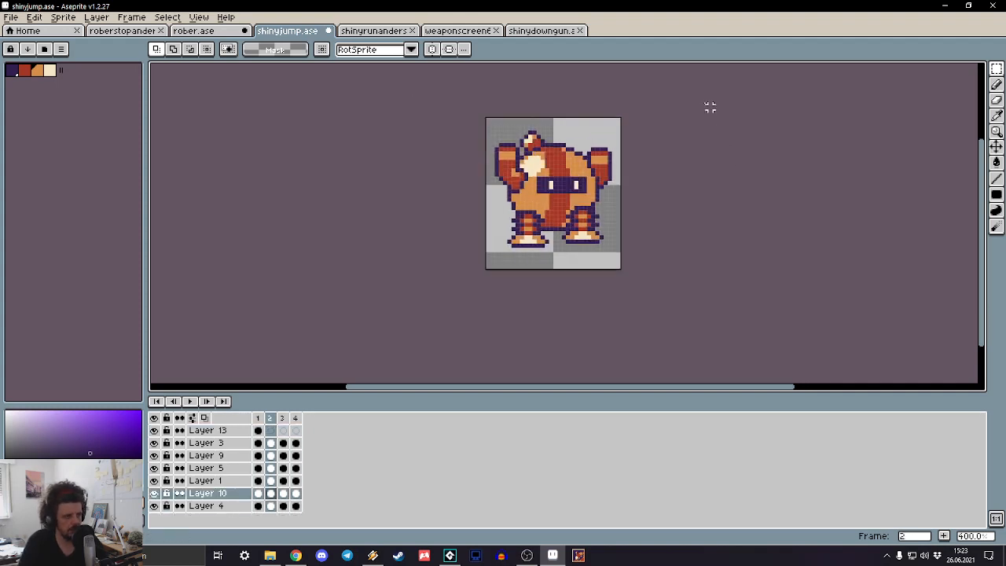
{"action": "key", "text": "ctrl+a"}
{"action": "key", "text": "Up"}
{"action": "key", "text": "Up"}
{"action": "key", "text": "Up"}
{"action": "key", "text": "Up"}
{"action": "key", "text": "Down"}
{"action": "key", "text": "Down"}
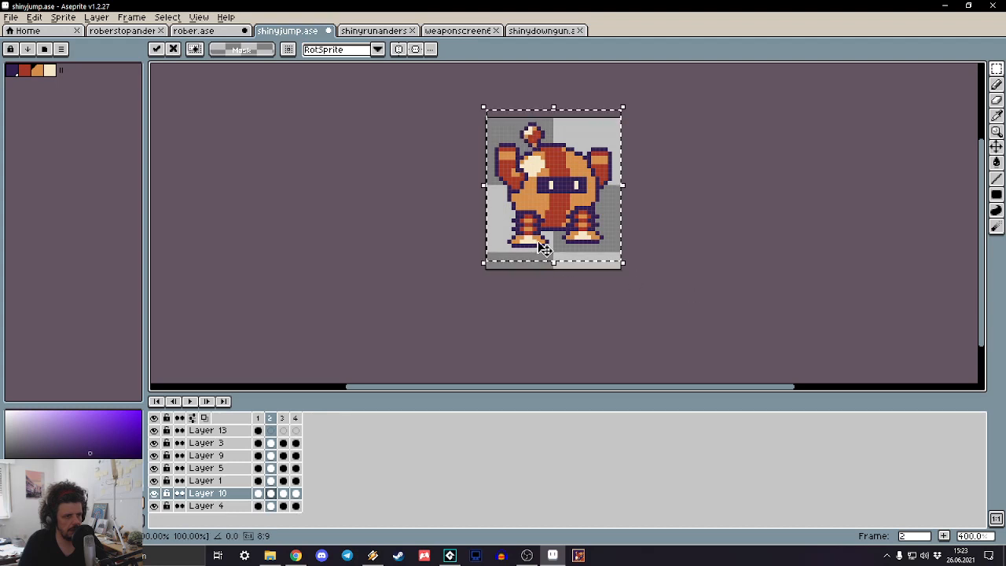
{"action": "key", "text": "Up"}
{"action": "key", "text": "Up"}
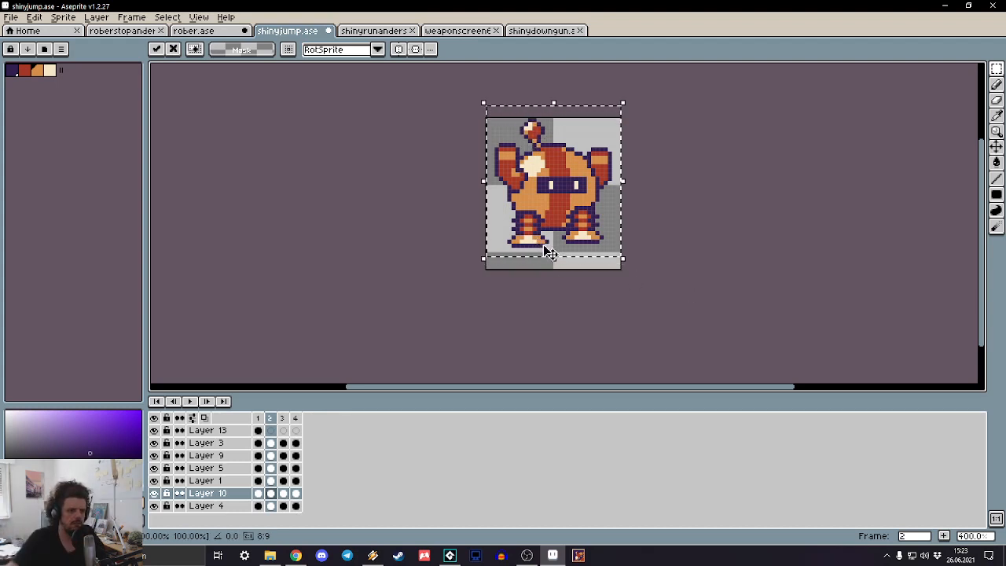
{"action": "key", "text": "ctrl+d"}
{"action": "key", "text": "Left"}
{"action": "key", "text": "Right"}
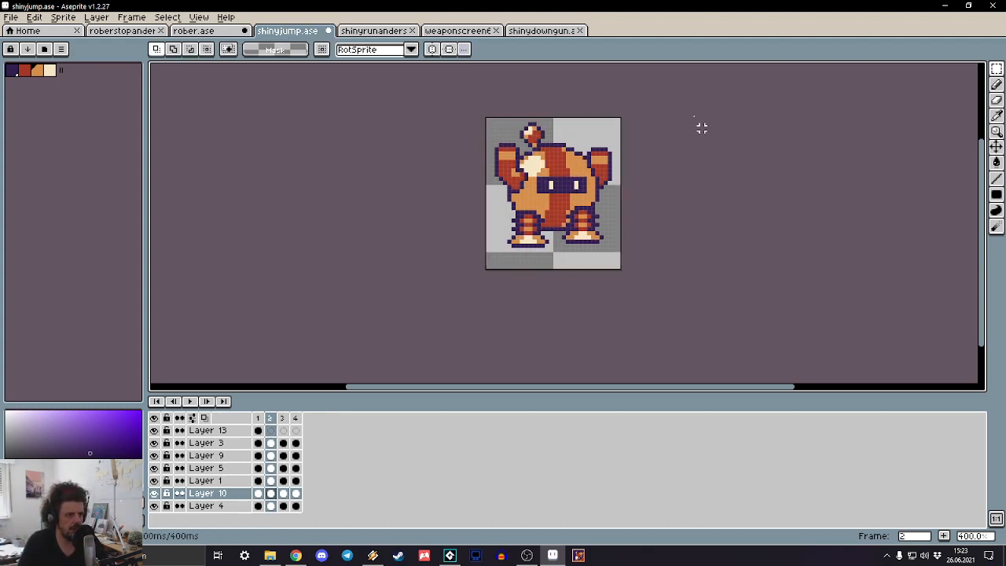
Step: In frame 3, raise the Layer 10 antenna into the headroom, nudge it back down one pixel, and play the animation
{"action": "key", "text": "Right"}
{"action": "left_click_drag", "start_coordinate": [668, 107], "coordinate": [291, 317]}
{"action": "key", "text": "Up"}
{"action": "key", "text": "Up"}
{"action": "key", "text": "Up"}
{"action": "key", "text": "Up"}
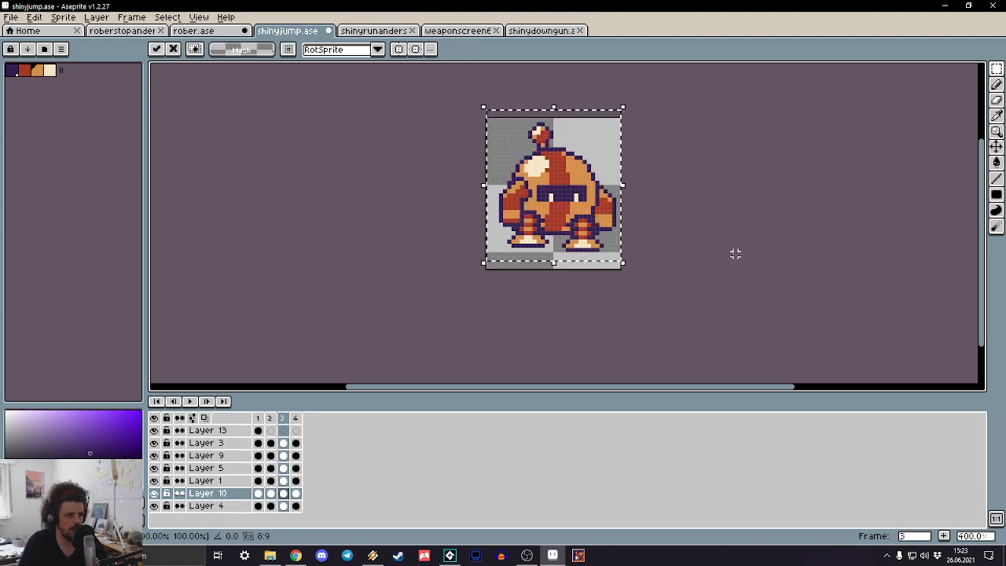
{"action": "key", "text": "ctrl+d"}
{"action": "left_click_drag", "start_coordinate": [662, 110], "coordinate": [239, 381]}
{"action": "key", "text": "Down"}
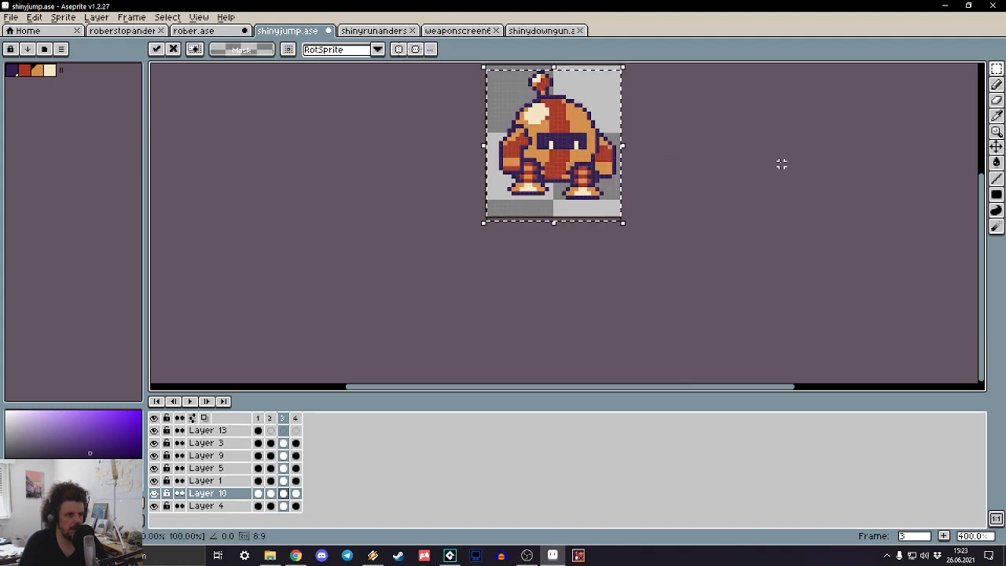
{"action": "key", "text": "ctrl+d"}
{"action": "left_click_drag", "start_coordinate": [766, 191], "coordinate": [746, 255]}
{"action": "key", "text": "Return"}
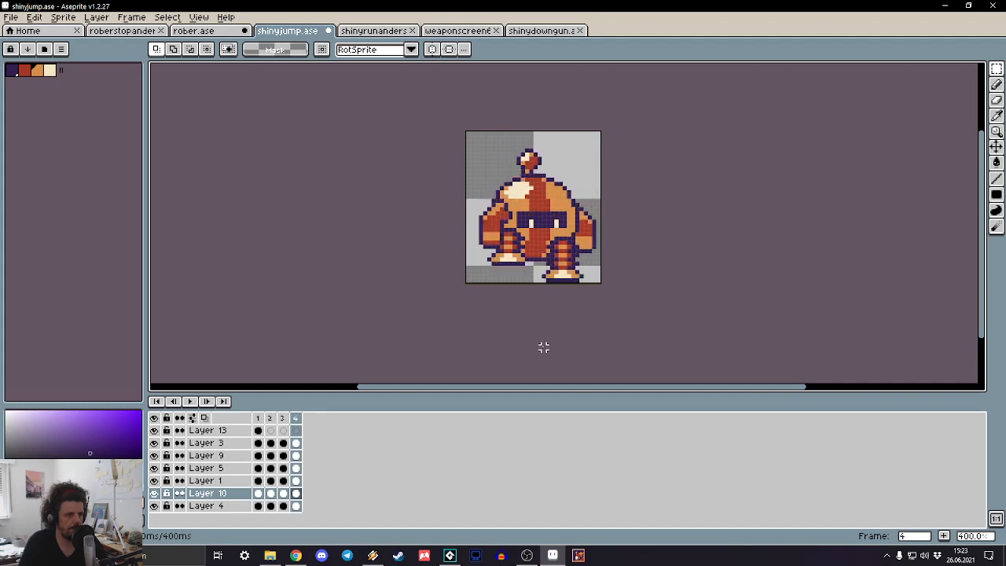
Step: Raise frame 3's Layer 10 antenna one more pixel to the canvas's upper edge and inspect where its stem joins the head
{"action": "key", "text": "Right"}
{"action": "key", "text": "Right"}
{"action": "key", "text": "Right"}
{"action": "key", "text": "Right"}
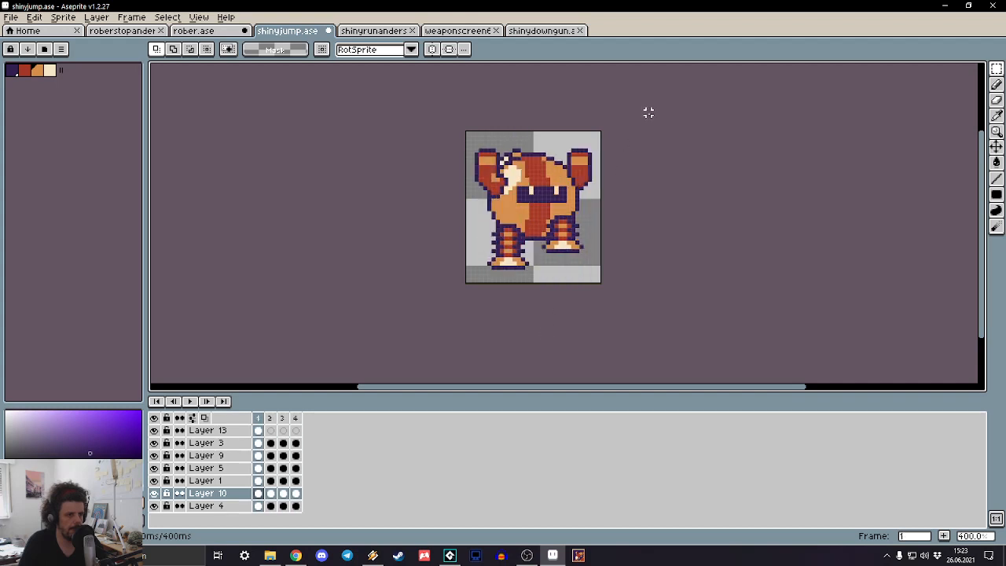
{"action": "left_click_drag", "start_coordinate": [646, 112], "coordinate": [461, 286]}
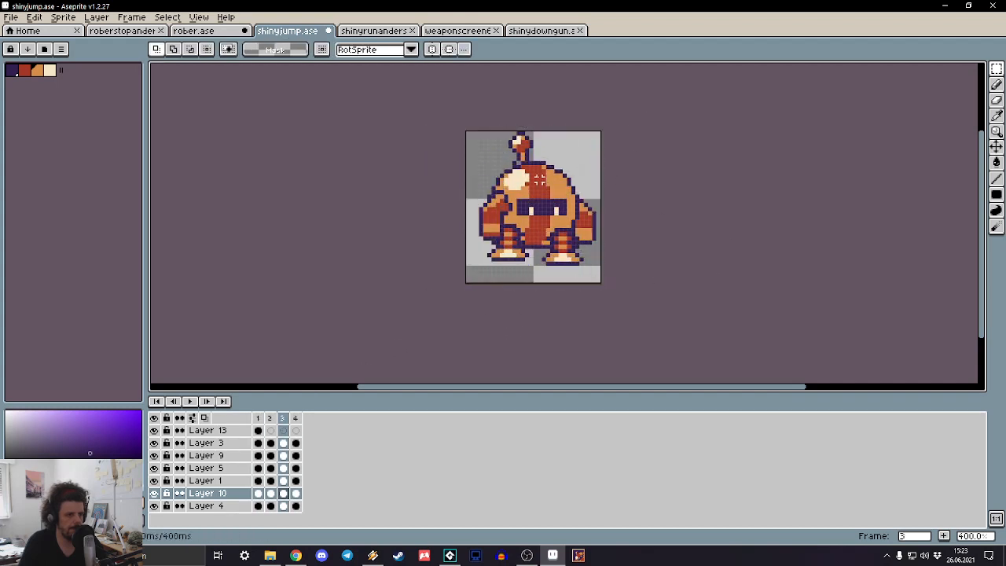
{"action": "scroll", "coordinate": [538, 177], "scroll_direction": "up", "scroll_amount": 5}
{"action": "left_click_drag", "start_coordinate": [454, 137], "coordinate": [466, 137]}
{"action": "key", "text": "Right"}
{"action": "left_click", "coordinate": [645, 99]}
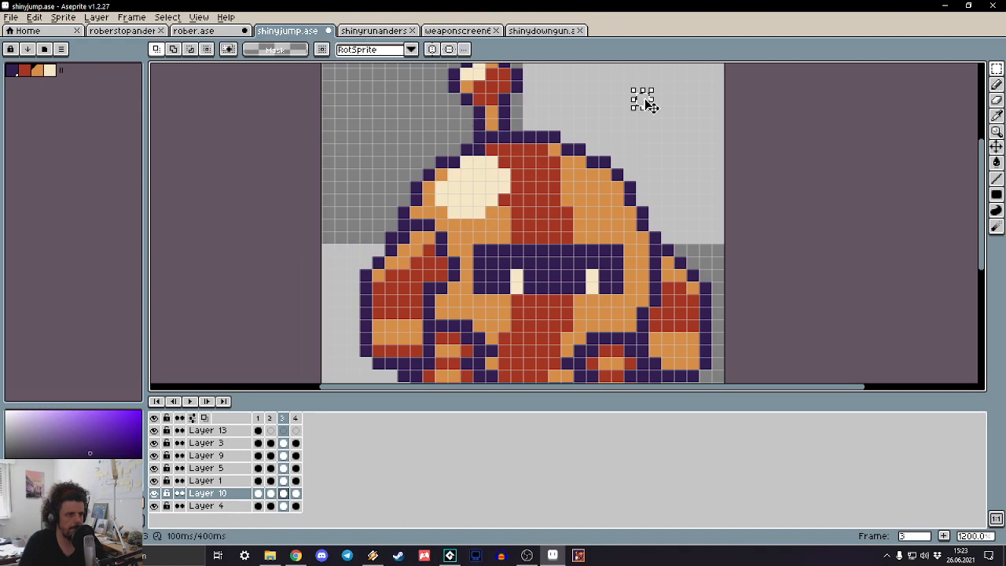
Step: Cycle repeatedly through all four jump frames to compare the antenna's position from frame to frame
{"action": "scroll", "coordinate": [647, 101], "scroll_direction": "down", "scroll_amount": 5}
{"action": "key", "text": "Right"}
{"action": "left_click", "coordinate": [792, 125]}
{"action": "key", "text": "Right"}
{"action": "key", "text": "Right"}
{"action": "key", "text": "Right"}
{"action": "key", "text": "Right"}
{"action": "key", "text": "Right"}
{"action": "key", "text": "Right"}
{"action": "key", "text": "Right"}
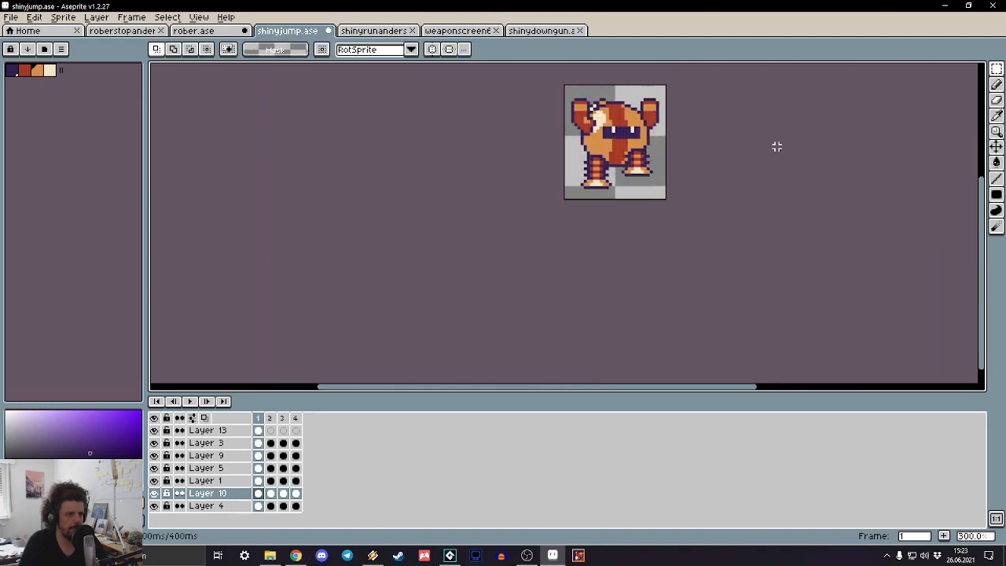
{"action": "key", "text": "Right"}
{"action": "key", "text": "Right"}
{"action": "key", "text": "Right"}
{"action": "key", "text": "Right"}
Step: In frame 2, try raising the Layer 10 antenna one pixel and compare it with the neighbouring frames
{"action": "left_click_drag", "start_coordinate": [714, 92], "coordinate": [495, 262]}
{"action": "key", "text": "Up"}
{"action": "left_click", "coordinate": [710, 234]}
{"action": "key", "text": "Right"}
{"action": "key", "text": "Right"}
{"action": "key", "text": "Left"}
{"action": "key", "text": "Left"}
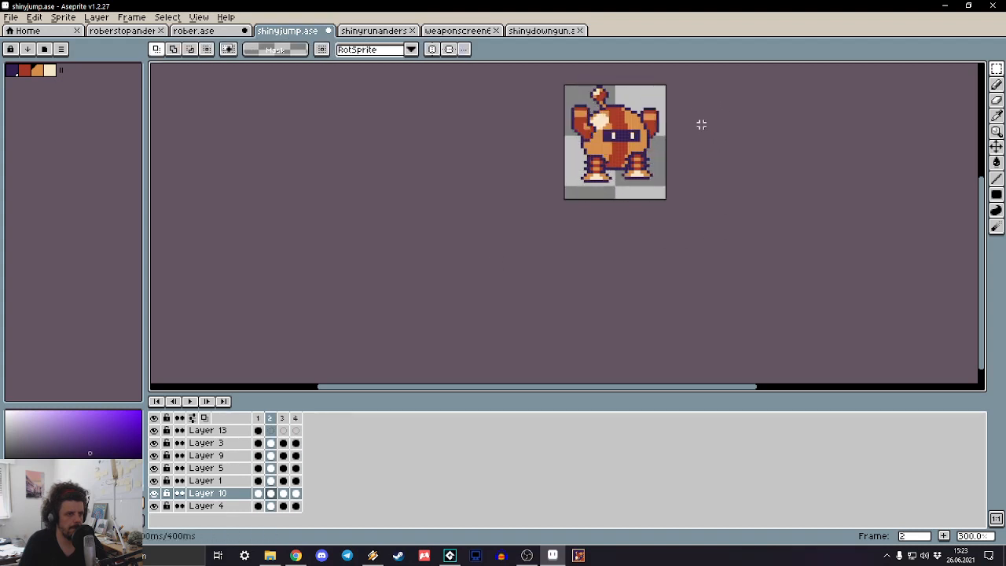
Step: Compare frames 2 and 3, and move frame 2's Layer 10 antenna back down one pixel
{"action": "key", "text": "Right"}
{"action": "left_click_drag", "start_coordinate": [668, 176], "coordinate": [583, 313]}
{"action": "key", "text": "Left"}
{"action": "key", "text": "Right"}
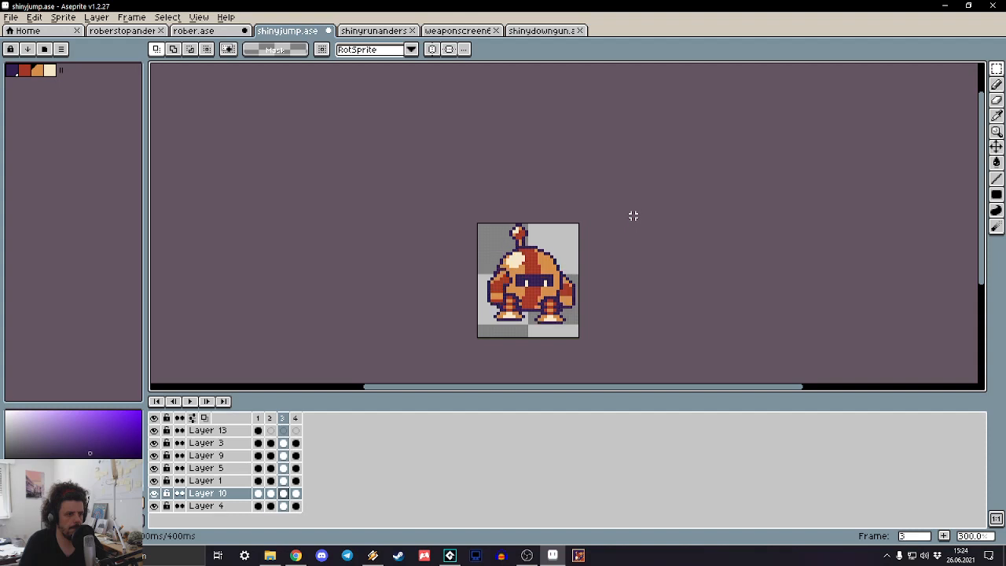
{"action": "key", "text": "Left"}
{"action": "left_click_drag", "start_coordinate": [636, 199], "coordinate": [493, 366]}
{"action": "key", "text": "Down"}
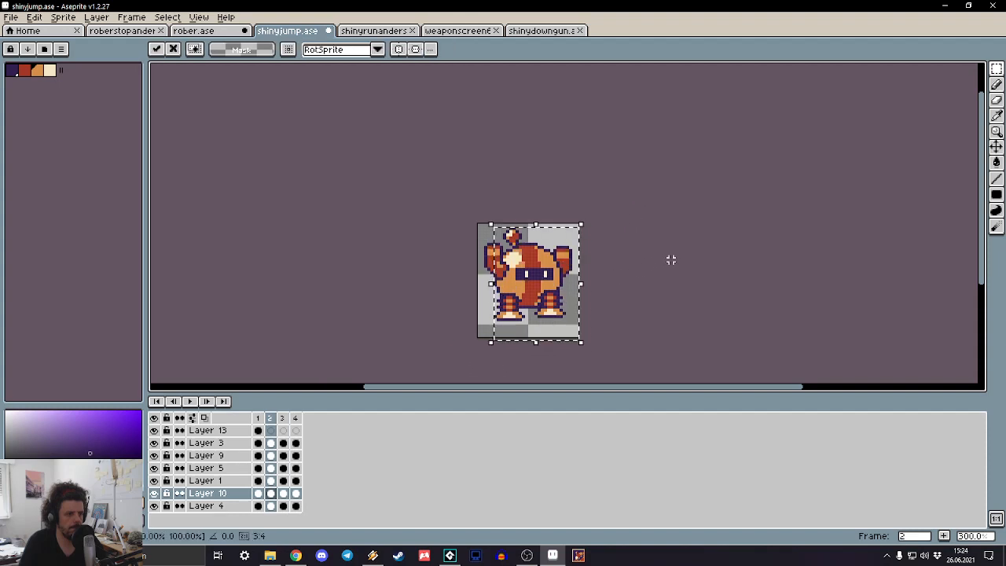
{"action": "left_click", "coordinate": [634, 238]}
Step: Play the four-frame jump animation at a reduced size to review the antenna's motion
{"action": "key", "text": "Return"}
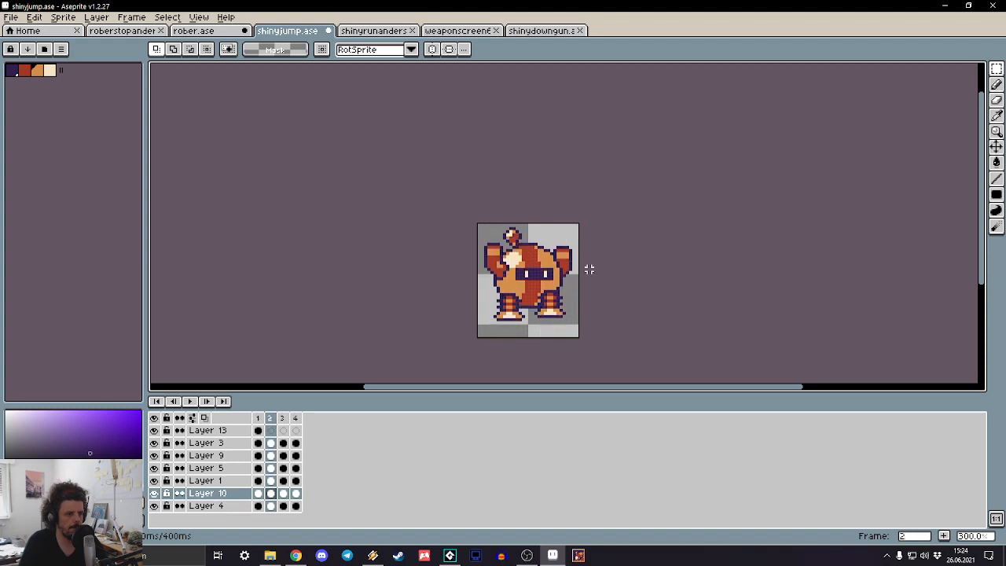
{"action": "scroll", "coordinate": [595, 207], "scroll_direction": "up", "scroll_amount": 1}
{"action": "left_click_drag", "start_coordinate": [592, 210], "coordinate": [442, 280]}
{"action": "key", "text": "Right"}
{"action": "key", "text": "Return"}
{"action": "scroll", "coordinate": [656, 267], "scroll_direction": "down", "scroll_amount": 2}
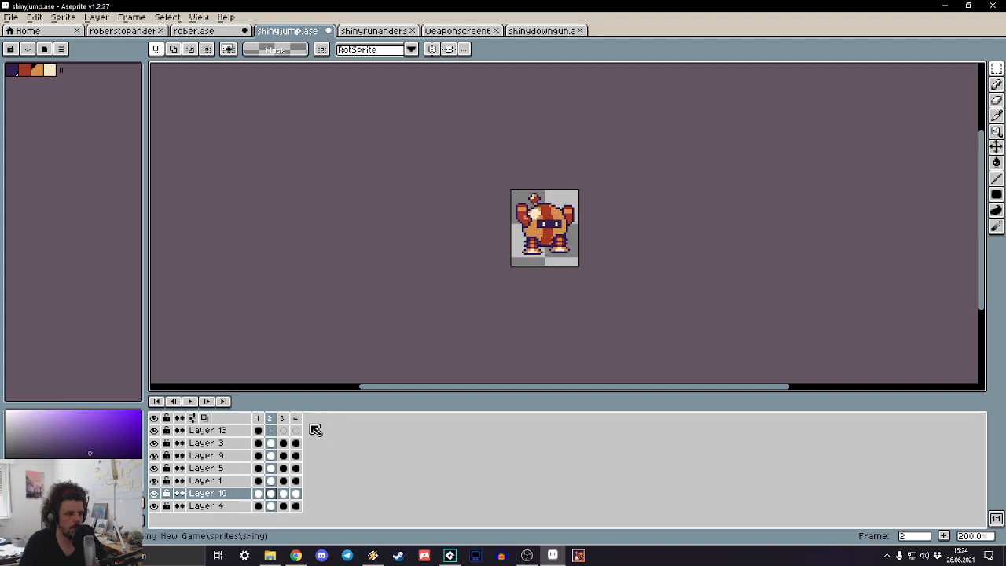
{"action": "key", "text": "Return"}
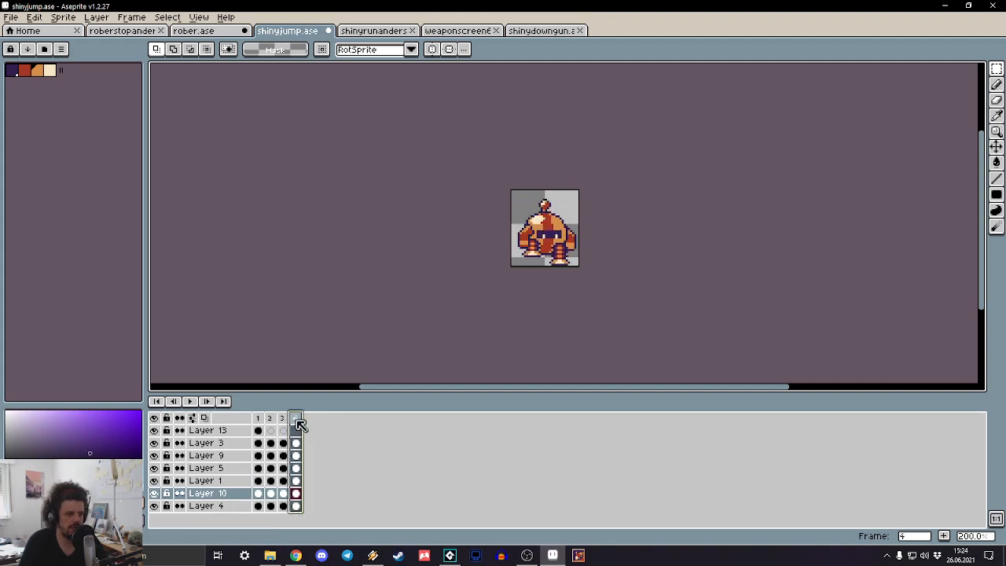
Step: Duplicate frame 4 as a fifth frame and replace its Layer 10 cel with a copy of frame 3's antenna cel
{"action": "right_click", "coordinate": [295, 419]}
{"action": "left_click", "coordinate": [326, 445]}
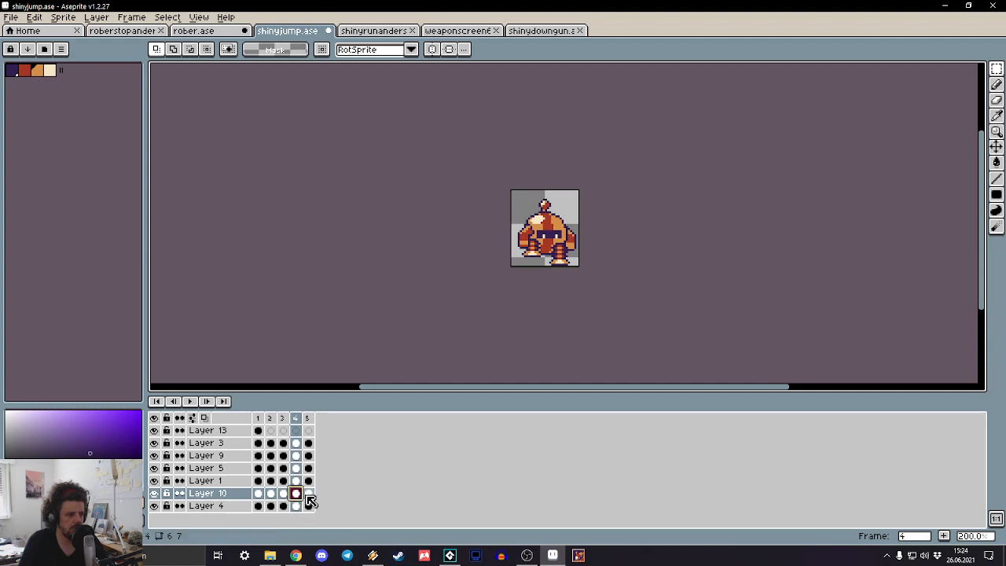
{"action": "left_click", "coordinate": [309, 494]}
{"action": "left_click_drag", "start_coordinate": [309, 500], "coordinate": [284, 493]}
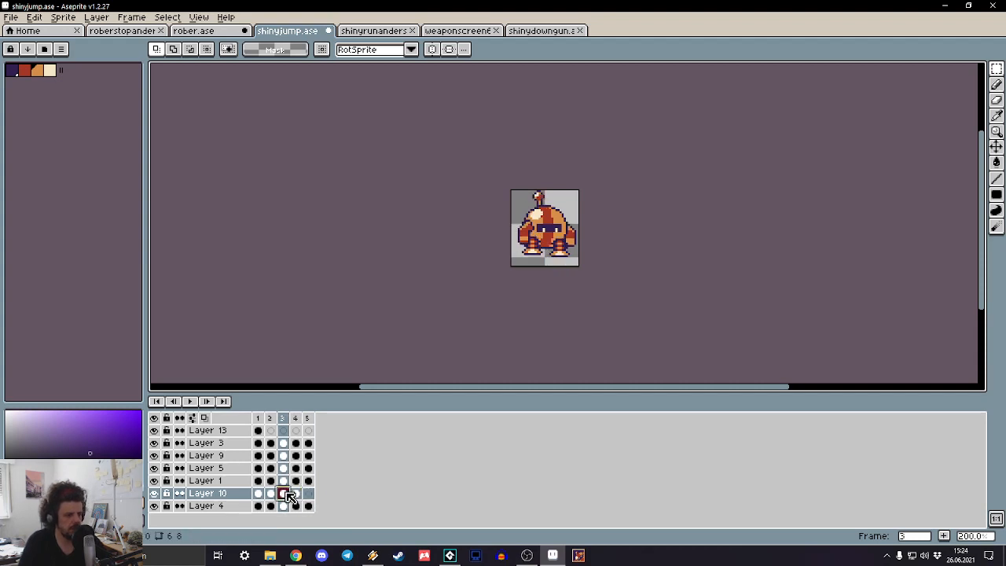
{"action": "key", "text": "ctrl+z"}
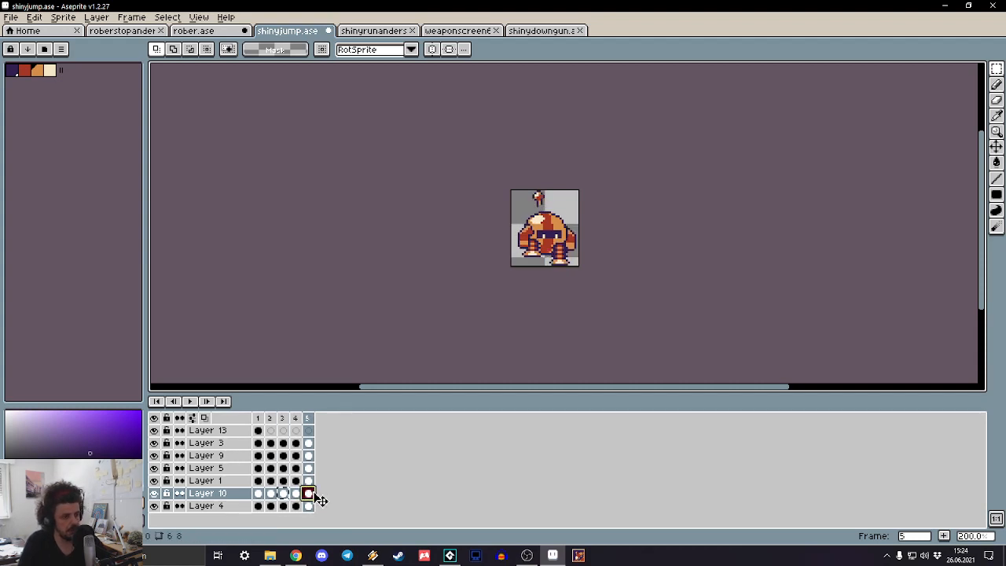
Step: Move frame 5's Layer 10 antenna down four pixels and right one pixel onto the head, and play the animation
{"action": "key", "text": "ctrl+a"}
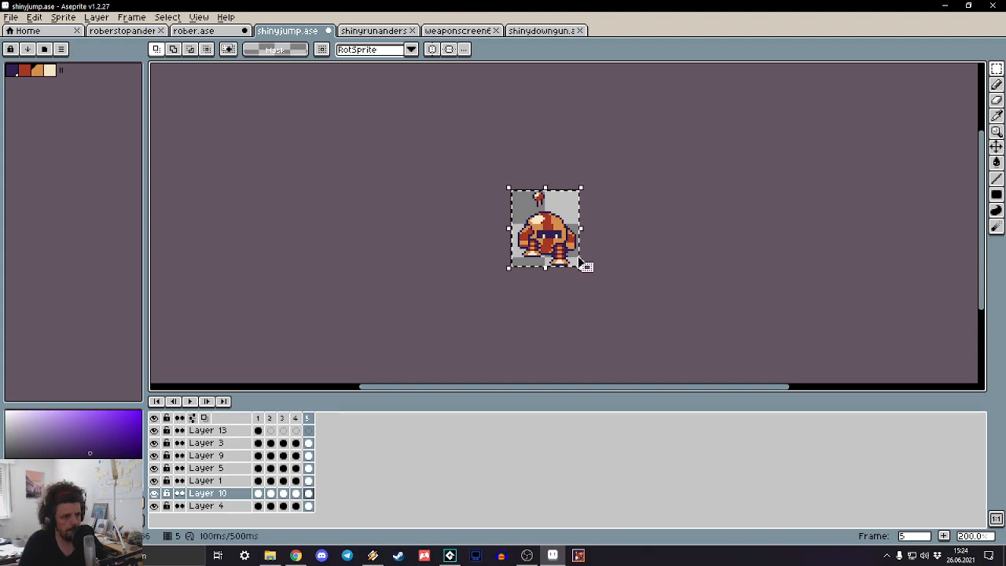
{"action": "key", "text": "Down"}
{"action": "key", "text": "Down"}
{"action": "key", "text": "Down"}
{"action": "key", "text": "Down"}
{"action": "key", "text": "Right"}
{"action": "key", "text": "ctrl+d"}
{"action": "key", "text": "Return"}
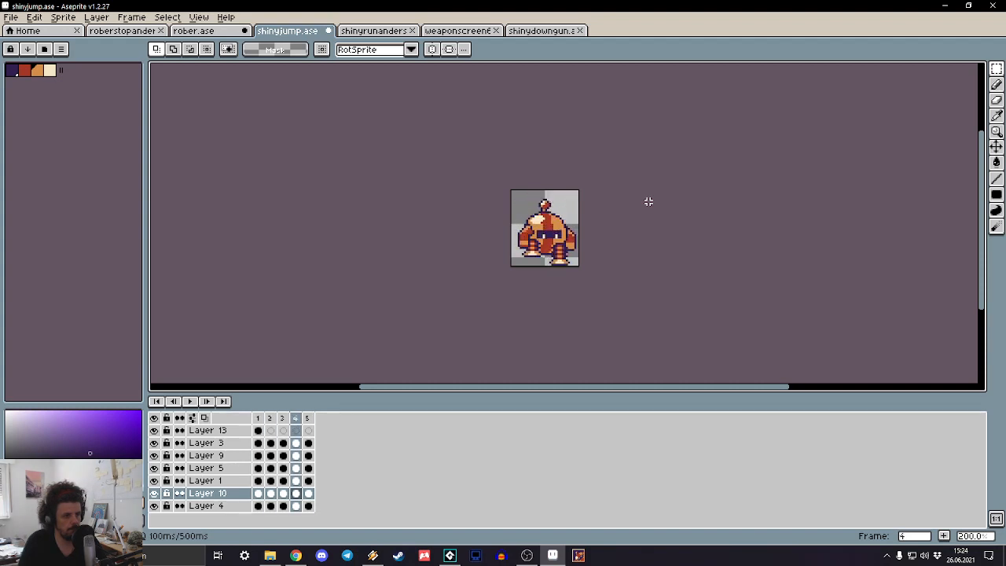
{"action": "key", "text": "Return"}
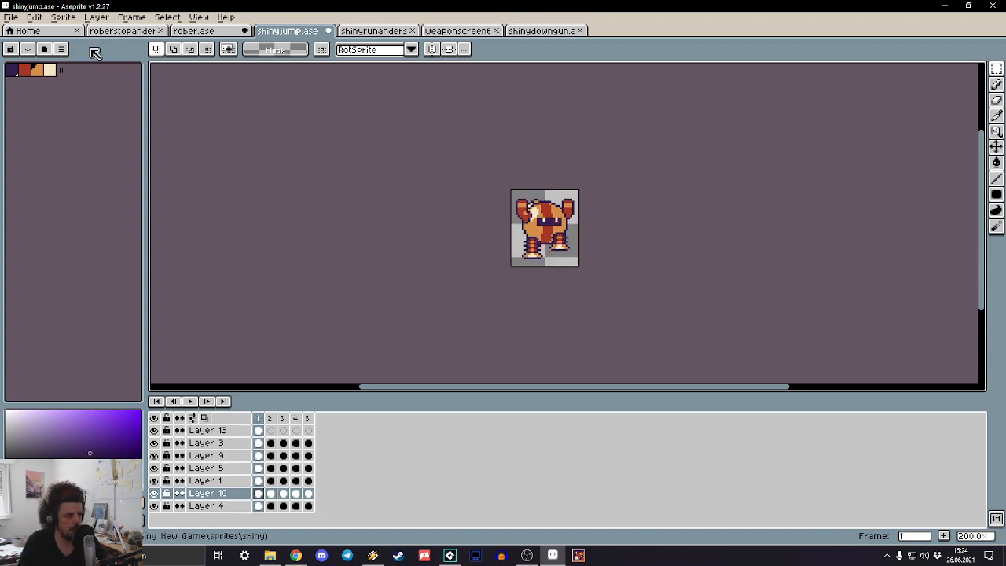
Step: Save the sprite under the new name robernewjump.ase in the shiny folder
{"action": "left_click", "coordinate": [11, 17]}
{"action": "left_click", "coordinate": [22, 82]}
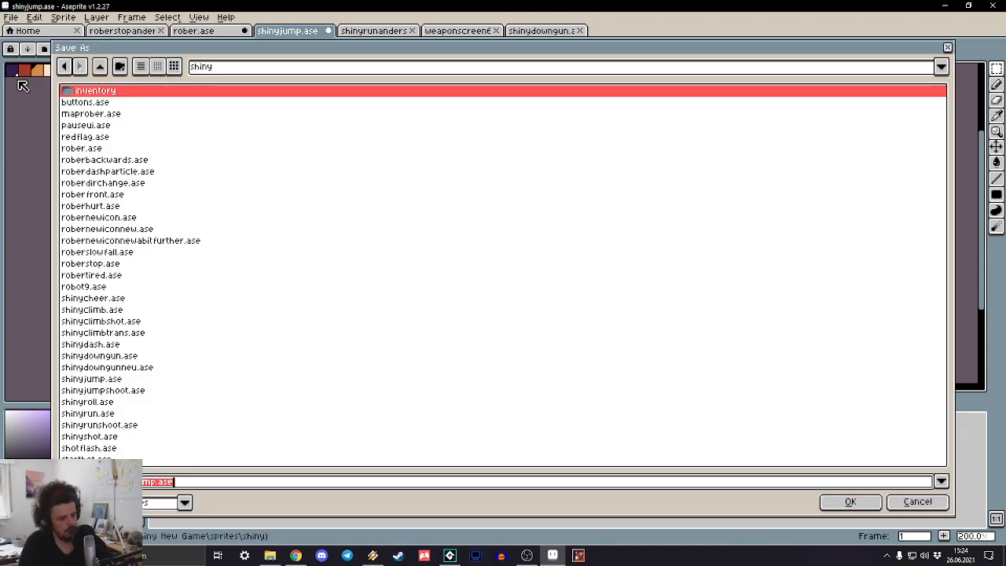
{"action": "type", "text": "ewju"}
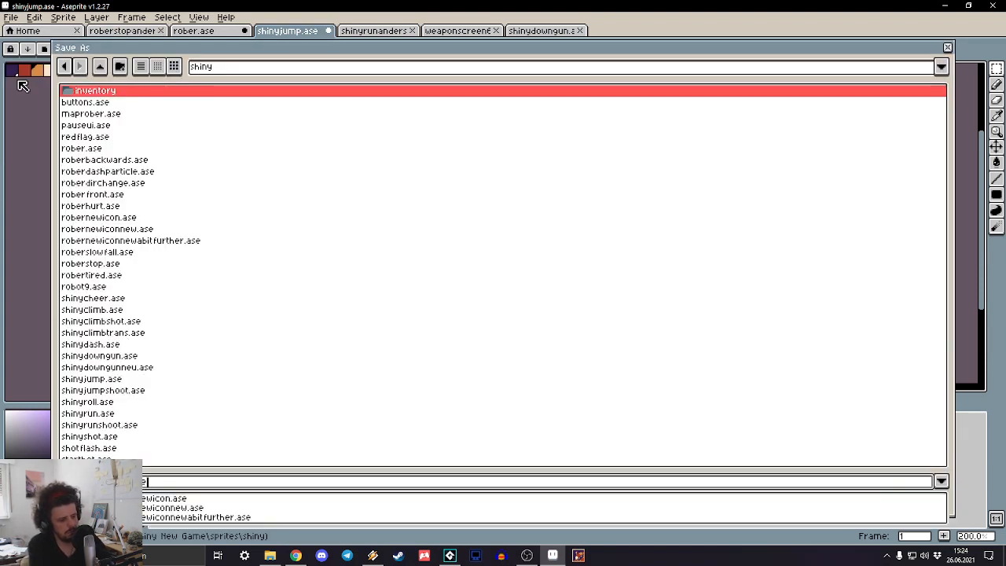
{"action": "type", "text": "mp.ase"}
{"action": "key", "text": "Return"}
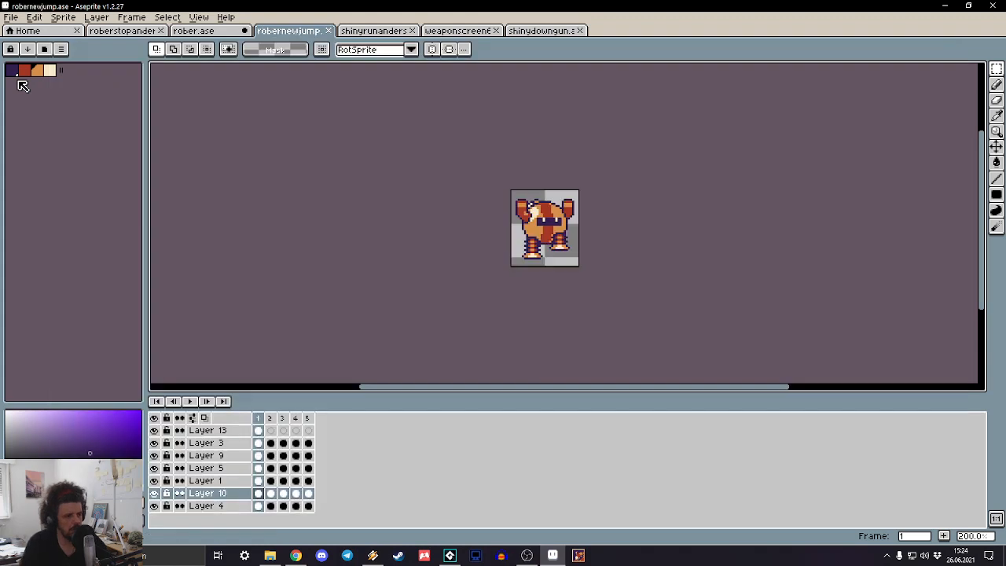
Step: Flatten all layers and save the five frames as a PNG sequence named robernewjump.png
{"action": "right_click", "coordinate": [242, 512]}
{"action": "left_click", "coordinate": [275, 521]}
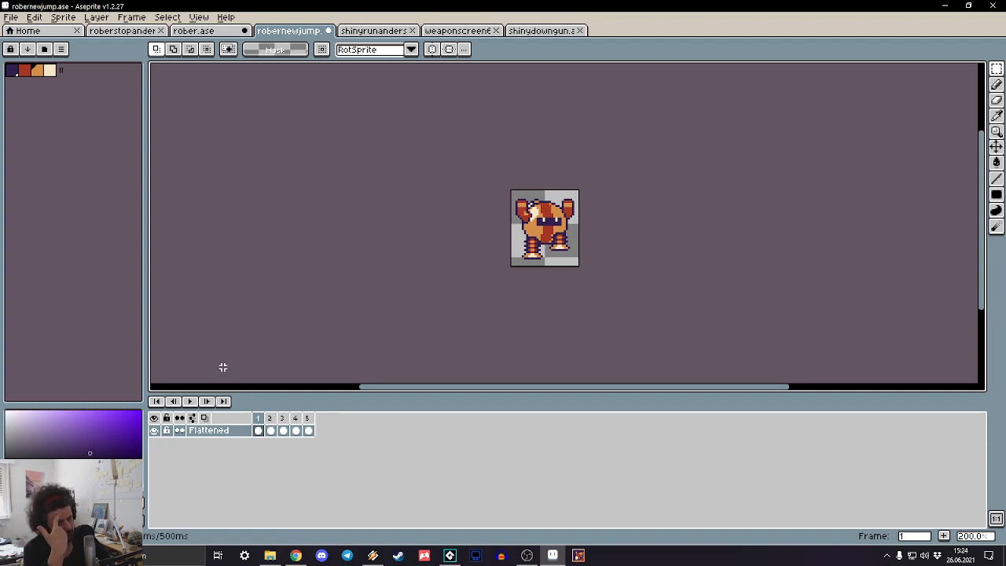
{"action": "left_click", "coordinate": [11, 17]}
{"action": "left_click", "coordinate": [50, 83]}
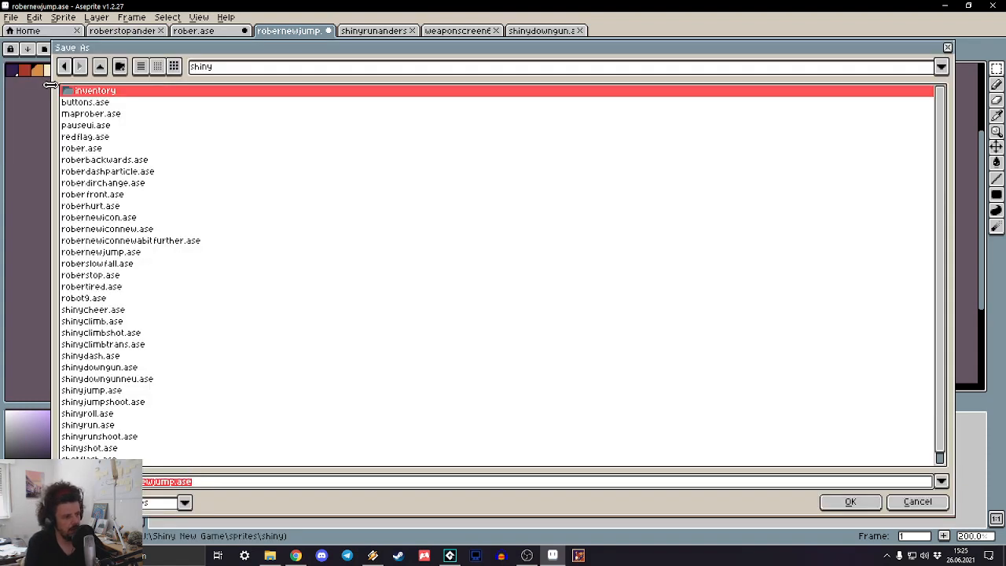
{"action": "key", "text": "End"}
{"action": "key", "text": "BackSpace"}
{"action": "type", "text": "png"}
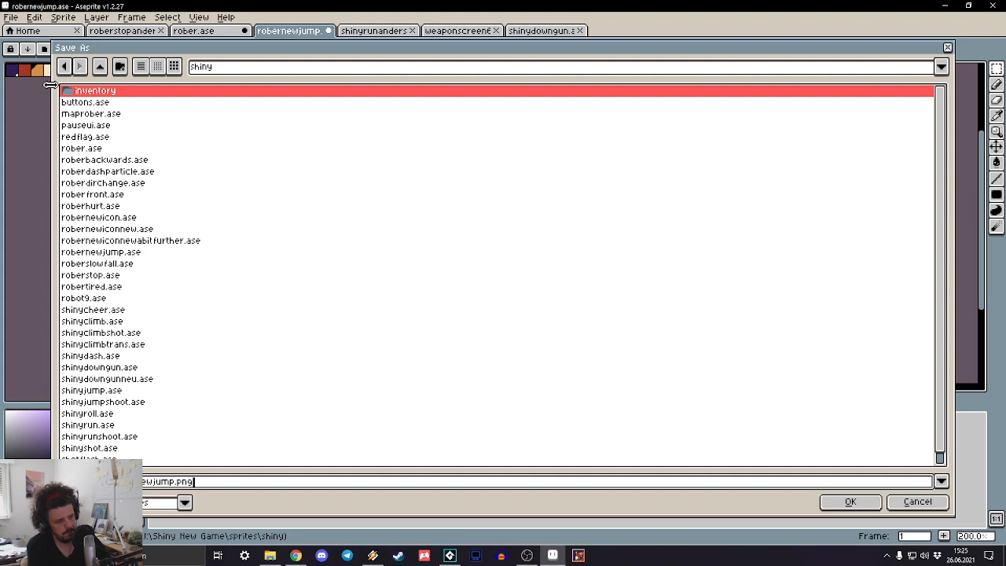
{"action": "key", "text": "Return"}
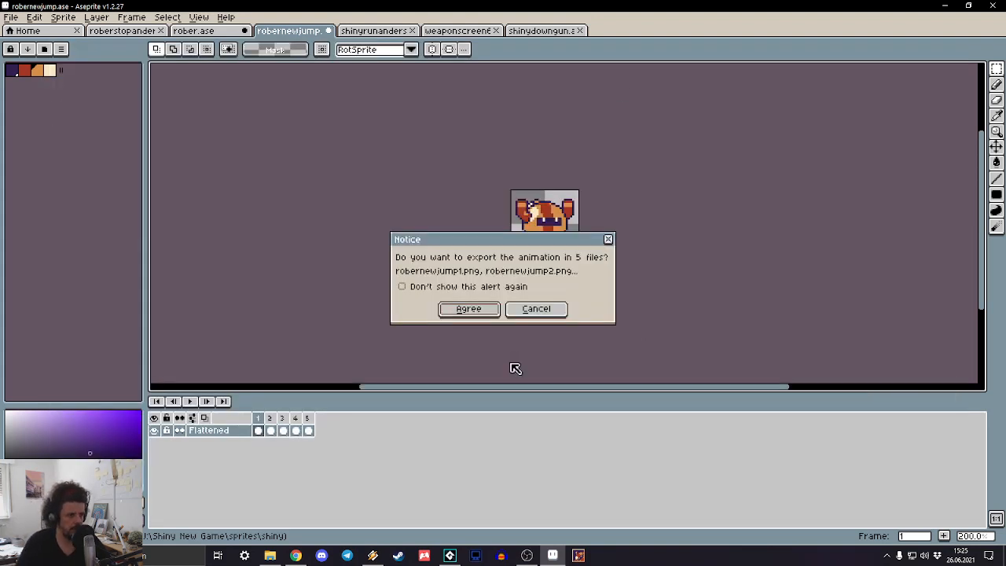
{"action": "left_click", "coordinate": [468, 308]}
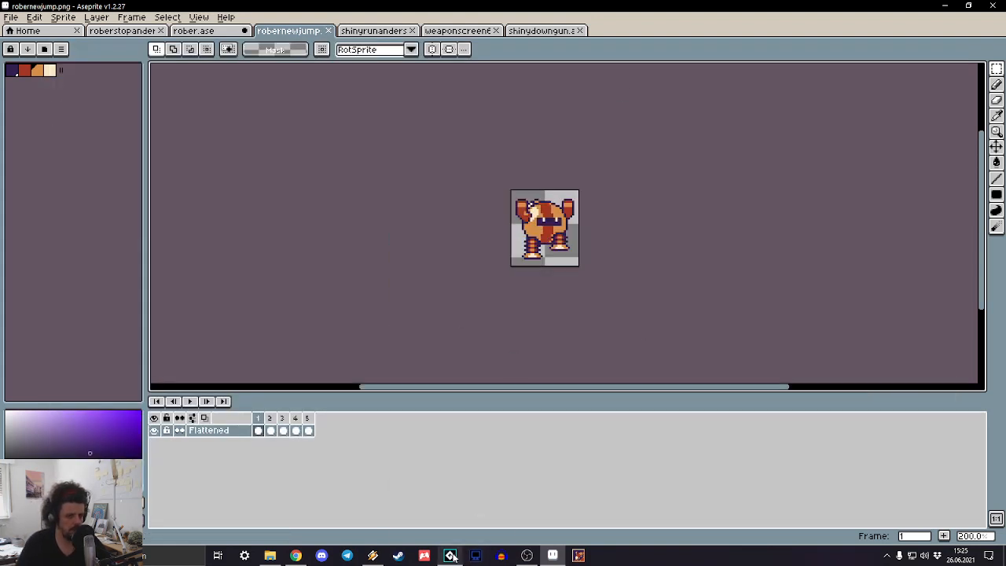
Step: Switch to the robobgb project in GameMaker Studio 2 and open the spr_player_jump_up sprite from the player sprites
{"action": "mouse_move", "coordinate": [451, 555]}
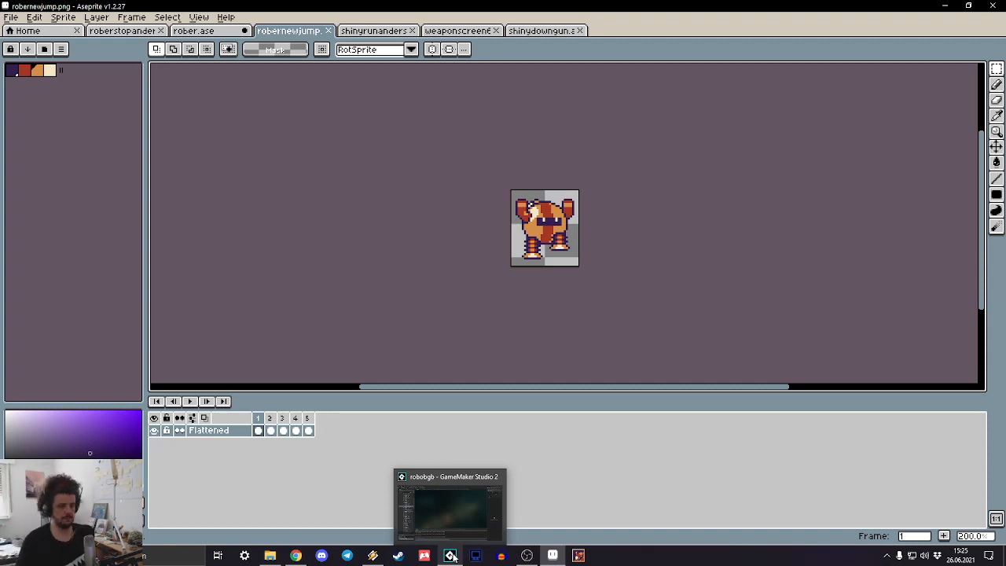
{"action": "left_click", "coordinate": [451, 555]}
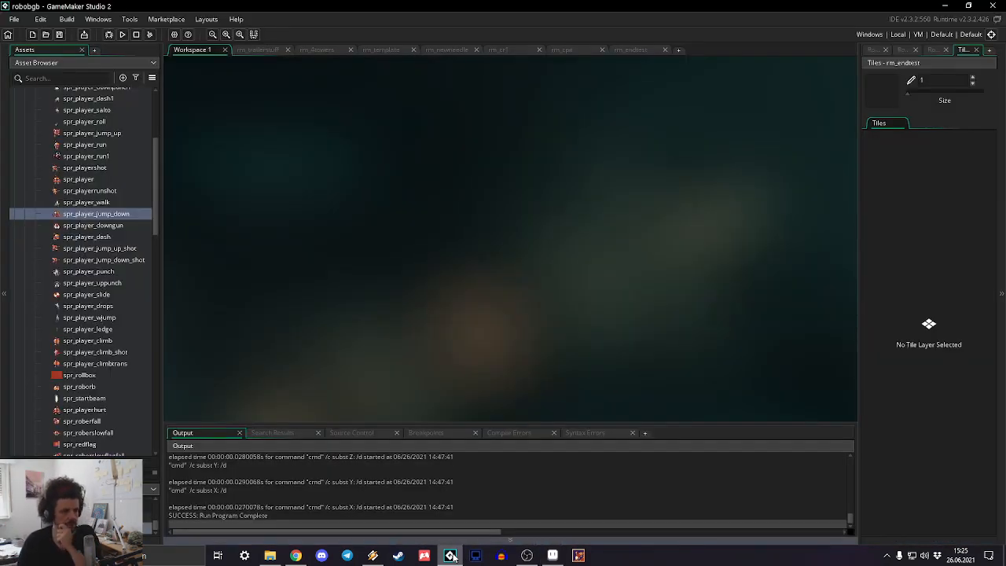
{"action": "scroll", "coordinate": [124, 256], "scroll_direction": "up", "scroll_amount": 3}
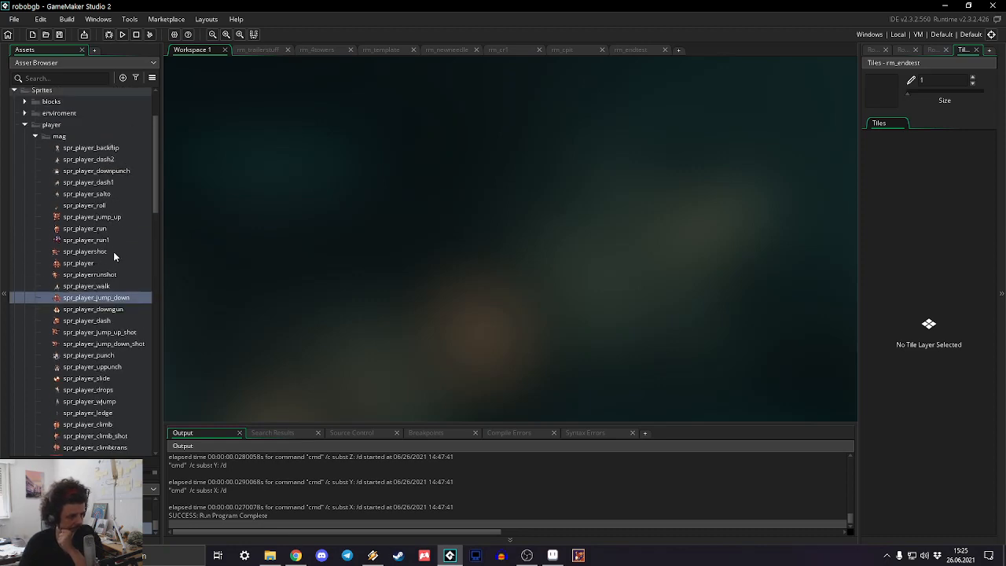
{"action": "left_click", "coordinate": [92, 287]}
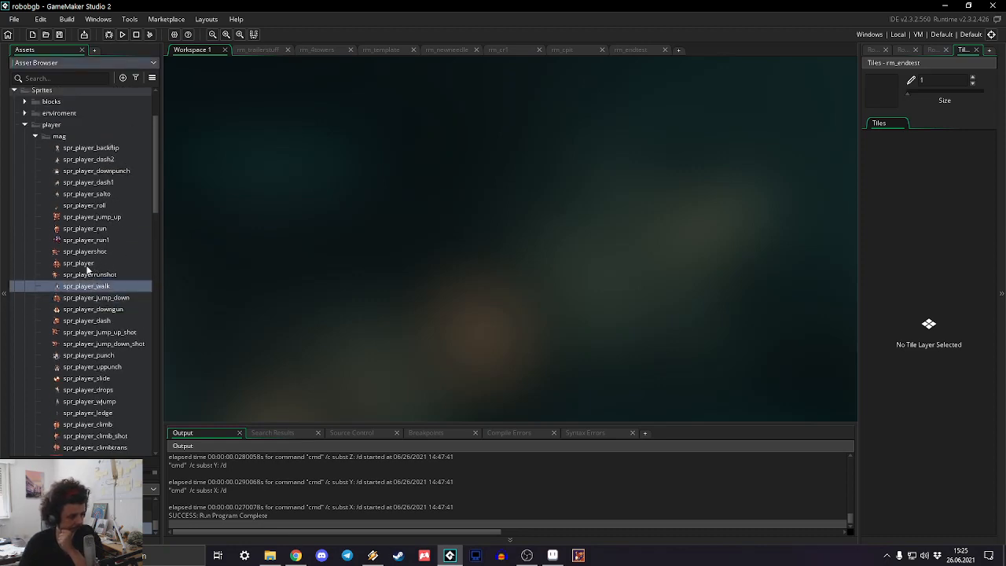
{"action": "scroll", "coordinate": [112, 285], "scroll_direction": "down", "scroll_amount": 3}
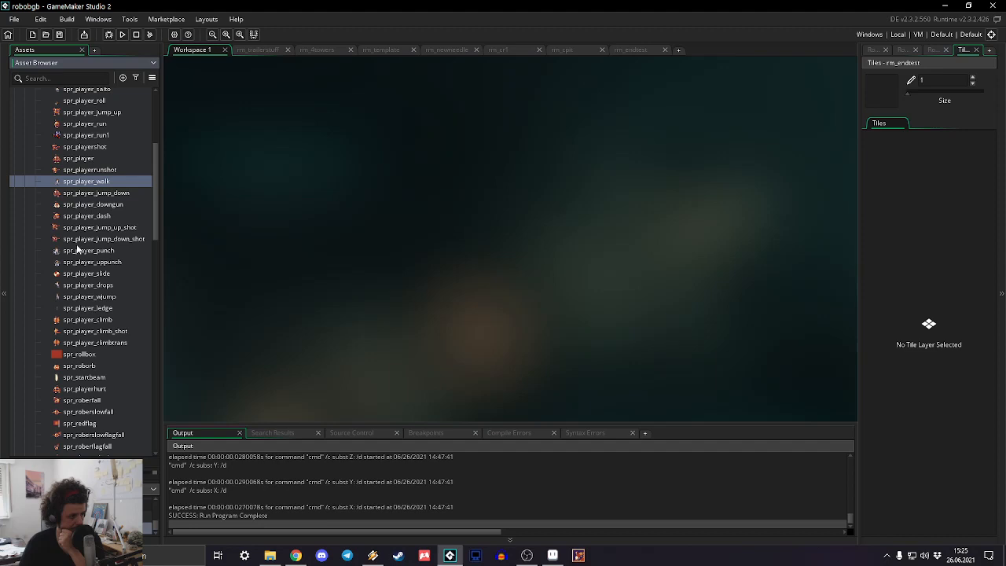
{"action": "scroll", "coordinate": [78, 242], "scroll_direction": "down", "scroll_amount": 4}
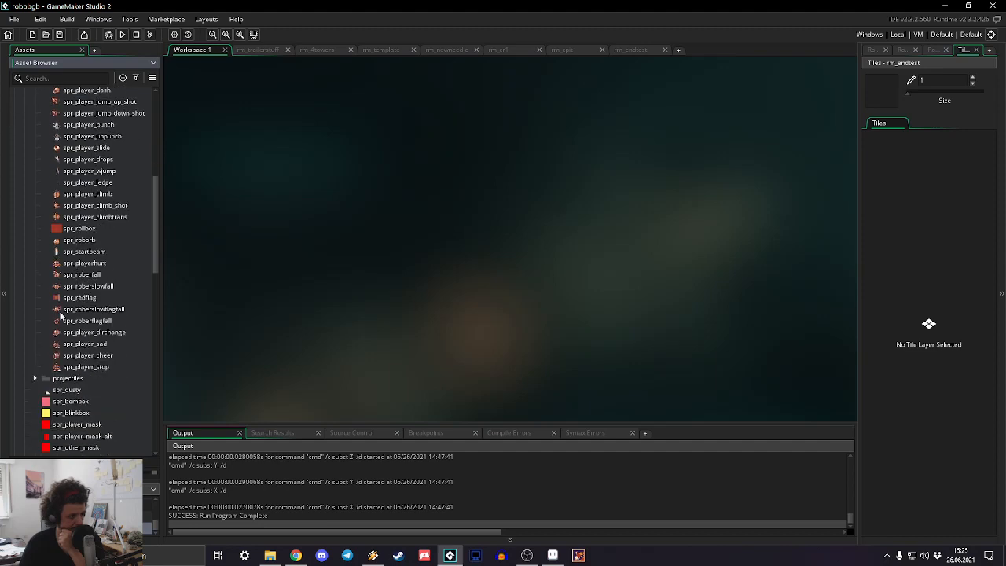
{"action": "scroll", "coordinate": [73, 253], "scroll_direction": "up", "scroll_amount": 5}
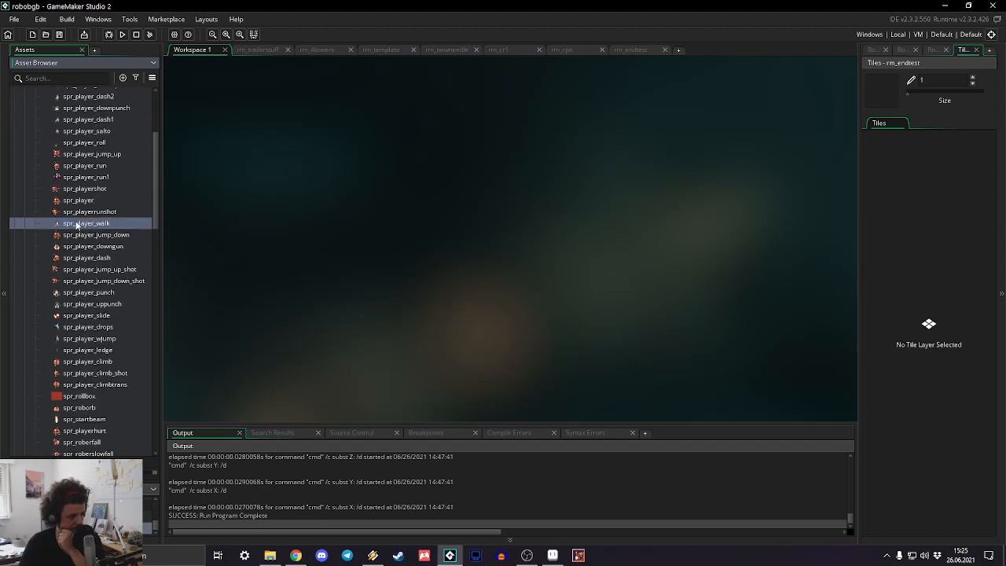
{"action": "double_click", "coordinate": [72, 155]}
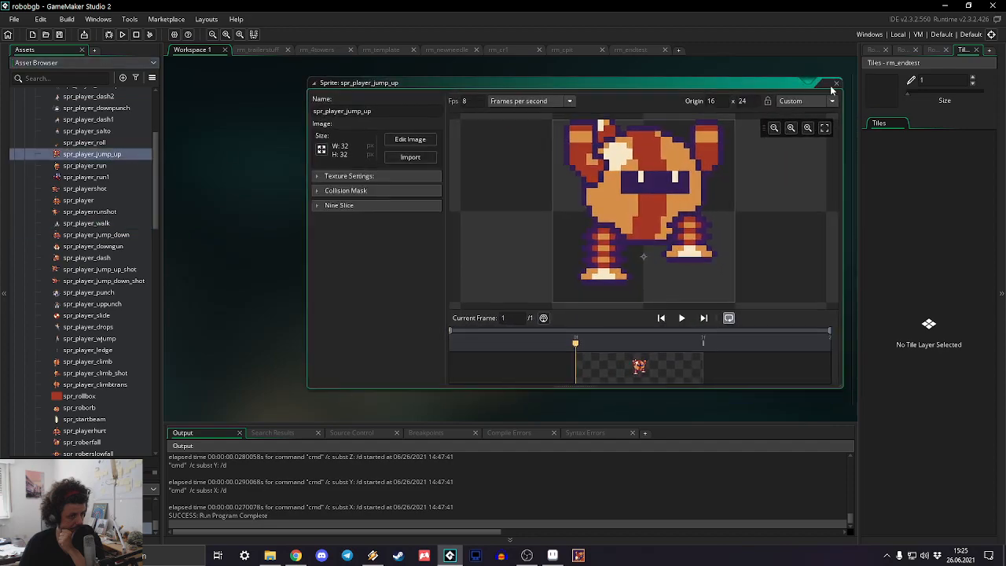
Step: Close the original sprite's editor, duplicate spr_player_jump_up, and open the copy for editing
{"action": "left_click", "coordinate": [837, 84]}
{"action": "right_click", "coordinate": [87, 154]}
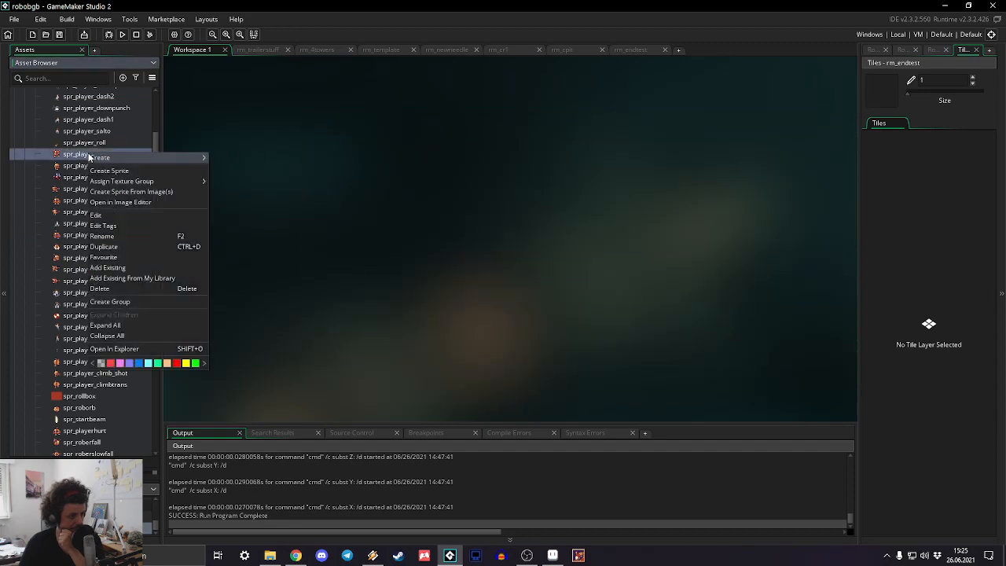
{"action": "left_click", "coordinate": [109, 246]}
{"action": "left_click", "coordinate": [91, 327]}
{"action": "double_click", "coordinate": [73, 437]}
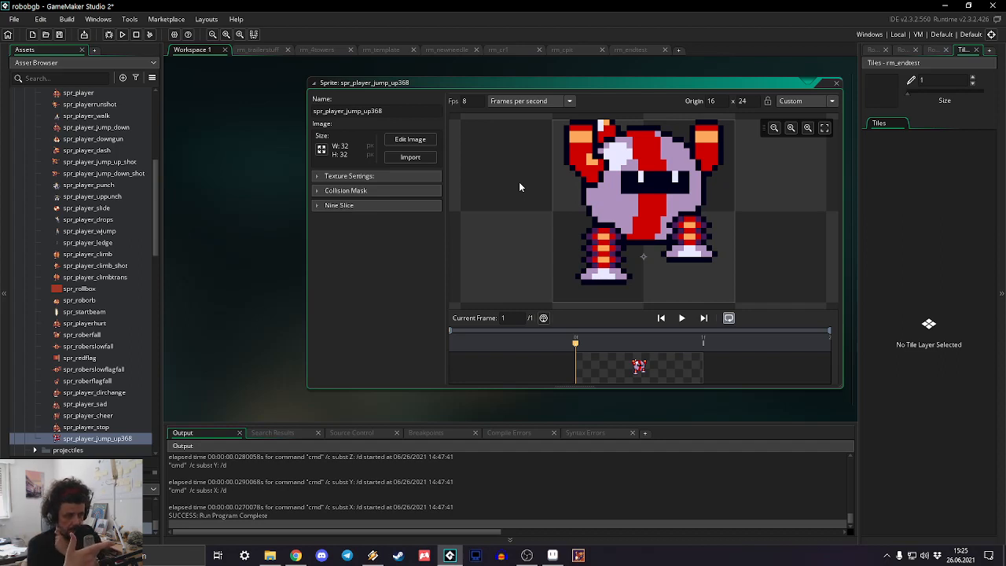
Step: Open the original spr_player_jump_up to compare it with the copy, and return to the copy's editor
{"action": "scroll", "coordinate": [102, 204], "scroll_direction": "up", "scroll_amount": 4}
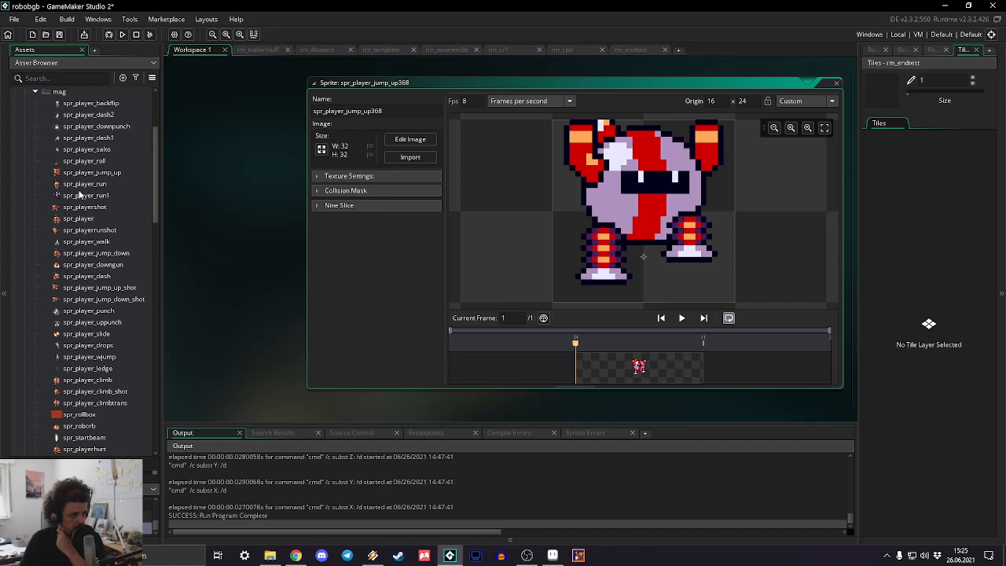
{"action": "double_click", "coordinate": [96, 176]}
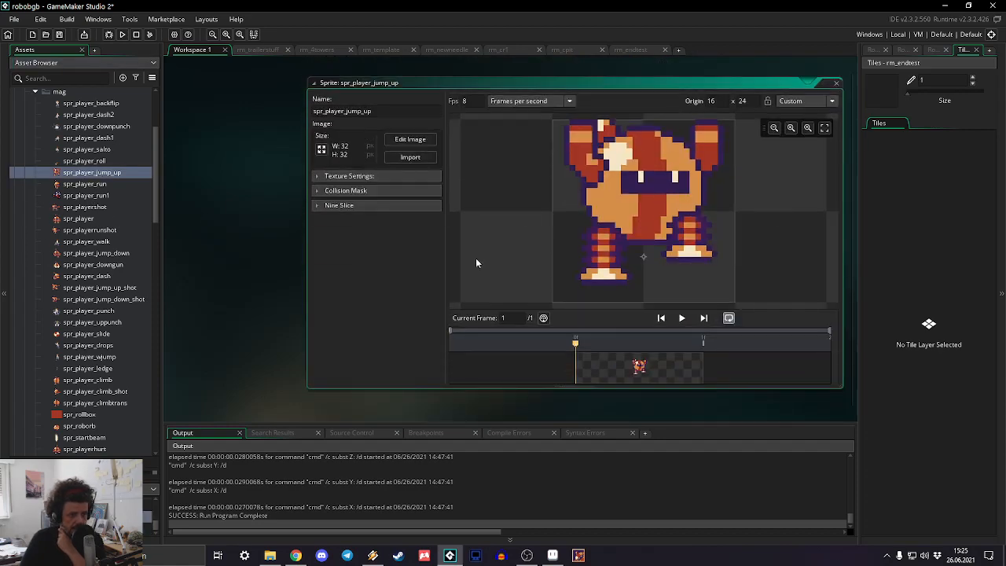
{"action": "scroll", "coordinate": [280, 233], "scroll_direction": "up", "scroll_amount": 5}
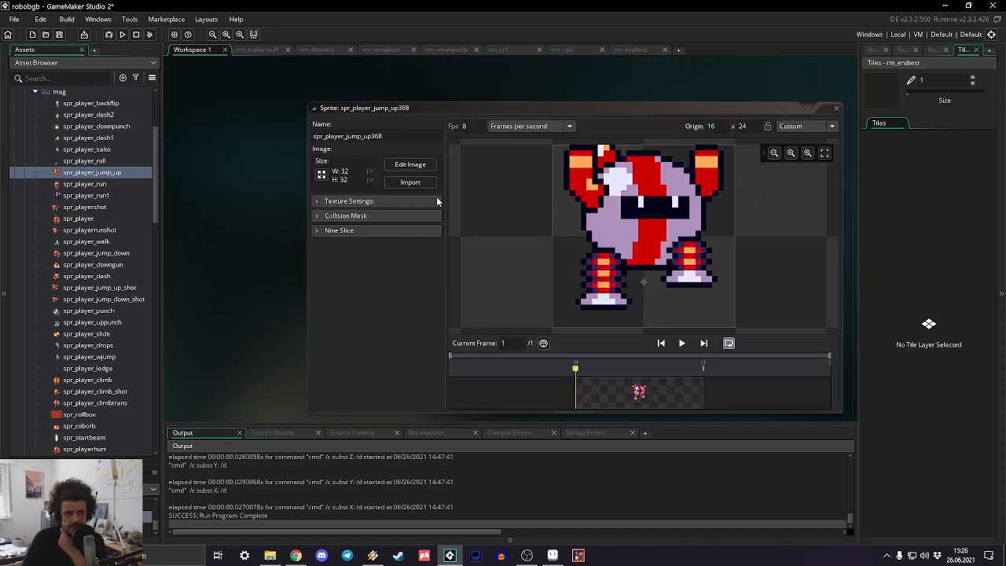
Step: Start an image import for the copied sprite and browse to the Shiny New Game/sprites/shiny folder on drive J
{"action": "left_click", "coordinate": [396, 186]}
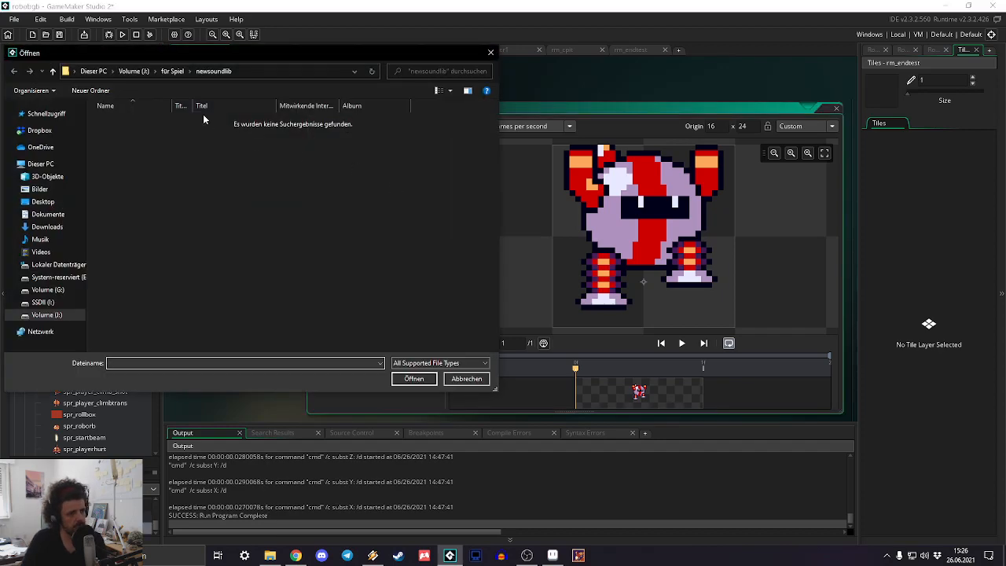
{"action": "left_click", "coordinate": [133, 71]}
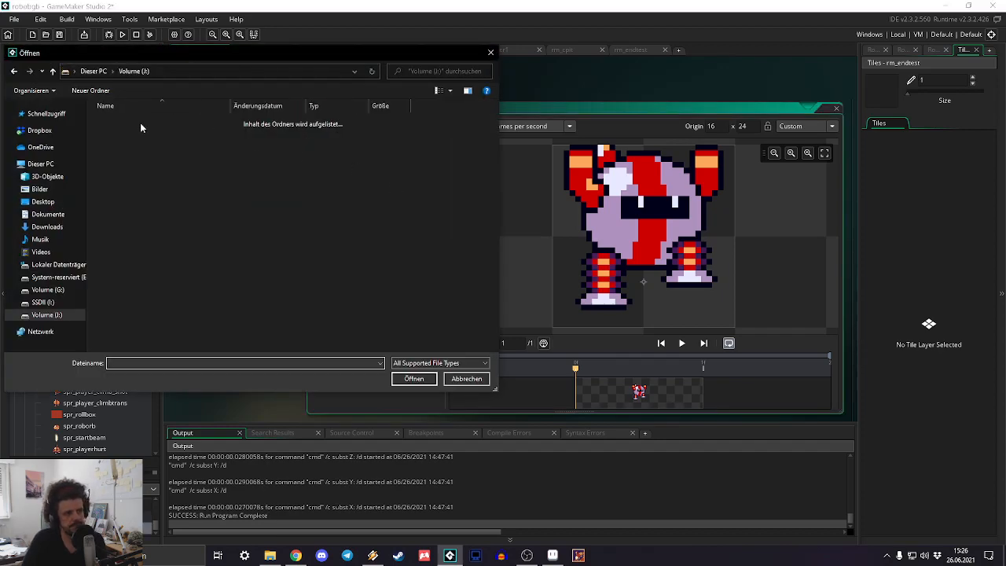
{"action": "scroll", "coordinate": [136, 180], "scroll_direction": "down", "scroll_amount": 10}
{"action": "scroll", "coordinate": [137, 180], "scroll_direction": "down", "scroll_amount": 2}
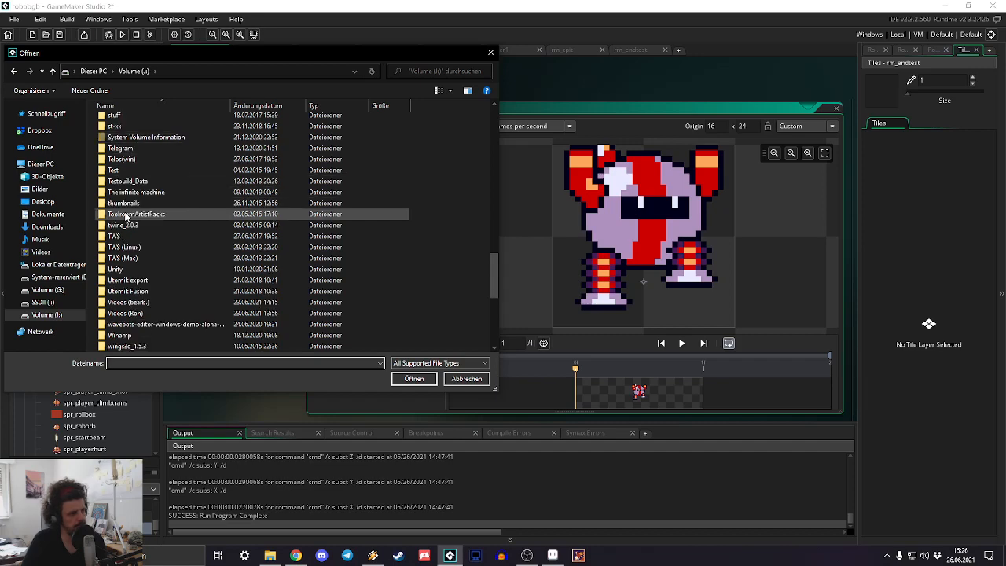
{"action": "scroll", "coordinate": [136, 172], "scroll_direction": "up", "scroll_amount": 5}
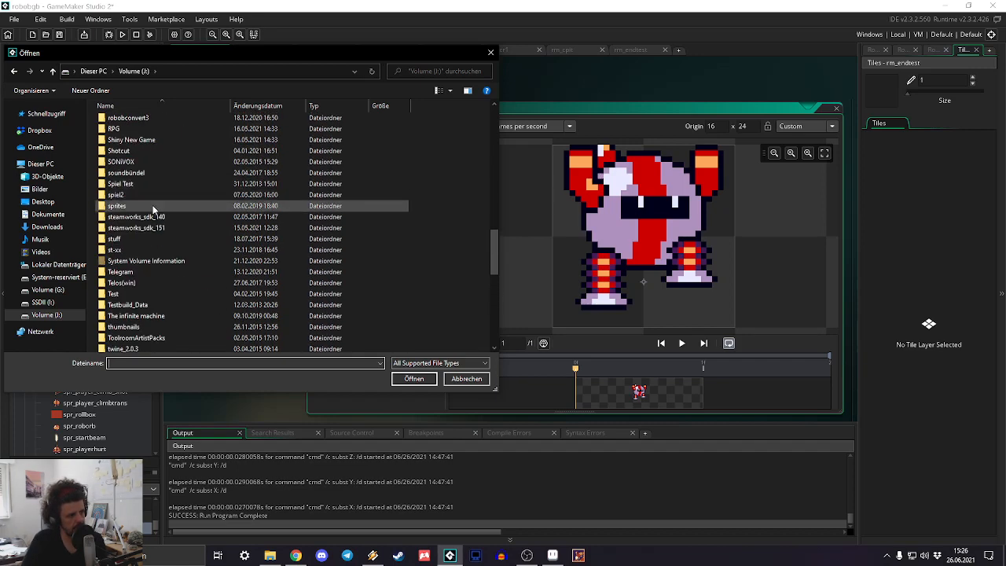
{"action": "scroll", "coordinate": [162, 182], "scroll_direction": "up", "scroll_amount": 1}
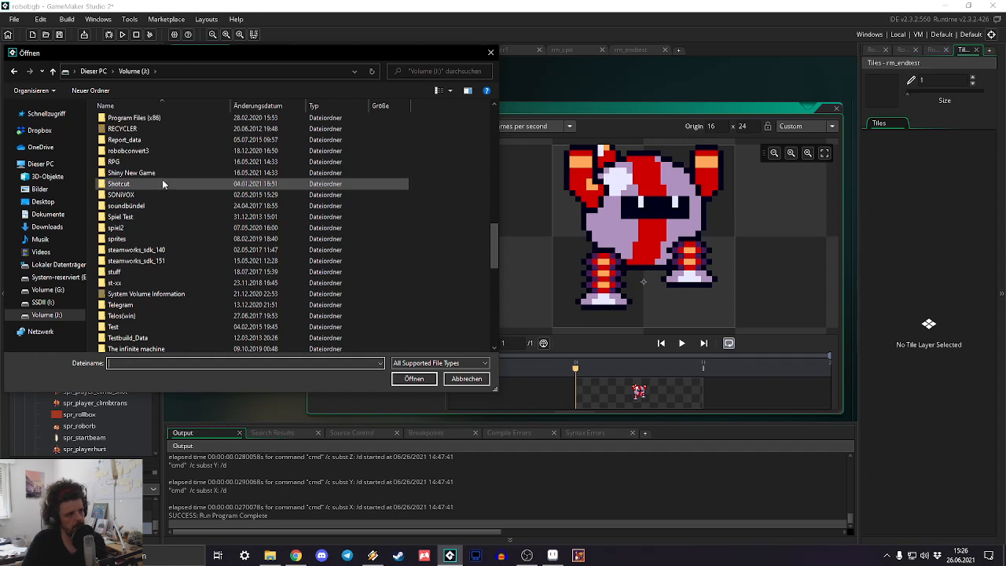
{"action": "double_click", "coordinate": [165, 173]}
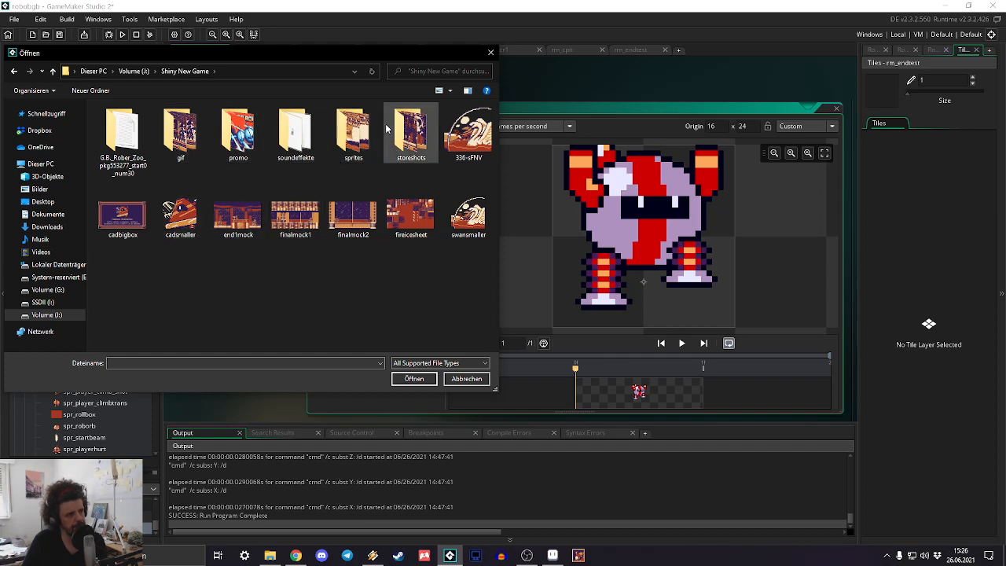
{"action": "double_click", "coordinate": [354, 140]}
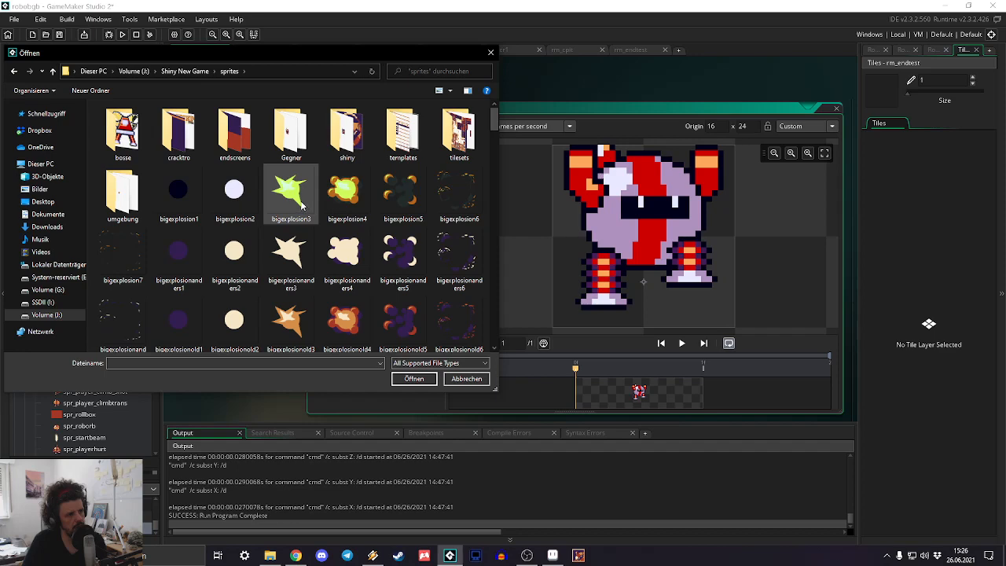
{"action": "double_click", "coordinate": [339, 144]}
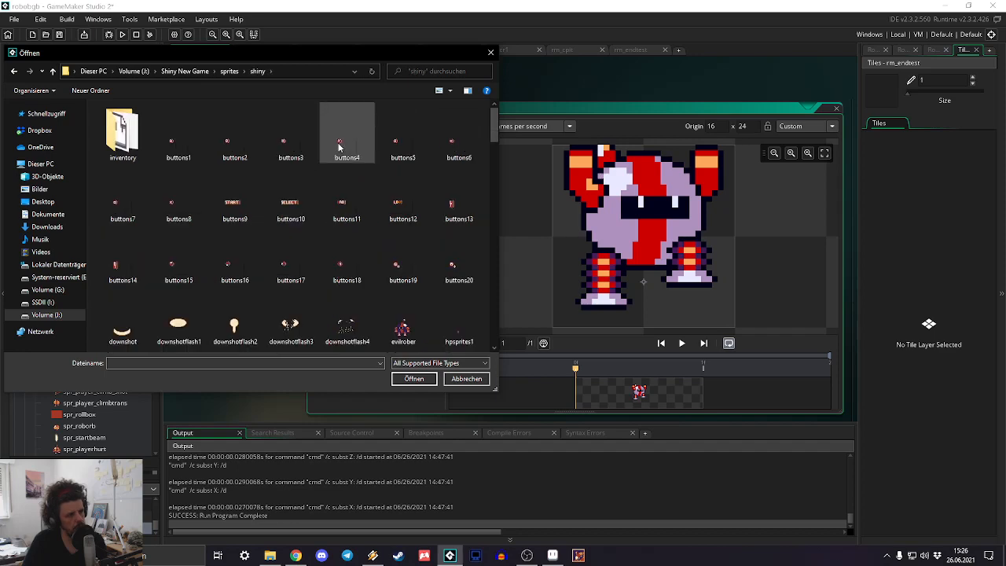
Step: Import robernewjump1 through robernewjump5 into the copied sprite, replacing its existing frame
{"action": "scroll", "coordinate": [338, 146], "scroll_direction": "down", "scroll_amount": 8}
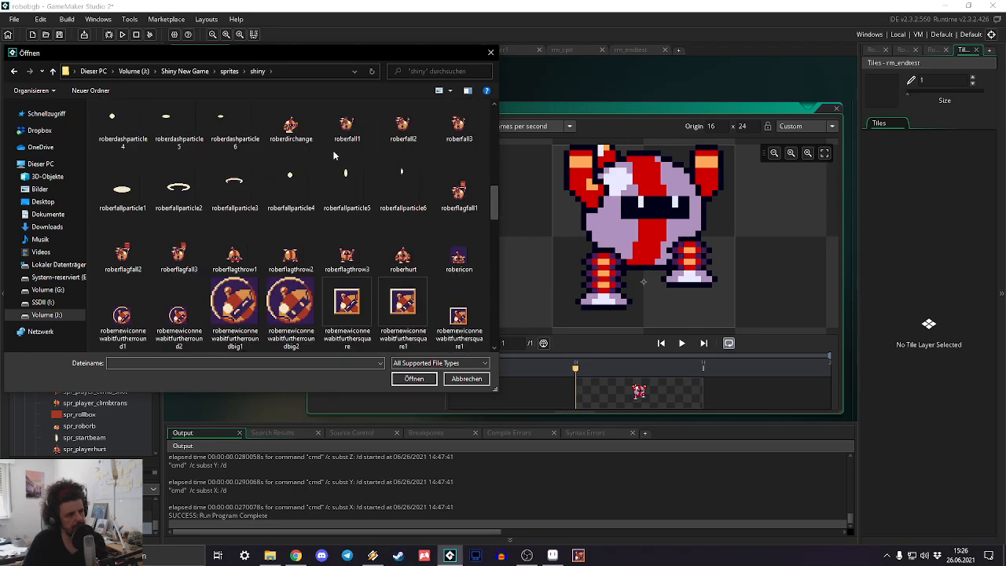
{"action": "scroll", "coordinate": [331, 166], "scroll_direction": "down", "scroll_amount": 4}
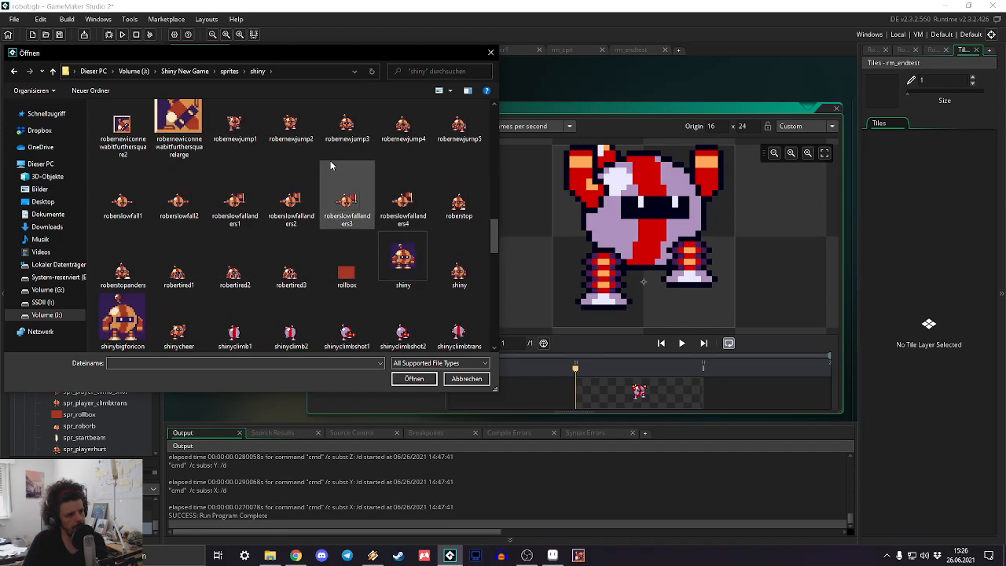
{"action": "scroll", "coordinate": [330, 165], "scroll_direction": "down", "scroll_amount": 10}
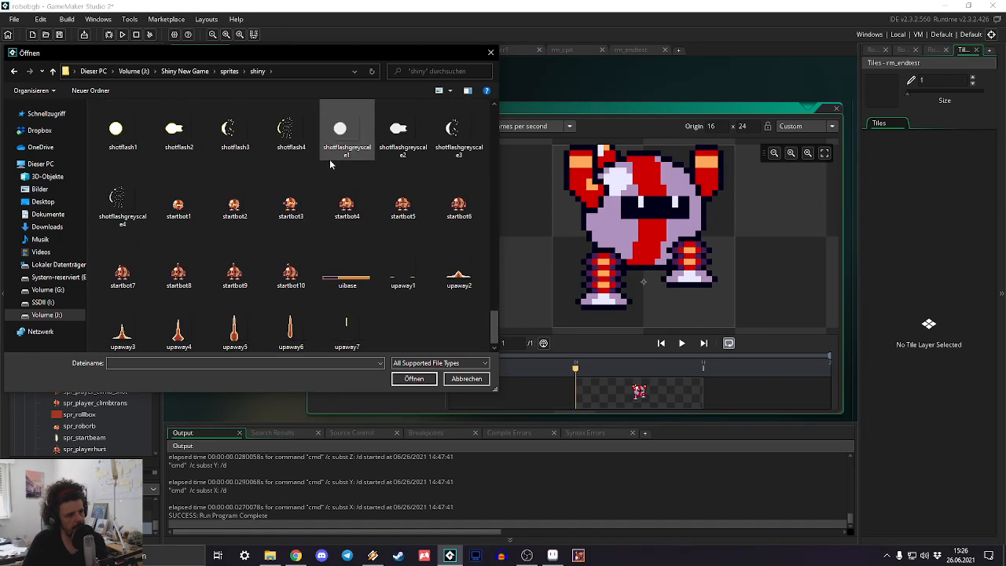
{"action": "scroll", "coordinate": [330, 166], "scroll_direction": "up", "scroll_amount": 5}
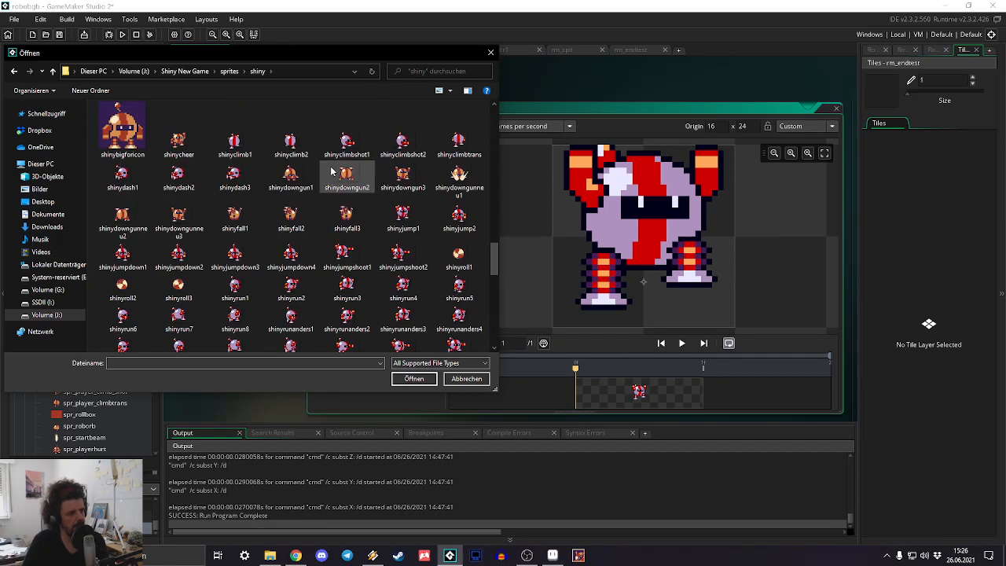
{"action": "scroll", "coordinate": [330, 171], "scroll_direction": "up", "scroll_amount": 5}
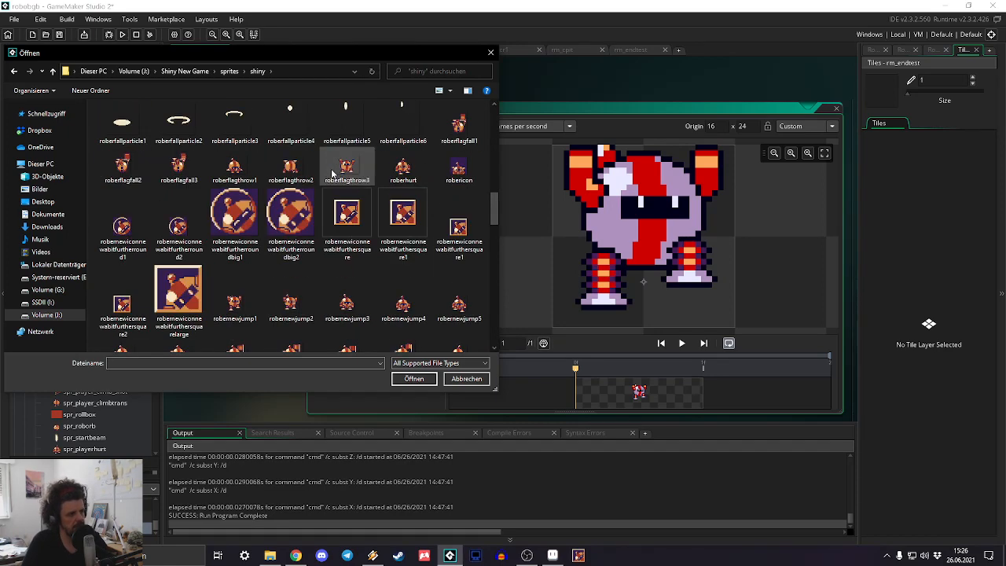
{"action": "scroll", "coordinate": [332, 173], "scroll_direction": "down", "scroll_amount": 2}
{"action": "left_click", "coordinate": [225, 170]}
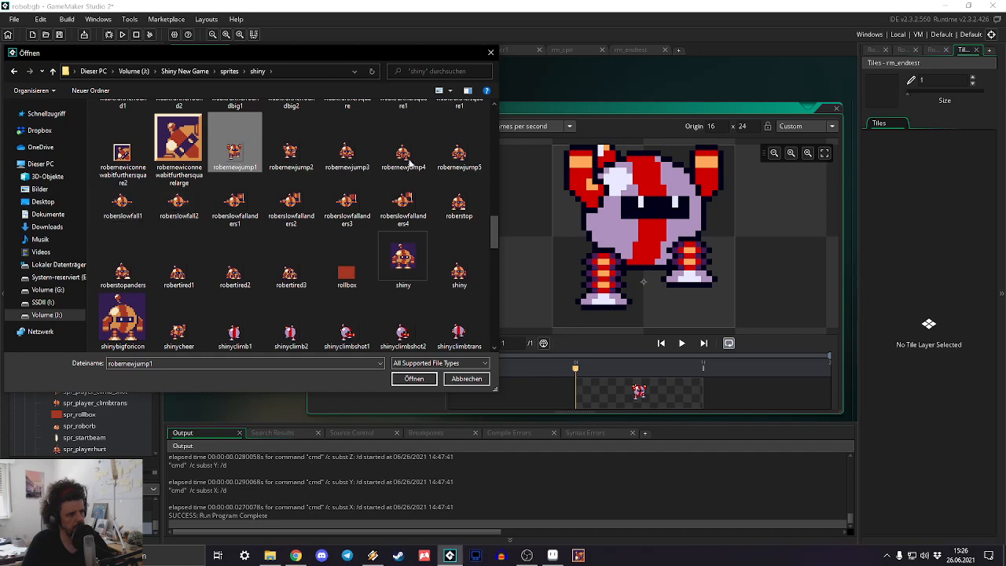
{"action": "left_click", "coordinate": [451, 164], "text": "shift"}
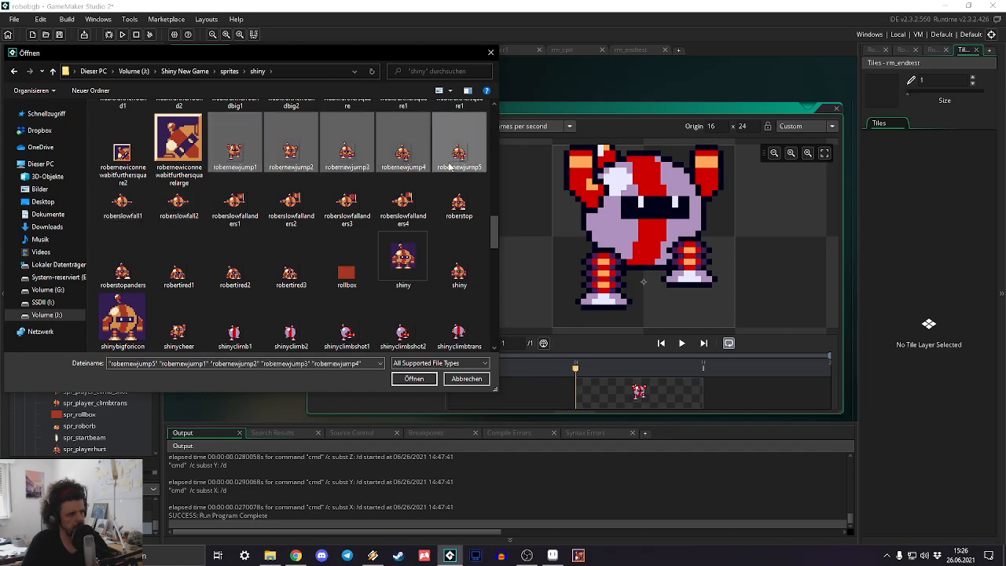
{"action": "left_click", "coordinate": [423, 382]}
{"action": "left_click", "coordinate": [544, 297]}
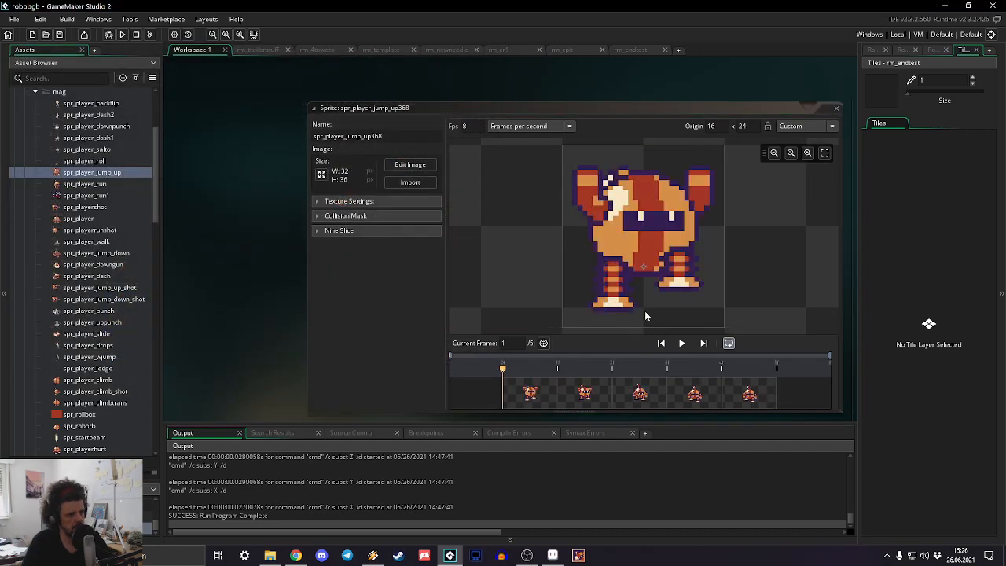
Step: Play the imported jump animation, stop it, and compare frames 1 and 2 by switching between them
{"action": "left_click", "coordinate": [681, 343]}
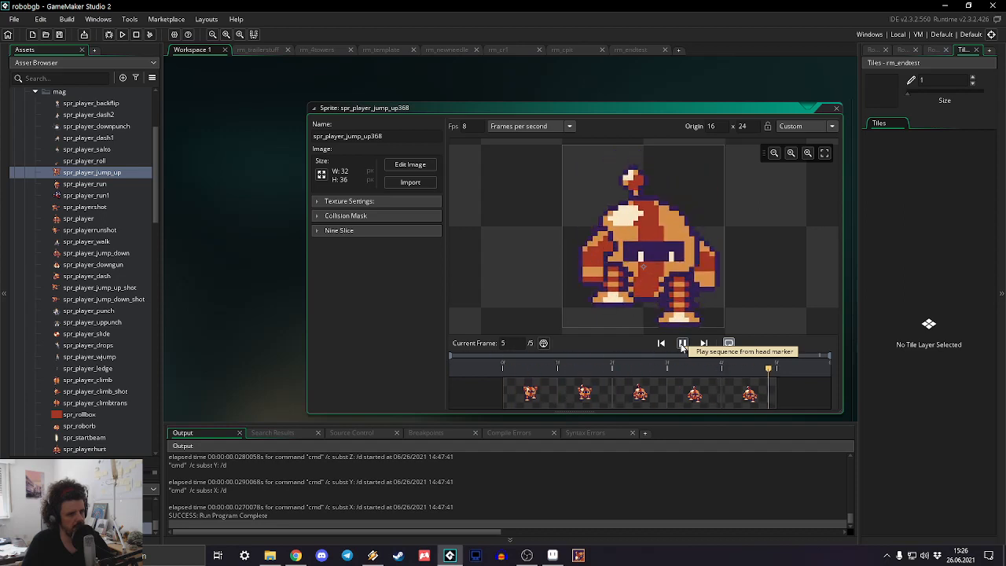
{"action": "left_click", "coordinate": [682, 343]}
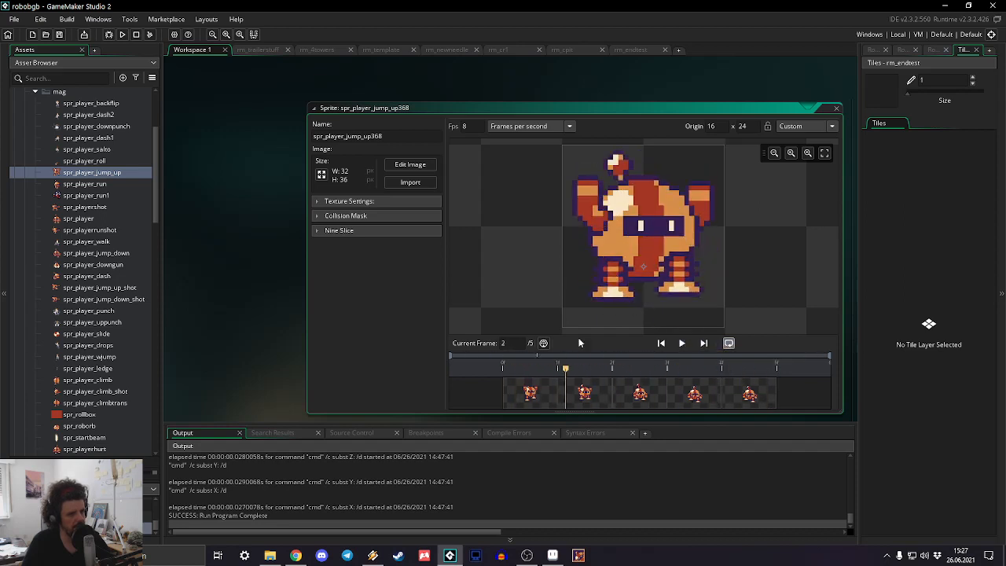
{"action": "left_click", "coordinate": [535, 391]}
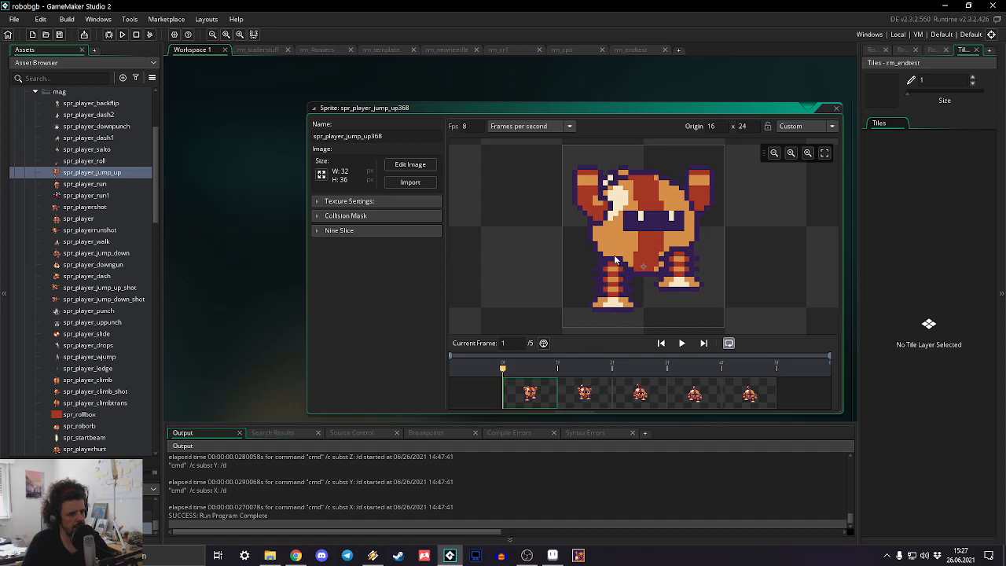
{"action": "left_click", "coordinate": [594, 392]}
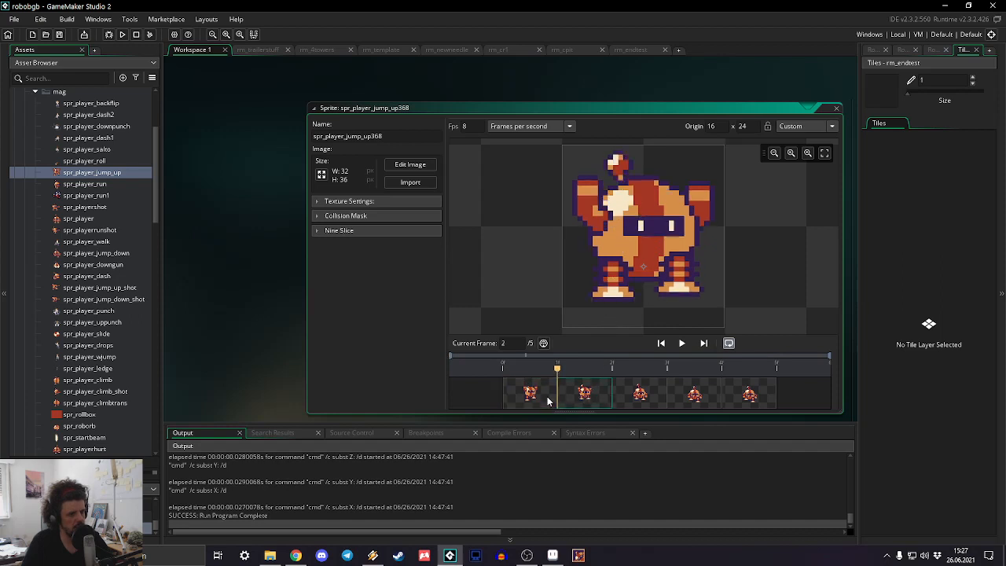
{"action": "left_click", "coordinate": [547, 396]}
{"action": "left_click", "coordinate": [589, 391]}
{"action": "left_click", "coordinate": [526, 403]}
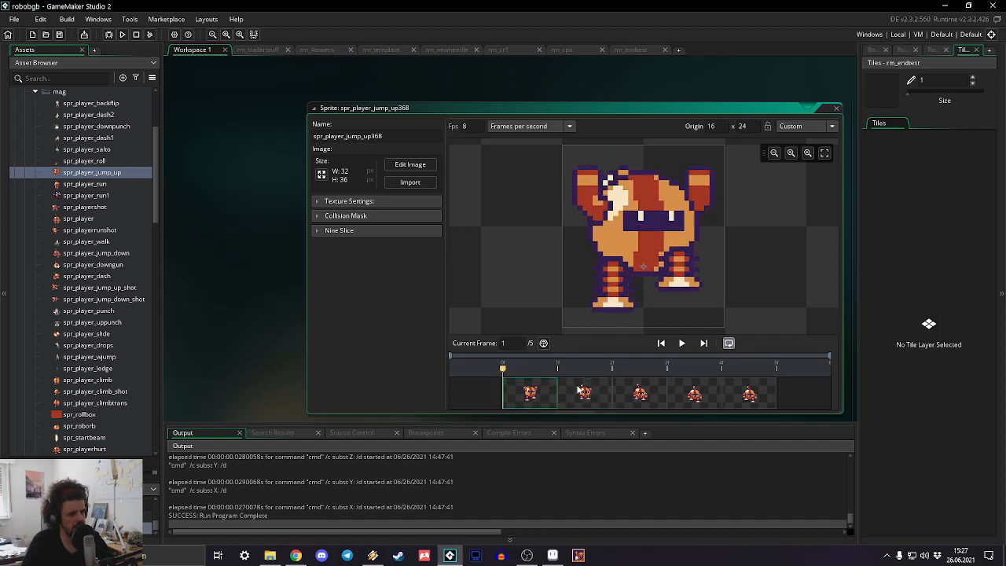
{"action": "left_click", "coordinate": [577, 388]}
{"action": "left_click", "coordinate": [540, 391]}
{"action": "left_click", "coordinate": [583, 390]}
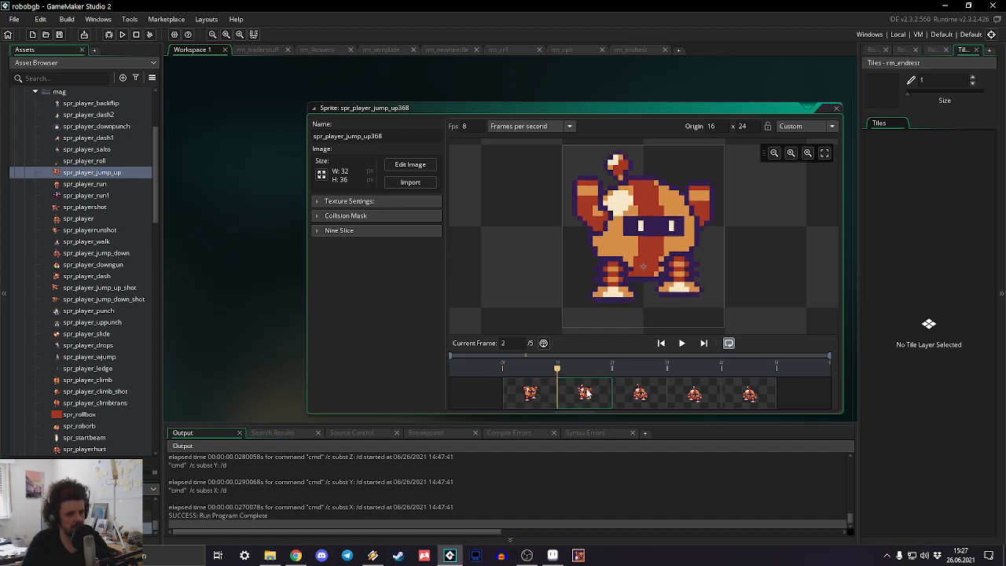
{"action": "left_click", "coordinate": [531, 399]}
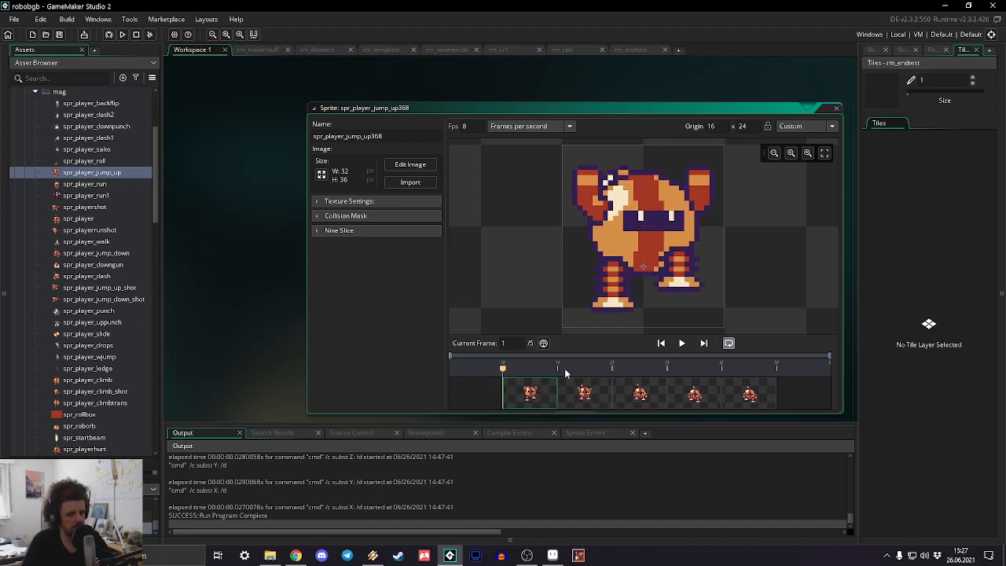
Step: Replay the jump animation briefly, recheck the change between frames 1 and 2, and view frame 3
{"action": "left_click", "coordinate": [683, 343]}
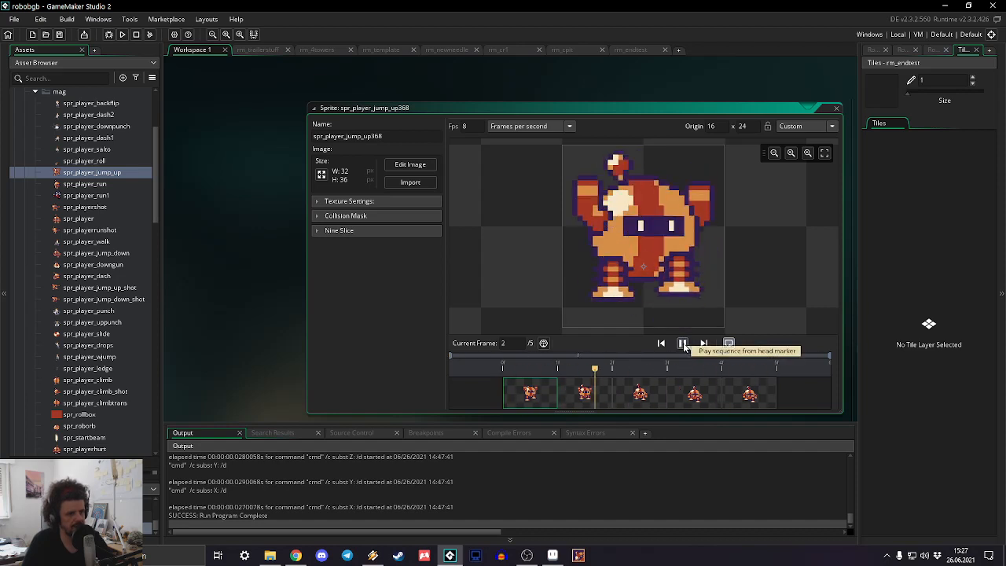
{"action": "left_click", "coordinate": [682, 344]}
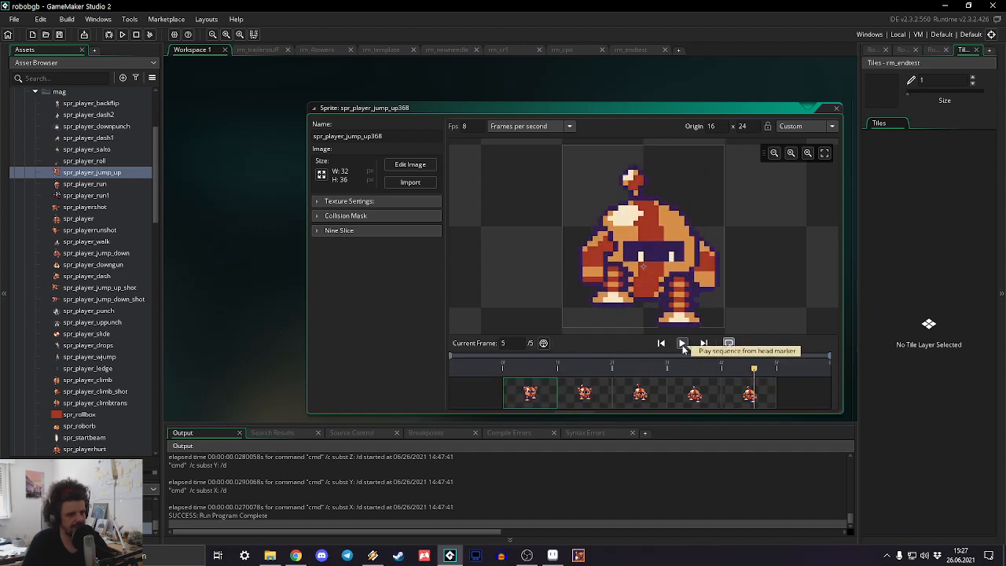
{"action": "left_click", "coordinate": [591, 384]}
{"action": "left_click", "coordinate": [527, 398]}
{"action": "left_click", "coordinate": [578, 389]}
{"action": "left_click", "coordinate": [530, 404]}
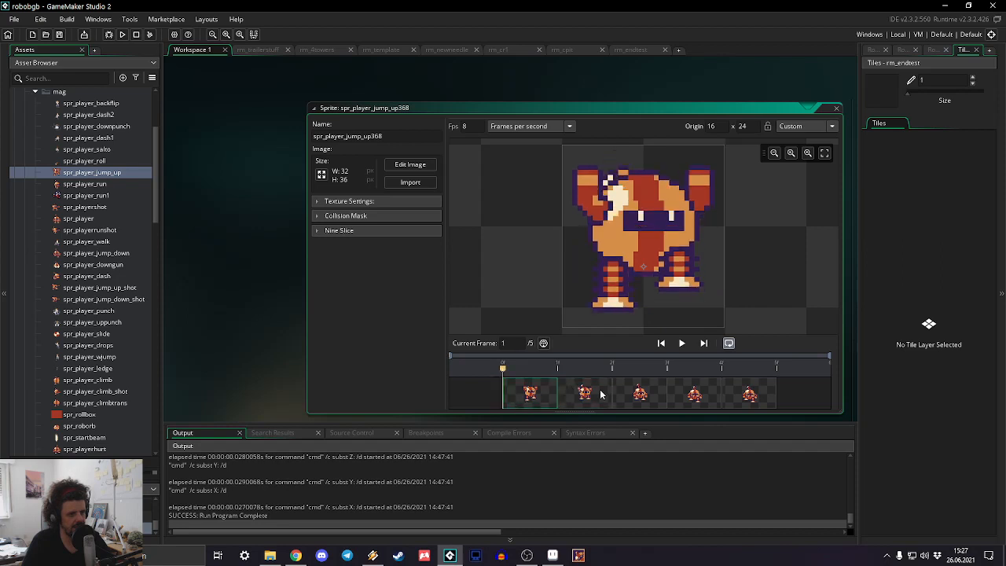
{"action": "left_click", "coordinate": [602, 395]}
{"action": "left_click", "coordinate": [514, 403]}
{"action": "left_click", "coordinate": [624, 399]}
Step: Open obj_player from the player folder under Objects and show its Step event code
{"action": "scroll", "coordinate": [75, 244], "scroll_direction": "down", "scroll_amount": 10}
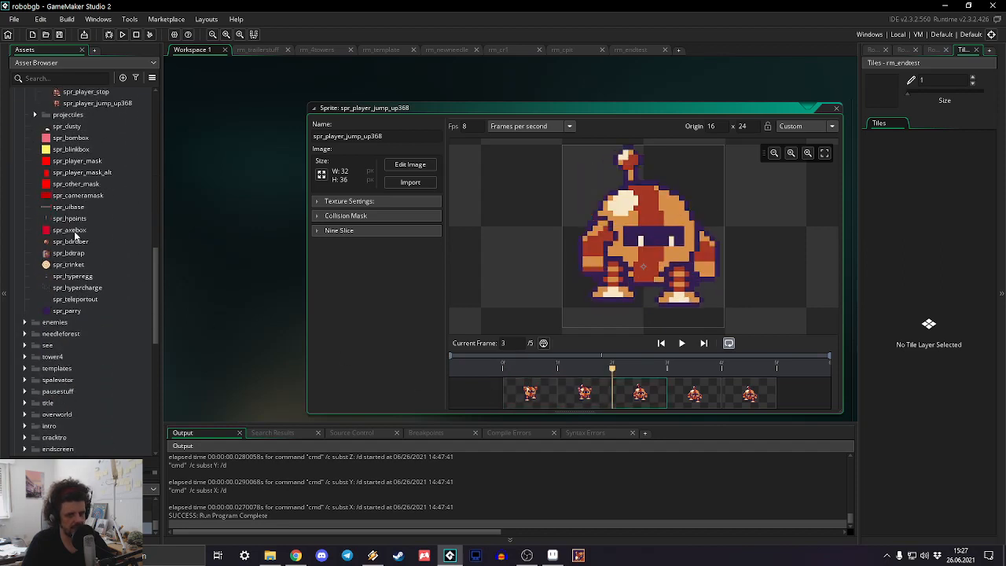
{"action": "scroll", "coordinate": [63, 267], "scroll_direction": "down", "scroll_amount": 6}
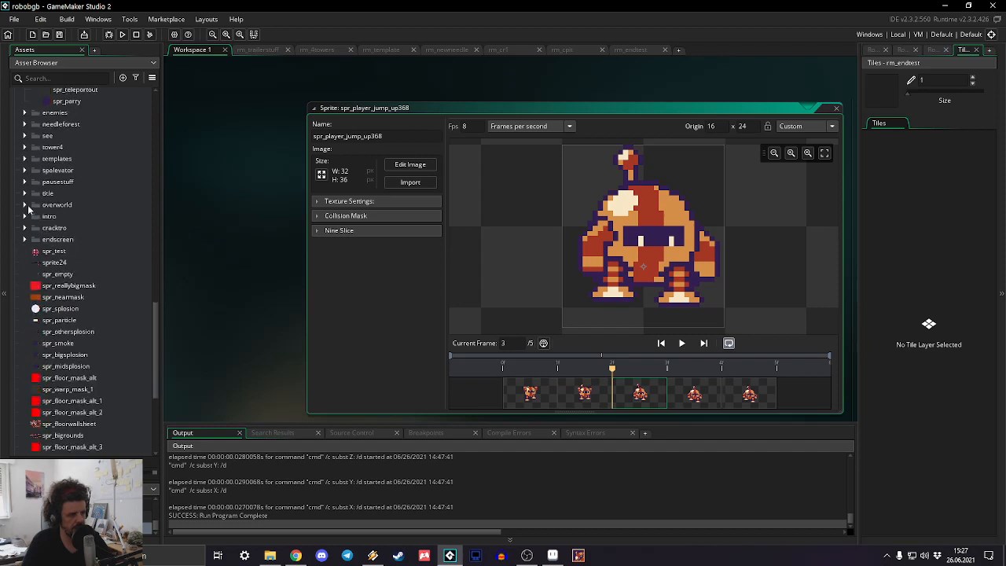
{"action": "scroll", "coordinate": [30, 212], "scroll_direction": "down", "scroll_amount": 5}
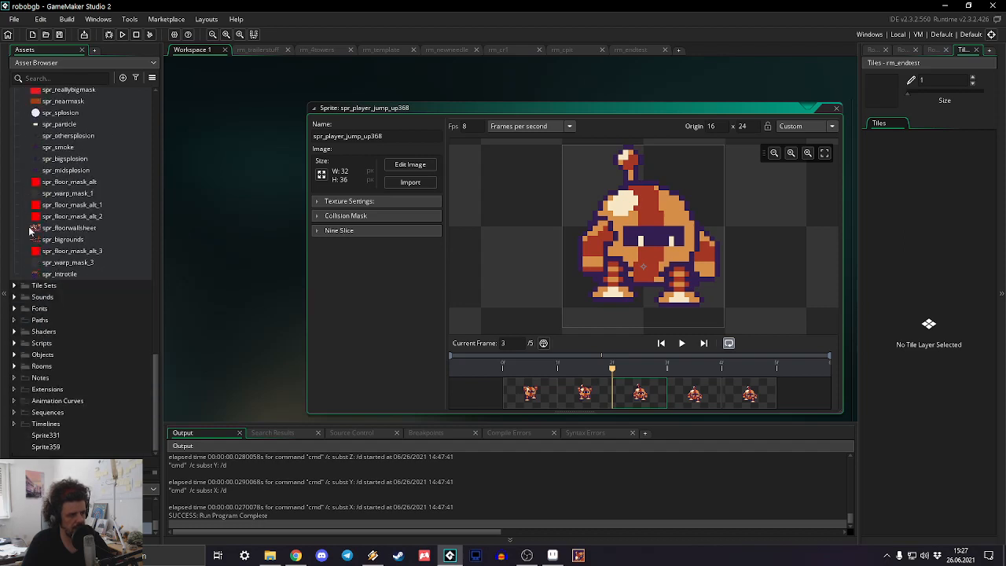
{"action": "left_click", "coordinate": [15, 355]}
{"action": "scroll", "coordinate": [20, 358], "scroll_direction": "down", "scroll_amount": 3}
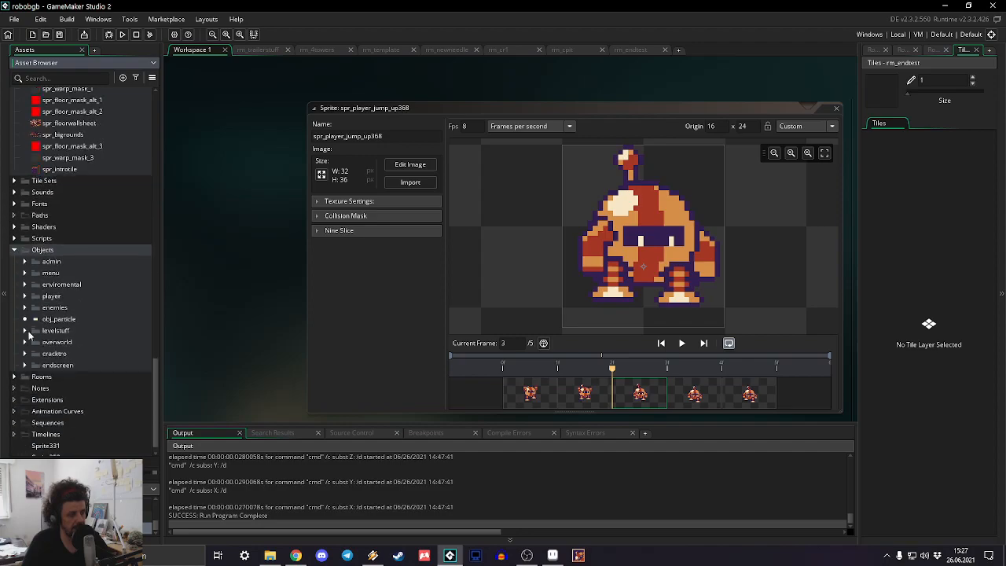
{"action": "left_click", "coordinate": [24, 296]}
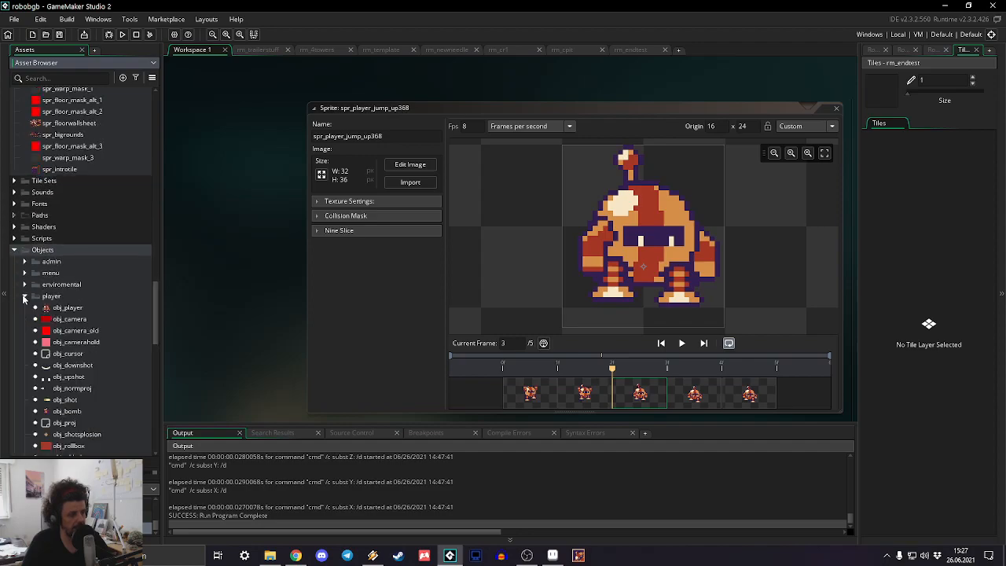
{"action": "double_click", "coordinate": [66, 310]}
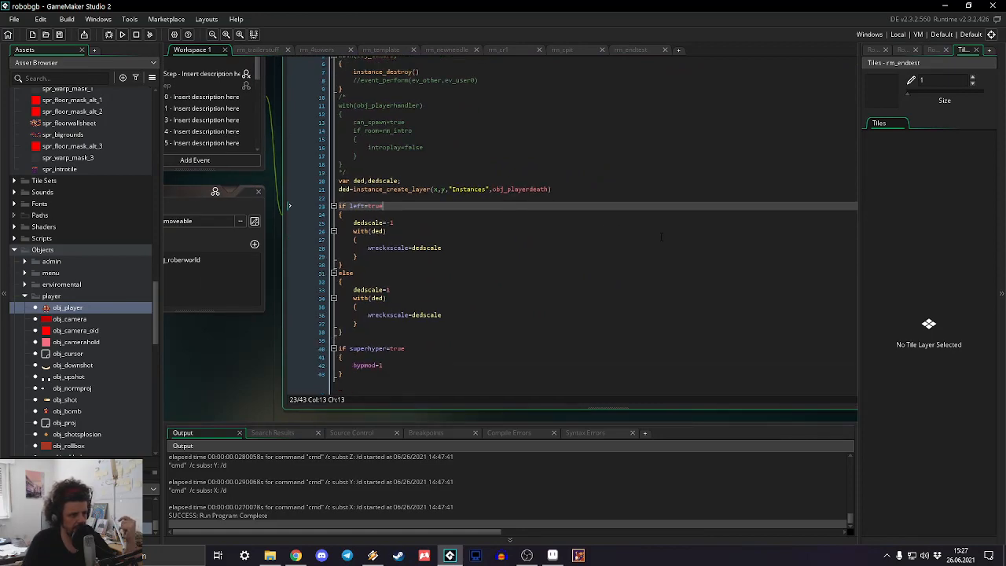
{"action": "scroll", "coordinate": [661, 236], "scroll_direction": "up", "scroll_amount": 1}
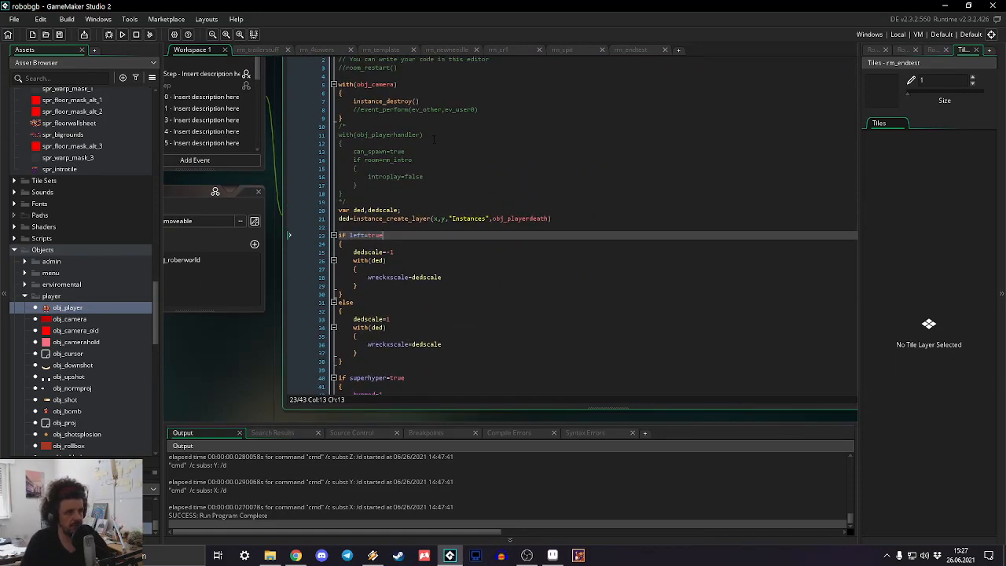
{"action": "left_click", "coordinate": [460, 163]}
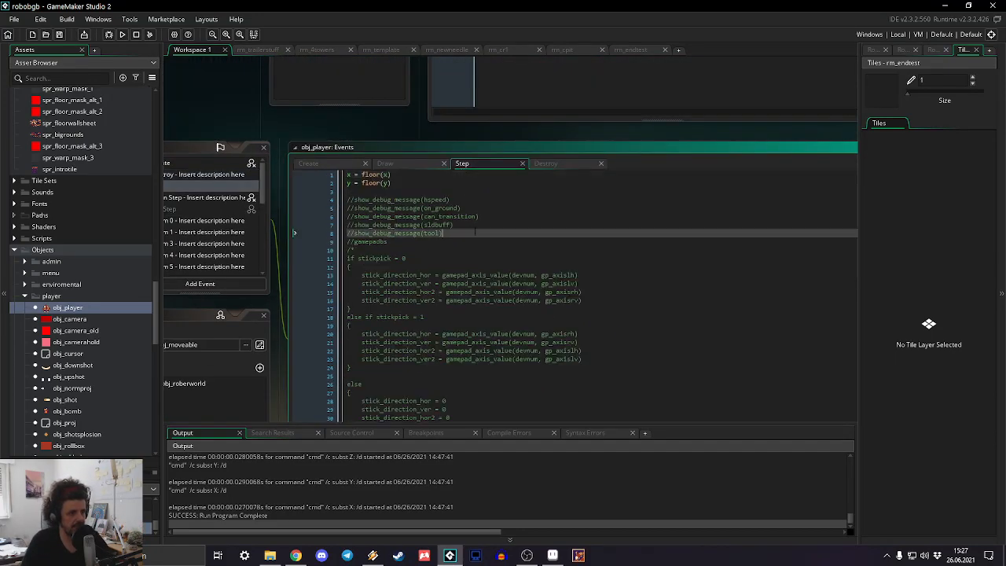
Step: Launch the Windows Editor text app with an empty document and move its window onto the neighbouring monitor
{"action": "left_click", "coordinate": [173, 556]}
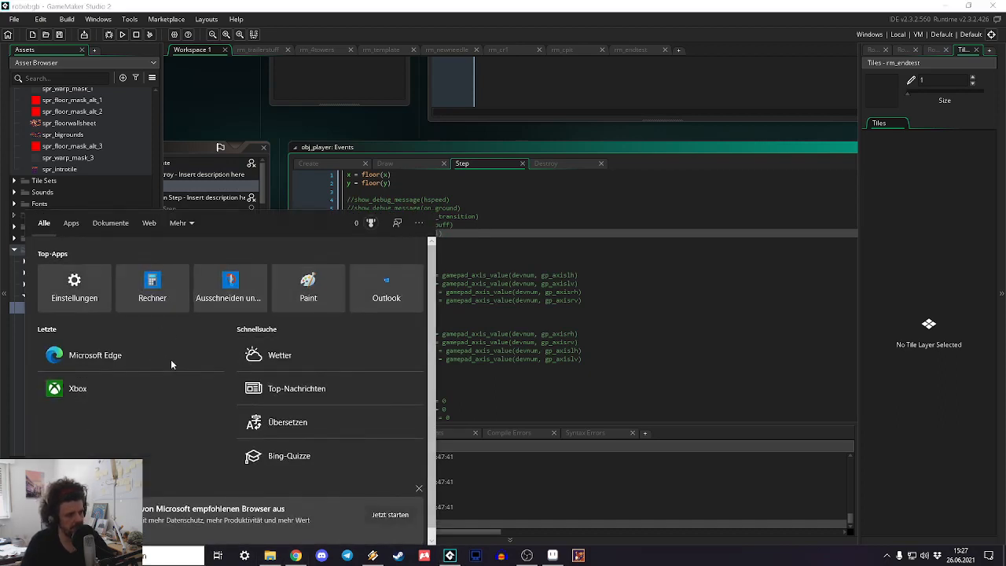
{"action": "type", "text": "editor"}
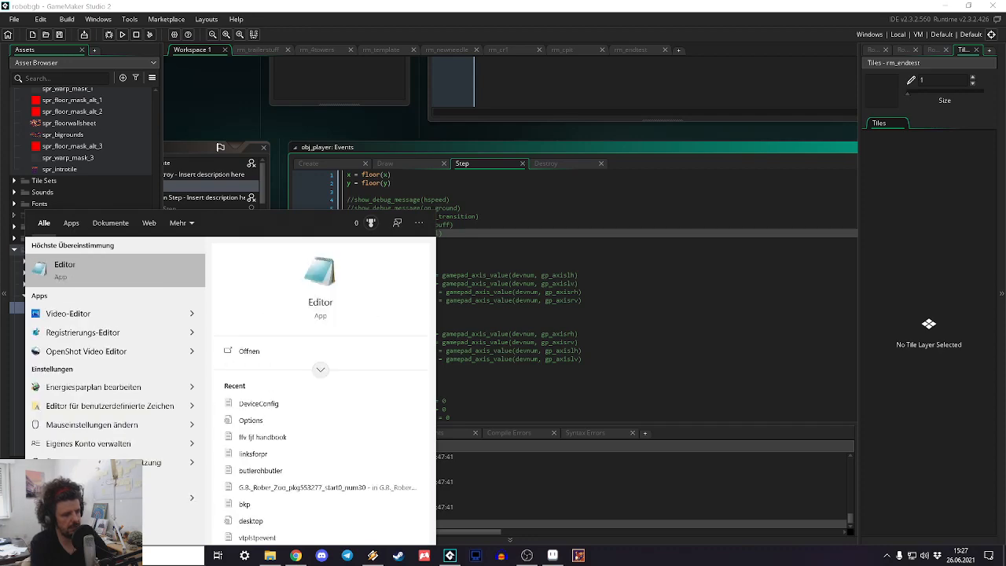
{"action": "key", "text": "Return"}
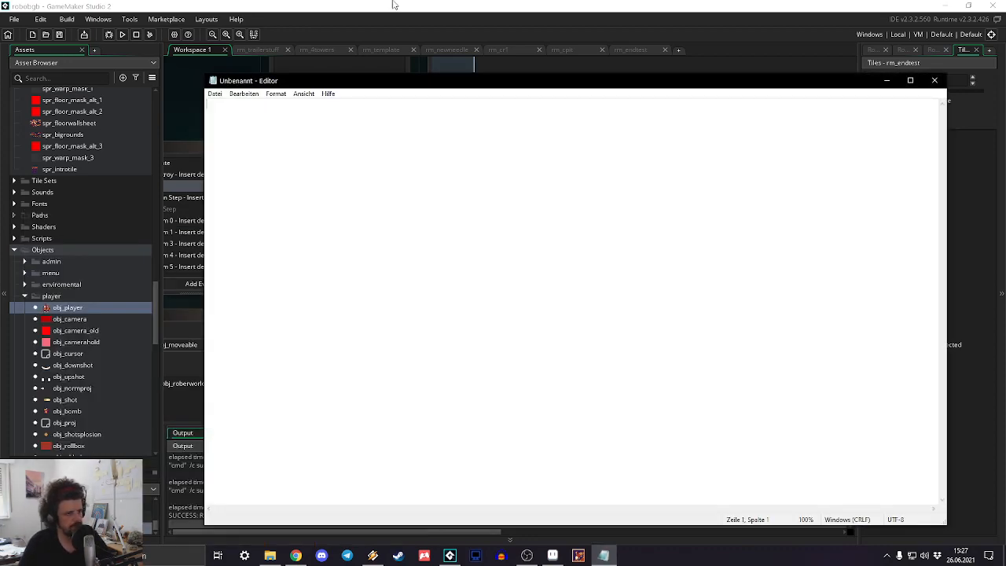
{"action": "left_click_drag", "start_coordinate": [736, 83], "coordinate": [1005, 82]}
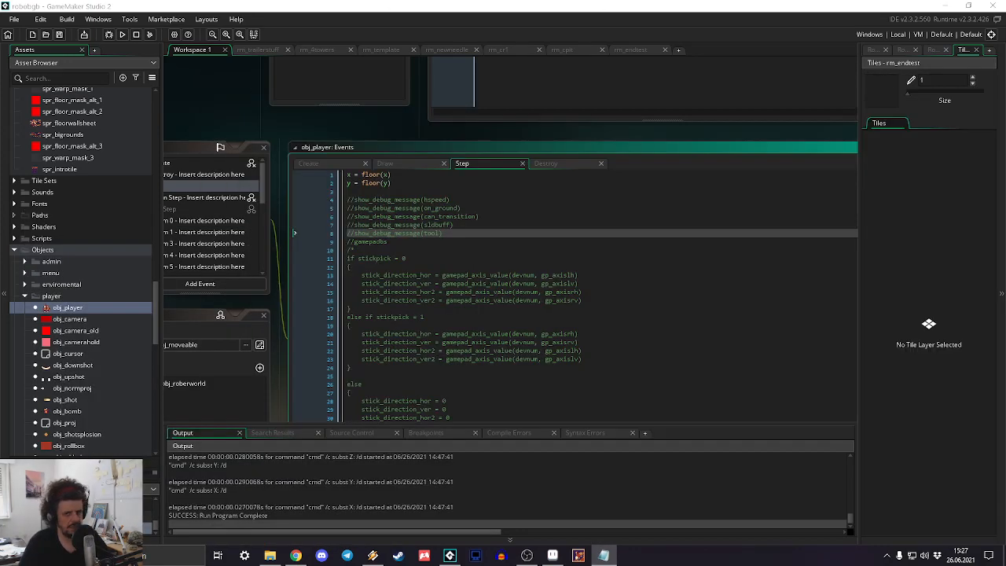
Step: Select all of obj_player's Step event code, switch to the empty Editor document, and return to the code in GameMaker
{"action": "left_click", "coordinate": [677, 406]}
{"action": "key", "text": "ctrl+a"}
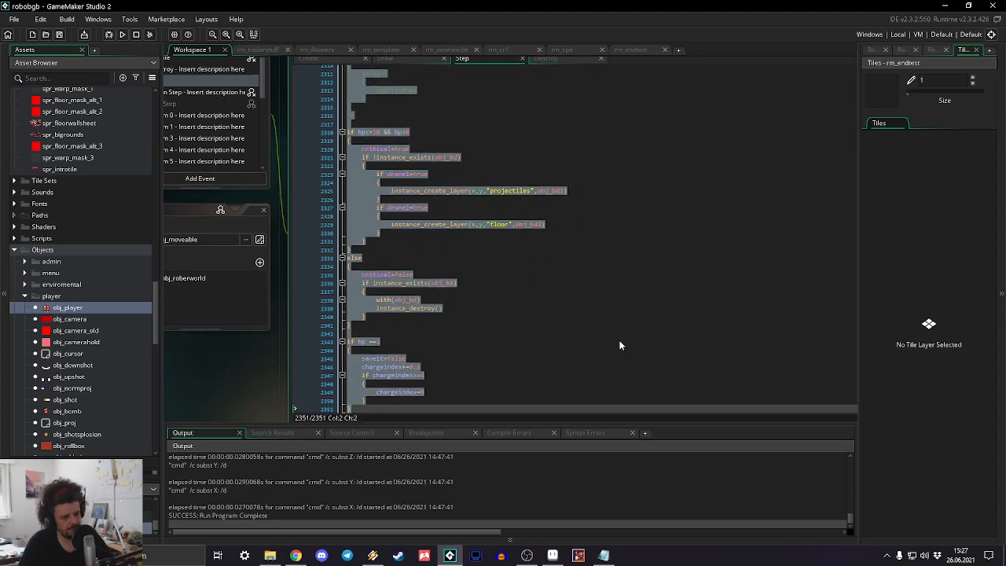
{"action": "key", "text": "alt+Tab"}
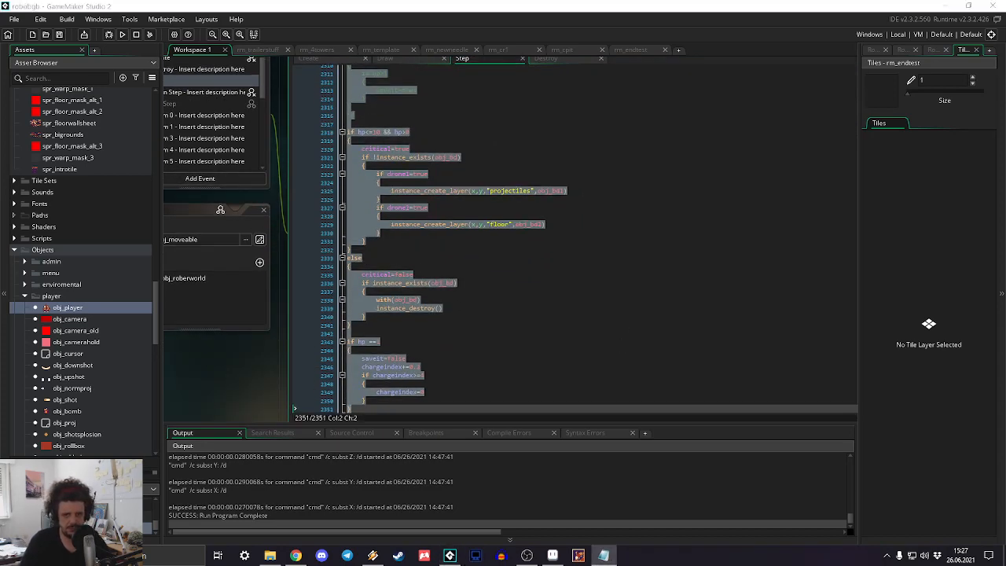
{"action": "left_click", "coordinate": [381, 226]}
{"action": "left_click_drag", "start_coordinate": [656, 169], "coordinate": [481, 221]}
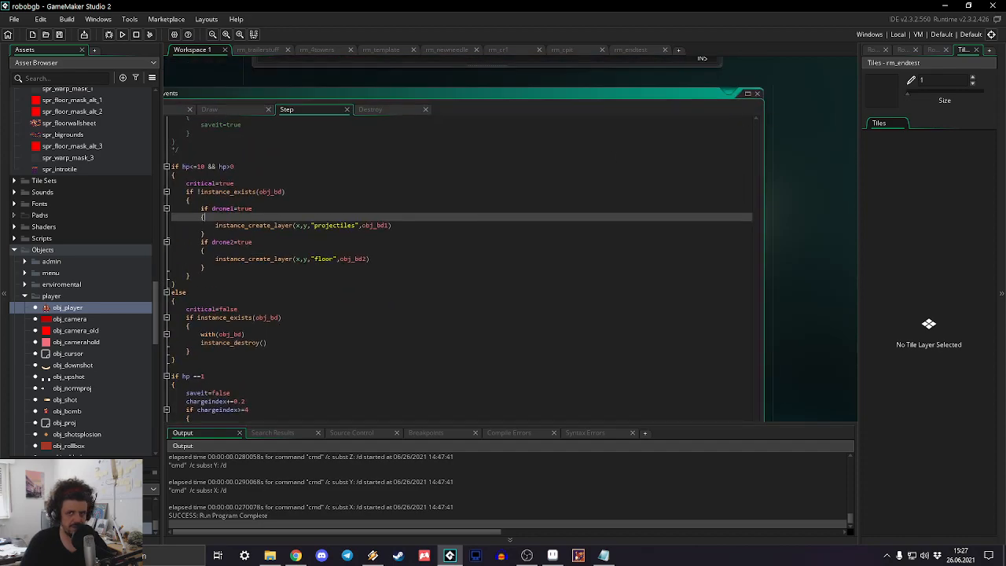
Step: Enlarge the obj_player Step event code and go to the sprite-direction section that sets image_xscale from the left variable
{"action": "left_click", "coordinate": [747, 94]}
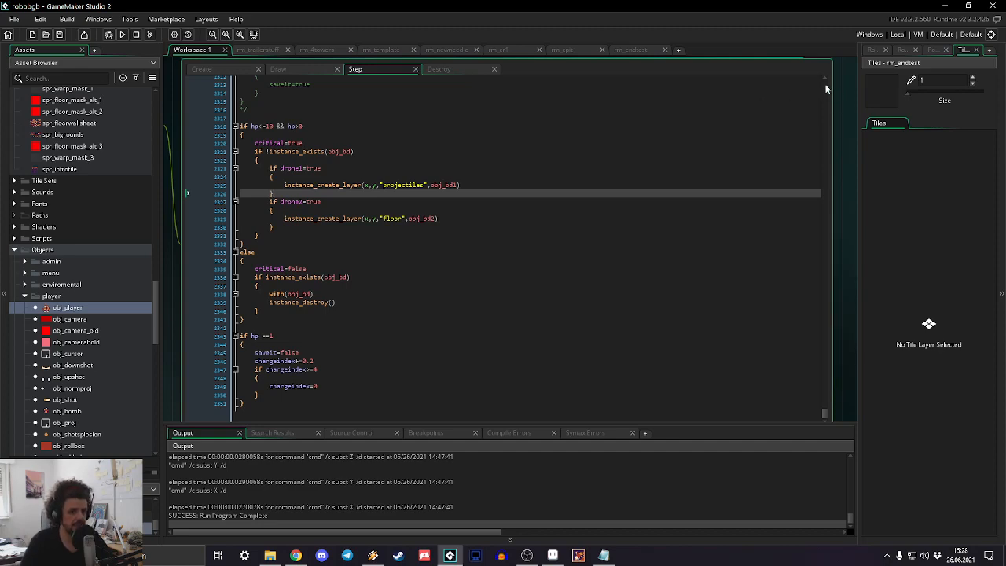
{"action": "left_click", "coordinate": [823, 106]}
{"action": "left_click_drag", "start_coordinate": [824, 109], "coordinate": [814, 365]}
{"action": "left_click_drag", "start_coordinate": [534, 290], "coordinate": [556, 187]}
{"action": "scroll", "coordinate": [490, 229], "scroll_direction": "up", "scroll_amount": 2}
{"action": "scroll", "coordinate": [496, 304], "scroll_direction": "down", "scroll_amount": 5}
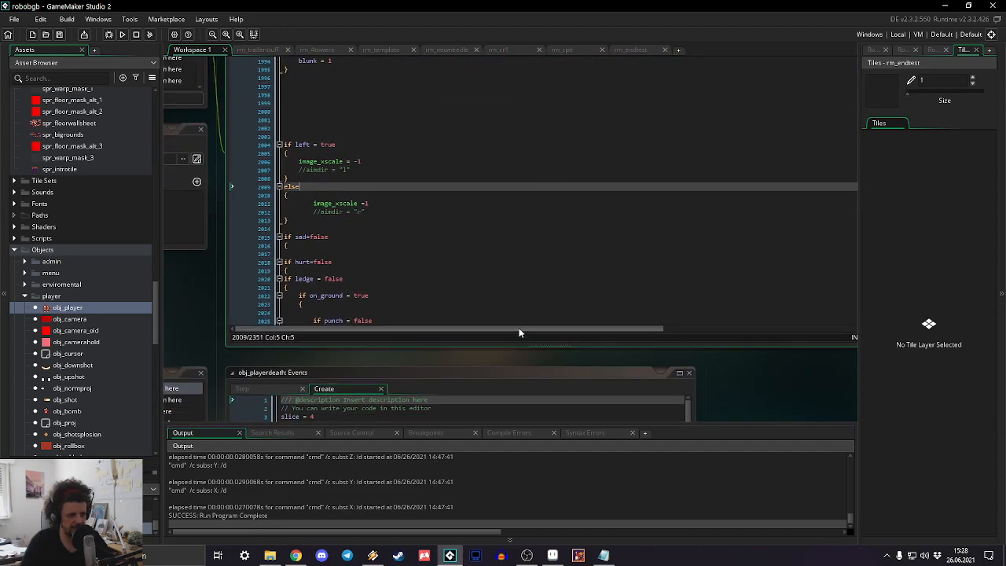
{"action": "scroll", "coordinate": [551, 188], "scroll_direction": "down", "scroll_amount": 4}
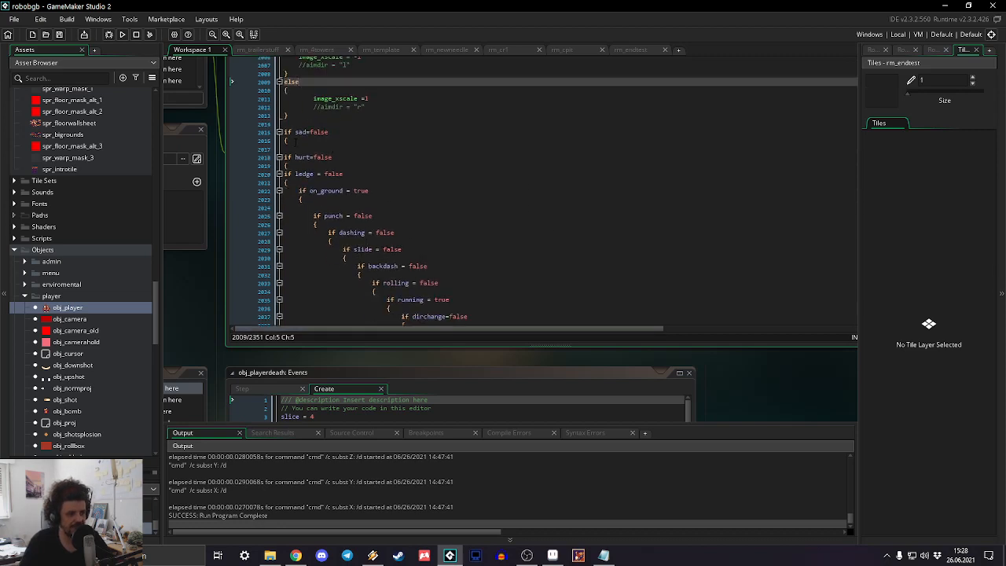
Step: Look through the code block under the sad=false condition, covering the running, rolling, dash and shot sprite assignments
{"action": "left_click", "coordinate": [295, 141]}
{"action": "scroll", "coordinate": [543, 193], "scroll_direction": "down", "scroll_amount": 17}
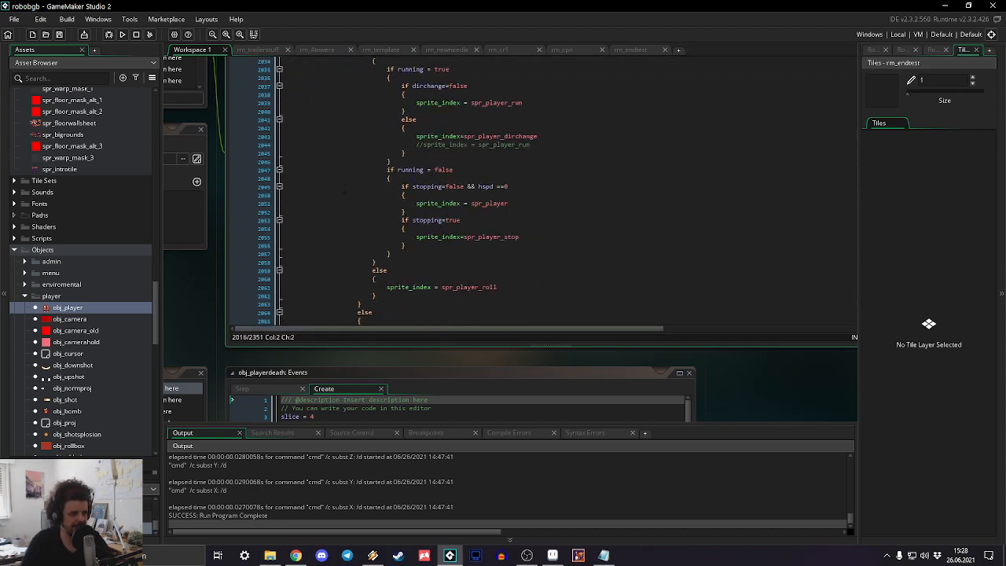
{"action": "scroll", "coordinate": [542, 193], "scroll_direction": "down", "scroll_amount": 5}
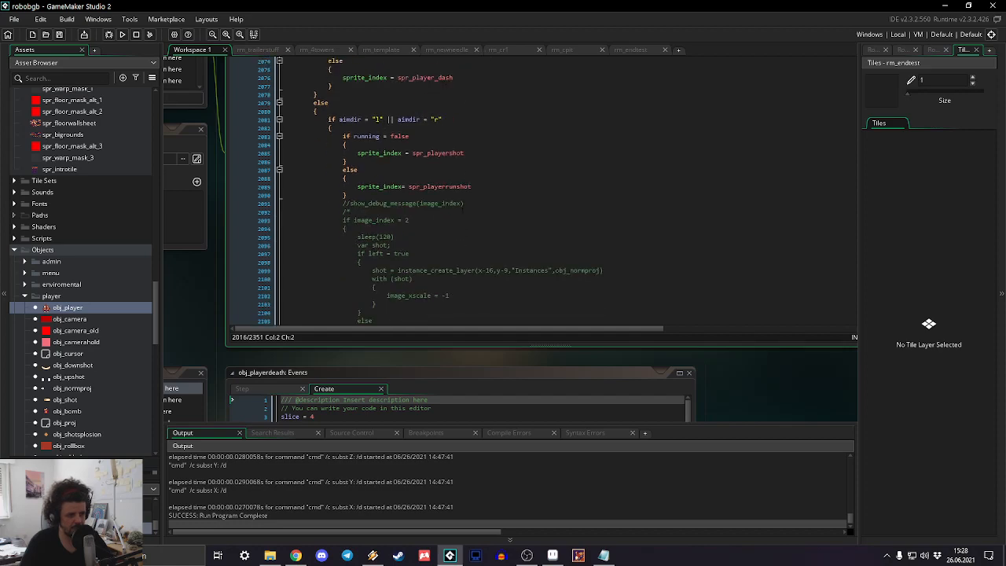
{"action": "scroll", "coordinate": [463, 202], "scroll_direction": "down", "scroll_amount": 4}
{"action": "scroll", "coordinate": [464, 202], "scroll_direction": "down", "scroll_amount": 10}
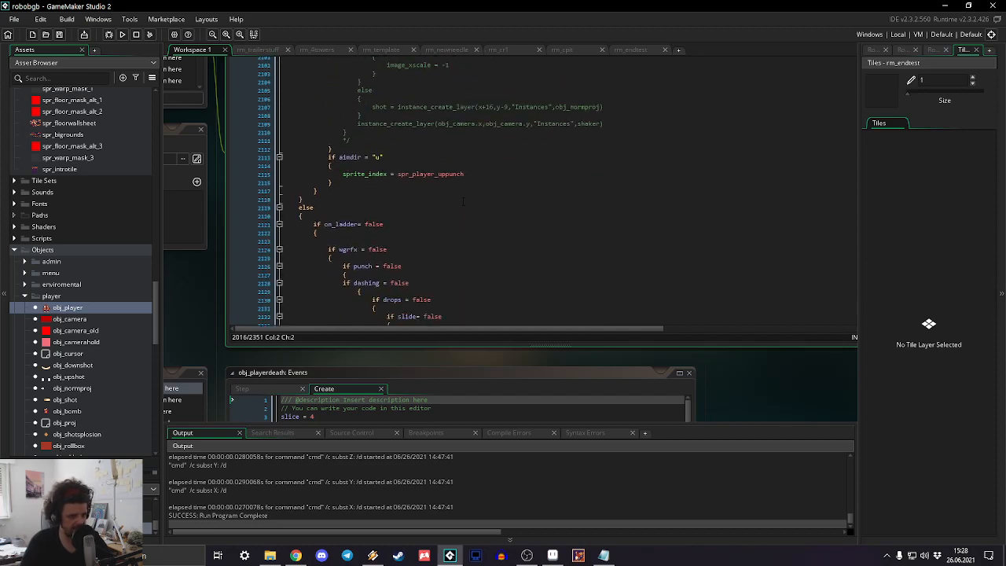
{"action": "scroll", "coordinate": [466, 197], "scroll_direction": "up", "scroll_amount": 20}
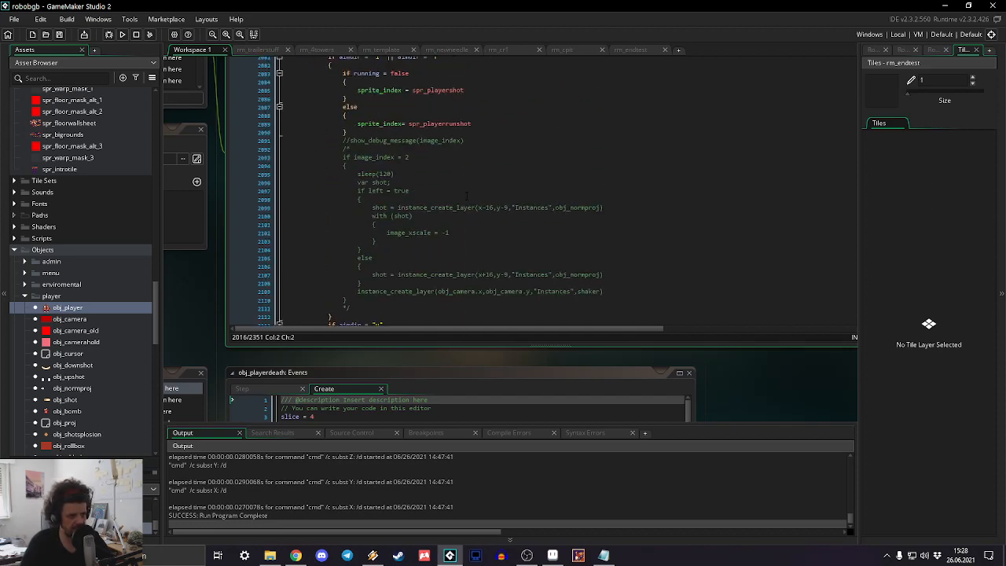
{"action": "scroll", "coordinate": [462, 201], "scroll_direction": "up", "scroll_amount": 11}
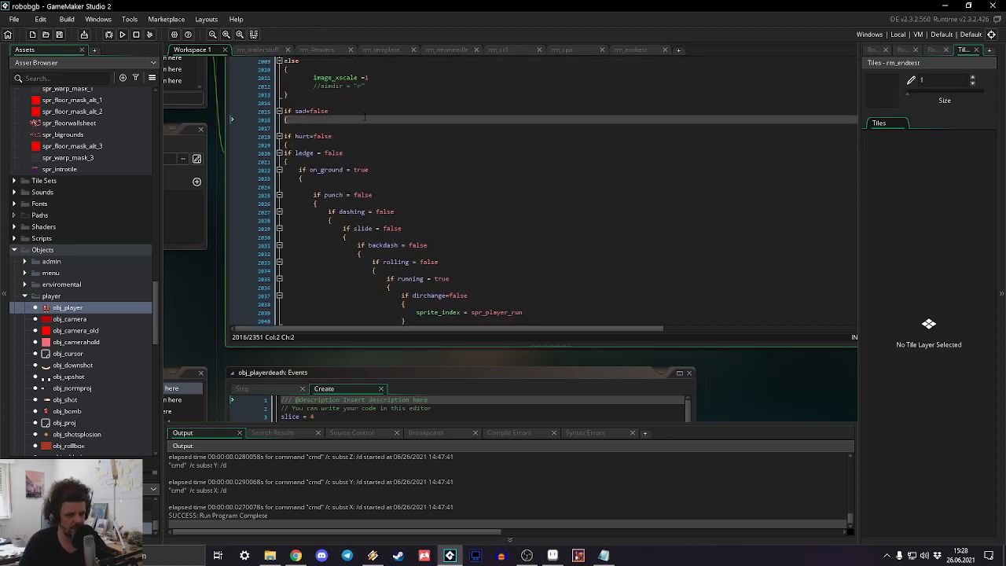
Step: Trace the on_ground = true block from its opening brace to its matching closing brace
{"action": "left_click", "coordinate": [300, 178]}
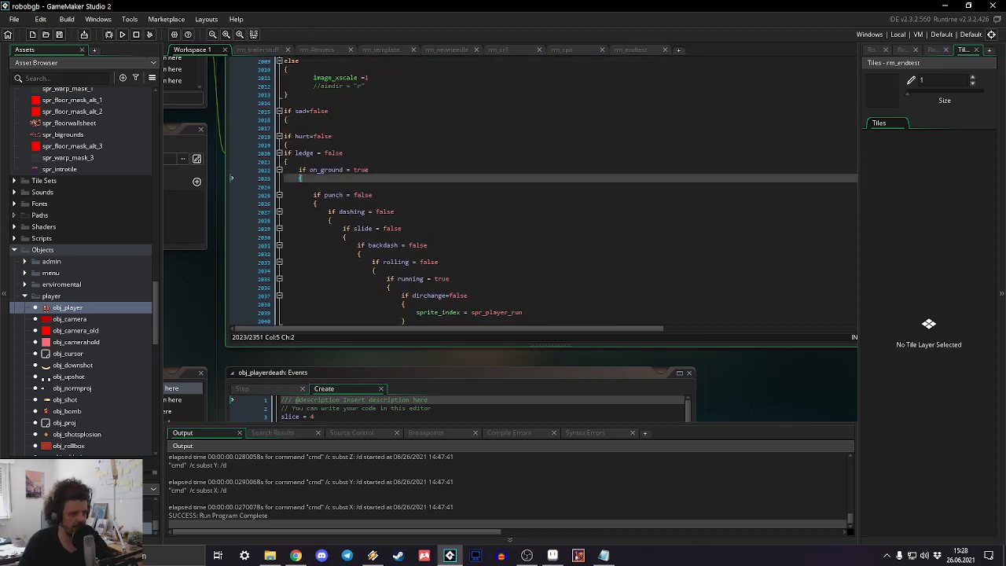
{"action": "scroll", "coordinate": [307, 169], "scroll_direction": "down", "scroll_amount": 18}
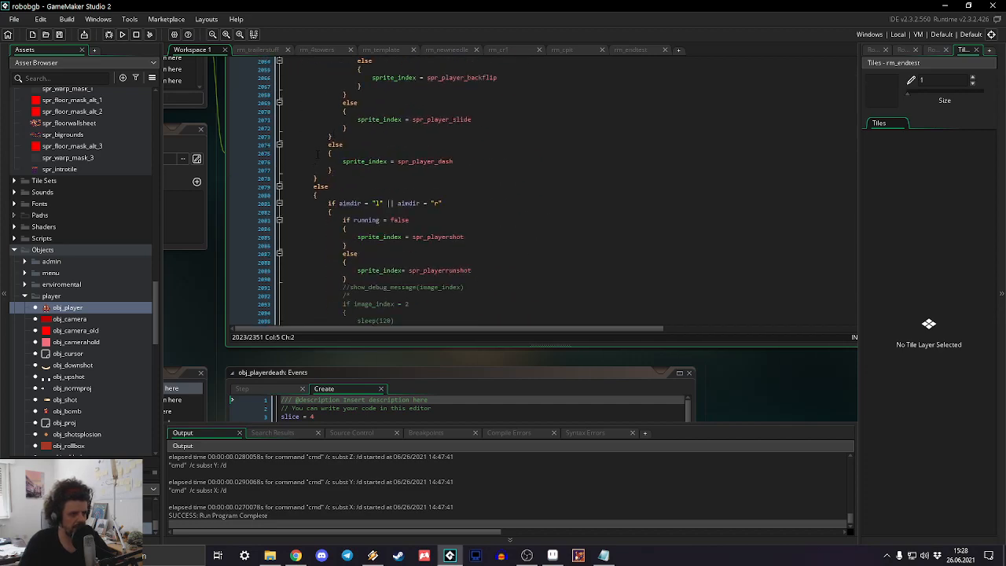
{"action": "scroll", "coordinate": [343, 130], "scroll_direction": "down", "scroll_amount": 5}
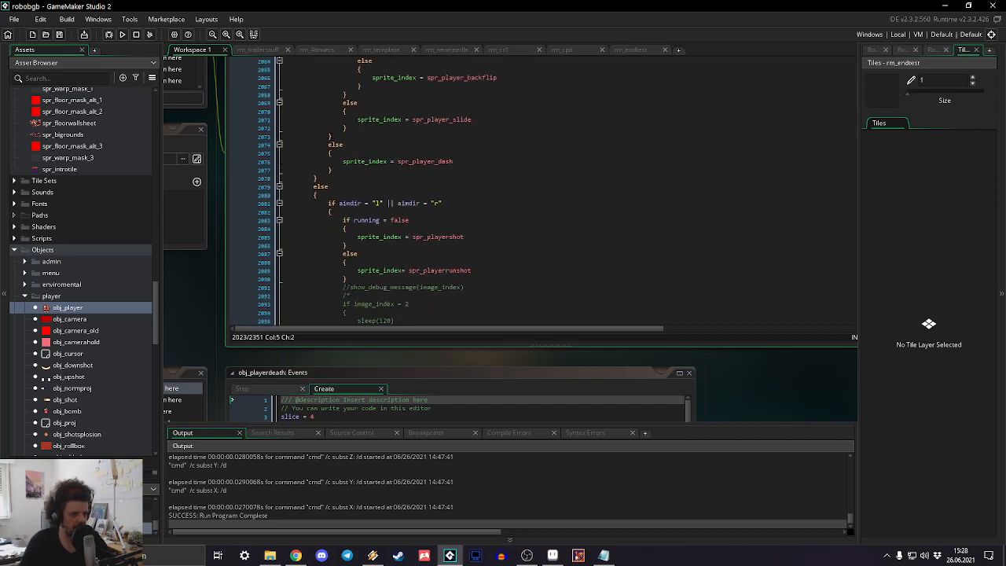
{"action": "scroll", "coordinate": [339, 130], "scroll_direction": "down", "scroll_amount": 8}
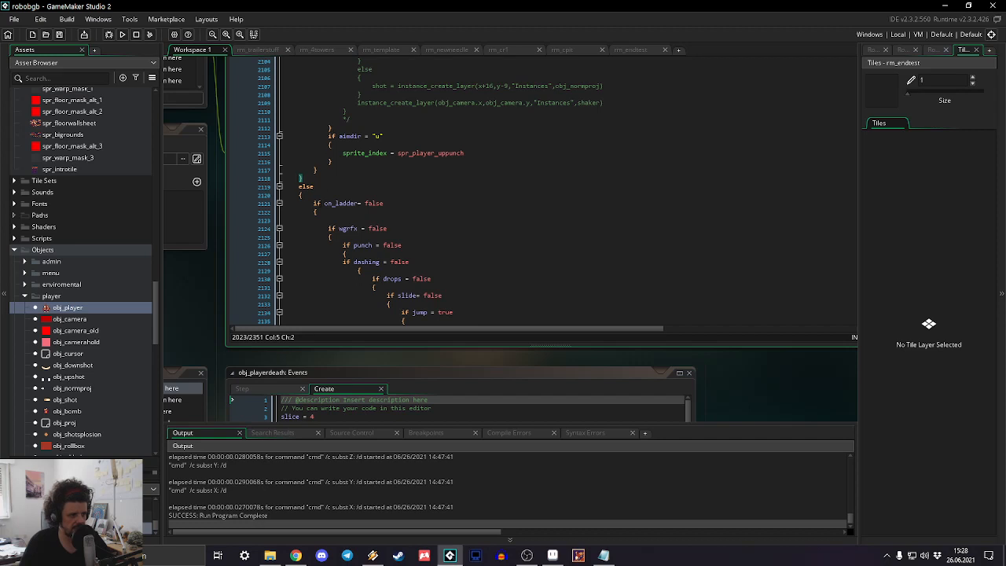
Step: Examine the airborne else branch and trace the on_ladder = false block to its closing brace and back
{"action": "left_click", "coordinate": [299, 195]}
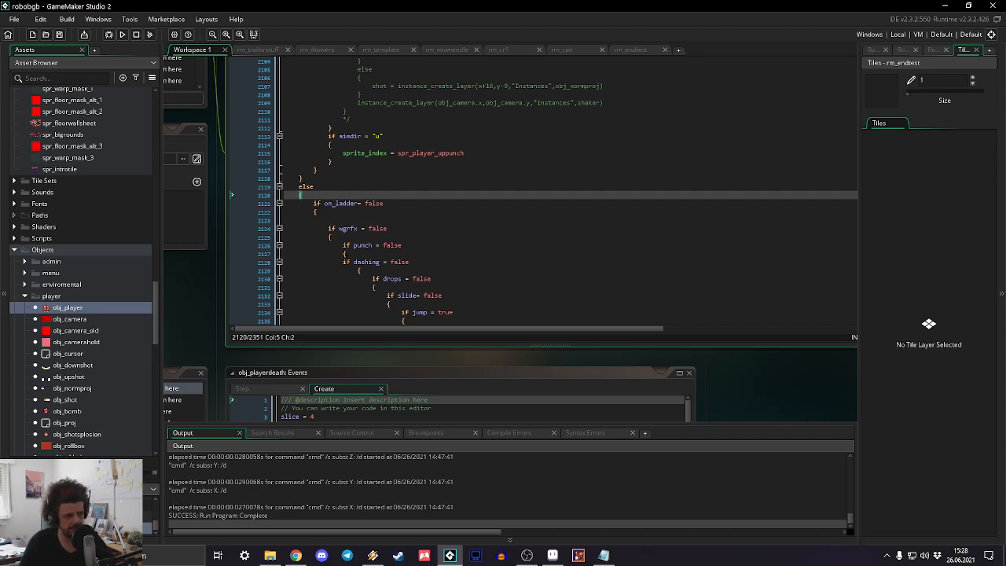
{"action": "scroll", "coordinate": [299, 195], "scroll_direction": "down", "scroll_amount": 3}
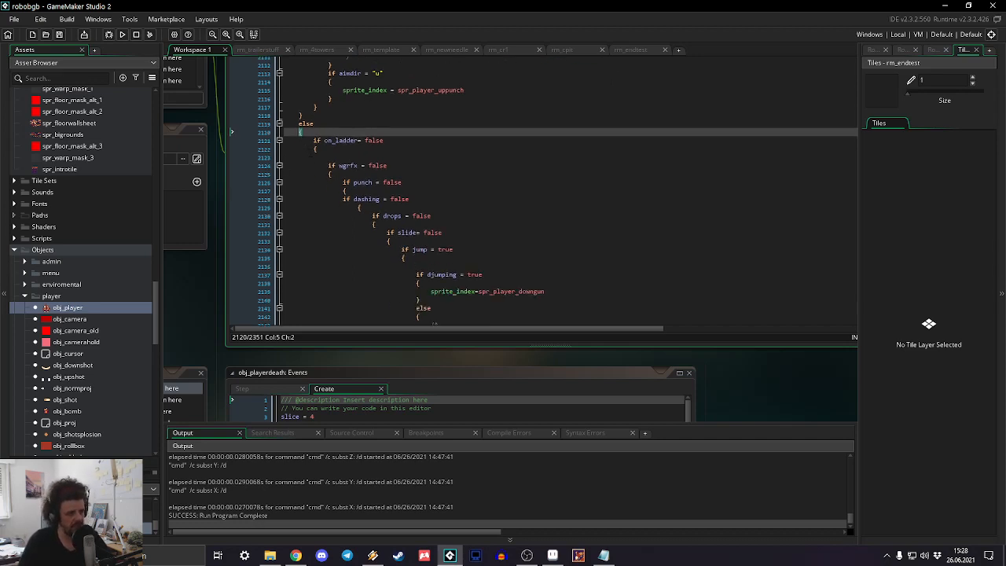
{"action": "left_click", "coordinate": [312, 149]}
{"action": "scroll", "coordinate": [313, 151], "scroll_direction": "down", "scroll_amount": 20}
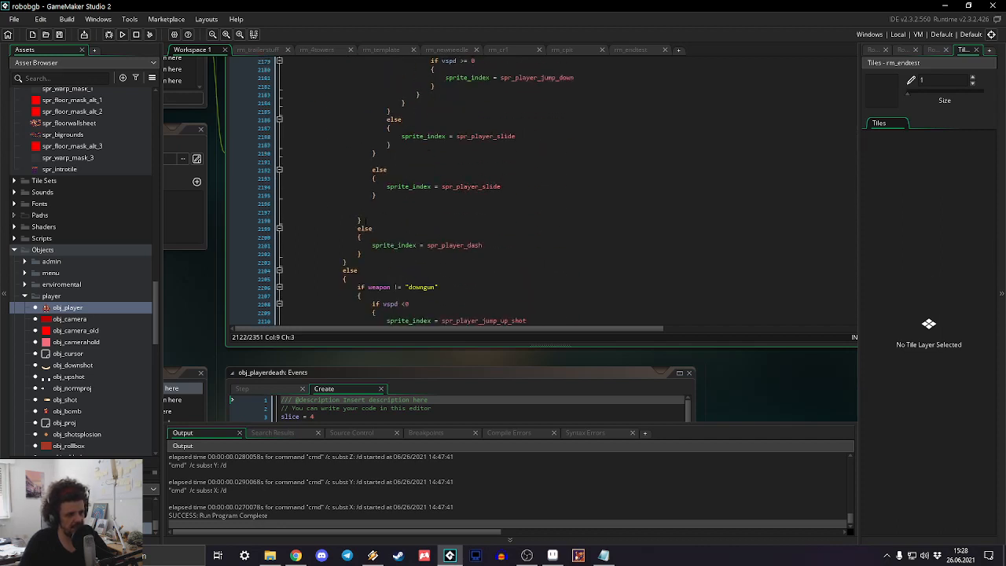
{"action": "scroll", "coordinate": [511, 193], "scroll_direction": "down", "scroll_amount": 7}
{"action": "scroll", "coordinate": [396, 187], "scroll_direction": "up", "scroll_amount": 14}
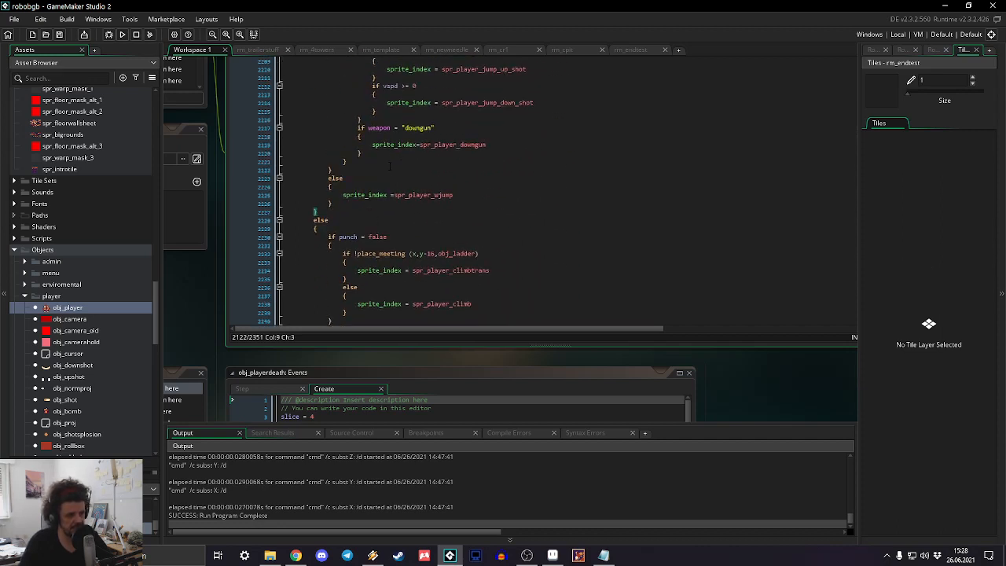
{"action": "scroll", "coordinate": [395, 187], "scroll_direction": "up", "scroll_amount": 8}
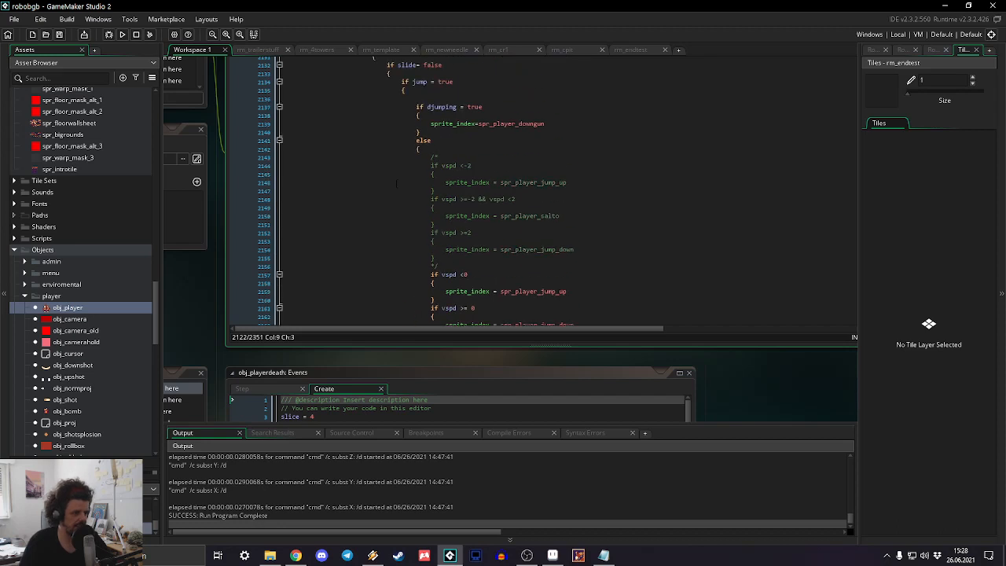
{"action": "scroll", "coordinate": [395, 181], "scroll_direction": "up", "scroll_amount": 6}
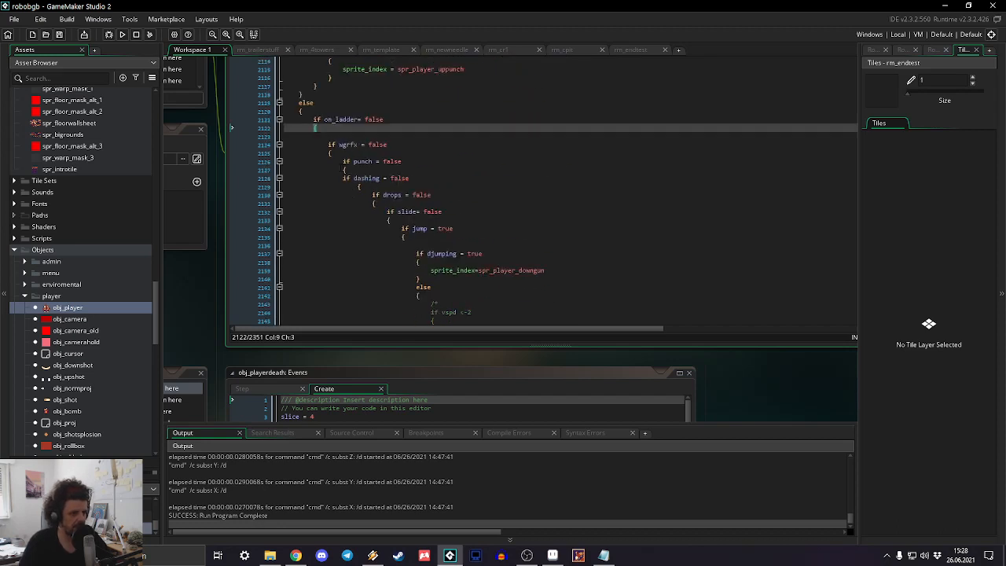
Step: Examine the nested wgrfx, punch and dashing conditions inside the on_ladder = false block
{"action": "left_click", "coordinate": [343, 170]}
{"action": "left_click", "coordinate": [330, 153]}
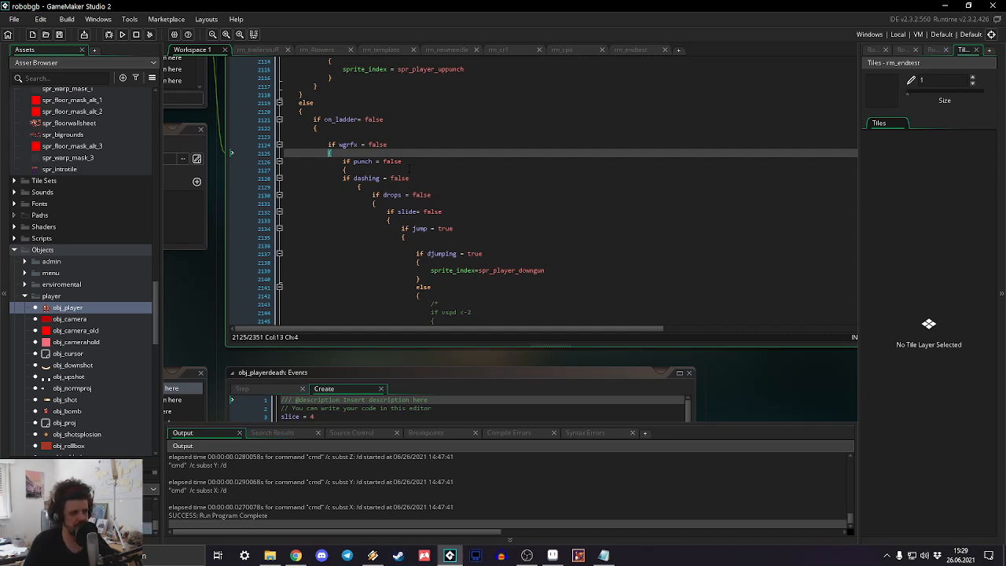
{"action": "mouse_move", "coordinate": [349, 145]}
{"action": "left_mouse_down"}
{"action": "mouse_move", "coordinate": [331, 147]}
{"action": "mouse_move", "coordinate": [361, 145]}
{"action": "left_mouse_up"}
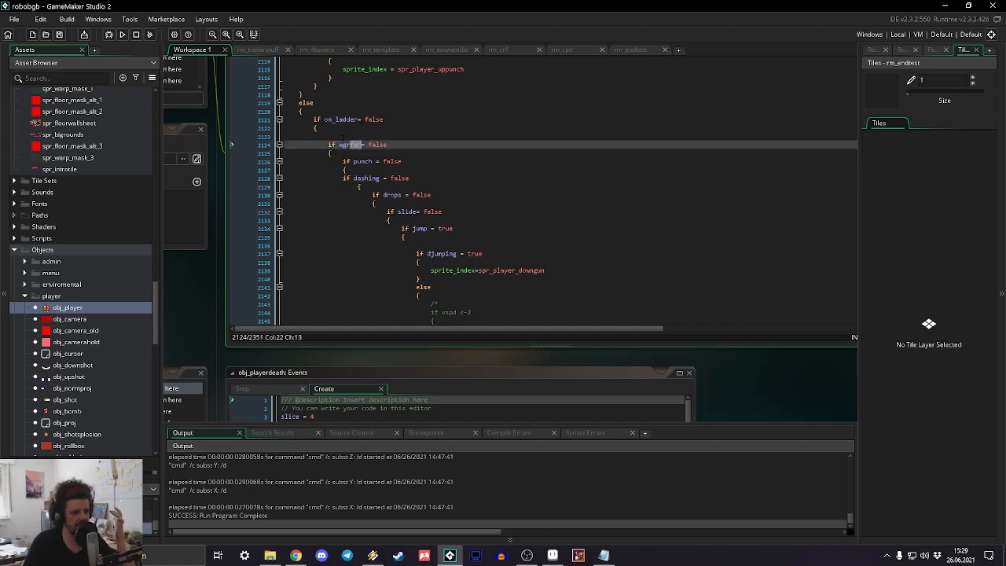
{"action": "left_click", "coordinate": [329, 153]}
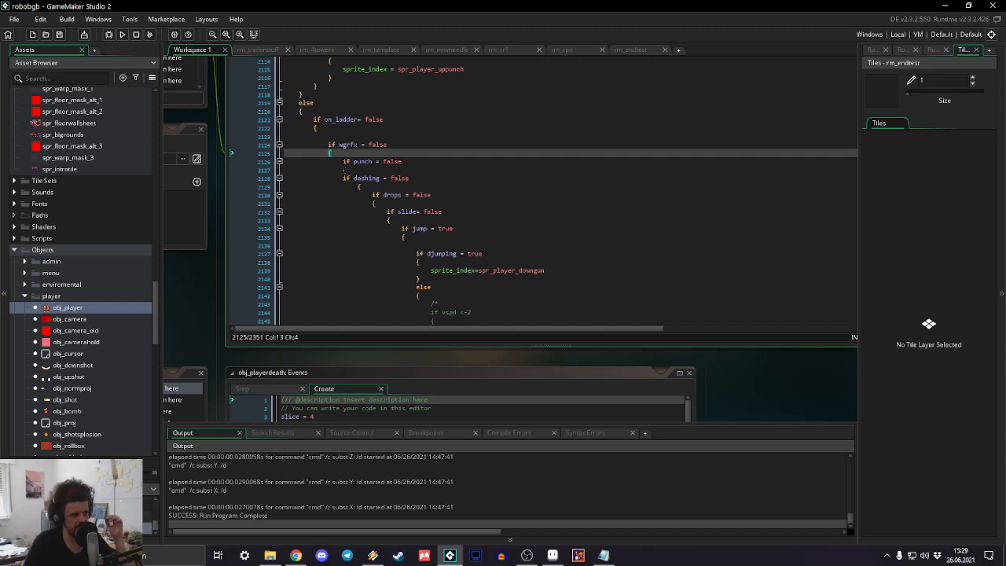
{"action": "left_click", "coordinate": [345, 170]}
{"action": "scroll", "coordinate": [344, 170], "scroll_direction": "down", "scroll_amount": 2}
{"action": "scroll", "coordinate": [344, 169], "scroll_direction": "up", "scroll_amount": 2}
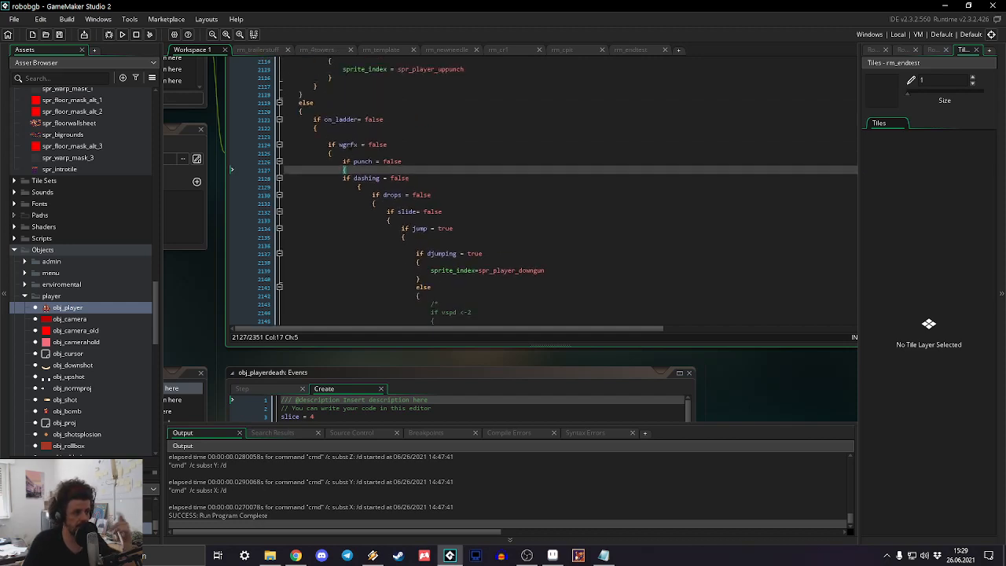
{"action": "left_click", "coordinate": [358, 186]}
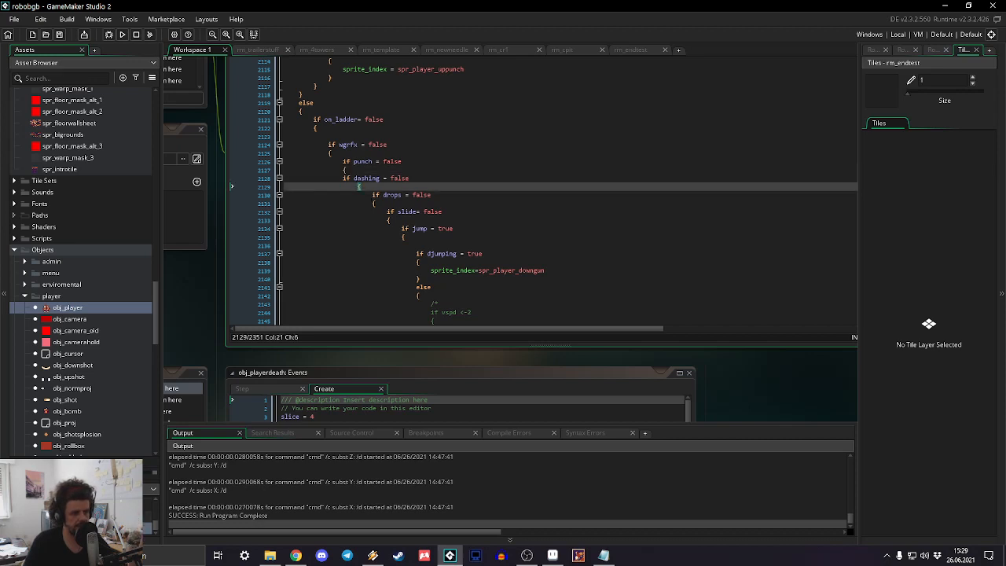
Step: Examine the deeper nested drops, slide, jump and djumping conditions and the opening brace of each block
{"action": "scroll", "coordinate": [358, 186], "scroll_direction": "down", "scroll_amount": 2}
{"action": "left_click", "coordinate": [374, 161]}
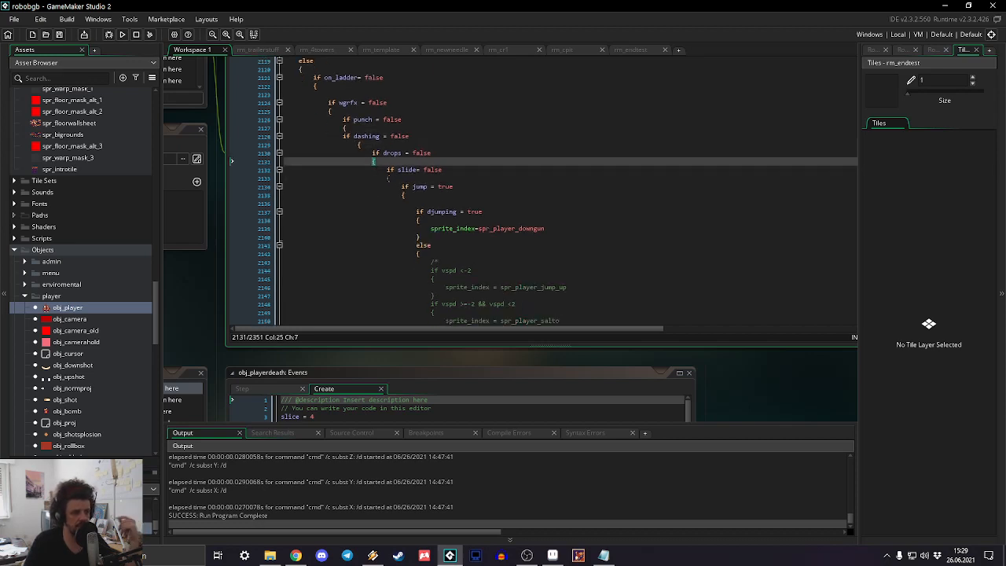
{"action": "left_click", "coordinate": [388, 178]}
{"action": "left_click", "coordinate": [373, 161]}
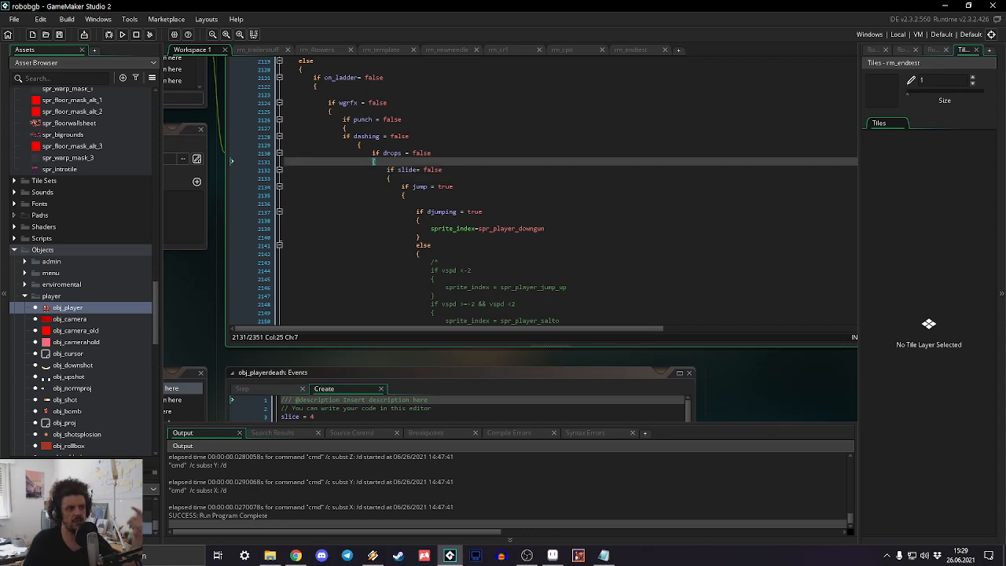
{"action": "left_click", "coordinate": [387, 178]}
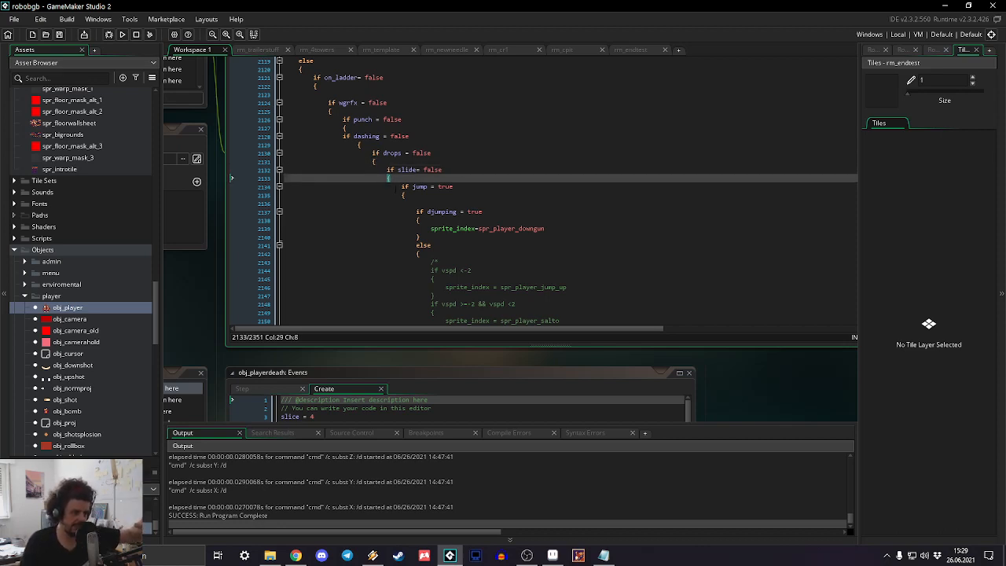
{"action": "left_click", "coordinate": [397, 188]}
{"action": "left_click", "coordinate": [402, 195]}
{"action": "scroll", "coordinate": [403, 194], "scroll_direction": "down", "scroll_amount": 1}
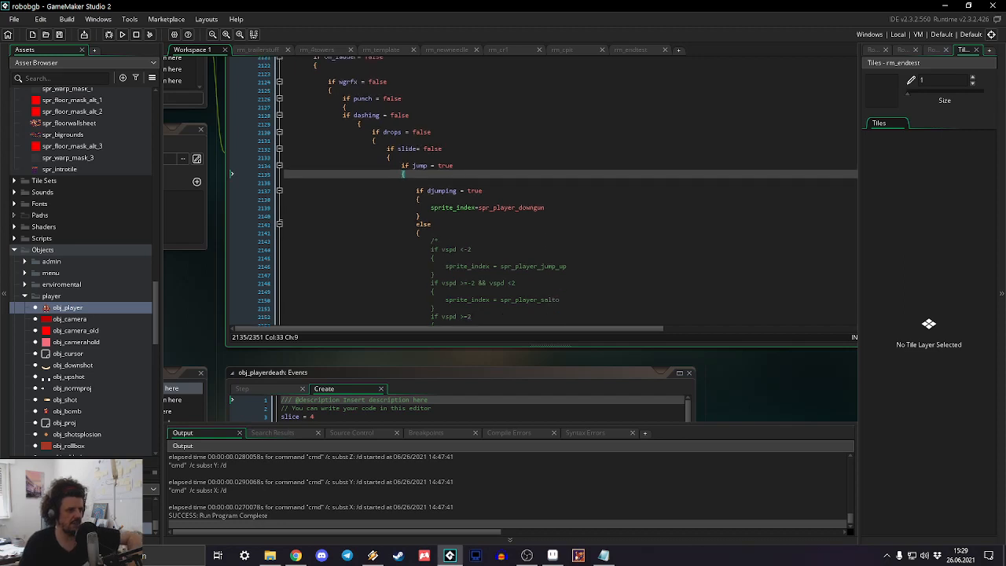
{"action": "scroll", "coordinate": [403, 185], "scroll_direction": "down", "scroll_amount": 2}
{"action": "left_click", "coordinate": [416, 158]}
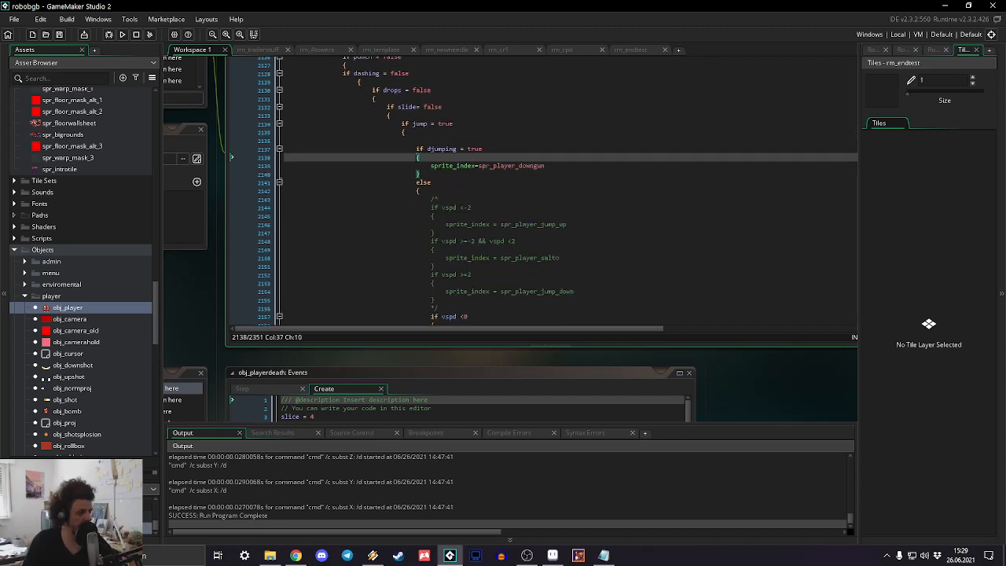
Step: Inspect the vspd conditions that assign spr_player_jump_up and spr_player_jump_down, and look over the player sprites among the project assets
{"action": "scroll", "coordinate": [417, 157], "scroll_direction": "down", "scroll_amount": 5}
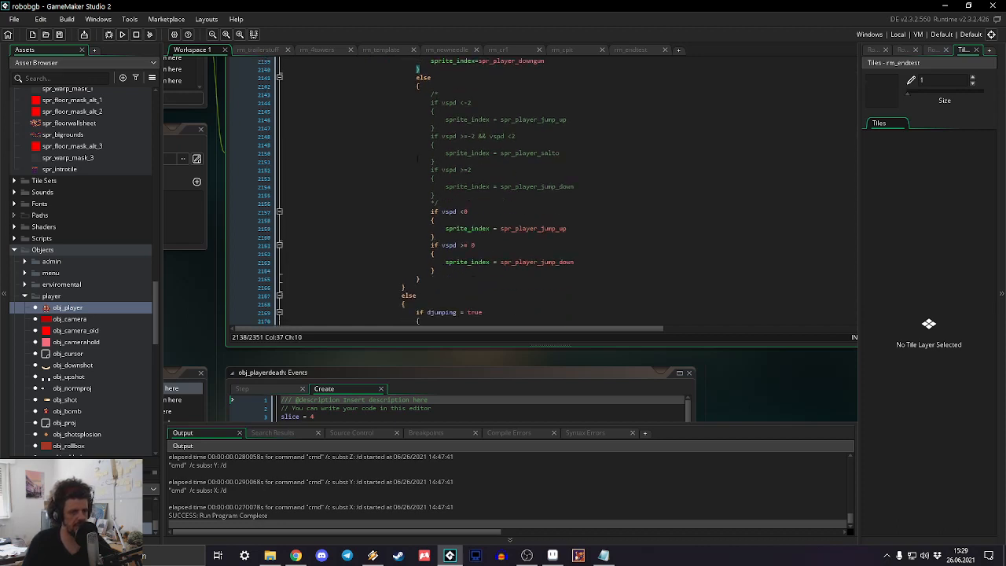
{"action": "left_click", "coordinate": [433, 220]}
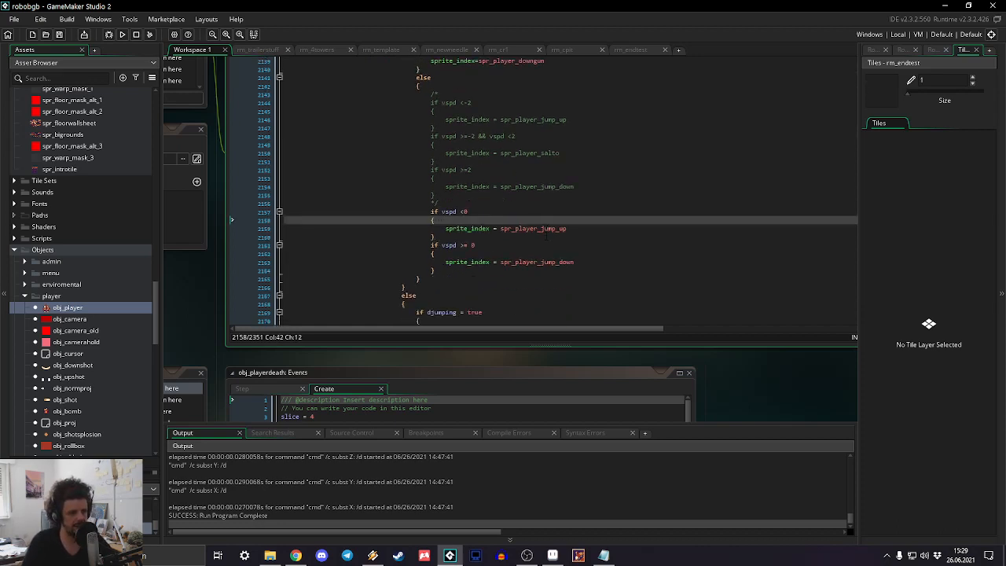
{"action": "scroll", "coordinate": [109, 226], "scroll_direction": "up", "scroll_amount": 10}
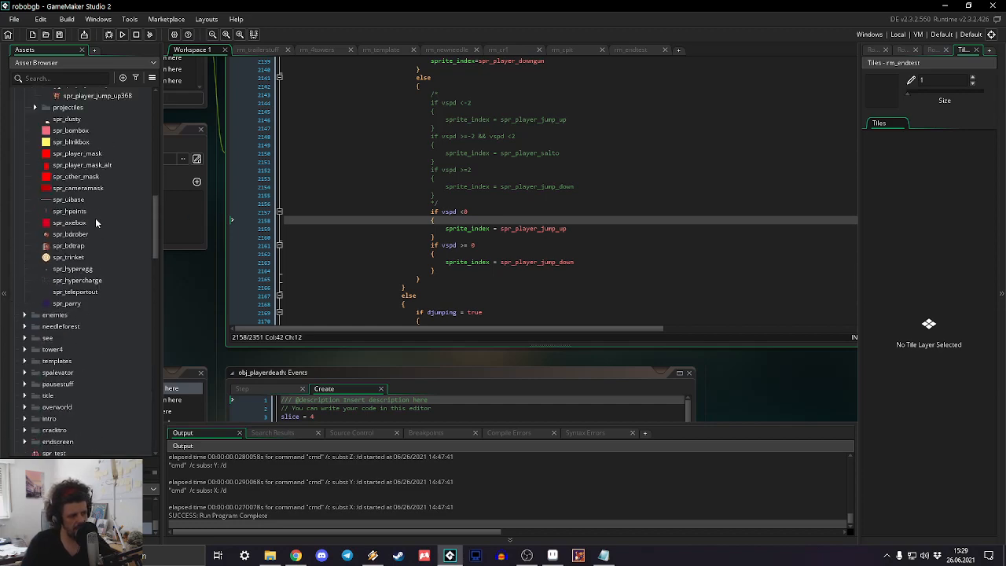
{"action": "scroll", "coordinate": [97, 220], "scroll_direction": "up", "scroll_amount": 3}
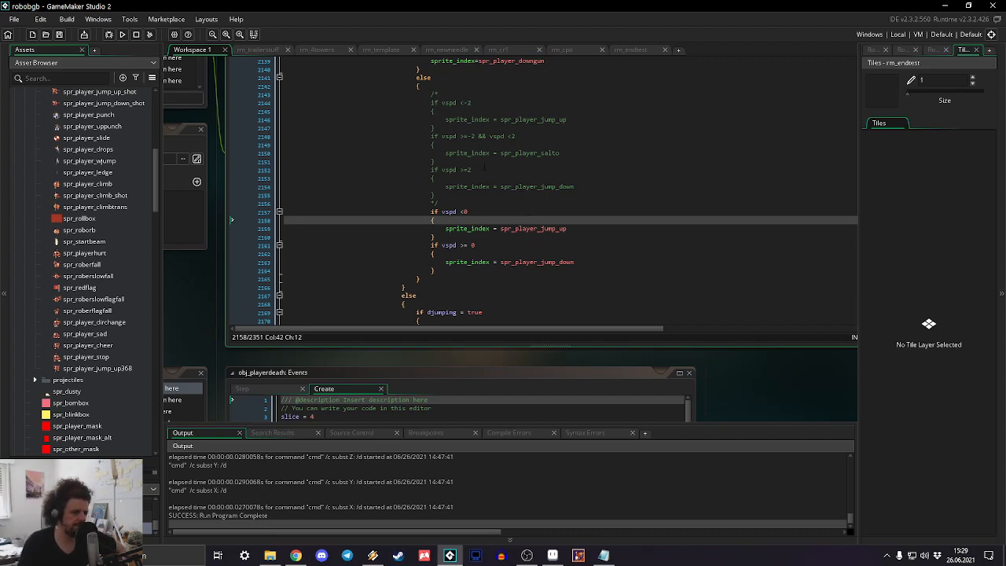
{"action": "left_click", "coordinate": [531, 253]}
{"action": "left_click", "coordinate": [545, 229]}
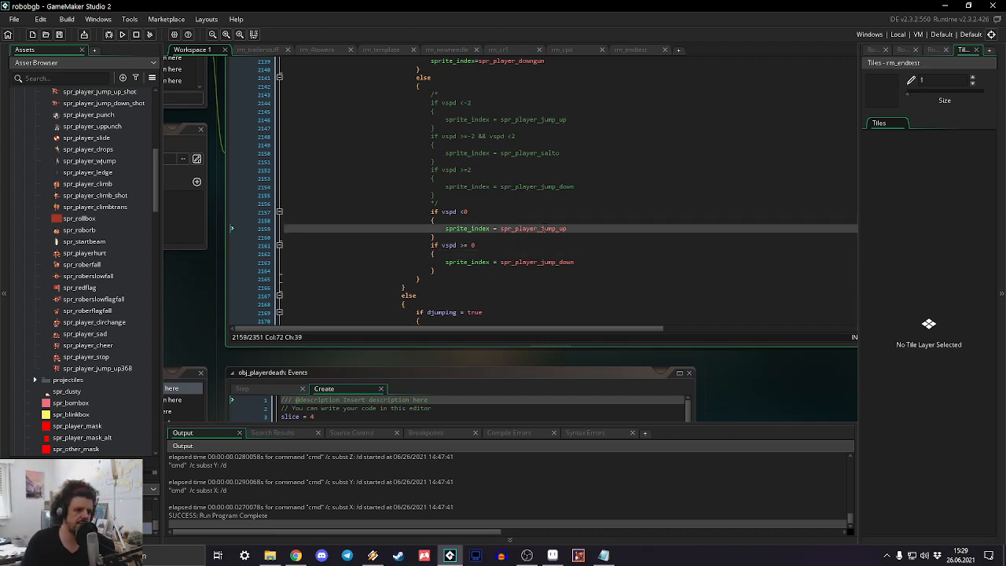
{"action": "left_click", "coordinate": [541, 262]}
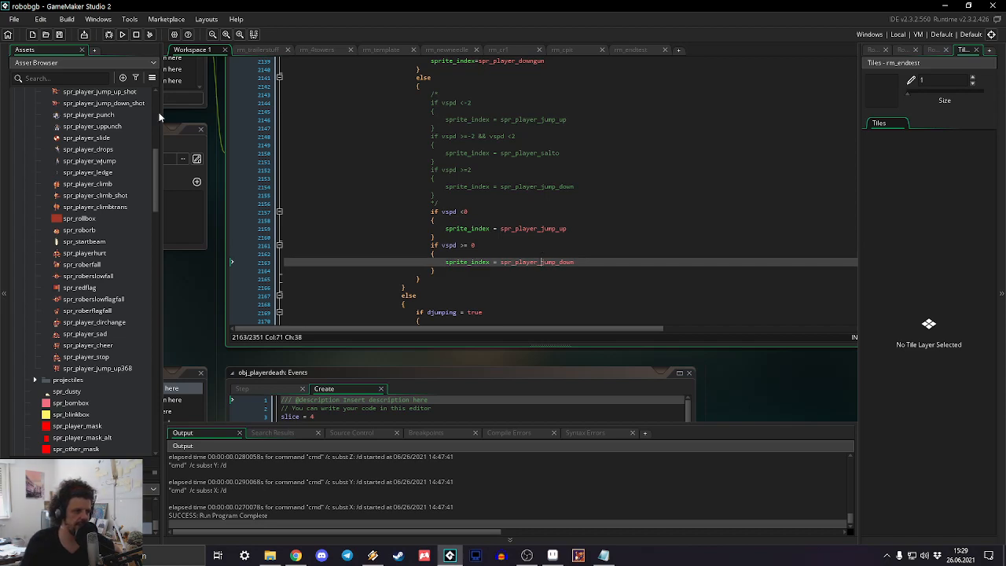
{"action": "left_click", "coordinate": [463, 236]}
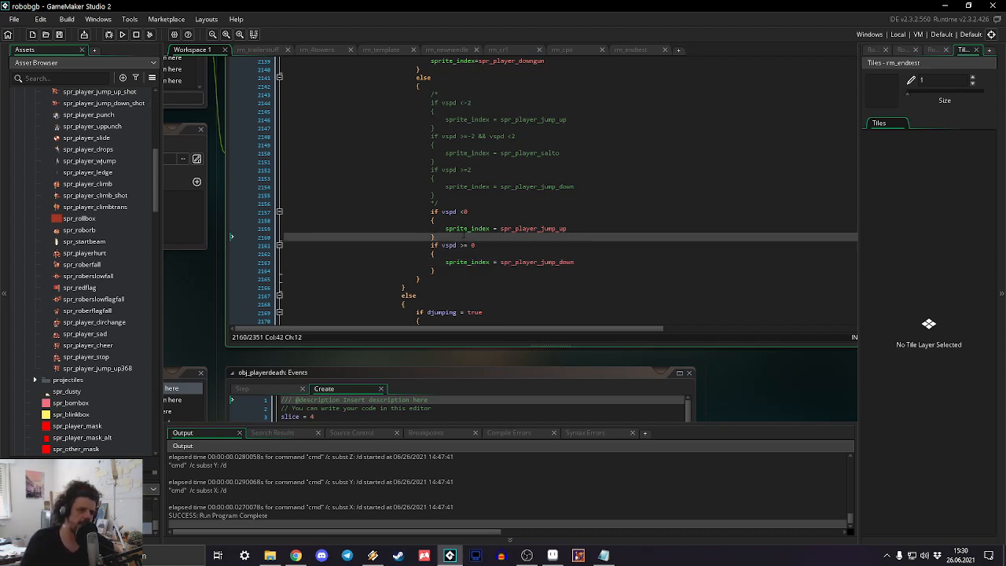
Step: Examine the vspd <0 condition and the block that assigns spr_player_jump_up
{"action": "left_click", "coordinate": [470, 228]}
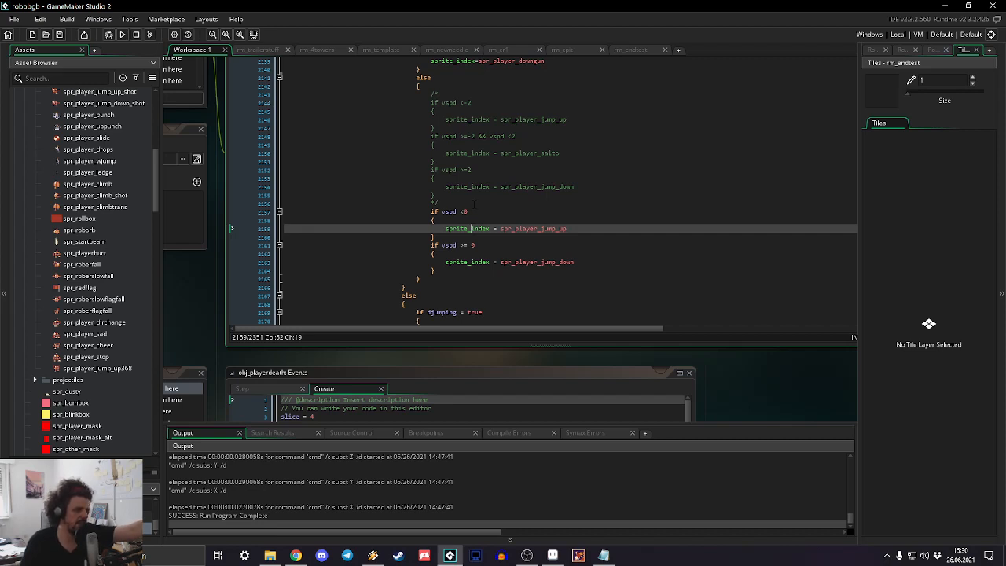
{"action": "key", "text": "Up"}
{"action": "key", "text": "Up"}
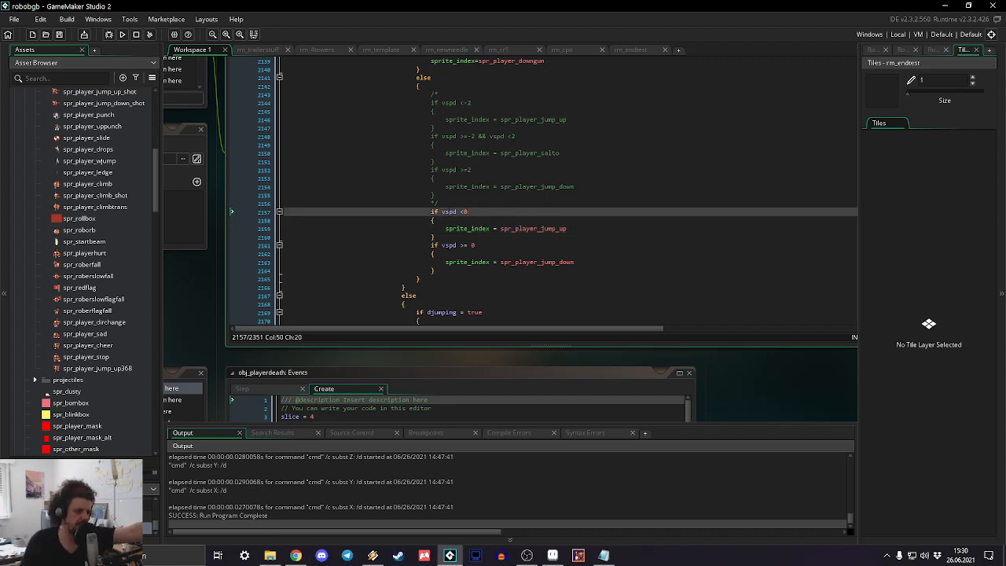
{"action": "left_click_drag", "start_coordinate": [453, 211], "coordinate": [478, 211]}
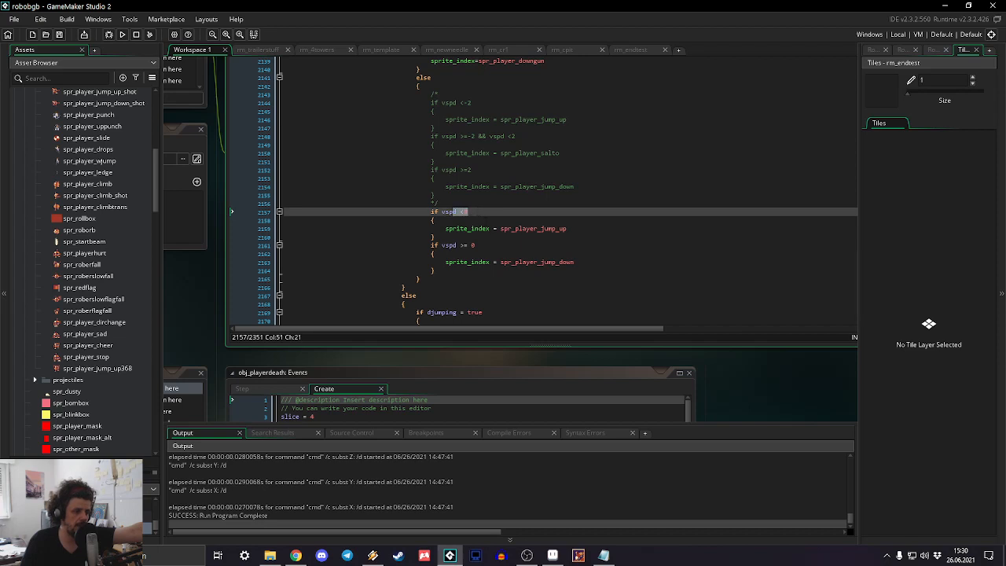
{"action": "left_click", "coordinate": [487, 219]}
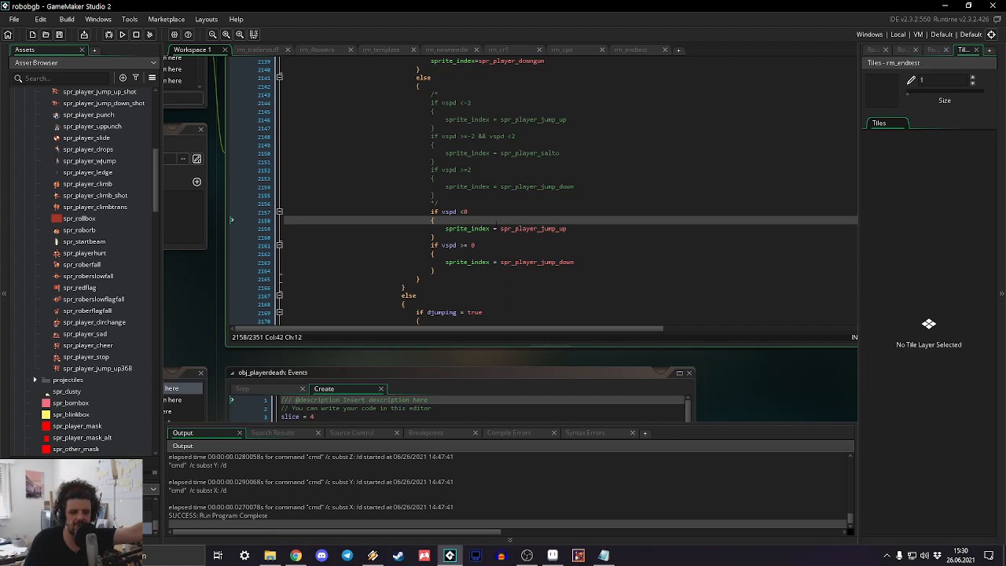
Step: Review the surrounding airborne conditions, from the on_ladder check down to the else branches that assign spr_player_slide
{"action": "scroll", "coordinate": [496, 222], "scroll_direction": "up", "scroll_amount": 6}
{"action": "scroll", "coordinate": [499, 220], "scroll_direction": "down", "scroll_amount": 6}
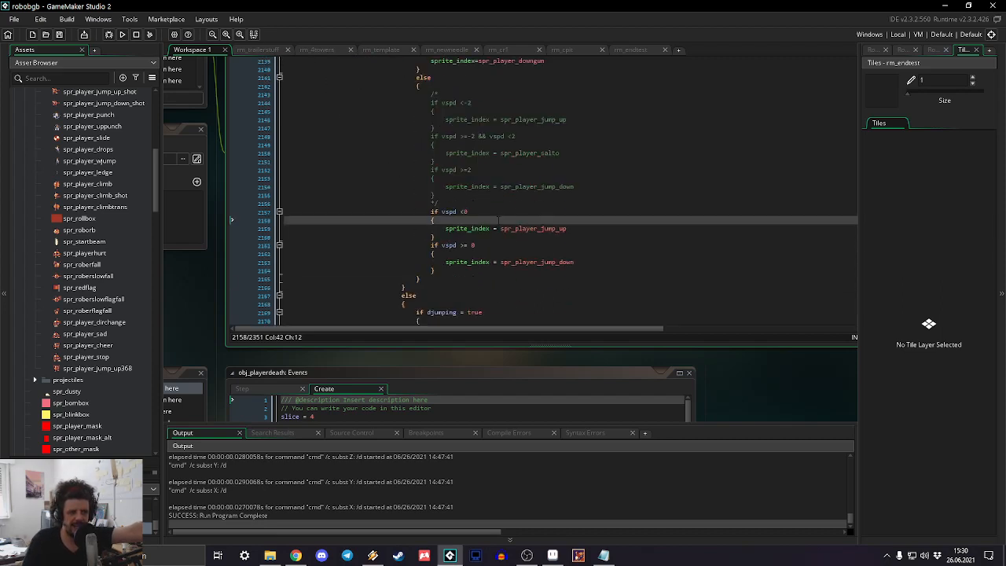
{"action": "scroll", "coordinate": [499, 220], "scroll_direction": "up", "scroll_amount": 7}
{"action": "scroll", "coordinate": [499, 220], "scroll_direction": "down", "scroll_amount": 5}
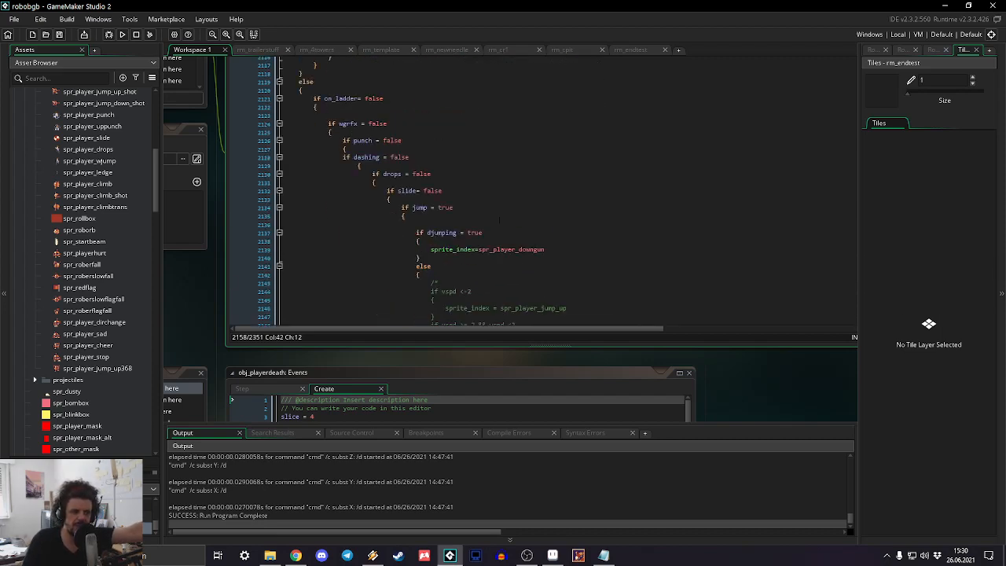
{"action": "scroll", "coordinate": [500, 220], "scroll_direction": "down", "scroll_amount": 11}
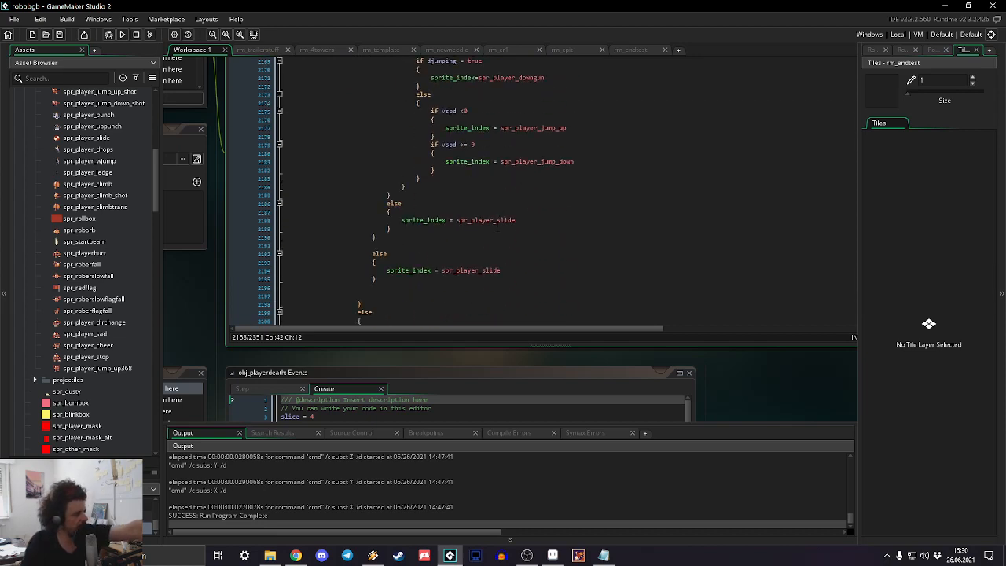
{"action": "scroll", "coordinate": [497, 227], "scroll_direction": "up", "scroll_amount": 6}
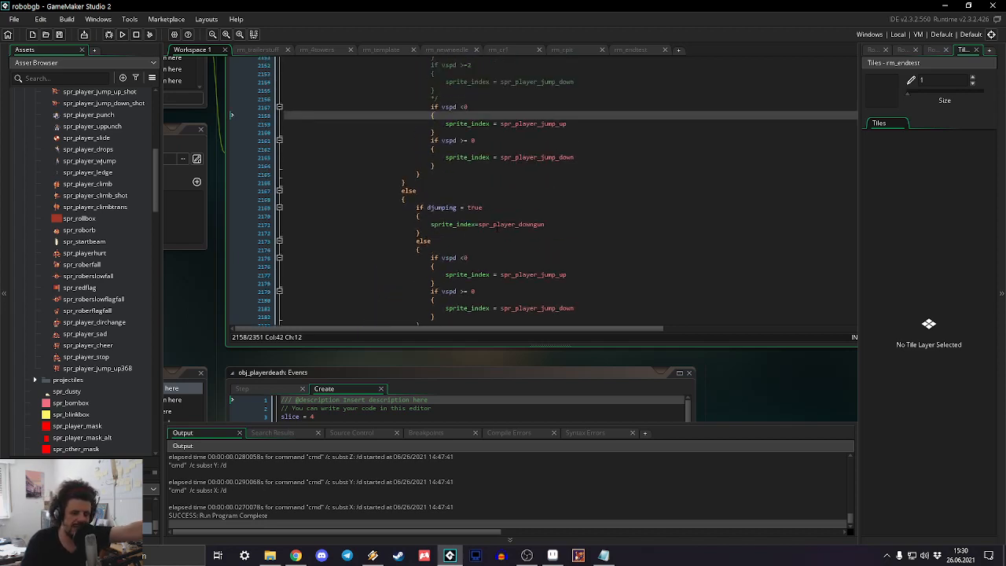
Step: Trace the code back up to the sad, hurt and ledge checks and the image_xscale direction code above them
{"action": "scroll", "coordinate": [497, 227], "scroll_direction": "up", "scroll_amount": 20}
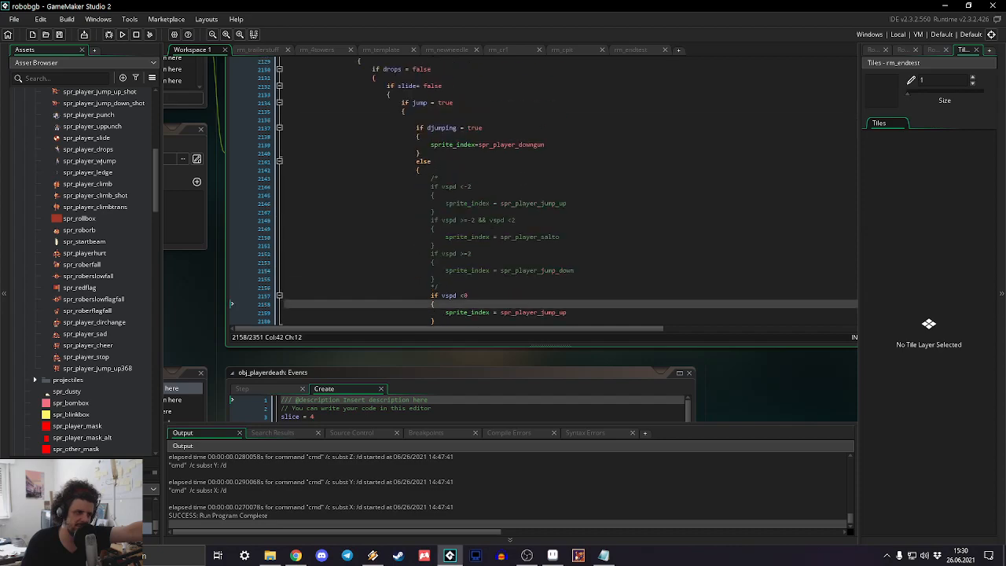
{"action": "scroll", "coordinate": [497, 227], "scroll_direction": "up", "scroll_amount": 2}
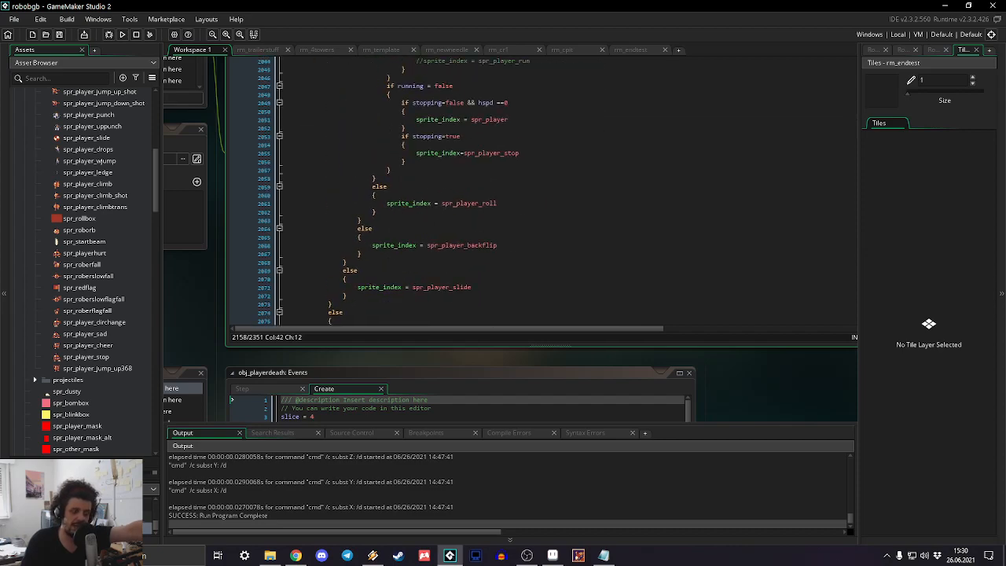
{"action": "scroll", "coordinate": [496, 227], "scroll_direction": "up", "scroll_amount": 15}
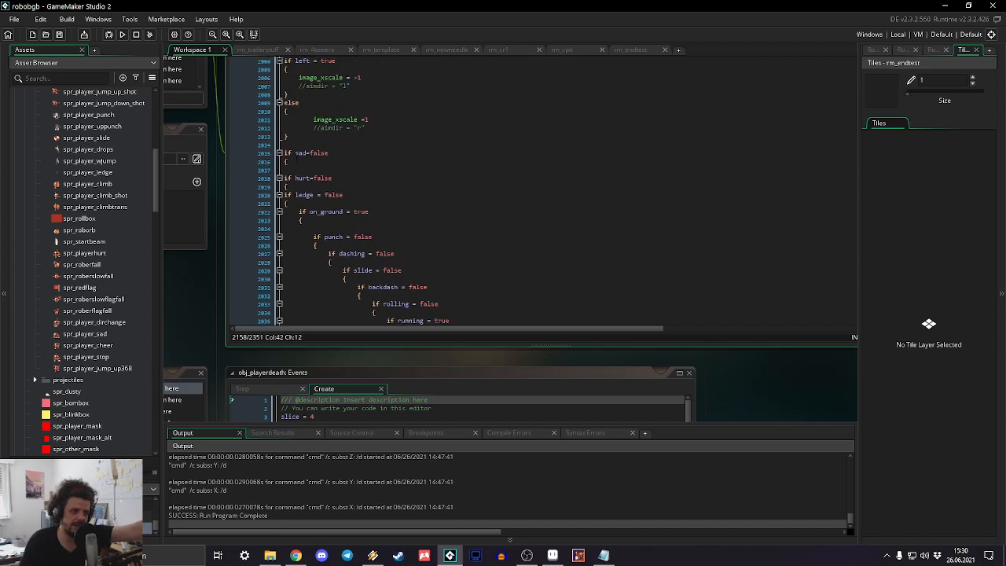
{"action": "left_click", "coordinate": [296, 145]}
{"action": "scroll", "coordinate": [296, 191], "scroll_direction": "up", "scroll_amount": 6}
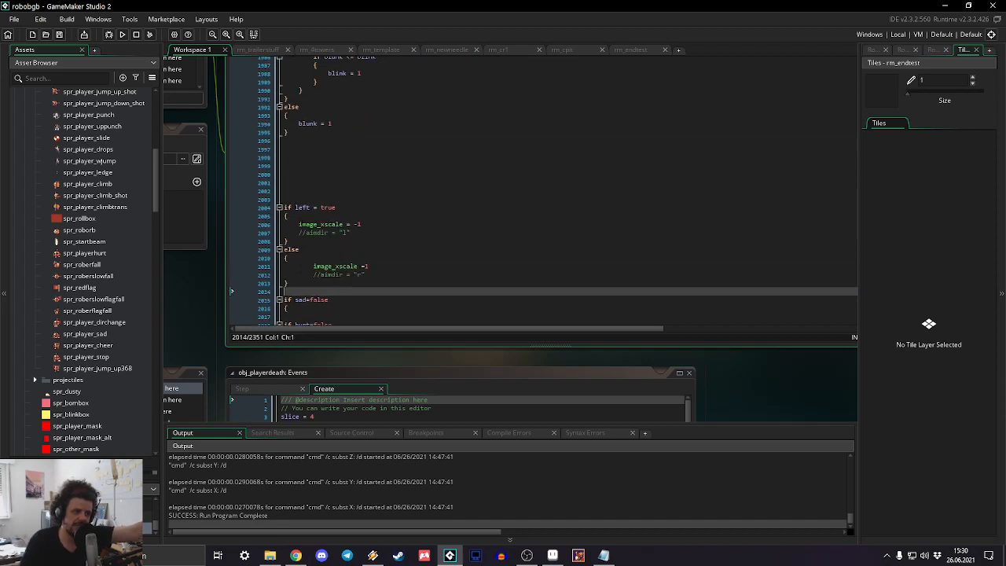
Step: Read down through the on-ground running and stopping conditions to the airborne djumping and vspd conditions
{"action": "scroll", "coordinate": [300, 272], "scroll_direction": "down", "scroll_amount": 16}
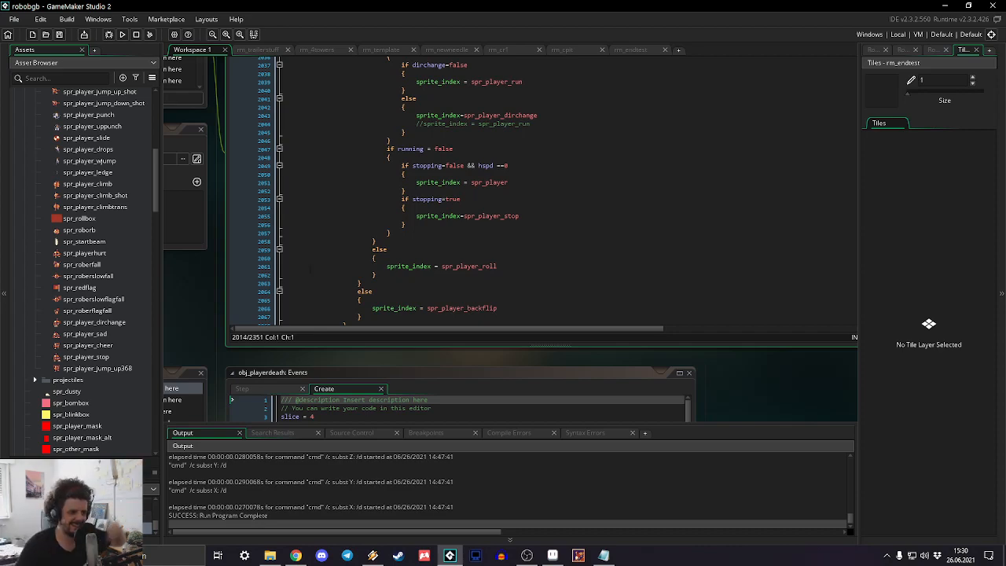
{"action": "scroll", "coordinate": [355, 243], "scroll_direction": "up", "scroll_amount": 3}
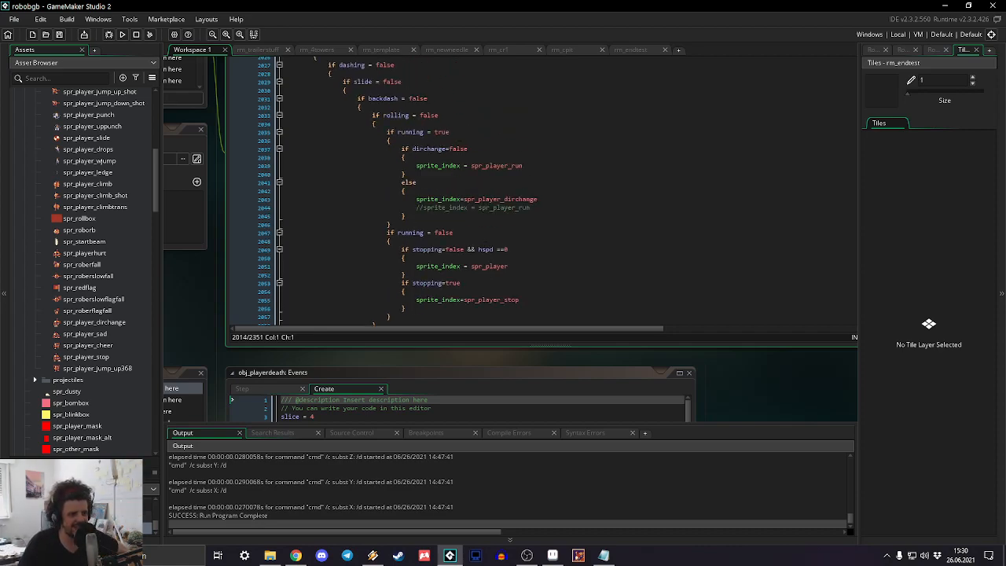
{"action": "scroll", "coordinate": [409, 156], "scroll_direction": "down", "scroll_amount": 20}
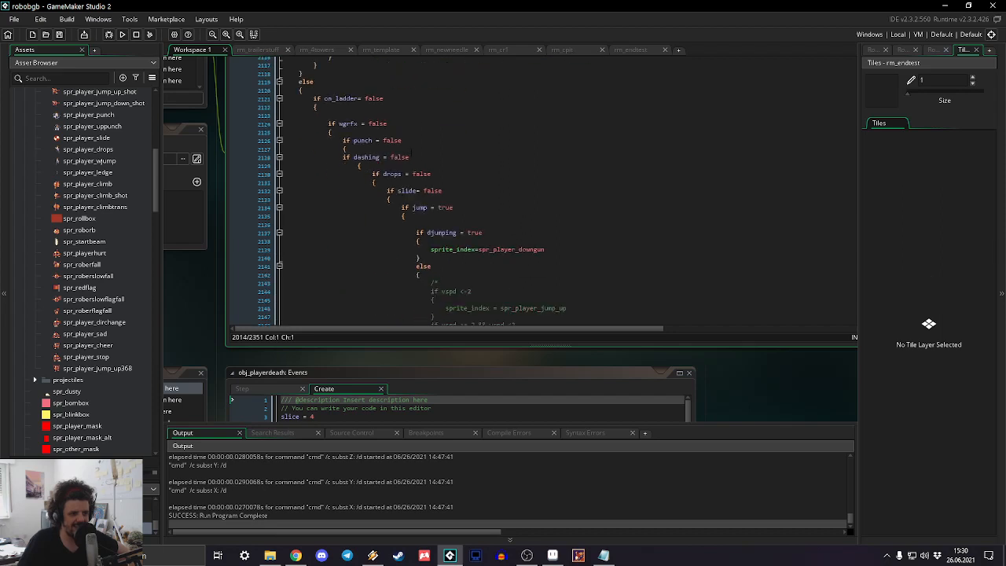
{"action": "scroll", "coordinate": [410, 157], "scroll_direction": "down", "scroll_amount": 3}
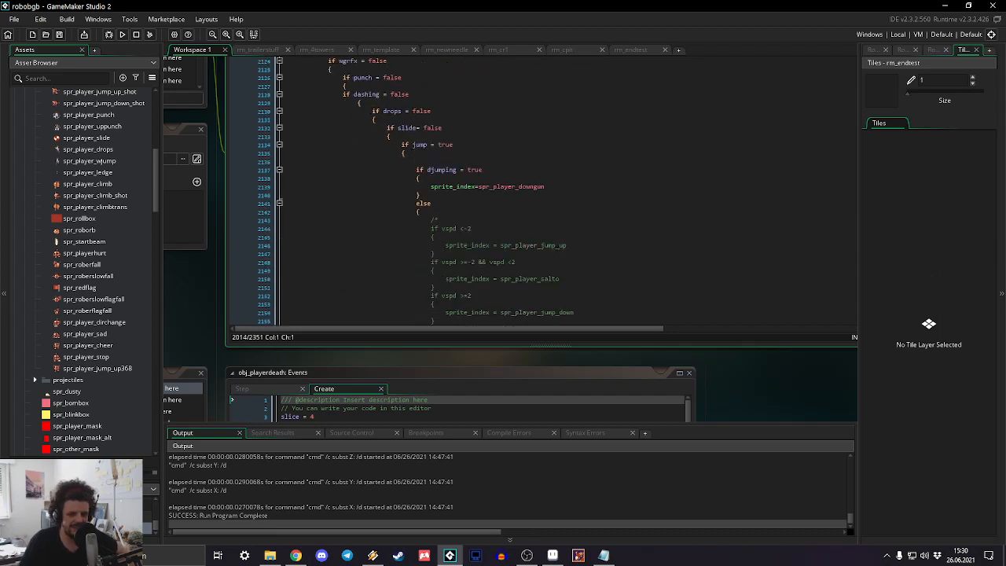
{"action": "scroll", "coordinate": [542, 192], "scroll_direction": "down", "scroll_amount": 5}
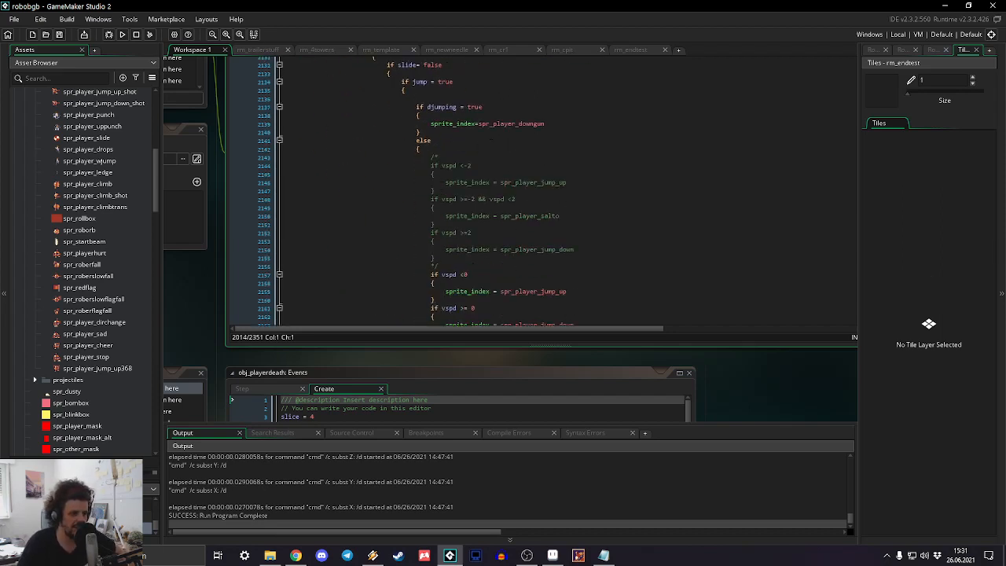
Step: Inspect the active vspd <0 and vspd >= 0 blocks that assign the jump-up and jump-down sprites
{"action": "left_click", "coordinate": [550, 228]}
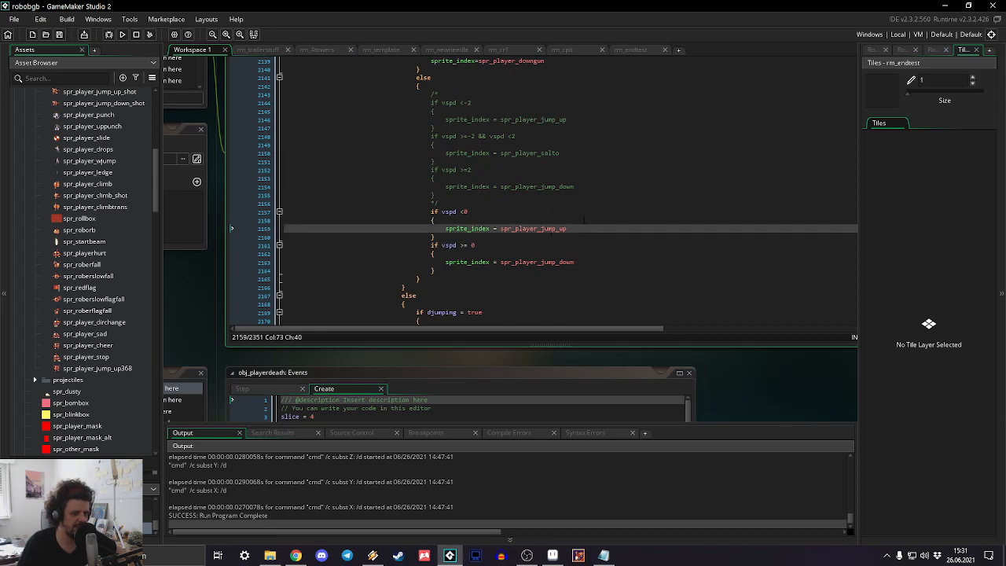
{"action": "left_click", "coordinate": [576, 253]}
{"action": "left_click", "coordinate": [573, 237]}
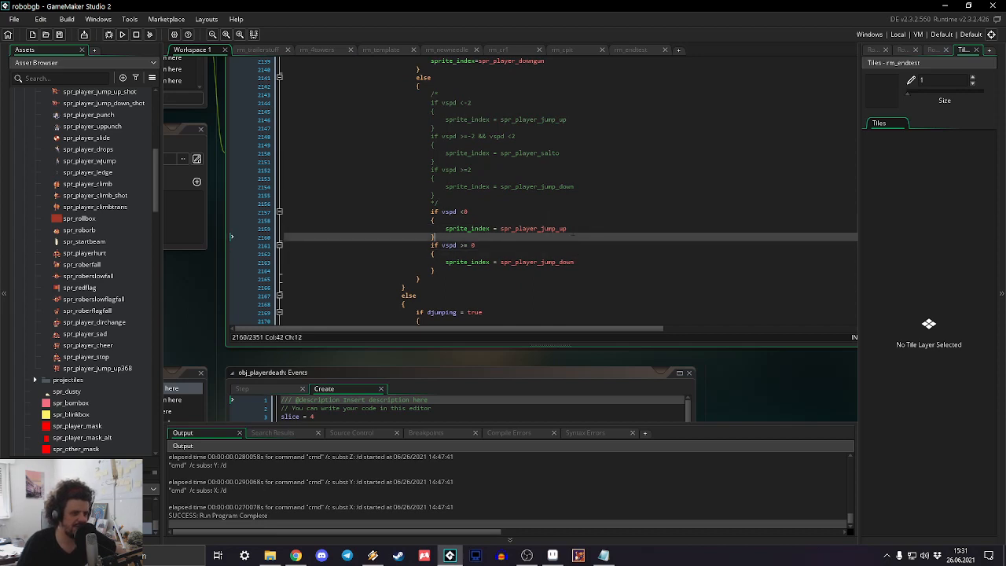
{"action": "left_click", "coordinate": [570, 227]}
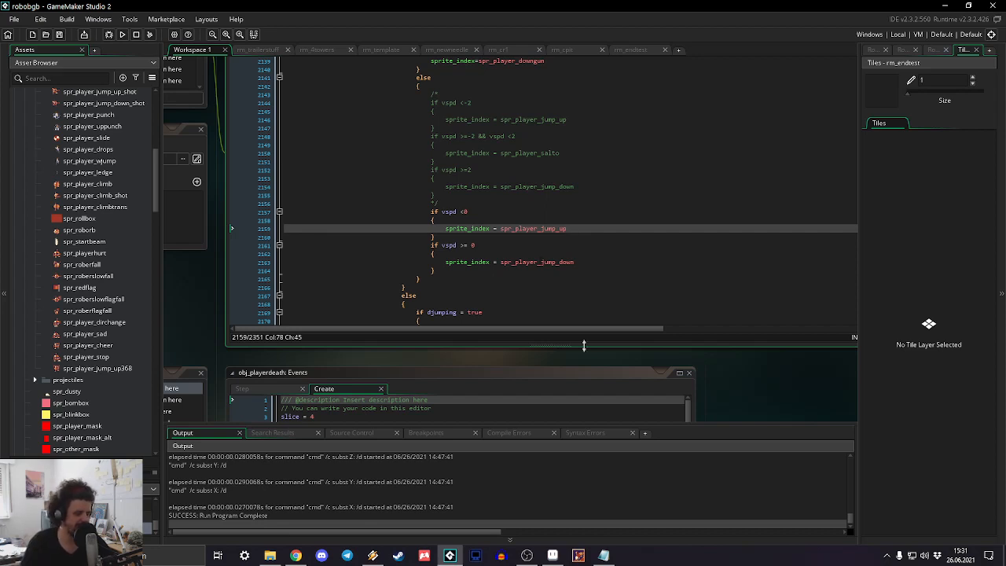
{"action": "scroll", "coordinate": [571, 247], "scroll_direction": "up", "scroll_amount": 12}
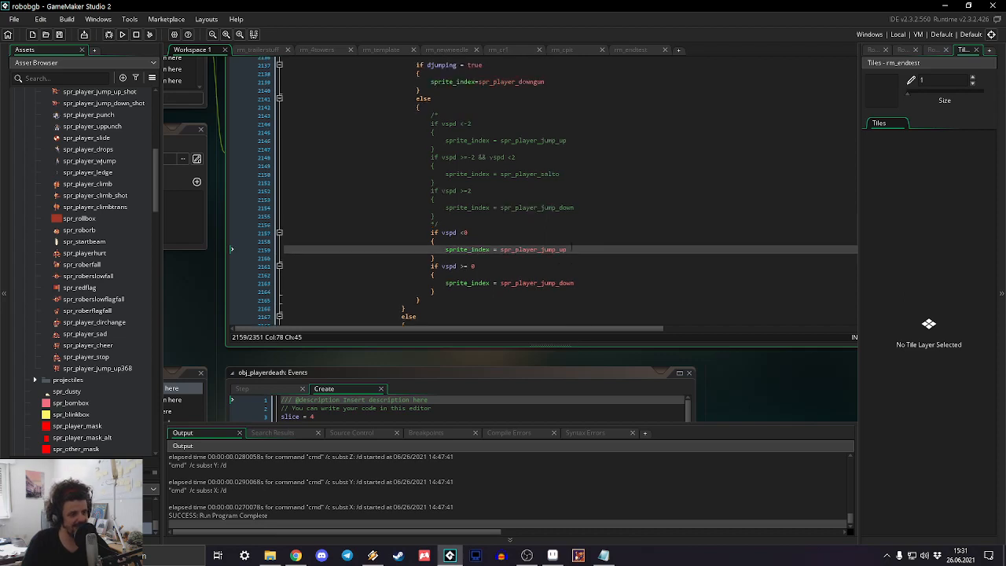
{"action": "scroll", "coordinate": [571, 247], "scroll_direction": "down", "scroll_amount": 14}
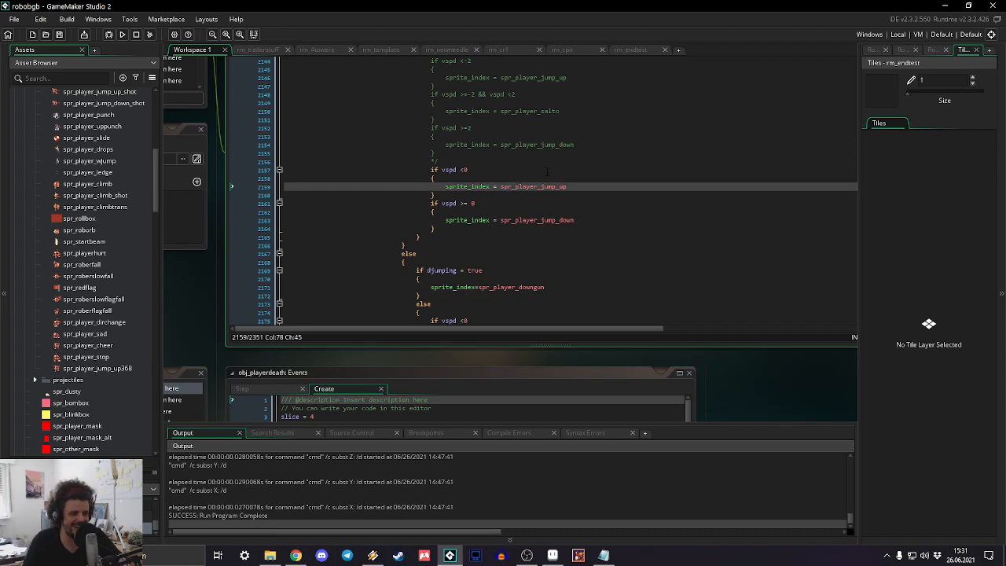
{"action": "scroll", "coordinate": [550, 193], "scroll_direction": "up", "scroll_amount": 1}
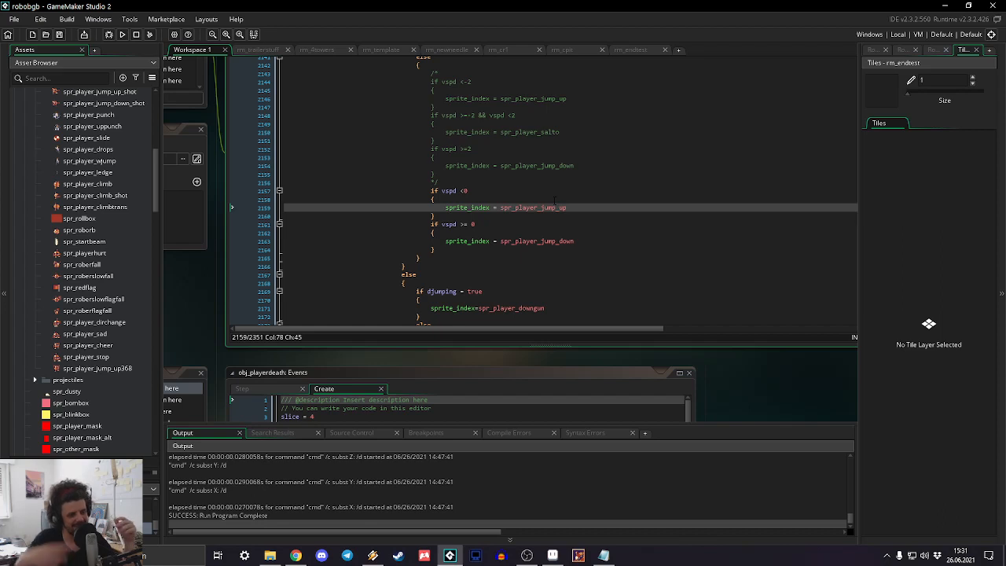
{"action": "scroll", "coordinate": [543, 228], "scroll_direction": "up", "scroll_amount": 2}
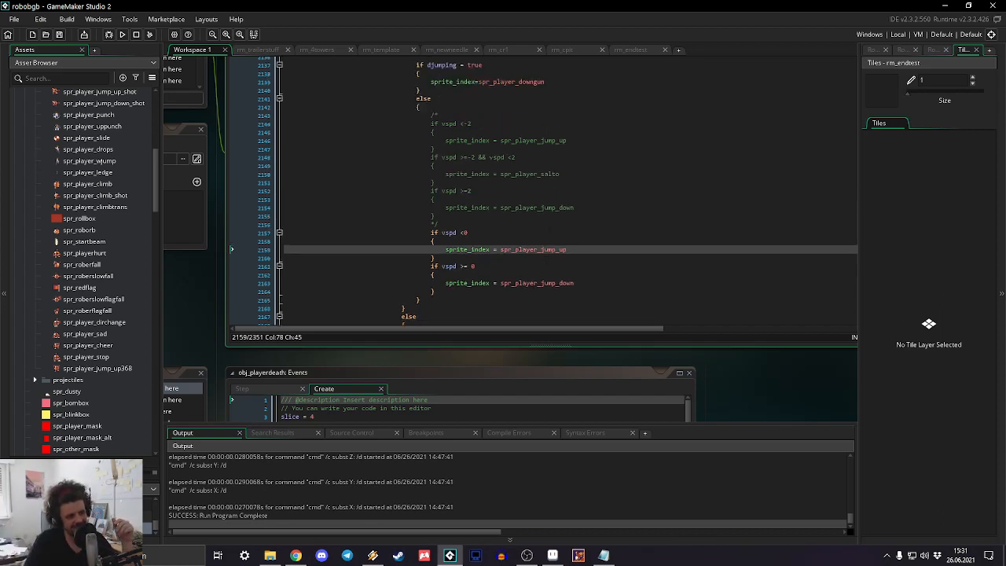
Step: Compare the commented-out three-way vspd block containing spr_player_salto with the active vspd <0 condition
{"action": "left_click", "coordinate": [433, 216]}
{"action": "left_click_drag", "start_coordinate": [433, 215], "coordinate": [431, 123]}
{"action": "left_click", "coordinate": [448, 148]}
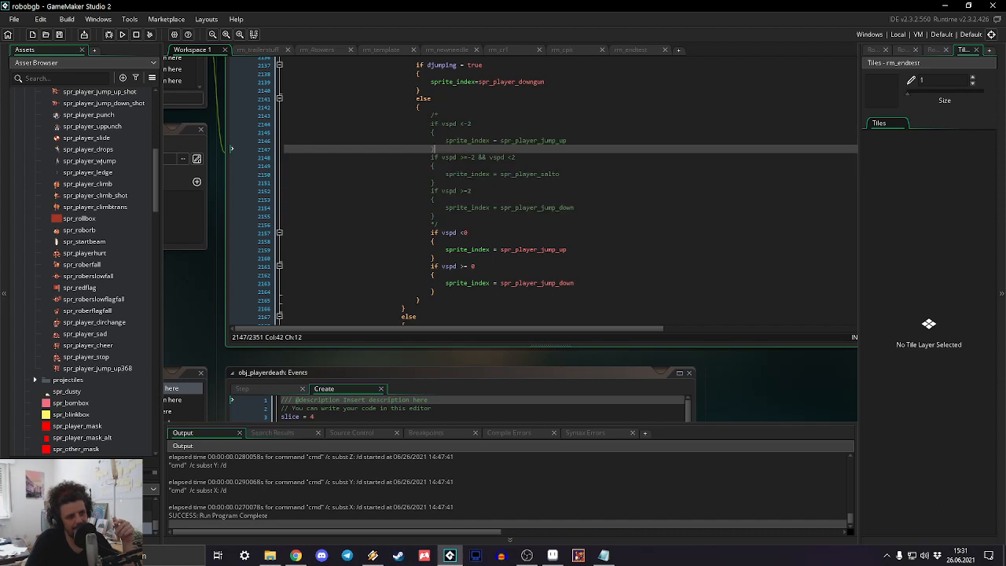
{"action": "left_click", "coordinate": [470, 131]}
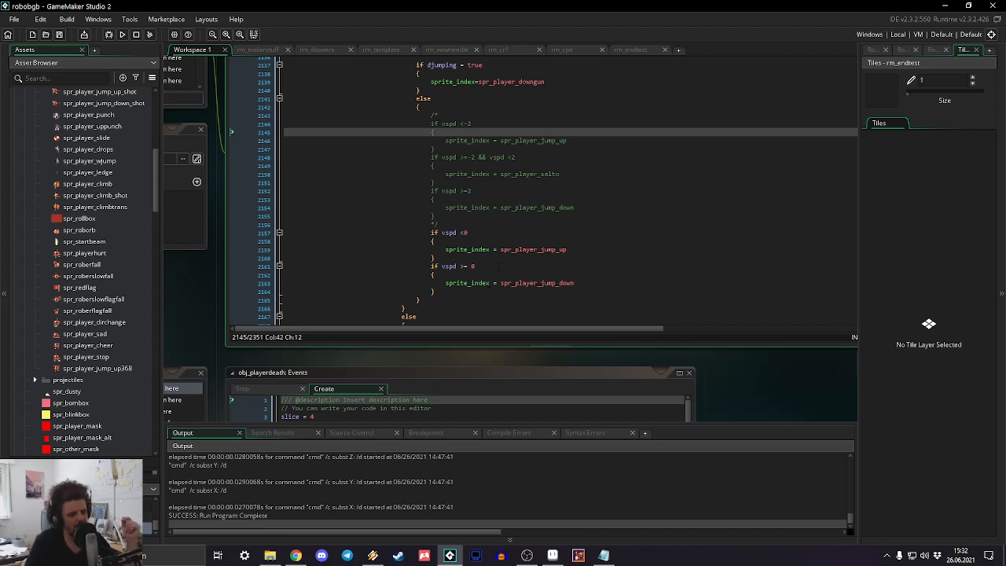
{"action": "left_click", "coordinate": [463, 233]}
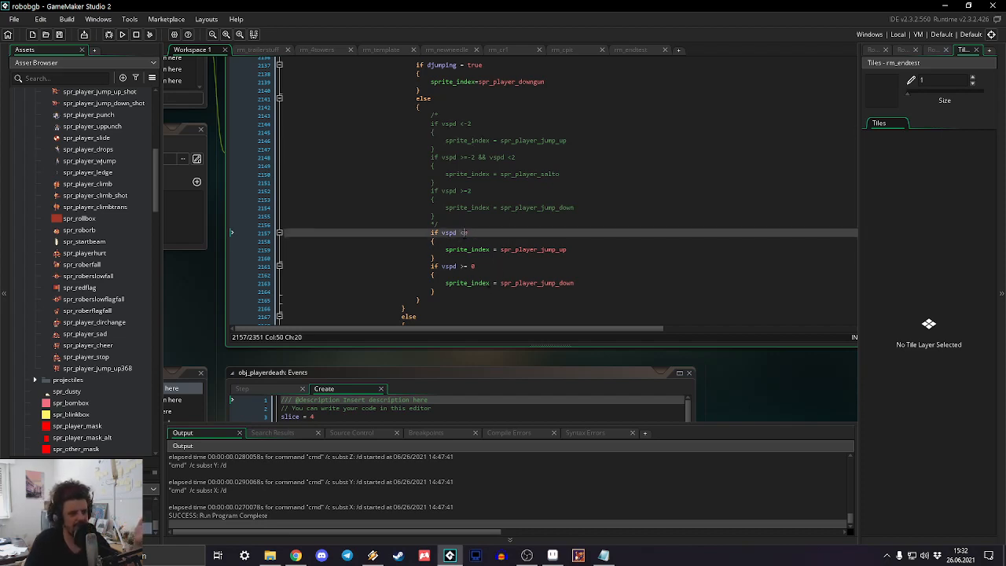
{"action": "type", "text": "0"}
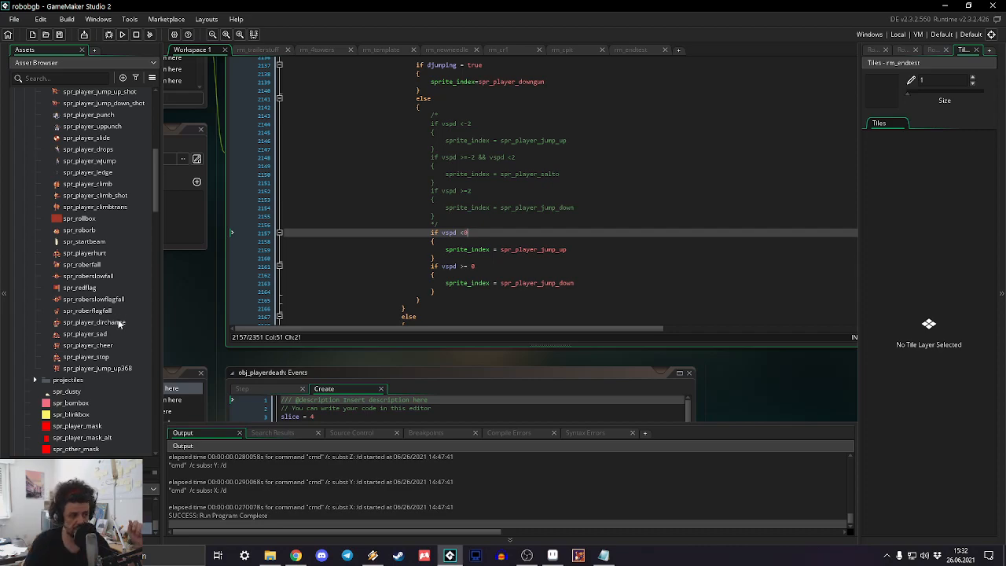
Step: Open the spr_player_jump_up368 sprite and step repeatedly through its five frames, ending on the first frame
{"action": "double_click", "coordinate": [87, 366]}
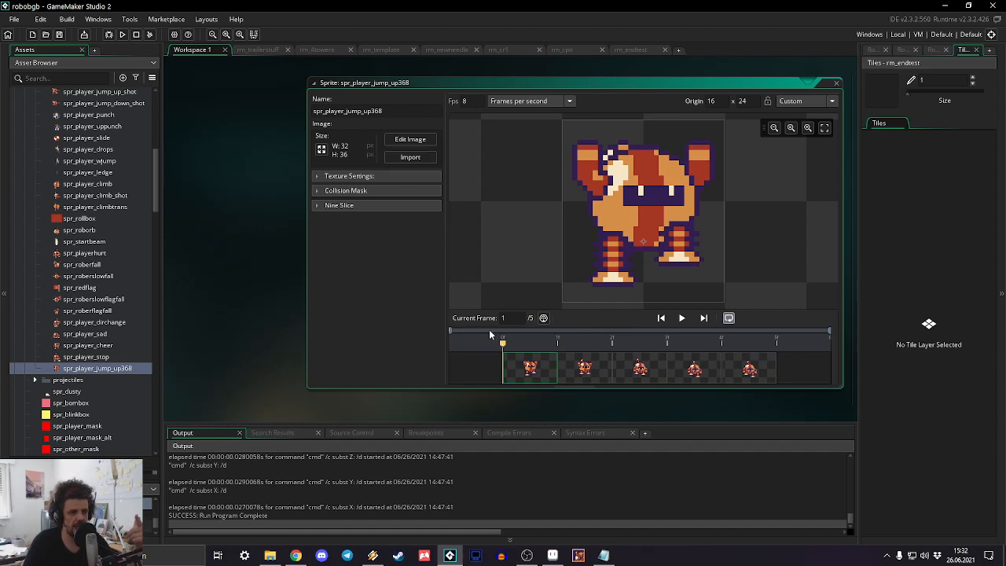
{"action": "left_click", "coordinate": [591, 374]}
{"action": "left_click", "coordinate": [644, 366]}
{"action": "left_click", "coordinate": [695, 371]}
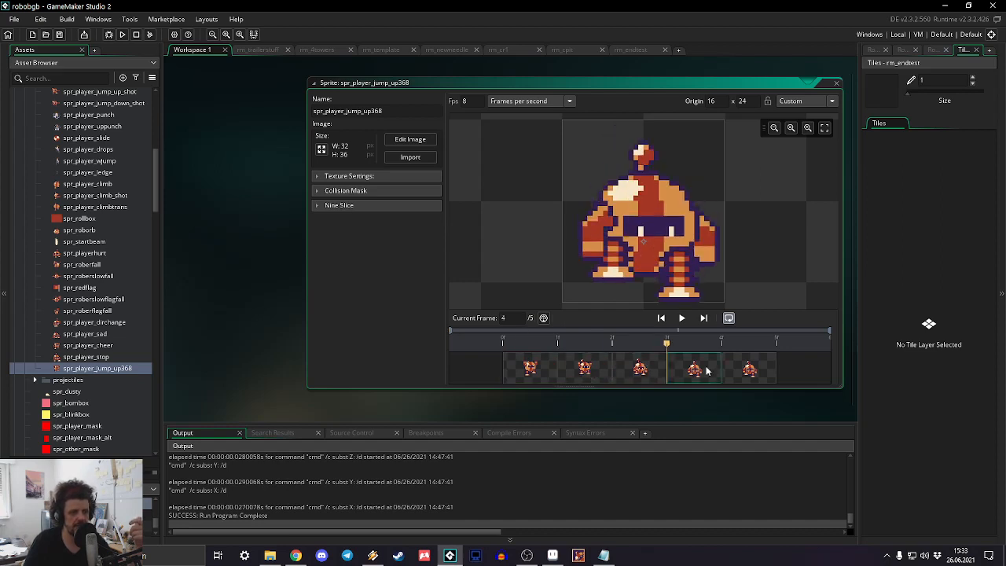
{"action": "left_click", "coordinate": [762, 376]}
{"action": "left_click", "coordinate": [521, 378]}
{"action": "left_click", "coordinate": [583, 363]}
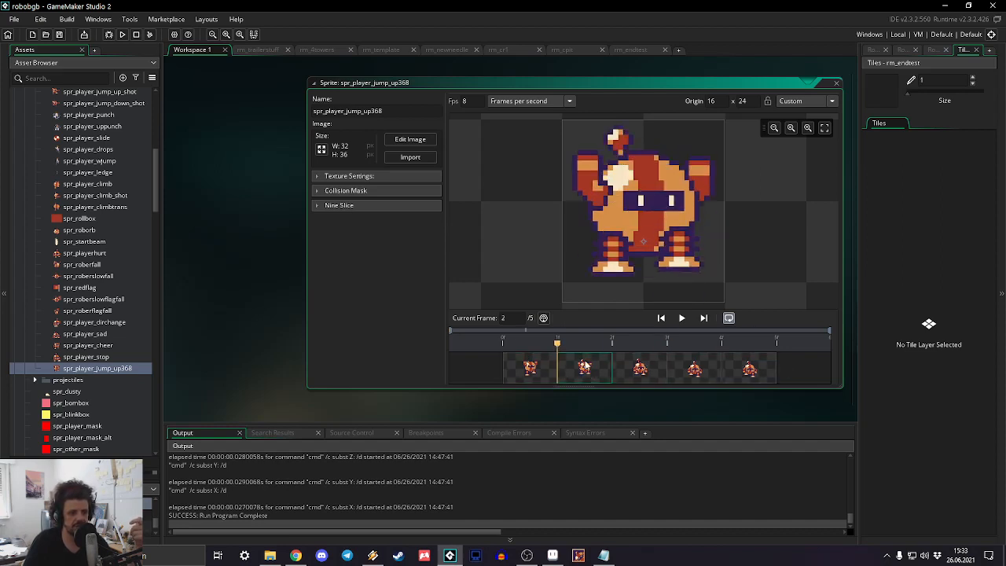
{"action": "left_click", "coordinate": [643, 367]}
{"action": "left_click", "coordinate": [684, 369]}
{"action": "left_click", "coordinate": [757, 368]}
{"action": "left_click", "coordinate": [543, 378]}
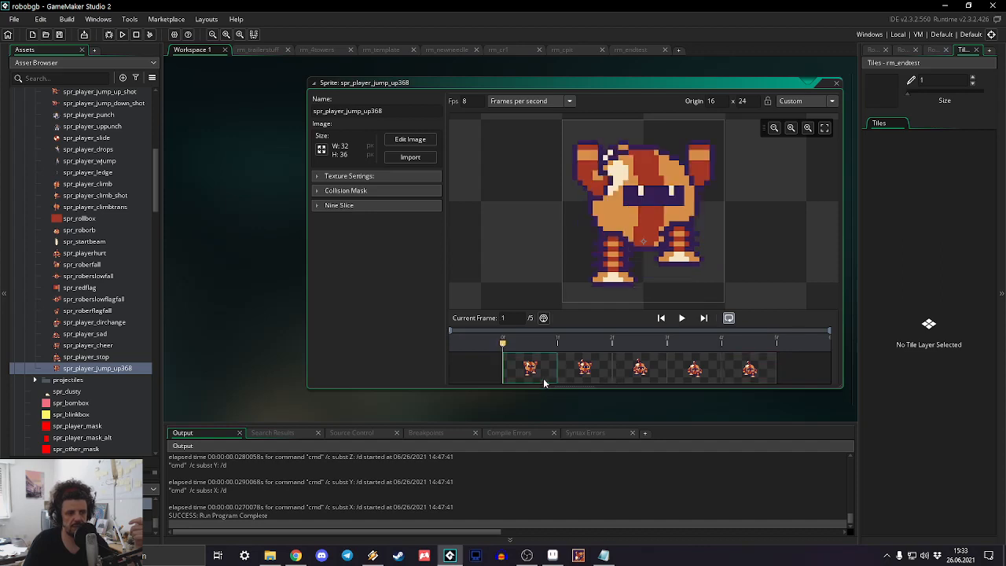
{"action": "left_click", "coordinate": [604, 368]}
{"action": "left_click", "coordinate": [637, 371]}
{"action": "left_click", "coordinate": [694, 374]}
{"action": "left_click", "coordinate": [748, 375]}
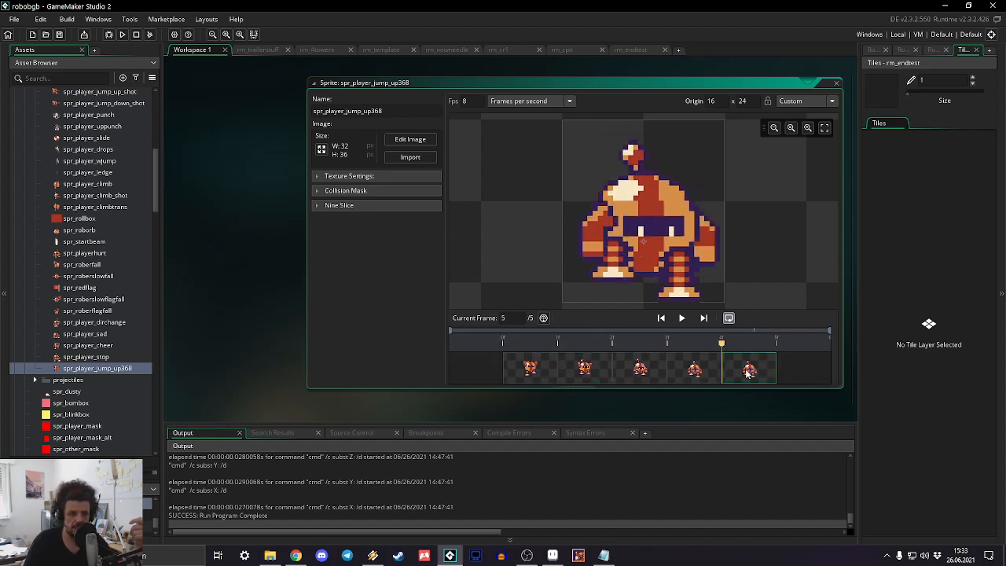
{"action": "left_click", "coordinate": [508, 364]}
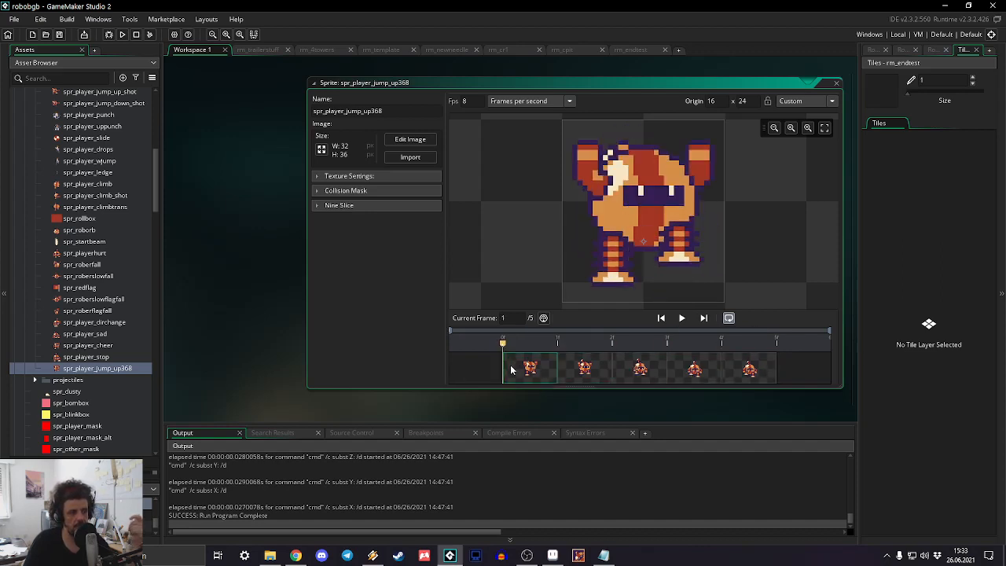
Step: Reopen obj_player from the player objects group and return to the sprite-selection code in its Step event
{"action": "scroll", "coordinate": [110, 283], "scroll_direction": "down", "scroll_amount": 15}
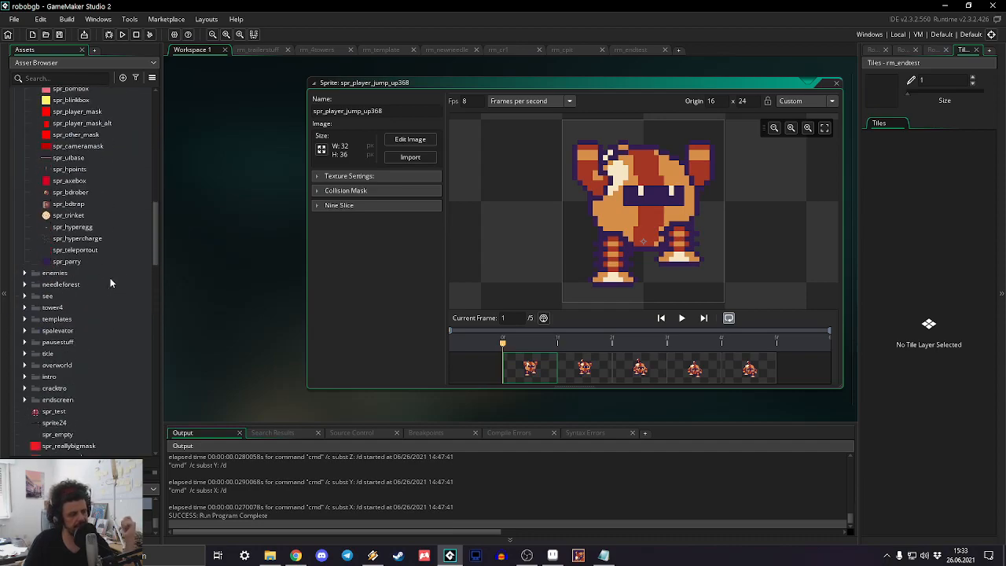
{"action": "scroll", "coordinate": [97, 307], "scroll_direction": "down", "scroll_amount": 5}
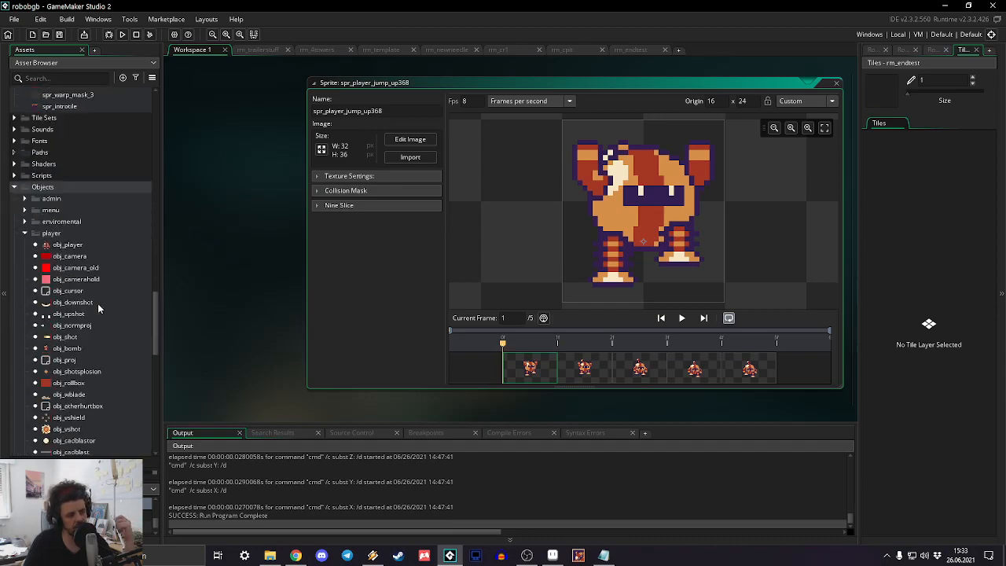
{"action": "double_click", "coordinate": [69, 244]}
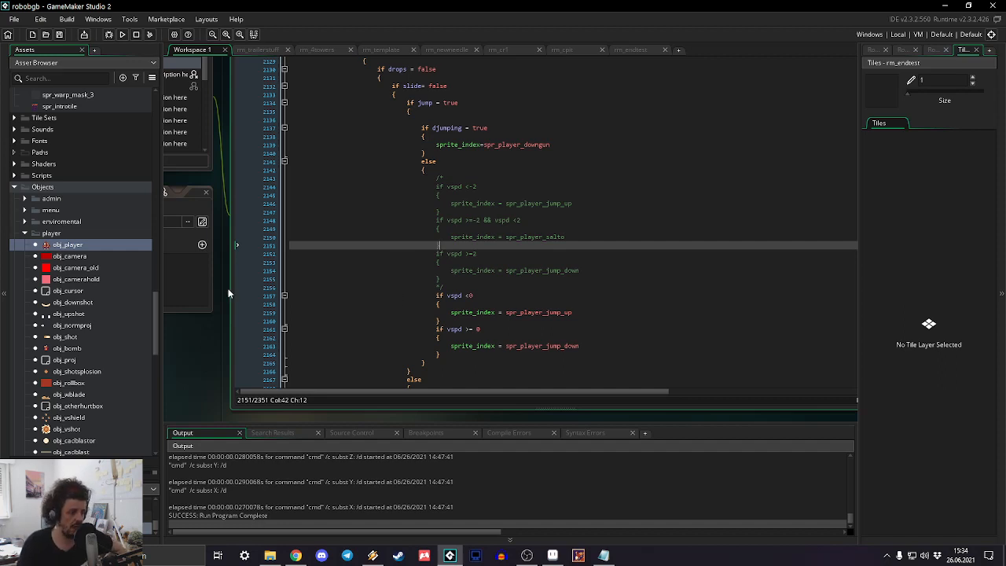
{"action": "scroll", "coordinate": [46, 291], "scroll_direction": "up", "scroll_amount": 2}
{"action": "scroll", "coordinate": [46, 291], "scroll_direction": "up", "scroll_amount": 6}
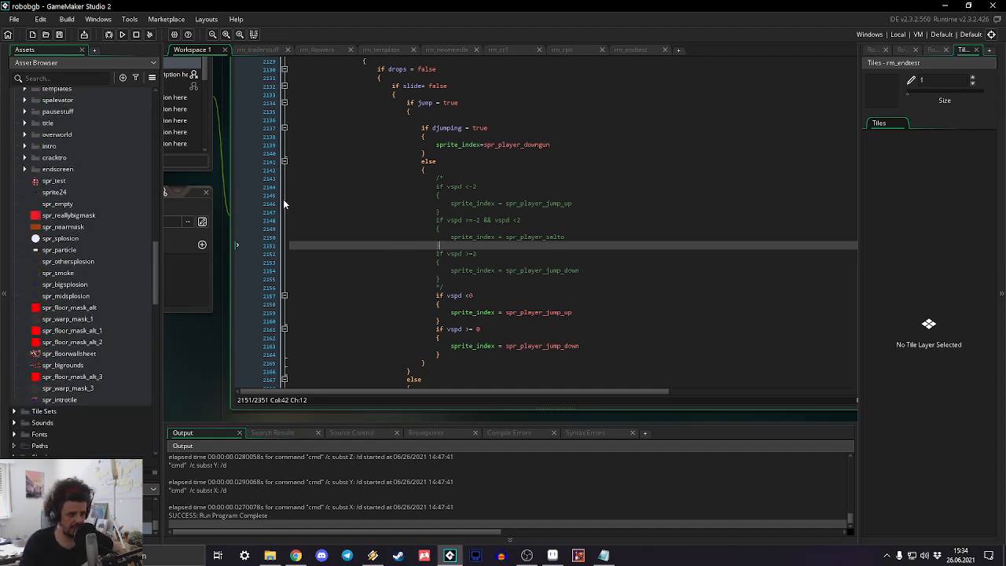
{"action": "left_click_drag", "start_coordinate": [380, 186], "coordinate": [521, 308]}
{"action": "scroll", "coordinate": [521, 308], "scroll_direction": "up", "scroll_amount": 8}
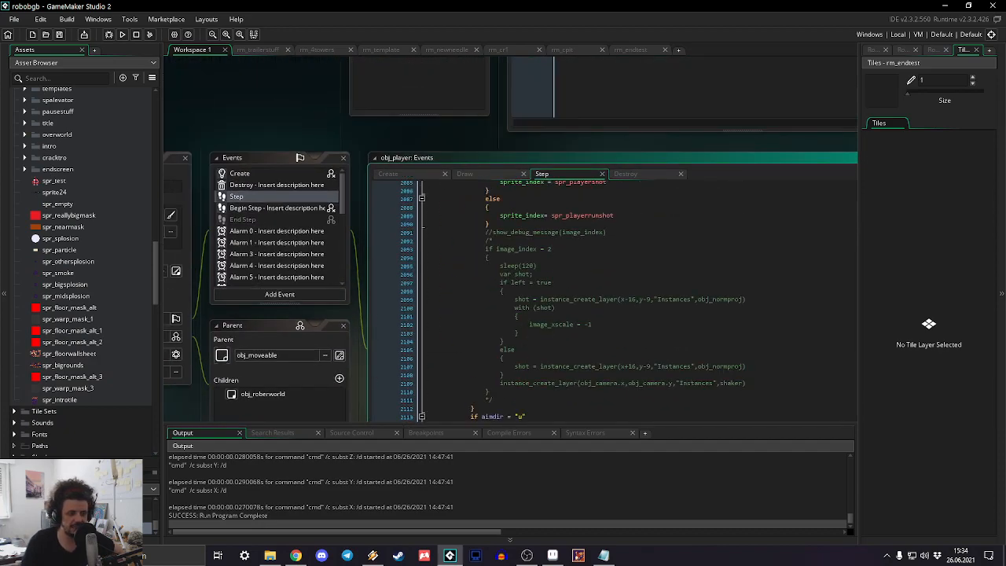
Step: Read through the nested on_ladder, wgrfx, punch, dashing, drops, slide and jump conditions down to the vspd sprite blocks
{"action": "scroll", "coordinate": [525, 302], "scroll_direction": "down", "scroll_amount": 9}
{"action": "scroll", "coordinate": [529, 296], "scroll_direction": "up", "scroll_amount": 13}
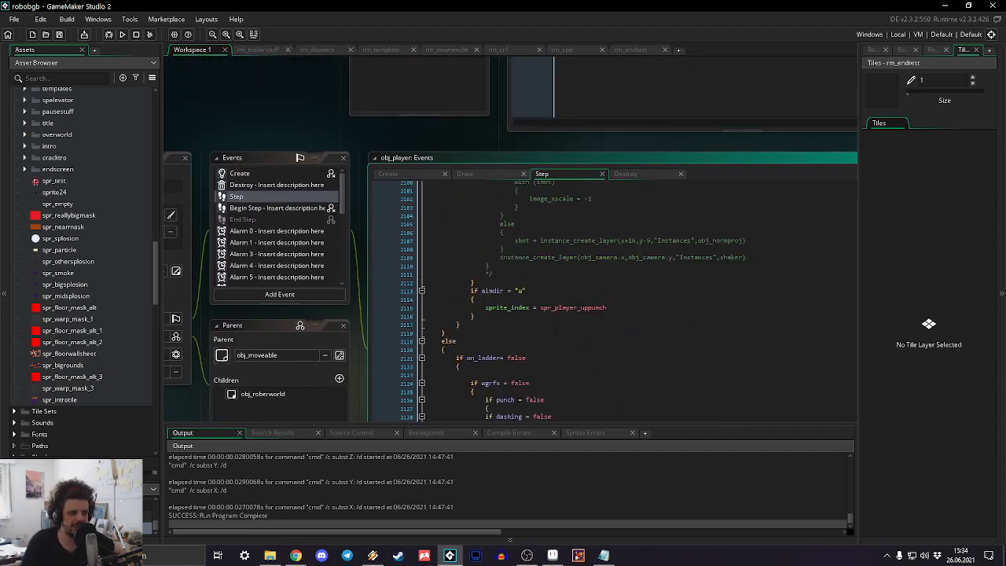
{"action": "scroll", "coordinate": [555, 260], "scroll_direction": "down", "scroll_amount": 8}
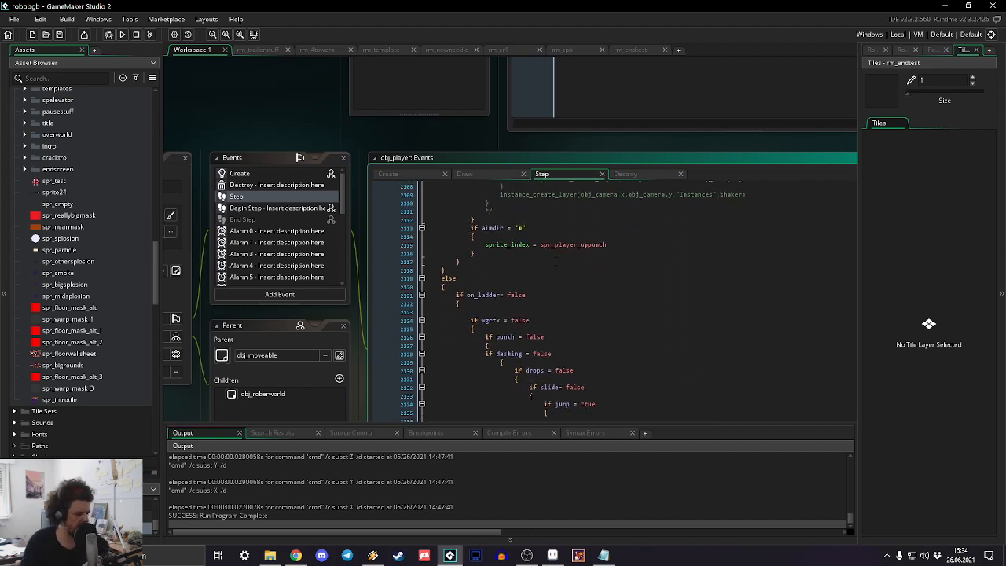
{"action": "scroll", "coordinate": [555, 261], "scroll_direction": "down", "scroll_amount": 9}
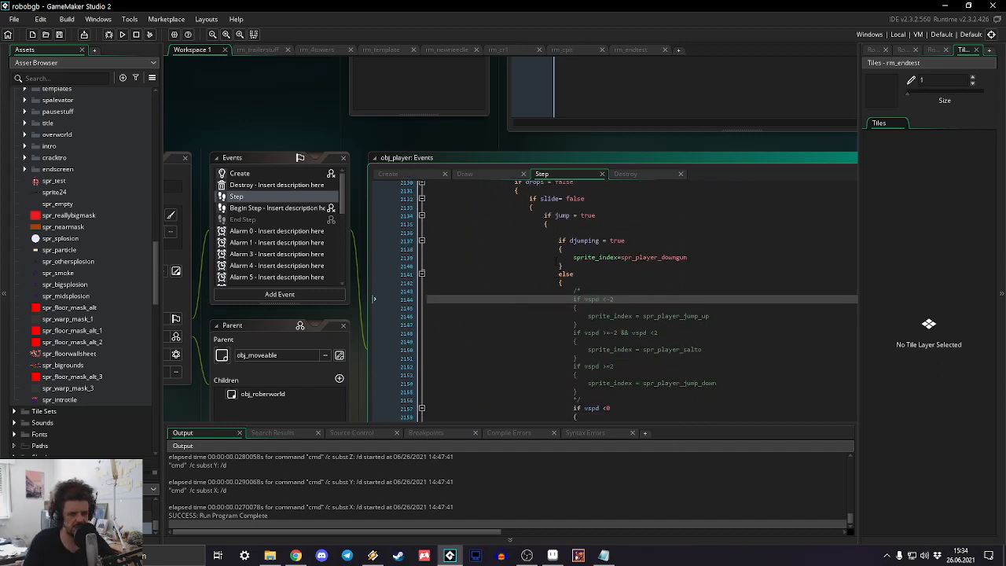
{"action": "scroll", "coordinate": [553, 270], "scroll_direction": "up", "scroll_amount": 5}
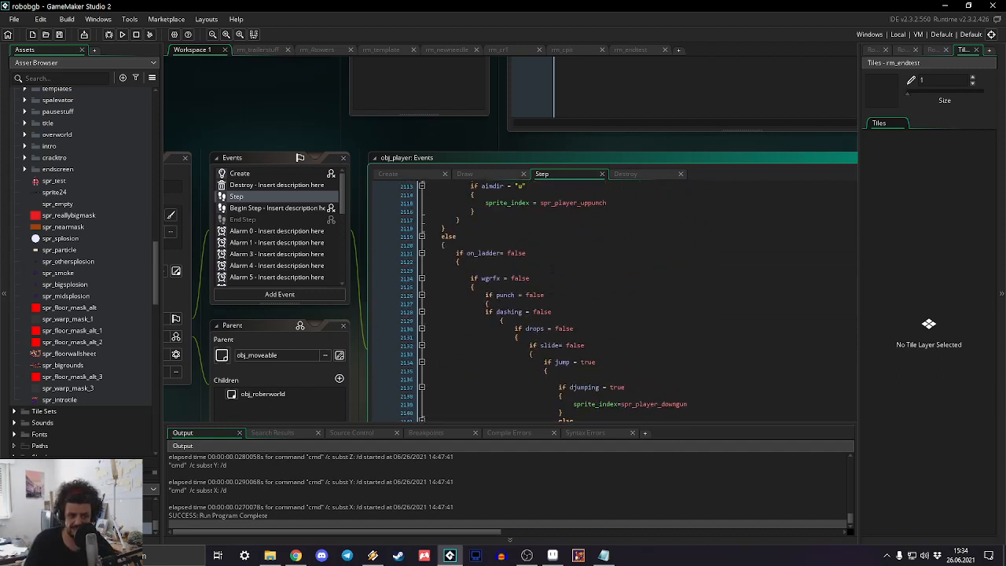
{"action": "left_click", "coordinate": [514, 299]}
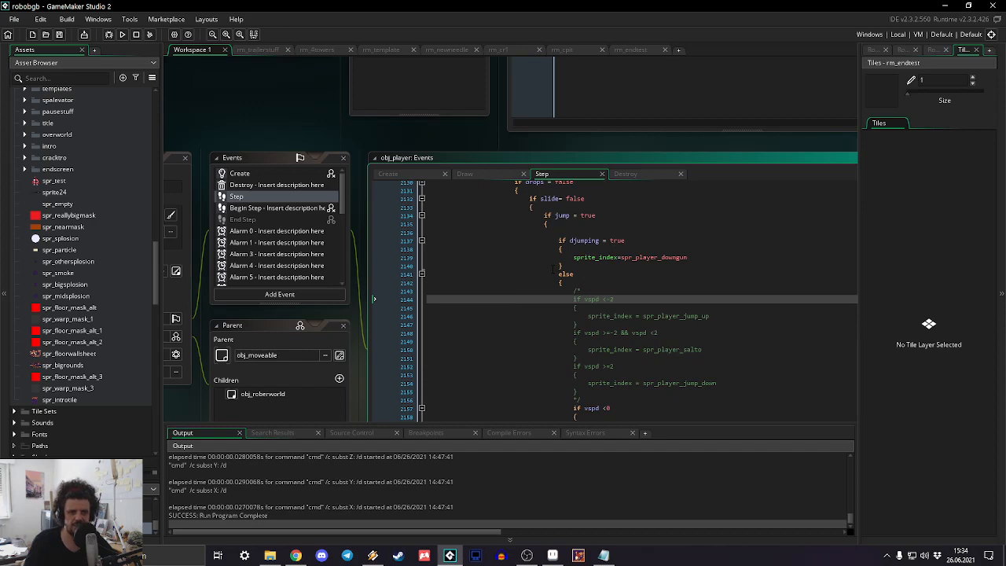
{"action": "scroll", "coordinate": [554, 267], "scroll_direction": "down", "scroll_amount": 4}
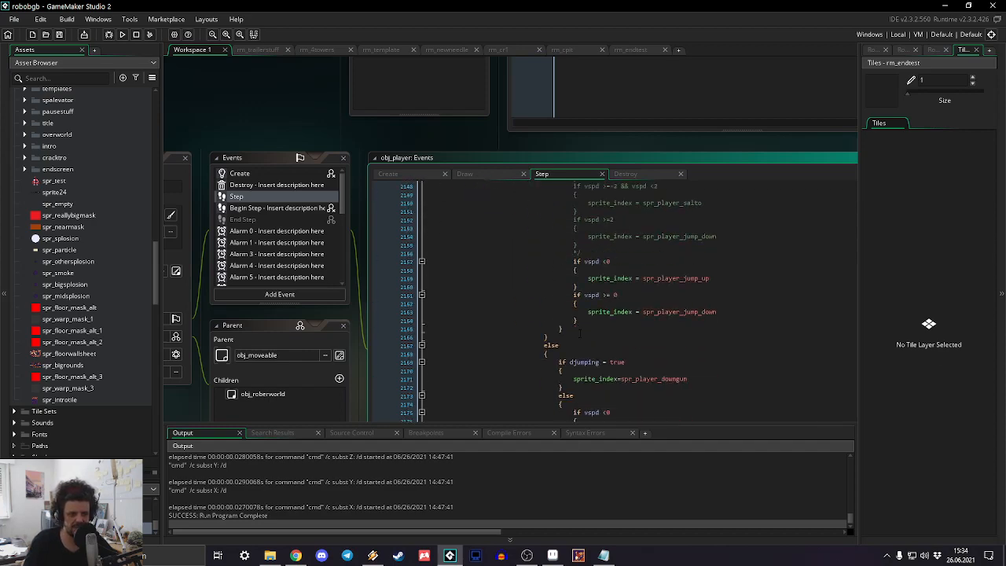
{"action": "scroll", "coordinate": [629, 245], "scroll_direction": "down", "scroll_amount": 4}
Step: Compare the djumping and vspd sprite assignments in the jump = true branch with those in its else branch
{"action": "left_click_drag", "start_coordinate": [610, 322], "coordinate": [562, 172]}
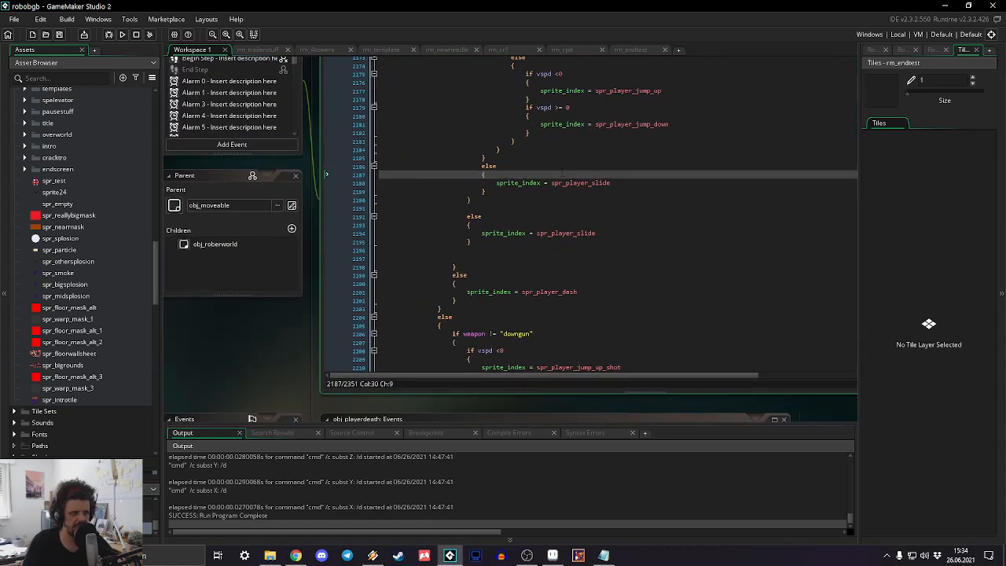
{"action": "scroll", "coordinate": [605, 212], "scroll_direction": "up", "scroll_amount": 3}
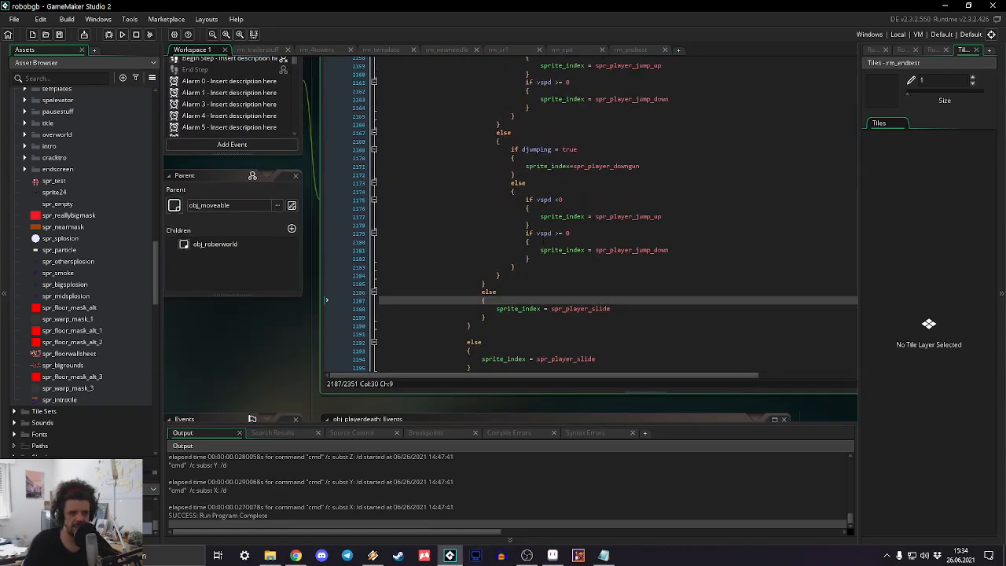
{"action": "scroll", "coordinate": [326, 296], "scroll_direction": "up", "scroll_amount": 4}
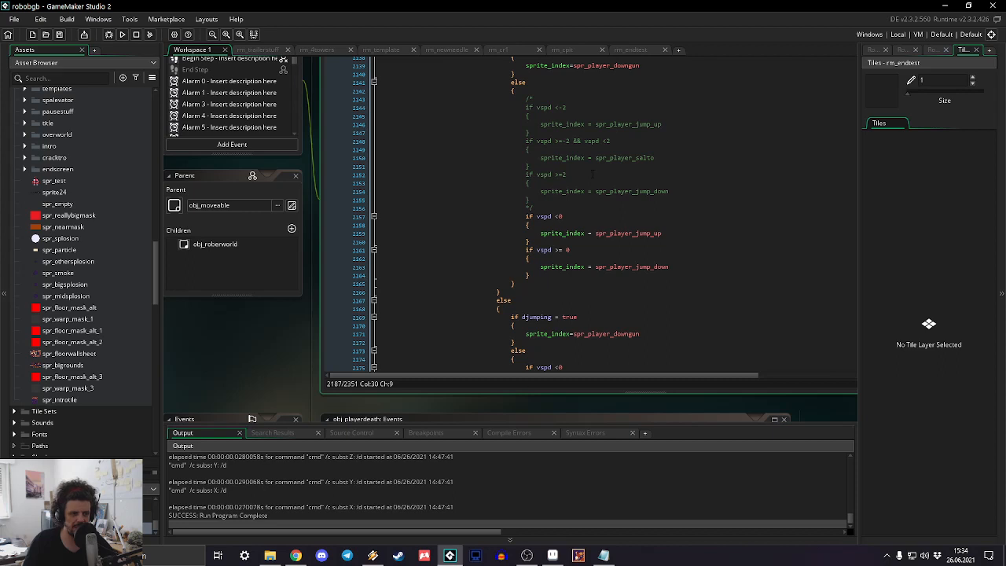
{"action": "scroll", "coordinate": [458, 267], "scroll_direction": "up", "scroll_amount": 4}
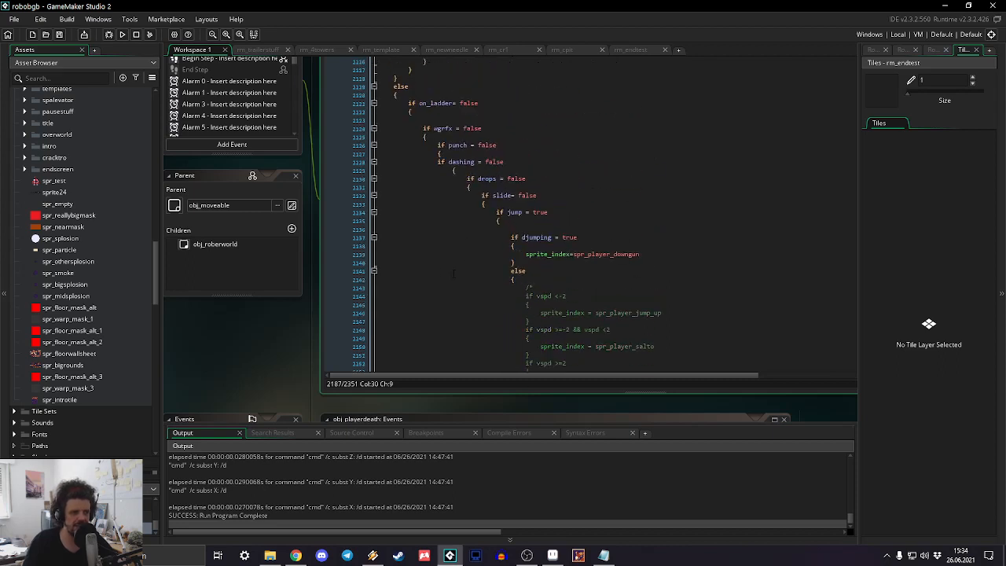
{"action": "scroll", "coordinate": [457, 267], "scroll_direction": "down", "scroll_amount": 5}
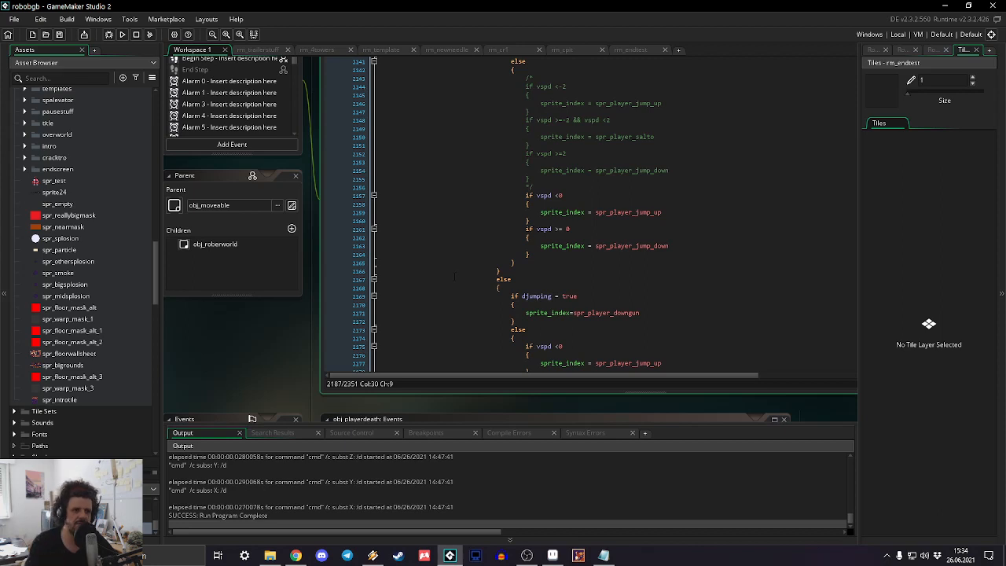
{"action": "scroll", "coordinate": [452, 279], "scroll_direction": "down", "scroll_amount": 3}
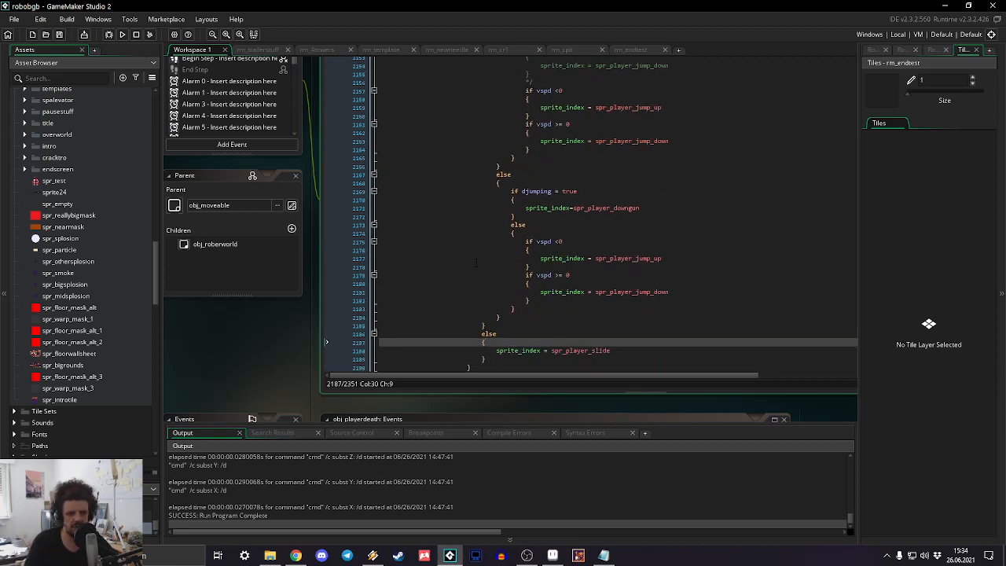
{"action": "scroll", "coordinate": [326, 342], "scroll_direction": "down", "scroll_amount": 2}
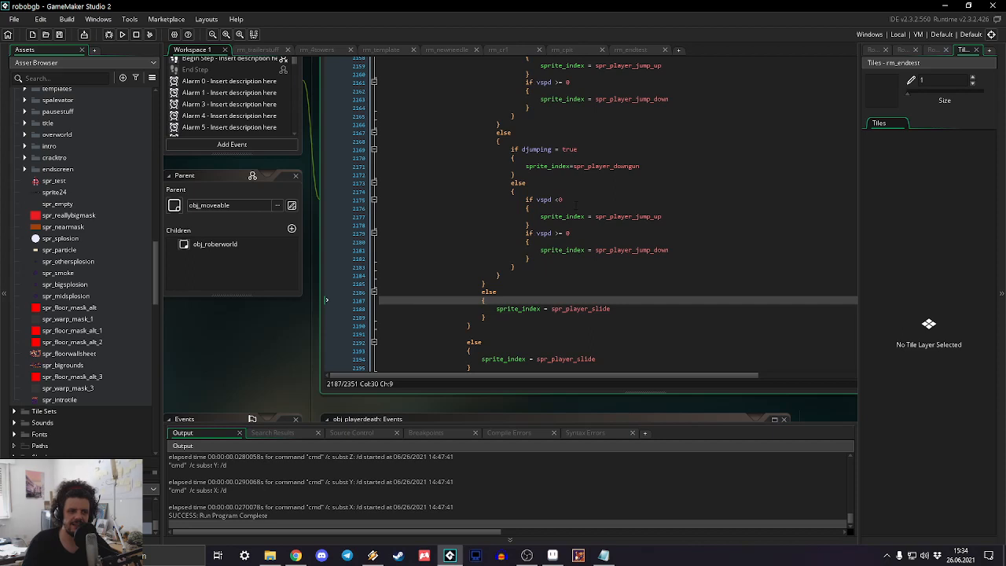
Step: Examine the slide, dash and wall-jump branches and the weapon "downgun" conditions that assign the jump-shot sprites
{"action": "scroll", "coordinate": [590, 212], "scroll_direction": "down", "scroll_amount": 4}
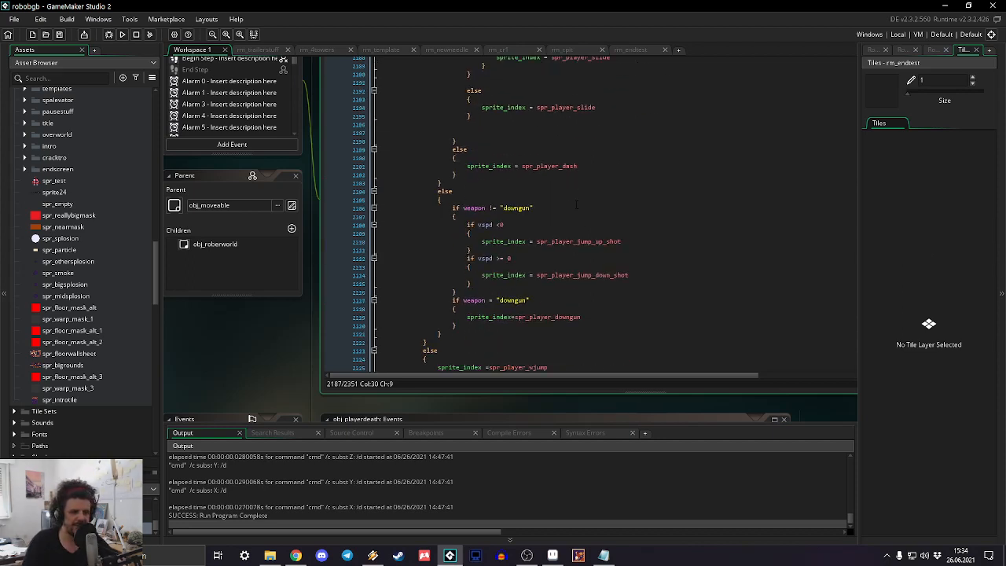
{"action": "scroll", "coordinate": [575, 261], "scroll_direction": "down", "scroll_amount": 7}
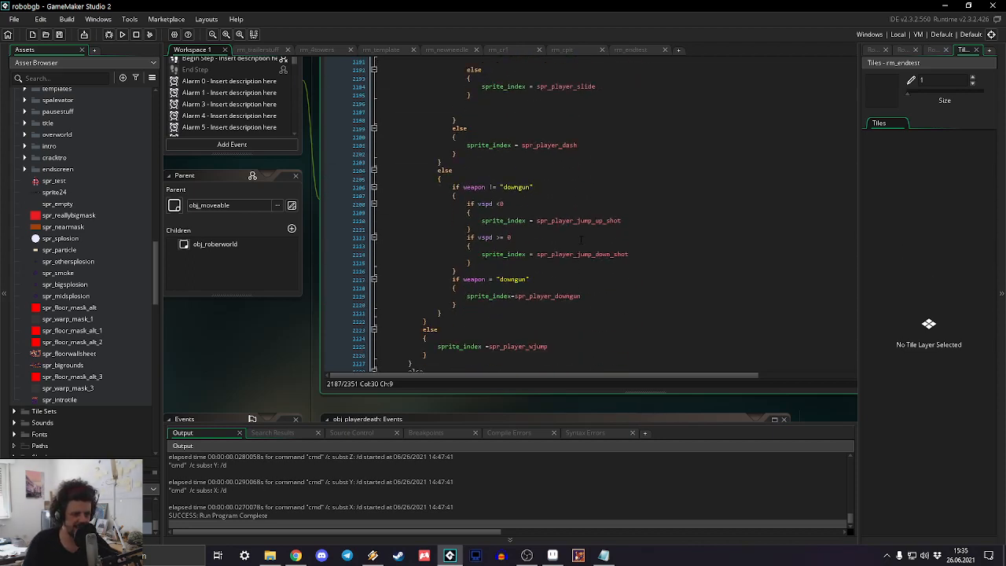
{"action": "scroll", "coordinate": [582, 240], "scroll_direction": "down", "scroll_amount": 6}
{"action": "scroll", "coordinate": [582, 243], "scroll_direction": "up", "scroll_amount": 5}
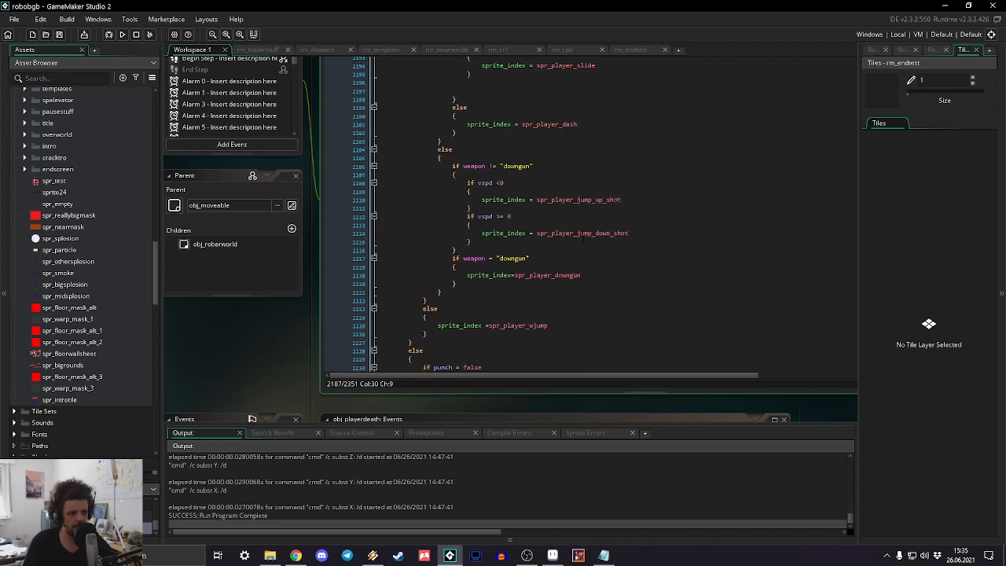
{"action": "scroll", "coordinate": [583, 240], "scroll_direction": "up", "scroll_amount": 8}
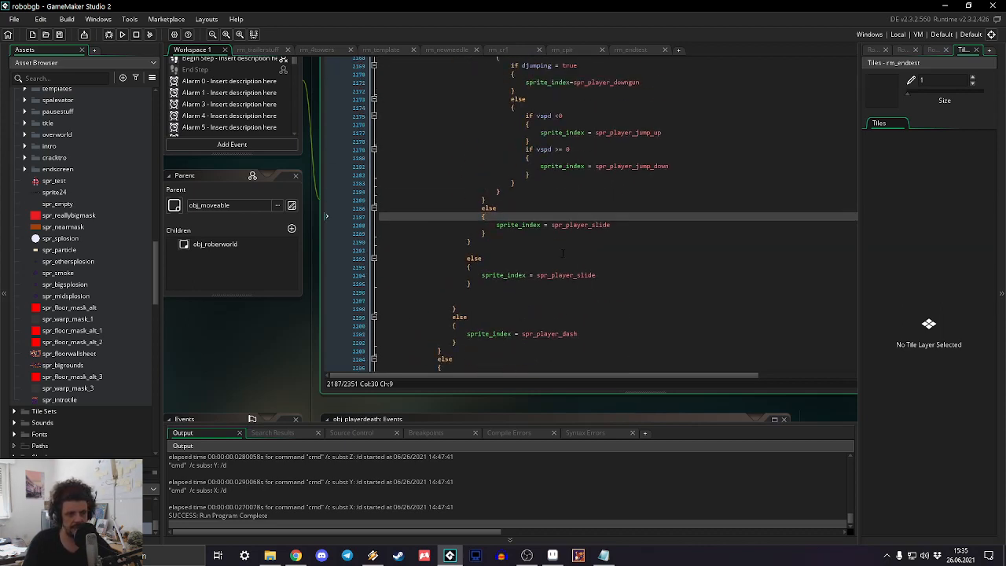
{"action": "scroll", "coordinate": [563, 252], "scroll_direction": "up", "scroll_amount": 11}
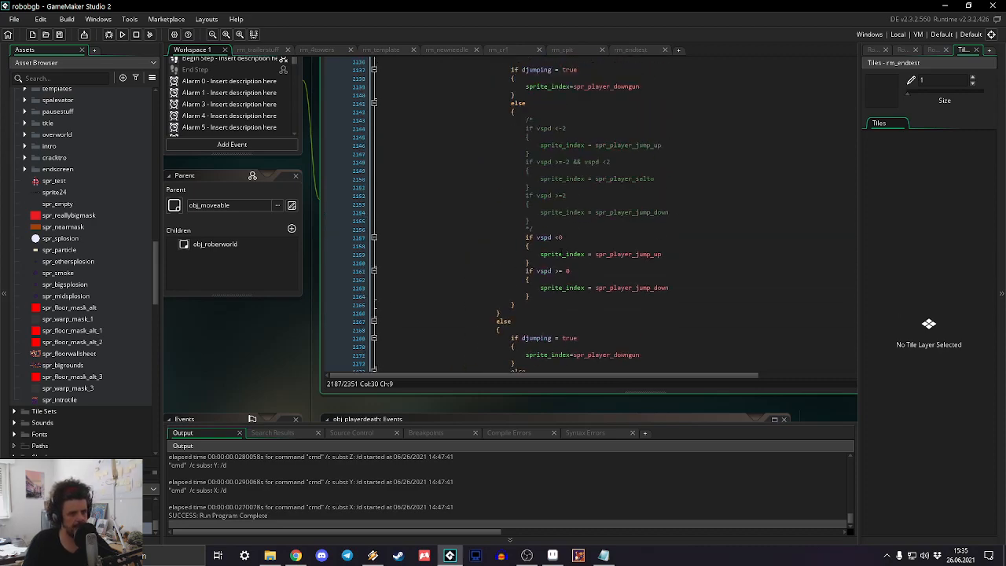
Step: Open the spr_player_jump_up368 sprite and delete the first and third of its five frames
{"action": "scroll", "coordinate": [61, 221], "scroll_direction": "up", "scroll_amount": 4}
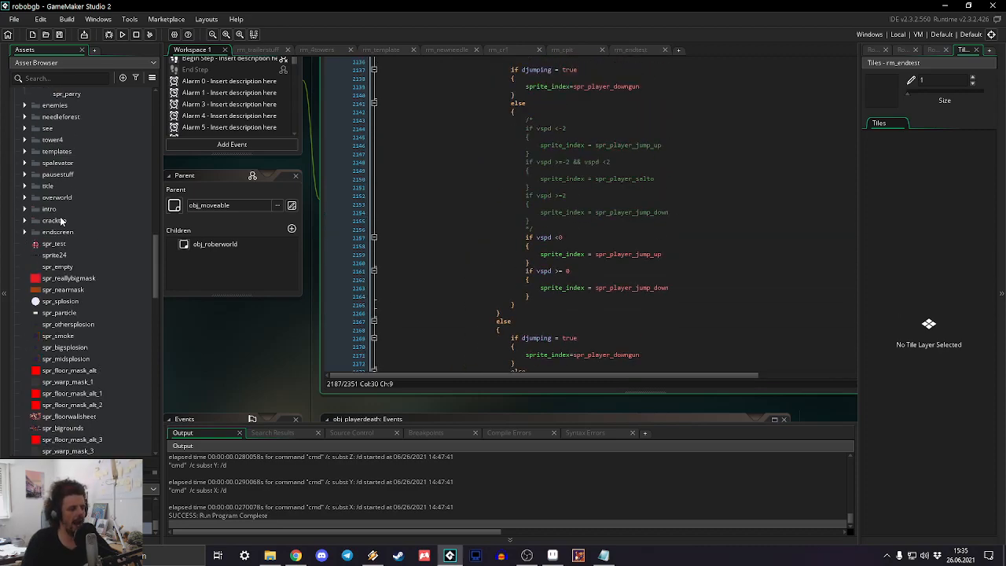
{"action": "scroll", "coordinate": [66, 189], "scroll_direction": "up", "scroll_amount": 8}
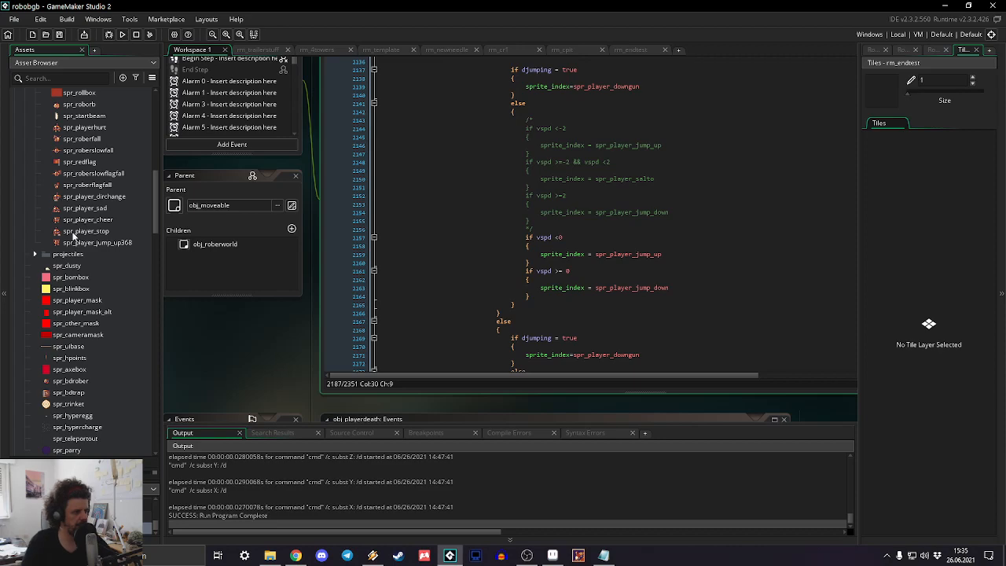
{"action": "double_click", "coordinate": [79, 243]}
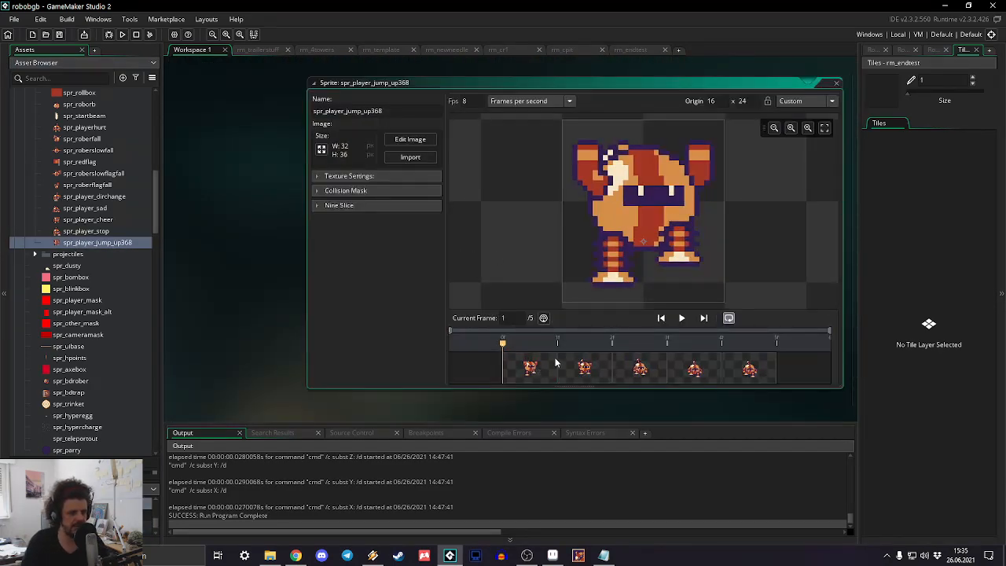
{"action": "left_click", "coordinate": [541, 372]}
{"action": "key", "text": "Delete"}
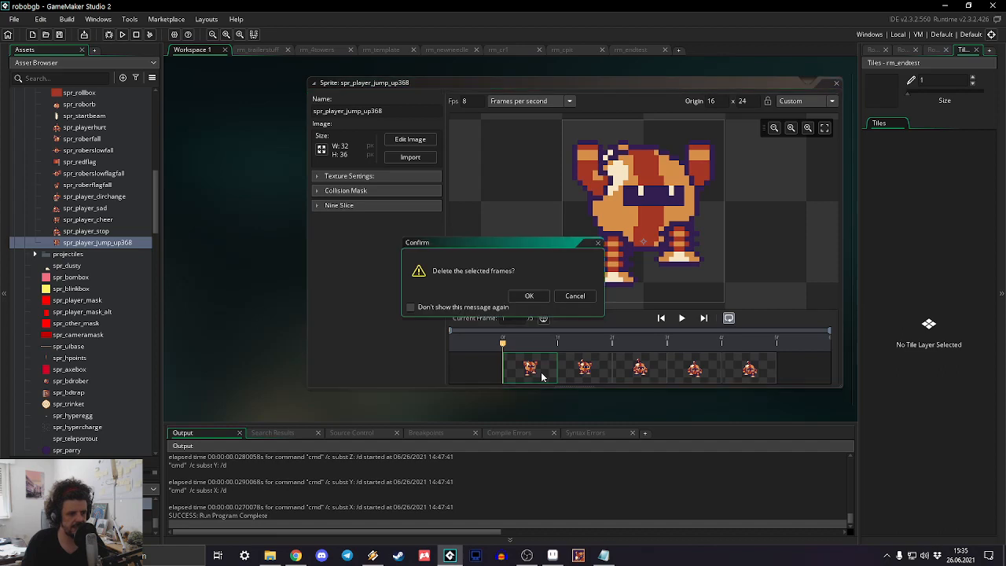
{"action": "left_click", "coordinate": [535, 299]}
{"action": "left_click", "coordinate": [602, 367]}
{"action": "key", "text": "Delete"}
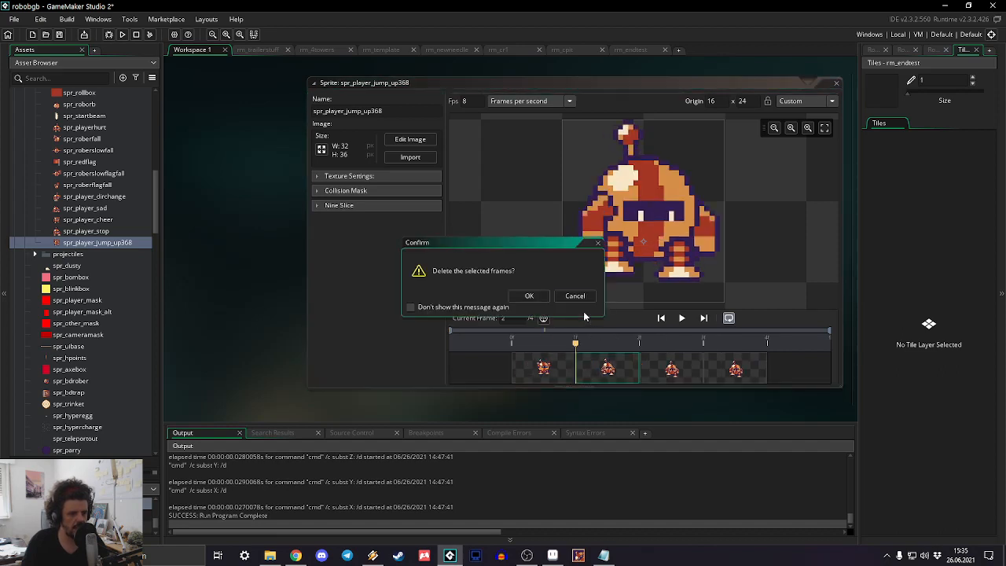
{"action": "left_click", "coordinate": [530, 296]}
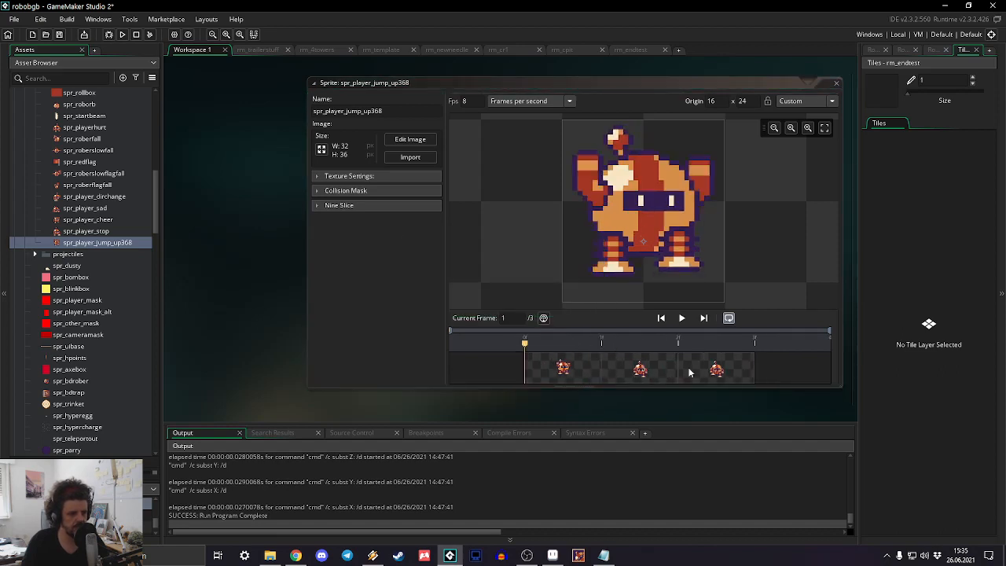
Step: Replace the frames of spr_player_jump_up368 by importing the robernewjump2 image from the shiny folder
{"action": "left_click", "coordinate": [586, 371]}
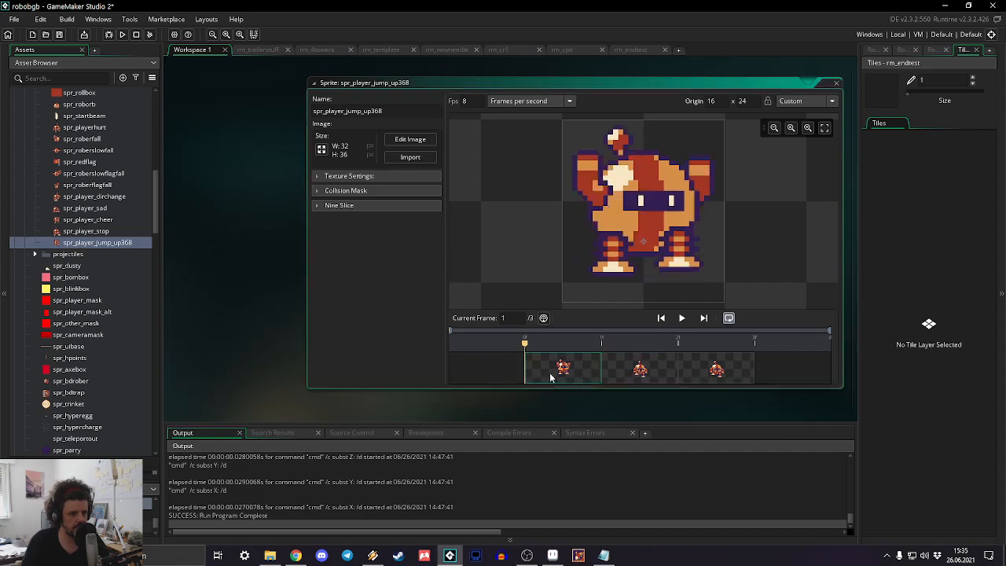
{"action": "left_click", "coordinate": [405, 157]}
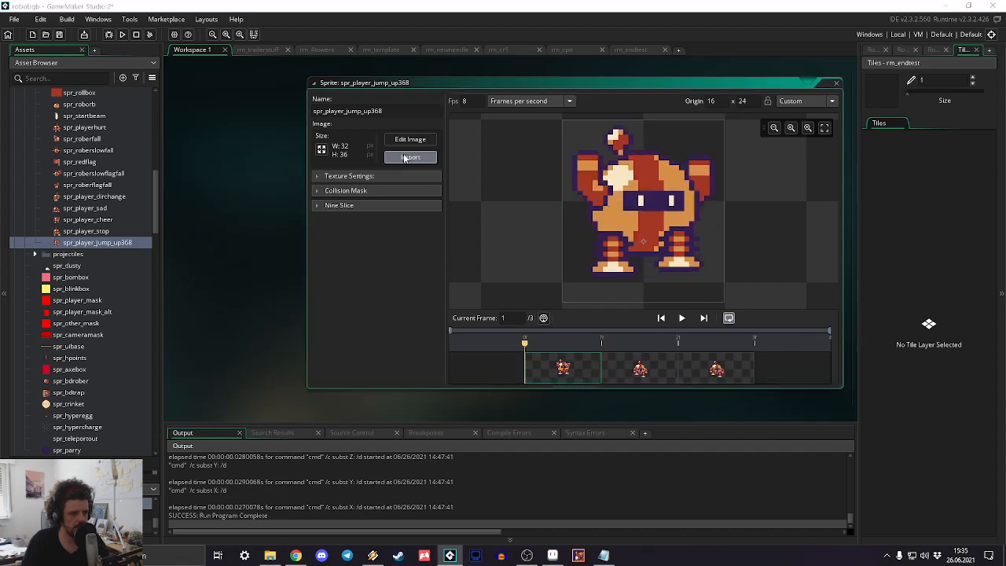
{"action": "scroll", "coordinate": [385, 211], "scroll_direction": "down", "scroll_amount": 10}
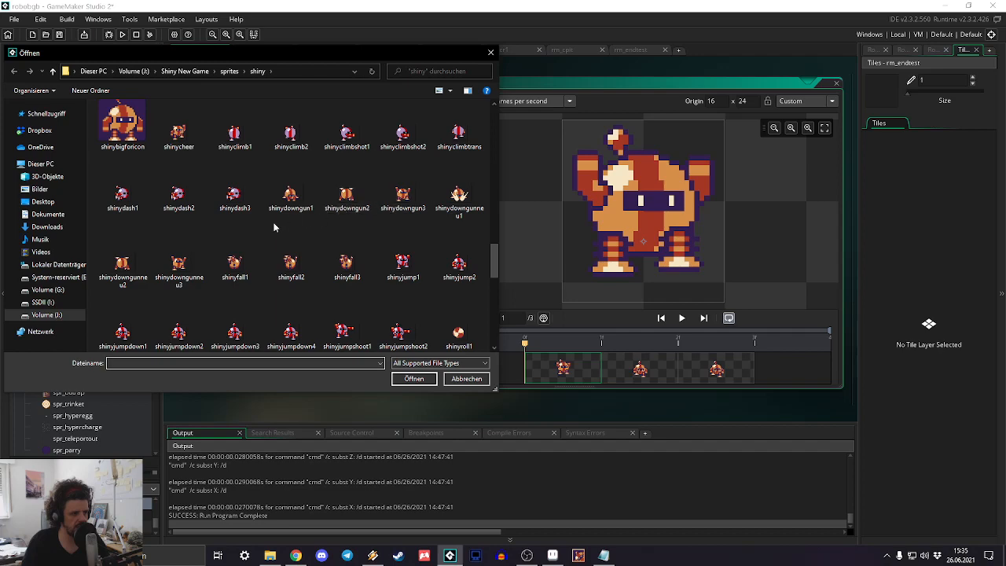
{"action": "scroll", "coordinate": [248, 226], "scroll_direction": "down", "scroll_amount": 5}
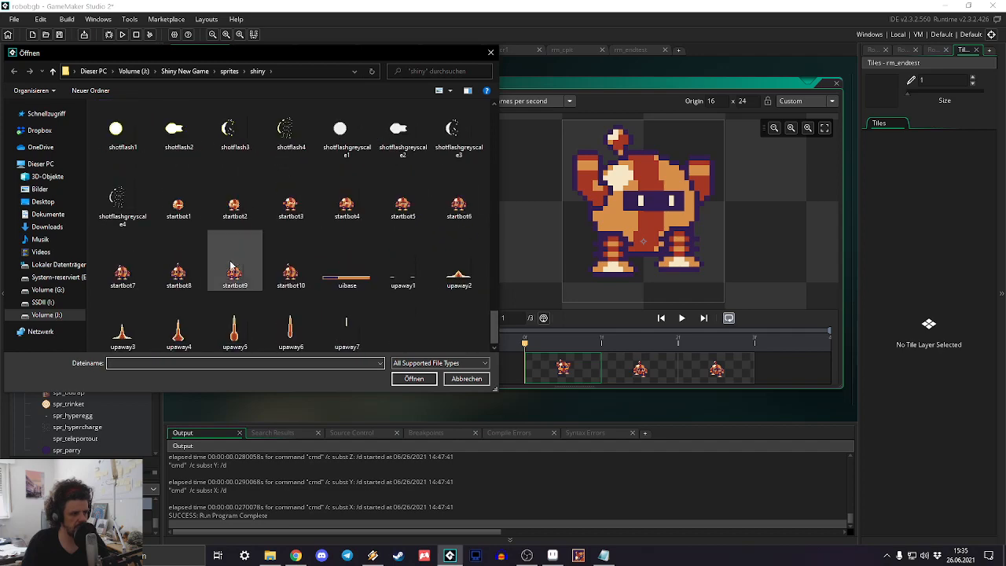
{"action": "scroll", "coordinate": [236, 260], "scroll_direction": "up", "scroll_amount": 8}
{"action": "scroll", "coordinate": [236, 260], "scroll_direction": "down", "scroll_amount": 2}
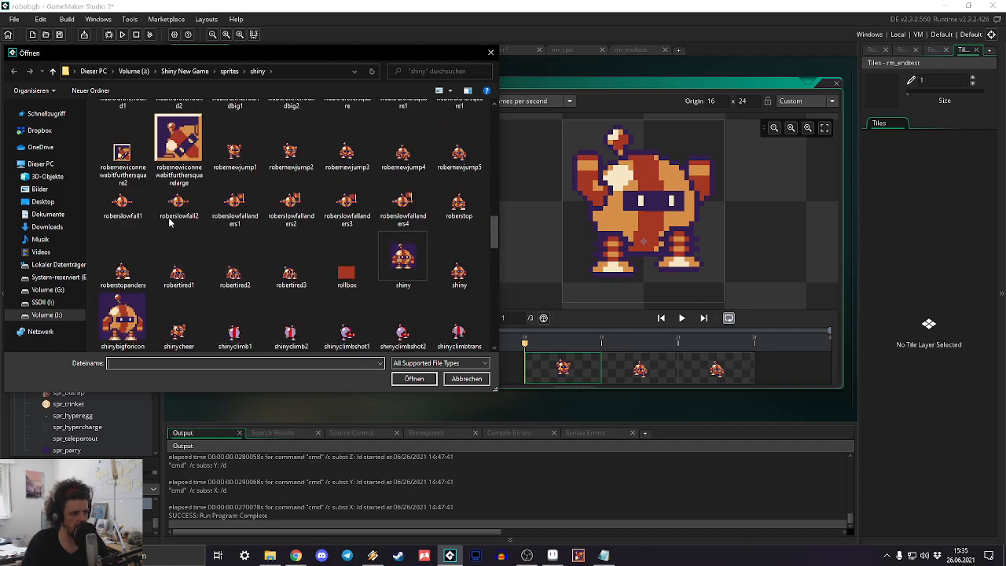
{"action": "double_click", "coordinate": [291, 151]}
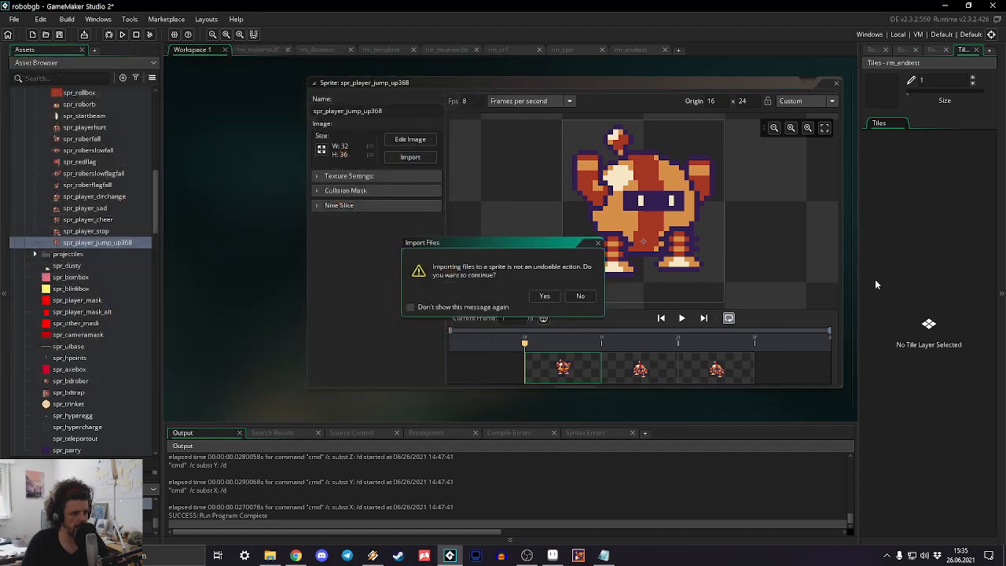
{"action": "left_click", "coordinate": [545, 296]}
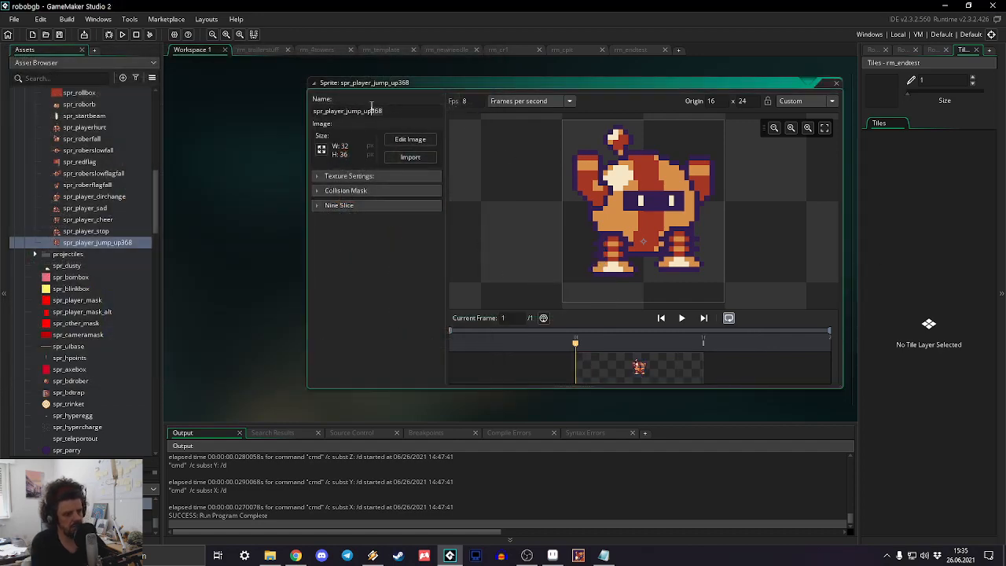
Step: Rename the sprite to spr_player_jump_up_2 and close its editor
{"action": "type", "text": "_\""}
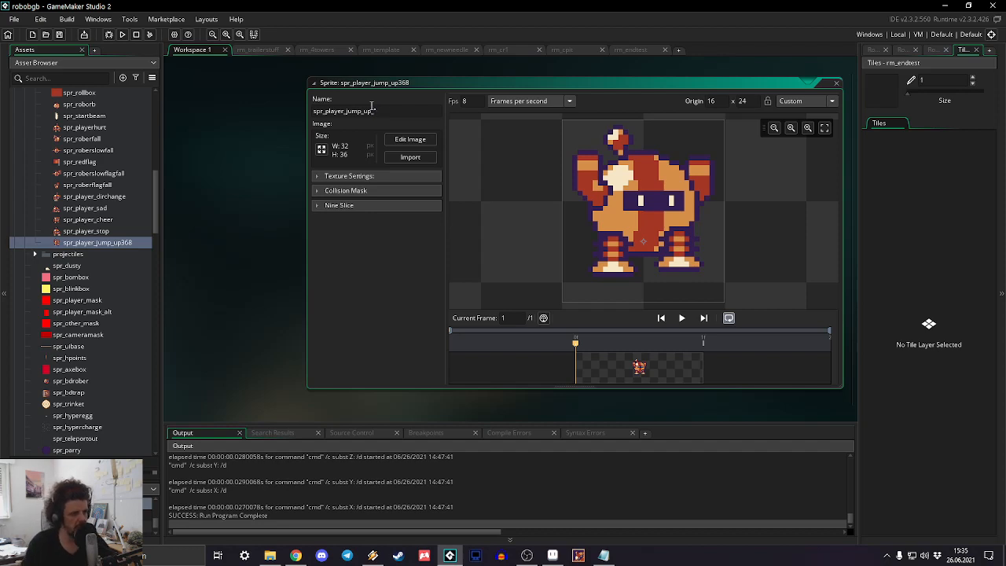
{"action": "key", "text": "BackSpace"}
{"action": "type", "text": "2"}
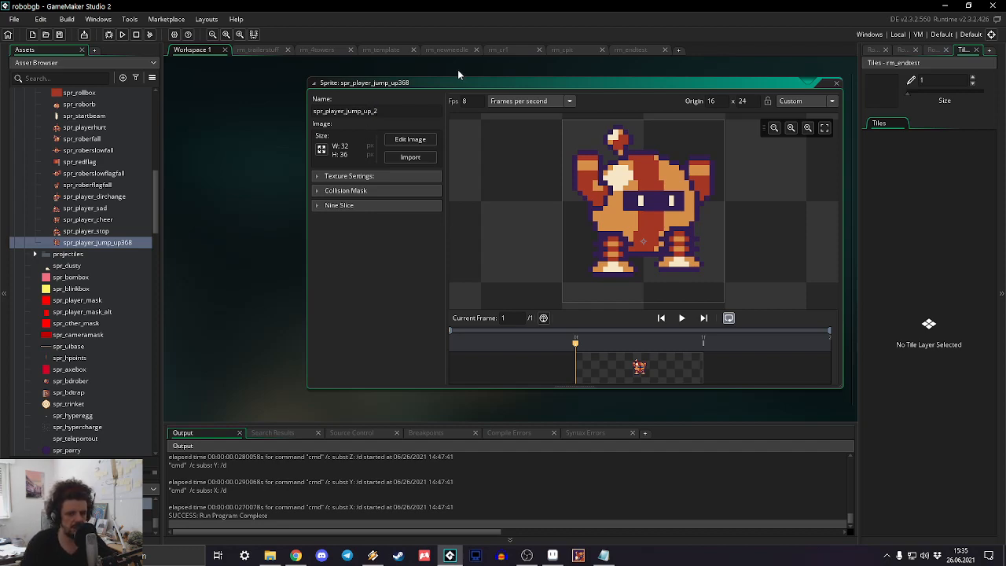
{"action": "left_click", "coordinate": [836, 82]}
Step: Open obj_player from the player objects and go to the jump sprite conditions in its Step event
{"action": "scroll", "coordinate": [74, 209], "scroll_direction": "up", "scroll_amount": 5}
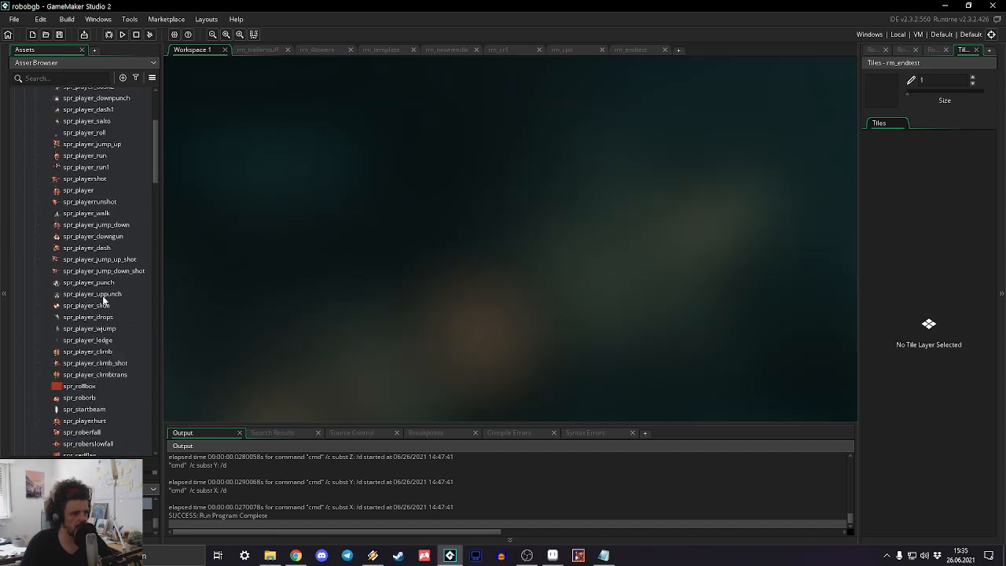
{"action": "scroll", "coordinate": [104, 298], "scroll_direction": "down", "scroll_amount": 15}
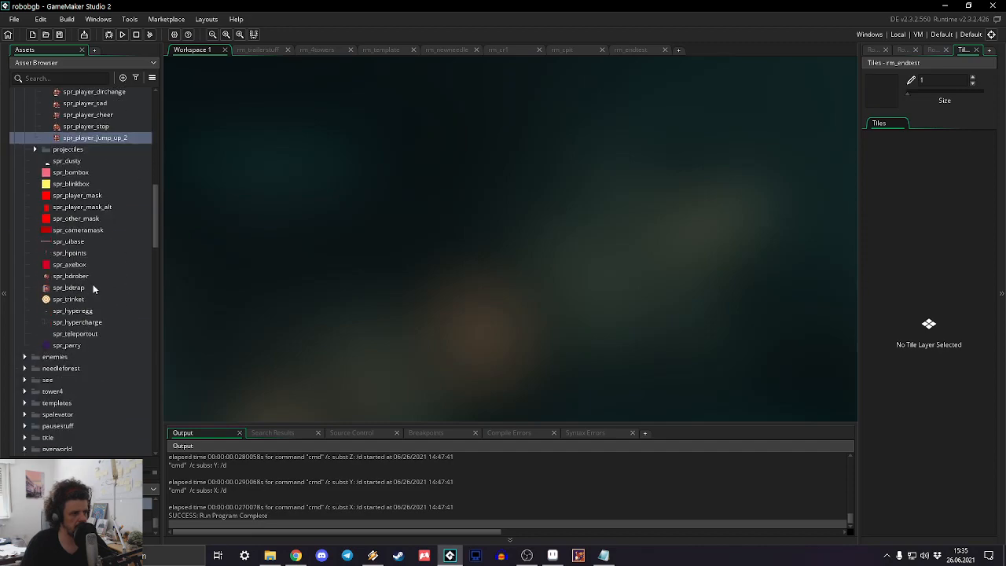
{"action": "scroll", "coordinate": [93, 290], "scroll_direction": "down", "scroll_amount": 10}
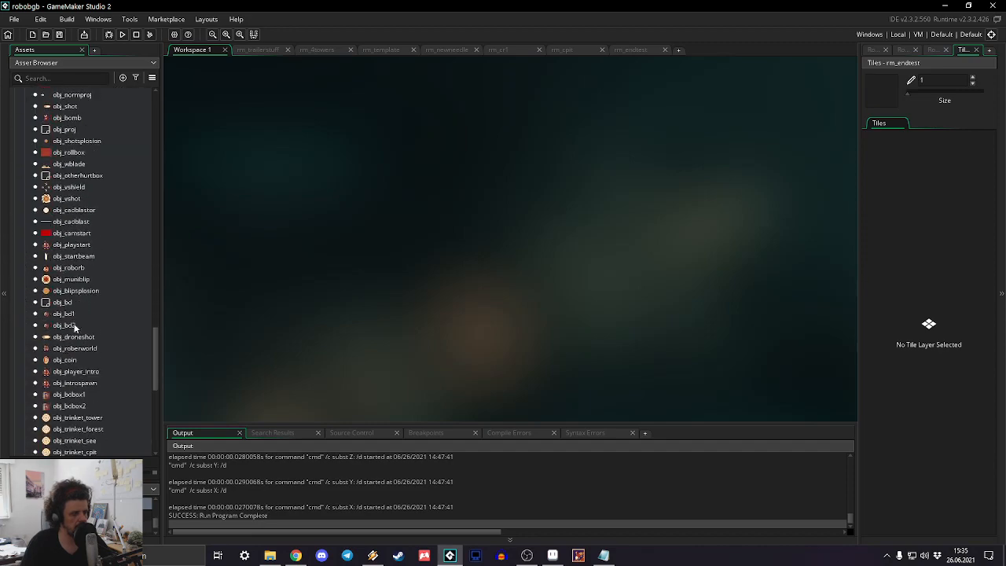
{"action": "double_click", "coordinate": [76, 226]}
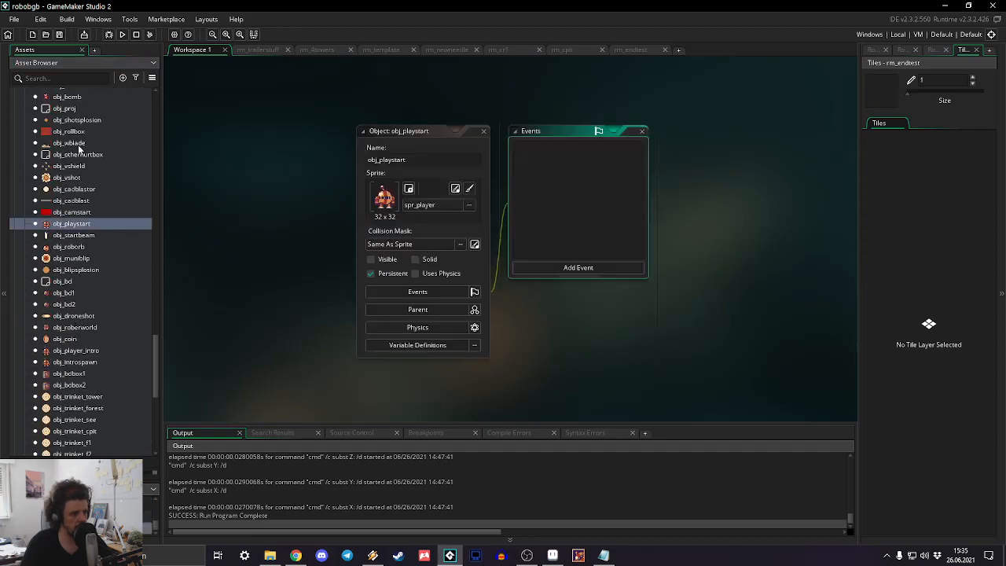
{"action": "scroll", "coordinate": [77, 148], "scroll_direction": "up", "scroll_amount": 5}
{"action": "double_click", "coordinate": [75, 120]}
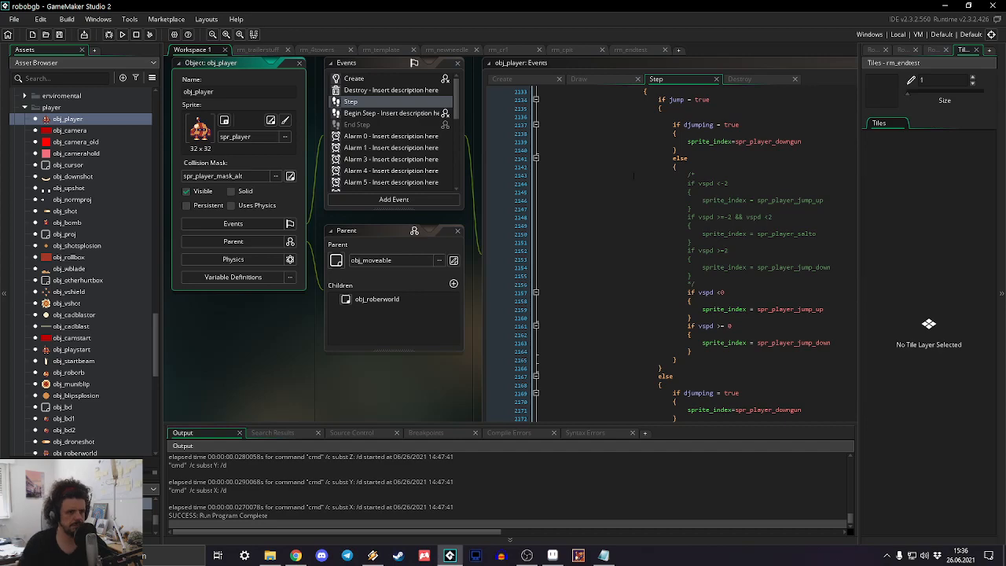
{"action": "left_click", "coordinate": [719, 192]}
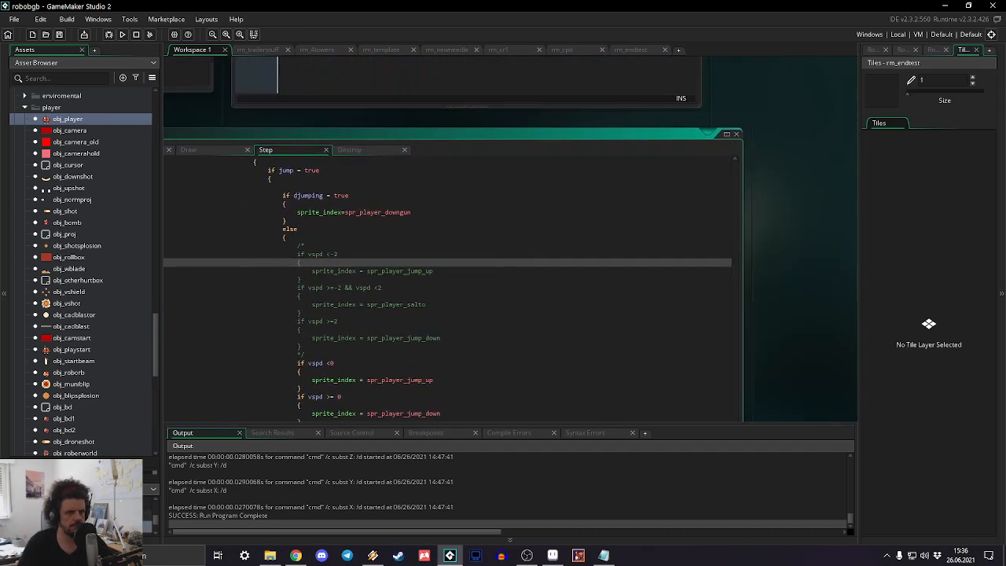
Step: Search the Step event code for image_speed, starting with the matches in the ladder jump-off condition
{"action": "key", "text": "ctrl+f"}
{"action": "type", "text": "image_speed"}
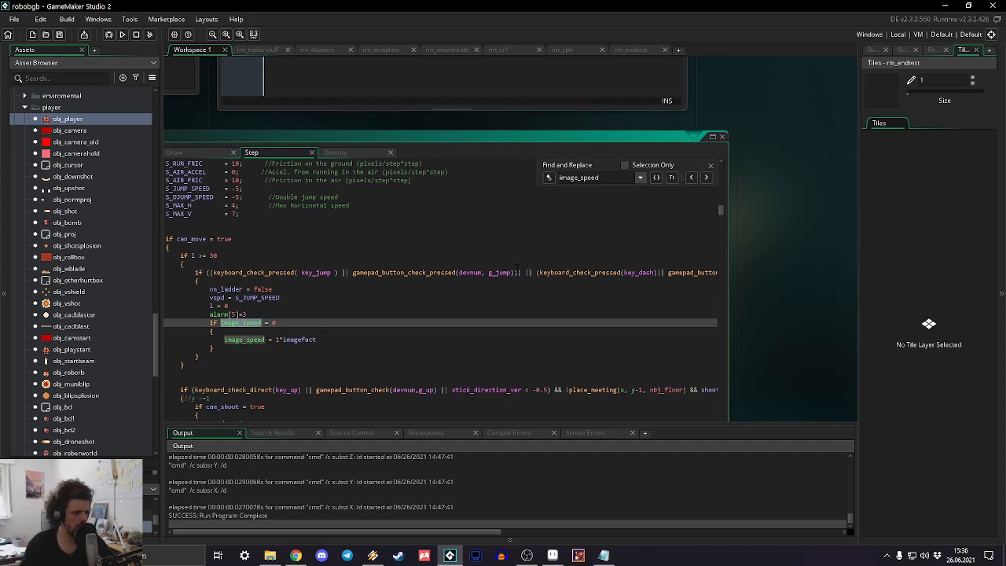
{"action": "left_click_drag", "start_coordinate": [718, 151], "coordinate": [769, 145]}
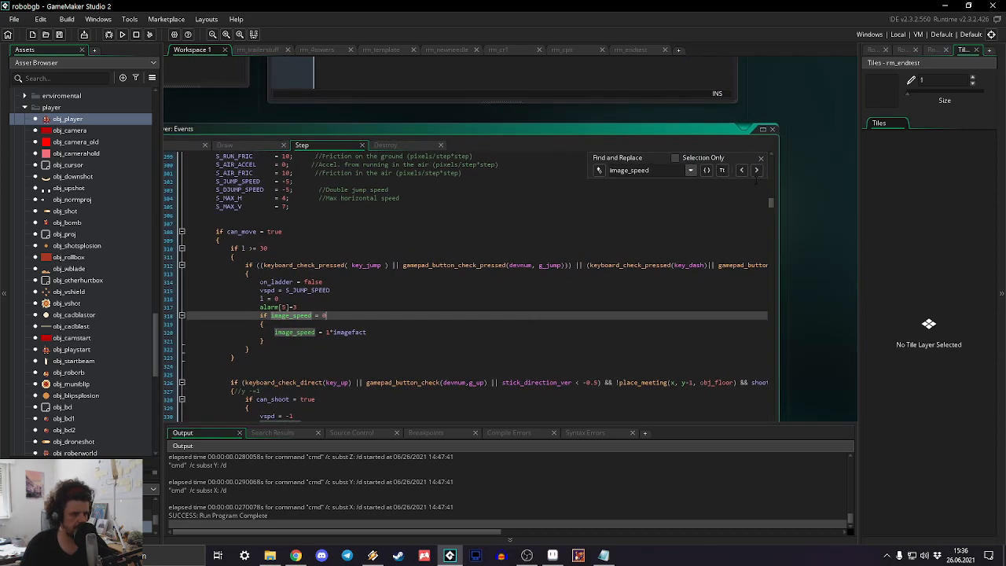
{"action": "left_click", "coordinate": [756, 170]}
{"action": "left_click", "coordinate": [756, 170]}
{"action": "left_click", "coordinate": [759, 174]}
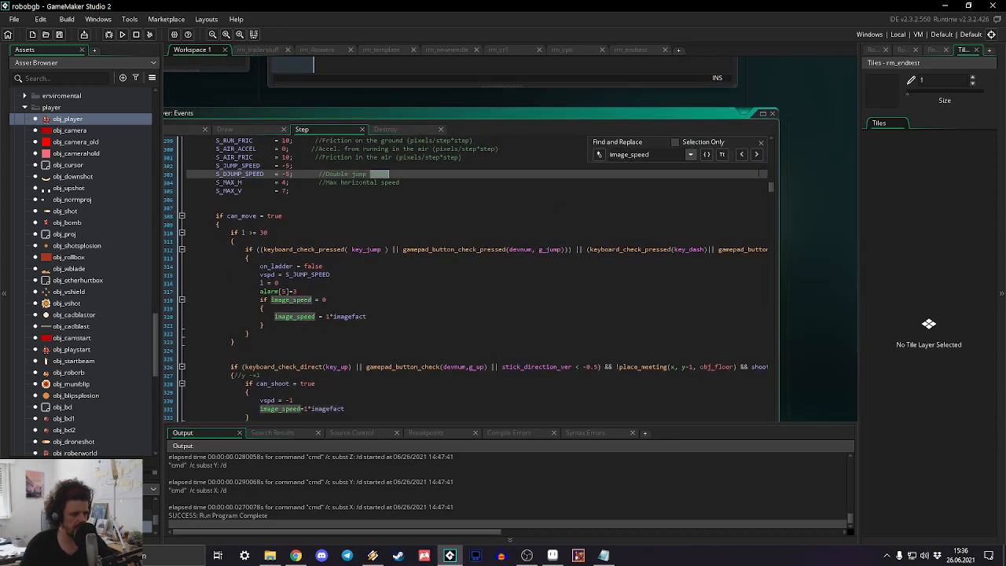
{"action": "left_click", "coordinate": [758, 155]}
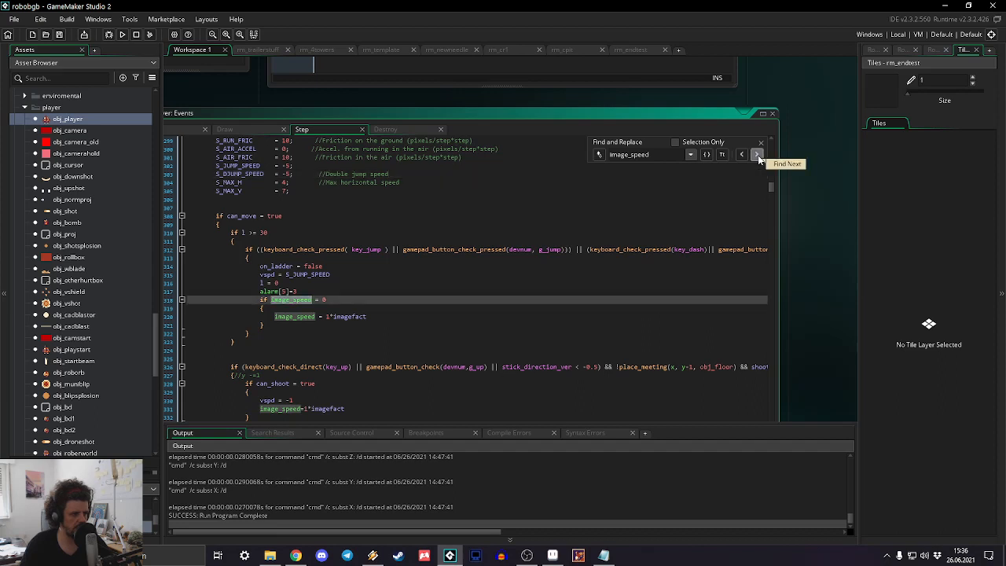
Step: Go through the image_speed assignments in the ladder climbing block, from the up, down and punch conditions to the obj_ladder check
{"action": "left_click", "coordinate": [758, 155]}
{"action": "left_click", "coordinate": [757, 155]}
{"action": "left_click", "coordinate": [757, 154]}
{"action": "left_click", "coordinate": [757, 155]}
{"action": "left_click", "coordinate": [757, 155]}
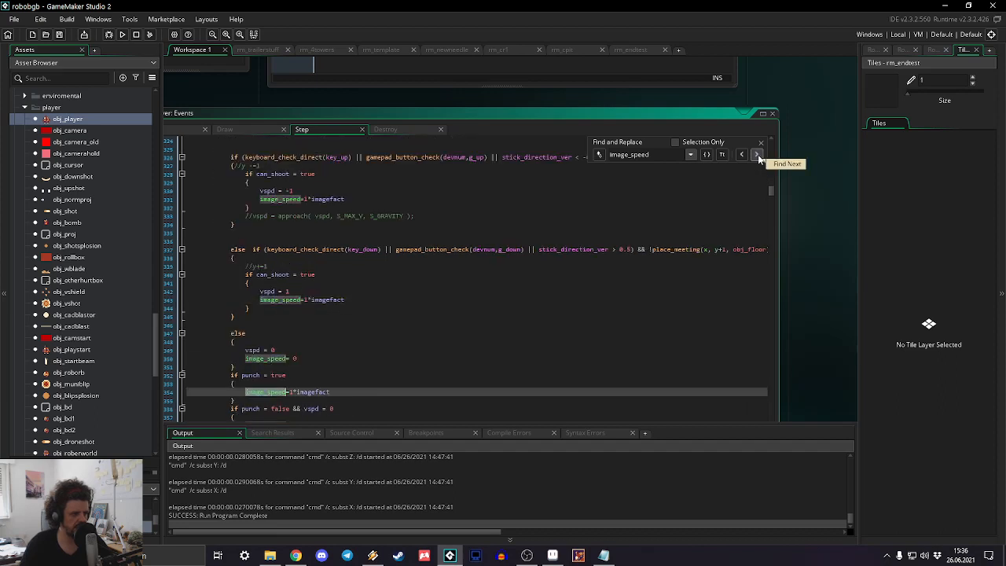
{"action": "left_click", "coordinate": [757, 155]}
{"action": "left_click", "coordinate": [758, 155]}
{"action": "left_click", "coordinate": [756, 139]}
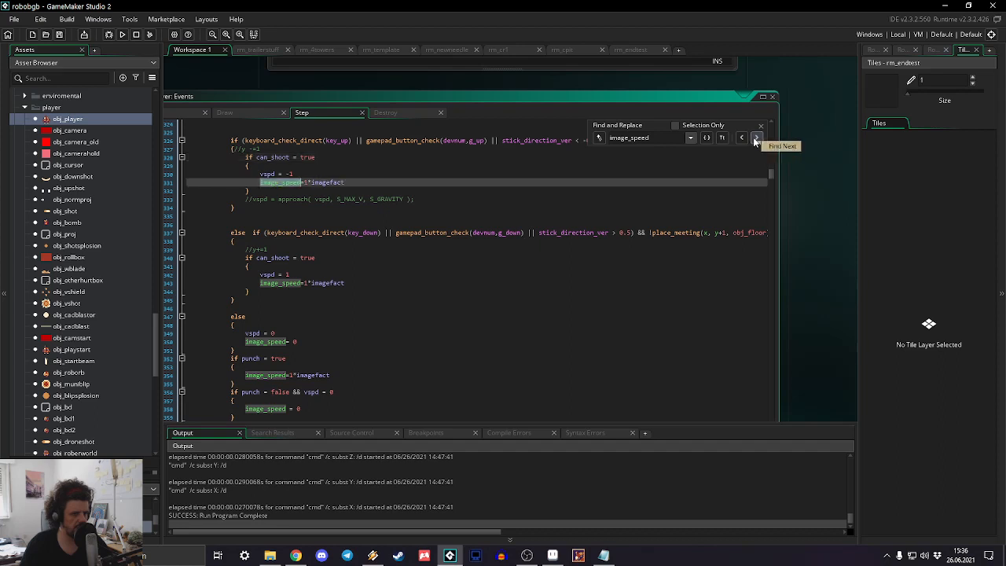
{"action": "left_click", "coordinate": [756, 138]}
{"action": "left_click", "coordinate": [756, 138]}
{"action": "left_click", "coordinate": [756, 138]}
{"action": "left_click", "coordinate": [756, 138]}
{"action": "left_click", "coordinate": [756, 138]}
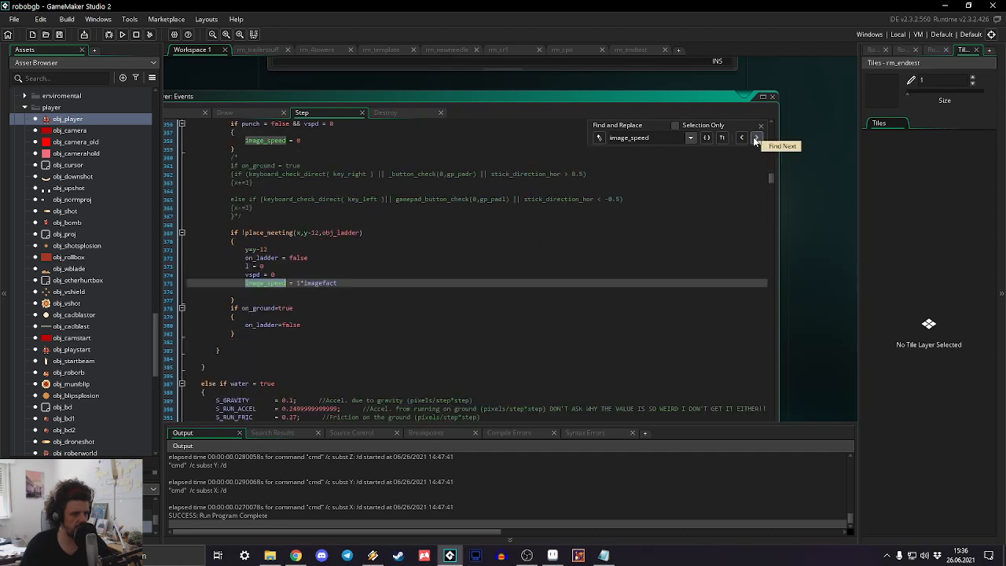
Step: Check the remaining image_speed assignments in the movement defaults, dash, drops and hurt blocks, and close the search
{"action": "left_click", "coordinate": [756, 139]}
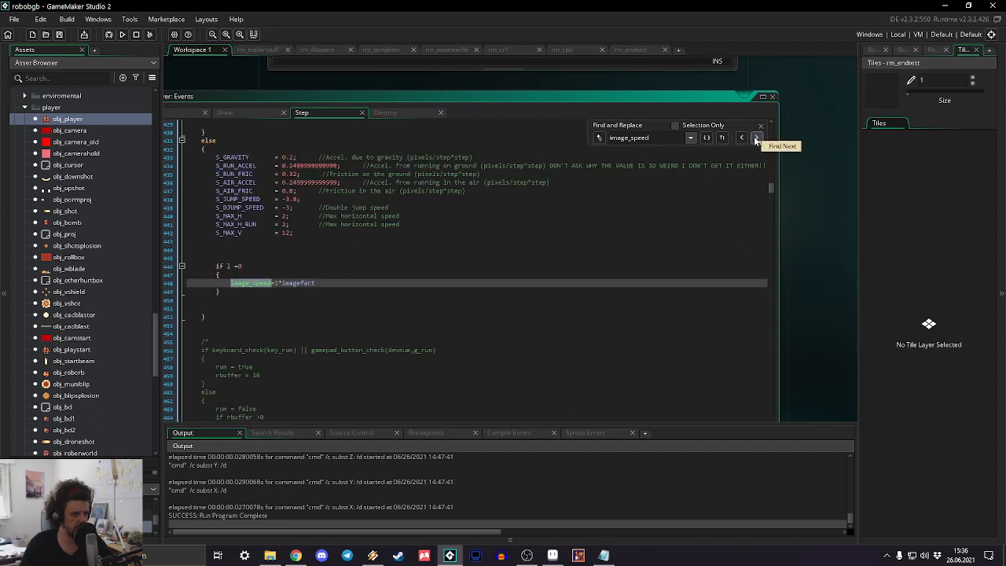
{"action": "left_click", "coordinate": [756, 138]}
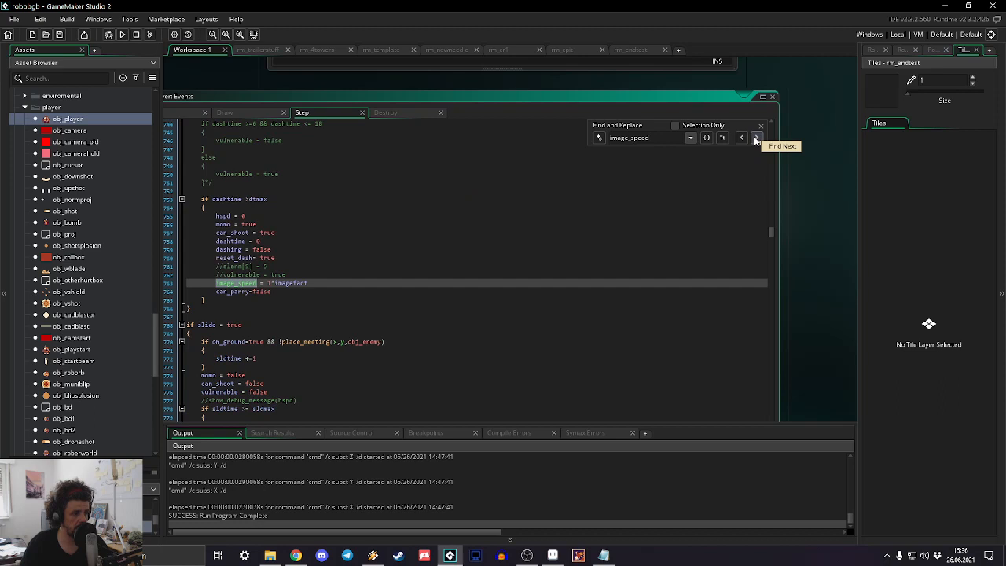
{"action": "left_click", "coordinate": [756, 138]}
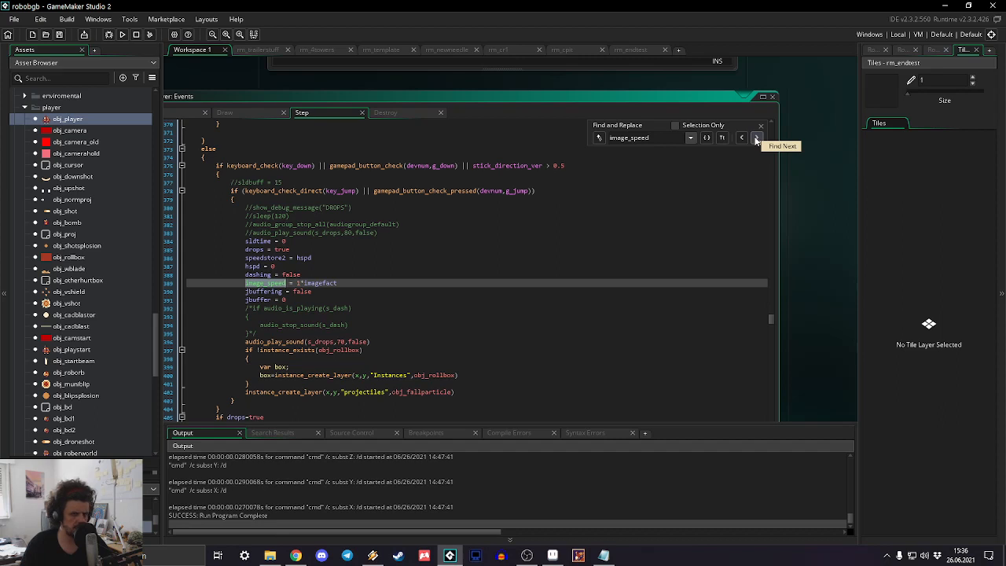
{"action": "left_click", "coordinate": [756, 138]}
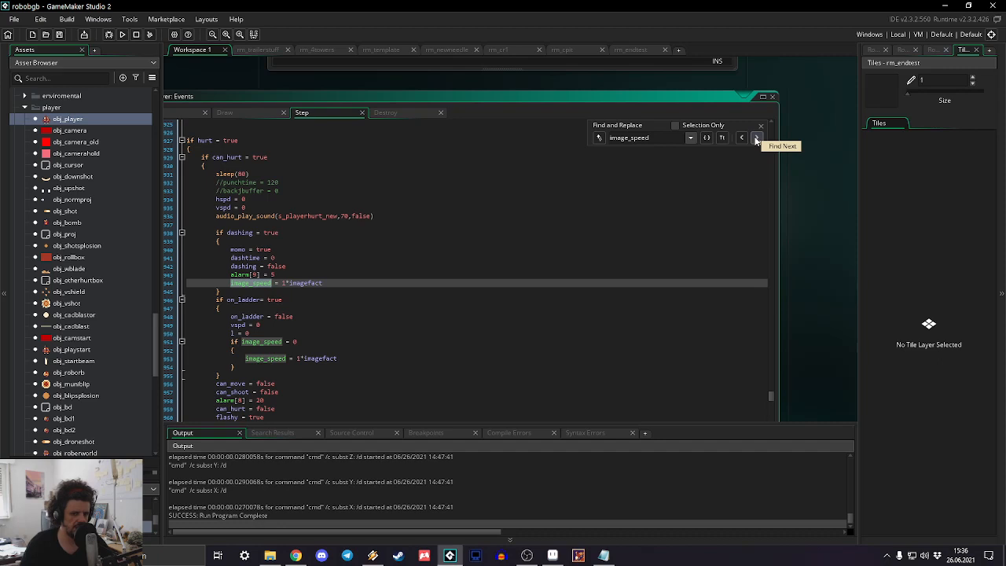
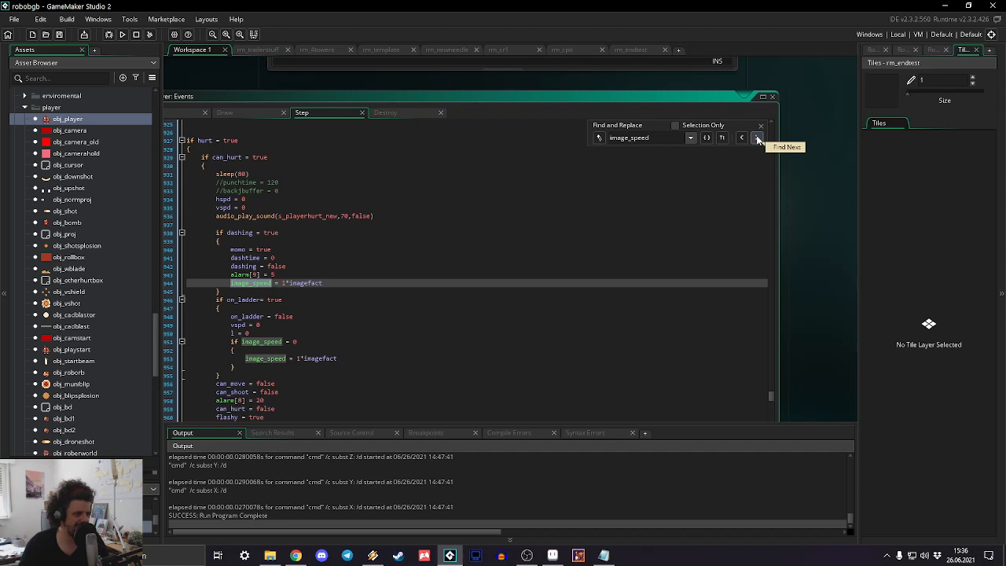
{"action": "left_click", "coordinate": [758, 139]}
{"action": "left_click", "coordinate": [758, 139]}
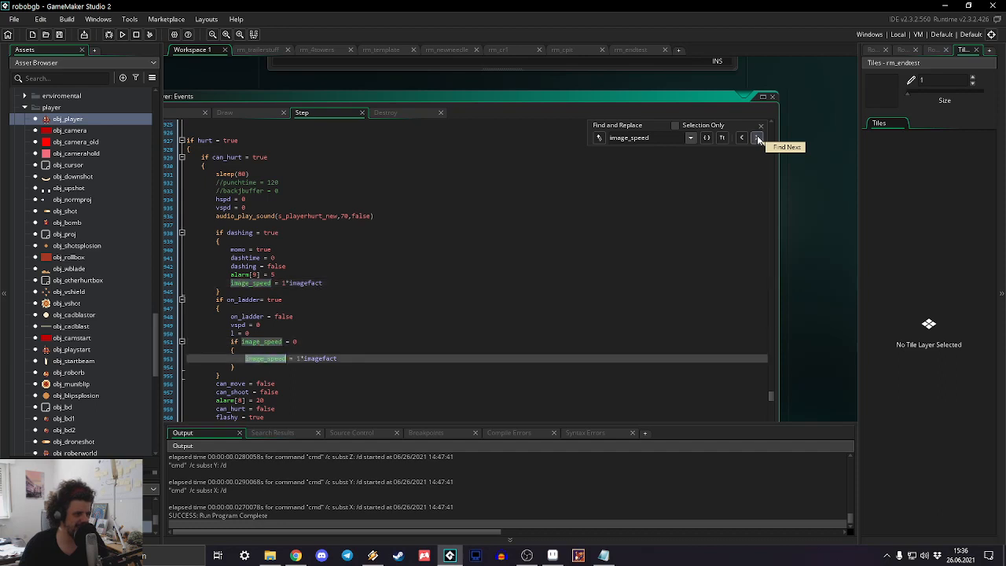
{"action": "left_click", "coordinate": [758, 139]}
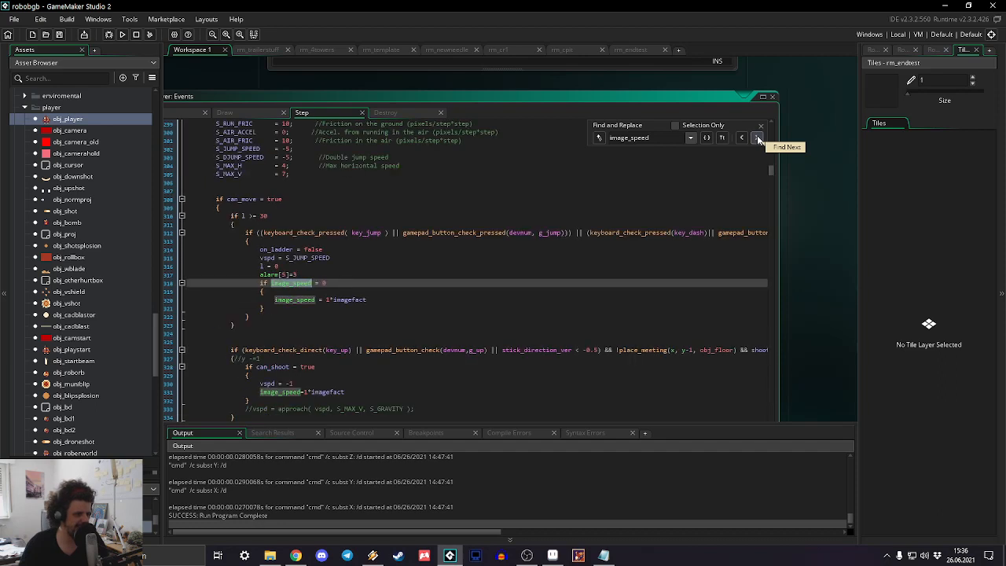
{"action": "left_click", "coordinate": [759, 140]}
{"action": "left_click", "coordinate": [760, 126]}
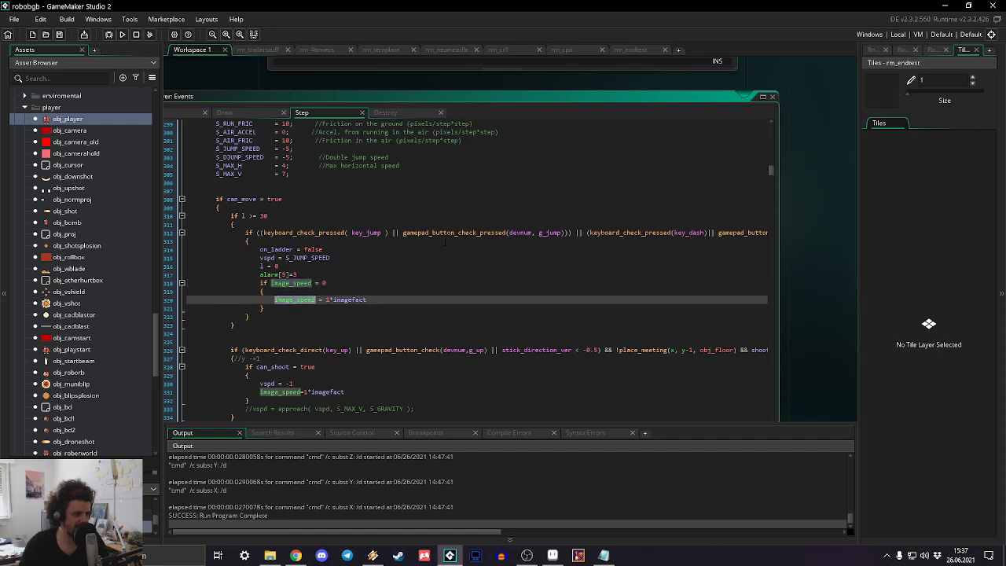
Step: Find the spr_player_jump_down_shot sprite among the player sprites and open it to check its frames and speed
{"action": "scroll", "coordinate": [44, 161], "scroll_direction": "up", "scroll_amount": 10}
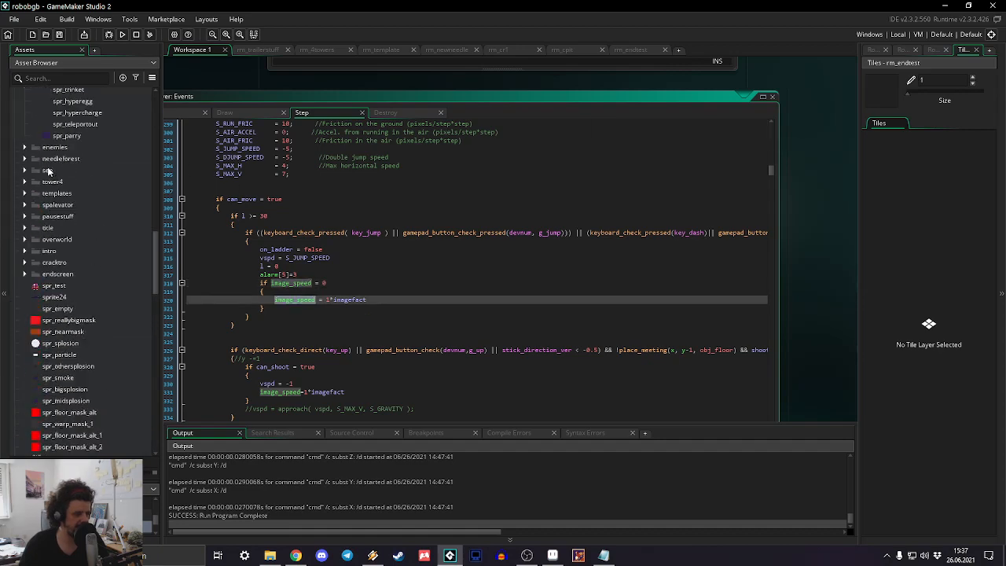
{"action": "scroll", "coordinate": [42, 206], "scroll_direction": "up", "scroll_amount": 8}
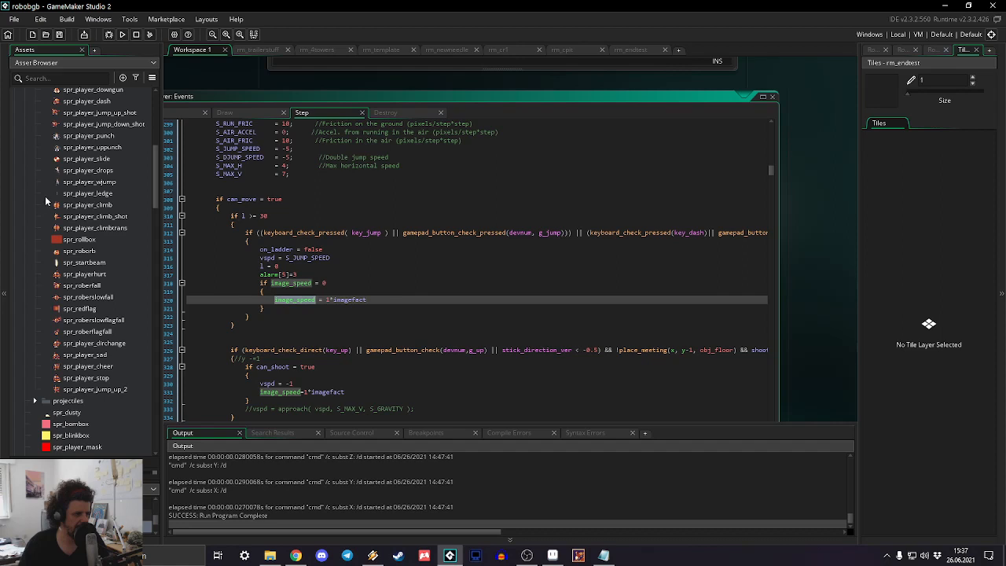
{"action": "scroll", "coordinate": [62, 196], "scroll_direction": "up", "scroll_amount": 7}
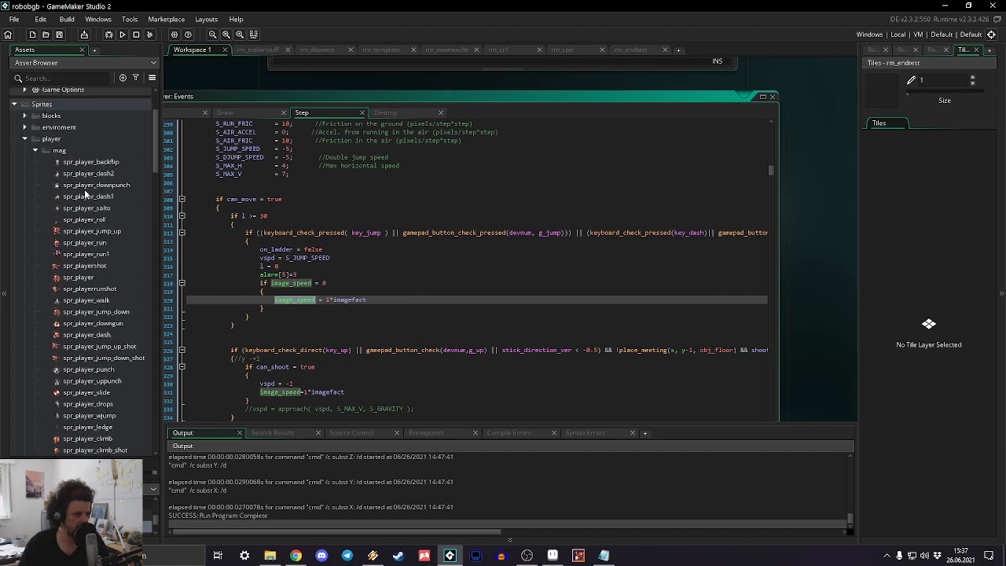
{"action": "scroll", "coordinate": [91, 265], "scroll_direction": "down", "scroll_amount": 4}
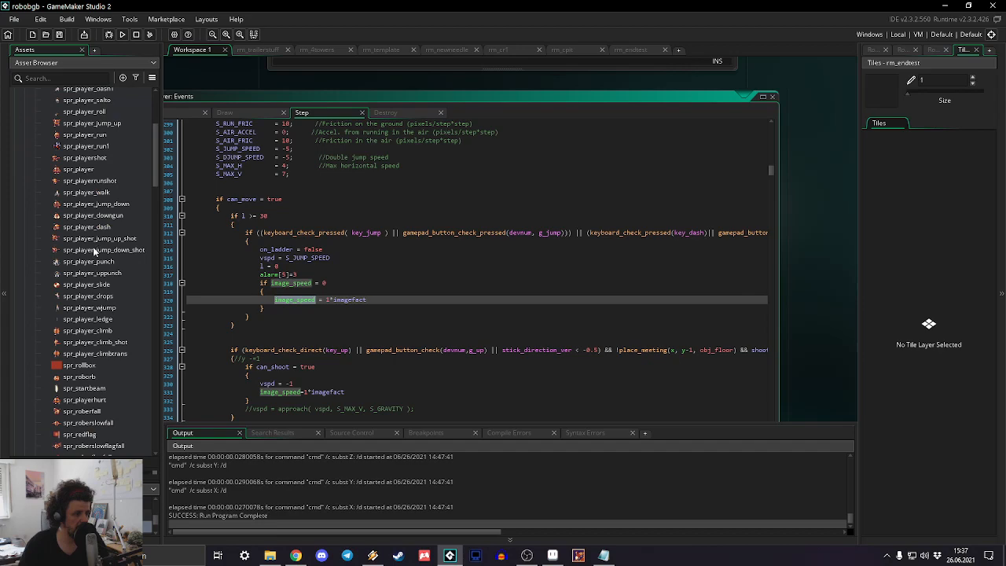
{"action": "double_click", "coordinate": [98, 249]}
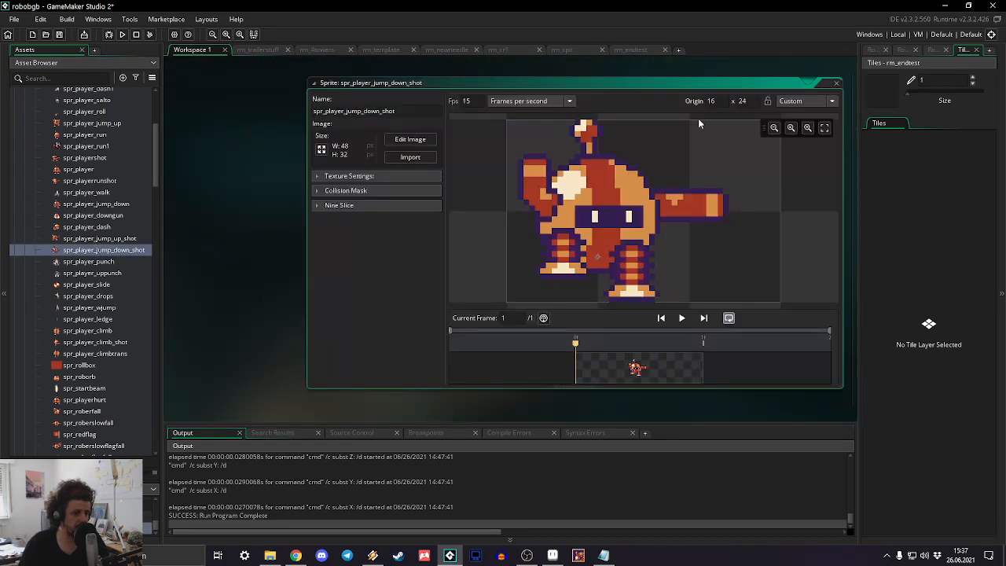
Step: Check spr_player_jump_up_shot, and replace the image of spr_player_jump_down with the frames robernewjump4 and robernewjump5
{"action": "left_click", "coordinate": [69, 241]}
{"action": "double_click", "coordinate": [70, 245]}
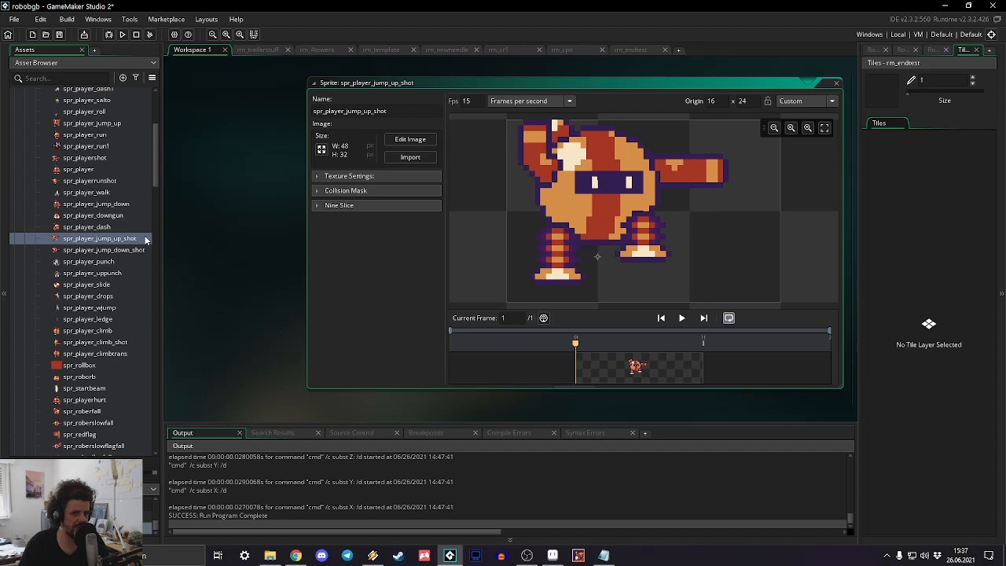
{"action": "double_click", "coordinate": [75, 202]}
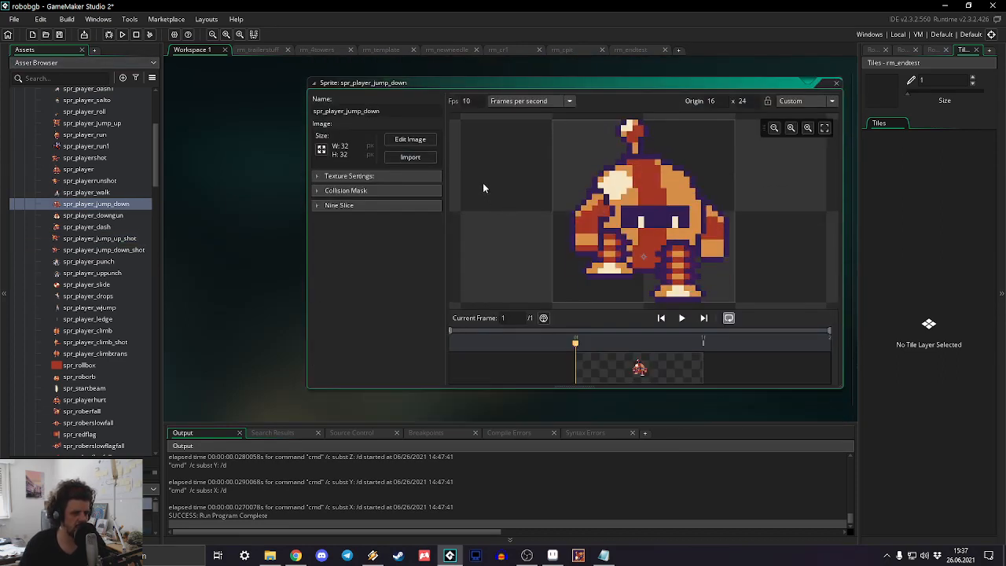
{"action": "left_click", "coordinate": [424, 158]}
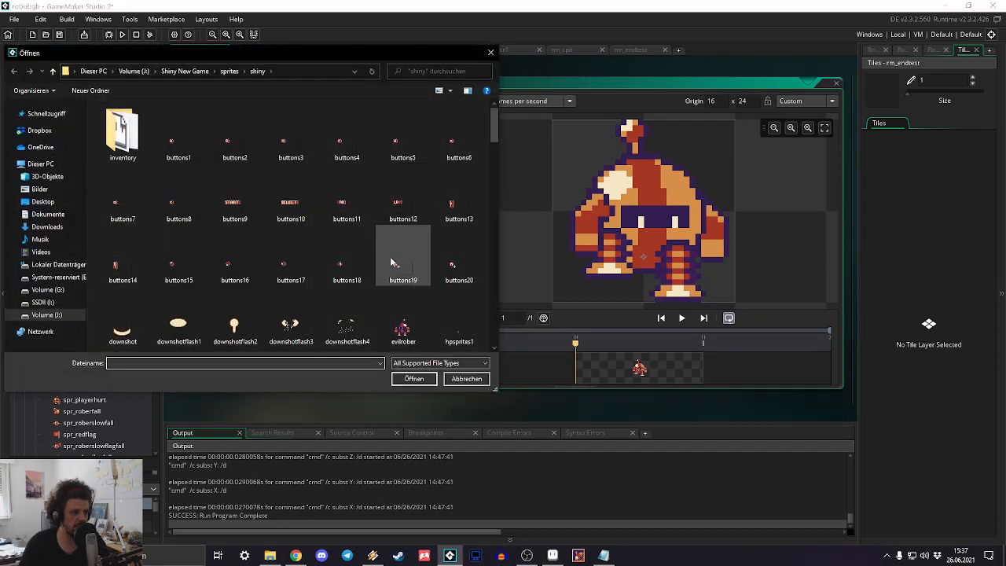
{"action": "scroll", "coordinate": [393, 259], "scroll_direction": "down", "scroll_amount": 5}
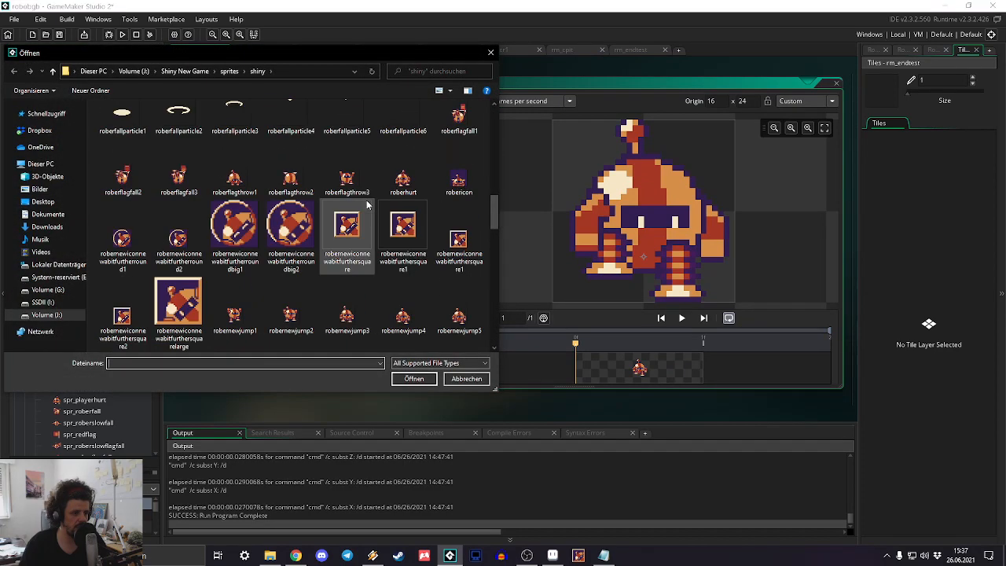
{"action": "scroll", "coordinate": [385, 269], "scroll_direction": "down", "scroll_amount": 2}
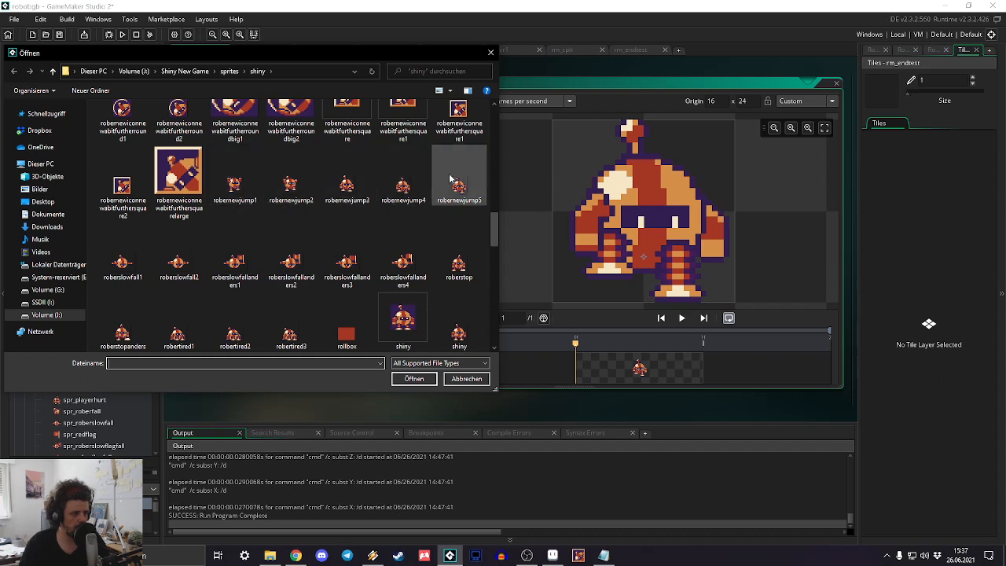
{"action": "left_click", "coordinate": [419, 184]}
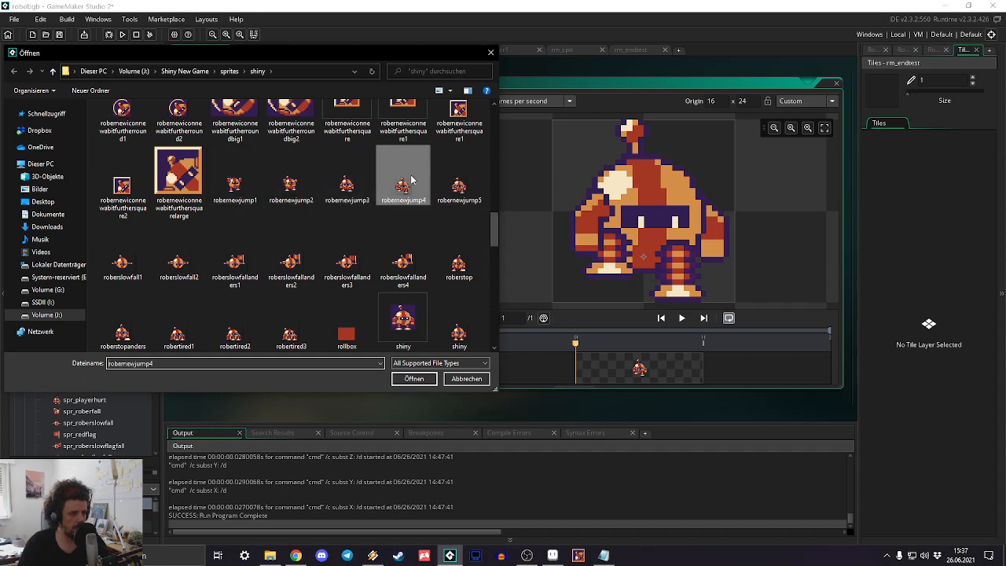
{"action": "left_click", "coordinate": [457, 187], "text": "ctrl"}
{"action": "left_click", "coordinate": [424, 381]}
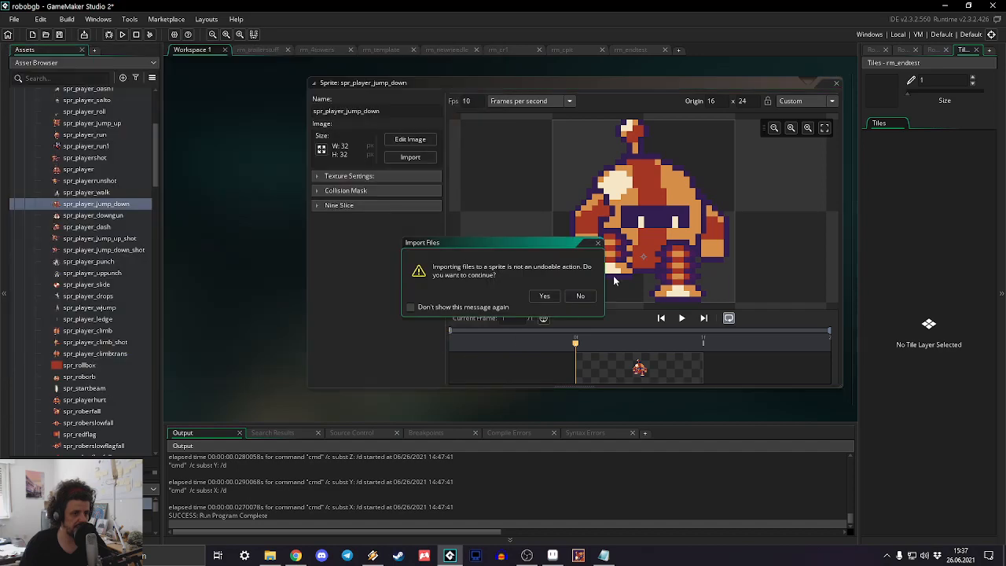
{"action": "left_click", "coordinate": [545, 296]}
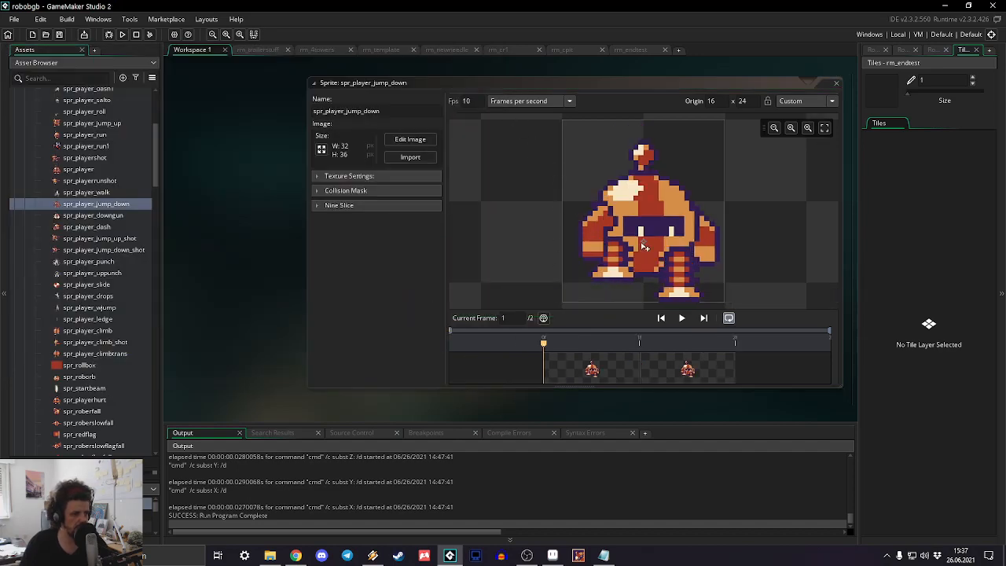
Step: Preview the spr_player_jump_down animation at 6 frames per second, and set its speed to 8
{"action": "left_click", "coordinate": [537, 101]}
{"action": "left_click", "coordinate": [528, 108]}
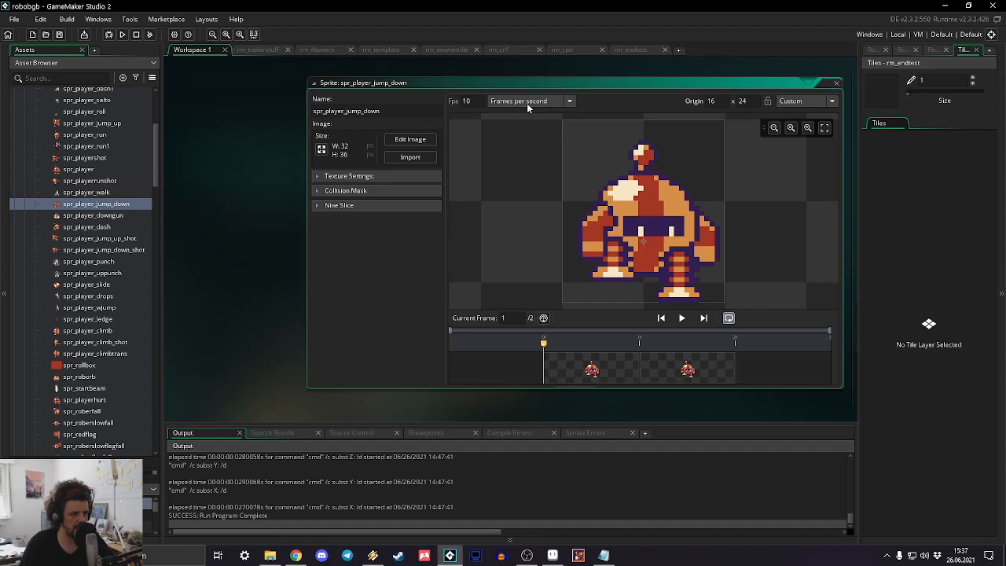
{"action": "double_click", "coordinate": [470, 100]}
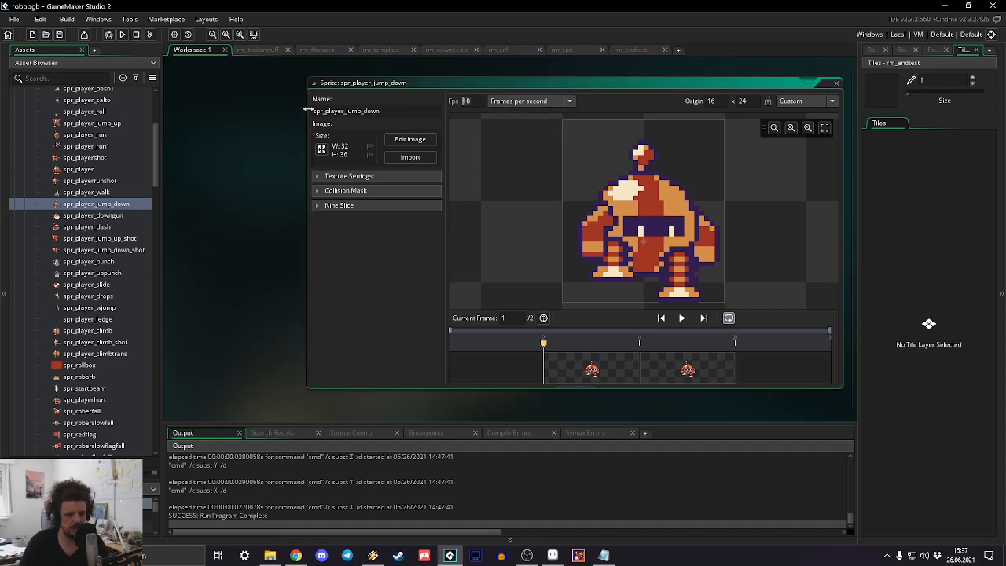
{"action": "type", "text": "6"}
{"action": "left_click", "coordinate": [682, 318]}
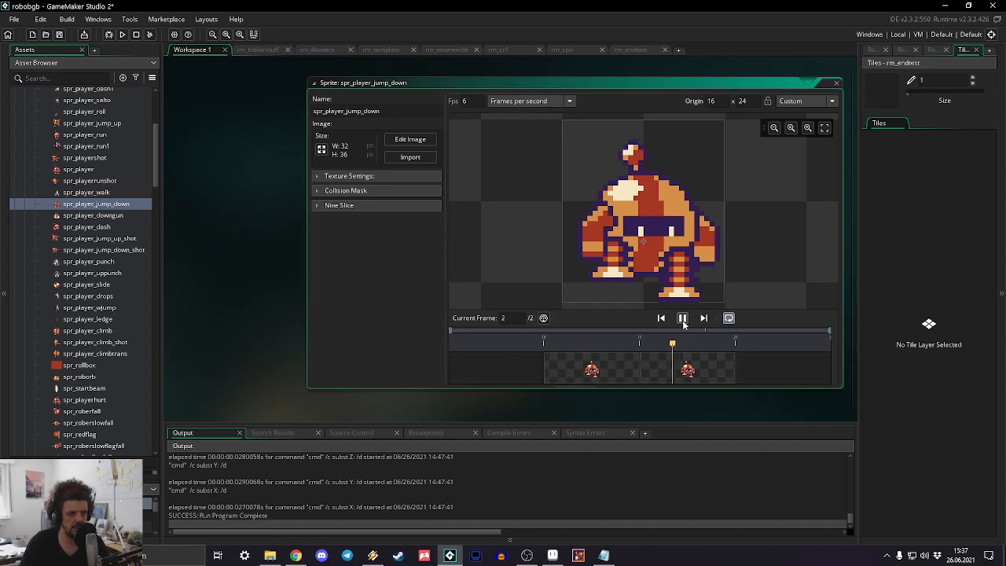
{"action": "left_click_drag", "start_coordinate": [479, 95], "coordinate": [359, 95]}
{"action": "type", "text": "8"}
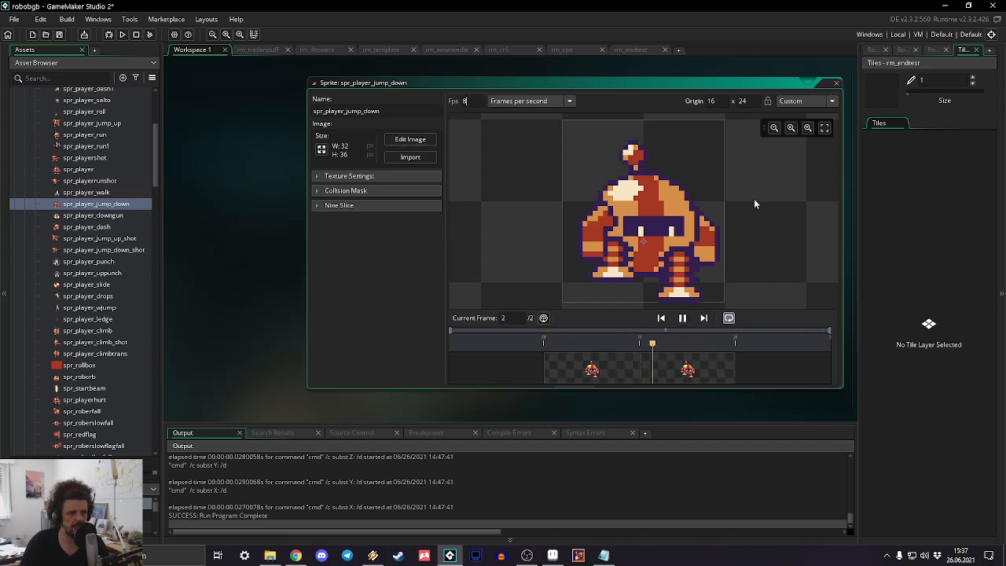
{"action": "left_click", "coordinate": [682, 318]}
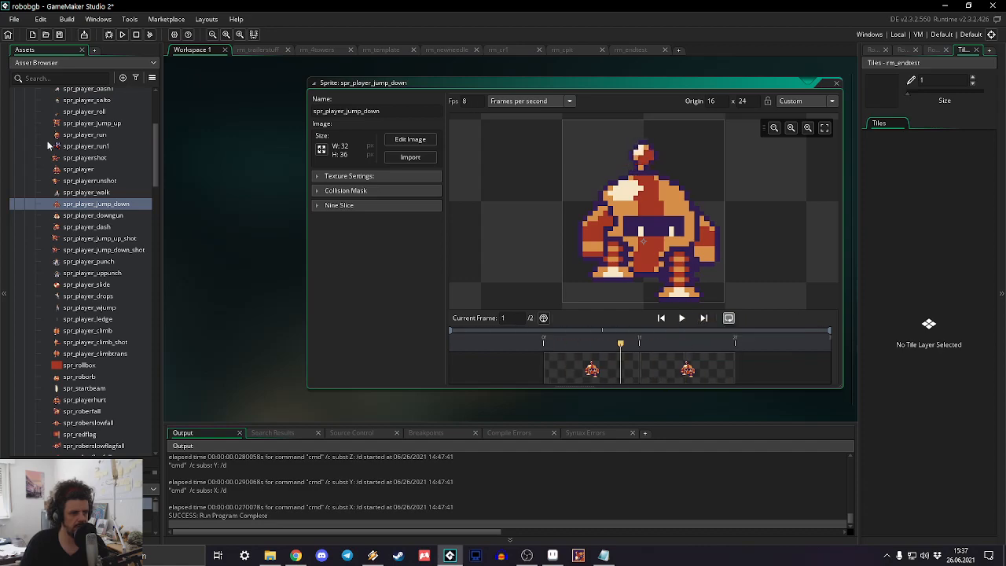
Step: Replace the image of spr_player_jump_up with robernewjump1 from the shiny sprites folder, and close the sprite
{"action": "scroll", "coordinate": [103, 264], "scroll_direction": "up", "scroll_amount": 5}
{"action": "double_click", "coordinate": [98, 252]}
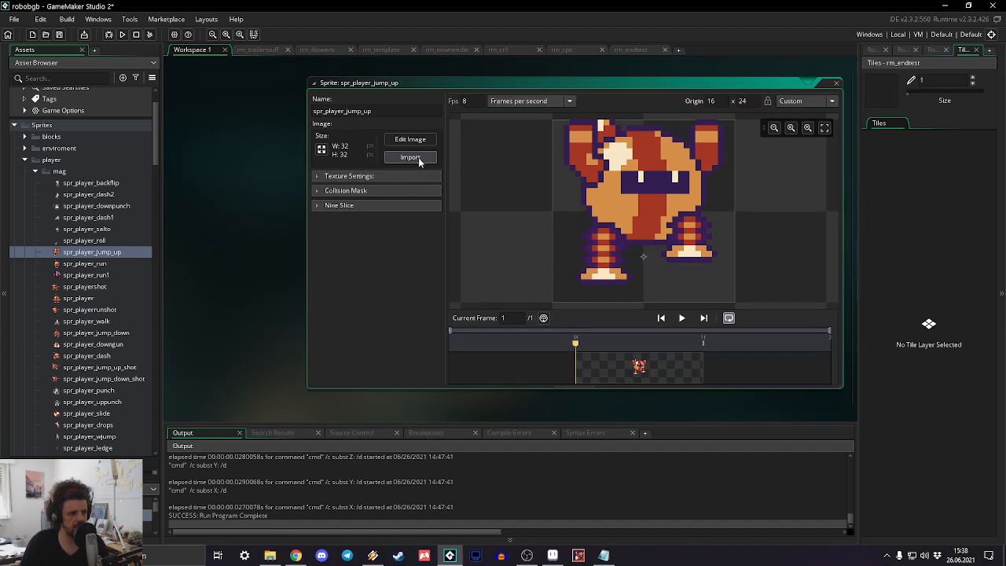
{"action": "left_click", "coordinate": [418, 157]}
{"action": "scroll", "coordinate": [308, 221], "scroll_direction": "down", "scroll_amount": 5}
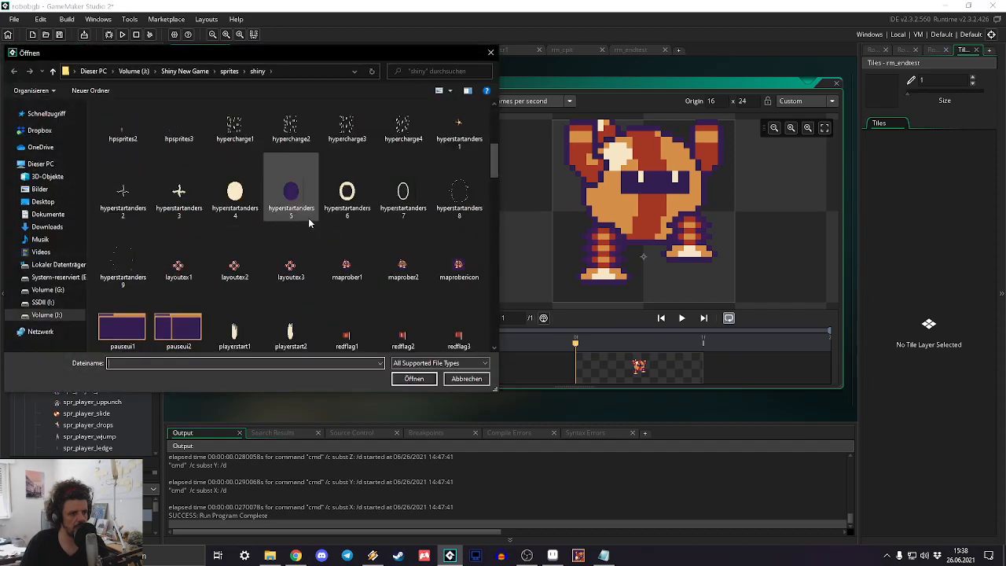
{"action": "scroll", "coordinate": [310, 220], "scroll_direction": "down", "scroll_amount": 5}
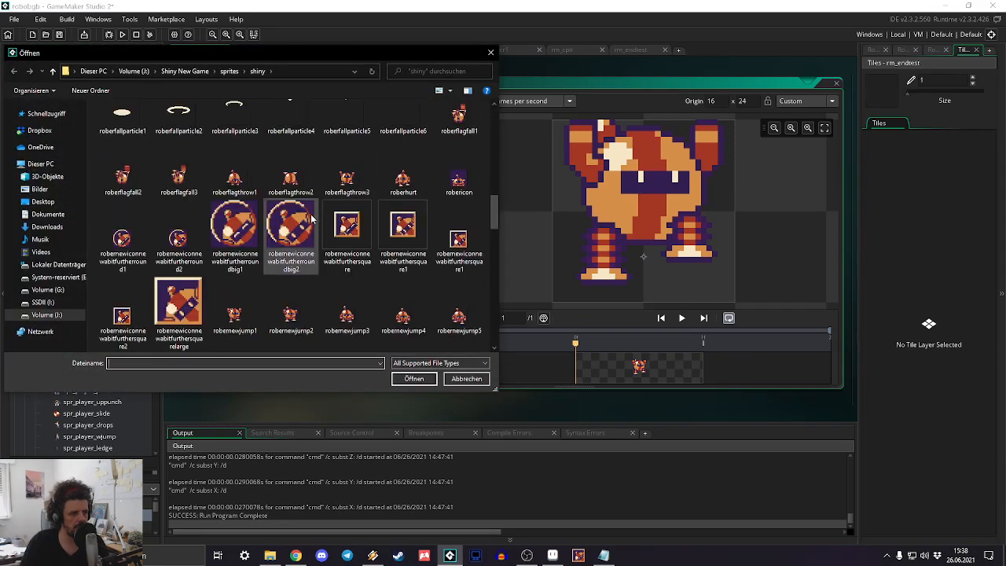
{"action": "scroll", "coordinate": [310, 216], "scroll_direction": "up", "scroll_amount": 2}
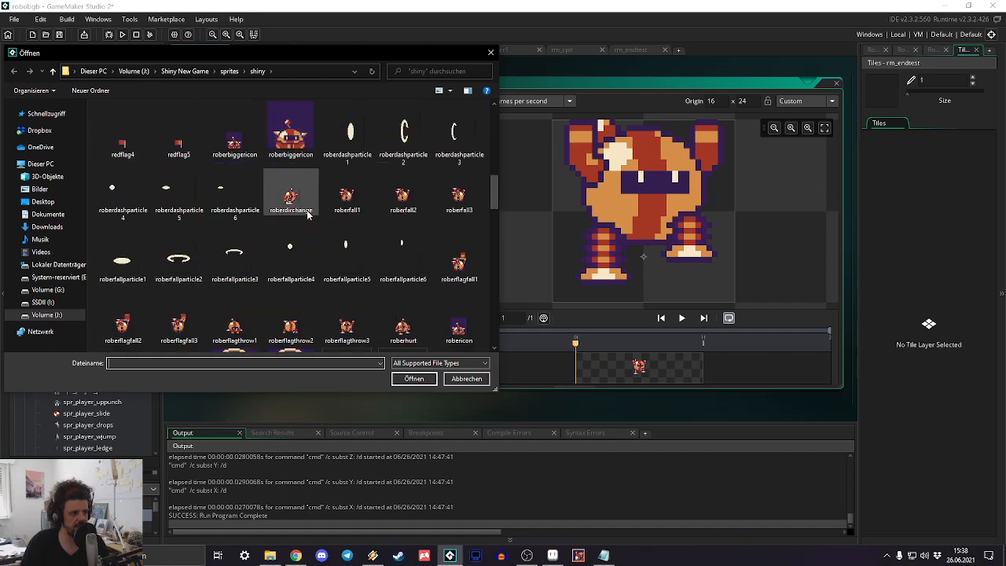
{"action": "scroll", "coordinate": [314, 189], "scroll_direction": "down", "scroll_amount": 3}
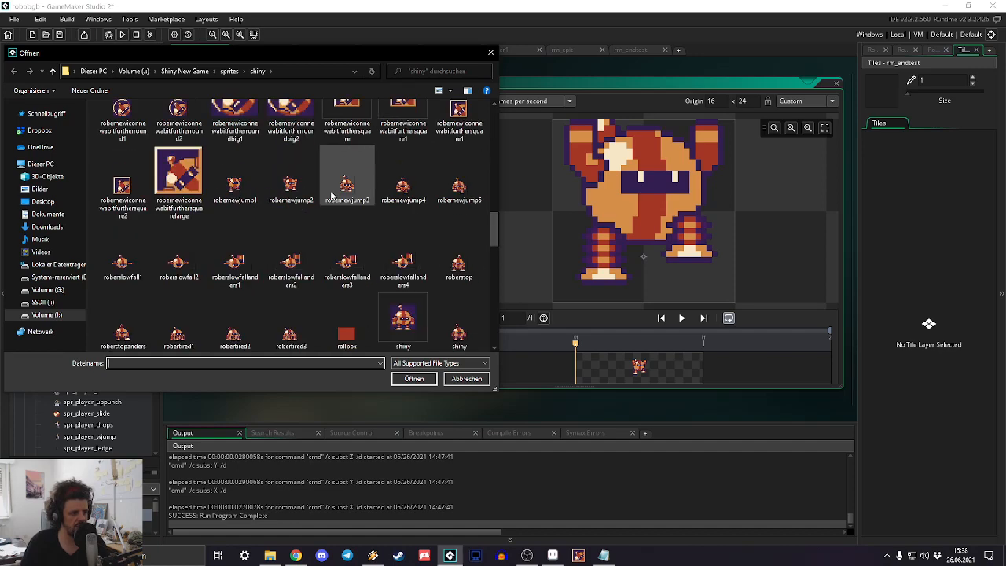
{"action": "double_click", "coordinate": [236, 189]}
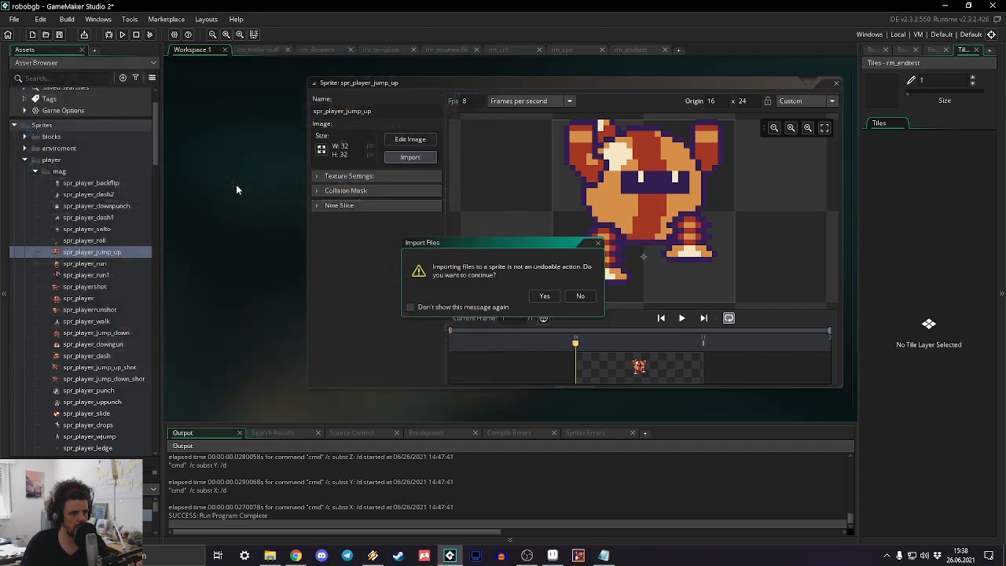
{"action": "left_click", "coordinate": [541, 296]}
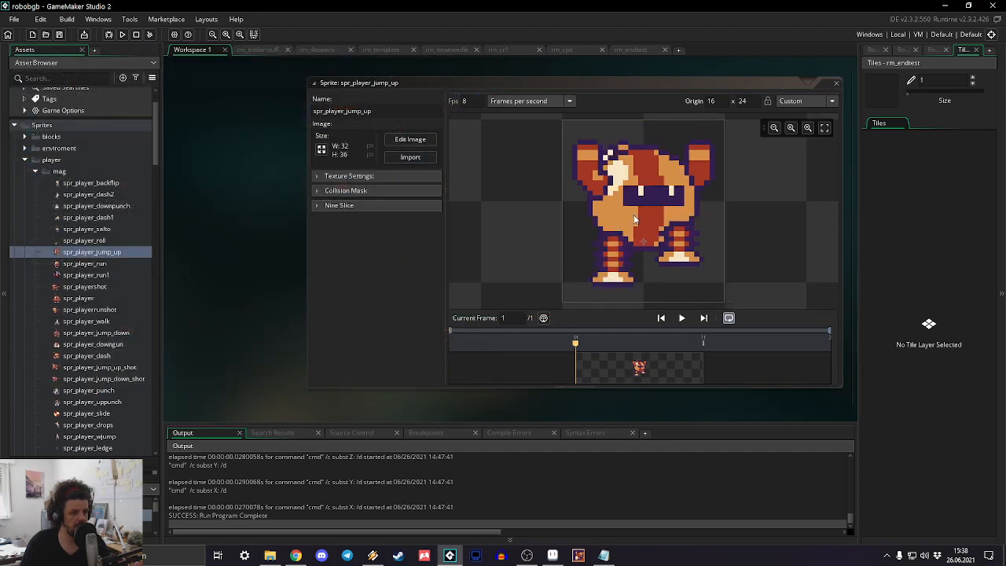
{"action": "left_click", "coordinate": [838, 84]}
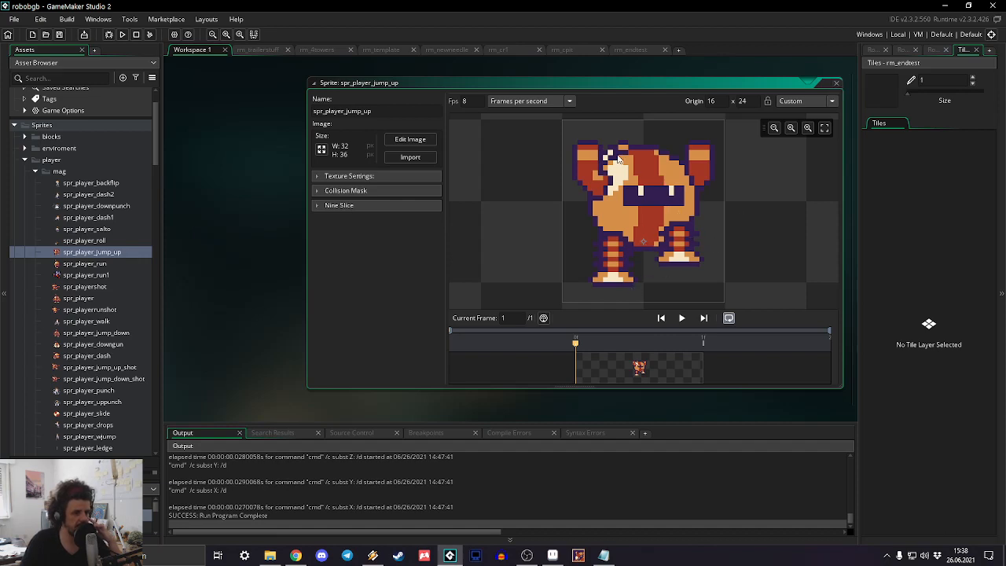
{"action": "left_click", "coordinate": [836, 83]}
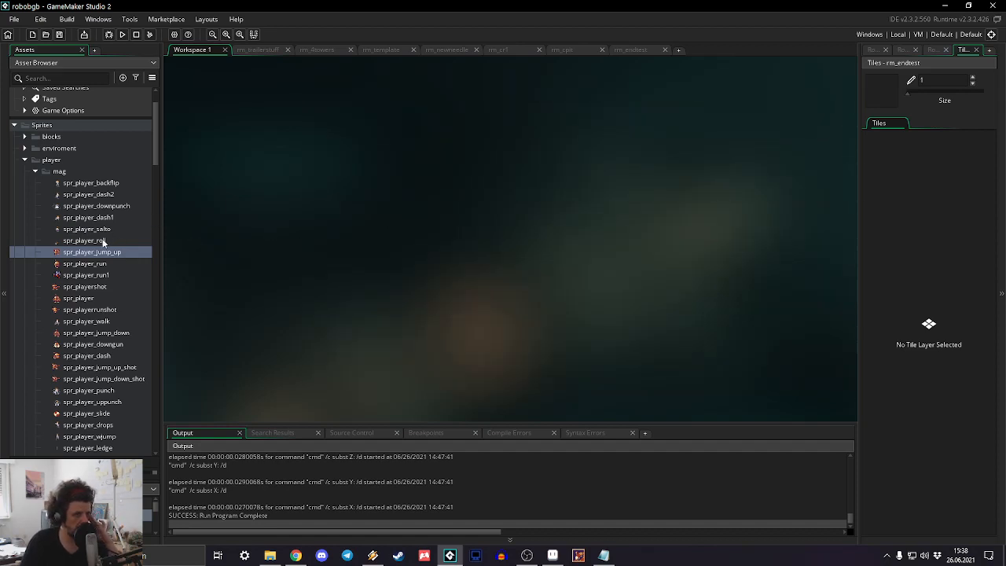
Step: Duplicate the spr_player_jump_down sprite and name the copy spr_player_jump_down_2
{"action": "scroll", "coordinate": [103, 241], "scroll_direction": "down", "scroll_amount": 8}
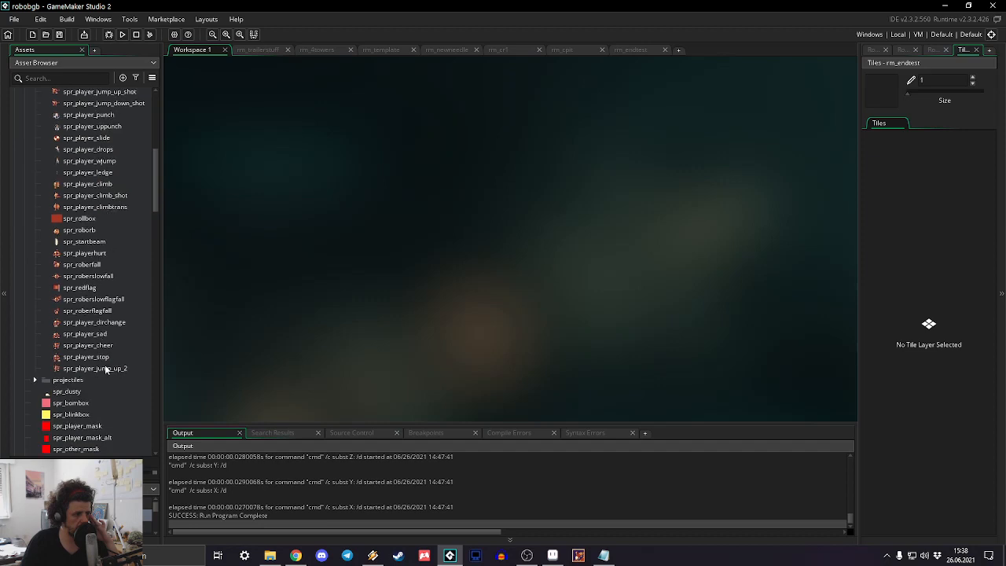
{"action": "left_click", "coordinate": [106, 369]}
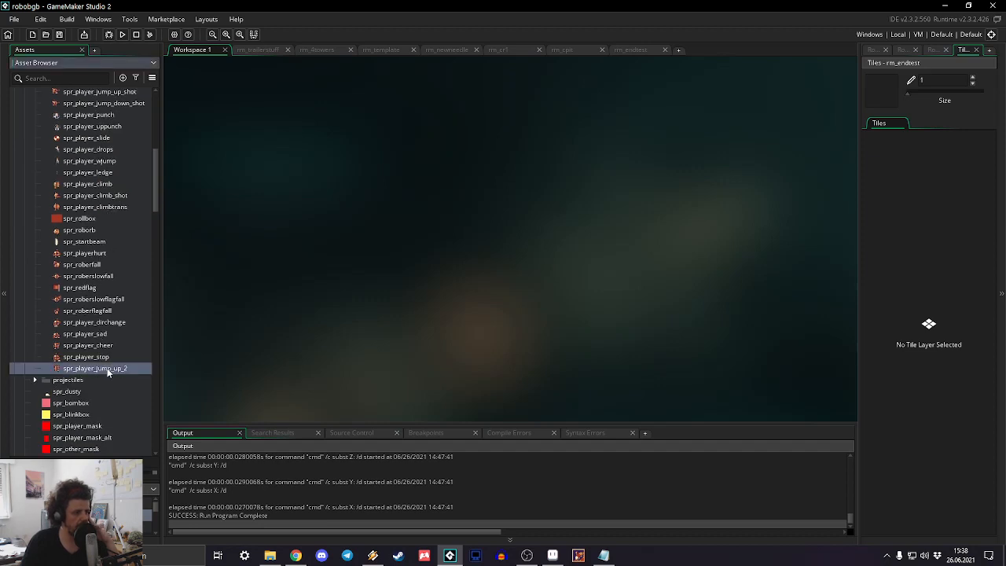
{"action": "scroll", "coordinate": [86, 173], "scroll_direction": "up", "scroll_amount": 2}
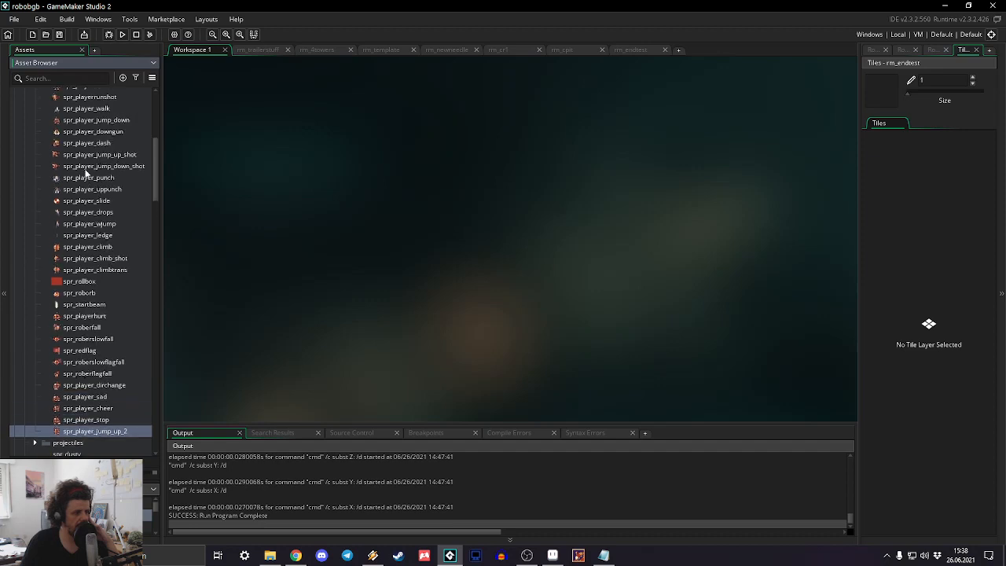
{"action": "scroll", "coordinate": [99, 173], "scroll_direction": "up", "scroll_amount": 2}
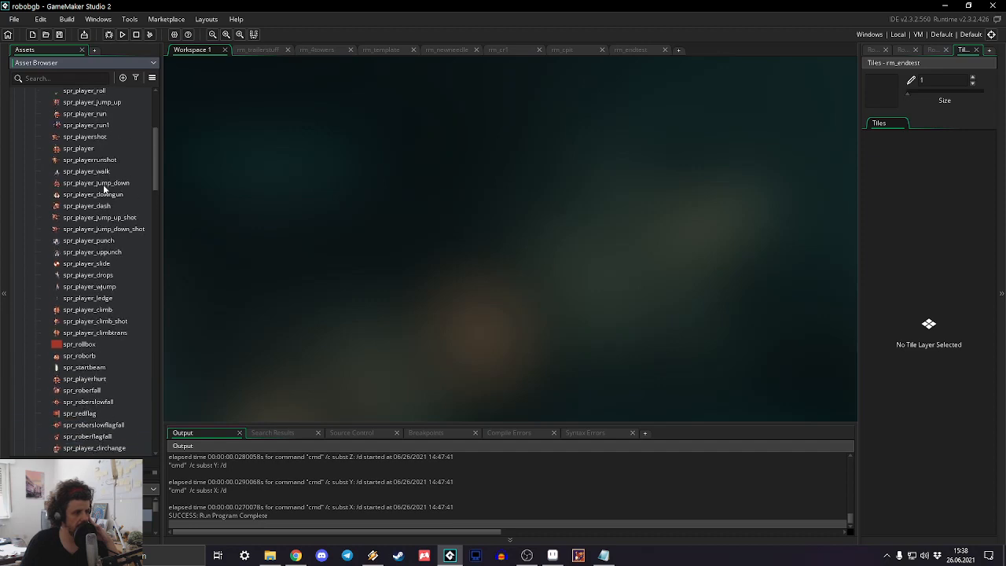
{"action": "right_click", "coordinate": [105, 185]}
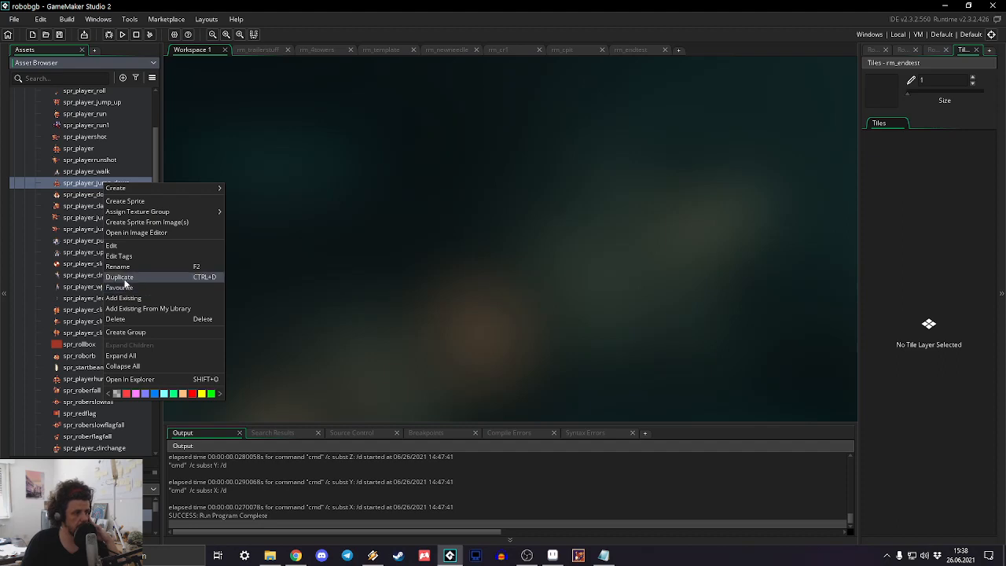
{"action": "left_click", "coordinate": [124, 278]}
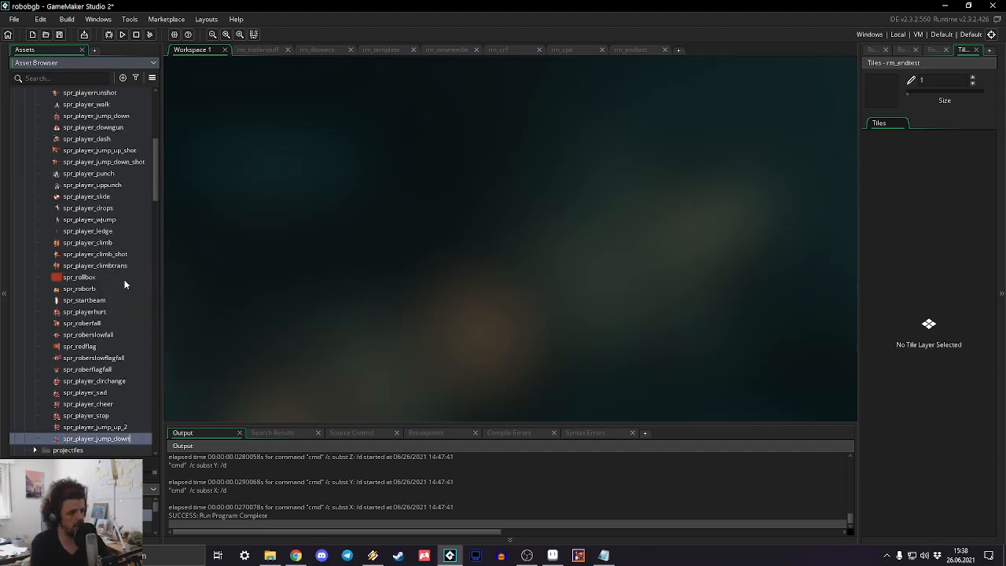
{"action": "type", "text": "_2"}
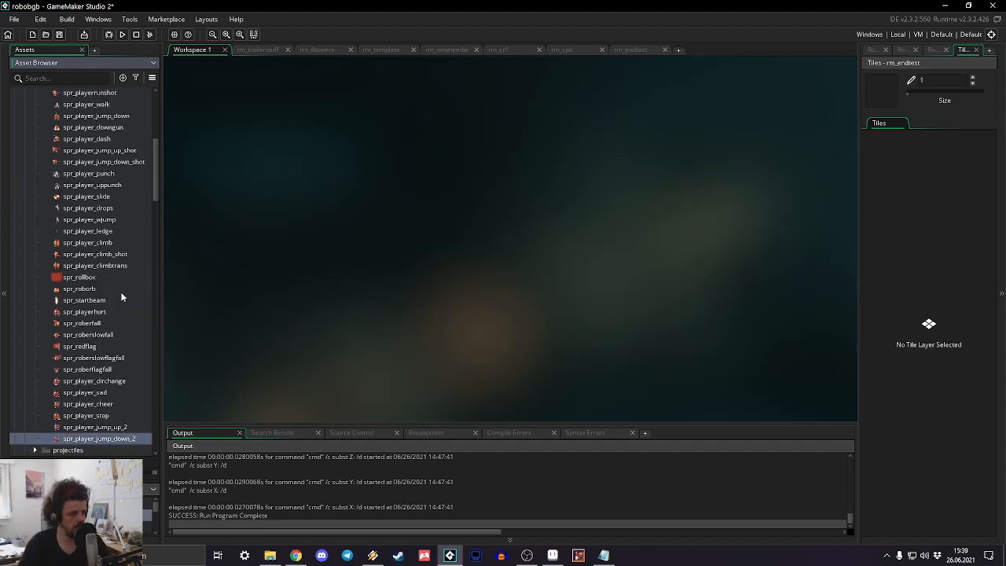
Step: Replace the frames of spr_player_jump_down_2 with the single image robernewjump3
{"action": "double_click", "coordinate": [110, 439]}
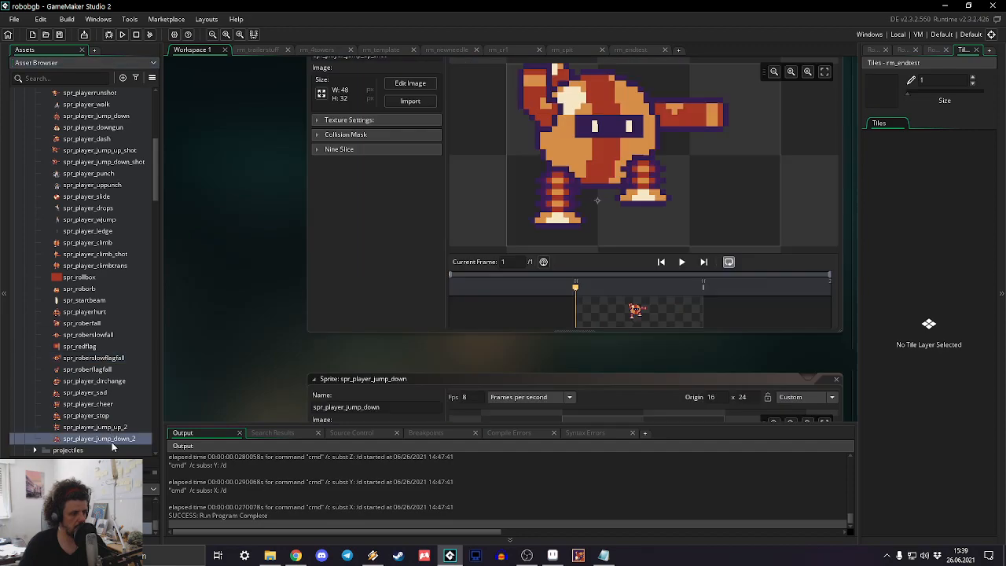
{"action": "left_click", "coordinate": [412, 161]}
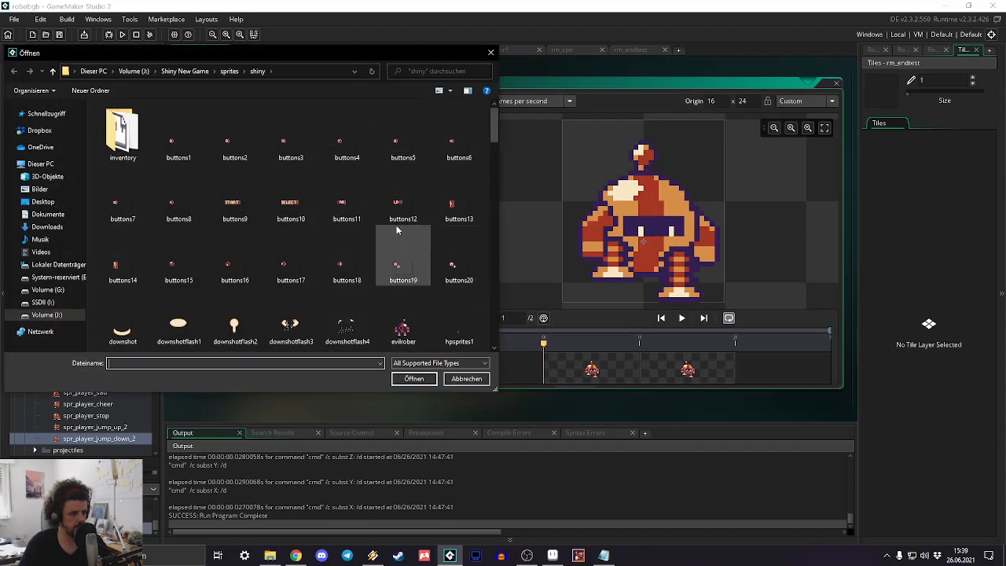
{"action": "scroll", "coordinate": [397, 229], "scroll_direction": "down", "scroll_amount": 10}
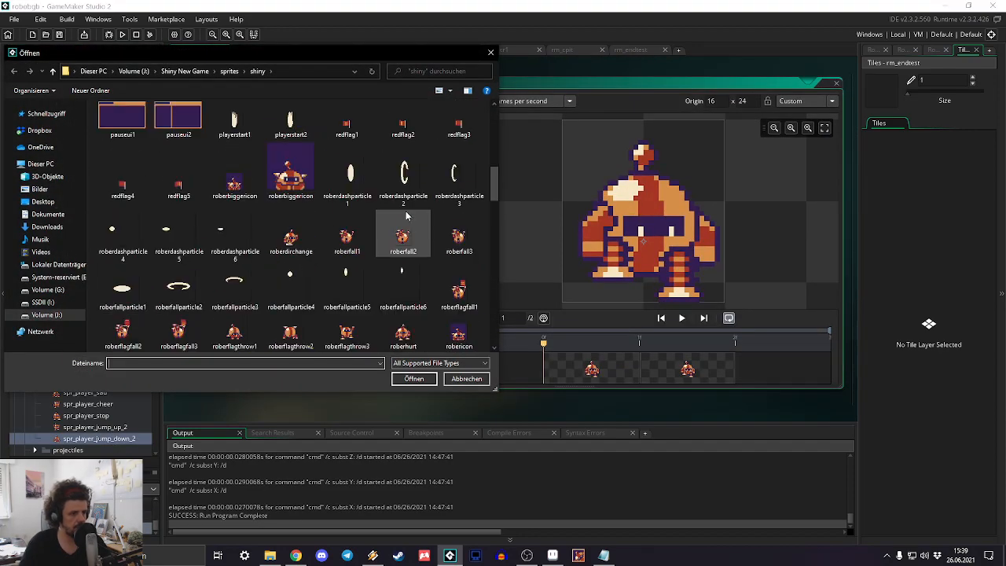
{"action": "scroll", "coordinate": [371, 264], "scroll_direction": "down", "scroll_amount": 5}
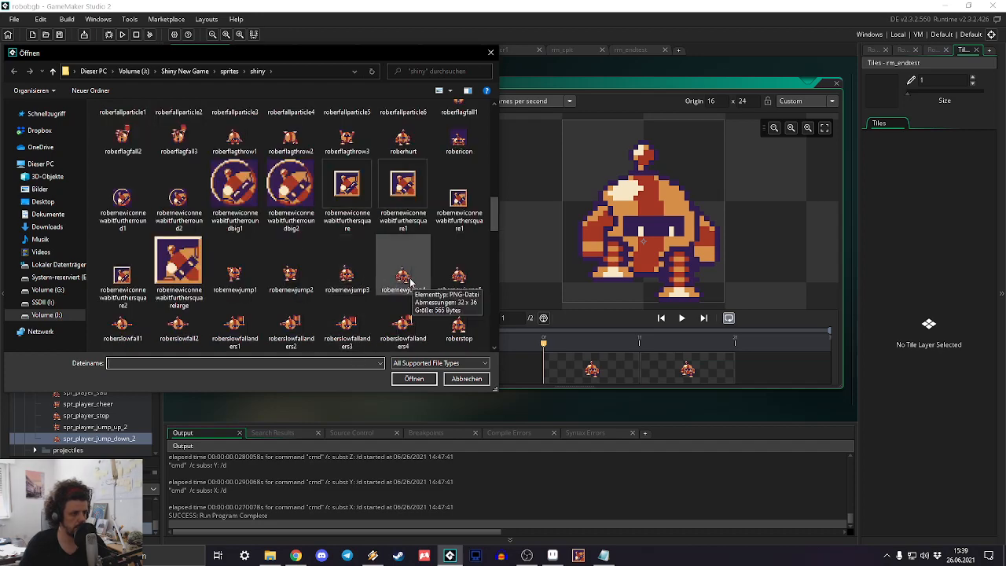
{"action": "double_click", "coordinate": [350, 275]}
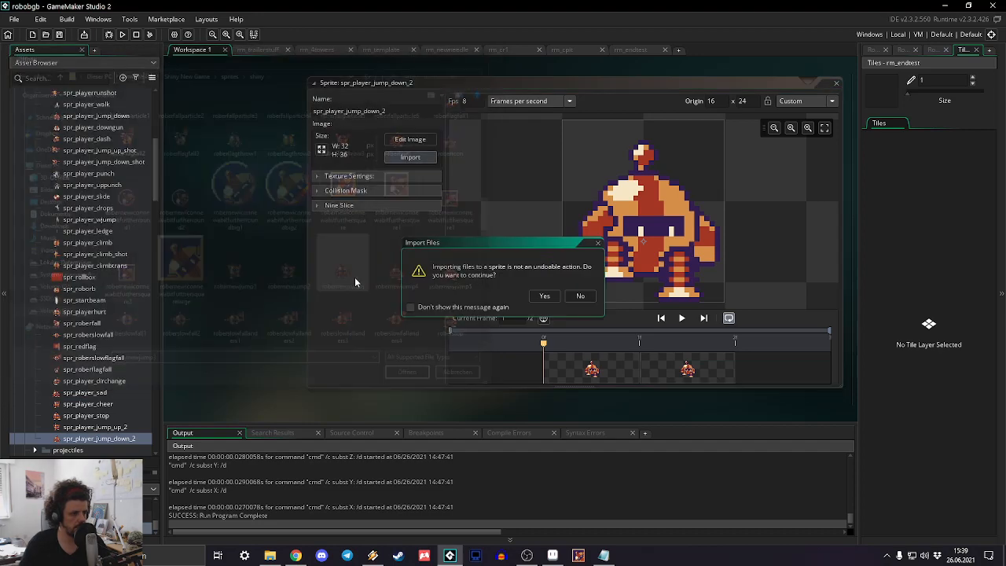
{"action": "left_click", "coordinate": [544, 297]}
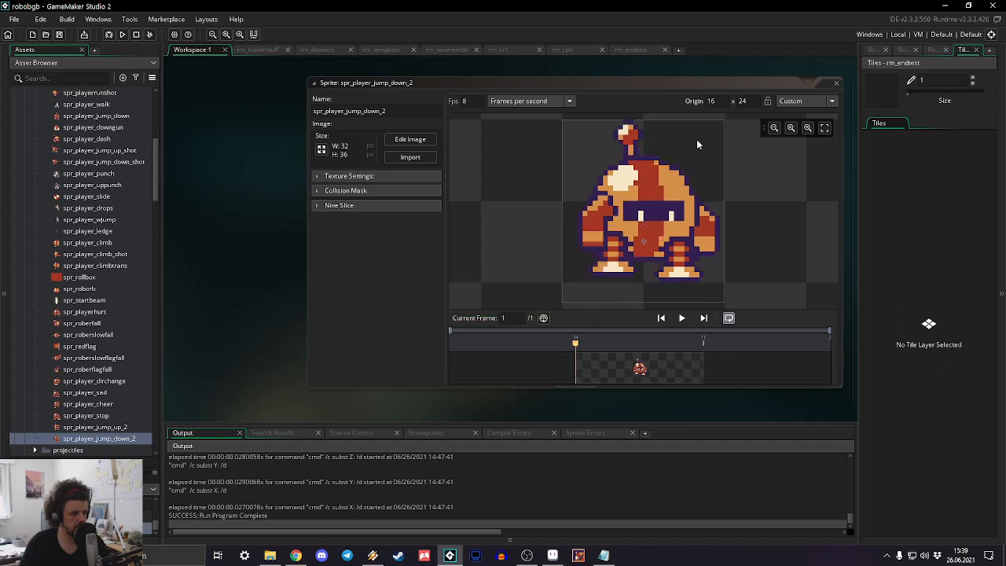
Step: Close the spr_player_jump_down_2 sprite and open obj_player's Step code at the jump sprite assignments
{"action": "left_click", "coordinate": [837, 84]}
{"action": "scroll", "coordinate": [155, 218], "scroll_direction": "down", "scroll_amount": 3}
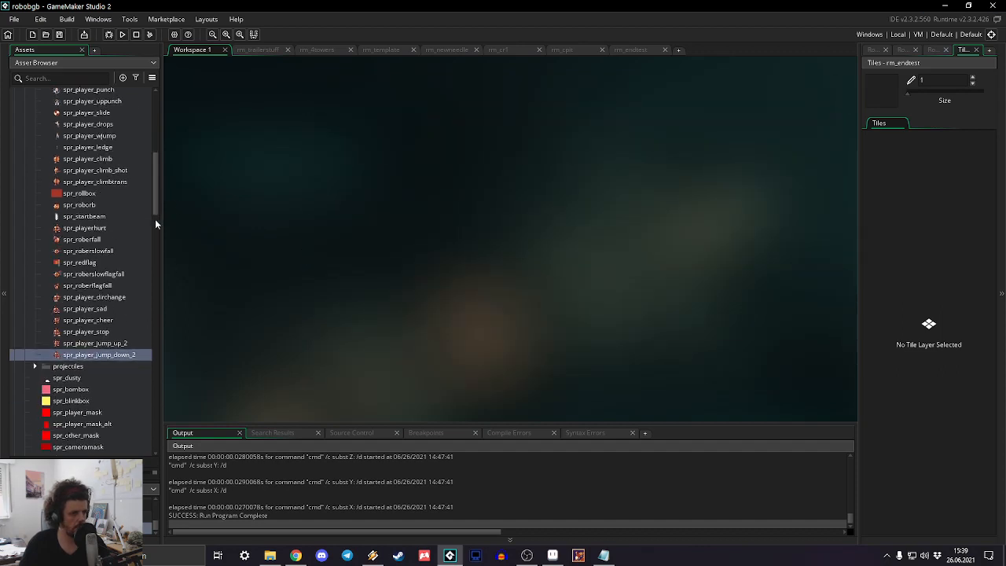
{"action": "scroll", "coordinate": [99, 225], "scroll_direction": "down", "scroll_amount": 20}
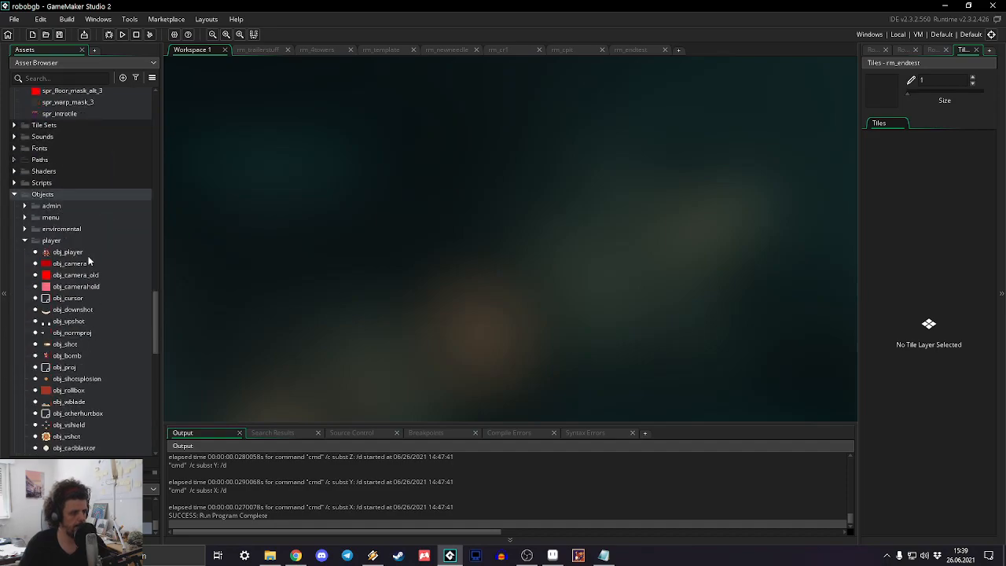
{"action": "double_click", "coordinate": [69, 253]}
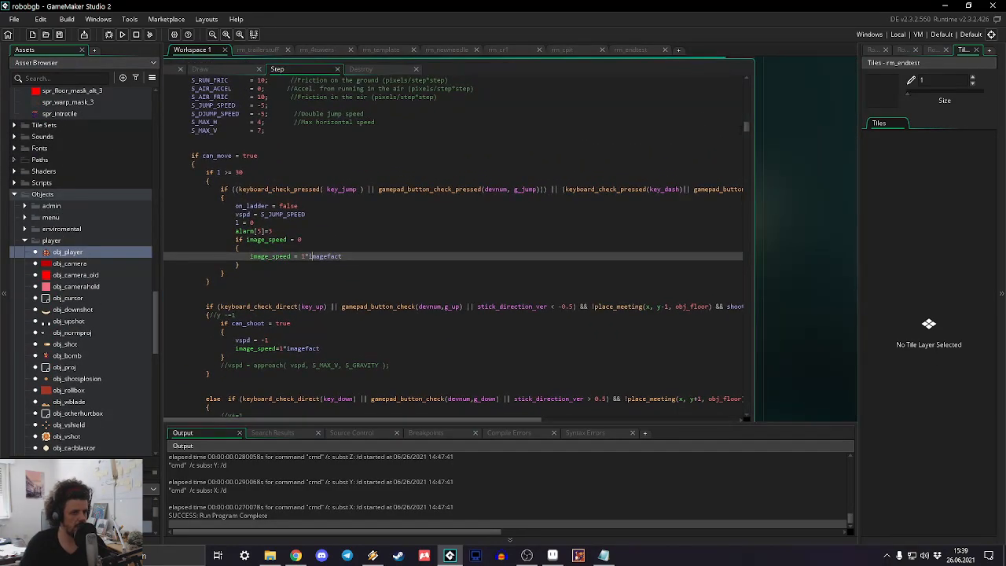
{"action": "left_click_drag", "start_coordinate": [747, 130], "coordinate": [743, 393]}
{"action": "scroll", "coordinate": [358, 235], "scroll_direction": "up", "scroll_amount": 12}
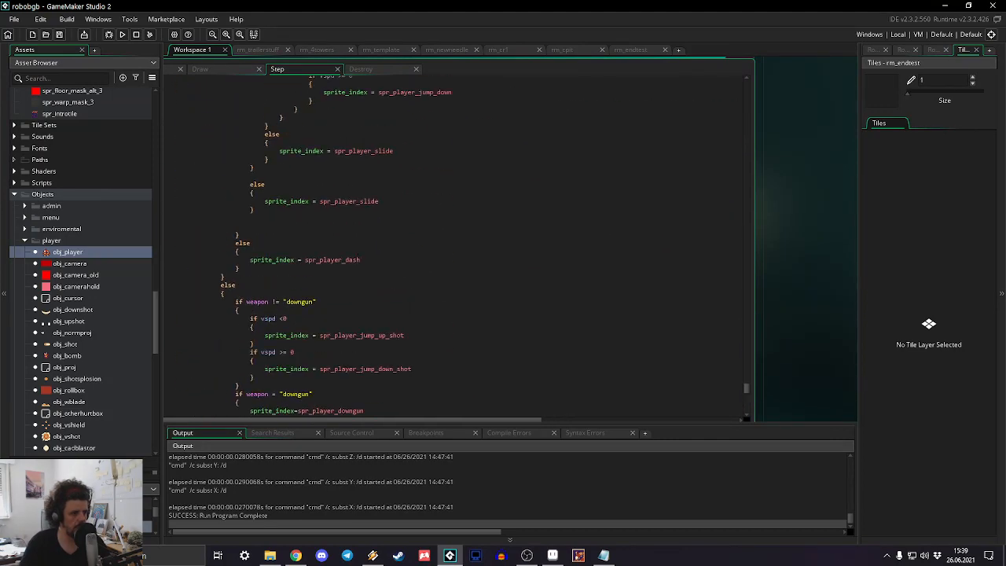
{"action": "scroll", "coordinate": [406, 234], "scroll_direction": "up", "scroll_amount": 1}
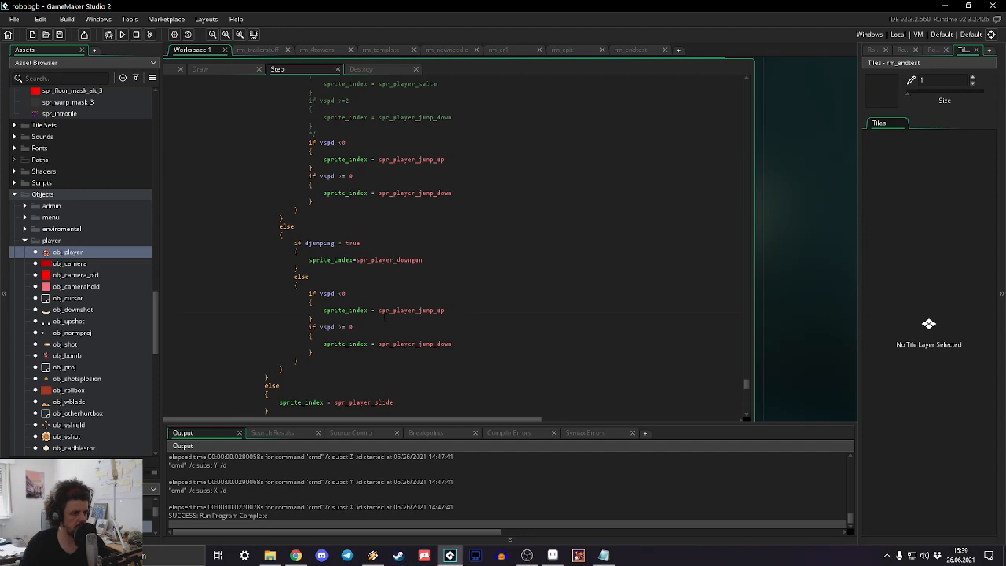
Step: Examine the vspd conditions that assign the jump sprites in the jump = true block and its else branch
{"action": "left_click", "coordinate": [379, 318]}
{"action": "left_click", "coordinate": [380, 310]}
{"action": "left_click", "coordinate": [382, 344]}
{"action": "scroll", "coordinate": [456, 244], "scroll_direction": "up", "scroll_amount": 6}
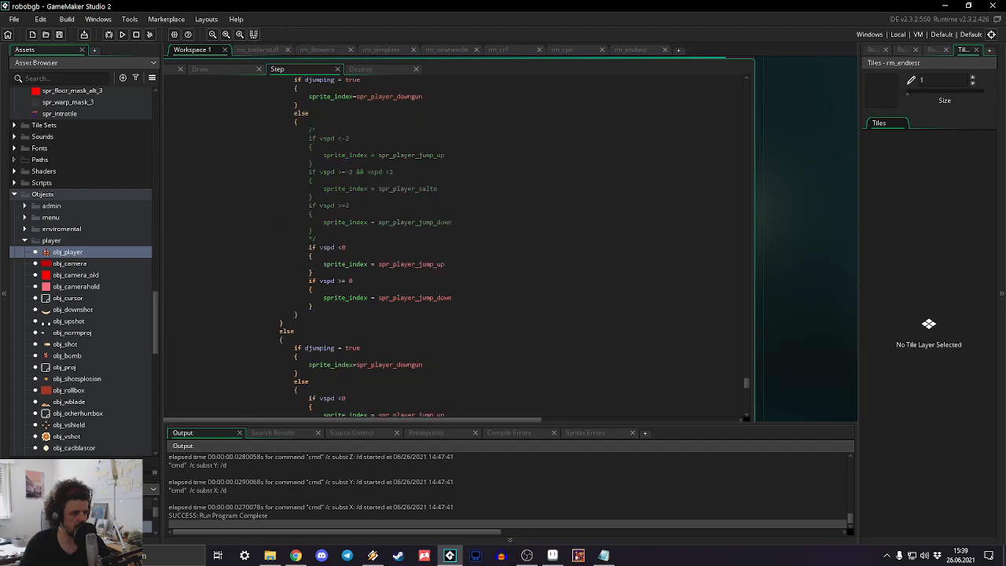
{"action": "left_click_drag", "start_coordinate": [319, 221], "coordinate": [402, 232]}
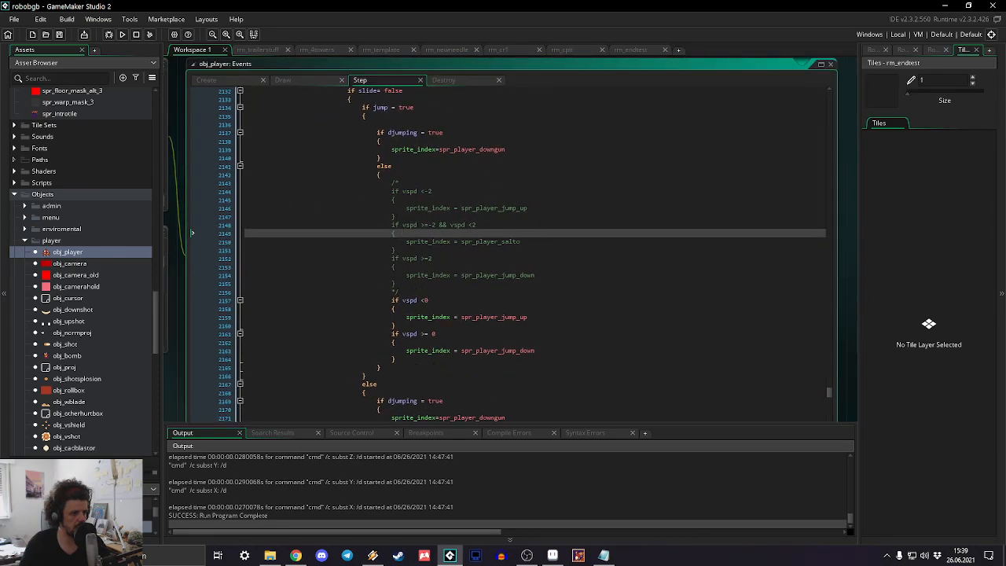
{"action": "scroll", "coordinate": [402, 232], "scroll_direction": "up", "scroll_amount": 3}
{"action": "left_click", "coordinate": [377, 204]}
{"action": "left_click", "coordinate": [363, 179]}
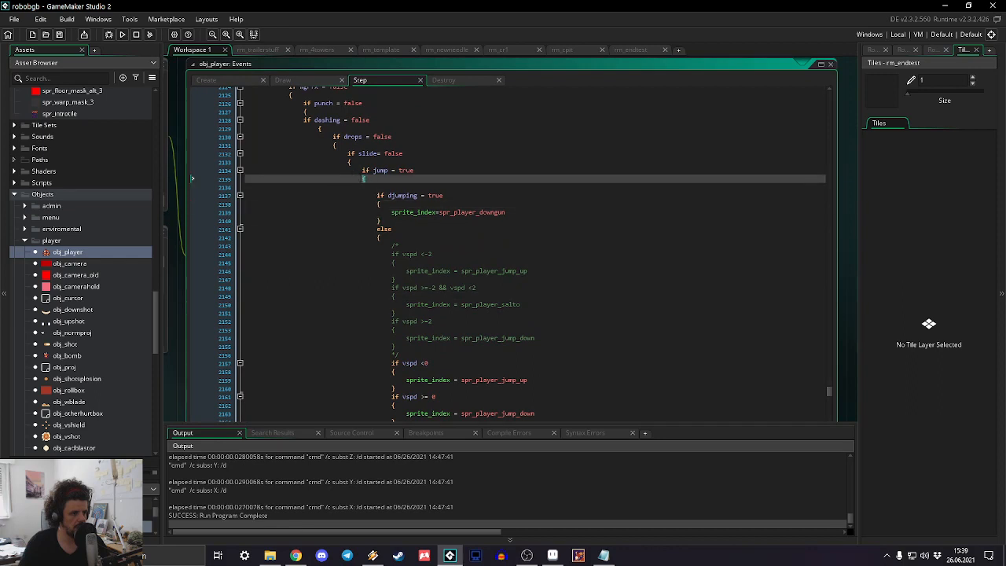
{"action": "scroll", "coordinate": [362, 179], "scroll_direction": "down", "scroll_amount": 7}
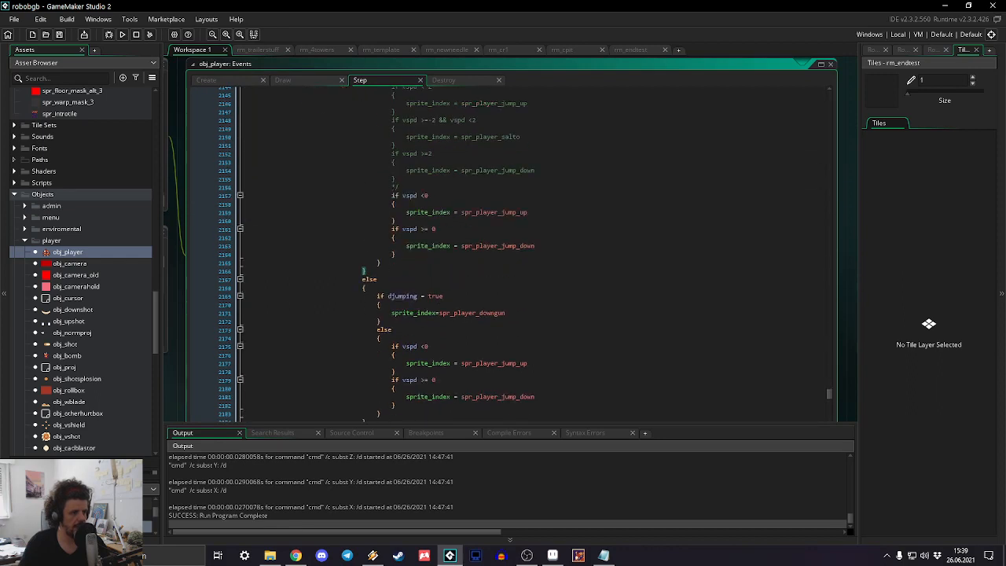
{"action": "scroll", "coordinate": [511, 252], "scroll_direction": "down", "scroll_amount": 6}
{"action": "scroll", "coordinate": [542, 236], "scroll_direction": "up", "scroll_amount": 7}
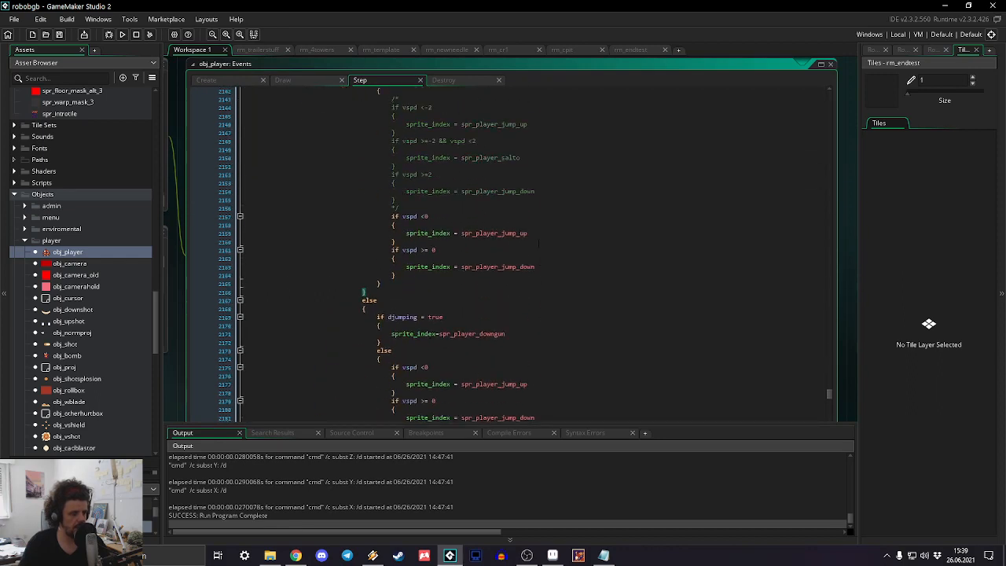
{"action": "scroll", "coordinate": [539, 244], "scroll_direction": "down", "scroll_amount": 6}
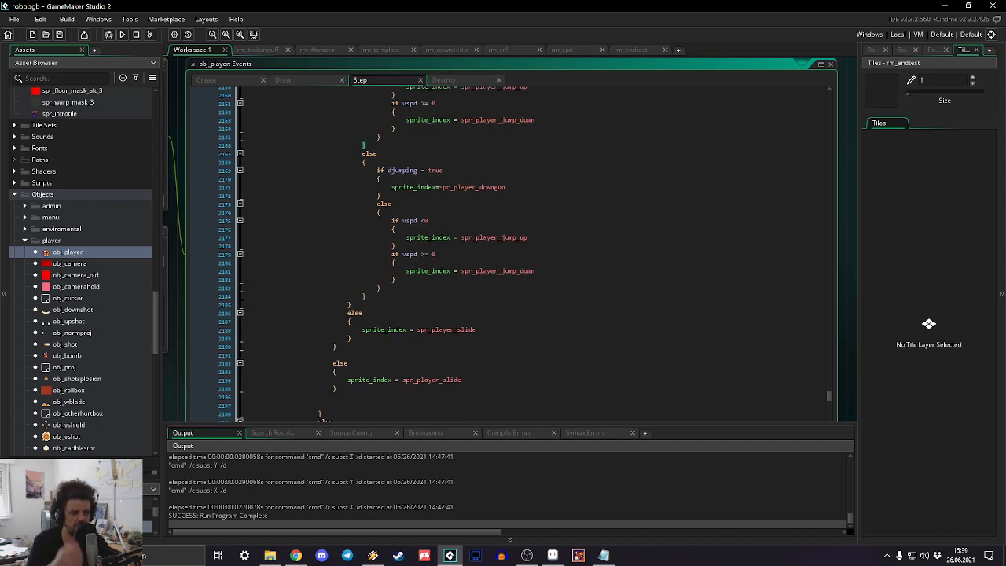
{"action": "scroll", "coordinate": [510, 251], "scroll_direction": "up", "scroll_amount": 3}
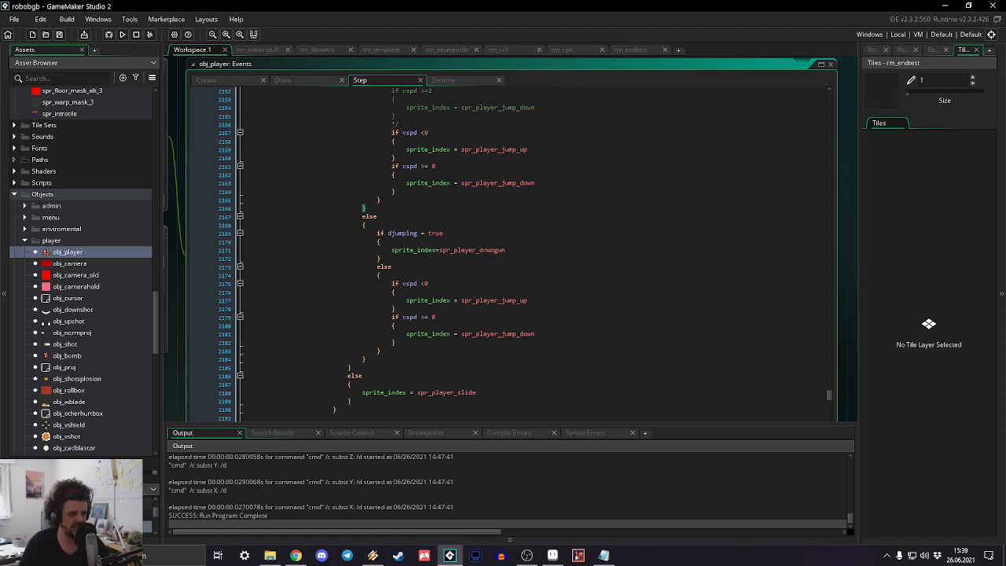
{"action": "scroll", "coordinate": [439, 258], "scroll_direction": "up", "scroll_amount": 3}
{"action": "scroll", "coordinate": [475, 203], "scroll_direction": "up", "scroll_amount": 1}
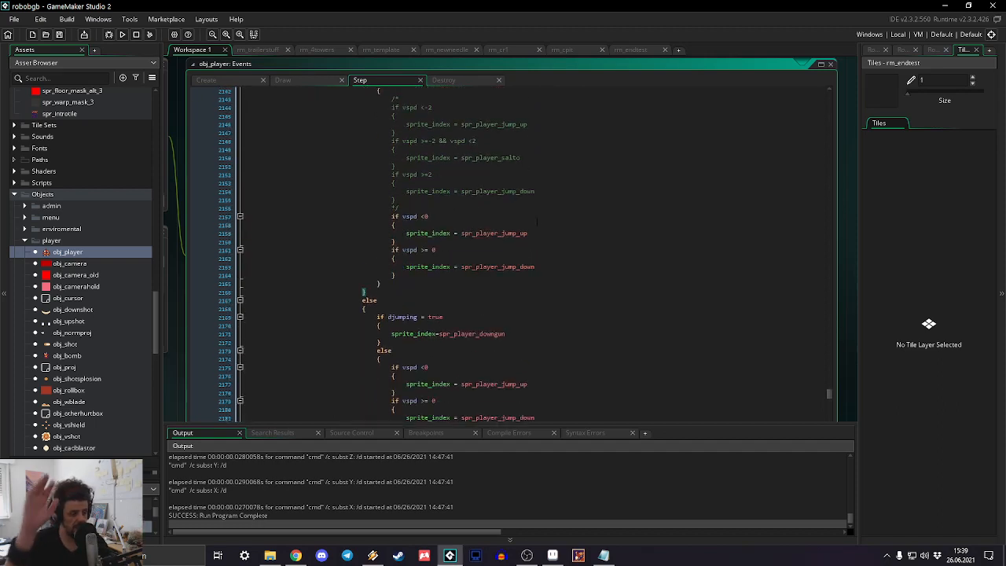
Step: Begin a nested condition "if vspd <=" inside the active vspd <0 block of the jump = true branch, above the spr_player_jump_up assignment
{"action": "left_click", "coordinate": [448, 215]}
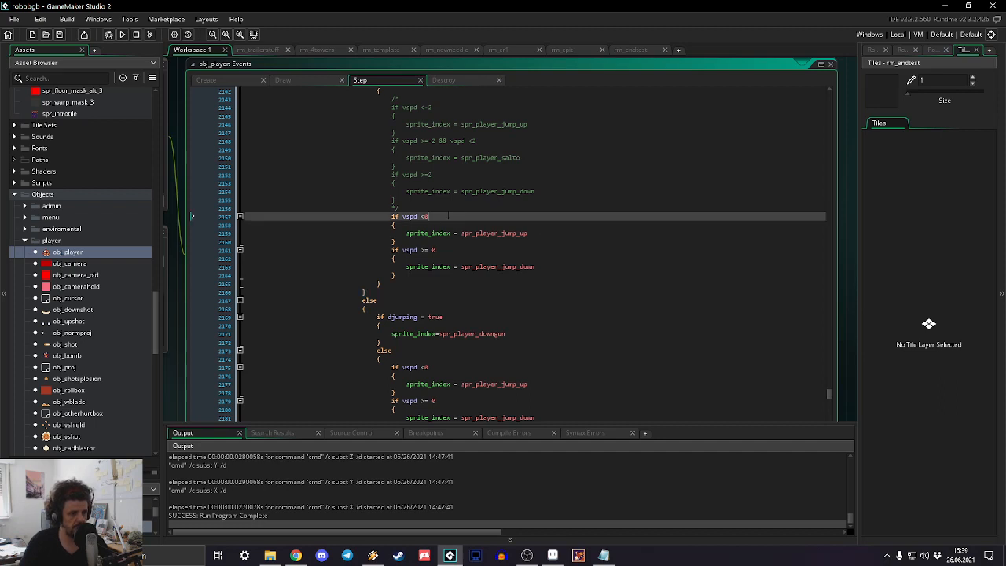
{"action": "left_click", "coordinate": [529, 233]}
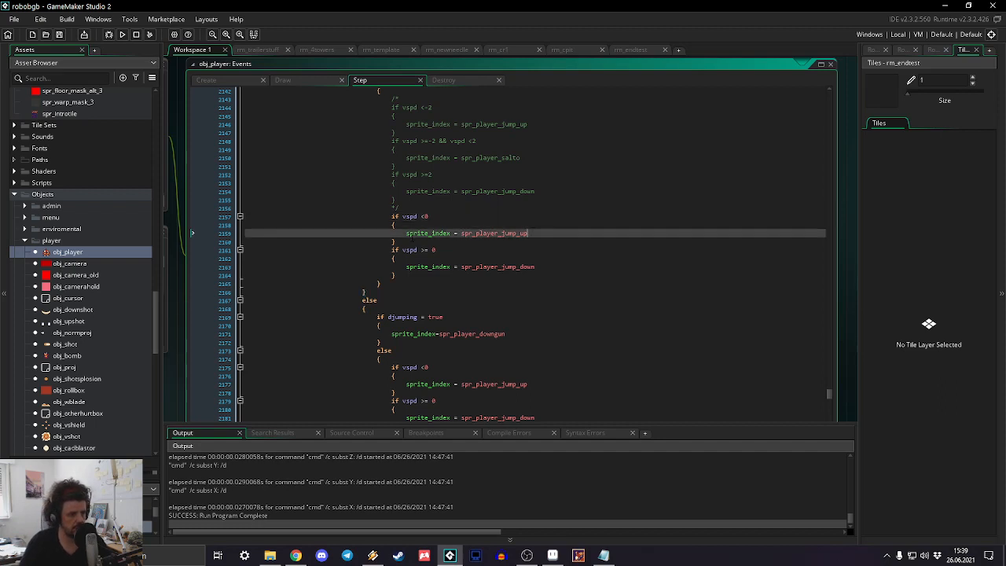
{"action": "key", "text": "Return"}
{"action": "key", "text": "Return"}
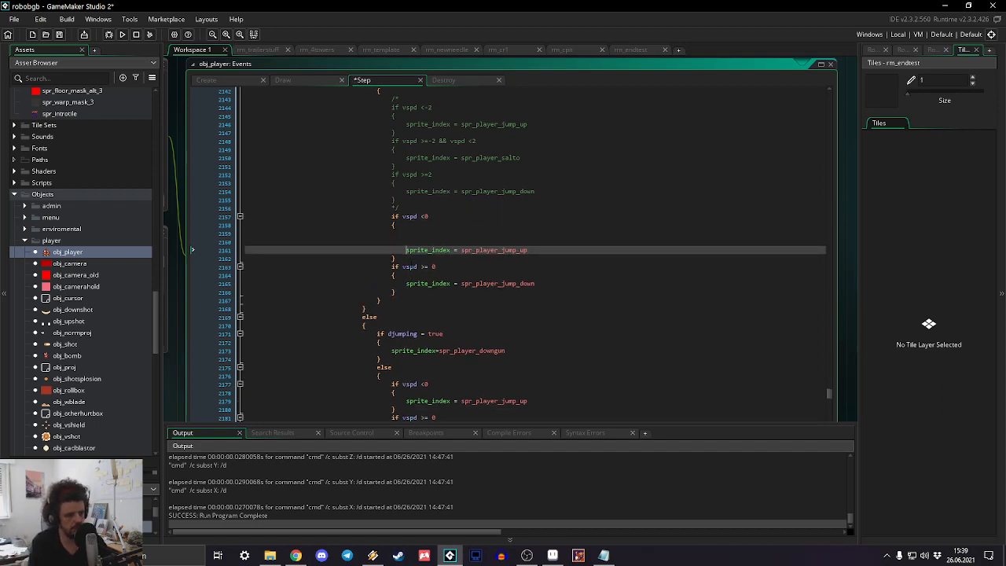
{"action": "key", "text": "Up"}
{"action": "key", "text": "Up"}
{"action": "type", "text": "if vspd"}
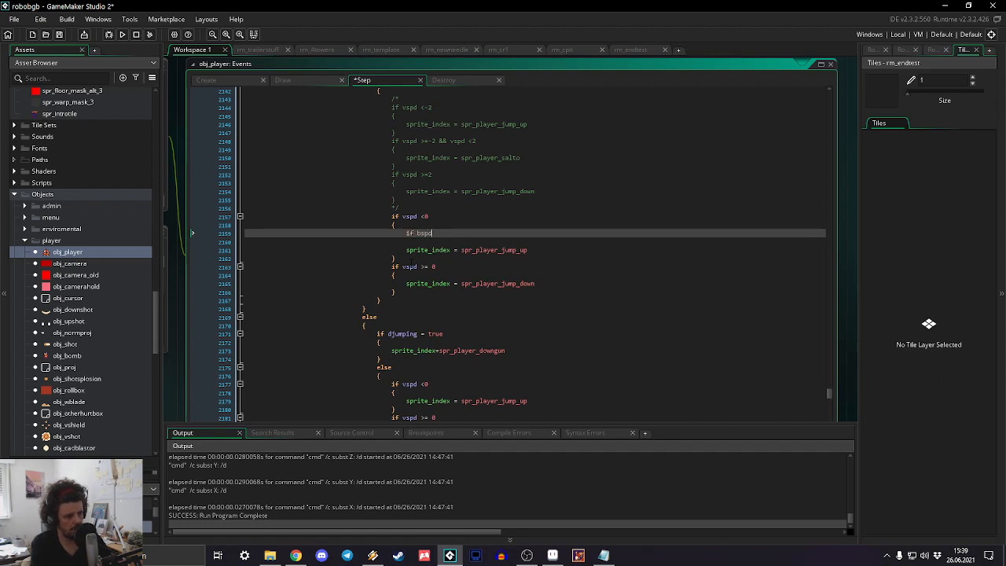
{"action": "key", "text": "BackSpace"}
{"action": "key", "text": "BackSpace"}
{"action": "key", "text": "BackSpace"}
{"action": "type", "text": "spd <"}
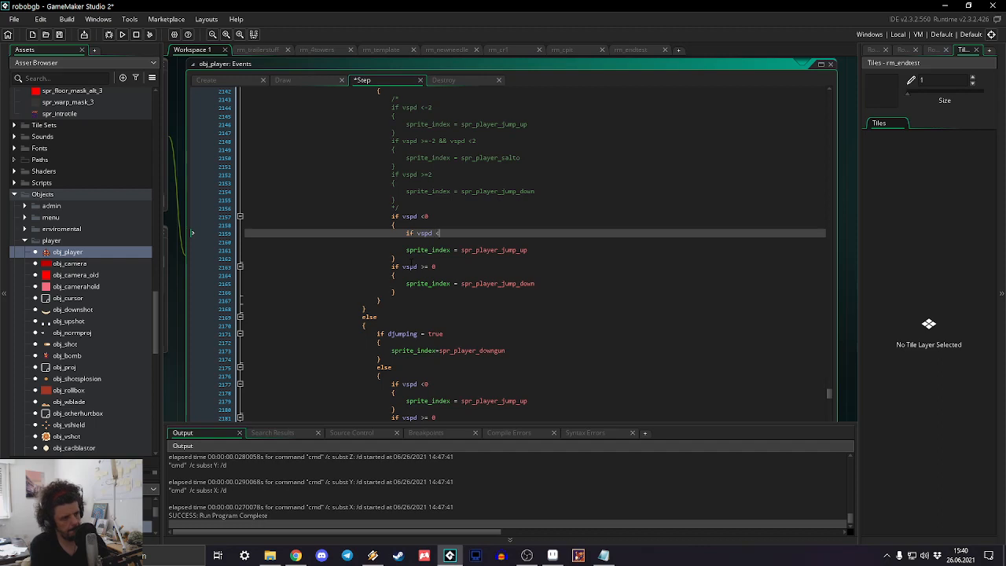
{"action": "type", "text": "="}
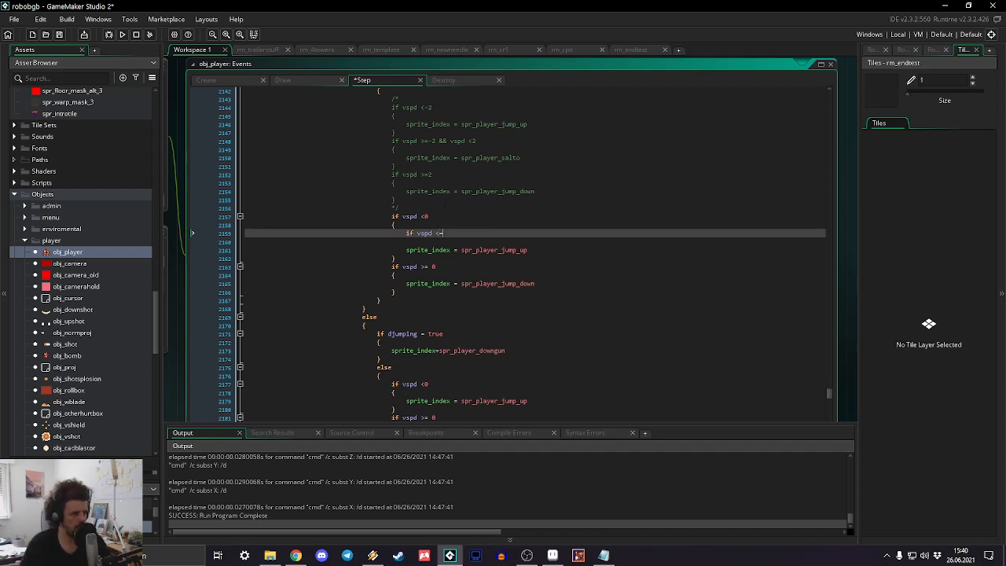
Step: Check the jump speed in obj_player's Create code and complete the nested Step condition as vspd <=-4
{"action": "left_click", "coordinate": [201, 79]}
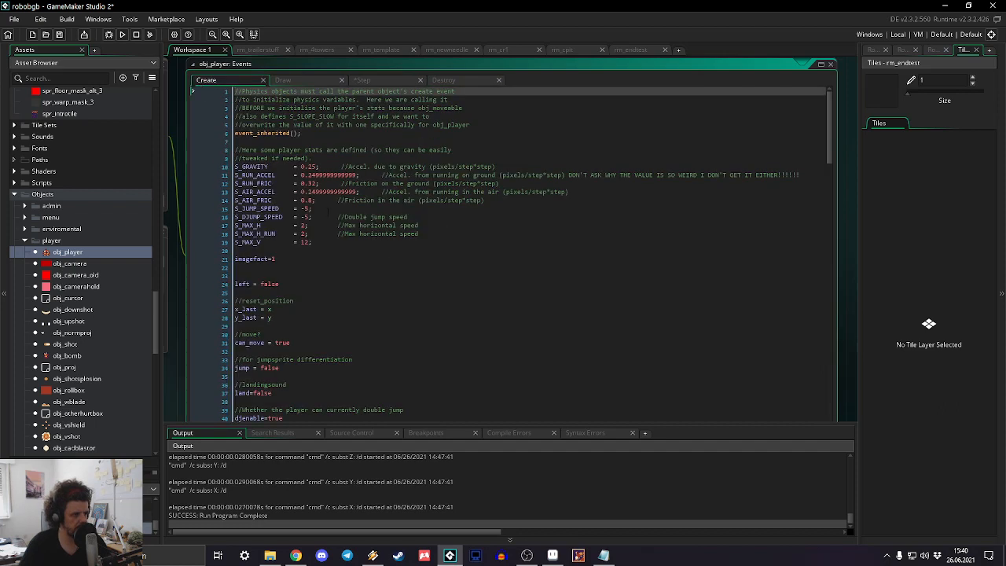
{"action": "left_click", "coordinate": [299, 77]}
{"action": "left_click", "coordinate": [375, 79]}
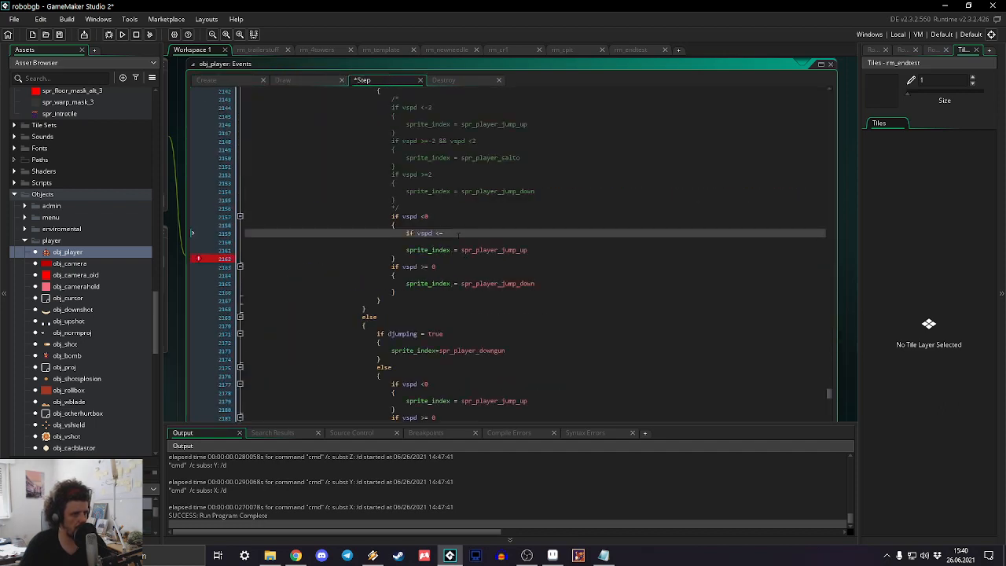
{"action": "type", "text": "-4"}
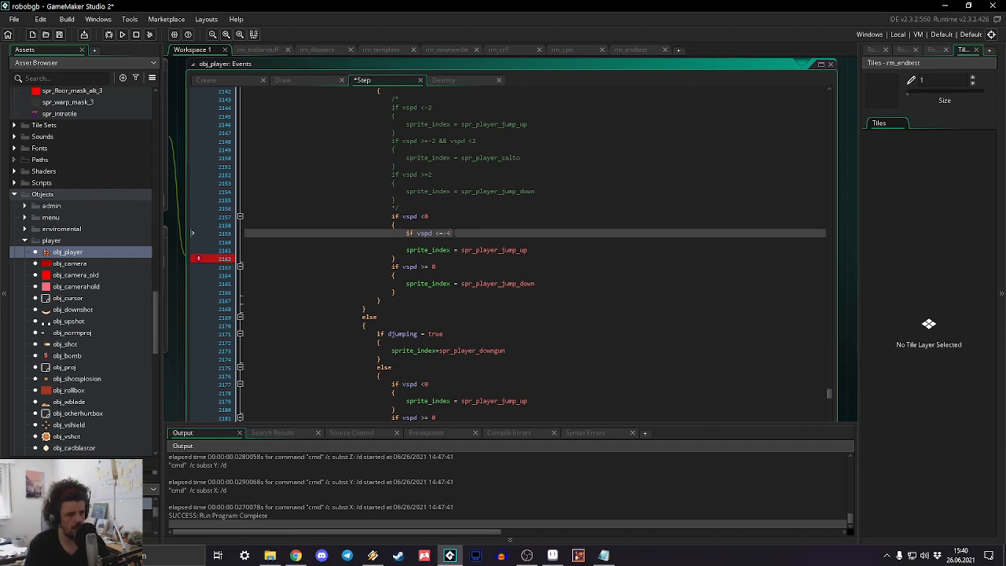
Step: Enclose the spr_player_jump_up assignment under the nested condition in its own braces and indent it
{"action": "key", "text": "Down"}
{"action": "key", "text": "Down"}
{"action": "key", "text": "Down"}
{"action": "key", "text": "Up"}
{"action": "key", "text": "Up"}
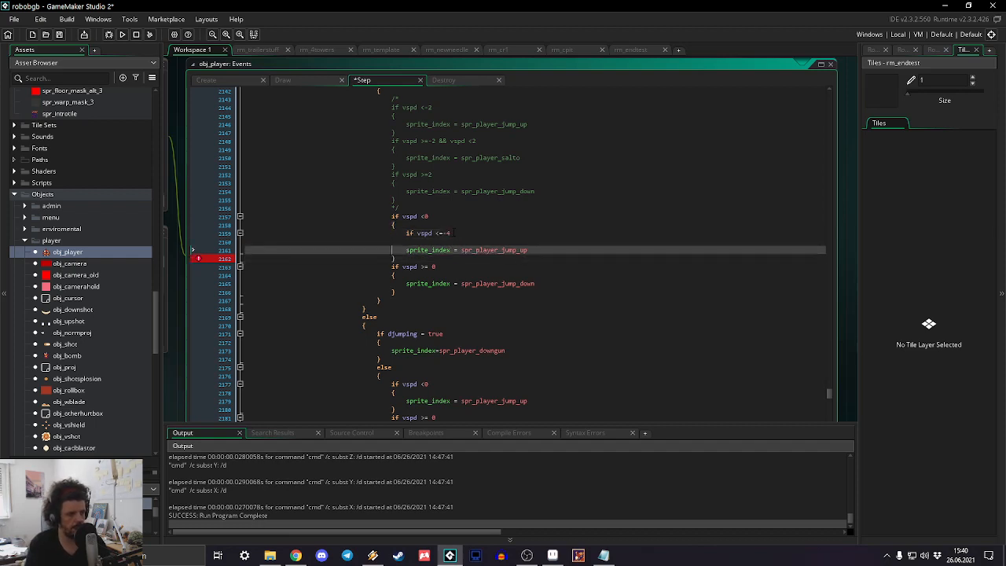
{"action": "key", "text": "Return"}
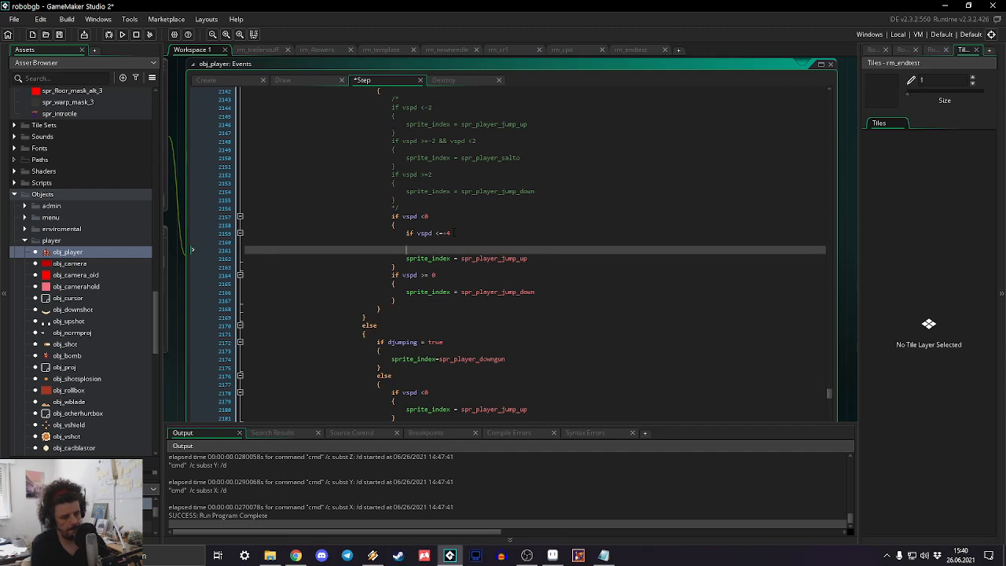
{"action": "type", "text": "{"}
{"action": "key", "text": "Down"}
{"action": "key", "text": "Tab"}
{"action": "key", "text": "End"}
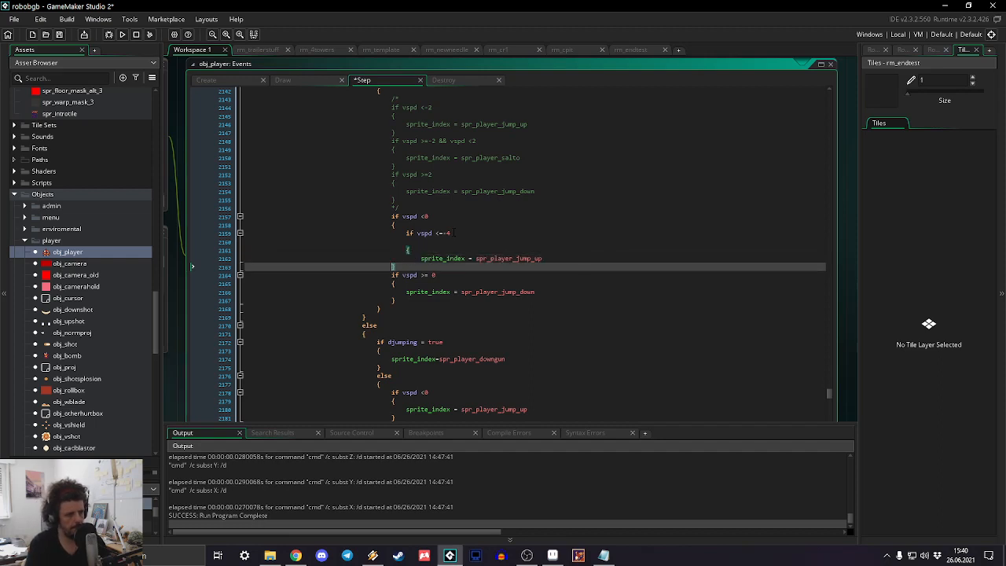
{"action": "key", "text": "Return"}
{"action": "type", "text": "}"}
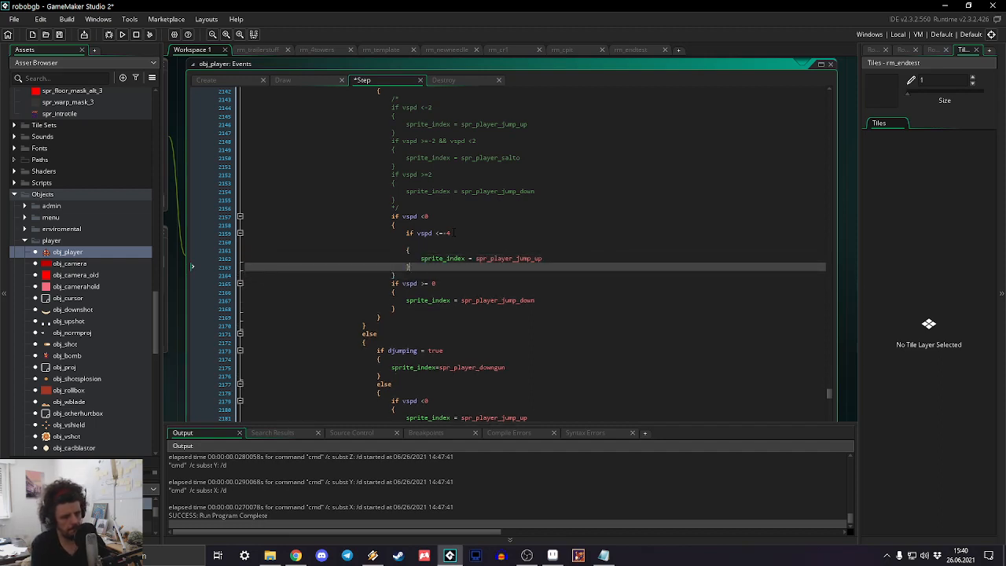
Step: Change the nested condition's threshold to -3 and add a second condition "if vspd>-3" below its block
{"action": "key", "text": "Return"}
{"action": "type", "text": "if "}
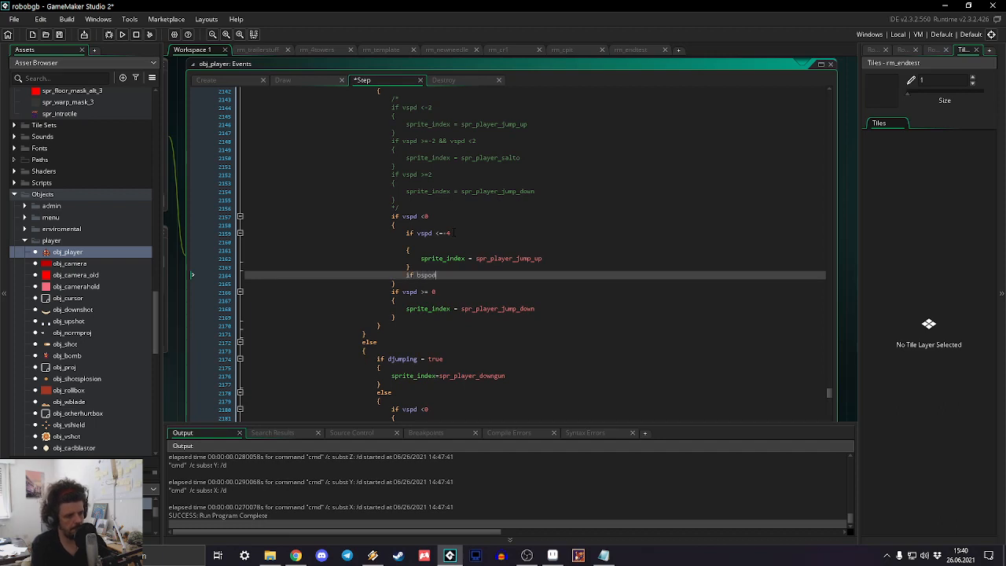
{"action": "type", "text": "vspd>"}
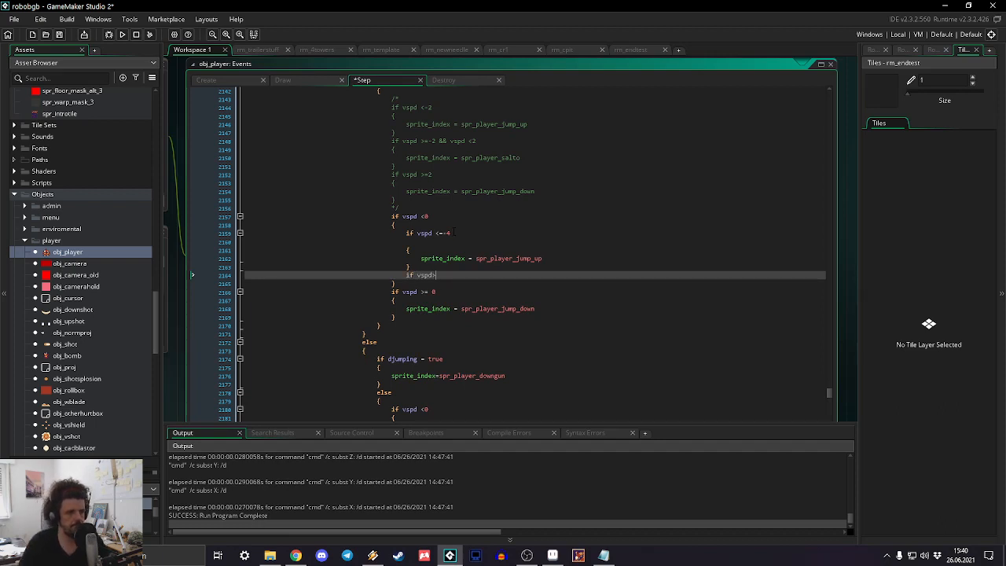
{"action": "left_click", "coordinate": [454, 233]}
{"action": "key", "text": "BackSpace"}
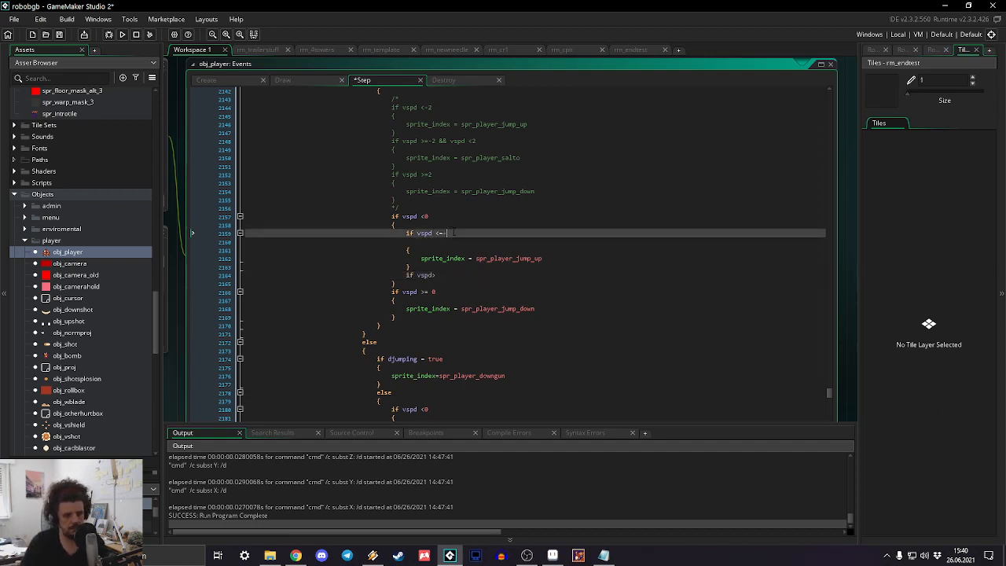
{"action": "type", "text": "3"}
{"action": "left_click", "coordinate": [461, 283]}
{"action": "left_click", "coordinate": [461, 276]}
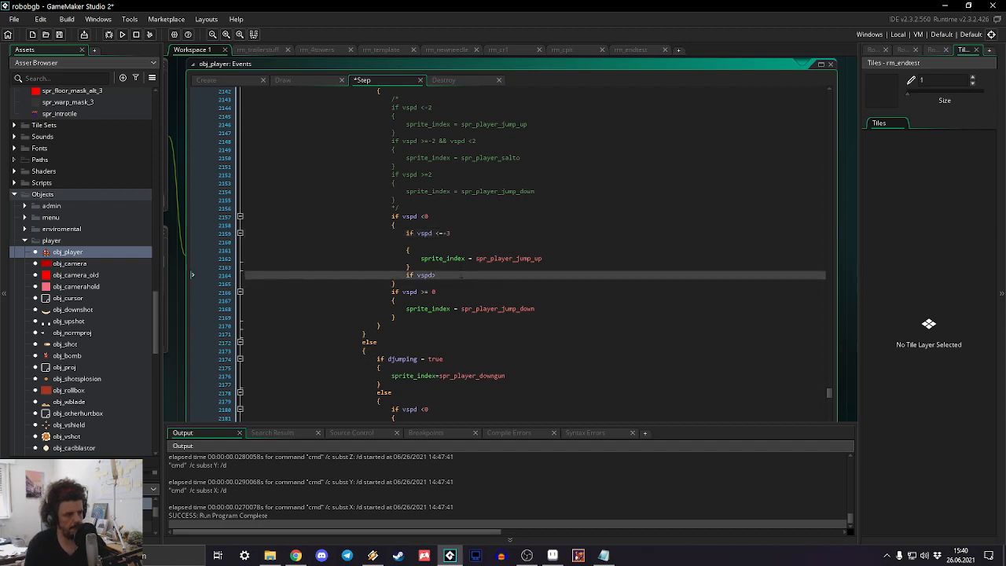
{"action": "type", "text": "-2"}
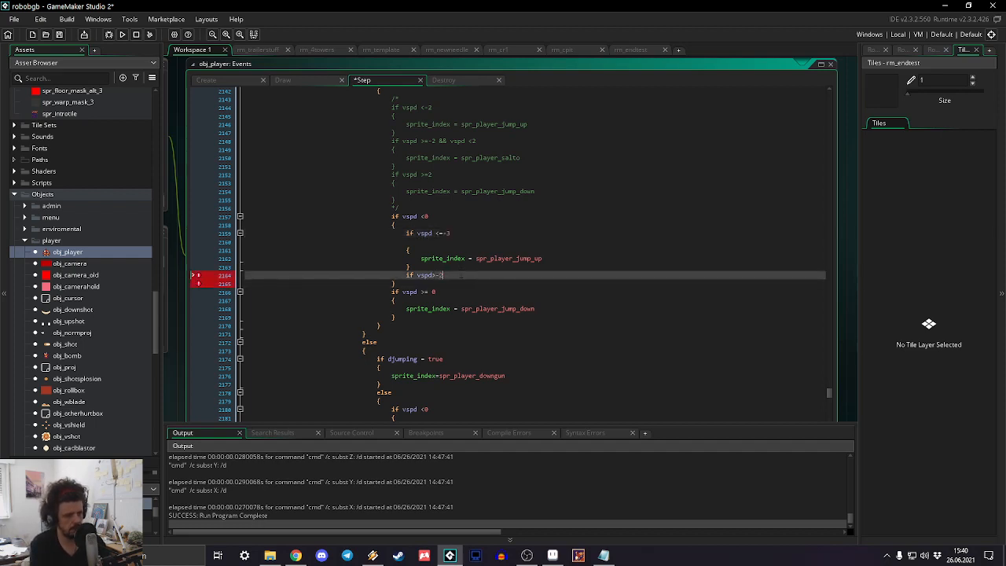
{"action": "key", "text": "BackSpace"}
{"action": "type", "text": "3"}
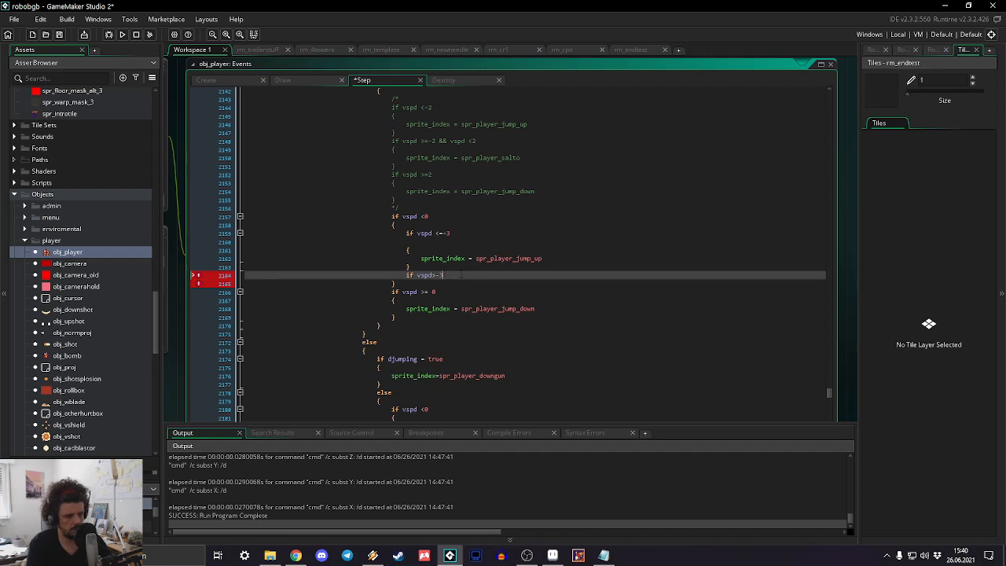
Step: Copy the braced spr_player_jump_up assignment block beneath the vspd>-3 condition
{"action": "key", "text": "Return"}
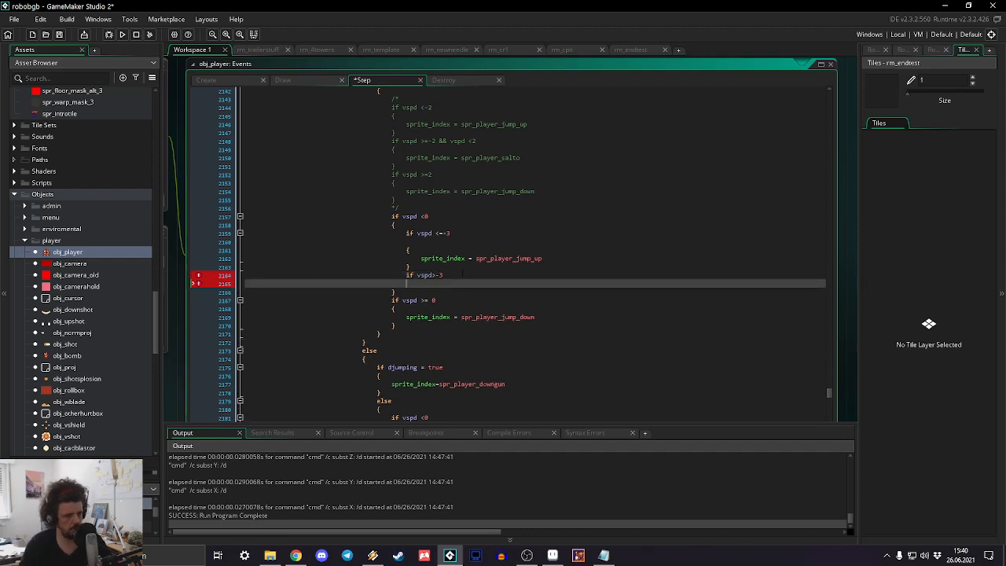
{"action": "left_click_drag", "start_coordinate": [412, 266], "coordinate": [400, 252]}
{"action": "key", "text": "ctrl+c"}
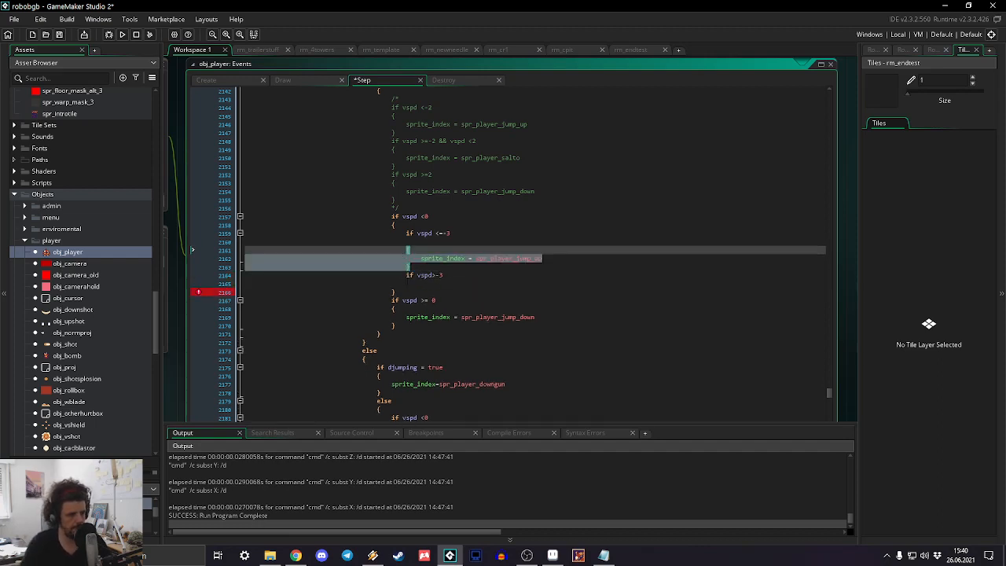
{"action": "left_click", "coordinate": [411, 283]}
{"action": "key", "text": "ctrl+v"}
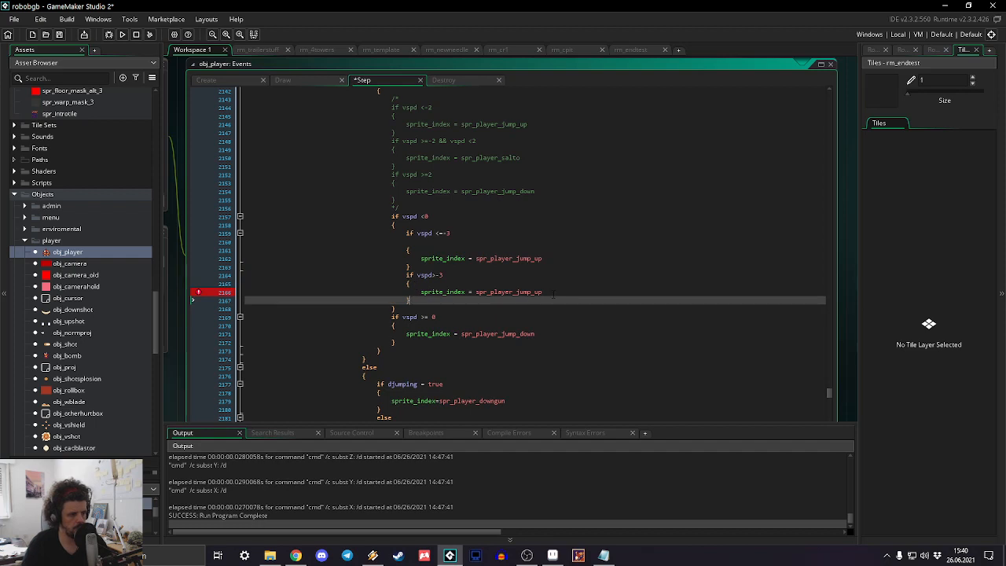
Step: Change the sprite assigned under the vspd>-3 condition to spr_player_jump_up_2
{"action": "left_click", "coordinate": [553, 293]}
{"action": "type", "text": "_2"}
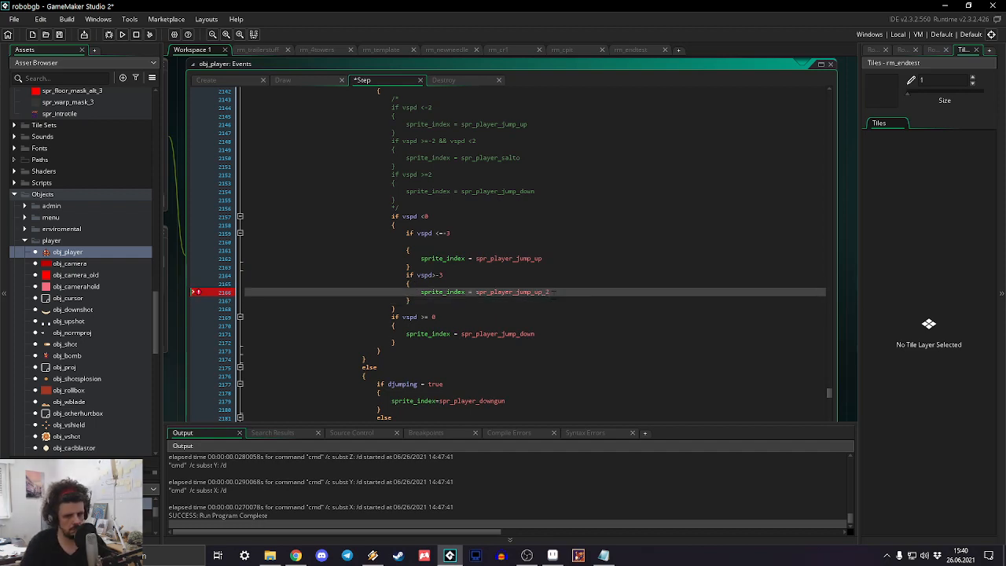
{"action": "scroll", "coordinate": [553, 294], "scroll_direction": "down", "scroll_amount": 2}
{"action": "left_click", "coordinate": [525, 280]}
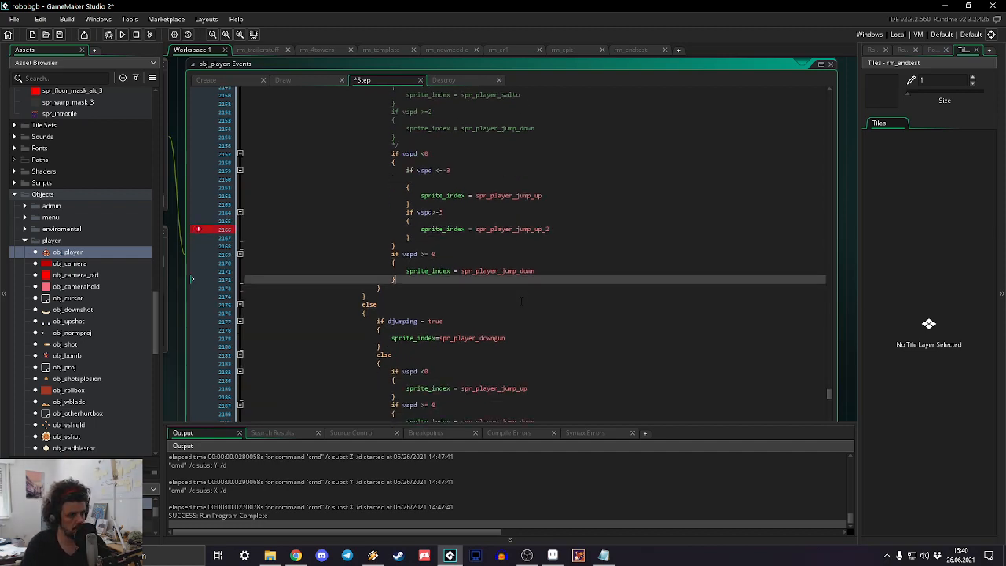
Step: Add the nested condition "if vspd >=3" above the spr_player_jump_down assignment in the vspd >= 0 block
{"action": "left_click", "coordinate": [407, 272]}
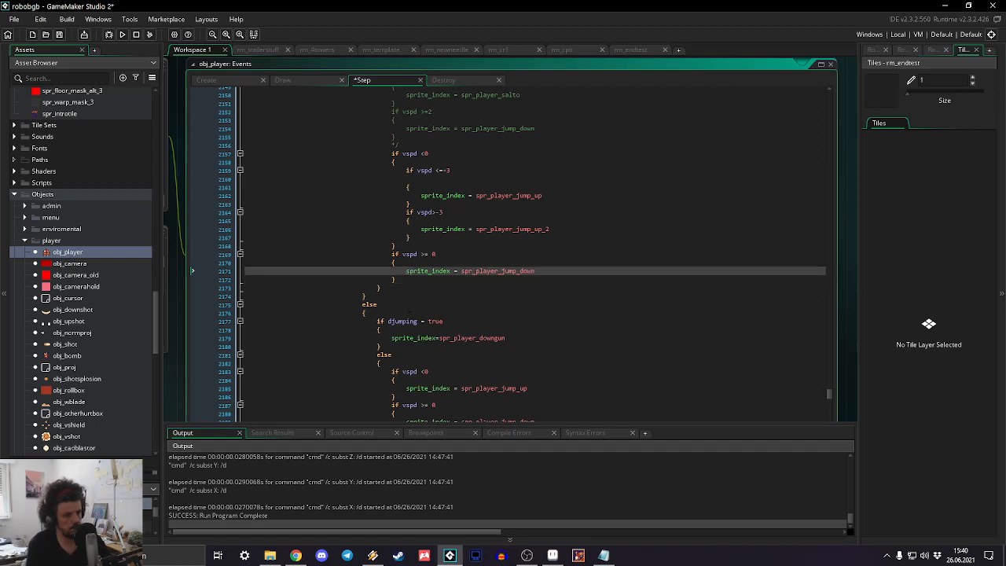
{"action": "key", "text": "Return"}
{"action": "key", "text": "Up"}
{"action": "type", "text": "if"}
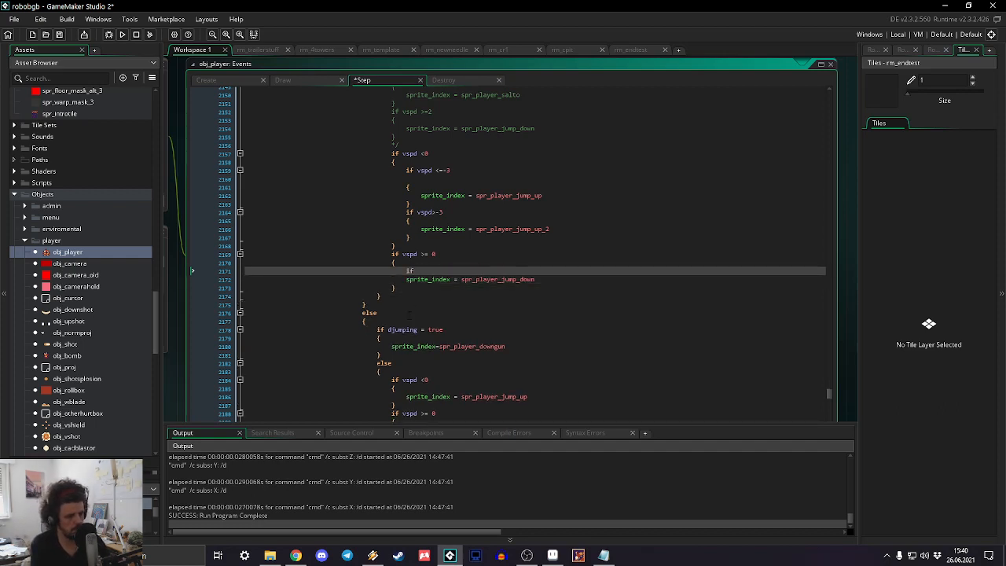
{"action": "type", "text": " vspd"}
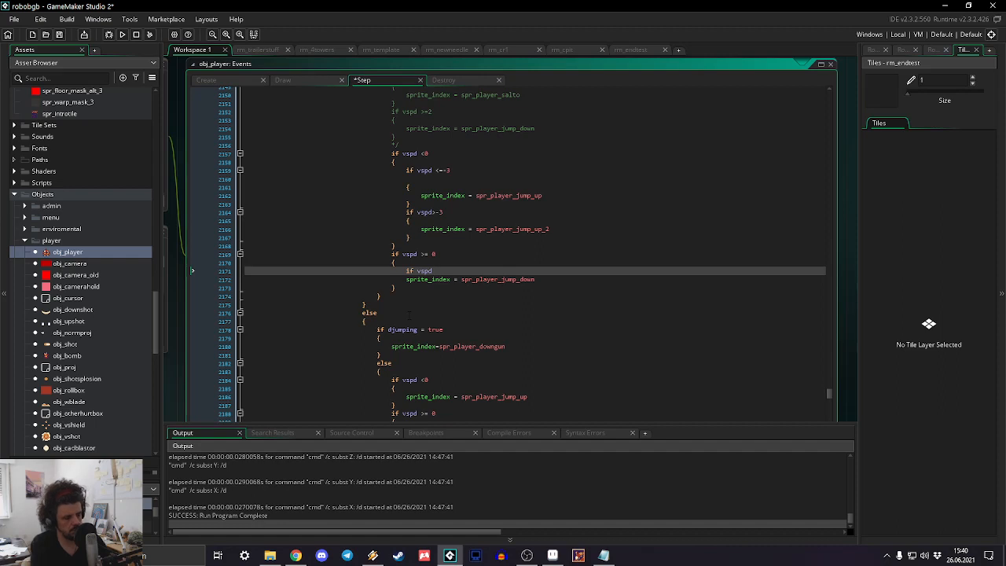
{"action": "type", "text": " >="}
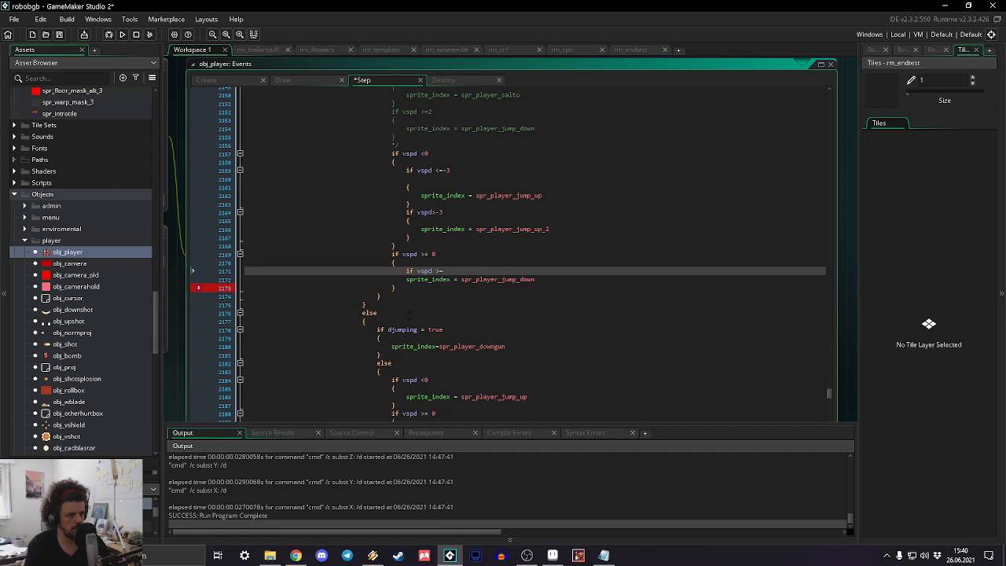
{"action": "type", "text": "3"}
{"action": "key", "text": "Return"}
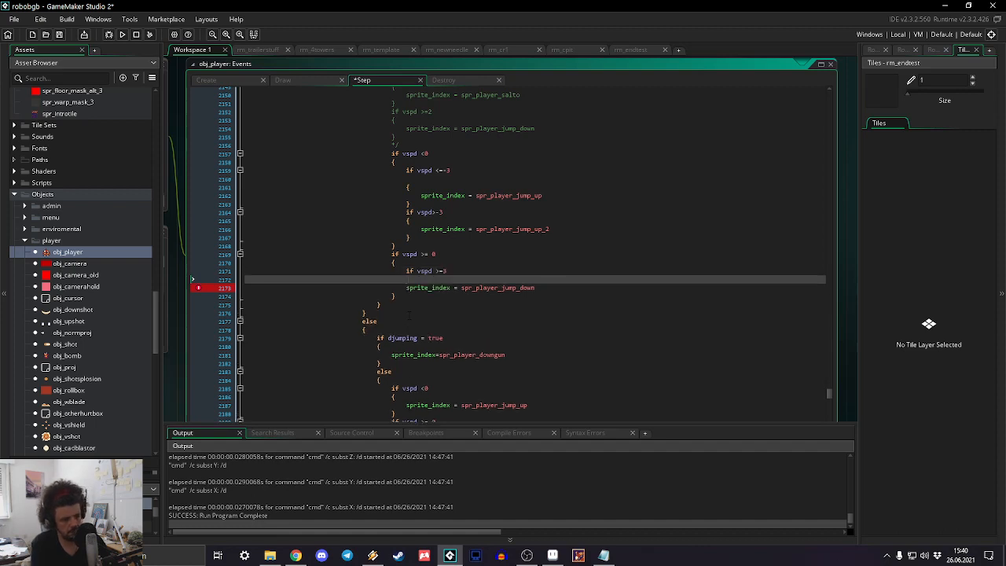
Step: Enclose the spr_player_jump_down assignment under the vspd >=3 condition in its own braces and indent it
{"action": "type", "text": "{"}
{"action": "key", "text": "Down"}
{"action": "key", "text": "Tab"}
{"action": "key", "text": "Down"}
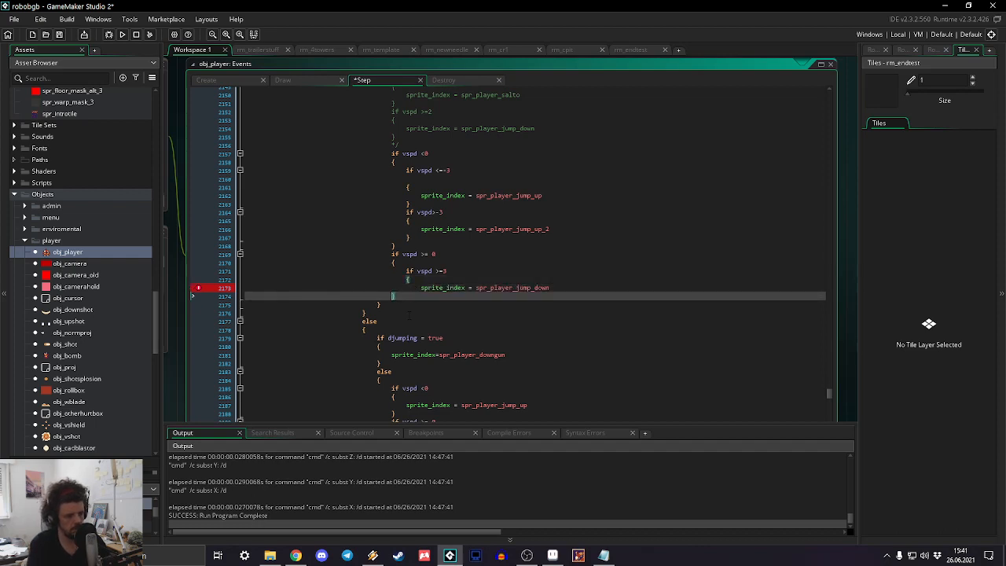
{"action": "key", "text": "Return"}
{"action": "key", "text": "Up"}
{"action": "key", "text": "Tab"}
{"action": "type", "text": "}"}
Step: Insert the condition "if vspd<3" above the vspd >=3 condition, with an empty line beneath it
{"action": "key", "text": "Up"}
{"action": "key", "text": "Up"}
{"action": "key", "text": "Up"}
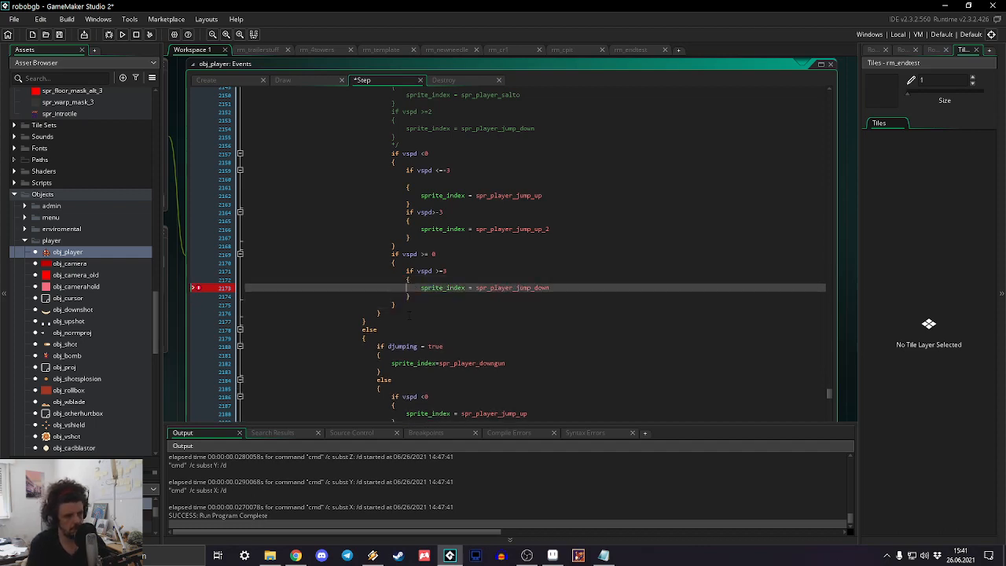
{"action": "key", "text": "Home"}
{"action": "key", "text": "Return"}
{"action": "key", "text": "Up"}
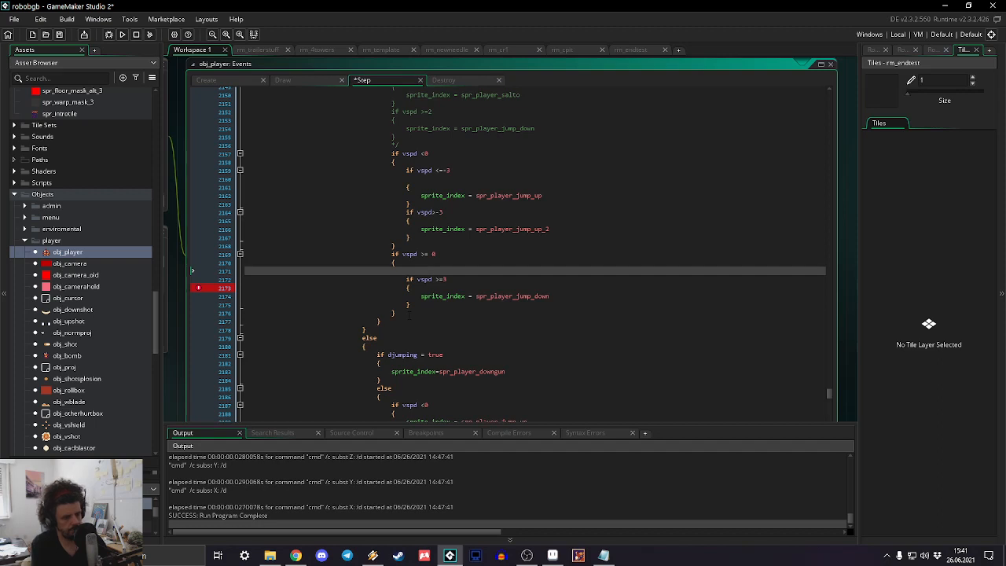
{"action": "type", "text": "if vspd<3"}
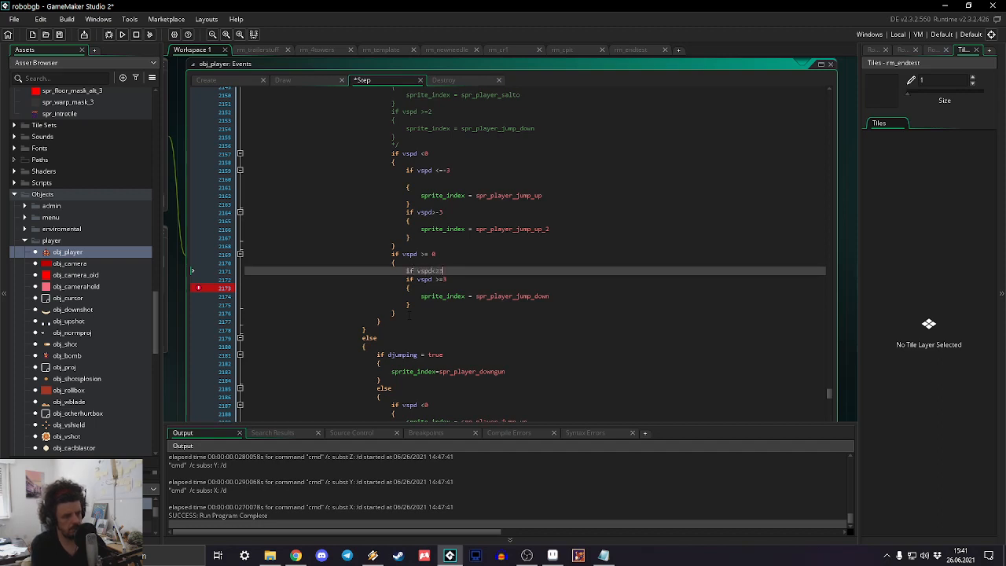
{"action": "key", "text": "Return"}
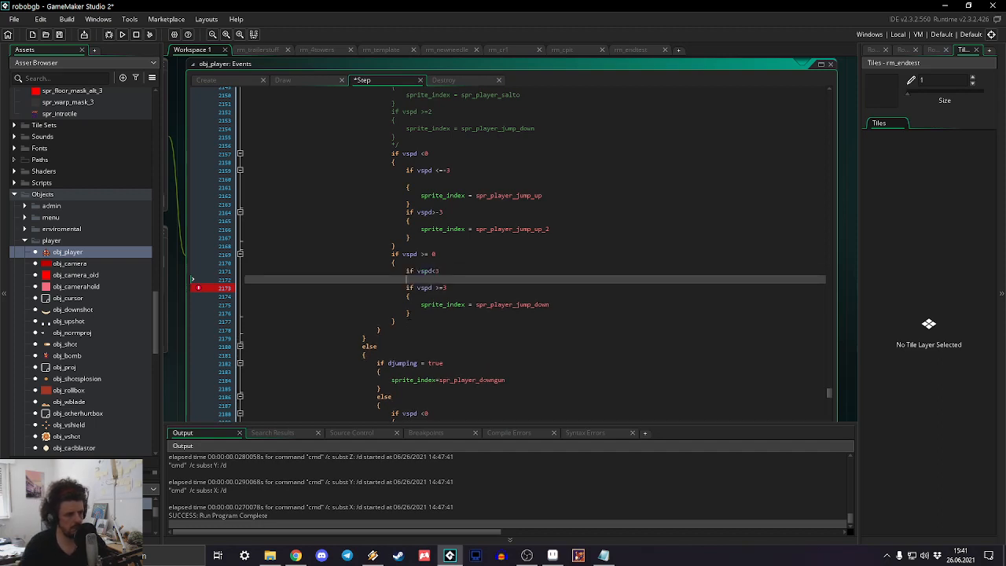
Step: Copy the braced spr_player_jump_down block beneath the vspd<3 condition and change its sprite to spr_player_jump_down_2
{"action": "left_click", "coordinate": [409, 312]}
{"action": "left_click_drag", "start_coordinate": [410, 312], "coordinate": [406, 296]}
{"action": "key", "text": "ctrl+c"}
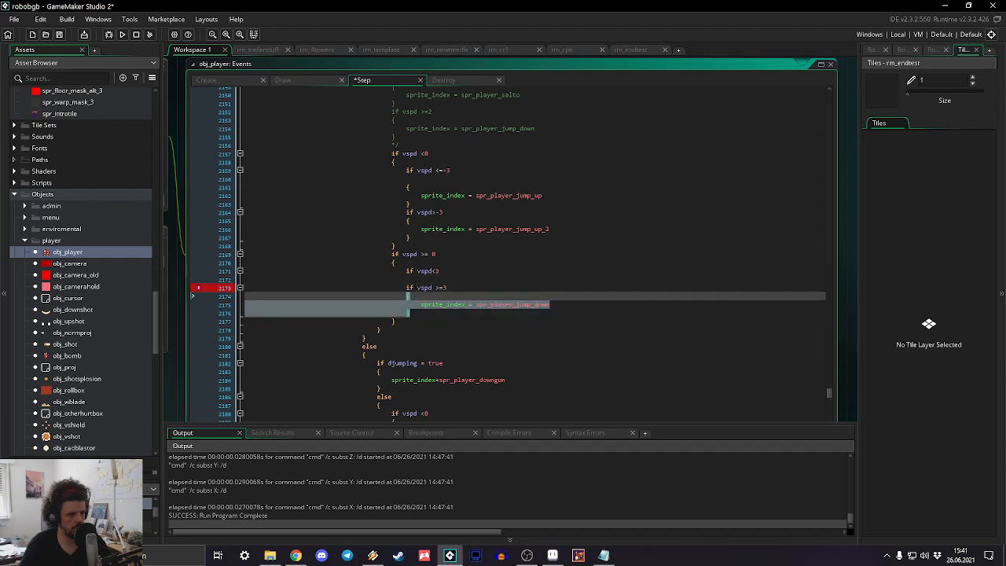
{"action": "left_click", "coordinate": [579, 278]}
{"action": "key", "text": "ctrl+v"}
{"action": "left_click", "coordinate": [574, 287]}
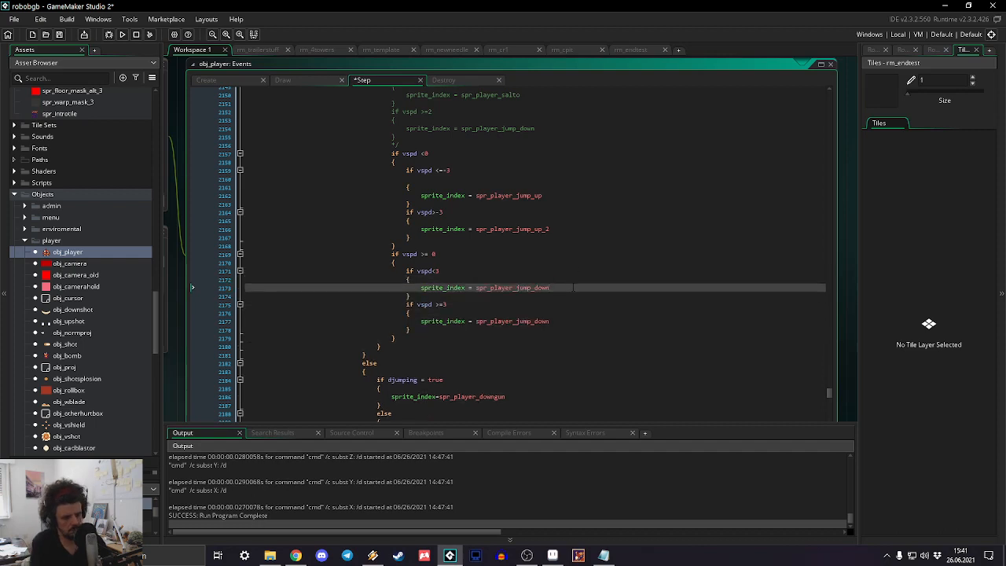
{"action": "type", "text": "_2"}
{"action": "left_click", "coordinate": [566, 312]}
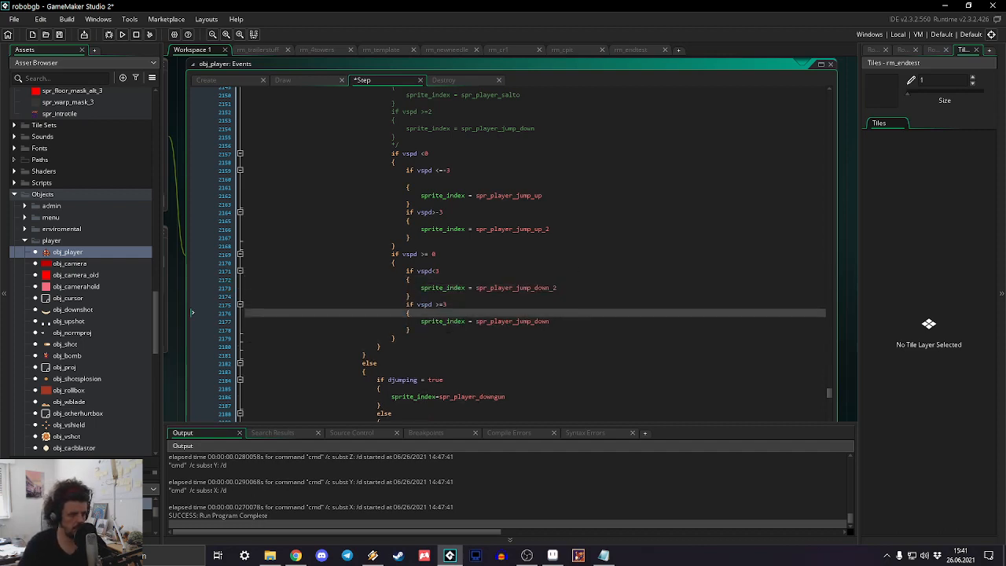
Step: Replace the simple vspd conditions in the else branch below the djumping check with a copy of the complete nested vspd block
{"action": "scroll", "coordinate": [424, 322], "scroll_direction": "down", "scroll_amount": 4}
{"action": "scroll", "coordinate": [425, 323], "scroll_direction": "up", "scroll_amount": 3}
{"action": "left_click", "coordinate": [395, 317]}
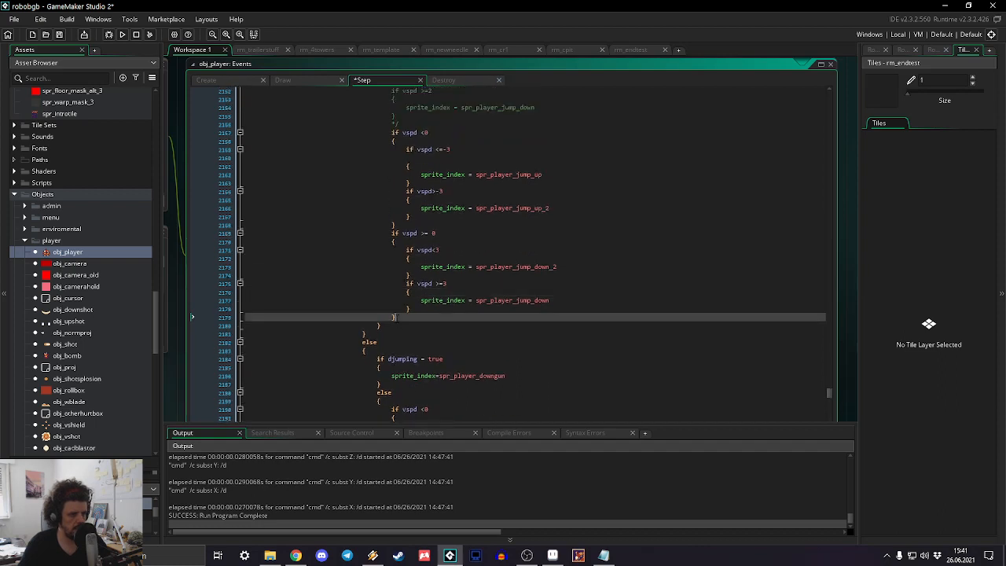
{"action": "left_click_drag", "start_coordinate": [396, 318], "coordinate": [389, 134]}
{"action": "scroll", "coordinate": [390, 145], "scroll_direction": "down", "scroll_amount": 1}
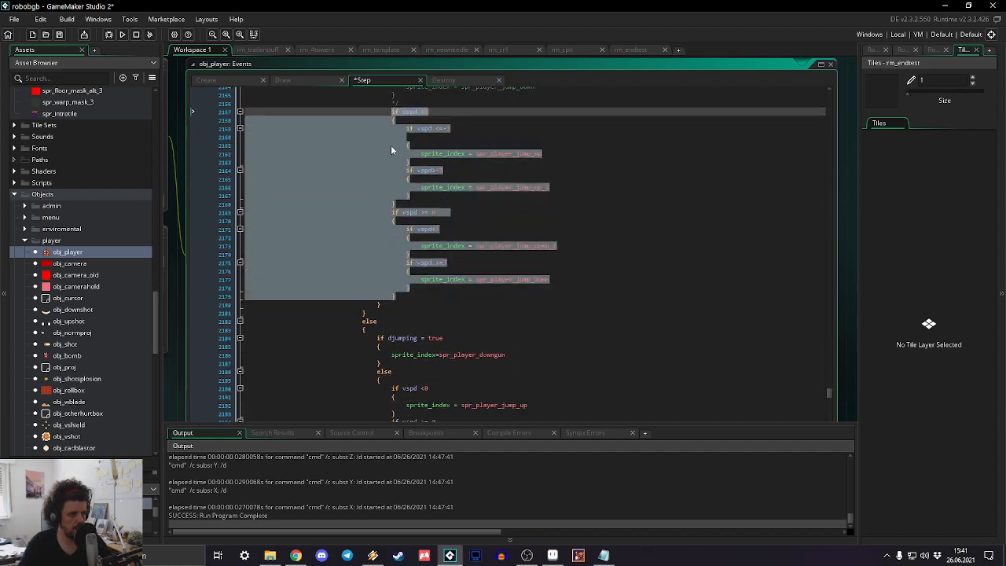
{"action": "scroll", "coordinate": [390, 145], "scroll_direction": "down", "scroll_amount": 5}
{"action": "left_click_drag", "start_coordinate": [248, 241], "coordinate": [383, 310]}
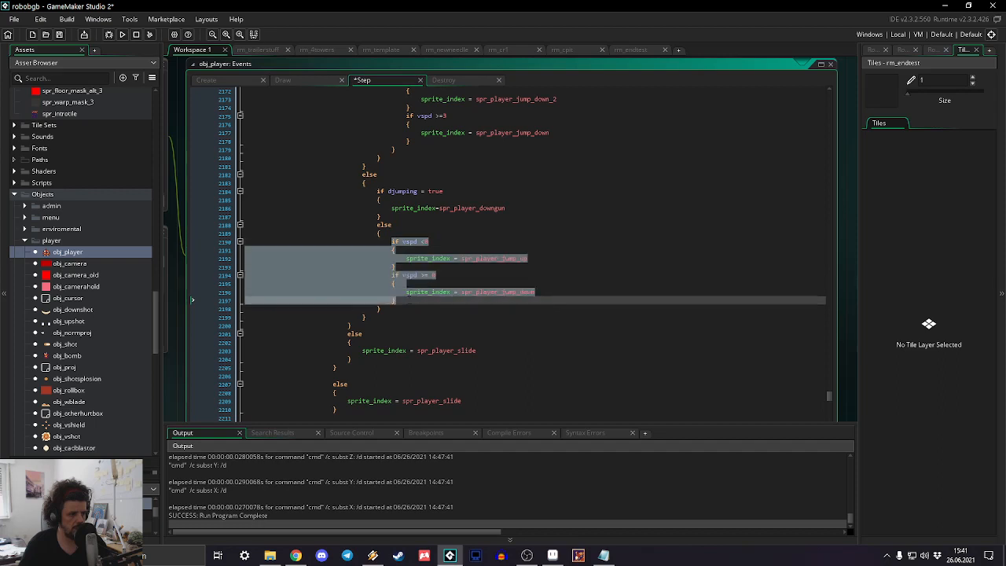
{"action": "key", "text": "ctrl+v"}
{"action": "scroll", "coordinate": [442, 264], "scroll_direction": "down", "scroll_amount": 7}
{"action": "scroll", "coordinate": [457, 257], "scroll_direction": "up", "scroll_amount": 3}
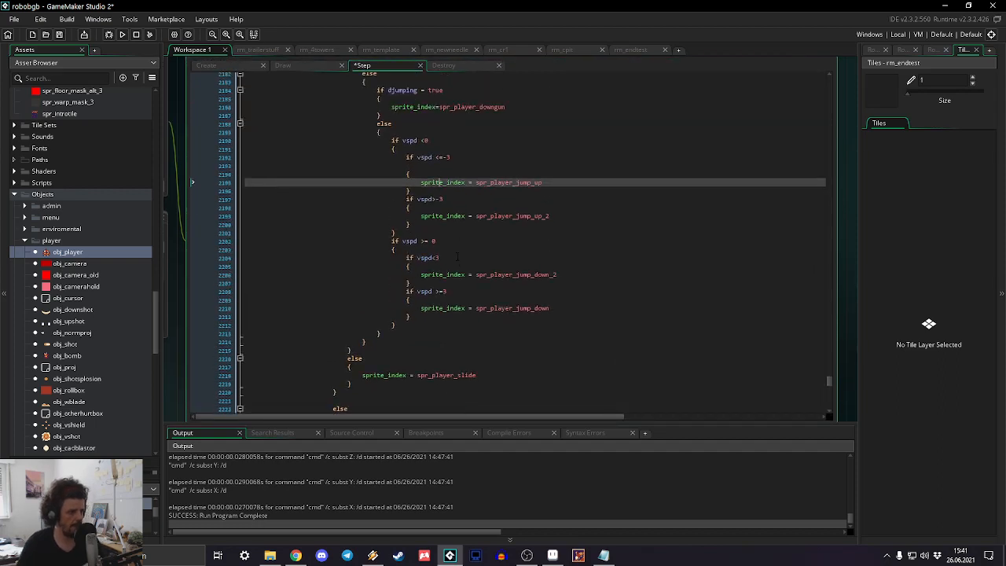
{"action": "scroll", "coordinate": [456, 257], "scroll_direction": "up", "scroll_amount": 1}
{"action": "scroll", "coordinate": [456, 257], "scroll_direction": "up", "scroll_amount": 3}
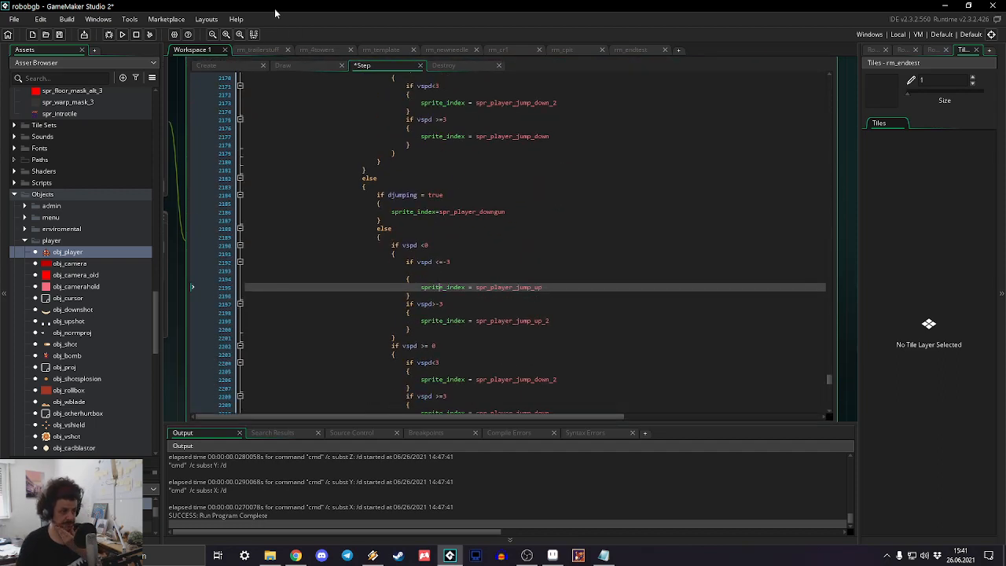
Step: Run the game to check the new jump sprites in motion, and quit it
{"action": "left_click", "coordinate": [123, 35]}
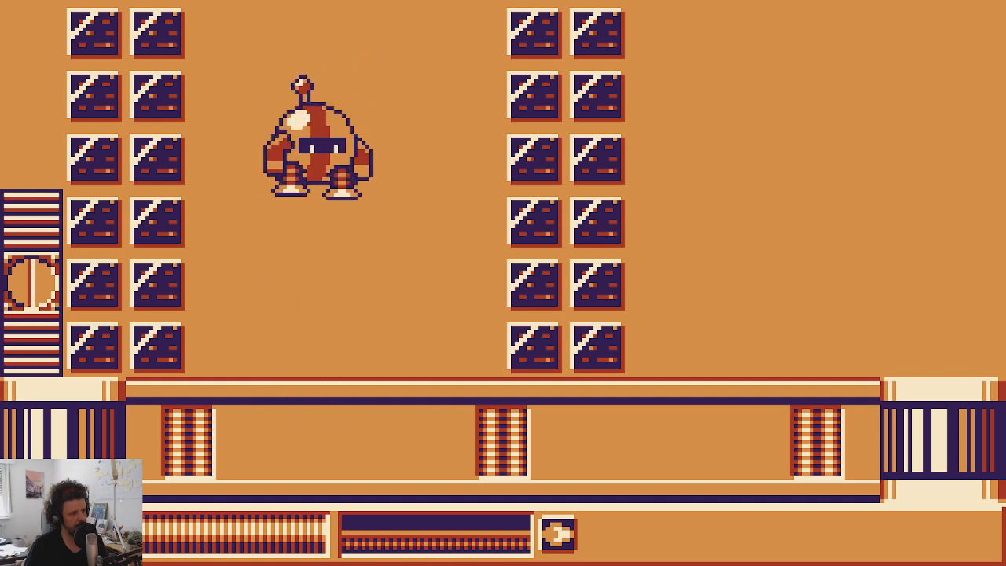
{"action": "key", "text": "Return"}
{"action": "key", "text": "Escape"}
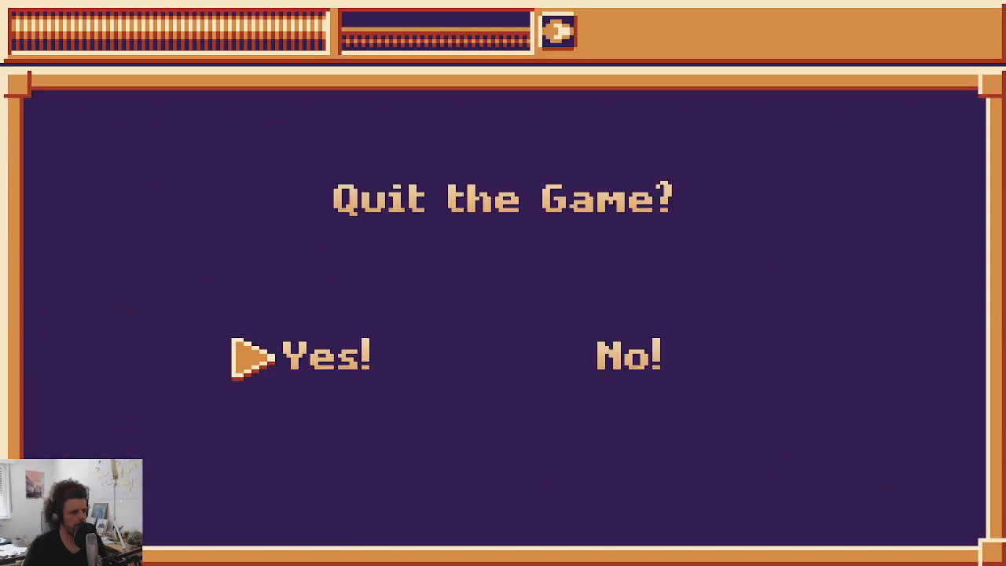
{"action": "key", "text": "Return"}
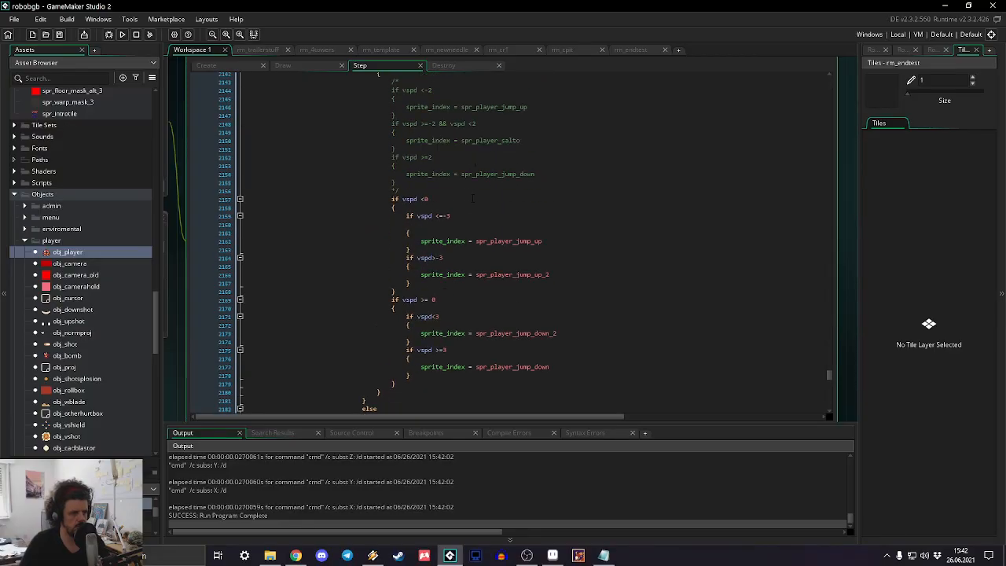
Step: Set the thresholds of both nested conditions in the first vspd <0 block to -2
{"action": "left_click", "coordinate": [465, 216]}
{"action": "key", "text": "BackSpace"}
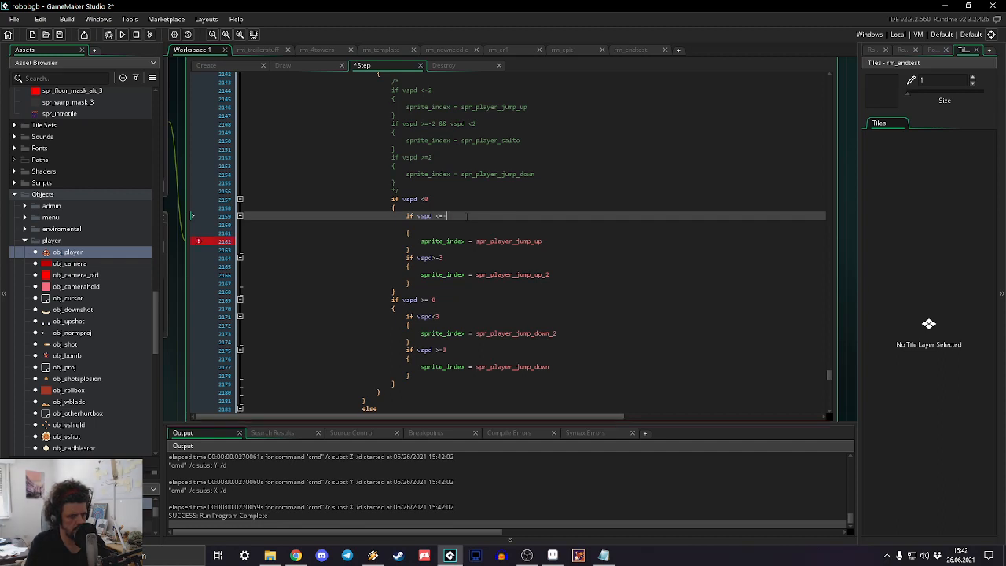
{"action": "type", "text": "2"}
{"action": "left_click", "coordinate": [451, 258]}
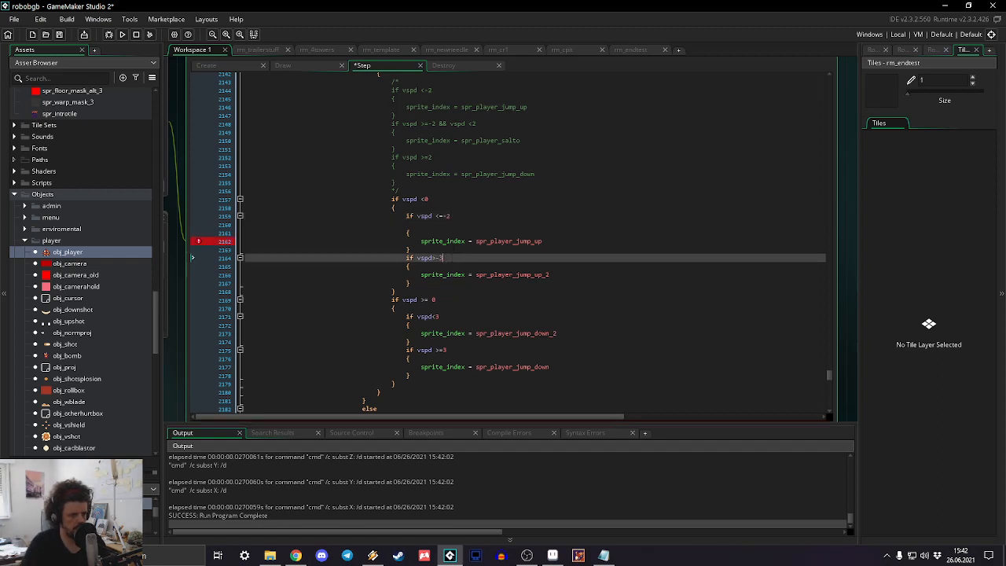
{"action": "key", "text": "BackSpace"}
{"action": "type", "text": "2"}
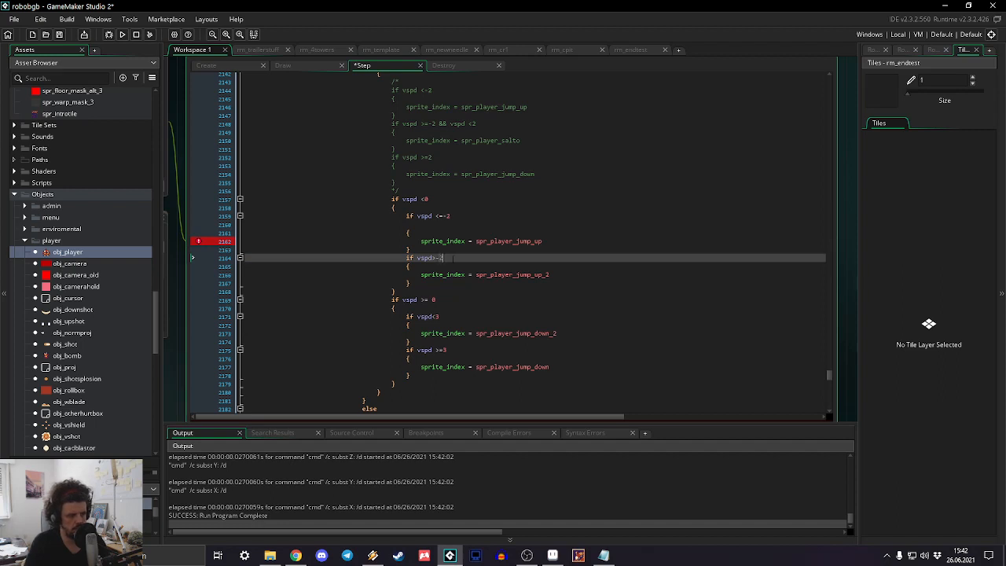
Step: Set the thresholds of both nested conditions in the first vspd >= 0 block to 2
{"action": "left_click", "coordinate": [441, 317]}
{"action": "key", "text": "BackSpace"}
{"action": "type", "text": "2"}
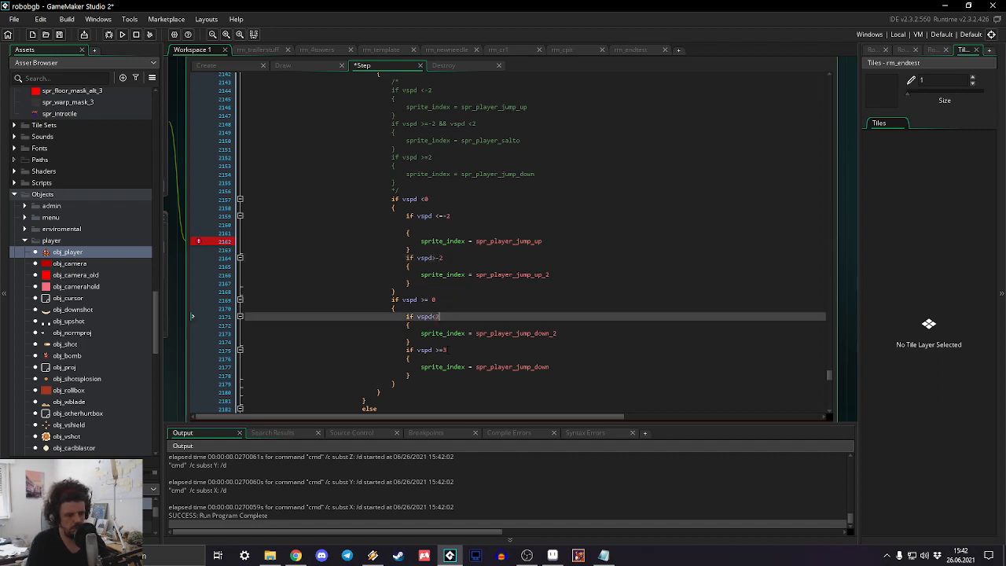
{"action": "left_click", "coordinate": [447, 350]}
{"action": "key", "text": "BackSpace"}
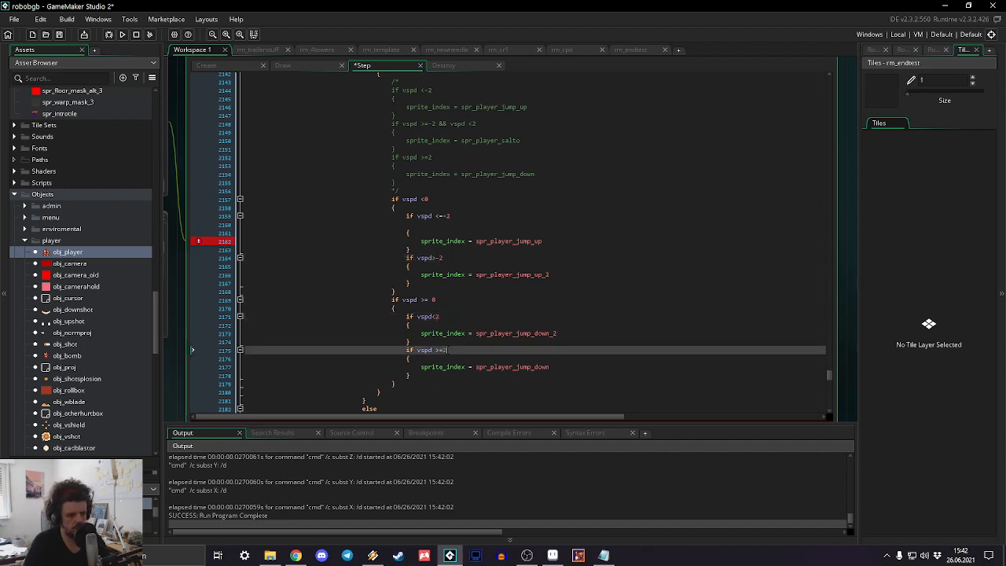
Step: Run the game again to check the jump sprites with the adjusted thresholds, and quit it
{"action": "left_click", "coordinate": [129, 39]}
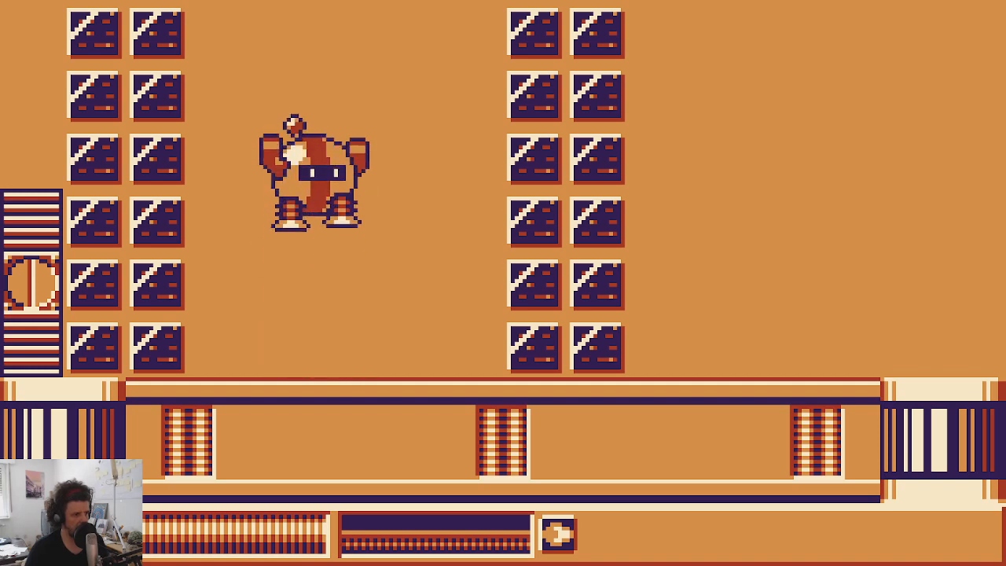
{"action": "key", "text": "Escape"}
{"action": "key", "text": "Up"}
{"action": "key", "text": "Return"}
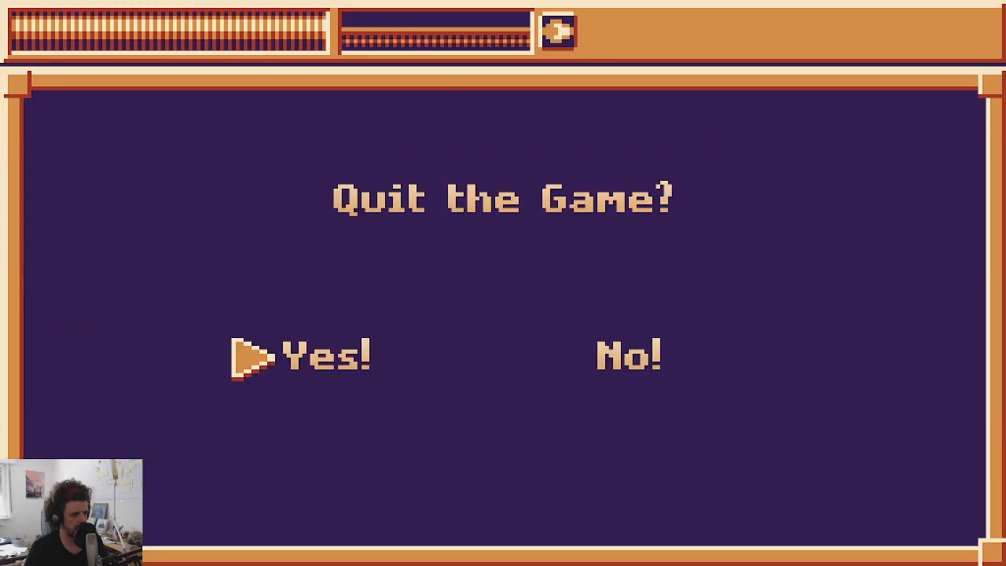
{"action": "key", "text": "Return"}
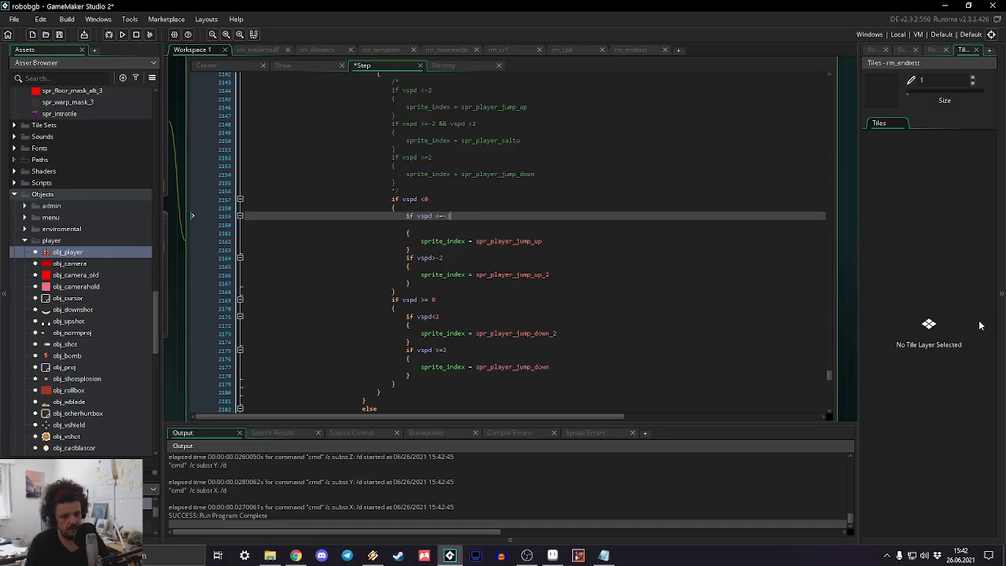
Step: Set the thresholds of both nested conditions in the first vspd <0 block to -1.5
{"action": "type", "text": ".5"}
{"action": "key", "text": "Down"}
{"action": "key", "text": "Down"}
{"action": "key", "text": "Down"}
{"action": "key", "text": "Down"}
{"action": "key", "text": "Down"}
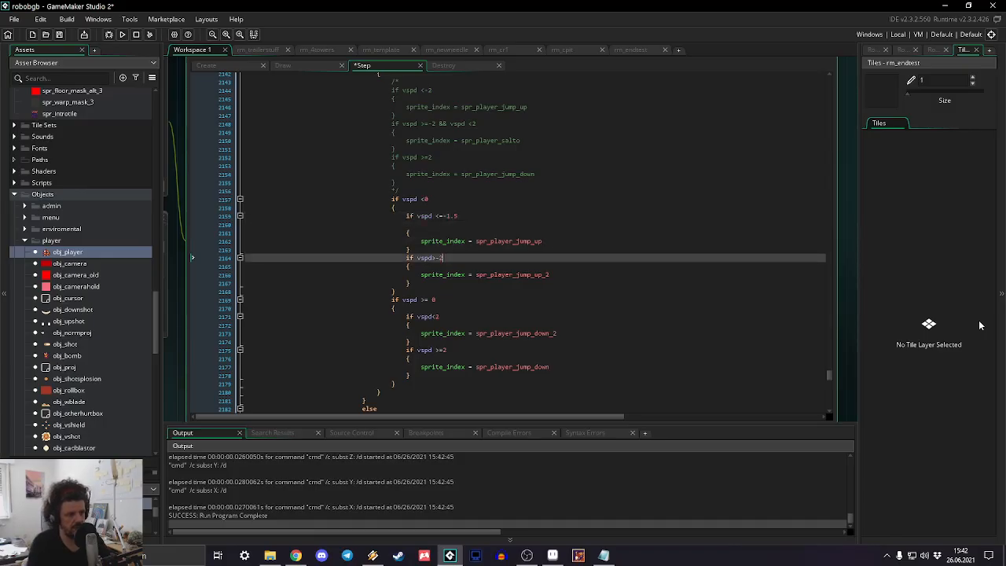
{"action": "key", "text": "BackSpace"}
{"action": "type", "text": "1.5"}
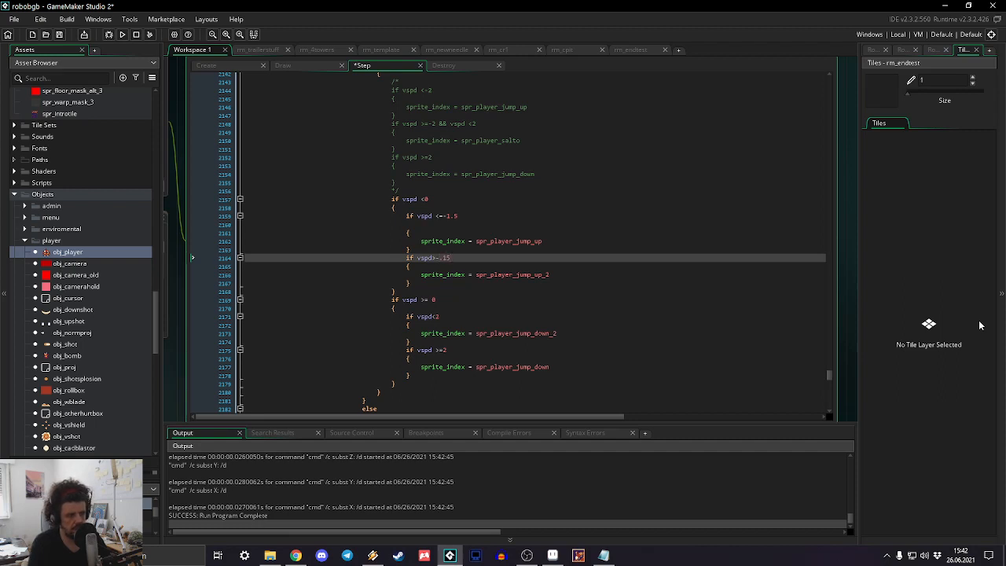
{"action": "key", "text": "BackSpace"}
{"action": "key", "text": "BackSpace"}
{"action": "key", "text": "BackSpace"}
{"action": "type", "text": ".1"}
{"action": "type", "text": "1.5"}
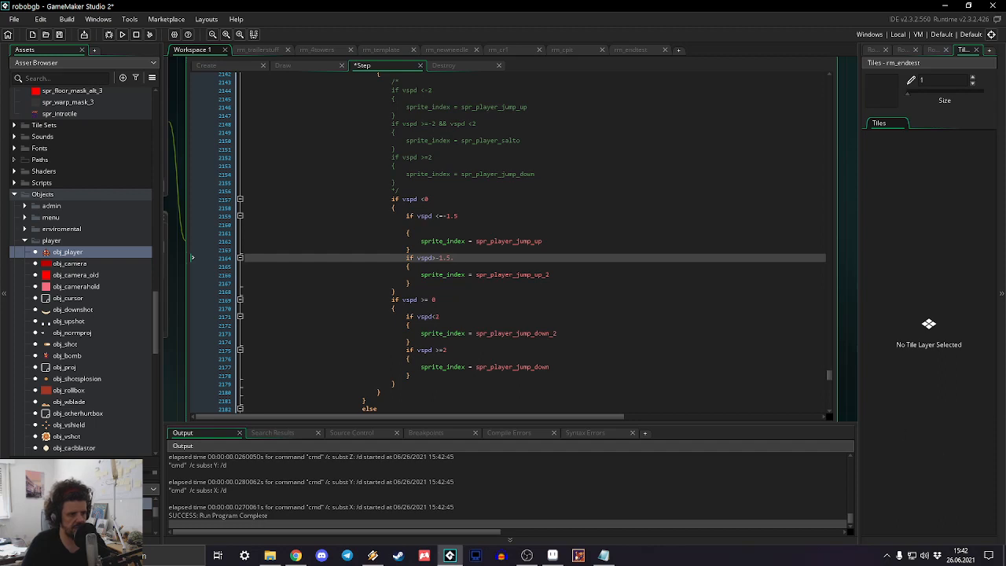
Step: Set the thresholds of both nested conditions in the first vspd >= 0 block to 1.5
{"action": "left_click", "coordinate": [449, 318]}
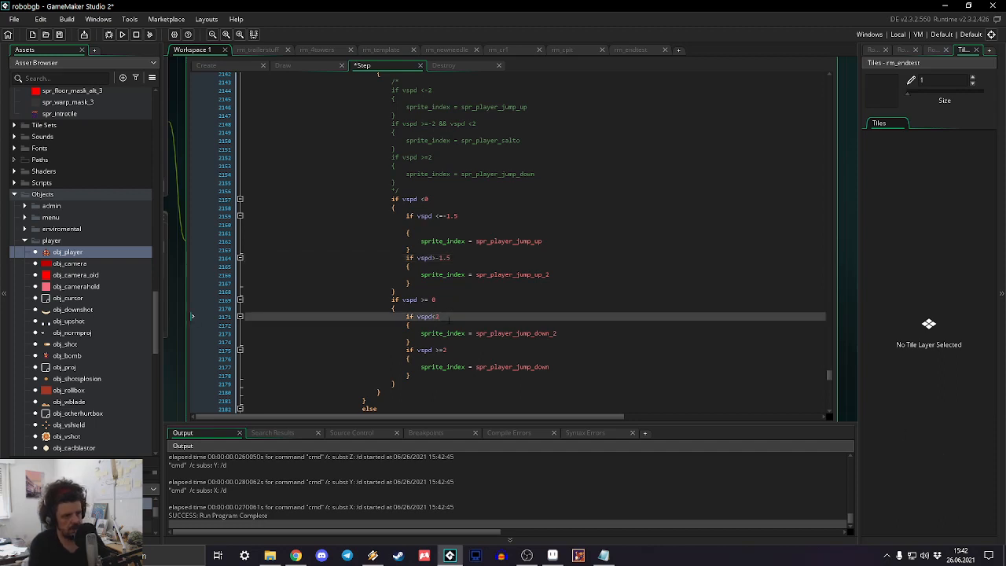
{"action": "type", "text": "1.5"}
{"action": "key", "text": "Down"}
{"action": "key", "text": "Down"}
{"action": "key", "text": "Down"}
{"action": "key", "text": "Down"}
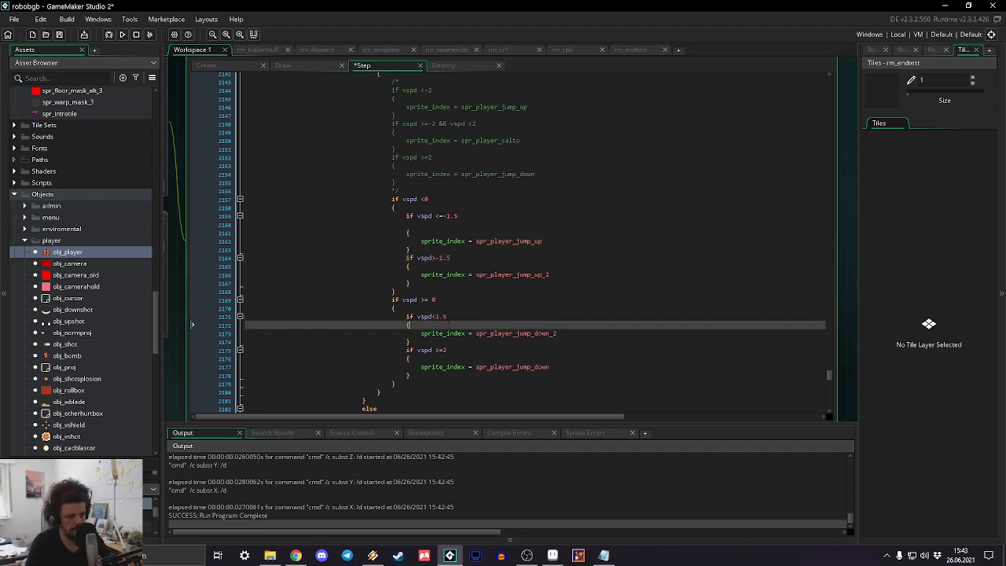
{"action": "key", "text": "BackSpace"}
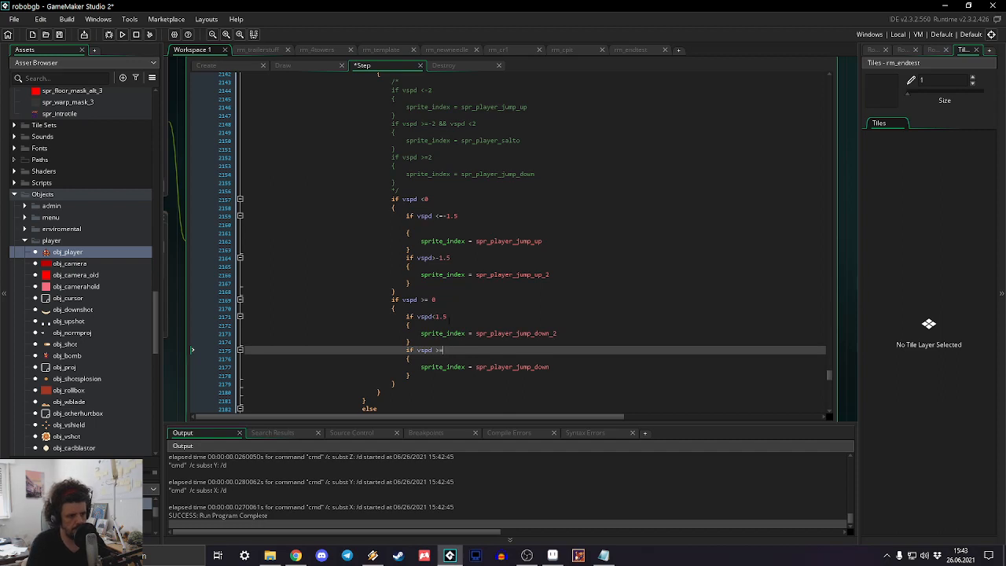
{"action": "type", "text": "1.5"}
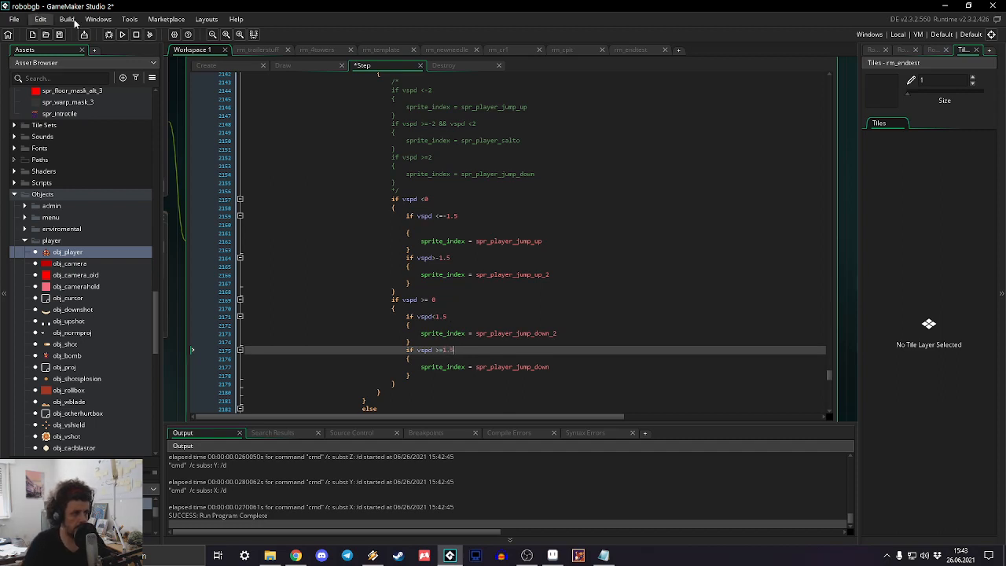
Step: Run the game, check the jump and fall sprites over repeated jumps in both directions, and quit it
{"action": "left_click", "coordinate": [122, 34]}
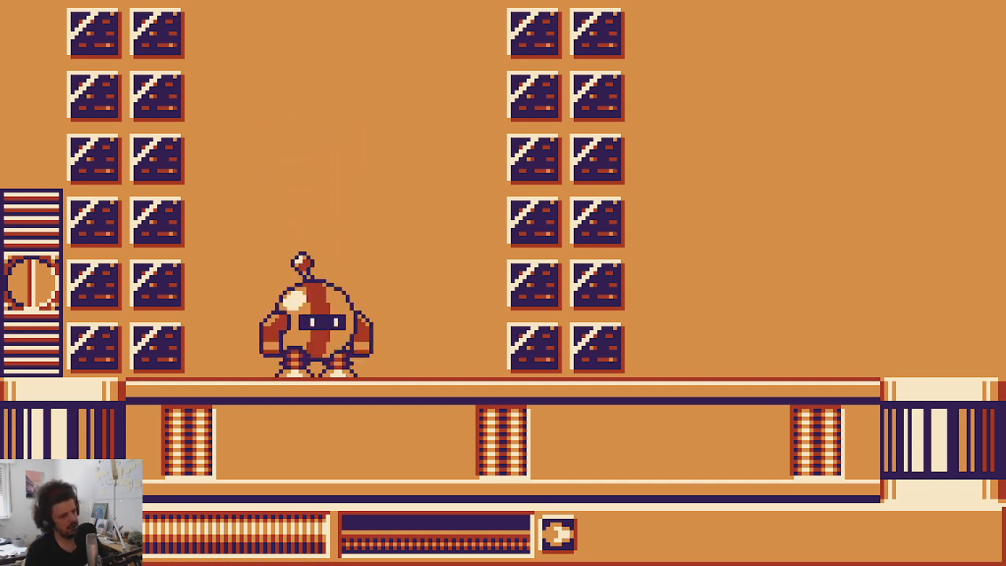
{"action": "key", "text": "Left"}
{"action": "key", "text": "Right"}
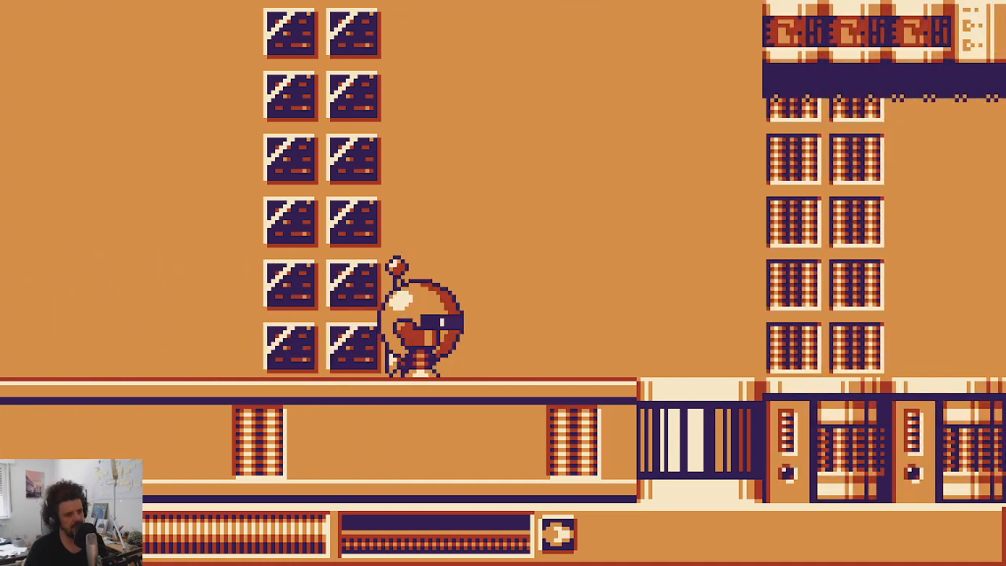
{"action": "key", "text": "space"}
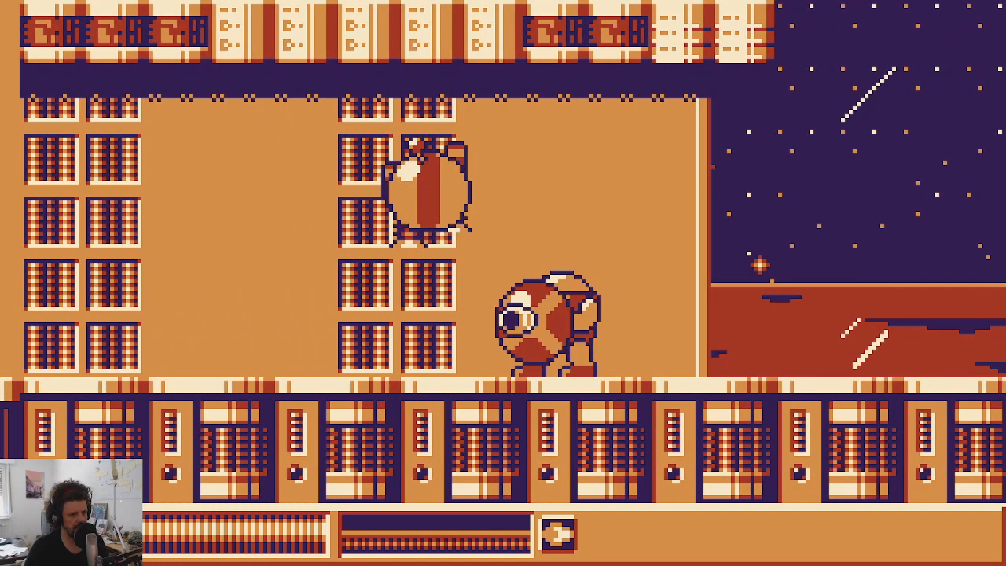
{"action": "key", "text": "Right"}
{"action": "key", "text": "space"}
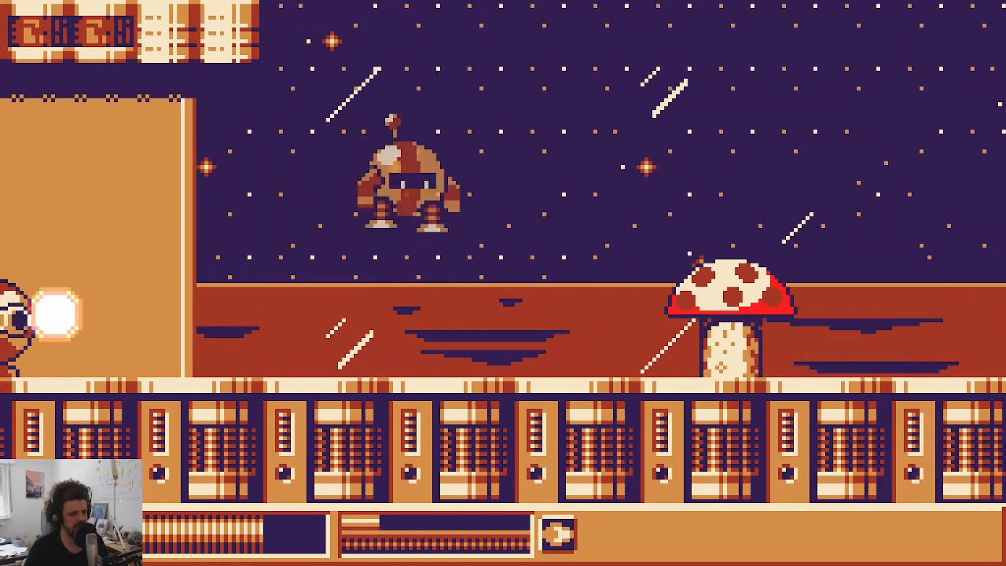
{"action": "key", "text": "Right"}
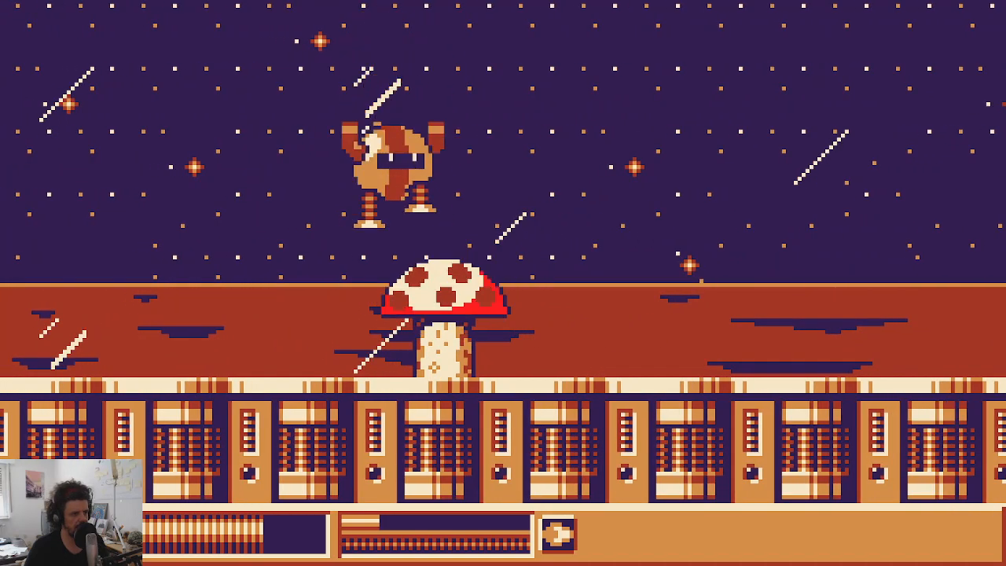
{"action": "key", "text": "space"}
{"action": "key", "text": "Right"}
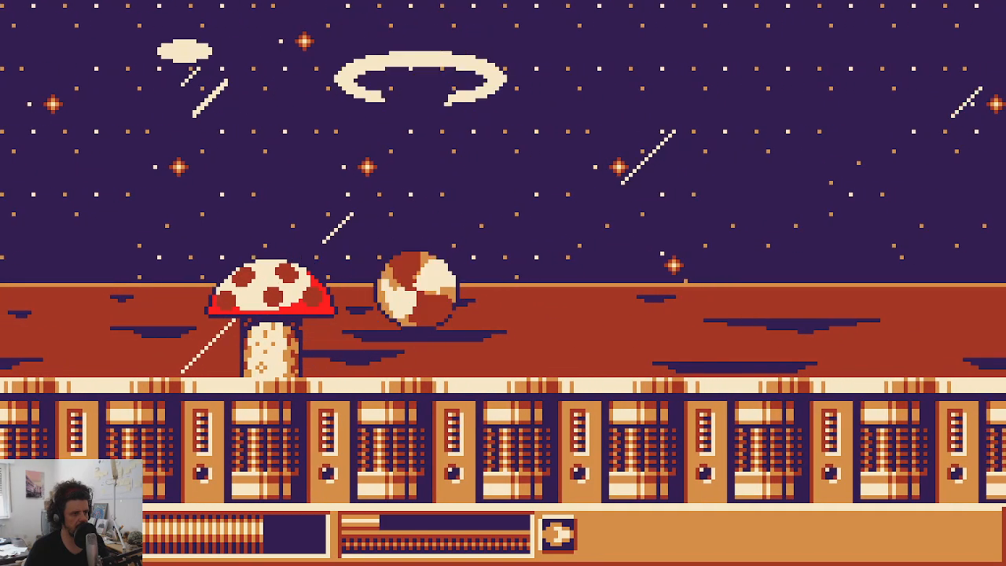
{"action": "key", "text": "Right"}
{"action": "key", "text": "Left"}
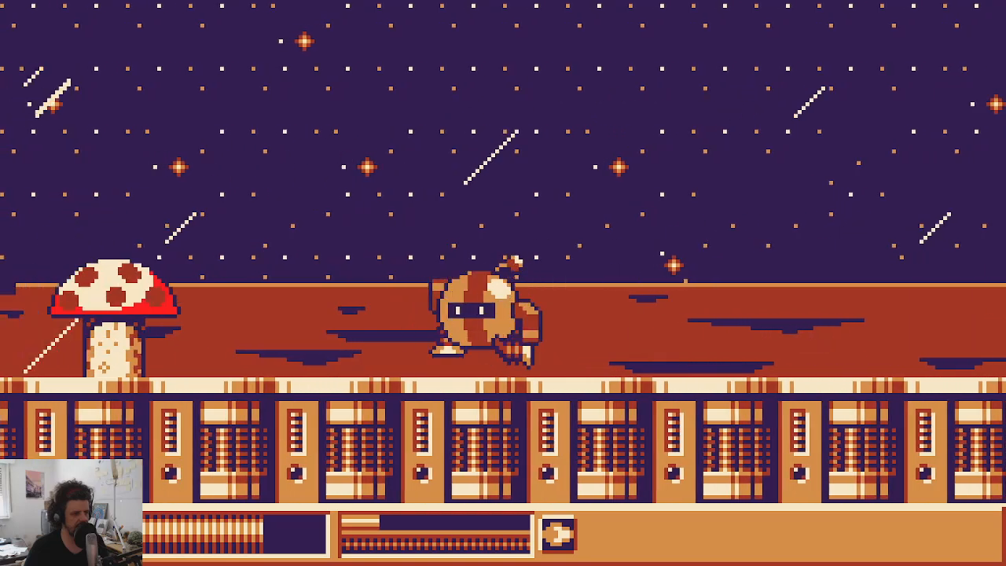
{"action": "key", "text": "space"}
{"action": "key", "text": "Left"}
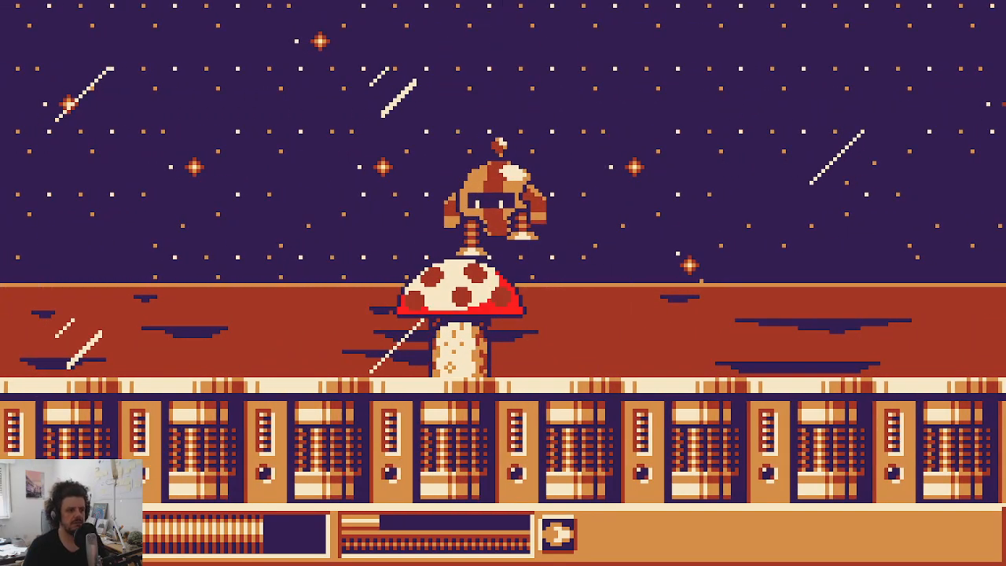
{"action": "key", "text": "Right"}
{"action": "key", "text": "space"}
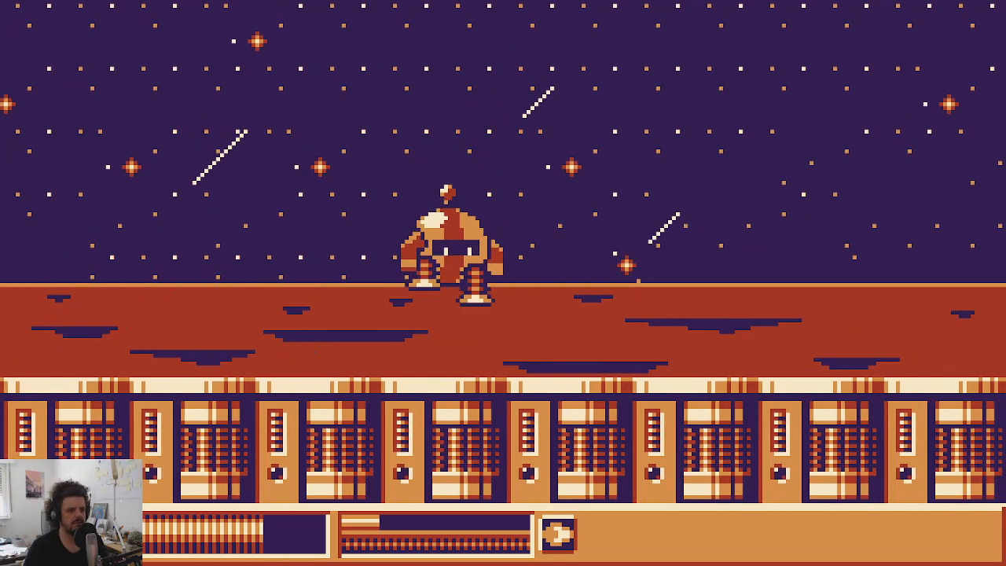
{"action": "key", "text": "space"}
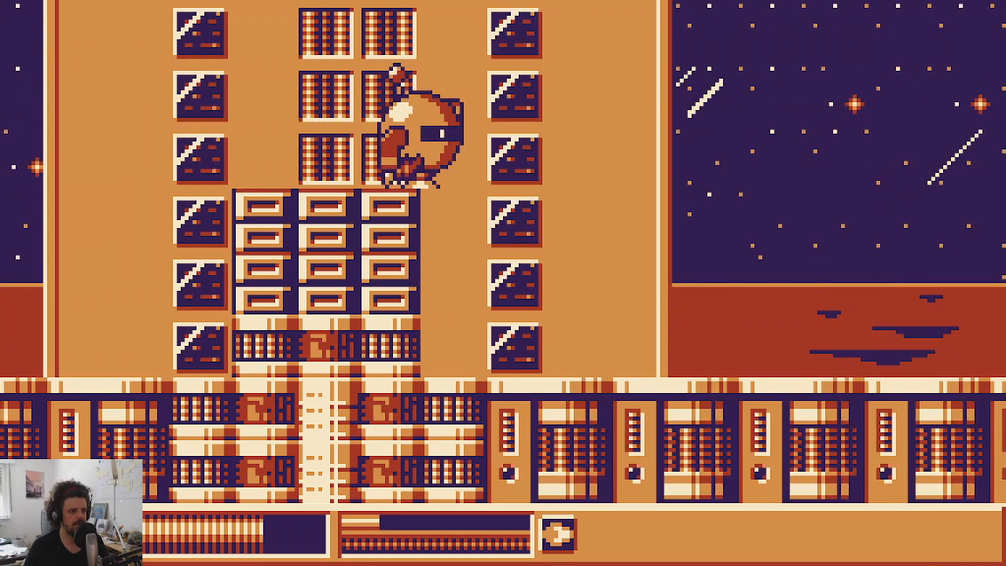
{"action": "key", "text": "space"}
{"action": "key", "text": "Left"}
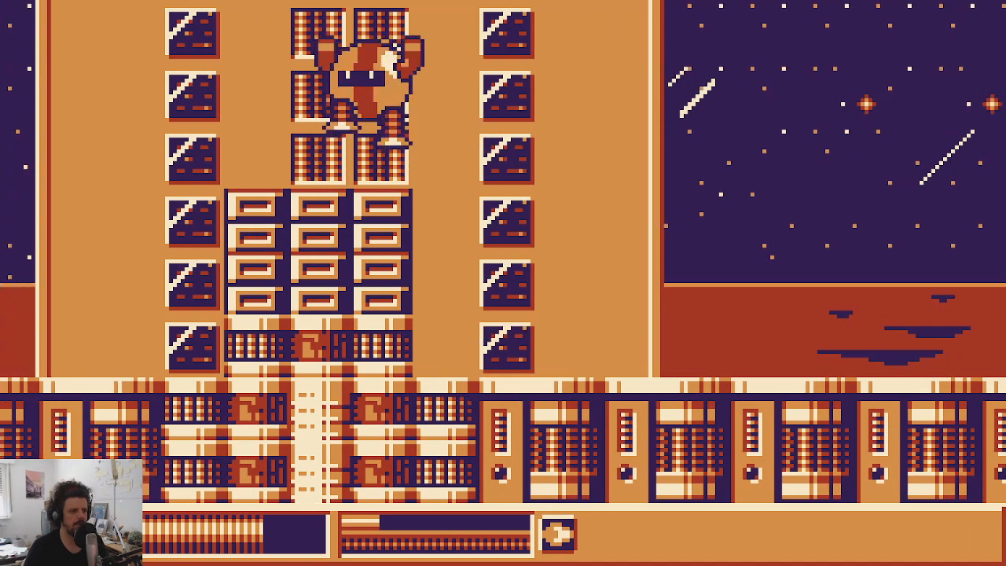
{"action": "key", "text": "Right"}
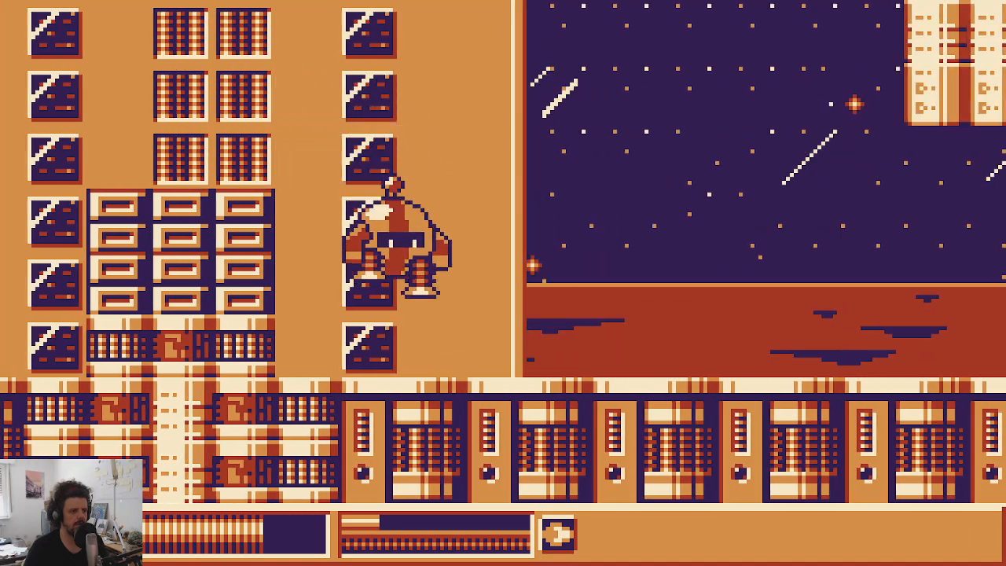
{"action": "key", "text": "space"}
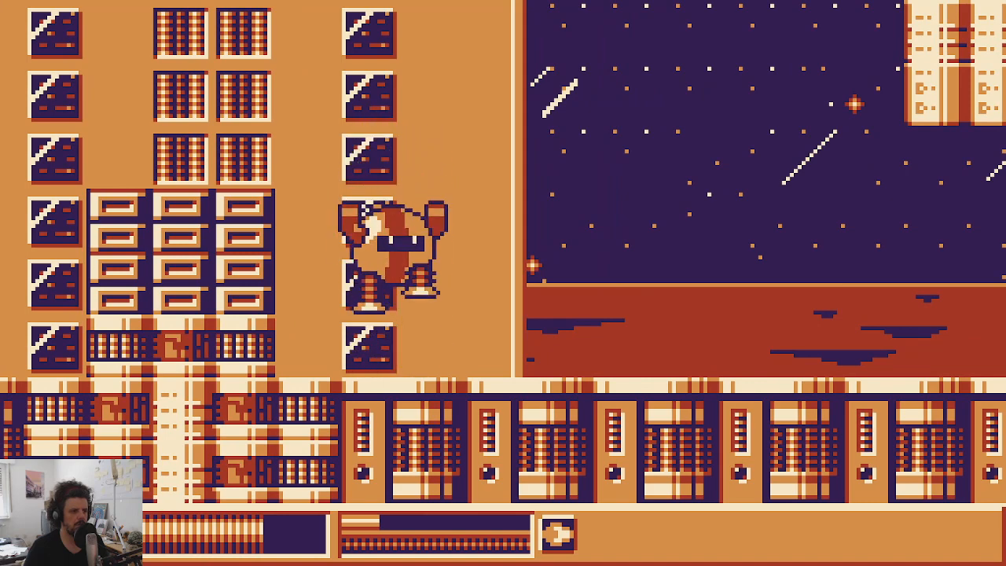
{"action": "key", "text": "space"}
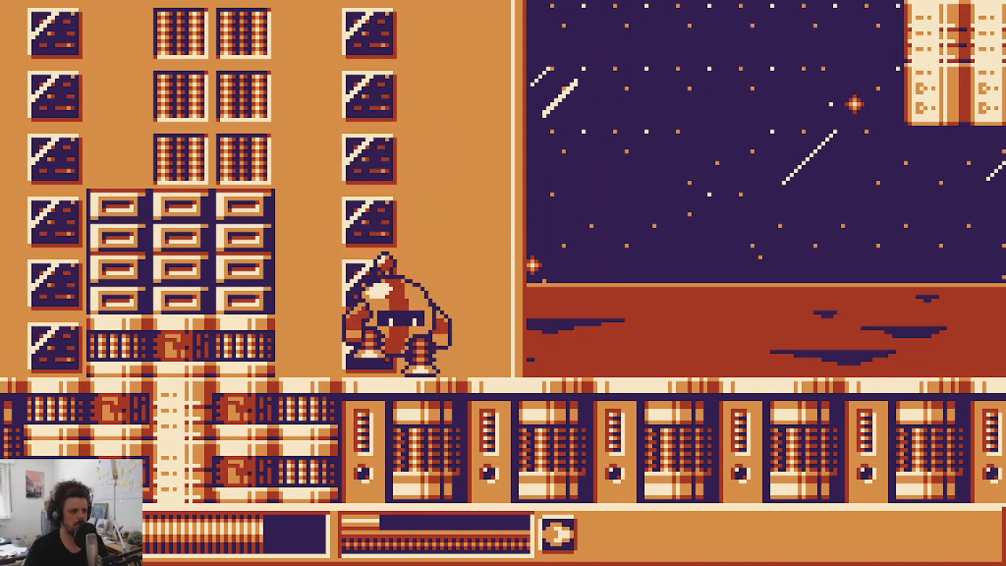
{"action": "key", "text": "Escape"}
{"action": "key", "text": "Up"}
{"action": "key", "text": "Return"}
{"action": "key", "text": "Return"}
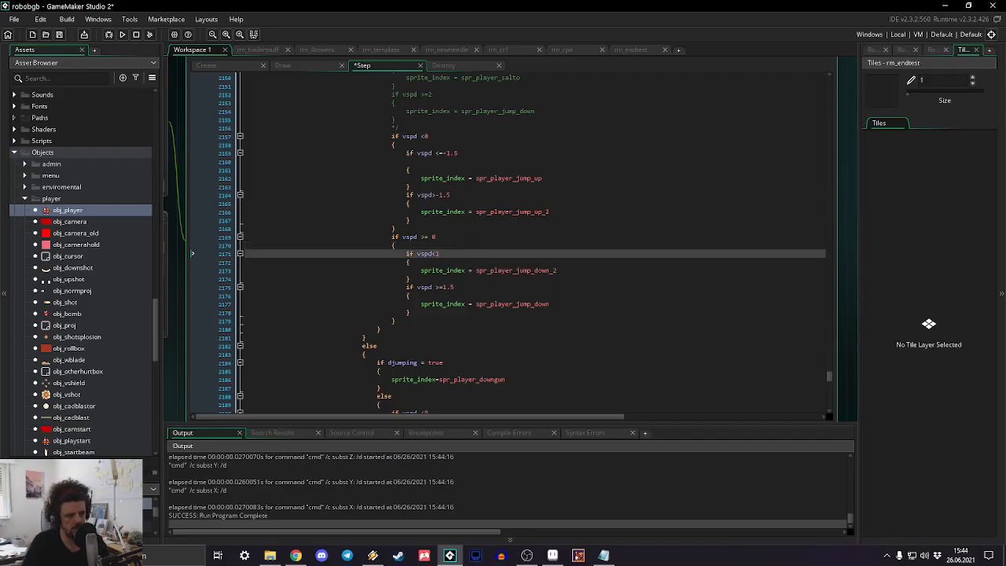
Step: Set the nested thresholds to 1 in the first vspd >= 0 block and to -1 in the vspd <0 block
{"action": "left_click", "coordinate": [467, 287]}
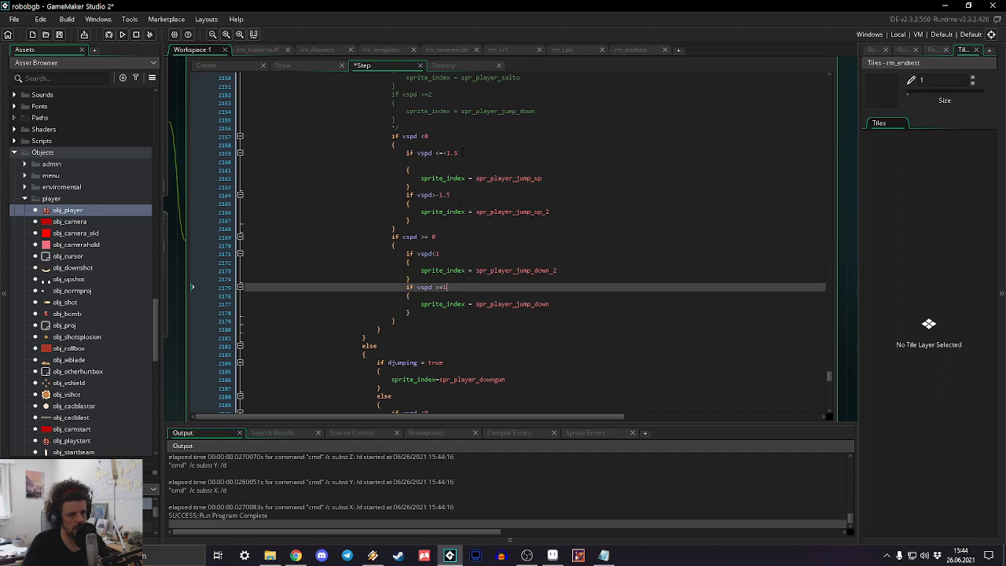
{"action": "left_click", "coordinate": [463, 153]}
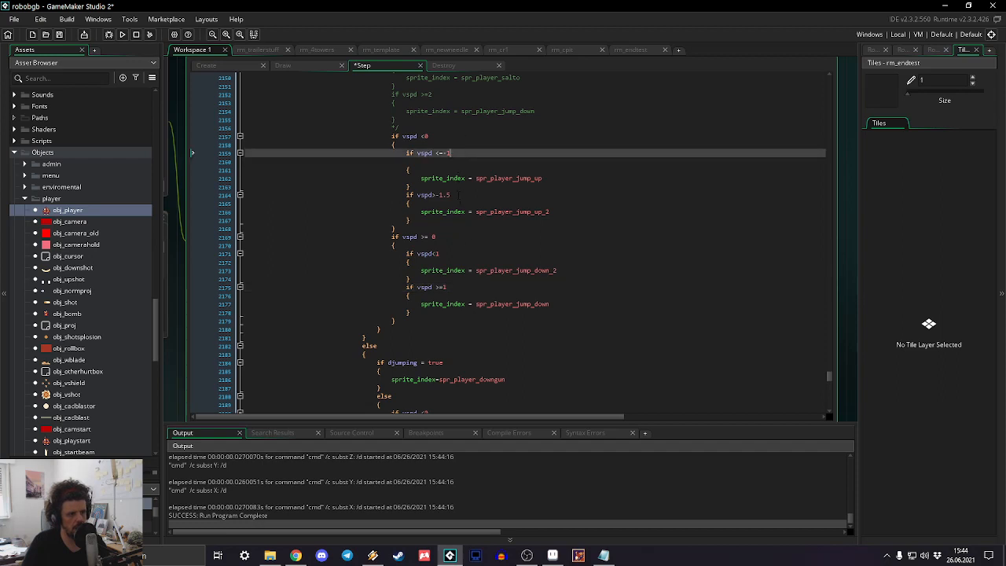
{"action": "left_click", "coordinate": [458, 194]}
{"action": "key", "text": "BackSpace"}
{"action": "key", "text": "BackSpace"}
{"action": "scroll", "coordinate": [459, 194], "scroll_direction": "down", "scroll_amount": 3}
{"action": "scroll", "coordinate": [459, 194], "scroll_direction": "up", "scroll_amount": 4}
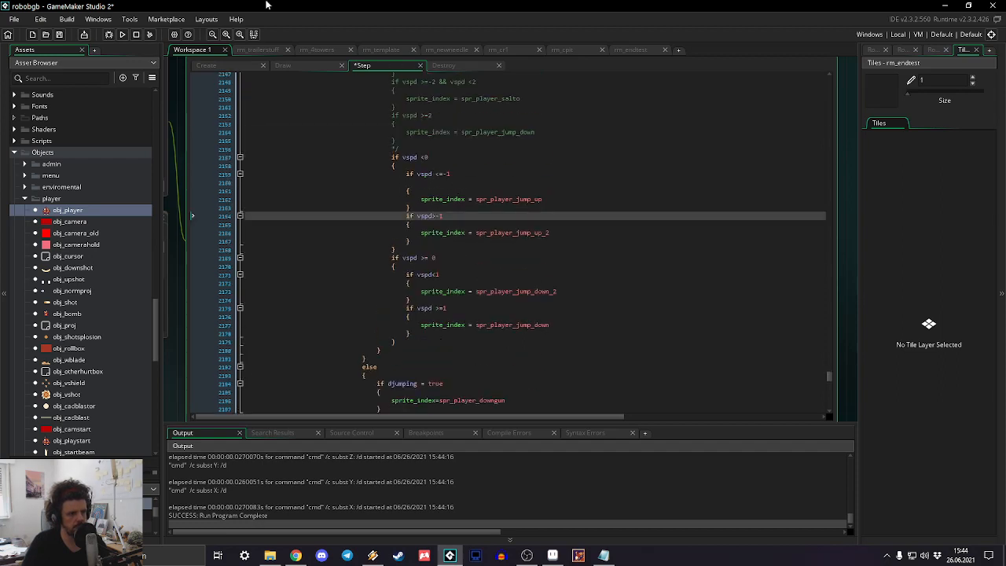
Step: Run the game once more to check the jump sprites with the thresholds at 1 and -1, and quit it
{"action": "left_click", "coordinate": [122, 35]}
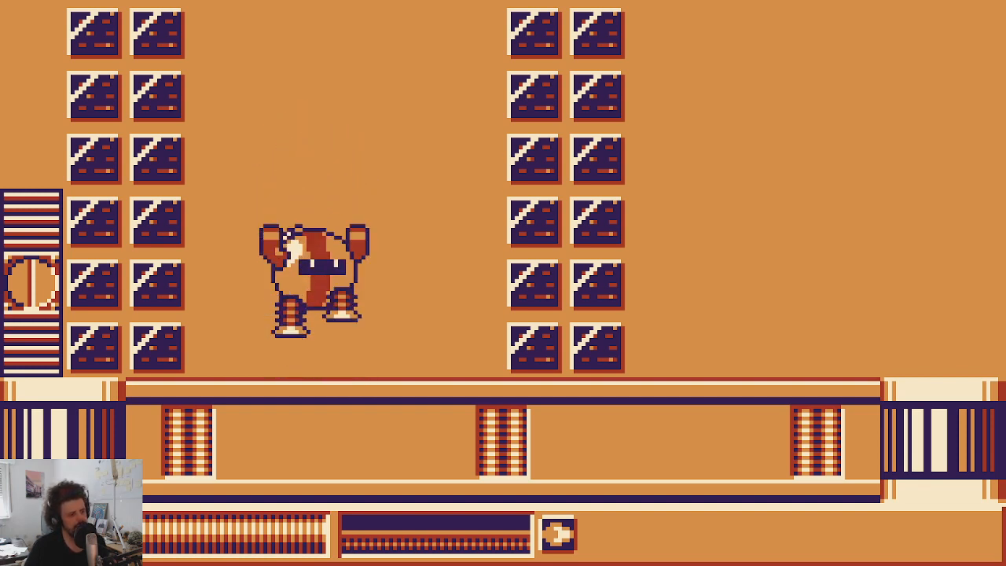
{"action": "key", "text": "Return"}
{"action": "key", "text": "Escape"}
{"action": "key", "text": "Up"}
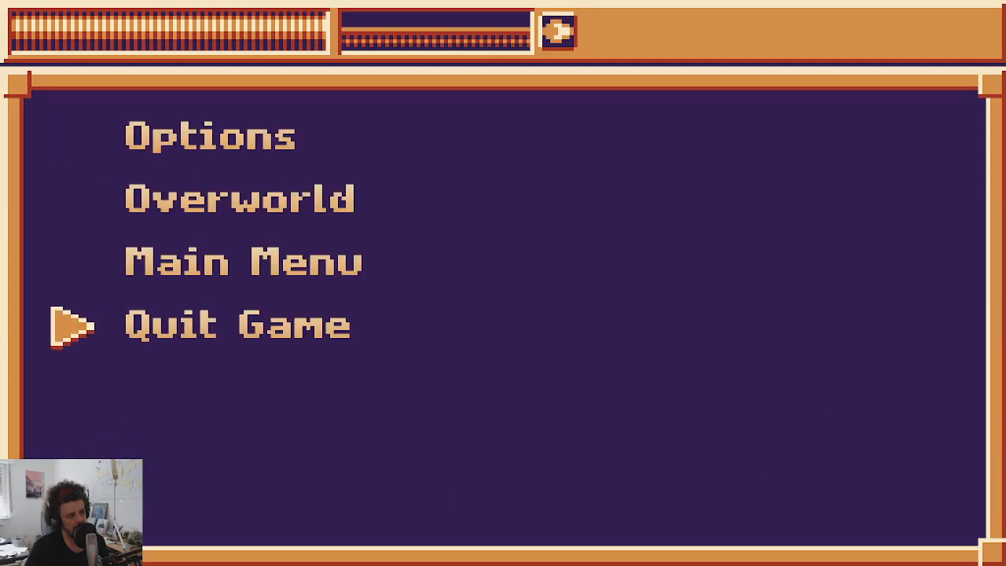
{"action": "key", "text": "Return"}
{"action": "key", "text": "Return"}
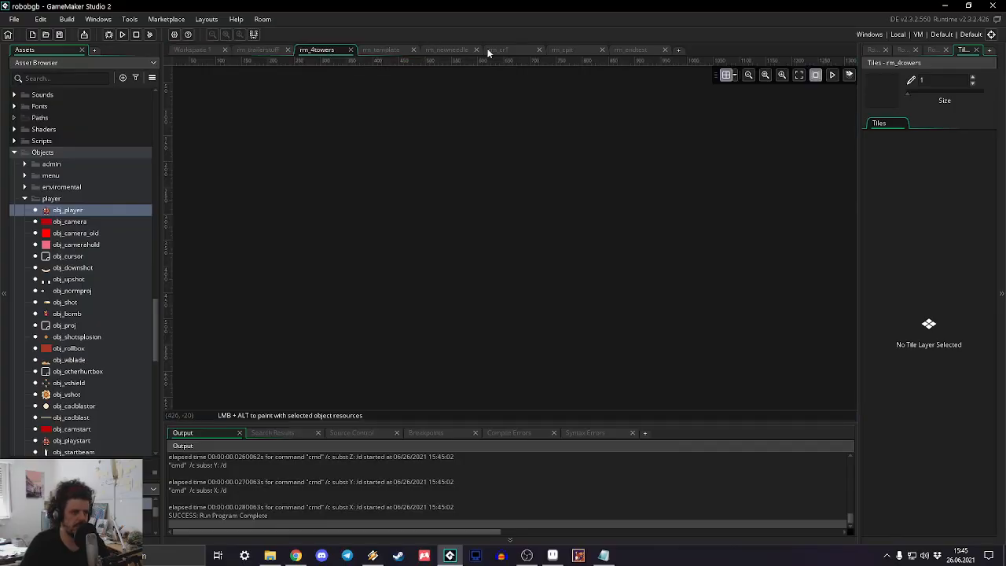
Step: Examine which parts of rm_4towers belong to the Tiles_4 layer by hiding and showing it around the room's starting area
{"action": "left_click", "coordinate": [873, 49]}
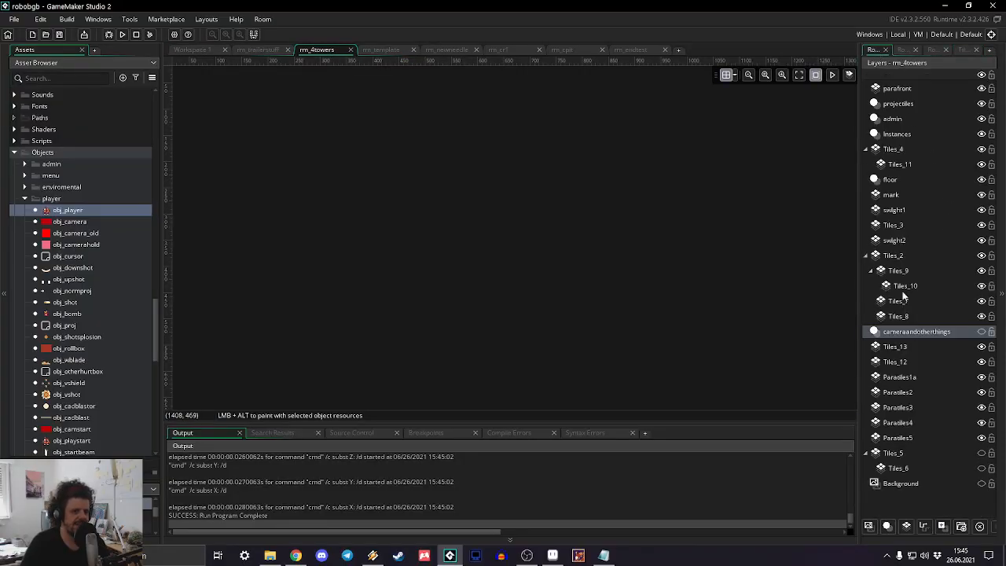
{"action": "left_click", "coordinate": [891, 148]}
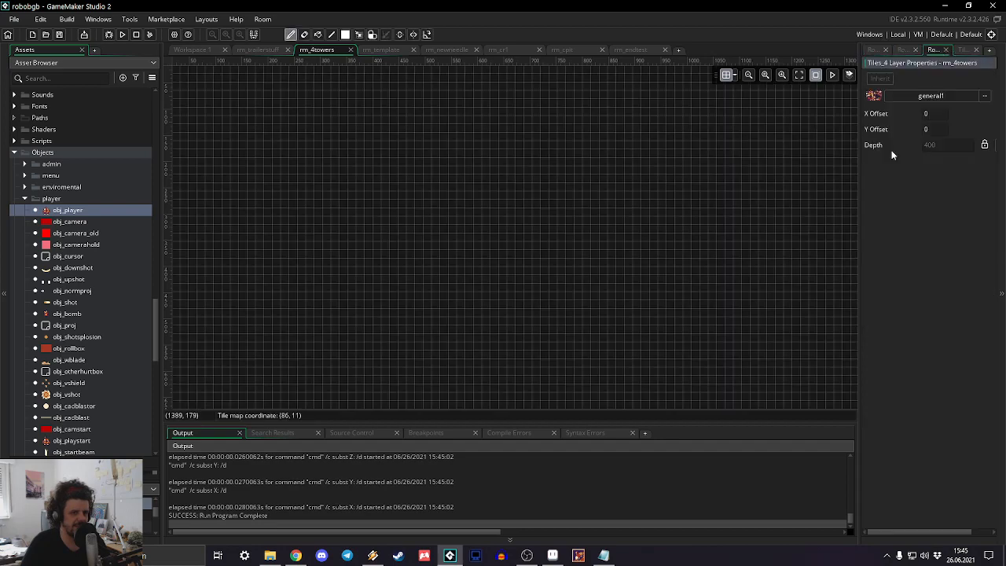
{"action": "left_click", "coordinate": [876, 50]}
{"action": "left_click_drag", "start_coordinate": [472, 212], "coordinate": [697, 144]}
{"action": "scroll", "coordinate": [496, 262], "scroll_direction": "down", "scroll_amount": 3}
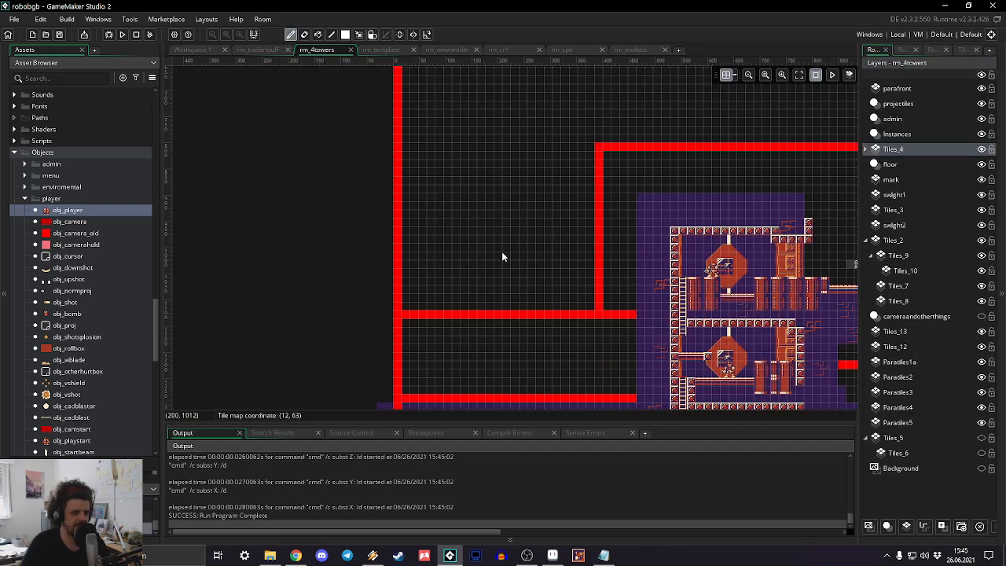
{"action": "scroll", "coordinate": [502, 257], "scroll_direction": "down", "scroll_amount": 3}
{"action": "scroll", "coordinate": [605, 236], "scroll_direction": "up", "scroll_amount": 1}
{"action": "left_click", "coordinate": [983, 147]}
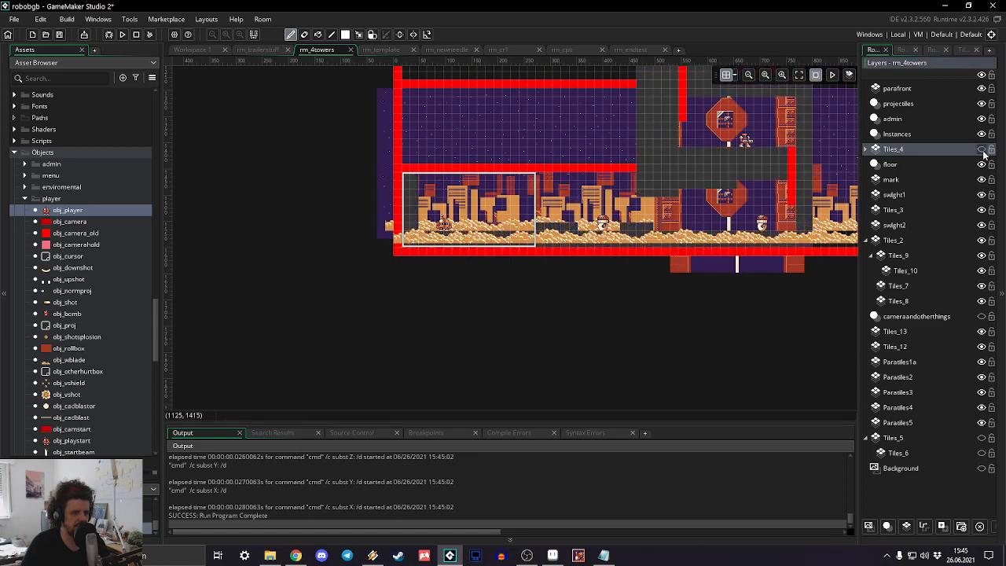
{"action": "left_click", "coordinate": [982, 148]}
{"action": "left_click", "coordinate": [982, 147]}
{"action": "left_click", "coordinate": [982, 148]}
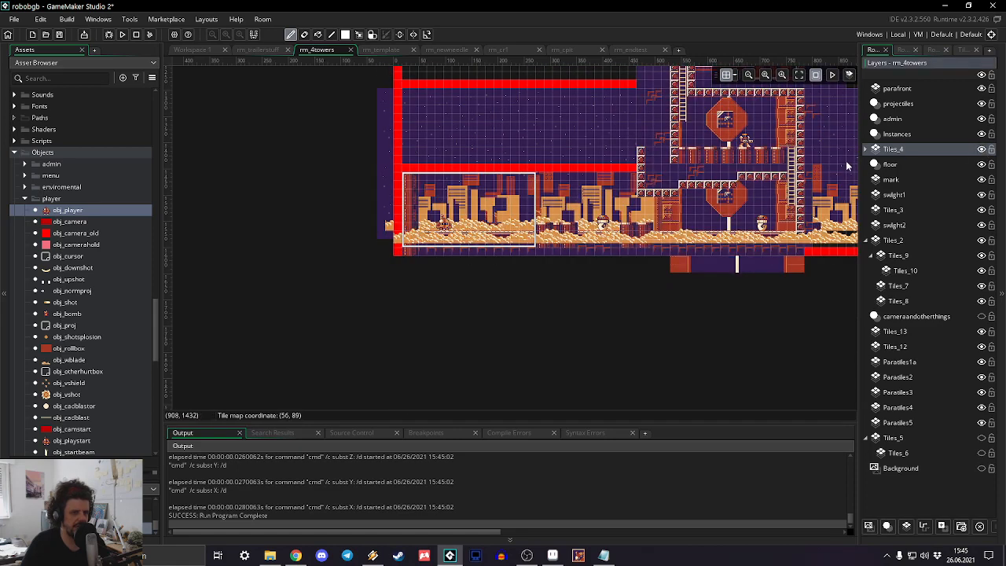
Step: Recheck the Tiles_4 layer's visibility against the Instances layer and move Tiles_4 directly above Instances in the layer order
{"action": "left_click", "coordinate": [896, 138]}
{"action": "left_click", "coordinate": [982, 149]}
{"action": "left_click", "coordinate": [982, 149]}
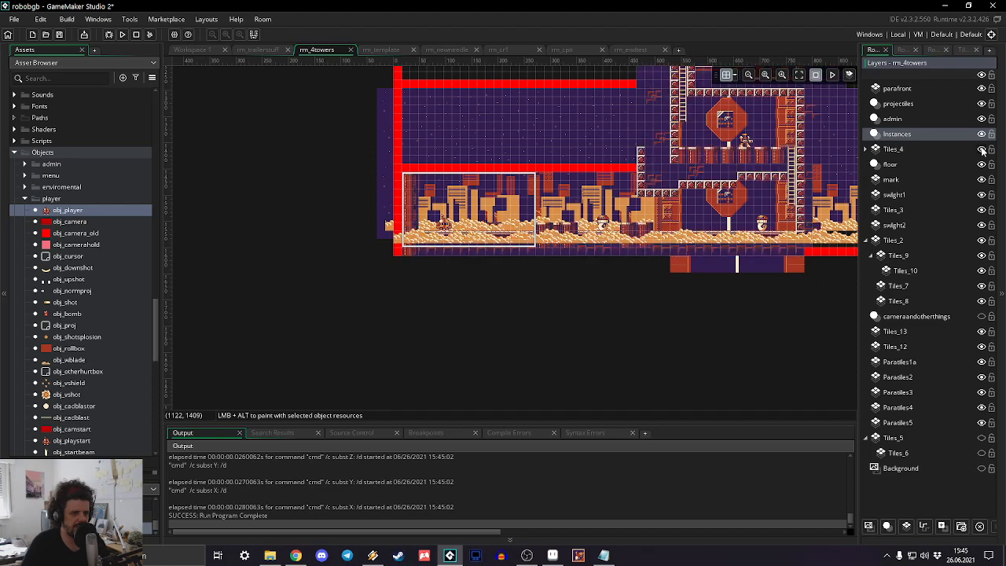
{"action": "left_click", "coordinate": [983, 149]}
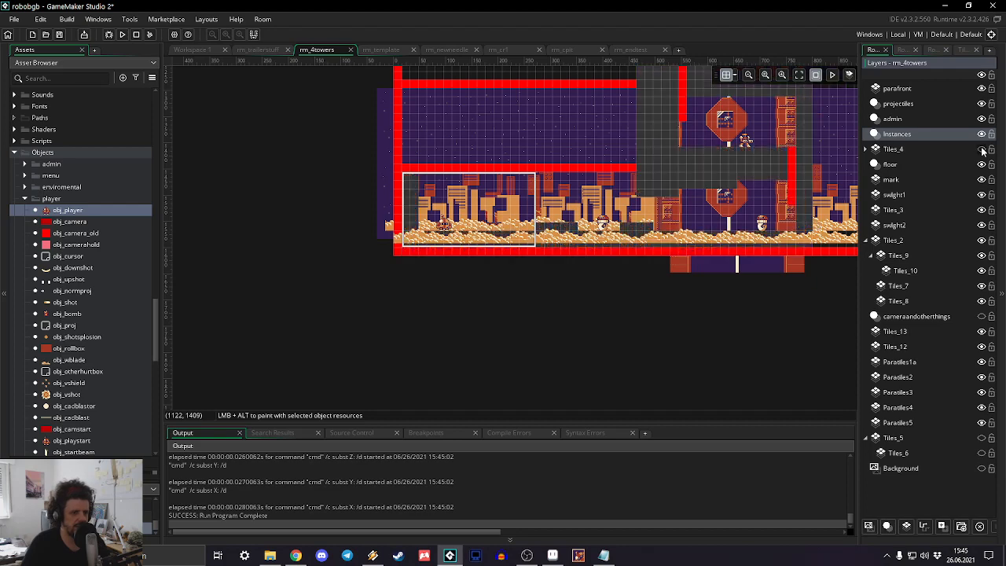
{"action": "left_click", "coordinate": [982, 150]}
{"action": "left_click", "coordinate": [982, 149]}
{"action": "left_click", "coordinate": [982, 149]}
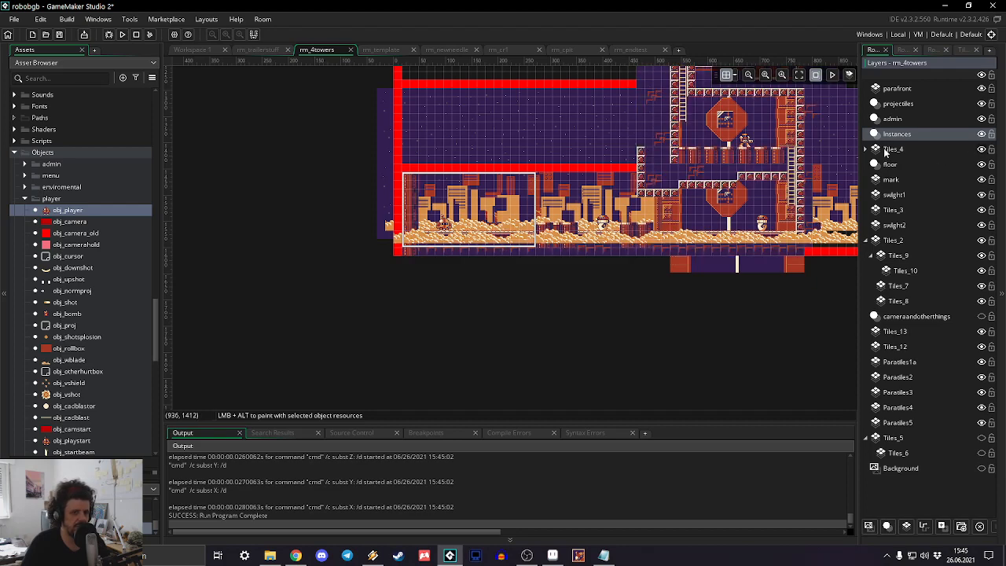
{"action": "left_click_drag", "start_coordinate": [886, 152], "coordinate": [890, 136]}
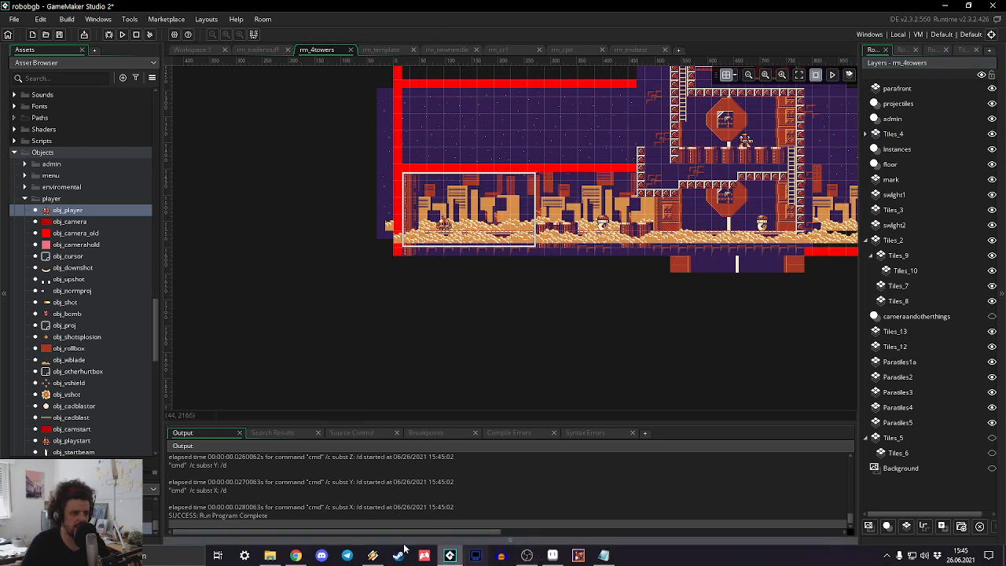
Step: Bring up the Winamp music player, run the game from GameMaker Studio 2, and enter the cloud-covered city stage
{"action": "left_click", "coordinate": [372, 555]}
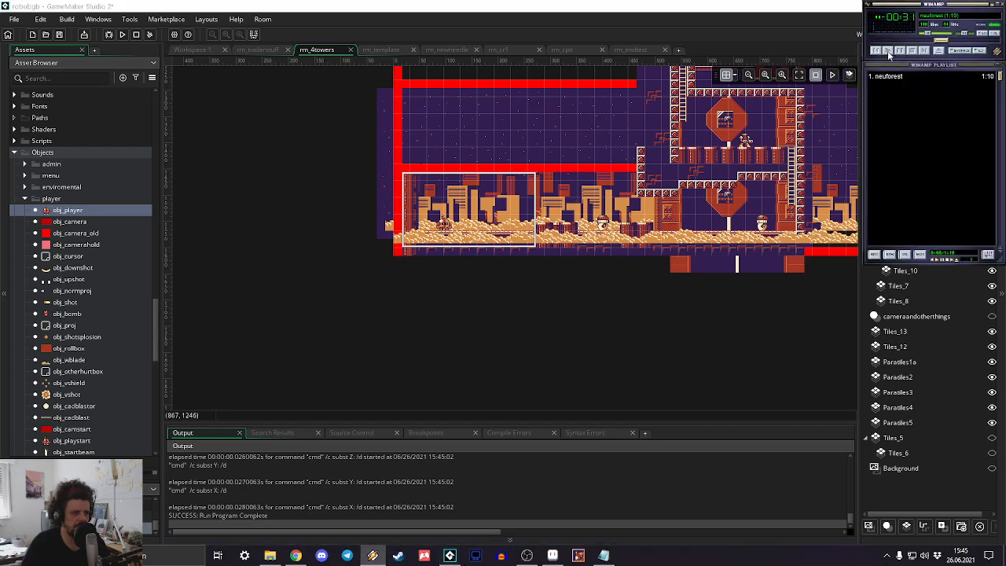
{"action": "left_click", "coordinate": [123, 35]}
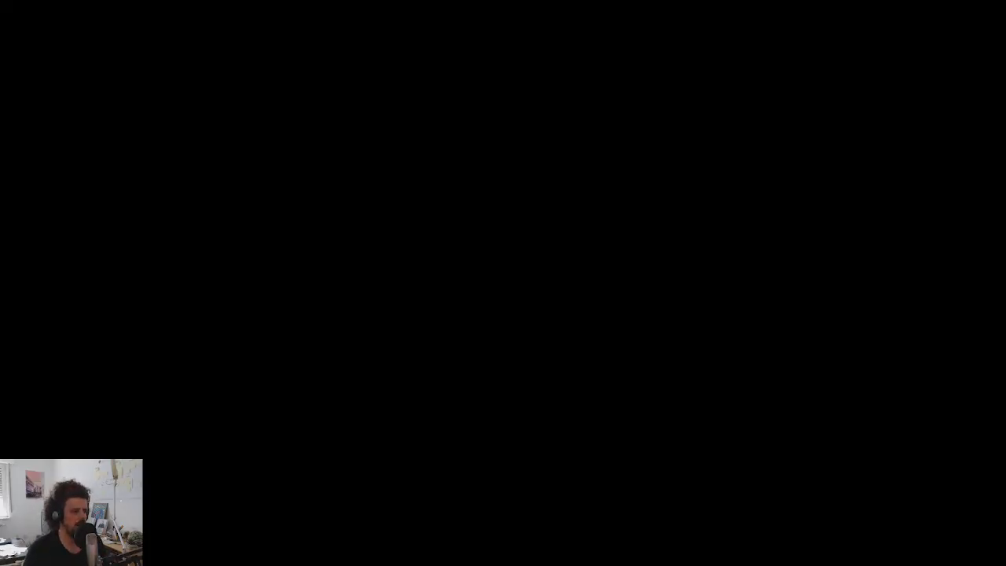
{"action": "key", "text": "Up"}
{"action": "key", "text": "Down"}
{"action": "key", "text": "Down"}
{"action": "key", "text": "Down"}
{"action": "key", "text": "Return"}
{"action": "key", "text": "Return"}
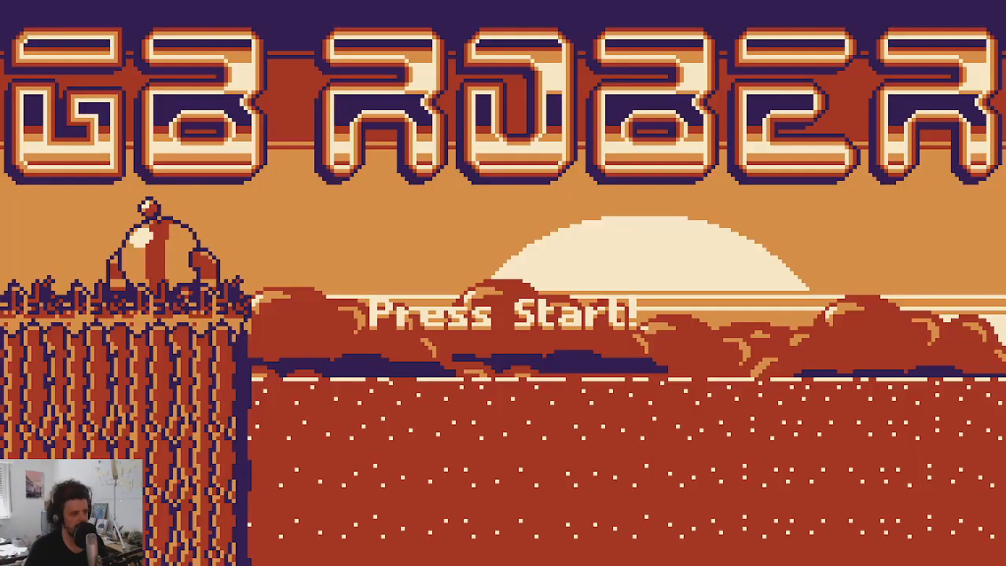
{"action": "key", "text": "Return"}
{"action": "key", "text": "Return"}
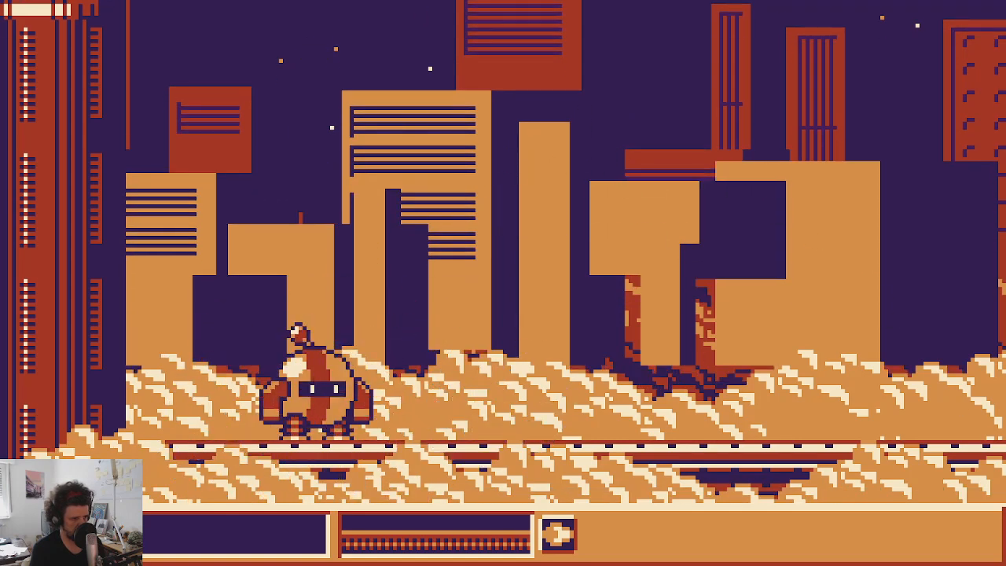
Step: Check the jump sprites in the city stage by jumping on the starting ground and repeatedly on the first pillar platform
{"action": "key", "text": "space"}
{"action": "key", "text": "Right"}
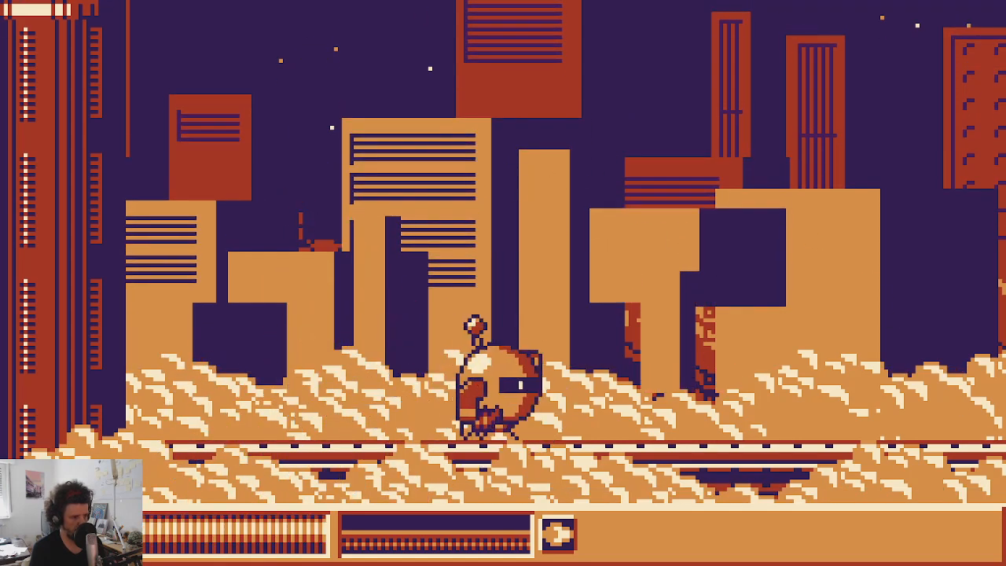
{"action": "key", "text": "Right"}
{"action": "key", "text": "space"}
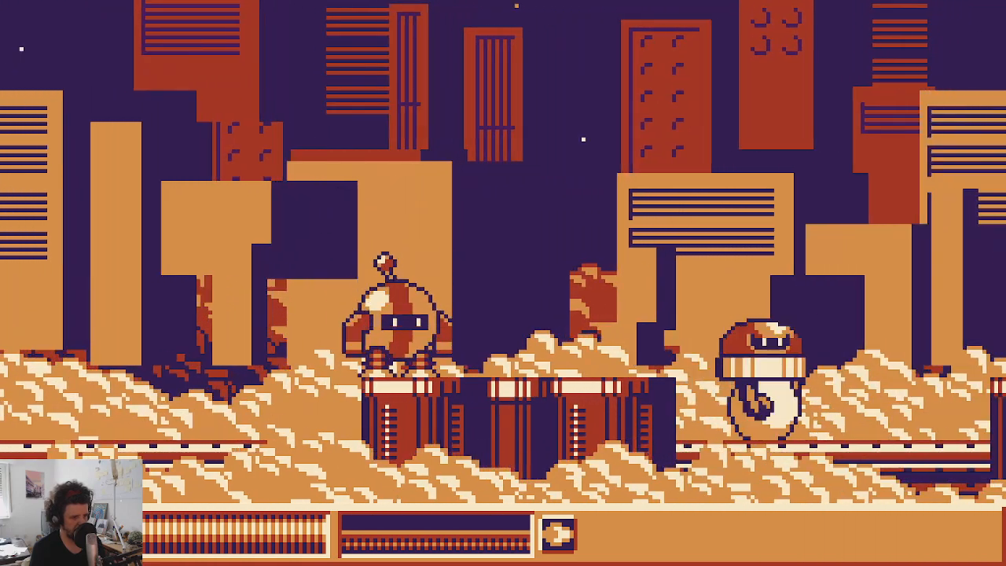
{"action": "key", "text": "space"}
{"action": "key", "text": "space"}
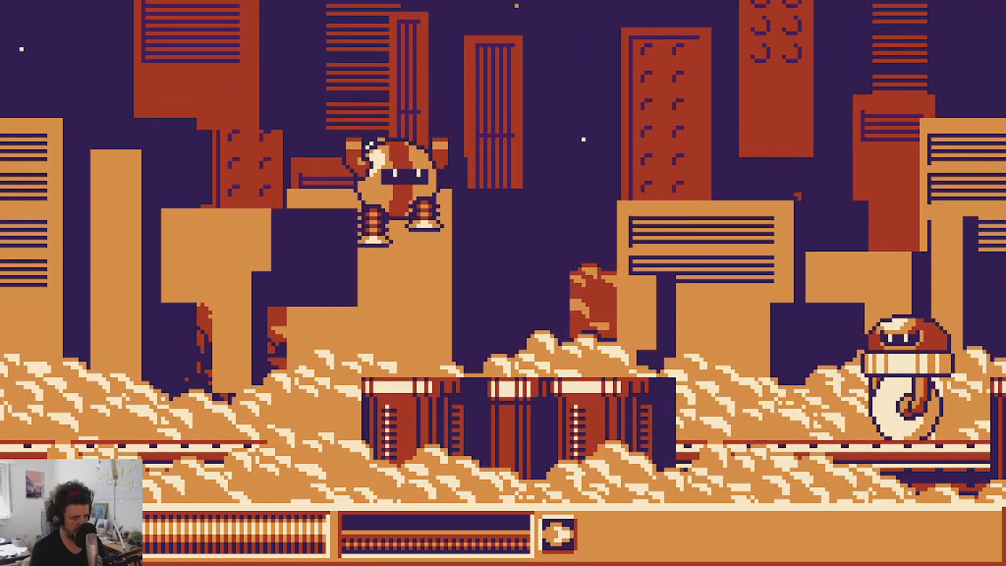
{"action": "key", "text": "space"}
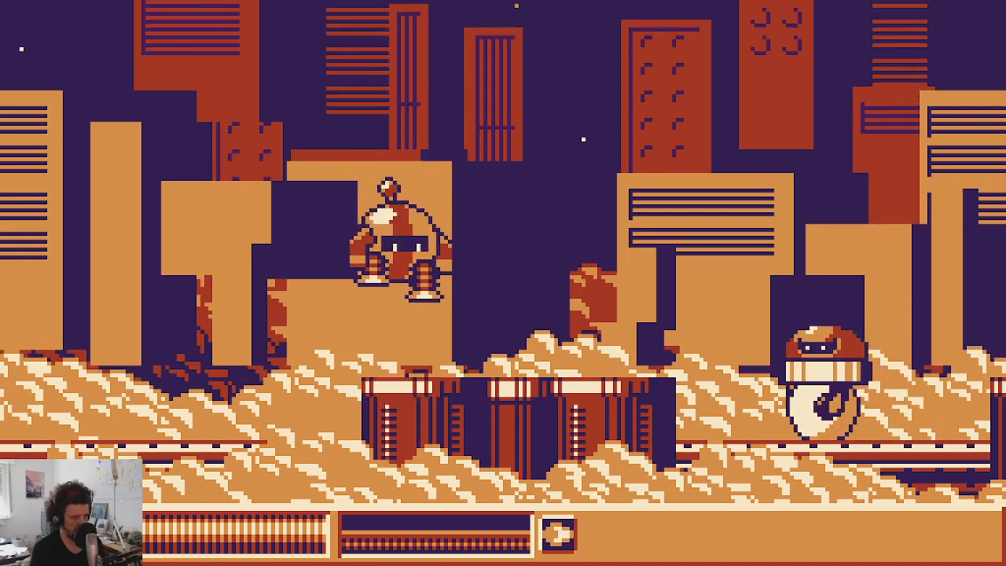
{"action": "key", "text": "space"}
{"action": "key", "text": "space"}
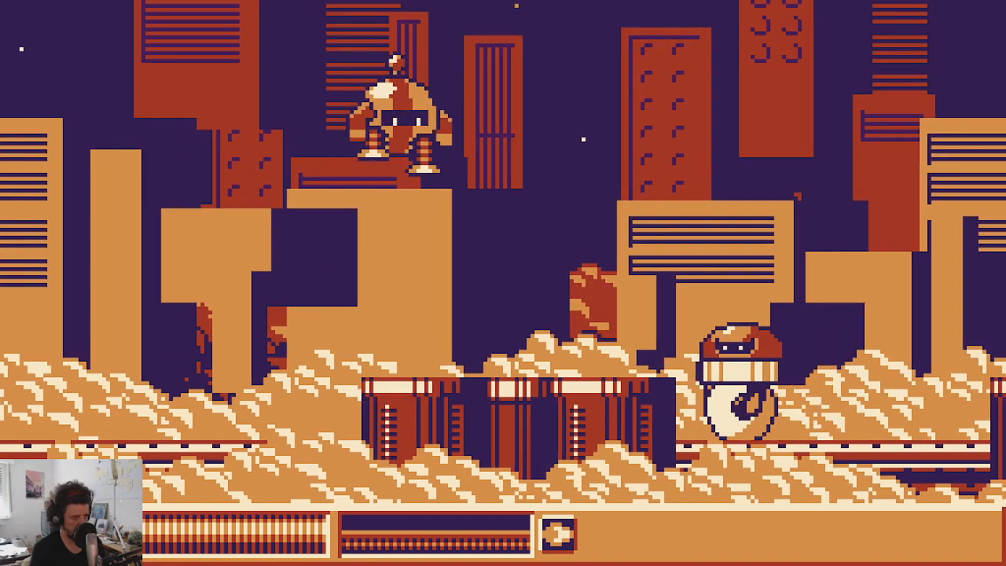
{"action": "key", "text": "space"}
Step: Test running, jumping and shooting in both directions from the pillar platforms toward the first tower
{"action": "key", "text": "Right"}
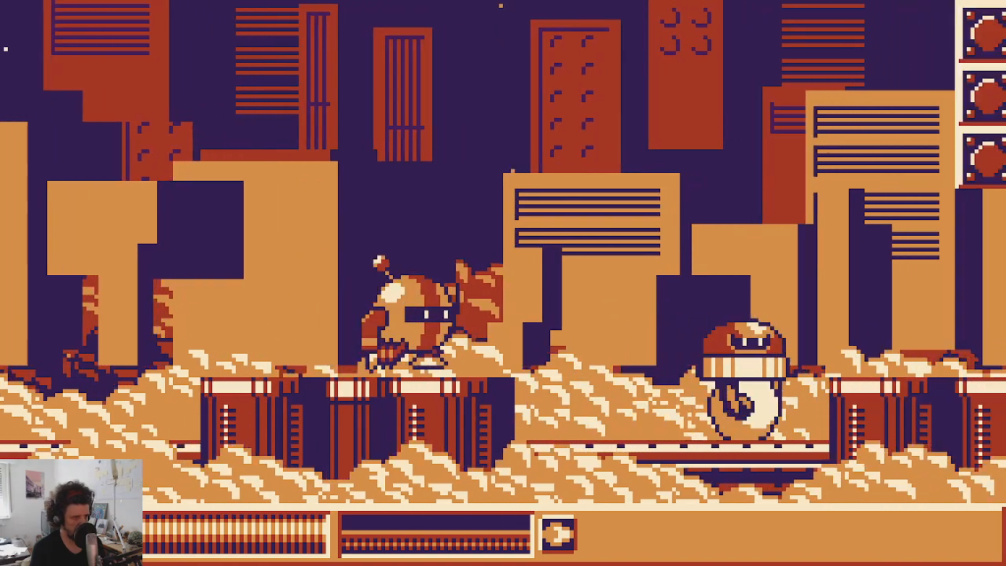
{"action": "key", "text": "space"}
{"action": "key", "text": "Right"}
{"action": "key", "text": "Left"}
{"action": "key", "text": "x"}
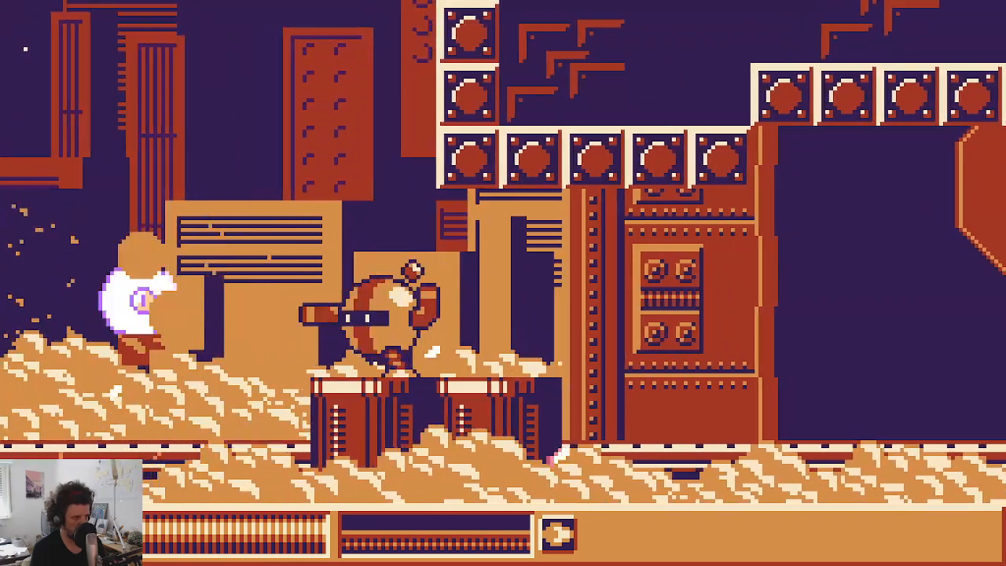
{"action": "key", "text": "Left"}
{"action": "key", "text": "space"}
{"action": "key", "text": "Right"}
{"action": "key", "text": "Left"}
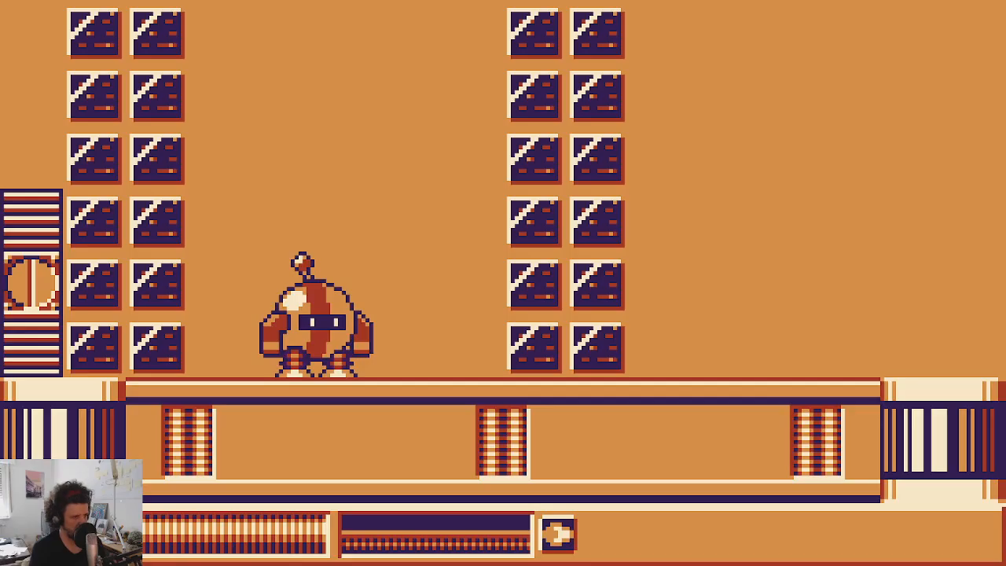
Step: Exit the current room to the title screen and start play again in the city stage
{"action": "key", "text": "Escape"}
{"action": "key", "text": "Up"}
{"action": "key", "text": "Up"}
{"action": "key", "text": "Return"}
{"action": "key", "text": "Return"}
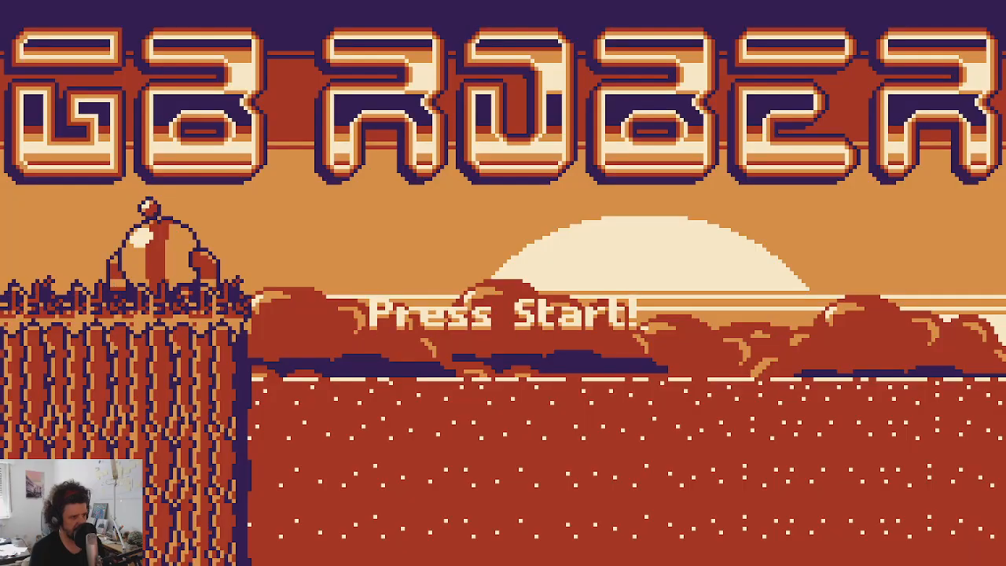
{"action": "key", "text": "Return"}
{"action": "key", "text": "Return"}
{"action": "key", "text": "Return"}
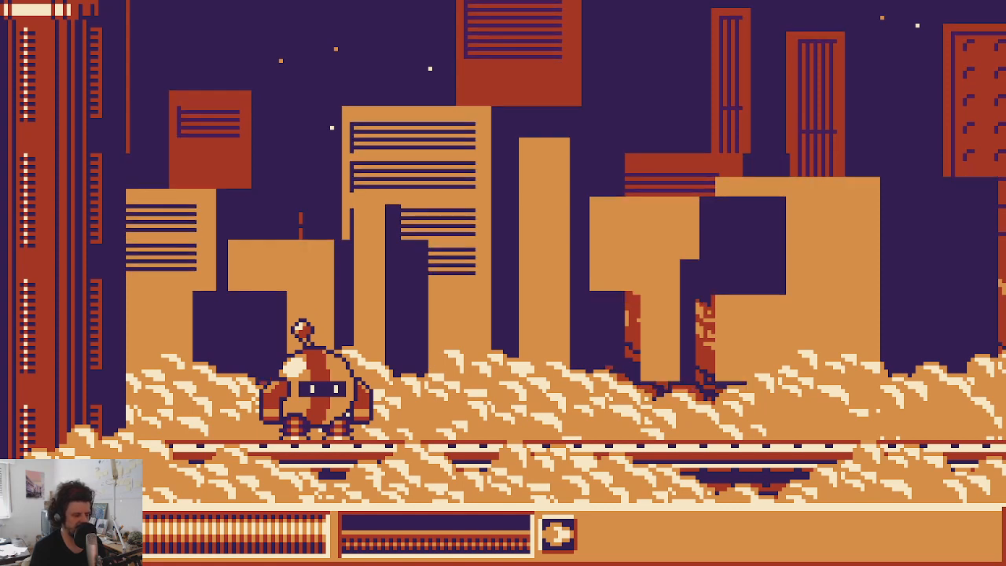
Step: Walk back and forth around the starting area to check how the player draws against the Tiles_4 clouds, and quit the game
{"action": "key", "text": "Left"}
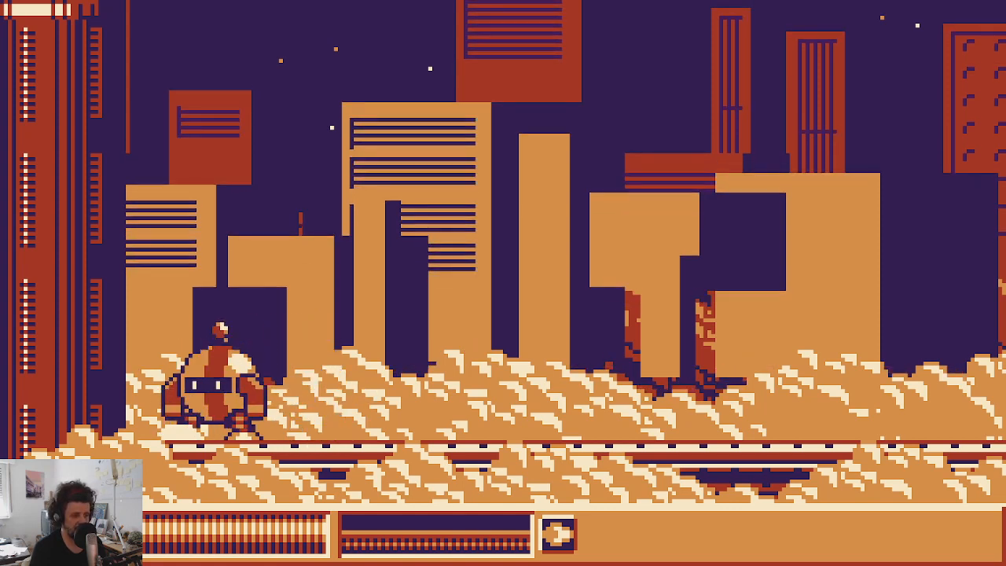
{"action": "key", "text": "Right"}
{"action": "key", "text": "Left"}
{"action": "key", "text": "Right"}
{"action": "key", "text": "Escape"}
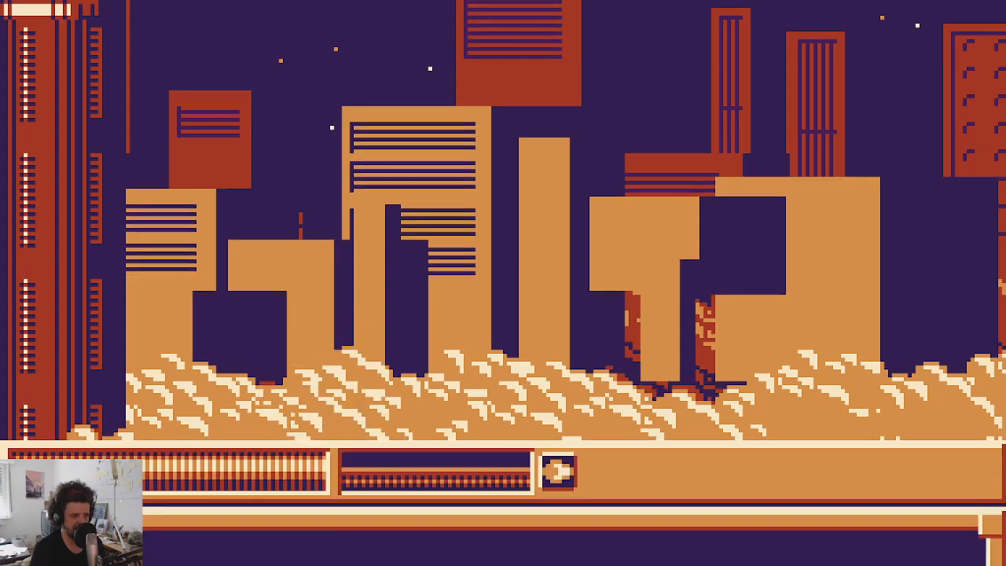
{"action": "key", "text": "Right"}
{"action": "key", "text": "Up"}
{"action": "key", "text": "Return"}
{"action": "key", "text": "Return"}
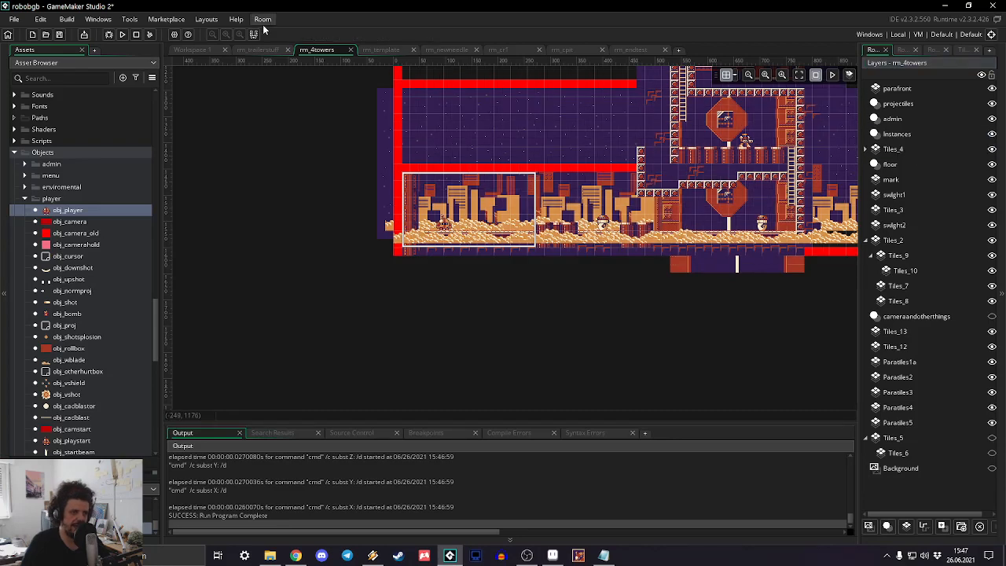
Step: Move the Instances layer back above Tiles_4, run the game, and start a new game past the character introduction
{"action": "left_click", "coordinate": [123, 34]}
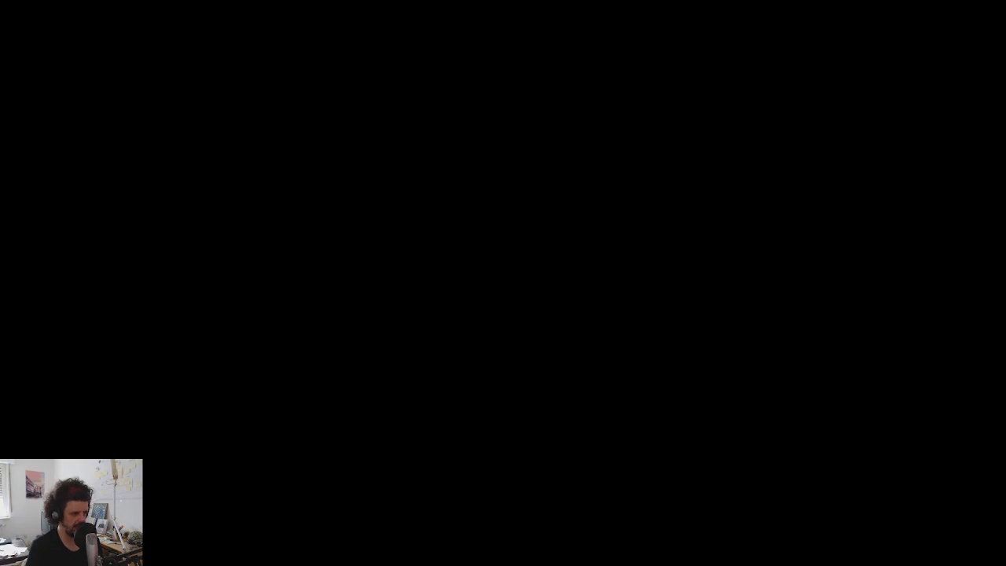
{"action": "key", "text": "Return"}
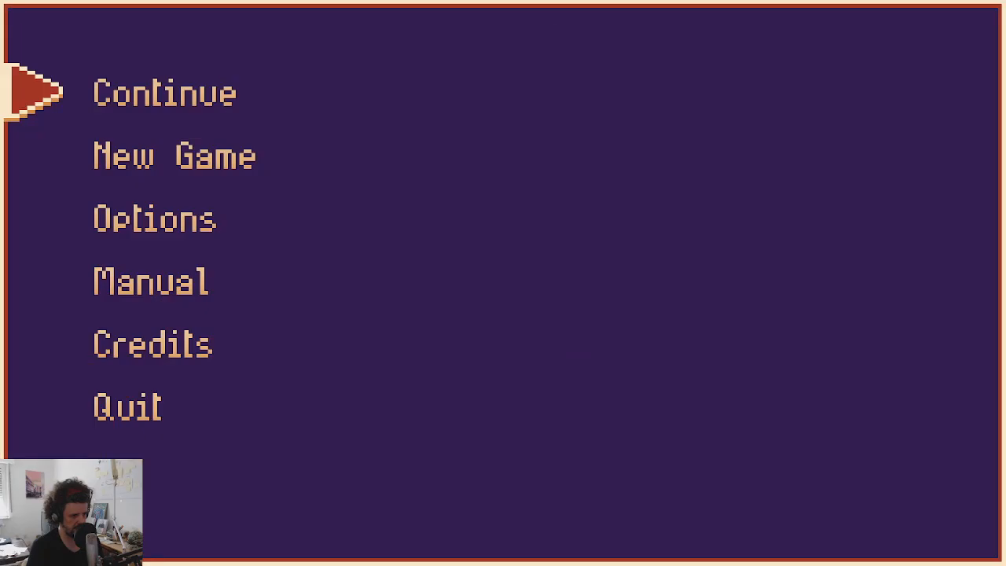
{"action": "key", "text": "Down"}
{"action": "key", "text": "Return"}
{"action": "key", "text": "Return"}
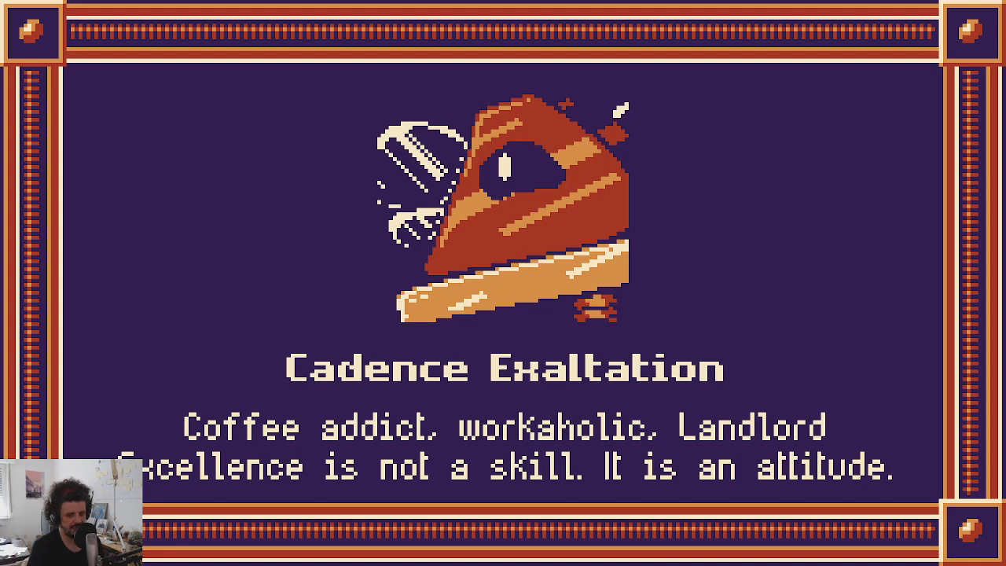
{"action": "key", "text": "Return"}
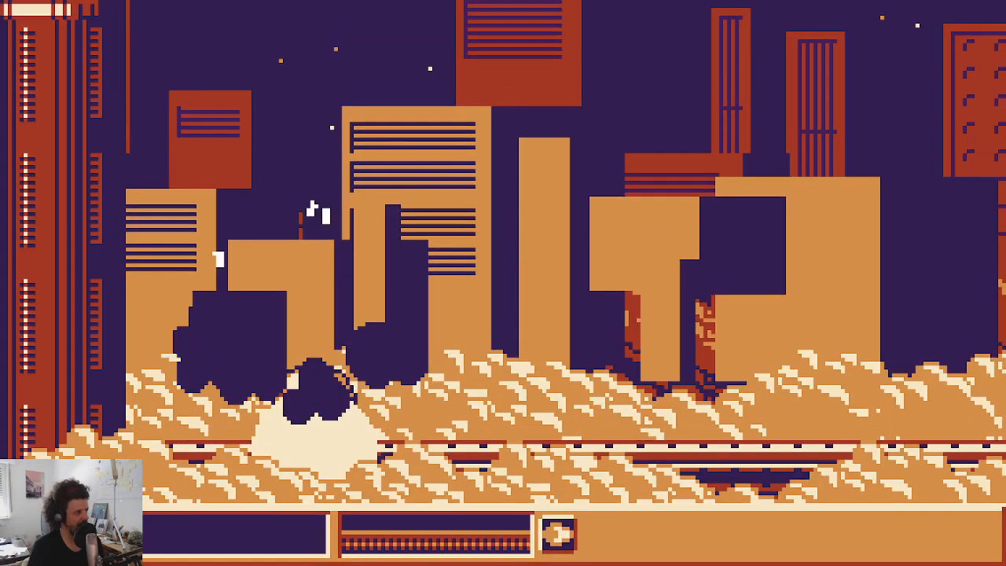
Step: Playtest the opening city section by jumping across the pillar platforms and shooting the enemies up to the first tower
{"action": "key", "text": "Right"}
{"action": "key", "text": "space"}
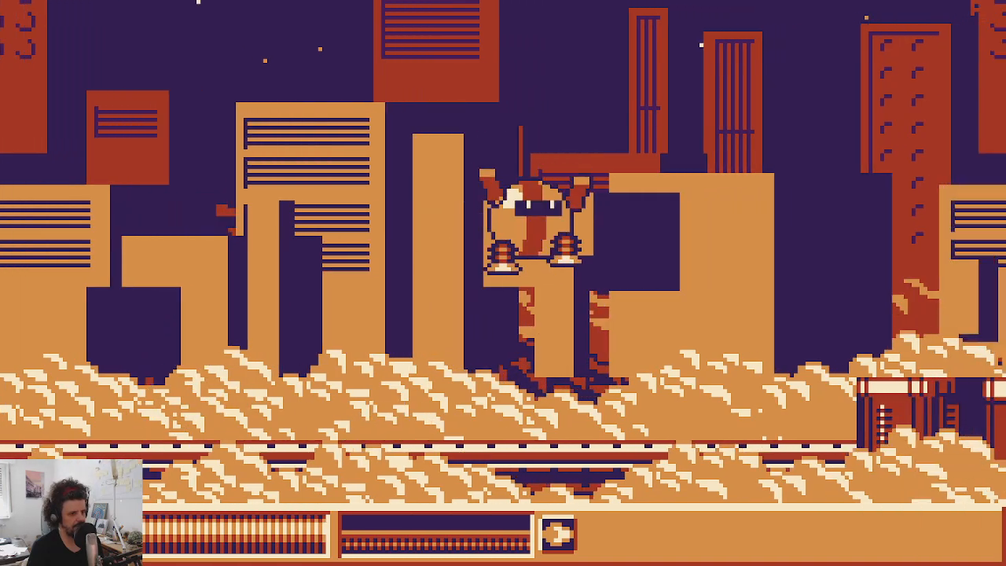
{"action": "key", "text": "space"}
{"action": "key", "text": "x"}
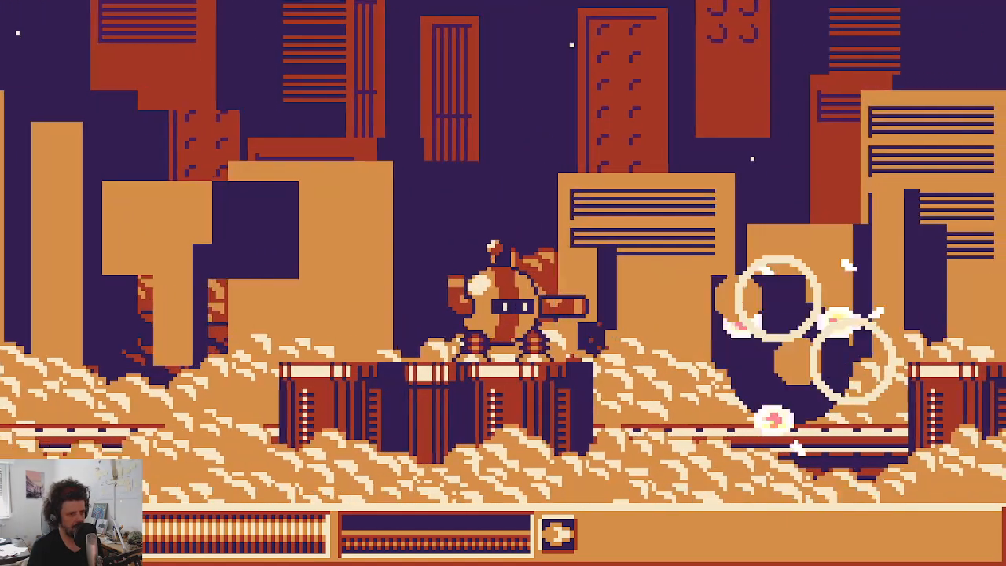
{"action": "key", "text": "x"}
{"action": "key", "text": "Left"}
{"action": "key", "text": "space"}
{"action": "key", "text": "Right"}
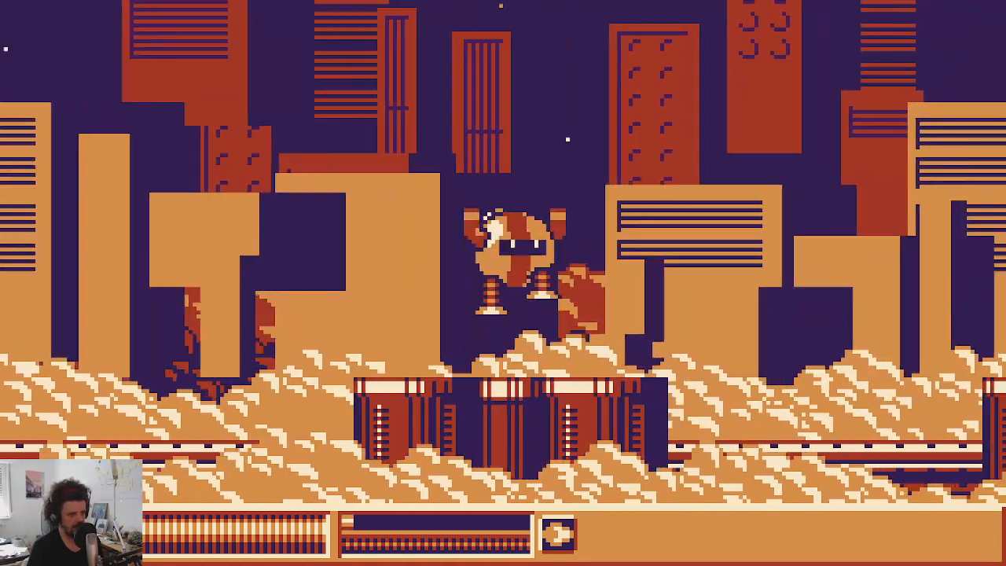
{"action": "key", "text": "Right"}
{"action": "key", "text": "x"}
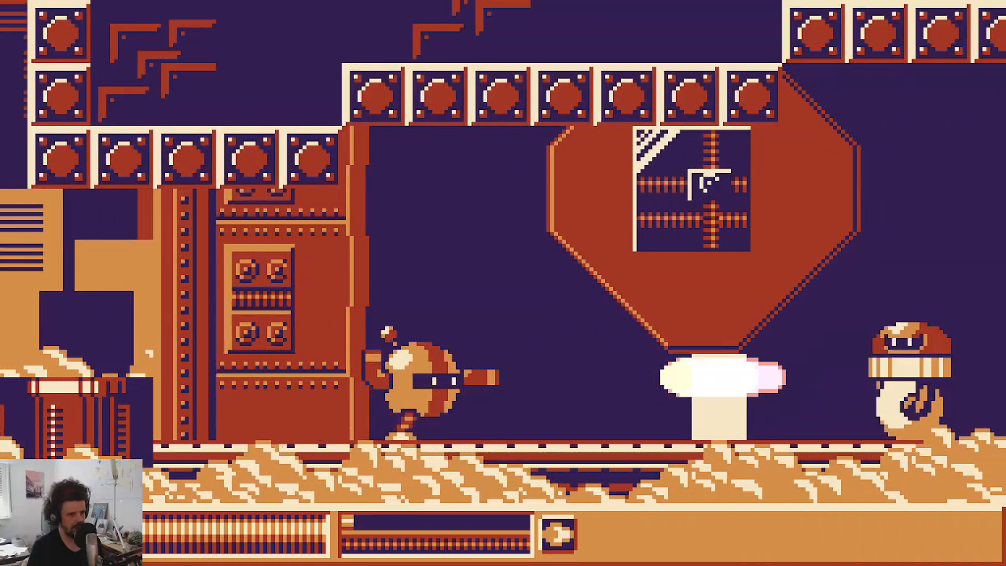
Step: Playtest the first tower's interior by climbing its ladders and shooting the armed robots on each floor
{"action": "key", "text": "space"}
{"action": "key", "text": "Up"}
{"action": "key", "text": "Up"}
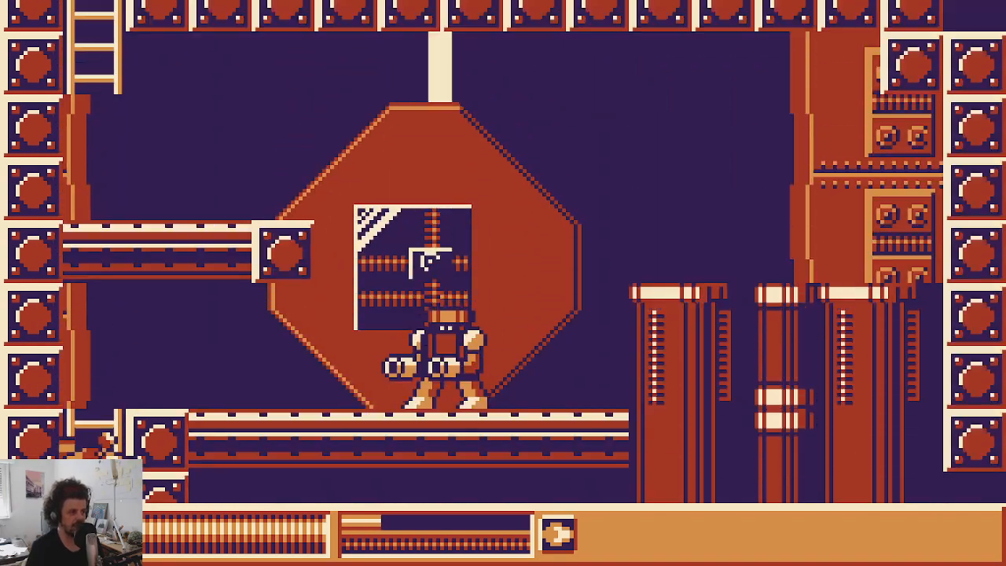
{"action": "key", "text": "x"}
{"action": "key", "text": "Right"}
{"action": "key", "text": "space"}
{"action": "key", "text": "x"}
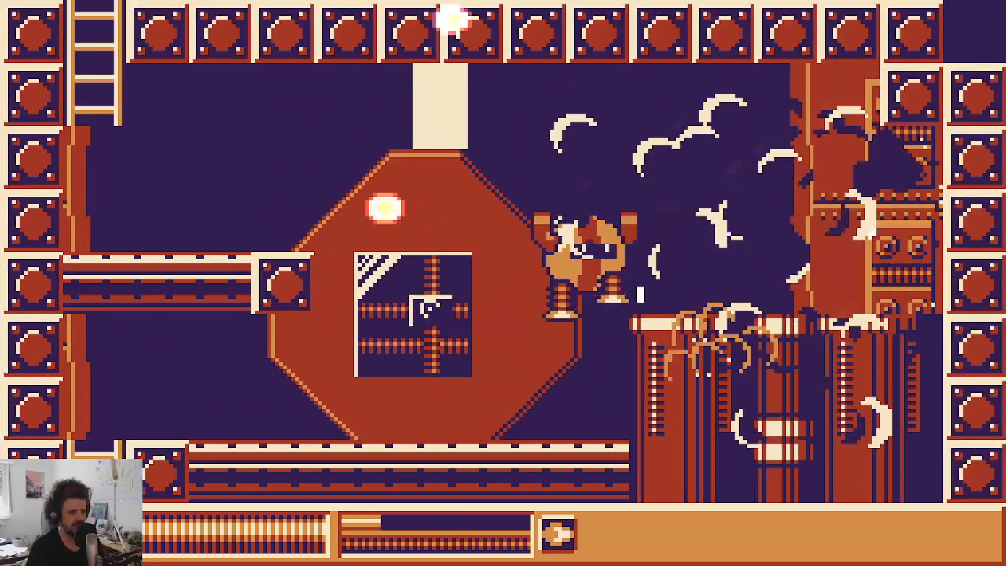
{"action": "key", "text": "space"}
{"action": "key", "text": "Left"}
{"action": "key", "text": "Down"}
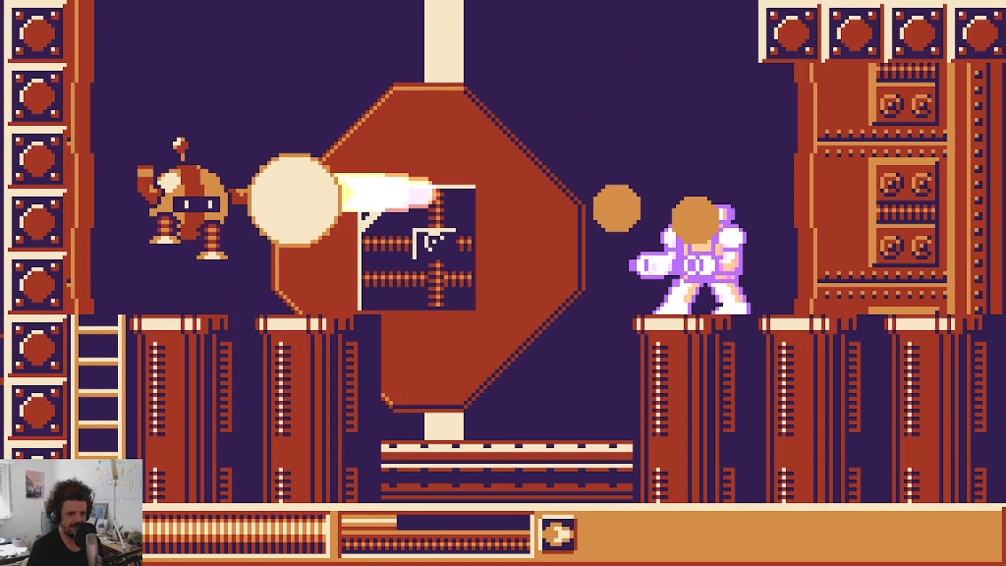
{"action": "key", "text": "Right"}
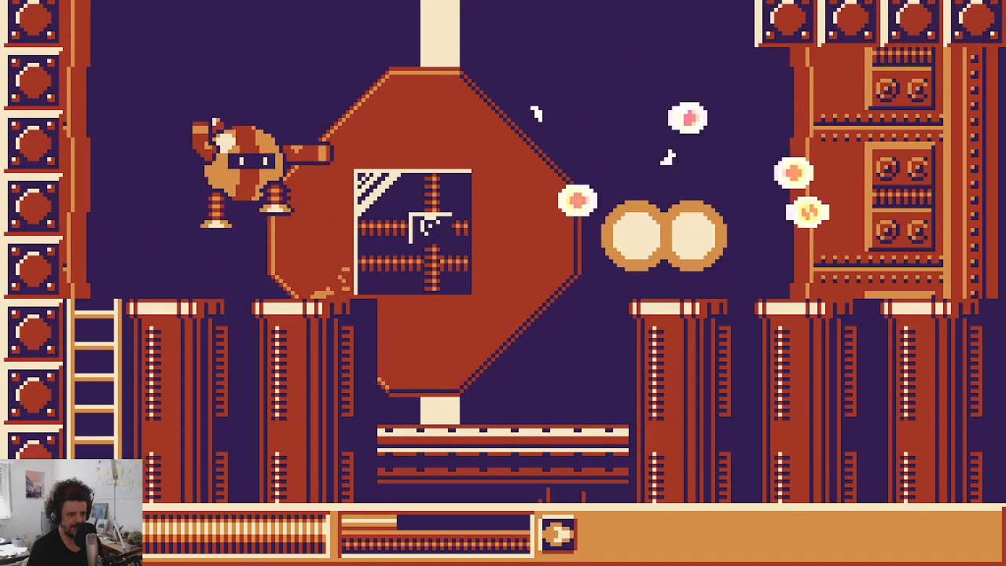
Step: Leave the tower's upper floor across the tall pillars and test jumping onto the floating platform outside
{"action": "key", "text": "space"}
{"action": "key", "text": "Right"}
{"action": "key", "text": "Right"}
{"action": "key", "text": "space"}
{"action": "key", "text": "x"}
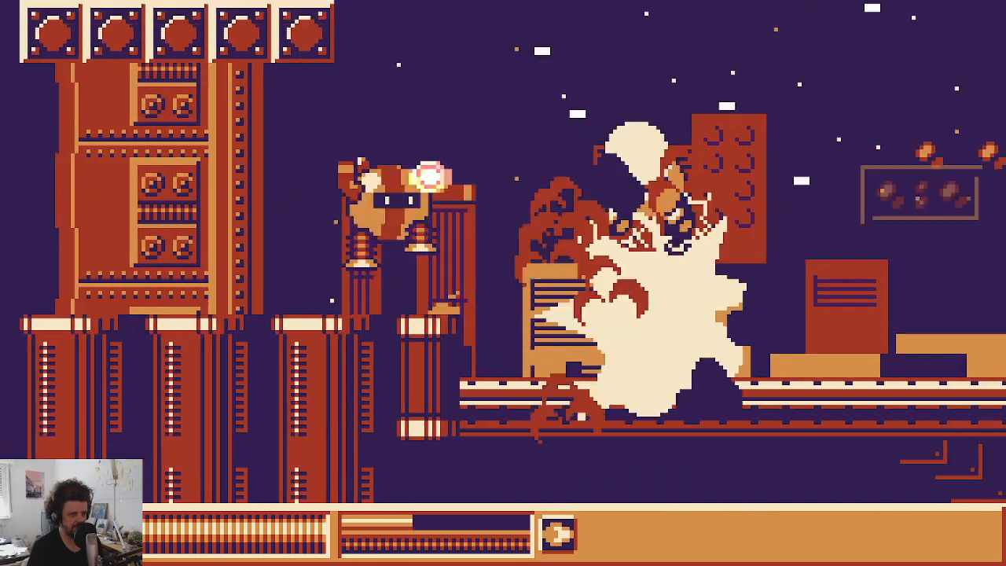
{"action": "key", "text": "space"}
{"action": "key", "text": "Right"}
{"action": "key", "text": "space"}
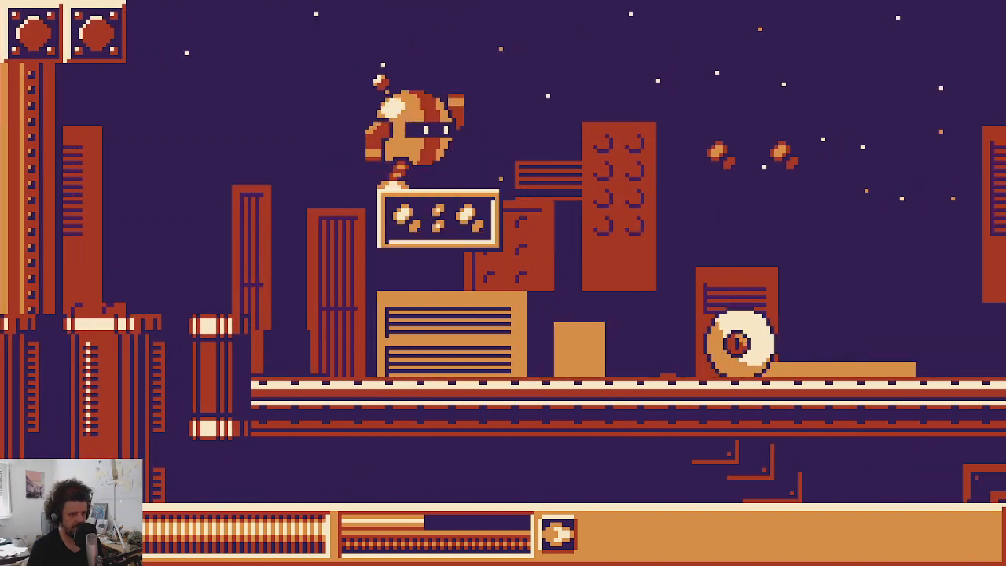
Step: Playtest the rooftop section beyond the floating platform by jumping across the block towers and shooting the enemies between them
{"action": "key", "text": "space"}
{"action": "key", "text": "x"}
{"action": "key", "text": "Right"}
{"action": "key", "text": "space"}
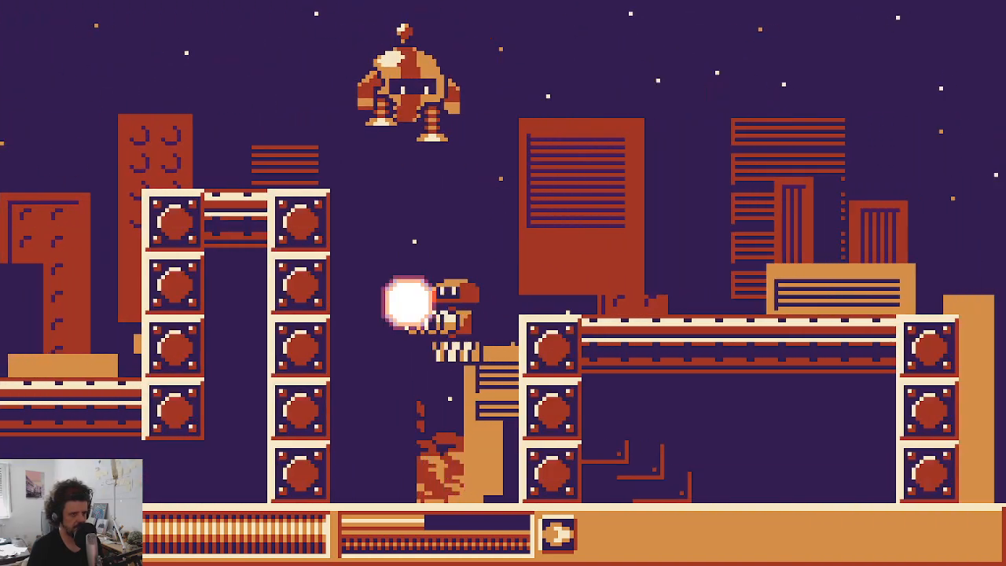
{"action": "key", "text": "x"}
{"action": "key", "text": "Right"}
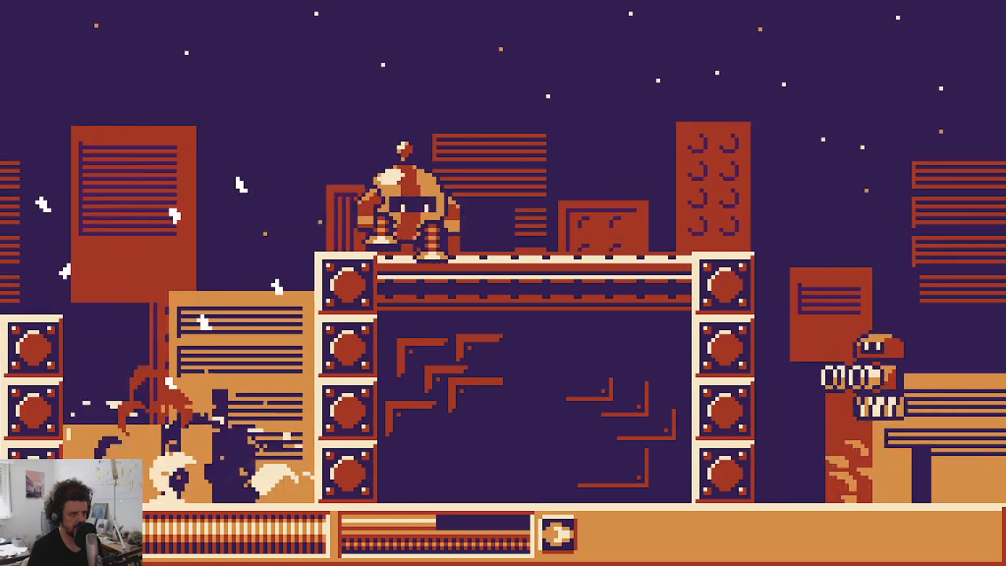
{"action": "key", "text": "space"}
{"action": "key", "text": "x"}
{"action": "key", "text": "Right"}
{"action": "key", "text": "x"}
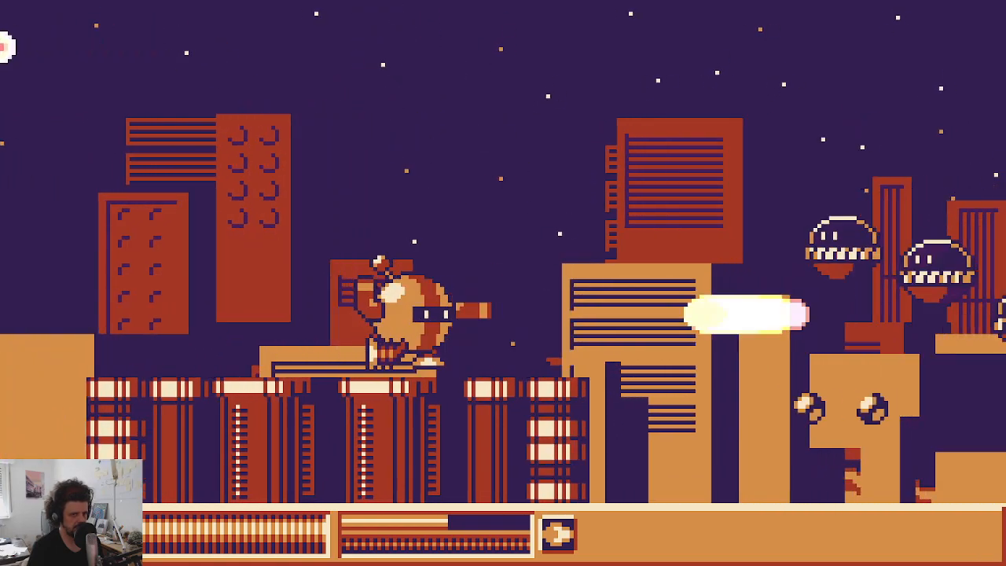
Step: Playtest the fight against the flying domed enemies above the short pillars, moving back and forth while jumping and shooting
{"action": "key", "text": "x"}
{"action": "key", "text": "x"}
{"action": "key", "text": "Left"}
{"action": "key", "text": "Right"}
{"action": "key", "text": "space"}
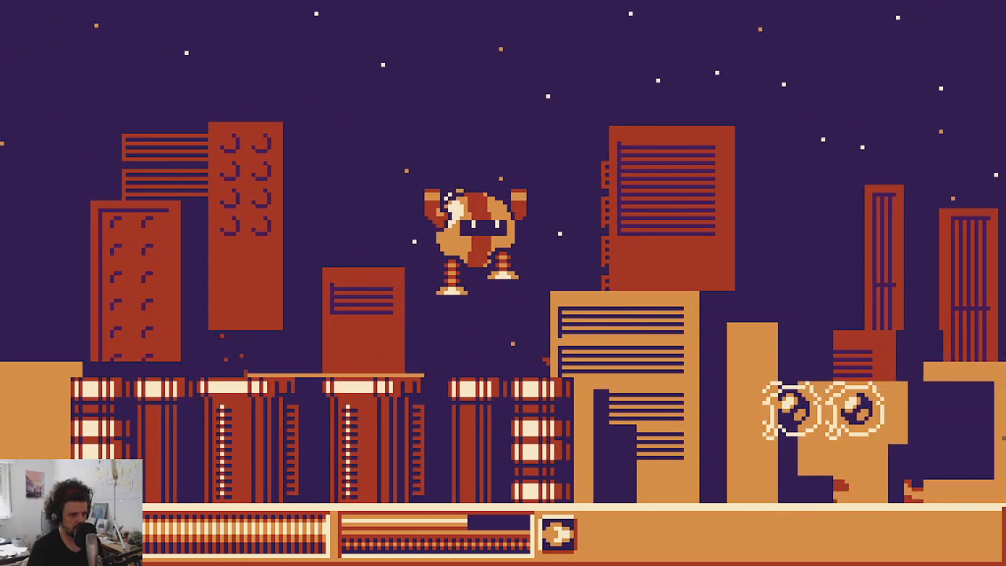
{"action": "key", "text": "space"}
{"action": "key", "text": "space"}
{"action": "key", "text": "Left"}
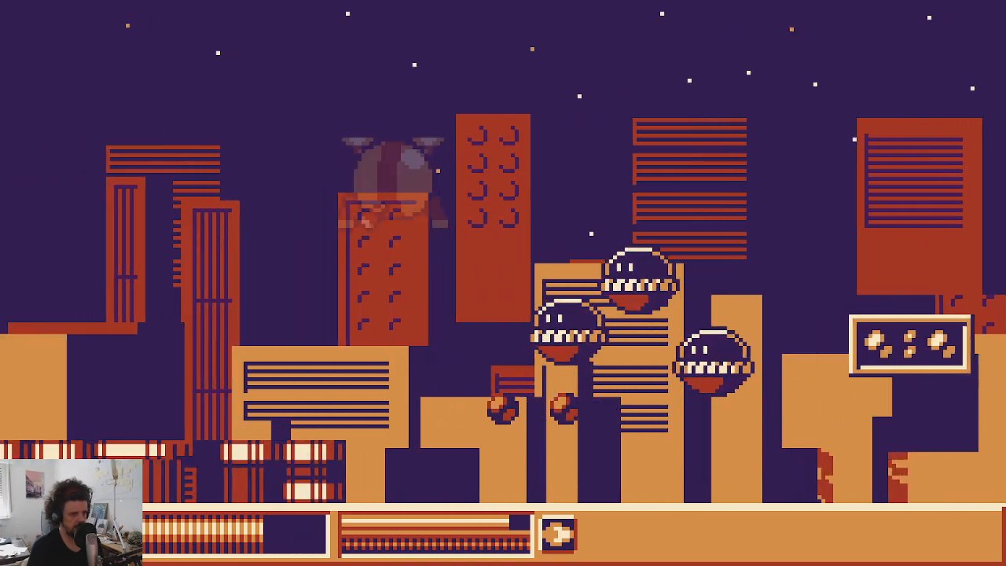
{"action": "key", "text": "x"}
{"action": "key", "text": "x"}
{"action": "key", "text": "Left"}
{"action": "key", "text": "x"}
{"action": "key", "text": "Right"}
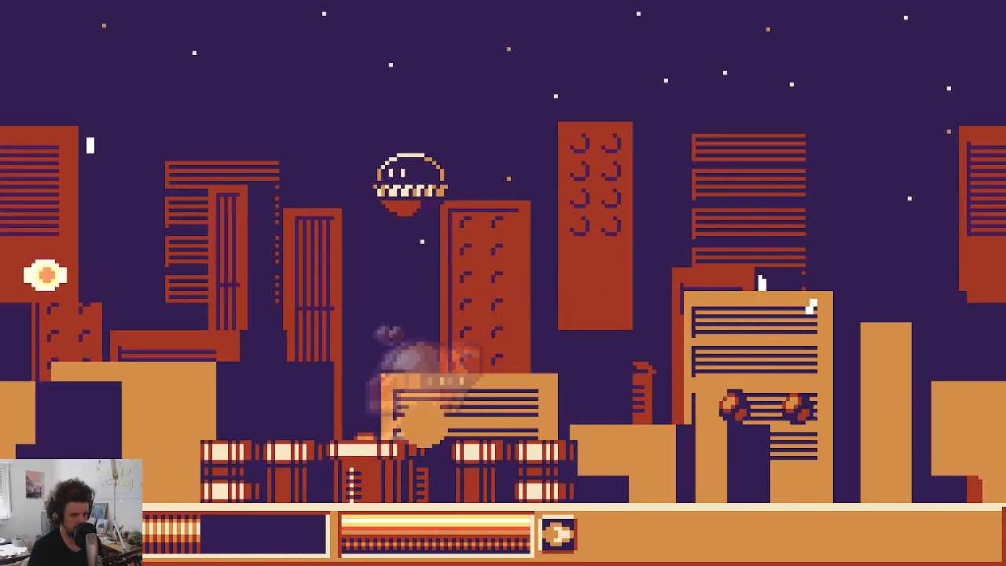
Step: Playtest the pillar crossing into the second tower, shooting the ground-floor cannon robot and climbing the ladder
{"action": "key", "text": "space"}
{"action": "key", "text": "space"}
{"action": "key", "text": "Right"}
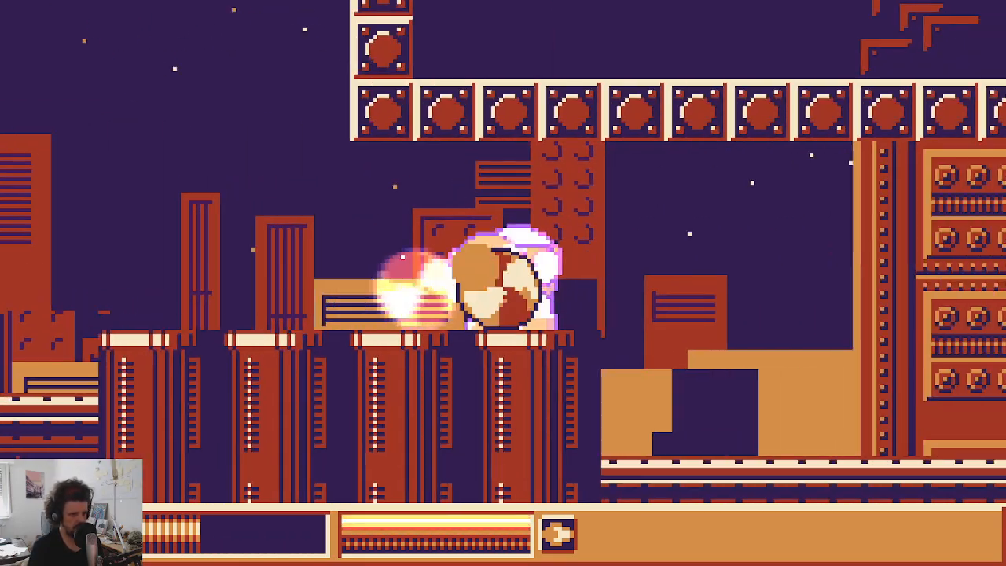
{"action": "key", "text": "x"}
{"action": "key", "text": "space"}
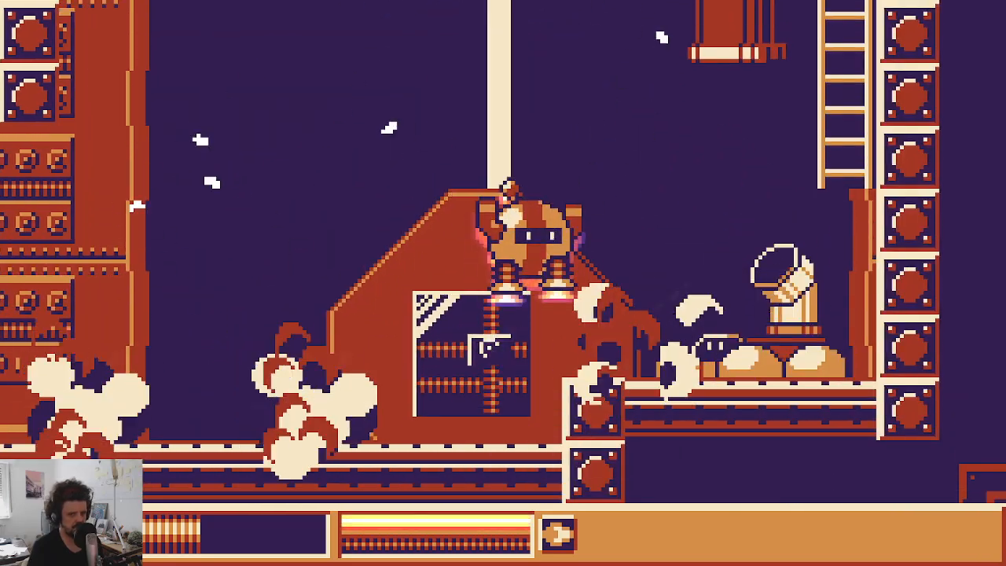
{"action": "key", "text": "x"}
{"action": "key", "text": "Right"}
{"action": "key", "text": "Up"}
{"action": "key", "text": "Down"}
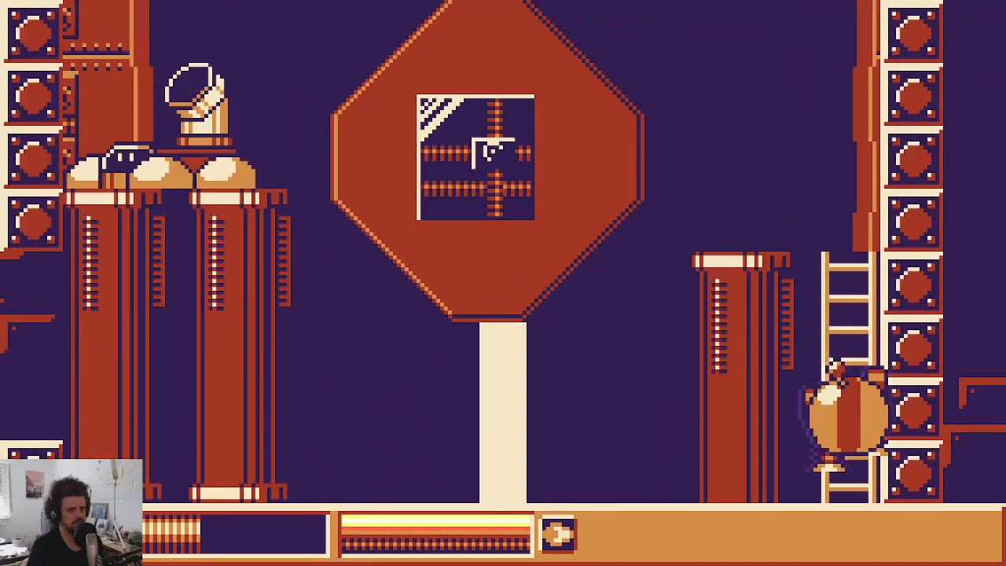
Step: Shoot the cannon robot on the second tower's middle floor, jump across to the opposite ladder, and climb it
{"action": "key", "text": "x"}
{"action": "key", "text": "Left"}
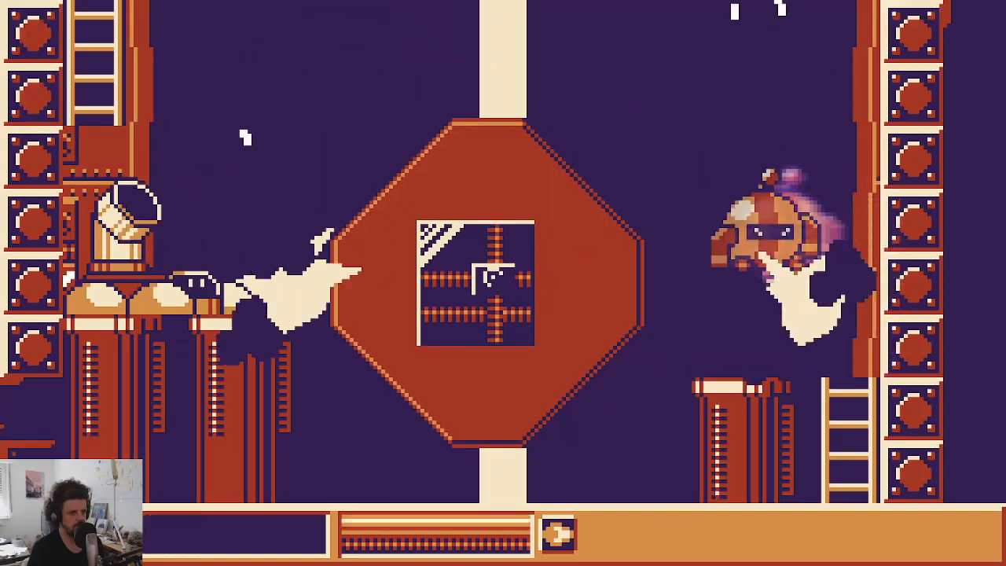
{"action": "key", "text": "Left"}
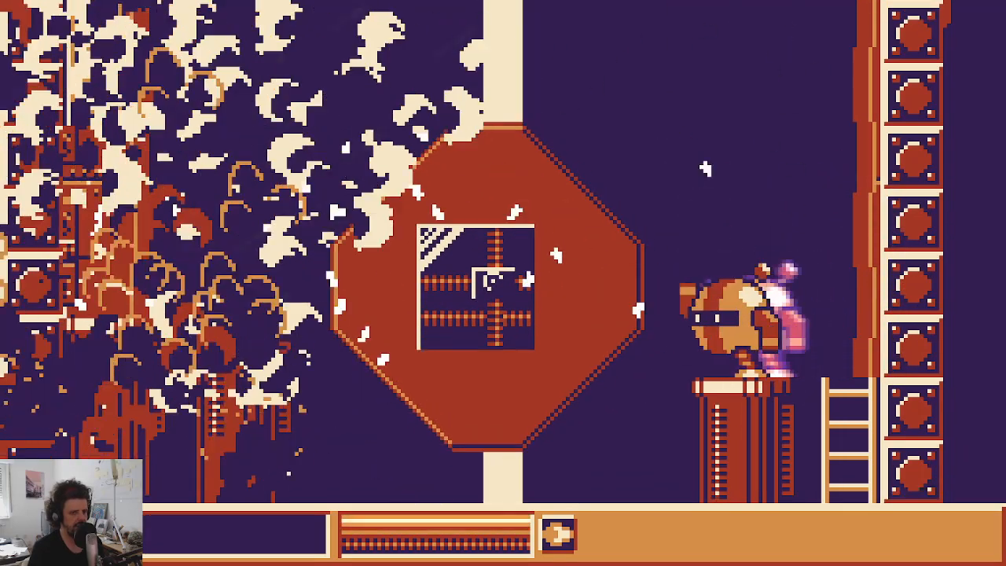
{"action": "key", "text": "space"}
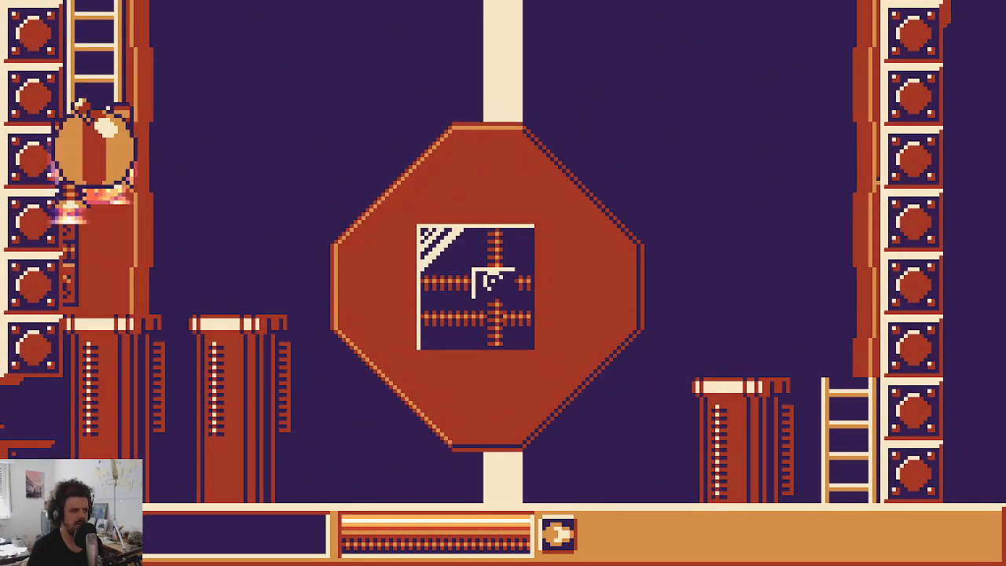
{"action": "key", "text": "Up"}
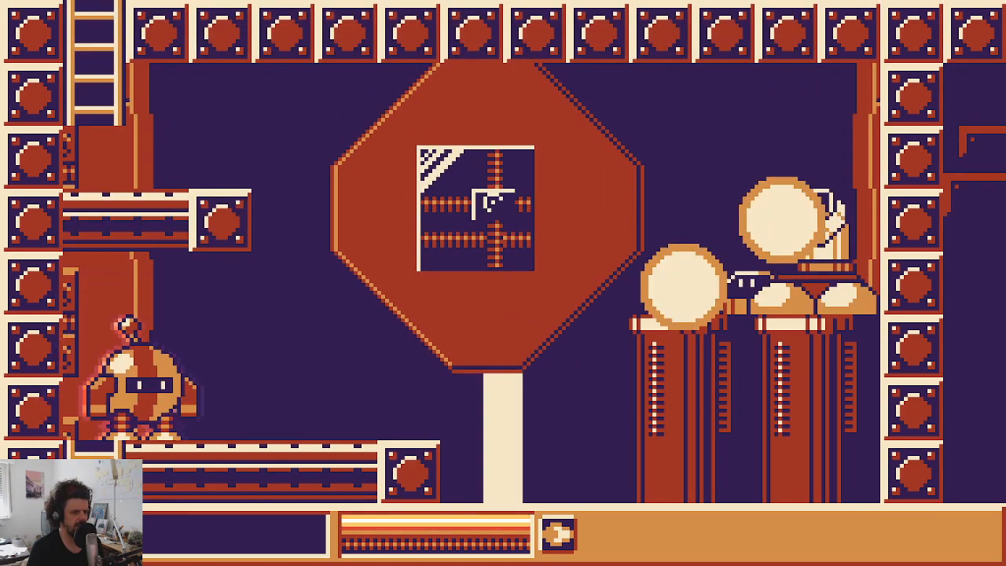
Step: Test dodging and shooting the cannon robot on the next floor's pillars, and climb the ladder to the top floor
{"action": "key", "text": "Right"}
{"action": "key", "text": "space"}
{"action": "key", "text": "Left"}
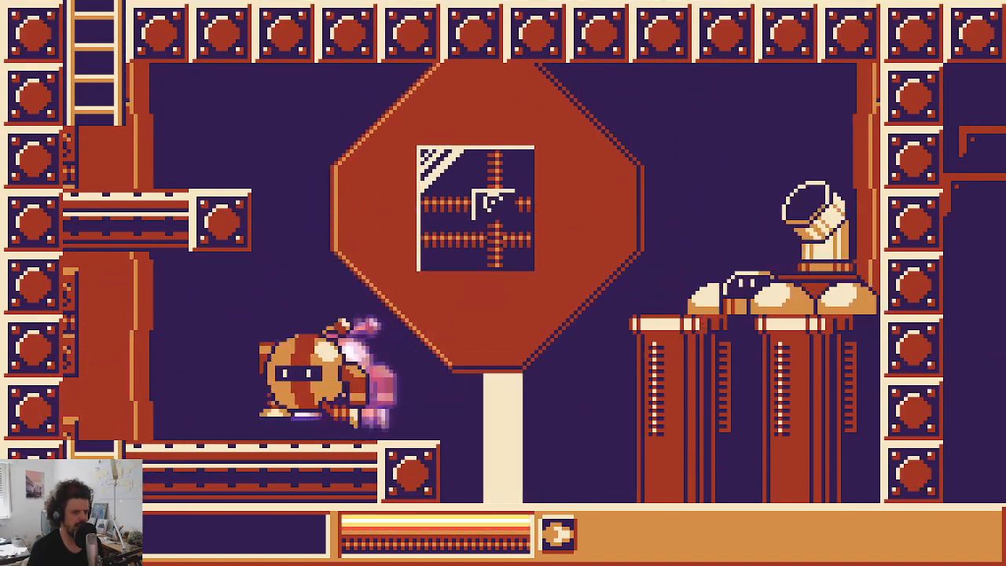
{"action": "key", "text": "Right"}
{"action": "key", "text": "space"}
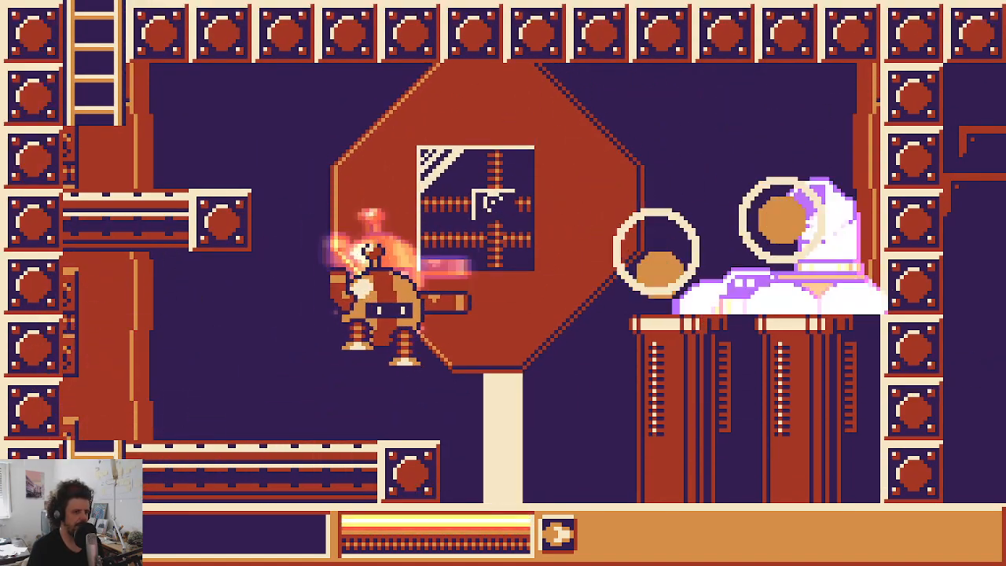
{"action": "key", "text": "x"}
{"action": "key", "text": "Right"}
{"action": "key", "text": "space"}
{"action": "key", "text": "Left"}
{"action": "key", "text": "space"}
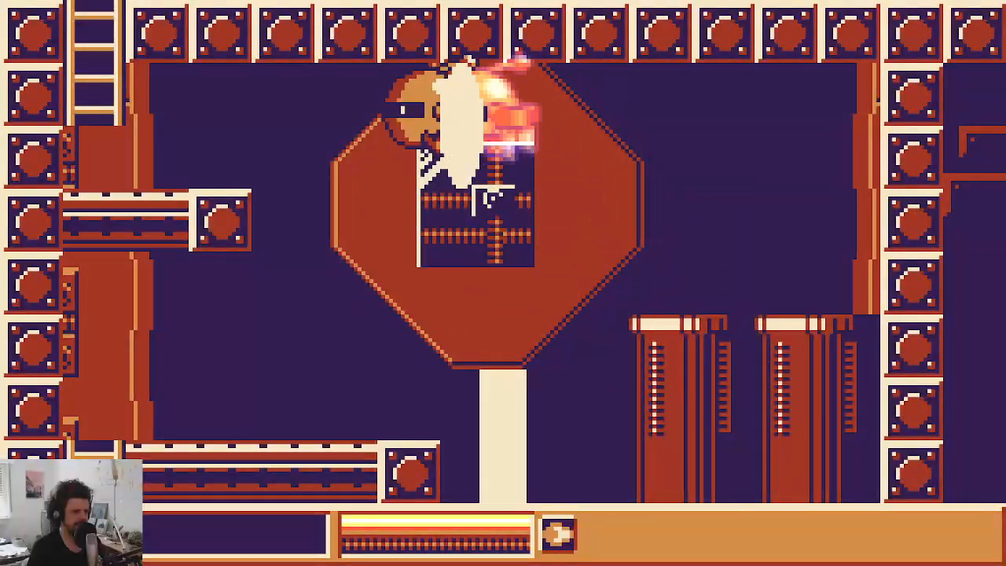
{"action": "key", "text": "Up"}
Step: Playtest the second tower's top floor by jumping and shooting the cannon robot on the raised walkway, and head for the exit
{"action": "key", "text": "Right"}
{"action": "key", "text": "space"}
{"action": "key", "text": "x"}
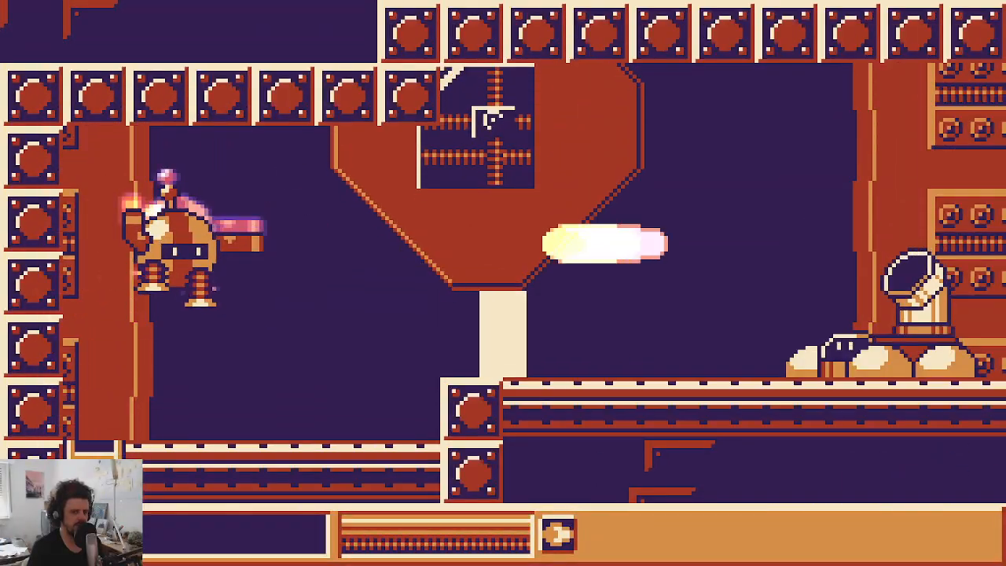
{"action": "key", "text": "Left"}
{"action": "key", "text": "space"}
{"action": "key", "text": "Right"}
{"action": "key", "text": "x"}
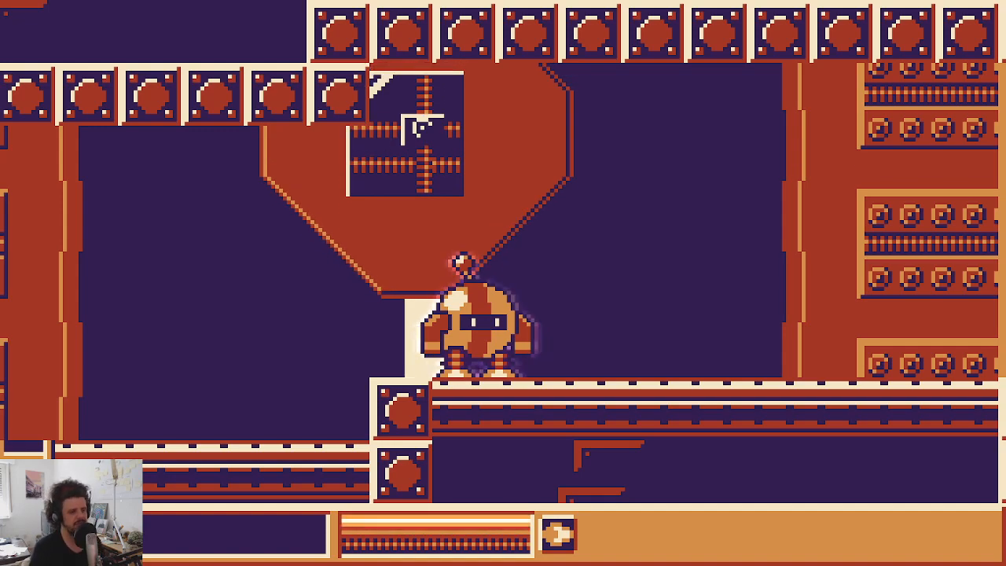
{"action": "key", "text": "Right"}
{"action": "key", "text": "Right"}
{"action": "key", "text": "x"}
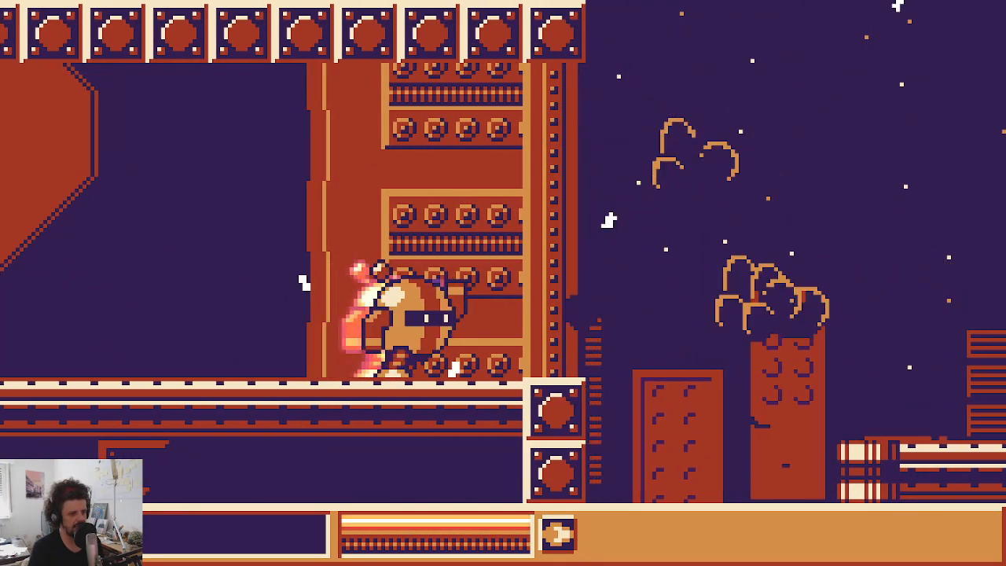
Step: Playtest the first walkways outside the second tower by jumping the gap and shooting the robot on the next platform
{"action": "key", "text": "Right"}
{"action": "key", "text": "z"}
{"action": "key", "text": "z"}
{"action": "key", "text": "x"}
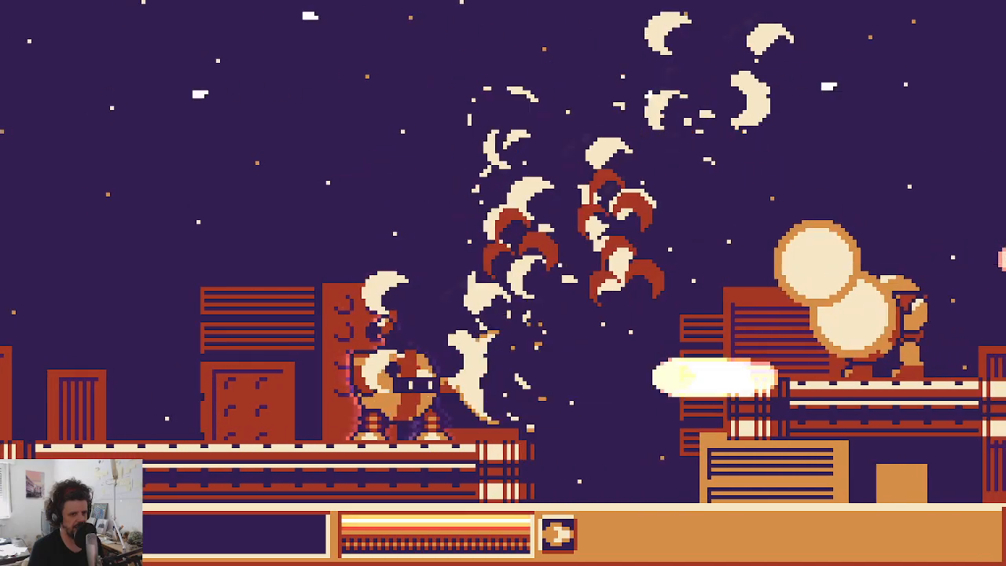
{"action": "key", "text": "x"}
{"action": "key", "text": "Right"}
{"action": "key", "text": "z"}
{"action": "key", "text": "x"}
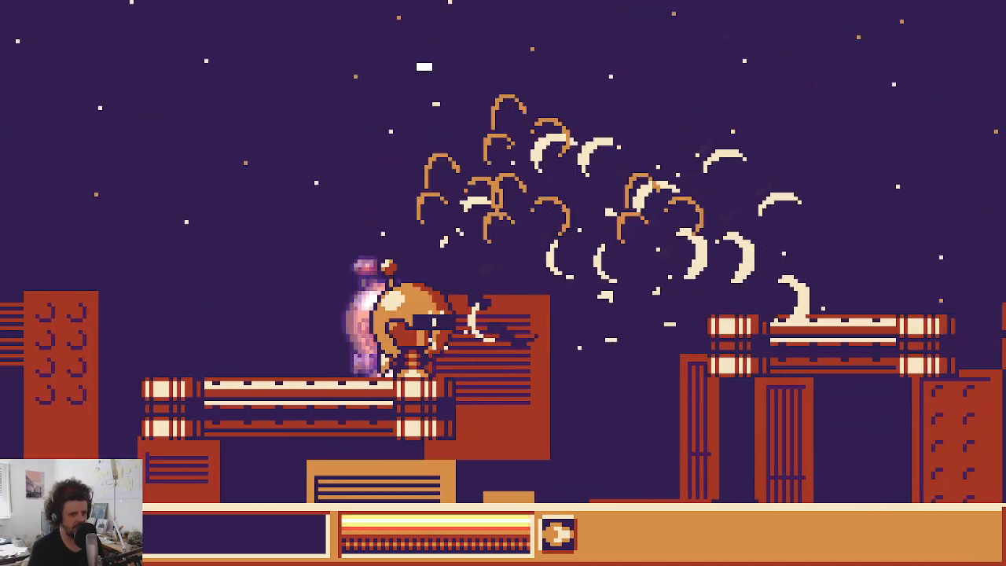
Step: Playtest the higher floating platforms by jumping between them and shooting the hovering bowl-shaped enemy up to the third tower
{"action": "key", "text": "Right"}
{"action": "key", "text": "z"}
{"action": "key", "text": "x"}
{"action": "key", "text": "z"}
{"action": "key", "text": "x"}
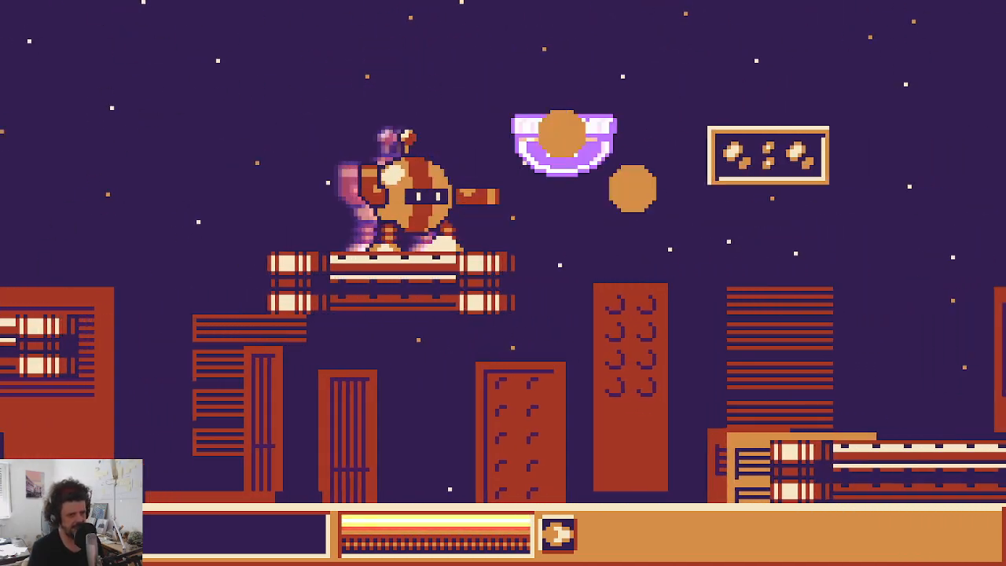
{"action": "key", "text": "Right"}
{"action": "key", "text": "z"}
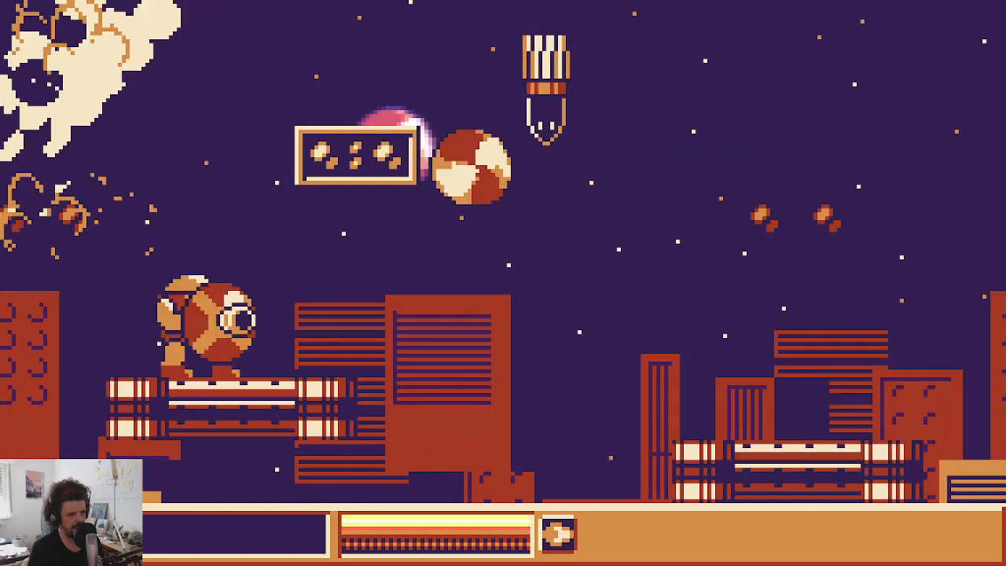
{"action": "key", "text": "Right"}
{"action": "key", "text": "z"}
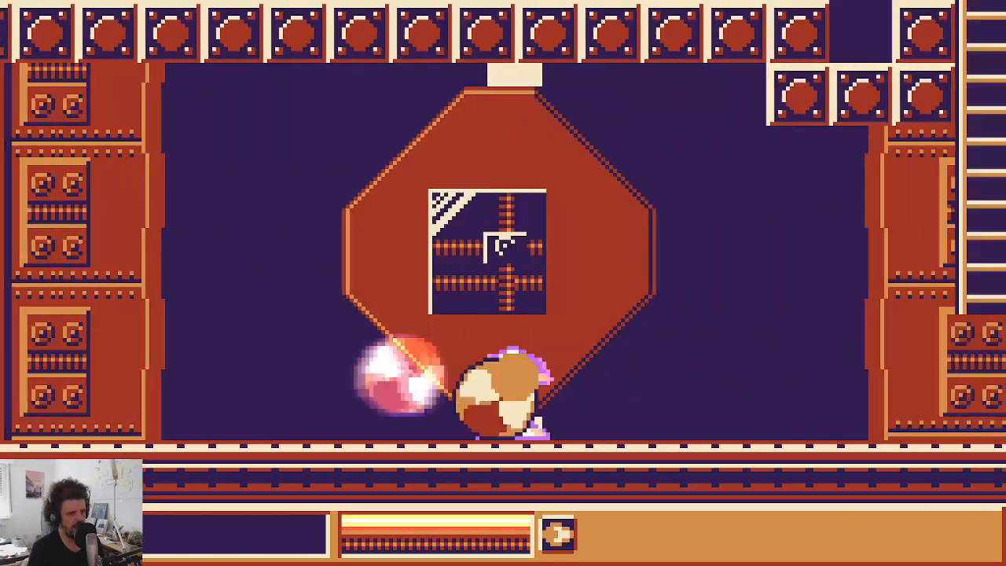
Step: Playtest the third tower by climbing its ladders, shooting the wheeled robot on the pillars, and leaving through the upper floor
{"action": "key", "text": "Right"}
{"action": "key", "text": "z"}
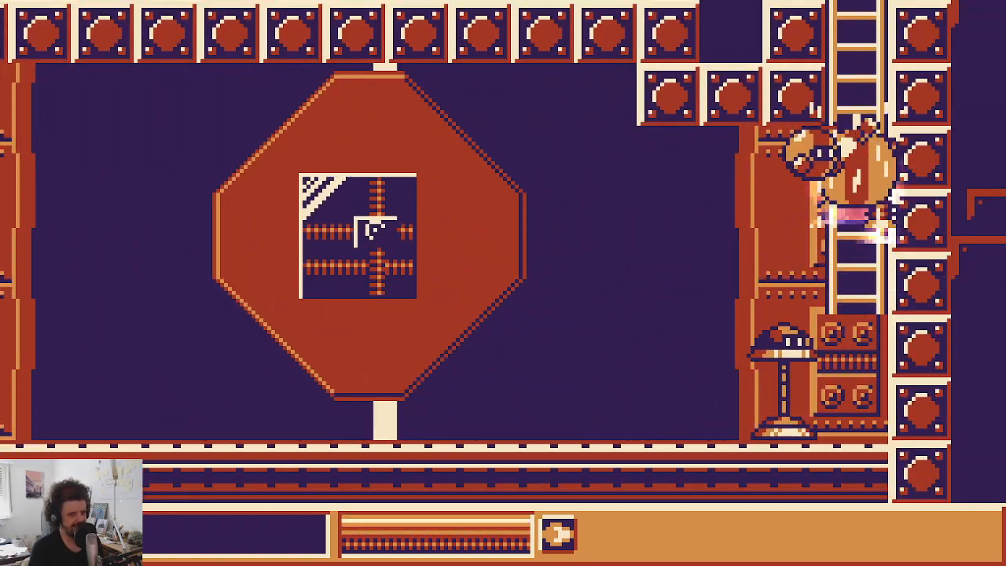
{"action": "key", "text": "z"}
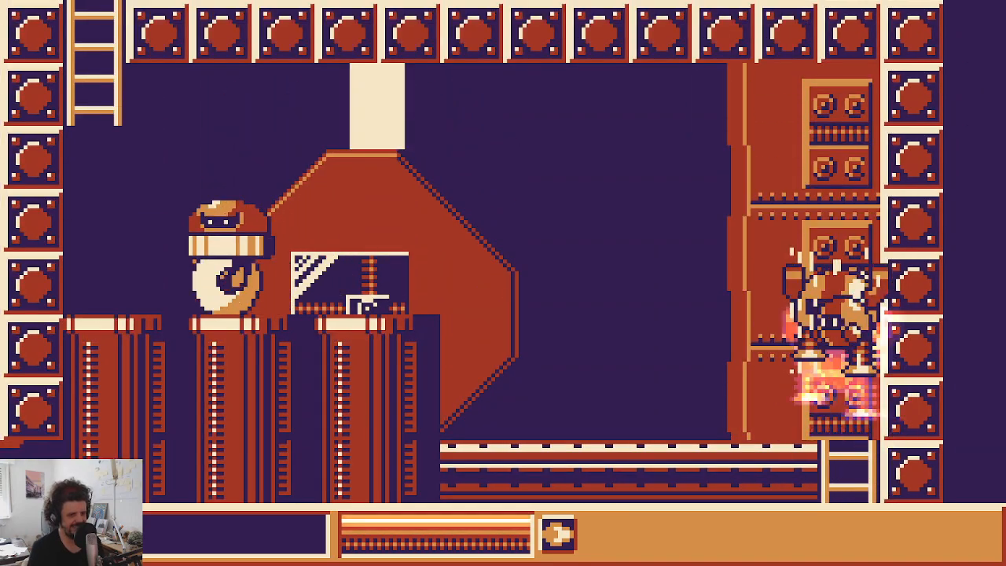
{"action": "key", "text": "Left"}
{"action": "key", "text": "x"}
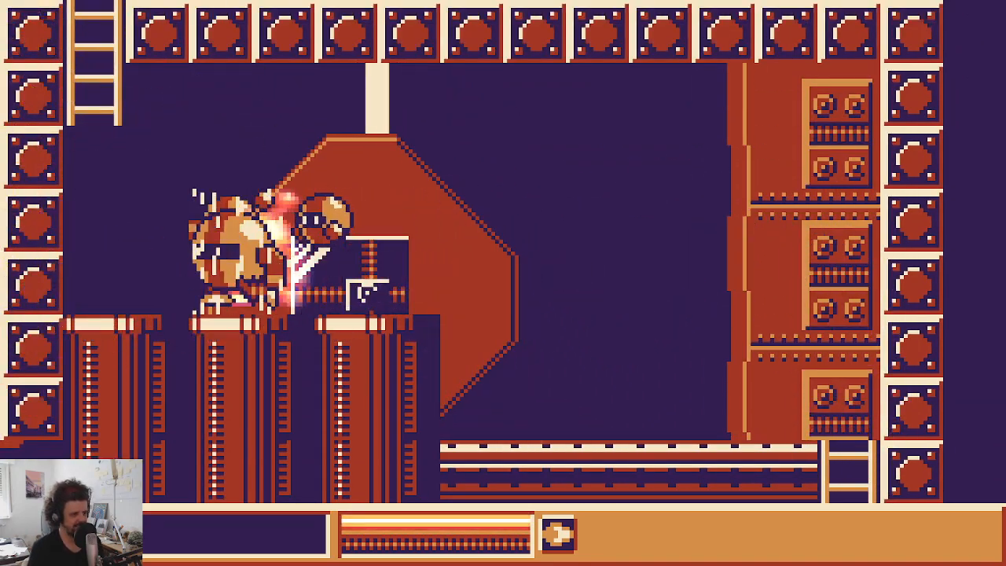
{"action": "key", "text": "Left"}
{"action": "key", "text": "z"}
{"action": "key", "text": "Left"}
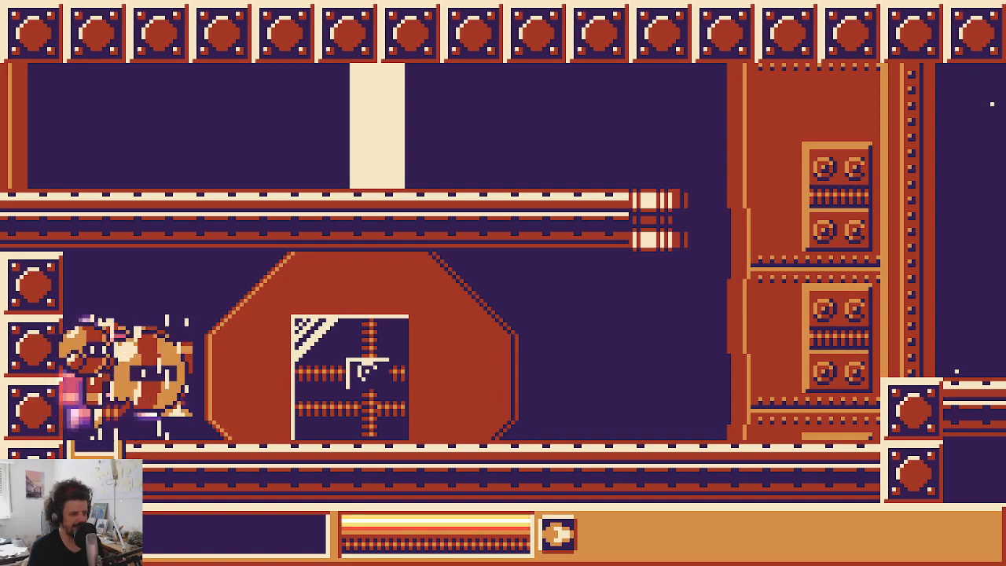
{"action": "key", "text": "Right"}
{"action": "key", "text": "z"}
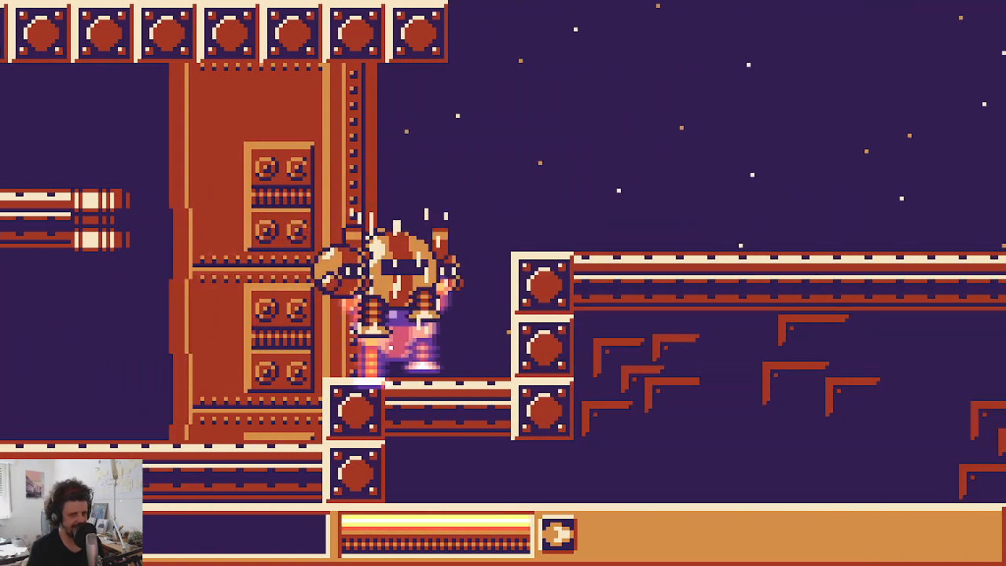
Step: Test jumping and shooting the flying domed enemies over the pillars outside the third tower, and return to the raised walkway
{"action": "key", "text": "Right"}
{"action": "key", "text": "x"}
{"action": "key", "text": "z"}
{"action": "key", "text": "x"}
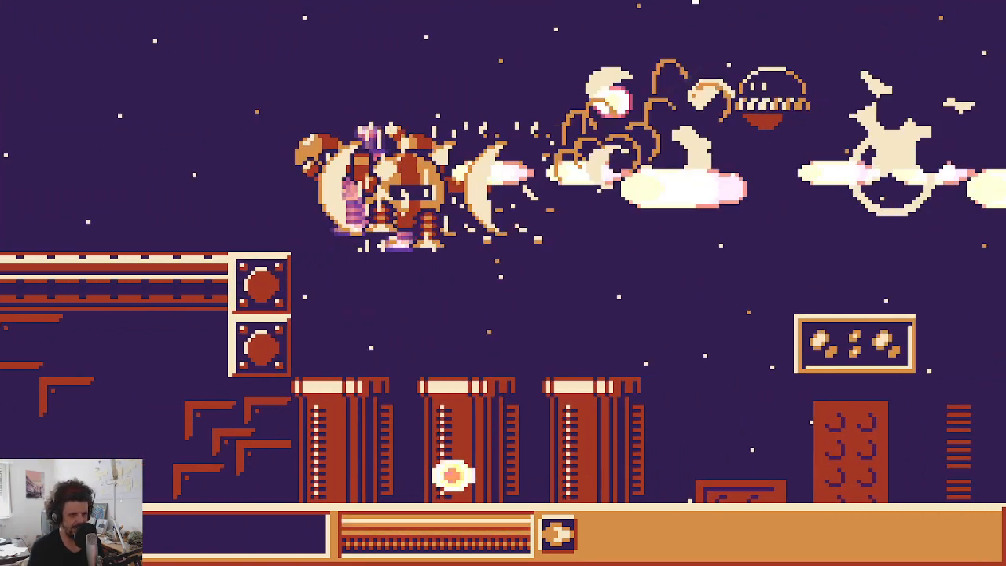
{"action": "key", "text": "Left"}
{"action": "key", "text": "z"}
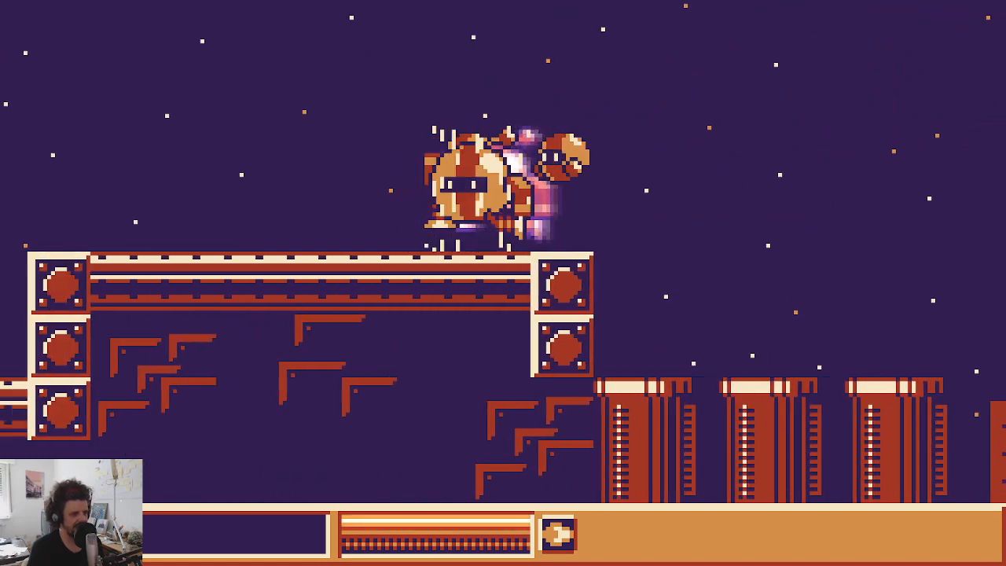
Step: Enter the walled moonlit arena at the level's end, test moving and jumping there, and continue to the world map
{"action": "key", "text": "Return"}
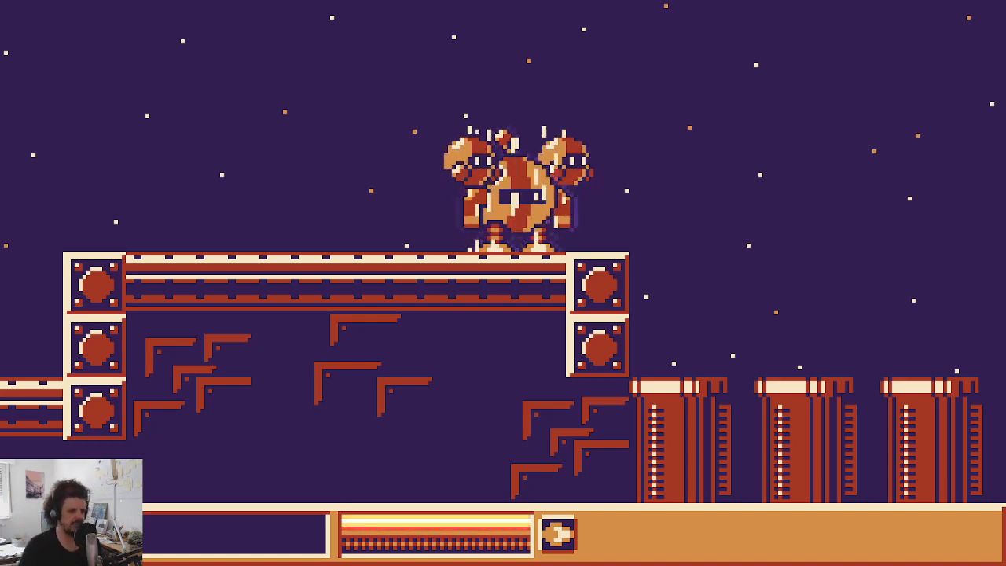
{"action": "key", "text": "Left"}
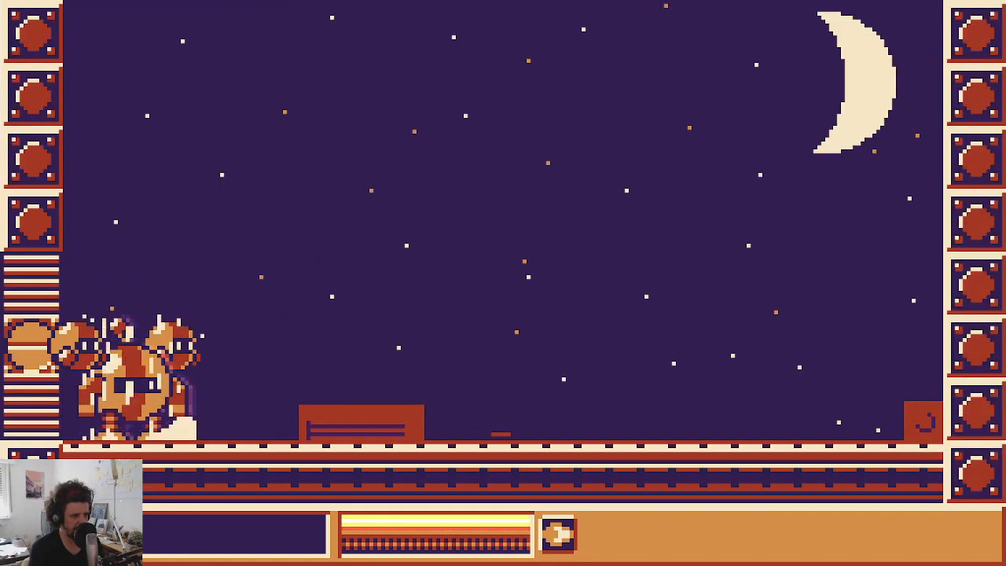
{"action": "key", "text": "Right"}
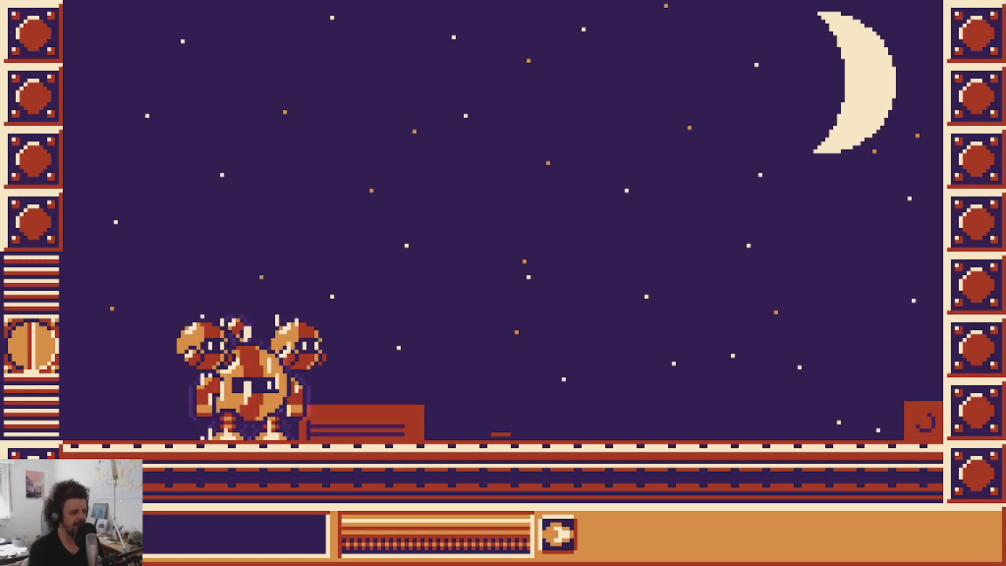
{"action": "key", "text": "space"}
{"action": "key", "text": "Right"}
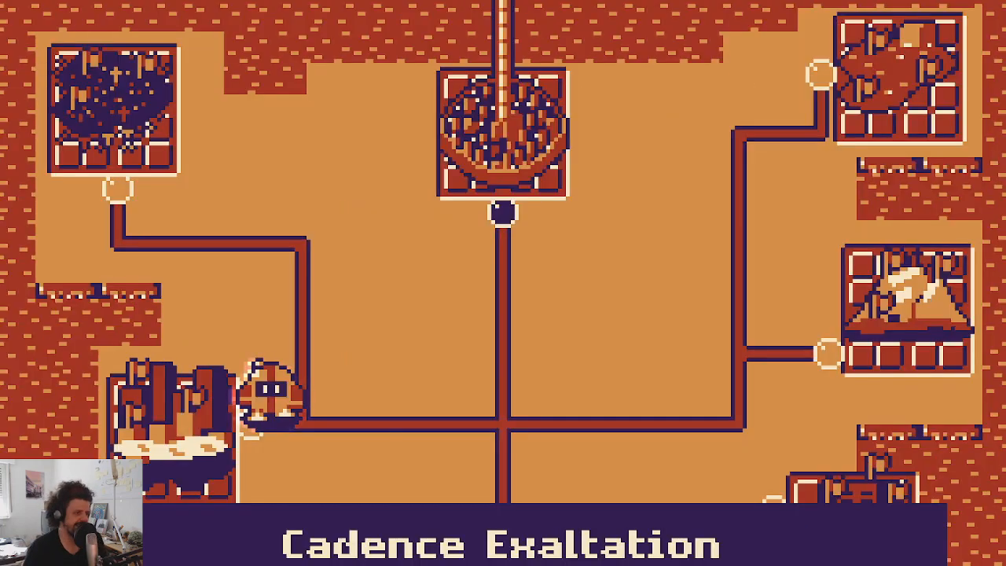
Step: Try moving along the world map path, return to the Cadence Exaltation node, and enter its level past the intro card
{"action": "key", "text": "Right"}
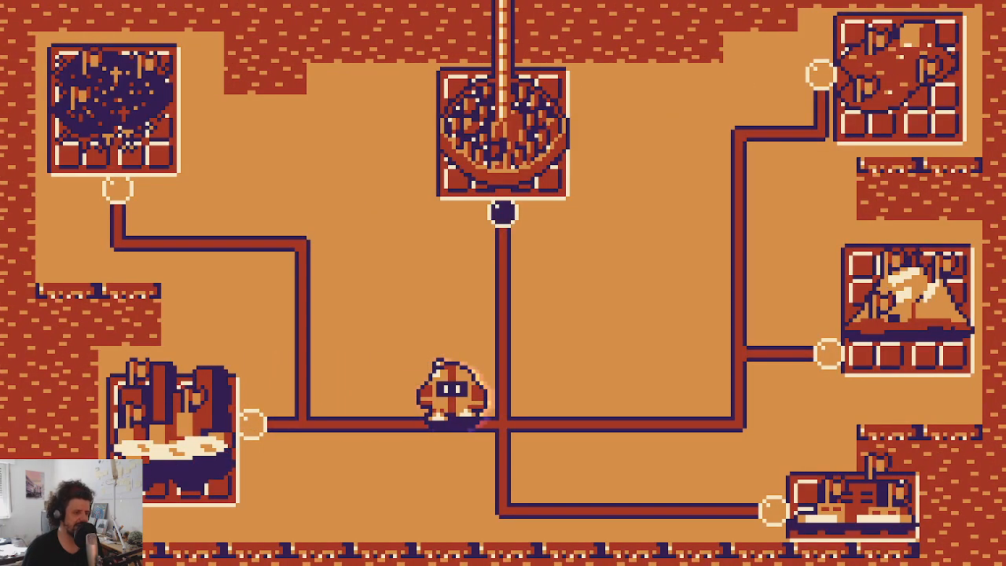
{"action": "key", "text": "Left"}
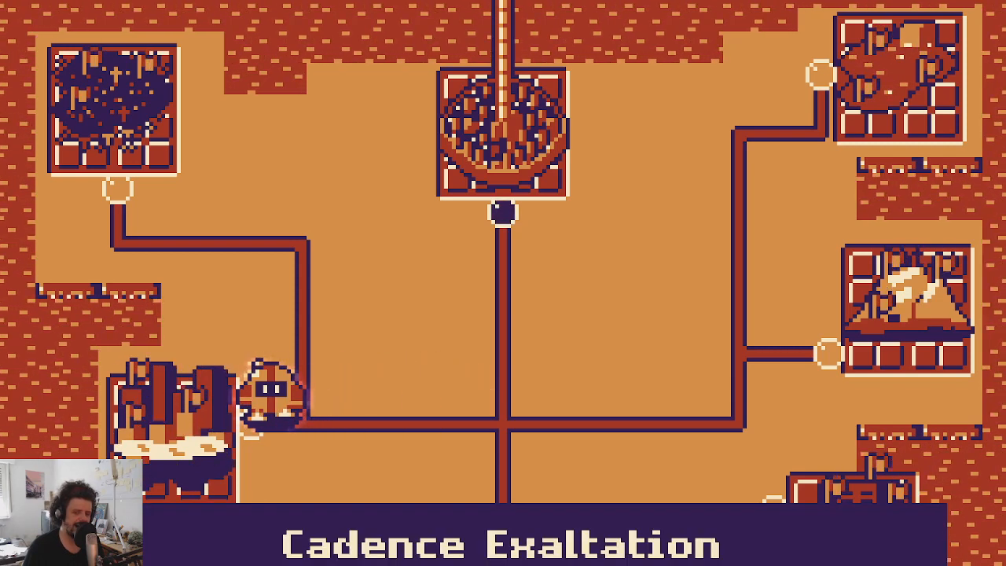
{"action": "key", "text": "Return"}
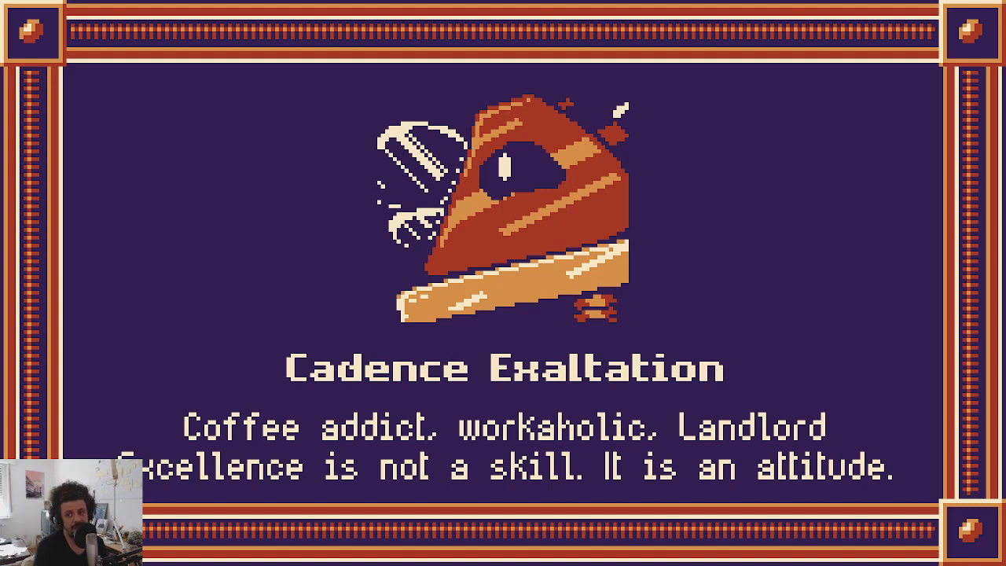
{"action": "key", "text": "Return"}
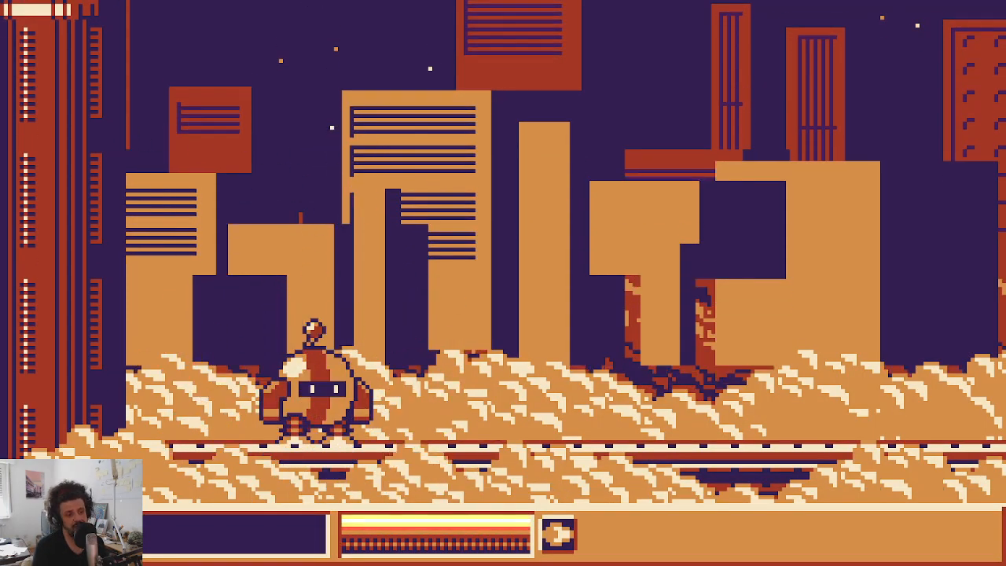
Step: Playtest repeated jumps in both directions and on the spot over the cloud walkway at the level's start
{"action": "key", "text": "space"}
{"action": "key", "text": "Right"}
{"action": "key", "text": "space"}
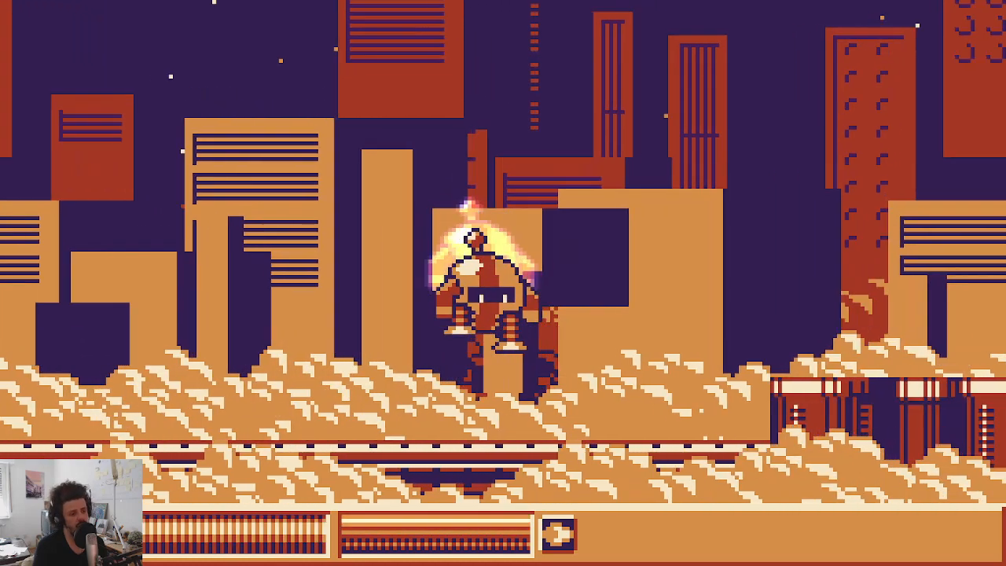
{"action": "key", "text": "space"}
{"action": "key", "text": "space"}
{"action": "key", "text": "Left"}
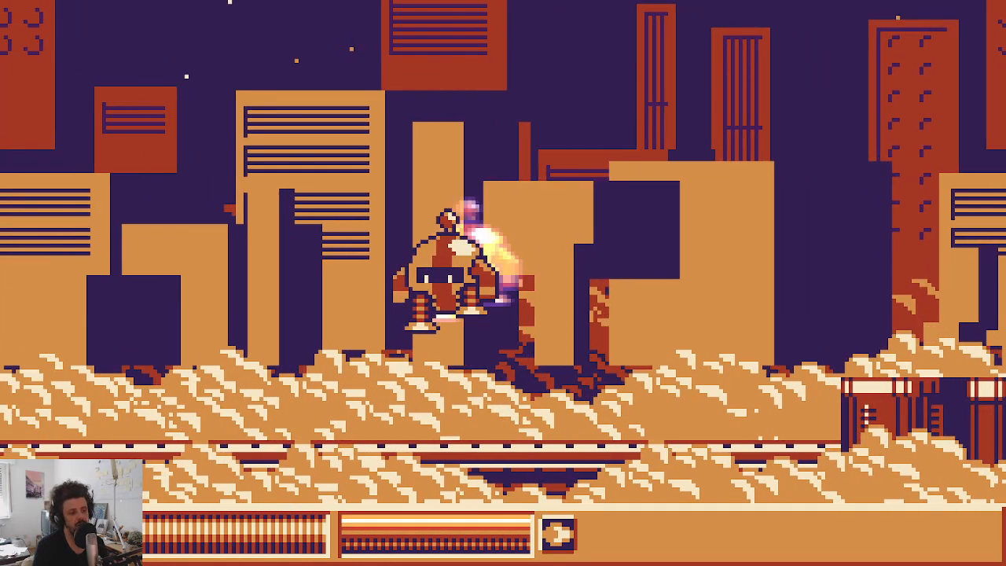
{"action": "key", "text": "Right"}
{"action": "key", "text": "space"}
{"action": "key", "text": "space"}
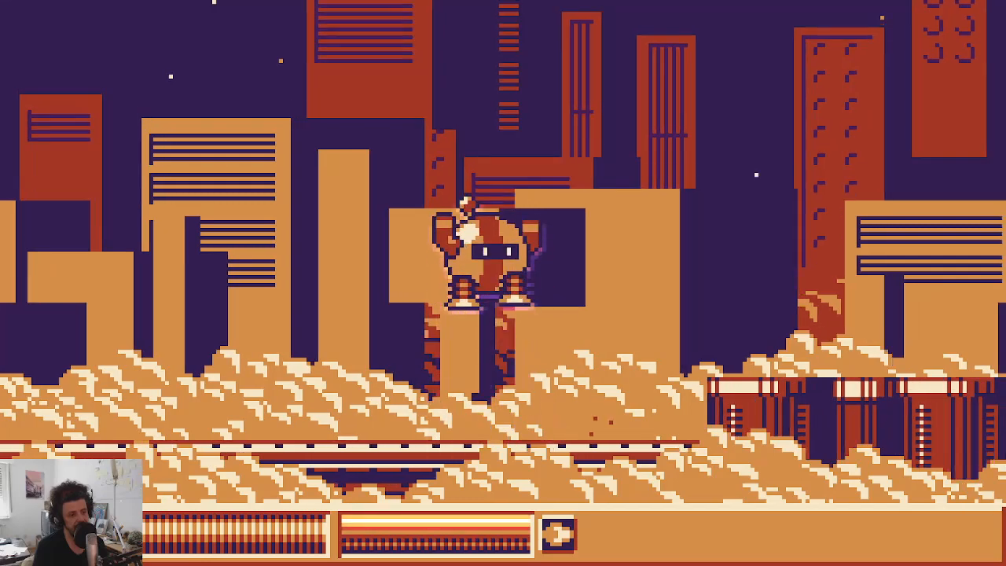
{"action": "key", "text": "space"}
{"action": "key", "text": "space"}
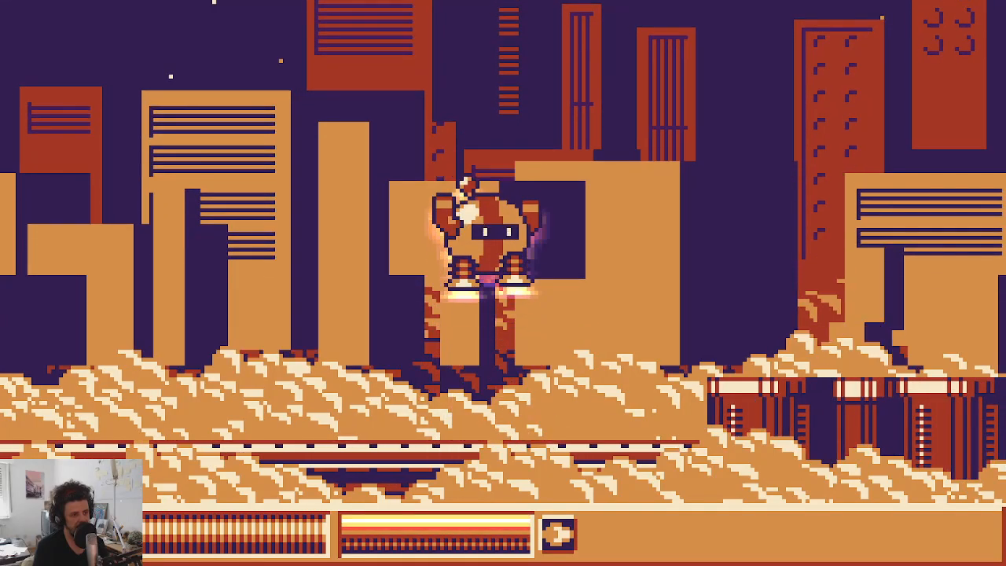
{"action": "key", "text": "space"}
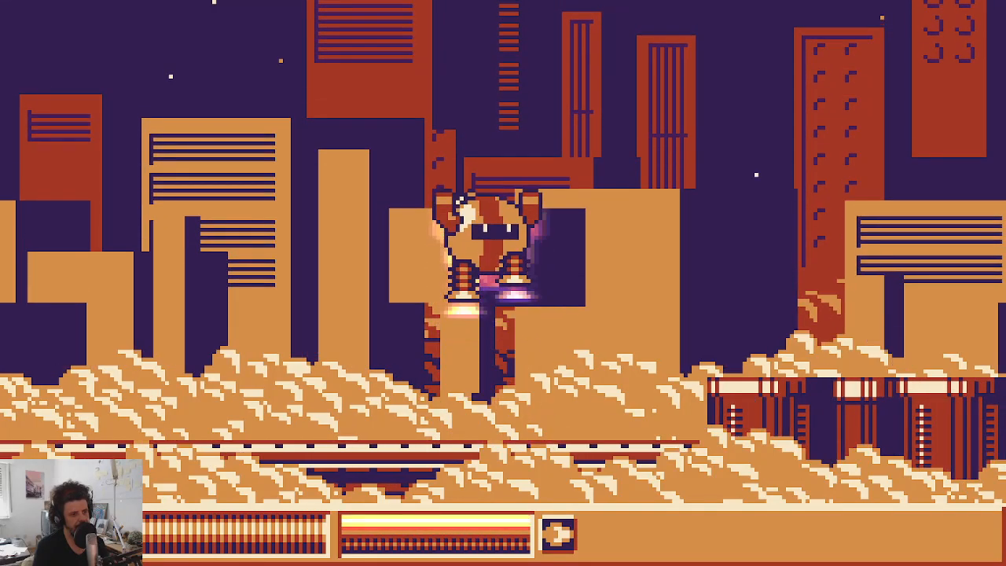
Step: Quit the game through its pause options and minimise the Aseprite window
{"action": "key", "text": "Escape"}
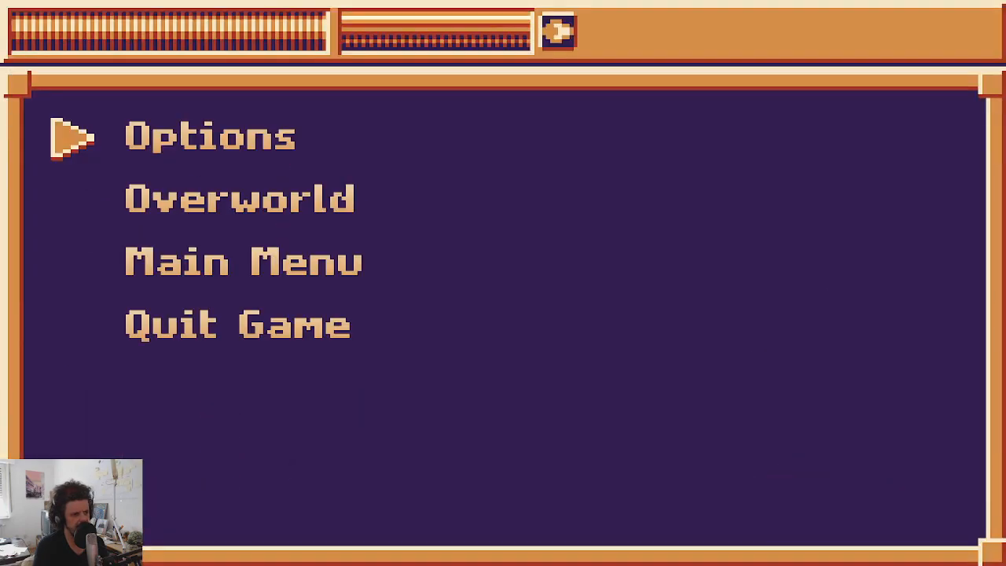
{"action": "key", "text": "Down"}
{"action": "key", "text": "Down"}
{"action": "key", "text": "Down"}
{"action": "key", "text": "Return"}
{"action": "key", "text": "Return"}
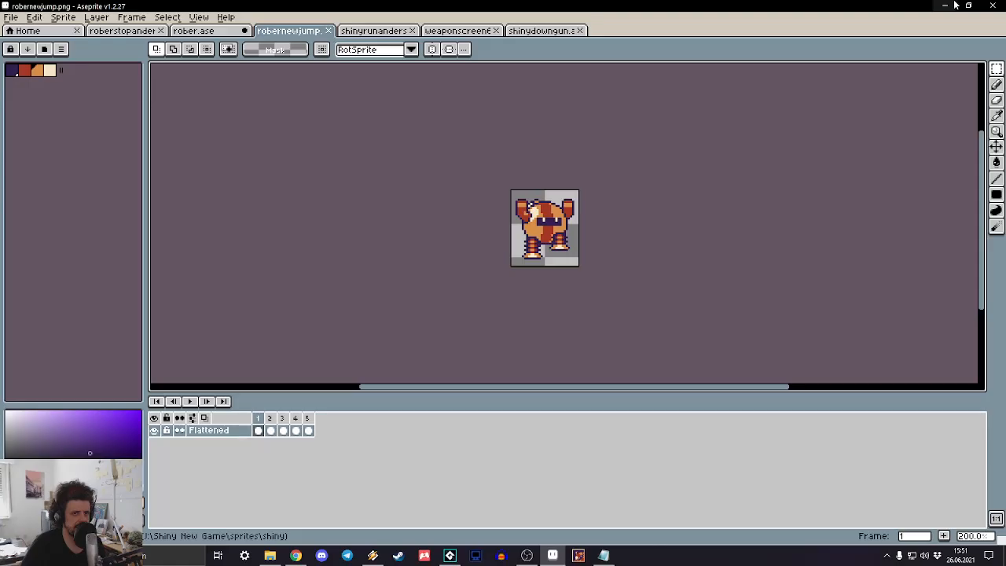
{"action": "left_click", "coordinate": [946, 5]}
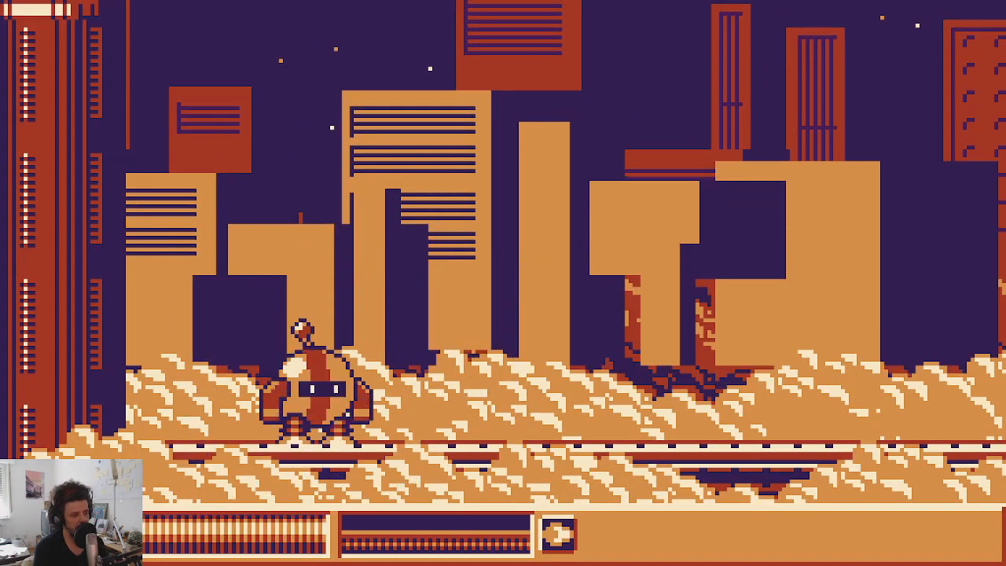
Step: Test the robot's standing jump repeatedly beside the red pillar at the level's starting point
{"action": "key", "text": "space"}
{"action": "key", "text": "space"}
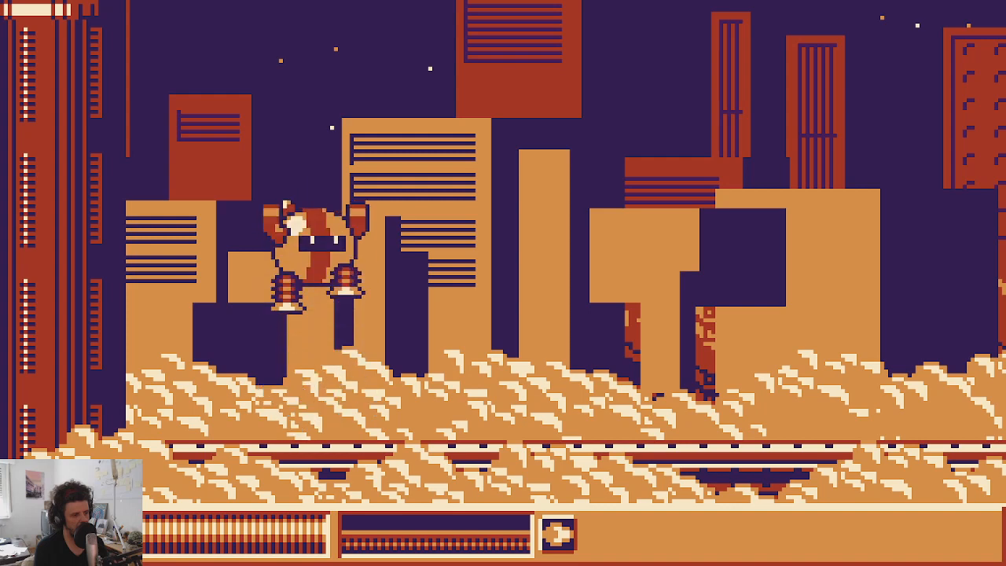
{"action": "key", "text": "space"}
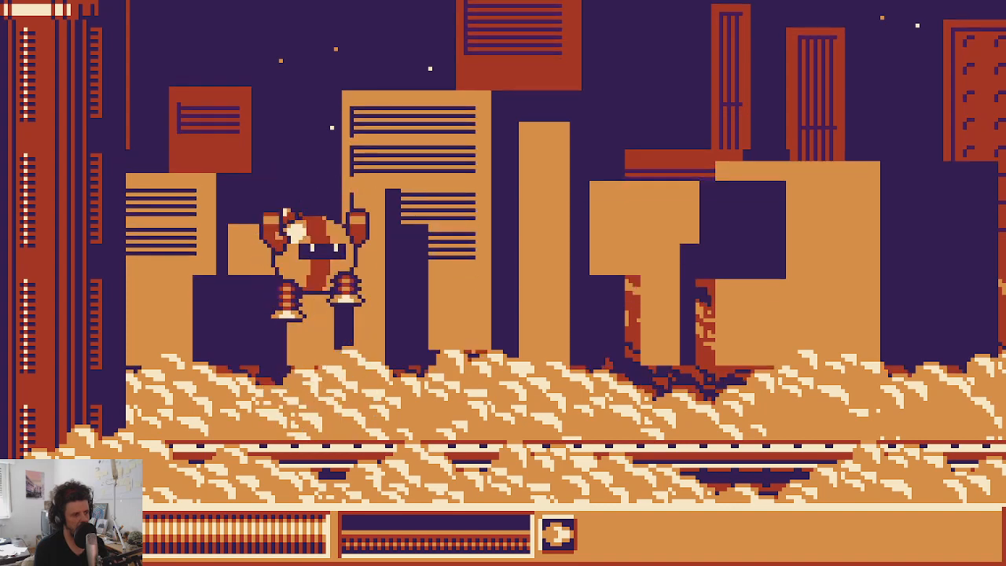
{"action": "key", "text": "space"}
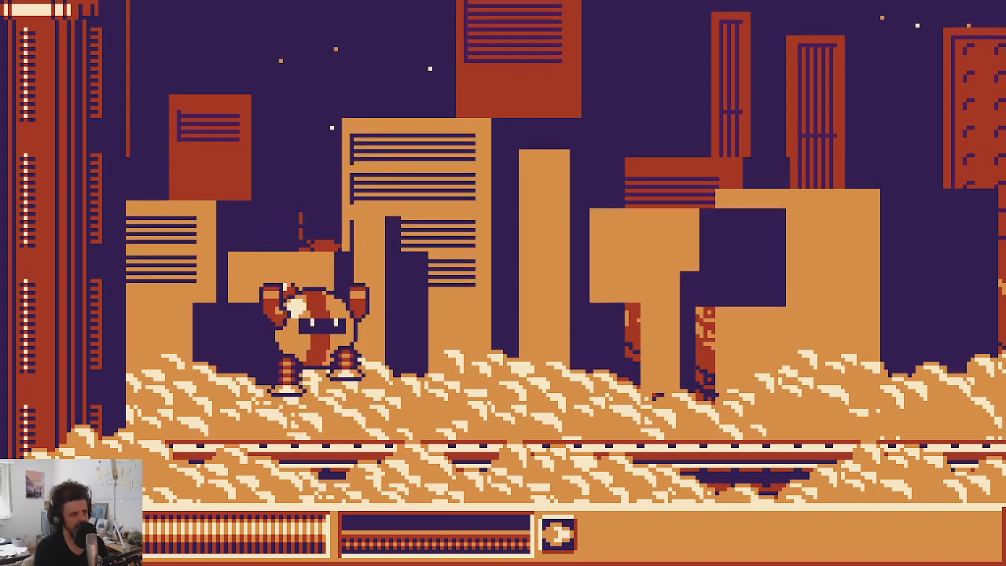
{"action": "key", "text": "space"}
{"action": "key", "text": "space"}
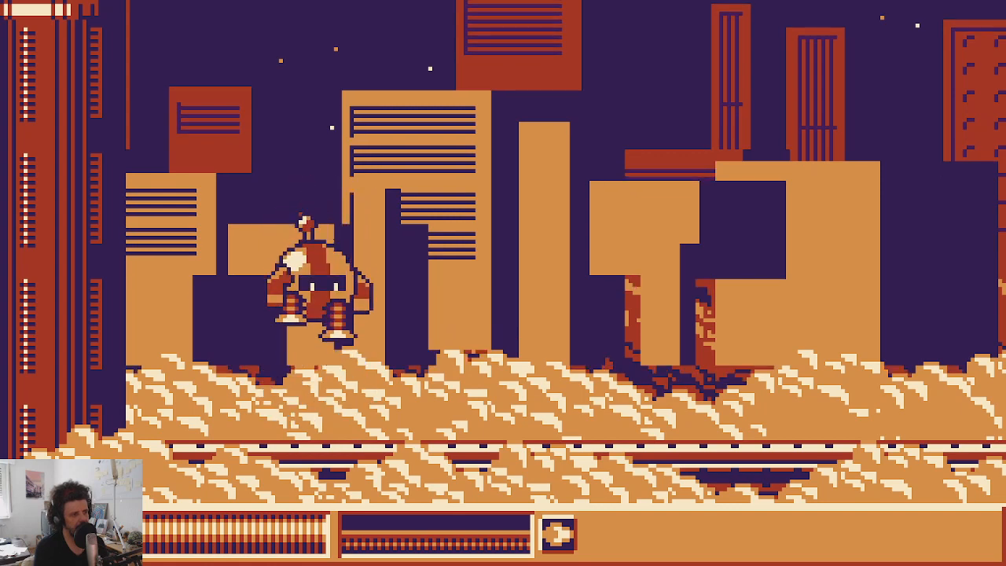
{"action": "key", "text": "space"}
Step: Pause on the in-game weapon screen, exit the game from there, and switch back to GameMaker
{"action": "key", "text": "Return"}
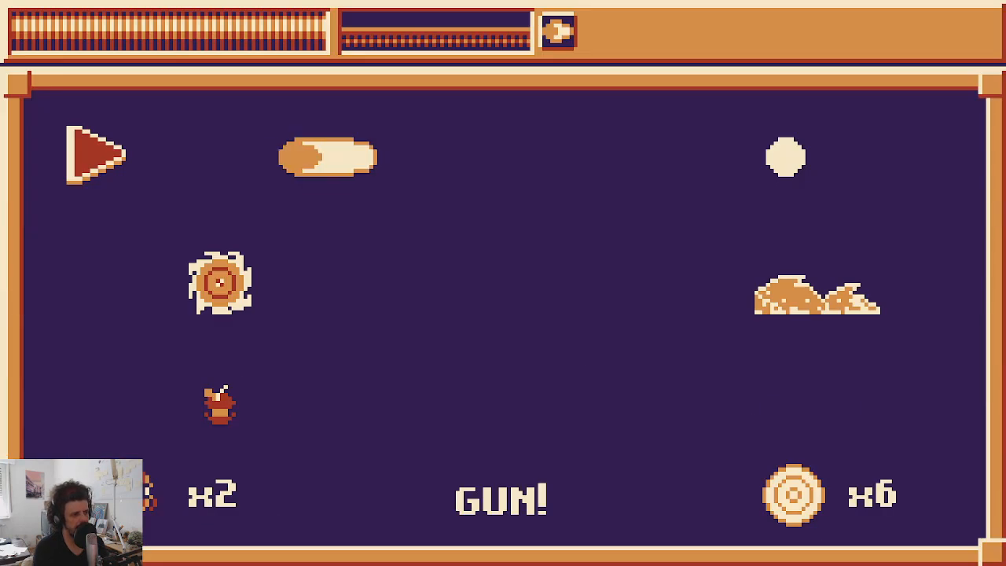
{"action": "key", "text": "Right"}
{"action": "key", "text": "Up"}
{"action": "key", "text": "Return"}
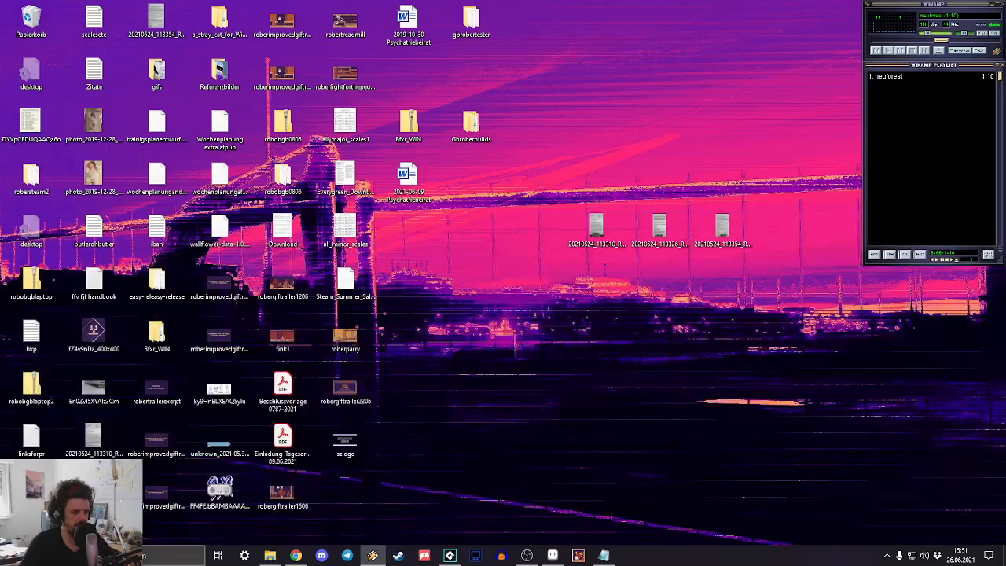
{"action": "left_click", "coordinate": [451, 556]}
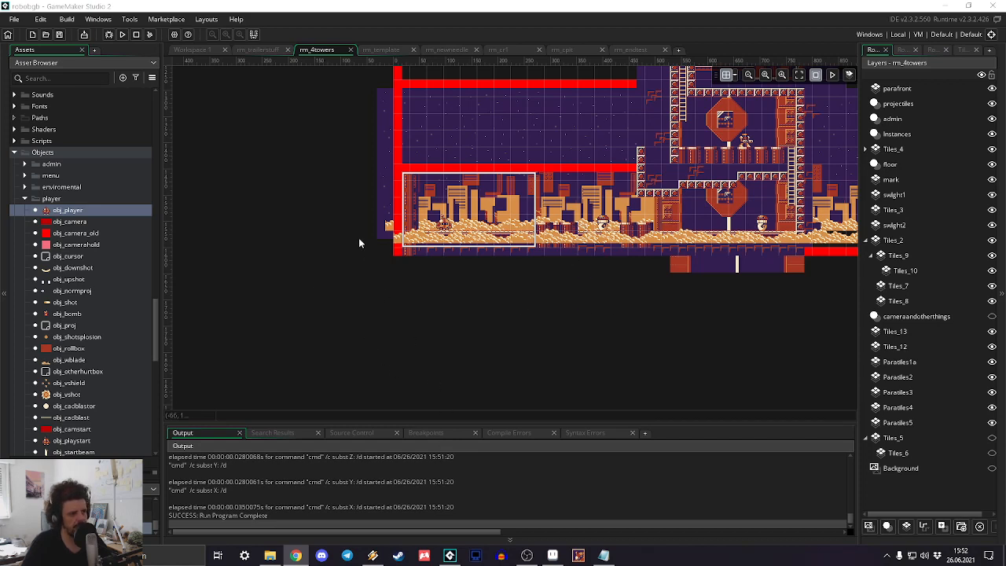
Step: Run the robogb project again, look at the in-game weapon screen, and exit the game
{"action": "scroll", "coordinate": [98, 258], "scroll_direction": "down", "scroll_amount": 10}
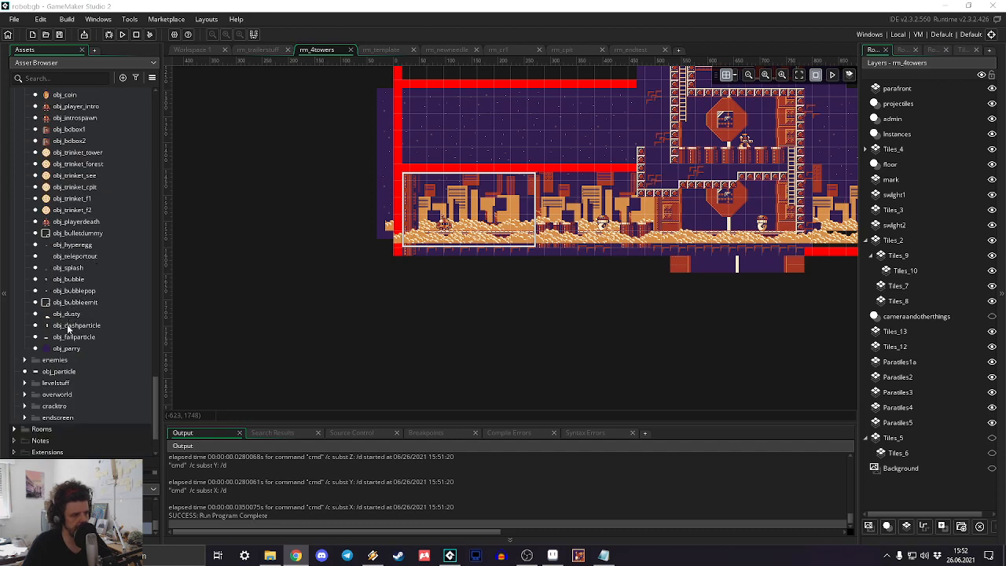
{"action": "left_click", "coordinate": [123, 34]}
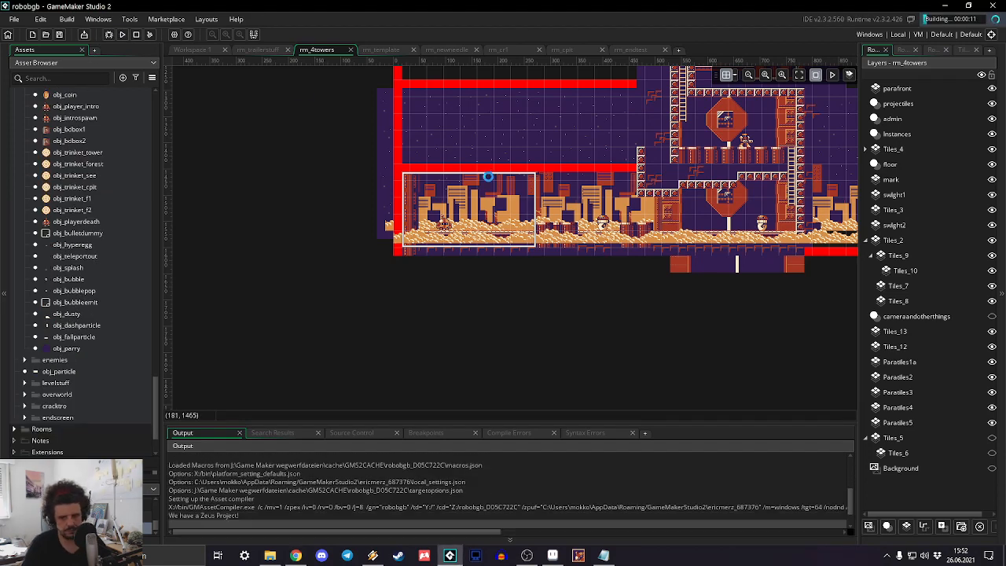
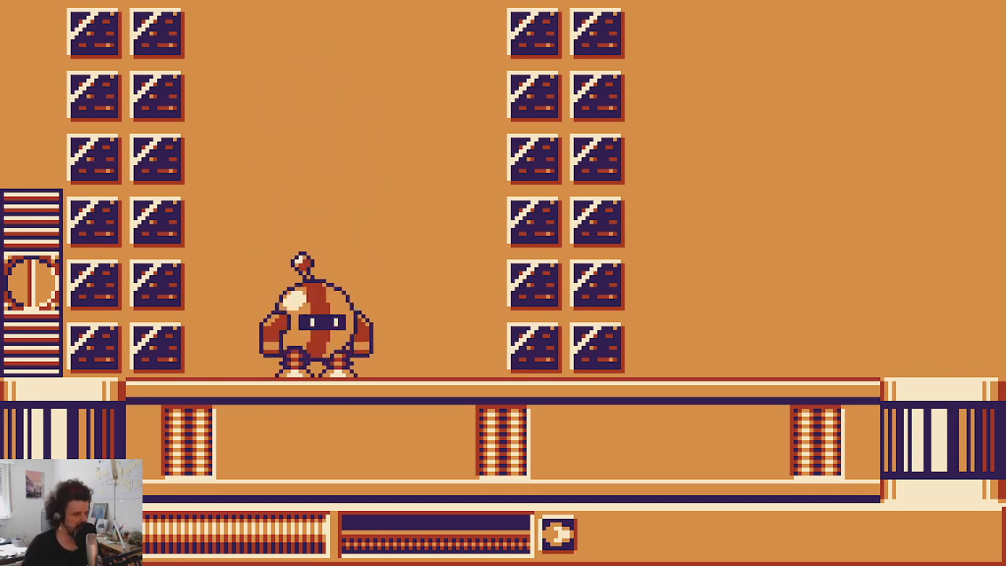
{"action": "key", "text": "Return"}
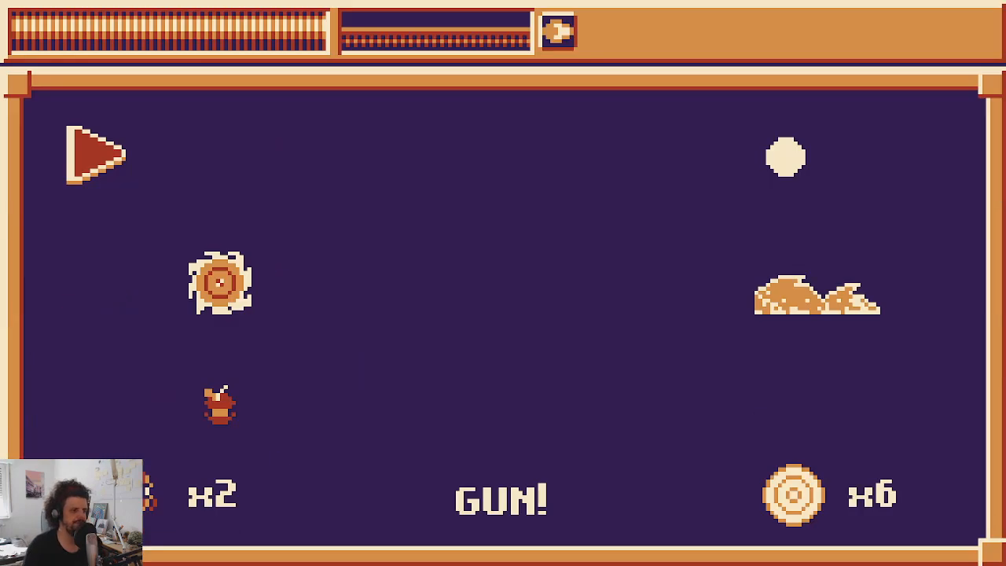
{"action": "key", "text": "Right"}
{"action": "key", "text": "Up"}
{"action": "key", "text": "Return"}
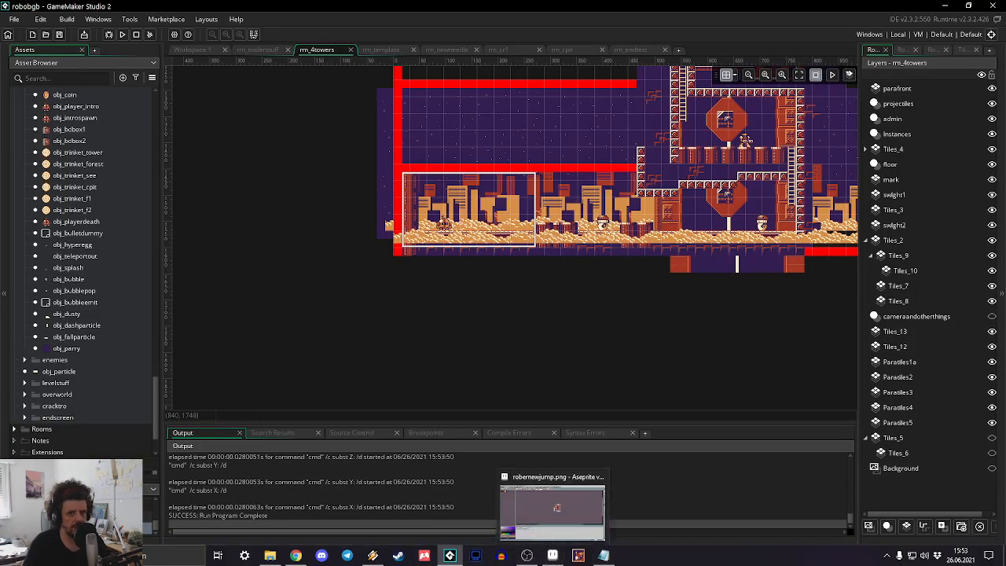
{"action": "key", "text": "alt+Tab"}
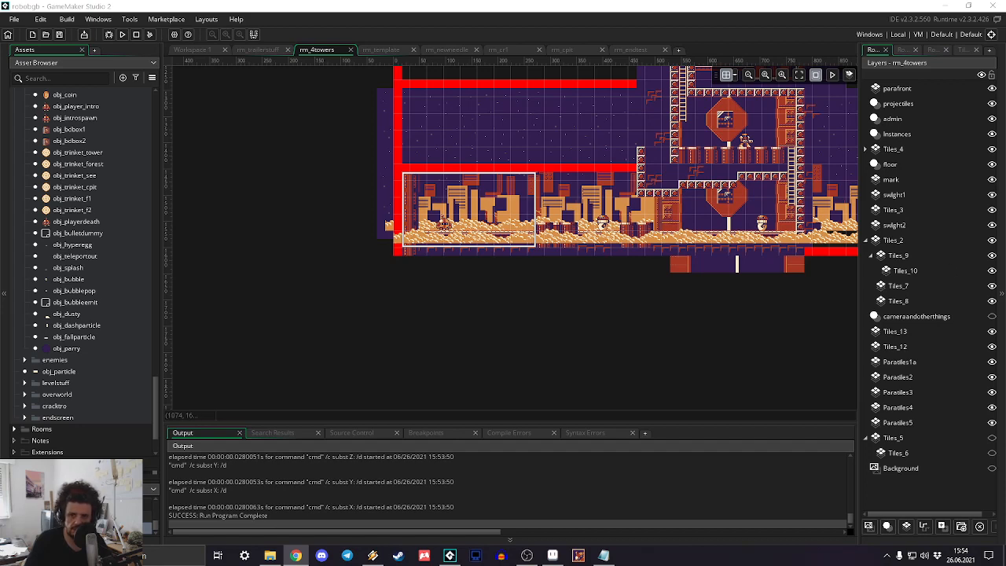
{"action": "left_click", "coordinate": [507, 556]}
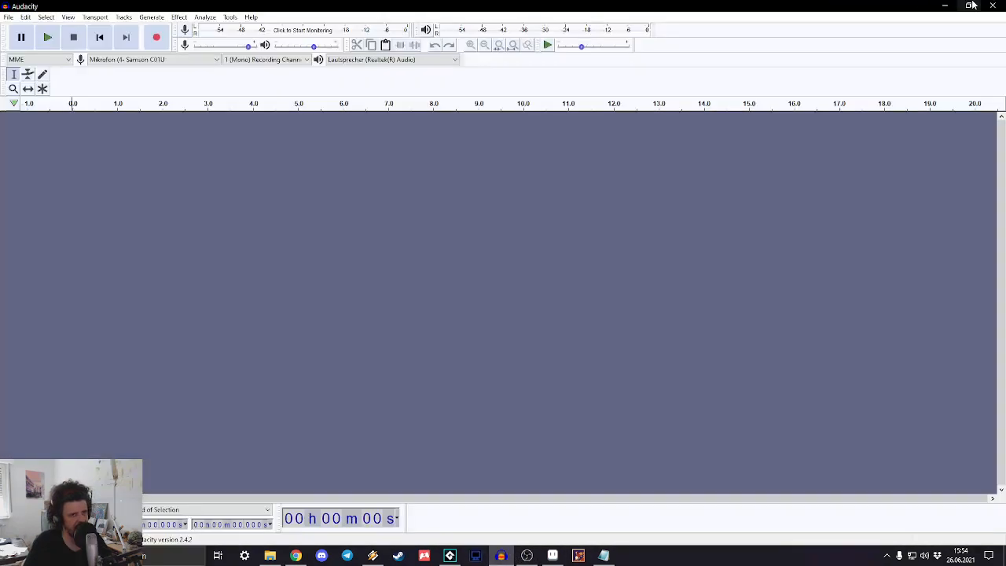
{"action": "left_click", "coordinate": [944, 6]}
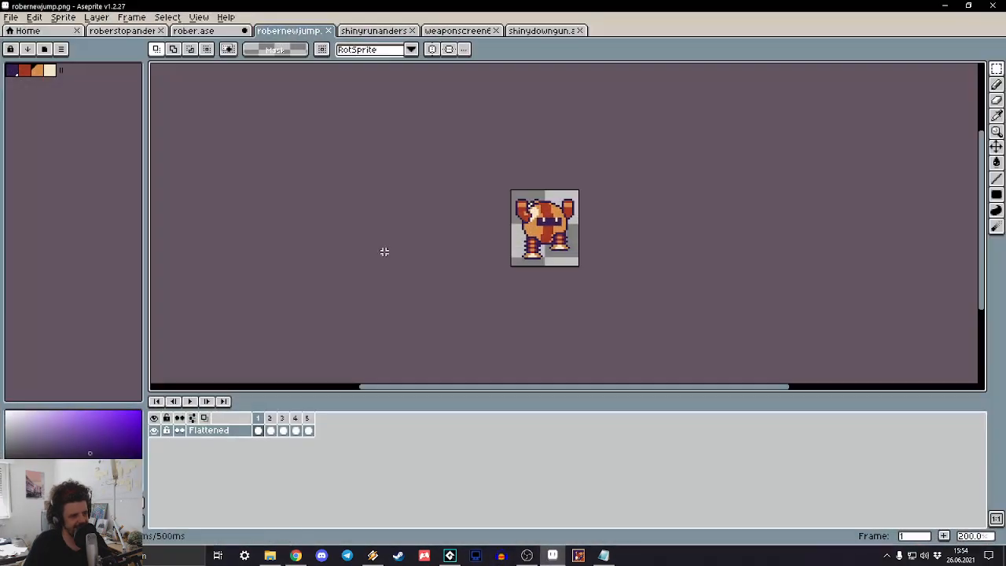
Step: Start opening a file from Aseprite's home page and go up from the shiny folder to the sprites folder
{"action": "left_click", "coordinate": [30, 31]}
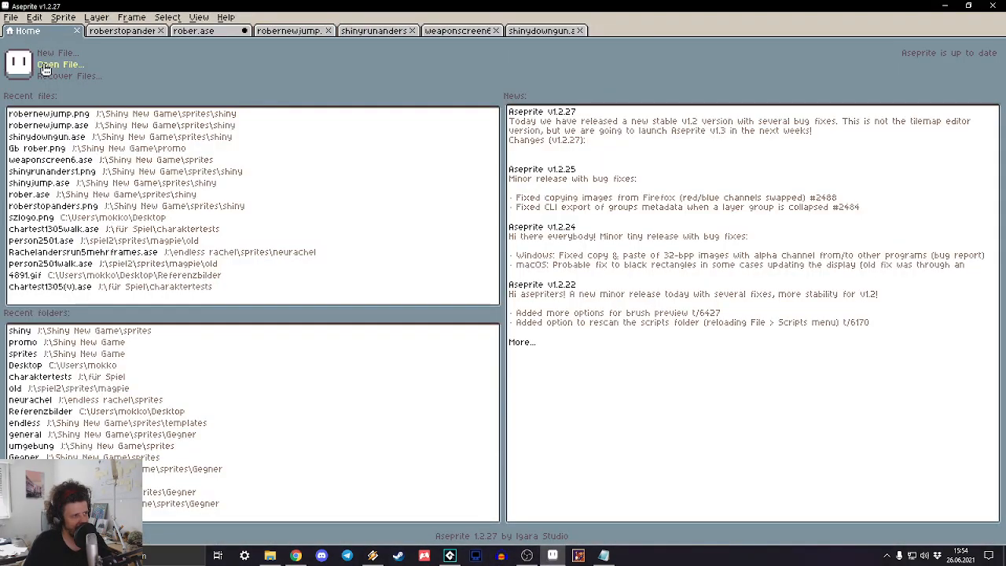
{"action": "left_click", "coordinate": [45, 69]}
{"action": "scroll", "coordinate": [150, 157], "scroll_direction": "down", "scroll_amount": 5}
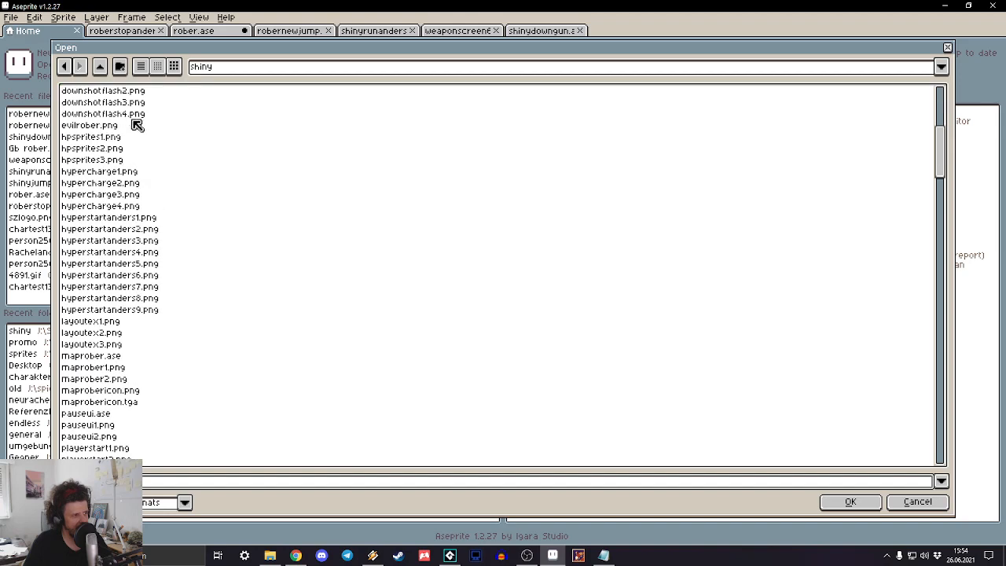
{"action": "left_click", "coordinate": [108, 69]}
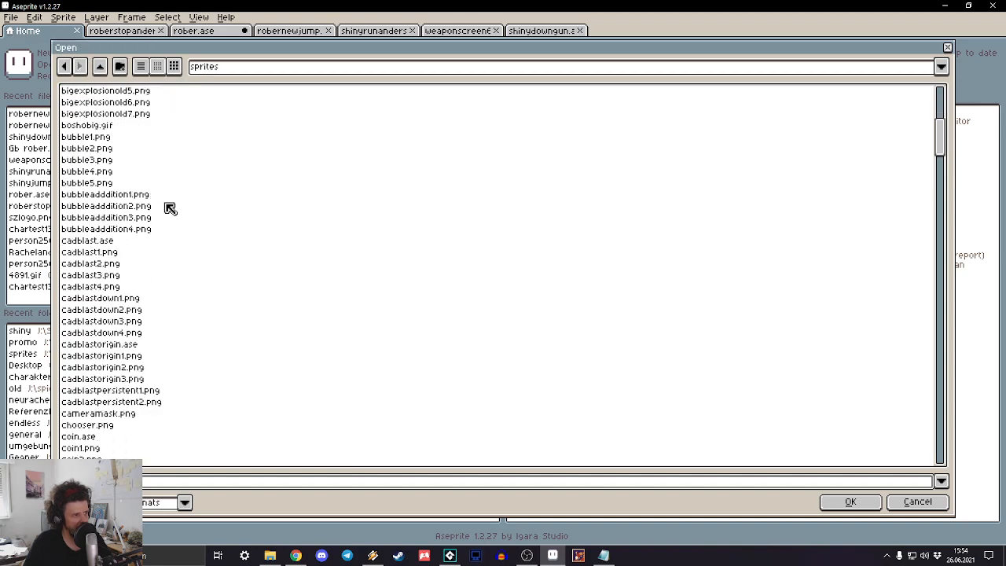
Step: Browse the sprites folder to the end of its list, previewing telemarker4.png, teleporters3.png and textbox.png
{"action": "scroll", "coordinate": [168, 212], "scroll_direction": "down", "scroll_amount": 5}
{"action": "scroll", "coordinate": [168, 217], "scroll_direction": "down", "scroll_amount": 20}
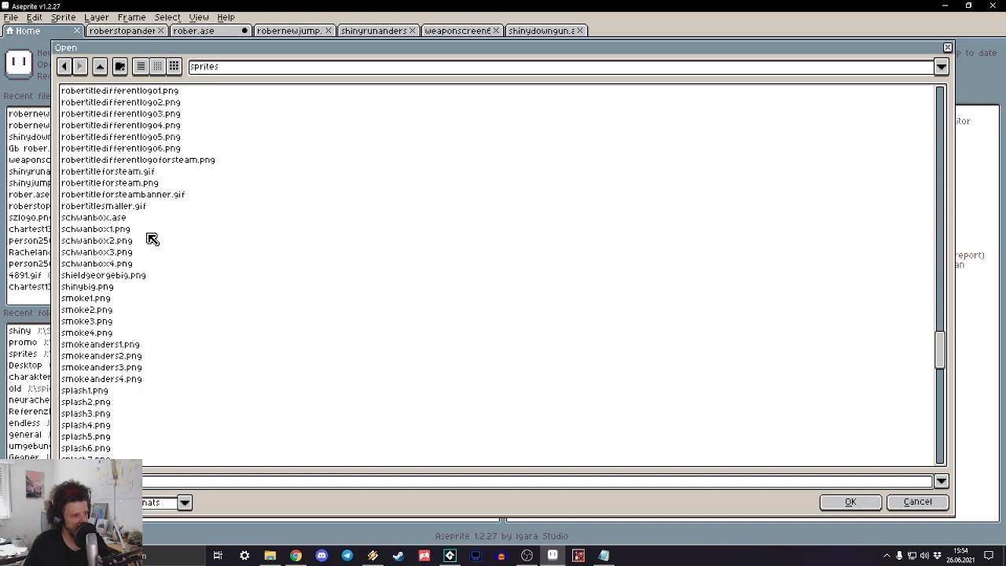
{"action": "scroll", "coordinate": [149, 234], "scroll_direction": "down", "scroll_amount": 2}
{"action": "left_click", "coordinate": [101, 265]}
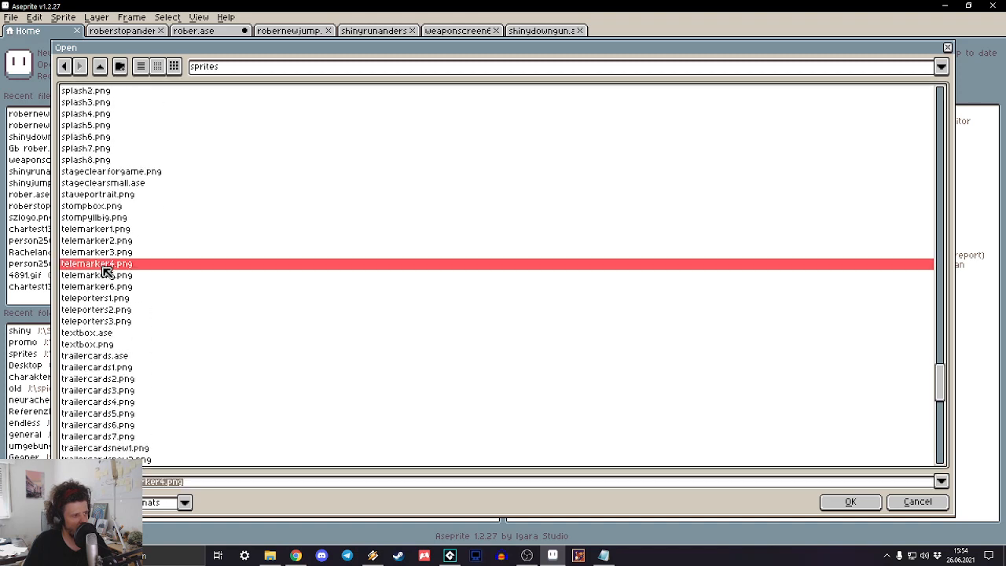
{"action": "left_click", "coordinate": [103, 321]}
{"action": "left_click", "coordinate": [107, 344]}
{"action": "scroll", "coordinate": [124, 225], "scroll_direction": "down", "scroll_amount": 7}
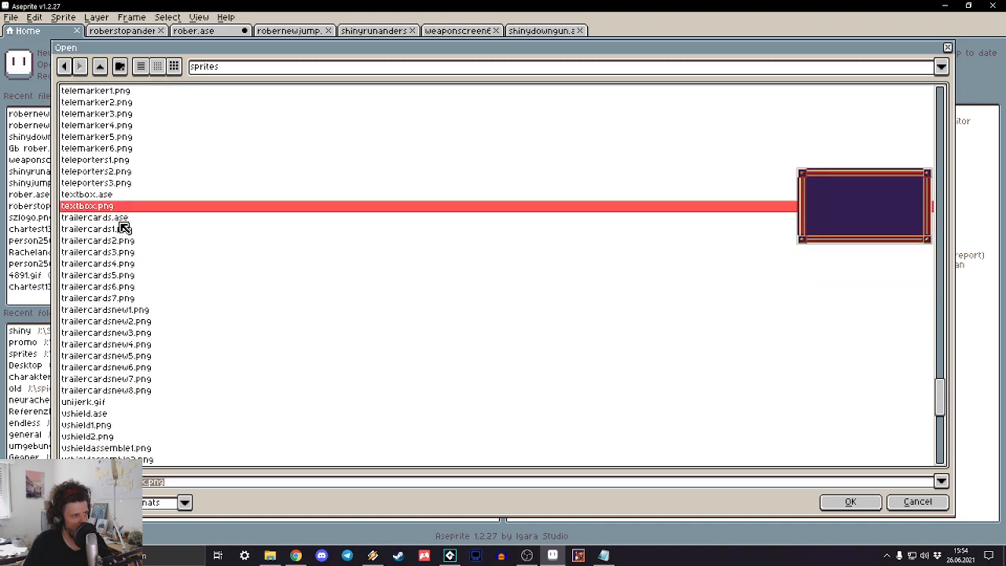
{"action": "scroll", "coordinate": [123, 228], "scroll_direction": "down", "scroll_amount": 10}
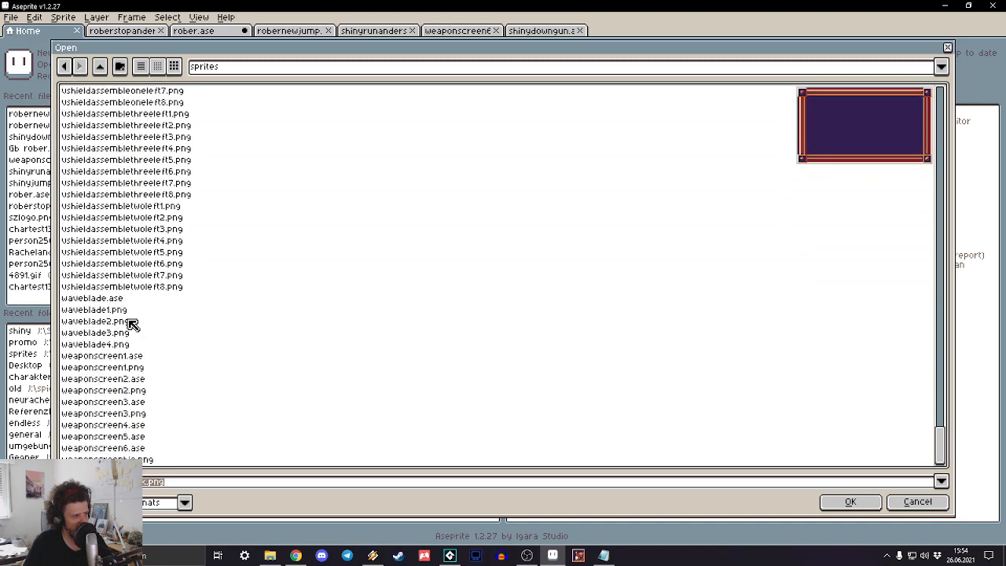
Step: Preview the stompyllbig, telemarker and teleporters images in the sprites folder
{"action": "scroll", "coordinate": [132, 324], "scroll_direction": "up", "scroll_amount": 20}
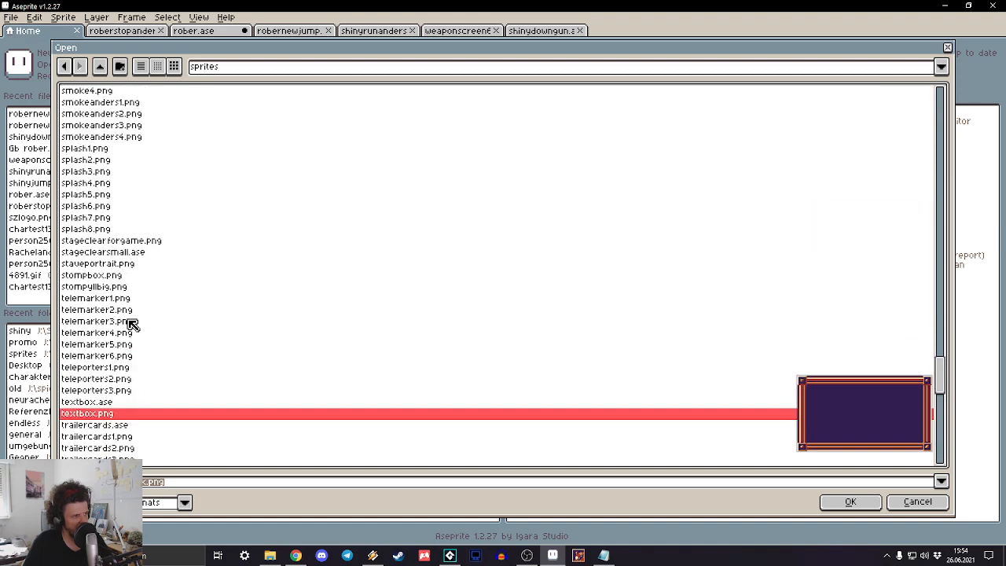
{"action": "left_click", "coordinate": [98, 289]}
{"action": "left_click", "coordinate": [98, 311]}
{"action": "left_click", "coordinate": [102, 381]}
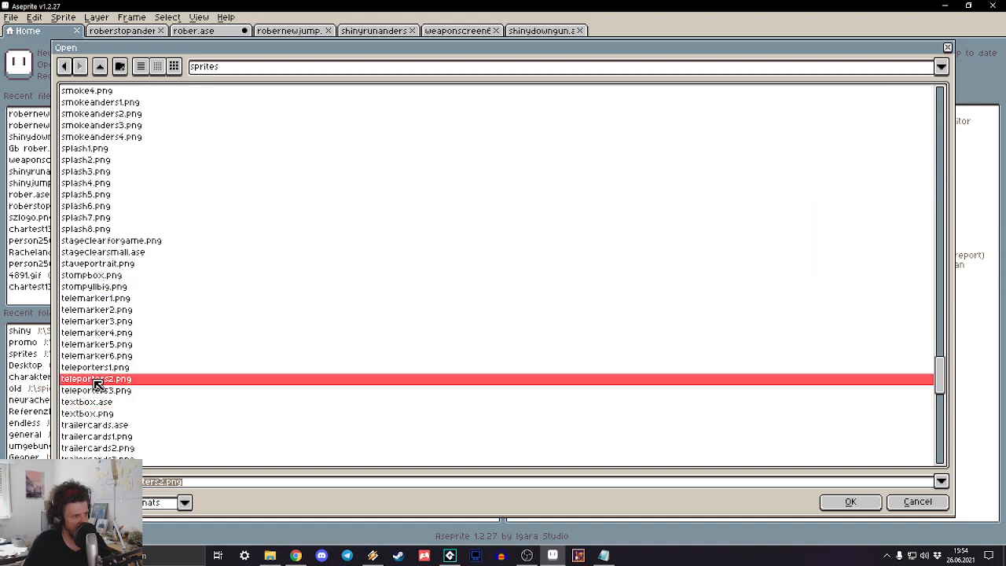
{"action": "left_click", "coordinate": [103, 368]}
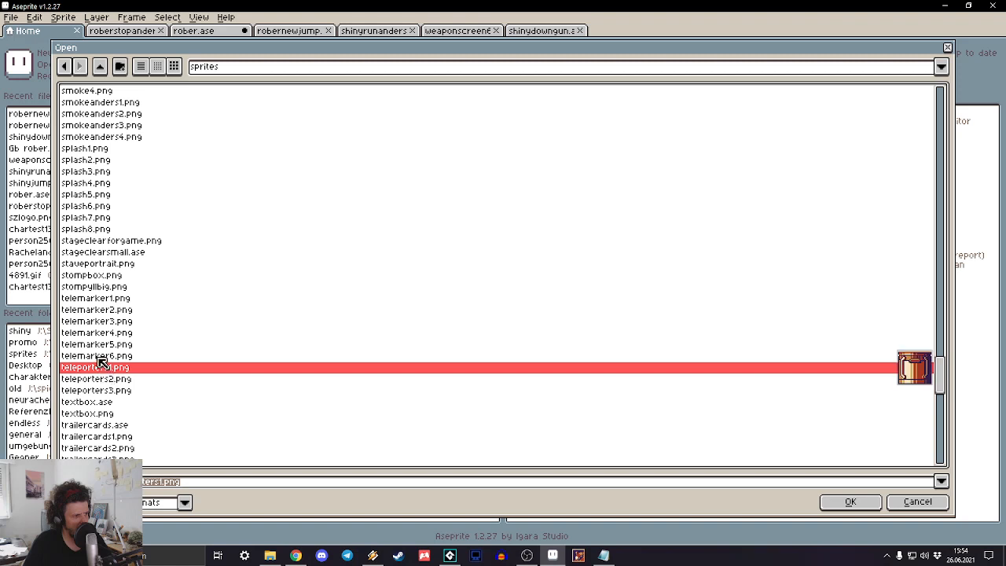
{"action": "left_click", "coordinate": [96, 288]}
Step: Preview the shinybig, smoke and schwanbox sprites and robertitlesmaller.gif in the sprites folder
{"action": "scroll", "coordinate": [100, 271], "scroll_direction": "up", "scroll_amount": 8}
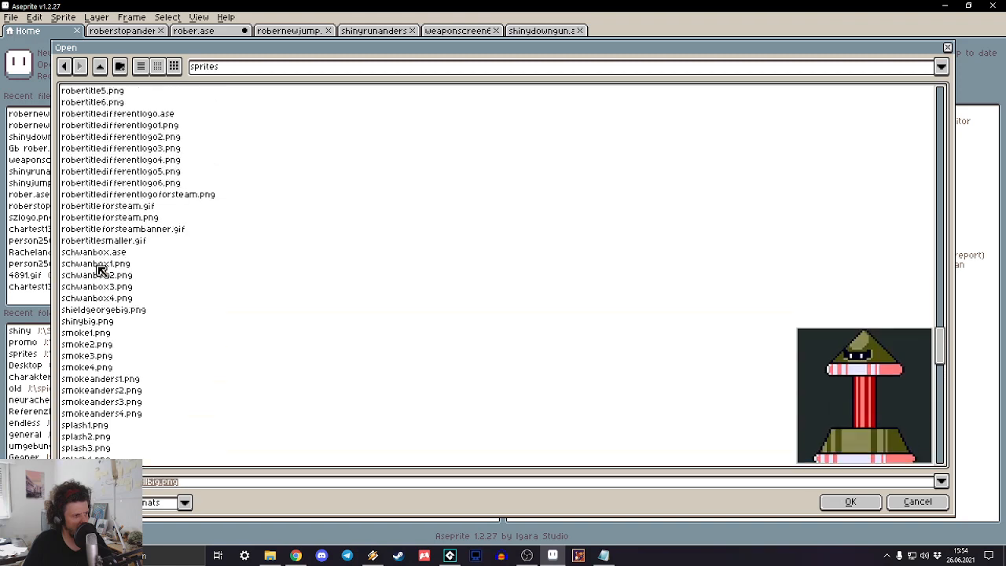
{"action": "left_click", "coordinate": [92, 323]}
{"action": "left_click", "coordinate": [92, 346]}
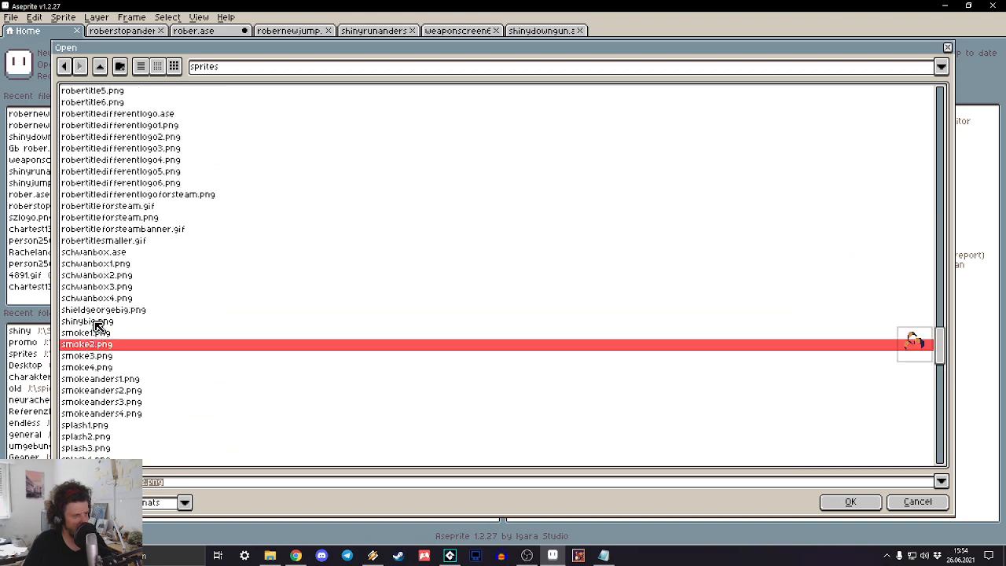
{"action": "left_click", "coordinate": [88, 287]}
{"action": "left_click", "coordinate": [87, 275]}
{"action": "left_click", "coordinate": [88, 253]}
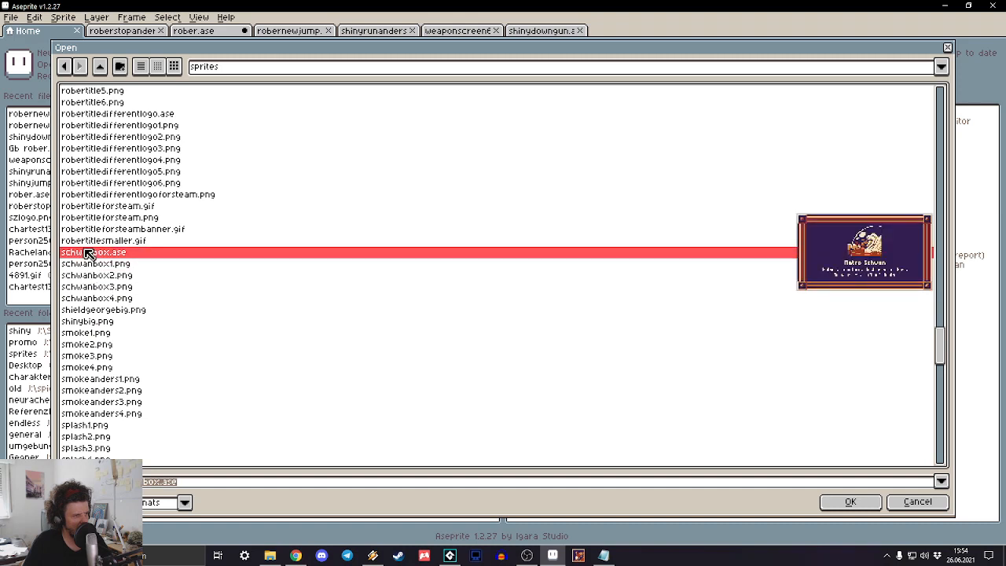
{"action": "left_click", "coordinate": [92, 241]}
Step: Preview robertitle3.png, robertitle.ase and the parry images in the sprites folder
{"action": "scroll", "coordinate": [94, 253], "scroll_direction": "up", "scroll_amount": 4}
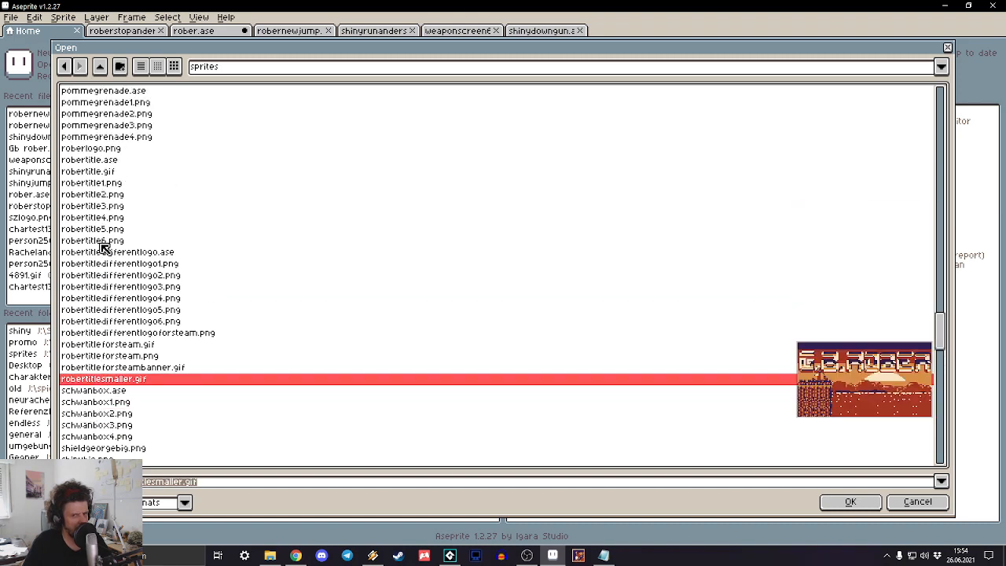
{"action": "left_click", "coordinate": [90, 205]}
{"action": "left_click", "coordinate": [95, 160]}
{"action": "scroll", "coordinate": [95, 160], "scroll_direction": "up", "scroll_amount": 4}
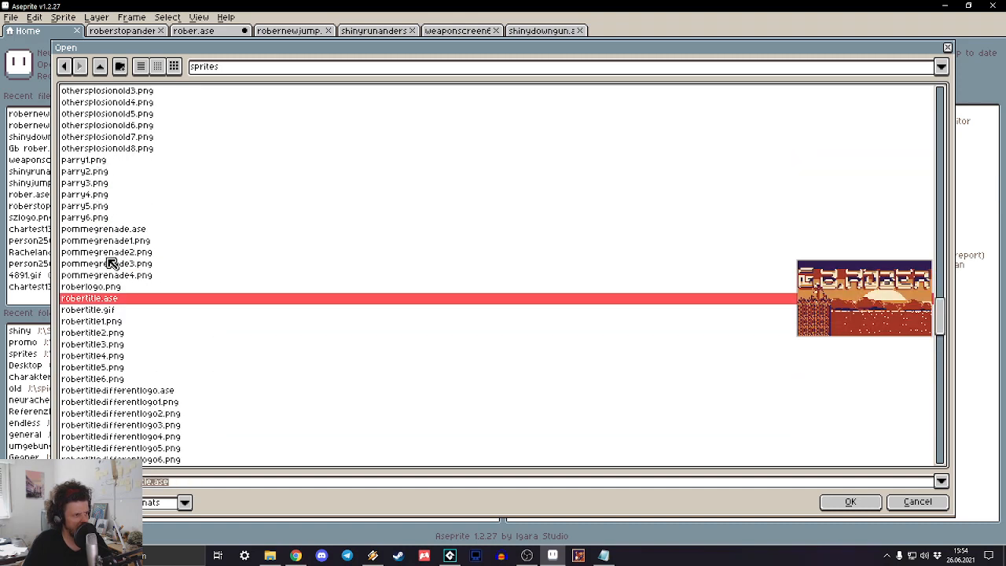
{"action": "scroll", "coordinate": [81, 231], "scroll_direction": "up", "scroll_amount": 2}
{"action": "left_click", "coordinate": [83, 241]}
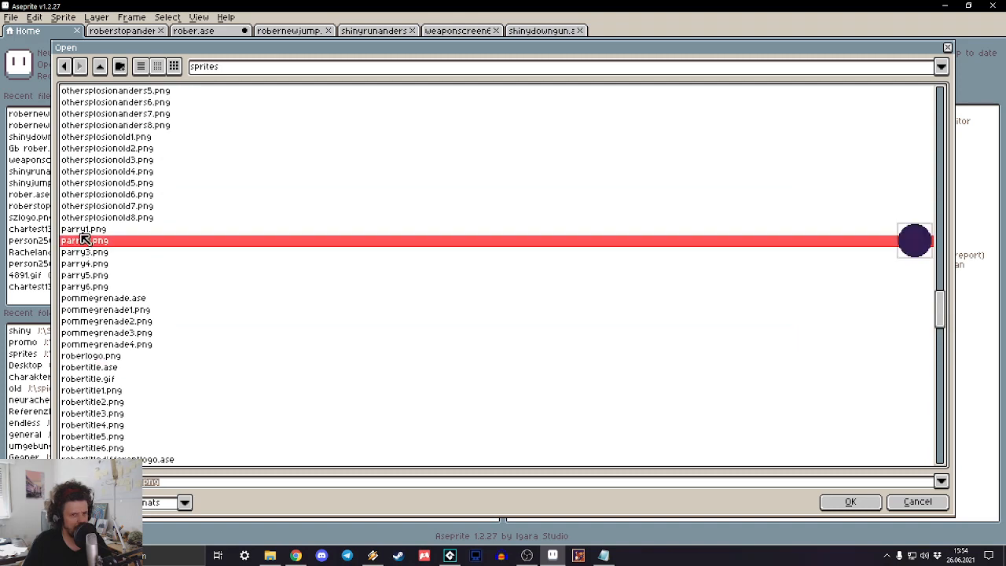
{"action": "left_click", "coordinate": [82, 231]}
{"action": "left_click", "coordinate": [86, 264]}
Step: Look further back through the sprites folder, previewing onlyrober1.png, not1.png, nopfmove.gif, newtrailercards2.png and newroberlogo.ase
{"action": "scroll", "coordinate": [92, 269], "scroll_direction": "up", "scroll_amount": 6}
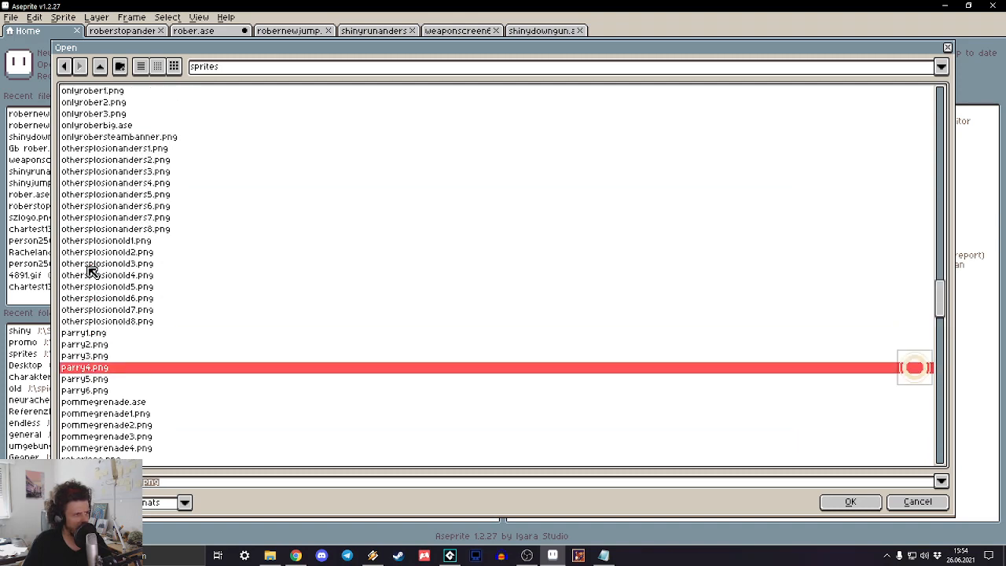
{"action": "scroll", "coordinate": [85, 240], "scroll_direction": "up", "scroll_amount": 1}
{"action": "left_click", "coordinate": [84, 232]}
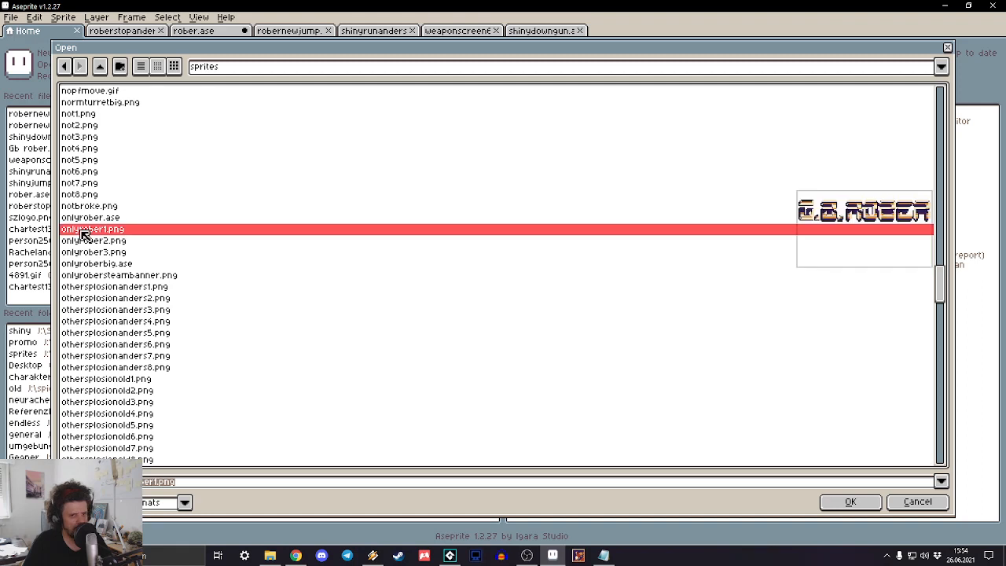
{"action": "scroll", "coordinate": [84, 234], "scroll_direction": "up", "scroll_amount": 3}
{"action": "left_click", "coordinate": [85, 217]}
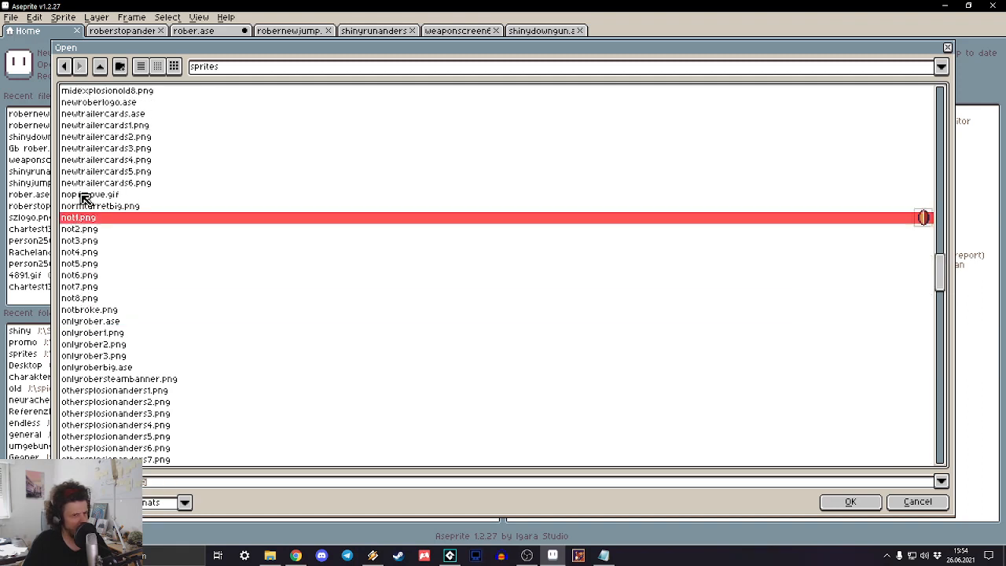
{"action": "left_click", "coordinate": [84, 195]}
{"action": "scroll", "coordinate": [86, 210], "scroll_direction": "up", "scroll_amount": 2}
{"action": "left_click", "coordinate": [84, 206]}
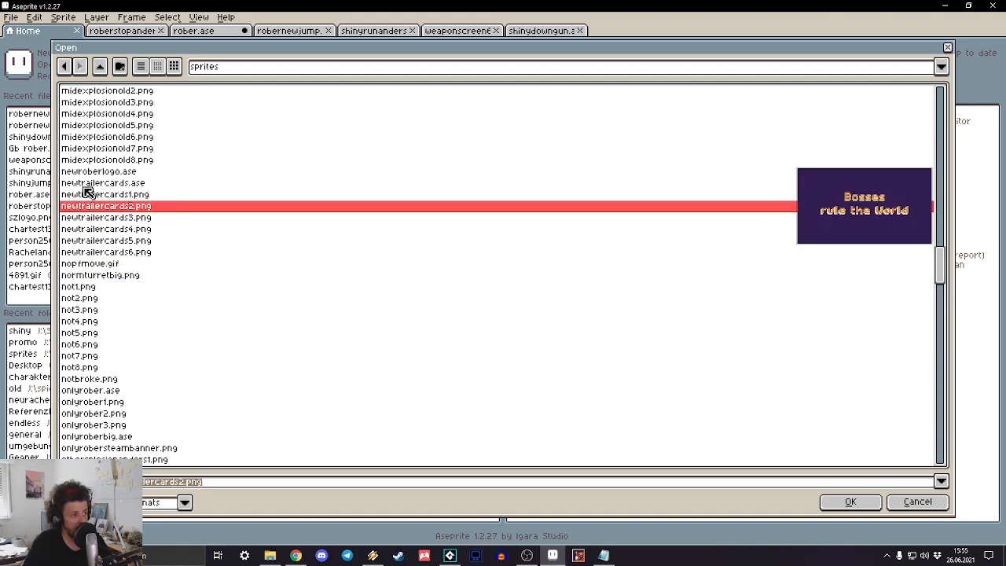
{"action": "left_click", "coordinate": [86, 172]}
{"action": "scroll", "coordinate": [91, 209], "scroll_direction": "up", "scroll_amount": 5}
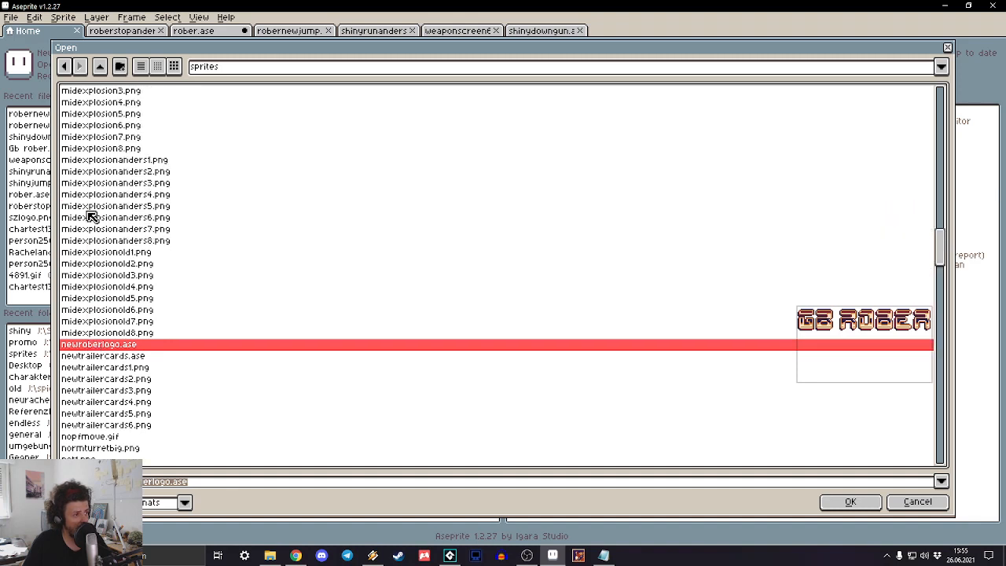
Step: Browse the sprites folder for an effect animation, previewing several of its image files
{"action": "scroll", "coordinate": [91, 217], "scroll_direction": "up", "scroll_amount": 6}
{"action": "left_click", "coordinate": [90, 244]}
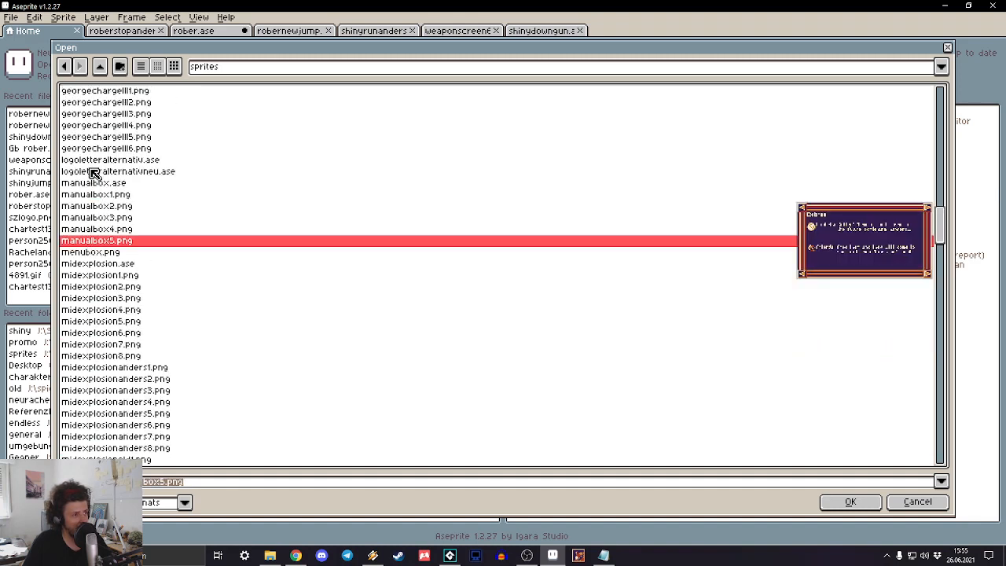
{"action": "left_click", "coordinate": [90, 171]}
{"action": "scroll", "coordinate": [89, 177], "scroll_direction": "up", "scroll_amount": 7}
{"action": "scroll", "coordinate": [89, 188], "scroll_direction": "up", "scroll_amount": 5}
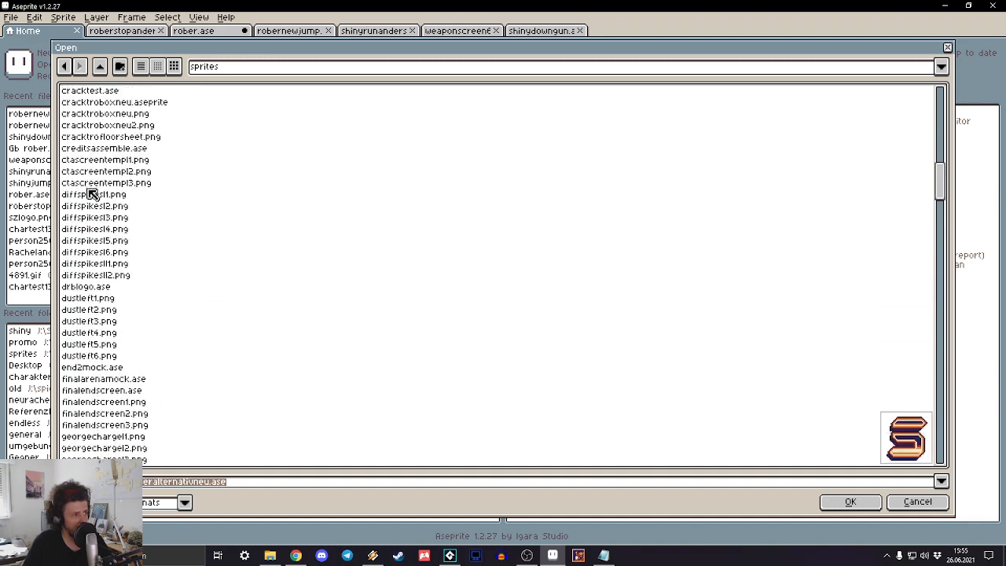
{"action": "left_click", "coordinate": [87, 252]}
{"action": "left_click", "coordinate": [87, 206]}
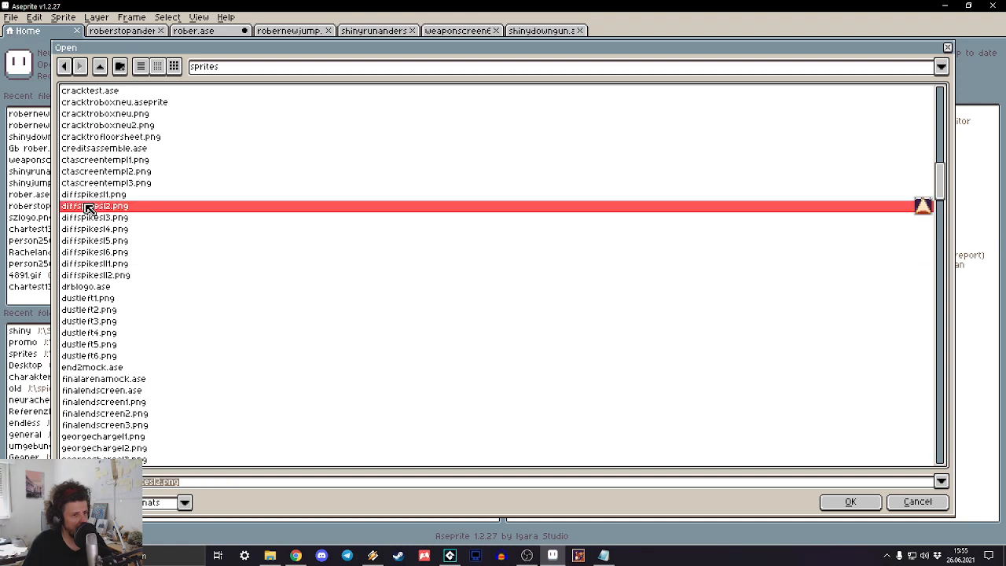
{"action": "scroll", "coordinate": [90, 206], "scroll_direction": "up", "scroll_amount": 10}
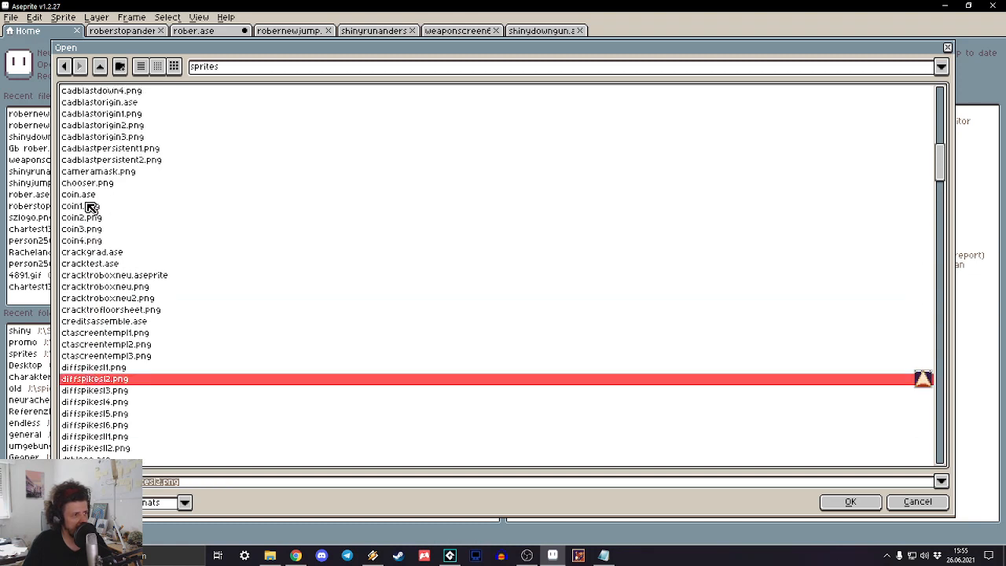
{"action": "scroll", "coordinate": [89, 206], "scroll_direction": "up", "scroll_amount": 11}
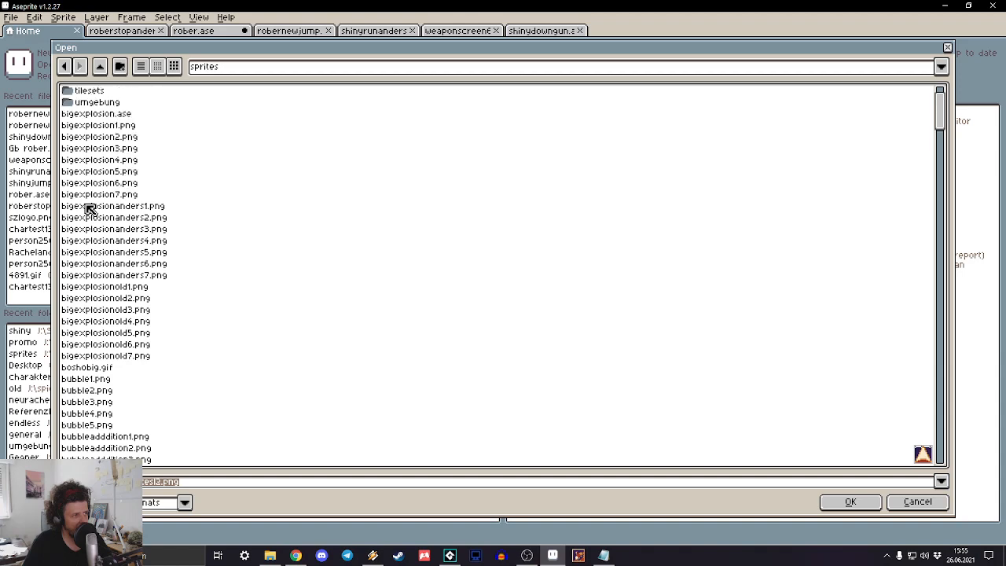
Step: Open upaway1.png from the shiny folder, loading the numbered upaway files together as an animation
{"action": "double_click", "coordinate": [82, 137]}
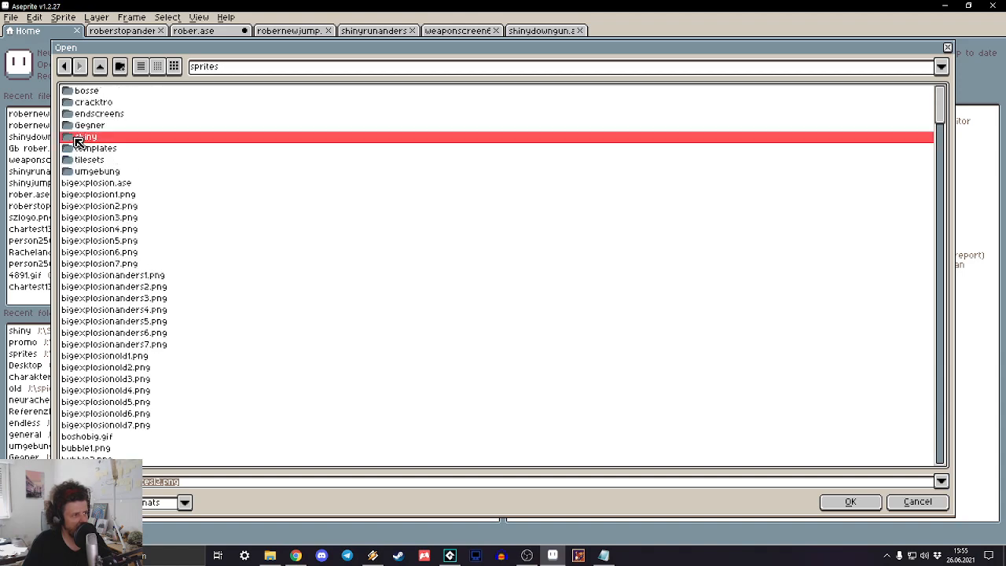
{"action": "scroll", "coordinate": [126, 175], "scroll_direction": "down", "scroll_amount": 15}
{"action": "scroll", "coordinate": [166, 240], "scroll_direction": "down", "scroll_amount": 20}
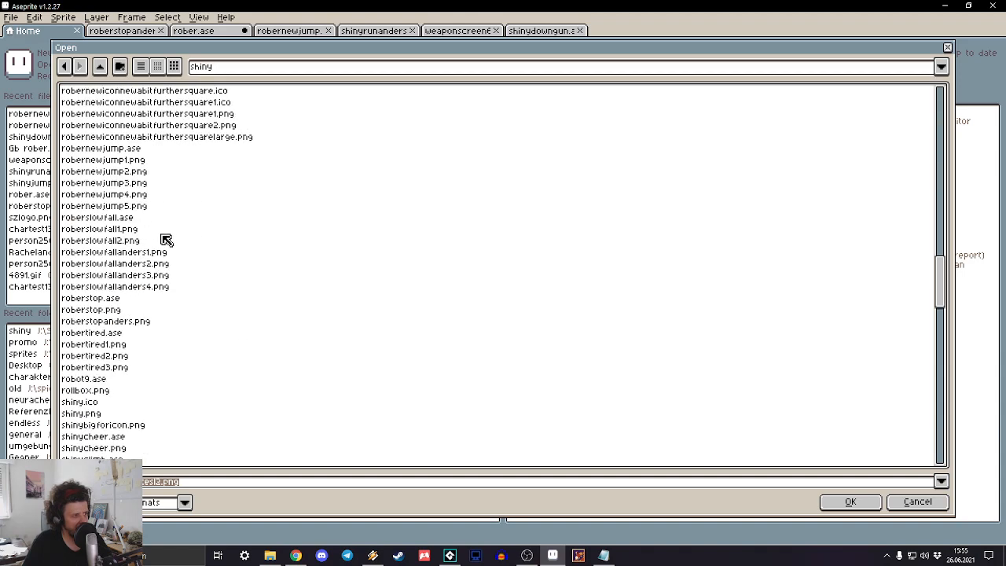
{"action": "scroll", "coordinate": [166, 240], "scroll_direction": "down", "scroll_amount": 16}
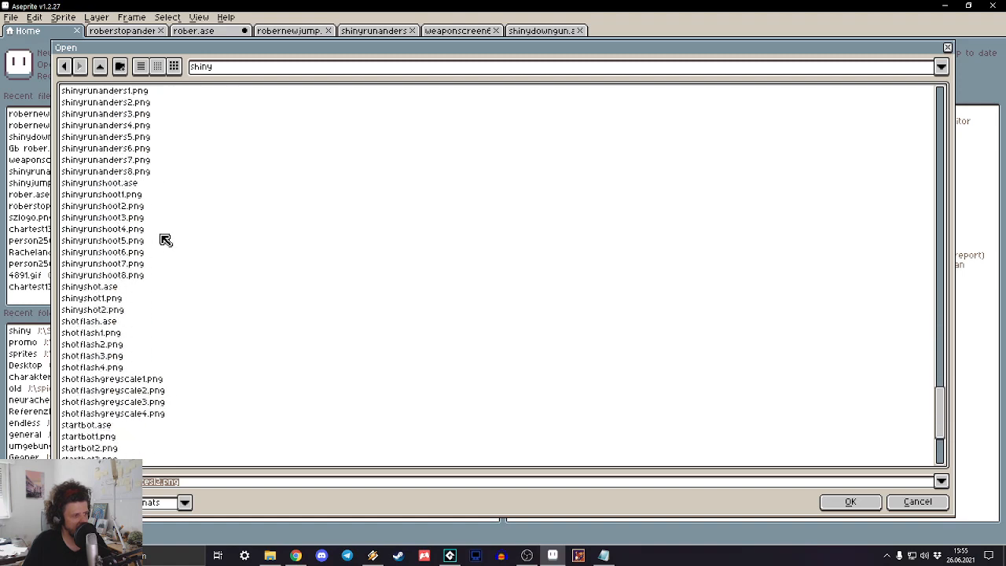
{"action": "left_click", "coordinate": [96, 425]}
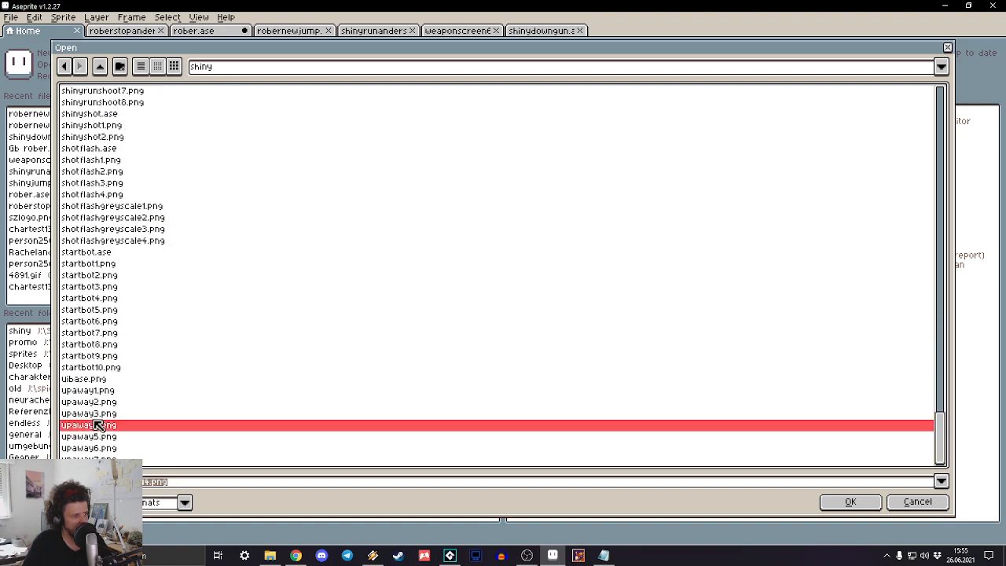
{"action": "double_click", "coordinate": [95, 398]}
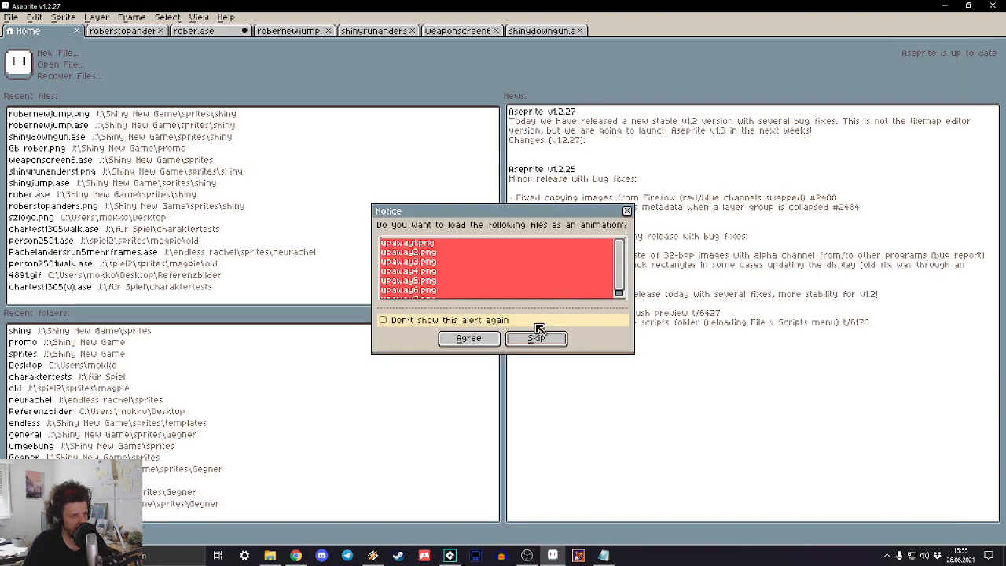
{"action": "left_click", "coordinate": [466, 336]}
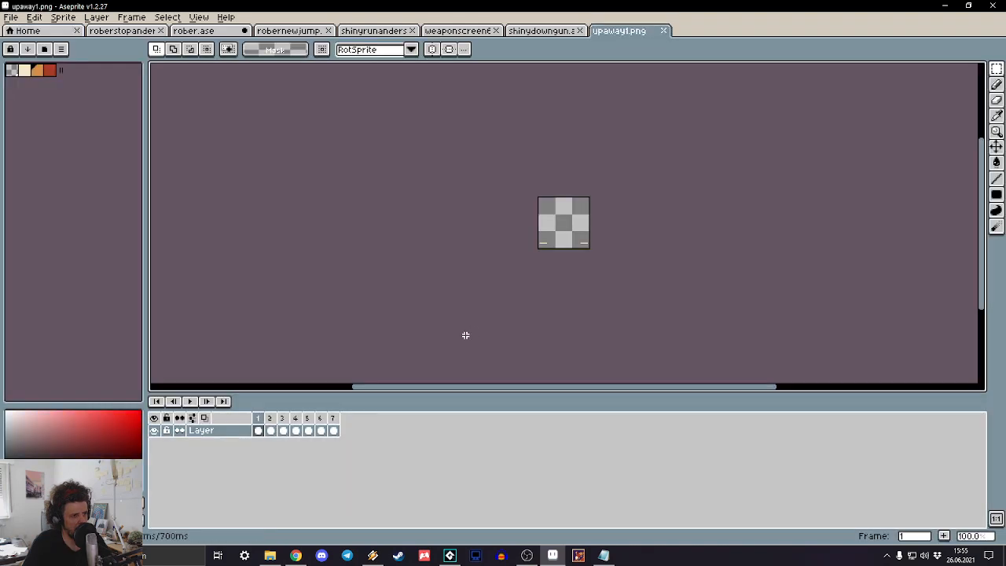
Step: Preview the flame animation briefly and load the default palette for the sprite
{"action": "left_click", "coordinate": [189, 402]}
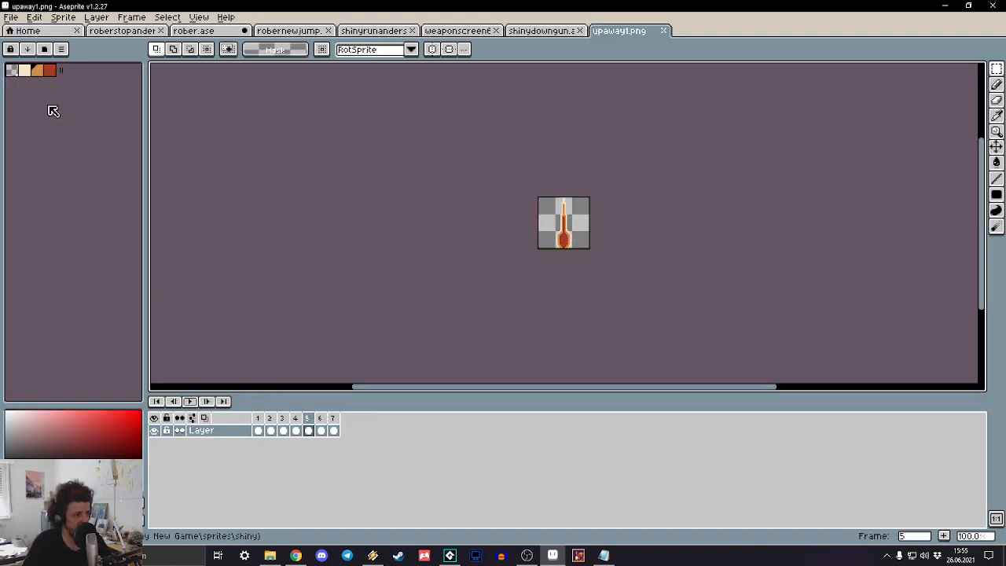
{"action": "left_click", "coordinate": [62, 49]}
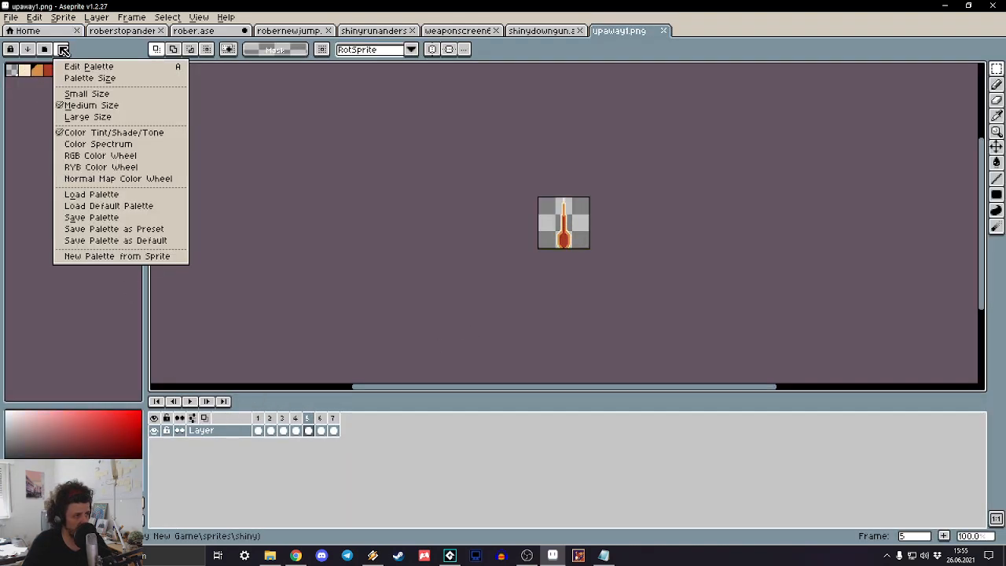
{"action": "left_click", "coordinate": [118, 206]}
Step: Step through the flame animation's frames to examine the shape and the multi-colour shading
{"action": "scroll", "coordinate": [603, 198], "scroll_direction": "up", "scroll_amount": 3}
{"action": "scroll", "coordinate": [695, 202], "scroll_direction": "down", "scroll_amount": 3}
{"action": "left_click_drag", "start_coordinate": [682, 209], "coordinate": [624, 117]}
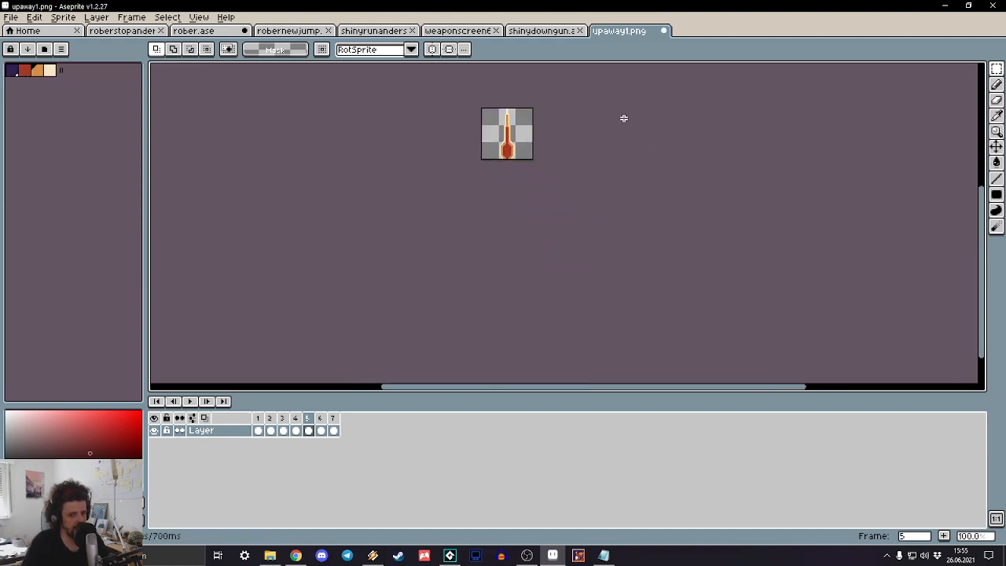
{"action": "scroll", "coordinate": [601, 160], "scroll_direction": "up", "scroll_amount": 2}
{"action": "scroll", "coordinate": [602, 159], "scroll_direction": "down", "scroll_amount": 2}
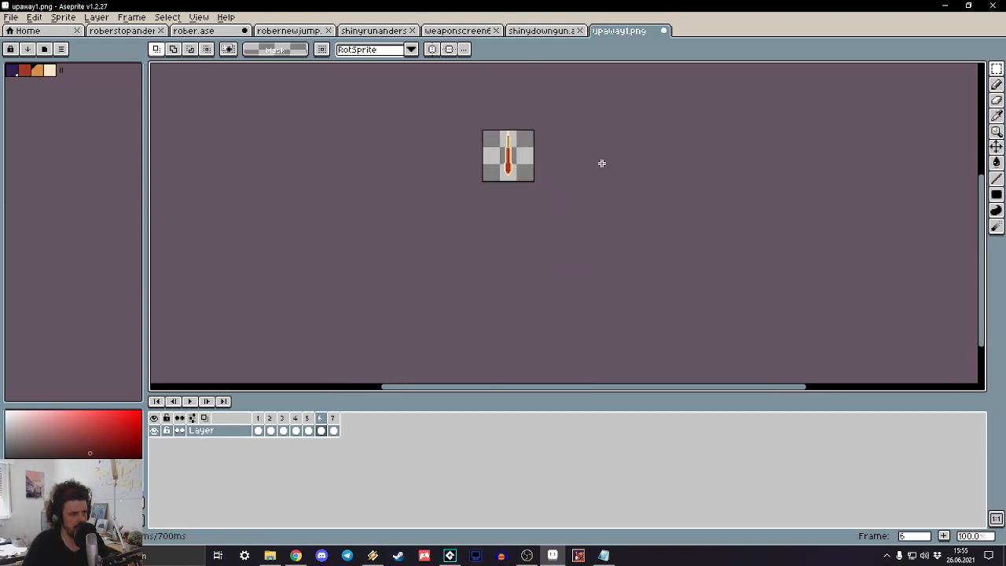
{"action": "key", "text": "Right"}
{"action": "key", "text": "Left"}
{"action": "key", "text": "Left"}
{"action": "key", "text": "Left"}
{"action": "key", "text": "Left"}
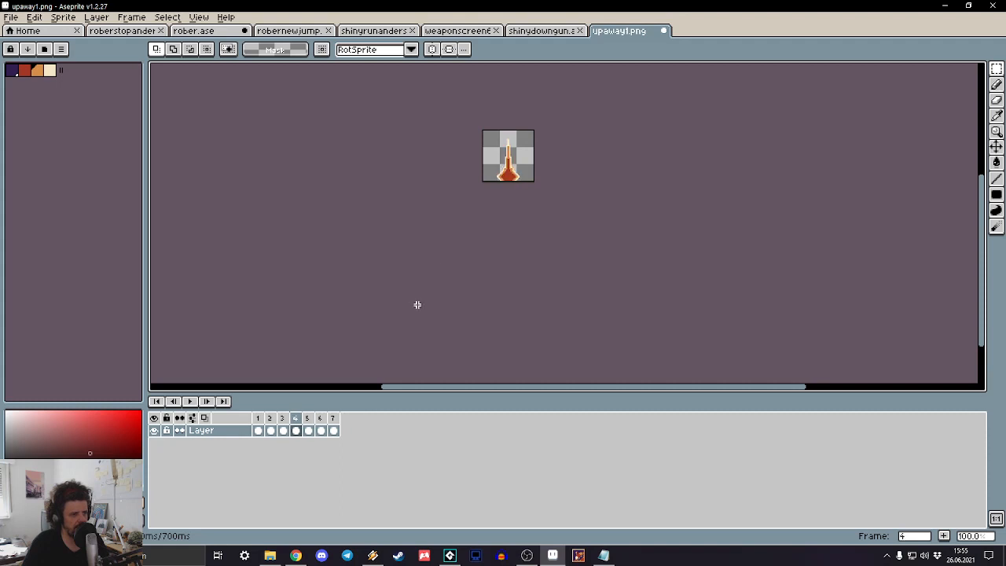
{"action": "key", "text": "Right"}
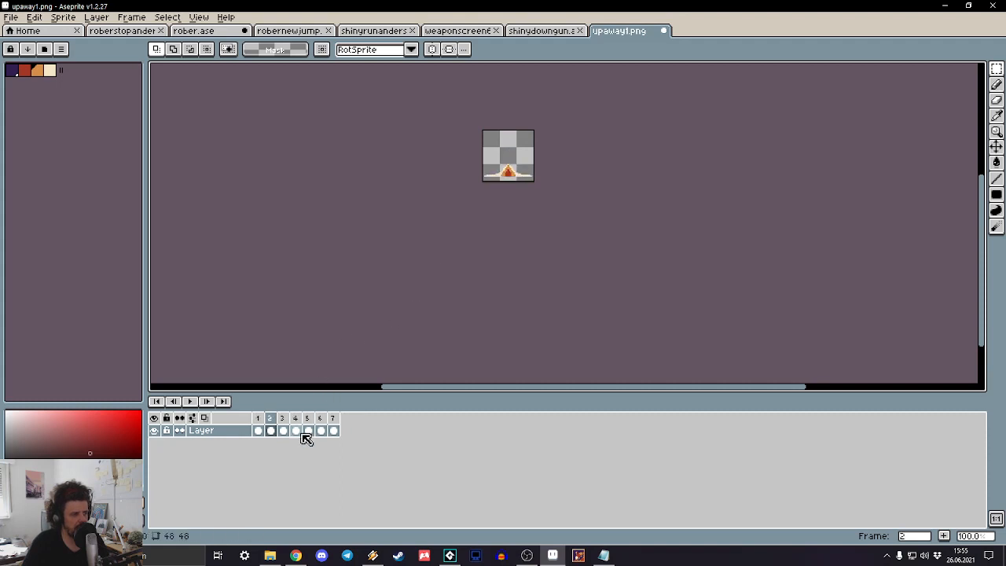
Step: Fill the orange and red inner areas of frame 2 with the palette's cream colour using the Paint Bucket tool
{"action": "left_click", "coordinate": [47, 71]}
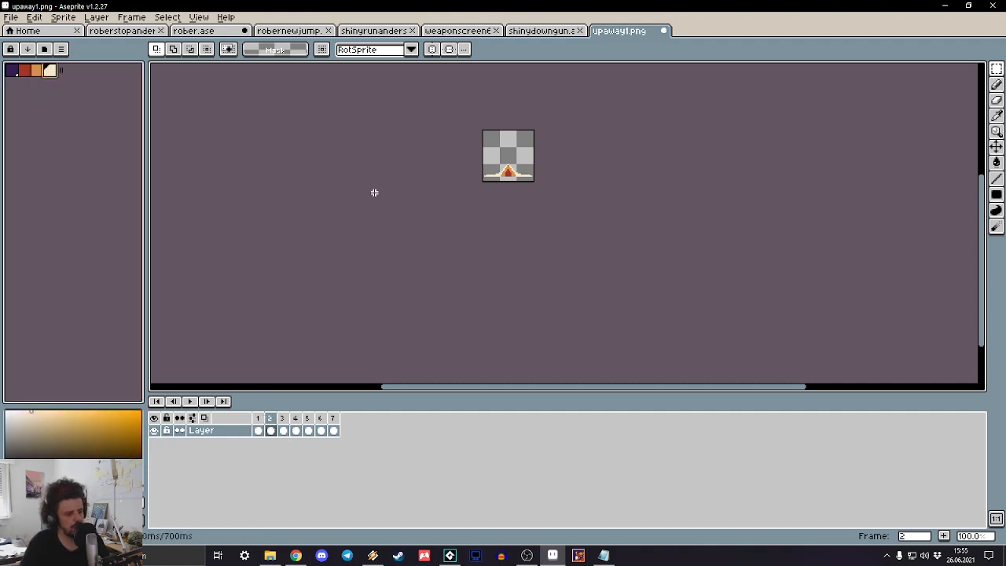
{"action": "key", "text": "g"}
{"action": "scroll", "coordinate": [528, 168], "scroll_direction": "up", "scroll_amount": 8}
{"action": "left_click", "coordinate": [422, 191]}
{"action": "left_click", "coordinate": [460, 174]}
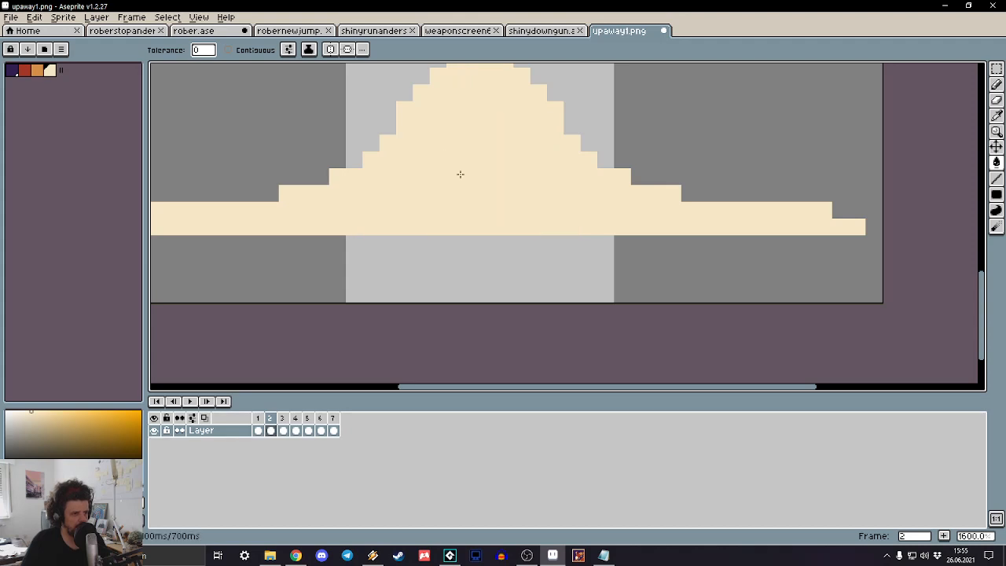
Step: Fill the orange and red inner areas of frames 3 and 4 with the same cream colour
{"action": "key", "text": "Right"}
{"action": "left_click", "coordinate": [460, 174]}
{"action": "key", "text": "Right"}
{"action": "key", "text": "Left"}
{"action": "key", "text": "Right"}
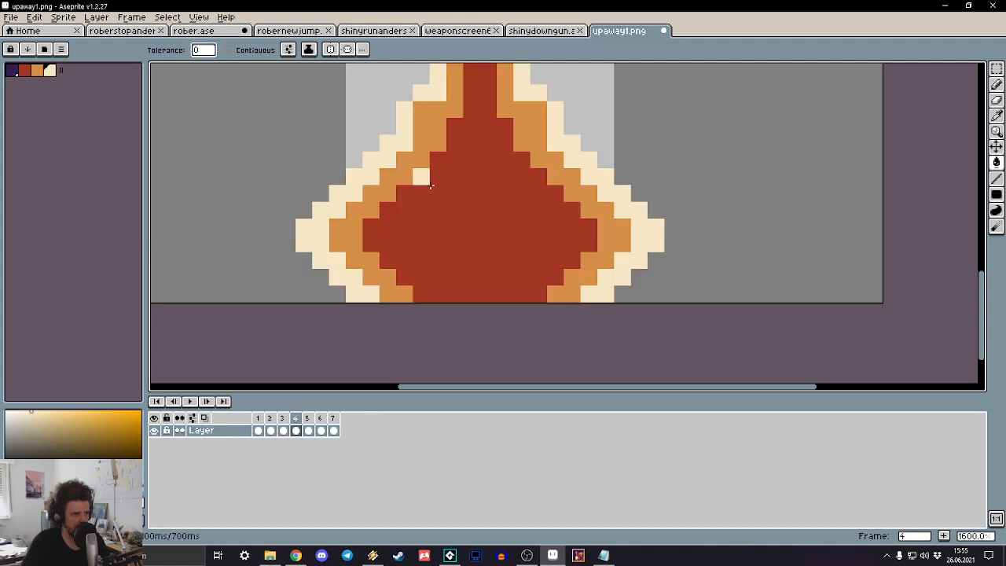
{"action": "left_click", "coordinate": [418, 175]}
{"action": "left_click", "coordinate": [399, 181]}
Step: Fill the orange and red inner areas of frames 5 and 6 with cream
{"action": "key", "text": "Right"}
{"action": "left_click", "coordinate": [404, 191]}
{"action": "key", "text": "Right"}
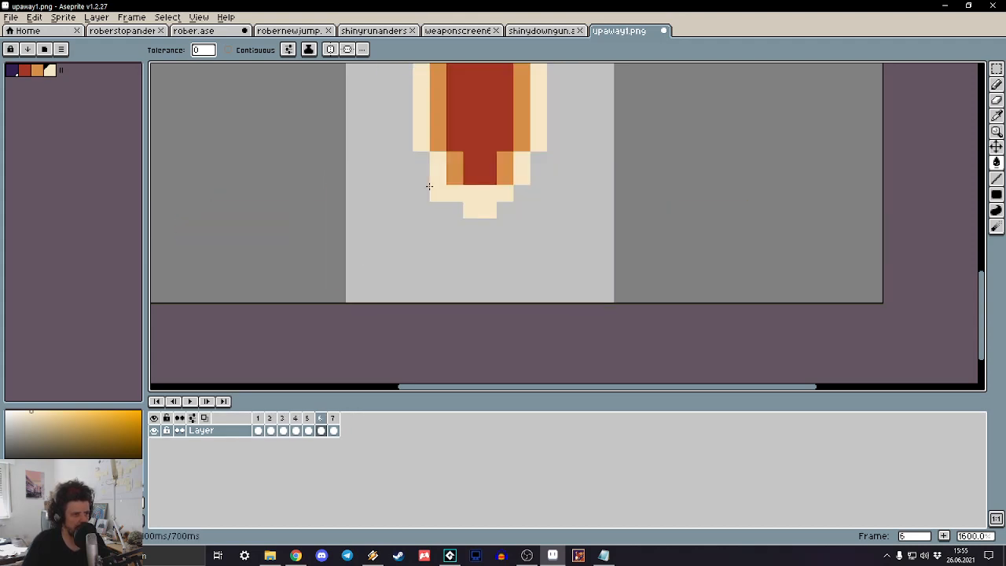
{"action": "left_click", "coordinate": [472, 154]}
{"action": "left_click", "coordinate": [462, 157]}
{"action": "scroll", "coordinate": [462, 157], "scroll_direction": "down", "scroll_amount": 4}
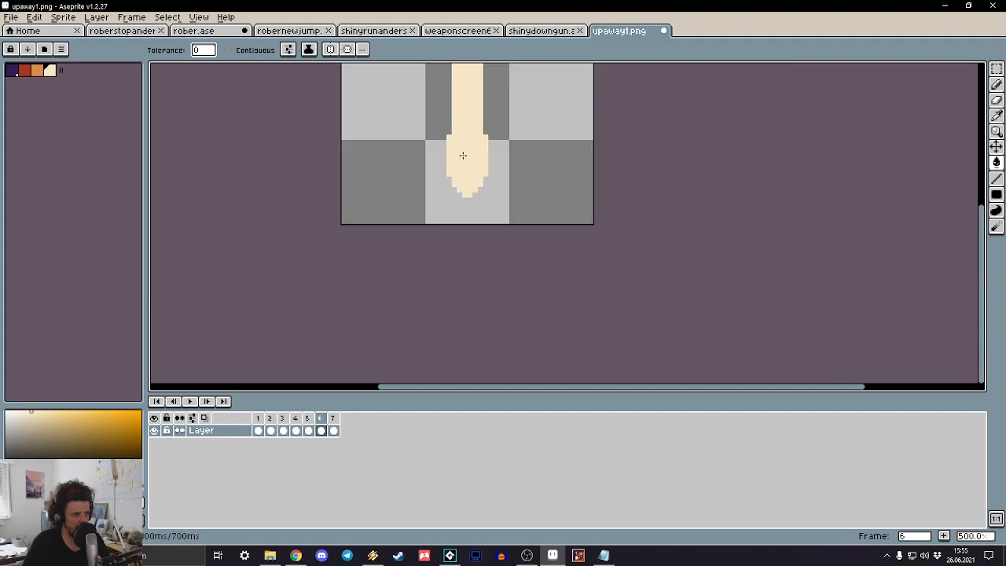
Step: Cycle forward through all seven frames to check the flat cream silhouettes of the animation
{"action": "key", "text": "Right"}
{"action": "scroll", "coordinate": [463, 156], "scroll_direction": "up", "scroll_amount": 2}
{"action": "scroll", "coordinate": [464, 153], "scroll_direction": "down", "scroll_amount": 6}
{"action": "scroll", "coordinate": [472, 140], "scroll_direction": "up", "scroll_amount": 3}
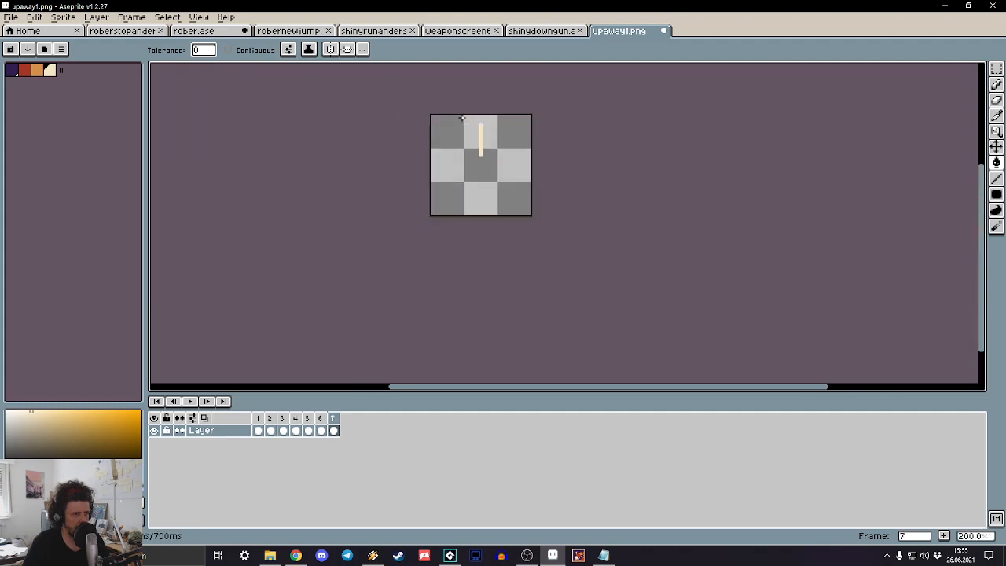
{"action": "key", "text": "Right"}
{"action": "key", "text": "Right"}
{"action": "key", "text": "Right"}
{"action": "key", "text": "Right"}
{"action": "key", "text": "Right"}
{"action": "key", "text": "Right"}
{"action": "key", "text": "Right"}
{"action": "key", "text": "Right"}
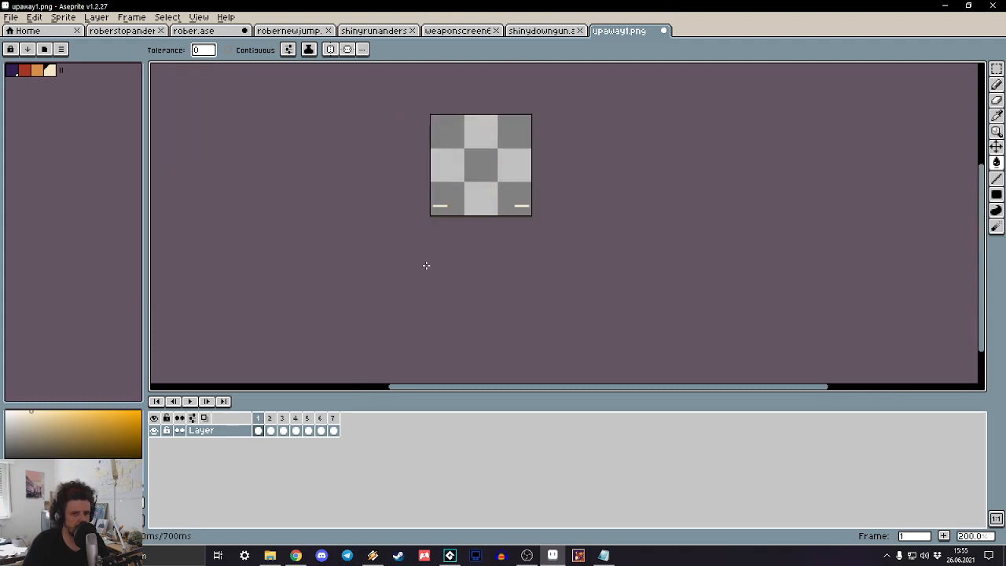
{"action": "key", "text": "Right"}
{"action": "key", "text": "Right"}
{"action": "key", "text": "Right"}
{"action": "key", "text": "Right"}
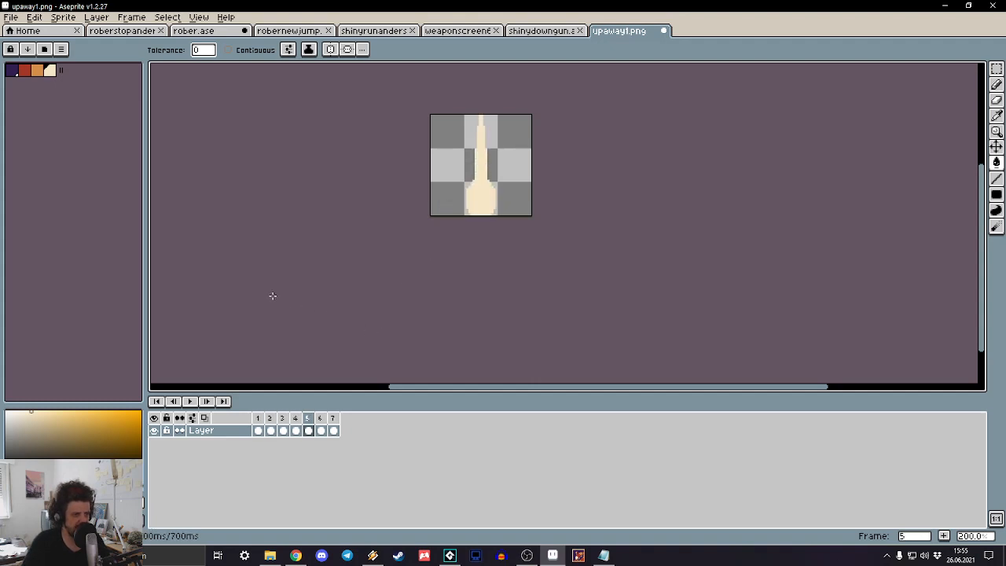
Step: Step back and forward between the frames, then play the single-colour animation and stop it again
{"action": "key", "text": "Left"}
{"action": "key", "text": "Left"}
{"action": "key", "text": "Left"}
{"action": "key", "text": "Left"}
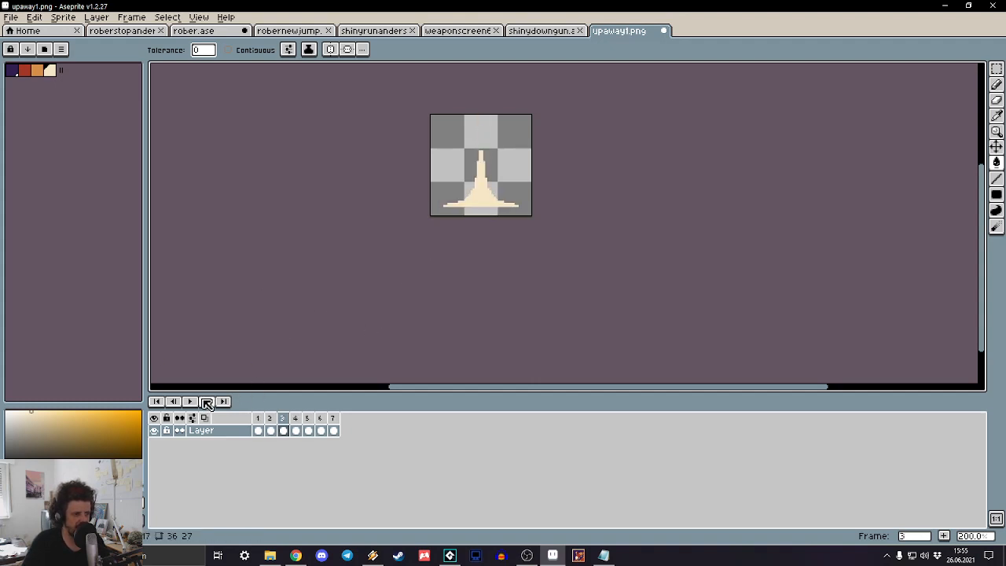
{"action": "key", "text": "Right"}
{"action": "key", "text": "Right"}
{"action": "key", "text": "Right"}
{"action": "left_click", "coordinate": [205, 401]}
{"action": "left_click", "coordinate": [205, 400]}
{"action": "left_click", "coordinate": [205, 401]}
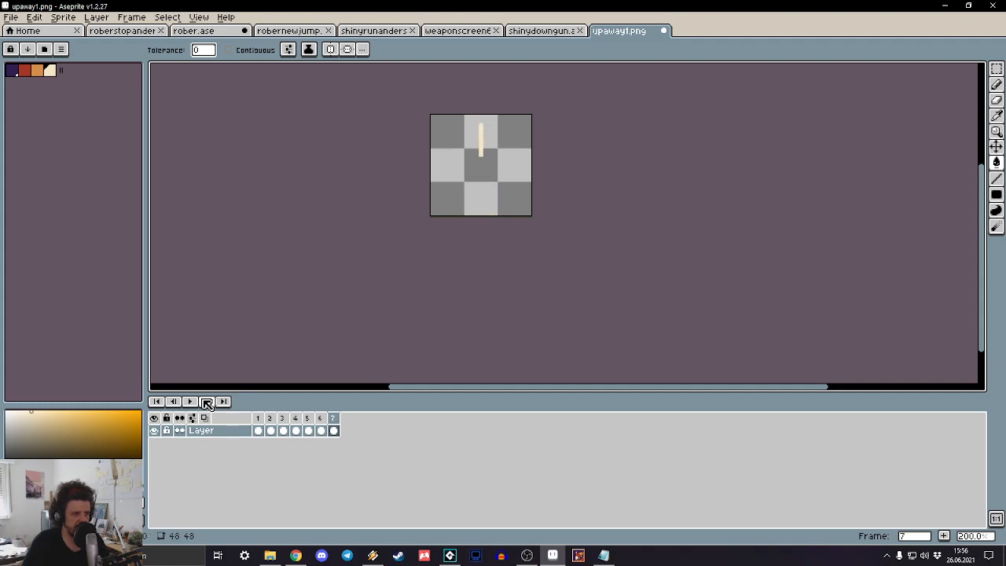
{"action": "left_click", "coordinate": [189, 403]}
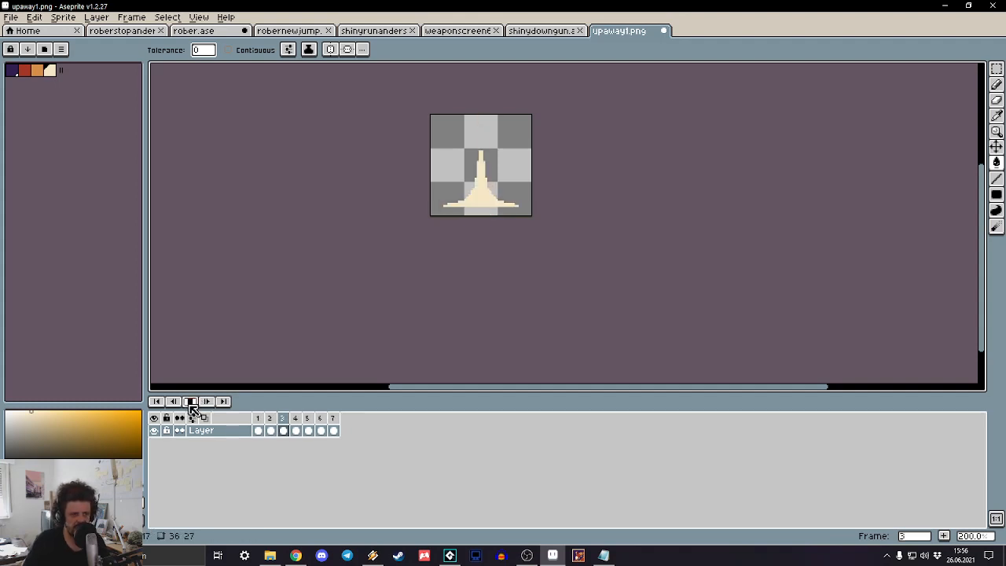
{"action": "left_click", "coordinate": [191, 402]}
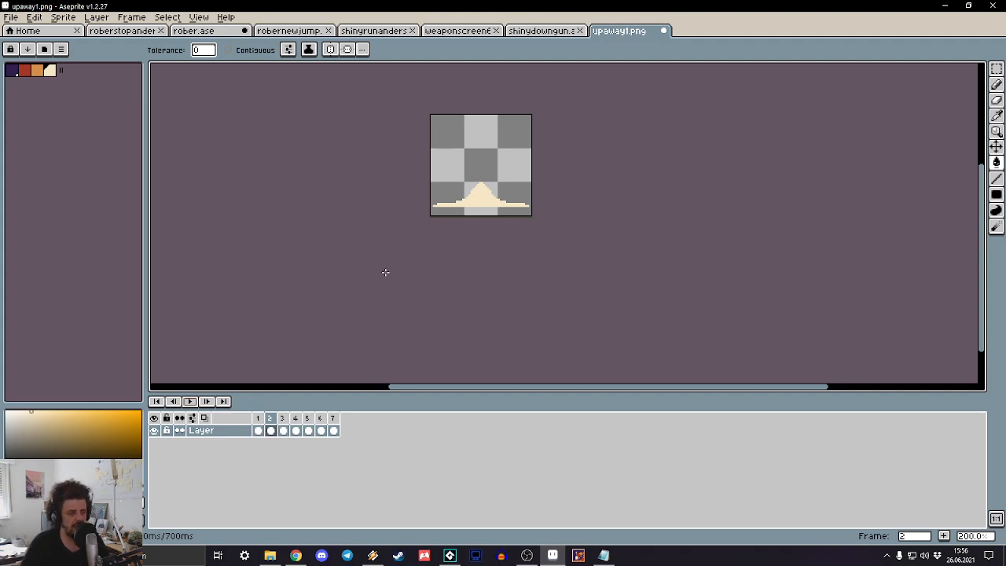
Step: Inspect the silhouette at different magnifications, going frame by frame from frame 2 around to frame 3
{"action": "scroll", "coordinate": [507, 180], "scroll_direction": "up", "scroll_amount": 1}
{"action": "scroll", "coordinate": [507, 180], "scroll_direction": "down", "scroll_amount": 1}
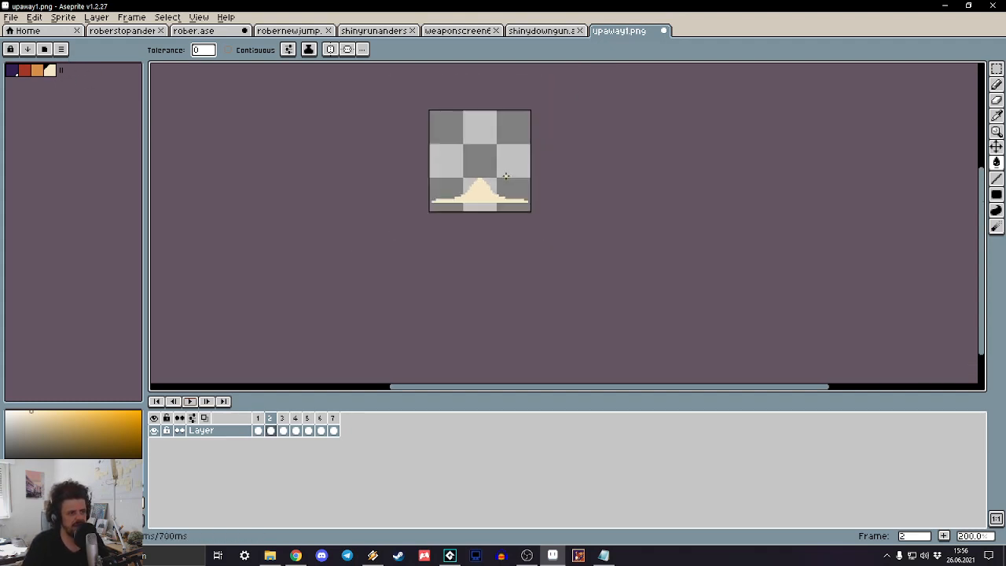
{"action": "scroll", "coordinate": [492, 167], "scroll_direction": "up", "scroll_amount": 3}
{"action": "scroll", "coordinate": [524, 184], "scroll_direction": "up", "scroll_amount": 1}
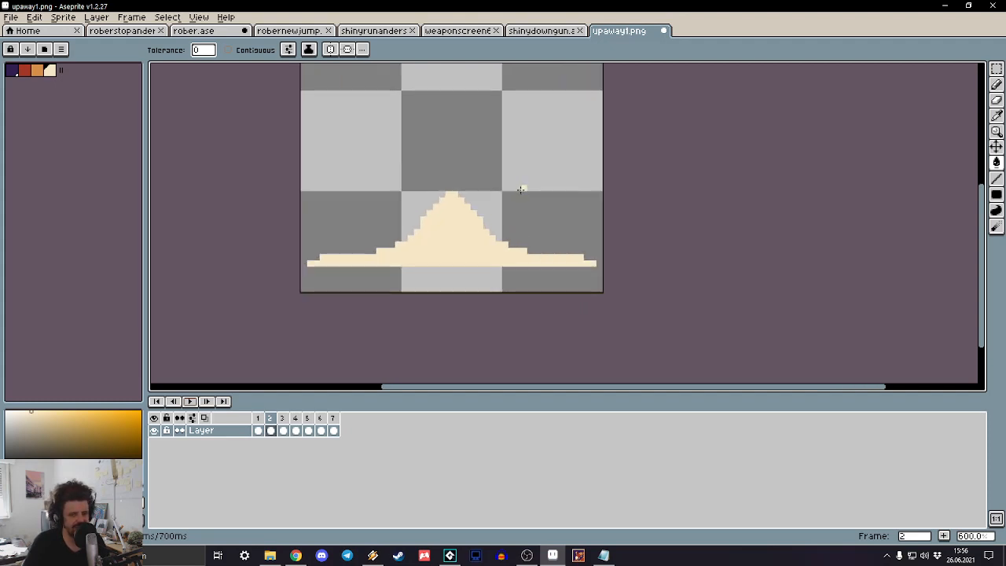
{"action": "scroll", "coordinate": [509, 176], "scroll_direction": "down", "scroll_amount": 3}
{"action": "scroll", "coordinate": [510, 176], "scroll_direction": "up", "scroll_amount": 3}
{"action": "key", "text": "Right"}
{"action": "key", "text": "Right"}
{"action": "key", "text": "Right"}
{"action": "scroll", "coordinate": [510, 173], "scroll_direction": "down", "scroll_amount": 5}
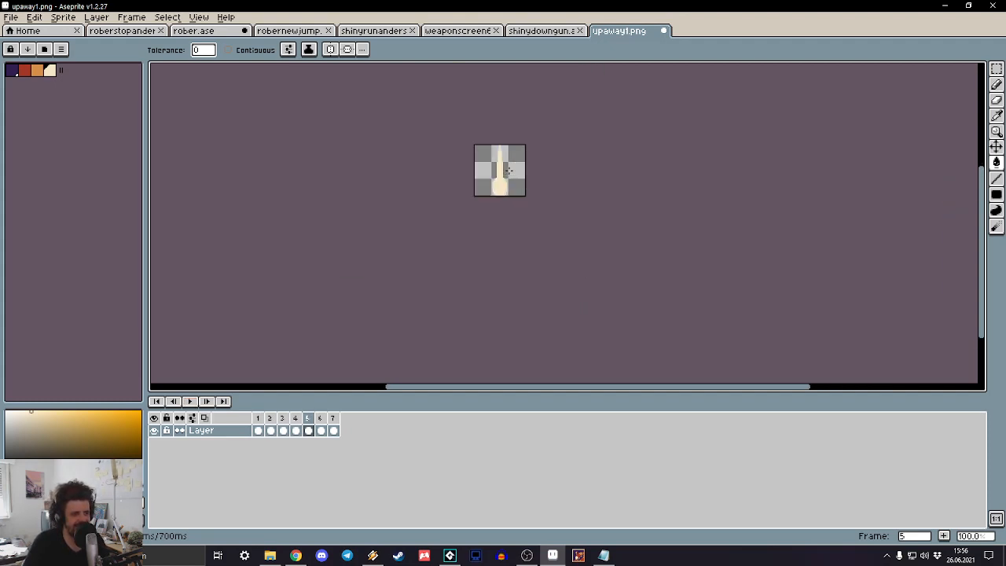
{"action": "scroll", "coordinate": [508, 160], "scroll_direction": "up", "scroll_amount": 3}
{"action": "key", "text": "Right"}
{"action": "key", "text": "Right"}
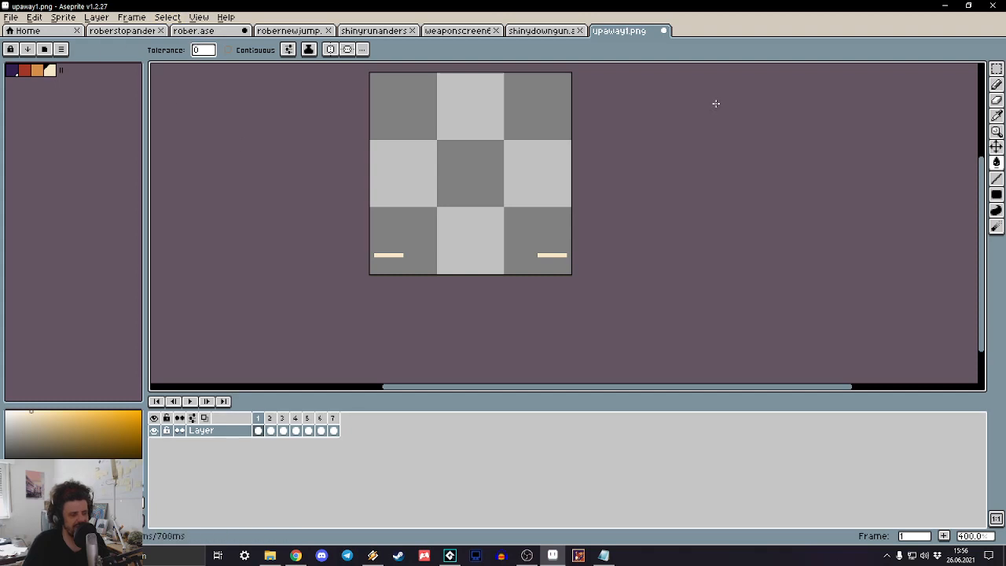
{"action": "left_click_drag", "start_coordinate": [505, 101], "coordinate": [511, 94]}
{"action": "key", "text": "Right"}
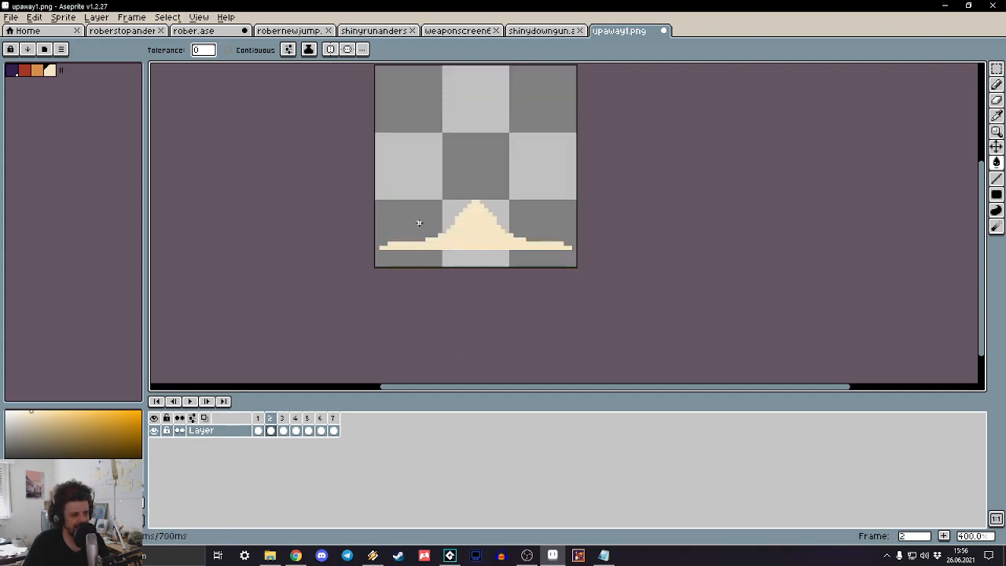
{"action": "key", "text": "Right"}
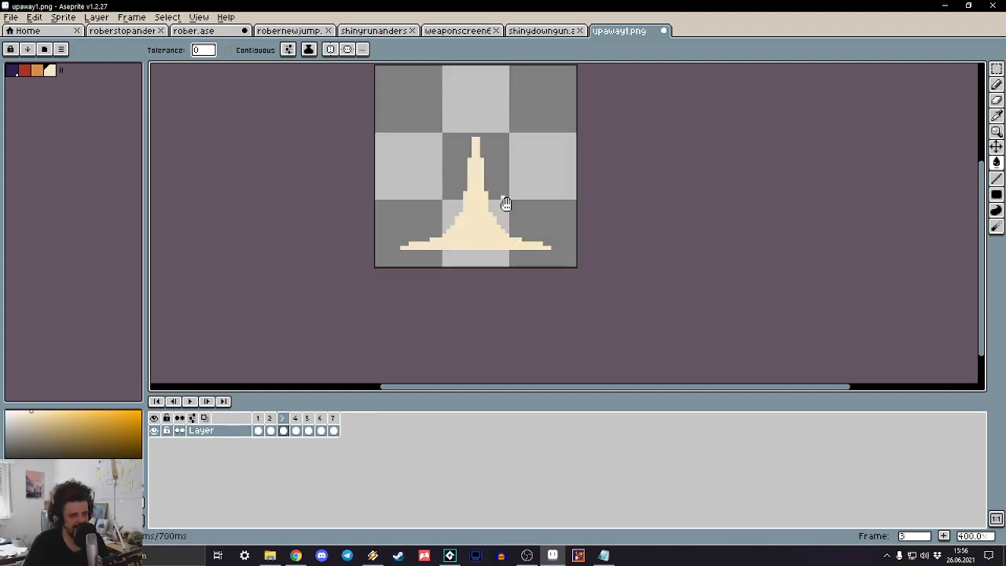
Step: Compare the silhouettes of frames 3 and 4 at different magnifications and go back to frame 2
{"action": "left_click_drag", "start_coordinate": [505, 203], "coordinate": [514, 220]}
{"action": "key", "text": "Right"}
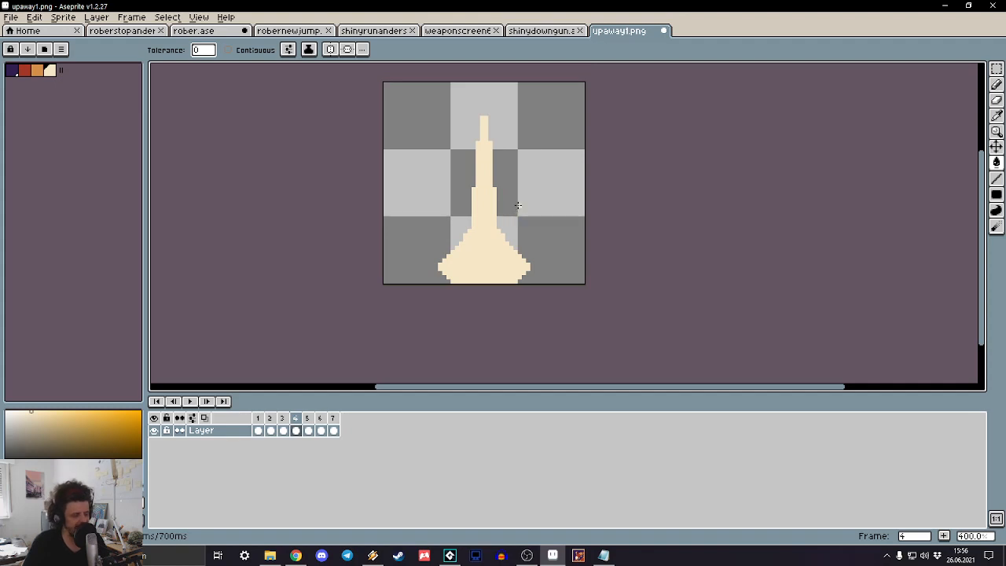
{"action": "scroll", "coordinate": [518, 206], "scroll_direction": "down", "scroll_amount": 3}
{"action": "key", "text": "Left"}
{"action": "scroll", "coordinate": [519, 205], "scroll_direction": "up", "scroll_amount": 4}
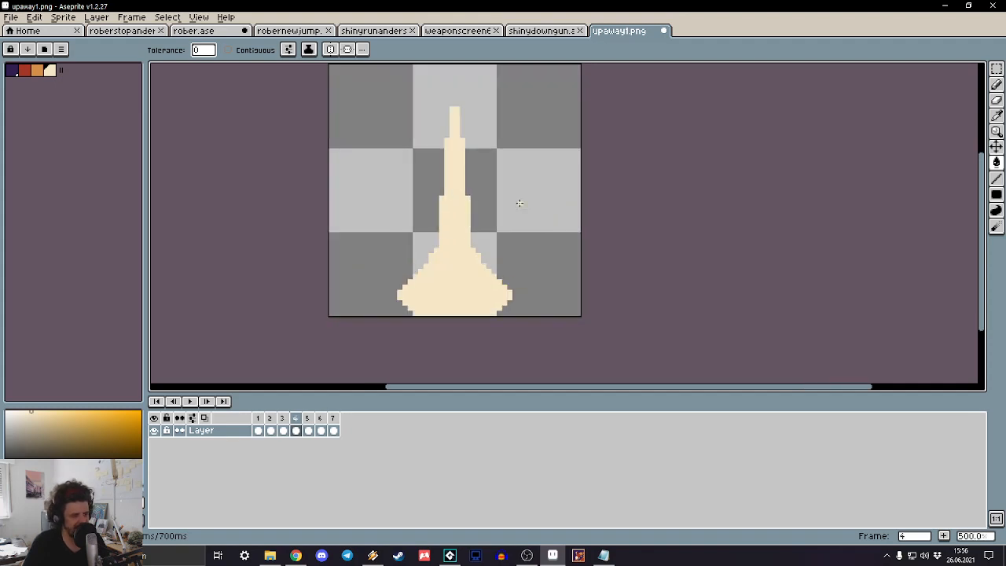
{"action": "key", "text": "Left"}
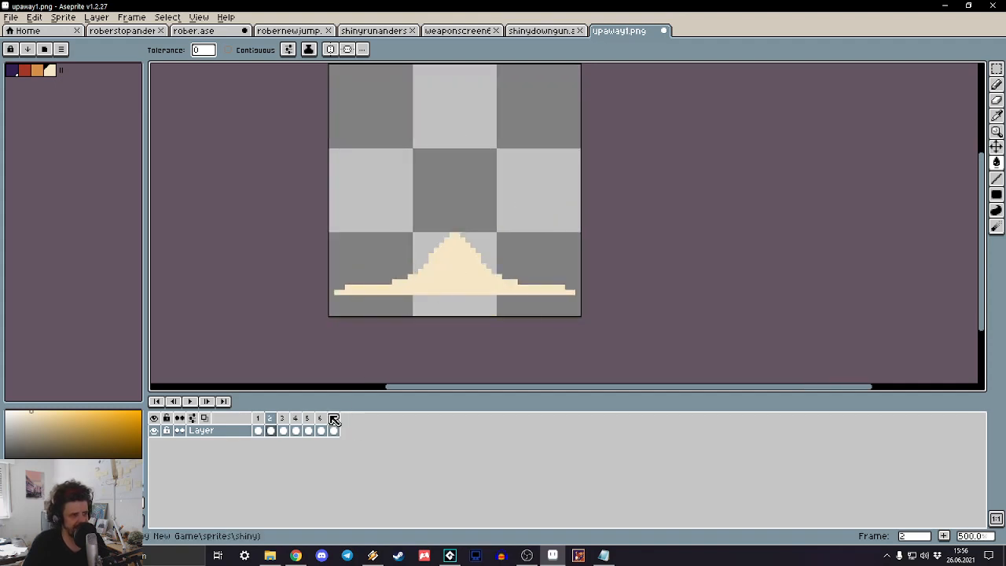
Step: Look at frame 1 and jump repeatedly between frames 2 and 4 to compare their silhouettes
{"action": "left_click", "coordinate": [261, 419]}
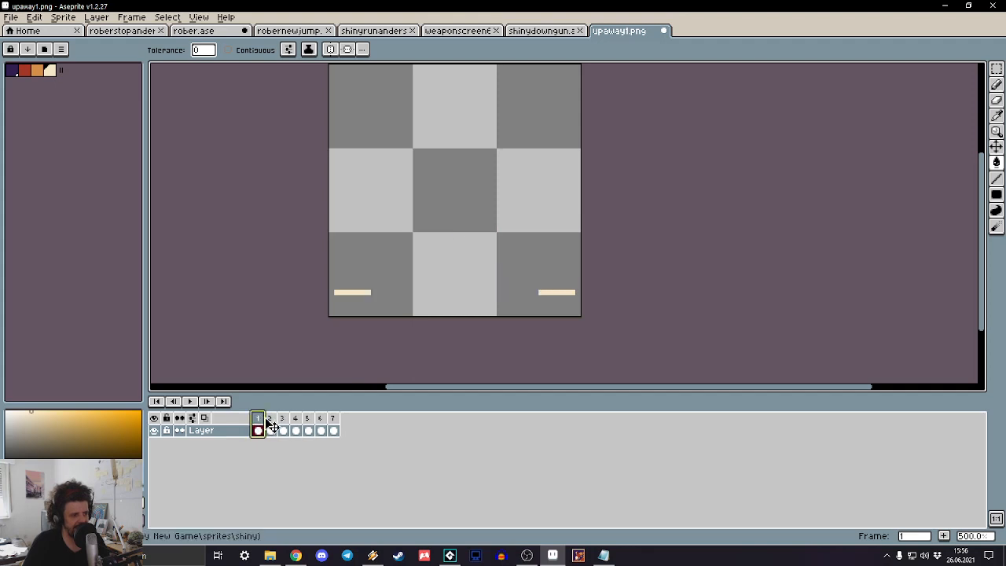
{"action": "left_click", "coordinate": [273, 423]}
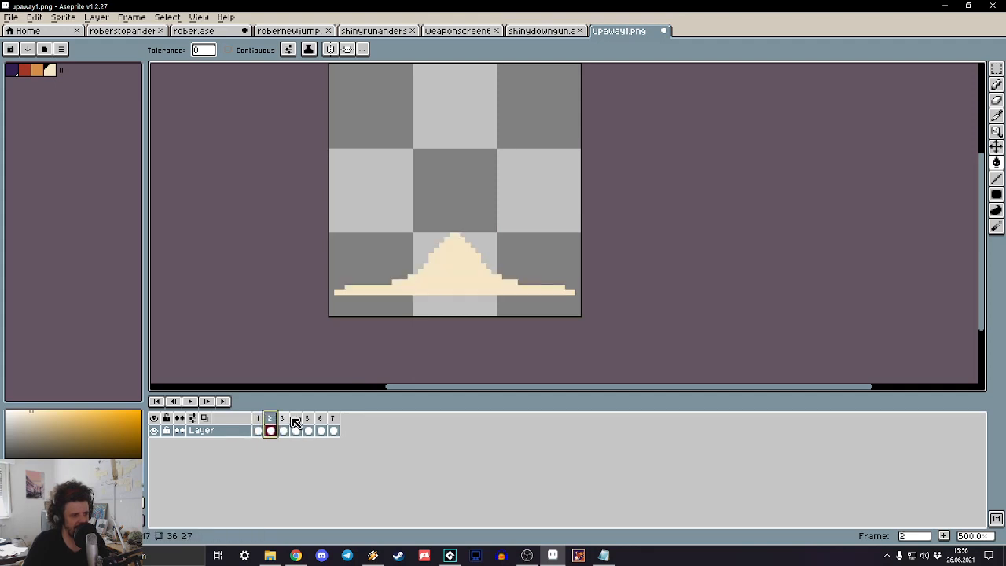
{"action": "left_click", "coordinate": [295, 421]}
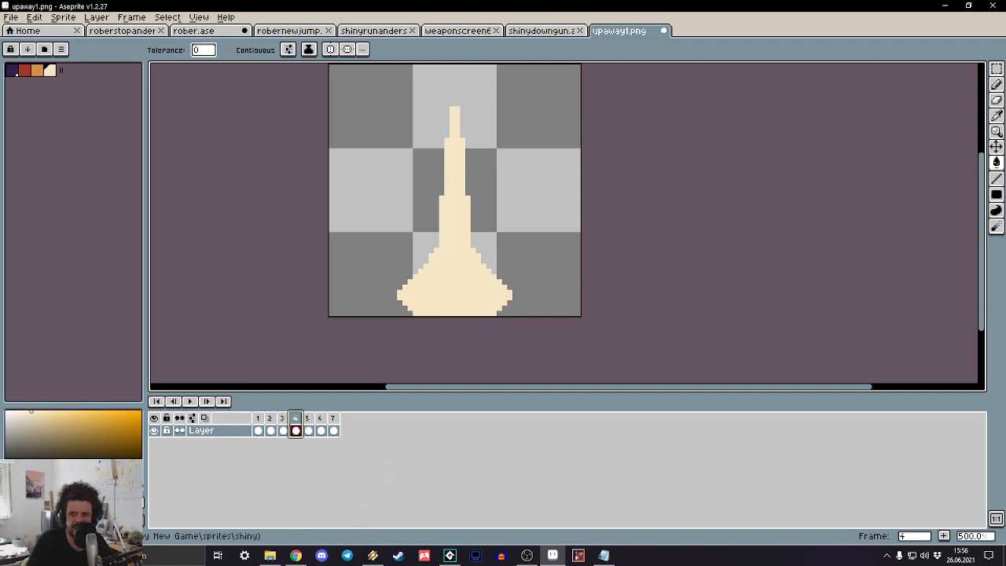
{"action": "key", "text": "alt+Tab"}
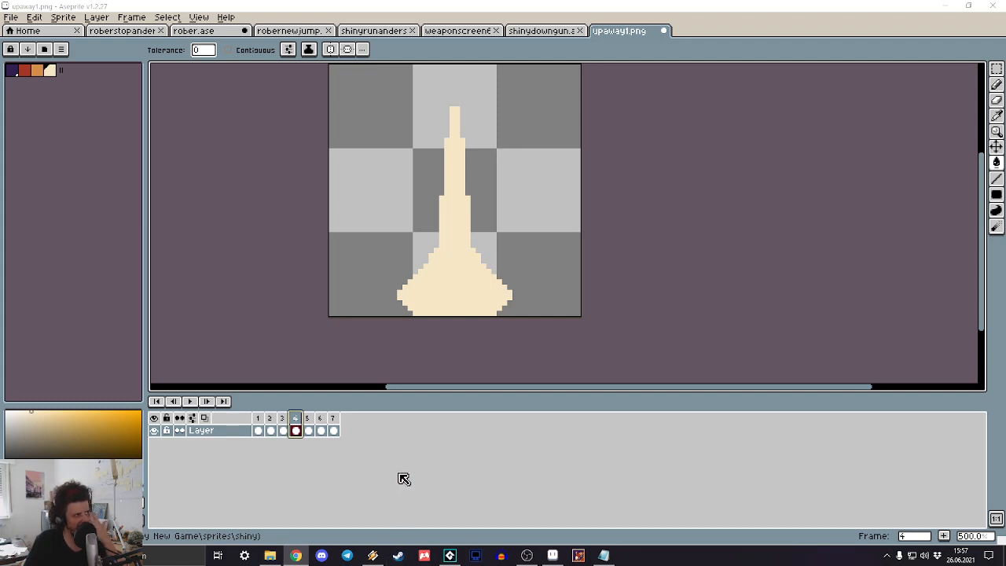
{"action": "left_click", "coordinate": [270, 418]}
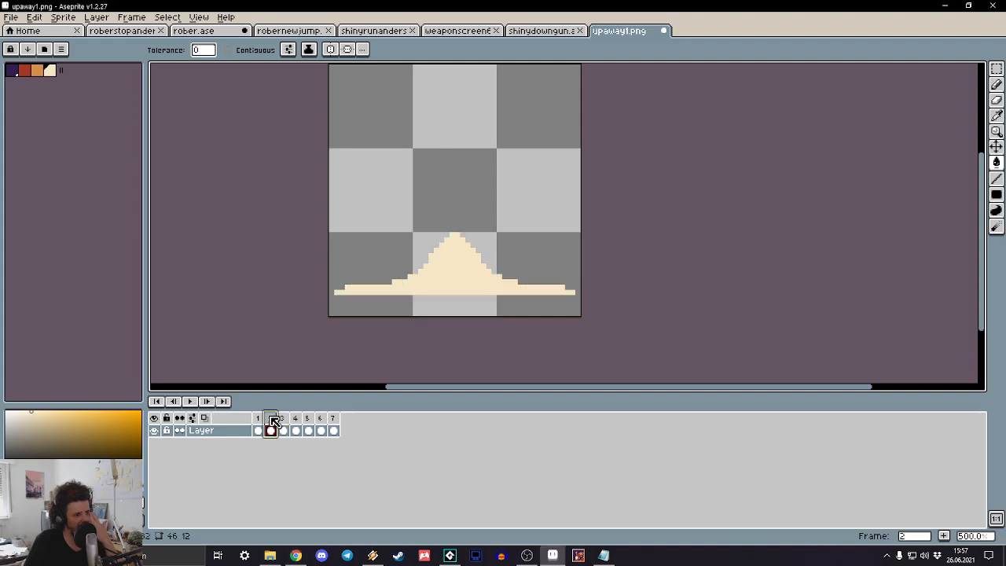
{"action": "left_click", "coordinate": [297, 424]}
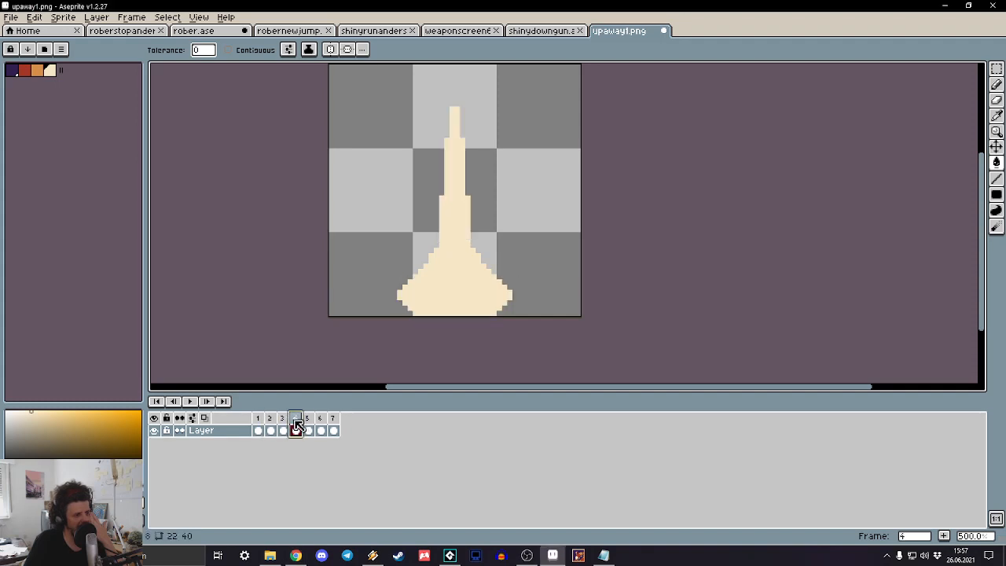
{"action": "left_click", "coordinate": [269, 425]}
{"action": "left_click", "coordinate": [297, 425]}
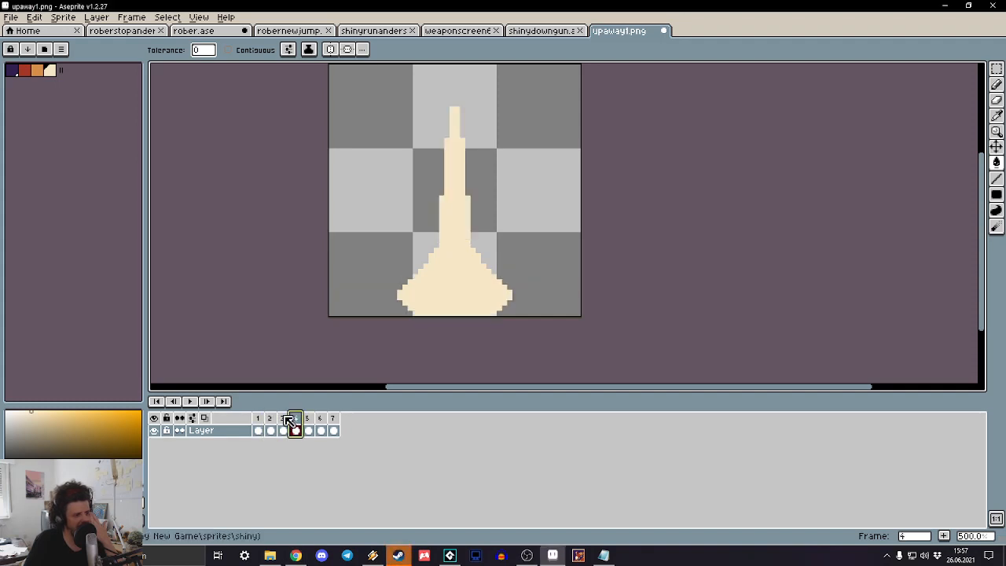
Step: Go through the silhouettes from frame 1 to frame 7, and return to frames 2 and 3
{"action": "left_click", "coordinate": [259, 421]}
{"action": "left_click", "coordinate": [282, 425]}
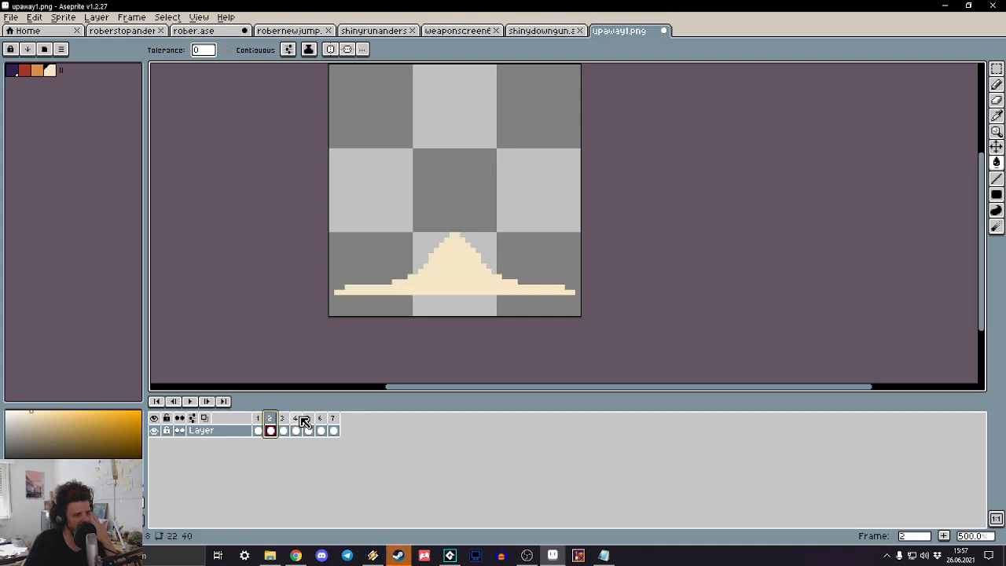
{"action": "left_click", "coordinate": [294, 424]}
{"action": "left_click", "coordinate": [307, 424]}
{"action": "left_click", "coordinate": [323, 422]}
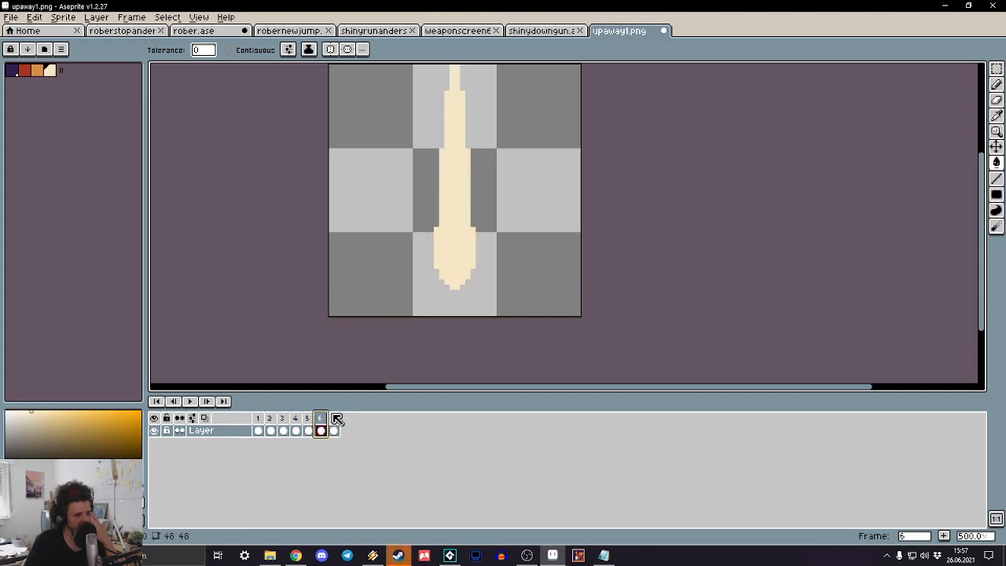
{"action": "left_click", "coordinate": [332, 422]}
{"action": "left_click", "coordinate": [271, 425]}
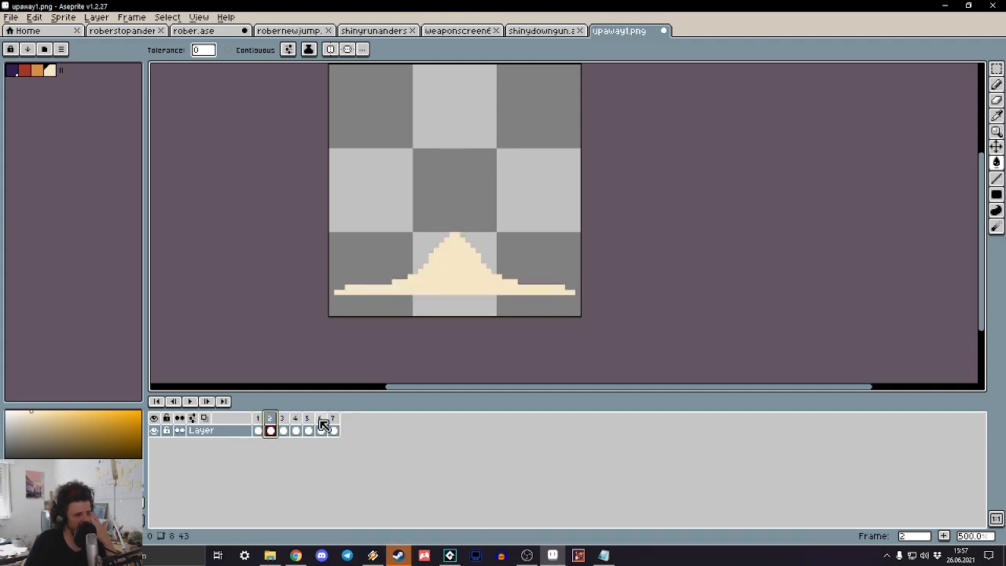
{"action": "left_click", "coordinate": [282, 424]}
Step: Switch to the Steam library and view the Shovel Knight: Treasure Trove, Nuclear Throne and Noitu Love 2 Devolution pages
{"action": "left_click", "coordinate": [398, 554]}
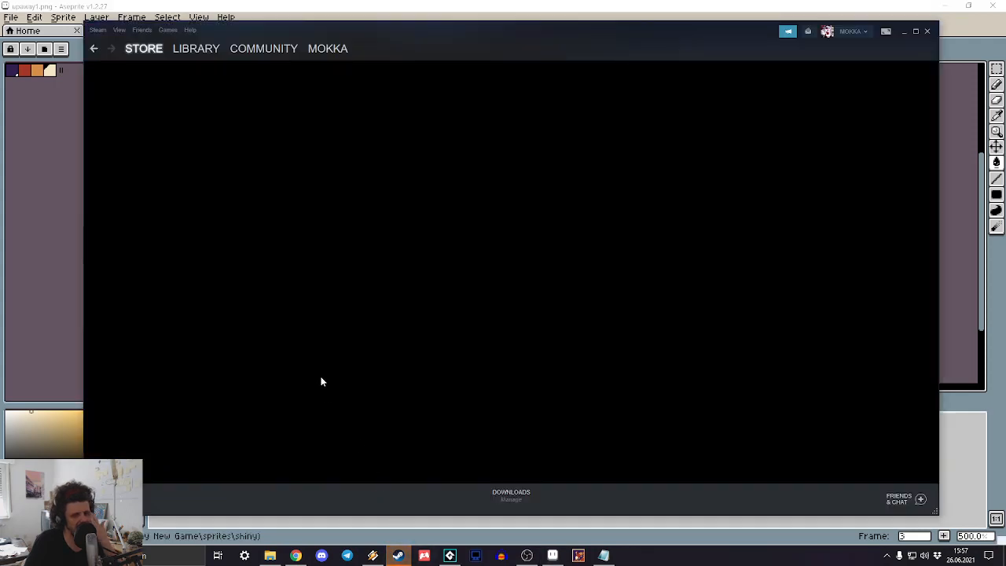
{"action": "left_click", "coordinate": [195, 48]}
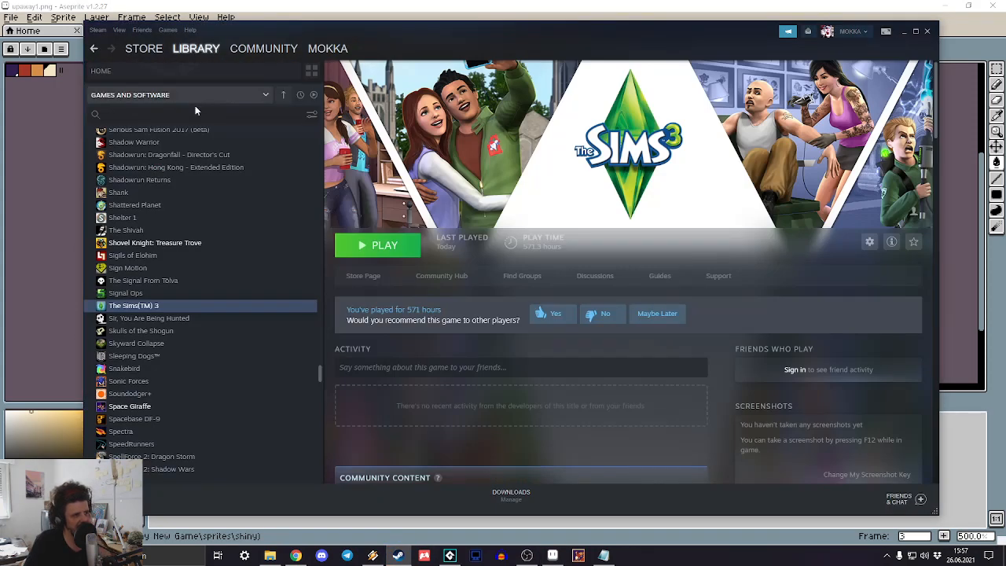
{"action": "left_click", "coordinate": [176, 244]}
{"action": "scroll", "coordinate": [183, 226], "scroll_direction": "up", "scroll_amount": 10}
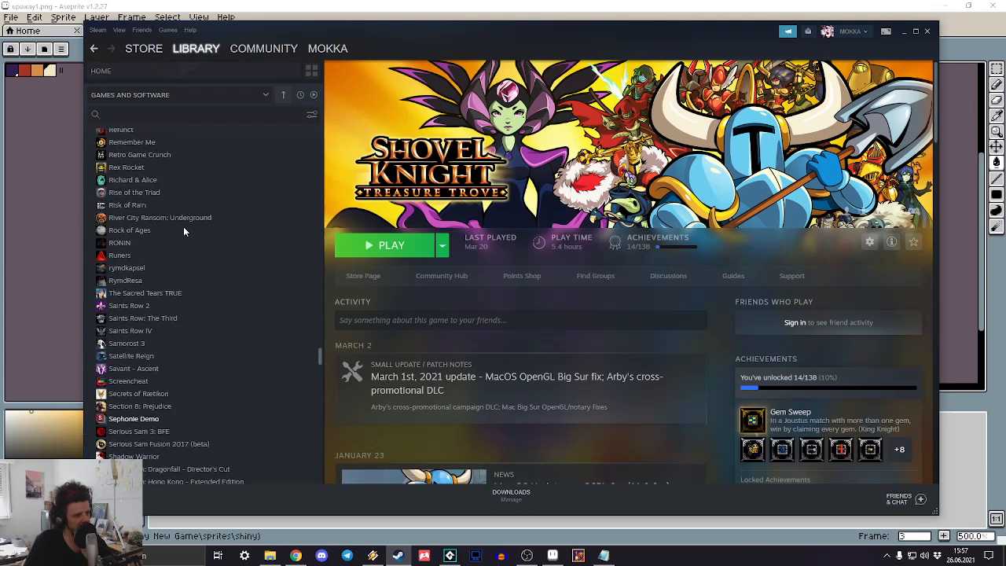
{"action": "scroll", "coordinate": [181, 235], "scroll_direction": "up", "scroll_amount": 8}
{"action": "left_click", "coordinate": [162, 227]}
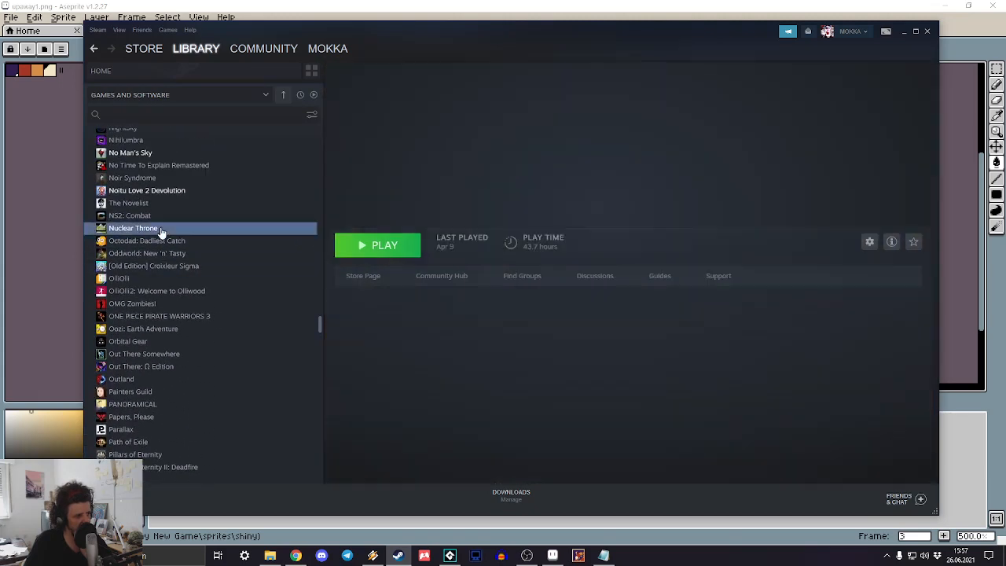
{"action": "left_click", "coordinate": [165, 191]}
Step: Browse the library list from Noitu Love 2 Devolution back to its beginning for a suitable reference game
{"action": "scroll", "coordinate": [169, 204], "scroll_direction": "up", "scroll_amount": 7}
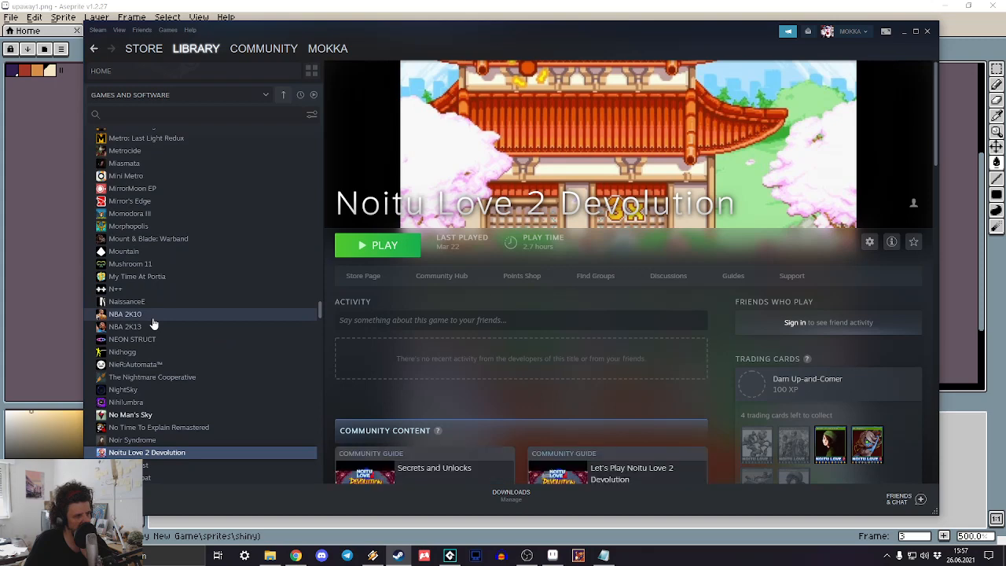
{"action": "scroll", "coordinate": [154, 322], "scroll_direction": "up", "scroll_amount": 5}
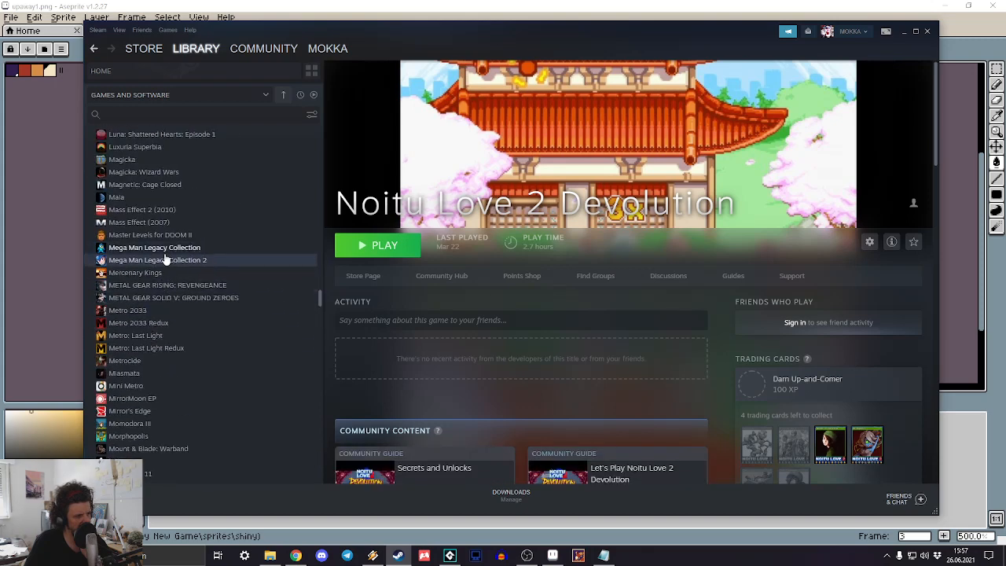
{"action": "scroll", "coordinate": [161, 271], "scroll_direction": "up", "scroll_amount": 10}
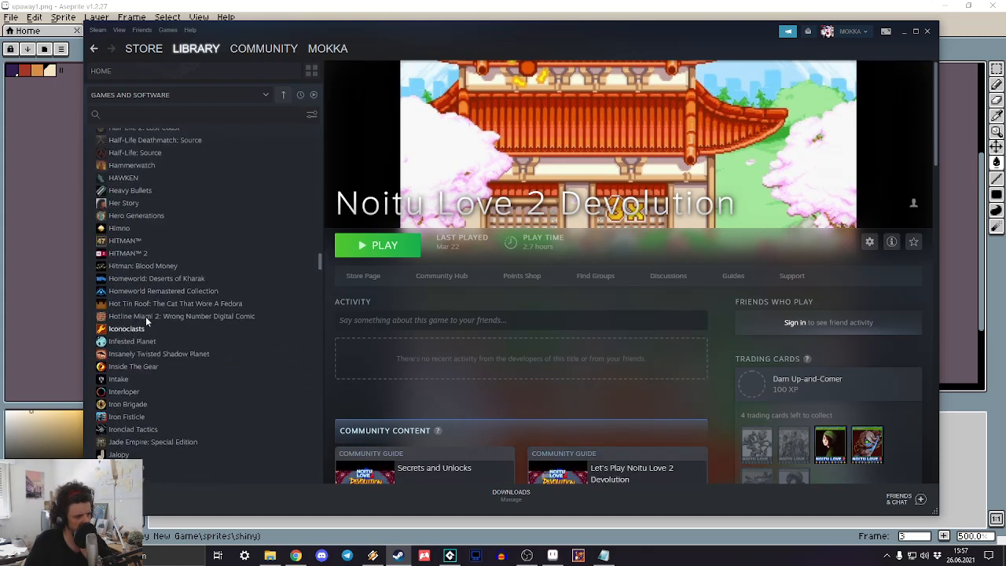
{"action": "scroll", "coordinate": [146, 320], "scroll_direction": "up", "scroll_amount": 1}
{"action": "scroll", "coordinate": [144, 315], "scroll_direction": "up", "scroll_amount": 5}
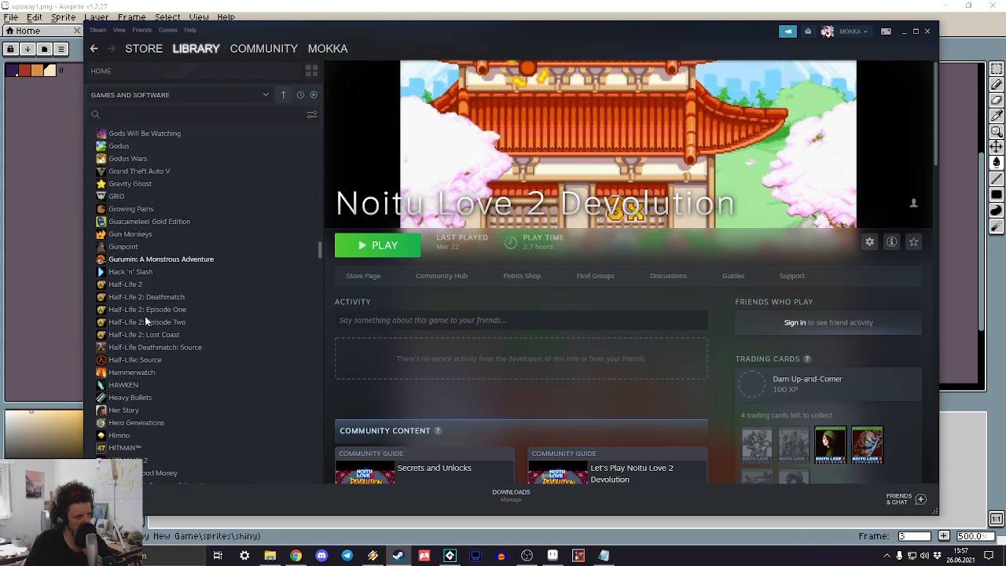
{"action": "scroll", "coordinate": [158, 295], "scroll_direction": "up", "scroll_amount": 10}
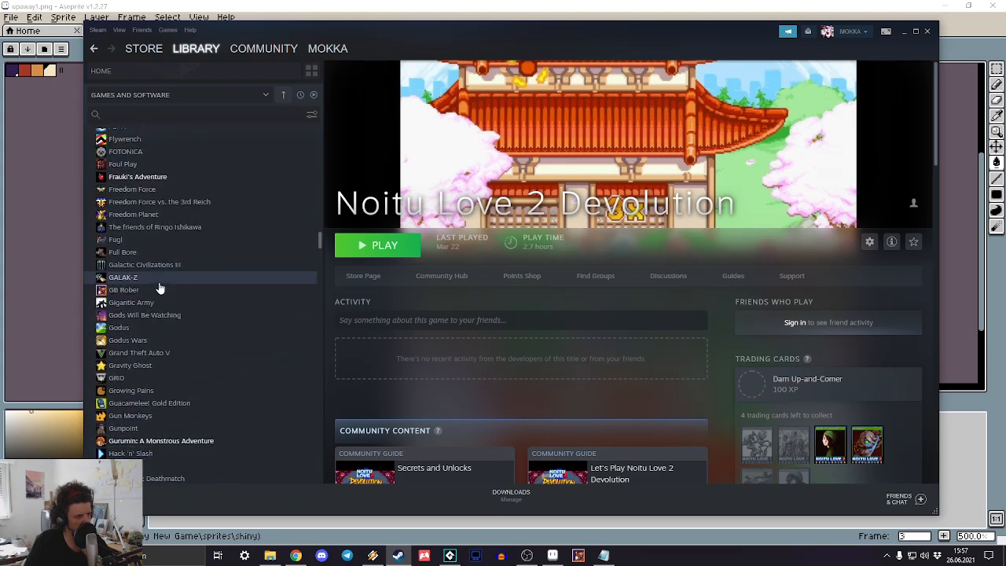
{"action": "scroll", "coordinate": [158, 288], "scroll_direction": "up", "scroll_amount": 10}
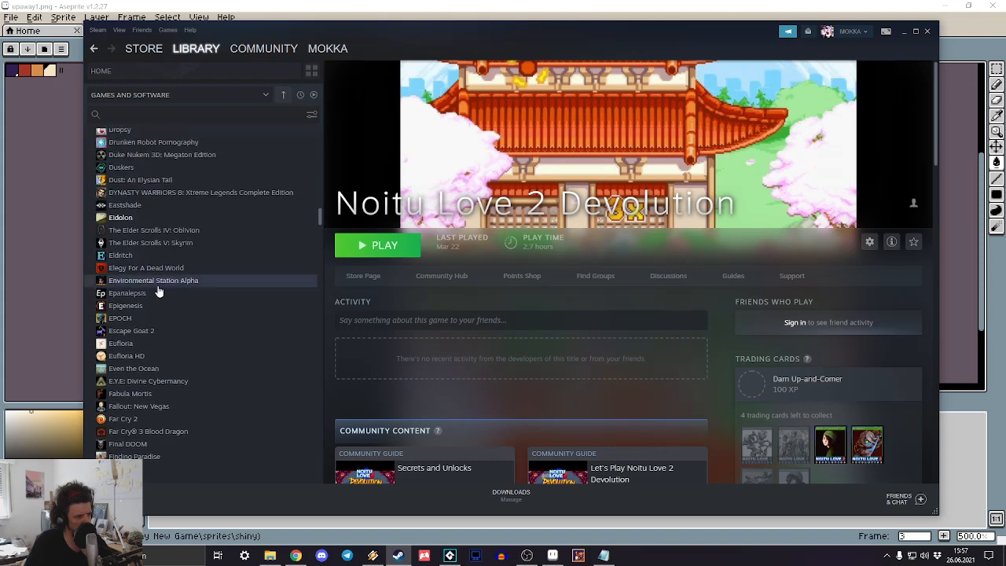
{"action": "scroll", "coordinate": [157, 286], "scroll_direction": "up", "scroll_amount": 10}
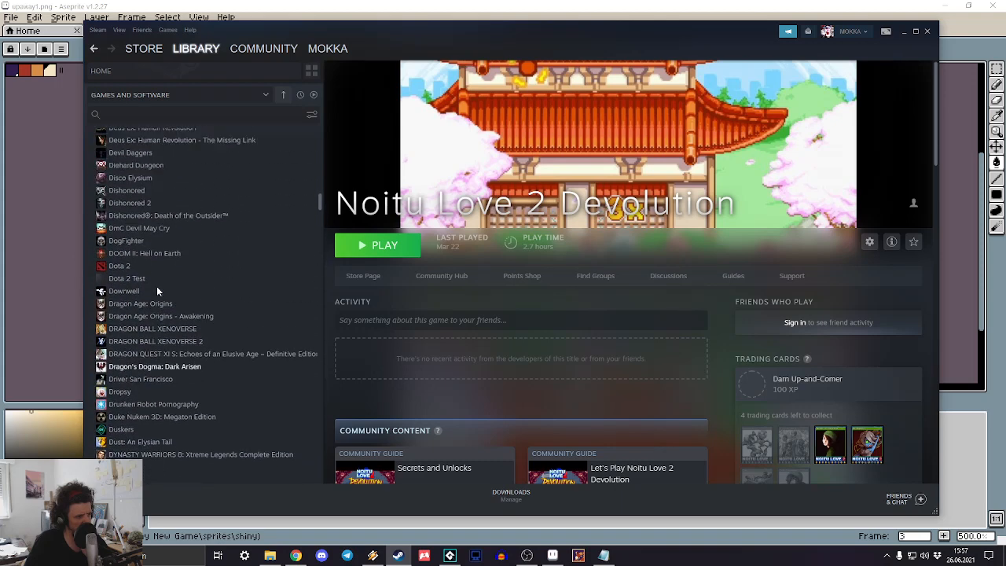
{"action": "scroll", "coordinate": [156, 291], "scroll_direction": "up", "scroll_amount": 6}
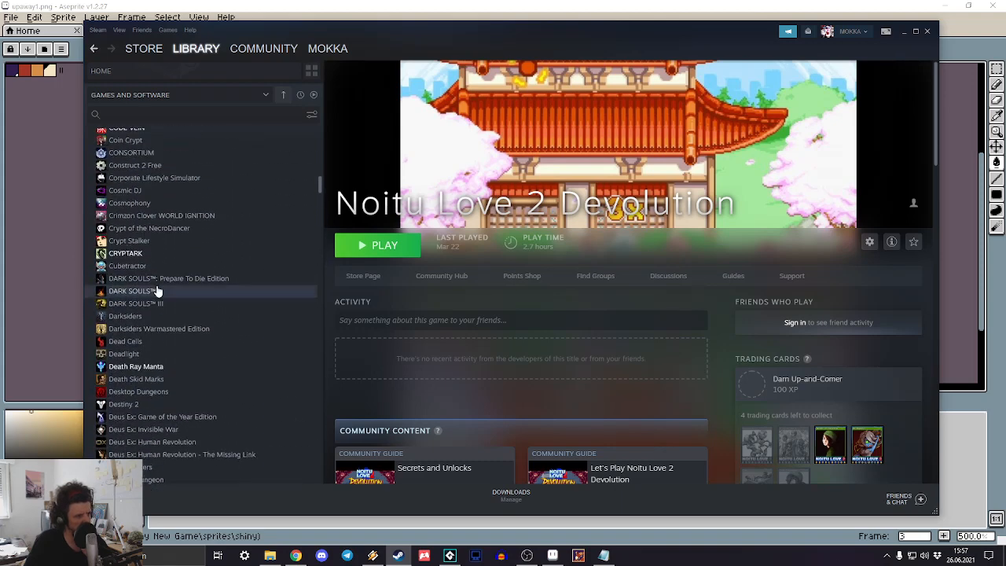
{"action": "scroll", "coordinate": [156, 289], "scroll_direction": "up", "scroll_amount": 6}
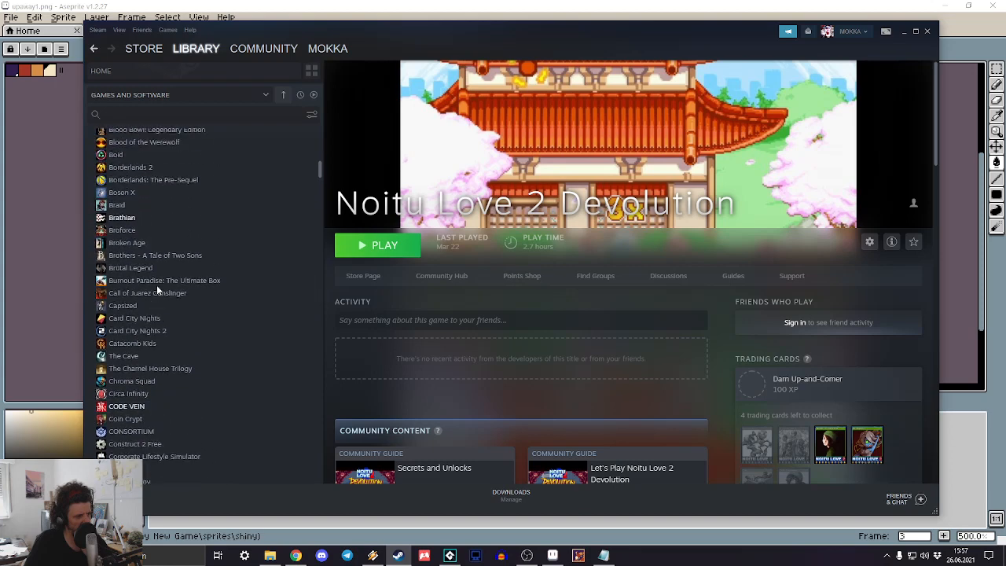
{"action": "scroll", "coordinate": [158, 291], "scroll_direction": "up", "scroll_amount": 6}
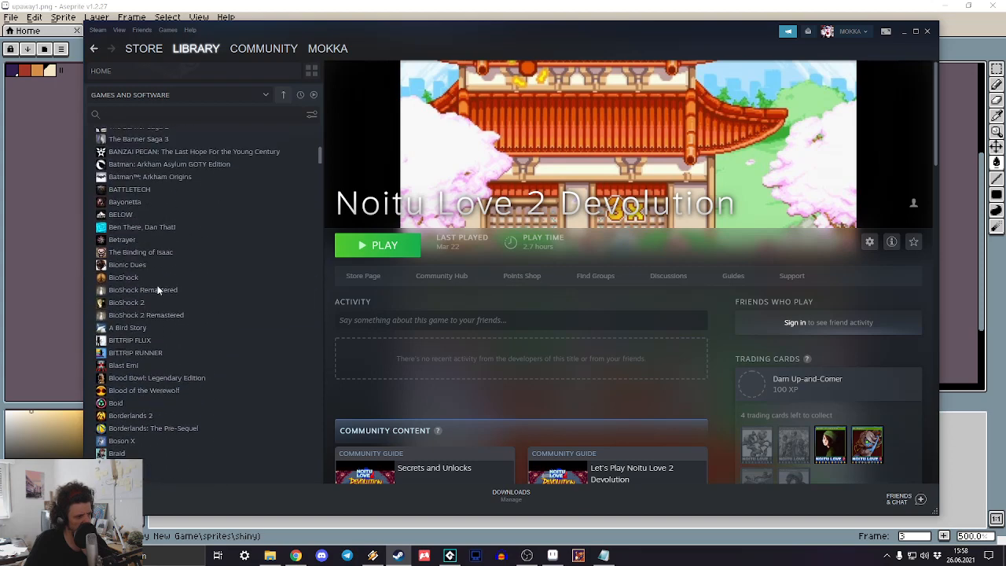
{"action": "scroll", "coordinate": [158, 291], "scroll_direction": "up", "scroll_amount": 4}
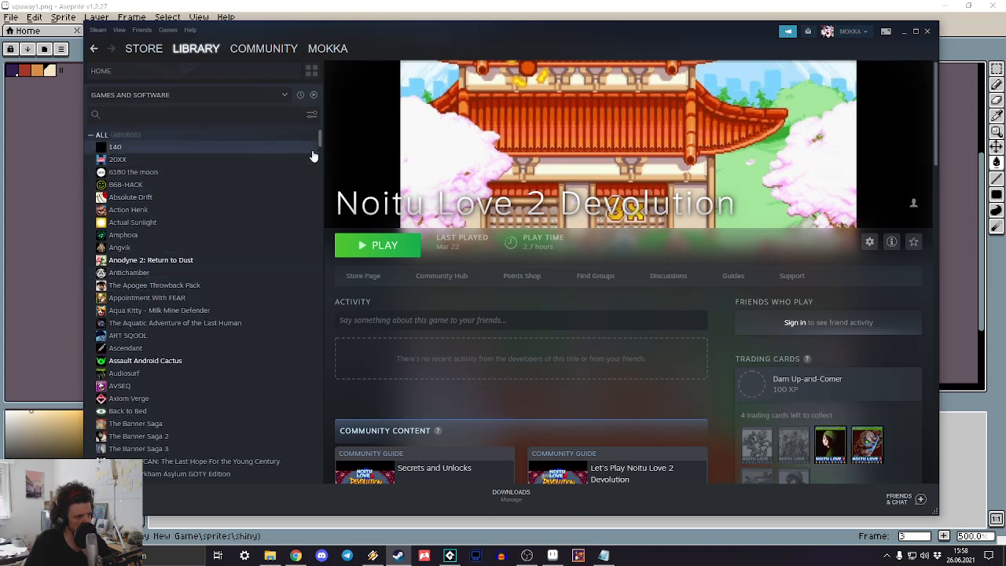
Step: Check the end of the alphabetical library list for a reference game, working back to the titles starting with T
{"action": "left_click_drag", "start_coordinate": [318, 143], "coordinate": [319, 476]}
{"action": "scroll", "coordinate": [275, 392], "scroll_direction": "up", "scroll_amount": 1}
{"action": "scroll", "coordinate": [271, 382], "scroll_direction": "up", "scroll_amount": 3}
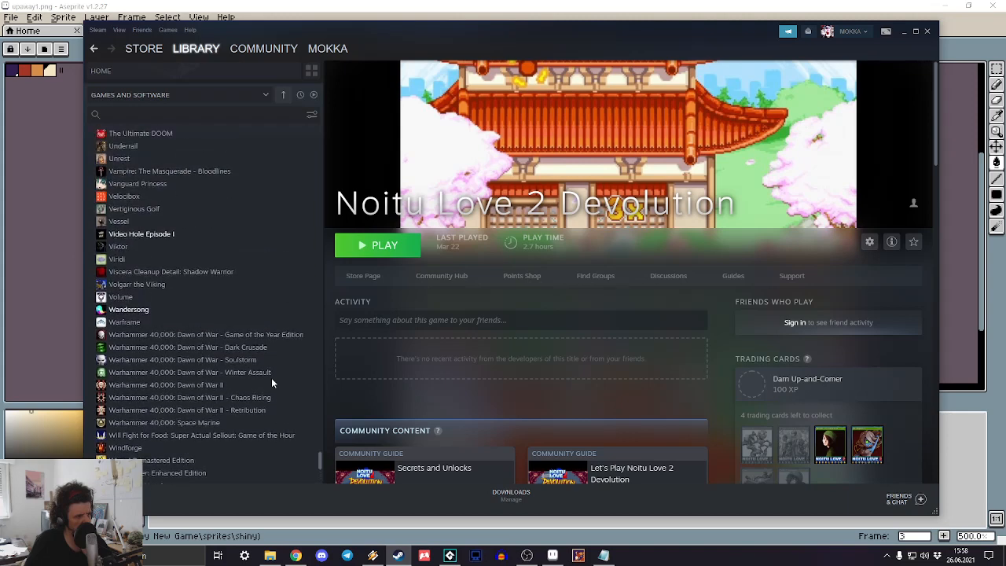
{"action": "scroll", "coordinate": [266, 329], "scroll_direction": "up", "scroll_amount": 1}
{"action": "scroll", "coordinate": [266, 329], "scroll_direction": "up", "scroll_amount": 4}
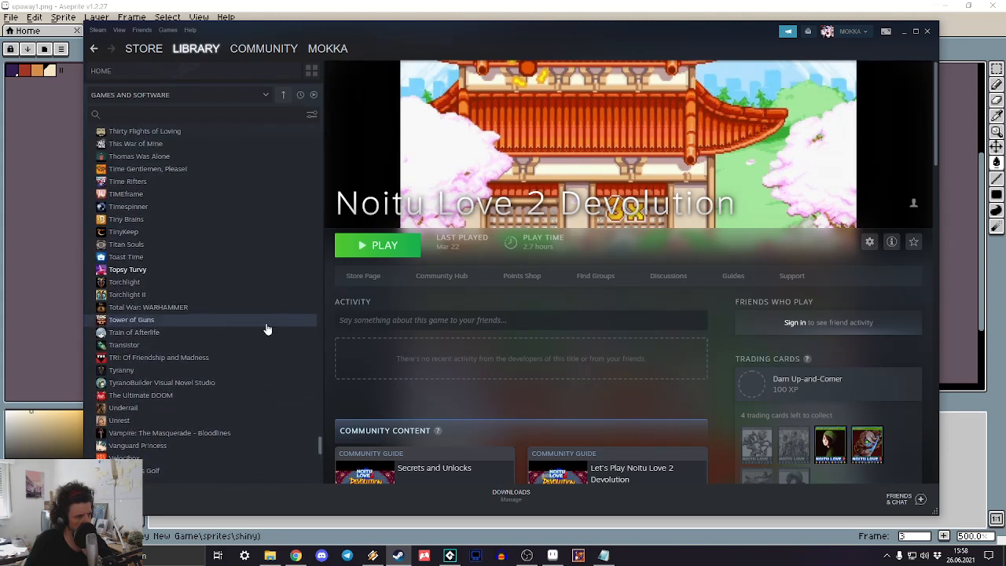
Step: Search the Steam store for celeste and play the trailer on the Celeste page with the volume turned down
{"action": "left_click", "coordinate": [155, 49]}
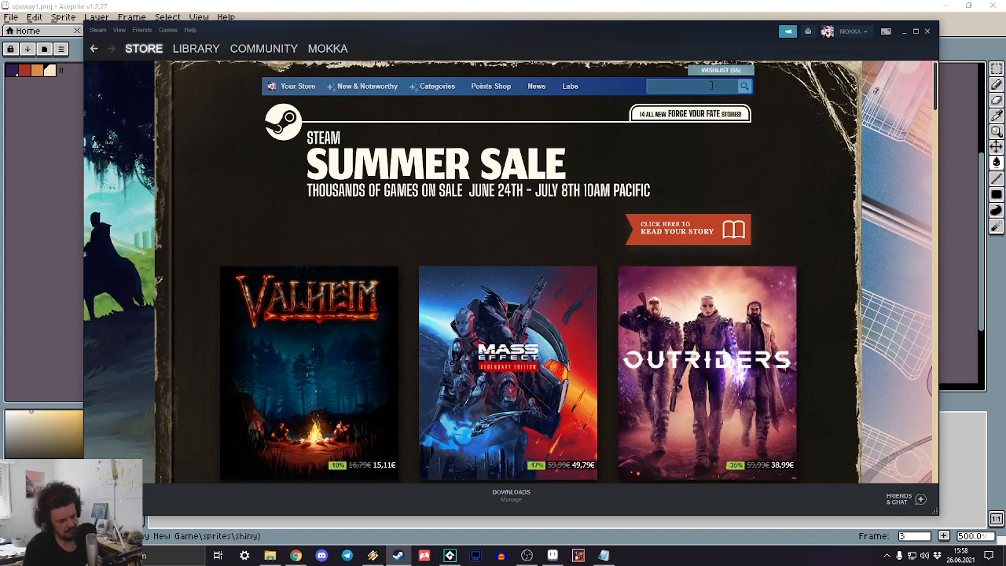
{"action": "left_click", "coordinate": [712, 84]}
{"action": "type", "text": "celeste"}
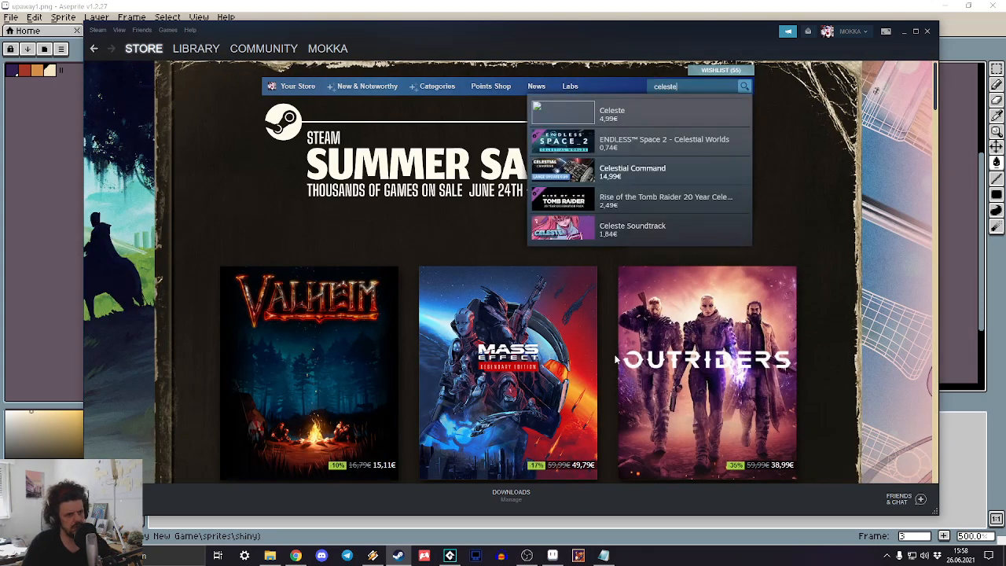
{"action": "left_click", "coordinate": [652, 110]}
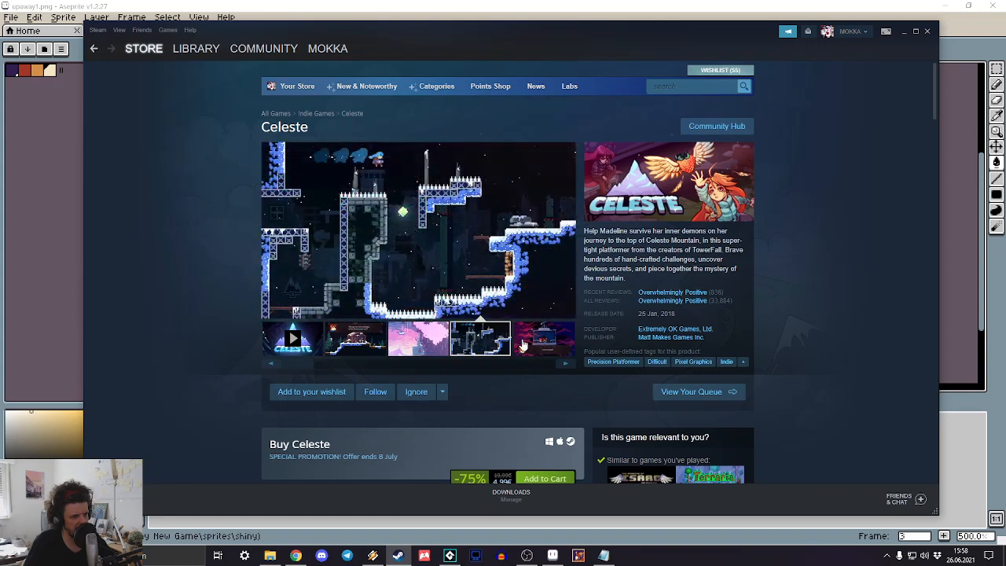
{"action": "left_click", "coordinate": [291, 338]}
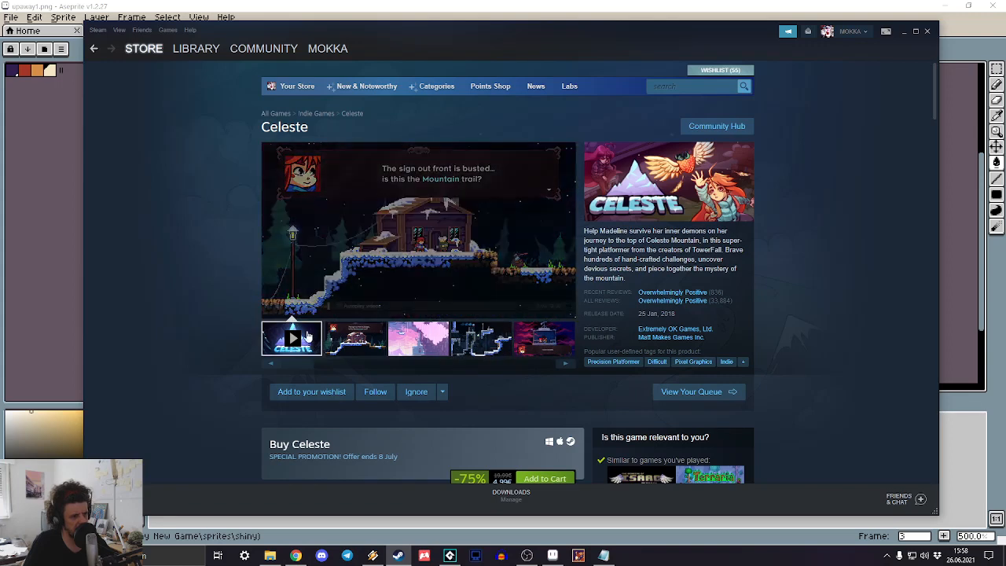
{"action": "left_click_drag", "start_coordinate": [306, 306], "coordinate": [287, 307]}
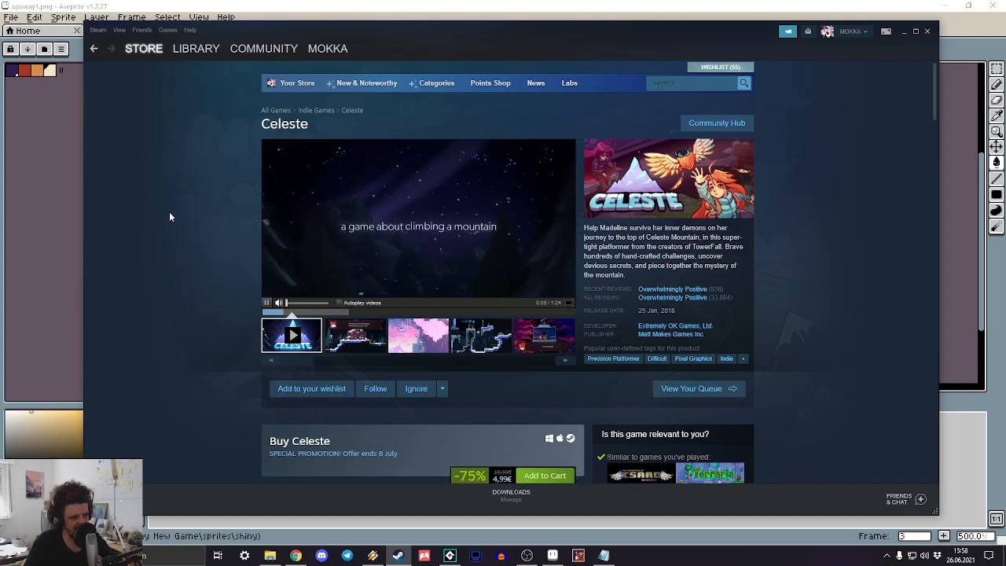
Step: Watch the Celeste trailer, jumping between its opening, the gameplay scenes and its ending to study the effects
{"action": "scroll", "coordinate": [170, 211], "scroll_direction": "down", "scroll_amount": 1}
{"action": "scroll", "coordinate": [170, 210], "scroll_direction": "up", "scroll_amount": 1}
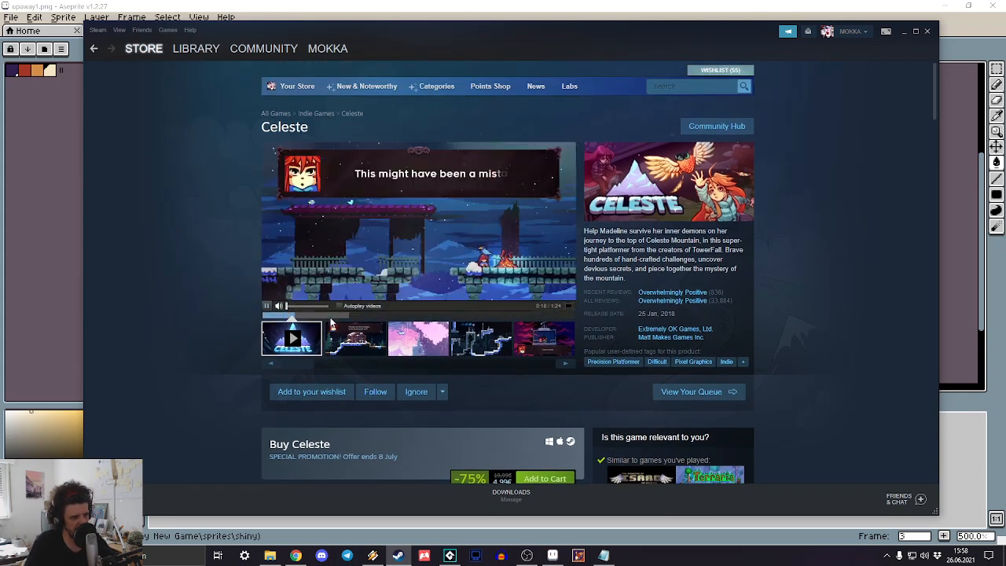
{"action": "left_click", "coordinate": [283, 317]}
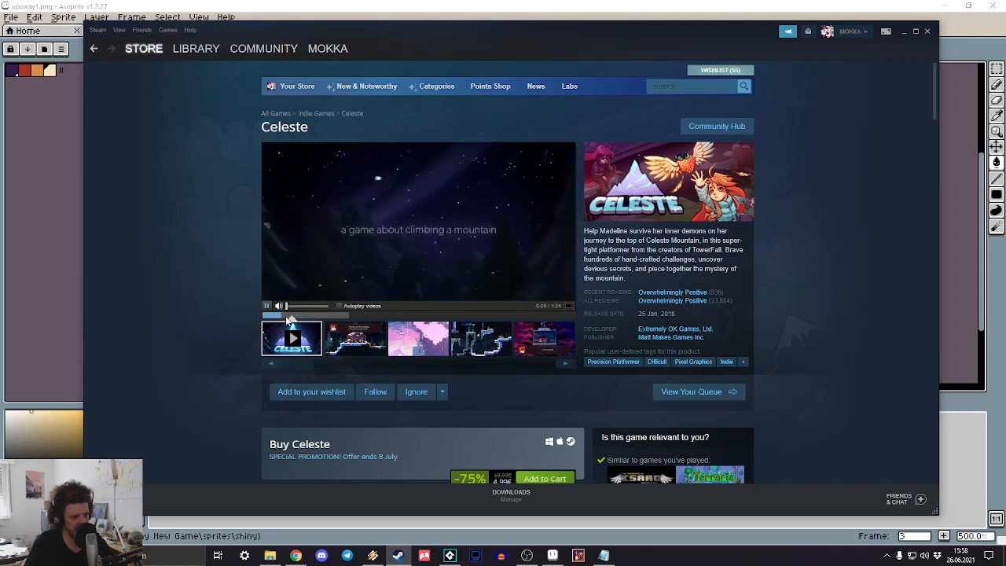
{"action": "left_click", "coordinate": [297, 317]}
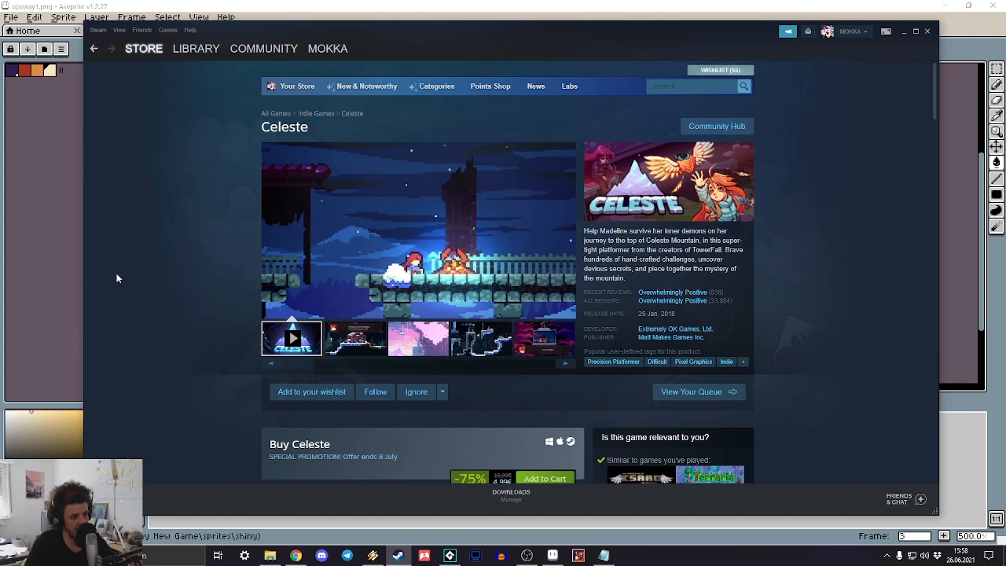
{"action": "mouse_move", "coordinate": [312, 315]}
{"action": "left_click", "coordinate": [346, 316]}
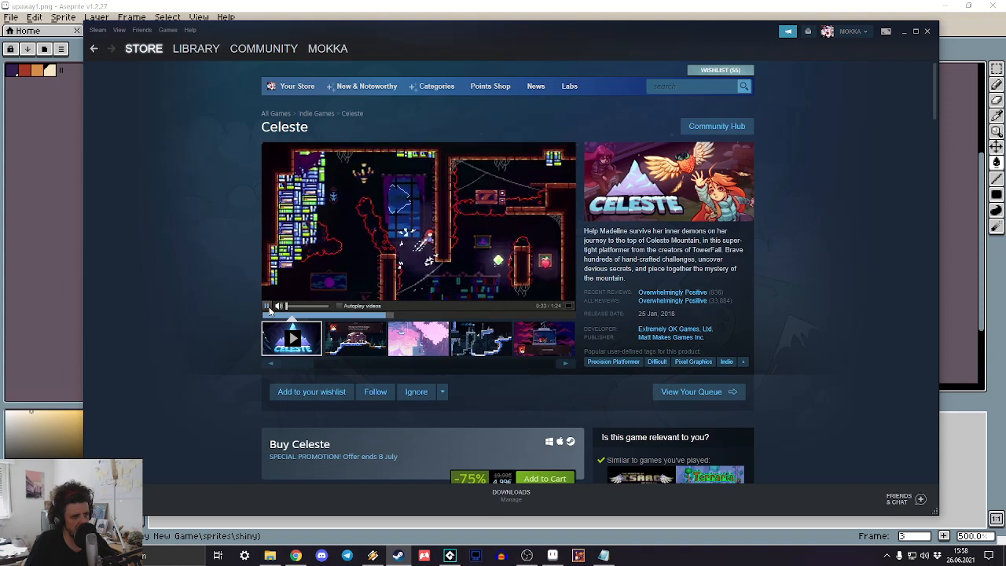
{"action": "left_click", "coordinate": [269, 309]}
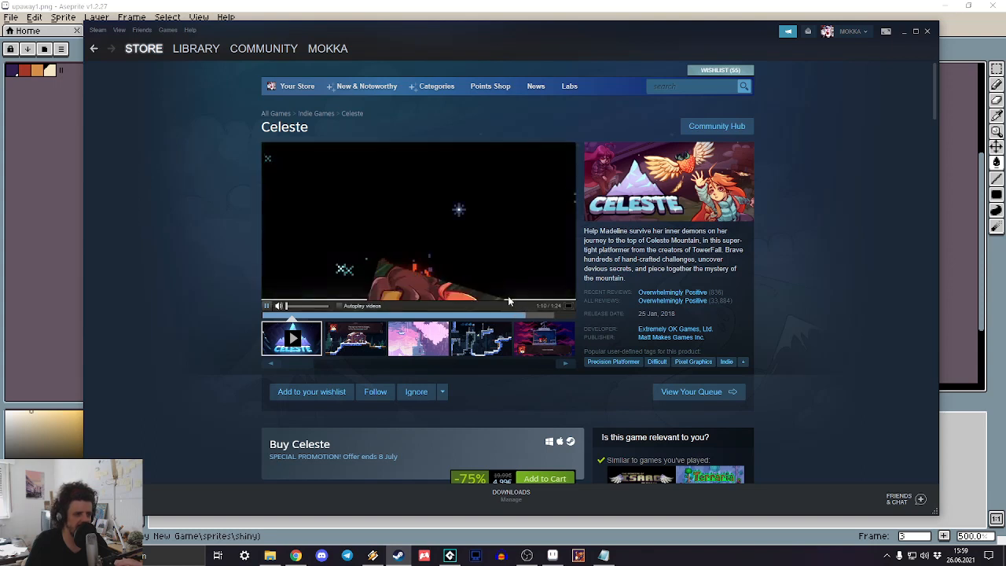
{"action": "left_click", "coordinate": [546, 314]}
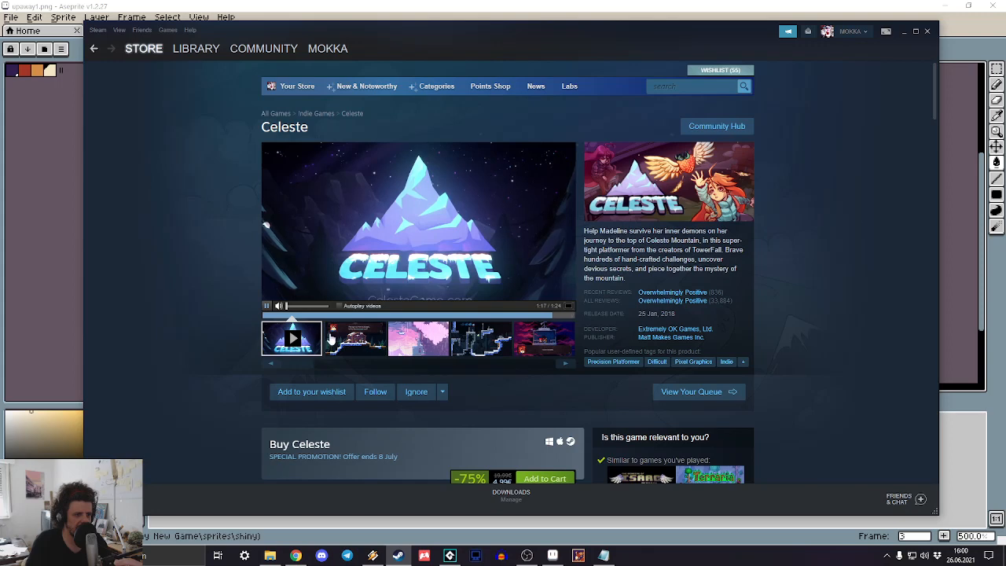
Step: View the Celeste gameplay screenshots through to the end of the gallery, check the purchase section, and return to the library
{"action": "left_click", "coordinate": [378, 334]}
{"action": "left_click", "coordinate": [418, 333]}
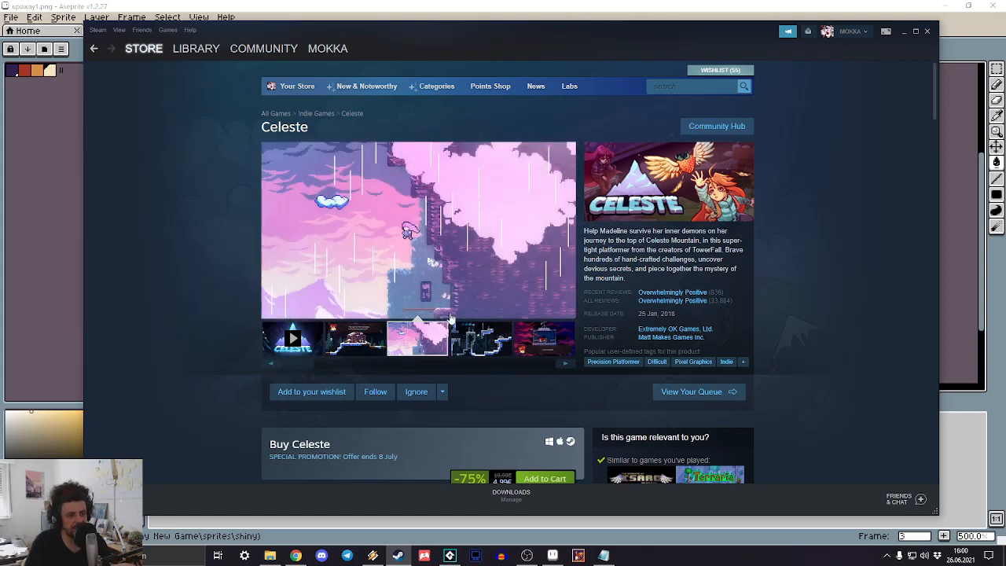
{"action": "left_click", "coordinate": [468, 337]}
{"action": "left_click", "coordinate": [542, 338]}
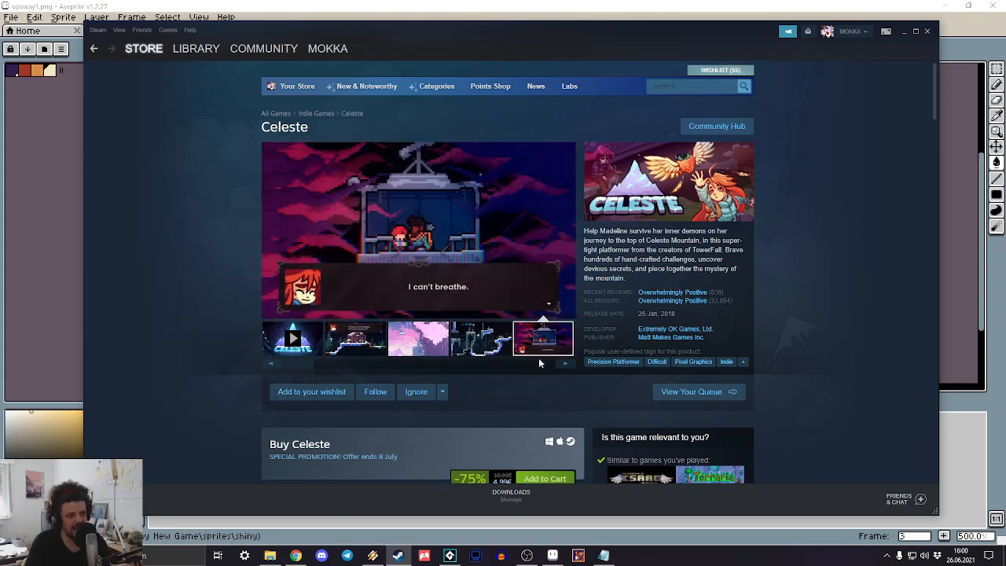
{"action": "left_click", "coordinate": [367, 351]}
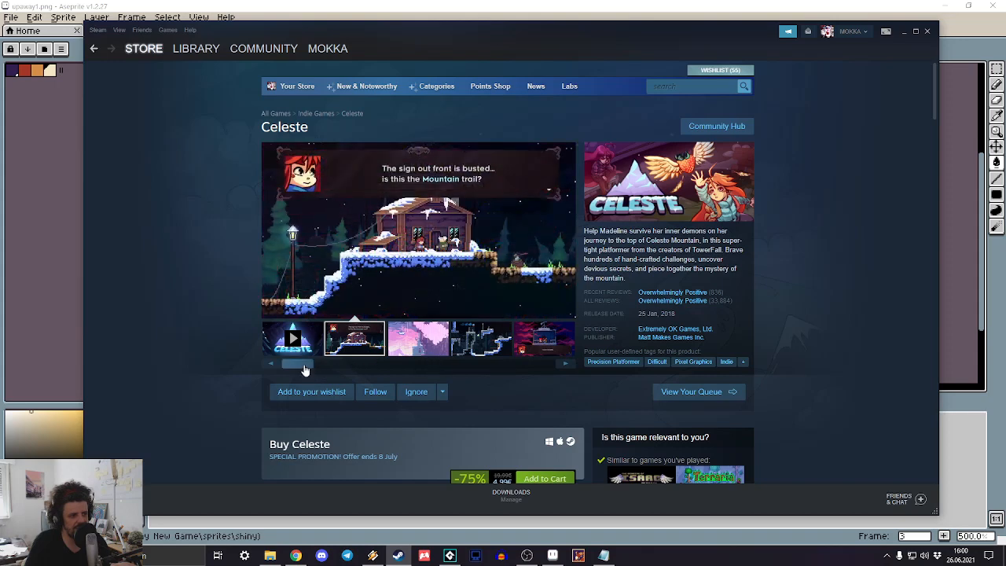
{"action": "left_click_drag", "start_coordinate": [305, 369], "coordinate": [389, 363]}
{"action": "left_click", "coordinate": [451, 339]}
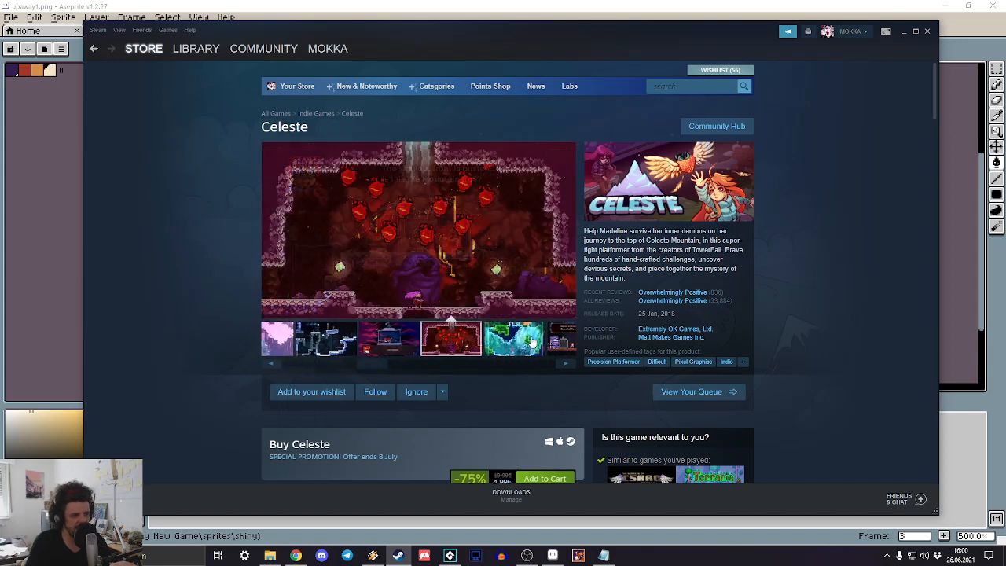
{"action": "left_click", "coordinate": [530, 343]}
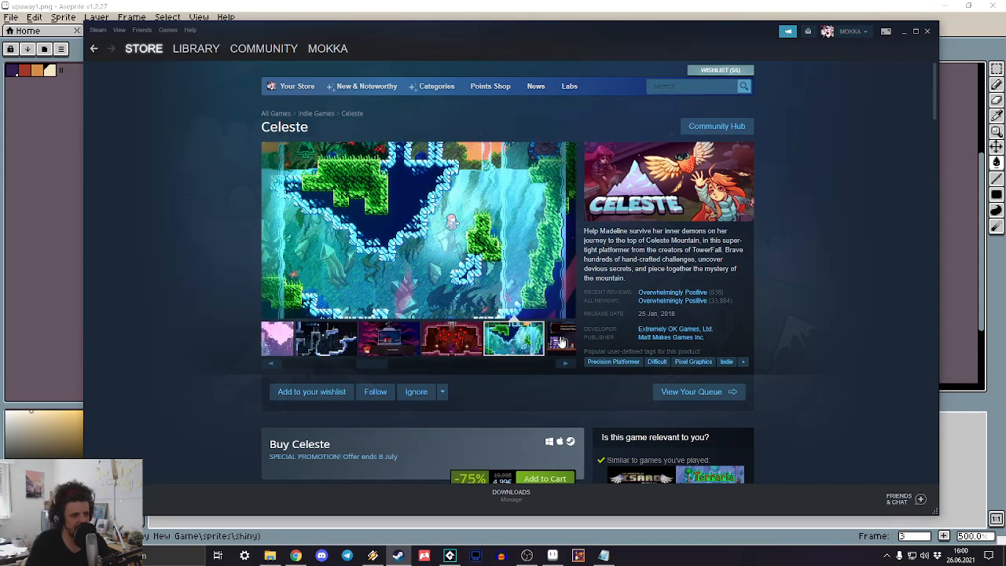
{"action": "left_click", "coordinate": [561, 343]}
{"action": "left_click", "coordinate": [423, 342]}
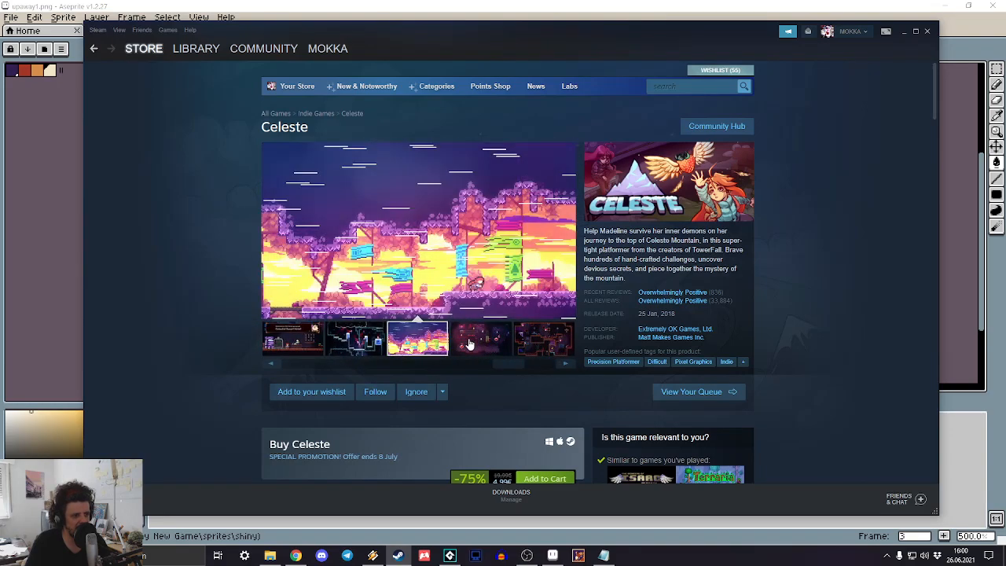
{"action": "left_click", "coordinate": [469, 343]}
{"action": "left_click", "coordinate": [541, 341]}
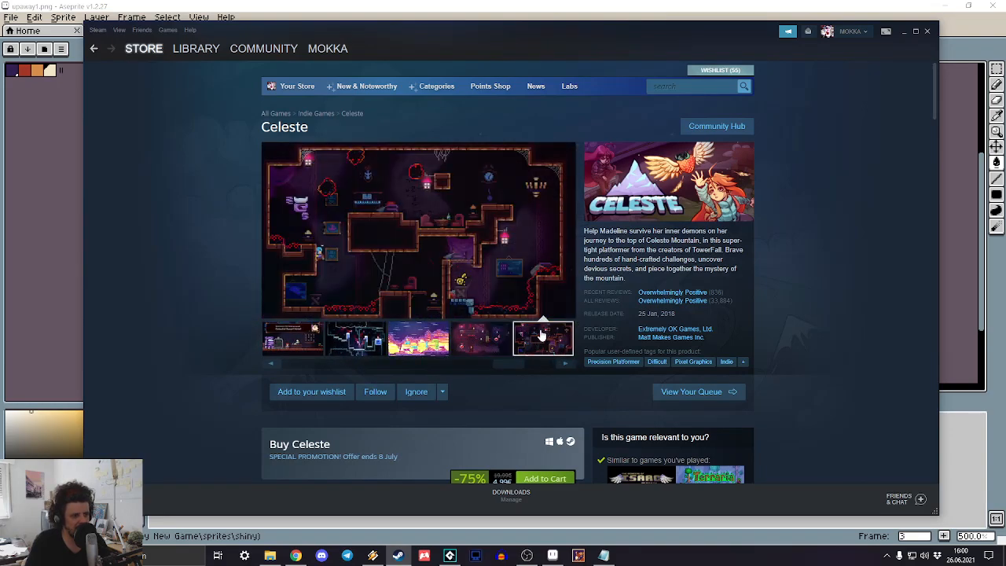
{"action": "left_click", "coordinate": [564, 364]}
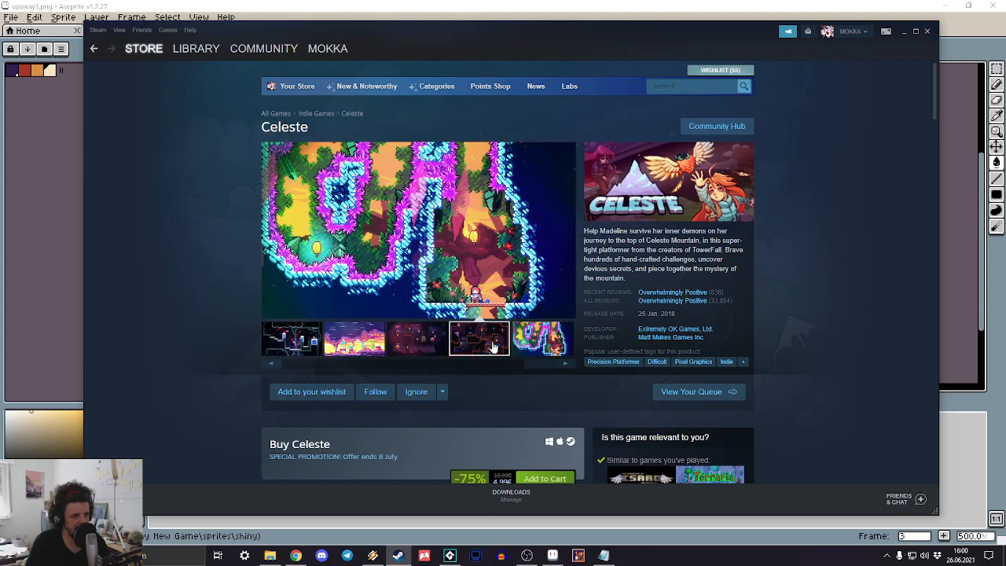
{"action": "left_click", "coordinate": [493, 346]}
{"action": "scroll", "coordinate": [196, 232], "scroll_direction": "down", "scroll_amount": 2}
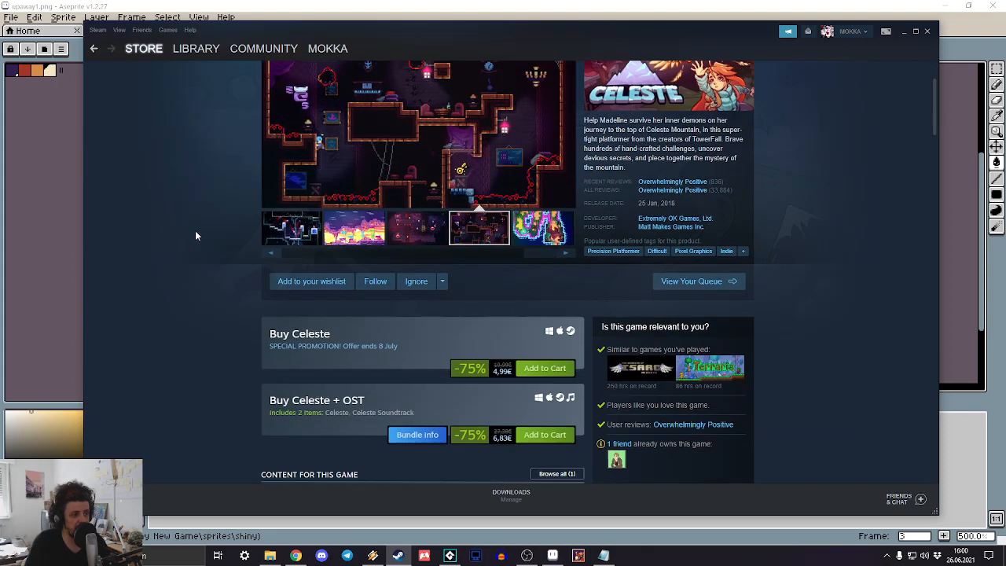
{"action": "scroll", "coordinate": [196, 236], "scroll_direction": "down", "scroll_amount": 2}
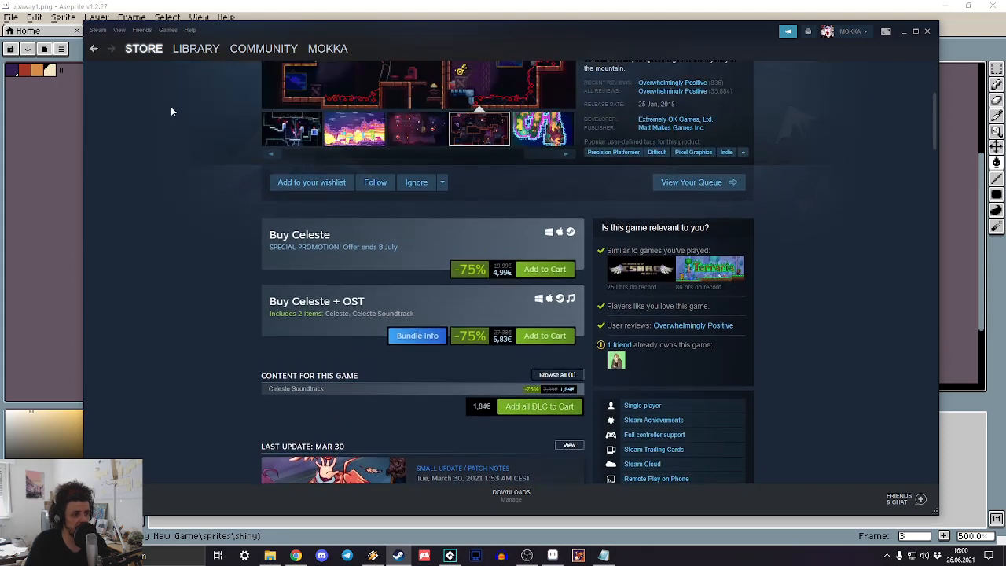
{"action": "left_click", "coordinate": [195, 49]}
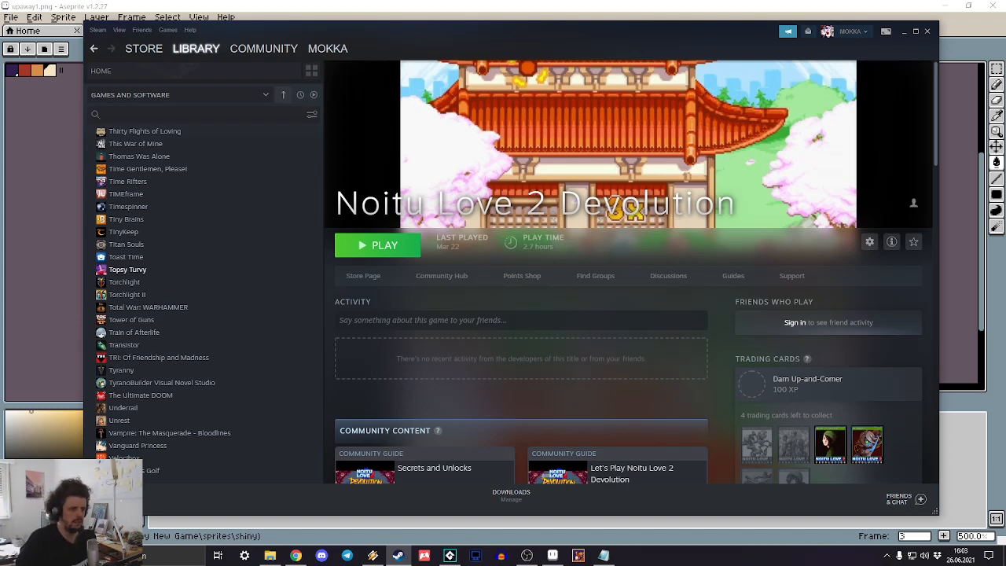
Step: Switch to Aseprite and search the shiny folder for an effect sprite to open
{"action": "left_click", "coordinate": [210, 5]}
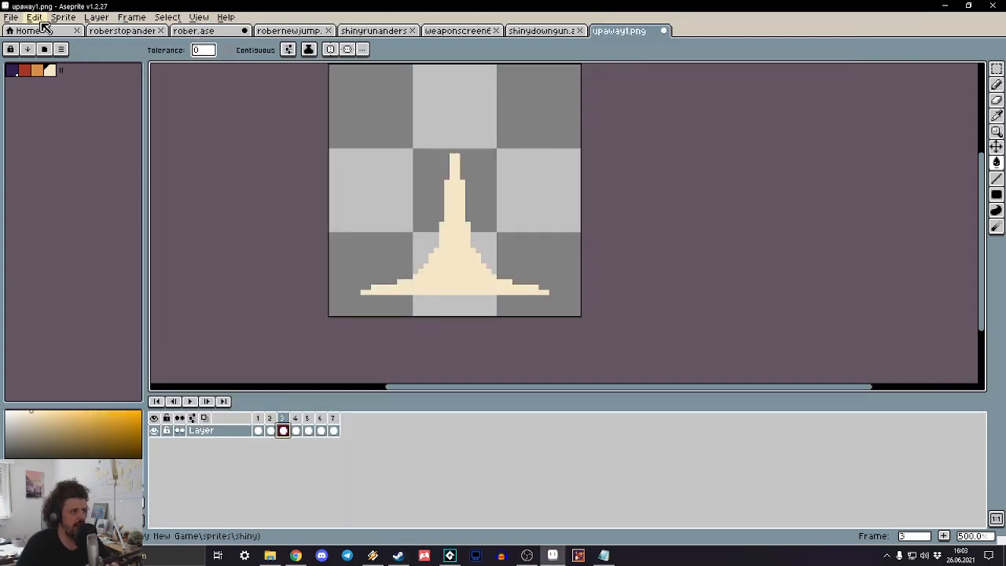
{"action": "left_click", "coordinate": [28, 30]}
{"action": "left_click", "coordinate": [70, 66]}
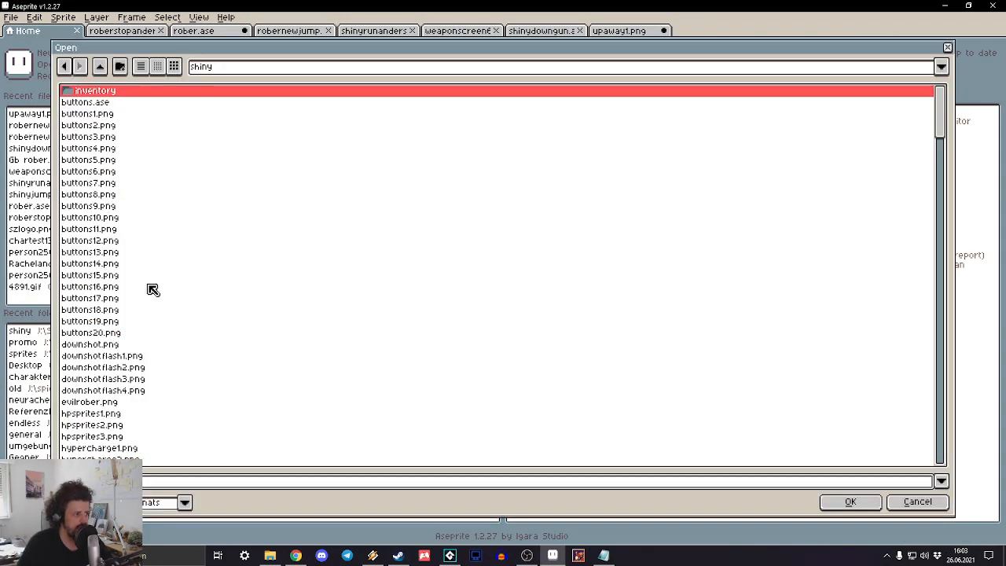
{"action": "scroll", "coordinate": [200, 309], "scroll_direction": "down", "scroll_amount": 20}
{"action": "scroll", "coordinate": [173, 304], "scroll_direction": "down", "scroll_amount": 20}
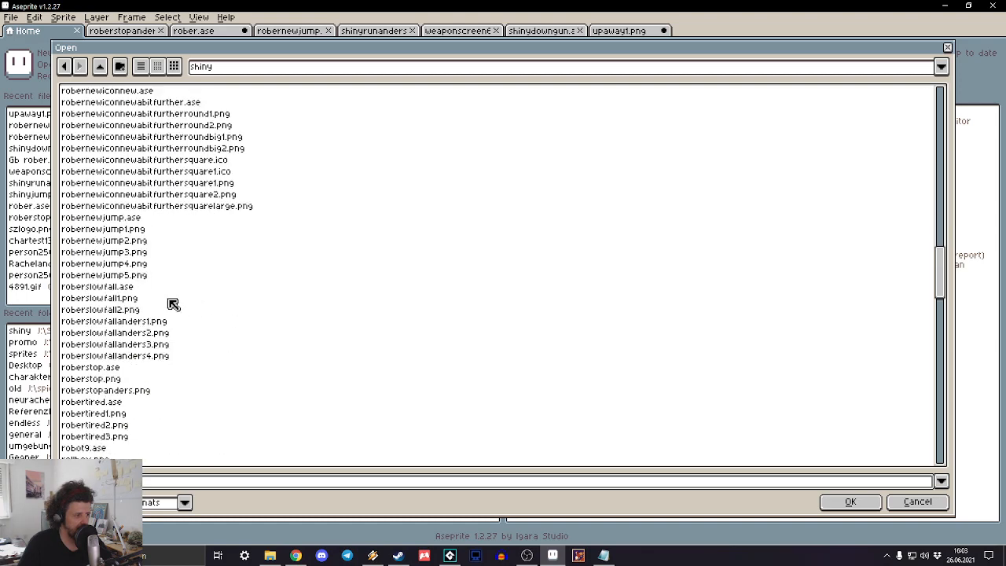
Step: Open smokeanders1.png from the parent sprites folder, loading smokeanders1.png to smokeanders4.png as an animation
{"action": "left_click", "coordinate": [101, 67]}
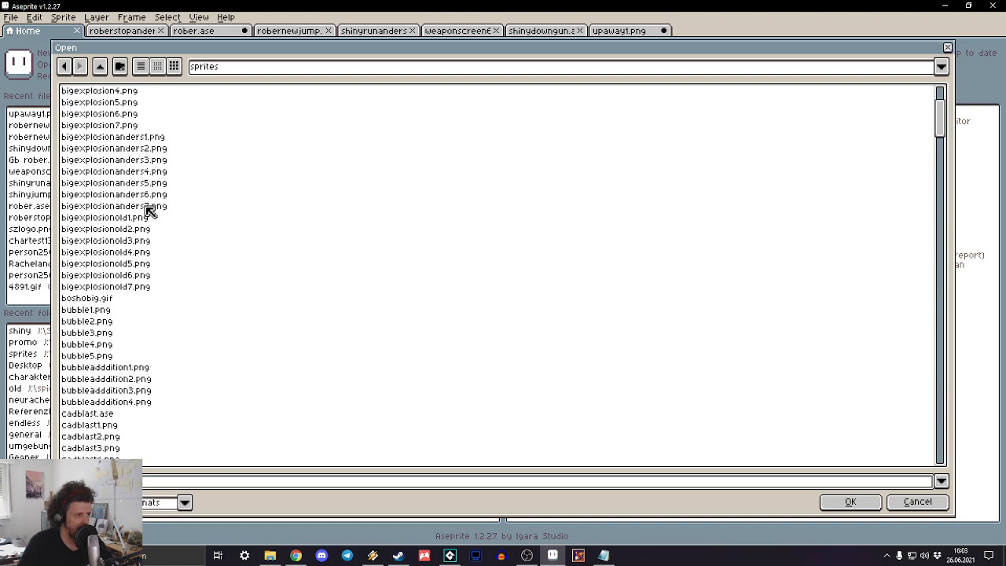
{"action": "scroll", "coordinate": [147, 209], "scroll_direction": "down", "scroll_amount": 15}
{"action": "scroll", "coordinate": [158, 283], "scroll_direction": "down", "scroll_amount": 10}
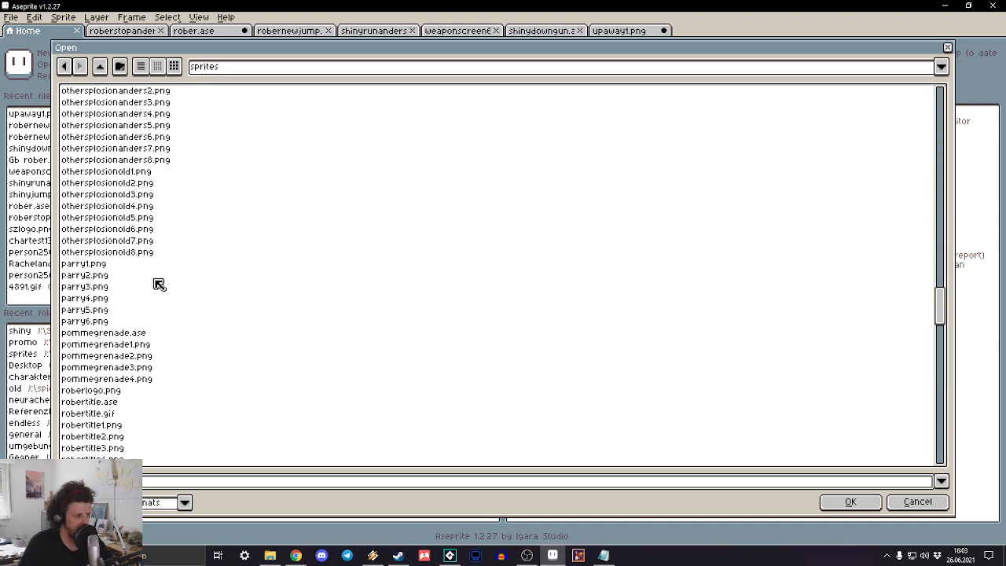
{"action": "scroll", "coordinate": [136, 238], "scroll_direction": "down", "scroll_amount": 8}
{"action": "scroll", "coordinate": [136, 236], "scroll_direction": "down", "scroll_amount": 6}
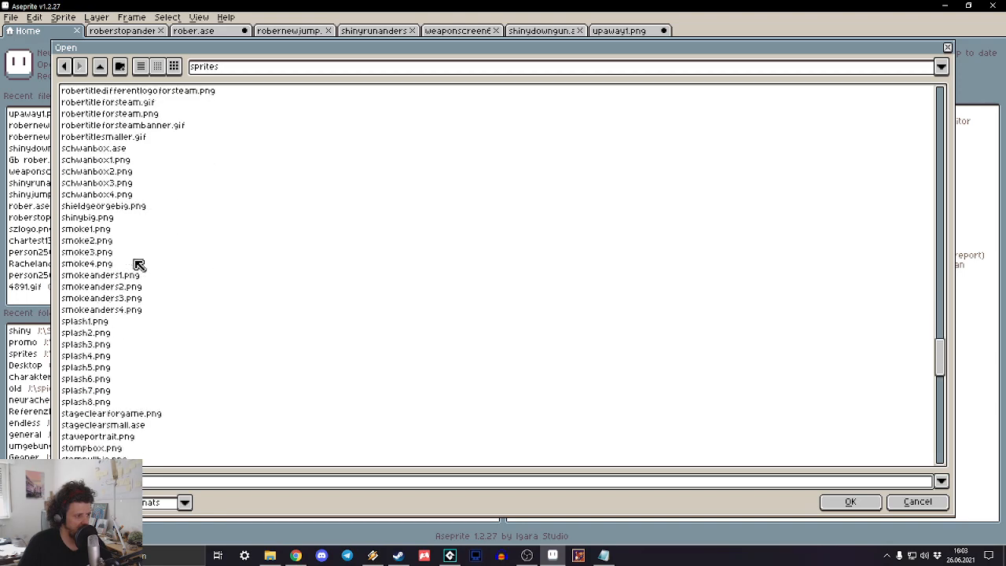
{"action": "left_click", "coordinate": [102, 276]}
{"action": "double_click", "coordinate": [105, 283]}
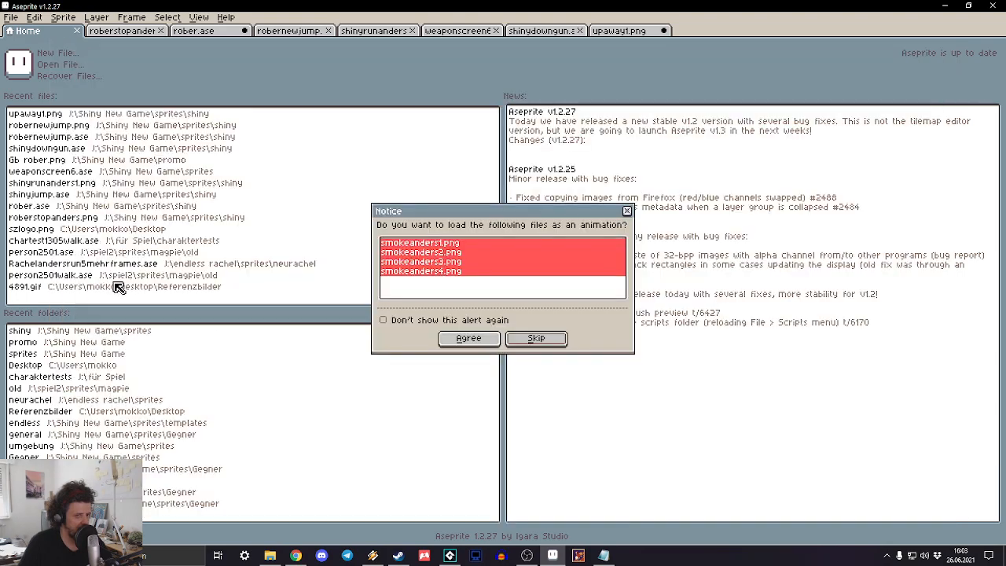
{"action": "left_click", "coordinate": [473, 343]}
Step: Play the smoke animation enlarged and examine how its shapes change from frame to frame
{"action": "key", "text": "Return"}
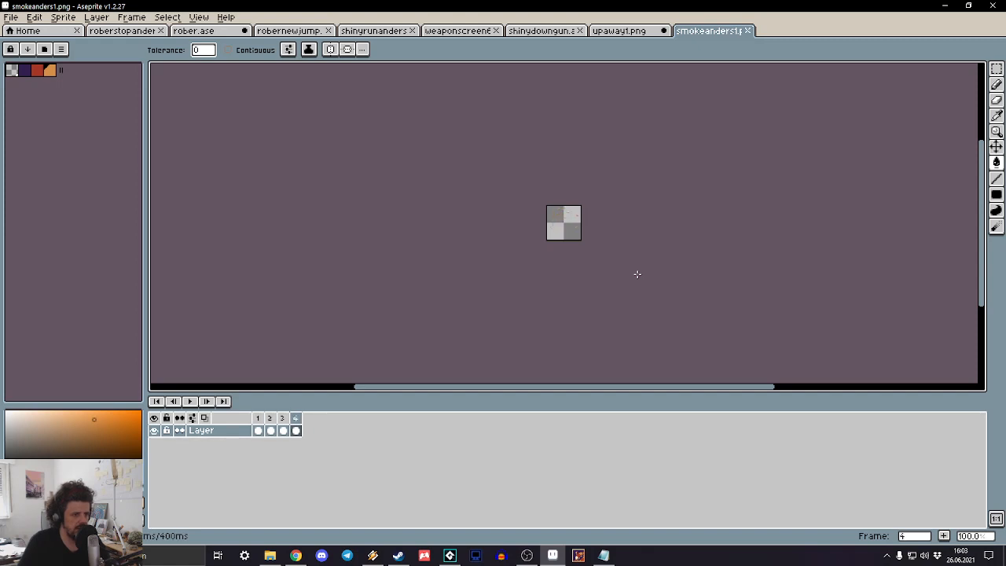
{"action": "scroll", "coordinate": [579, 231], "scroll_direction": "up", "scroll_amount": 5}
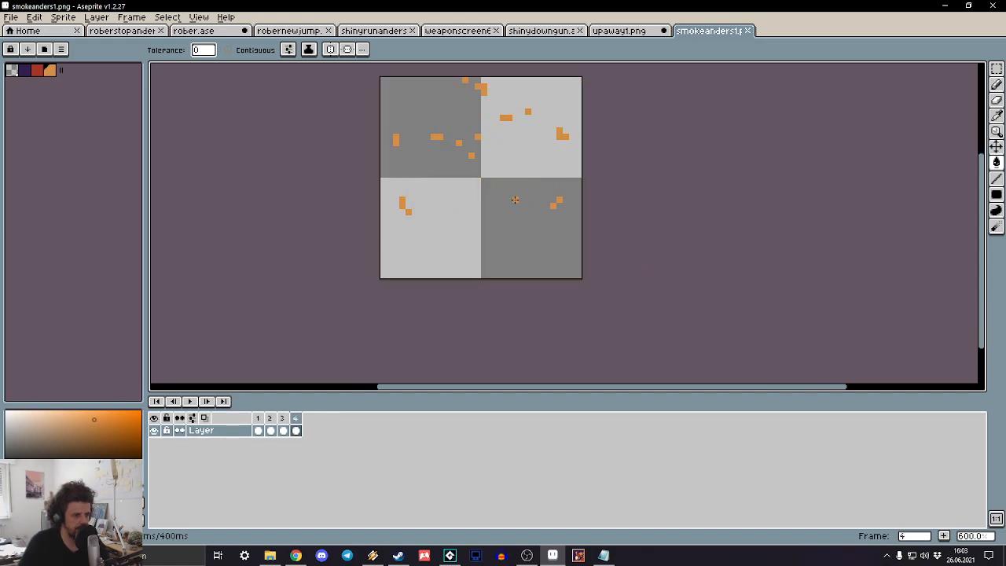
{"action": "left_click_drag", "start_coordinate": [488, 204], "coordinate": [467, 254]}
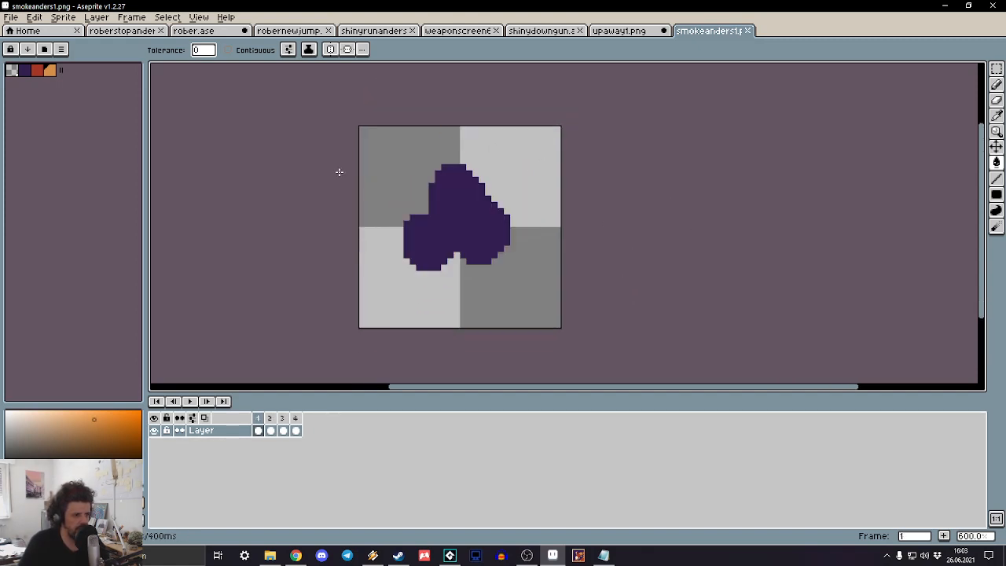
{"action": "key", "text": "Return"}
Step: Create a new 16 x 16 px RGBA sprite with a transparent background
{"action": "left_click", "coordinate": [27, 30]}
{"action": "key", "text": "ctrl+n"}
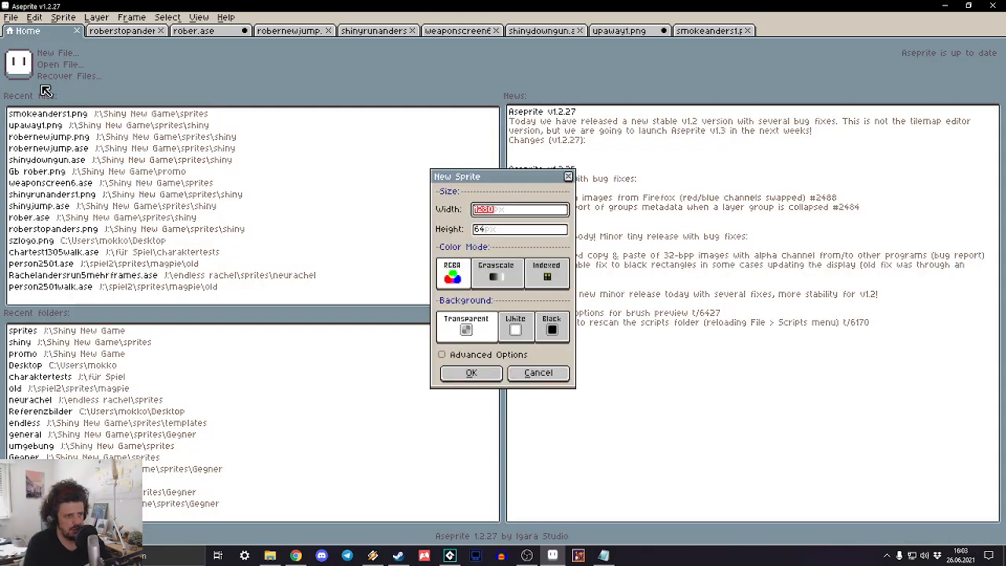
{"action": "type", "text": "16"}
{"action": "key", "text": "Tab"}
{"action": "type", "text": "16"}
{"action": "key", "text": "Return"}
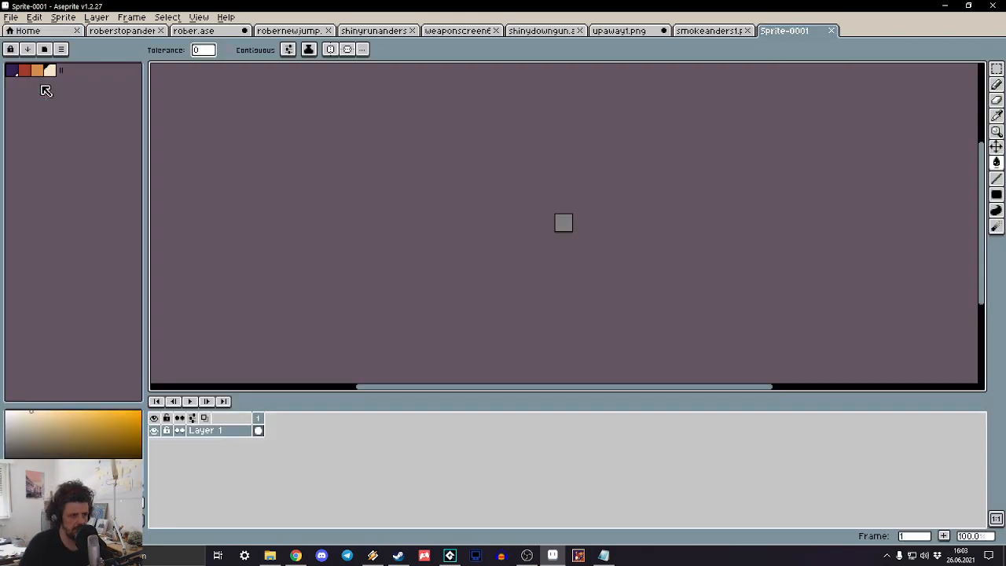
Step: Choose the Filled Ellipse tool for drawing on the enlarged 16 x 16 px canvas
{"action": "left_click", "coordinate": [995, 194]}
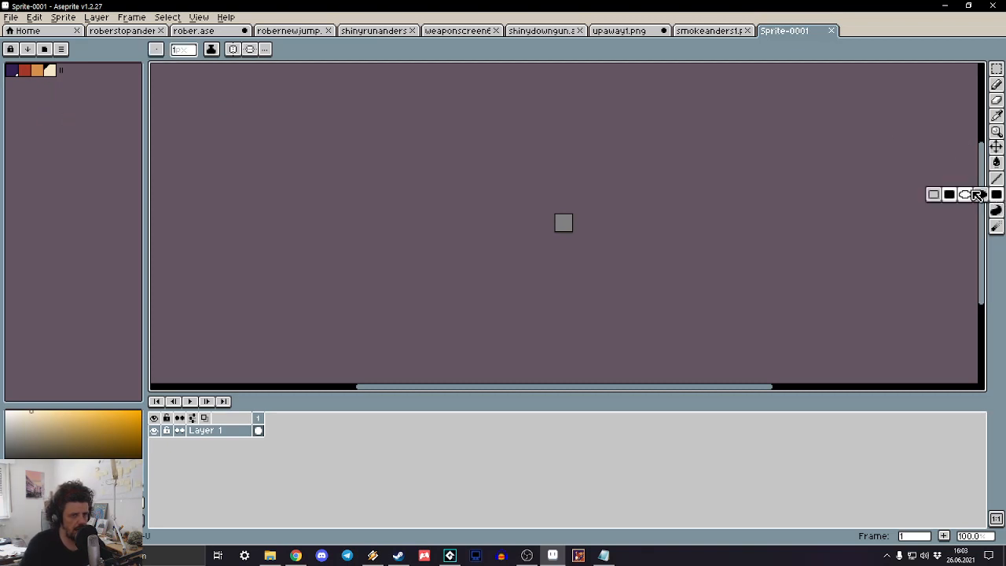
{"action": "left_click", "coordinate": [980, 195]}
{"action": "scroll", "coordinate": [678, 263], "scroll_direction": "up", "scroll_amount": 4}
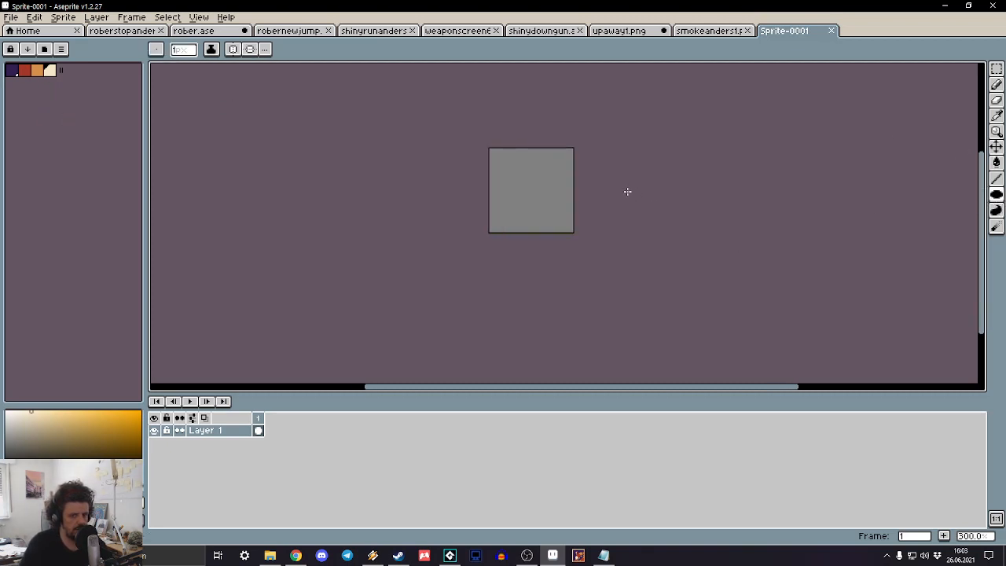
{"action": "scroll", "coordinate": [611, 180], "scroll_direction": "up", "scroll_amount": 4}
{"action": "mouse_move", "coordinate": [528, 179]}
{"action": "left_mouse_down"}
{"action": "mouse_move", "coordinate": [517, 153]}
{"action": "mouse_move", "coordinate": [529, 172]}
{"action": "left_mouse_up"}
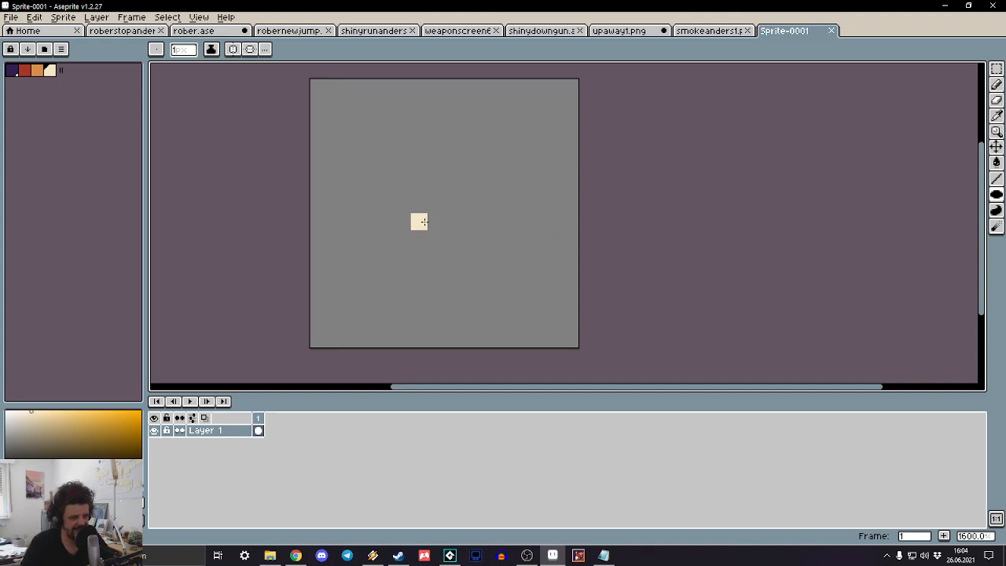
Step: Show the pixel grid over the new sprite's canvas
{"action": "left_click", "coordinate": [199, 16]}
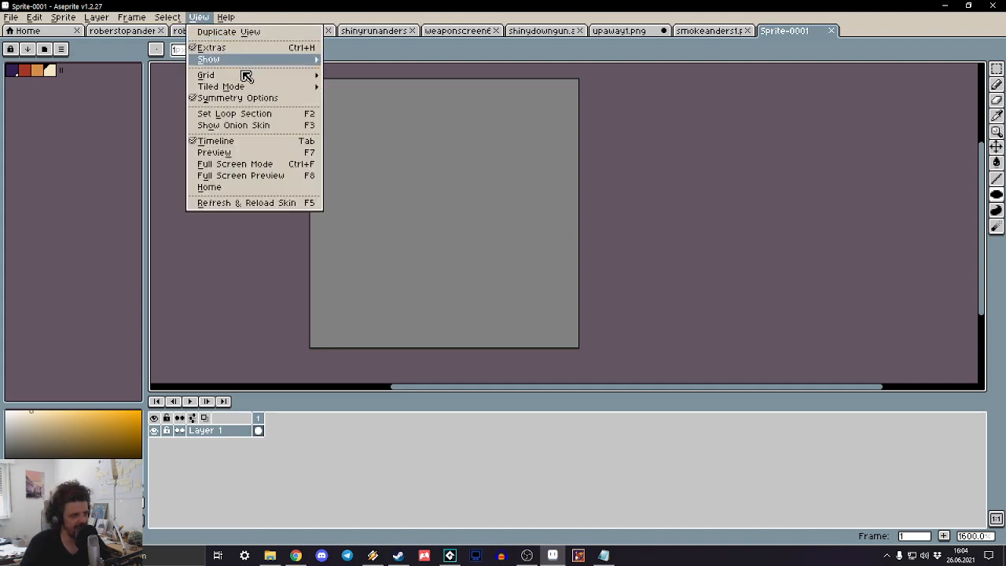
{"action": "mouse_move", "coordinate": [247, 75]}
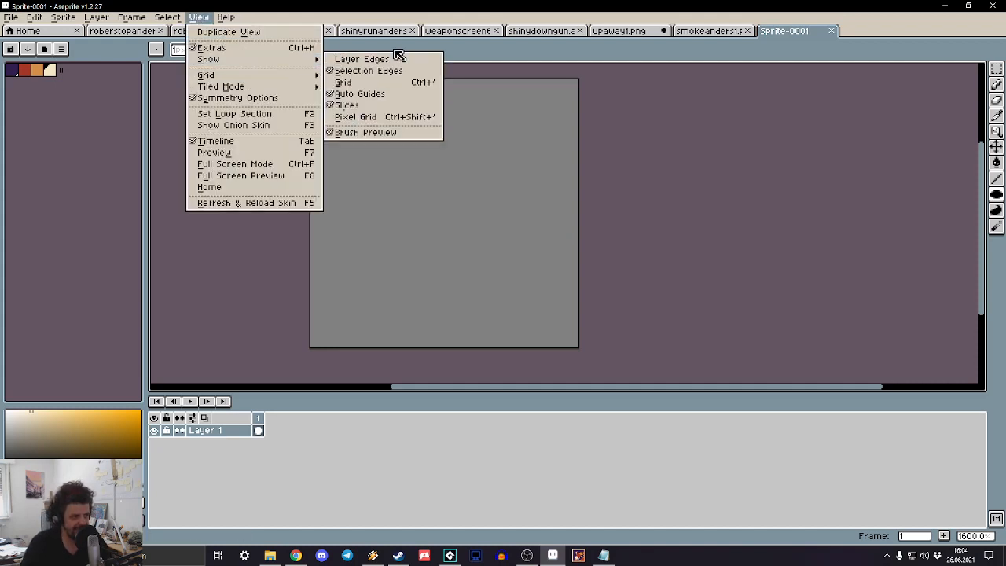
{"action": "left_click", "coordinate": [370, 118]}
{"action": "scroll", "coordinate": [389, 172], "scroll_direction": "up", "scroll_amount": 3}
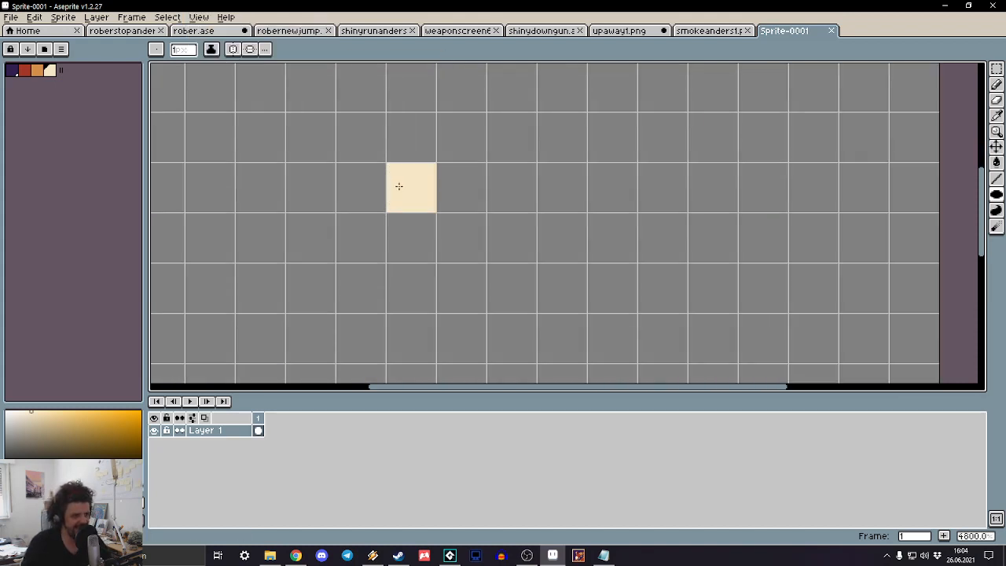
Step: Draw a cream plus-shaped puff, 3 px wide and 3 px tall, around the existing pixel in the upper right half
{"action": "scroll", "coordinate": [400, 186], "scroll_direction": "down", "scroll_amount": 4}
{"action": "mouse_move", "coordinate": [426, 168]}
{"action": "left_mouse_down"}
{"action": "mouse_move", "coordinate": [364, 145]}
{"action": "mouse_move", "coordinate": [375, 125]}
{"action": "left_mouse_up"}
{"action": "scroll", "coordinate": [364, 146], "scroll_direction": "up", "scroll_amount": 1}
{"action": "left_click", "coordinate": [376, 158]}
{"action": "left_click", "coordinate": [359, 142]}
{"action": "left_click", "coordinate": [393, 142]}
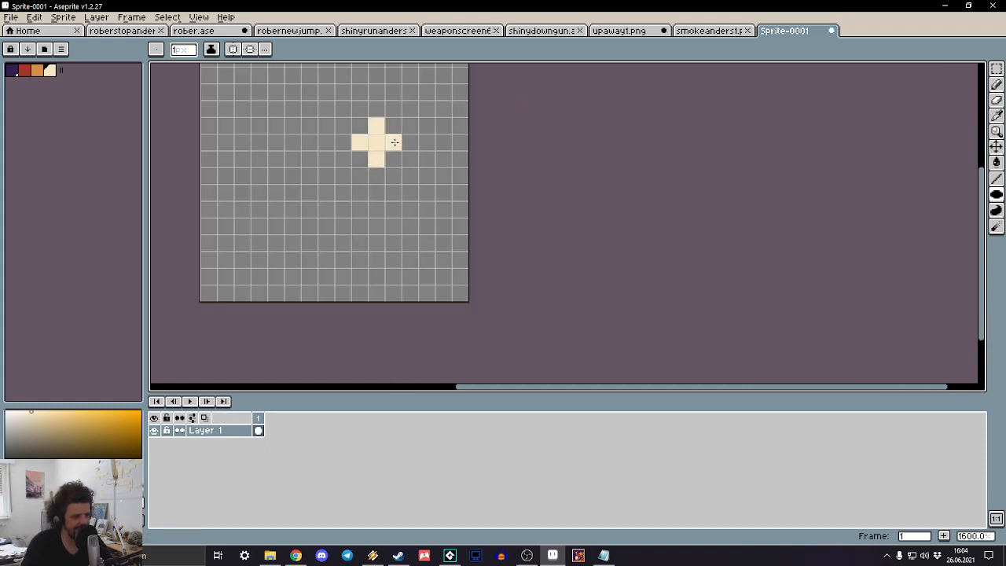
Step: Draw a second cream puff about 3 px wide and 4 px tall near the canvas's left edge
{"action": "left_click_drag", "start_coordinate": [310, 181], "coordinate": [419, 223]}
{"action": "mouse_move", "coordinate": [349, 216]}
{"action": "left_mouse_down"}
{"action": "mouse_move", "coordinate": [367, 216]}
{"action": "mouse_move", "coordinate": [366, 268]}
{"action": "mouse_move", "coordinate": [350, 234]}
{"action": "mouse_move", "coordinate": [334, 251]}
{"action": "left_mouse_up"}
{"action": "left_click", "coordinate": [416, 185]}
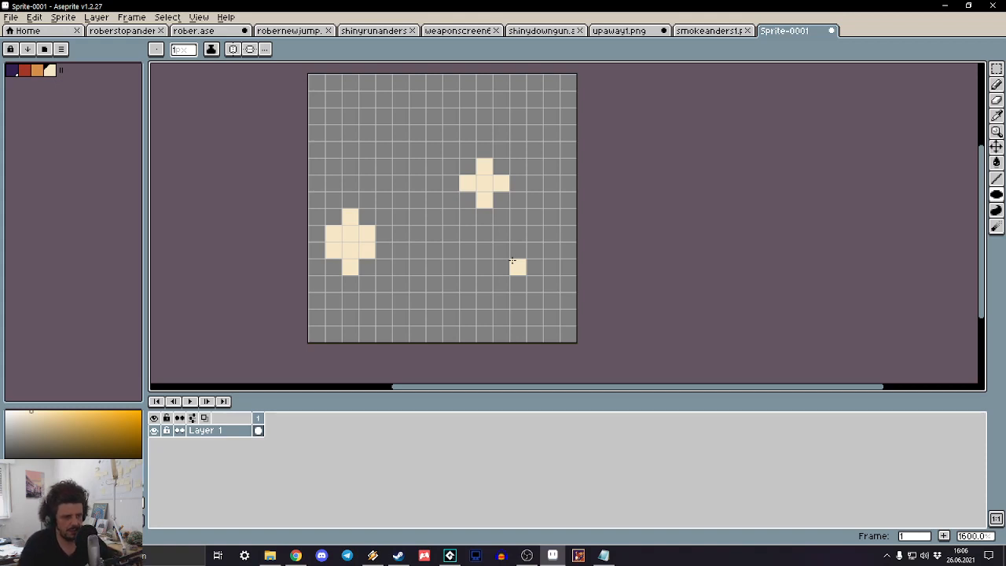
Step: Add a second animation frame that duplicates the two puffs
{"action": "key", "text": "m"}
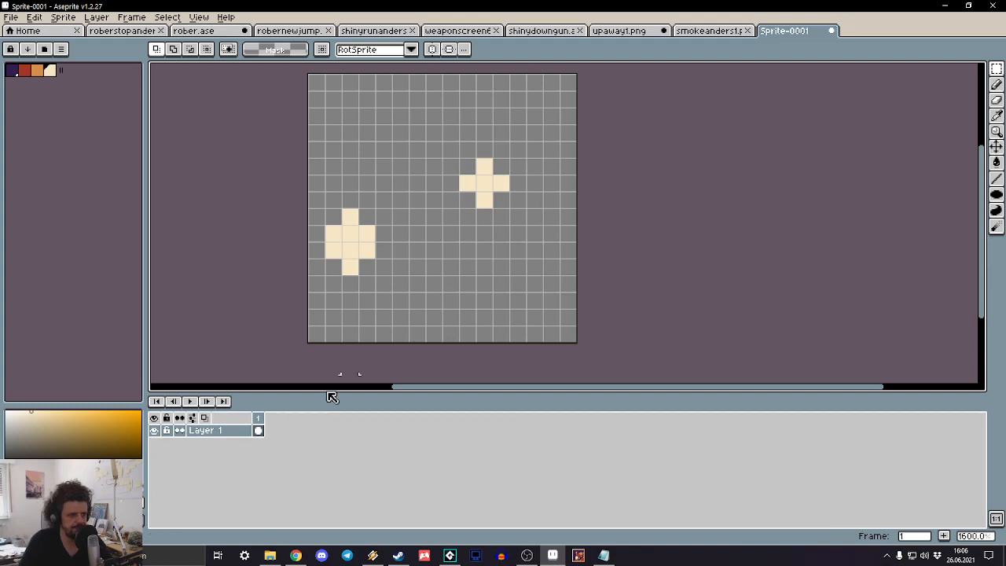
{"action": "right_click", "coordinate": [260, 417]}
{"action": "left_click", "coordinate": [299, 437]}
{"action": "scroll", "coordinate": [375, 275], "scroll_direction": "down", "scroll_amount": 4}
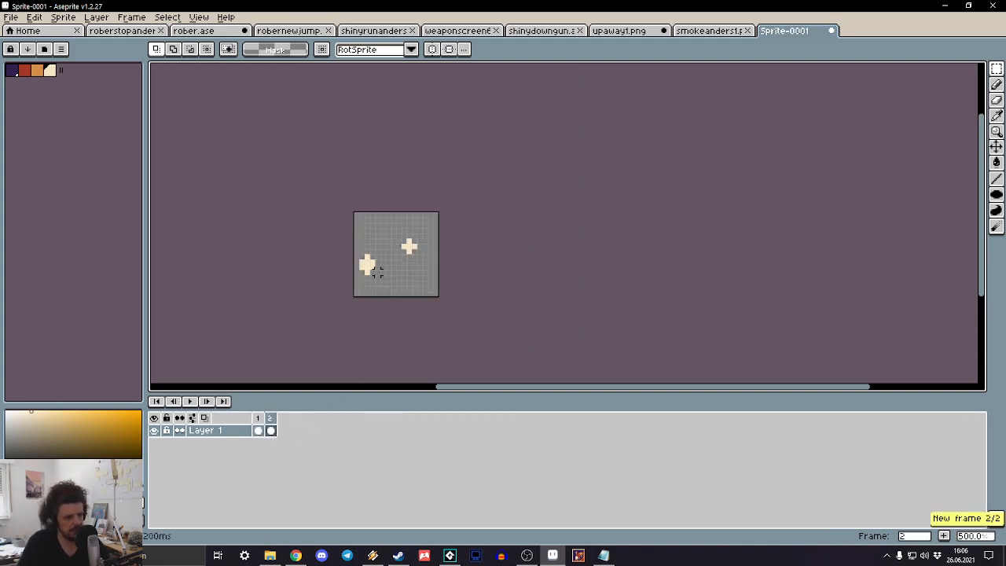
Step: In frame 2, move the right puff up 1 px and the left puff up 2 px
{"action": "left_click_drag", "start_coordinate": [433, 222], "coordinate": [400, 287]}
{"action": "scroll", "coordinate": [437, 263], "scroll_direction": "up", "scroll_amount": 2}
{"action": "key", "text": "Up"}
{"action": "left_click", "coordinate": [526, 270]}
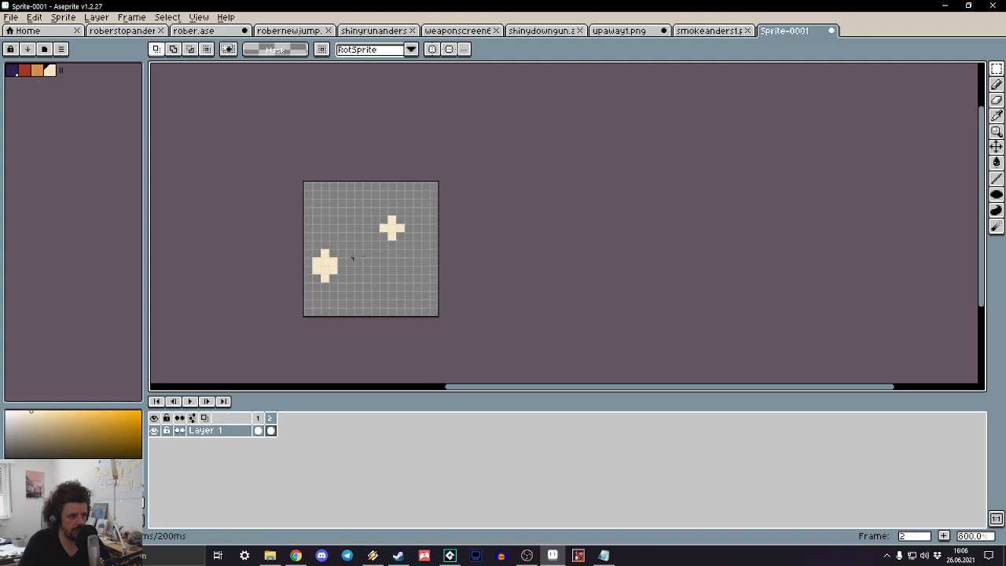
{"action": "left_click_drag", "start_coordinate": [352, 253], "coordinate": [306, 306]}
{"action": "key", "text": "Up"}
{"action": "key", "text": "Up"}
{"action": "left_click", "coordinate": [492, 278]}
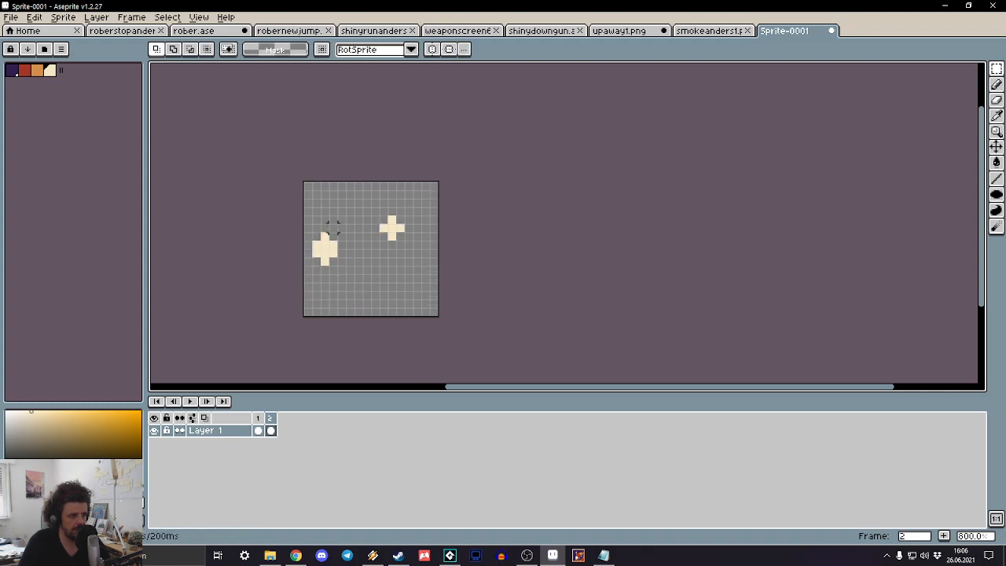
Step: Erase the lower middle pixels of both puffs in frame 2 so each becomes an open arch
{"action": "scroll", "coordinate": [333, 277], "scroll_direction": "down", "scroll_amount": 4}
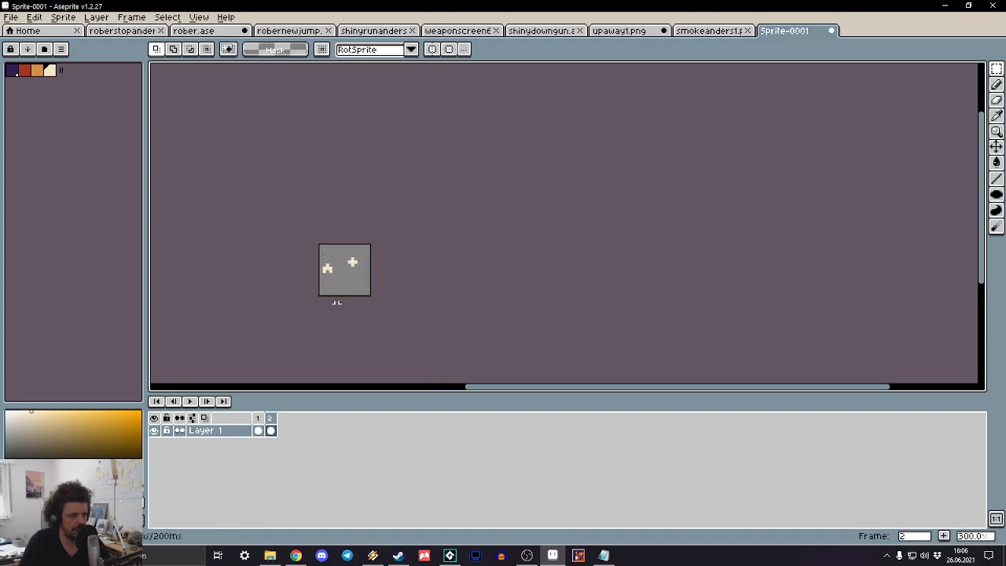
{"action": "scroll", "coordinate": [352, 260], "scroll_direction": "up", "scroll_amount": 4}
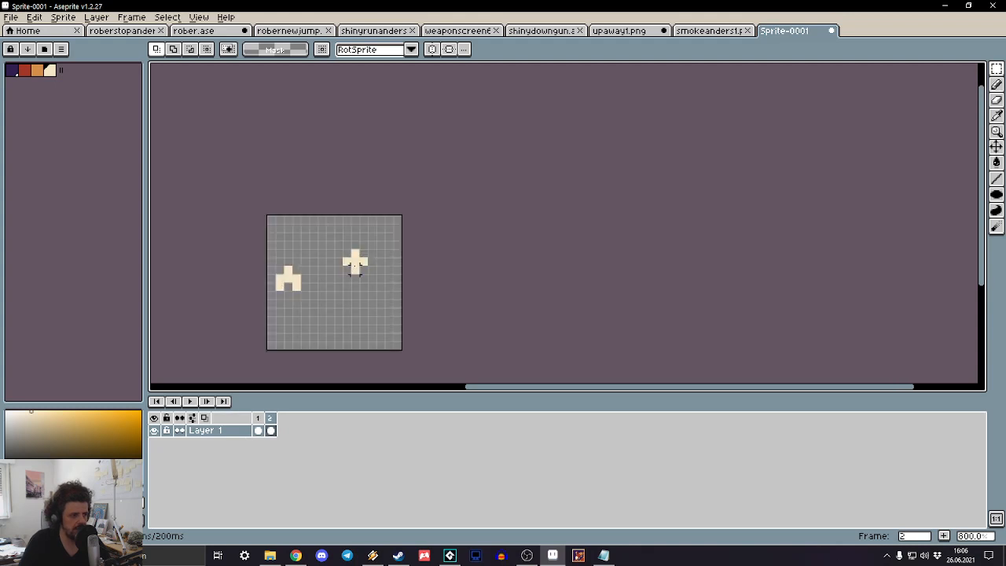
{"action": "left_click_drag", "start_coordinate": [354, 263], "coordinate": [355, 293]}
{"action": "key", "text": "Delete"}
Step: Add a third frame duplicating frame 2, with the right puff moved up 2 px and the left puff up 1 px
{"action": "right_click", "coordinate": [276, 422]}
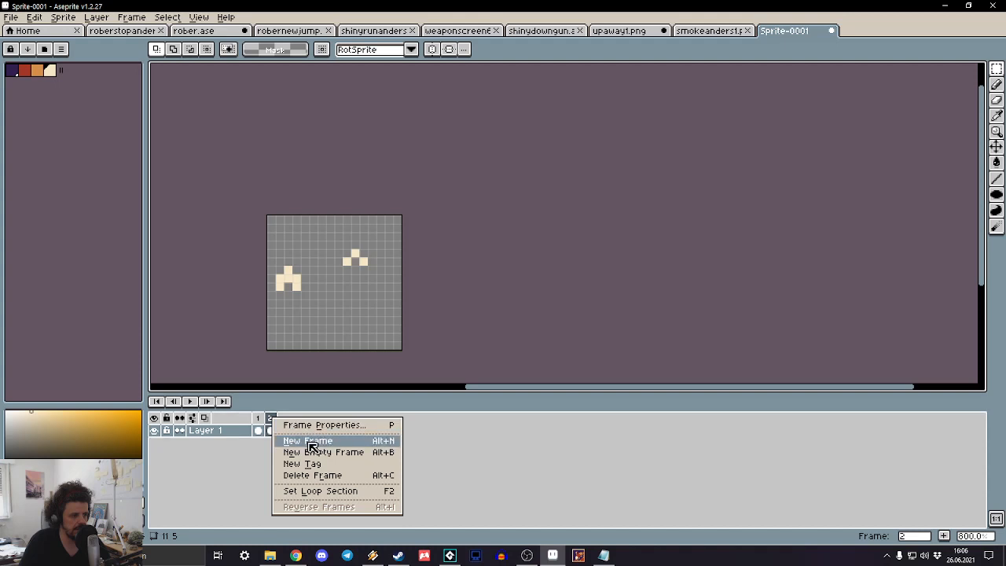
{"action": "left_click", "coordinate": [277, 443]}
{"action": "left_click_drag", "start_coordinate": [397, 236], "coordinate": [318, 338]}
{"action": "key", "text": "Up"}
{"action": "key", "text": "Up"}
{"action": "left_click", "coordinate": [505, 244]}
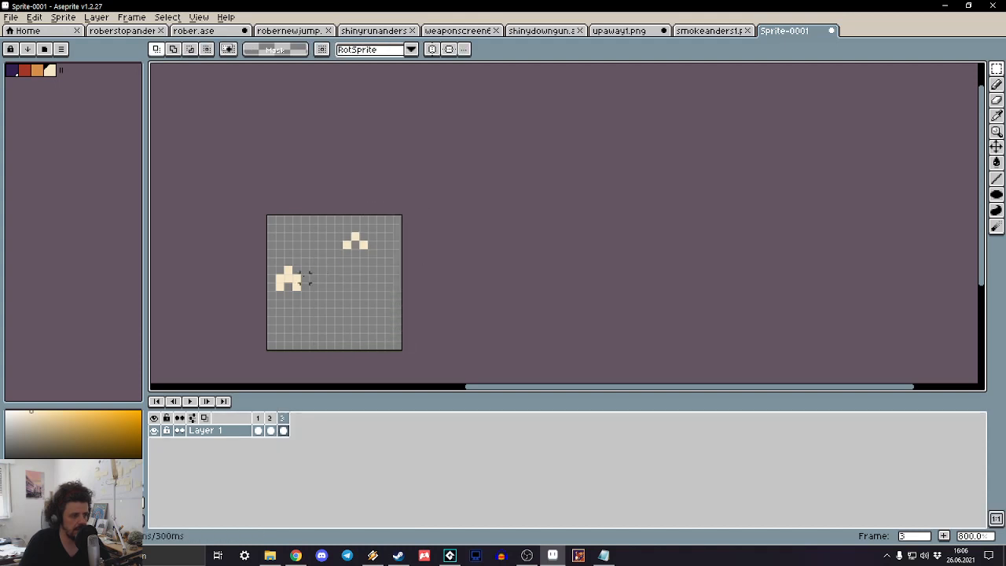
{"action": "left_click_drag", "start_coordinate": [313, 261], "coordinate": [270, 306]}
{"action": "key", "text": "Up"}
{"action": "left_click", "coordinate": [455, 269]}
Step: Erase the right puff's two side pixels in frame 3, leaving only its single top pixel
{"action": "key", "text": "Left"}
{"action": "key", "text": "Left"}
{"action": "key", "text": "Left"}
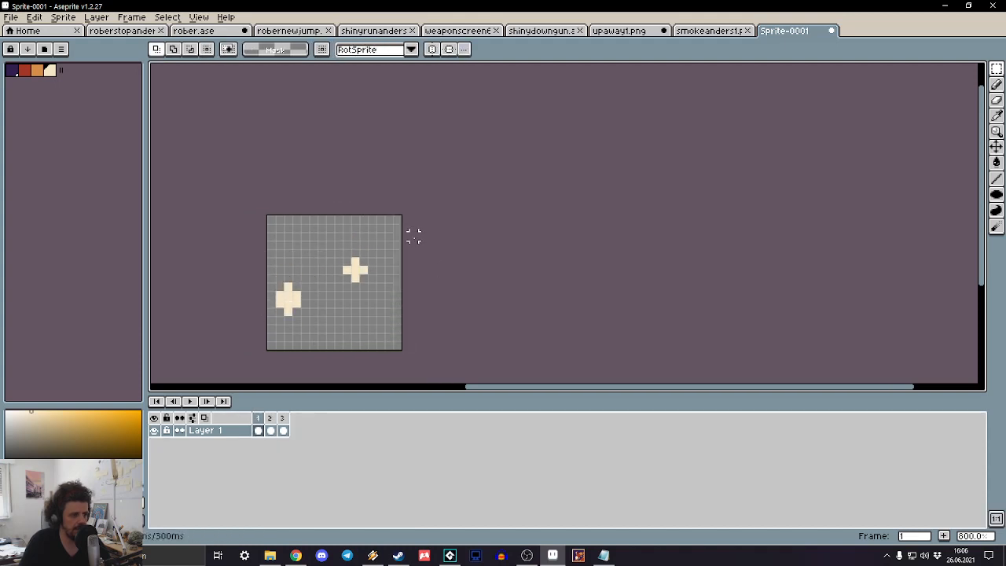
{"action": "scroll", "coordinate": [374, 251], "scroll_direction": "up", "scroll_amount": 5}
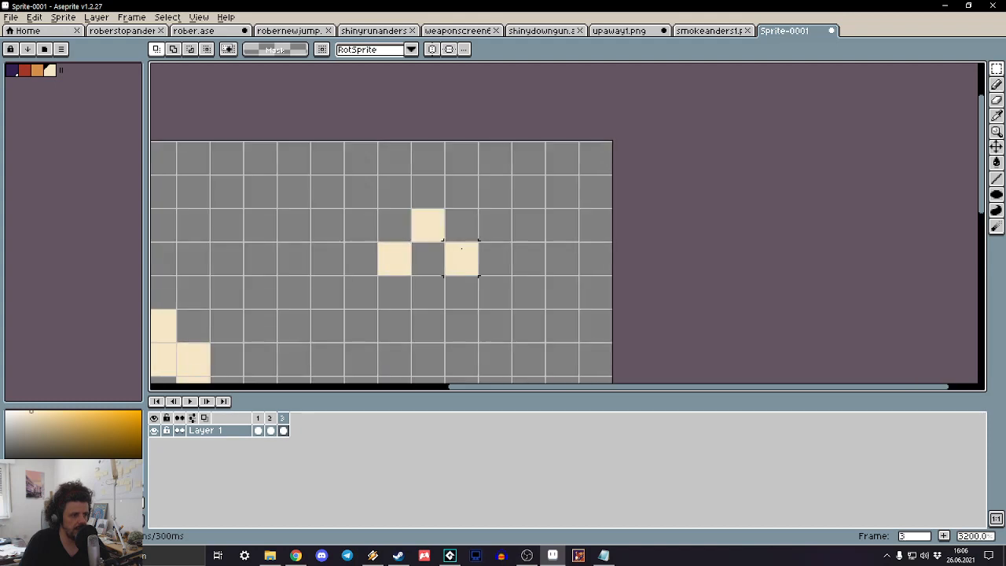
{"action": "left_click_drag", "start_coordinate": [462, 248], "coordinate": [462, 325]}
{"action": "key", "text": "Delete"}
{"action": "left_click_drag", "start_coordinate": [395, 225], "coordinate": [394, 225]}
{"action": "scroll", "coordinate": [389, 284], "scroll_direction": "down", "scroll_amount": 3}
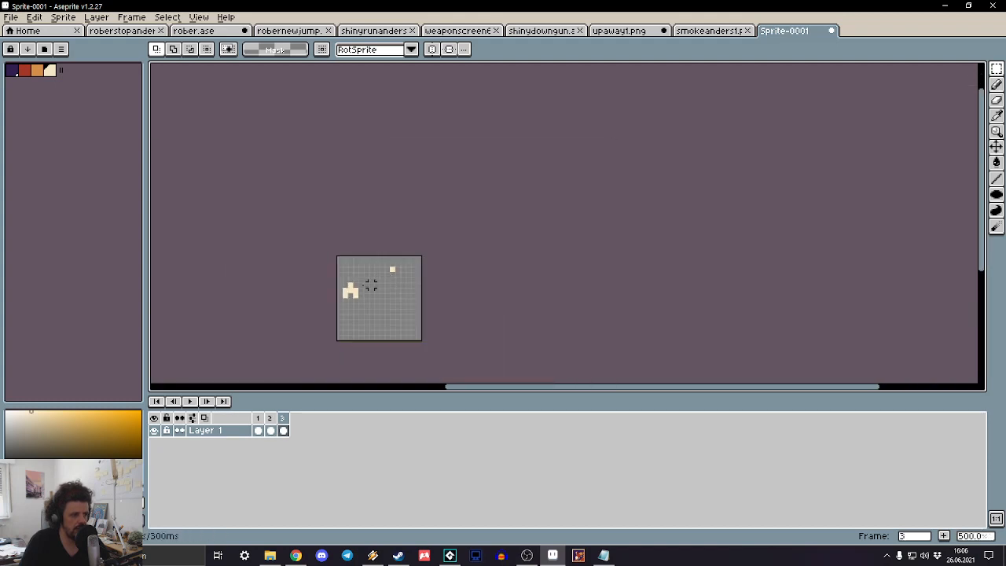
Step: Trim the left puff in frame 3 to a three-pixel arch by erasing its middle and lower pixels
{"action": "scroll", "coordinate": [341, 297], "scroll_direction": "up", "scroll_amount": 3}
{"action": "right_click", "coordinate": [328, 301]}
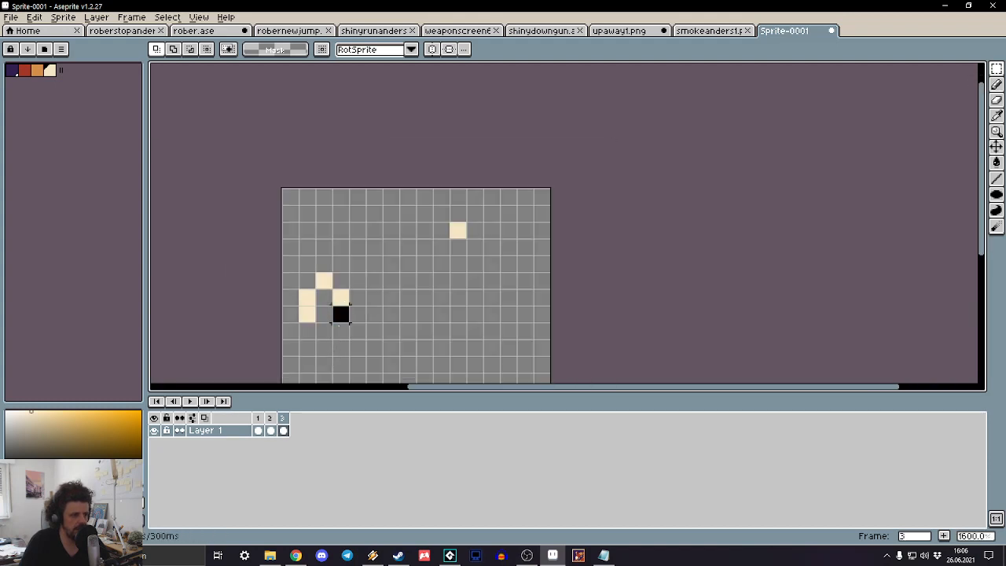
{"action": "right_click", "coordinate": [307, 313]}
{"action": "scroll", "coordinate": [392, 299], "scroll_direction": "down", "scroll_amount": 4}
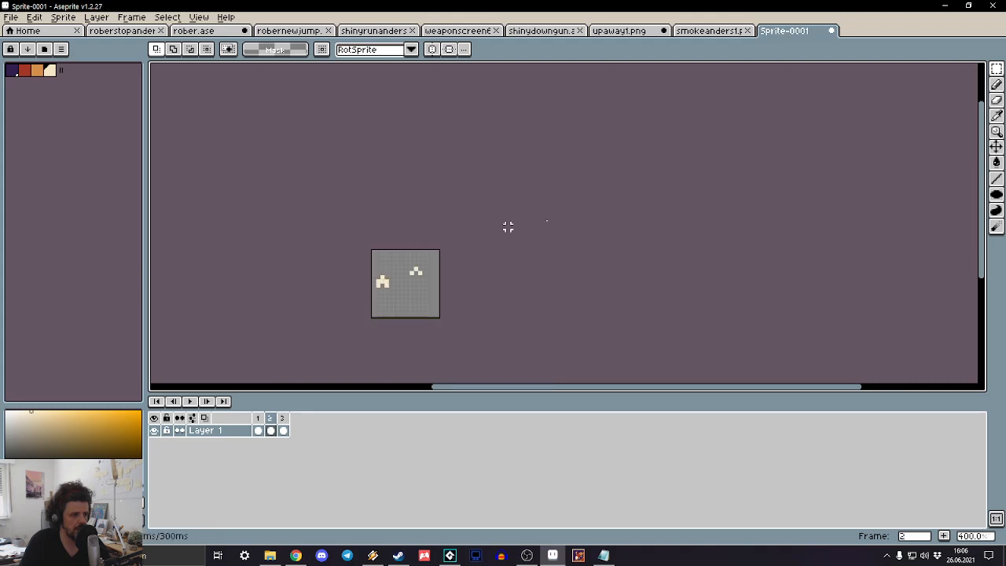
Step: Add a fourth frame duplicating frame 3
{"action": "right_click", "coordinate": [283, 418]}
{"action": "left_click", "coordinate": [328, 443]}
{"action": "key", "text": "ctrl+a"}
{"action": "key", "text": "Delete"}
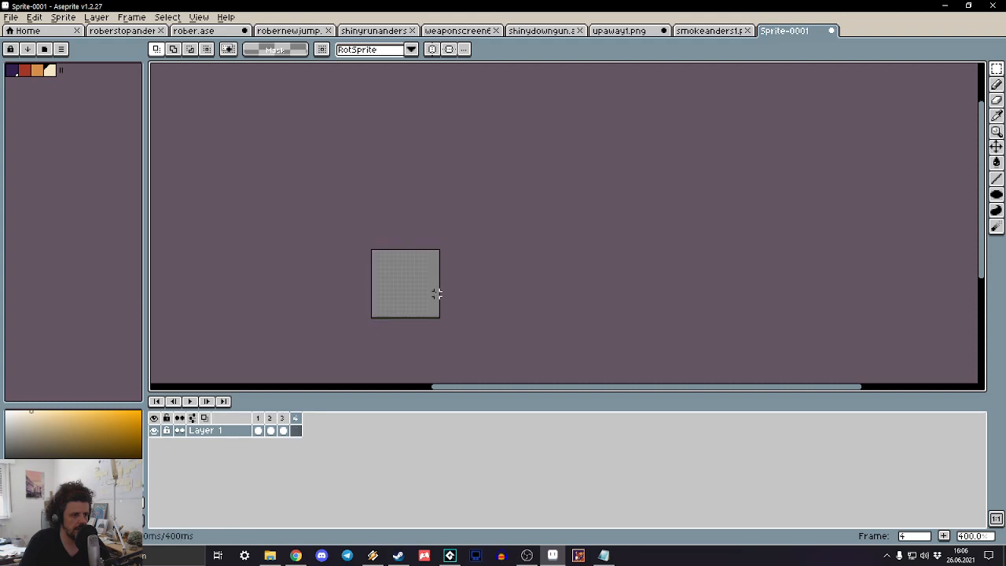
{"action": "key", "text": "ctrl+z"}
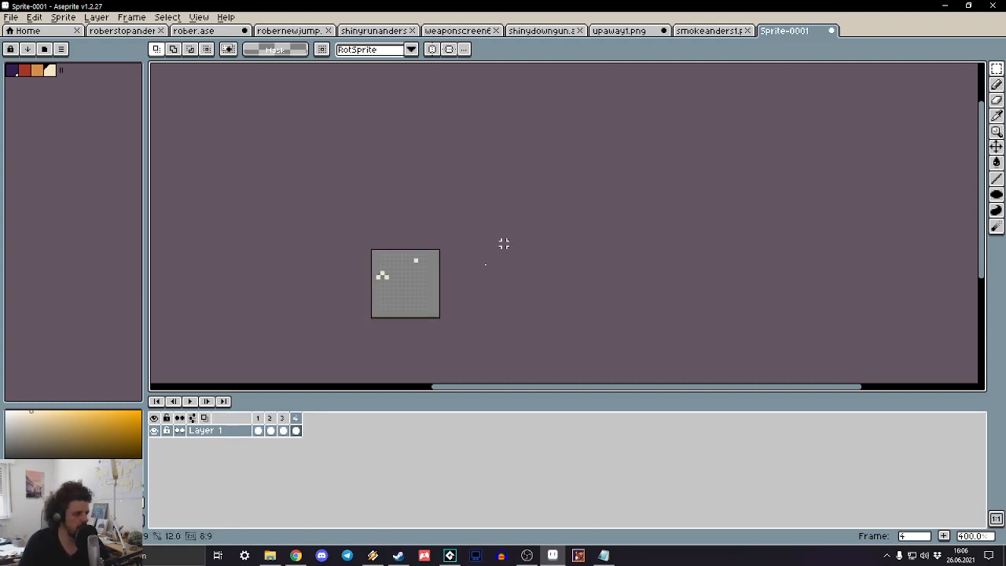
Step: In frame 4, erase the single right pixel and move the left puff up 3 px
{"action": "left_click_drag", "start_coordinate": [441, 249], "coordinate": [408, 320]}
{"action": "key", "text": "Delete"}
{"action": "scroll", "coordinate": [387, 250], "scroll_direction": "up", "scroll_amount": 2}
{"action": "left_click_drag", "start_coordinate": [419, 246], "coordinate": [321, 366]}
{"action": "key", "text": "Up"}
{"action": "key", "text": "Up"}
{"action": "key", "text": "Up"}
{"action": "left_click", "coordinate": [536, 279]}
Step: Erase the left puff's two side pixels in frame 4, keeping only its top pixel
{"action": "scroll", "coordinate": [428, 289], "scroll_direction": "up", "scroll_amount": 3}
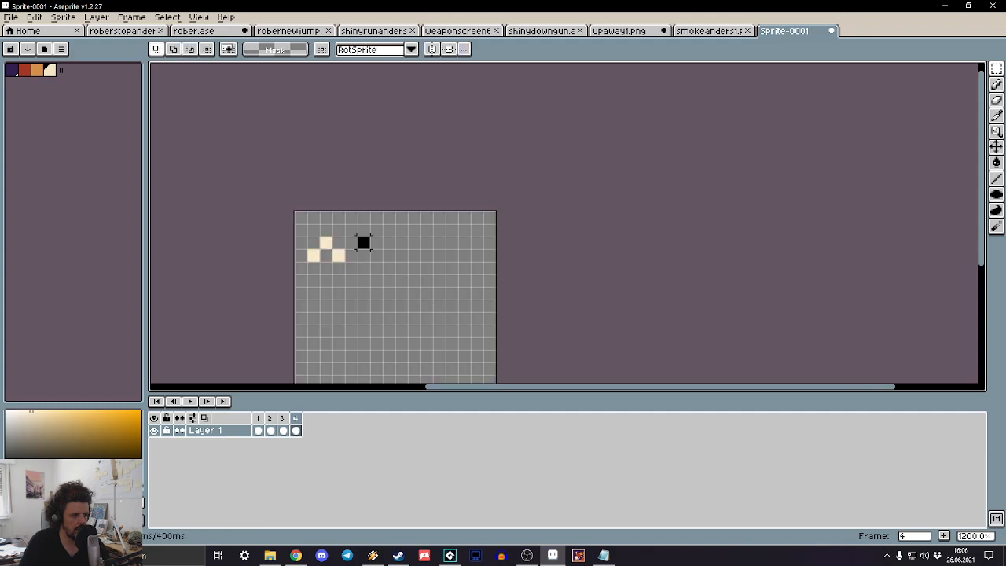
{"action": "left_click_drag", "start_coordinate": [364, 242], "coordinate": [341, 284]}
{"action": "key", "text": "Delete"}
{"action": "left_click_drag", "start_coordinate": [301, 242], "coordinate": [313, 281]}
{"action": "key", "text": "Delete"}
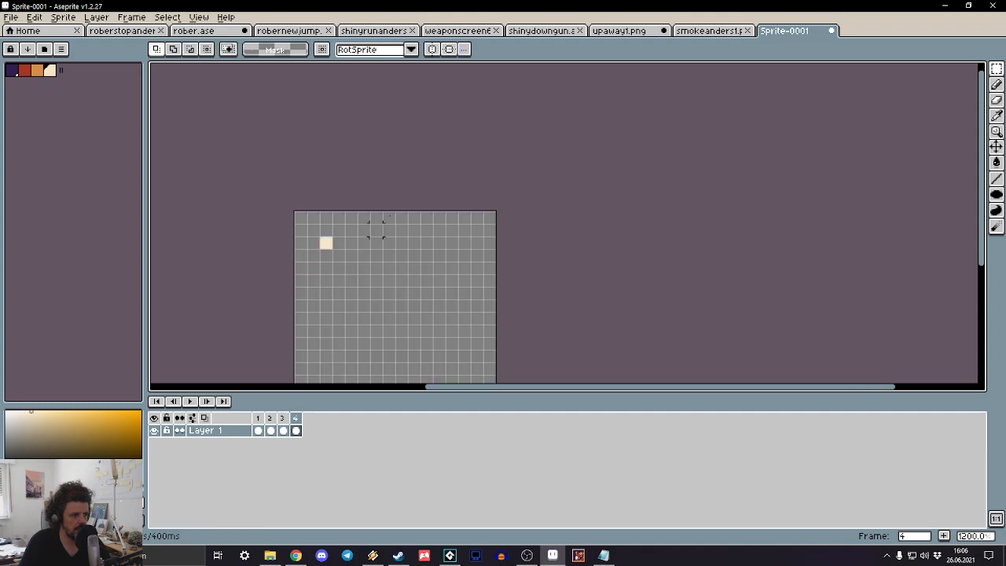
Step: Play the four-frame animation at a reduced zoom to check how the puffs rise and dissolve, and stop it
{"action": "scroll", "coordinate": [401, 236], "scroll_direction": "down", "scroll_amount": 8}
{"action": "key", "text": "Return"}
{"action": "scroll", "coordinate": [422, 254], "scroll_direction": "up", "scroll_amount": 4}
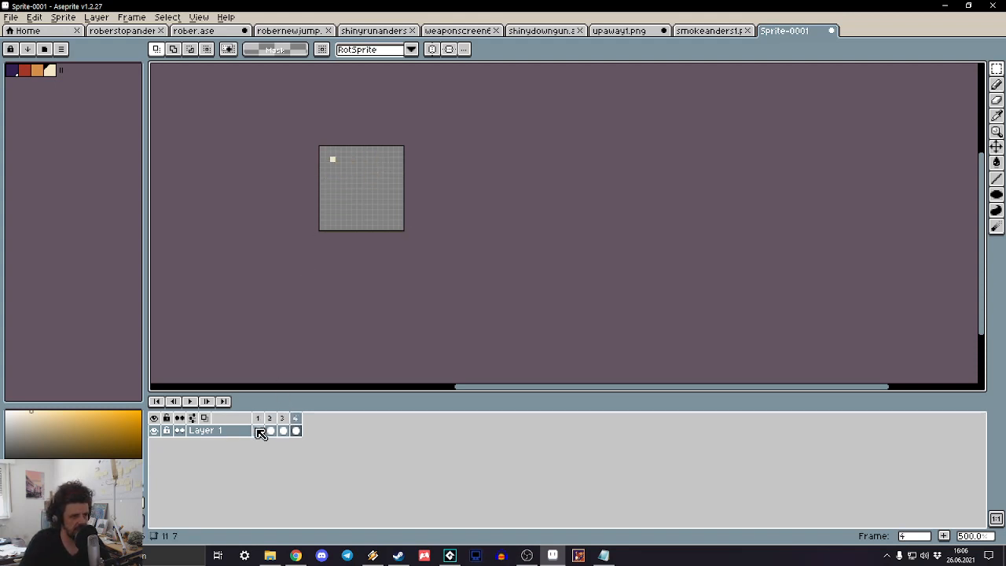
{"action": "left_click", "coordinate": [194, 402]}
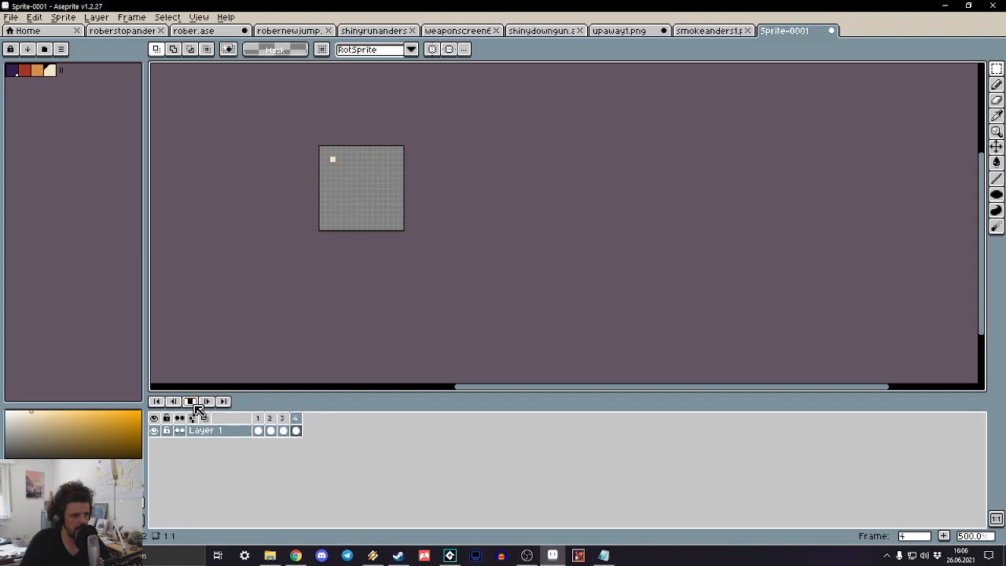
{"action": "left_click", "coordinate": [193, 404]}
{"action": "left_click_drag", "start_coordinate": [385, 203], "coordinate": [382, 242]}
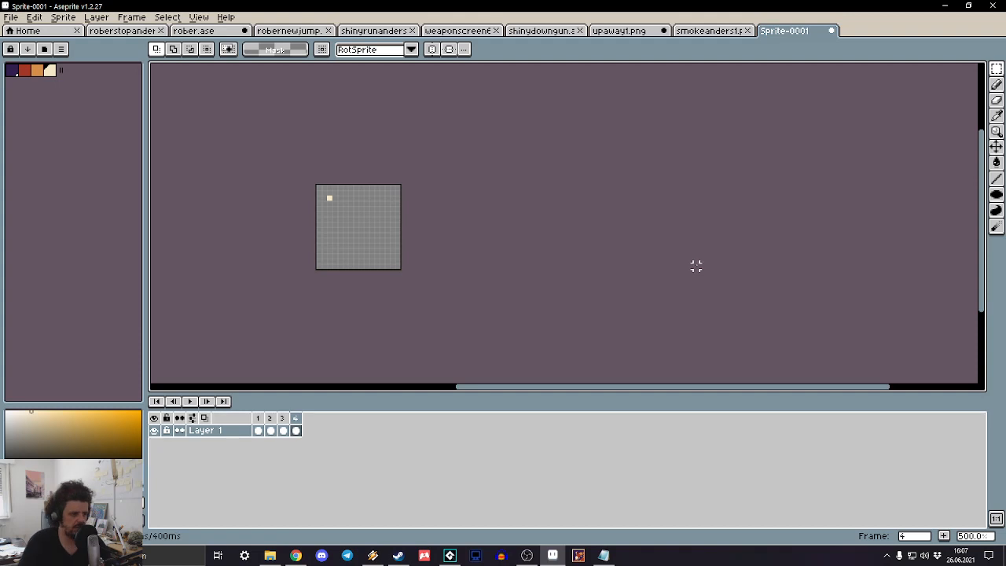
Step: Return to frame 1 and add a new layer above the two puffs
{"action": "key", "text": "Left"}
{"action": "key", "text": "Left"}
{"action": "key", "text": "Left"}
{"action": "scroll", "coordinate": [369, 222], "scroll_direction": "up", "scroll_amount": 5}
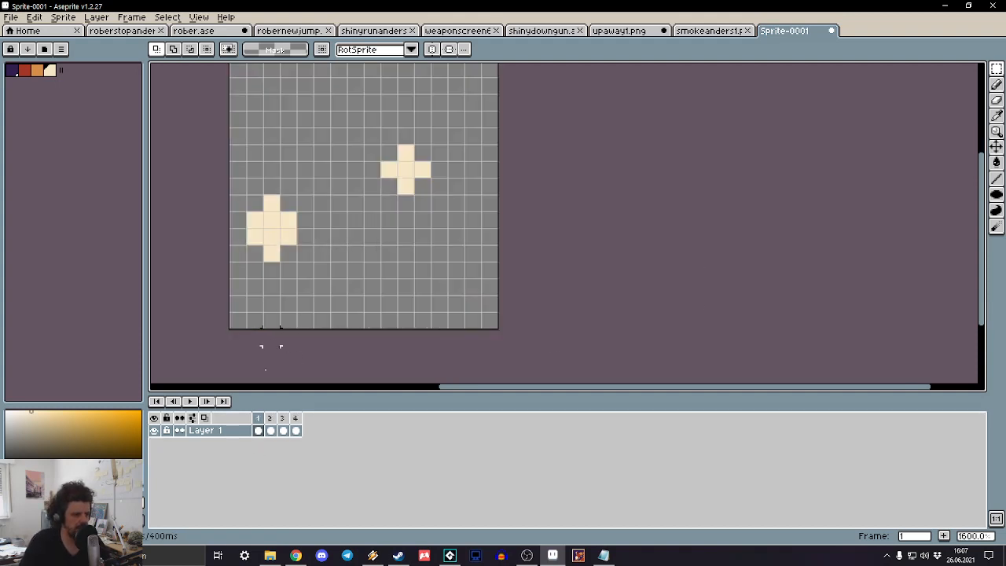
{"action": "right_click", "coordinate": [241, 432]}
{"action": "left_click", "coordinate": [251, 435]}
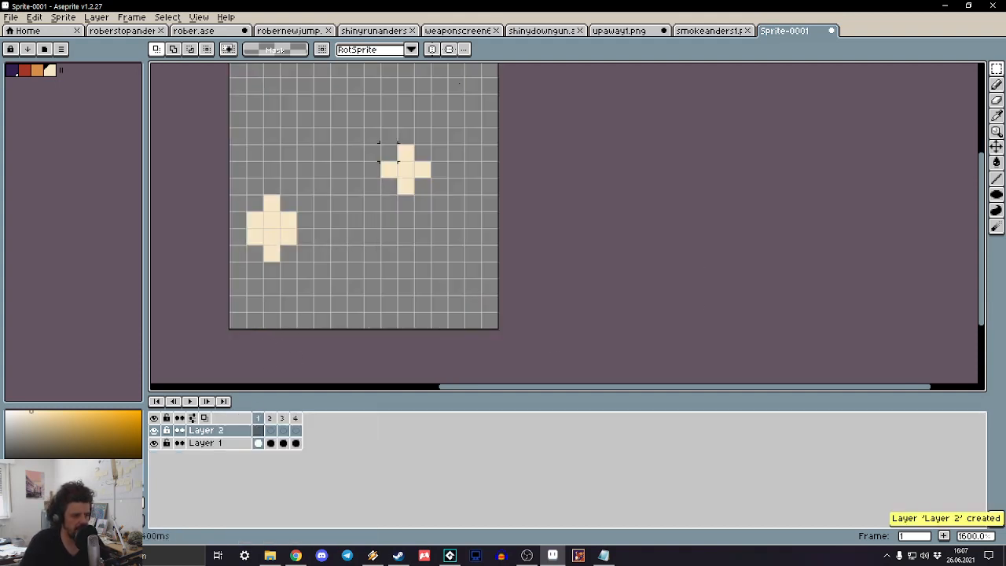
Step: Draw a filled cream ellipse about 9 px wide and 4 px tall on the new layer, in the canvas's lower half
{"action": "left_click", "coordinate": [996, 194]}
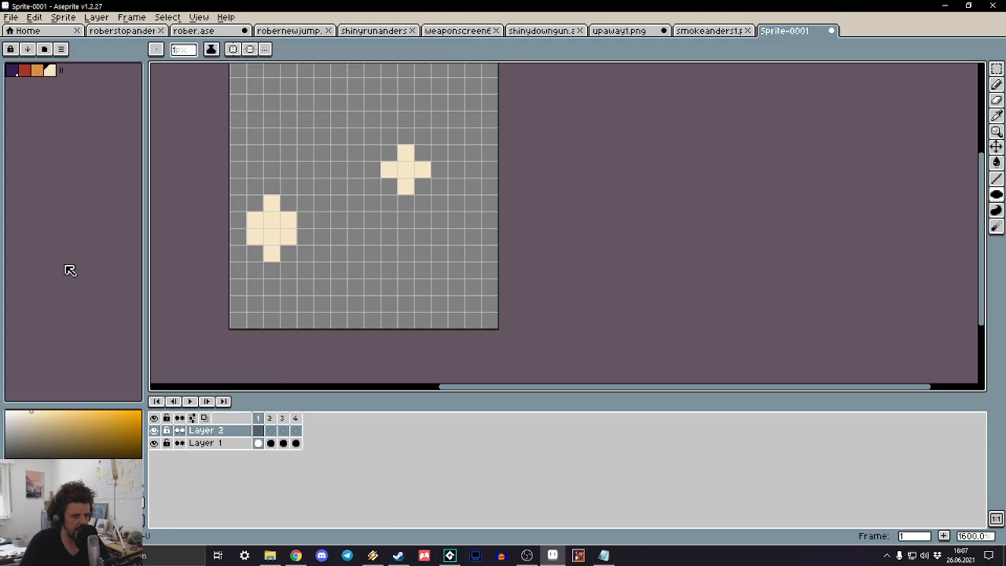
{"action": "left_click_drag", "start_coordinate": [319, 238], "coordinate": [464, 295]}
{"action": "scroll", "coordinate": [347, 236], "scroll_direction": "down", "scroll_amount": 4}
{"action": "scroll", "coordinate": [347, 236], "scroll_direction": "up", "scroll_amount": 4}
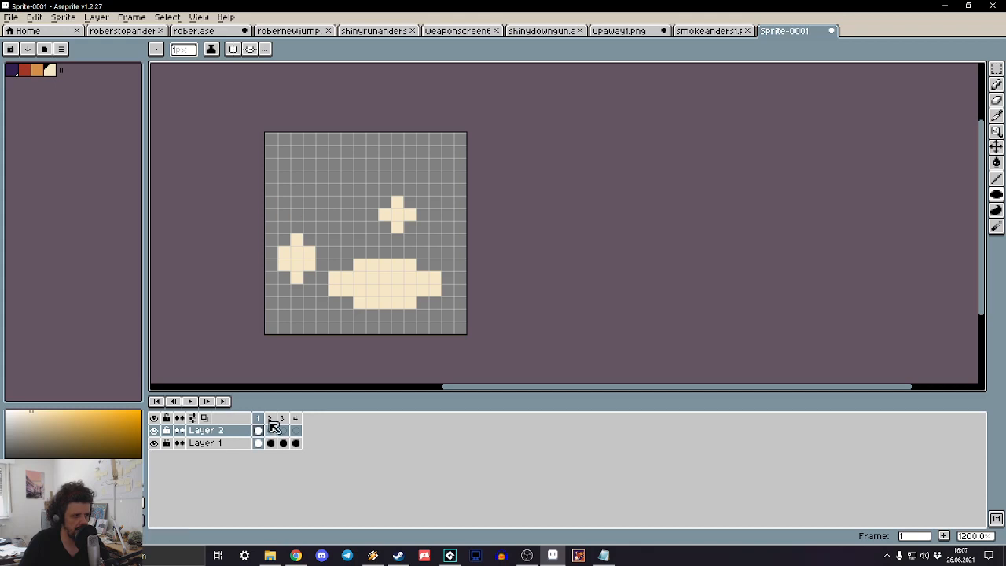
Step: Add a third layer and draw a filled cream ellipse about 5 px wide and 3 px tall beside the plus-shaped puff
{"action": "right_click", "coordinate": [225, 432]}
{"action": "left_click", "coordinate": [259, 437]}
{"action": "left_click_drag", "start_coordinate": [321, 189], "coordinate": [369, 220]}
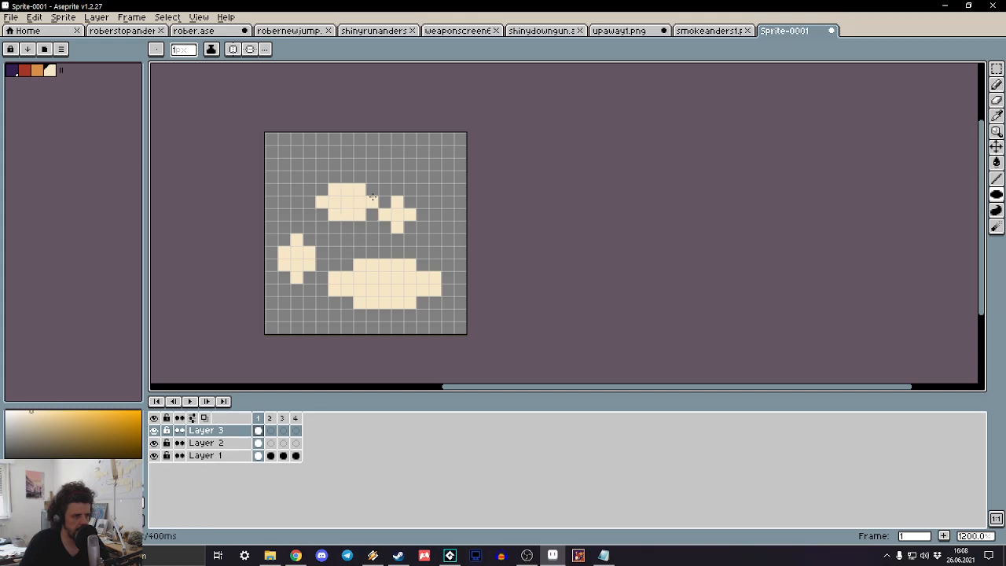
{"action": "scroll", "coordinate": [367, 236], "scroll_direction": "down", "scroll_amount": 4}
{"action": "scroll", "coordinate": [366, 243], "scroll_direction": "up", "scroll_amount": 5}
Step: Copy the Layer 3 puff from frame 1 into frame 2 and move it up 2 px
{"action": "key", "text": "m"}
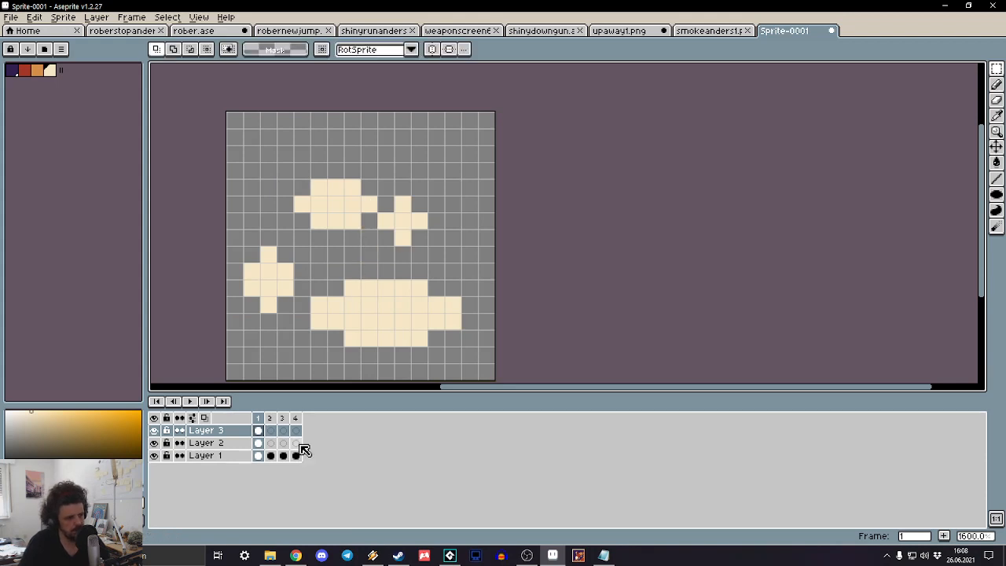
{"action": "left_click", "coordinate": [259, 431]}
{"action": "key", "text": "ctrl+c"}
{"action": "left_click", "coordinate": [271, 432]}
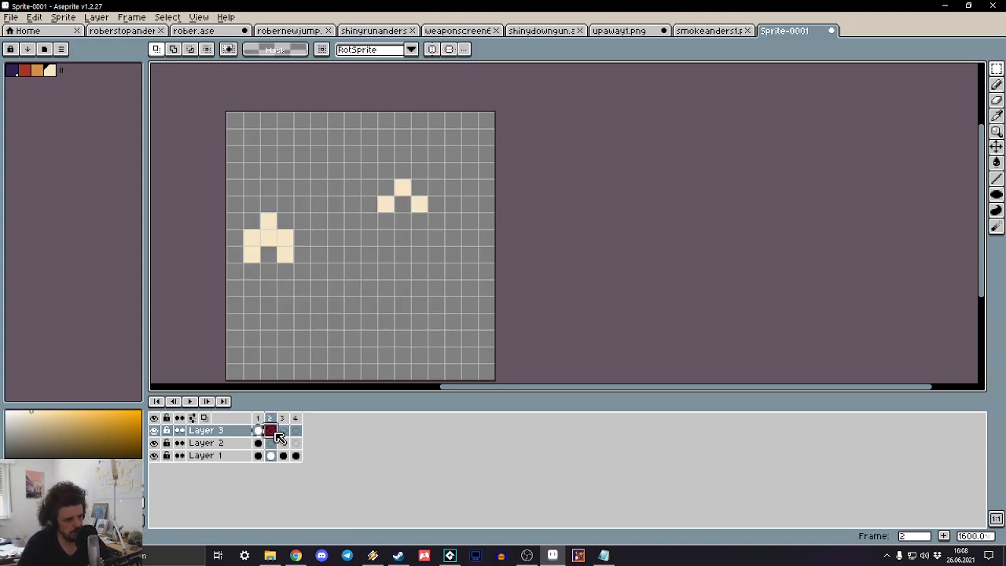
{"action": "key", "text": "ctrl+v"}
{"action": "left_click_drag", "start_coordinate": [511, 98], "coordinate": [200, 322]}
{"action": "key", "text": "Up"}
{"action": "key", "text": "Up"}
{"action": "left_click", "coordinate": [602, 238]}
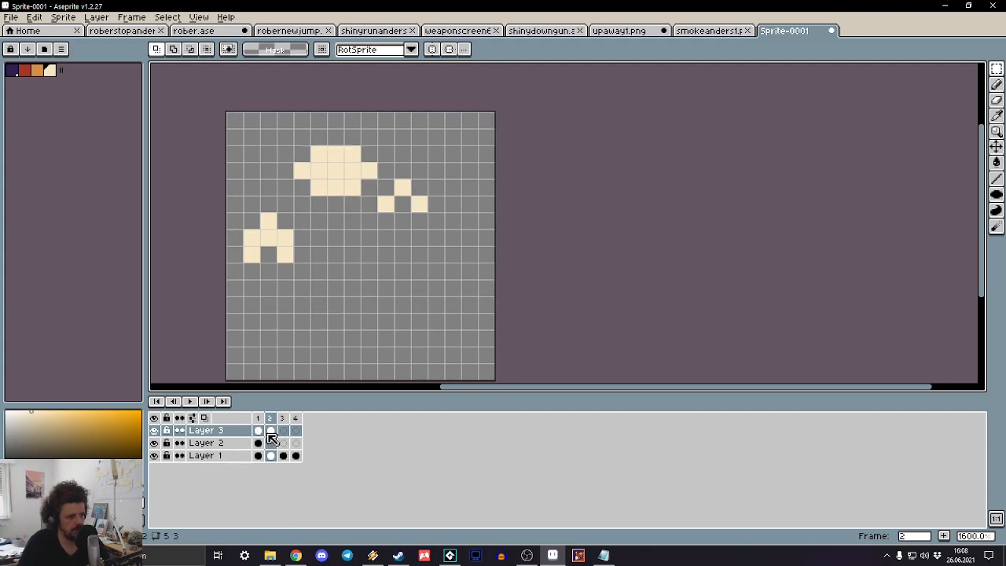
Step: Copy the Layer 3 puff from frame 2 into frame 3 and move it up 2 px to the canvas's top edge
{"action": "left_click", "coordinate": [271, 431]}
{"action": "left_click", "coordinate": [291, 432]}
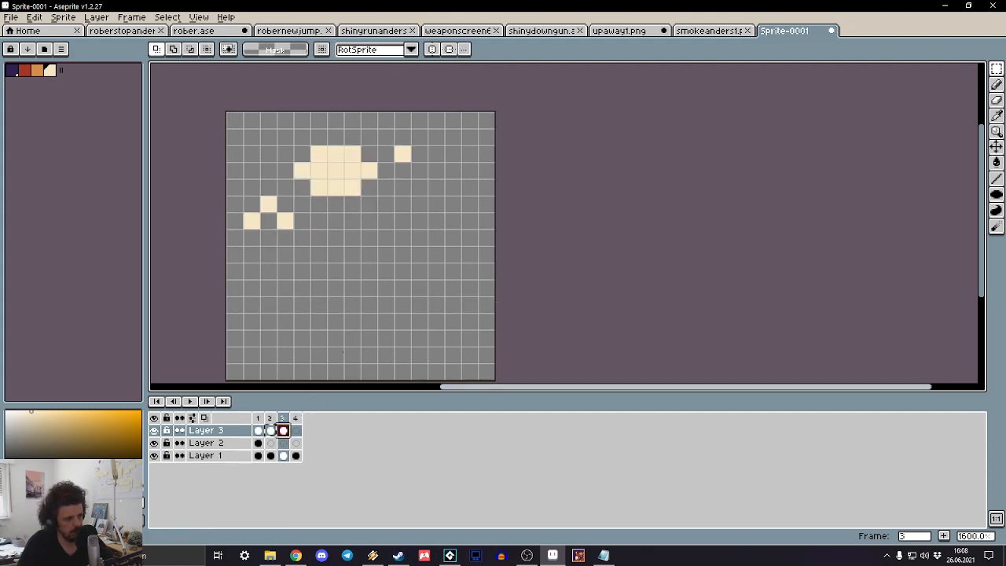
{"action": "left_click_drag", "start_coordinate": [487, 103], "coordinate": [370, 205]}
{"action": "left_click_drag", "start_coordinate": [194, 282], "coordinate": [157, 322]}
{"action": "key", "text": "Up"}
{"action": "key", "text": "Up"}
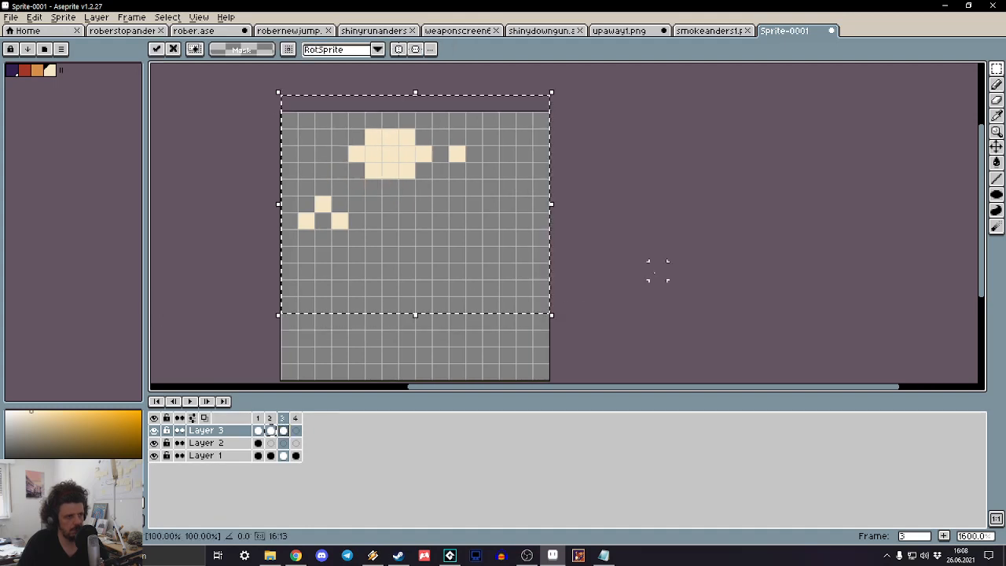
{"action": "left_click", "coordinate": [707, 204]}
Step: In frame 2, erase the lower middle pixels of the Layer 3 puff, leaving a thin arch
{"action": "scroll", "coordinate": [512, 179], "scroll_direction": "down", "scroll_amount": 2}
{"action": "scroll", "coordinate": [463, 151], "scroll_direction": "up", "scroll_amount": 3}
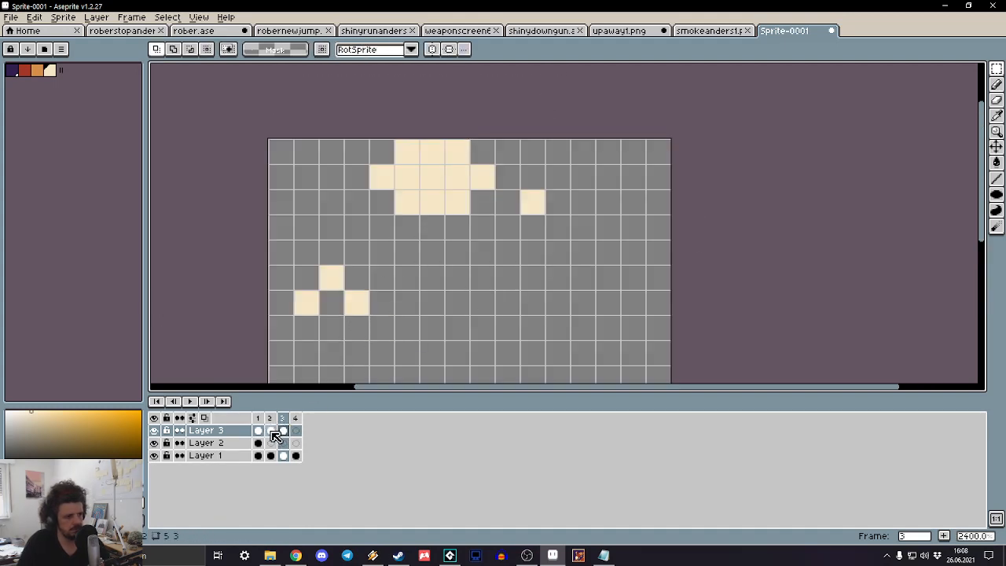
{"action": "left_click", "coordinate": [284, 430]}
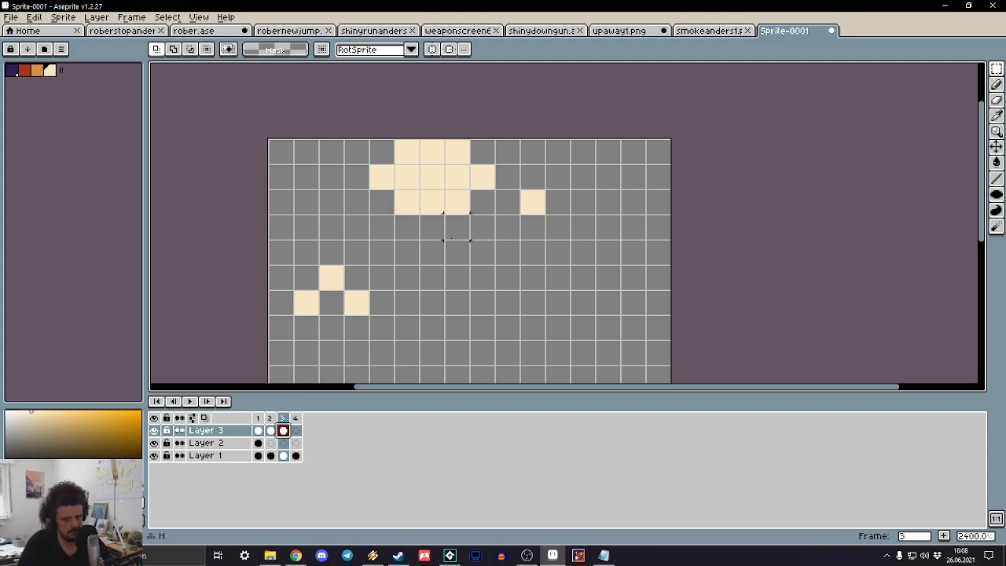
{"action": "key", "text": "comma"}
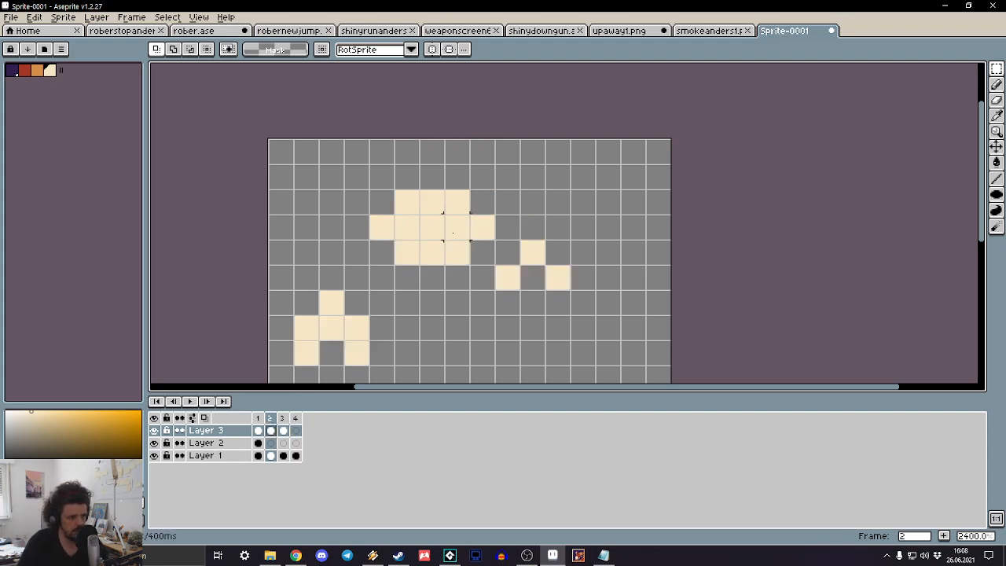
{"action": "left_click_drag", "start_coordinate": [452, 232], "coordinate": [406, 276]}
{"action": "key", "text": "Delete"}
{"action": "scroll", "coordinate": [406, 275], "scroll_direction": "down", "scroll_amount": 5}
{"action": "key", "text": "comma"}
{"action": "key", "text": "period"}
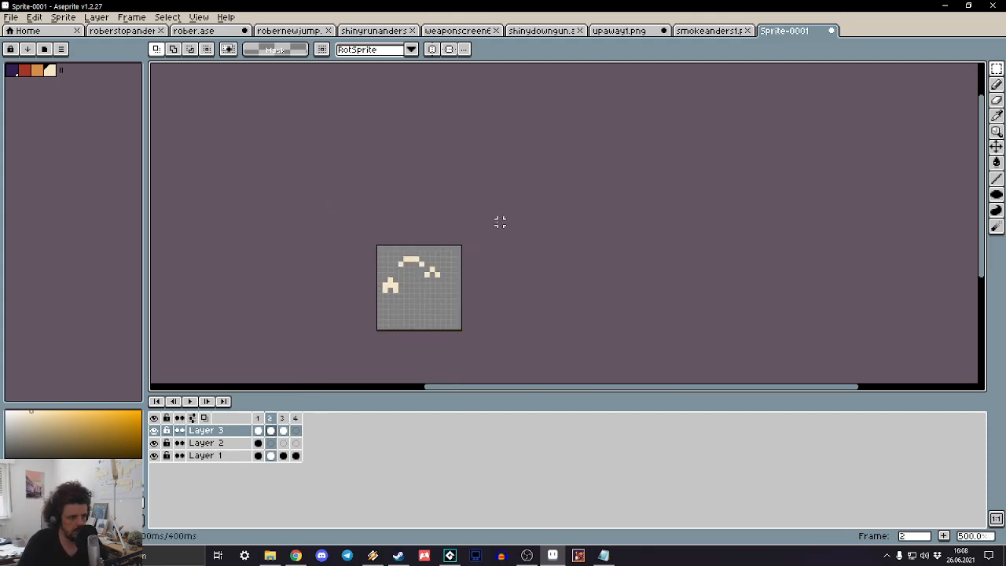
Step: In frame 3, erase the lower two rows of the Layer 3 puff, leaving only its three top pixels
{"action": "key", "text": "comma"}
{"action": "key", "text": "period"}
{"action": "key", "text": "period"}
{"action": "scroll", "coordinate": [438, 253], "scroll_direction": "up", "scroll_amount": 4}
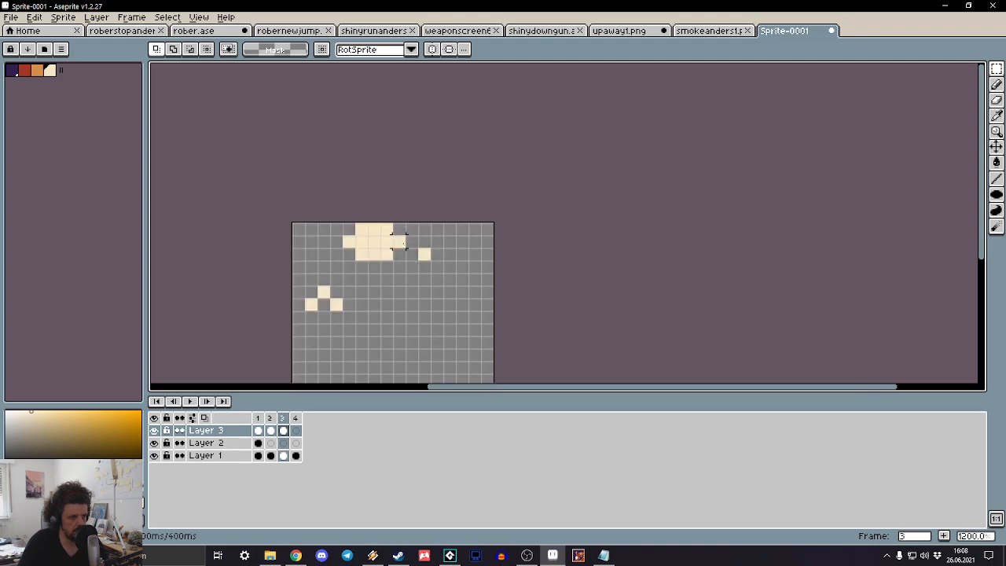
{"action": "left_click_drag", "start_coordinate": [400, 242], "coordinate": [349, 267]}
{"action": "key", "text": "Delete"}
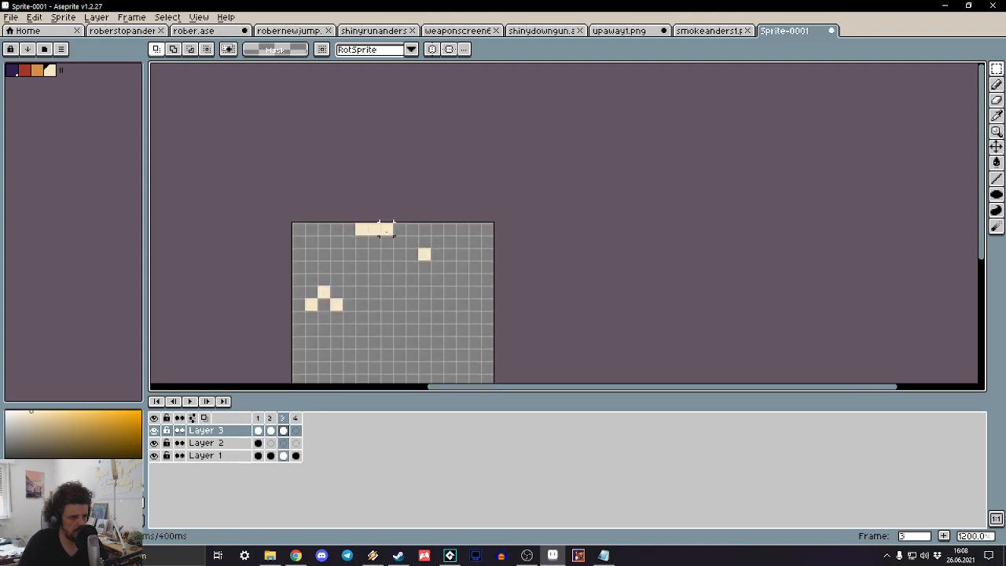
Step: Step through the animation frames to check how the puffs rise and dissolve
{"action": "key", "text": "comma"}
{"action": "key", "text": "comma"}
{"action": "key", "text": "period"}
{"action": "scroll", "coordinate": [508, 208], "scroll_direction": "down", "scroll_amount": 4}
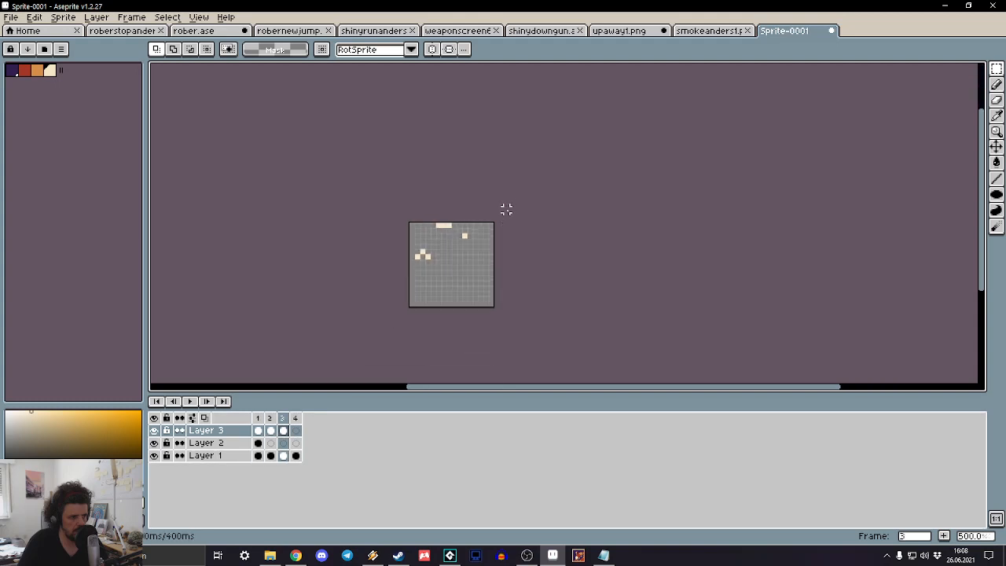
{"action": "key", "text": "period"}
{"action": "key", "text": "period"}
{"action": "key", "text": "period"}
{"action": "key", "text": "period"}
{"action": "key", "text": "period"}
{"action": "key", "text": "period"}
{"action": "key", "text": "period"}
{"action": "scroll", "coordinate": [466, 272], "scroll_direction": "up", "scroll_amount": 5}
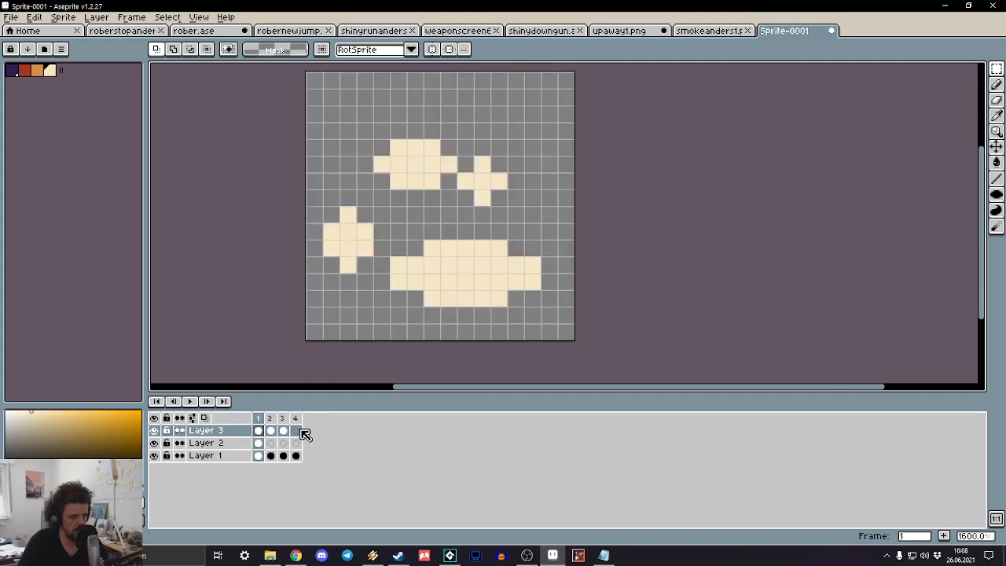
Step: Copy the Layer 2 puff from frame 1 into frame 2 and move it up 2 px
{"action": "left_click", "coordinate": [258, 444]}
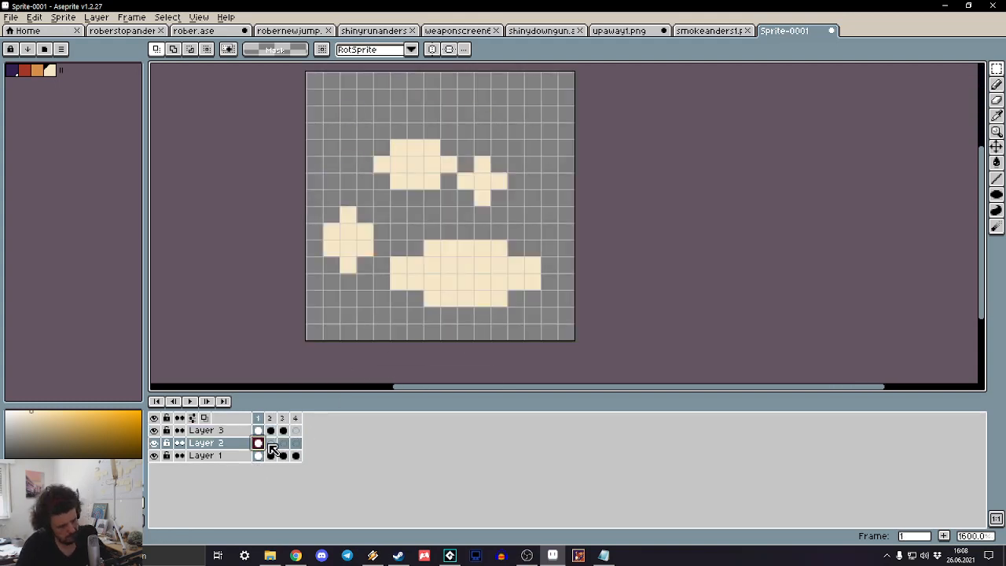
{"action": "left_click", "coordinate": [271, 445]}
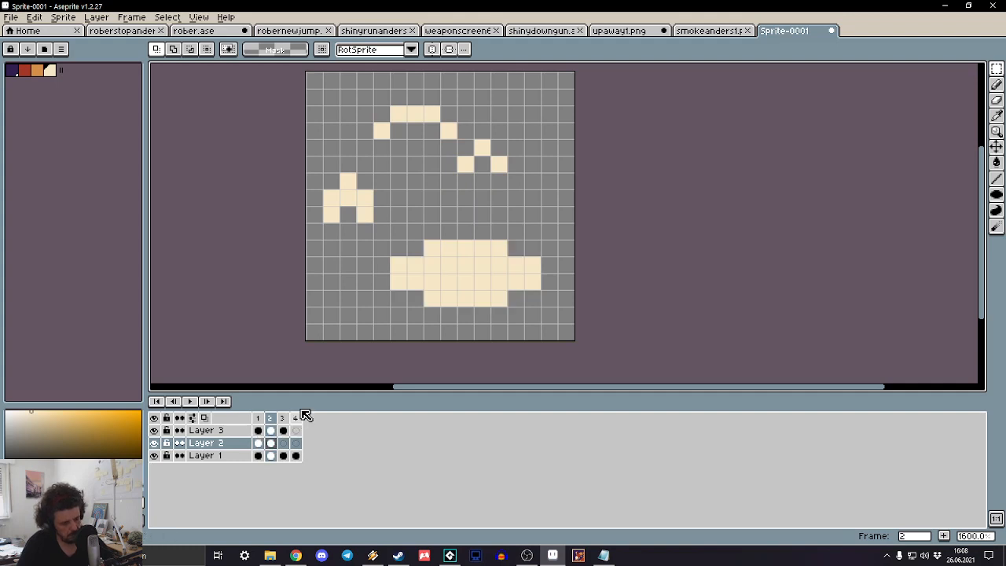
{"action": "left_click_drag", "start_coordinate": [582, 214], "coordinate": [332, 349]}
{"action": "key", "text": "Up"}
{"action": "key", "text": "Up"}
{"action": "key", "text": "Down"}
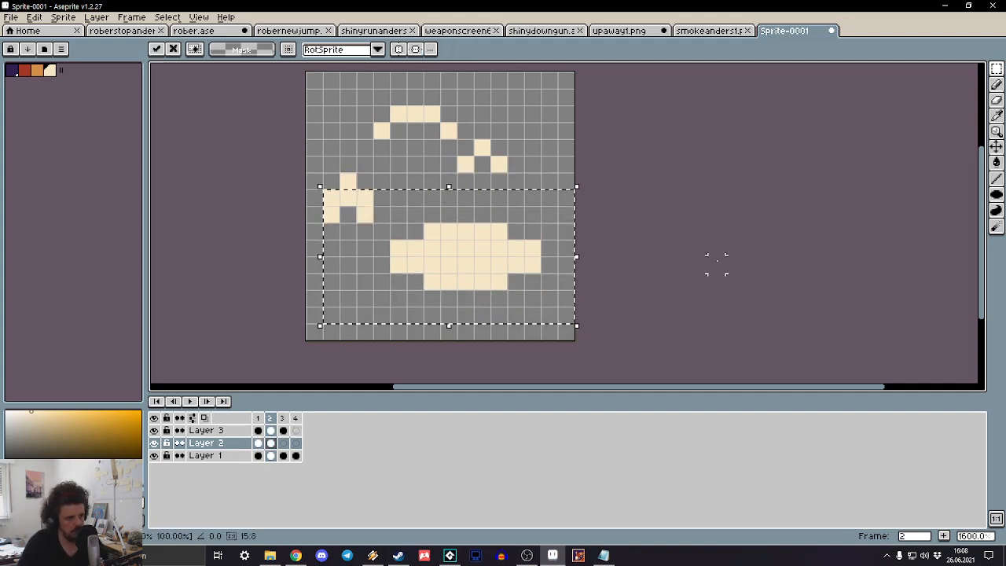
{"action": "key", "text": "Up"}
{"action": "left_click", "coordinate": [716, 265]}
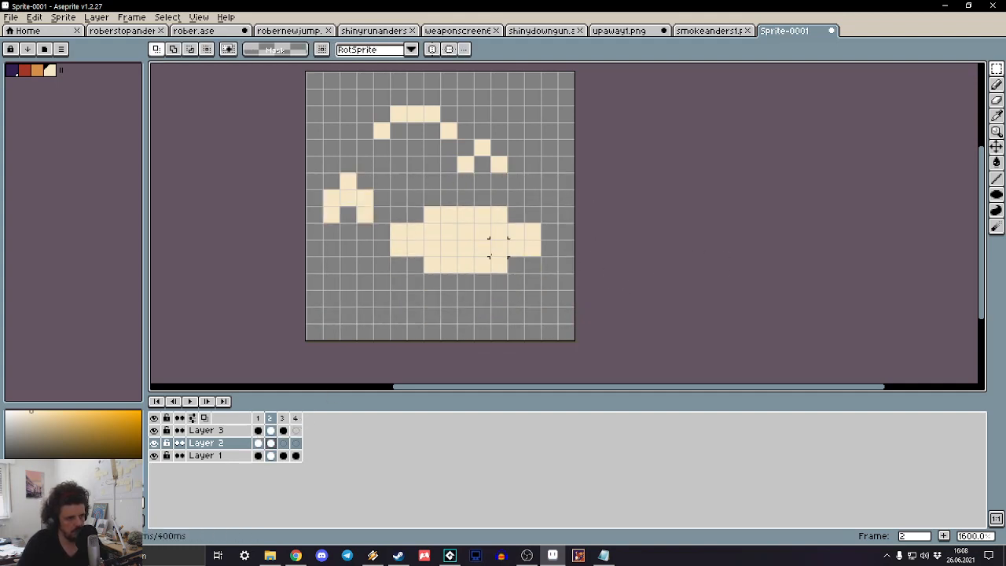
Step: In frame 2, erase the Layer 2 puff's bottom row, the five middle pixels above it and the inner pixel of its right foot
{"action": "left_click_drag", "start_coordinate": [499, 264], "coordinate": [415, 316]}
{"action": "key", "text": "ctrl+z"}
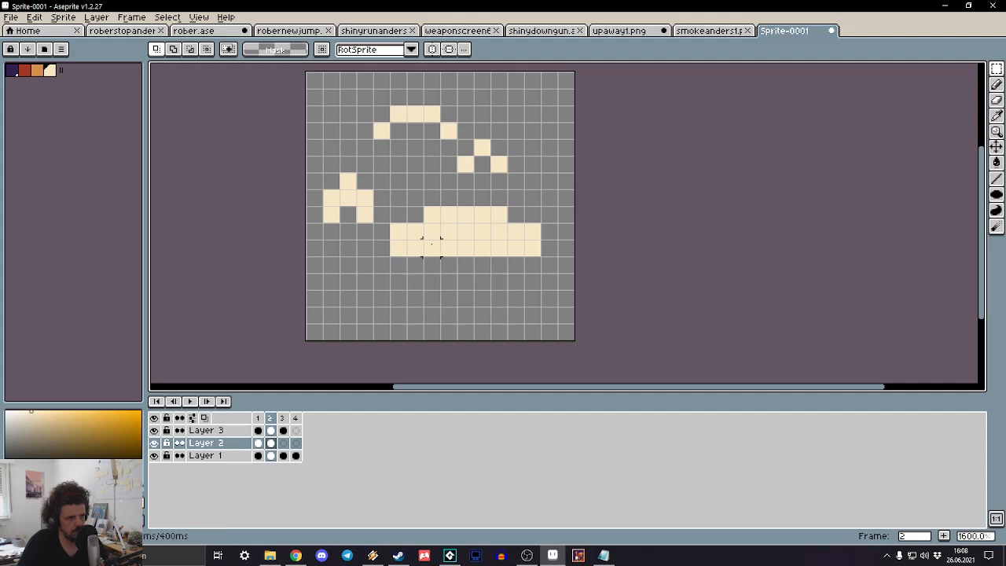
{"action": "left_click_drag", "start_coordinate": [431, 244], "coordinate": [498, 300]}
{"action": "key", "text": "Delete"}
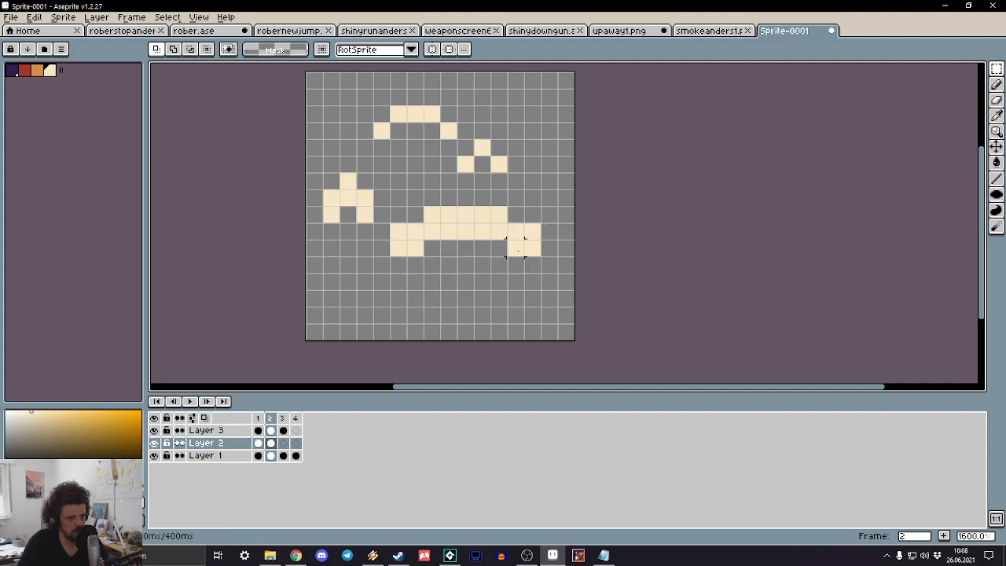
{"action": "left_click_drag", "start_coordinate": [518, 250], "coordinate": [499, 298]}
{"action": "key", "text": "Delete"}
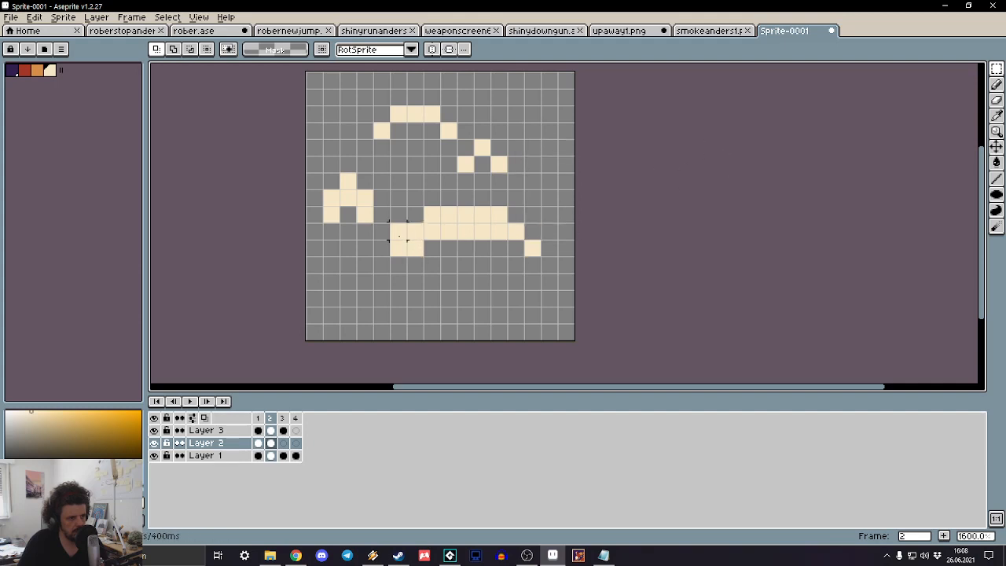
Step: Trim the left end of the frame 2 Layer 2 puff to mirror its right end, leaving a single foot pixel
{"action": "left_click_drag", "start_coordinate": [399, 236], "coordinate": [381, 265]}
{"action": "key", "text": "Delete"}
{"action": "key", "text": "Delete"}
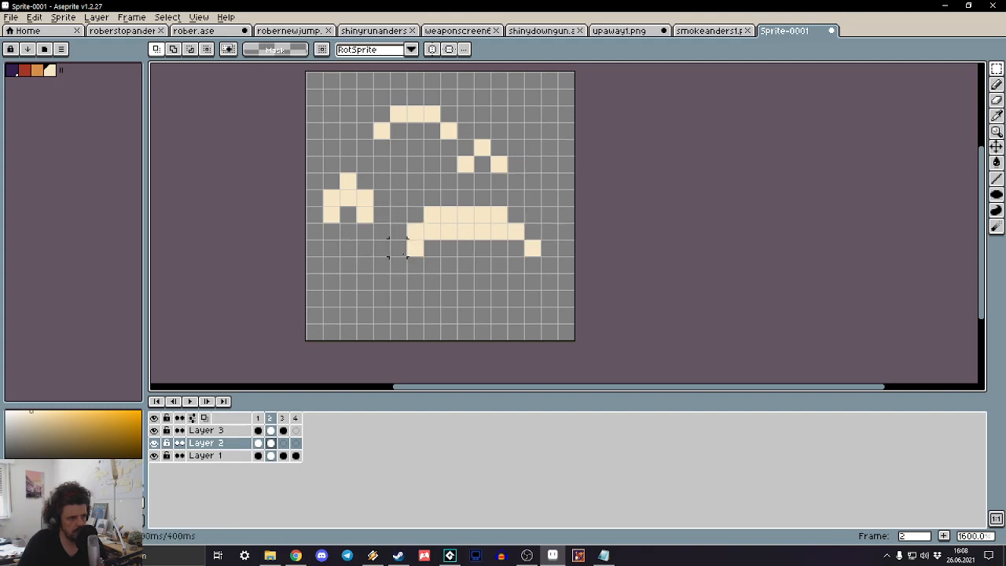
{"action": "key", "text": "ctrl+z"}
{"action": "key", "text": "ctrl+t"}
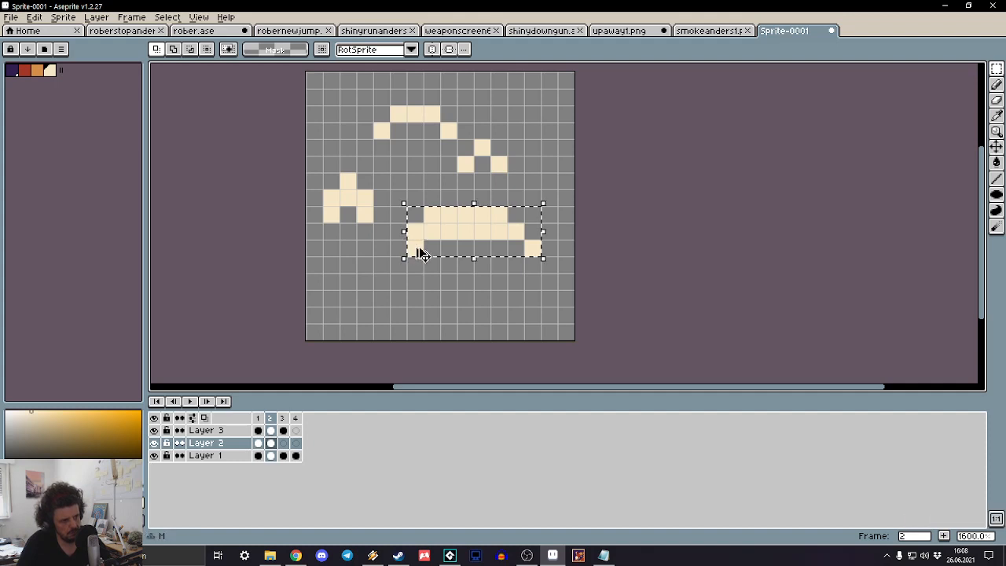
{"action": "key", "text": "ctrl+z"}
{"action": "key", "text": "ctrl+z"}
{"action": "left_click", "coordinate": [415, 248]}
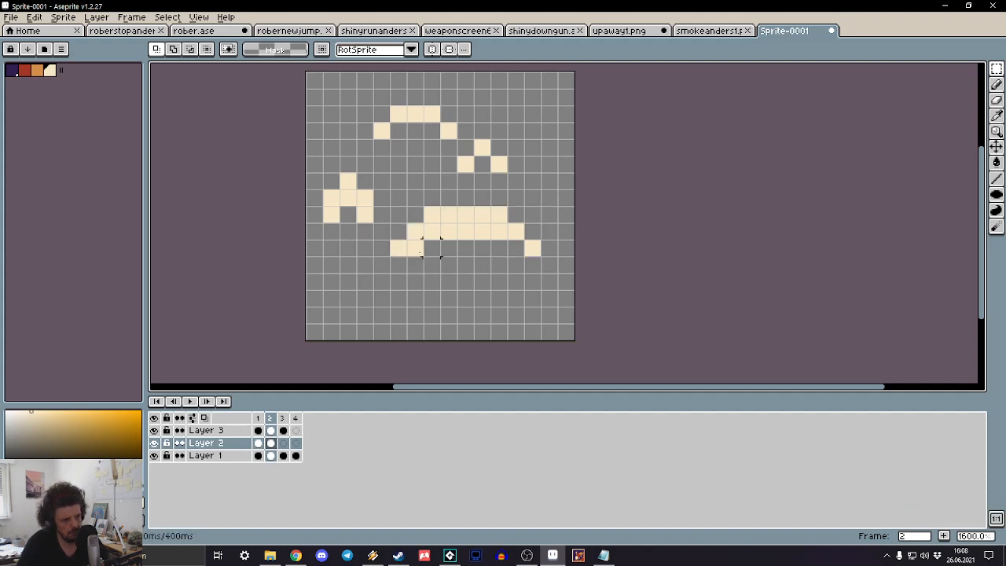
{"action": "left_click_drag", "start_coordinate": [420, 252], "coordinate": [485, 318]}
{"action": "key", "text": "Delete"}
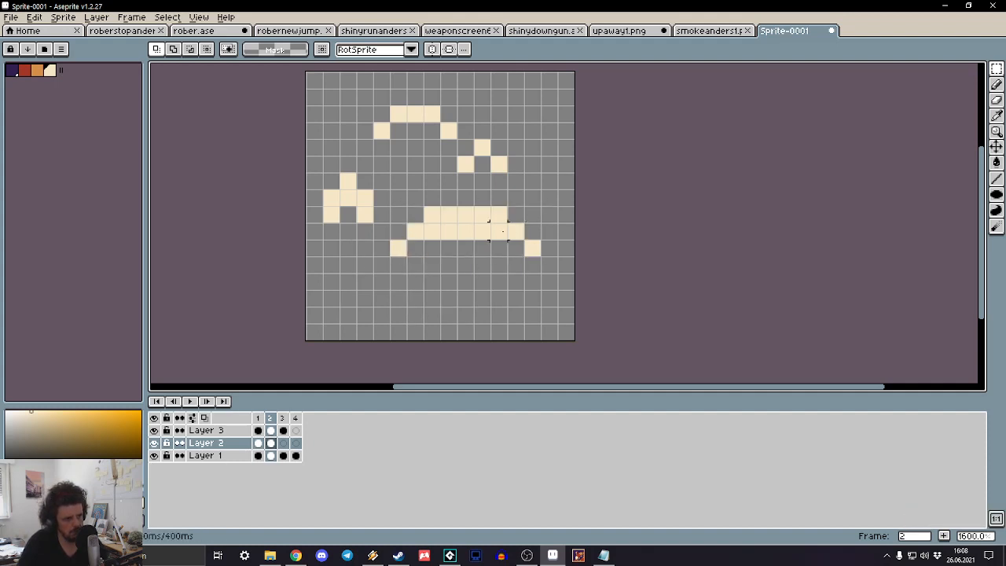
{"action": "key", "text": "Return"}
{"action": "scroll", "coordinate": [597, 179], "scroll_direction": "down", "scroll_amount": 4}
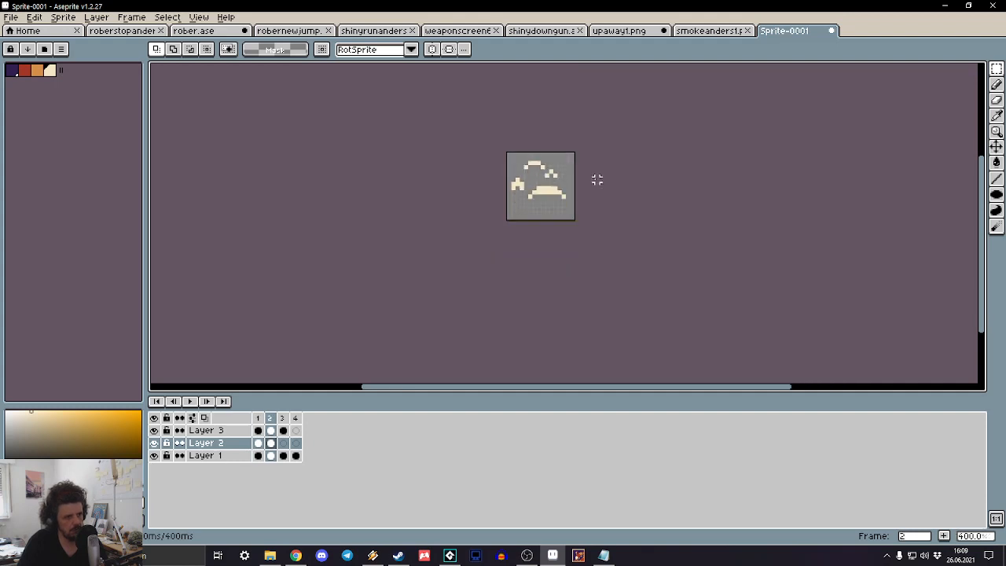
Step: Copy the Layer 2 puff from frame 2 into frame 3 and move it up 4 px
{"action": "scroll", "coordinate": [597, 179], "scroll_direction": "up", "scroll_amount": 5}
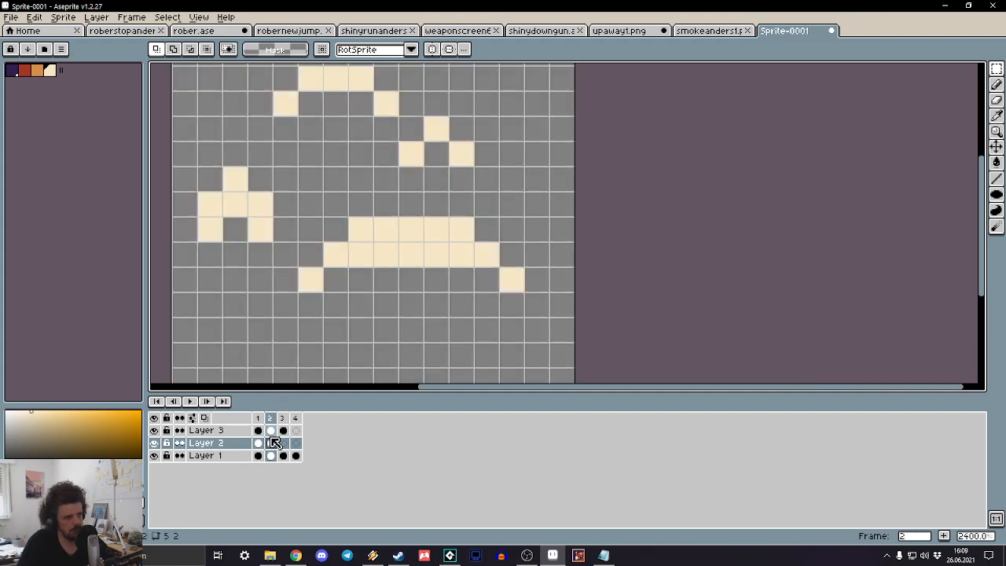
{"action": "left_click", "coordinate": [284, 443]}
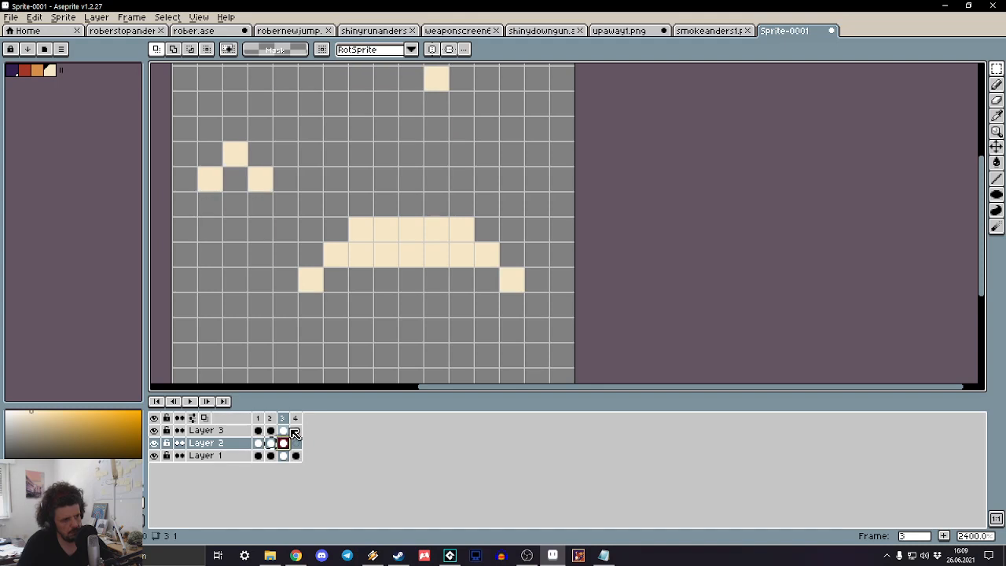
{"action": "left_click_drag", "start_coordinate": [546, 193], "coordinate": [298, 360]}
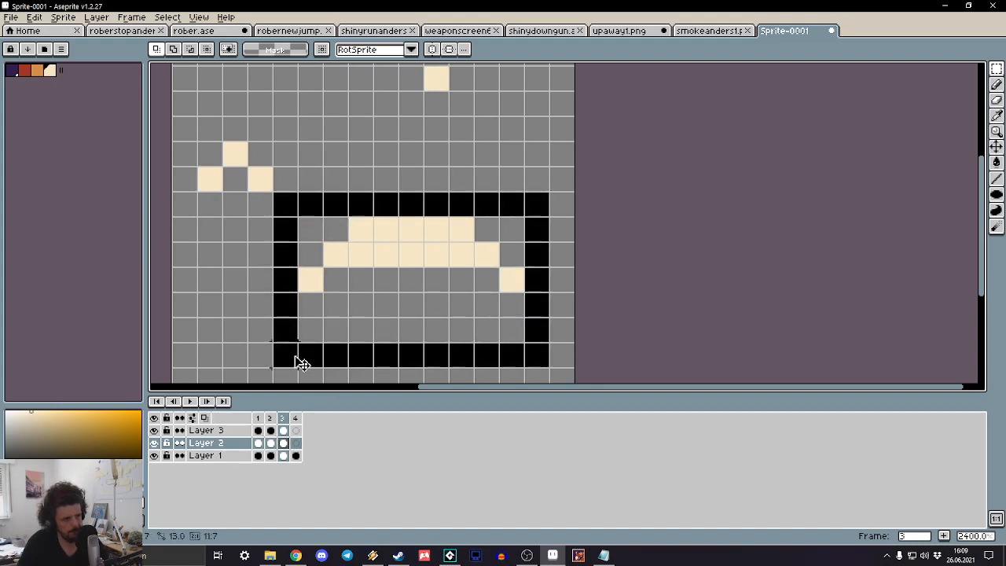
{"action": "scroll", "coordinate": [744, 157], "scroll_direction": "down", "scroll_amount": 7}
{"action": "key", "text": "Up"}
{"action": "key", "text": "ctrl+d"}
Step: Erase the five inner pixels of the Layer 2 puff's second row in frame 3 and compare it with the earlier frames
{"action": "scroll", "coordinate": [522, 152], "scroll_direction": "up", "scroll_amount": 5}
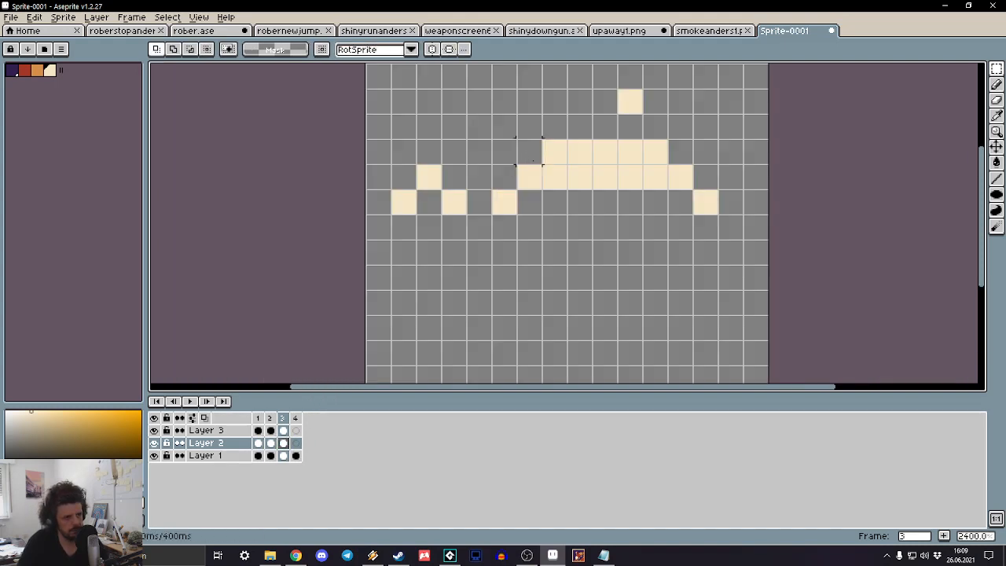
{"action": "left_click_drag", "start_coordinate": [549, 172], "coordinate": [655, 253]}
{"action": "key", "text": "Delete"}
{"action": "scroll", "coordinate": [690, 184], "scroll_direction": "down", "scroll_amount": 6}
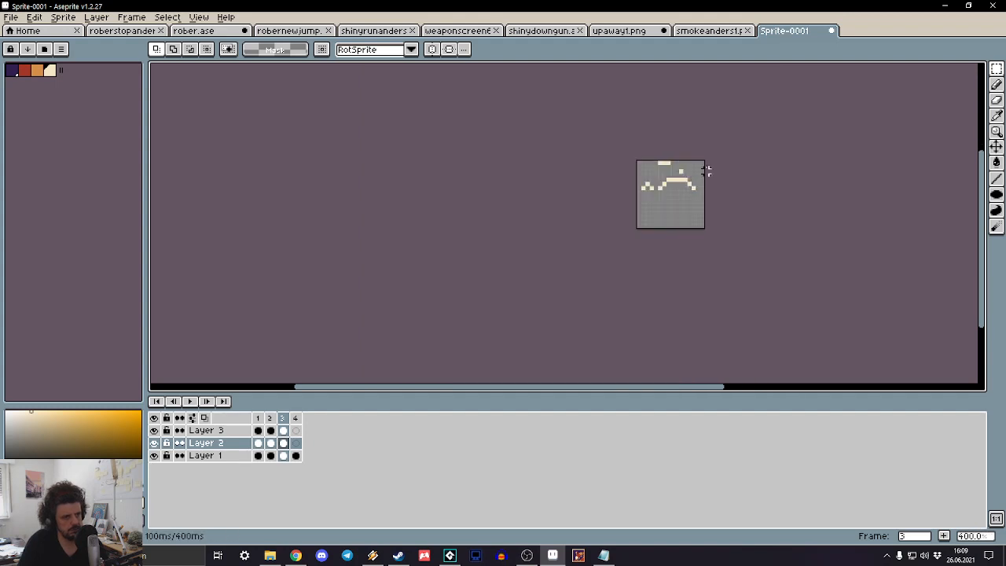
{"action": "key", "text": "Left"}
{"action": "key", "text": "Left"}
{"action": "key", "text": "Right"}
{"action": "key", "text": "Right"}
{"action": "scroll", "coordinate": [647, 236], "scroll_direction": "up", "scroll_amount": 3}
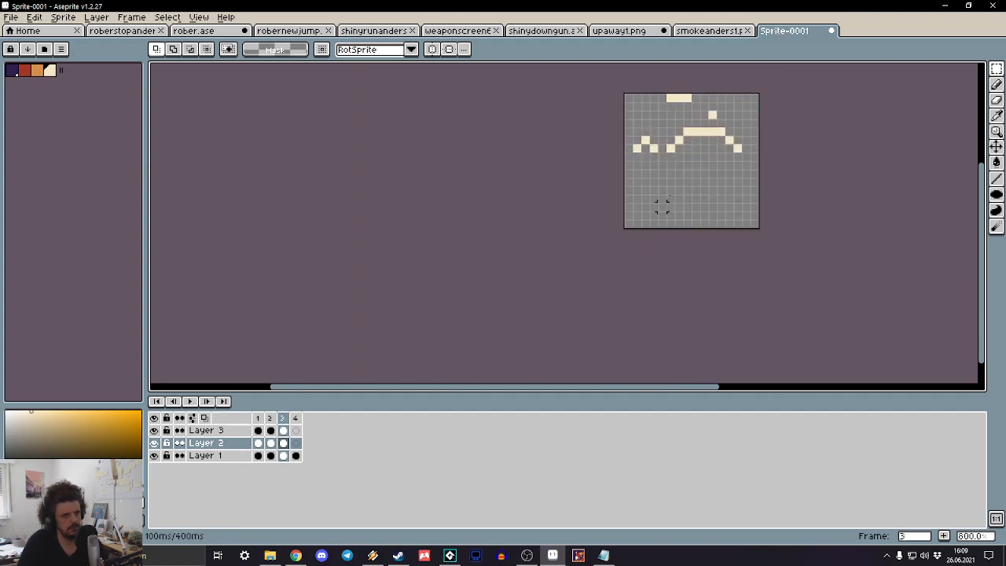
Step: Copy the Layer 2 arch from frame 3 into frame 4 and move it up 2 px
{"action": "left_click_drag", "start_coordinate": [677, 189], "coordinate": [420, 346]}
{"action": "left_click", "coordinate": [284, 443]}
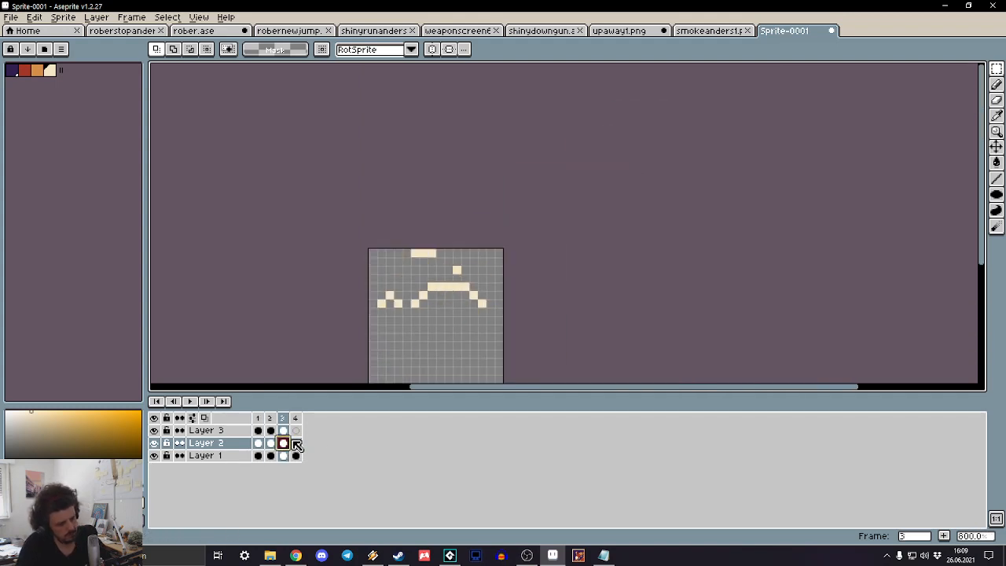
{"action": "left_click", "coordinate": [296, 443]}
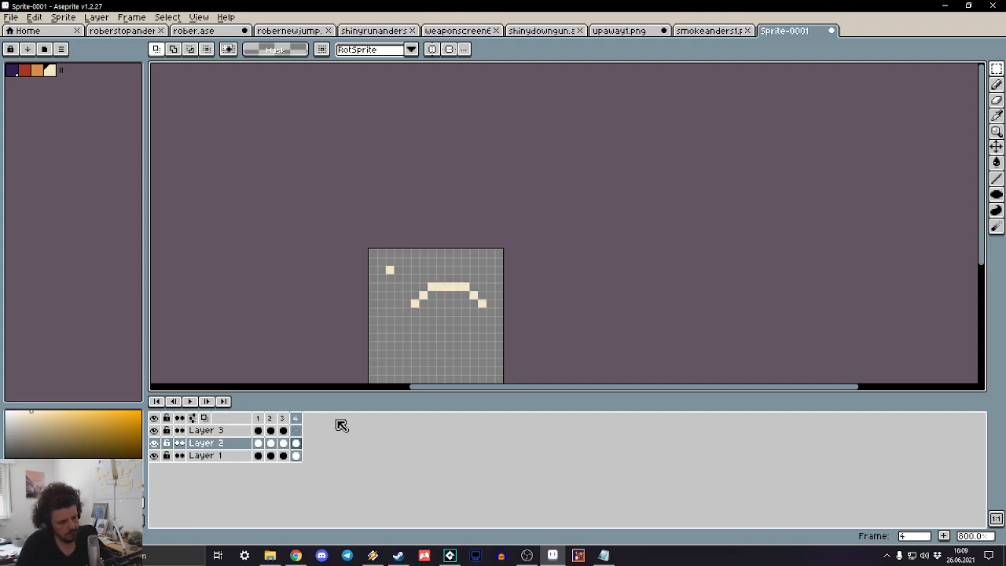
{"action": "key", "text": "ctrl+a"}
{"action": "key", "text": "Up"}
{"action": "key", "text": "Up"}
{"action": "key", "text": "ctrl+d"}
Step: Erase the lowest pixel at each end of the Layer 2 arch in frame 4
{"action": "scroll", "coordinate": [502, 279], "scroll_direction": "up", "scroll_amount": 2}
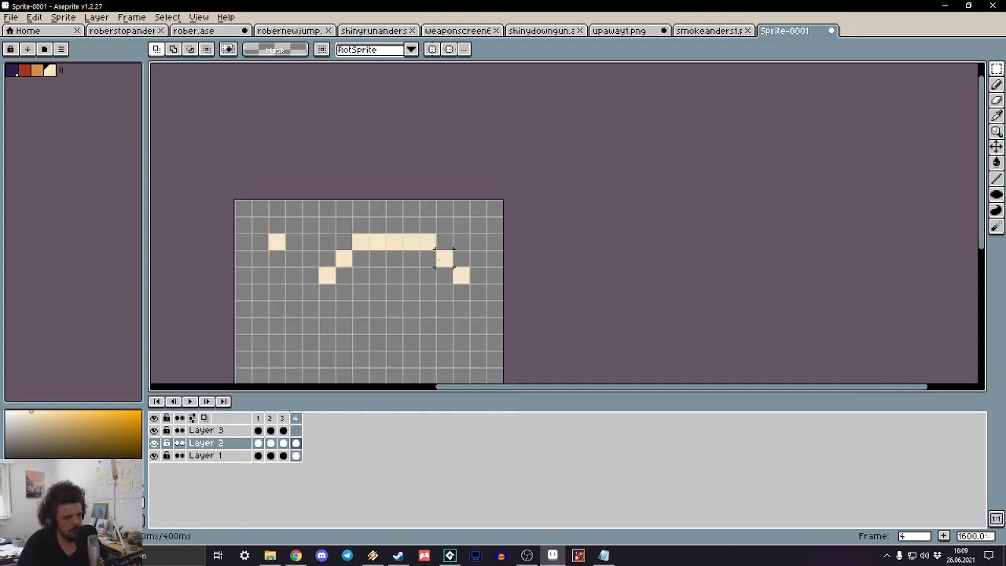
{"action": "left_click_drag", "start_coordinate": [442, 272], "coordinate": [478, 309]}
{"action": "key", "text": "Delete"}
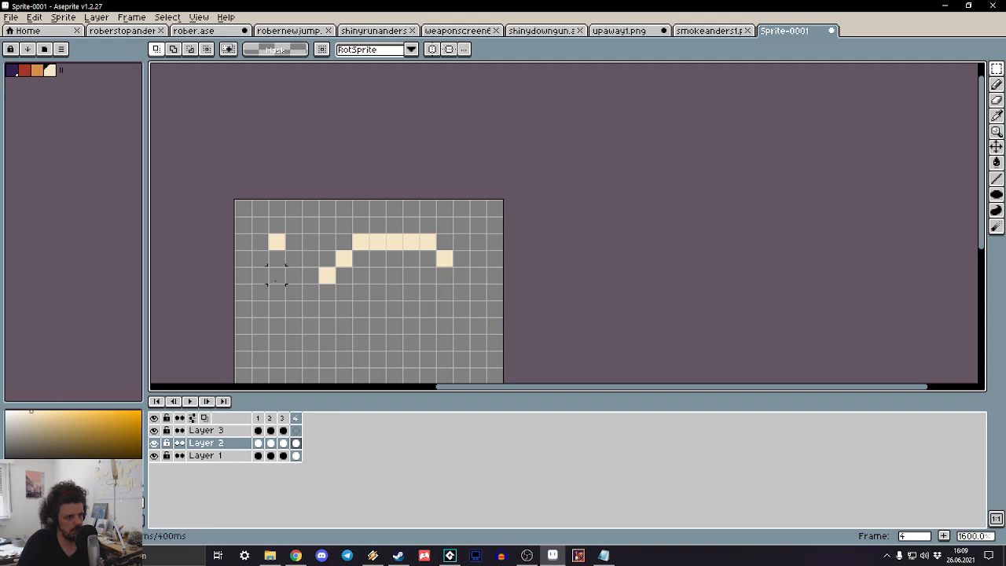
{"action": "left_click", "coordinate": [311, 292]}
{"action": "left_click", "coordinate": [309, 259]}
{"action": "left_click_drag", "start_coordinate": [310, 259], "coordinate": [322, 271]}
{"action": "key", "text": "Delete"}
Step: Add a fifth frame duplicating frame 4 and erase the single Layer 1 smoke pixel from it
{"action": "right_click", "coordinate": [296, 422]}
{"action": "left_click", "coordinate": [314, 437]}
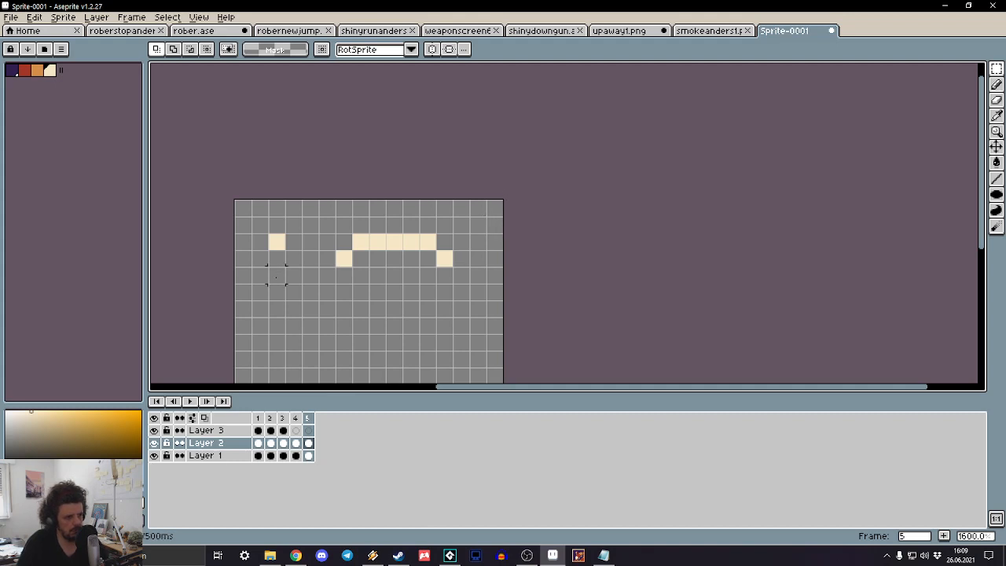
{"action": "left_click_drag", "start_coordinate": [288, 199], "coordinate": [260, 298]}
{"action": "key", "text": "Delete"}
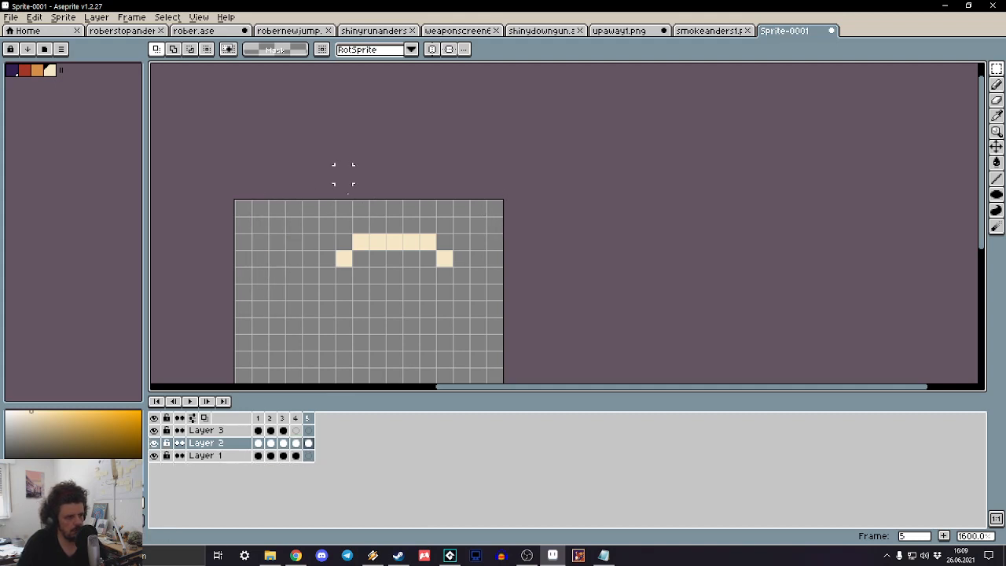
Step: Move the Layer 2 arch in frame 5 up 2 px to the canvas's top edge
{"action": "left_click_drag", "start_coordinate": [326, 194], "coordinate": [479, 294]}
{"action": "key", "text": "Up"}
{"action": "key", "text": "Up"}
{"action": "left_click", "coordinate": [562, 225]}
Step: Erase both ends of the frame 5 arch, keeping one cream pixel at the canvas's top edge, and play the animation
{"action": "left_click_drag", "start_coordinate": [411, 208], "coordinate": [463, 265]}
{"action": "key", "text": "Delete"}
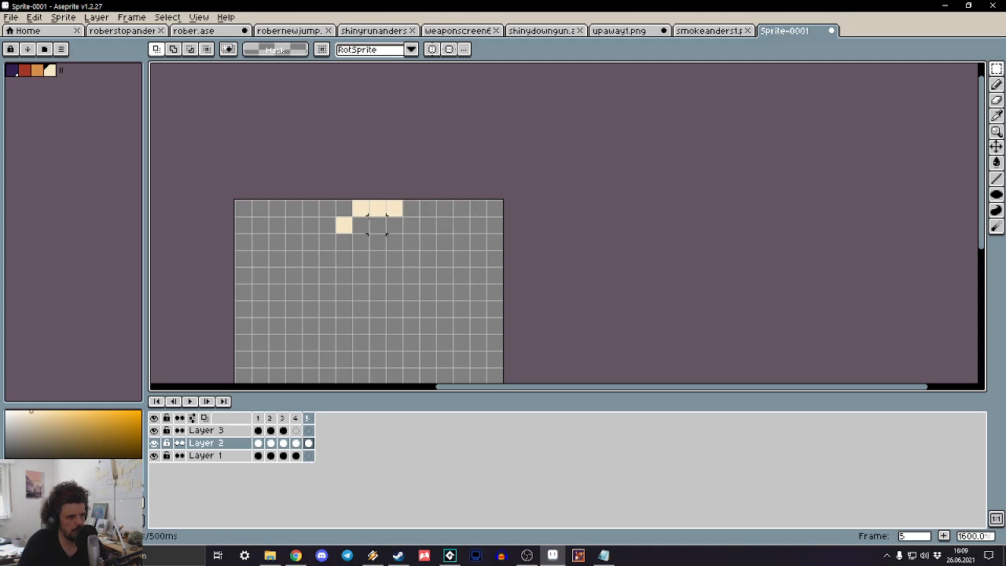
{"action": "left_click_drag", "start_coordinate": [377, 207], "coordinate": [327, 225]}
{"action": "key", "text": "Delete"}
{"action": "scroll", "coordinate": [298, 211], "scroll_direction": "down", "scroll_amount": 5}
{"action": "key", "text": "Return"}
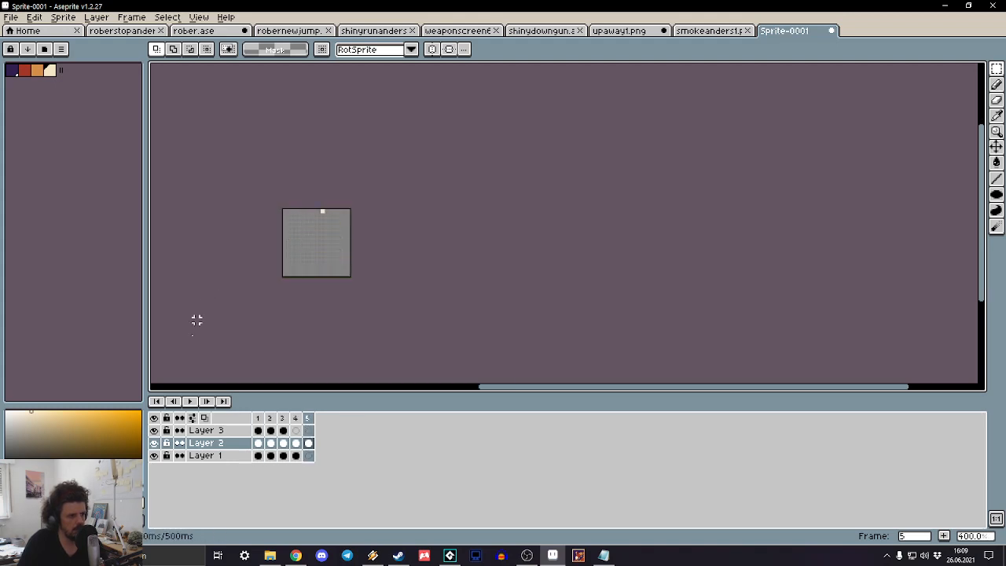
{"action": "scroll", "coordinate": [256, 286], "scroll_direction": "down", "scroll_amount": 2}
{"action": "left_click_drag", "start_coordinate": [257, 285], "coordinate": [355, 249]}
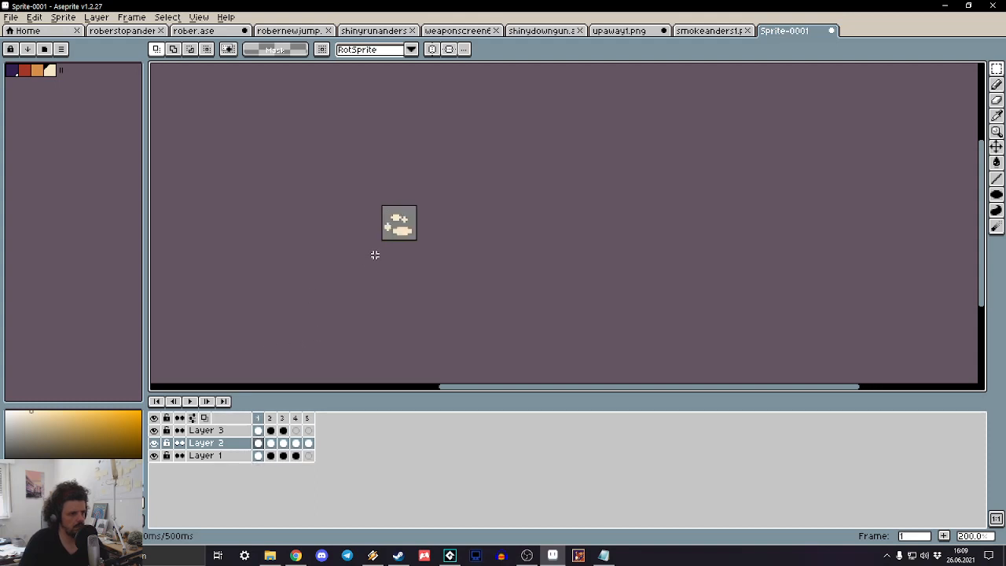
Step: Add a new layer beneath Layer 1, make it active and choose the Filled Ellipse tool
{"action": "scroll", "coordinate": [415, 225], "scroll_direction": "up", "scroll_amount": 4}
{"action": "right_click", "coordinate": [236, 456]}
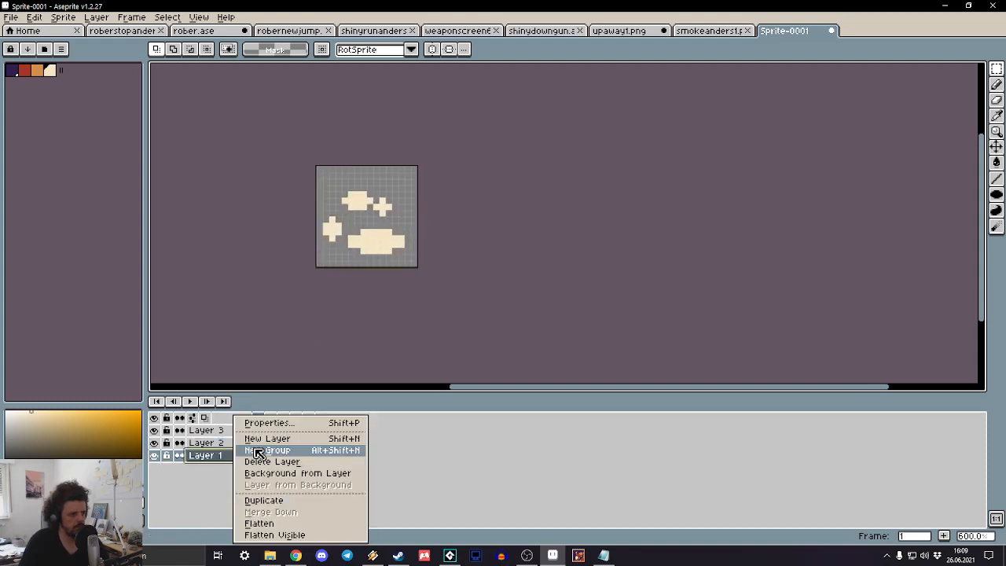
{"action": "left_click", "coordinate": [258, 453]}
{"action": "left_click", "coordinate": [243, 459]}
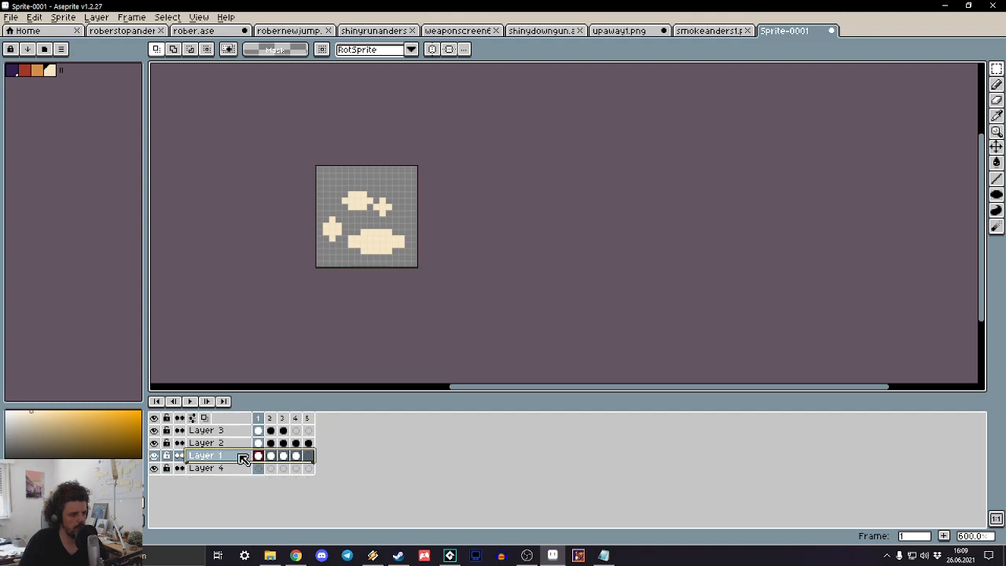
{"action": "key", "text": "Down"}
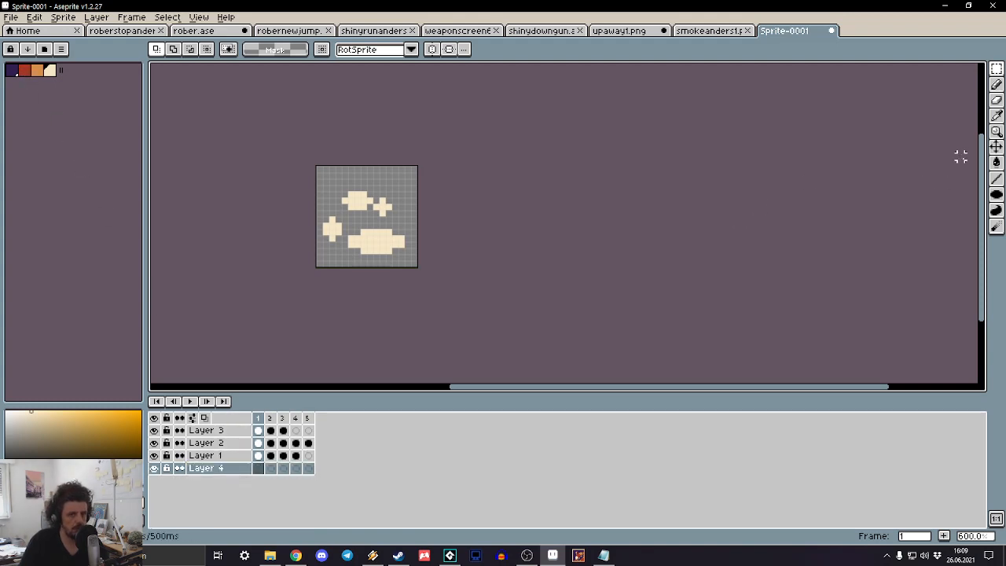
{"action": "left_click", "coordinate": [996, 195]}
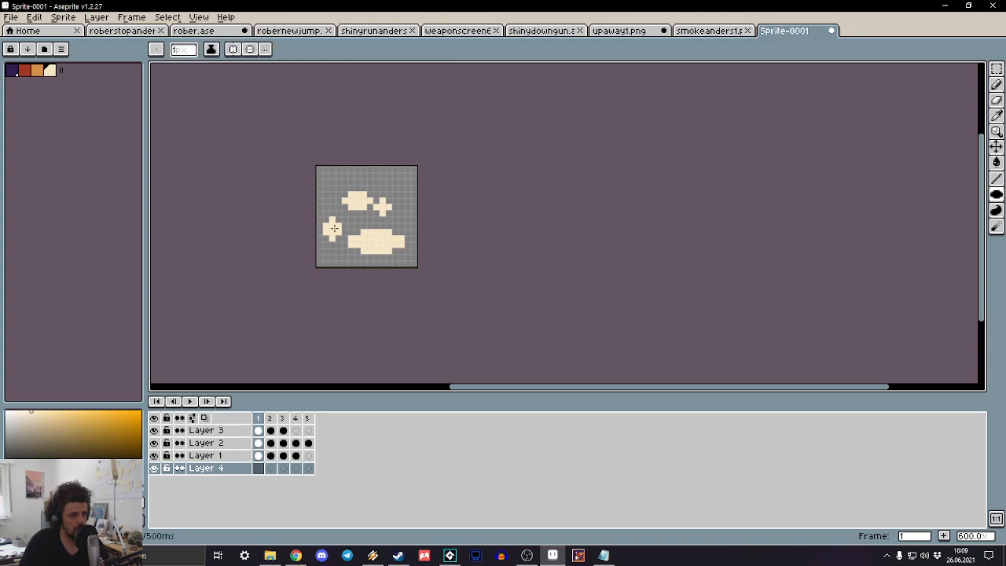
{"action": "mouse_move", "coordinate": [334, 228]}
{"action": "left_mouse_down"}
{"action": "mouse_move", "coordinate": [345, 248]}
{"action": "mouse_move", "coordinate": [413, 257]}
{"action": "left_mouse_up"}
{"action": "key", "text": "ctrl+z"}
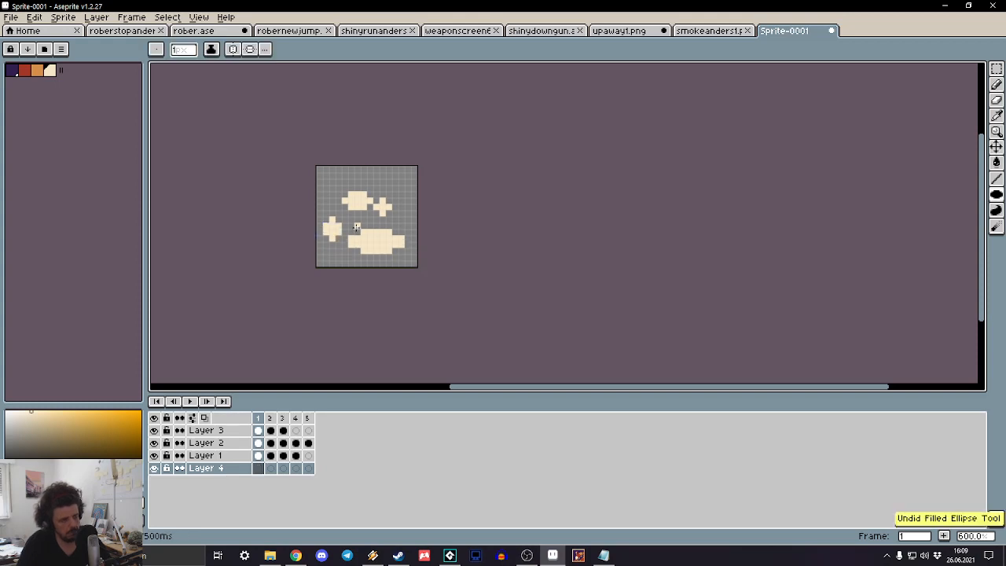
{"action": "left_click_drag", "start_coordinate": [335, 211], "coordinate": [390, 238]}
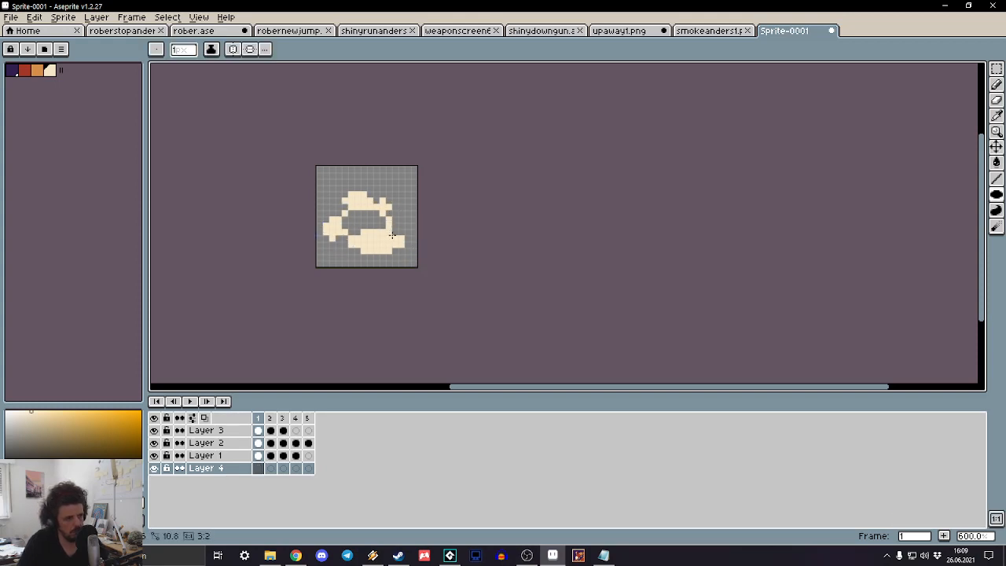
{"action": "right_click", "coordinate": [393, 235]}
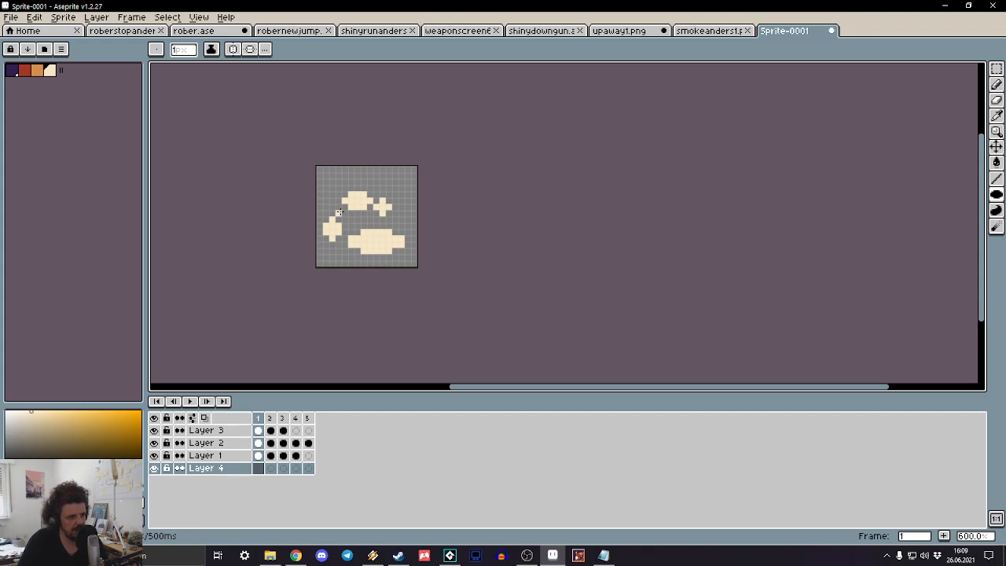
Step: Draw a wide cream filled ellipse on Layer 4 in frame 1, filling the gap between the smoke puffs
{"action": "left_click_drag", "start_coordinate": [339, 212], "coordinate": [399, 243]}
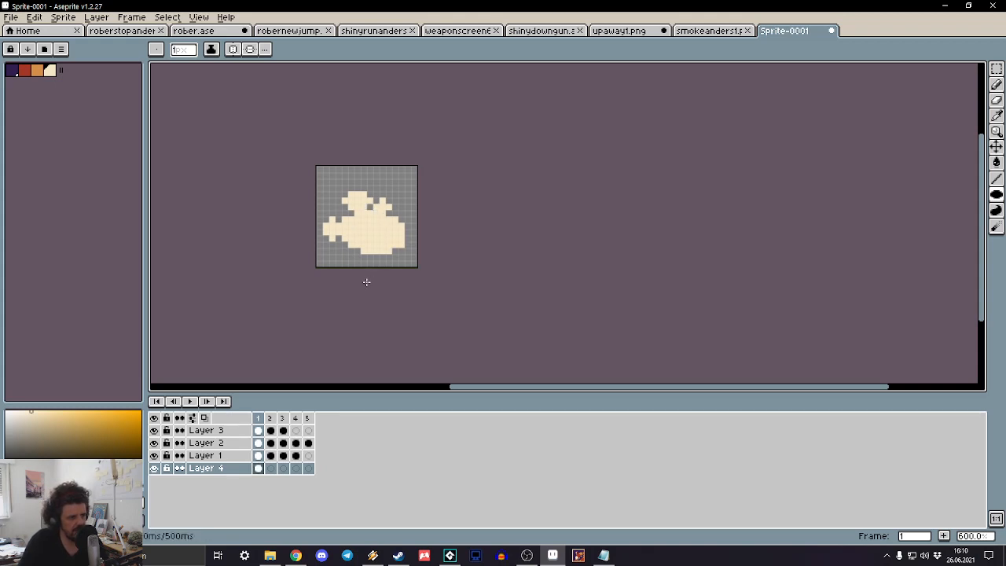
{"action": "key", "text": "Left"}
{"action": "key", "text": "Right"}
{"action": "scroll", "coordinate": [353, 226], "scroll_direction": "up", "scroll_amount": 2}
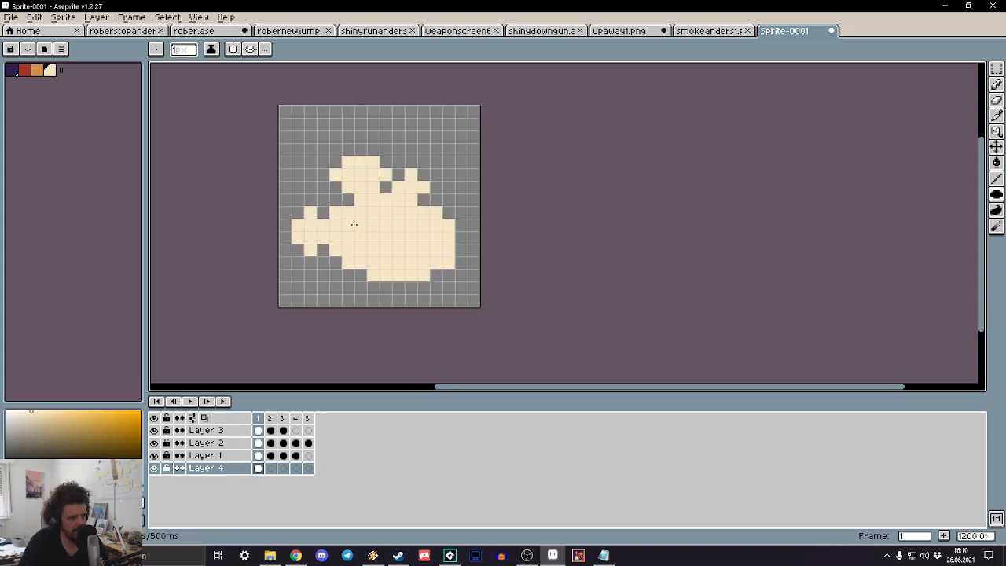
{"action": "key", "text": "Right"}
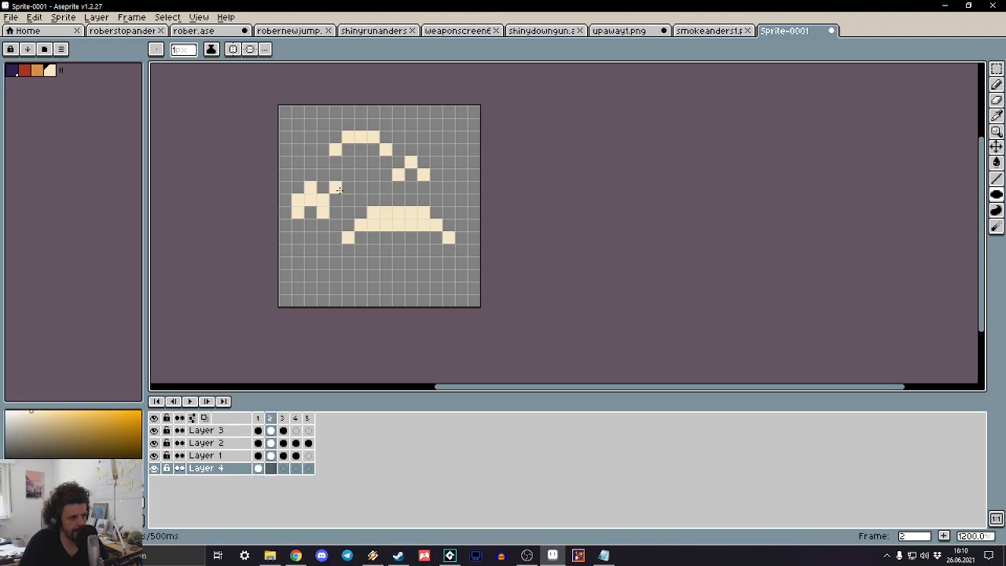
{"action": "mouse_move", "coordinate": [340, 182]}
{"action": "left_mouse_down"}
{"action": "mouse_move", "coordinate": [406, 231]}
{"action": "mouse_move", "coordinate": [396, 229]}
{"action": "left_mouse_up"}
{"action": "key", "text": "ctrl+z"}
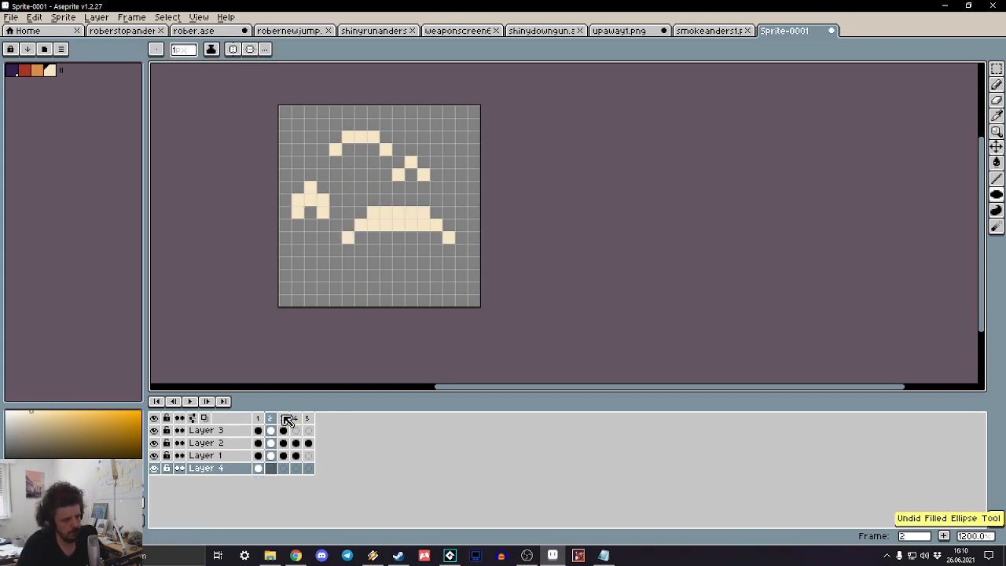
Step: Copy the Layer 4 ellipse from frame 1 into frame 2 and delete its lower-right part with an elliptical selection
{"action": "left_click", "coordinate": [259, 468]}
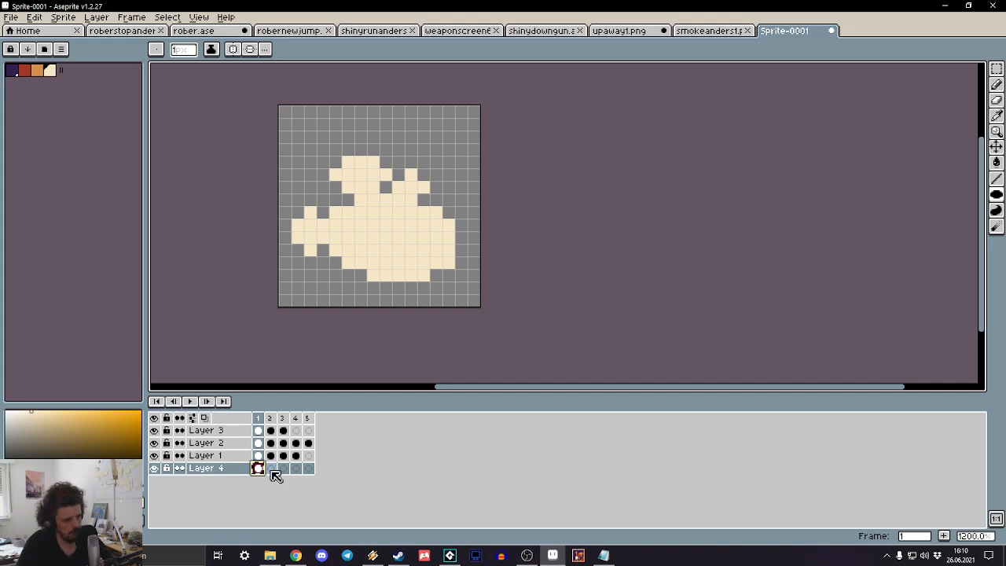
{"action": "left_click", "coordinate": [270, 468]}
{"action": "left_click", "coordinate": [996, 69]}
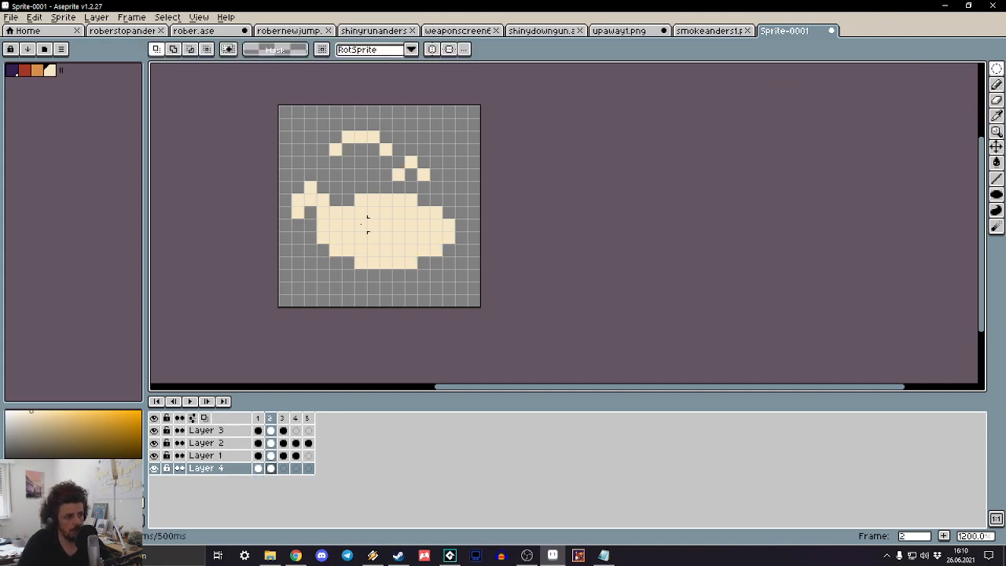
{"action": "left_click_drag", "start_coordinate": [361, 225], "coordinate": [487, 301]}
{"action": "key", "text": "Delete"}
{"action": "scroll", "coordinate": [417, 287], "scroll_direction": "down", "scroll_amount": 2}
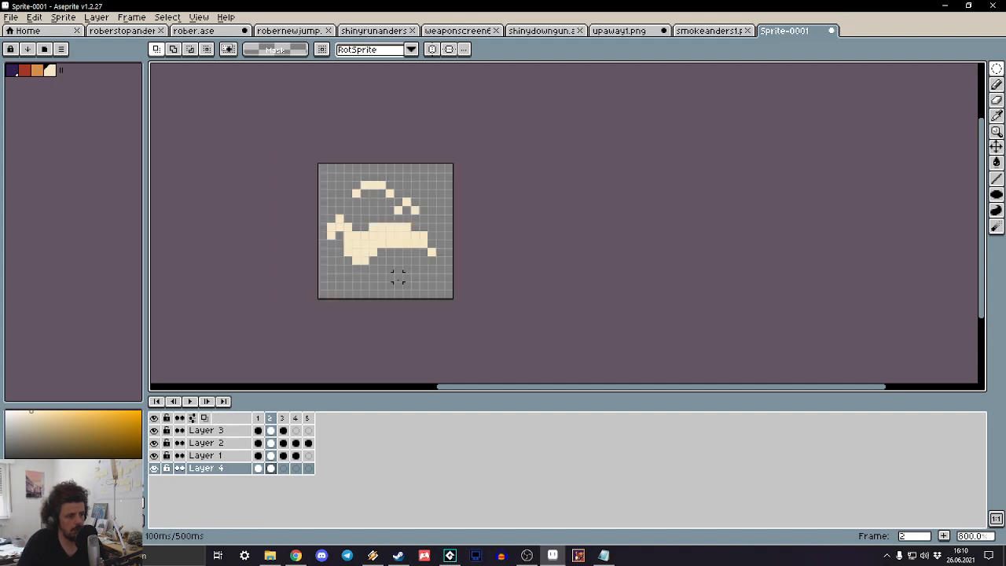
{"action": "key", "text": "ctrl+z"}
{"action": "key", "text": "ctrl+y"}
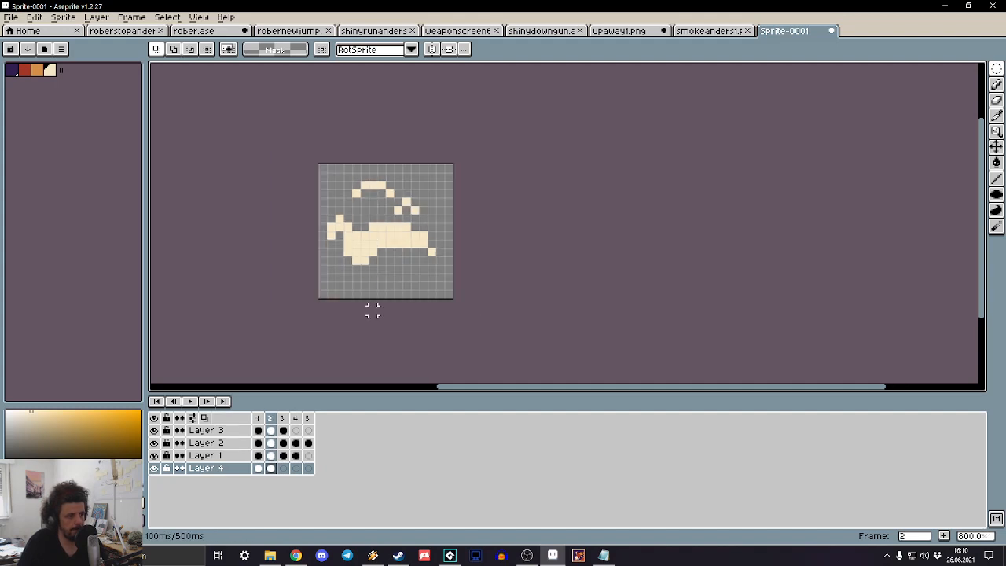
Step: Copy the Layer 4 smoke from frame 2 into frame 3 and cut more off its lower-right side, leaving a thin curved wisp
{"action": "left_click", "coordinate": [286, 469]}
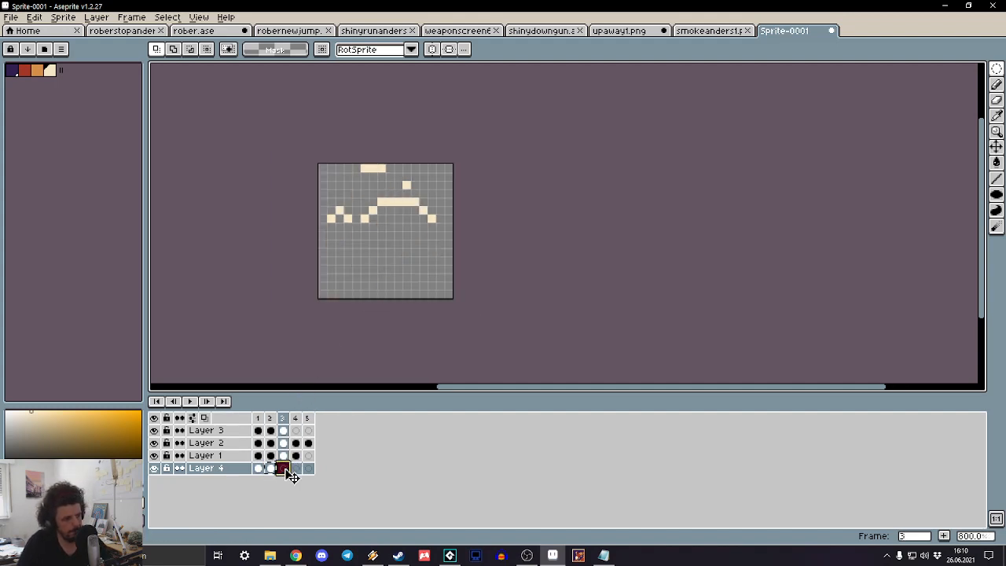
{"action": "key", "text": "ctrl+b"}
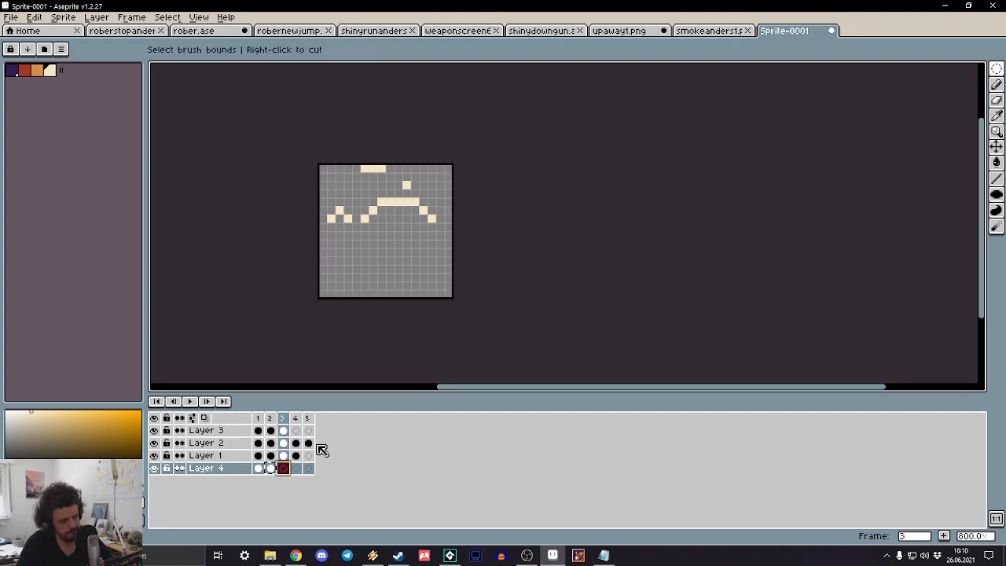
{"action": "key", "text": "ctrl+v"}
{"action": "key", "text": "Escape"}
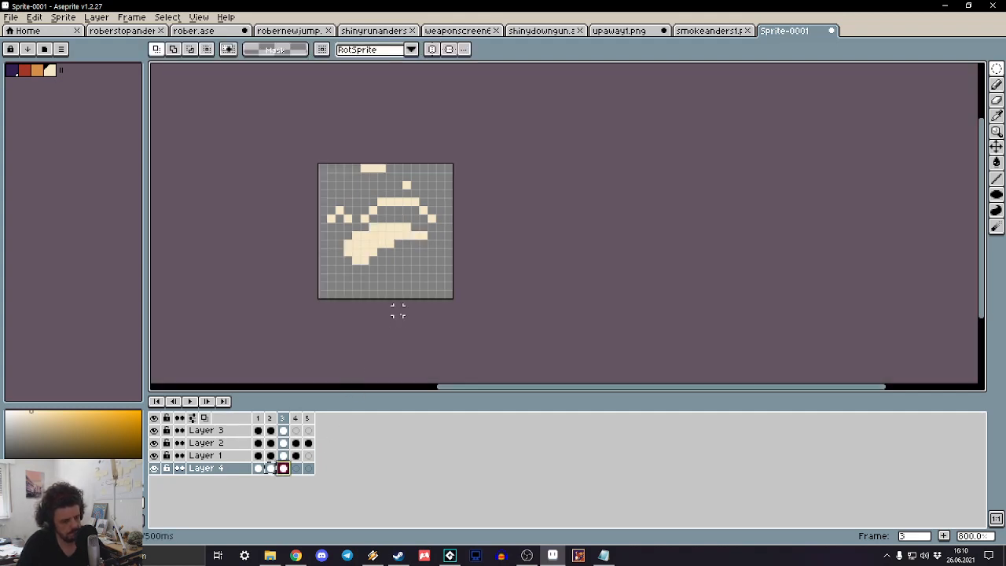
{"action": "left_click_drag", "start_coordinate": [356, 234], "coordinate": [451, 291]}
{"action": "key", "text": "Delete"}
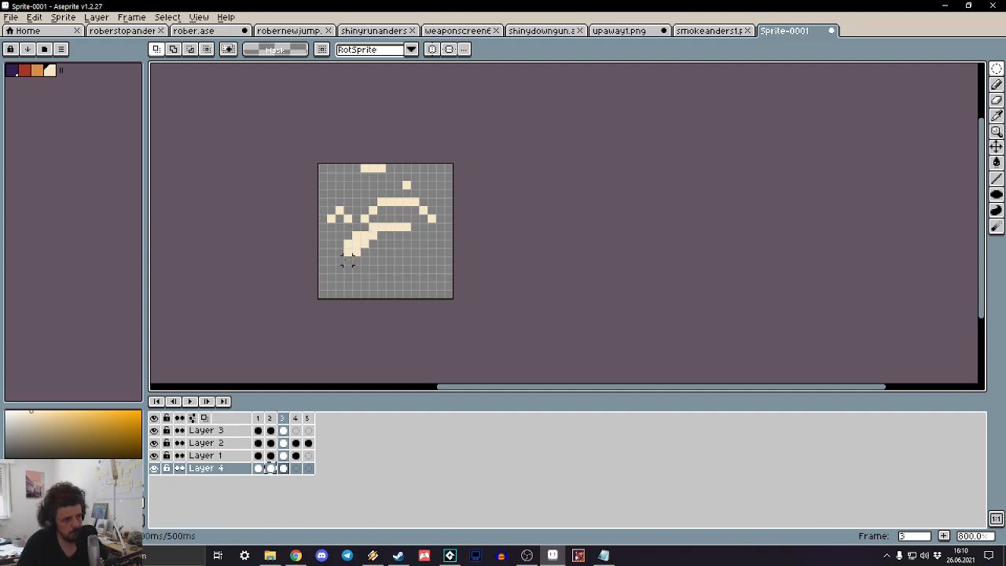
{"action": "key", "text": "Left"}
{"action": "key", "text": "Right"}
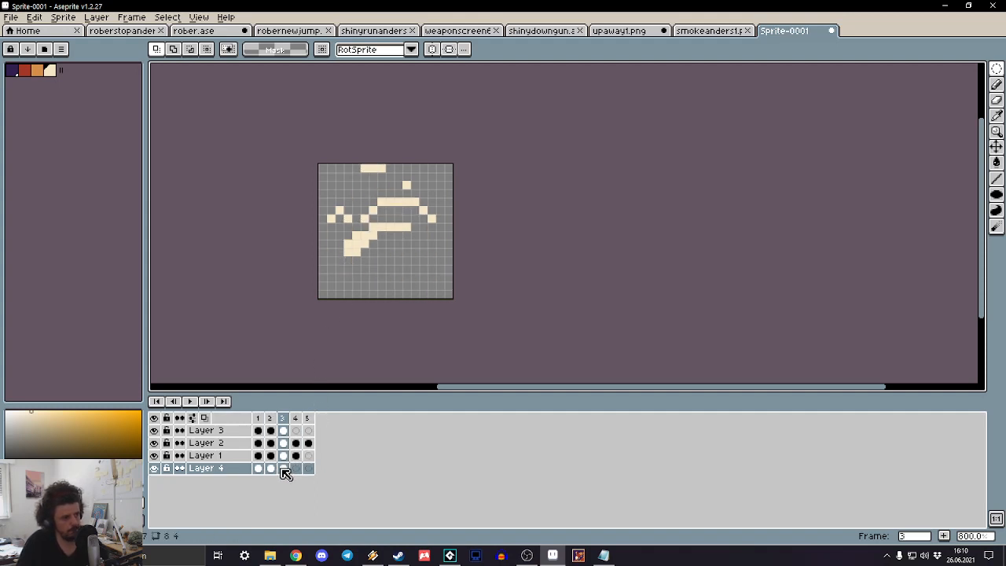
Step: Copy the Layer 4 wisp from frame 3 into frame 4 and delete all of it except two separate pixels
{"action": "left_click", "coordinate": [284, 469]}
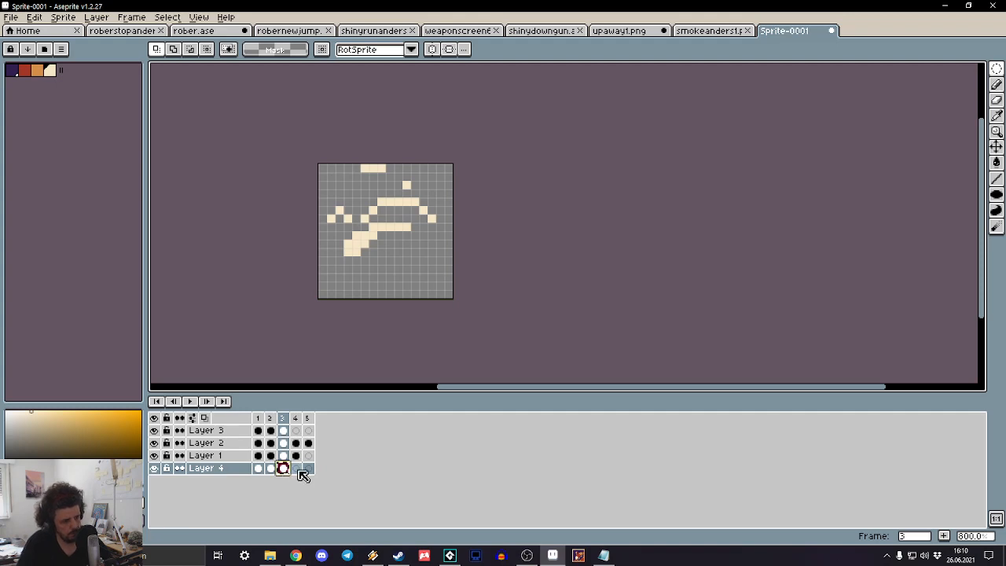
{"action": "left_click", "coordinate": [297, 469]}
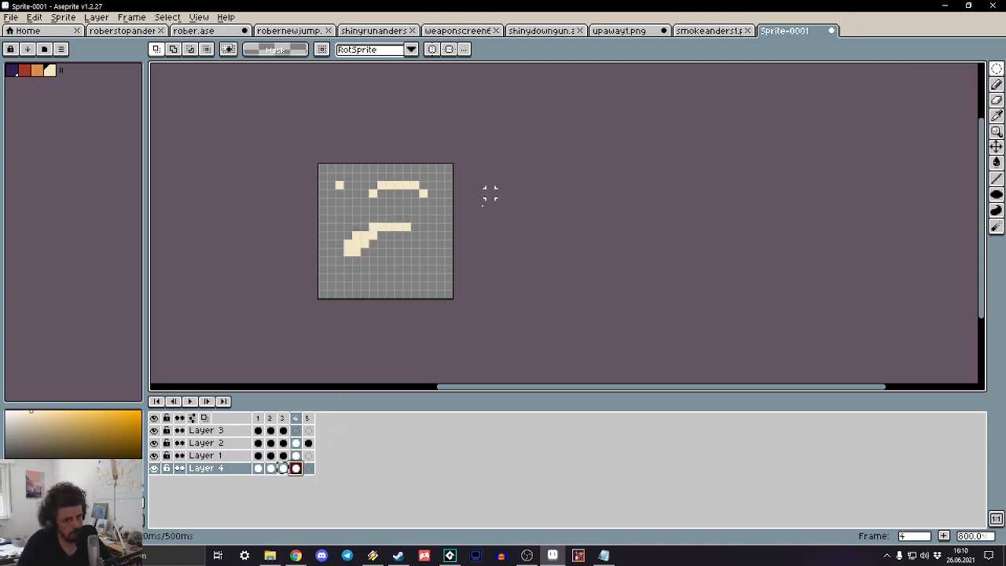
{"action": "left_click_drag", "start_coordinate": [339, 227], "coordinate": [474, 302]}
{"action": "key", "text": "Delete"}
Step: Step repeatedly through all five frames to check how the Layer 4 smoke dissolves
{"action": "scroll", "coordinate": [504, 190], "scroll_direction": "down", "scroll_amount": 1}
{"action": "key", "text": "Right"}
{"action": "key", "text": "Right"}
{"action": "key", "text": "Right"}
{"action": "key", "text": "Right"}
{"action": "key", "text": "Right"}
{"action": "key", "text": "Right"}
{"action": "key", "text": "Right"}
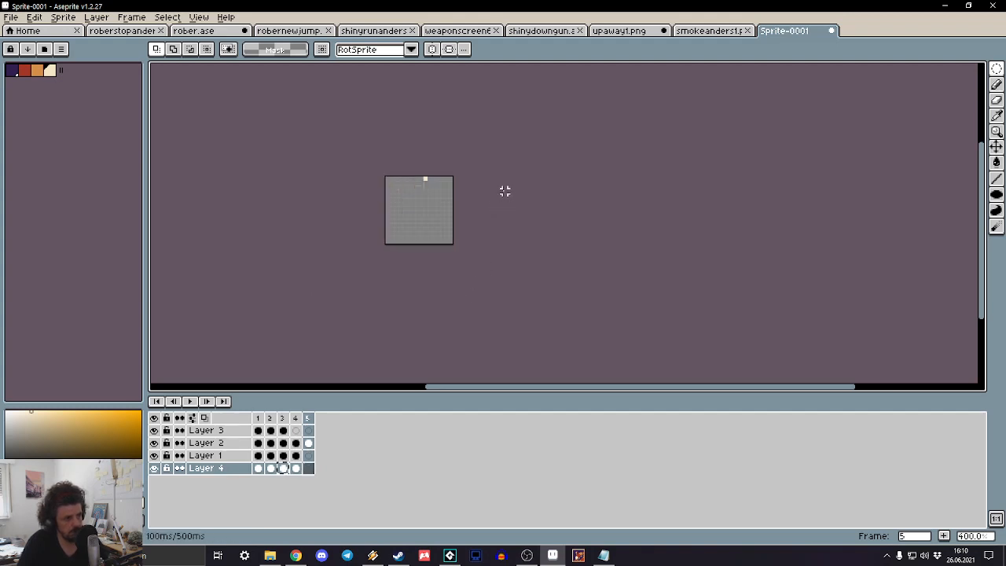
{"action": "key", "text": "Right"}
{"action": "key", "text": "Right"}
{"action": "key", "text": "Right"}
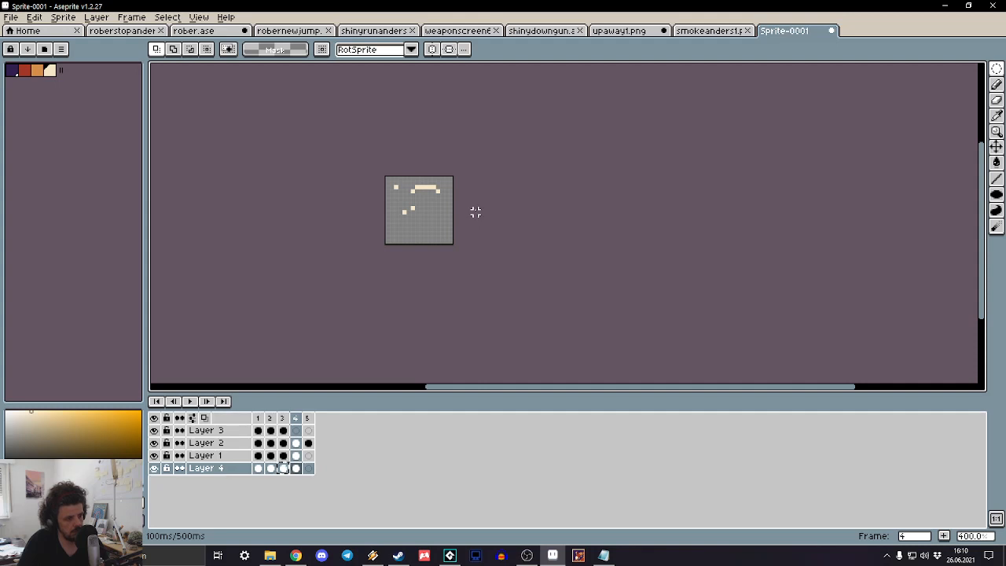
Step: Nudge the whole Layer 4 smoke shape in frame 2 upward
{"action": "scroll", "coordinate": [467, 207], "scroll_direction": "up", "scroll_amount": 2}
{"action": "key", "text": "Left"}
{"action": "key", "text": "Left"}
{"action": "key", "text": "Left"}
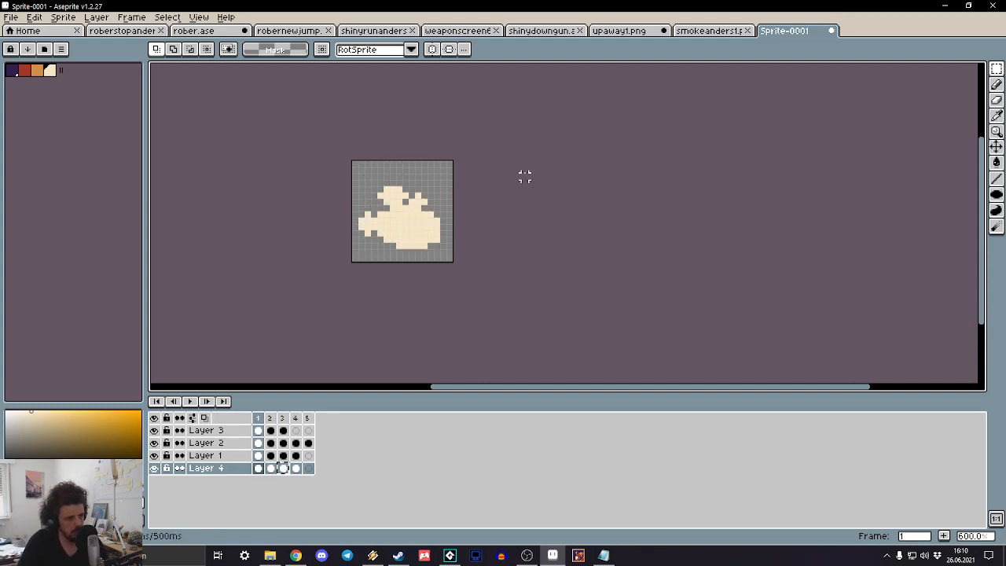
{"action": "key", "text": "Right"}
{"action": "key", "text": "ctrl+a"}
{"action": "key", "text": "Up"}
{"action": "key", "text": "ctrl+d"}
Step: Move the Layer 4 wisp in frame 3 up 1 px and left 2 px
{"action": "key", "text": "Right"}
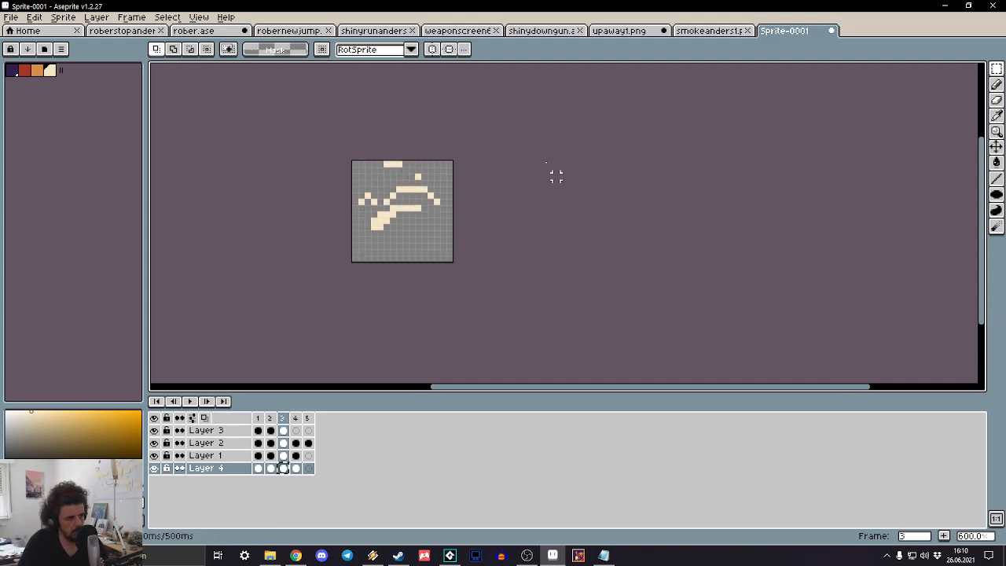
{"action": "key", "text": "ctrl+a"}
{"action": "key", "text": "Up"}
{"action": "key", "text": "ctrl+d"}
Step: Move the right-hand Layer 4 pixel in frame 4 up 1 px and right 1 px
{"action": "key", "text": "Right"}
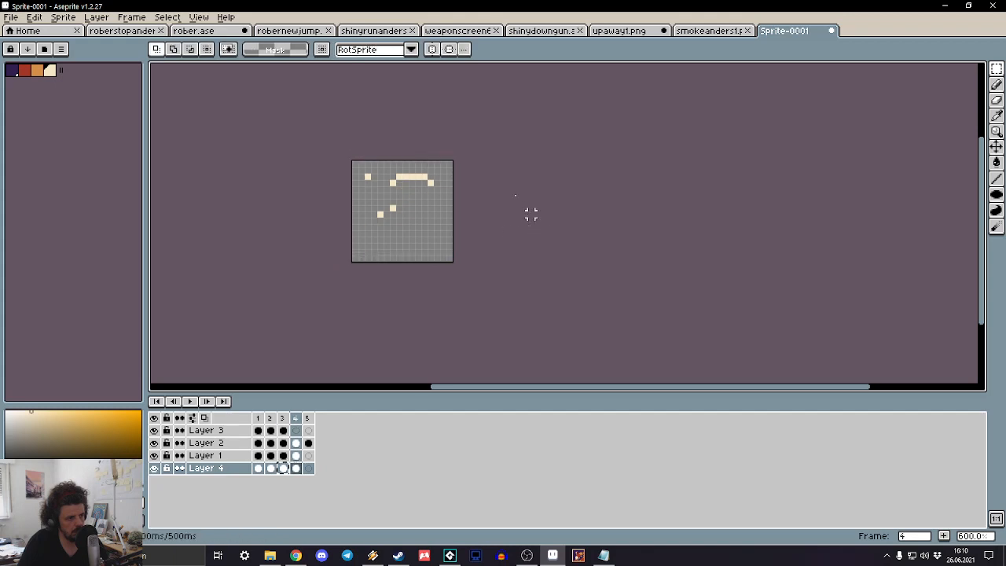
{"action": "key", "text": "ctrl+a"}
{"action": "key", "text": "ctrl+d"}
{"action": "left_click_drag", "start_coordinate": [436, 196], "coordinate": [381, 233]}
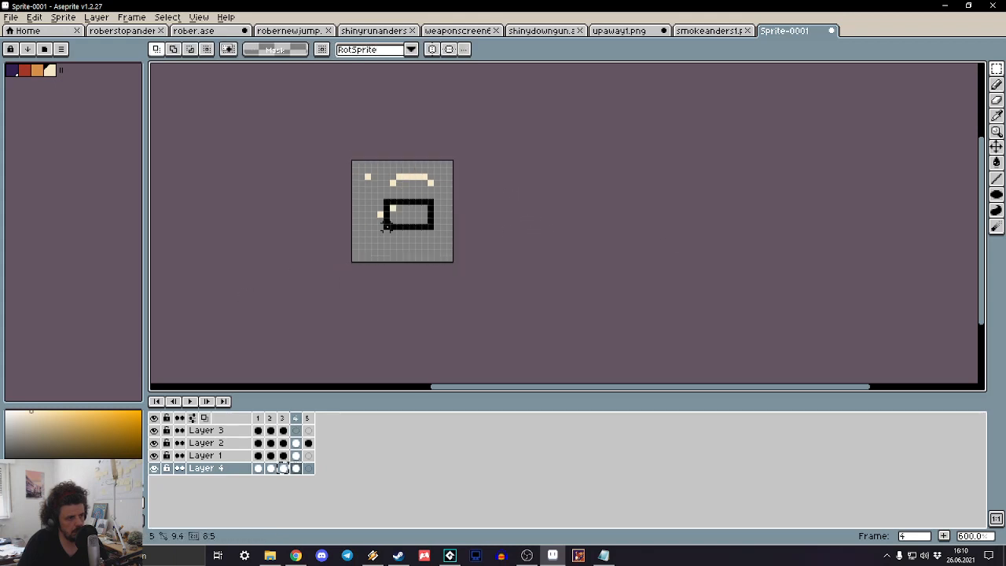
{"action": "key", "text": "Up"}
{"action": "key", "text": "ctrl+d"}
Step: Move the left-hand Layer 4 pixel in frame 4 left 2 px and up 1 px, and review the animation
{"action": "left_click_drag", "start_coordinate": [322, 201], "coordinate": [387, 234]}
{"action": "key", "text": "Left"}
{"action": "key", "text": "Left"}
{"action": "key", "text": "Up"}
{"action": "key", "text": "ctrl+d"}
{"action": "key", "text": "Right"}
{"action": "key", "text": "Right"}
{"action": "key", "text": "Right"}
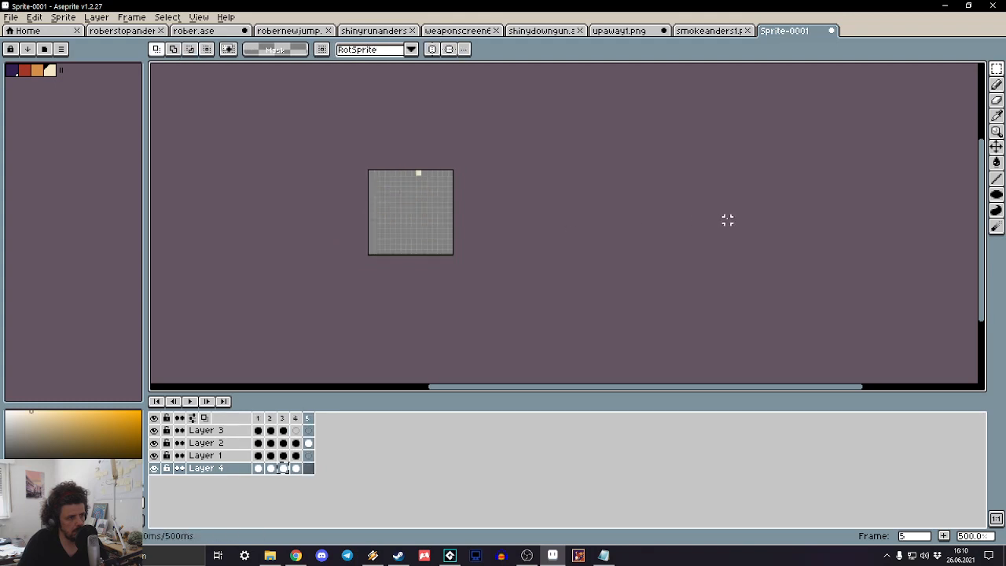
{"action": "scroll", "coordinate": [726, 218], "scroll_direction": "down", "scroll_amount": 4}
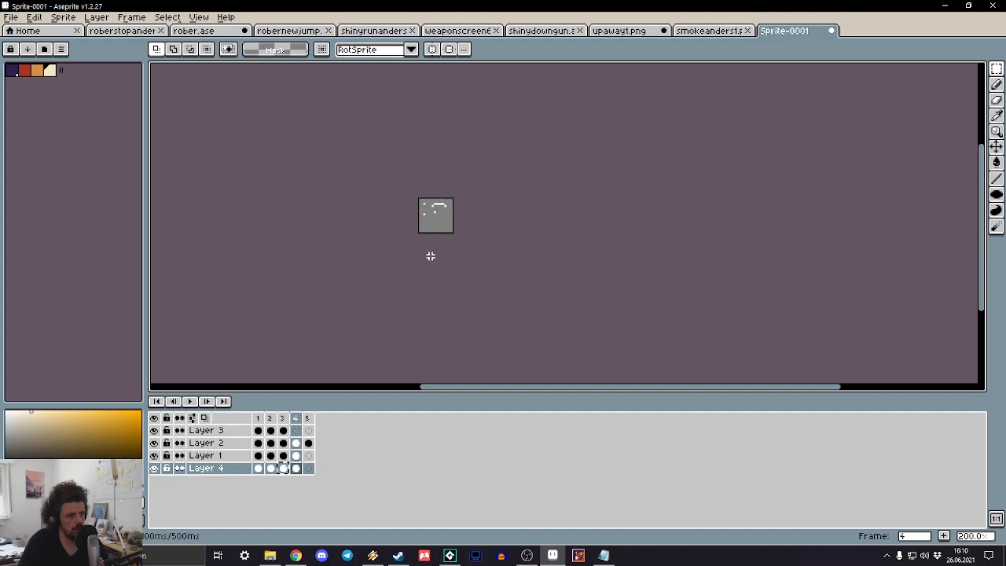
{"action": "scroll", "coordinate": [430, 253], "scroll_direction": "up", "scroll_amount": 4}
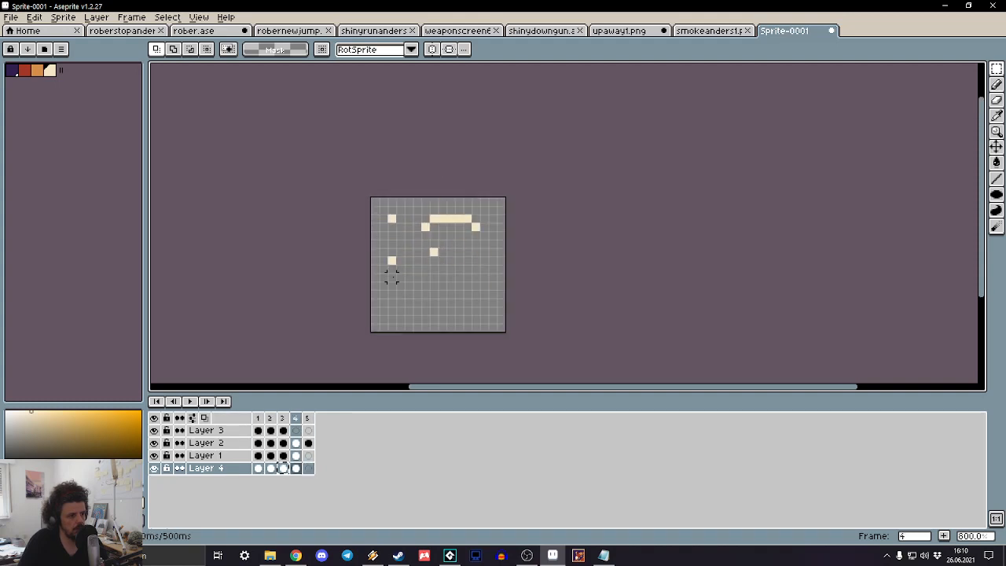
Step: Copy the Layer 4 pixels from frame 4 into frame 5 and move the right-hand one up 2 px and right 3 px
{"action": "left_click", "coordinate": [289, 470]}
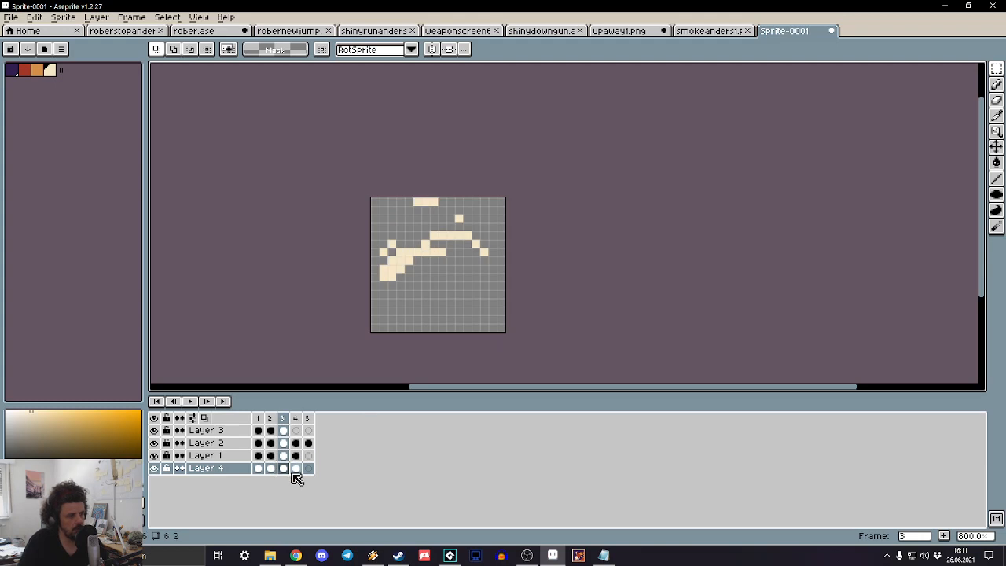
{"action": "left_click", "coordinate": [295, 470]}
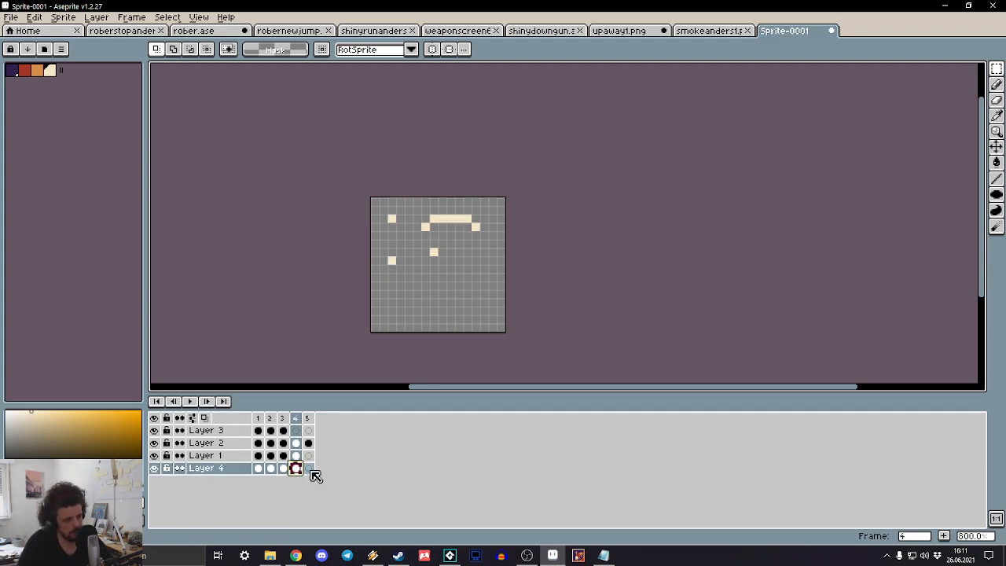
{"action": "left_click", "coordinate": [310, 471]}
{"action": "left_click_drag", "start_coordinate": [472, 241], "coordinate": [402, 293]}
{"action": "key", "text": "Up"}
{"action": "key", "text": "Up"}
{"action": "key", "text": "Right"}
{"action": "key", "text": "Right"}
{"action": "key", "text": "Right"}
{"action": "key", "text": "ctrl+d"}
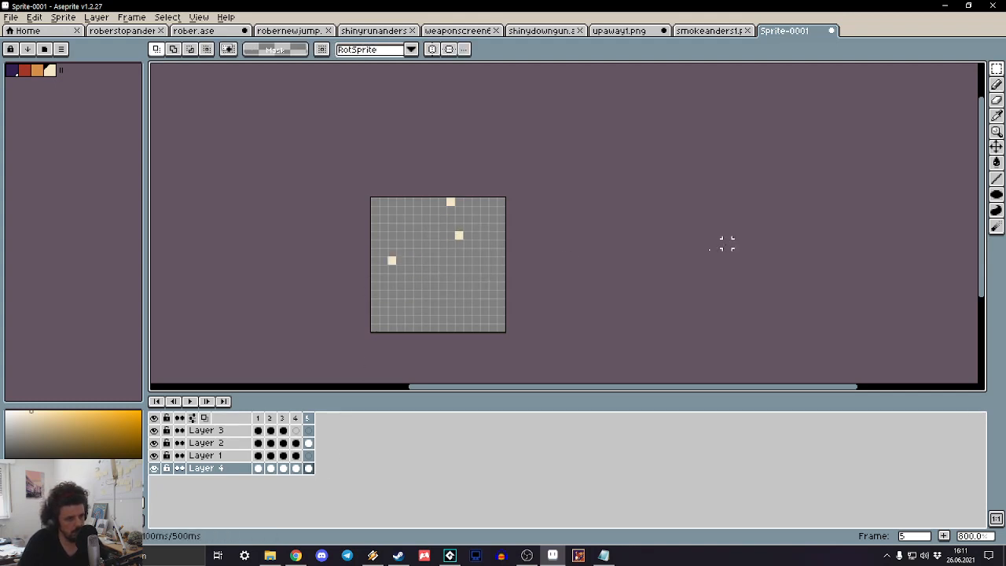
Step: Move the left-hand Layer 4 pixel in frame 5 left 2 px and up 2 px
{"action": "key", "text": "Left"}
{"action": "key", "text": "Right"}
{"action": "left_click_drag", "start_coordinate": [408, 228], "coordinate": [342, 321]}
{"action": "key", "text": "Left"}
{"action": "key", "text": "Up"}
{"action": "key", "text": "Up"}
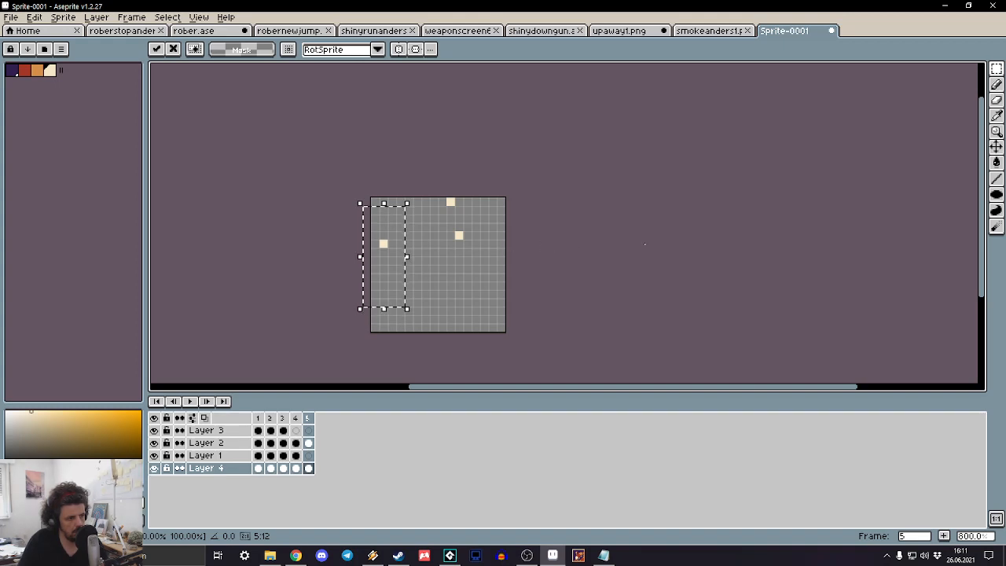
{"action": "key", "text": "ctrl+d"}
Step: Step through the five frames repeatedly to check how the Layer 4 pixels disperse
{"action": "key", "text": "Right"}
{"action": "key", "text": "Right"}
{"action": "key", "text": "Right"}
{"action": "key", "text": "Right"}
{"action": "key", "text": "Right"}
{"action": "key", "text": "Right"}
{"action": "scroll", "coordinate": [652, 243], "scroll_direction": "down", "scroll_amount": 1}
{"action": "scroll", "coordinate": [652, 244], "scroll_direction": "down", "scroll_amount": 1}
{"action": "key", "text": "Right"}
{"action": "key", "text": "Right"}
{"action": "key", "text": "Right"}
{"action": "key", "text": "Right"}
{"action": "key", "text": "Right"}
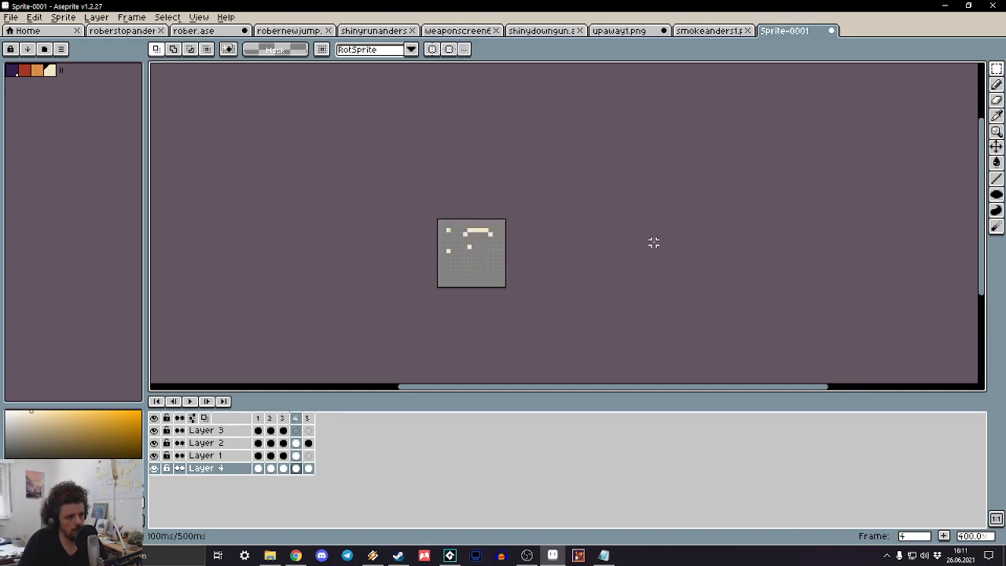
Step: Move the lower right-hand Layer 4 pixel in frame 5 left 4 px and up 2 px
{"action": "key", "text": "Left"}
{"action": "key", "text": "Left"}
{"action": "key", "text": "Right"}
{"action": "scroll", "coordinate": [506, 240], "scroll_direction": "up", "scroll_amount": 3}
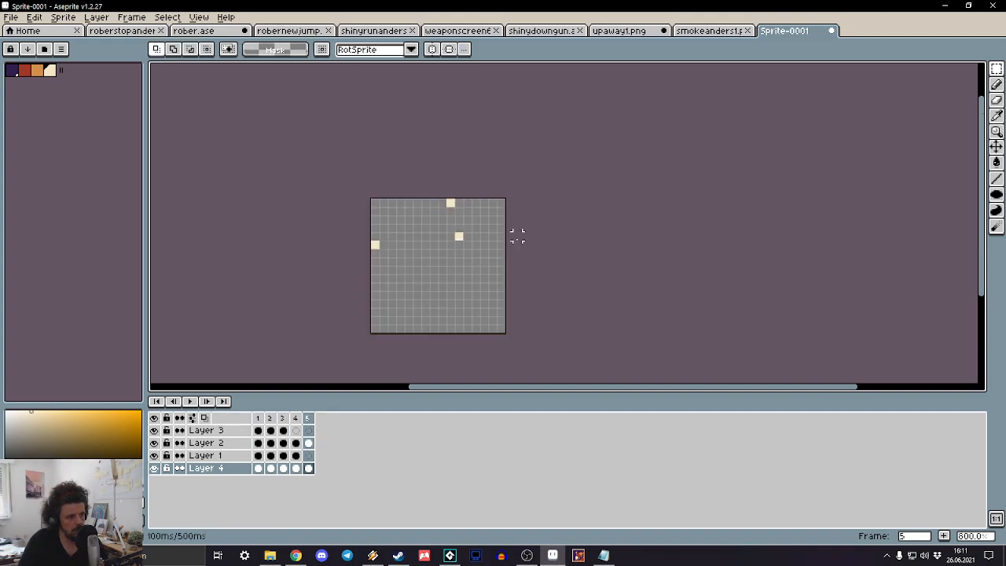
{"action": "left_click_drag", "start_coordinate": [487, 225], "coordinate": [440, 256]}
{"action": "key", "text": "Left"}
{"action": "key", "text": "Left"}
{"action": "key", "text": "Left"}
{"action": "key", "text": "Left"}
{"action": "key", "text": "Up"}
{"action": "key", "text": "Up"}
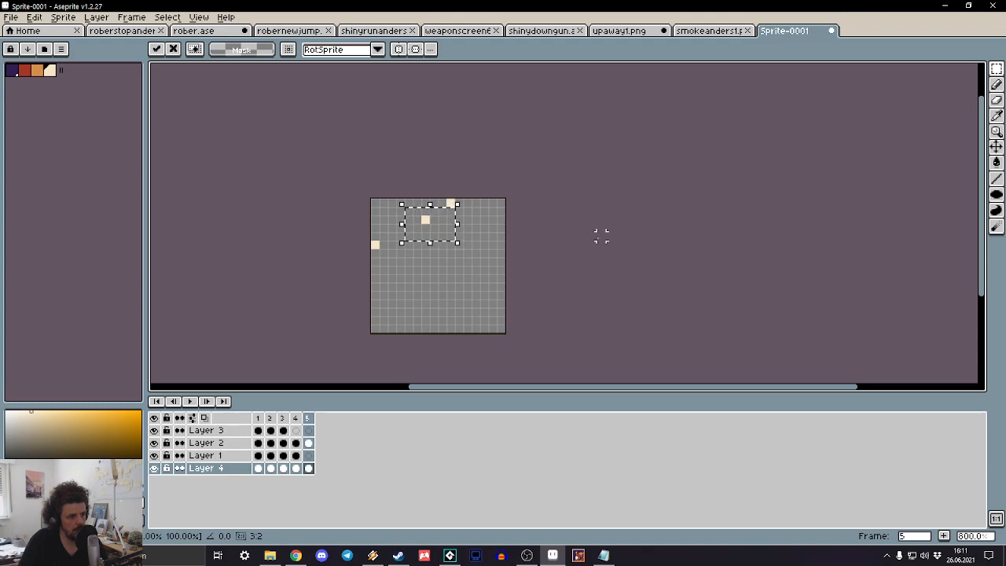
{"action": "key", "text": "ctrl+d"}
Step: Review the whole smoke animation at small size by cycling through all its frames
{"action": "key", "text": "Right"}
{"action": "key", "text": "Right"}
{"action": "key", "text": "Right"}
{"action": "key", "text": "Right"}
{"action": "key", "text": "Right"}
{"action": "key", "text": "Right"}
{"action": "key", "text": "Right"}
{"action": "scroll", "coordinate": [682, 236], "scroll_direction": "down", "scroll_amount": 5}
{"action": "key", "text": "Right"}
{"action": "key", "text": "Right"}
{"action": "key", "text": "Right"}
{"action": "key", "text": "Right"}
{"action": "key", "text": "Right"}
{"action": "key", "text": "Right"}
{"action": "key", "text": "Right"}
{"action": "key", "text": "Right"}
{"action": "key", "text": "Right"}
{"action": "key", "text": "Right"}
{"action": "key", "text": "Right"}
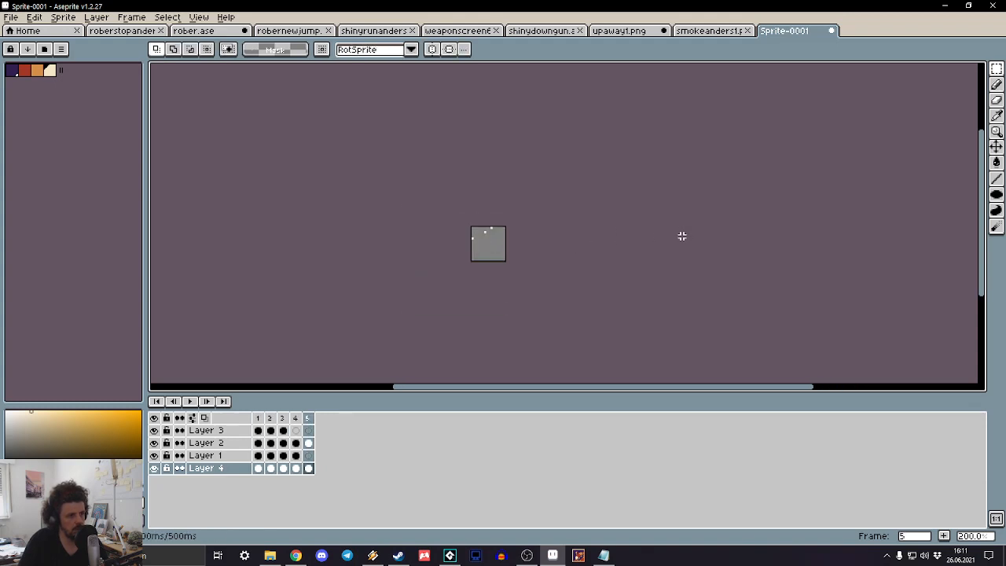
{"action": "key", "text": "Right"}
{"action": "key", "text": "Right"}
{"action": "key", "text": "Right"}
{"action": "key", "text": "Right"}
{"action": "key", "text": "Right"}
{"action": "key", "text": "Right"}
{"action": "key", "text": "Right"}
{"action": "key", "text": "Right"}
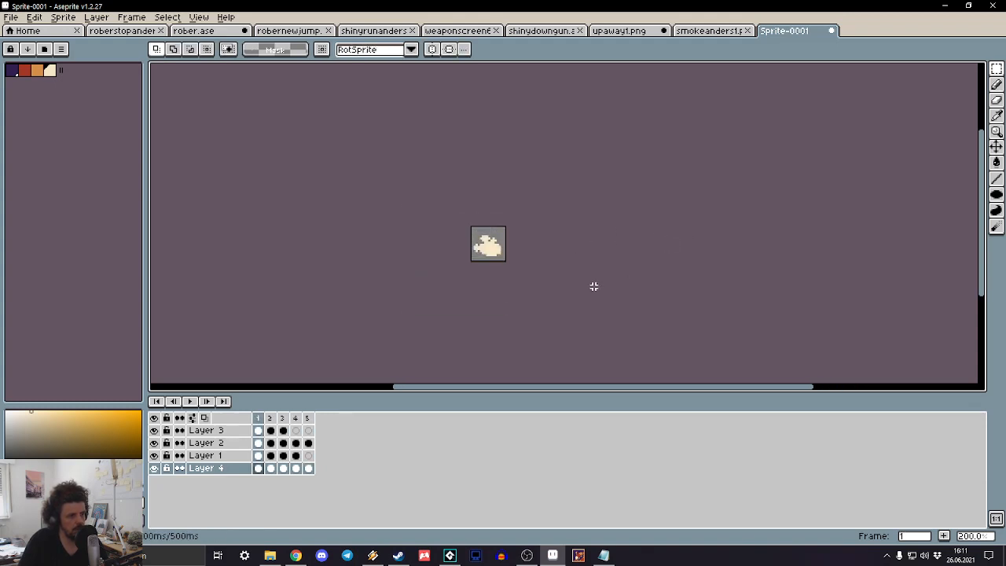
Step: Move the left-hand Layer 1 puff in frame 1 up 2 px
{"action": "scroll", "coordinate": [511, 227], "scroll_direction": "up", "scroll_amount": 4}
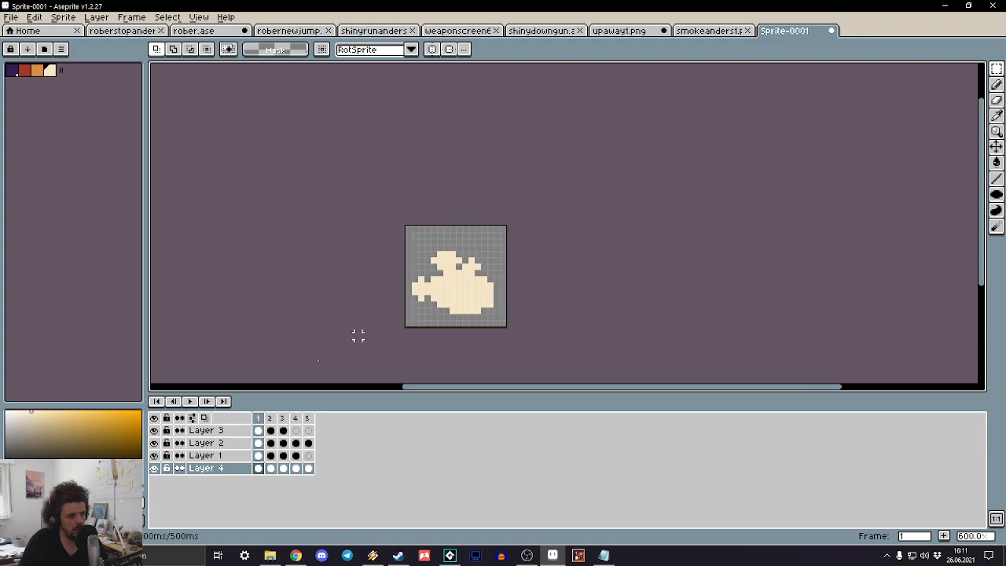
{"action": "left_click", "coordinate": [201, 455]}
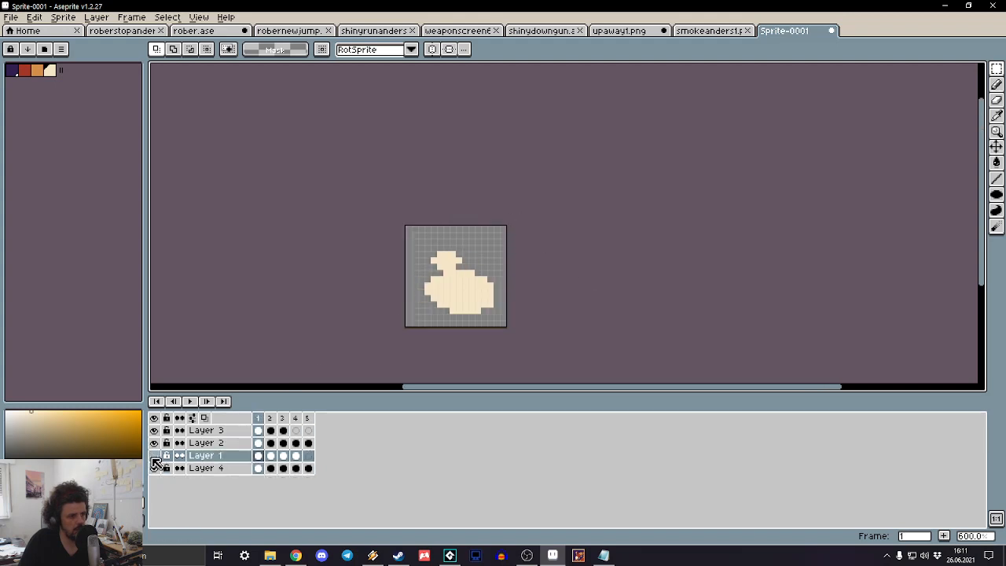
{"action": "left_click_drag", "start_coordinate": [399, 261], "coordinate": [435, 318]}
{"action": "key", "text": "Up"}
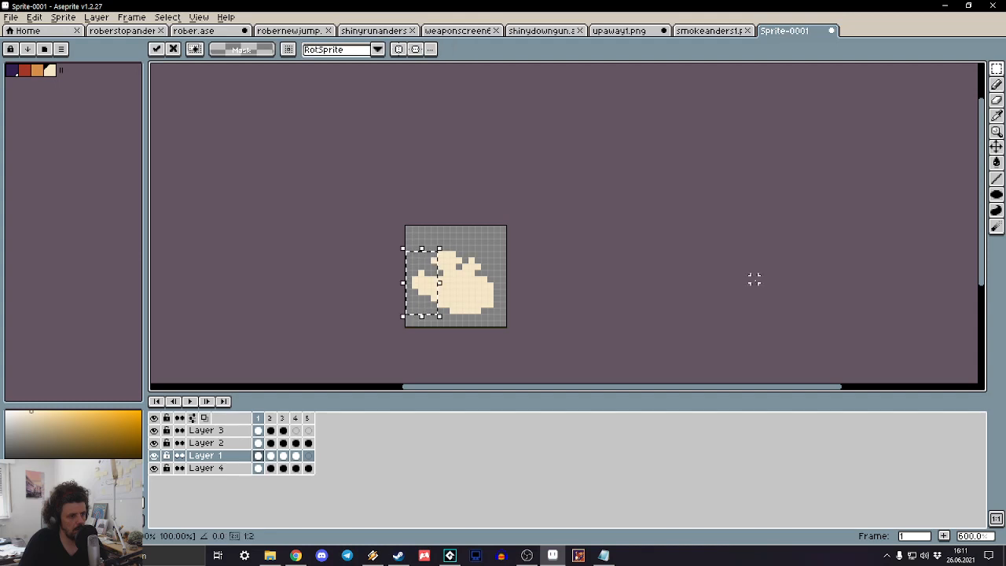
{"action": "key", "text": "Up"}
{"action": "key", "text": "Right"}
{"action": "key", "text": "Left"}
{"action": "key", "text": "ctrl+d"}
{"action": "key", "text": "Right"}
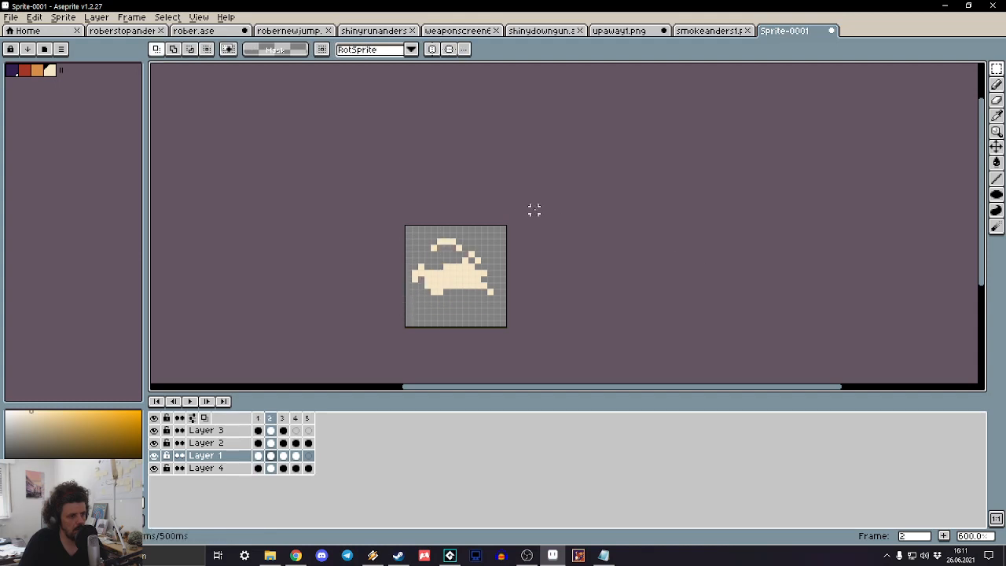
{"action": "key", "text": "Left"}
{"action": "key", "text": "Right"}
{"action": "left_click_drag", "start_coordinate": [403, 226], "coordinate": [491, 312]}
{"action": "key", "text": "Up"}
{"action": "key", "text": "Up"}
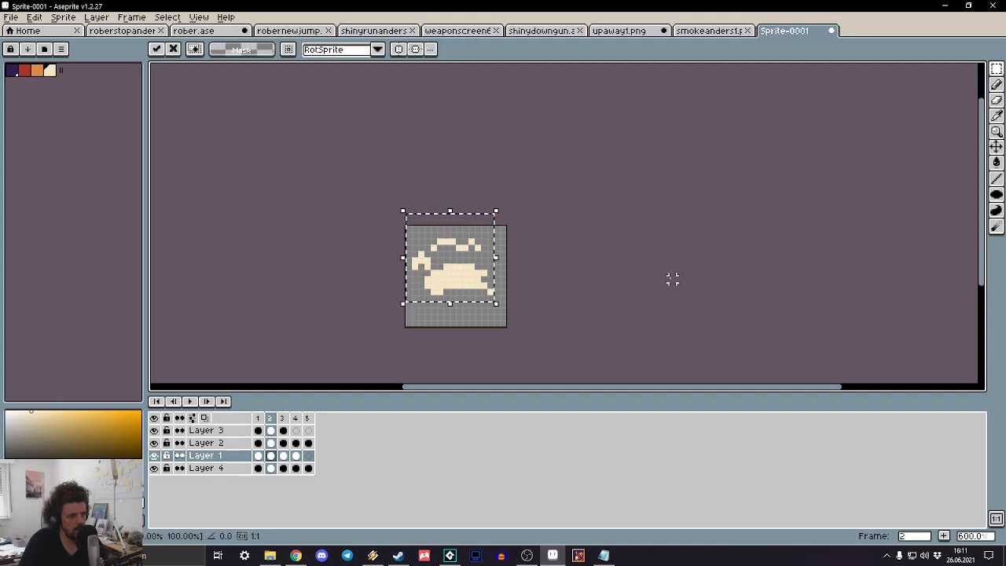
{"action": "key", "text": "Down"}
{"action": "key", "text": "Down"}
{"action": "key", "text": "ctrl+d"}
{"action": "left_click_drag", "start_coordinate": [352, 236], "coordinate": [428, 312]}
{"action": "key", "text": "ctrl+d"}
Step: Move the left-hand Layer 1 wisp in frame 3 up 2 px
{"action": "key", "text": "Right"}
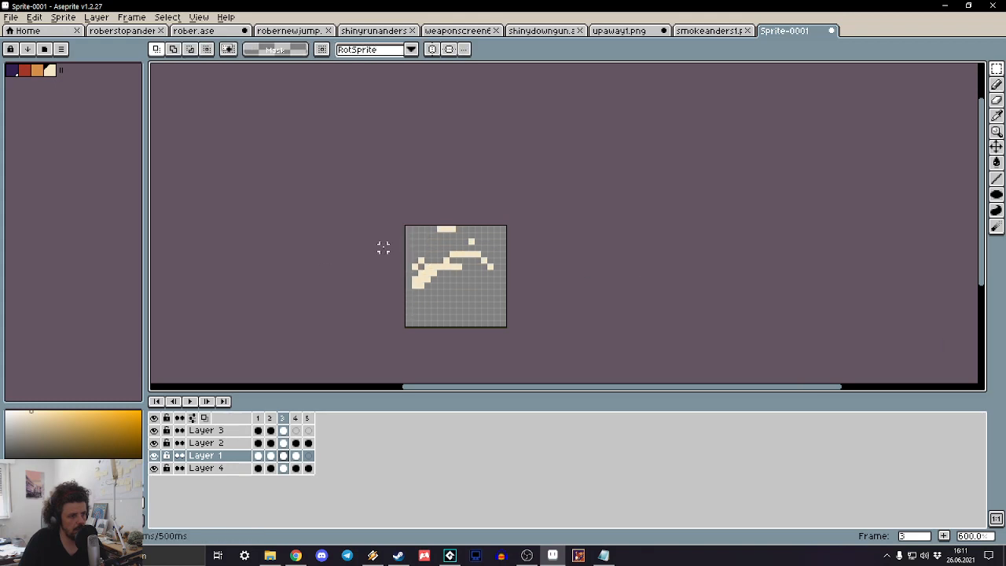
{"action": "key", "text": "Left"}
{"action": "key", "text": "Right"}
{"action": "left_click_drag", "start_coordinate": [400, 235], "coordinate": [429, 301]}
{"action": "key", "text": "Up"}
{"action": "key", "text": "Up"}
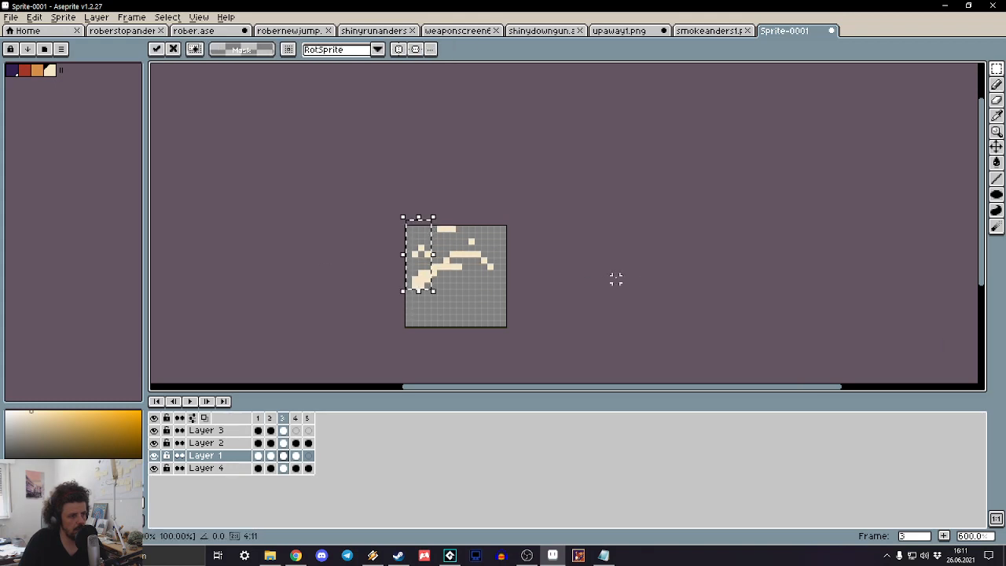
{"action": "key", "text": "ctrl+d"}
Step: Move the left-hand Layer 1 pixel in frame 4 up 2 px and play the animation
{"action": "key", "text": "Right"}
{"action": "left_click_drag", "start_coordinate": [395, 222], "coordinate": [427, 255]}
{"action": "key", "text": "Up"}
{"action": "key", "text": "Up"}
{"action": "key", "text": "ctrl+d"}
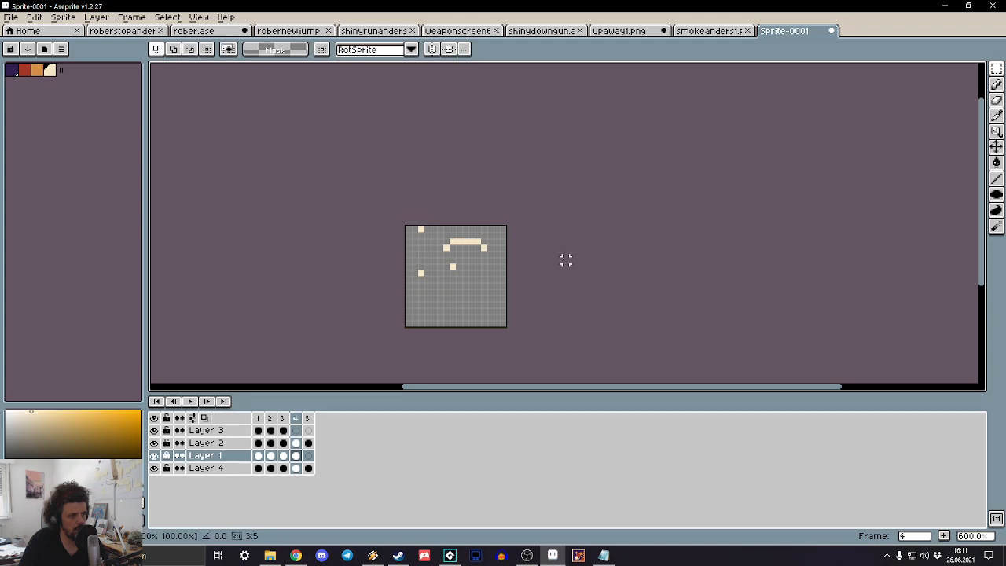
{"action": "key", "text": "Return"}
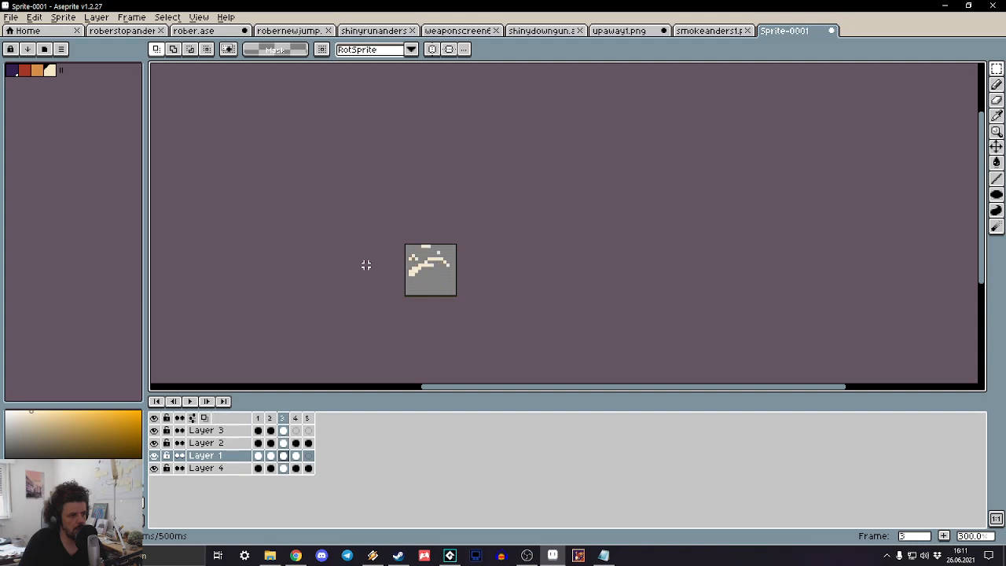
Step: Try filling the Layer 4 smoke with the palette's orange across the frames and play the animation
{"action": "left_click", "coordinate": [258, 467]}
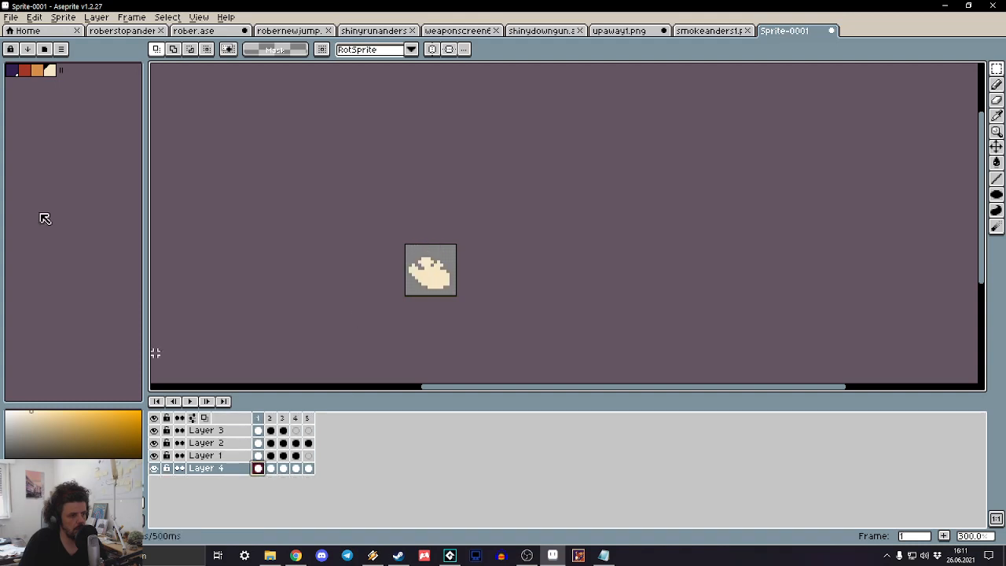
{"action": "left_click", "coordinate": [24, 70]}
{"action": "left_click", "coordinate": [37, 71]}
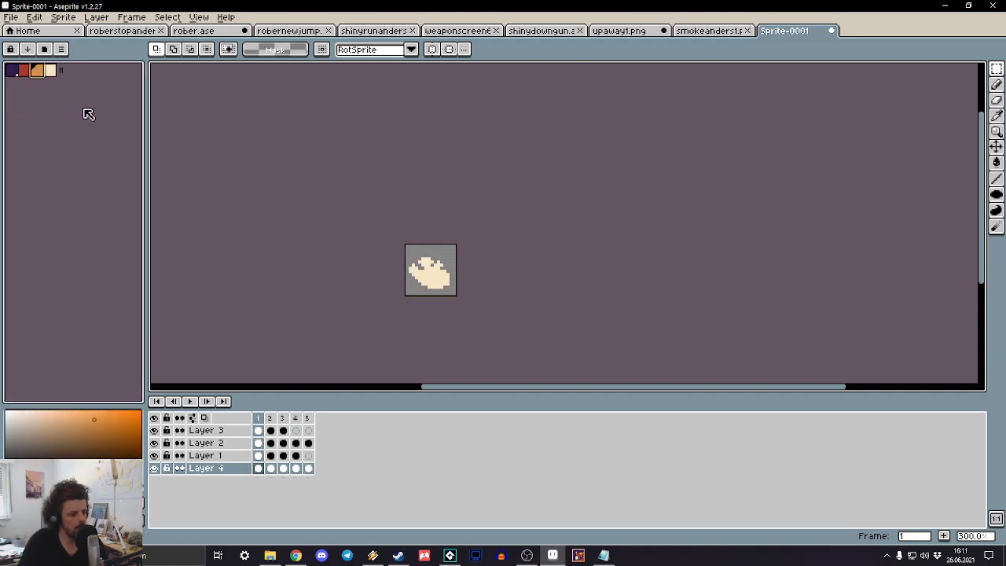
{"action": "key", "text": "g"}
{"action": "left_click", "coordinate": [433, 301]}
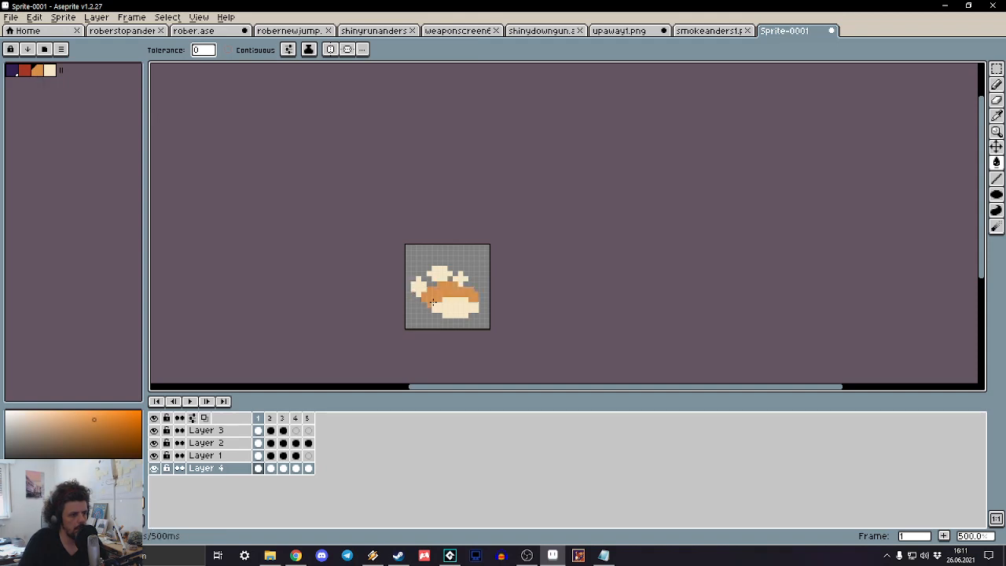
{"action": "key", "text": "Right"}
{"action": "left_click", "coordinate": [435, 294]}
{"action": "key", "text": "Right"}
{"action": "left_click", "coordinate": [433, 279]}
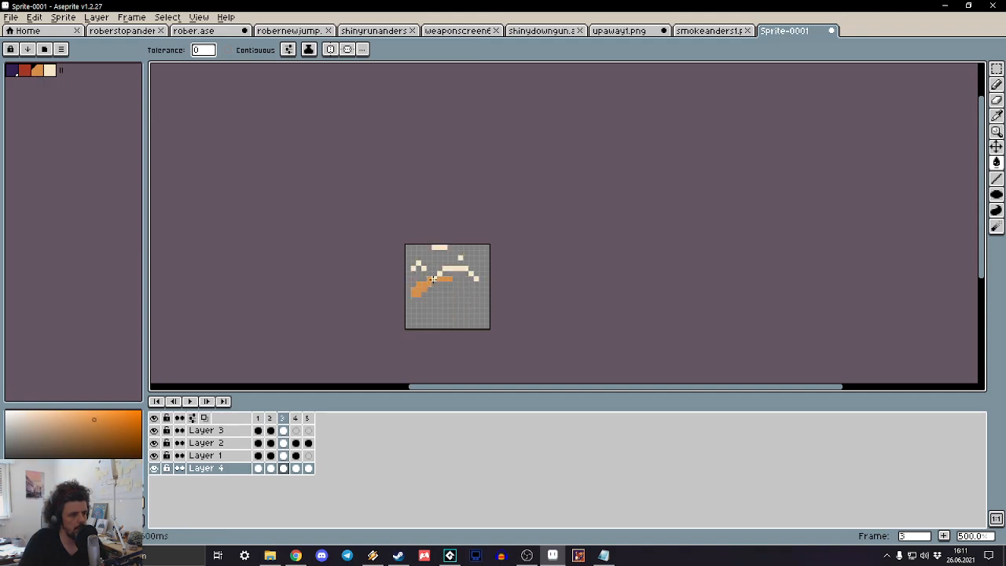
{"action": "key", "text": "Right"}
{"action": "scroll", "coordinate": [453, 265], "scroll_direction": "down", "scroll_amount": 3}
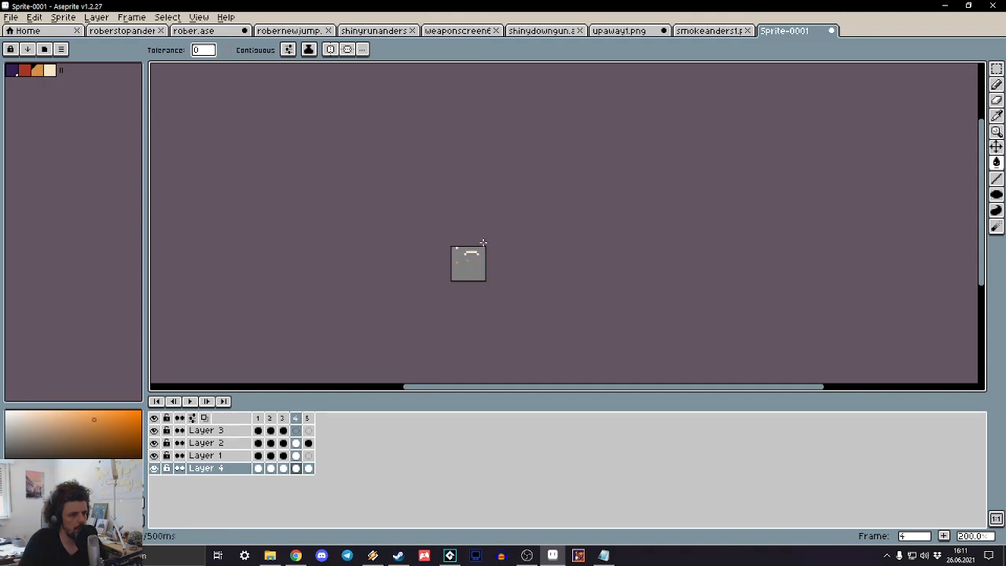
{"action": "key", "text": "Return"}
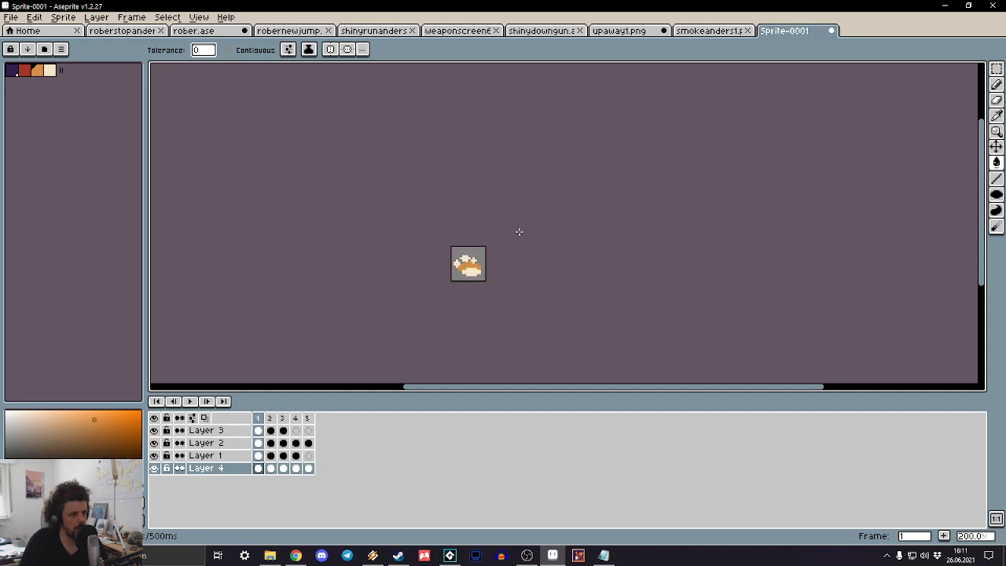
{"action": "key", "text": "Return"}
Step: Undo the orange fills on Layer 4 so that all the smoke is cream again
{"action": "scroll", "coordinate": [519, 232], "scroll_direction": "up", "scroll_amount": 2}
{"action": "key", "text": "ctrl+z"}
{"action": "key", "text": "Left"}
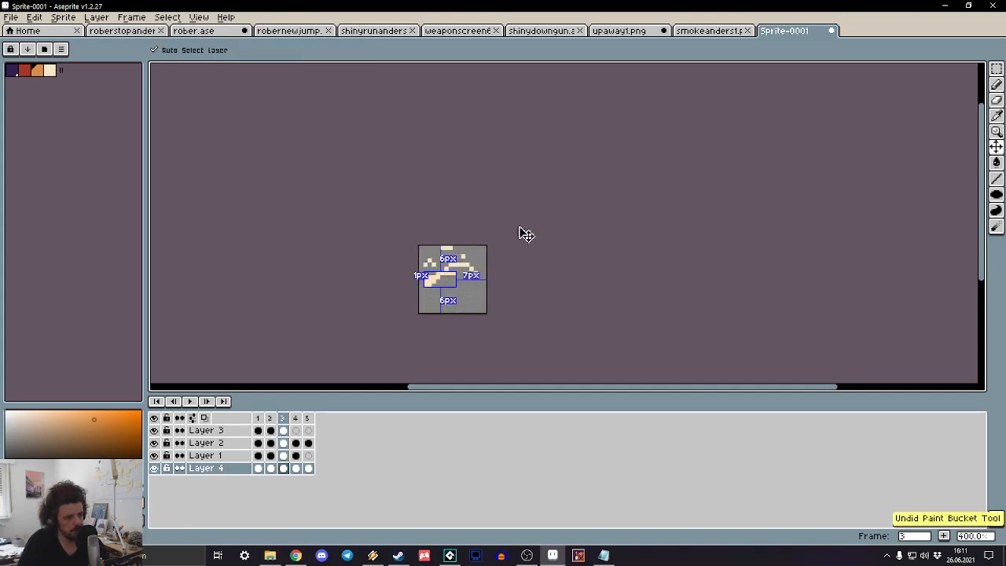
{"action": "key", "text": "Left"}
{"action": "key", "text": "Left"}
{"action": "key", "text": "ctrl+z"}
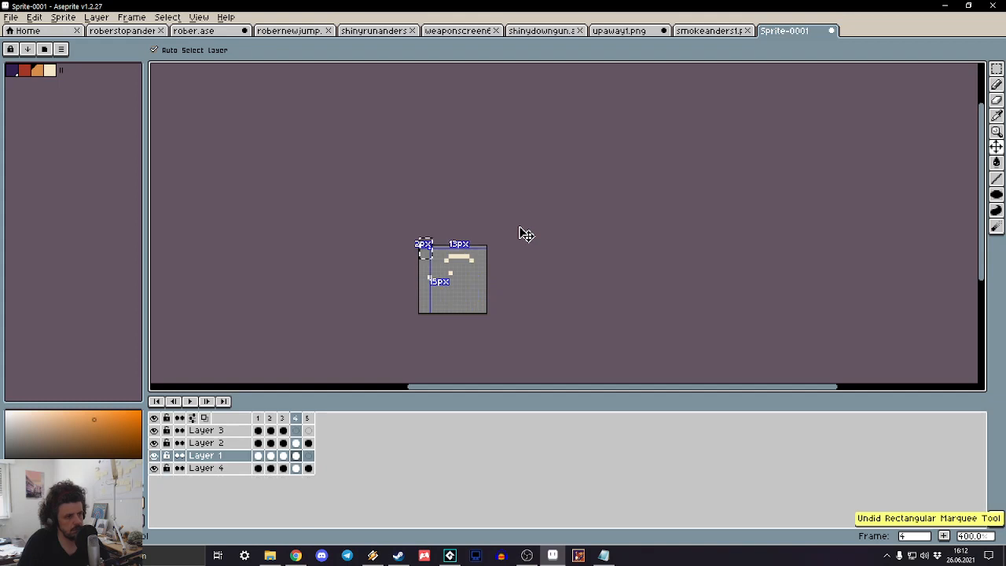
{"action": "key", "text": "ctrl+y"}
{"action": "key", "text": "ctrl+y"}
{"action": "key", "text": "ctrl+y"}
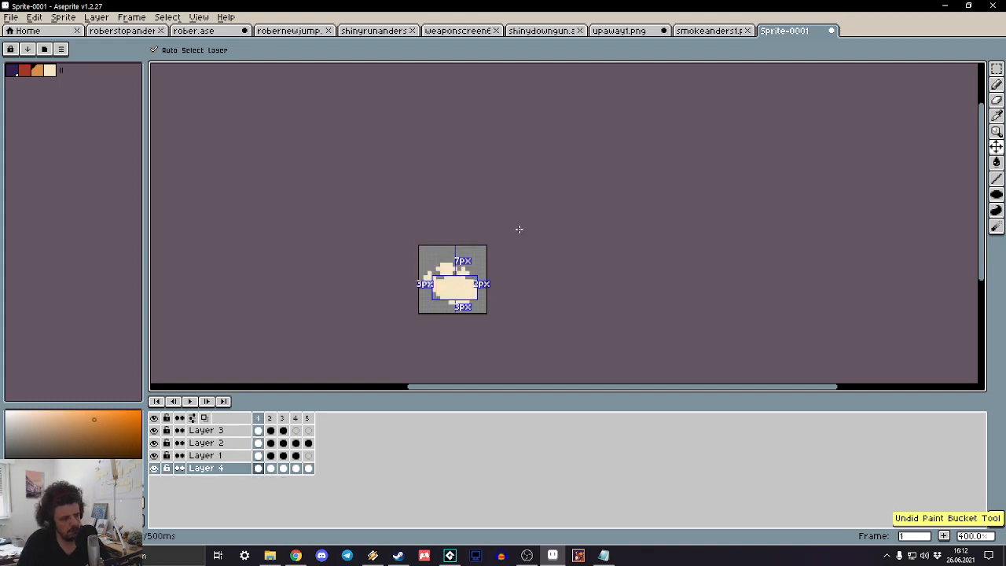
Step: Flatten the layers and export the animation as five PNG files named jumpdust in the sprites' shiny folder
{"action": "right_click", "coordinate": [220, 479]}
{"action": "left_click", "coordinate": [243, 520]}
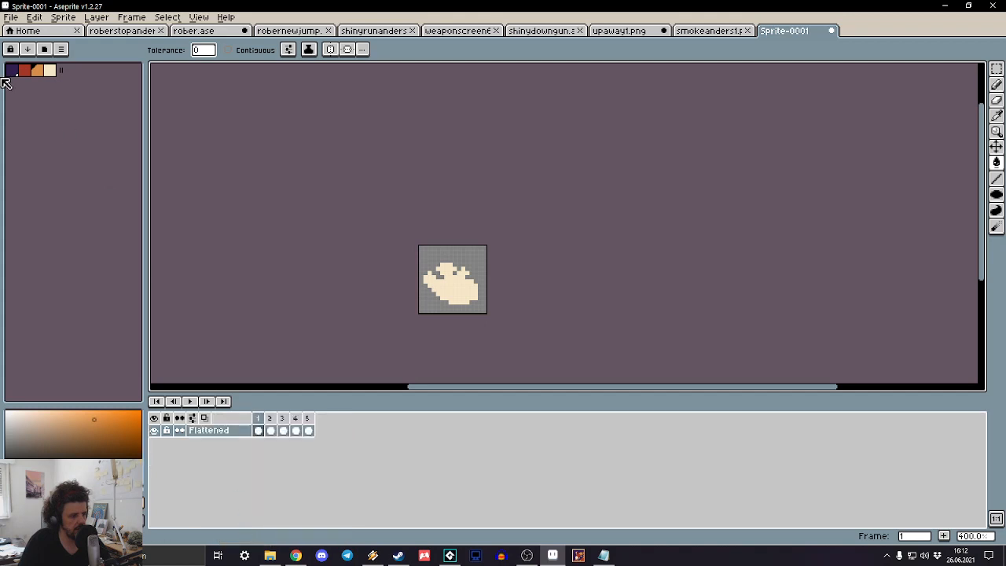
{"action": "left_click", "coordinate": [11, 16]}
{"action": "left_click", "coordinate": [35, 82]}
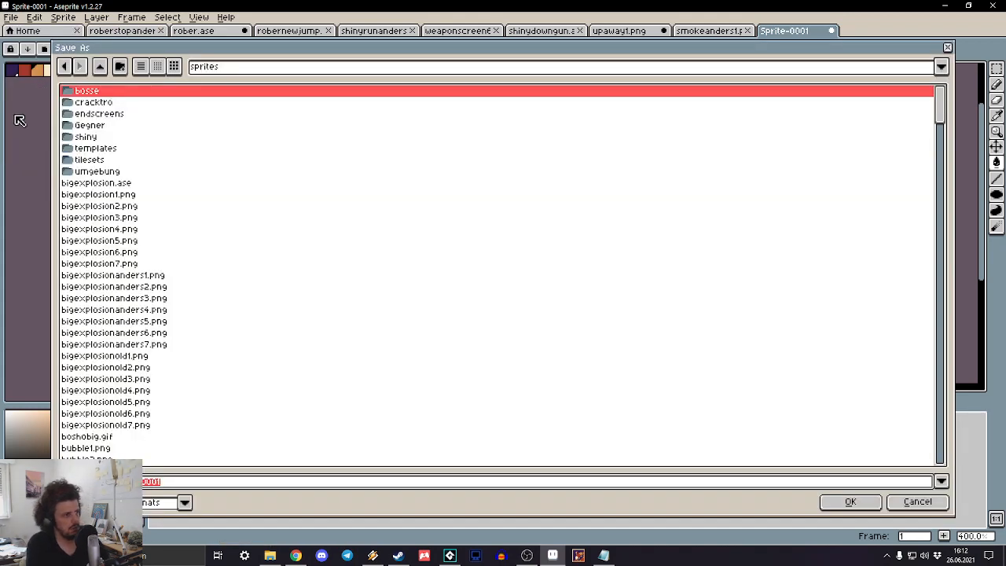
{"action": "left_click", "coordinate": [101, 139]}
{"action": "left_click", "coordinate": [97, 172]}
{"action": "double_click", "coordinate": [99, 139]}
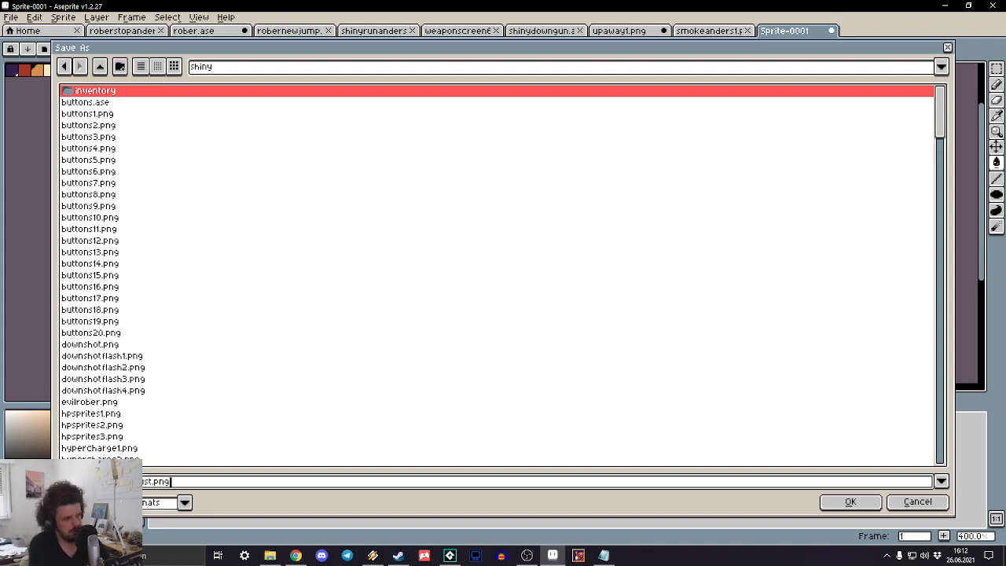
{"action": "key", "text": "Return"}
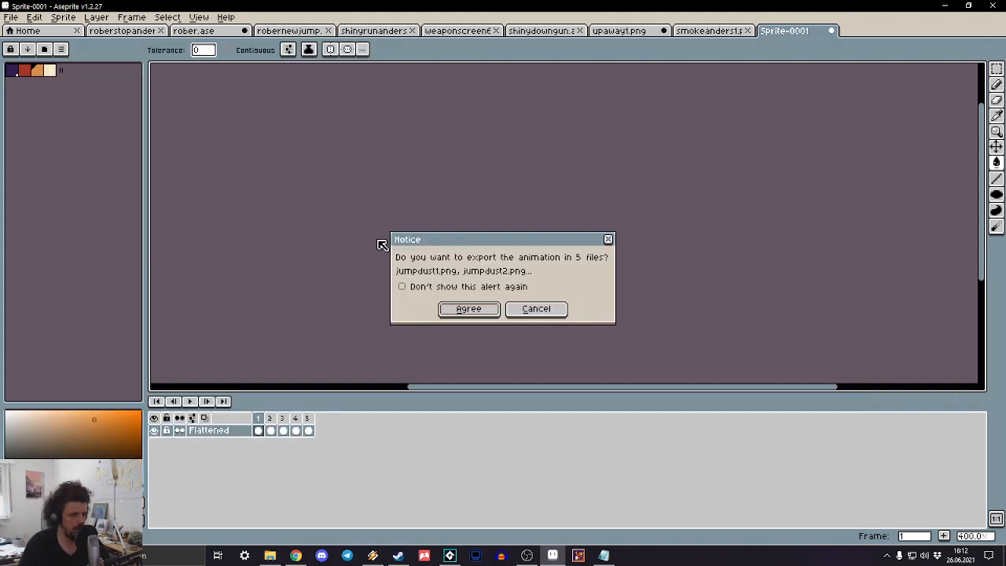
{"action": "left_click", "coordinate": [450, 307]}
Step: Undo the flattening to restore the separate layers and switch to GameMaker Studio 2
{"action": "key", "text": "ctrl+z"}
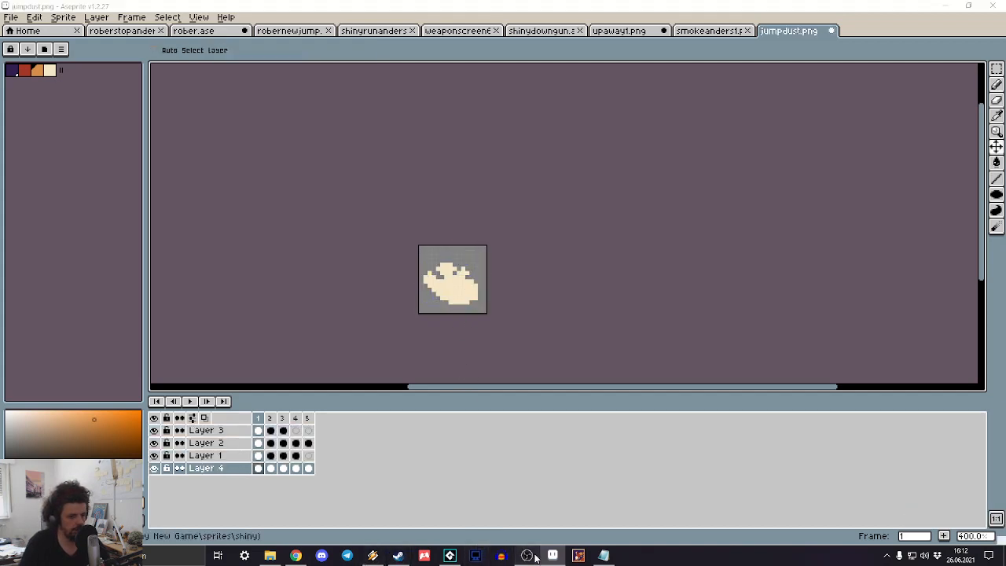
{"action": "left_click", "coordinate": [397, 556]}
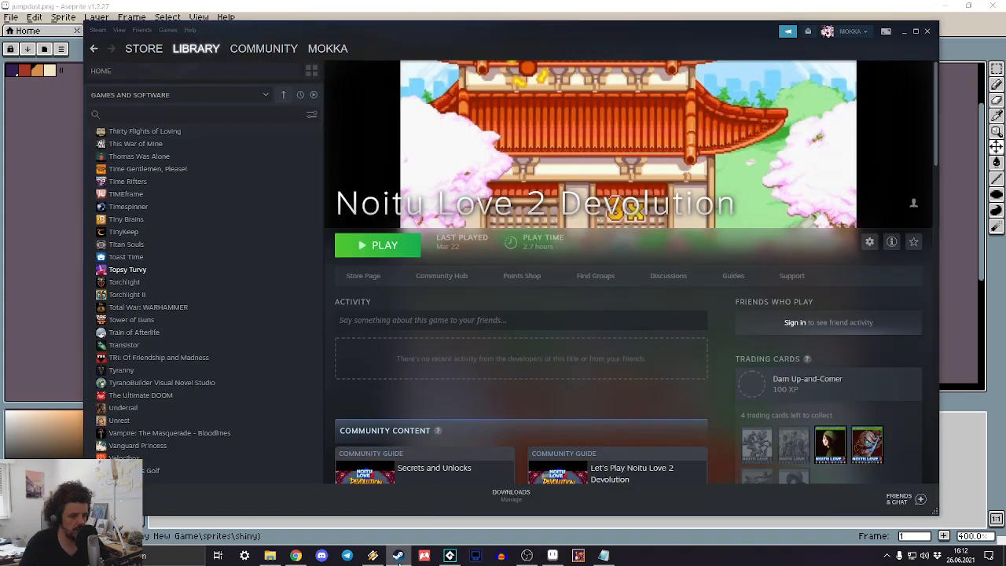
{"action": "left_click", "coordinate": [398, 556]}
{"action": "left_click", "coordinate": [449, 556]}
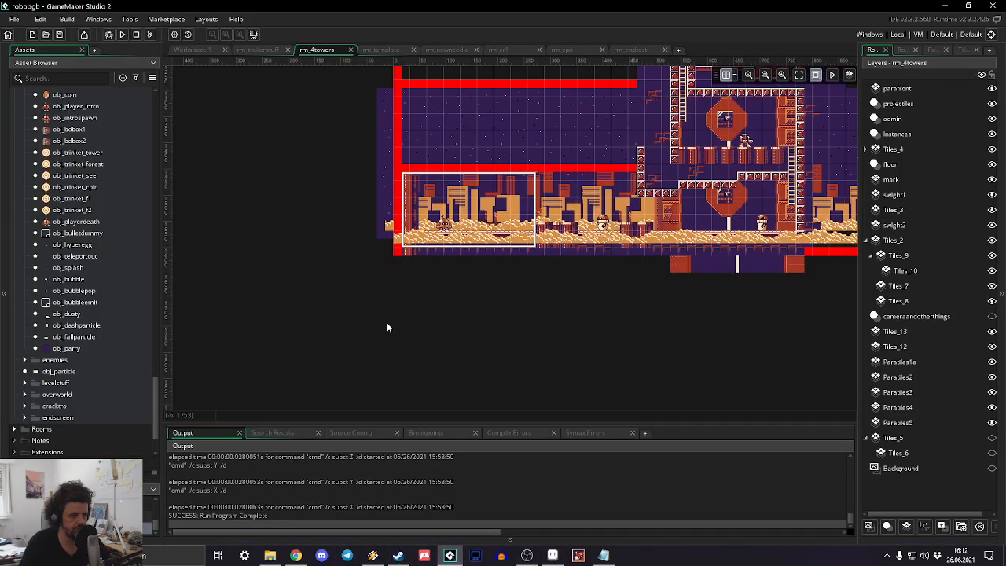
Step: Create a new sprite in the player group of the Sprites folder and name it spr_jumpdust
{"action": "scroll", "coordinate": [86, 220], "scroll_direction": "up", "scroll_amount": 10}
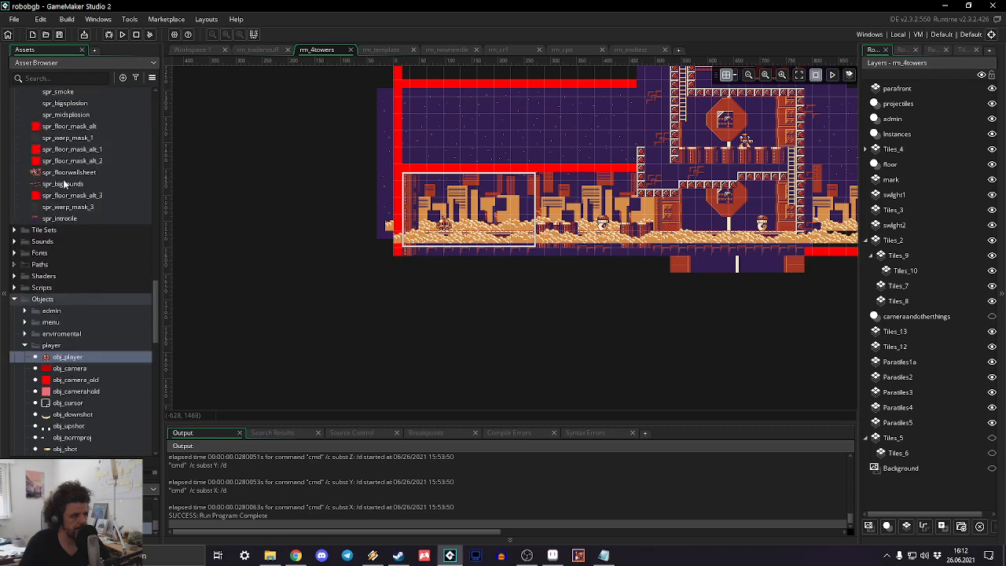
{"action": "scroll", "coordinate": [11, 287], "scroll_direction": "up", "scroll_amount": 10}
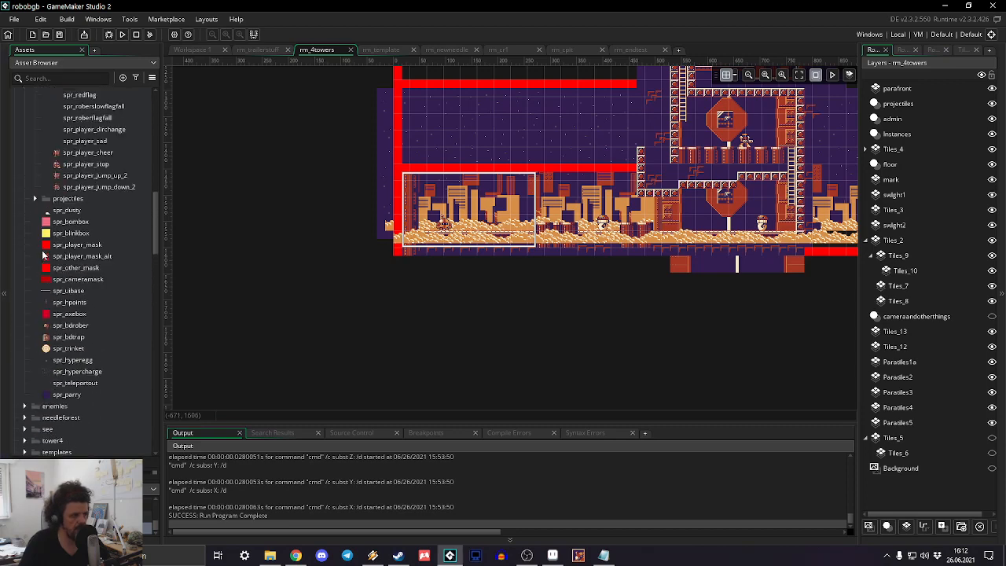
{"action": "scroll", "coordinate": [38, 289], "scroll_direction": "up", "scroll_amount": 10}
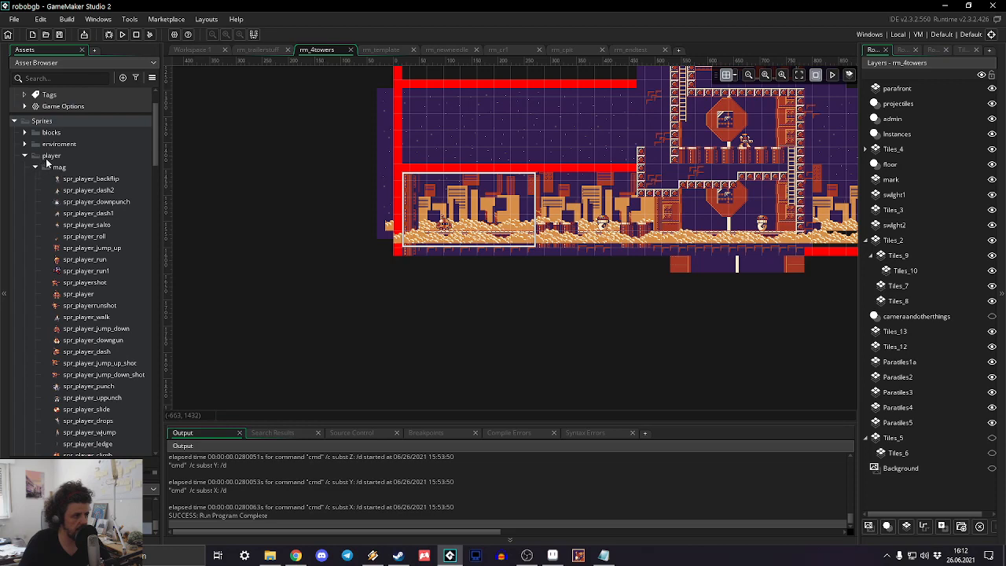
{"action": "right_click", "coordinate": [47, 158]}
{"action": "mouse_move", "coordinate": [77, 164]}
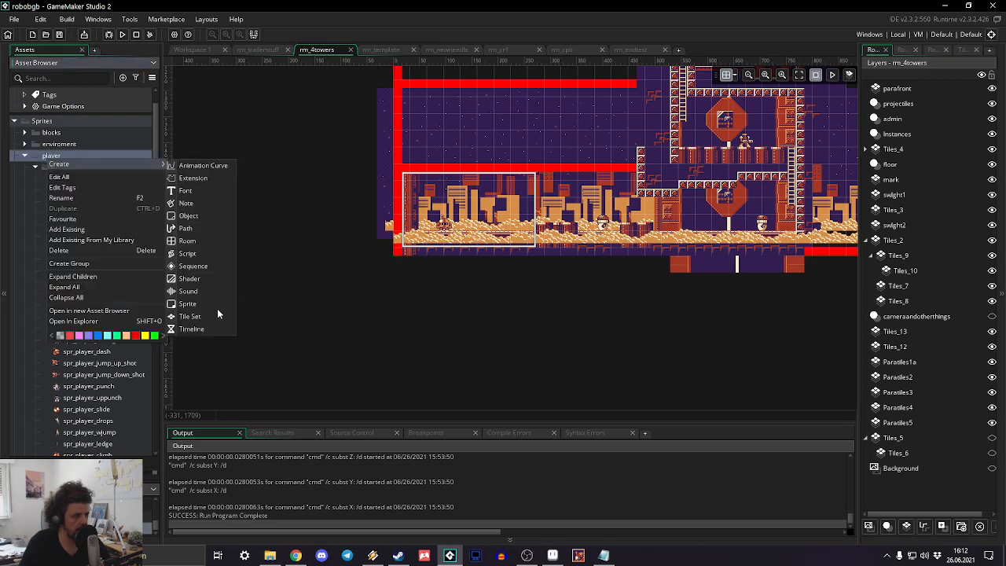
{"action": "left_click", "coordinate": [189, 304]}
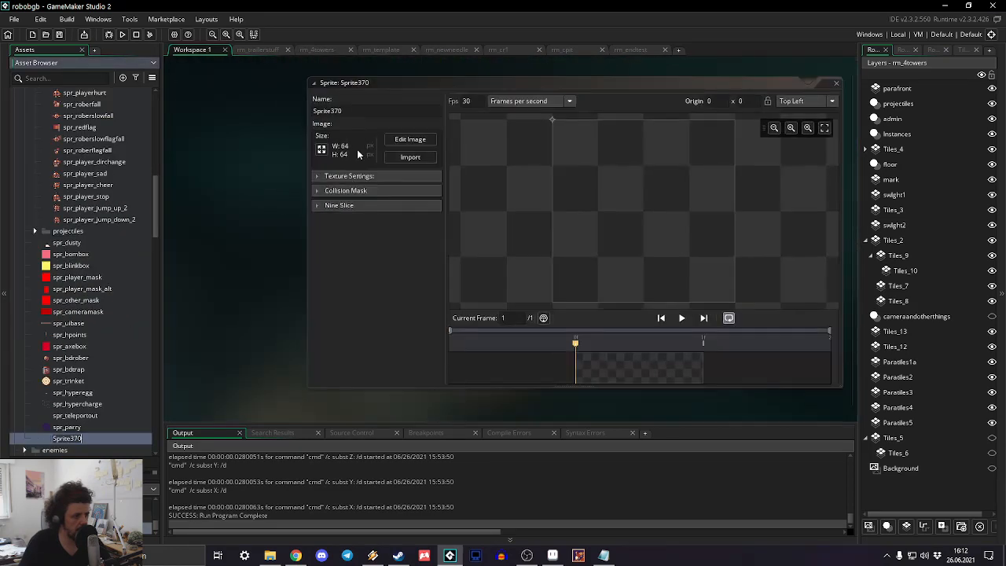
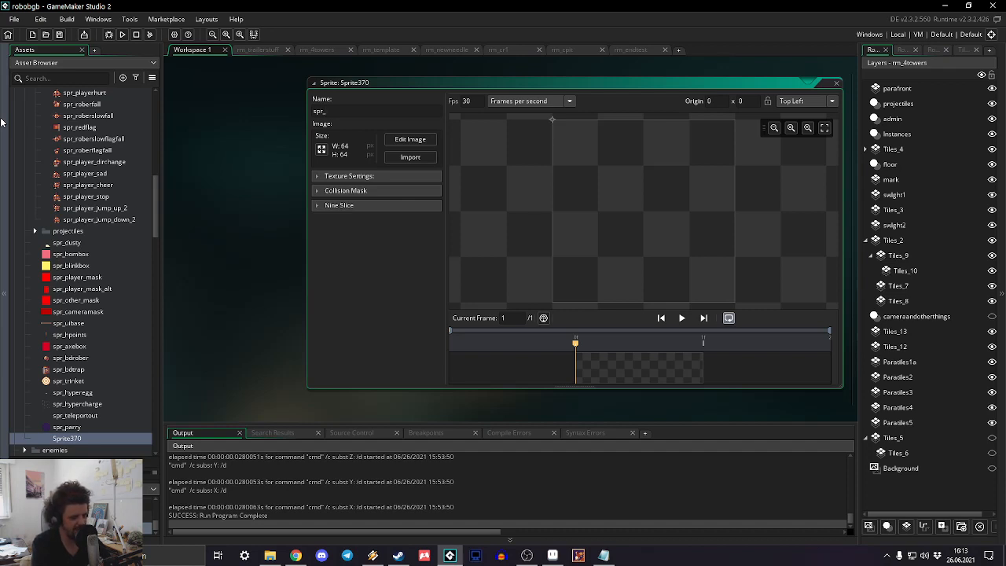
{"action": "type", "text": "ju"}
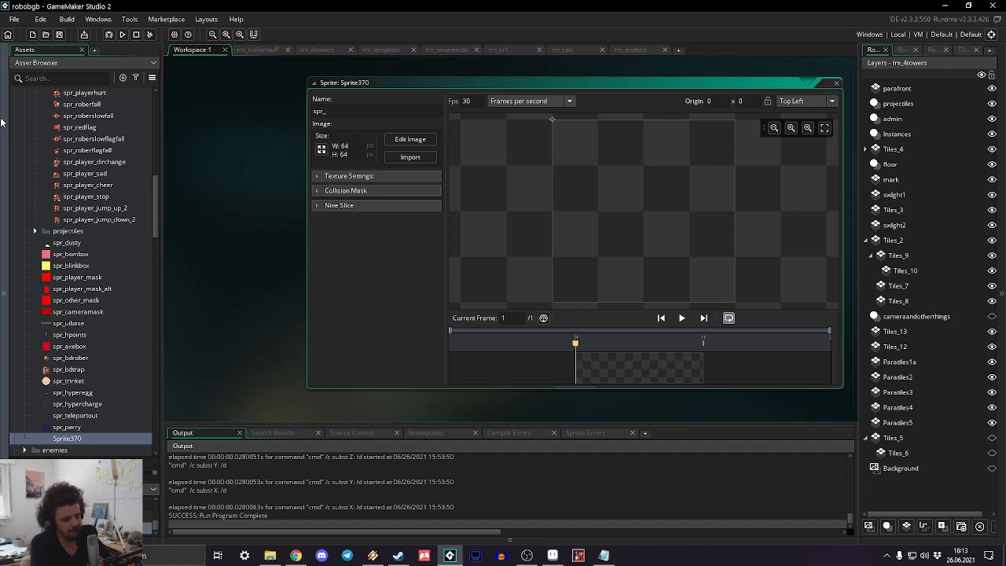
{"action": "type", "text": "mpdus"}
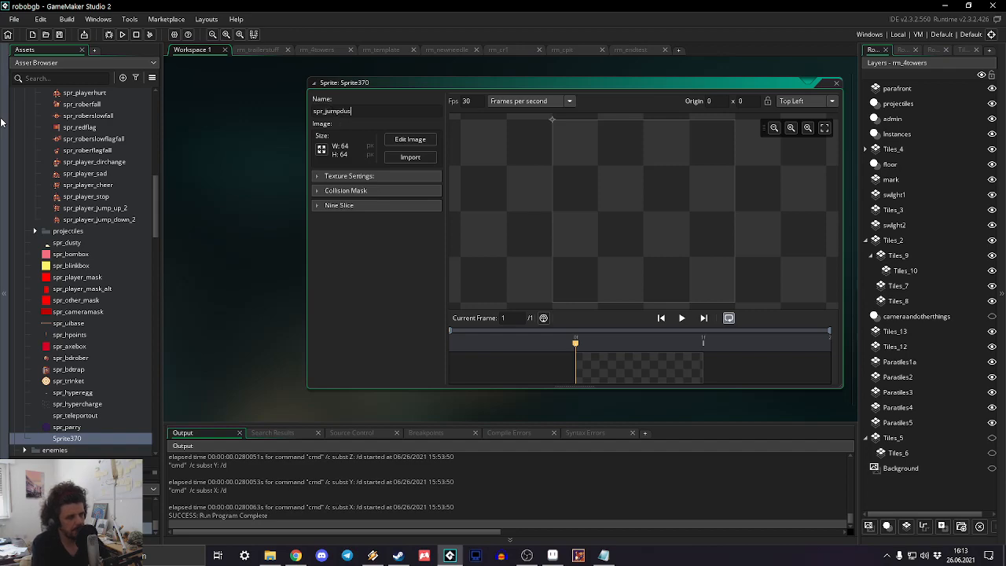
{"action": "type", "text": "t"}
Step: Import the five images jumpdust1 to jumpdust5 from the shiny folder as the frames of spr_jumpdust
{"action": "left_click", "coordinate": [424, 161]}
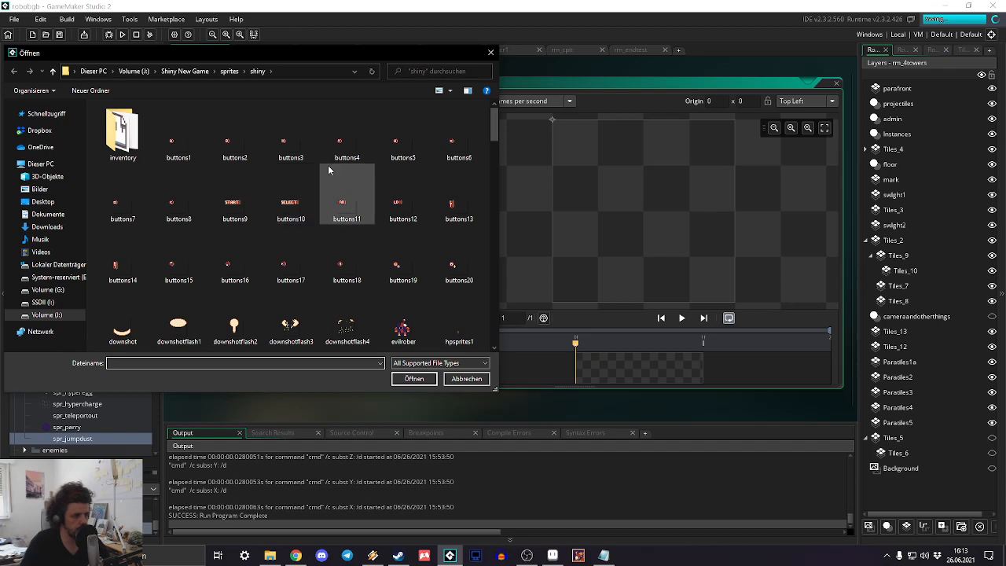
{"action": "scroll", "coordinate": [328, 169], "scroll_direction": "down", "scroll_amount": 10}
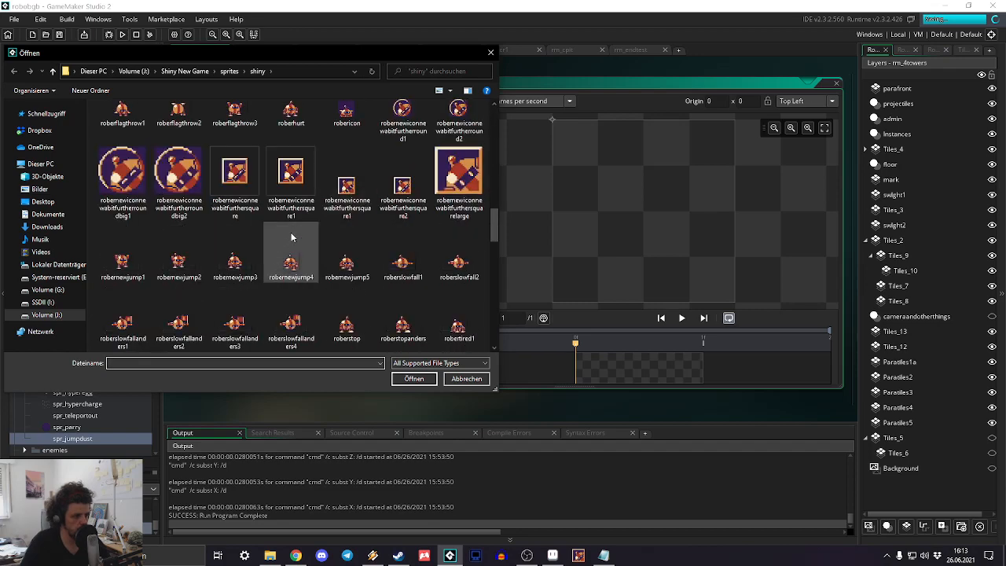
{"action": "scroll", "coordinate": [291, 237], "scroll_direction": "up", "scroll_amount": 5}
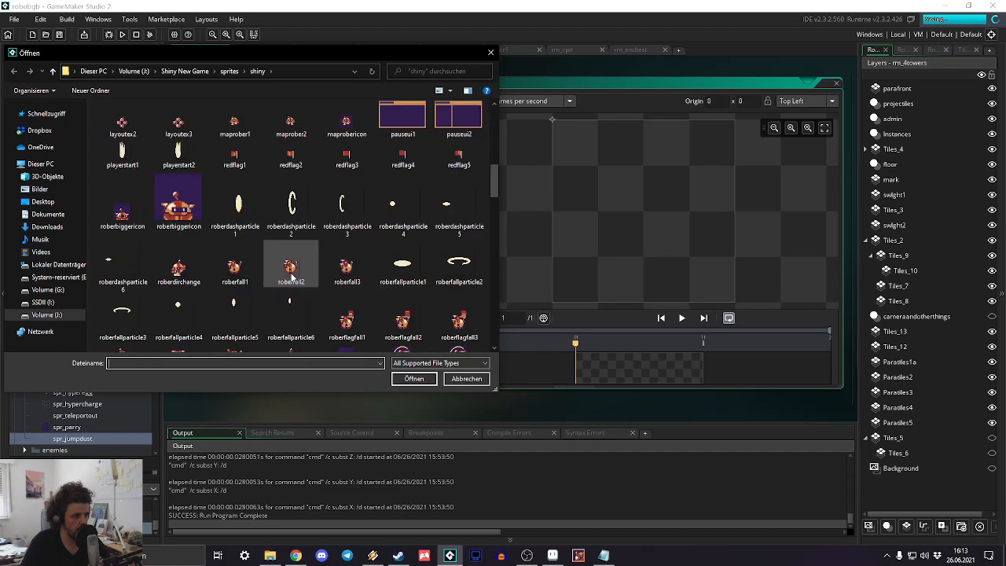
{"action": "scroll", "coordinate": [291, 277], "scroll_direction": "up", "scroll_amount": 5}
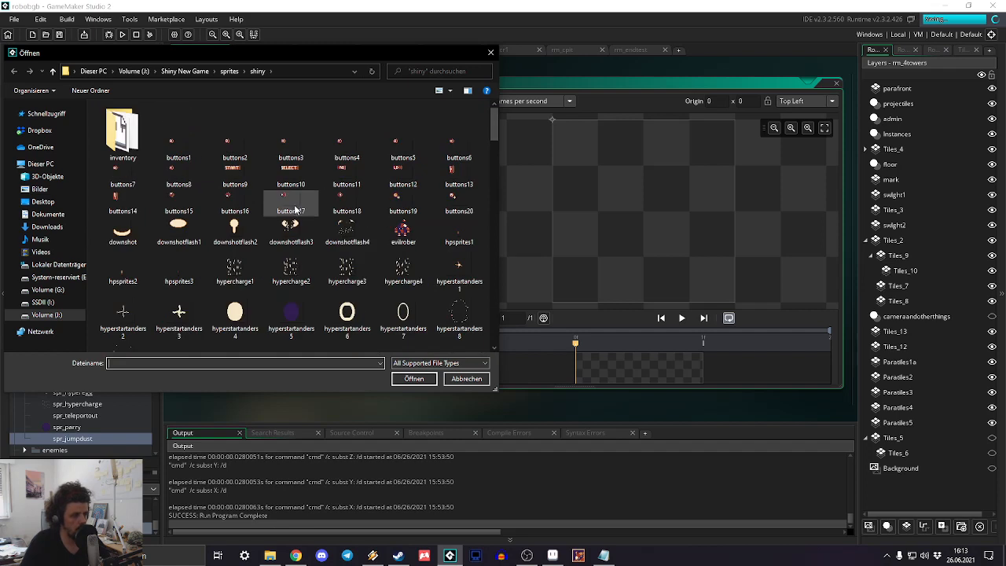
{"action": "scroll", "coordinate": [297, 217], "scroll_direction": "down", "scroll_amount": 2}
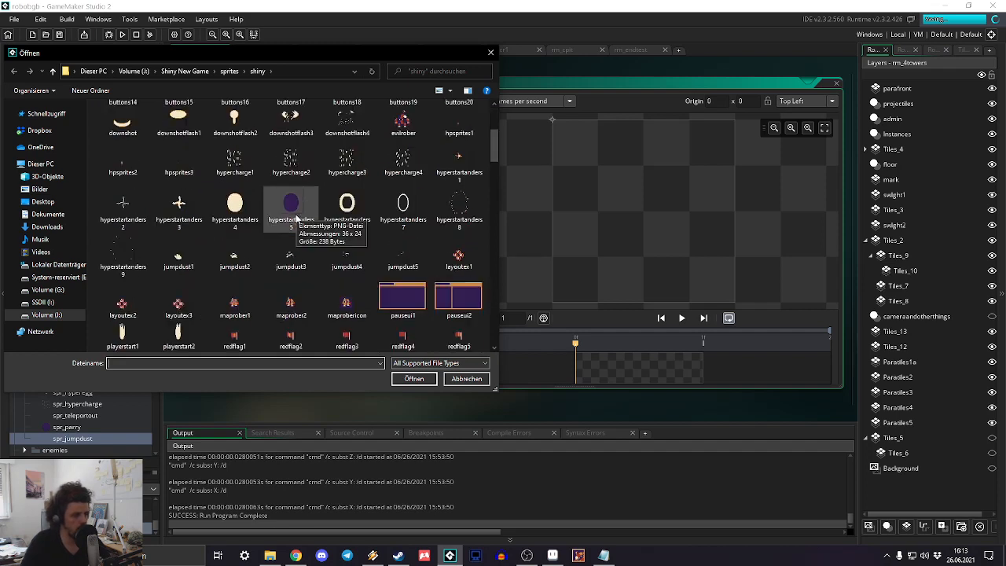
{"action": "left_click", "coordinate": [180, 257]}
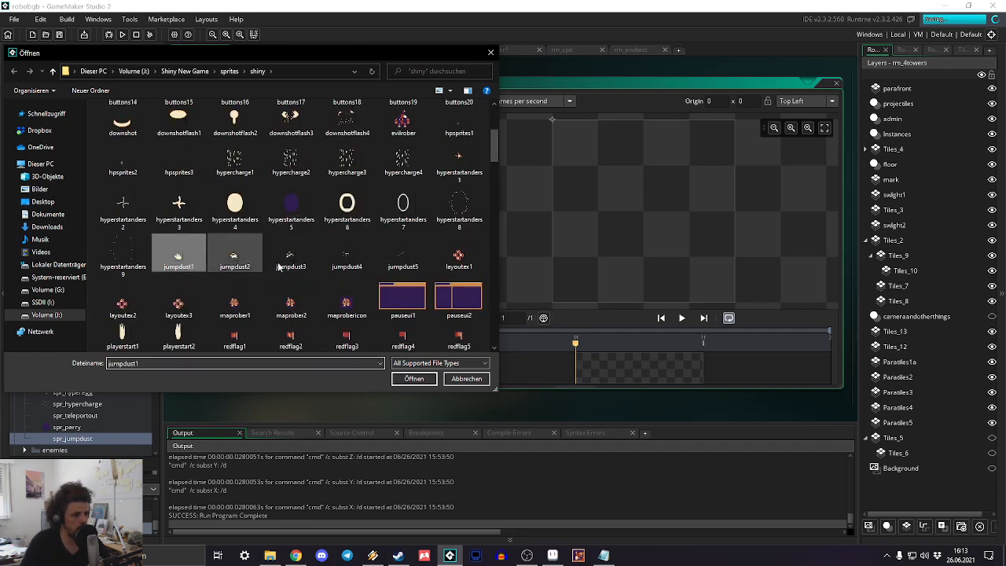
{"action": "left_click", "coordinate": [414, 267], "text": "shift"}
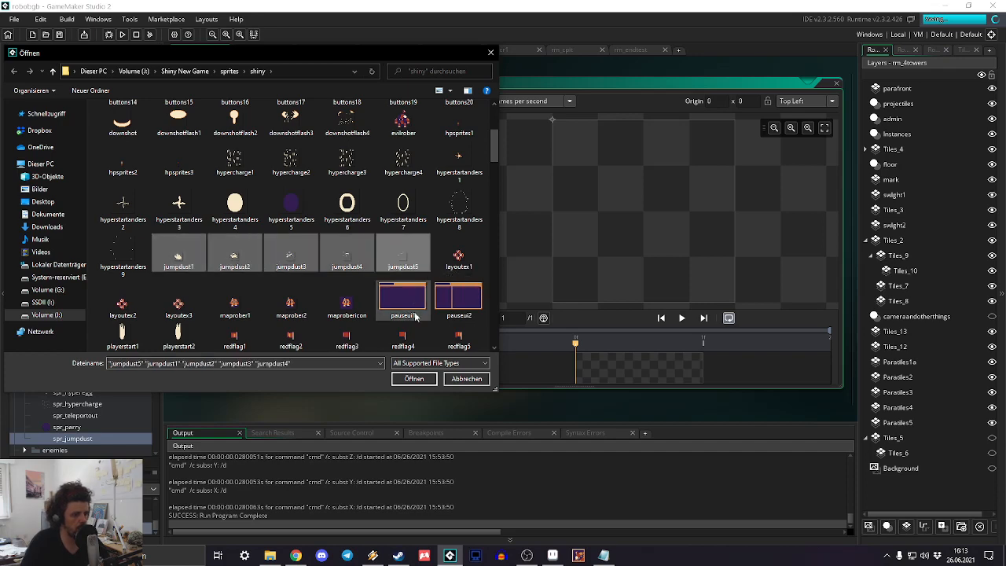
{"action": "left_click", "coordinate": [414, 378]}
{"action": "left_click", "coordinate": [545, 295]}
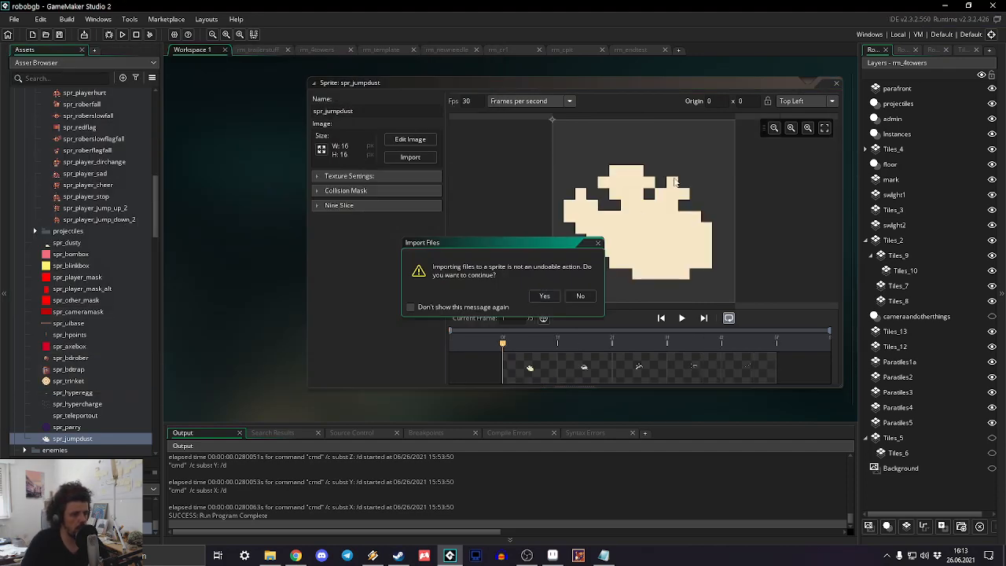
Step: Set the origin of spr_jumpdust to Top Centre
{"action": "left_click", "coordinate": [784, 103]}
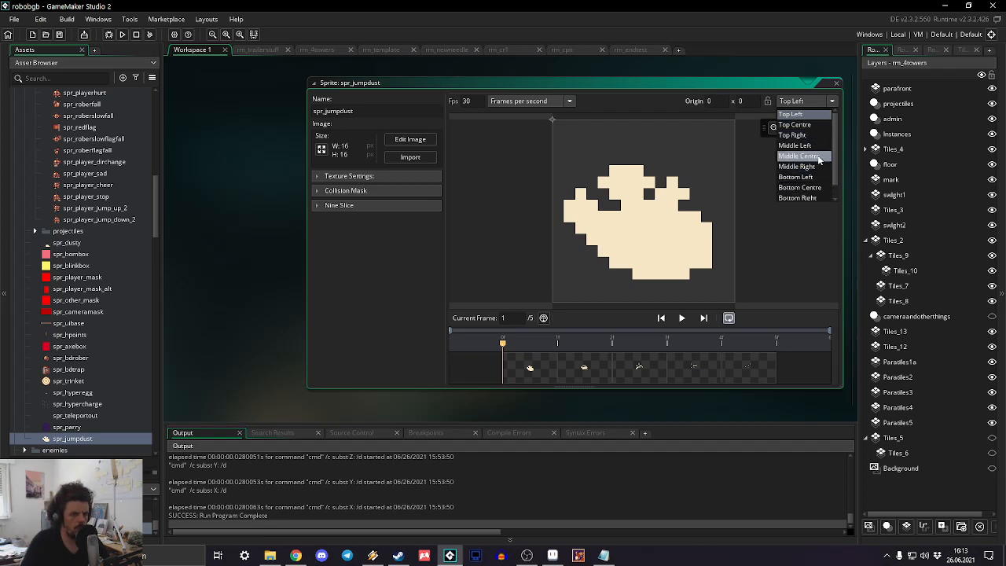
{"action": "scroll", "coordinate": [819, 159], "scroll_direction": "down", "scroll_amount": 1}
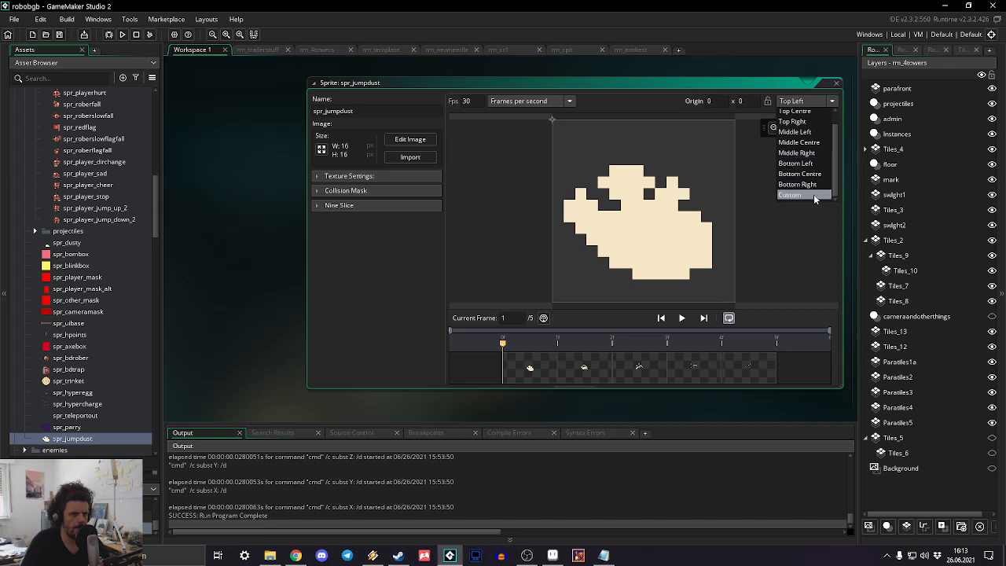
{"action": "scroll", "coordinate": [819, 192], "scroll_direction": "up", "scroll_amount": 1}
{"action": "left_click", "coordinate": [795, 124]}
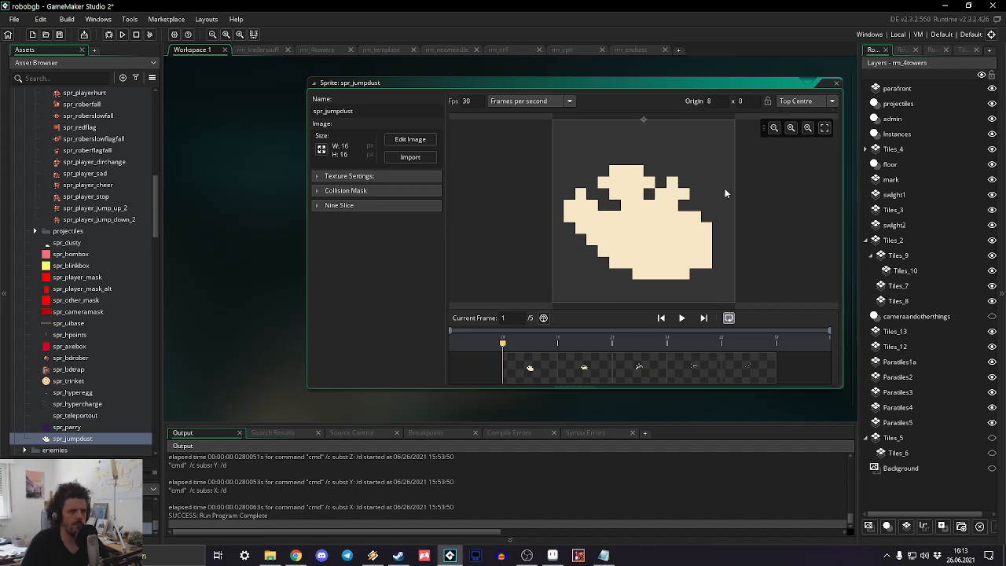
Step: Play the spr_jumpdust animation and try speeds of 15, 10 and 9 frames per second
{"action": "left_click", "coordinate": [681, 318]}
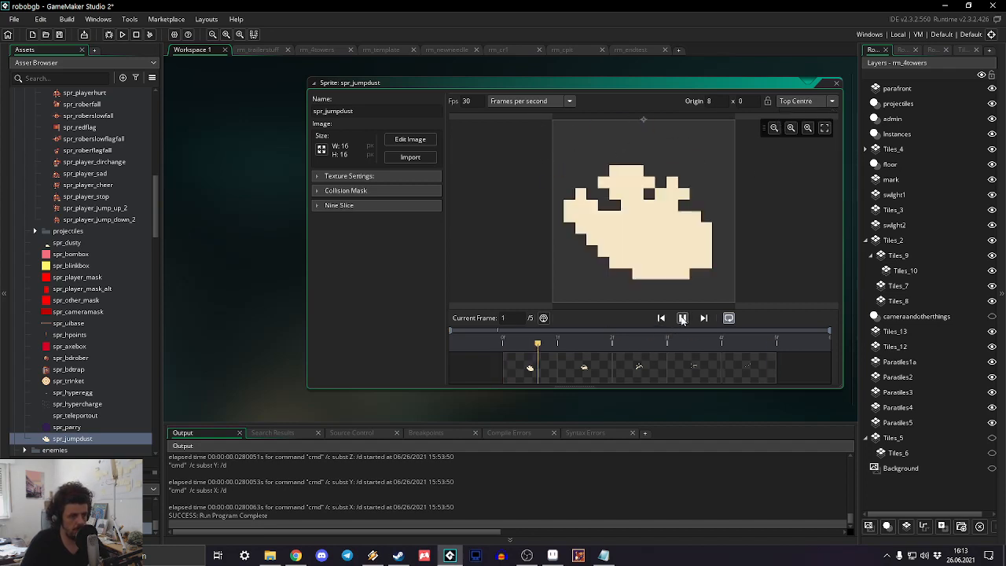
{"action": "type", "text": "12"}
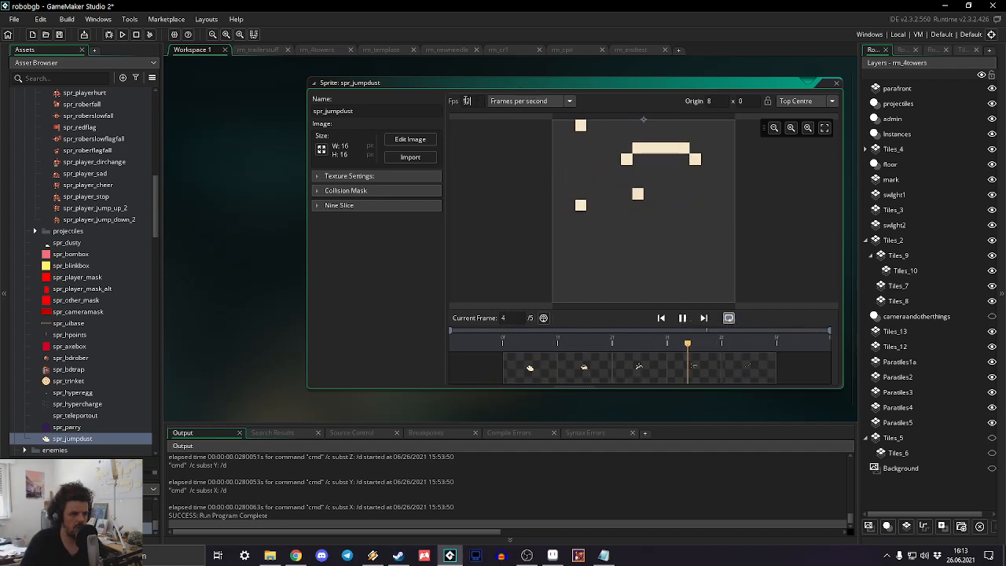
{"action": "left_click_drag", "start_coordinate": [483, 105], "coordinate": [338, 111]}
{"action": "type", "text": "8"}
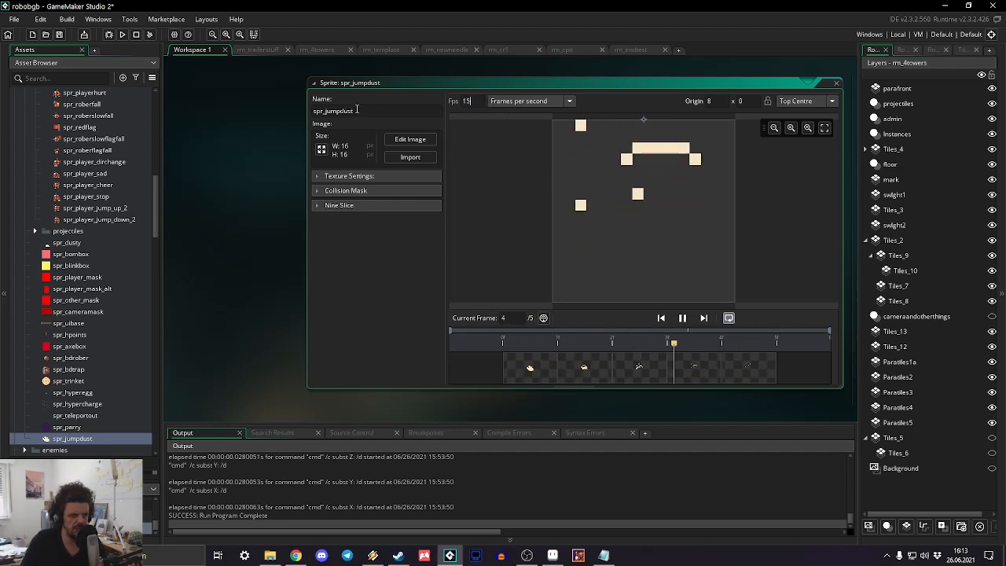
{"action": "key", "text": "BackSpace"}
{"action": "type", "text": "10"}
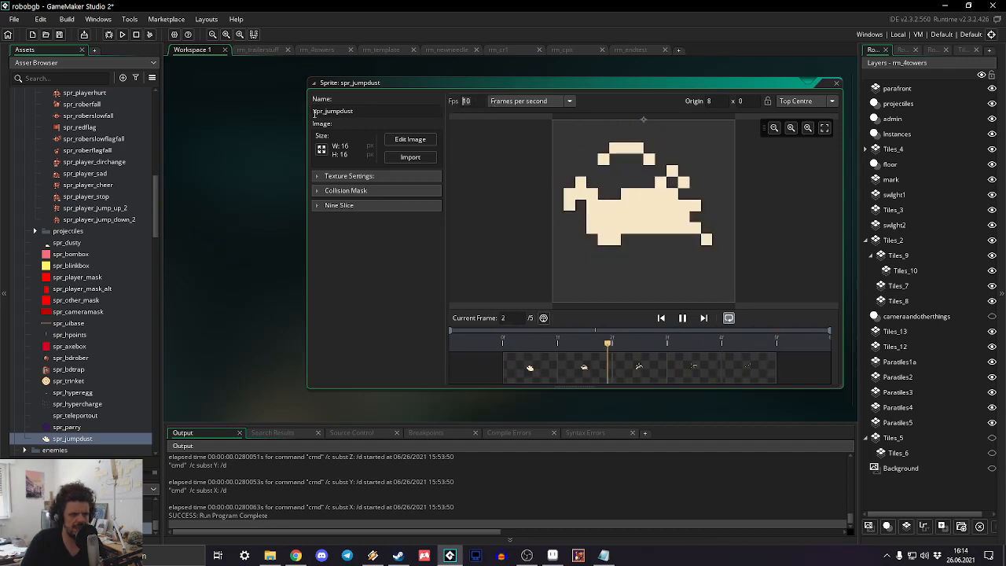
{"action": "key", "text": "BackSpace"}
{"action": "key", "text": "BackSpace"}
{"action": "type", "text": "9"}
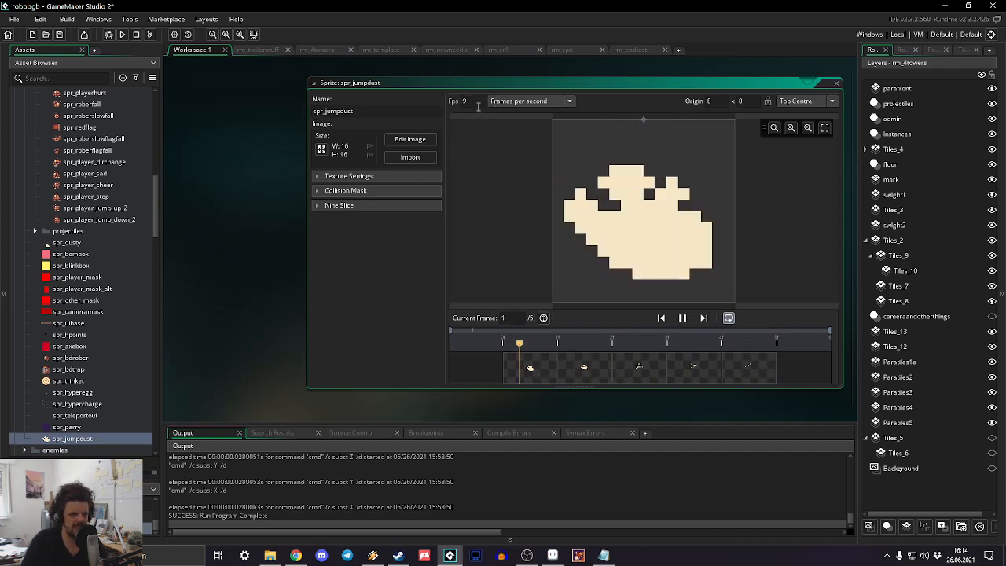
Step: Set the animation speed of spr_jumpdust to 12 frames per second and close the sprite editor
{"action": "key", "text": "BackSpace"}
{"action": "type", "text": "12"}
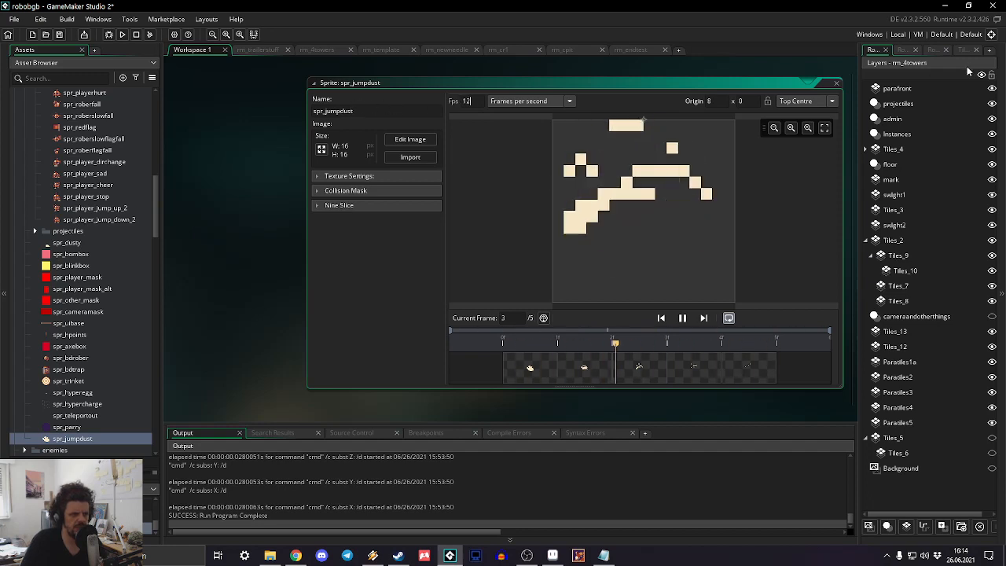
{"action": "left_click", "coordinate": [836, 84]}
Step: Create a new object in the player group of the Objects folder and name it obj_jumpdust
{"action": "scroll", "coordinate": [102, 301], "scroll_direction": "down", "scroll_amount": 15}
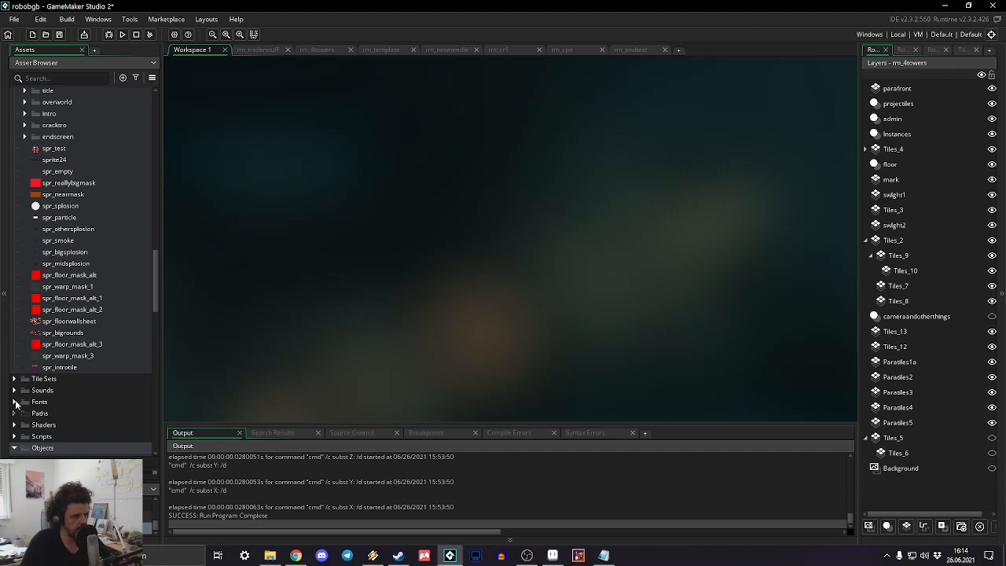
{"action": "left_click", "coordinate": [14, 391]}
{"action": "left_click", "coordinate": [14, 392]}
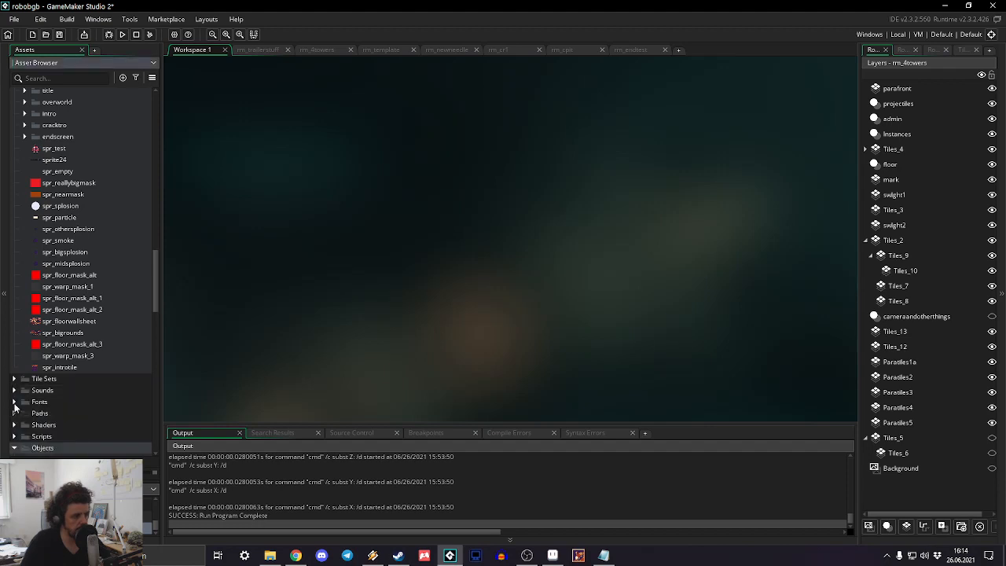
{"action": "scroll", "coordinate": [21, 354], "scroll_direction": "down", "scroll_amount": 3}
{"action": "scroll", "coordinate": [43, 339], "scroll_direction": "down", "scroll_amount": 4}
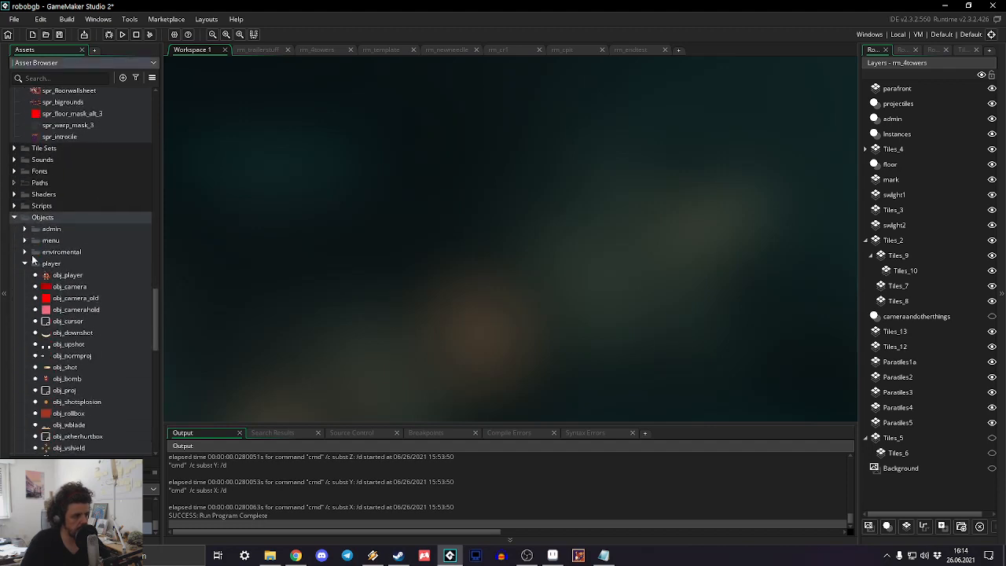
{"action": "right_click", "coordinate": [56, 265]}
{"action": "mouse_move", "coordinate": [102, 271]}
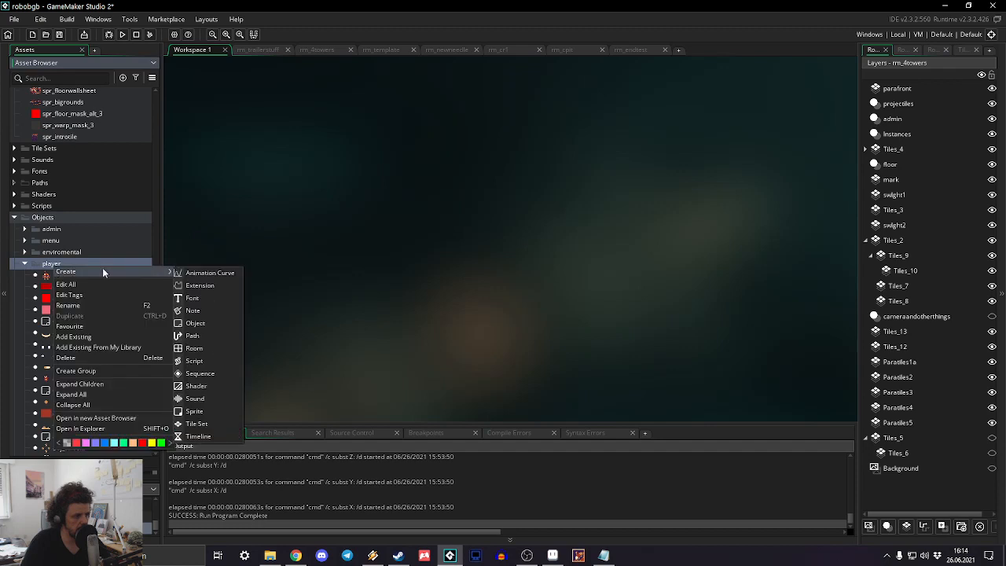
{"action": "left_click", "coordinate": [209, 326]}
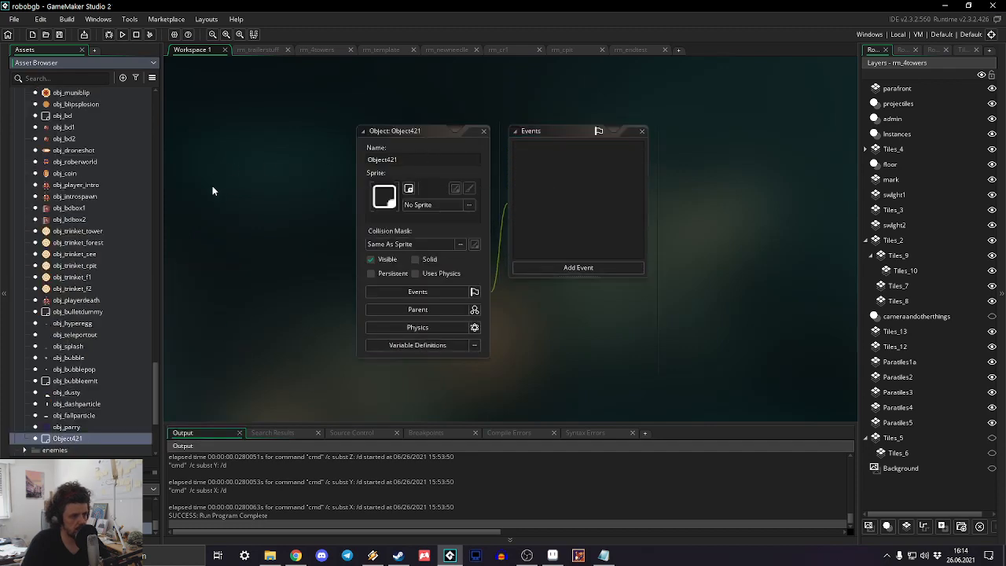
{"action": "type", "text": "obj"}
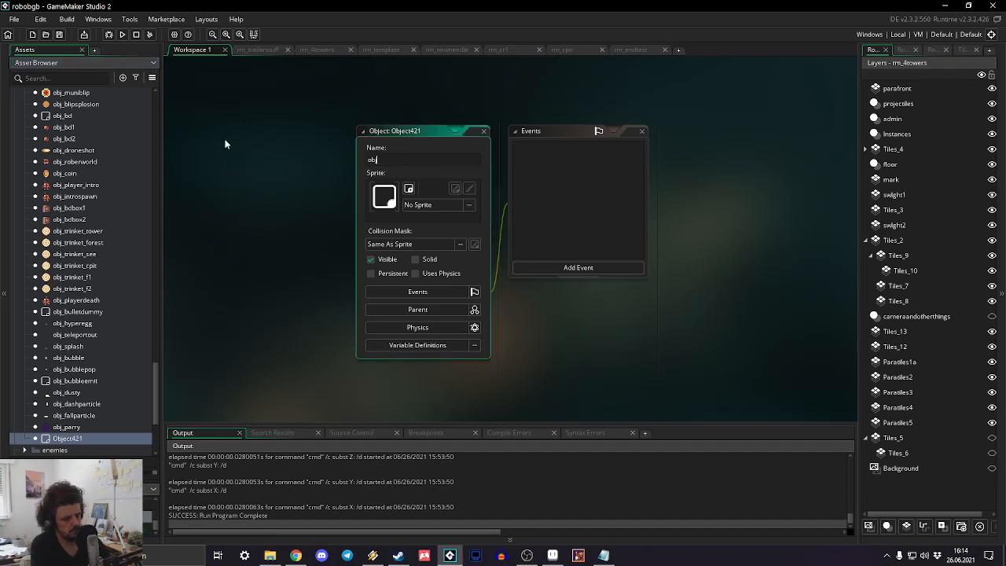
{"action": "type", "text": "_jumpdust"}
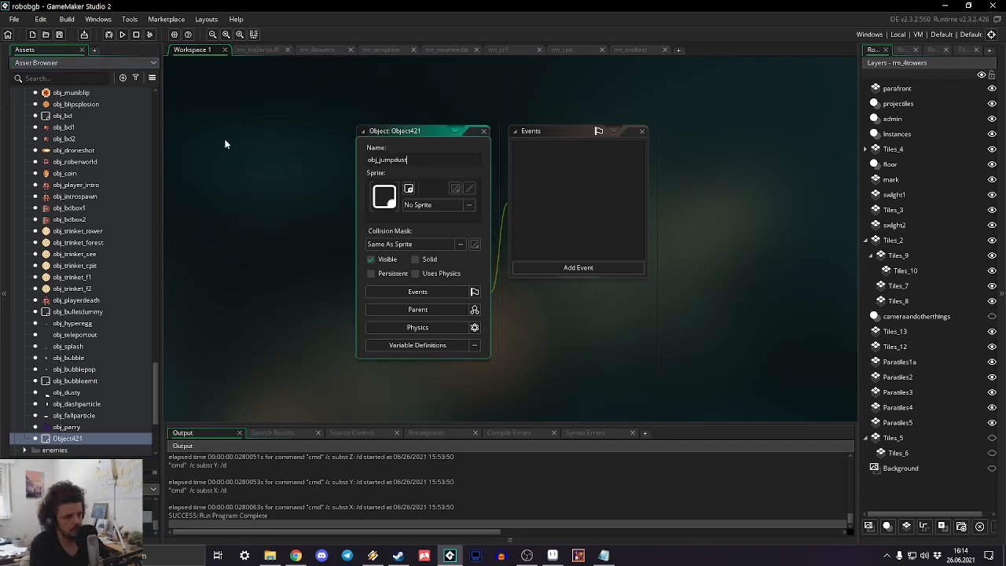
Step: Assign the spr_jumpdust sprite from the player group to obj_jumpdust
{"action": "left_click", "coordinate": [439, 203]}
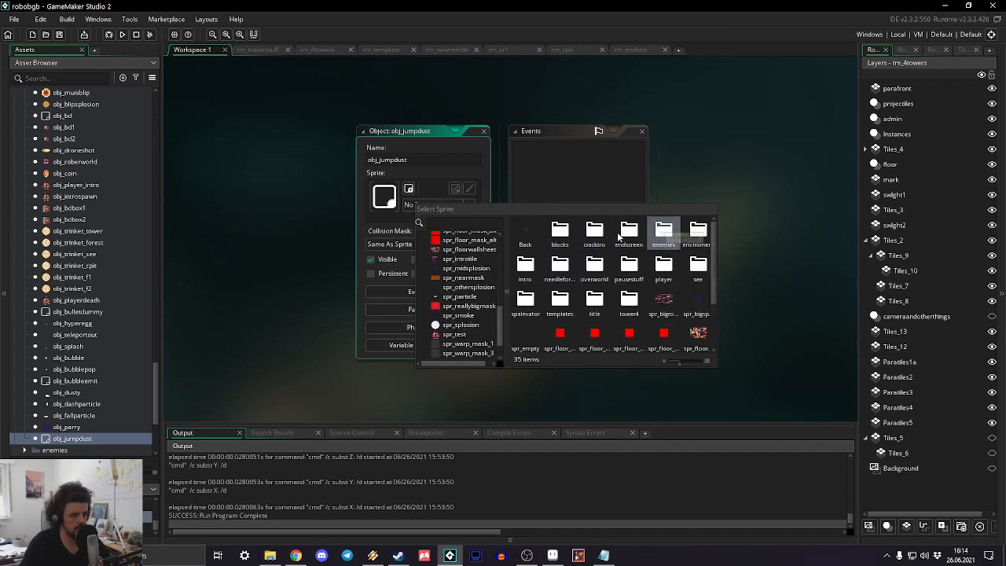
{"action": "double_click", "coordinate": [668, 264]}
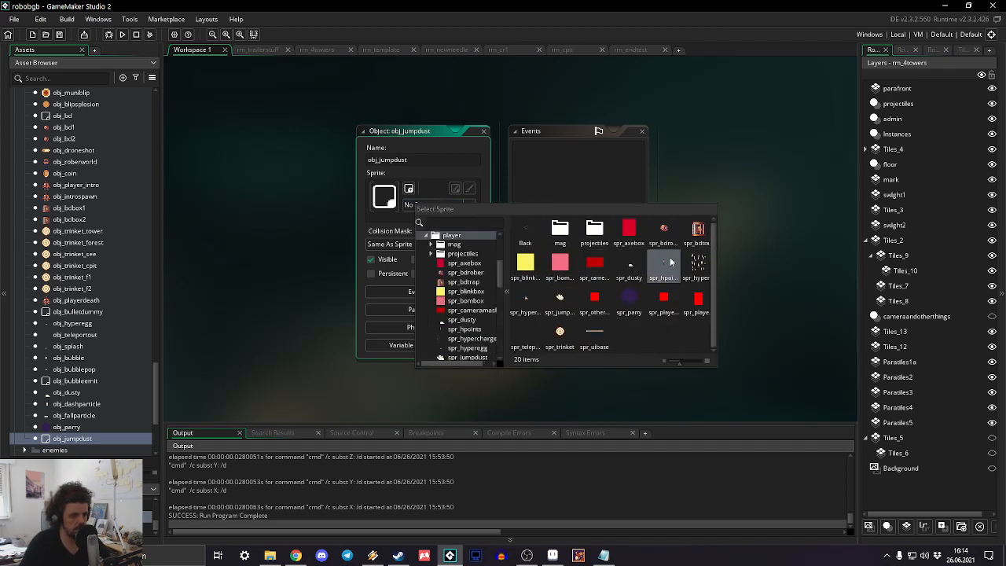
{"action": "left_click", "coordinate": [559, 297]}
Step: Add an Animation End event to obj_jumpdust containing instance_destroy() and close the object's editor
{"action": "left_click", "coordinate": [553, 267]}
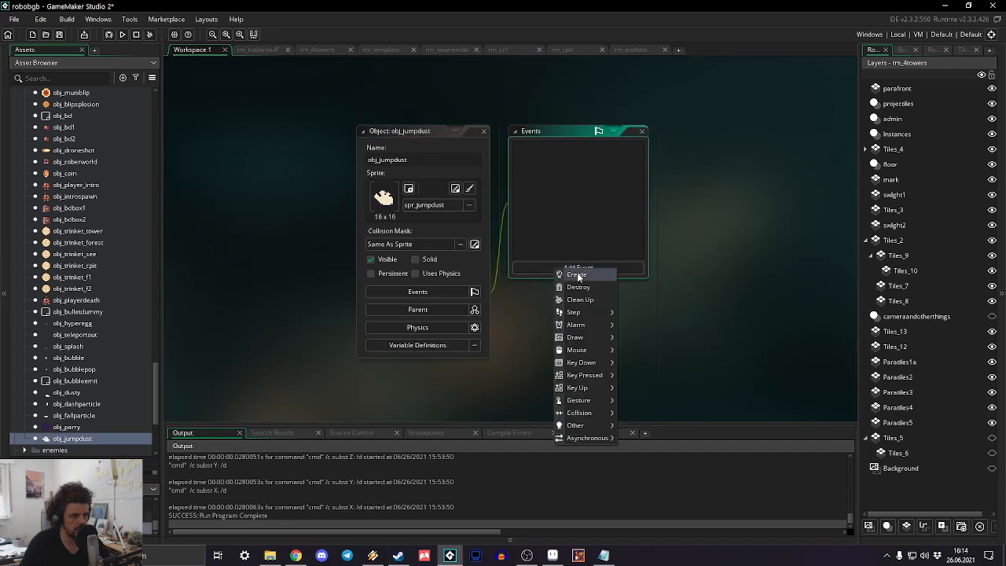
{"action": "mouse_move", "coordinate": [594, 426]}
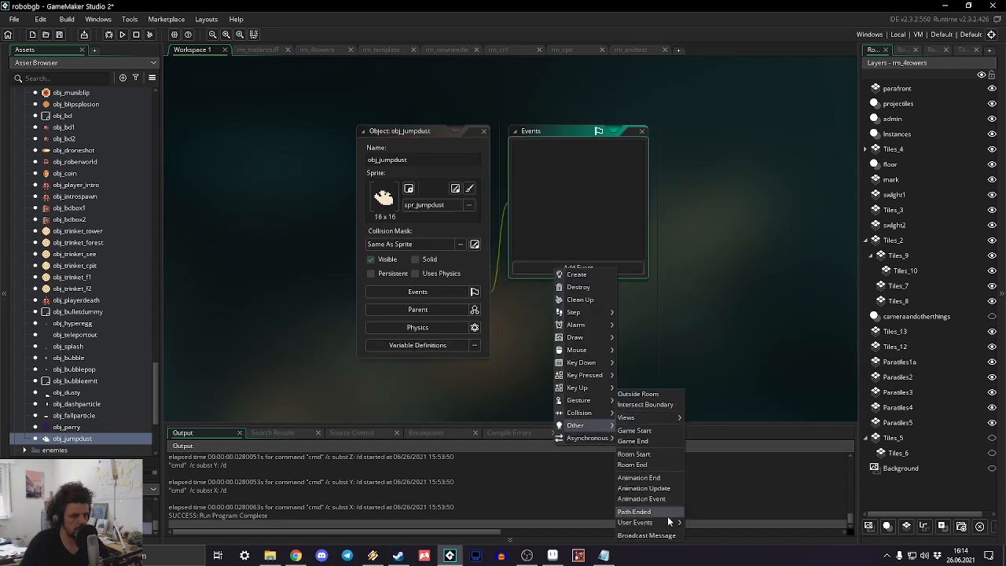
{"action": "mouse_move", "coordinate": [663, 523]}
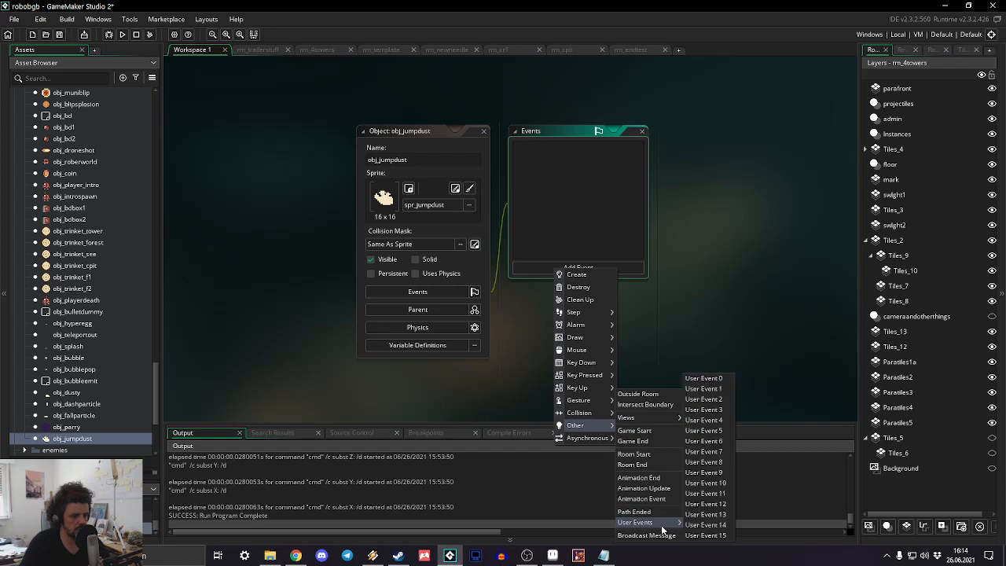
{"action": "left_click", "coordinate": [638, 477]}
{"action": "left_click", "coordinate": [771, 210]}
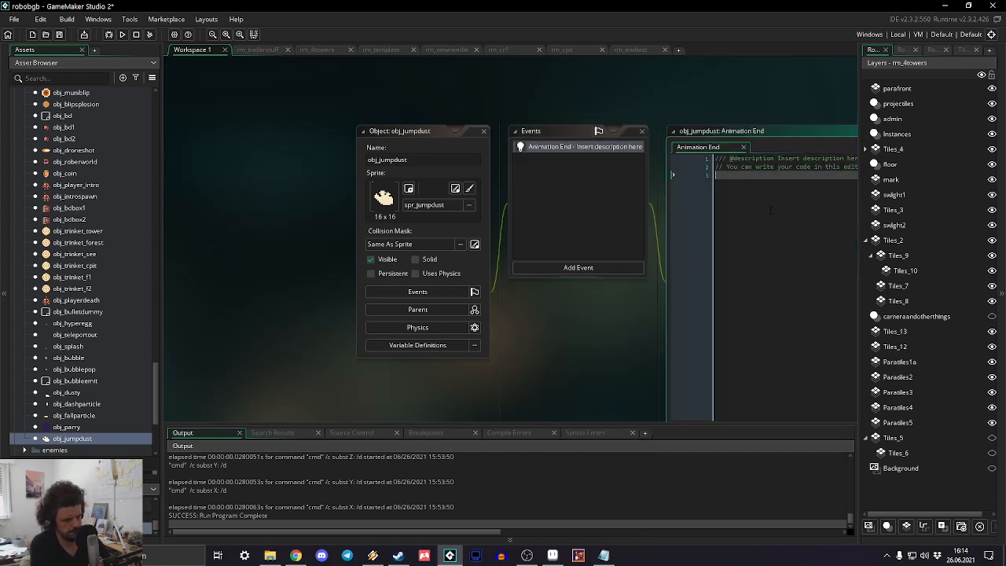
{"action": "type", "text": "instance_dest"}
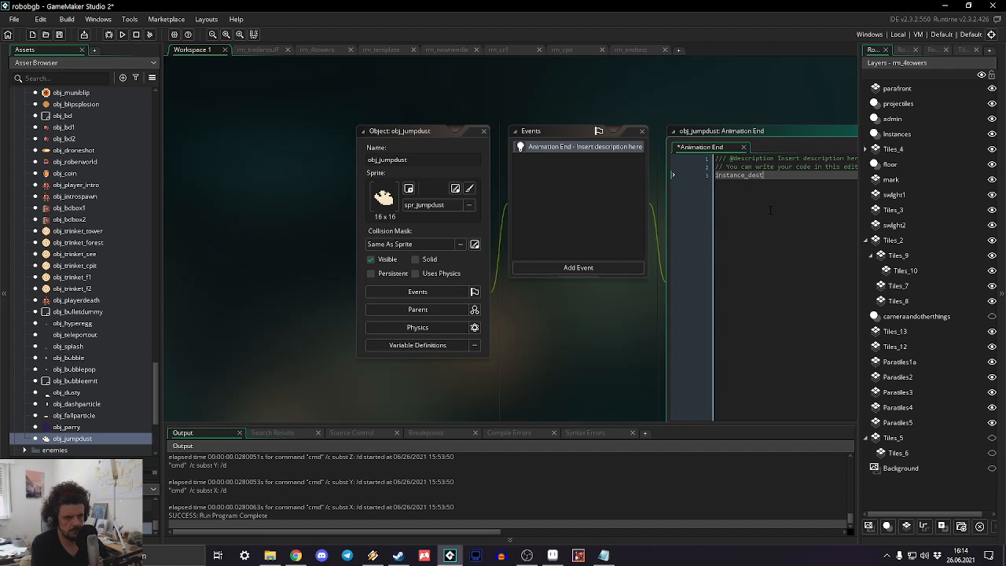
{"action": "type", "text": "roy()"}
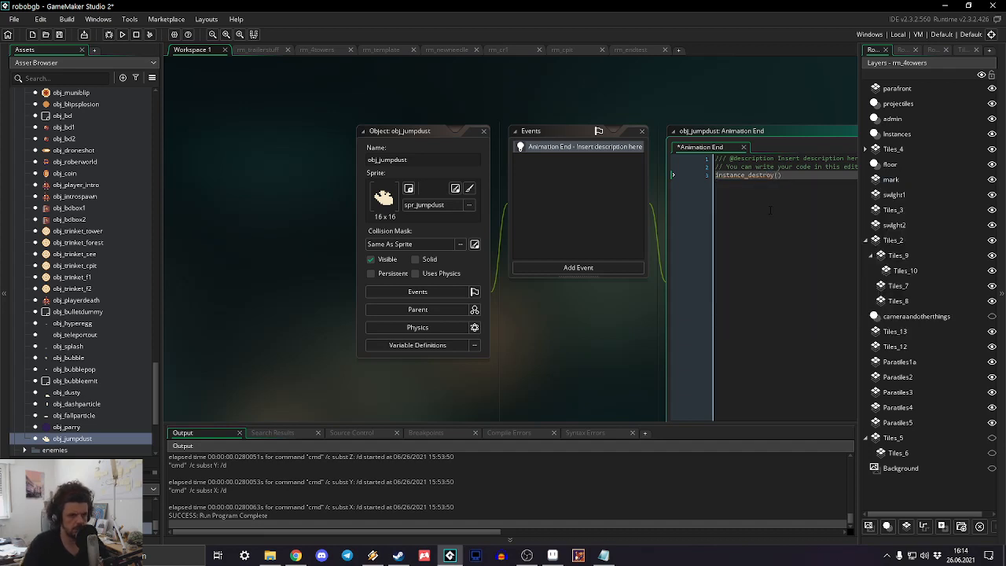
{"action": "left_click", "coordinate": [483, 130]}
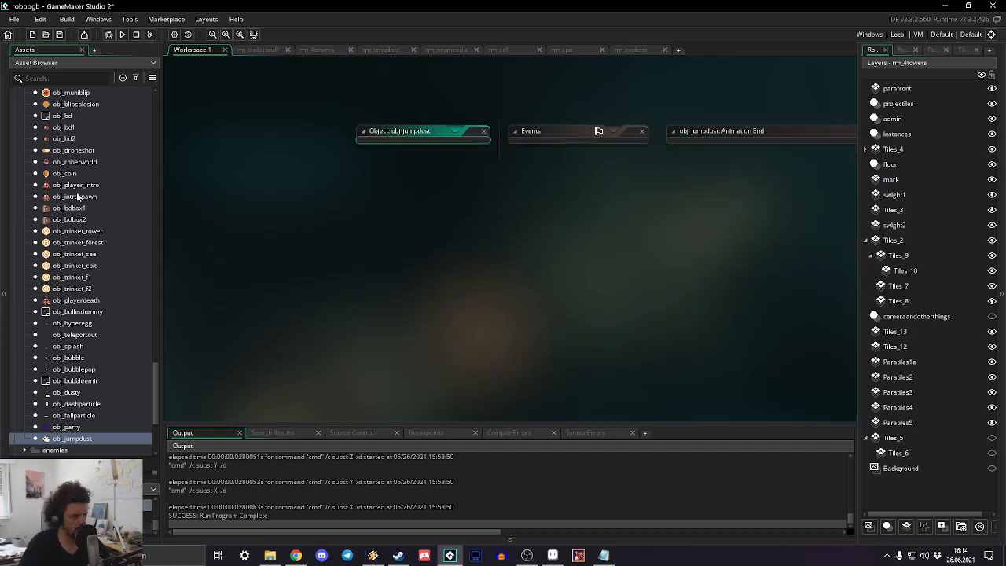
{"action": "scroll", "coordinate": [70, 169], "scroll_direction": "up", "scroll_amount": 3}
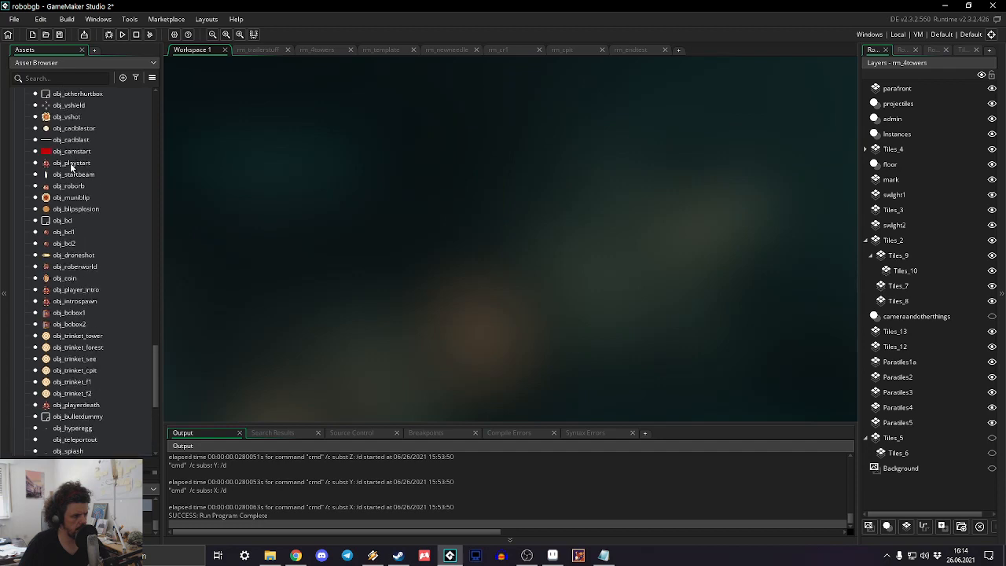
{"action": "scroll", "coordinate": [83, 165], "scroll_direction": "up", "scroll_amount": 7}
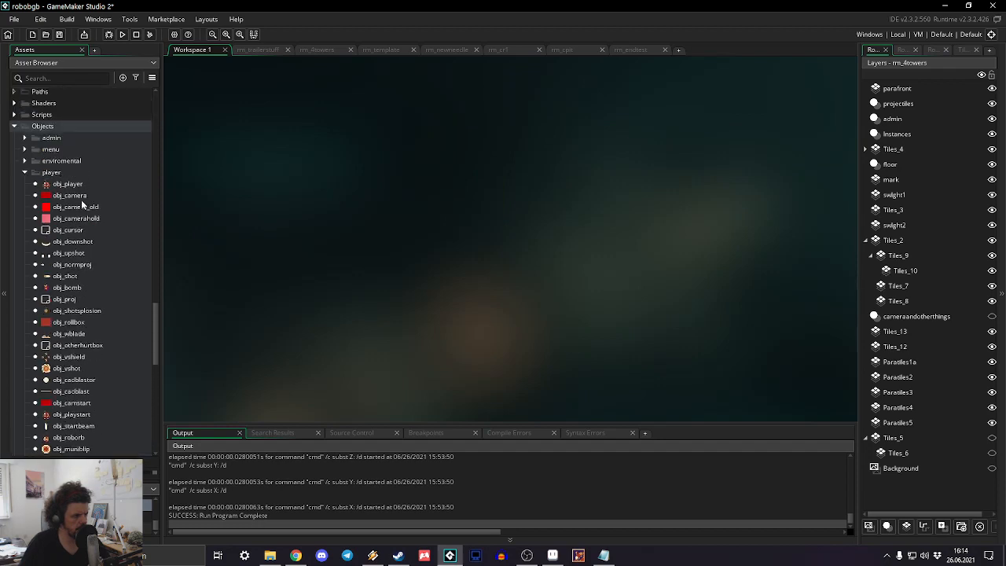
{"action": "left_click", "coordinate": [83, 184]}
{"action": "double_click", "coordinate": [81, 184]}
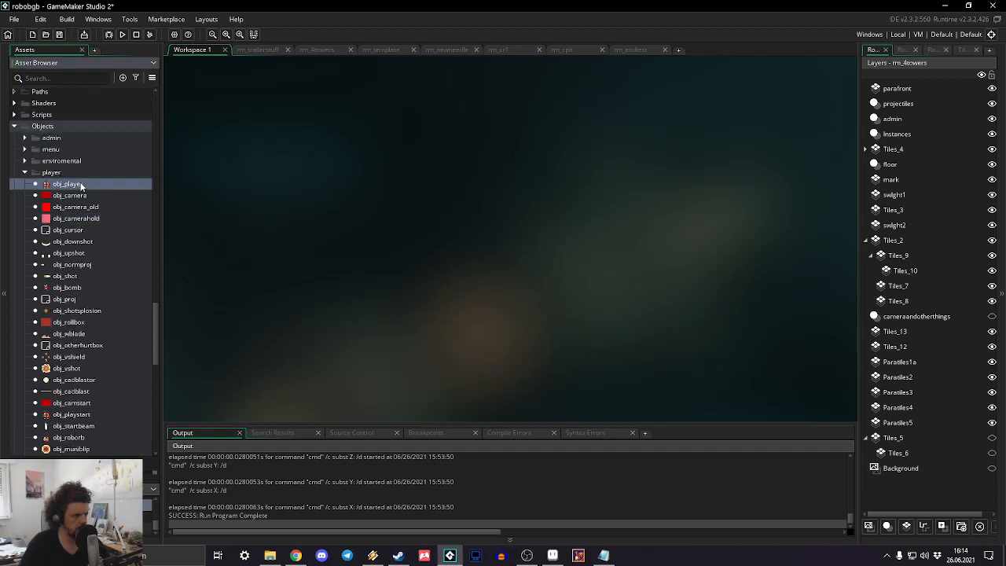
Step: Reopen obj_jumpdust from the player group and add a Create event to it
{"action": "scroll", "coordinate": [70, 259], "scroll_direction": "down", "scroll_amount": 12}
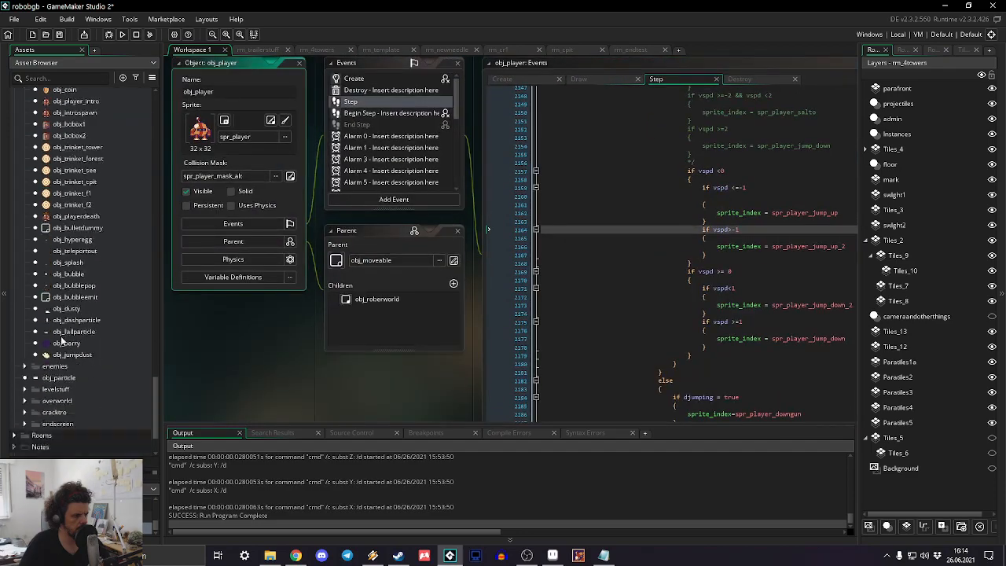
{"action": "double_click", "coordinate": [95, 355]}
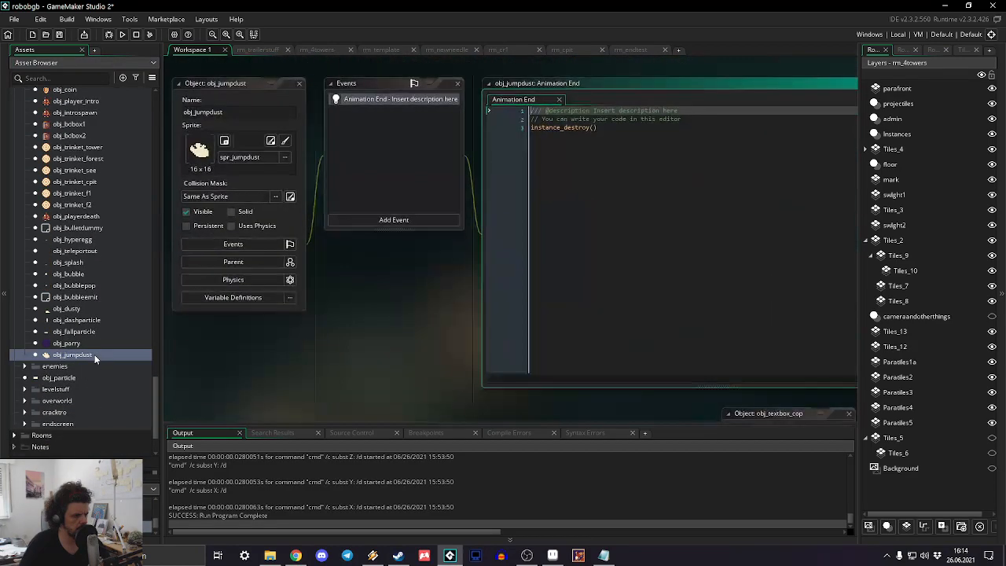
{"action": "left_click", "coordinate": [363, 224]}
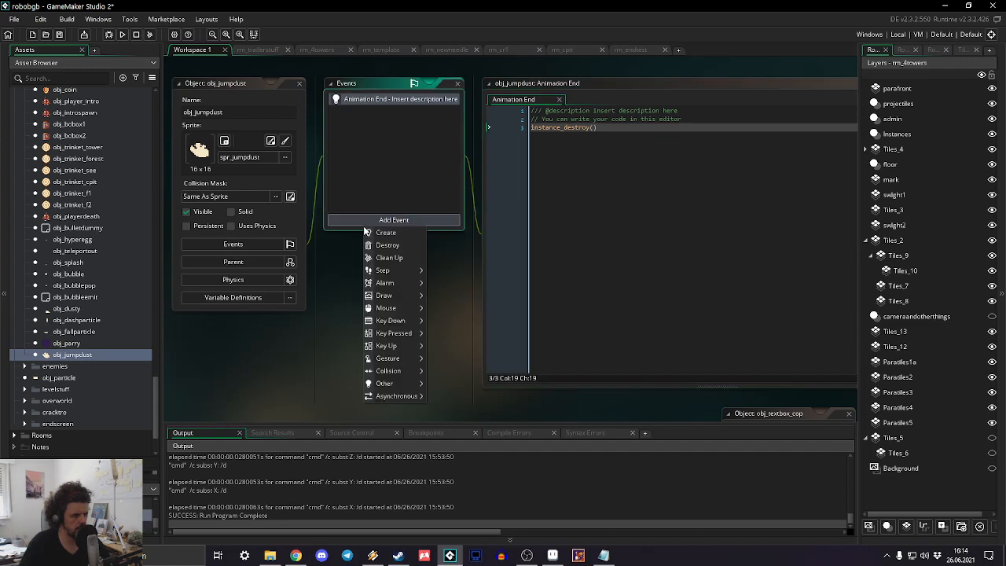
{"action": "left_click", "coordinate": [383, 232]}
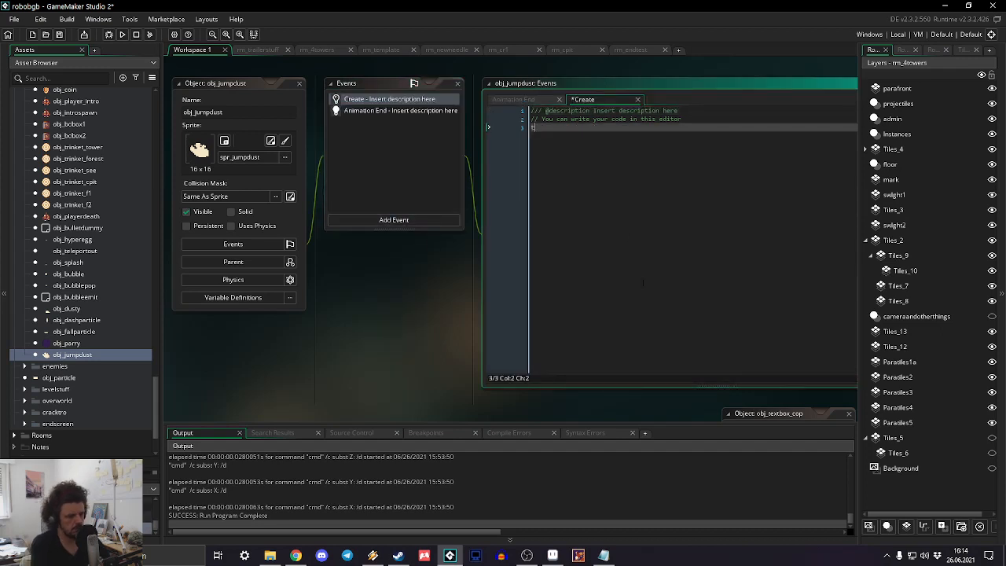
Step: Write toss=random_range(0,100) as the first code line of the obj_jumpdust Create event
{"action": "type", "text": "toss=random"}
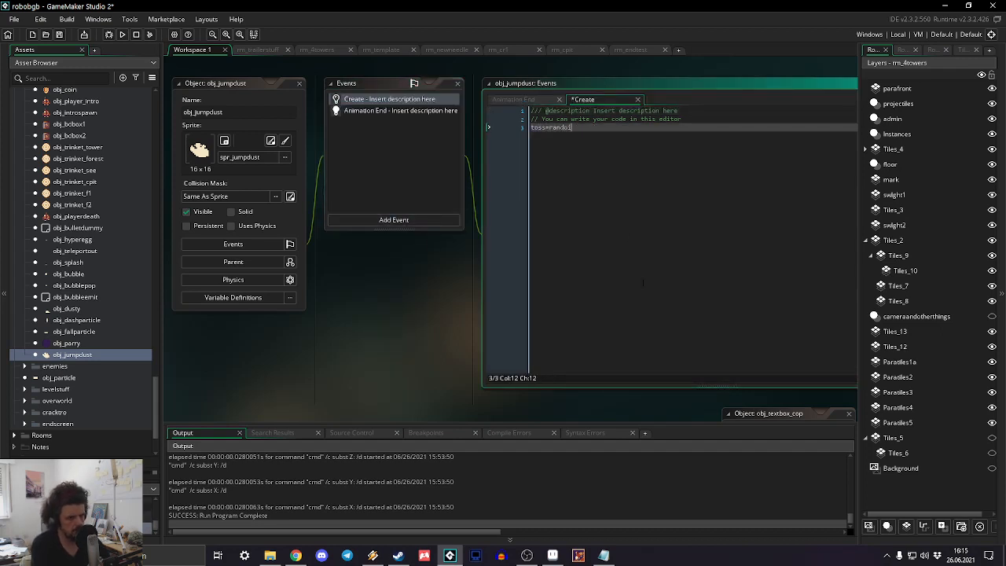
{"action": "key", "text": "BackSpace"}
{"action": "key", "text": "BackSpace"}
{"action": "key", "text": "BackSpace"}
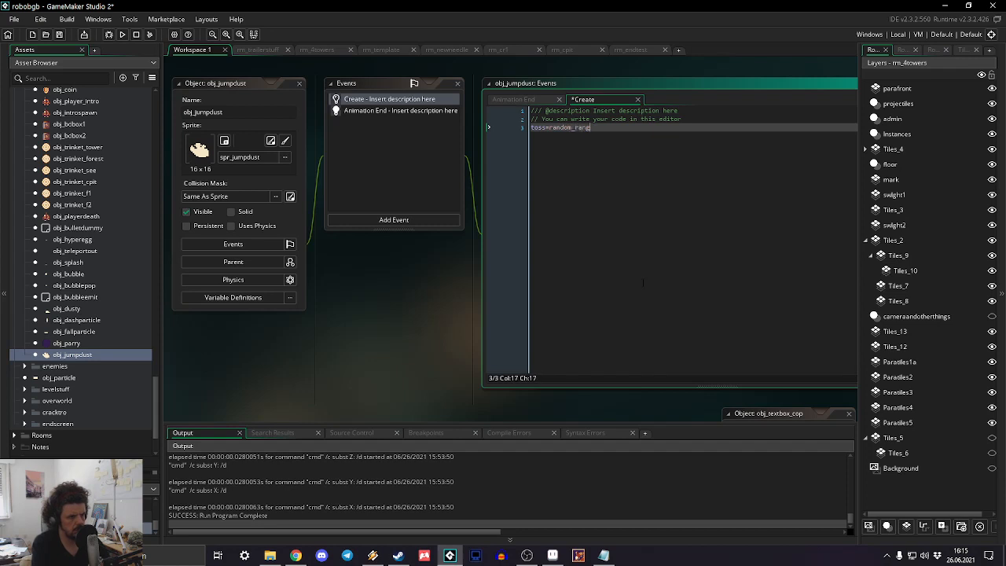
{"action": "type", "text": "e(-,1"}
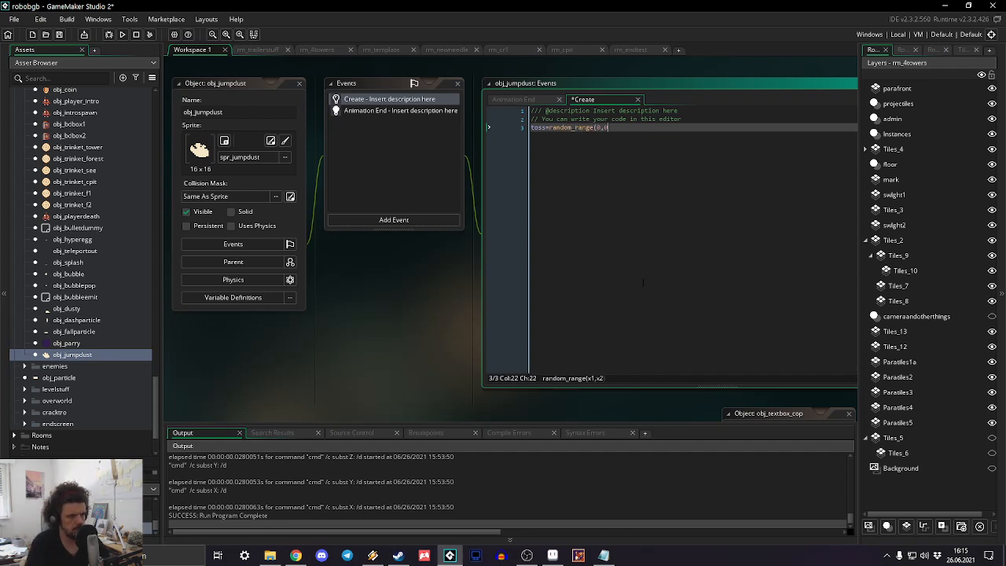
{"action": "type", "text": "00)"}
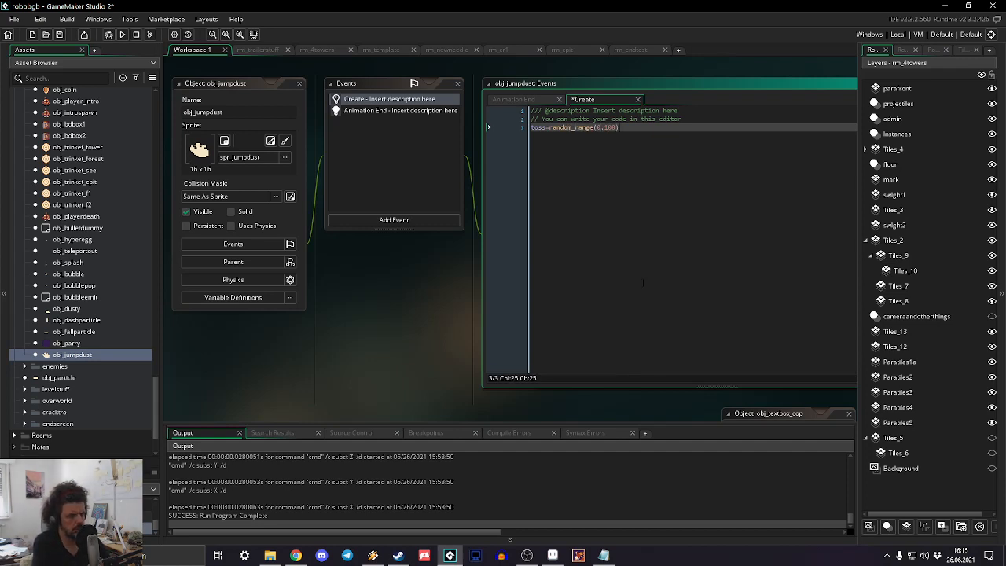
{"action": "key", "text": "Return"}
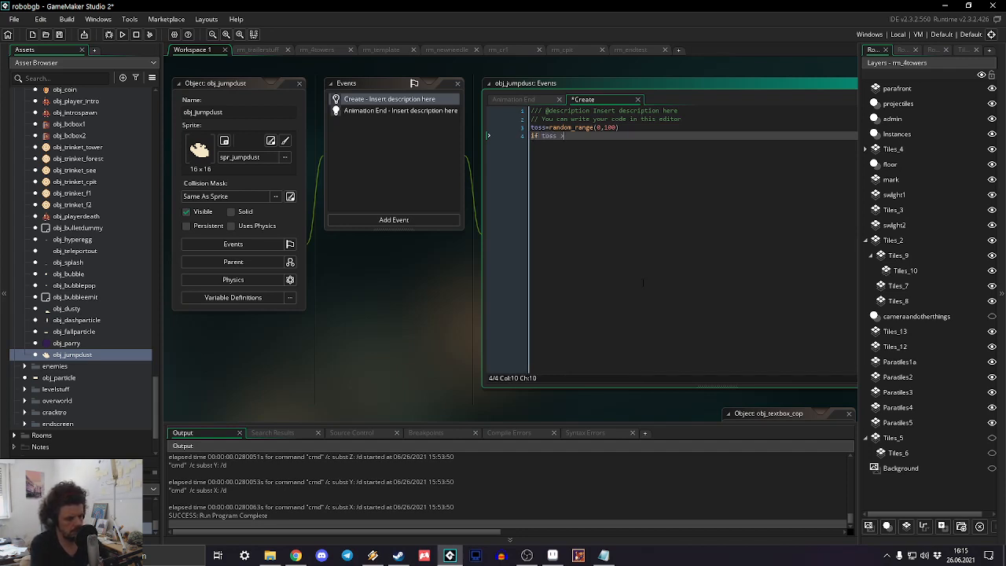
Step: Add an if toss >50 block below the toss line that sets image_xscale=-1
{"action": "type", "text": "if toss >50"}
{"action": "key", "text": "Return"}
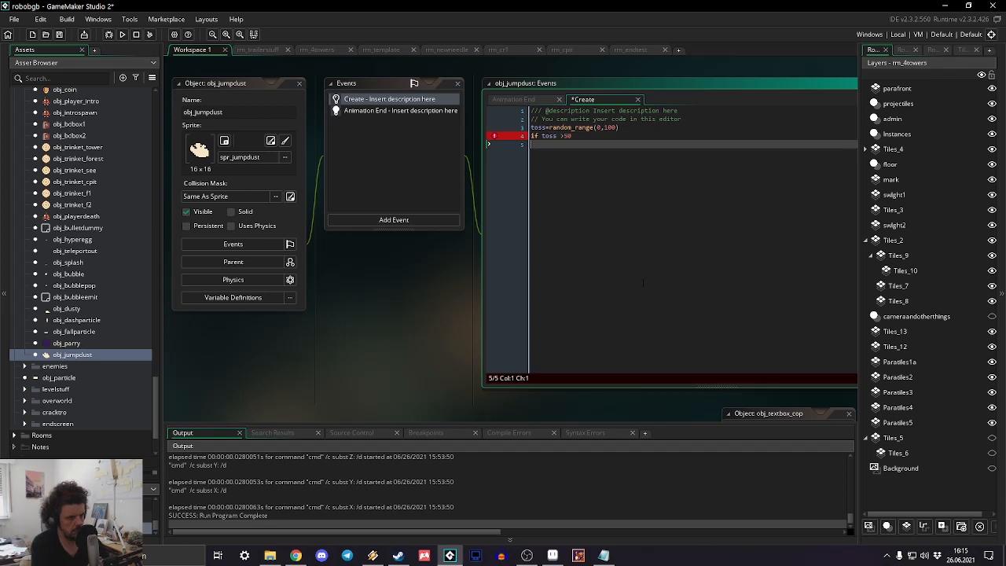
{"action": "type", "text": "{"}
{"action": "key", "text": "Return"}
{"action": "type", "text": "i"}
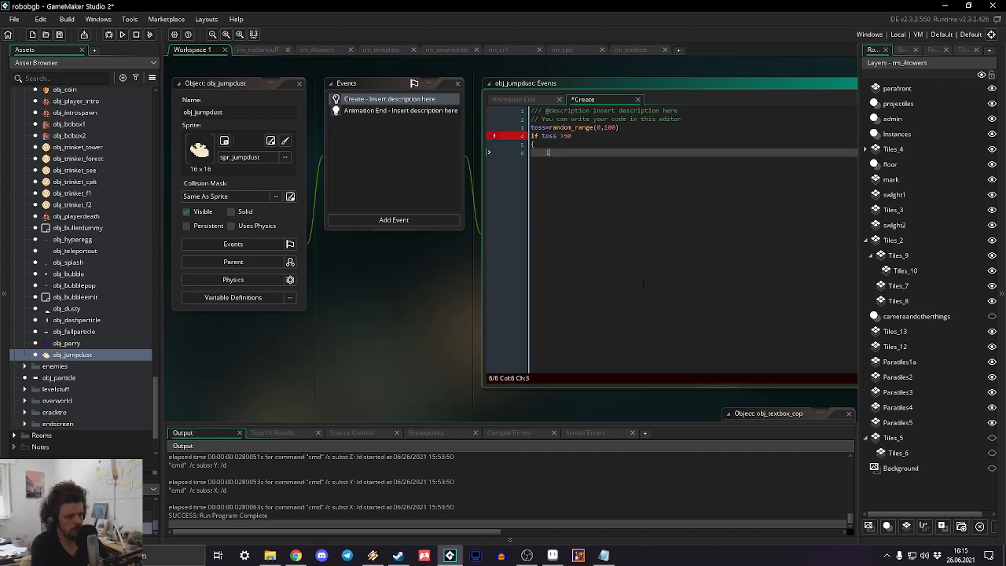
{"action": "type", "text": "mage_xscale"}
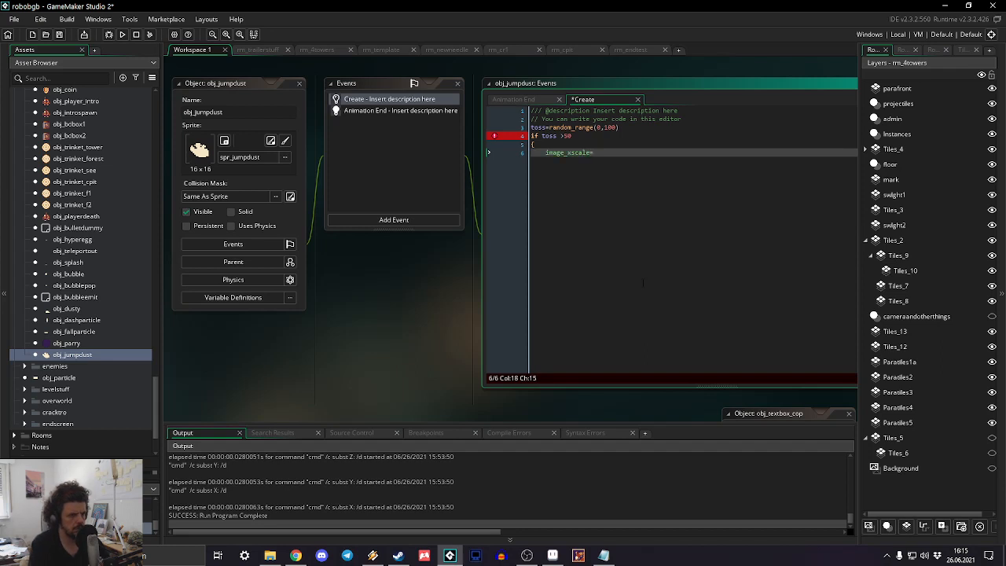
{"action": "type", "text": "=-1"}
{"action": "key", "text": "Return"}
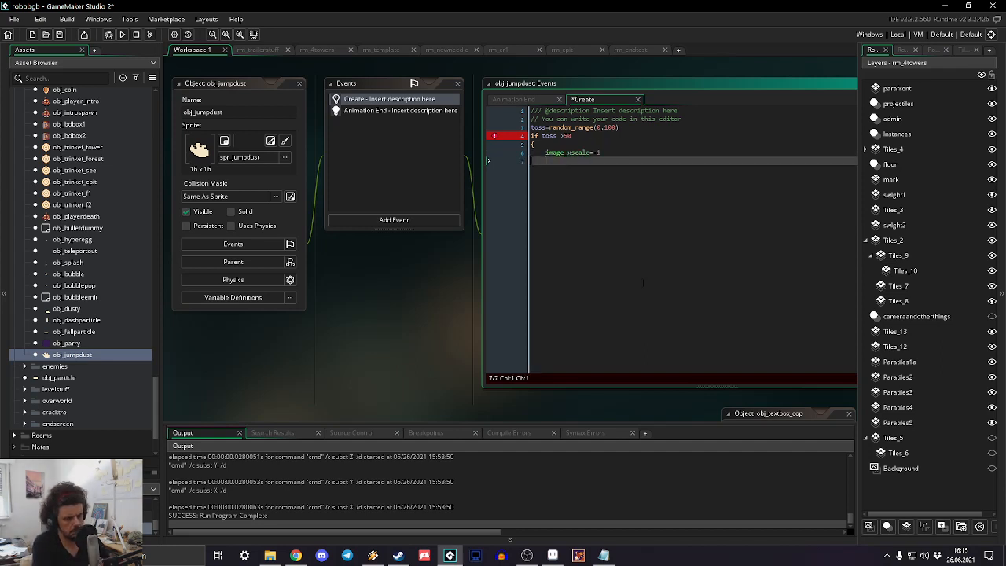
{"action": "type", "text": "}"}
Step: Add an else block to the toss condition that sets image_xscale=1
{"action": "key", "text": "Return"}
{"action": "type", "text": "else"}
{"action": "key", "text": "Return"}
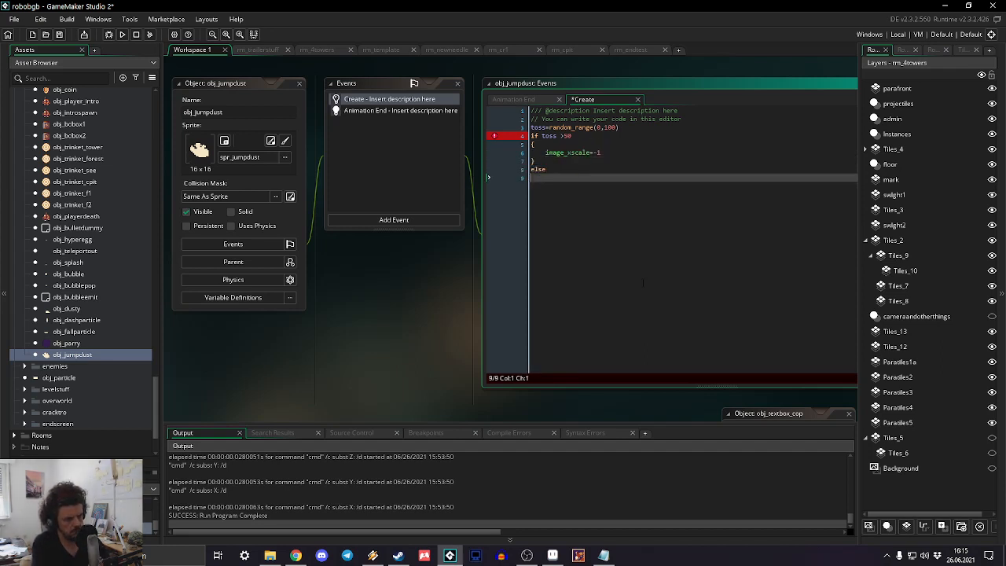
{"action": "type", "text": "{"}
{"action": "key", "text": "Return"}
{"action": "type", "text": "image"}
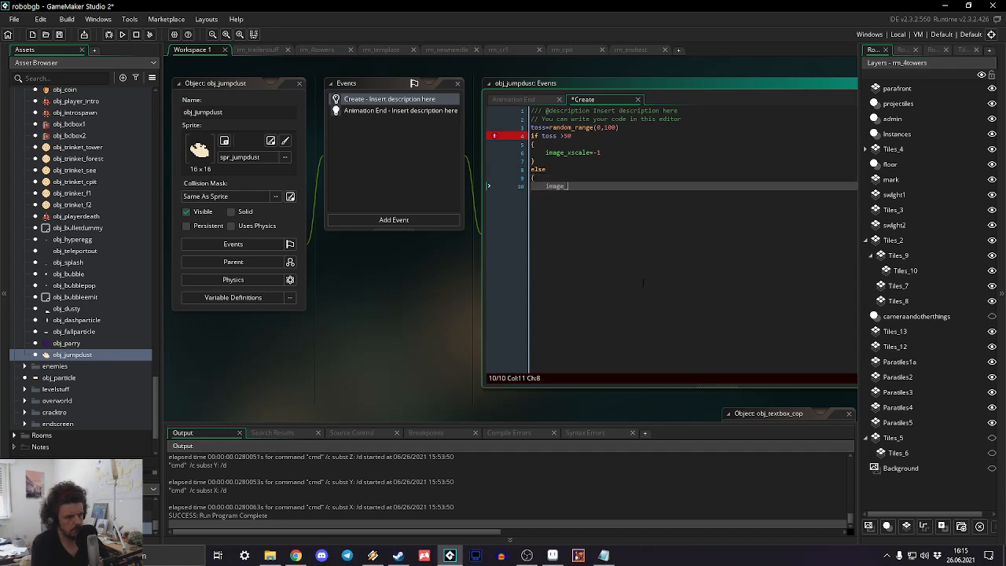
{"action": "key", "text": "Return"}
{"action": "key", "text": "BackSpace"}
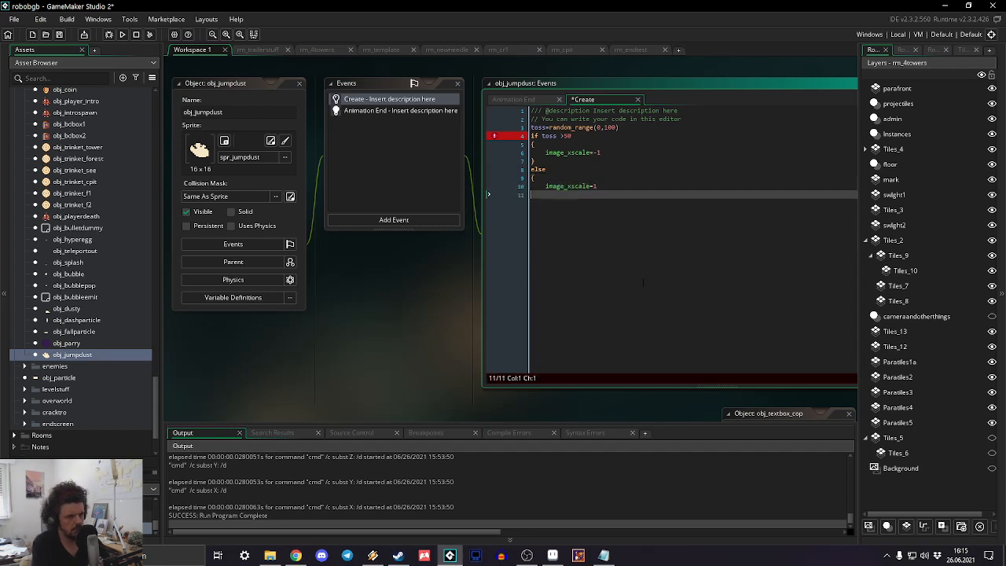
{"action": "type", "text": "}"}
Step: Open obj_player from the player group in the asset list
{"action": "scroll", "coordinate": [103, 287], "scroll_direction": "up", "scroll_amount": 6}
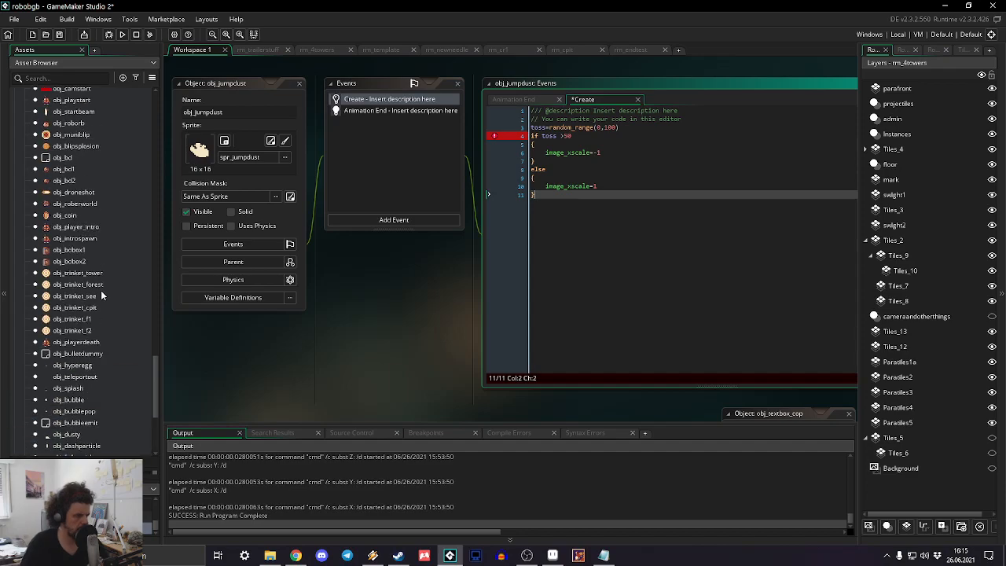
{"action": "scroll", "coordinate": [97, 277], "scroll_direction": "up", "scroll_amount": 3}
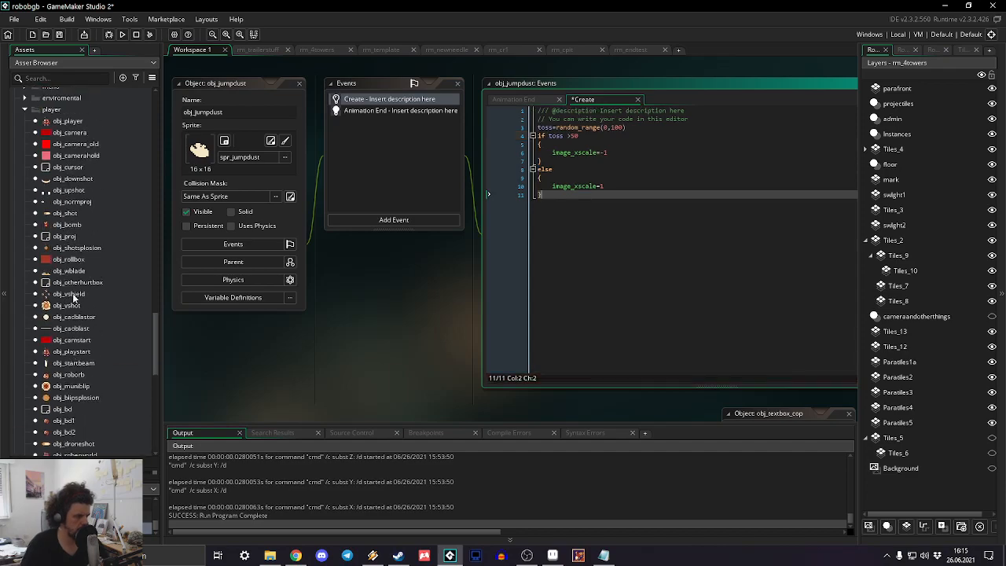
{"action": "double_click", "coordinate": [82, 123]}
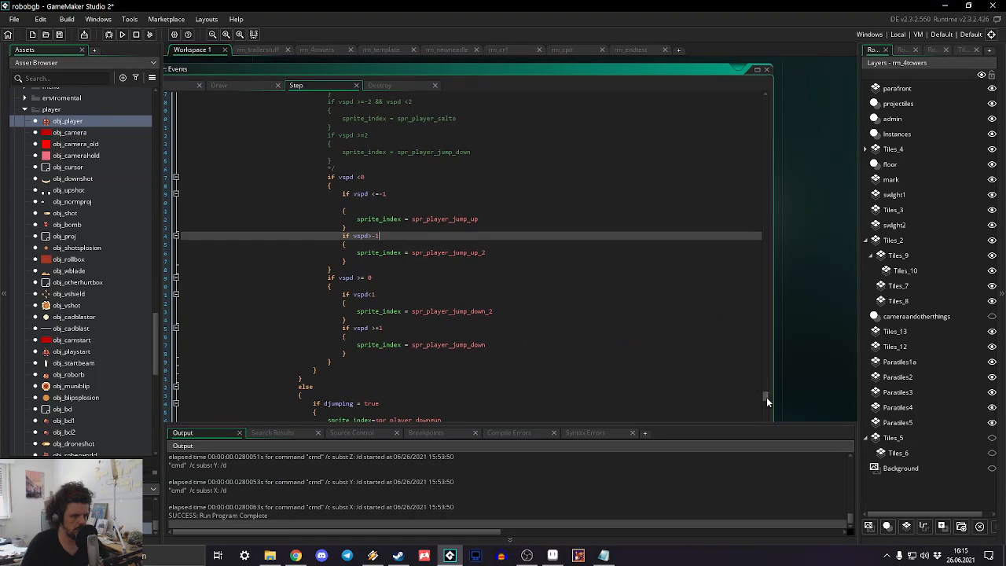
Step: Look through obj_player's Step code, from the running and on_ground sections down to the jump buffering code, for the Jumping block
{"action": "left_click_drag", "start_coordinate": [766, 397], "coordinate": [770, 219]}
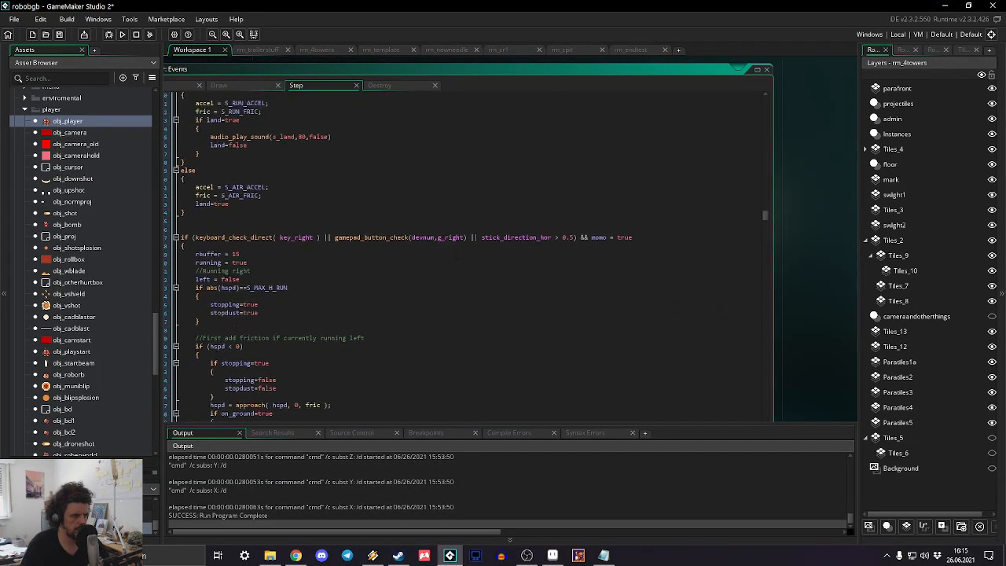
{"action": "scroll", "coordinate": [322, 280], "scroll_direction": "up", "scroll_amount": 6}
{"action": "scroll", "coordinate": [307, 285], "scroll_direction": "down", "scroll_amount": 20}
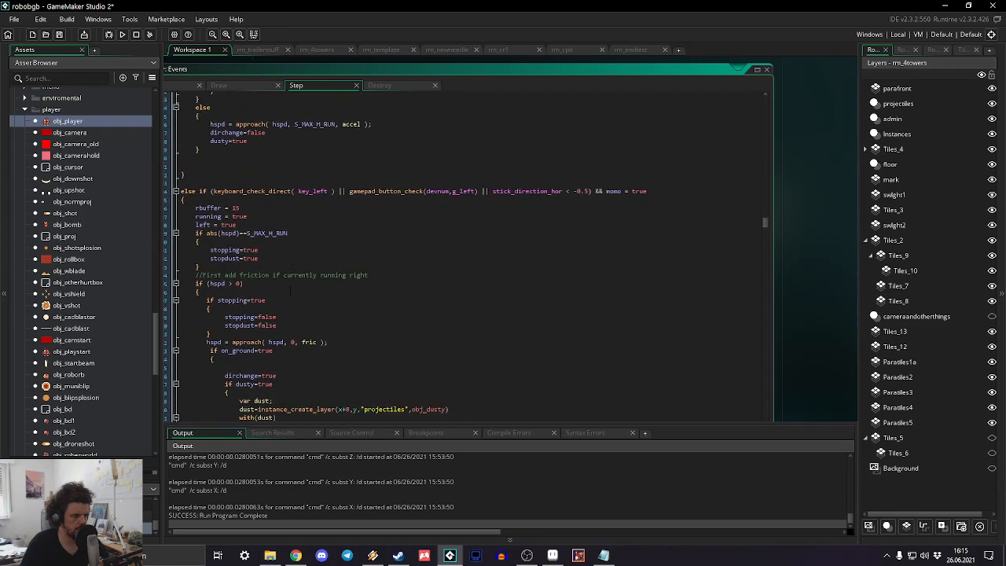
{"action": "scroll", "coordinate": [292, 287], "scroll_direction": "down", "scroll_amount": 8}
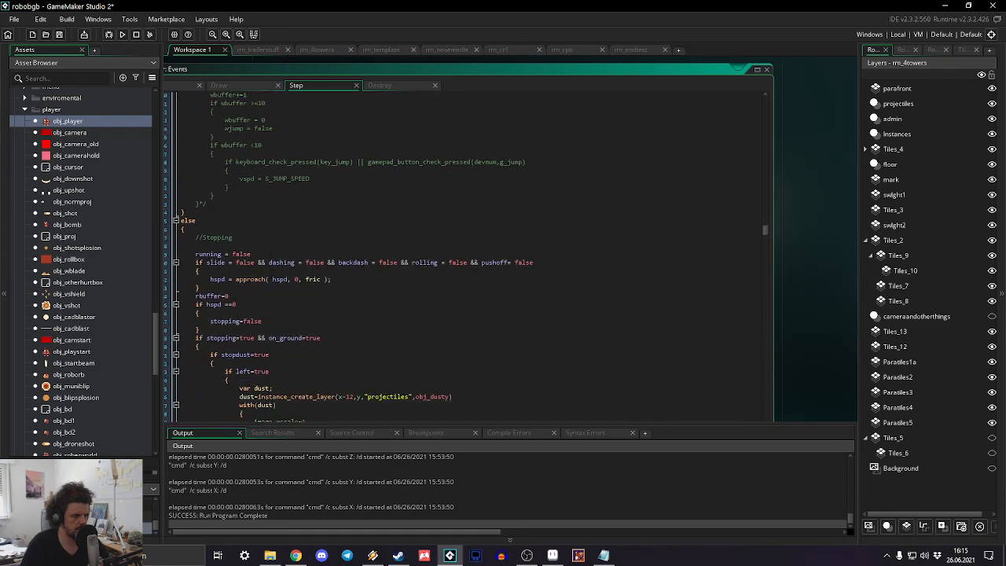
{"action": "scroll", "coordinate": [264, 225], "scroll_direction": "down", "scroll_amount": 12}
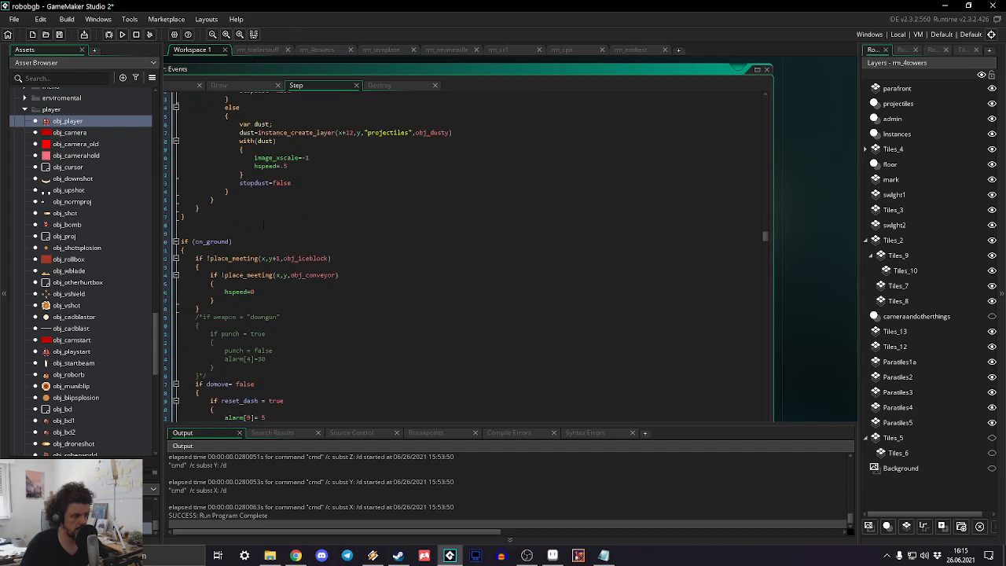
{"action": "scroll", "coordinate": [263, 225], "scroll_direction": "down", "scroll_amount": 13}
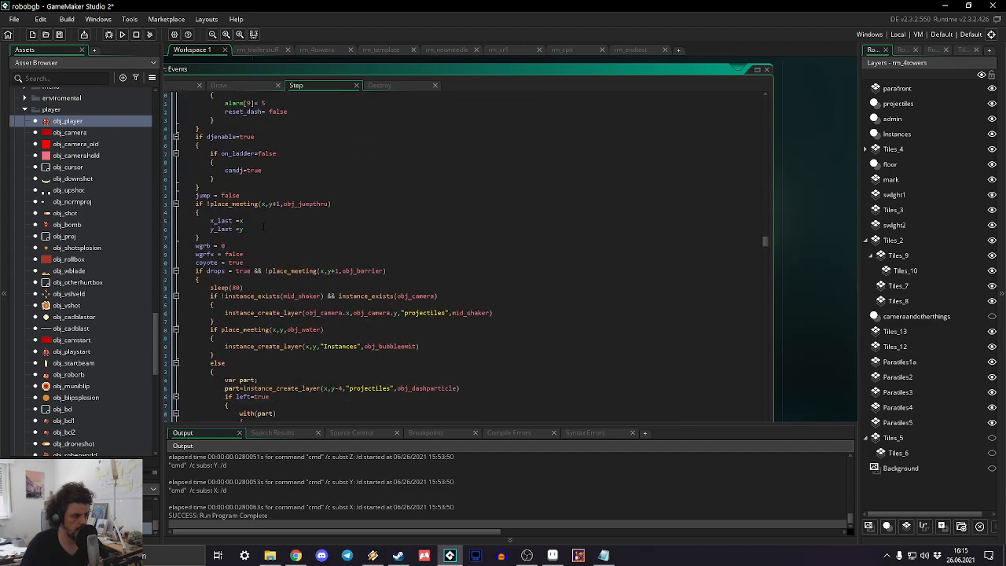
{"action": "scroll", "coordinate": [263, 225], "scroll_direction": "up", "scroll_amount": 7}
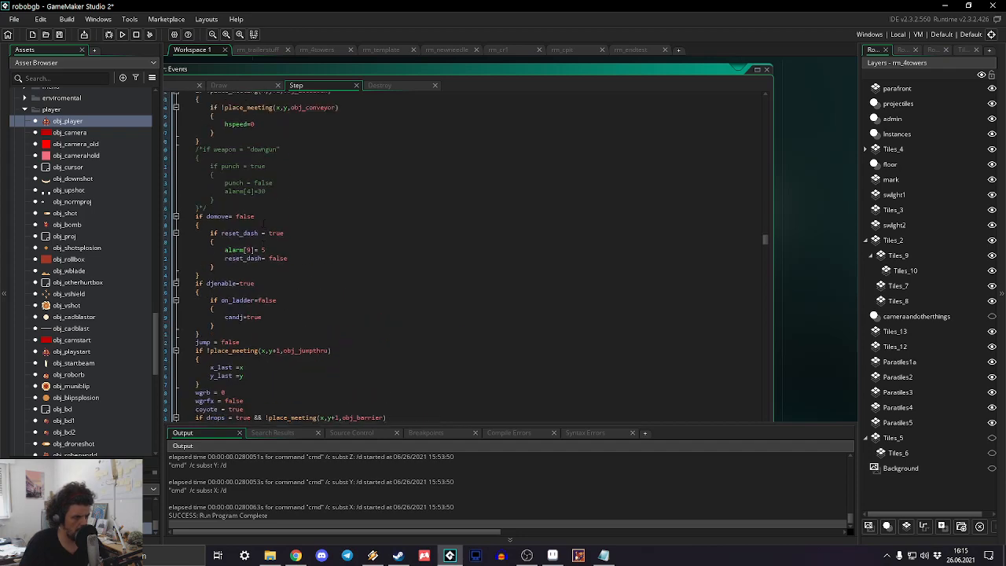
{"action": "scroll", "coordinate": [467, 255], "scroll_direction": "up", "scroll_amount": 2}
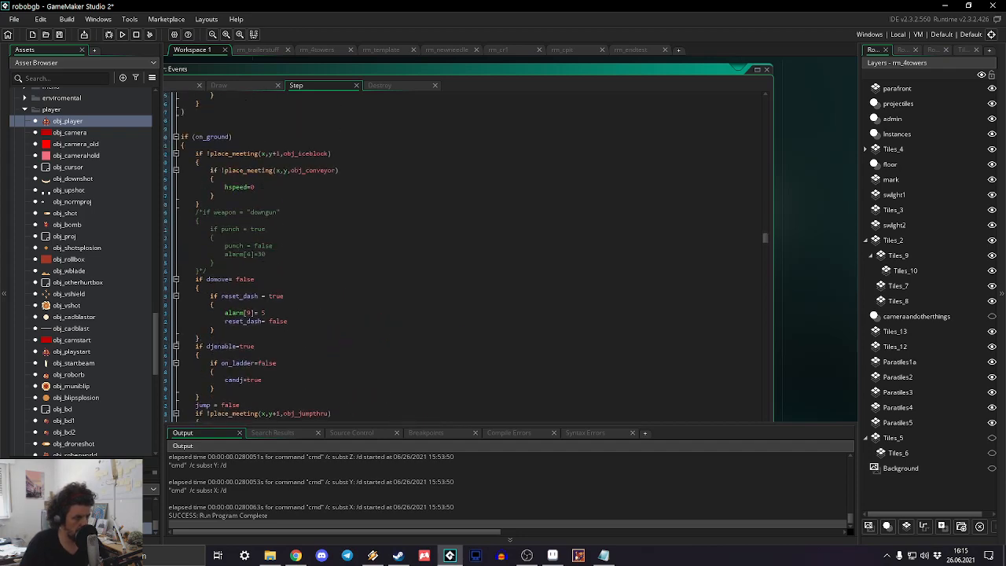
{"action": "scroll", "coordinate": [180, 139], "scroll_direction": "down", "scroll_amount": 15}
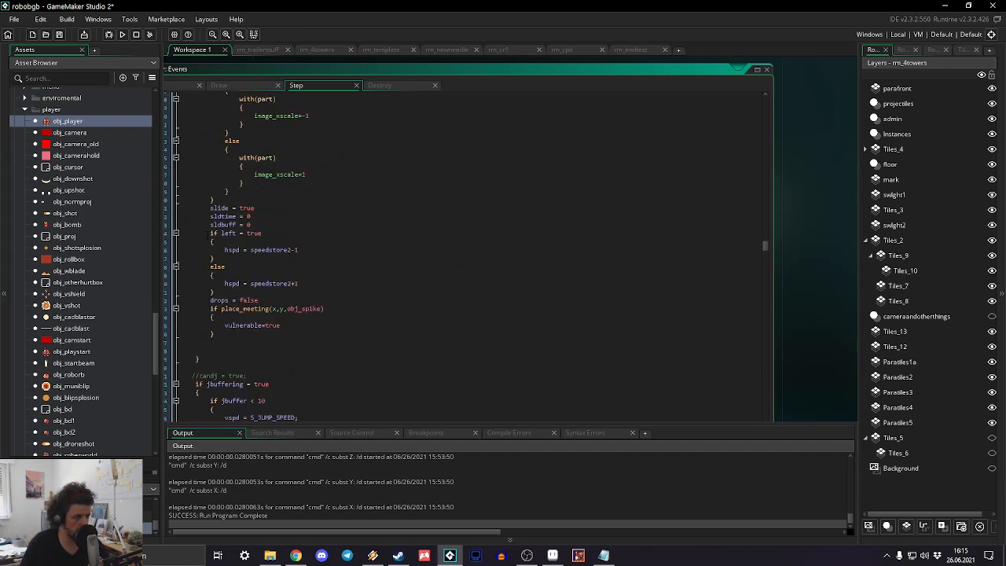
{"action": "left_click", "coordinate": [197, 212]}
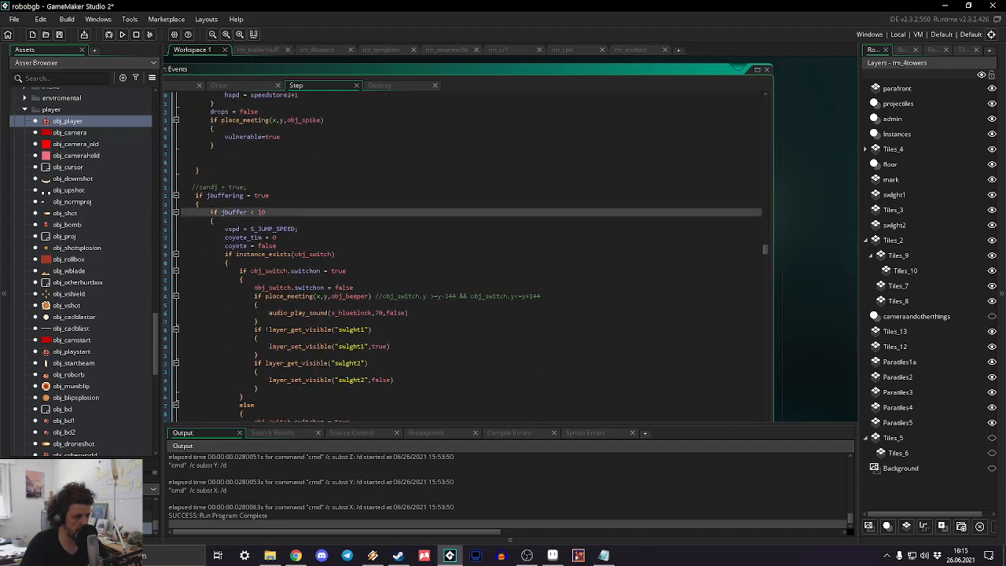
{"action": "scroll", "coordinate": [468, 255], "scroll_direction": "down", "scroll_amount": 15}
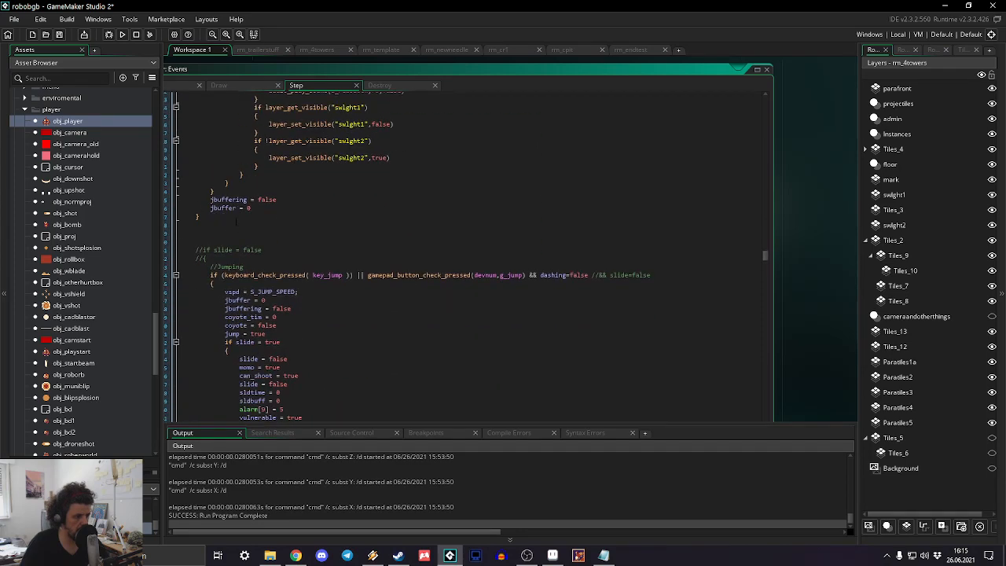
Step: Start an if !instance_exists(obj_jumpdust) block above the vspd = S_JUMP_SPEED line in the Jumping section of the Step code
{"action": "left_click", "coordinate": [225, 166]}
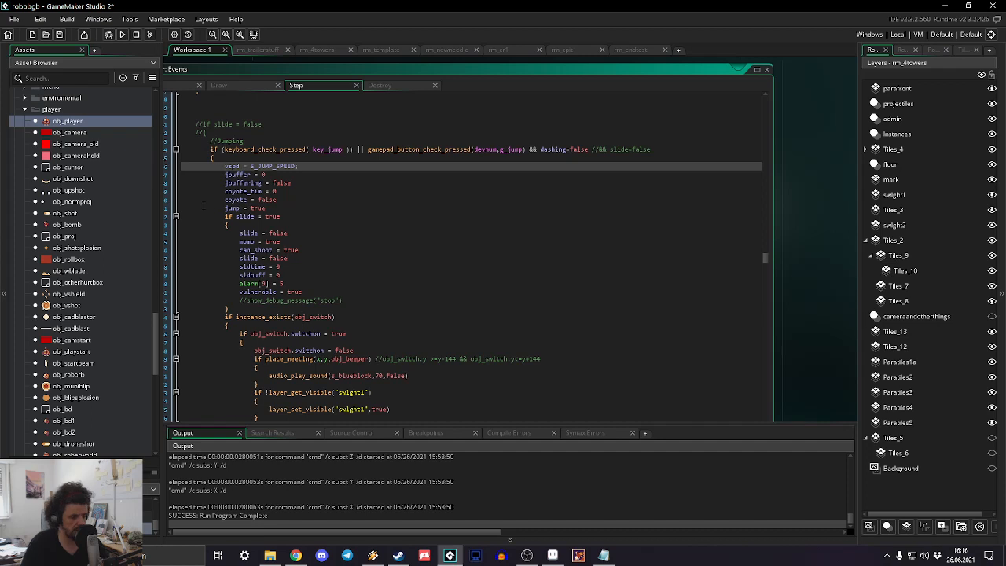
{"action": "key", "text": "Return"}
{"action": "key", "text": "Up"}
{"action": "type", "text": "if !"}
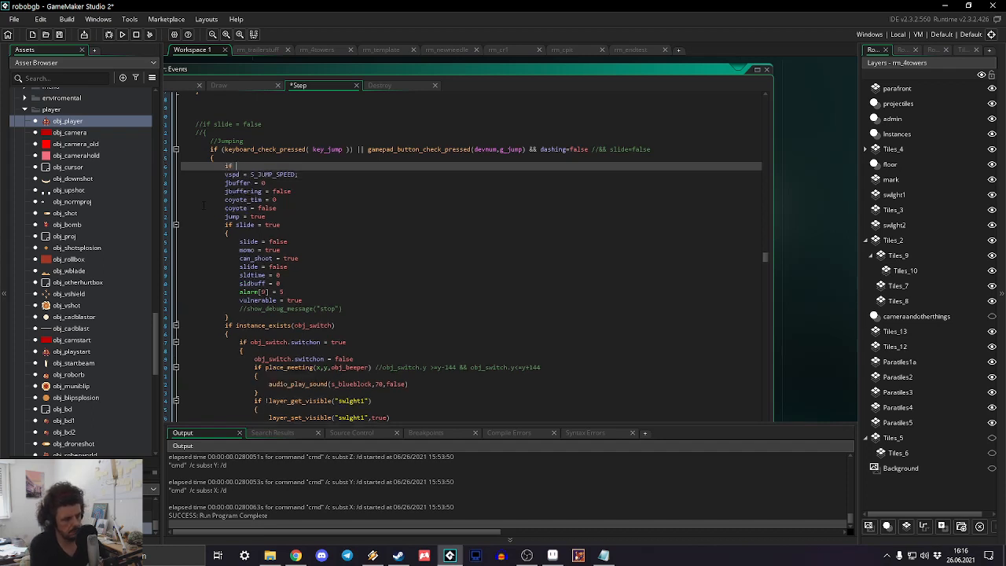
{"action": "type", "text": "instance_exi"}
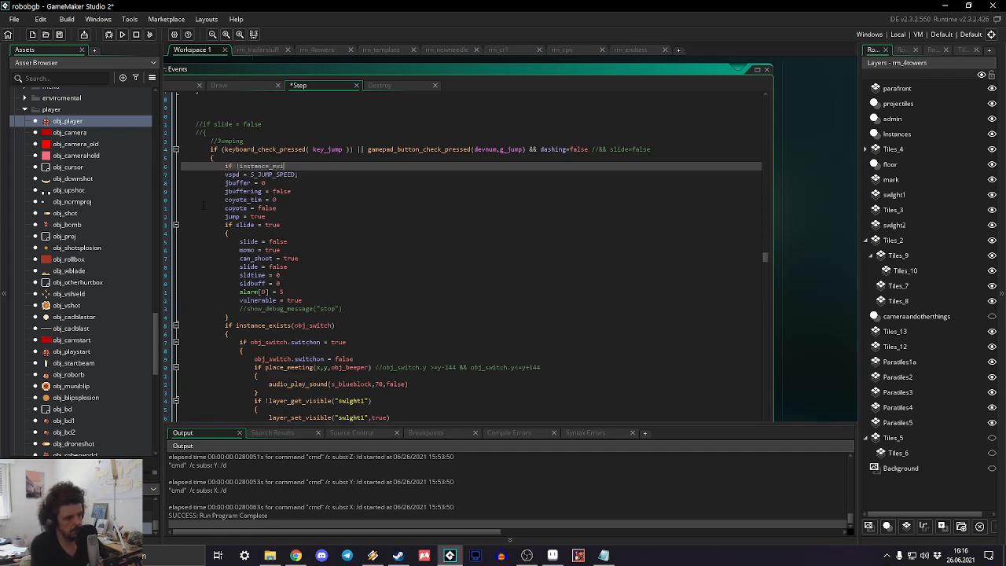
{"action": "type", "text": "sts(obj"}
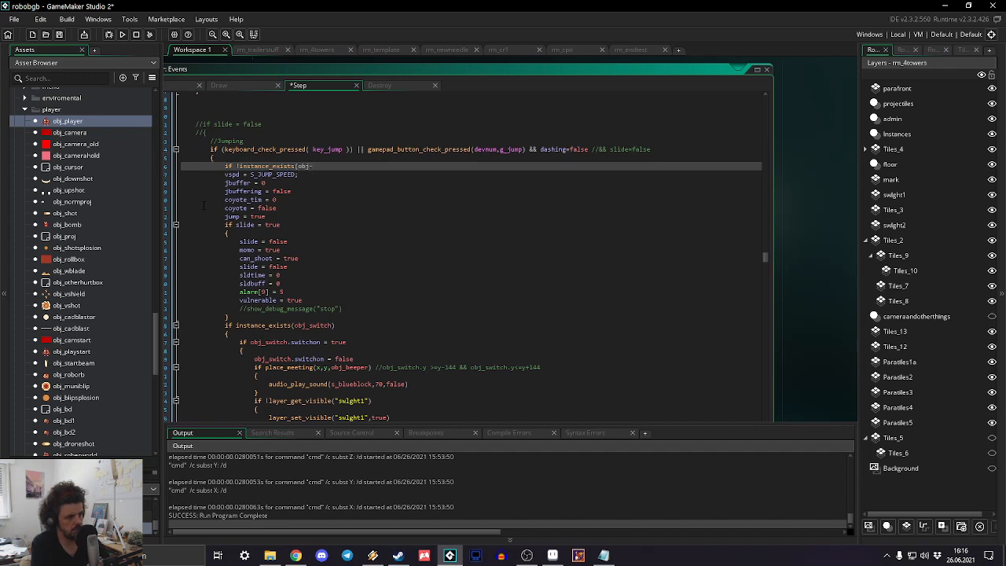
{"action": "type", "text": "_"}
{"action": "type", "text": "jumpdu"}
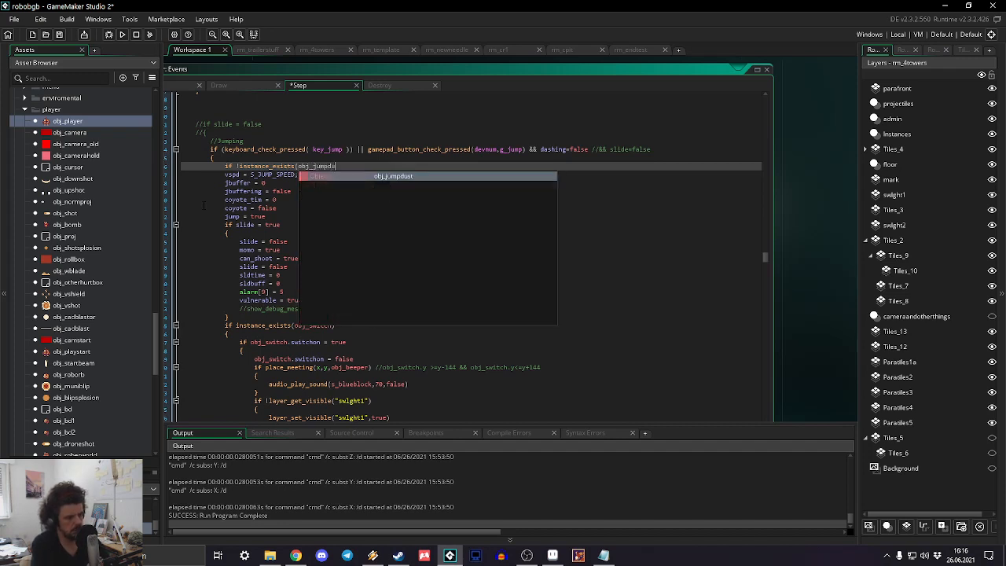
{"action": "key", "text": "Return"}
{"action": "type", "text": ")"}
{"action": "key", "text": "Return"}
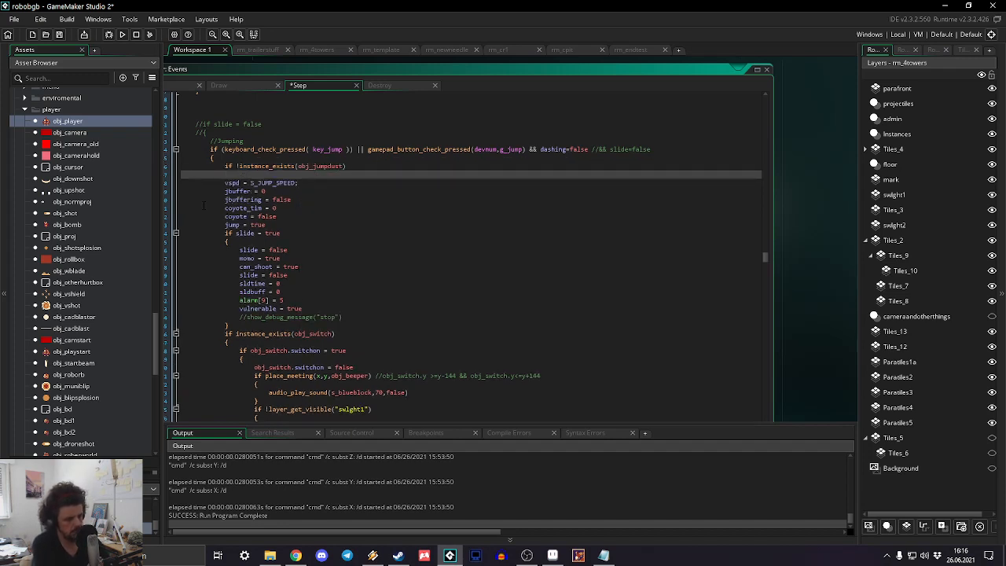
{"action": "type", "text": "{"}
{"action": "key", "text": "Return"}
{"action": "type", "text": "var dust"}
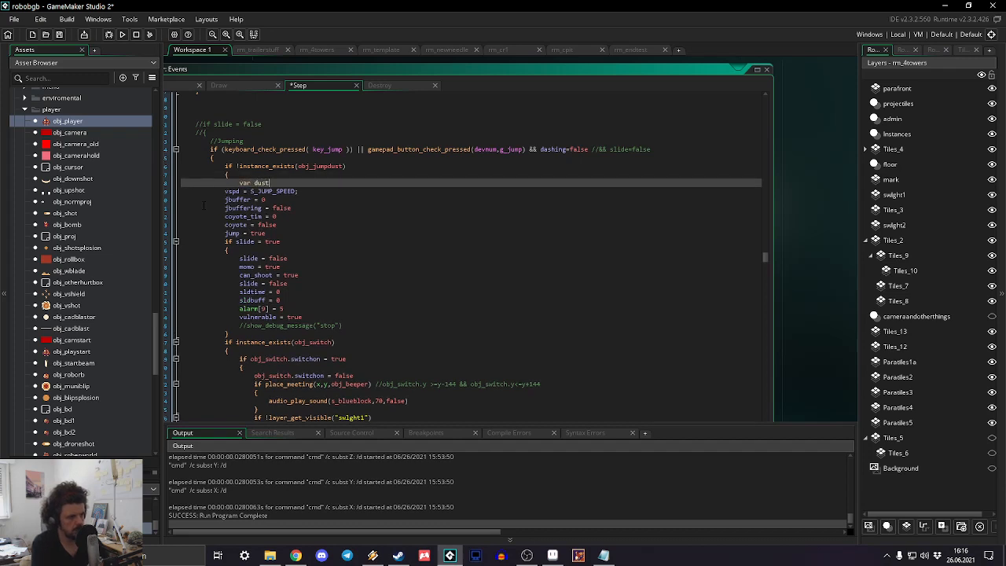
{"action": "type", "text": "y;"}
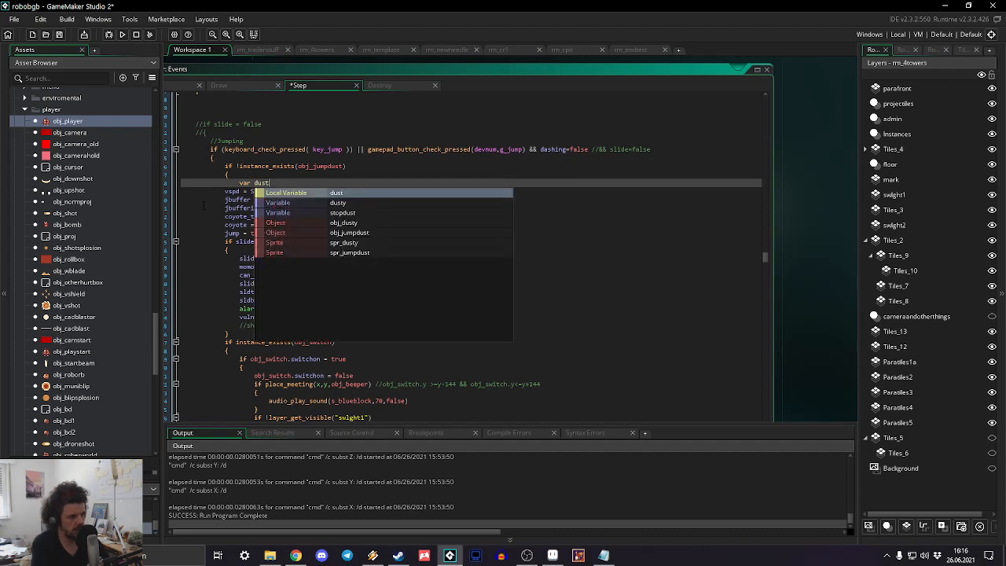
{"action": "type", "text": "i;"}
{"action": "key", "text": "Return"}
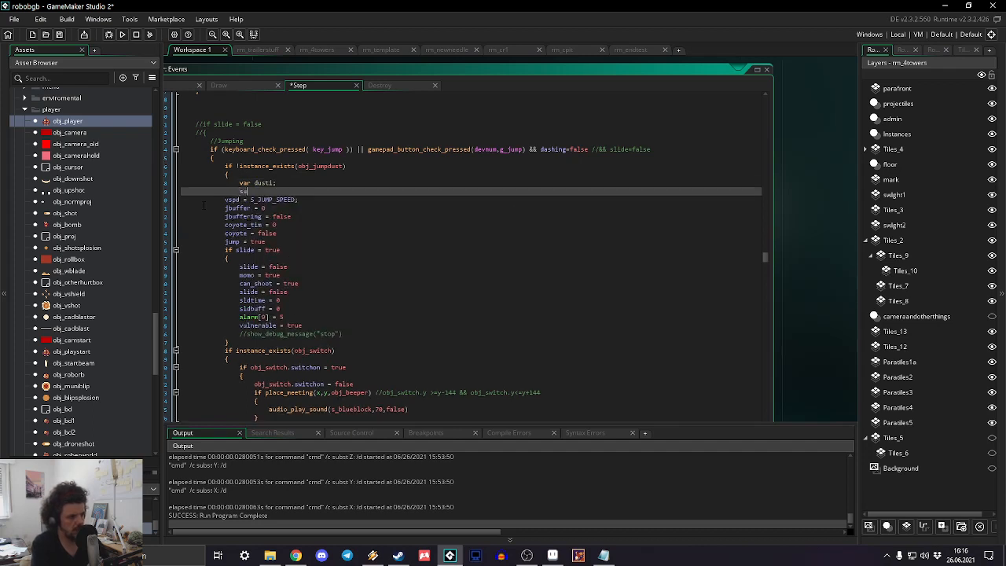
{"action": "type", "text": "dusty="}
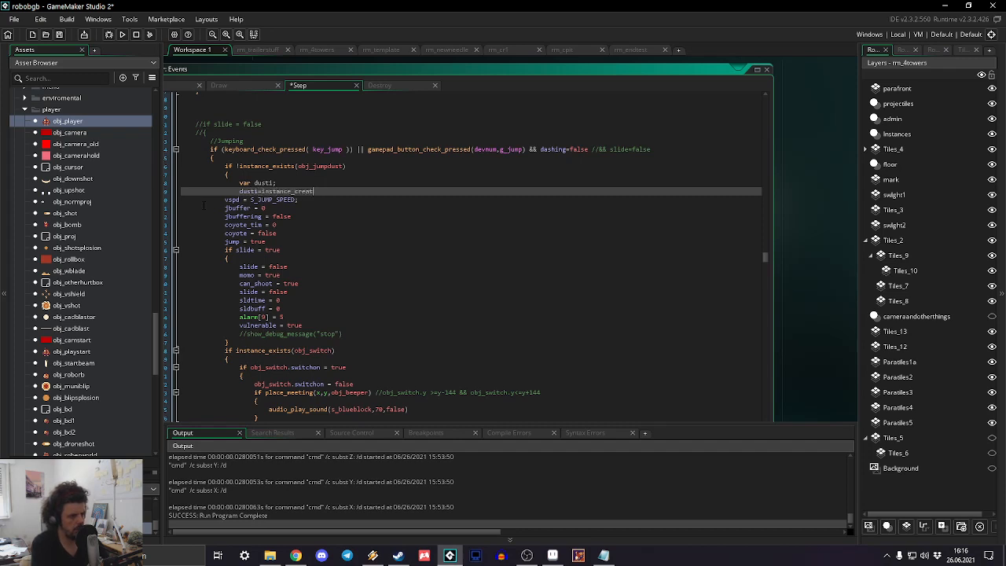
{"action": "type", "text": "instance_creat"}
{"action": "key", "text": "BackSpace"}
{"action": "key", "text": "BackSpace"}
{"action": "key", "text": "BackSpace"}
{"action": "key", "text": "BackSpace"}
{"action": "key", "text": "BackSpace"}
{"action": "key", "text": "BackSpace"}
{"action": "key", "text": "BackSpace"}
{"action": "key", "text": "BackSpace"}
{"action": "key", "text": "BackSpace"}
{"action": "key", "text": "BackSpace"}
{"action": "key", "text": "BackSpace"}
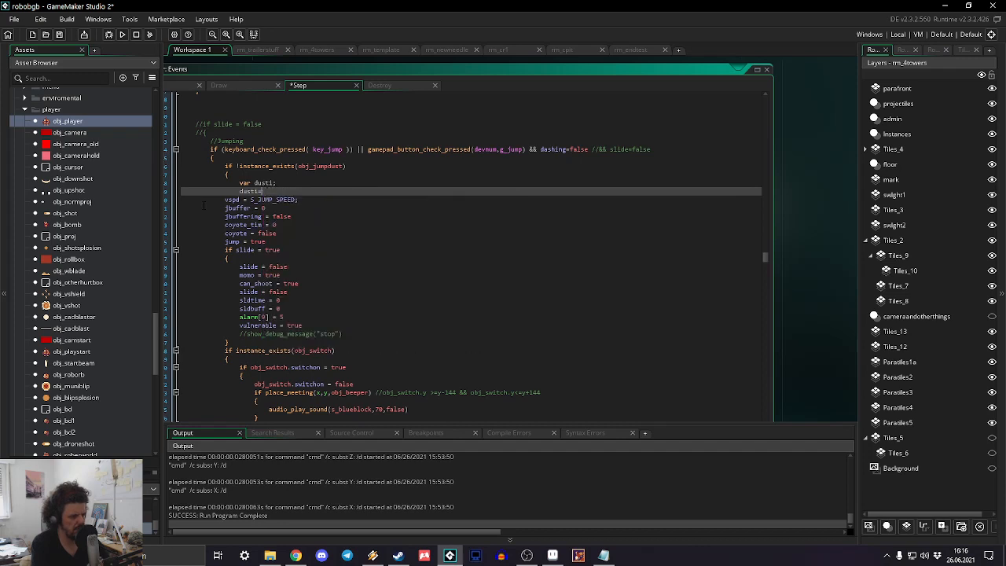
{"action": "key", "text": "BackSpace"}
{"action": "key", "text": "BackSpace"}
{"action": "key", "text": "BackSpace"}
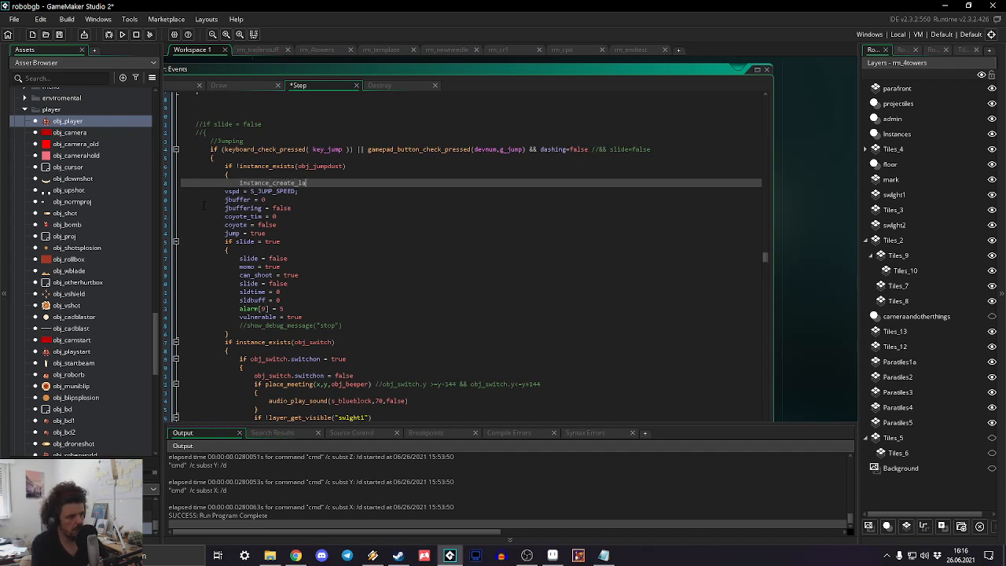
Step: Write instance_create_layer(x+random_range(-2,2),y,"projectiles",obj_jumpdust) inside the new if block and close the block
{"action": "type", "text": "x"}
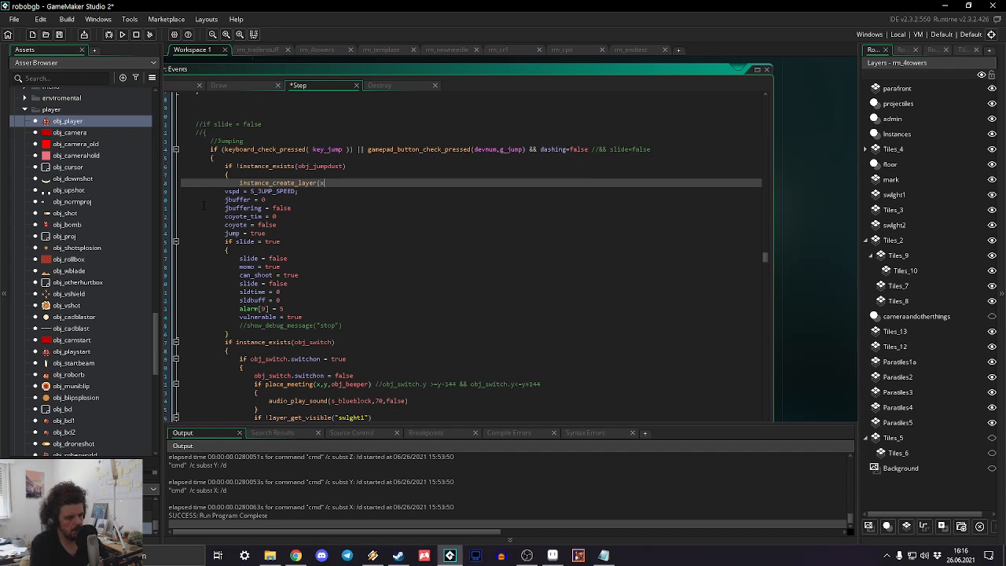
{"action": "type", "text": "+random_rang"}
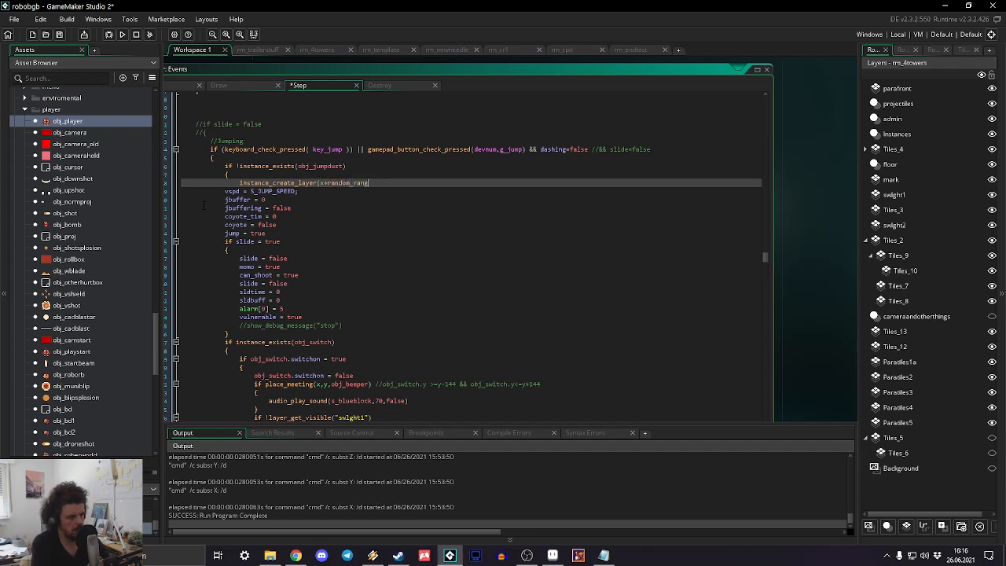
{"action": "type", "text": "e("}
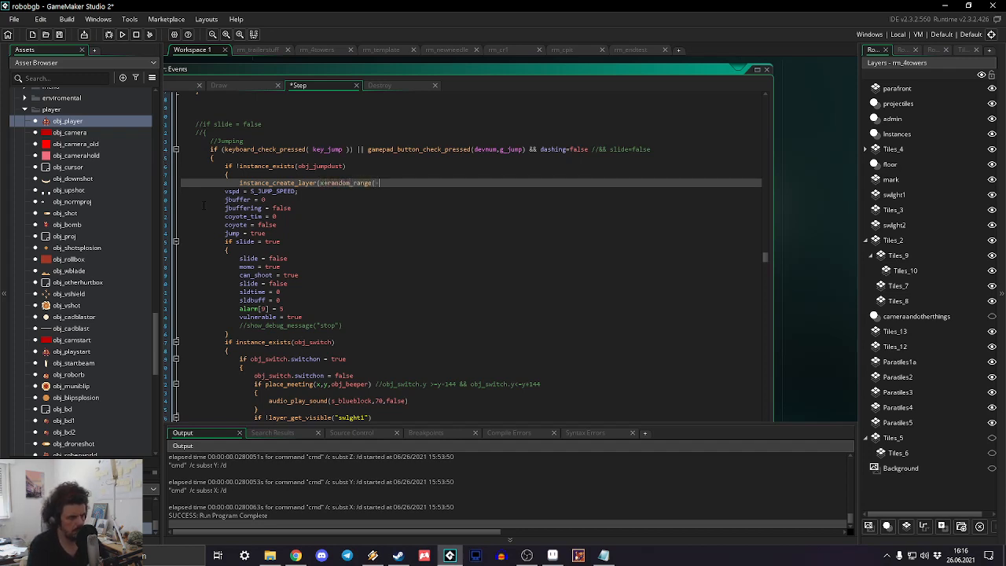
{"action": "type", "text": "-2,2),y,\"projectiles\",obj_jumpd"}
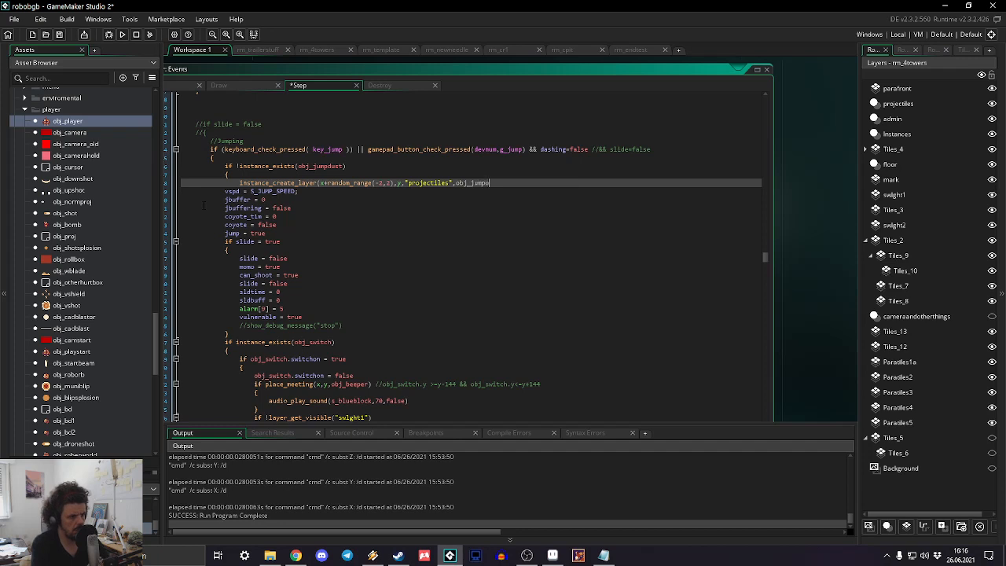
{"action": "type", "text": "st"}
{"action": "key", "text": "Return"}
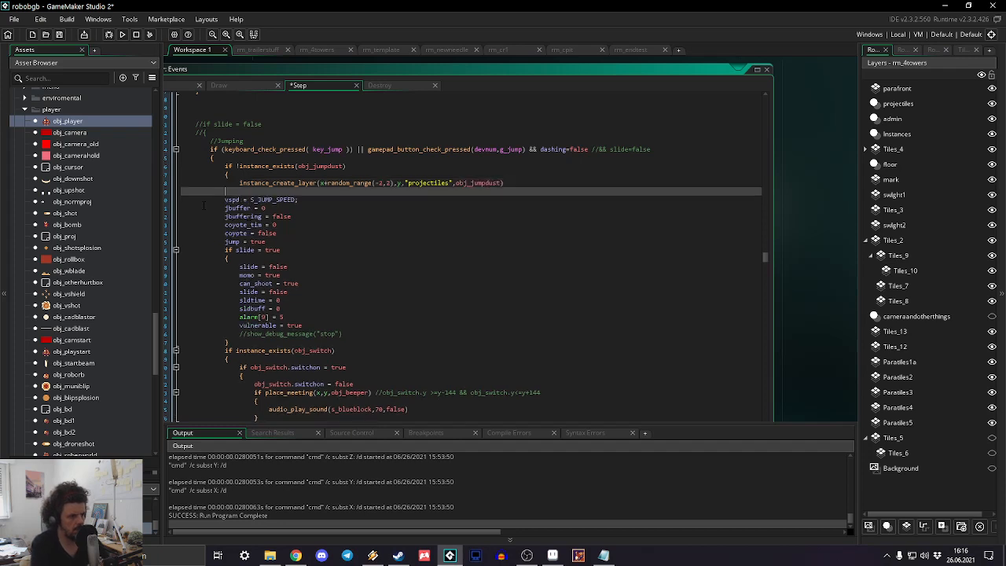
{"action": "left_click", "coordinate": [259, 282]}
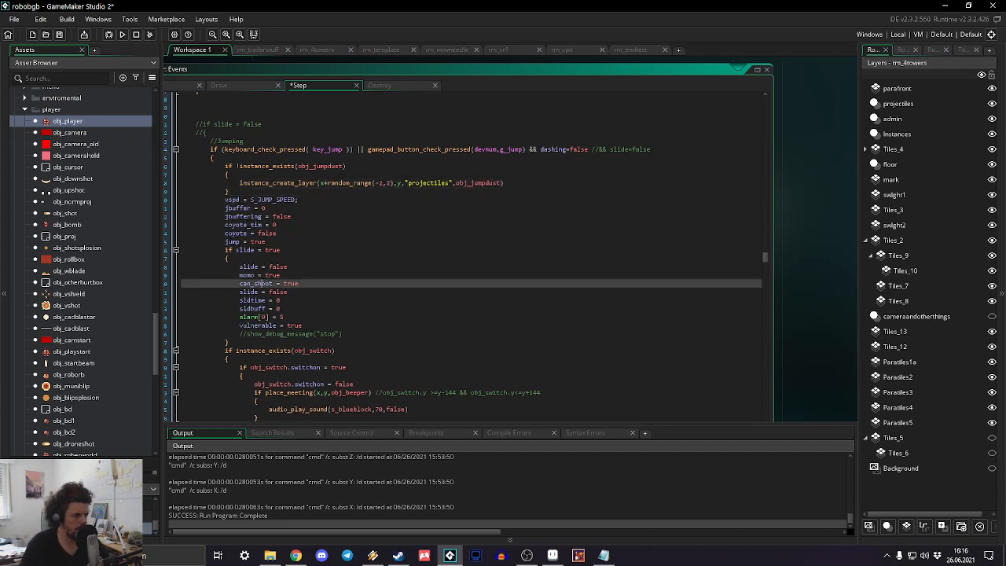
Step: Run the game to test the jump dust effect, and quit the game
{"action": "left_click", "coordinate": [122, 34]}
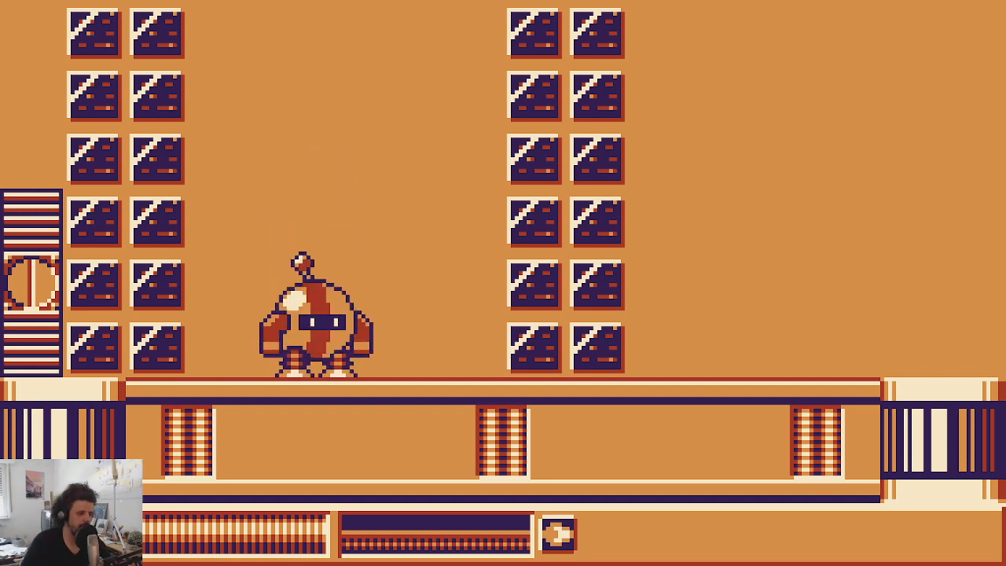
{"action": "key", "text": "Escape"}
{"action": "key", "text": "Right"}
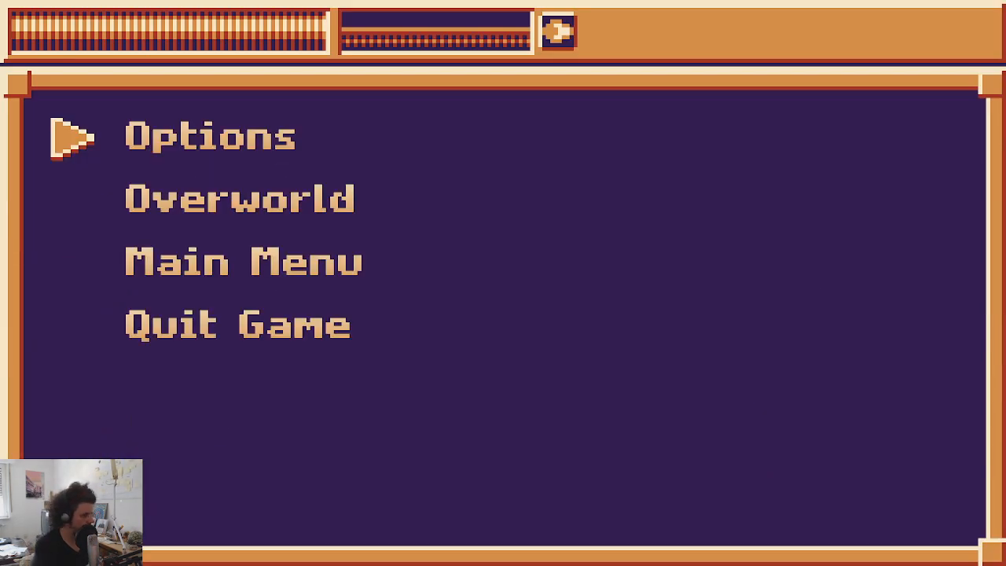
{"action": "key", "text": "Up"}
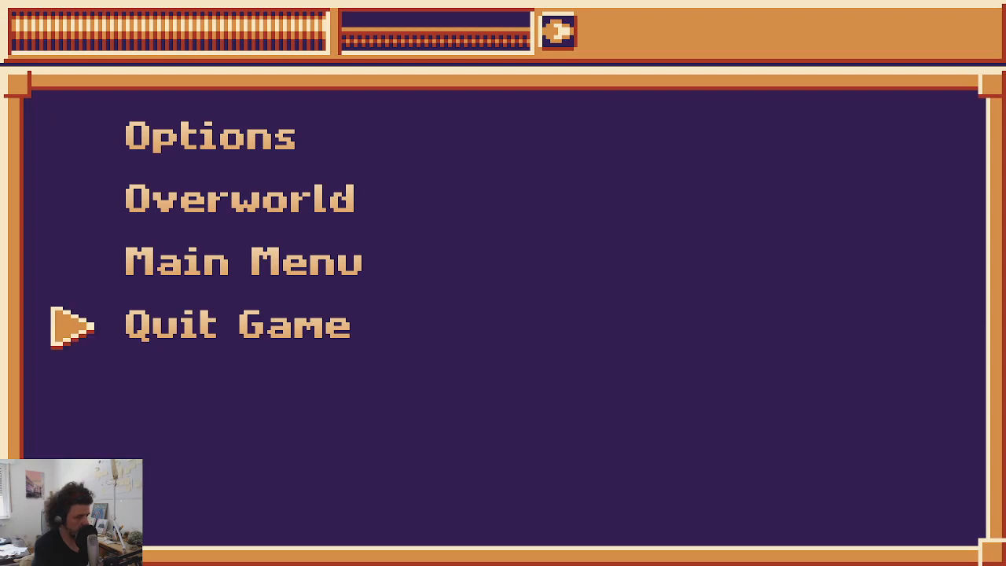
{"action": "key", "text": "Return"}
{"action": "key", "text": "Return"}
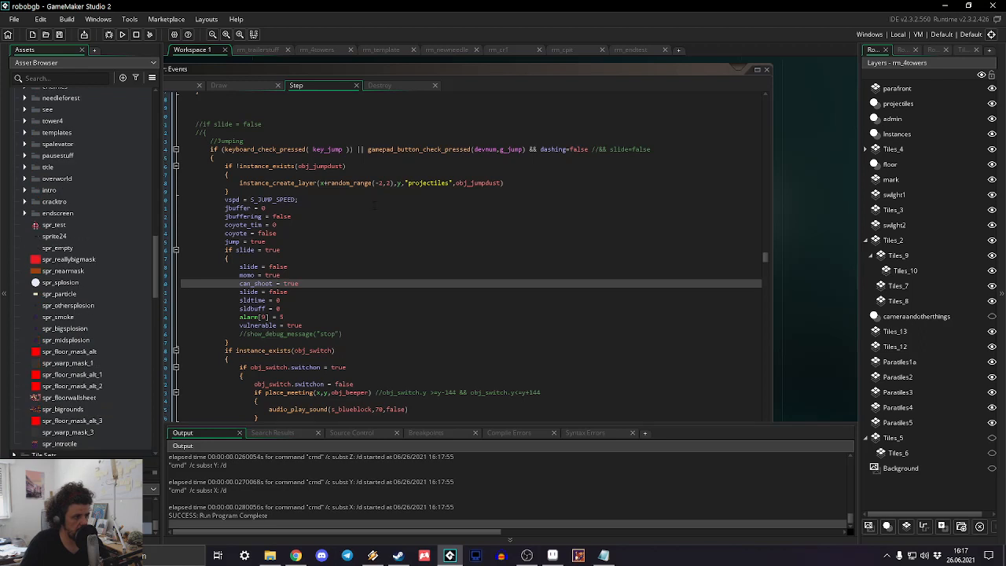
Step: Change the y argument of the obj_jumpdust instance_create_layer call to y-4 in the Jumping code
{"action": "left_click", "coordinate": [402, 182]}
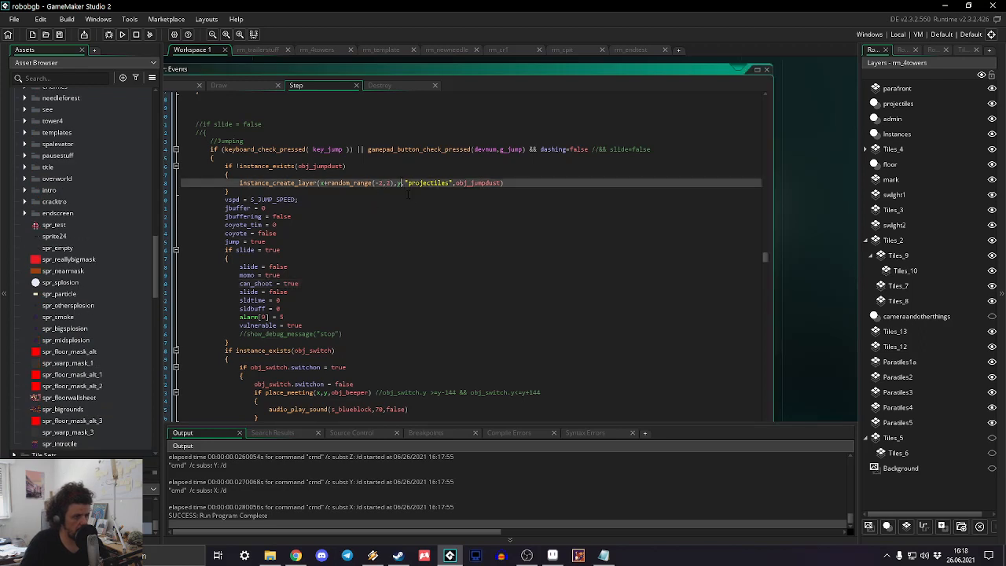
{"action": "scroll", "coordinate": [414, 202], "scroll_direction": "up", "scroll_amount": 1}
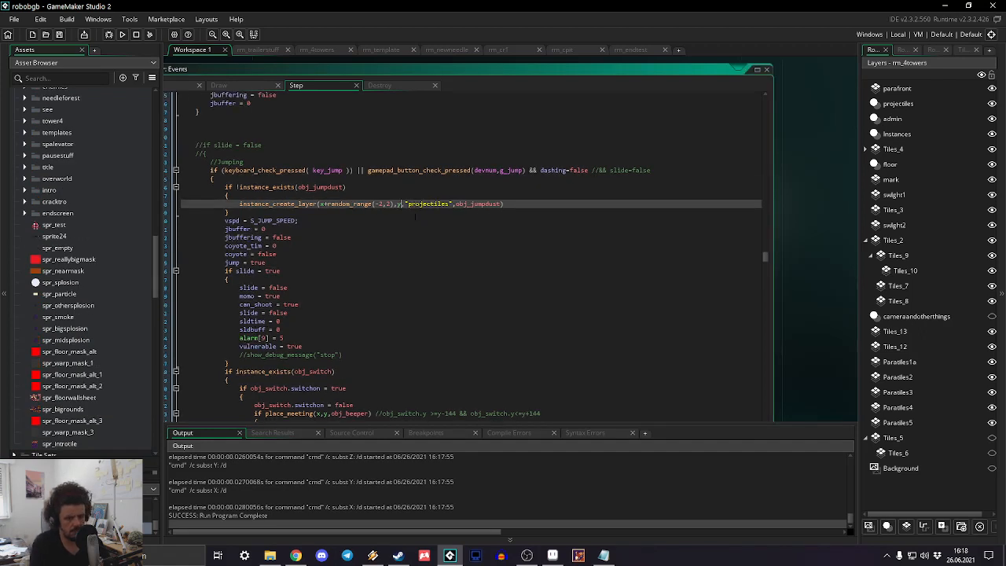
{"action": "type", "text": "-4"}
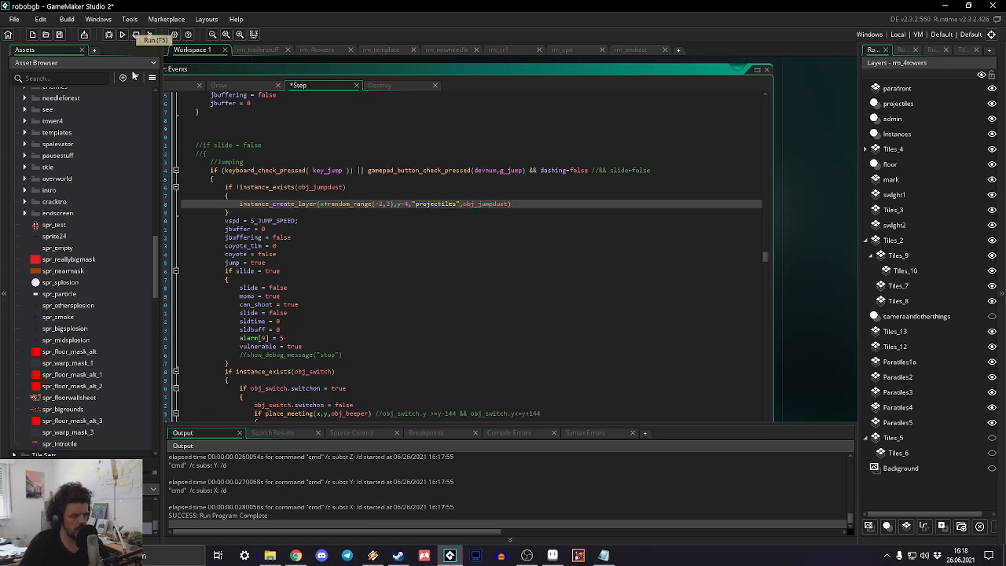
Step: Run the game and switch it from fullscreen to a window through its Graphics options
{"action": "left_click", "coordinate": [122, 35]}
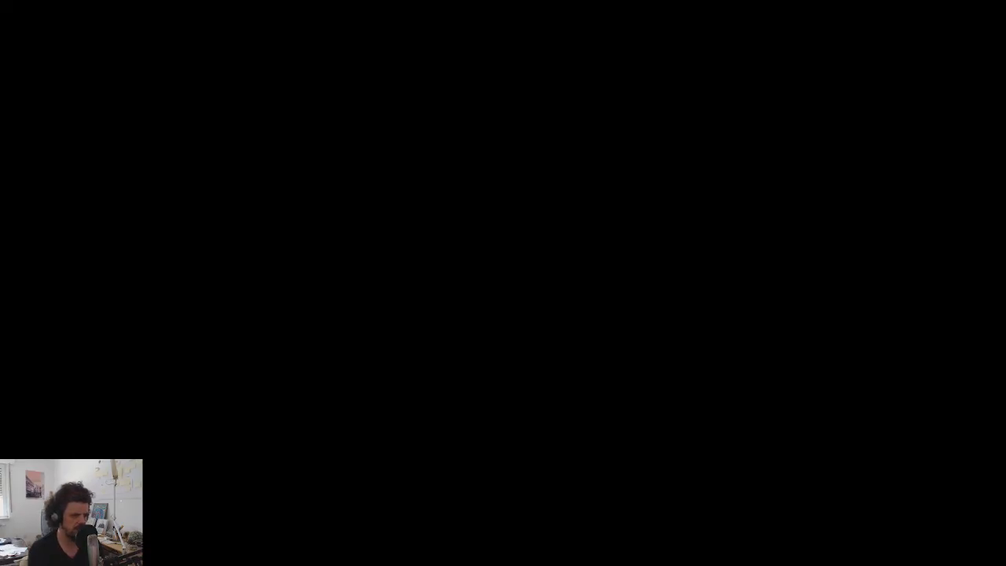
{"action": "key", "text": "Down"}
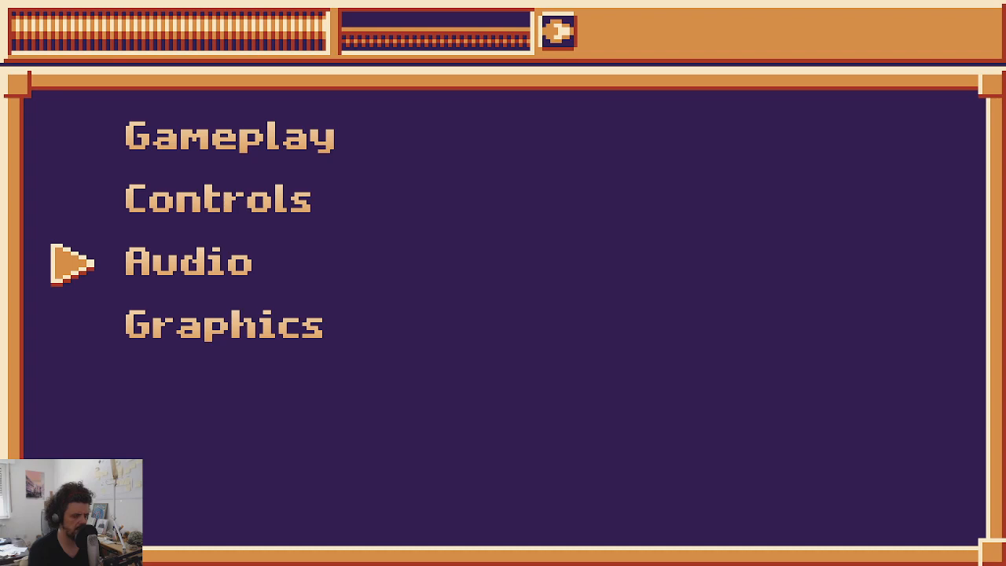
{"action": "key", "text": "Down"}
{"action": "key", "text": "Return"}
{"action": "key", "text": "Return"}
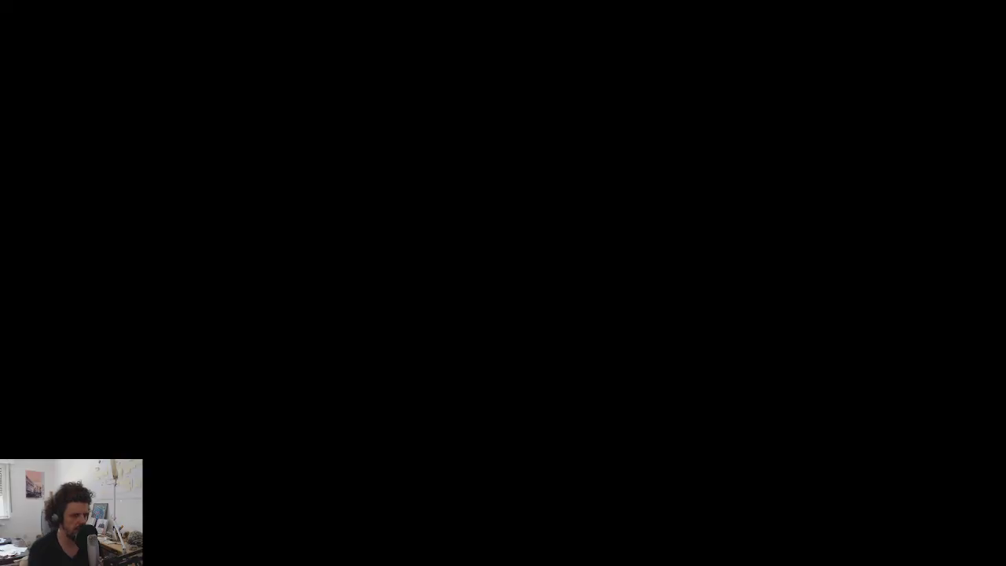
{"action": "key", "text": "Escape"}
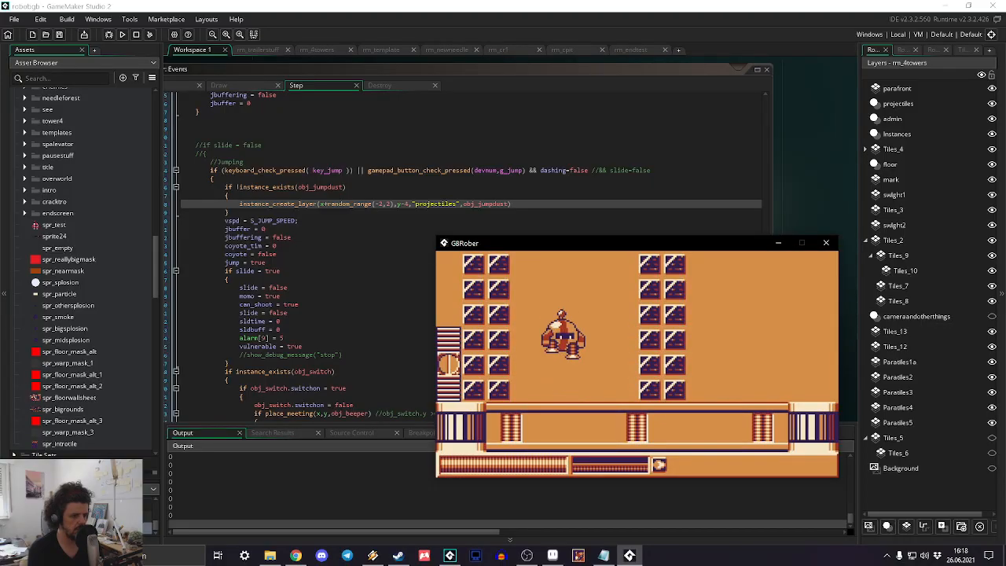
Step: Make the robot jump repeatedly to check the dust's position and look, and quit the game
{"action": "key", "text": "space"}
{"action": "key", "text": "space"}
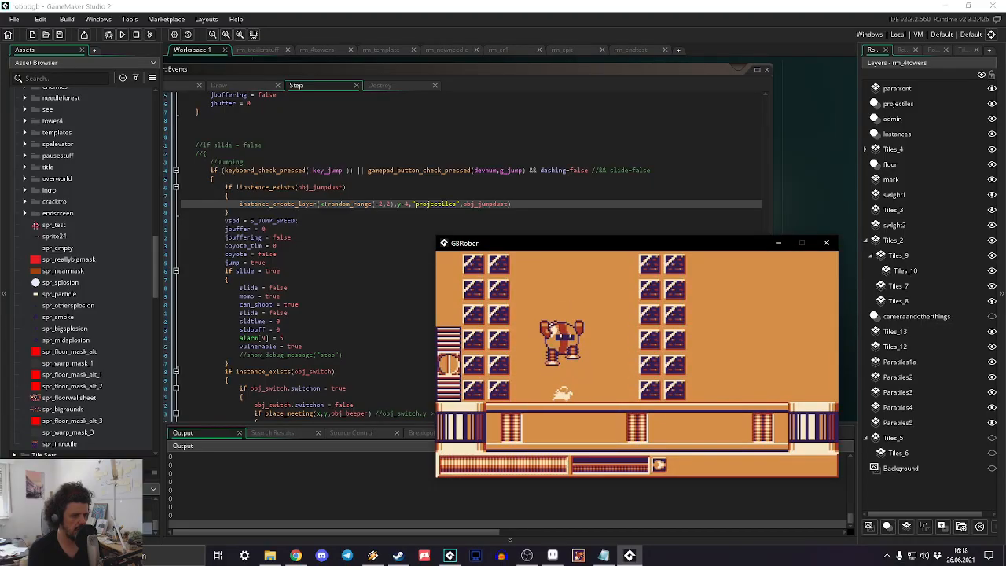
{"action": "key", "text": "space"}
{"action": "key", "text": "space"}
{"action": "key", "text": "space"}
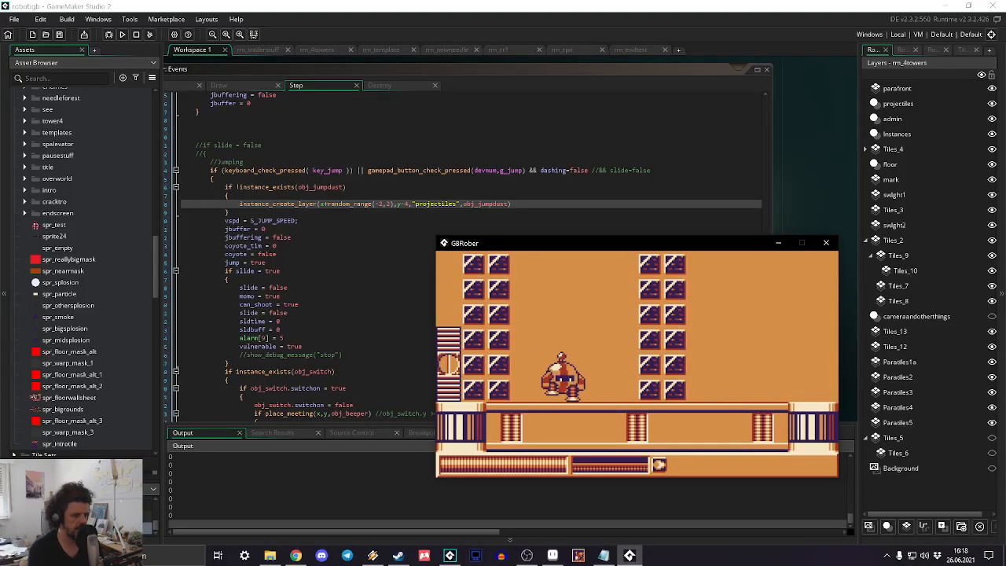
{"action": "key", "text": "space"}
{"action": "key", "text": "space"}
{"action": "key", "text": "space"}
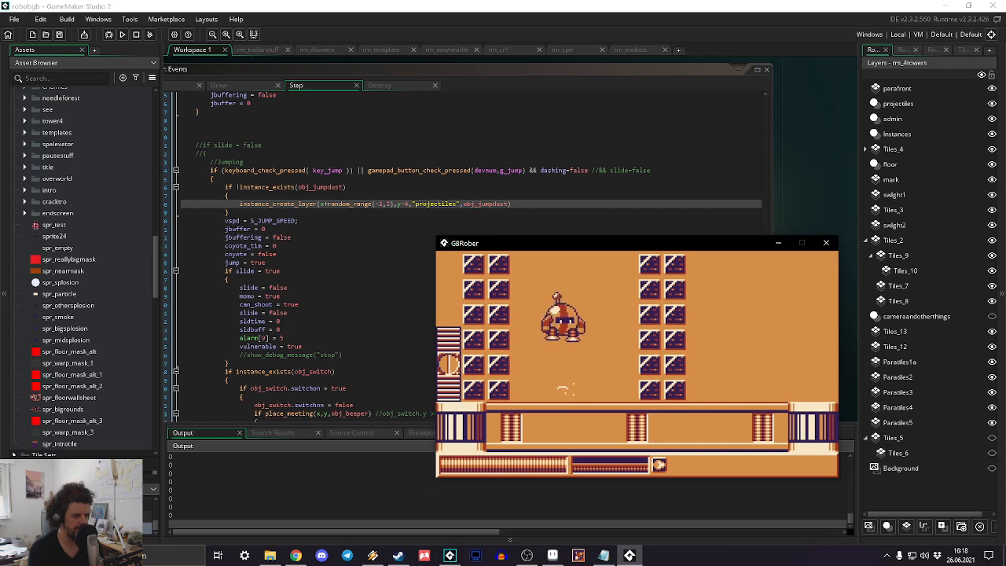
{"action": "key", "text": "Return"}
{"action": "key", "text": "Right"}
{"action": "key", "text": "Up"}
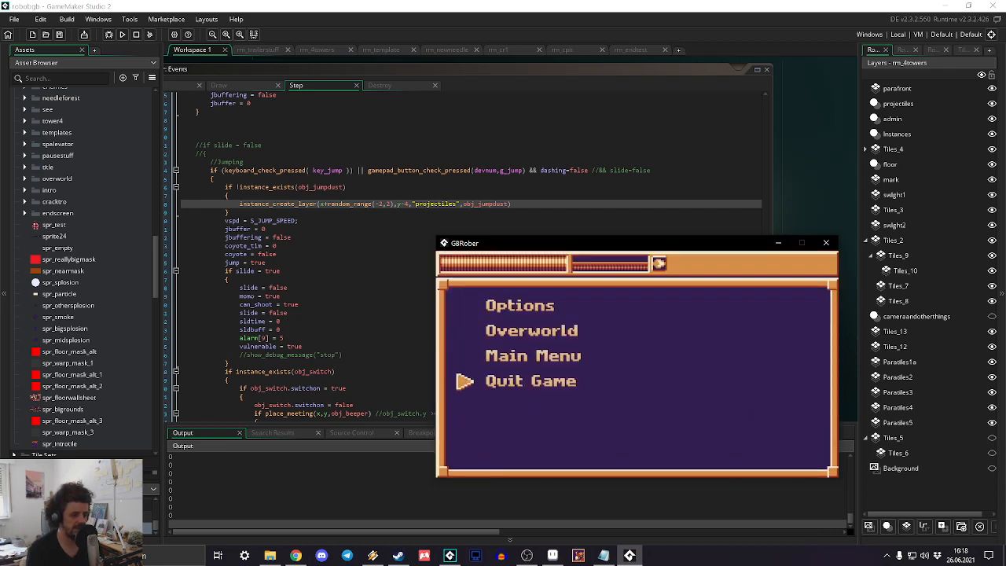
{"action": "key", "text": "space"}
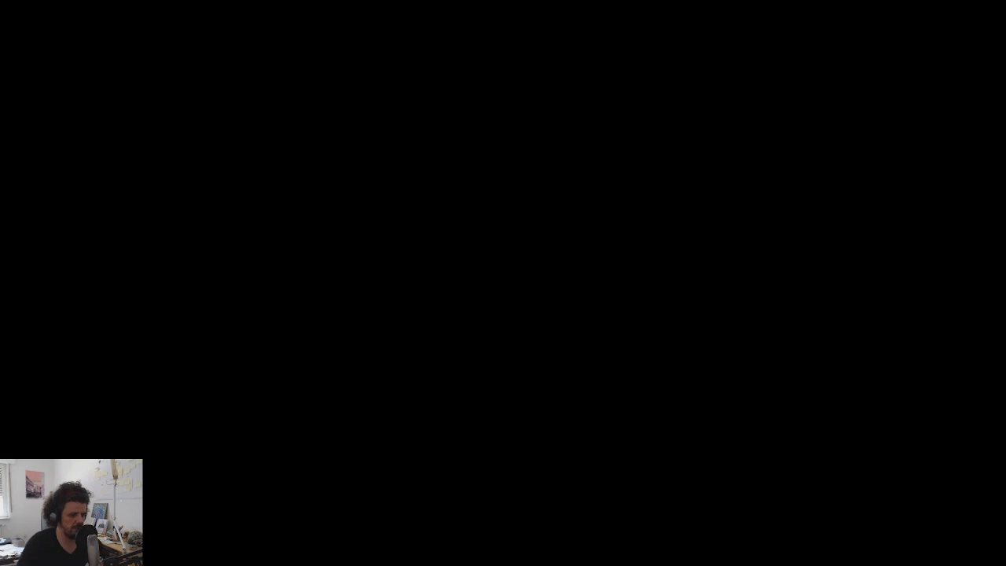
Step: Switch to Aseprite and widen the jumpdust.png canvas to 24 px, keeping the artwork centred
{"action": "left_click", "coordinate": [552, 556]}
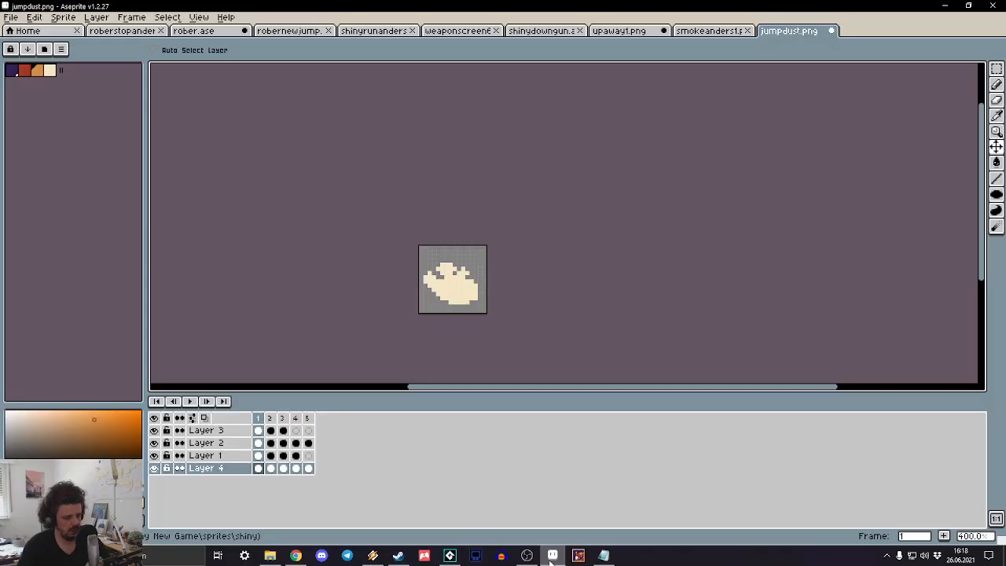
{"action": "left_click", "coordinate": [62, 17]}
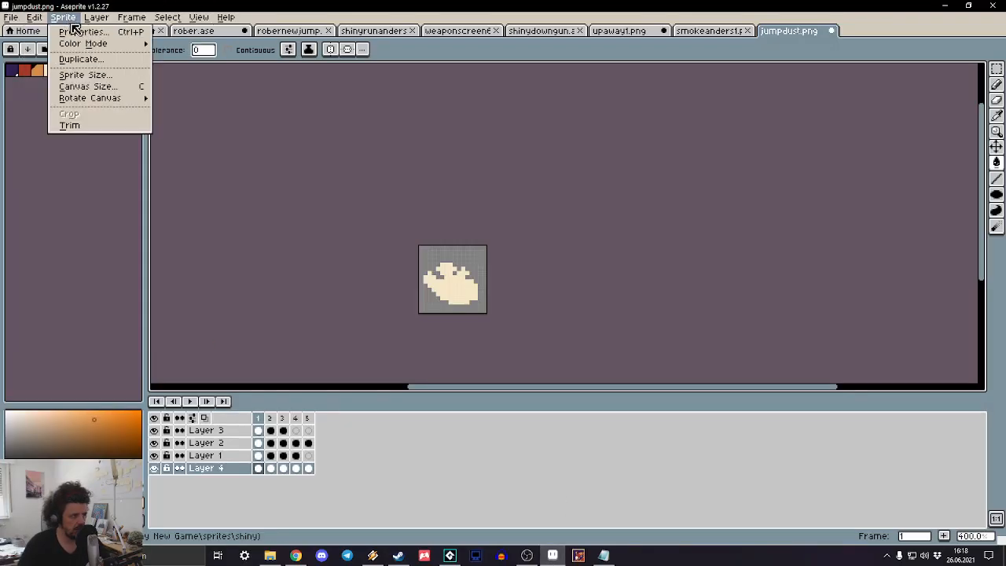
{"action": "left_click", "coordinate": [93, 88]}
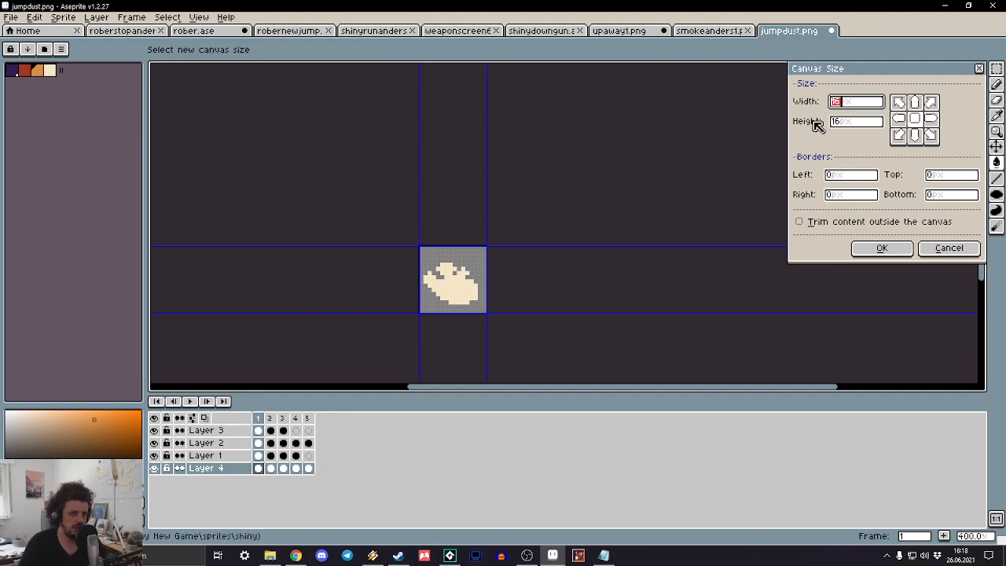
{"action": "type", "text": "24"}
{"action": "key", "text": "Return"}
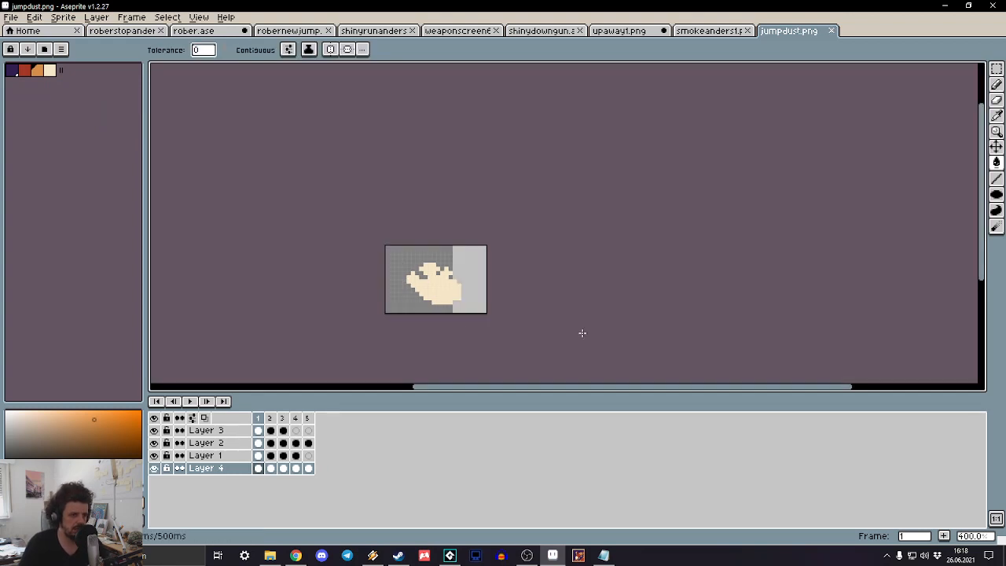
Step: Select the whole canvas on Layer 1 in frame 1 and nudge its contents 1 px to the right
{"action": "scroll", "coordinate": [454, 314], "scroll_direction": "up", "scroll_amount": 3}
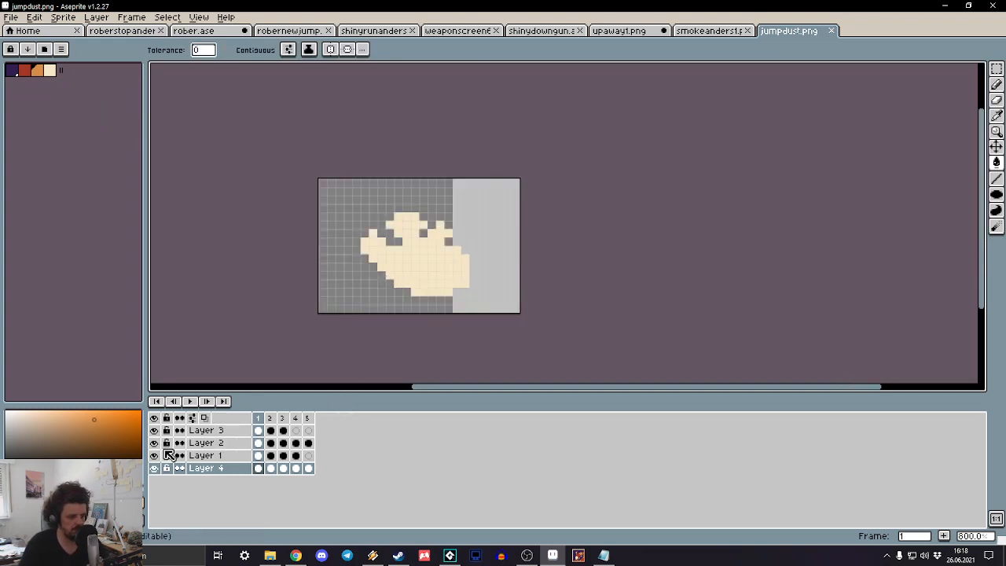
{"action": "key", "text": "m"}
{"action": "key", "text": "Up"}
{"action": "left_click_drag", "start_coordinate": [523, 176], "coordinate": [210, 330]}
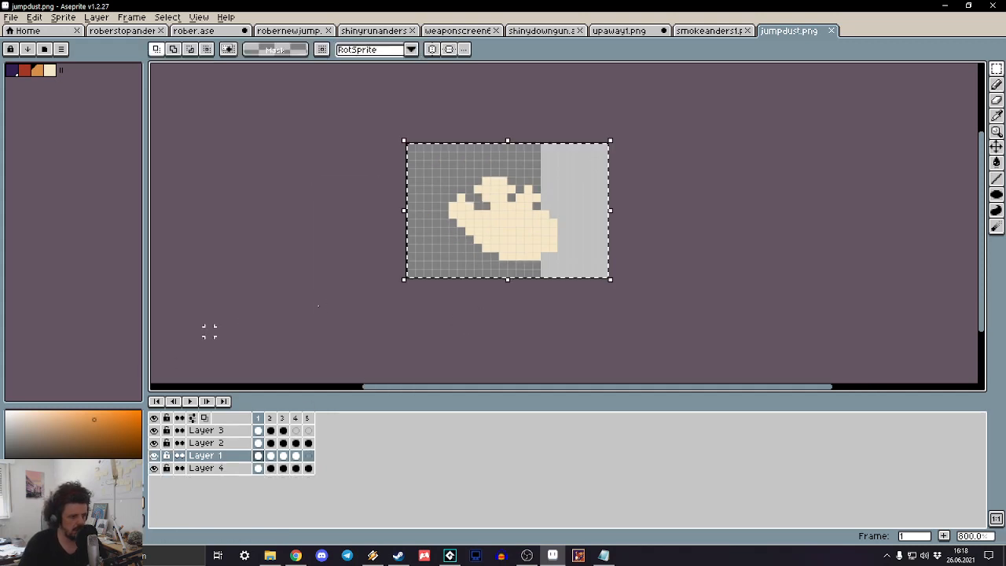
{"action": "key", "text": "Left"}
{"action": "key", "text": "Left"}
{"action": "key", "text": "Right"}
{"action": "key", "text": "Right"}
{"action": "key", "text": "Right"}
{"action": "key", "text": "Left"}
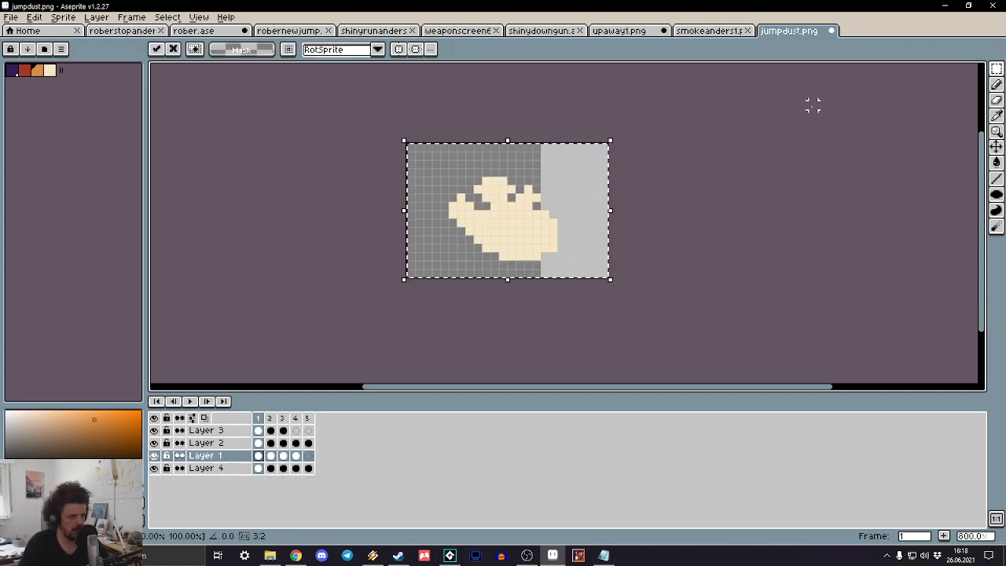
{"action": "key", "text": "Right"}
{"action": "key", "text": "ctrl+d"}
Step: Spread Layer 1 in frame 1 by moving its left dust puff 3 px left and its right puff 3 px right
{"action": "left_click_drag", "start_coordinate": [516, 119], "coordinate": [393, 304]}
{"action": "key", "text": "Left"}
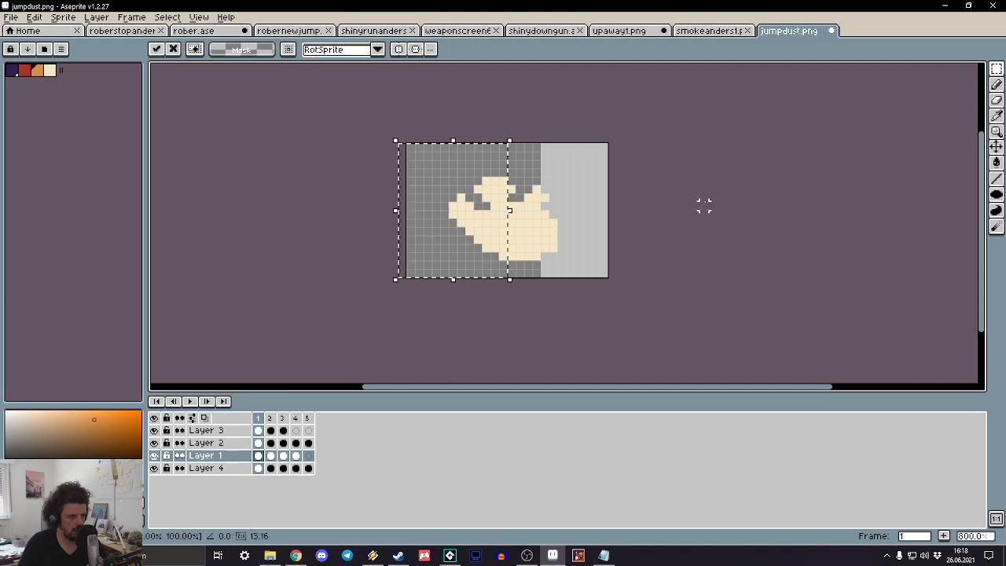
{"action": "key", "text": "Left"}
{"action": "key", "text": "Left"}
{"action": "key", "text": "ctrl+d"}
{"action": "left_click_drag", "start_coordinate": [654, 122], "coordinate": [510, 287]}
{"action": "key", "text": "Right"}
{"action": "key", "text": "Right"}
{"action": "key", "text": "Right"}
{"action": "key", "text": "ctrl+d"}
Step: Move the left dust puff on Layer 1 in frame 2 outward by 2 px
{"action": "key", "text": "Right"}
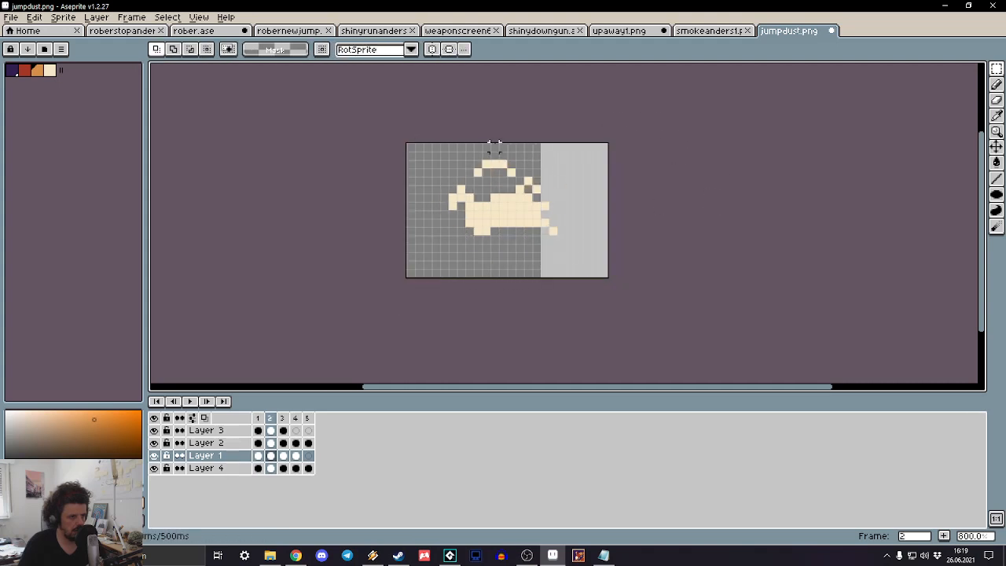
{"action": "left_click_drag", "start_coordinate": [494, 147], "coordinate": [391, 287]}
{"action": "key", "text": "Left"}
{"action": "key", "text": "Left"}
{"action": "key", "text": "ctrl+d"}
Step: Move the right dust puff on Layer 1 in frame 2 outward by 4 px, comparing its position with frame 1
{"action": "left_click_drag", "start_coordinate": [657, 129], "coordinate": [494, 290]}
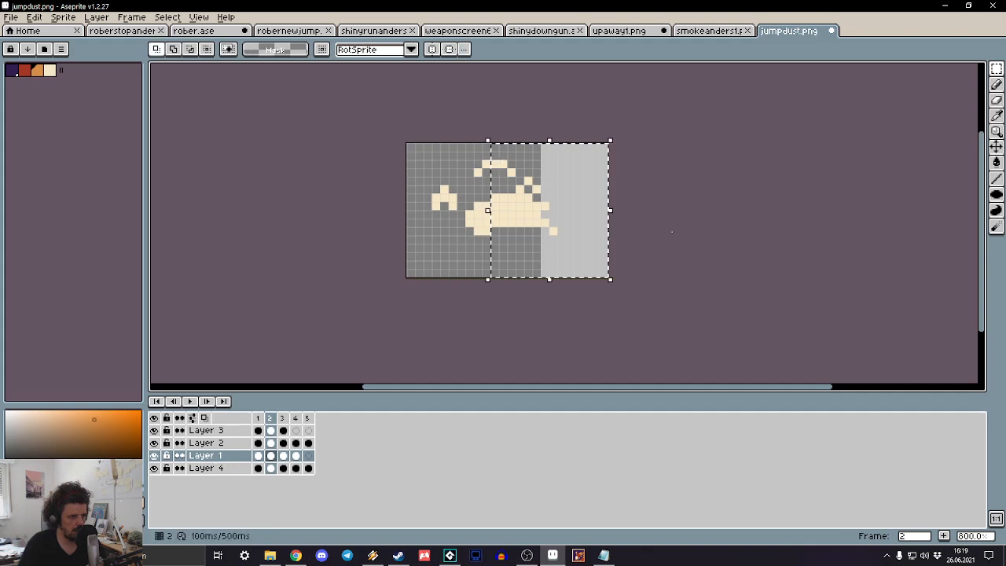
{"action": "key", "text": "Right"}
{"action": "key", "text": "Right"}
{"action": "key", "text": "comma"}
{"action": "key", "text": "period"}
{"action": "key", "text": "Right"}
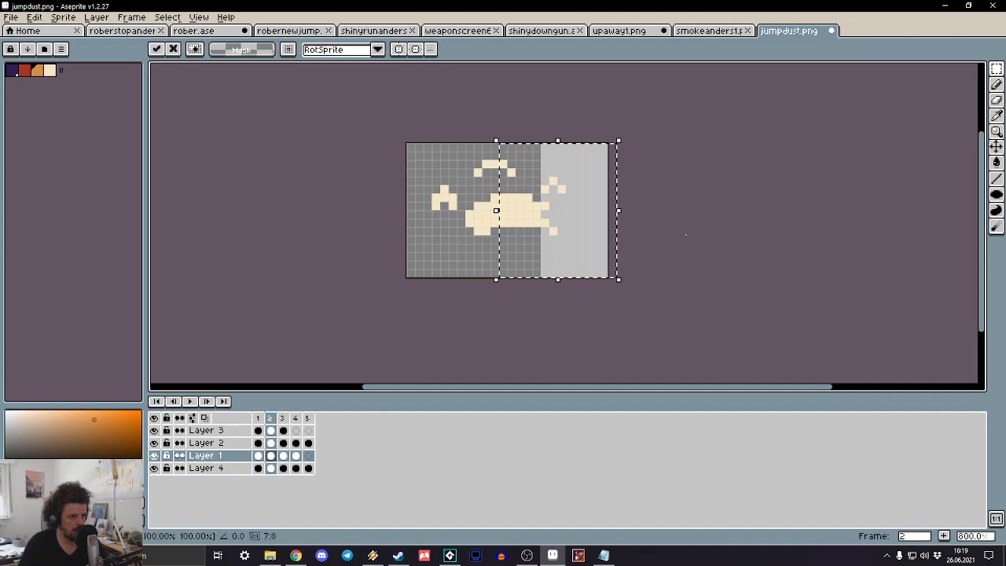
{"action": "key", "text": "ctrl+d"}
{"action": "key", "text": "comma"}
{"action": "key", "text": "period"}
{"action": "left_click_drag", "start_coordinate": [679, 129], "coordinate": [528, 296]}
{"action": "key", "text": "Right"}
{"action": "key", "text": "ctrl+d"}
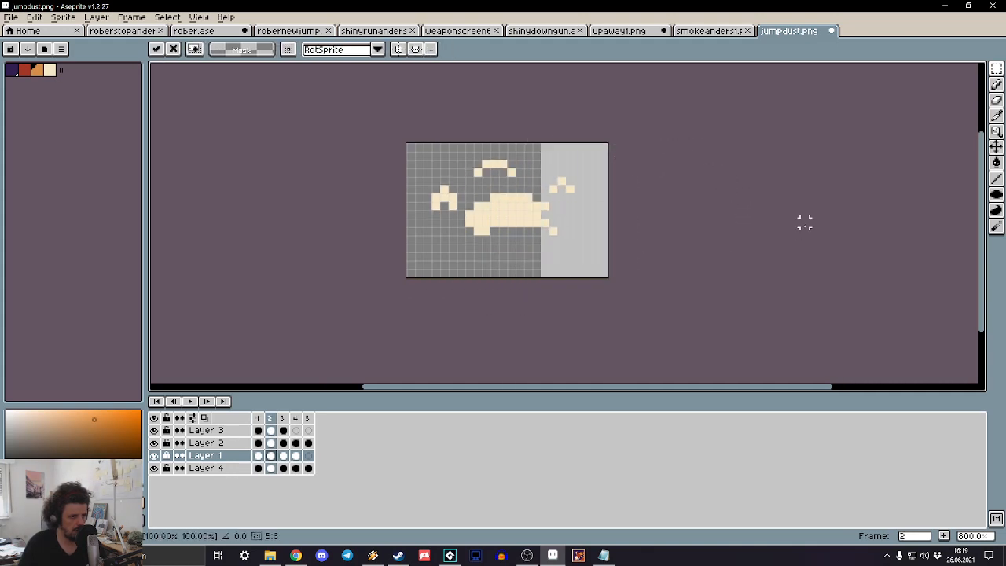
{"action": "key", "text": "comma"}
{"action": "key", "text": "comma"}
{"action": "key", "text": "period"}
{"action": "key", "text": "period"}
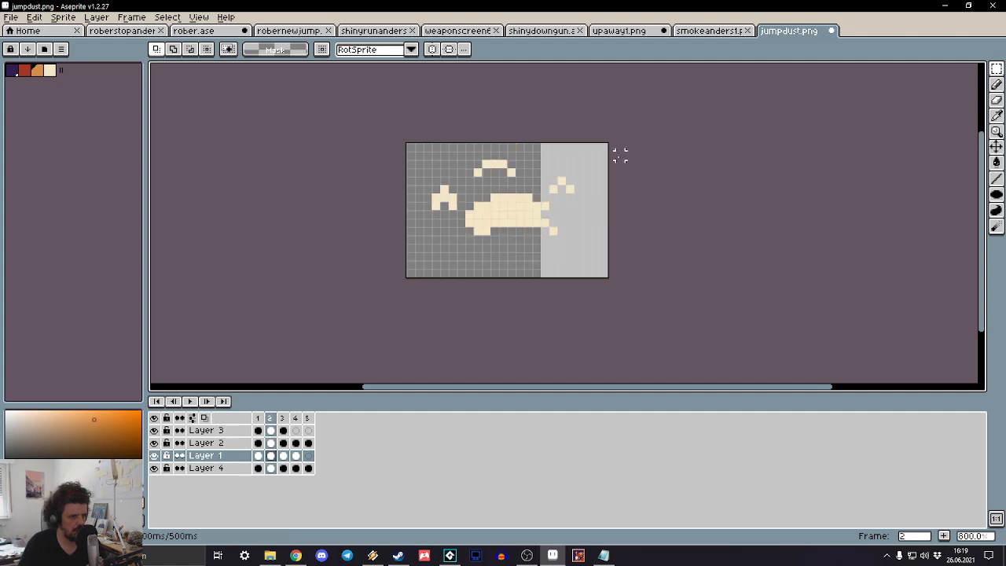
Step: Move the left dust puff on Layer 1 in frame 3 outward by 3 px and compare it with frame 2
{"action": "key", "text": "period"}
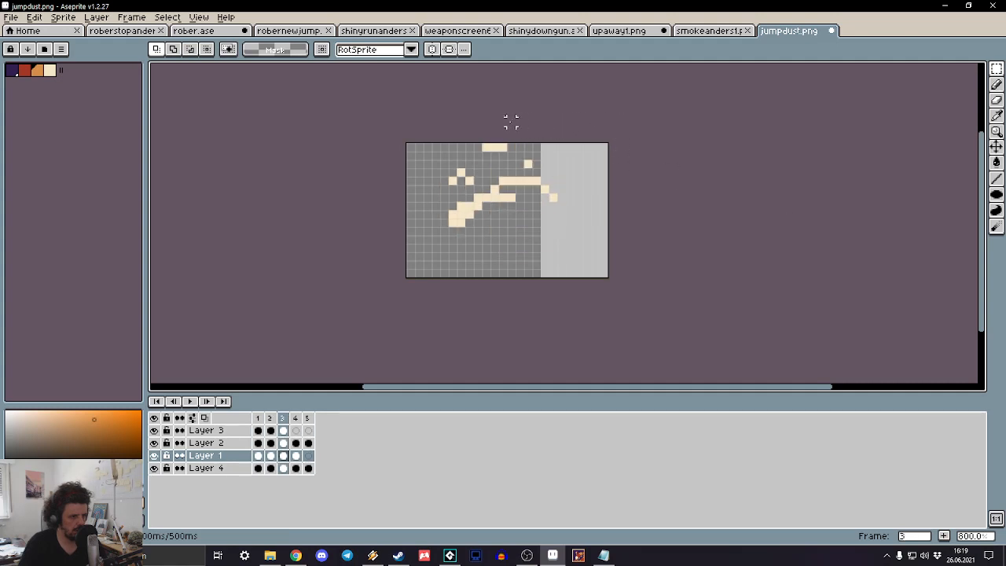
{"action": "left_click_drag", "start_coordinate": [511, 122], "coordinate": [401, 282]}
{"action": "key", "text": "Left"}
{"action": "key", "text": "Left"}
{"action": "key", "text": "Left"}
{"action": "left_click", "coordinate": [795, 188]}
{"action": "key", "text": "Left"}
{"action": "key", "text": "Right"}
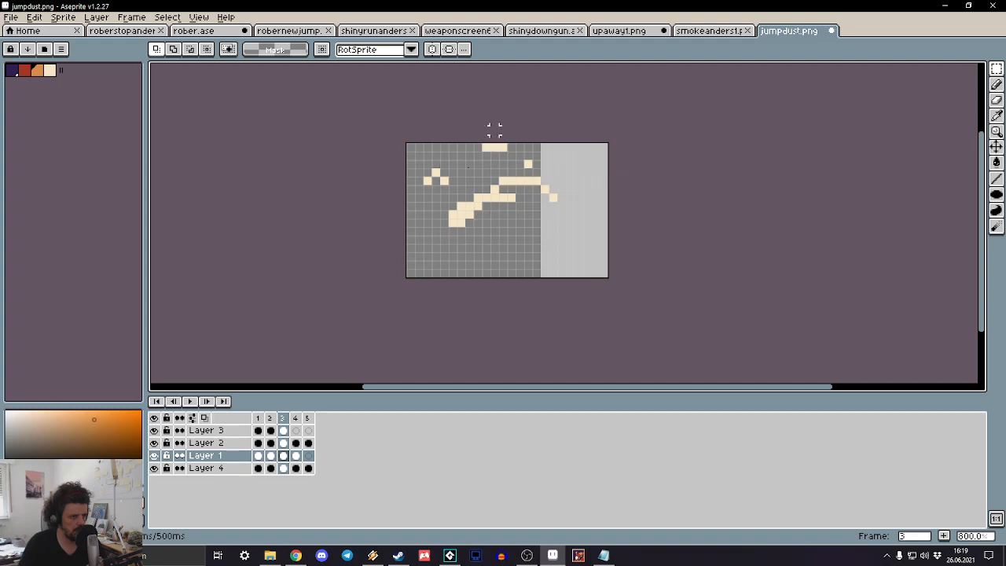
Step: Move the right dust pixel on Layer 1 in frame 3 outward by 3 px and compare it with frame 2
{"action": "left_click_drag", "start_coordinate": [718, 113], "coordinate": [516, 338]}
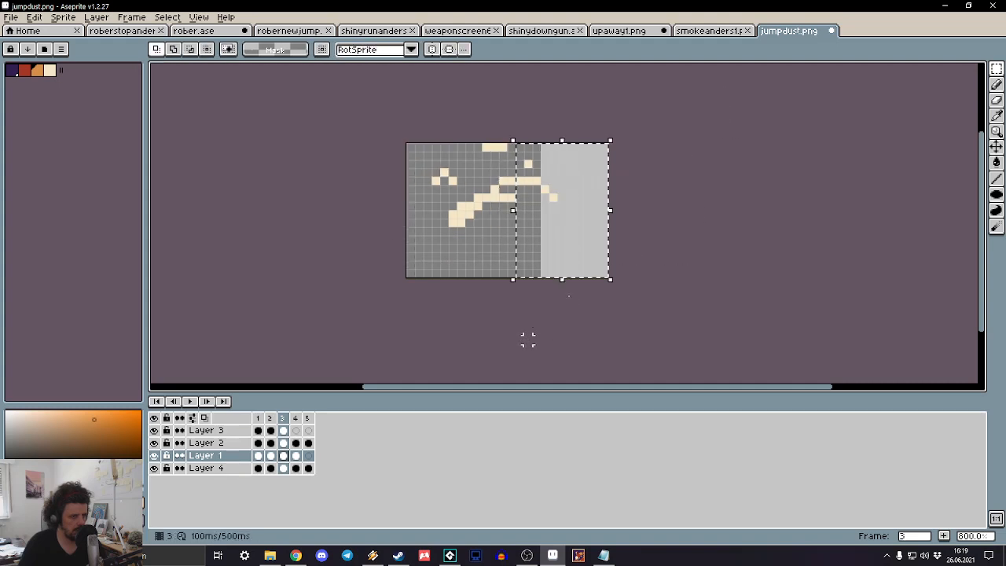
{"action": "key", "text": "Right"}
{"action": "key", "text": "Right"}
{"action": "key", "text": "Right"}
{"action": "key", "text": "Right"}
{"action": "left_click", "coordinate": [703, 220]}
{"action": "key", "text": "Left"}
{"action": "key", "text": "Right"}
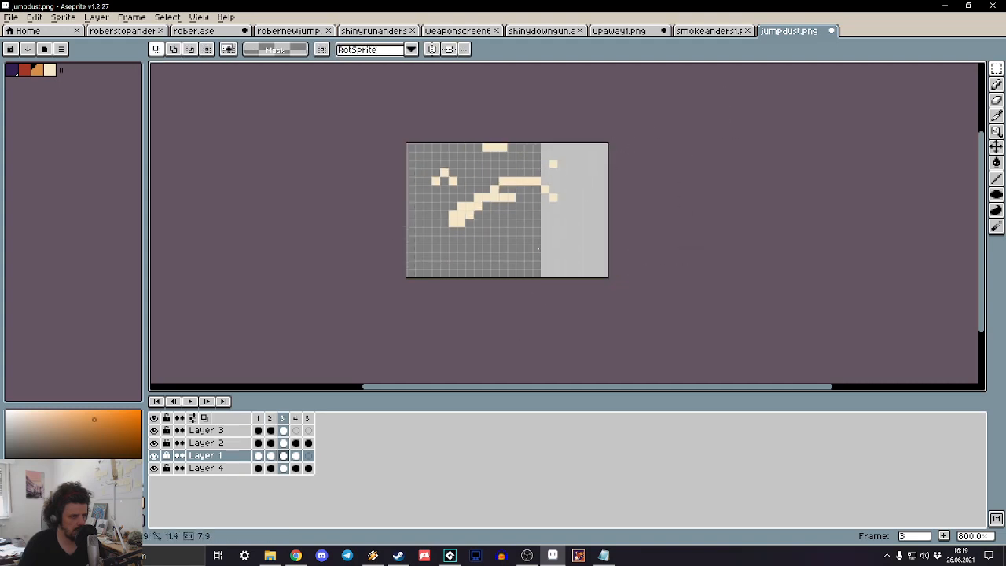
Step: Nudge a selected area of Layer 1 in frame 3 by 1 px to the right and review the animation
{"action": "left_click_drag", "start_coordinate": [538, 248], "coordinate": [501, 284]}
{"action": "key", "text": "Right"}
{"action": "left_click", "coordinate": [756, 235]}
{"action": "key", "text": "Left"}
{"action": "key", "text": "Right"}
{"action": "key", "text": "Right"}
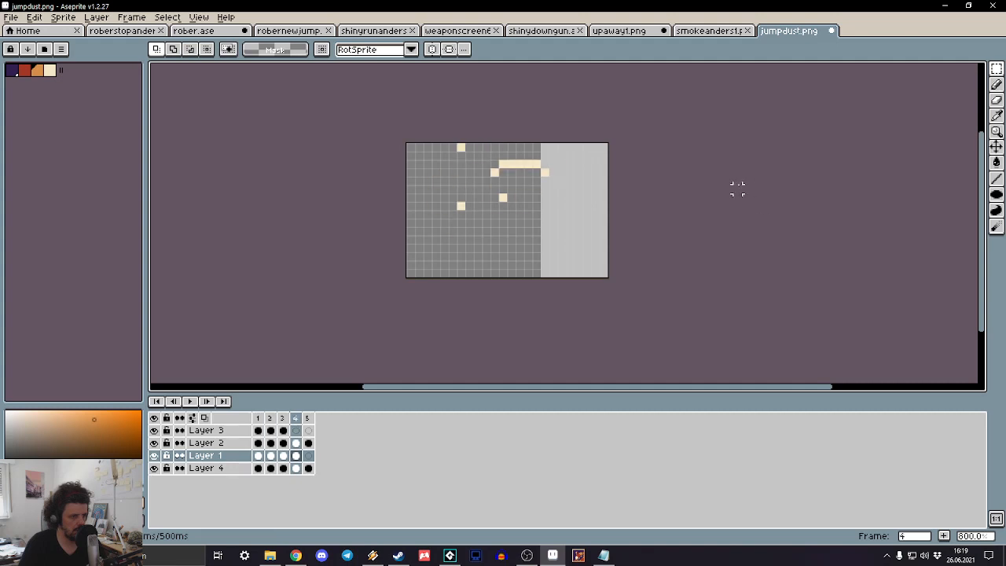
{"action": "key", "text": "Return"}
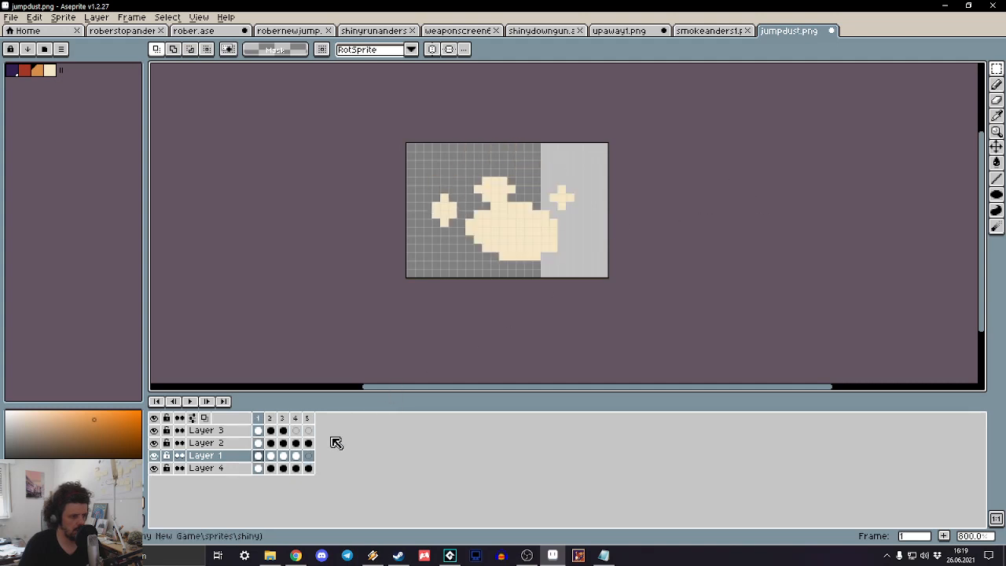
Step: Add a new layer above Layer 4 and draw a cream filled ellipse about 13 by 6 px at the dust's lower left in frame 1
{"action": "left_click", "coordinate": [220, 469]}
{"action": "right_click", "coordinate": [224, 471]}
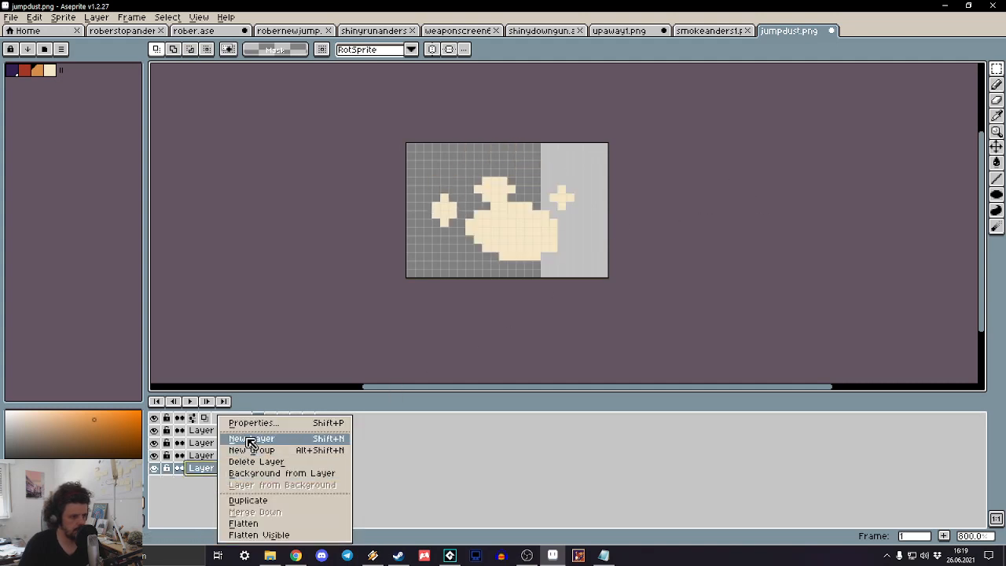
{"action": "left_click", "coordinate": [250, 441]}
{"action": "left_click", "coordinate": [50, 70]}
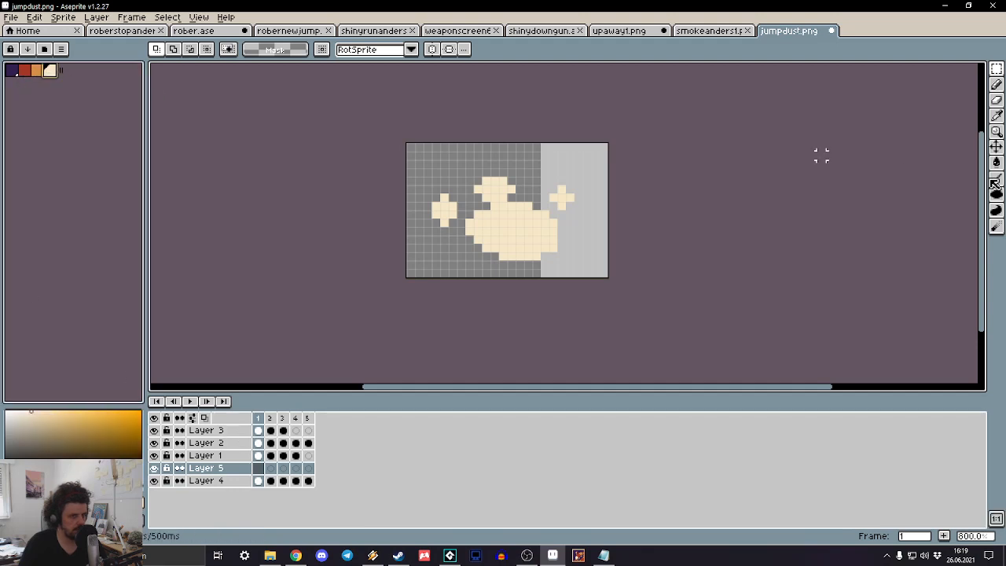
{"action": "left_click", "coordinate": [995, 194]}
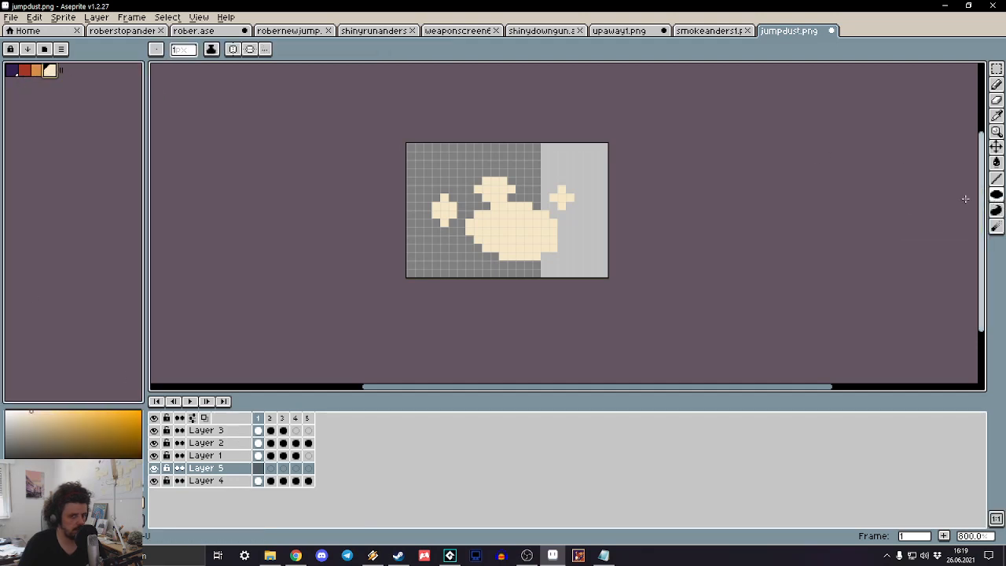
{"action": "left_click_drag", "start_coordinate": [419, 222], "coordinate": [525, 268]}
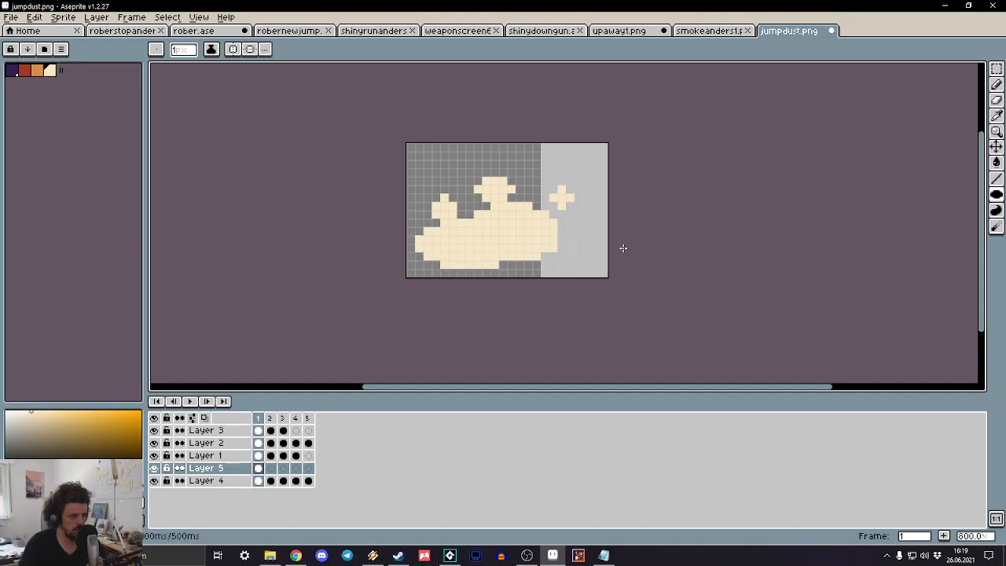
Step: Copy Layer 5's cream ellipse from frame 1 to frame 2 and erase its lower part with an elliptical selection
{"action": "key", "text": "Left"}
{"action": "key", "text": "Right"}
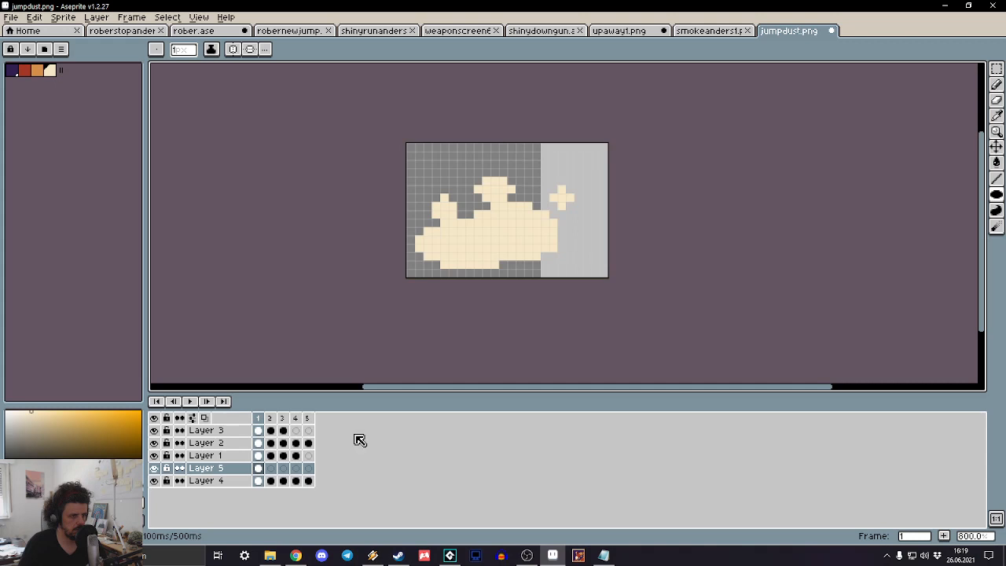
{"action": "left_click", "coordinate": [270, 469]}
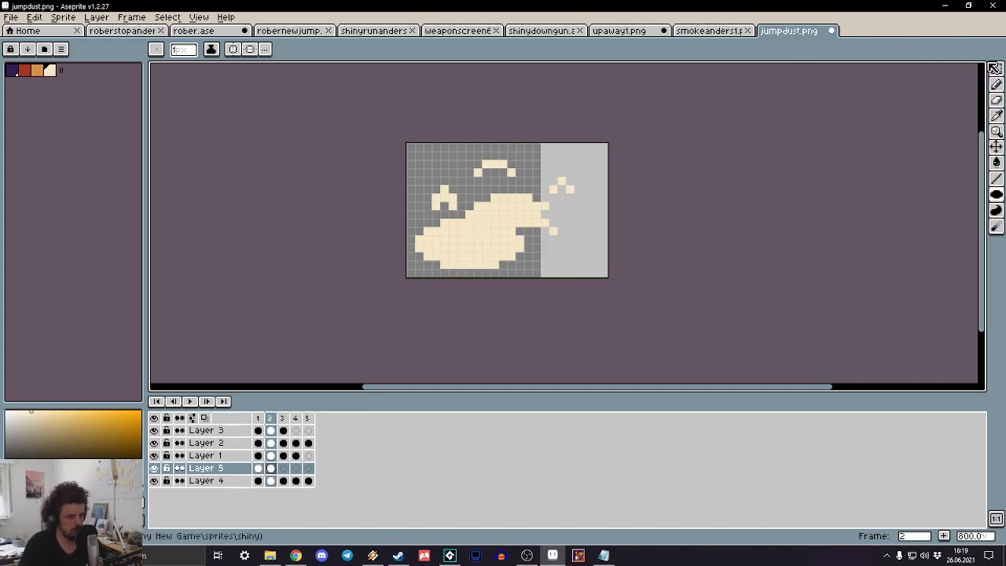
{"action": "left_click", "coordinate": [996, 69]}
{"action": "left_click", "coordinate": [934, 70]}
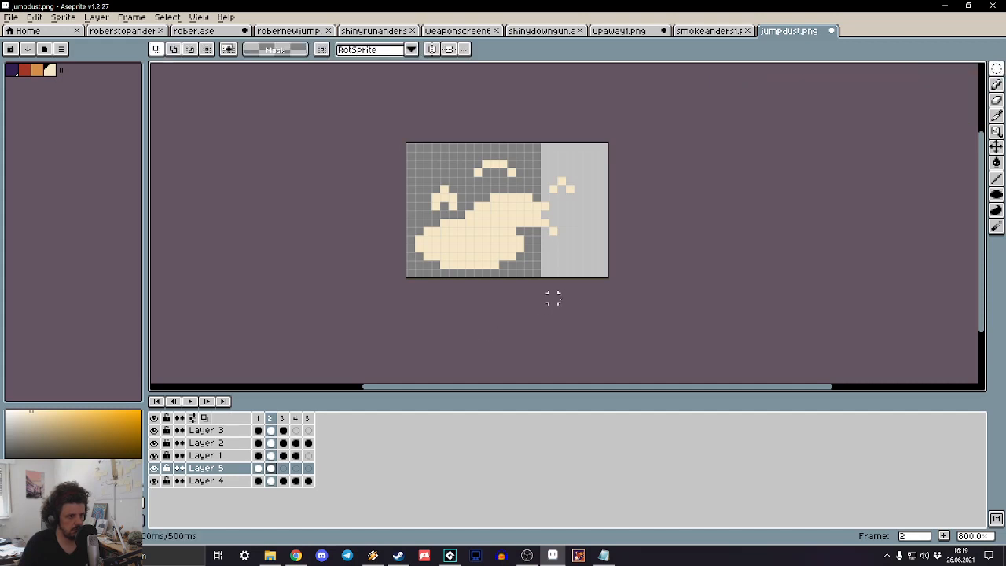
{"action": "left_click_drag", "start_coordinate": [560, 313], "coordinate": [386, 322]}
{"action": "left_click_drag", "start_coordinate": [549, 286], "coordinate": [398, 247]}
{"action": "key", "text": "Delete"}
Step: Move the remaining dust shape on Layer 5 in frame 2 up and left by 1 px each
{"action": "key", "text": "m"}
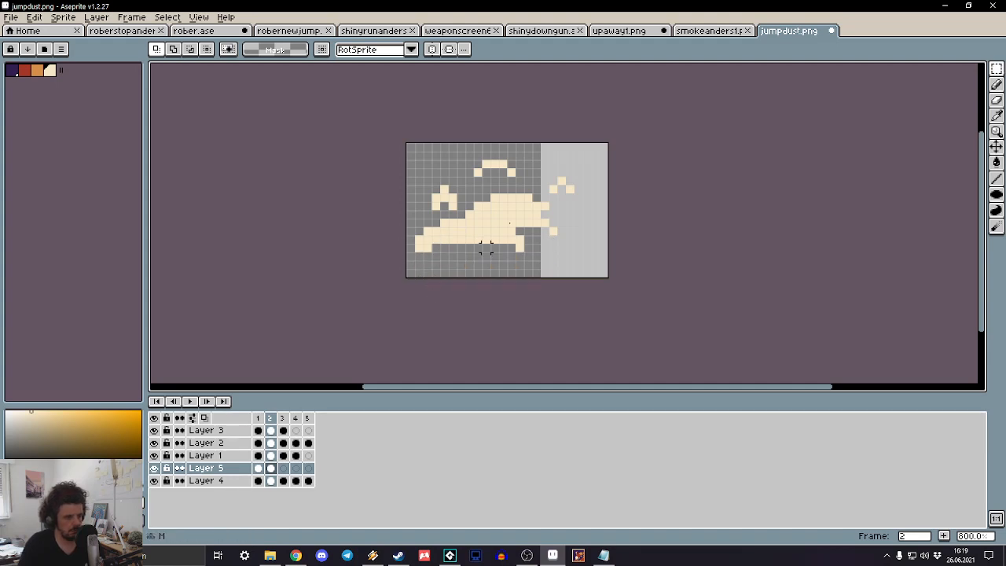
{"action": "left_click_drag", "start_coordinate": [554, 180], "coordinate": [360, 296]}
{"action": "key", "text": "Up"}
{"action": "key", "text": "Left"}
{"action": "key", "text": "ctrl+d"}
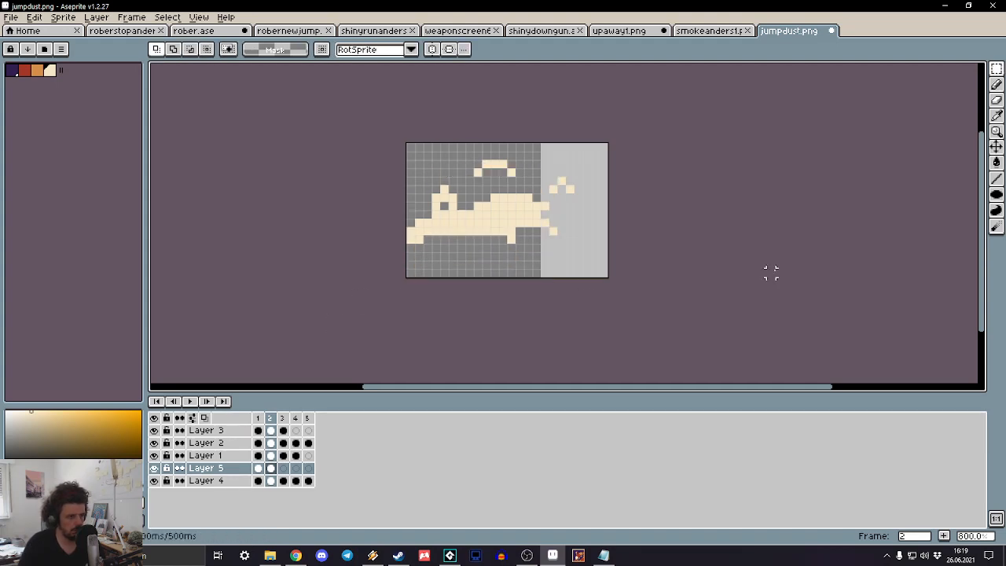
Step: Copy Layer 5's dust shape from frame 2 to frame 3 and erase its lower part with an elliptical selection
{"action": "left_click", "coordinate": [283, 469]}
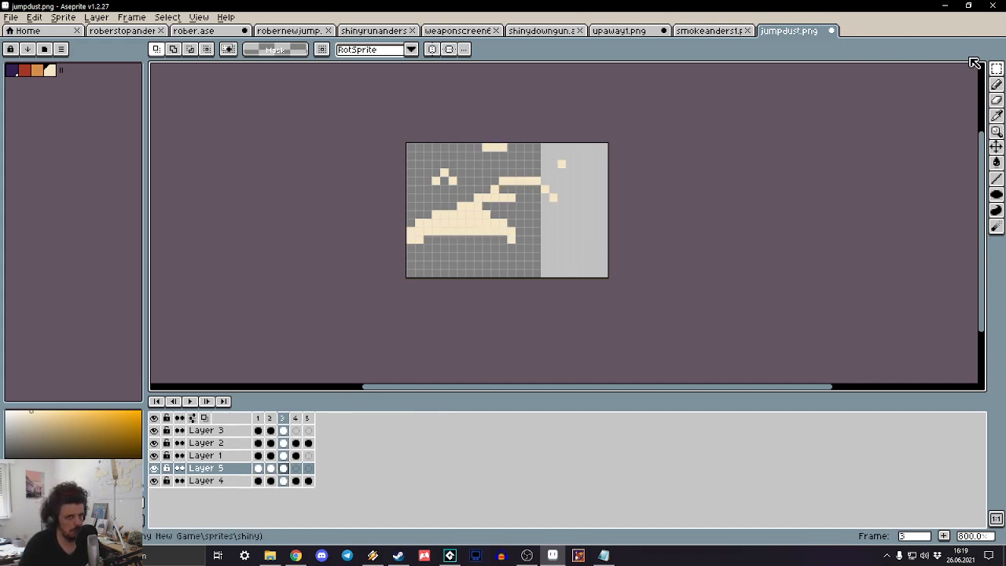
{"action": "left_click", "coordinate": [996, 69]}
{"action": "left_click", "coordinate": [936, 69]}
{"action": "left_click_drag", "start_coordinate": [561, 331], "coordinate": [399, 220]}
{"action": "key", "text": "Delete"}
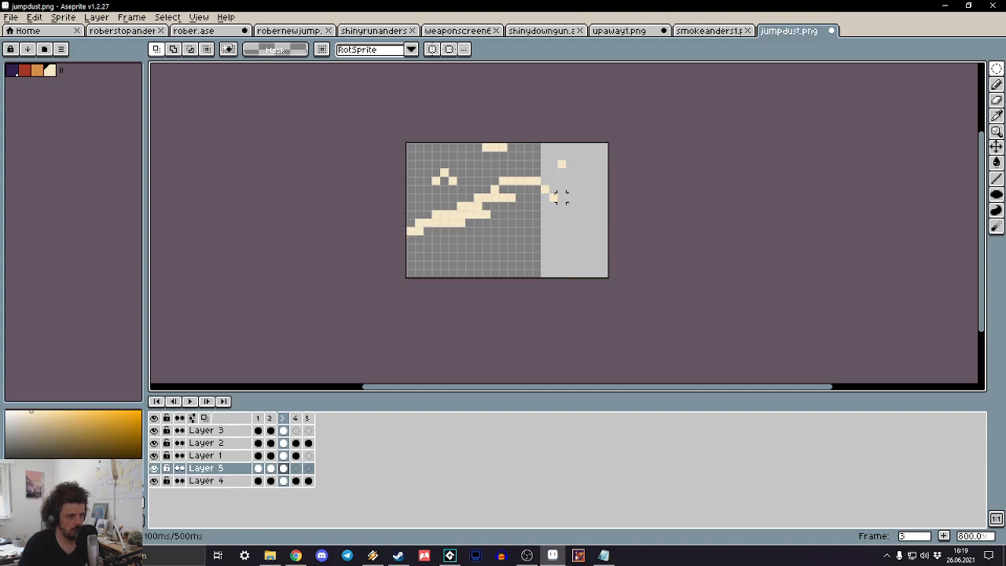
Step: Move the left portion of Layer 5's dust in frame 3 up by 1 px and compare it with frames 1 and 2
{"action": "left_click_drag", "start_coordinate": [503, 197], "coordinate": [385, 305]}
{"action": "key", "text": "Up"}
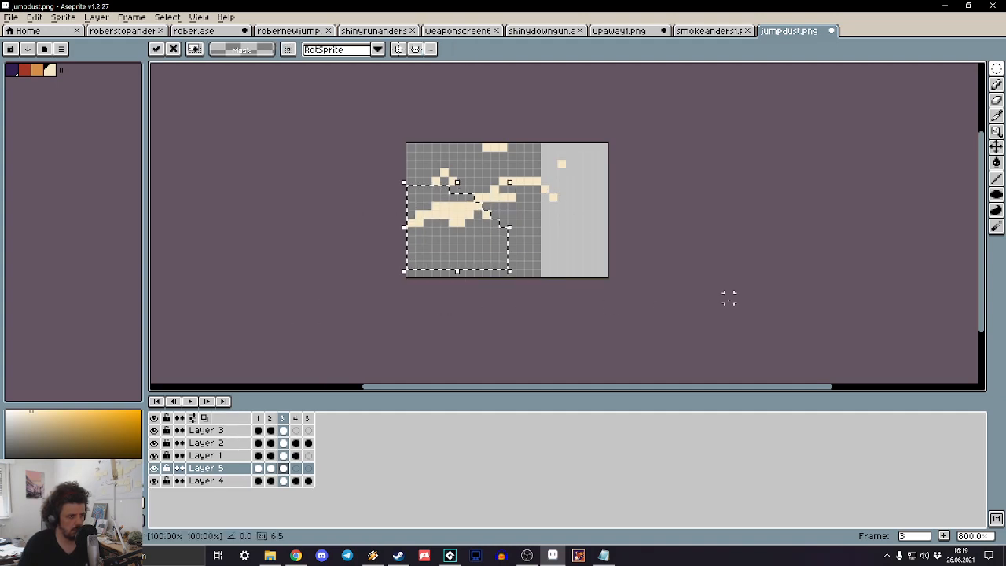
{"action": "key", "text": "ctrl+d"}
{"action": "key", "text": "Left"}
{"action": "key", "text": "Right"}
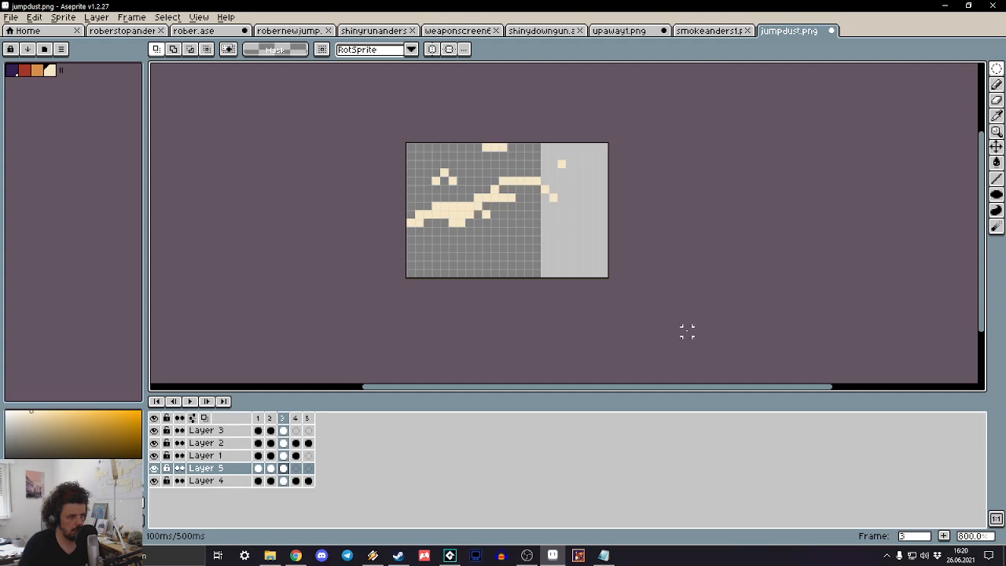
{"action": "key", "text": "Left"}
{"action": "key", "text": "Left"}
{"action": "key", "text": "Right"}
{"action": "key", "text": "Right"}
Step: Copy Layer 5's dust shape from frame 3 to frame 4 and trim away its lower part, leaving a thin strip
{"action": "scroll", "coordinate": [545, 323], "scroll_direction": "up", "scroll_amount": 1}
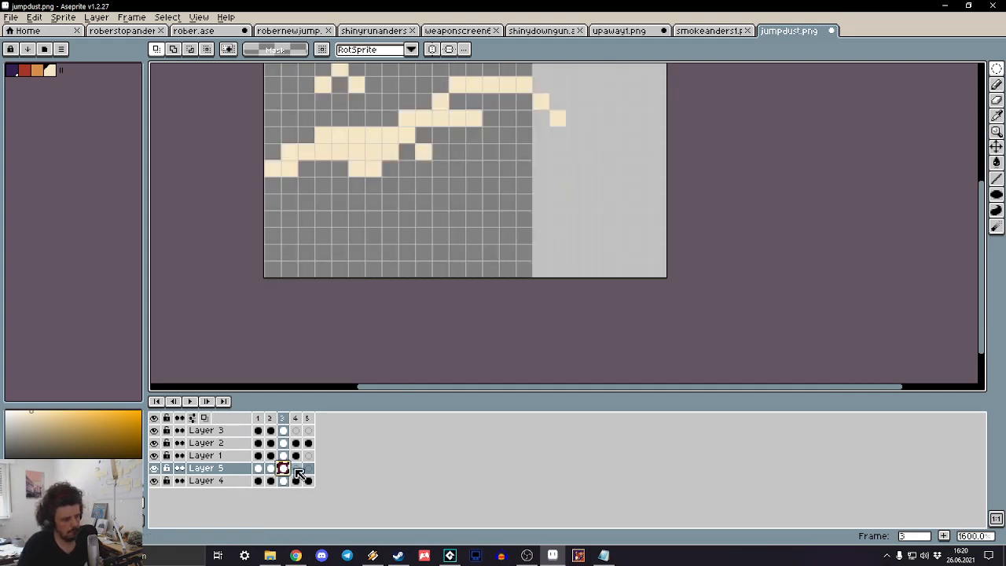
{"action": "left_click", "coordinate": [296, 469]}
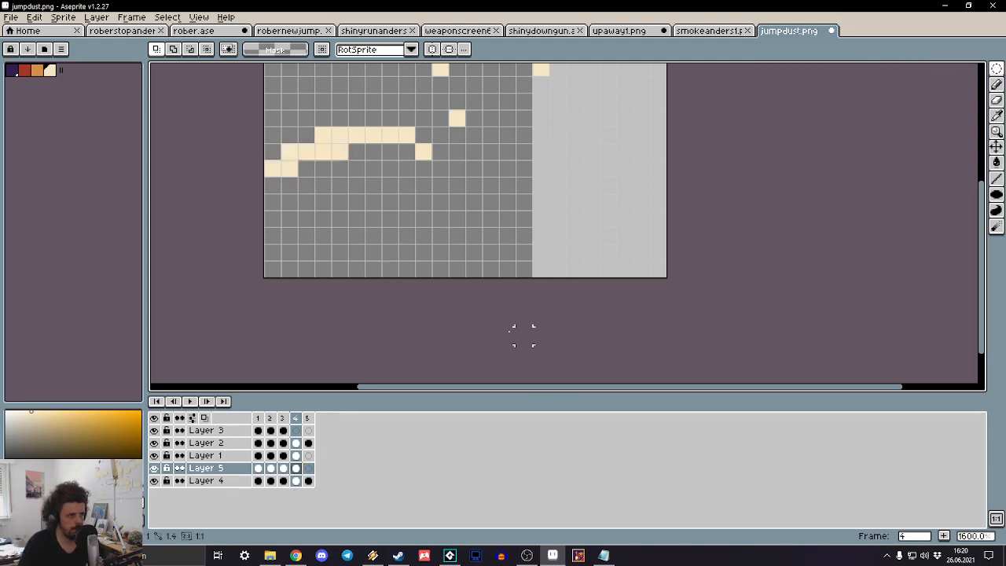
{"action": "key", "text": "Return"}
{"action": "scroll", "coordinate": [224, 152], "scroll_direction": "down", "scroll_amount": 3}
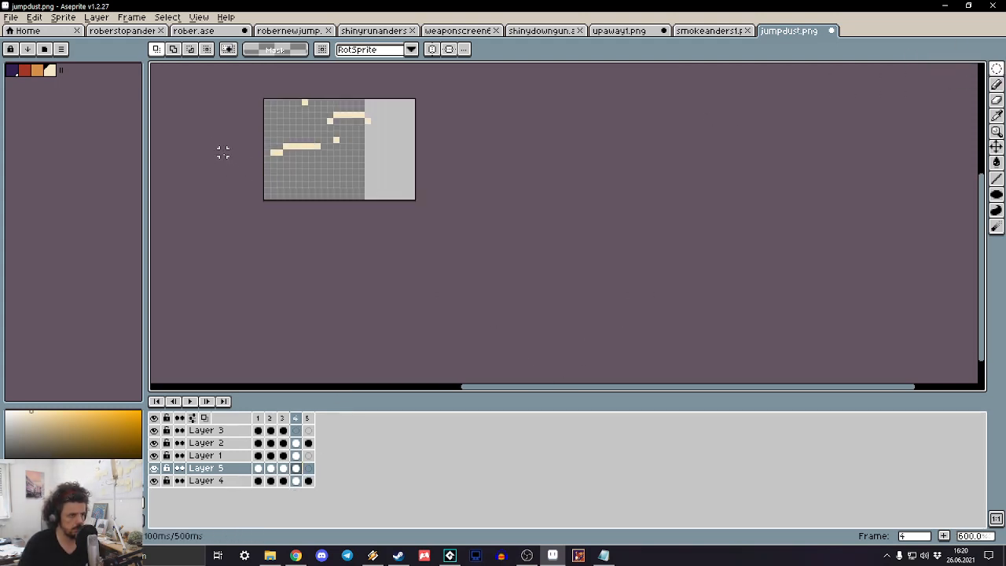
Step: Move the left dust strip on Layer 5 in frame 4 up and left by 1 px each and review the animation
{"action": "scroll", "coordinate": [262, 159], "scroll_direction": "up", "scroll_amount": 2}
{"action": "left_click_drag", "start_coordinate": [310, 132], "coordinate": [399, 280]}
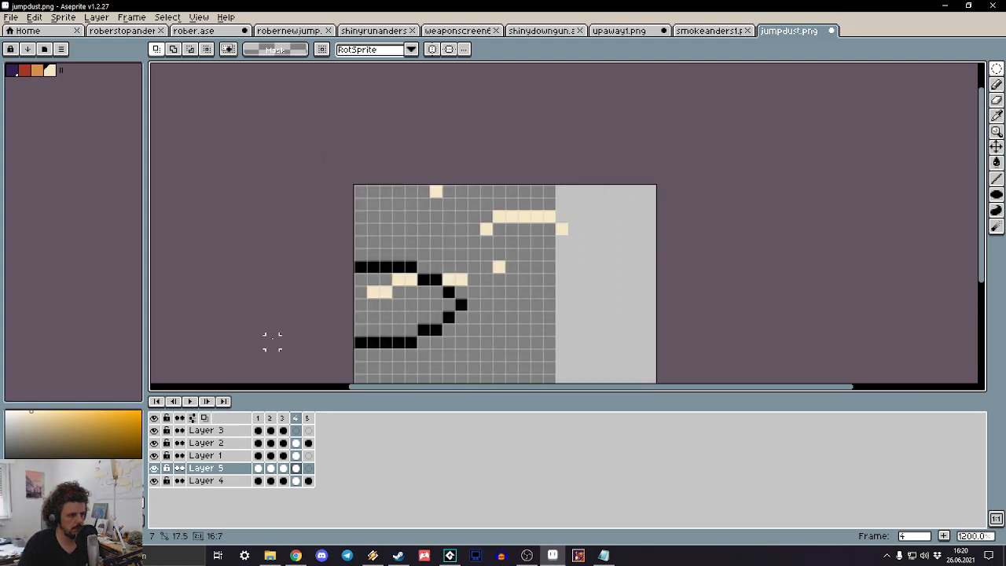
{"action": "key", "text": "ctrl+v"}
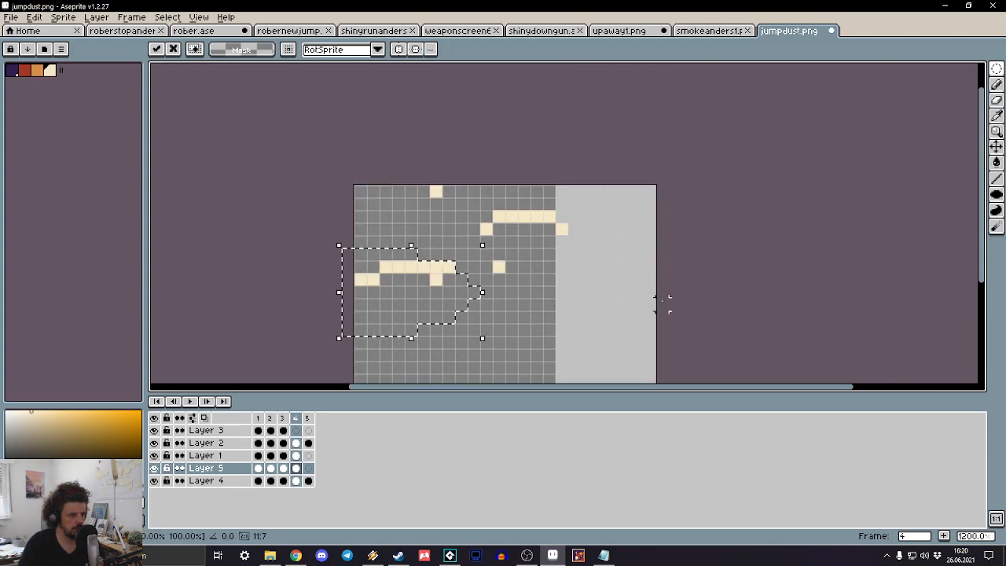
{"action": "key", "text": "Return"}
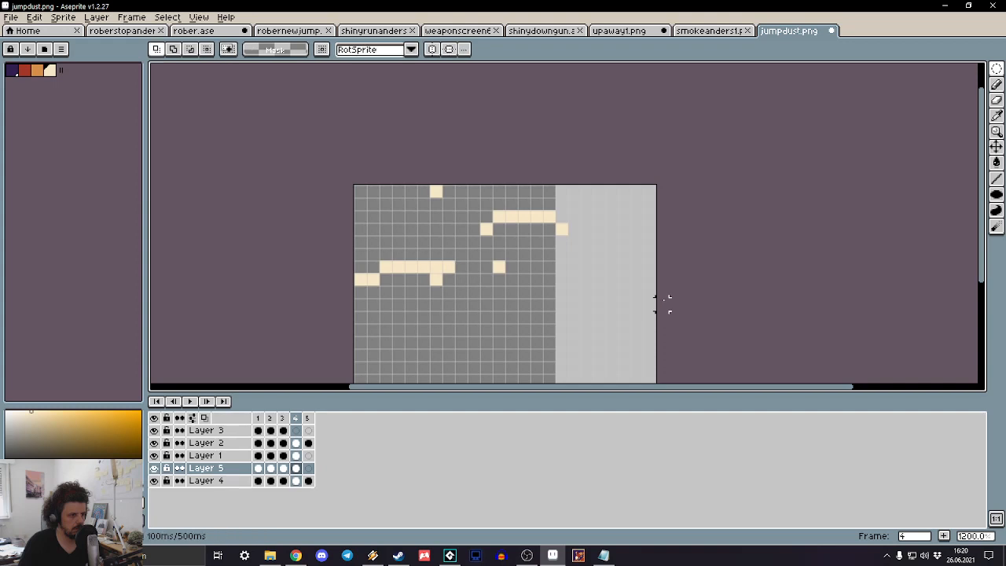
{"action": "scroll", "coordinate": [663, 304], "scroll_direction": "down", "scroll_amount": 5}
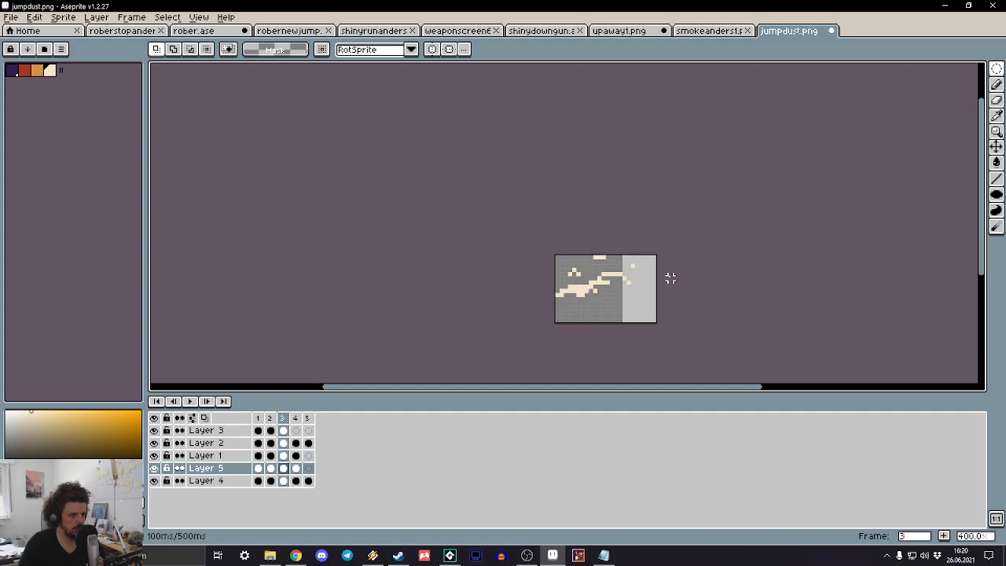
Step: Flatten all layers of the jumpdust.png animation into a single layer
{"action": "right_click", "coordinate": [236, 481]}
{"action": "left_click", "coordinate": [255, 525]}
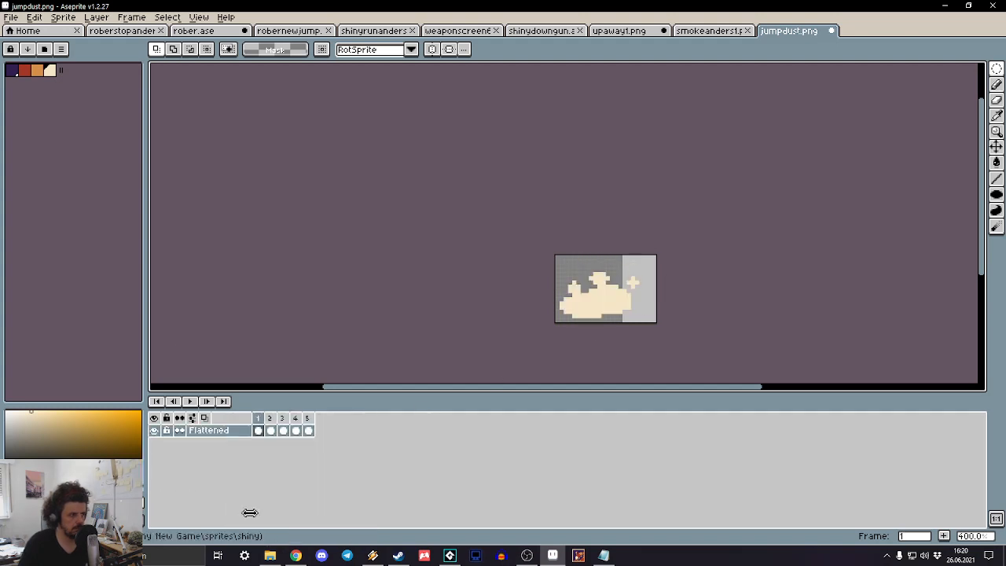
Step: Open the file commands for the flattened jumpdust.png
{"action": "left_click", "coordinate": [11, 16]}
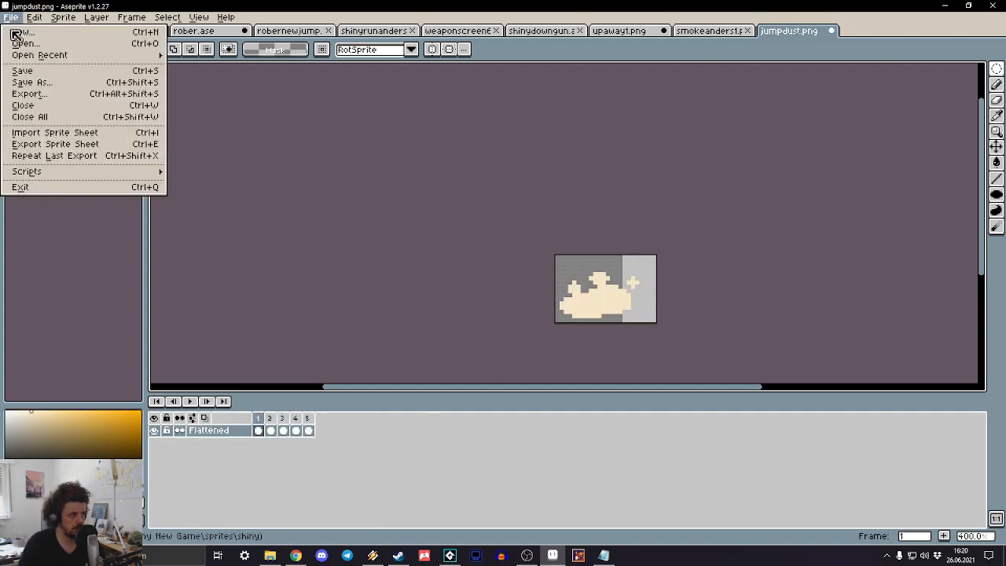
Step: Save the five-frame dust animation under the new name jumpdustanders.png, agreeing to export it as separate numbered files
{"action": "left_click", "coordinate": [46, 82]}
{"action": "key", "text": "Left"}
{"action": "key", "text": "Left"}
{"action": "key", "text": "Left"}
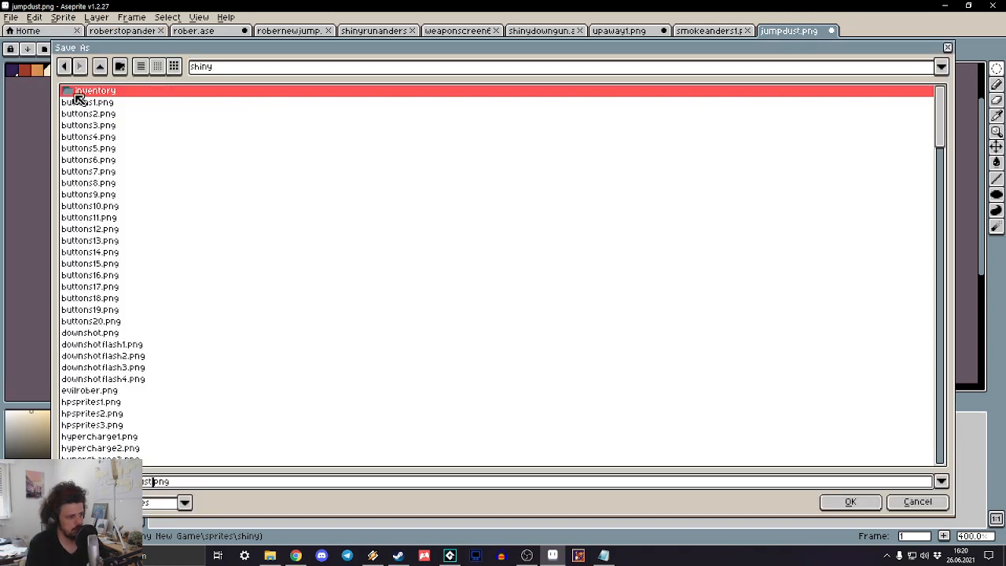
{"action": "type", "text": "anders"}
{"action": "key", "text": "Return"}
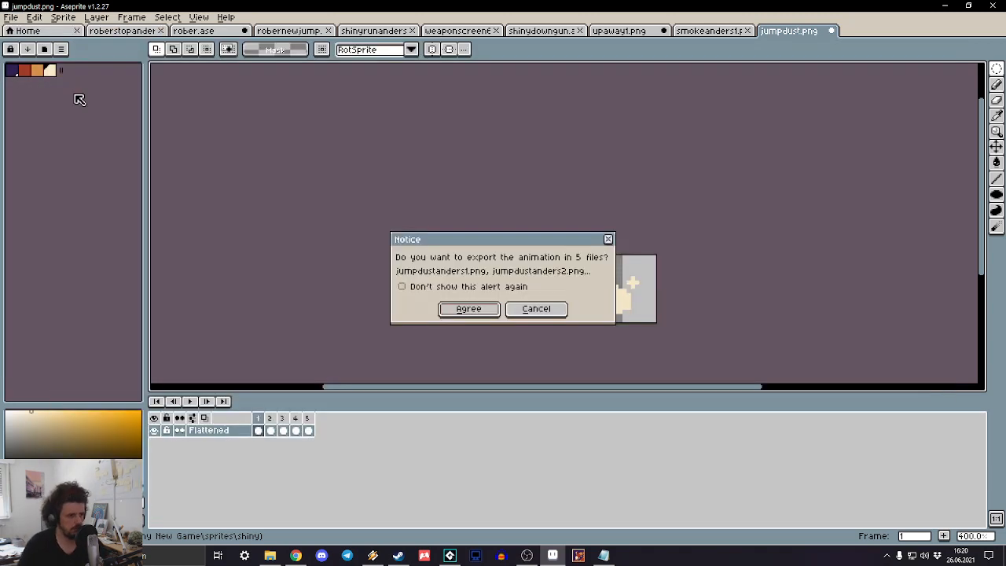
{"action": "left_click", "coordinate": [483, 311]}
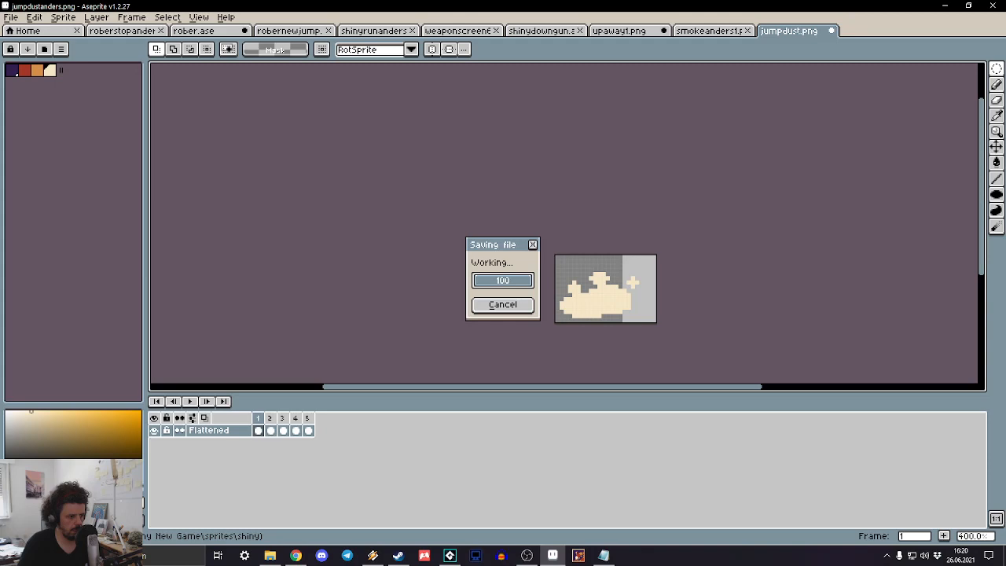
Step: Switch to GameMaker Studio 2 and replace spr_jumpdust's frames by importing jumpdustanders1 through jumpdustanders5 from the shiny folder
{"action": "left_click", "coordinate": [449, 555]}
{"action": "scroll", "coordinate": [14, 252], "scroll_direction": "up", "scroll_amount": 10}
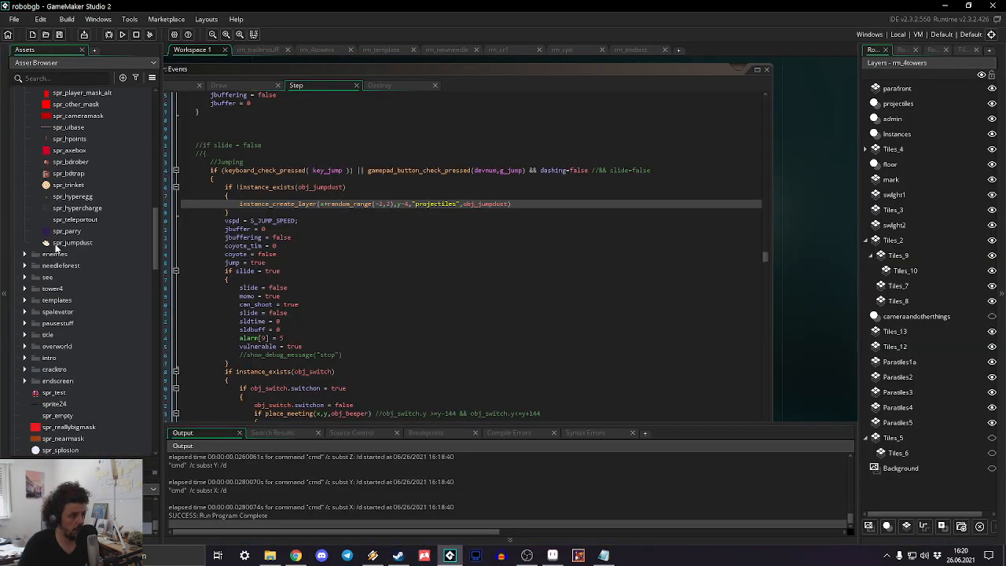
{"action": "double_click", "coordinate": [81, 410]}
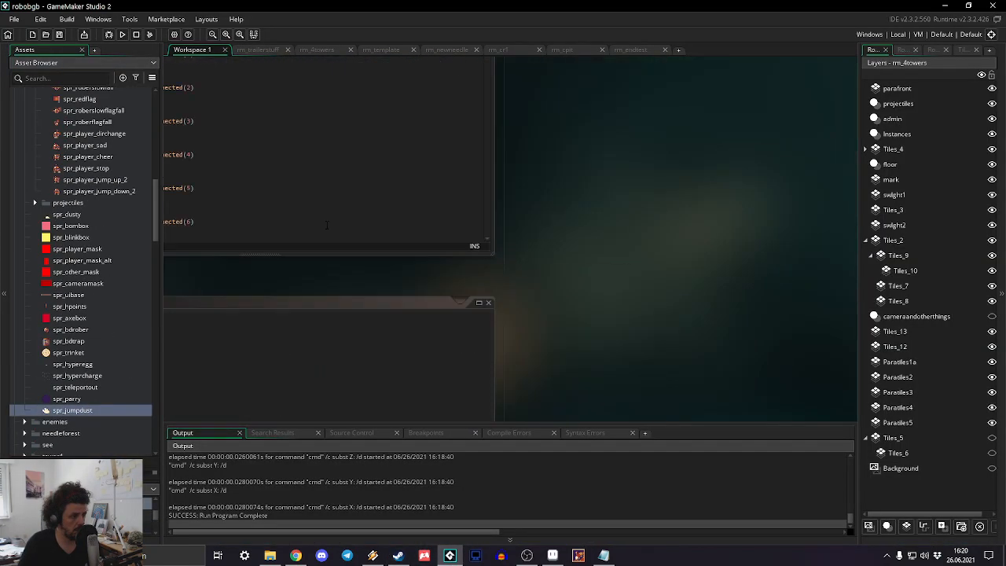
{"action": "left_click", "coordinate": [409, 157]}
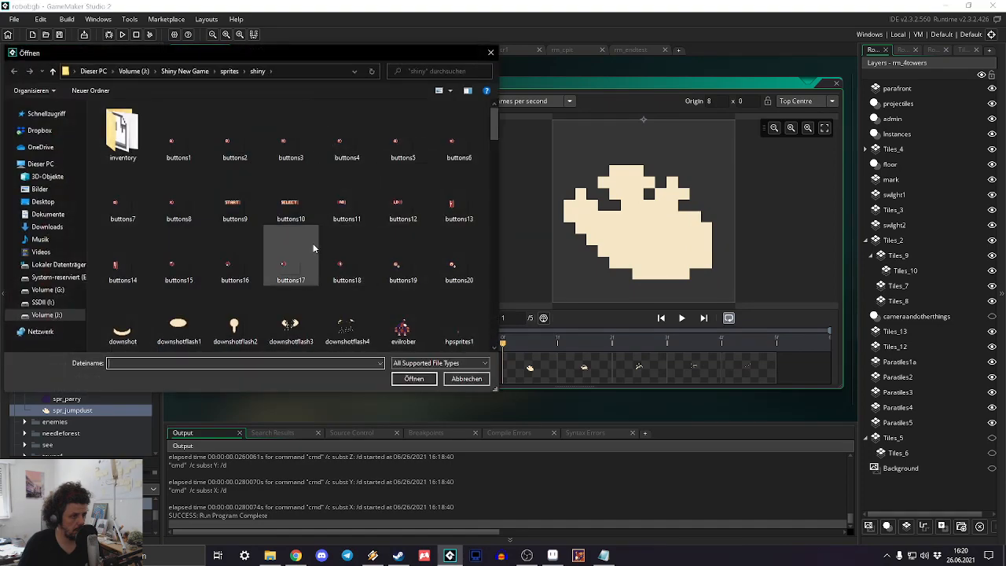
{"action": "scroll", "coordinate": [311, 251], "scroll_direction": "down", "scroll_amount": 5}
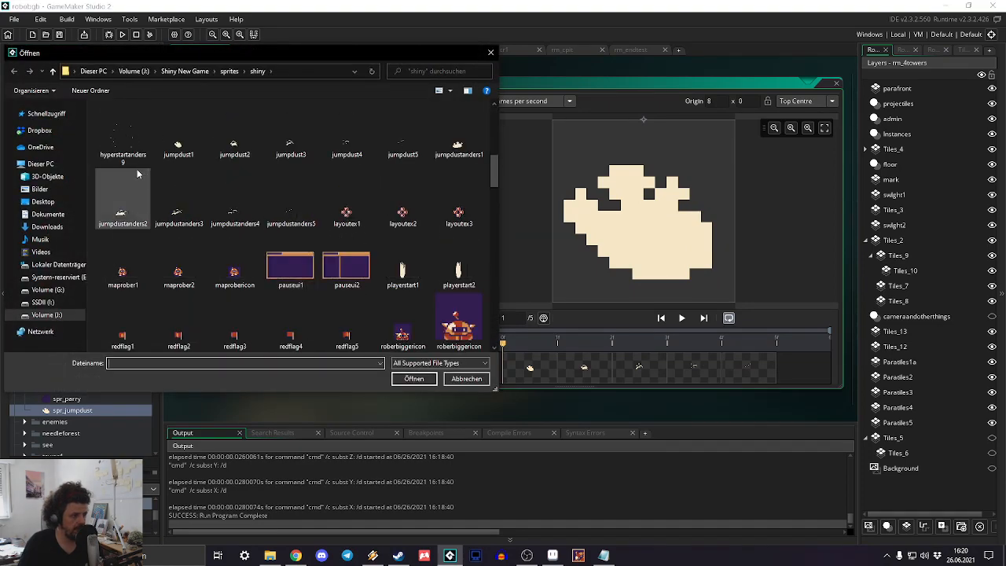
{"action": "left_click", "coordinate": [175, 150]}
{"action": "left_click", "coordinate": [462, 152]}
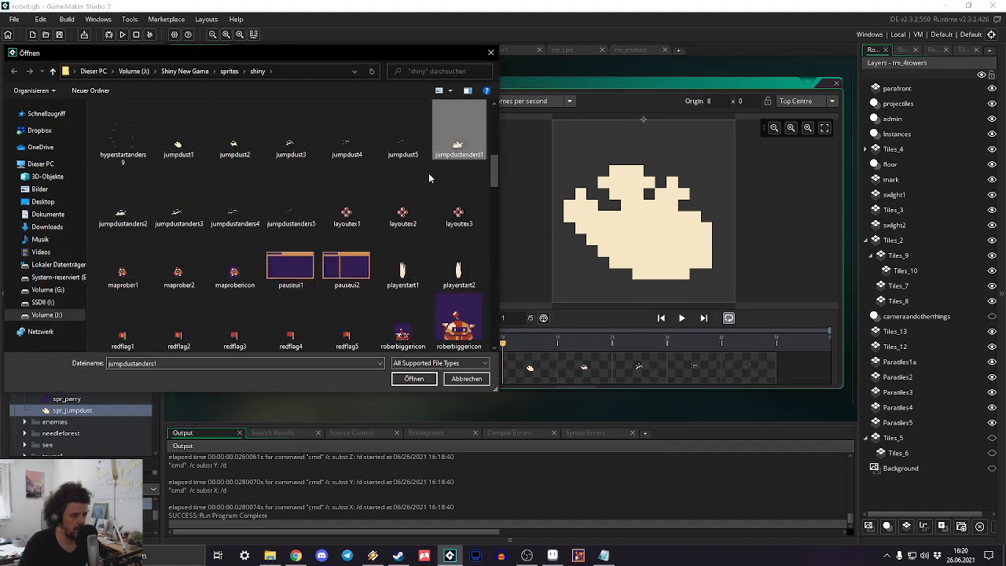
{"action": "left_click", "coordinate": [290, 223], "text": "shift"}
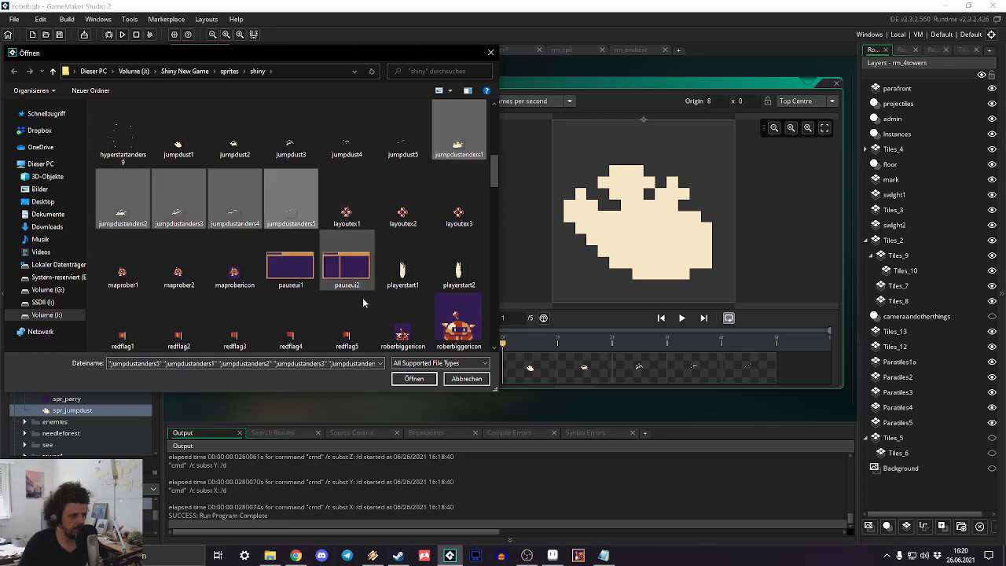
{"action": "left_click", "coordinate": [414, 378]}
{"action": "left_click", "coordinate": [546, 294]}
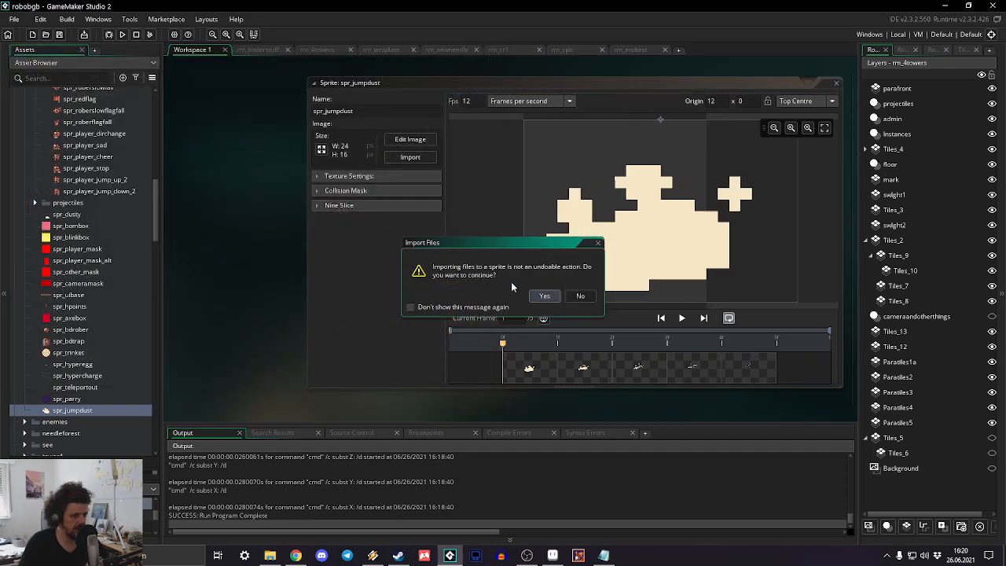
Step: Run the game and examine the new jump dust while moving and jumping the robot in both directions
{"action": "left_click", "coordinate": [121, 34]}
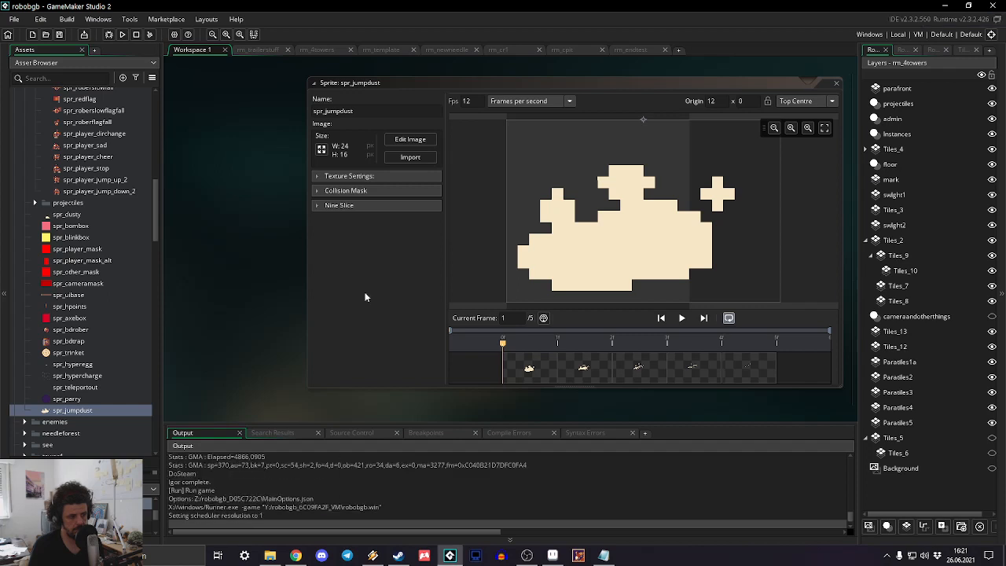
{"action": "key", "text": "space"}
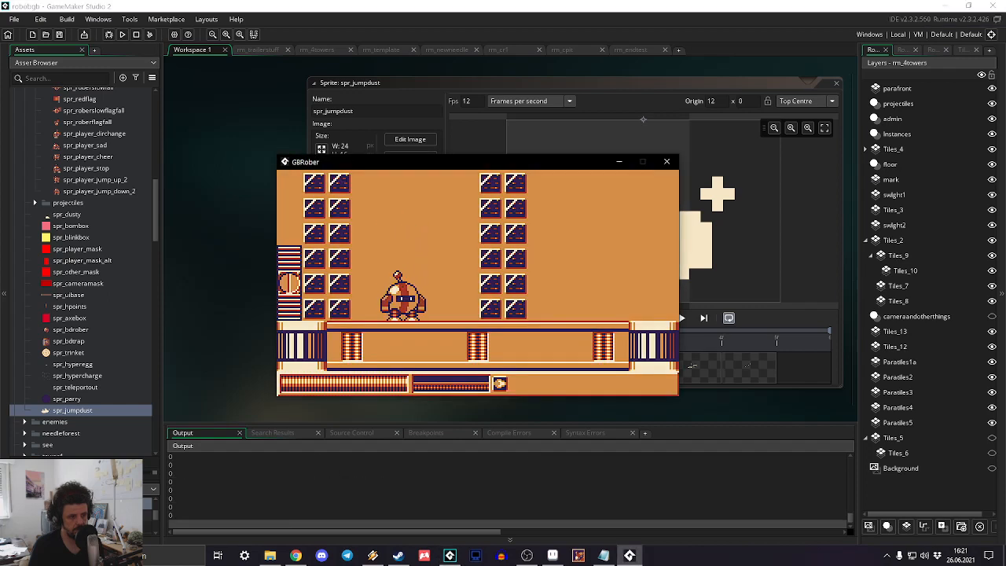
{"action": "key", "text": "space"}
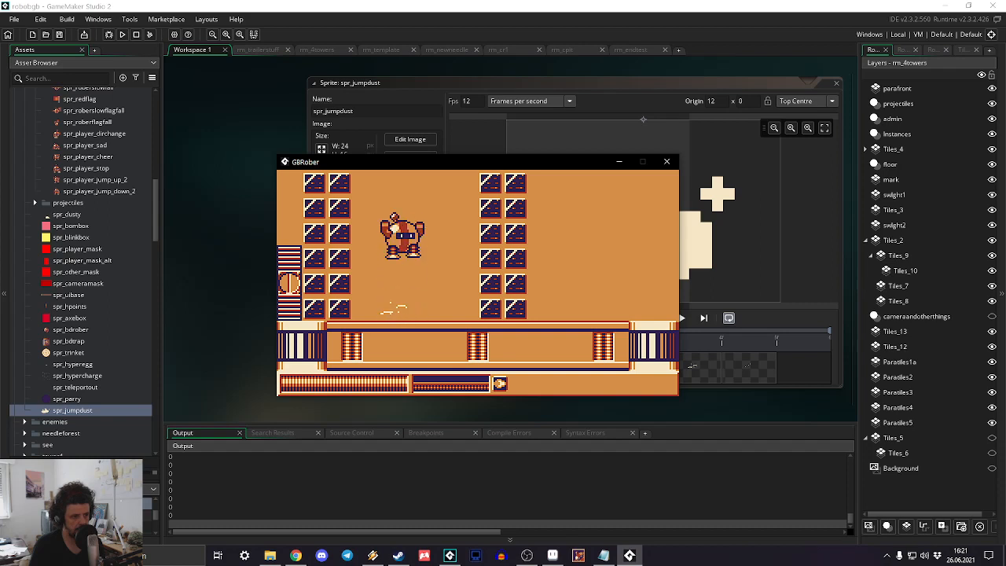
{"action": "key", "text": "Right"}
{"action": "key", "text": "space"}
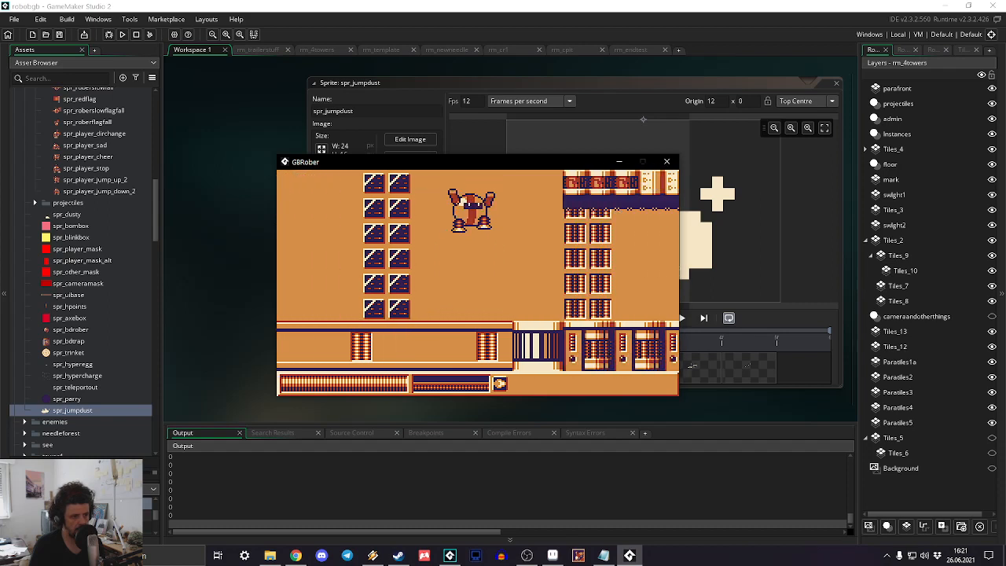
{"action": "key", "text": "Left"}
{"action": "key", "text": "space"}
{"action": "key", "text": "Right"}
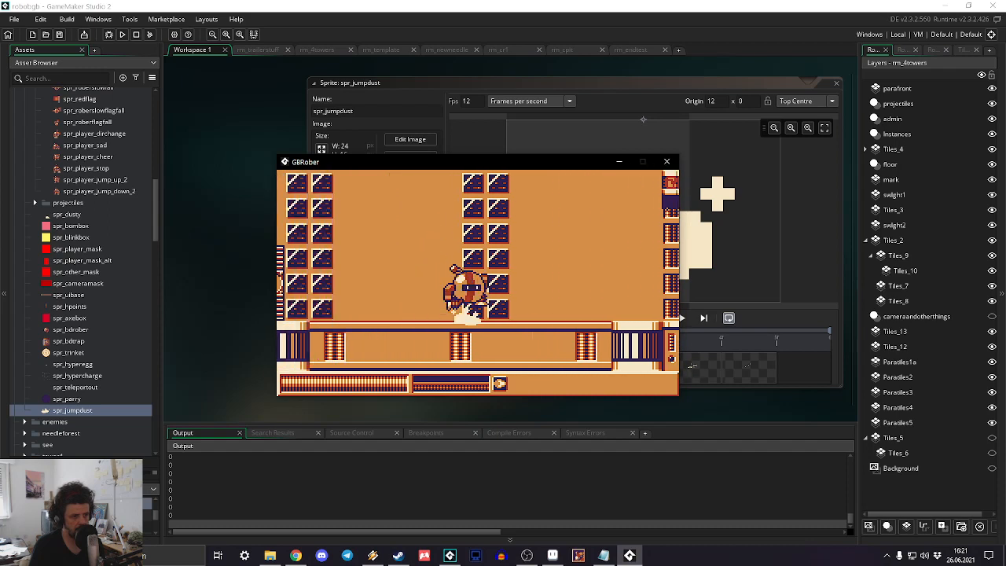
{"action": "key", "text": "space"}
{"action": "key", "text": "Left"}
{"action": "key", "text": "space"}
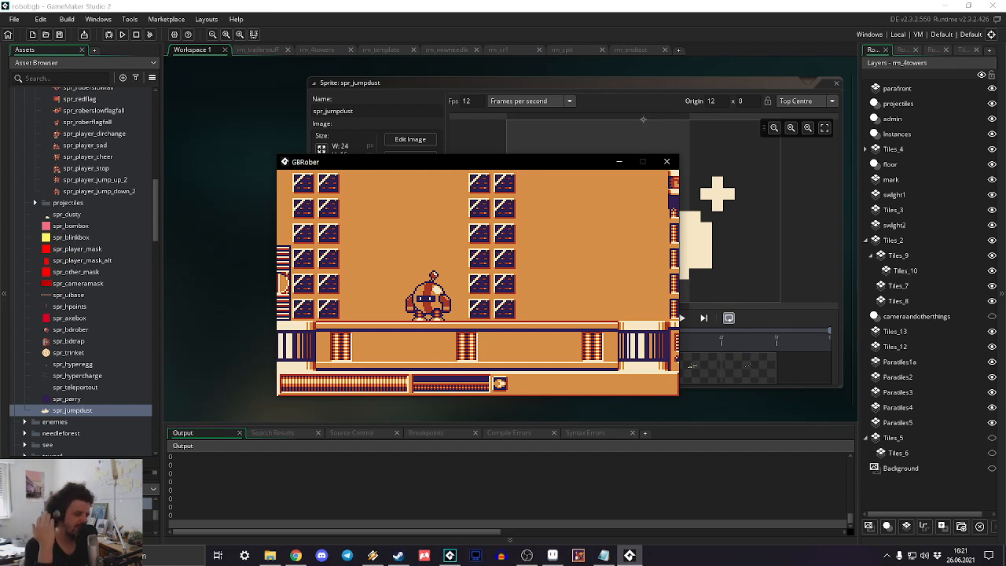
{"action": "key", "text": "Right"}
{"action": "key", "text": "Left"}
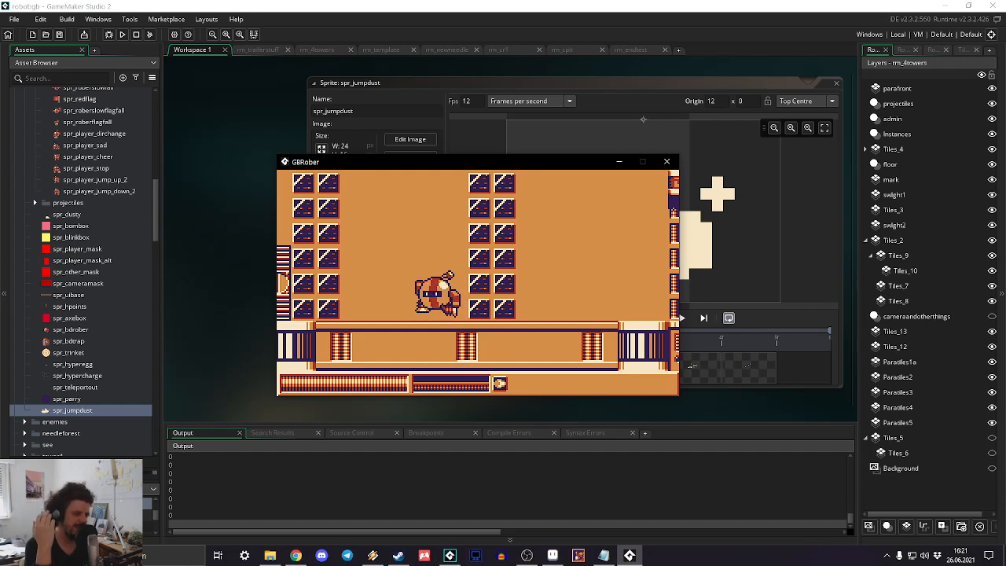
{"action": "key", "text": "Right"}
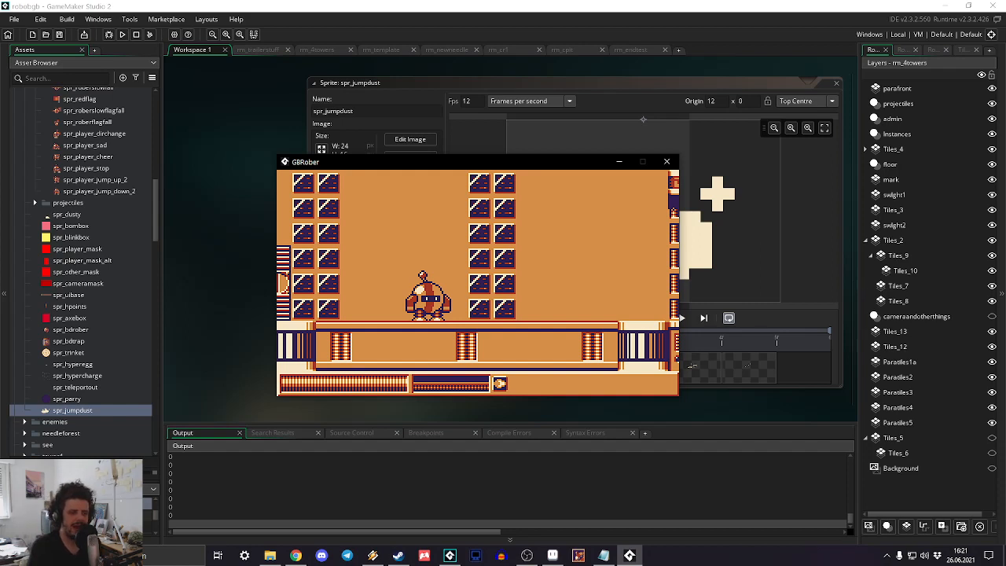
Step: Make the robot jump repeatedly on the spot to examine the dust's horizontal offset and animation
{"action": "key", "text": "space"}
{"action": "key", "text": "space"}
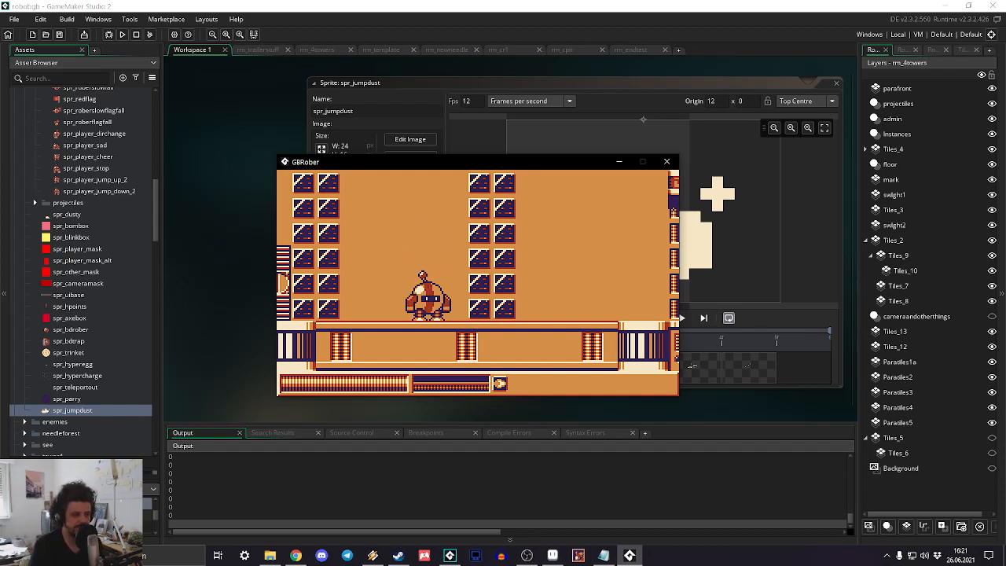
{"action": "key", "text": "space"}
{"action": "key", "text": "space"}
{"action": "key", "text": "space"}
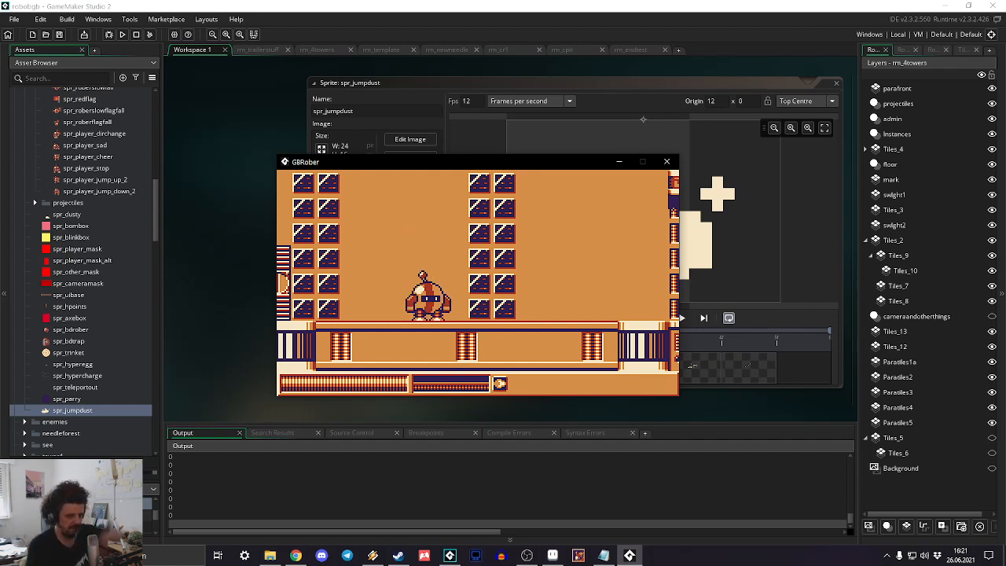
{"action": "key", "text": "space"}
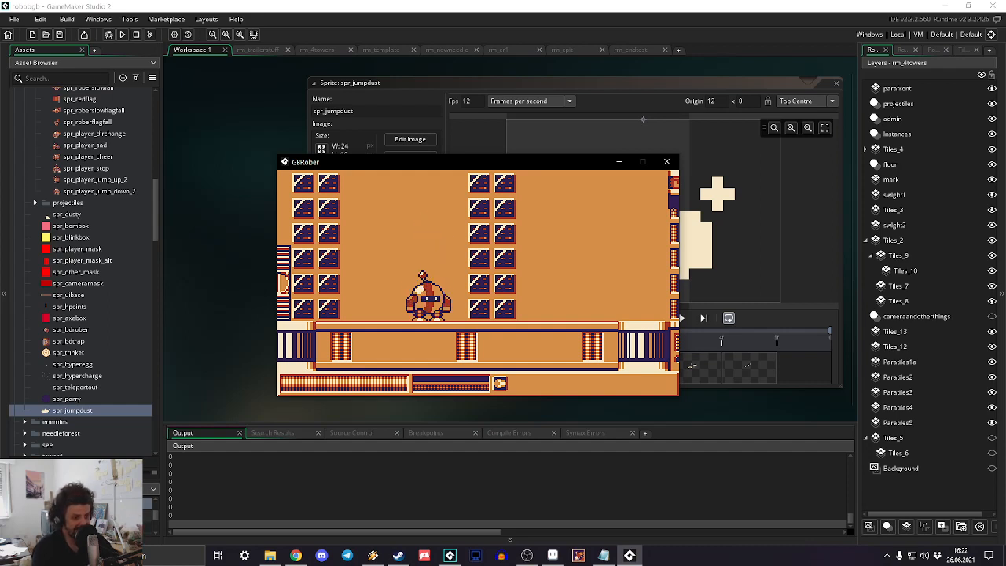
{"action": "key", "text": "space"}
{"action": "key", "text": "space"}
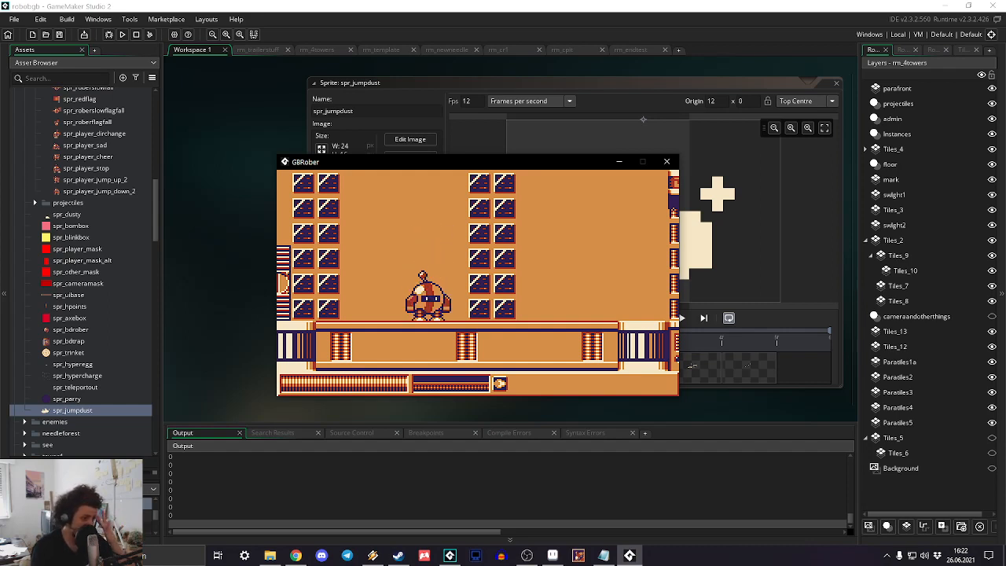
{"action": "key", "text": "space"}
{"action": "key", "text": "space"}
{"action": "key", "text": "space"}
{"action": "key", "text": "space"}
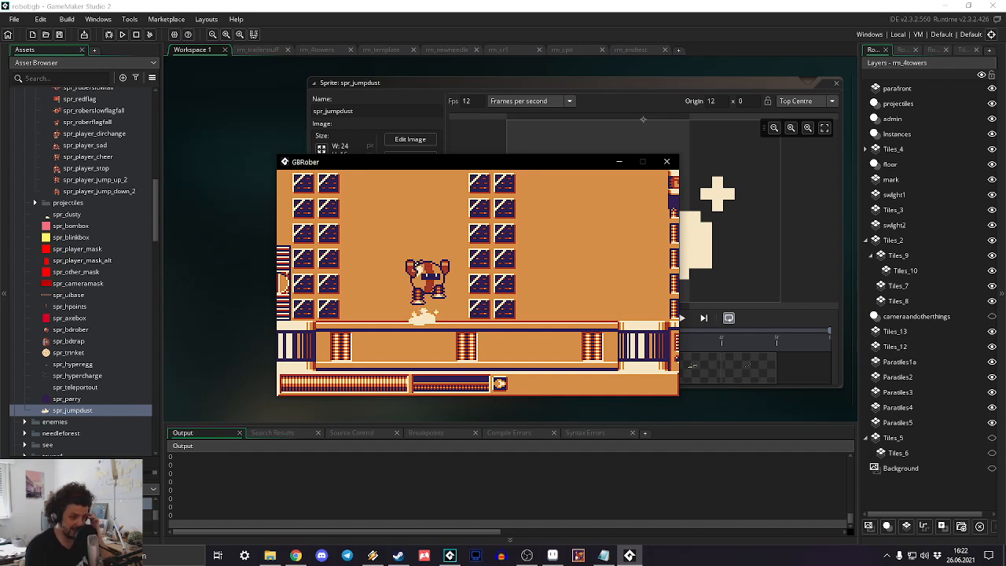
{"action": "key", "text": "space"}
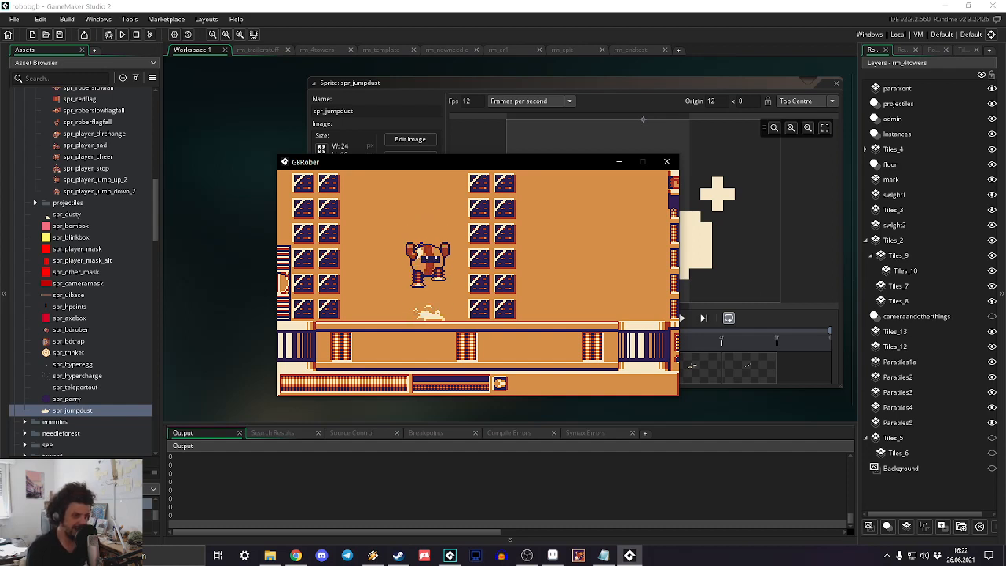
{"action": "key", "text": "space"}
Step: Open the in-game pause screen and end the test run
{"action": "key", "text": "Return"}
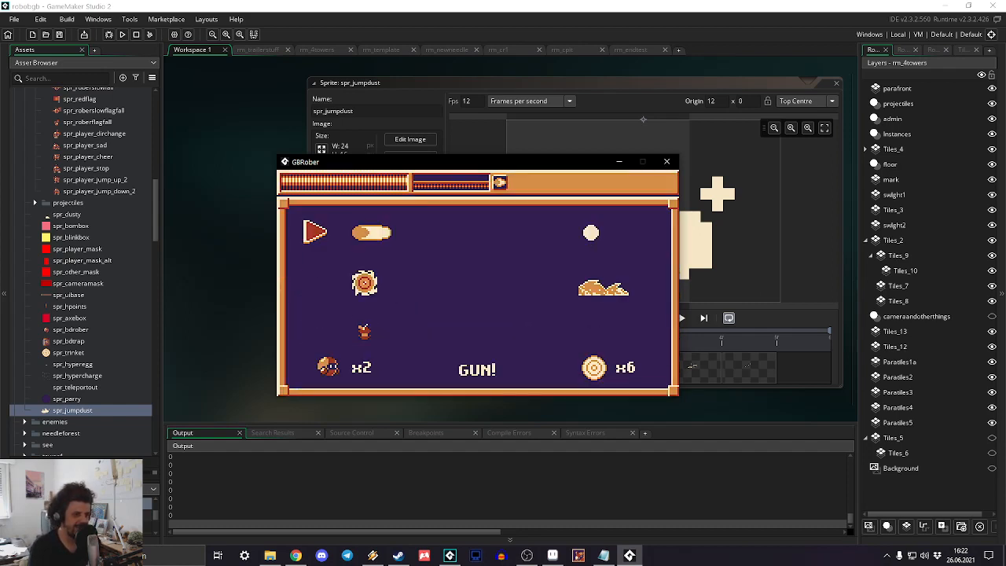
{"action": "key", "text": "Right"}
{"action": "key", "text": "Up"}
{"action": "key", "text": "space"}
{"action": "key", "text": "space"}
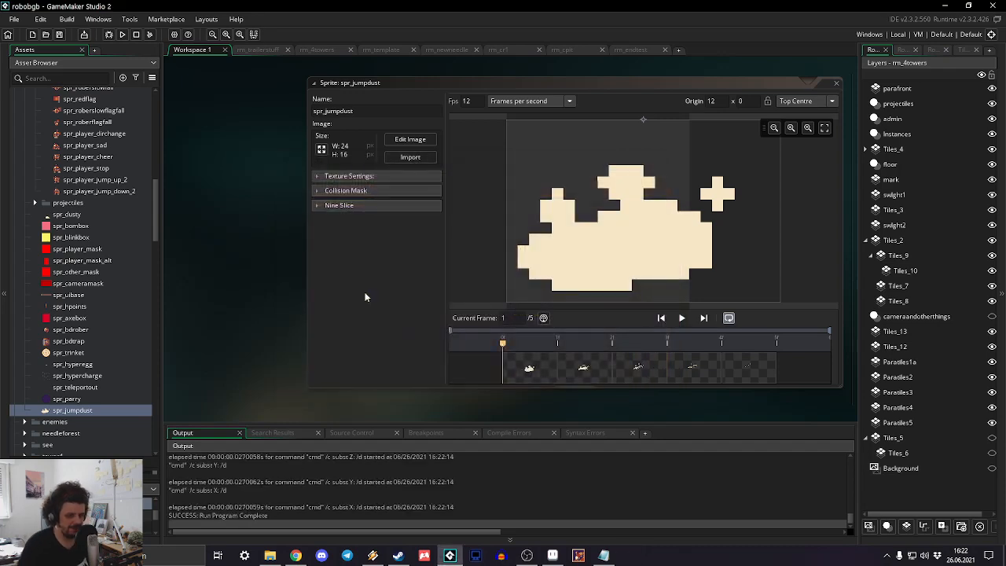
Step: In obj_player's Step event, set the jump dust's horizontal random_range to -4,4 in the instance_create_layer call
{"action": "scroll", "coordinate": [86, 295], "scroll_direction": "up", "scroll_amount": 10}
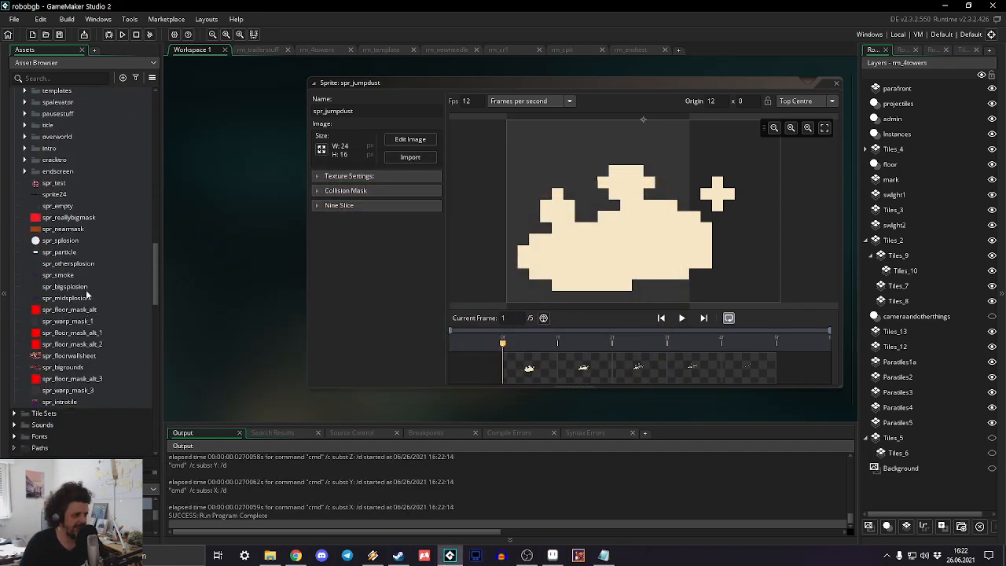
{"action": "scroll", "coordinate": [78, 299], "scroll_direction": "down", "scroll_amount": 7}
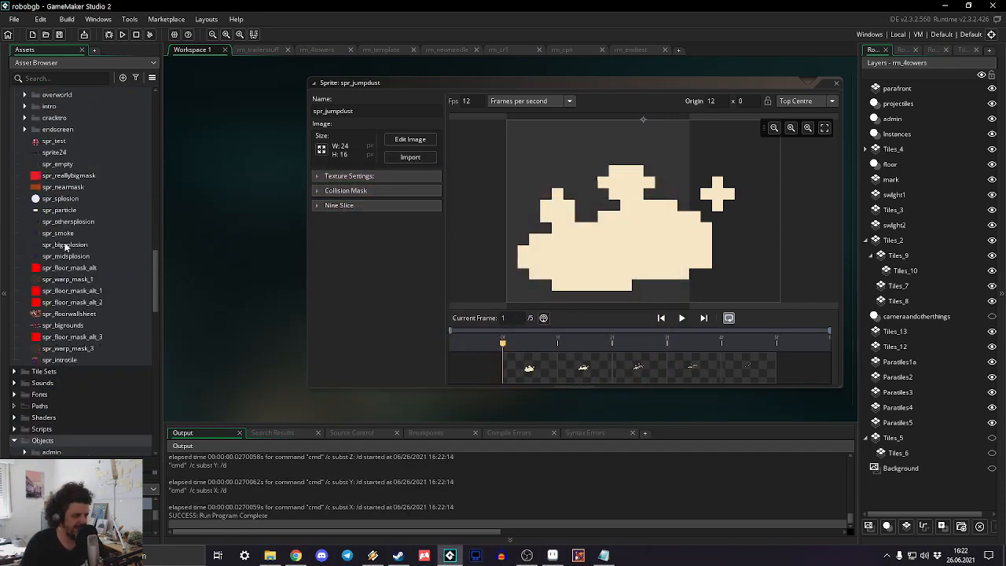
{"action": "double_click", "coordinate": [70, 311]}
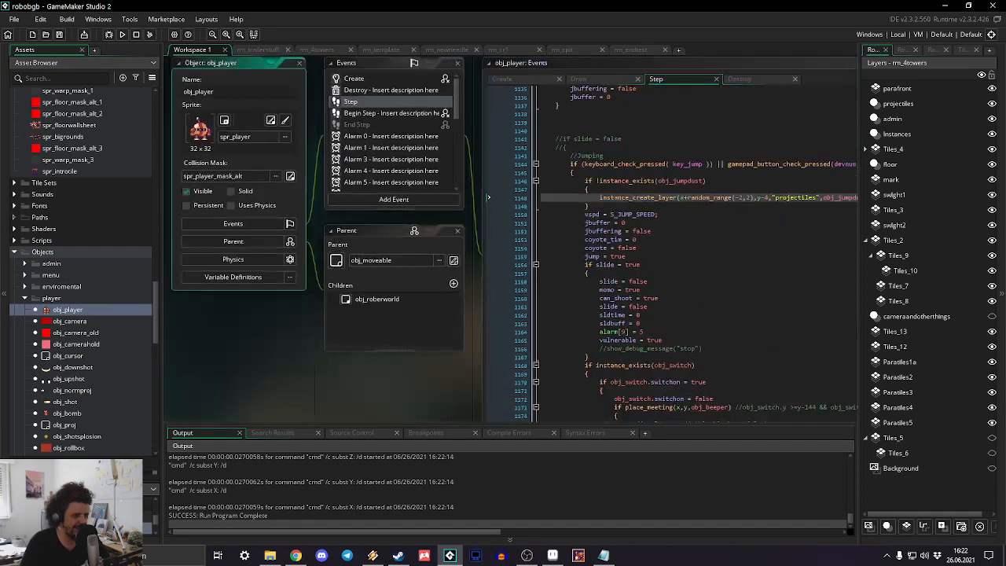
{"action": "double_click", "coordinate": [737, 202]}
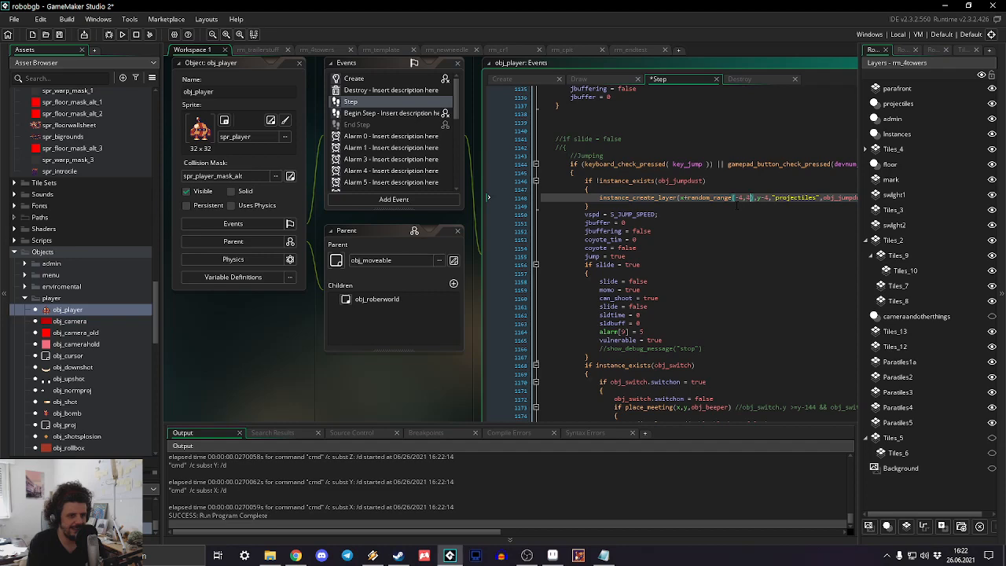
Step: Run the game again and jump repeatedly on the spot to examine the spread of the dust spawn positions
{"action": "left_click", "coordinate": [122, 35]}
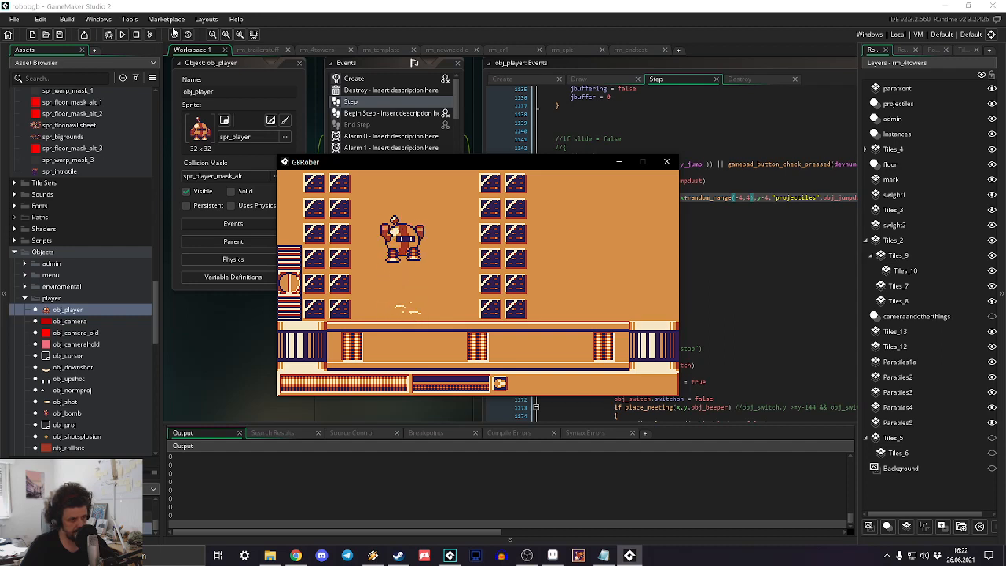
{"action": "key", "text": "space"}
{"action": "key", "text": "space"}
{"action": "key", "text": "space"}
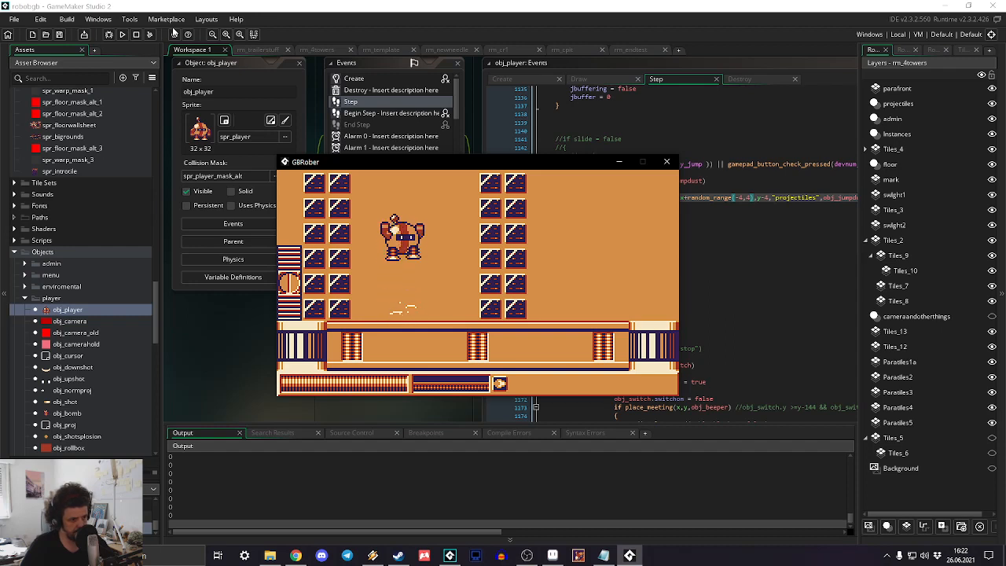
{"action": "key", "text": "space"}
{"action": "key", "text": "space"}
{"action": "key", "text": "space"}
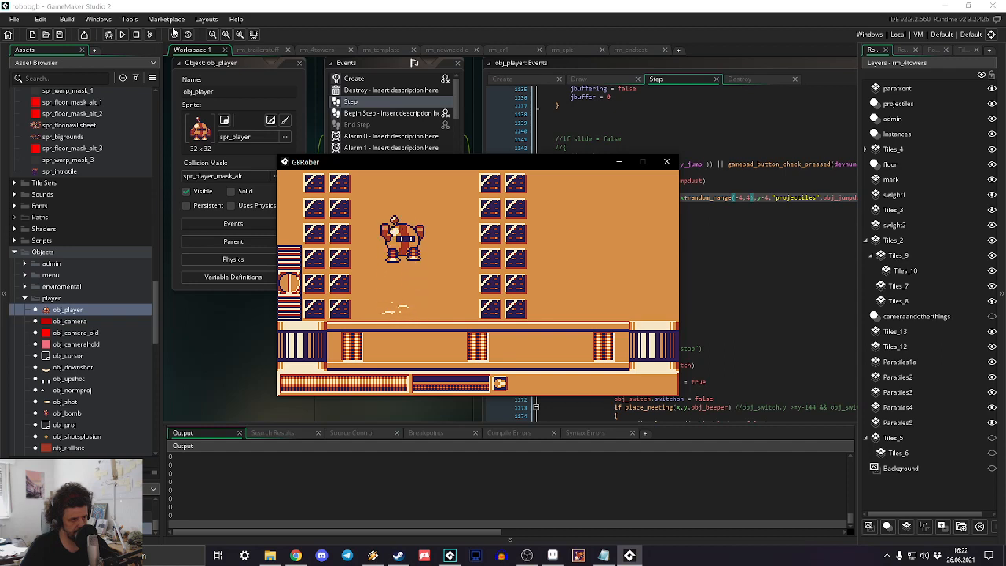
{"action": "key", "text": "space"}
{"action": "key", "text": "space"}
{"action": "key", "text": "space"}
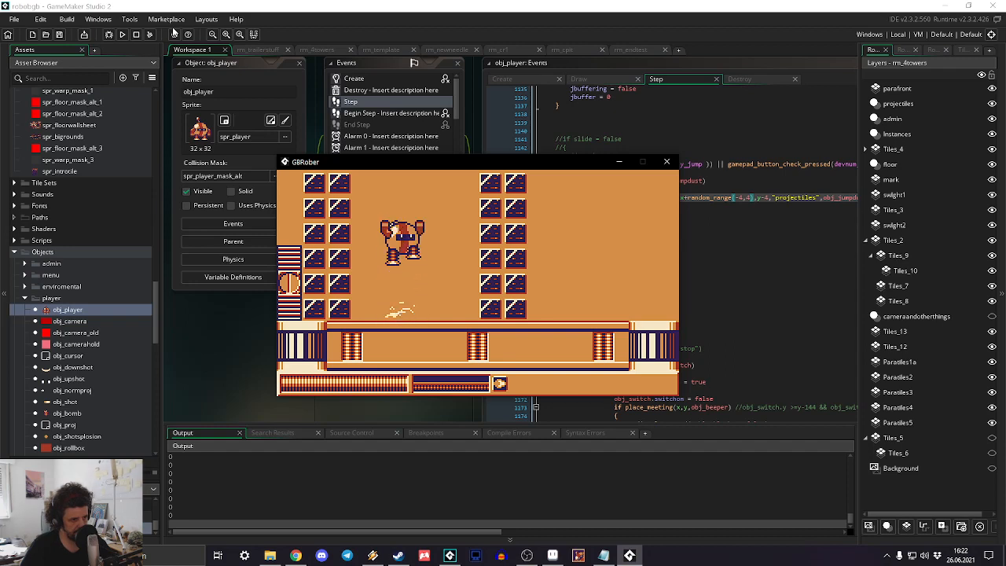
{"action": "key", "text": "space"}
{"action": "key", "text": "space"}
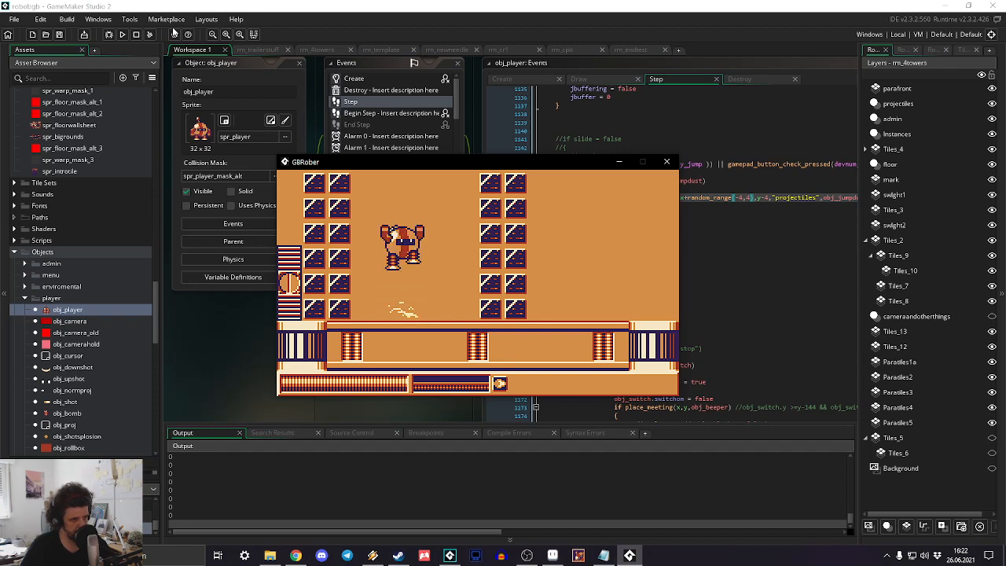
Step: Quit the running test game from its in-game pause menu
{"action": "key", "text": "Escape"}
{"action": "key", "text": "Right"}
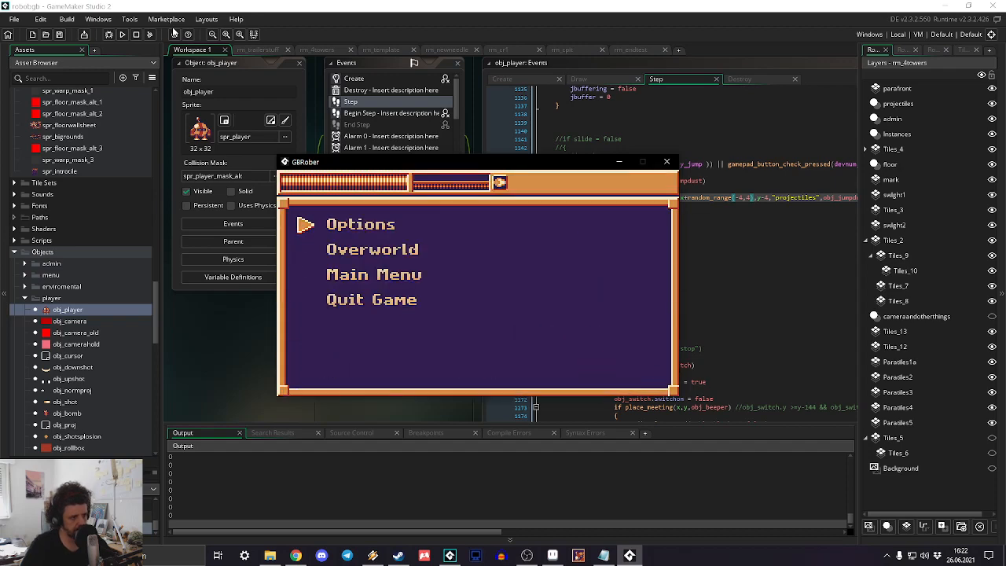
{"action": "key", "text": "Up"}
{"action": "key", "text": "space"}
{"action": "key", "text": "space"}
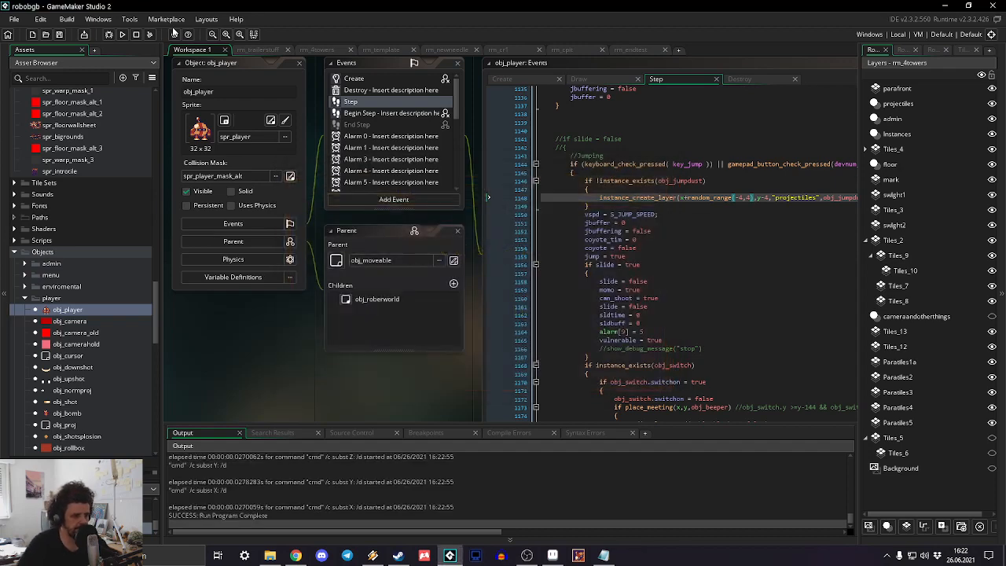
Step: Switch to Aseprite and duplicate the Flattened layer of the jump dust sprite
{"action": "left_click", "coordinate": [553, 555]}
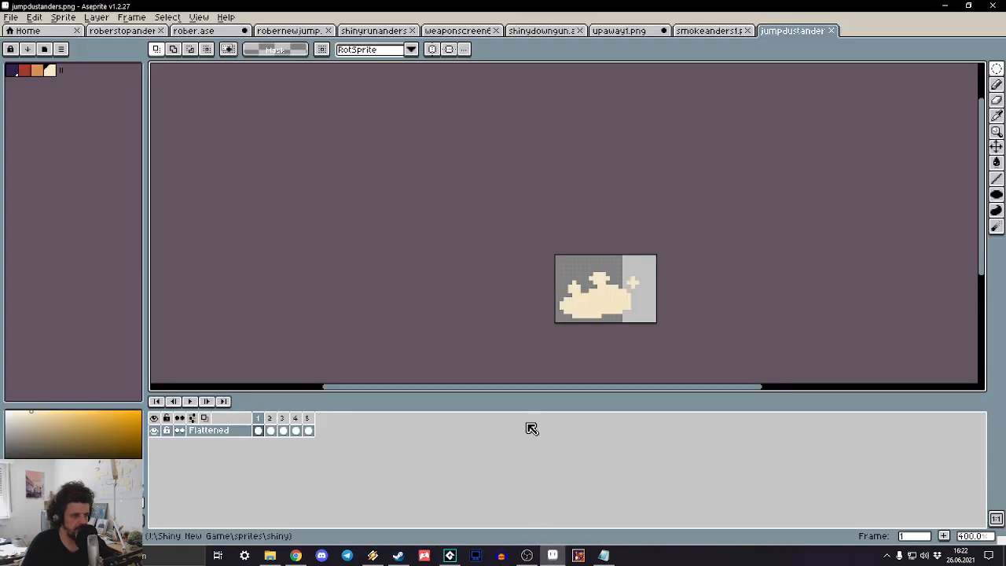
{"action": "left_click", "coordinate": [270, 424]}
{"action": "right_click", "coordinate": [225, 430]}
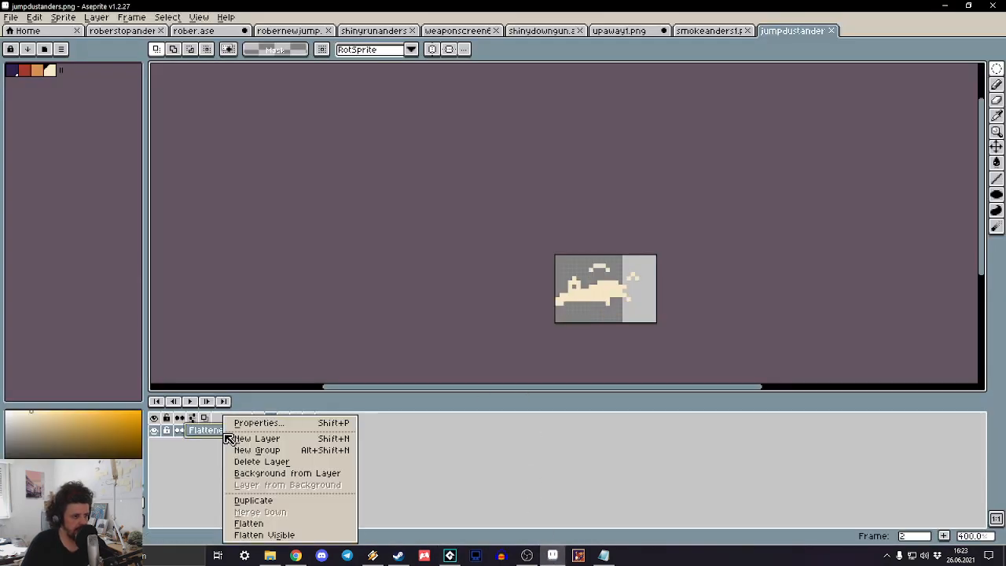
{"action": "left_click", "coordinate": [274, 502]}
Step: In frame 1 of the duplicated layer, flip the whole dust cloud horizontally and shift it one pixel right
{"action": "left_click", "coordinate": [258, 431]}
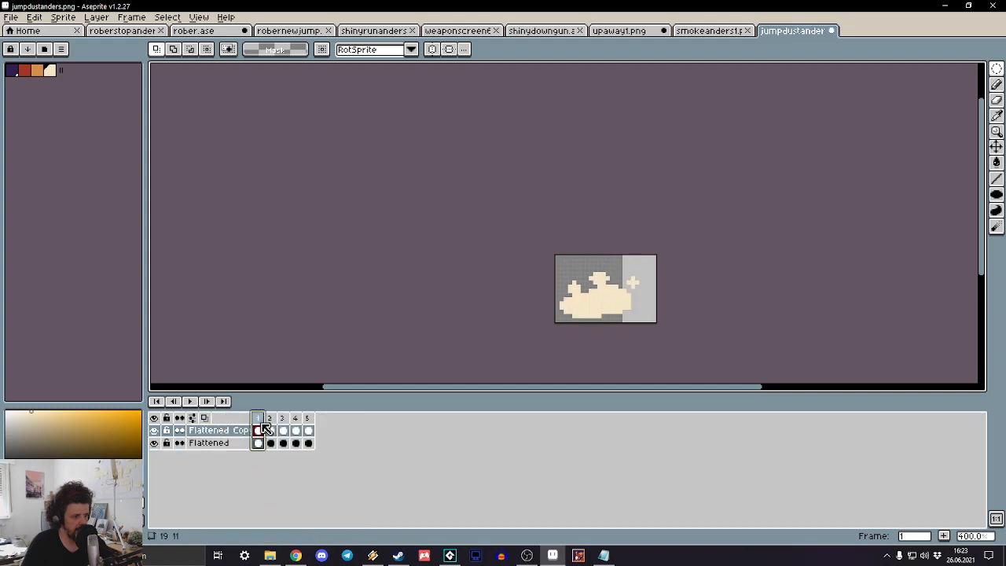
{"action": "left_click_drag", "start_coordinate": [571, 279], "coordinate": [476, 237]}
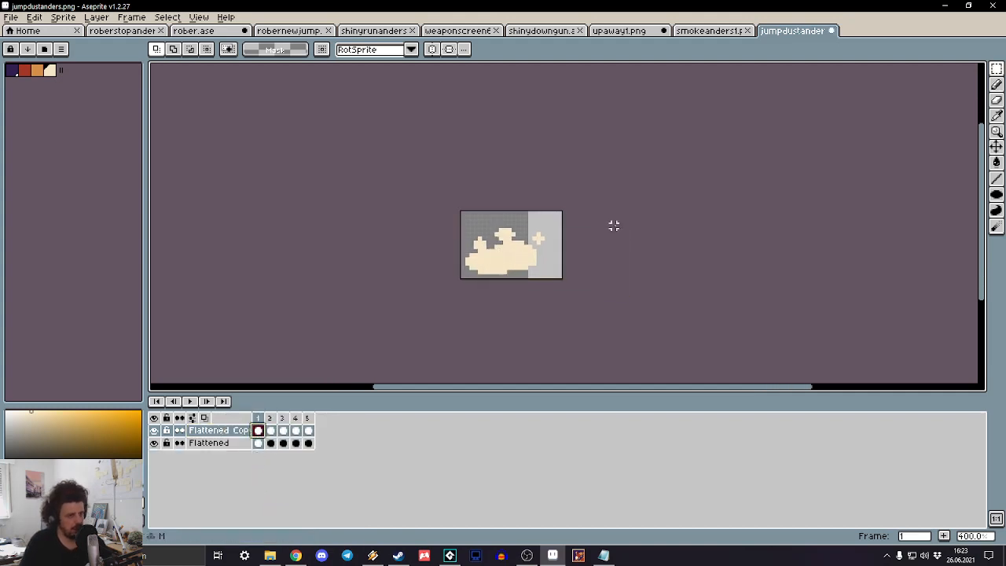
{"action": "key", "text": "m"}
{"action": "key", "text": "ctrl+a"}
{"action": "key", "text": "shift+h"}
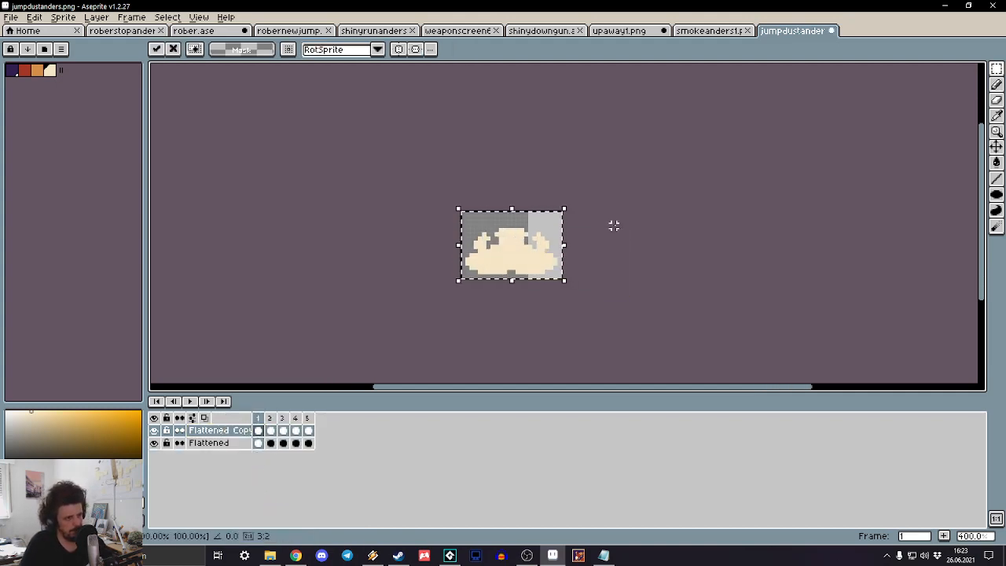
{"action": "key", "text": "Up"}
{"action": "key", "text": "Right"}
{"action": "key", "text": "Right"}
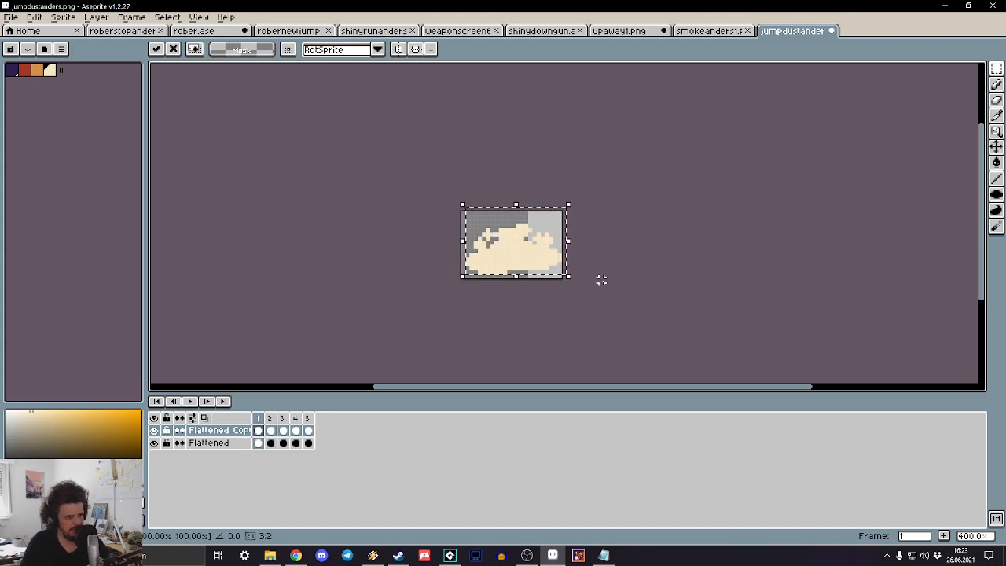
{"action": "key", "text": "Left"}
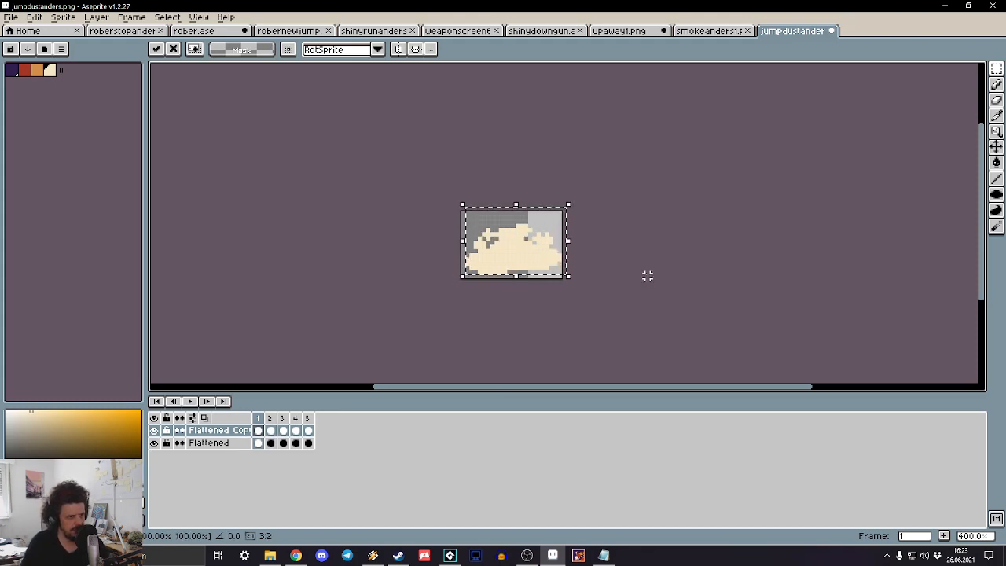
{"action": "key", "text": "Down"}
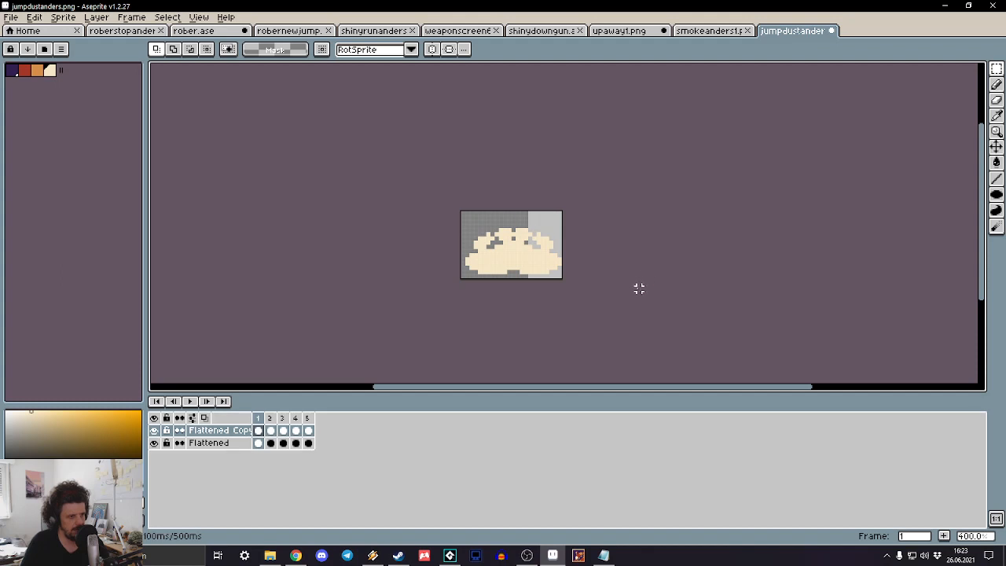
Step: Mirror frame 2 of the duplicated layer horizontally and nudge it one pixel right and one pixel down
{"action": "key", "text": "Right"}
{"action": "key", "text": "ctrl+a"}
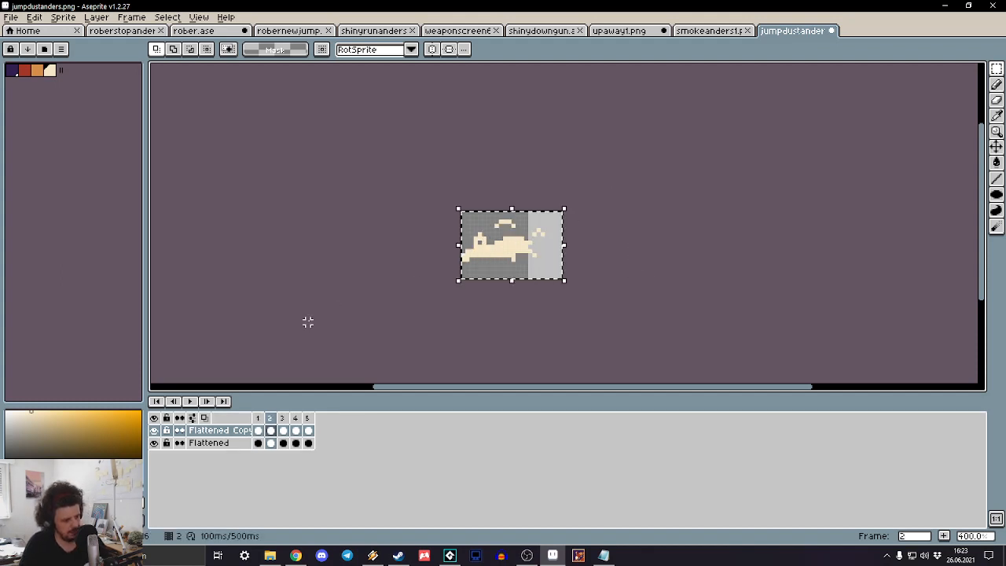
{"action": "key", "text": "Right"}
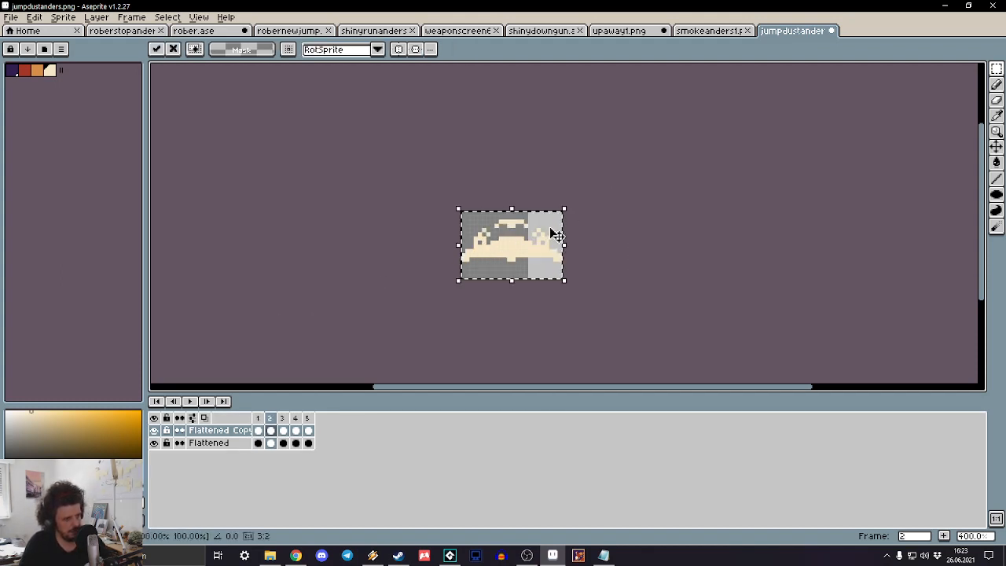
{"action": "key", "text": "ctrl+d"}
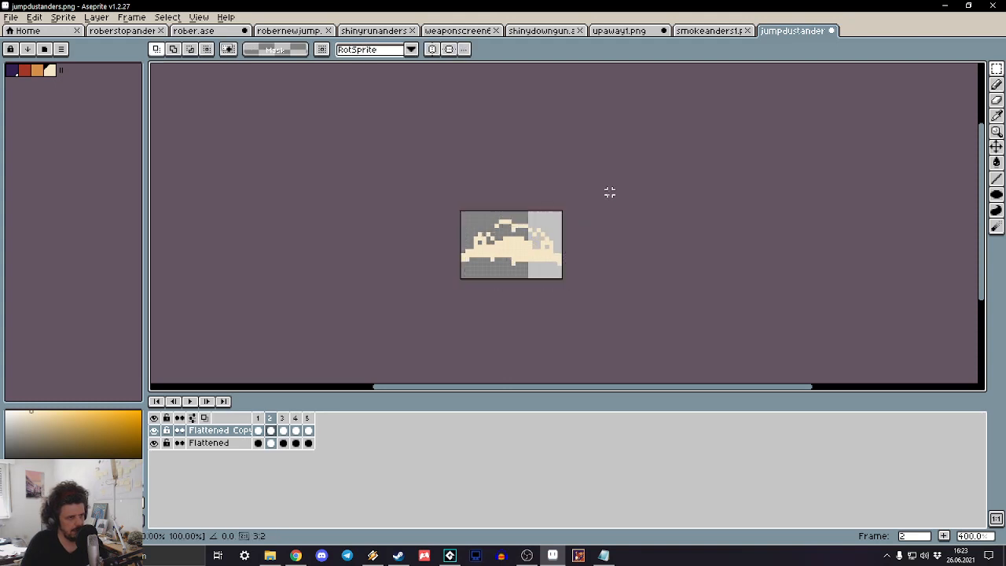
{"action": "key", "text": "Return"}
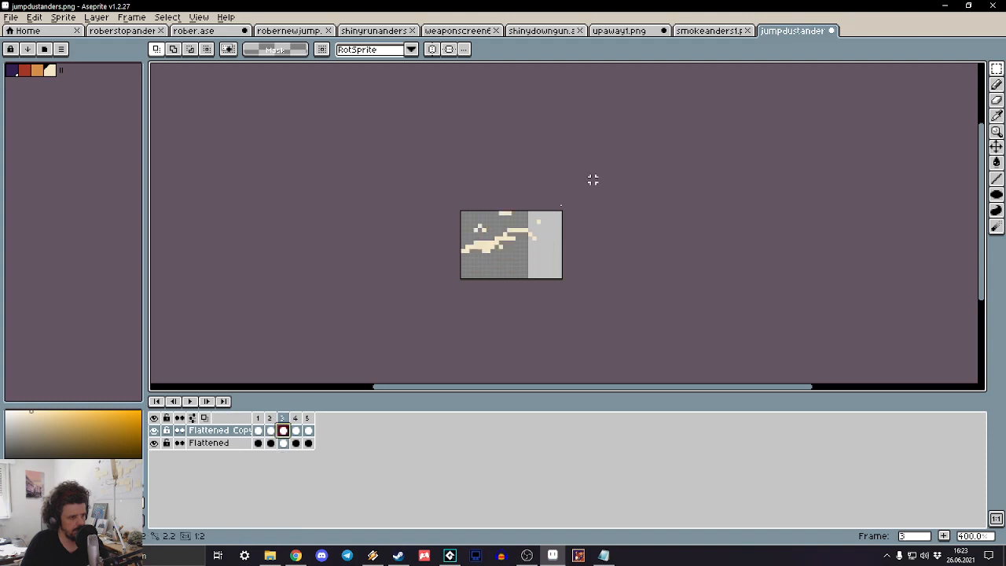
Step: Flip frame 3 of the duplicated layer horizontally and offset it one pixel right and down
{"action": "key", "text": "ctrl+a"}
{"action": "key", "text": "shift+h"}
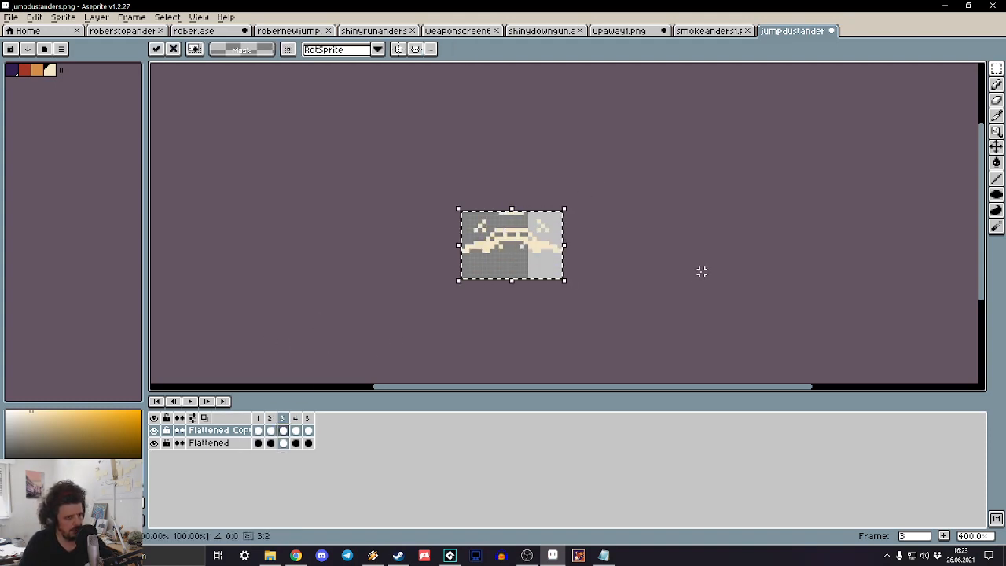
{"action": "key", "text": "ctrl+d"}
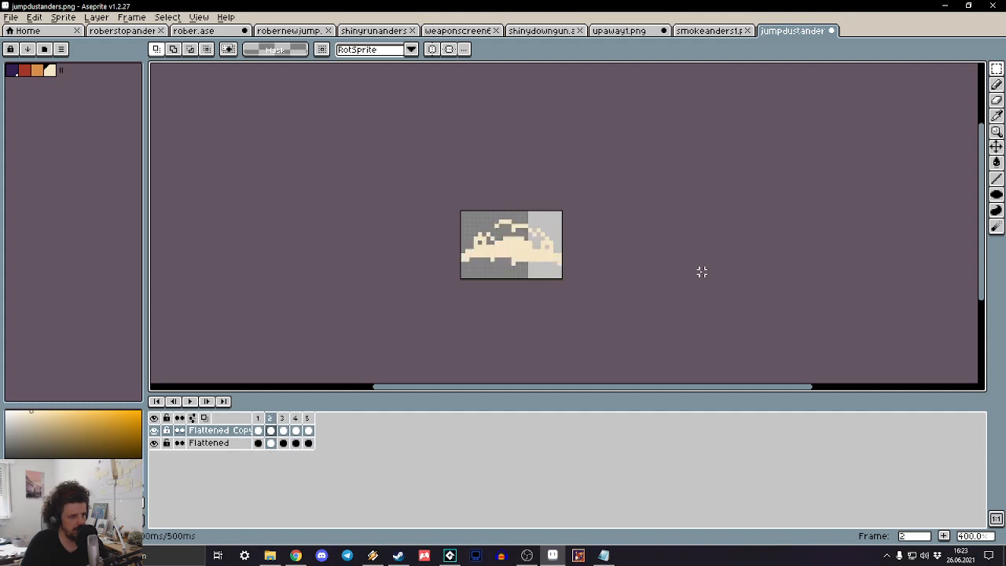
Step: Flip the duplicated layer's frame 4 horizontally and move it one pixel right and one pixel down
{"action": "left_click", "coordinate": [297, 431]}
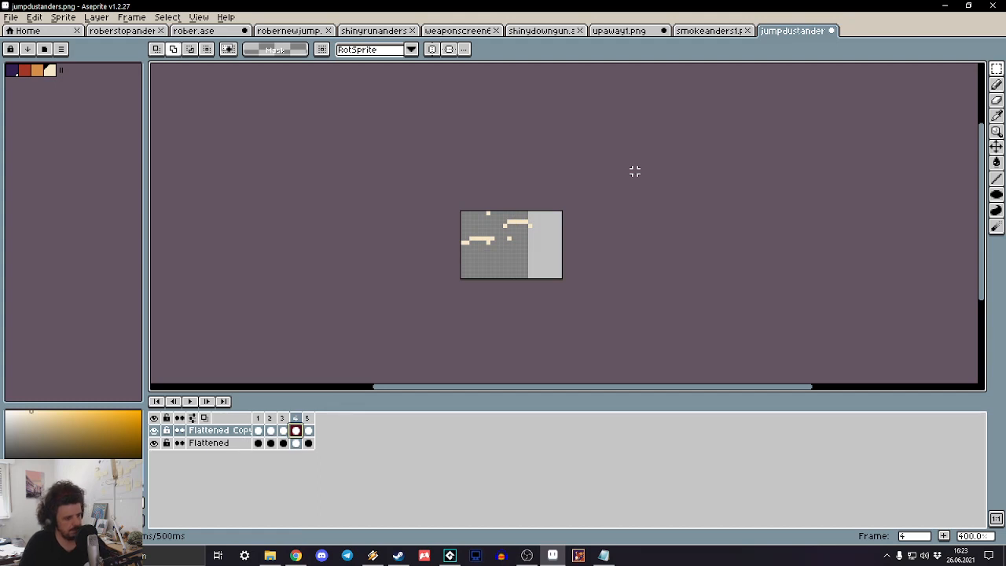
{"action": "left_click_drag", "start_coordinate": [634, 175], "coordinate": [329, 363]}
{"action": "key", "text": "Right"}
{"action": "key", "text": "Down"}
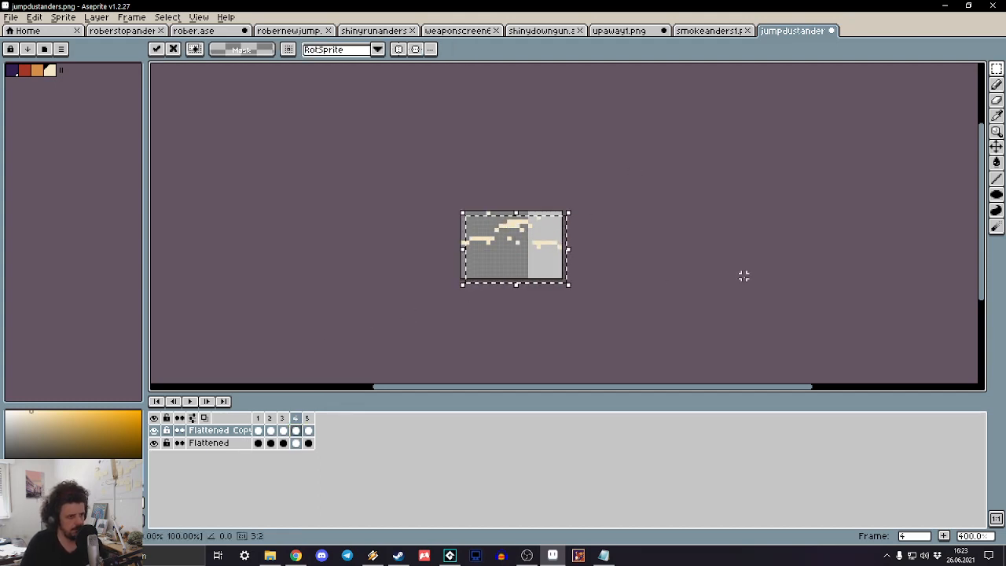
{"action": "left_click", "coordinate": [744, 275]}
{"action": "key", "text": "Return"}
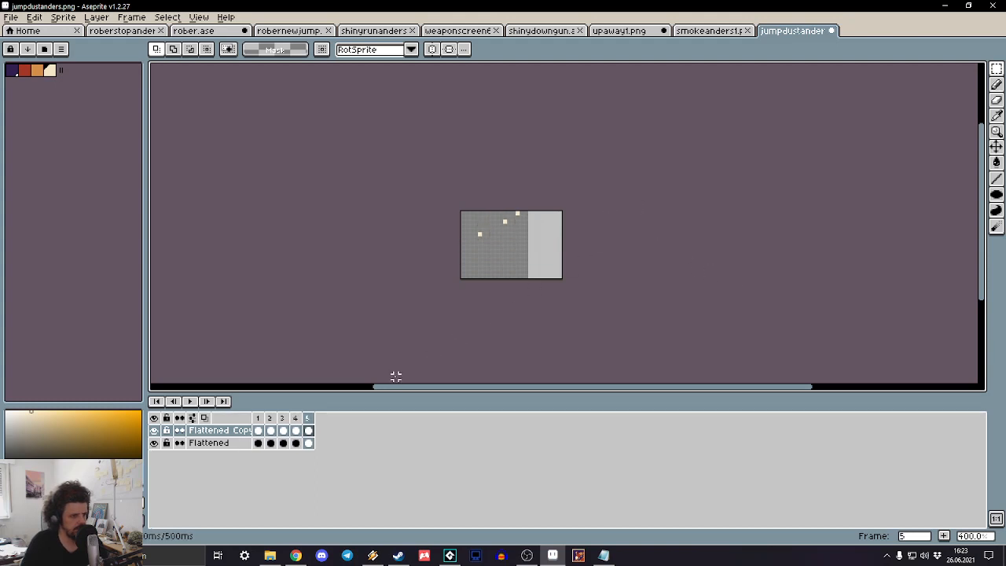
Step: Mirror the dust specks in frame 5 of the duplicated layer horizontally and shift them one pixel right and down
{"action": "left_click_drag", "start_coordinate": [664, 187], "coordinate": [314, 337]}
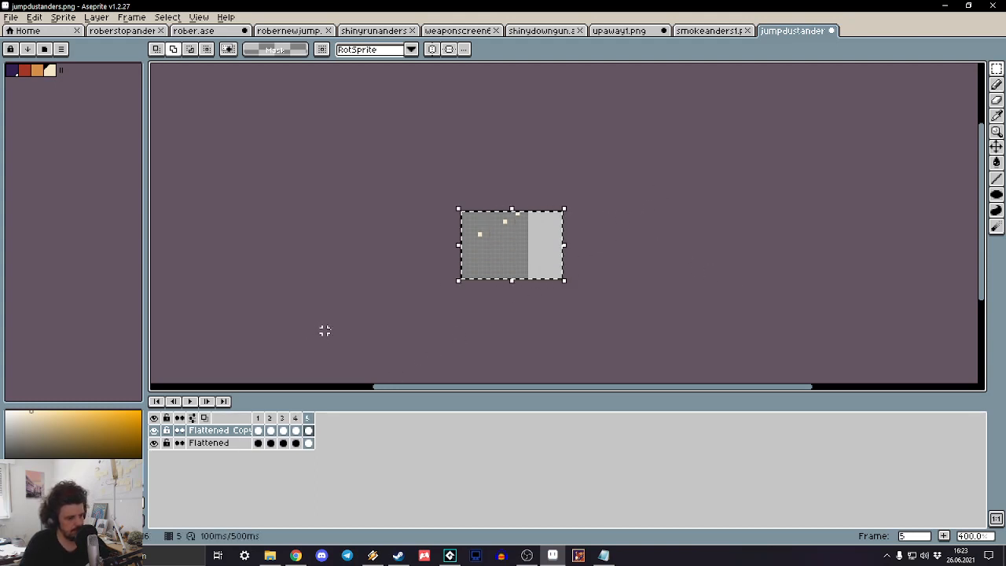
{"action": "key", "text": "Down"}
{"action": "key", "text": "Right"}
{"action": "left_click", "coordinate": [662, 234]}
{"action": "scroll", "coordinate": [560, 204], "scroll_direction": "up", "scroll_amount": 3}
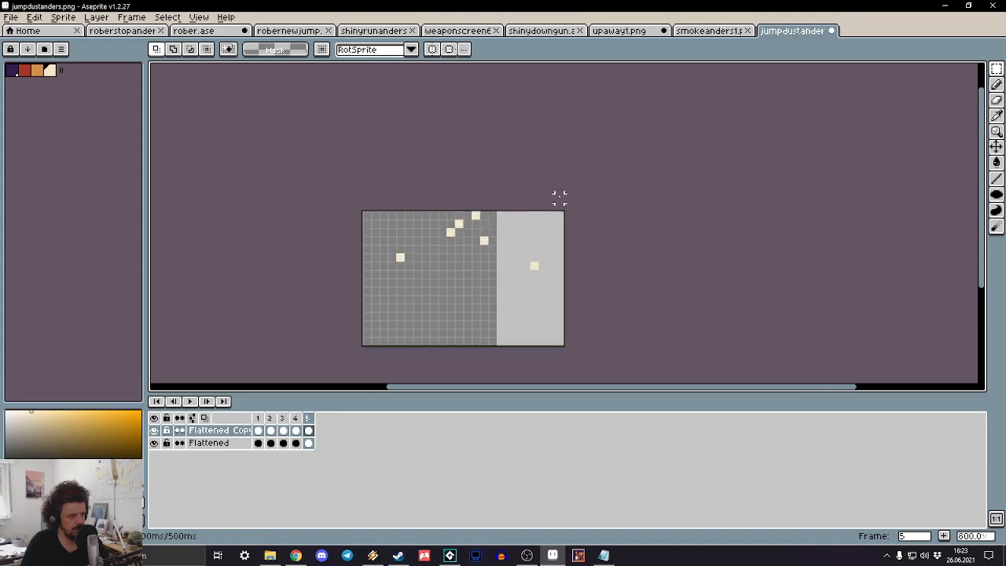
{"action": "left_click_drag", "start_coordinate": [451, 224], "coordinate": [462, 232]}
{"action": "left_click", "coordinate": [760, 233]}
Step: Cut an elliptical area out of the mirrored dust in frame 1, leaving a thin arc along its right edge
{"action": "key", "text": "Right"}
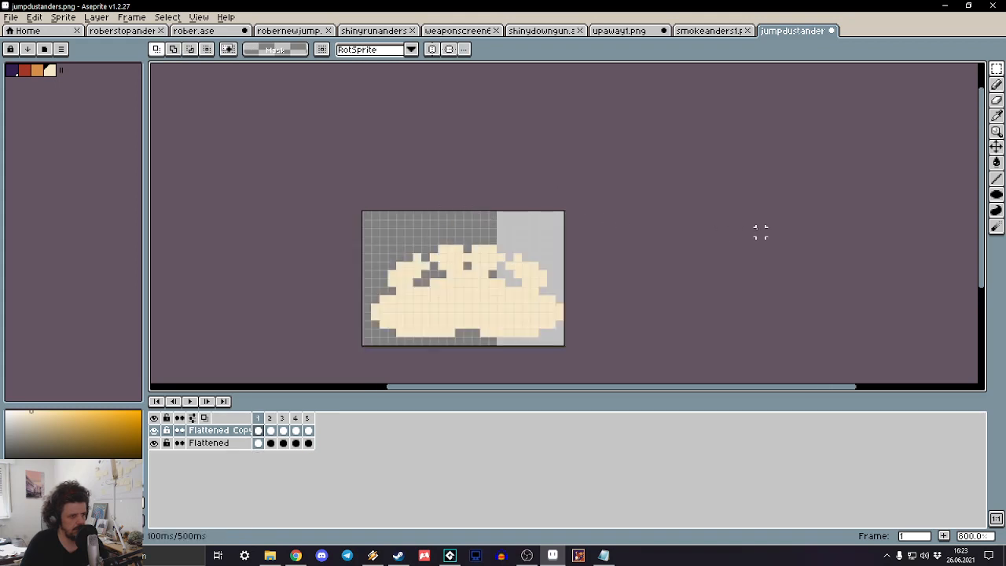
{"action": "left_click", "coordinate": [996, 70]}
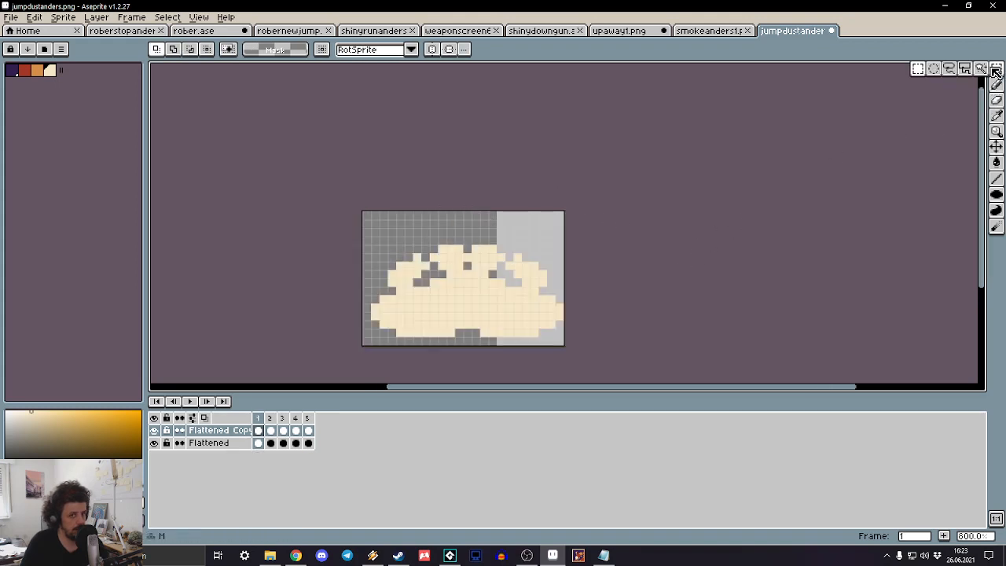
{"action": "left_click", "coordinate": [931, 69]}
{"action": "left_click_drag", "start_coordinate": [386, 355], "coordinate": [417, 341]}
{"action": "left_click", "coordinate": [543, 282]}
{"action": "key", "text": "Delete"}
{"action": "scroll", "coordinate": [653, 305], "scroll_direction": "down", "scroll_amount": 3}
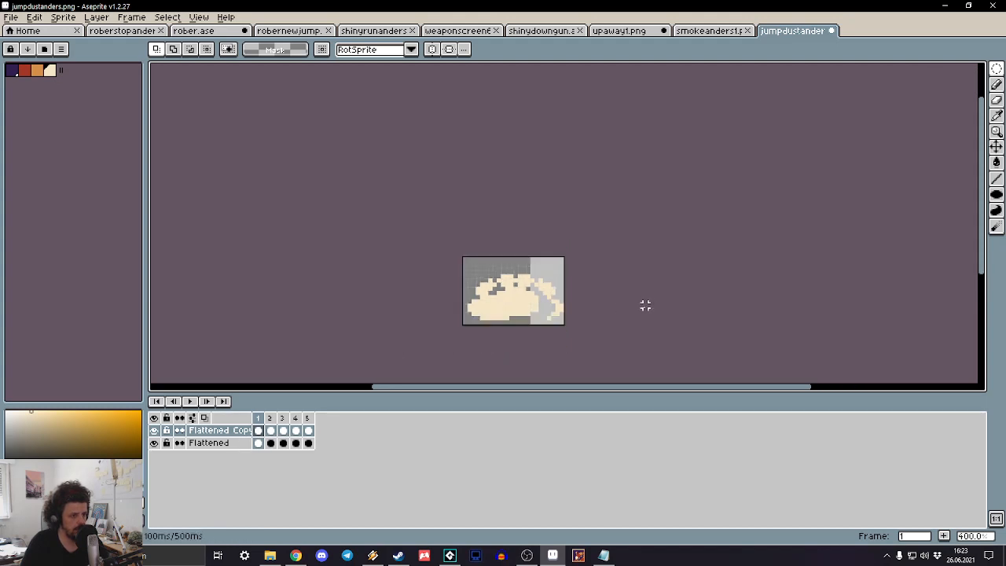
Step: Erase a second elliptical area from the mirrored dust in frame 1, over the upper-left part of the cloud
{"action": "left_click_drag", "start_coordinate": [526, 308], "coordinate": [472, 280]}
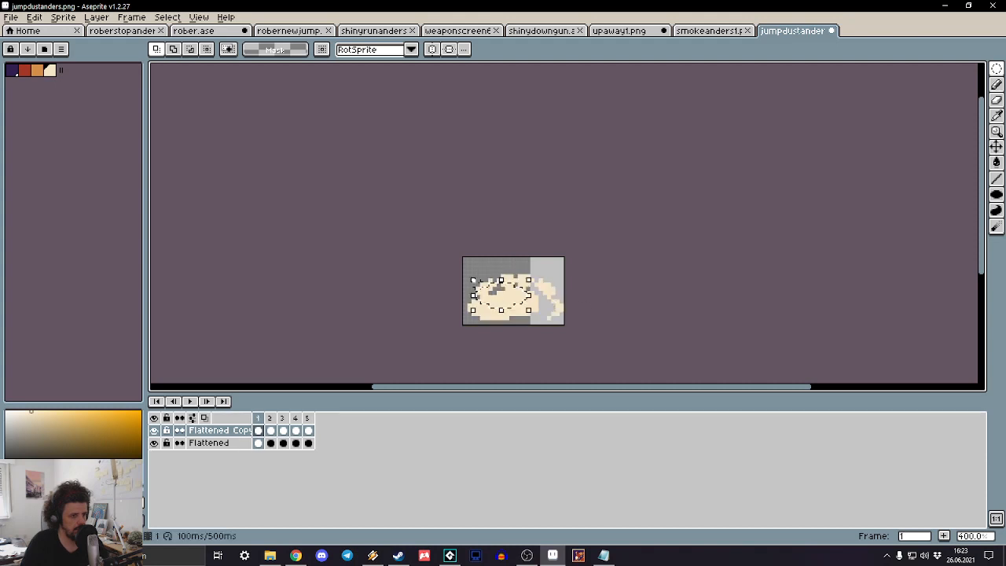
{"action": "left_click", "coordinate": [544, 318]}
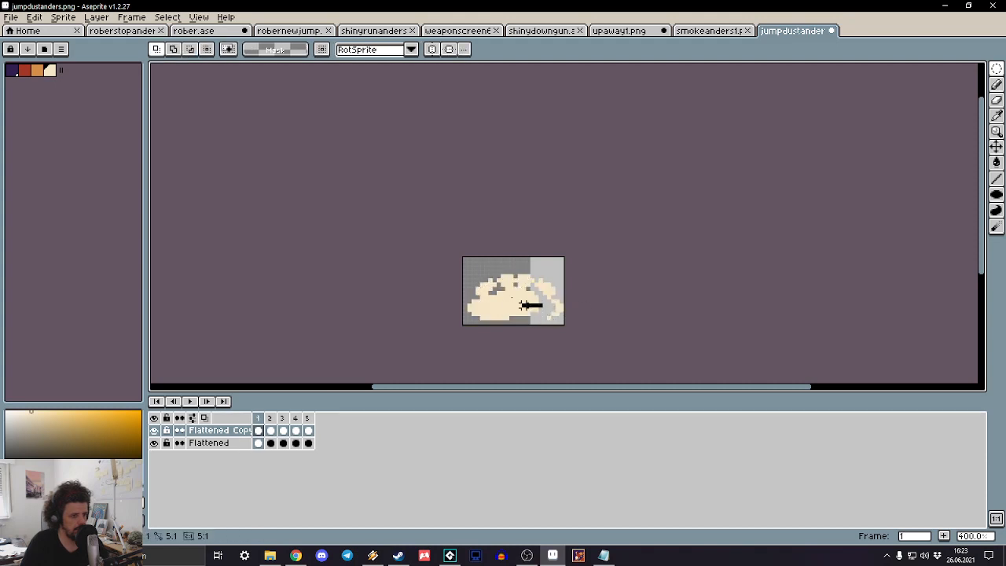
{"action": "left_click_drag", "start_coordinate": [524, 305], "coordinate": [483, 280]}
{"action": "key", "text": "Delete"}
{"action": "key", "text": "Left"}
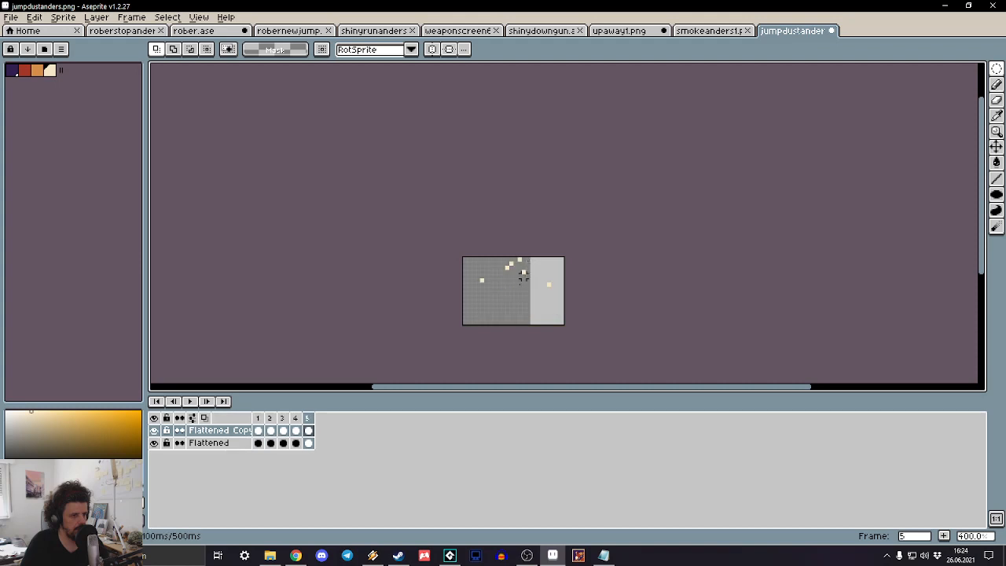
Step: Erase an elliptical area from the mirrored dust in frame 2 and compare the frame with its neighbours
{"action": "key", "text": "Right"}
{"action": "key", "text": "Right"}
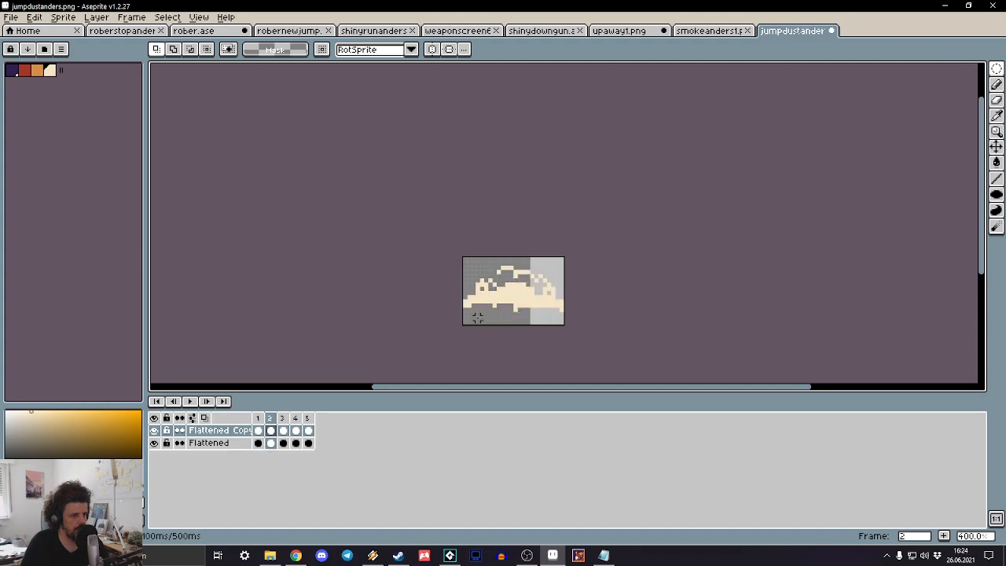
{"action": "mouse_move", "coordinate": [477, 317]}
{"action": "left_mouse_down"}
{"action": "mouse_move", "coordinate": [577, 299]}
{"action": "mouse_move", "coordinate": [553, 289]}
{"action": "left_mouse_up"}
{"action": "key", "text": "Delete"}
{"action": "key", "text": "Left"}
{"action": "key", "text": "Right"}
{"action": "key", "text": "Left"}
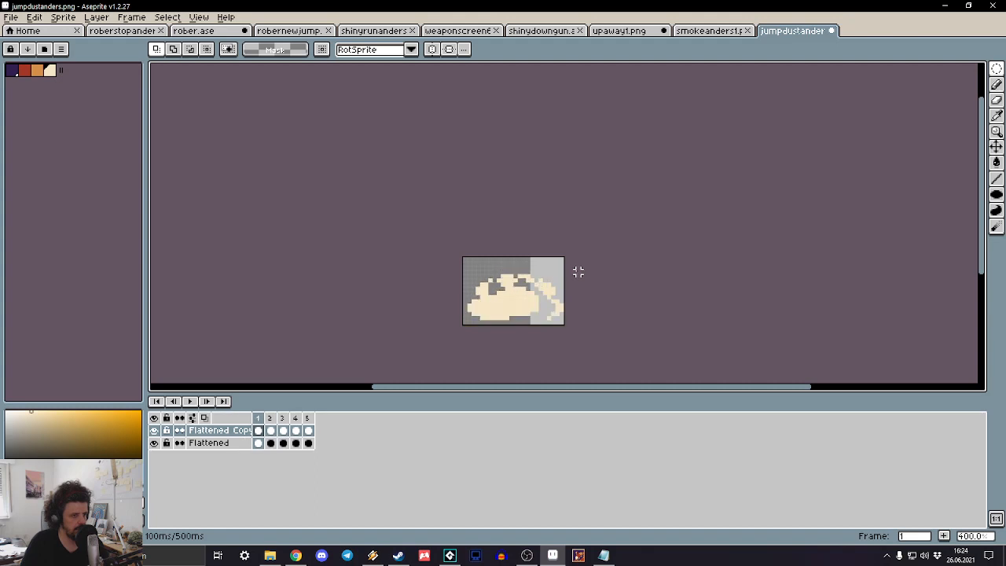
{"action": "key", "text": "Left"}
{"action": "key", "text": "Right"}
{"action": "key", "text": "Right"}
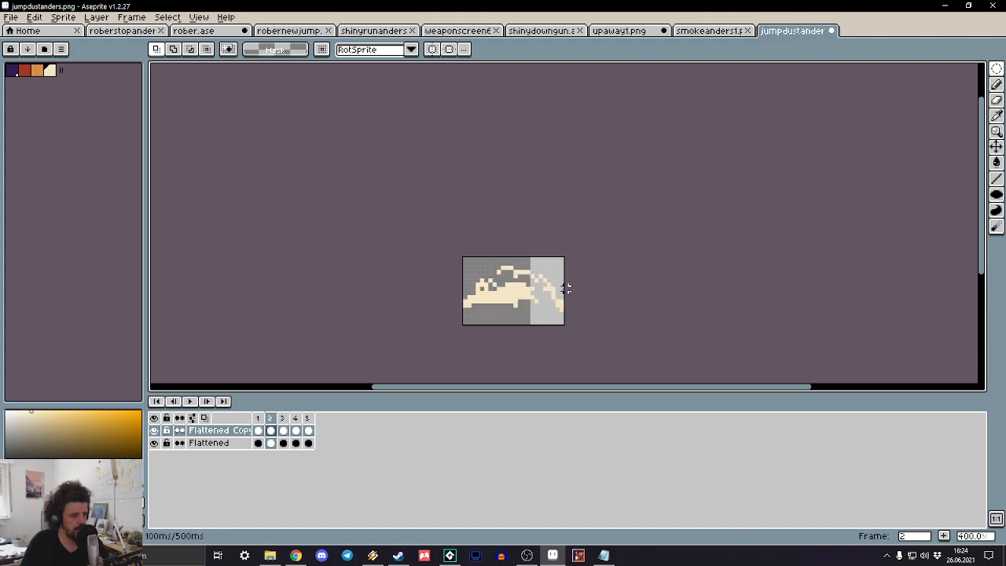
Step: Erase an elliptical area from the original Flattened layer in frame 1 and check the transition between frames
{"action": "key", "text": "Left"}
{"action": "key", "text": "Down"}
{"action": "scroll", "coordinate": [518, 323], "scroll_direction": "up", "scroll_amount": 3}
{"action": "left_click_drag", "start_coordinate": [579, 320], "coordinate": [474, 275]}
{"action": "key", "text": "Delete"}
{"action": "scroll", "coordinate": [477, 279], "scroll_direction": "down", "scroll_amount": 3}
{"action": "key", "text": "Left"}
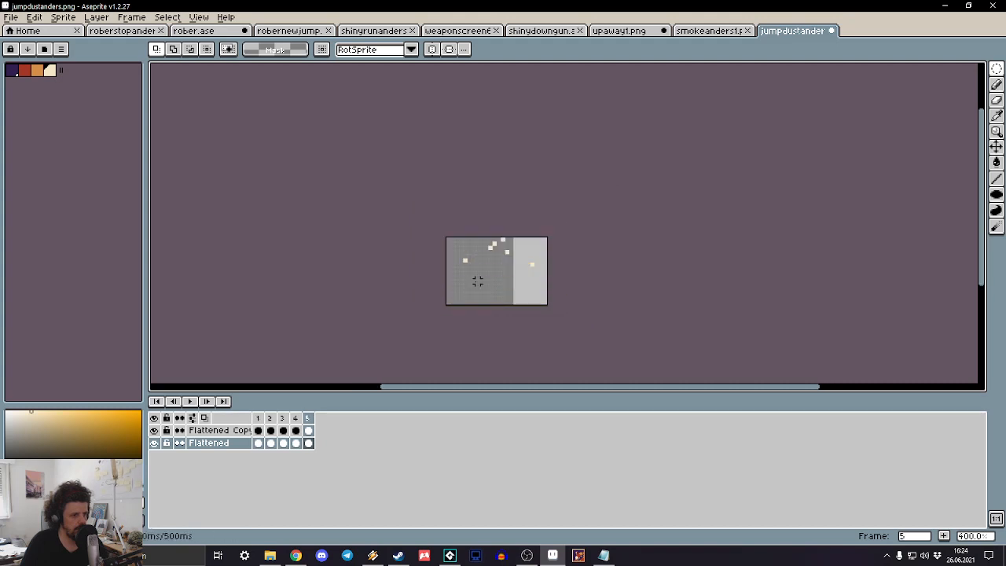
{"action": "key", "text": "Right"}
{"action": "key", "text": "Right"}
{"action": "key", "text": "Left"}
{"action": "key", "text": "Right"}
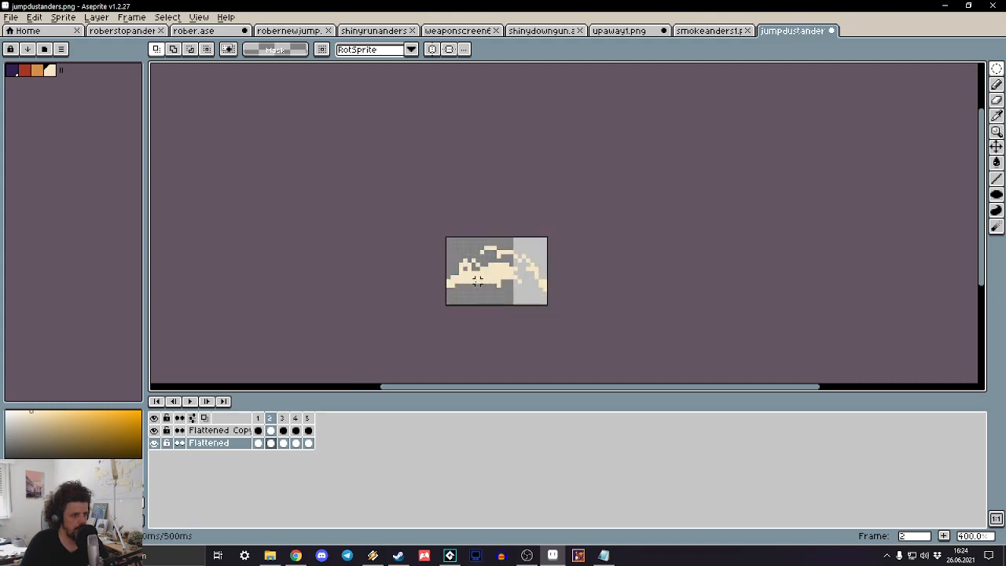
Step: Try to erase an elliptical area from frame 3 of the original Flattened layer, and undo the deletion
{"action": "key", "text": "Right"}
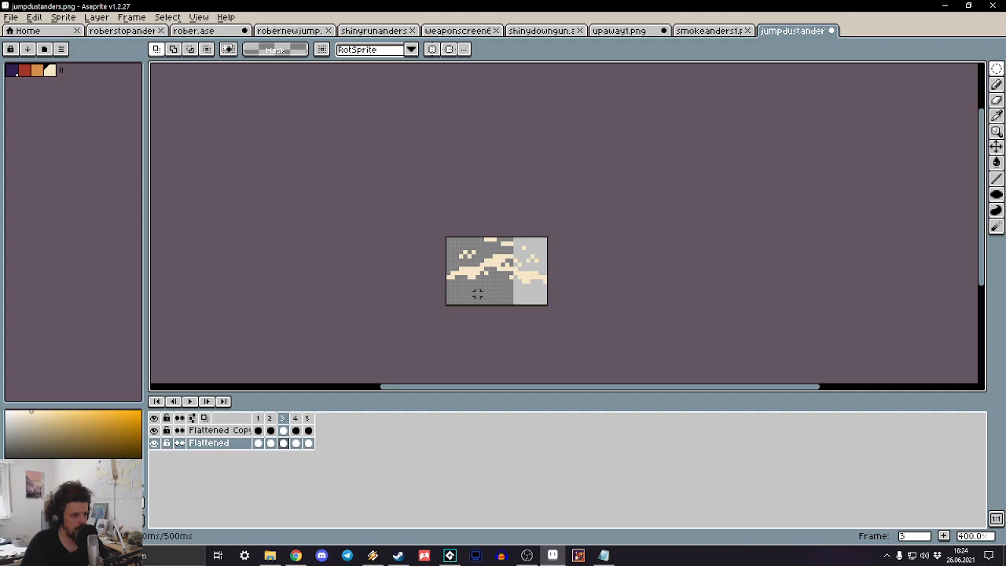
{"action": "left_click_drag", "start_coordinate": [475, 295], "coordinate": [538, 256]}
{"action": "key", "text": "Delete"}
{"action": "key", "text": "Left"}
{"action": "key", "text": "Right"}
{"action": "key", "text": "Left"}
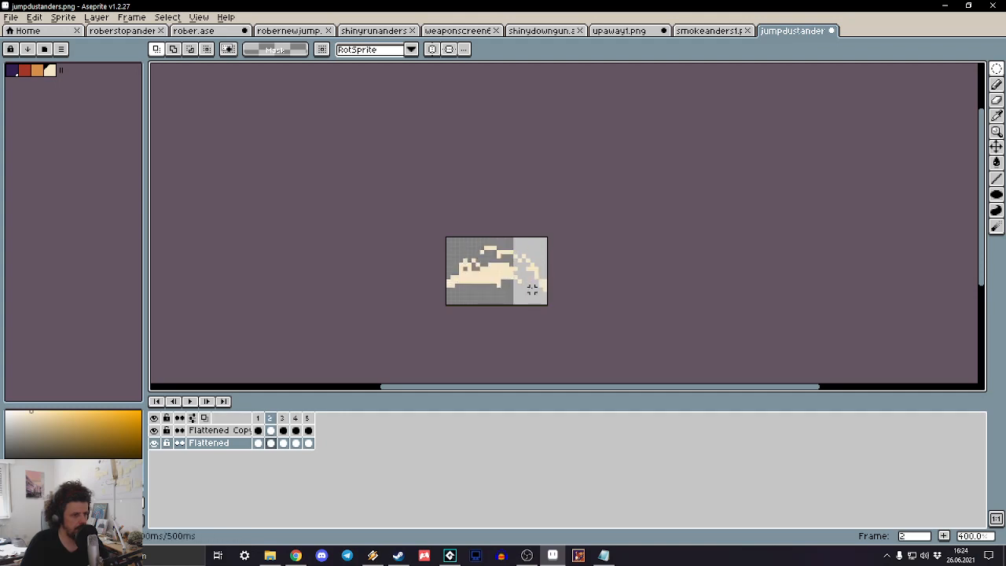
{"action": "key", "text": "ctrl+z"}
{"action": "key", "text": "ctrl+z"}
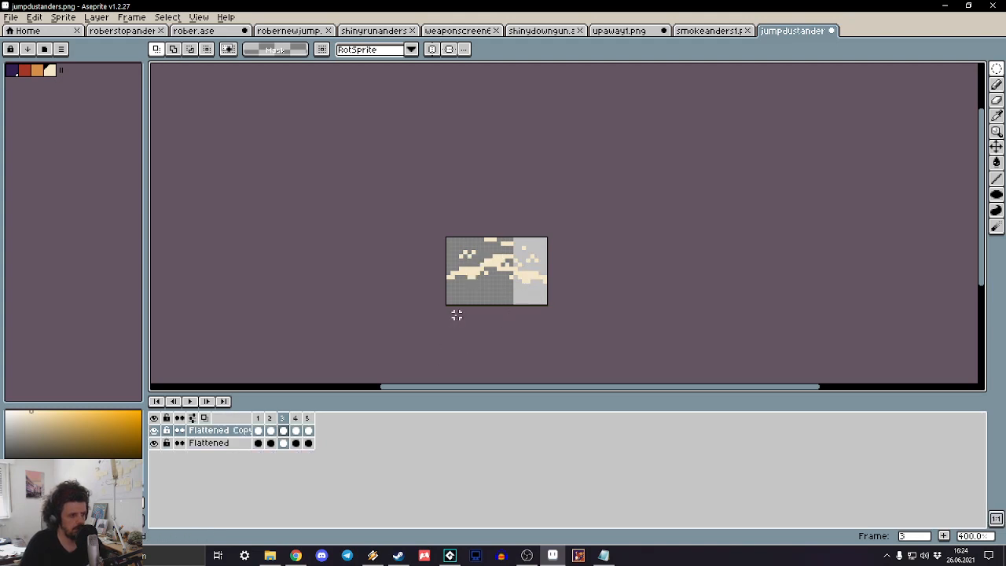
Step: Play back the dust animation and step through its frames at a smaller zoom to check the motion
{"action": "key", "text": "Return"}
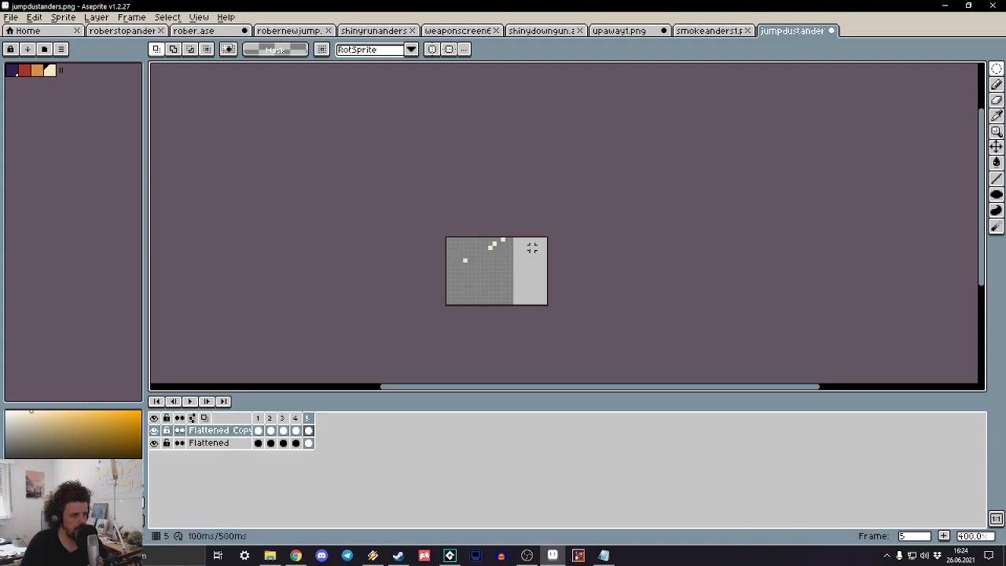
{"action": "scroll", "coordinate": [532, 247], "scroll_direction": "down", "scroll_amount": 2}
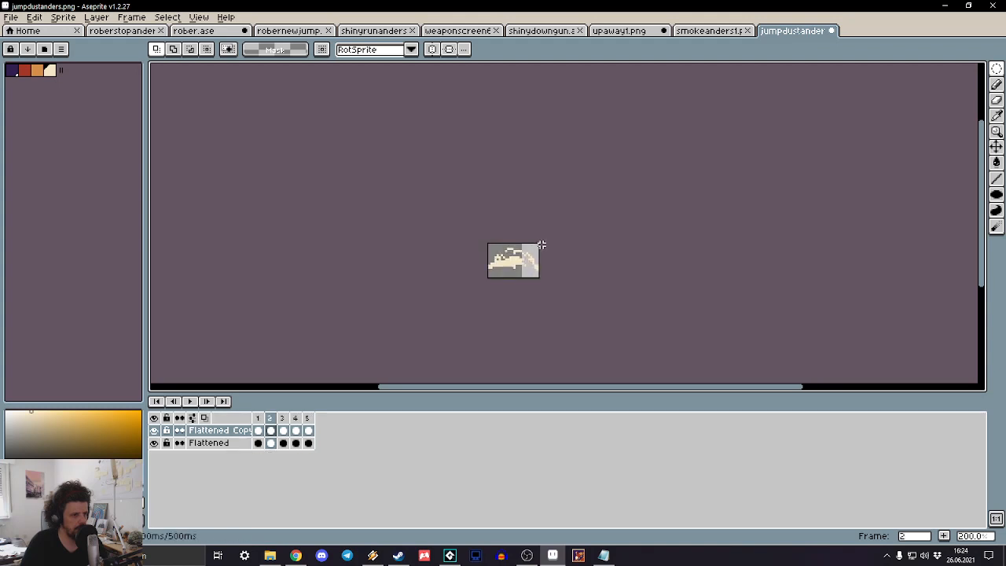
{"action": "key", "text": "Right"}
{"action": "key", "text": "Right"}
{"action": "key", "text": "Right"}
{"action": "key", "text": "Right"}
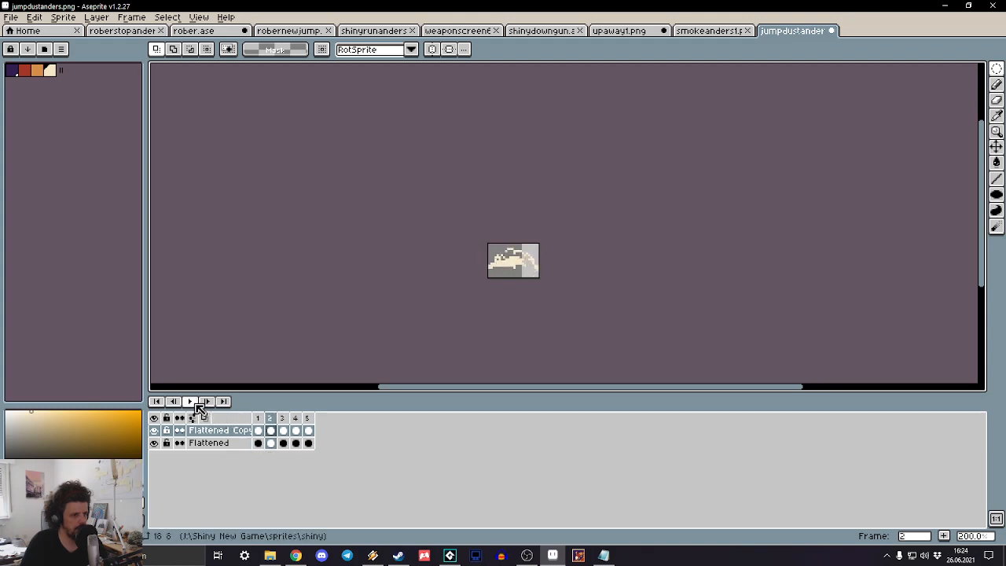
{"action": "left_click", "coordinate": [193, 403]}
{"action": "left_click", "coordinate": [195, 402]}
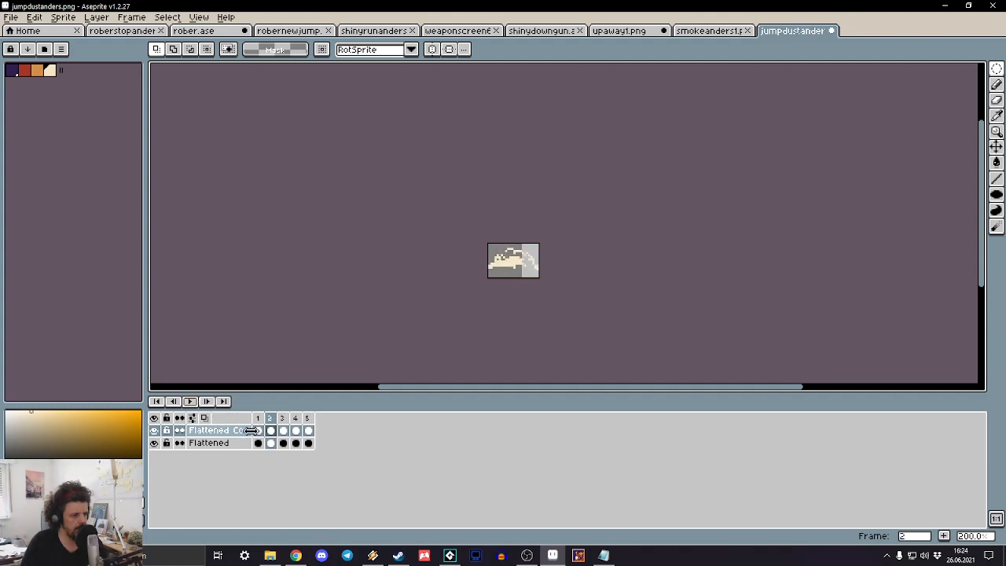
Step: Fill the hollow beneath the dust cloud in frame 1 of the Flattened layer with filled ellipses in the cream dust colour
{"action": "left_click", "coordinate": [259, 444]}
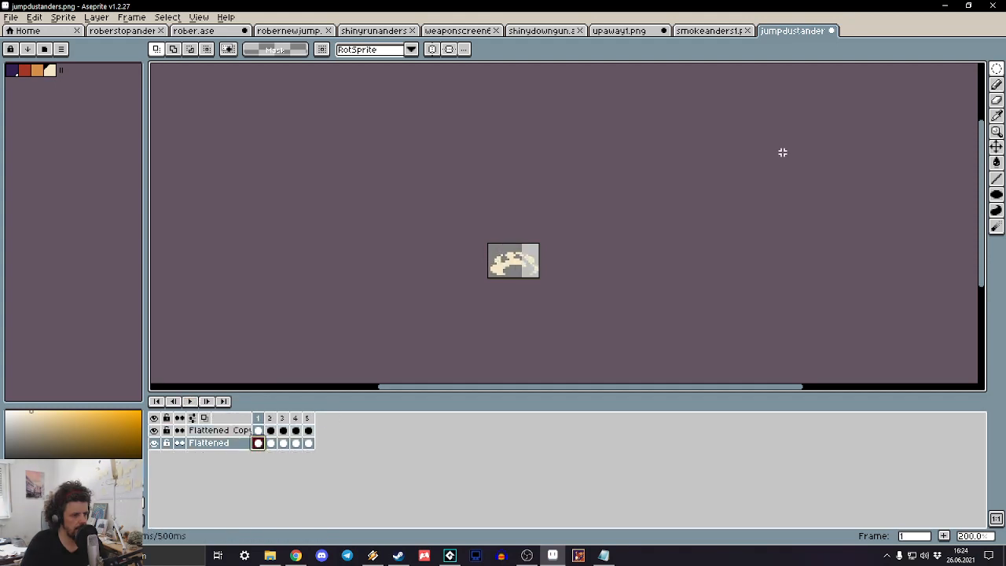
{"action": "left_click", "coordinate": [995, 198]}
{"action": "scroll", "coordinate": [543, 259], "scroll_direction": "up", "scroll_amount": 3}
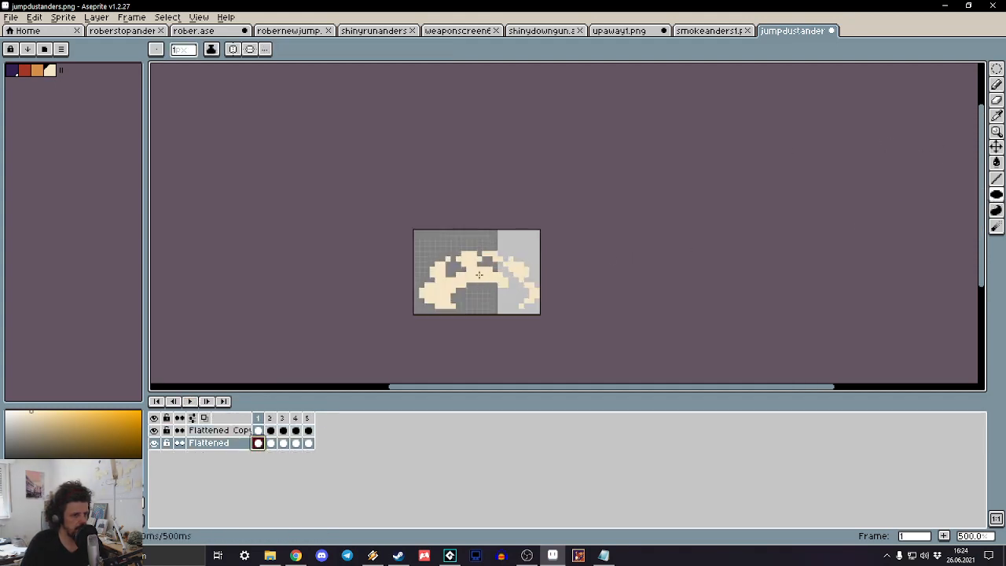
{"action": "left_click_drag", "start_coordinate": [489, 308], "coordinate": [497, 306]}
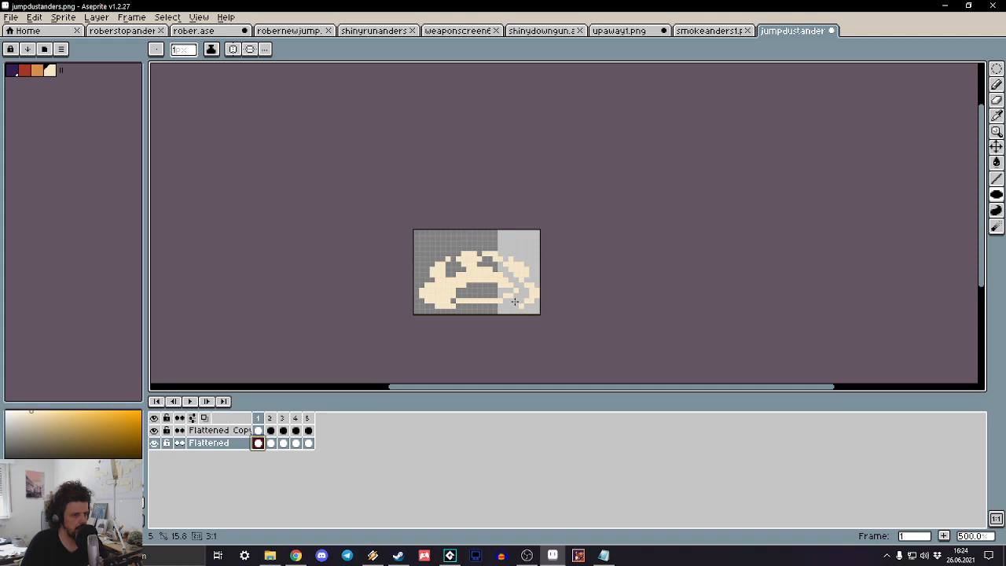
{"action": "left_click_drag", "start_coordinate": [513, 304], "coordinate": [512, 305]}
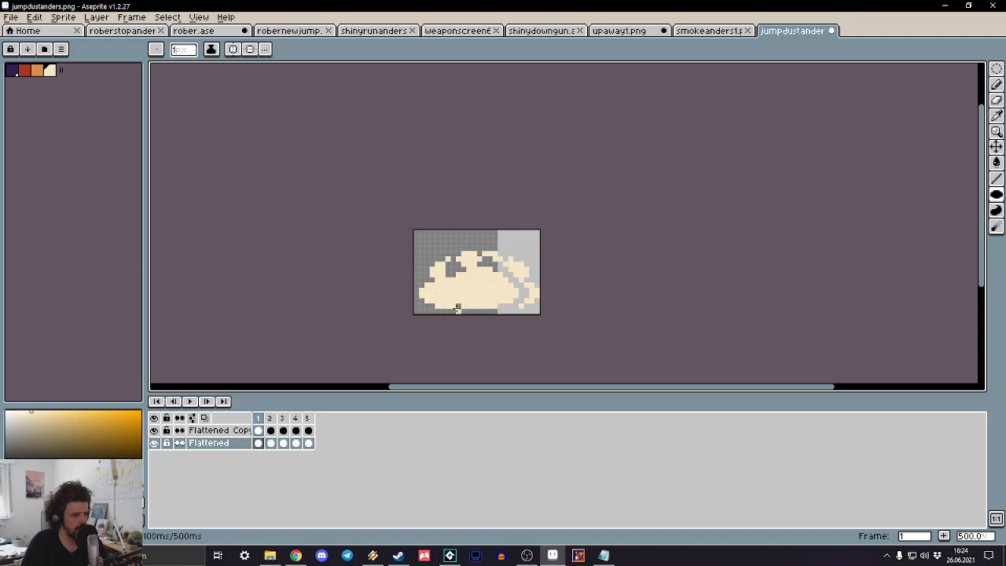
{"action": "scroll", "coordinate": [458, 304], "scroll_direction": "down", "scroll_amount": 4}
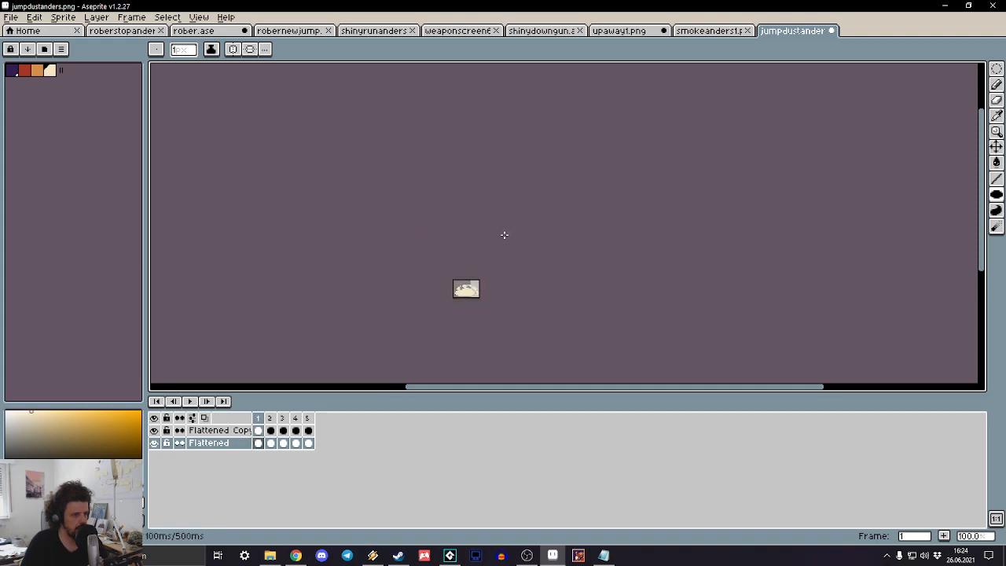
Step: Flatten the two layers into one and export the animation as landdustanders.png in 5 numbered files in the shiny folder
{"action": "right_click", "coordinate": [222, 444]}
{"action": "left_click", "coordinate": [250, 523]}
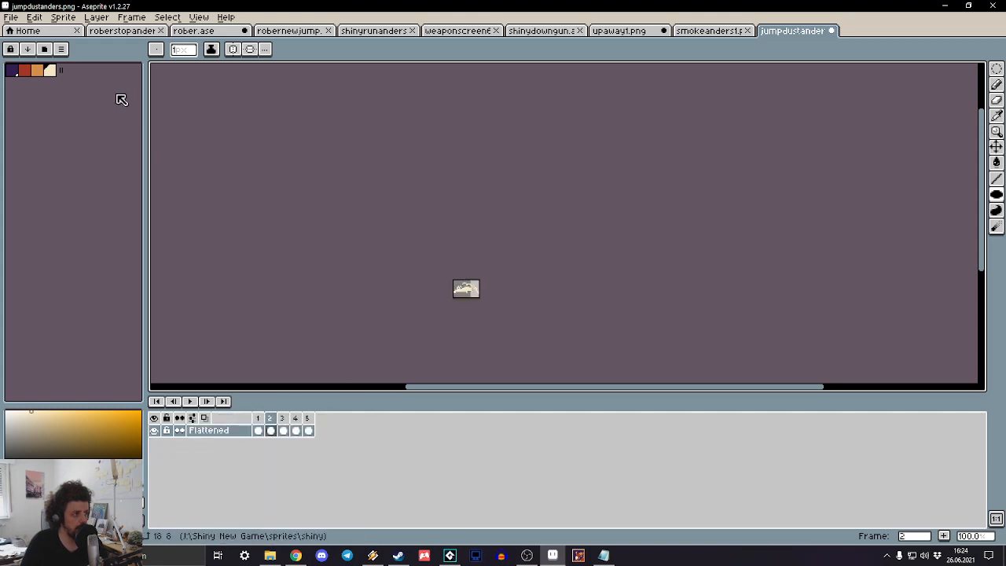
{"action": "left_click", "coordinate": [11, 16]}
{"action": "left_click", "coordinate": [23, 81]}
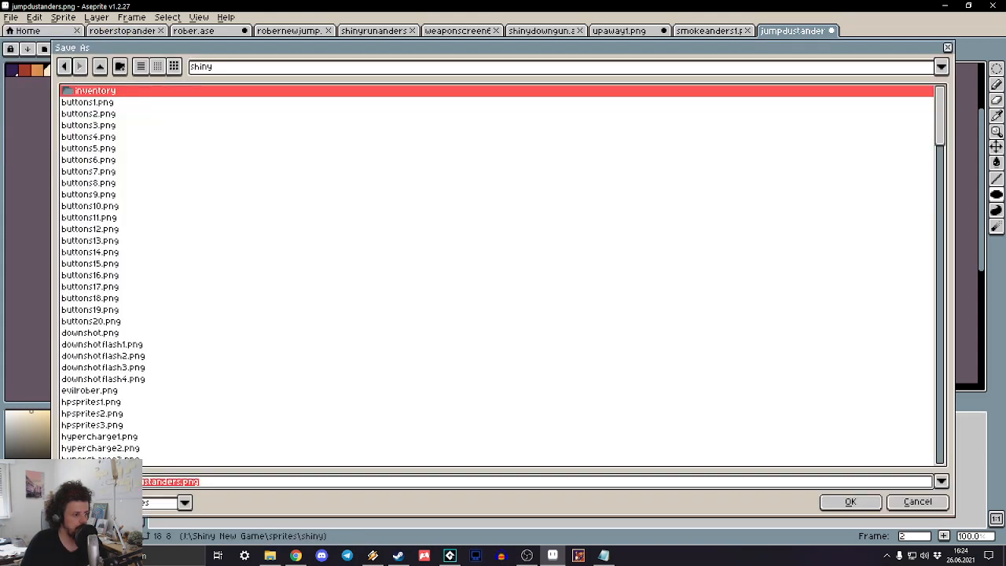
{"action": "key", "text": "BackSpace"}
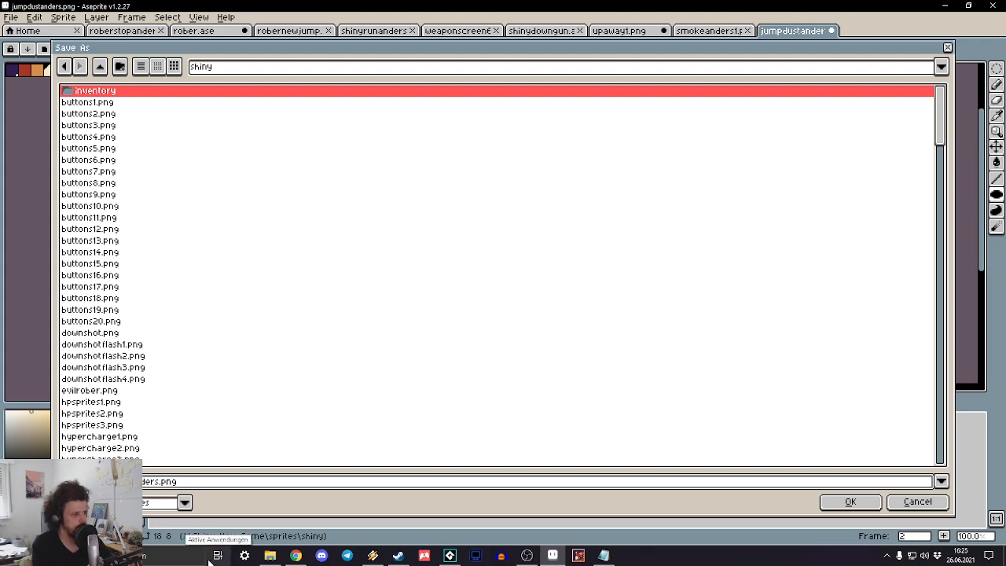
{"action": "type", "text": "un"}
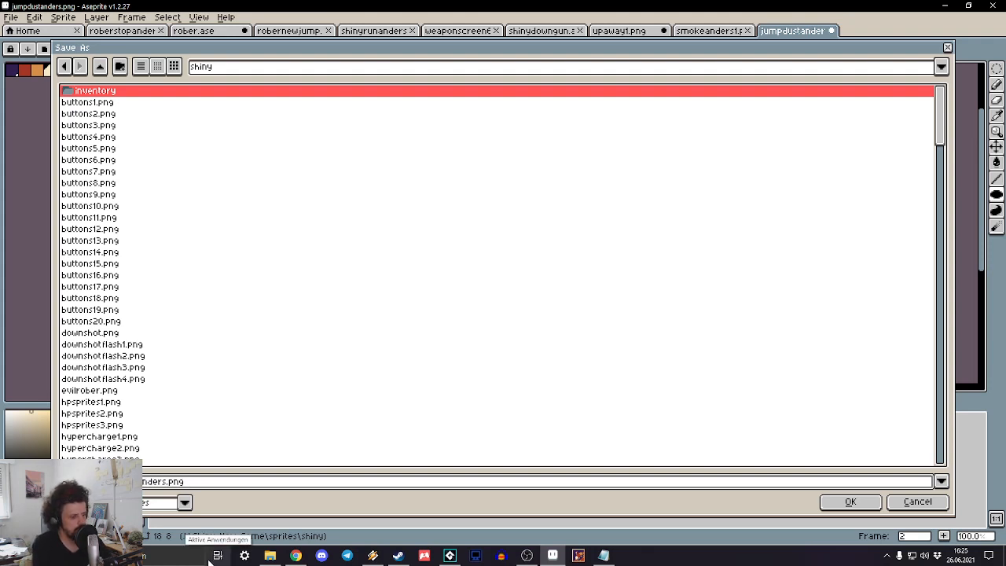
{"action": "key", "text": "Return"}
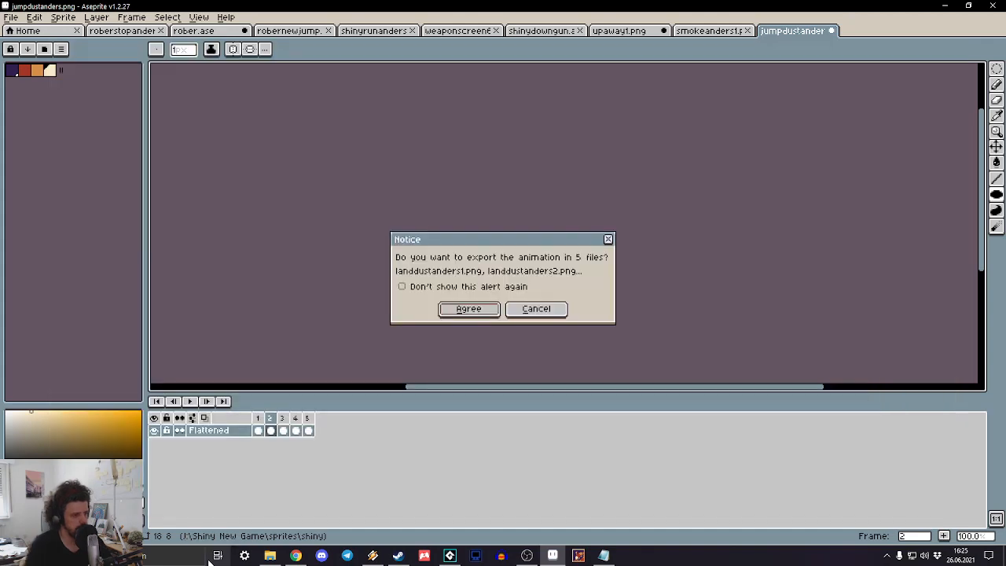
{"action": "left_click", "coordinate": [468, 308]}
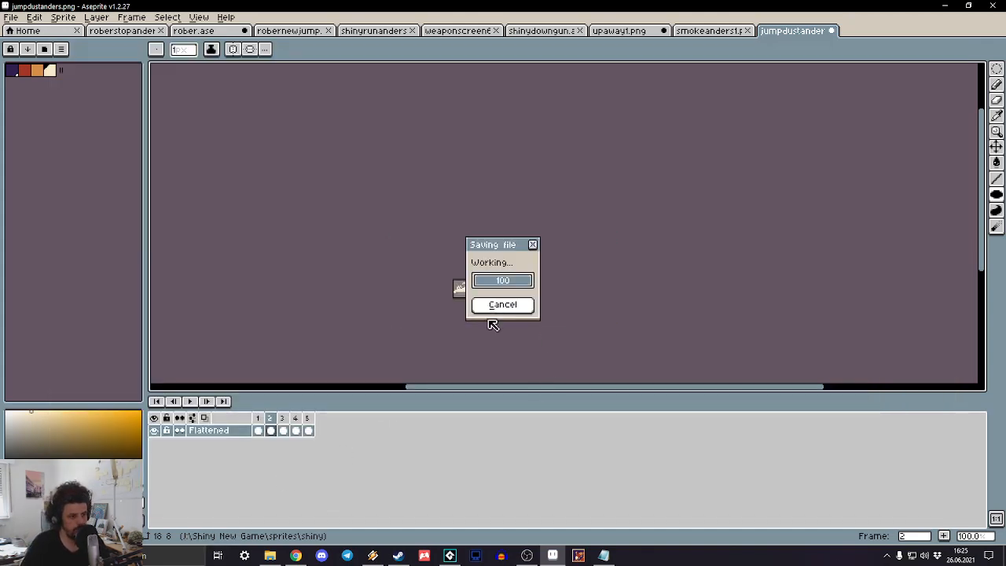
Step: Switch to GameMaker Studio 2, duplicate the sprite spr_jumpdust and rename the copy spr_landdust
{"action": "left_click", "coordinate": [450, 556]}
{"action": "scroll", "coordinate": [69, 234], "scroll_direction": "up", "scroll_amount": 10}
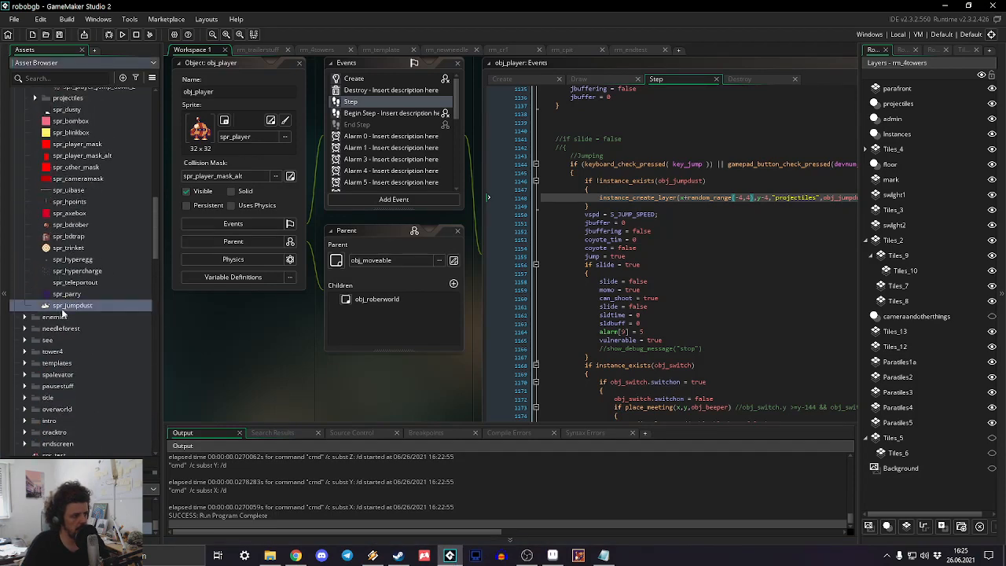
{"action": "right_click", "coordinate": [64, 308]}
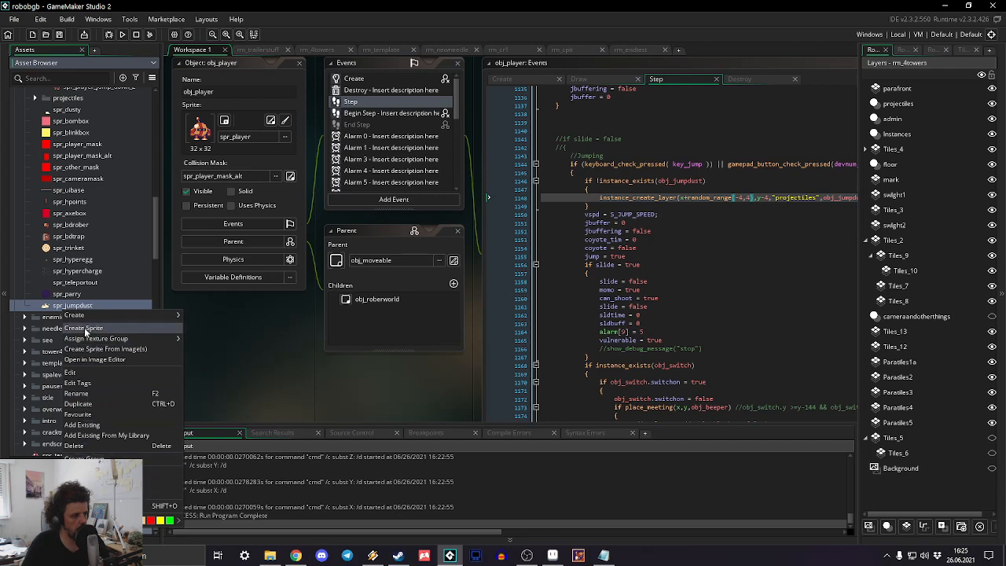
{"action": "left_click", "coordinate": [88, 404]}
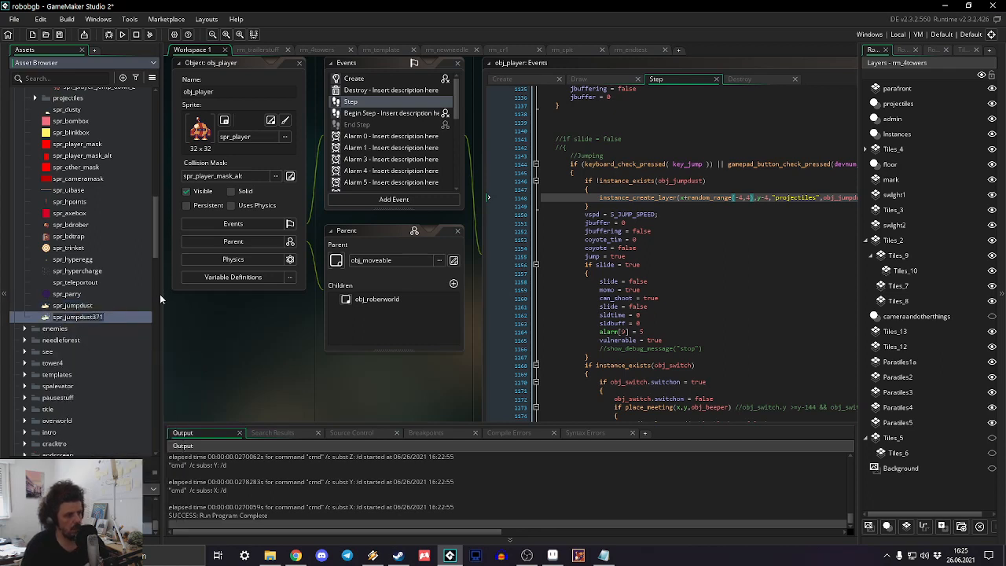
{"action": "key", "text": "BackSpace"}
{"action": "key", "text": "BackSpace"}
{"action": "key", "text": "BackSpace"}
{"action": "key", "text": "BackSpace"}
{"action": "key", "text": "BackSpace"}
{"action": "key", "text": "BackSpace"}
{"action": "key", "text": "BackSpace"}
{"action": "key", "text": "BackSpace"}
{"action": "key", "text": "BackSpace"}
{"action": "key", "text": "BackSpace"}
{"action": "key", "text": "BackSpace"}
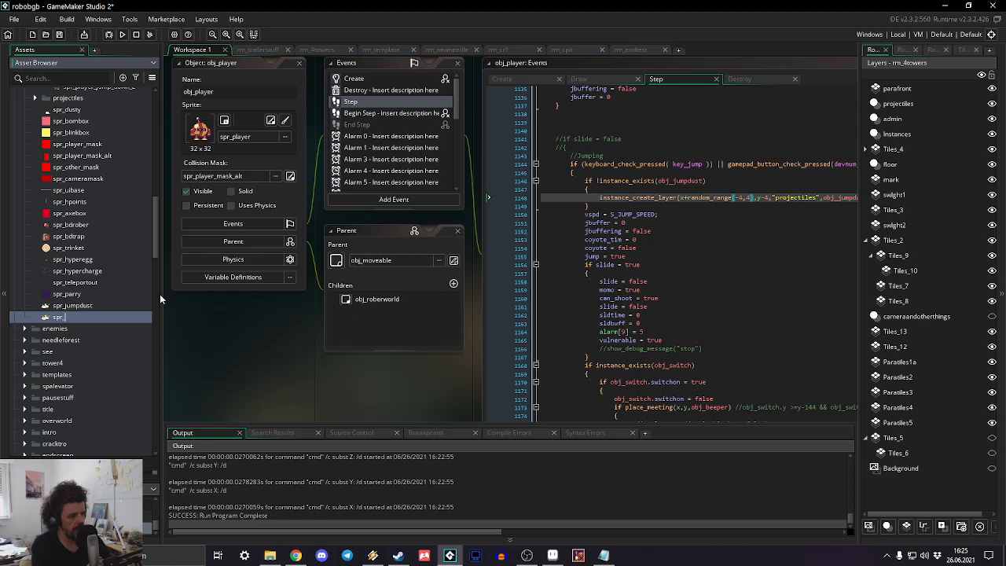
{"action": "type", "text": "landdust"}
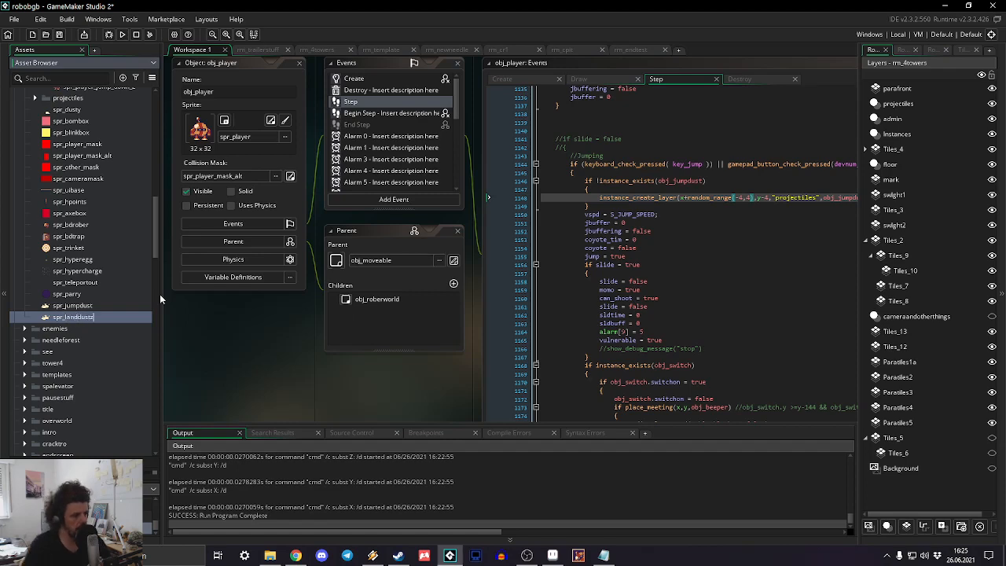
{"action": "left_click", "coordinate": [60, 250]}
Step: Replace the frames of spr_landdust by importing landdustanders1 to landdustanders5, and preview the animation
{"action": "double_click", "coordinate": [73, 317]}
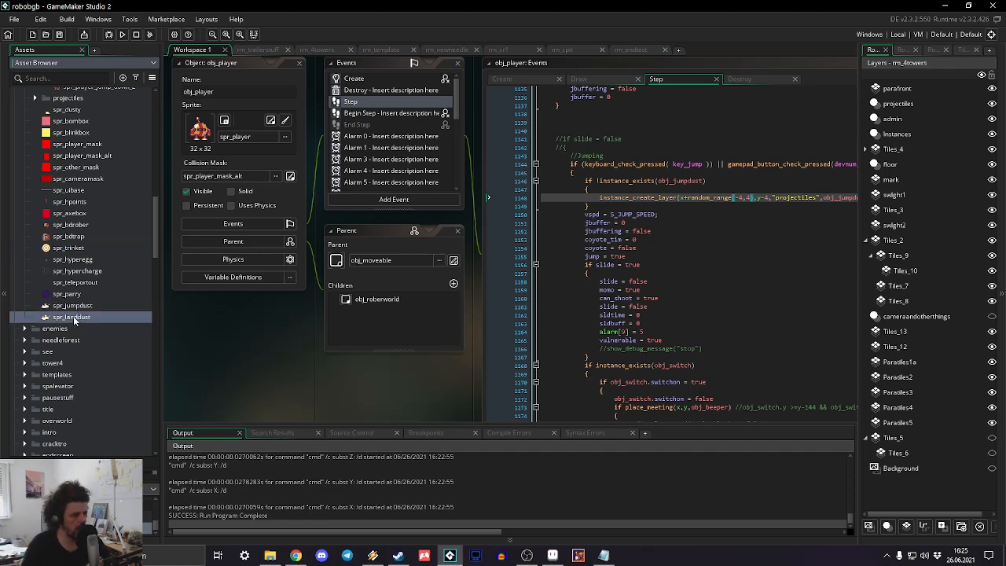
{"action": "left_click", "coordinate": [408, 158]}
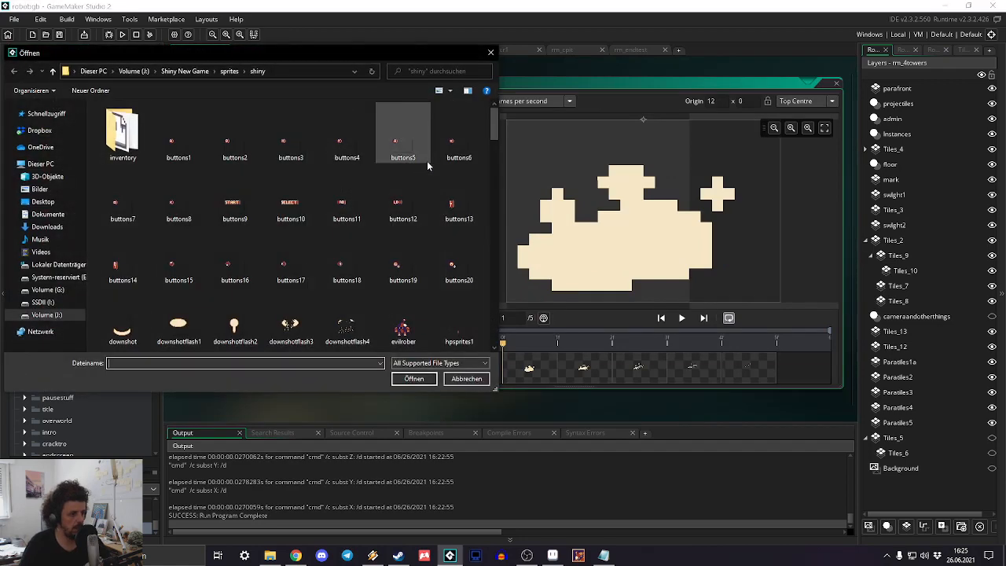
{"action": "scroll", "coordinate": [427, 160], "scroll_direction": "down", "scroll_amount": 10}
{"action": "scroll", "coordinate": [417, 214], "scroll_direction": "down", "scroll_amount": 10}
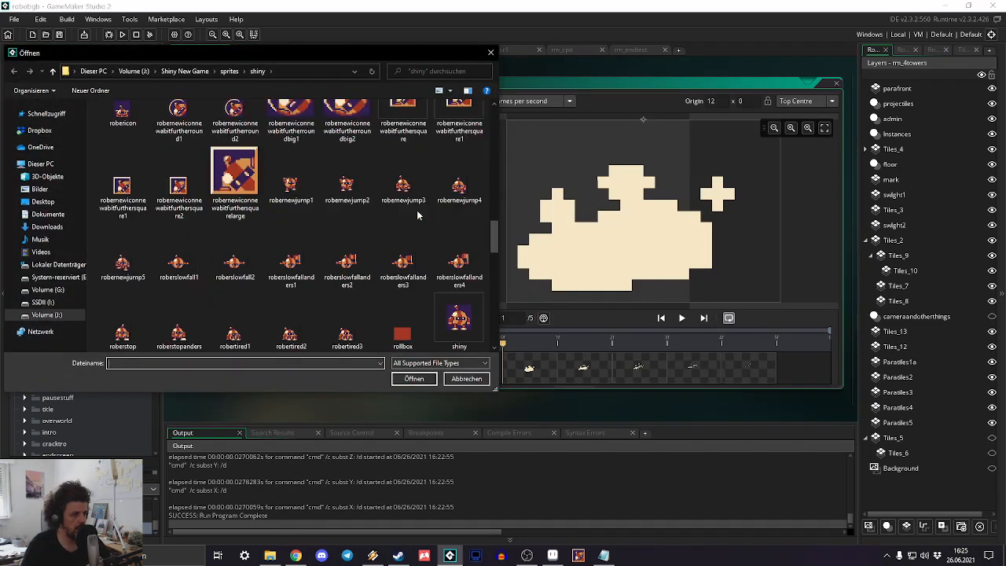
{"action": "scroll", "coordinate": [387, 230], "scroll_direction": "up", "scroll_amount": 8}
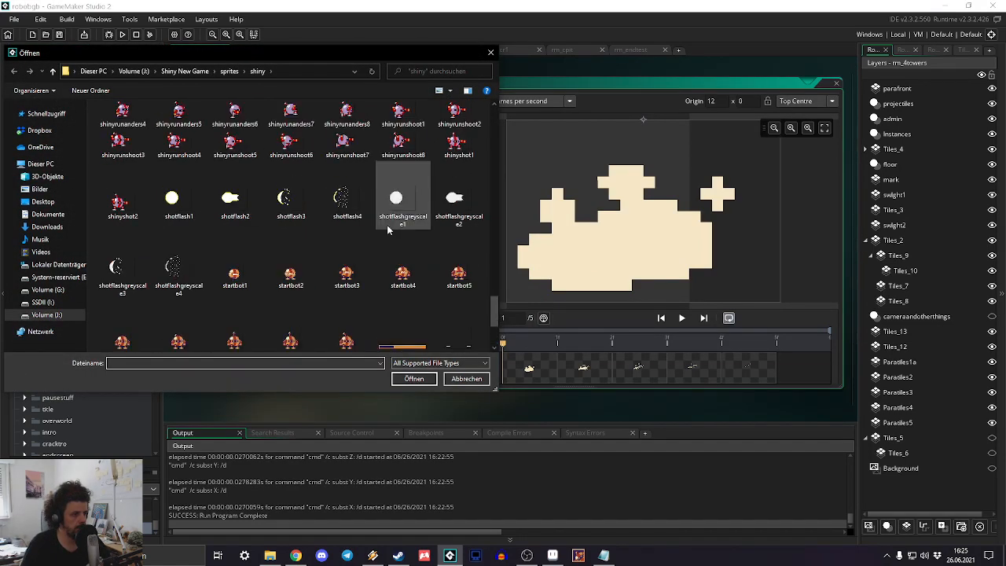
{"action": "scroll", "coordinate": [387, 230], "scroll_direction": "up", "scroll_amount": 3}
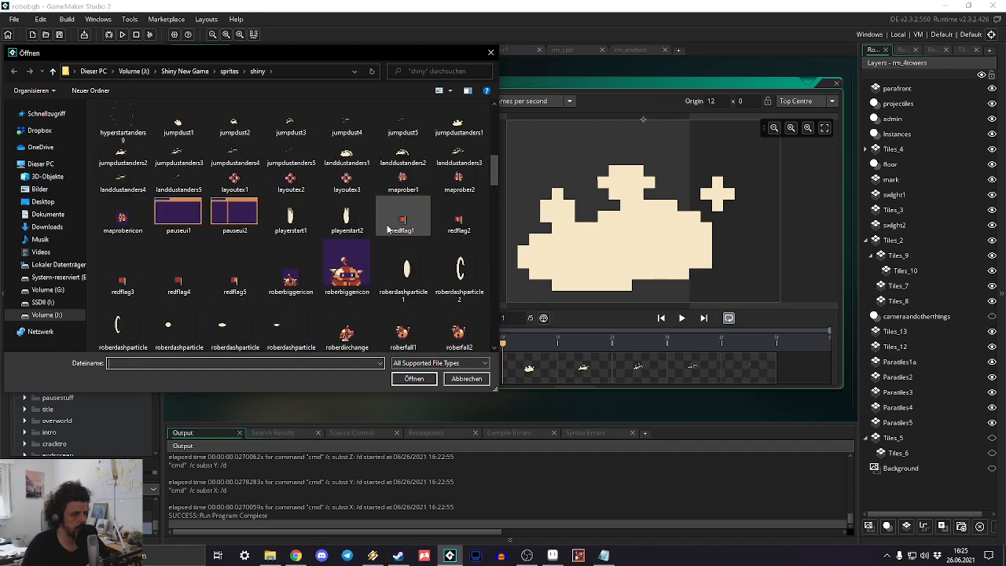
{"action": "left_click", "coordinate": [347, 282]}
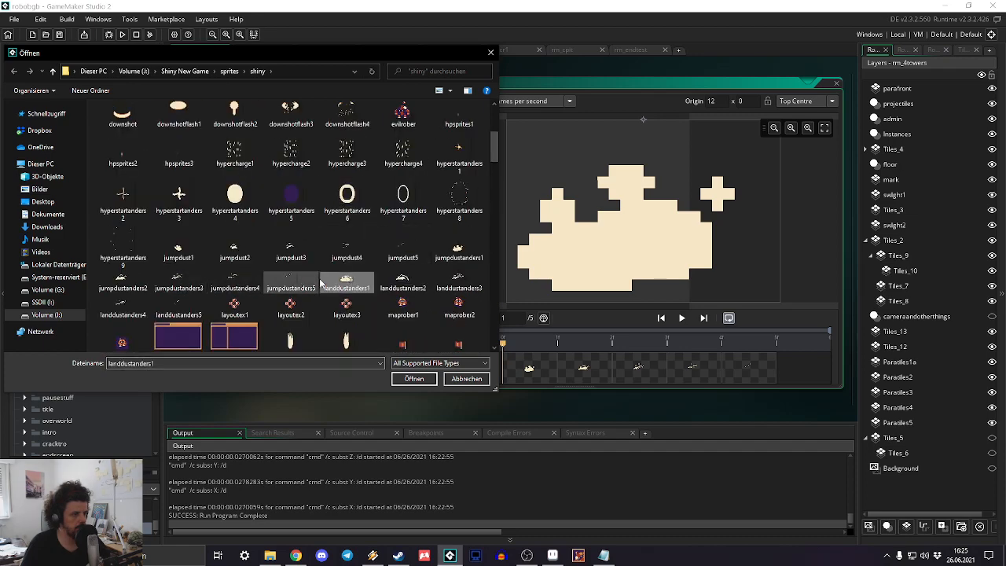
{"action": "left_click", "coordinate": [178, 308], "text": "shift"}
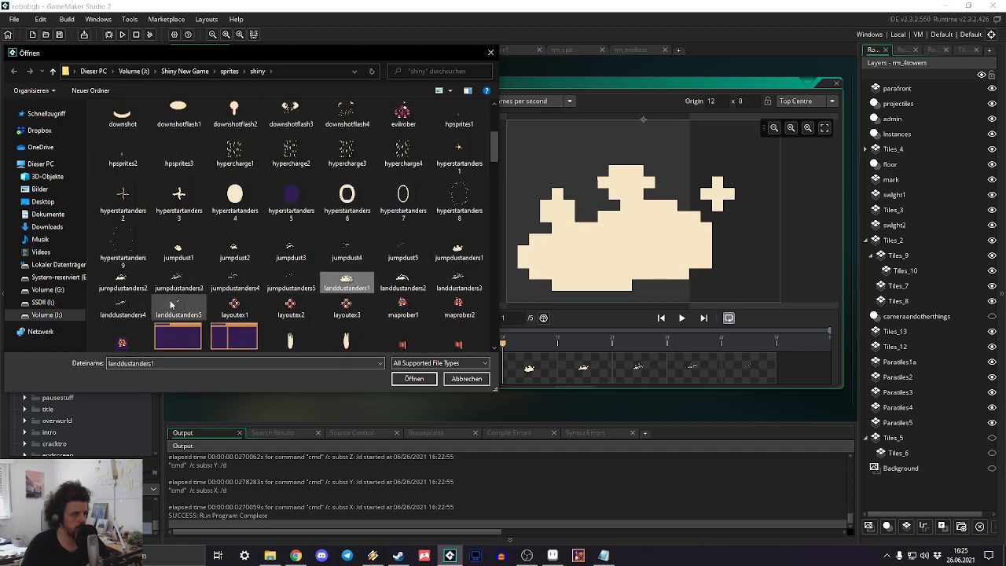
{"action": "left_click", "coordinate": [408, 382]}
{"action": "left_click", "coordinate": [544, 296]}
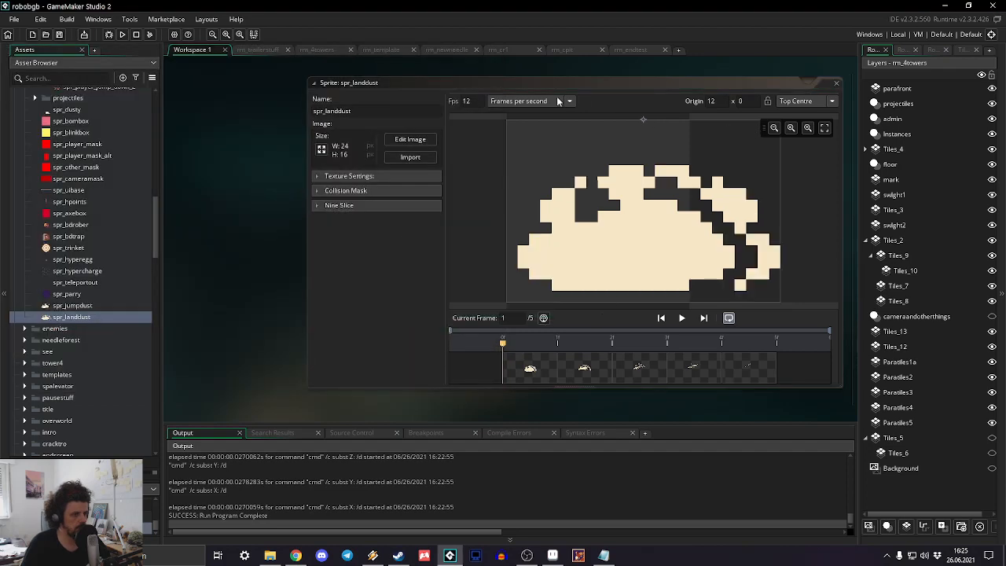
{"action": "left_click", "coordinate": [682, 319]}
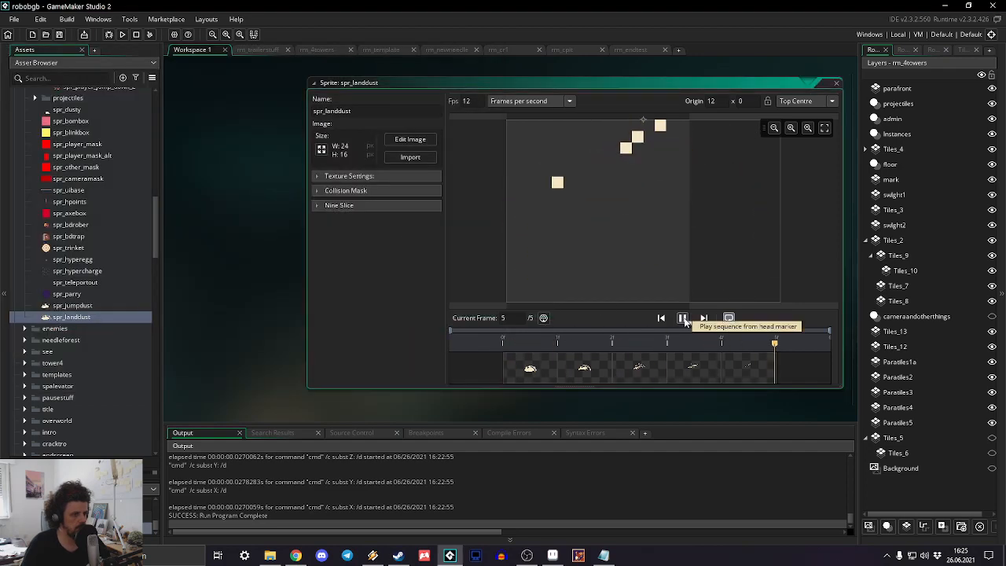
{"action": "left_click", "coordinate": [838, 84]}
Step: Open obj_player's Step event and look through the running, on_ground, jumping and gravity code for the landing logic
{"action": "scroll", "coordinate": [110, 235], "scroll_direction": "down", "scroll_amount": 15}
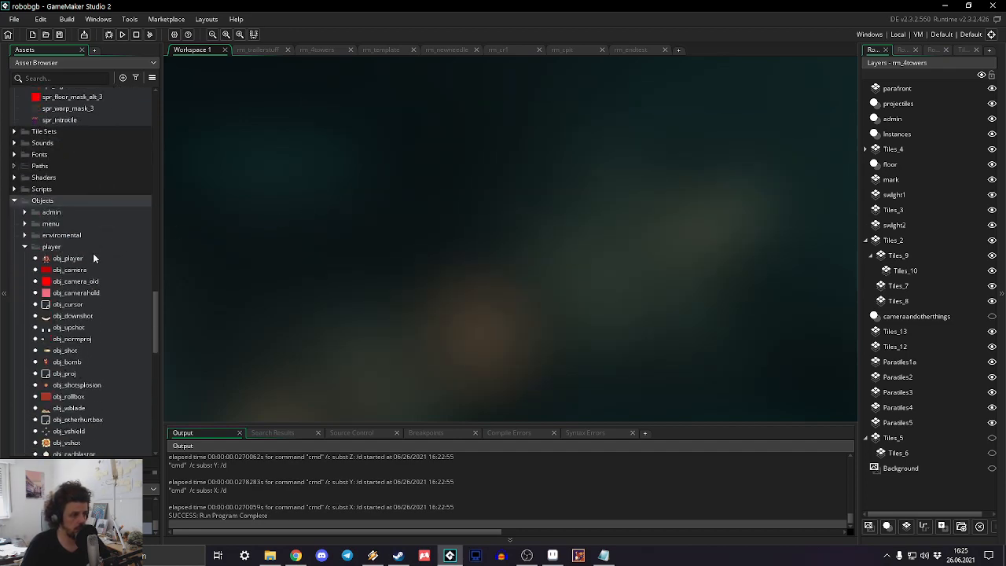
{"action": "double_click", "coordinate": [68, 258]}
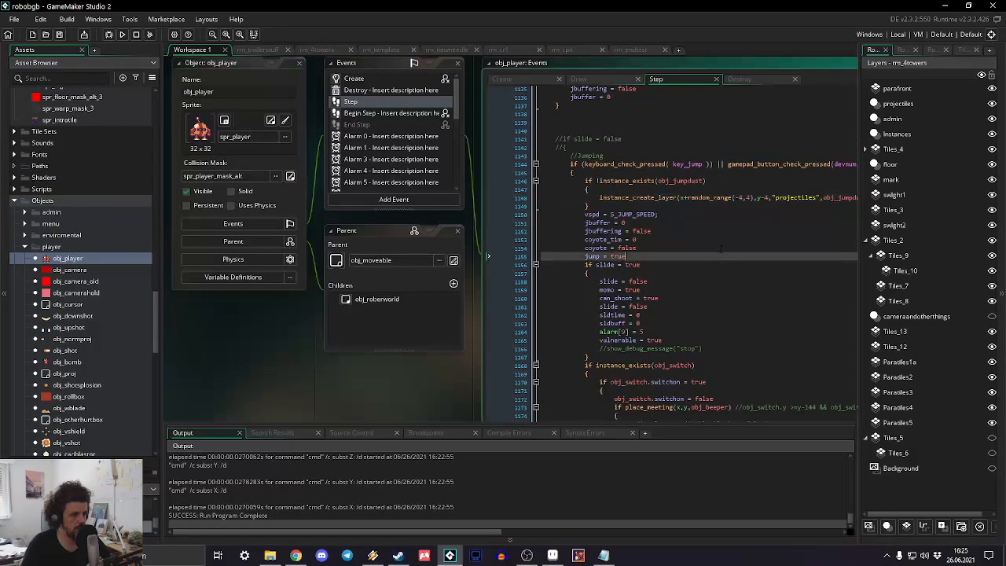
{"action": "scroll", "coordinate": [488, 233], "scroll_direction": "up", "scroll_amount": 6}
{"action": "scroll", "coordinate": [453, 213], "scroll_direction": "up", "scroll_amount": 20}
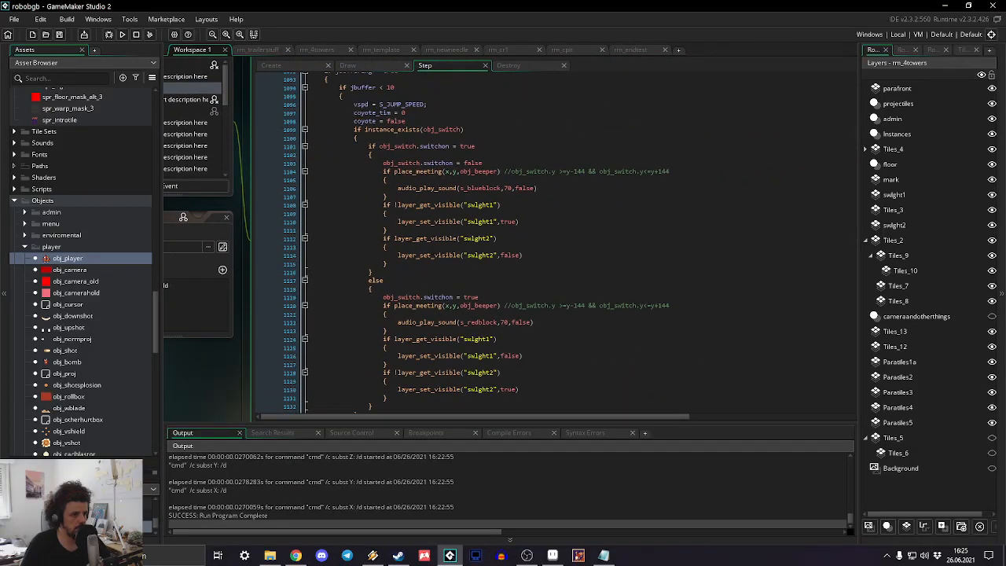
{"action": "scroll", "coordinate": [453, 236], "scroll_direction": "up", "scroll_amount": 14}
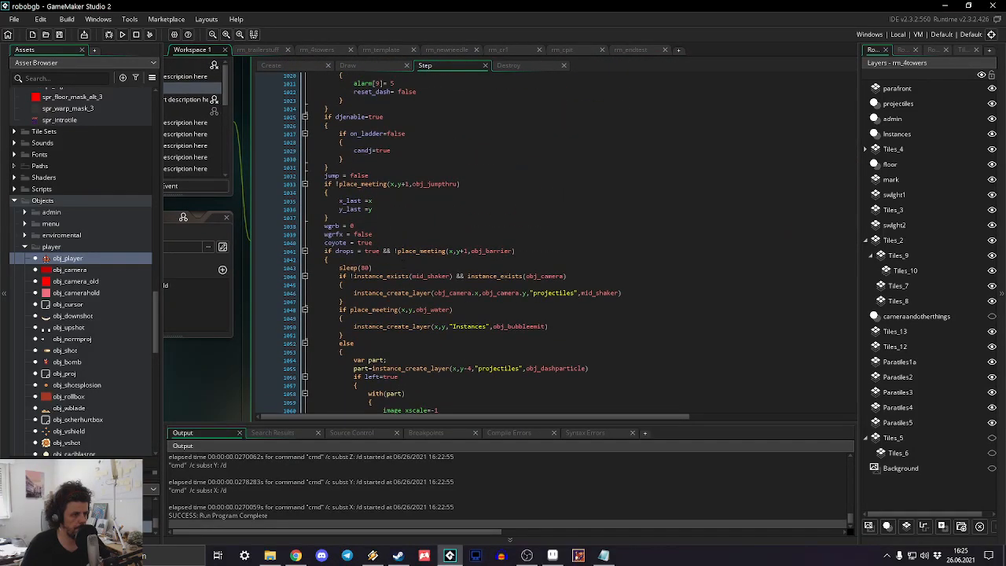
{"action": "left_click", "coordinate": [257, 251]}
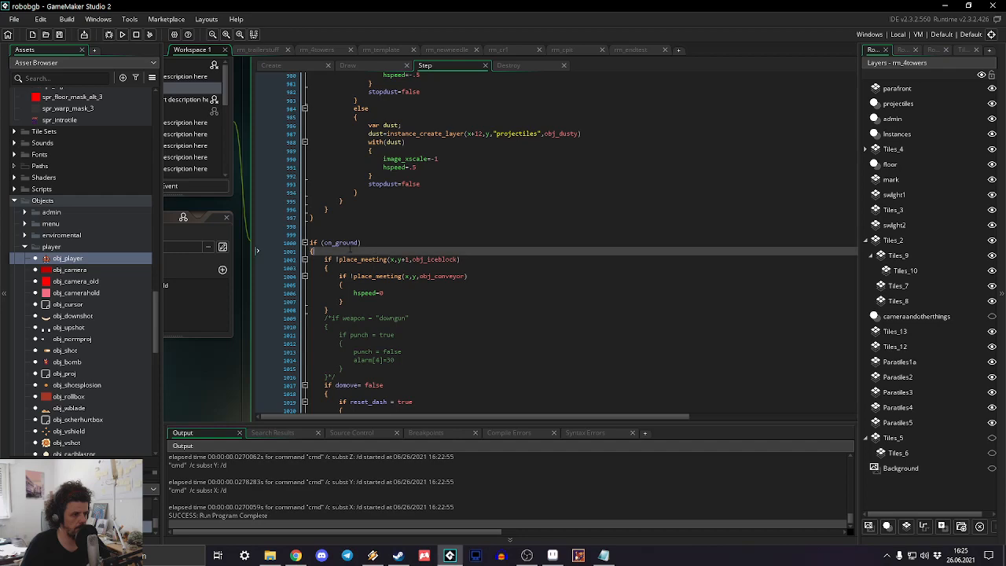
{"action": "scroll", "coordinate": [257, 250], "scroll_direction": "up", "scroll_amount": 20}
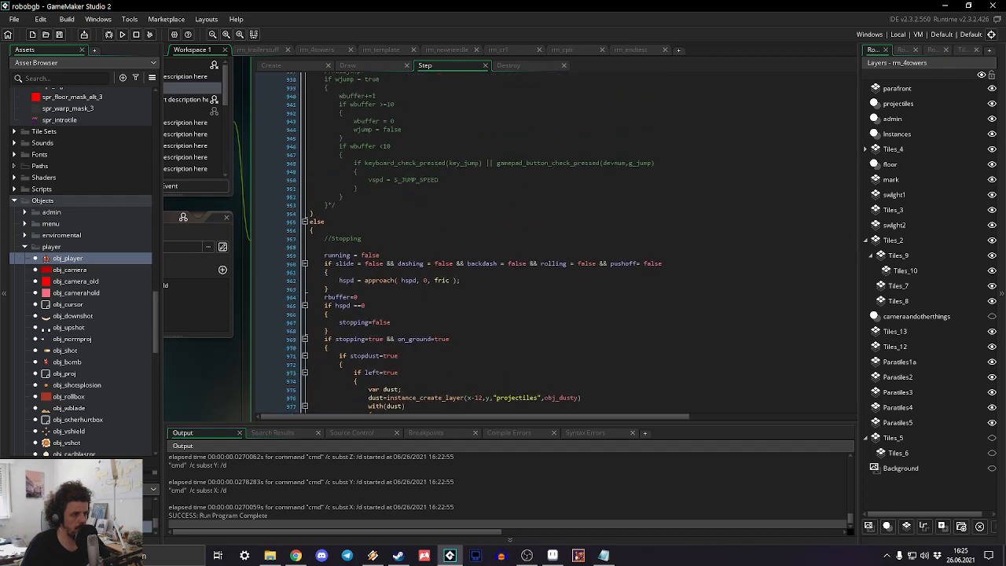
{"action": "scroll", "coordinate": [354, 258], "scroll_direction": "up", "scroll_amount": 7}
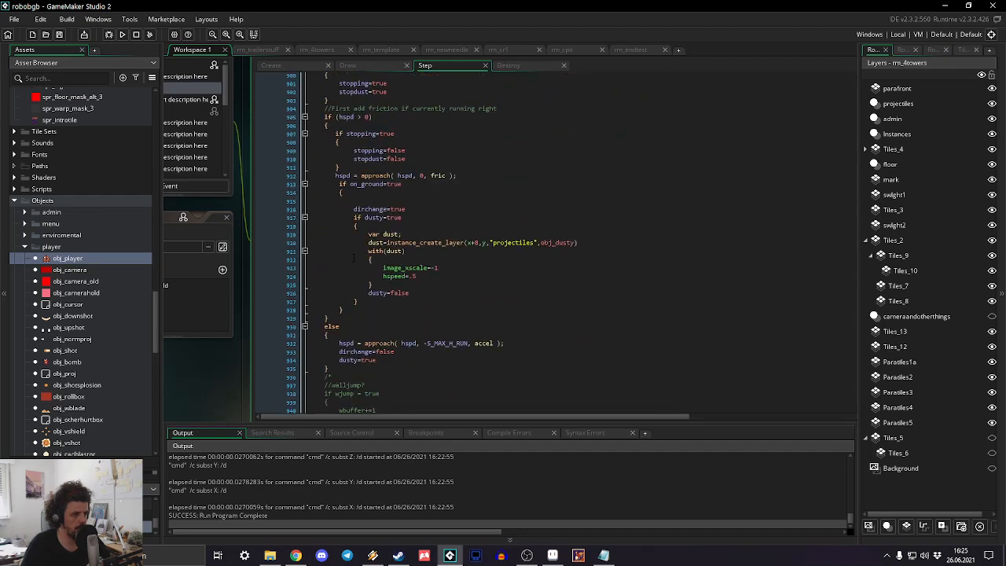
{"action": "scroll", "coordinate": [353, 258], "scroll_direction": "down", "scroll_amount": 16}
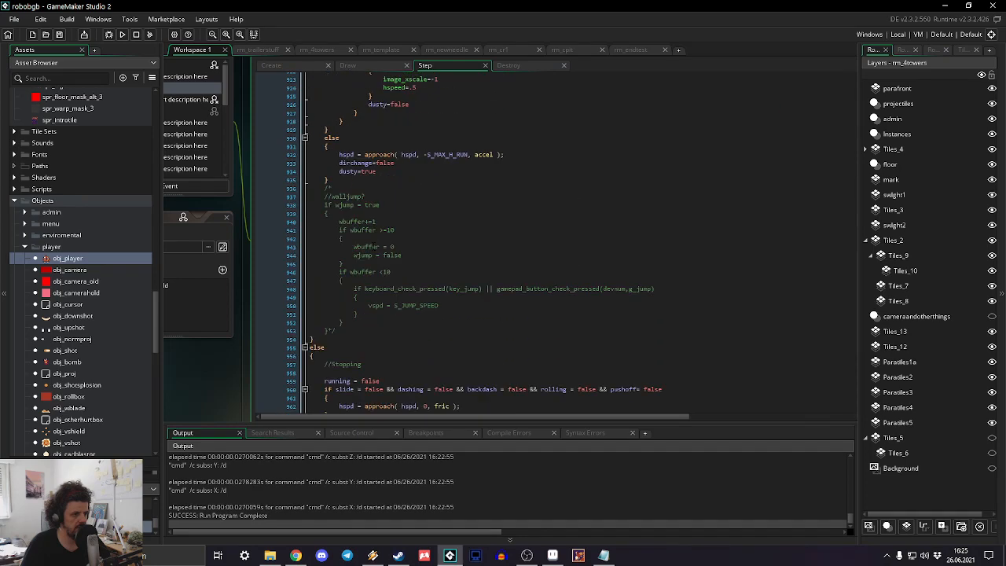
{"action": "scroll", "coordinate": [393, 244], "scroll_direction": "down", "scroll_amount": 20}
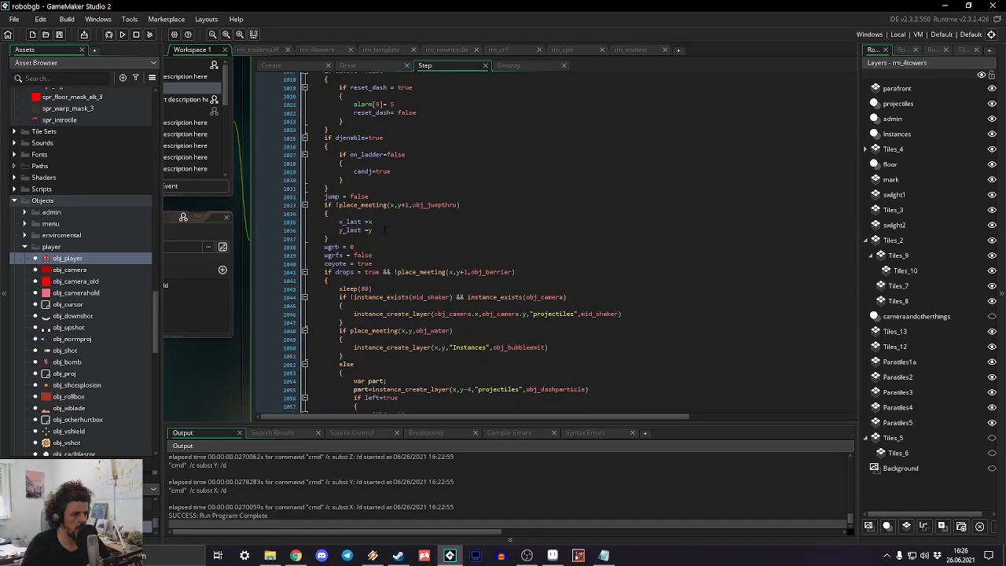
{"action": "left_click", "coordinate": [257, 196]}
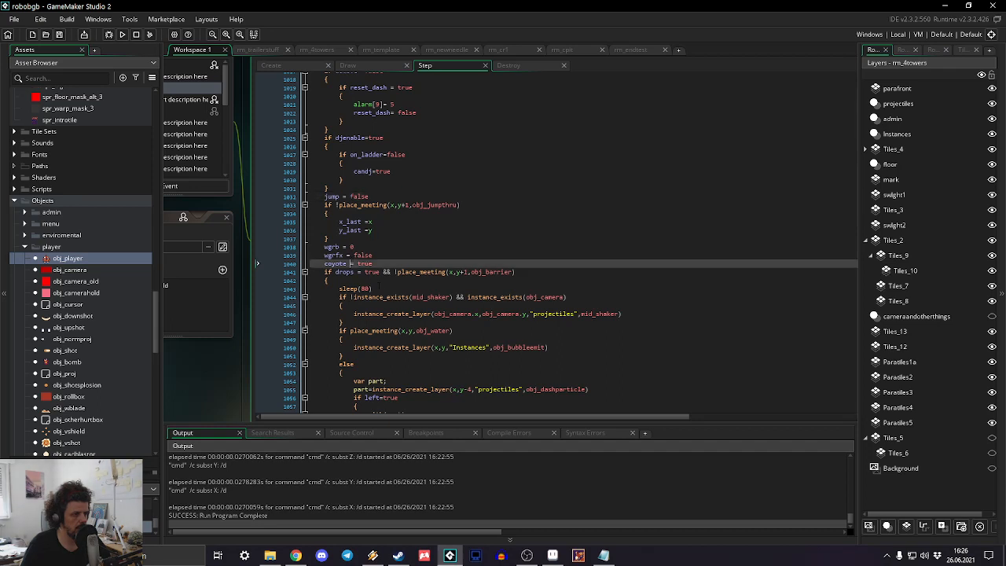
{"action": "scroll", "coordinate": [471, 244], "scroll_direction": "up", "scroll_amount": 8}
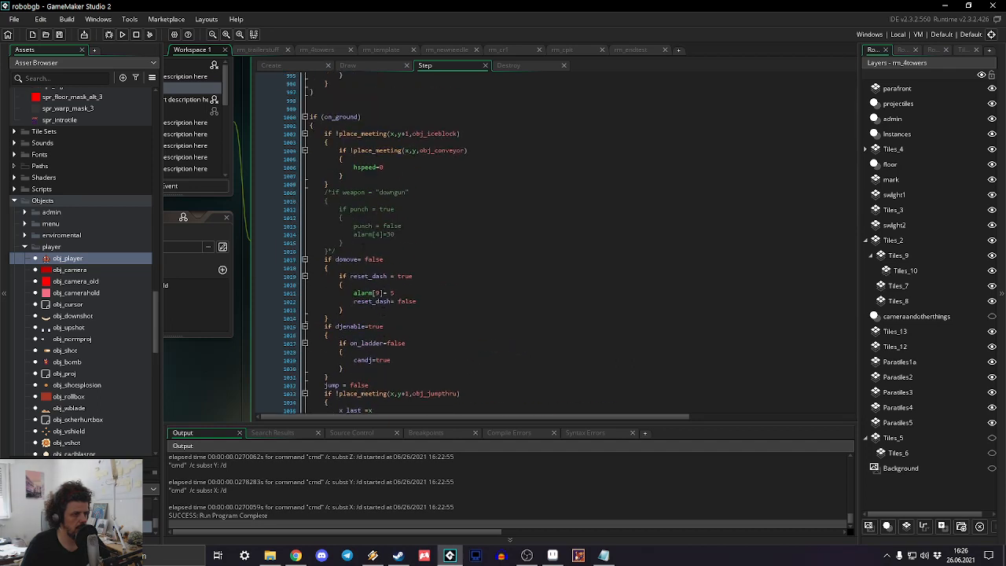
{"action": "scroll", "coordinate": [550, 244], "scroll_direction": "down", "scroll_amount": 16}
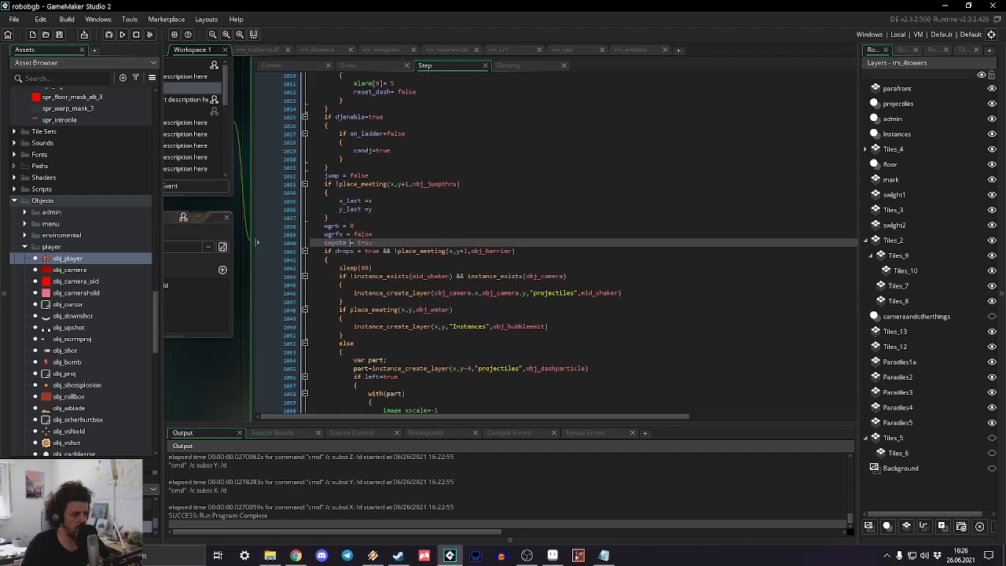
{"action": "scroll", "coordinate": [551, 243], "scroll_direction": "down", "scroll_amount": 5}
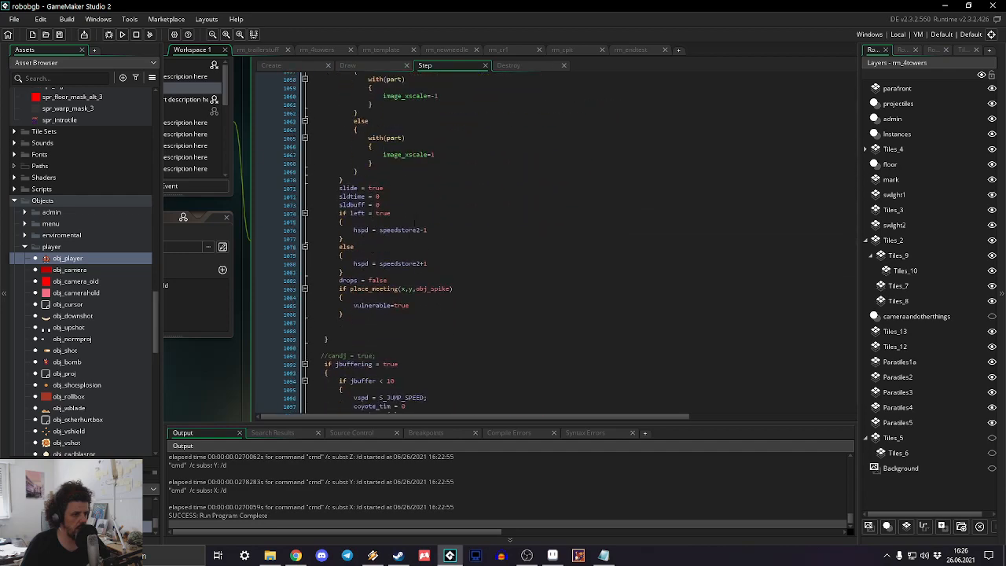
{"action": "left_click", "coordinate": [393, 246]}
{"action": "left_click", "coordinate": [375, 288]}
{"action": "scroll", "coordinate": [382, 279], "scroll_direction": "down", "scroll_amount": 5}
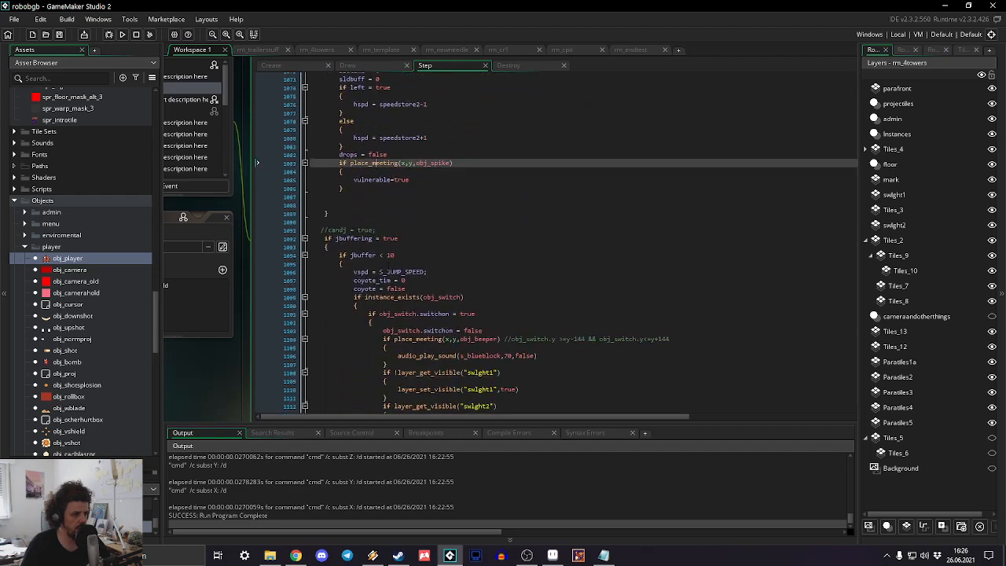
{"action": "scroll", "coordinate": [373, 221], "scroll_direction": "down", "scroll_amount": 13}
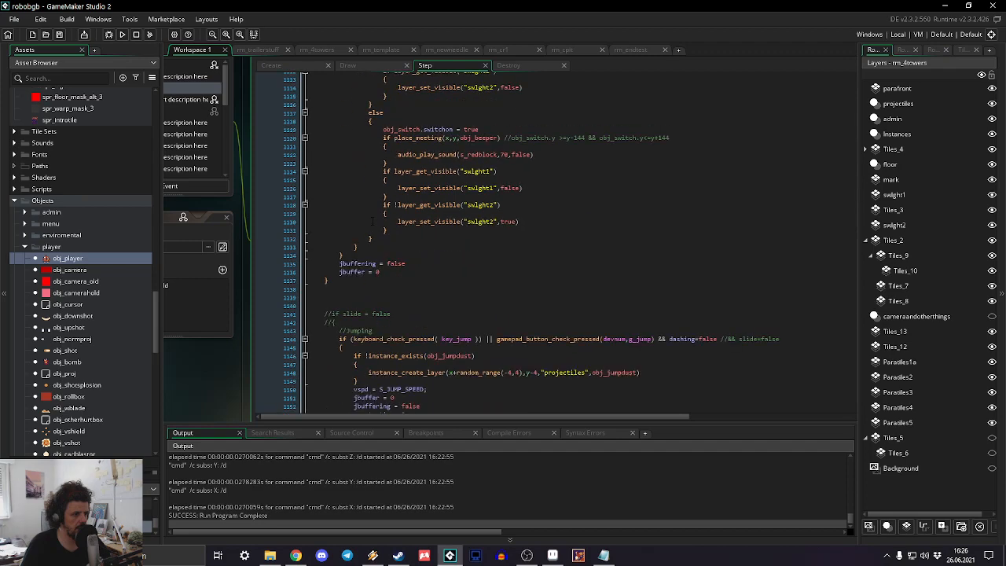
{"action": "scroll", "coordinate": [373, 222], "scroll_direction": "down", "scroll_amount": 7}
{"action": "scroll", "coordinate": [373, 222], "scroll_direction": "down", "scroll_amount": 16}
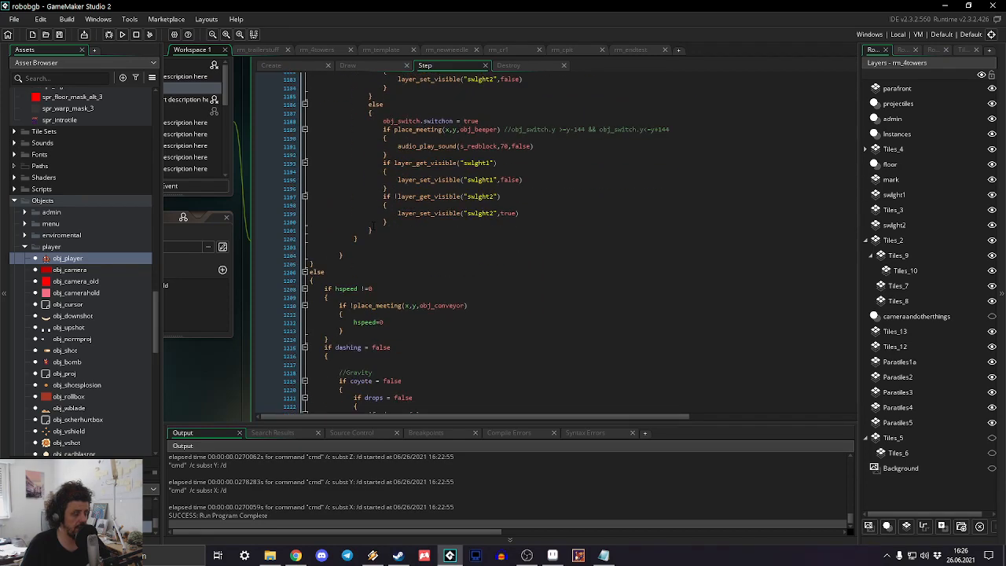
{"action": "scroll", "coordinate": [378, 230], "scroll_direction": "down", "scroll_amount": 9}
Step: Locate the landing check in the on_ground block that sets acceleration and friction, above the running code
{"action": "scroll", "coordinate": [378, 229], "scroll_direction": "up", "scroll_amount": 17}
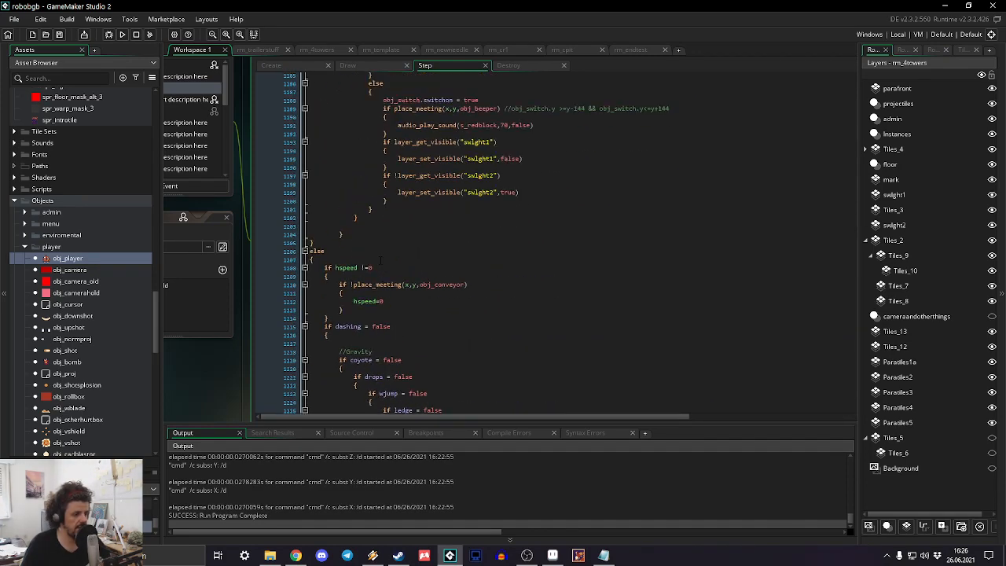
{"action": "scroll", "coordinate": [378, 230], "scroll_direction": "up", "scroll_amount": 20}
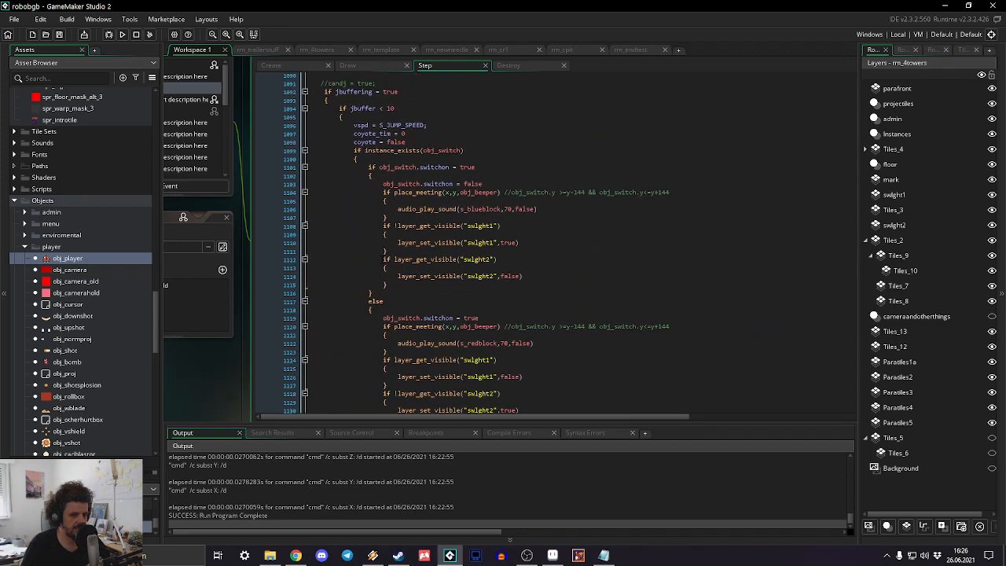
{"action": "scroll", "coordinate": [378, 230], "scroll_direction": "up", "scroll_amount": 20}
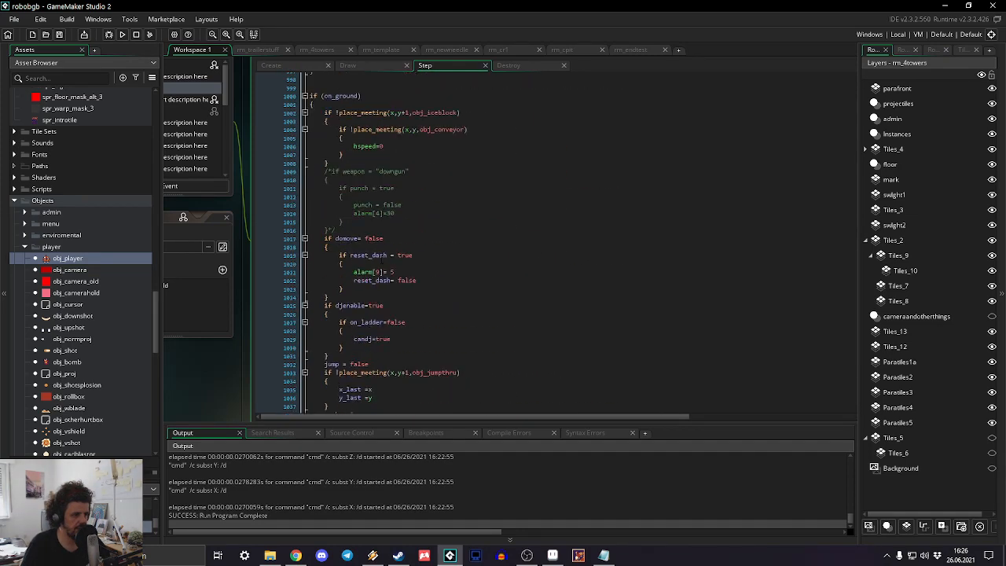
{"action": "scroll", "coordinate": [378, 230], "scroll_direction": "up", "scroll_amount": 13}
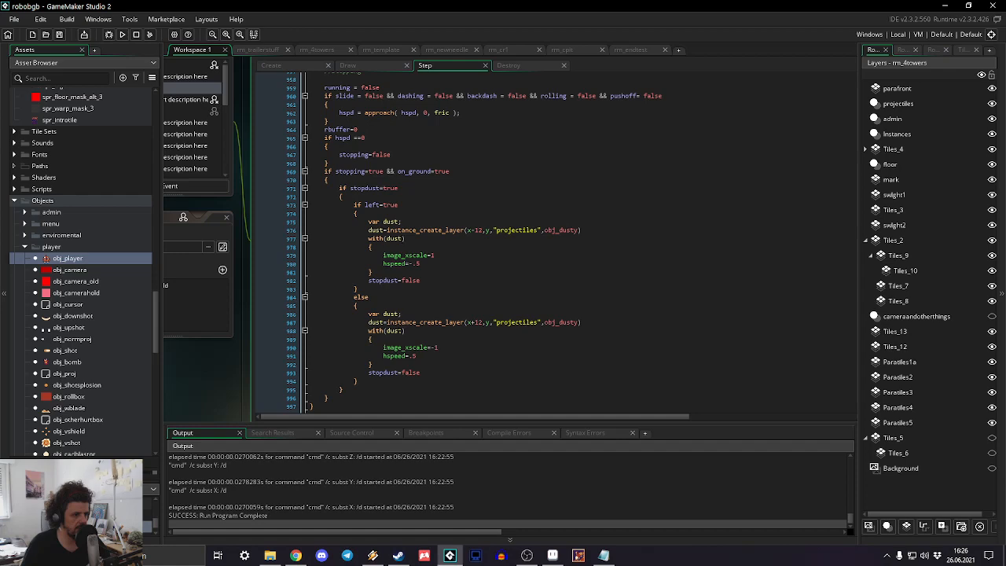
{"action": "scroll", "coordinate": [378, 229], "scroll_direction": "up", "scroll_amount": 18}
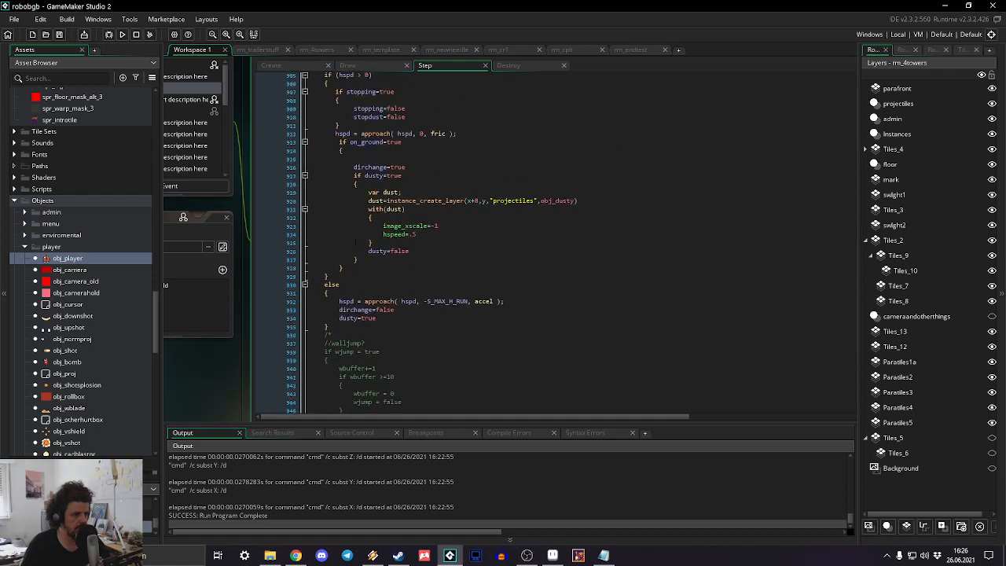
{"action": "scroll", "coordinate": [378, 229], "scroll_direction": "up", "scroll_amount": 15}
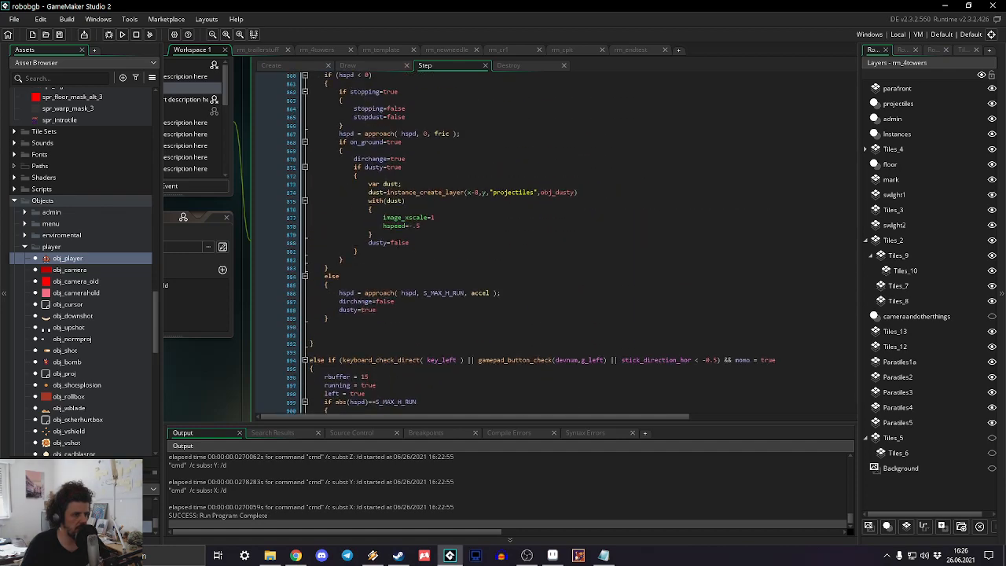
{"action": "scroll", "coordinate": [400, 246], "scroll_direction": "up", "scroll_amount": 7}
{"action": "scroll", "coordinate": [399, 245], "scroll_direction": "up", "scroll_amount": 7}
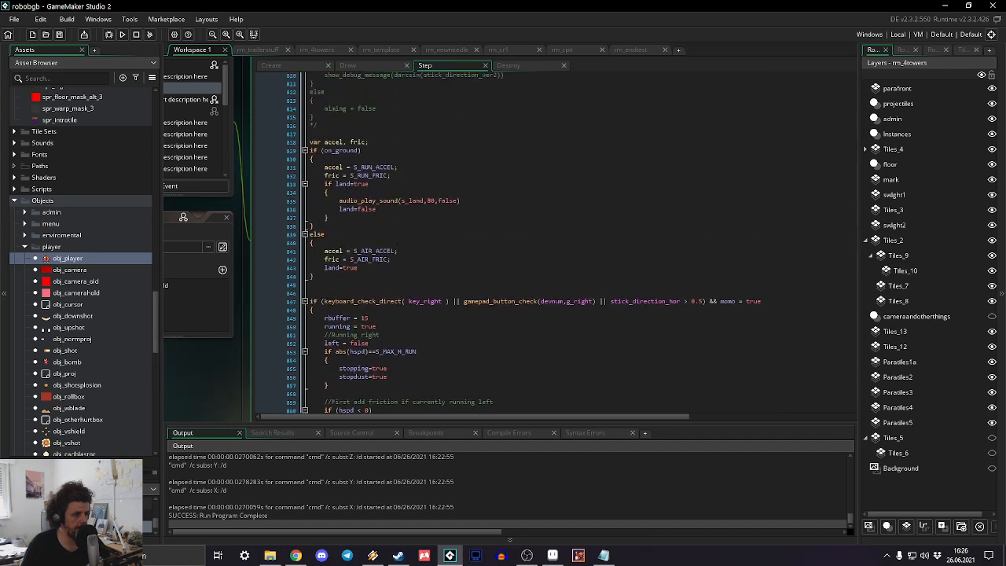
Step: Add the condition if !instance_exists(obj_landdust) after land=false inside the if land=true block
{"action": "left_click", "coordinate": [395, 210]}
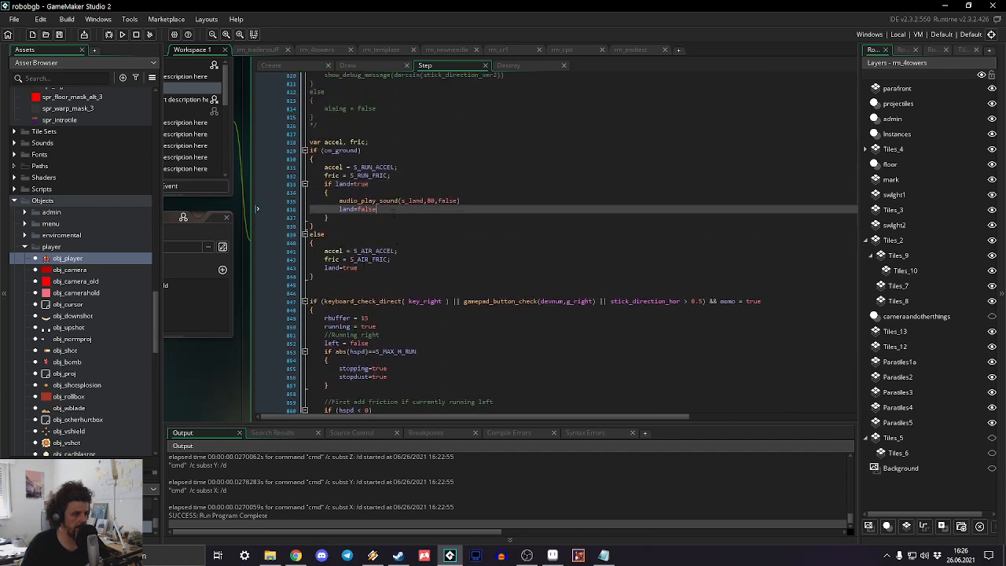
{"action": "key", "text": "Return"}
{"action": "type", "text": "if "}
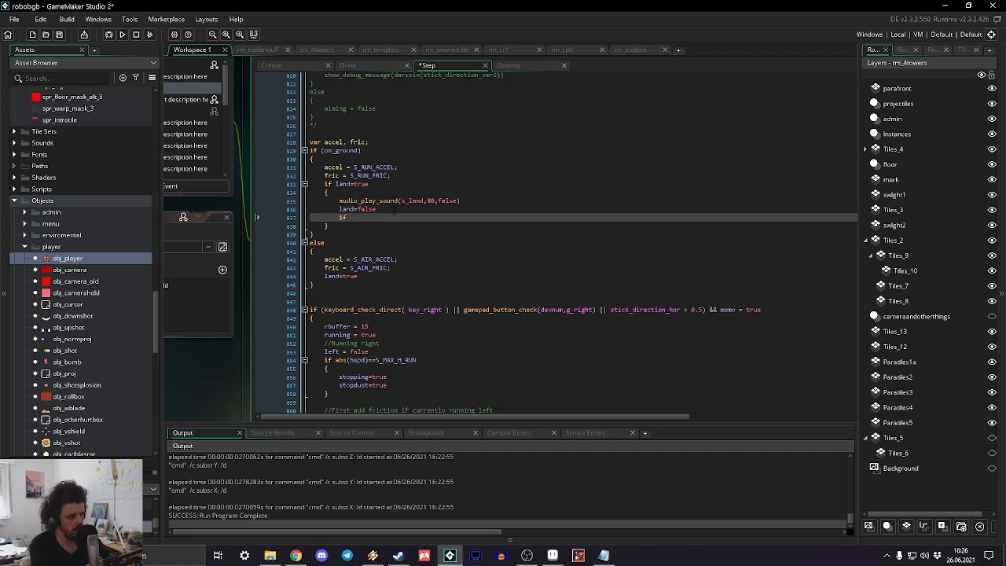
{"action": "type", "text": "!ins"}
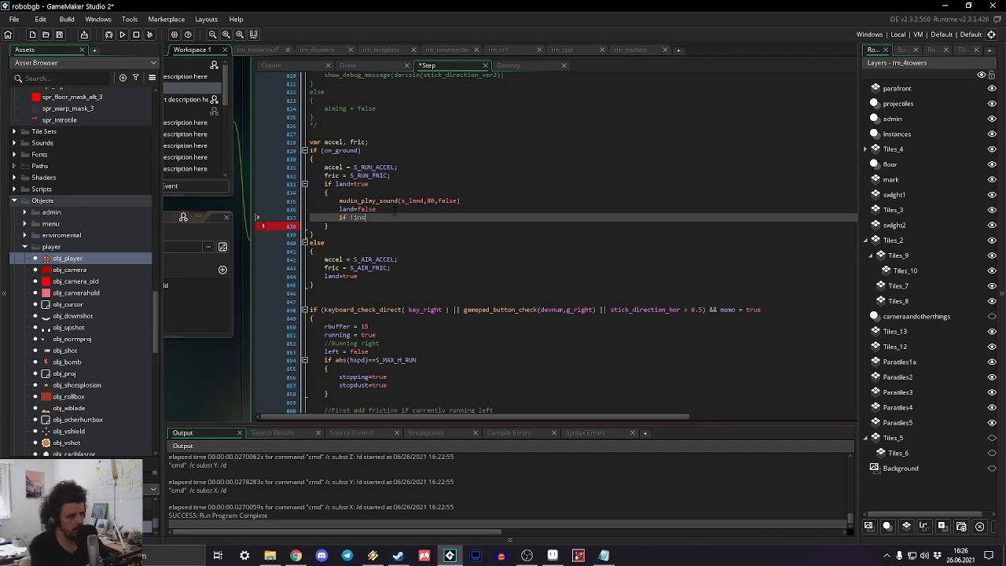
{"action": "type", "text": "tance_exists(obj_landdust)"}
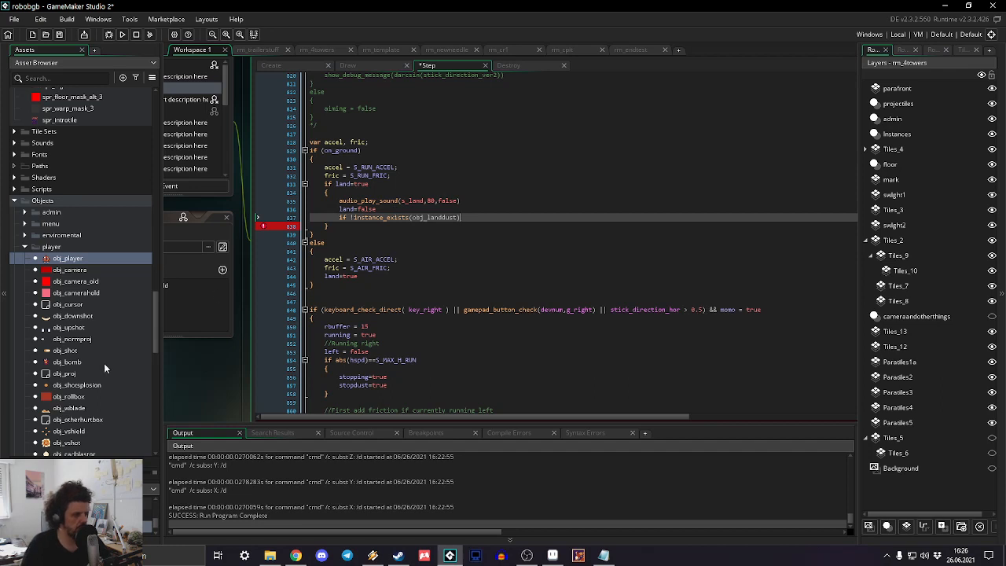
Step: Duplicate the object obj_jumpdust and rename the copy obj_landdust
{"action": "scroll", "coordinate": [104, 357], "scroll_direction": "down", "scroll_amount": 10}
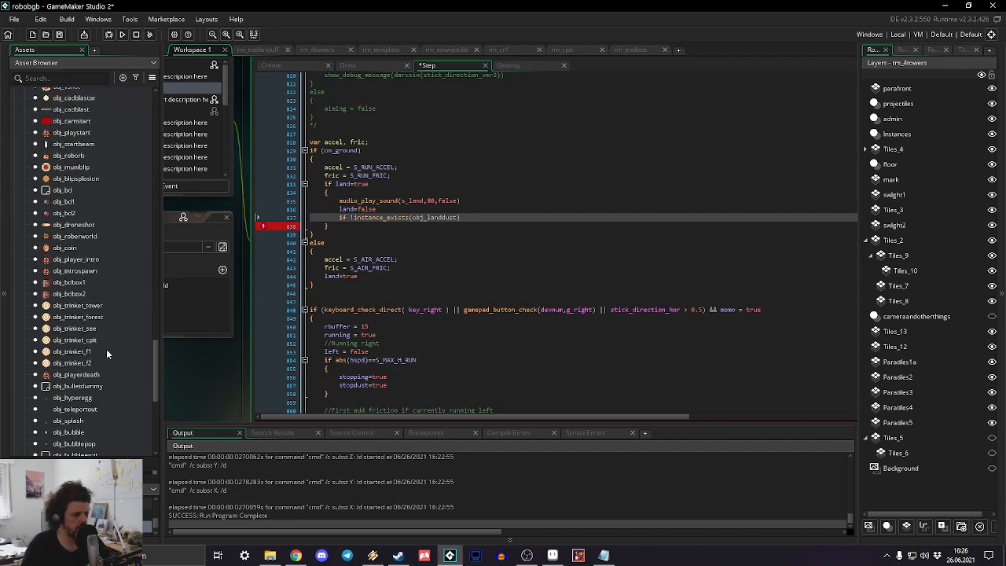
{"action": "right_click", "coordinate": [86, 369]}
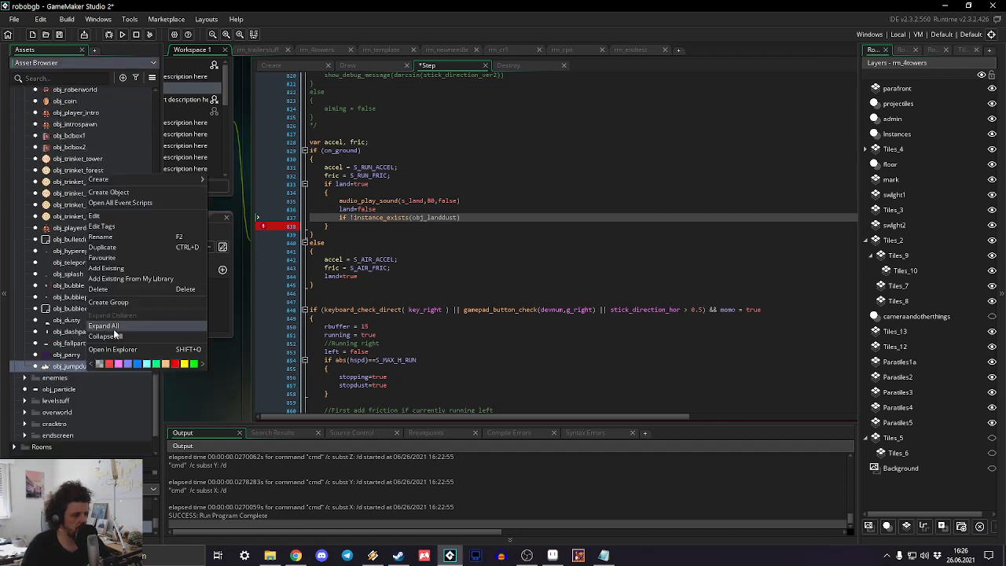
{"action": "left_click", "coordinate": [114, 249]}
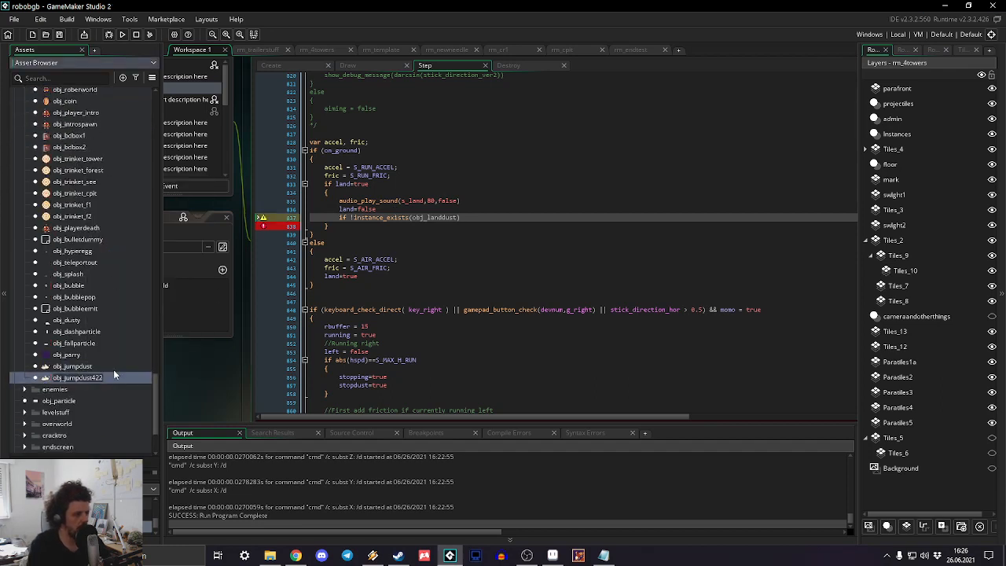
{"action": "key", "text": "BackSpace"}
{"action": "key", "text": "BackSpace"}
{"action": "key", "text": "BackSpace"}
{"action": "key", "text": "BackSpace"}
{"action": "key", "text": "BackSpace"}
{"action": "key", "text": "BackSpace"}
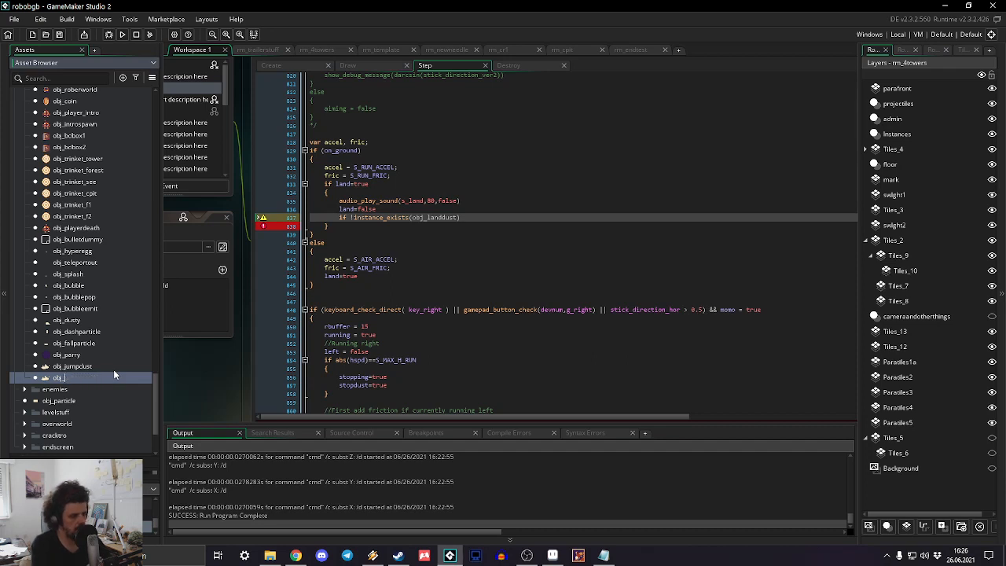
{"action": "type", "text": "landdust"}
{"action": "key", "text": "Return"}
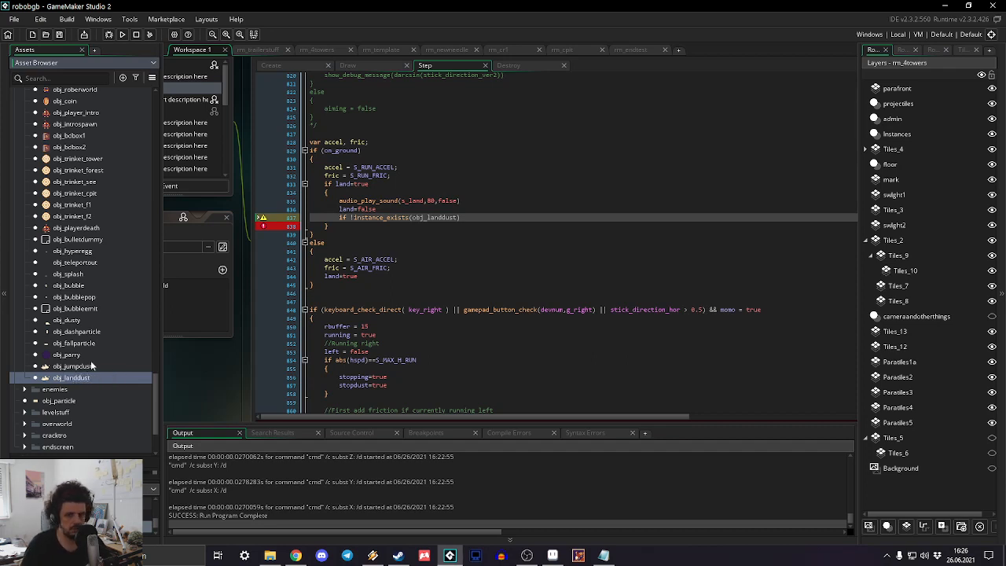
Step: Open obj_landdust and assign it the sprite spr_landdust from the player sprite folder
{"action": "left_click", "coordinate": [71, 320]}
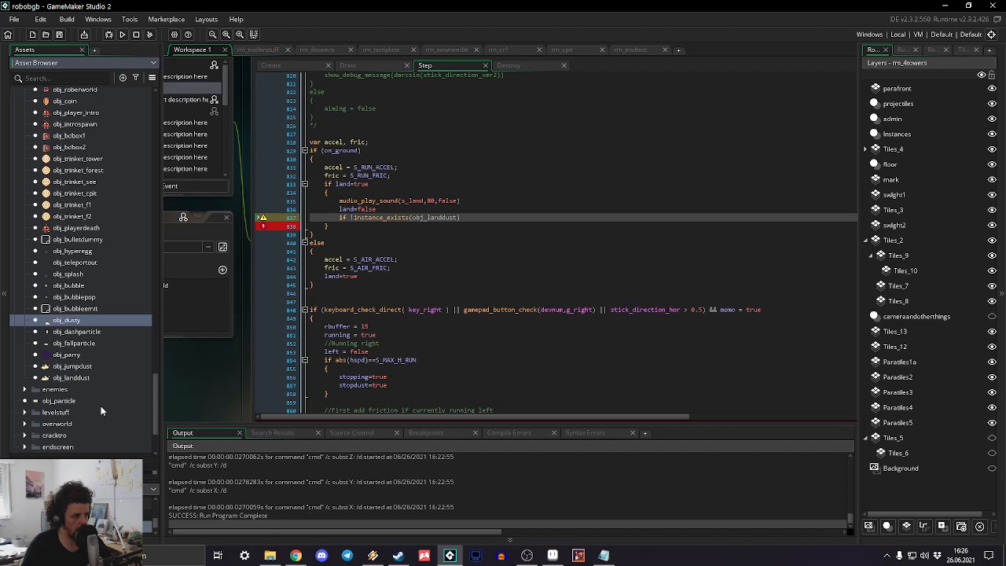
{"action": "left_click", "coordinate": [526, 555]}
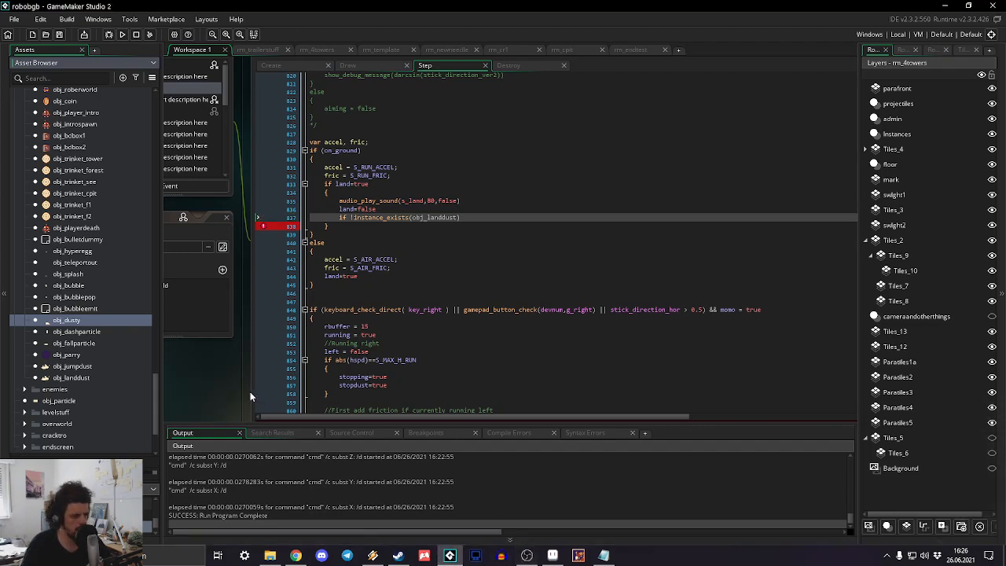
{"action": "left_click", "coordinate": [74, 378]}
{"action": "double_click", "coordinate": [74, 377]}
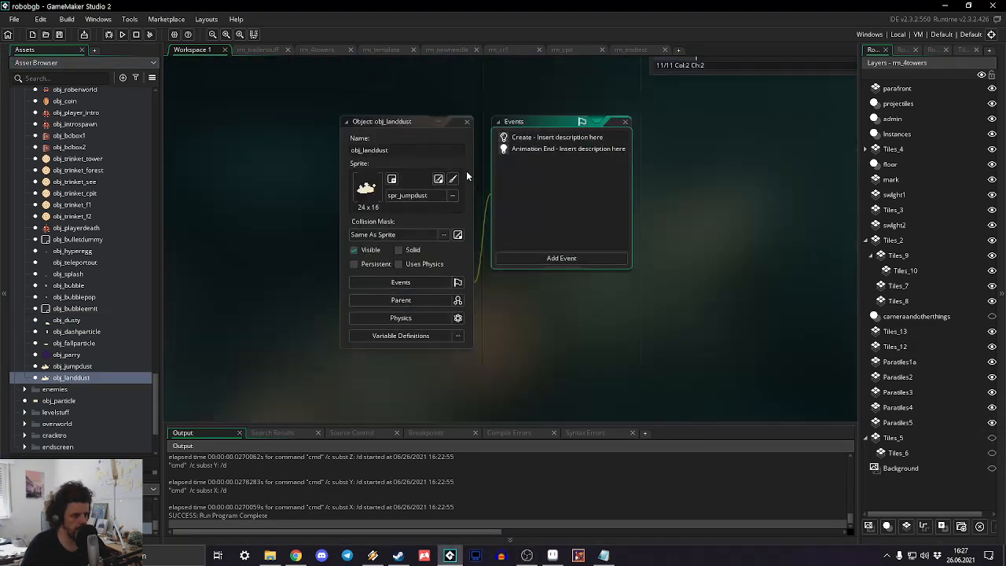
{"action": "left_click", "coordinate": [413, 195]}
{"action": "double_click", "coordinate": [564, 224]}
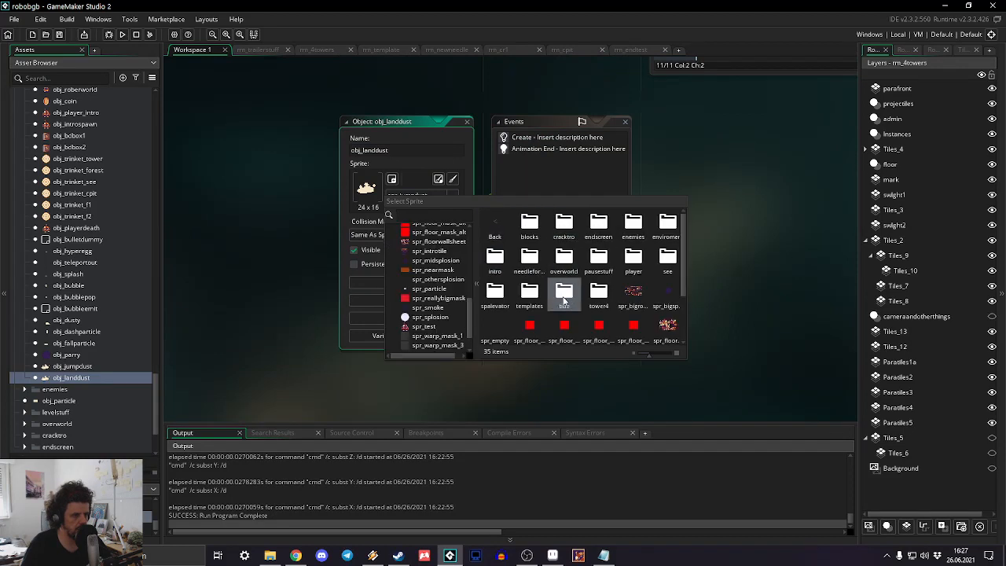
{"action": "double_click", "coordinate": [633, 256]}
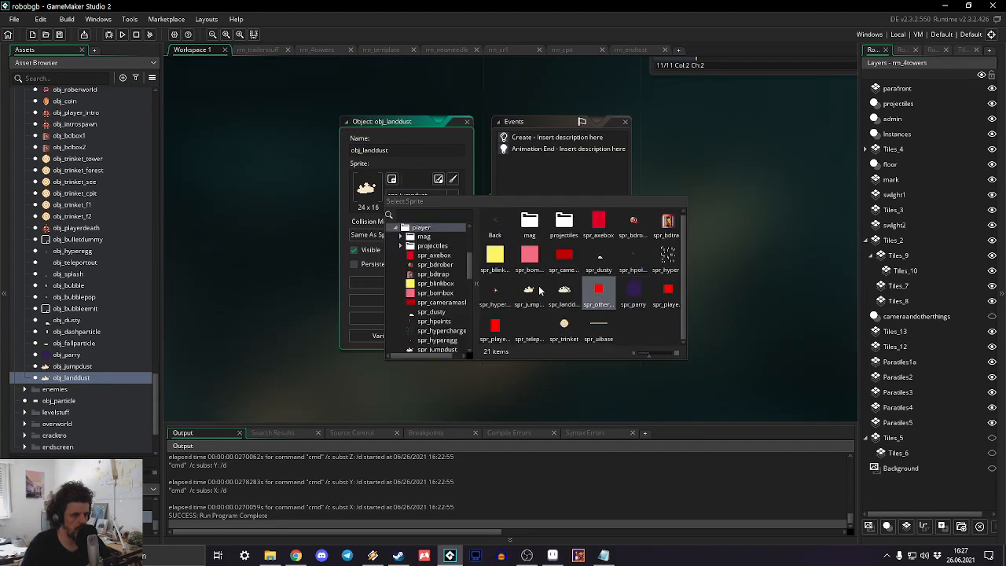
{"action": "left_click", "coordinate": [564, 292]}
{"action": "left_click", "coordinate": [467, 122]}
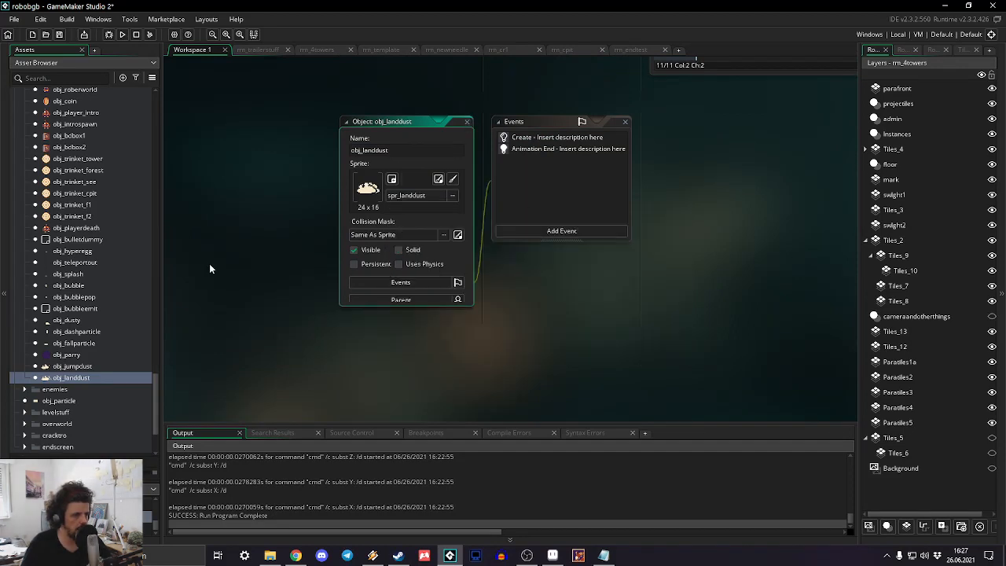
Step: In obj_player's Step event, open a block under the obj_landdust existence check and start the condition if vspd >=
{"action": "scroll", "coordinate": [80, 229], "scroll_direction": "up", "scroll_amount": 7}
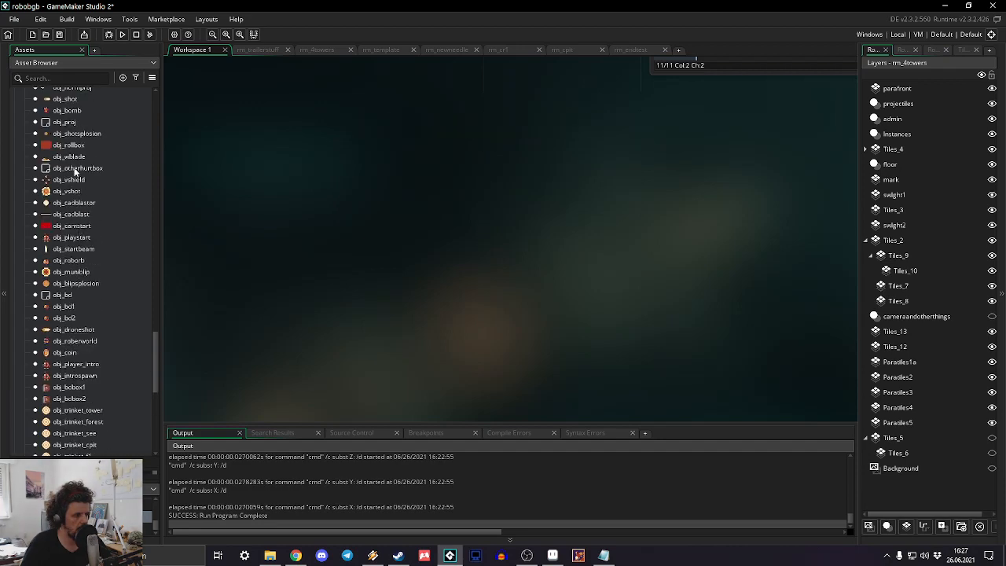
{"action": "scroll", "coordinate": [79, 165], "scroll_direction": "up", "scroll_amount": 3}
{"action": "left_click", "coordinate": [74, 133]}
{"action": "double_click", "coordinate": [75, 133]}
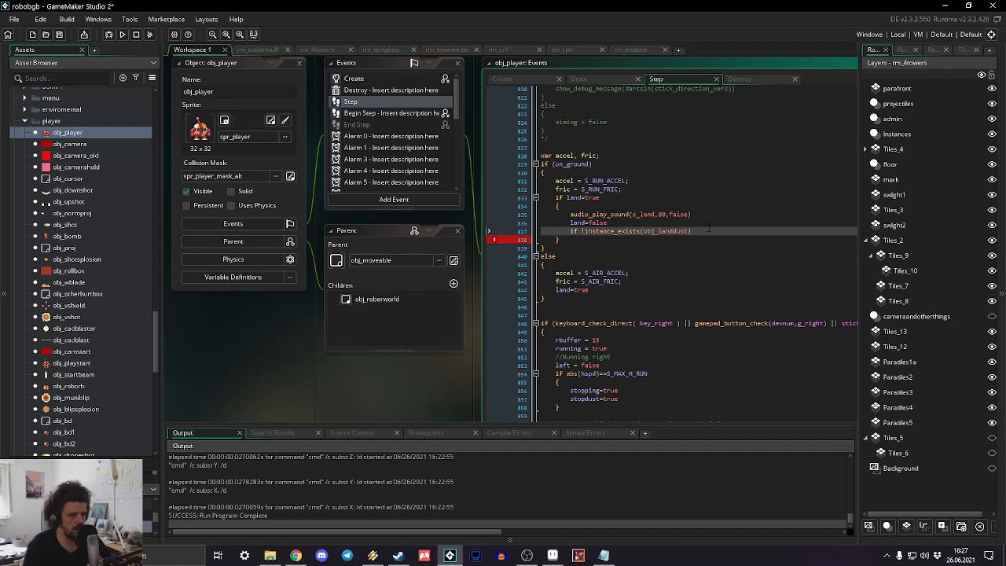
{"action": "key", "text": "Return"}
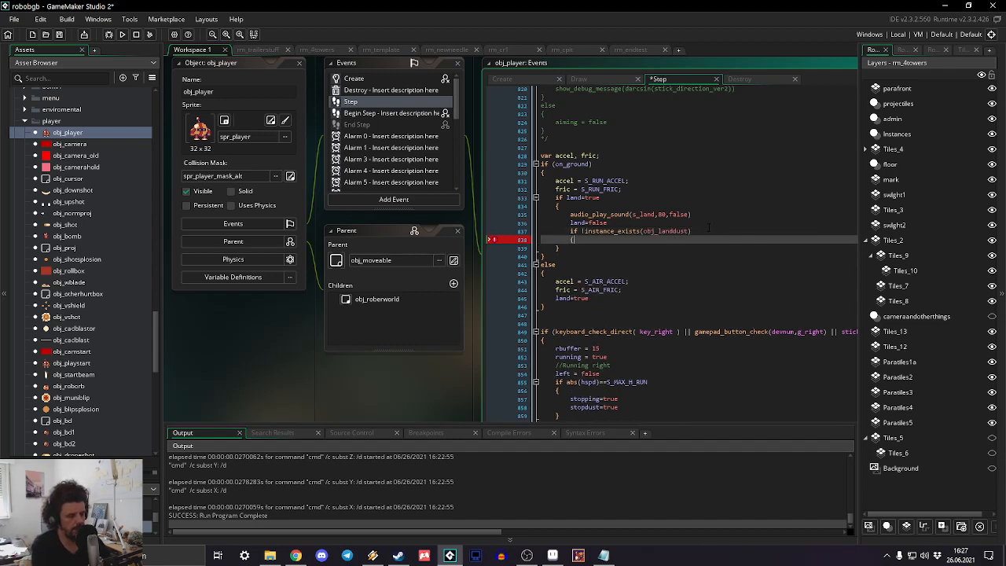
{"action": "type", "text": "{"}
{"action": "key", "text": "Return"}
{"action": "type", "text": "if vs"}
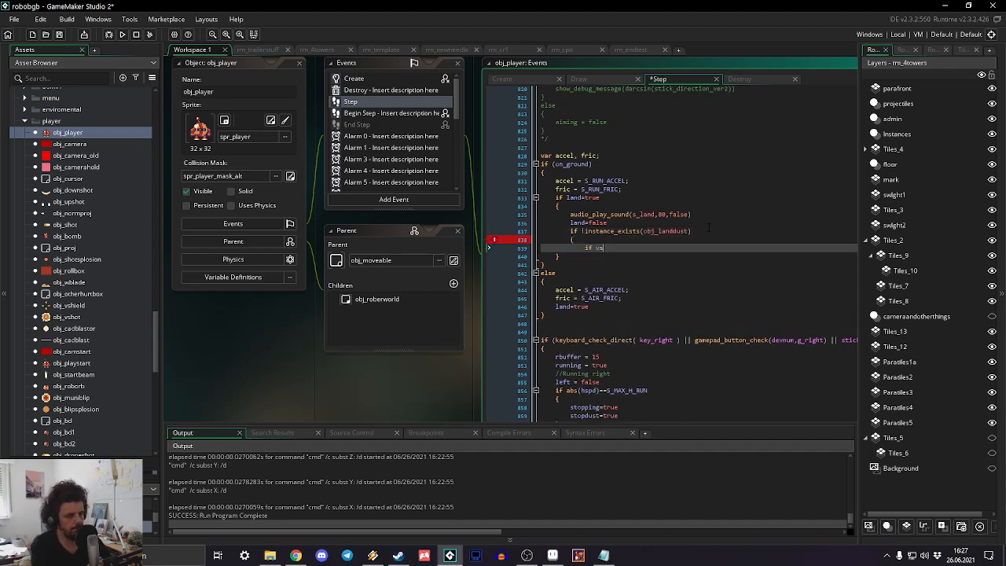
{"action": "type", "text": "pd >)"}
{"action": "key", "text": "BackSpace"}
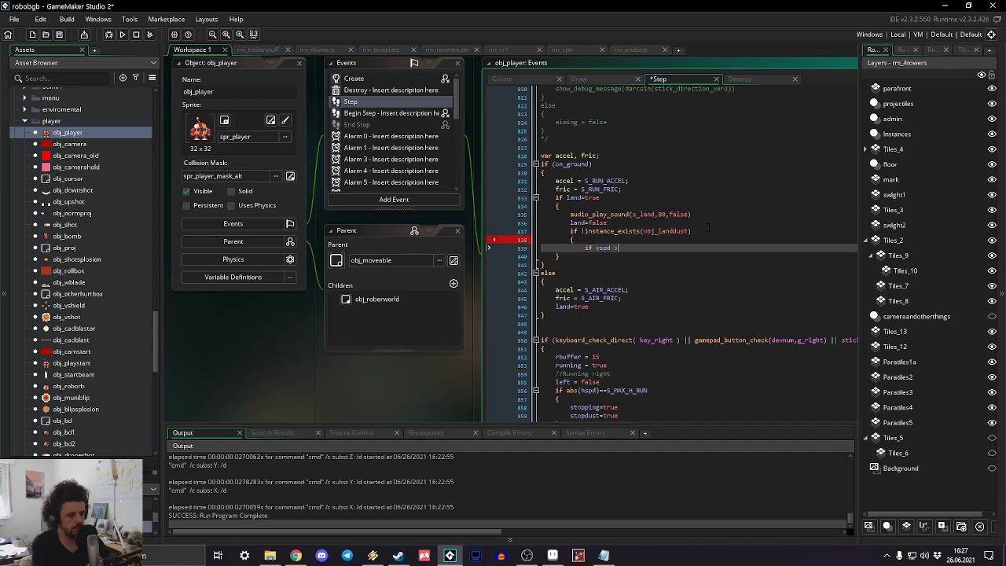
{"action": "type", "text": "="}
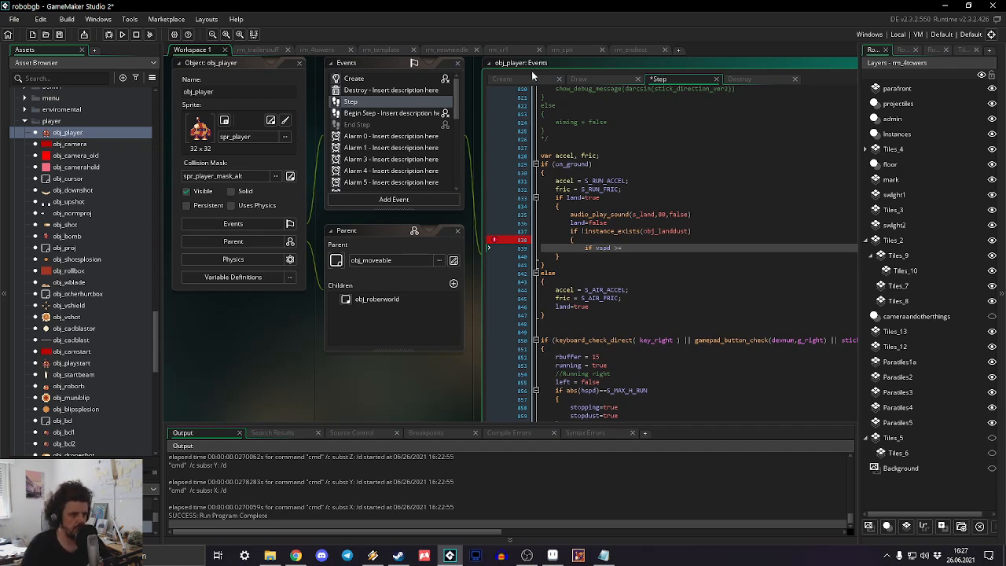
Step: Check the player's speed stats in the Create event, complete the Step condition as vspd >=8, and open its block
{"action": "left_click", "coordinate": [503, 78]}
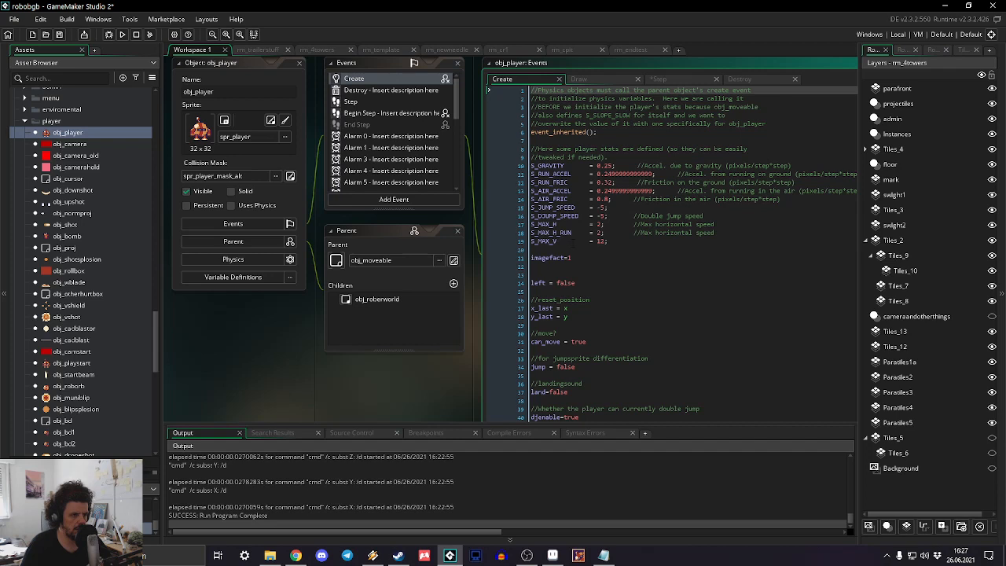
{"action": "left_click", "coordinate": [595, 79]}
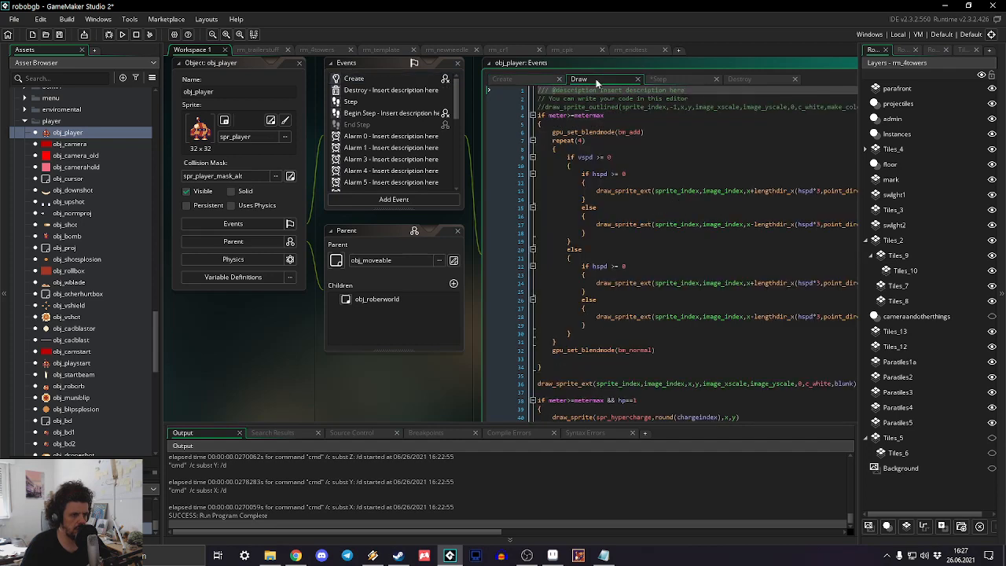
{"action": "left_click", "coordinate": [664, 79]}
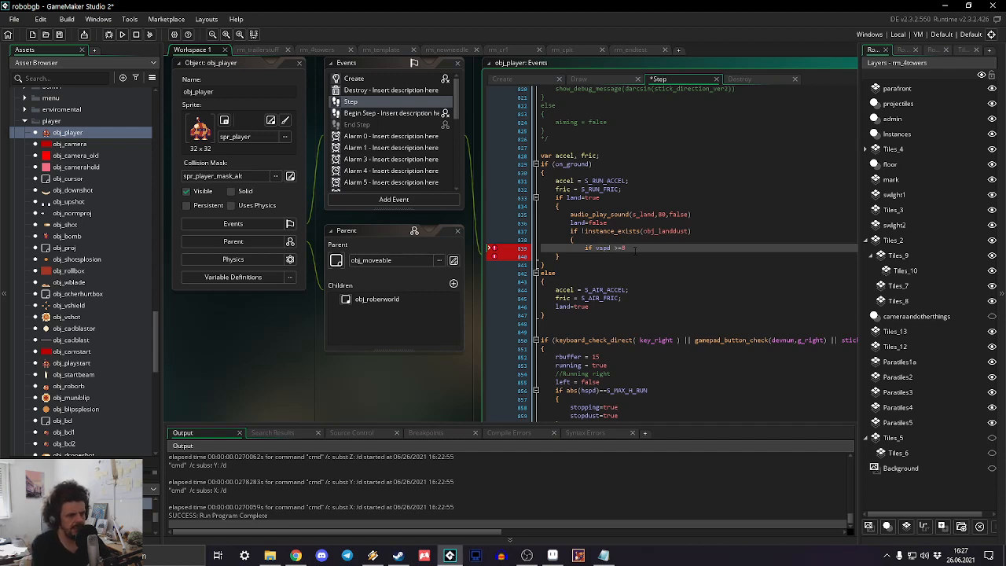
{"action": "key", "text": "Return"}
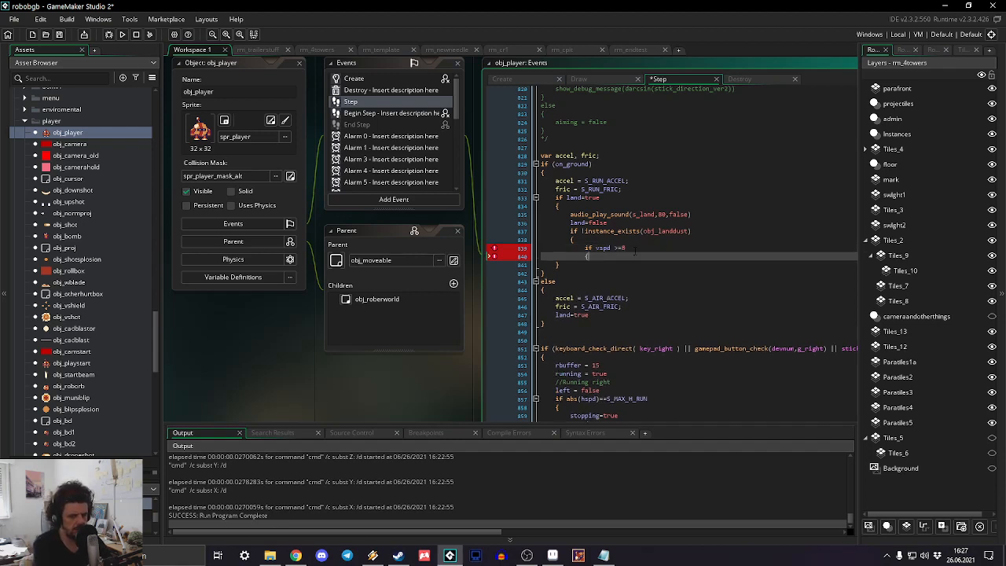
{"action": "key", "text": "Return"}
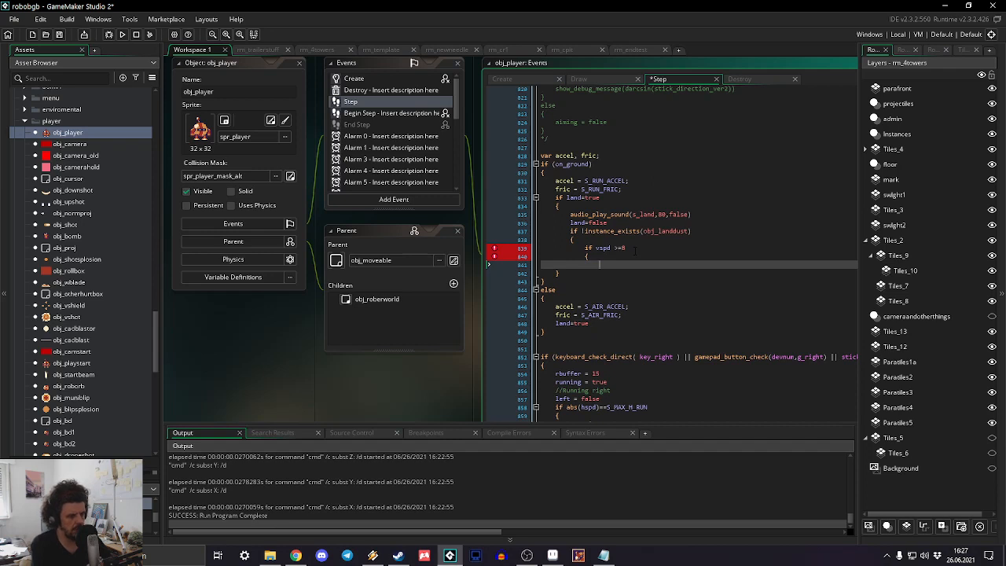
Step: Inside the vspd block, add instance_create_layer(x+random_range(-4,4),y-4,"projectiles",obj_landdust)
{"action": "type", "text": "instance_create_"}
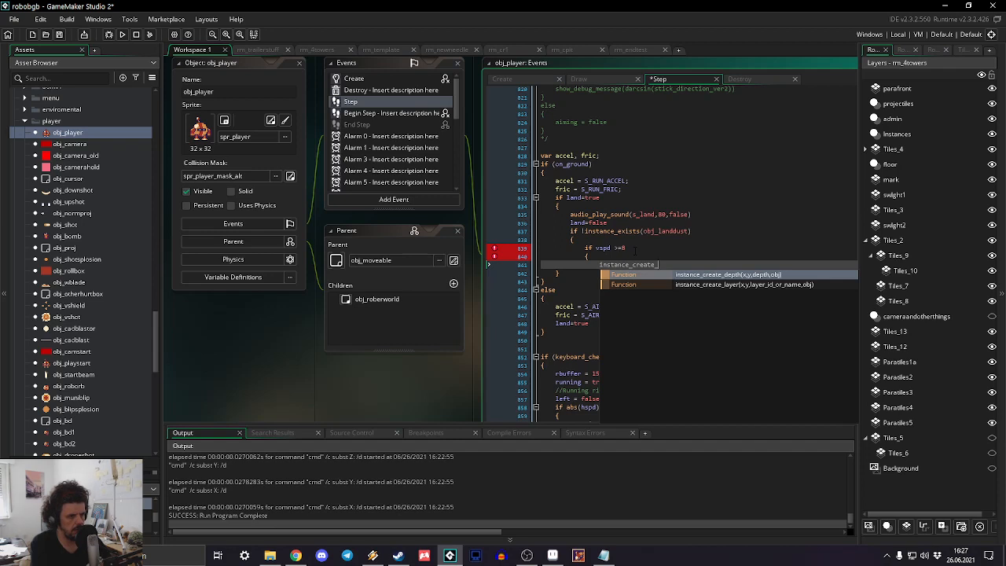
{"action": "type", "text": "layer("}
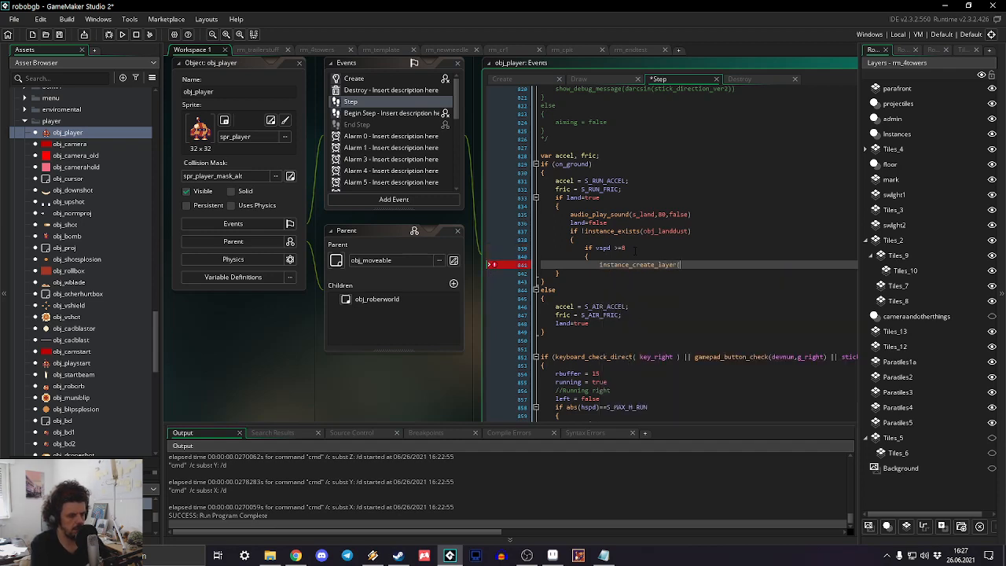
{"action": "type", "text": "x+"}
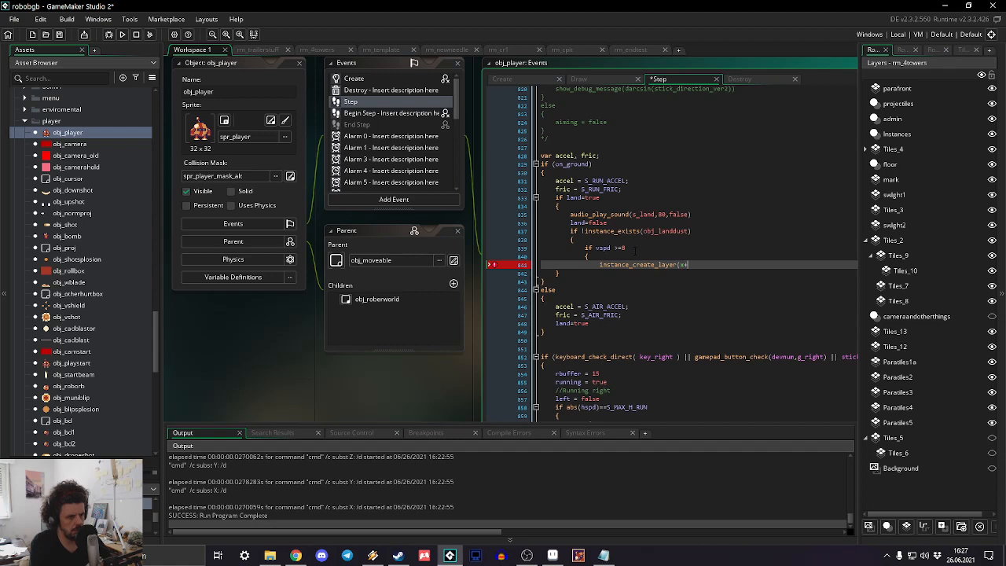
{"action": "type", "text": "random_range"}
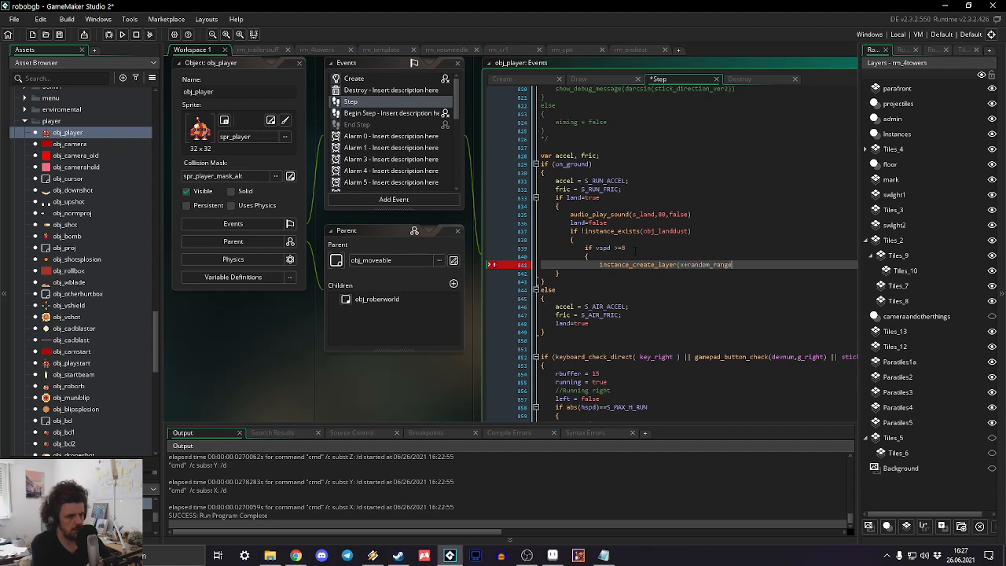
{"action": "type", "text": "(-4,4"}
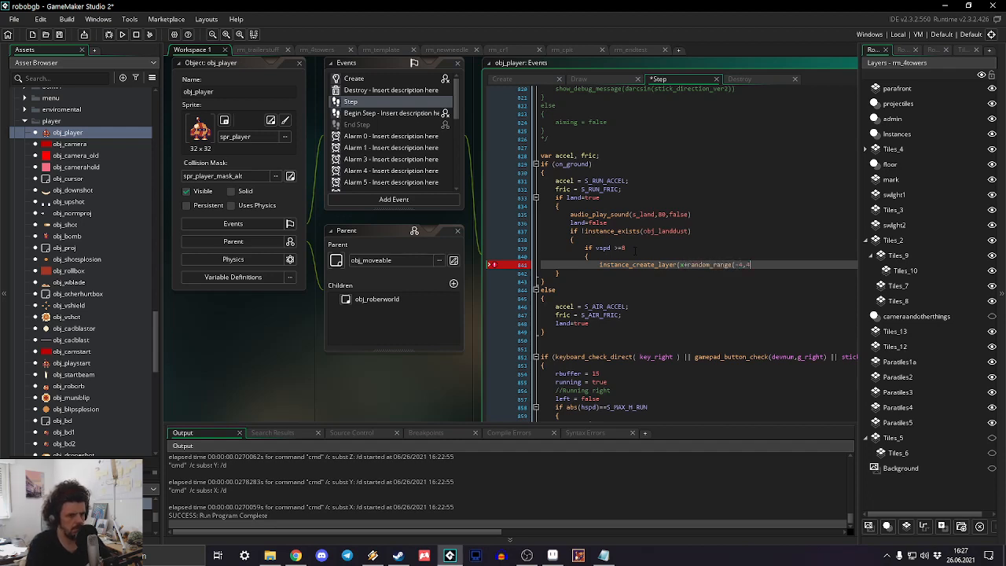
{"action": "type", "text": "),"}
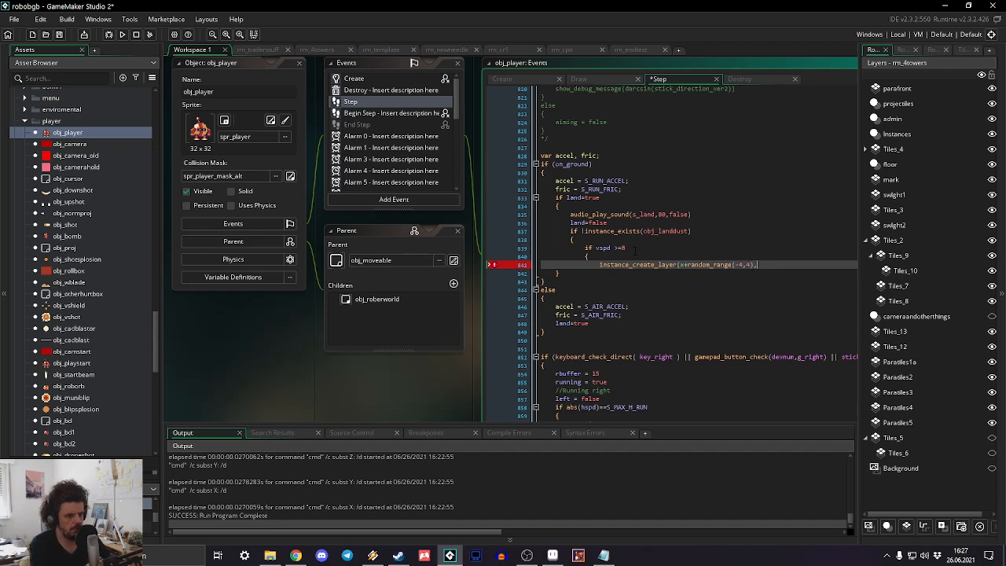
{"action": "type", "text": "y-4"}
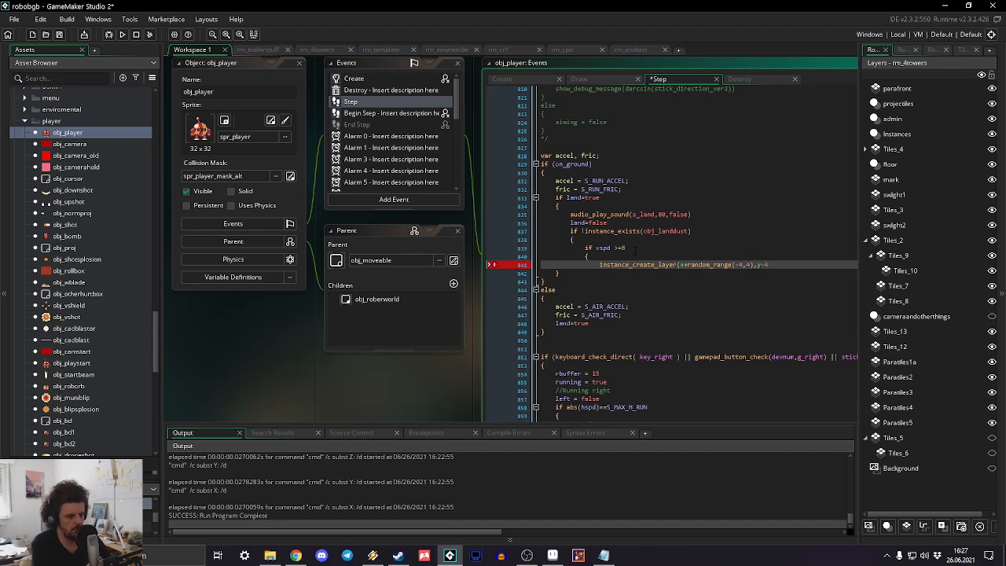
{"action": "type", "text": ","}
{"action": "type", "text": "\"proje"}
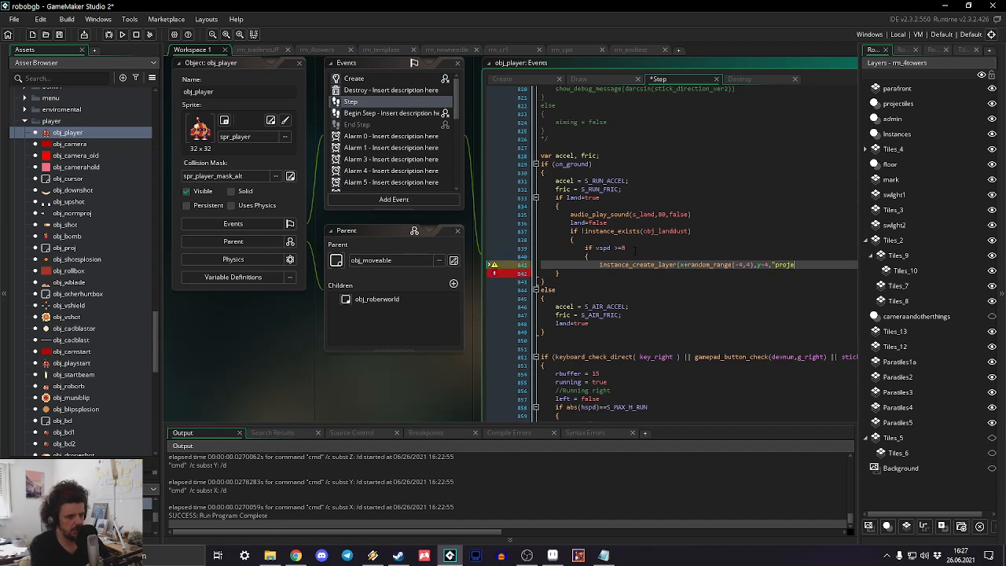
{"action": "type", "text": "ctiles\","}
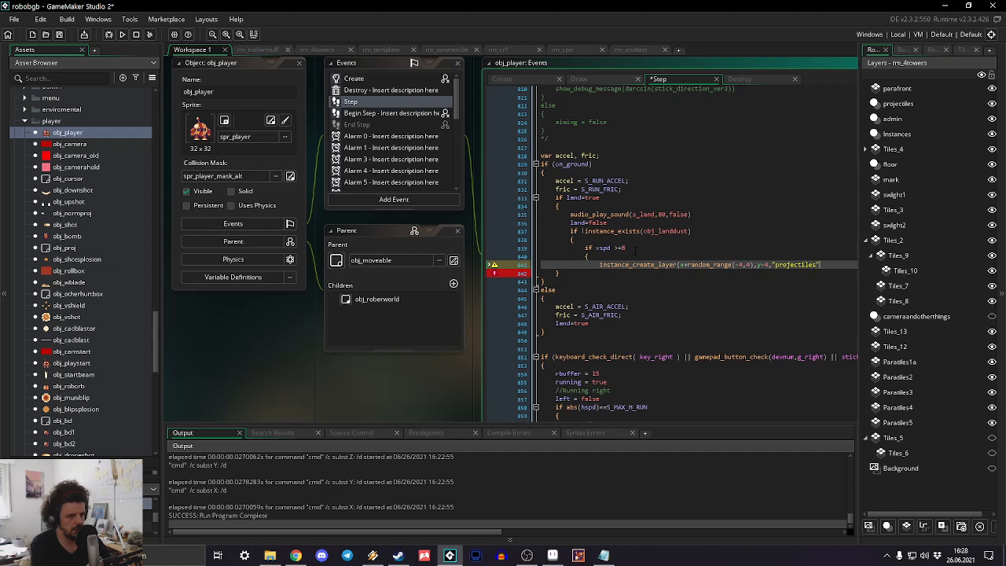
{"action": "type", "text": "obj_landdust)"}
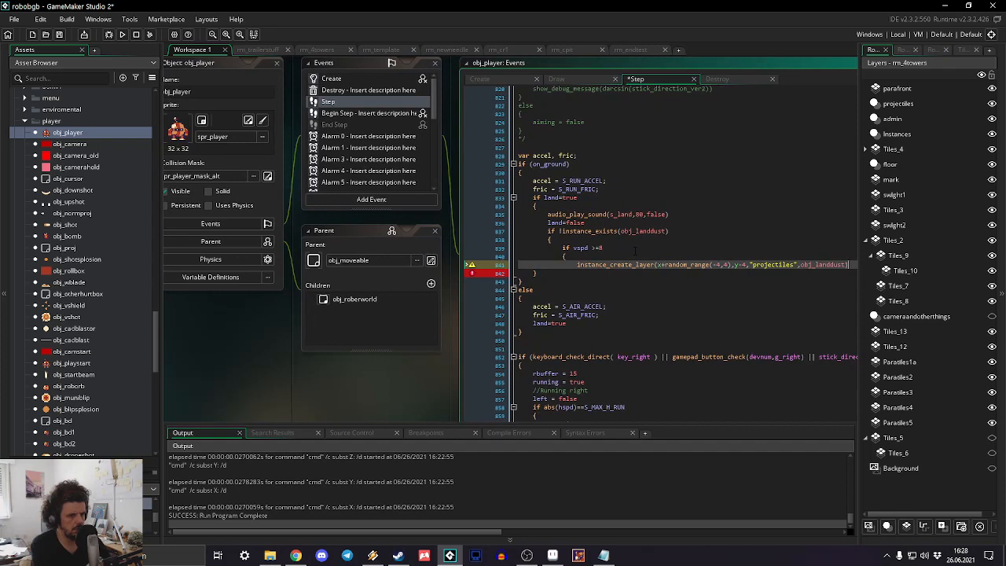
Step: Add the closing braces for the vspd condition and the obj_landdust existence check
{"action": "key", "text": "Return"}
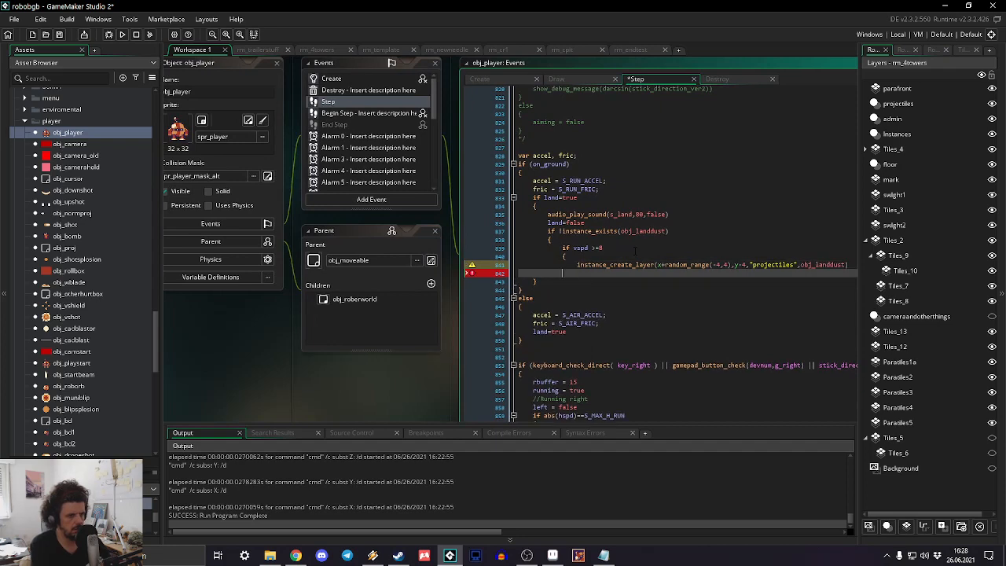
{"action": "type", "text": "}"}
{"action": "key", "text": "Return"}
{"action": "type", "text": "}"}
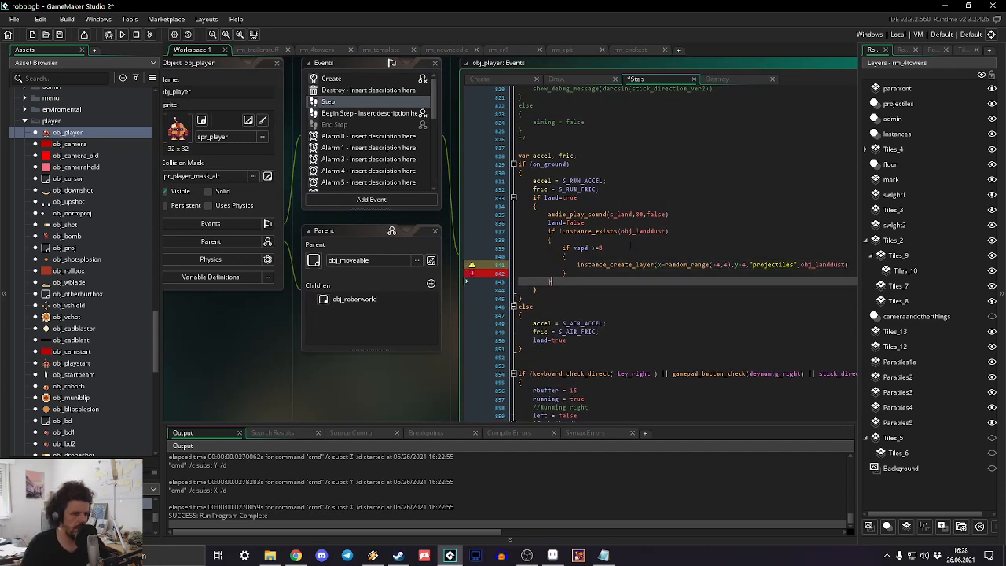
{"action": "left_click", "coordinate": [632, 328]}
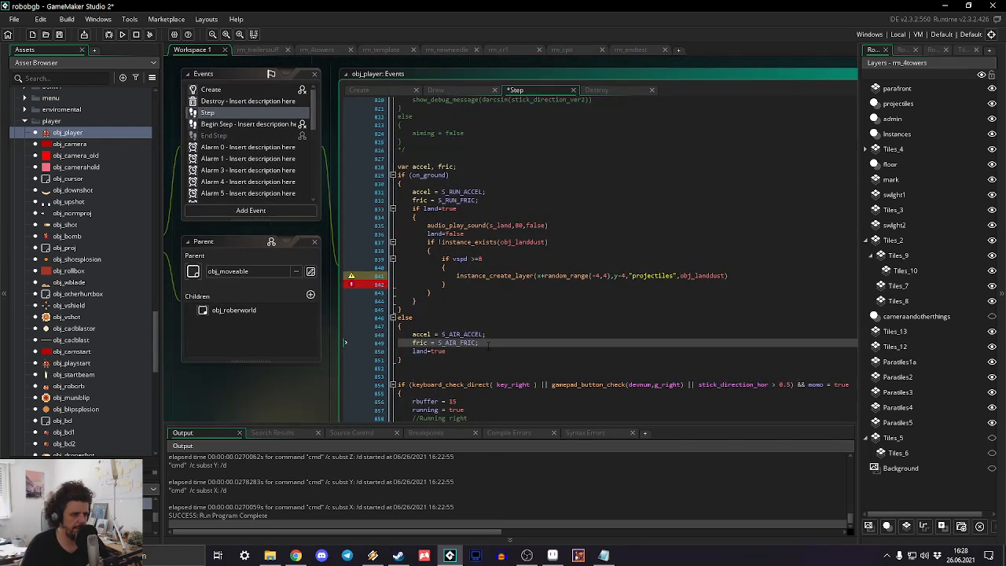
Step: Run the game, test the landing dust by jumping and landing, and quit the game
{"action": "key", "text": "F5"}
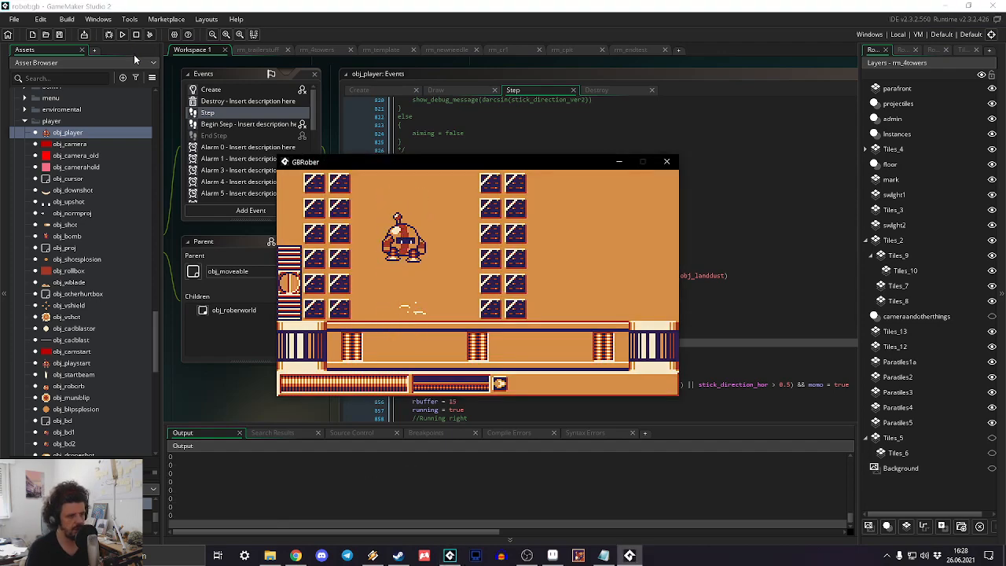
{"action": "key", "text": "Escape"}
{"action": "key", "text": "Up"}
{"action": "key", "text": "Return"}
{"action": "key", "text": "Return"}
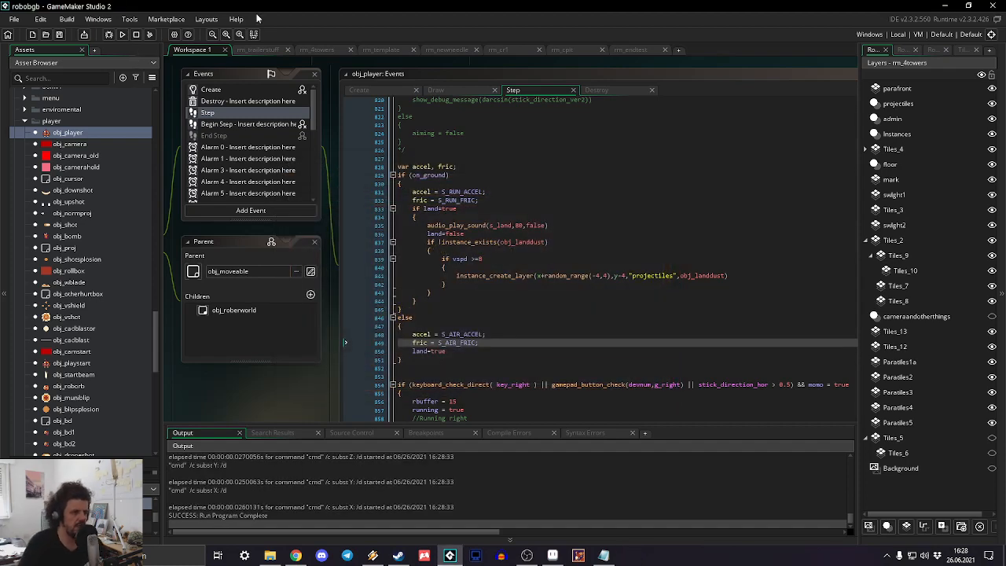
Step: In obj_player's Create event, add the variable landy=false on its own line between can_parry=false and the //tools section
{"action": "left_click", "coordinate": [355, 90]}
{"action": "scroll", "coordinate": [460, 235], "scroll_direction": "down", "scroll_amount": 15}
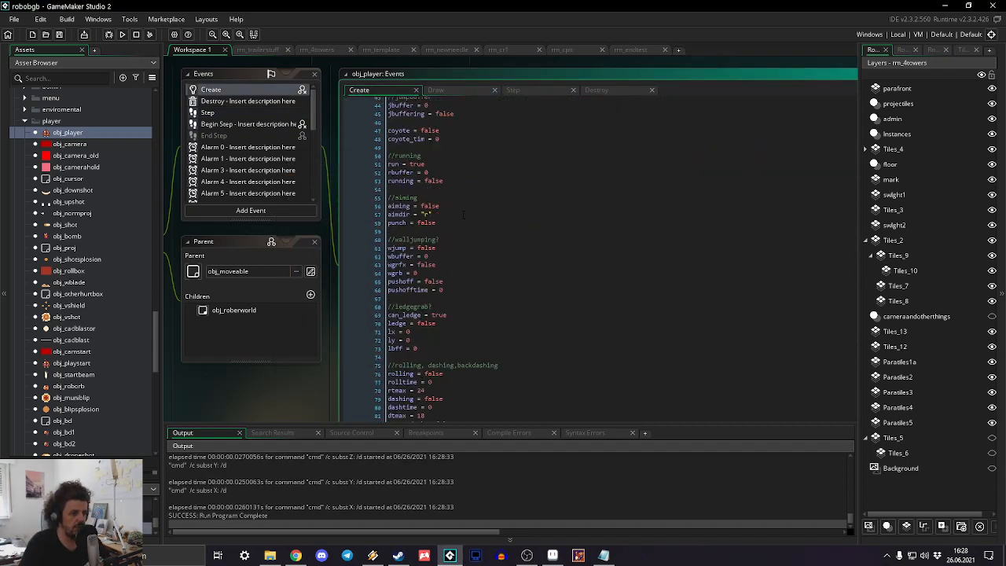
{"action": "scroll", "coordinate": [470, 240], "scroll_direction": "down", "scroll_amount": 6}
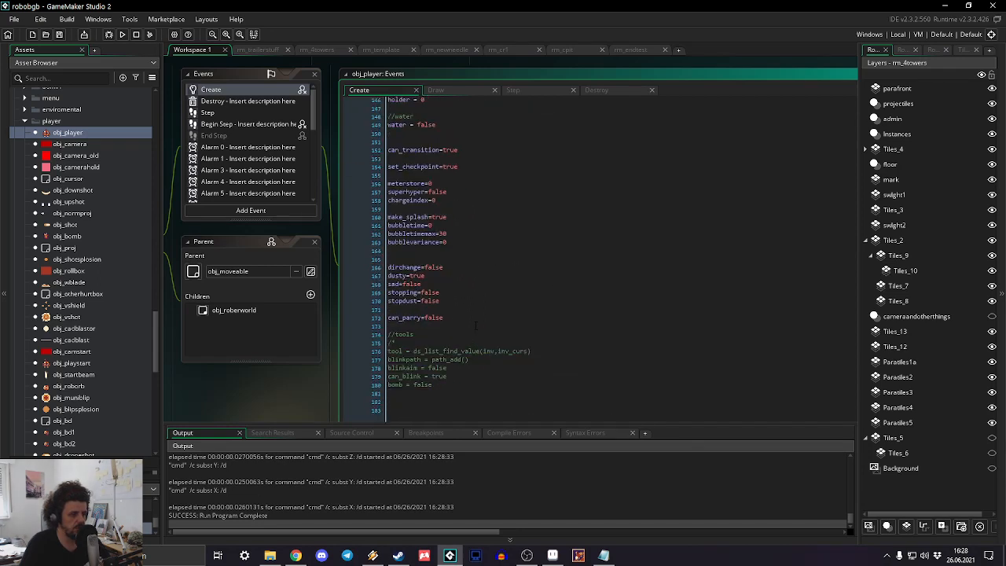
{"action": "left_click", "coordinate": [475, 325]}
{"action": "key", "text": "Return"}
{"action": "key", "text": "Return"}
{"action": "key", "text": "Up"}
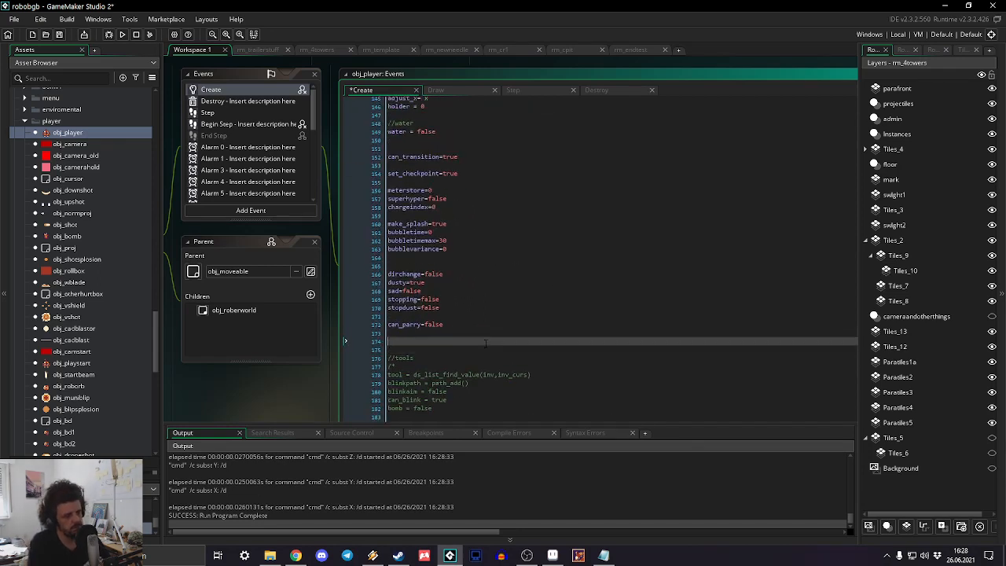
{"action": "type", "text": "landy=false"}
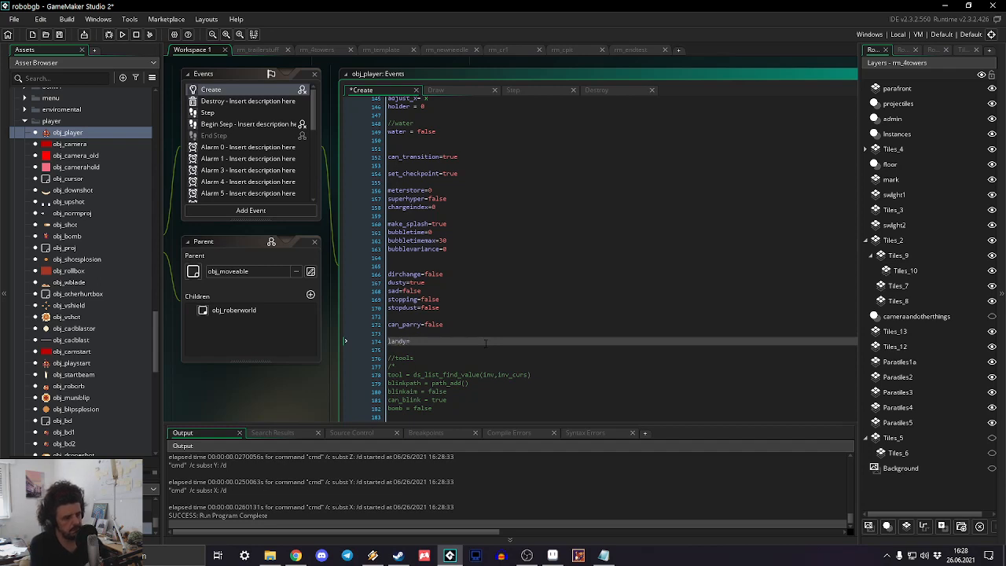
Step: In the Step event's landing code, replace the vspd >=8 condition with landy=true
{"action": "left_click", "coordinate": [511, 91]}
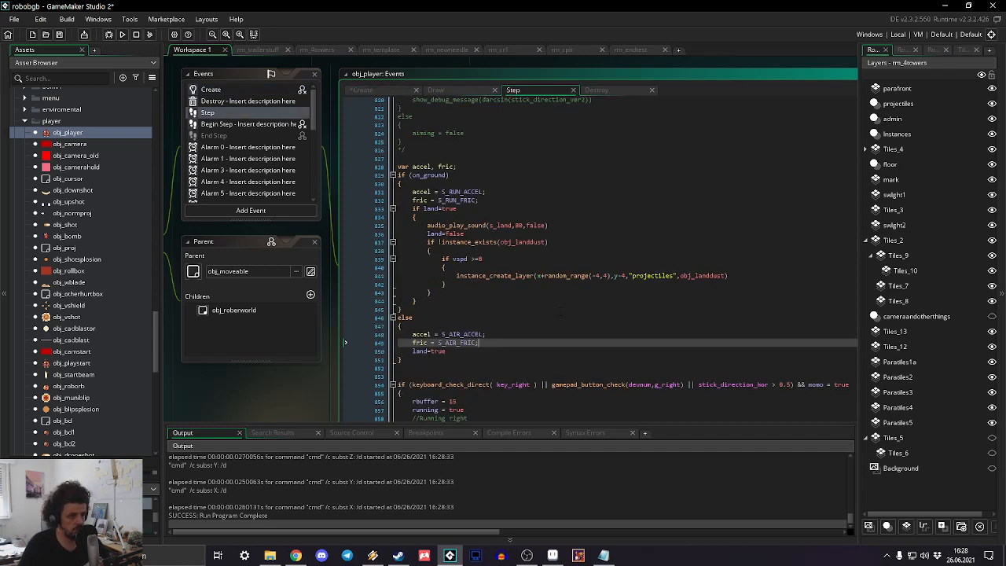
{"action": "left_click_drag", "start_coordinate": [488, 260], "coordinate": [472, 262]}
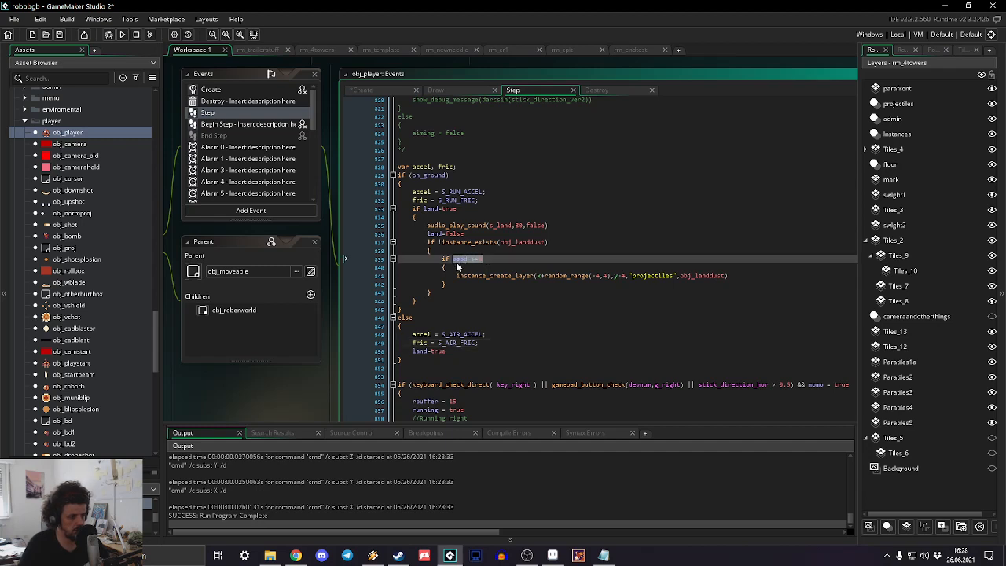
{"action": "type", "text": "landys"}
{"action": "type", "text": "true"}
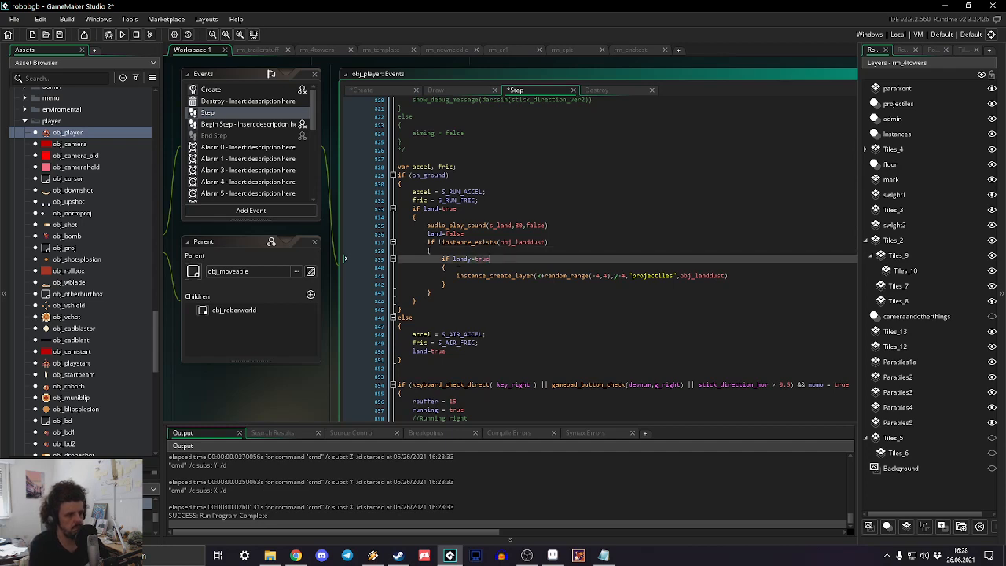
Step: Add landy=false below the obj_landdust instance_create_layer line inside the landy block
{"action": "key", "text": "Down"}
{"action": "key", "text": "Down"}
{"action": "key", "text": "End"}
{"action": "key", "text": "Return"}
{"action": "type", "text": "}"}
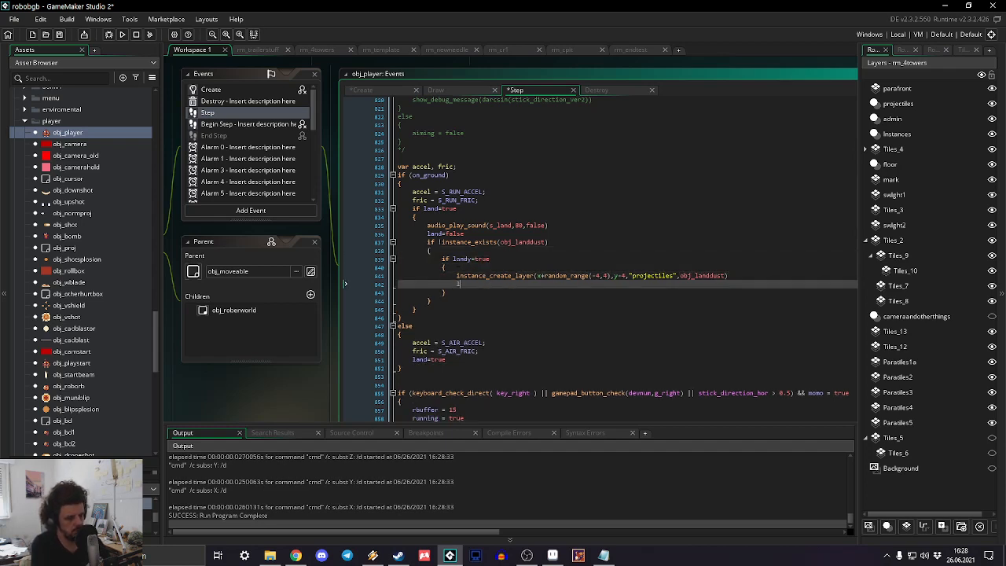
{"action": "type", "text": "andy=false"}
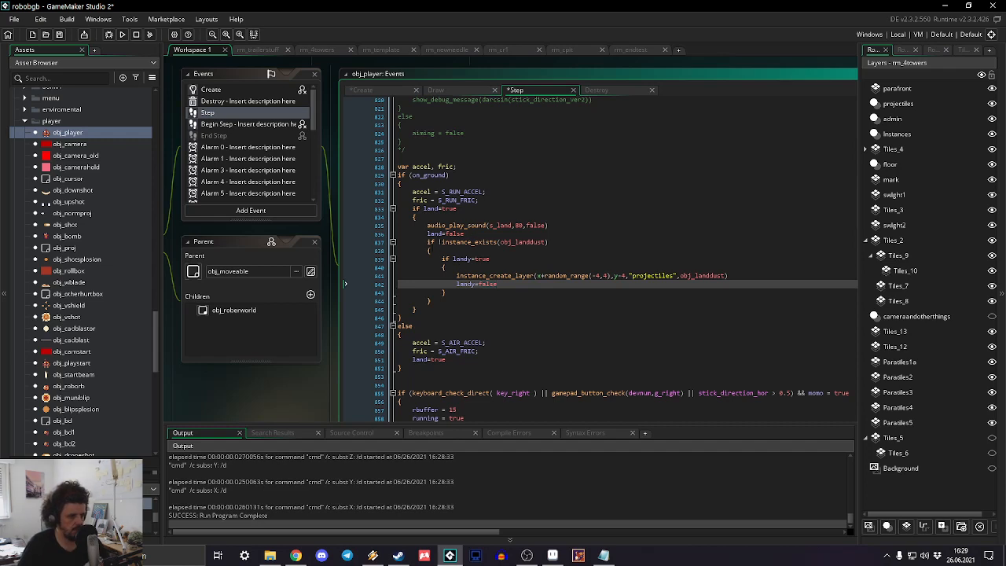
Step: Move the whole obj_landdust existence check from the land=true block to the start of the if (on_ground) block containing the obj_iceblock check
{"action": "left_click_drag", "start_coordinate": [427, 243], "coordinate": [437, 301]}
{"action": "key", "text": "ctrl+c"}
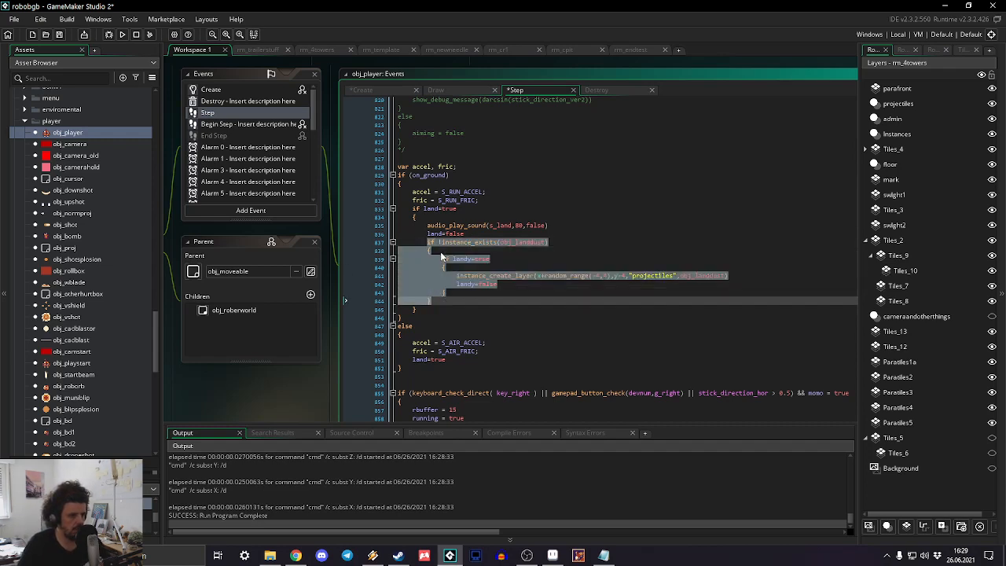
{"action": "key", "text": "BackSpace"}
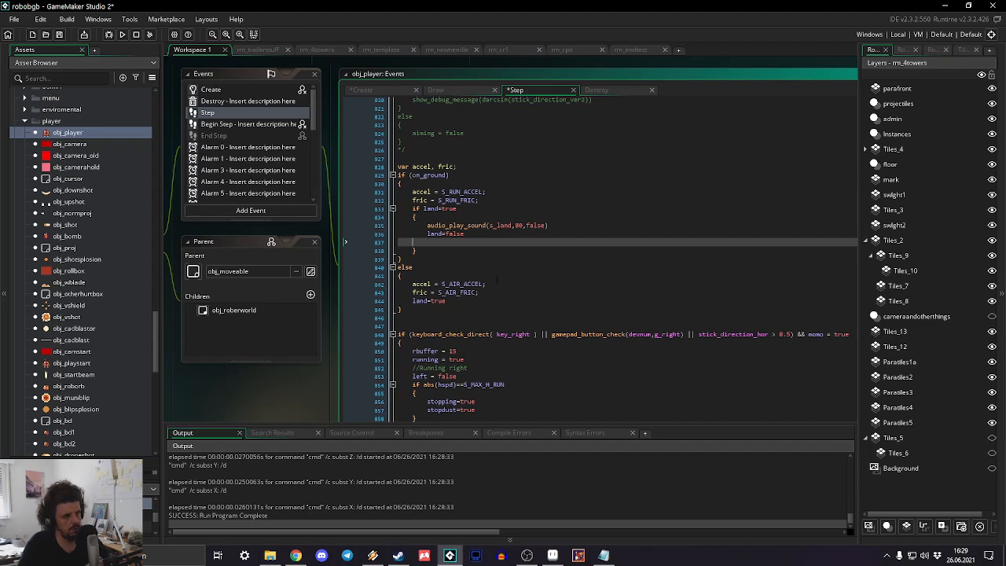
{"action": "key", "text": "BackSpace"}
{"action": "scroll", "coordinate": [344, 233], "scroll_direction": "down", "scroll_amount": 20}
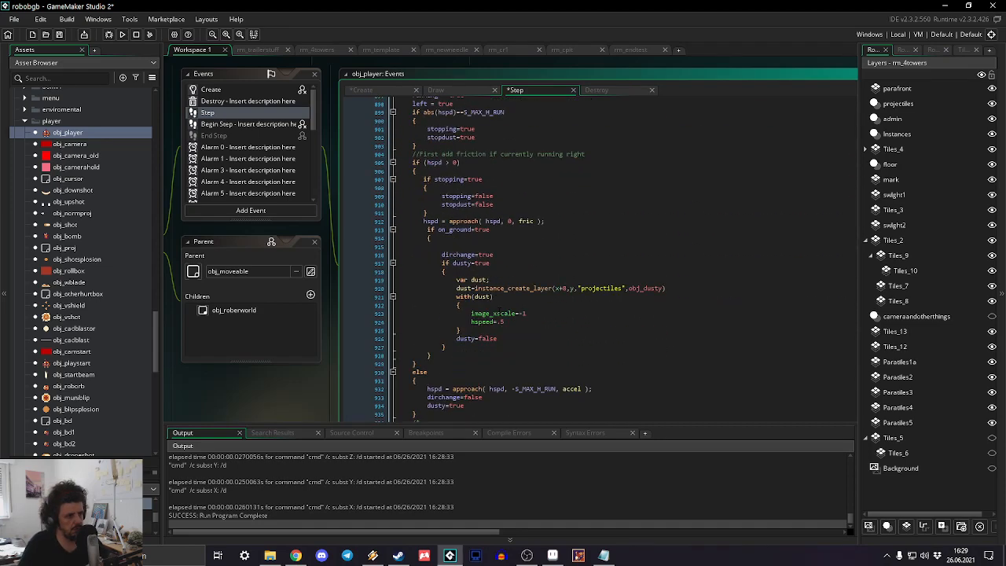
{"action": "scroll", "coordinate": [500, 311], "scroll_direction": "down", "scroll_amount": 10}
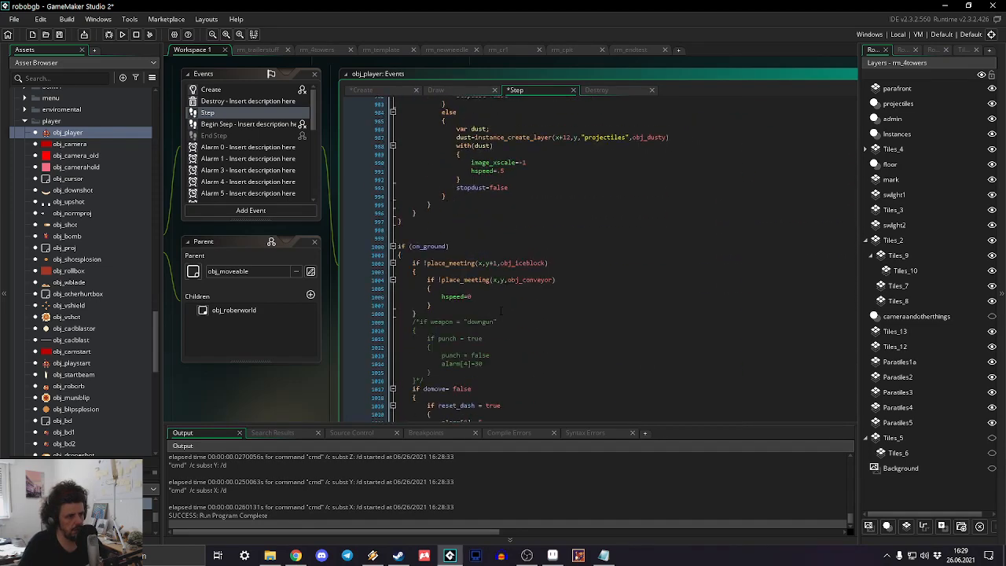
{"action": "left_click", "coordinate": [344, 262]}
{"action": "key", "text": "Return"}
{"action": "key", "text": "Return"}
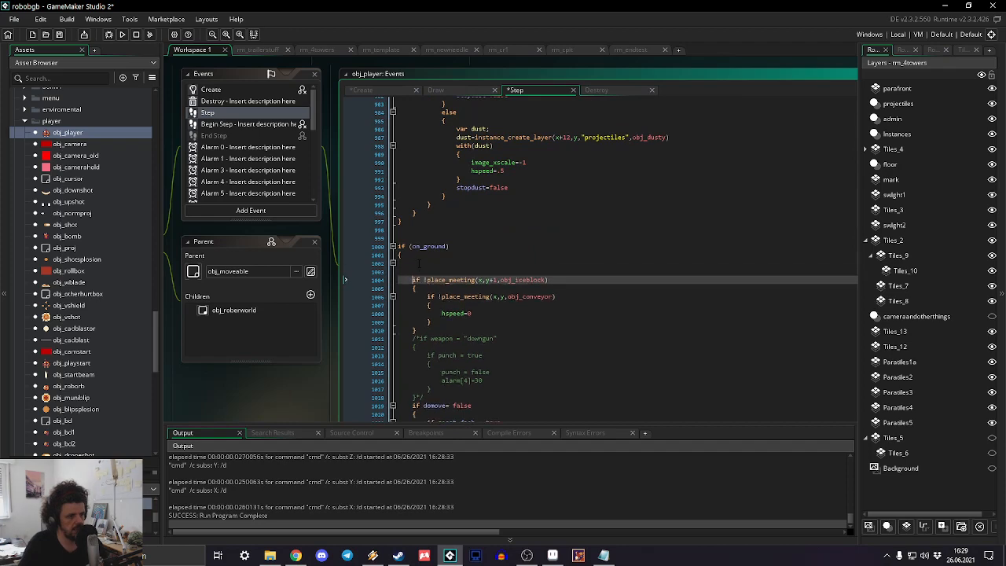
{"action": "left_click", "coordinate": [344, 263]}
{"action": "key", "text": "ctrl+v"}
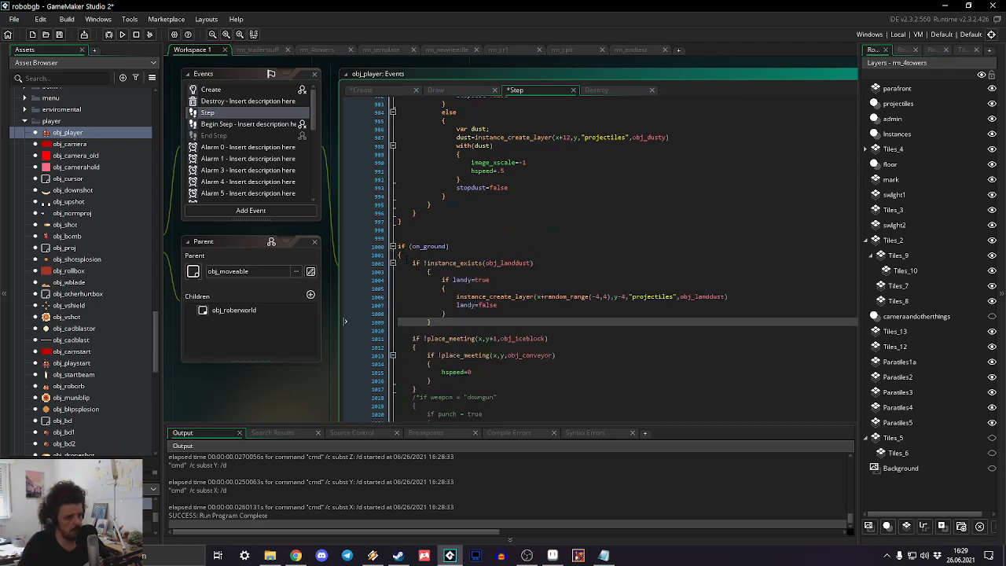
Step: Examine the airborne else branch of the on_ground check, including how the dashing, coyote, drops and gravity conditions are nested
{"action": "scroll", "coordinate": [406, 274], "scroll_direction": "down", "scroll_amount": 20}
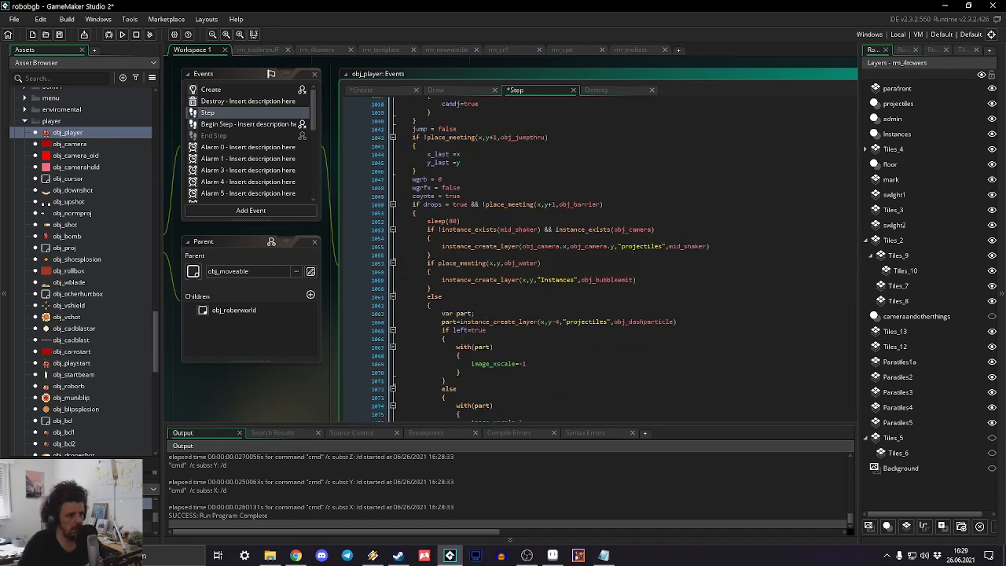
{"action": "scroll", "coordinate": [406, 274], "scroll_direction": "down", "scroll_amount": 19}
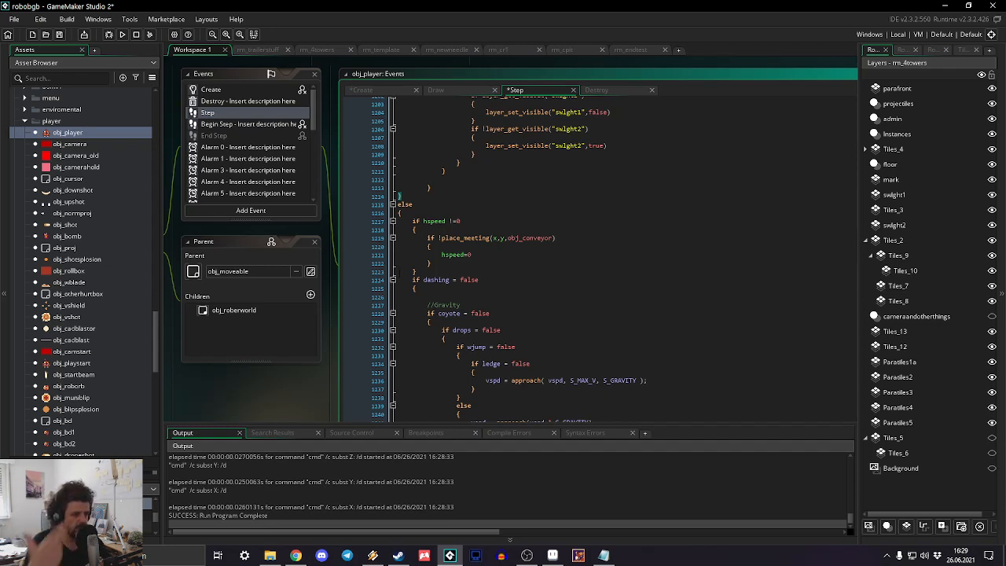
{"action": "scroll", "coordinate": [414, 308], "scroll_direction": "down", "scroll_amount": 3}
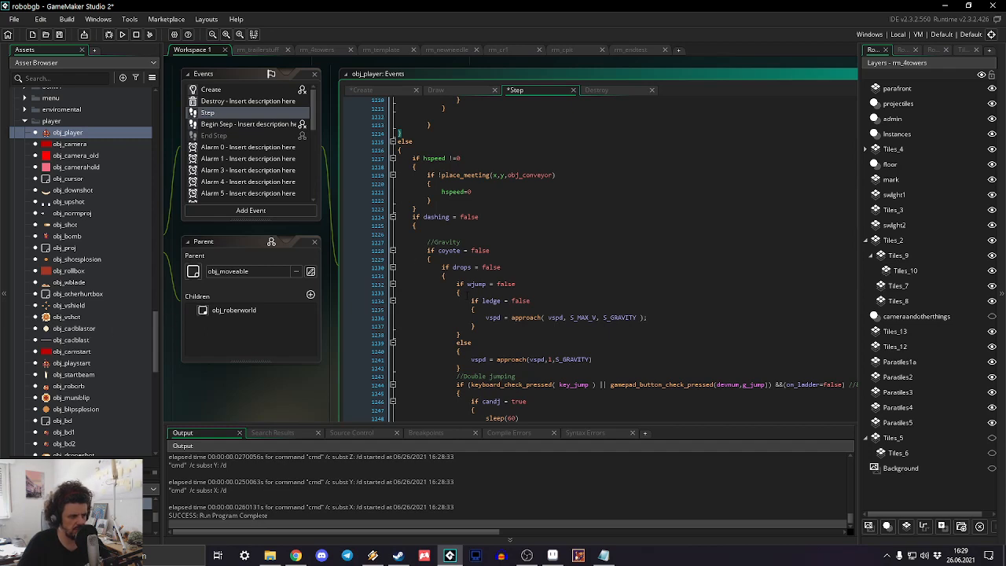
{"action": "scroll", "coordinate": [597, 260], "scroll_direction": "down", "scroll_amount": 2}
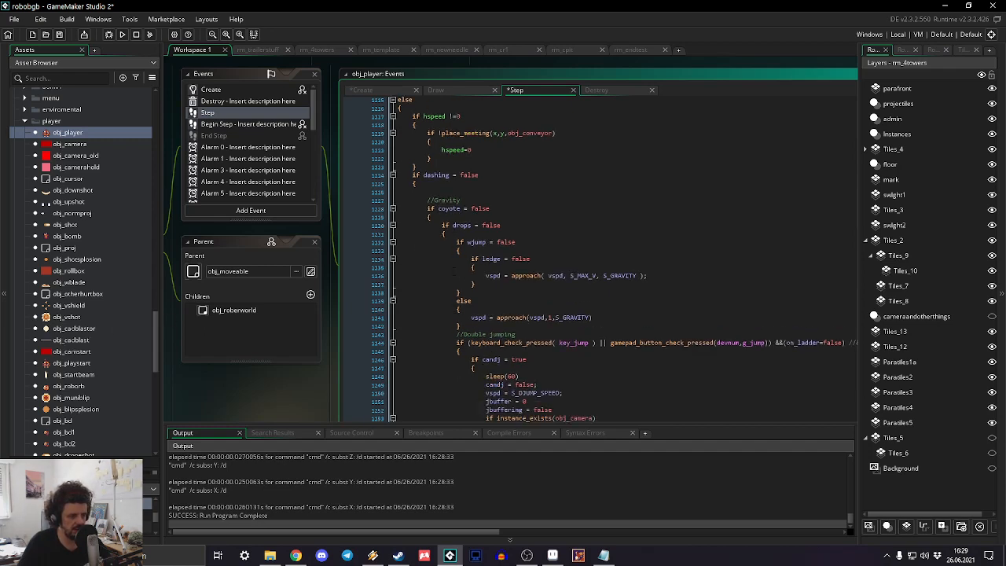
{"action": "scroll", "coordinate": [597, 259], "scroll_direction": "up", "scroll_amount": 3}
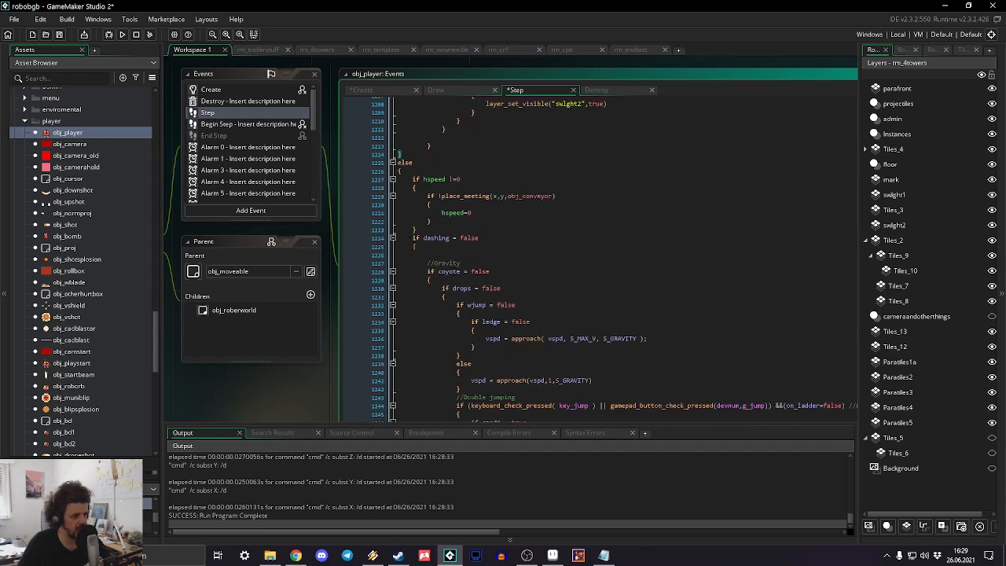
{"action": "left_click", "coordinate": [447, 246]}
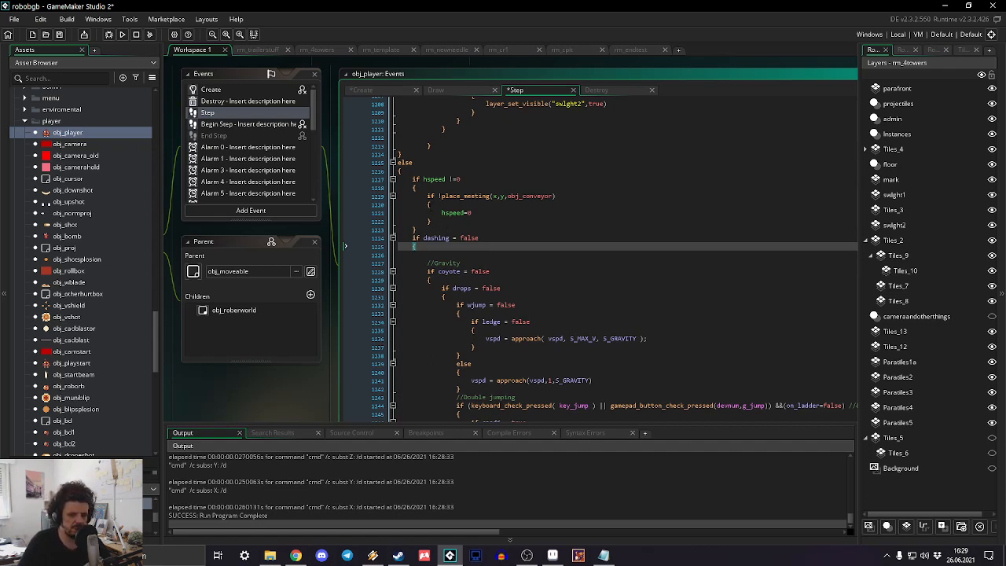
{"action": "scroll", "coordinate": [429, 207], "scroll_direction": "down", "scroll_amount": 7}
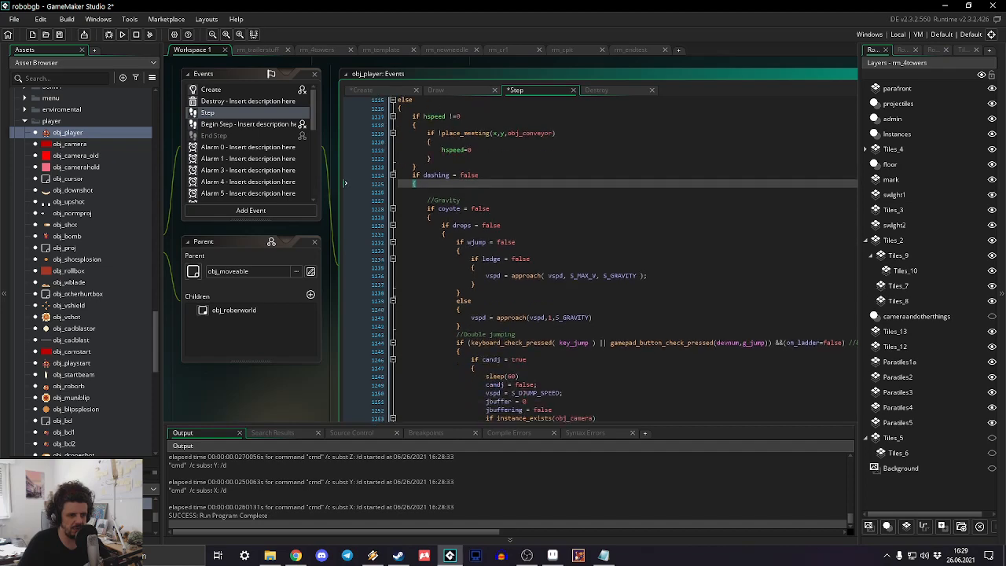
{"action": "scroll", "coordinate": [429, 208], "scroll_direction": "up", "scroll_amount": 5}
{"action": "left_click", "coordinate": [430, 206]}
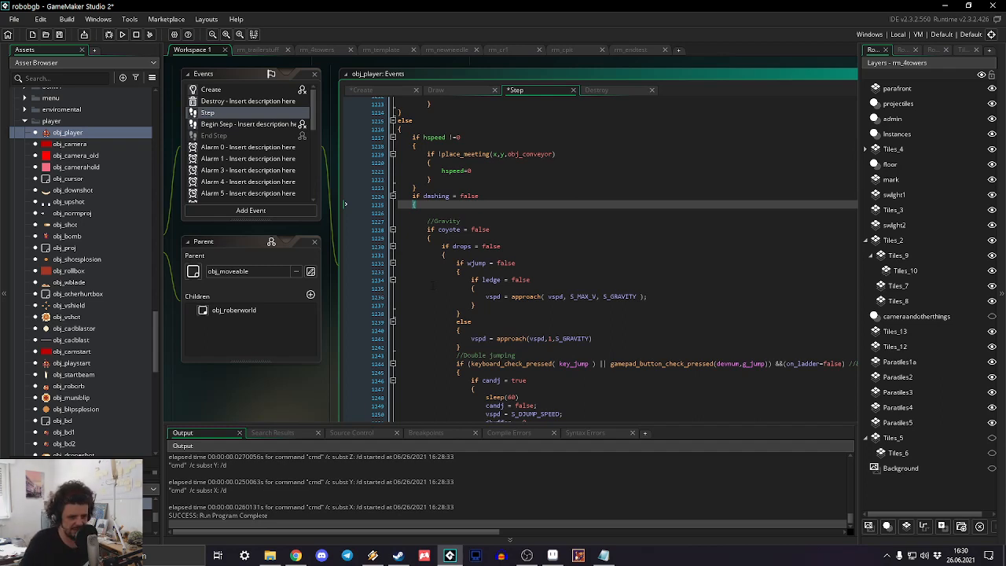
{"action": "scroll", "coordinate": [597, 259], "scroll_direction": "down", "scroll_amount": 3}
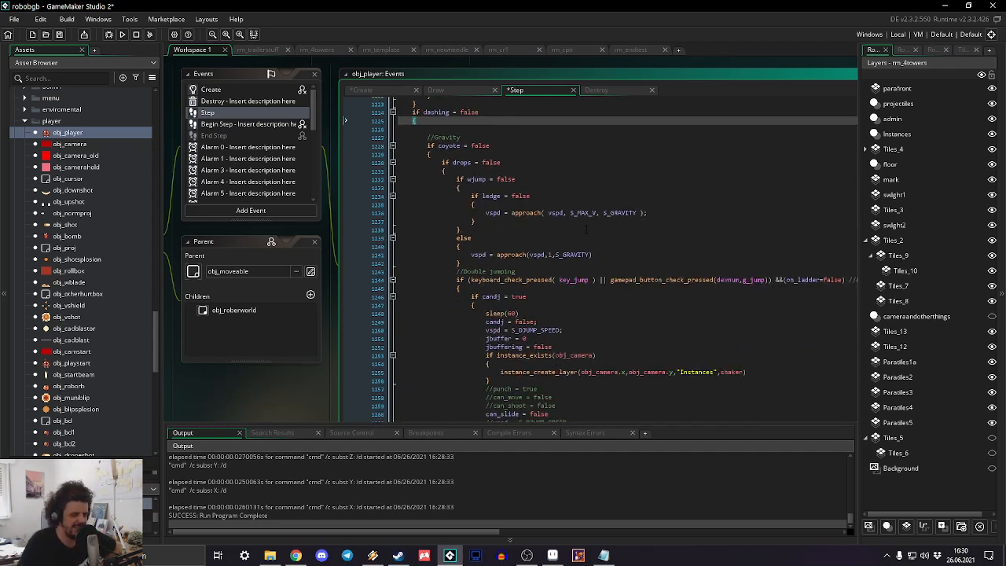
{"action": "left_click", "coordinate": [442, 171]}
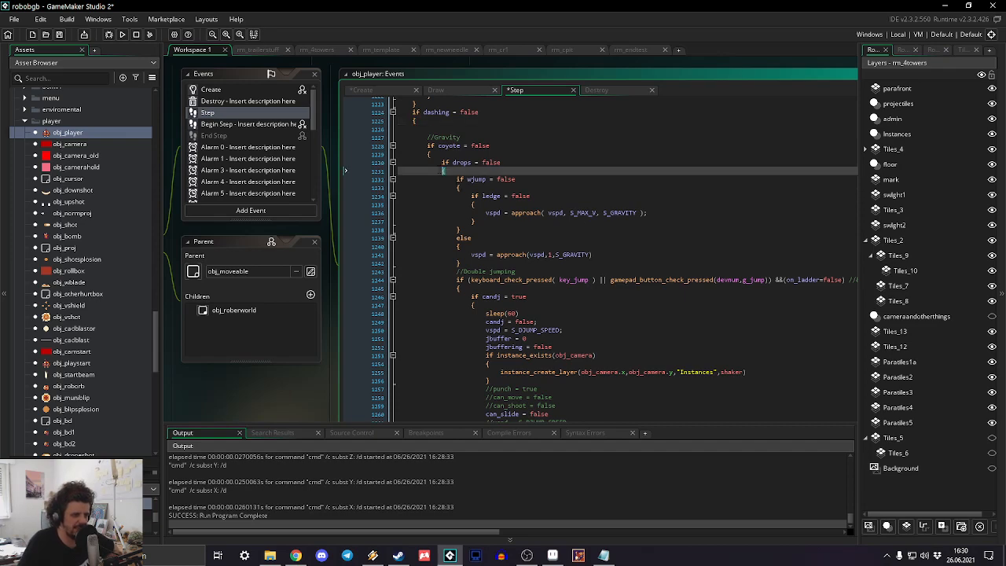
{"action": "scroll", "coordinate": [436, 170], "scroll_direction": "down", "scroll_amount": 3}
{"action": "scroll", "coordinate": [436, 170], "scroll_direction": "up", "scroll_amount": 6}
{"action": "scroll", "coordinate": [597, 263], "scroll_direction": "up", "scroll_amount": 2}
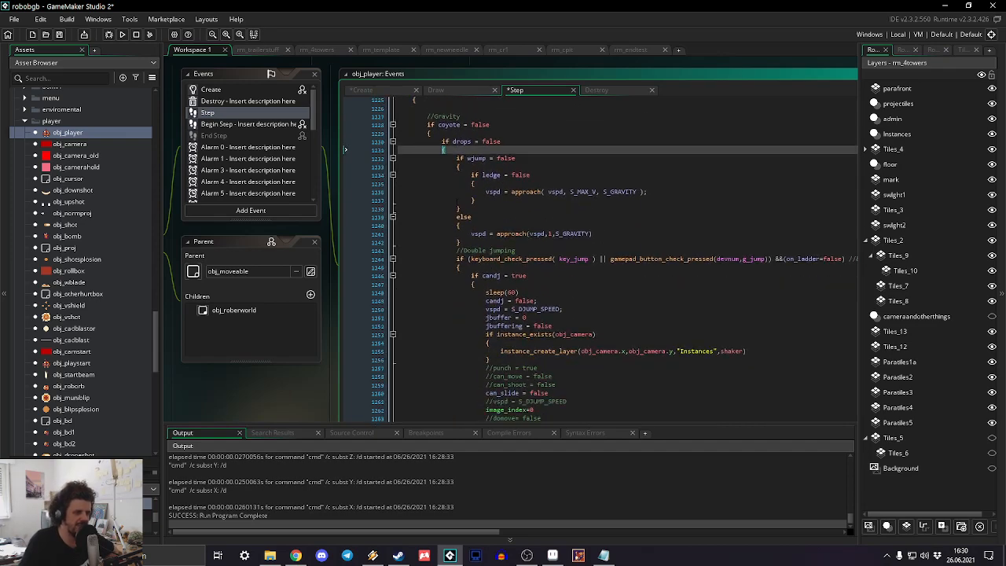
{"action": "left_click", "coordinate": [428, 258]}
{"action": "scroll", "coordinate": [428, 259], "scroll_direction": "down", "scroll_amount": 2}
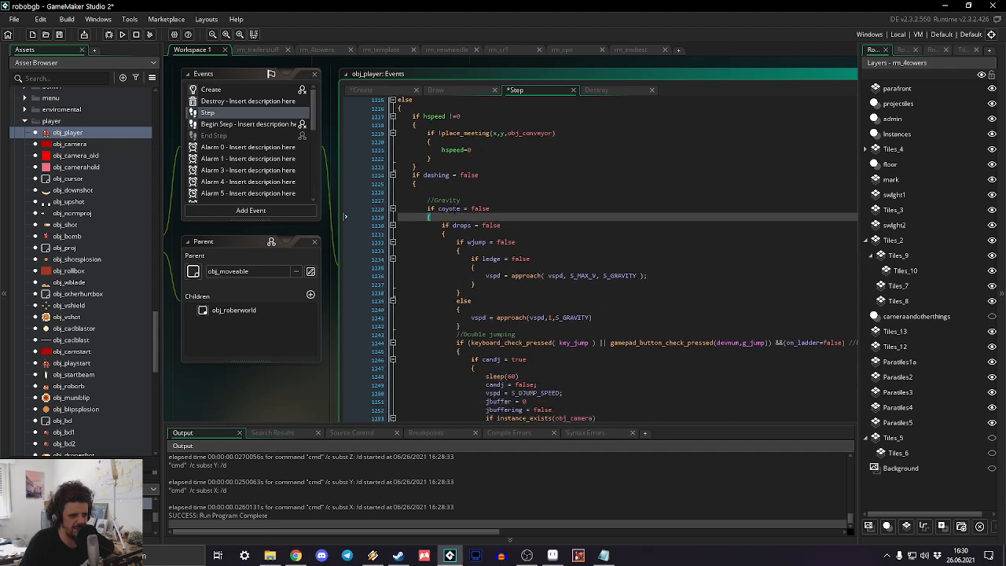
{"action": "left_click", "coordinate": [413, 185]}
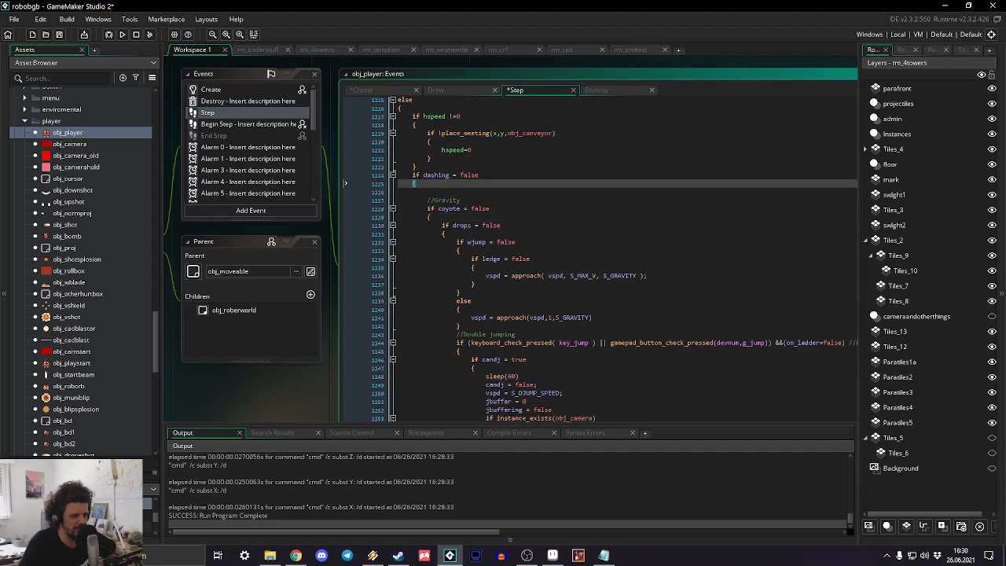
Step: Trace the airborne else branch back to its if (on_ground) block with the obj_landdust check, and return to the else branch
{"action": "scroll", "coordinate": [598, 260], "scroll_direction": "up", "scroll_amount": 10}
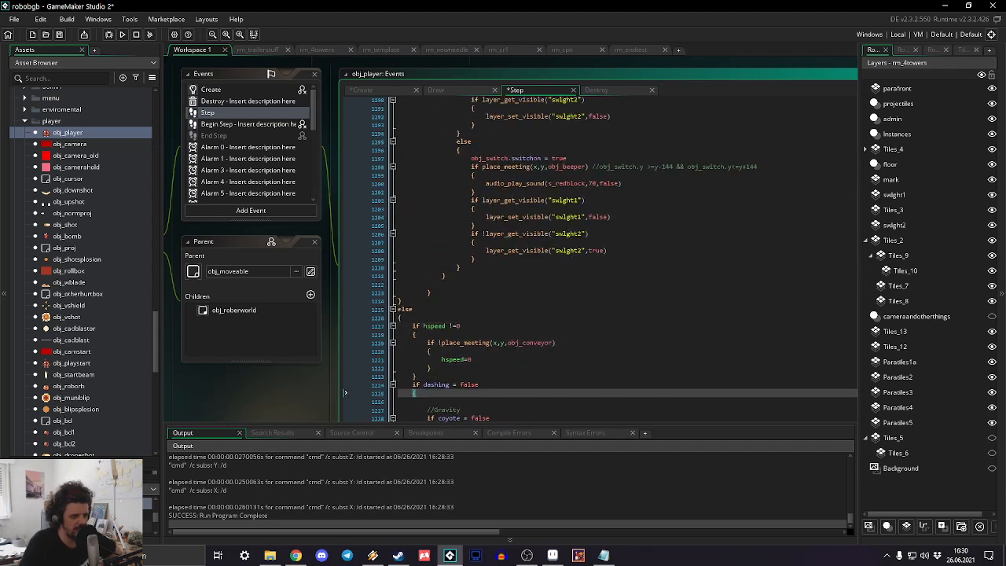
{"action": "left_click", "coordinate": [399, 309]}
{"action": "left_click", "coordinate": [399, 318]}
{"action": "scroll", "coordinate": [400, 322], "scroll_direction": "up", "scroll_amount": 12}
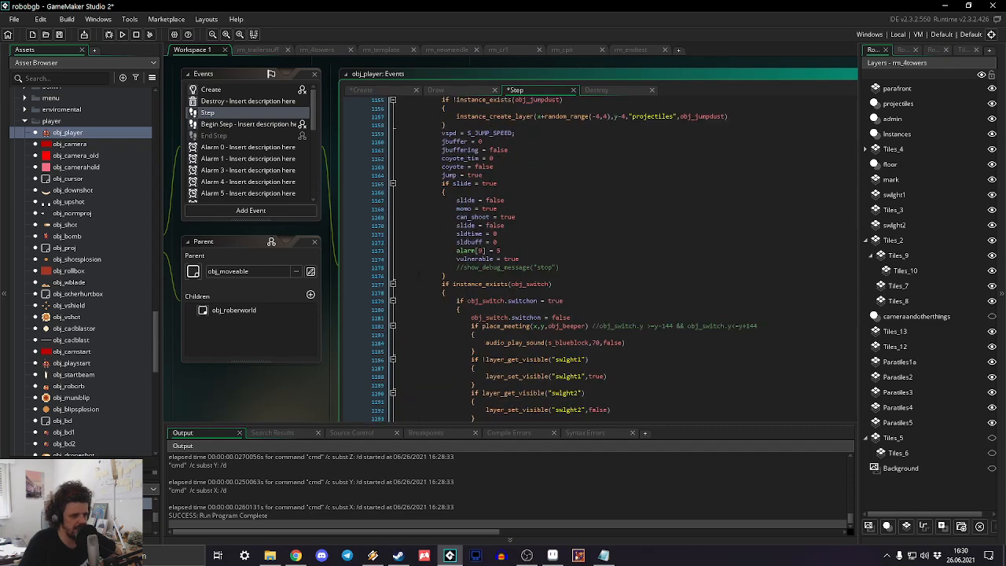
{"action": "scroll", "coordinate": [597, 259], "scroll_direction": "up", "scroll_amount": 10}
{"action": "scroll", "coordinate": [597, 260], "scroll_direction": "up", "scroll_amount": 20}
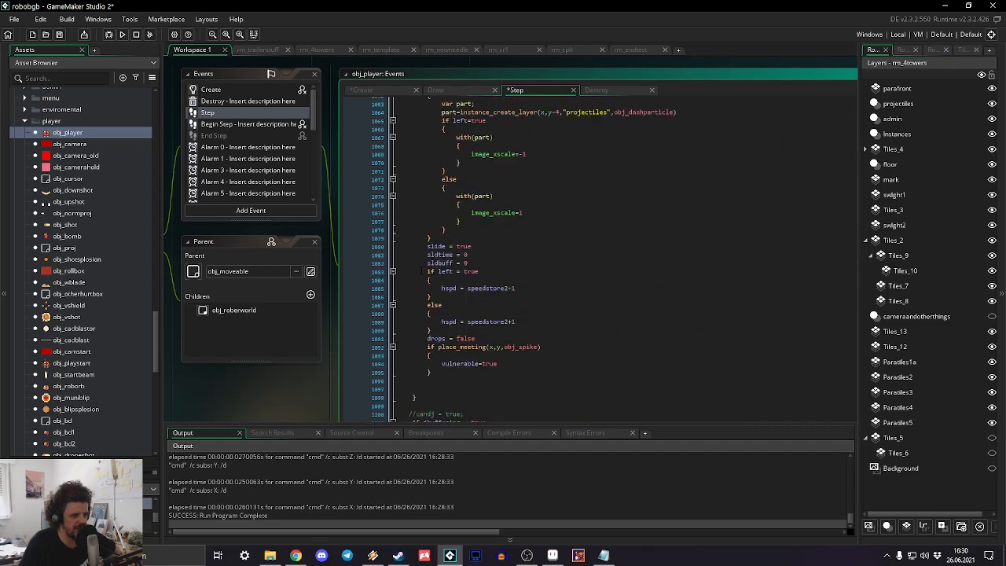
{"action": "scroll", "coordinate": [597, 259], "scroll_direction": "up", "scroll_amount": 13}
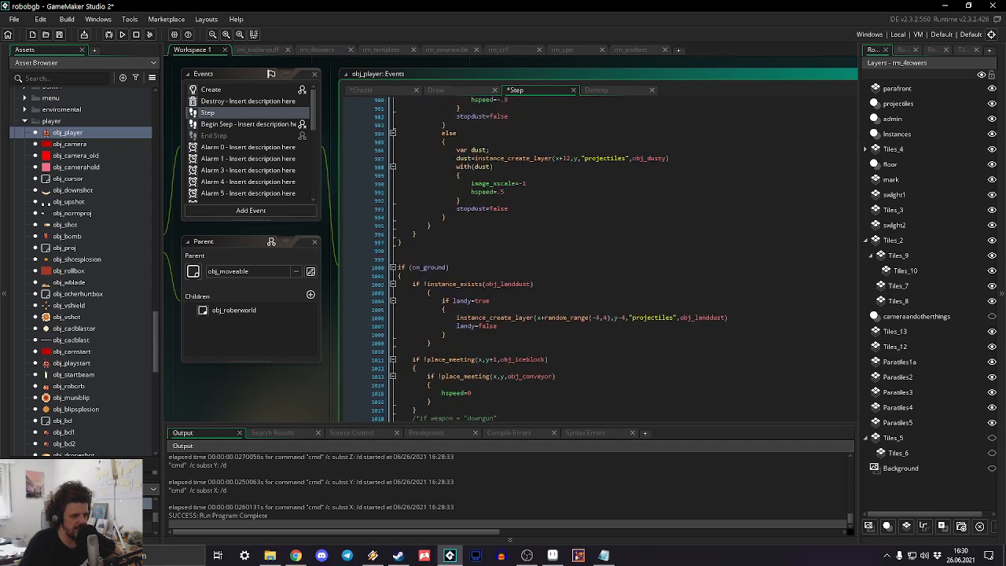
{"action": "scroll", "coordinate": [410, 268], "scroll_direction": "down", "scroll_amount": 20}
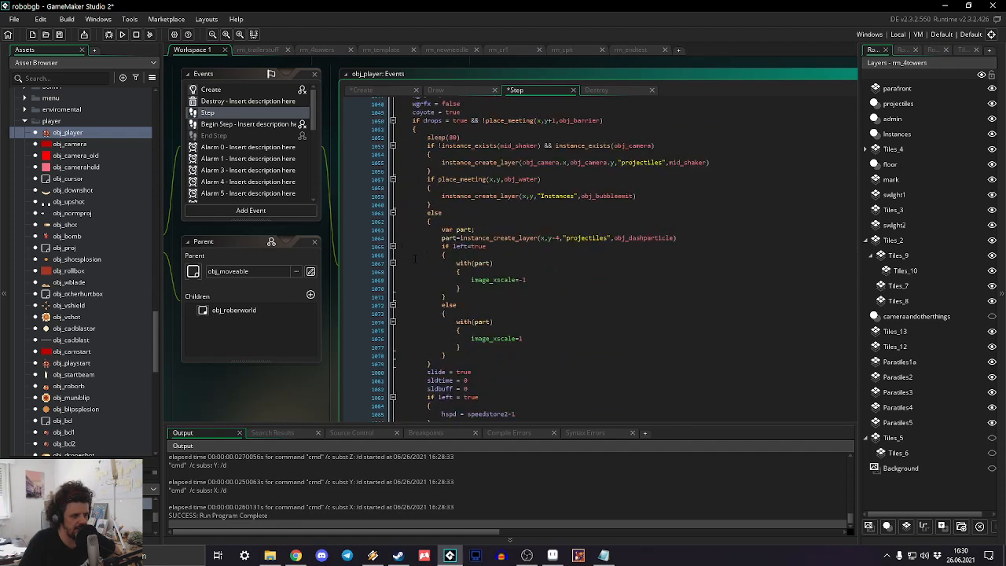
{"action": "scroll", "coordinate": [410, 267], "scroll_direction": "down", "scroll_amount": 20}
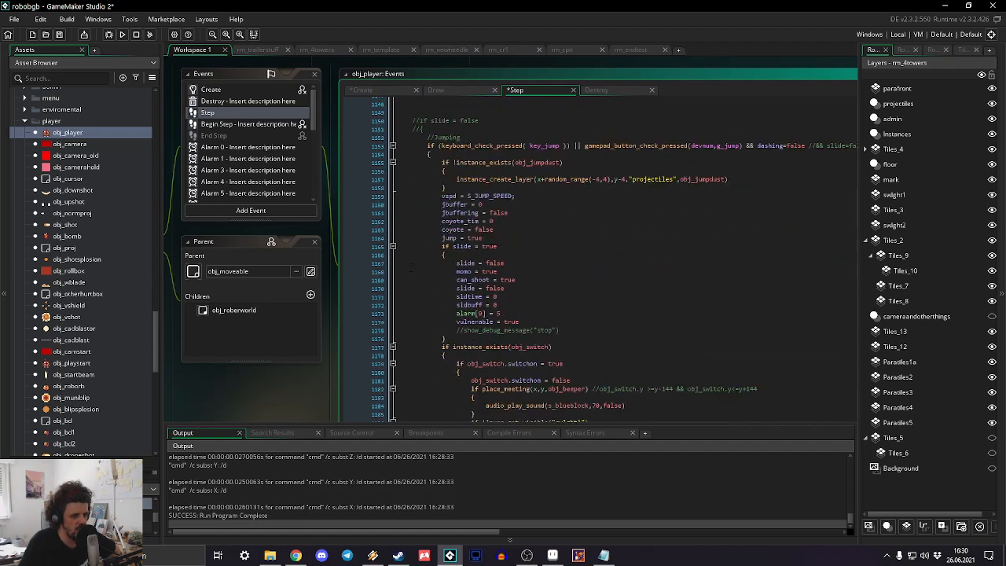
{"action": "scroll", "coordinate": [413, 262], "scroll_direction": "down", "scroll_amount": 8}
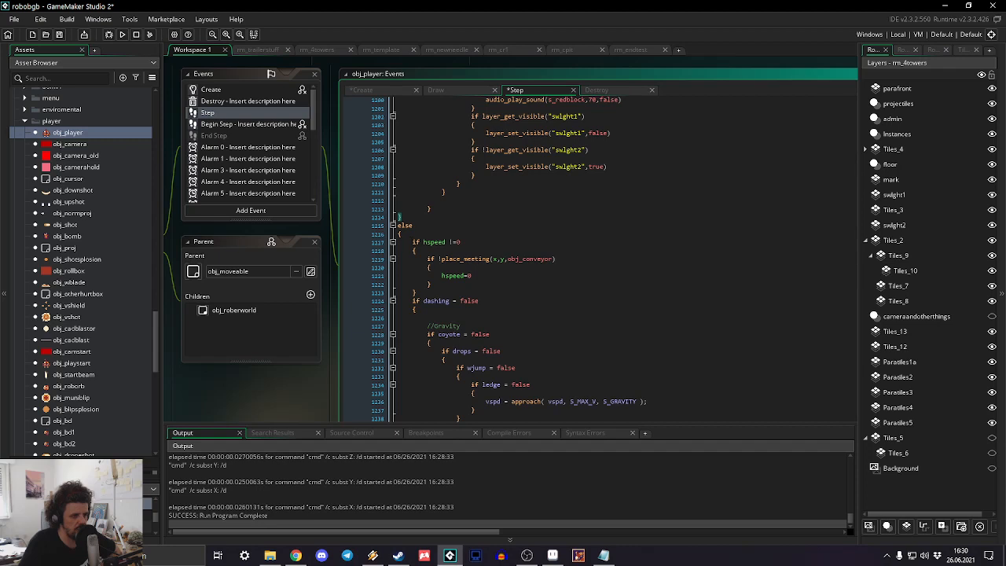
Step: Insert the condition if vspd >=8 at the start of the airborne else branch, above the hspeed check
{"action": "left_click", "coordinate": [345, 242]}
{"action": "key", "text": "Return"}
{"action": "key", "text": "Return"}
{"action": "key", "text": "Up"}
{"action": "key", "text": "Up"}
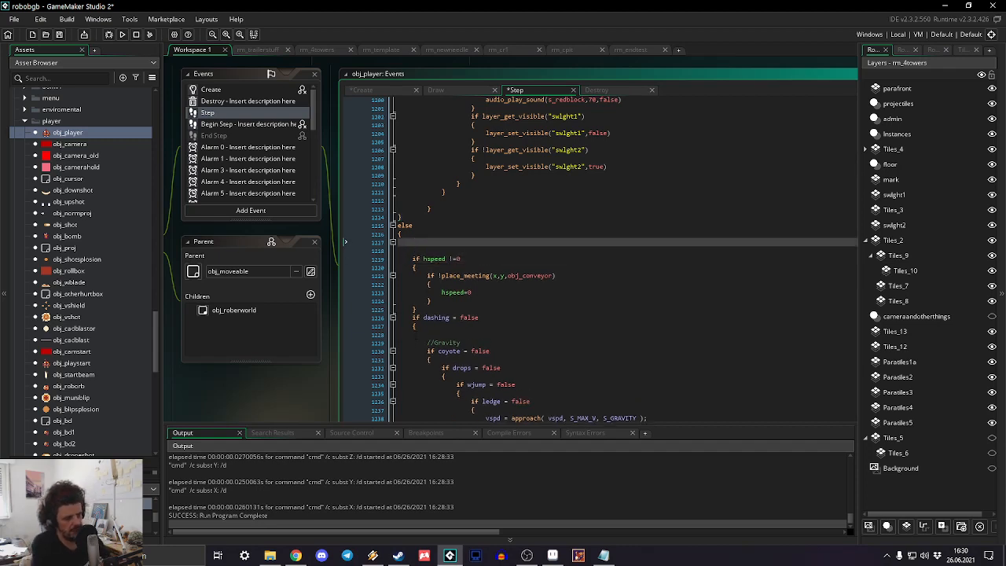
{"action": "type", "text": "if vspd >"}
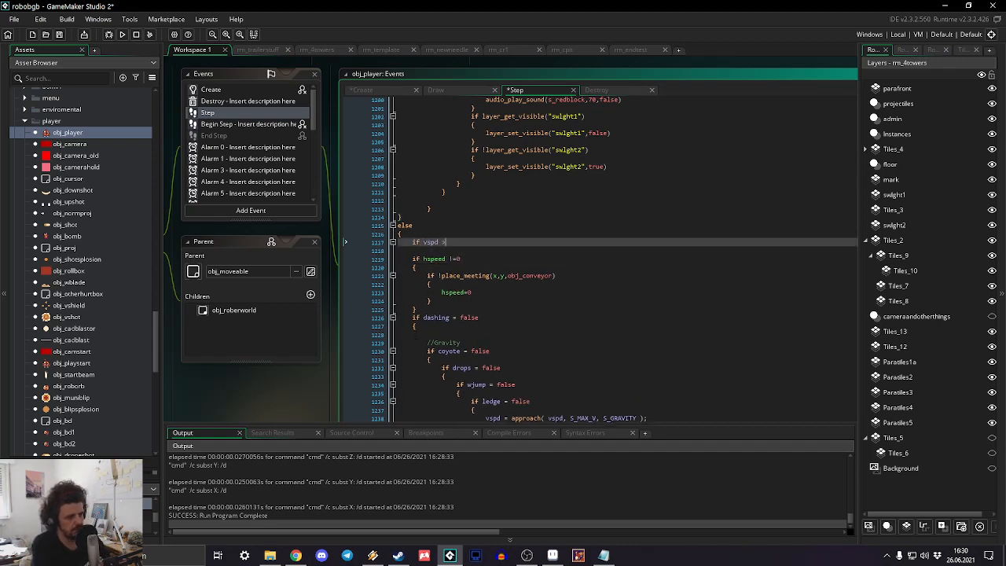
{"action": "type", "text": "=8"}
{"action": "key", "text": "Return"}
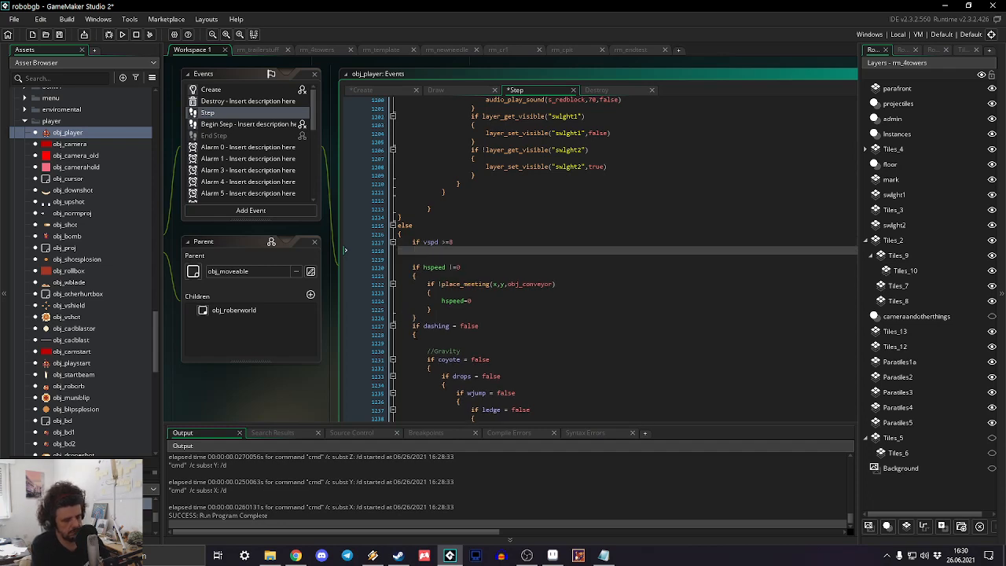
Step: Give the vspd condition a braced block that sets landy=true
{"action": "type", "text": "{"}
{"action": "key", "text": "Return"}
{"action": "type", "text": "landy="}
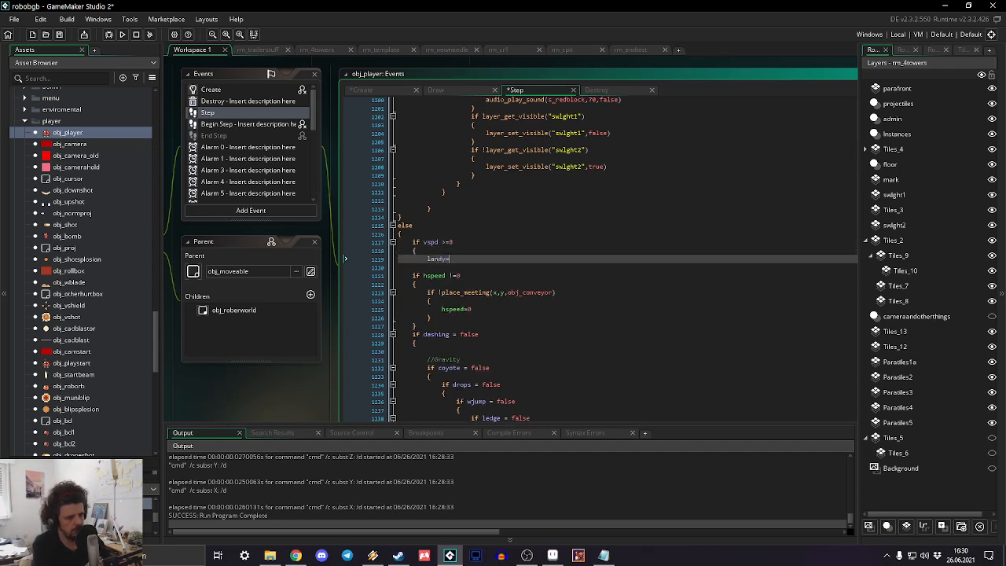
{"action": "type", "text": "true"}
{"action": "key", "text": "Return"}
{"action": "type", "text": "}"}
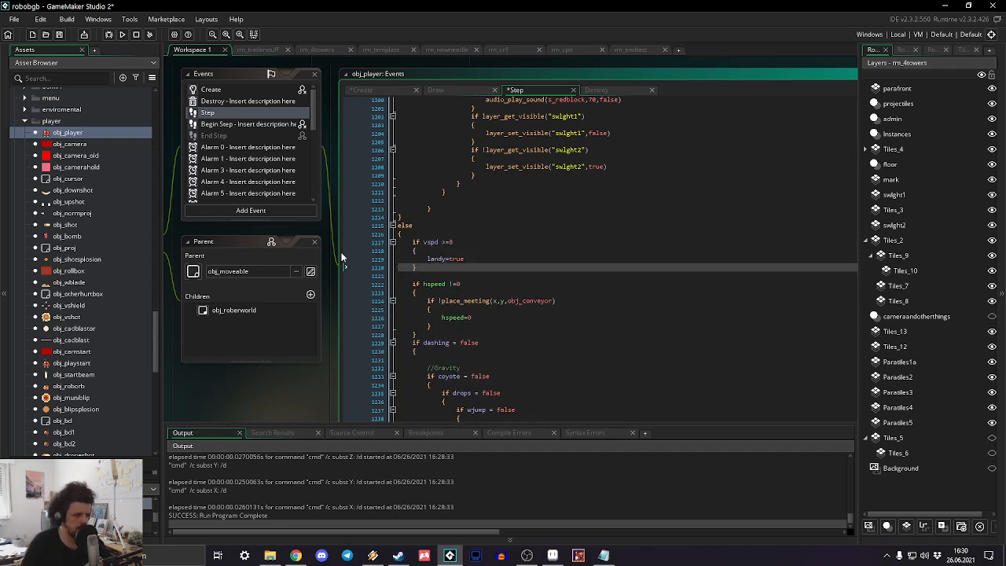
Step: Run the game and test the landing dust with jumps in place and while moving back and forth
{"action": "key", "text": "F5"}
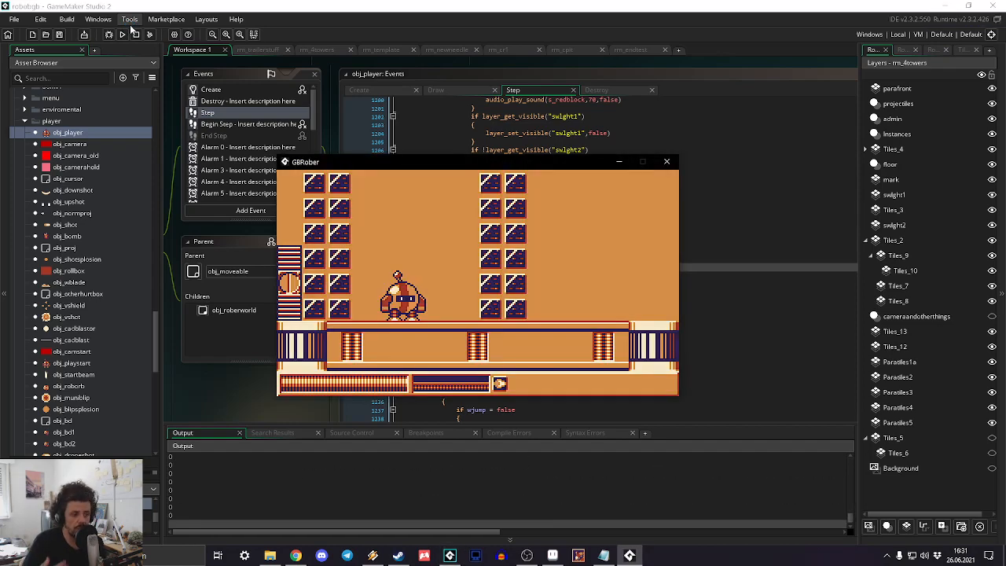
{"action": "key", "text": "space"}
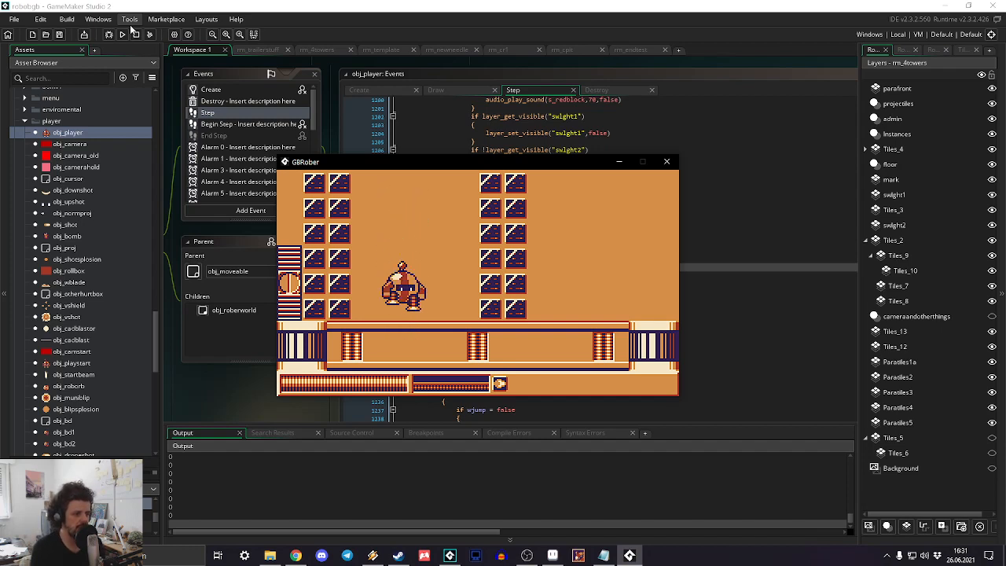
{"action": "key", "text": "space"}
{"action": "key", "text": "space"}
{"action": "key", "text": "Right"}
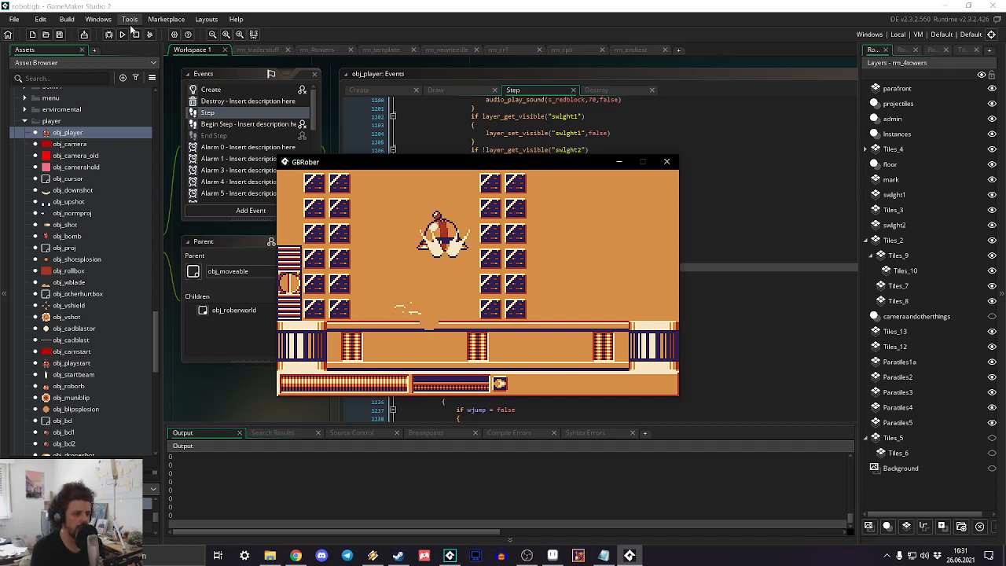
{"action": "key", "text": "Left"}
{"action": "key", "text": "space"}
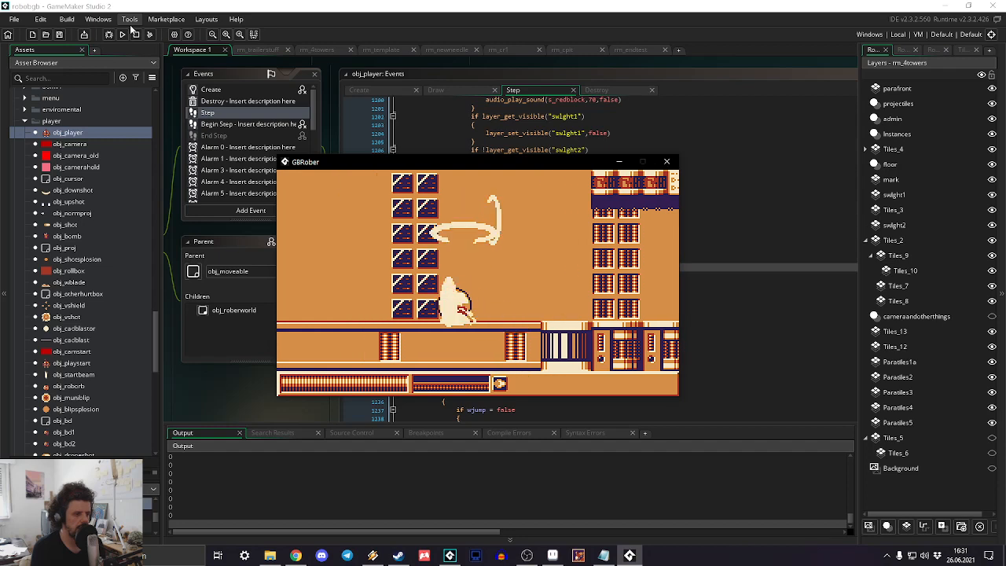
{"action": "key", "text": "space"}
{"action": "key", "text": "Right"}
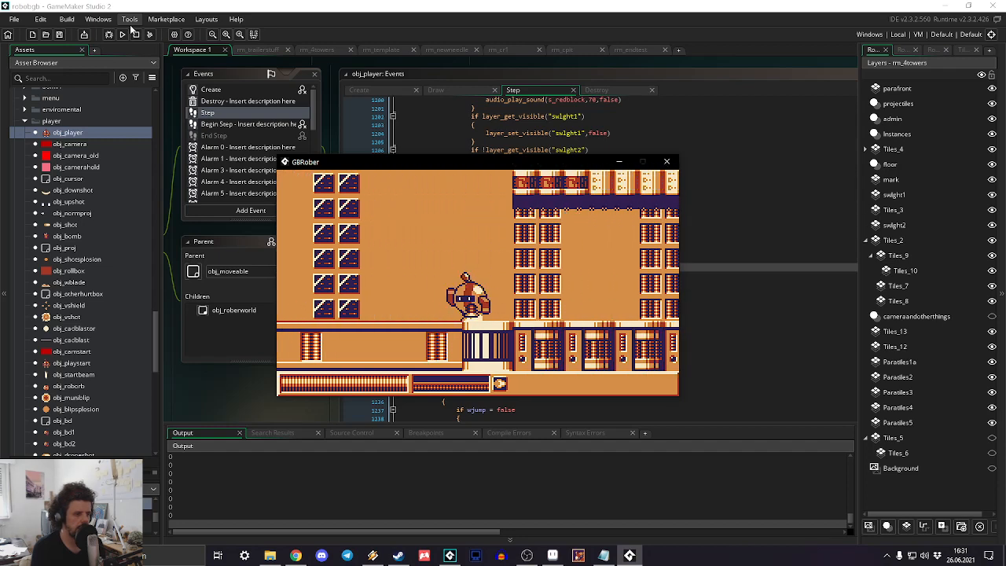
{"action": "key", "text": "Left"}
{"action": "key", "text": "space"}
{"action": "key", "text": "Left"}
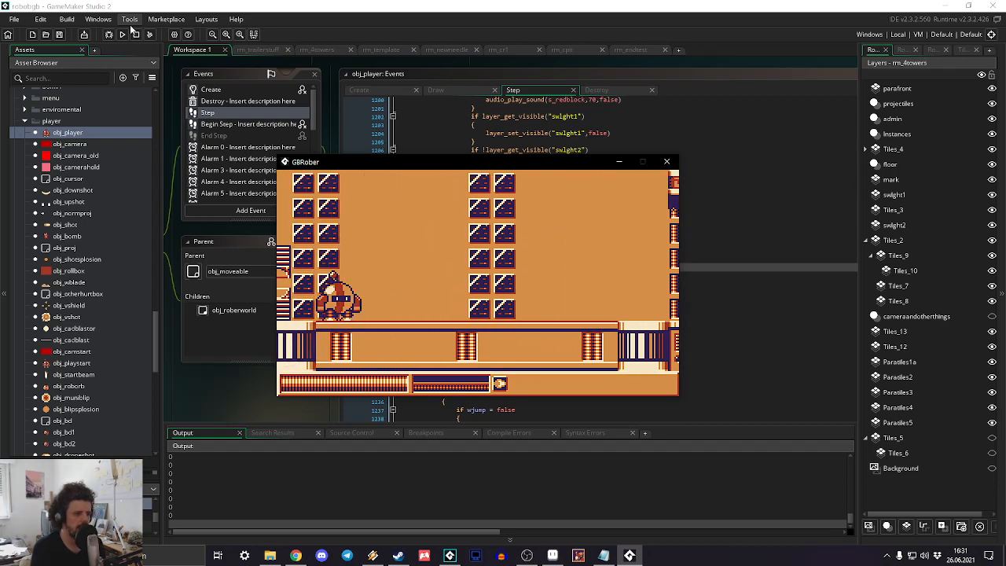
Step: Test the landing dust with repeated jumps near the starting door and further along the floor, and quit the game
{"action": "key", "text": "space"}
{"action": "key", "text": "space"}
{"action": "key", "text": "space"}
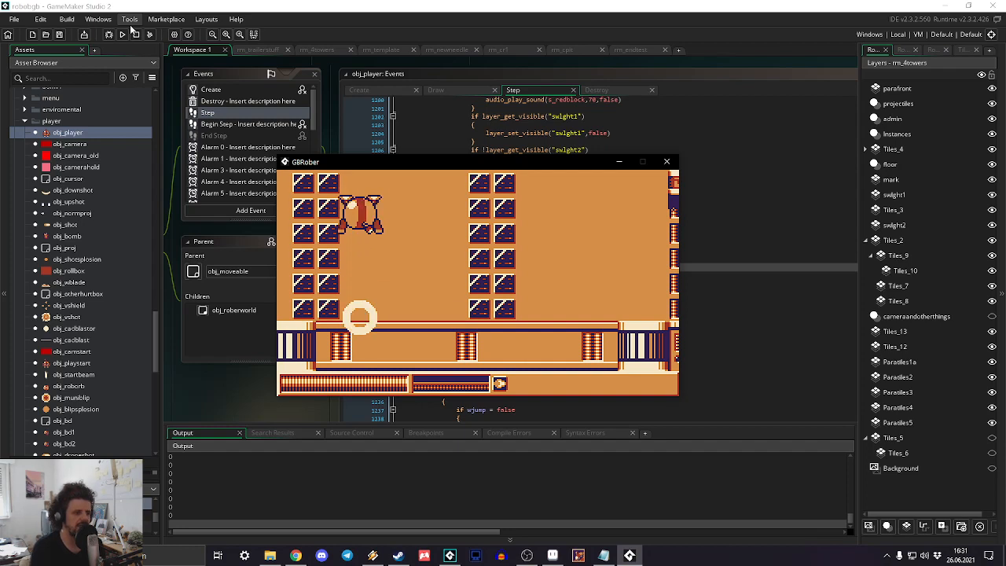
{"action": "key", "text": "space"}
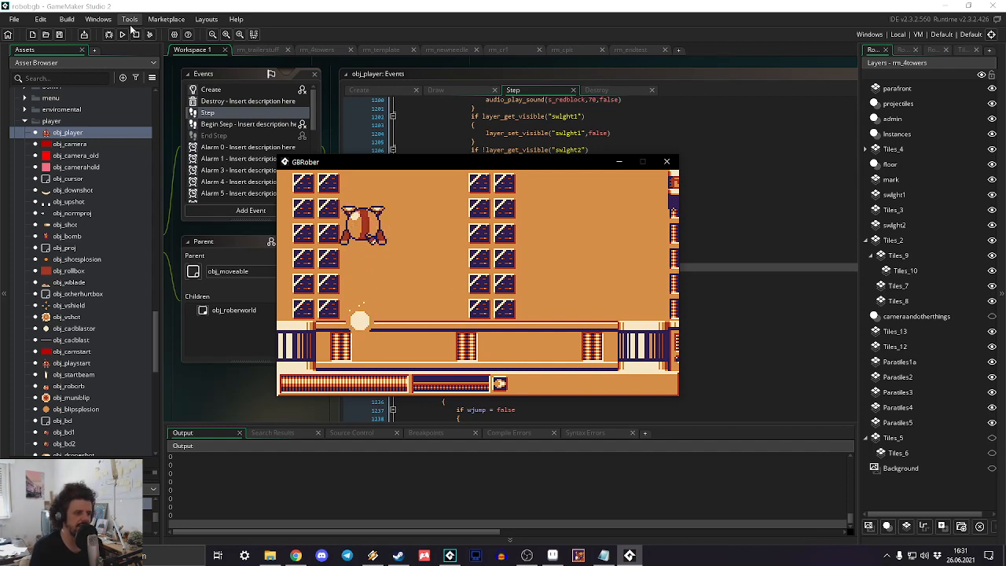
{"action": "key", "text": "Right"}
{"action": "key", "text": "Left"}
{"action": "key", "text": "space"}
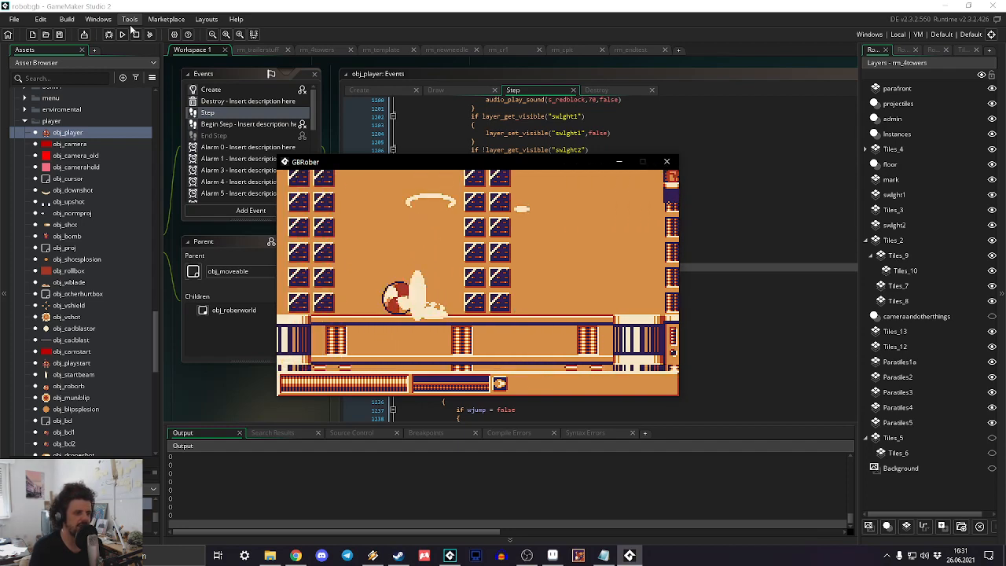
{"action": "key", "text": "space"}
{"action": "key", "text": "Right"}
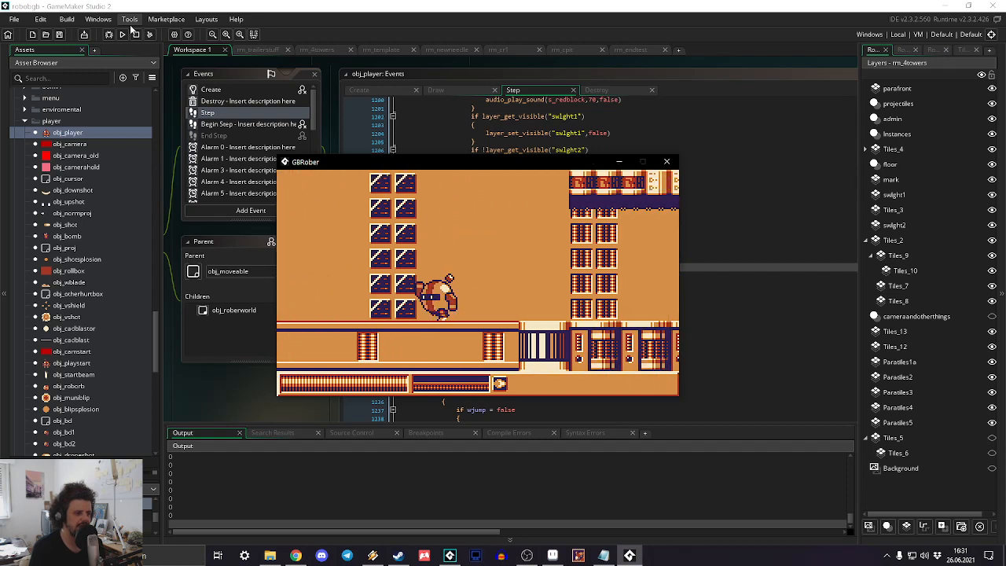
{"action": "key", "text": "Escape"}
{"action": "key", "text": "Escape"}
{"action": "key", "text": "Return"}
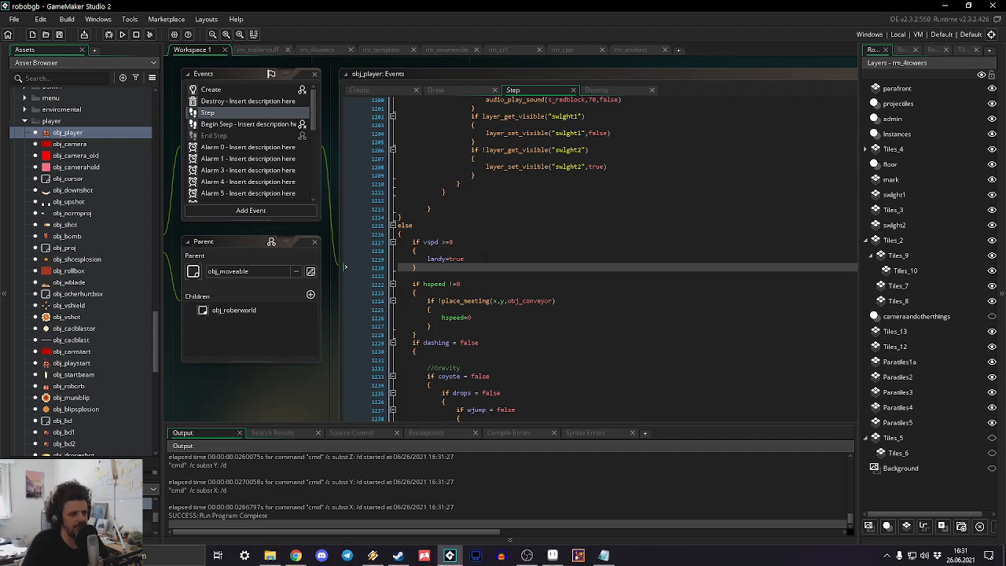
Step: Set the fall-speed threshold of the landy condition to vspd >=6 and run the game
{"action": "left_click", "coordinate": [466, 243]}
{"action": "key", "text": "BackSpace"}
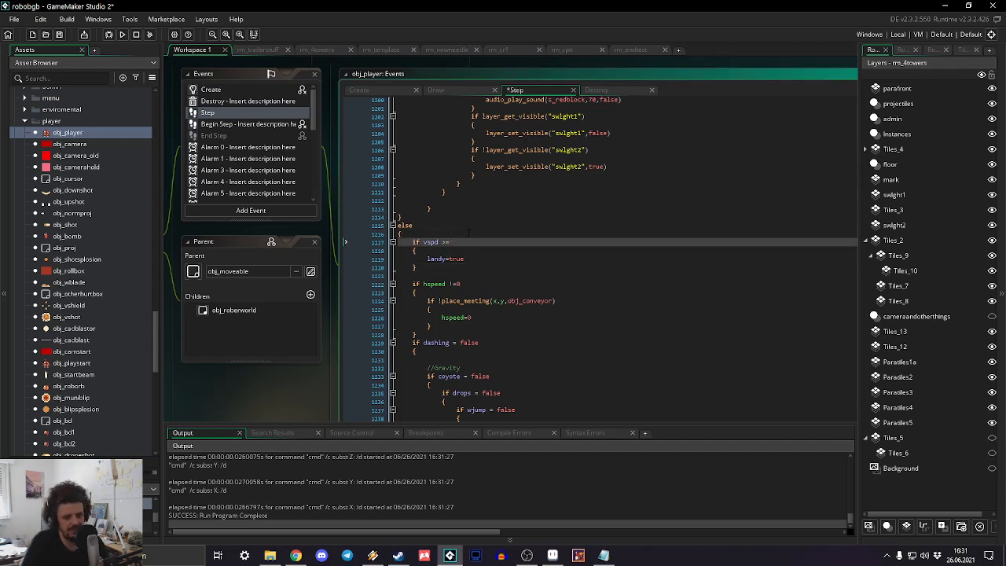
{"action": "left_click", "coordinate": [122, 33]}
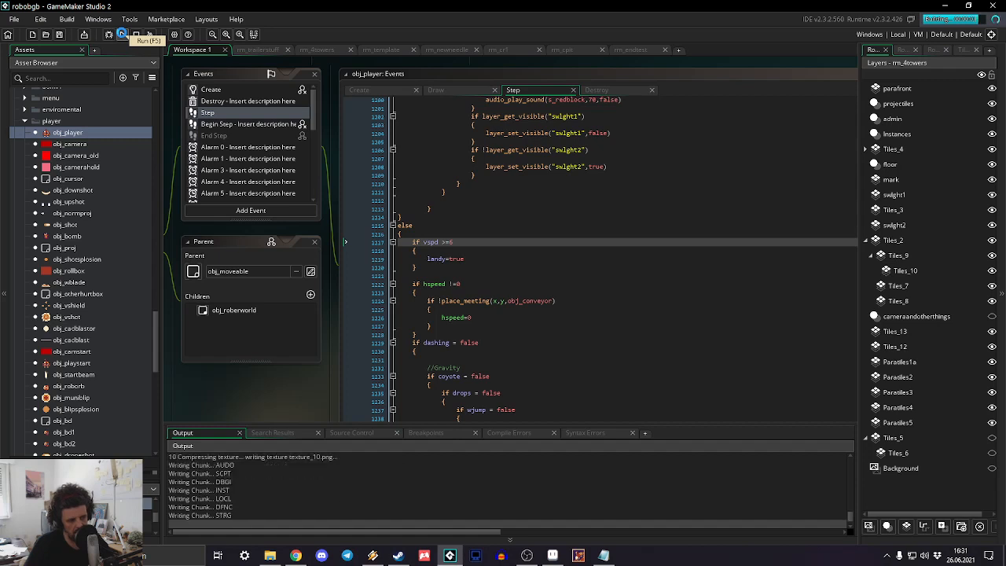
Step: Test the landing dust with jumps in place in the starting area, and briefly open the game's pause menu before resuming play
{"action": "key", "text": "space"}
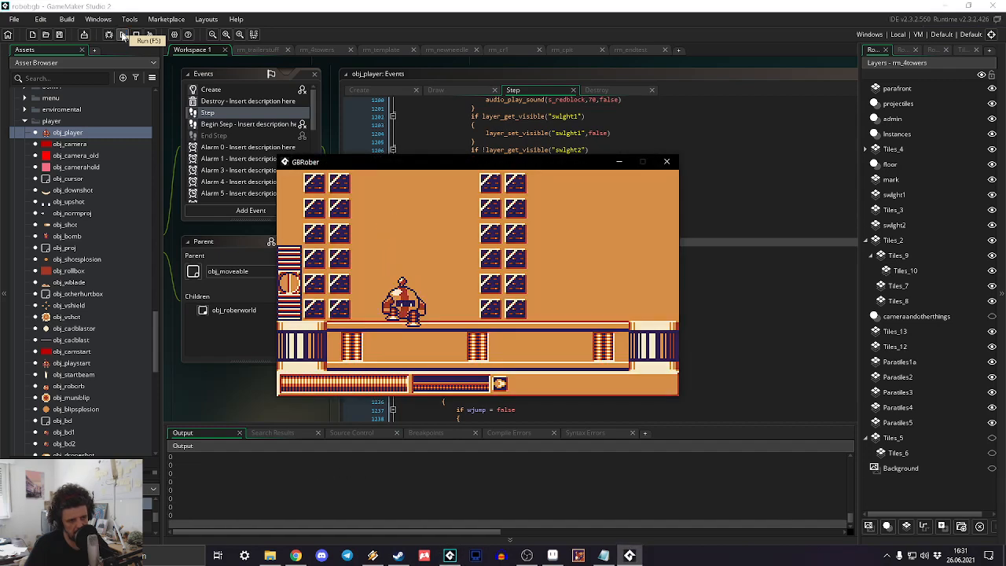
{"action": "key", "text": "space"}
{"action": "key", "text": "space"}
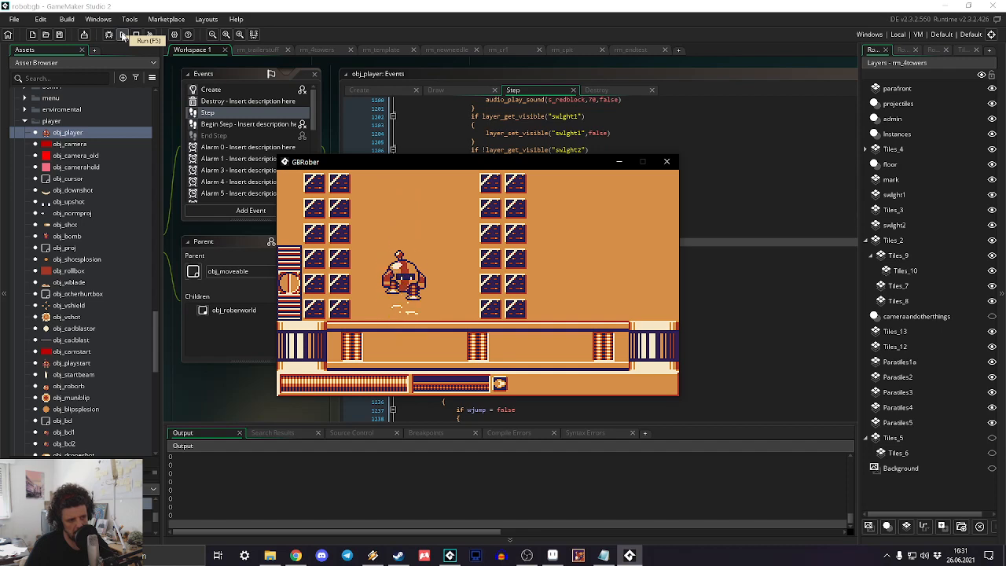
{"action": "key", "text": "Return"}
{"action": "key", "text": "Right"}
{"action": "key", "text": "Up"}
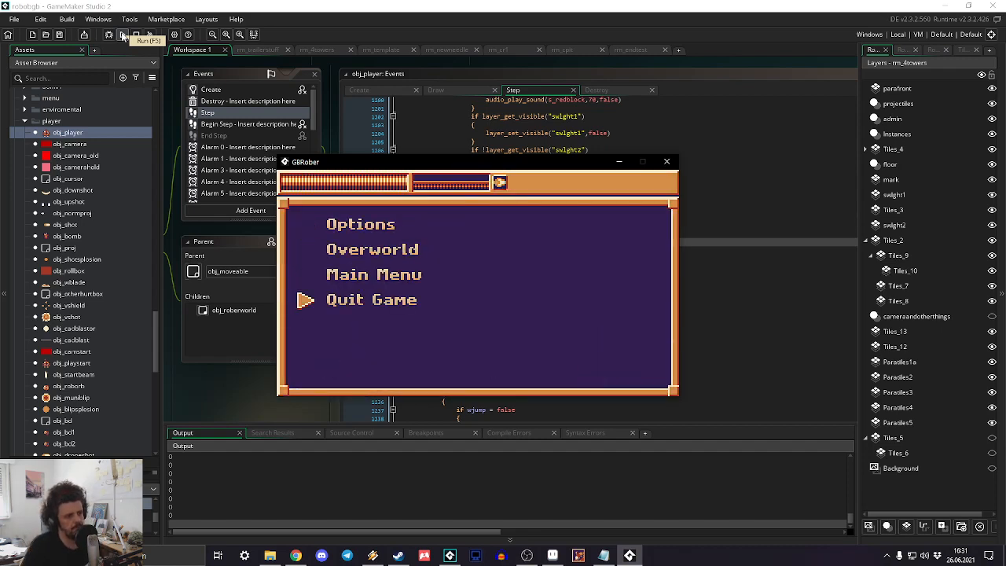
{"action": "key", "text": "space"}
{"action": "key", "text": "Escape"}
{"action": "key", "text": "Return"}
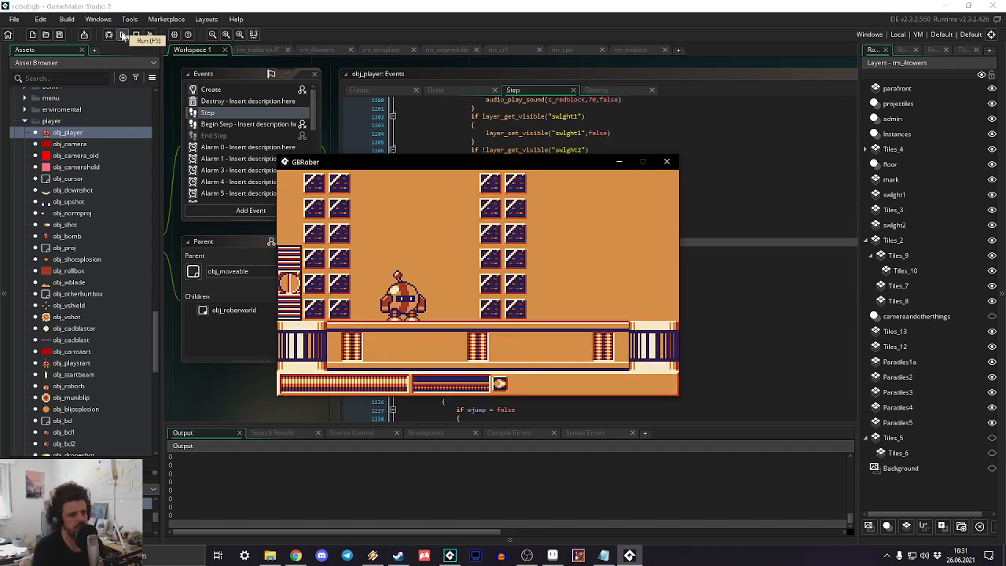
Step: Advance through the level past the mushroom, jumping repeatedly to check the landing dust, and quit the game
{"action": "key", "text": "Right"}
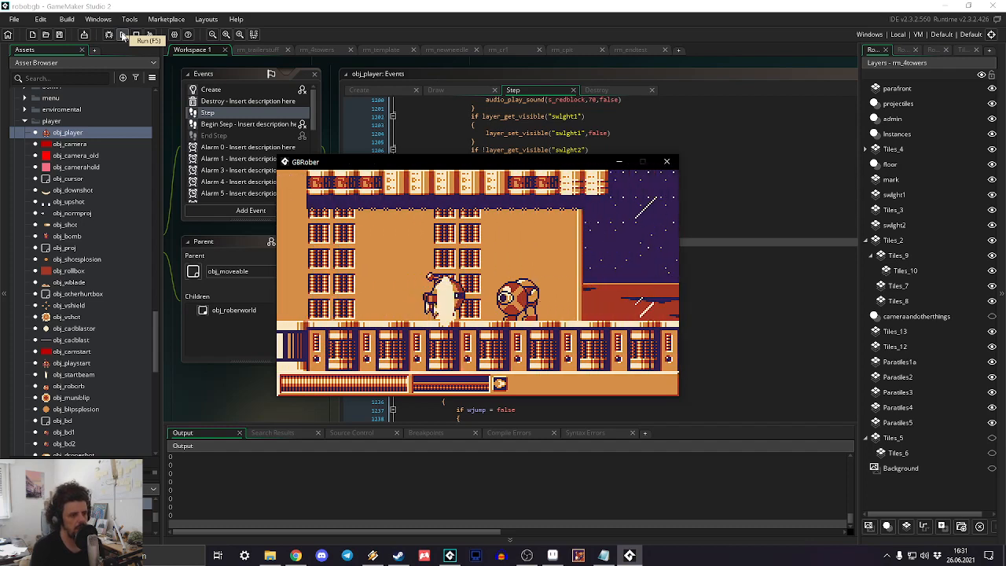
{"action": "key", "text": "Right"}
{"action": "key", "text": "space"}
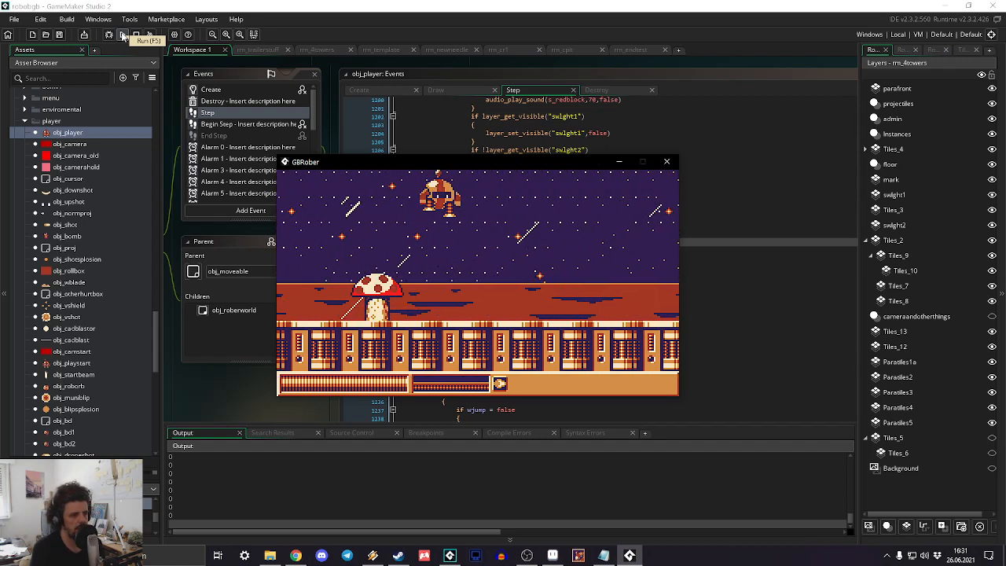
{"action": "key", "text": "Right"}
{"action": "key", "text": "Left"}
{"action": "key", "text": "space"}
{"action": "key", "text": "Right"}
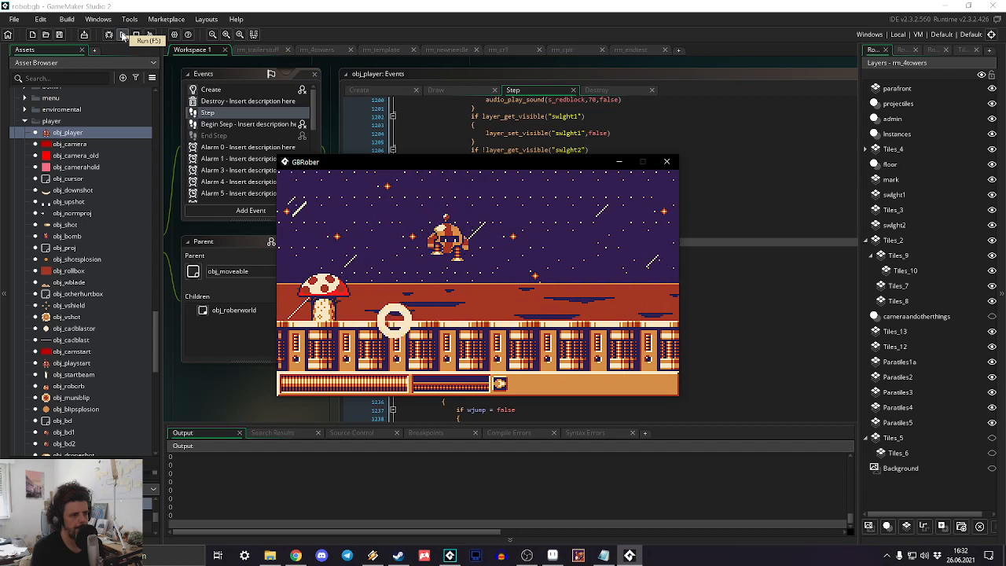
{"action": "key", "text": "Right"}
{"action": "key", "text": "space"}
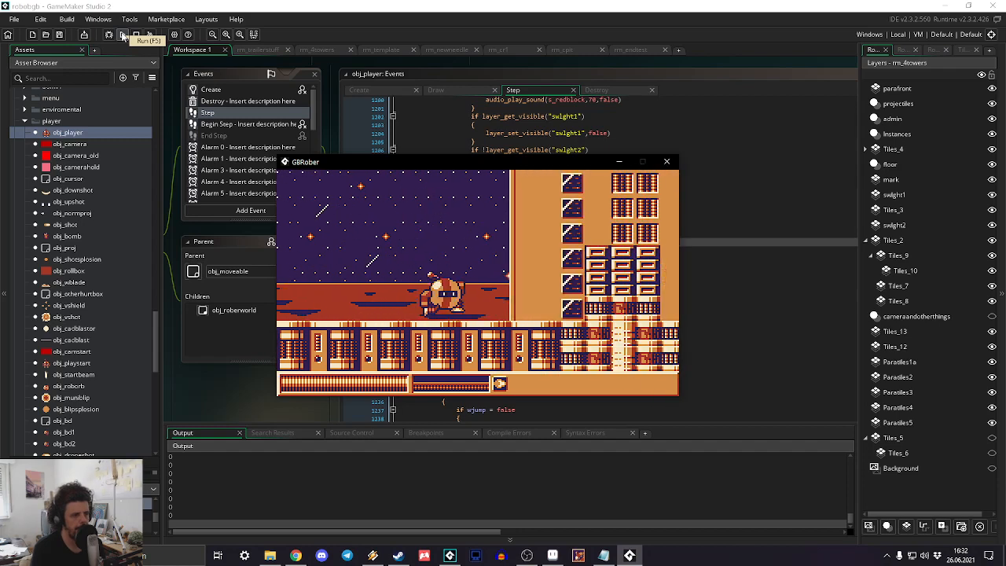
{"action": "key", "text": "Right"}
{"action": "key", "text": "space"}
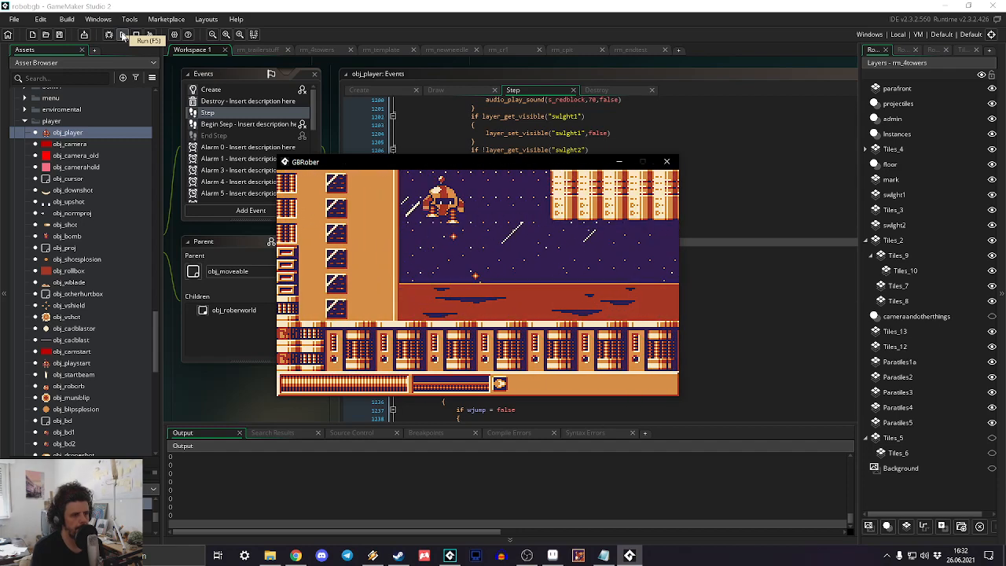
{"action": "key", "text": "Return"}
{"action": "key", "text": "Escape"}
{"action": "key", "text": "Return"}
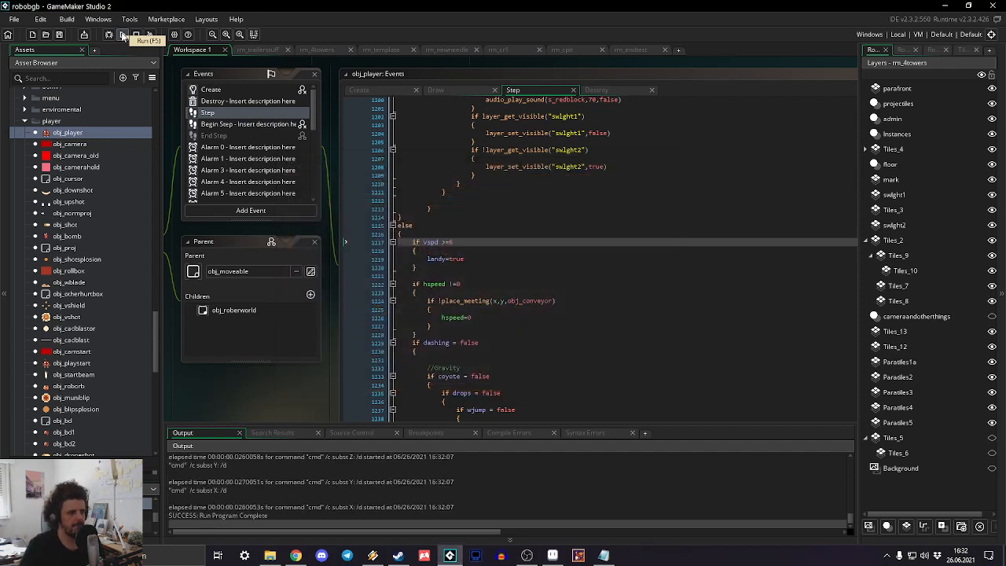
Step: Set the fall-speed threshold of the landy condition to vspd >=3 and run the game
{"action": "left_click", "coordinate": [456, 243]}
{"action": "key", "text": "BackSpace"}
{"action": "type", "text": "3"}
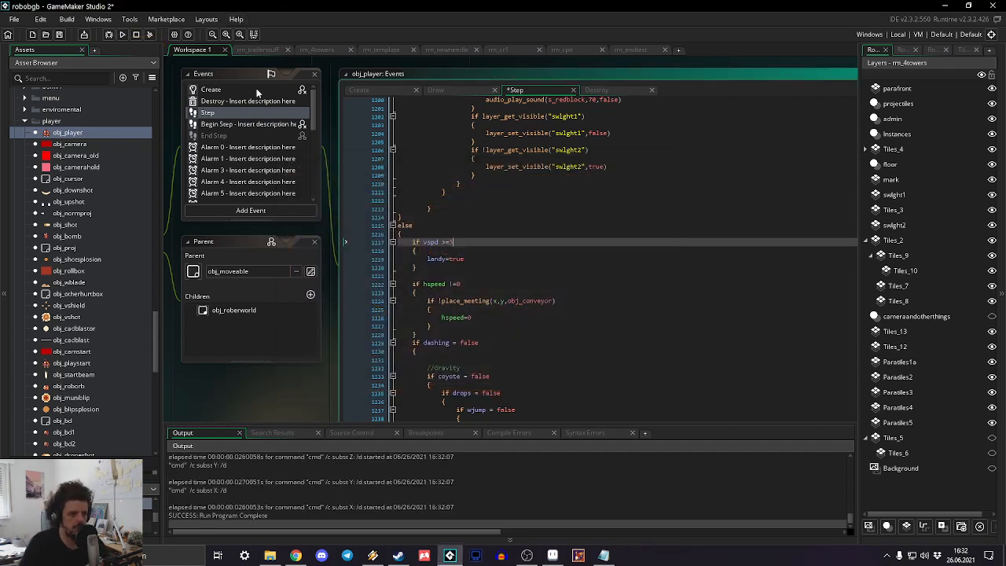
{"action": "left_click", "coordinate": [123, 36]}
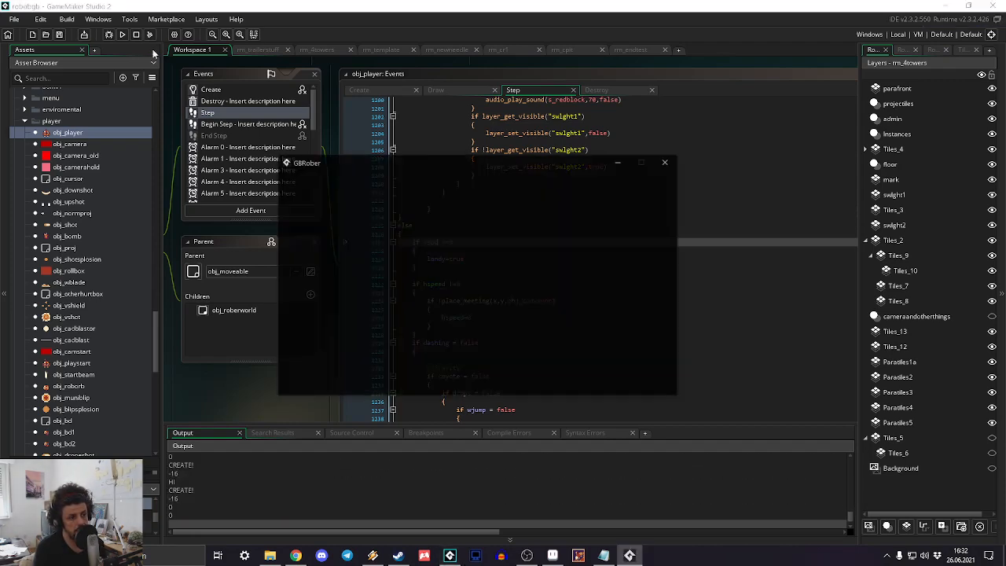
Step: Test the landing dust at the vspd >=3 threshold with repeated jumps in place in the starting area
{"action": "key", "text": "space"}
{"action": "key", "text": "space"}
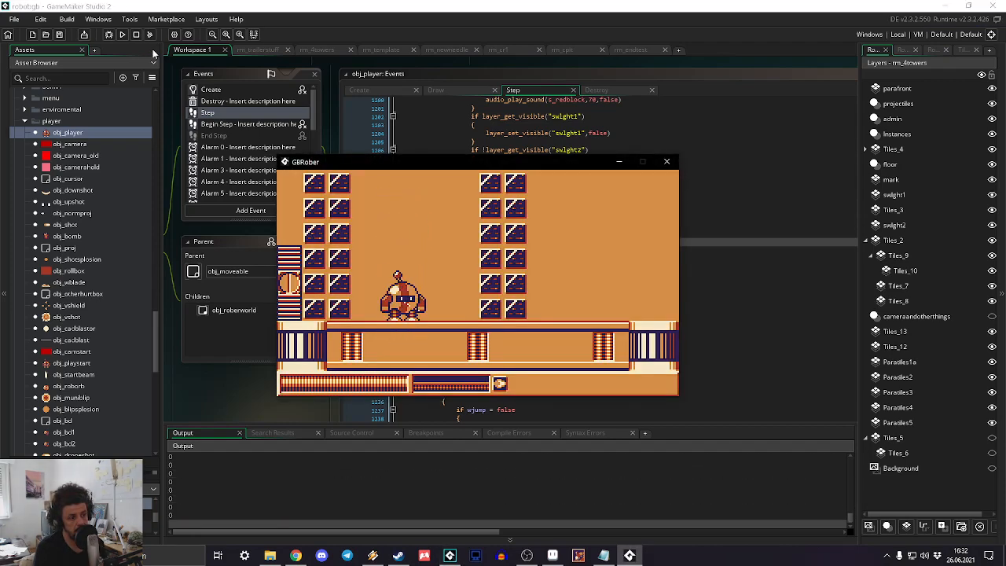
{"action": "key", "text": "space"}
{"action": "key", "text": "space"}
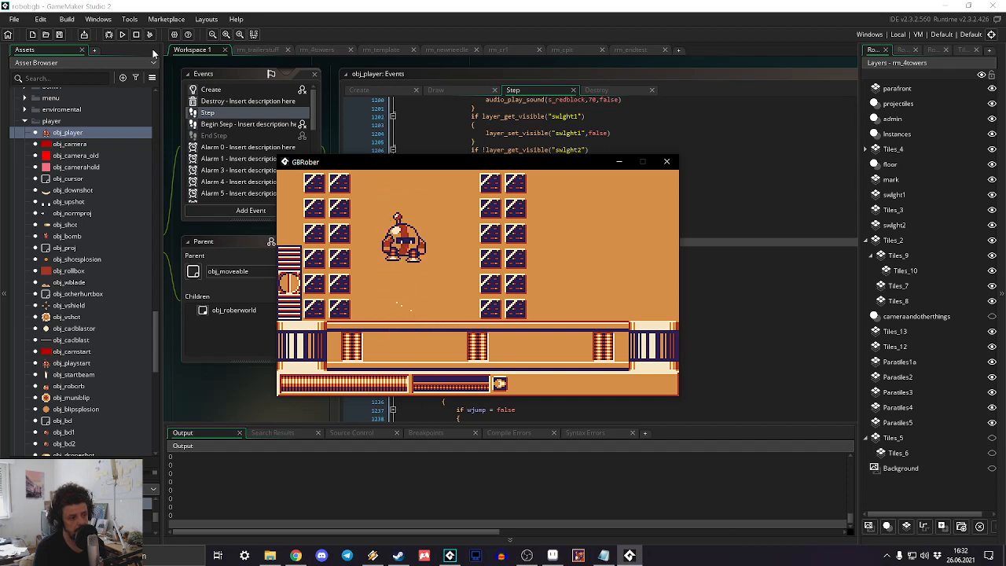
{"action": "key", "text": "space"}
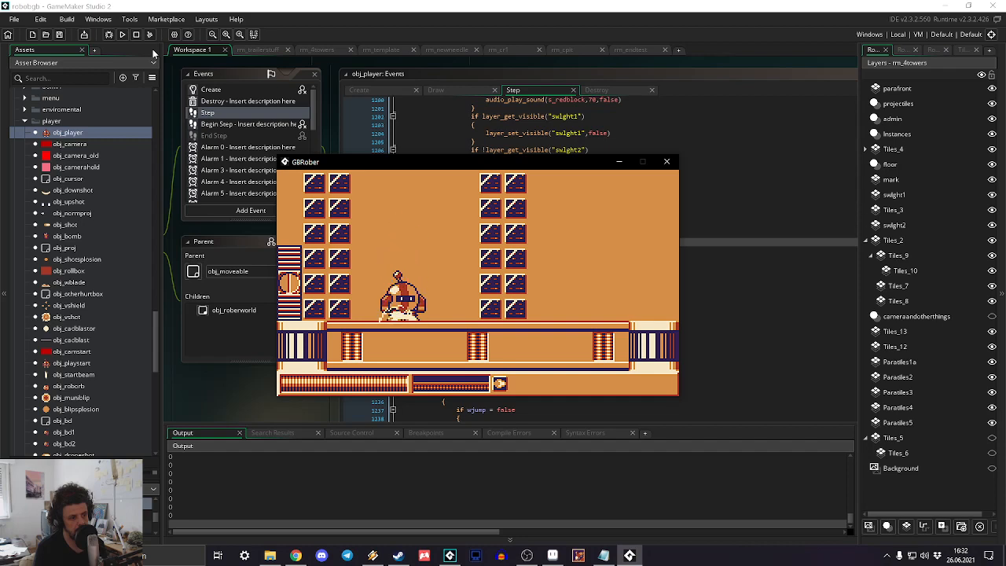
Step: Jump forward through the level to the round enemy, get past it, and shoot back at it
{"action": "key", "text": "Right"}
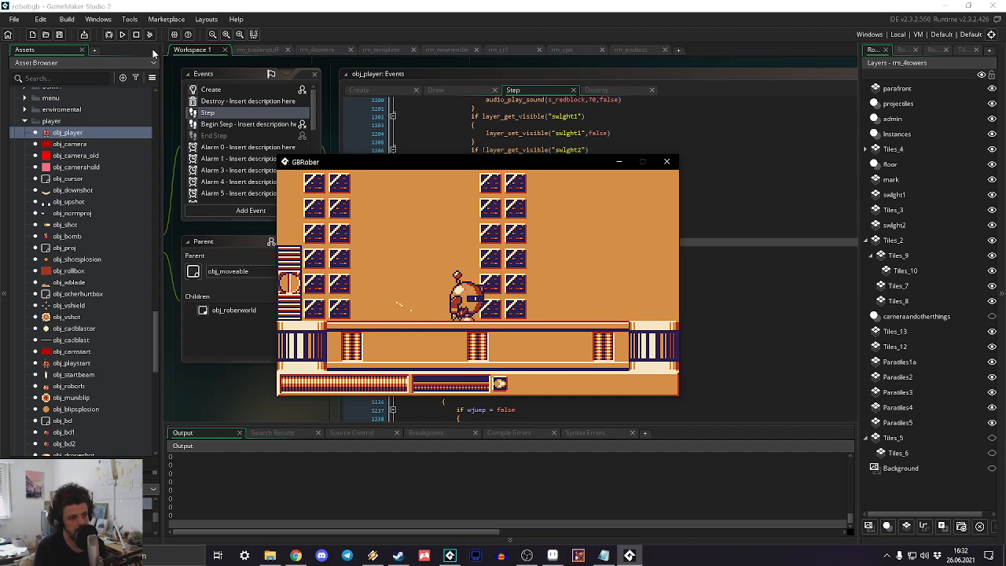
{"action": "key", "text": "space"}
{"action": "key", "text": "Right"}
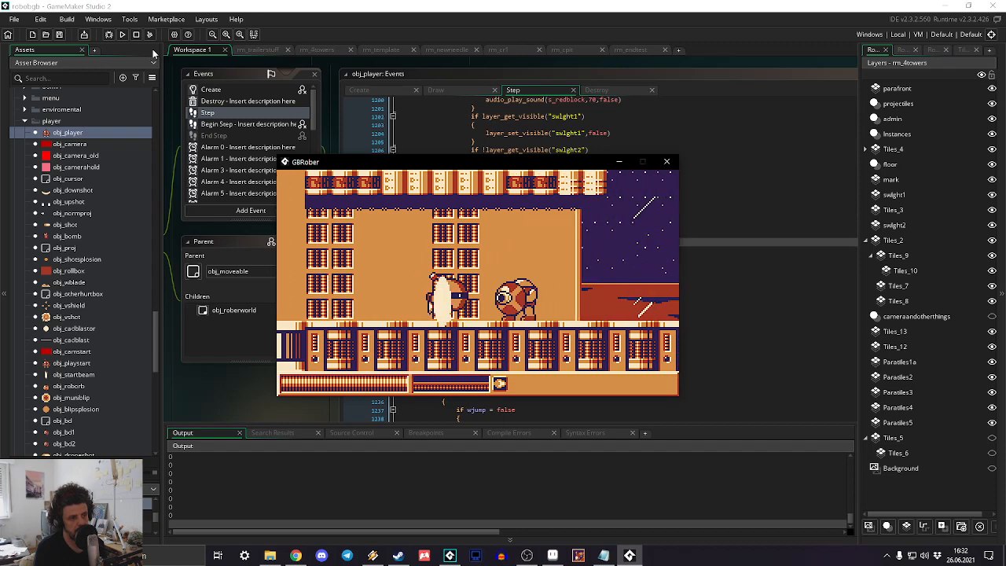
{"action": "key", "text": "Left"}
{"action": "key", "text": "x"}
{"action": "key", "text": "Left"}
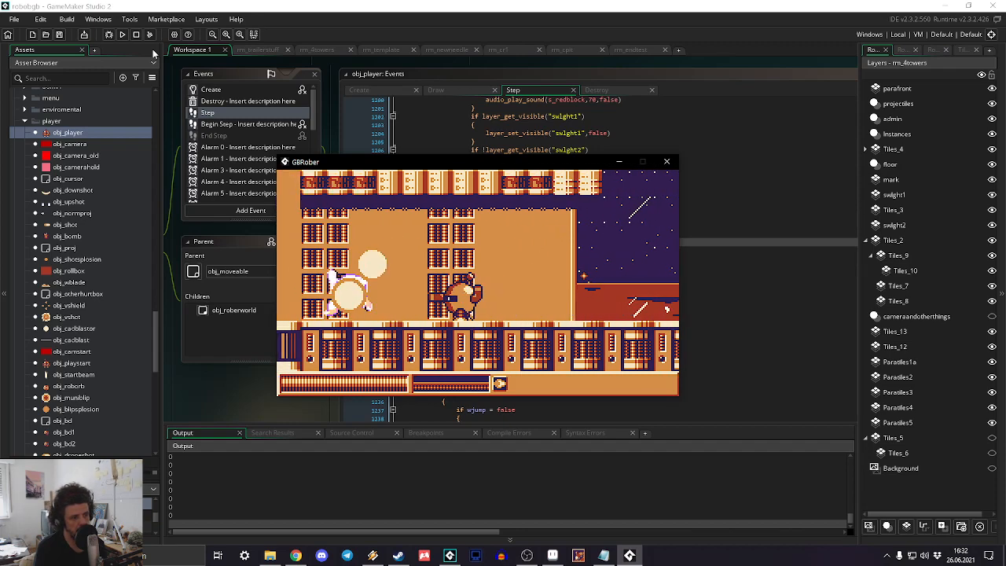
Step: Check the landing dust while jumping back toward the starting area and returning to the edge of the first building
{"action": "key", "text": "space"}
{"action": "key", "text": "Left"}
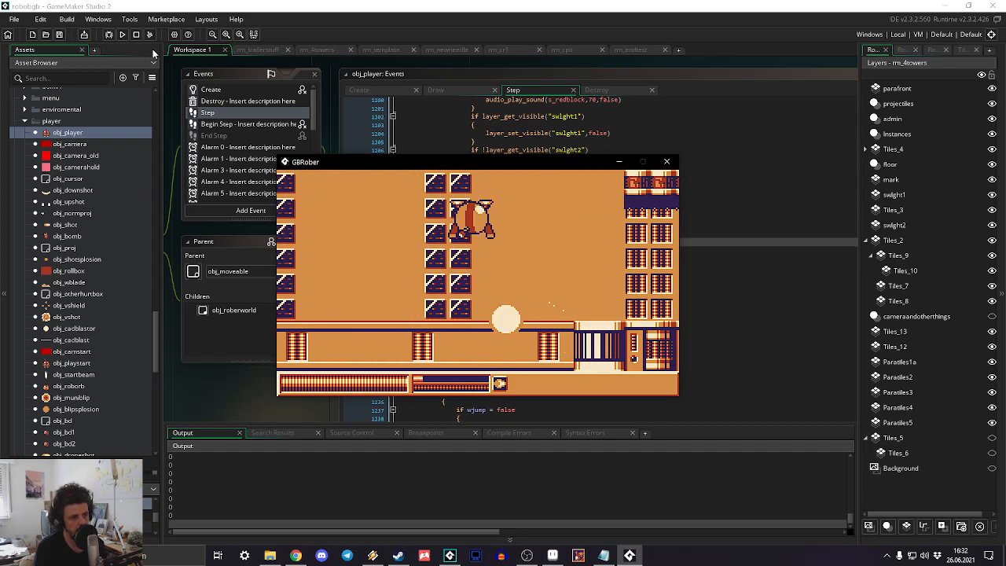
{"action": "key", "text": "space"}
{"action": "key", "text": "Right"}
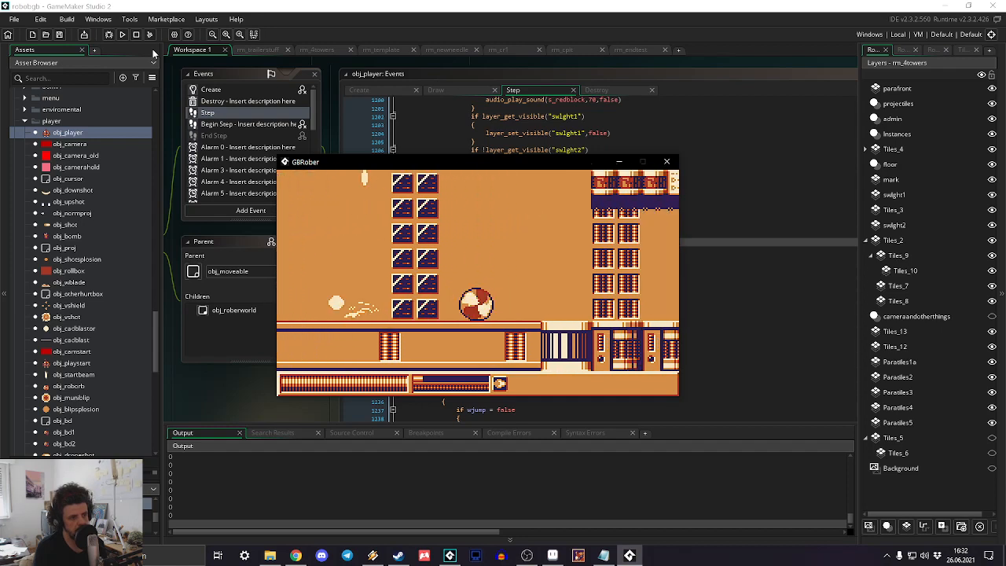
{"action": "key", "text": "space"}
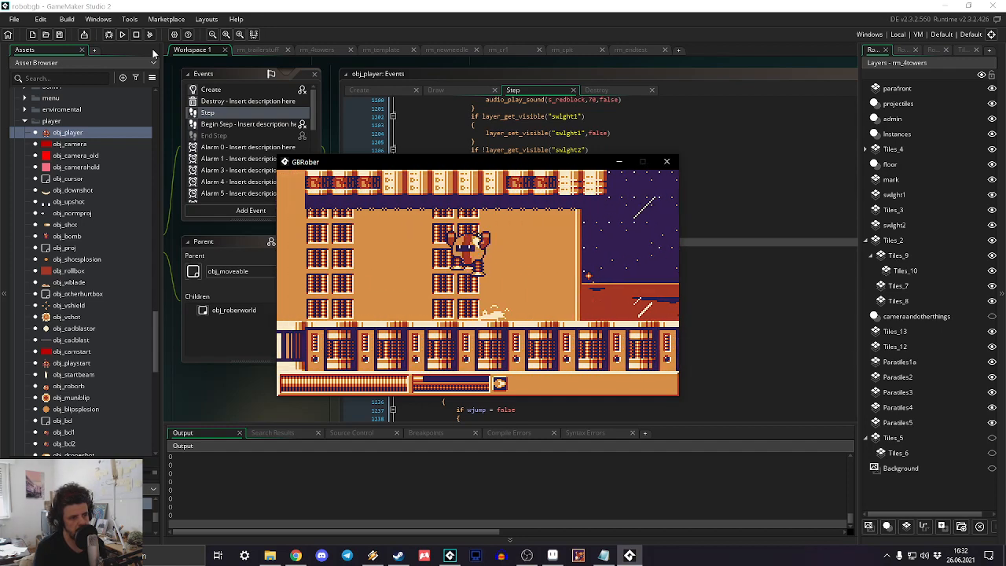
Step: Continue past the mushroom and the next building, jumping to check the landing dust, and quit the game through its pause menu
{"action": "key", "text": "Right"}
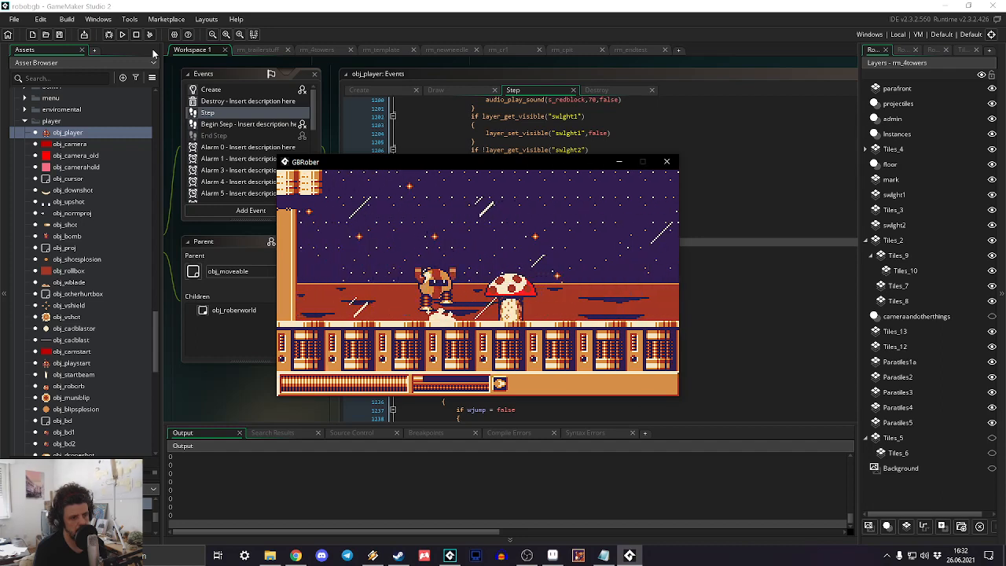
{"action": "key", "text": "space"}
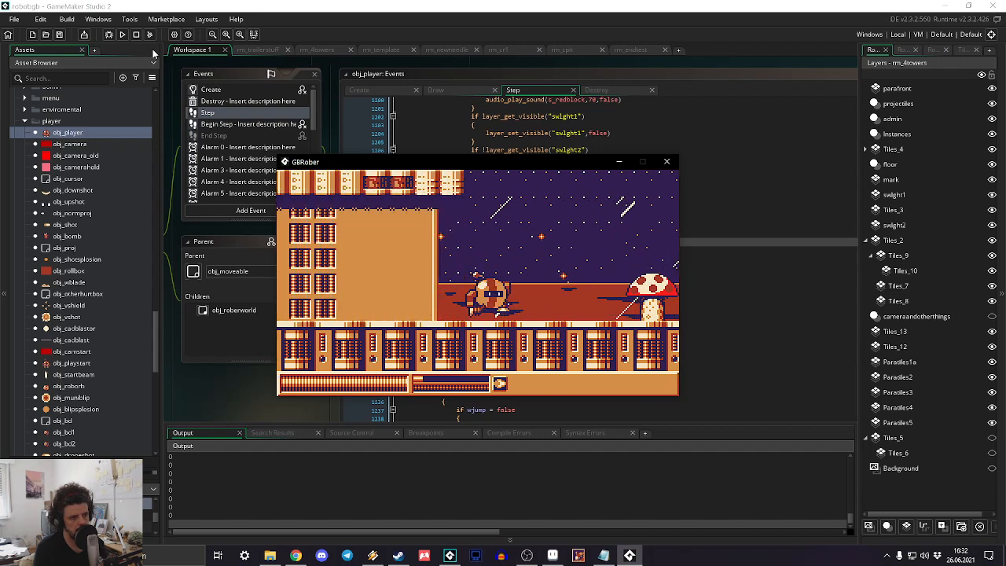
{"action": "key", "text": "Right"}
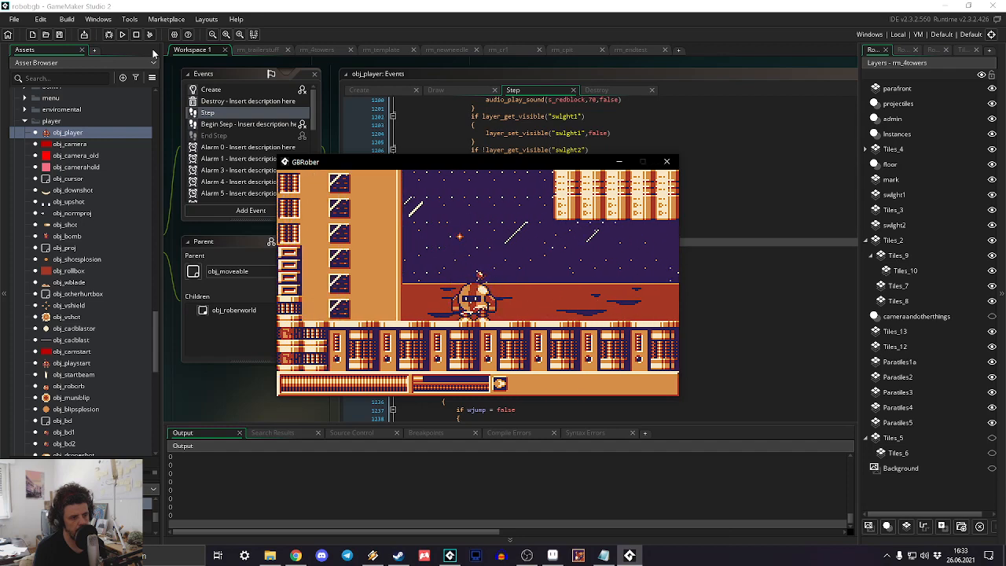
{"action": "key", "text": "Return"}
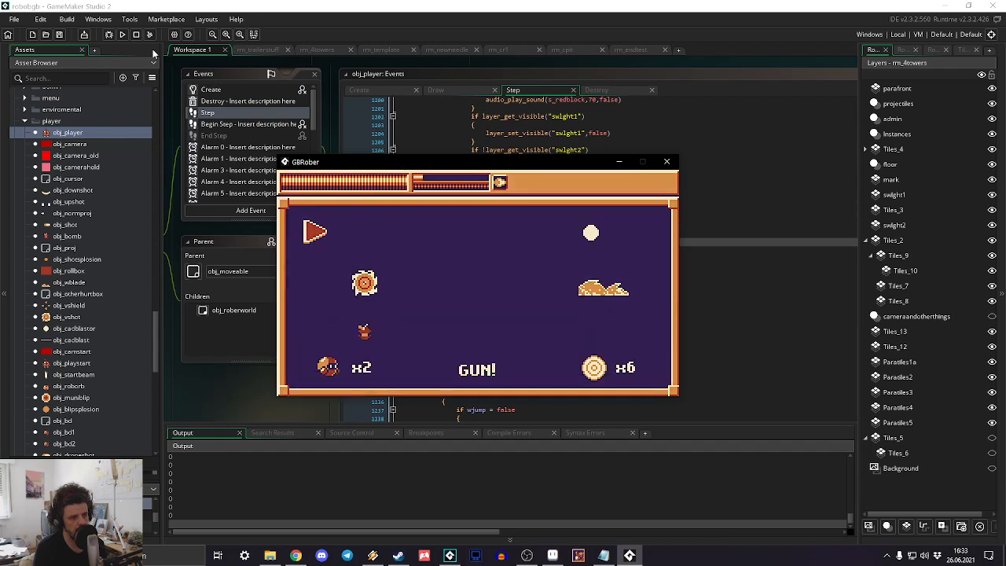
{"action": "key", "text": "Escape"}
{"action": "key", "text": "Return"}
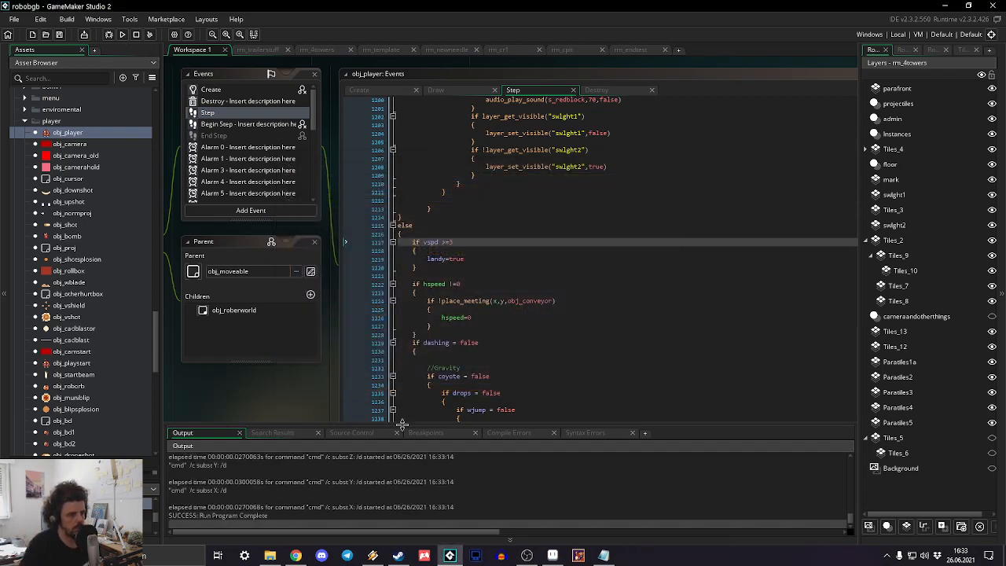
Step: Set the fall-speed threshold of the landy condition to vspd >=4 and run the game
{"action": "key", "text": "BackSpace"}
{"action": "type", "text": "4"}
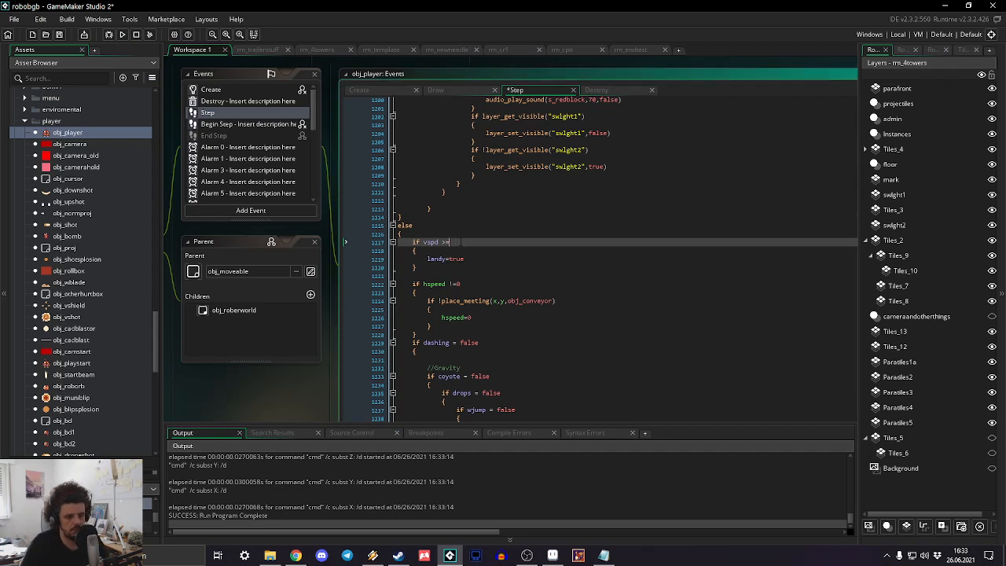
{"action": "left_click", "coordinate": [122, 36]}
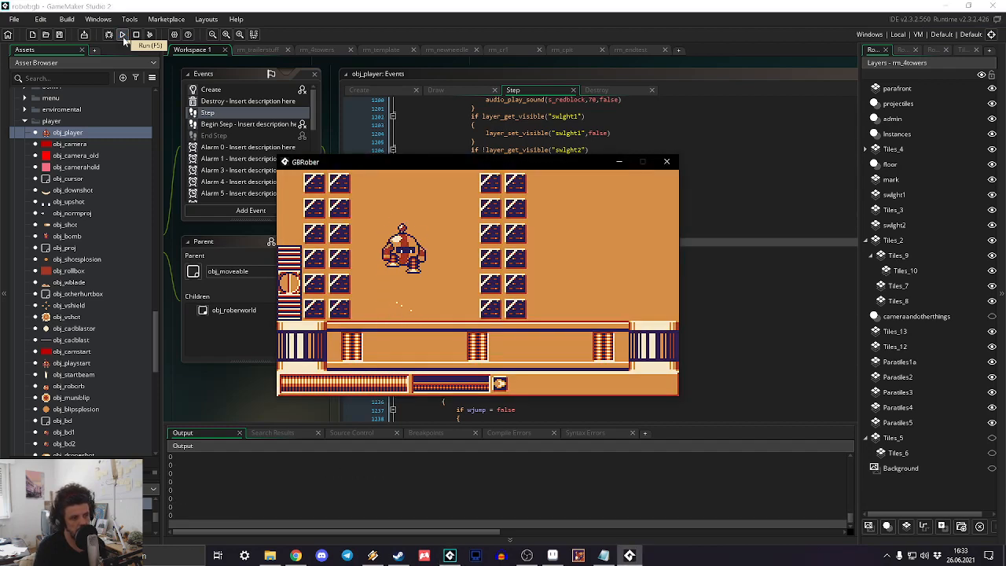
Step: Test the landing dust with jumps in the starting area, and shoot the round enemy while advancing toward the mushroom
{"action": "key", "text": "space"}
{"action": "key", "text": "space"}
{"action": "key", "text": "space"}
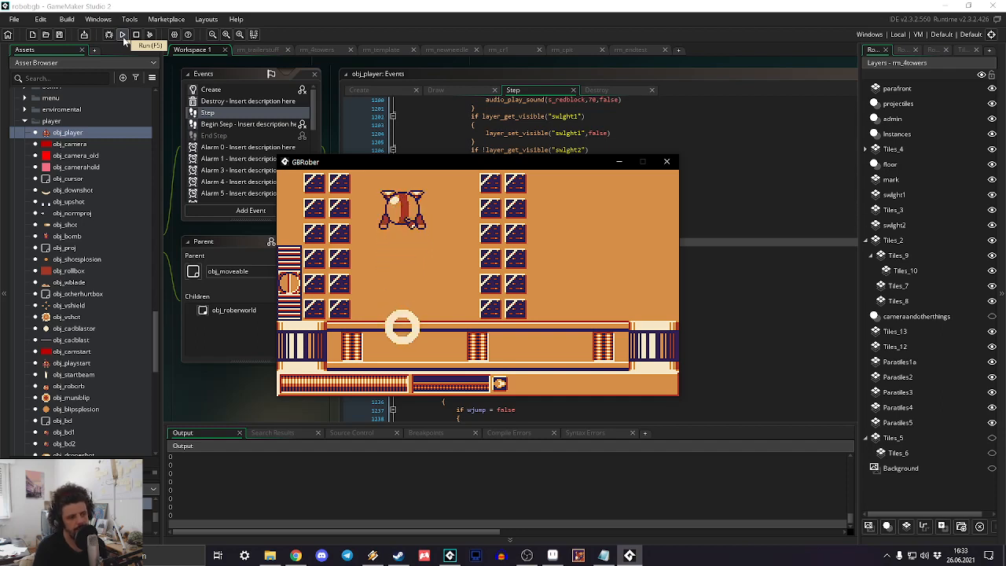
{"action": "key", "text": "Right"}
{"action": "key", "text": "space"}
{"action": "key", "text": "x"}
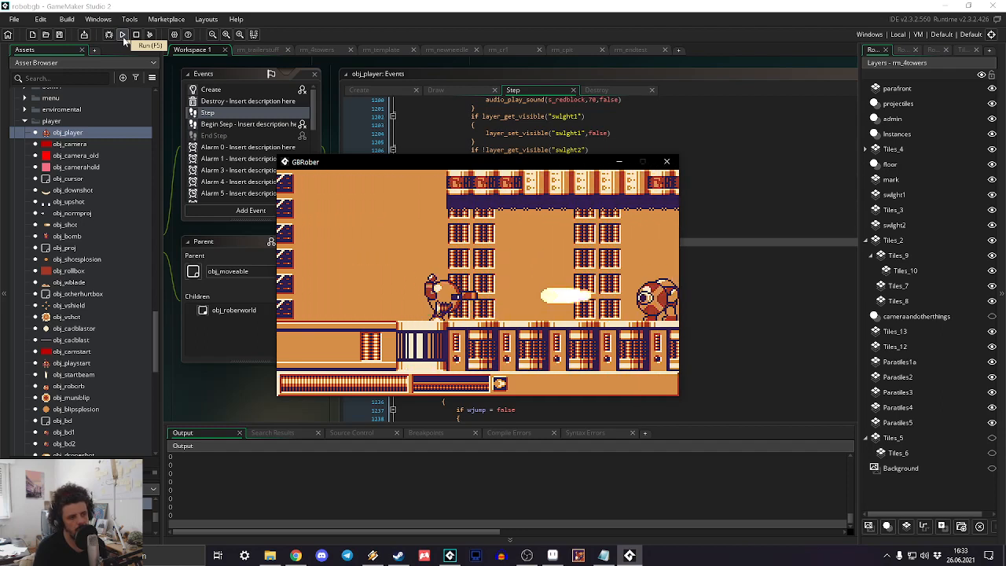
{"action": "key", "text": "Right"}
{"action": "key", "text": "x"}
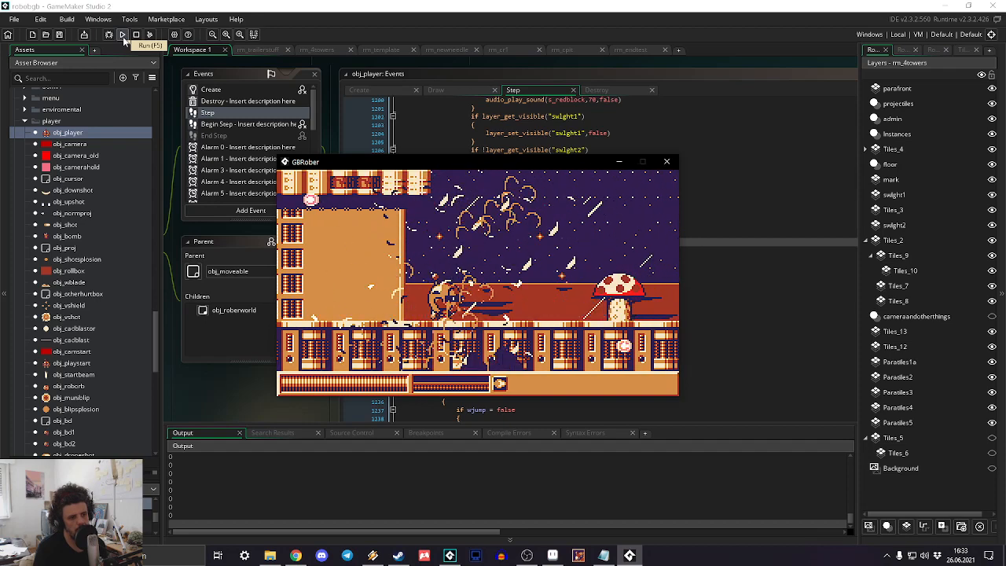
Step: Jump back and forth around the mushroom to check when the landing dust appears
{"action": "key", "text": "space"}
{"action": "key", "text": "Right"}
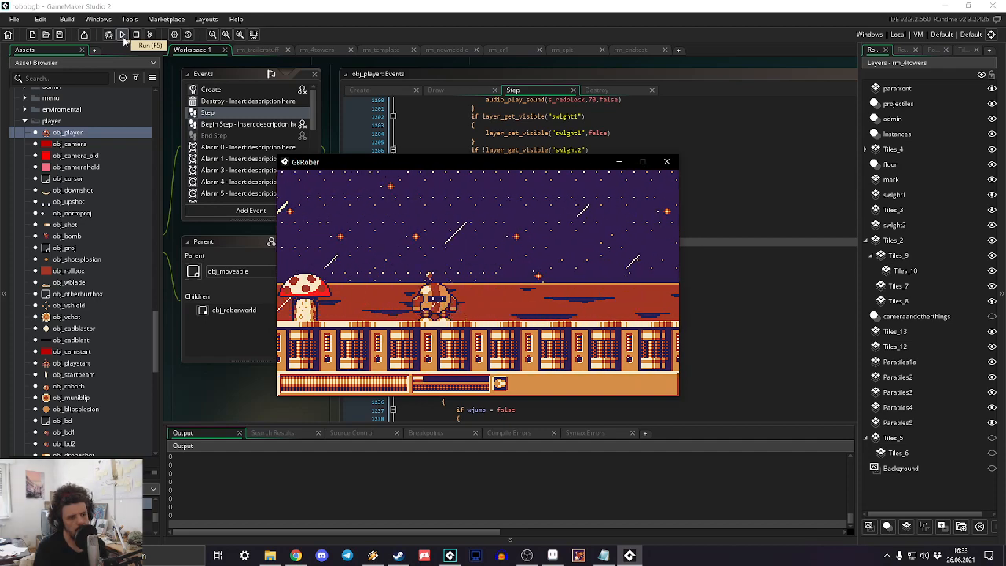
{"action": "key", "text": "Left"}
{"action": "key", "text": "space"}
{"action": "key", "text": "space"}
{"action": "key", "text": "Right"}
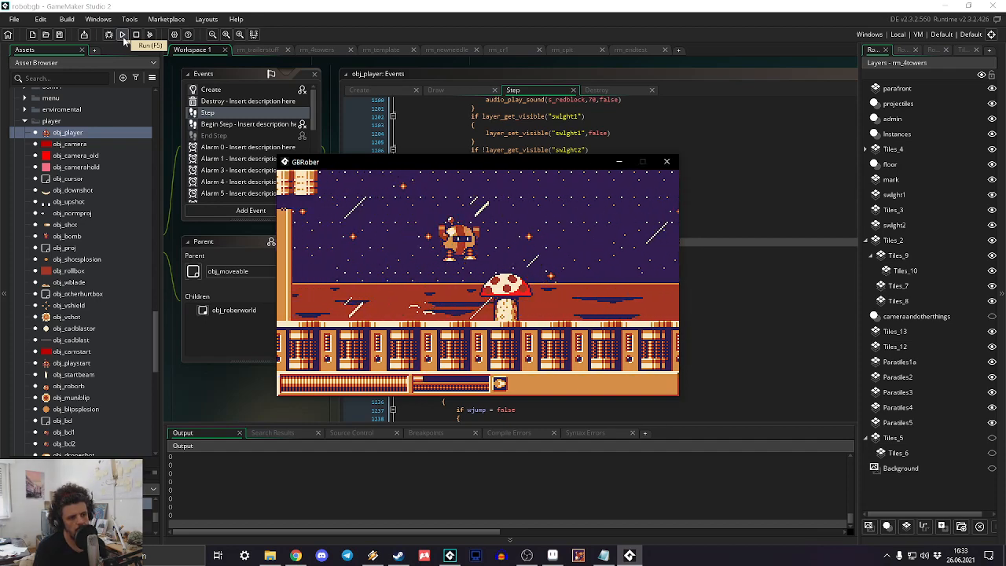
{"action": "key", "text": "Right"}
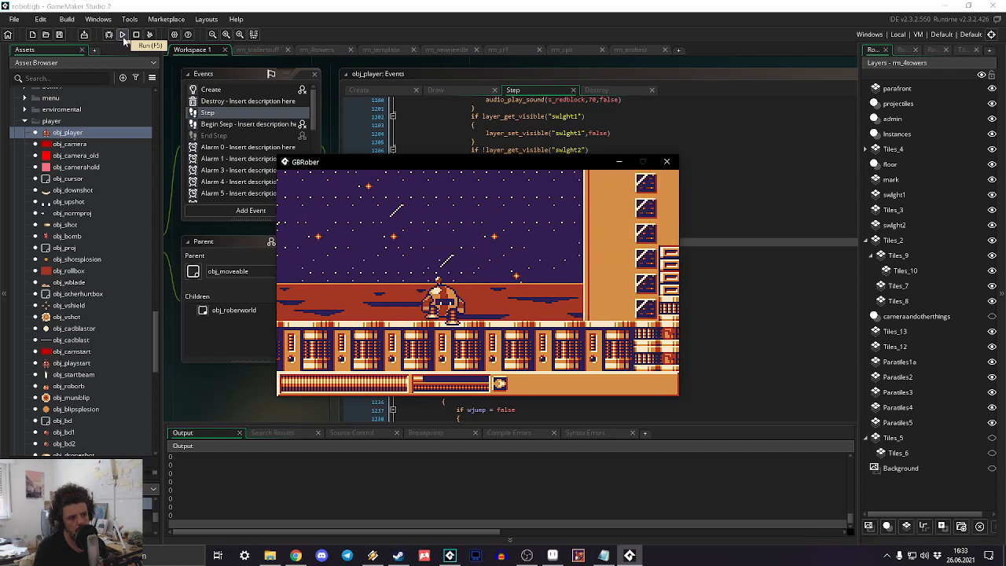
Step: Test the landing dust with jumps around the building beyond the mushroom, and quit the game
{"action": "key", "text": "Right"}
{"action": "key", "text": "space"}
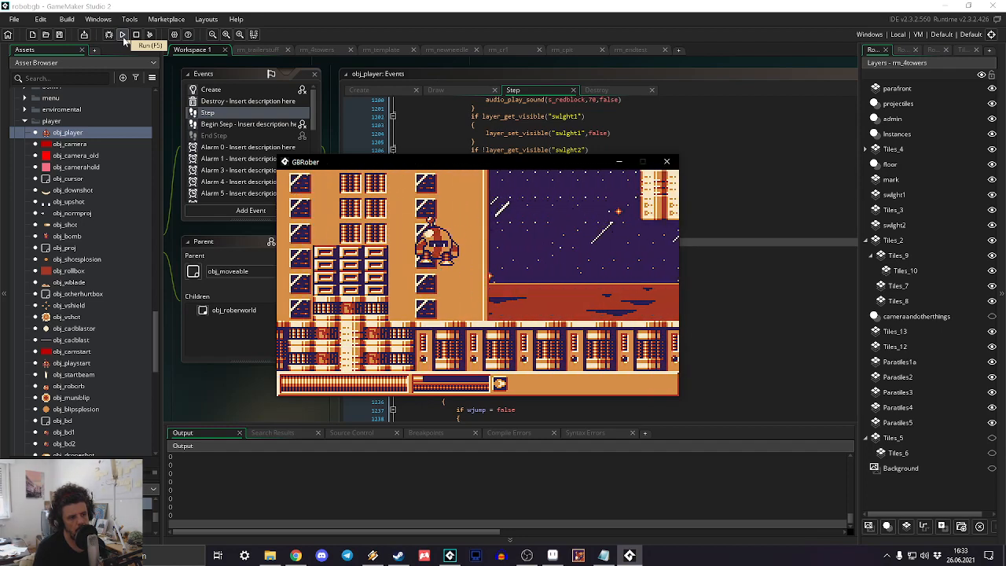
{"action": "key", "text": "space"}
{"action": "key", "text": "Left"}
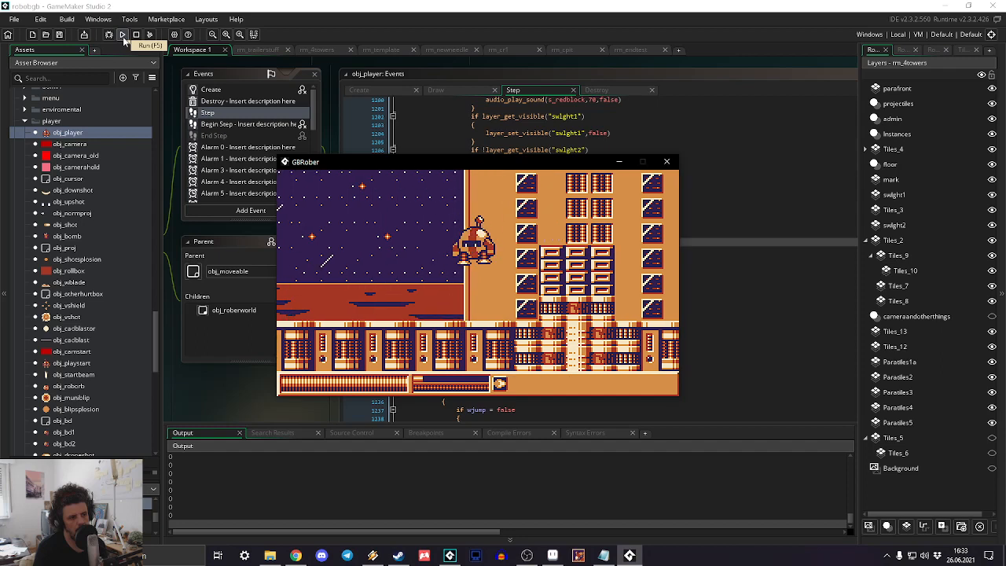
{"action": "key", "text": "Right"}
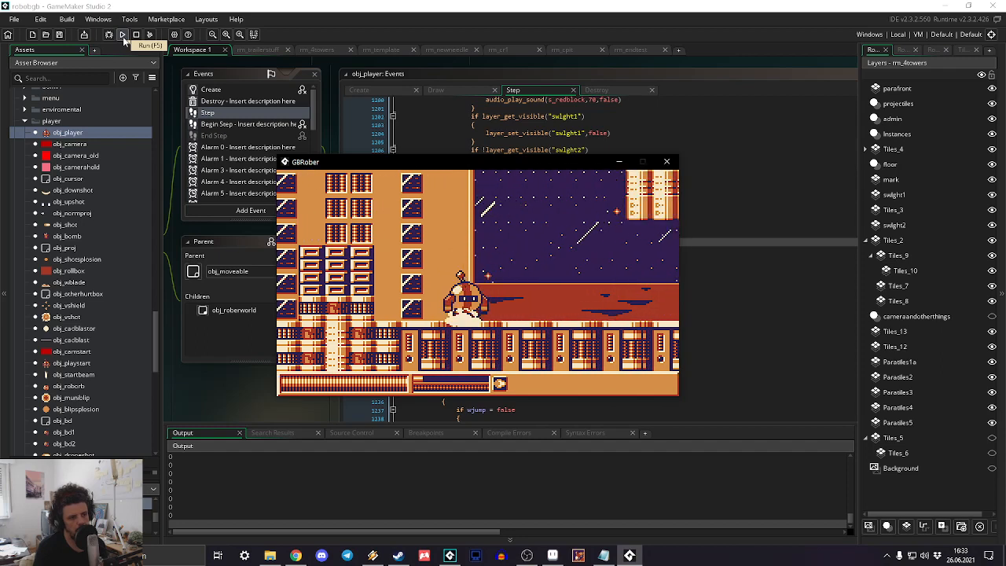
{"action": "key", "text": "space"}
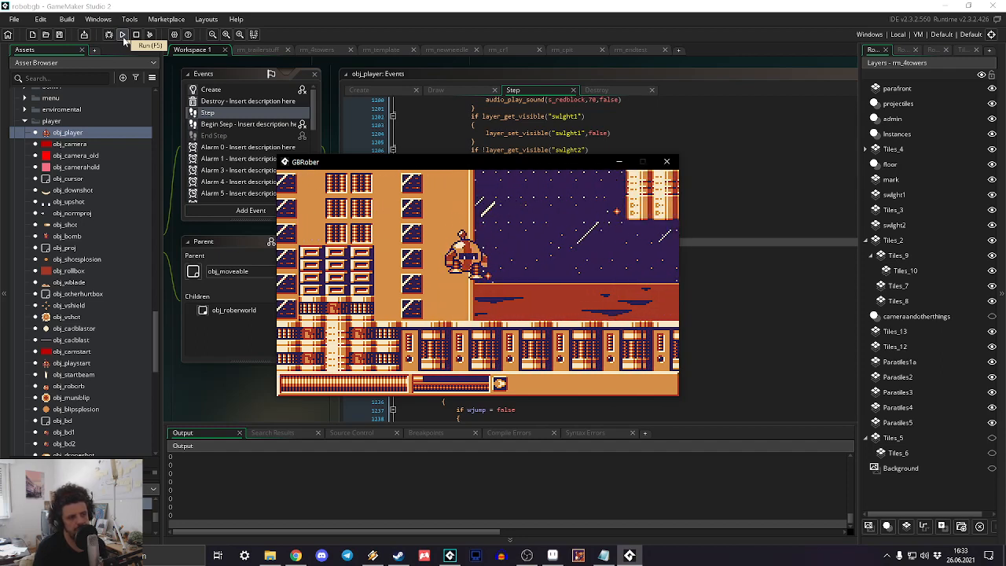
{"action": "key", "text": "Escape"}
{"action": "key", "text": "Up"}
{"action": "key", "text": "Return"}
{"action": "key", "text": "Return"}
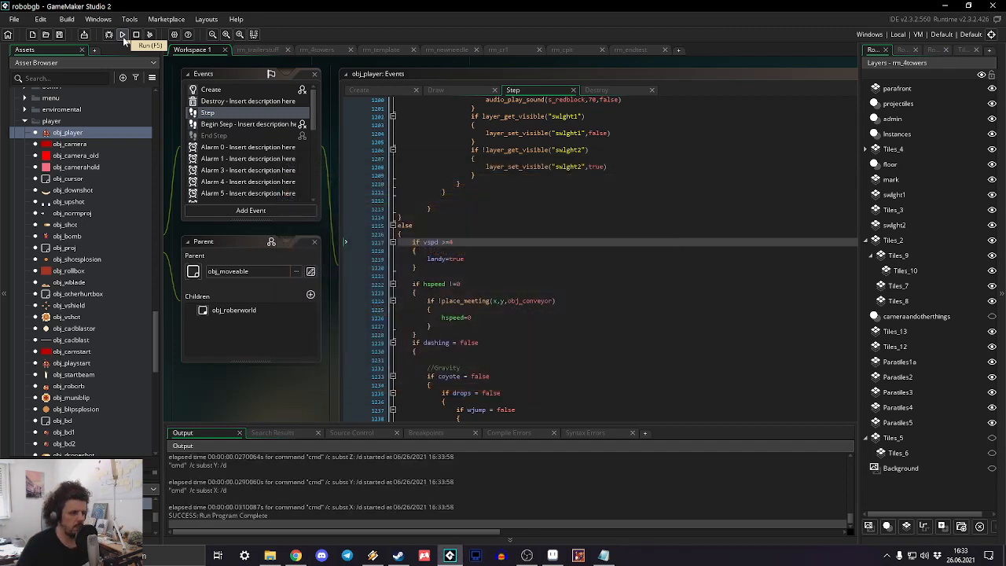
Step: Set the fall-speed threshold of the landy condition to vspd >=3.5 and run the game
{"action": "left_click", "coordinate": [477, 242]}
{"action": "key", "text": "BackSpace"}
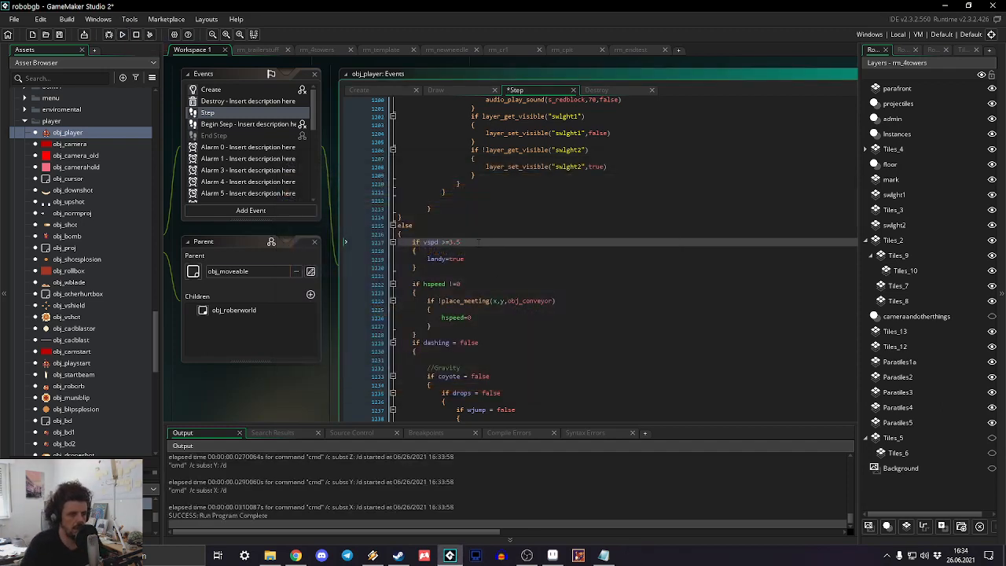
{"action": "left_click", "coordinate": [122, 35]}
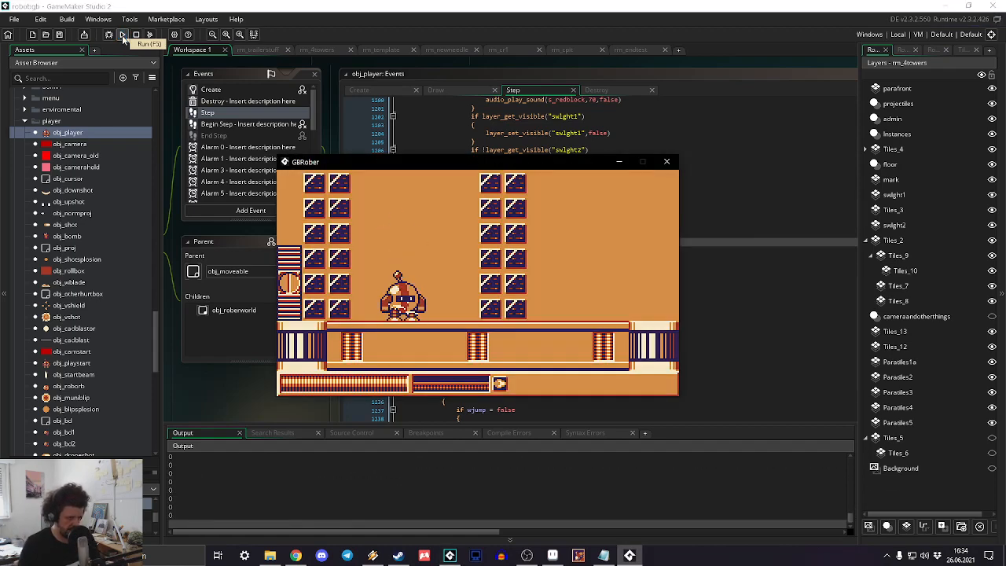
Step: Test the landing dust at the vspd >=3.5 threshold with repeated jumps in place and sideways in the starting area
{"action": "key", "text": "space"}
{"action": "key", "text": "space"}
{"action": "key", "text": "space"}
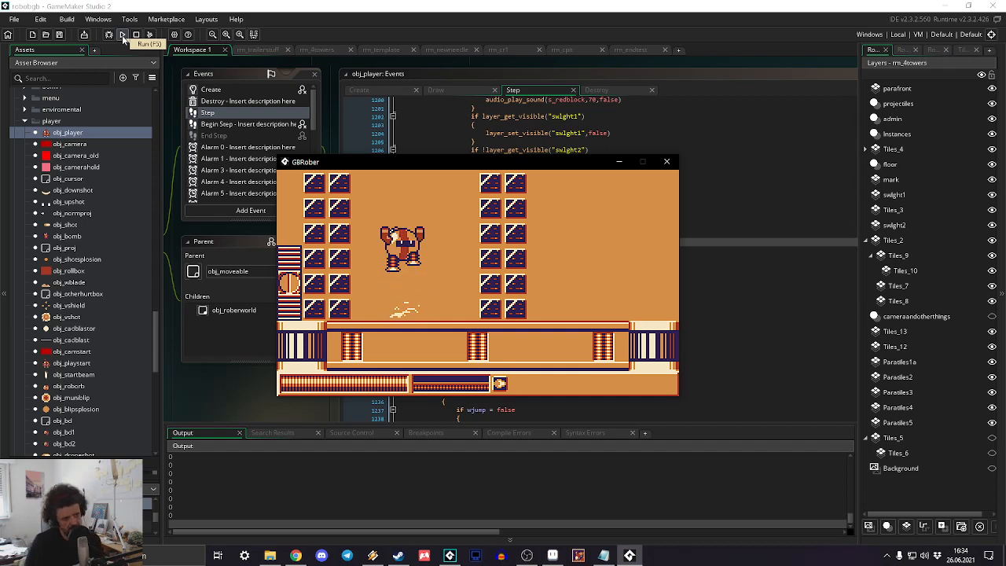
{"action": "key", "text": "space"}
{"action": "key", "text": "Left"}
{"action": "key", "text": "Left"}
{"action": "key", "text": "space"}
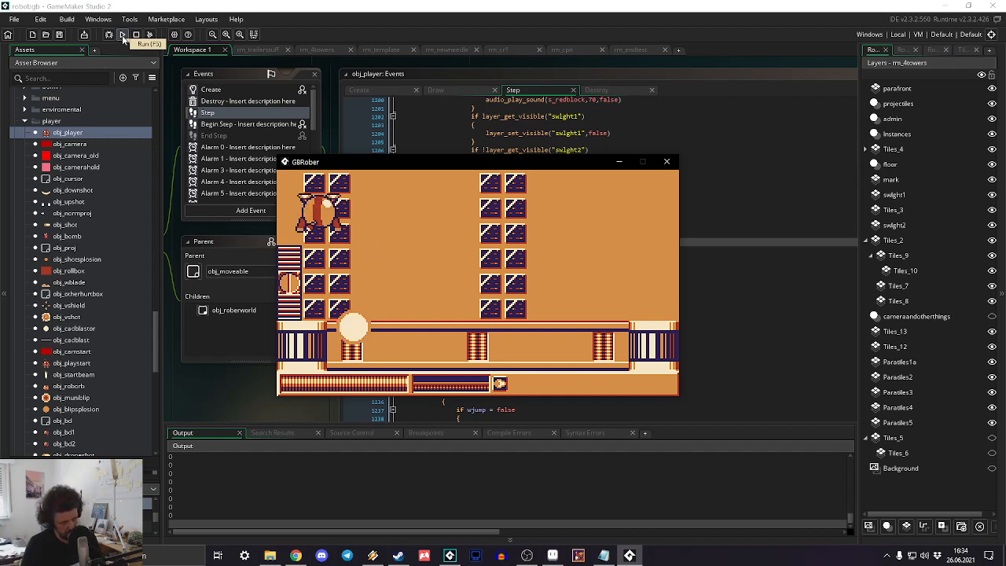
{"action": "key", "text": "space"}
{"action": "key", "text": "space"}
{"action": "key", "text": "Right"}
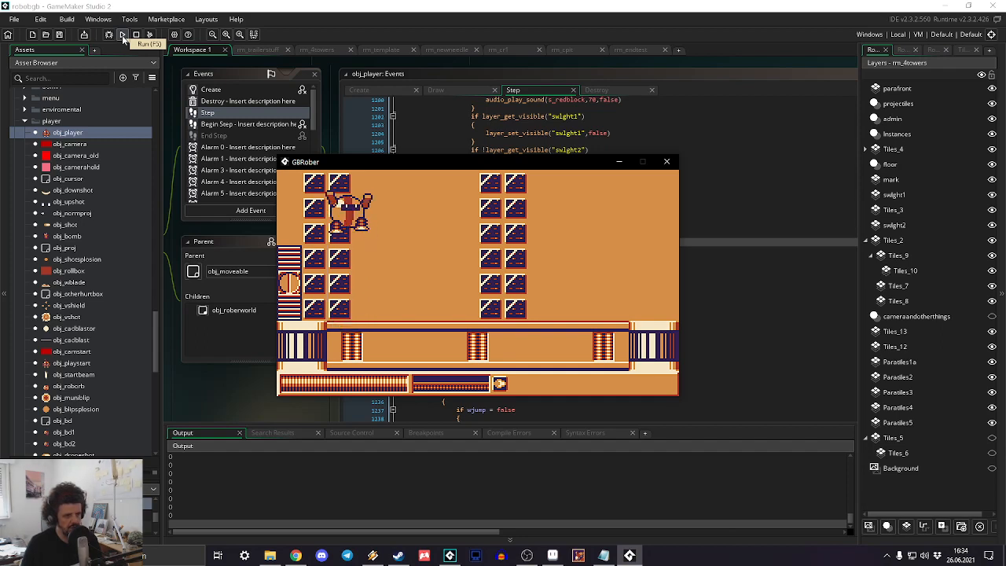
{"action": "key", "text": "space"}
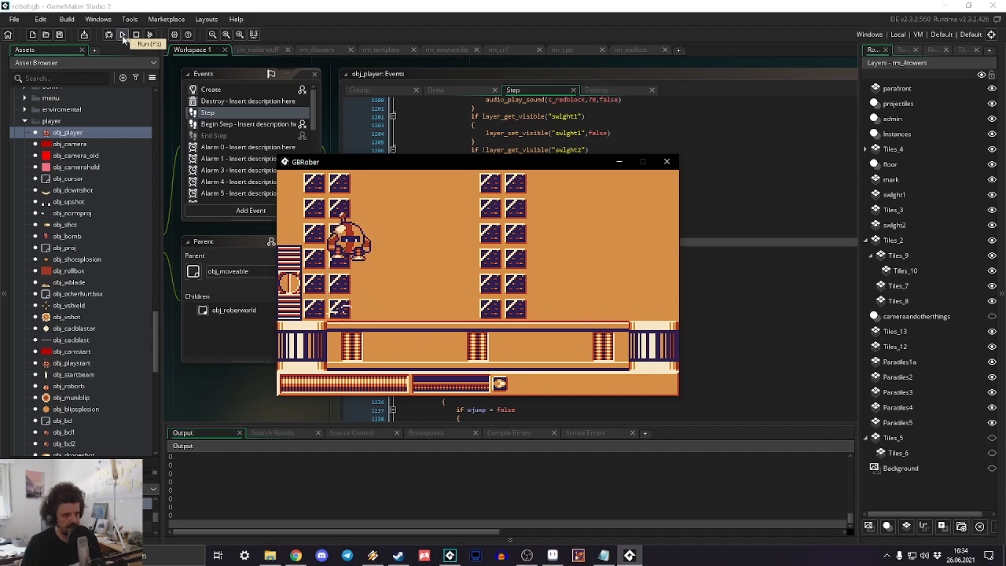
{"action": "key", "text": "space"}
Step: Open the game's pause menu and leave the level for the Main Menu
{"action": "key", "text": "Return"}
{"action": "key", "text": "Right"}
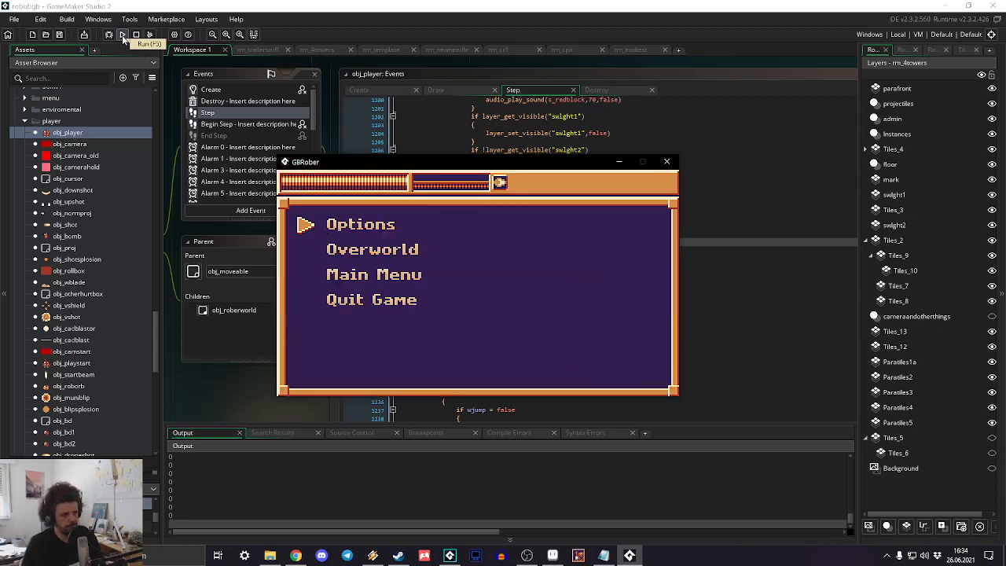
{"action": "key", "text": "Down"}
{"action": "key", "text": "Down"}
{"action": "key", "text": "Return"}
{"action": "key", "text": "Return"}
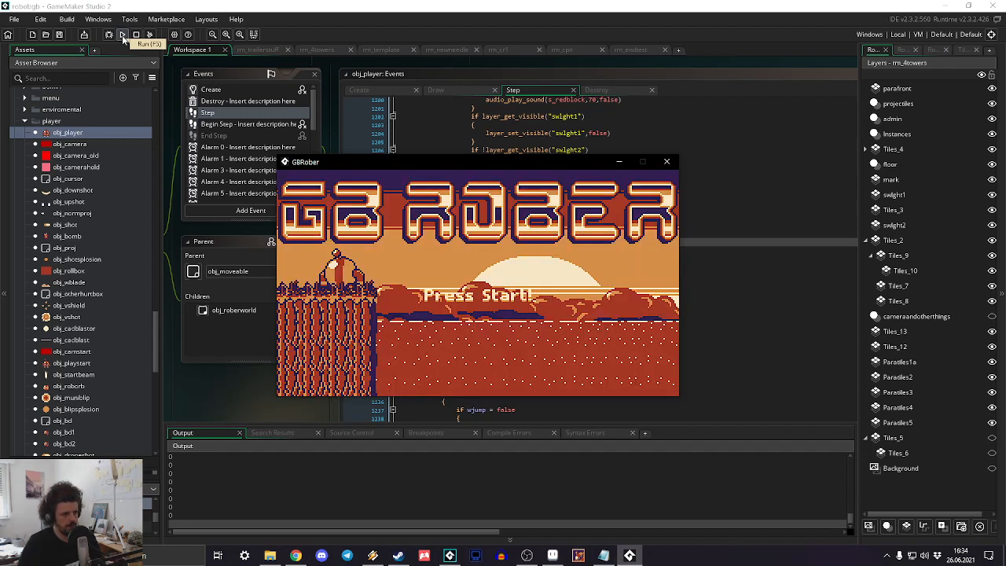
Step: Bring up the Winamp music player, return to the game window and open the game's Options menu
{"action": "left_click", "coordinate": [373, 555]}
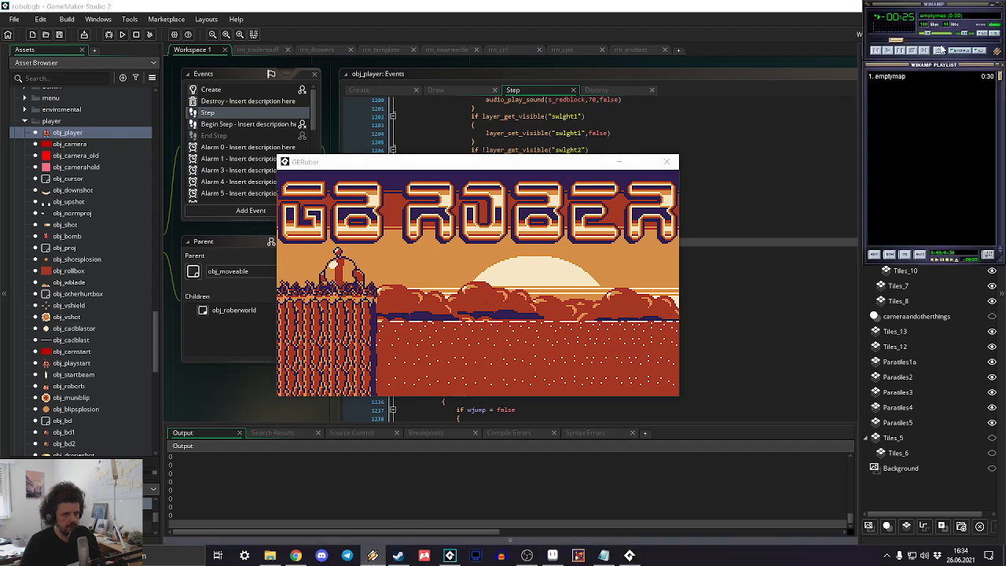
{"action": "left_click", "coordinate": [429, 169]}
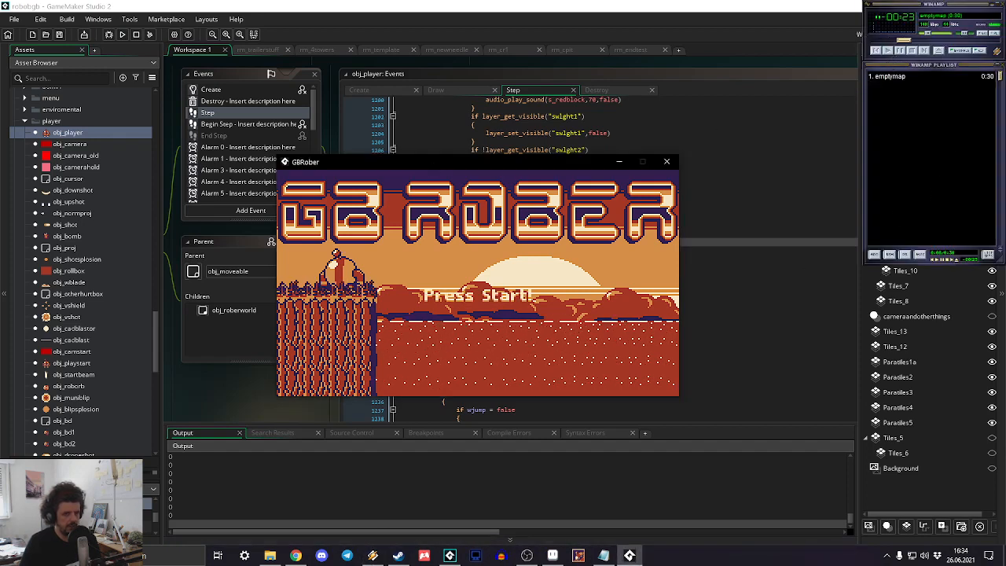
{"action": "key", "text": "Return"}
{"action": "key", "text": "Down"}
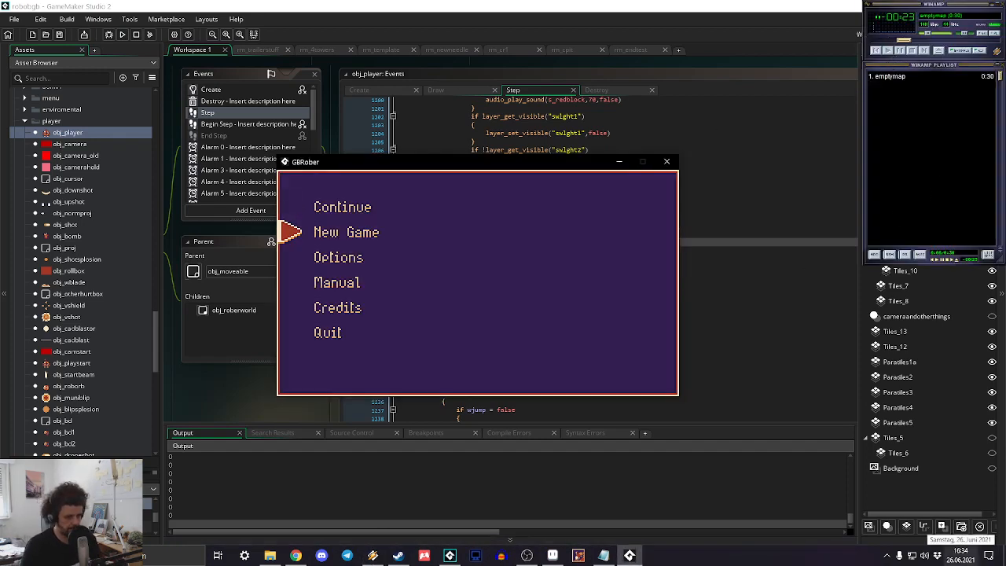
{"action": "key", "text": "Down"}
{"action": "key", "text": "Return"}
{"action": "key", "text": "Return"}
{"action": "key", "text": "Escape"}
{"action": "key", "text": "Down"}
{"action": "key", "text": "Down"}
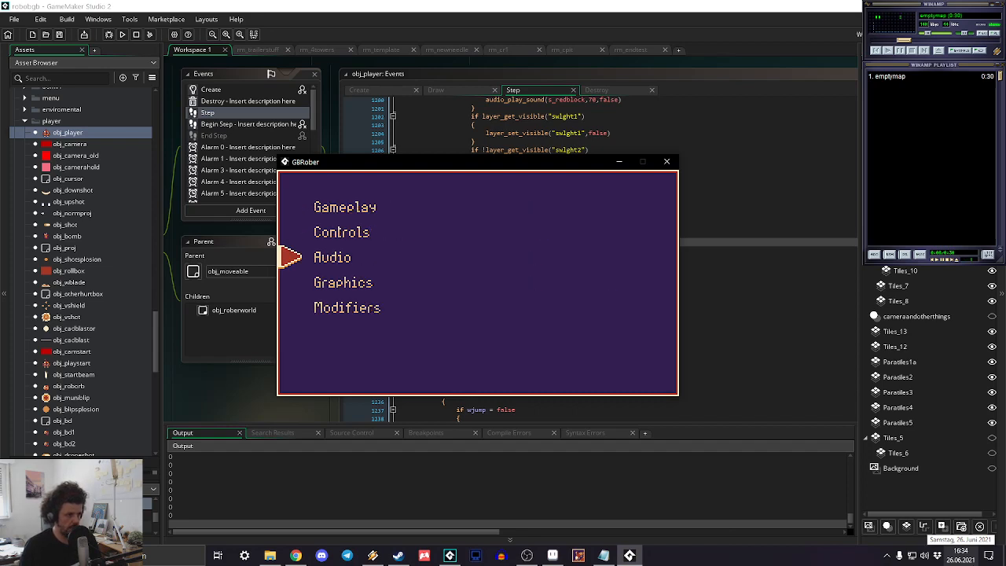
Step: Turn Fullscreen on in the game's Graphics options and continue to the world map
{"action": "key", "text": "Return"}
{"action": "key", "text": "Escape"}
{"action": "key", "text": "Up"}
{"action": "key", "text": "Down"}
{"action": "key", "text": "Down"}
{"action": "key", "text": "Return"}
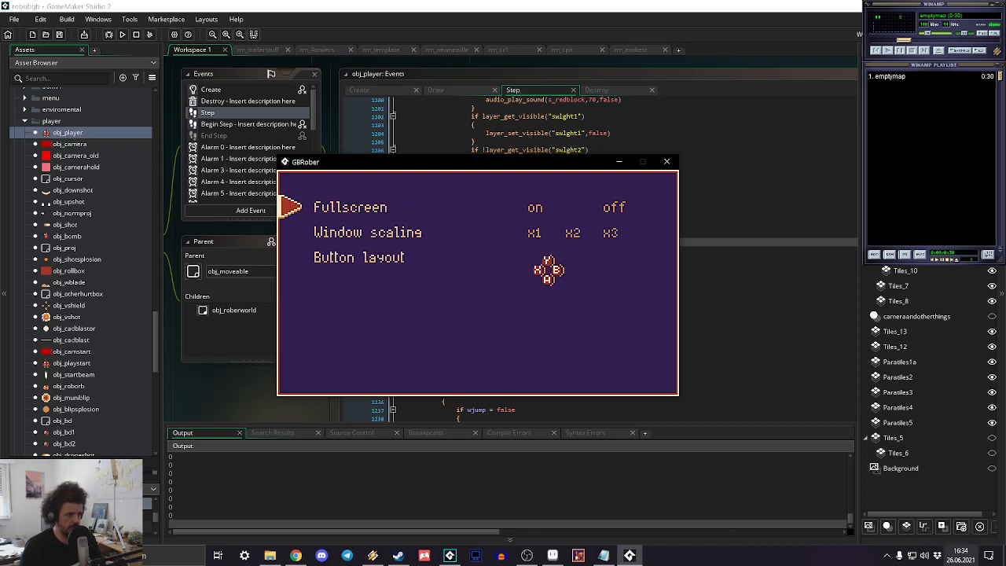
{"action": "key", "text": "Return"}
{"action": "key", "text": "Return"}
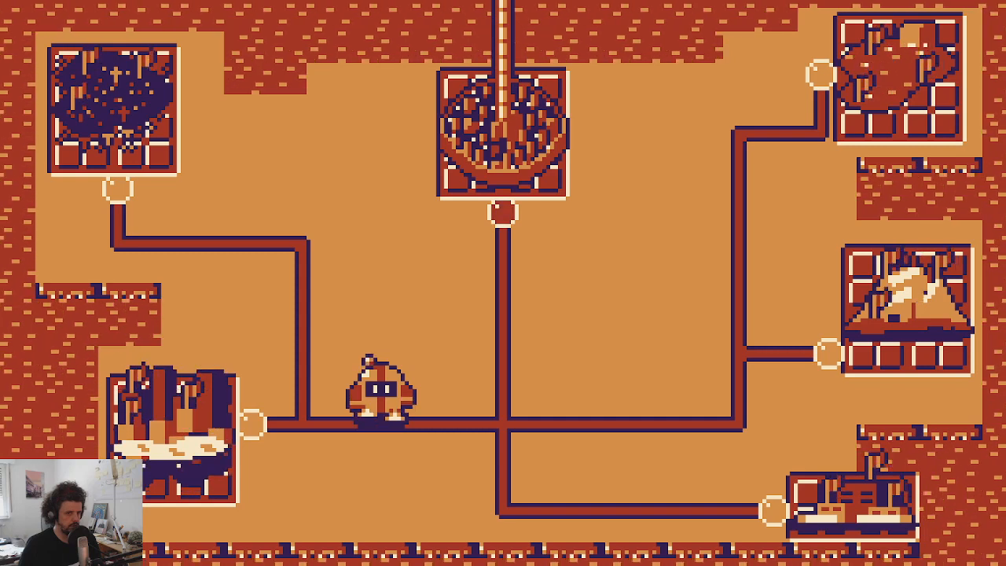
Step: Move the robot along the world map and start the Stave Eminence level
{"action": "key", "text": "Left"}
{"action": "key", "text": "Up"}
{"action": "key", "text": "Left"}
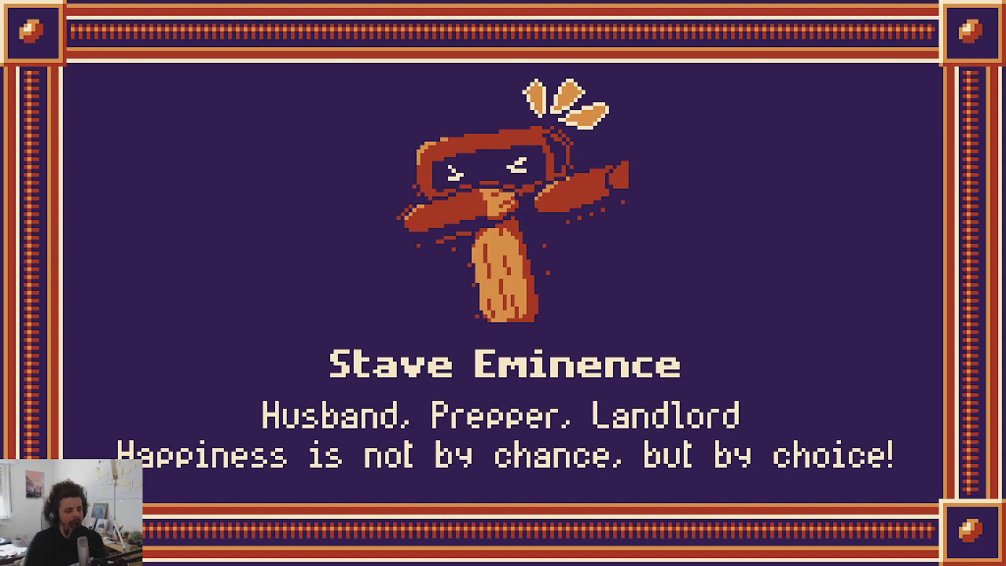
{"action": "key", "text": "space"}
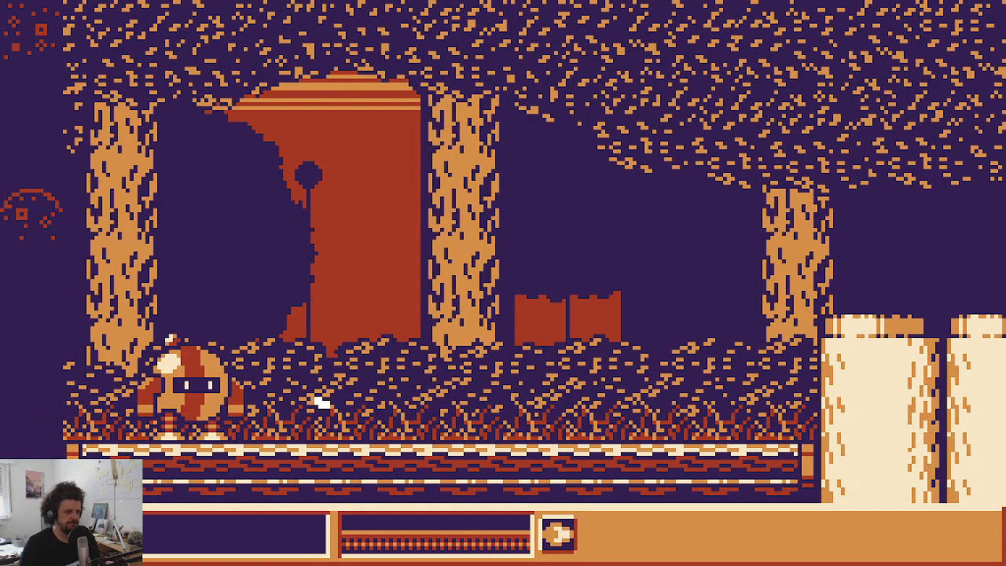
Step: Test the landing dust by jumping and shooting from the forest start up onto the stone columns
{"action": "key", "text": "Right"}
{"action": "key", "text": "Right"}
{"action": "key", "text": "space"}
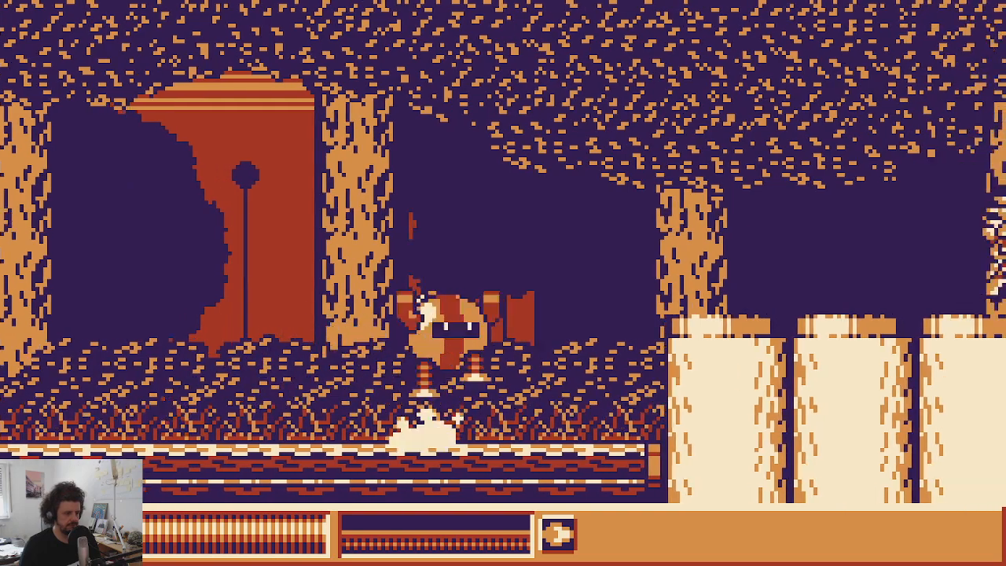
{"action": "key", "text": "x"}
{"action": "key", "text": "space"}
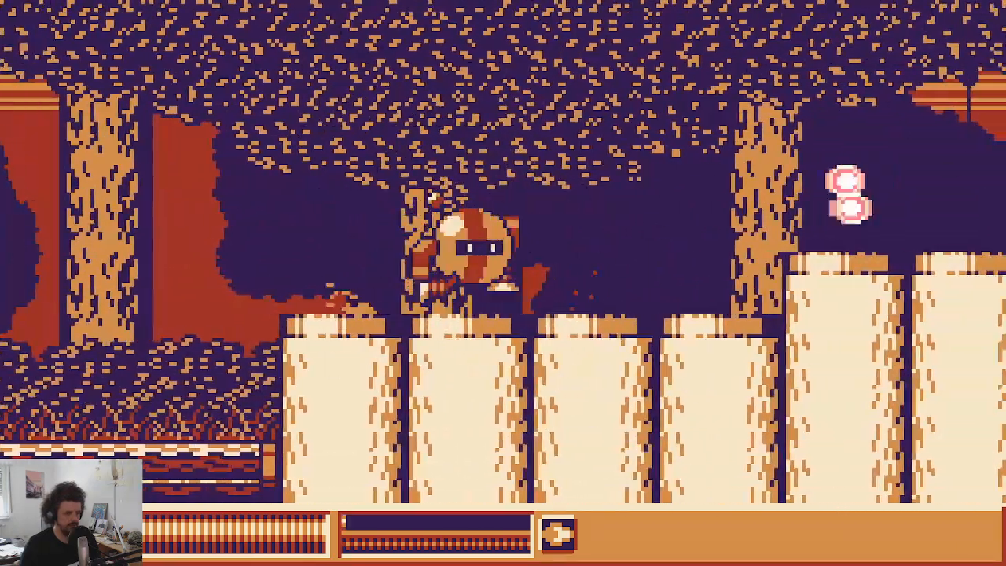
{"action": "key", "text": "Right"}
{"action": "key", "text": "space"}
{"action": "key", "text": "space"}
{"action": "key", "text": "x"}
{"action": "key", "text": "Right"}
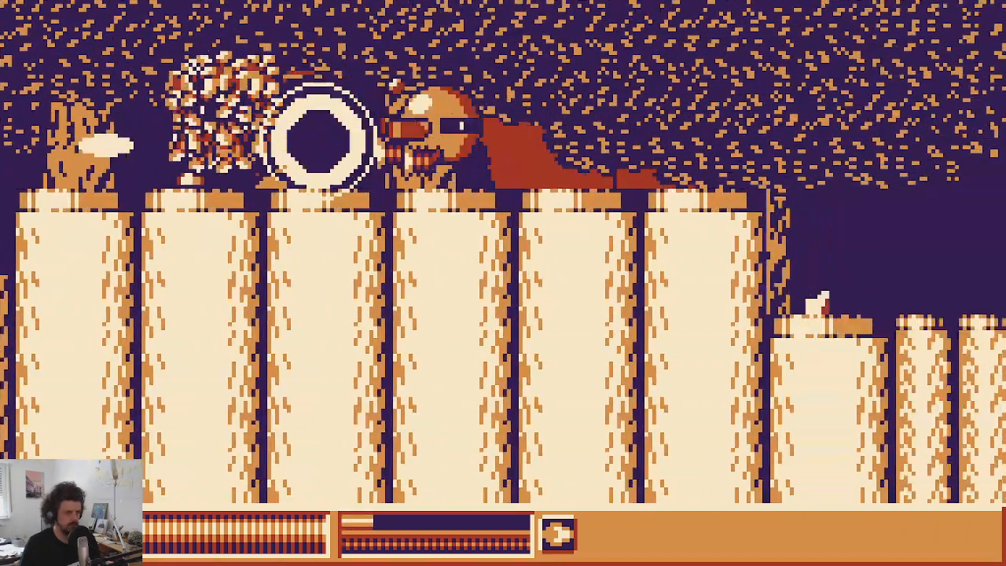
Step: Test the landing dust on drops down the far side of the columns and jumps into the cave
{"action": "key", "text": "Left"}
{"action": "key", "text": "Right"}
{"action": "key", "text": "space"}
{"action": "key", "text": "Right"}
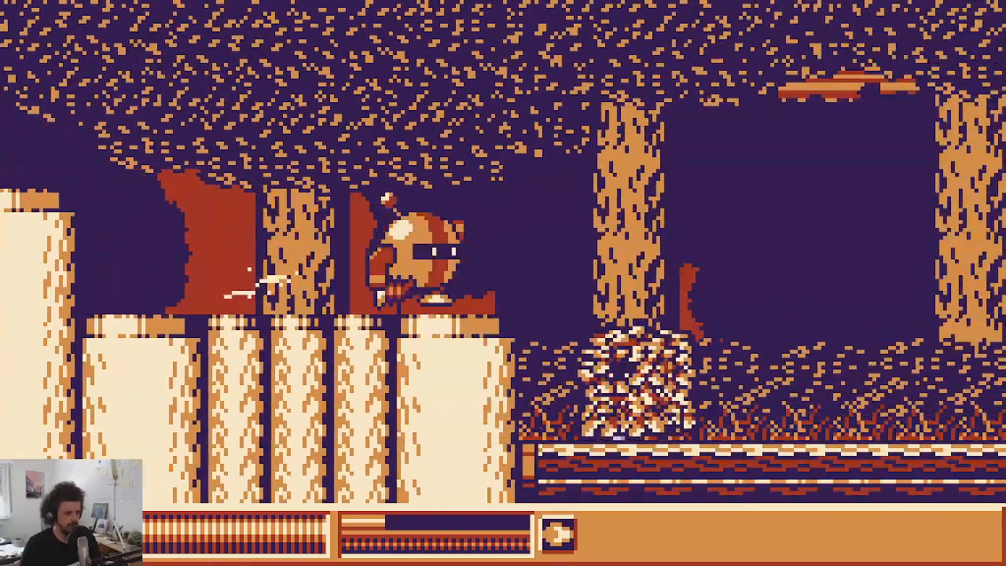
{"action": "key", "text": "space"}
{"action": "key", "text": "Right"}
{"action": "key", "text": "x"}
{"action": "key", "text": "Right"}
{"action": "key", "text": "space"}
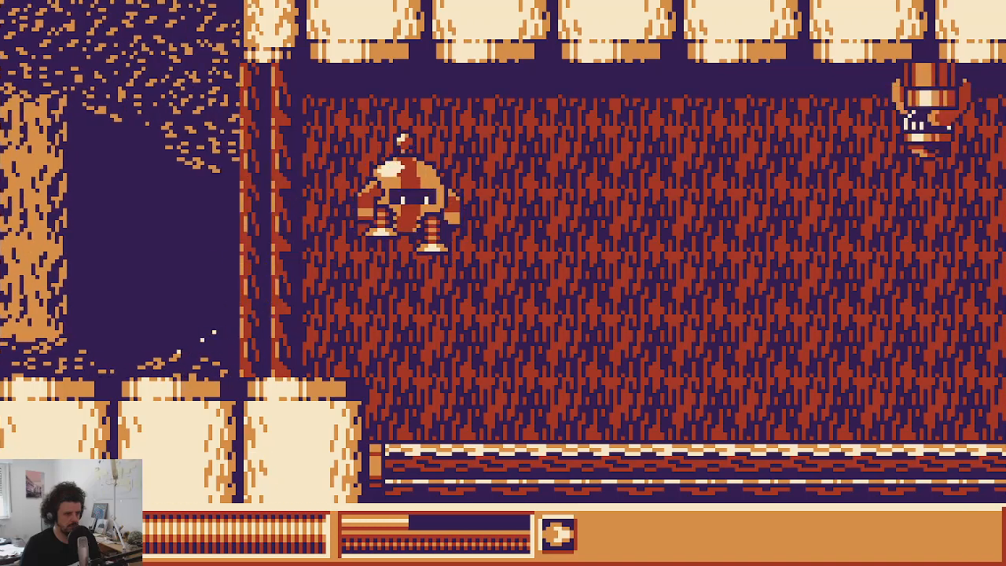
Step: Play through the cave, shooting the enemy on the mushroom and taking the ladder down to the lower passage
{"action": "key", "text": "Right"}
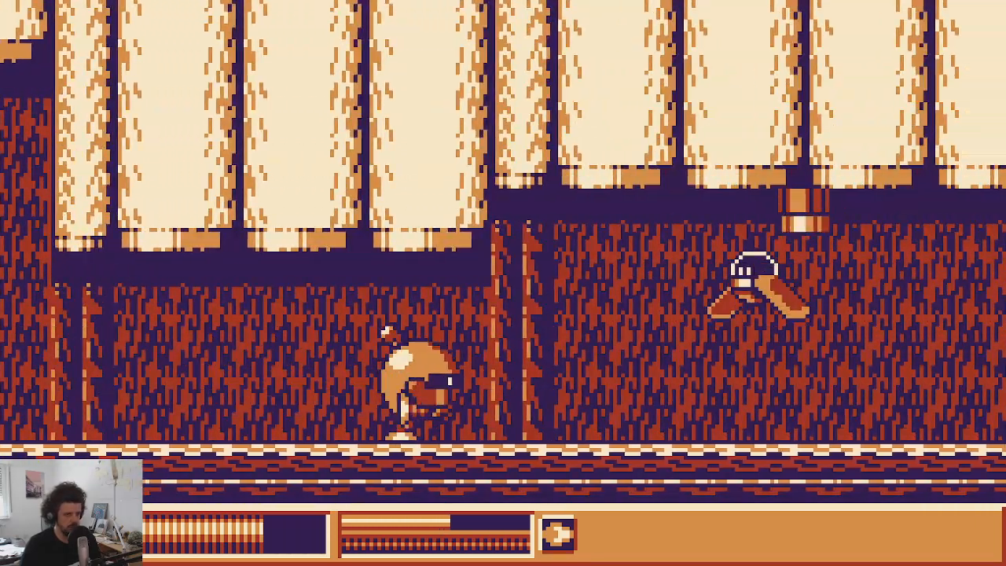
{"action": "key", "text": "Right"}
{"action": "key", "text": "x"}
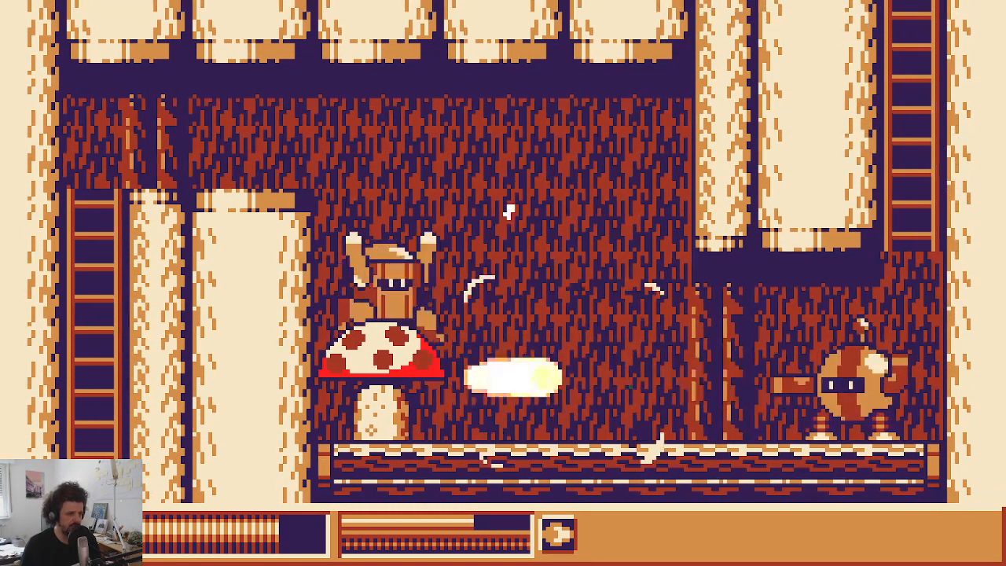
{"action": "key", "text": "Left"}
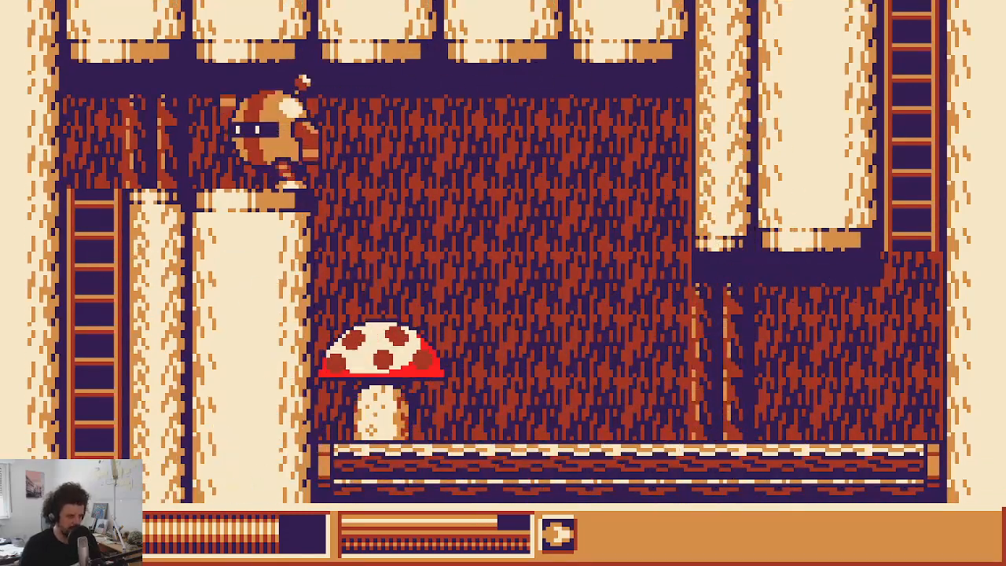
{"action": "key", "text": "Down"}
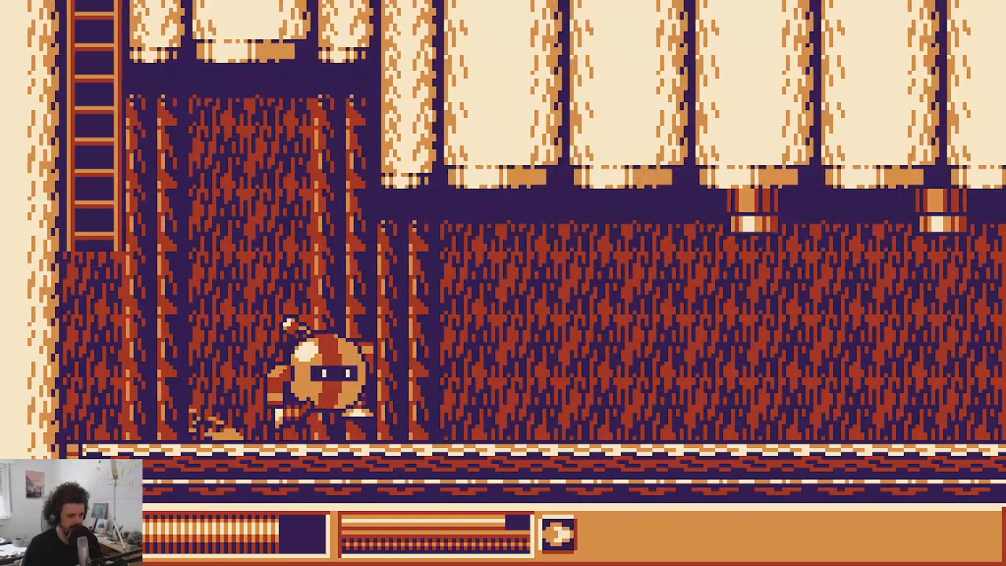
{"action": "key", "text": "Right"}
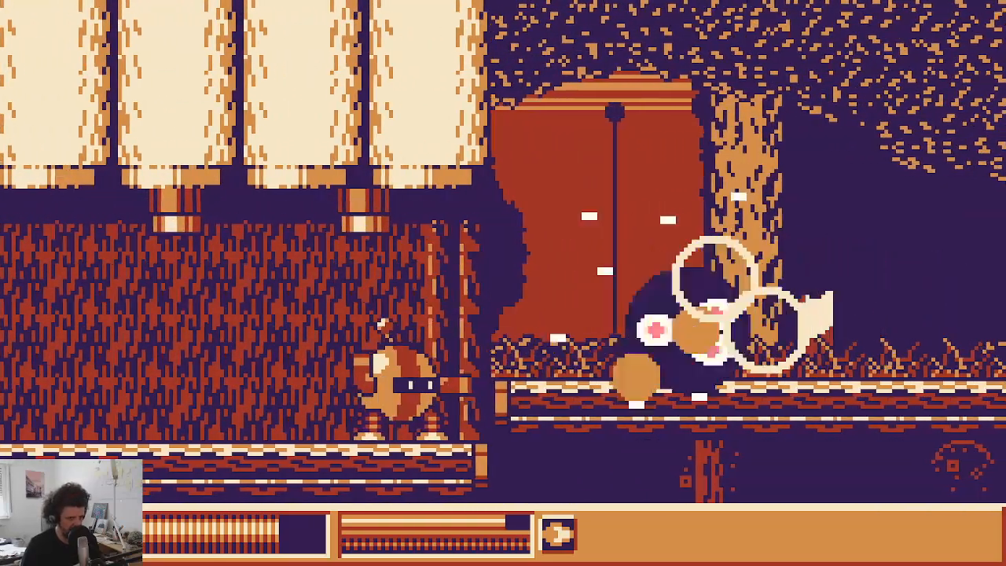
Step: Test jumps while fighting the enemies outside the cave and by the mushroom house
{"action": "key", "text": "Right"}
{"action": "key", "text": "space"}
{"action": "key", "text": "space"}
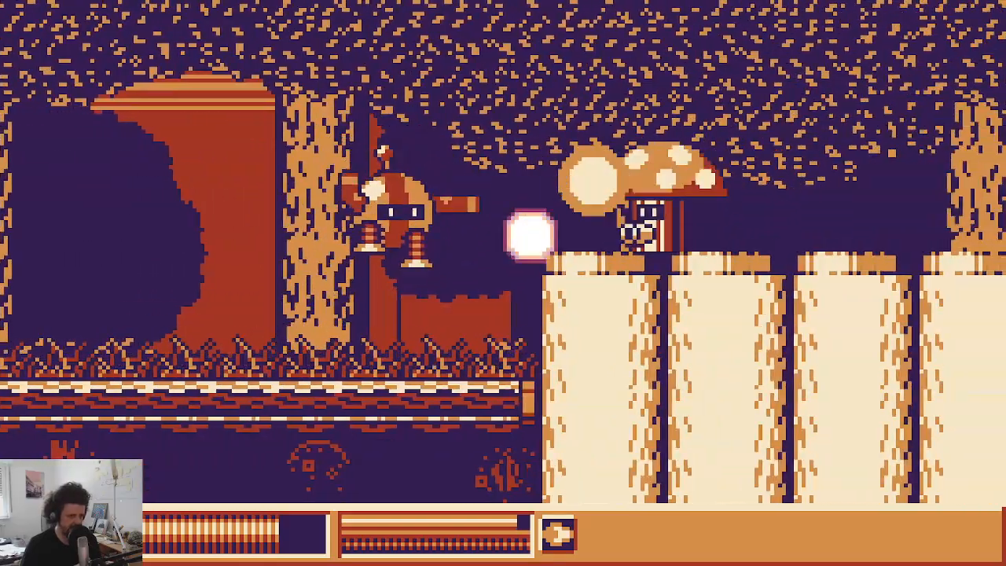
{"action": "key", "text": "Right"}
{"action": "key", "text": "space"}
{"action": "key", "text": "space"}
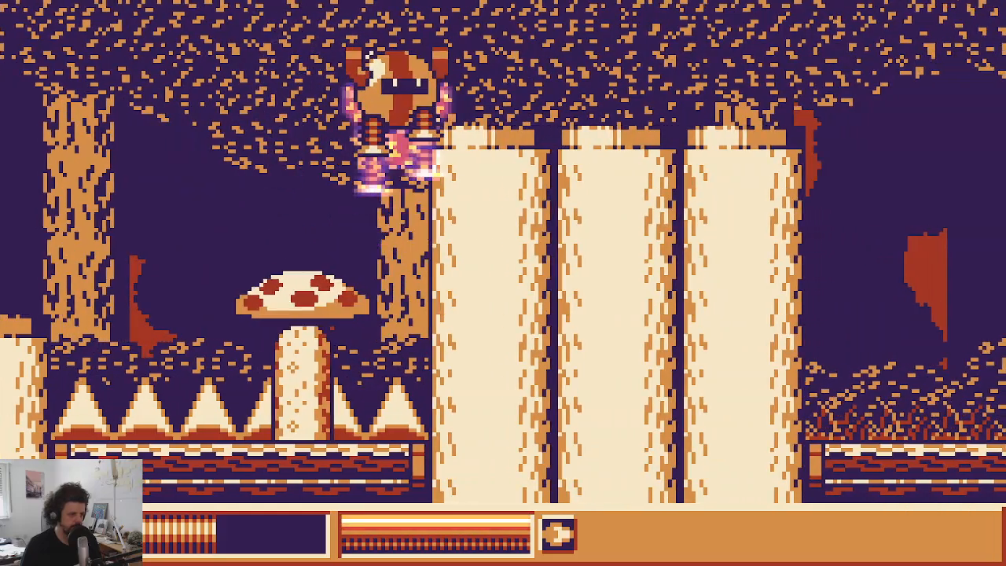
Step: Test a landing from the tall columns, cross the two-level room via its mushroom and climb the ladder
{"action": "key", "text": "Right"}
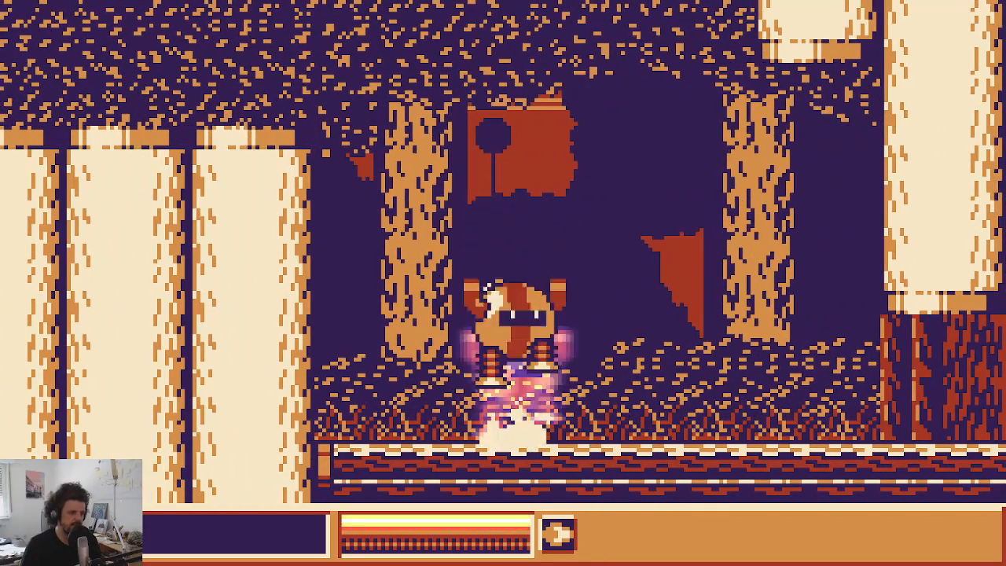
{"action": "key", "text": "Right"}
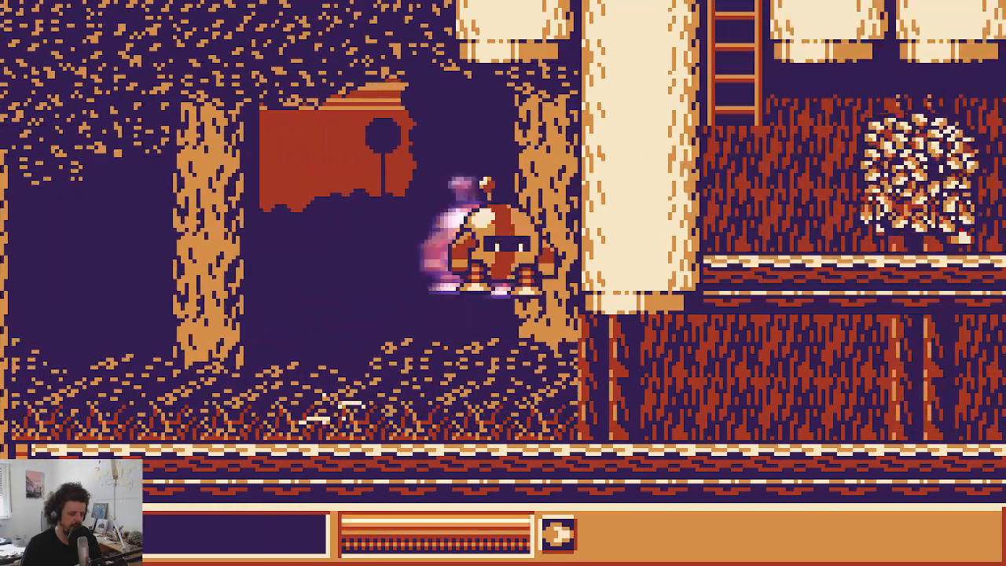
{"action": "key", "text": "Right"}
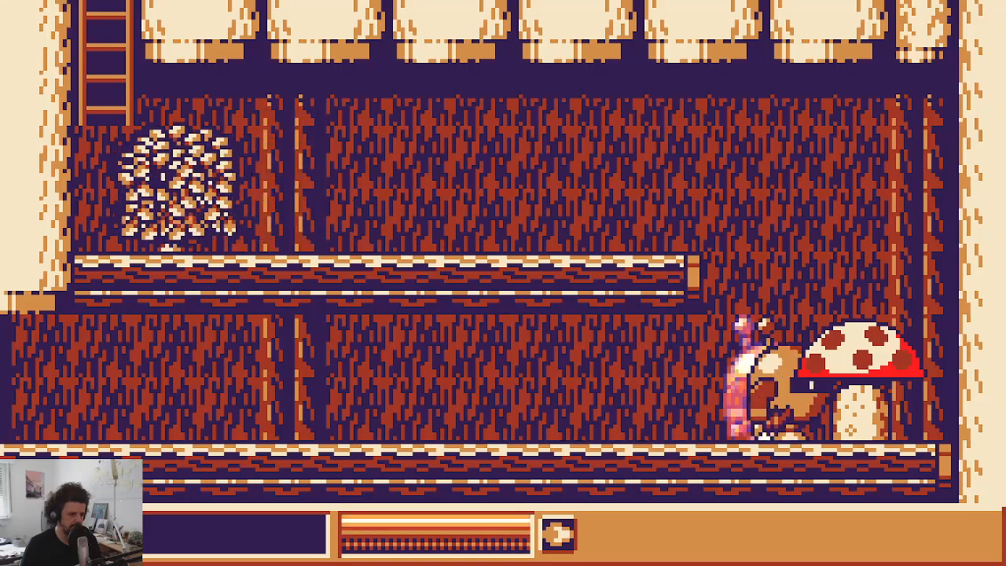
{"action": "key", "text": "Right"}
{"action": "key", "text": "space"}
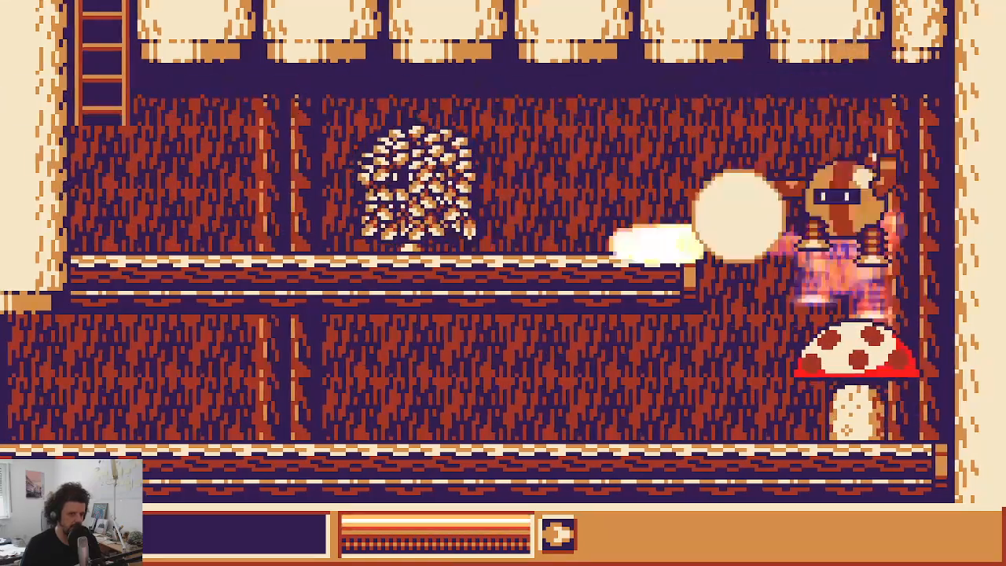
{"action": "key", "text": "Left"}
{"action": "key", "text": "Left"}
{"action": "key", "text": "space"}
{"action": "key", "text": "Up"}
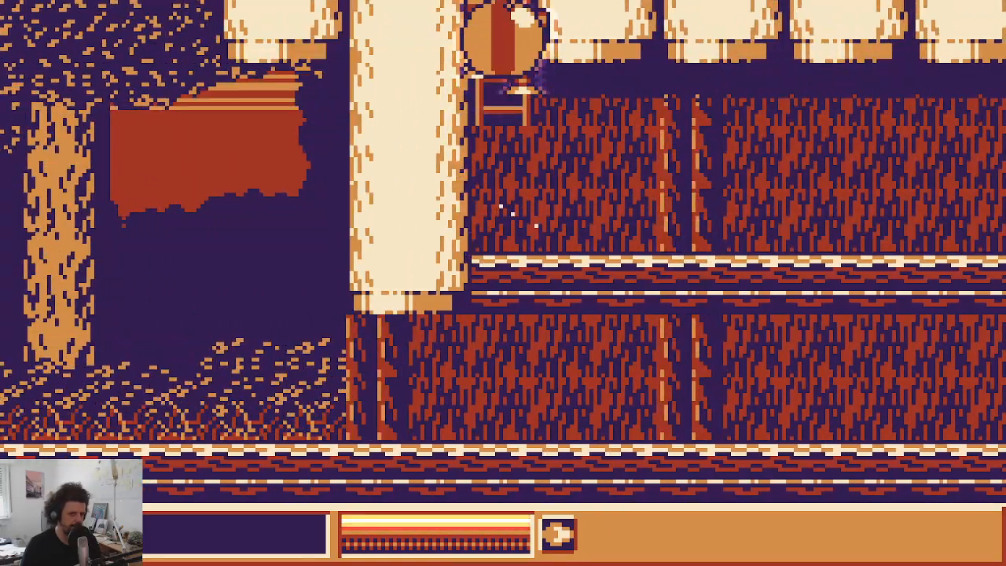
Step: Shoot the flying enemies in the spike room and test the landing dust with repeated jumps on the ladder-top ledge
{"action": "key", "text": "Right"}
{"action": "key", "text": "x"}
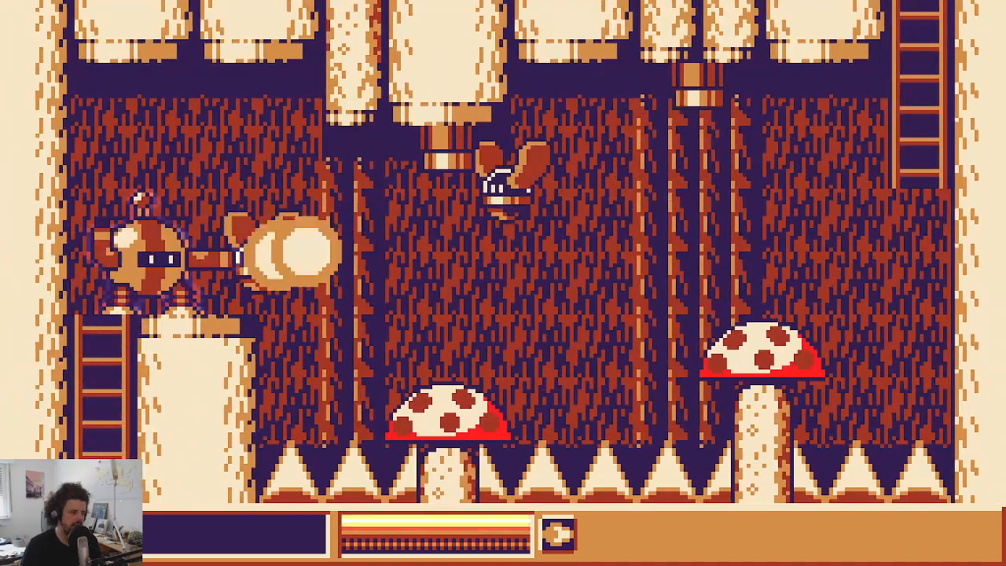
{"action": "key", "text": "x"}
{"action": "key", "text": "space"}
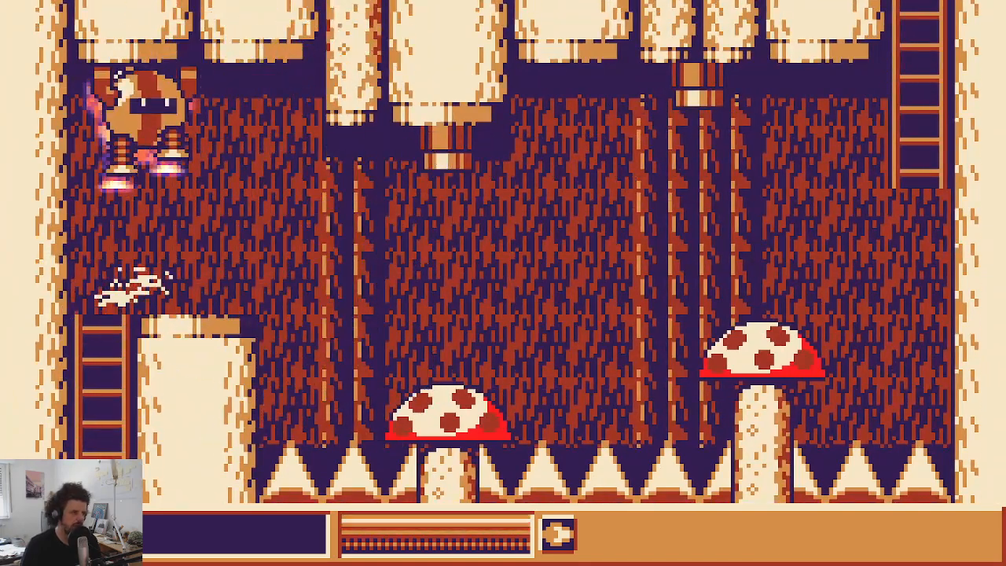
{"action": "key", "text": "space"}
{"action": "key", "text": "x"}
{"action": "key", "text": "x"}
{"action": "key", "text": "x"}
{"action": "key", "text": "space"}
{"action": "key", "text": "x"}
{"action": "key", "text": "space"}
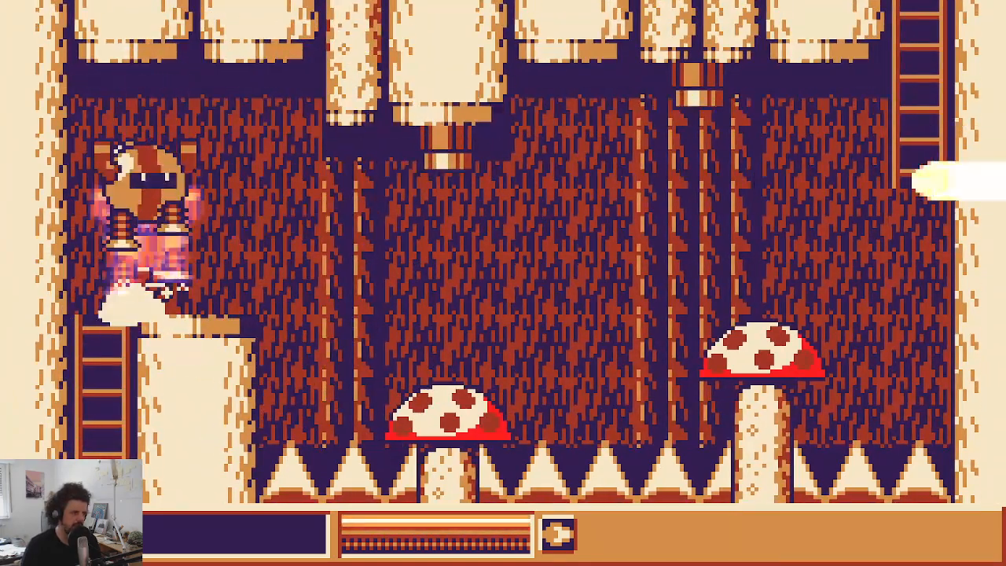
{"action": "key", "text": "x"}
{"action": "key", "text": "x"}
{"action": "key", "text": "space"}
{"action": "key", "text": "x"}
{"action": "key", "text": "space"}
Step: Cross the spikes over the mushrooms, climb the far ladder to the next room and come back down
{"action": "key", "text": "Right"}
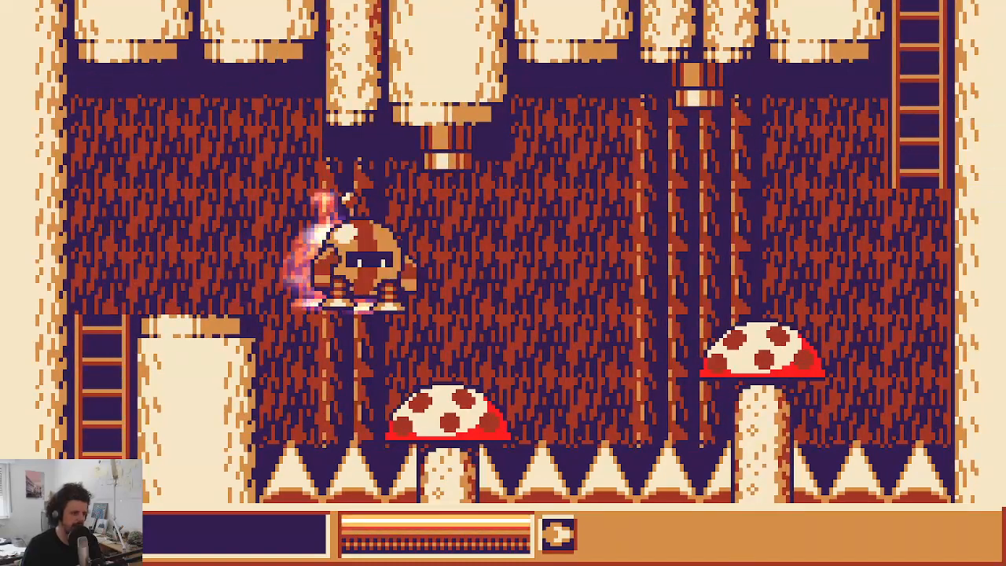
{"action": "key", "text": "Right"}
{"action": "key", "text": "Up"}
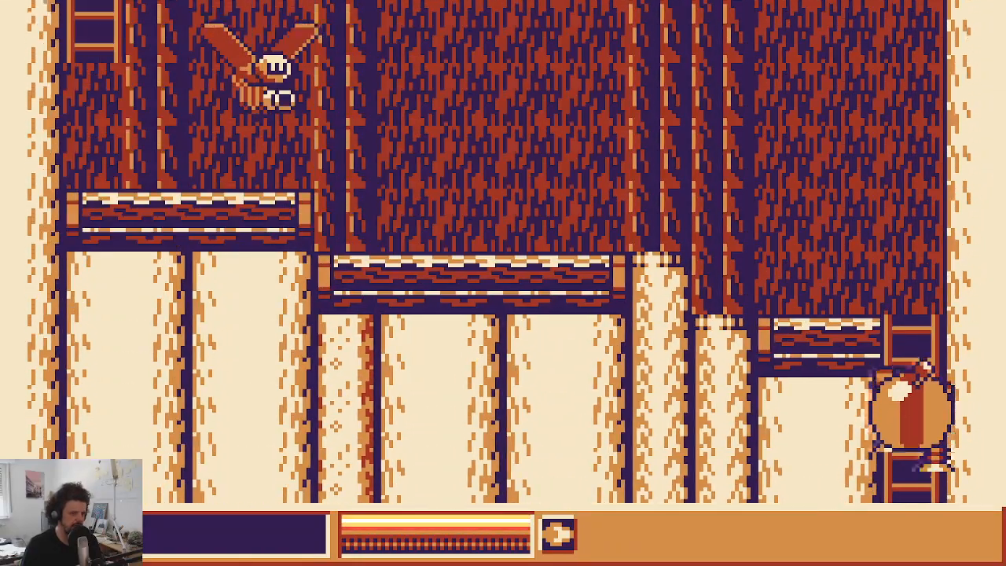
{"action": "key", "text": "Up"}
{"action": "key", "text": "Down"}
{"action": "key", "text": "Down"}
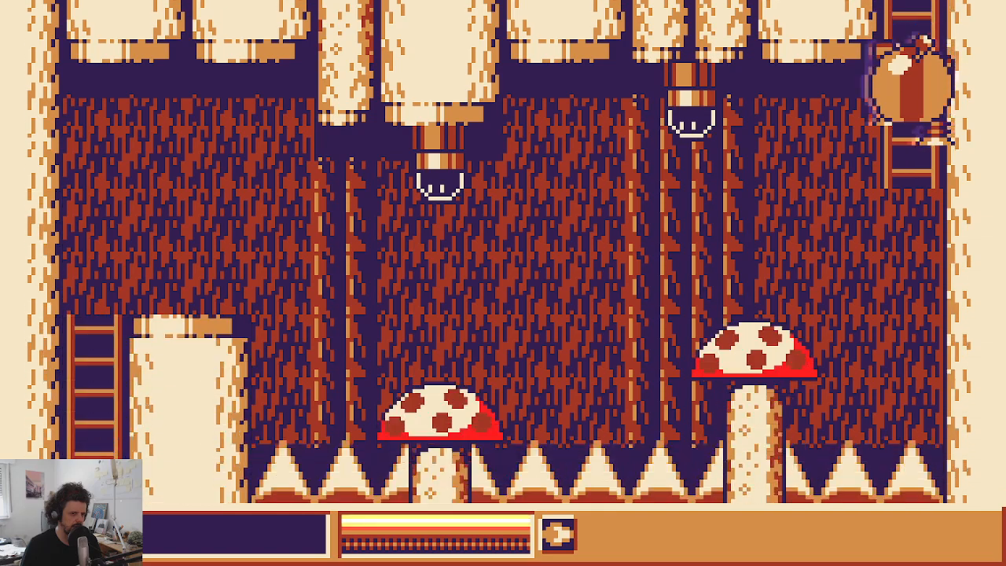
Step: Test landings on both mushrooms above the spikes by bouncing back and forth, and climb the far ladder again
{"action": "key", "text": "Left"}
{"action": "key", "text": "x"}
{"action": "key", "text": "Left"}
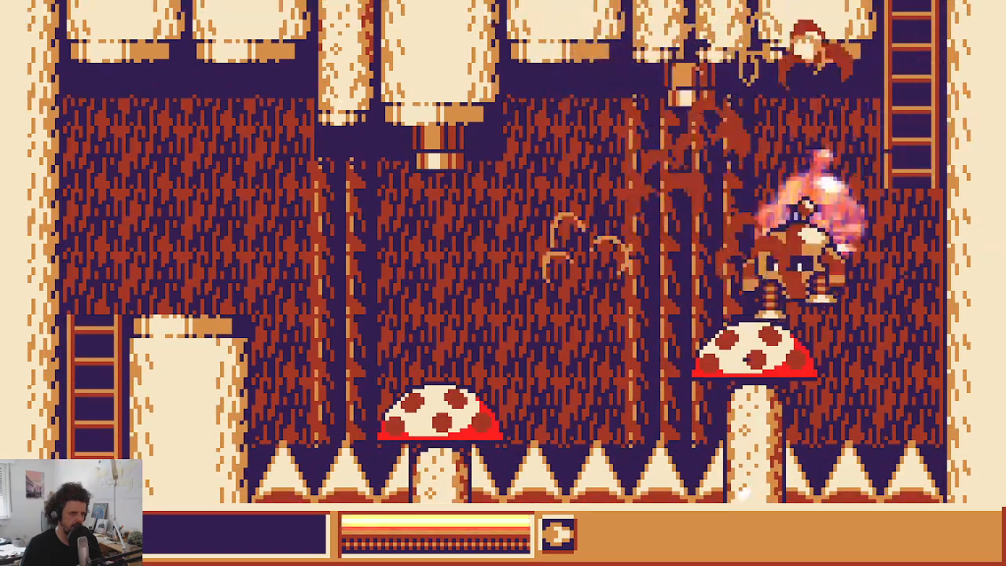
{"action": "key", "text": "Right"}
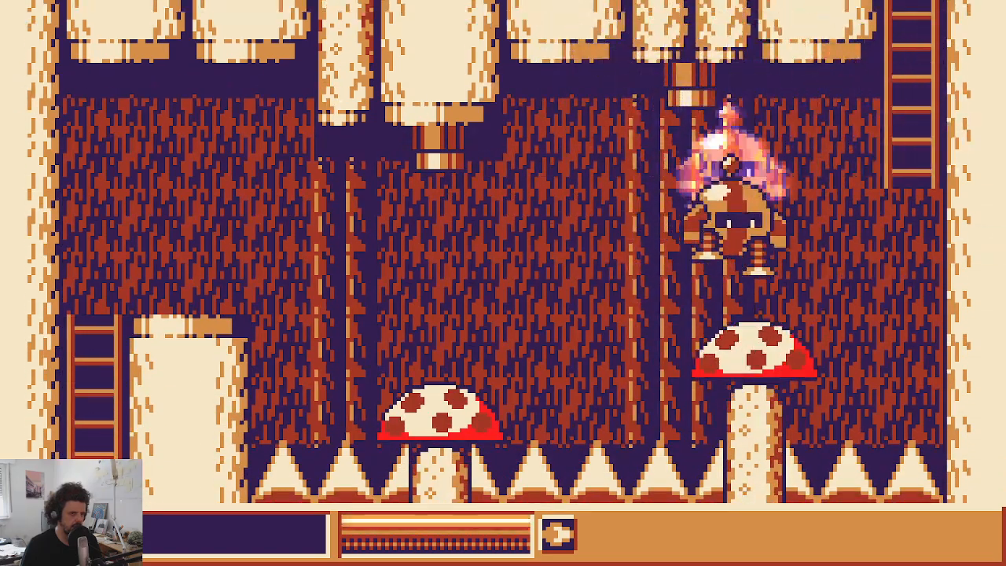
{"action": "key", "text": "Left"}
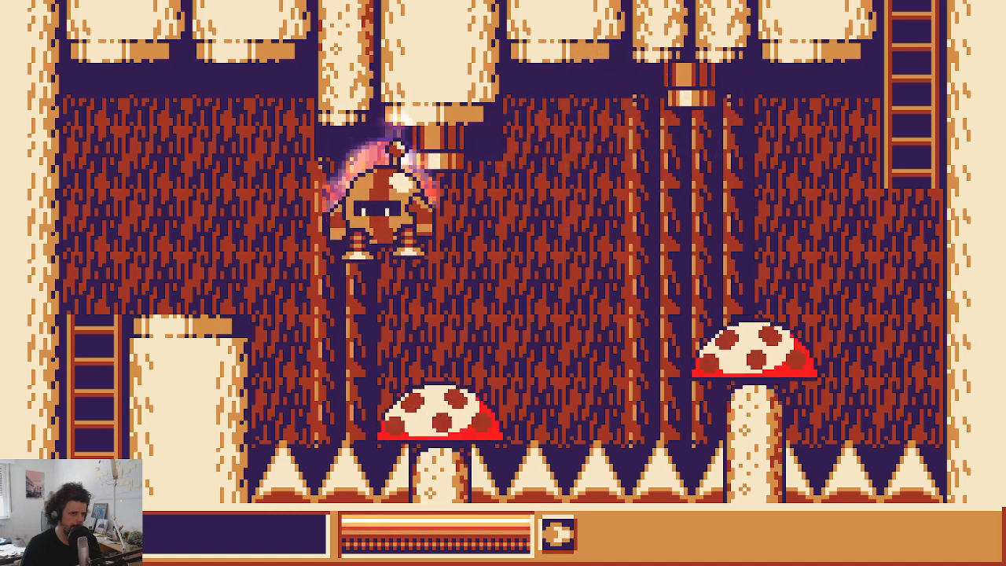
{"action": "key", "text": "Right"}
{"action": "key", "text": "Up"}
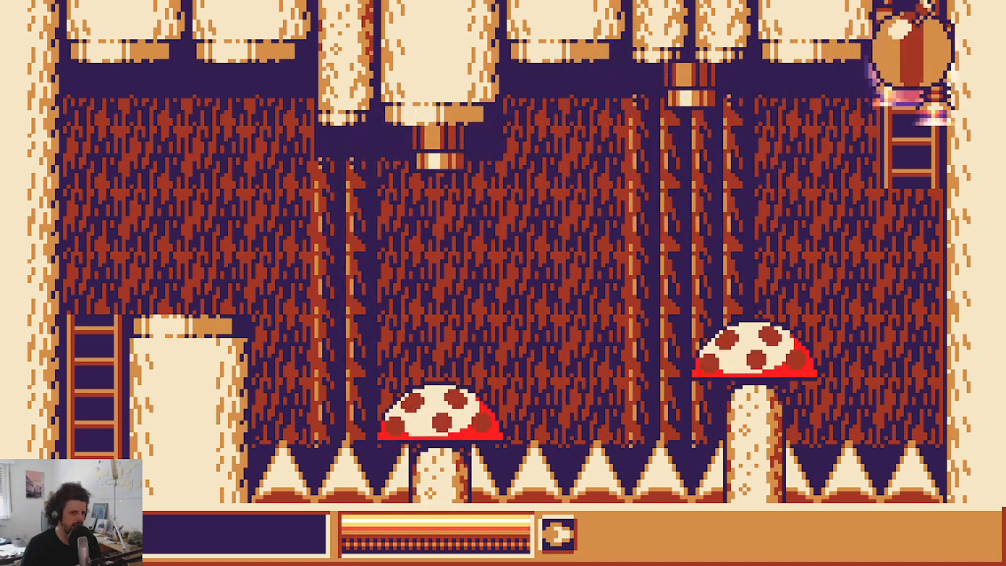
Step: Test a landing on the ledges of the room above the spikes and quit the game
{"action": "key", "text": "Left"}
{"action": "key", "text": "space"}
{"action": "key", "text": "Left"}
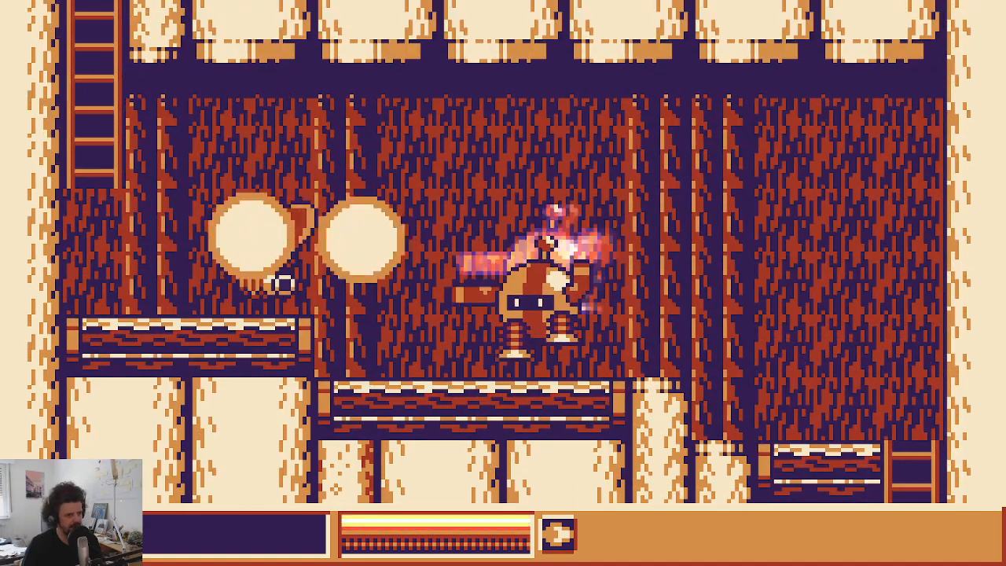
{"action": "key", "text": "space"}
{"action": "key", "text": "Return"}
{"action": "key", "text": "Escape"}
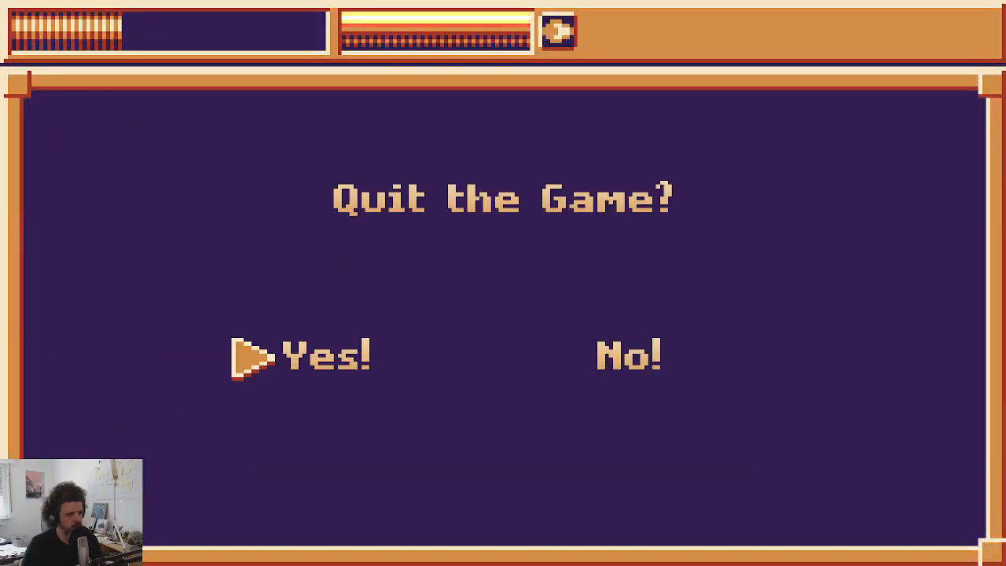
{"action": "key", "text": "Return"}
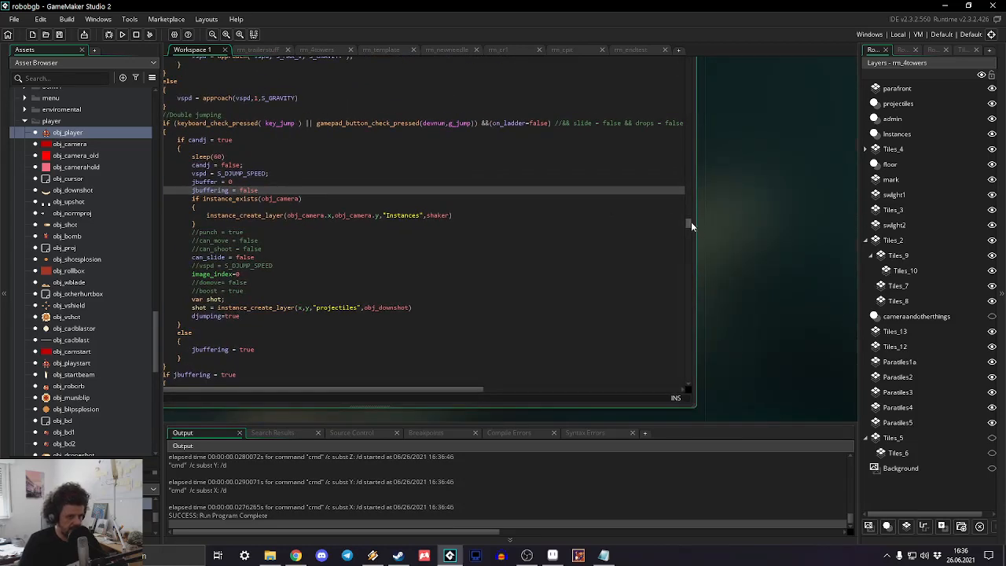
Step: Replace the second jump-sprite block in obj_player, the one with vspd thresholds of 3, with a copy of the block using thresholds of 1
{"action": "left_click_drag", "start_coordinate": [691, 222], "coordinate": [688, 348]}
{"action": "scroll", "coordinate": [280, 211], "scroll_direction": "up", "scroll_amount": 5}
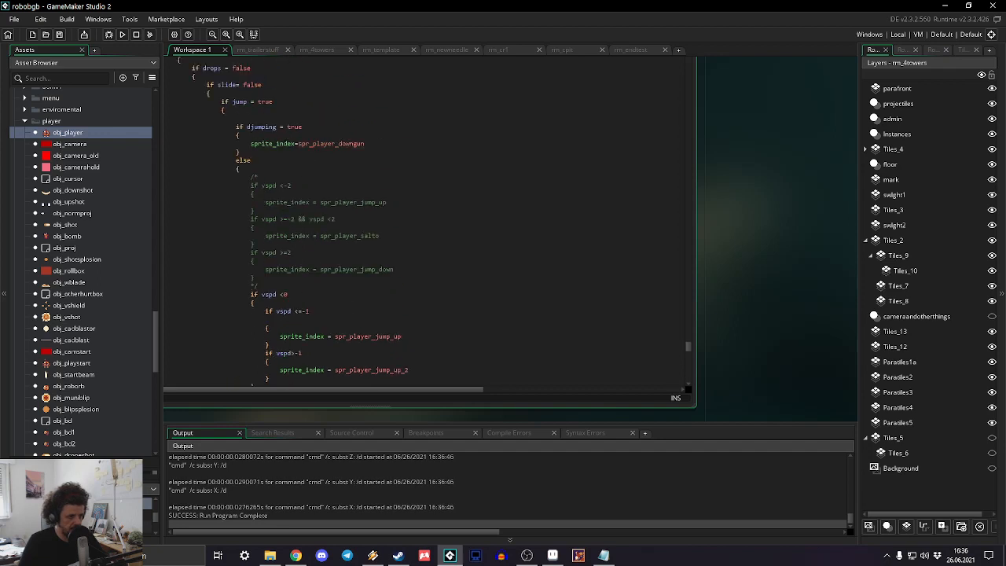
{"action": "scroll", "coordinate": [260, 189], "scroll_direction": "down", "scroll_amount": 2}
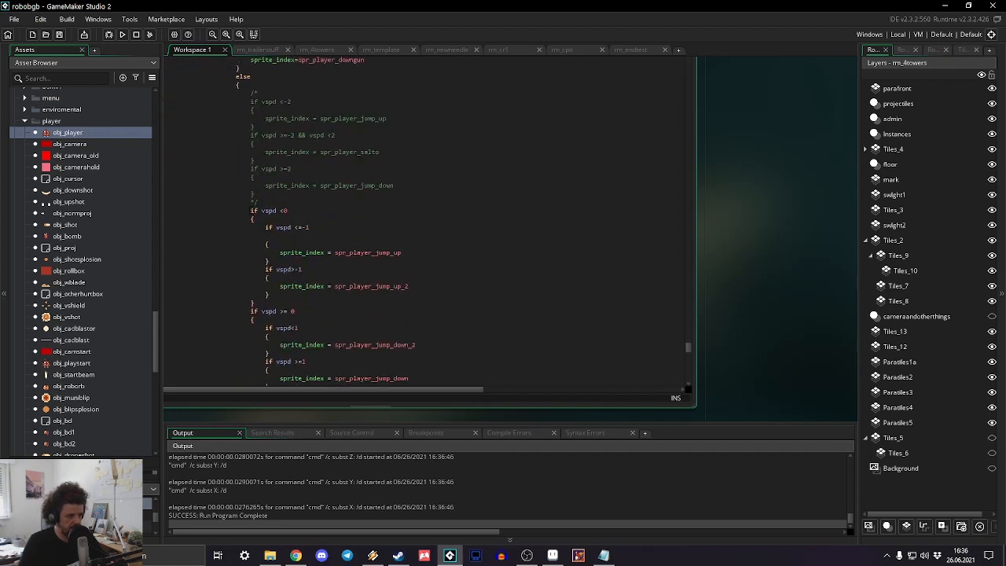
{"action": "left_click_drag", "start_coordinate": [251, 210], "coordinate": [257, 311]}
{"action": "scroll", "coordinate": [267, 233], "scroll_direction": "down", "scroll_amount": 2}
{"action": "scroll", "coordinate": [257, 311], "scroll_direction": "down", "scroll_amount": 6}
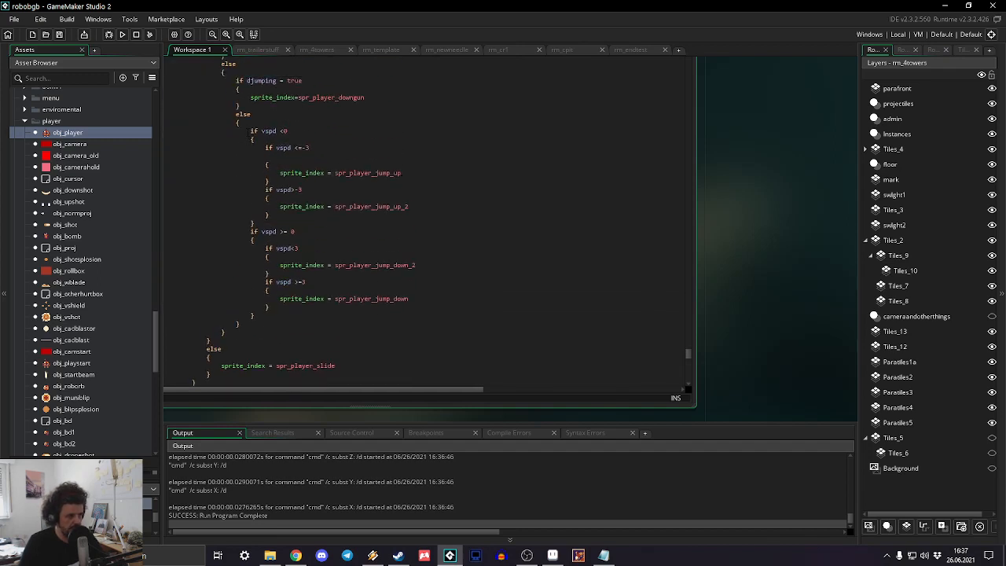
{"action": "scroll", "coordinate": [253, 124], "scroll_direction": "up", "scroll_amount": 6}
{"action": "scroll", "coordinate": [250, 167], "scroll_direction": "down", "scroll_amount": 3}
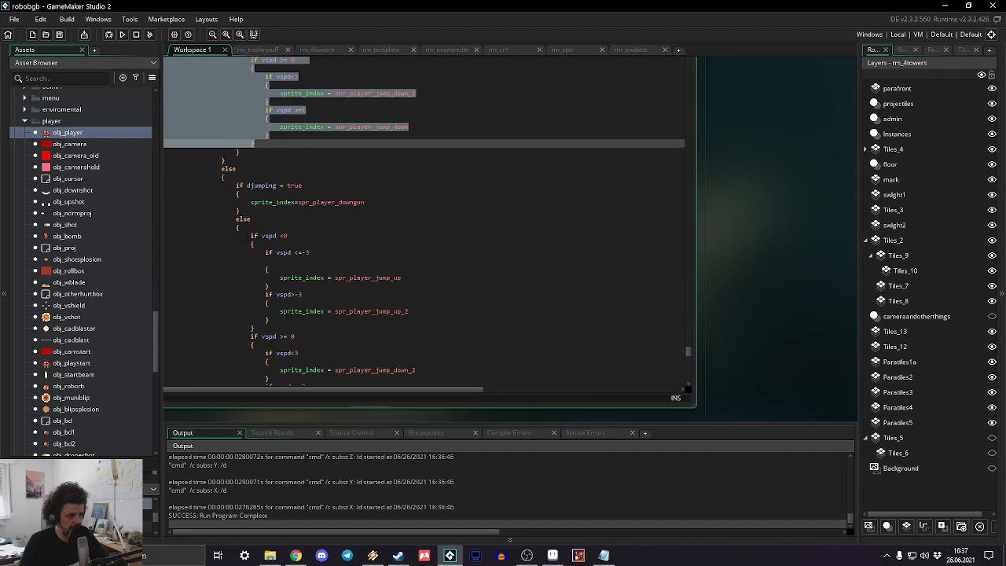
{"action": "left_click_drag", "start_coordinate": [251, 235], "coordinate": [259, 315]}
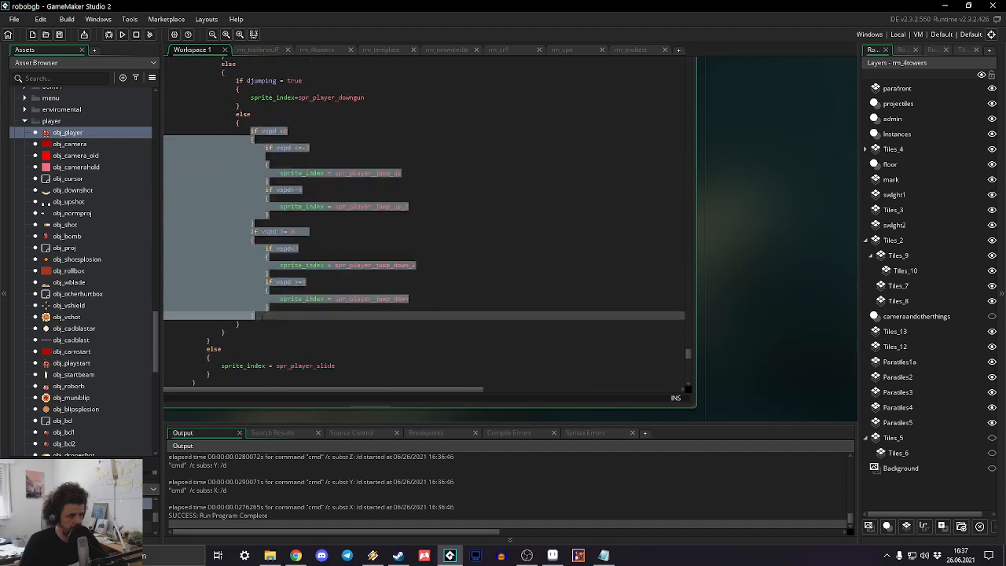
{"action": "key", "text": "ctrl+v"}
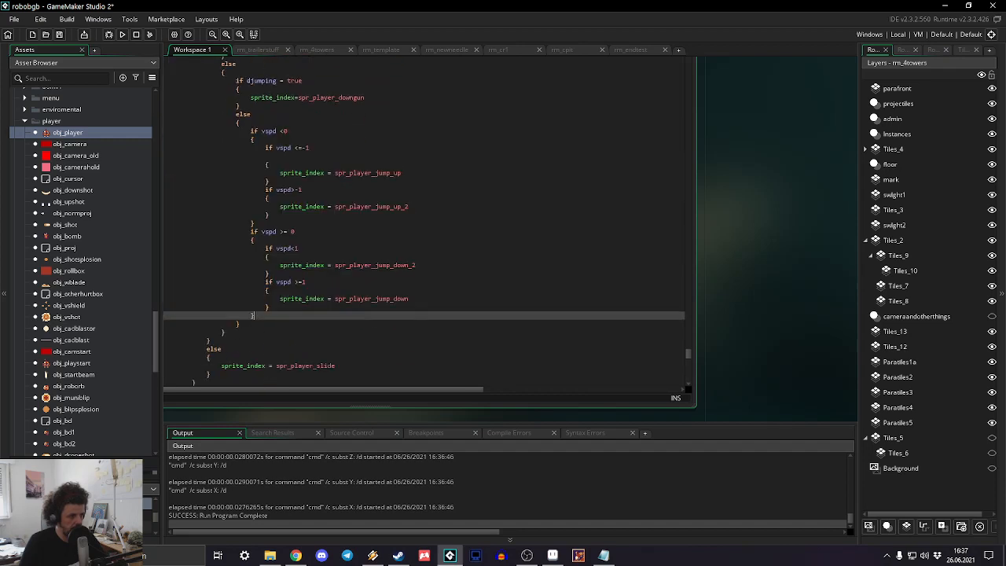
{"action": "left_click", "coordinate": [379, 248]}
Step: Run the game, start a level and shoot the enemy at the building's exit on the way to the mushroom
{"action": "left_click", "coordinate": [121, 34]}
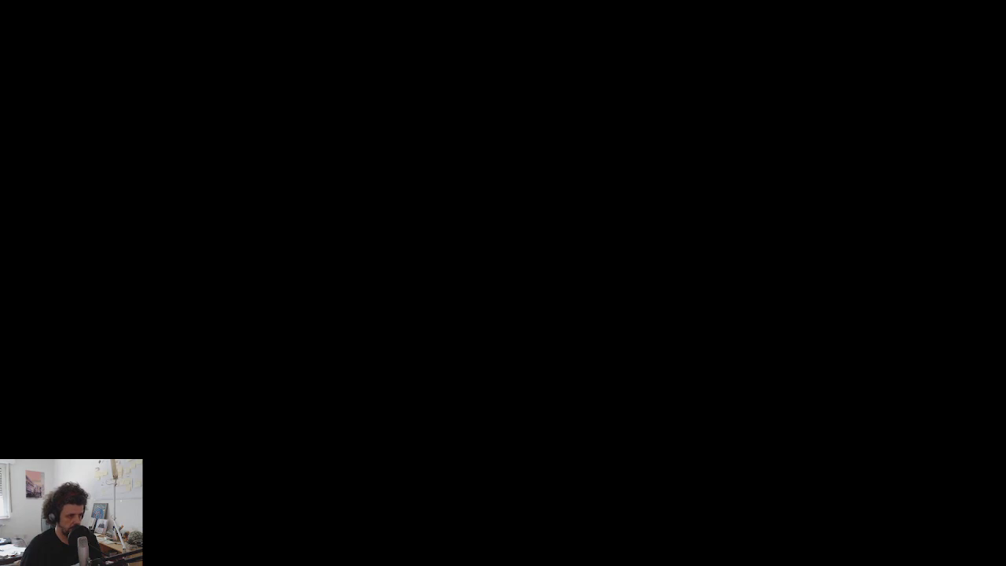
{"action": "key", "text": "Down"}
{"action": "key", "text": "Return"}
{"action": "key", "text": "Right"}
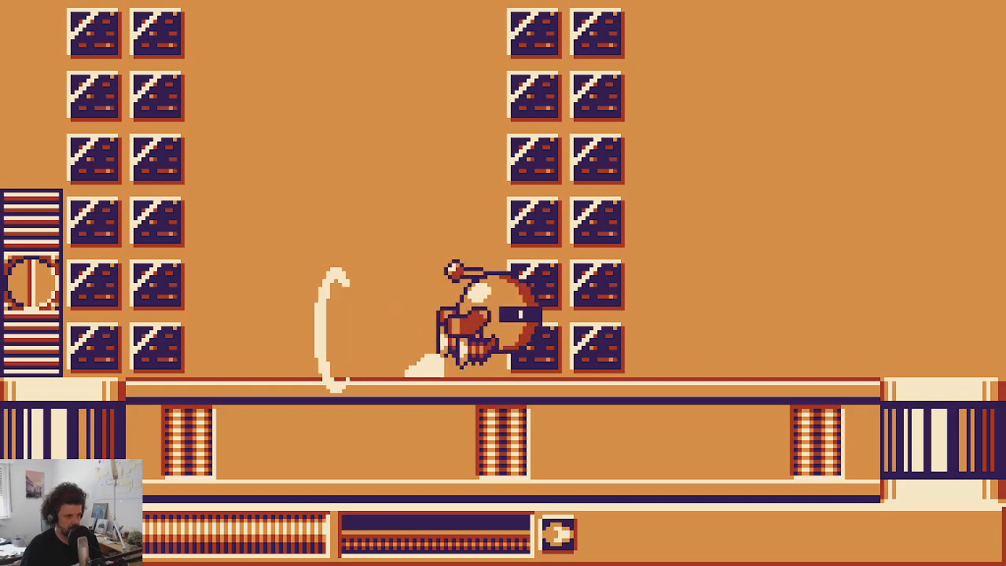
{"action": "key", "text": "x"}
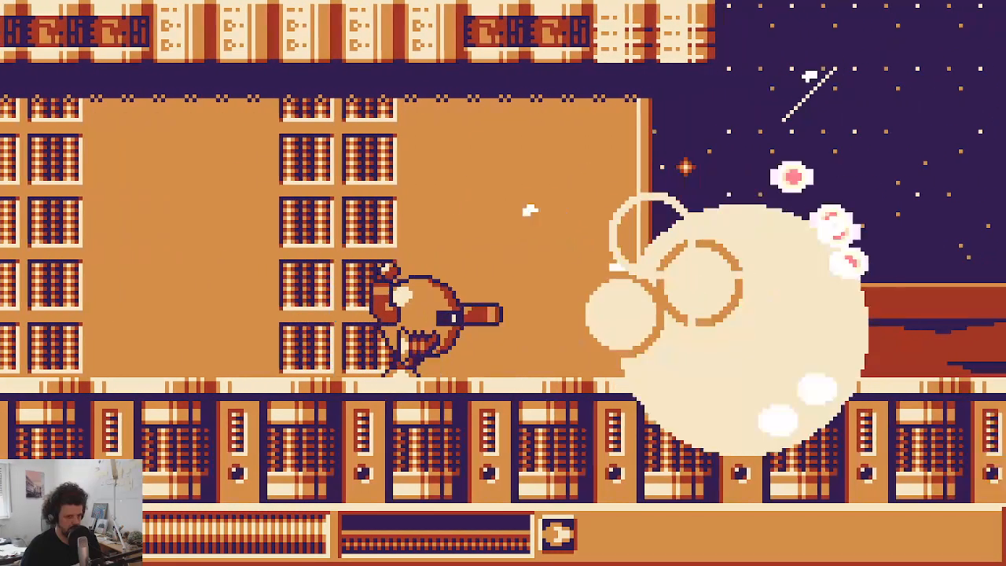
{"action": "key", "text": "Right"}
{"action": "key", "text": "z"}
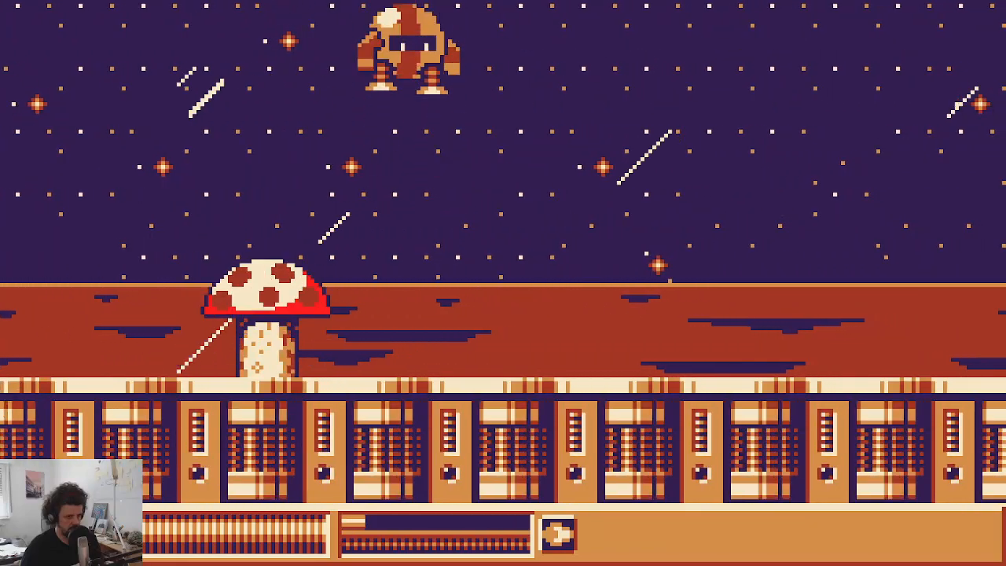
Step: Bounce on the mushroom to check the jump sprites and test a landing near the next building
{"action": "key", "text": "Left"}
{"action": "key", "text": "z"}
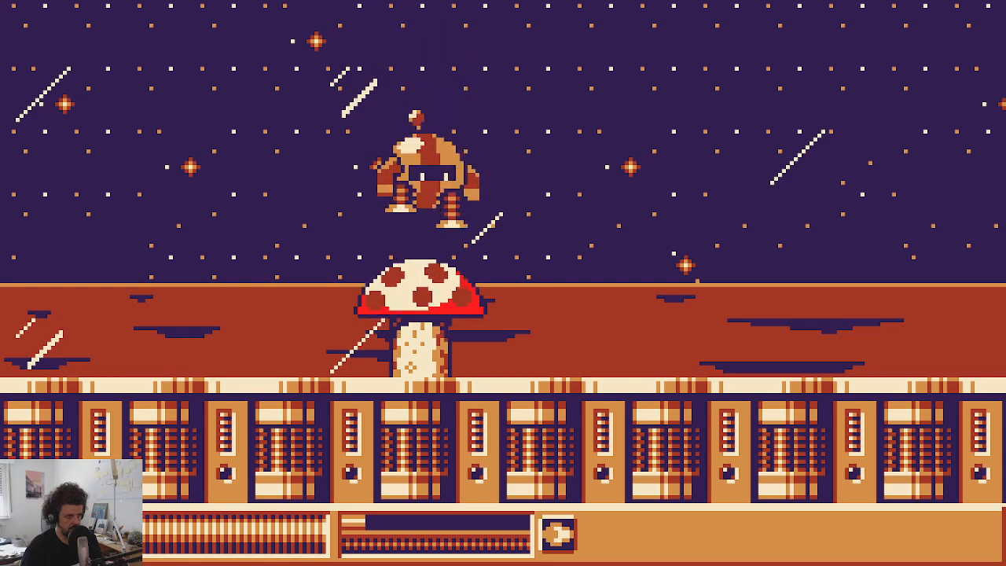
{"action": "key", "text": "Right"}
{"action": "key", "text": "Right"}
{"action": "key", "text": "z"}
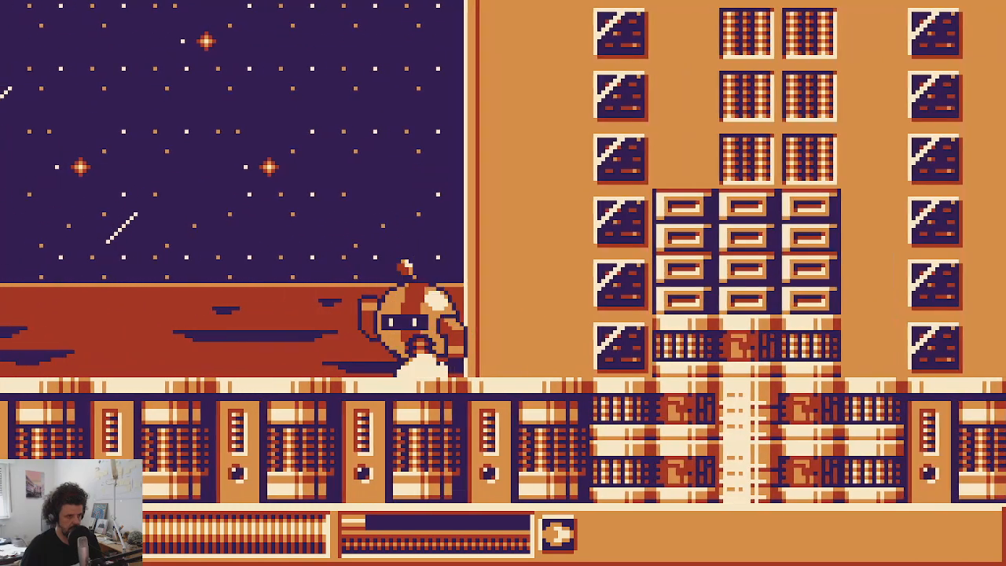
Step: Leave the level for the overworld and enter the snowy level from the map
{"action": "key", "text": "Return"}
{"action": "key", "text": "Left"}
{"action": "key", "text": "Up"}
{"action": "key", "text": "z"}
{"action": "key", "text": "x"}
{"action": "key", "text": "Up"}
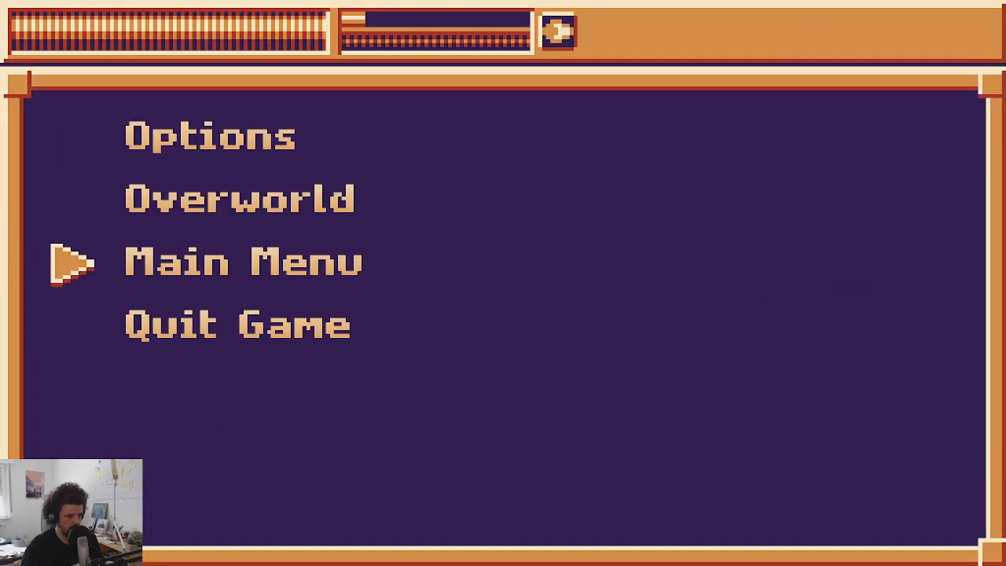
{"action": "key", "text": "z"}
{"action": "key", "text": "z"}
{"action": "key", "text": "z"}
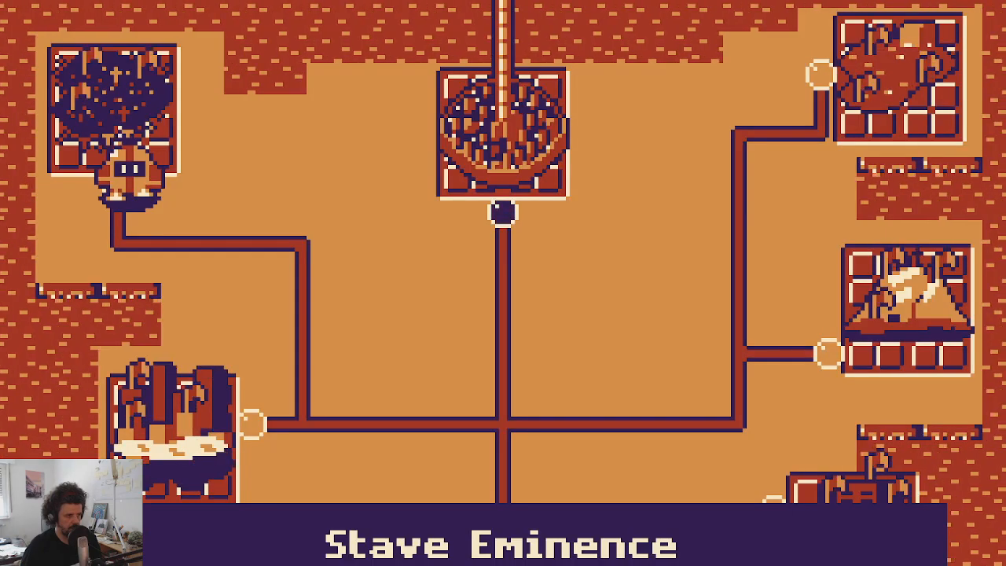
{"action": "key", "text": "Right"}
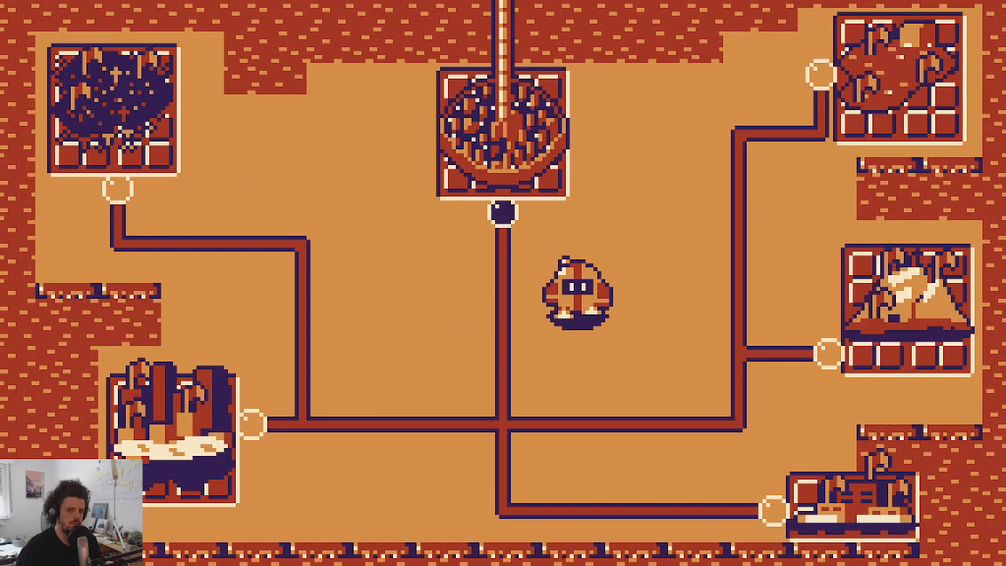
{"action": "key", "text": "z"}
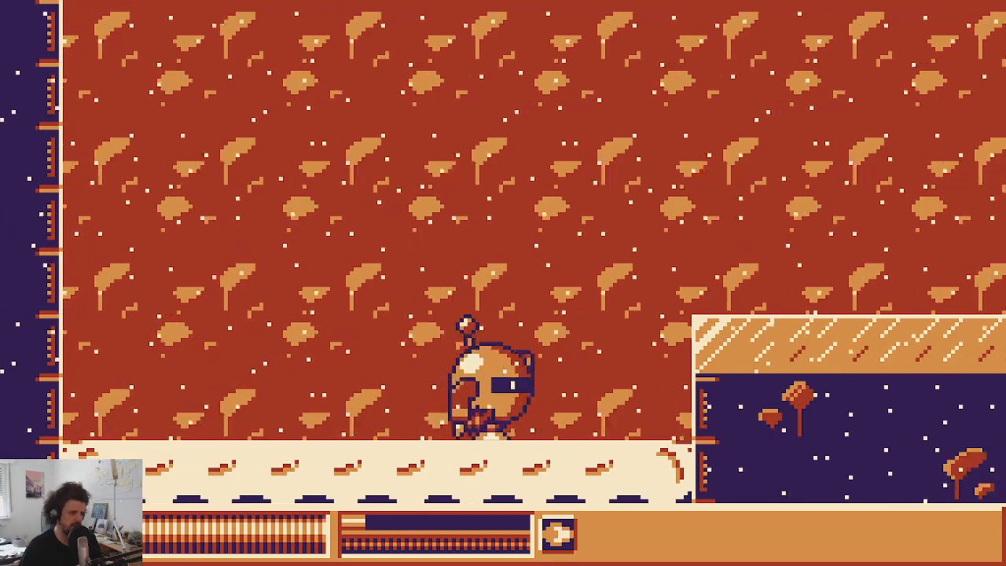
Step: Test jumps and landings across the snow and ice platforms in the opening section of the snowy level
{"action": "key", "text": "Right"}
{"action": "key", "text": "z"}
{"action": "key", "text": "x"}
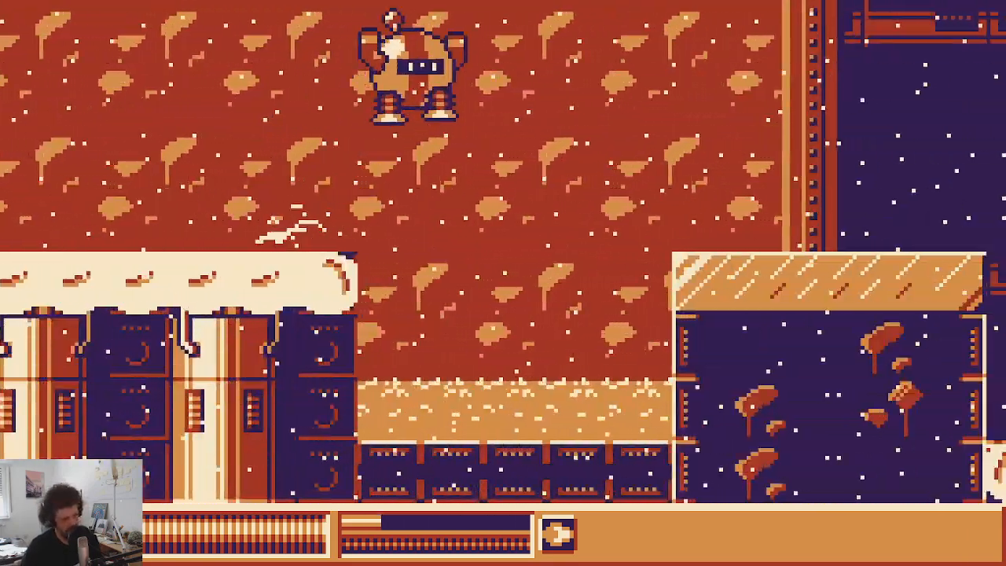
{"action": "key", "text": "Right"}
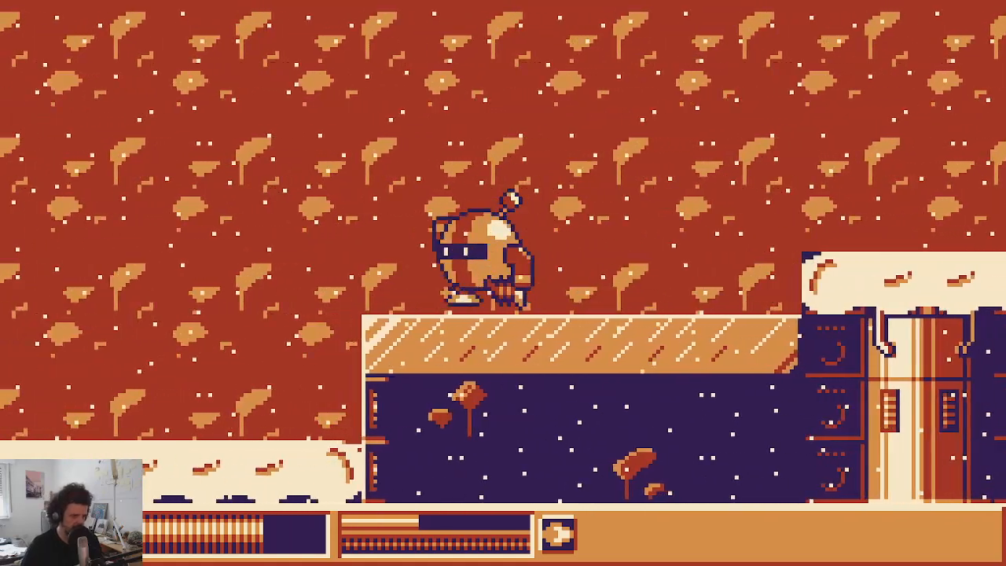
{"action": "key", "text": "Left"}
{"action": "key", "text": "Right"}
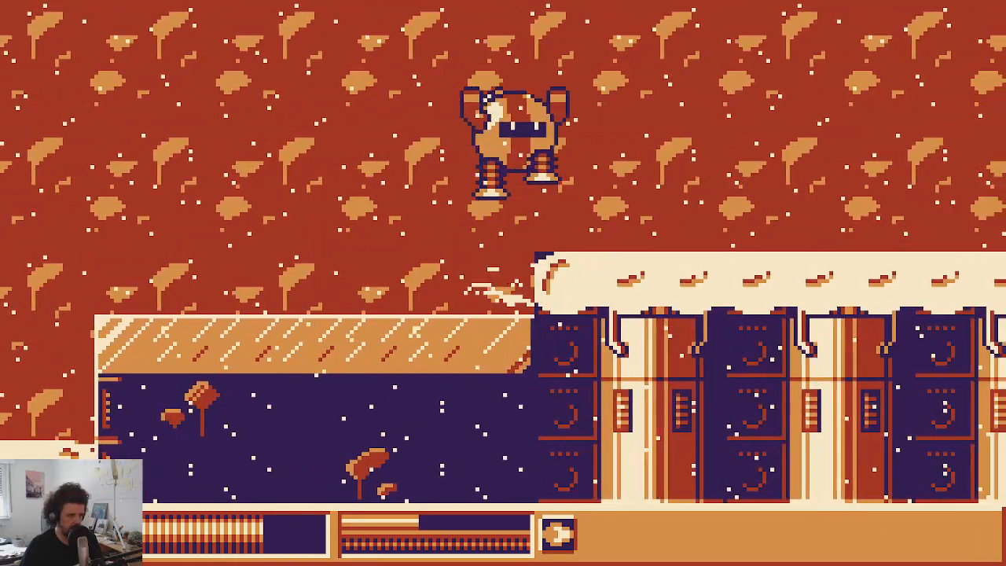
{"action": "key", "text": "Right"}
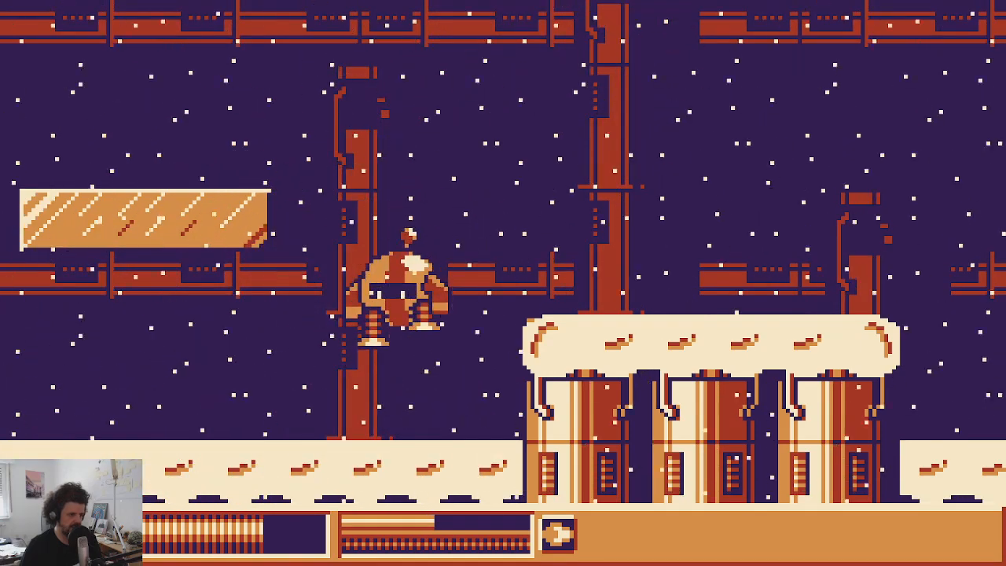
Step: Test the landing dust with repeated jumps on the low snow ground, then jump onto the pipe-supported snow ledge
{"action": "key", "text": "space"}
{"action": "key", "text": "space"}
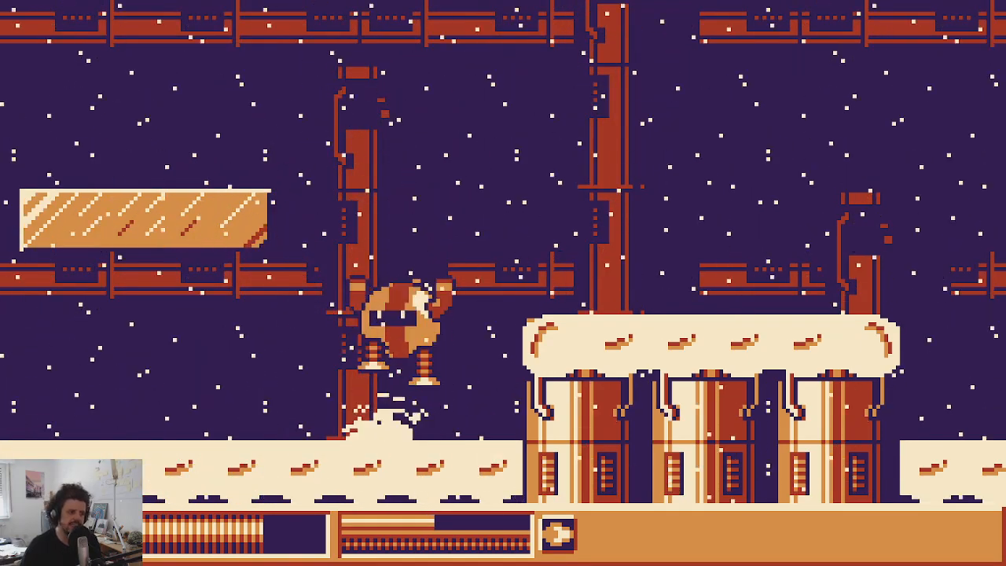
{"action": "key", "text": "space"}
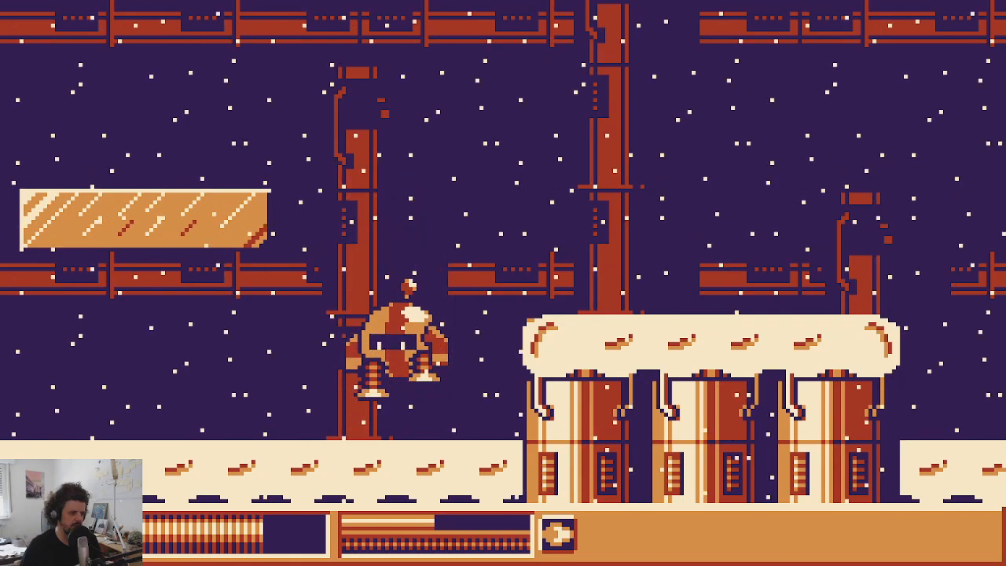
{"action": "key", "text": "space"}
{"action": "key", "text": "space"}
{"action": "key", "text": "Right"}
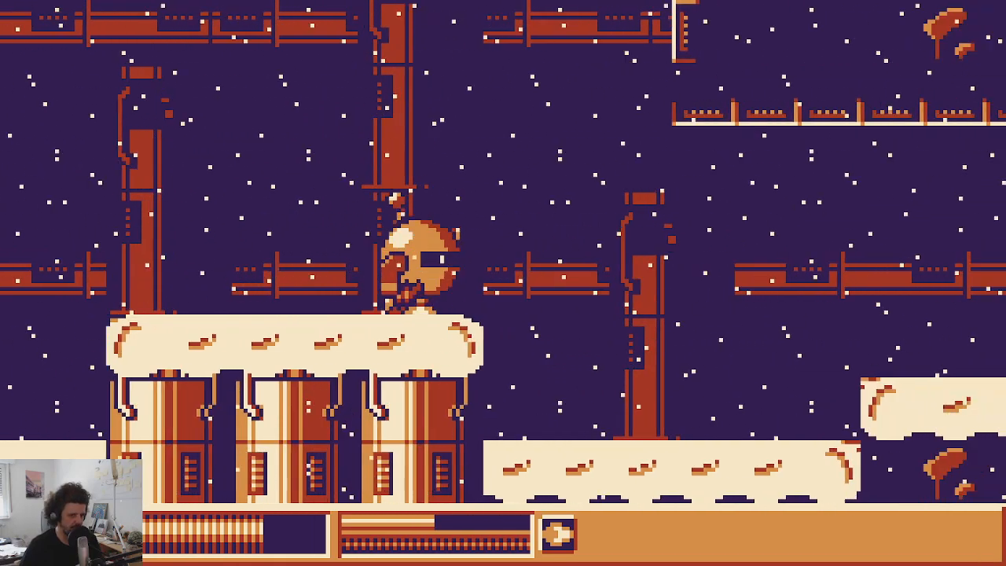
Step: Shoot through the enemies on the snow platforms ahead and drop down the shaft at the end
{"action": "key", "text": "Right"}
{"action": "key", "text": "x"}
{"action": "key", "text": "space"}
{"action": "key", "text": "x"}
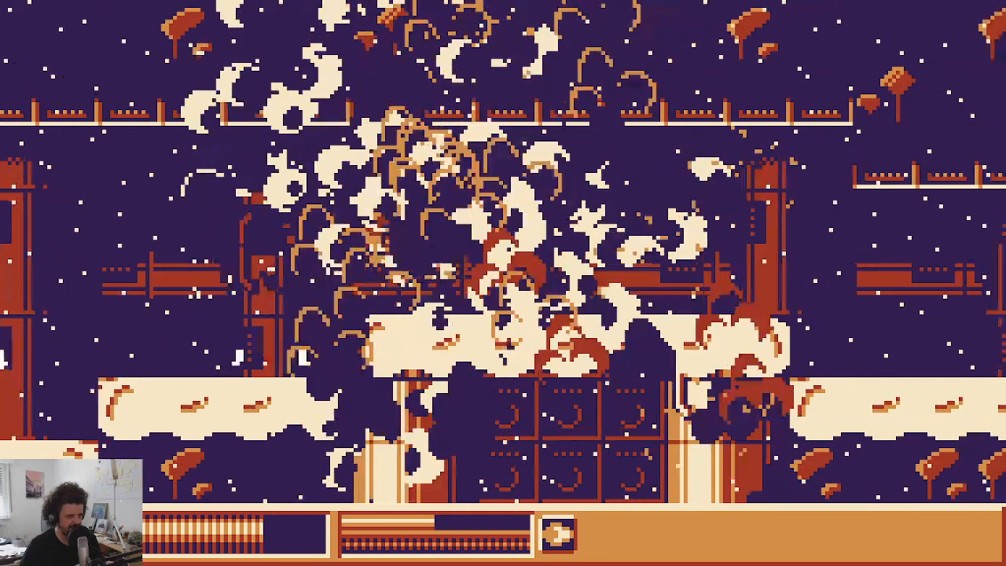
{"action": "key", "text": "Right"}
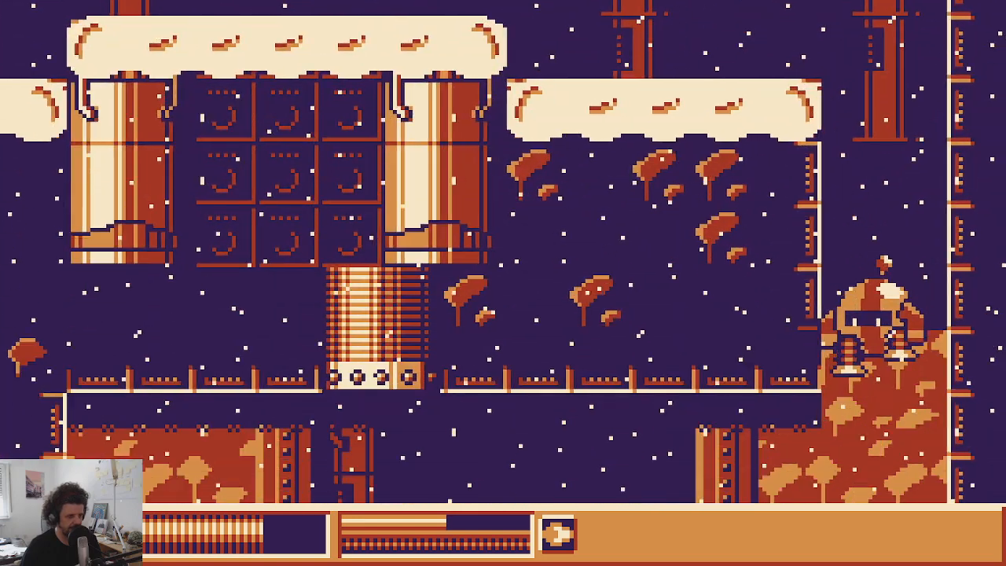
Step: Cross the ice-block room, drop to the room below, shoot the enemy on the pillar and cross over to it
{"action": "key", "text": "Left"}
{"action": "key", "text": "space"}
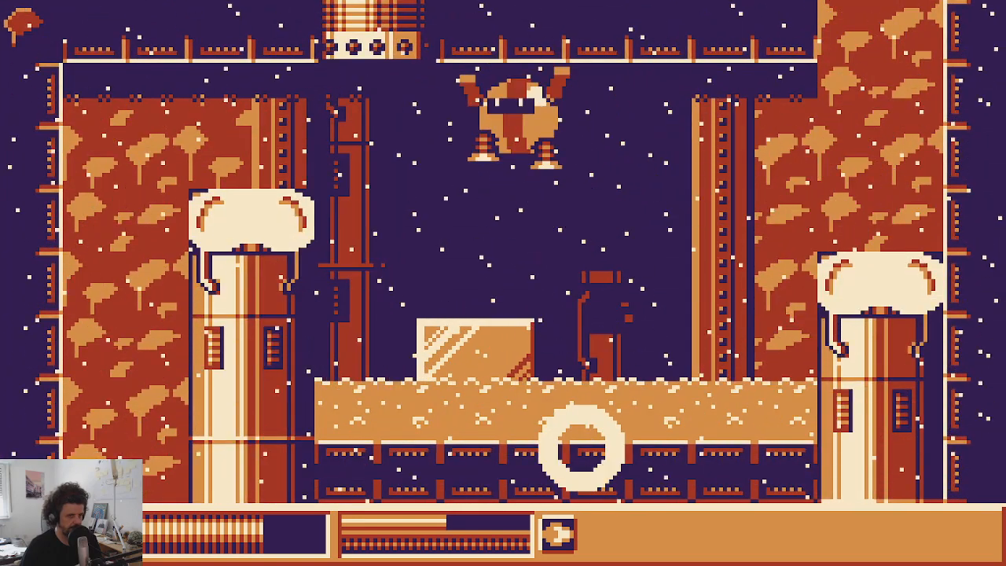
{"action": "key", "text": "Left"}
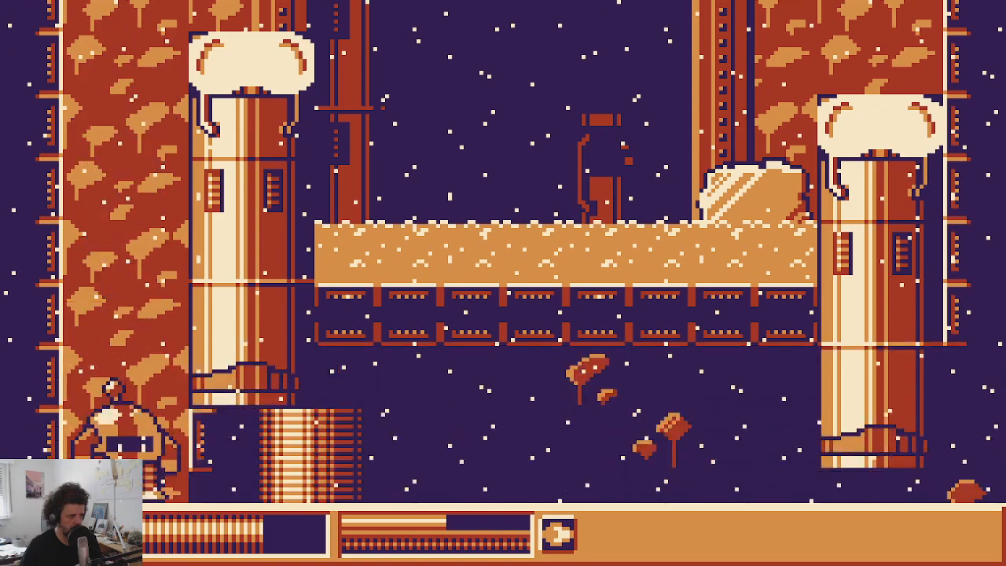
{"action": "key", "text": "space"}
{"action": "key", "text": "x"}
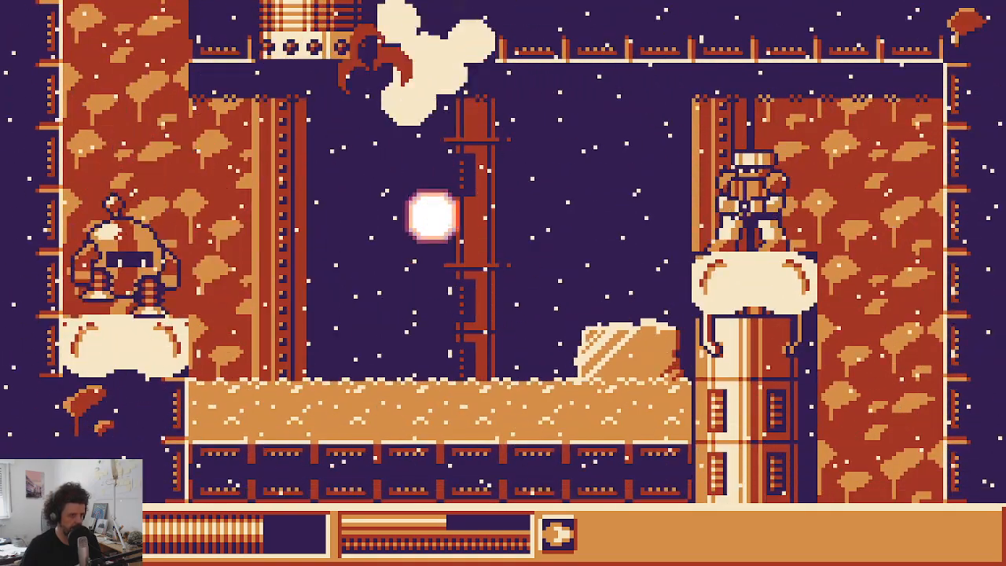
{"action": "key", "text": "Right"}
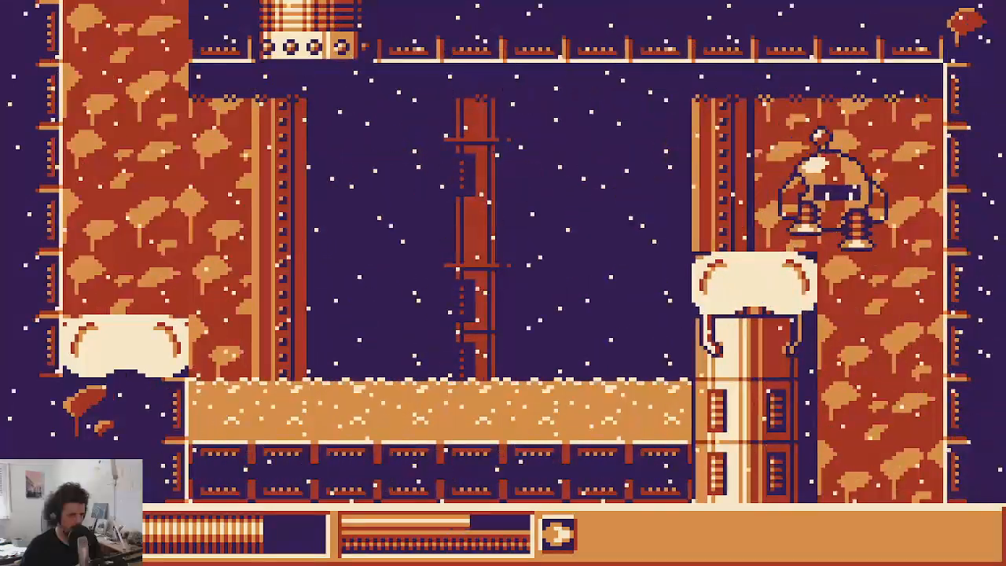
Step: Test landings in the stepped snow room and jump from the ice block onto the next pipe-supported ledge
{"action": "key", "text": "Right"}
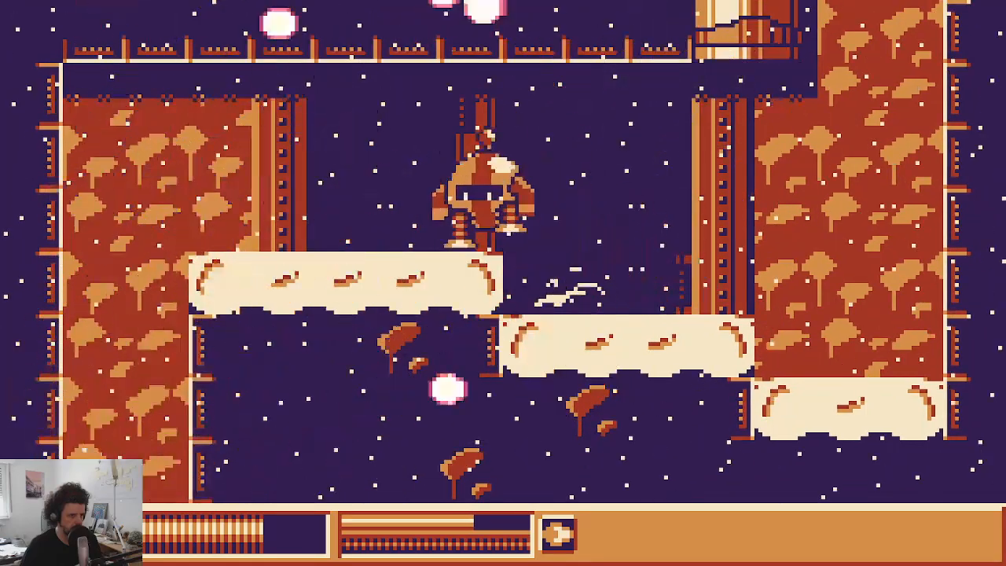
{"action": "key", "text": "Left"}
{"action": "key", "text": "space"}
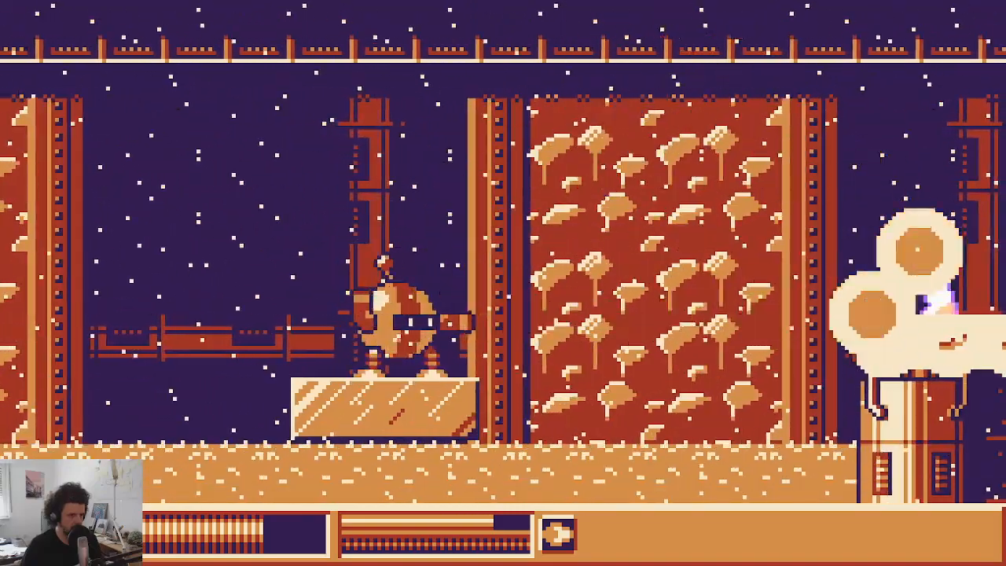
{"action": "key", "text": "Right"}
{"action": "key", "text": "space"}
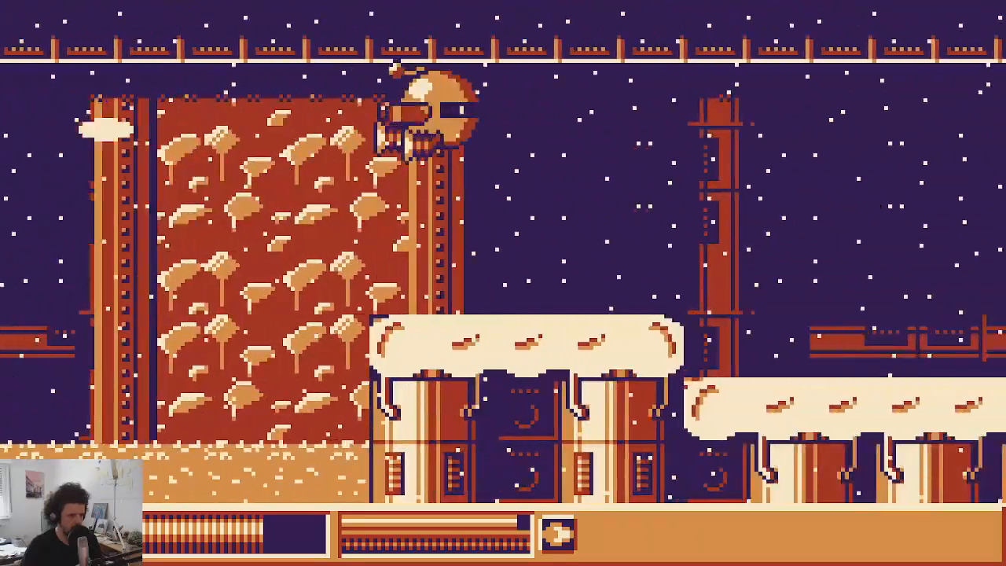
Step: Cross the snow ledges to the lower ground, shooting the walking enemy and the one on the raised ledge ahead
{"action": "key", "text": "Right"}
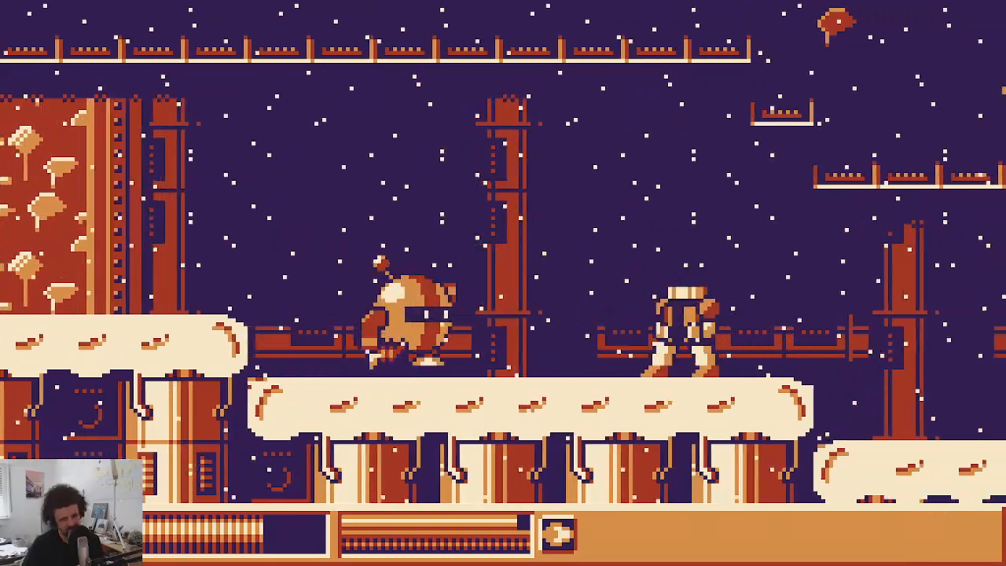
{"action": "key", "text": "x"}
{"action": "key", "text": "x"}
{"action": "key", "text": "Right"}
{"action": "key", "text": "space"}
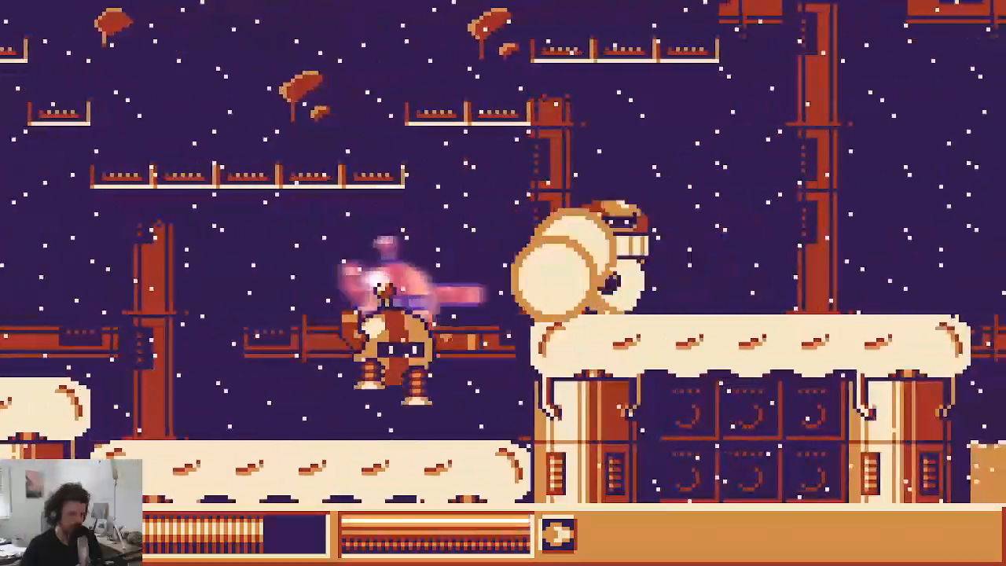
{"action": "key", "text": "x"}
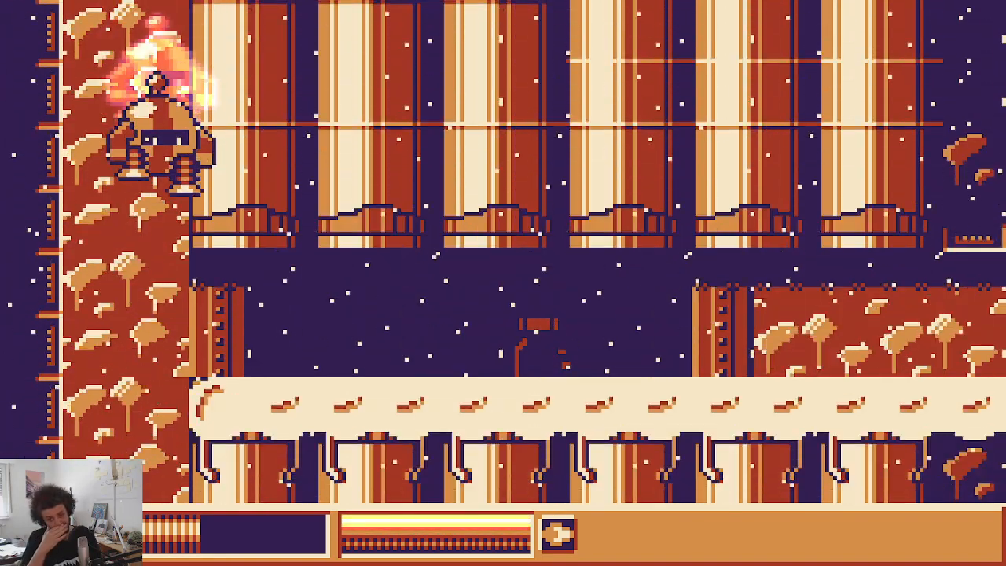
Step: Test landings by jumping across the floating ice blocks and over the boxy machine to the pipe-filled area
{"action": "key", "text": "Right"}
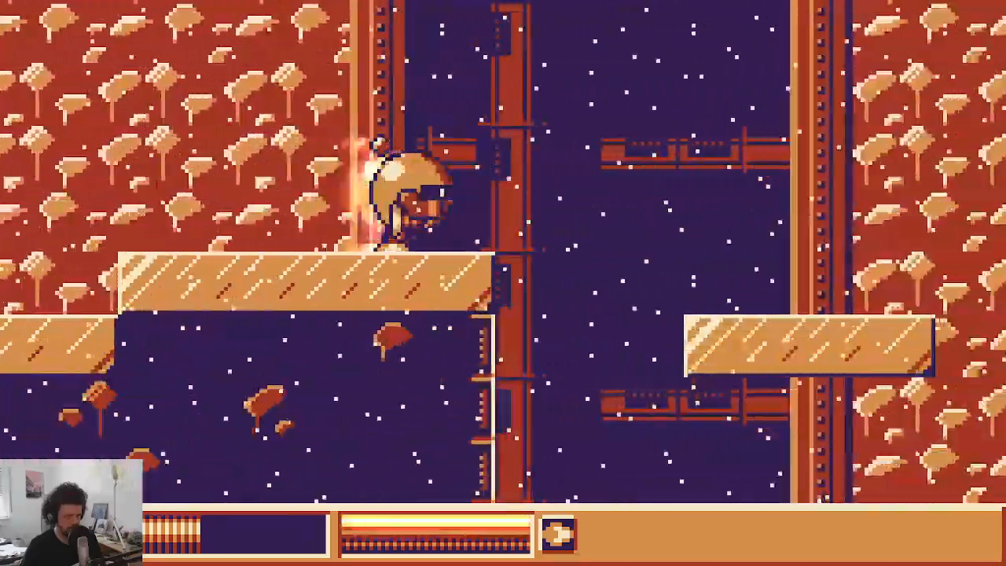
{"action": "key", "text": "space"}
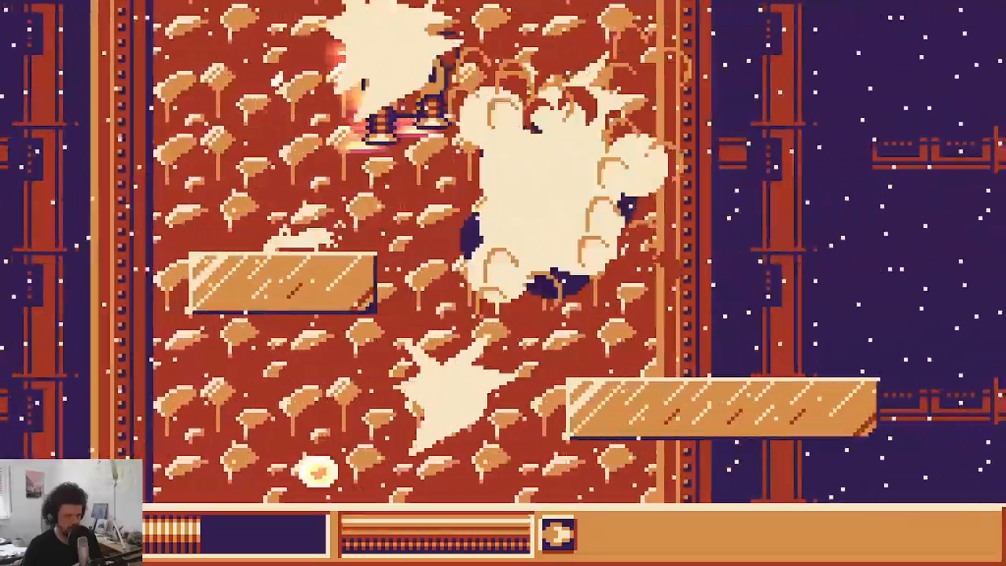
{"action": "key", "text": "space"}
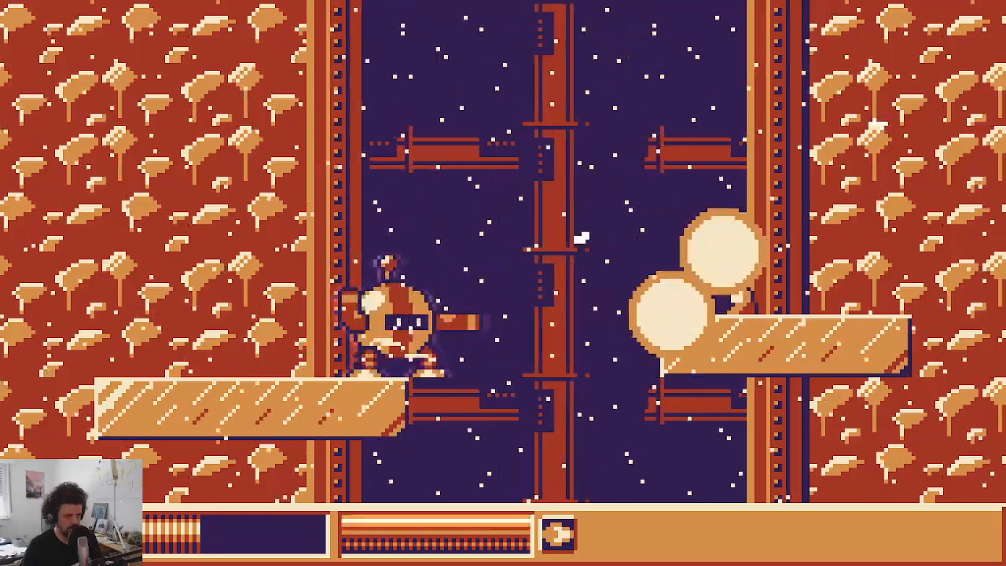
{"action": "key", "text": "space"}
{"action": "key", "text": "Right"}
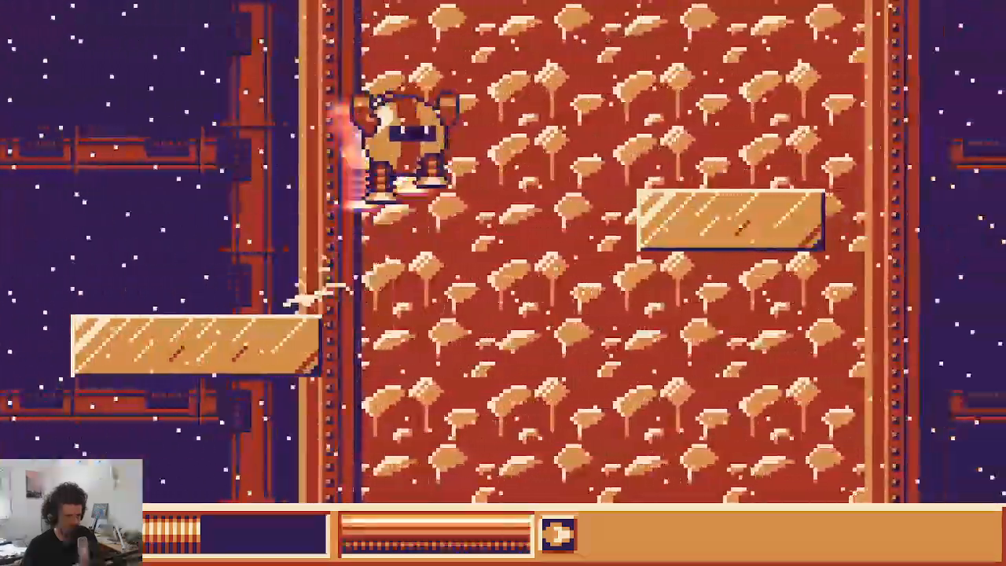
{"action": "key", "text": "space"}
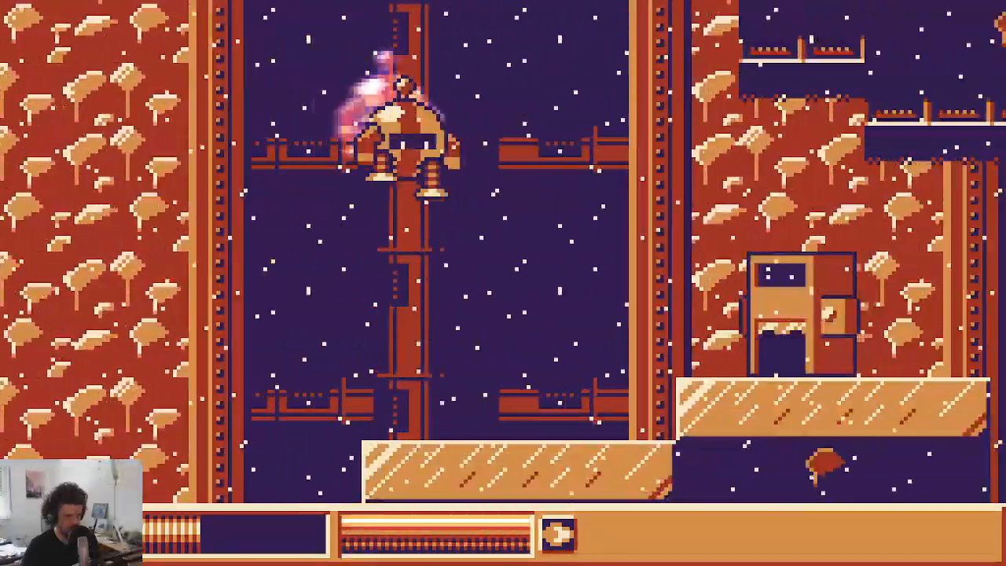
{"action": "key", "text": "Right"}
{"action": "key", "text": "space"}
{"action": "key", "text": "Left"}
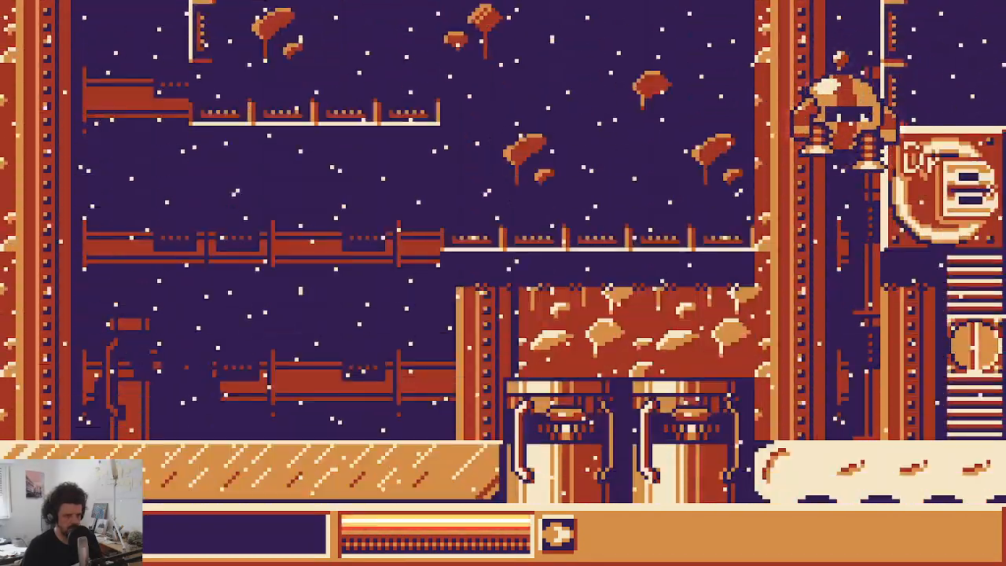
Step: Run along the snow floor past the Dr B sign, through the gated corridor and into the ice-block room
{"action": "key", "text": "Right"}
{"action": "key", "text": "Right"}
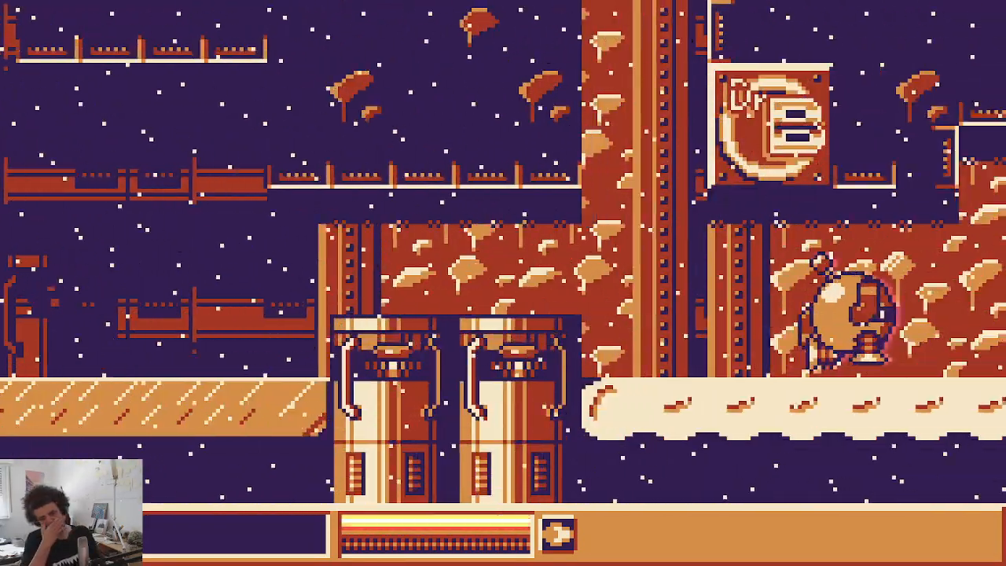
{"action": "key", "text": "Right"}
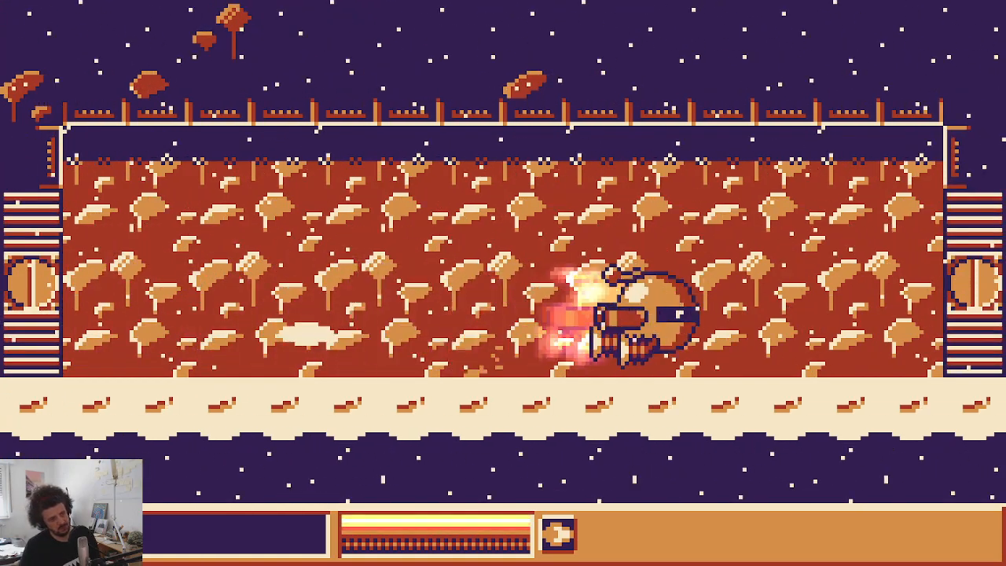
{"action": "key", "text": "Right"}
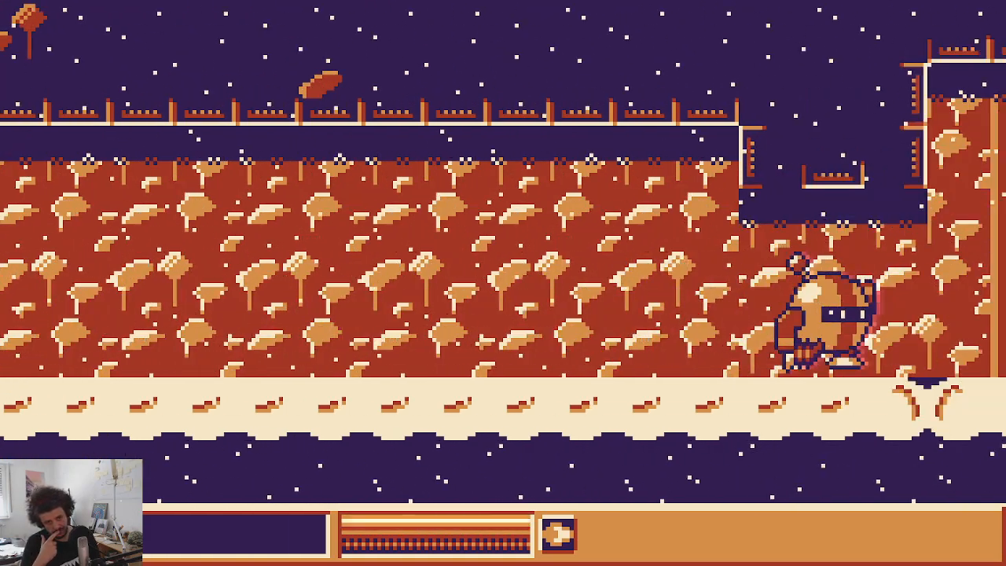
{"action": "key", "text": "Right"}
{"action": "key", "text": "Left"}
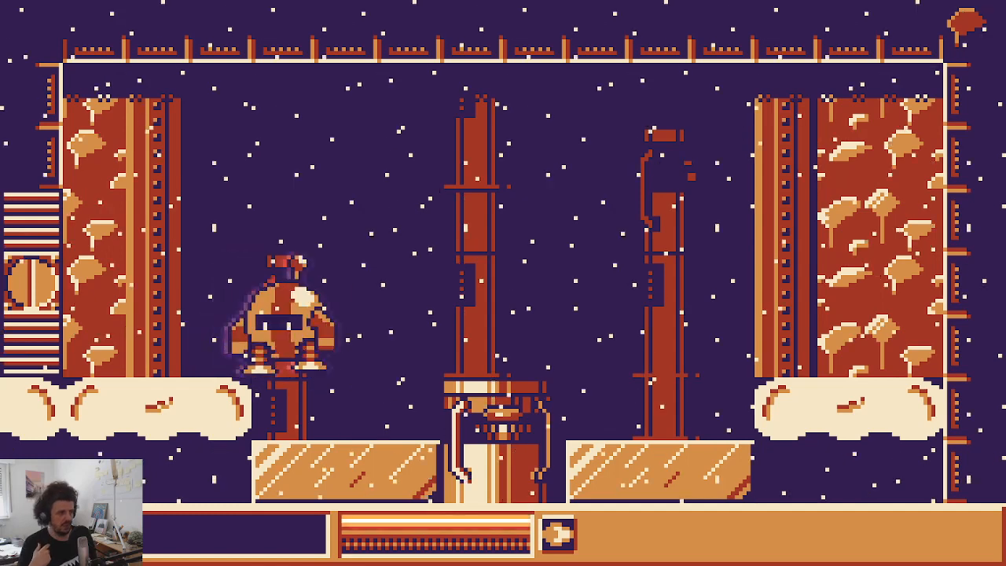
{"action": "key", "text": "Right"}
{"action": "key", "text": "space"}
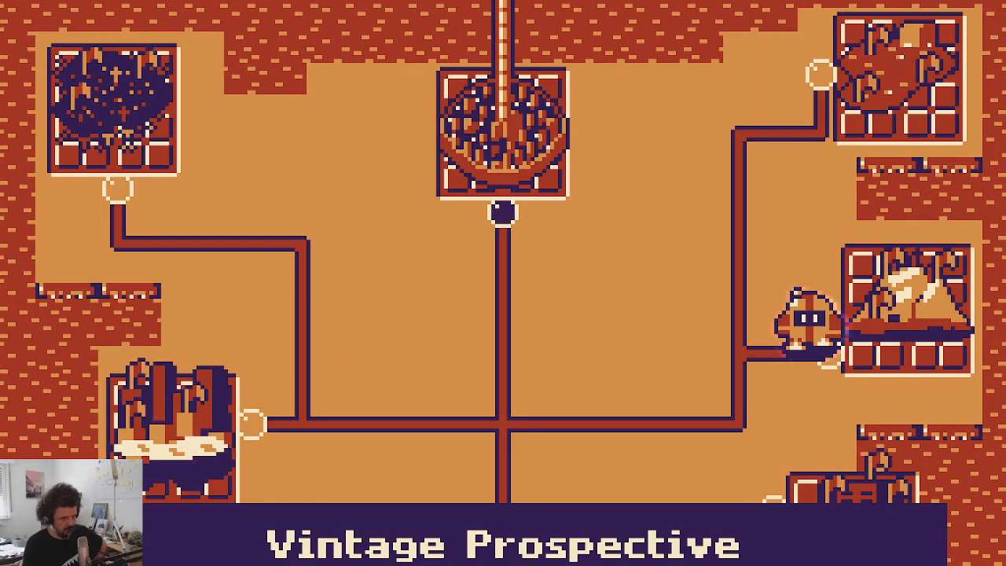
Step: Enter the Vintage Prospective level from the overworld and leave it for the main menu
{"action": "key", "text": "Return"}
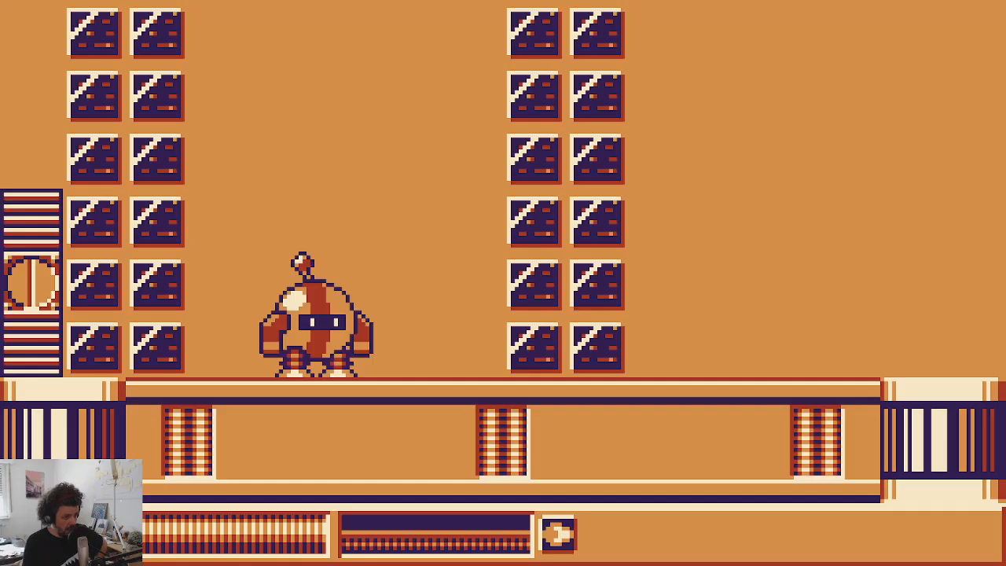
{"action": "key", "text": "Escape"}
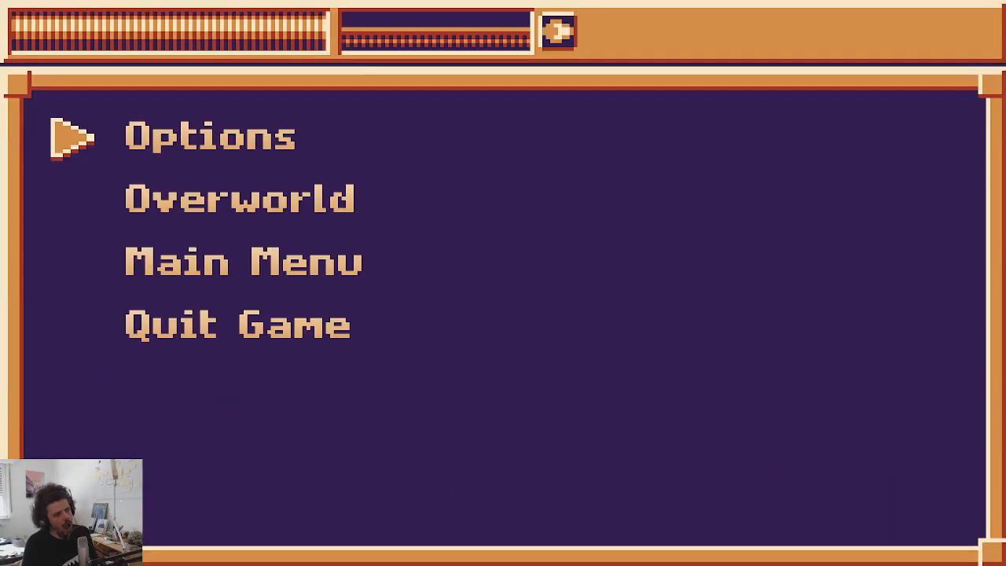
{"action": "key", "text": "Up"}
{"action": "key", "text": "Up"}
{"action": "key", "text": "Return"}
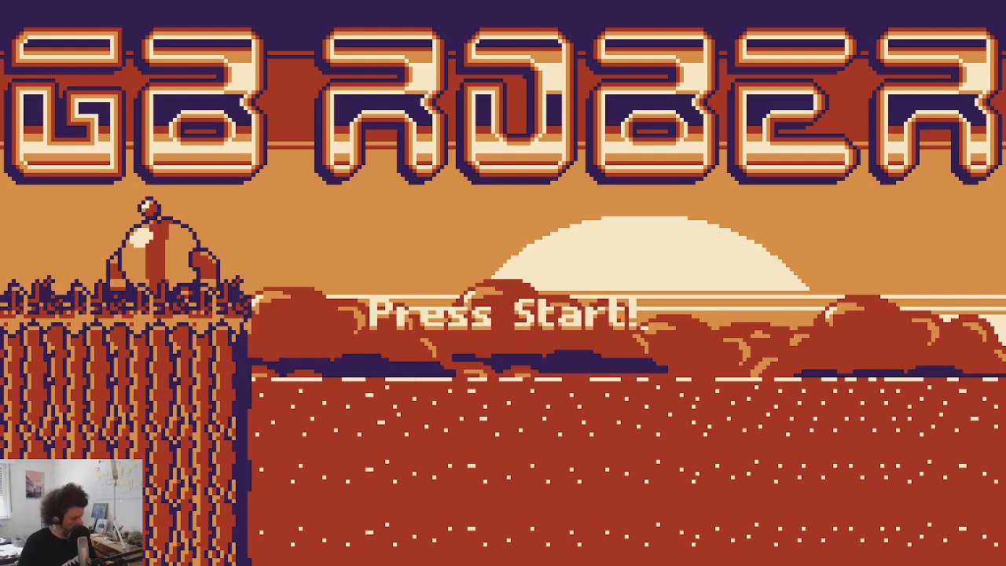
Step: Start past the title screen and quit the game
{"action": "key", "text": "Return"}
{"action": "key", "text": "Up"}
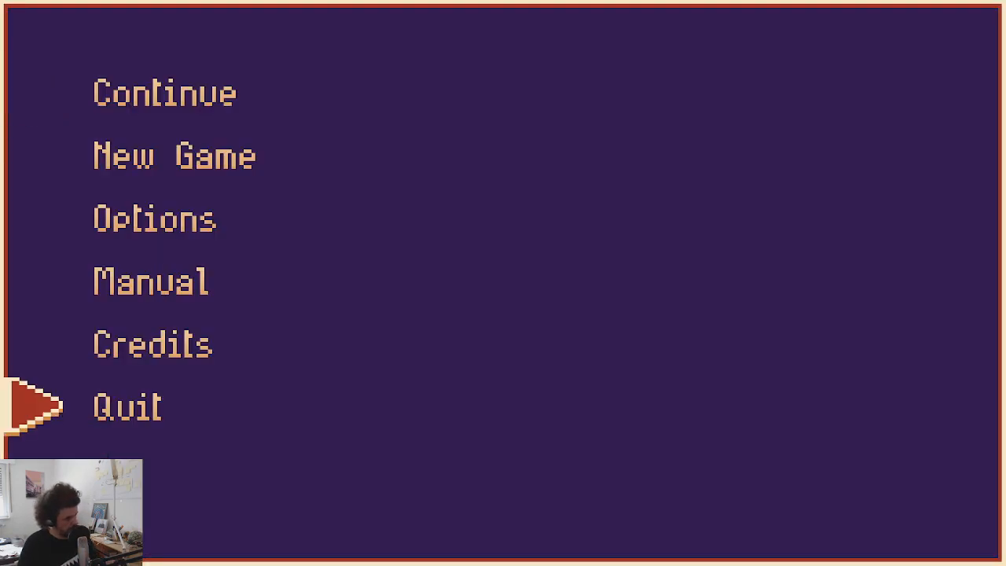
{"action": "key", "text": "Return"}
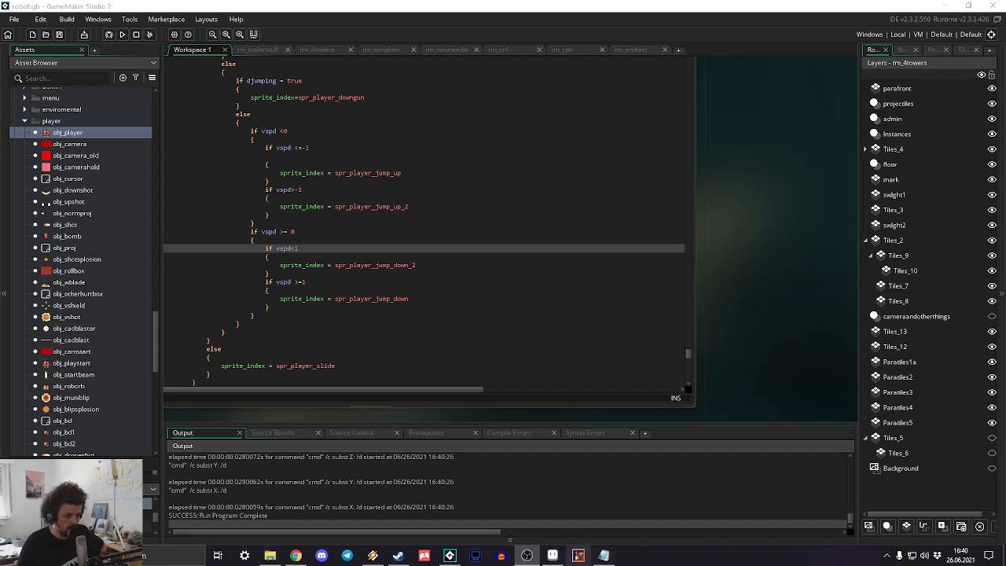
Step: Switch to Aseprite, find shinydowngun.ase among the open sprites and close it
{"action": "left_click", "coordinate": [553, 554]}
{"action": "scroll", "coordinate": [454, 280], "scroll_direction": "up", "scroll_amount": 3}
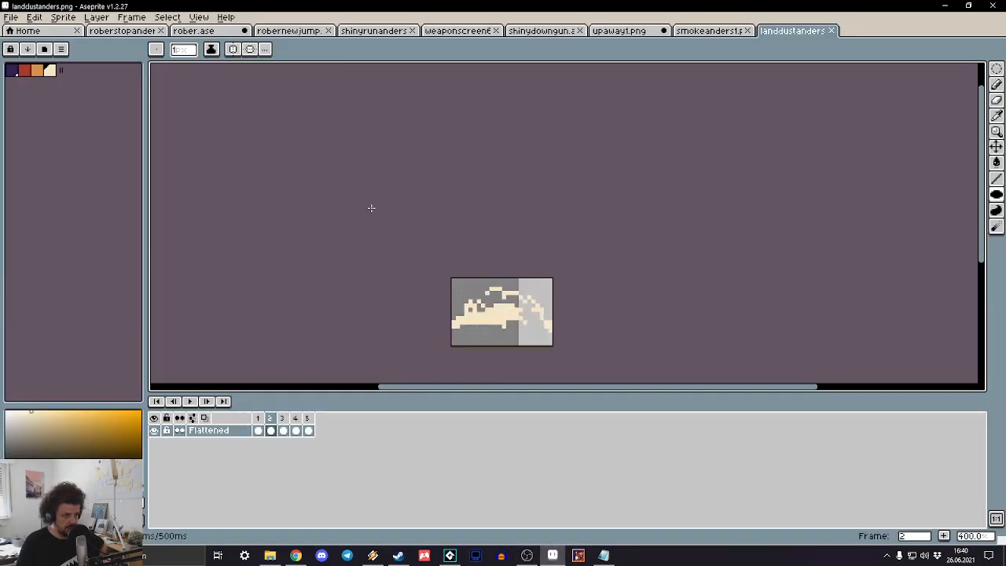
{"action": "left_click", "coordinate": [129, 30]}
{"action": "left_click", "coordinate": [196, 29]}
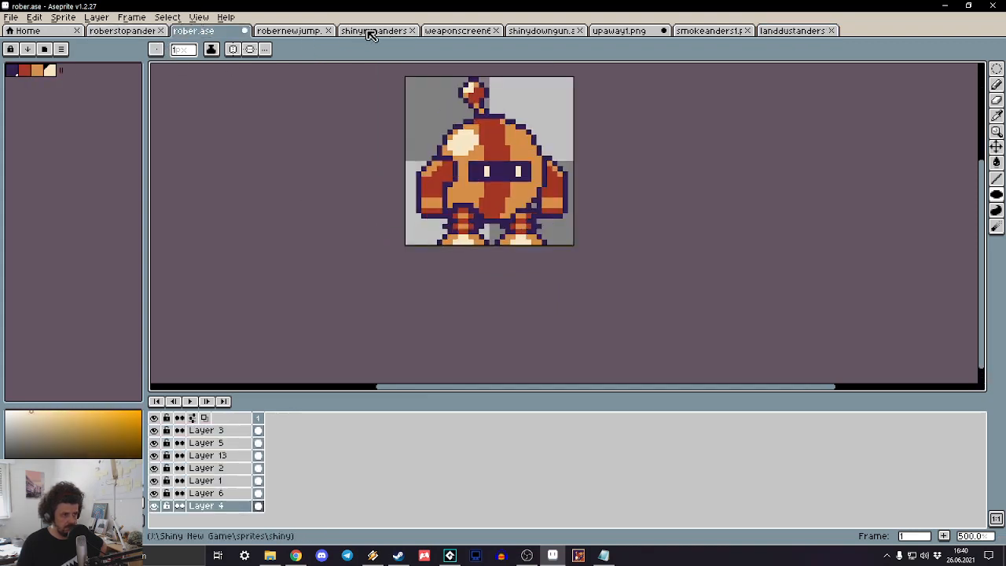
{"action": "left_click", "coordinate": [541, 31]}
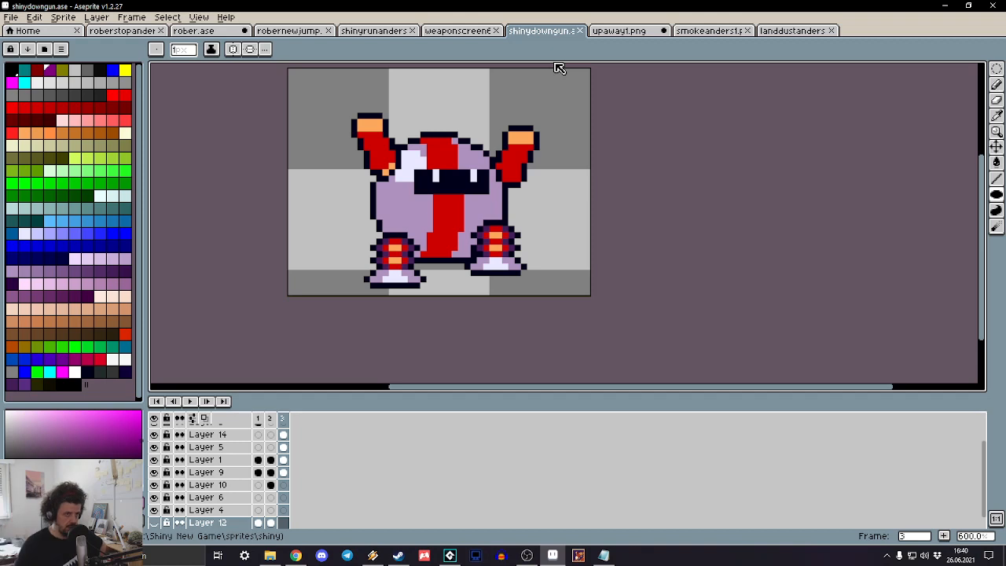
{"action": "left_click", "coordinate": [580, 31]}
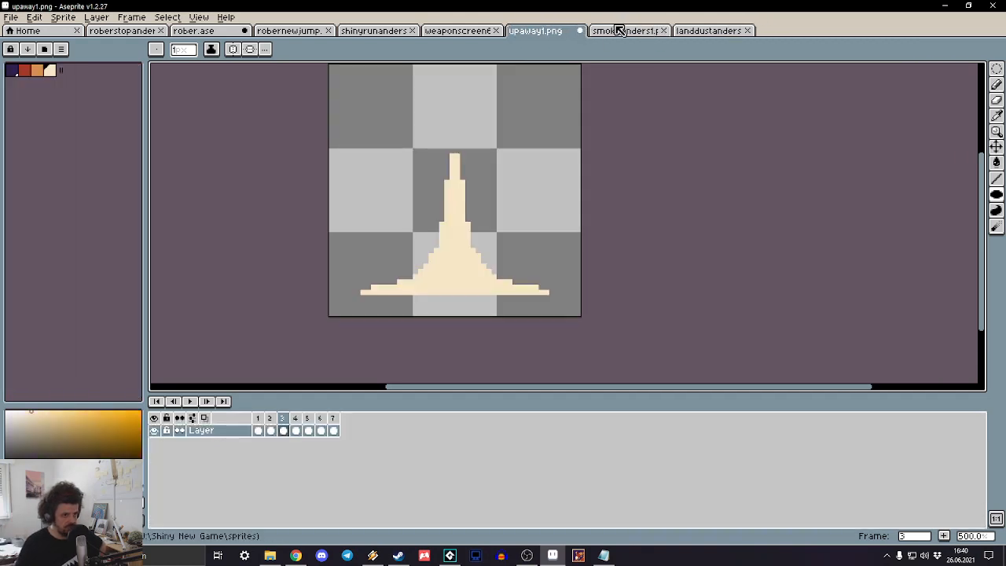
Step: Look through the open smoke, landing dust, upaway1, weapon screen and run sprites, as well as the start page
{"action": "left_click", "coordinate": [620, 30]}
{"action": "left_click", "coordinate": [705, 31]}
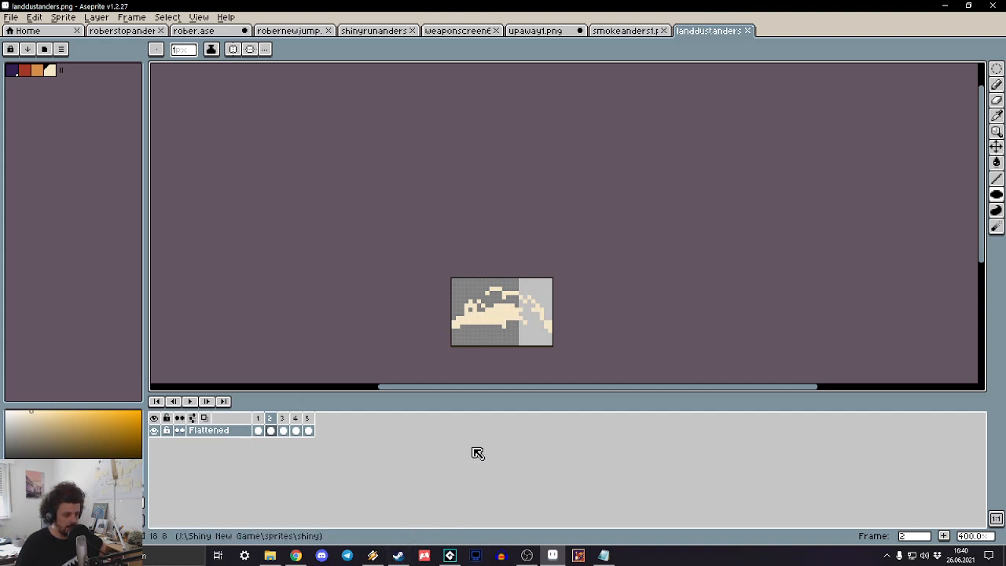
{"action": "left_click", "coordinate": [301, 260]}
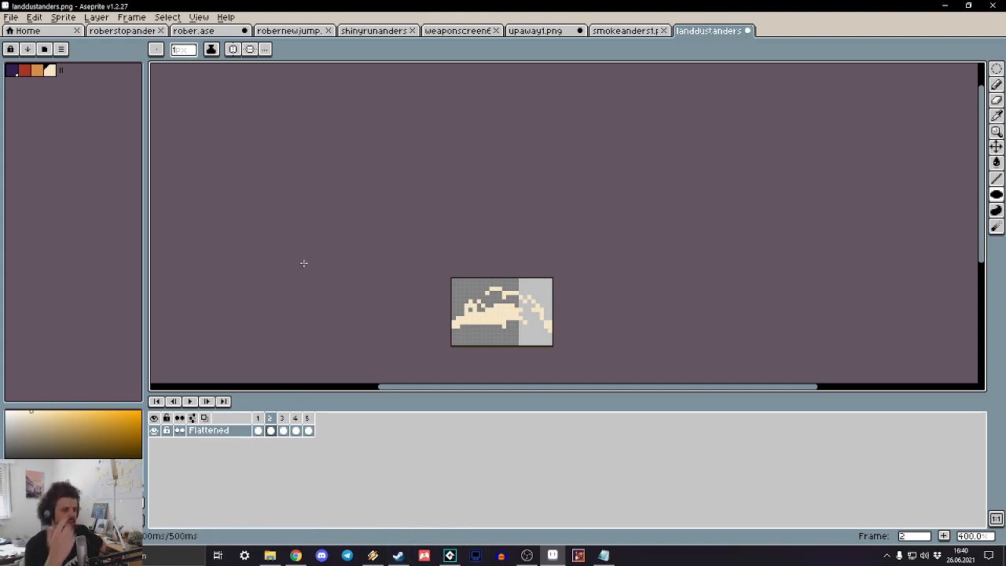
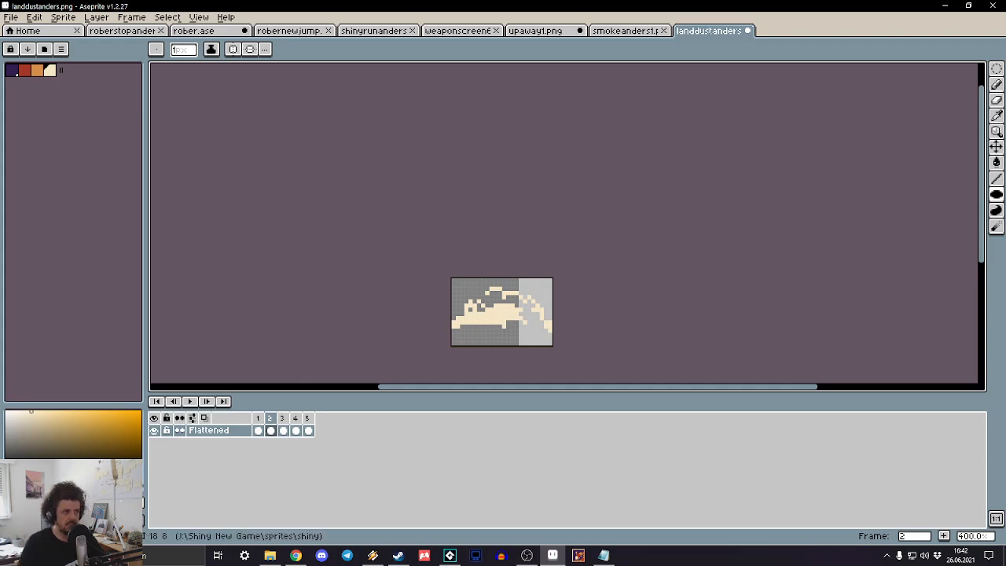
{"action": "left_click", "coordinate": [33, 18]}
{"action": "left_click", "coordinate": [33, 18]}
{"action": "left_click", "coordinate": [30, 29]}
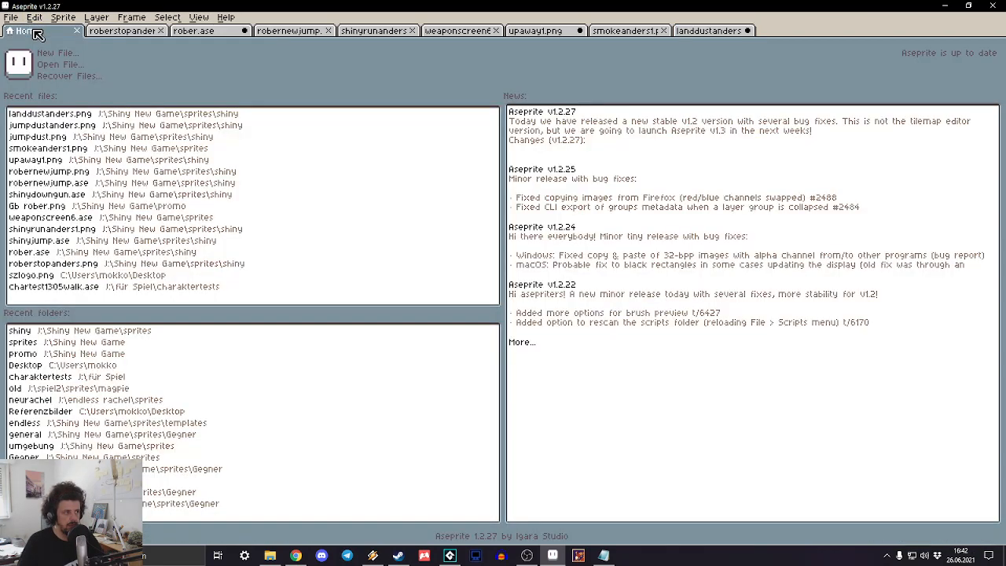
{"action": "left_click", "coordinate": [542, 34]}
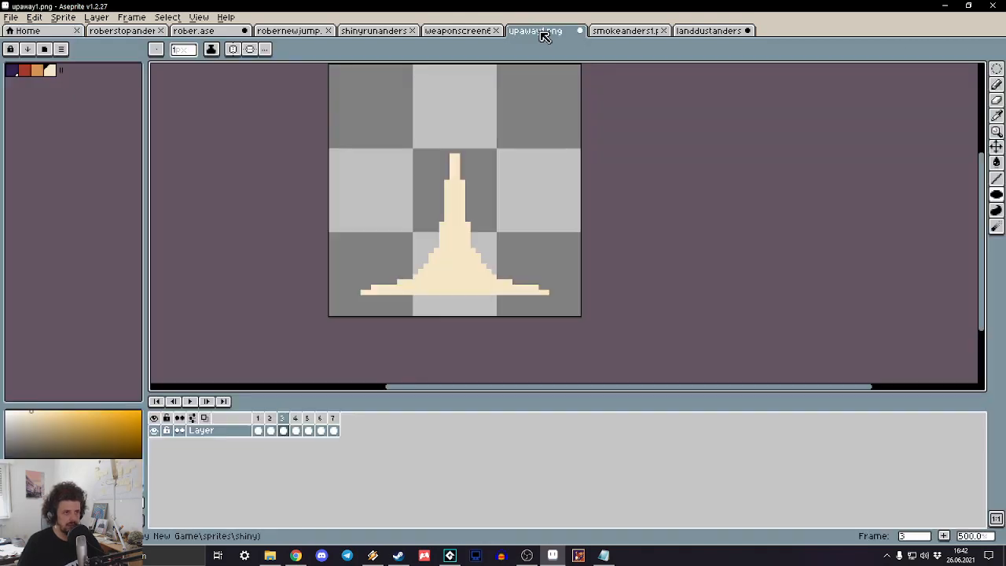
{"action": "left_click", "coordinate": [610, 32]}
{"action": "left_click", "coordinate": [460, 35]}
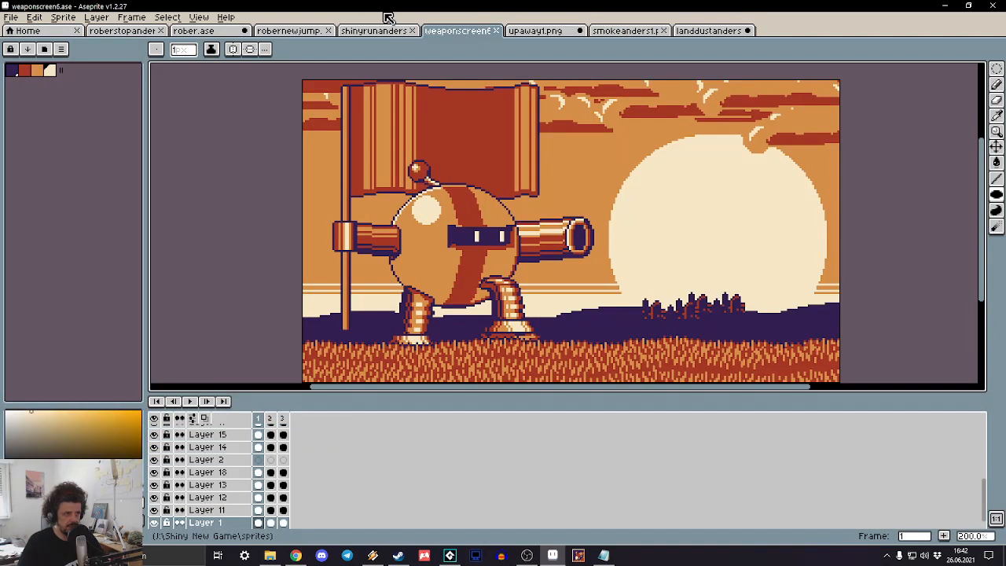
{"action": "left_click", "coordinate": [366, 30]}
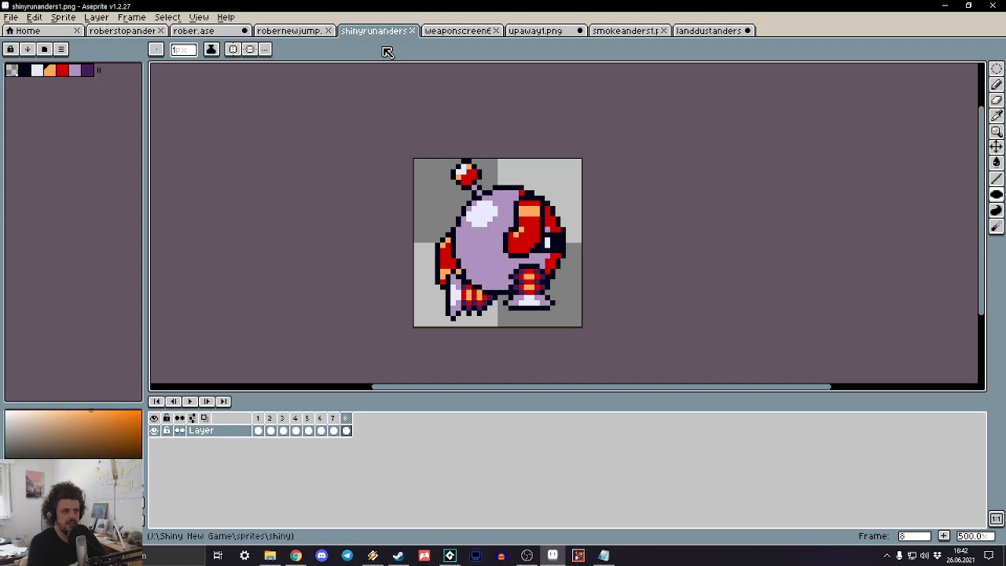
Step: Review the robernewjump.png animation by stepping repeatedly through its jump frames
{"action": "left_click", "coordinate": [292, 32]}
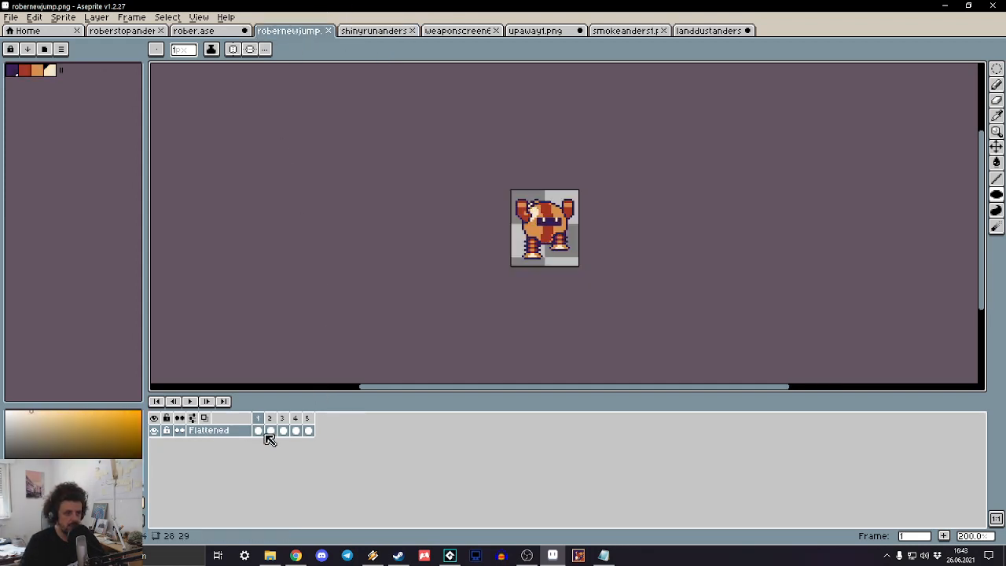
{"action": "left_click", "coordinate": [209, 401]}
{"action": "left_click", "coordinate": [211, 401]}
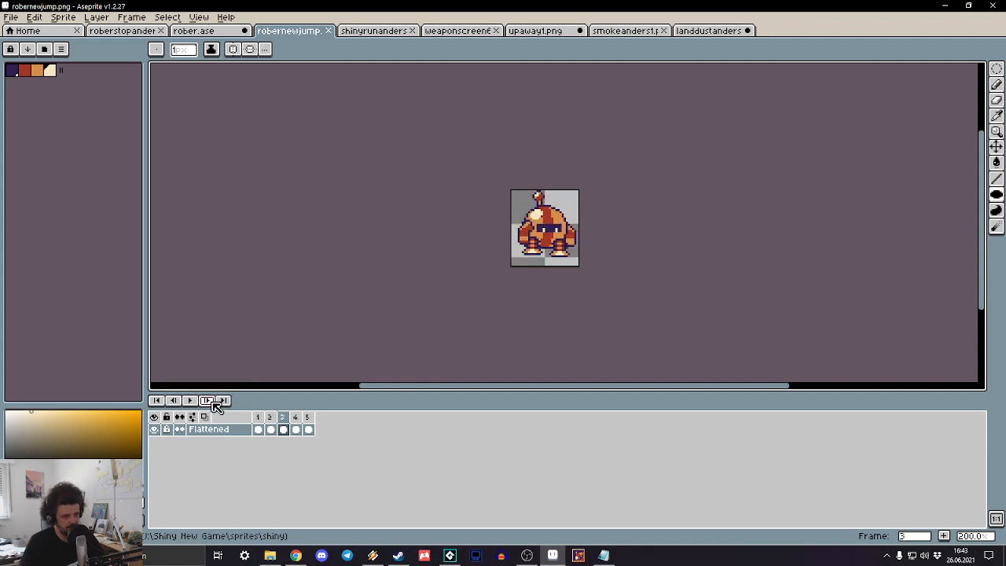
{"action": "left_click", "coordinate": [209, 400]}
{"action": "left_click", "coordinate": [209, 401]}
{"action": "left_click", "coordinate": [209, 401]}
{"action": "left_click", "coordinate": [209, 401]}
{"action": "left_click", "coordinate": [209, 401]}
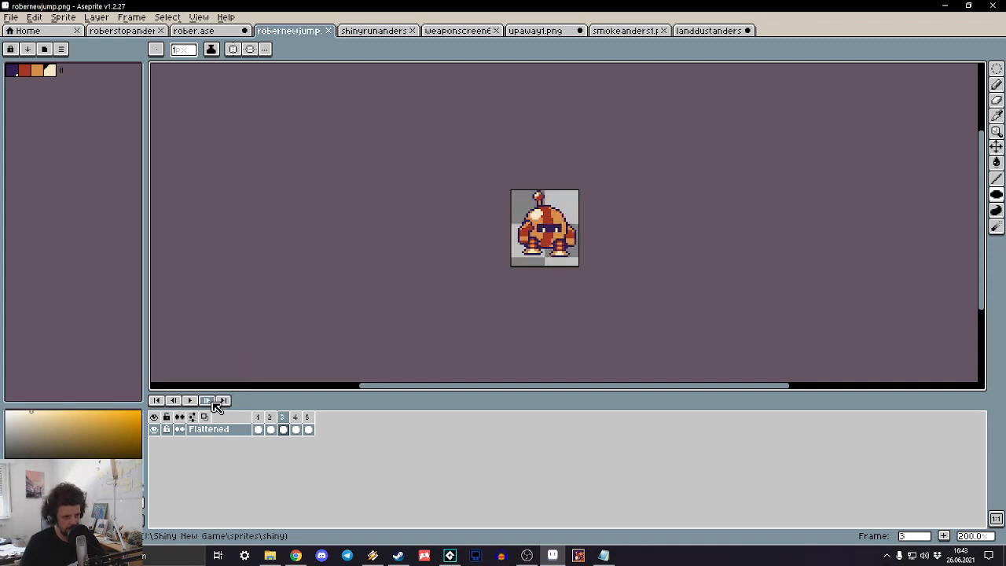
{"action": "left_click", "coordinate": [209, 401]}
{"action": "left_click", "coordinate": [209, 400]}
{"action": "left_click", "coordinate": [209, 400]}
{"action": "left_click", "coordinate": [210, 401]}
{"action": "left_click", "coordinate": [209, 401]}
{"action": "left_click", "coordinate": [209, 400]}
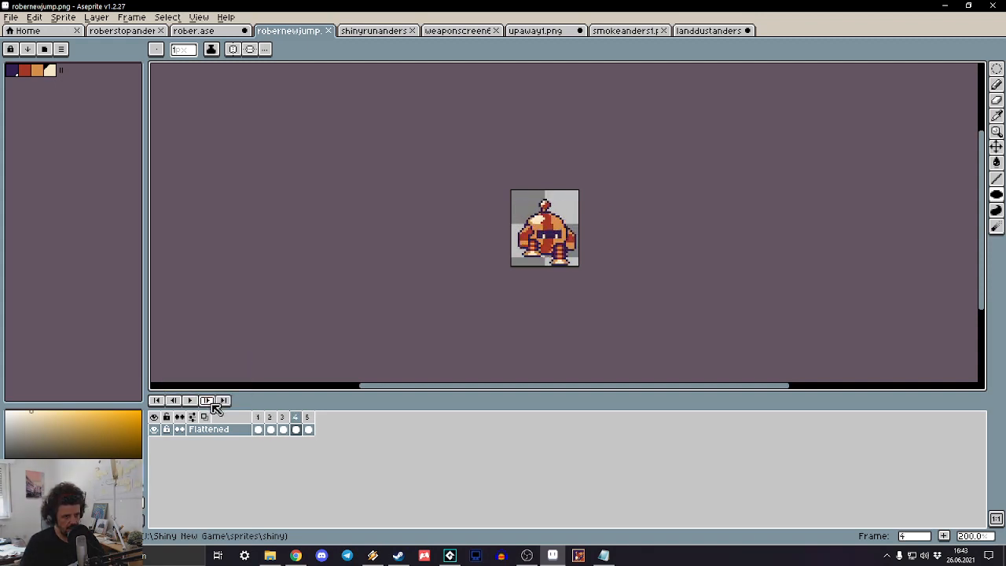
{"action": "left_click", "coordinate": [209, 401]}
{"action": "left_click", "coordinate": [209, 401]}
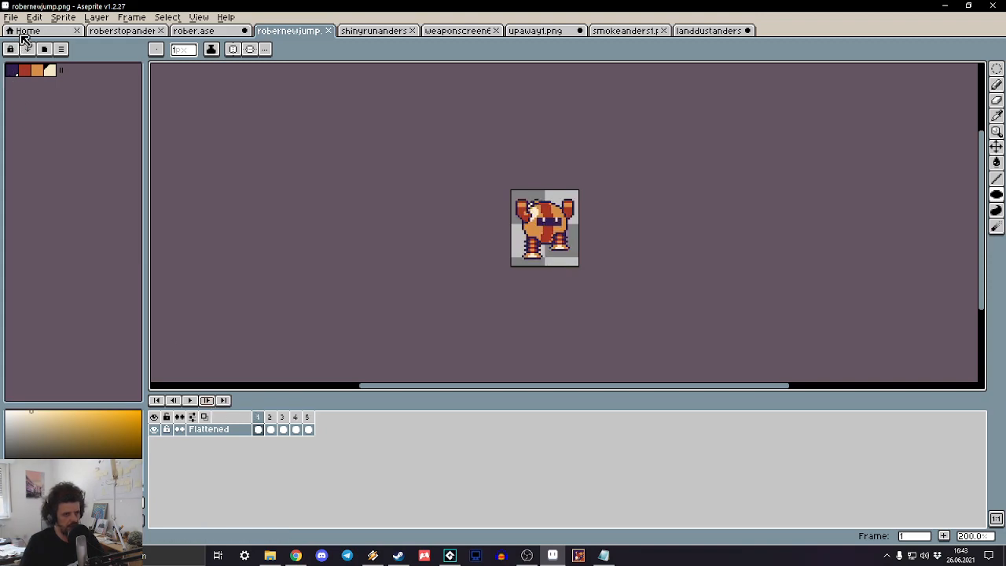
Step: Look at the rober.ase sprite and return to robernewjump.png
{"action": "left_click", "coordinate": [28, 31]}
{"action": "left_click", "coordinate": [224, 31]}
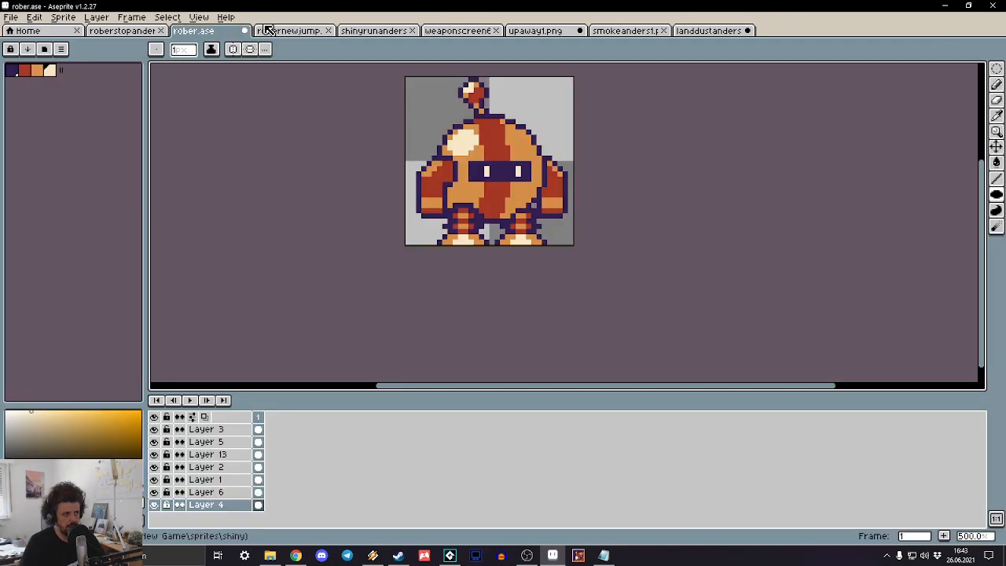
{"action": "left_click", "coordinate": [267, 30]}
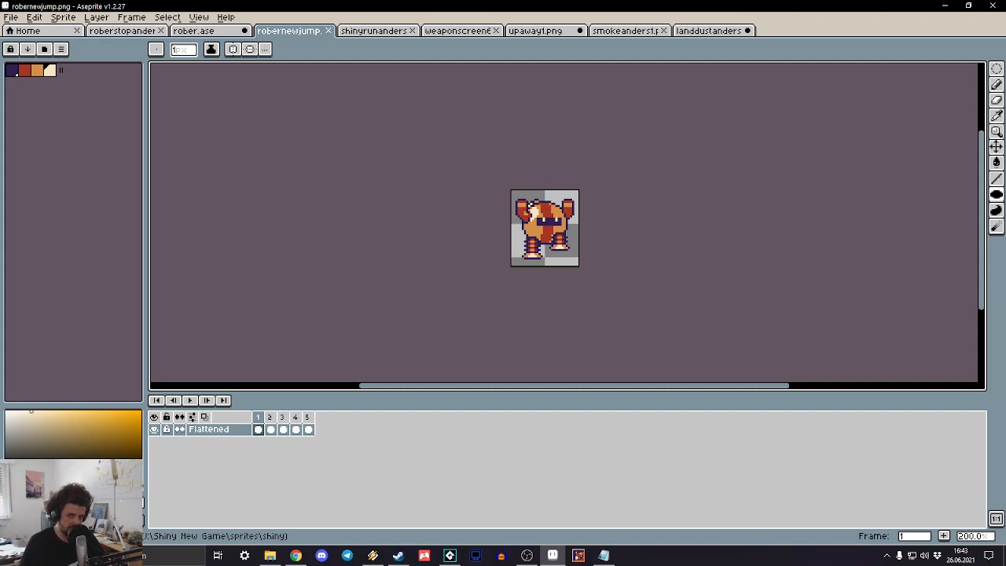
Step: Switch to Steam and open the store page of Noitu Love 2: Devolution to view its screenshots
{"action": "key", "text": "alt+Tab"}
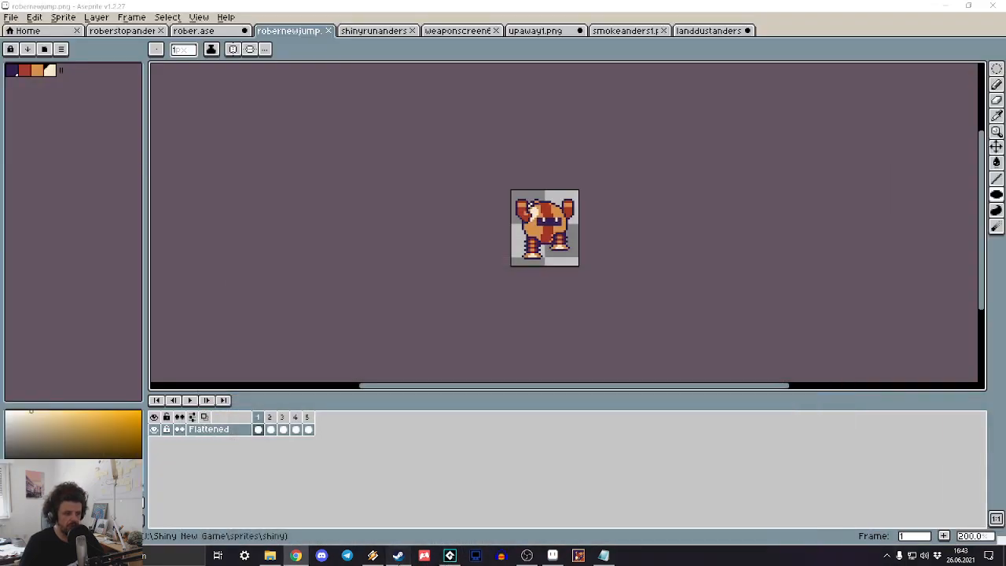
{"action": "left_click", "coordinate": [397, 556]}
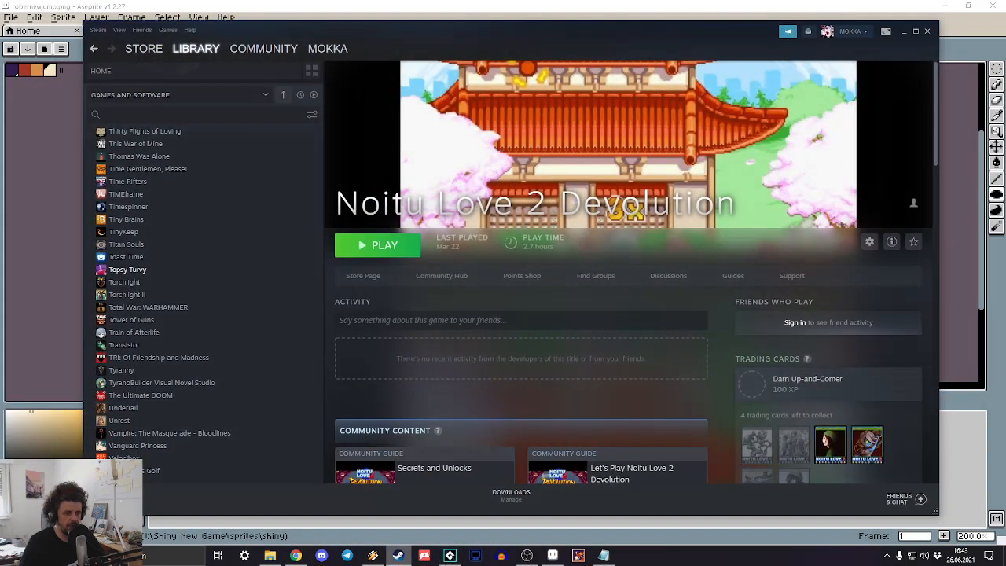
{"action": "left_click", "coordinate": [144, 48]}
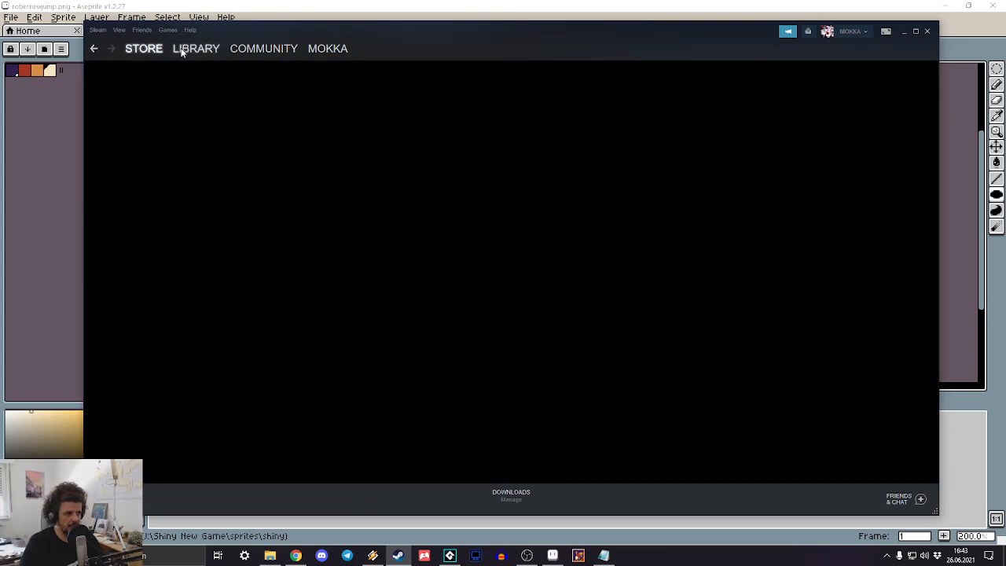
{"action": "left_click", "coordinate": [182, 50]}
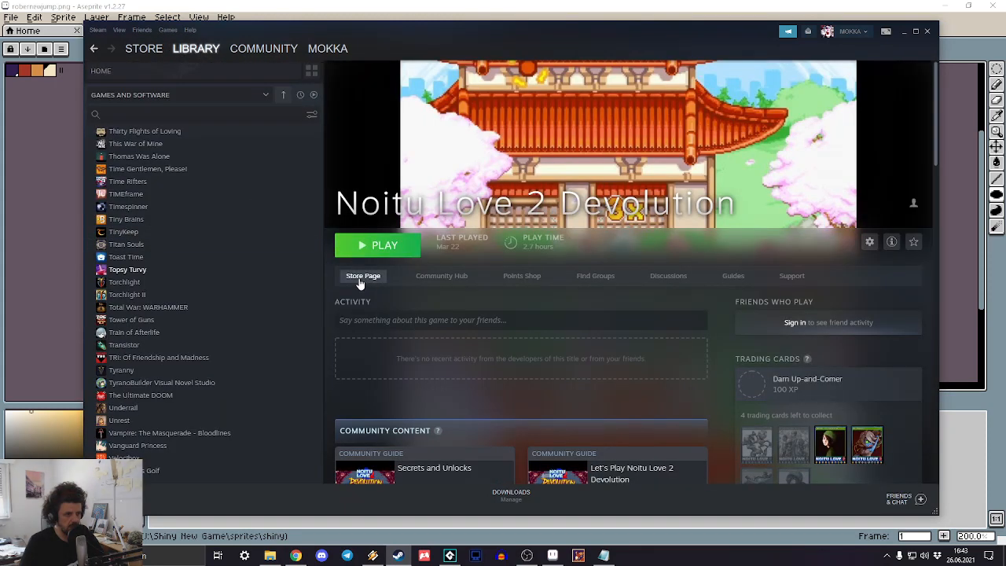
{"action": "left_click", "coordinate": [362, 277]}
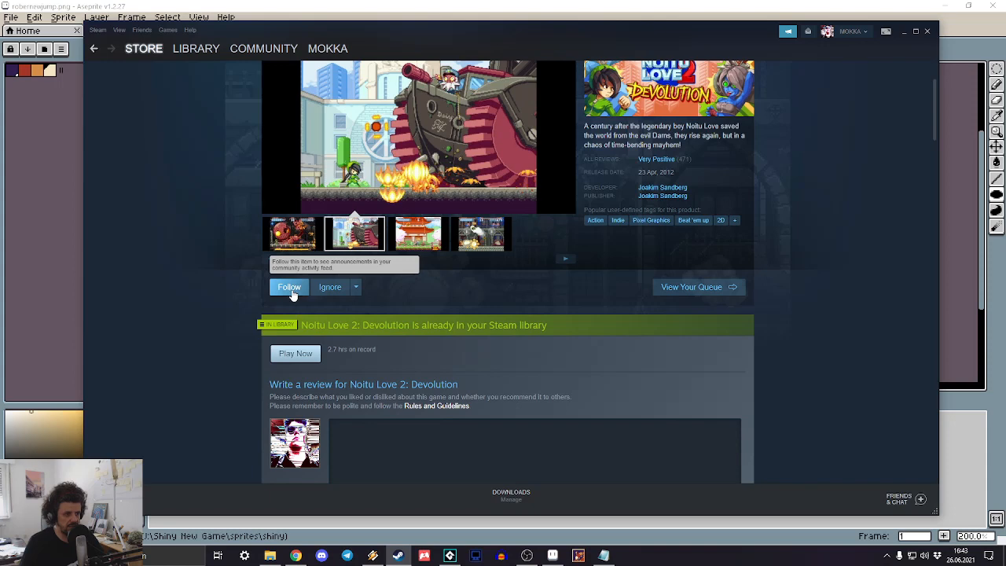
Step: Return to the Steam library, look through the games list and minimize the Steam window
{"action": "scroll", "coordinate": [290, 292], "scroll_direction": "up", "scroll_amount": 3}
{"action": "left_click", "coordinate": [195, 47]}
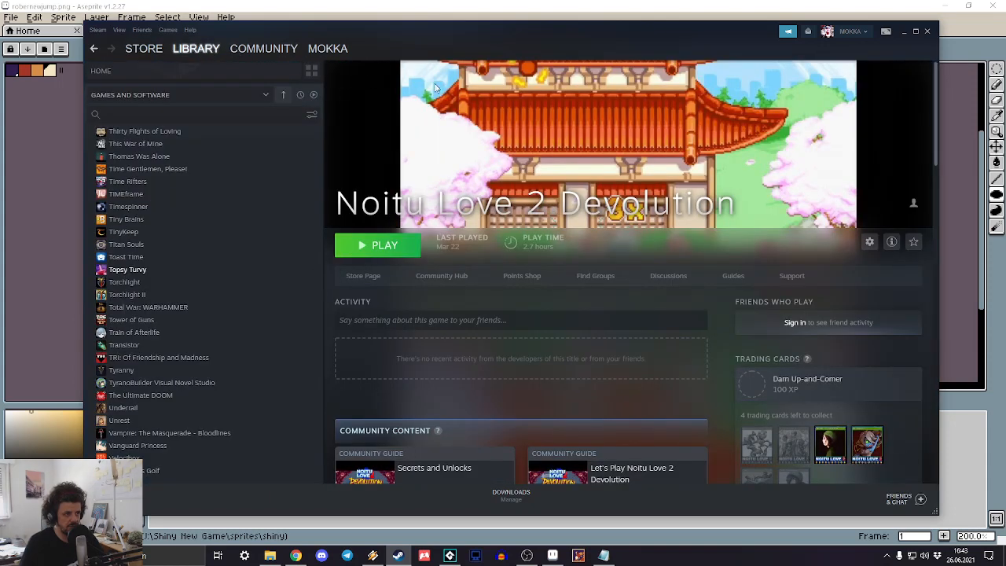
{"action": "scroll", "coordinate": [181, 185], "scroll_direction": "up", "scroll_amount": 5}
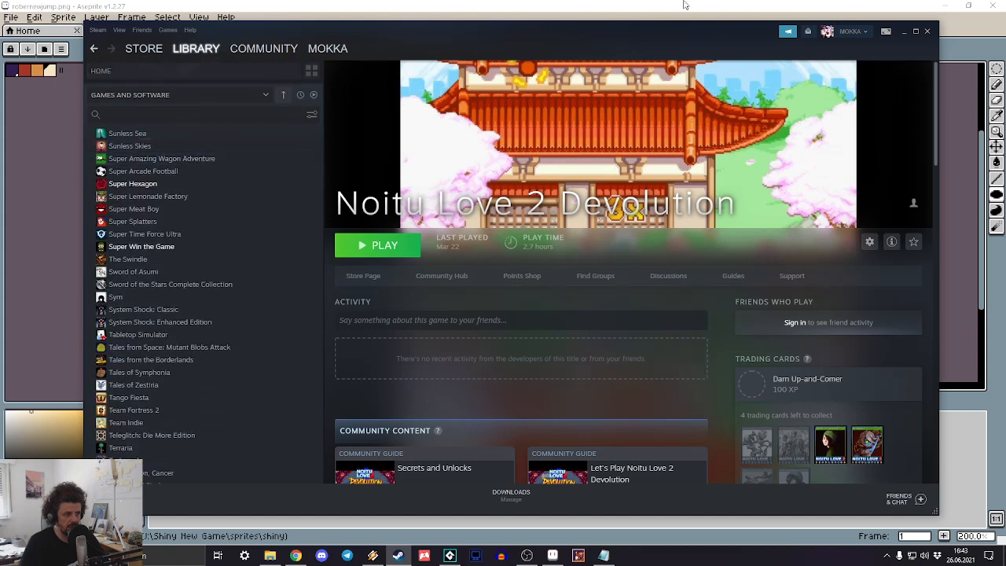
{"action": "left_click", "coordinate": [903, 31]}
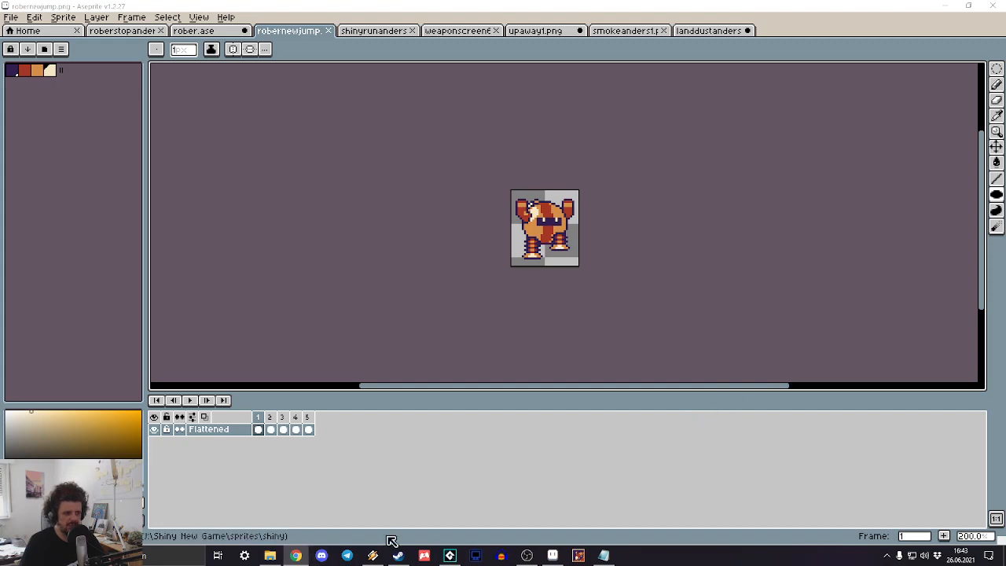
Step: Switch to the obj_player jump-sprite code in GameMaker Studio 2 and bring up the Winamp player
{"action": "left_click", "coordinate": [397, 556]}
{"action": "left_click", "coordinate": [398, 557]}
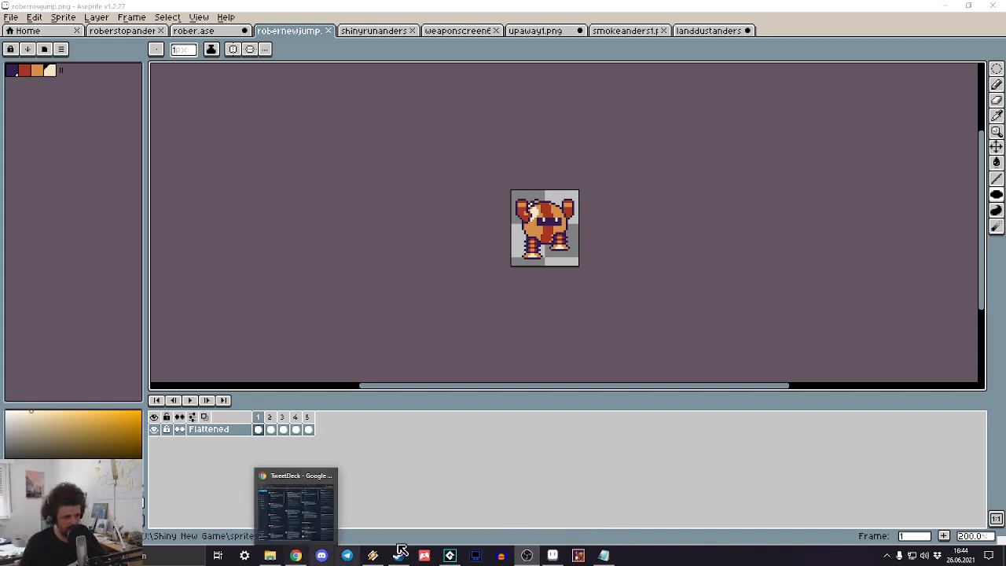
{"action": "mouse_move", "coordinate": [554, 560]}
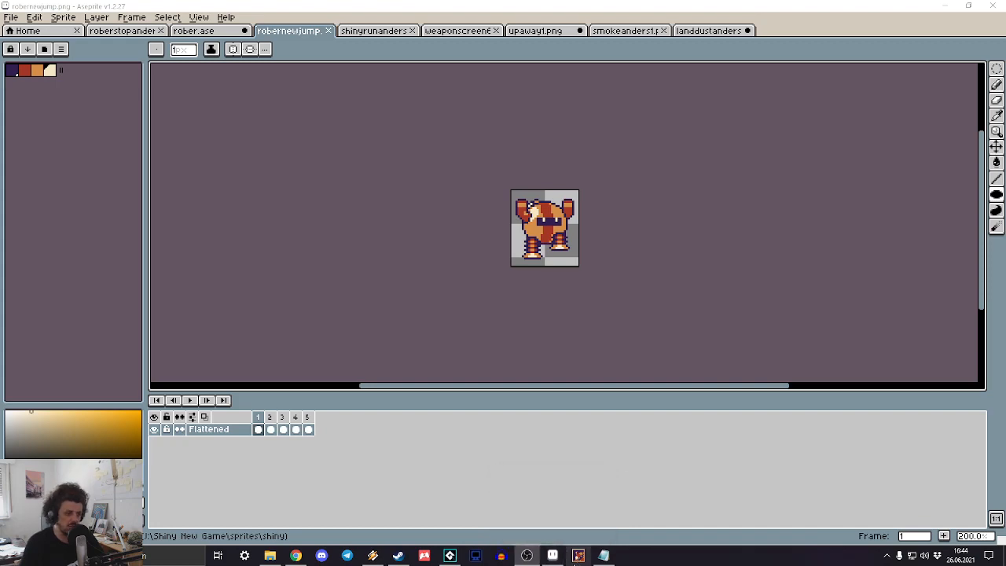
{"action": "left_click", "coordinate": [451, 558]}
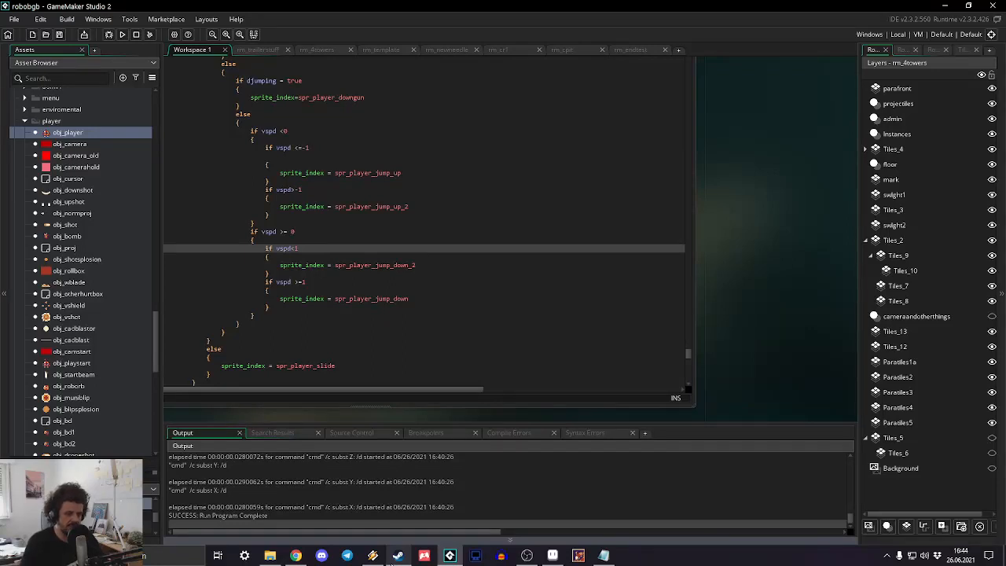
{"action": "mouse_move", "coordinate": [448, 561]}
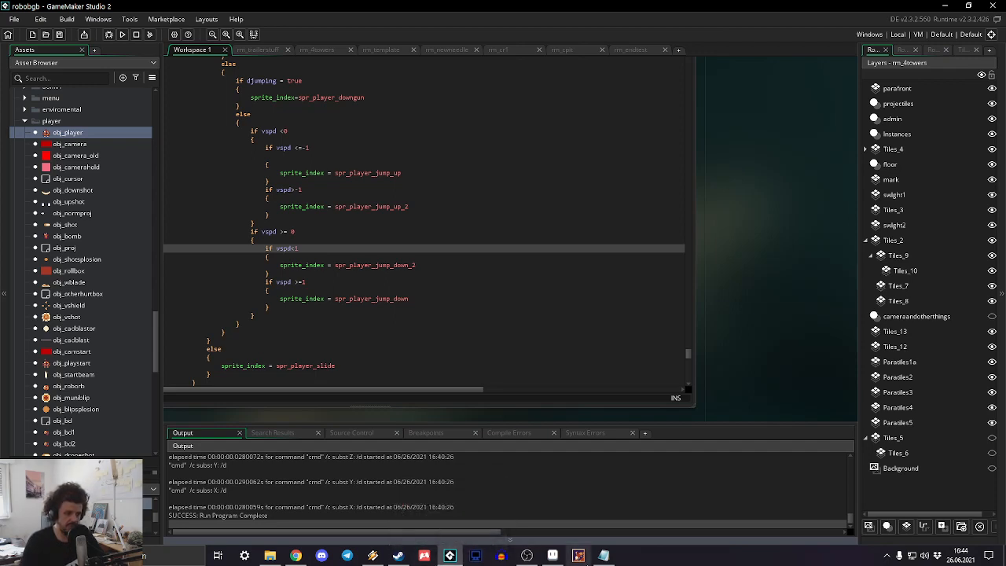
{"action": "left_click", "coordinate": [553, 556]}
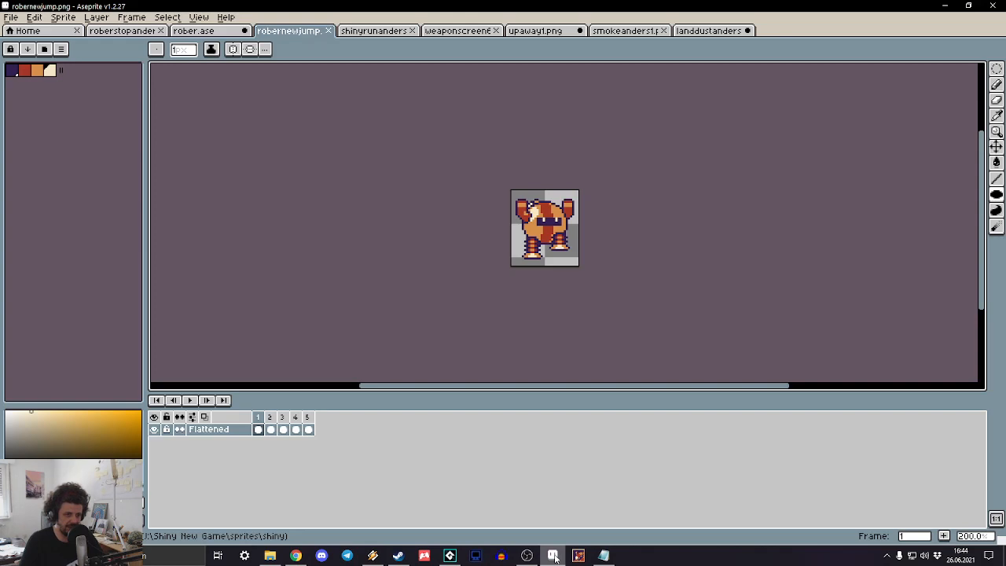
{"action": "left_click", "coordinate": [553, 556]}
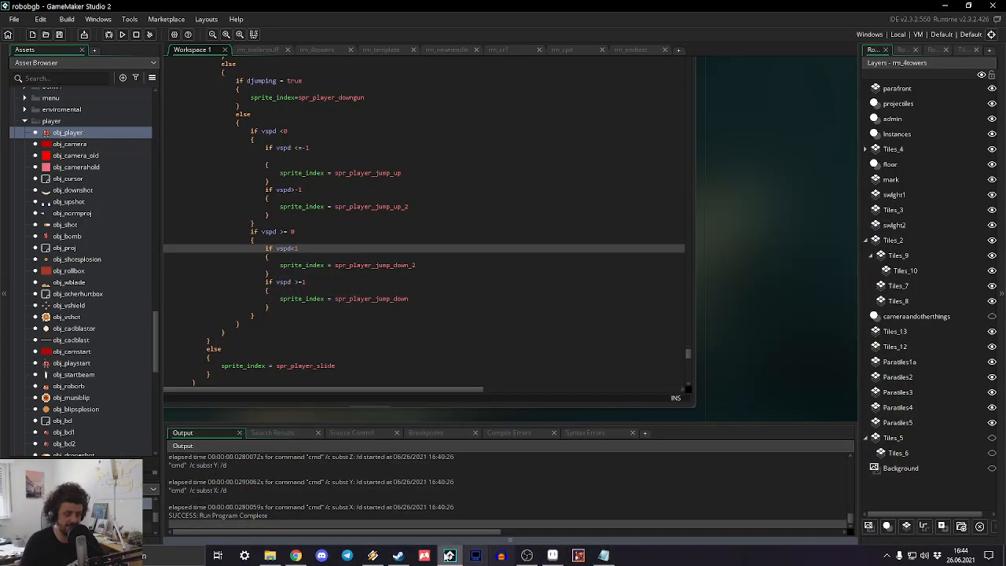
{"action": "left_click", "coordinate": [373, 555]}
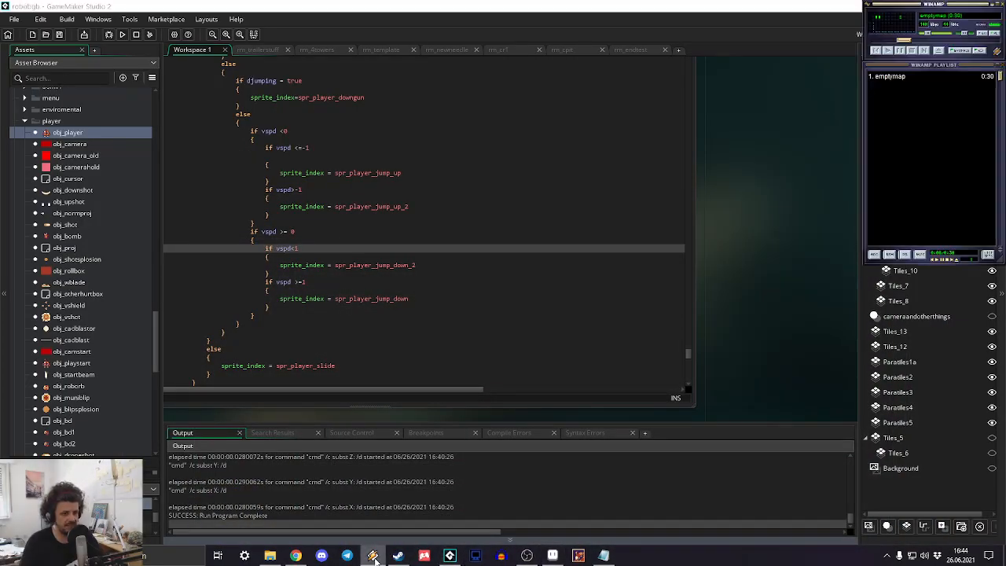